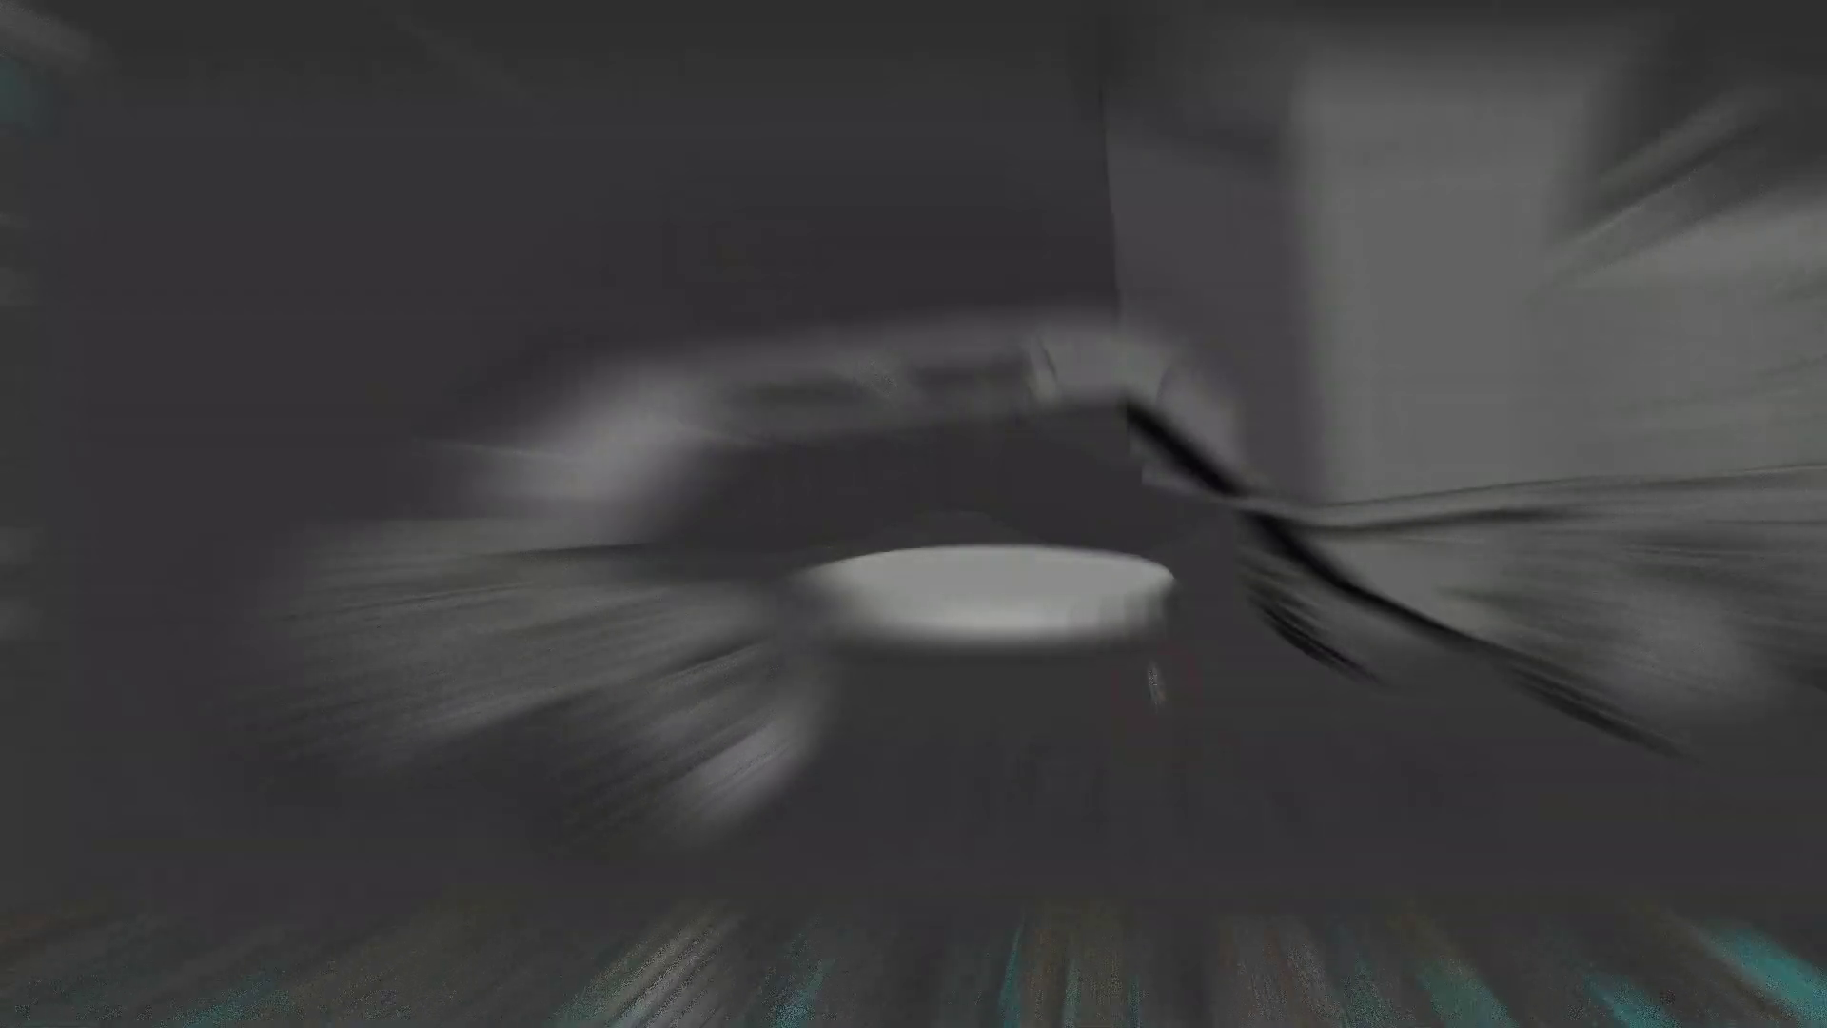
# Duplicate the flat disc with the gizmo and offset the copy upward along Y so it sits on the original.
pyautogui.moveTo(1142, 649); pyautogui.dragTo(1108, 628)
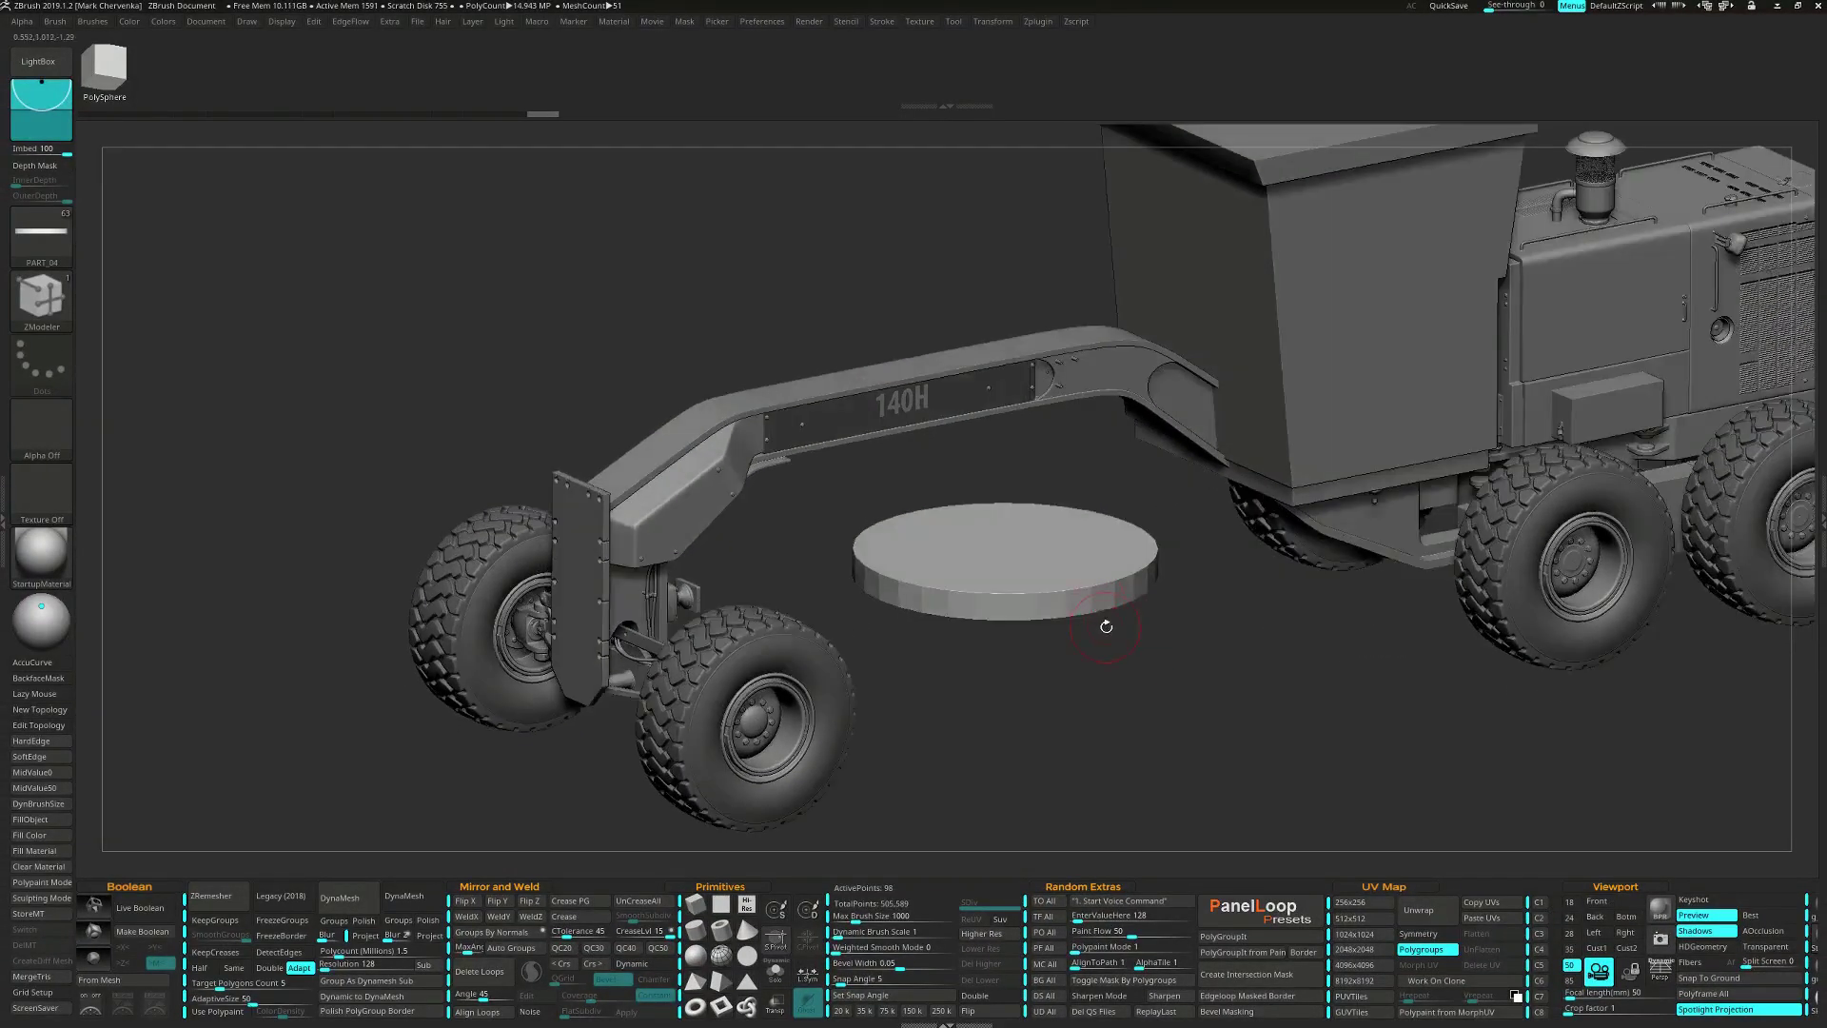
pyautogui.hotkey('shift', 'f')
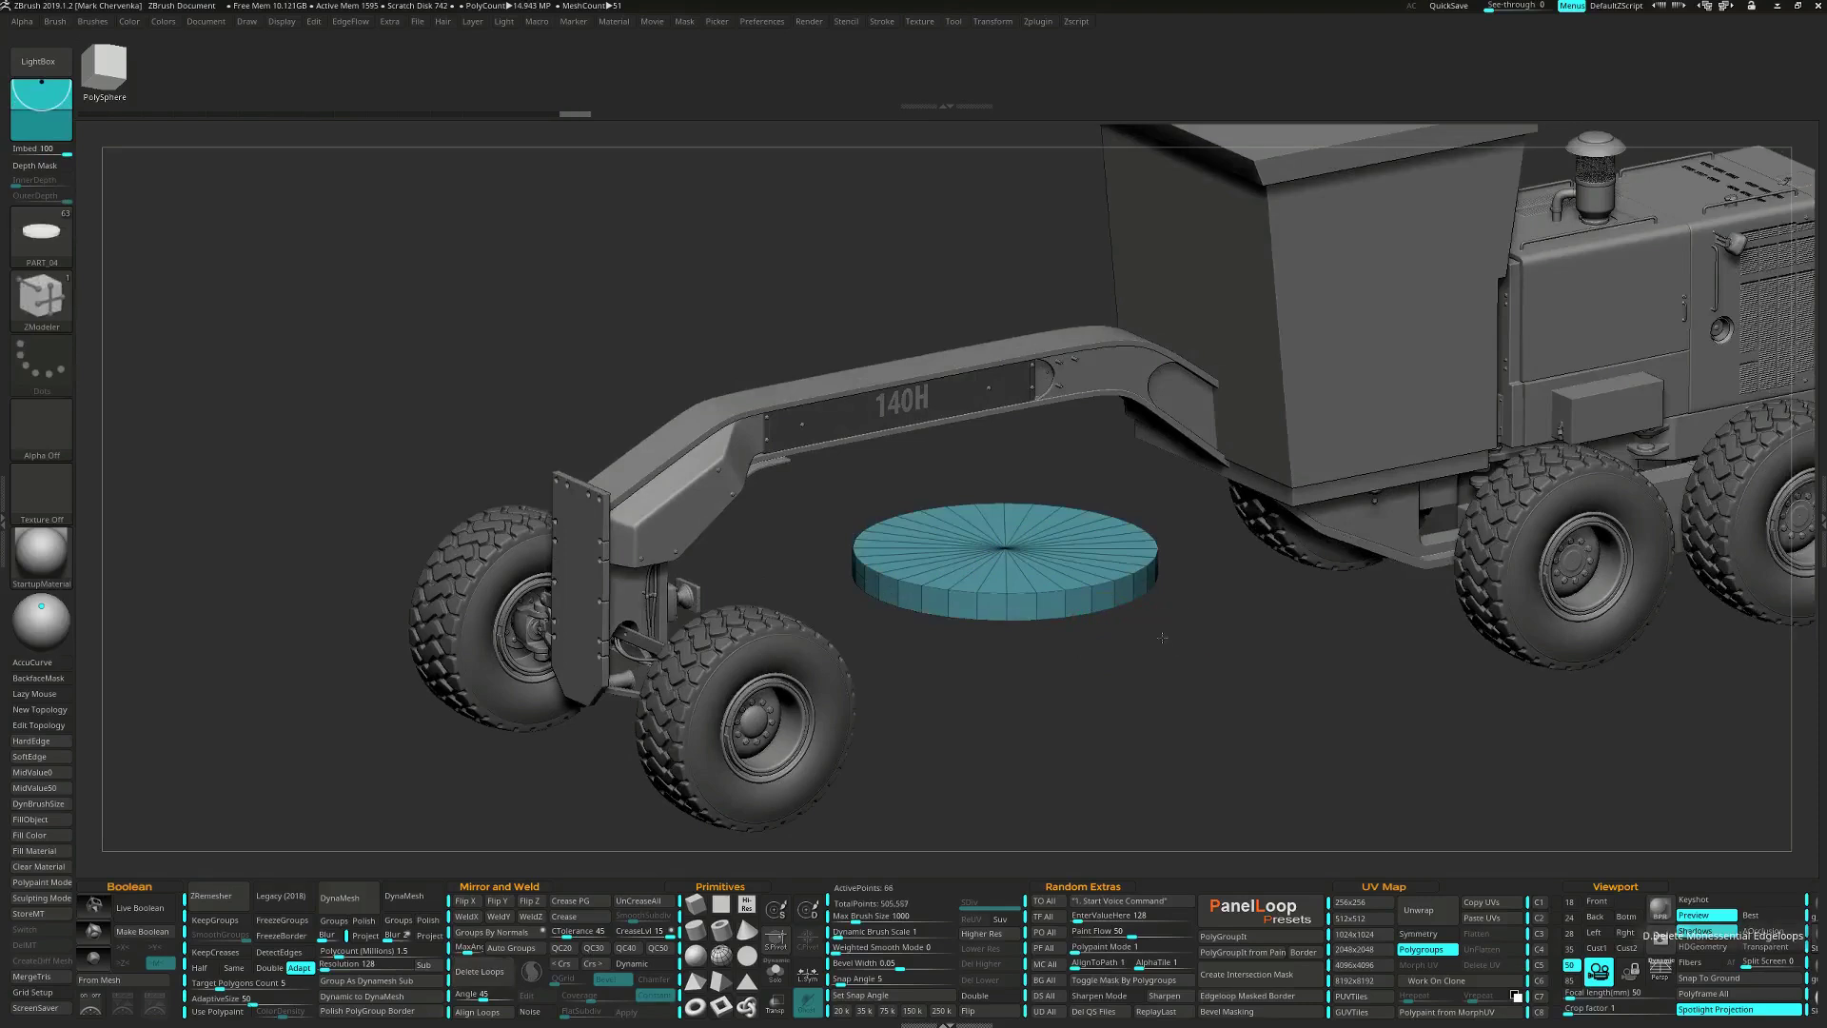
pyautogui.moveTo(1170, 640); pyautogui.dragTo(1162, 637)
pyautogui.press('w')
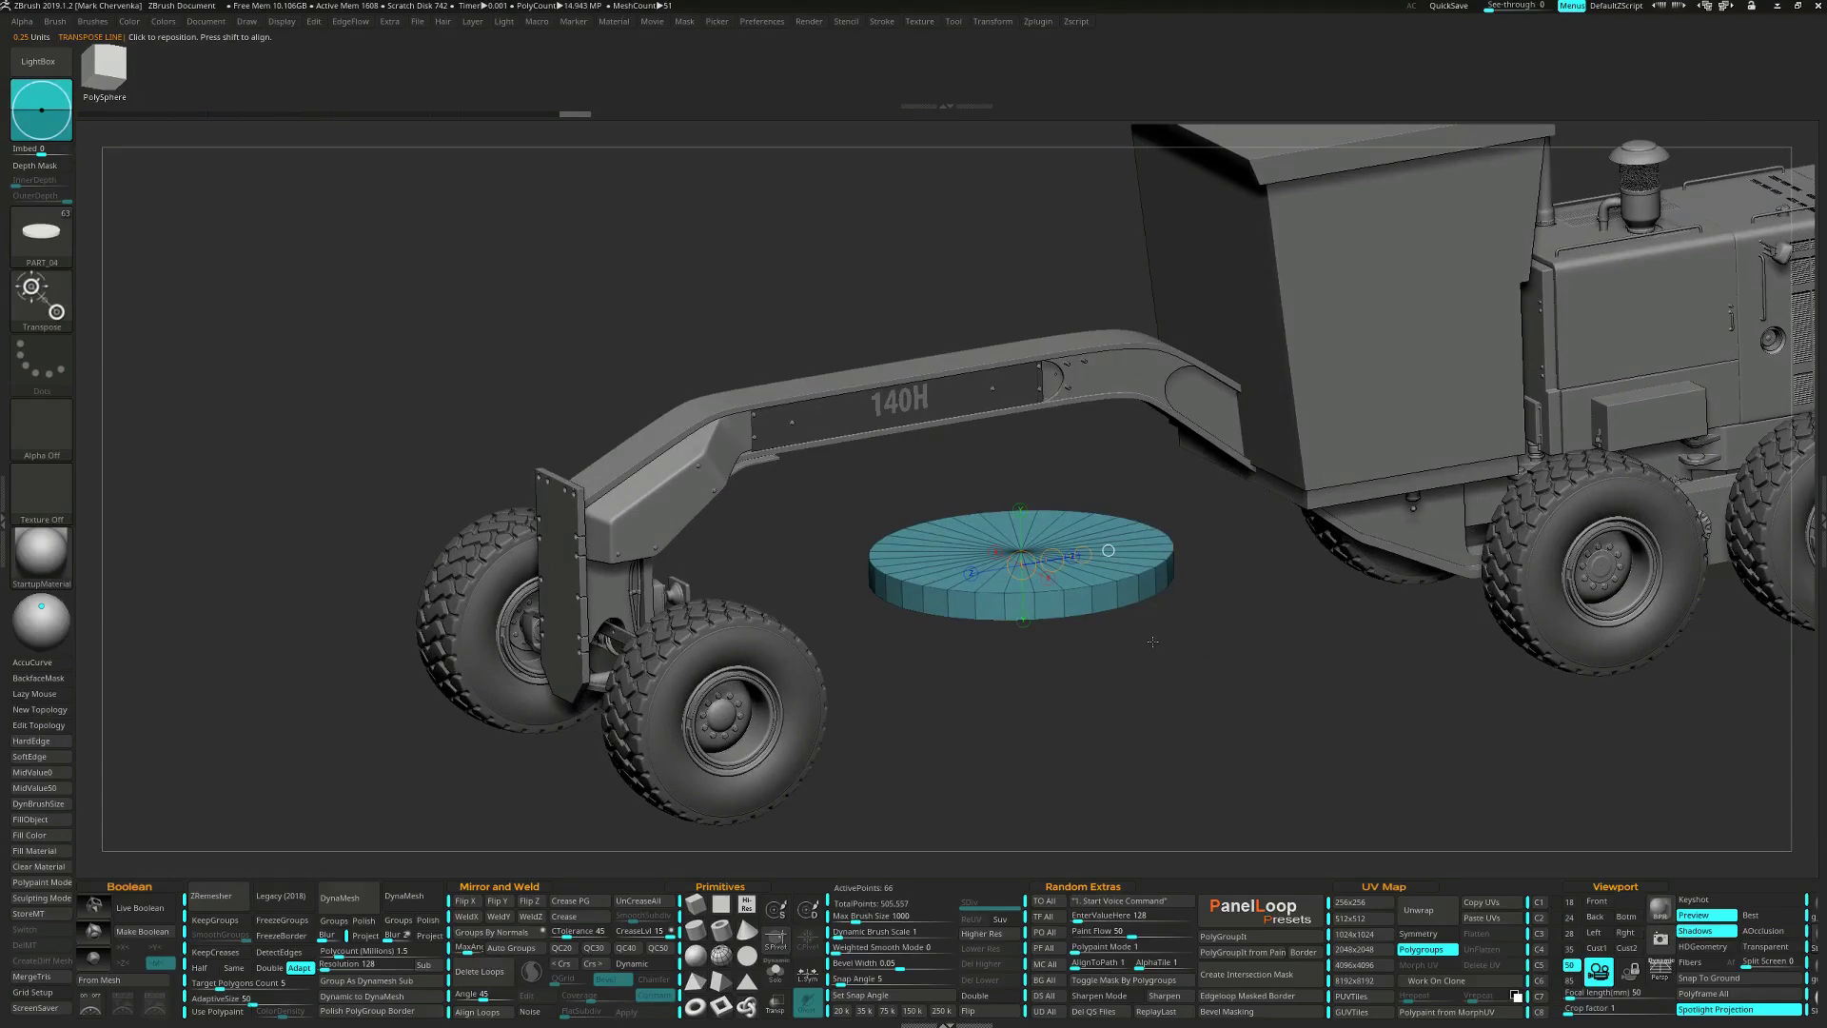
pyautogui.press('y')
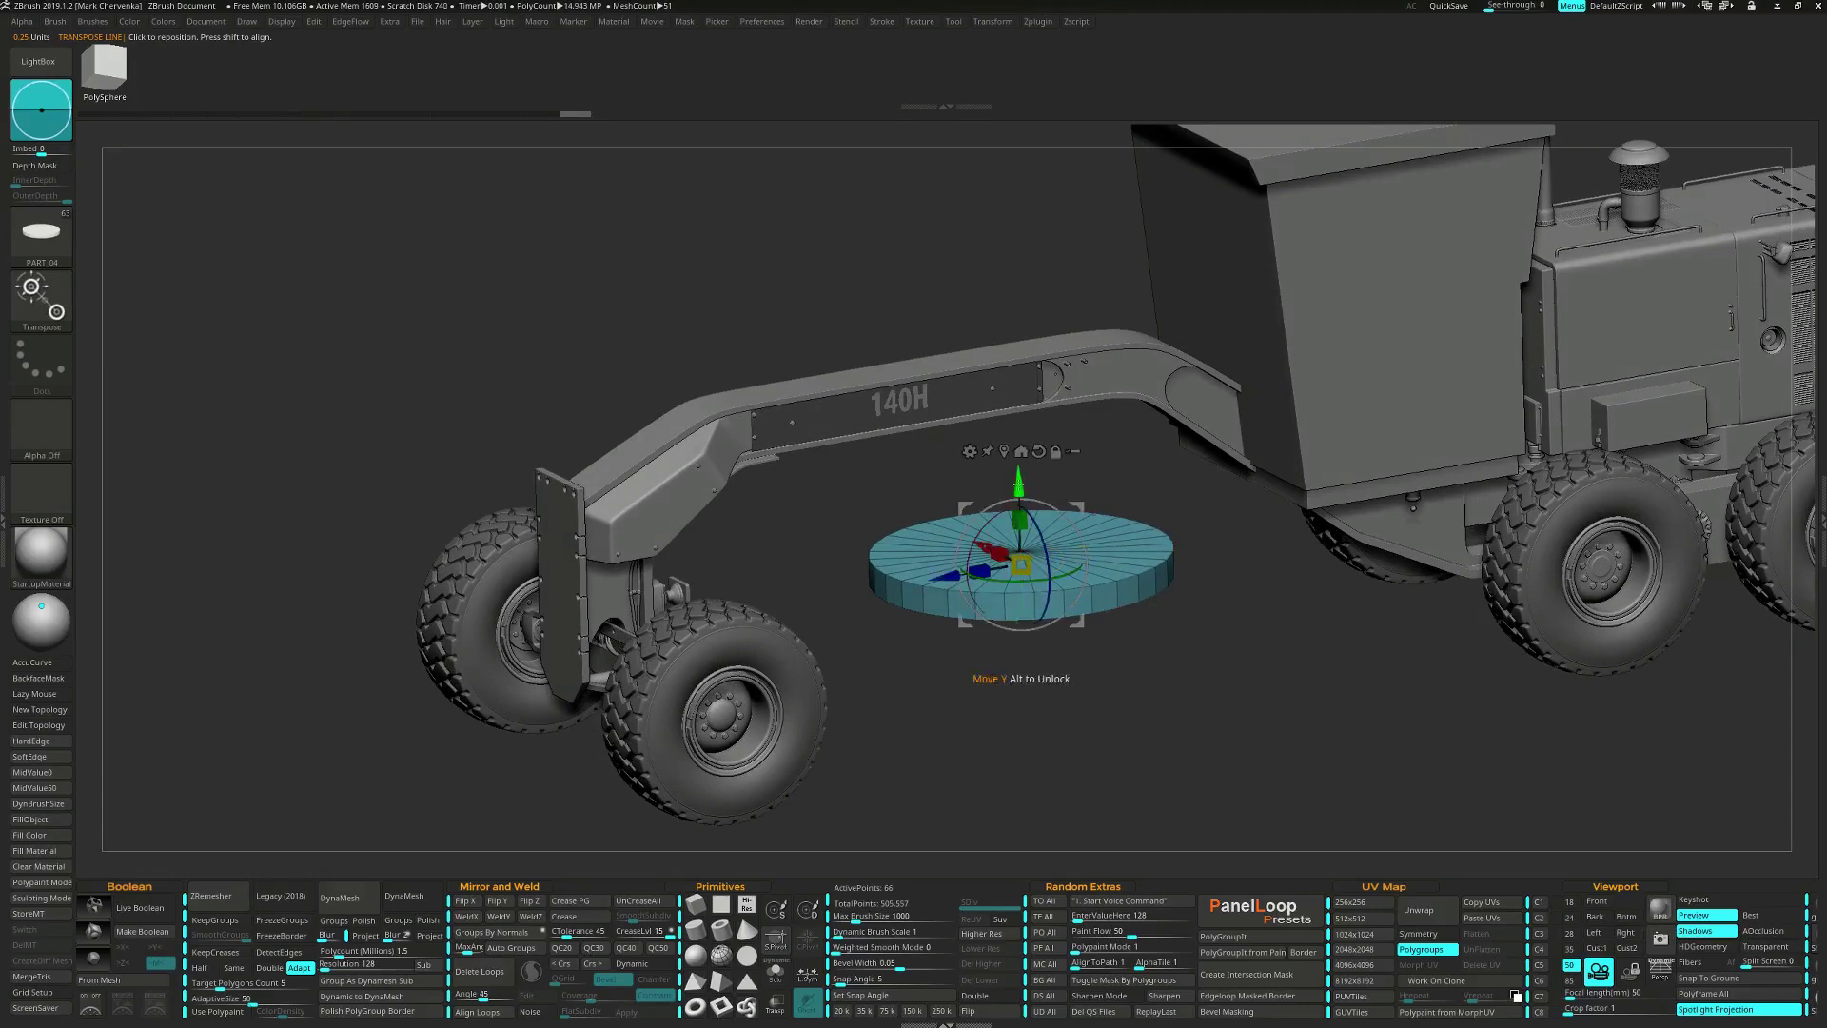
pyautogui.press('ctrl')
pyautogui.moveTo(1018, 485)
pyautogui.keyDown('ctrl'); pyautogui.mouseDown()
pyautogui.moveTo(1018, 461)
pyautogui.moveTo(1019, 583)
pyautogui.moveTo(1018, 467)
pyautogui.mouseUp(); pyautogui.keyUp('ctrl')
pyautogui.moveTo(1234, 668); pyautogui.dragTo(1191, 677)
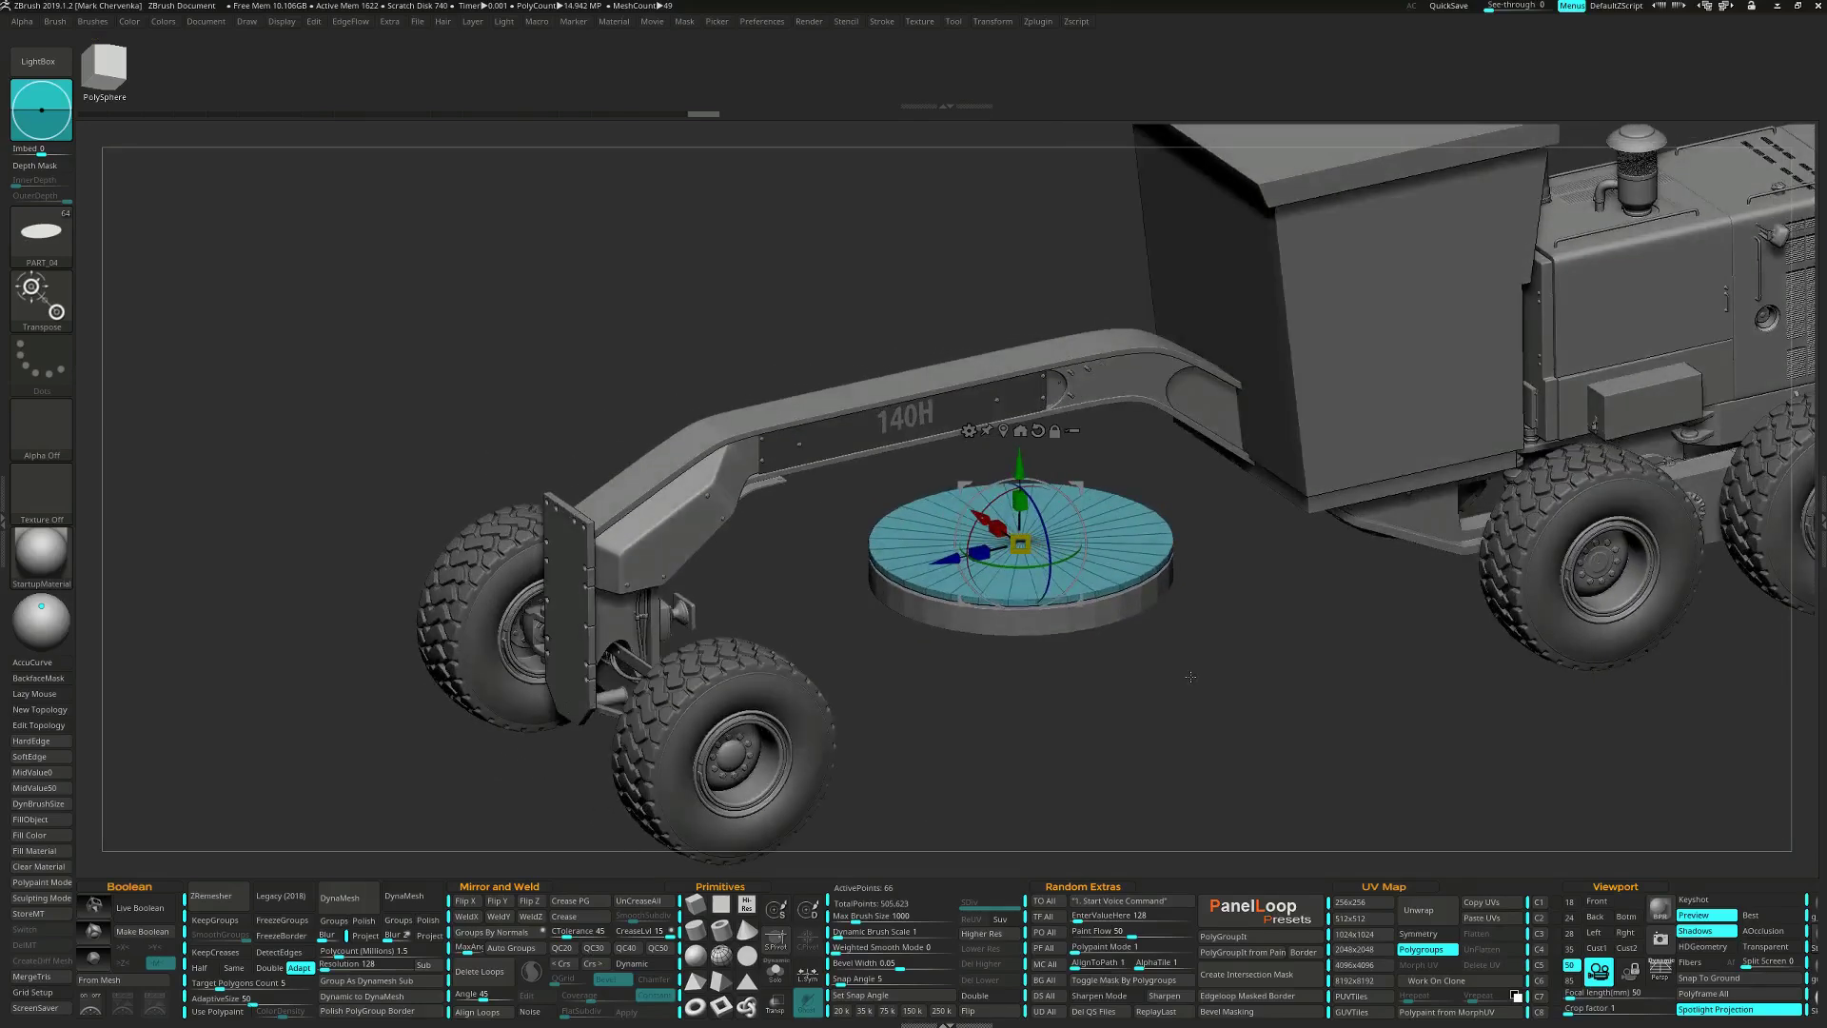
pyautogui.press('q')
pyautogui.hotkey('shift', 'f')
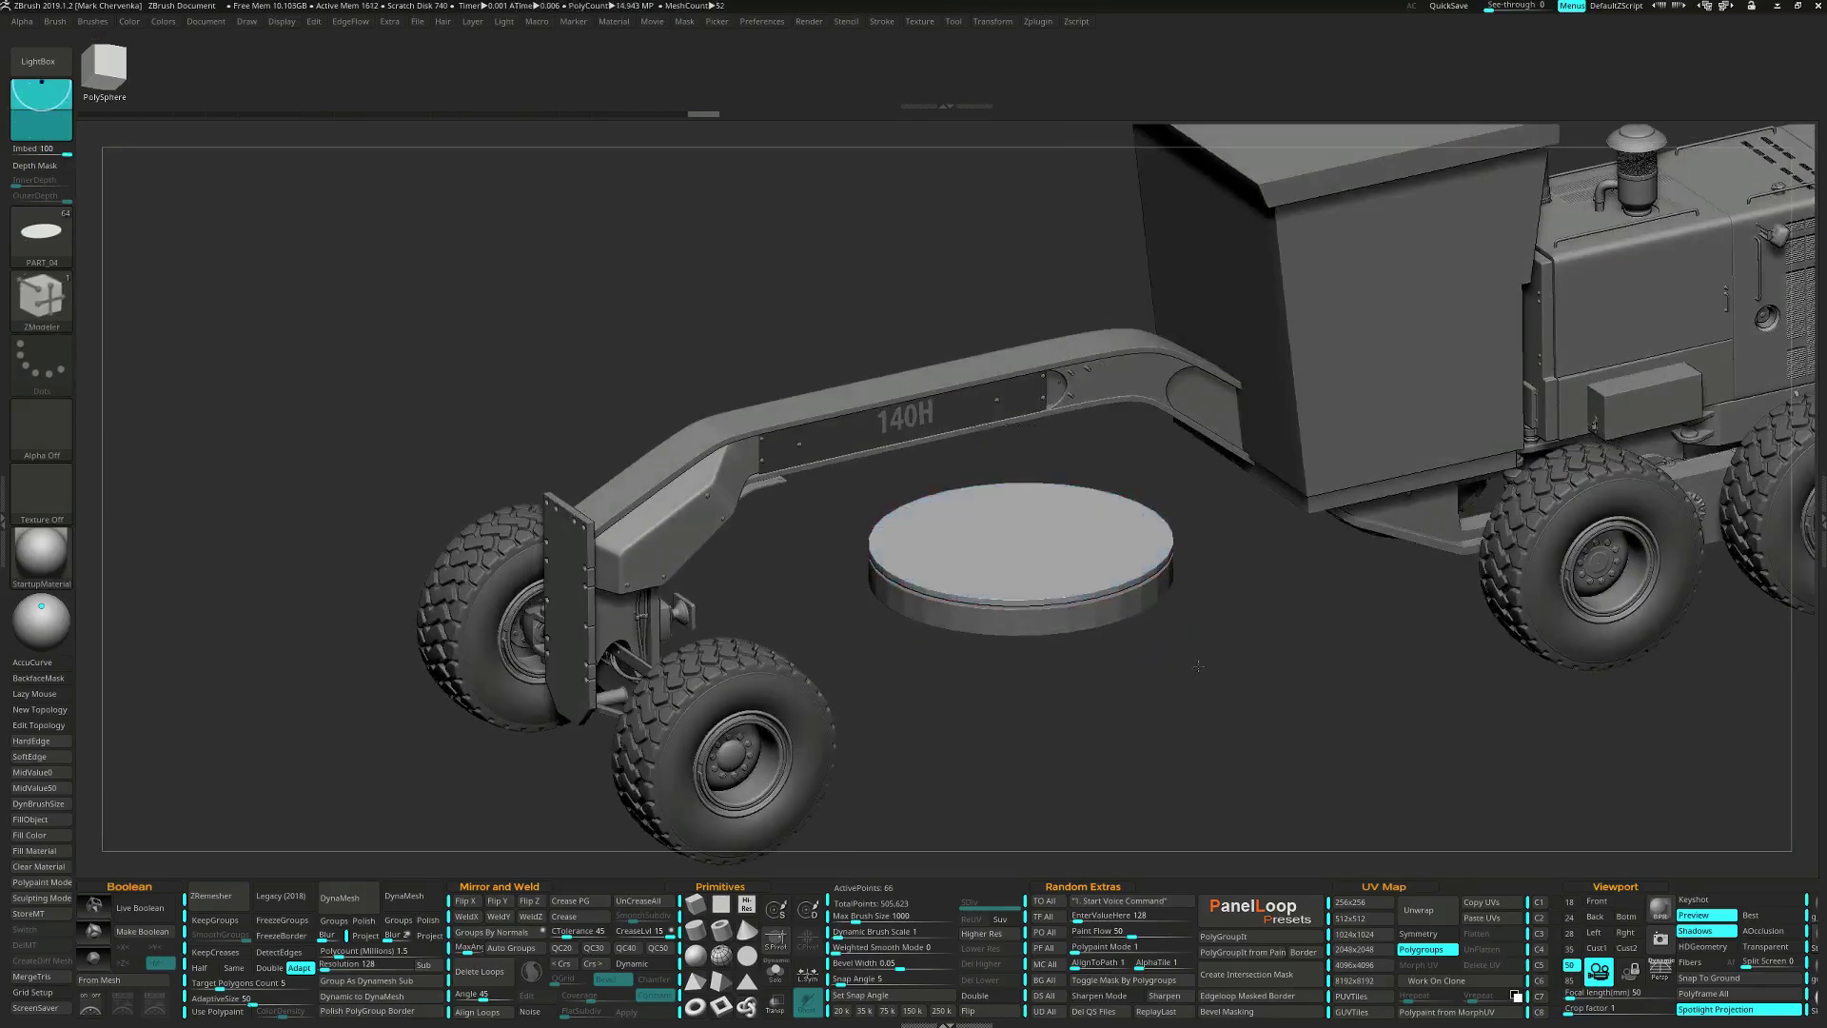
pyautogui.moveTo(1197, 666); pyautogui.dragTo(1193, 660)
# Switch the active tool to the PolyMesh3D star.
pyautogui.click(1819, 541)
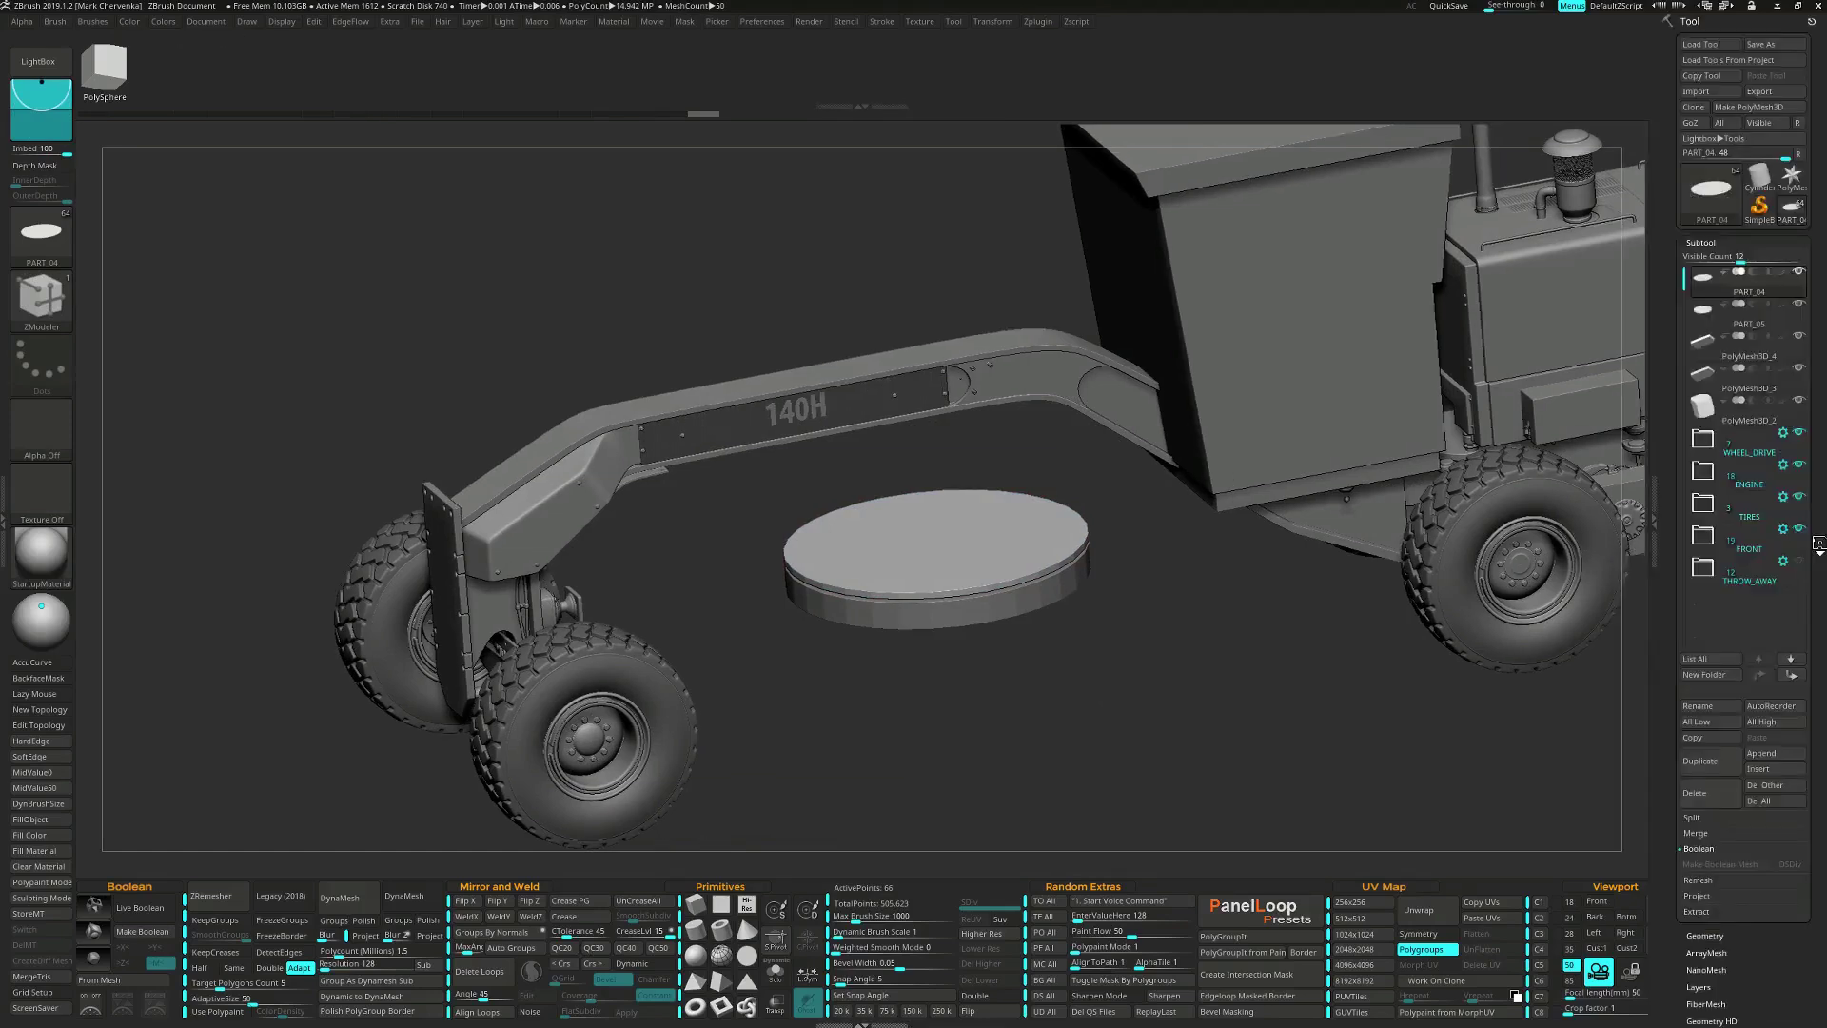
pyautogui.click(1791, 178)
pyautogui.keyDown('alt'); pyautogui.moveTo(1413, 309); pyautogui.dragTo(1339, 579); pyautogui.keyUp('alt')
pyautogui.click(1654, 521)
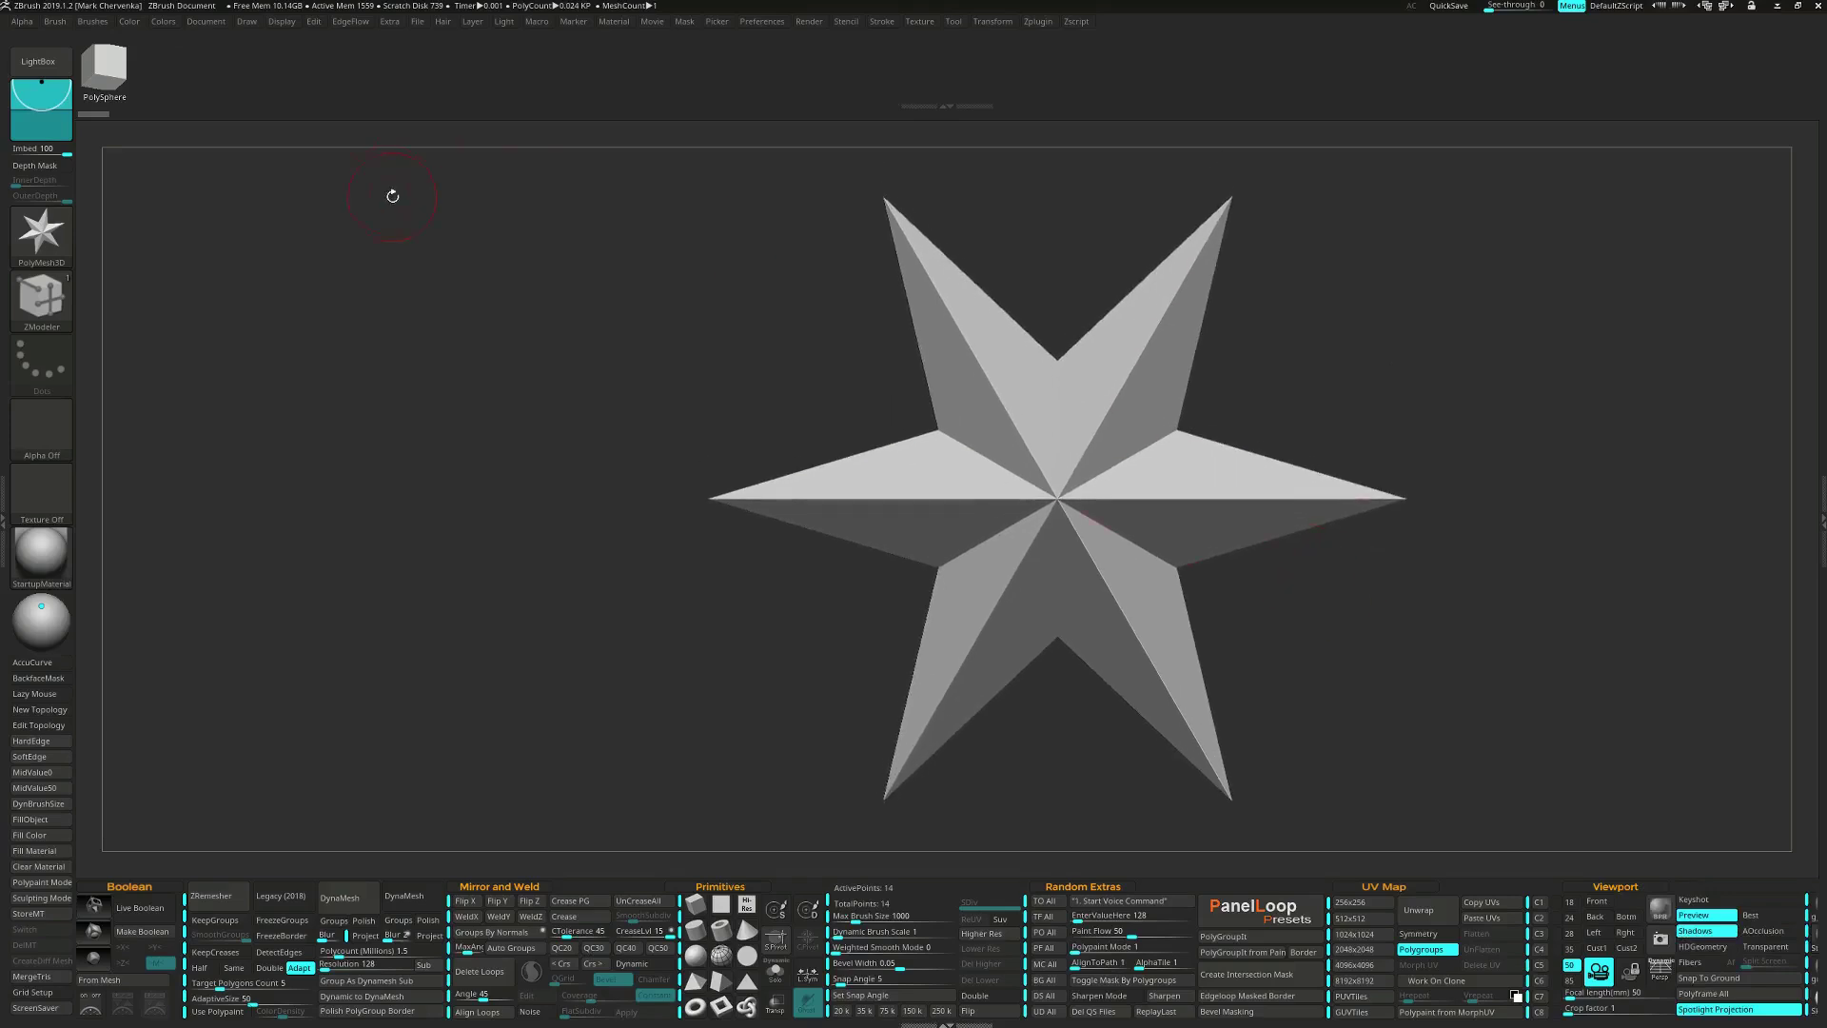
# Choose the SPOTLIGHT_TOP alpha and add it to Spotlight.
pyautogui.click(21, 23)
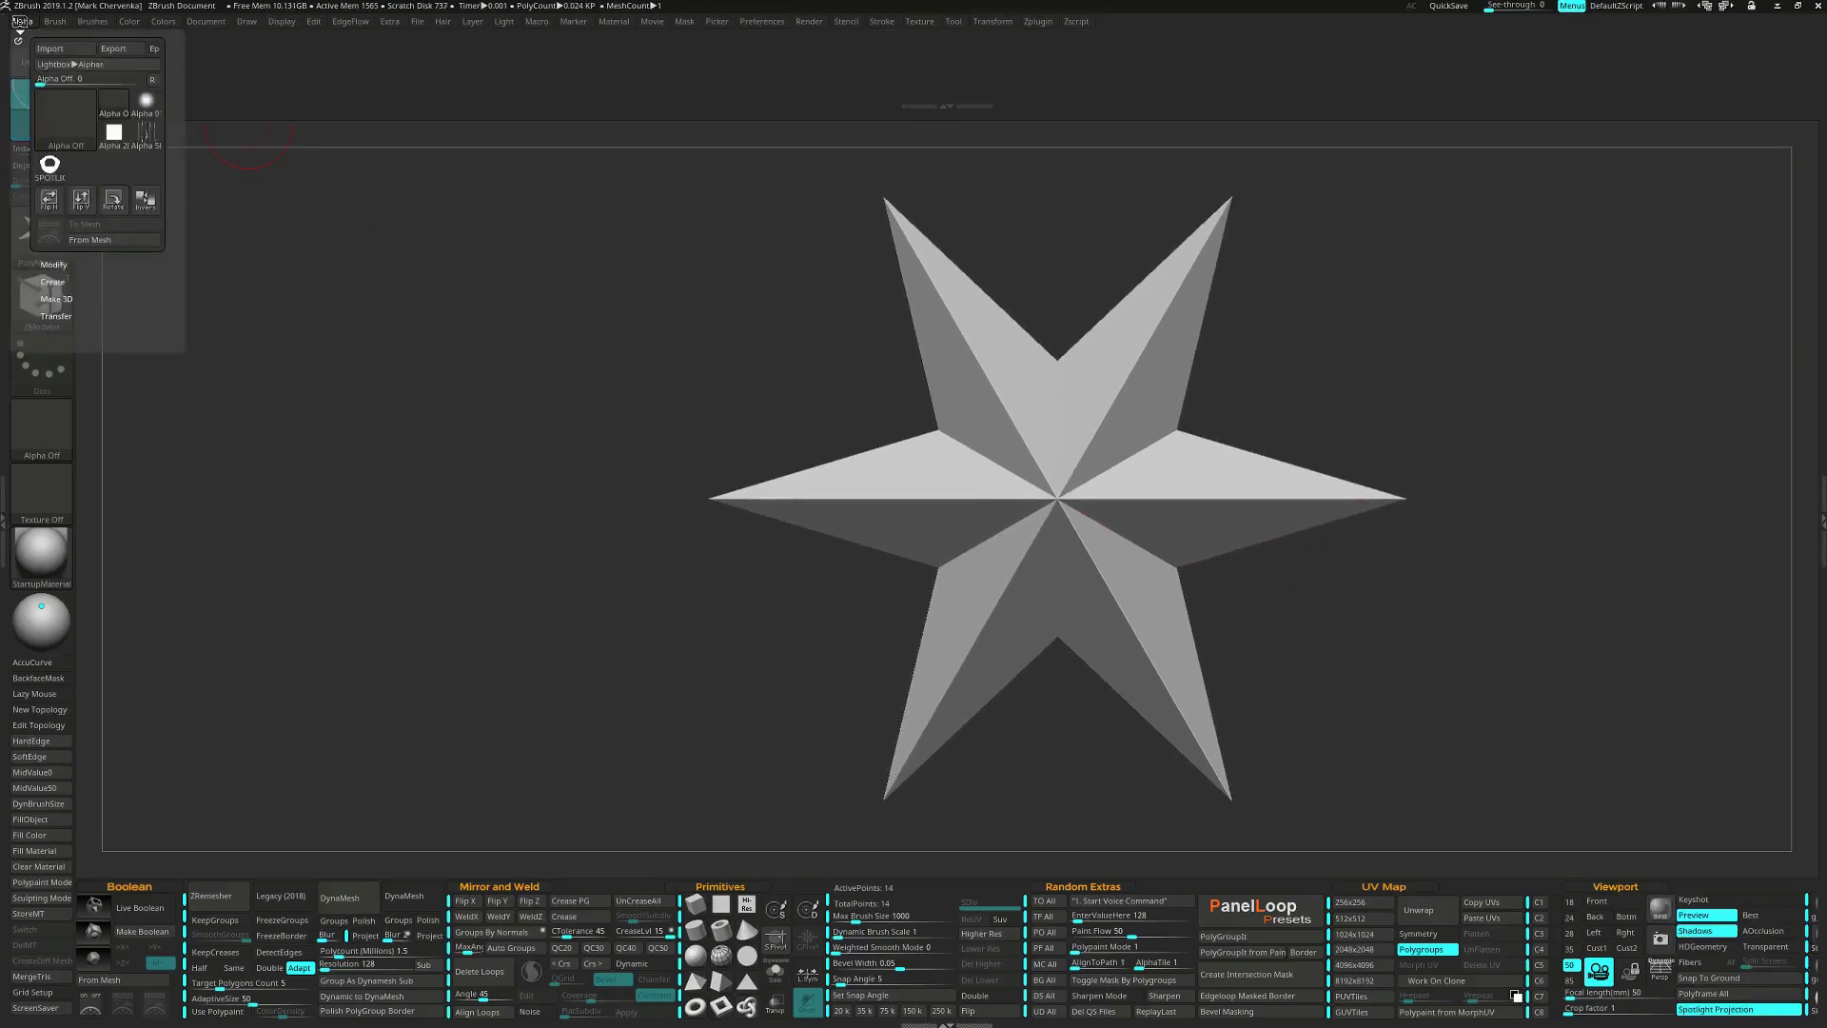
pyautogui.click(60, 178)
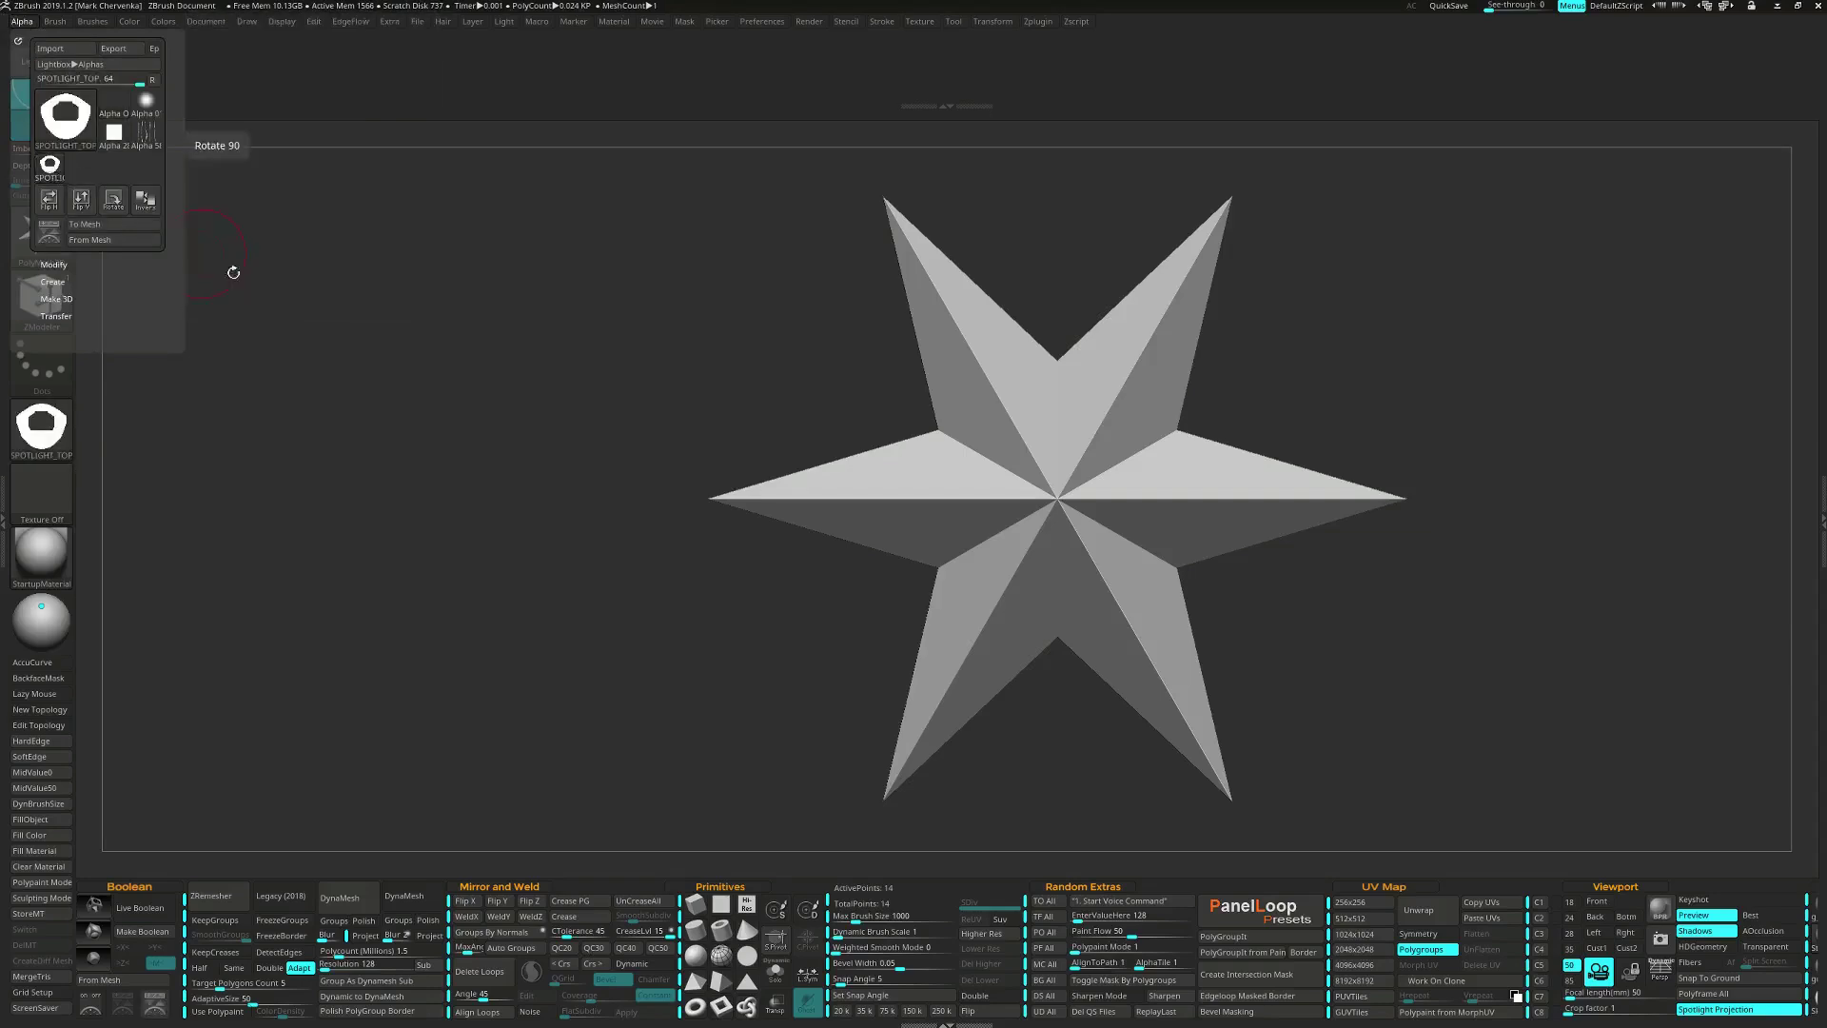
pyautogui.click(22, 21)
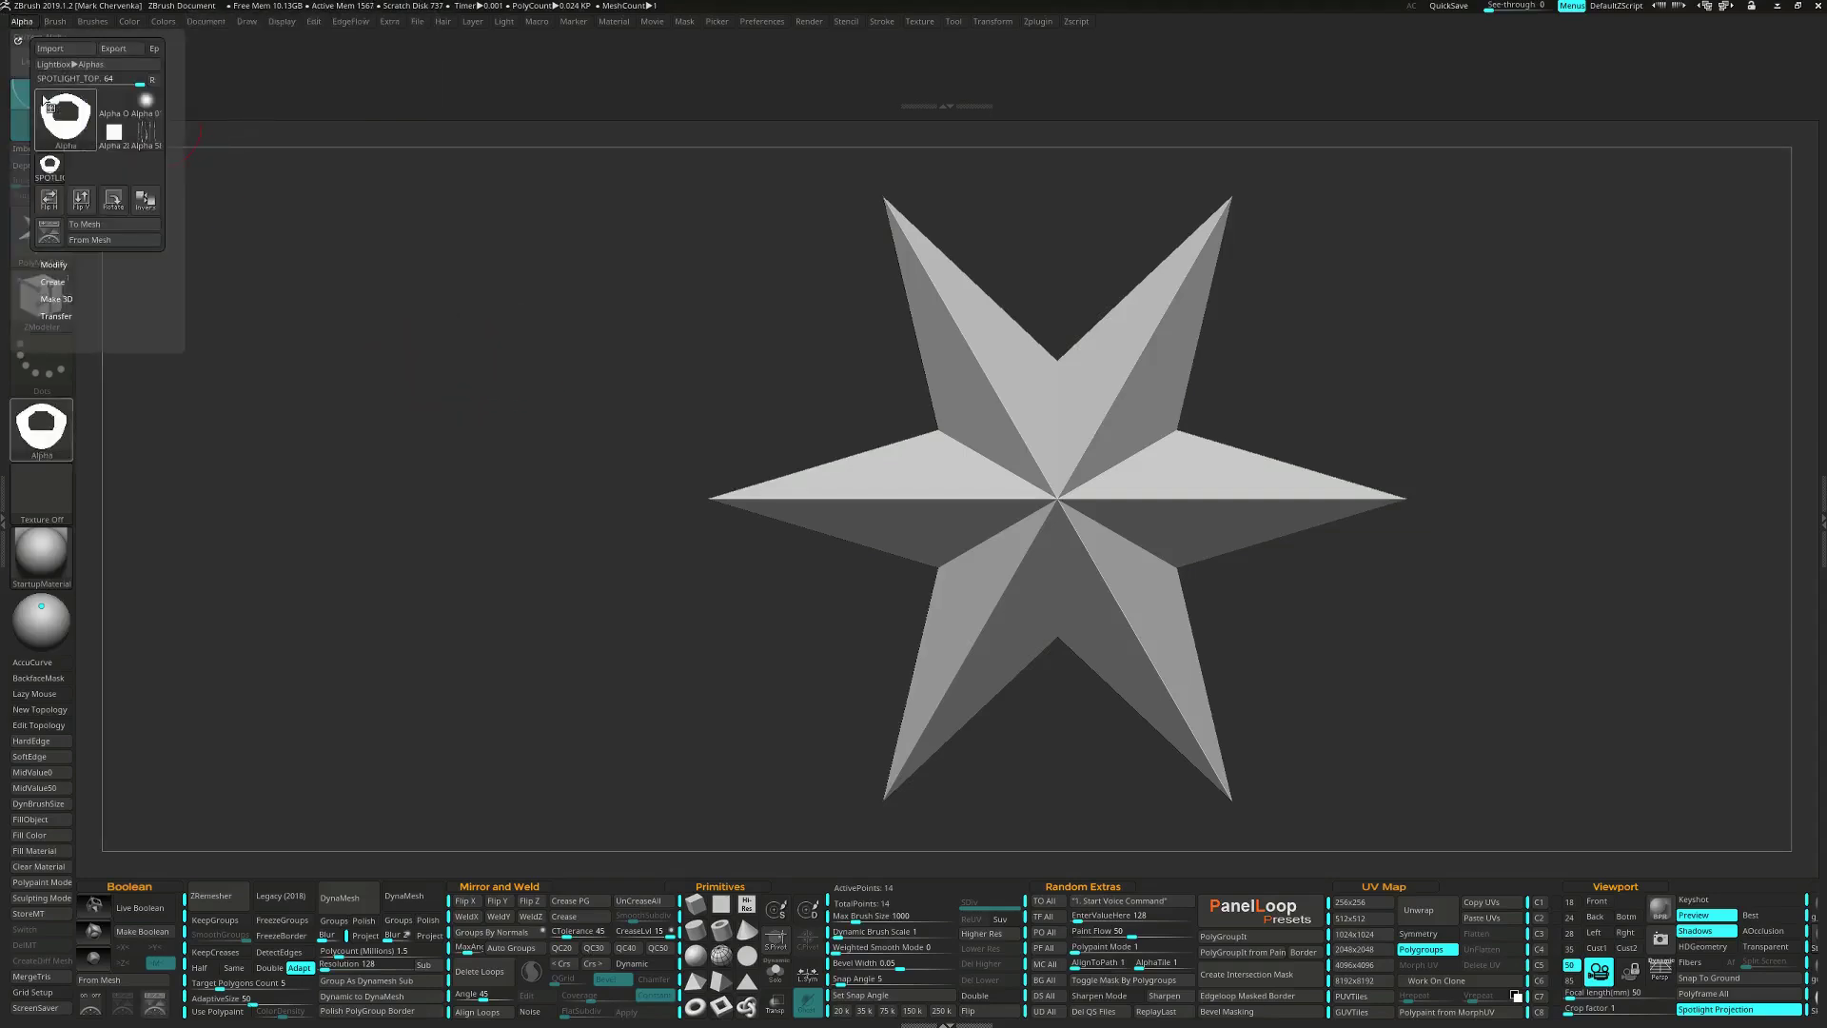
pyautogui.click(50, 233)
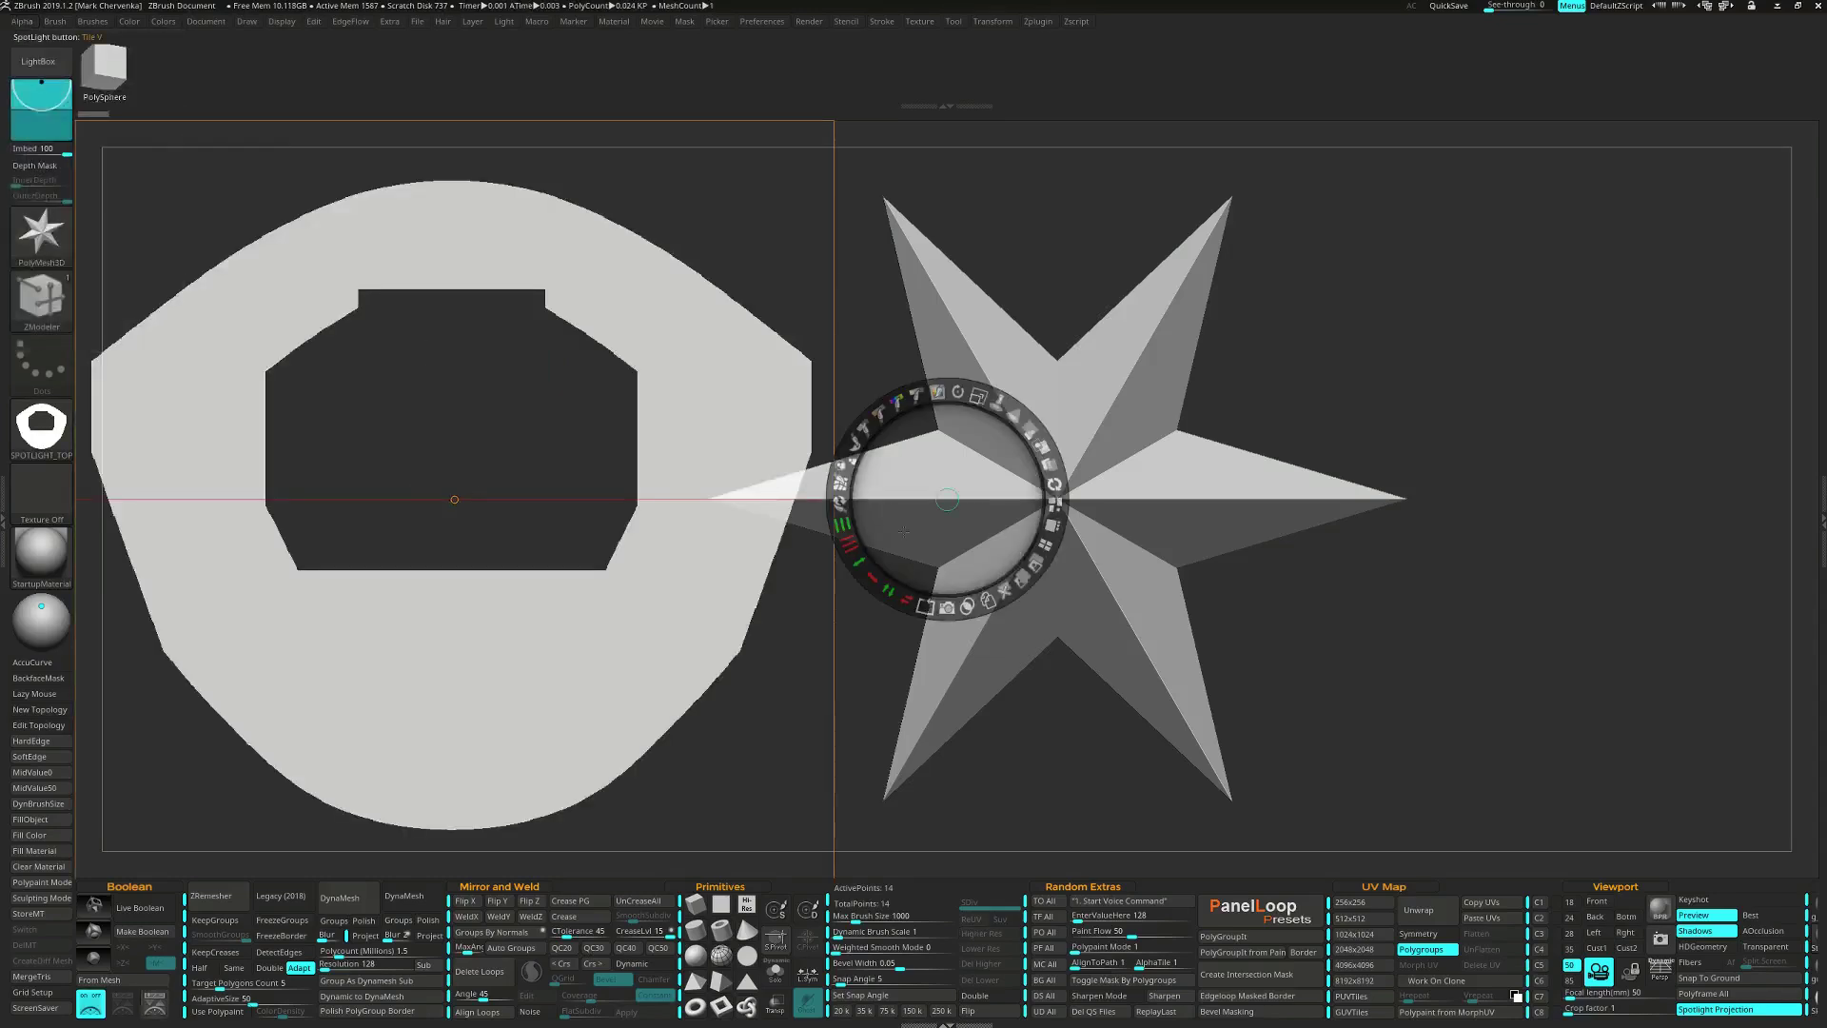
# Center the Spotlight shape over the star, enlarge it slightly, and snapshot it into a 3D mesh.
pyautogui.moveTo(947, 497); pyautogui.dragTo(1091, 460)
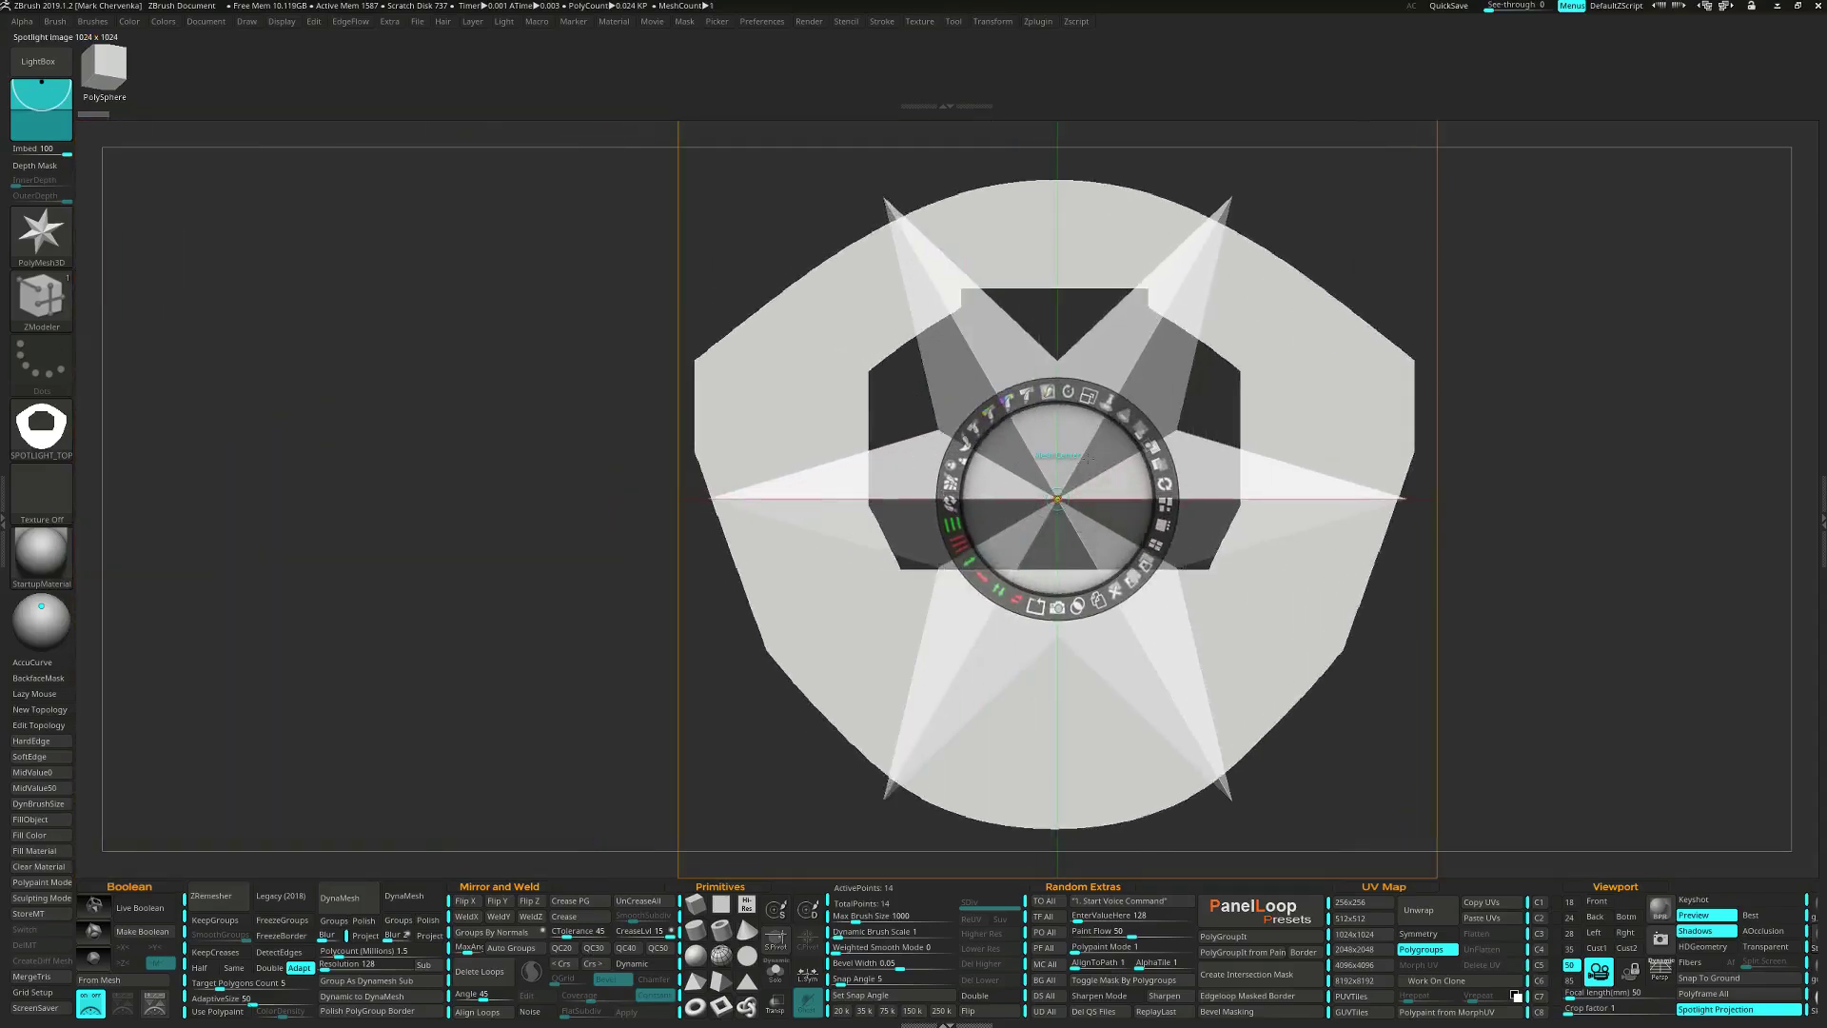
pyautogui.moveTo(1096, 398); pyautogui.dragTo(1094, 404)
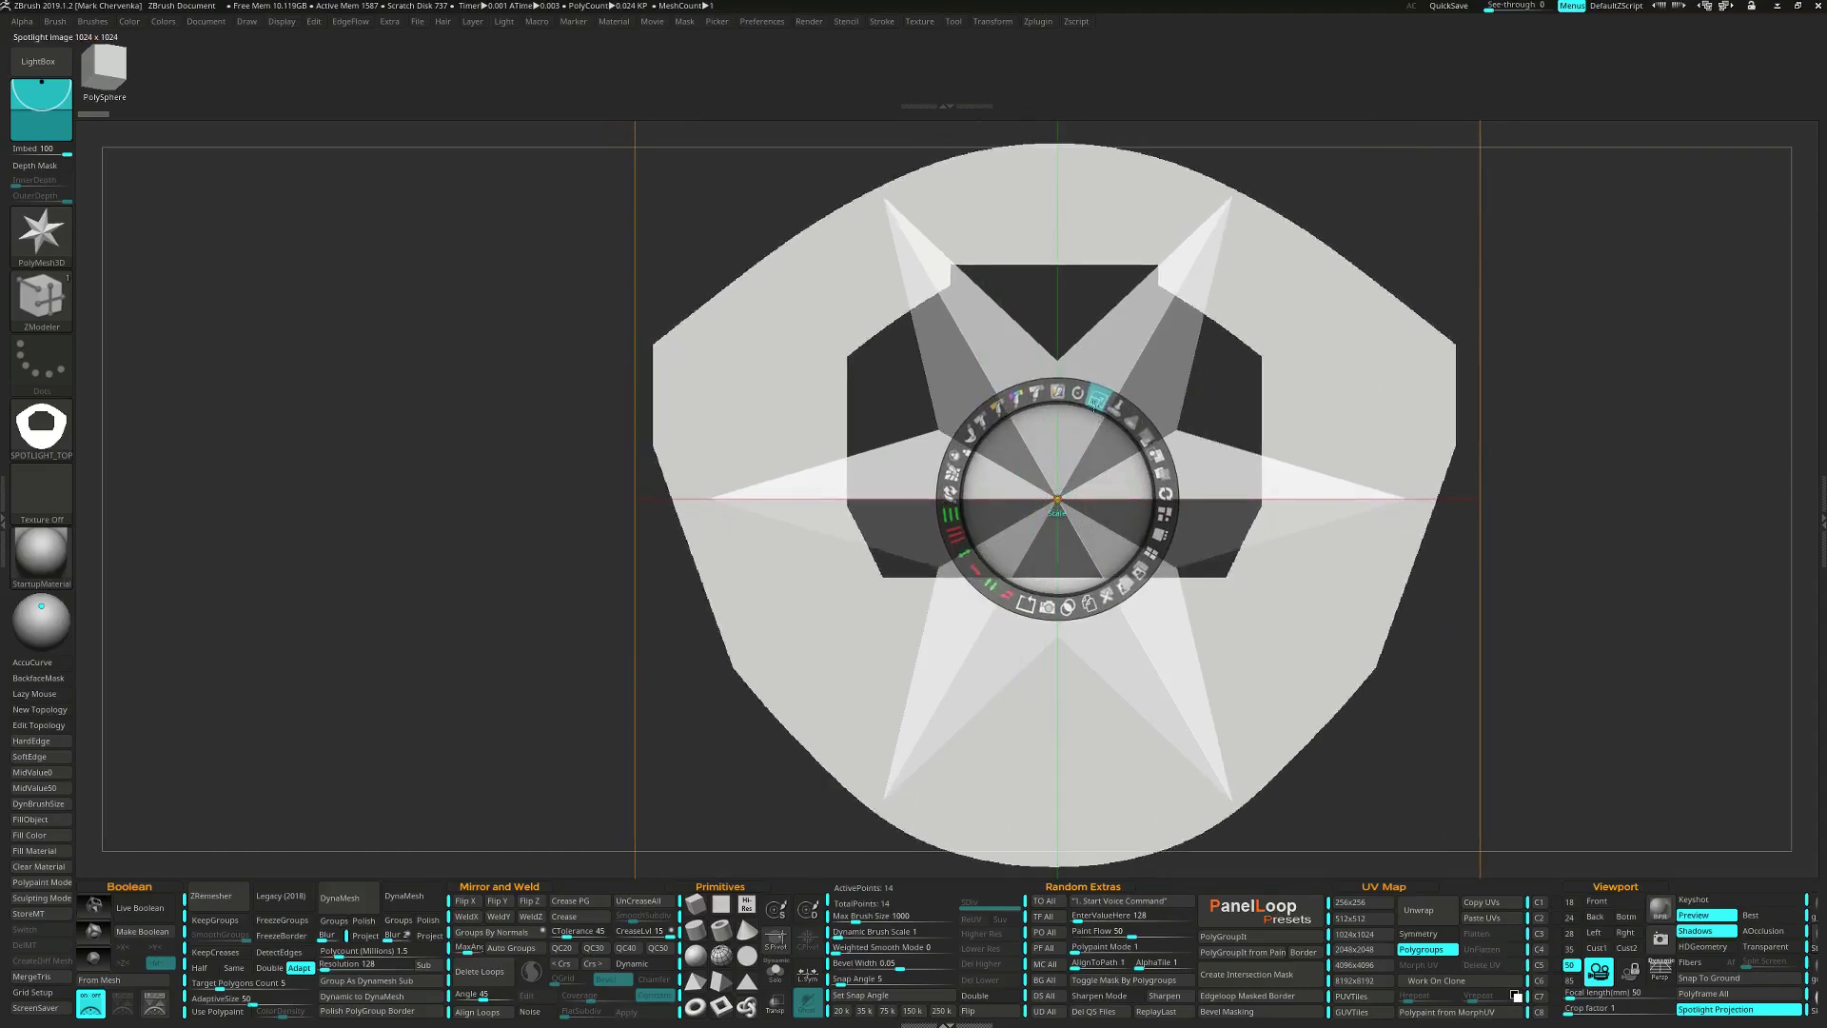
pyautogui.click(1060, 610)
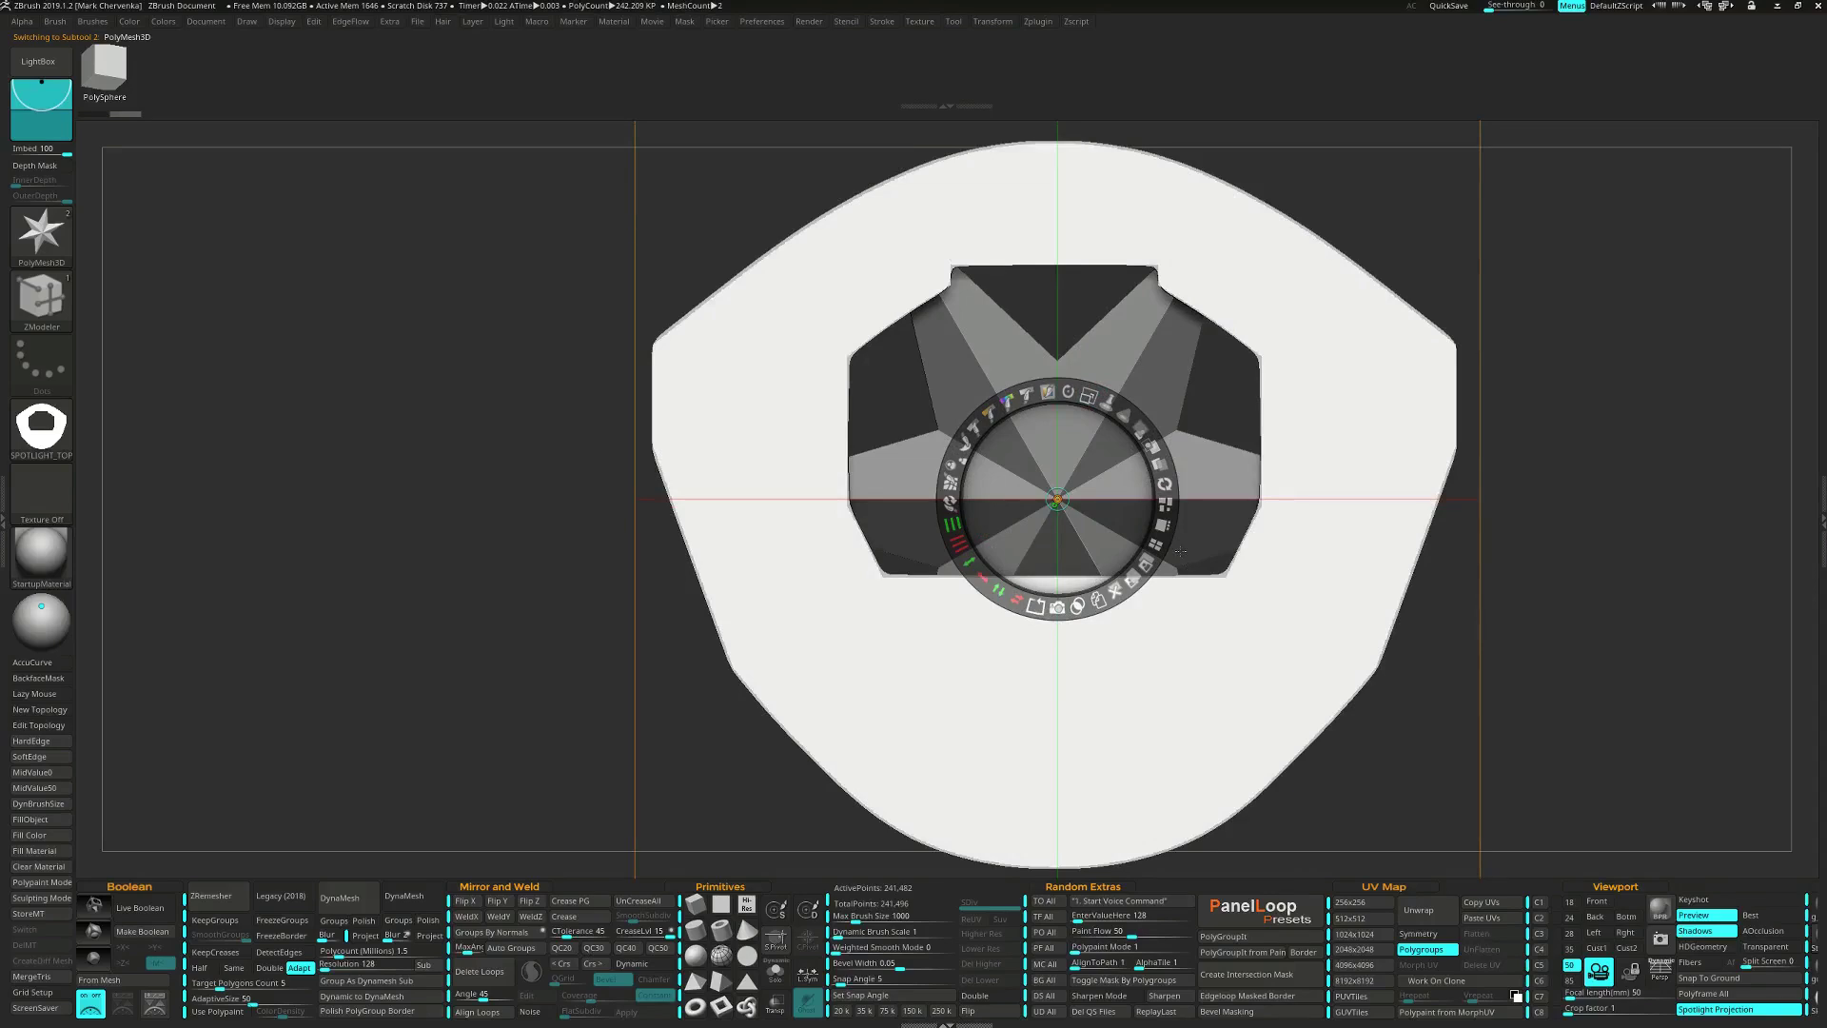
pyautogui.hotkey('shift', 'z')
# Make the extruded ring-shaped mesh the active subtool and hide the star.
pyautogui.moveTo(962, 495); pyautogui.dragTo(1131, 488, button='right')
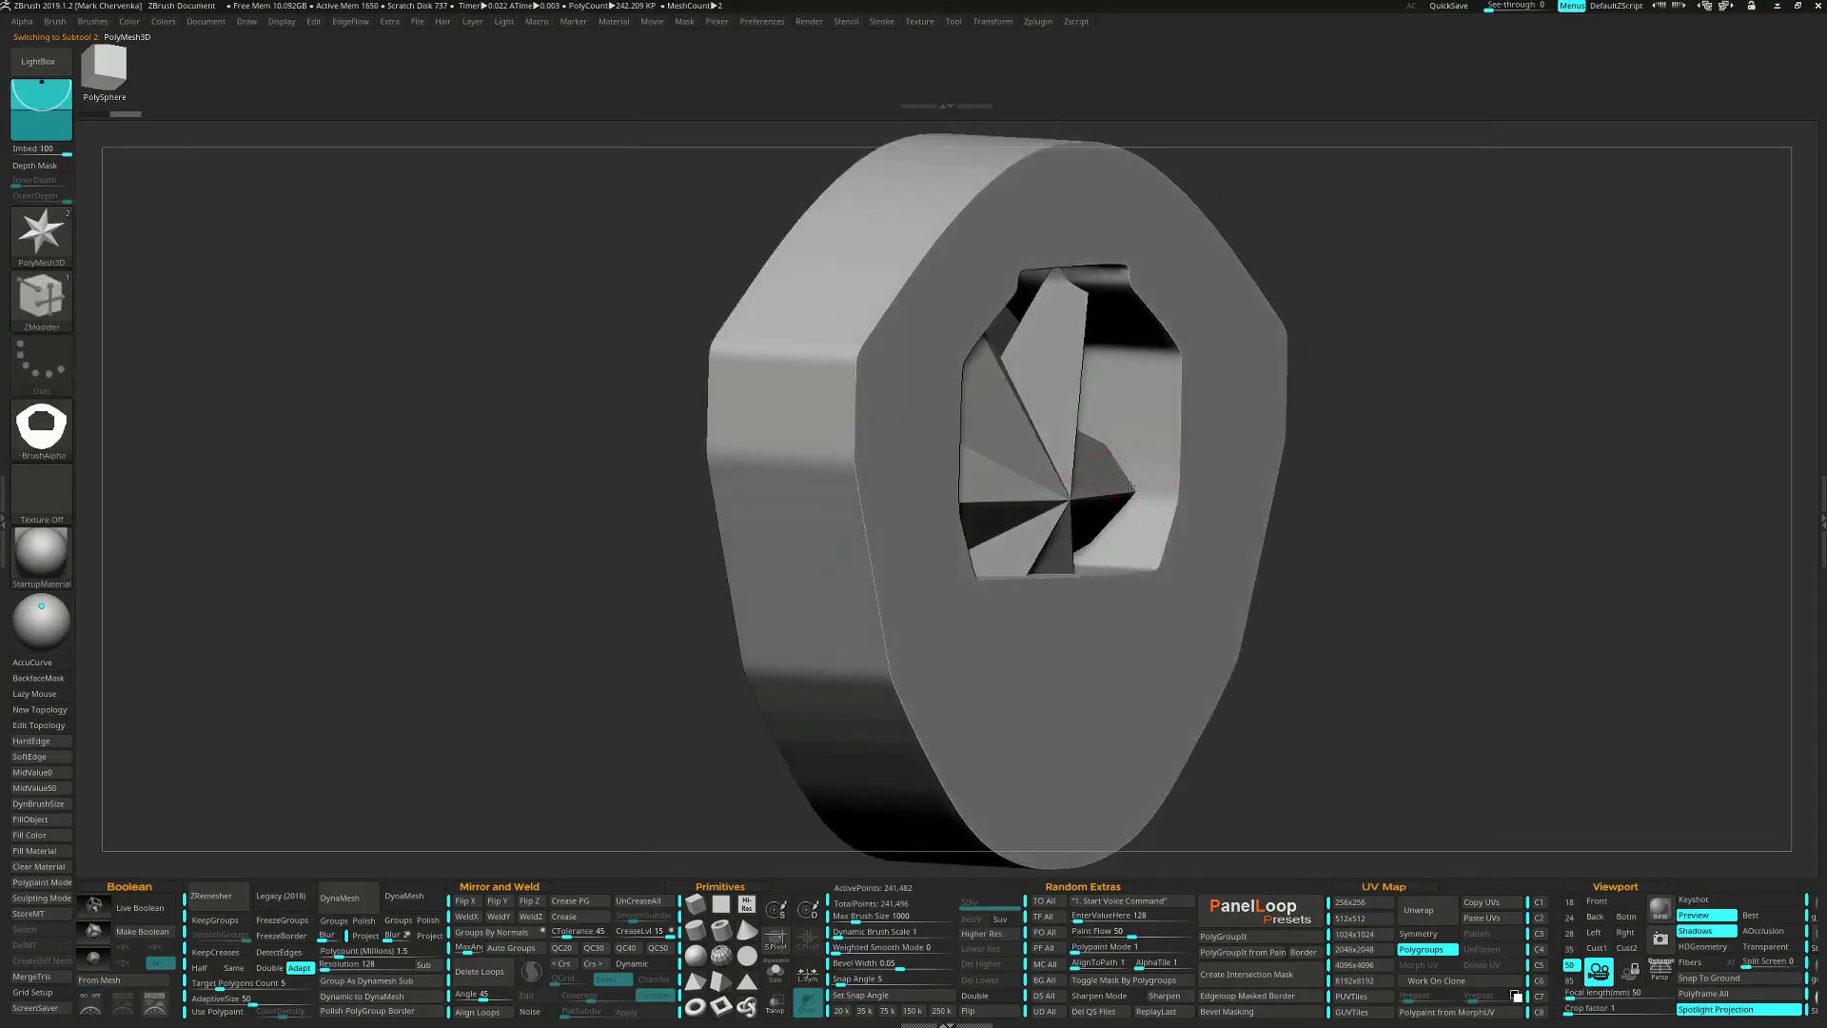
pyautogui.moveTo(1131, 488); pyautogui.dragTo(1764, 547)
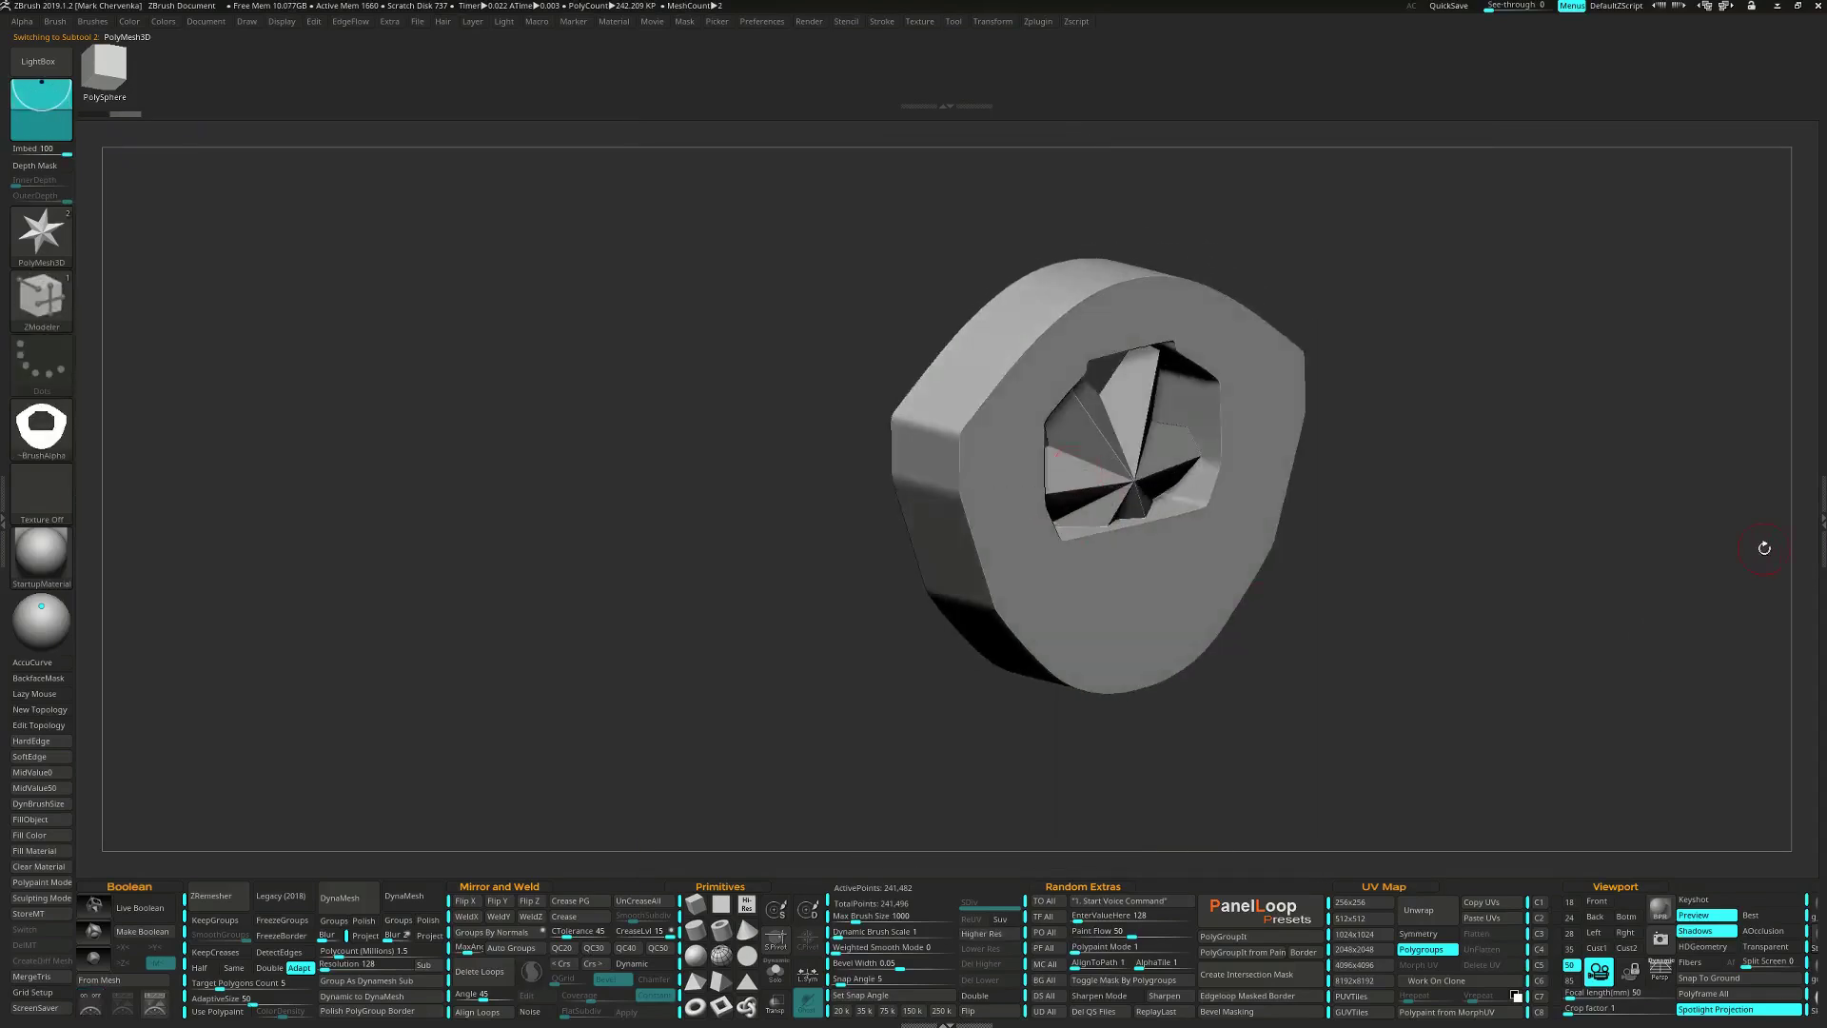
pyautogui.click(1820, 527)
pyautogui.click(1799, 272)
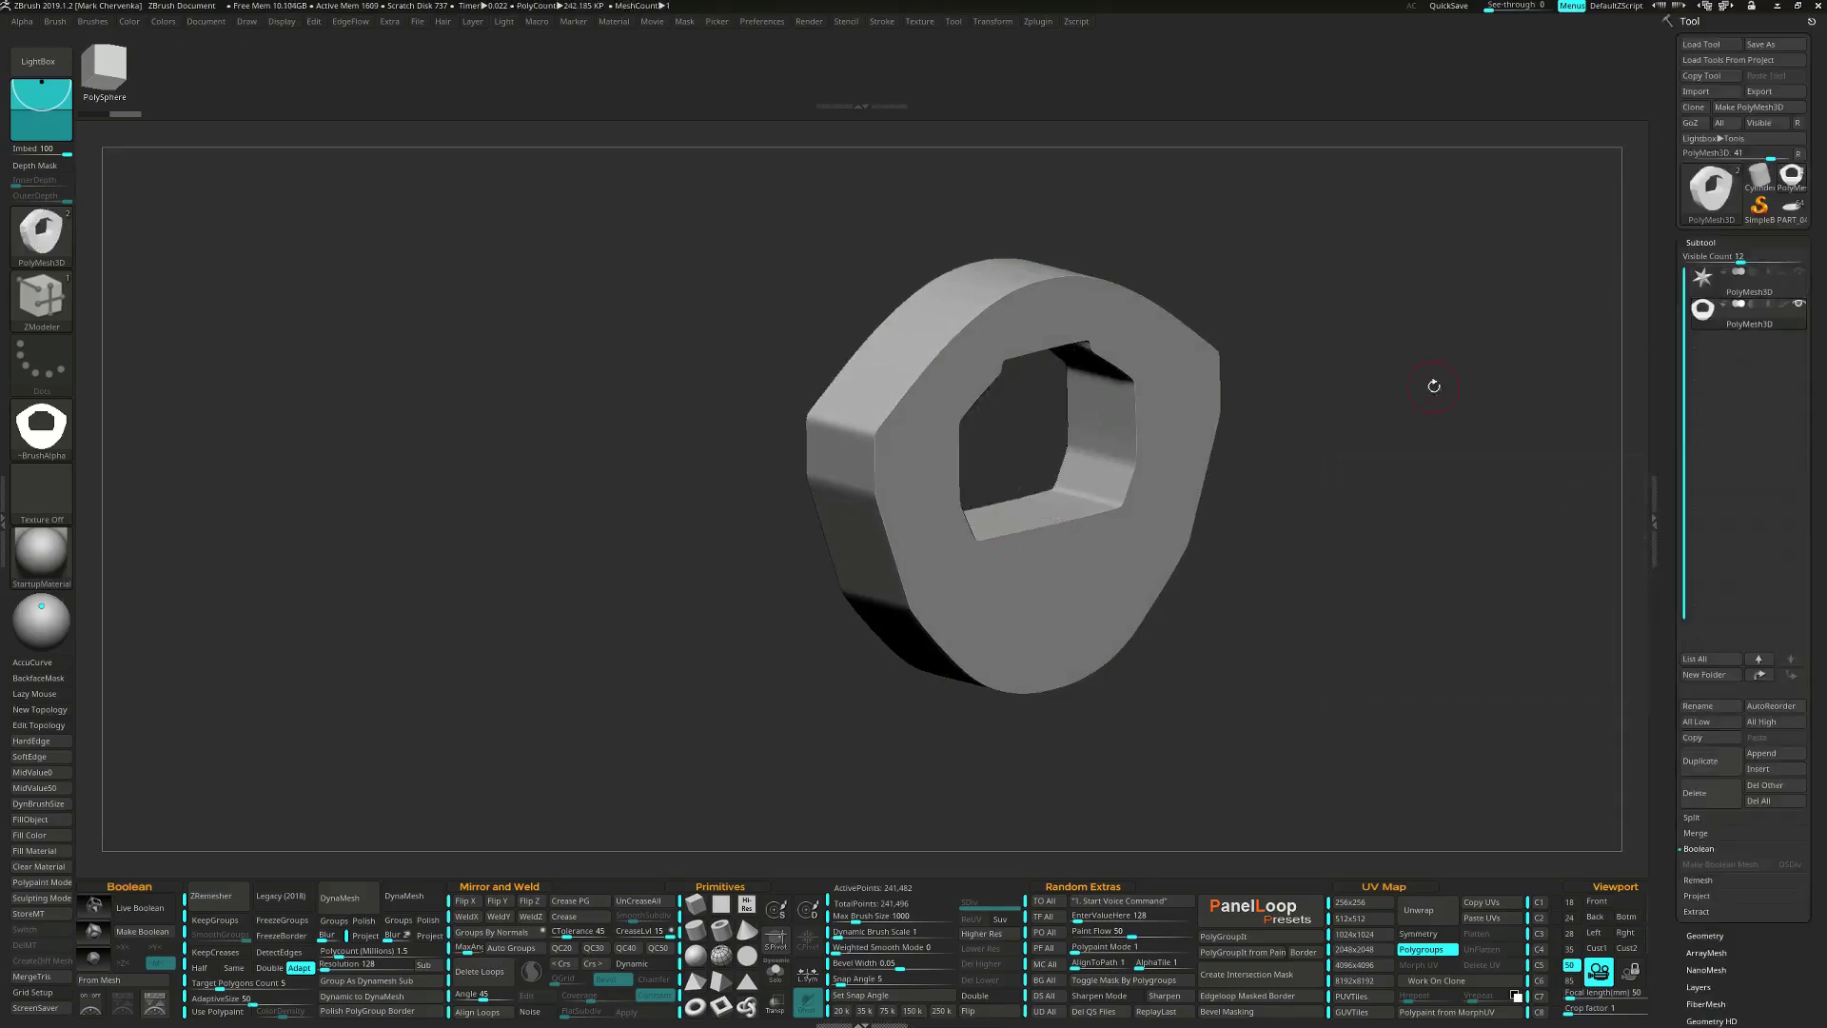
# Isolate the front face of the ring-shaped mesh and delete the rest of its geometry.
pyautogui.moveTo(1431, 388); pyautogui.dragTo(1233, 432)
pyautogui.moveTo(1104, 423)
pyautogui.mouseDown()
pyautogui.moveTo(1091, 447)
pyautogui.moveTo(1071, 404)
pyautogui.moveTo(1052, 409)
pyautogui.moveTo(954, 547)
pyautogui.mouseUp()
pyautogui.keyDown('ctrl'); pyautogui.keyDown('shift'); pyautogui.click(914, 424); pyautogui.keyUp('shift'); pyautogui.keyUp('ctrl')
pyautogui.hotkey('ctrl', 'd')
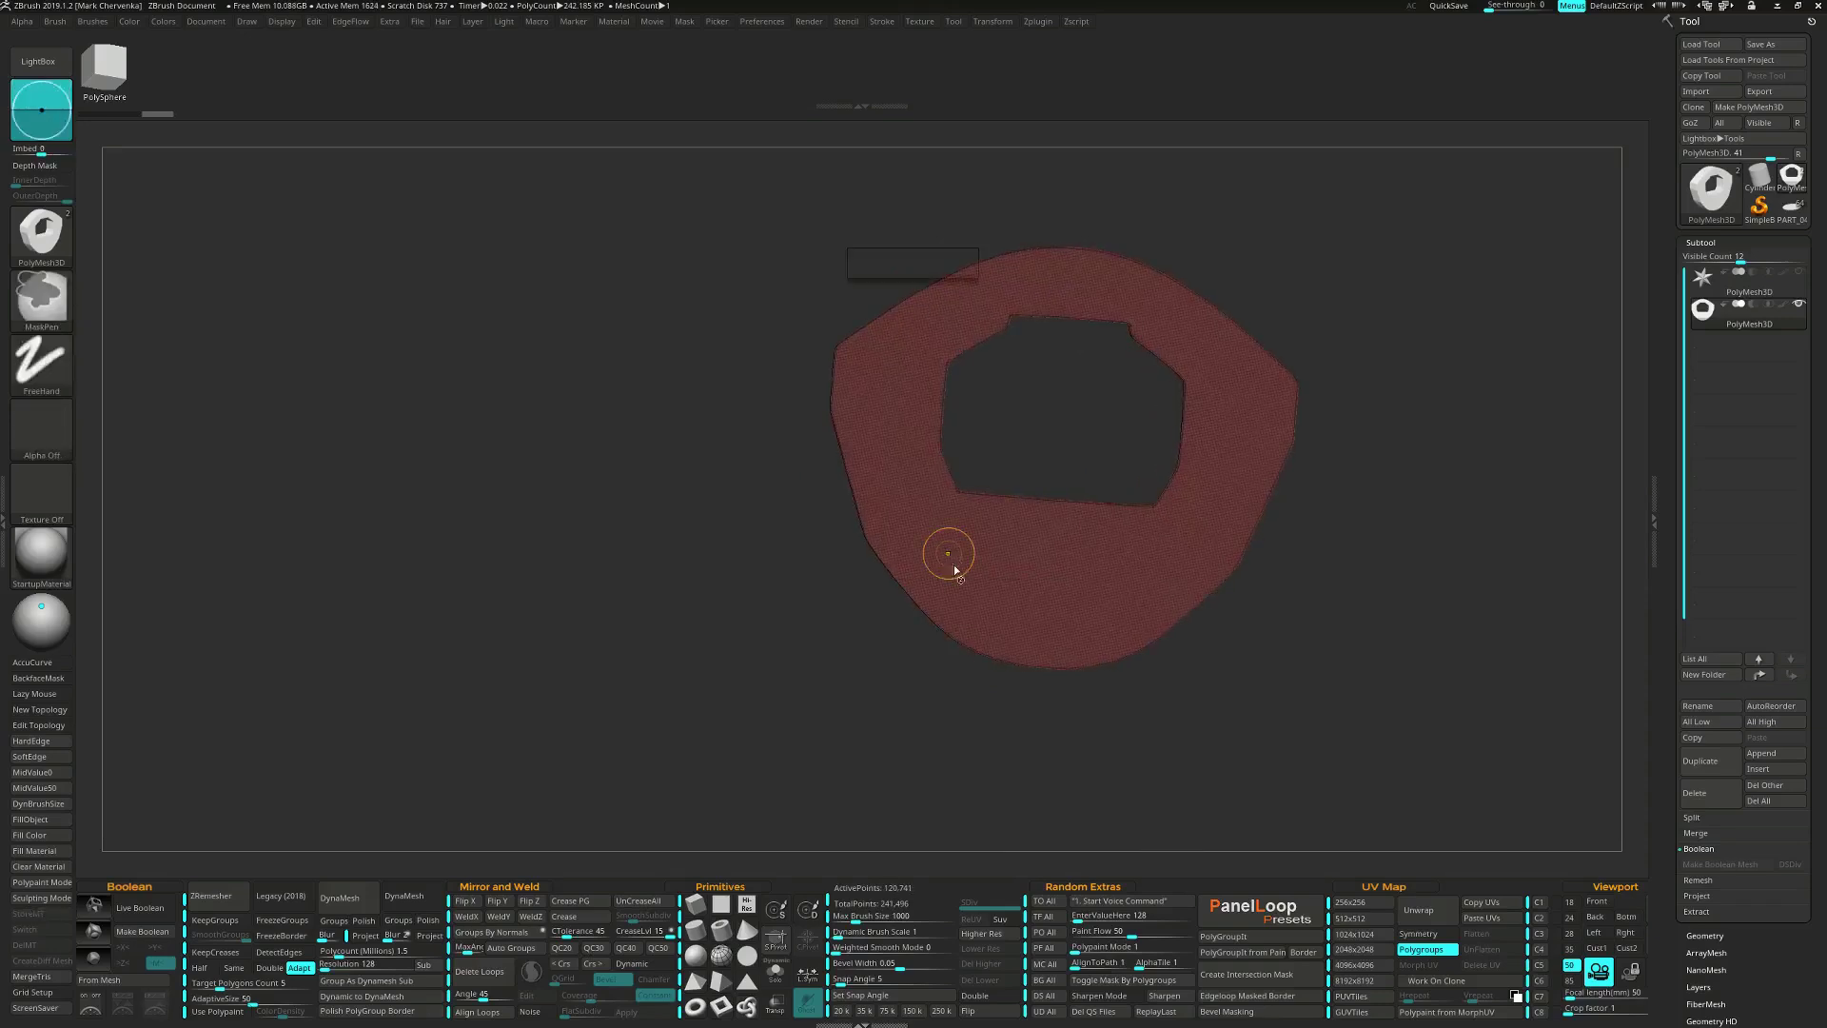
pyautogui.moveTo(1030, 461); pyautogui.dragTo(999, 514)
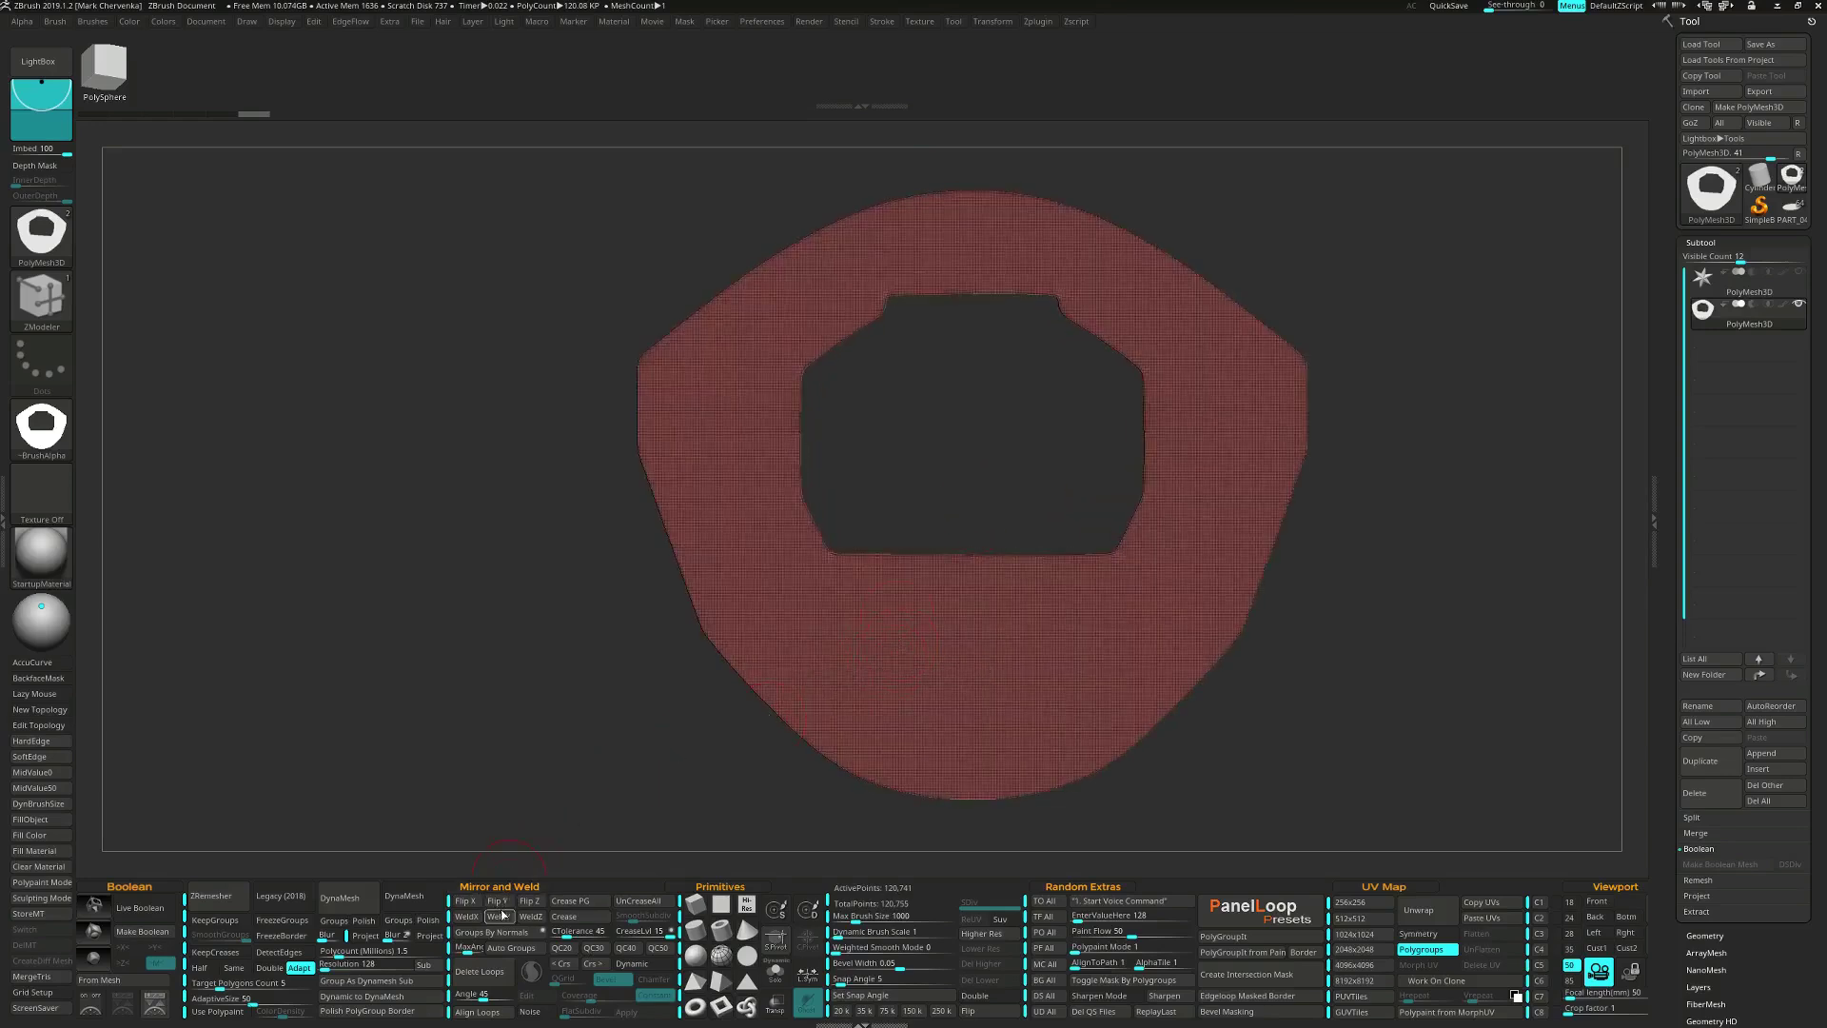
# Reset the gizmo orientation, mirror and weld the face across X, and delete its right half.
pyautogui.press('w')
pyautogui.click(999, 378)
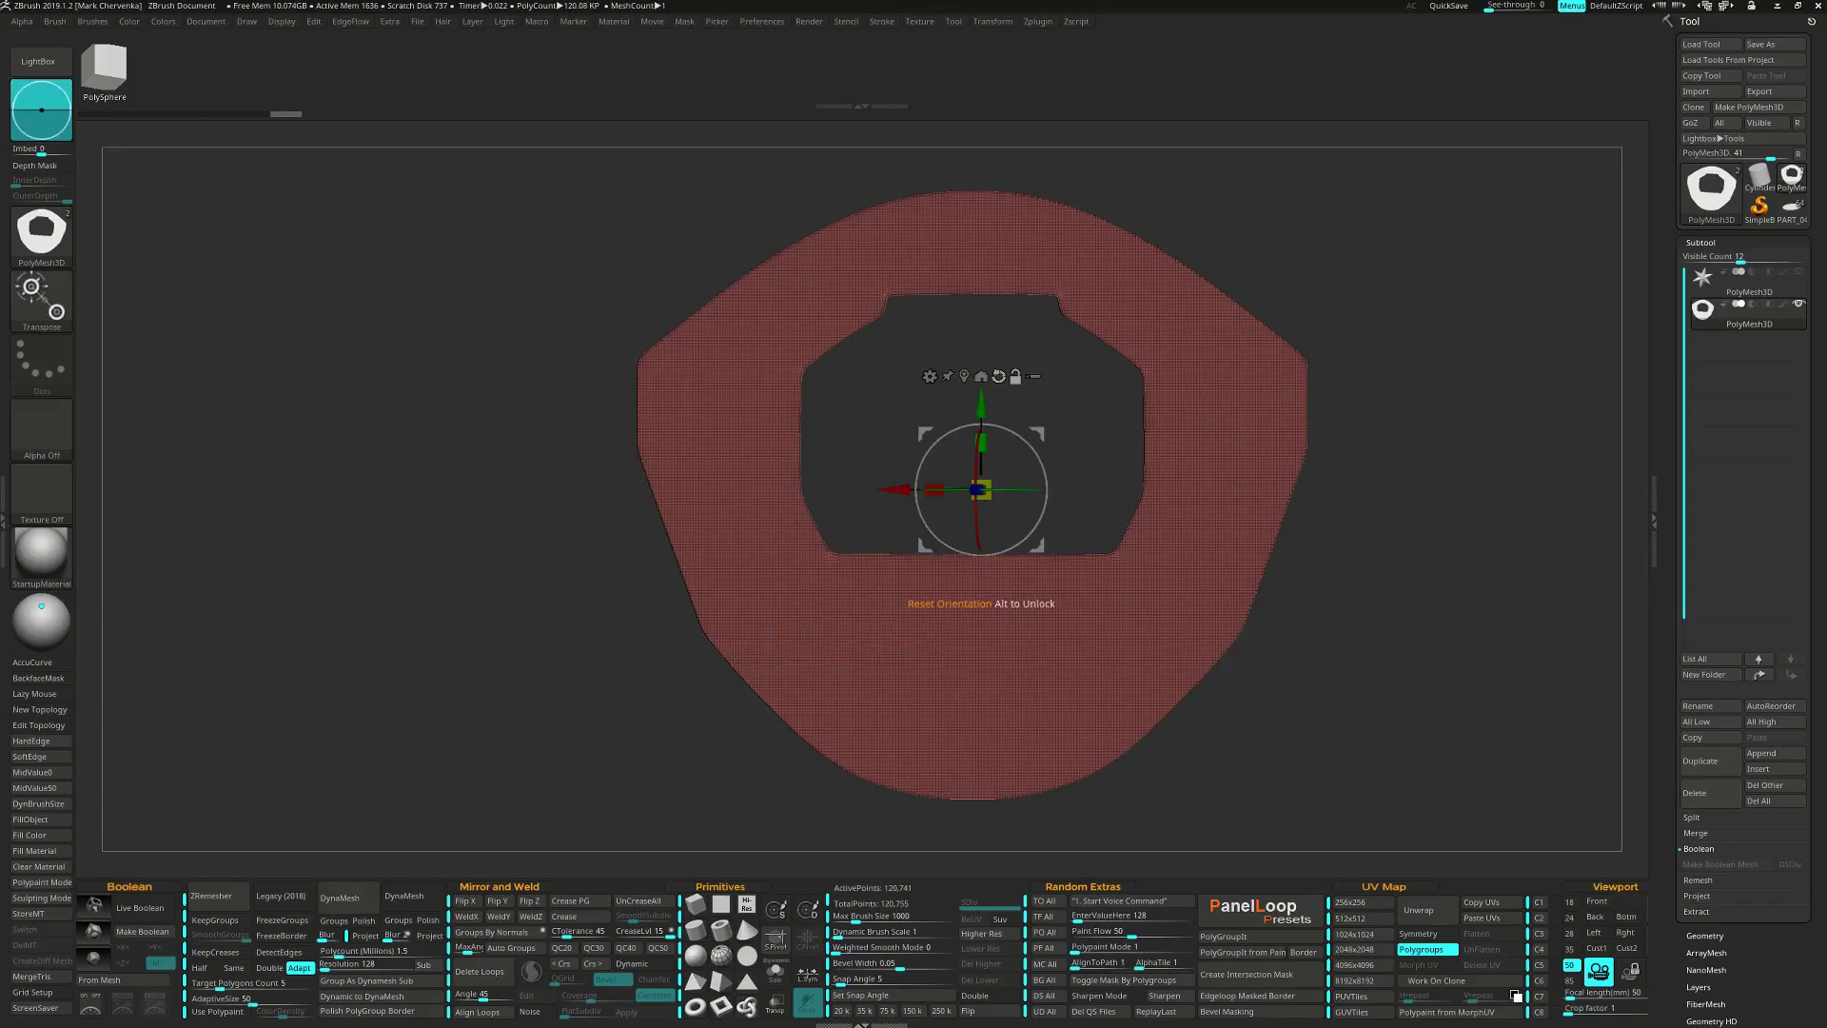
pyautogui.moveTo(1085, 448); pyautogui.dragTo(1085, 519)
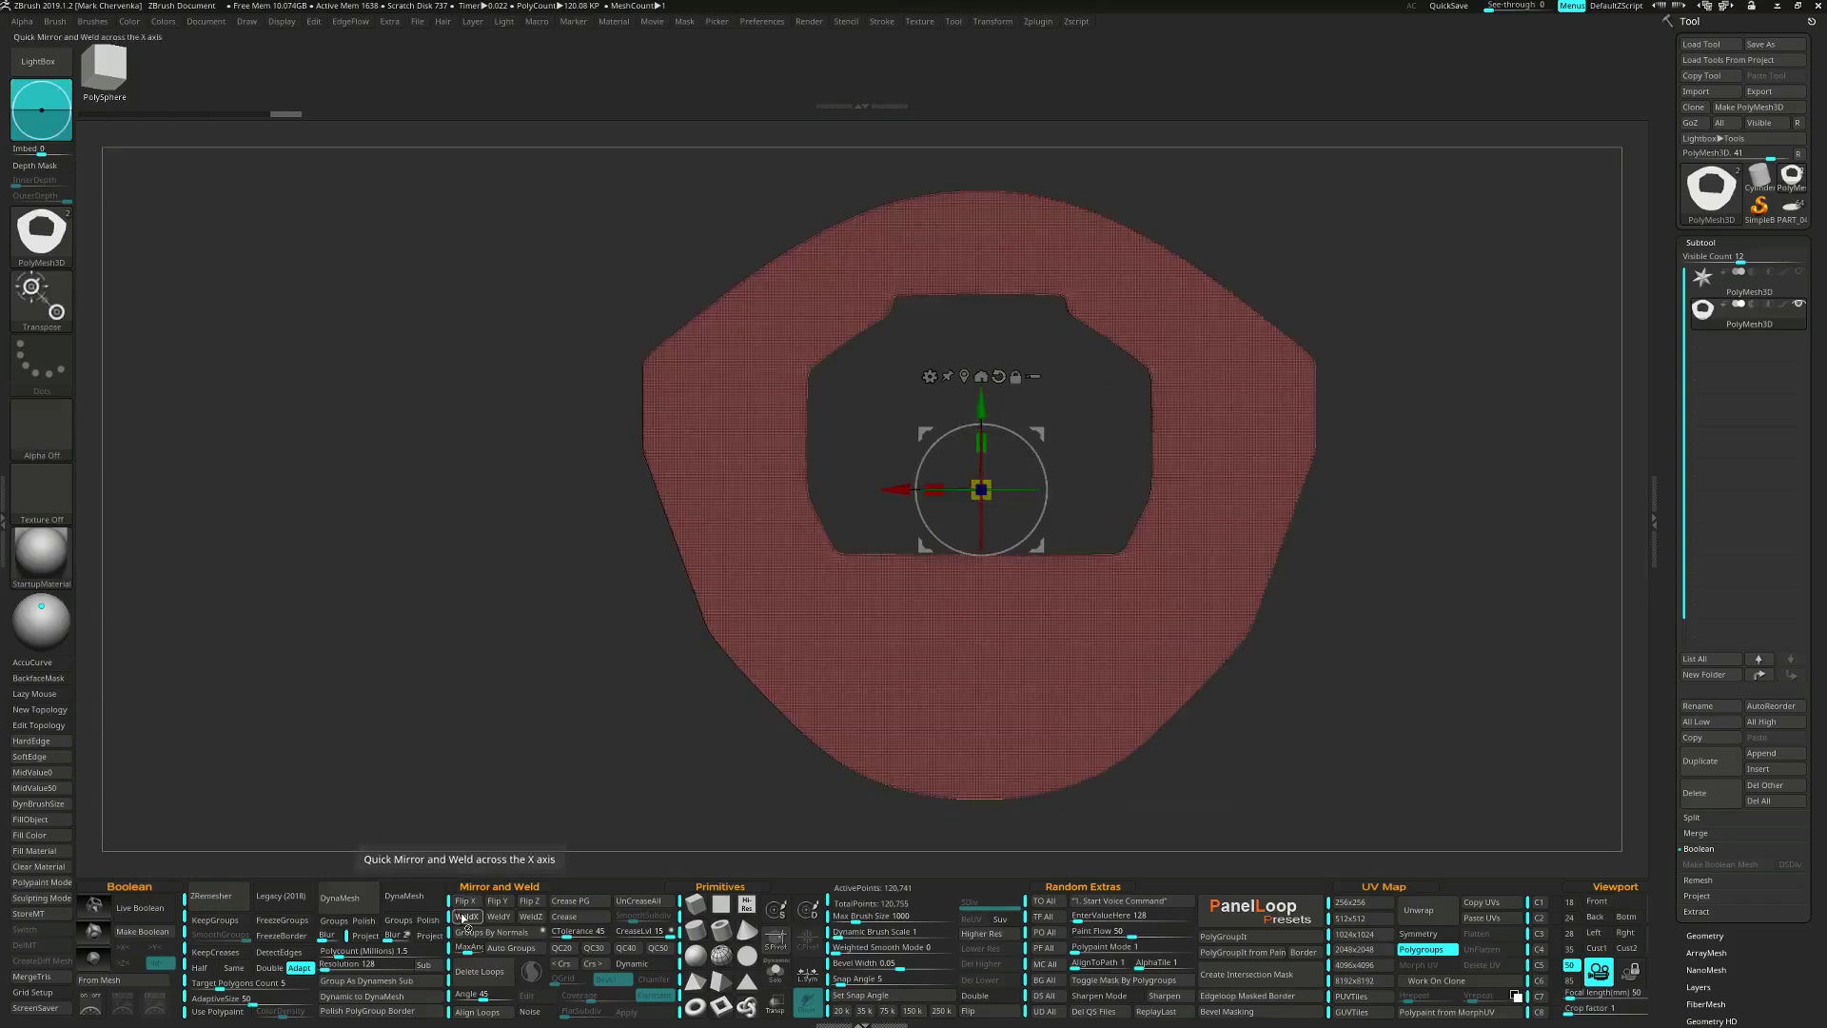
pyautogui.click(459, 915)
pyautogui.press('q')
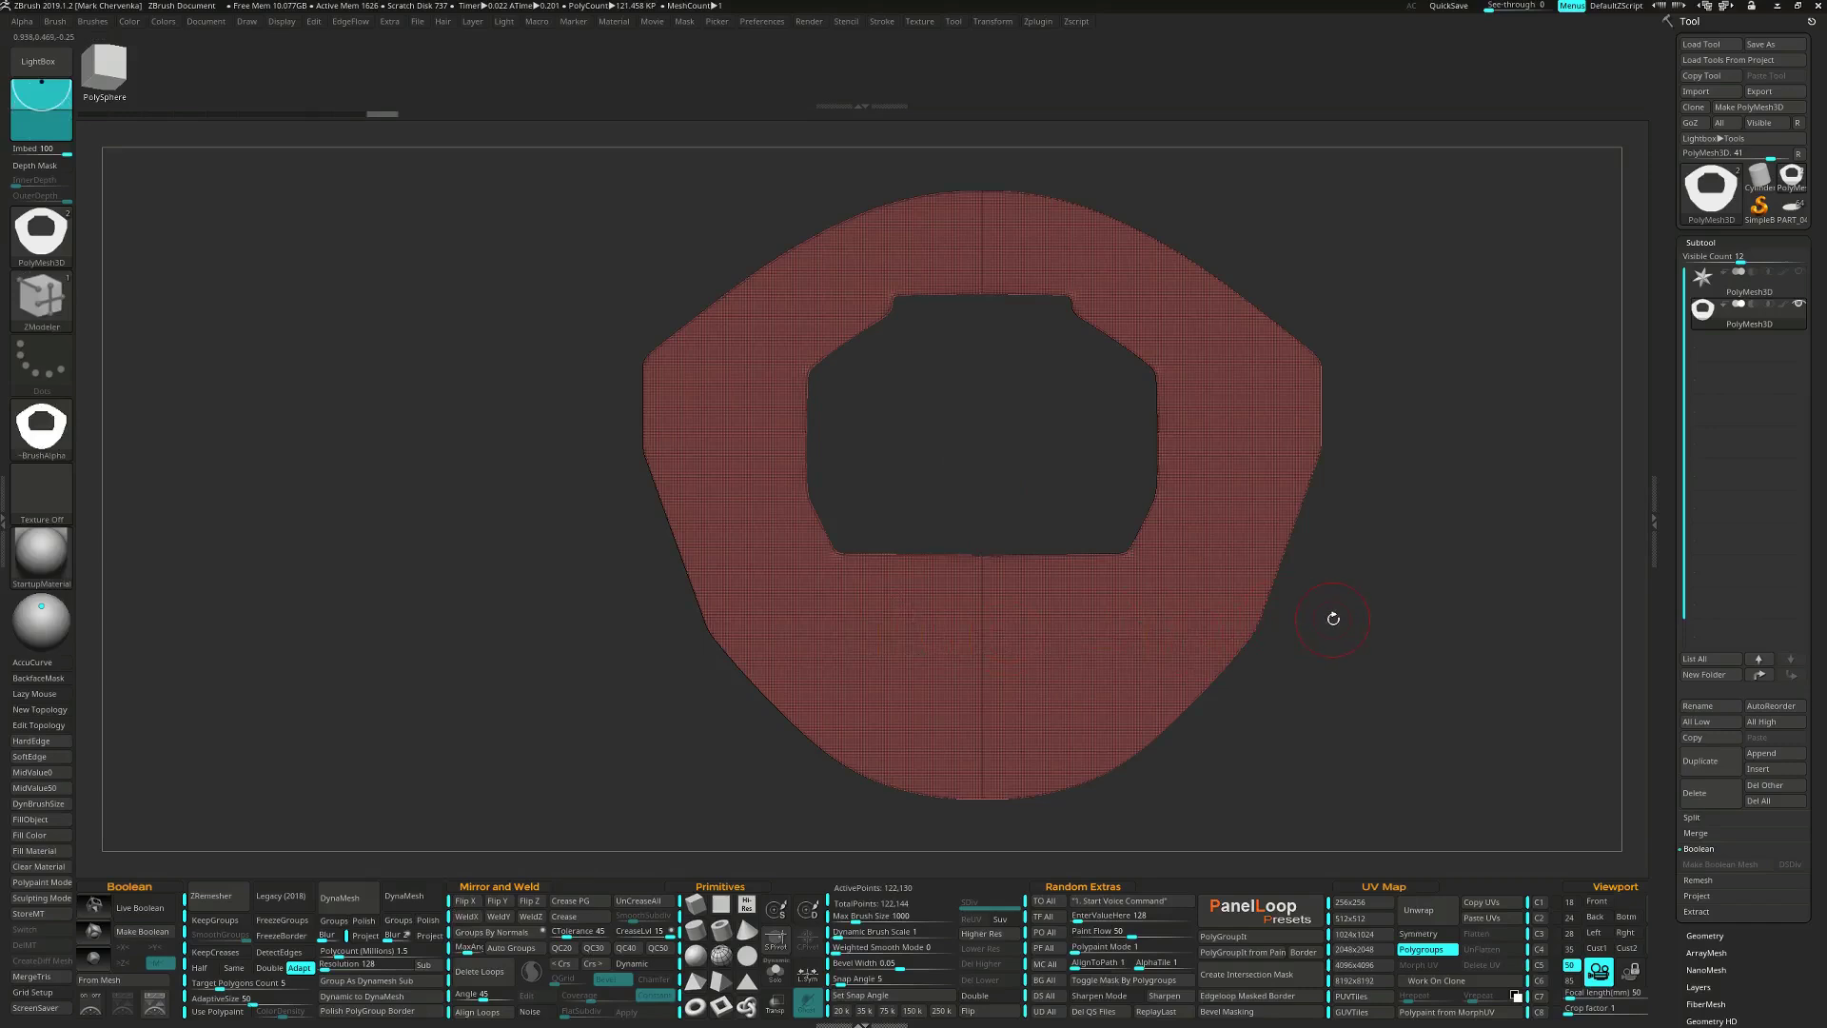
pyautogui.press('Delete')
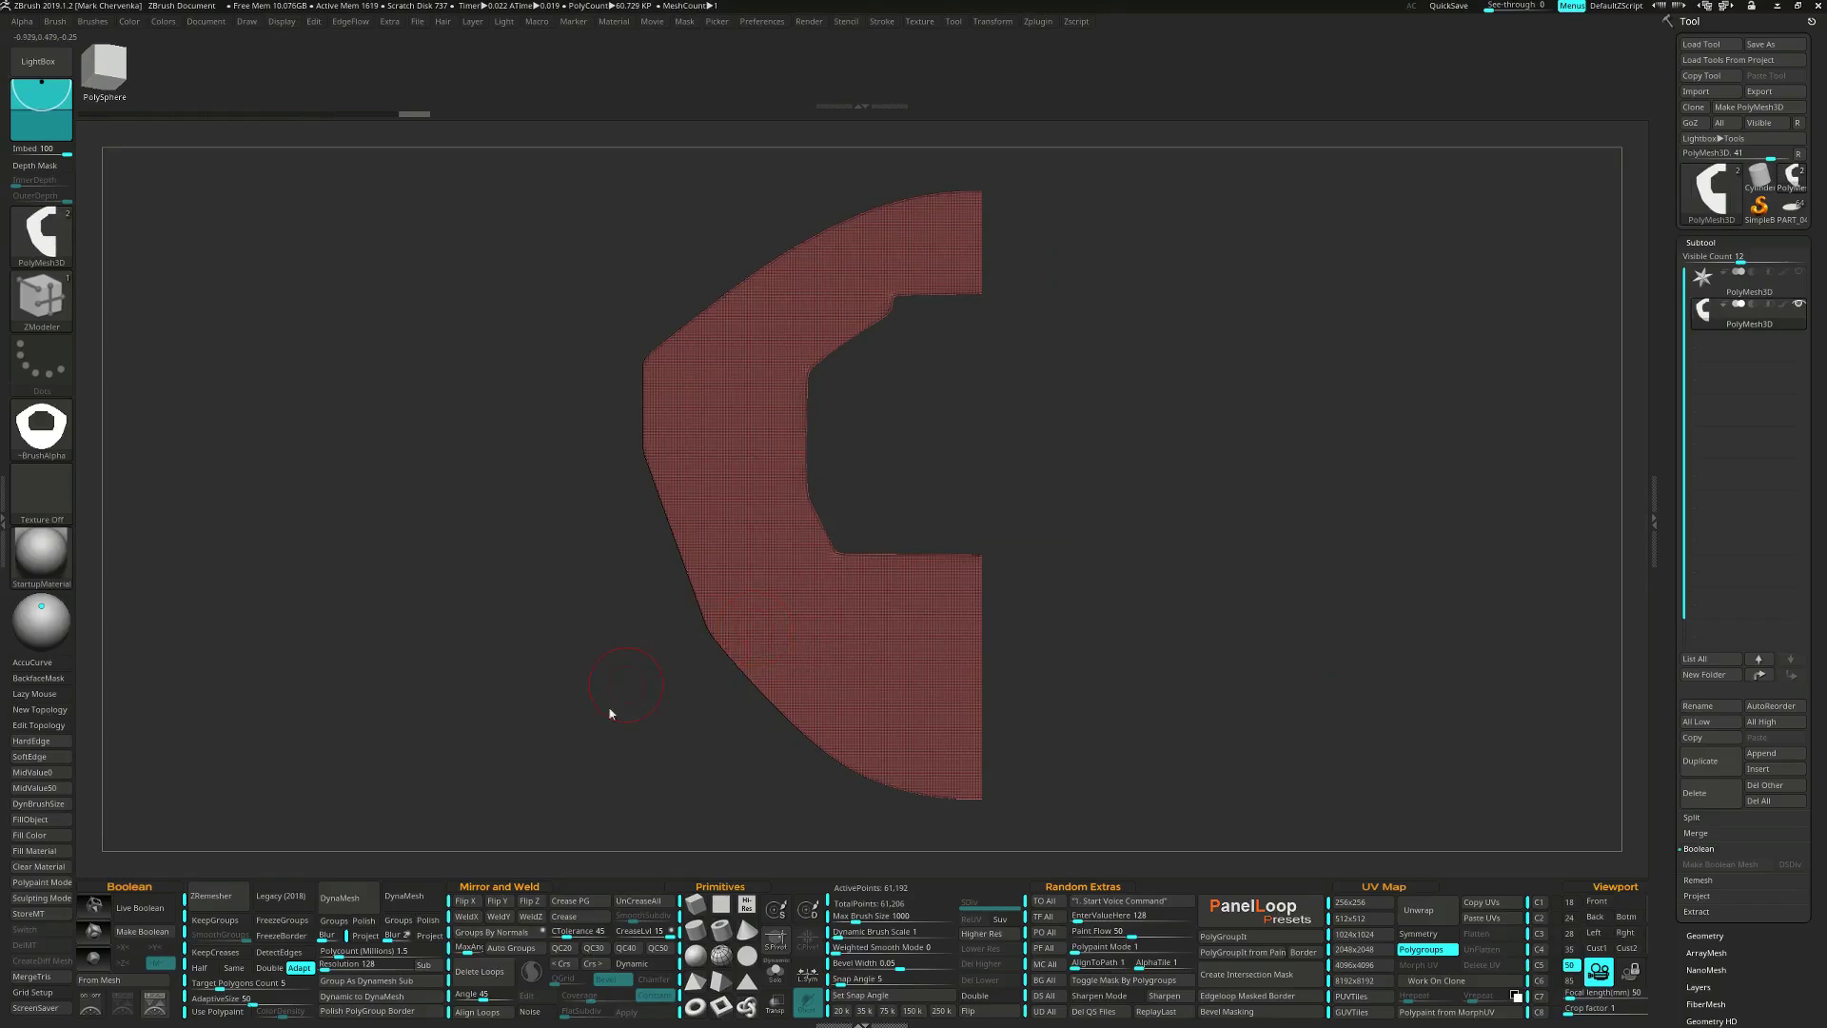
# ZRemesh the half face with KeepCreases enabled, Target Polygons Count 1, and AdaptiveSize 0.
pyautogui.keyDown('alt'); pyautogui.moveTo(656, 679); pyautogui.dragTo(688, 683); pyautogui.keyUp('alt')
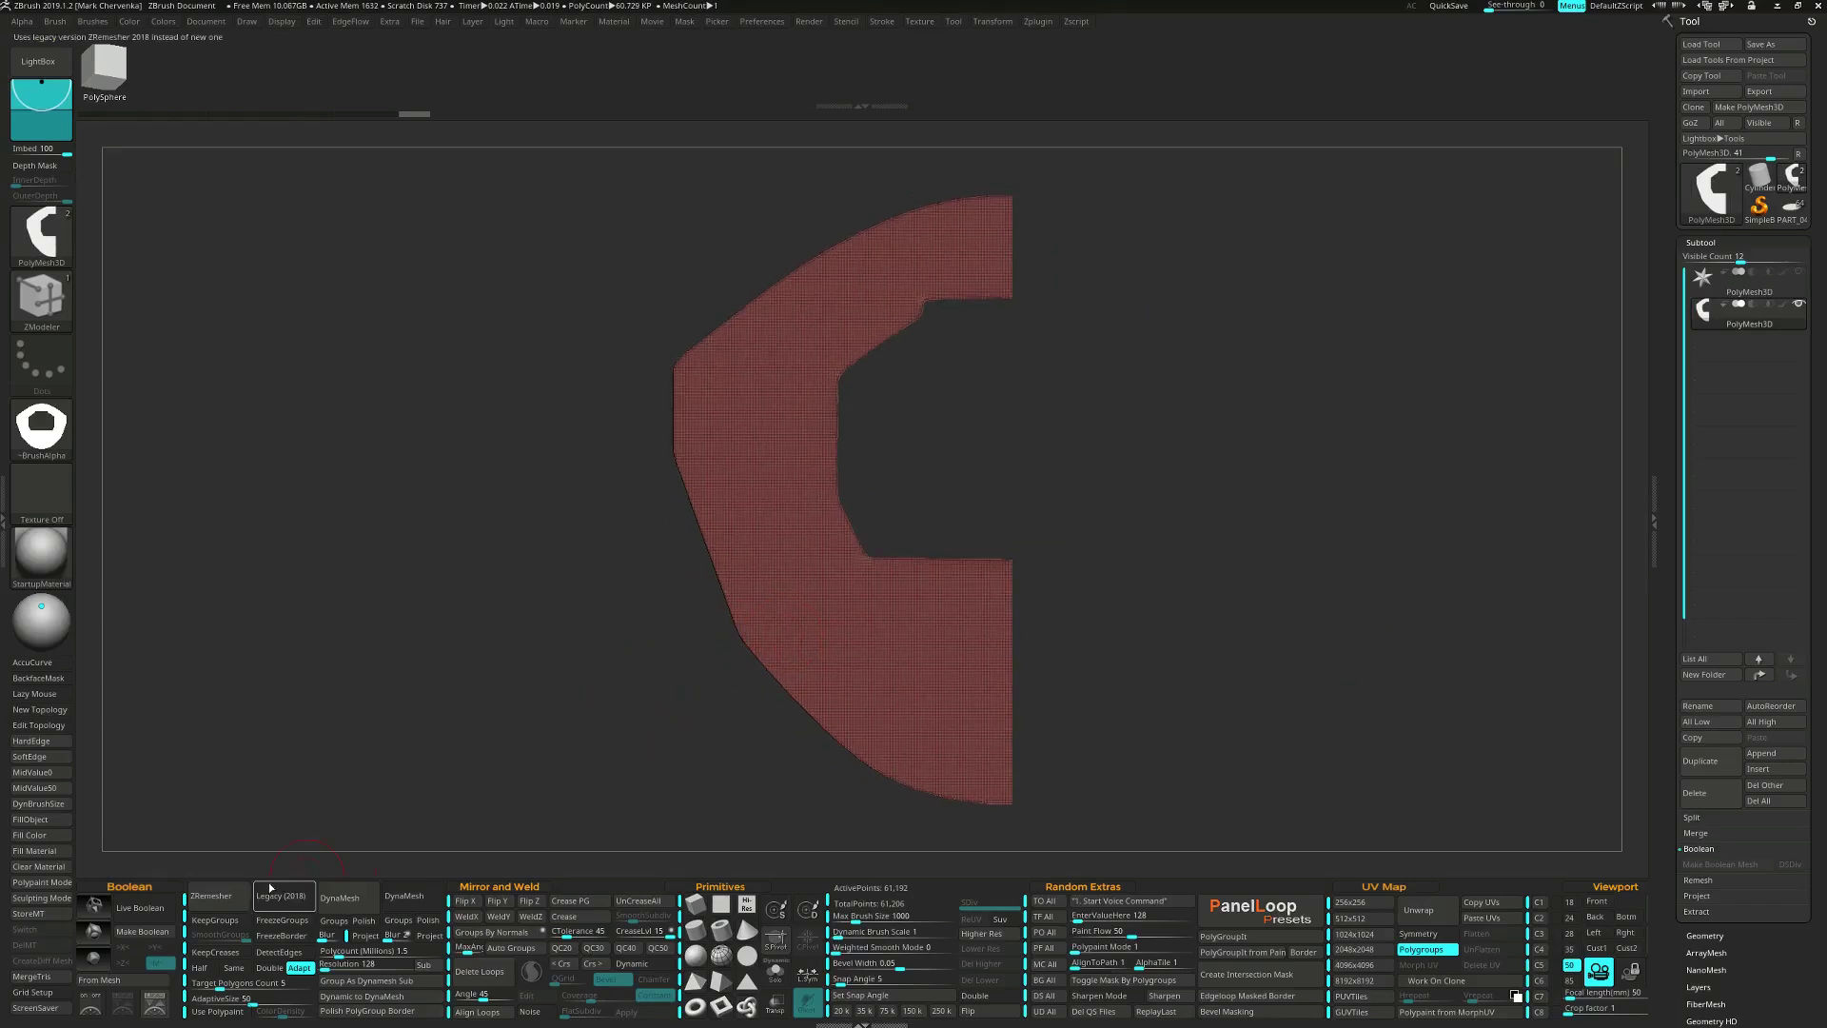
pyautogui.click(221, 954)
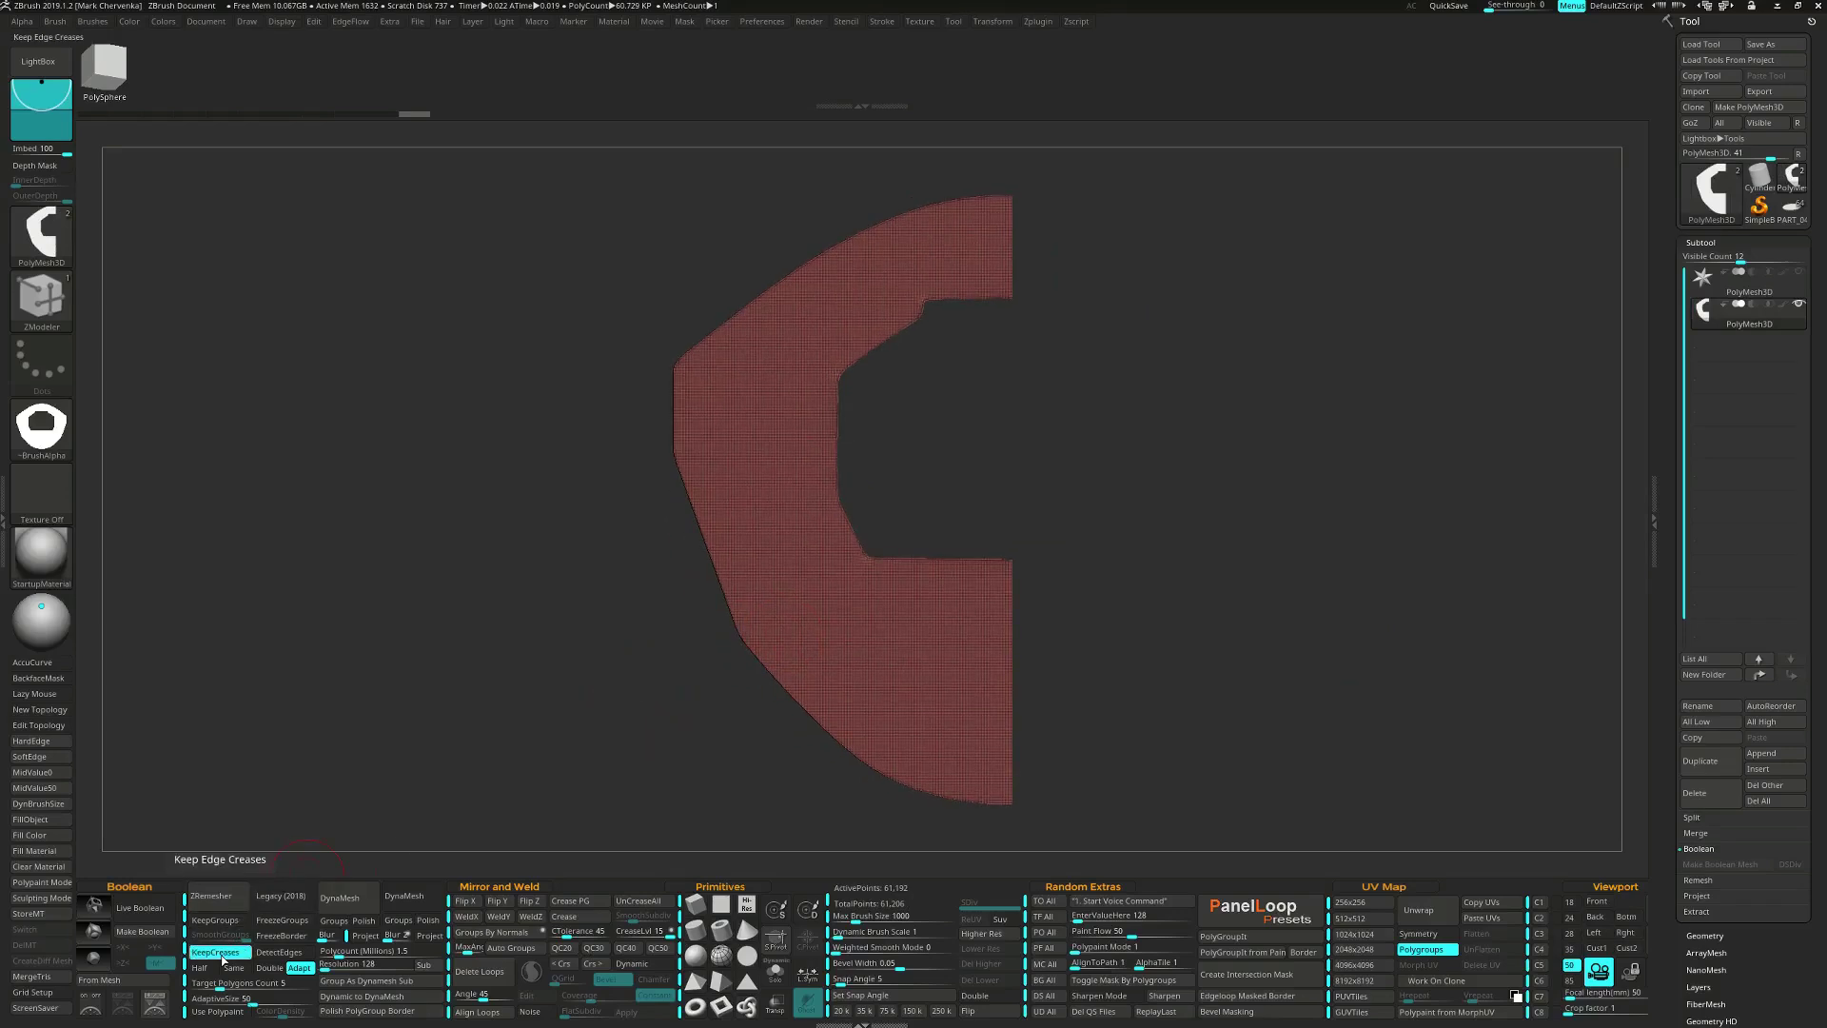
pyautogui.click(220, 985)
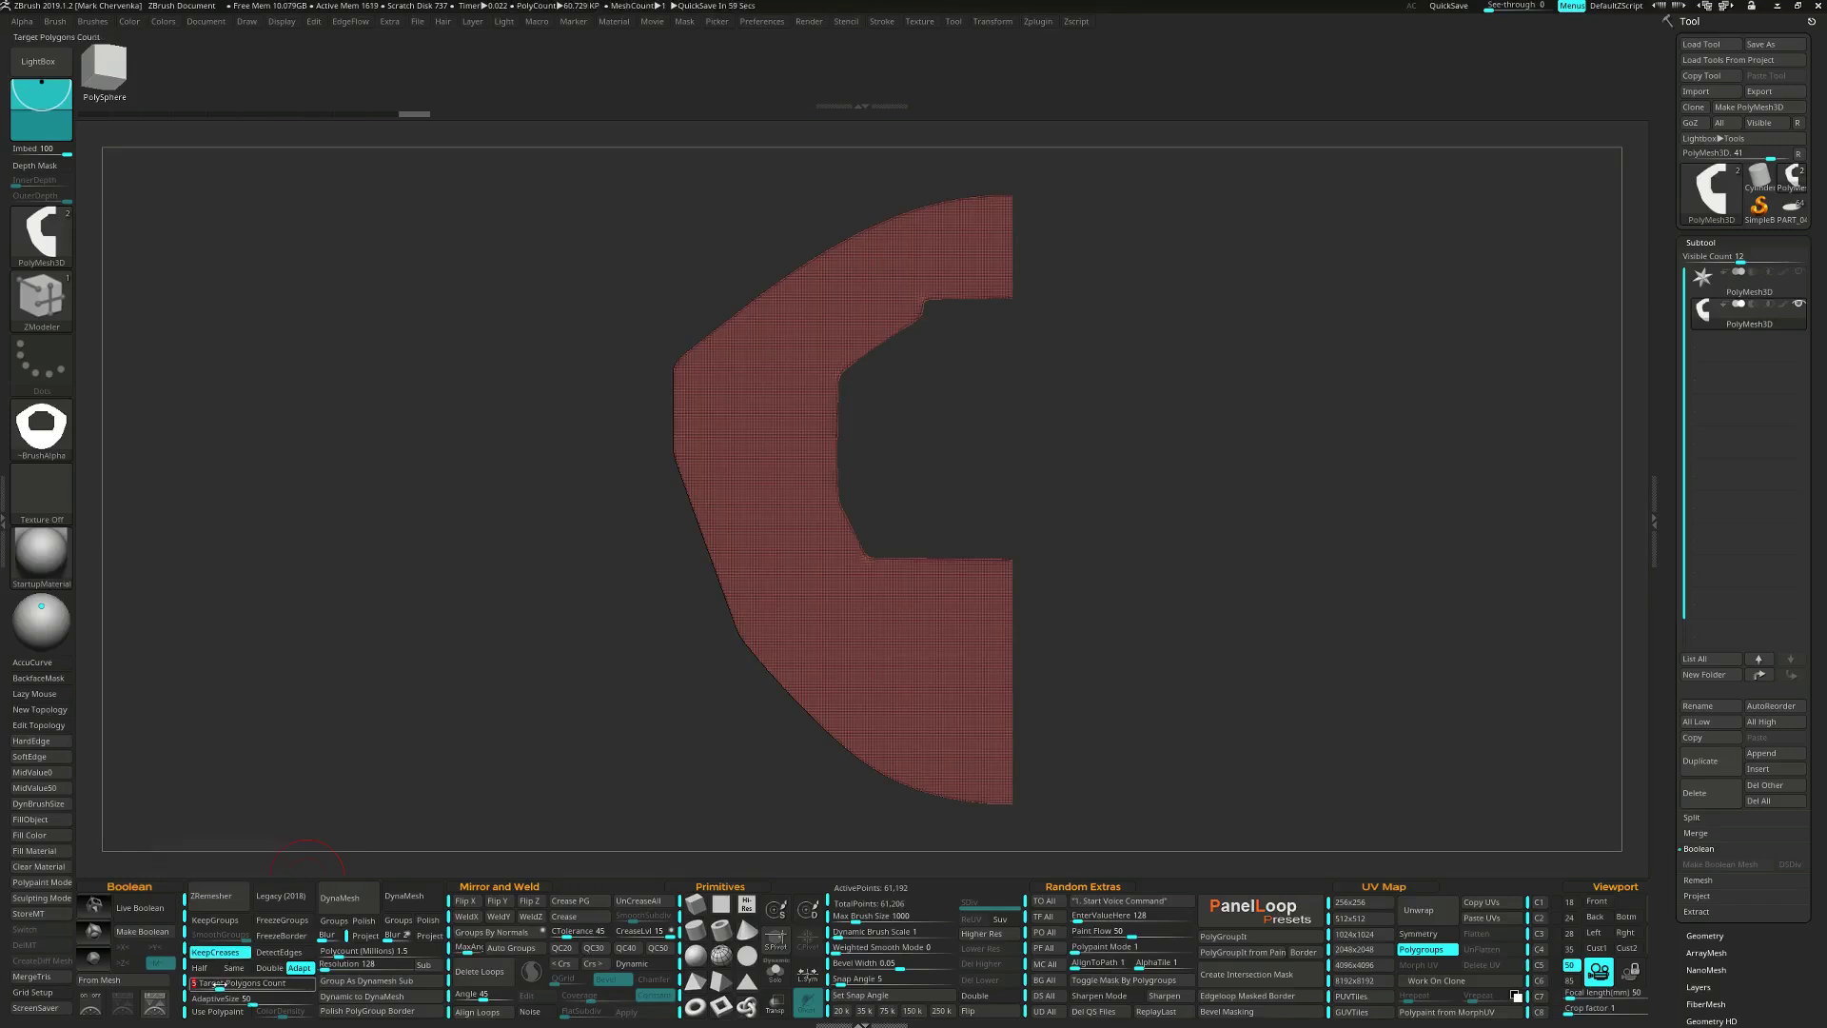
pyautogui.write('1')
pyautogui.moveTo(229, 994); pyautogui.dragTo(195, 993)
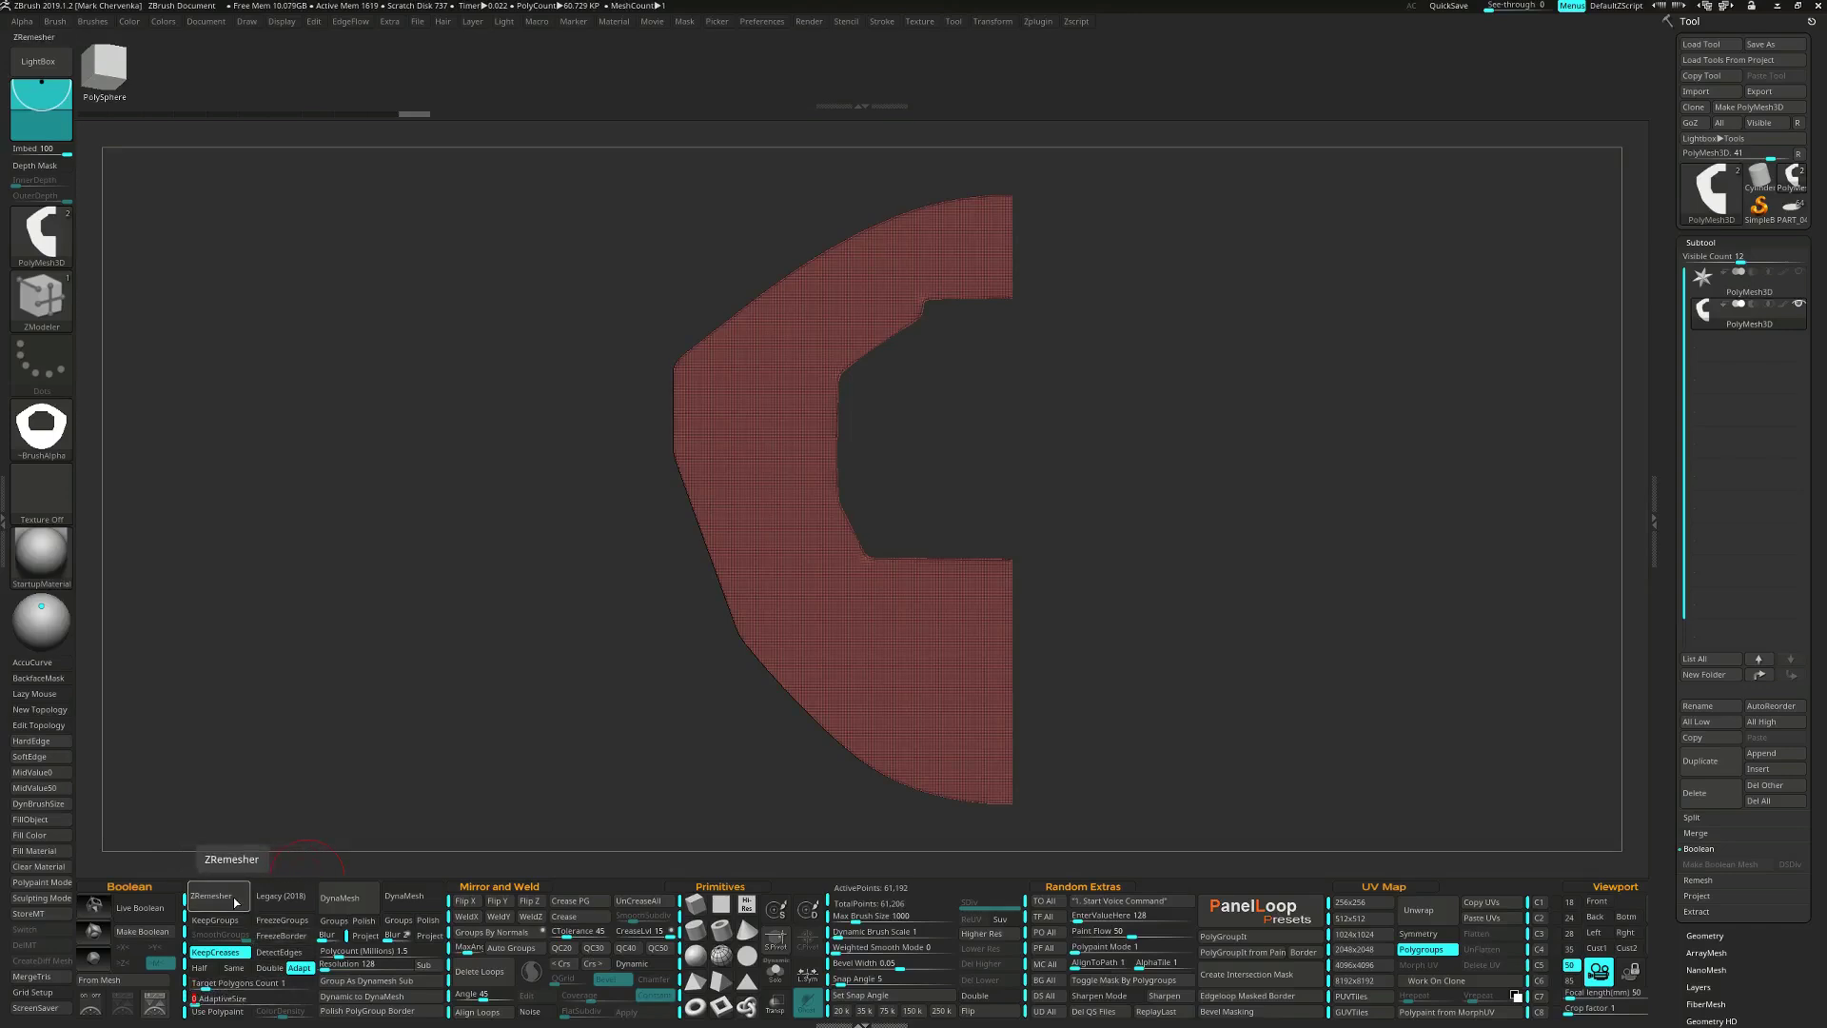
pyautogui.click(216, 895)
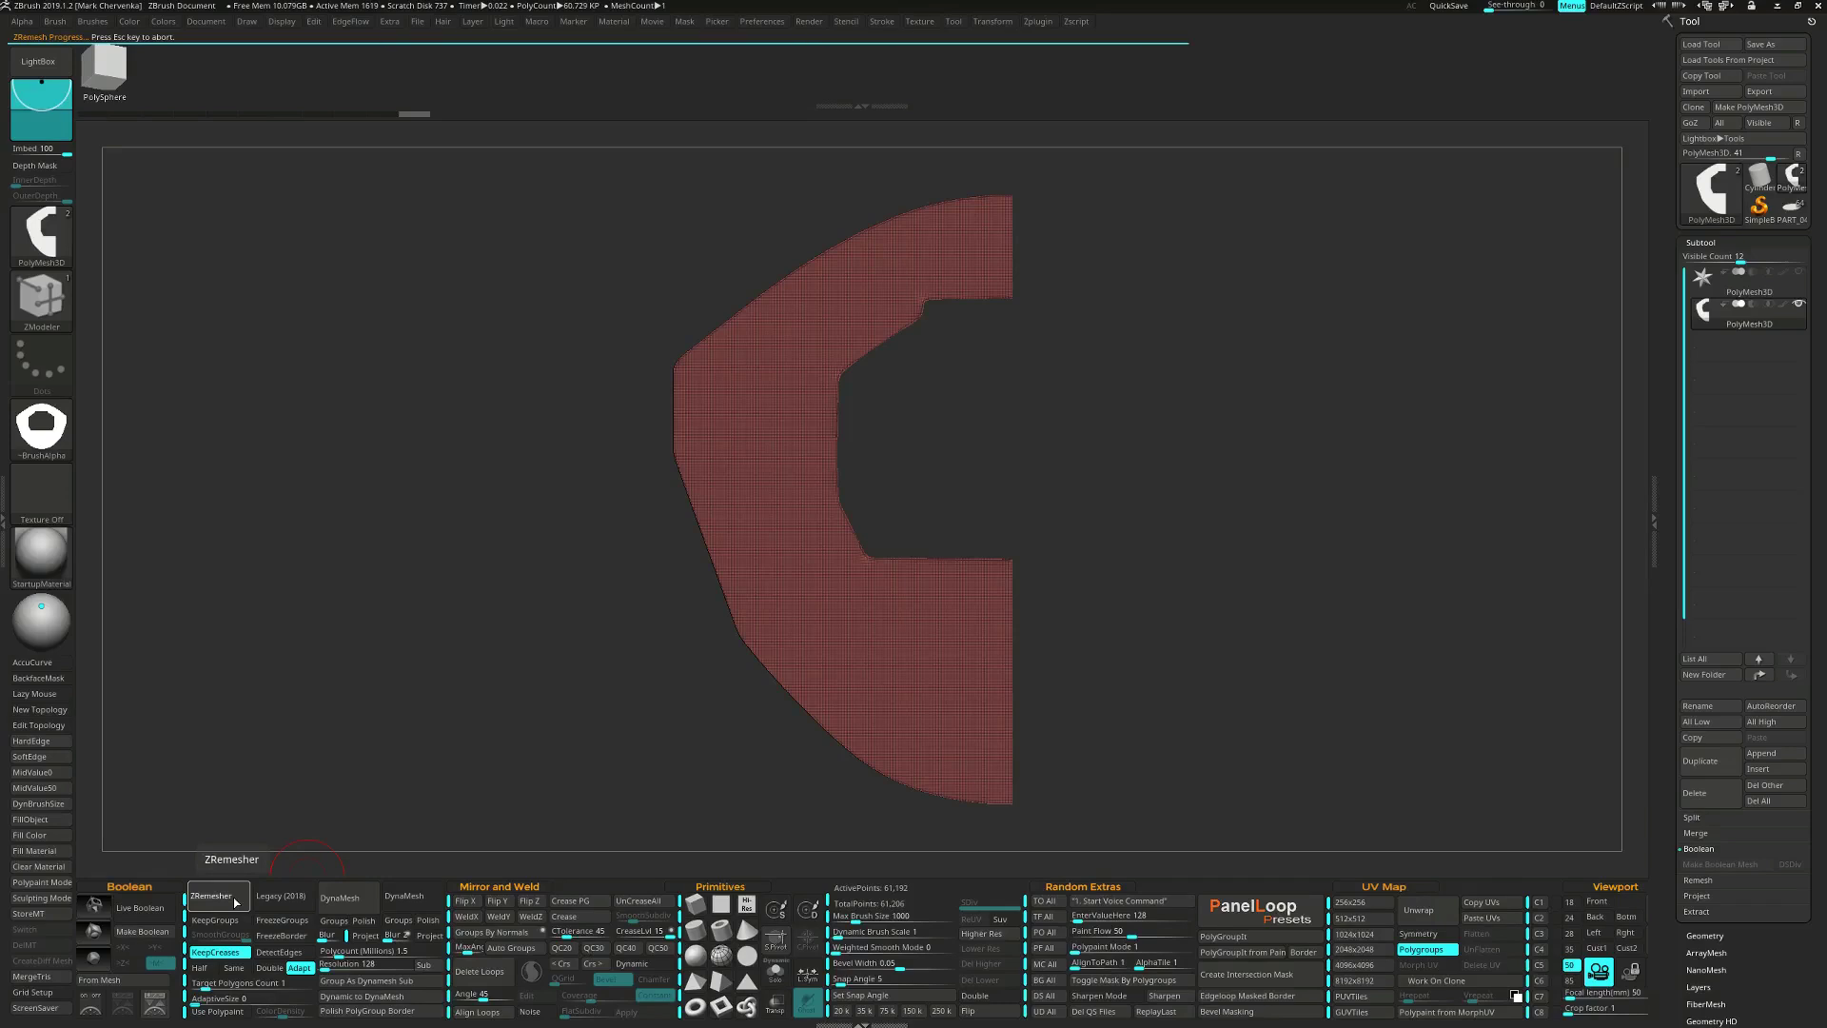
# Sharpen the upper outer corner of the remeshed half using the Move brush with AccuCurve enabled.
pyautogui.moveTo(1023, 487); pyautogui.dragTo(1080, 467)
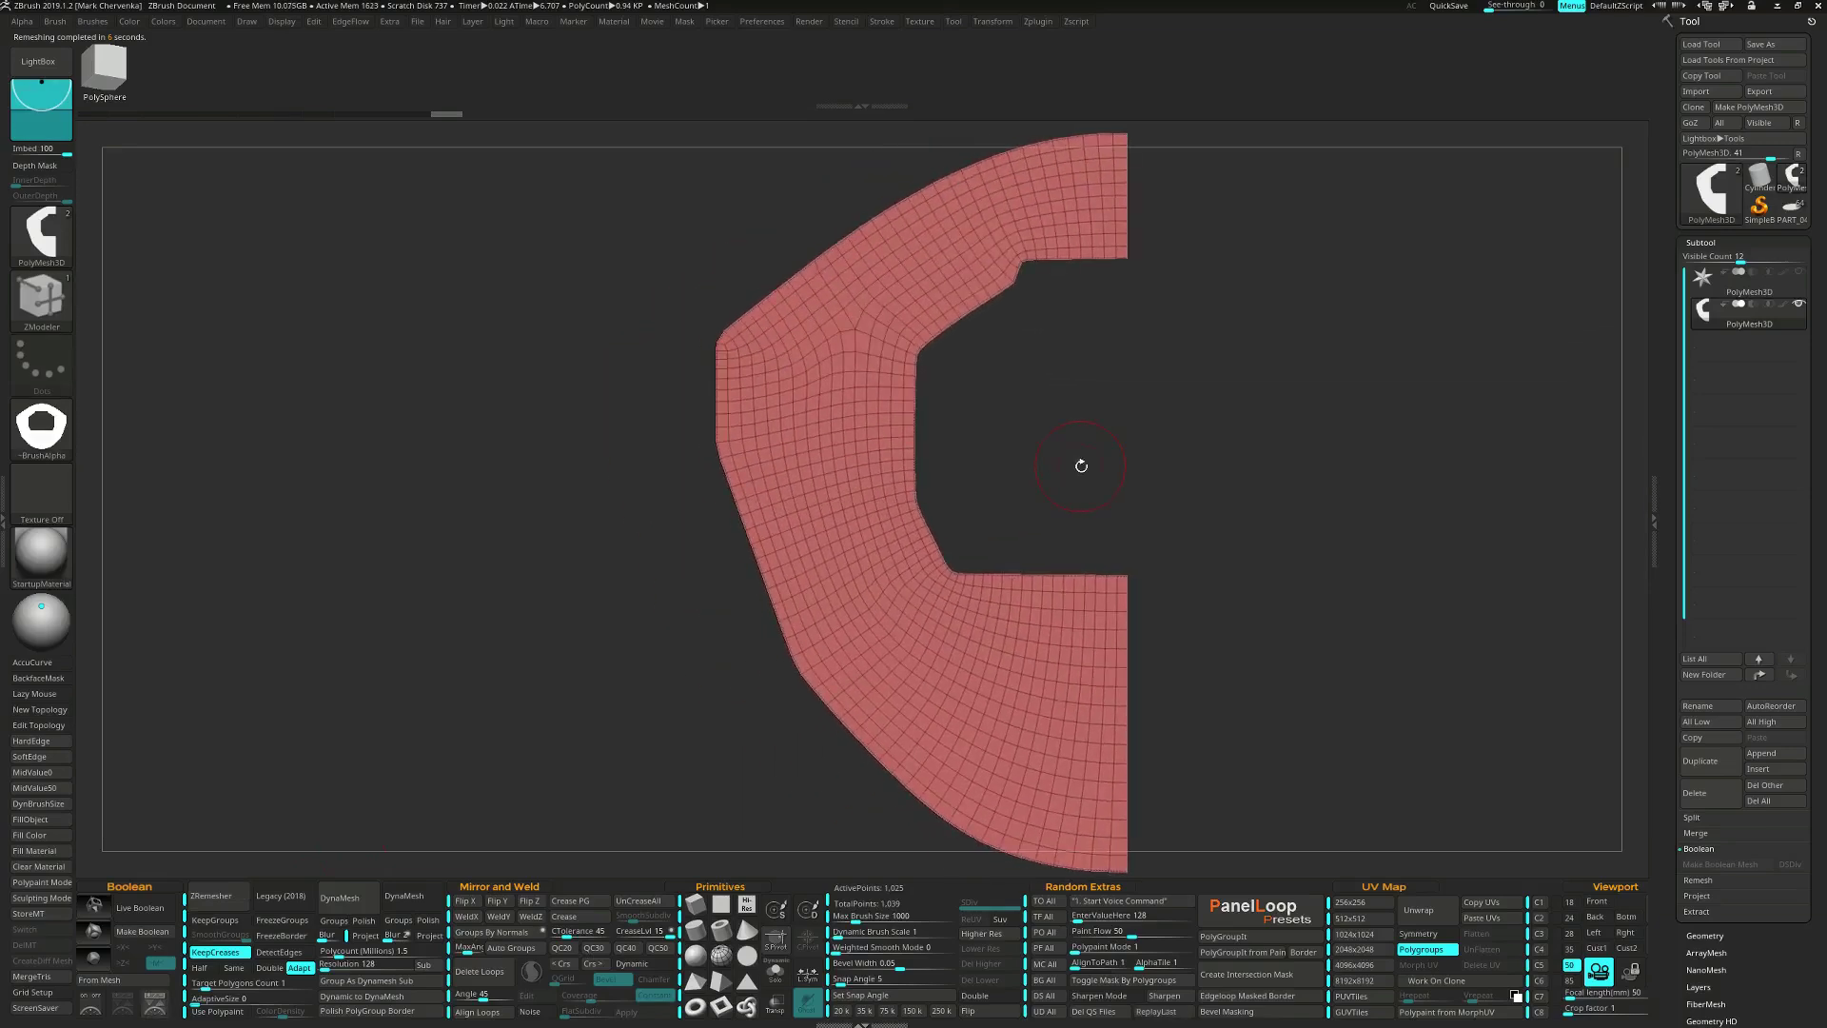
pyautogui.press('b')
pyautogui.press('m')
pyautogui.press('v')
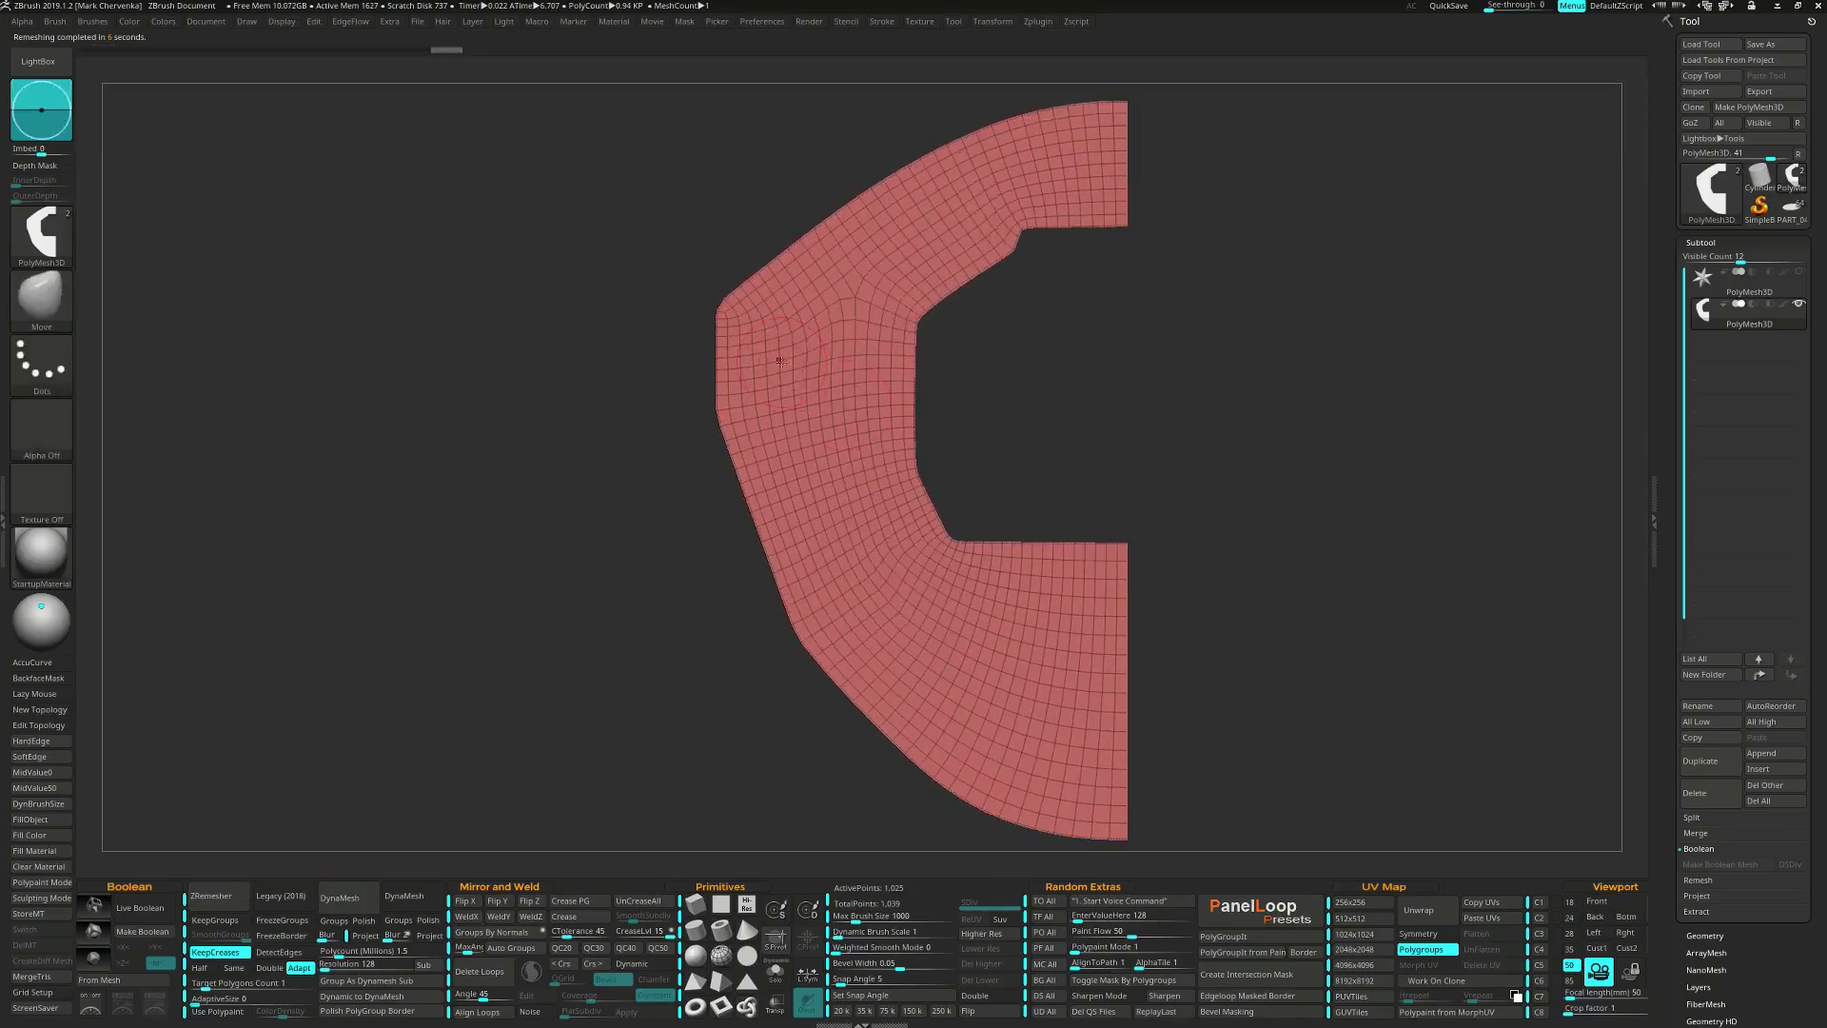
pyautogui.press('a')
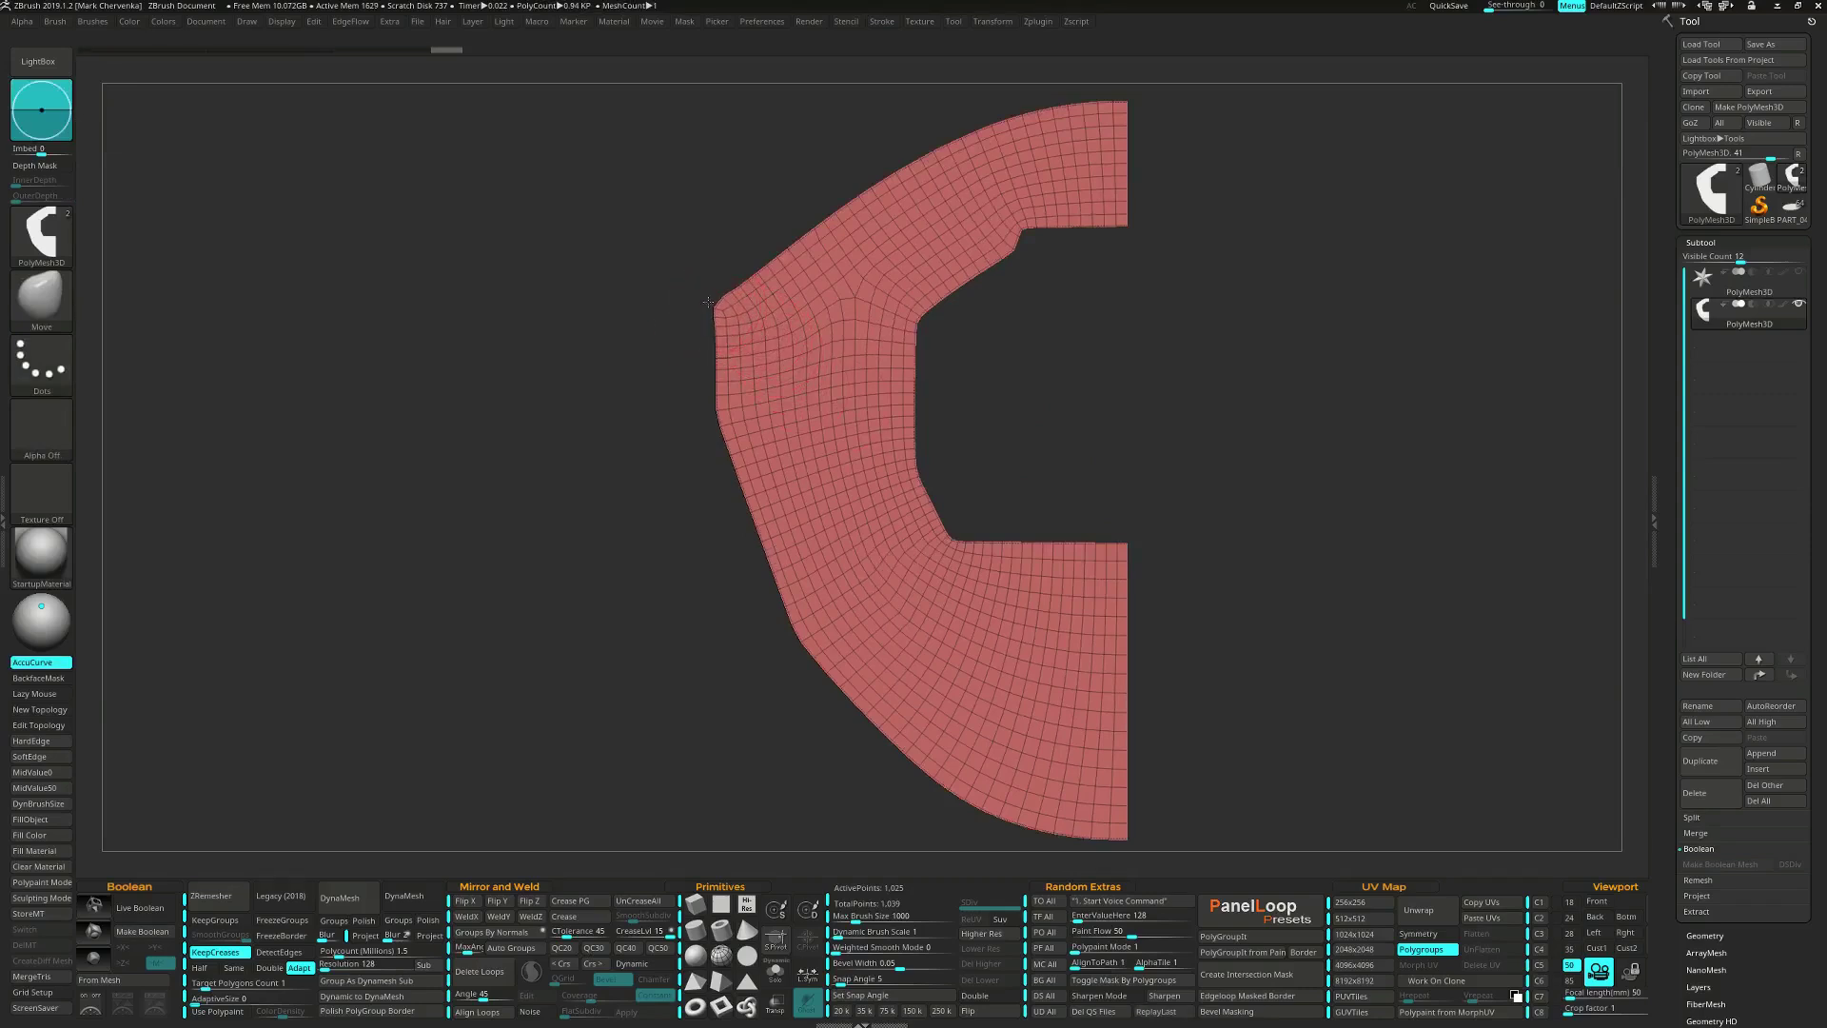
pyautogui.click(723, 301)
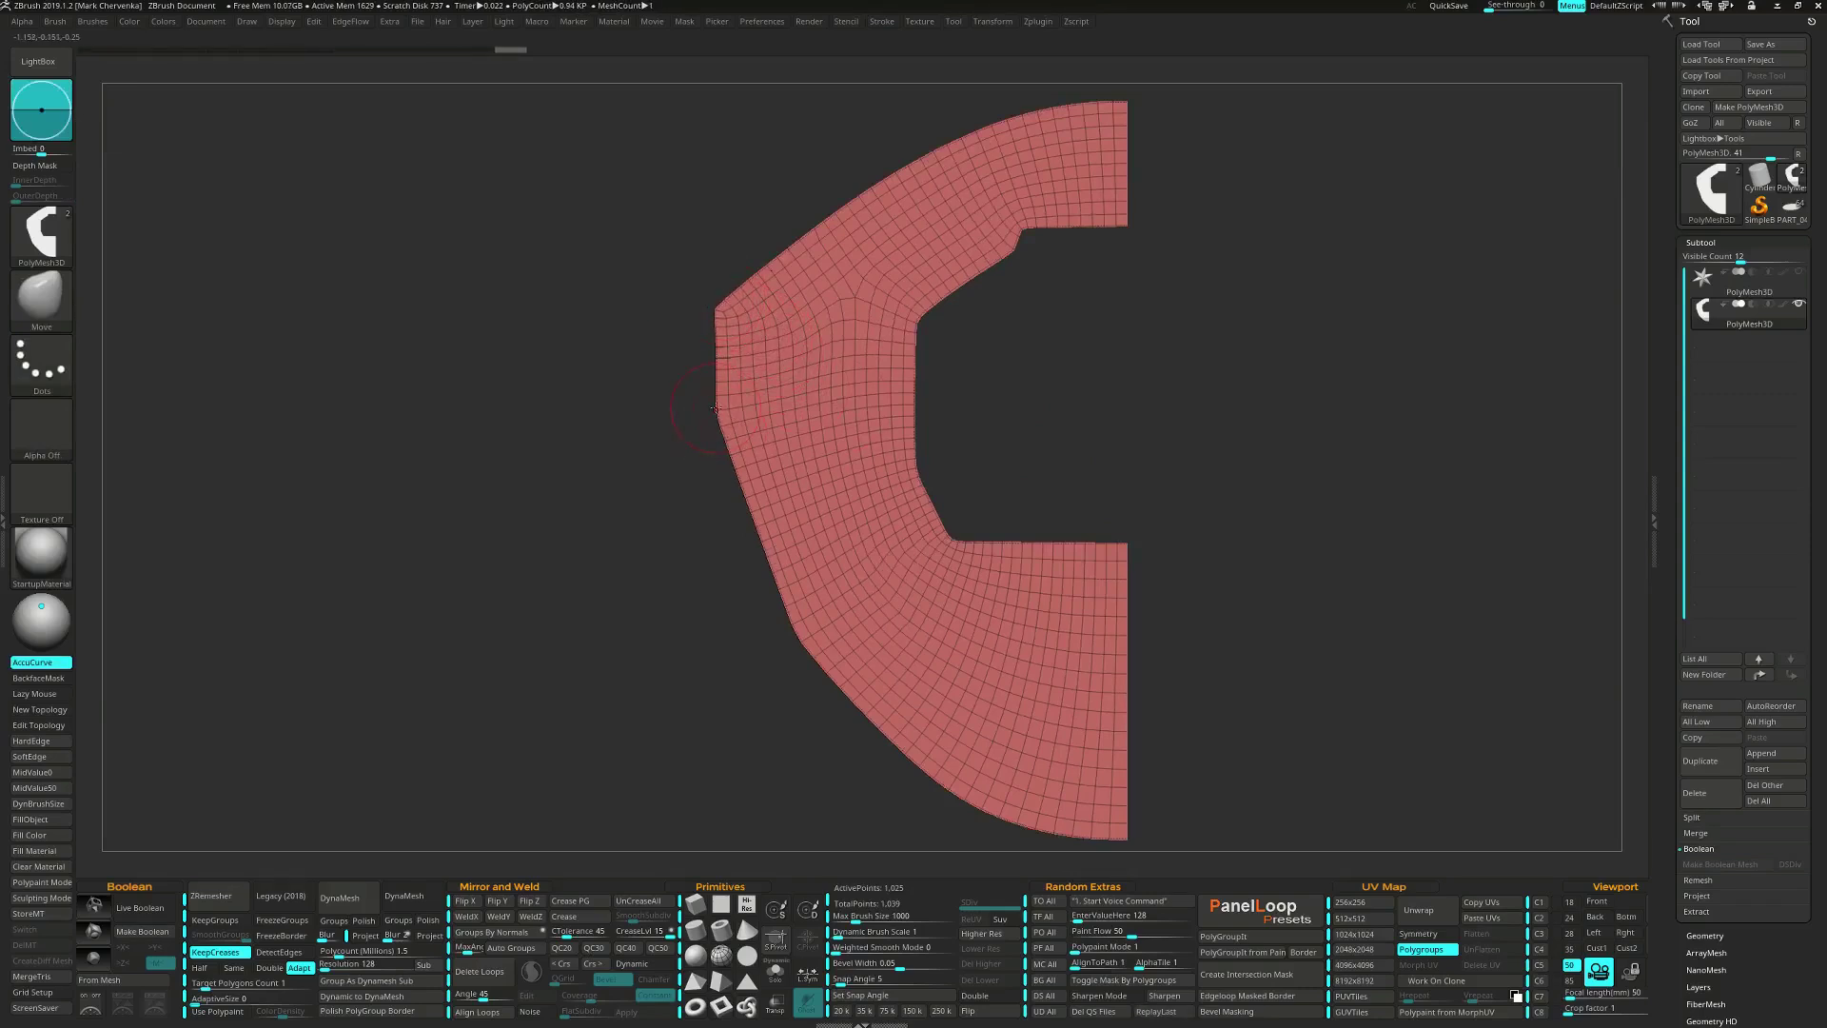
# Pull the middle and lower outer corners of the half face outward into sharper points with the Move brush.
pyautogui.moveTo(716, 409)
pyautogui.mouseDown()
pyautogui.moveTo(691, 423)
pyautogui.moveTo(718, 356)
pyautogui.mouseUp()
pyautogui.press('space')
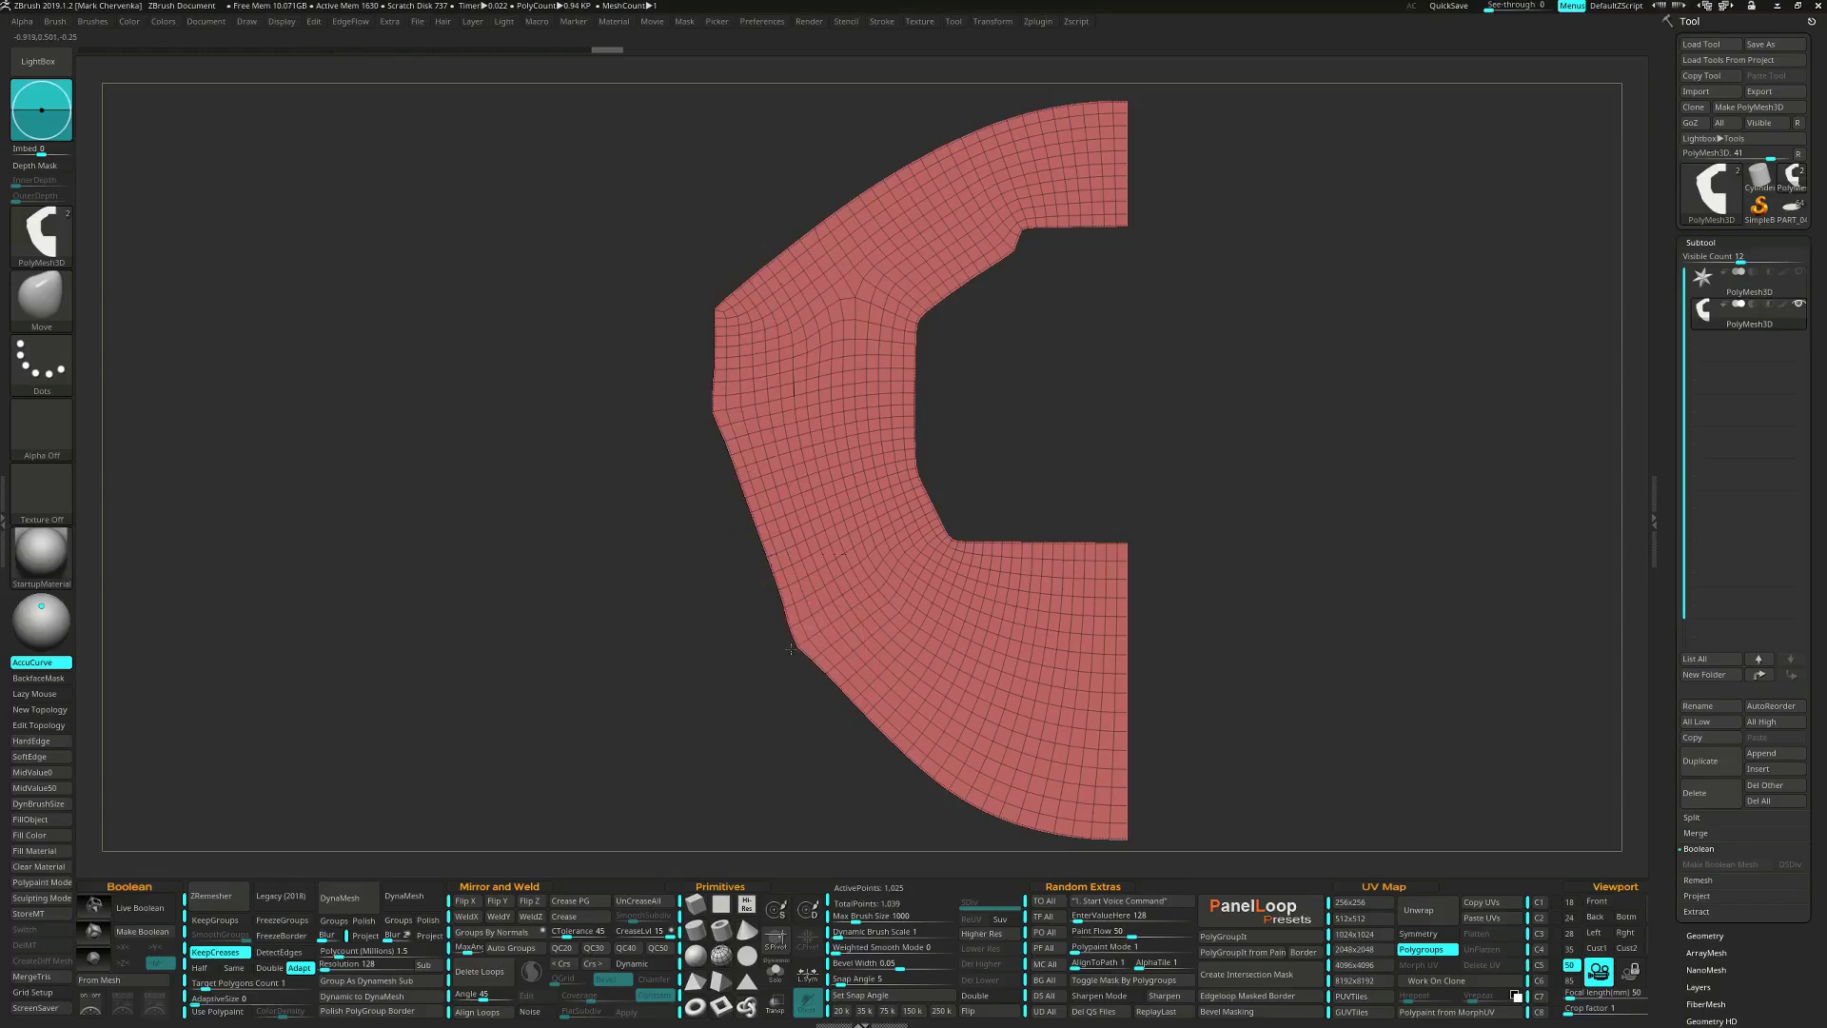
pyautogui.moveTo(791, 650)
pyautogui.mouseDown()
pyautogui.moveTo(831, 665)
pyautogui.moveTo(748, 500)
pyautogui.mouseUp()
pyautogui.press('space')
pyautogui.moveTo(787, 584); pyautogui.dragTo(783, 583)
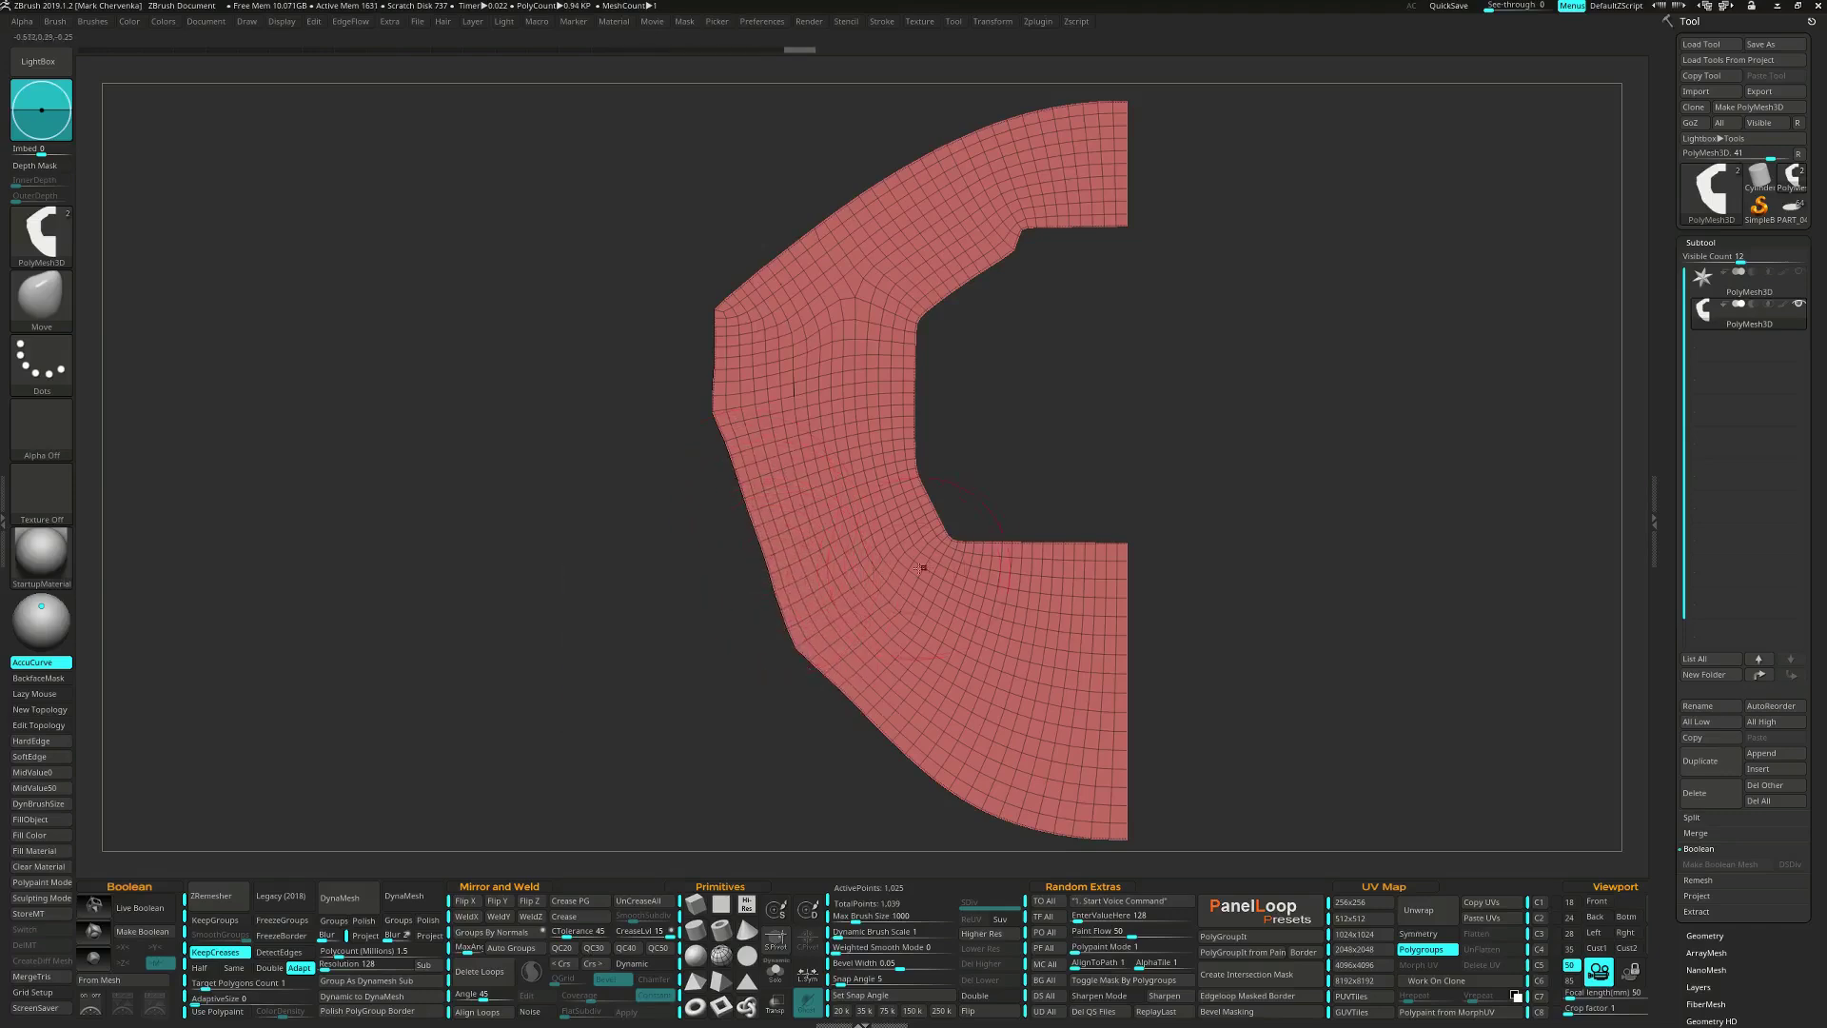
# Sharpen the lower inner corner and the upper inner notch corner of the half face with the Move brush.
pyautogui.moveTo(919, 569); pyautogui.dragTo(950, 547)
pyautogui.press('space')
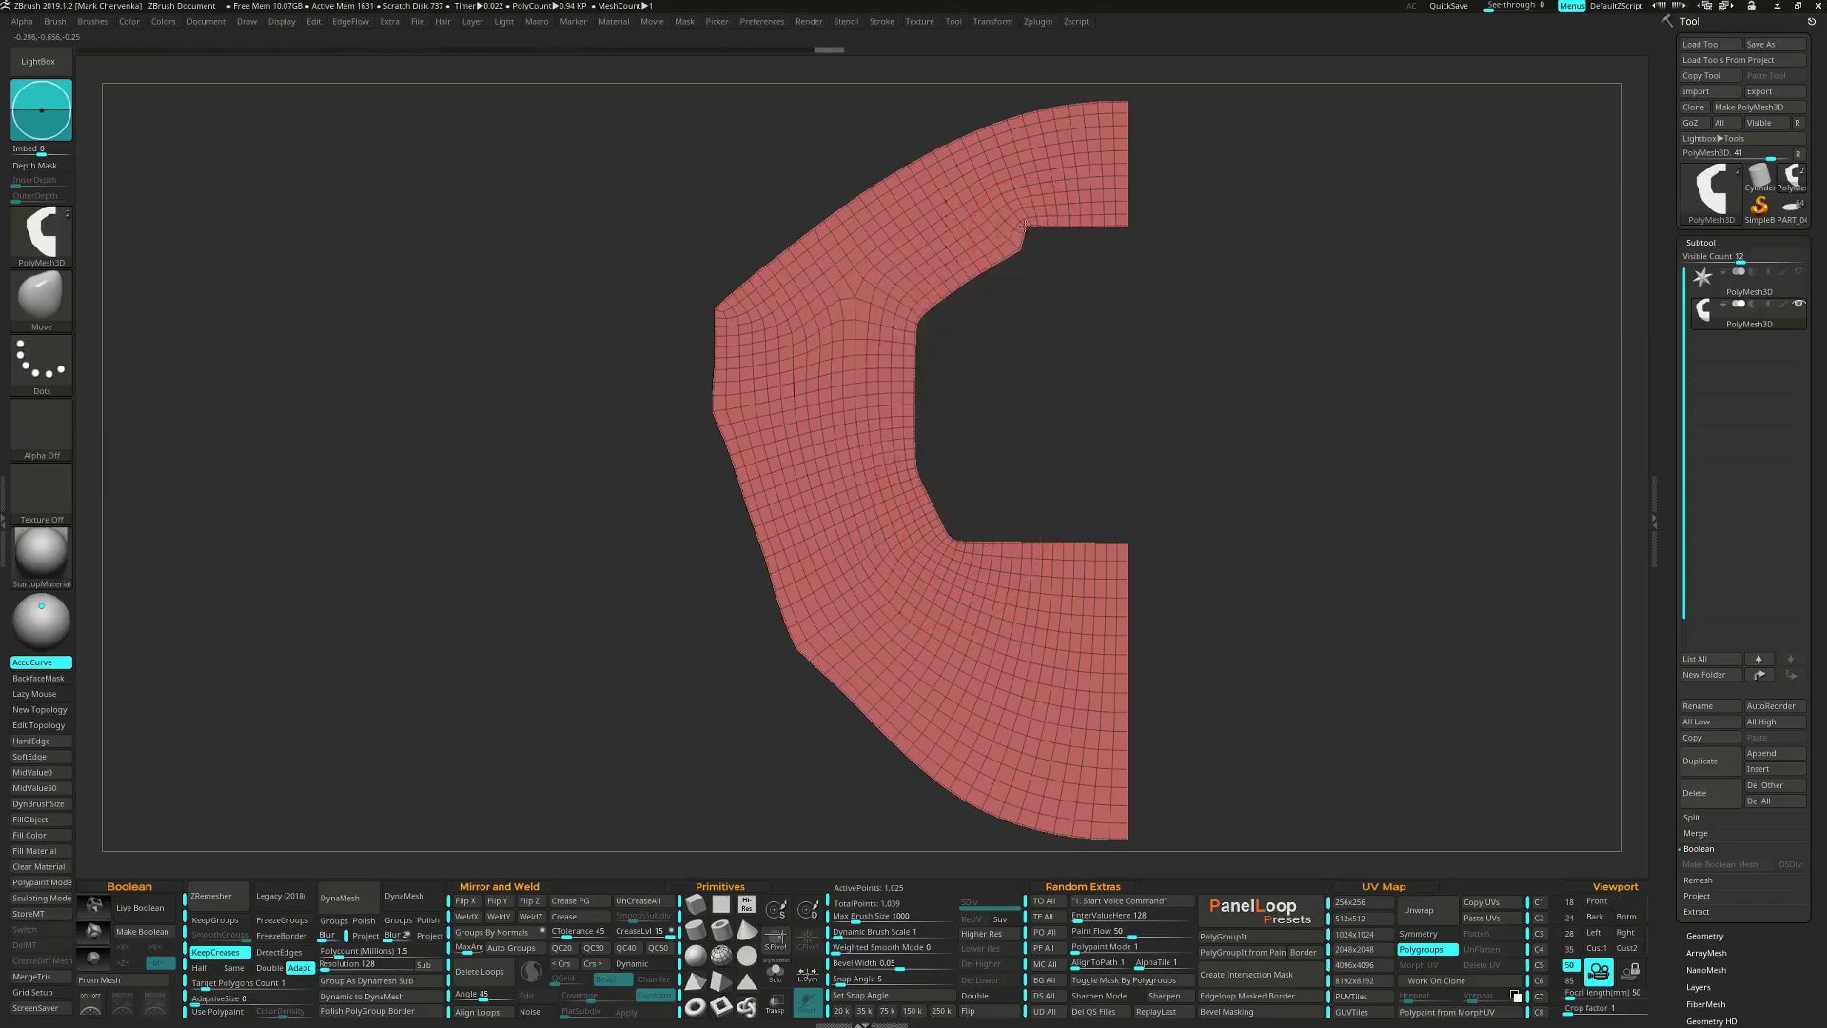
pyautogui.moveTo(1025, 226); pyautogui.dragTo(1026, 227)
pyautogui.keyDown('alt'); pyautogui.moveTo(1070, 399); pyautogui.dragTo(1048, 359); pyautogui.keyUp('alt')
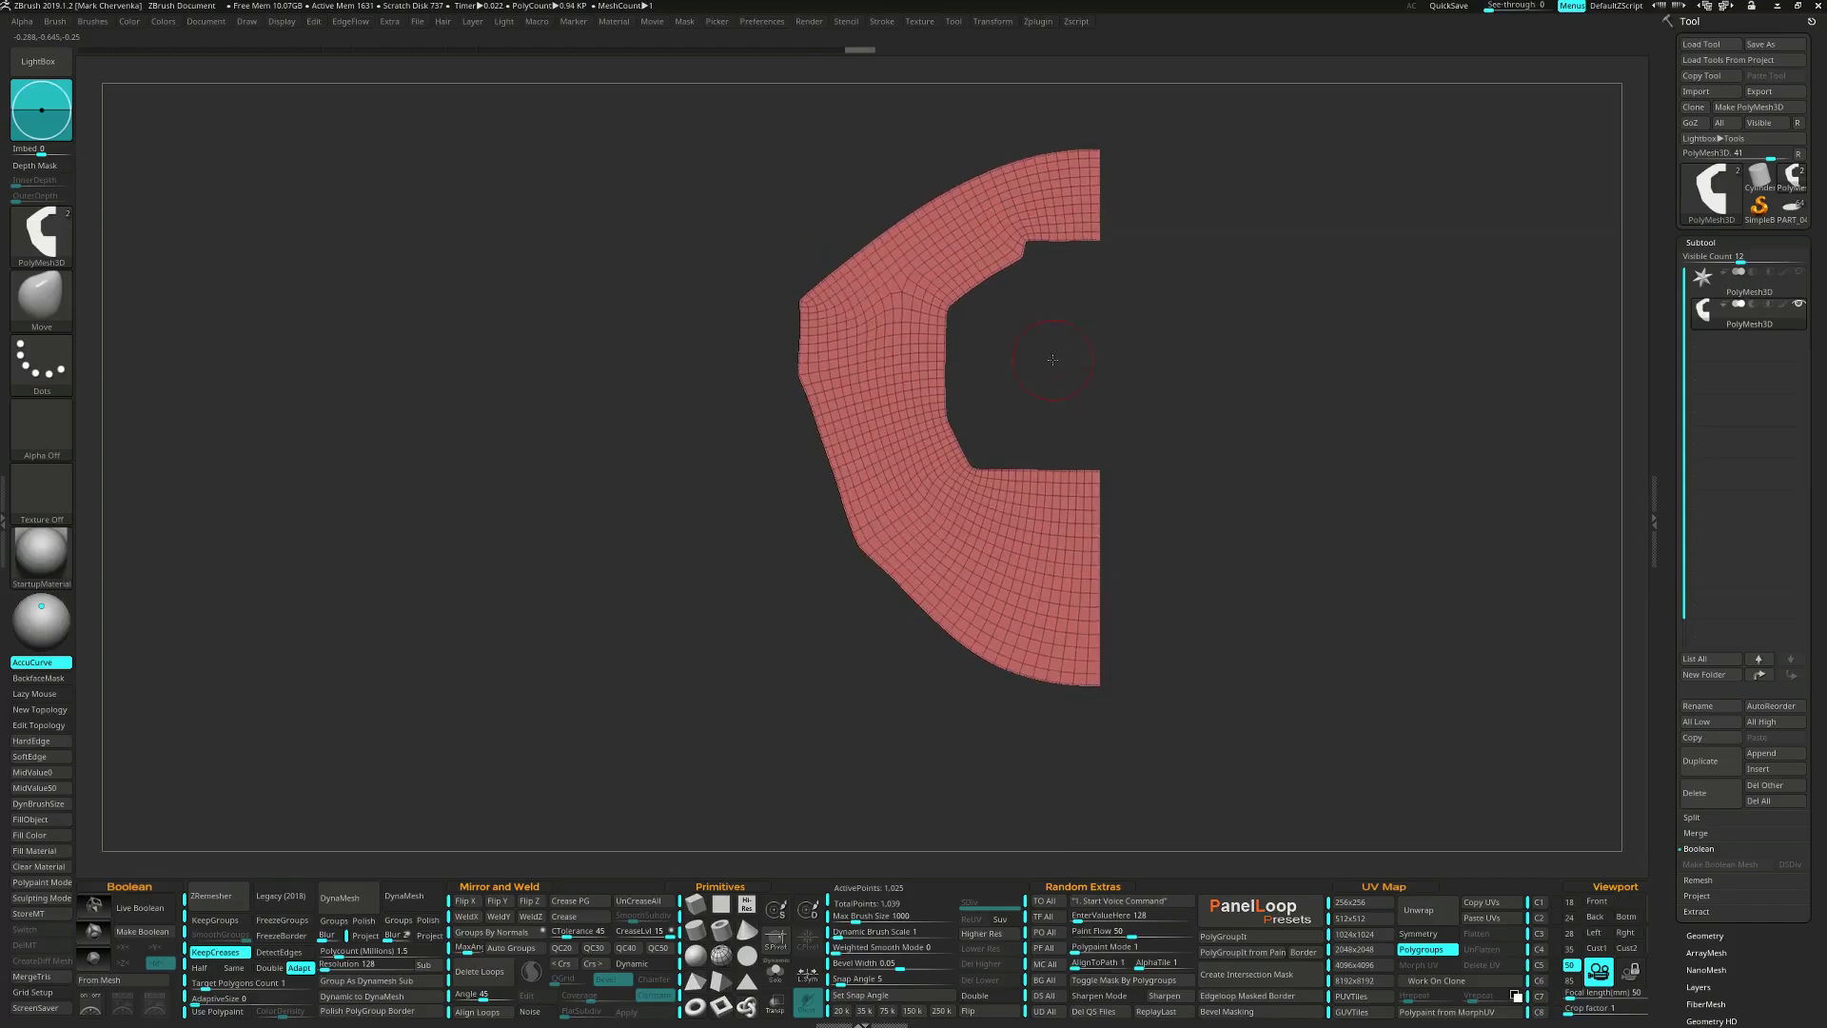
# Enable the Half option and ZRemesh the half face twice to lower its density.
pyautogui.click(201, 968)
pyautogui.click(233, 897)
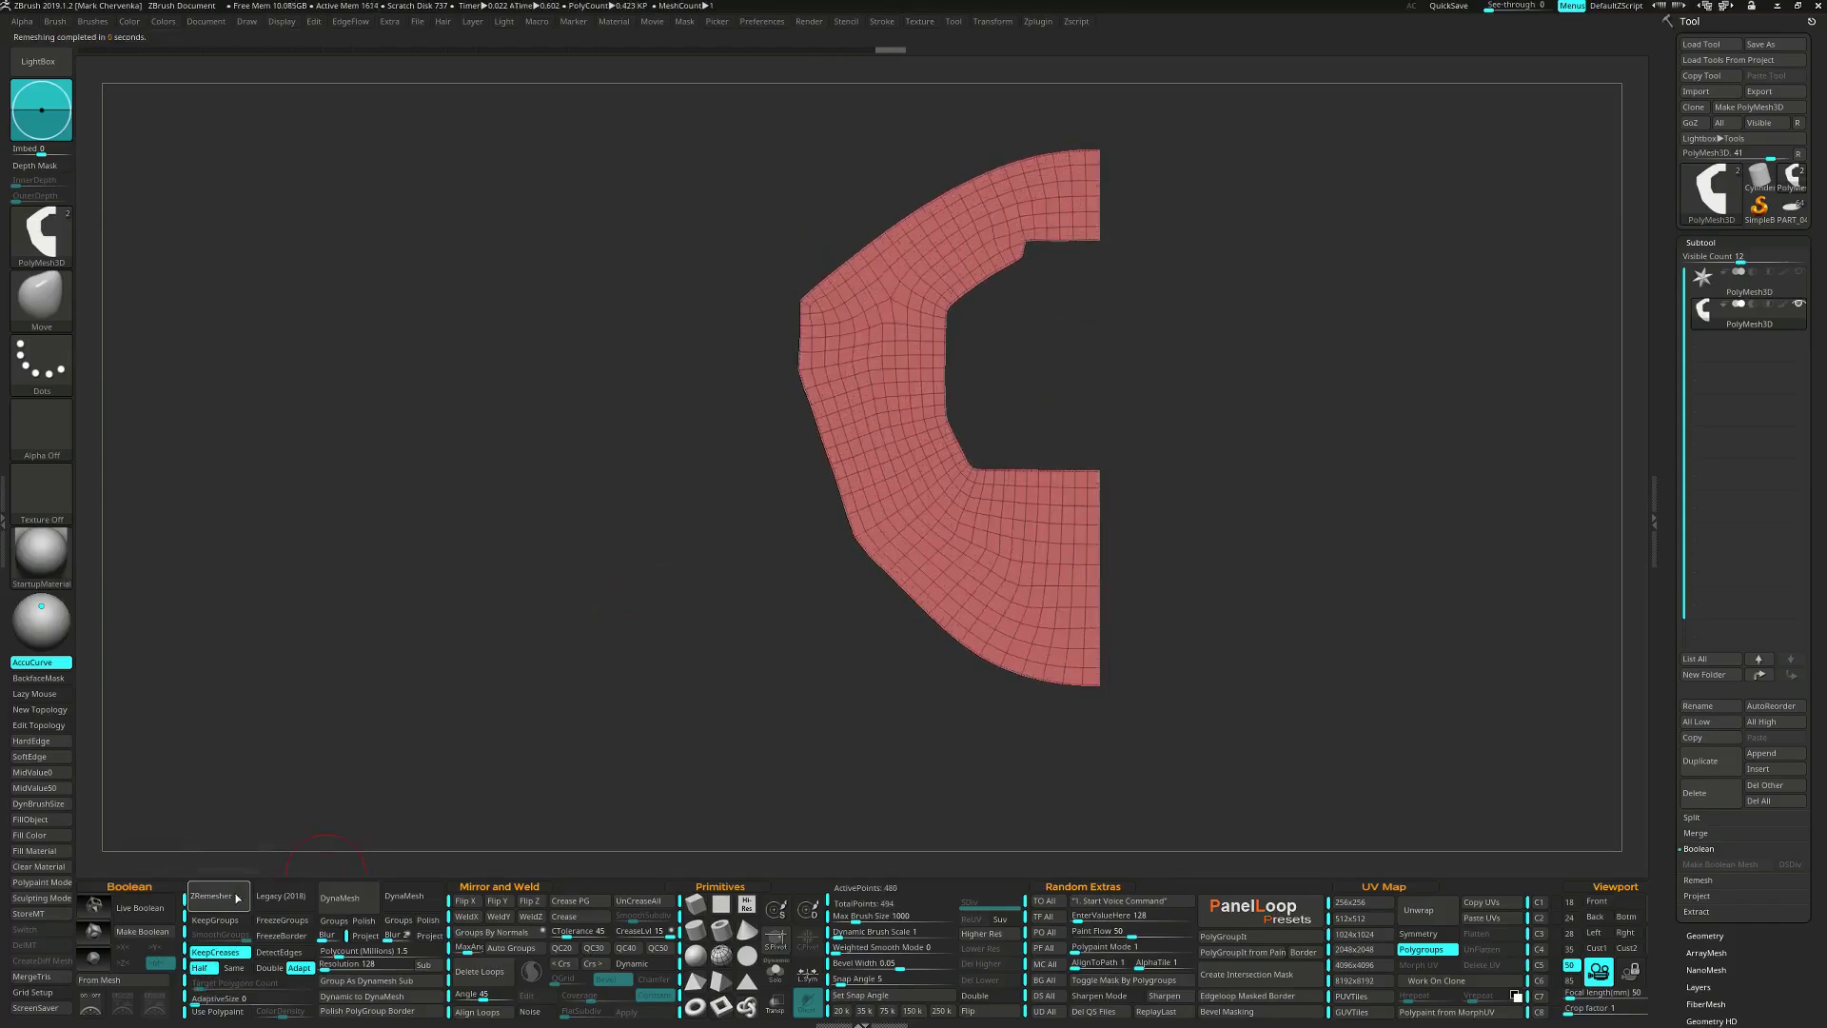
pyautogui.click(237, 897)
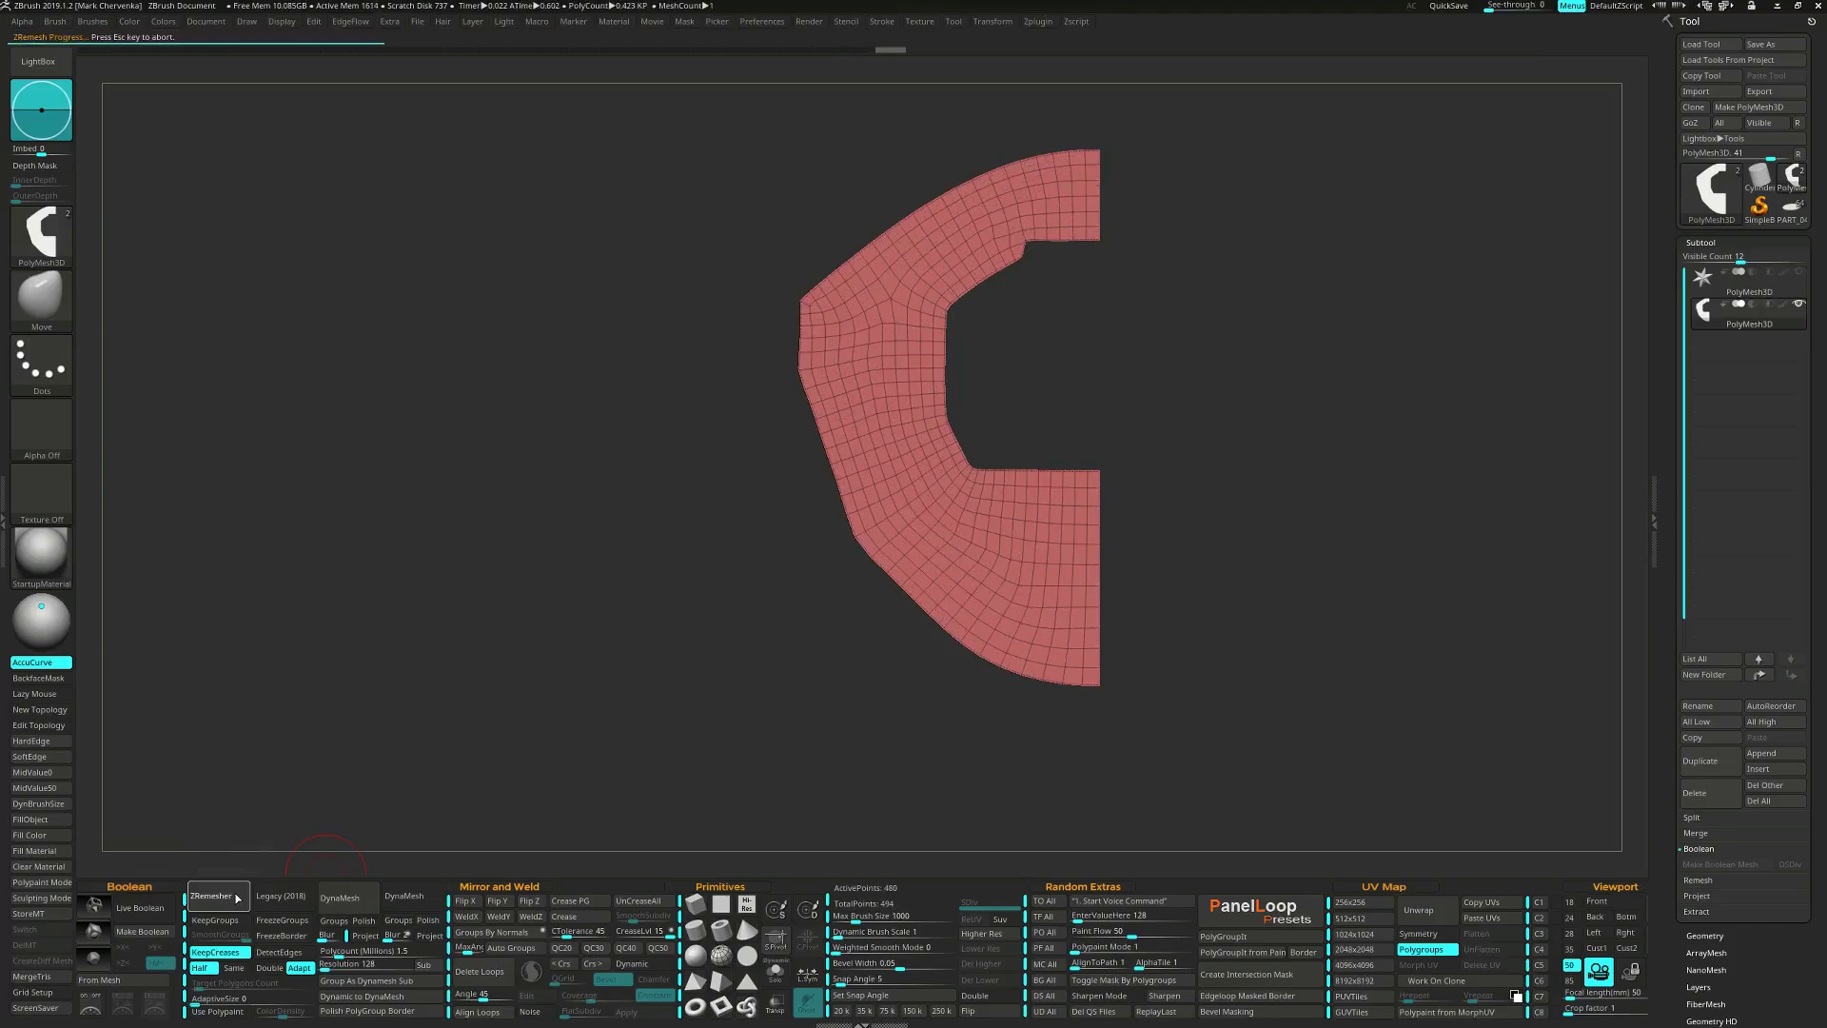
# Sharpen the lower outer corner of the remeshed half face with the Move brush.
pyautogui.keyDown('ctrl'); pyautogui.moveTo(906, 504); pyautogui.dragTo(844, 575, button='right'); pyautogui.keyUp('ctrl')
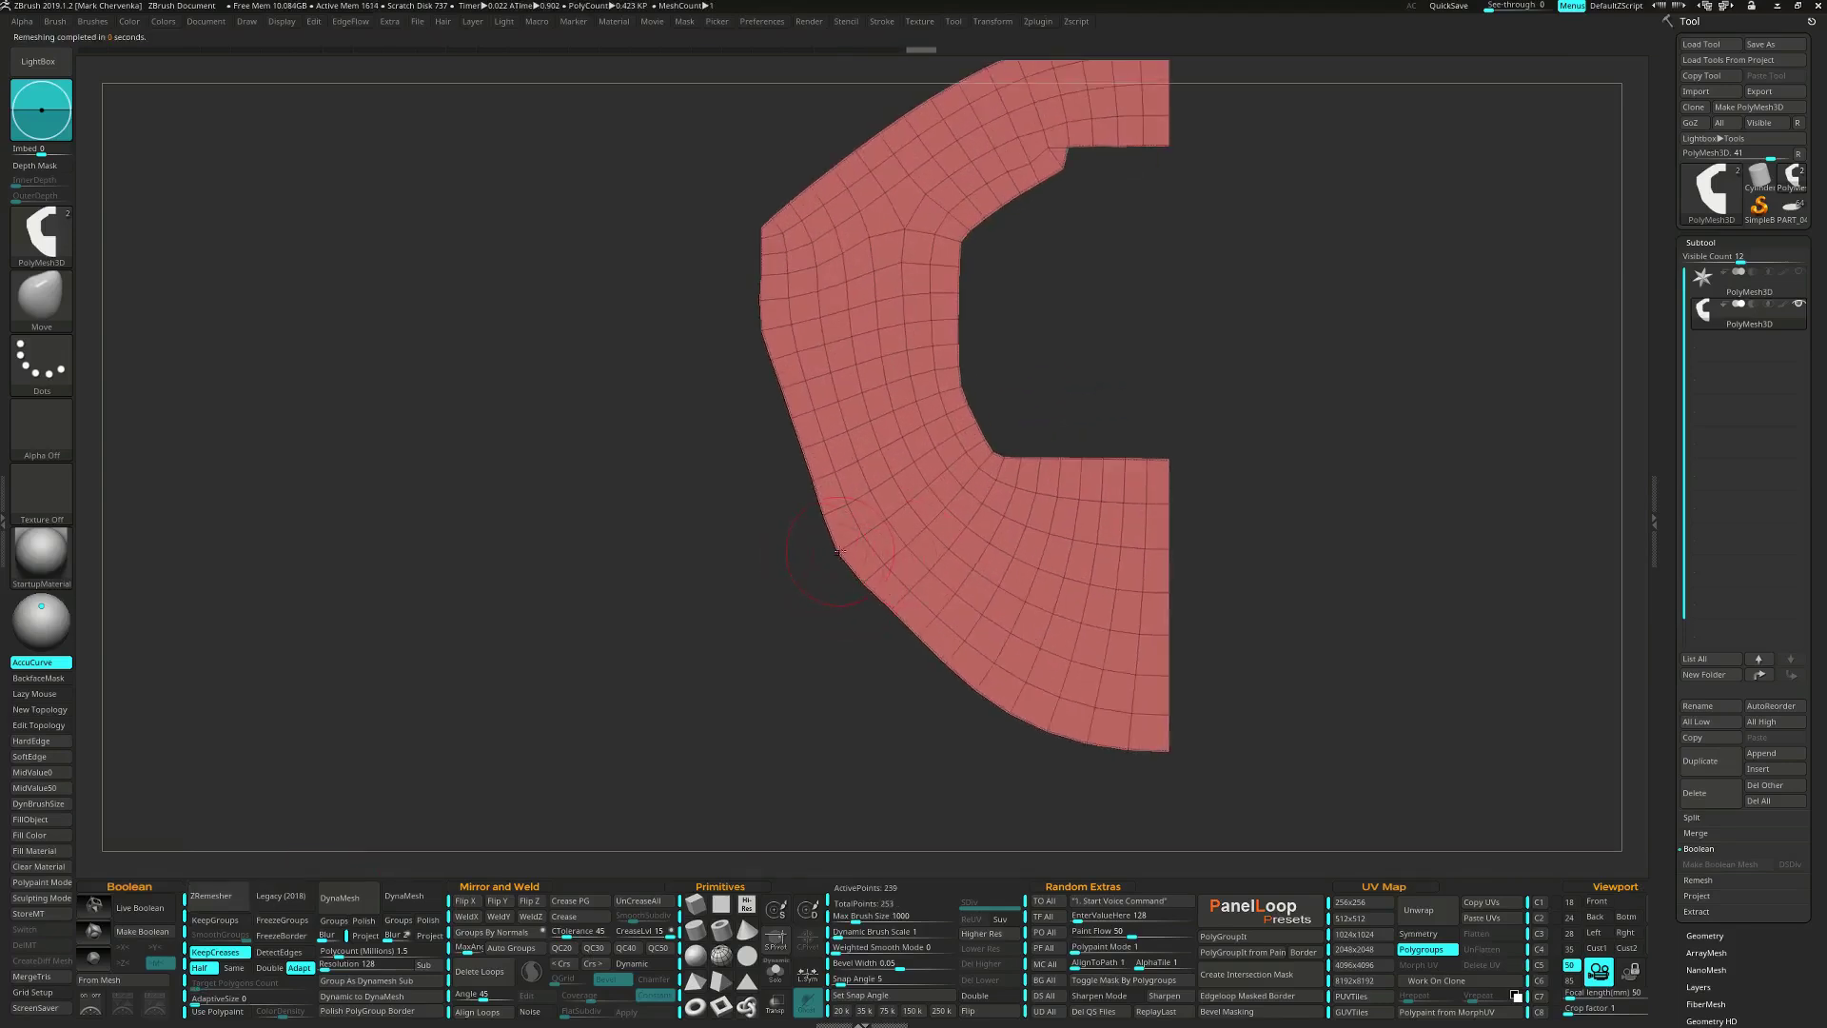
pyautogui.click(836, 556)
pyautogui.keyDown('alt'); pyautogui.moveTo(882, 439); pyautogui.dragTo(862, 550, button='right'); pyautogui.keyUp('alt')
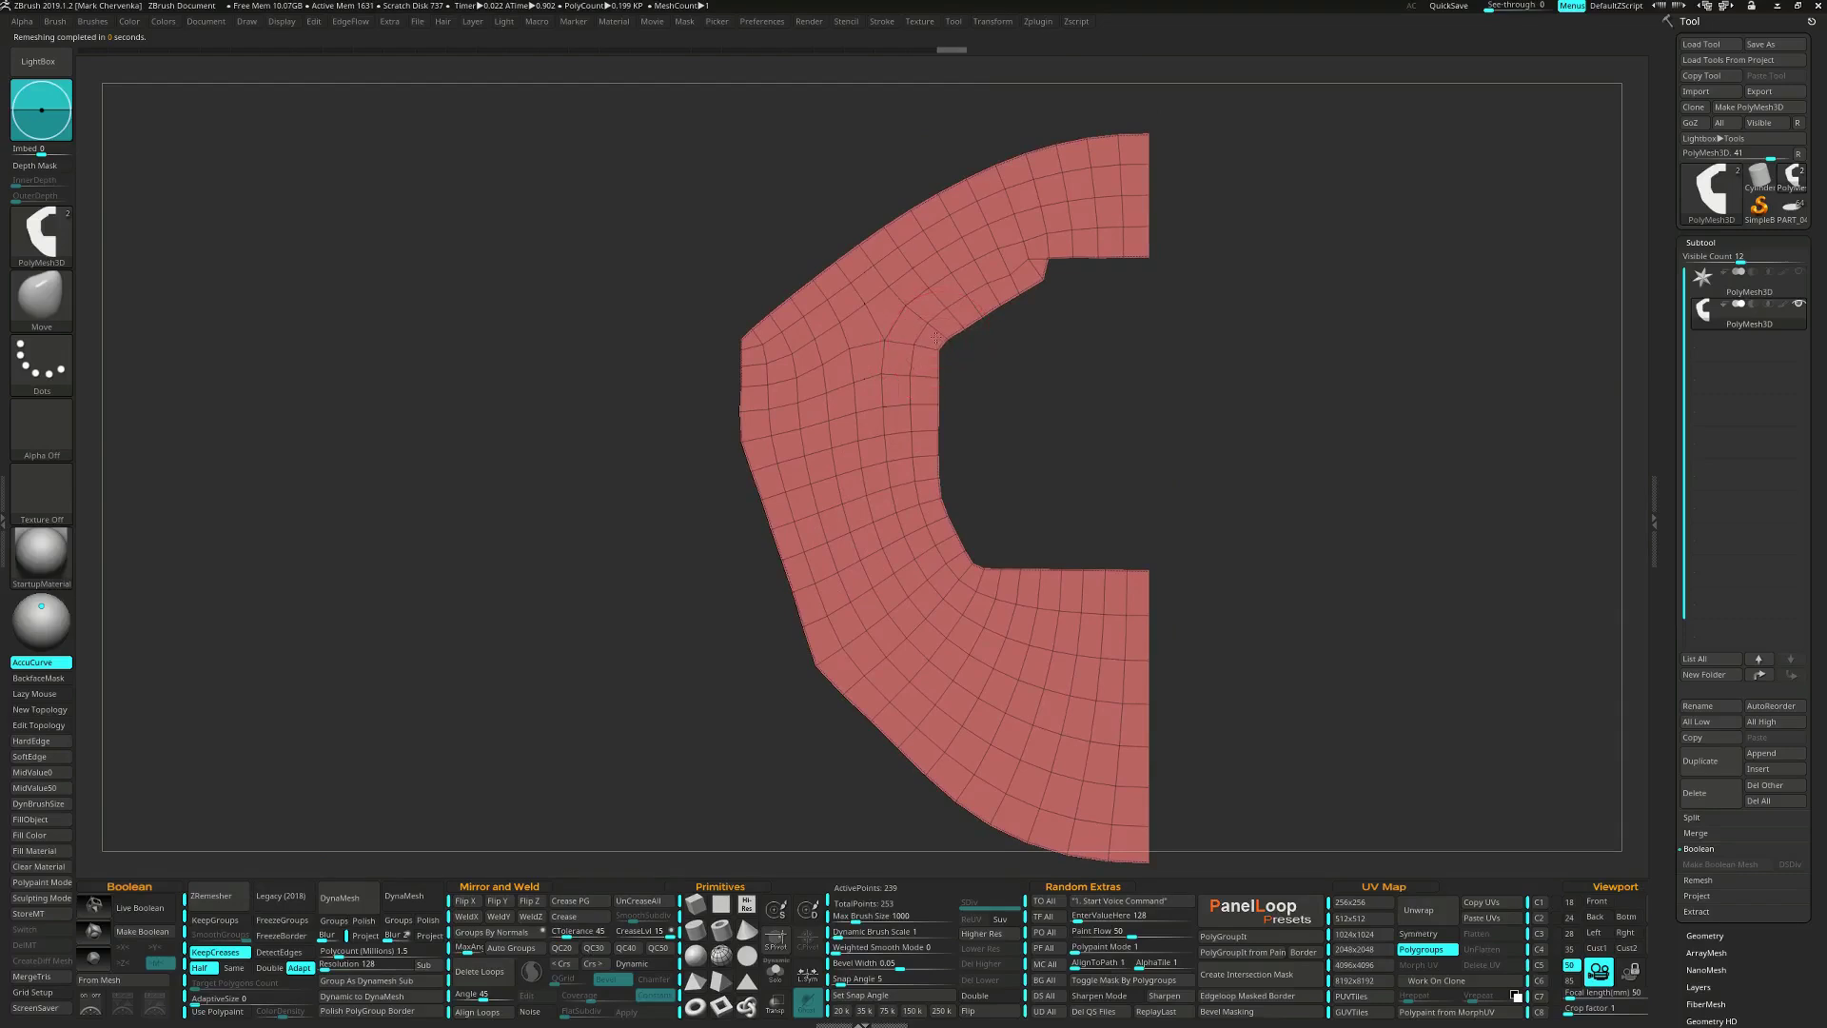
pyautogui.hotkey('ctrl', 'shift', 'z')
pyautogui.hotkey('ctrl', 'shift', 'z')
pyautogui.hotkey('ctrl', 'shift', 'z')
pyautogui.hotkey('ctrl', 'shift', 'z')
pyautogui.hotkey('ctrl', 'shift', 'z')
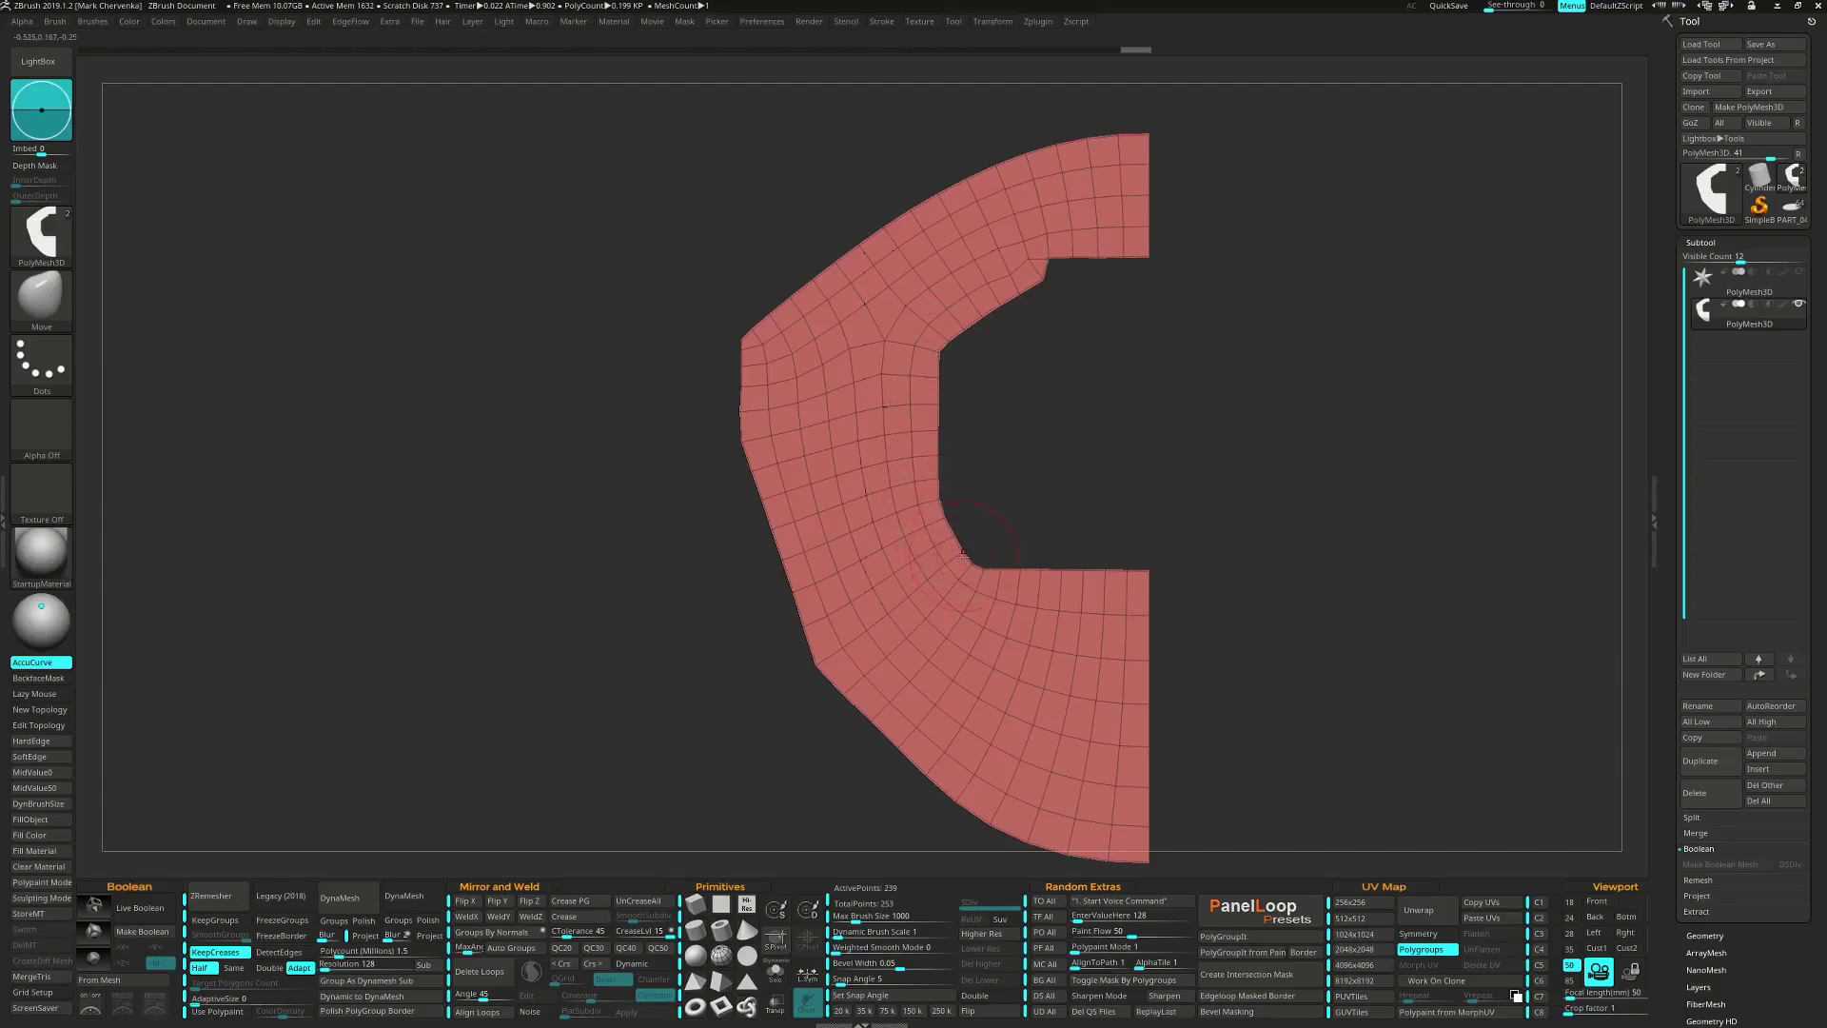
pyautogui.hotkey('ctrl', 'shift', 'z')
pyautogui.hotkey('ctrl', 'shift', 'z')
pyautogui.hotkey('ctrl', 'shift', 'z')
pyautogui.hotkey('ctrl', 'shift', 'z')
# ZRemesh the half face again with Half enabled and sharpen its outer and inner corners with the Move brush.
pyautogui.click(231, 895)
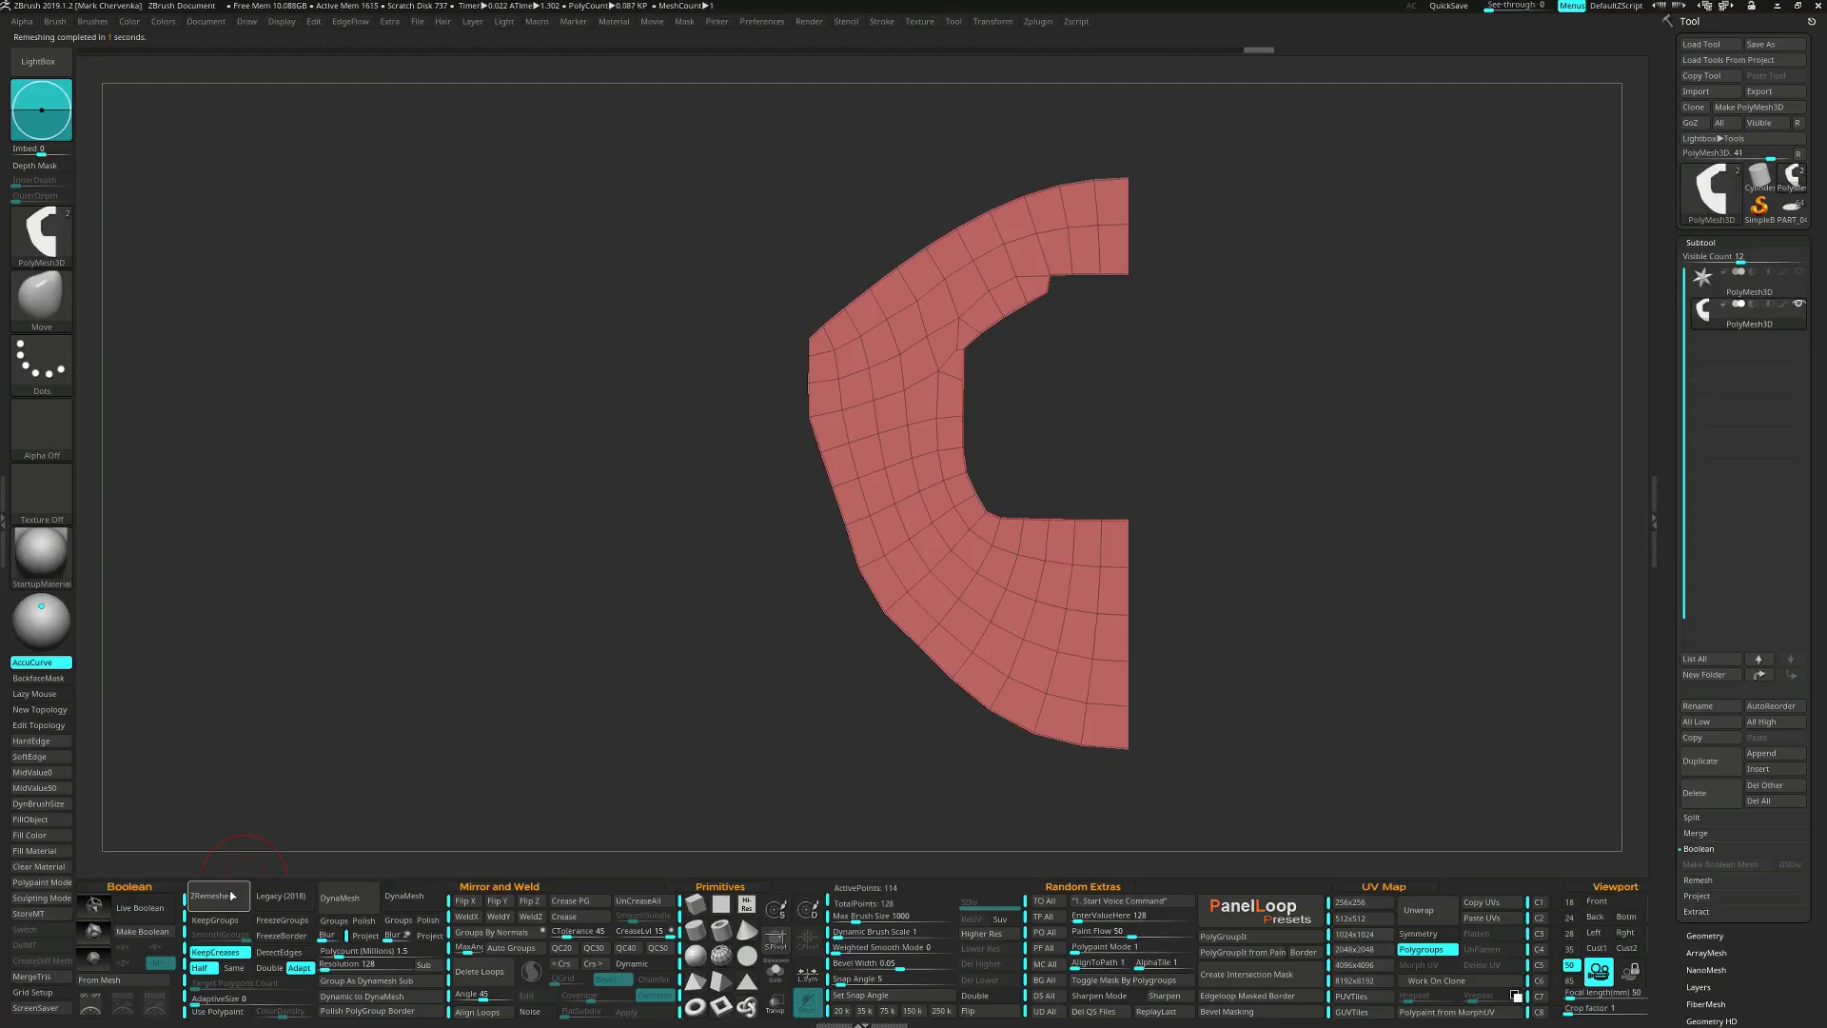
pyautogui.keyDown('ctrl'); pyautogui.moveTo(865, 567); pyautogui.dragTo(866, 615, button='right'); pyautogui.keyUp('ctrl')
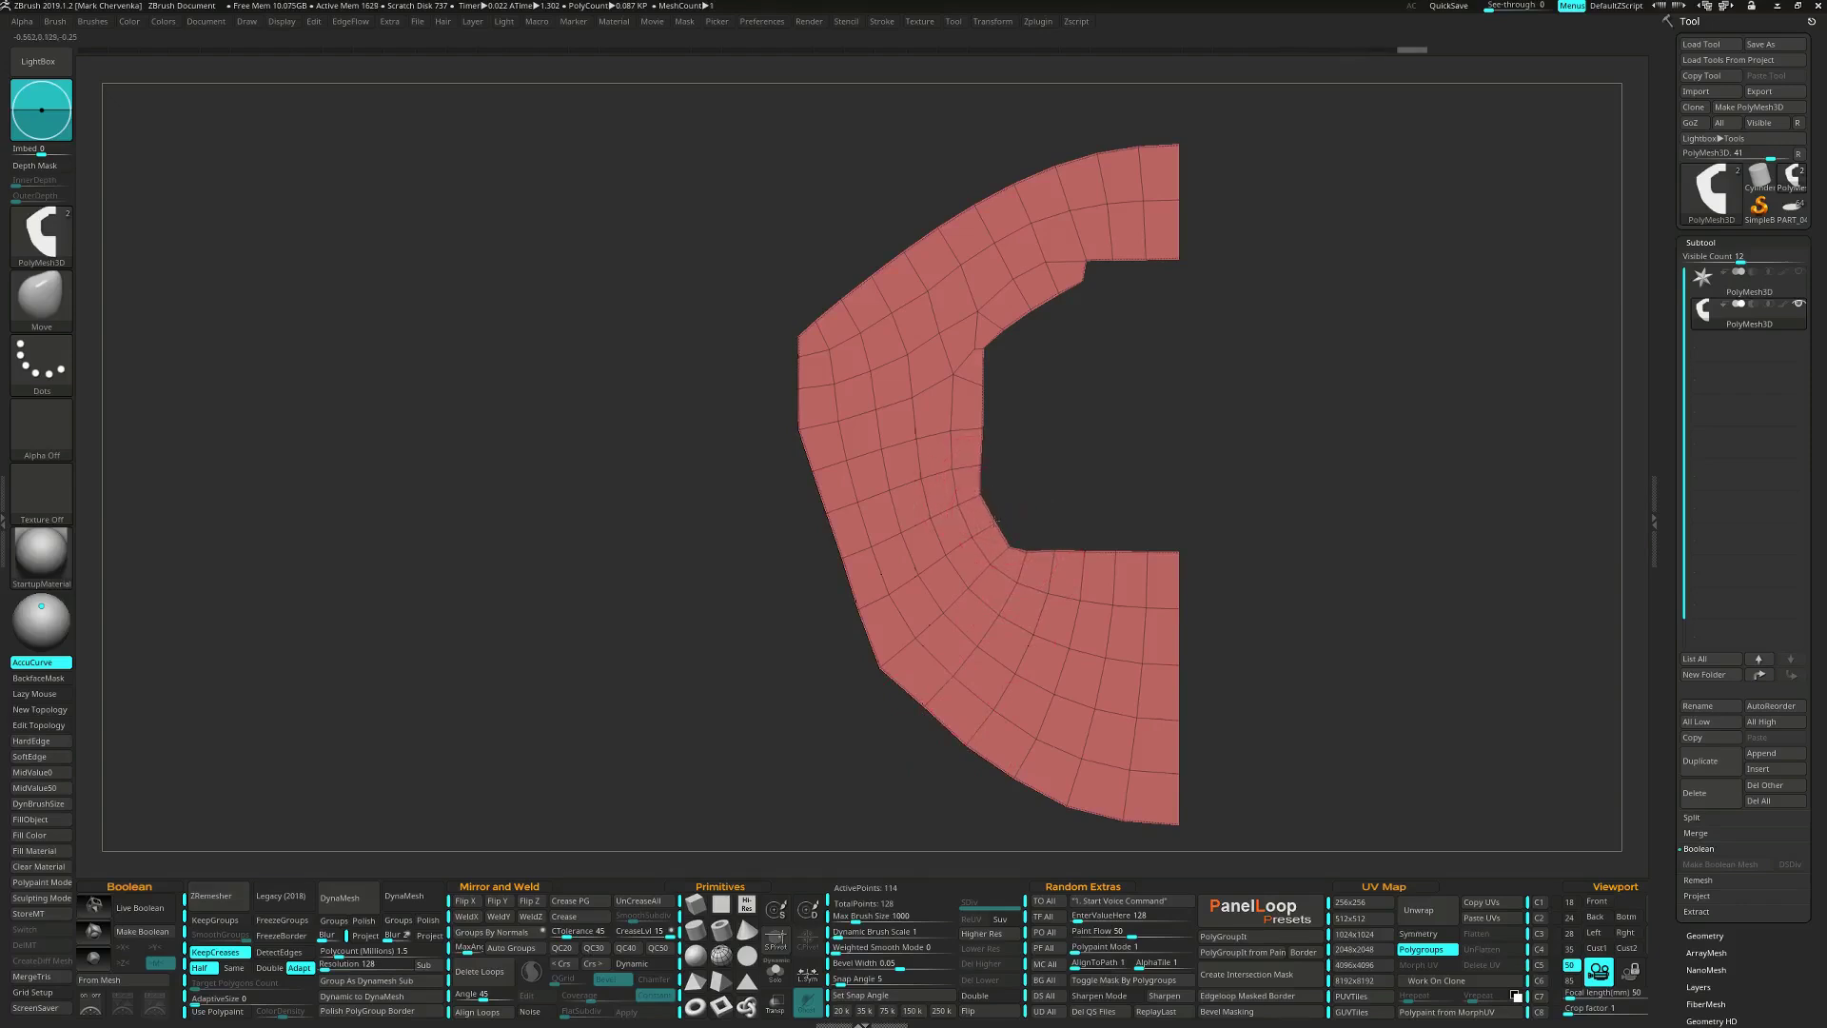
pyautogui.press('space')
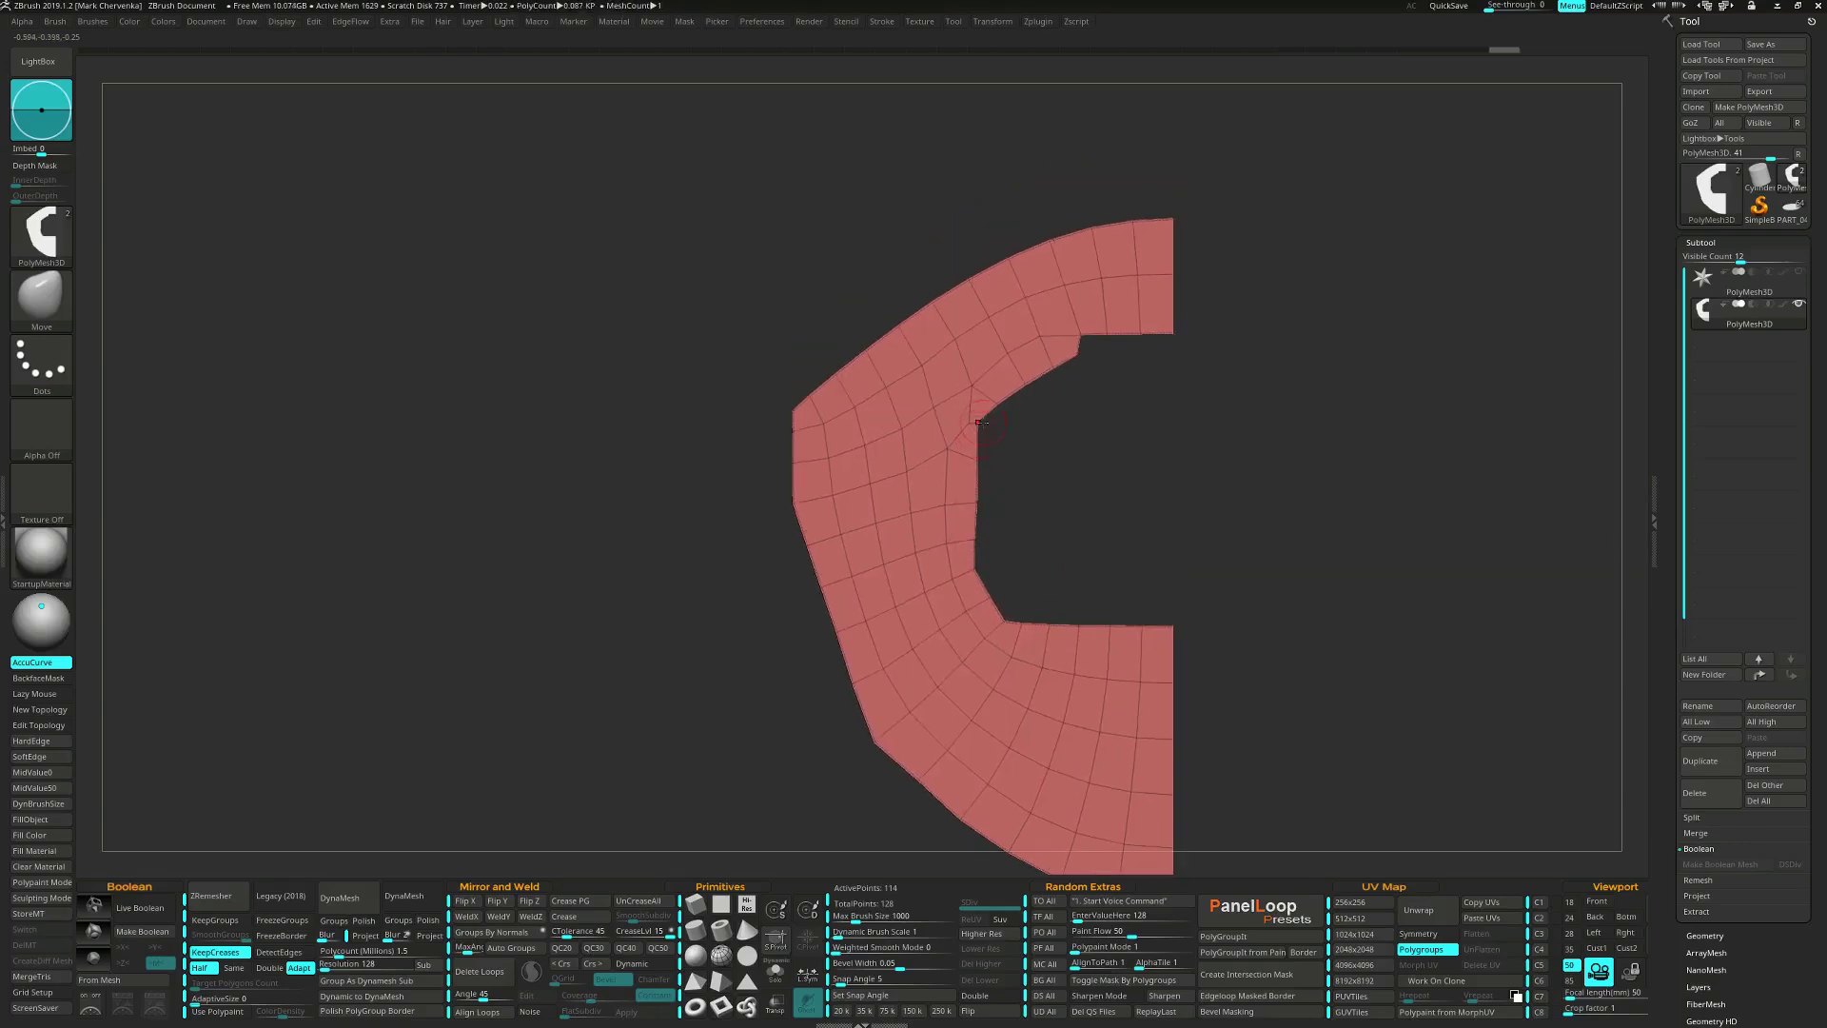
pyautogui.press('space')
# Undo the last ZRemesh pass on the half face.
pyautogui.keyDown('alt'); pyautogui.moveTo(1098, 468); pyautogui.dragTo(989, 444); pyautogui.keyUp('alt')
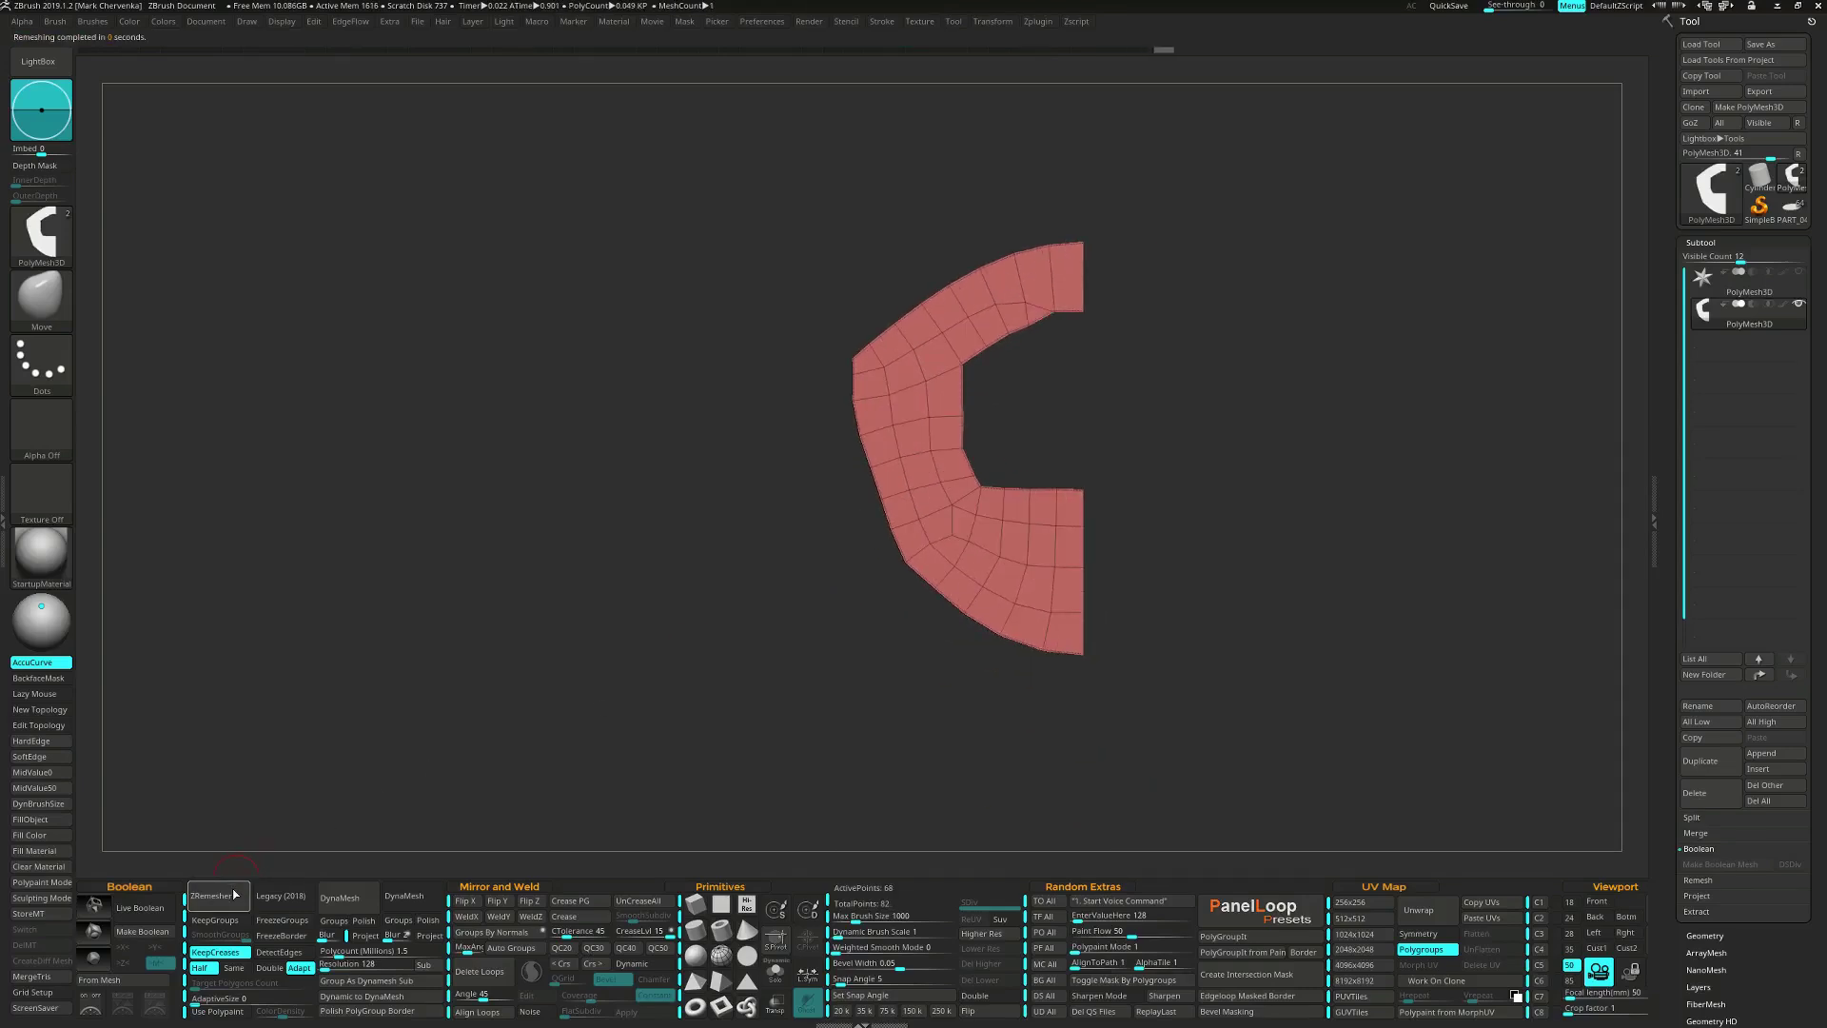
pyautogui.keyDown('alt'); pyautogui.moveTo(908, 644); pyautogui.dragTo(814, 779); pyautogui.keyUp('alt')
pyautogui.hotkey('ctrl', 'z')
# Collapse the surplus edges around the upper inner corner using the ZModeler brush's Collapse edge action.
pyautogui.keyDown('alt'); pyautogui.moveTo(835, 606); pyautogui.dragTo(983, 502); pyautogui.keyUp('alt')
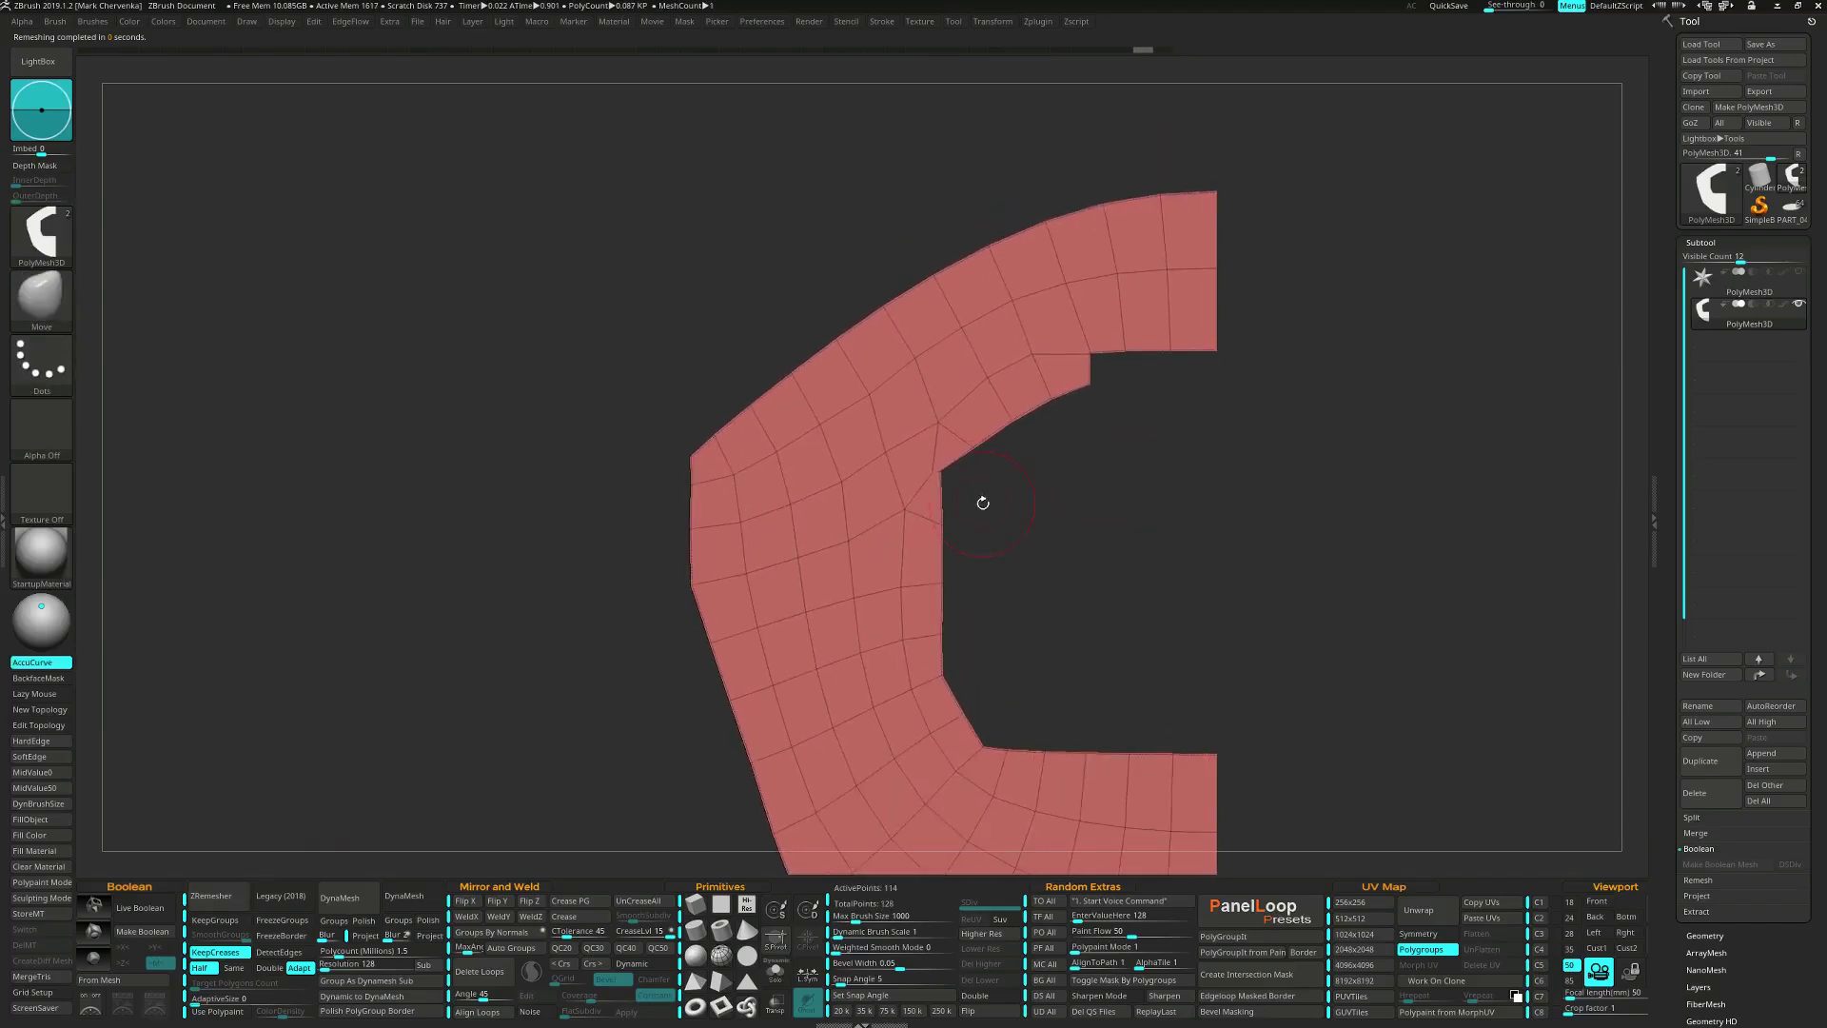
pyautogui.moveTo(1071, 617)
pyautogui.keyDown('alt'); pyautogui.mouseDown()
pyautogui.moveTo(985, 562)
pyautogui.moveTo(979, 532)
pyautogui.mouseUp(); pyautogui.keyUp('alt')
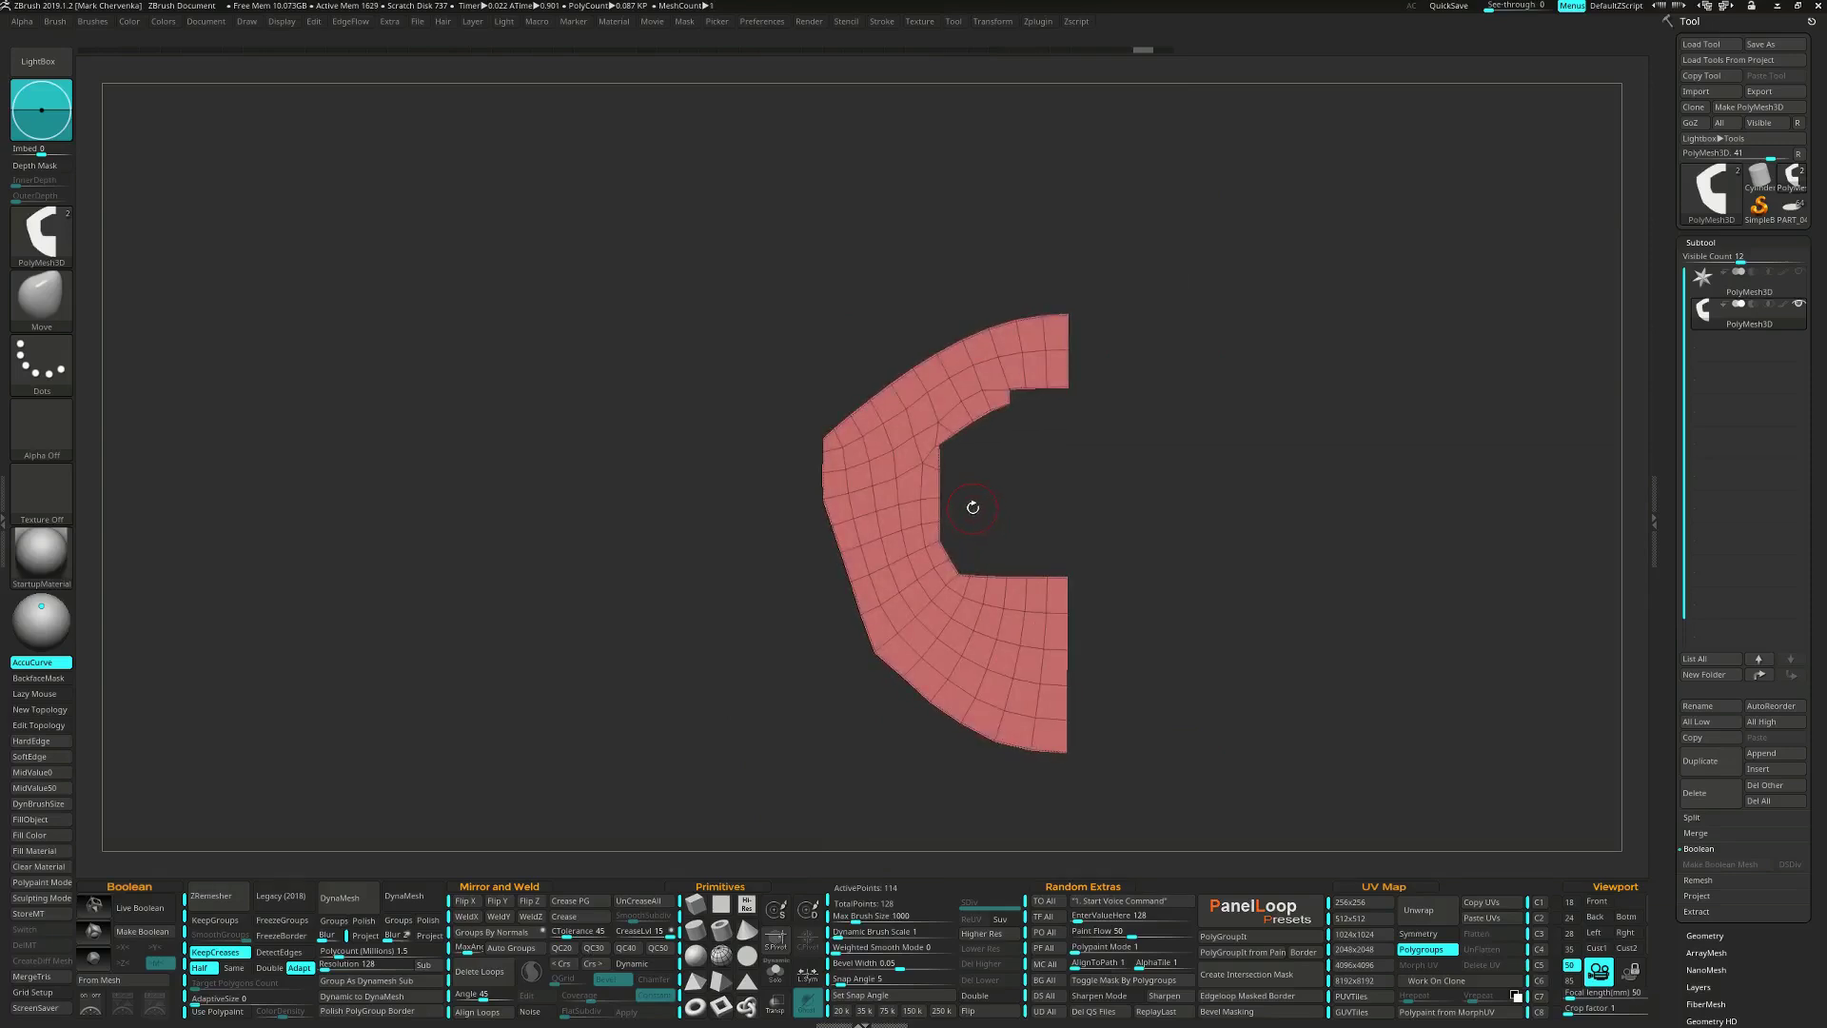
pyautogui.press('b')
pyautogui.press('z')
pyautogui.press('m')
pyautogui.keyDown('alt'); pyautogui.moveTo(973, 507); pyautogui.dragTo(1032, 569); pyautogui.keyUp('alt')
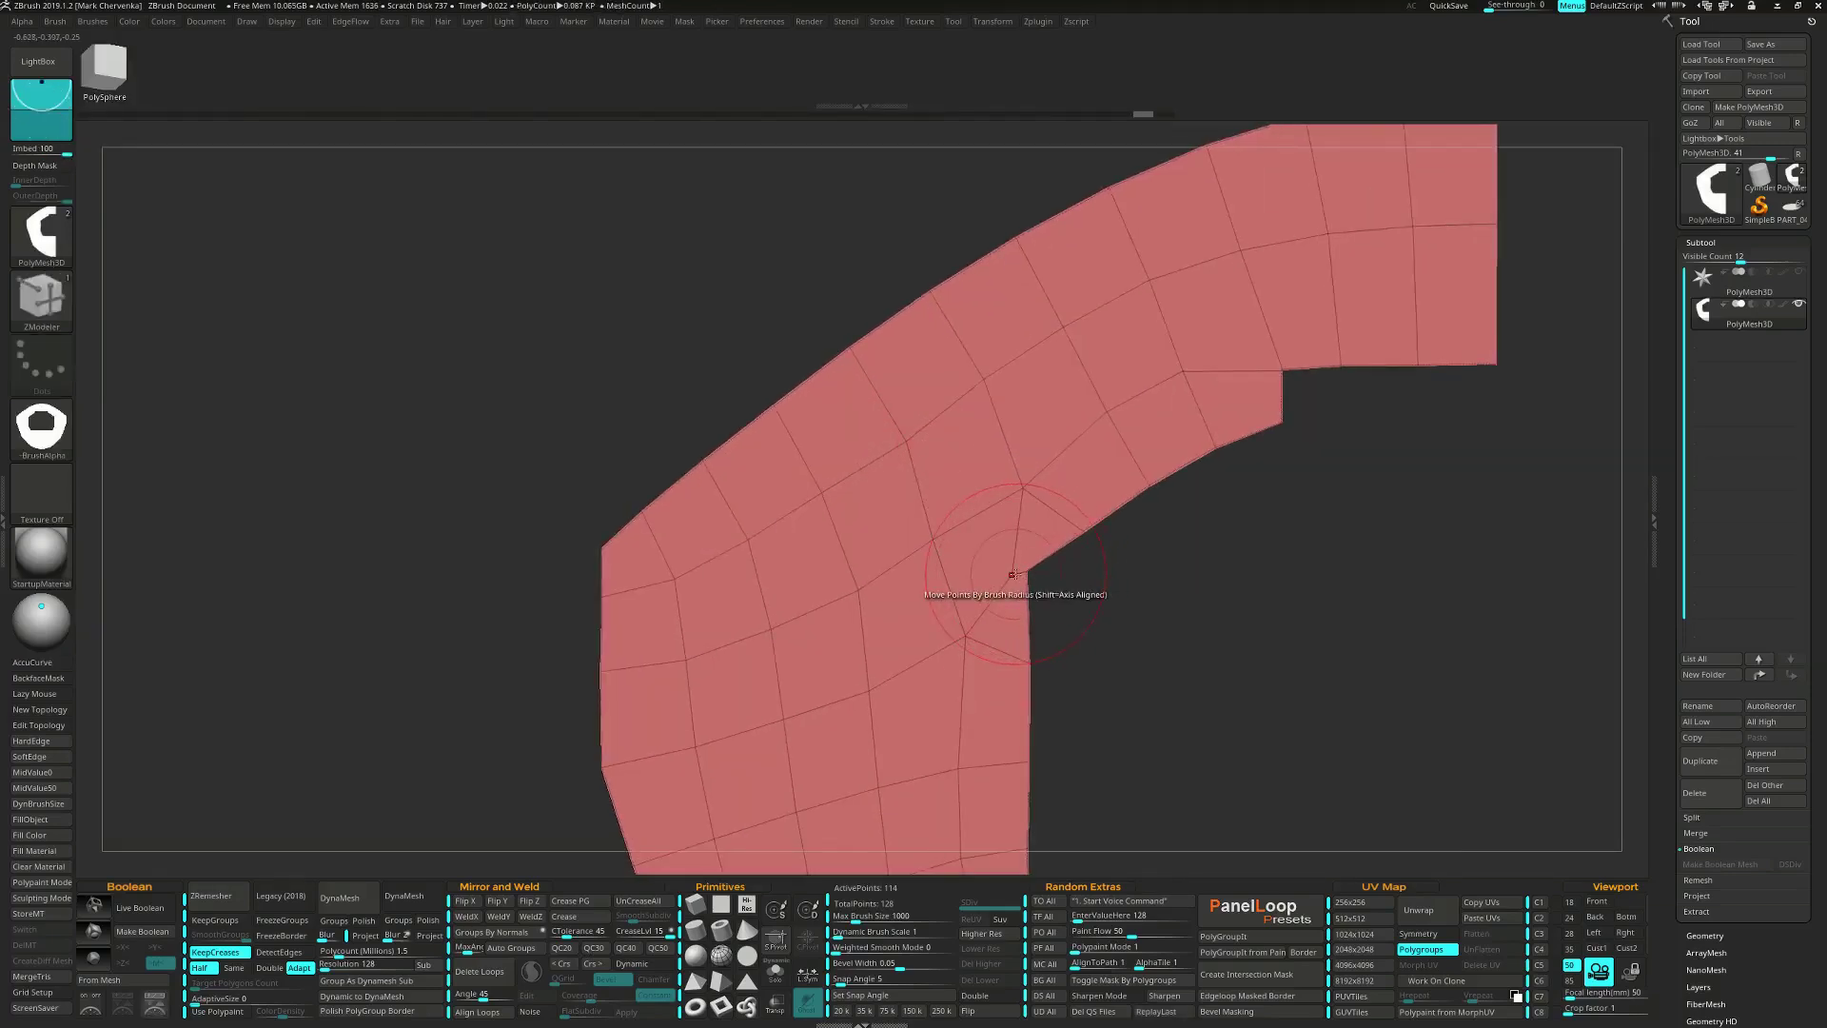
pyautogui.press('space')
pyautogui.click(1002, 667)
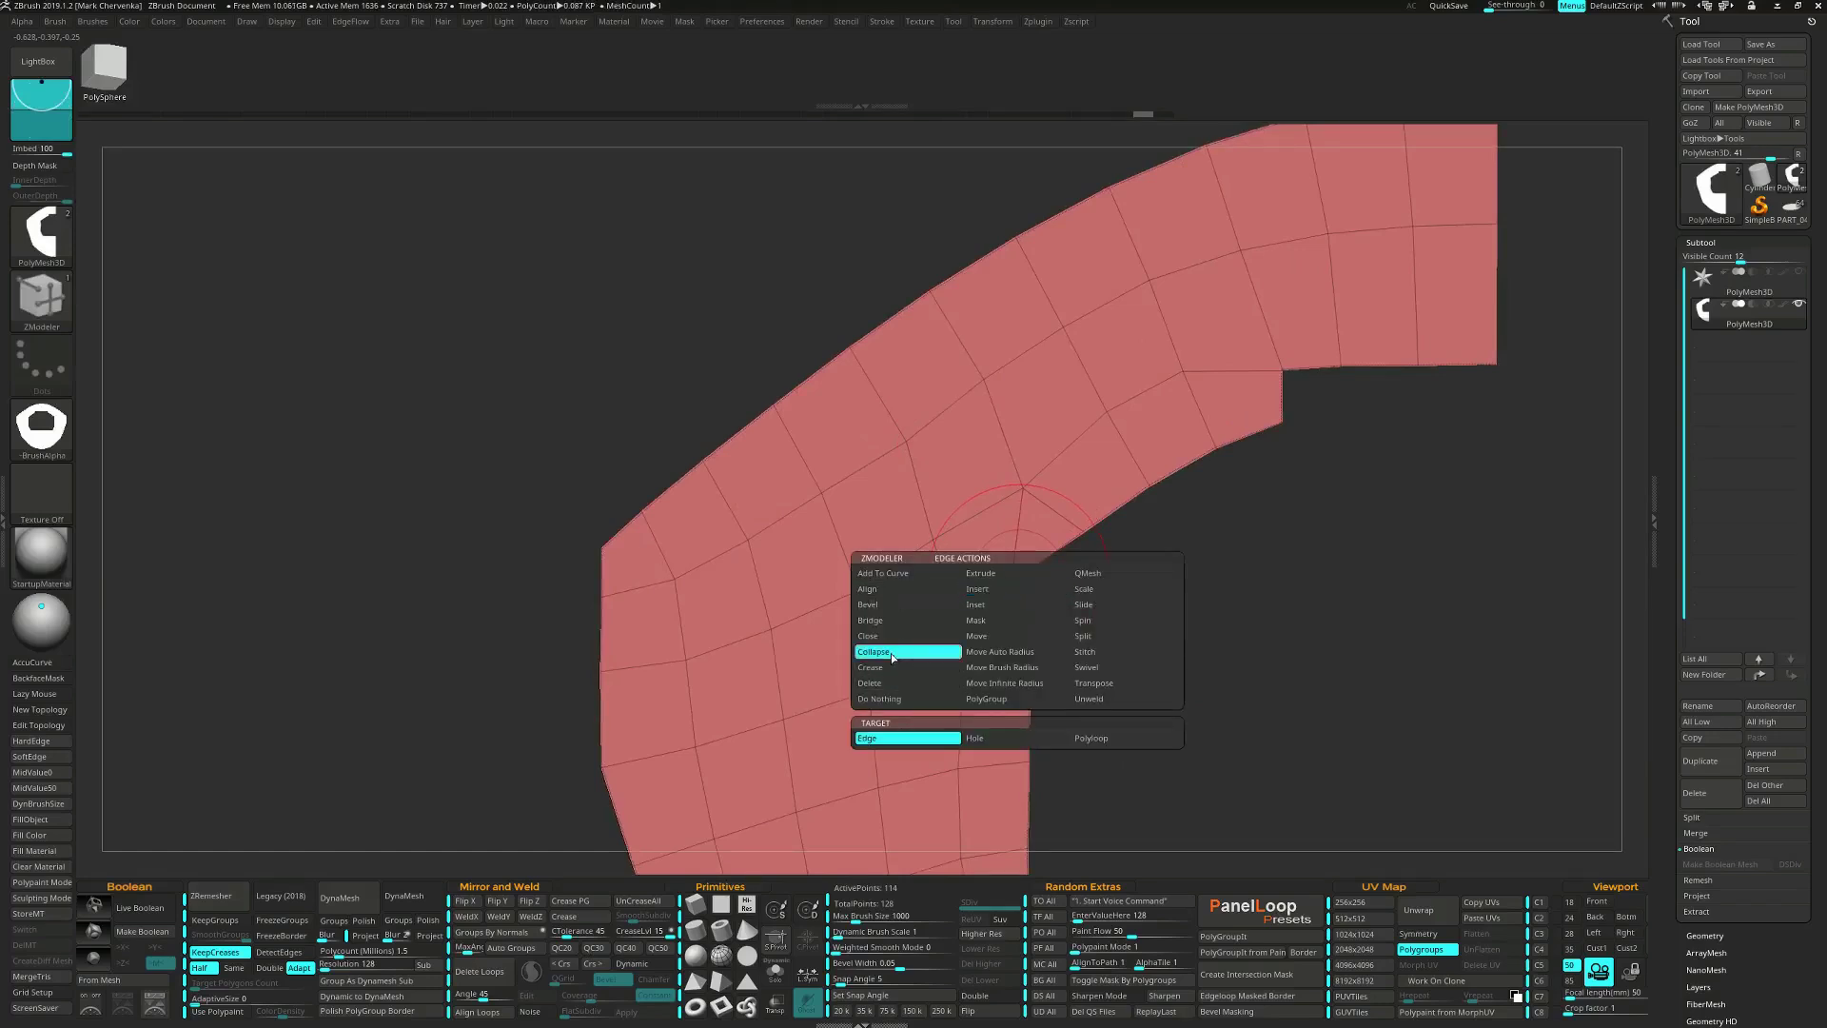
pyautogui.keyDown('ctrl'); pyautogui.moveTo(1028, 658); pyautogui.dragTo(1022, 616, button='right'); pyautogui.keyUp('ctrl')
pyautogui.click(1027, 654)
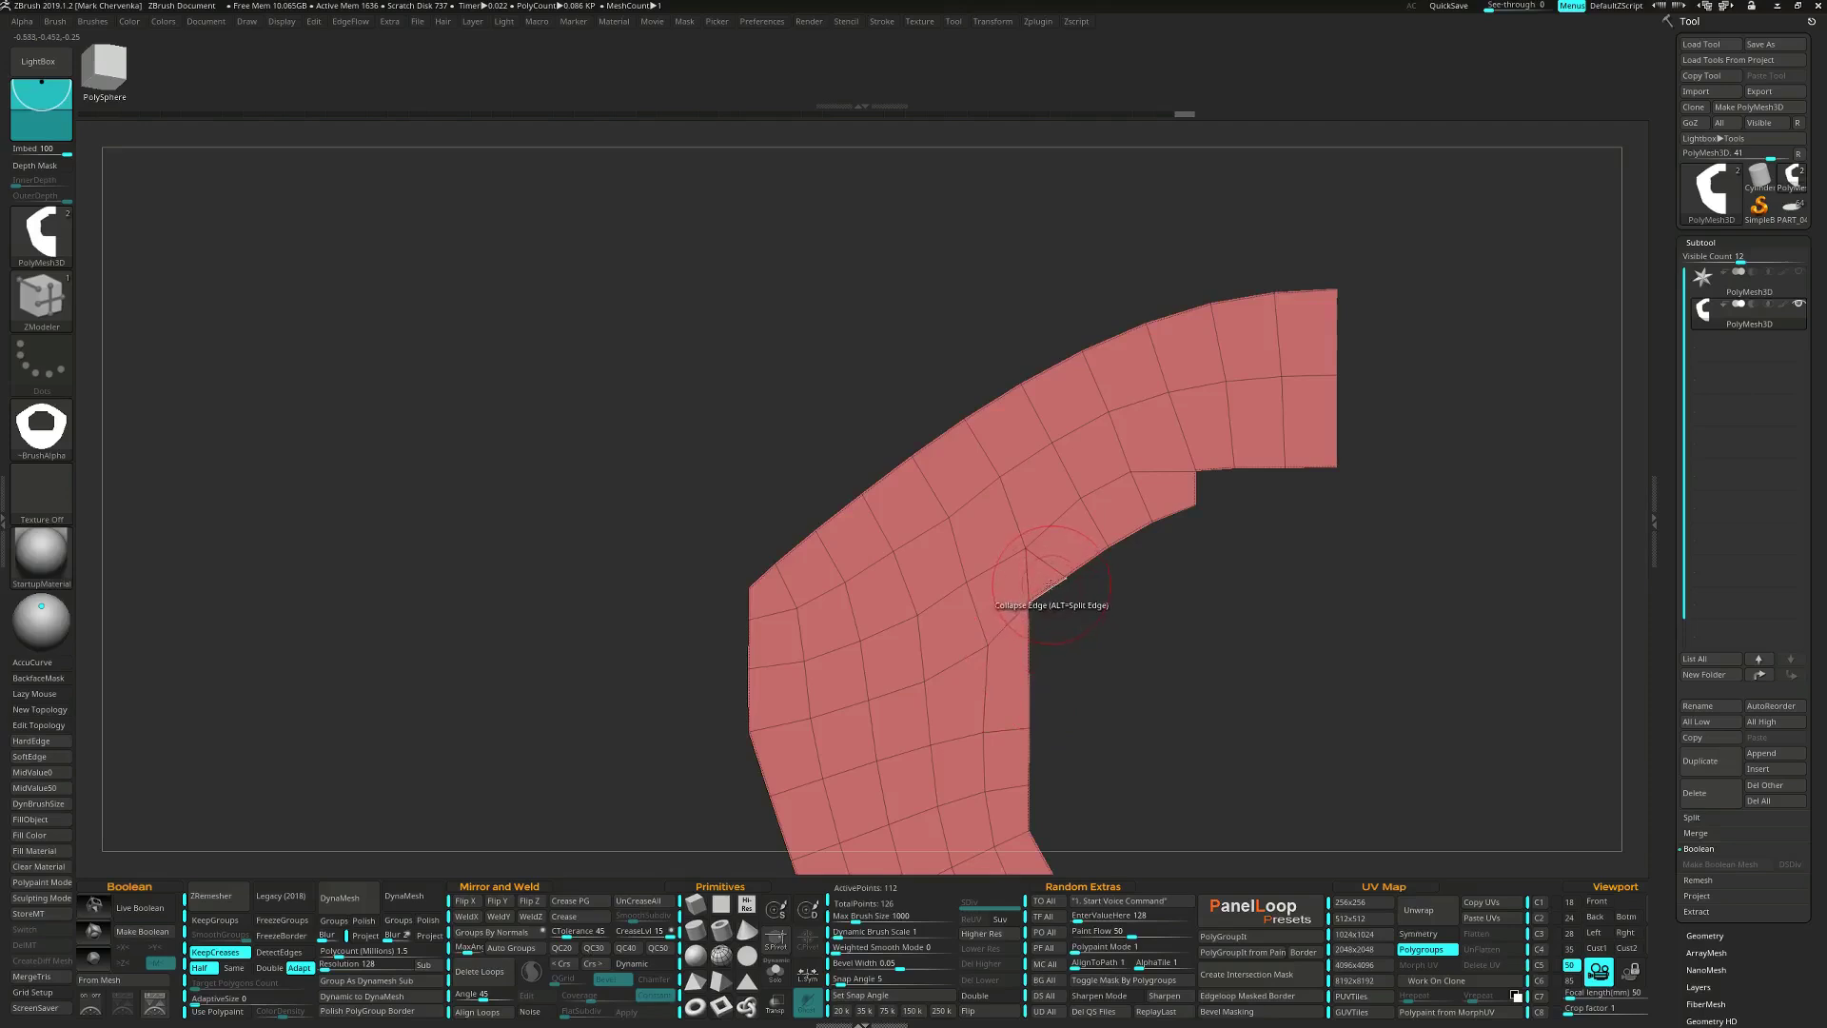
pyautogui.click(1053, 582)
# Straighten the inner edge between the upper inner corner and the notch with the Move brush.
pyautogui.keyDown('alt'); pyautogui.moveTo(1052, 581); pyautogui.dragTo(1059, 483); pyautogui.keyUp('alt')
pyautogui.press('b')
pyautogui.press('m')
pyautogui.press('v')
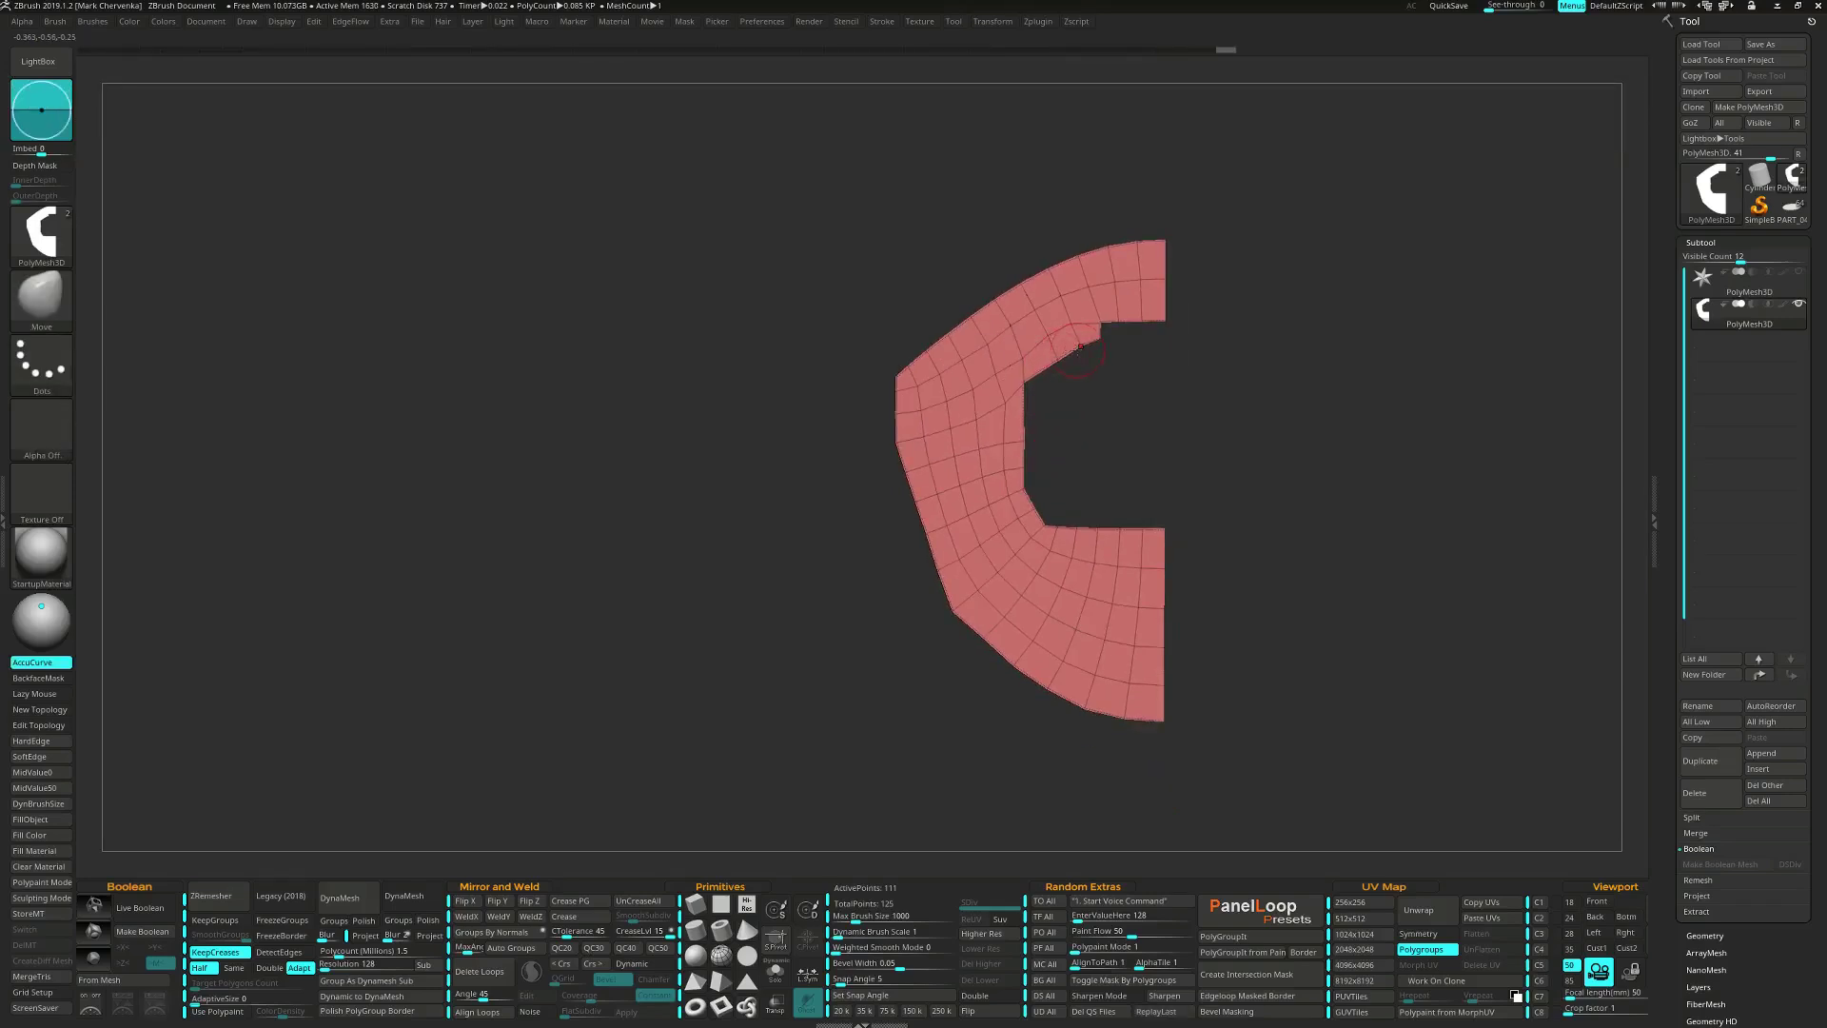
pyautogui.keyDown('alt'); pyautogui.moveTo(1081, 354); pyautogui.dragTo(999, 529); pyautogui.keyUp('alt')
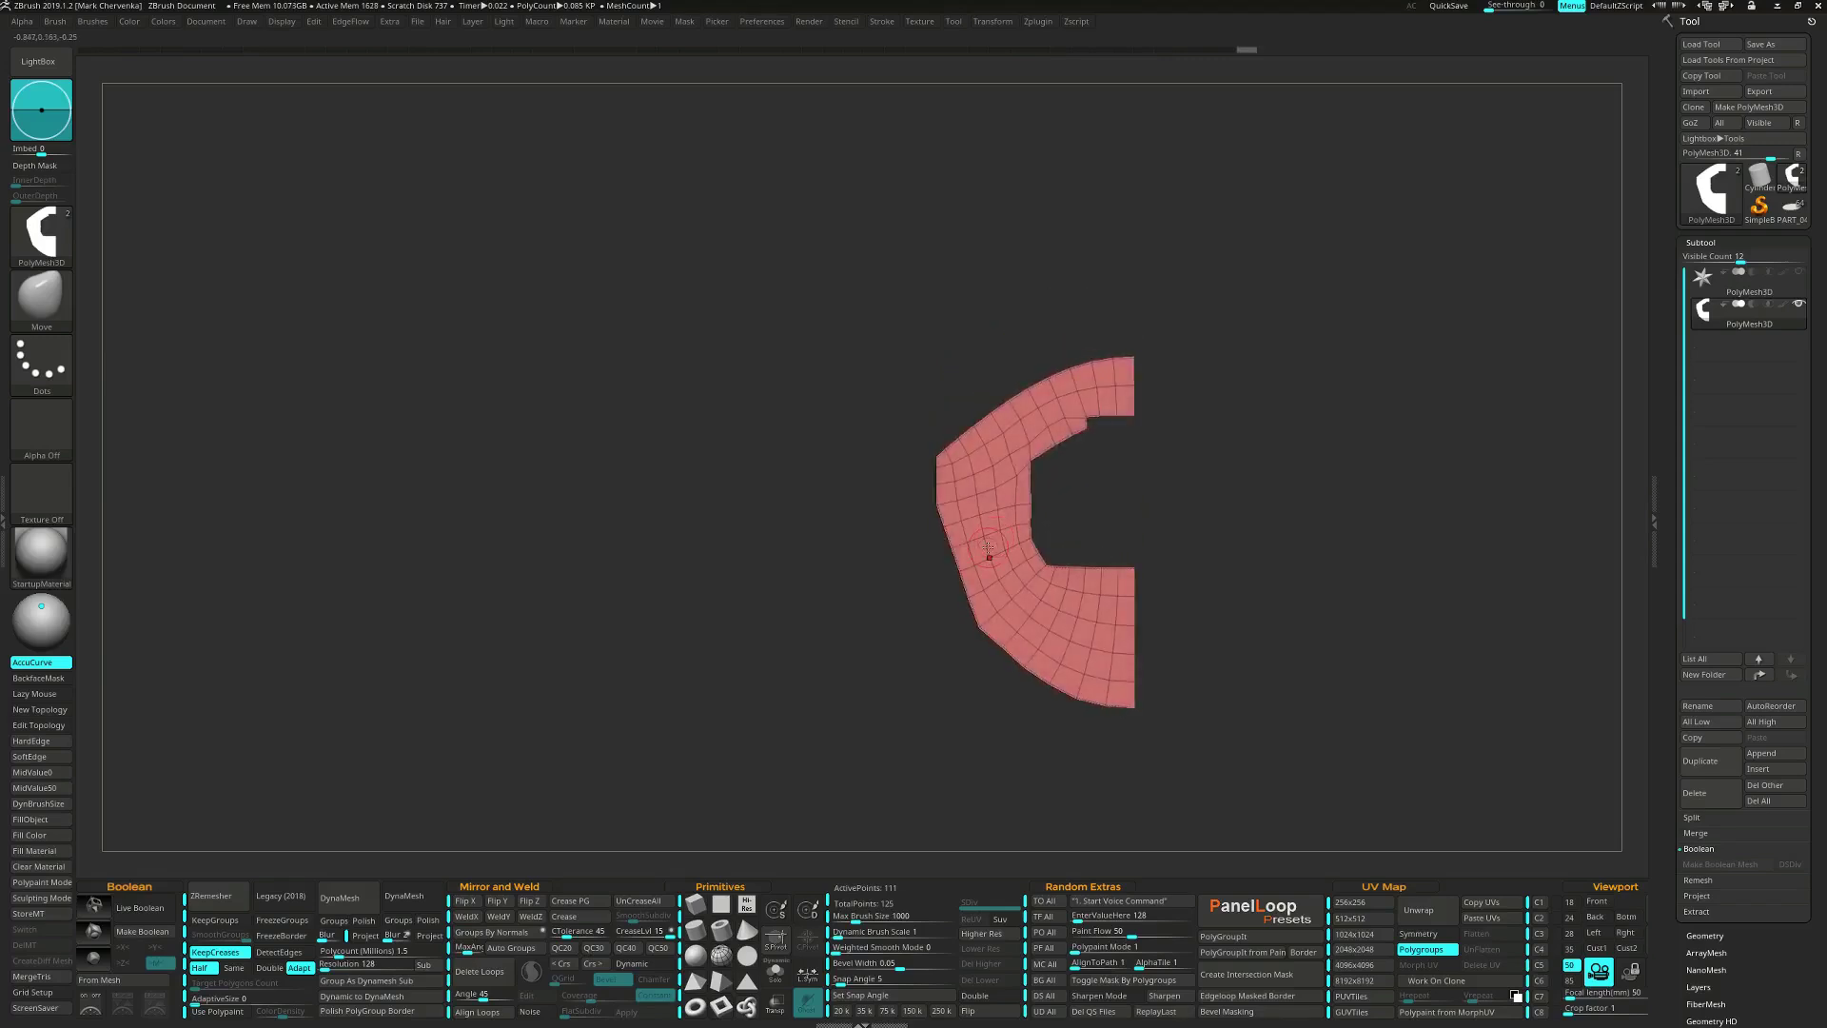
# Extrude the half face into a thin plate using ZModeler's QMesh action on all polygons.
pyautogui.press('b')
pyautogui.press('z')
pyautogui.press('m')
pyautogui.moveTo(991, 560)
pyautogui.keyDown('ctrl'); pyautogui.mouseDown(button='right')
pyautogui.moveTo(1005, 609)
pyautogui.moveTo(986, 571)
pyautogui.moveTo(942, 601)
pyautogui.moveTo(985, 570)
pyautogui.mouseUp(button='right'); pyautogui.keyUp('ctrl')
pyautogui.press('space')
pyautogui.click(887, 664)
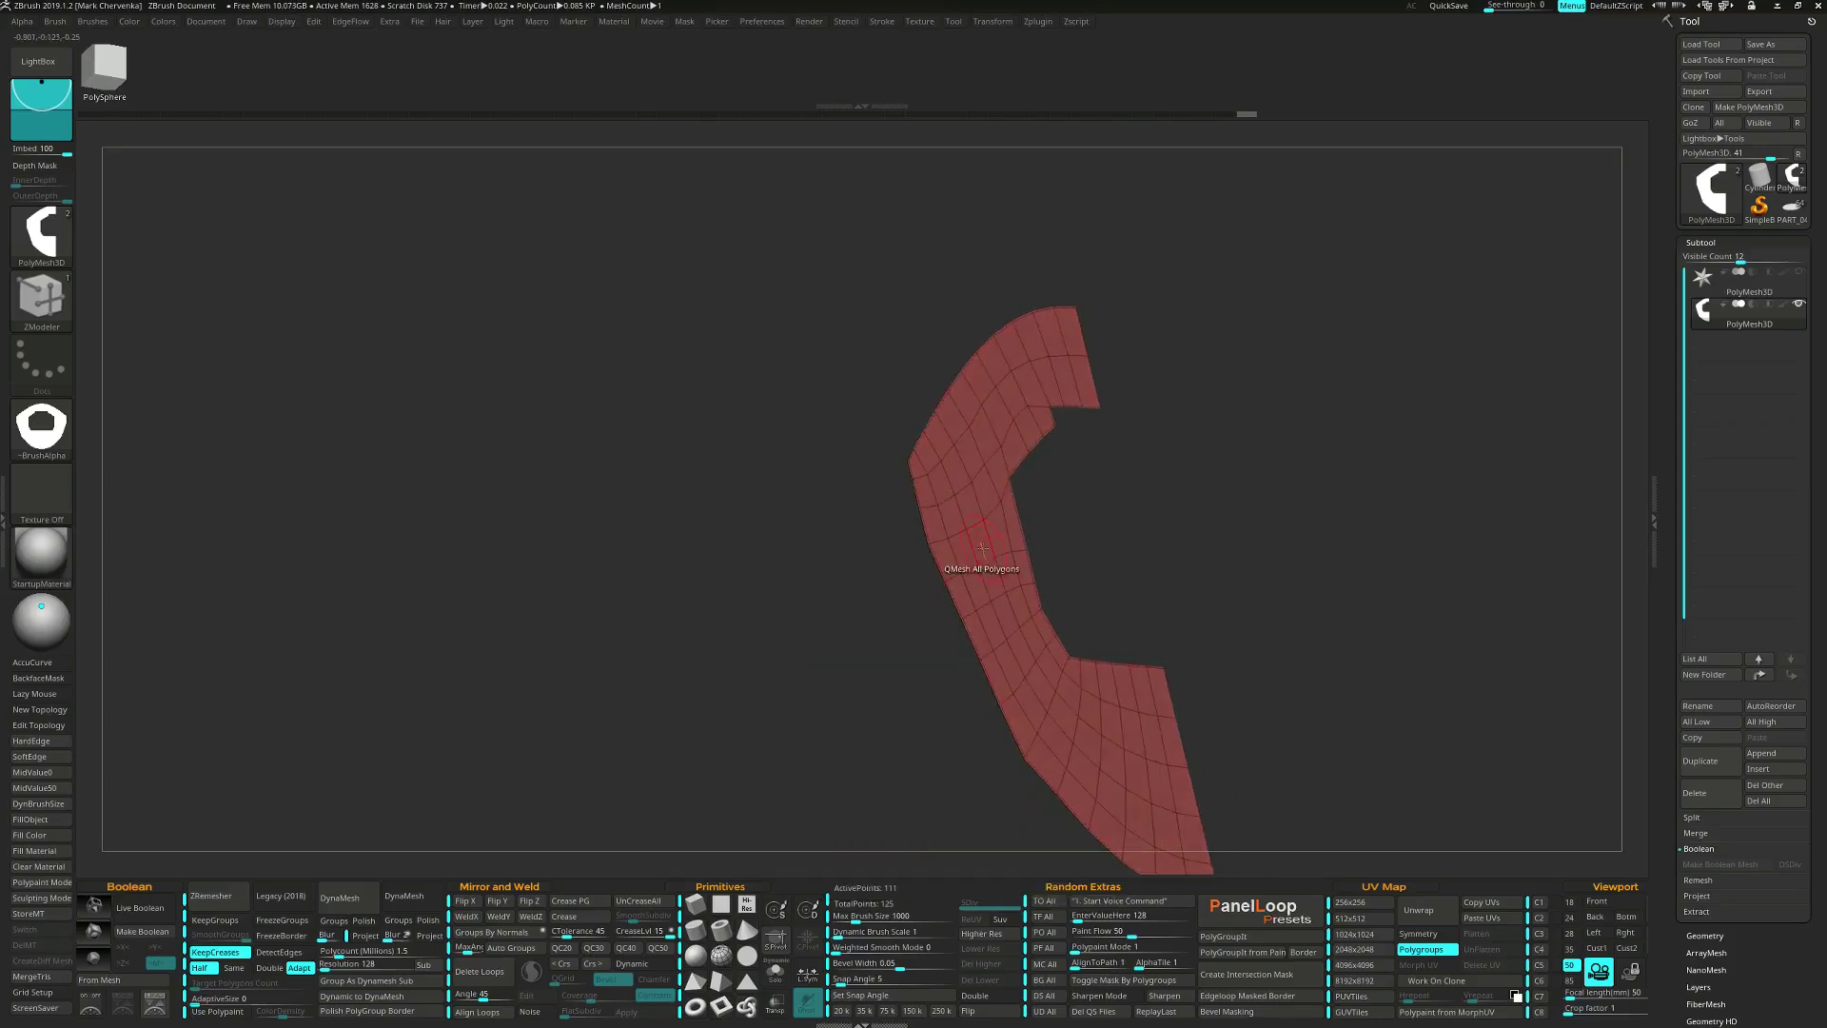
pyautogui.moveTo(986, 583); pyautogui.dragTo(1008, 540)
# Mirror and weld the half plate across X to form the full ring.
pyautogui.keyDown('shift'); pyautogui.moveTo(1009, 542); pyautogui.dragTo(791, 515, button='right'); pyautogui.keyUp('shift')
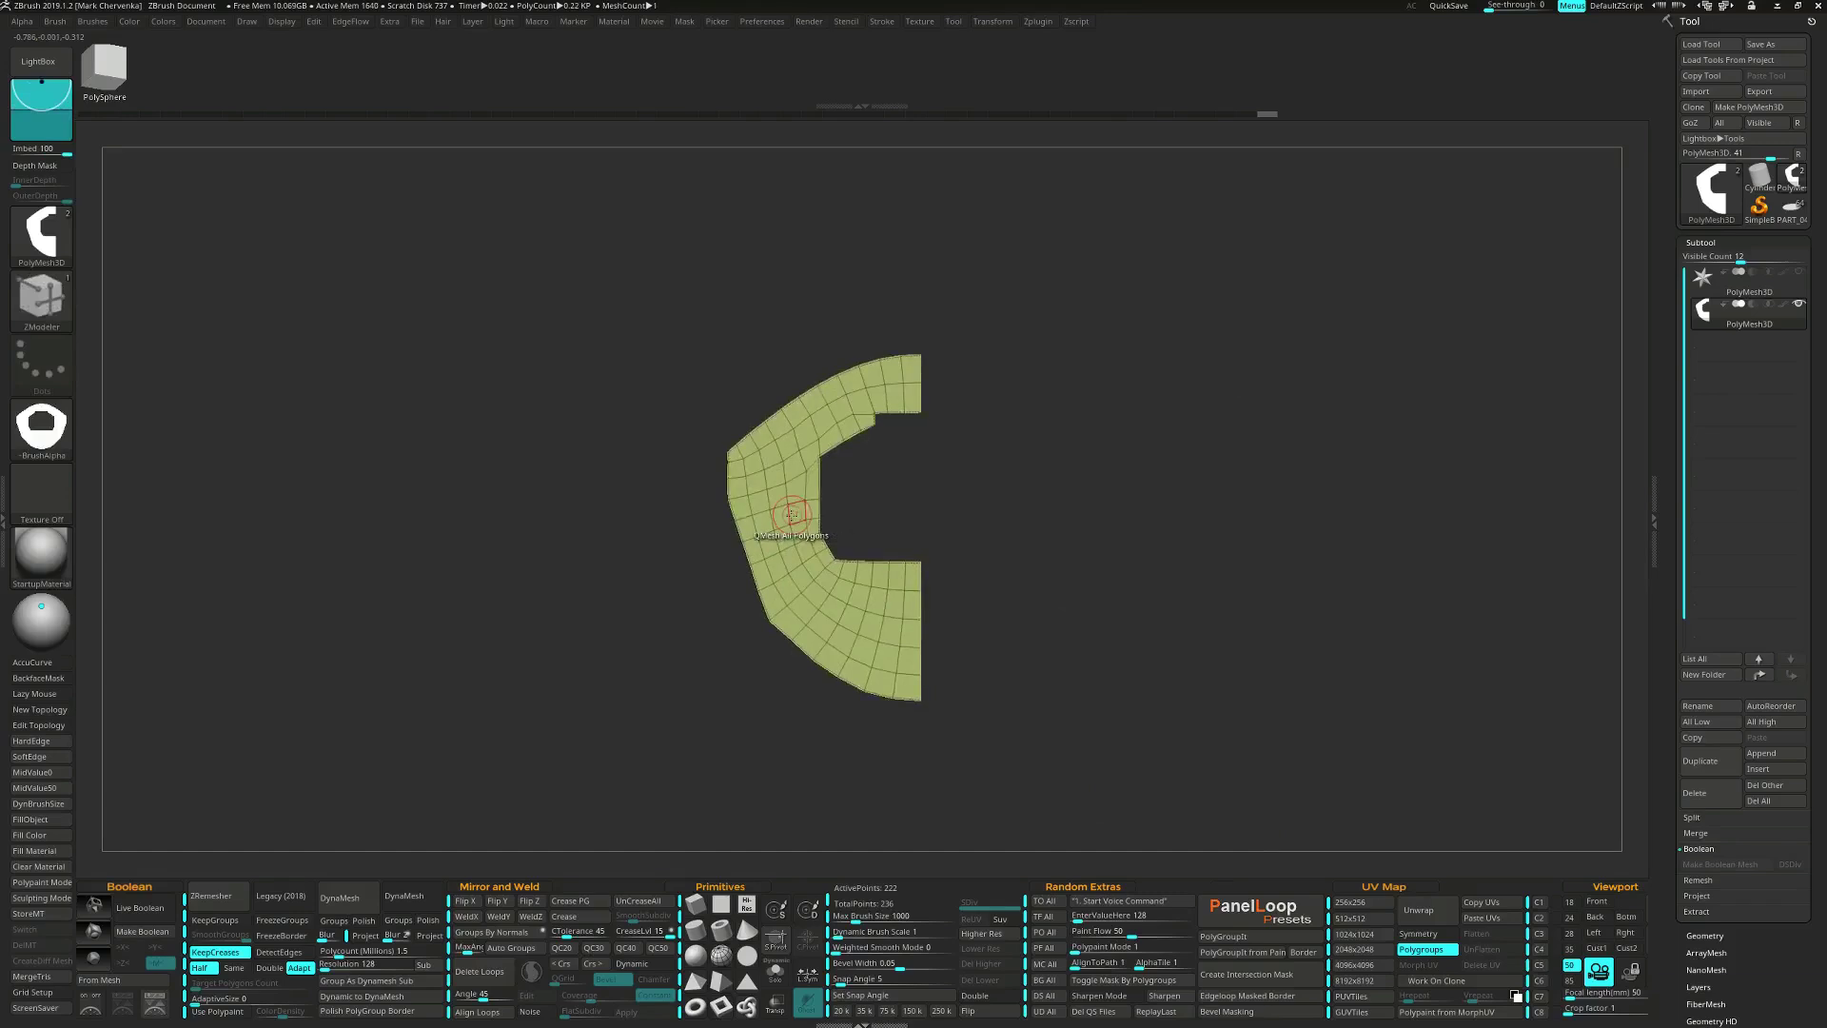
pyautogui.click(479, 919)
pyautogui.keyDown('ctrl'); pyautogui.moveTo(844, 714); pyautogui.dragTo(890, 636, button='right'); pyautogui.keyUp('ctrl')
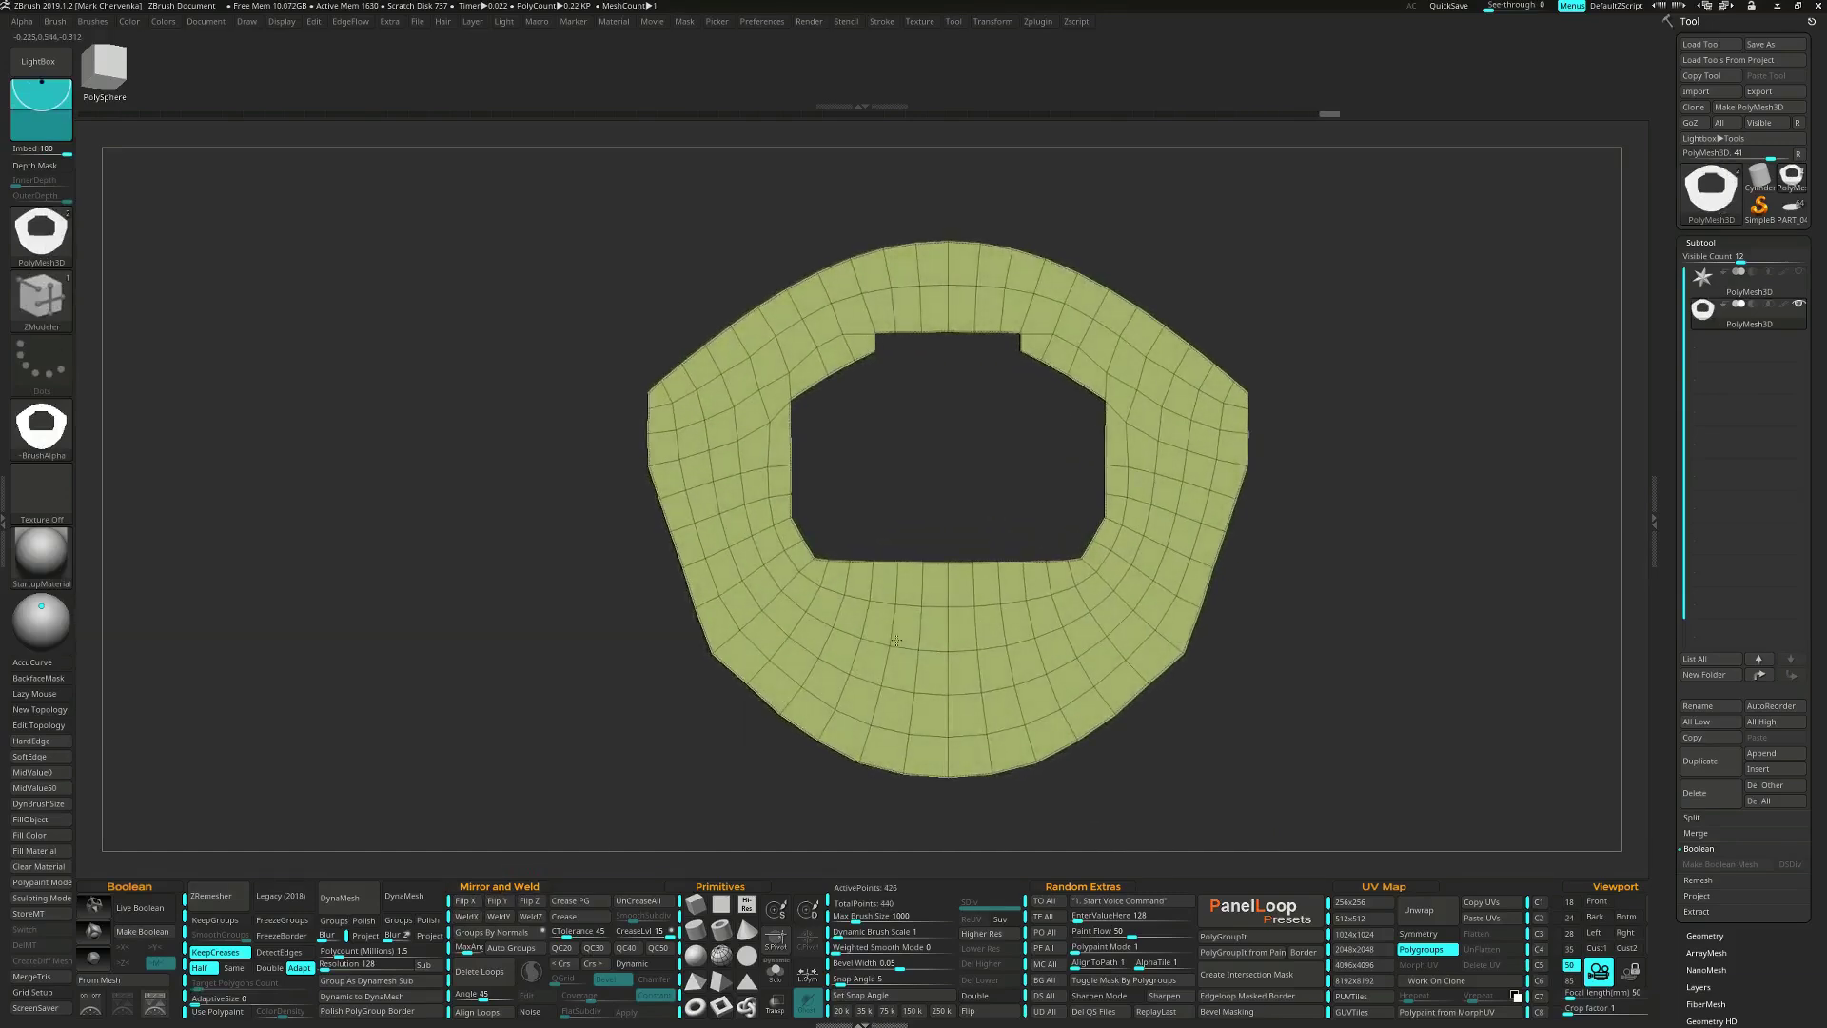
# Set ZModeler's Move point action to the Infinite Depth target.
pyautogui.press('space')
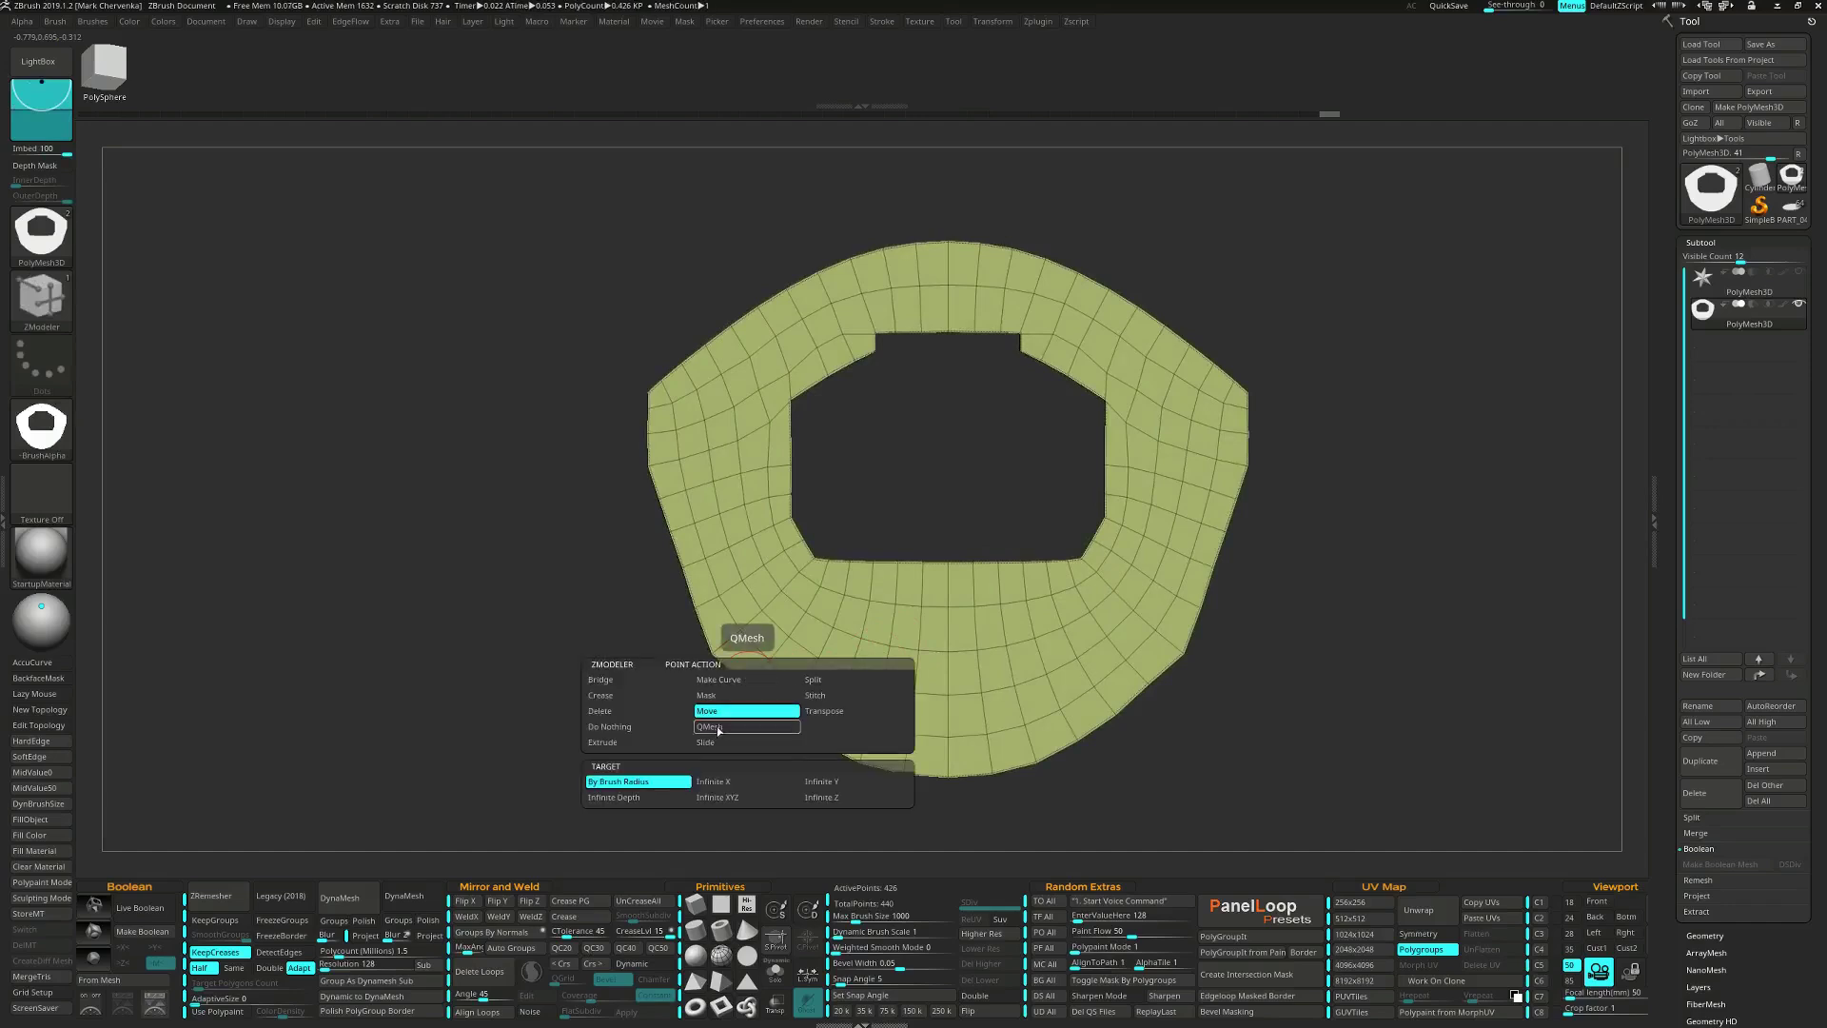
pyautogui.click(614, 798)
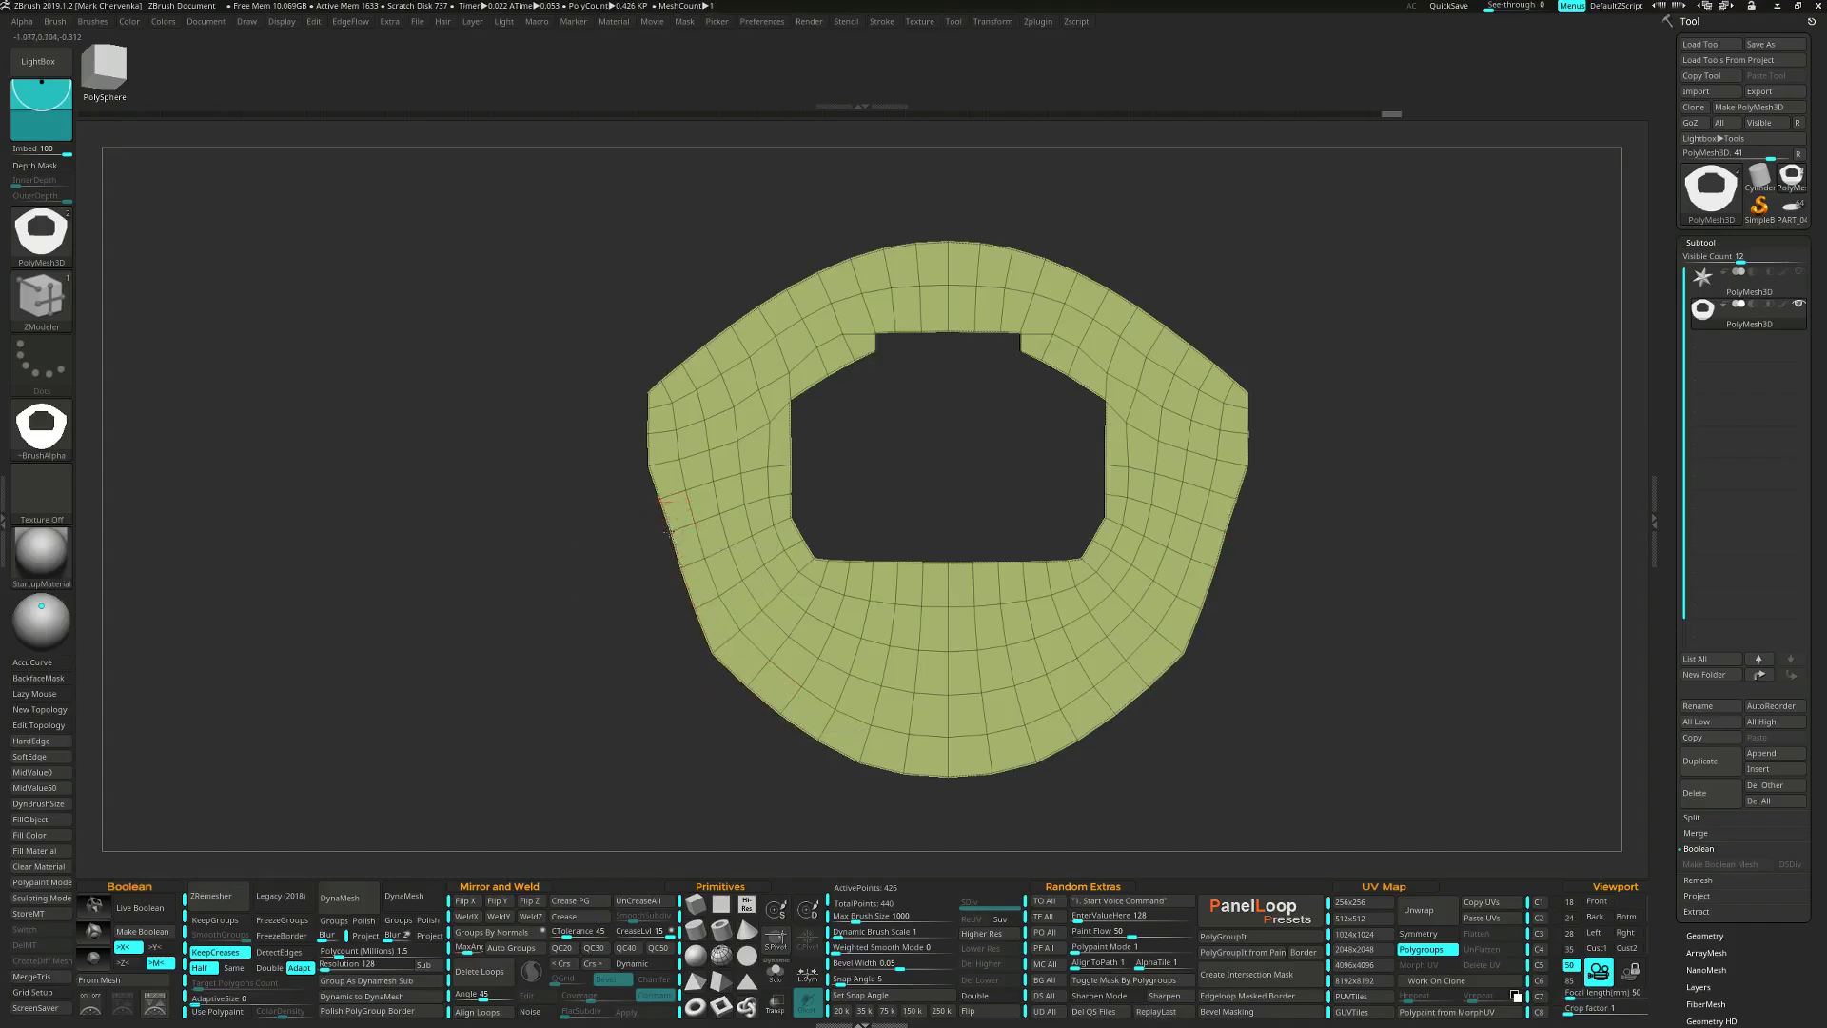
# Crease the plate with a tolerance of 20 and turn on dynamic subdivision.
pyautogui.click(563, 948)
pyautogui.press('d')
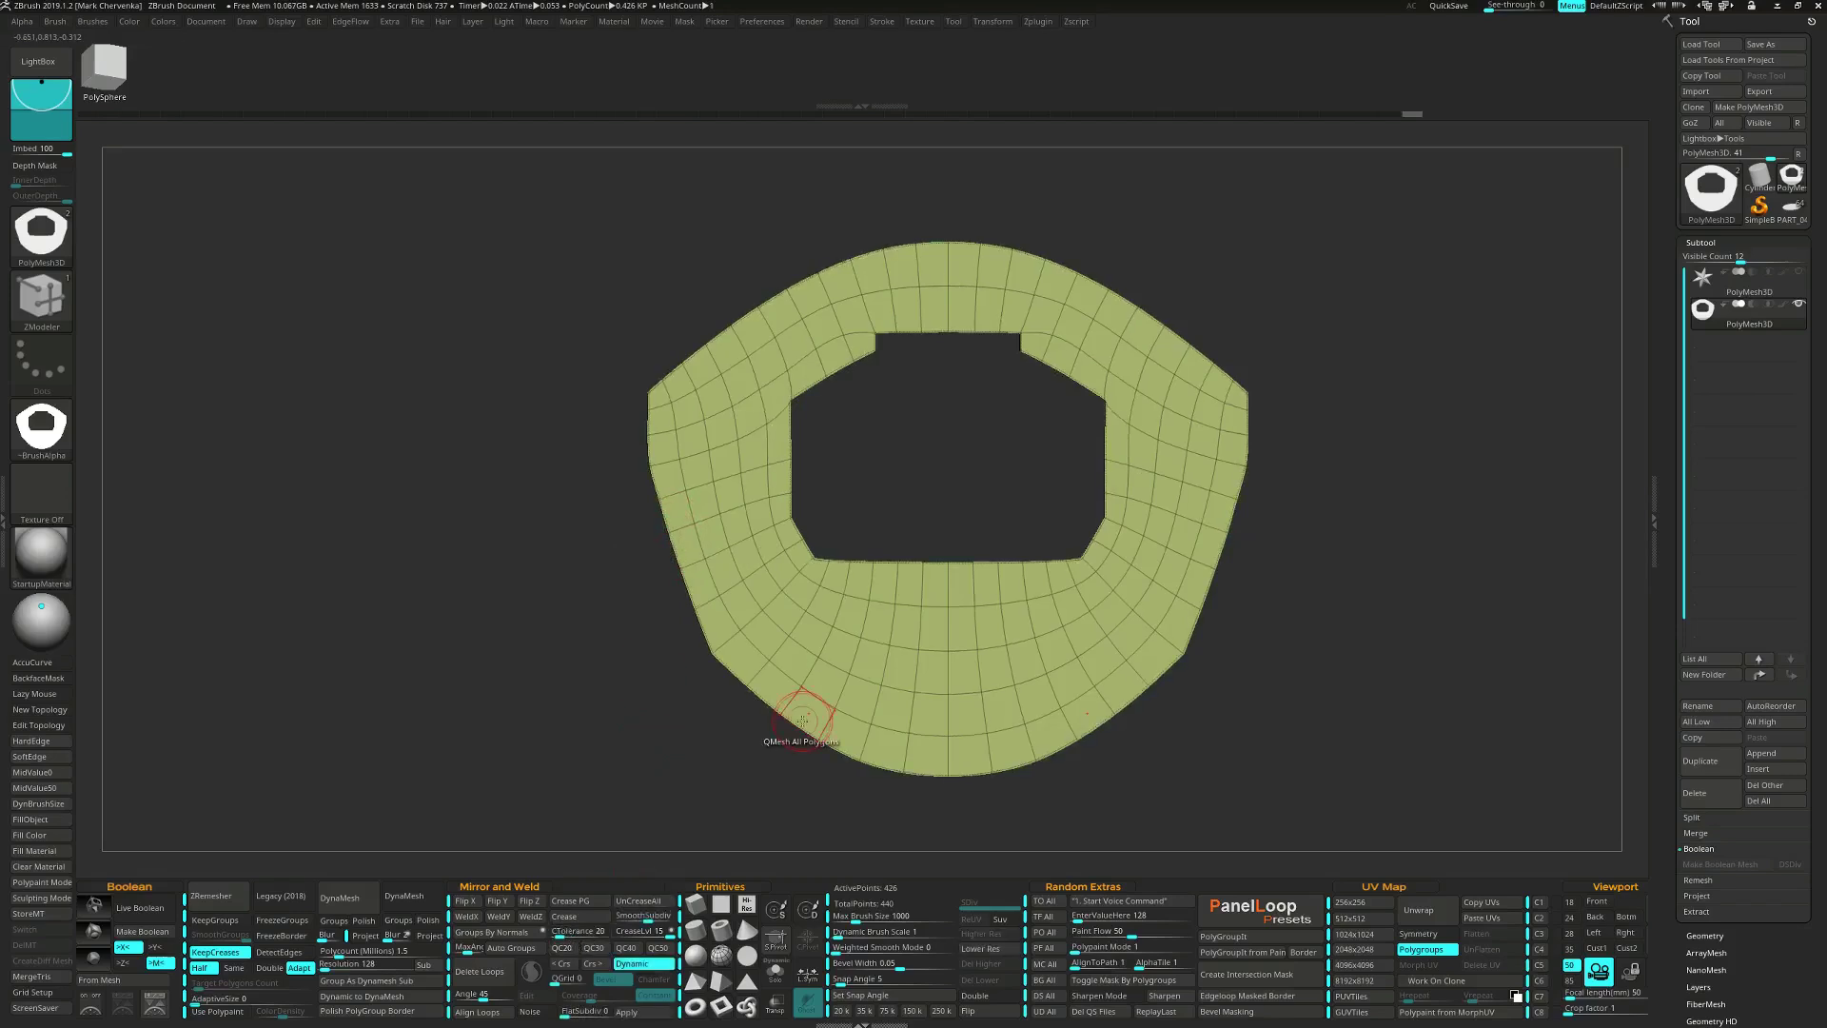
pyautogui.moveTo(794, 507); pyautogui.dragTo(773, 545, button='right')
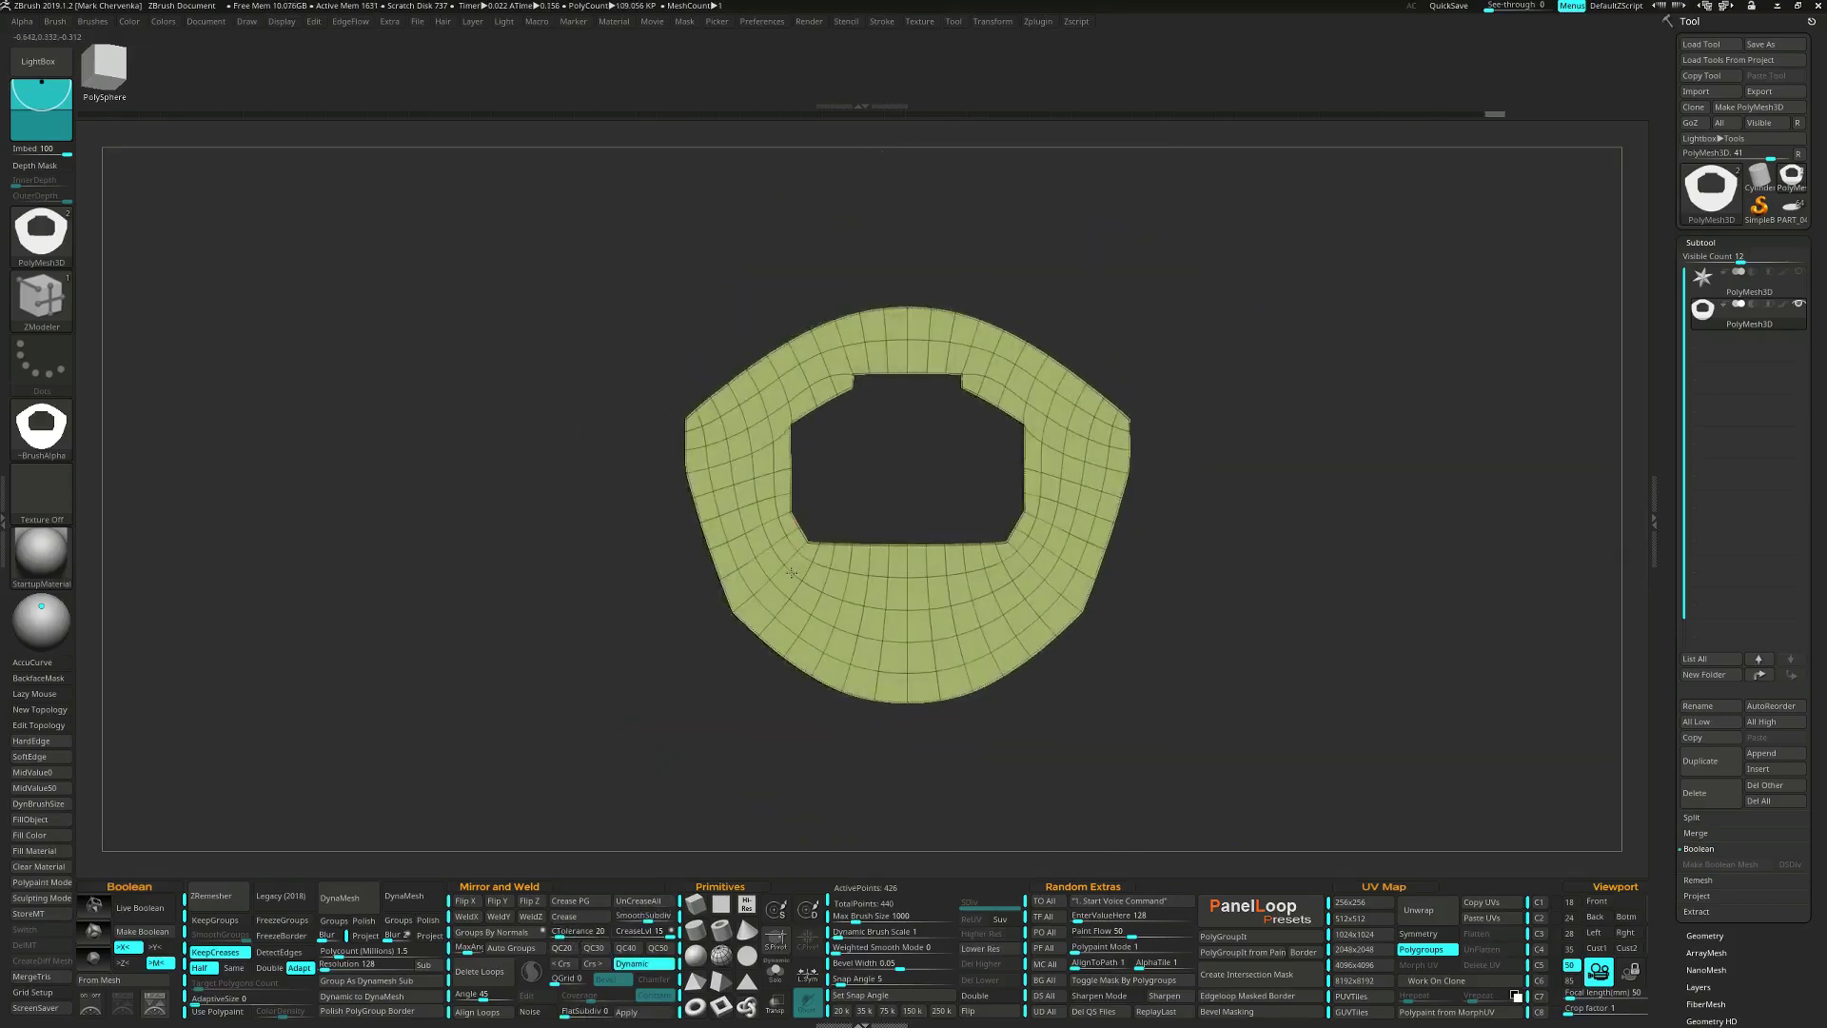
pyautogui.keyDown('ctrl'); pyautogui.moveTo(712, 488); pyautogui.dragTo(659, 486, button='right'); pyautogui.keyUp('ctrl')
pyautogui.keyDown('alt'); pyautogui.moveTo(659, 487); pyautogui.dragTo(770, 501, button='right'); pyautogui.keyUp('alt')
# Set ZModeler's edge action to Crease.
pyautogui.press('space')
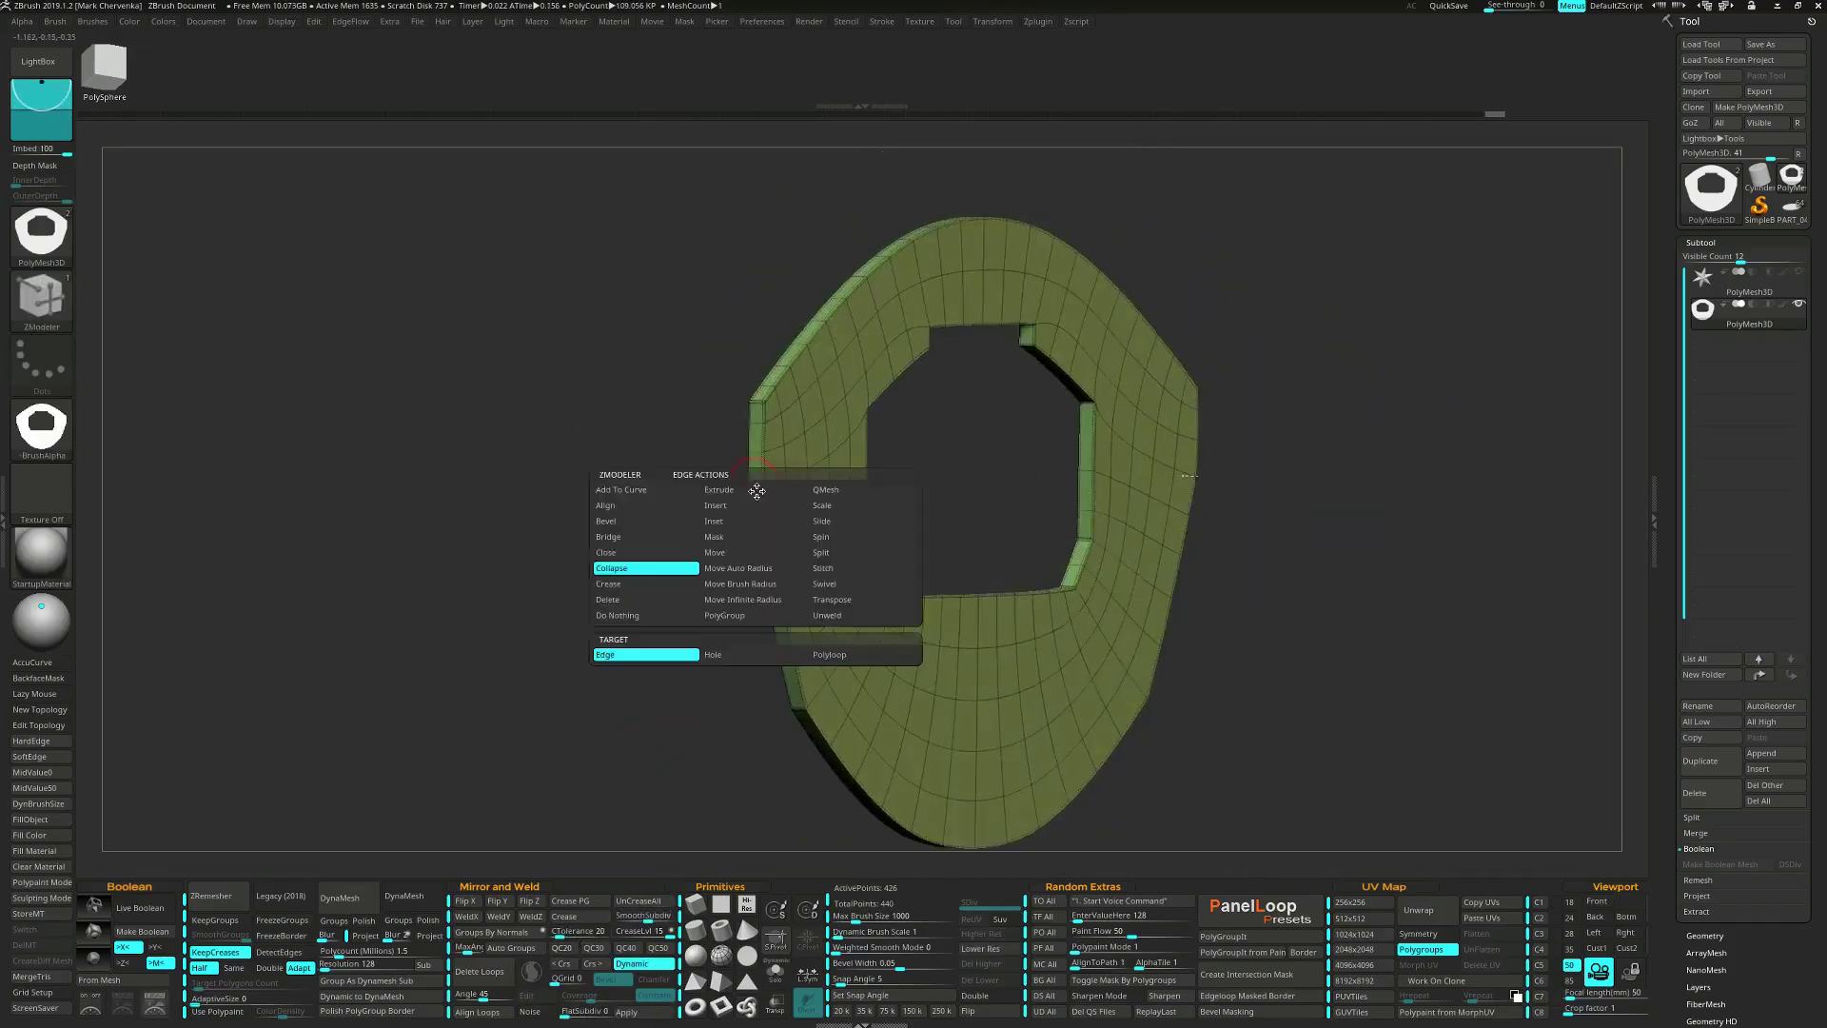
pyautogui.press('space')
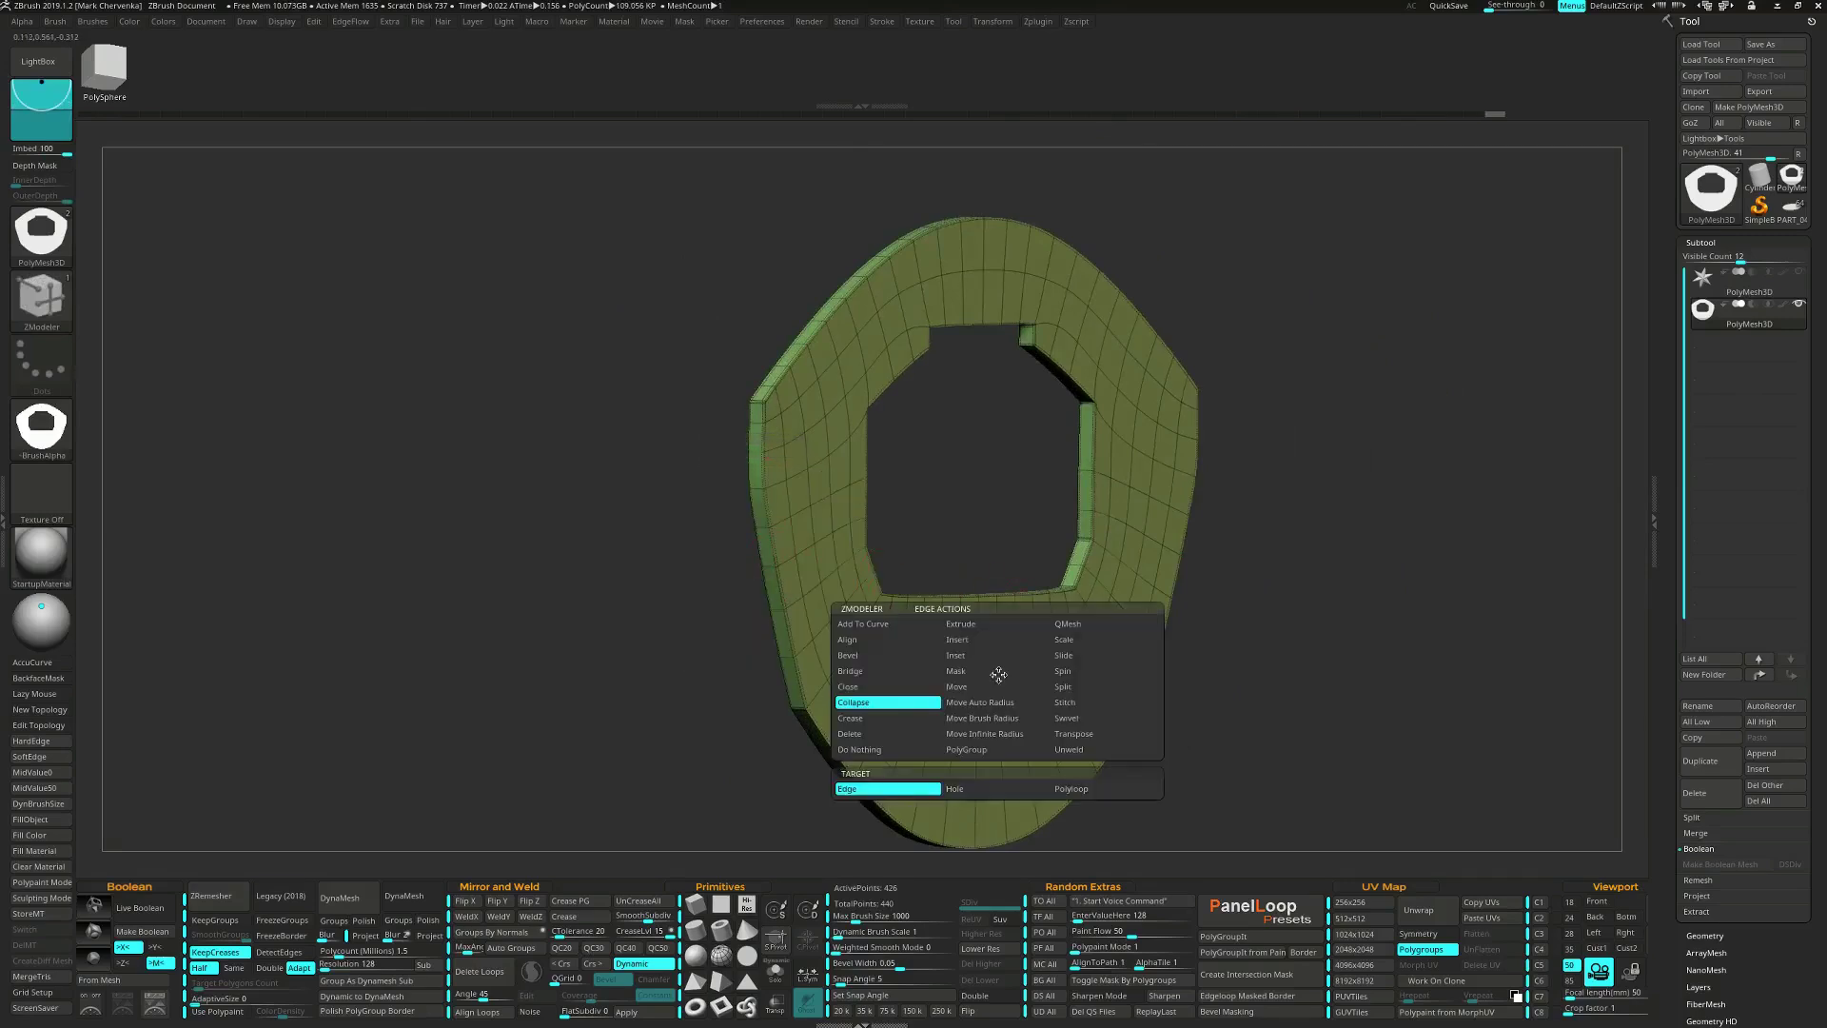
pyautogui.click(881, 707)
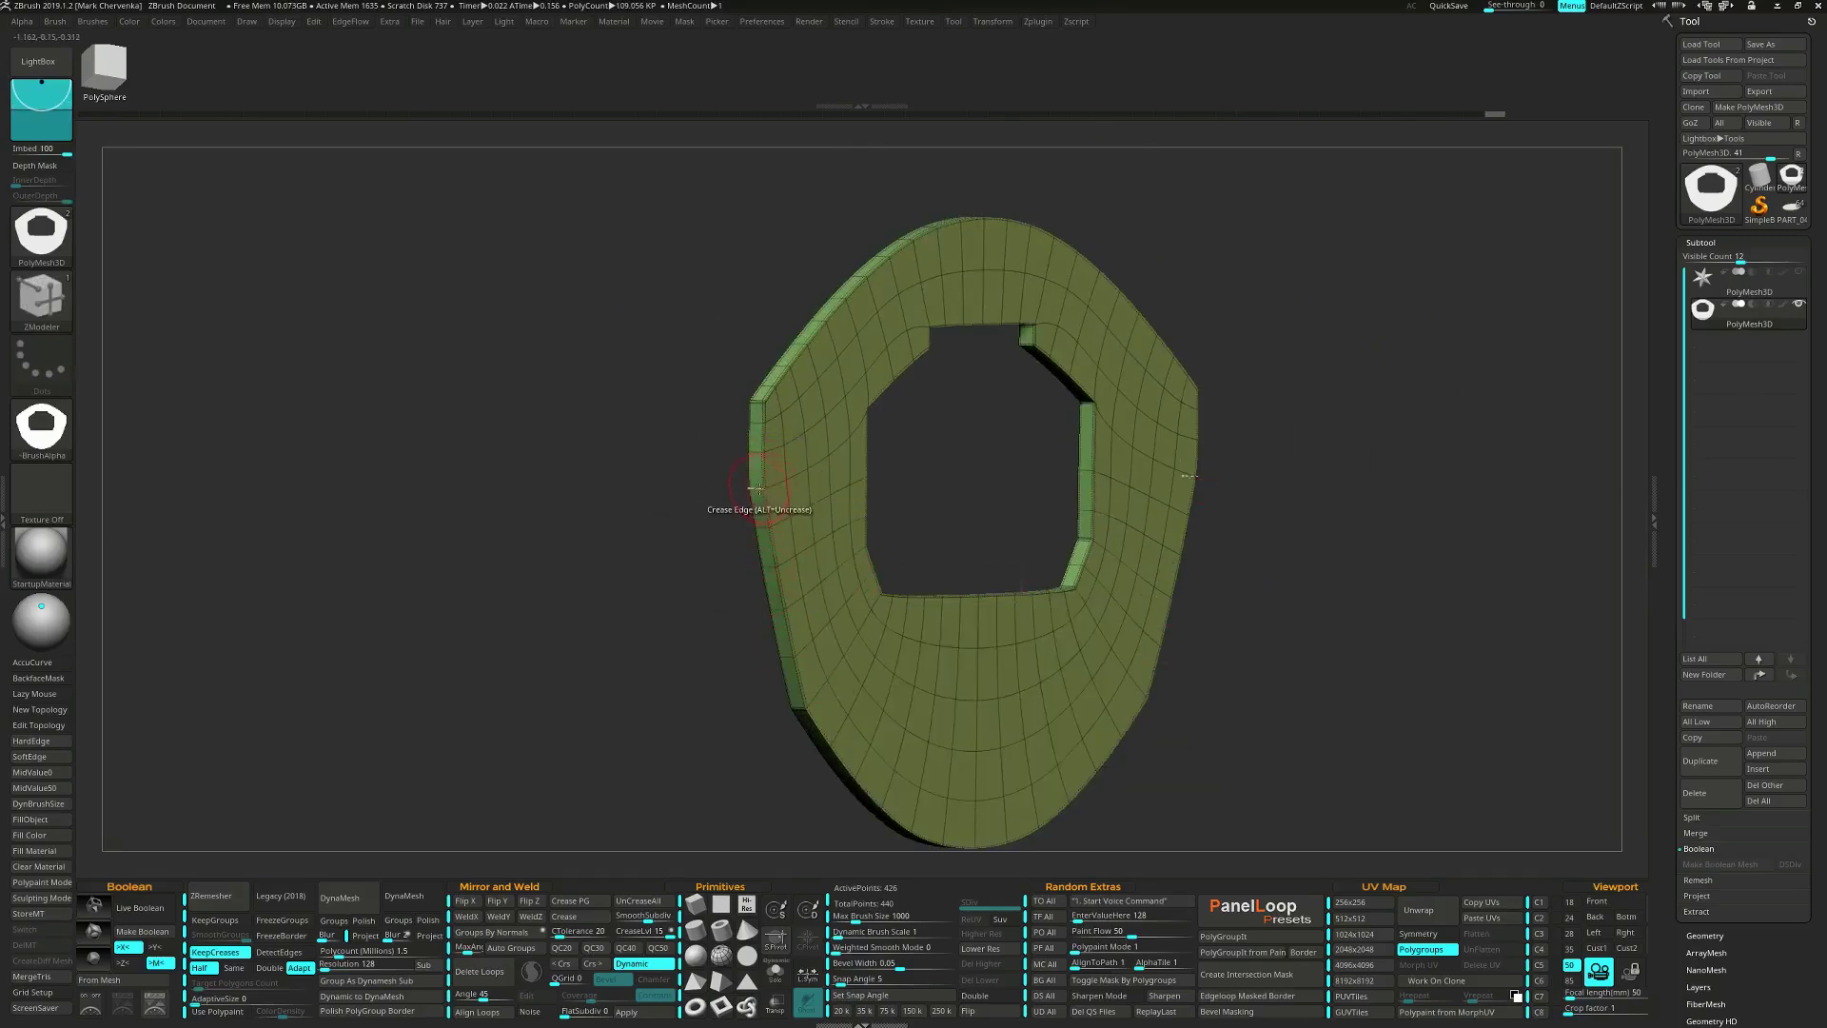
# Trim the plate's vertical outer side edge straight with the ClipCurve brush.
pyautogui.keyDown('shift'); pyautogui.moveTo(800, 568); pyautogui.dragTo(959, 563, button='right'); pyautogui.keyUp('shift')
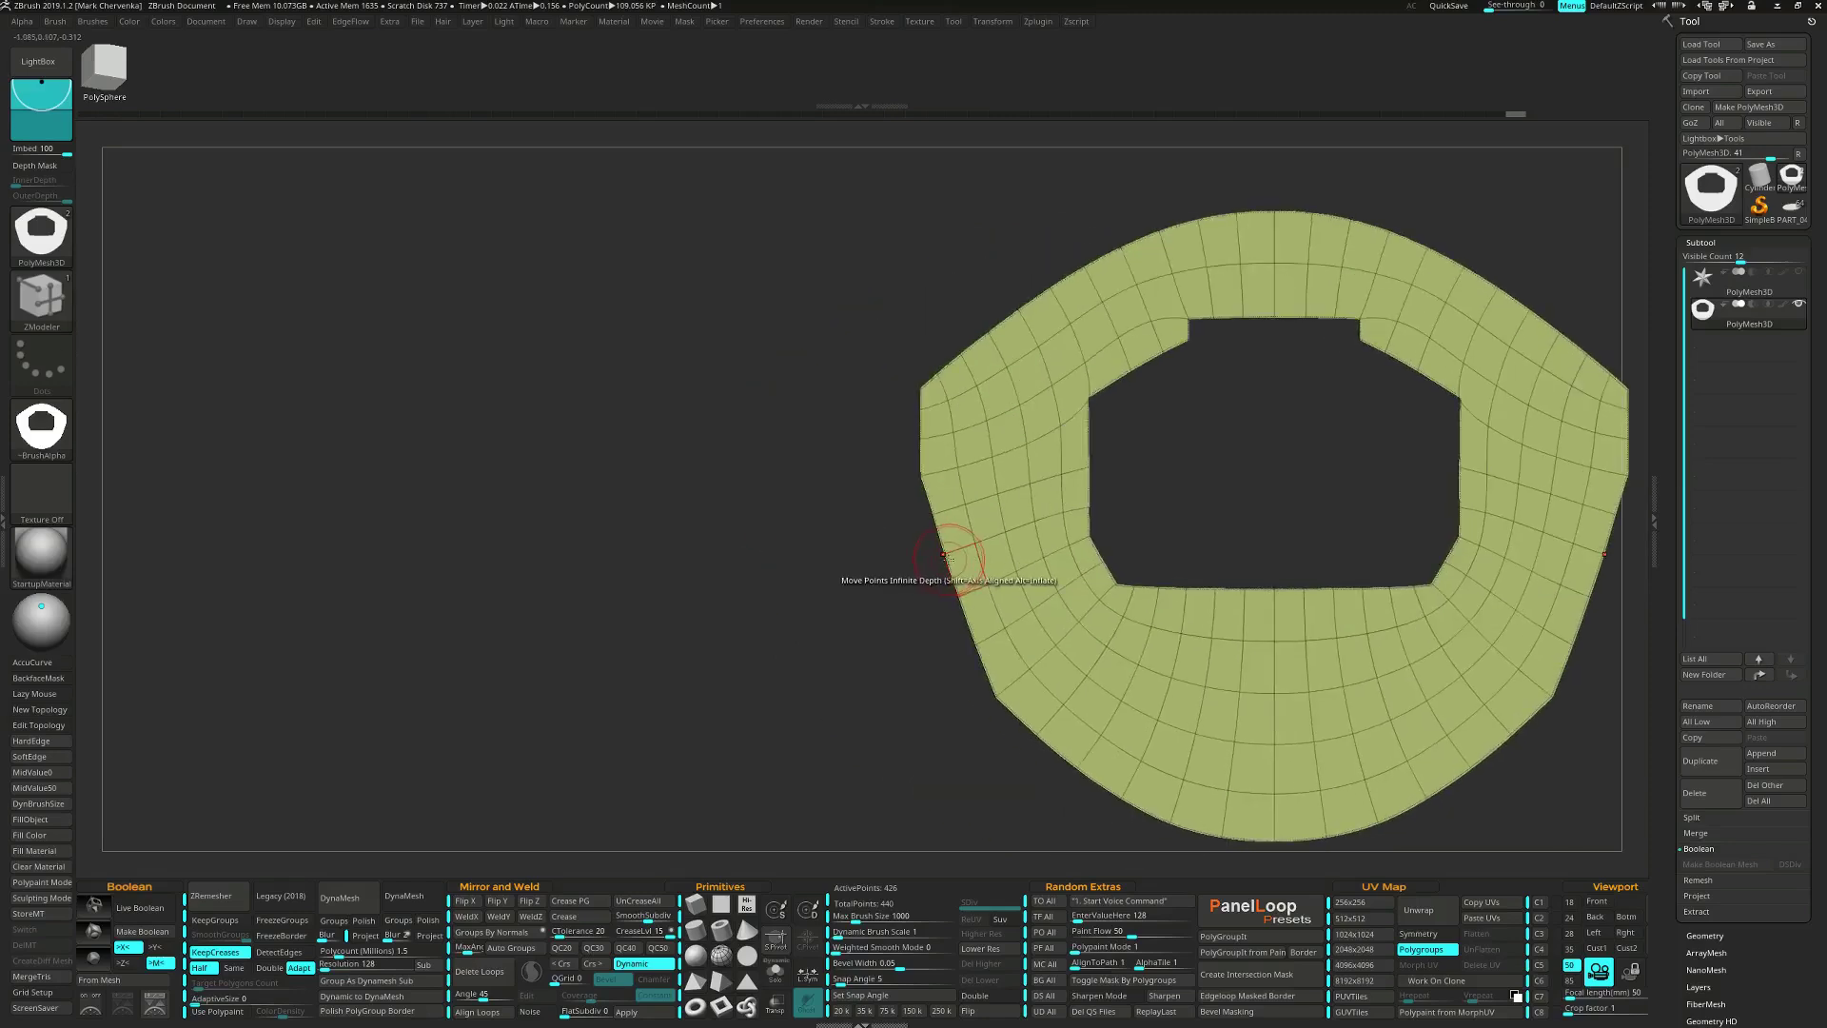
pyautogui.press('4')
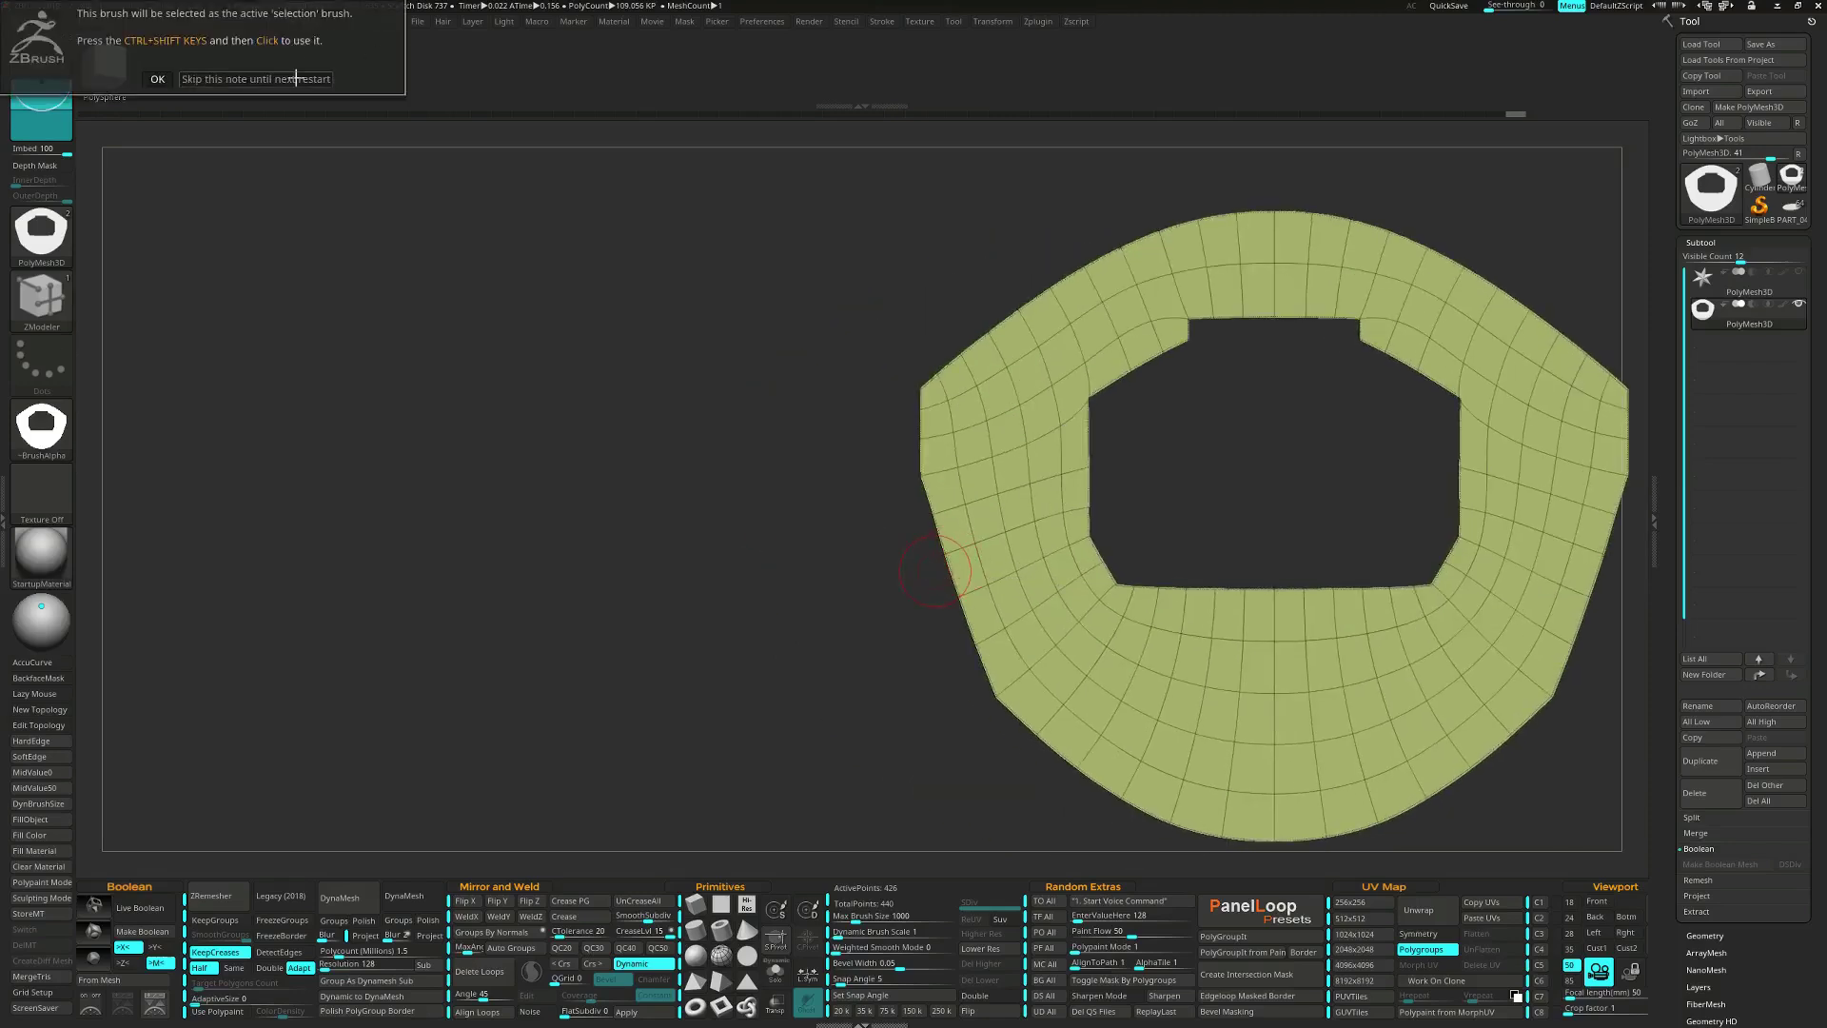
pyautogui.click(296, 78)
pyautogui.keyDown('alt'); pyautogui.moveTo(824, 516); pyautogui.dragTo(769, 548, button='right'); pyautogui.keyUp('alt')
pyautogui.hotkey('ctrl', 'shift')
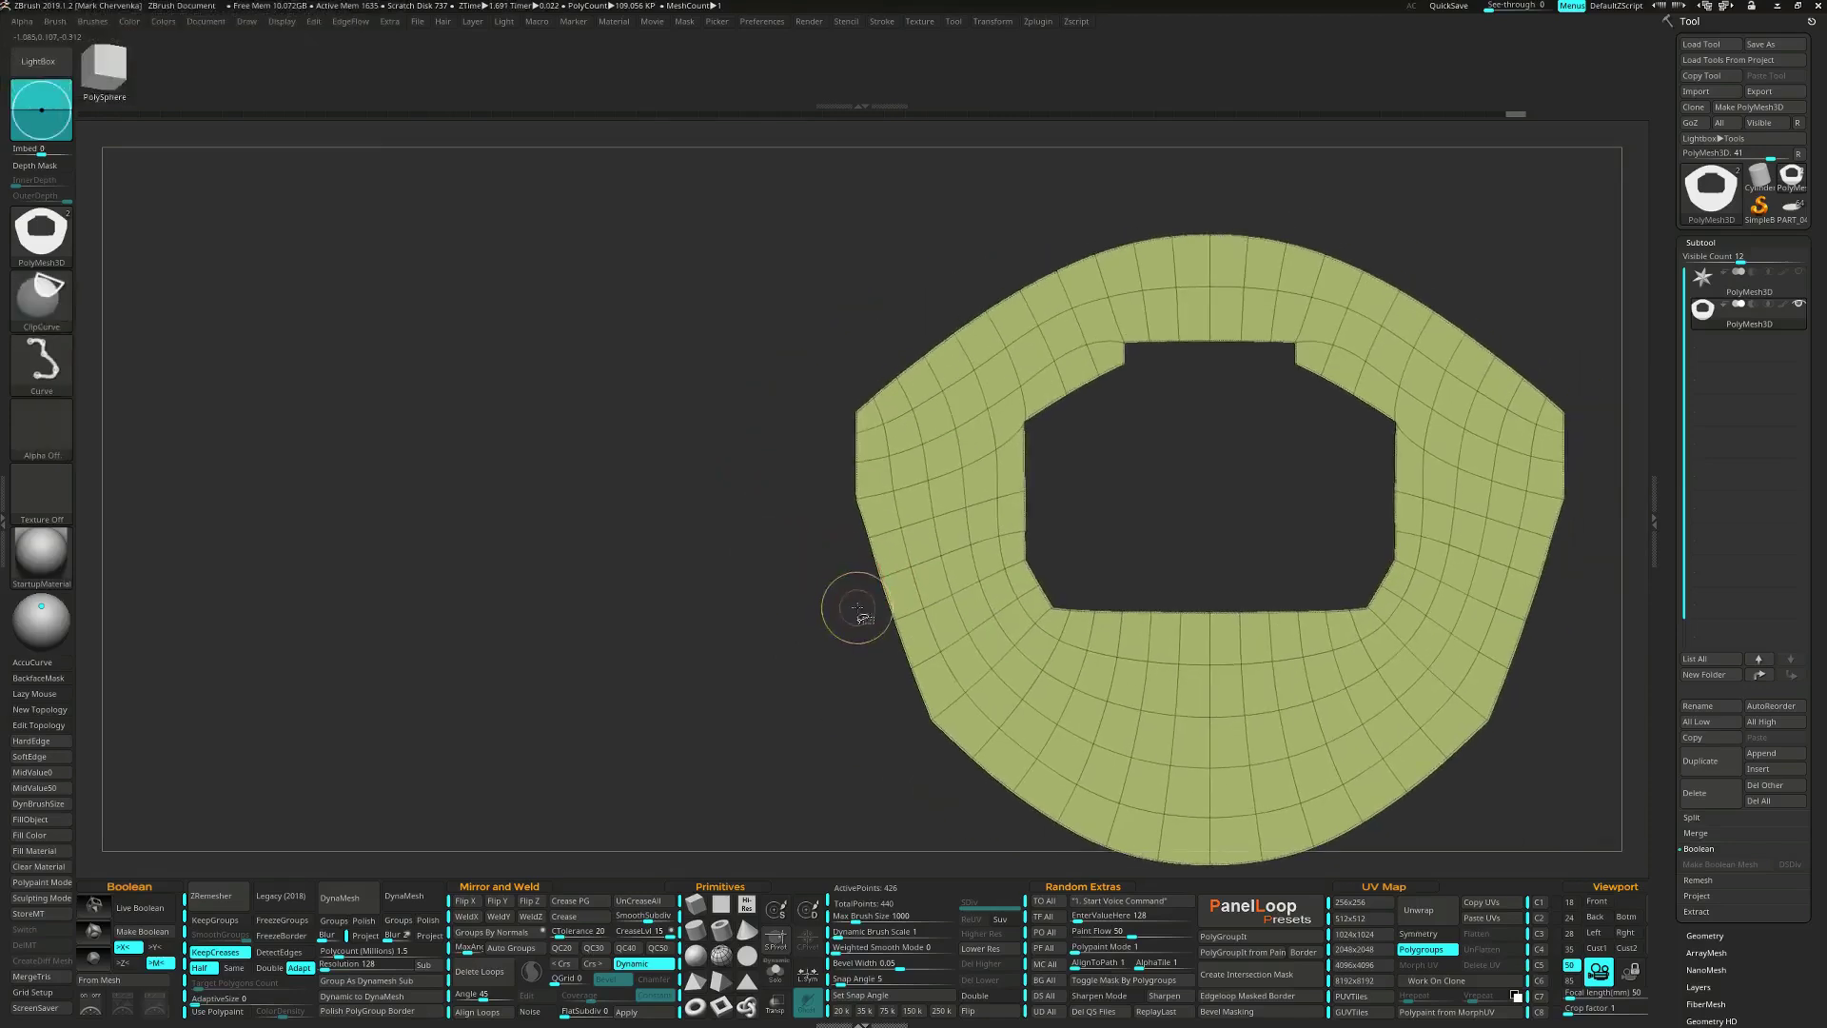
pyautogui.keyDown('ctrl'); pyautogui.keyDown('shift'); pyautogui.moveTo(857, 600); pyautogui.dragTo(857, 306); pyautogui.keyUp('shift'); pyautogui.keyUp('ctrl')
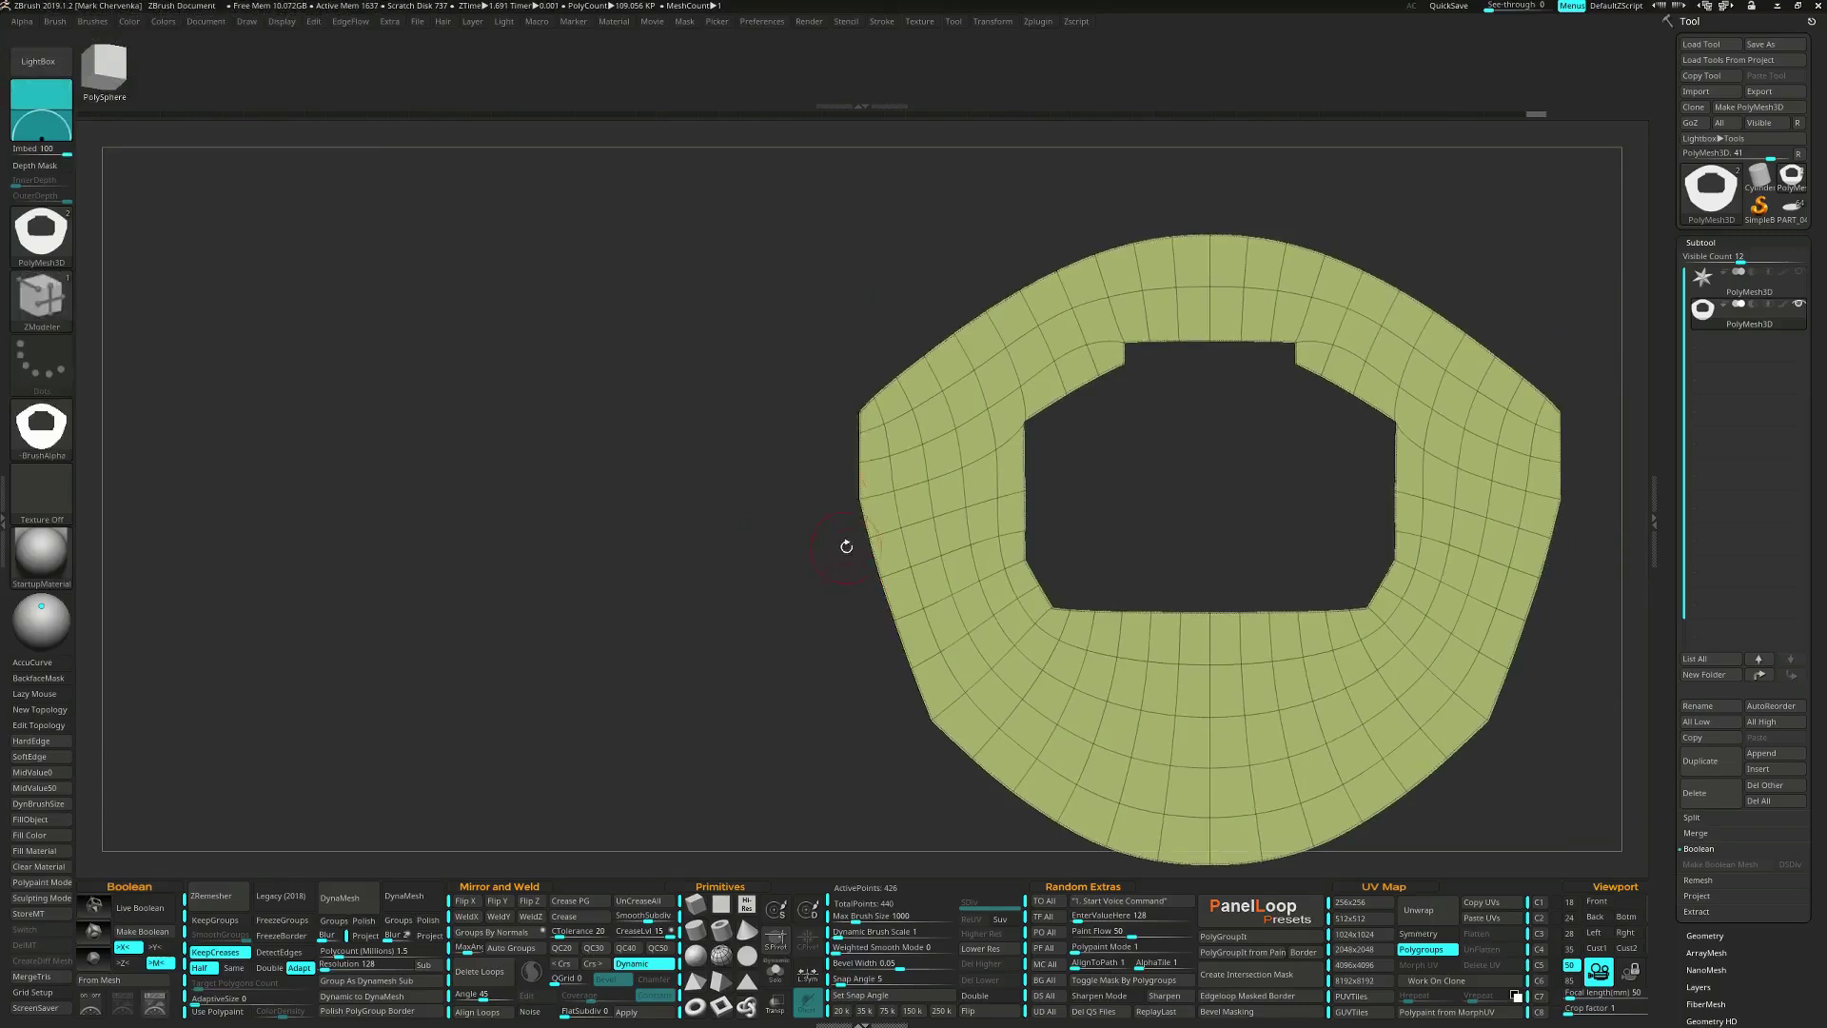
# Clip the slanted outer edge below the vertical side straight with the ClipCurve brush.
pyautogui.keyDown('alt'); pyautogui.moveTo(844, 543); pyautogui.dragTo(778, 436, button='right'); pyautogui.keyUp('alt')
pyautogui.keyDown('ctrl'); pyautogui.keyDown('shift'); pyautogui.moveTo(894, 664); pyautogui.dragTo(737, 187); pyautogui.keyUp('shift'); pyautogui.keyUp('ctrl')
pyautogui.keyDown('alt'); pyautogui.moveTo(820, 501); pyautogui.dragTo(792, 563, button='right'); pyautogui.keyUp('alt')
# Place the gizmo on the lower part of the plate, shift it slightly along Z, and return to Draw mode.
pyautogui.moveTo(892, 518)
pyautogui.keyDown('alt'); pyautogui.mouseDown(button='right')
pyautogui.moveTo(898, 578)
pyautogui.moveTo(871, 621)
pyautogui.moveTo(953, 659)
pyautogui.moveTo(1012, 738)
pyautogui.mouseUp(button='right'); pyautogui.keyUp('alt')
pyautogui.press('w')
pyautogui.keyDown('alt'); pyautogui.click(987, 706); pyautogui.keyUp('alt')
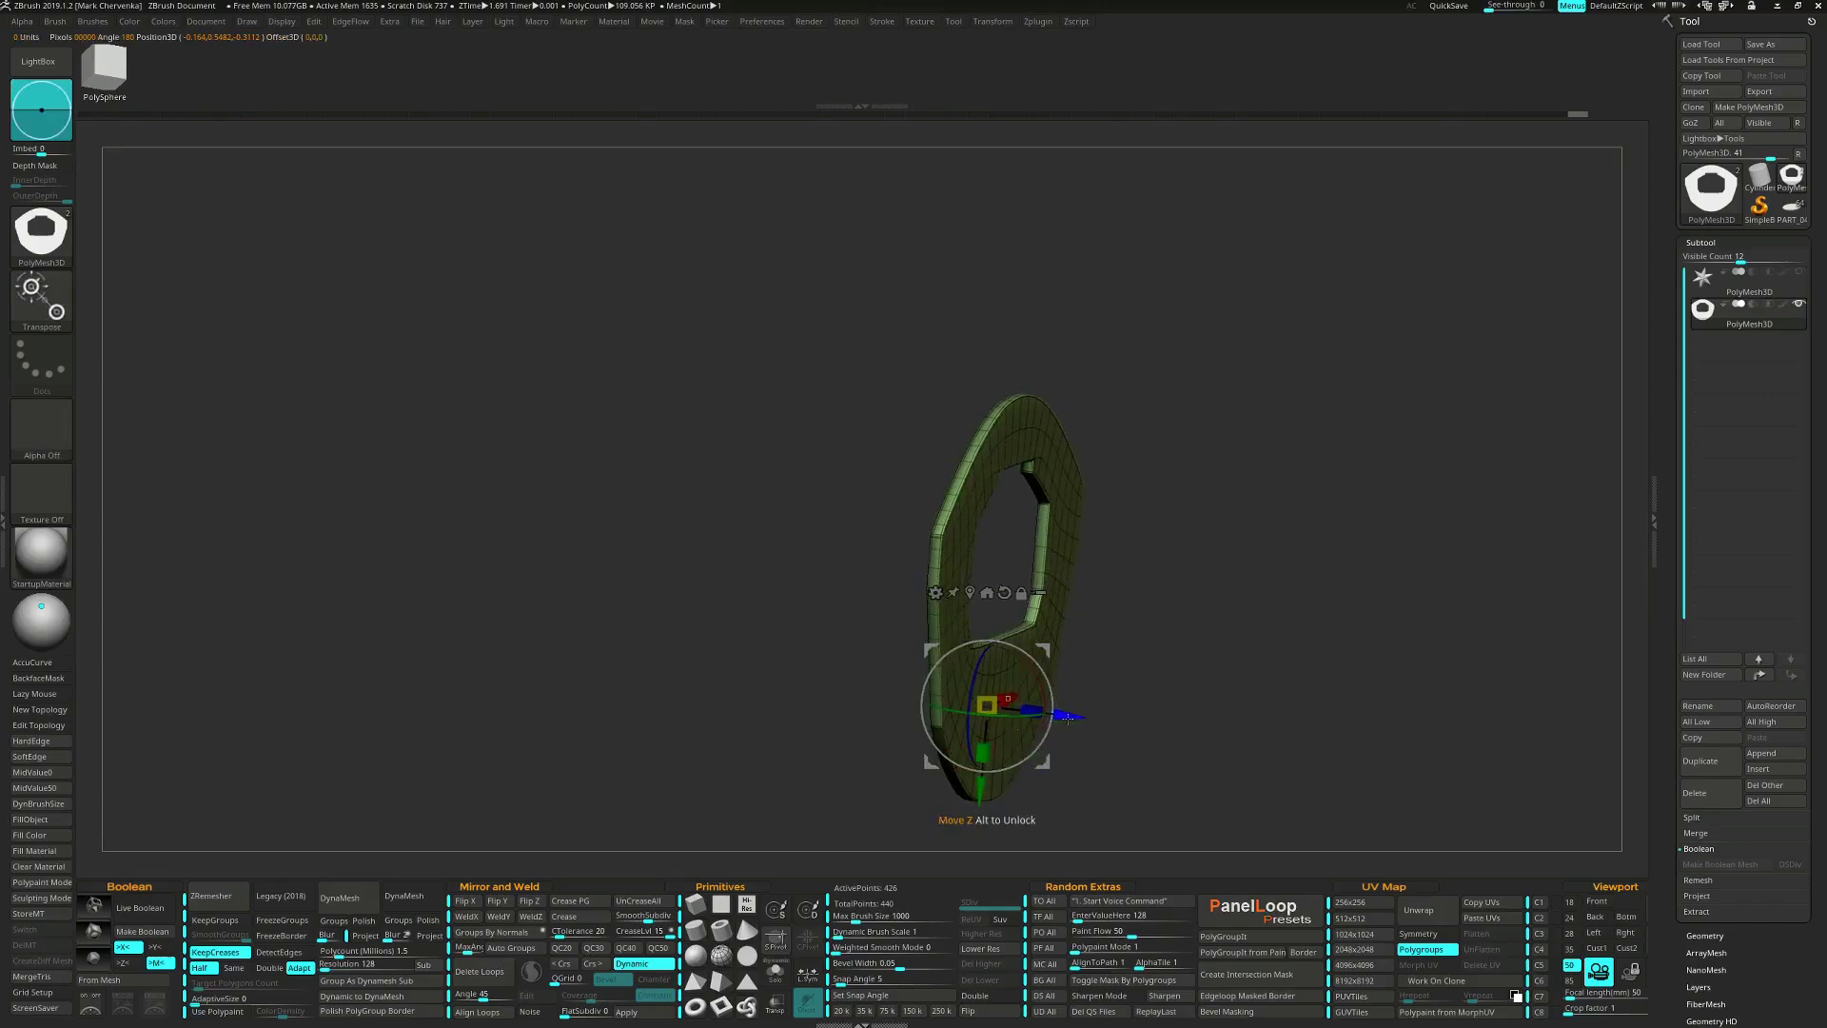
pyautogui.moveTo(1068, 717); pyautogui.dragTo(1062, 717)
pyautogui.moveTo(1210, 696)
pyautogui.mouseDown(button='right')
pyautogui.moveTo(1150, 694)
pyautogui.moveTo(1050, 588)
pyautogui.moveTo(995, 483)
pyautogui.moveTo(1011, 681)
pyautogui.mouseUp(button='right')
pyautogui.press('q')
# Toggle the polyframe display and inspect the clipped plate.
pyautogui.moveTo(1011, 682)
pyautogui.keyDown('alt'); pyautogui.mouseDown(button='right')
pyautogui.moveTo(1121, 586)
pyautogui.moveTo(1122, 635)
pyautogui.moveTo(1076, 595)
pyautogui.mouseUp(button='right'); pyautogui.keyUp('alt')
pyautogui.hotkey('shift', 'f')
pyautogui.moveTo(1075, 595); pyautogui.dragTo(1134, 648, button='right')
pyautogui.moveTo(1134, 648)
pyautogui.keyDown('alt'); pyautogui.mouseDown(button='right')
pyautogui.moveTo(1154, 689)
pyautogui.moveTo(1143, 675)
pyautogui.mouseUp(button='right'); pyautogui.keyUp('alt')
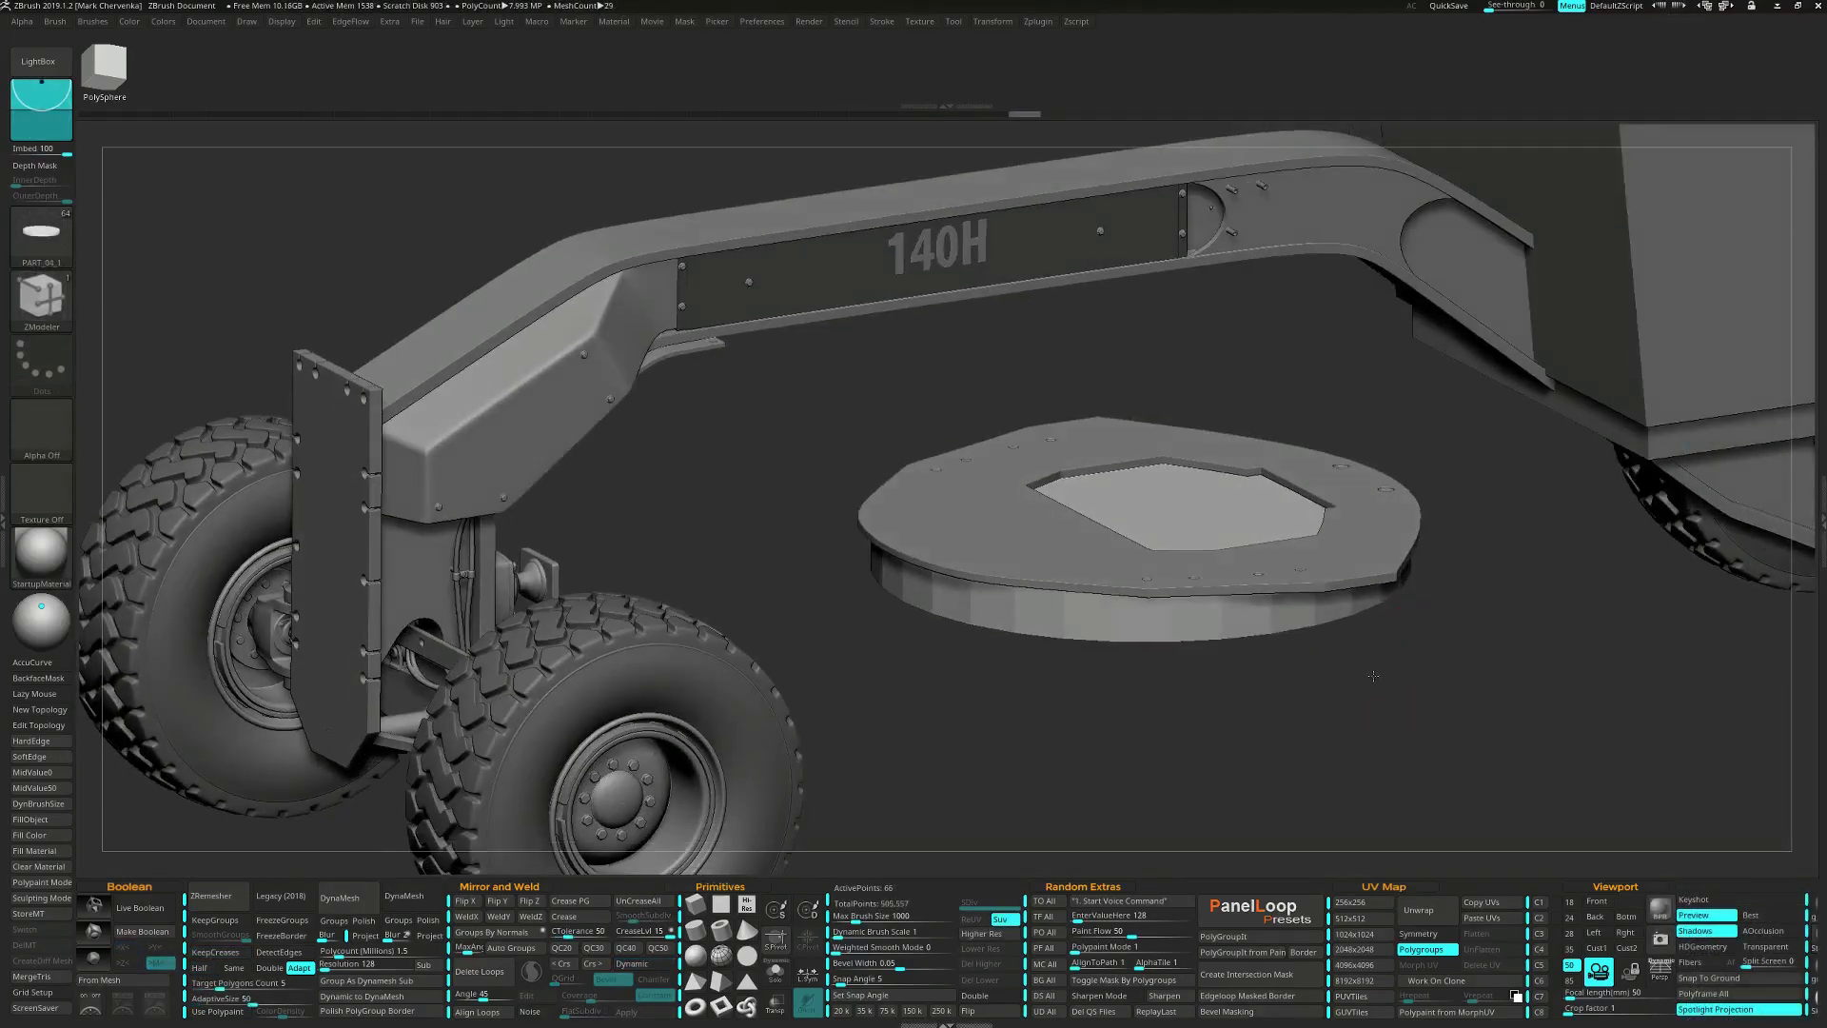
# Show the polyframe on the round disc beneath the plate in the grader assembly.
pyautogui.keyDown('ctrl'); pyautogui.moveTo(1374, 676); pyautogui.dragTo(1374, 676, button='right'); pyautogui.keyUp('ctrl')
pyautogui.hotkey('shift', 'f')
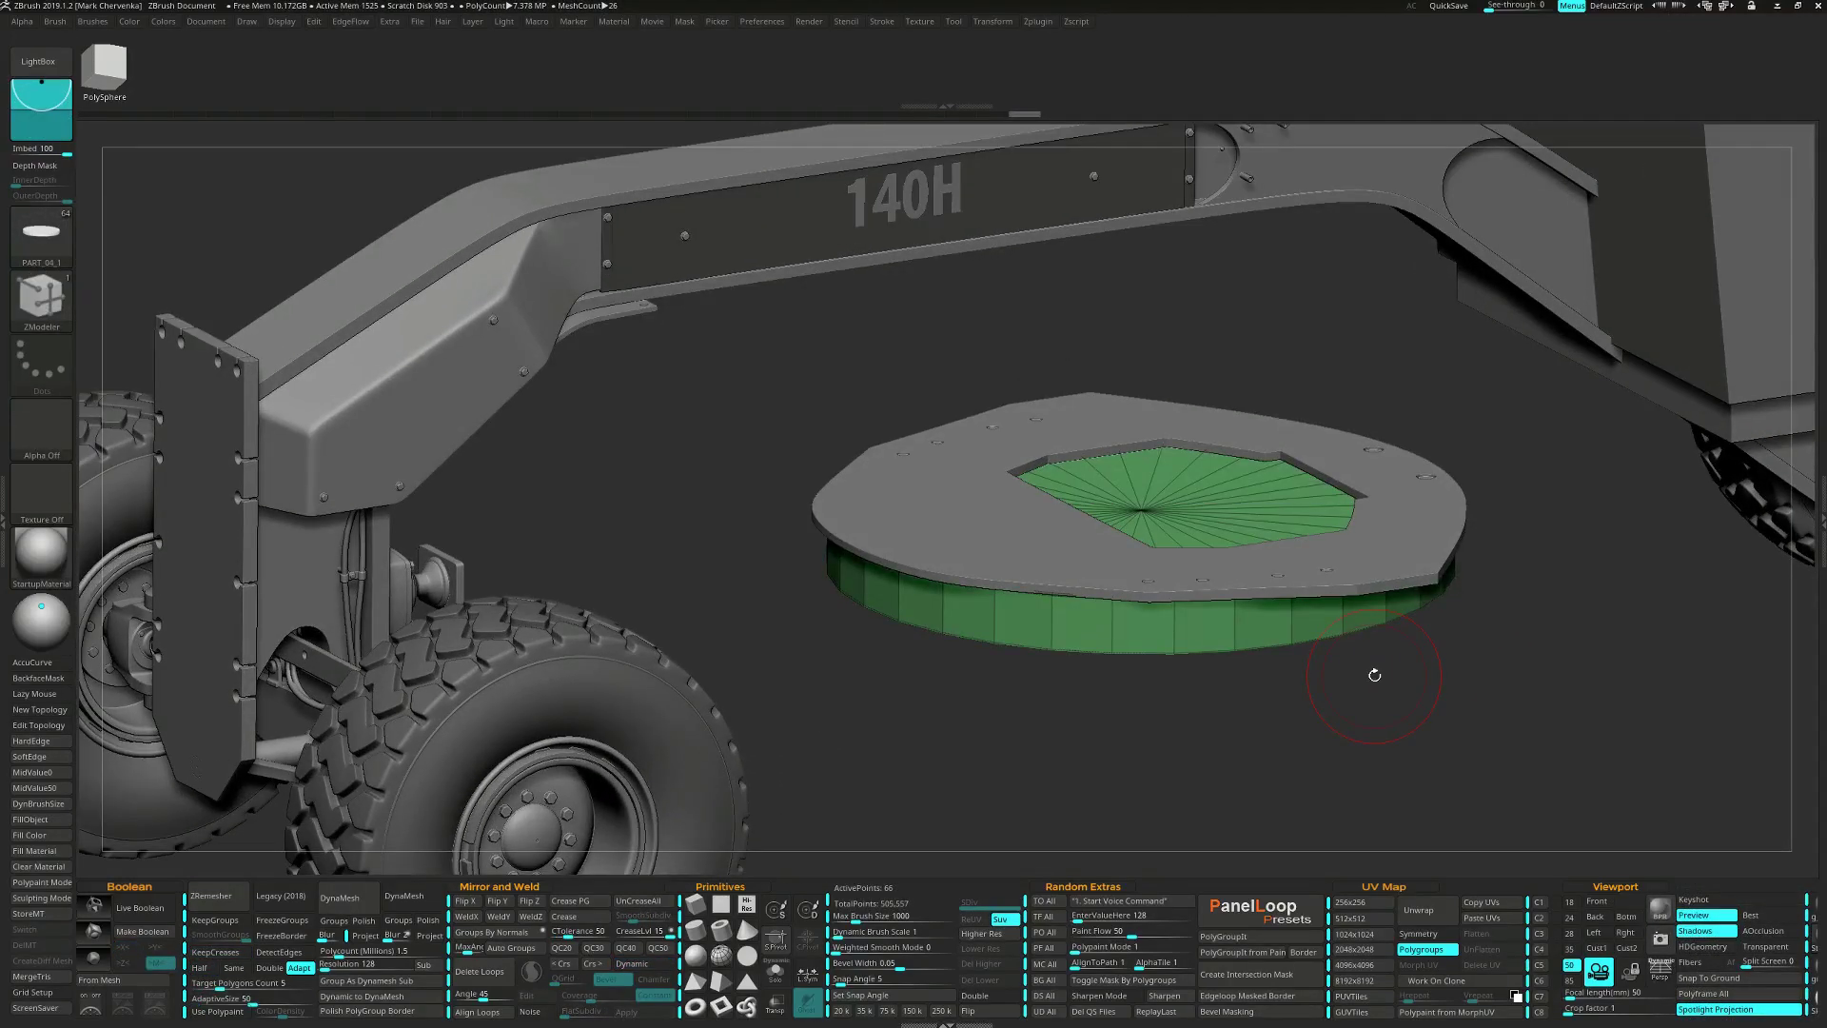
# Polygroup the round disc's faces by normals and apply dynamic subdivision to it as real subdivision levels.
pyautogui.hotkey('ctrl', 'shift', 'g')
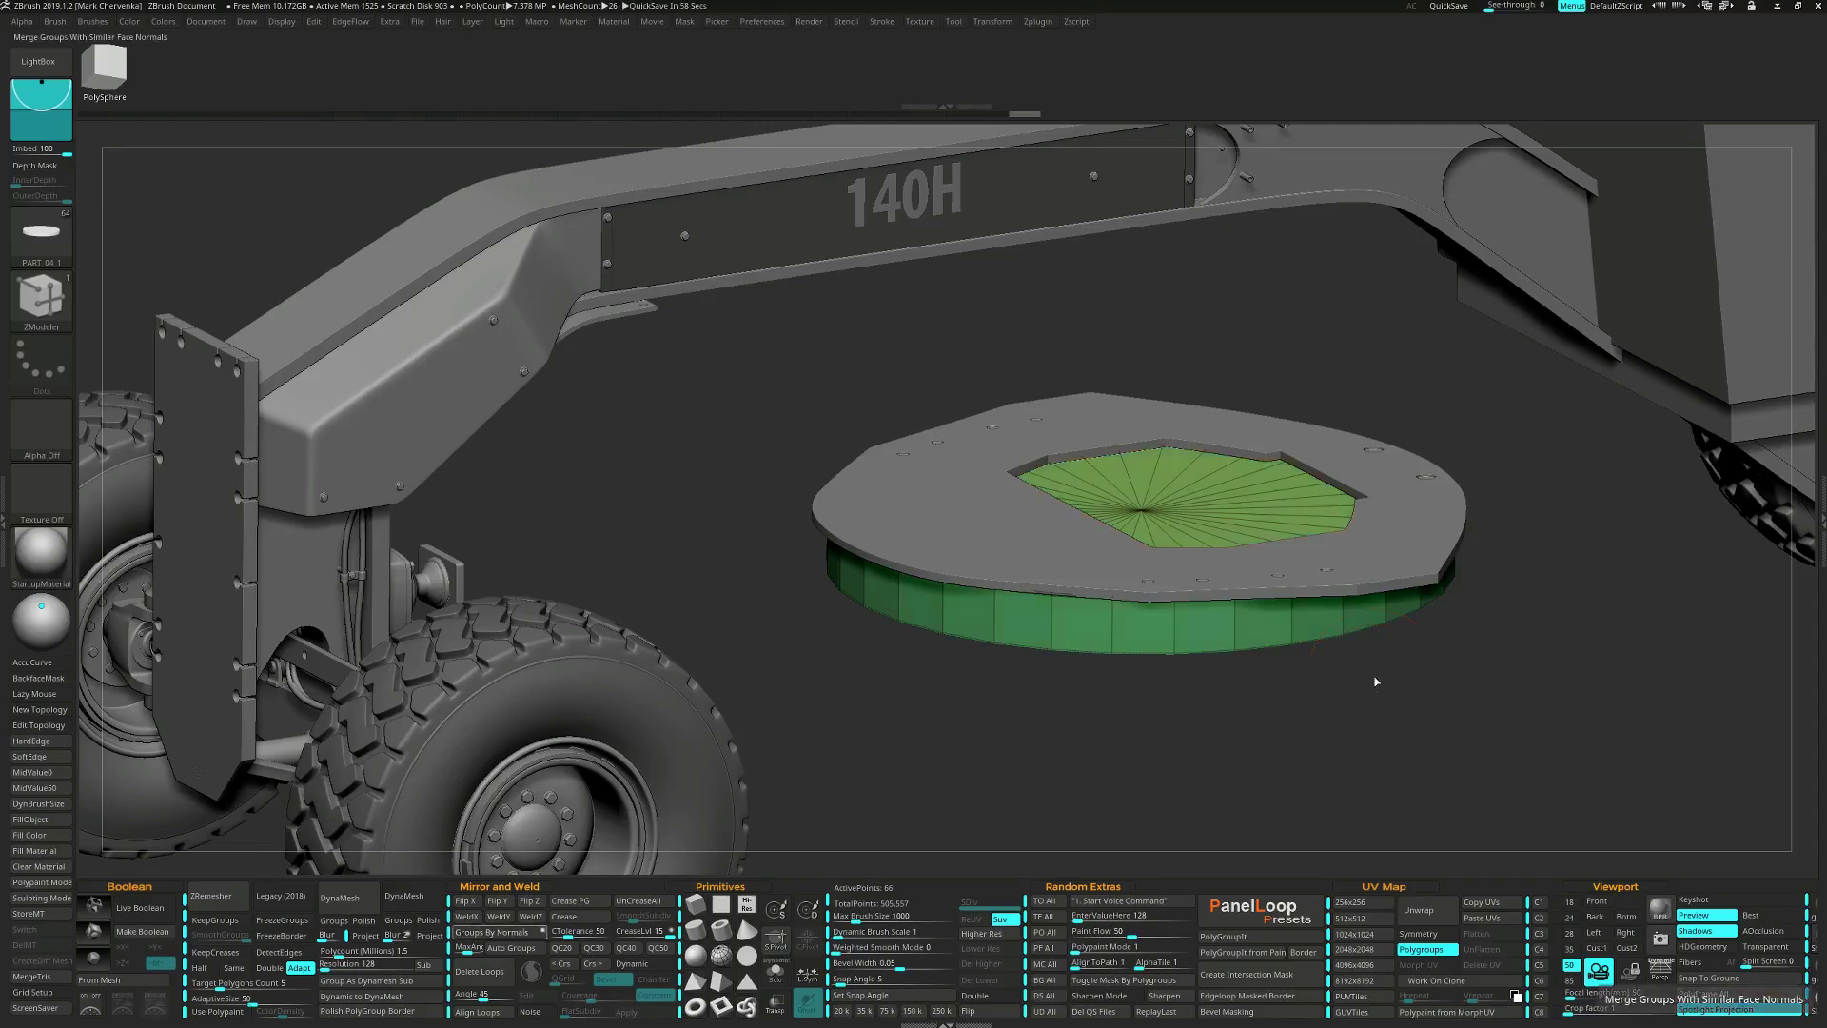
pyautogui.click(632, 963)
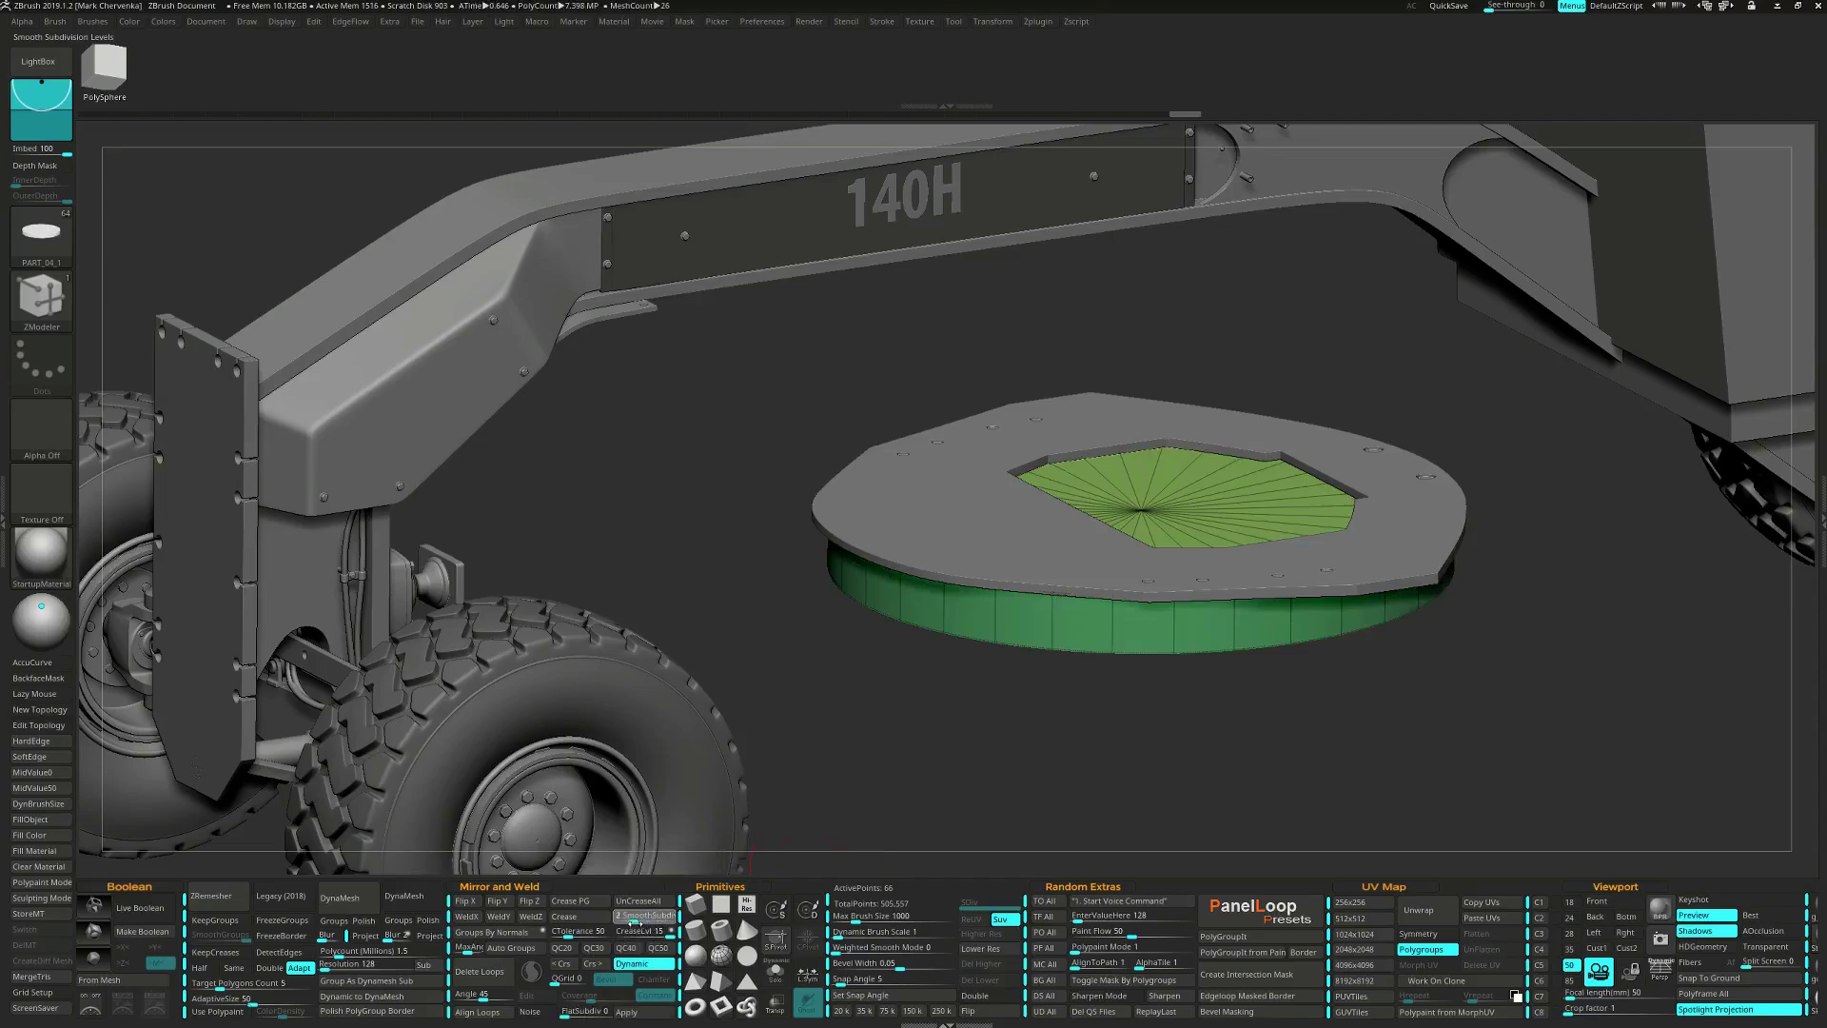
pyautogui.moveTo(1105, 680)
pyautogui.mouseDown()
pyautogui.moveTo(1099, 628)
pyautogui.moveTo(1101, 653)
pyautogui.mouseUp()
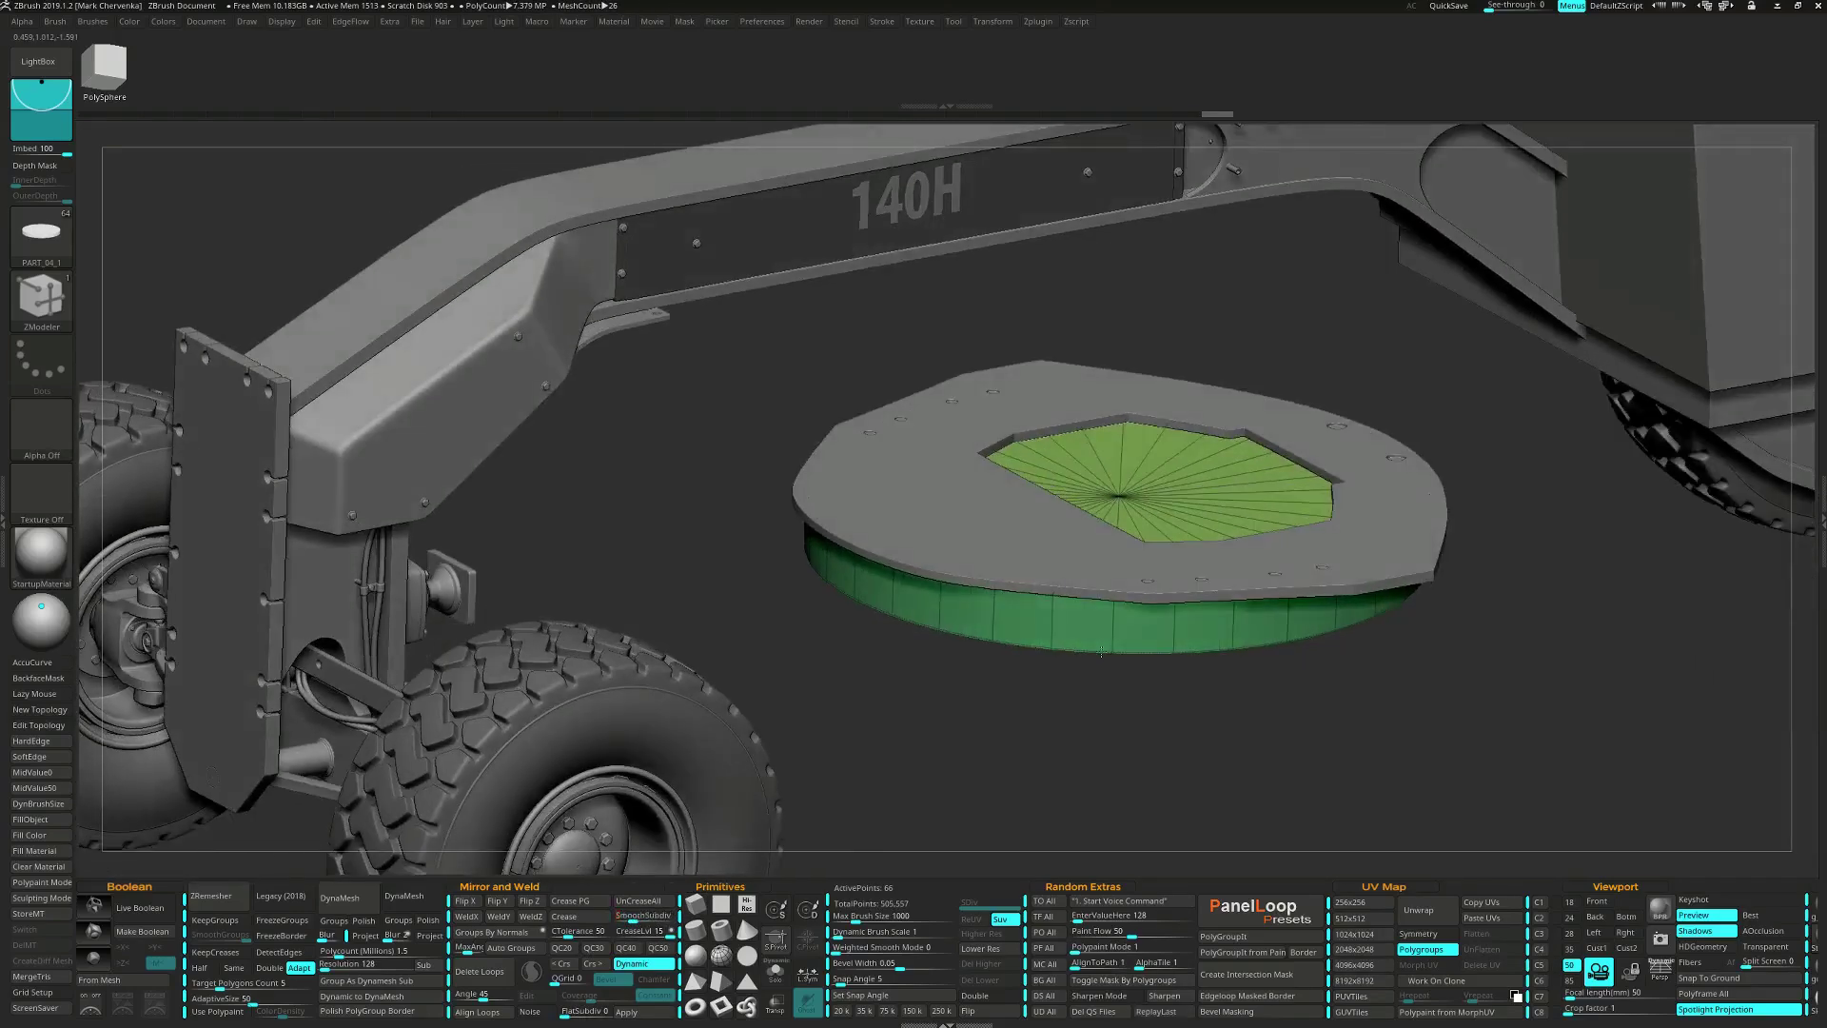
pyautogui.click(645, 1014)
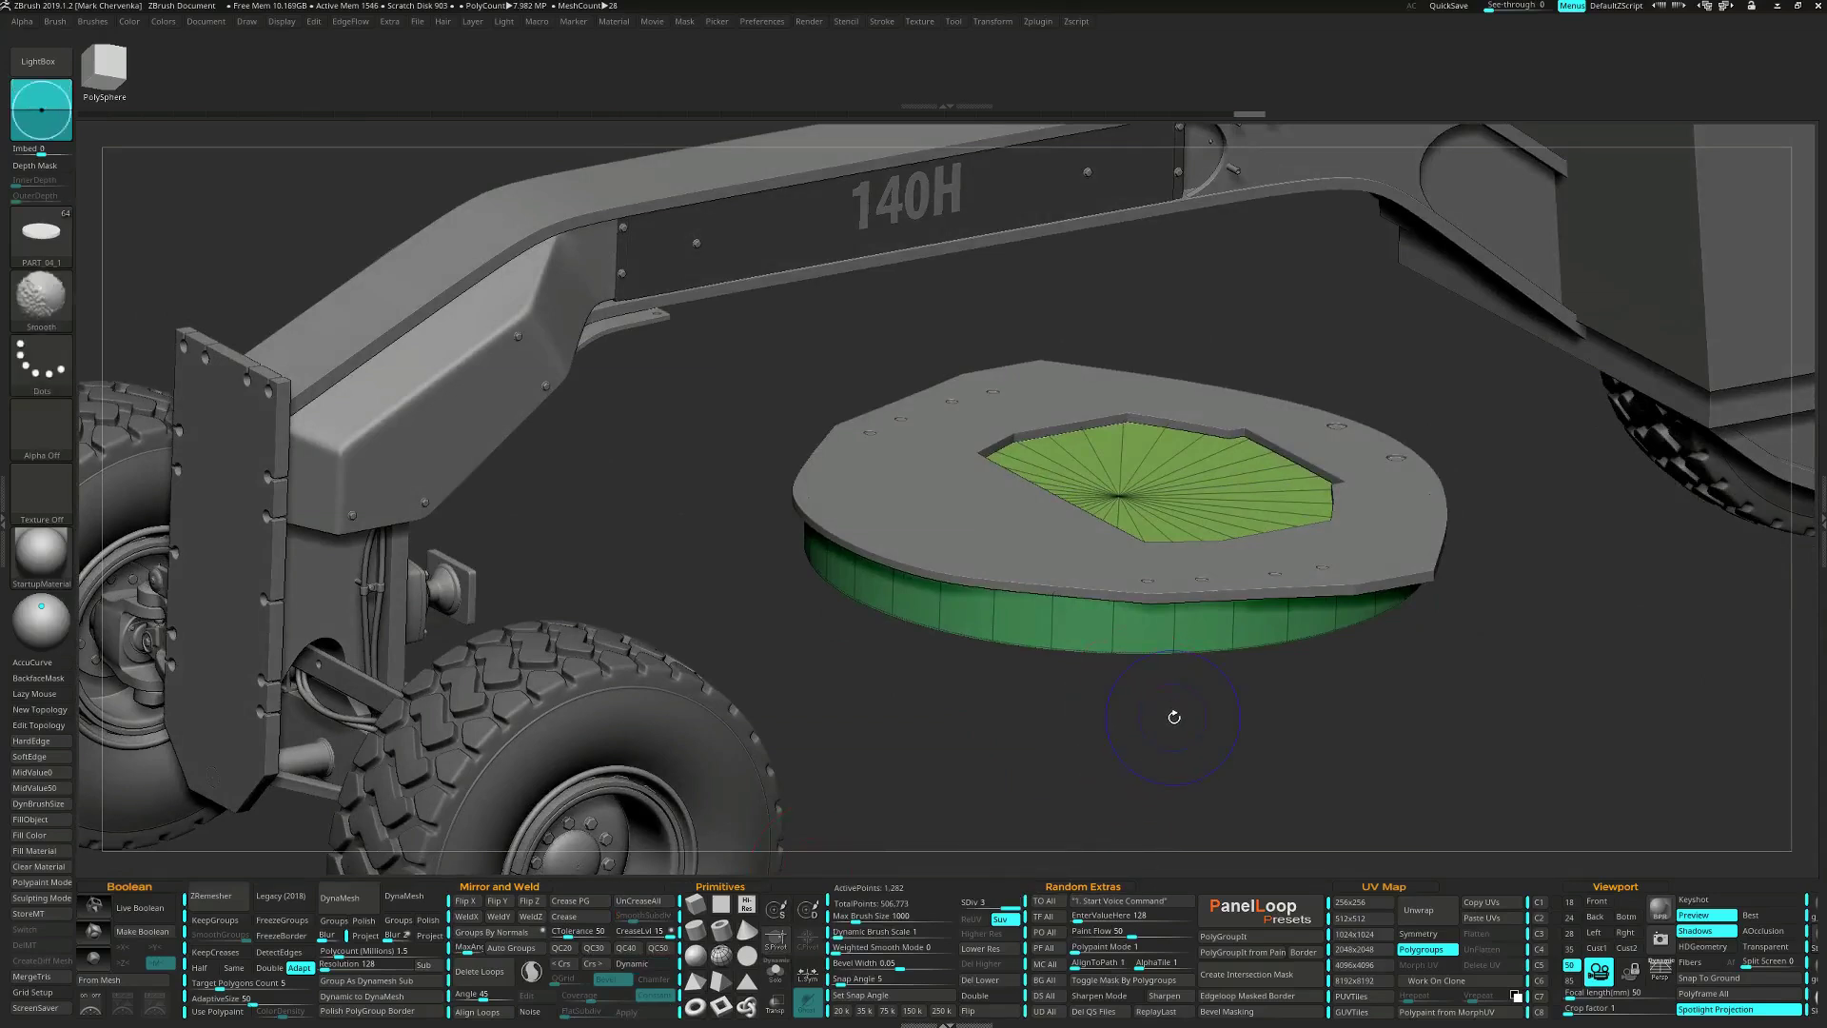
pyautogui.hotkey('shift', 'f')
pyautogui.hotkey('shift', 'f')
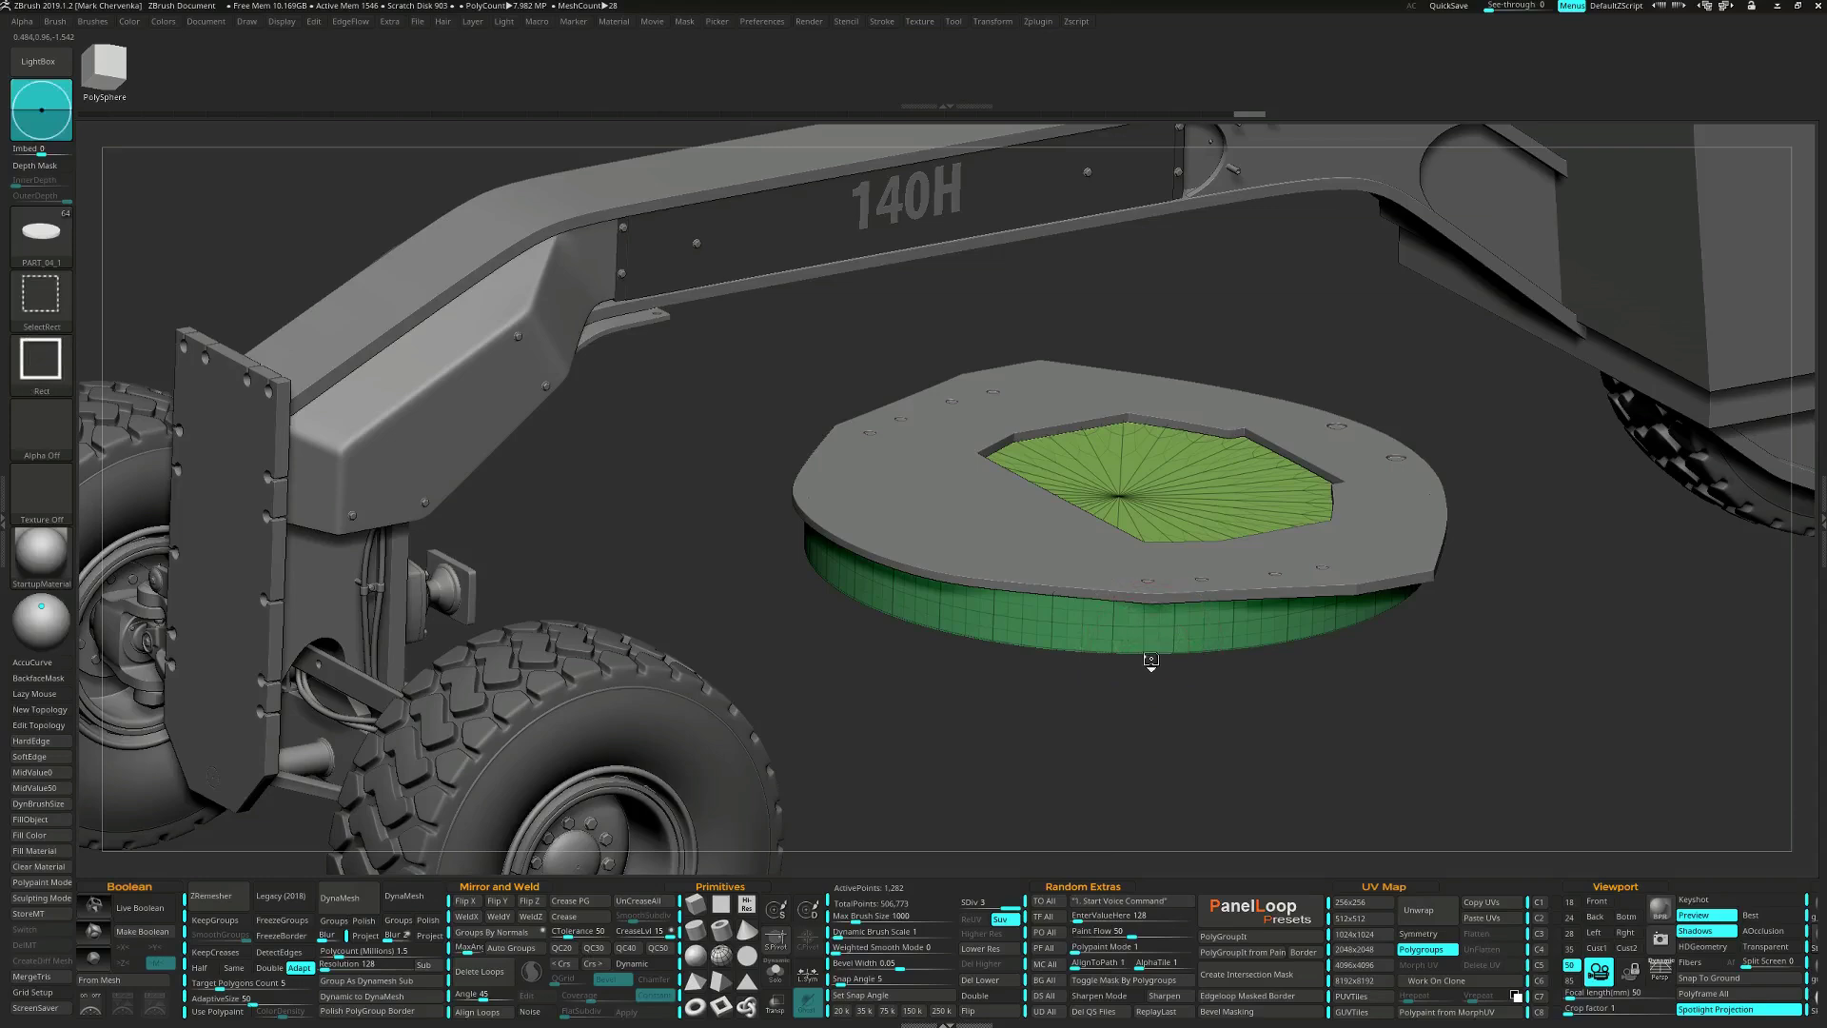
# Isolate the disc's side band by hiding its caps, and delete its lower subdivision levels.
pyautogui.keyDown('ctrl'); pyautogui.keyDown('shift'); pyautogui.click(1150, 648); pyautogui.keyUp('shift'); pyautogui.keyUp('ctrl')
pyautogui.press('ctrl')
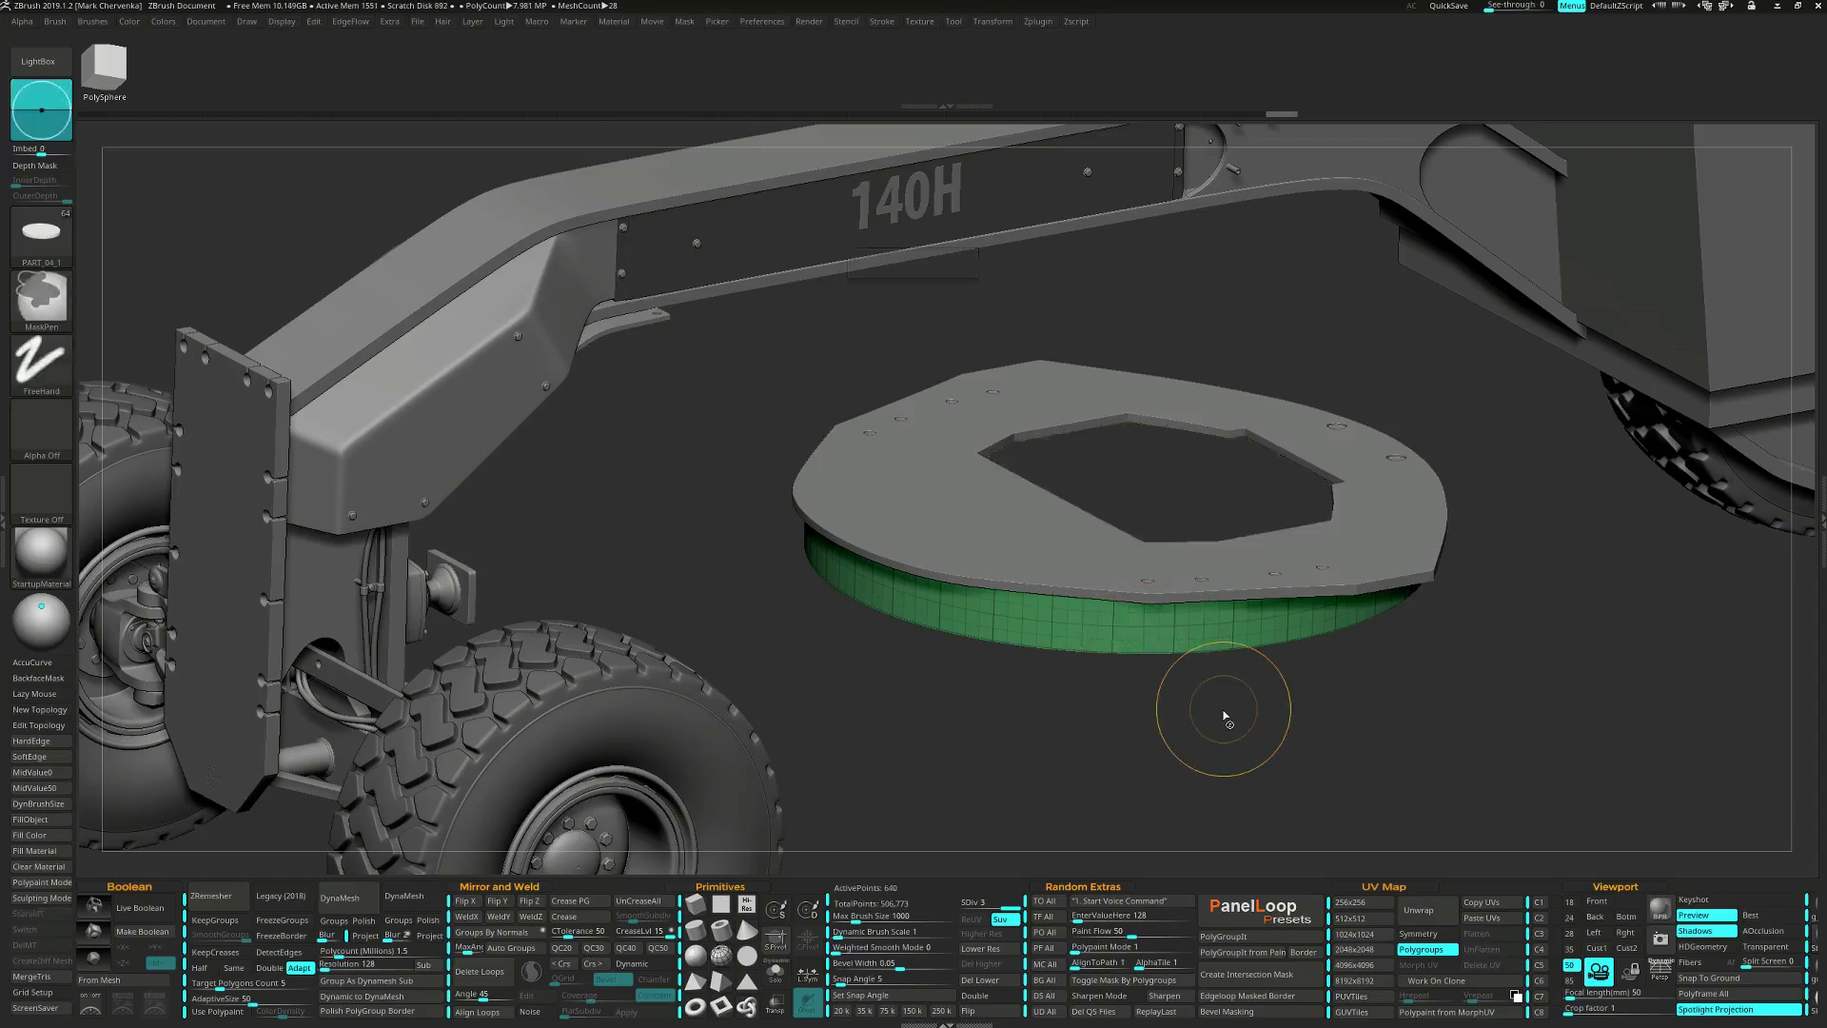
pyautogui.hotkey('shift', 'd')
pyautogui.moveTo(1186, 676); pyautogui.dragTo(1160, 716)
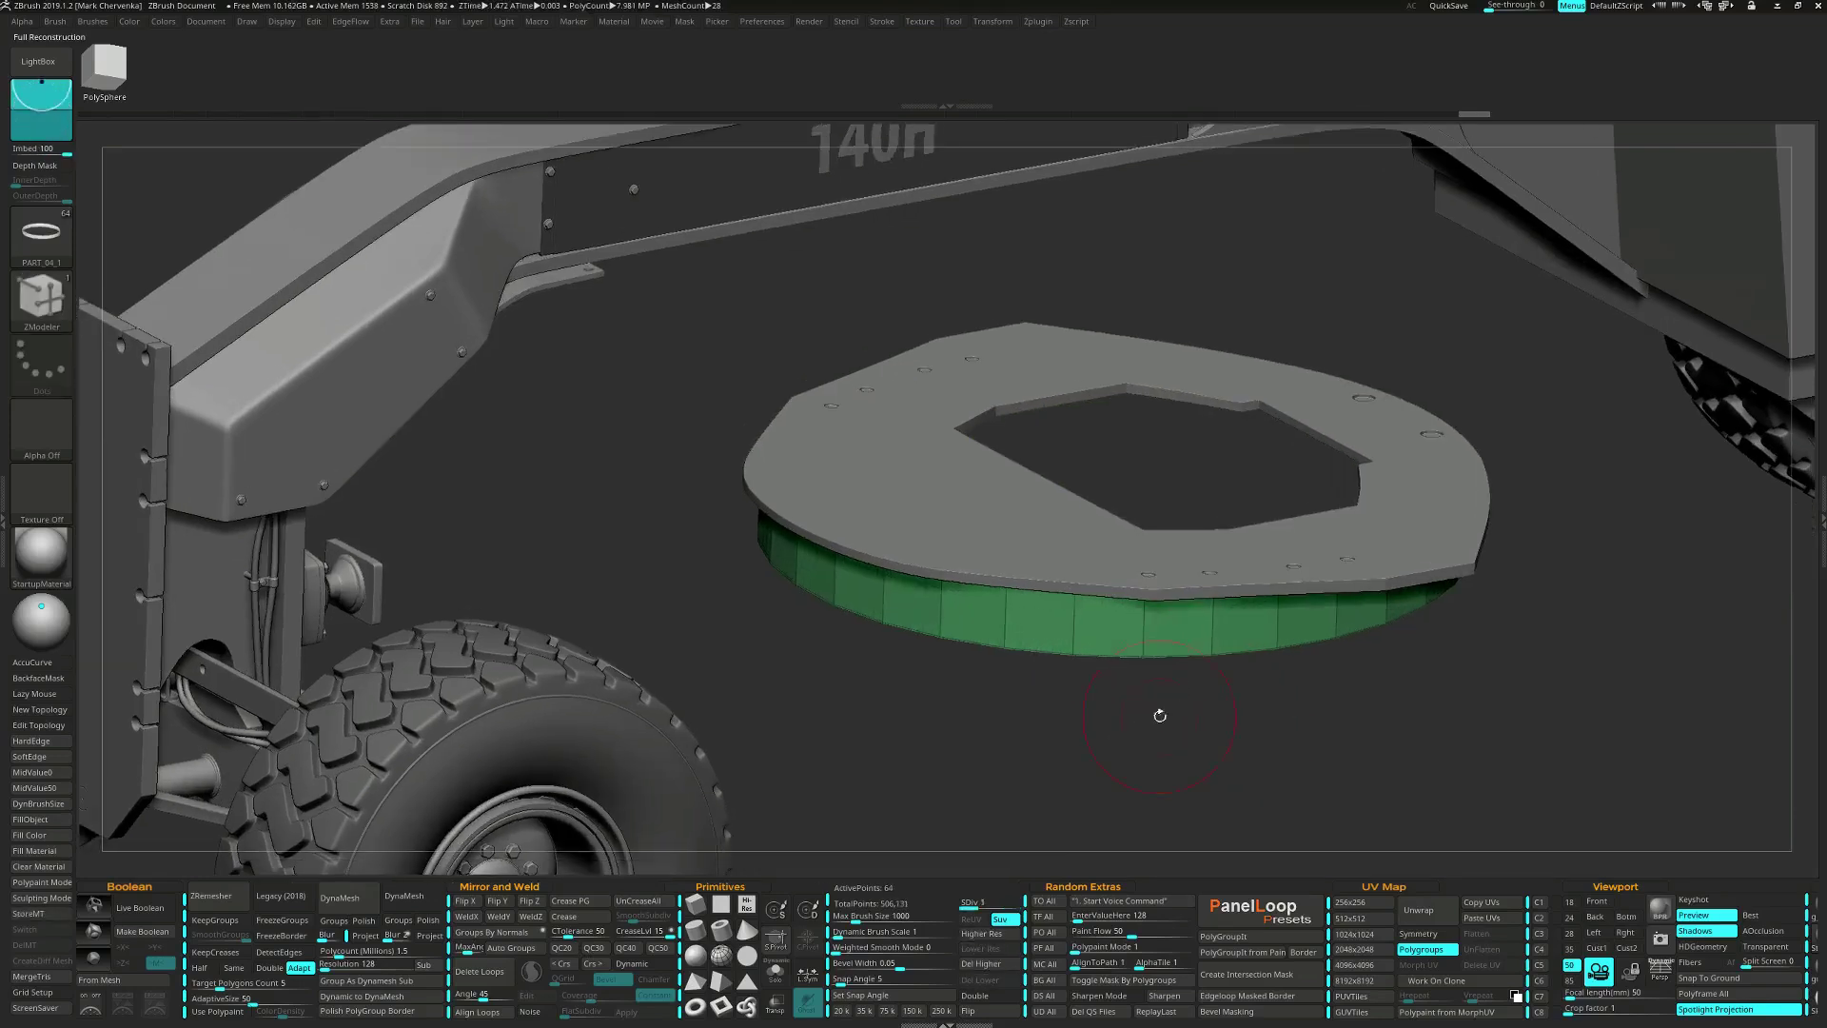
pyautogui.press('d')
pyautogui.press('d')
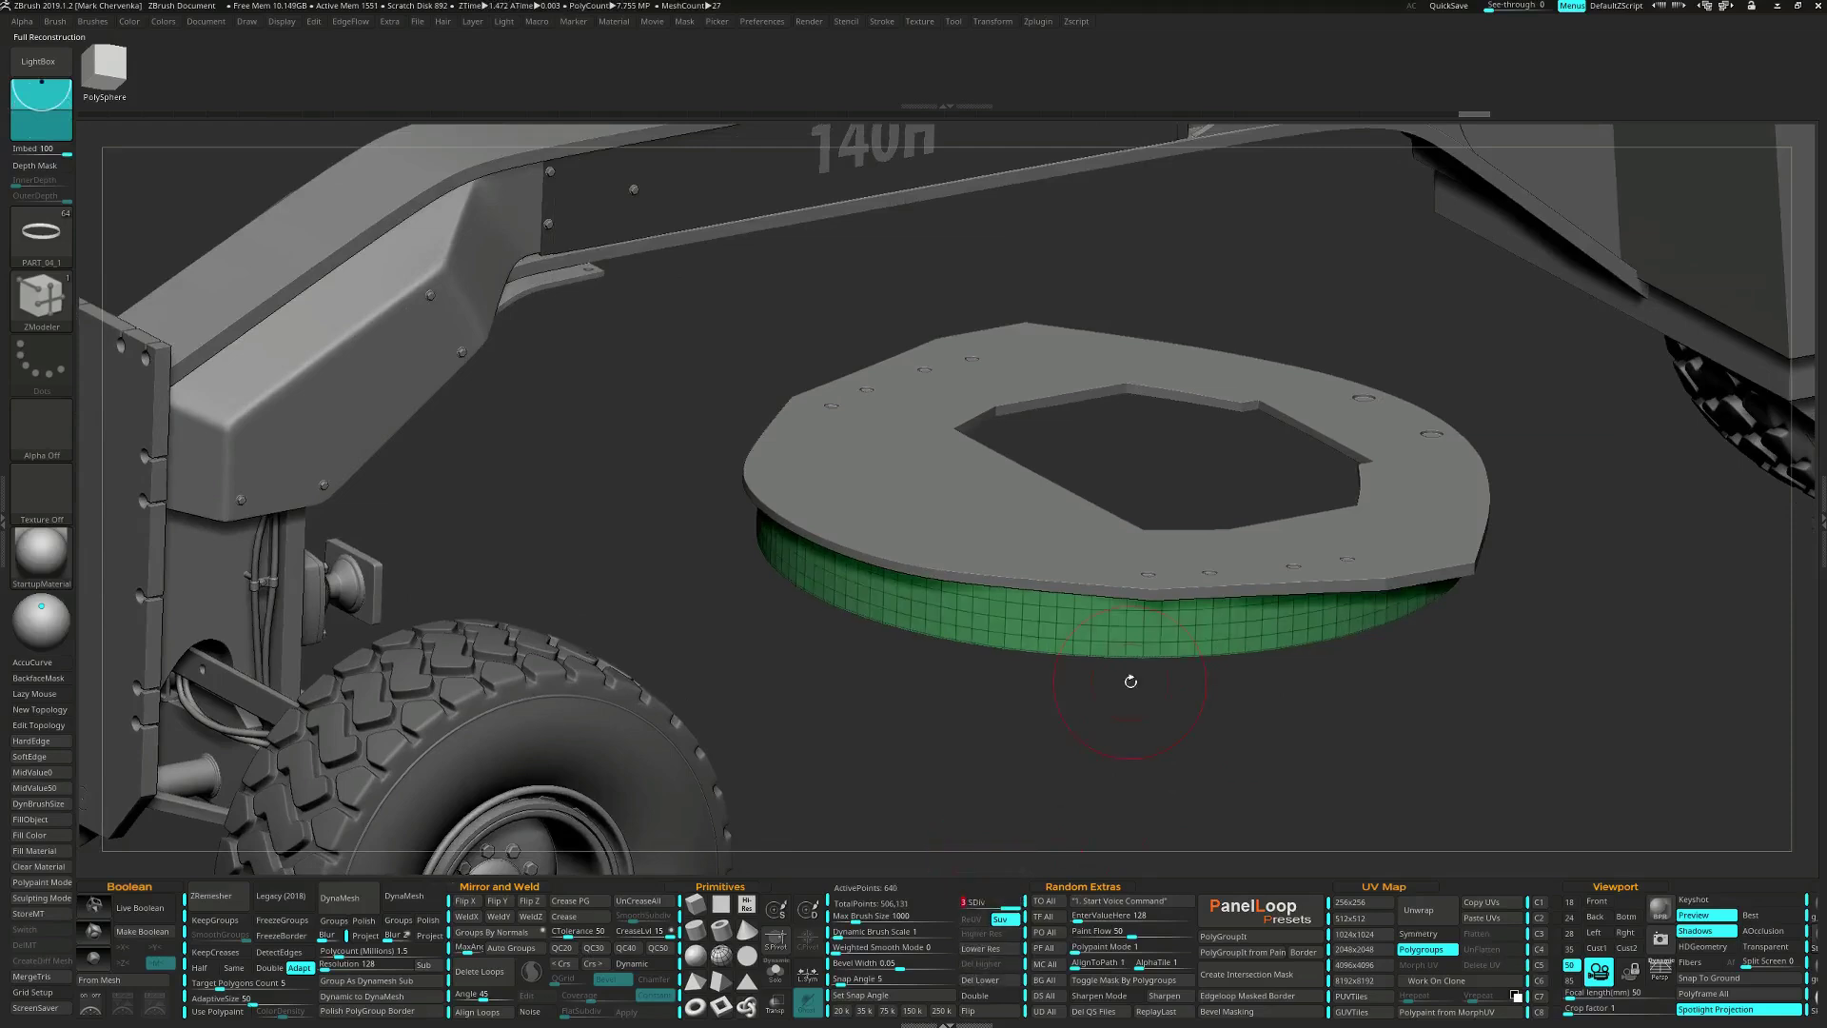
pyautogui.click(982, 980)
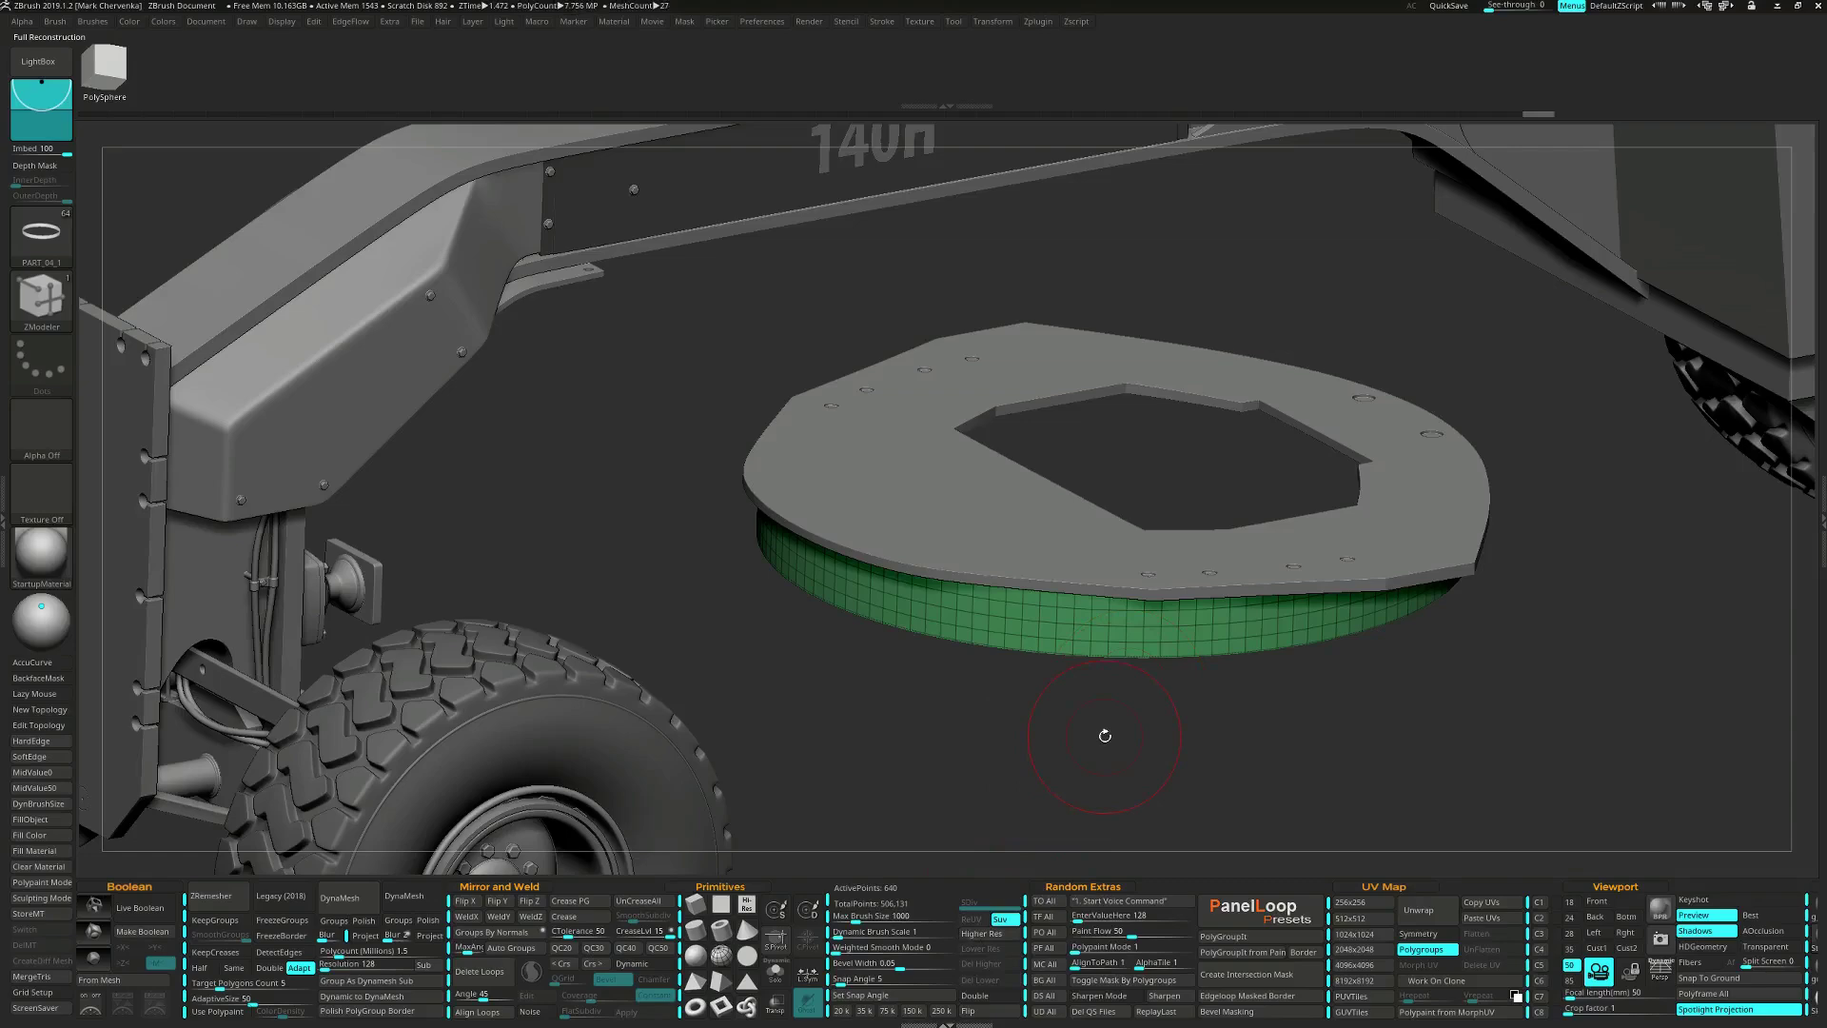
# Thicken the band into a solid ring from below with ZModeler QMesh on All Polygons.
pyautogui.moveTo(1105, 742); pyautogui.dragTo(1089, 467)
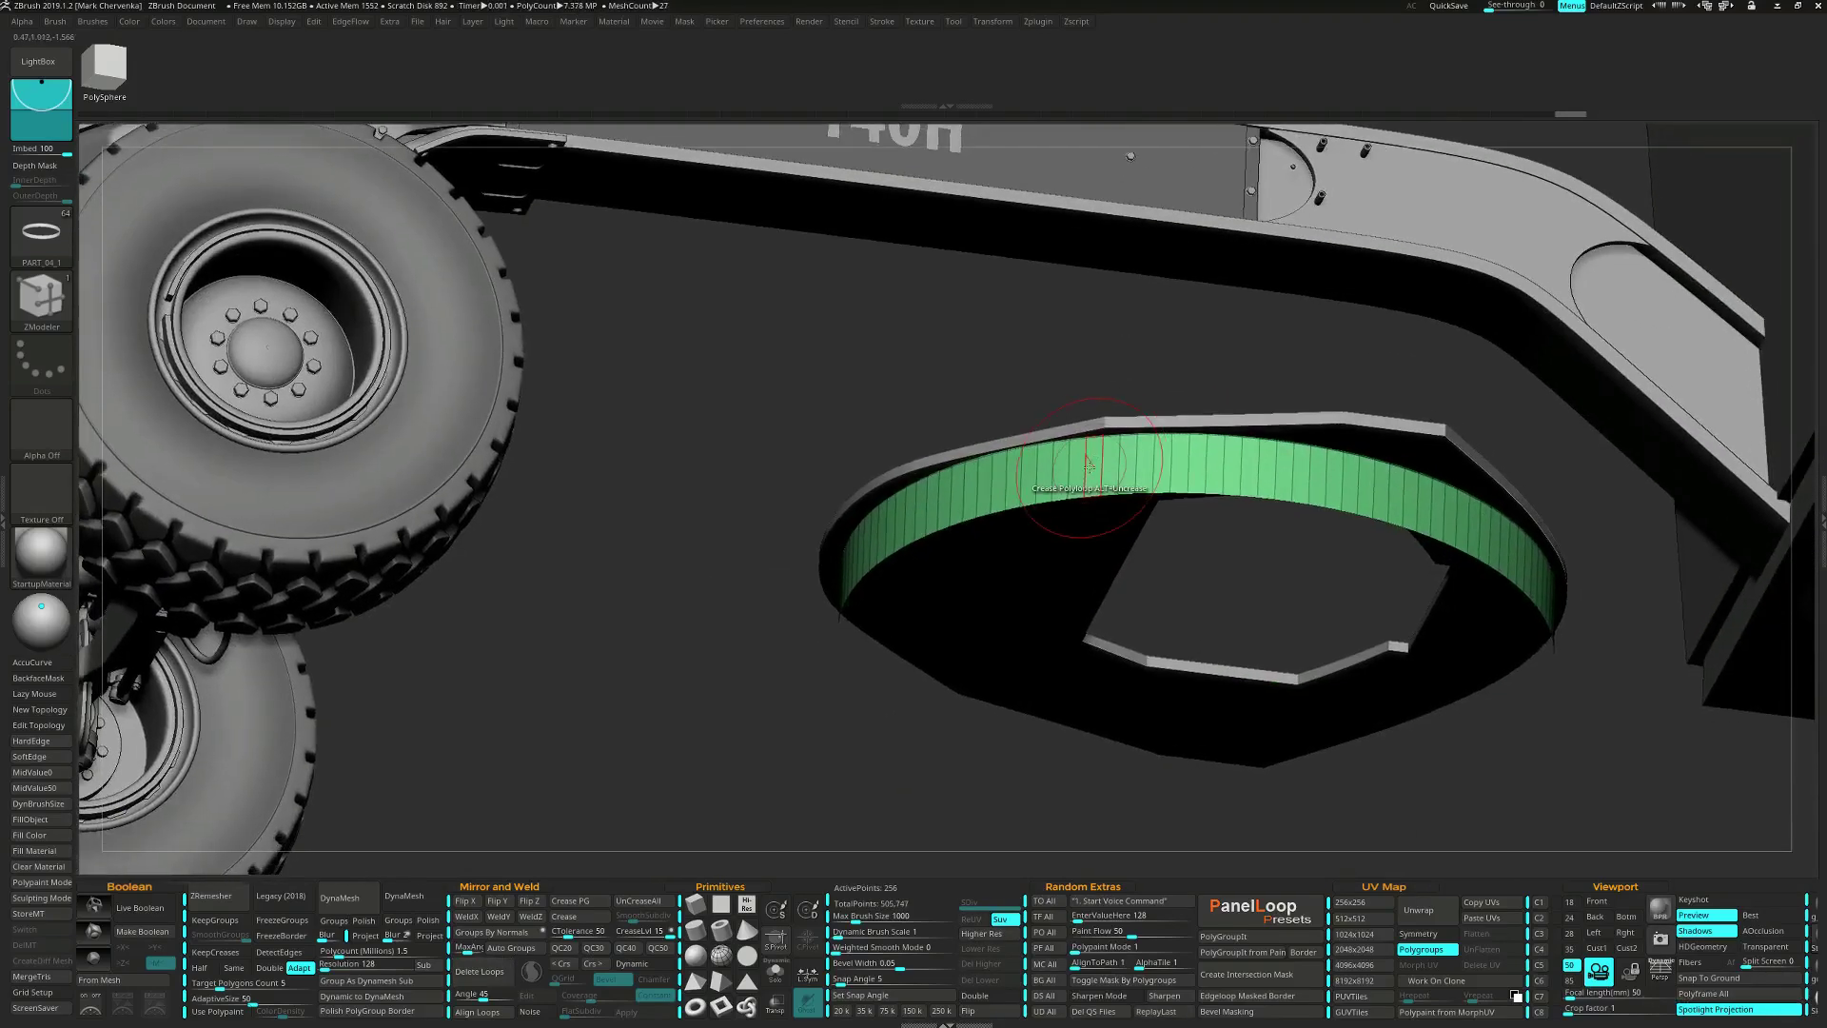
pyautogui.hotkey('alt', 'd')
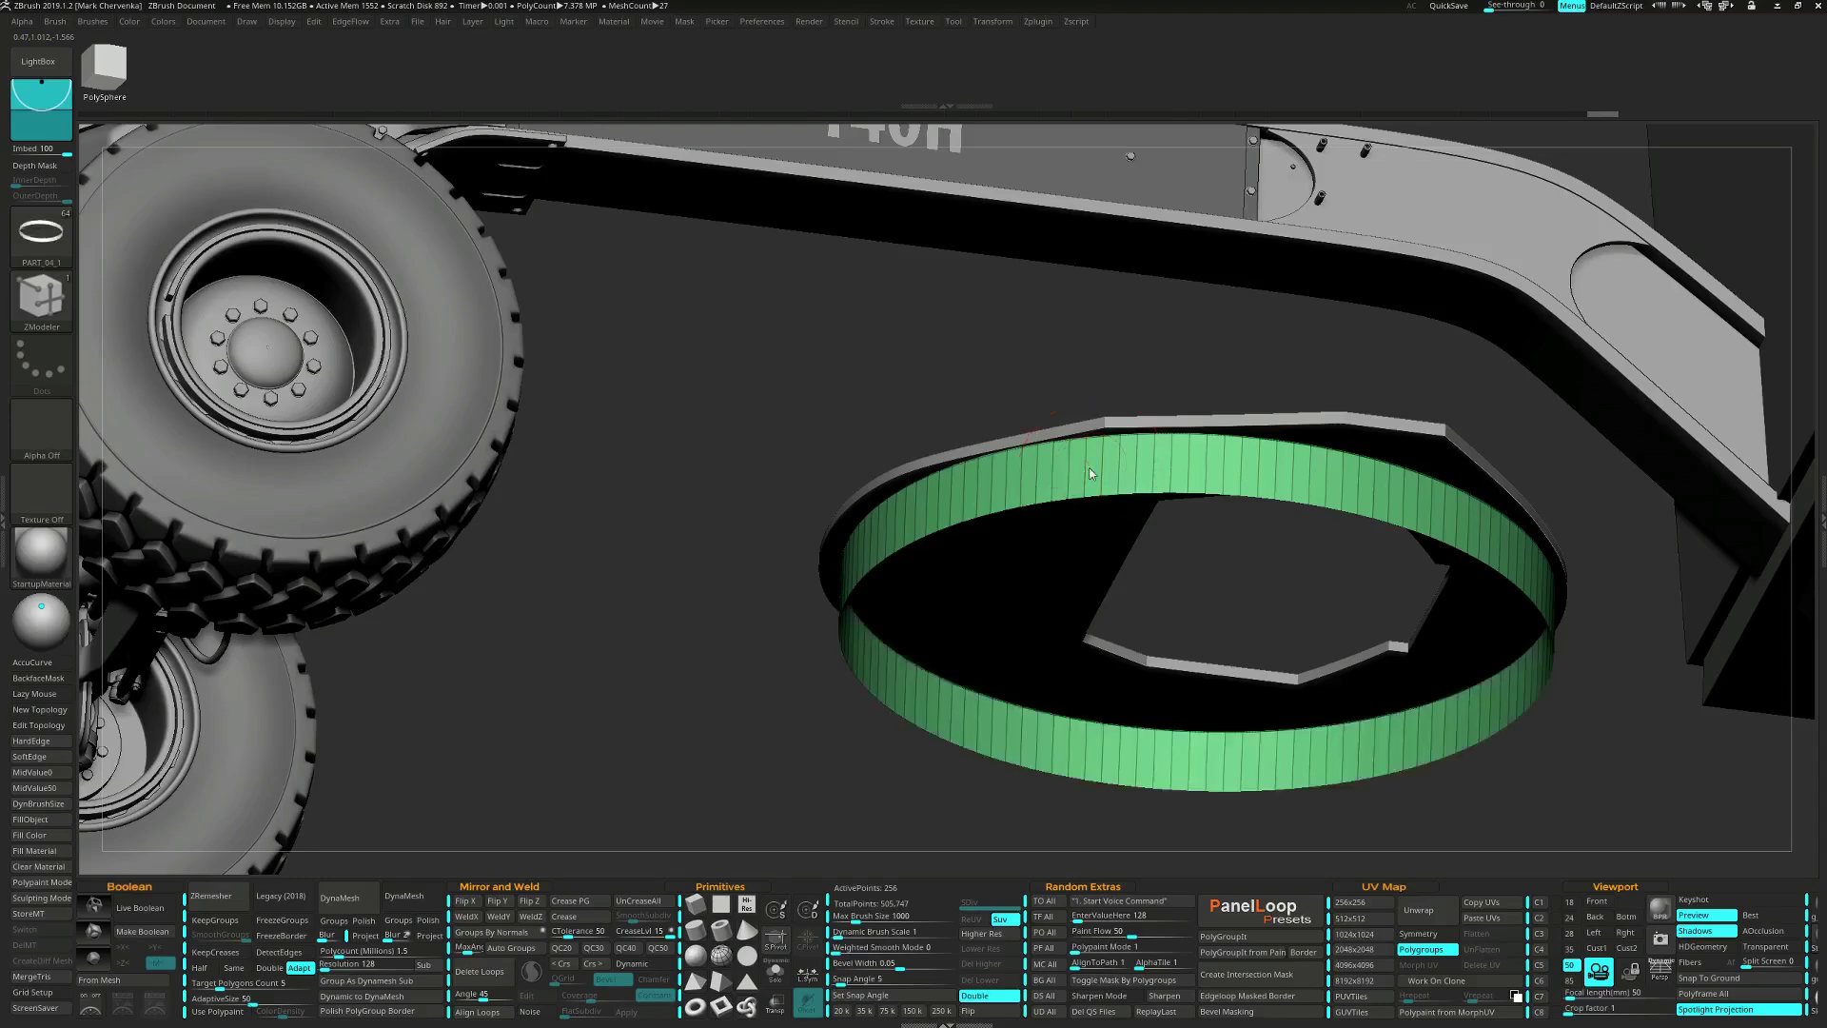
pyautogui.press('space')
pyautogui.click(1201, 468)
pyautogui.click(985, 650)
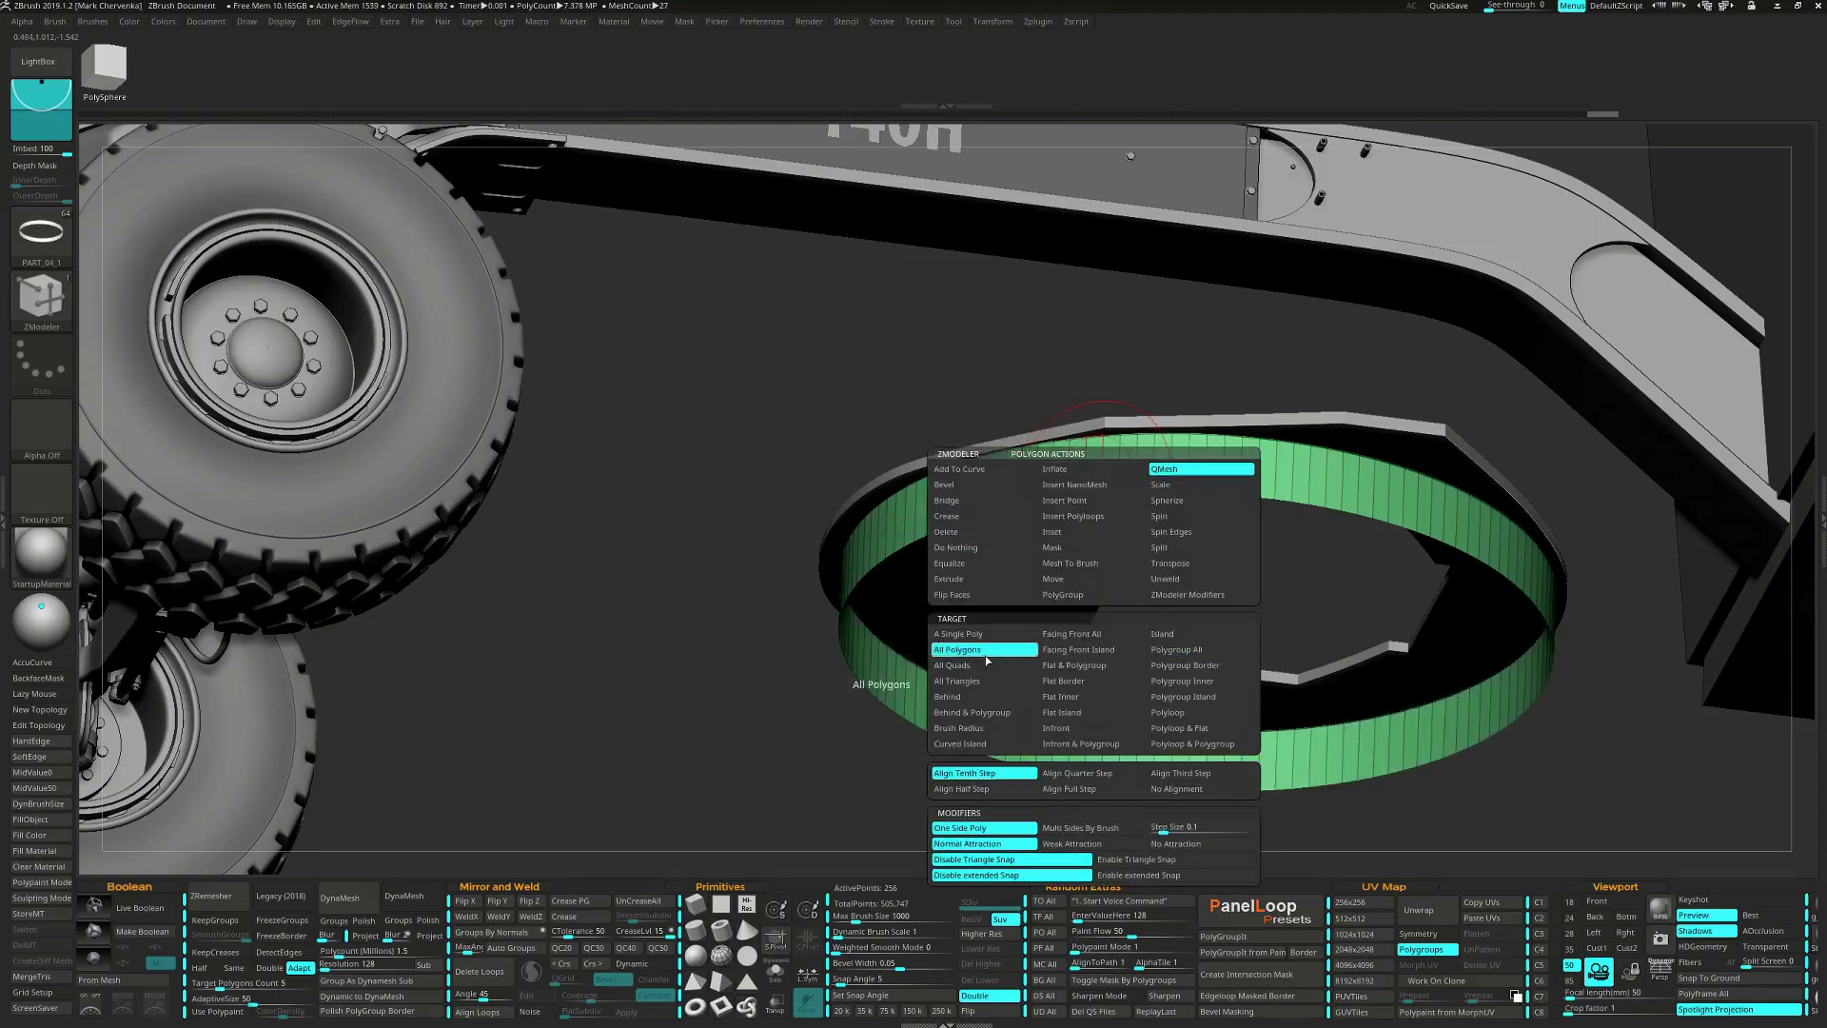
pyautogui.moveTo(1070, 474); pyautogui.dragTo(1026, 478, button='right')
pyautogui.moveTo(1068, 483); pyautogui.dragTo(1095, 501)
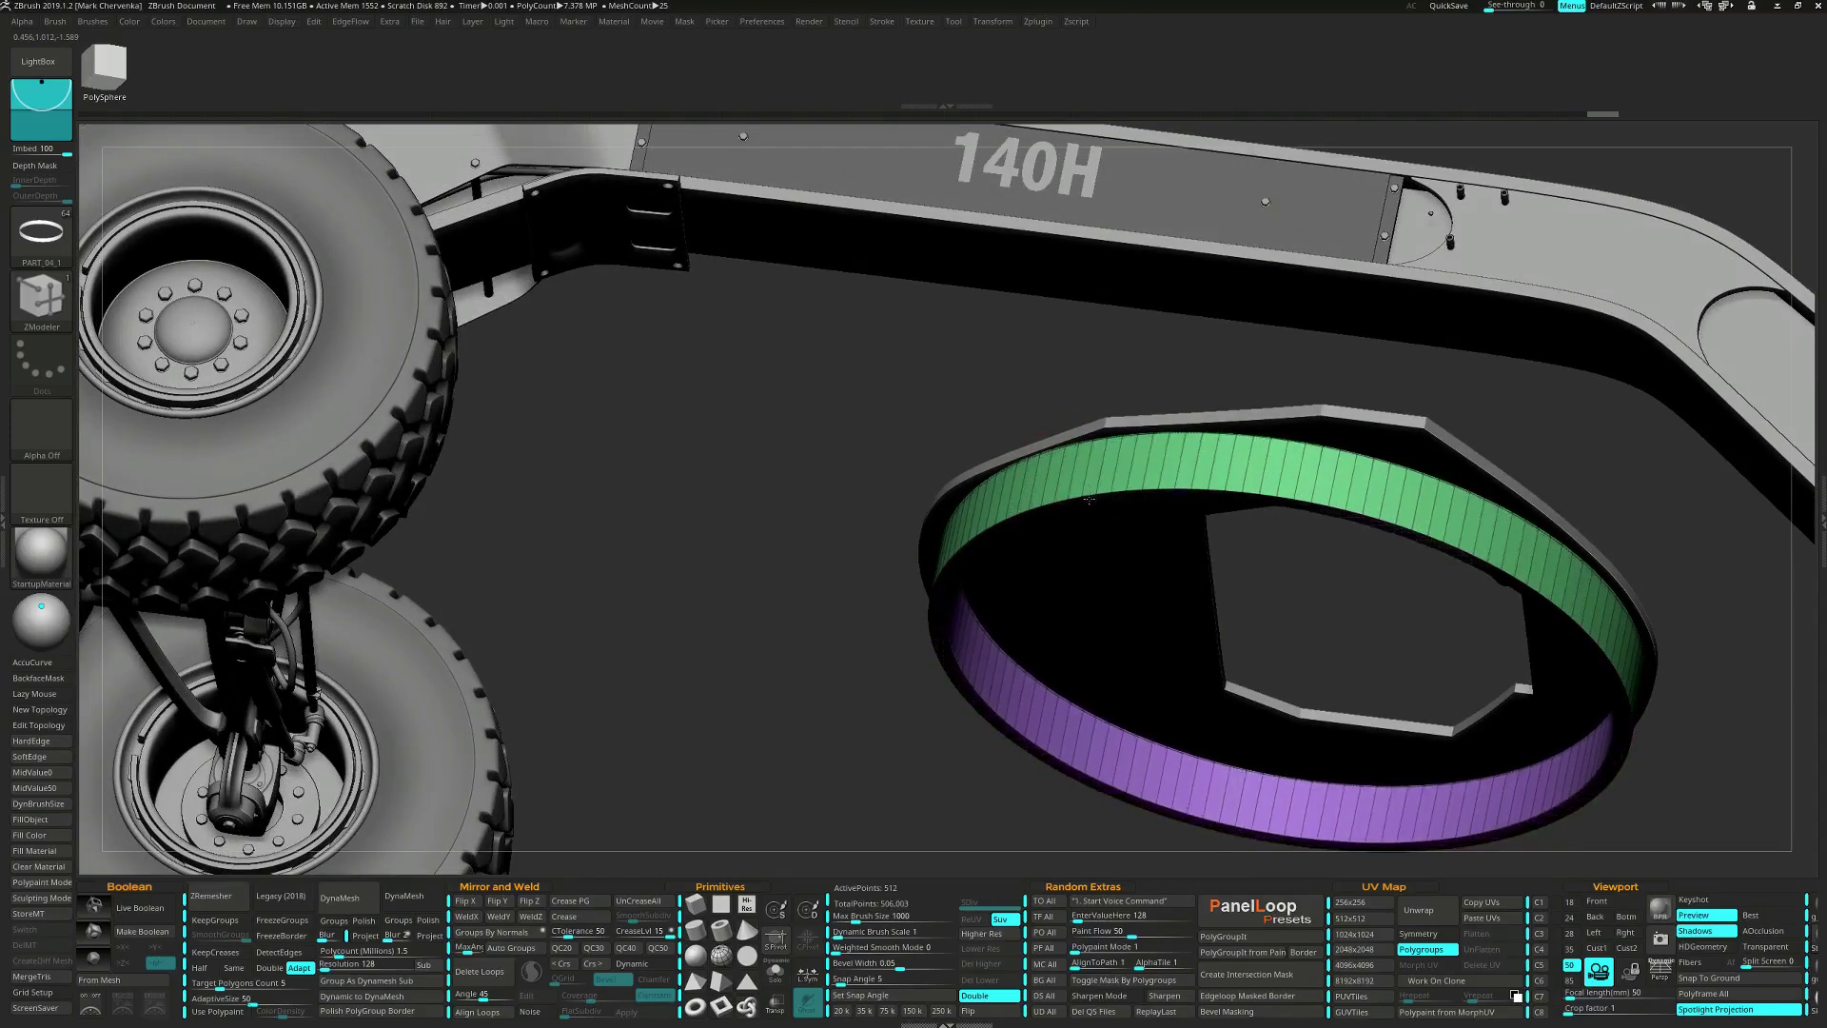
# Adjust the ring's wall thickness with QMesh on Polygroup All and turn off its double-sided display.
pyautogui.moveTo(1096, 501)
pyautogui.mouseDown(button='right')
pyautogui.moveTo(1084, 477)
pyautogui.moveTo(1066, 495)
pyautogui.mouseUp(button='right')
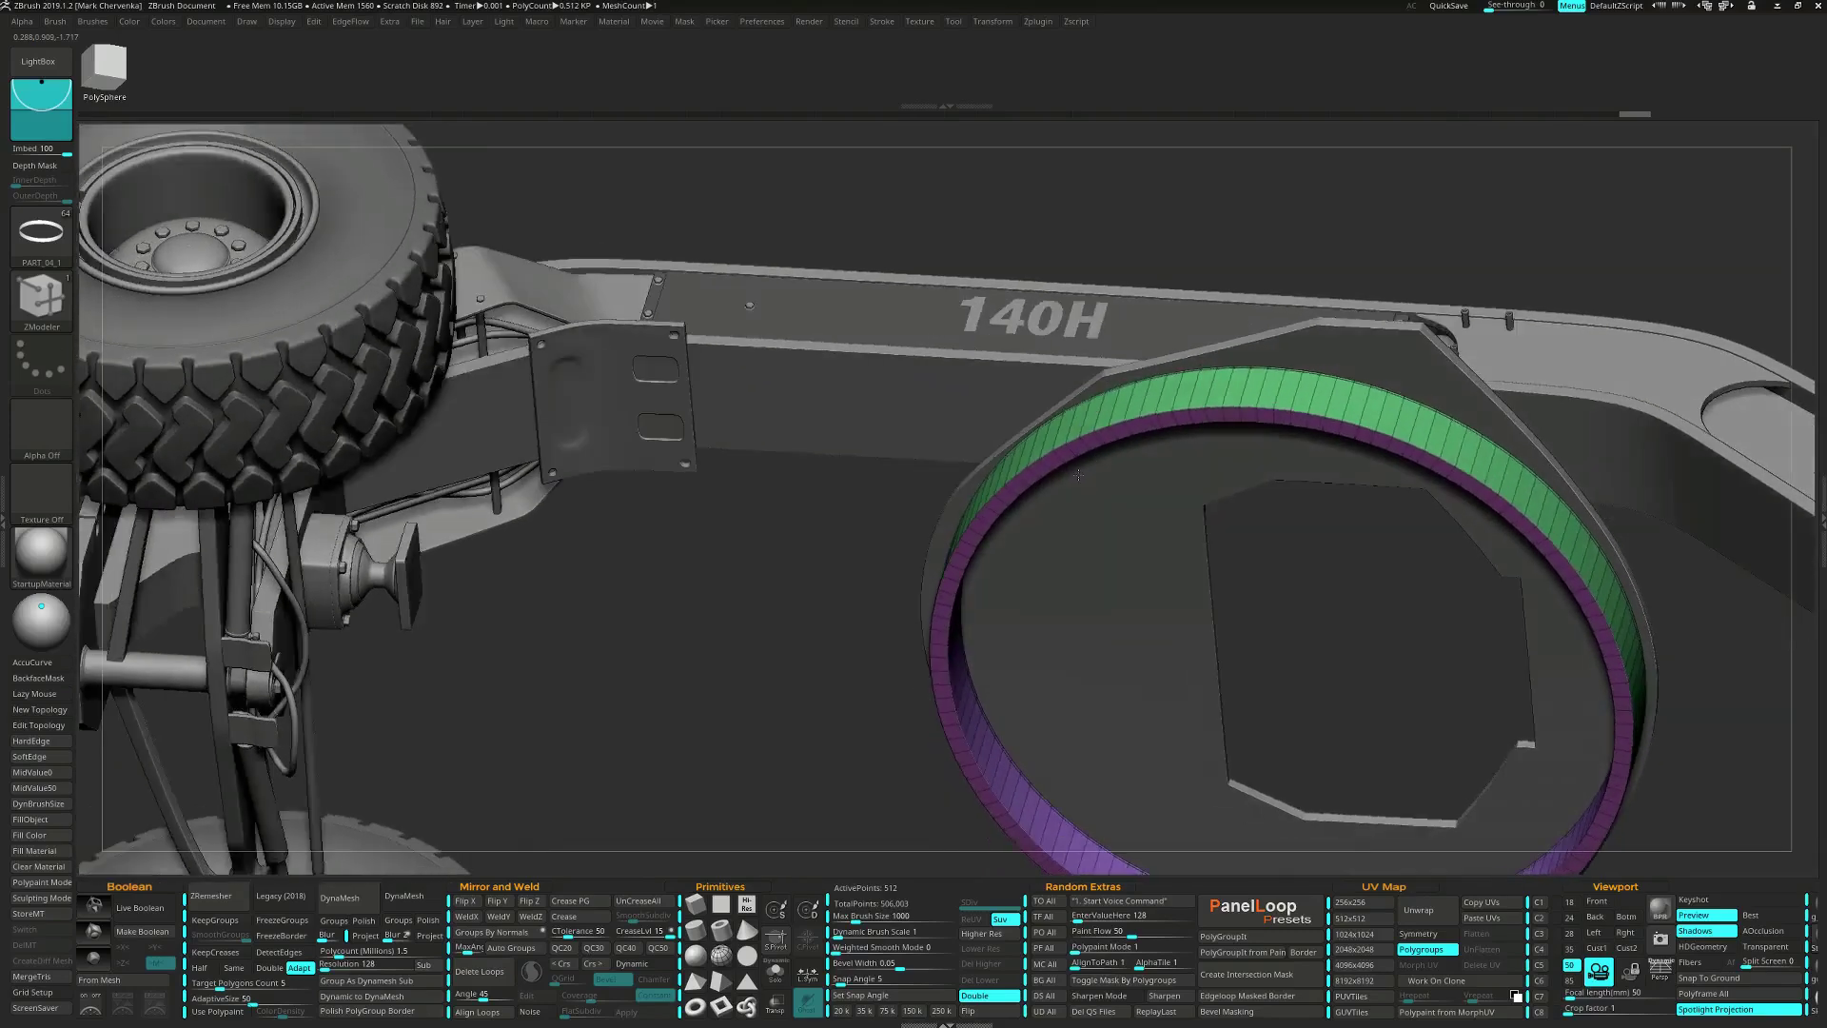
pyautogui.press('space')
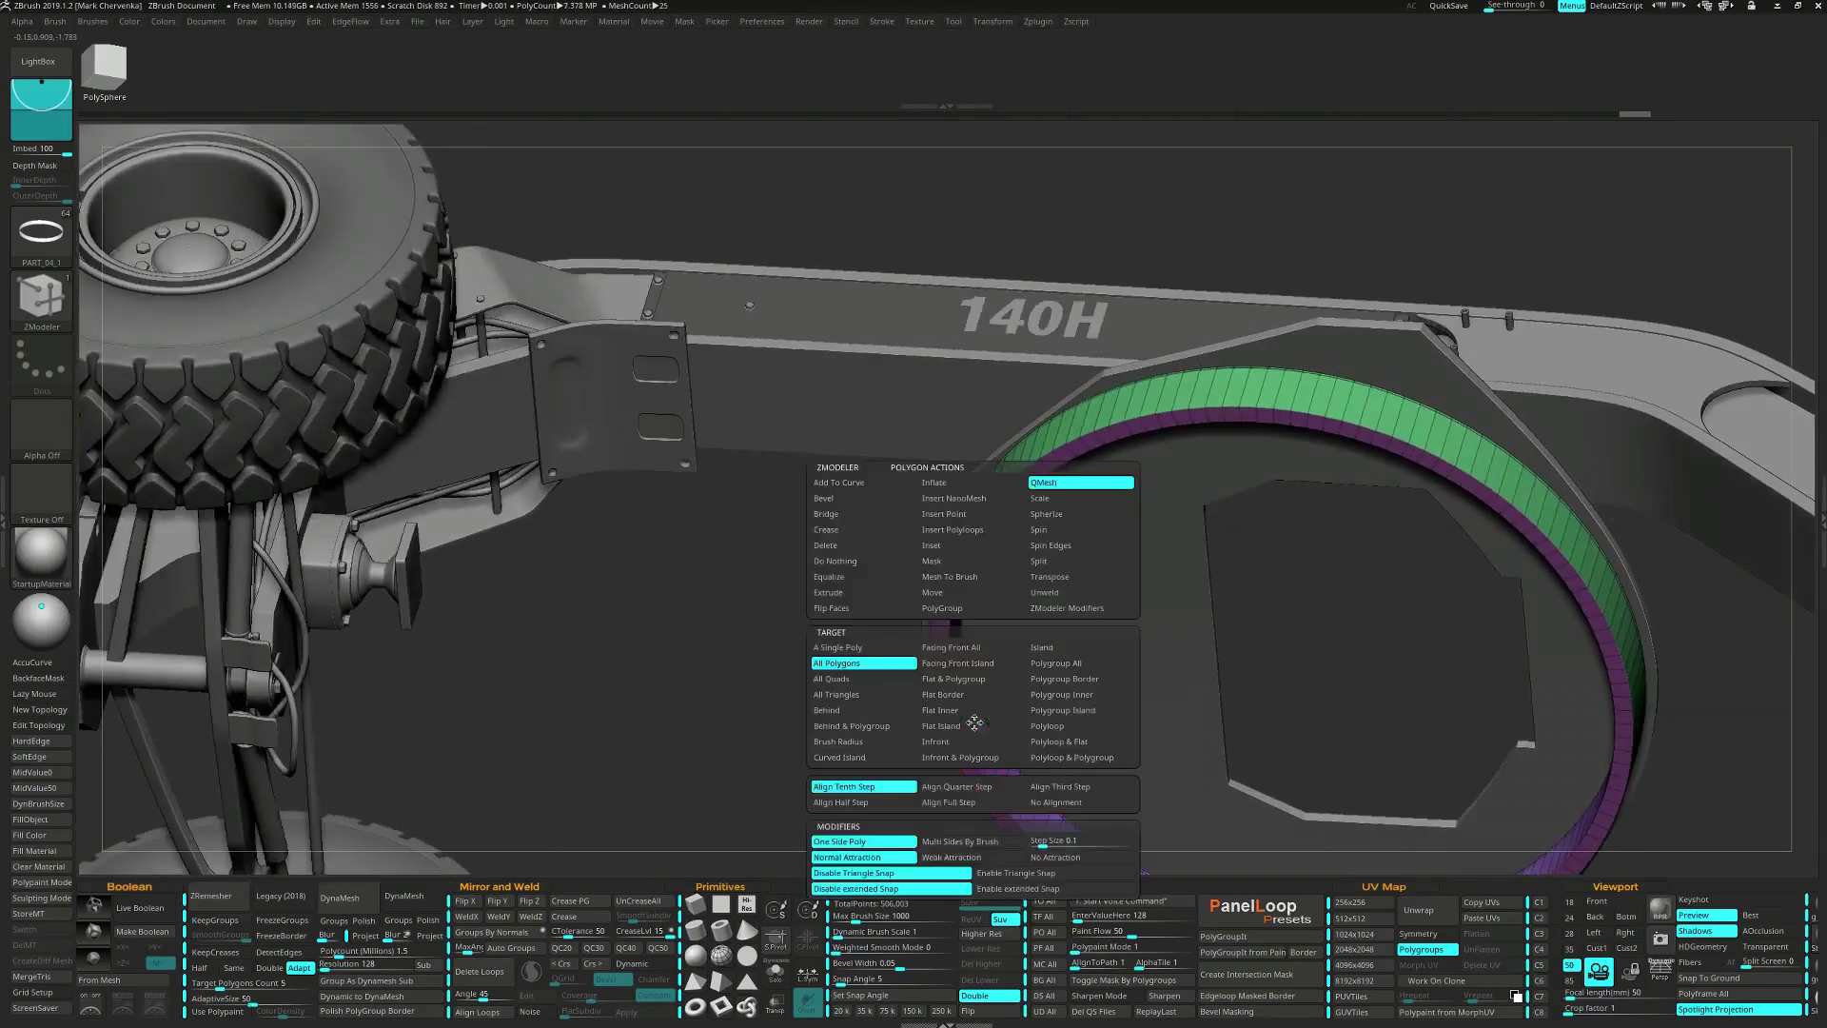
pyautogui.click(1055, 663)
pyautogui.moveTo(973, 724); pyautogui.dragTo(969, 726)
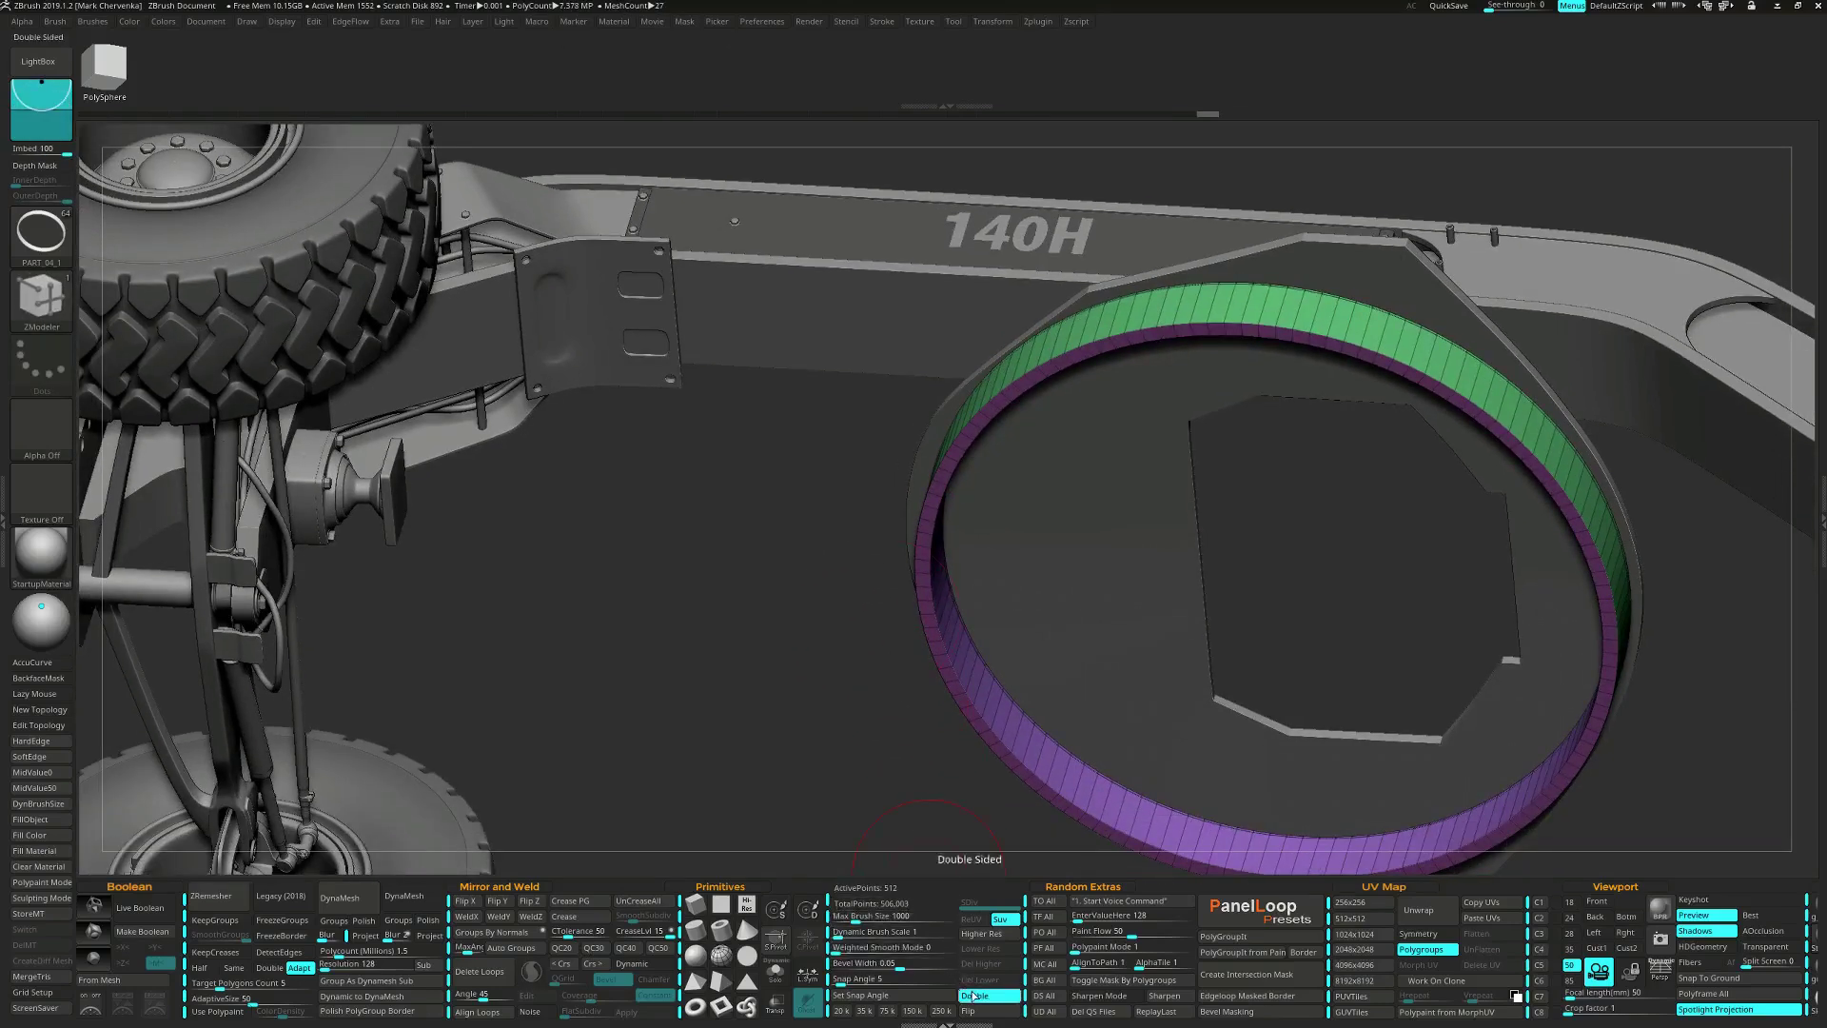
pyautogui.click(968, 1011)
pyautogui.click(968, 1013)
# Insert a single edge loop around the ring's inner wall.
pyautogui.moveTo(1031, 624); pyautogui.dragTo(920, 639)
pyautogui.press('space')
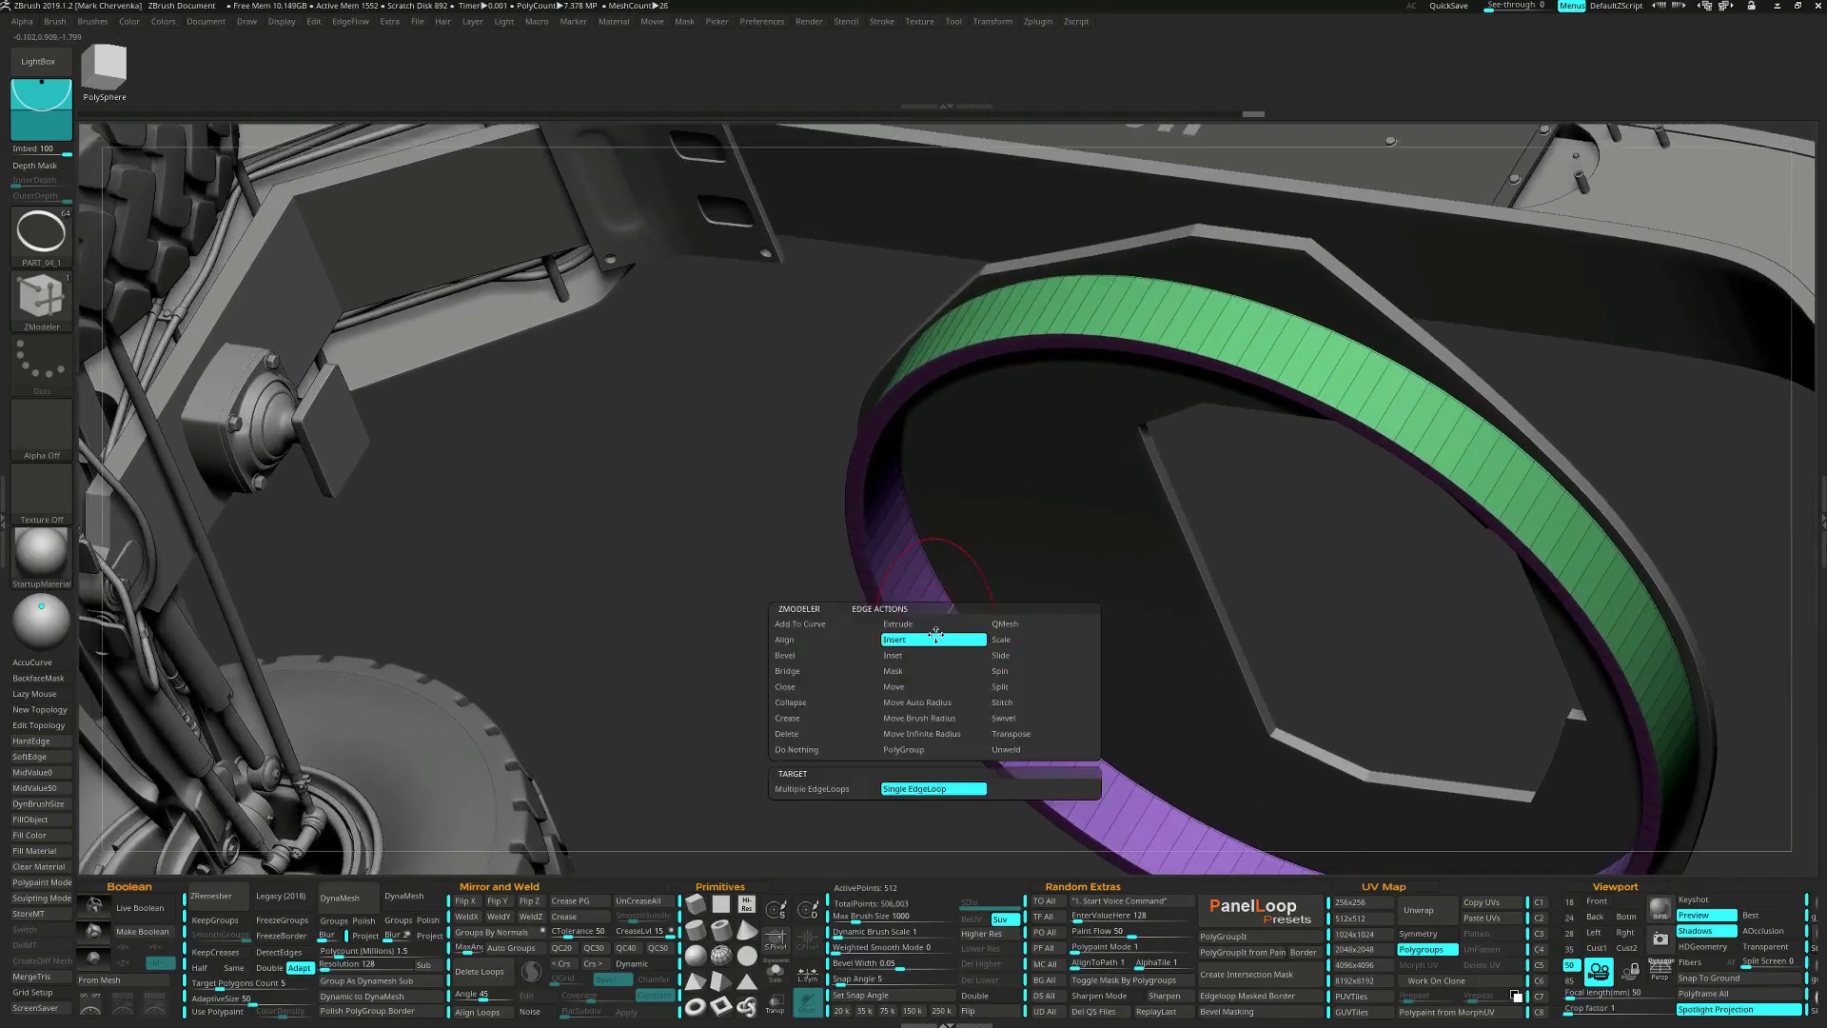
pyautogui.click(920, 648)
pyautogui.click(945, 623)
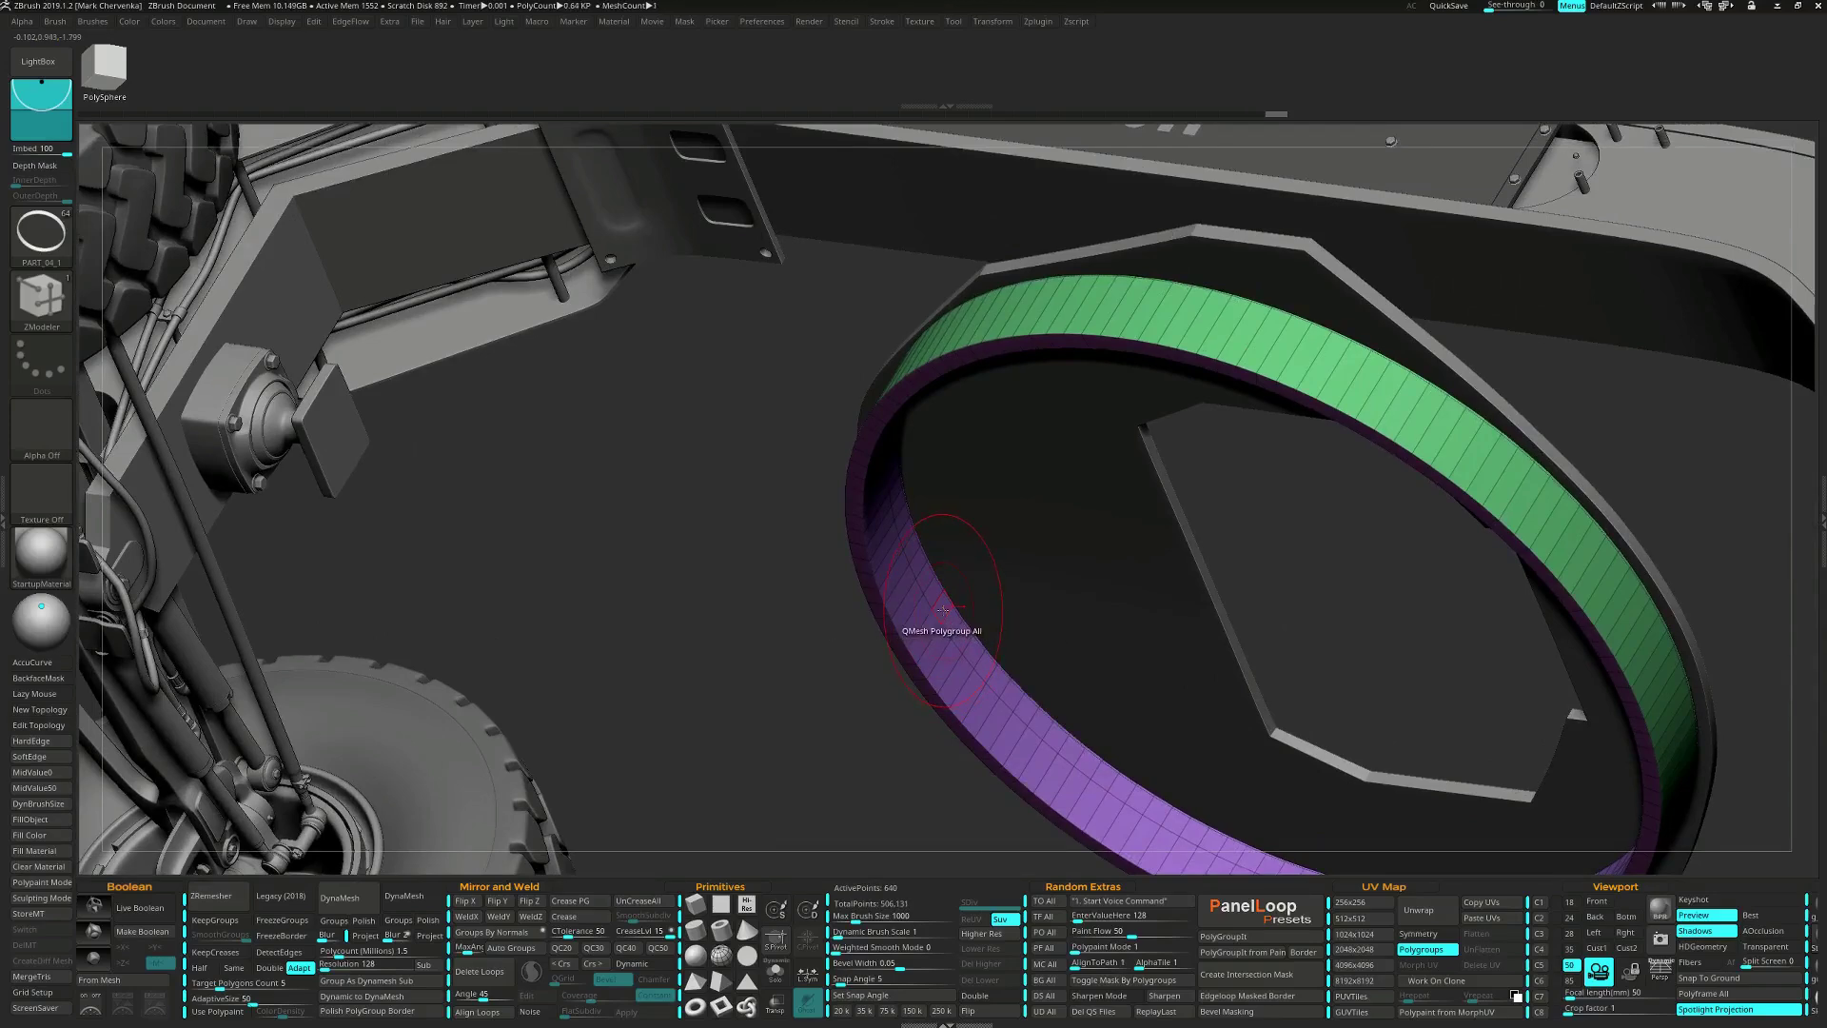
# Extrude one polyloop of the ring's inner wall into a raised ledge with QMesh on Polyloop.
pyautogui.press('space')
pyautogui.click(1007, 726)
pyautogui.keyDown('ctrl'); pyautogui.moveTo(936, 612); pyautogui.dragTo(944, 586, button='right'); pyautogui.keyUp('ctrl')
pyautogui.moveTo(936, 585); pyautogui.dragTo(961, 593)
pyautogui.moveTo(962, 593); pyautogui.dragTo(948, 587, button='right')
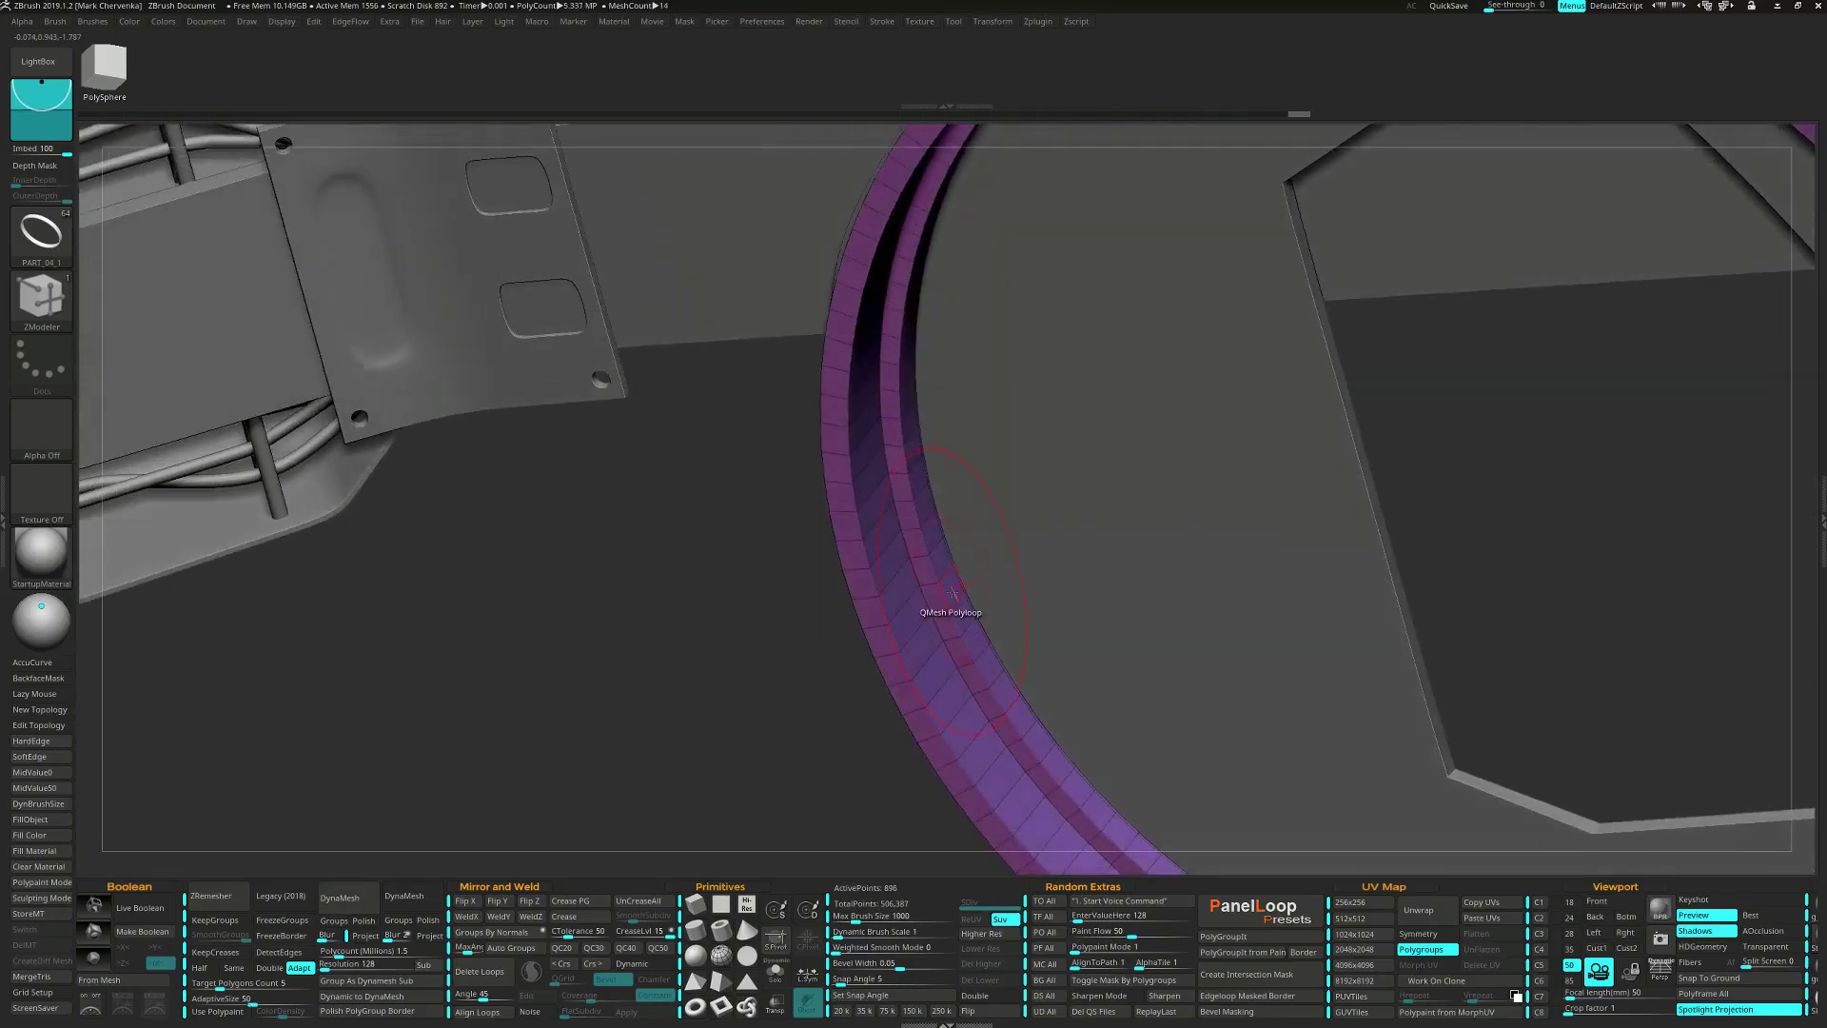
pyautogui.moveTo(952, 592); pyautogui.dragTo(963, 592)
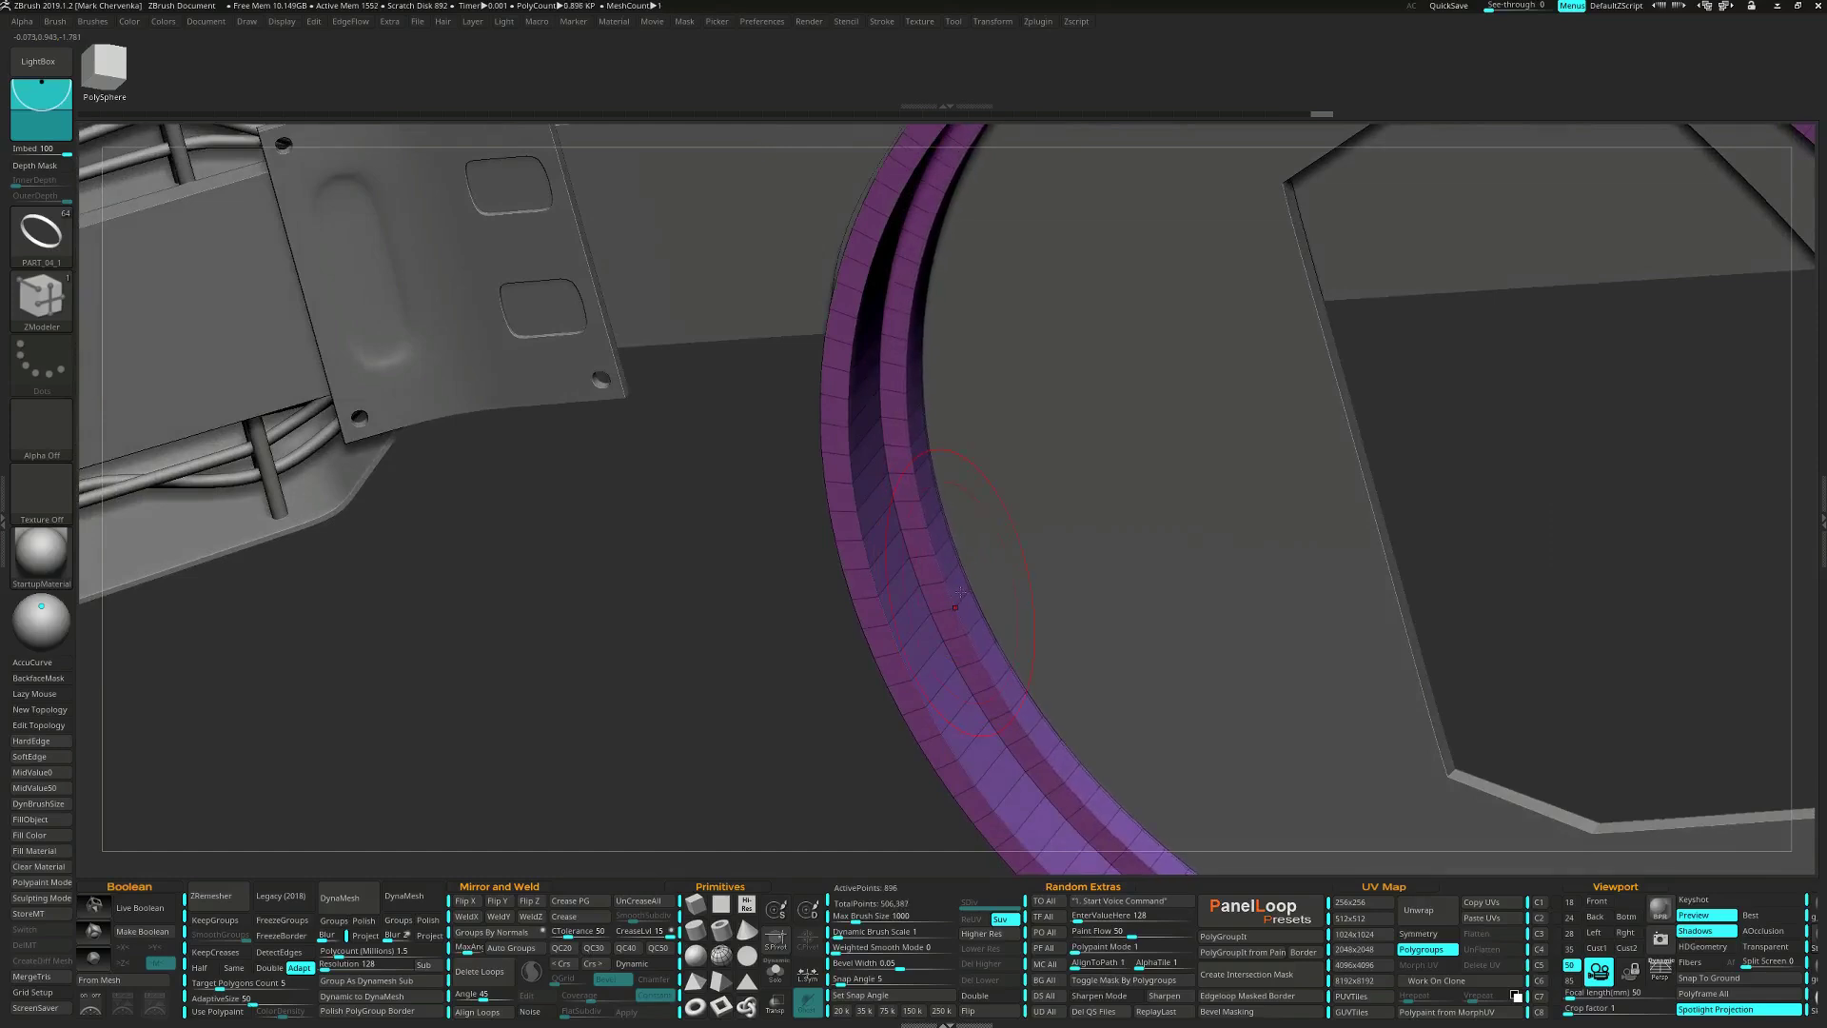
# Assign alternating polygroups around the ledge's inner face using the PolyGroup action on Polyloop with the Checker option.
pyautogui.press('space')
pyautogui.click(958, 607)
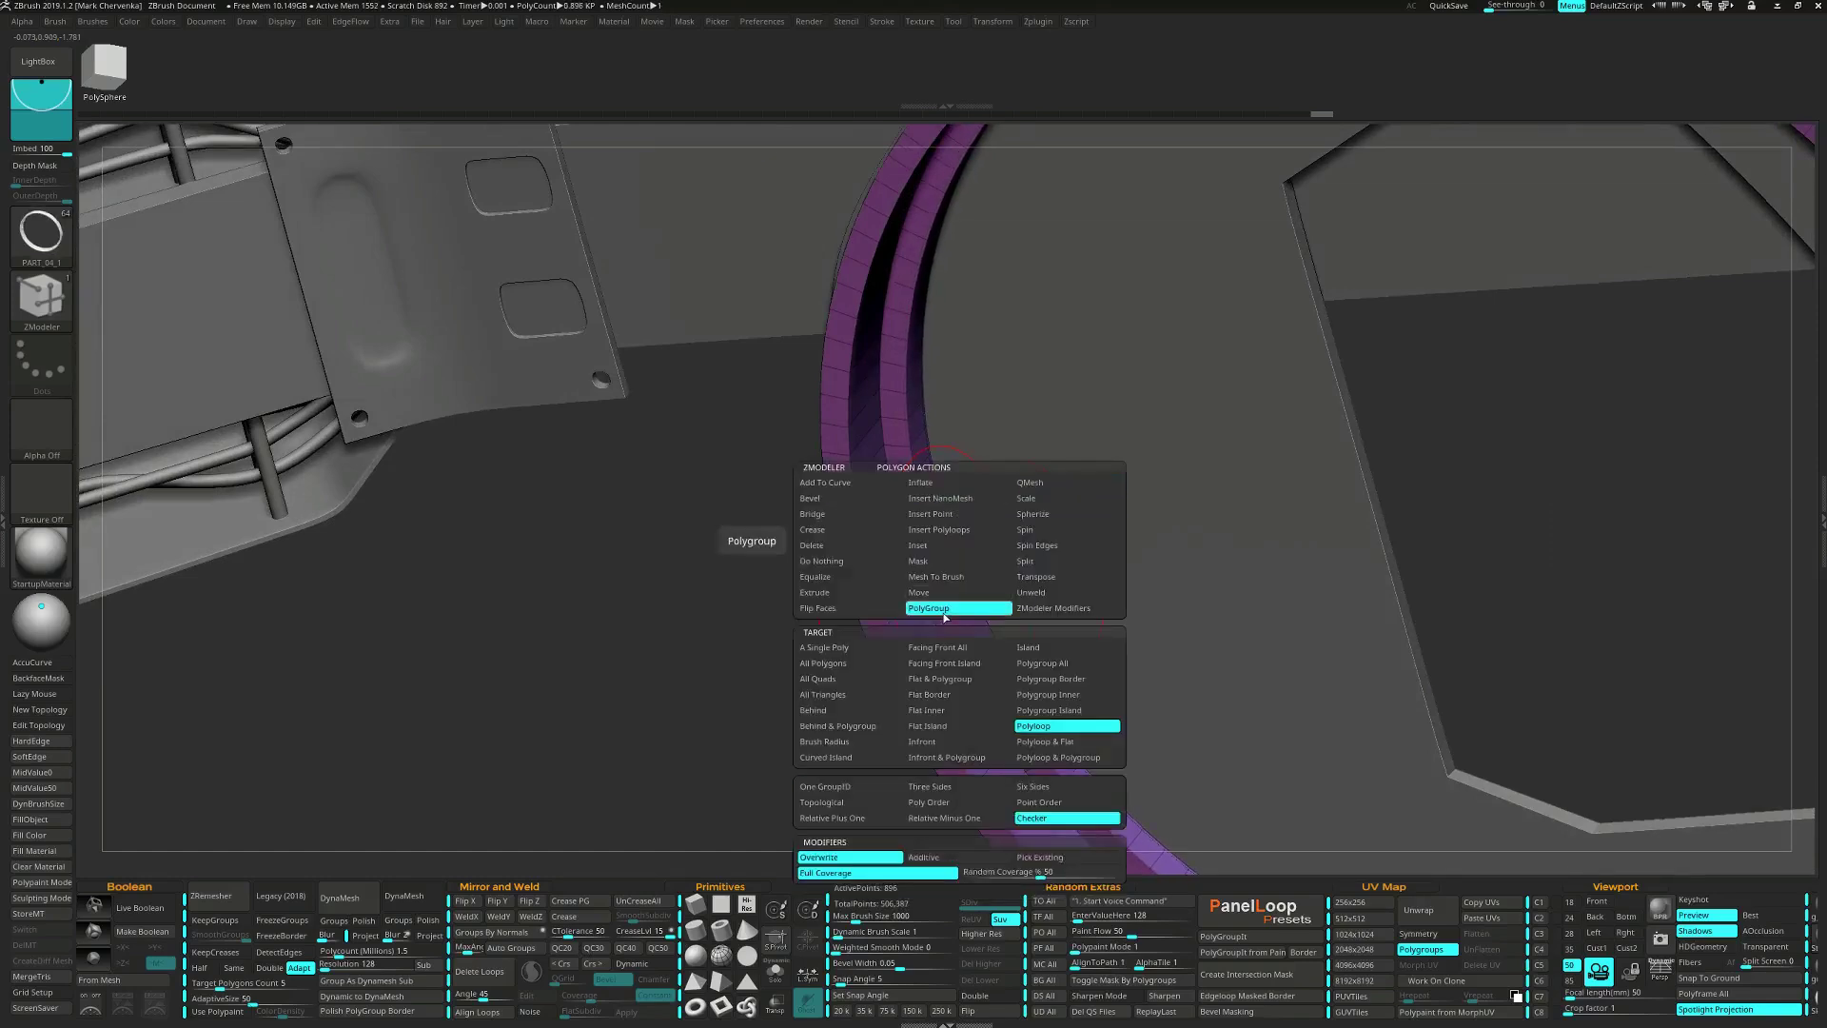
pyautogui.click(1057, 822)
pyautogui.moveTo(962, 662); pyautogui.dragTo(987, 650, button='right')
pyautogui.press('space')
pyautogui.click(981, 640)
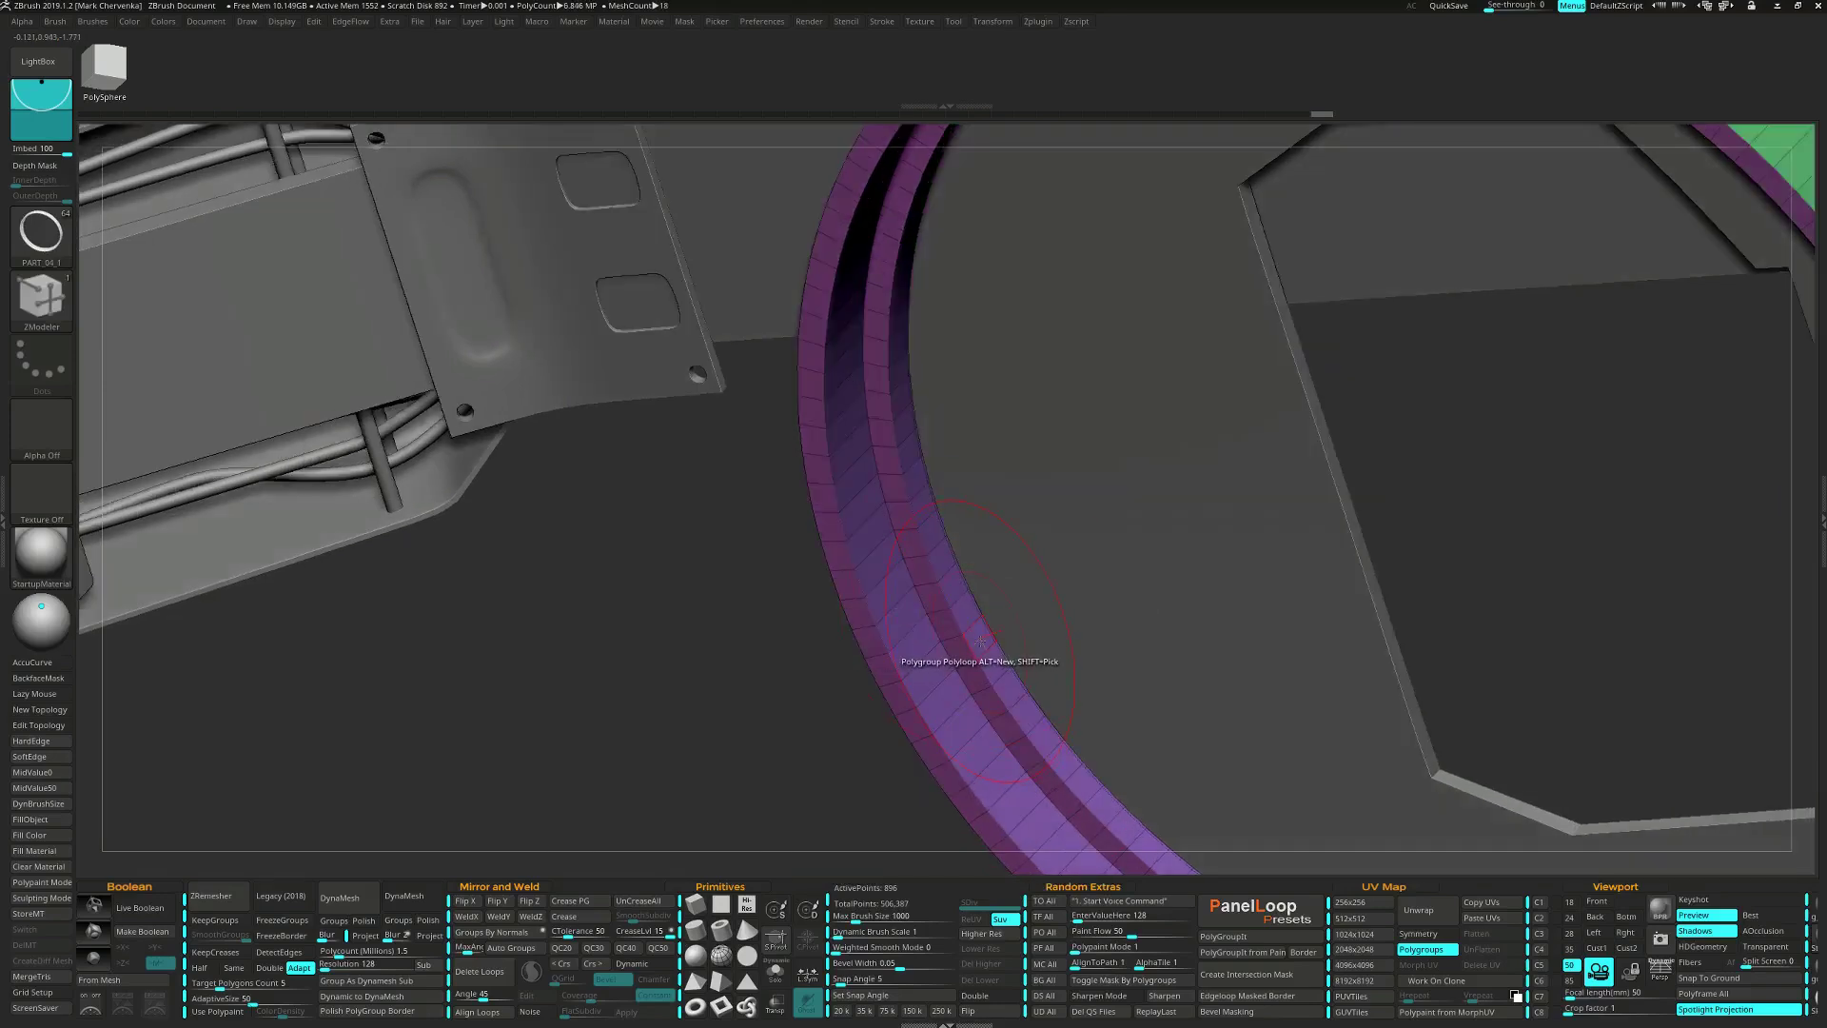
pyautogui.click(982, 640)
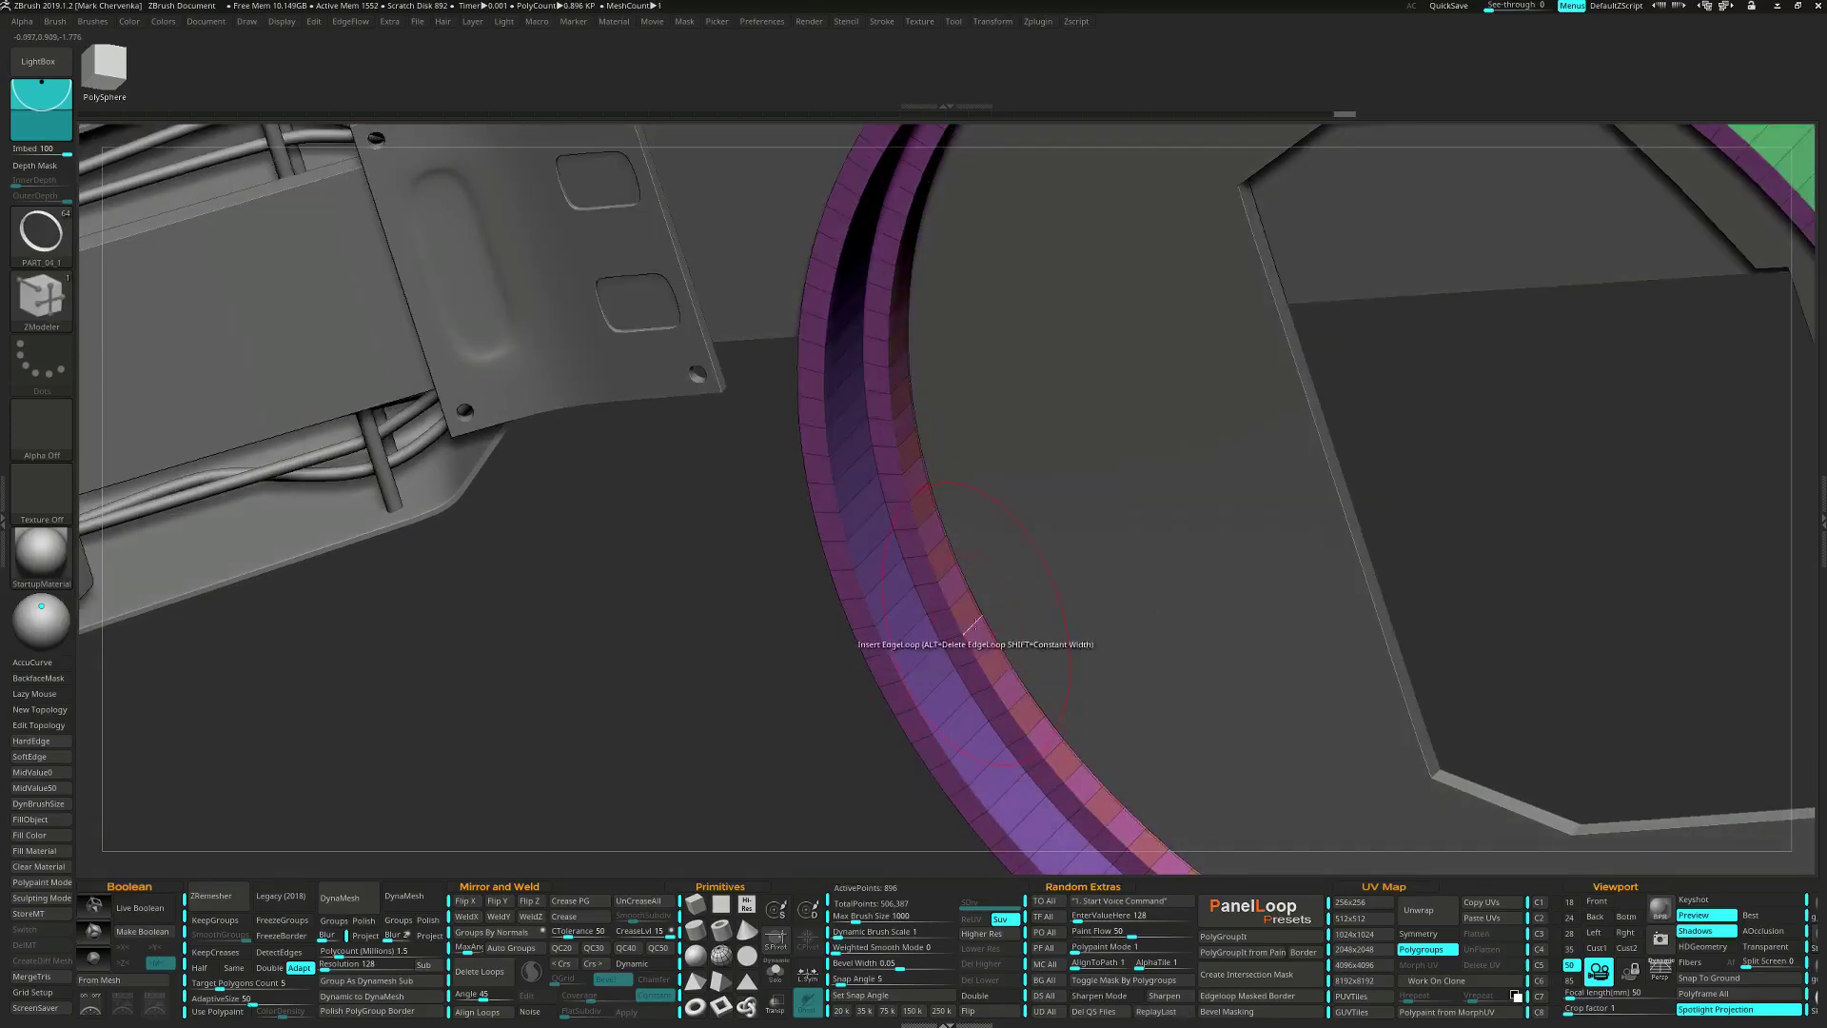
# Extrude the alternating faces of the ledge into gear teeth with QMesh on Polygroup All.
pyautogui.press('space')
pyautogui.moveTo(1060, 485)
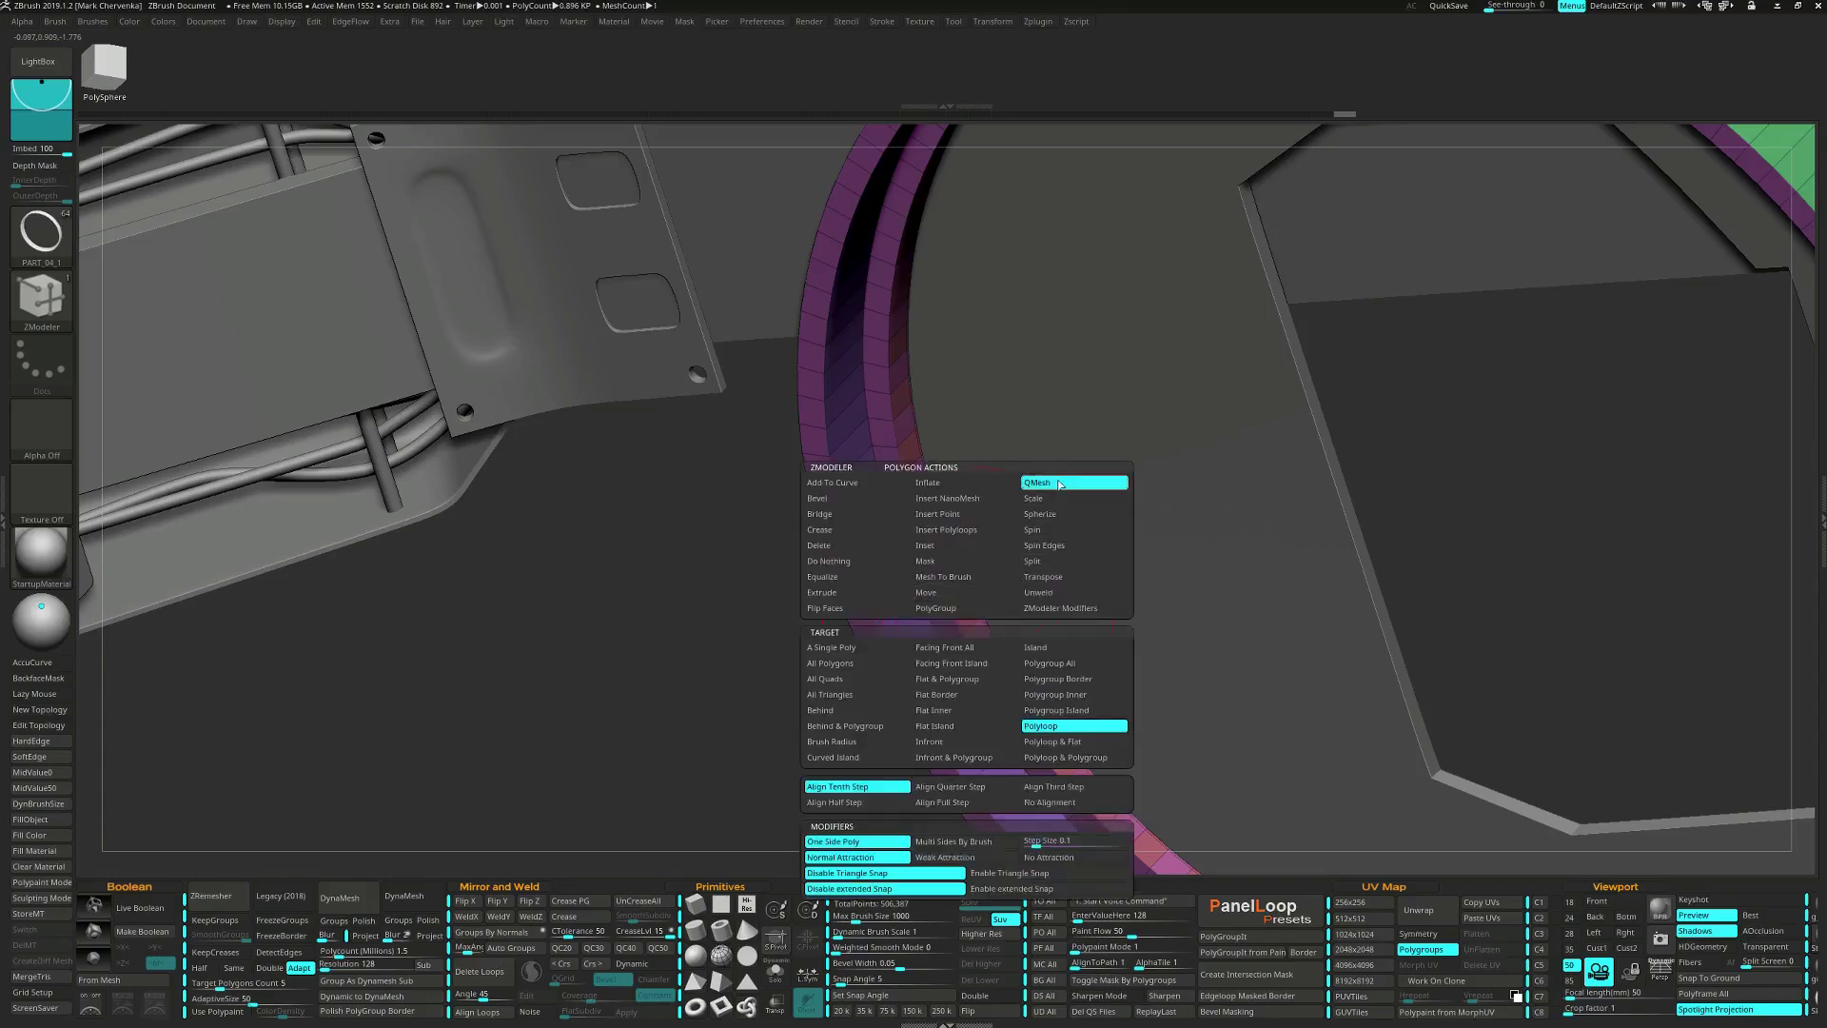
pyautogui.click(1039, 662)
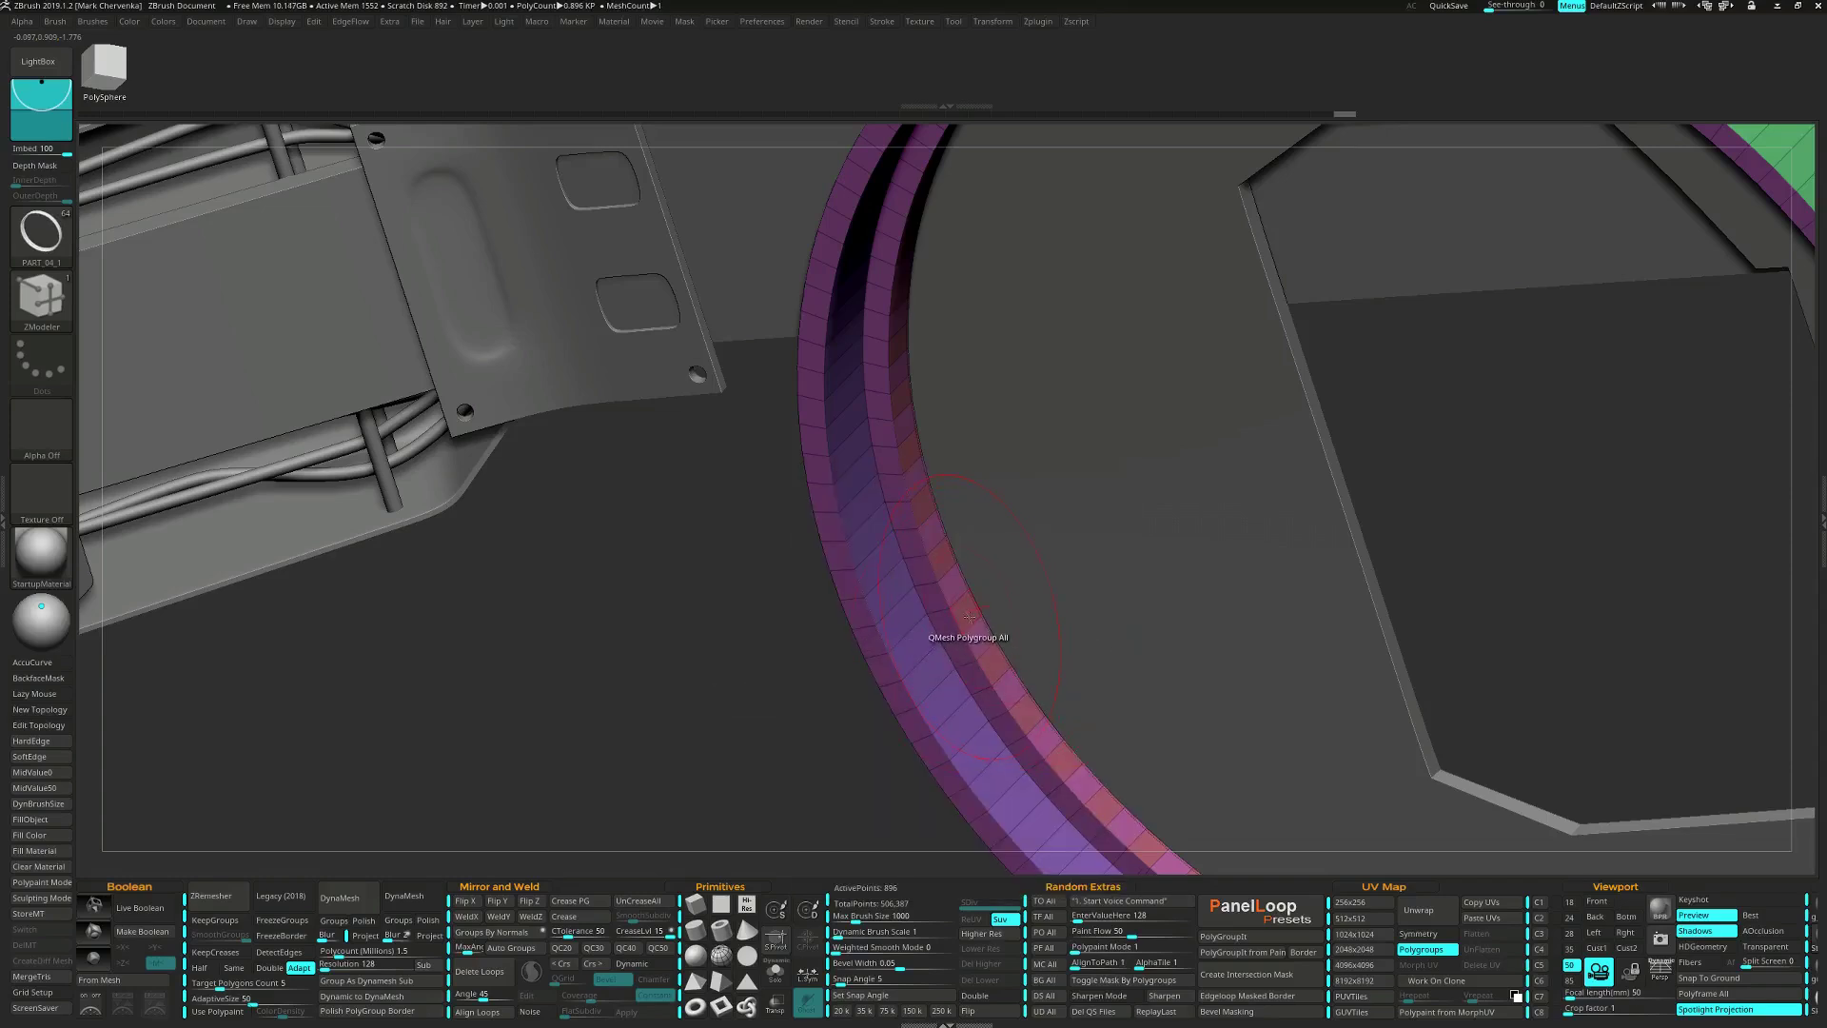
pyautogui.moveTo(978, 641); pyautogui.dragTo(995, 615)
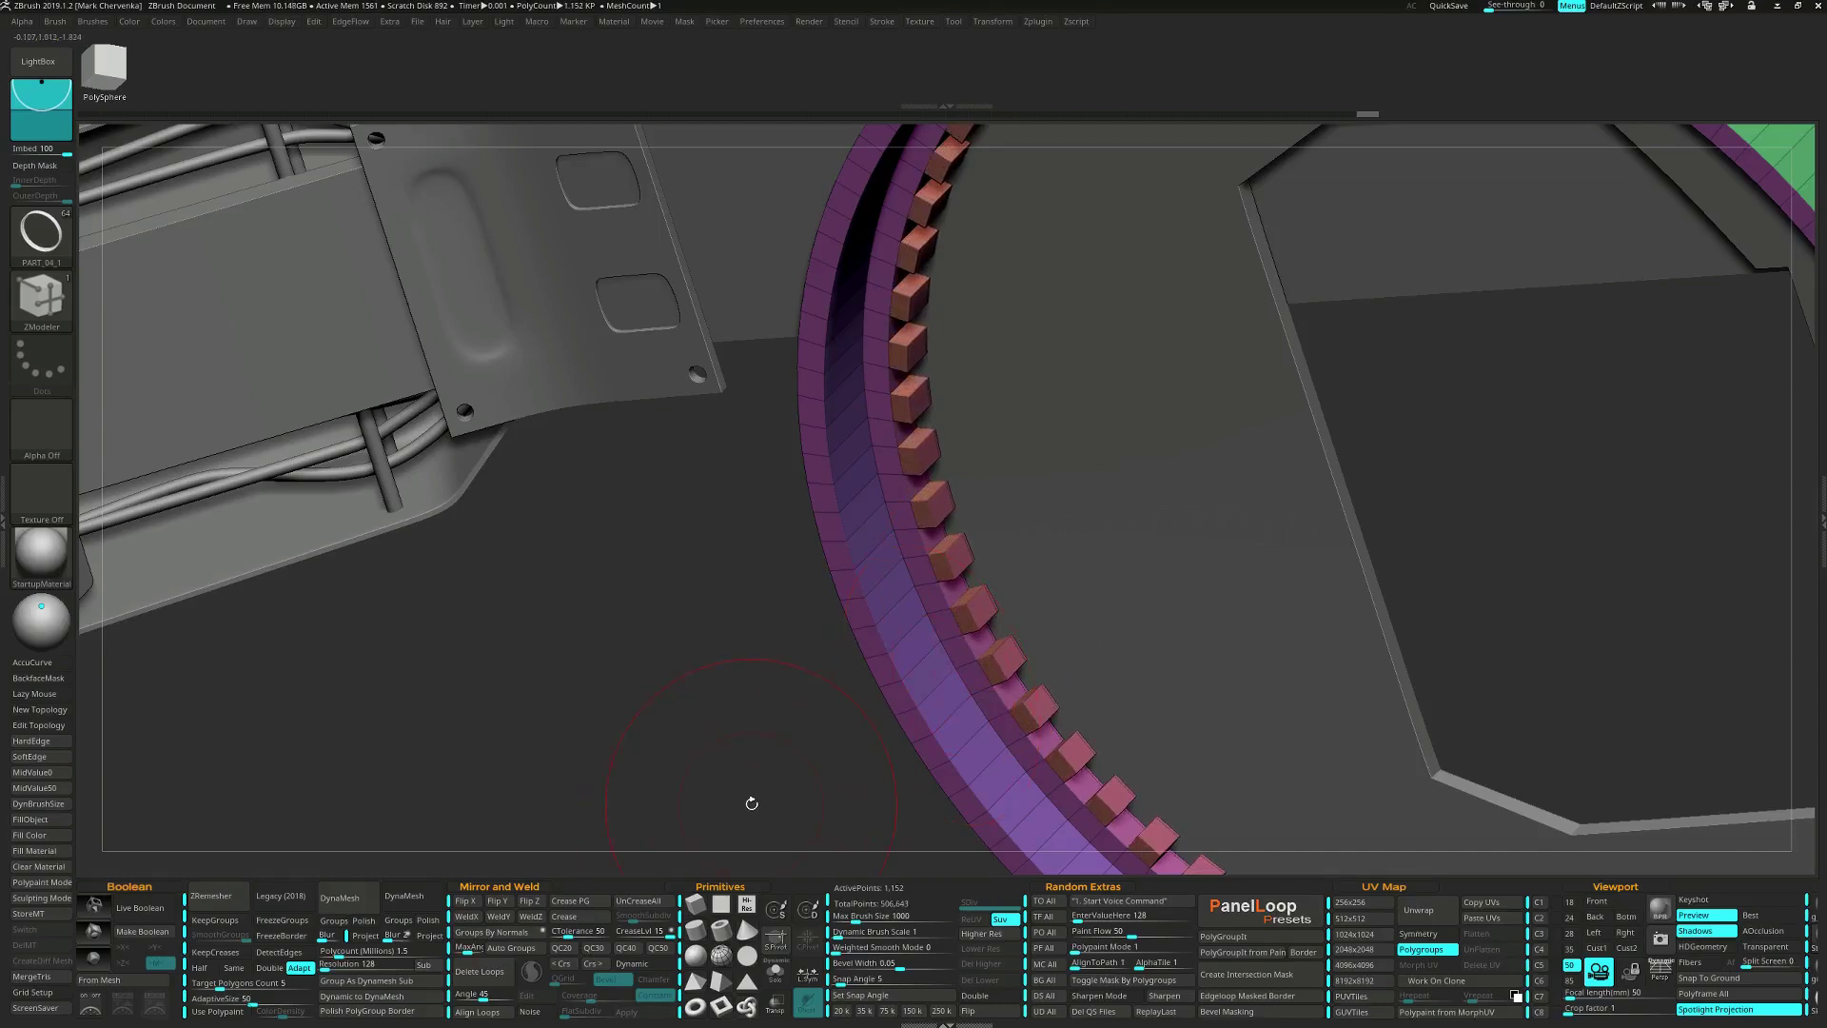
# Turn on dynamic subdivision for the toothed ring, crease it with a tolerance of 50, and check it without the polyframe.
pyautogui.click(647, 963)
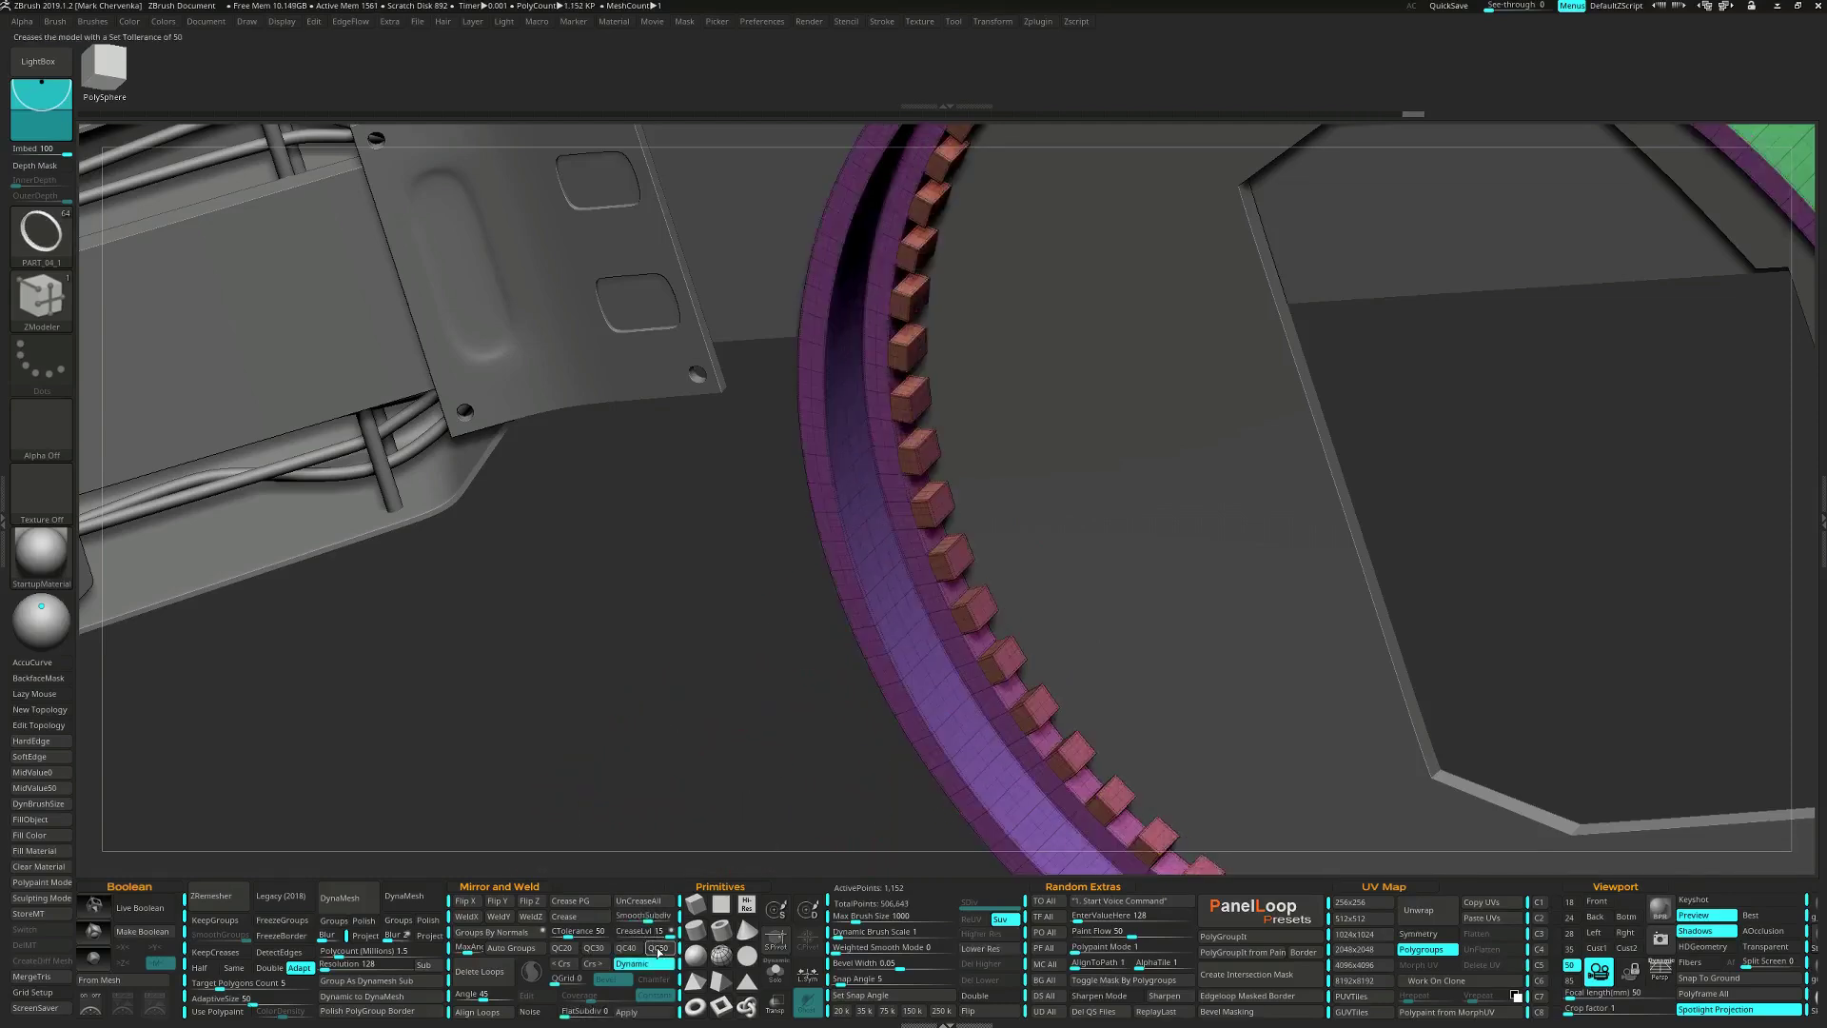
pyautogui.hotkey('shift', 'f')
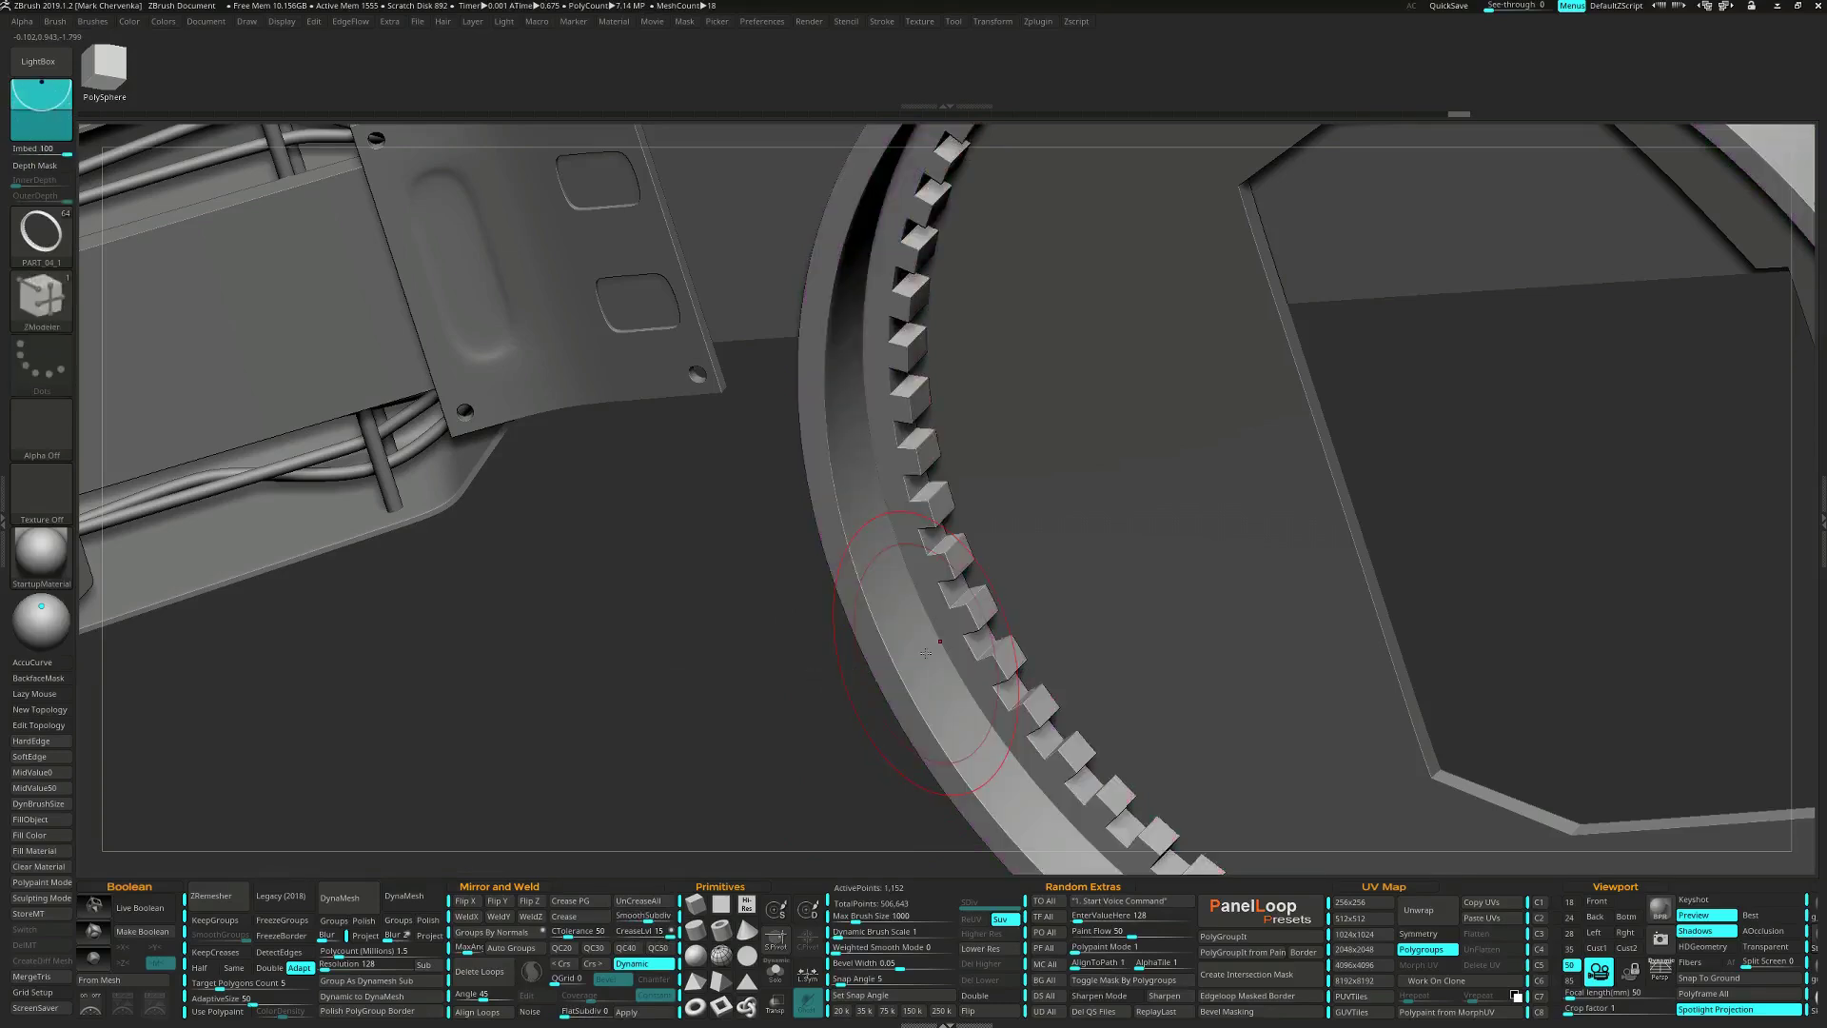
pyautogui.hotkey('shift', 'f')
# Soften the creasing of the gear teeth using the ZModeler polygon Crease action on Polyloop.
pyautogui.moveTo(971, 592)
pyautogui.mouseDown(button='right')
pyautogui.moveTo(986, 575)
pyautogui.moveTo(976, 609)
pyautogui.mouseUp(button='right')
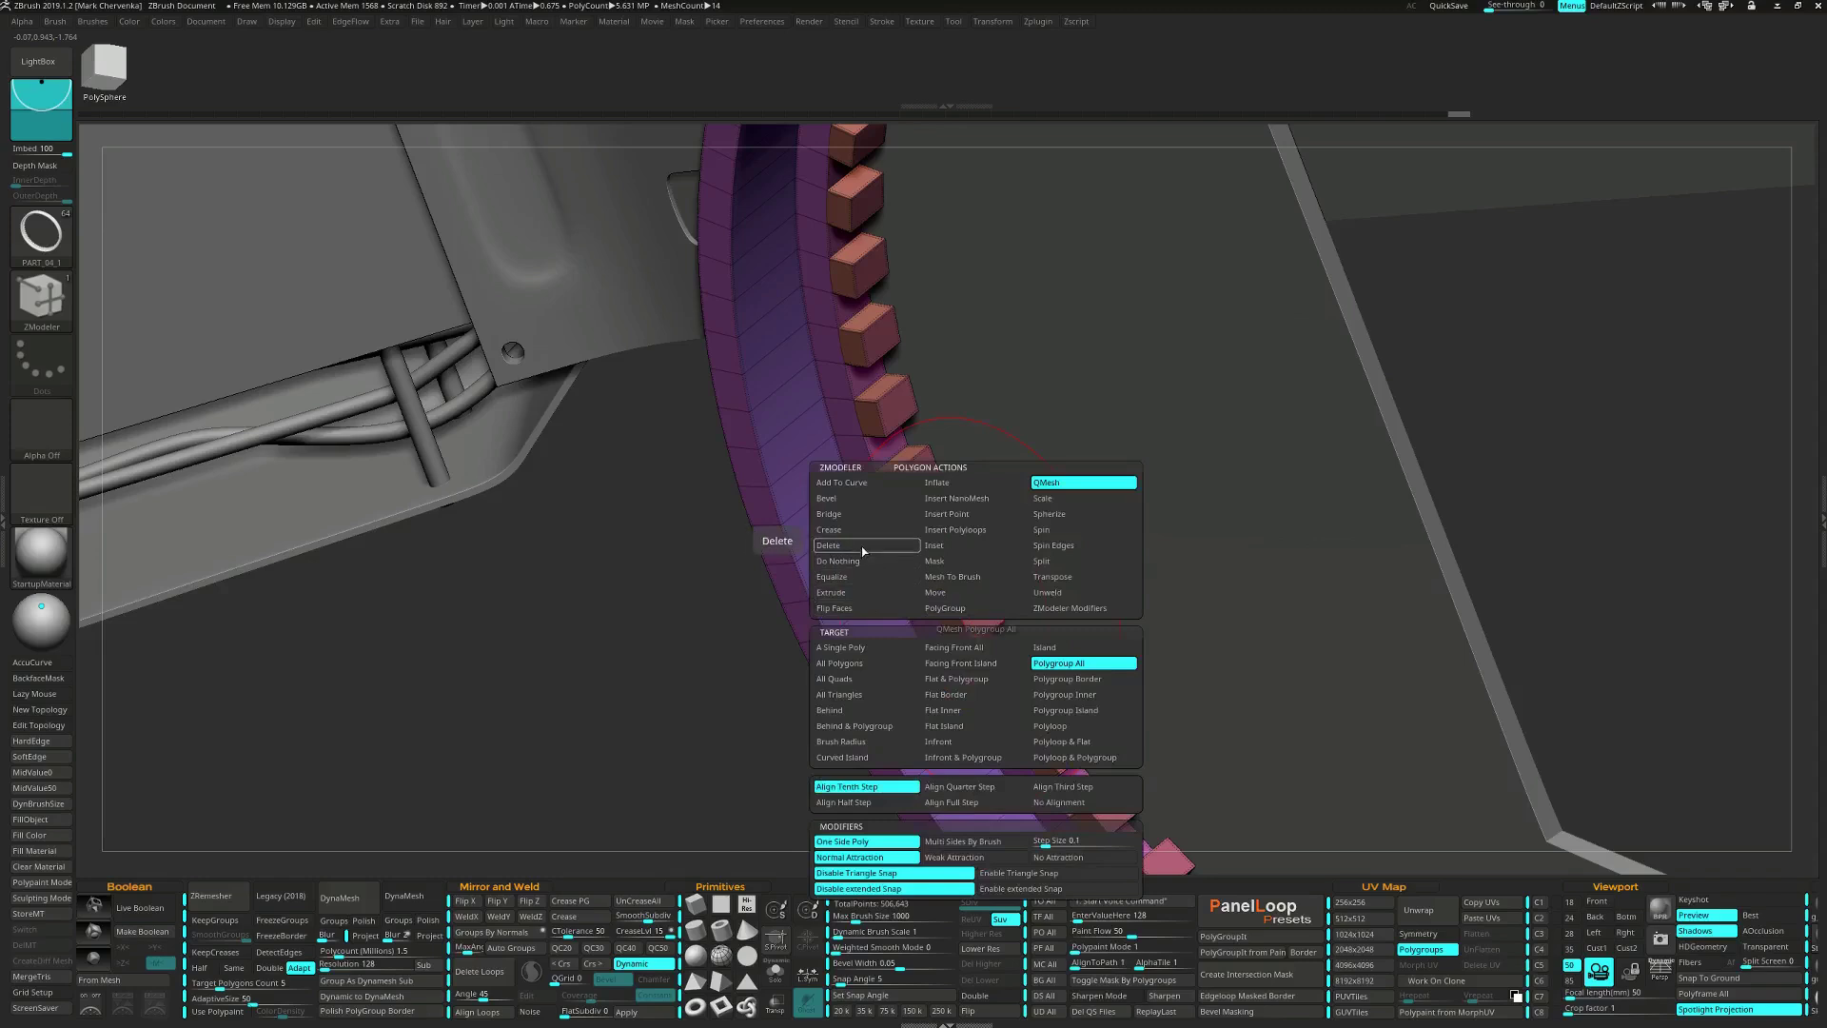
pyautogui.click(854, 541)
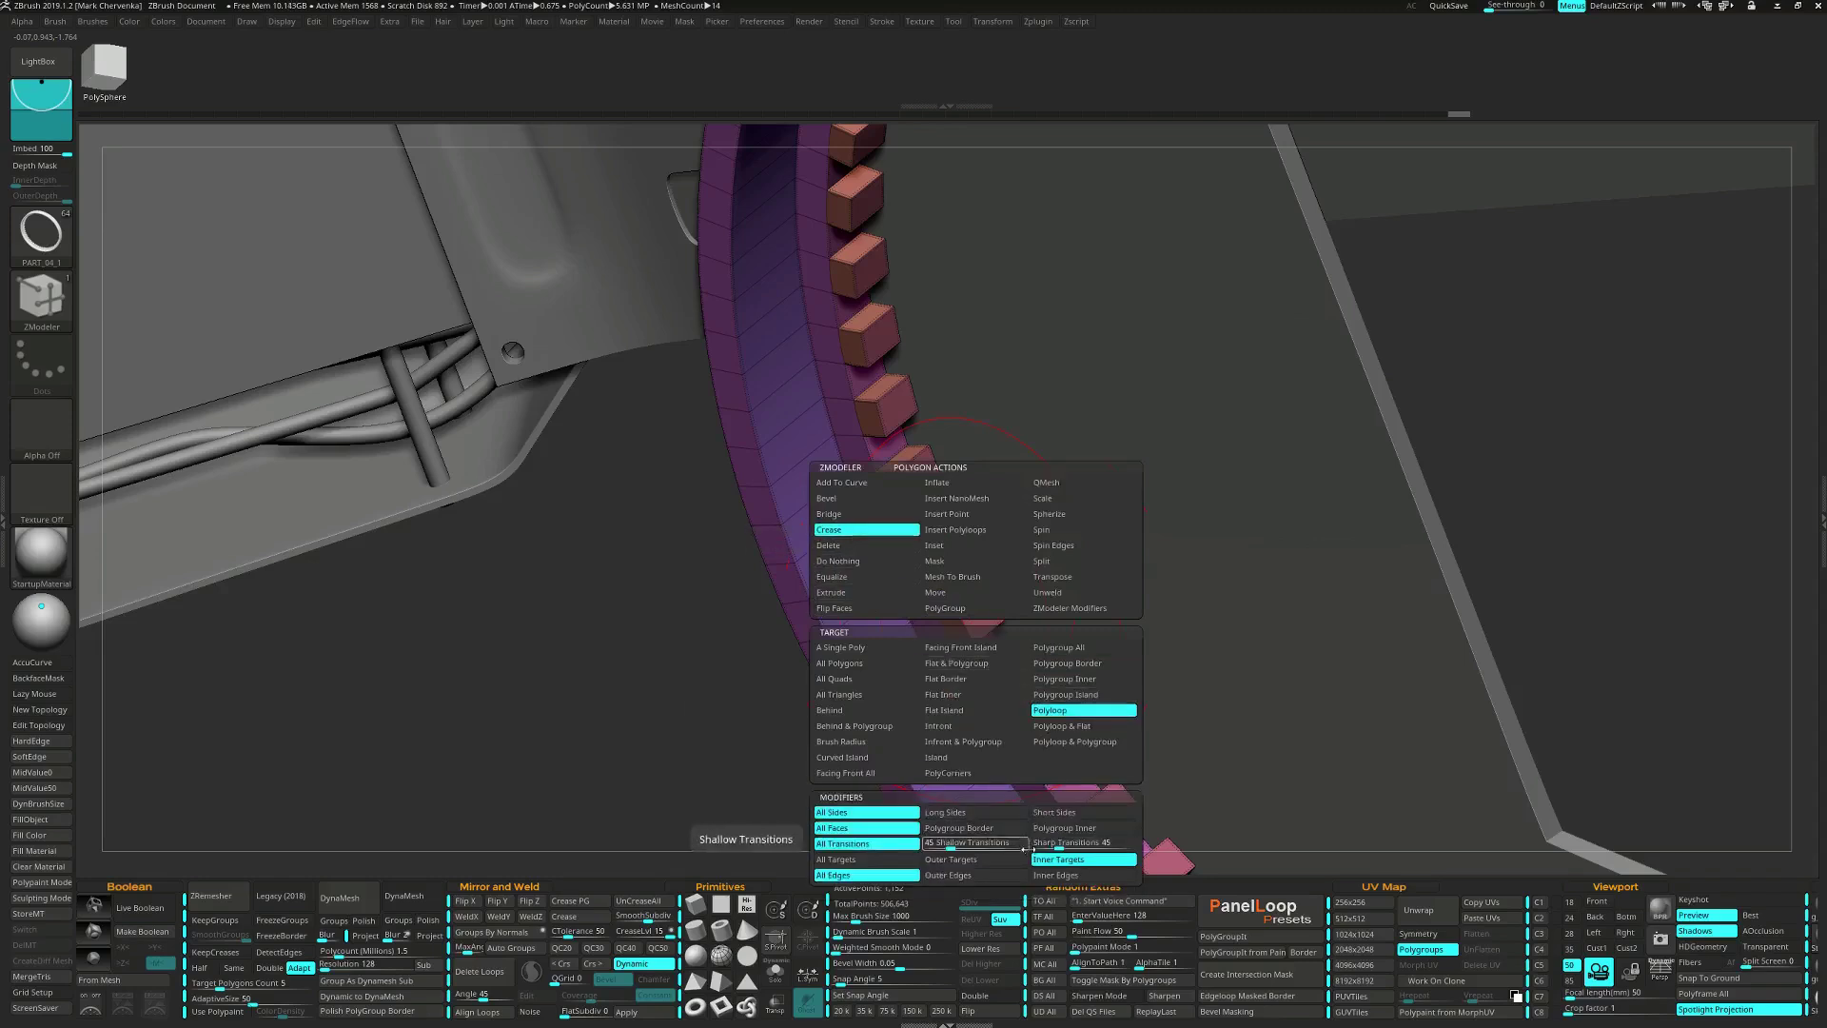
pyautogui.click(1066, 839)
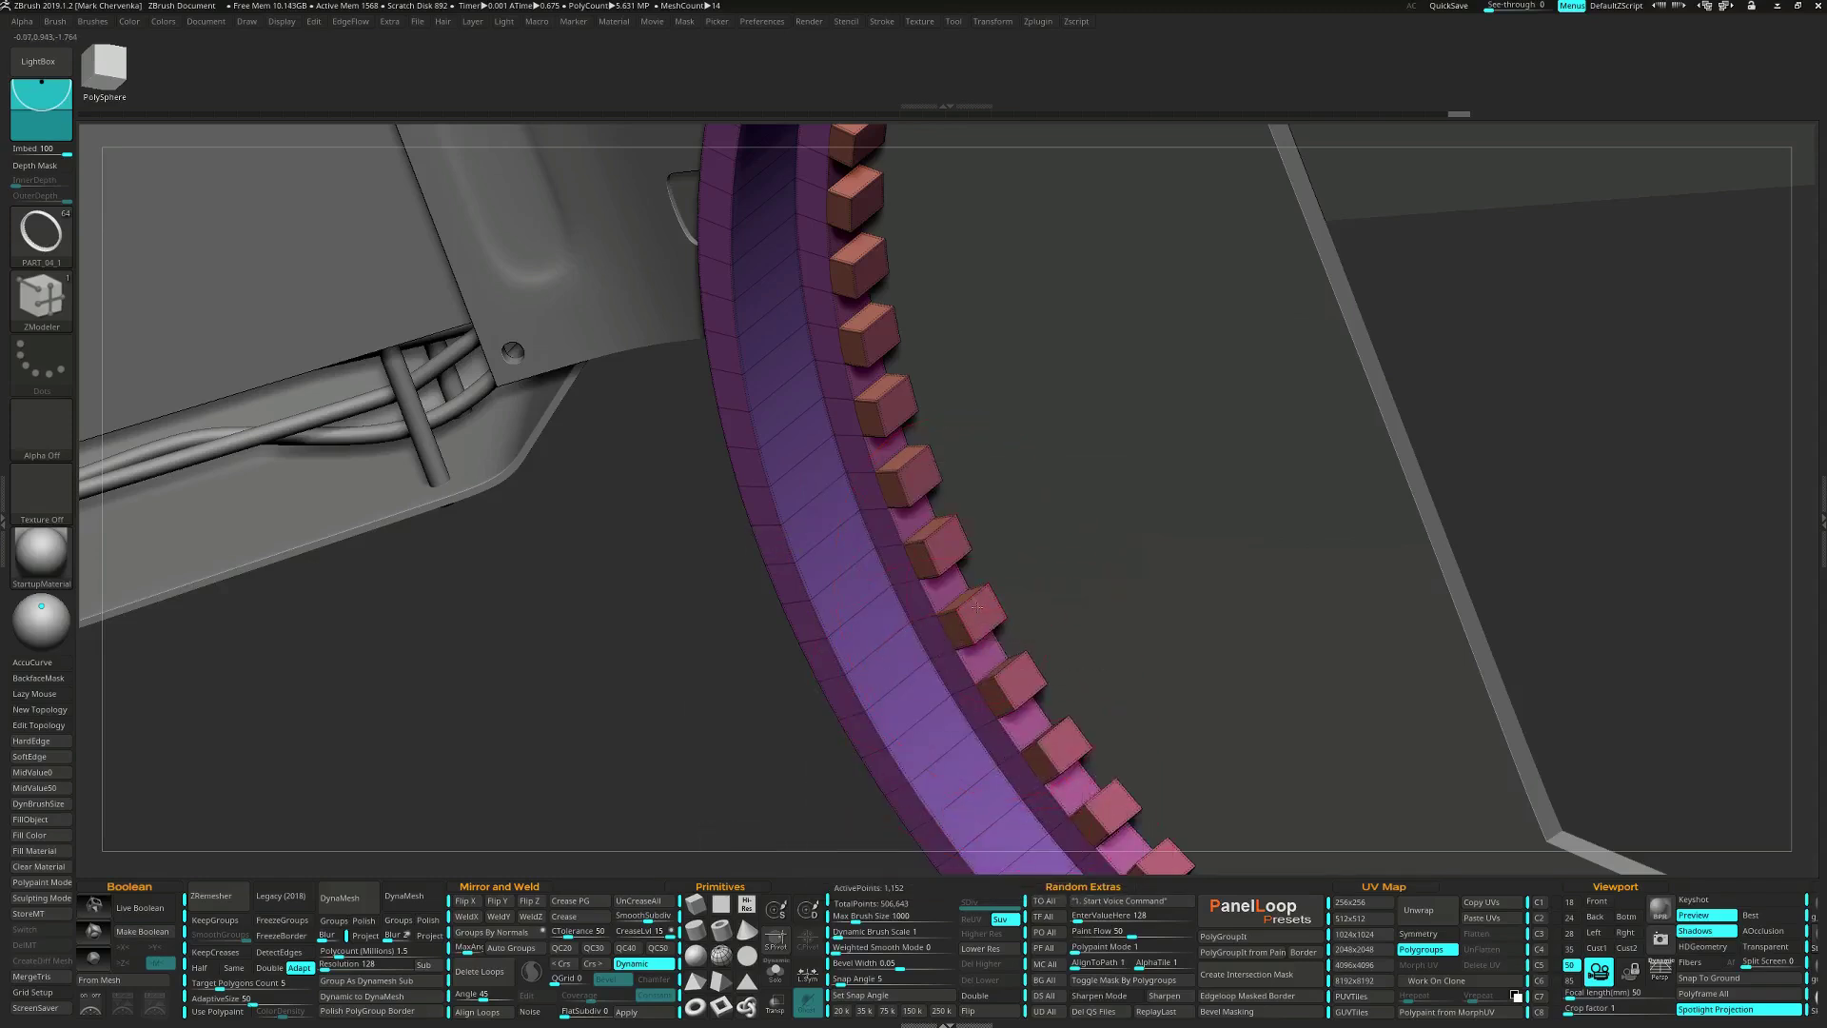
pyautogui.press('d')
# Merge the whole toothed ring into one polygroup and inspect it with and without the polyframe.
pyautogui.keyDown('ctrl'); pyautogui.moveTo(989, 659); pyautogui.dragTo(934, 604, button='right'); pyautogui.keyUp('ctrl')
pyautogui.hotkey('ctrl', 'w')
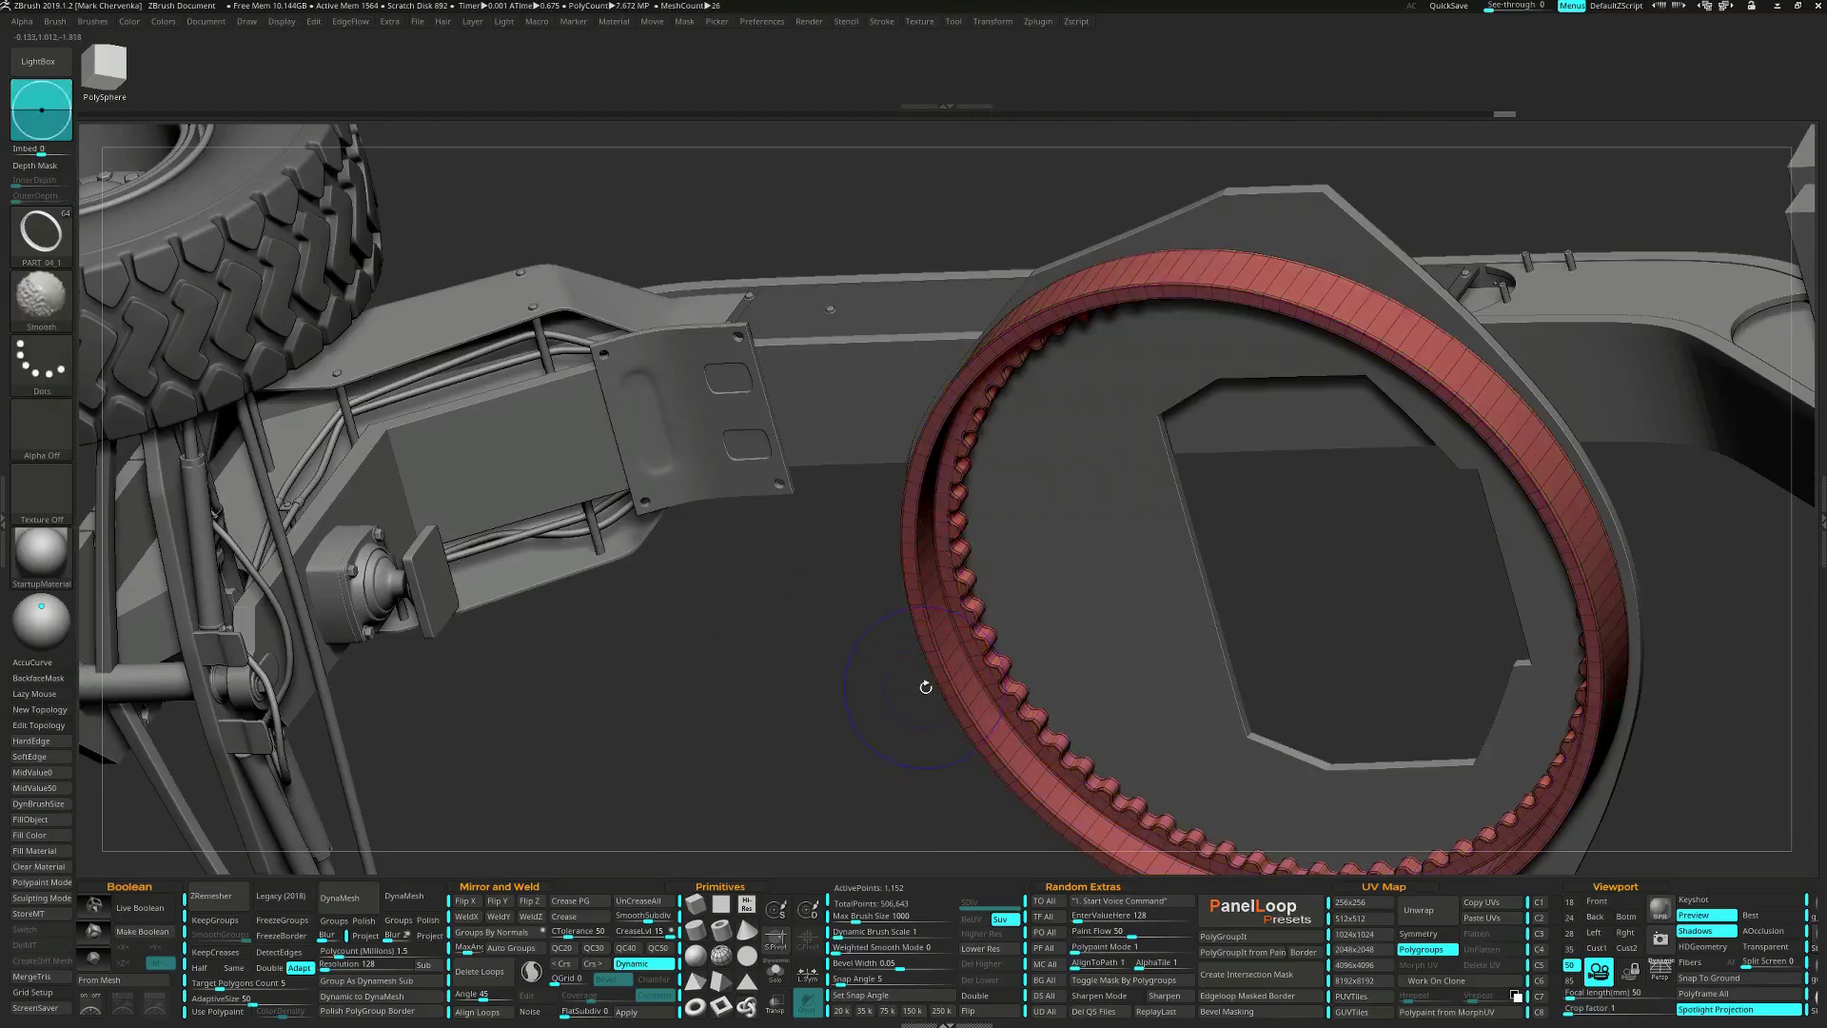
pyautogui.hotkey('shift', 'f')
pyautogui.moveTo(938, 694); pyautogui.dragTo(913, 568)
pyautogui.hotkey('shift', 'f')
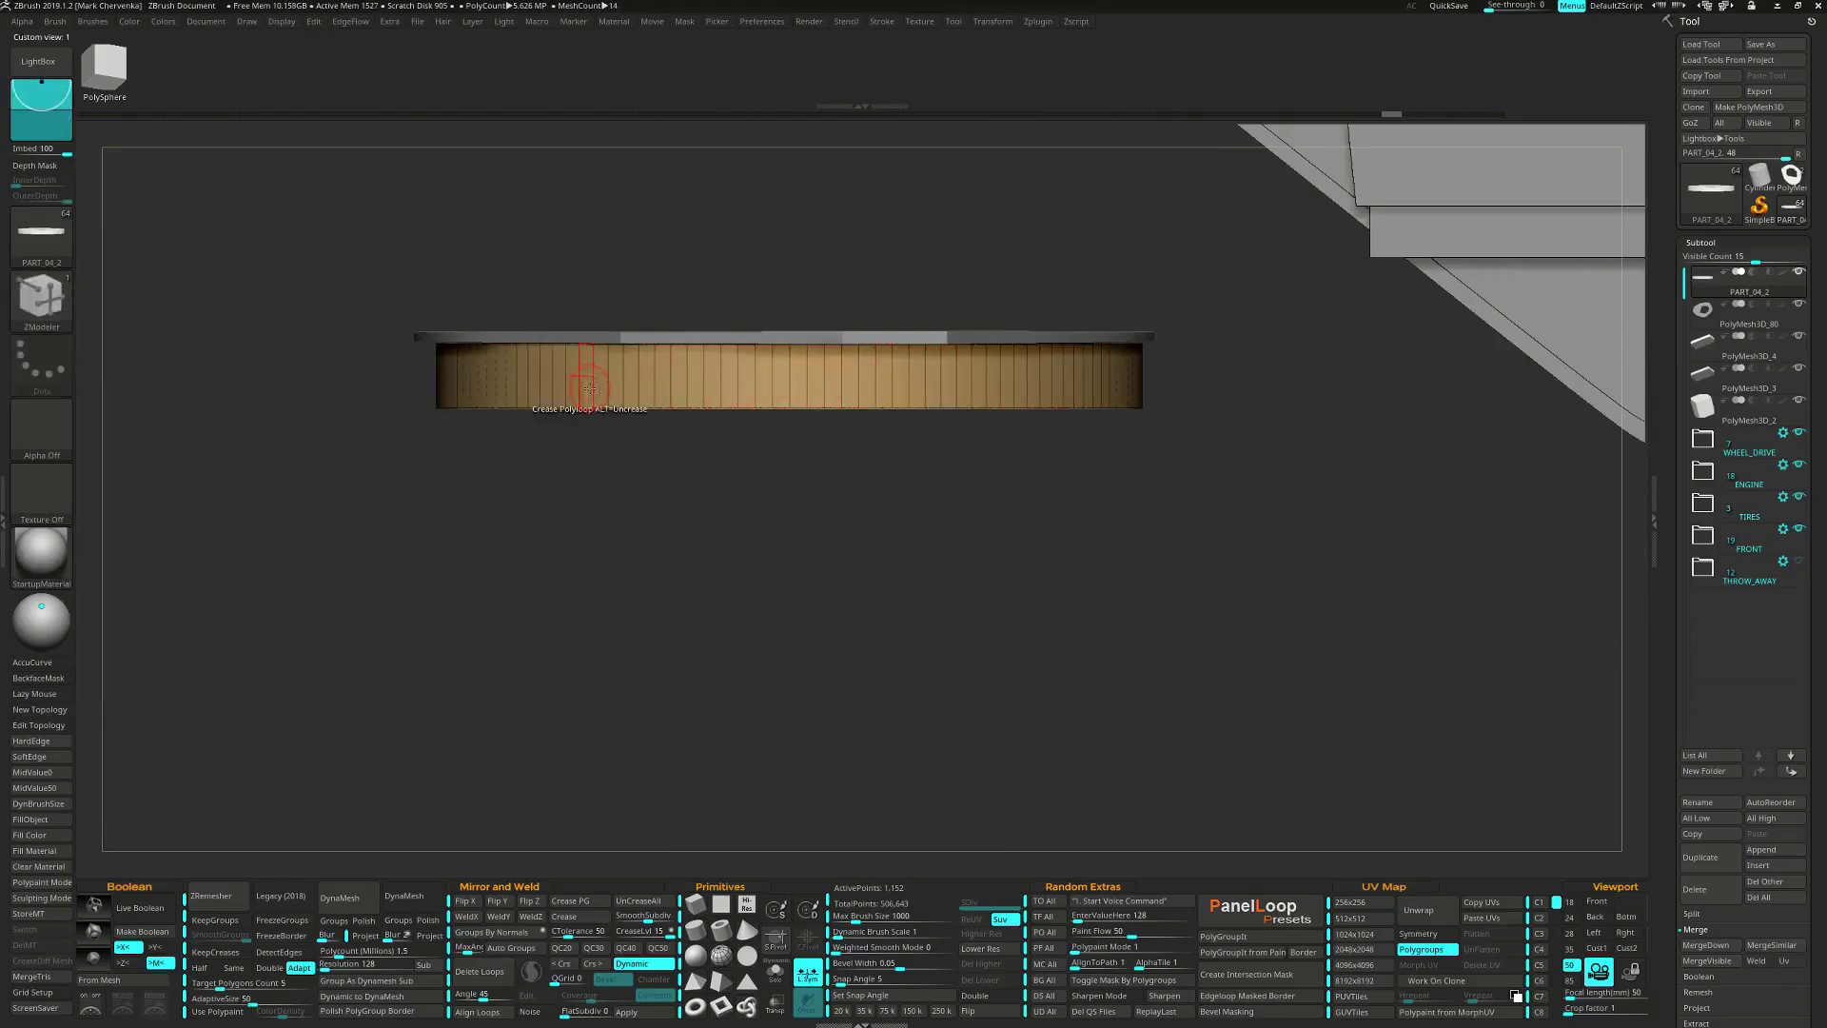
# Insert a single edge loop around the ring's outer wall in the side view.
pyautogui.moveTo(753, 451)
pyautogui.mouseDown()
pyautogui.moveTo(761, 437)
pyautogui.moveTo(733, 438)
pyautogui.mouseUp()
pyautogui.press('space')
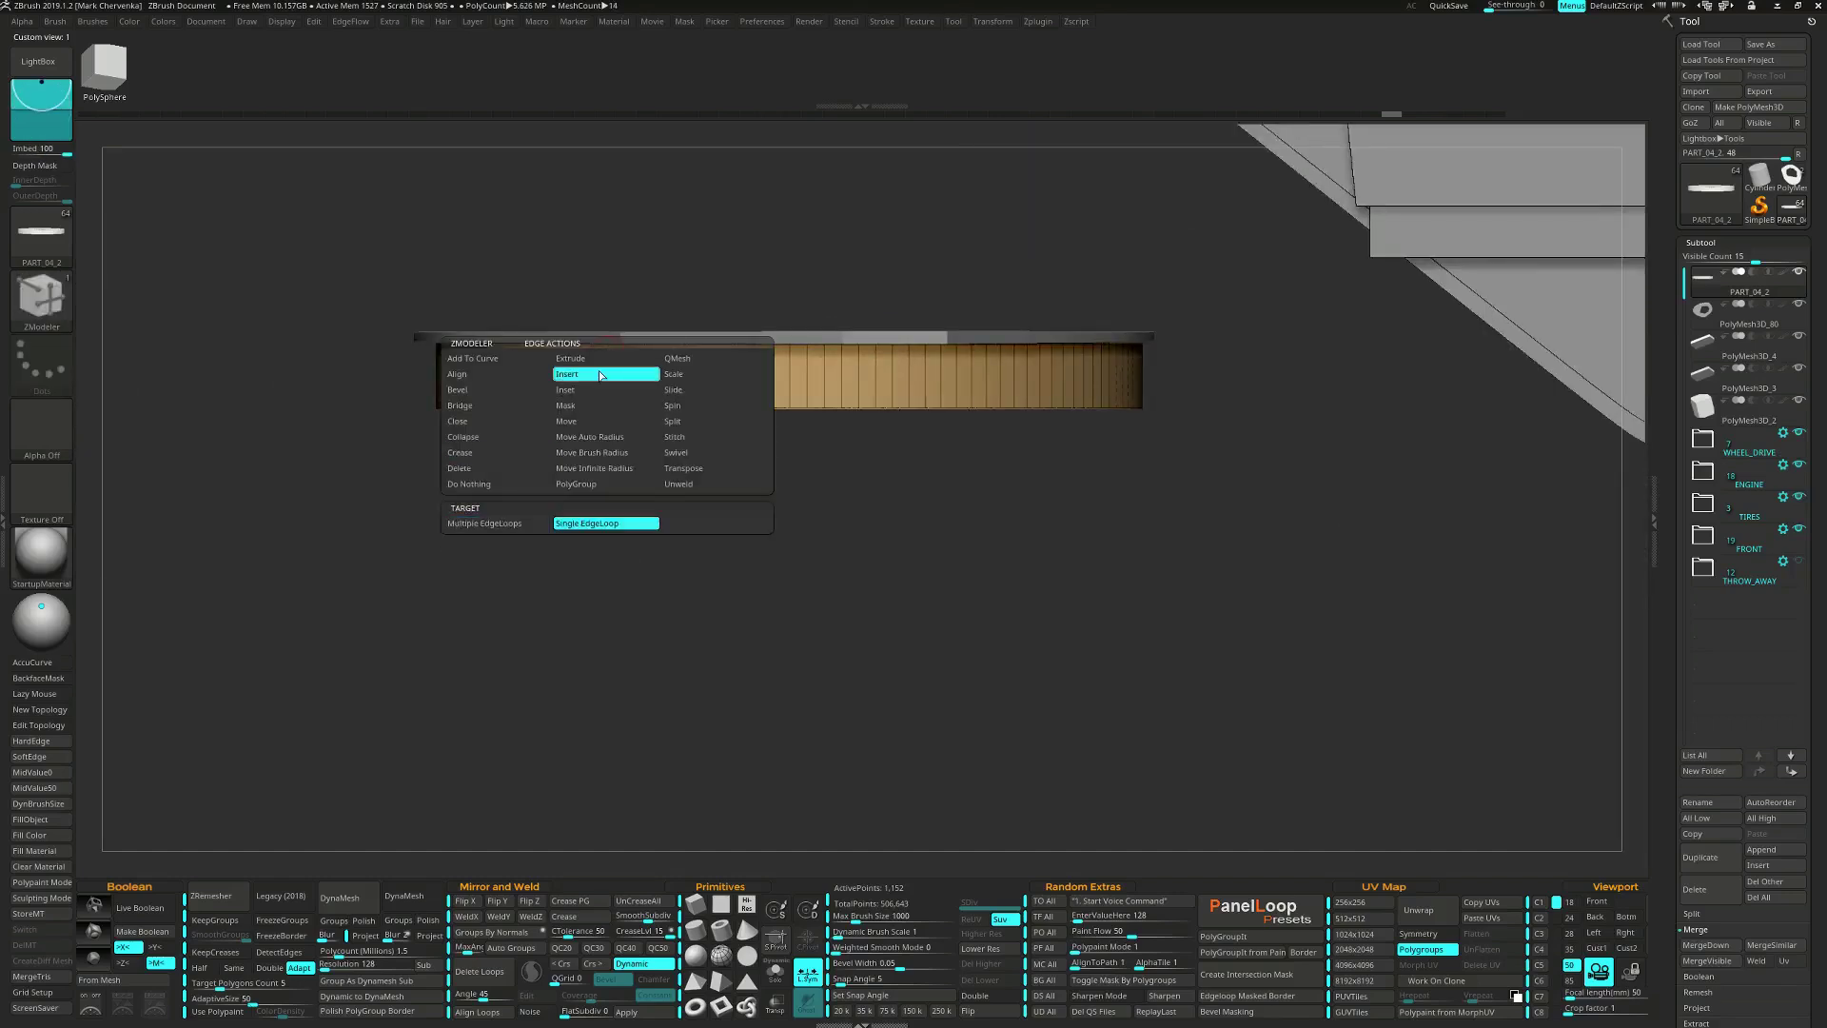
pyautogui.click(603, 371)
pyautogui.click(608, 365)
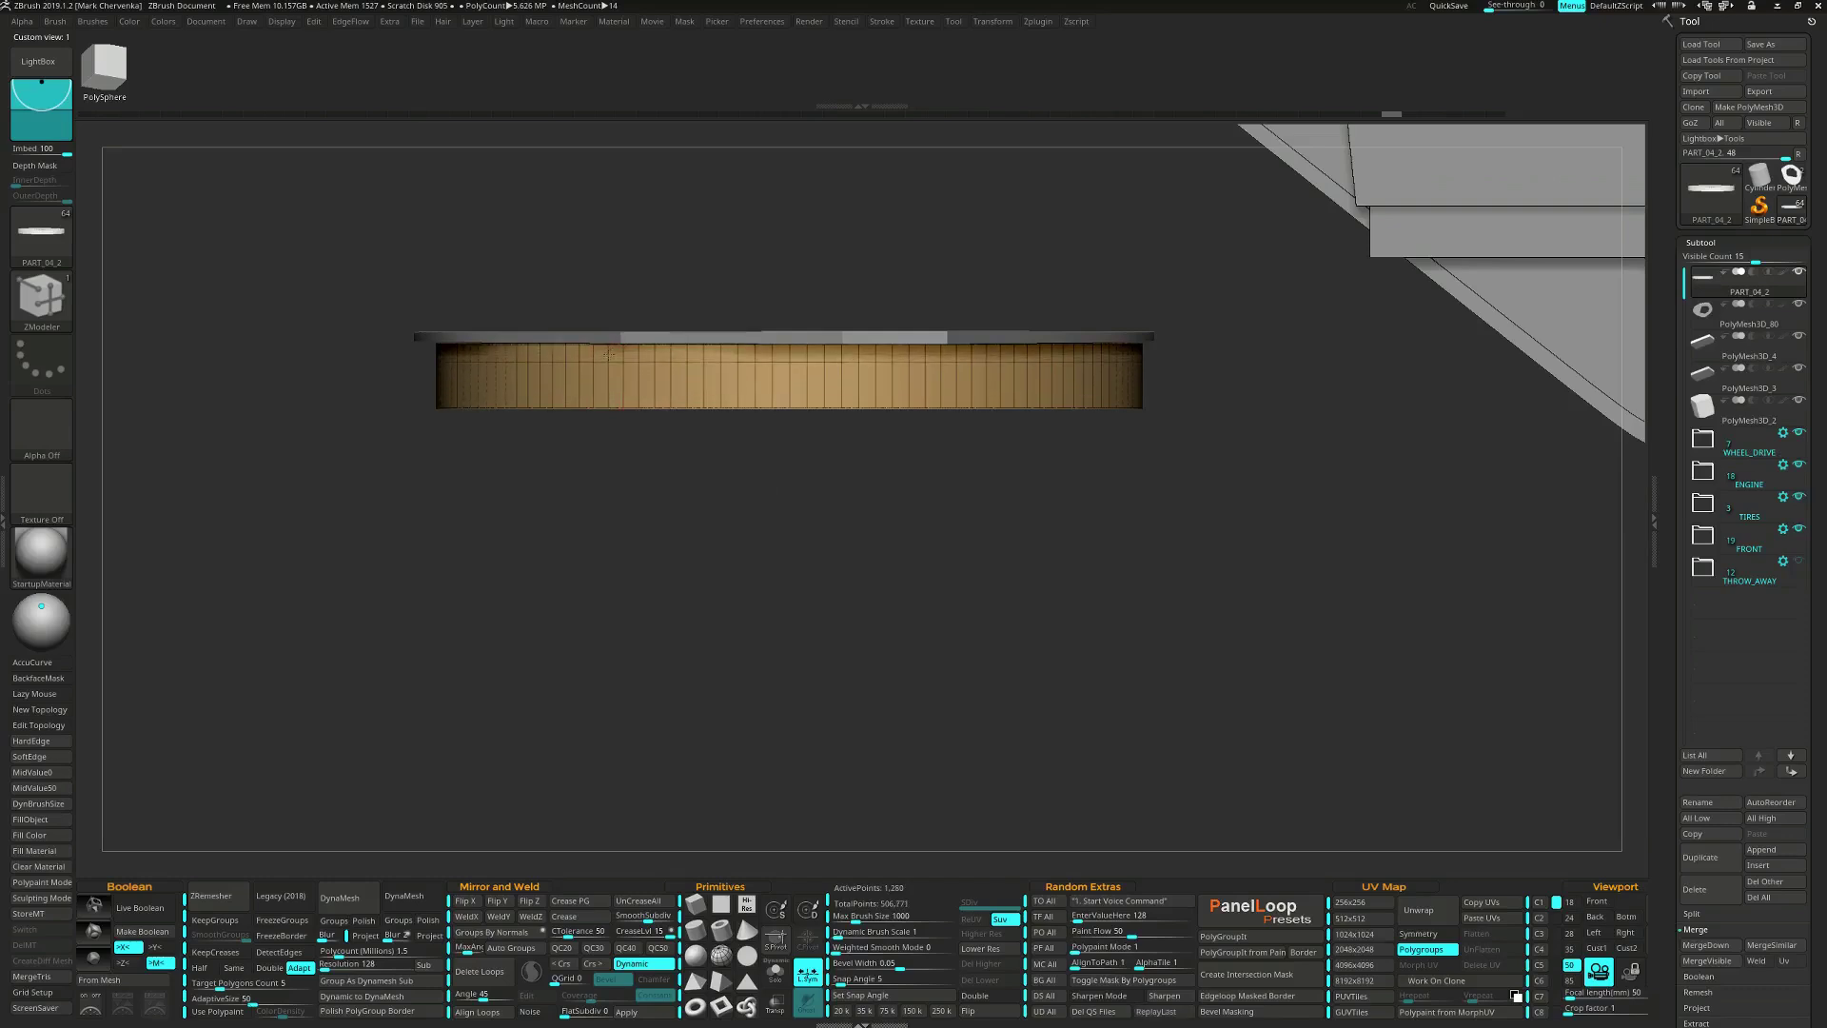
# Undo the last edge loop, turn off dynamic subdivision, and insert new loops around the ring's outer wall, using Multiple EdgeLoops for the mid-height one.
pyautogui.hotkey('ctrl', 'z')
pyautogui.hotkey('shift', 'd')
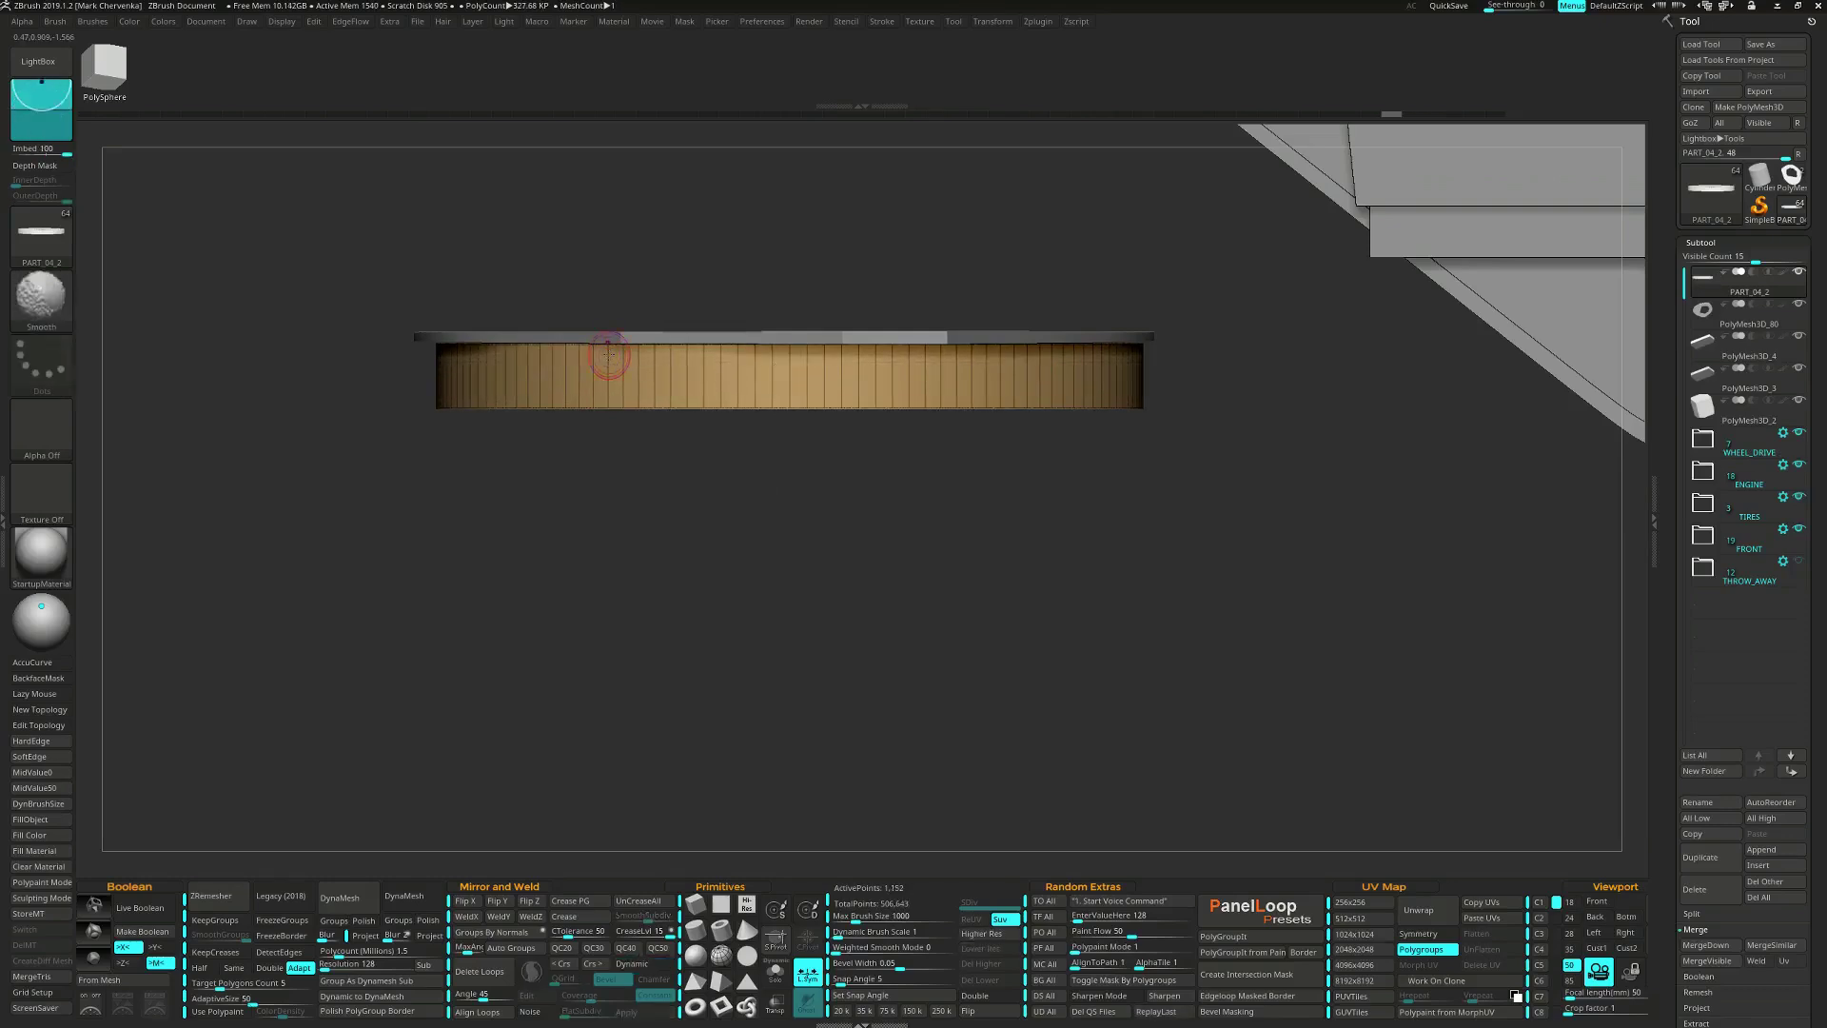
pyautogui.moveTo(608, 373); pyautogui.dragTo(609, 347)
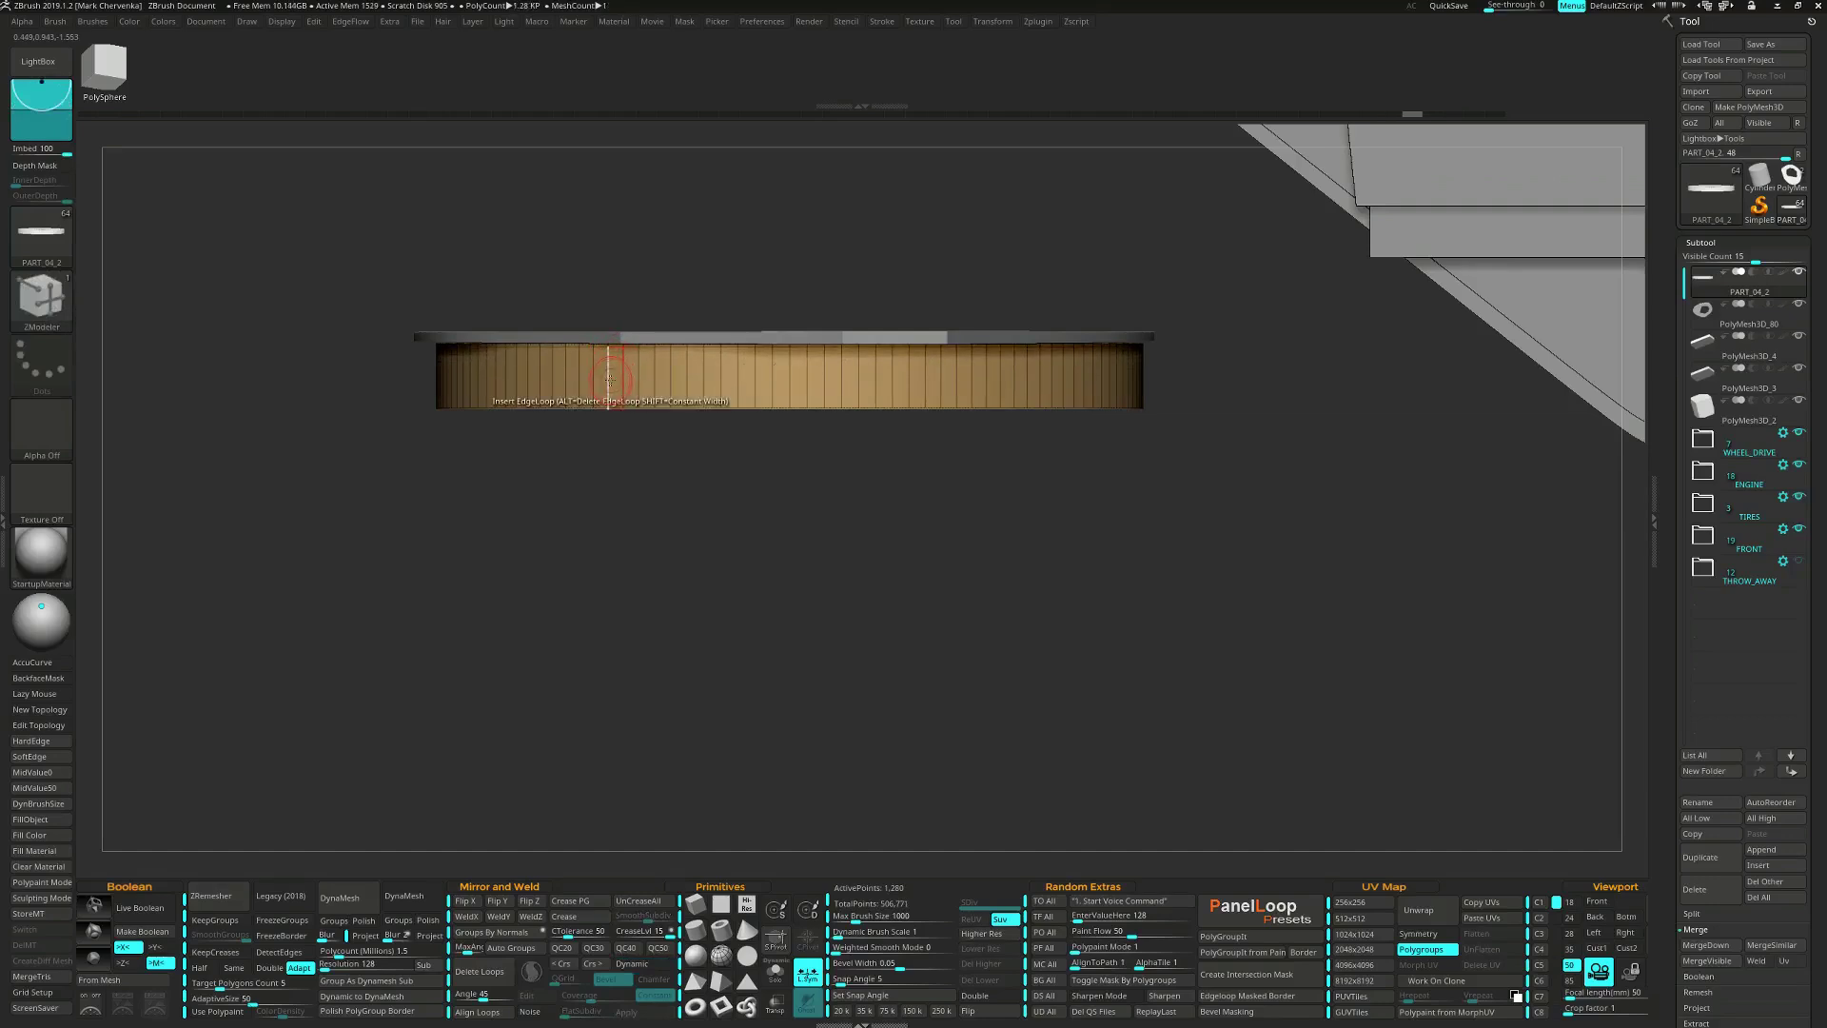
pyautogui.press('space')
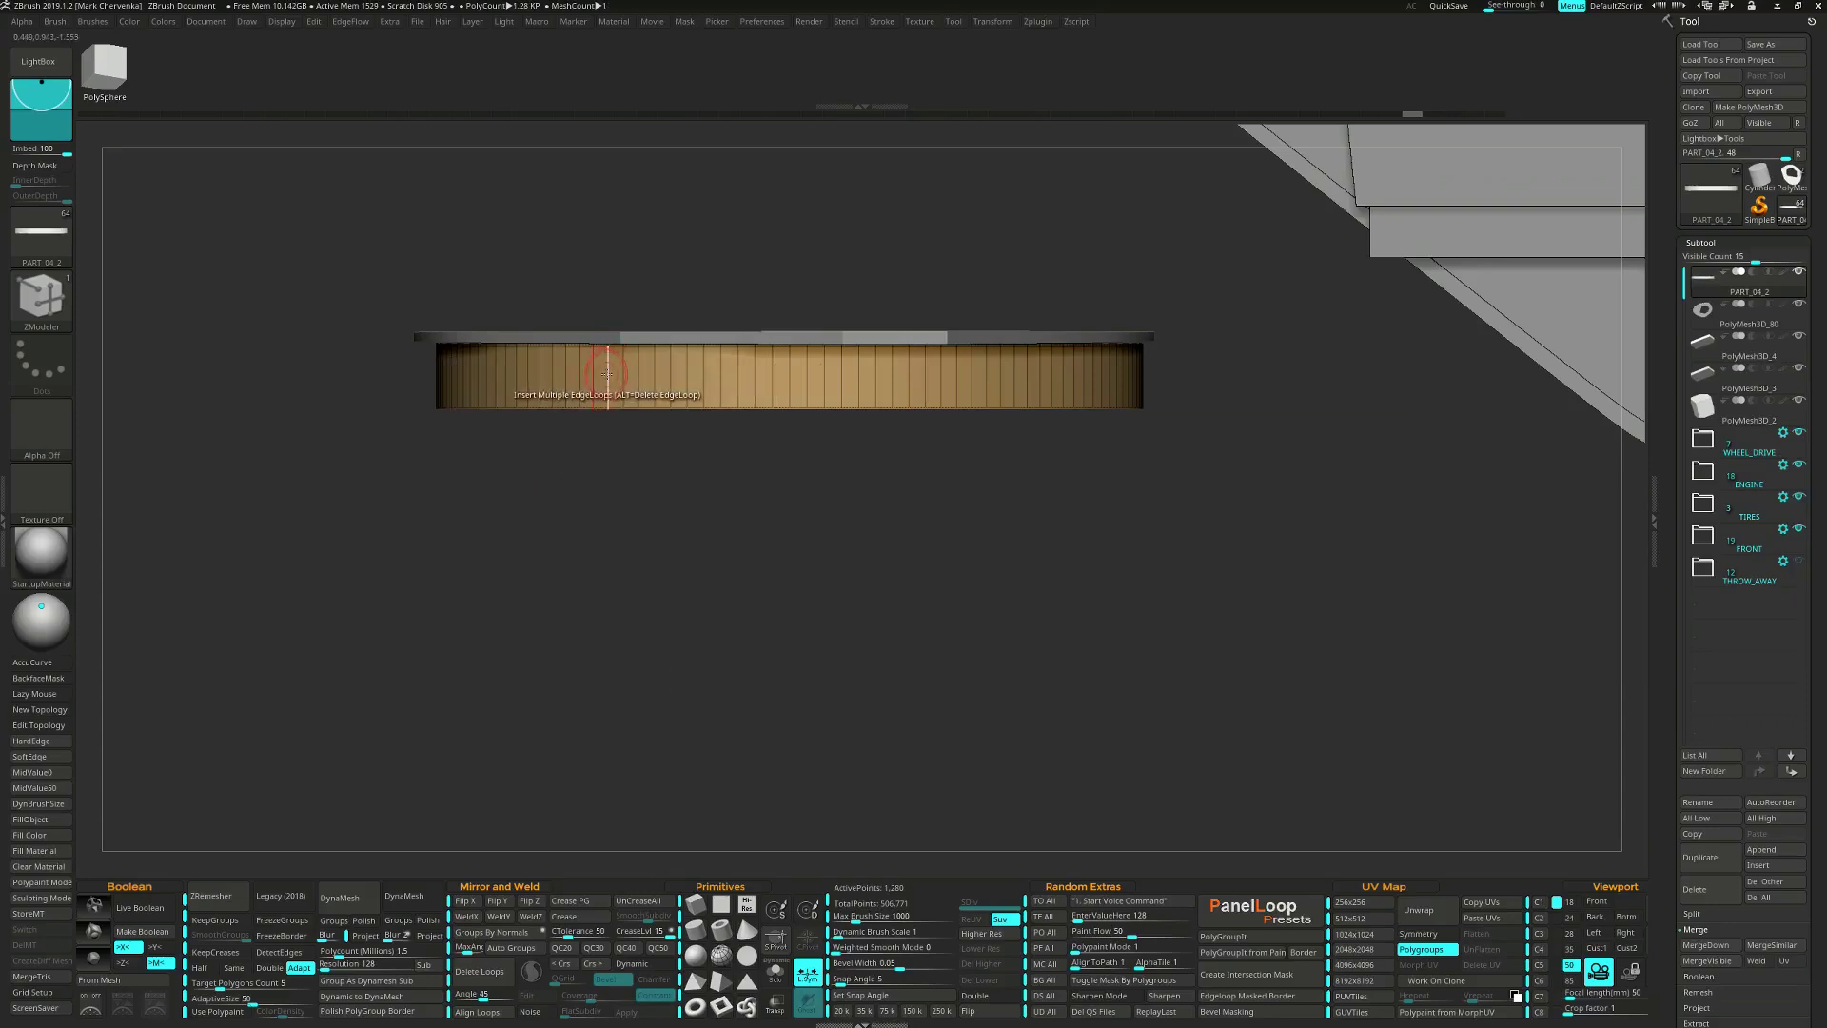
pyautogui.click(621, 377)
# Split two neighbouring vertical edges on the outer wall, above and below the middle loop, with the ZModeler edge Split action.
pyautogui.press('space')
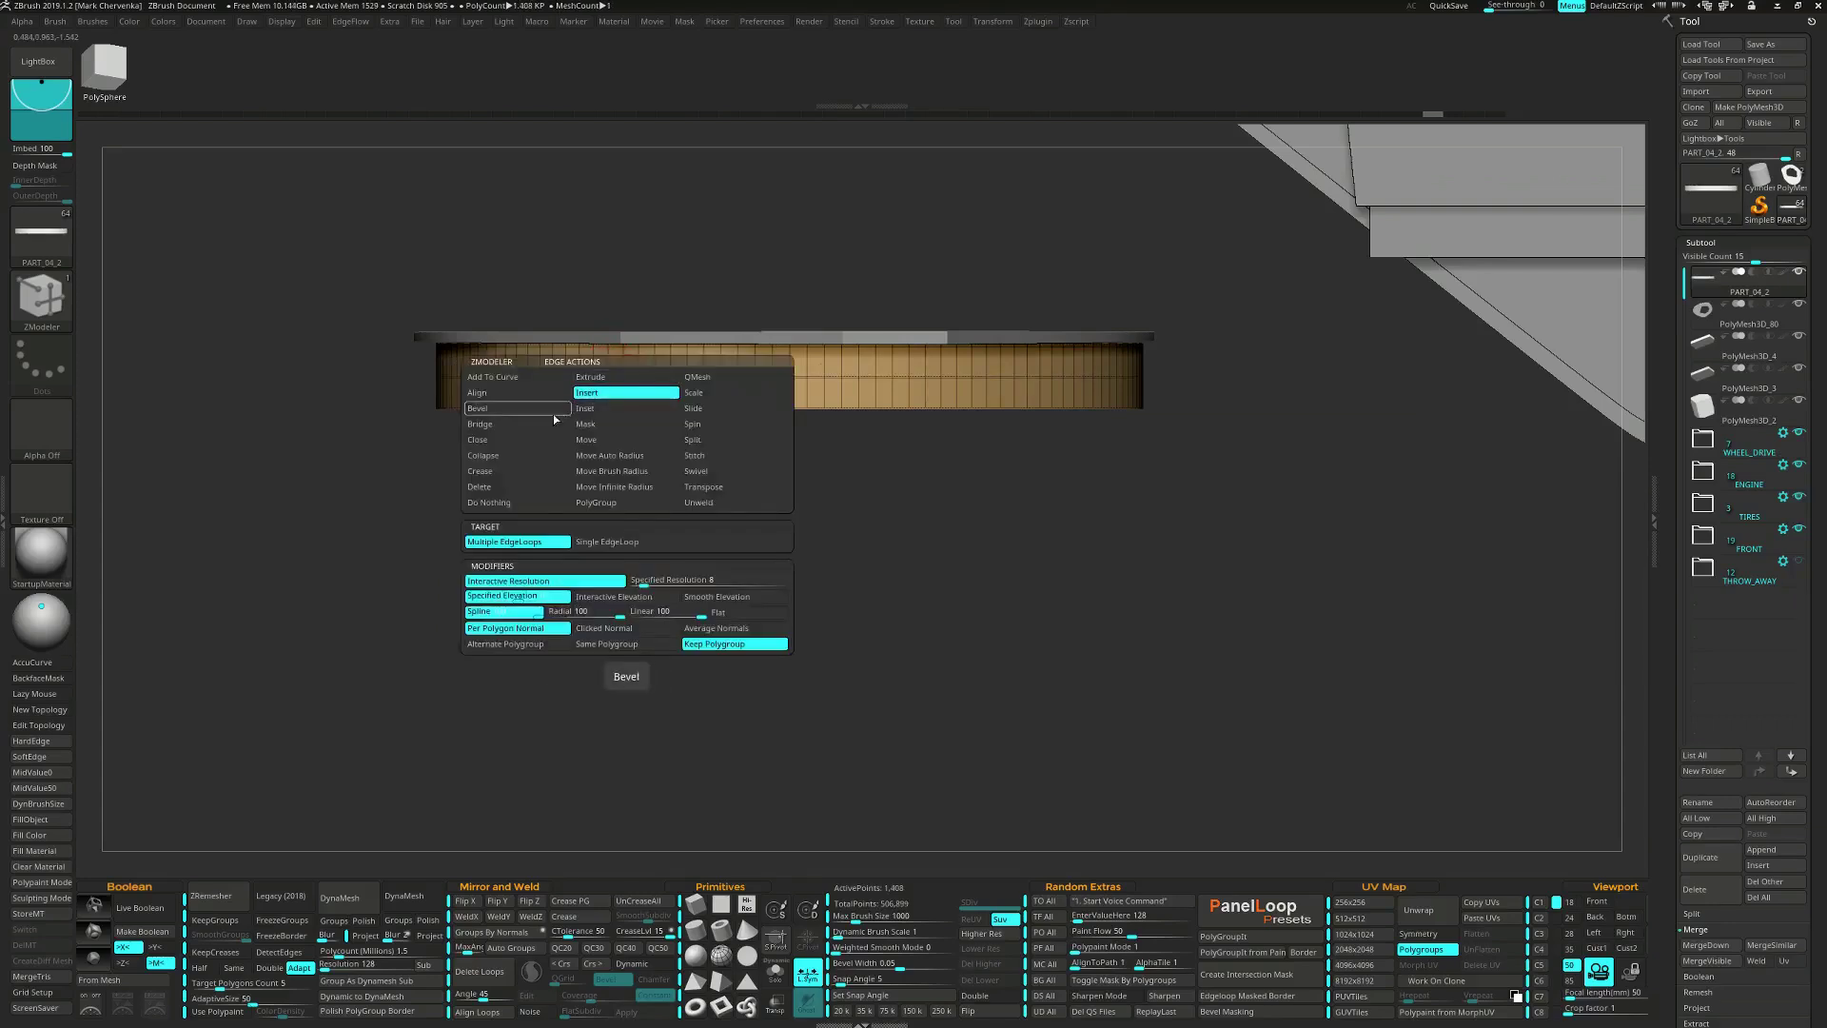
pyautogui.click(514, 471)
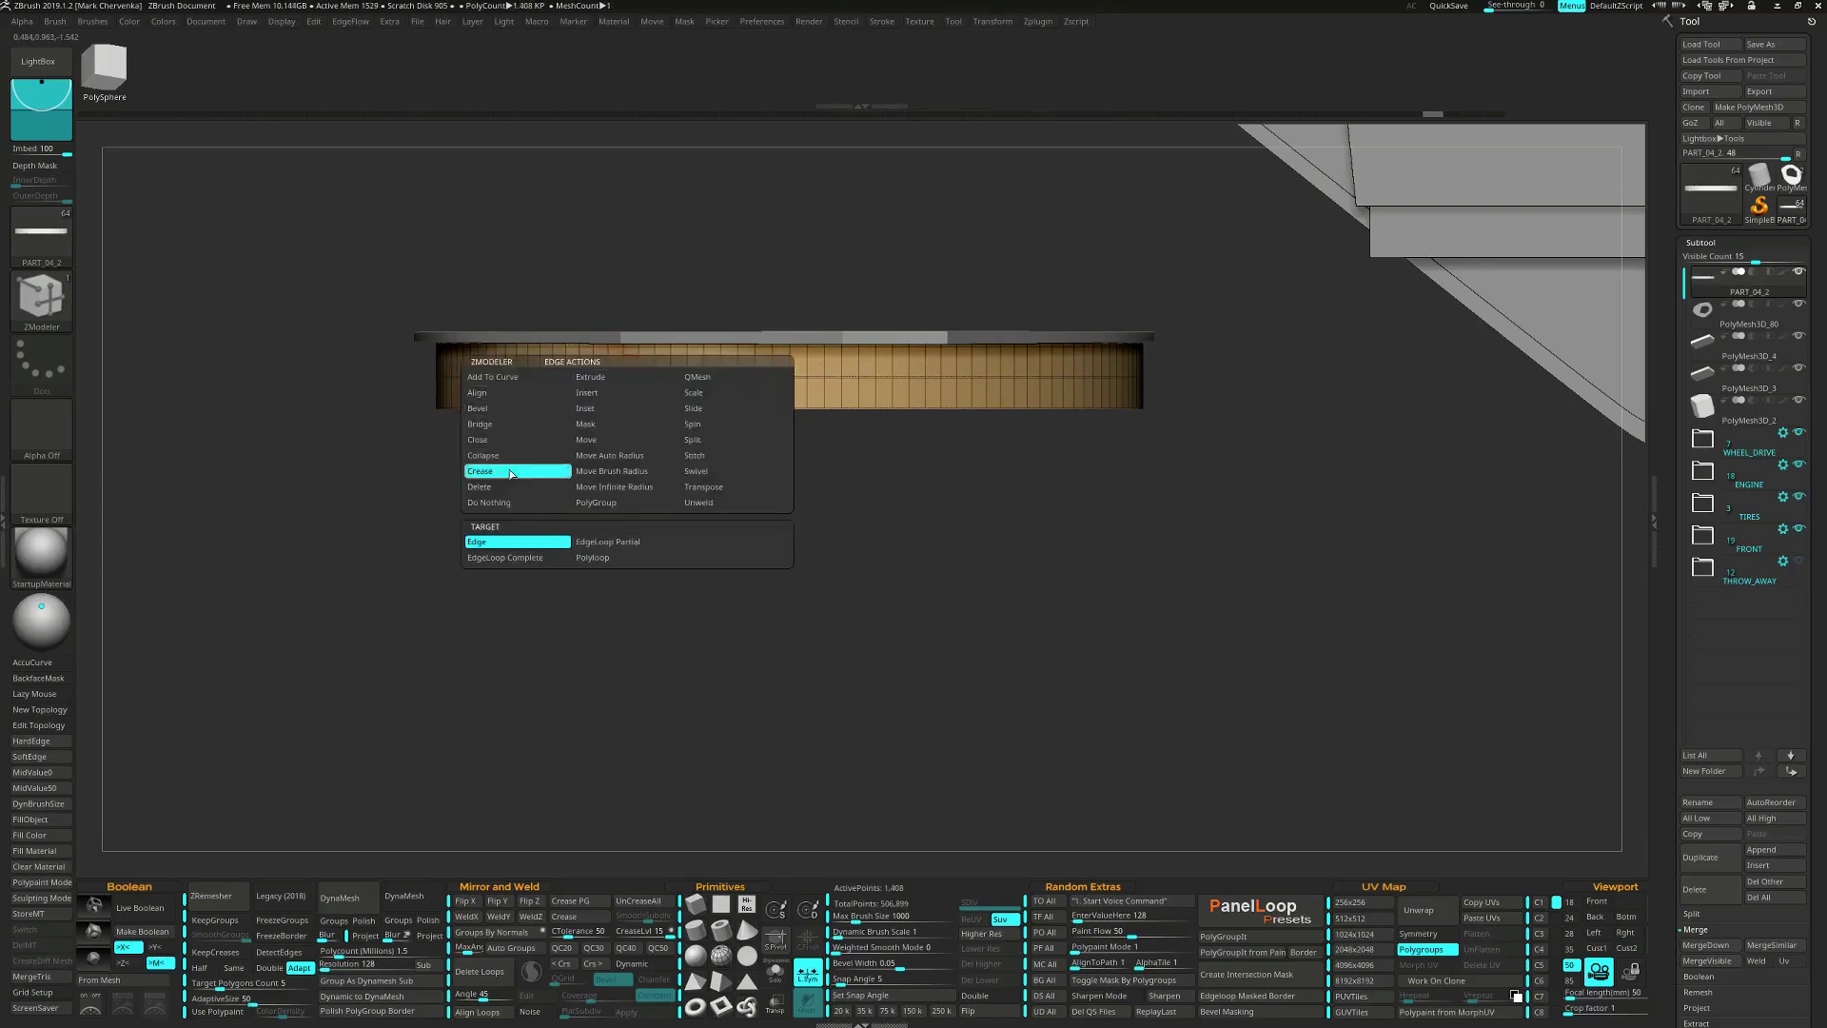
pyautogui.click(522, 557)
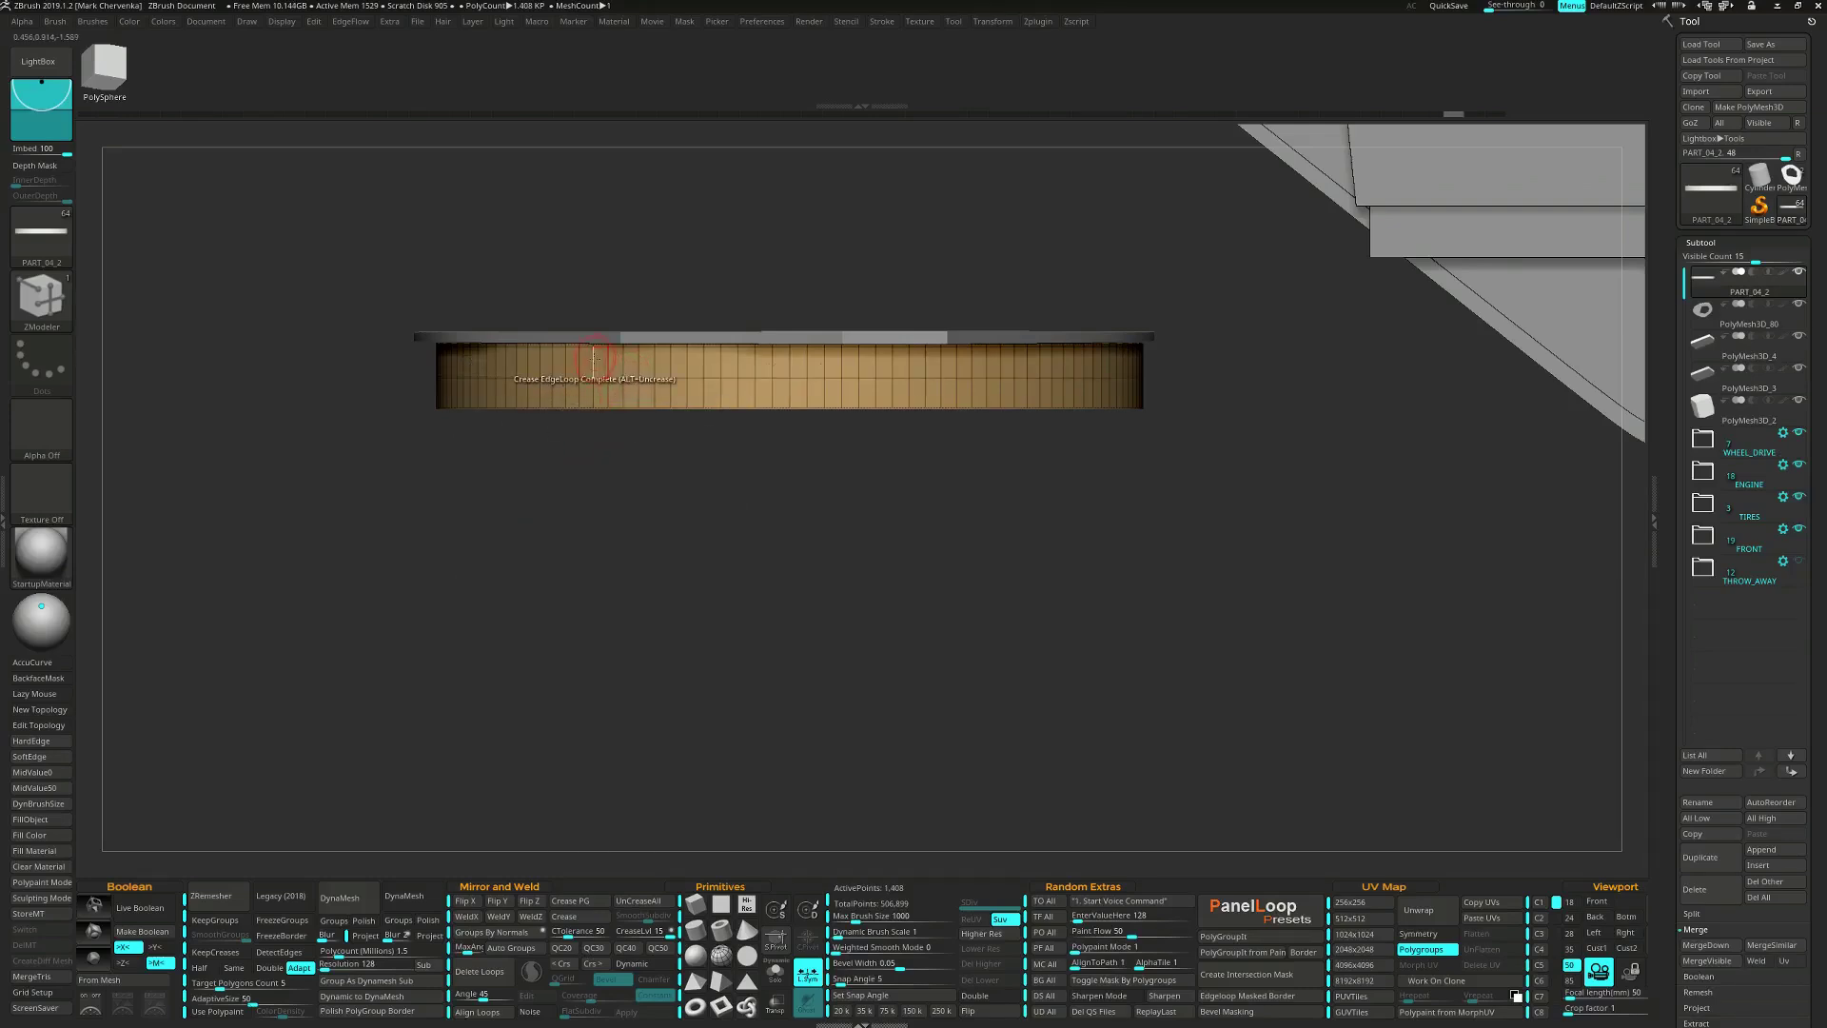
pyautogui.press('space')
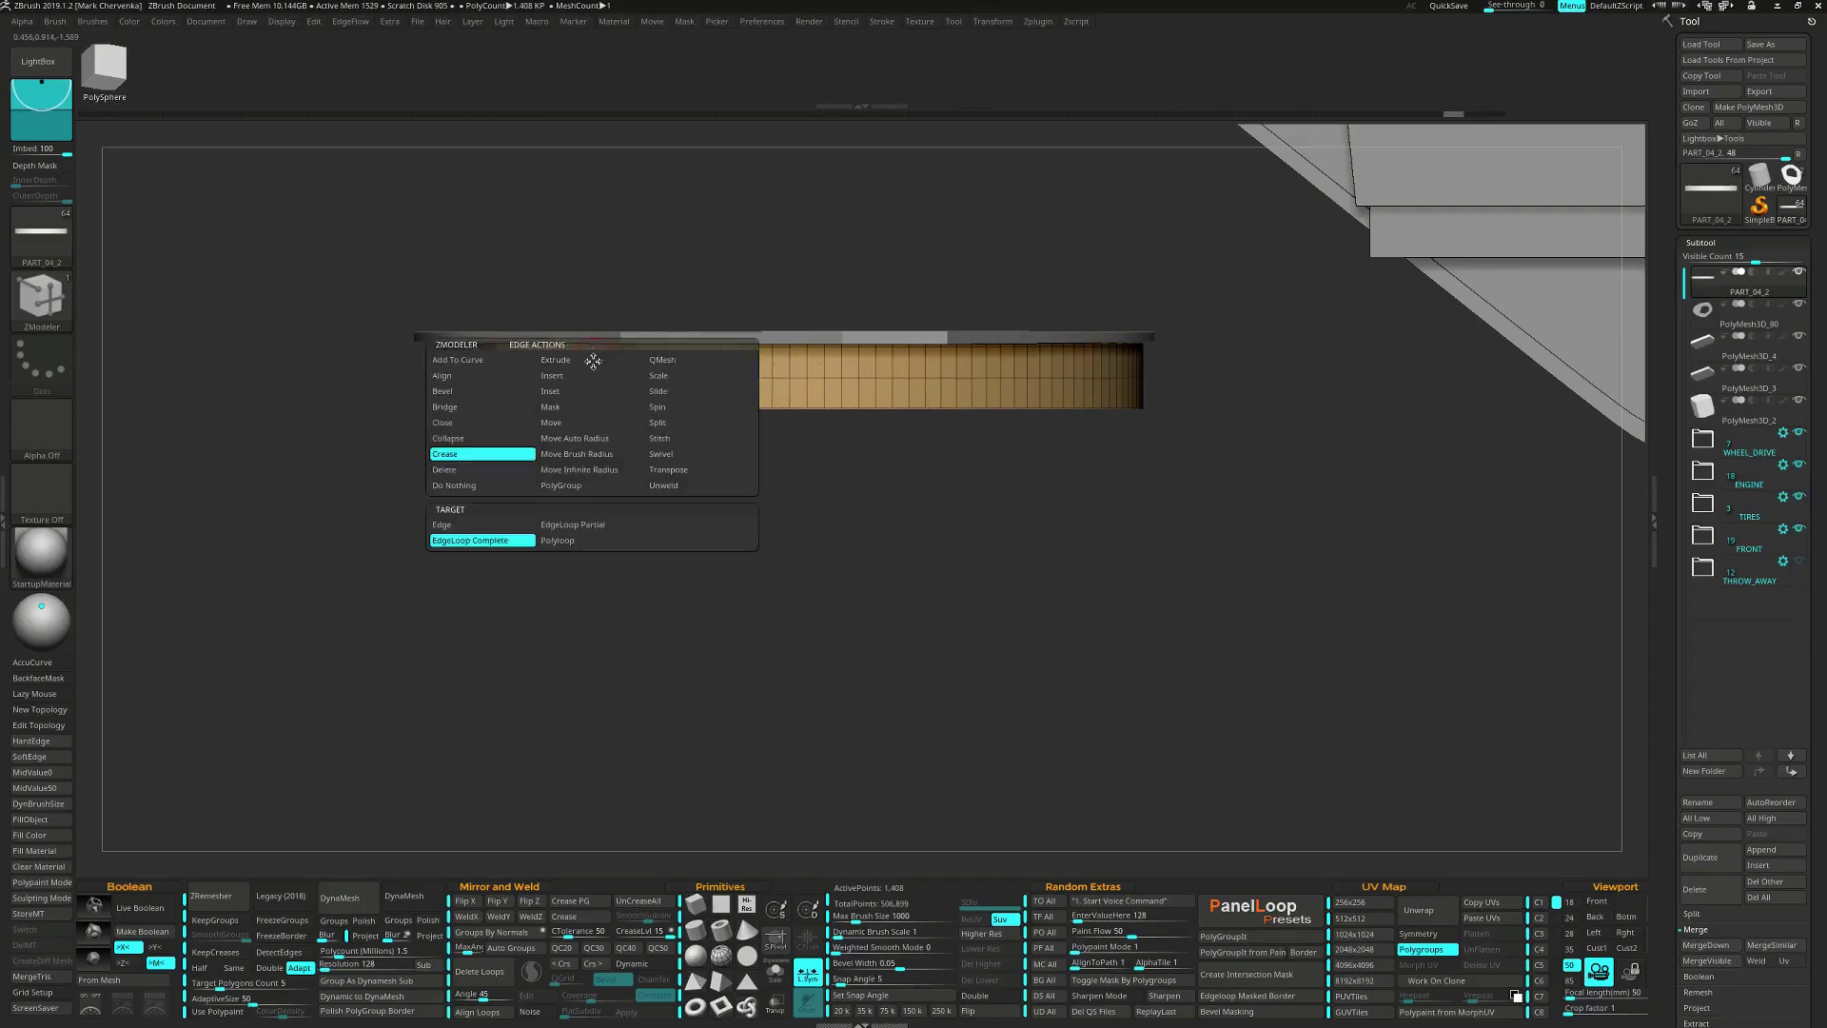
pyautogui.click(670, 422)
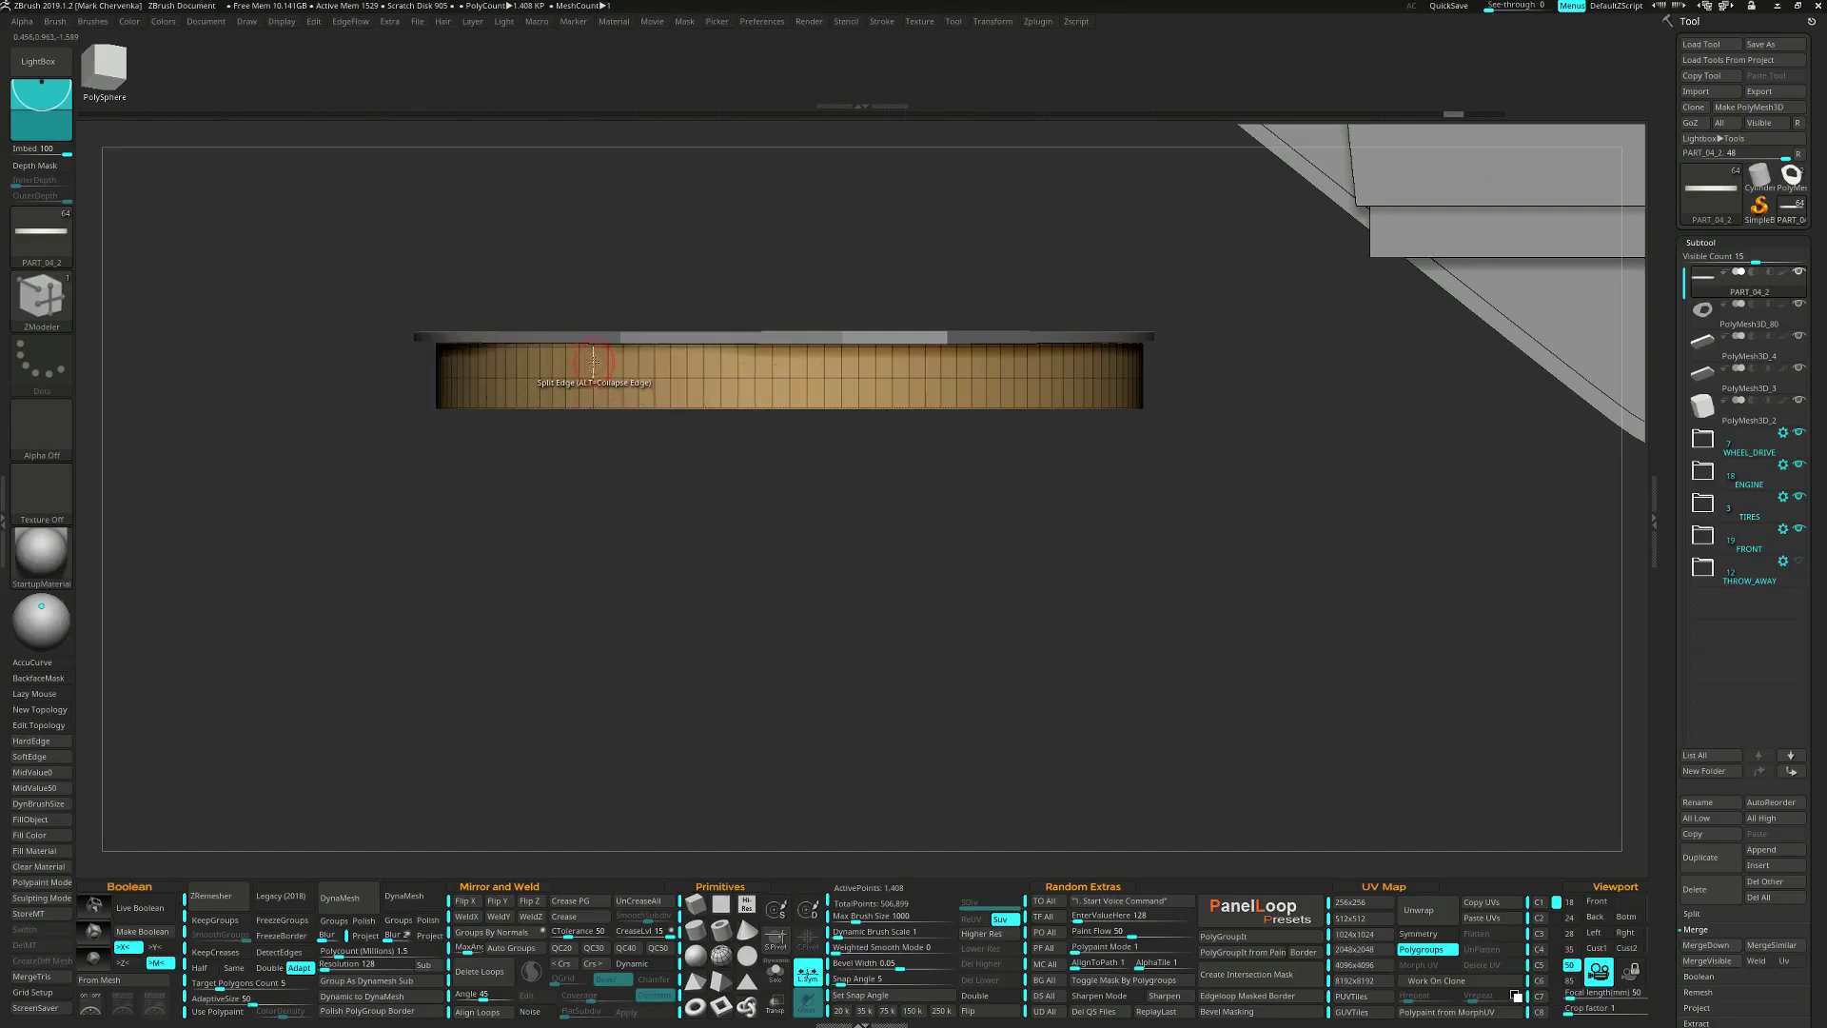
pyautogui.click(594, 364)
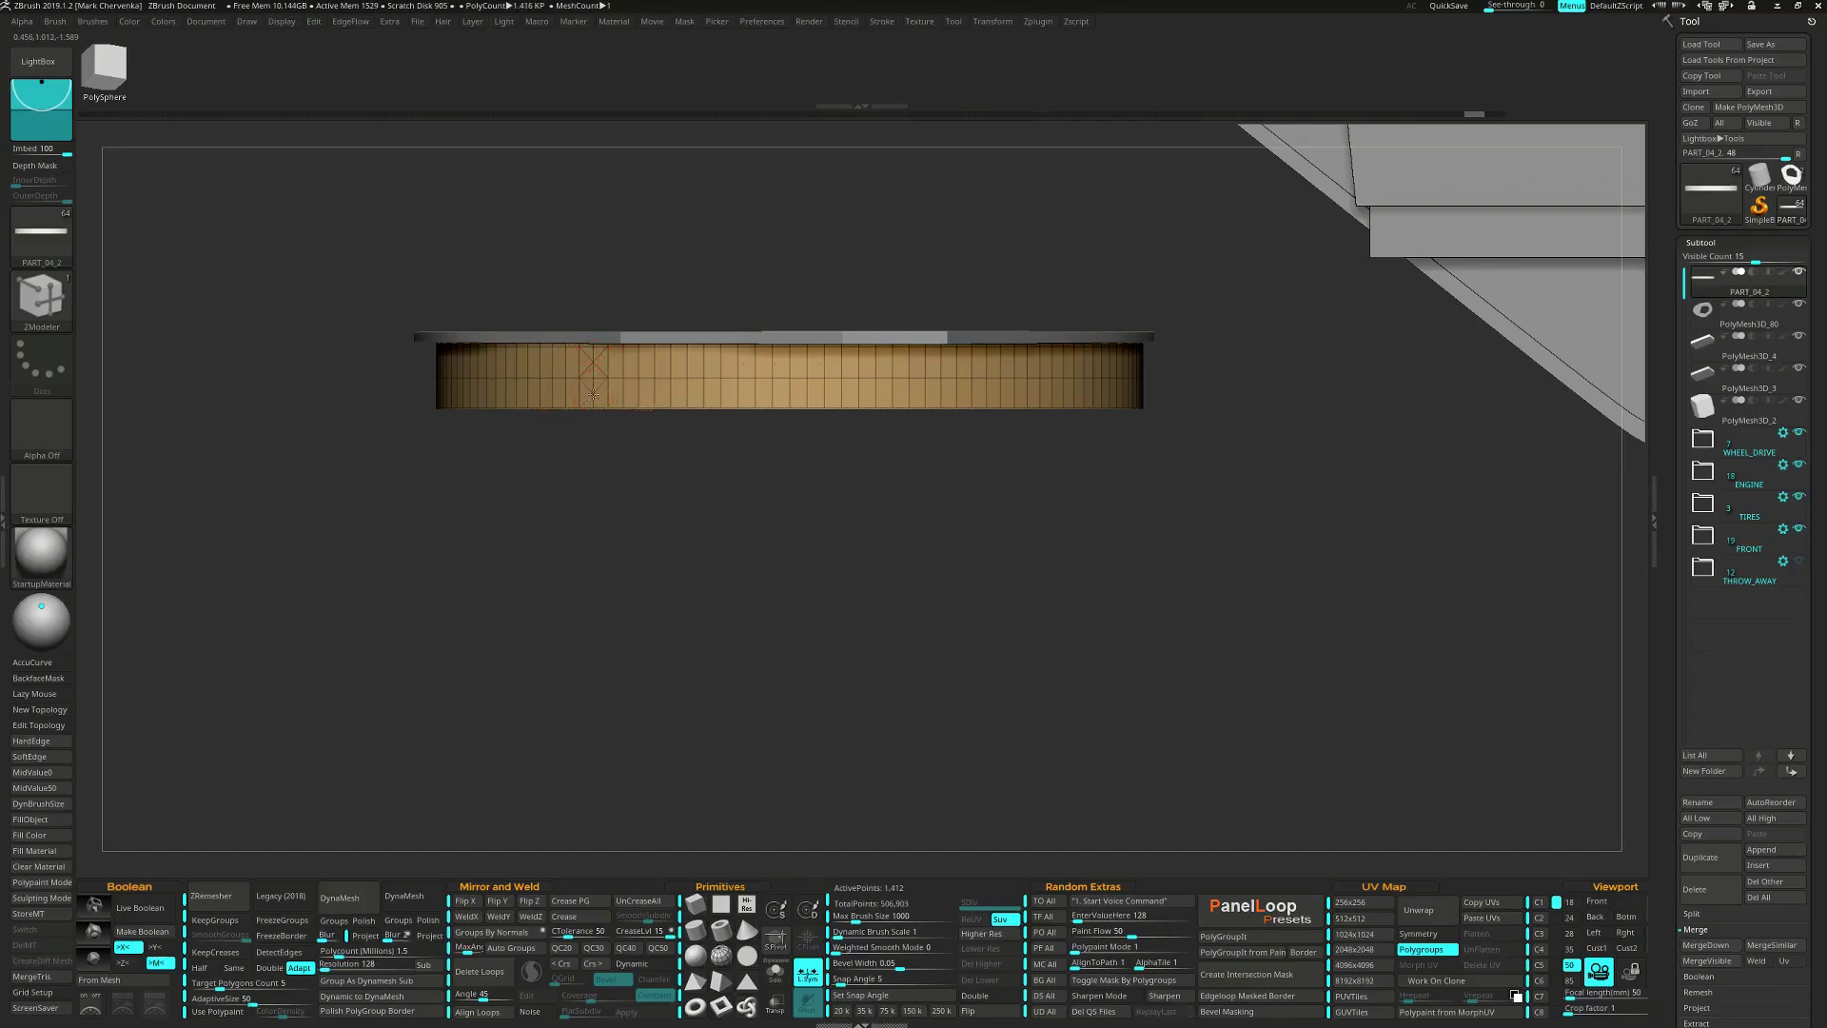
pyautogui.click(594, 388)
# Delete the surplus edges around the split points to form a sideways-pointing arrow outline on the outer wall.
pyautogui.press('space')
pyautogui.click(476, 477)
pyautogui.click(587, 400)
pyautogui.click(588, 369)
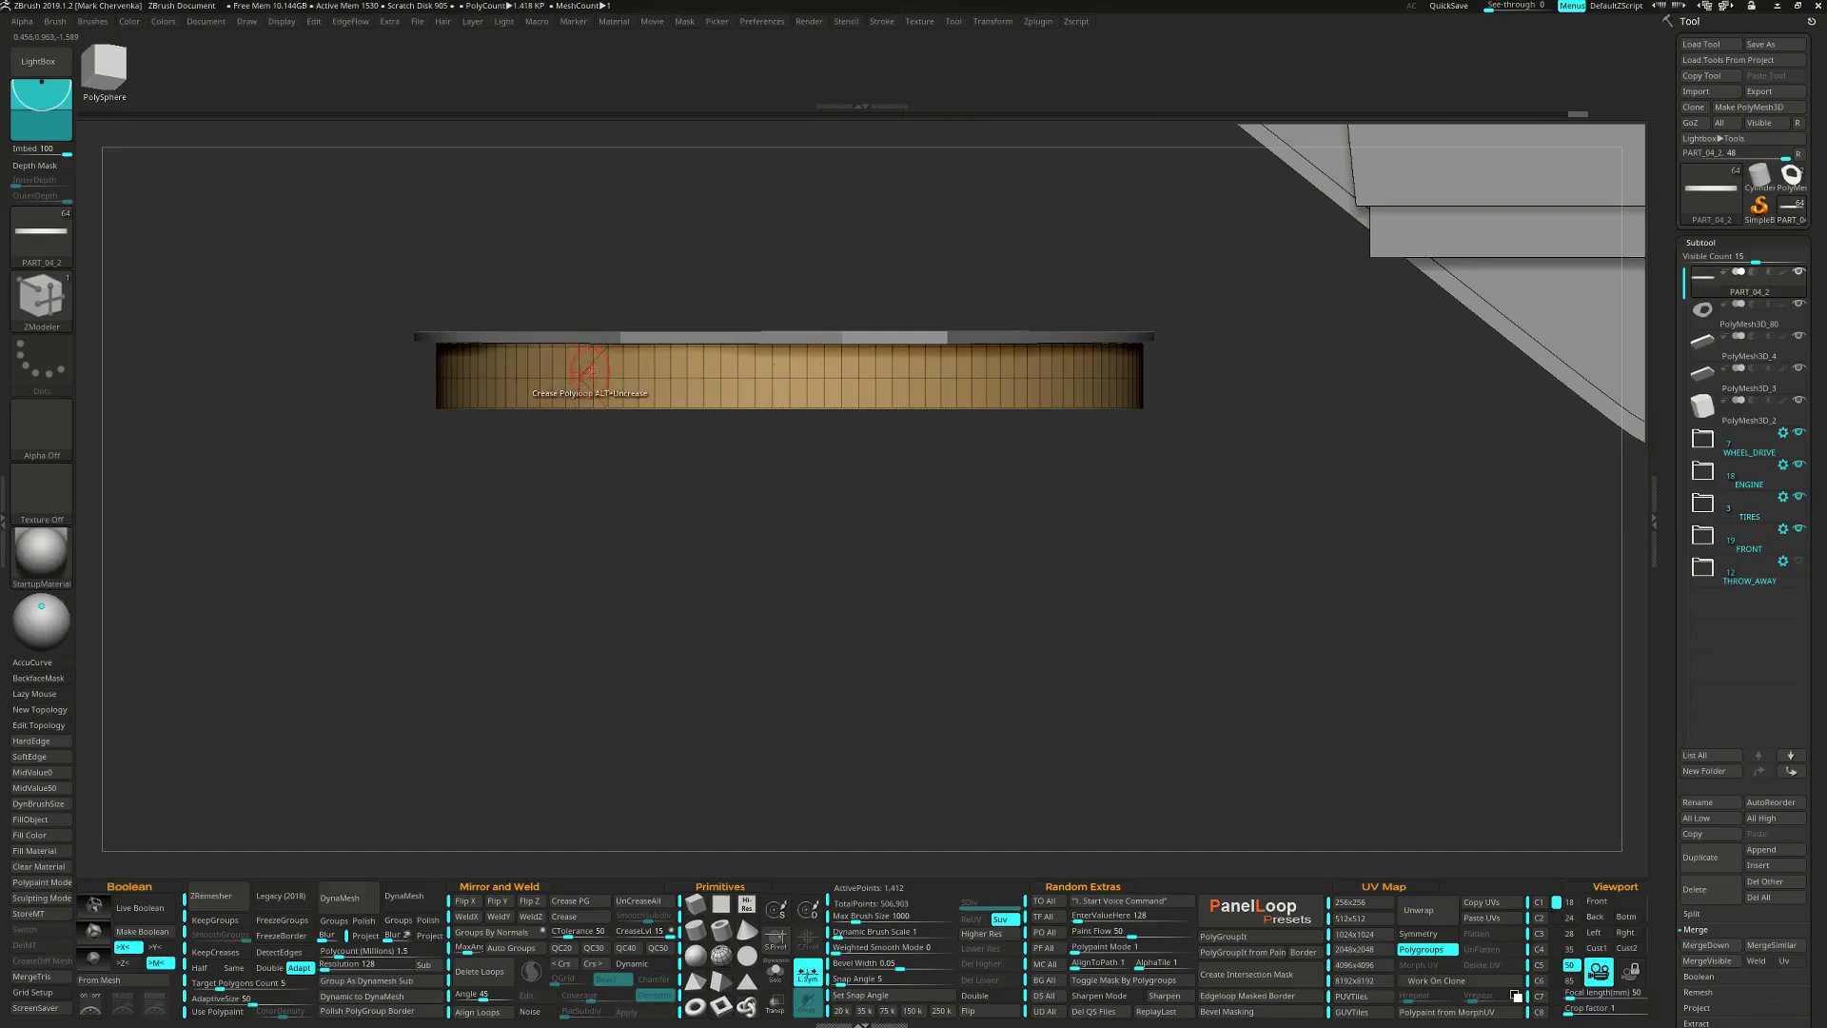
# Mark the arrow-tipped strip of wall polygons as a temporary group and pull it outward from the ring with polygon QMesh.
pyautogui.press('space')
pyautogui.click(693, 365)
pyautogui.click(447, 695)
pyautogui.keyDown('alt'); pyautogui.click(598, 373); pyautogui.keyUp('alt')
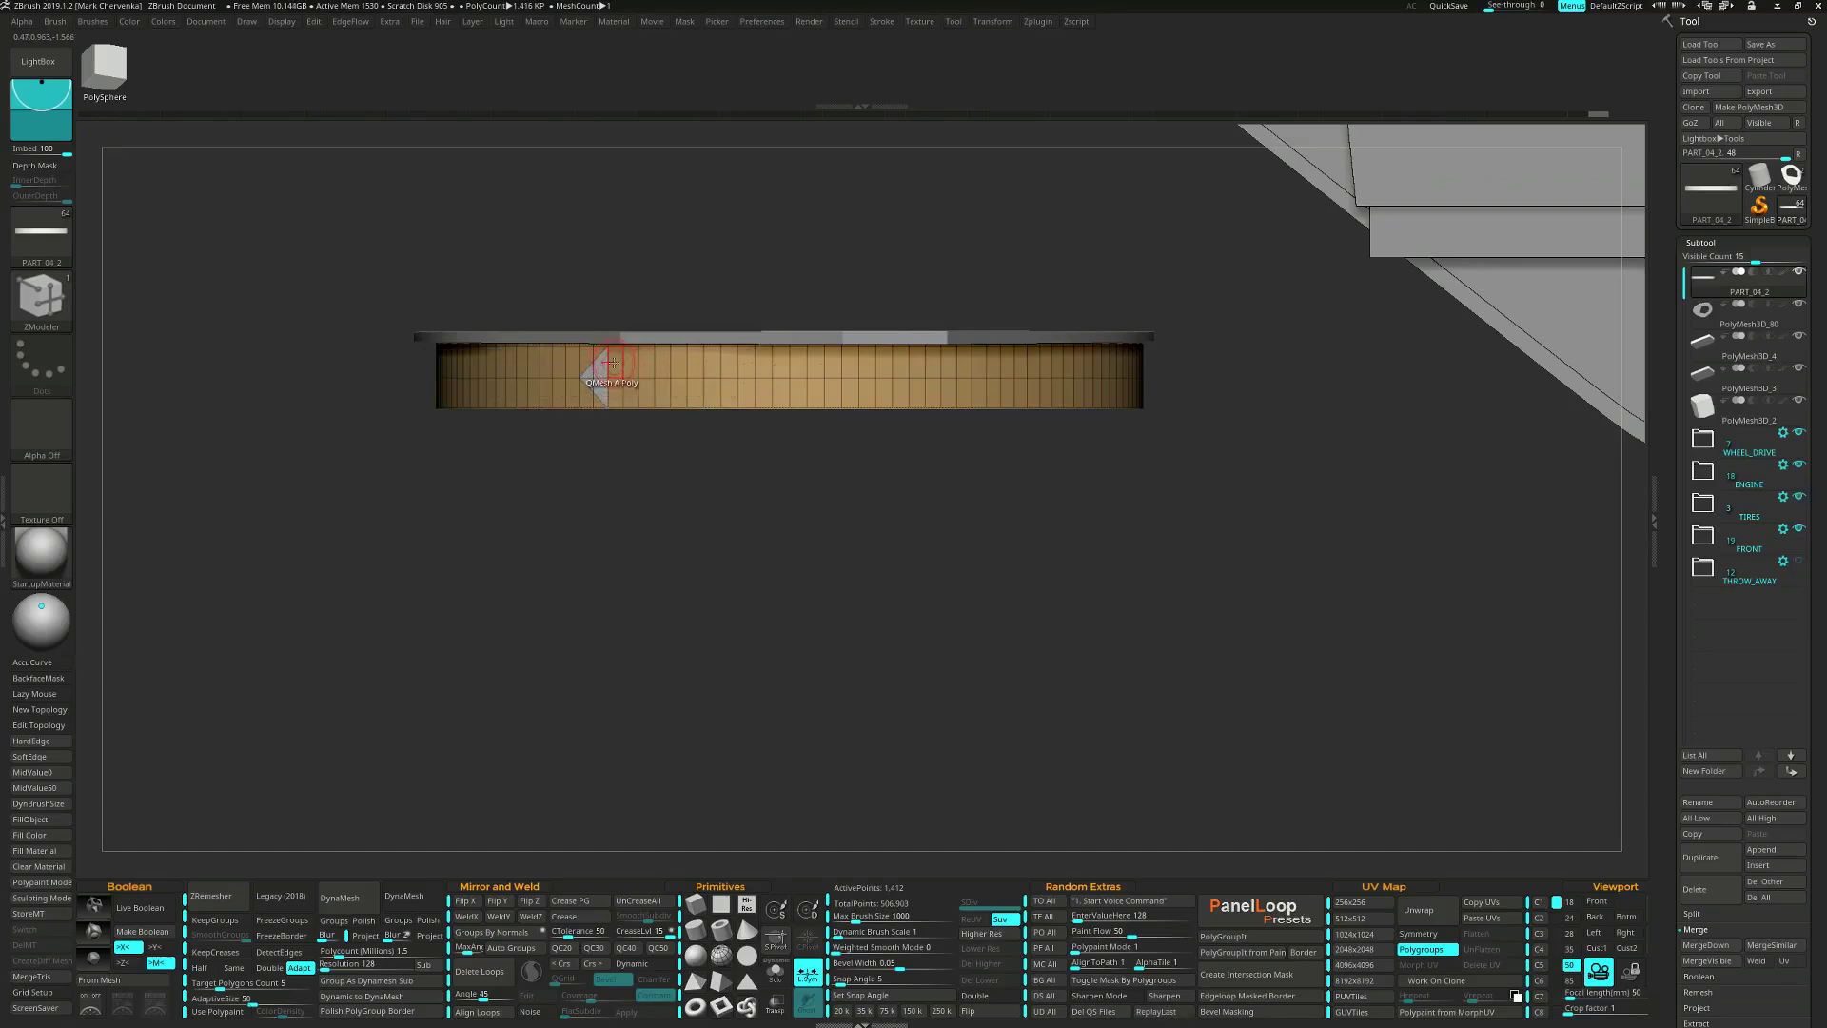
pyautogui.moveTo(612, 362)
pyautogui.mouseDown()
pyautogui.moveTo(753, 355)
pyautogui.moveTo(634, 386)
pyautogui.mouseUp()
pyautogui.moveTo(756, 379); pyautogui.dragTo(766, 244, button='right')
pyautogui.press('shift')
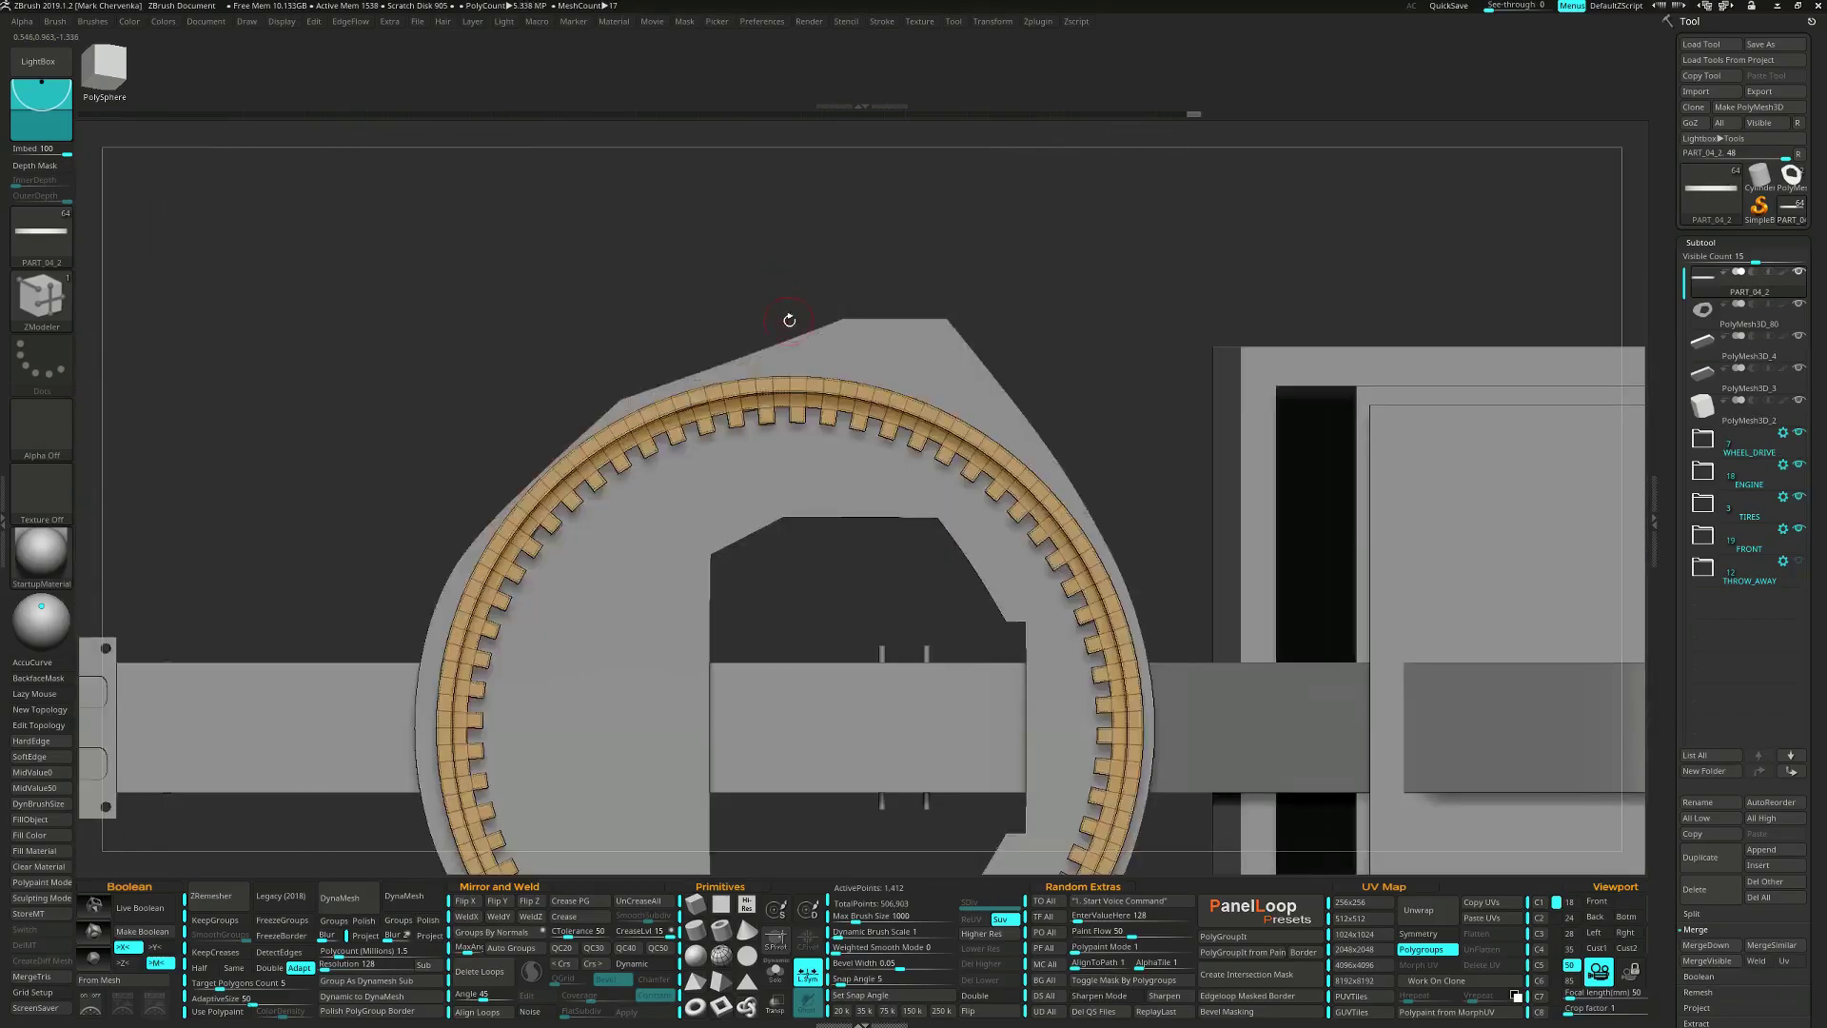
pyautogui.moveTo(789, 320); pyautogui.dragTo(781, 376, button='right')
pyautogui.click(781, 376)
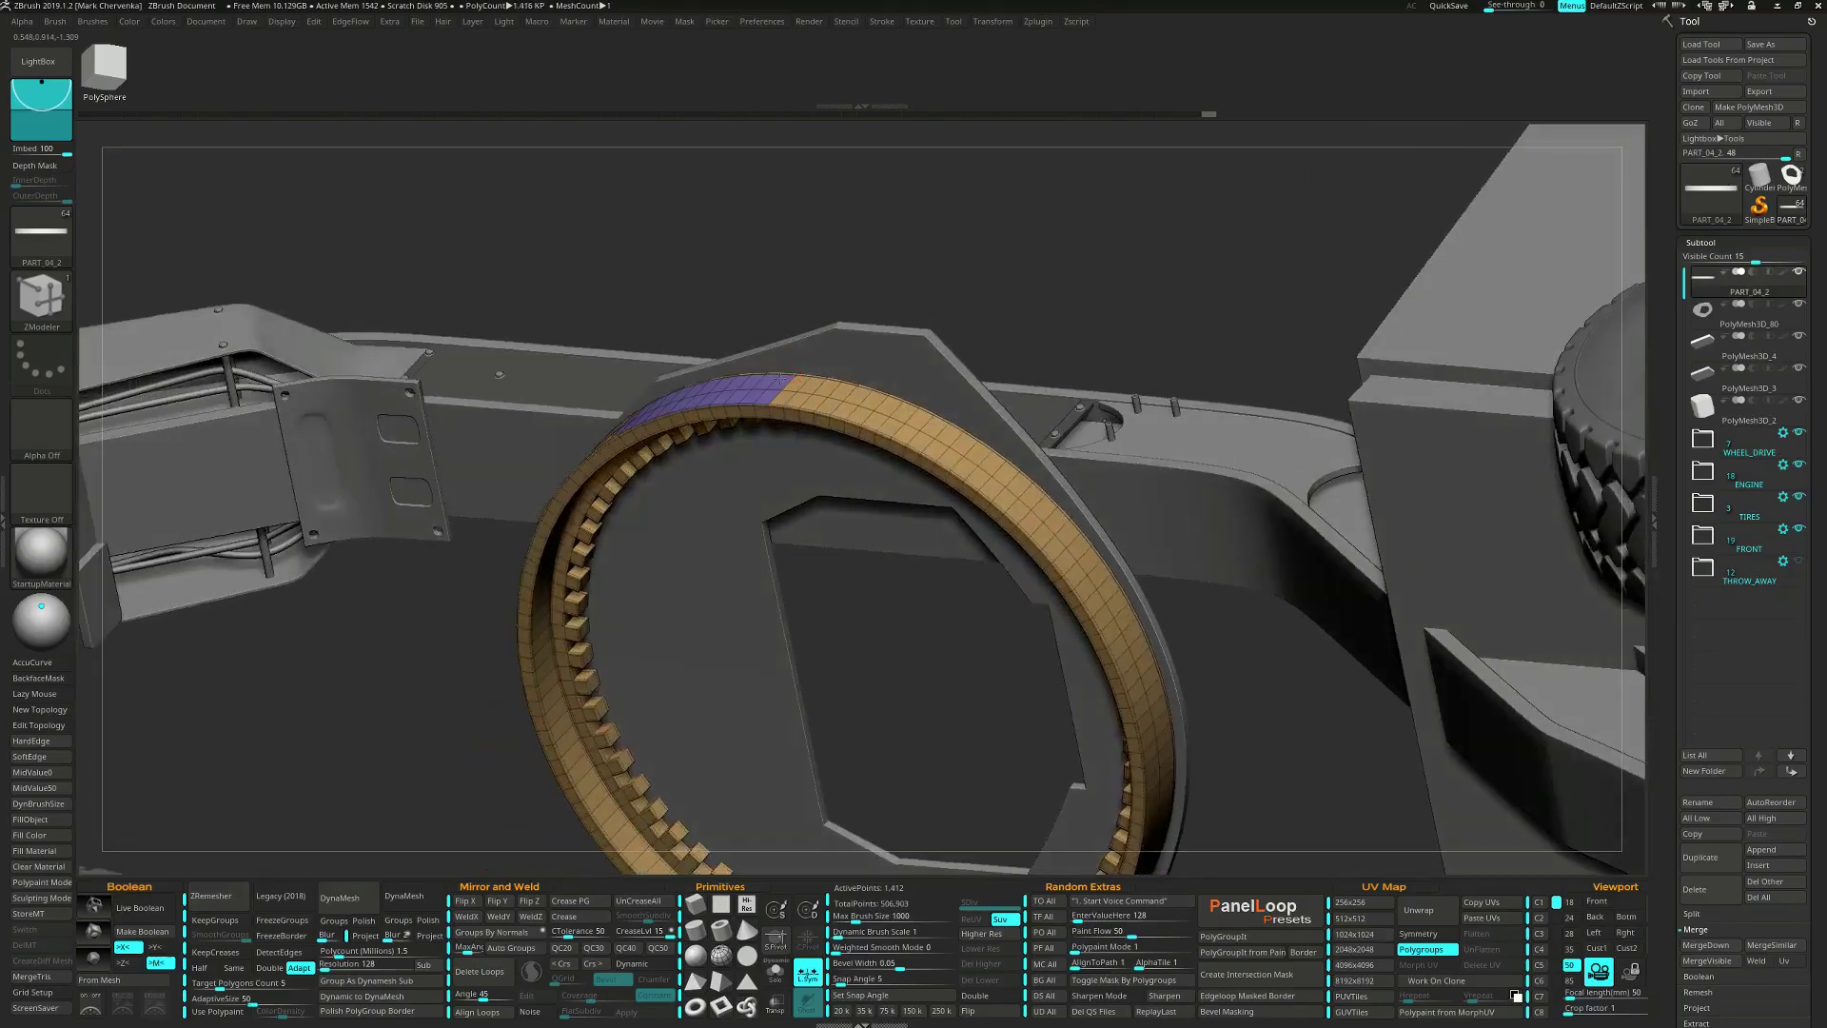
pyautogui.moveTo(782, 376); pyautogui.dragTo(779, 366)
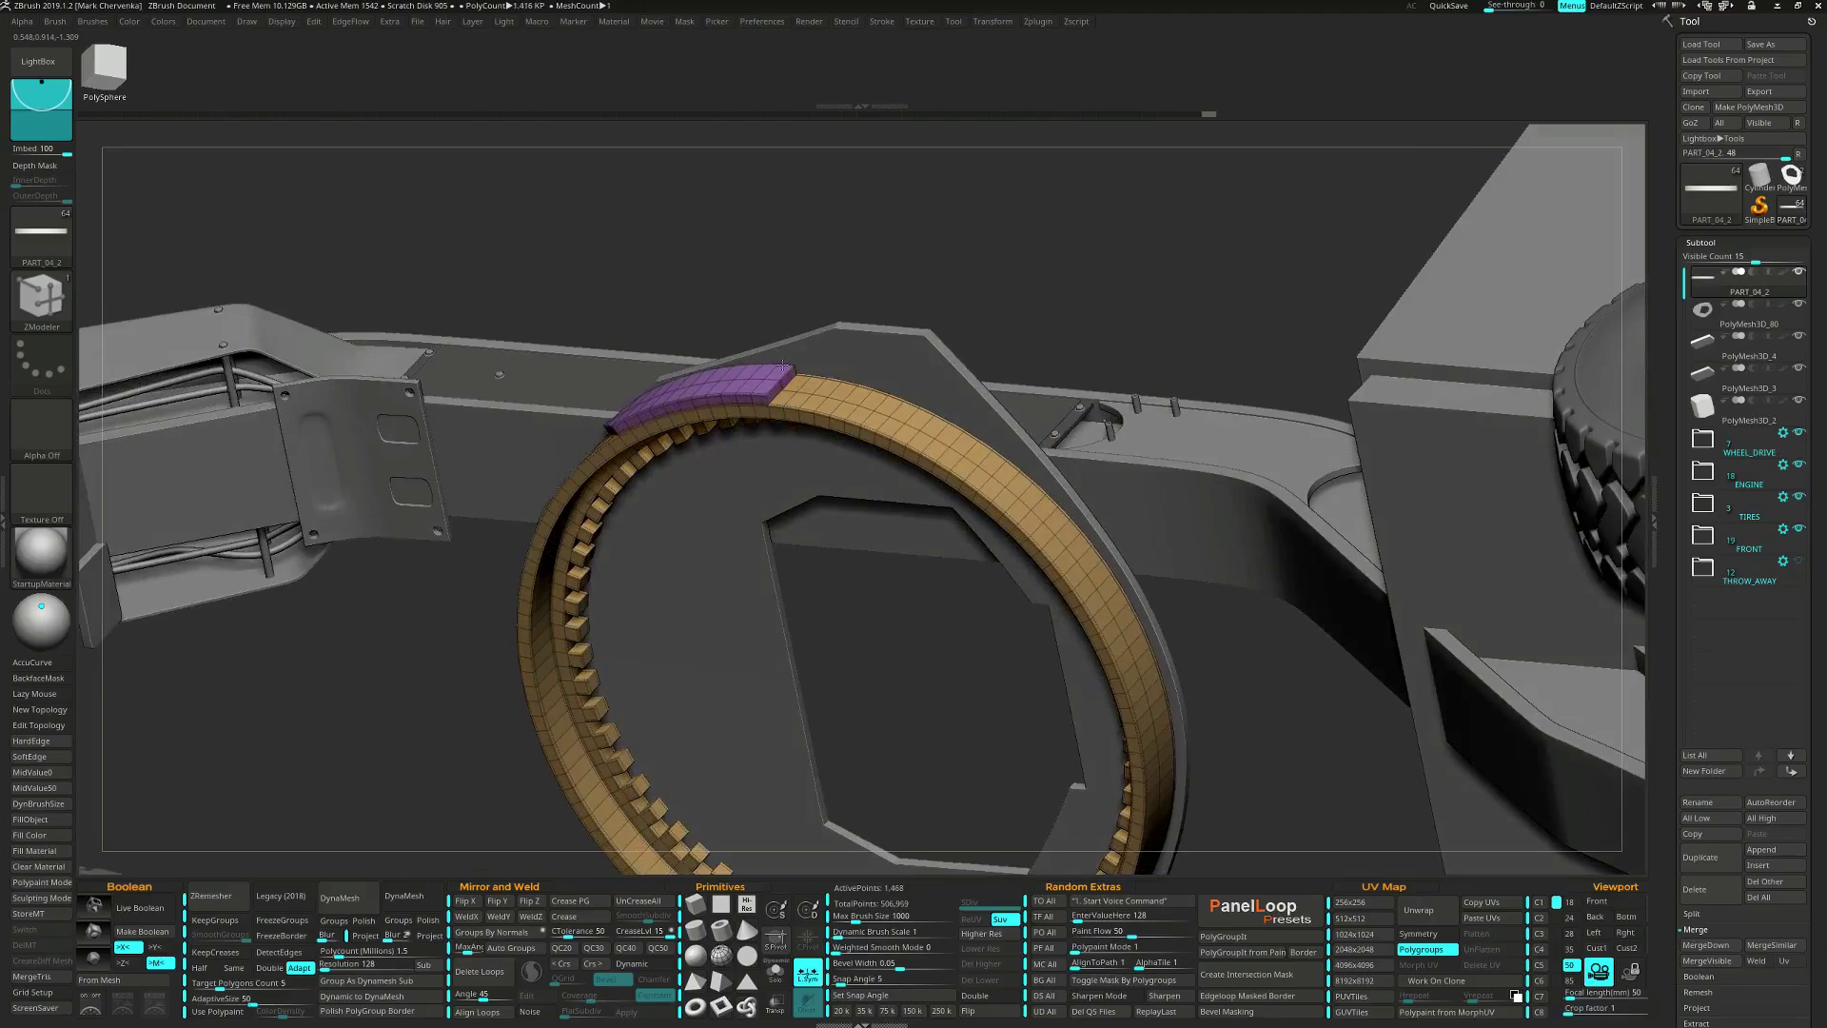
# Extrude the blunt end face of the raised strip into a straight bar tangent to the ring, using Extrude on A Single Poly.
pyautogui.moveTo(777, 360); pyautogui.dragTo(777, 378, button='right')
pyautogui.press('space')
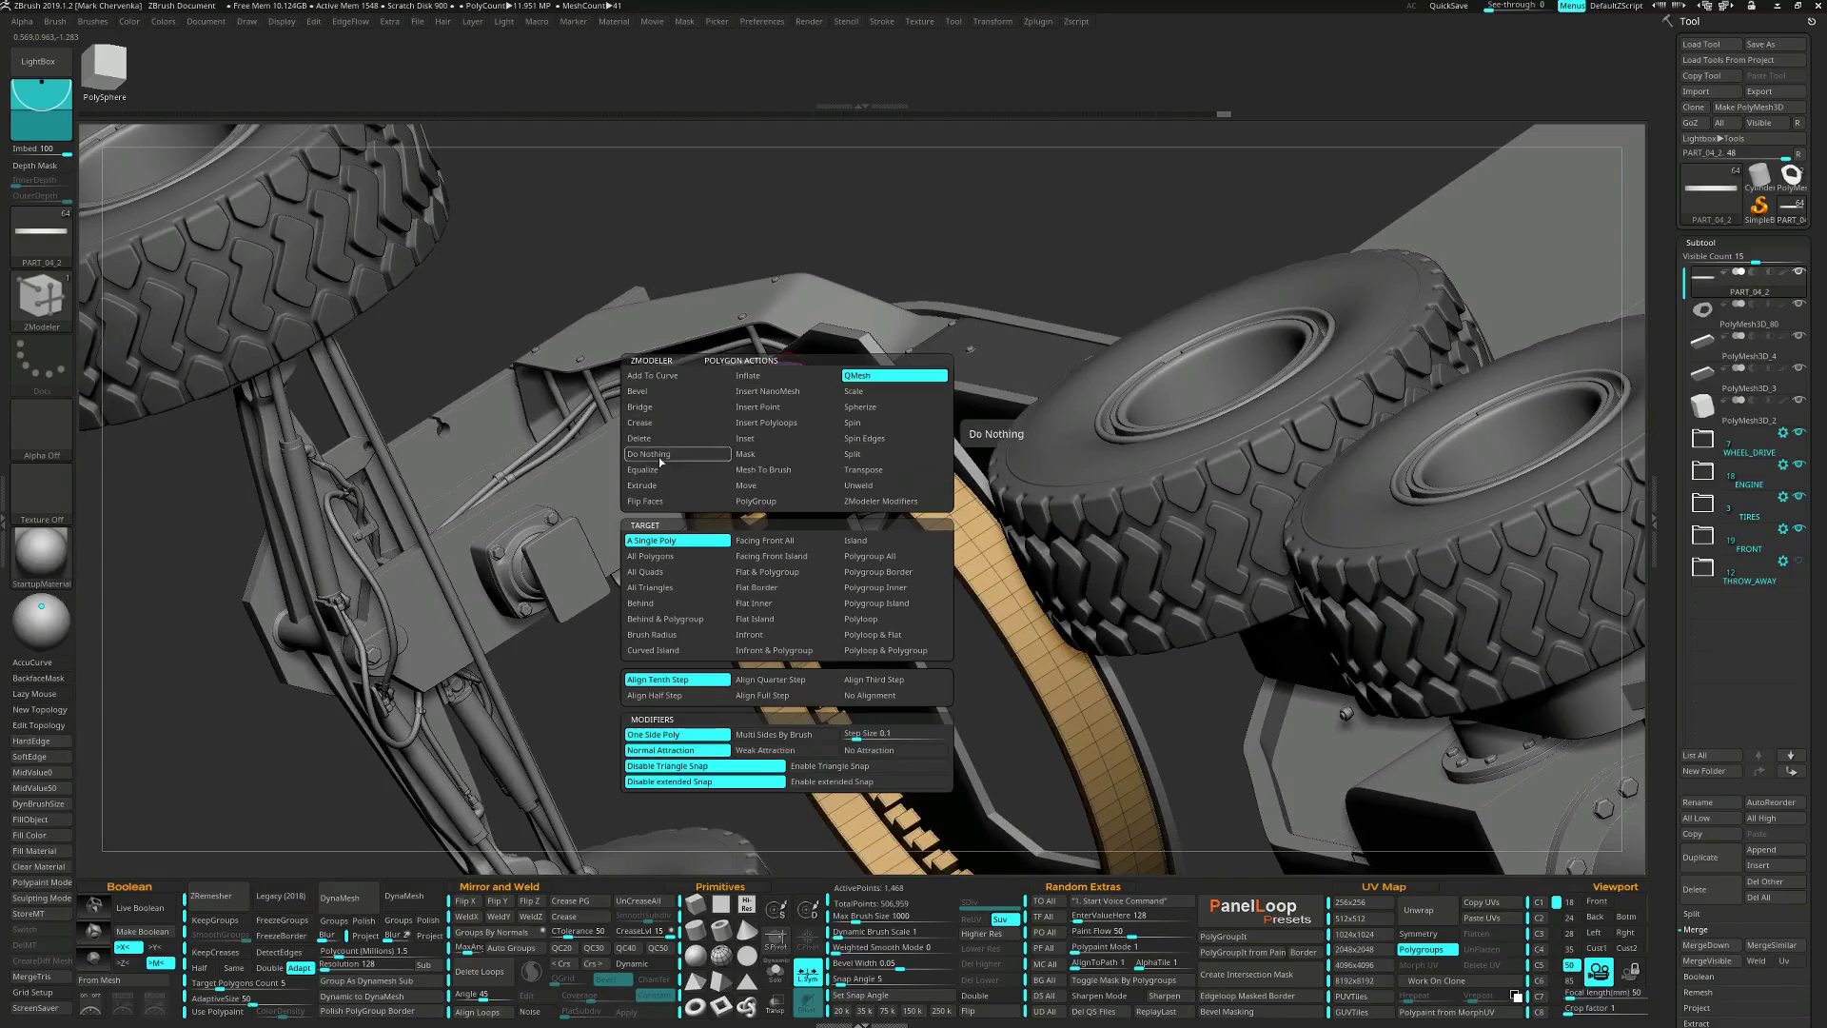
pyautogui.click(642, 486)
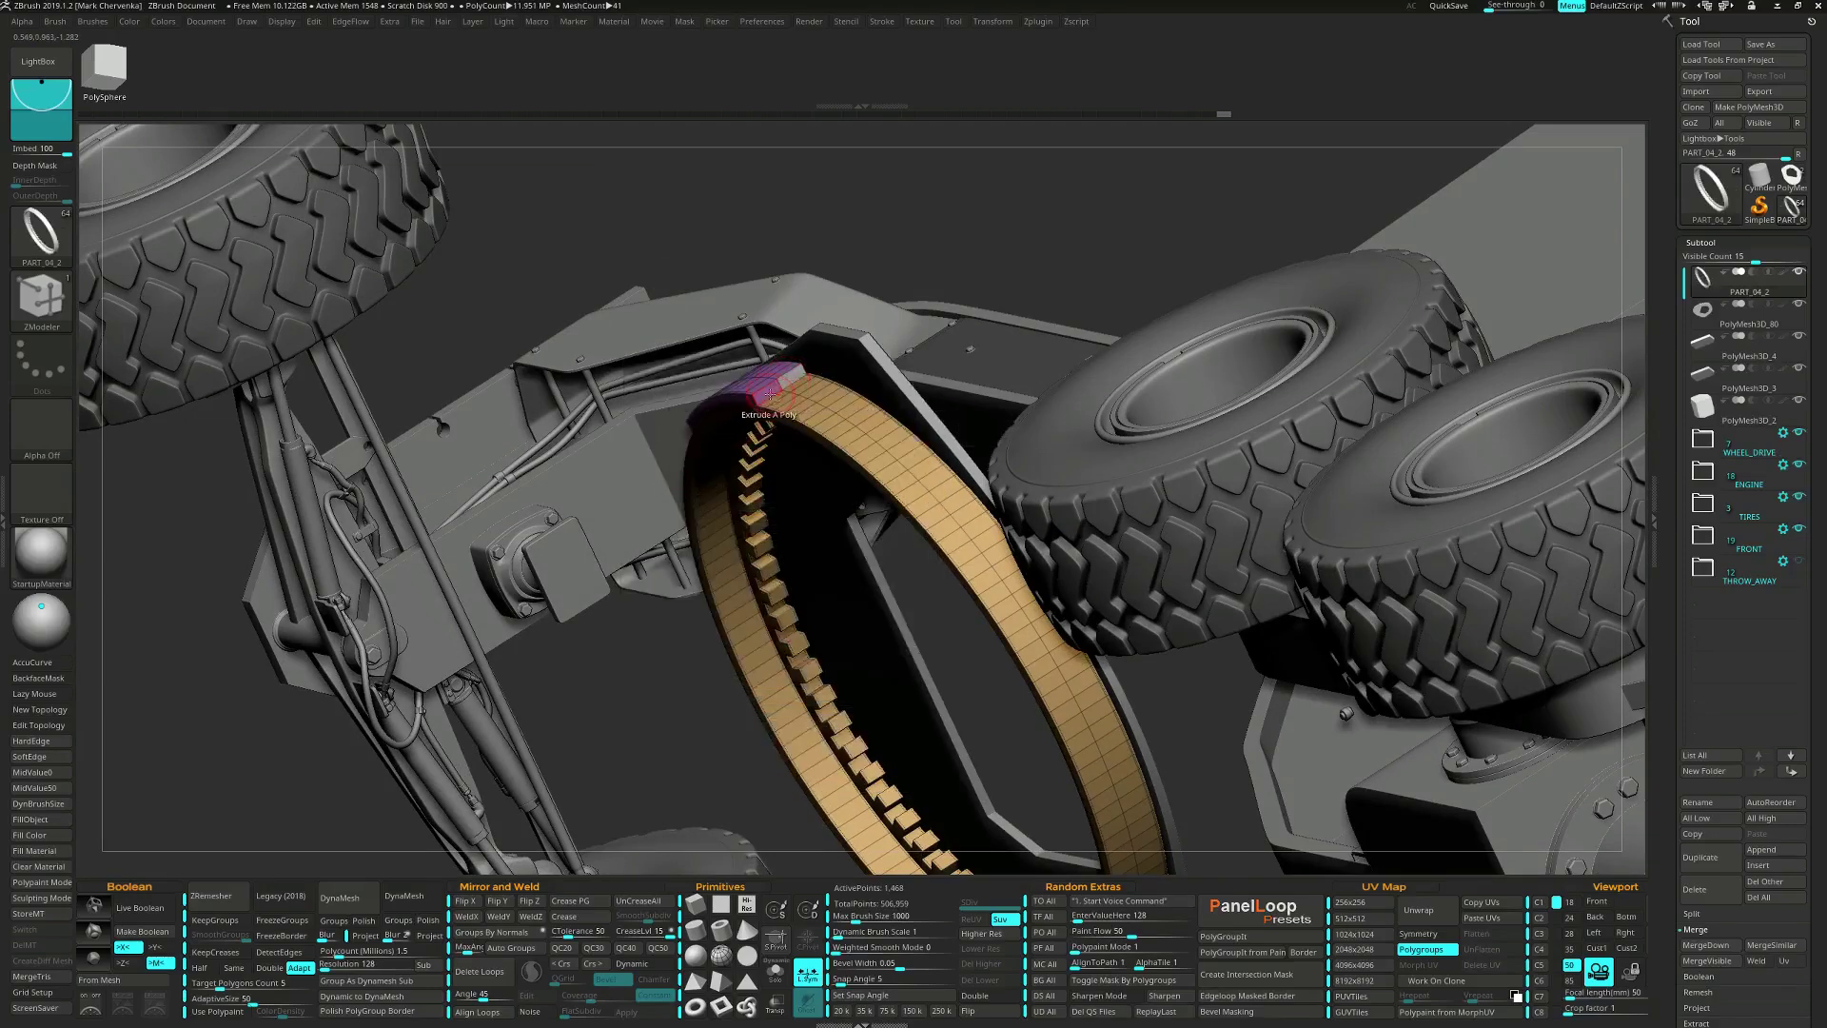
pyautogui.moveTo(779, 387); pyautogui.dragTo(782, 384, button='right')
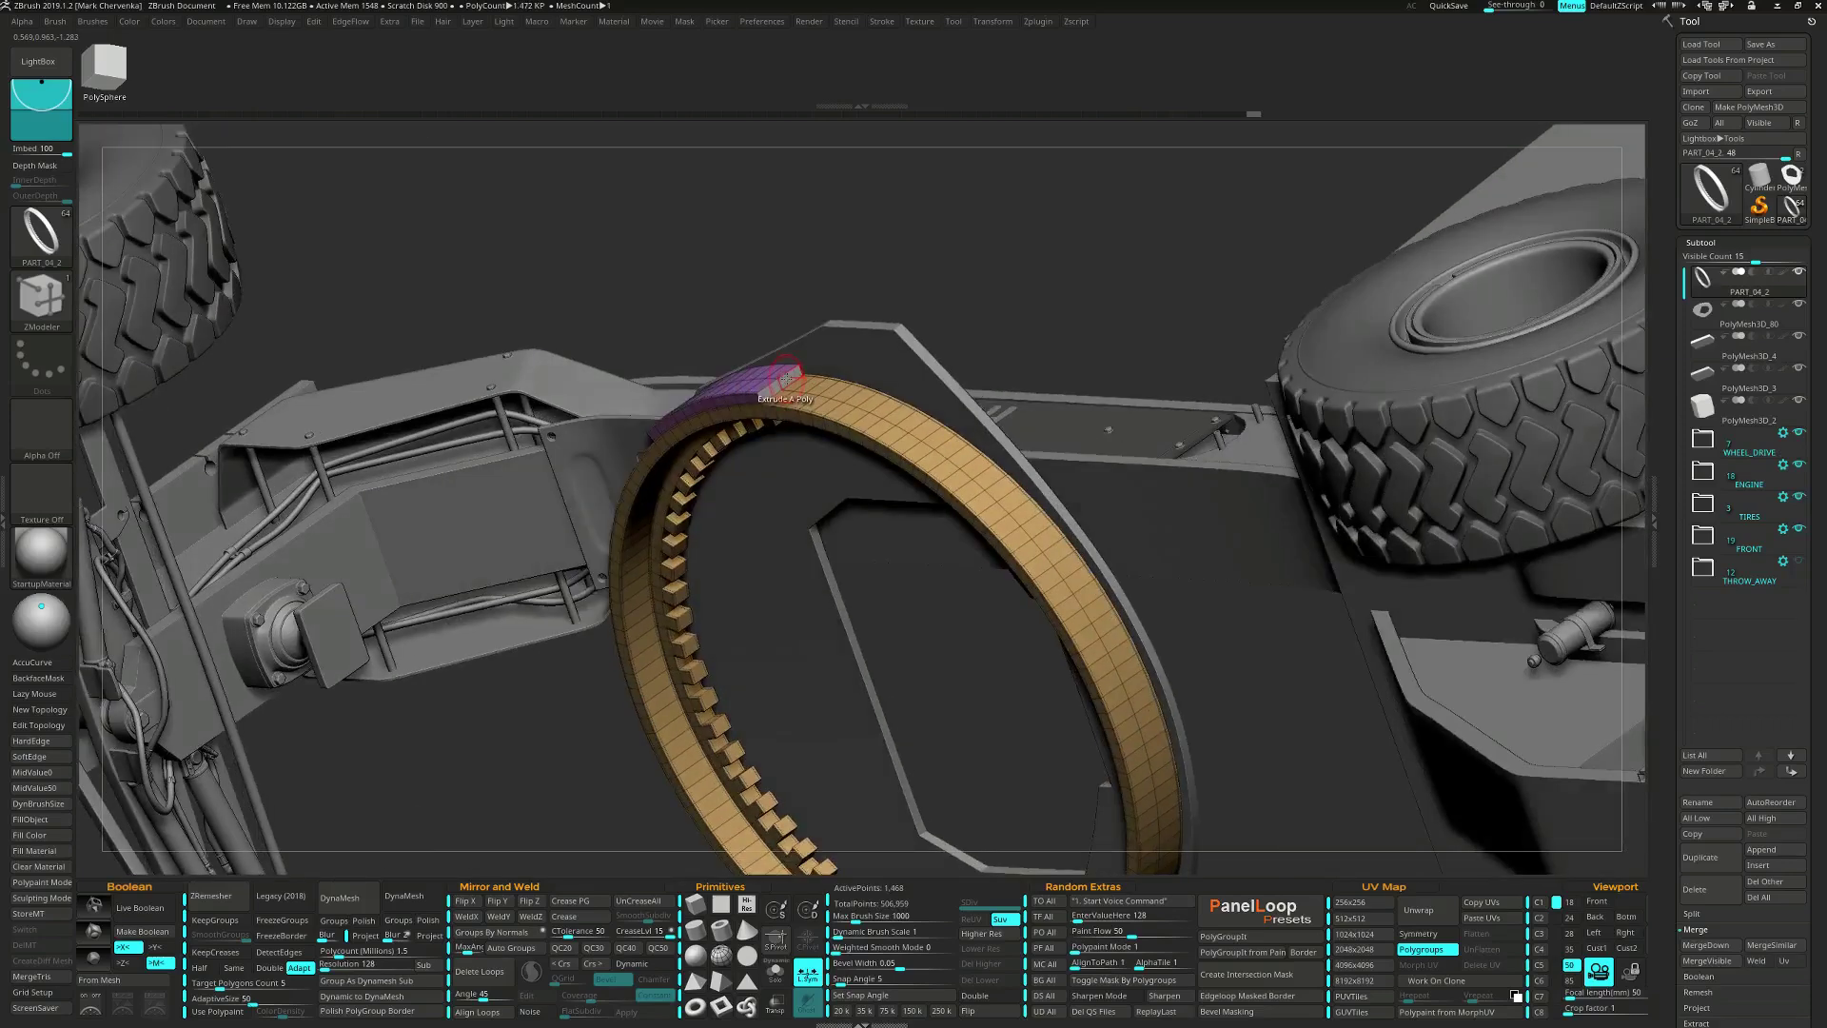
pyautogui.moveTo(839, 366); pyautogui.dragTo(920, 367)
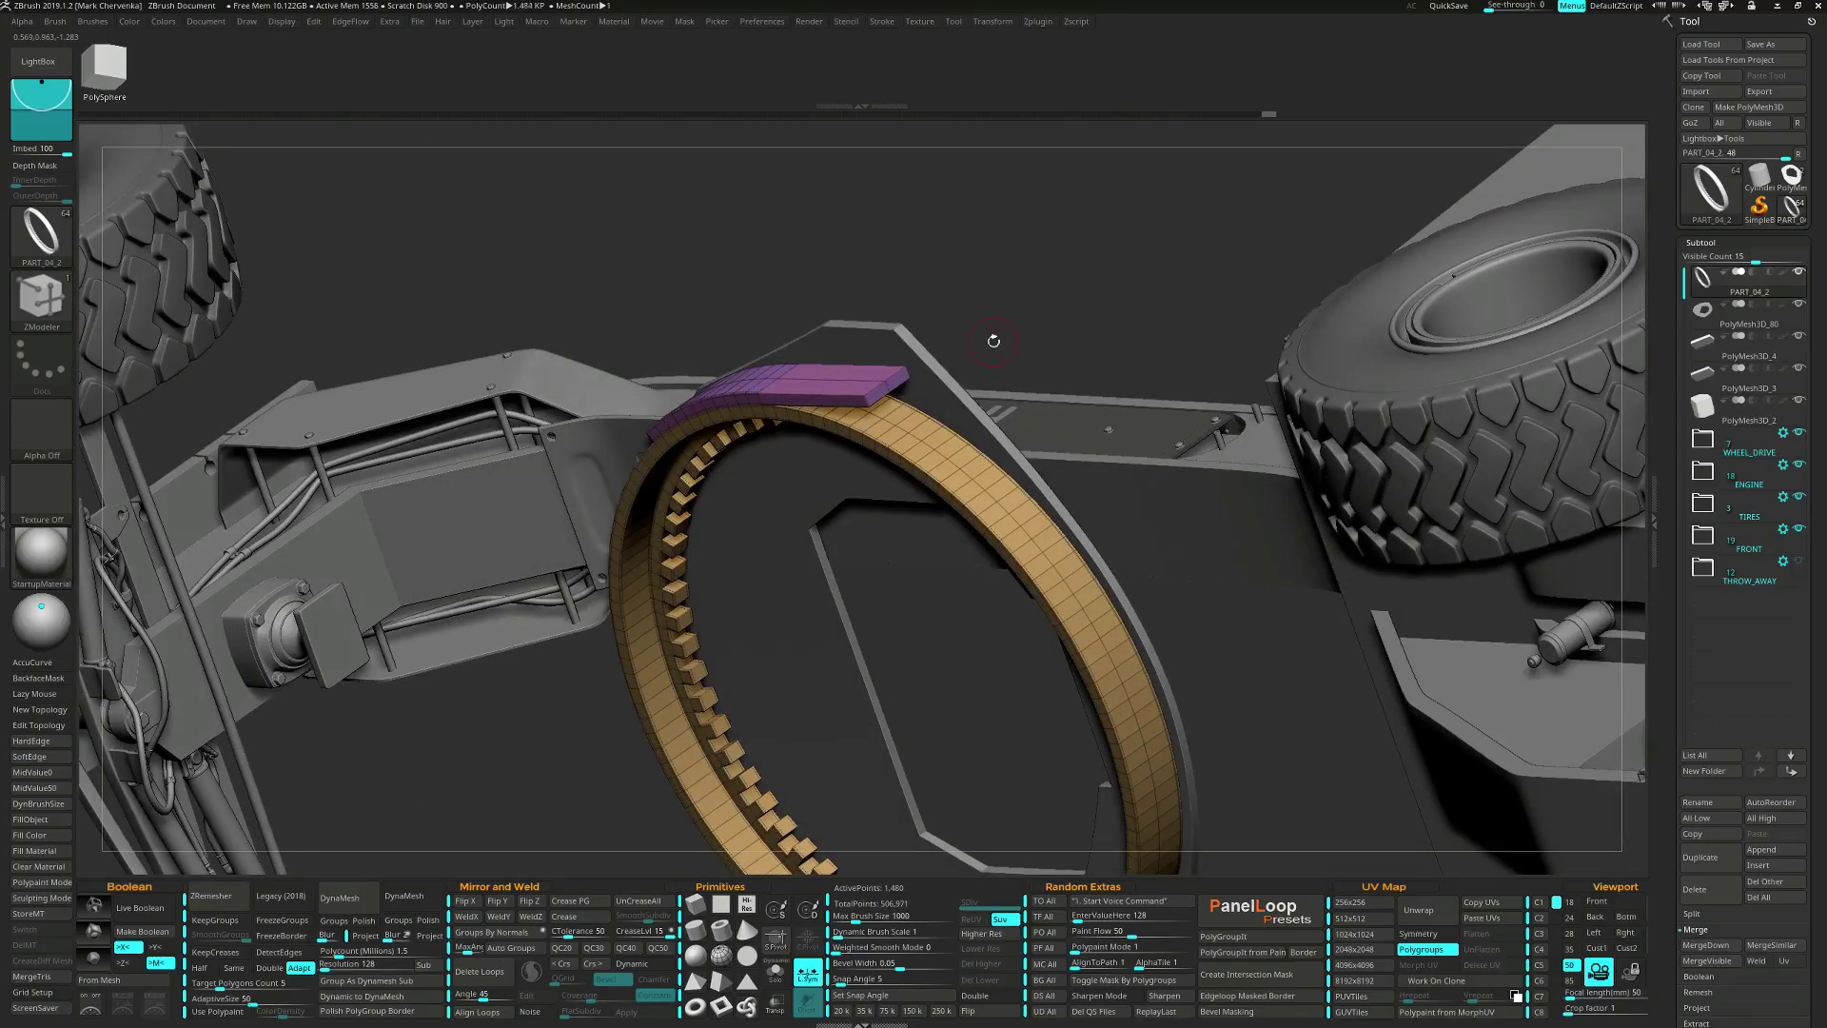
# Isolate the bar's end face with the ZModeler polygon Transpose action on Flat Island and align the view to the side.
pyautogui.moveTo(993, 340); pyautogui.dragTo(992, 368, button='right')
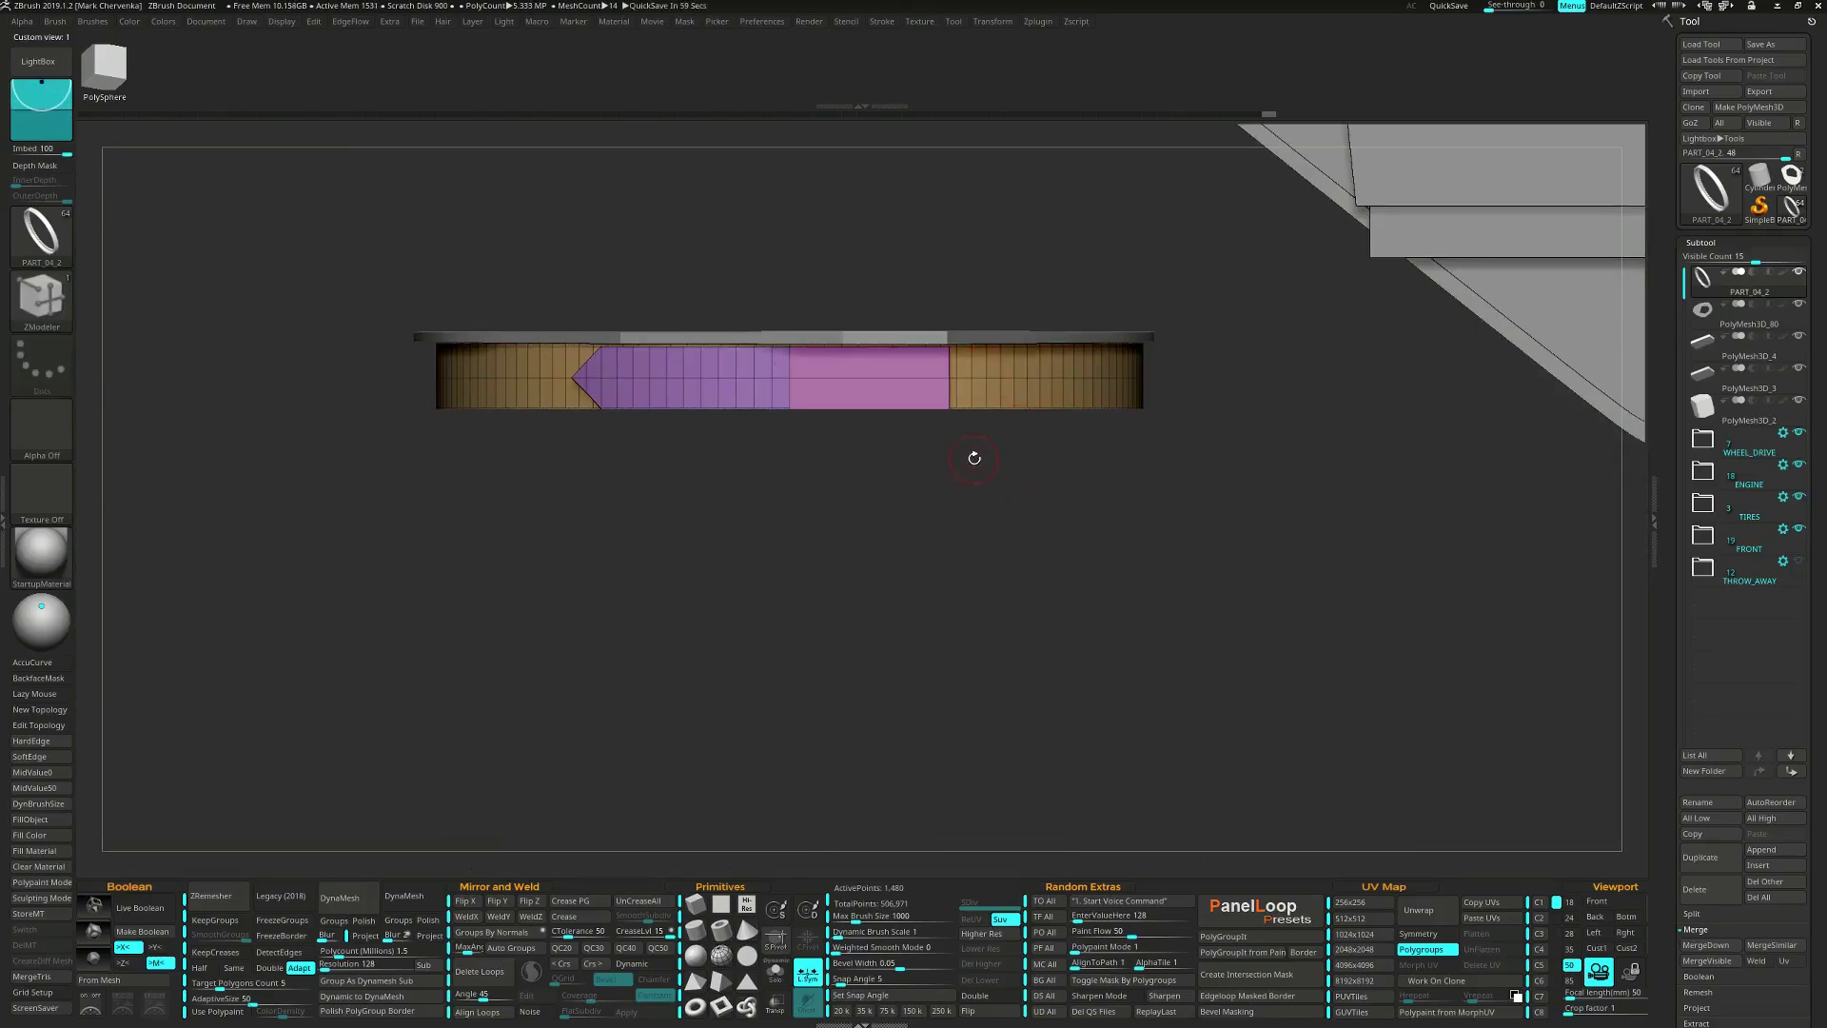
pyautogui.moveTo(975, 458); pyautogui.dragTo(945, 470, button='right')
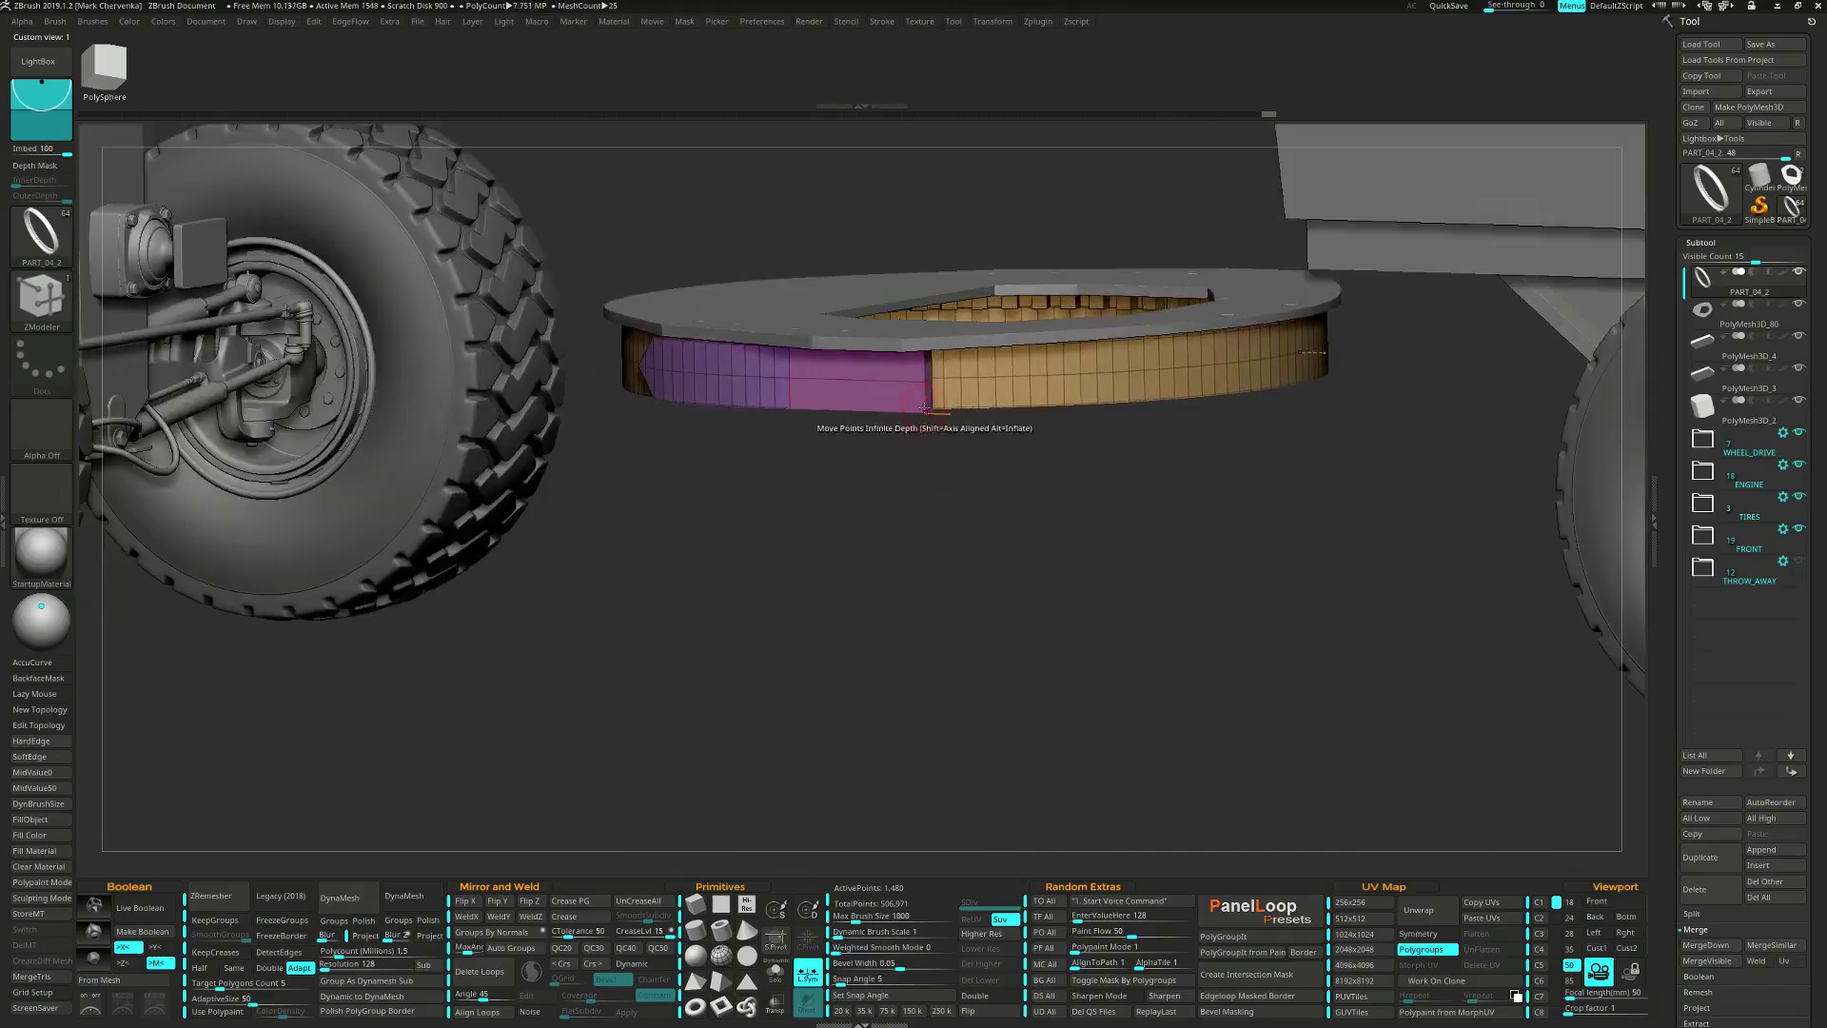
pyautogui.press('space')
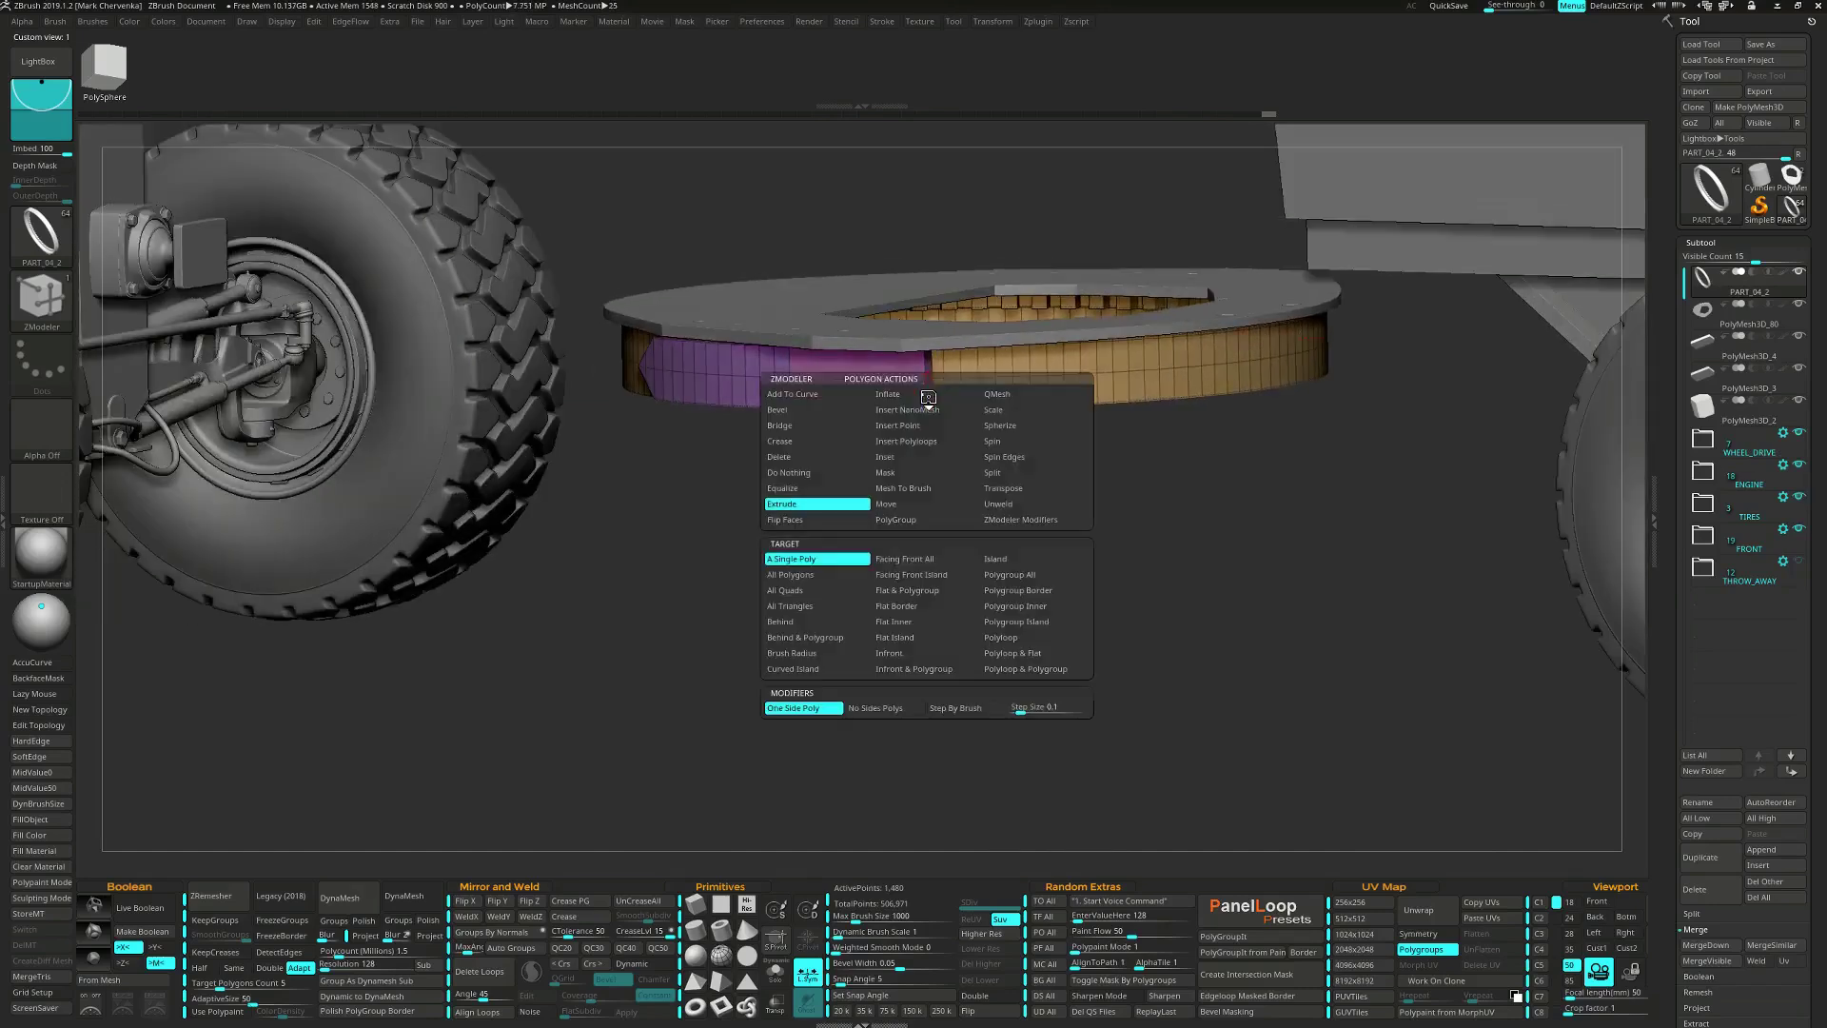
pyautogui.click(1005, 489)
pyautogui.click(895, 638)
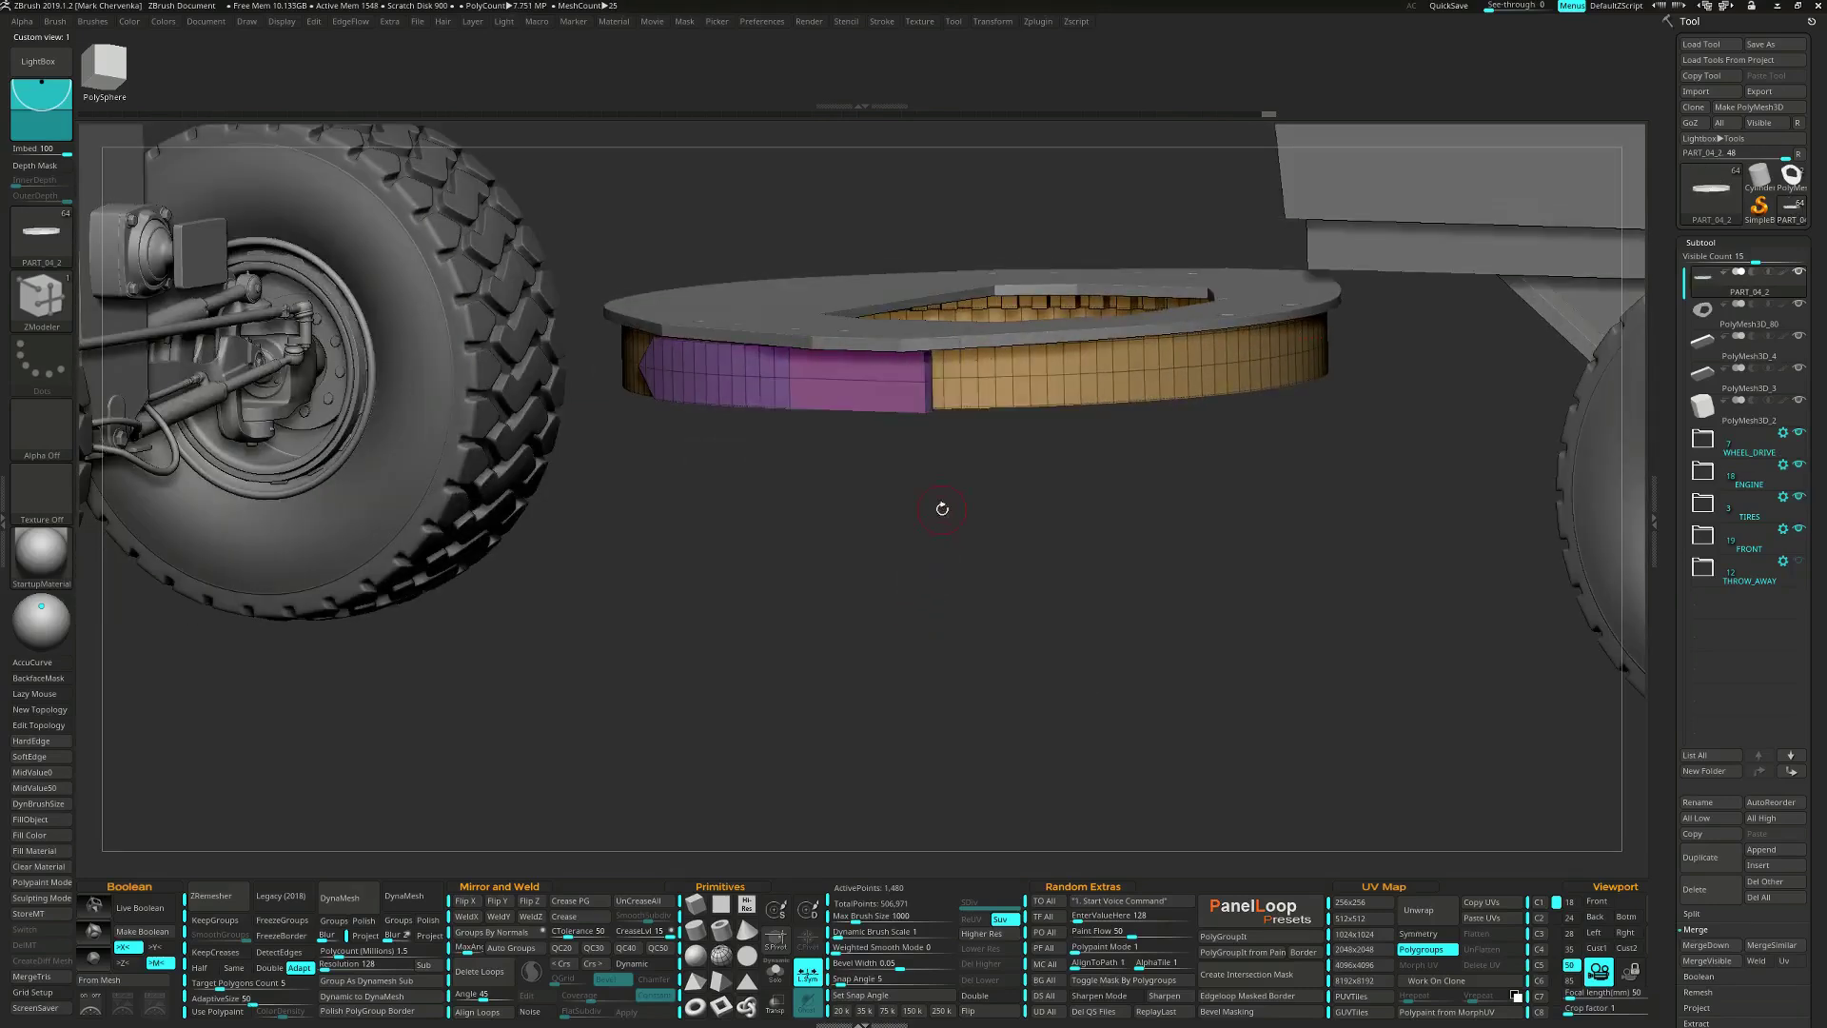
pyautogui.click(927, 400)
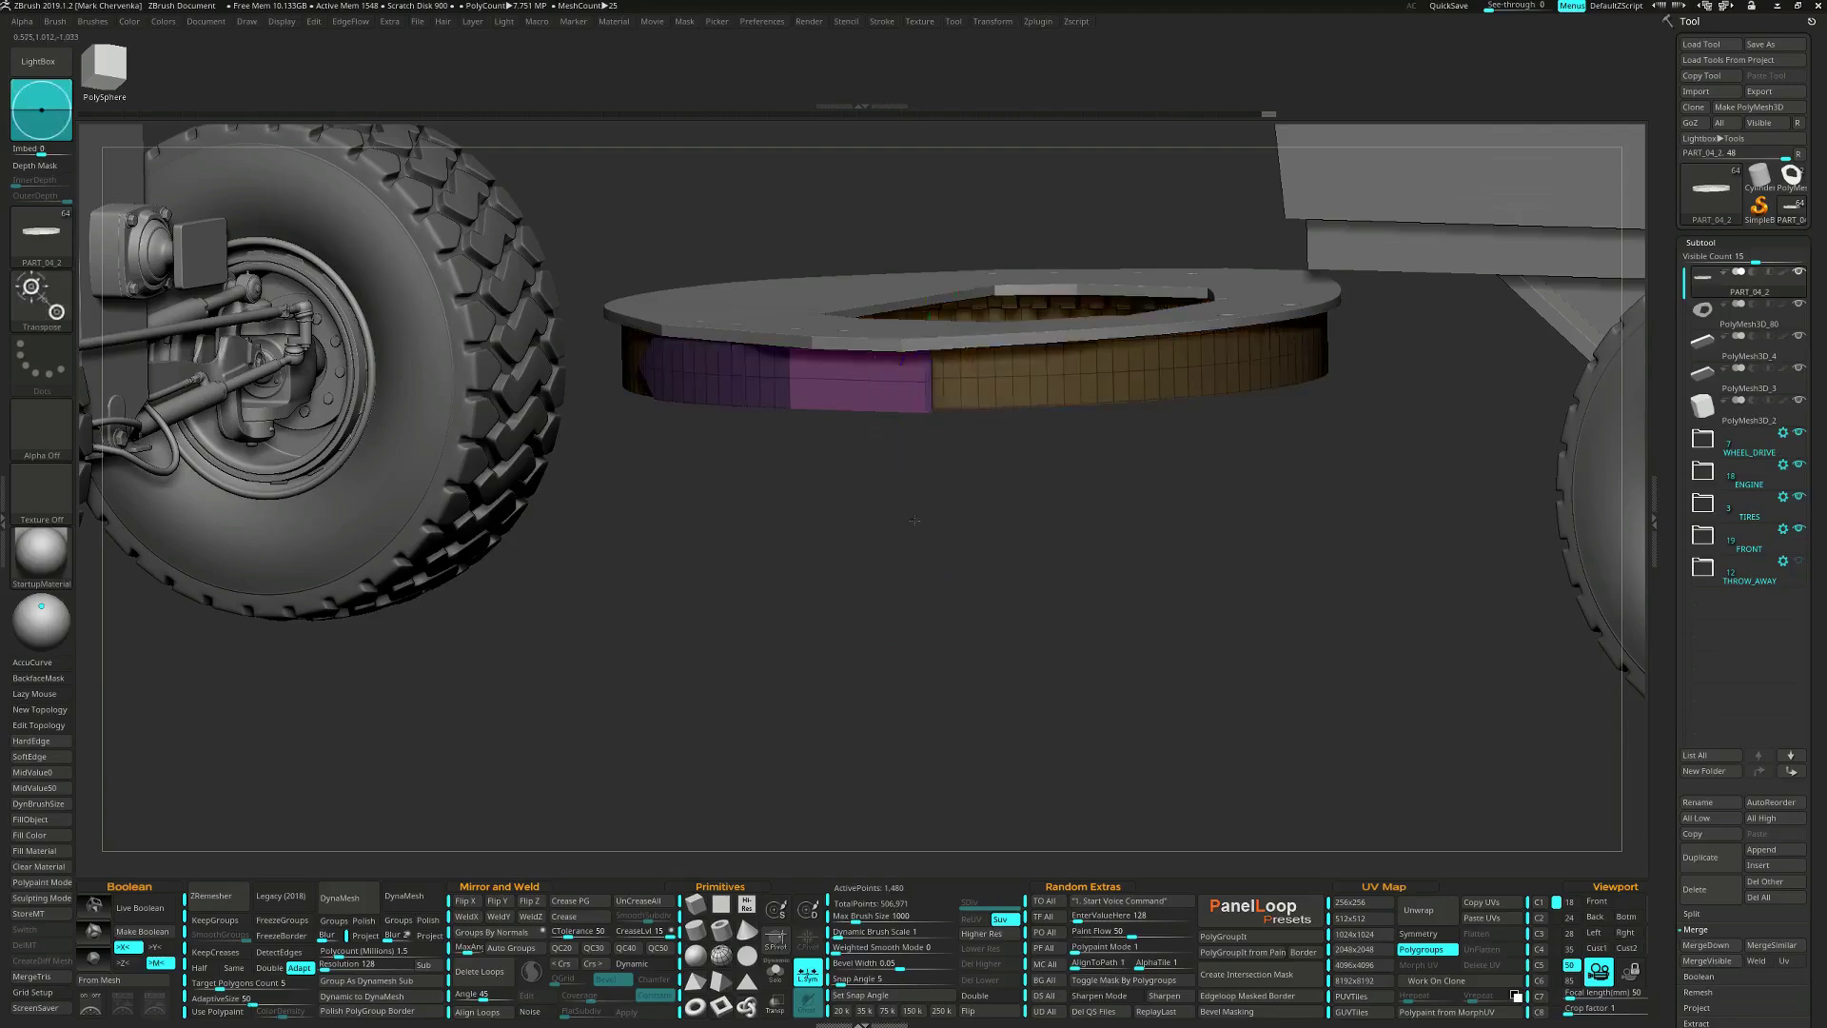
pyautogui.keyDown('shift'); pyautogui.moveTo(925, 495); pyautogui.dragTo(950, 509, button='right'); pyautogui.keyUp('shift')
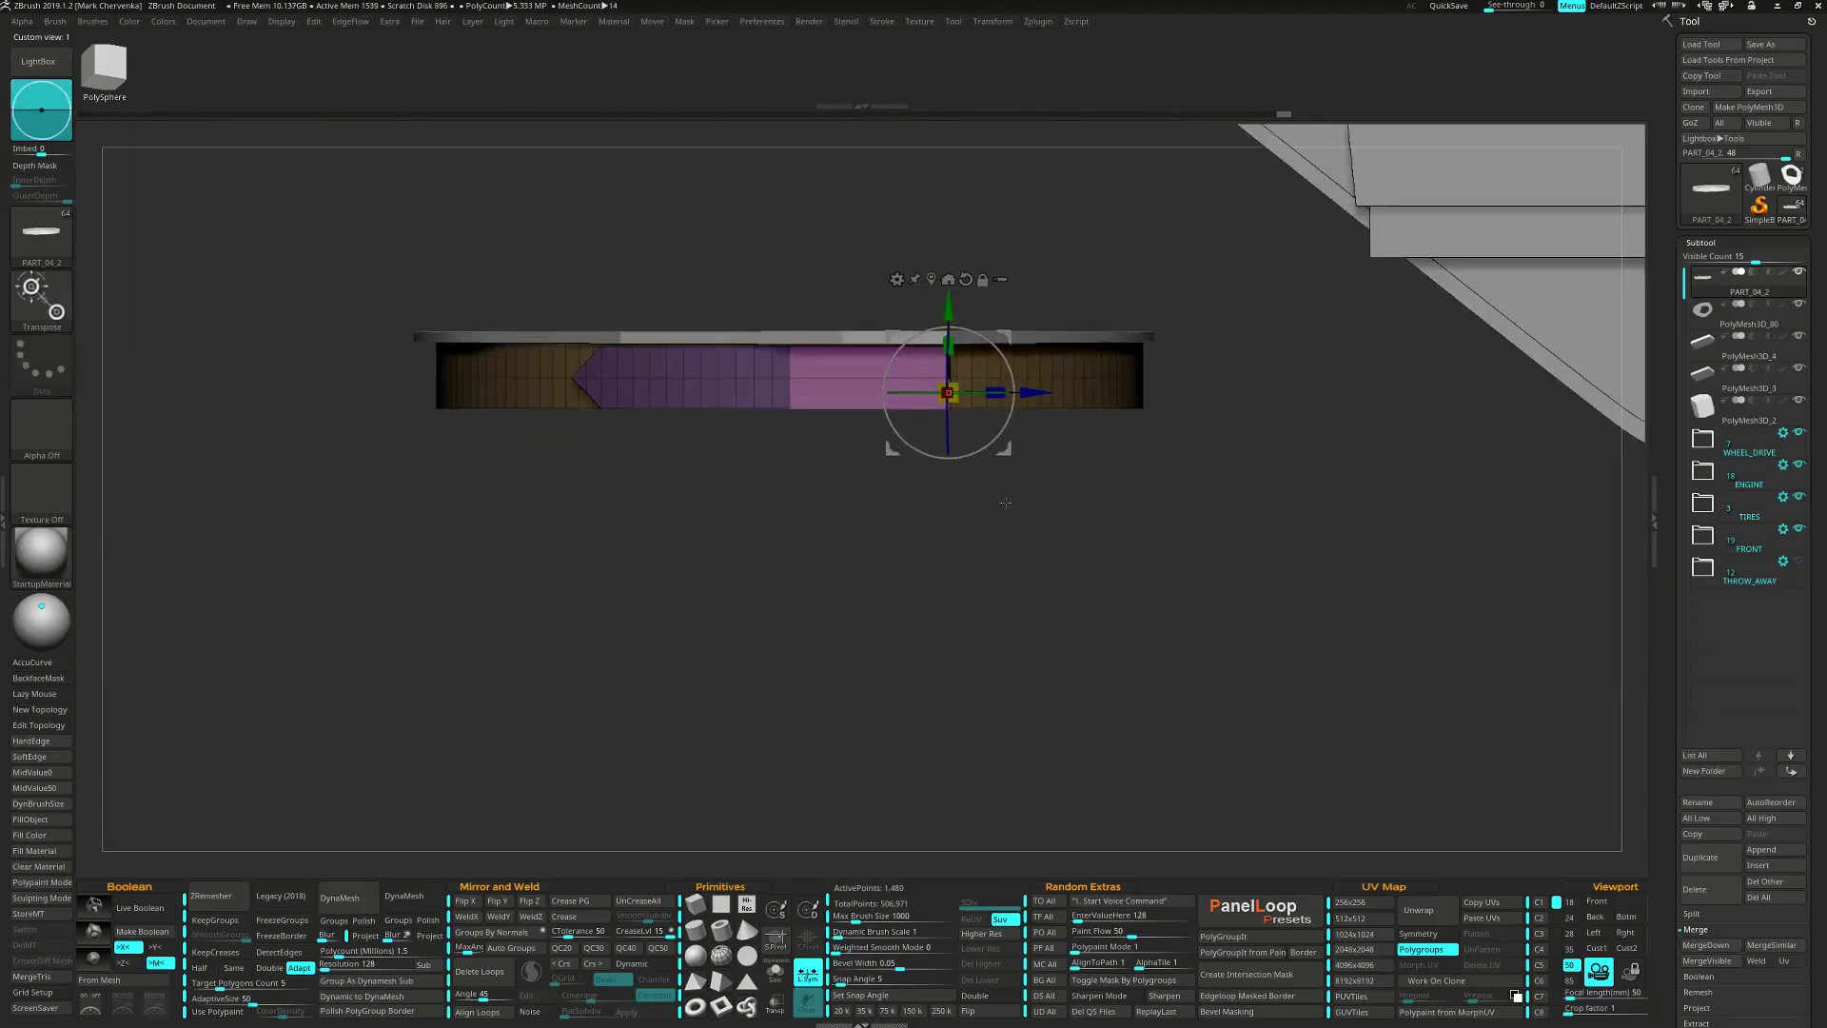
# Extrude the bar's end face repeatedly past the ring, curving it down and back inward into a hooked arm with a narrowed tip.
pyautogui.moveTo(1027, 408); pyautogui.dragTo(1183, 397)
pyautogui.keyDown('ctrl'); pyautogui.moveTo(1153, 457); pyautogui.dragTo(1164, 732); pyautogui.keyUp('ctrl')
pyautogui.click(1126, 477)
pyautogui.moveTo(1184, 731); pyautogui.dragTo(1118, 768)
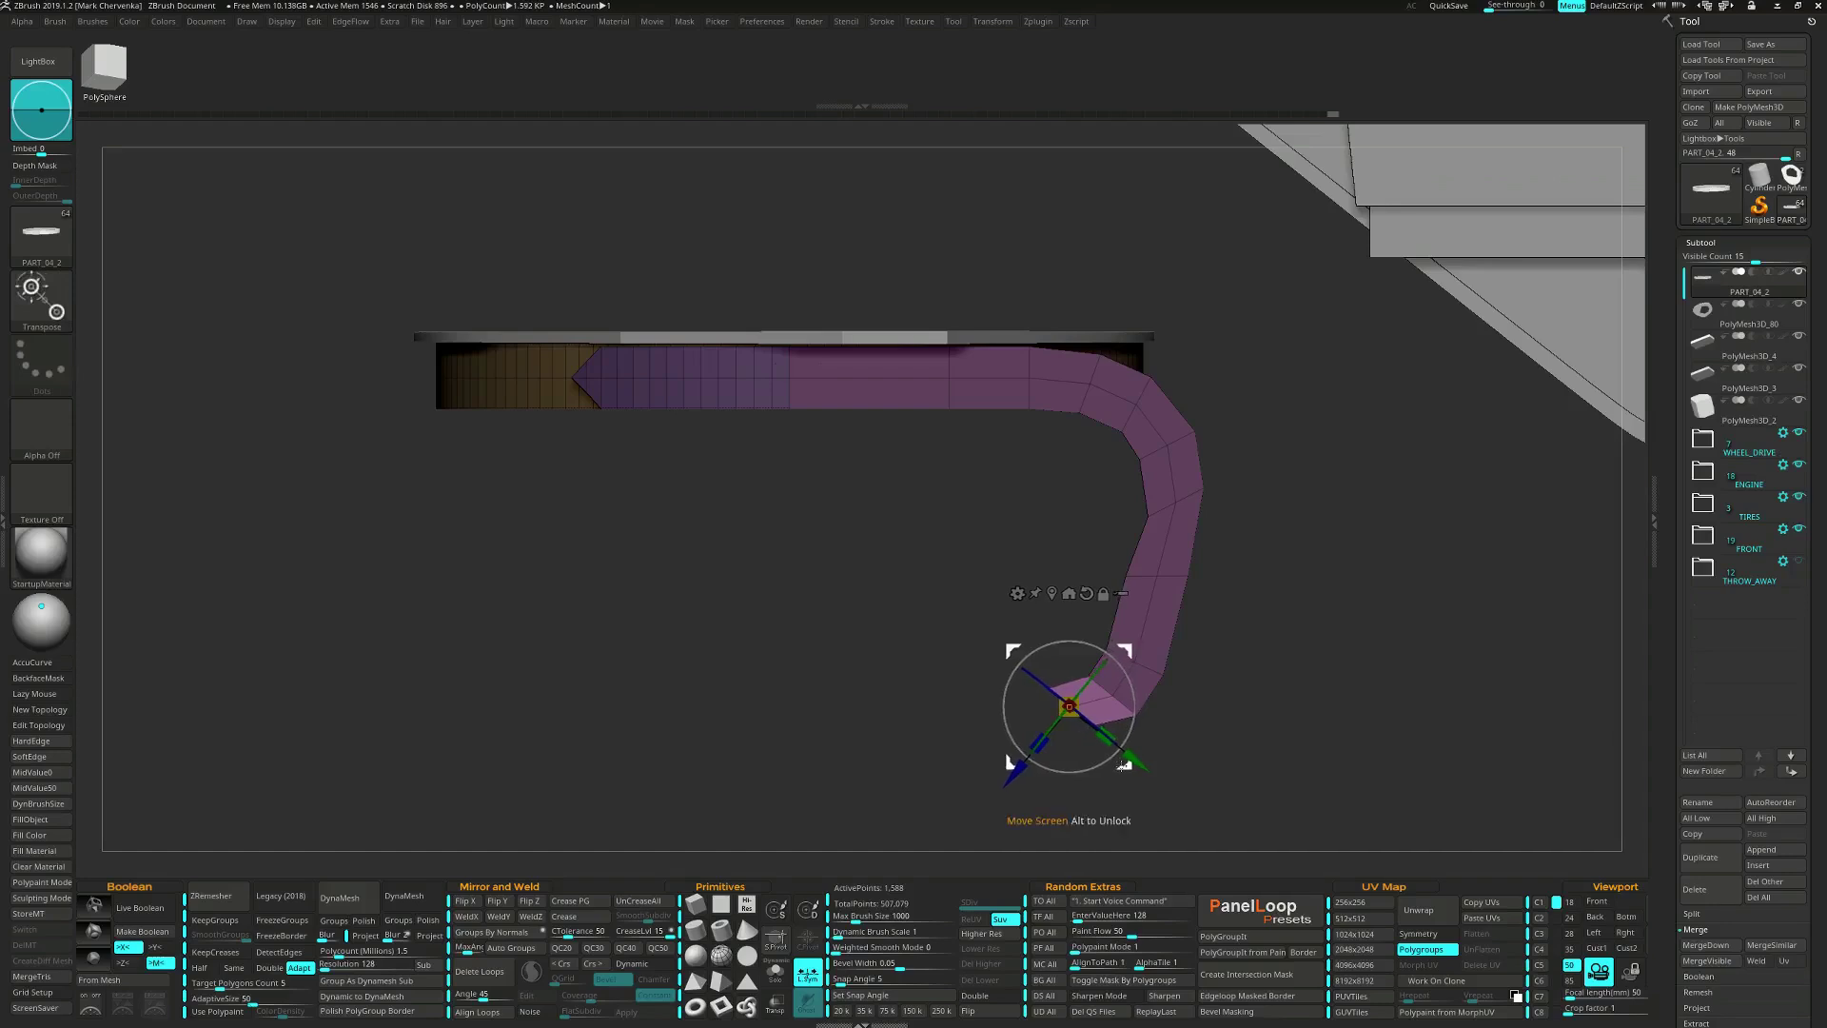
pyautogui.keyDown('ctrl'); pyautogui.moveTo(1124, 765); pyautogui.dragTo(1037, 773); pyautogui.keyUp('ctrl')
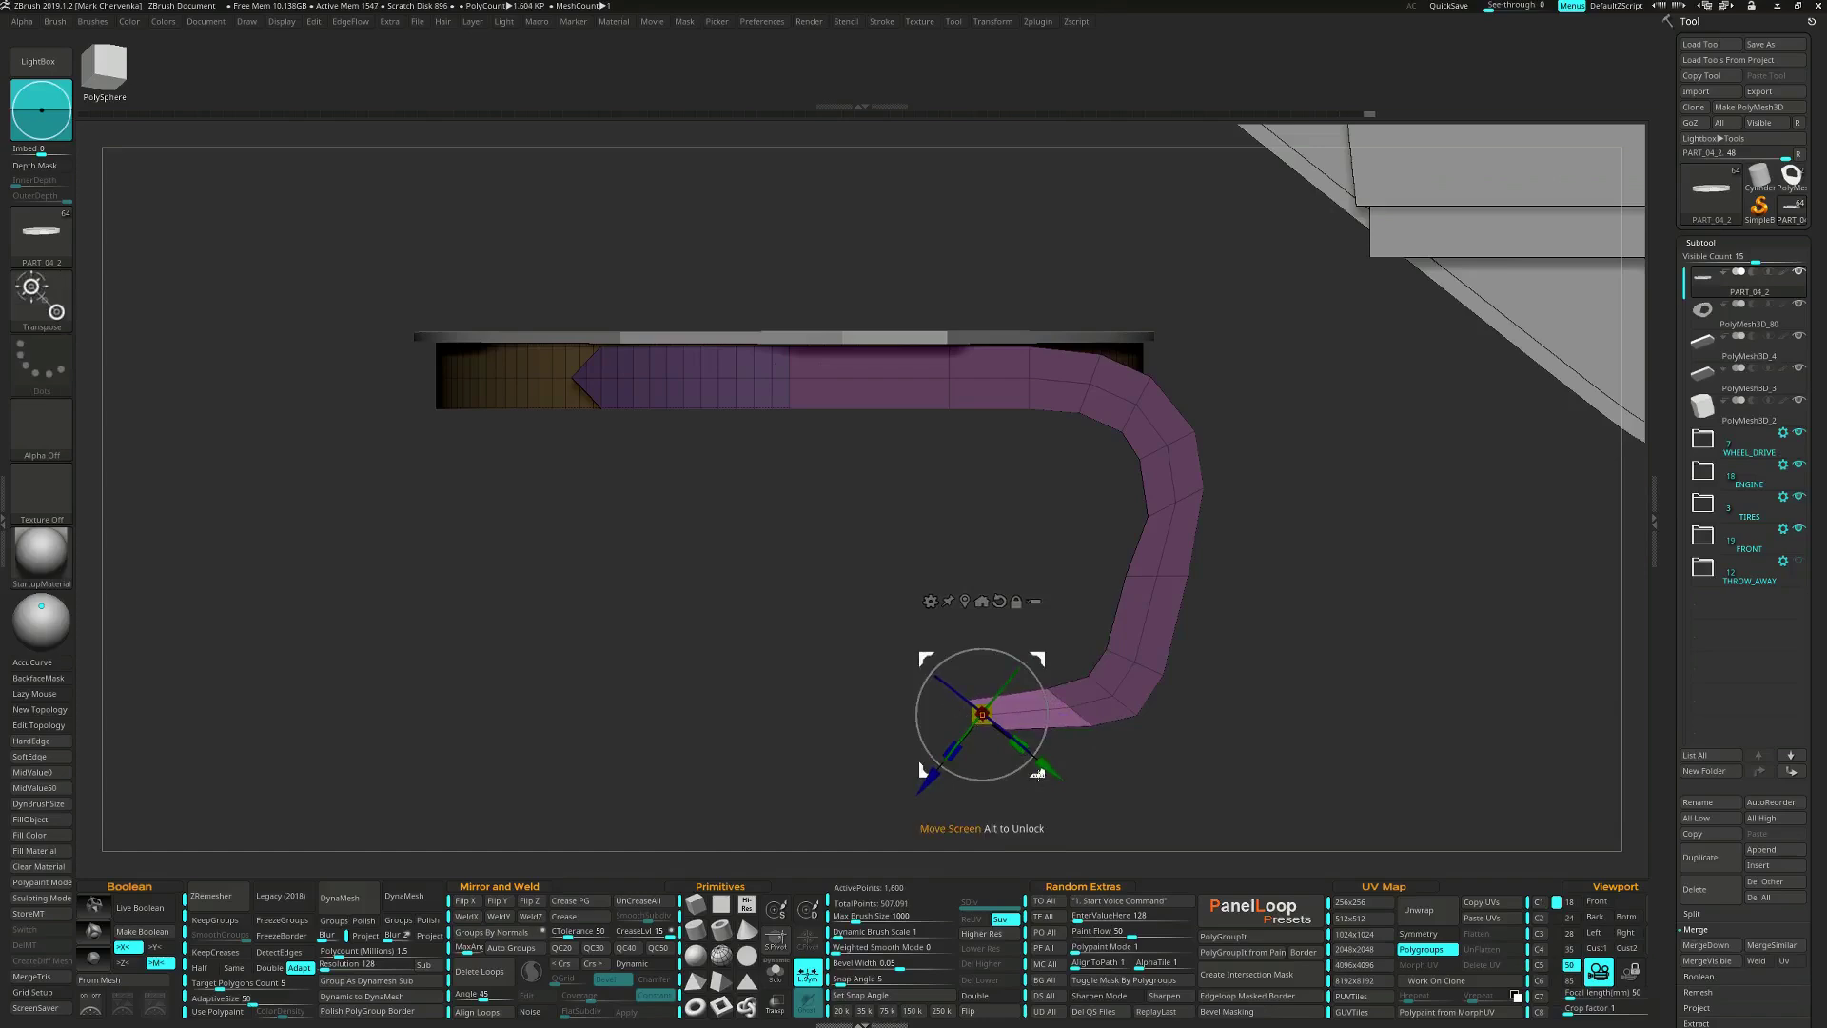
pyautogui.moveTo(1037, 774); pyautogui.dragTo(999, 795)
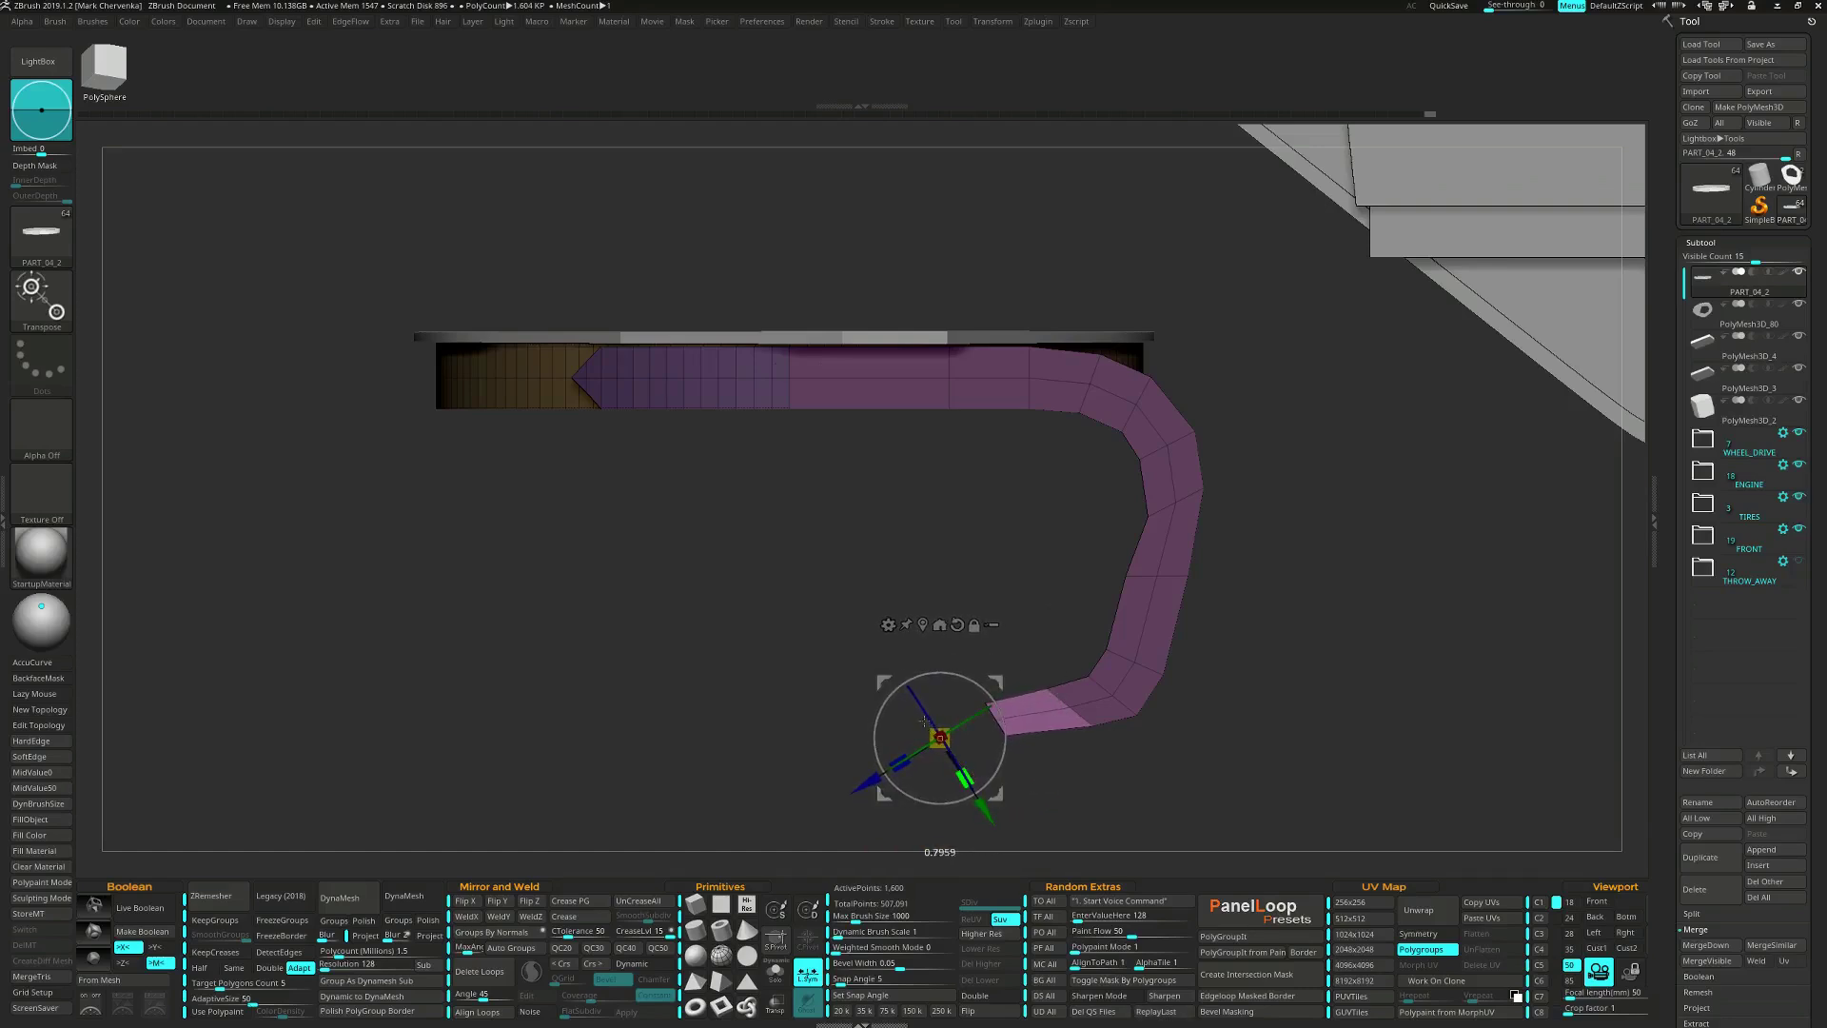
pyautogui.moveTo(993, 792); pyautogui.dragTo(849, 718)
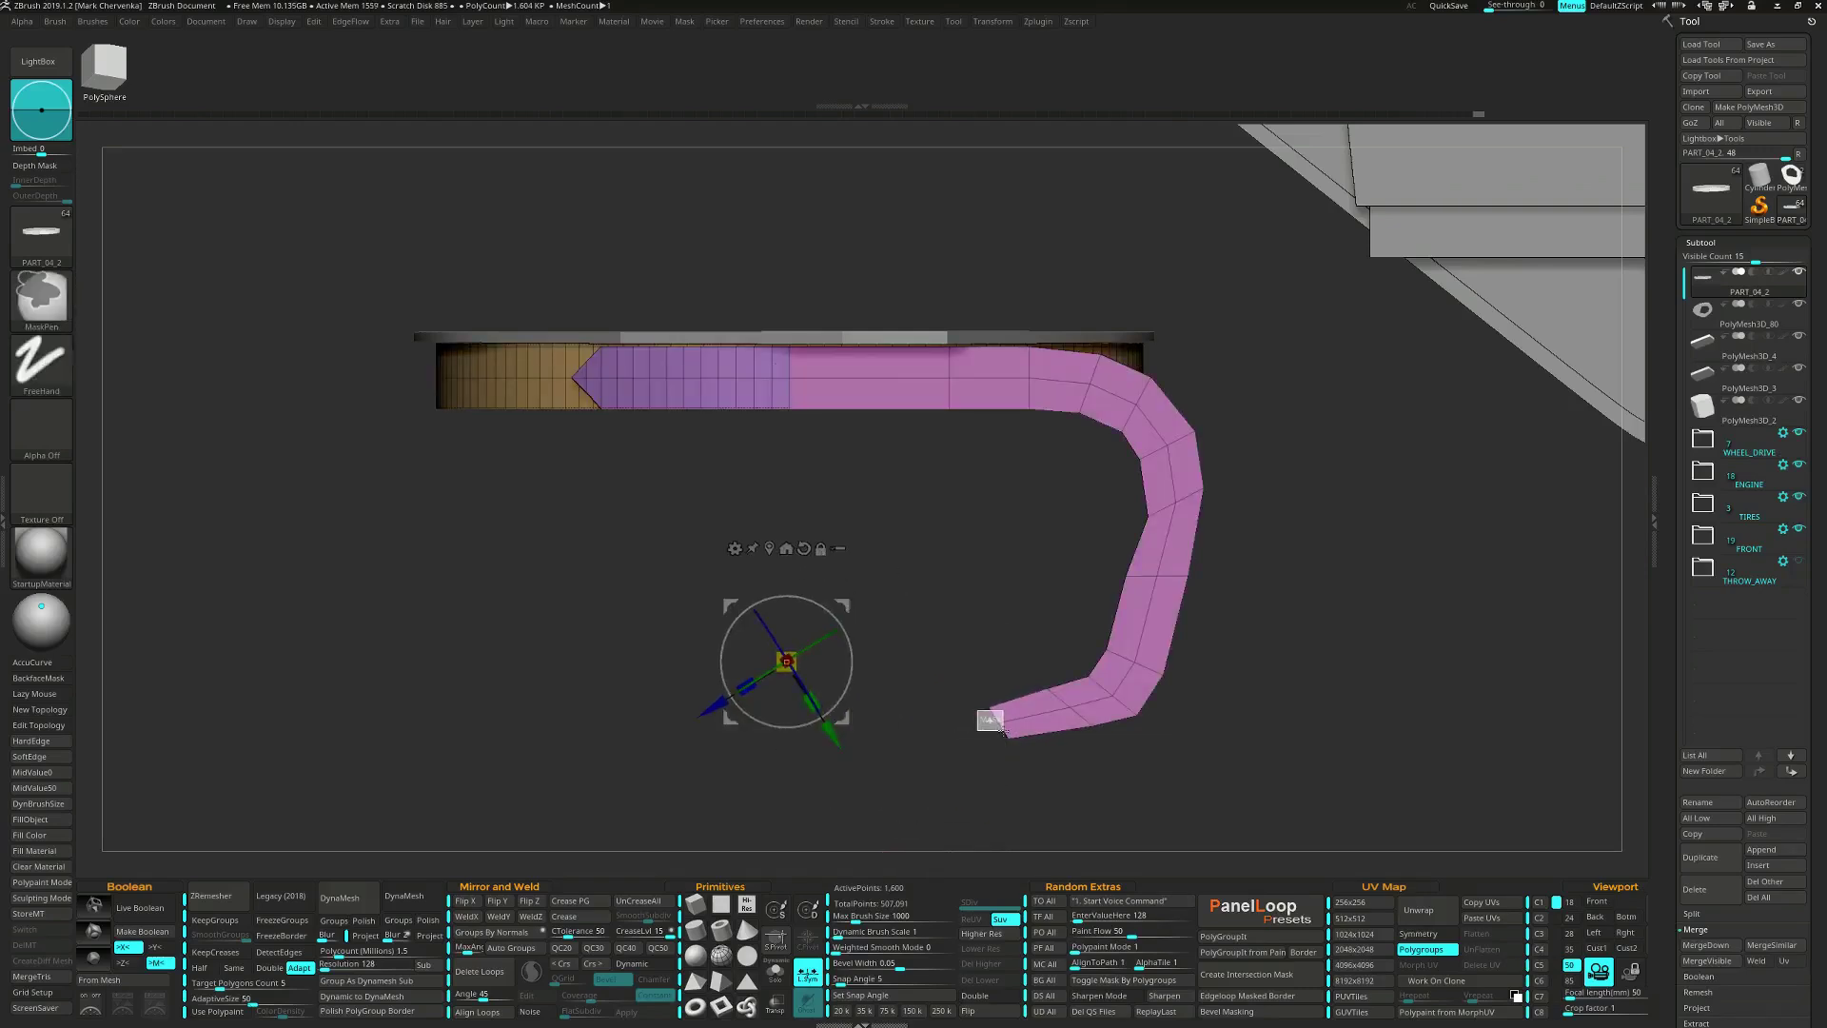
# Isolate points near the arm's tip with inverted masks, nudge them slightly, and clear the mask.
pyautogui.keyDown('ctrl'); pyautogui.moveTo(1003, 732); pyautogui.dragTo(1004, 732); pyautogui.keyUp('ctrl')
pyautogui.keyDown('ctrl'); pyautogui.click(980, 738); pyautogui.keyUp('ctrl')
pyautogui.moveTo(845, 717); pyautogui.dragTo(842, 721)
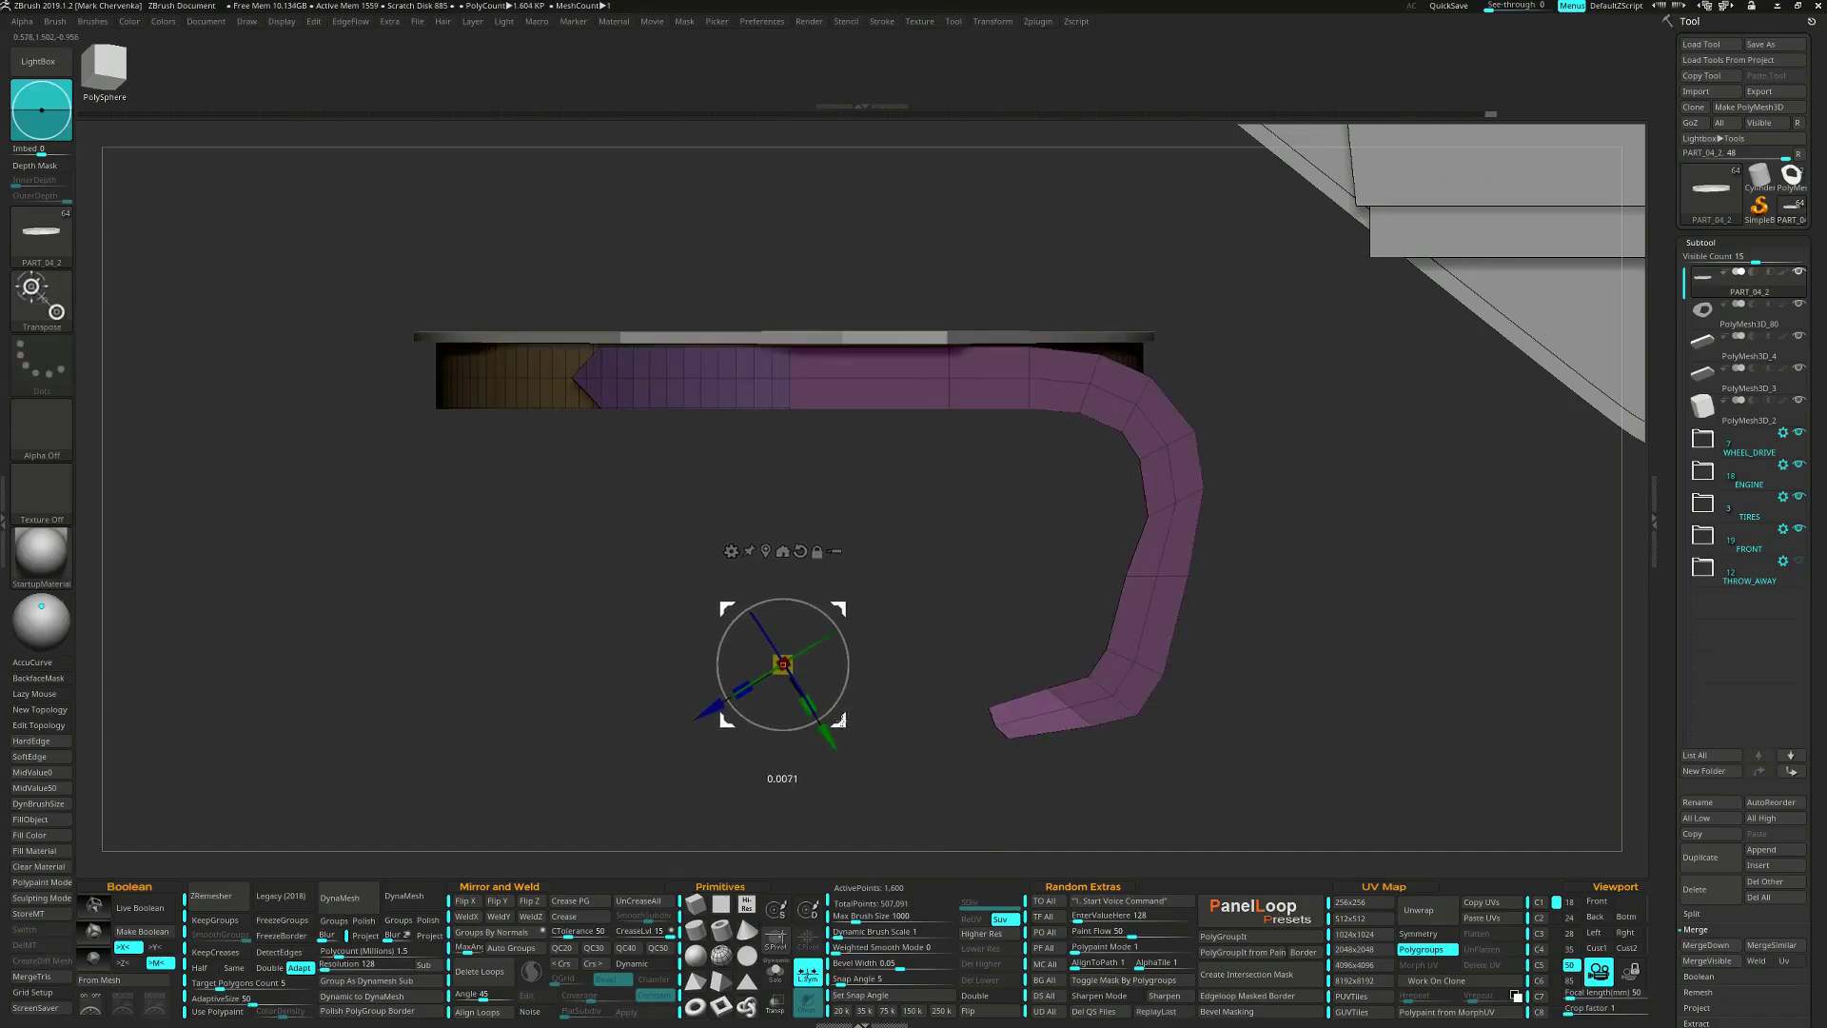
pyautogui.keyDown('ctrl'); pyautogui.click(982, 773); pyautogui.keyUp('ctrl')
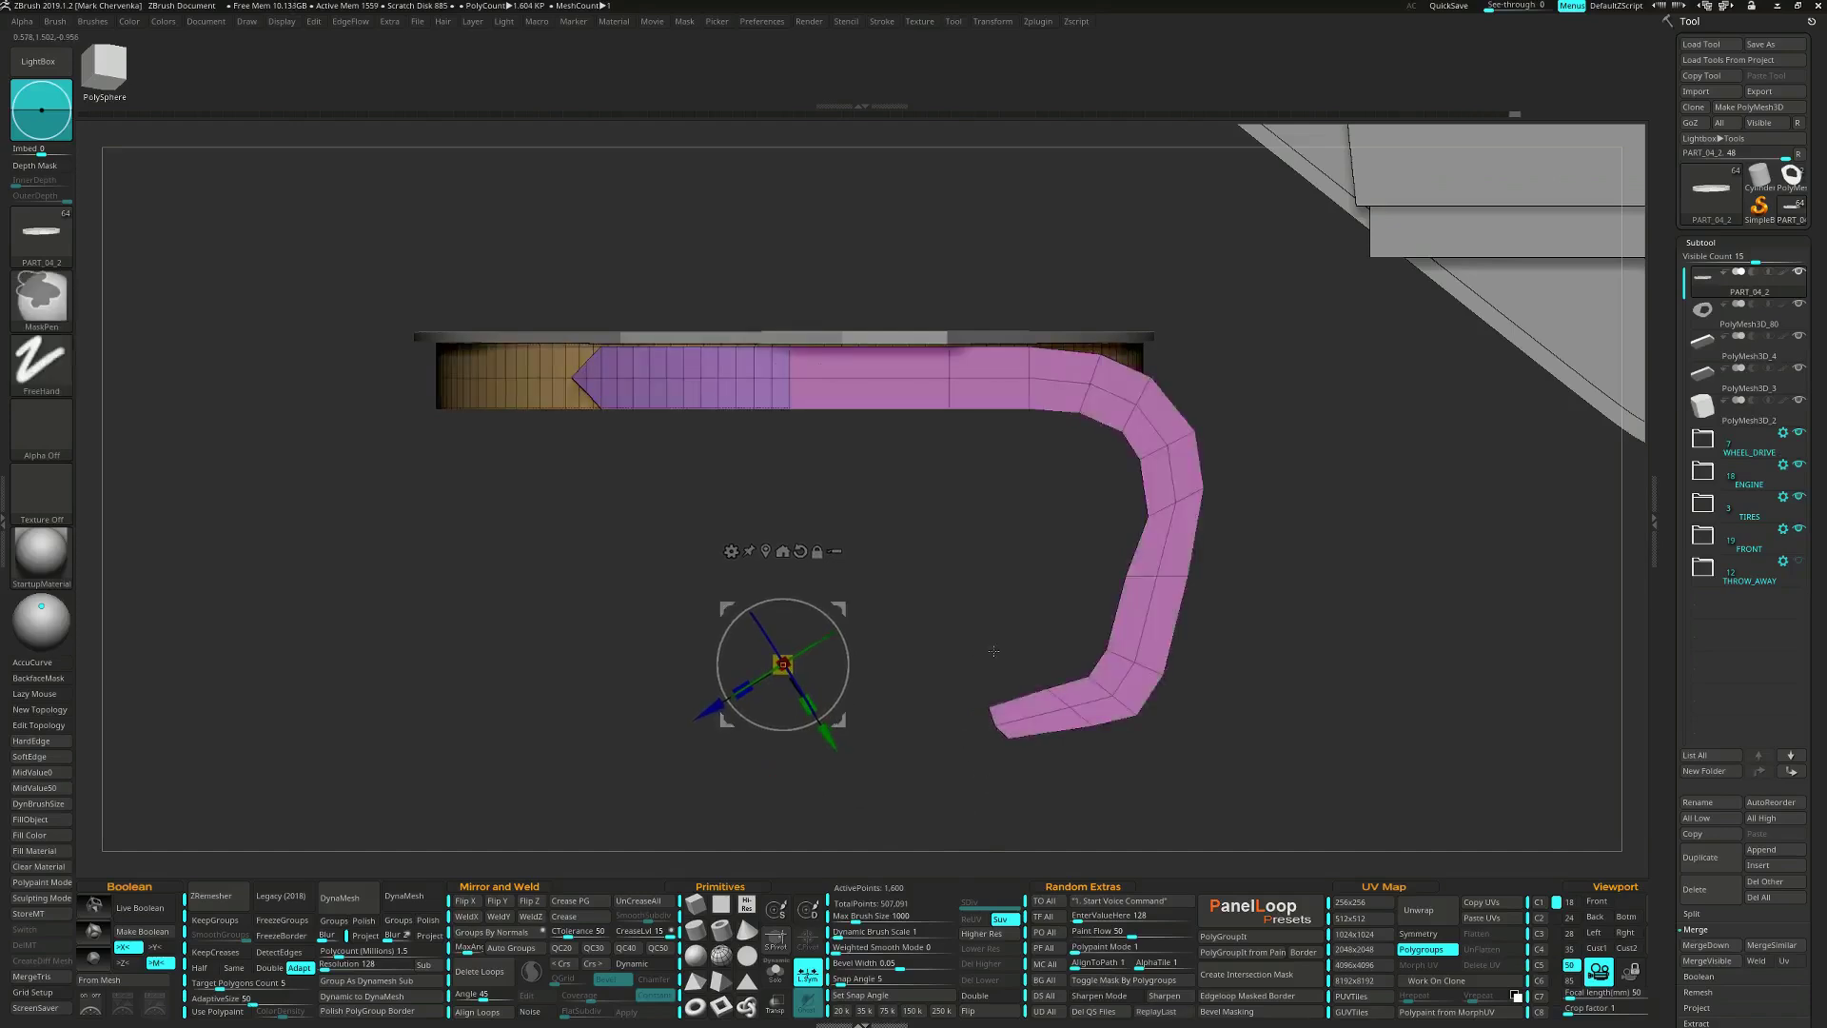
pyautogui.keyDown('ctrl'); pyautogui.moveTo(1051, 695); pyautogui.dragTo(1067, 701); pyautogui.keyUp('ctrl')
pyautogui.keyDown('ctrl'); pyautogui.click(971, 750); pyautogui.keyUp('ctrl')
pyautogui.moveTo(842, 721); pyautogui.dragTo(838, 718)
pyautogui.keyDown('ctrl'); pyautogui.click(913, 740); pyautogui.keyUp('ctrl')
# Reshape and widen the arm's inner contour by moving its points inward with the ZModeler Move Infinite Depth action.
pyautogui.press('b')
pyautogui.press('z')
pyautogui.press('m')
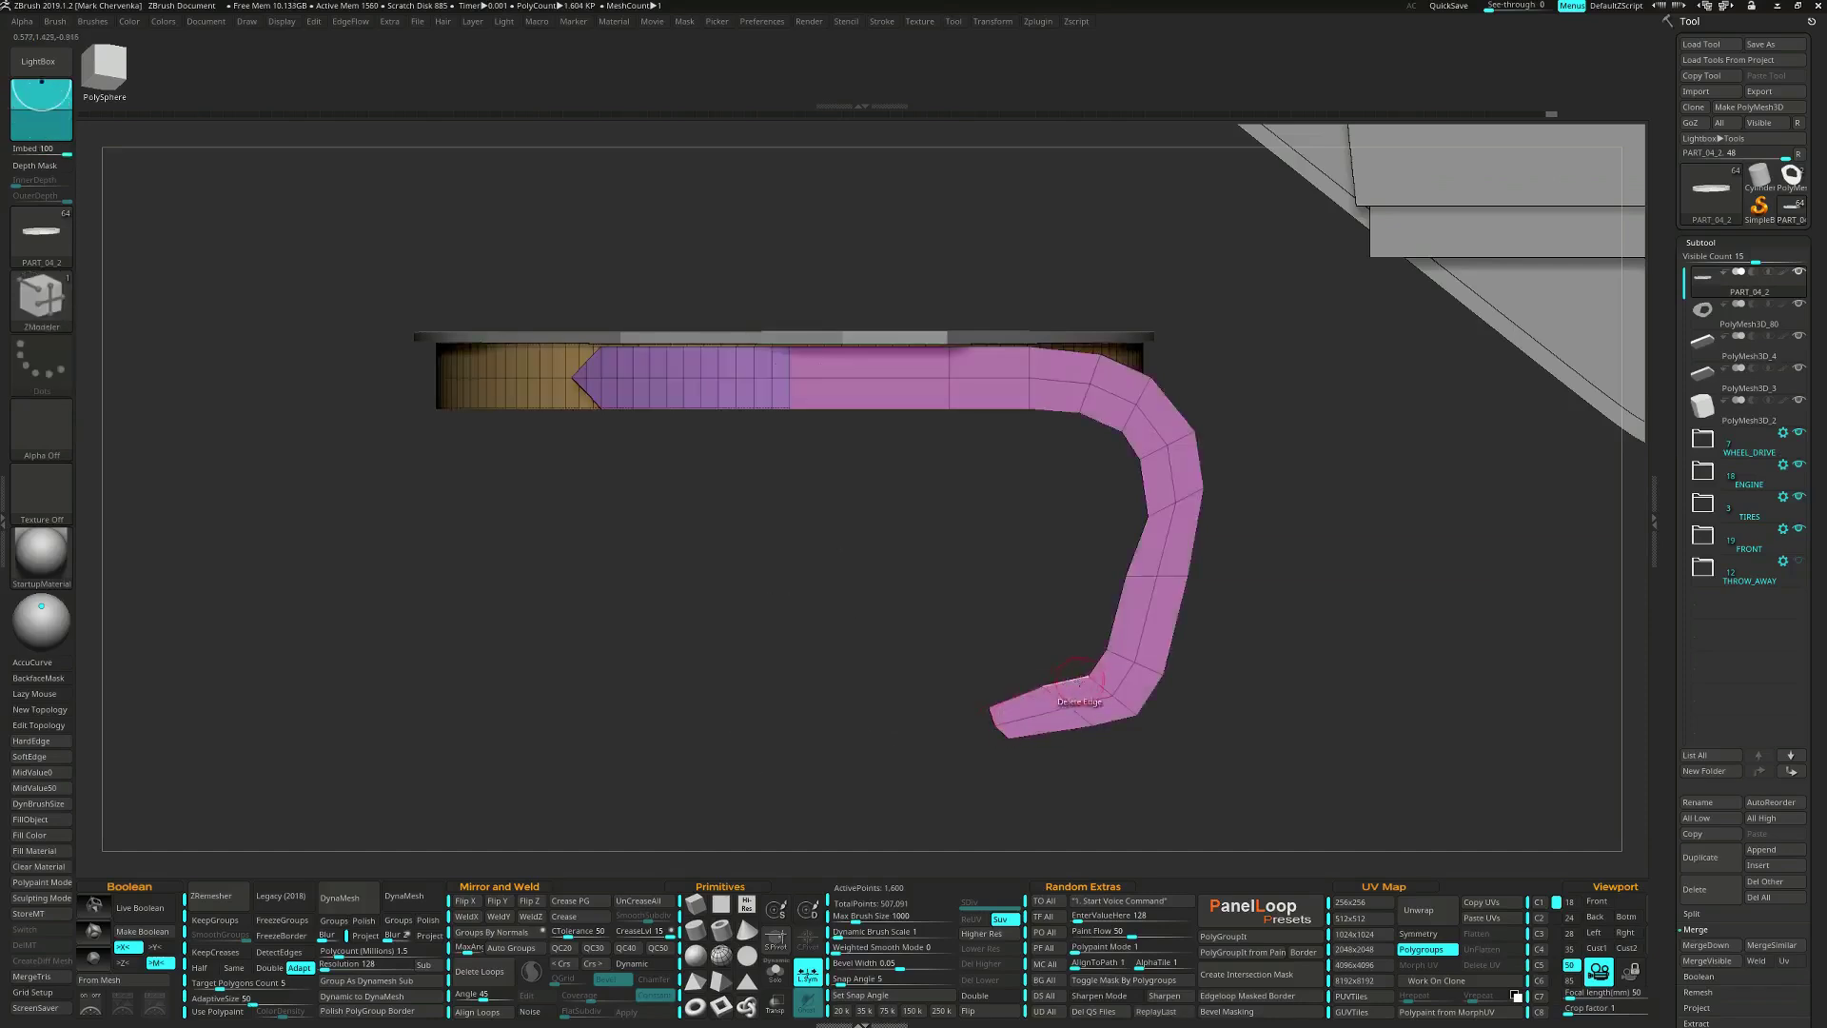
pyautogui.press('space')
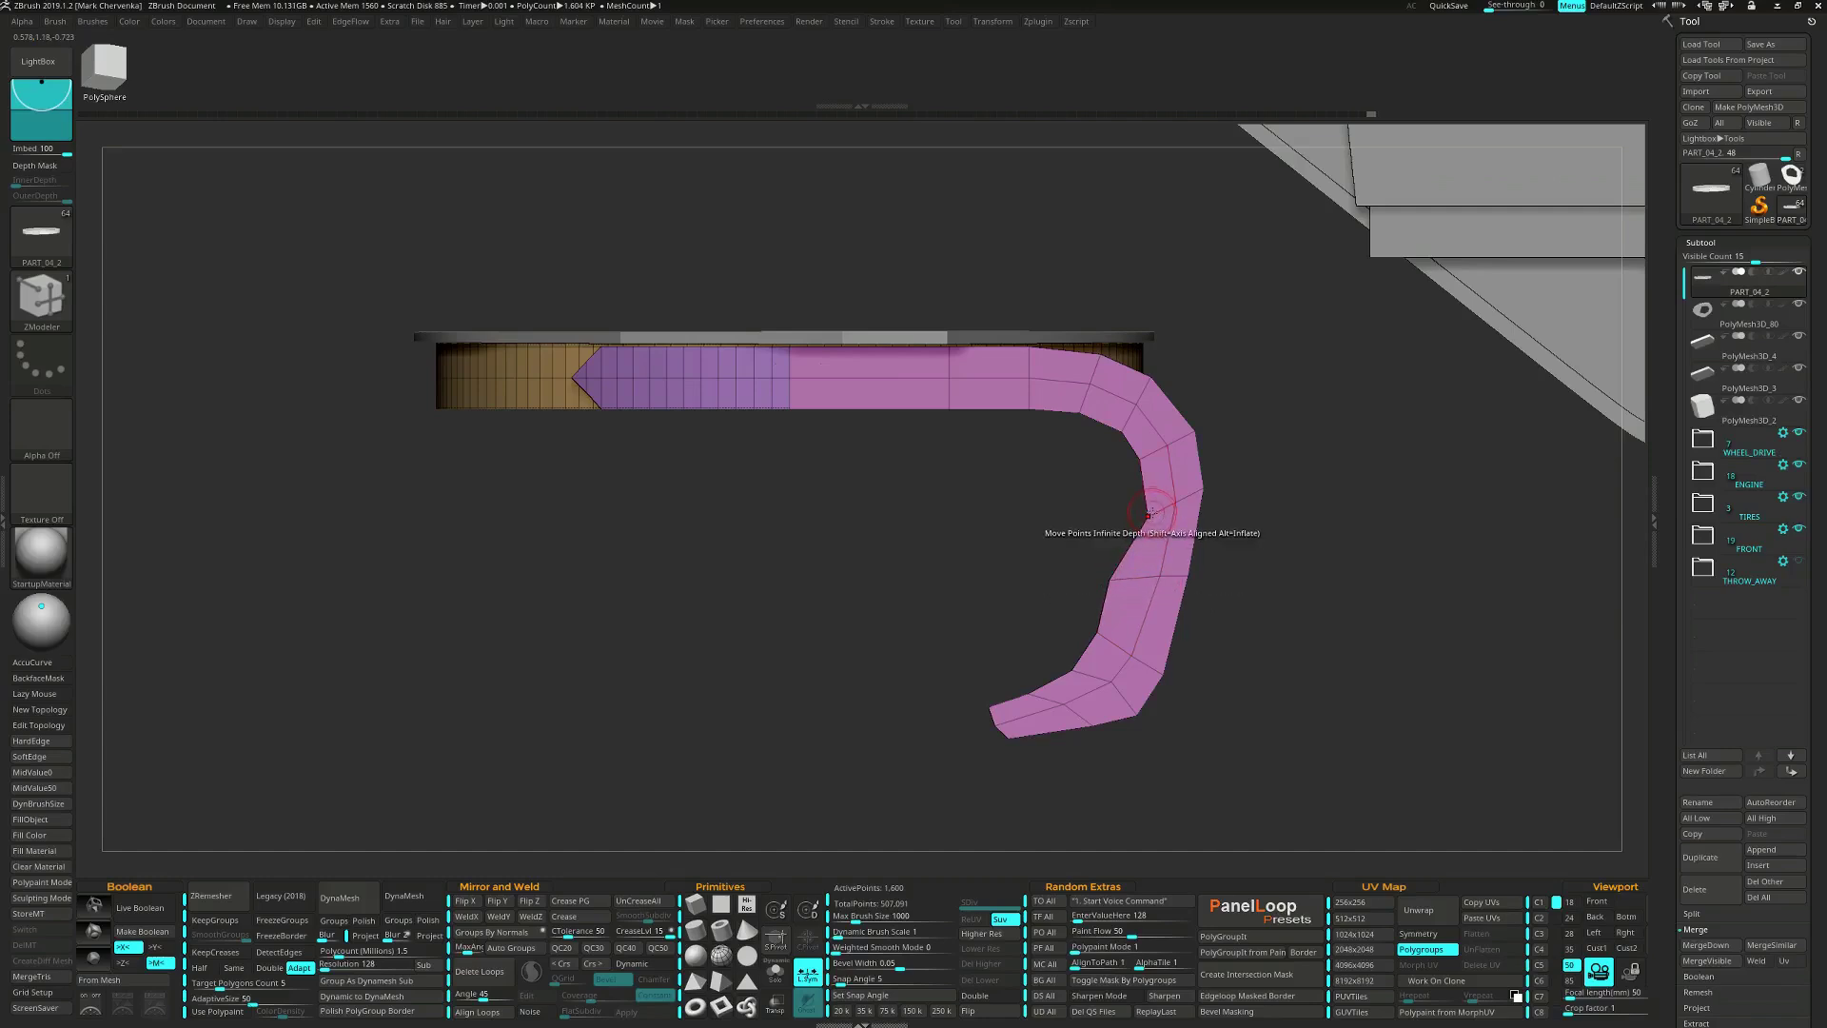
pyautogui.moveTo(1092, 526); pyautogui.dragTo(1066, 542)
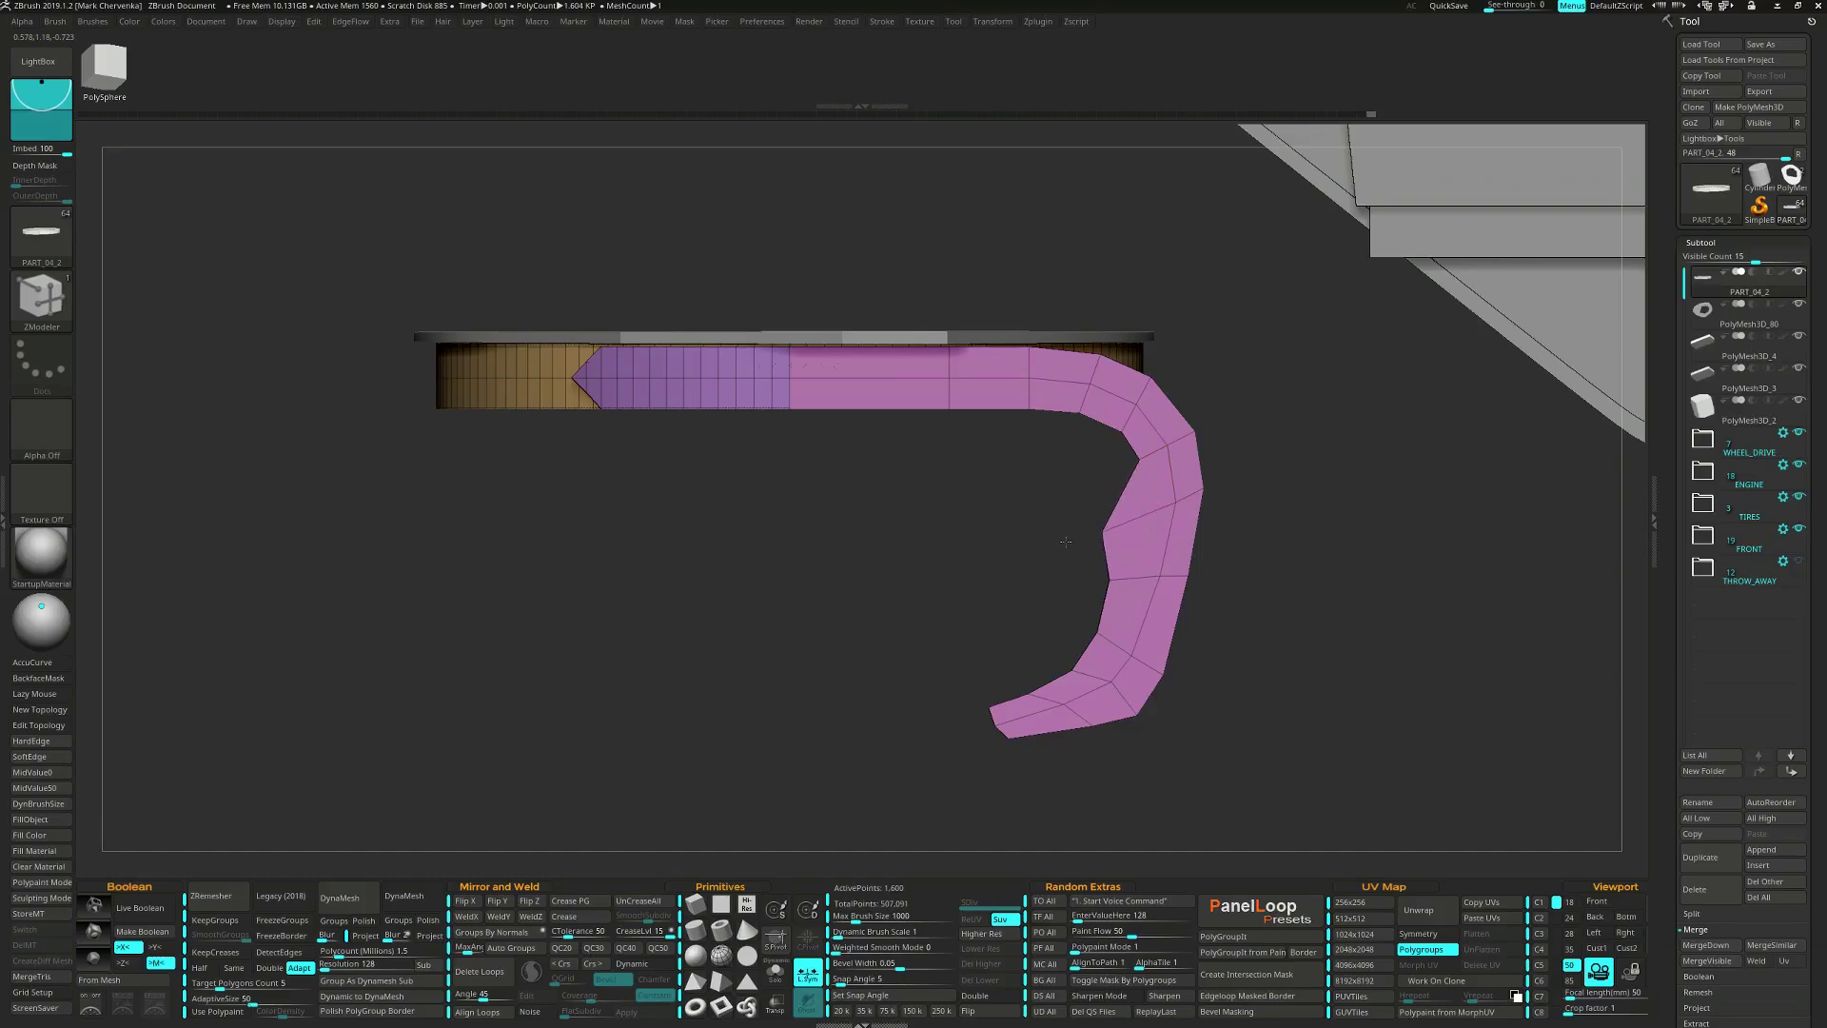
pyautogui.moveTo(1139, 458); pyautogui.dragTo(1078, 504)
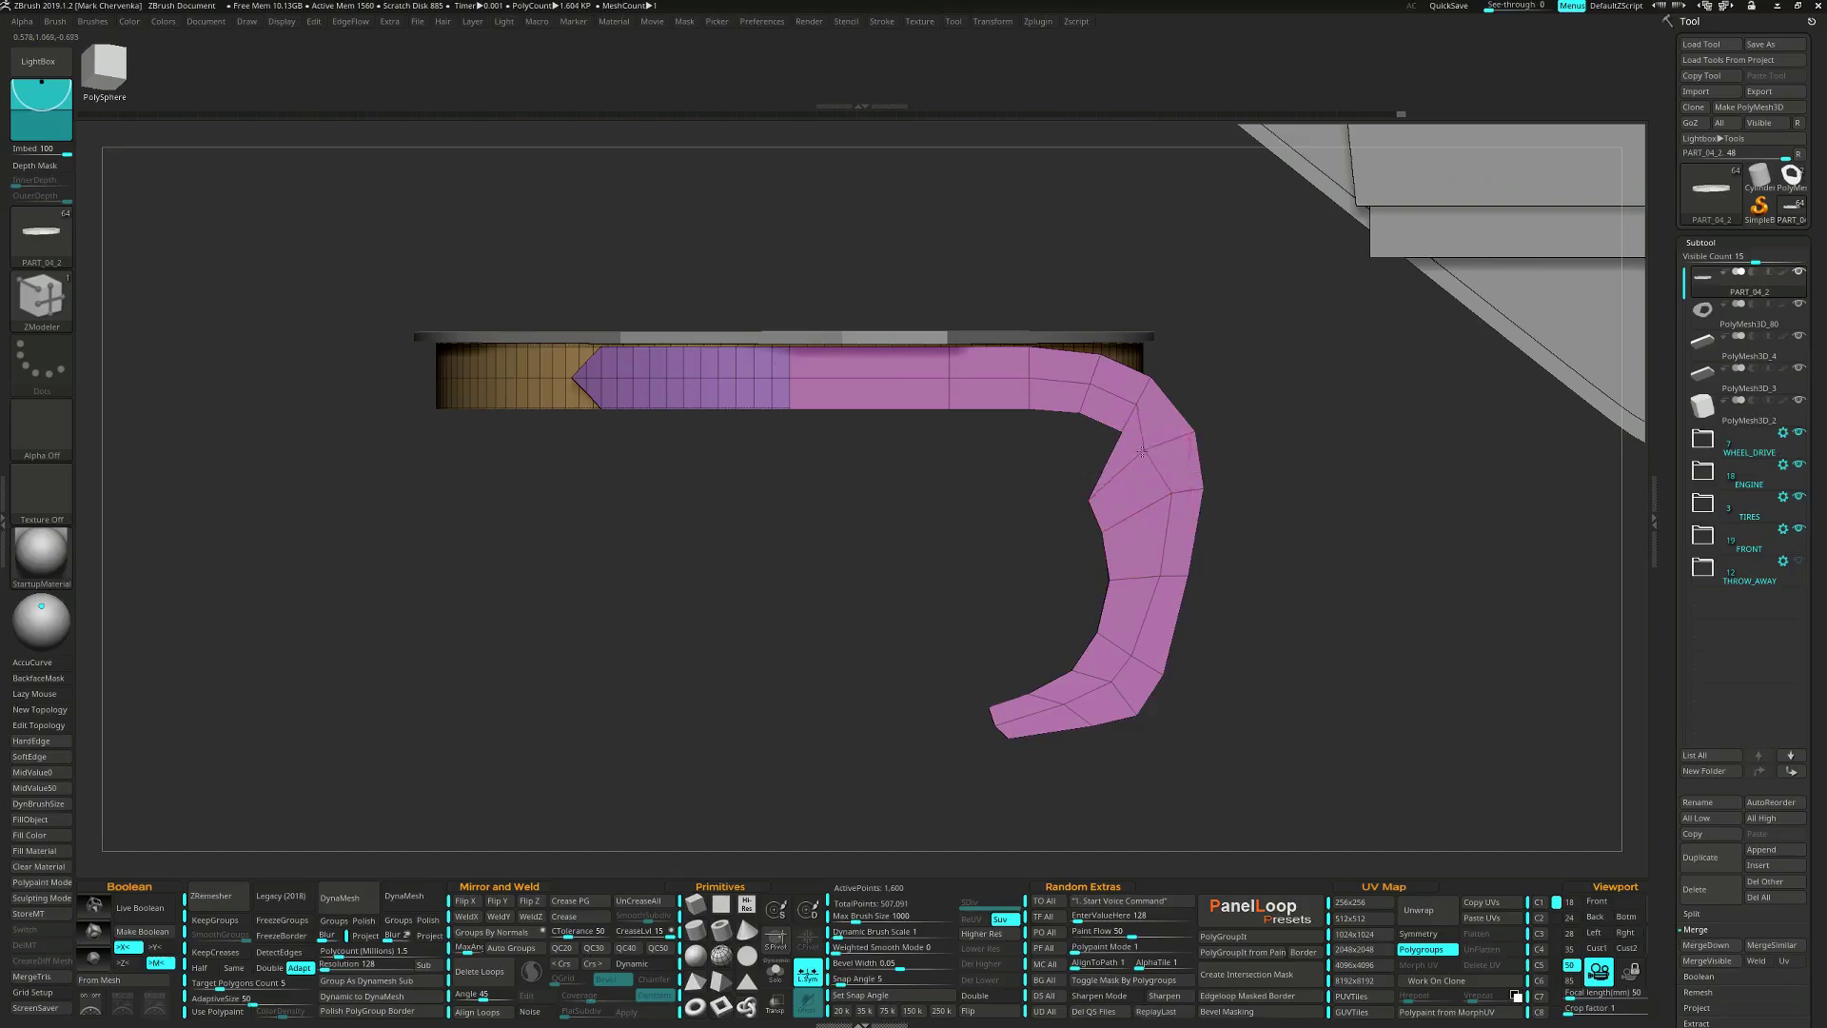
pyautogui.moveTo(1145, 502); pyautogui.dragTo(1128, 515, button='right')
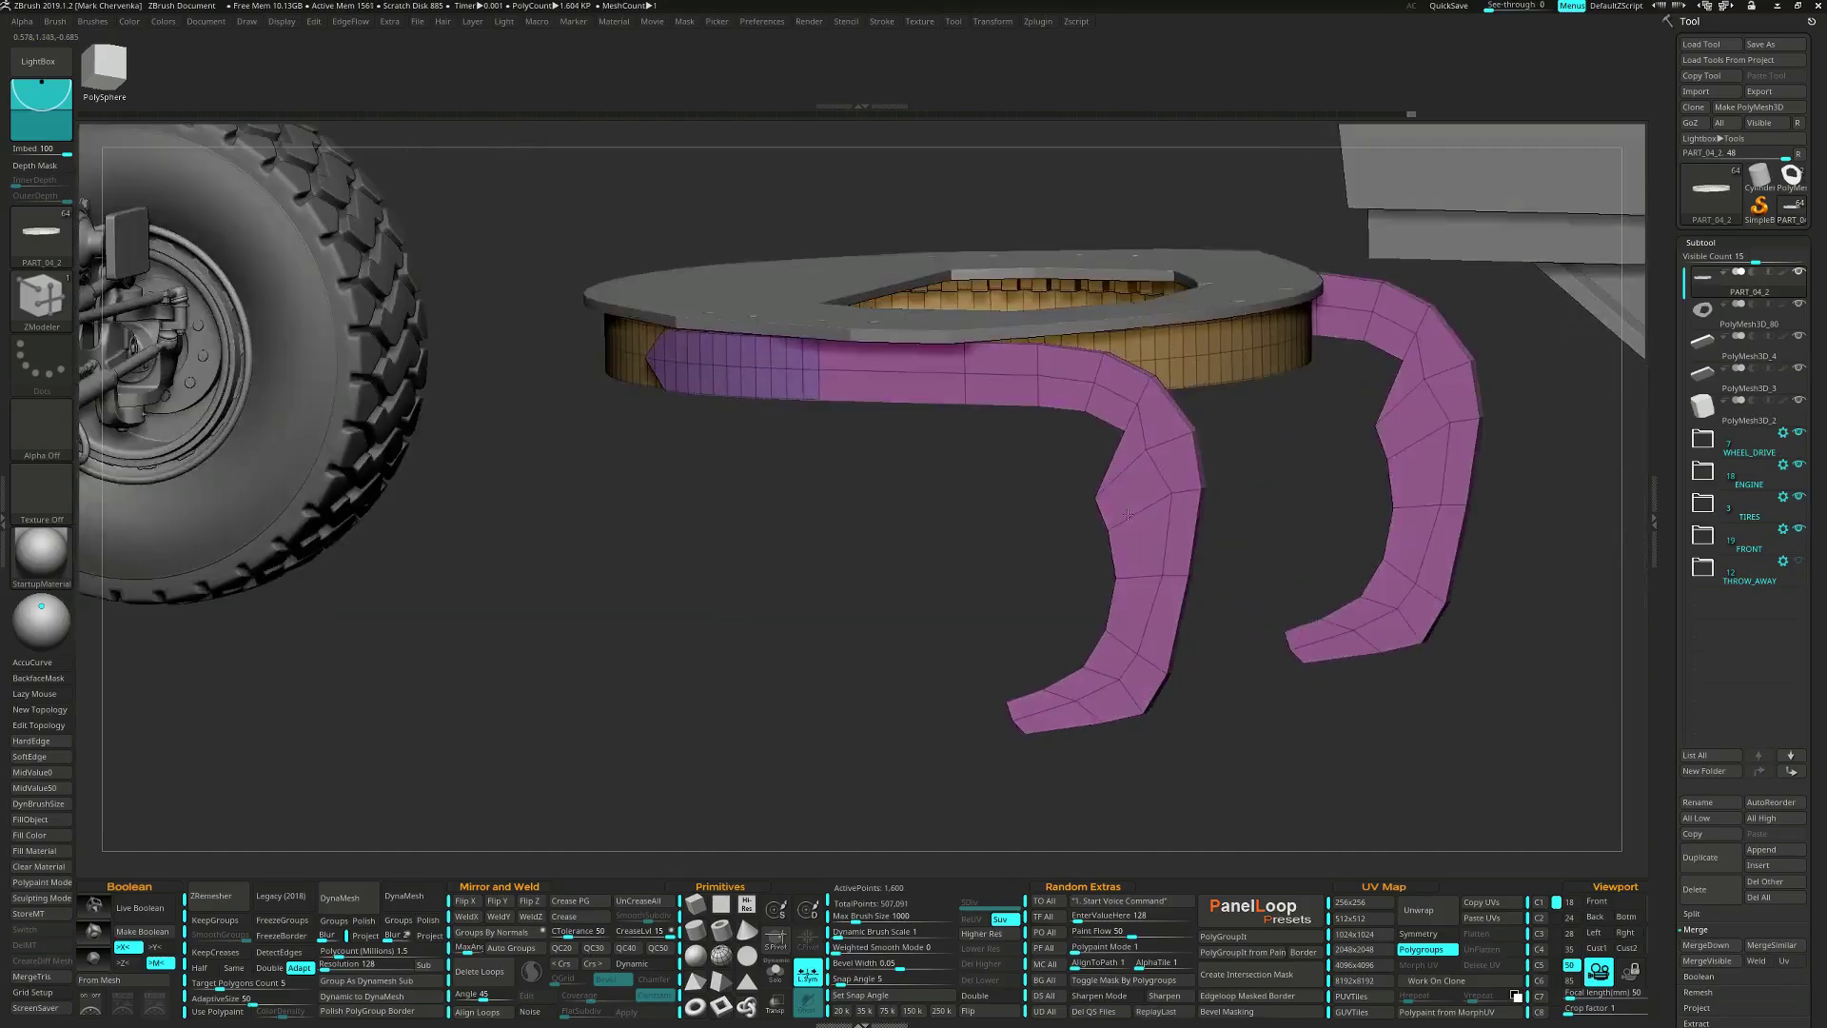
# Hide the arms' polygroup, mask the remaining ring geometry, and restore full visibility in a side view.
pyautogui.keyDown('ctrl'); pyautogui.keyDown('shift'); pyautogui.click(1219, 384); pyautogui.keyUp('shift'); pyautogui.keyUp('ctrl')
pyautogui.keyDown('ctrl'); pyautogui.click(1220, 583); pyautogui.keyUp('ctrl')
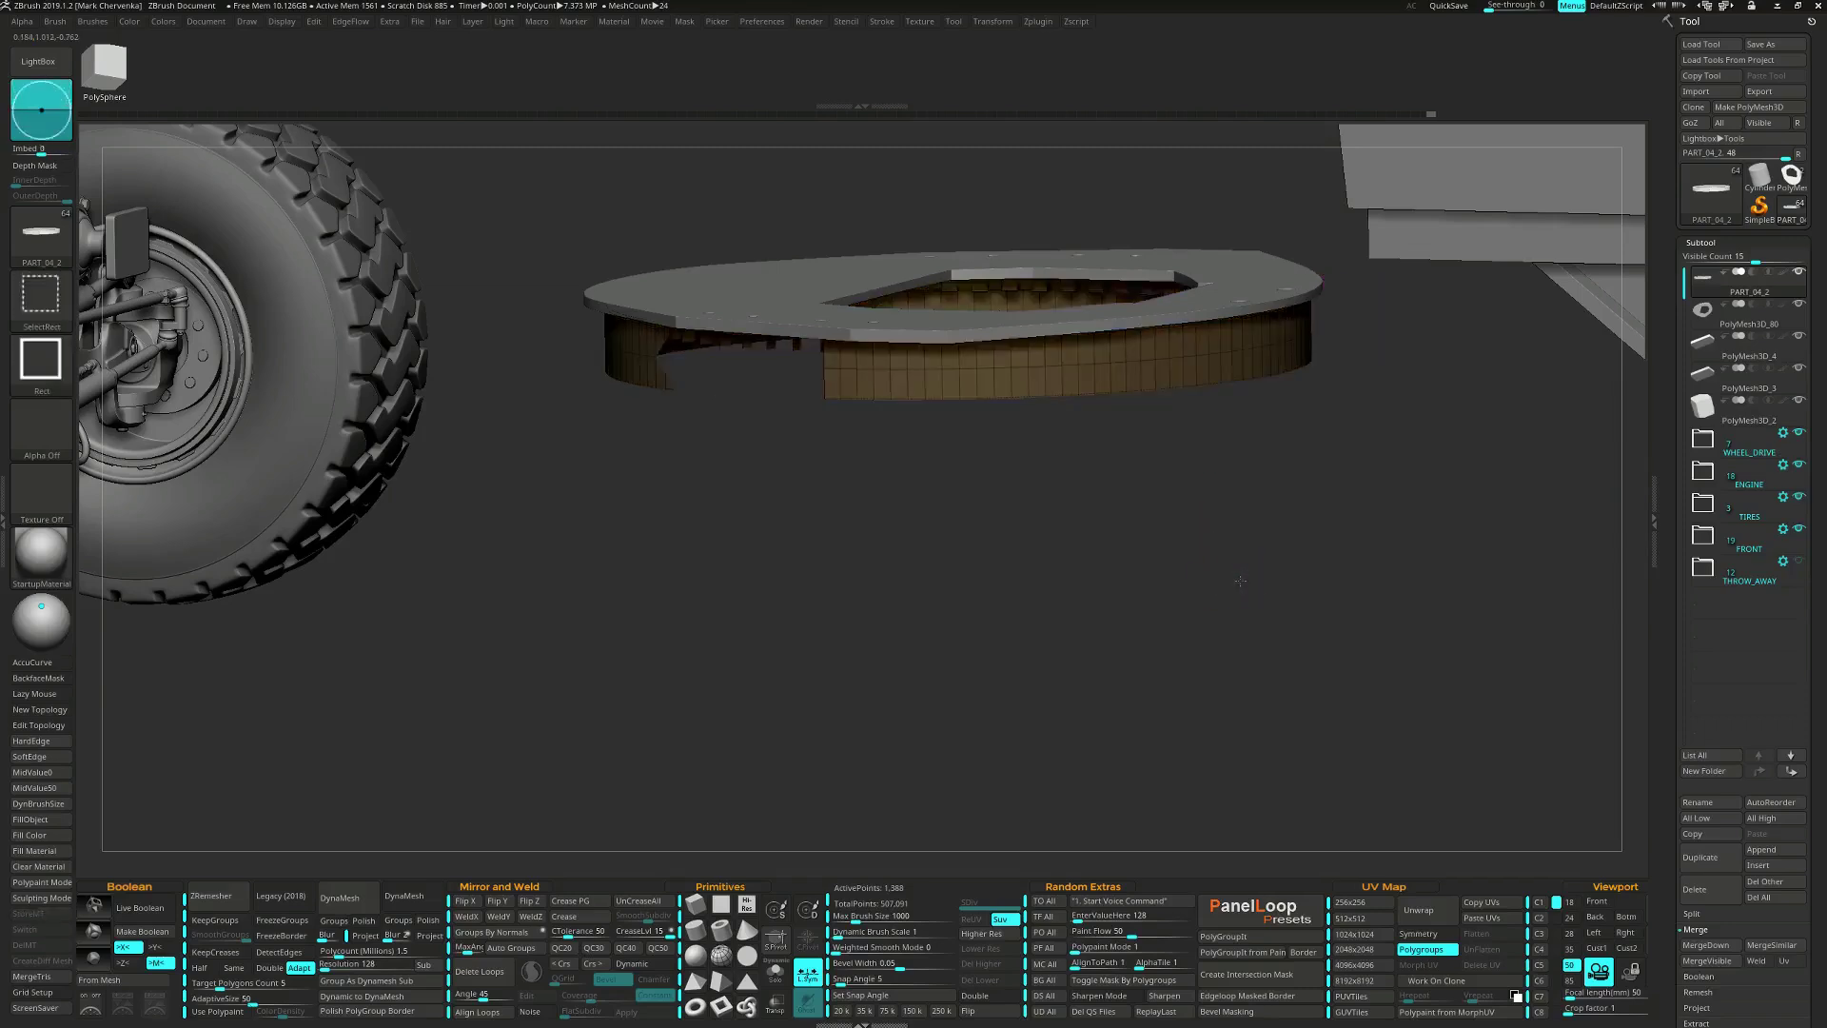
pyautogui.keyDown('ctrl'); pyautogui.keyDown('shift'); pyautogui.click(1240, 577); pyautogui.keyUp('shift'); pyautogui.keyUp('ctrl')
pyautogui.moveTo(1221, 592); pyautogui.dragTo(1232, 593, button='right')
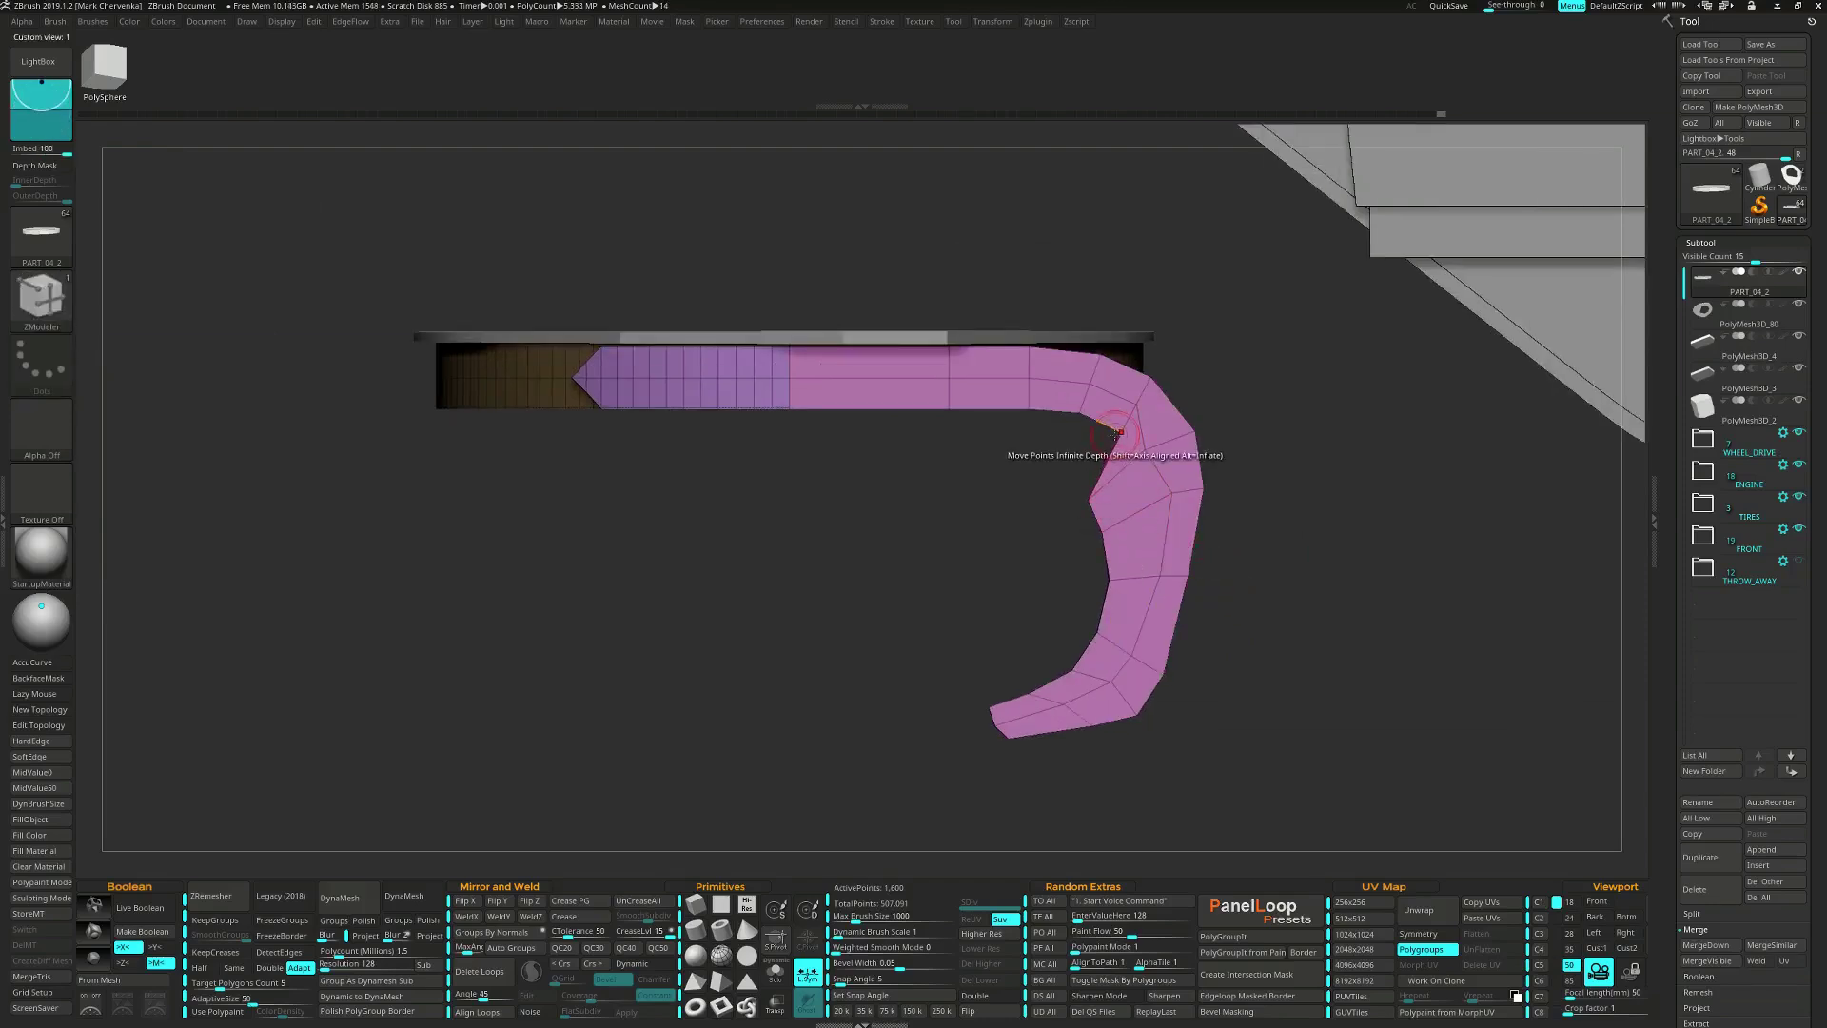
# Smooth and thicken the arm's inner bend by moving its points down and inward along the curve up to the ring.
pyautogui.moveTo(1040, 482); pyautogui.dragTo(954, 552)
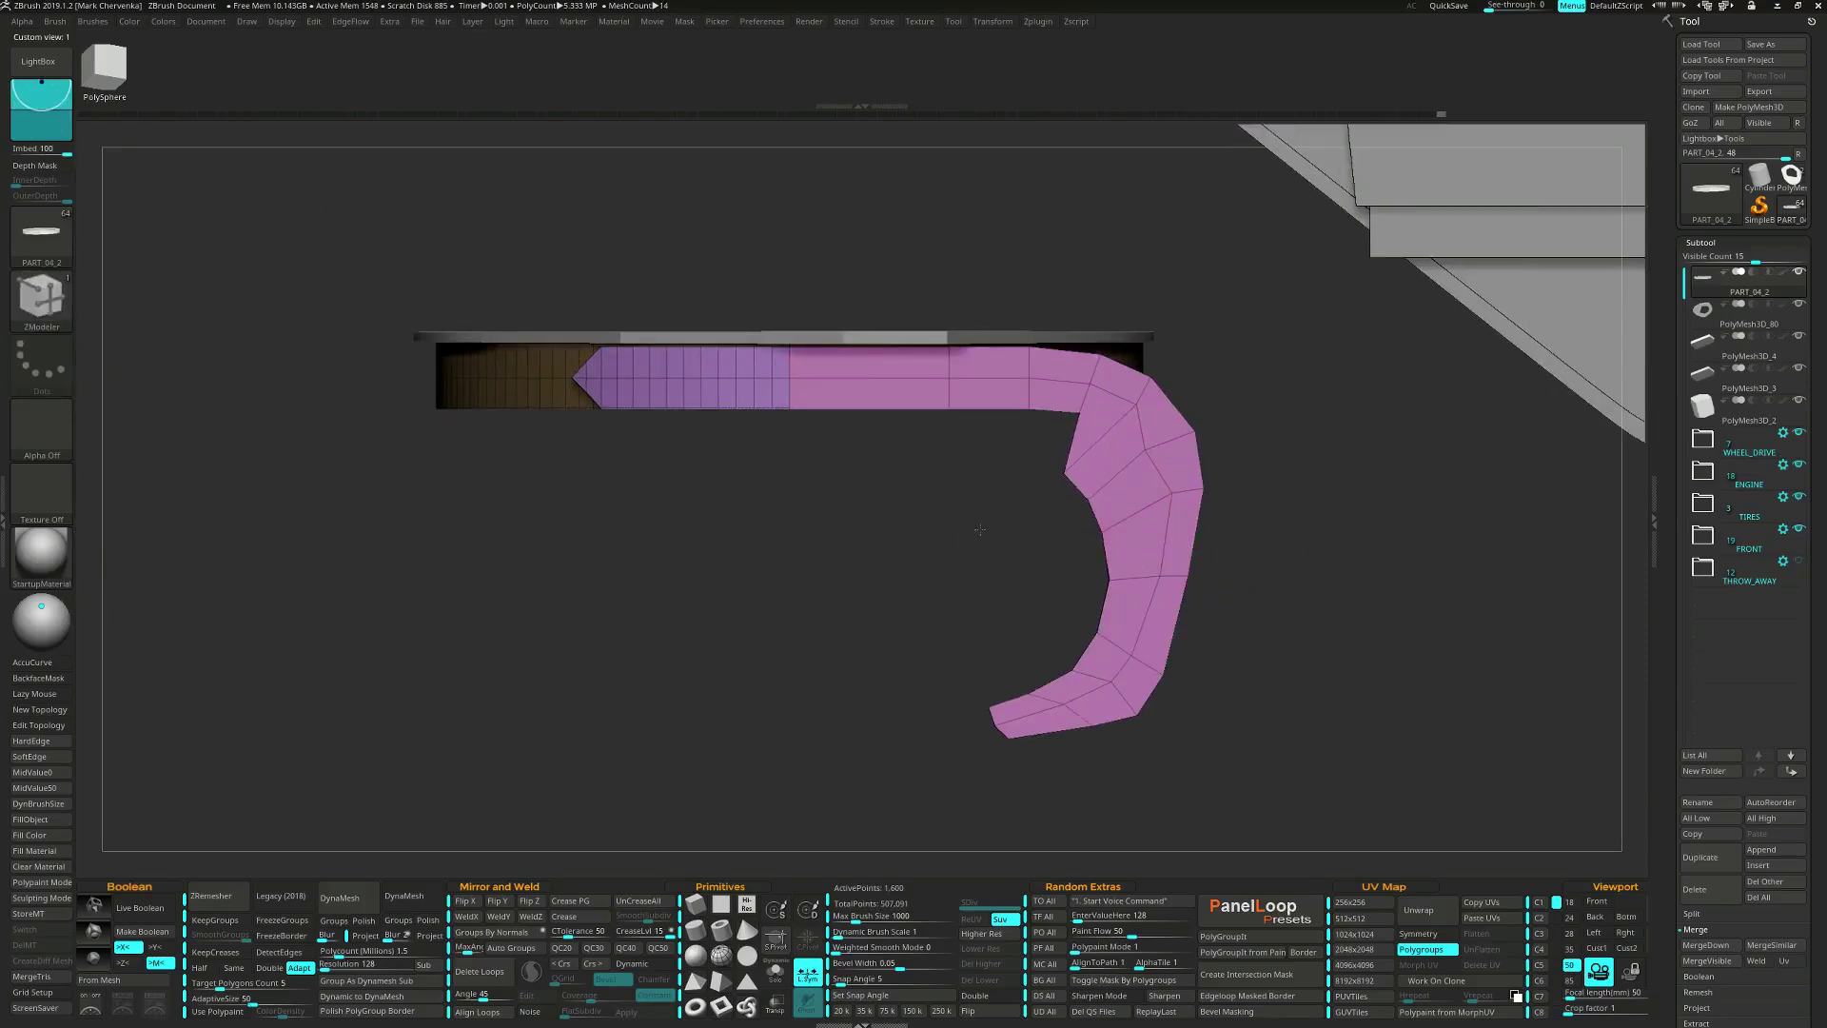
pyautogui.click(1082, 412)
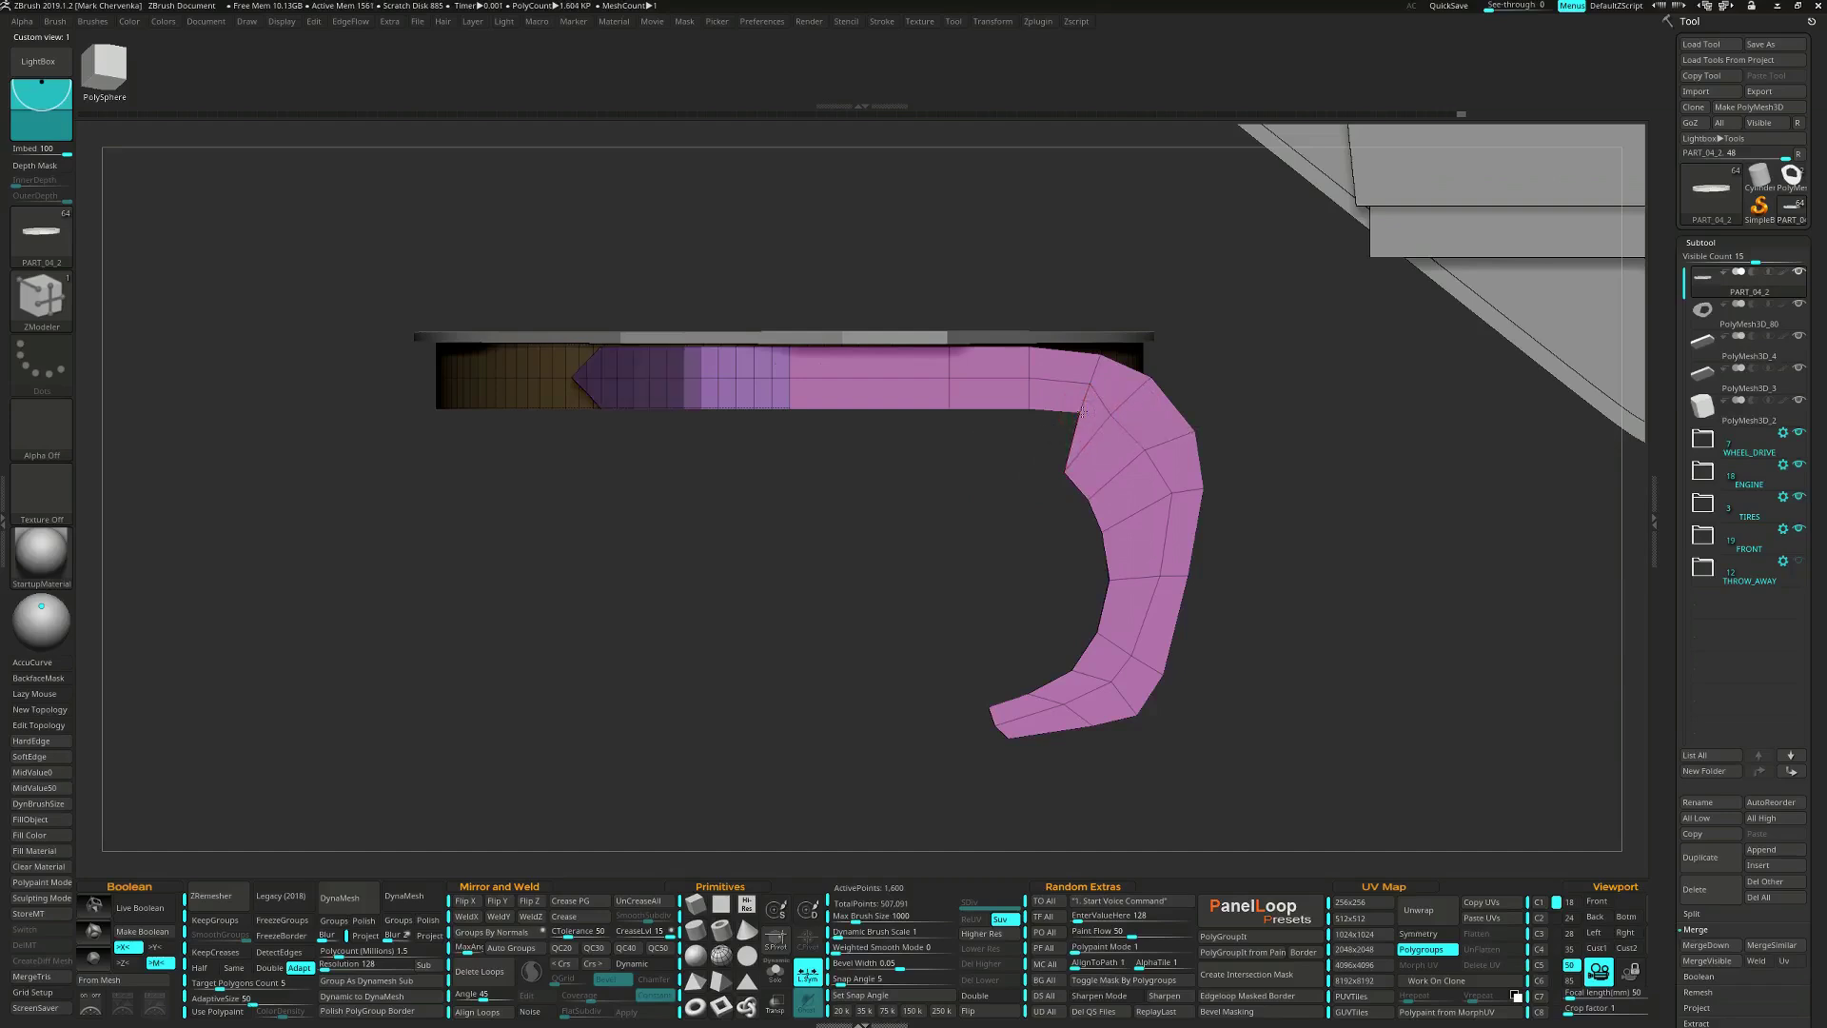
pyautogui.press('w')
pyautogui.keyDown('ctrl'); pyautogui.moveTo(1037, 505); pyautogui.dragTo(1058, 526); pyautogui.keyUp('ctrl')
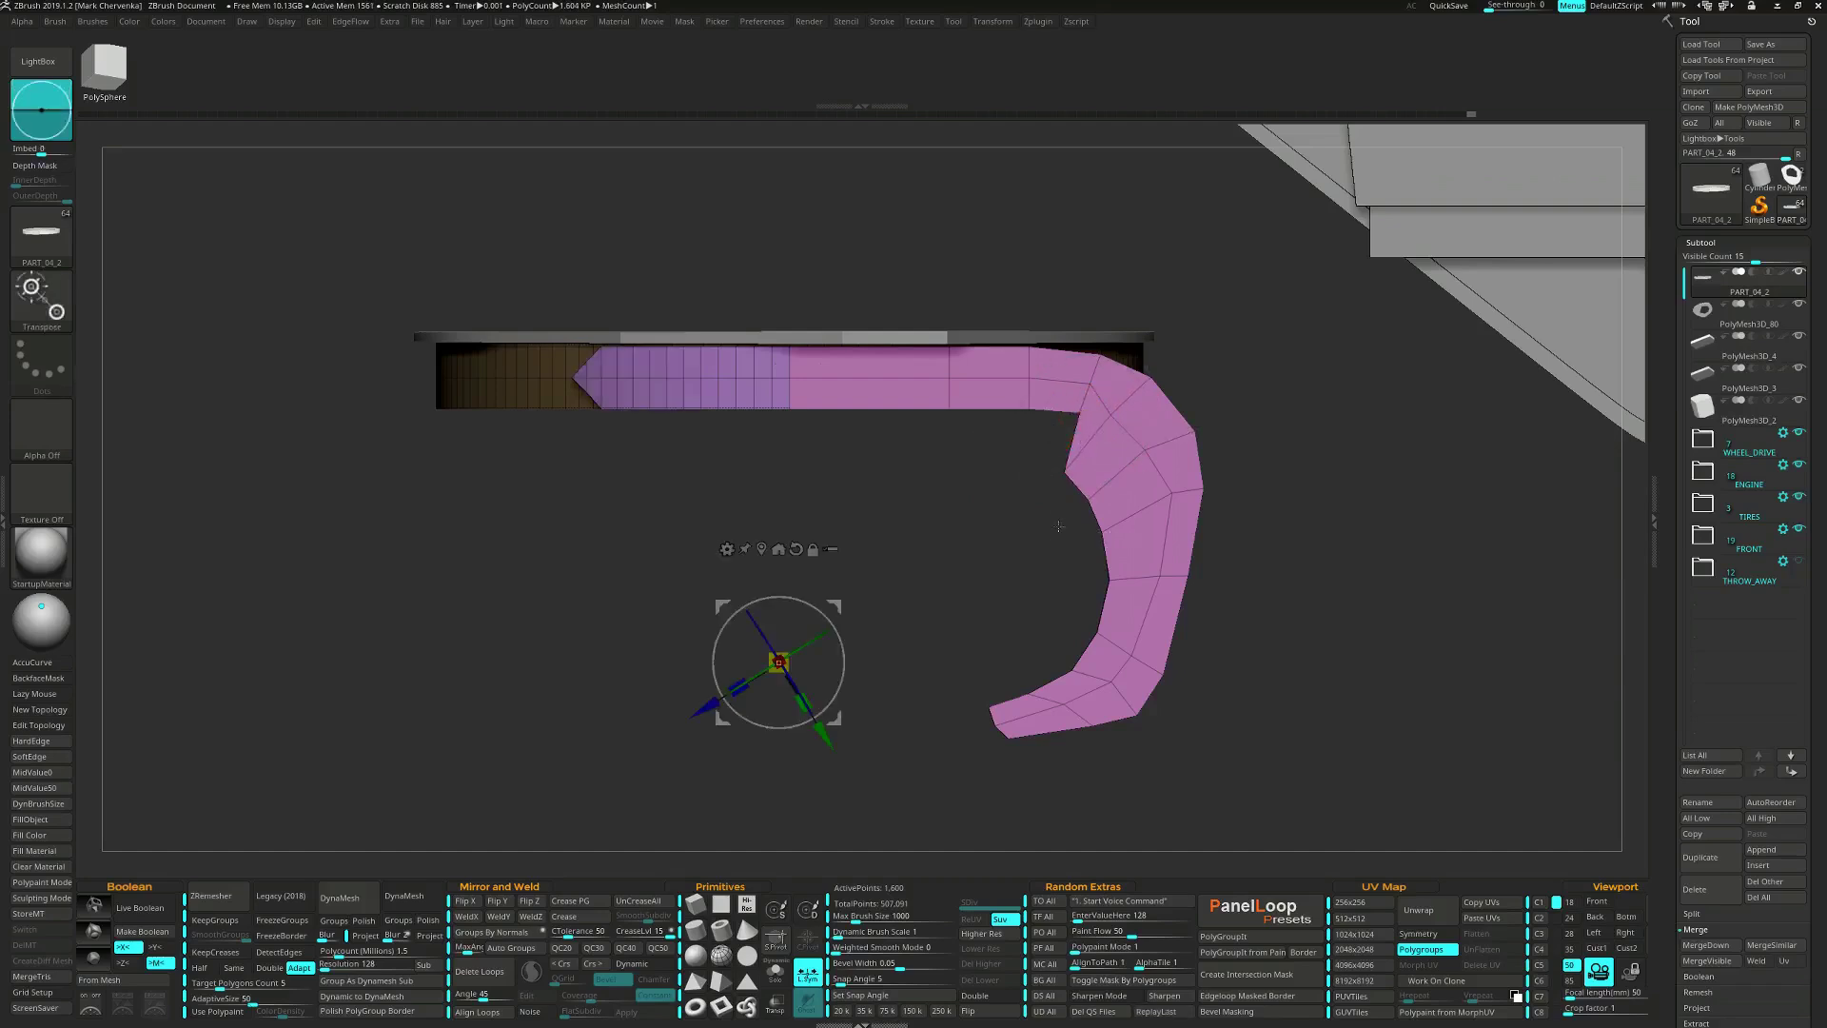
pyautogui.click(1055, 539)
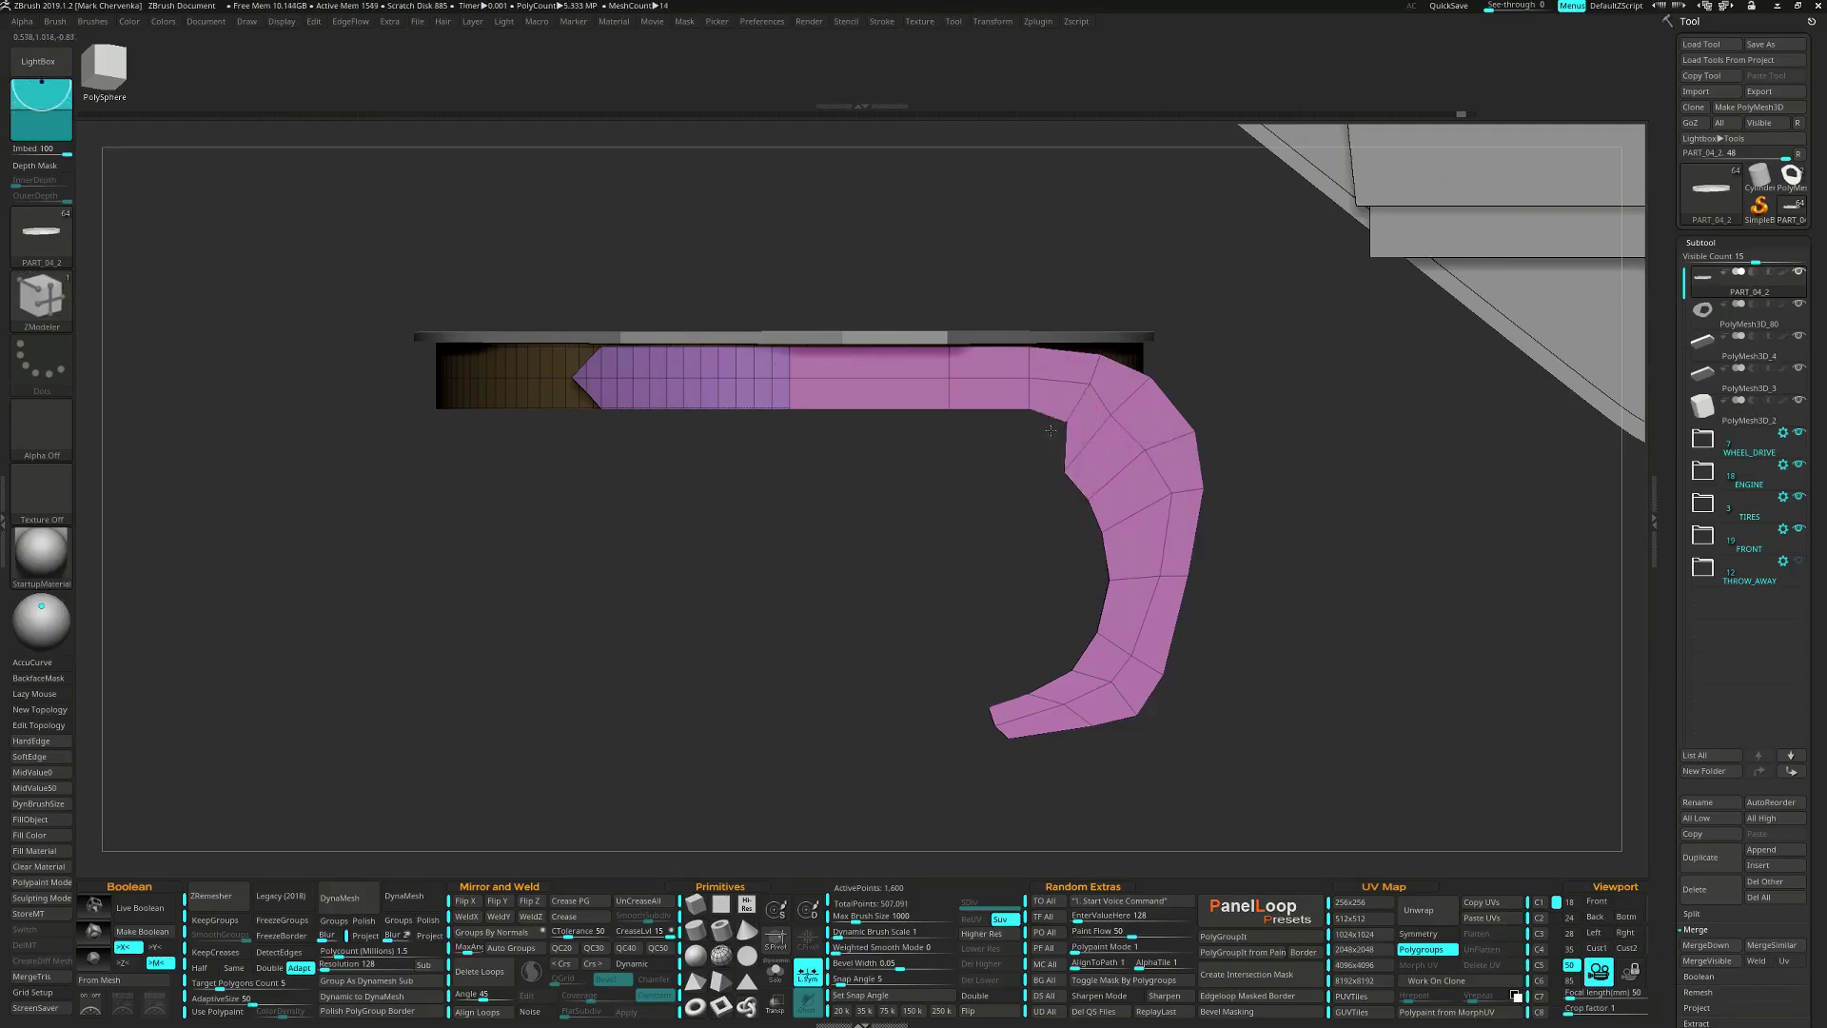
pyautogui.moveTo(1024, 419); pyautogui.dragTo(966, 444)
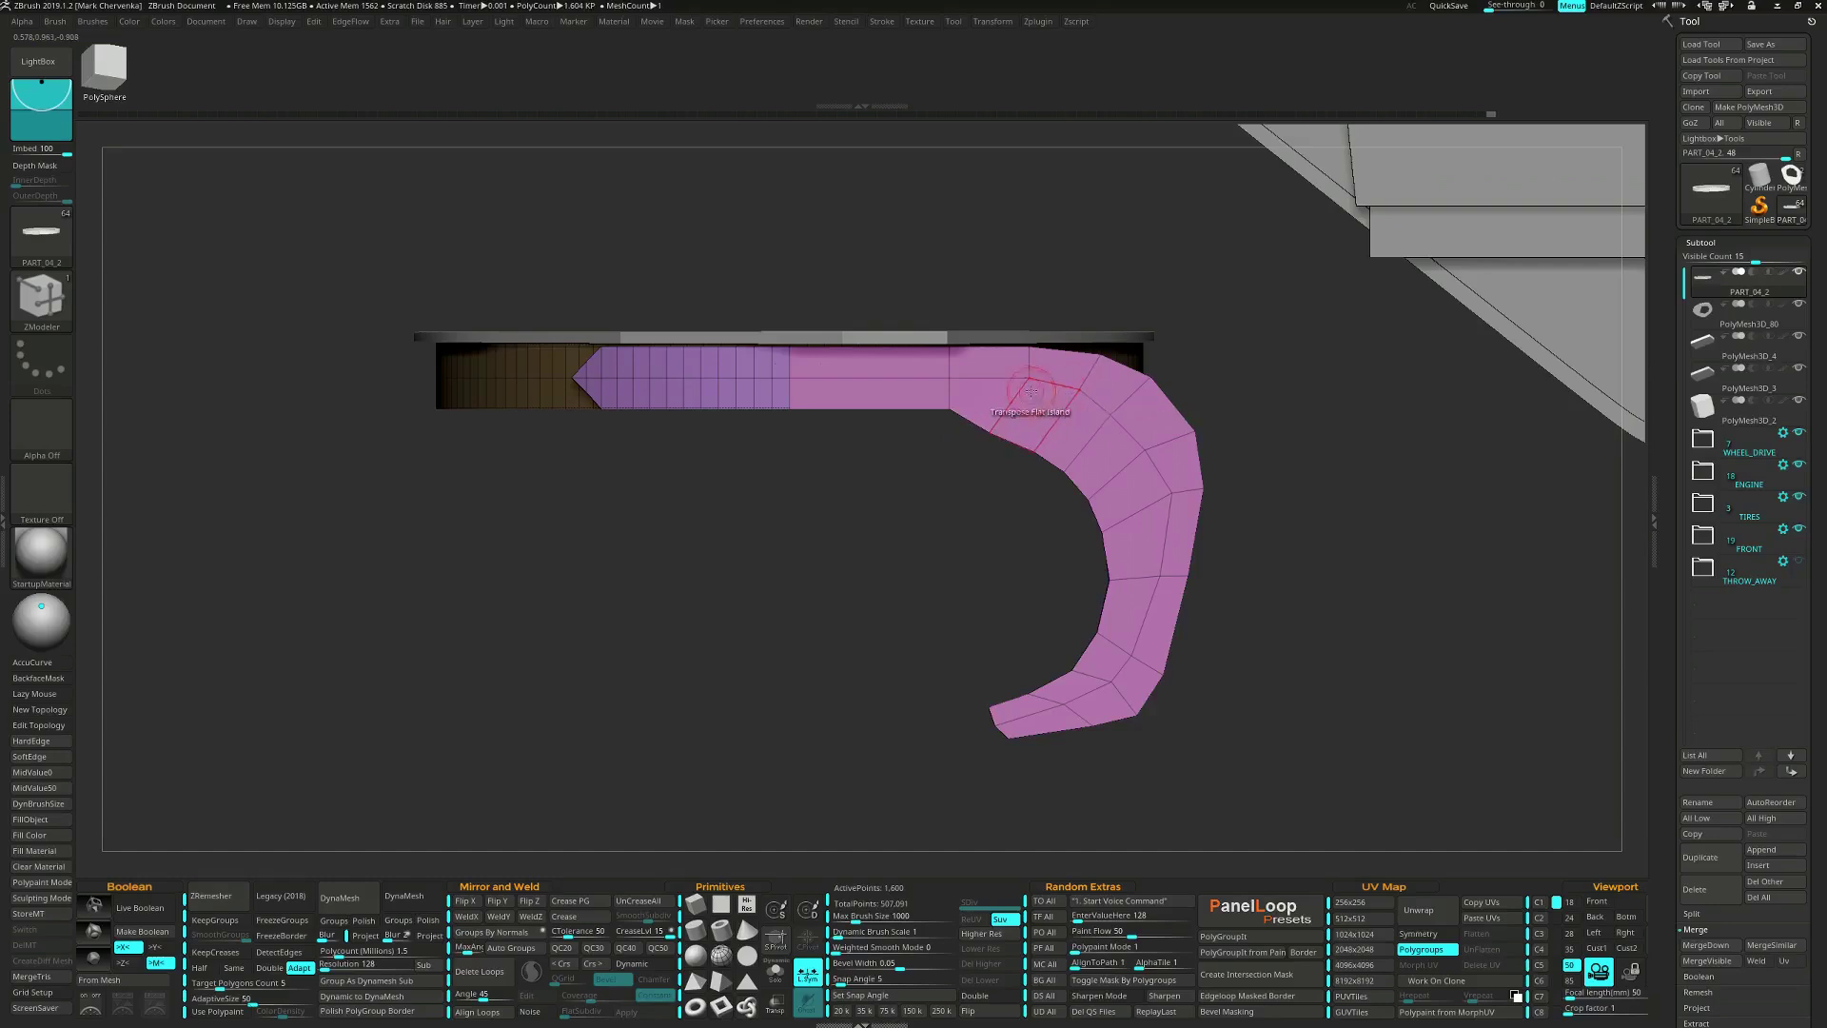
pyautogui.moveTo(953, 410); pyautogui.dragTo(924, 355)
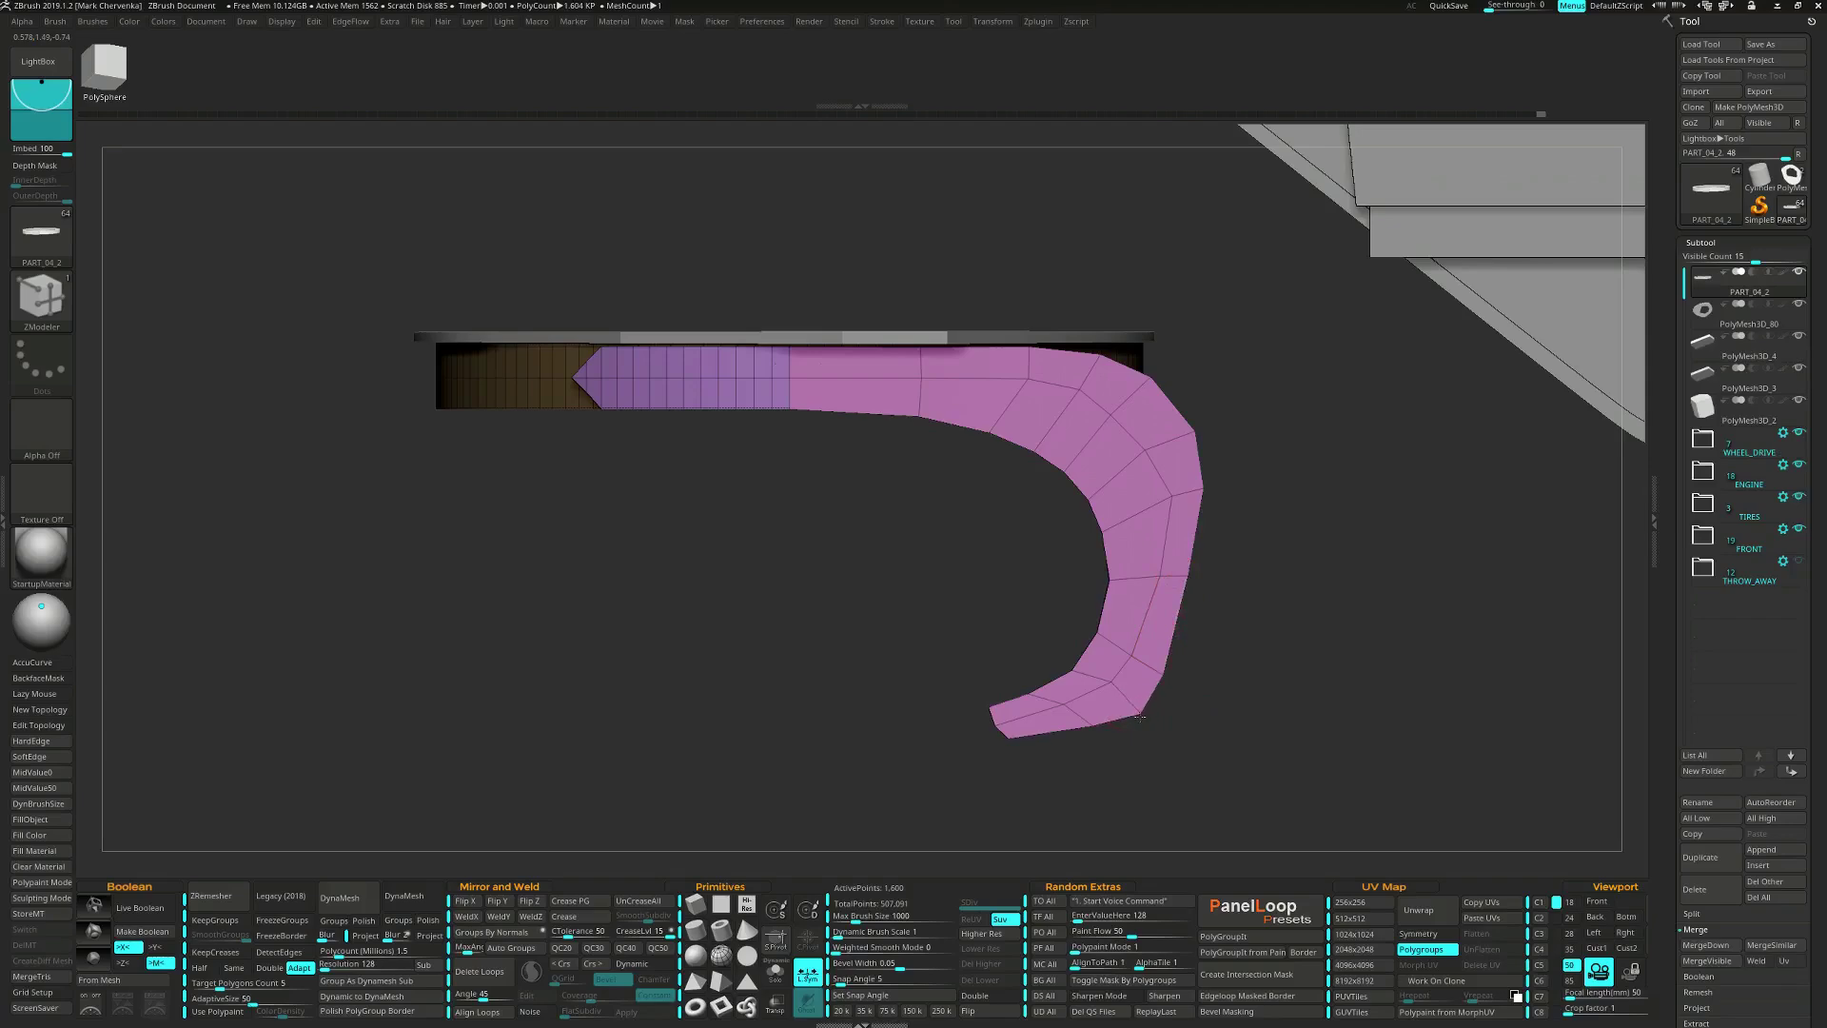
# Crease the gear ring and arms with a tolerance of 50 and preview them smoothed without the polyframe.
pyautogui.keyDown('ctrl'); pyautogui.moveTo(1157, 730); pyautogui.dragTo(976, 695, button='right'); pyautogui.keyUp('ctrl')
pyautogui.moveTo(976, 694); pyautogui.dragTo(1031, 689)
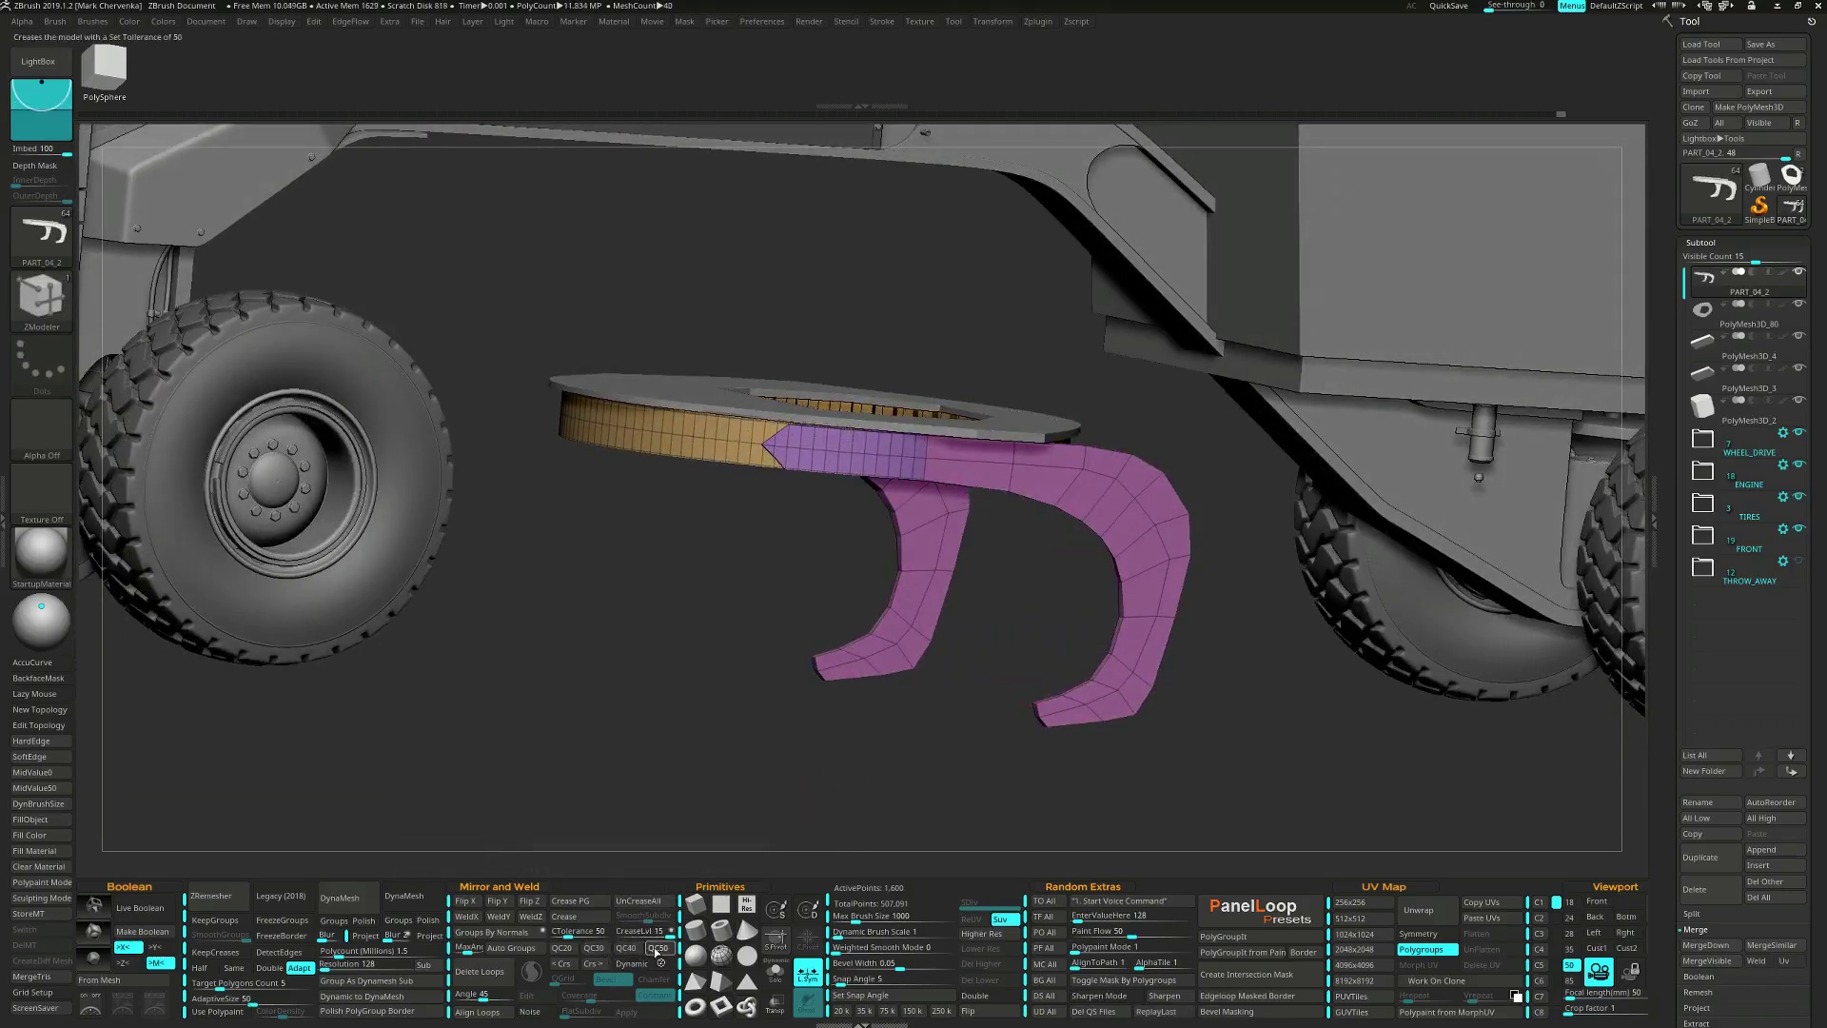
pyautogui.click(659, 947)
pyautogui.moveTo(990, 710); pyautogui.dragTo(1000, 725)
pyautogui.hotkey('shift', 'f')
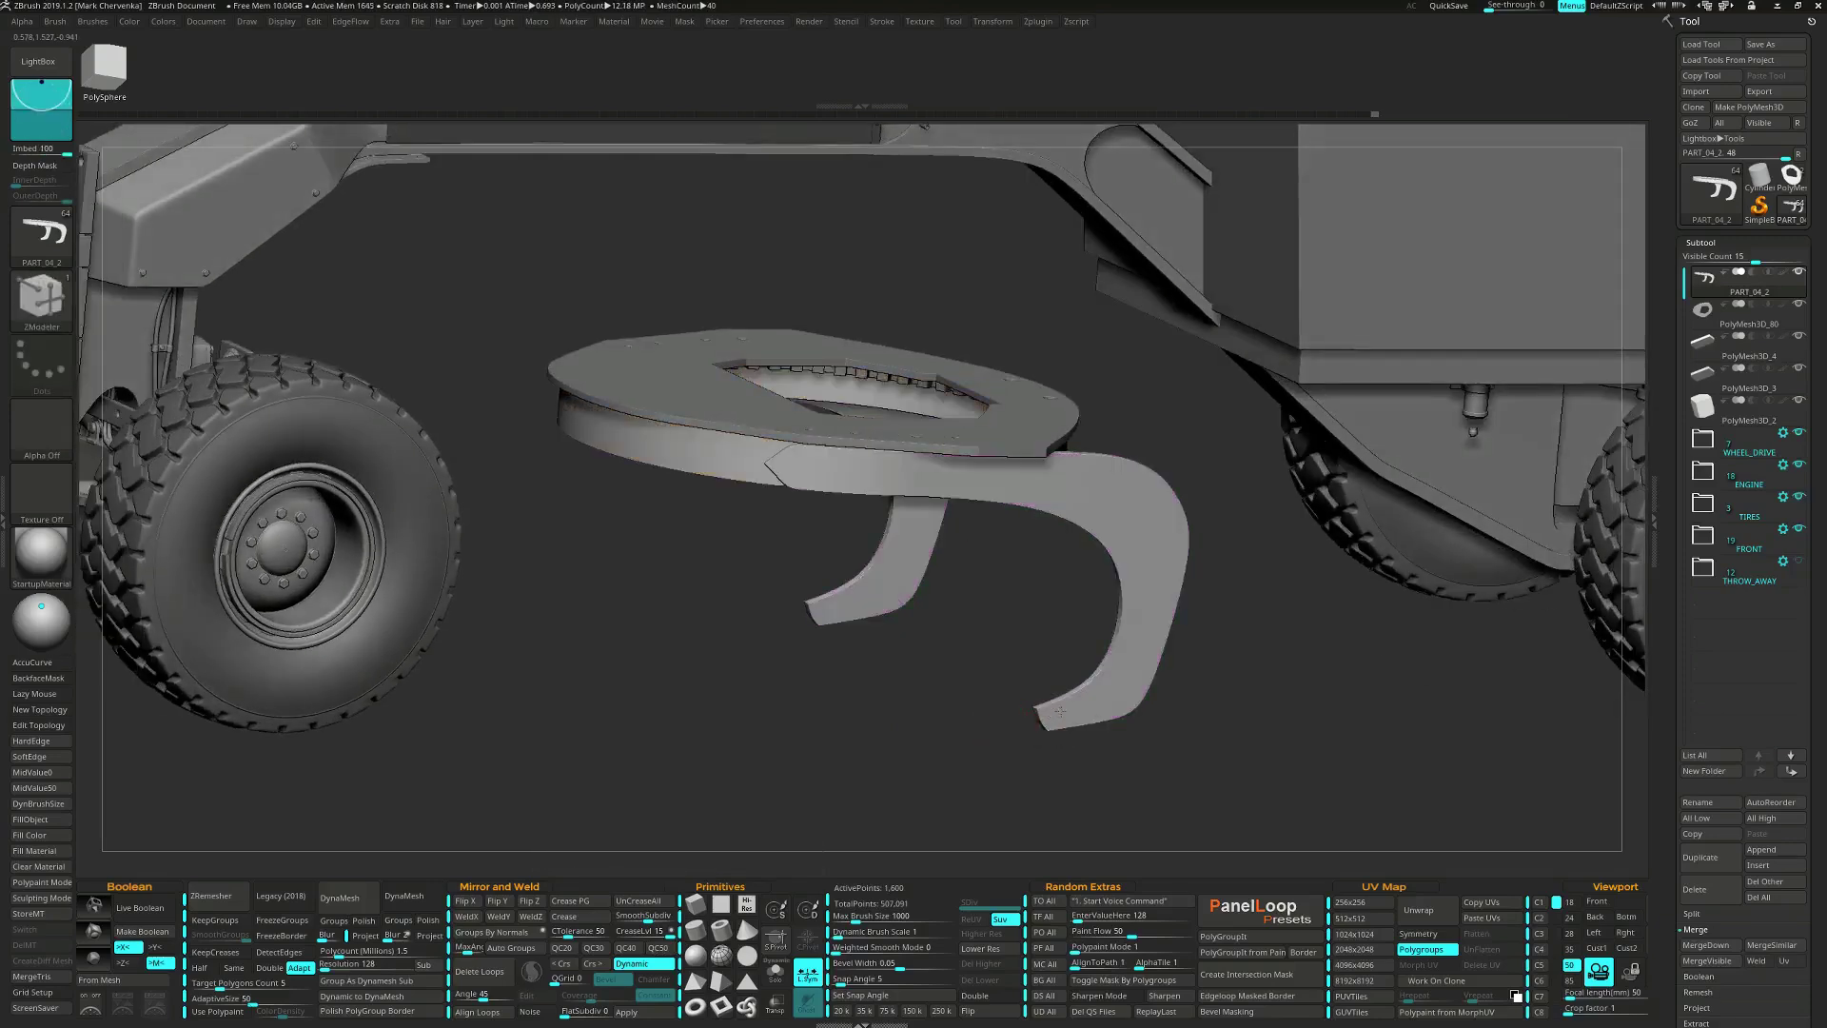
# Isolate the subtool and round the arm's tip by uncreasing its upper and lower end edges with the ZModeler edge Crease action.
pyautogui.moveTo(1060, 711); pyautogui.dragTo(1104, 616, button='right')
pyautogui.hotkey('shift', 's')
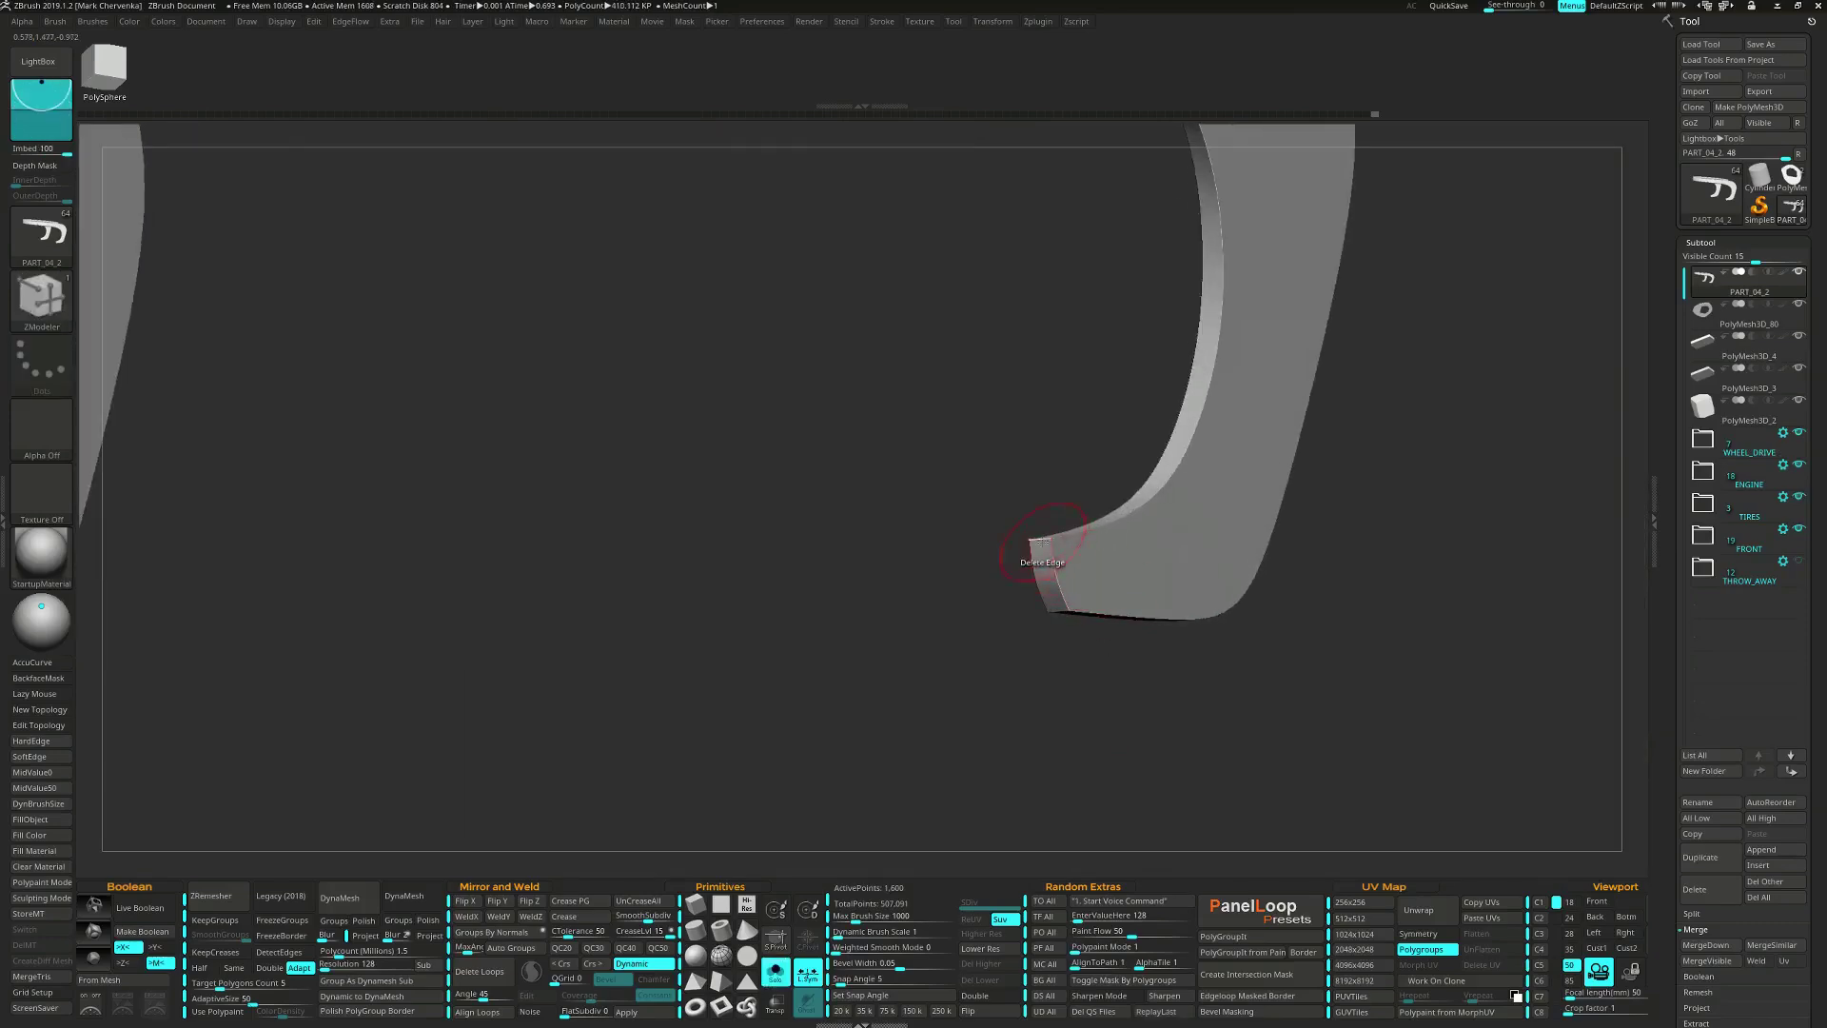
pyautogui.moveTo(1042, 543); pyautogui.dragTo(1058, 546, button='right')
pyautogui.press('space')
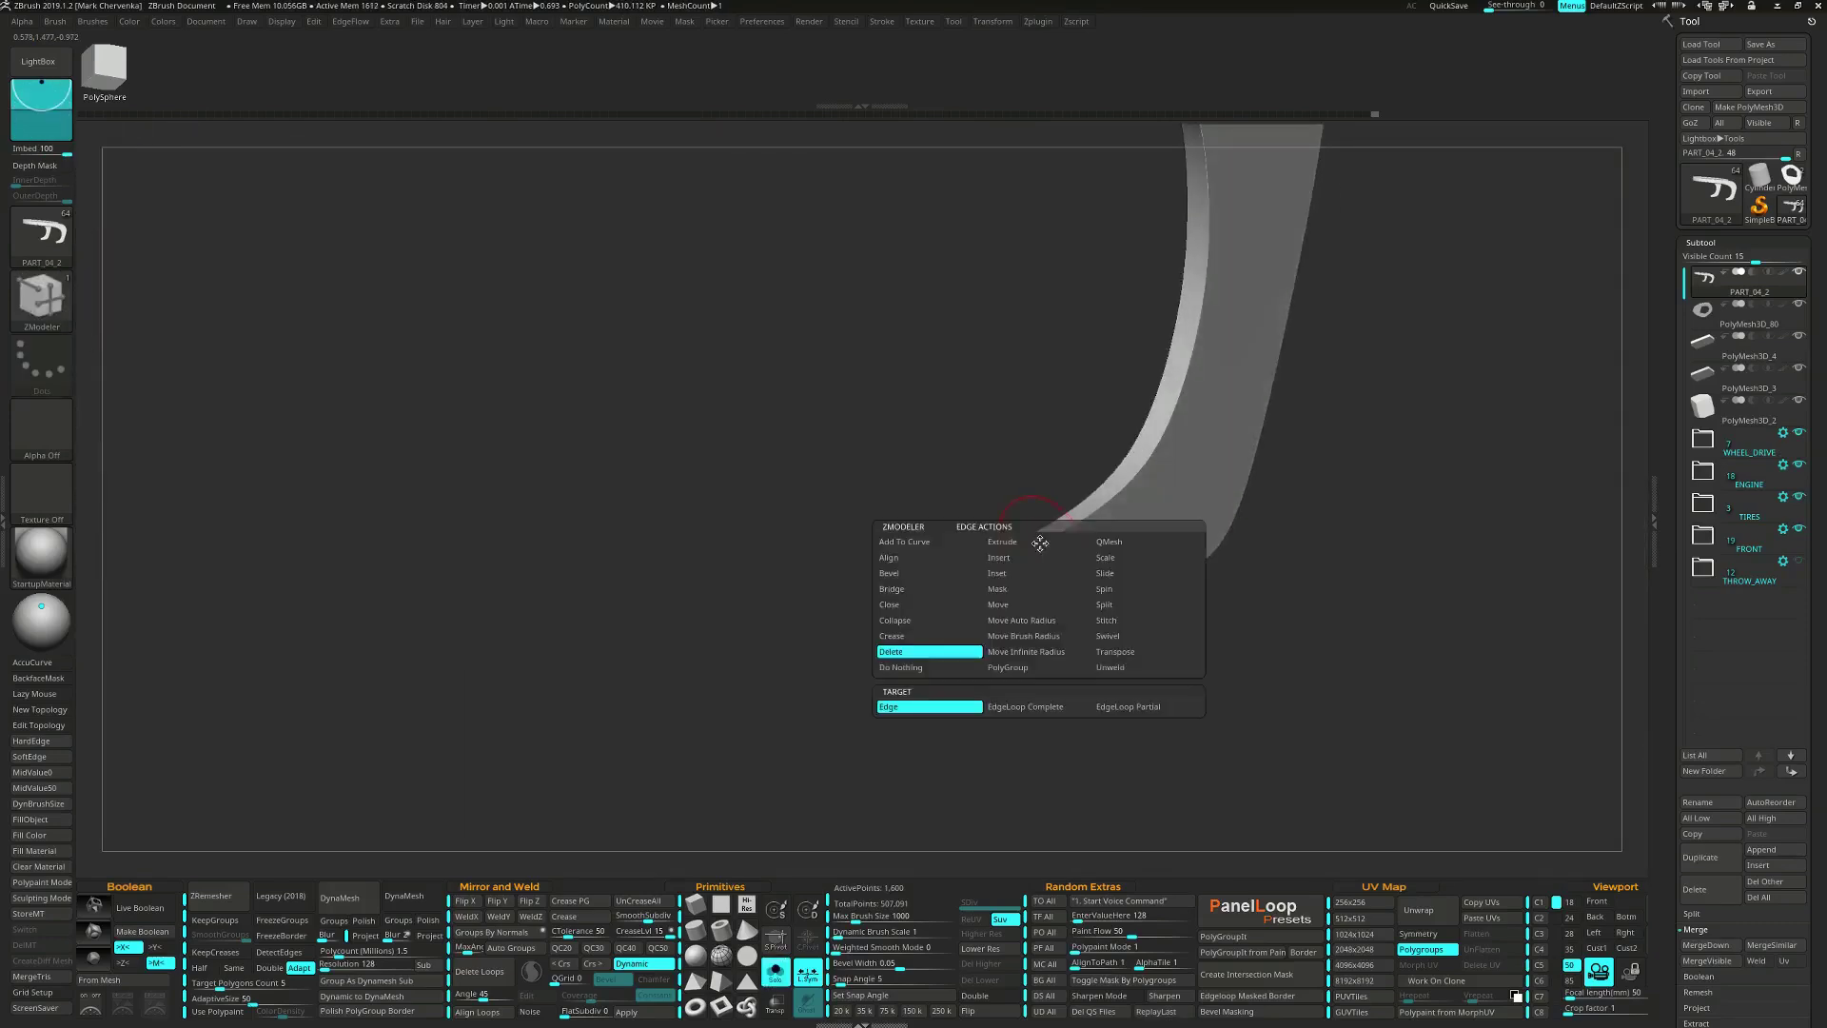
pyautogui.click(919, 635)
pyautogui.click(933, 706)
pyautogui.keyDown('alt'); pyautogui.click(1041, 539); pyautogui.keyUp('alt')
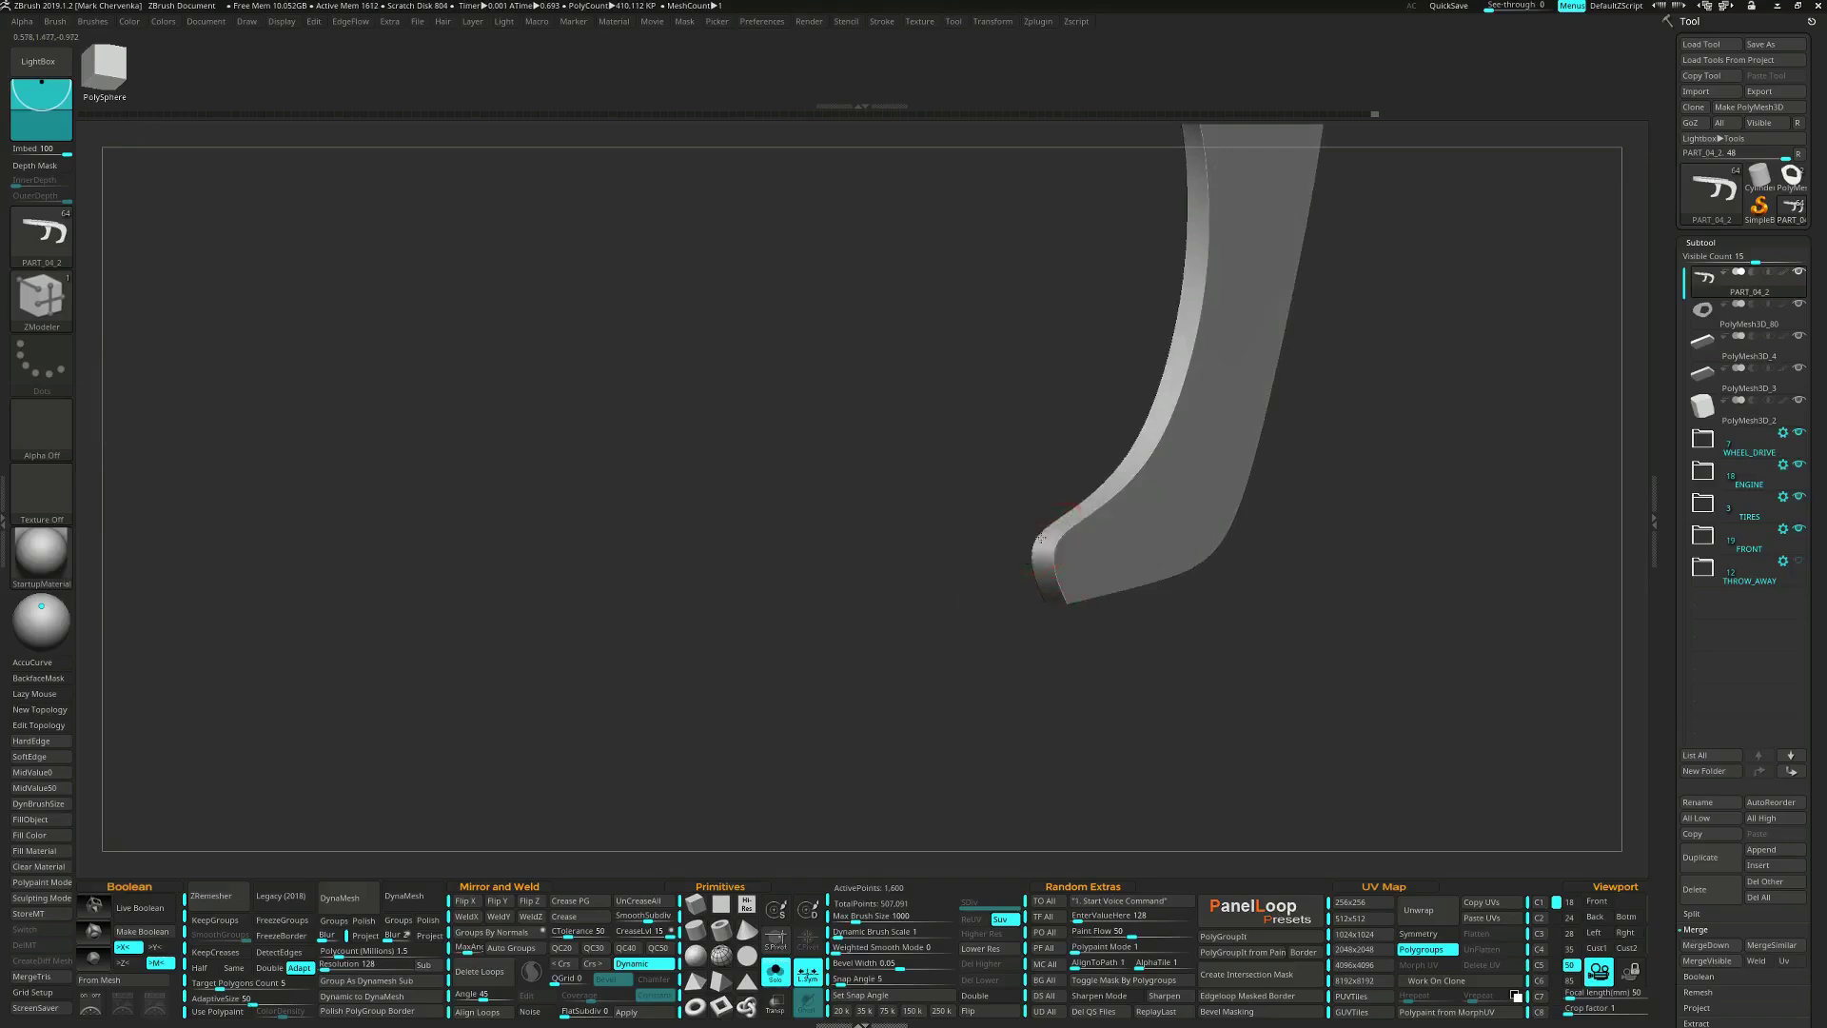
pyautogui.moveTo(1044, 582); pyautogui.dragTo(1025, 519, button='right')
pyautogui.keyDown('alt'); pyautogui.click(1053, 596); pyautogui.keyUp('alt')
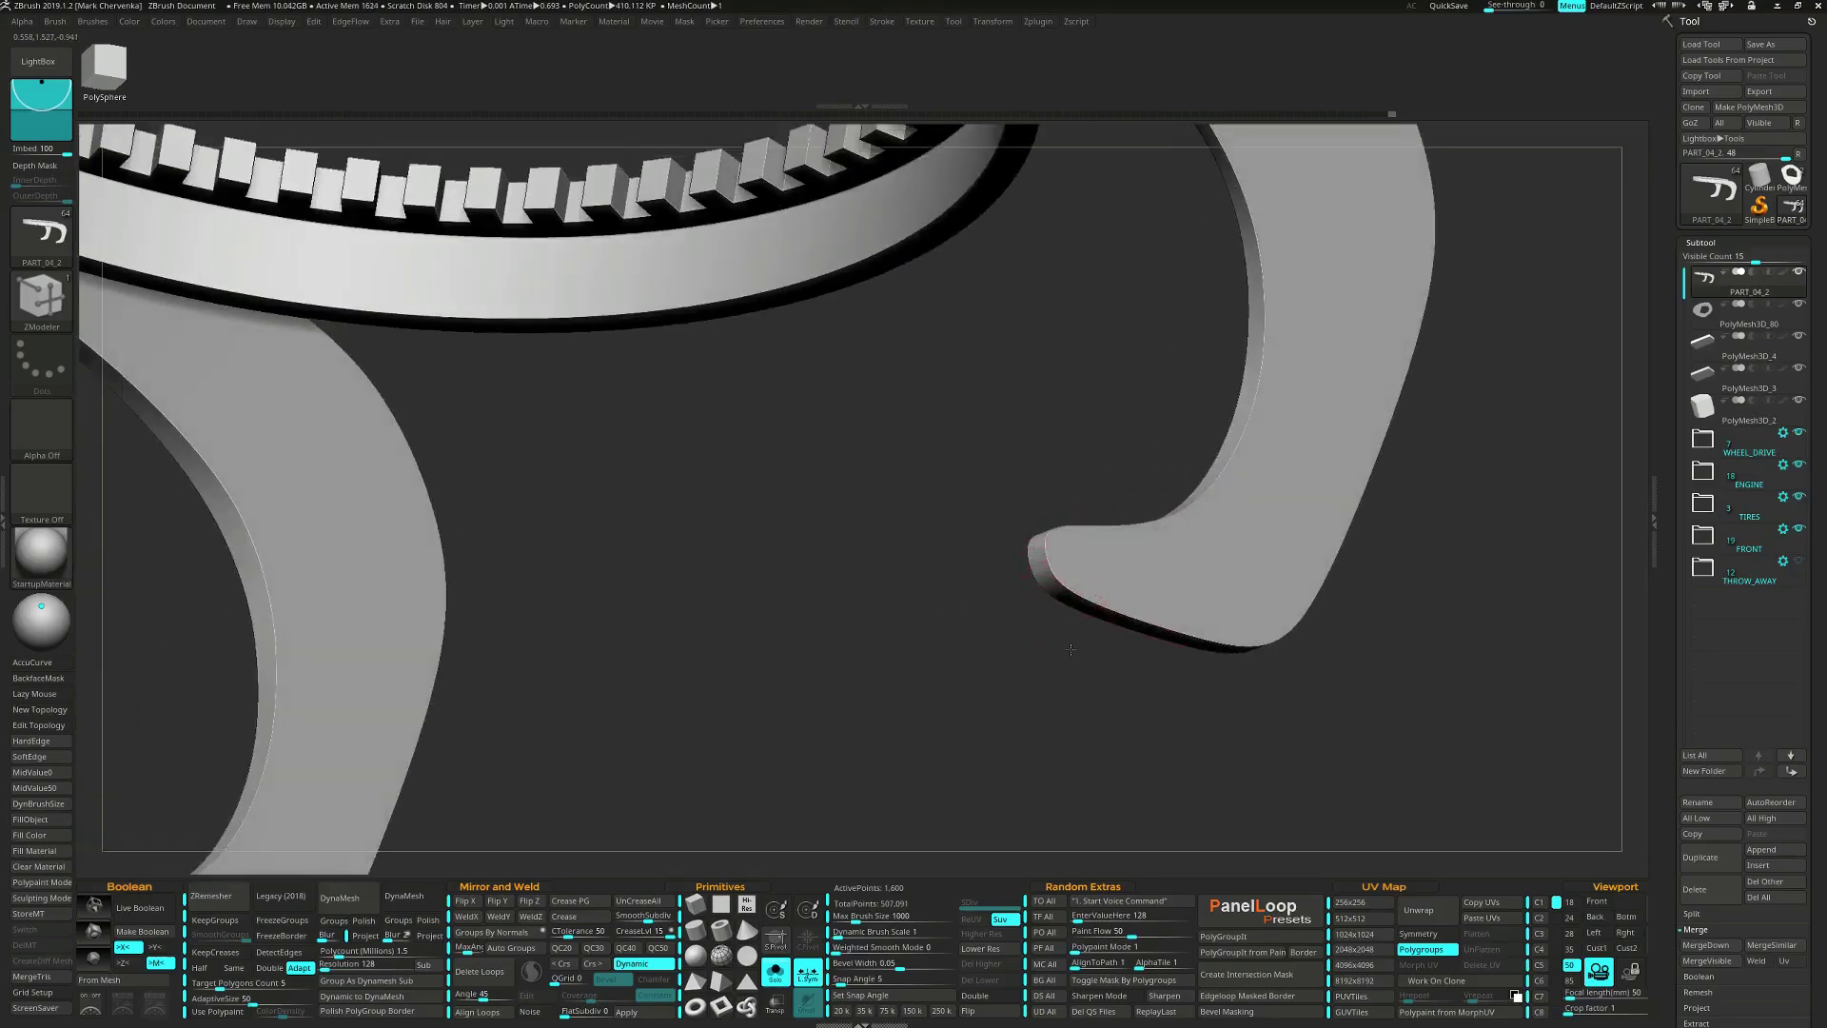
# Round the ring's inner teeth by turning off symmetry and uncreasing them with the ZModeler polygon Crease action on Polyloop.
pyautogui.keyDown('ctrl'); pyautogui.moveTo(1071, 649); pyautogui.dragTo(1019, 583, button='right'); pyautogui.keyUp('ctrl')
pyautogui.keyDown('alt'); pyautogui.moveTo(1018, 583); pyautogui.dragTo(1037, 664, button='right'); pyautogui.keyUp('alt')
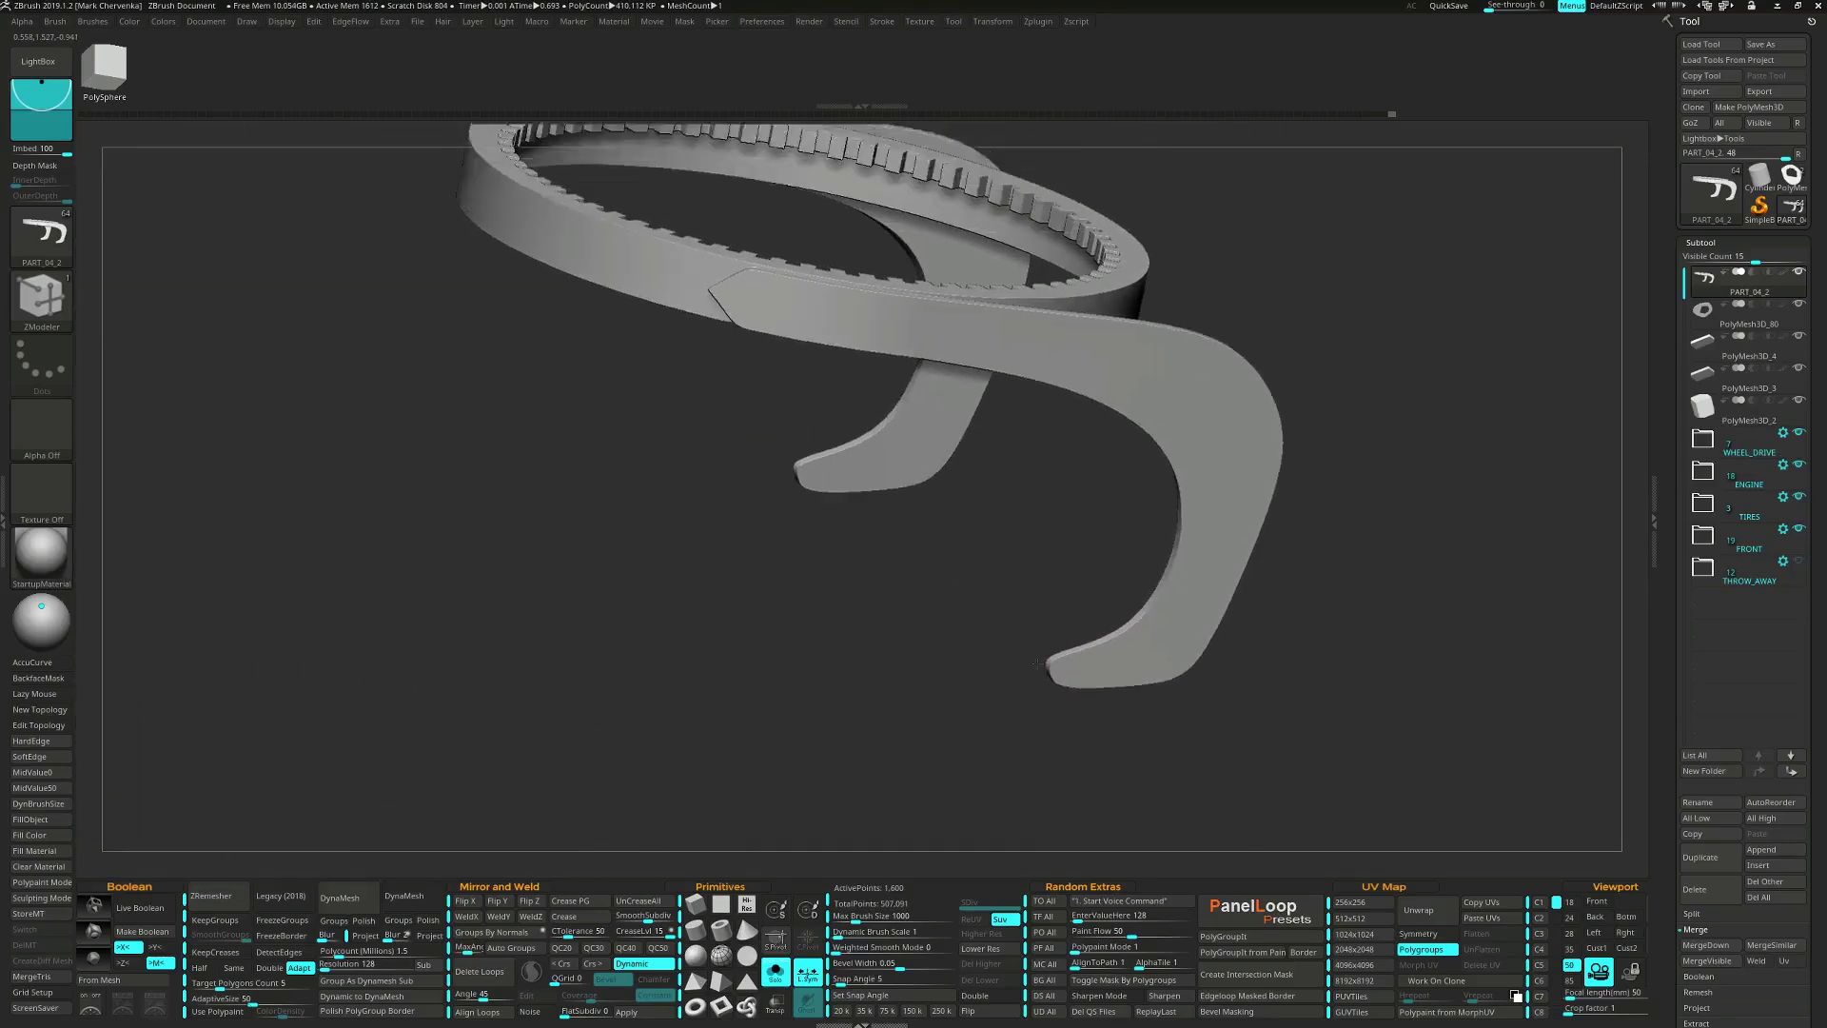
pyautogui.moveTo(1037, 663); pyautogui.dragTo(1050, 598)
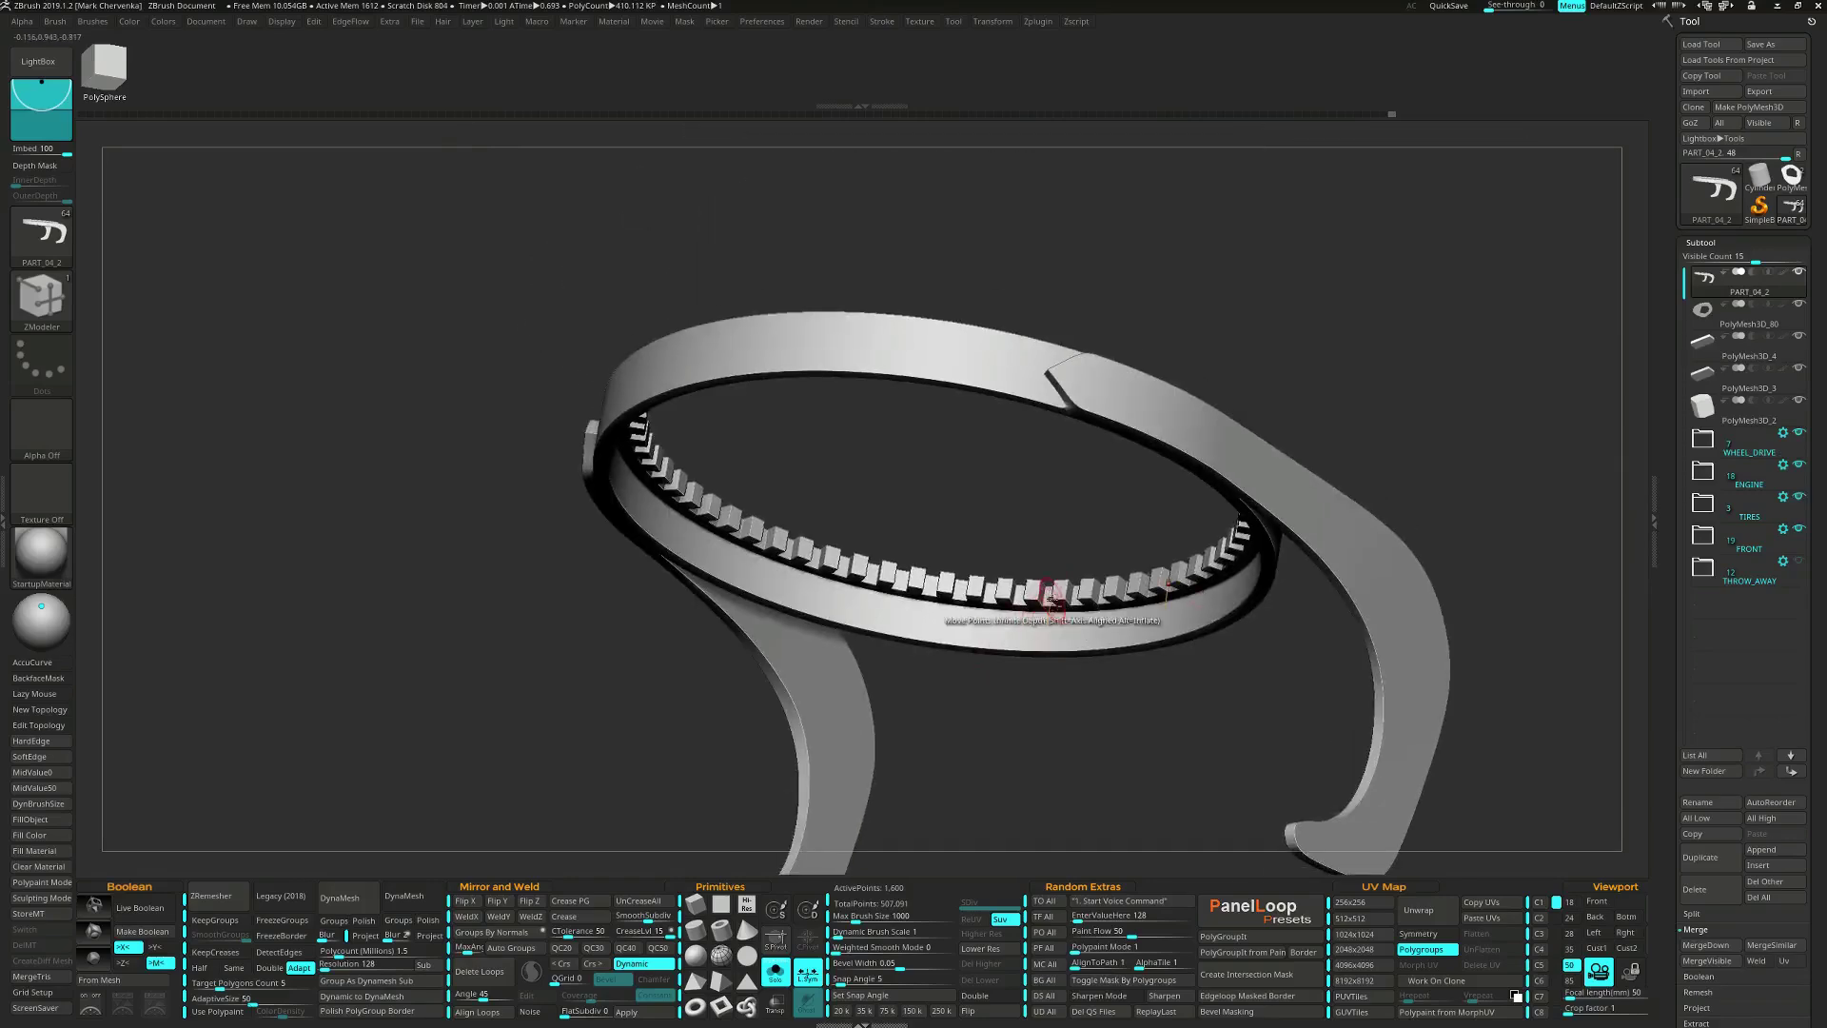
pyautogui.keyDown('ctrl'); pyautogui.moveTo(1051, 598); pyautogui.dragTo(1027, 633, button='right'); pyautogui.keyUp('ctrl')
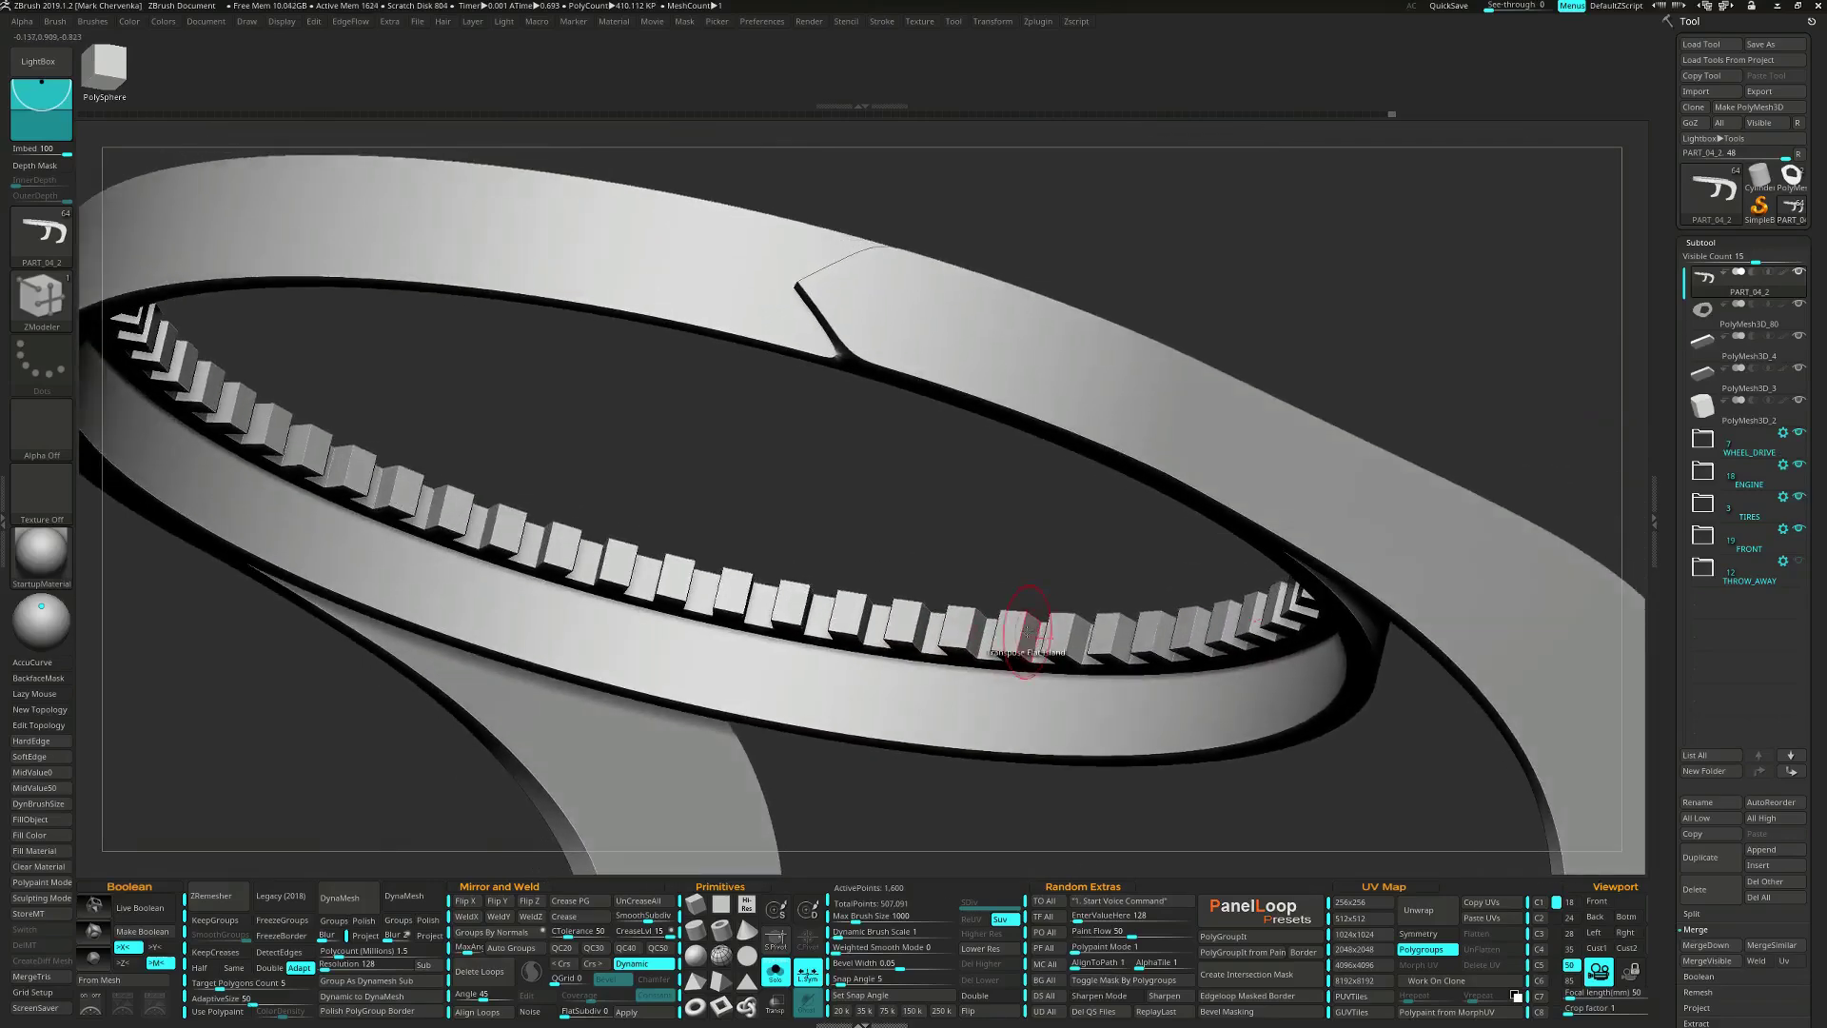
pyautogui.press('space')
pyautogui.click(866, 529)
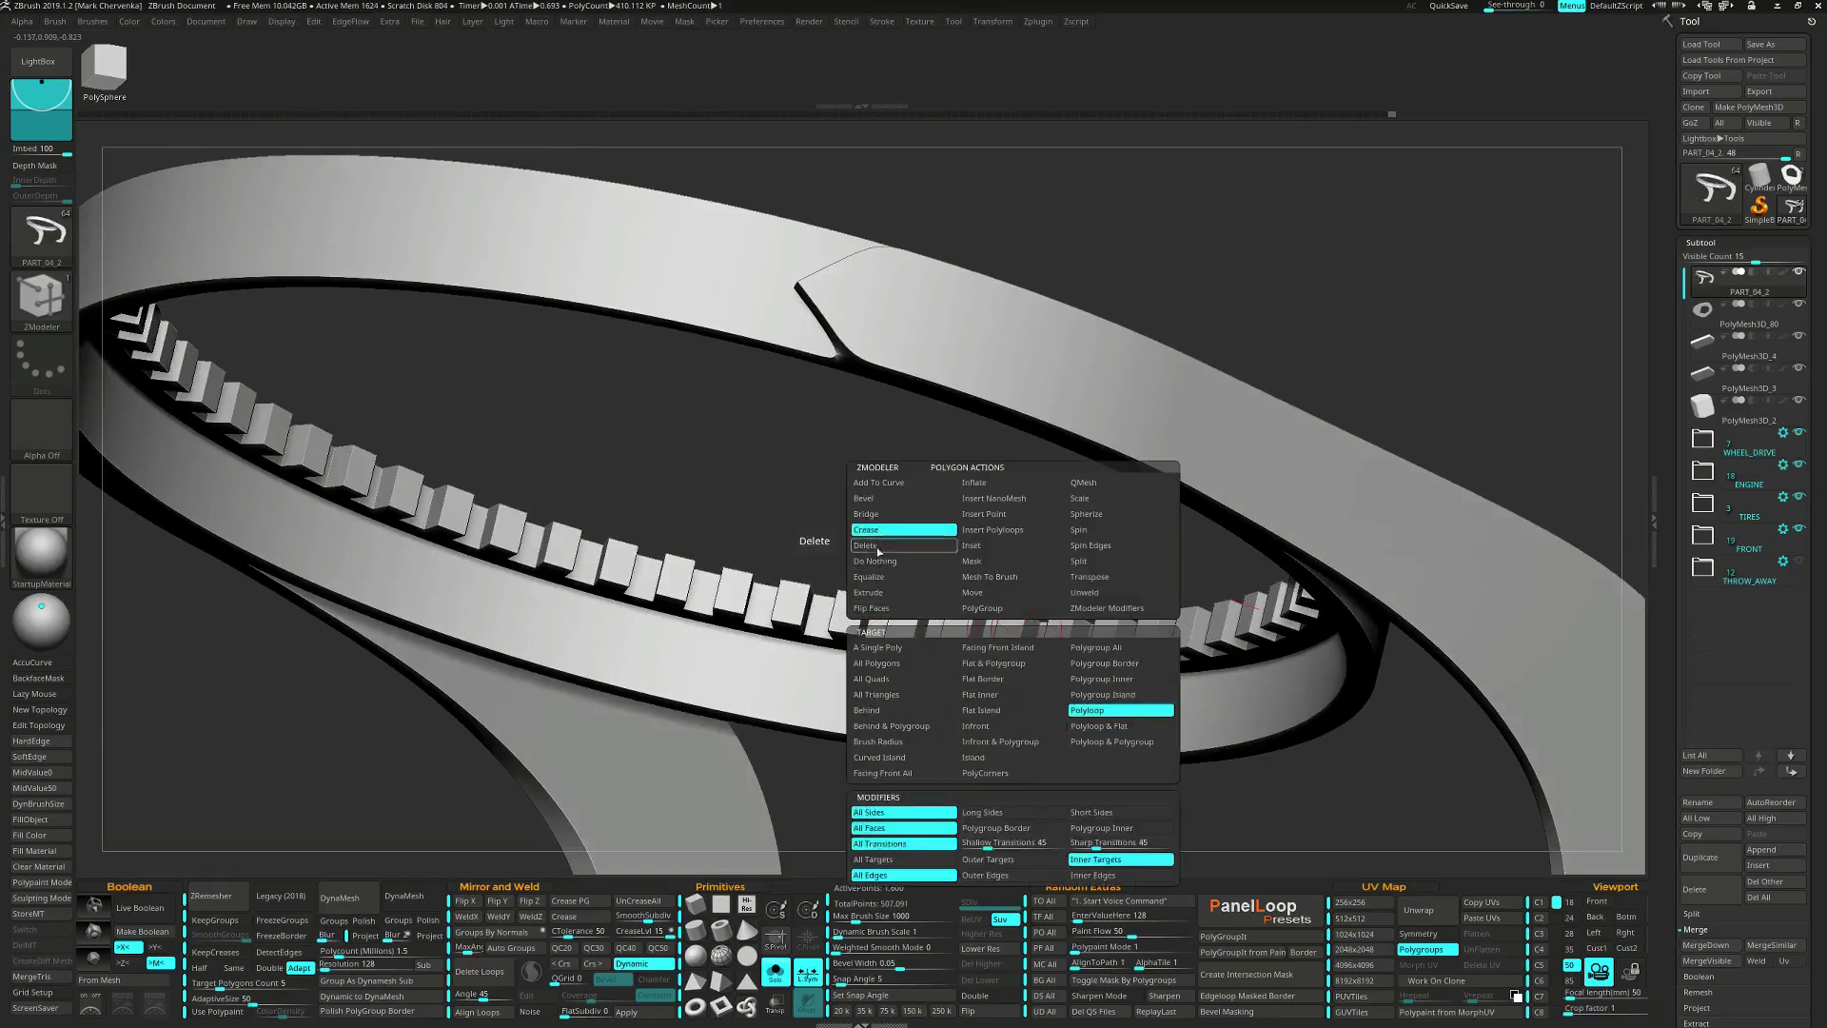
pyautogui.click(995, 700)
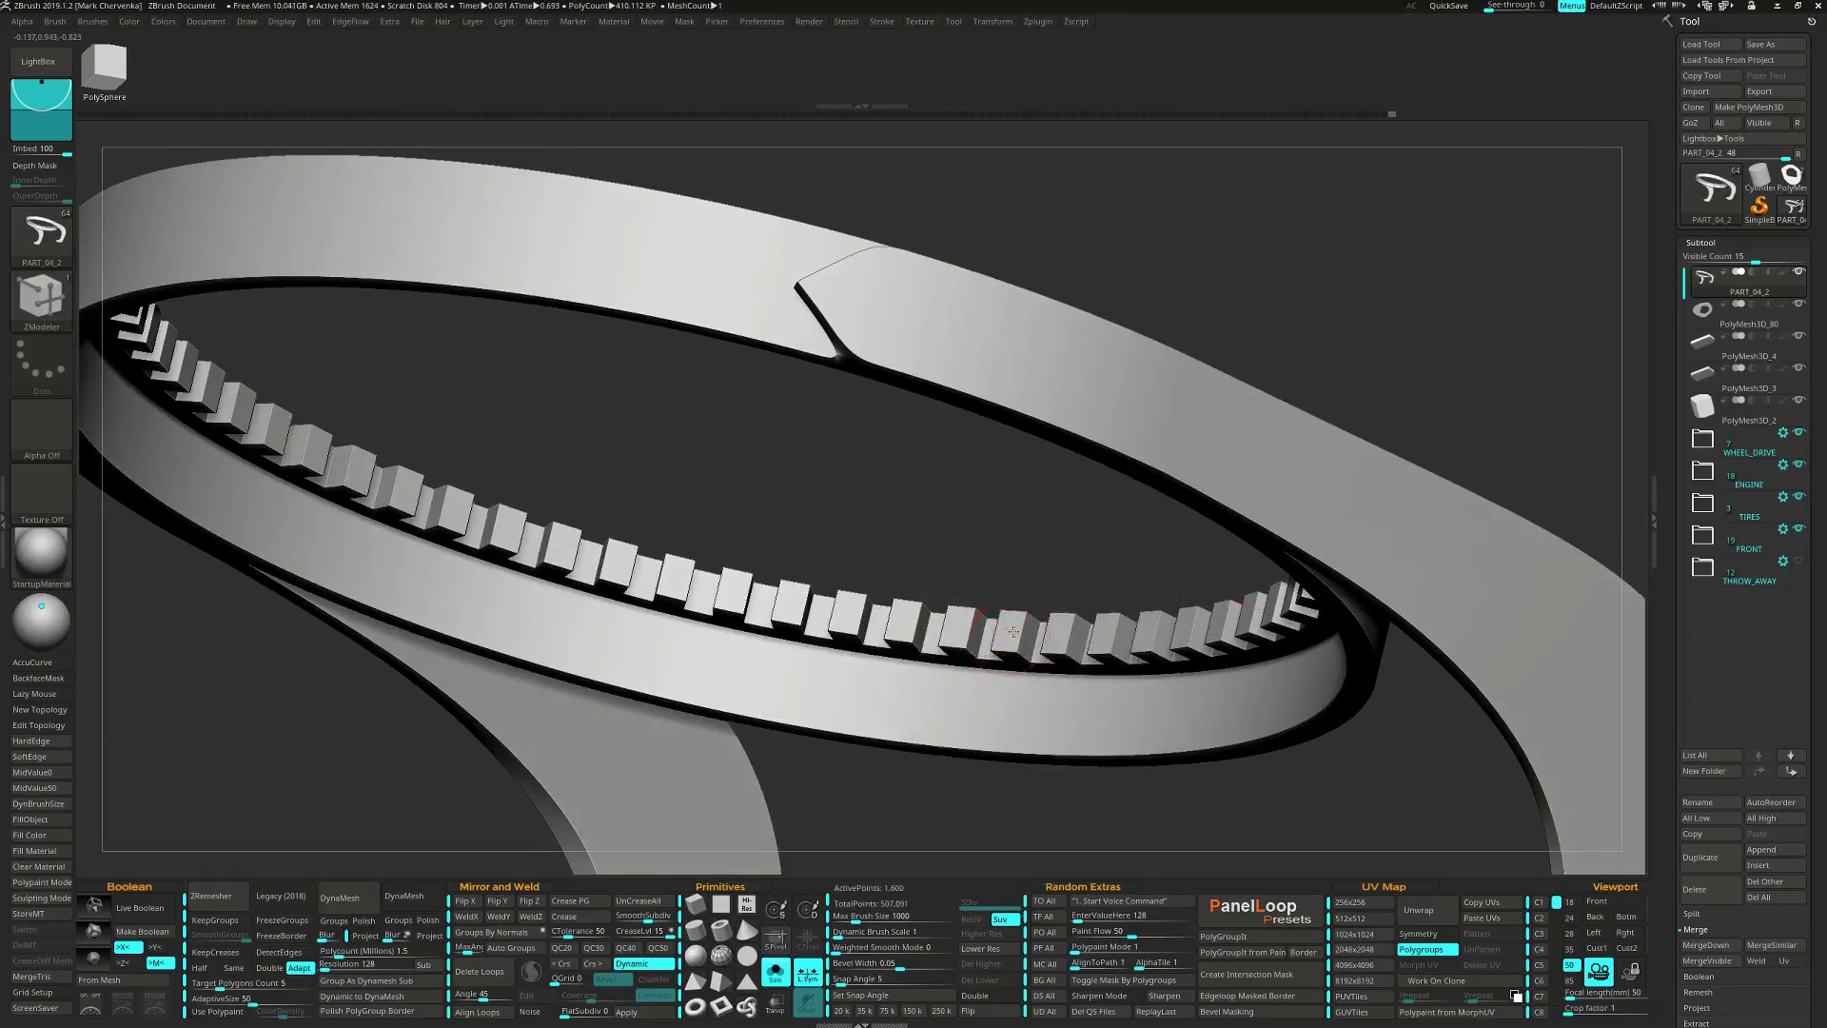
pyautogui.press('x')
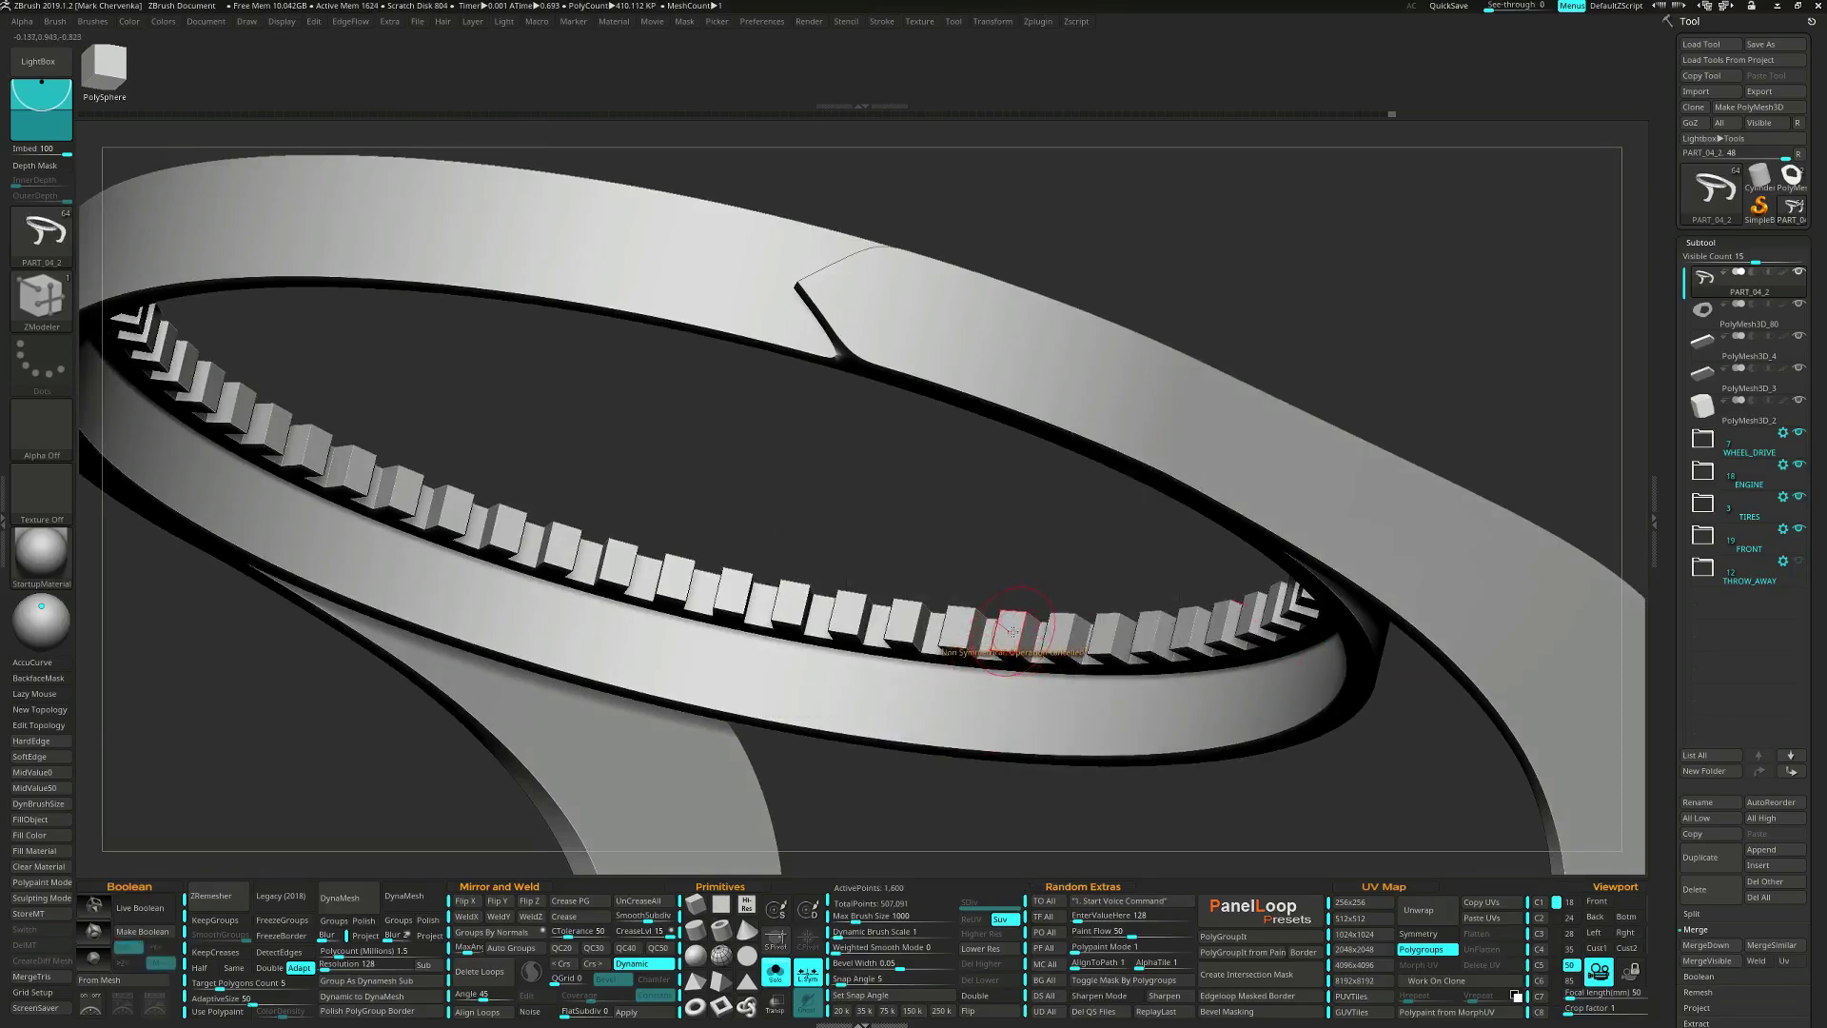
pyautogui.keyDown('alt'); pyautogui.click(1014, 632); pyautogui.keyUp('alt')
# Set the ZModeler edge Crease target to EdgeLoop Partial and check the pointed joint where the arm meets the ring.
pyautogui.keyDown('ctrl'); pyautogui.moveTo(1015, 632); pyautogui.dragTo(1038, 548, button='right'); pyautogui.keyUp('ctrl')
pyautogui.keyDown('alt'); pyautogui.moveTo(1037, 548); pyautogui.dragTo(1058, 685, button='right'); pyautogui.keyUp('alt')
pyautogui.moveTo(1058, 685)
pyautogui.mouseDown(button='right')
pyautogui.moveTo(1085, 486)
pyautogui.moveTo(1097, 500)
pyautogui.mouseUp(button='right')
pyautogui.press('space')
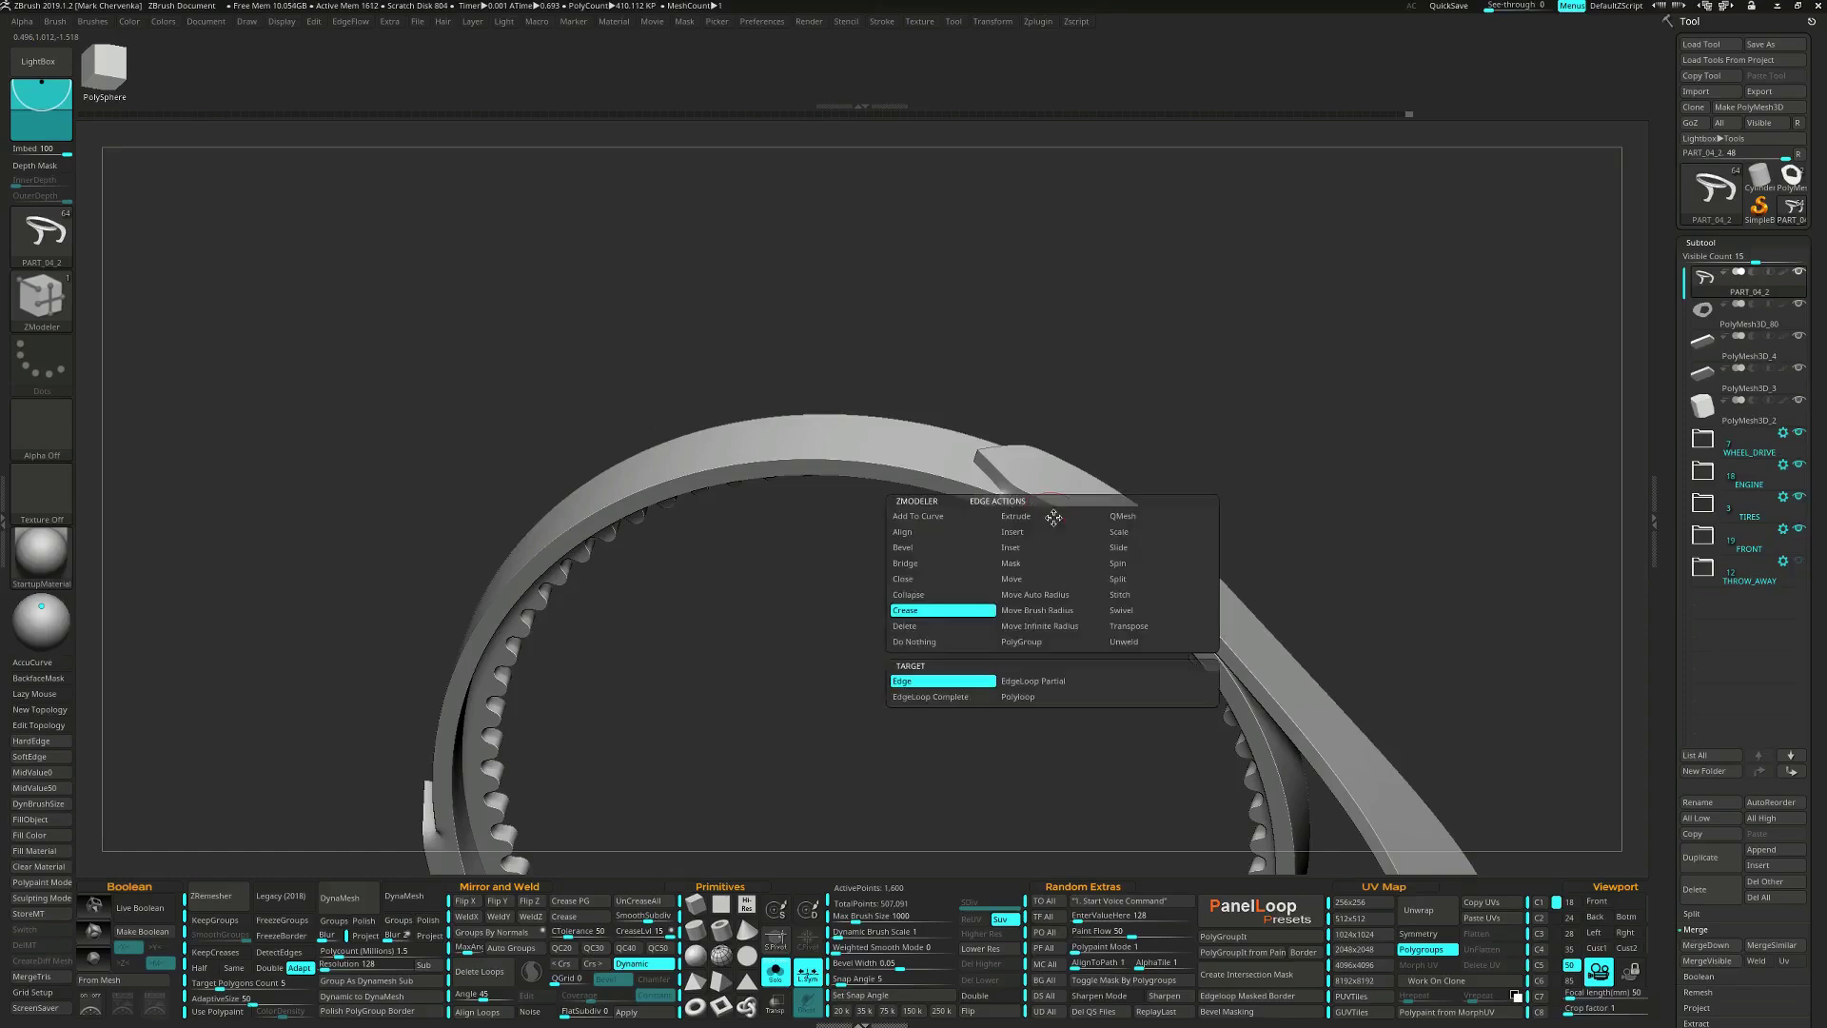
pyautogui.click(1003, 682)
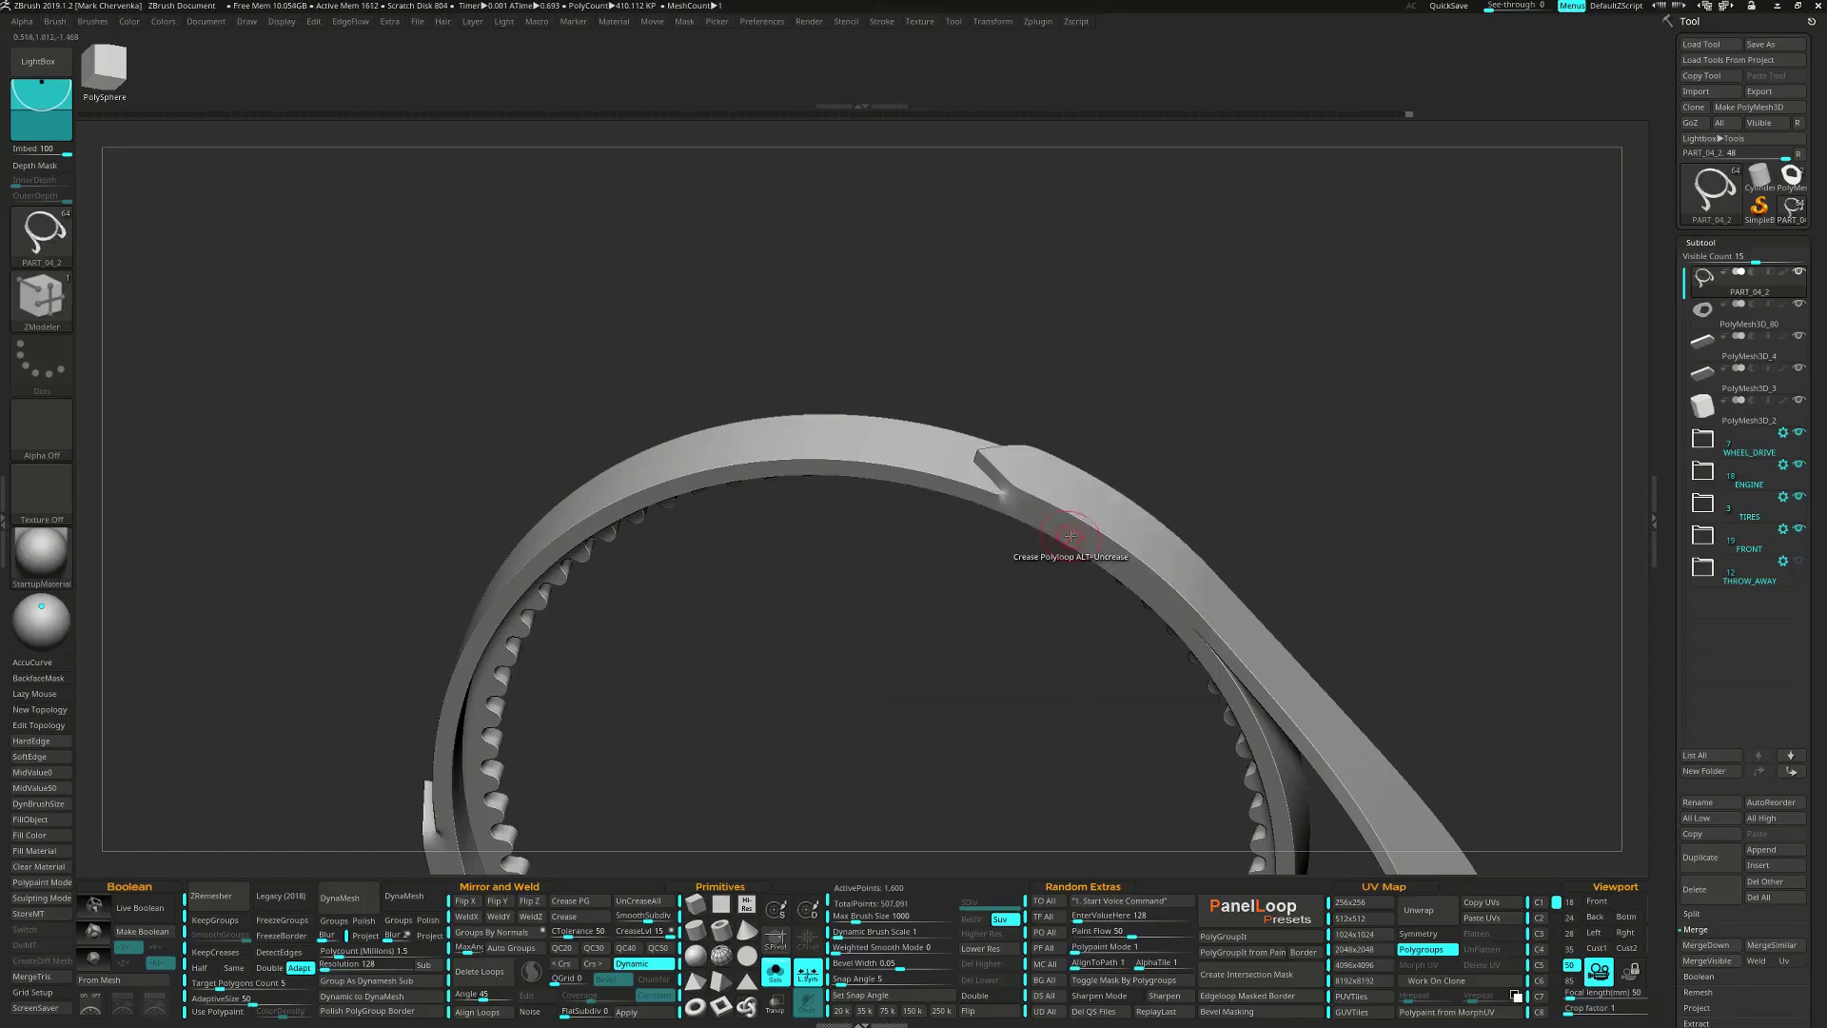
pyautogui.keyDown('ctrl'); pyautogui.moveTo(1073, 536); pyautogui.dragTo(994, 526, button='right'); pyautogui.keyUp('ctrl')
pyautogui.moveTo(995, 526)
pyautogui.mouseDown(button='right')
pyautogui.moveTo(991, 558)
pyautogui.moveTo(980, 531)
pyautogui.mouseUp(button='right')
pyautogui.keyDown('ctrl'); pyautogui.moveTo(905, 435); pyautogui.dragTo(844, 457, button='right'); pyautogui.keyUp('ctrl')
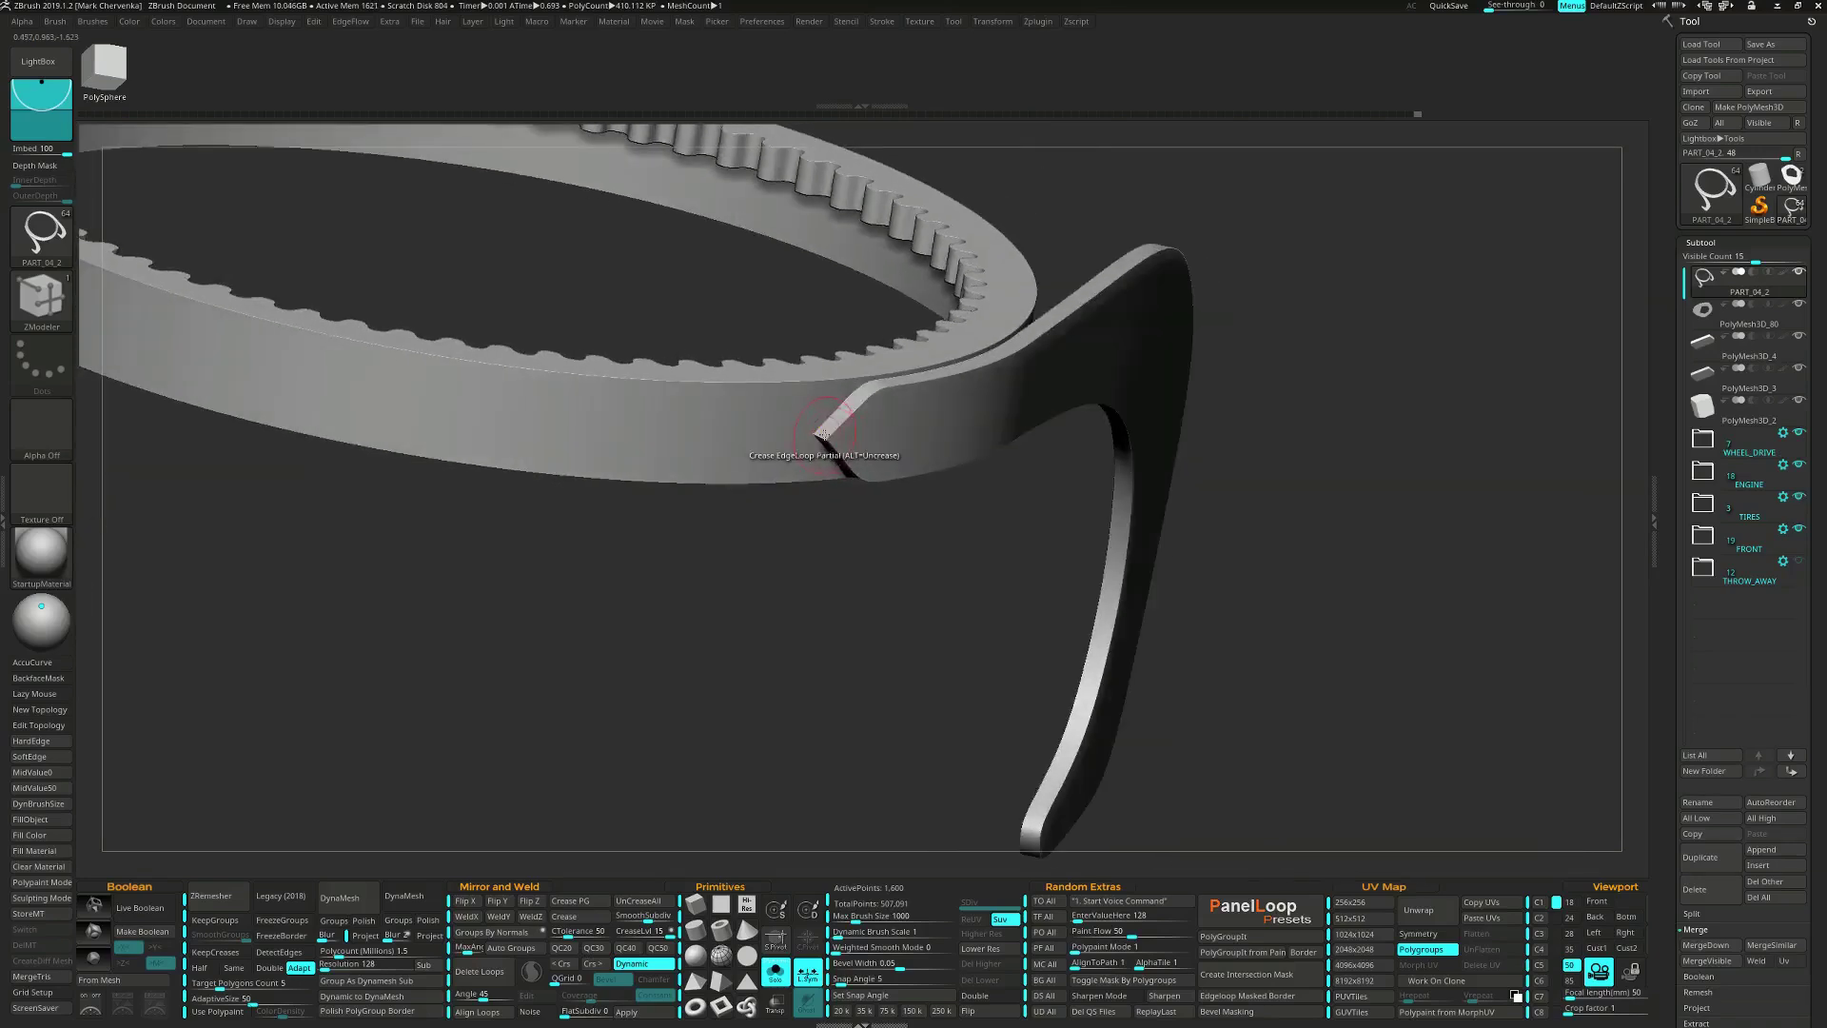
pyautogui.press('space')
pyautogui.click(706, 600)
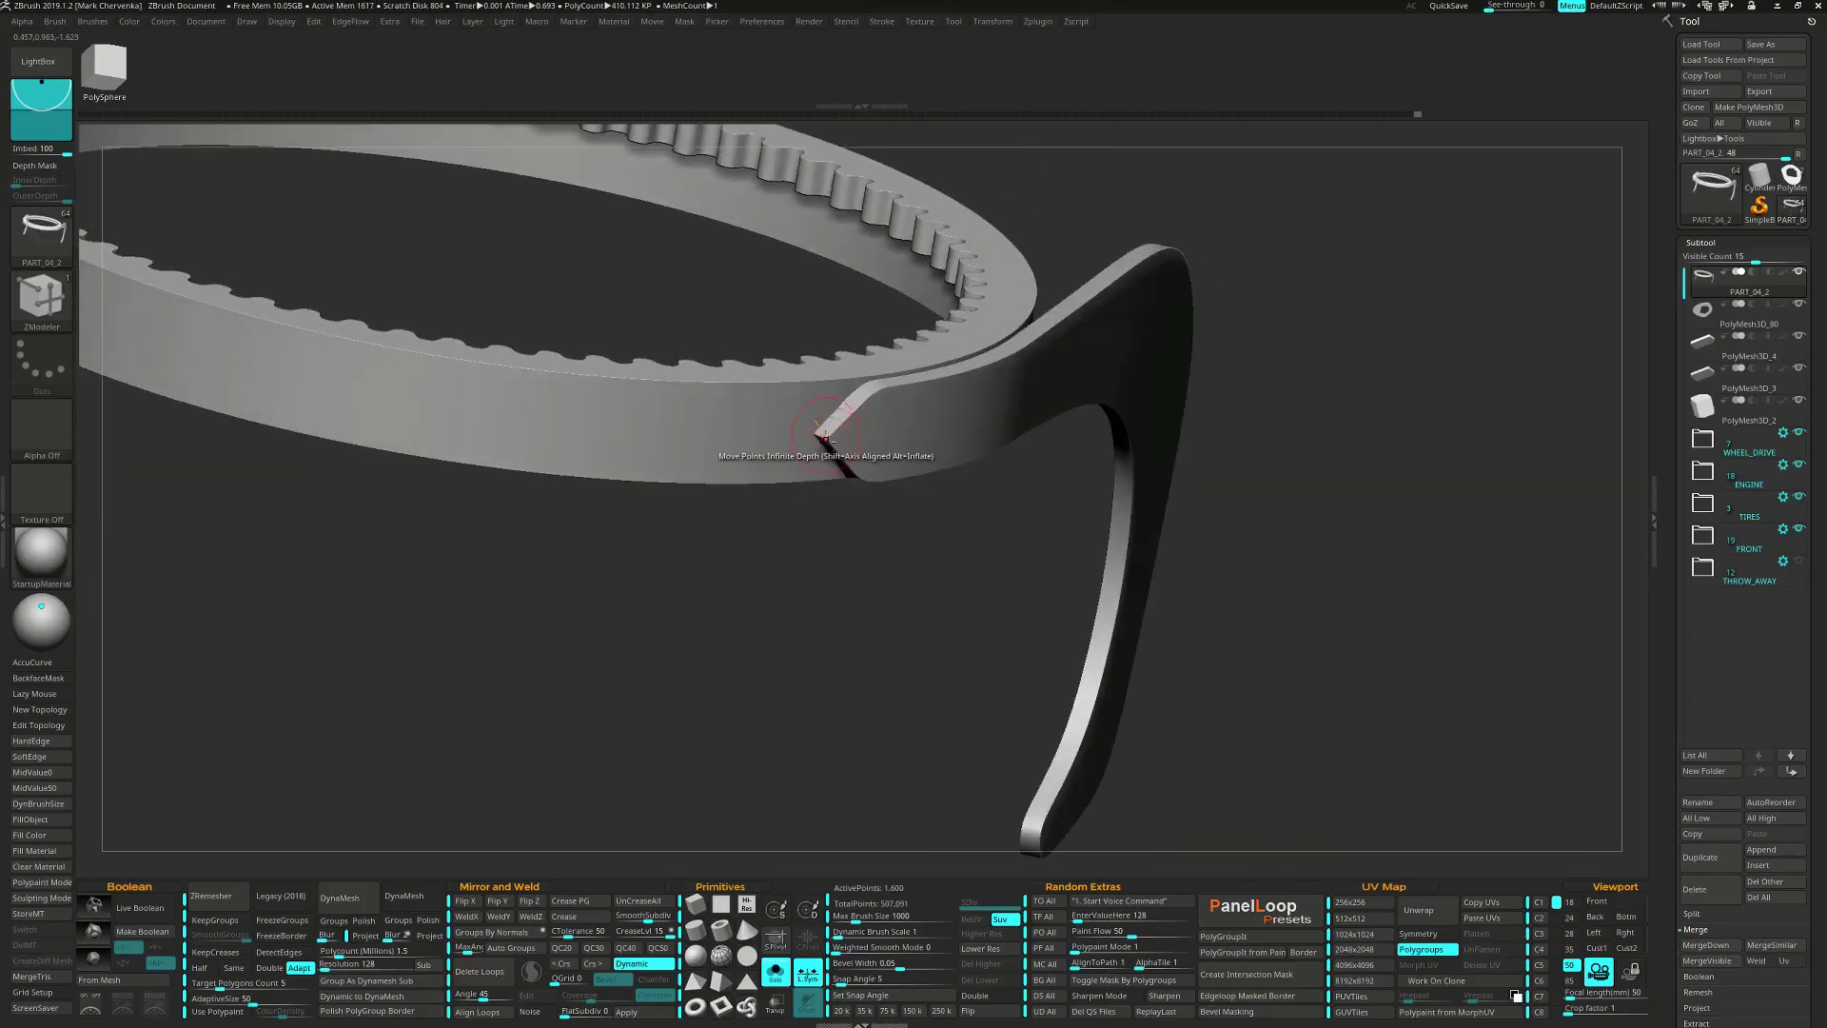
pyautogui.moveTo(840, 523); pyautogui.dragTo(796, 610, button='right')
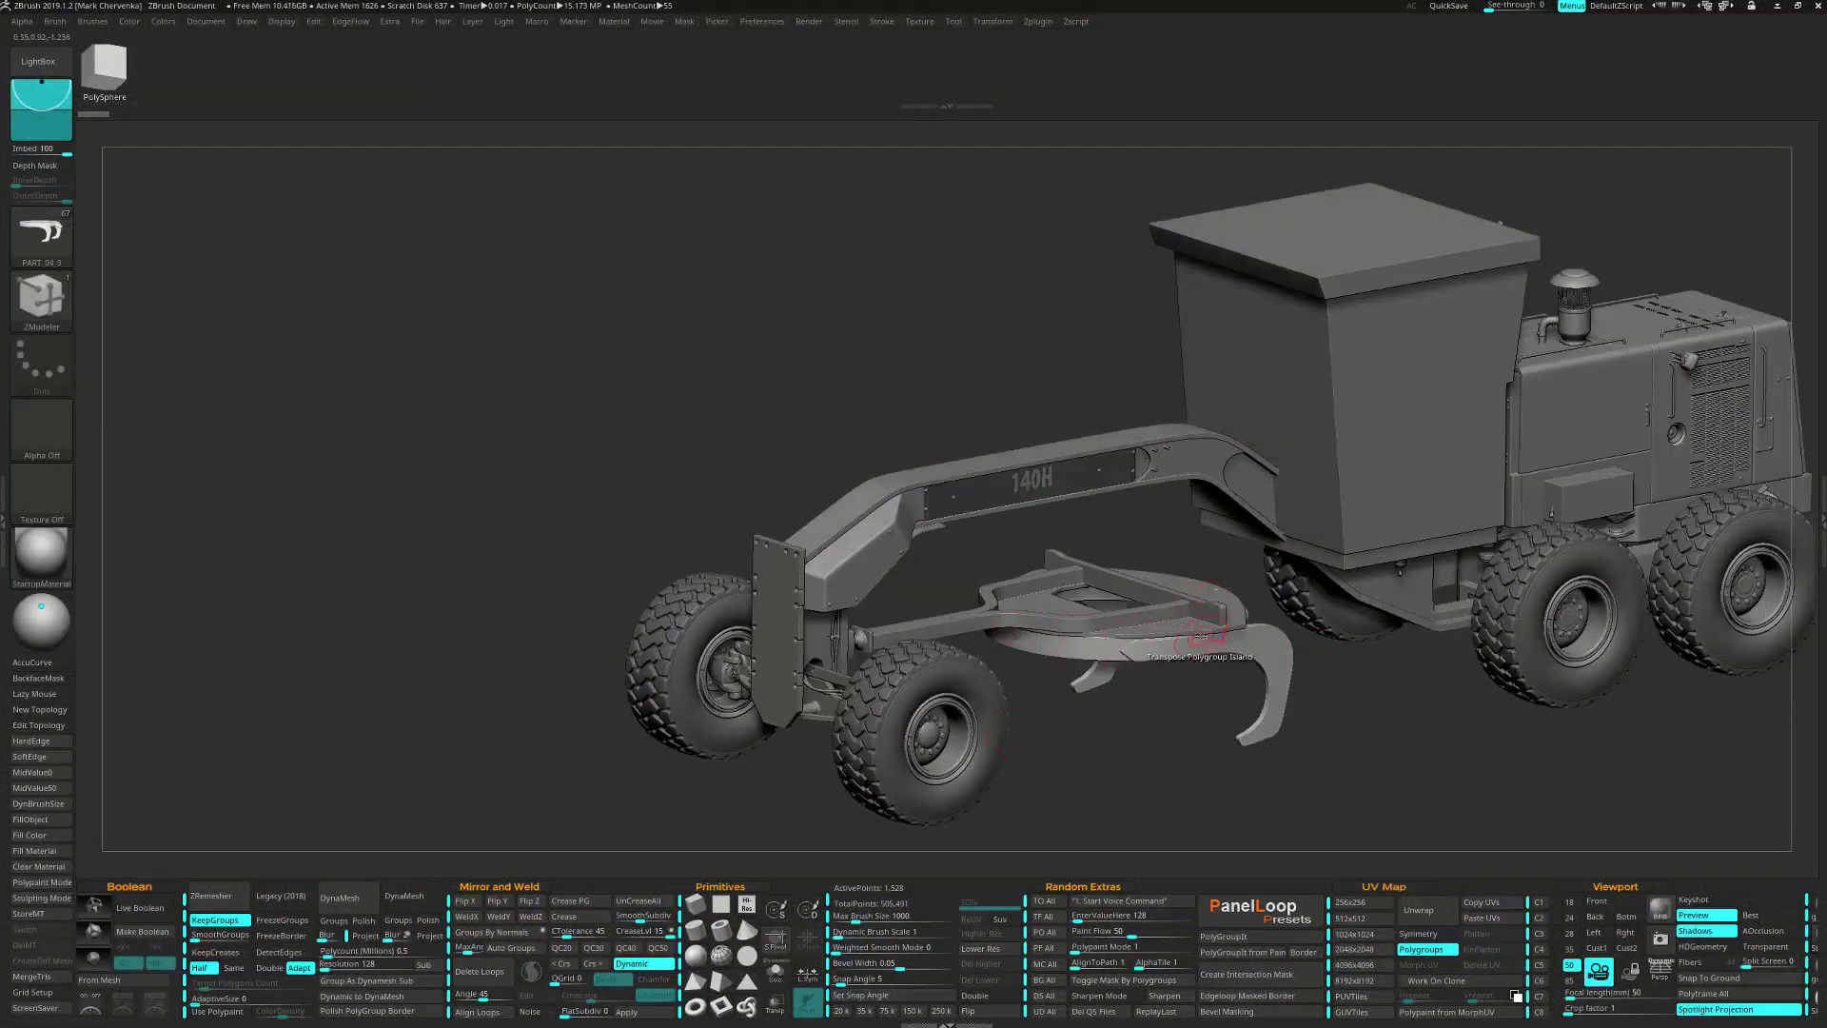
# Switch to the PolyMesh3D star tool and convert it into a PolySphere primitive.
pyautogui.click(1818, 523)
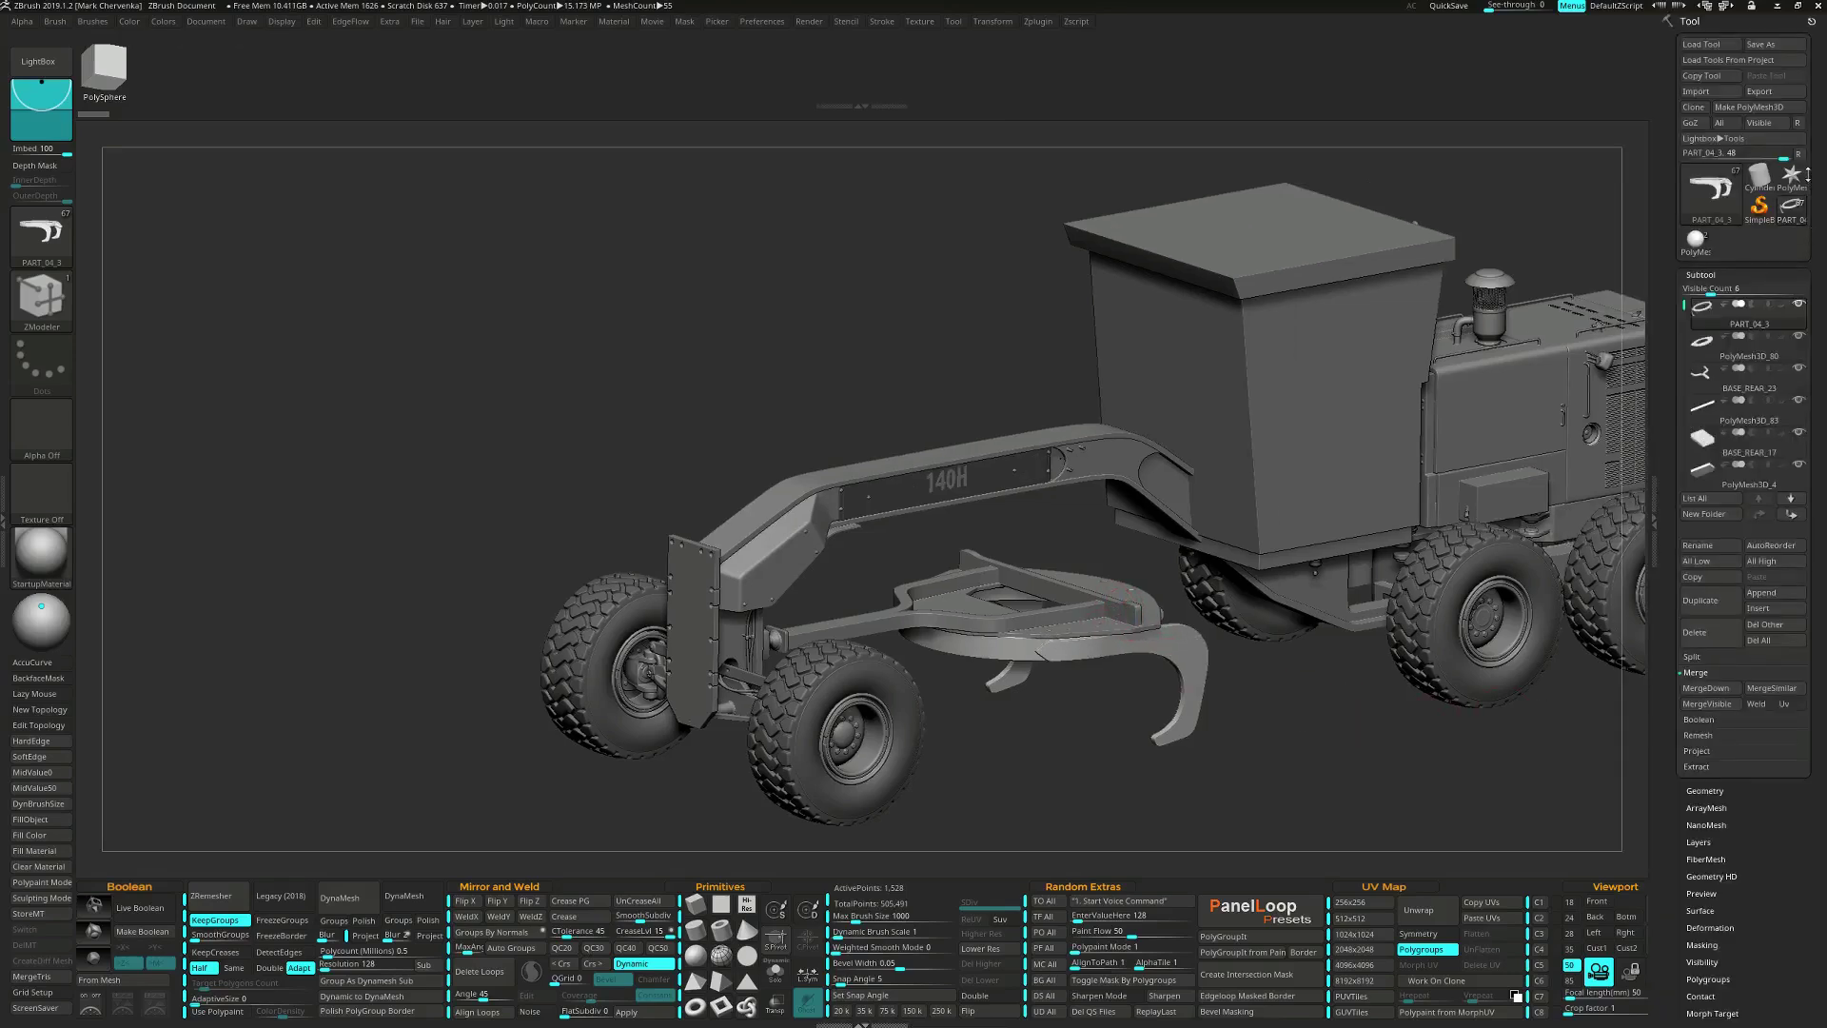
pyautogui.click(1802, 175)
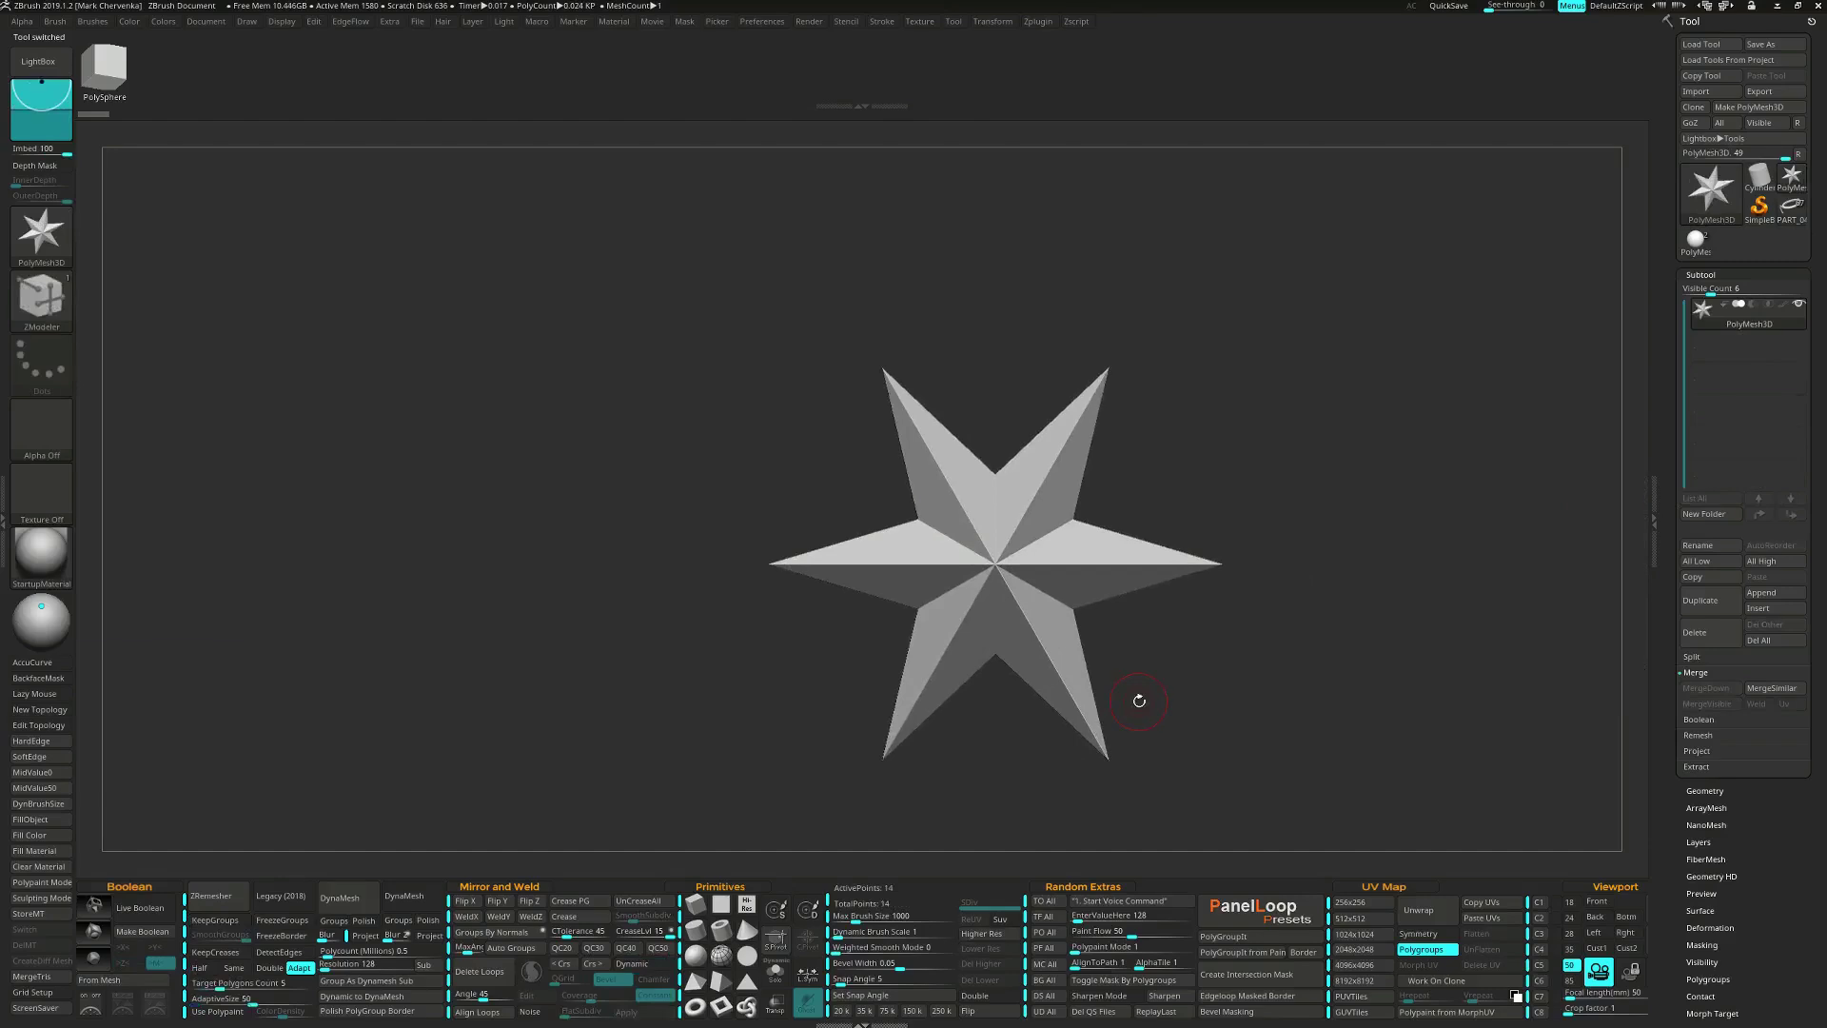
pyautogui.press('w')
pyautogui.moveTo(1140, 633); pyautogui.dragTo(1047, 657)
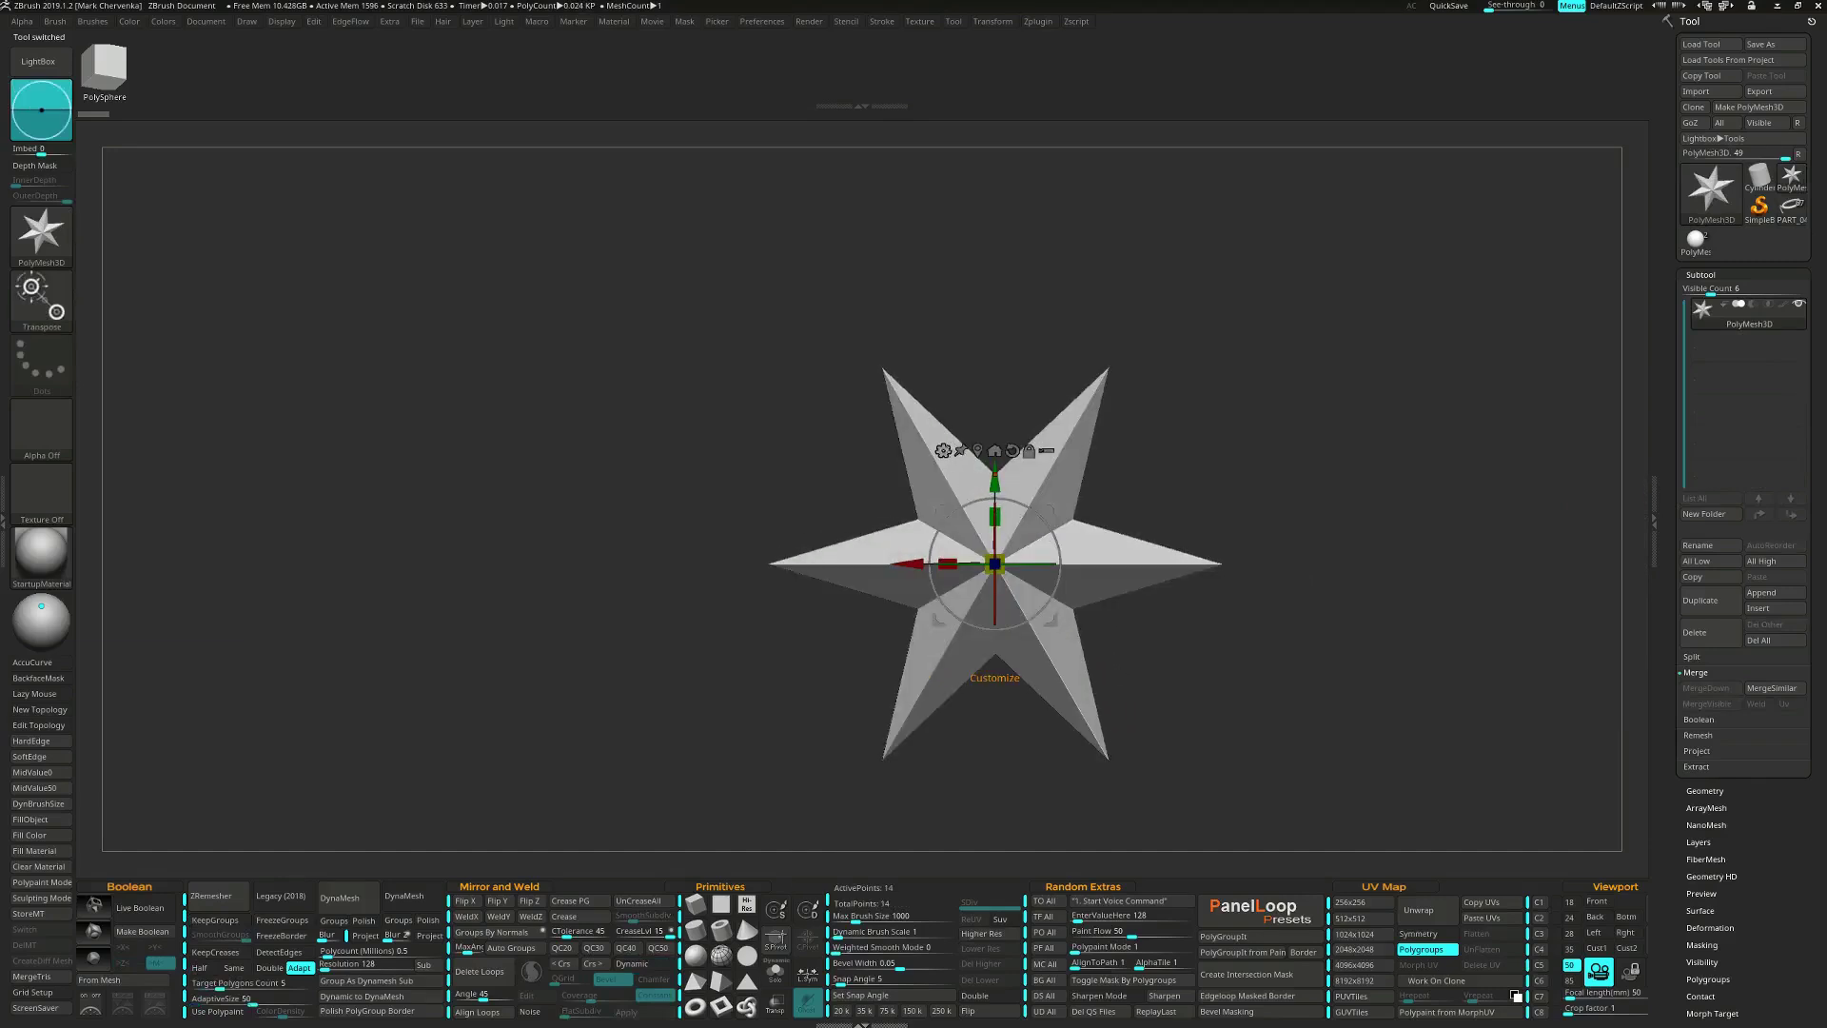
pyautogui.click(942, 450)
pyautogui.click(1273, 447)
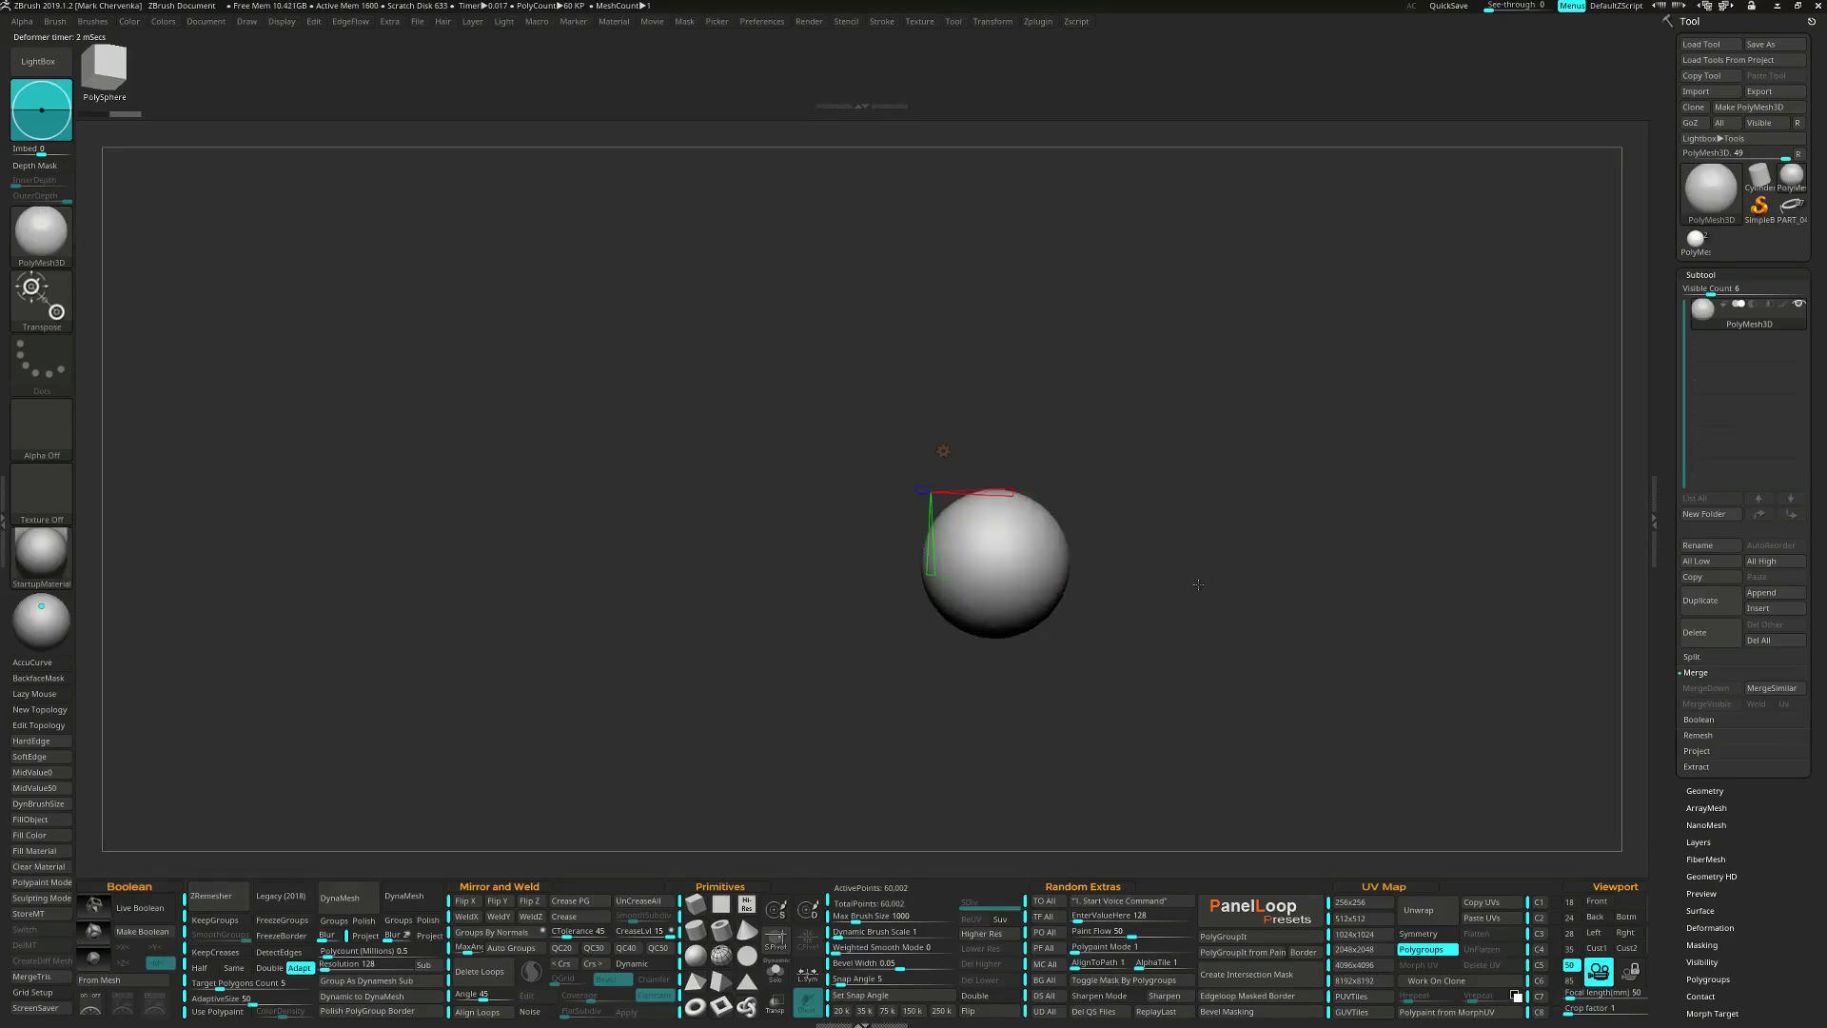
# Add a narrow band around the sphere's equator with the Extender deformer and return to Gizmo 3D.
pyautogui.click(943, 451)
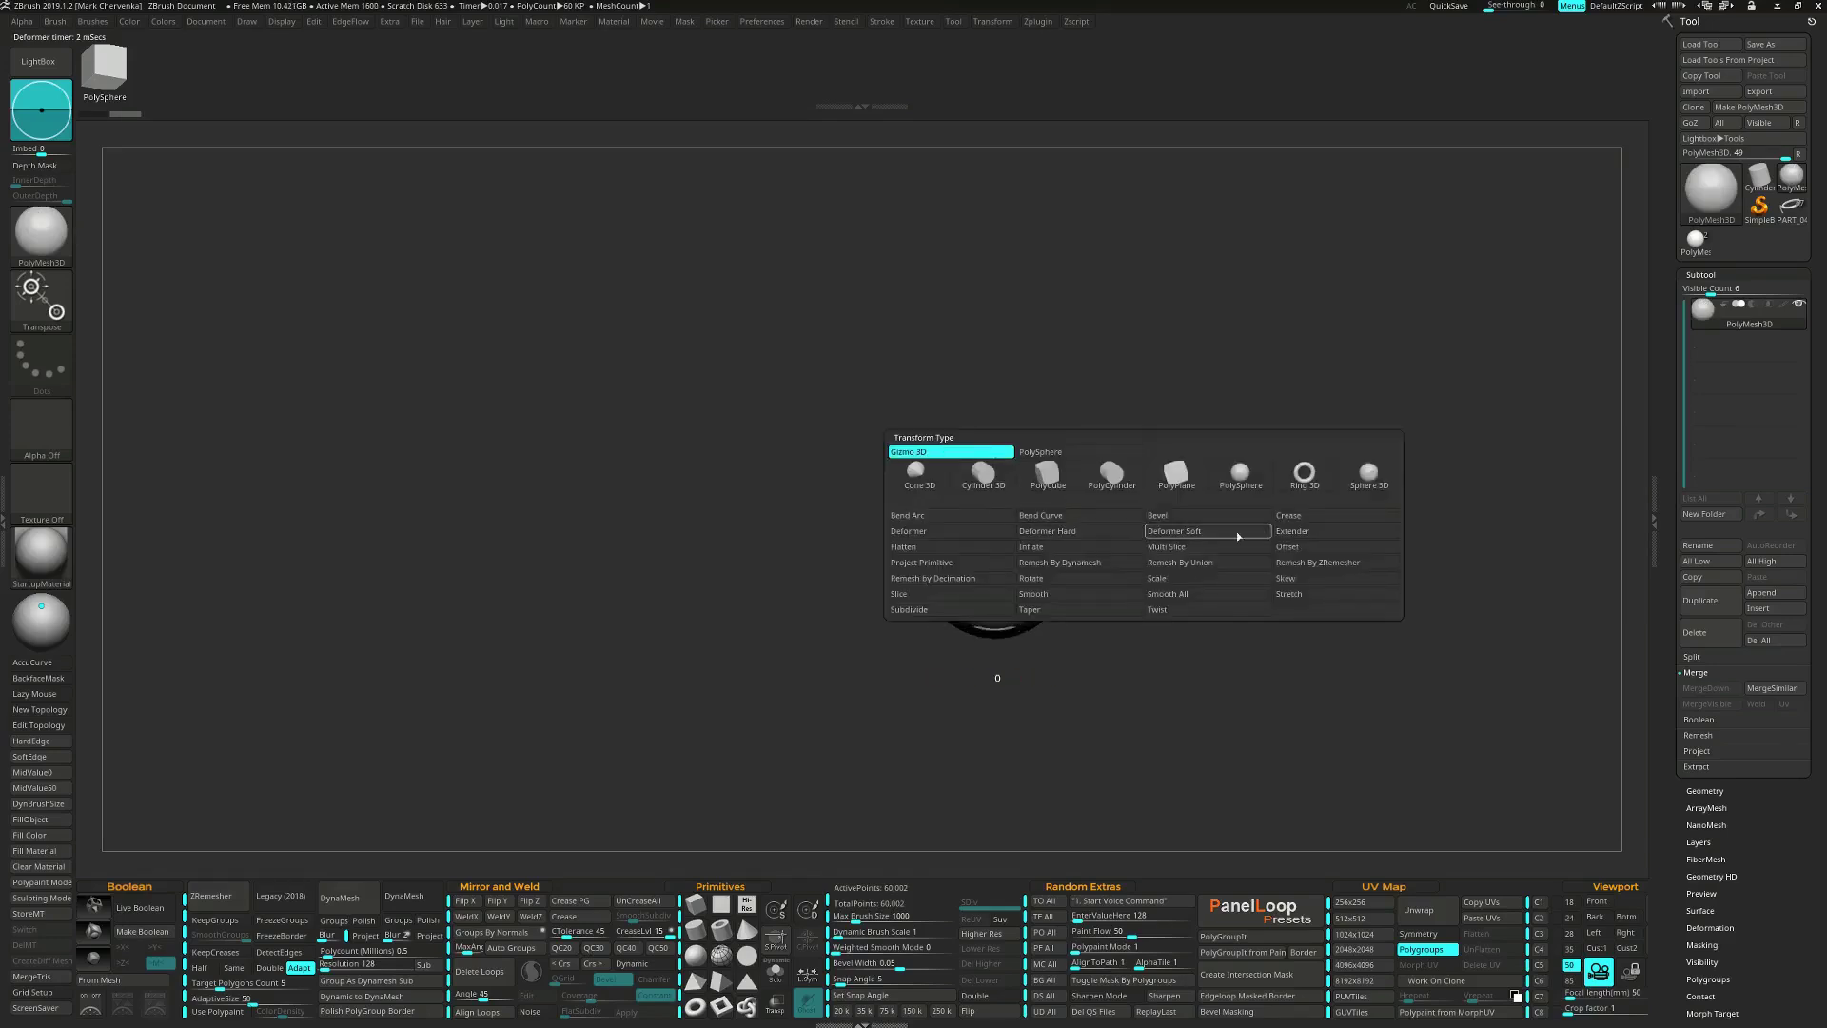
pyautogui.click(1280, 534)
pyautogui.moveTo(1078, 563); pyautogui.dragTo(1147, 576)
pyautogui.moveTo(1002, 410); pyautogui.dragTo(997, 407)
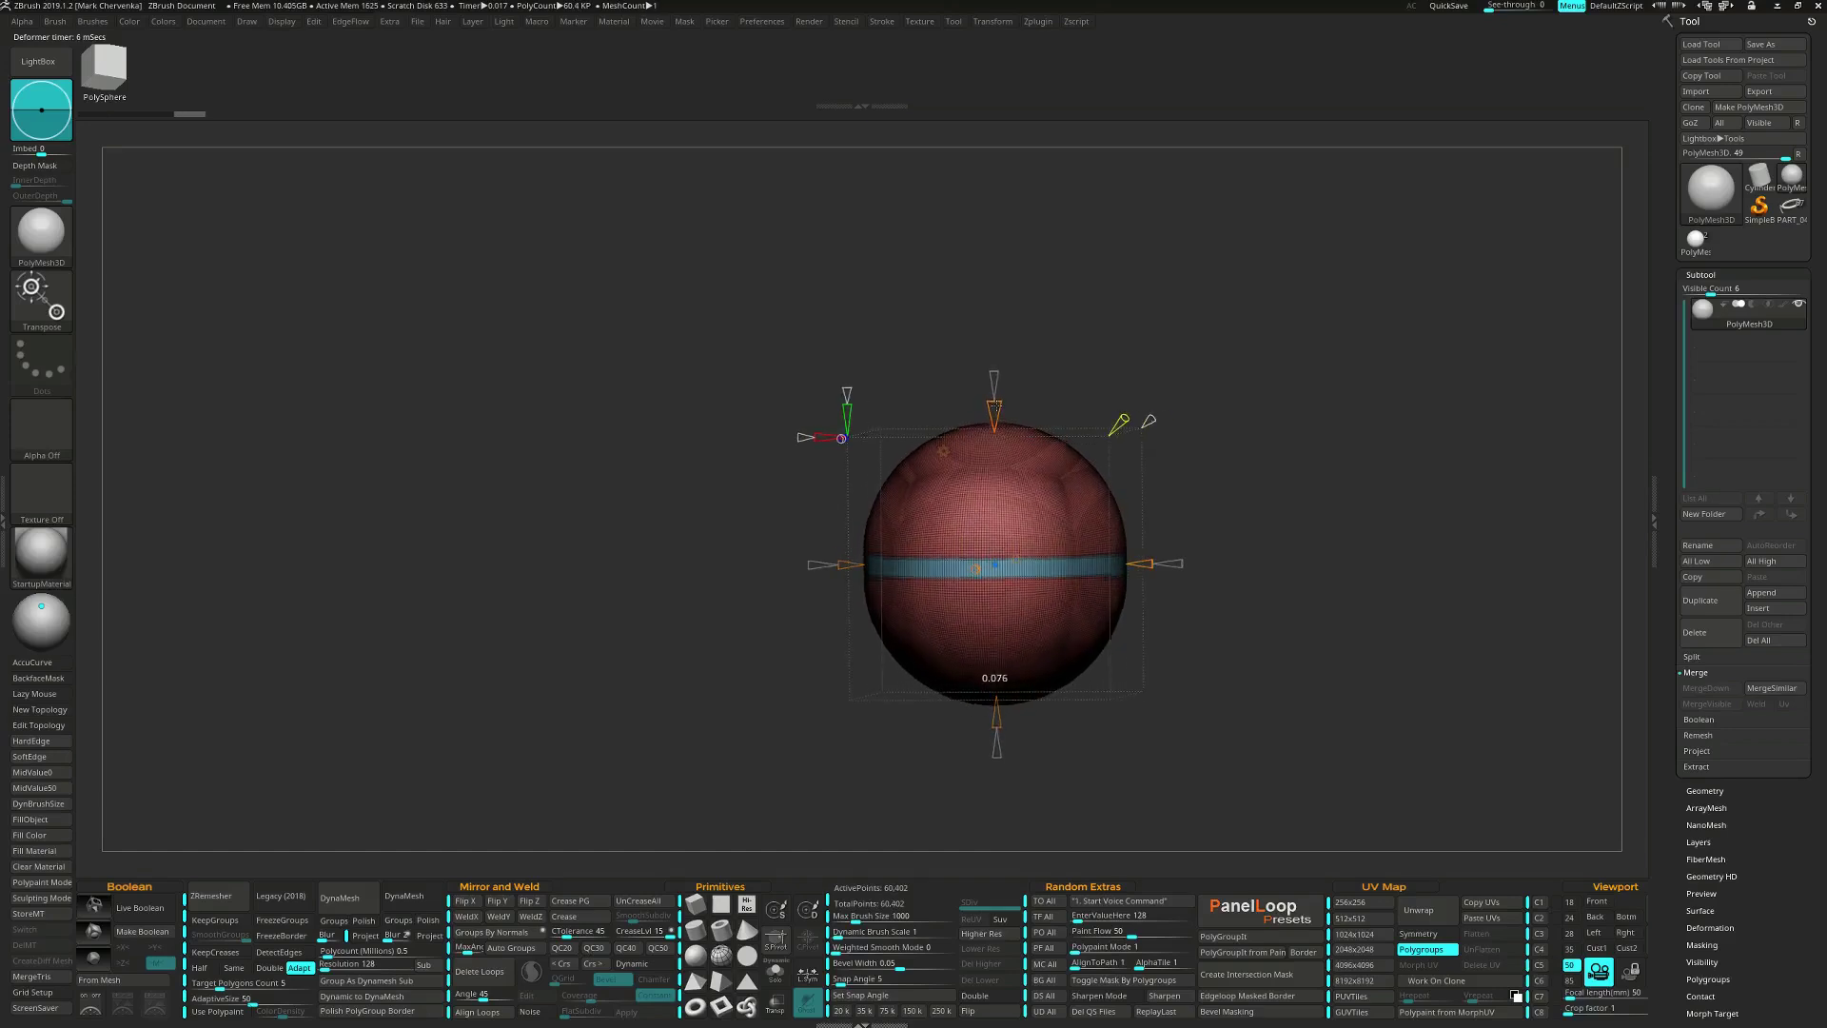
pyautogui.click(945, 459)
pyautogui.click(1156, 455)
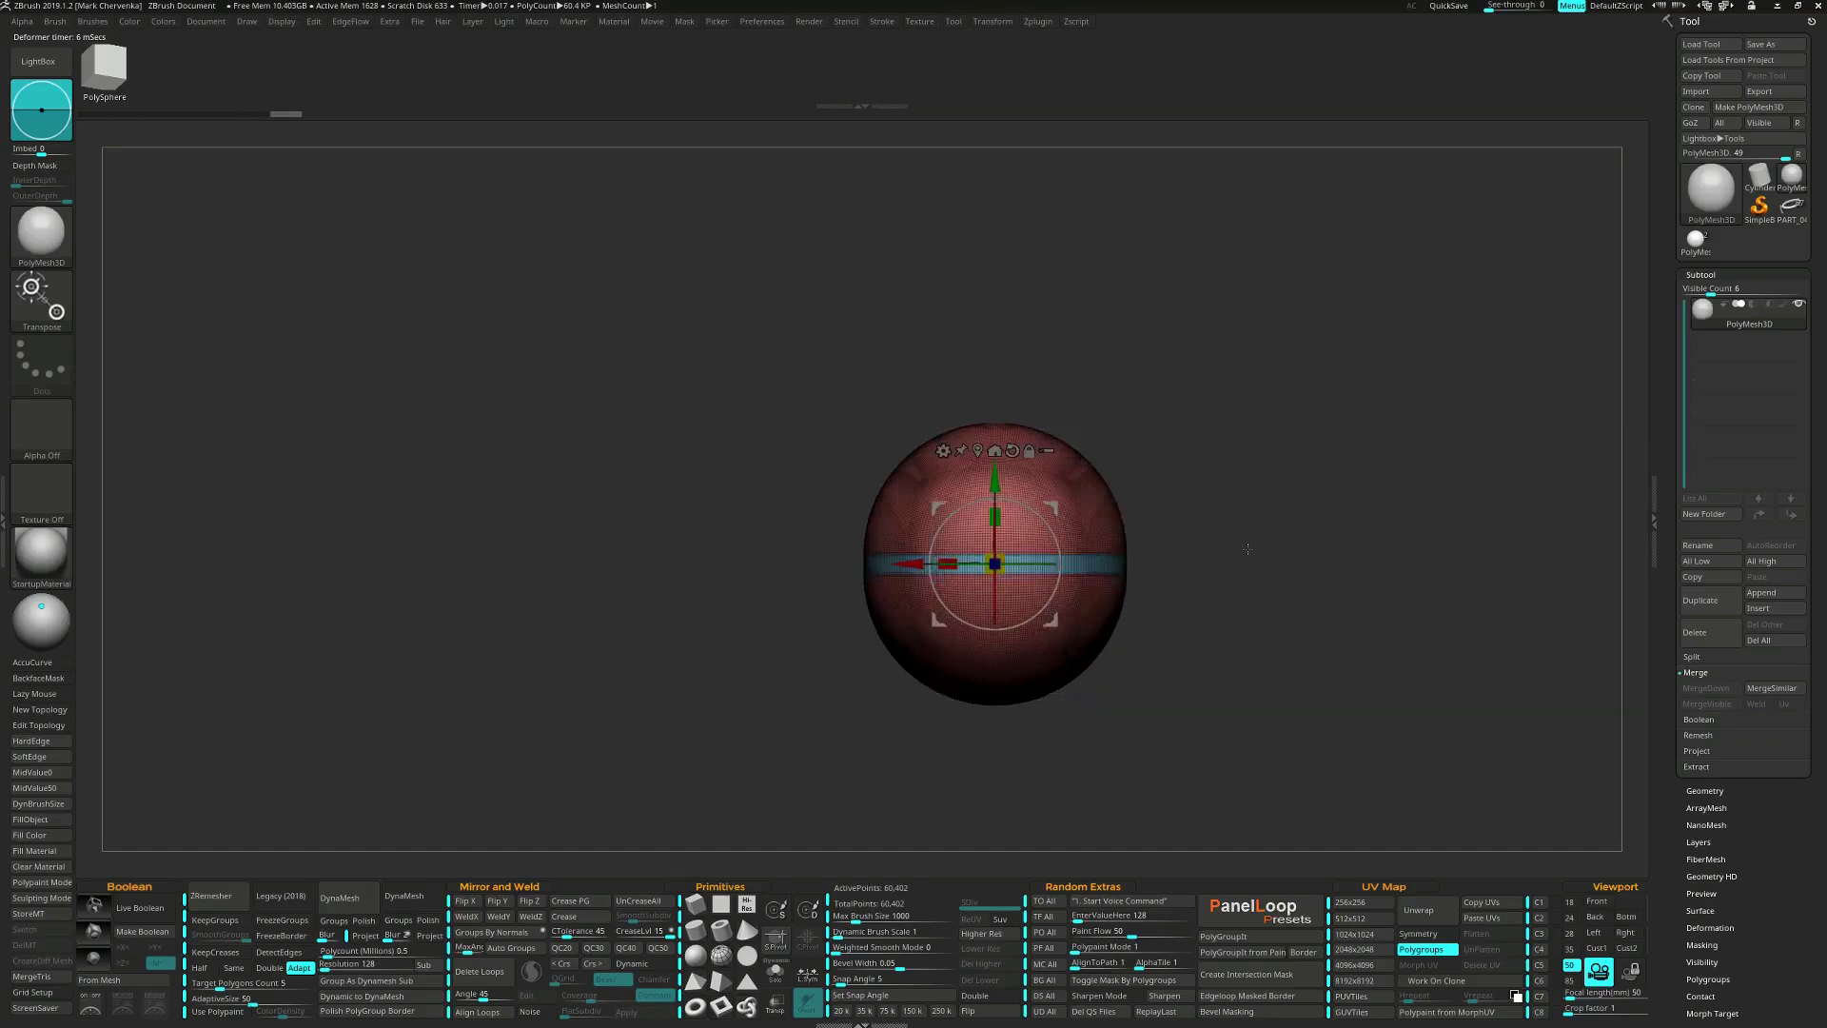
# Cut the sphere to a dome by hiding and deleting its lower portion, and close the open base.
pyautogui.keyDown('ctrl'); pyautogui.keyDown('shift'); pyautogui.moveTo(1258, 750); pyautogui.dragTo(929, 721); pyautogui.keyUp('shift'); pyautogui.keyUp('ctrl')
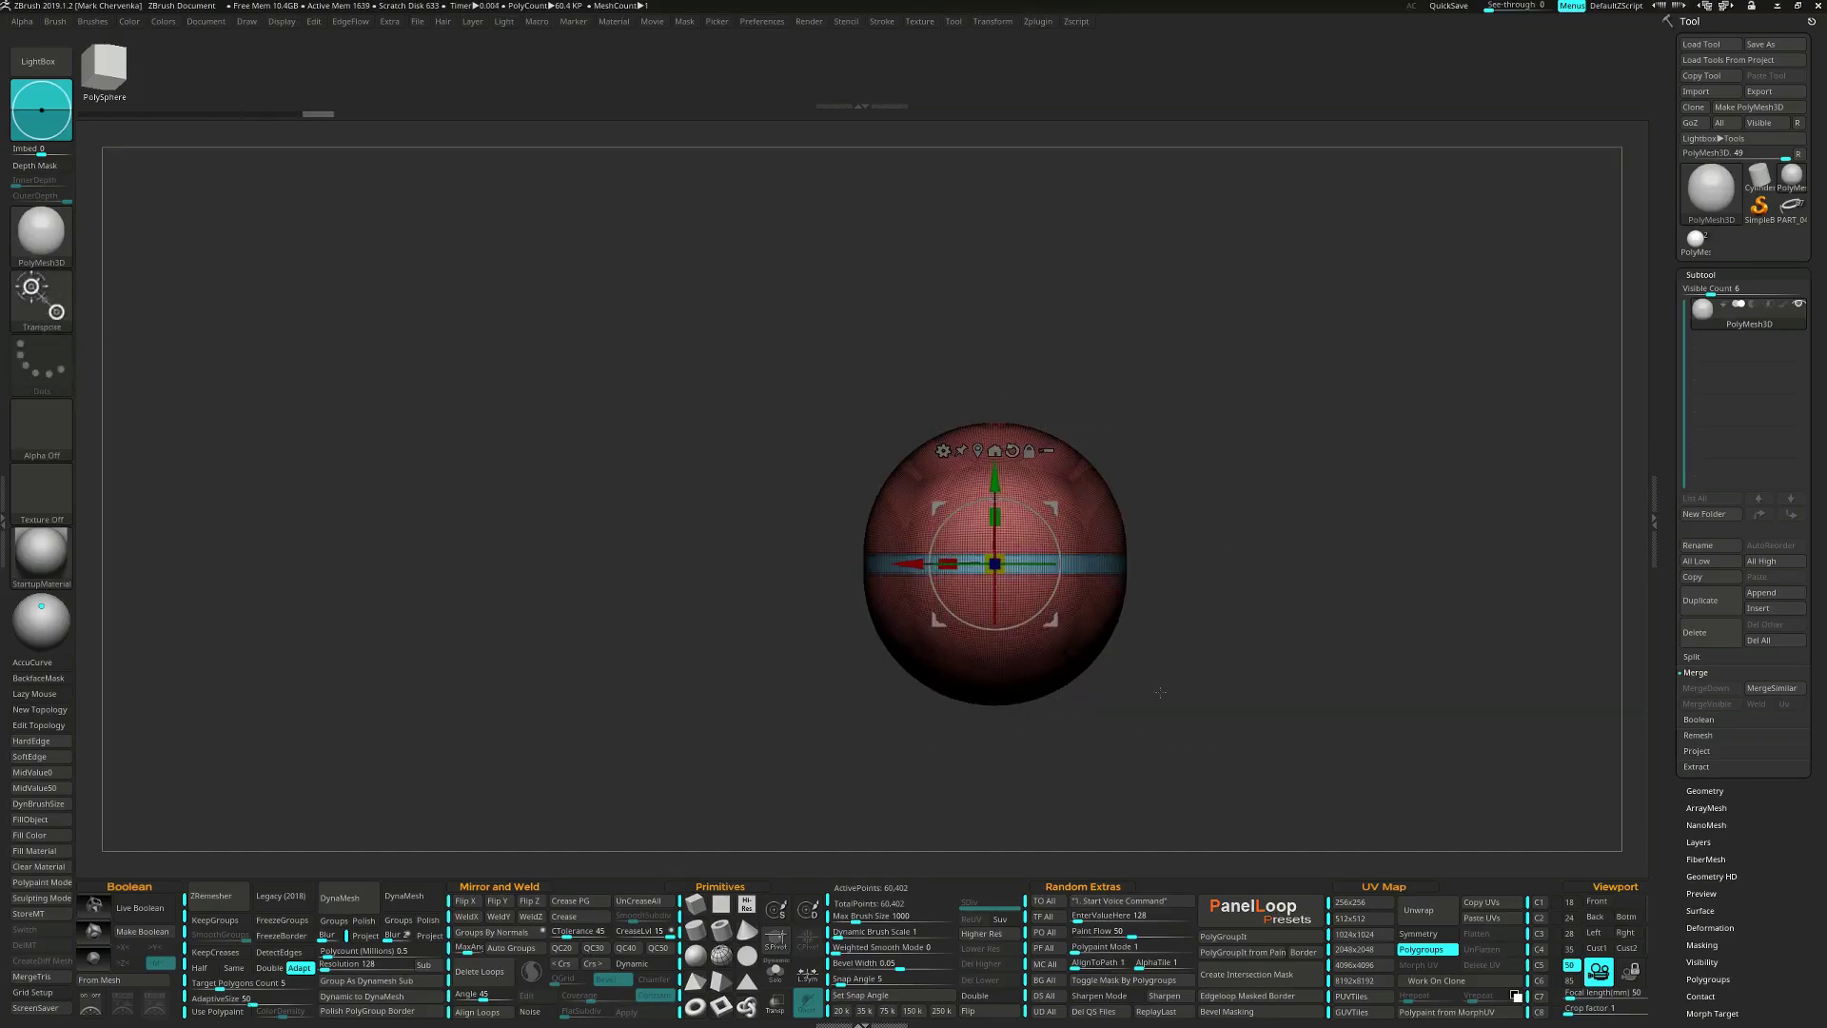
pyautogui.keyDown('ctrl'); pyautogui.keyDown('shift'); pyautogui.moveTo(1211, 764); pyautogui.dragTo(836, 561); pyautogui.keyUp('shift'); pyautogui.keyUp('ctrl')
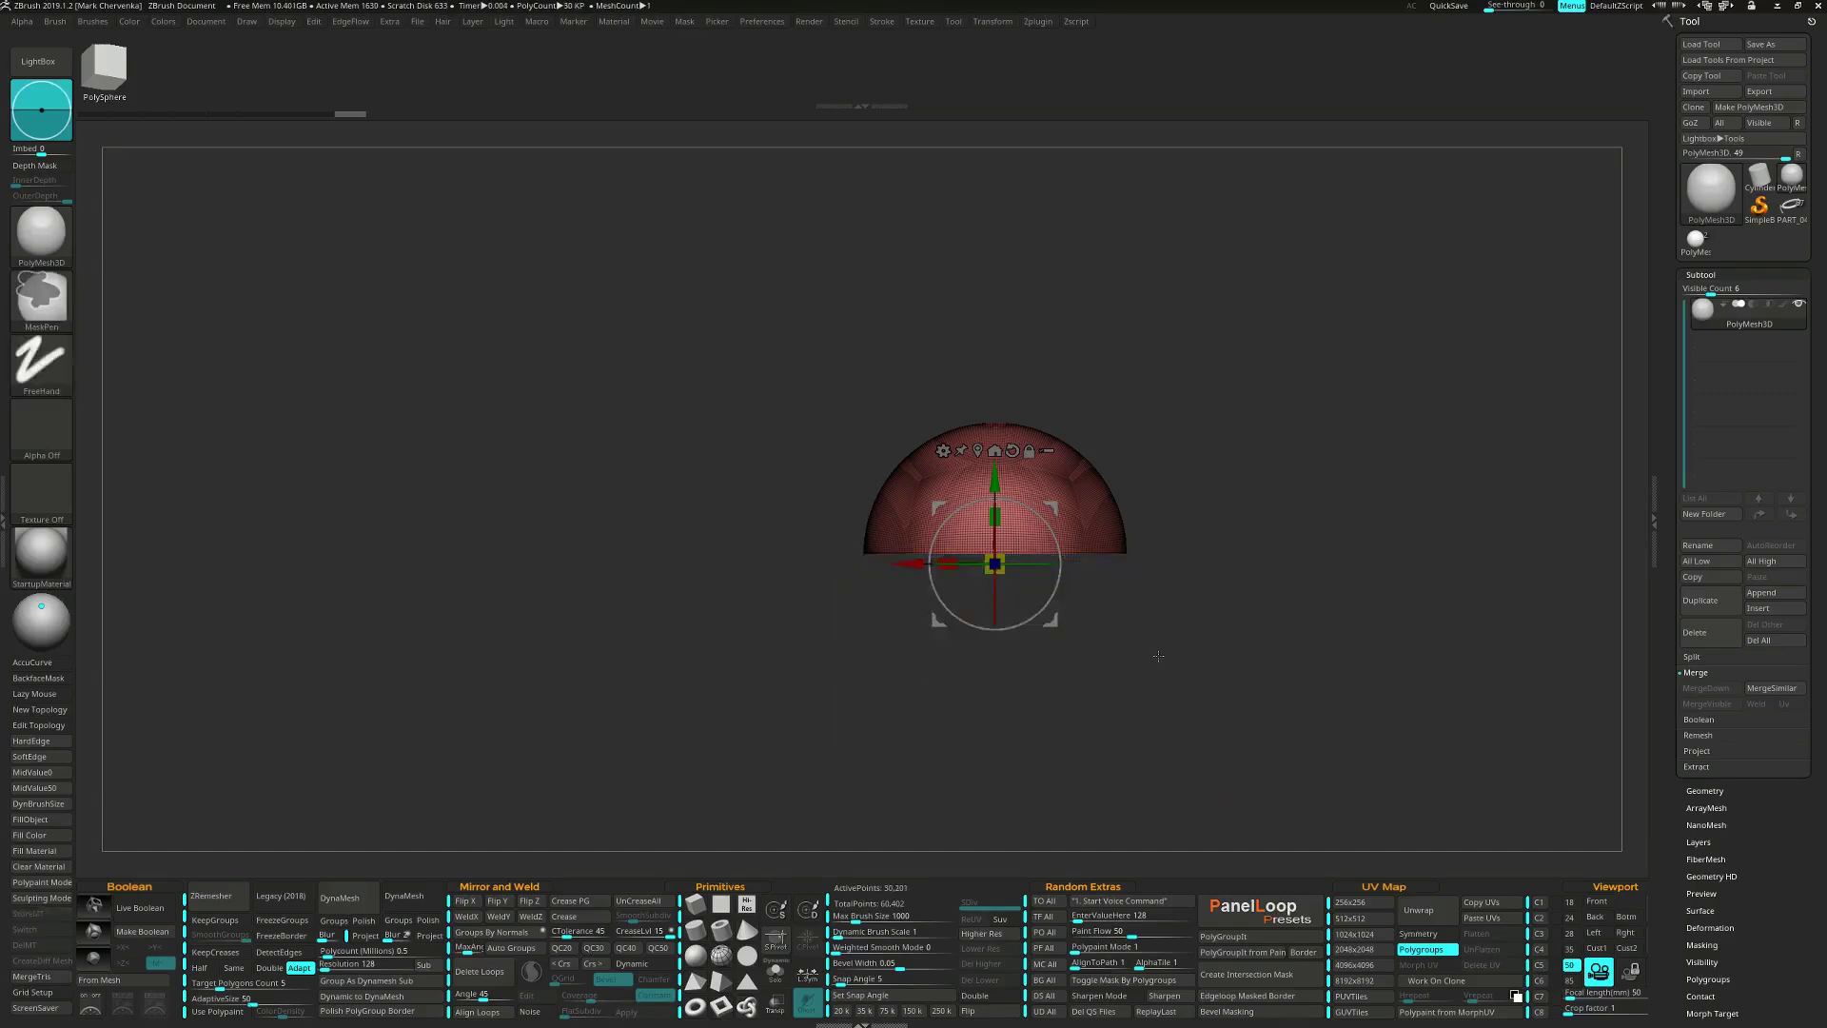
pyautogui.hotkey('ctrl', 'Delete')
pyautogui.moveTo(1222, 654)
pyautogui.mouseDown()
pyautogui.moveTo(1189, 560)
pyautogui.moveTo(1224, 558)
pyautogui.moveTo(1226, 460)
pyautogui.mouseUp()
pyautogui.hotkey('ctrl', 'h')
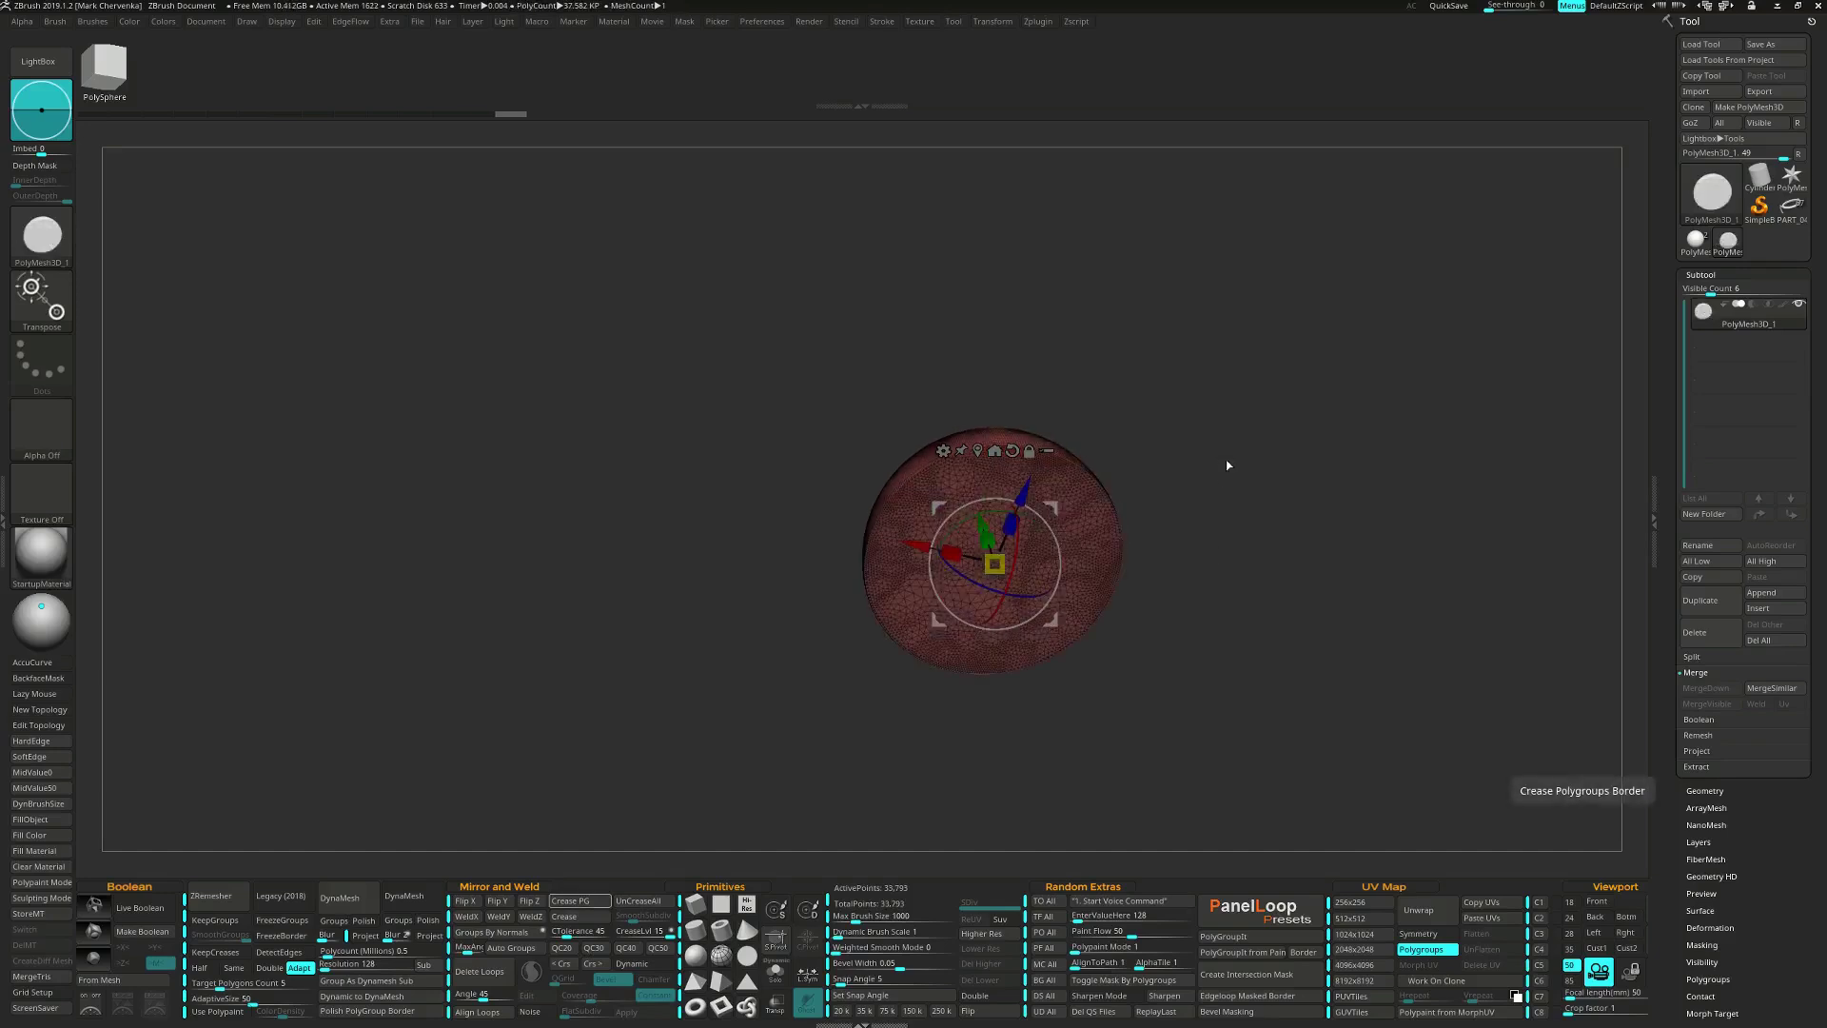
# Turn on Dynamic Subdivision for the dome, square up its side profile and center the gizmo on the mesh.
pyautogui.press('d')
pyautogui.moveTo(1228, 464); pyautogui.dragTo(1216, 574)
pyautogui.press('q')
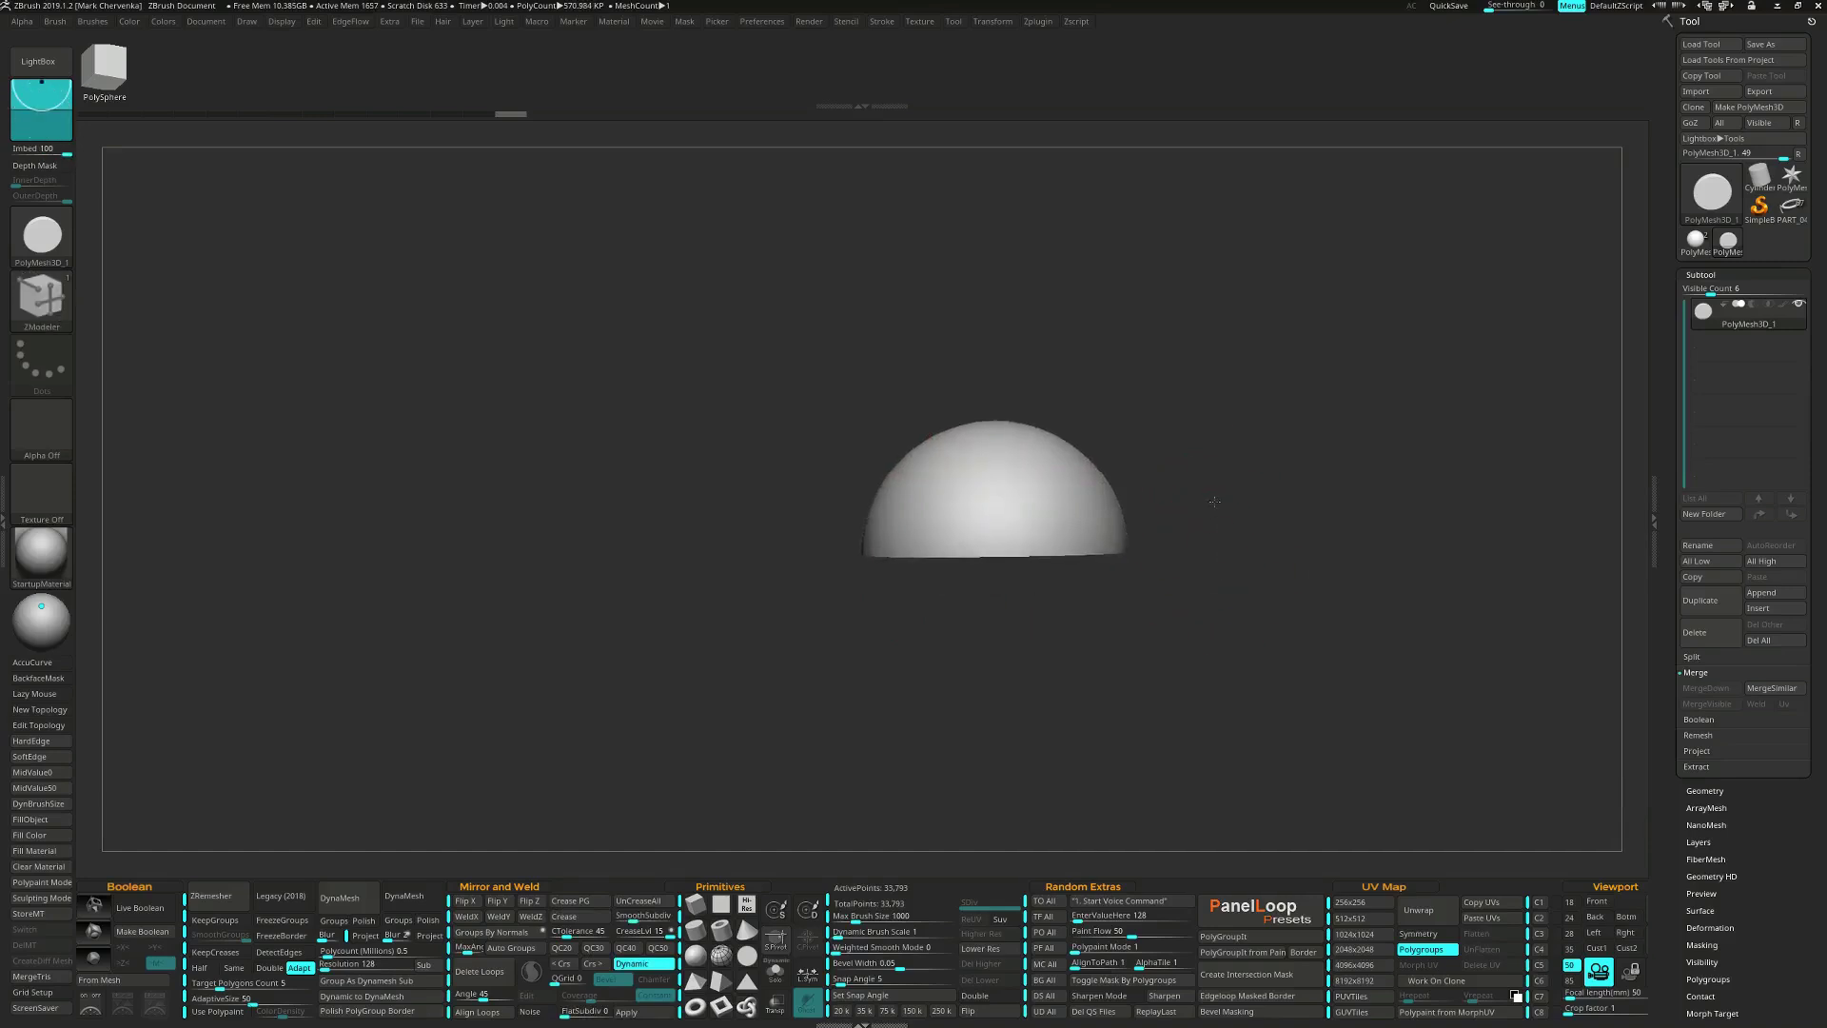
pyautogui.keyDown('alt'); pyautogui.moveTo(1209, 505); pyautogui.dragTo(1239, 546); pyautogui.keyUp('alt')
pyautogui.press('w')
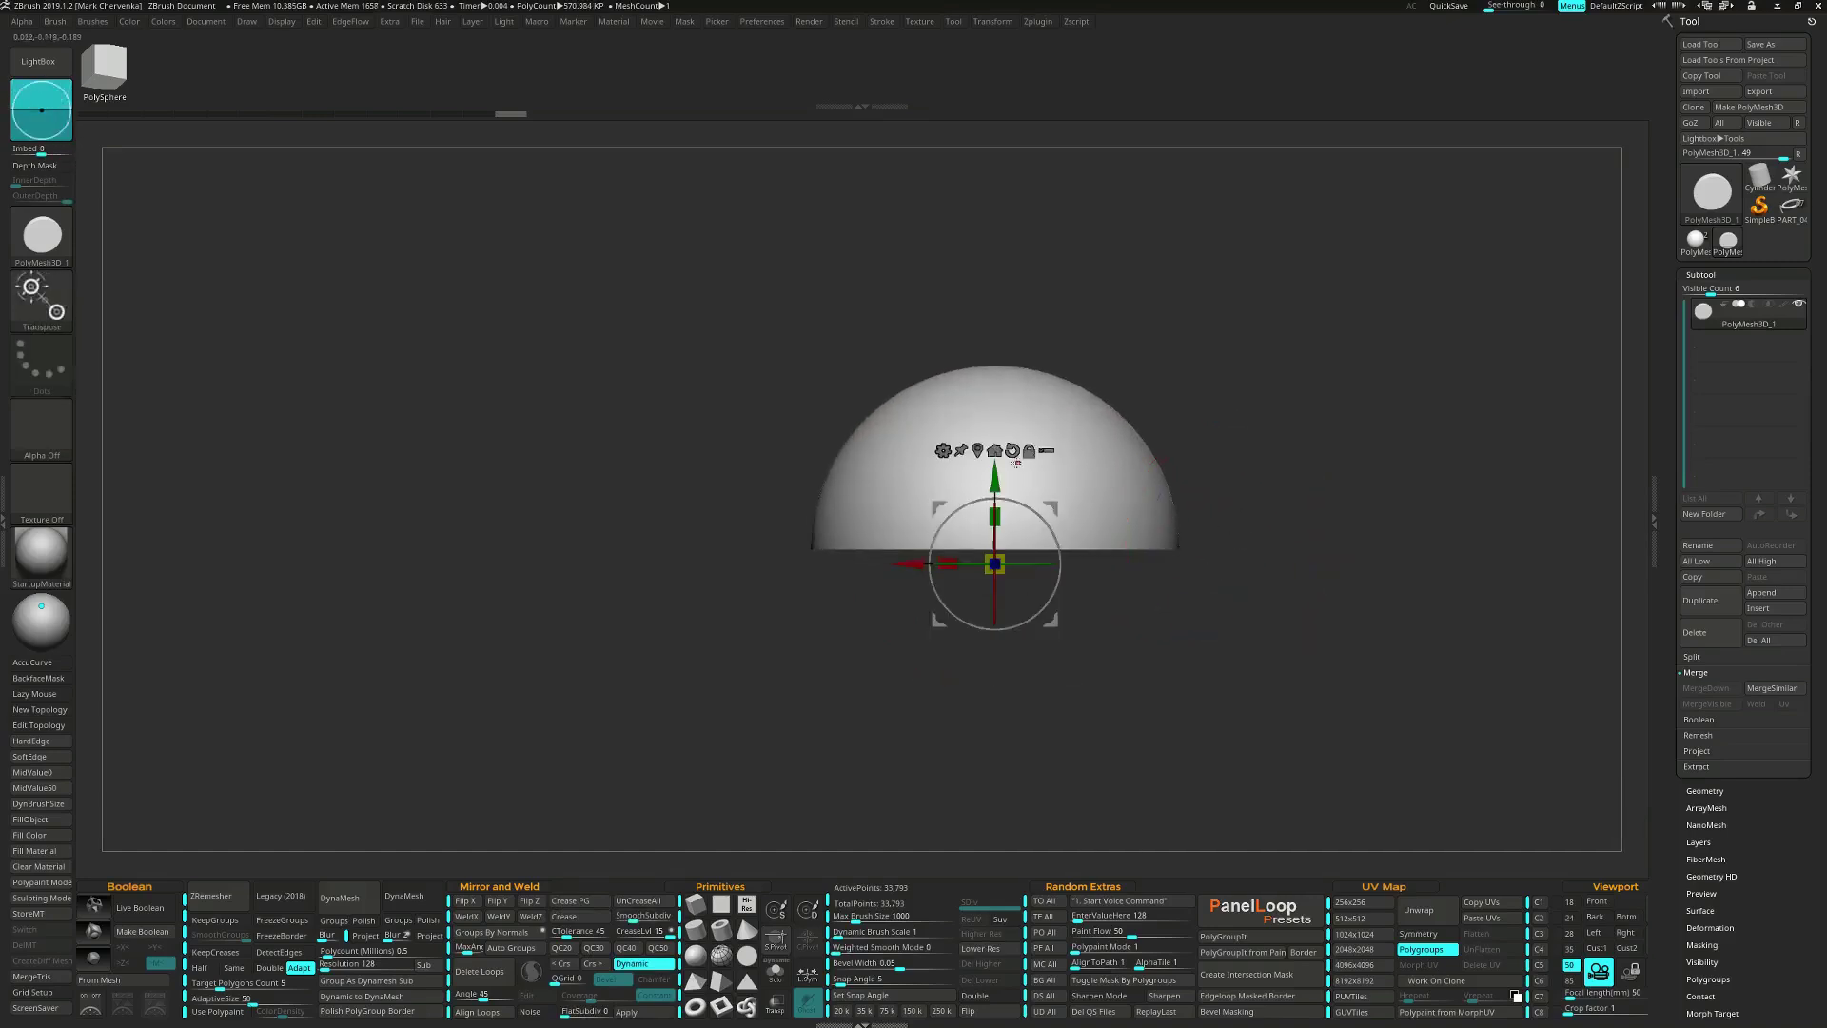
pyautogui.click(977, 450)
pyautogui.click(942, 344)
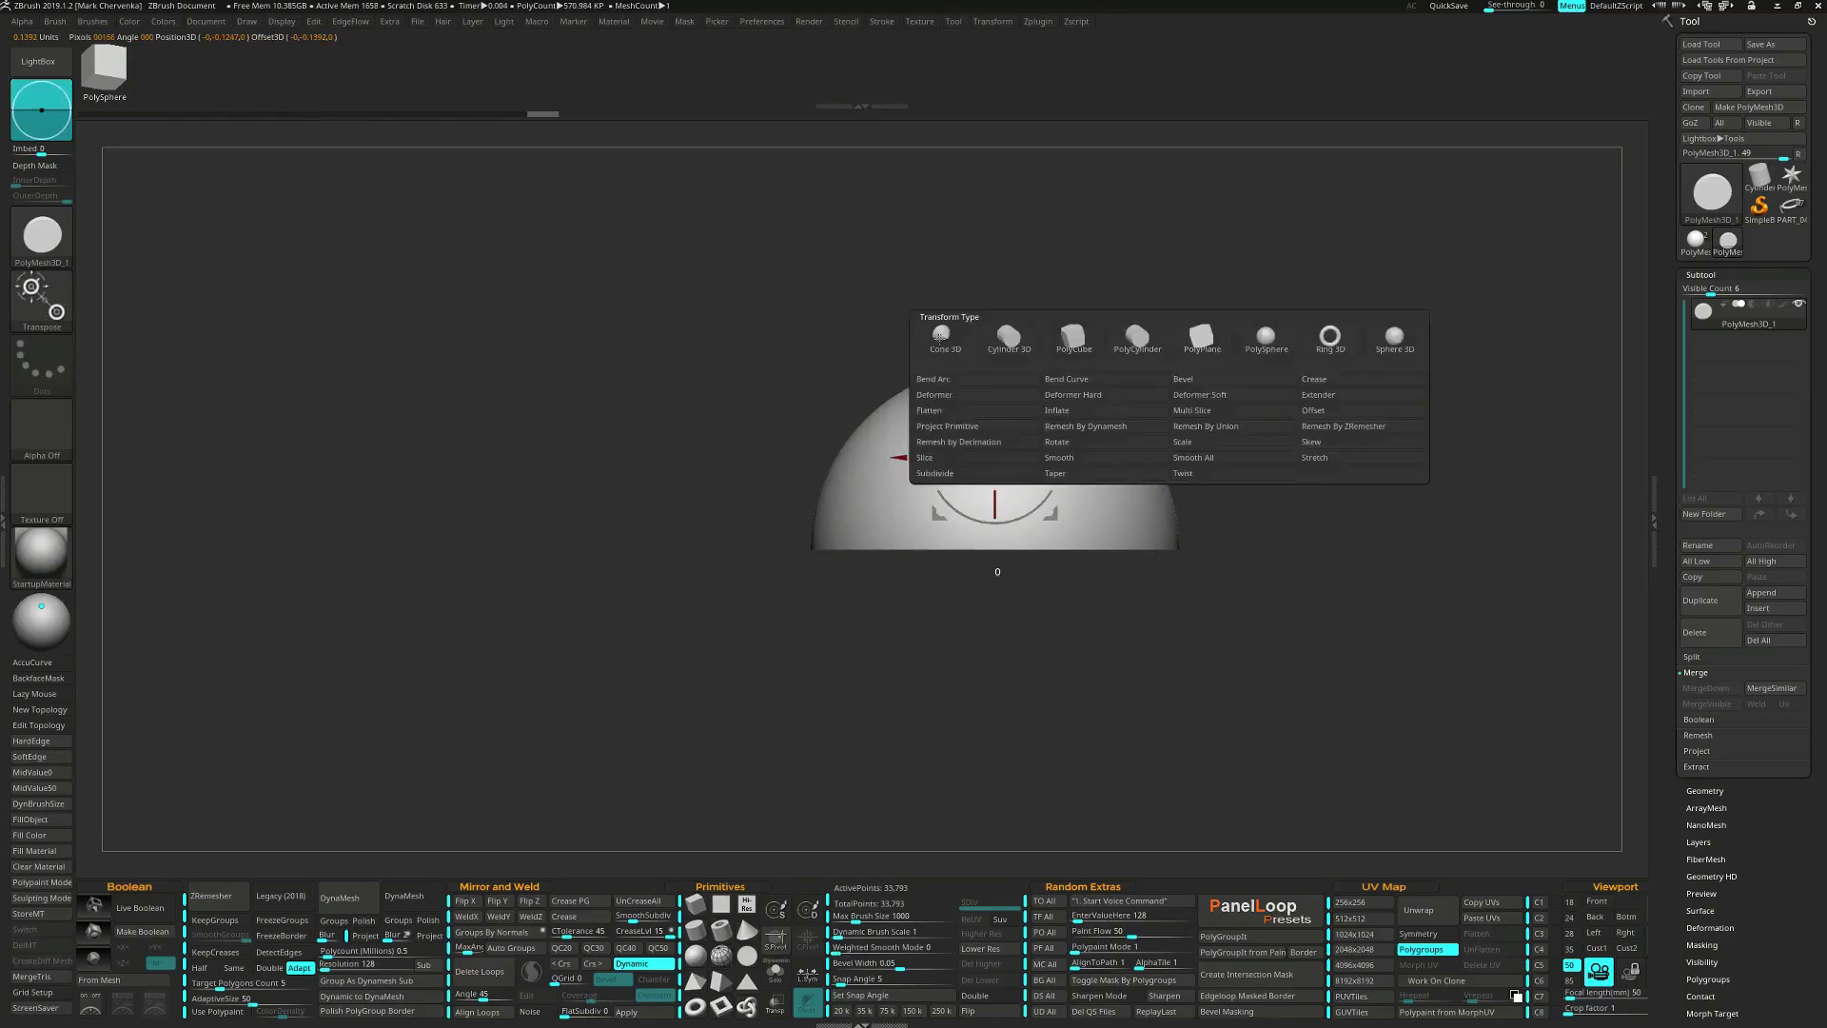
pyautogui.click(1009, 337)
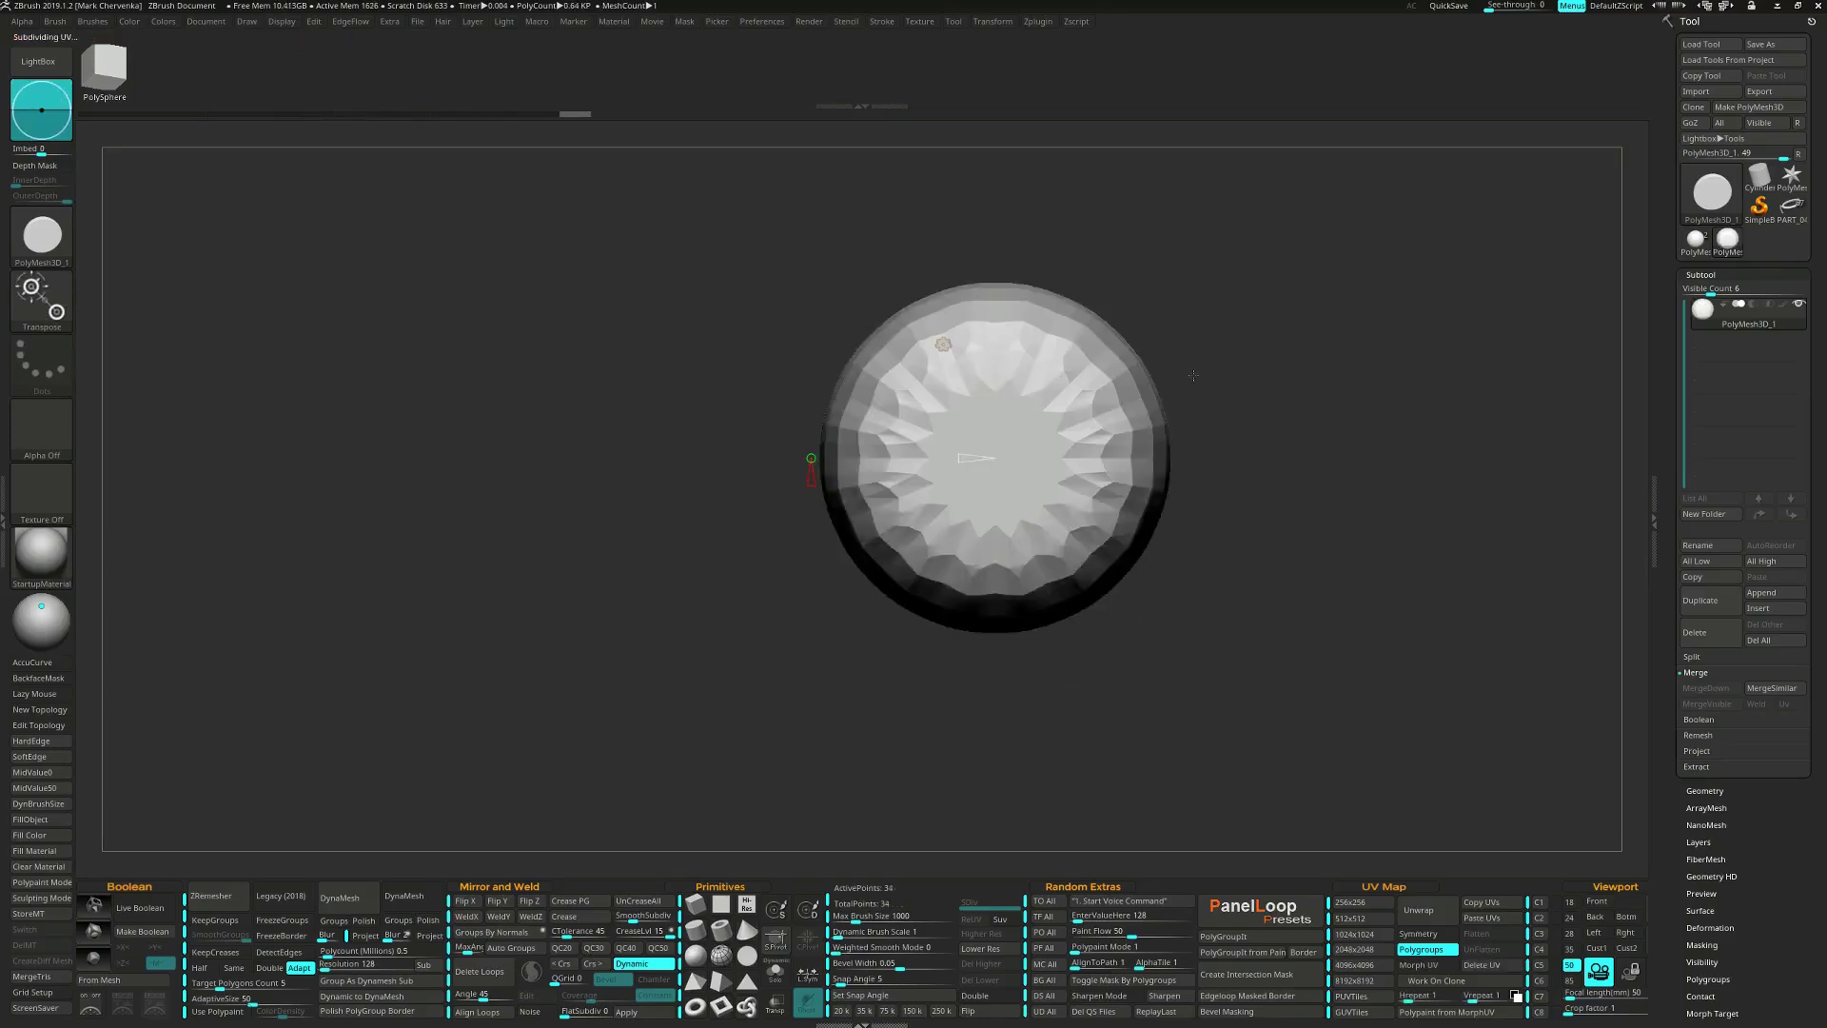
pyautogui.hotkey('ctrl', 'z')
# Add a cylinder primitive to the dome mesh, switch off Dynamic Subdivision and show the polyframe.
pyautogui.click(942, 344)
pyautogui.click(1208, 354)
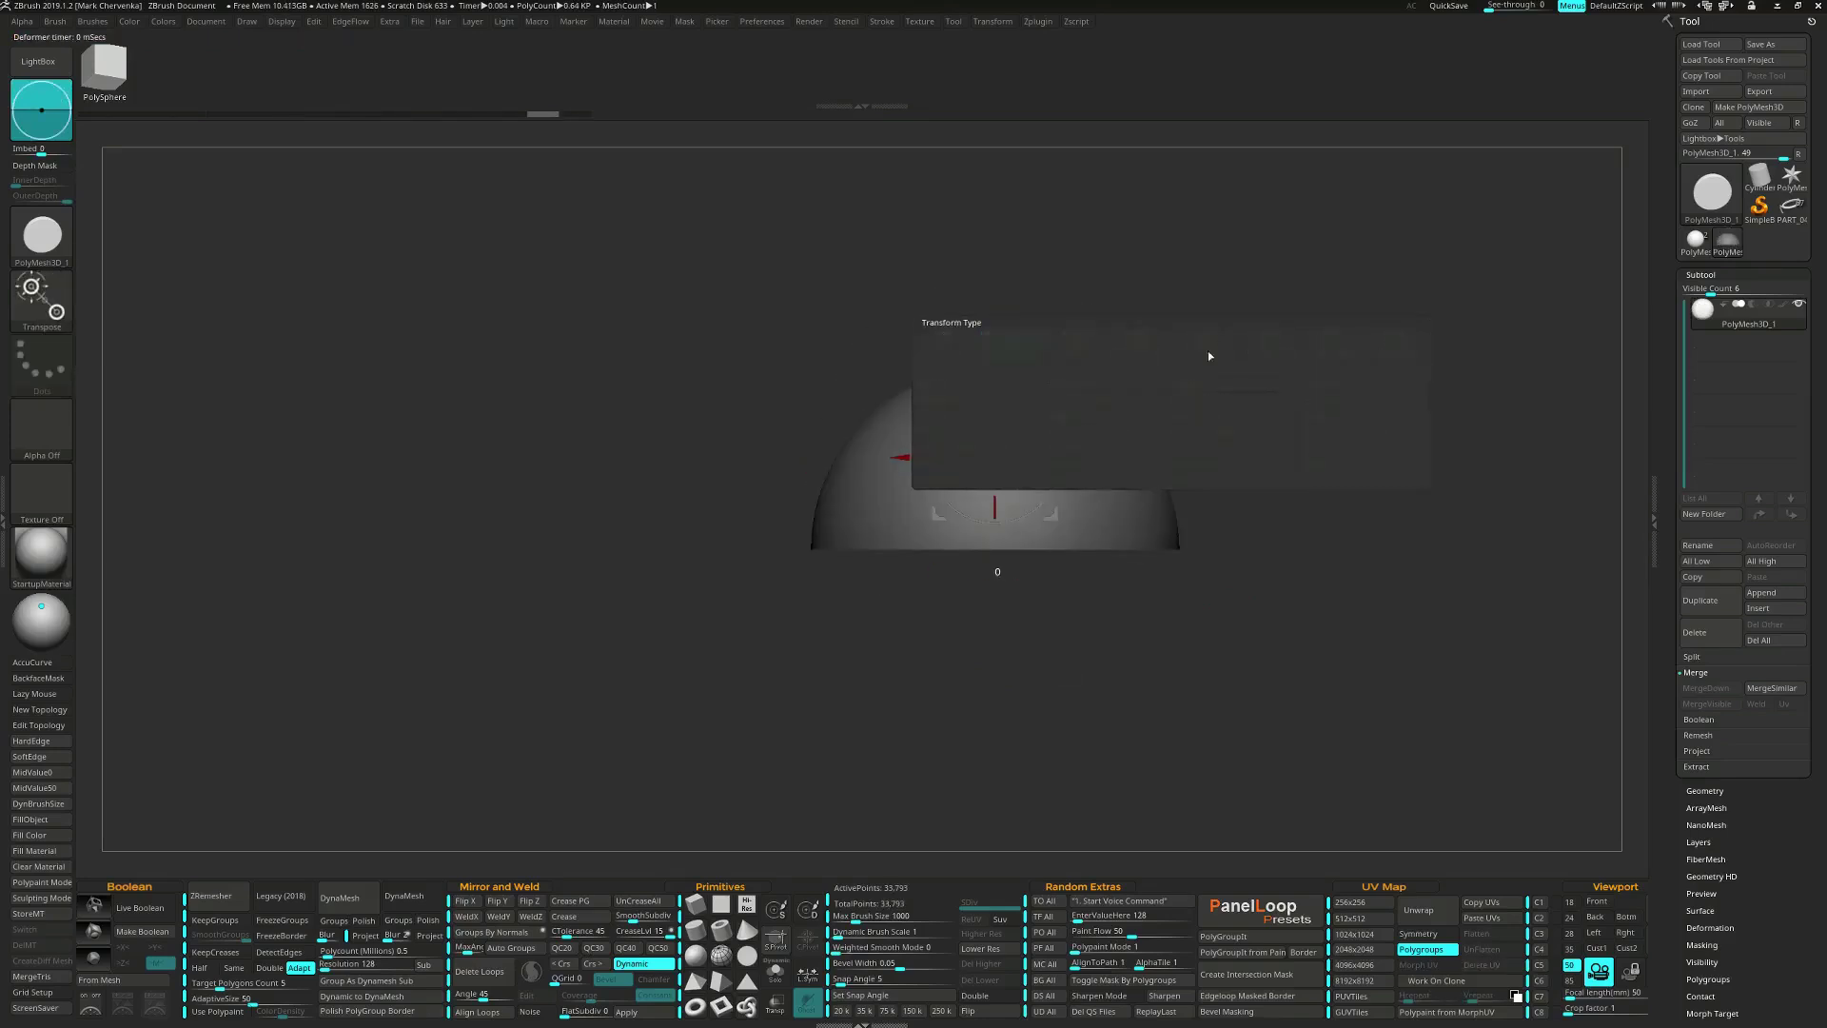
pyautogui.click(1210, 356)
pyautogui.hotkey('shift', 'd')
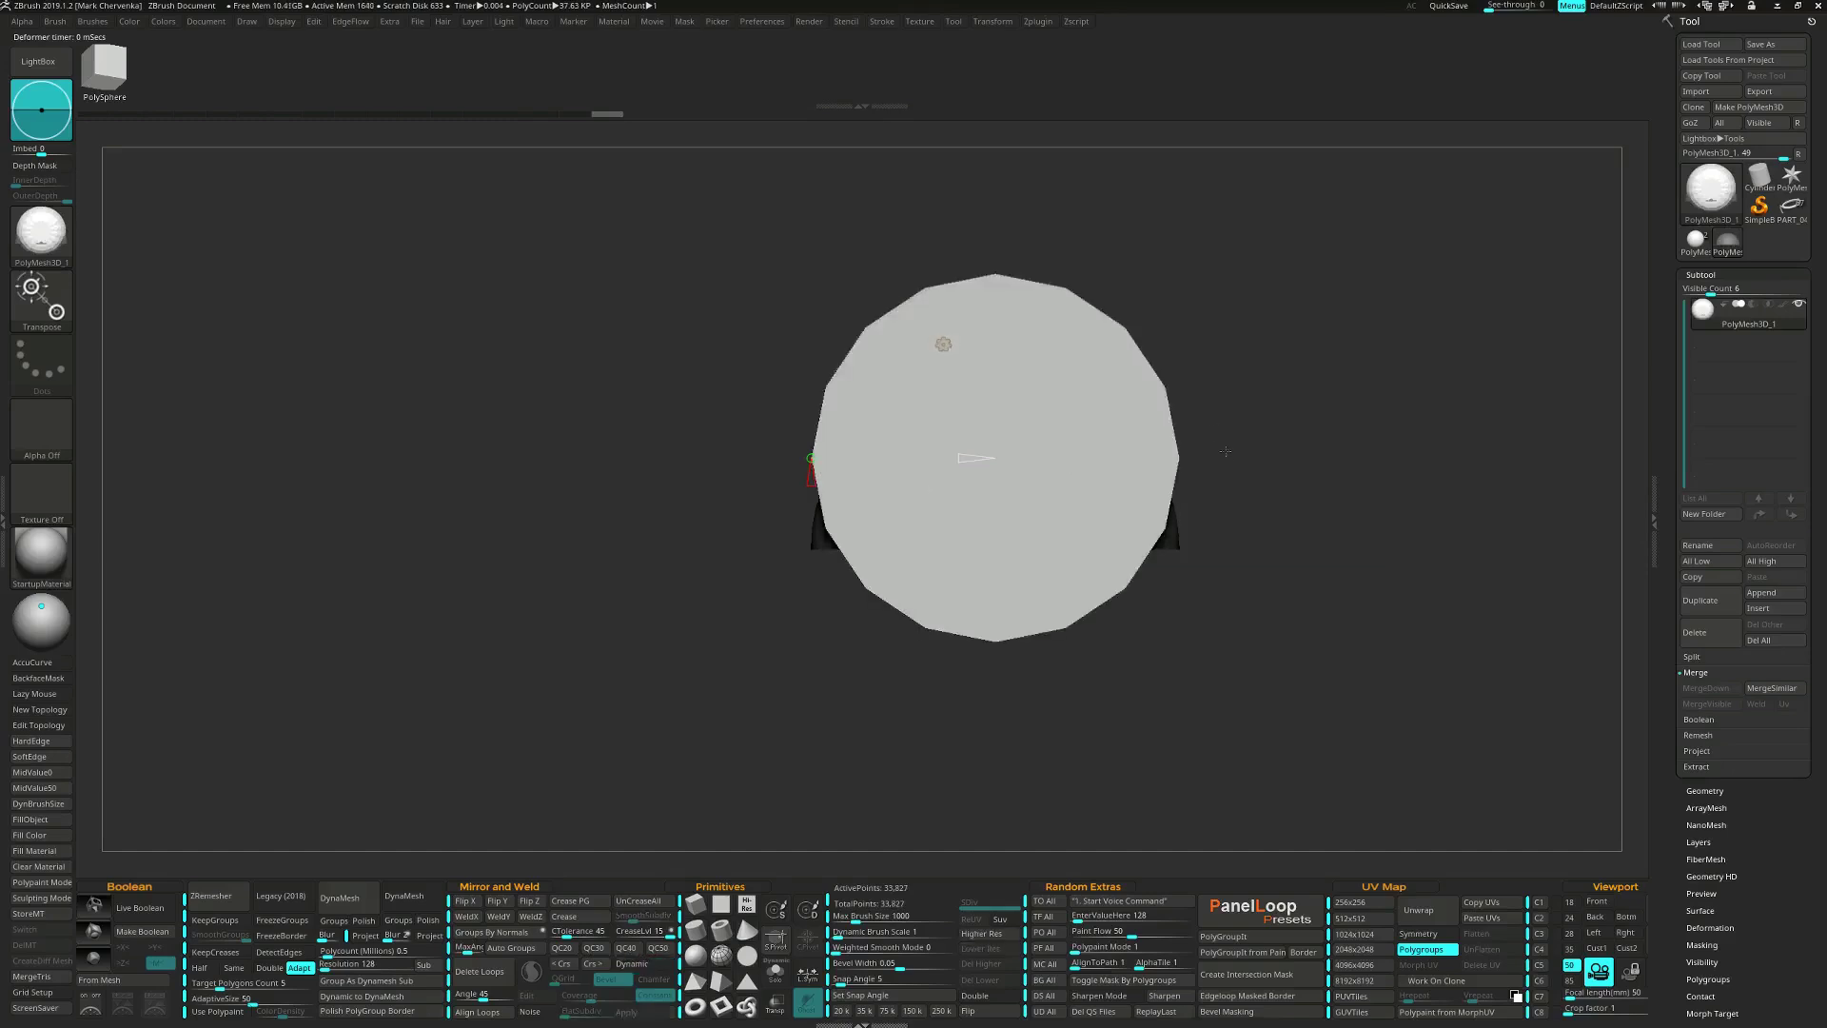
pyautogui.moveTo(1214, 427); pyautogui.dragTo(1323, 495)
pyautogui.hotkey('shift', 'f')
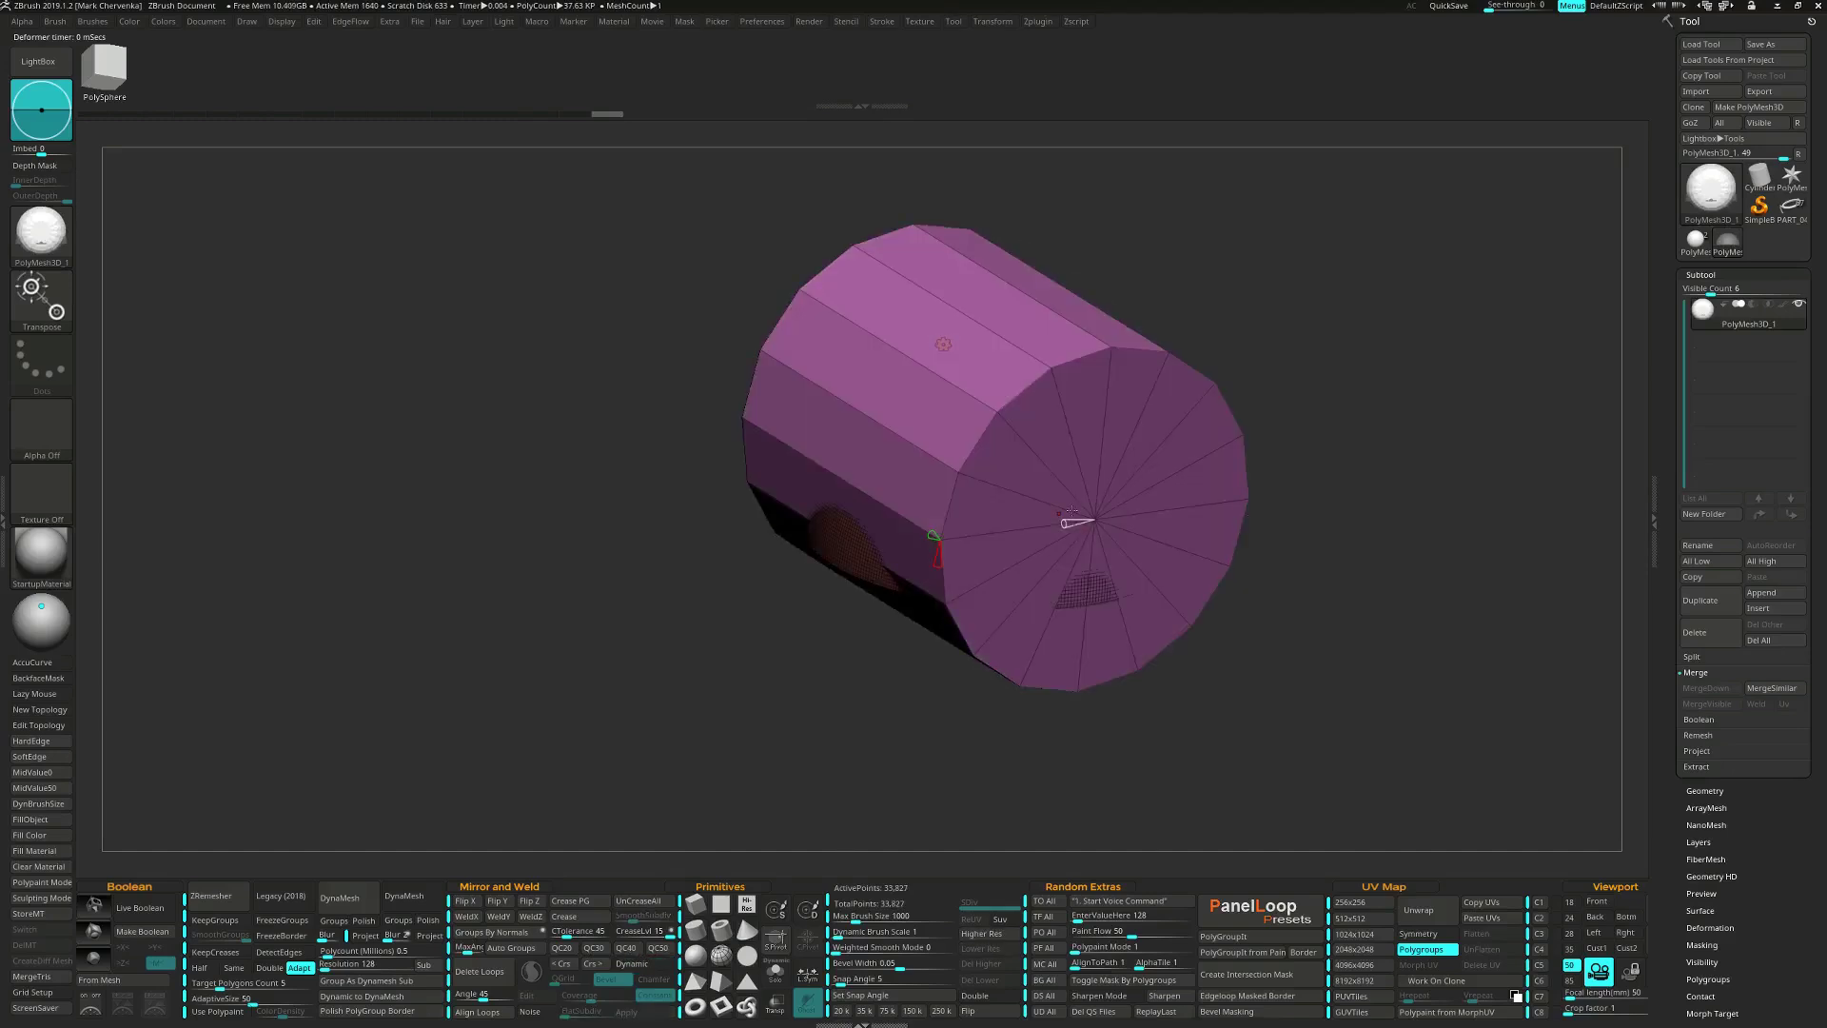
# Stand the cylinder upright along the dome's axis and shrink it to about half the dome's width.
pyautogui.moveTo(996, 453); pyautogui.dragTo(952, 552)
pyautogui.keyDown('shift'); pyautogui.moveTo(930, 620); pyautogui.dragTo(916, 612); pyautogui.keyUp('shift')
pyautogui.moveTo(995, 504); pyautogui.dragTo(1000, 399)
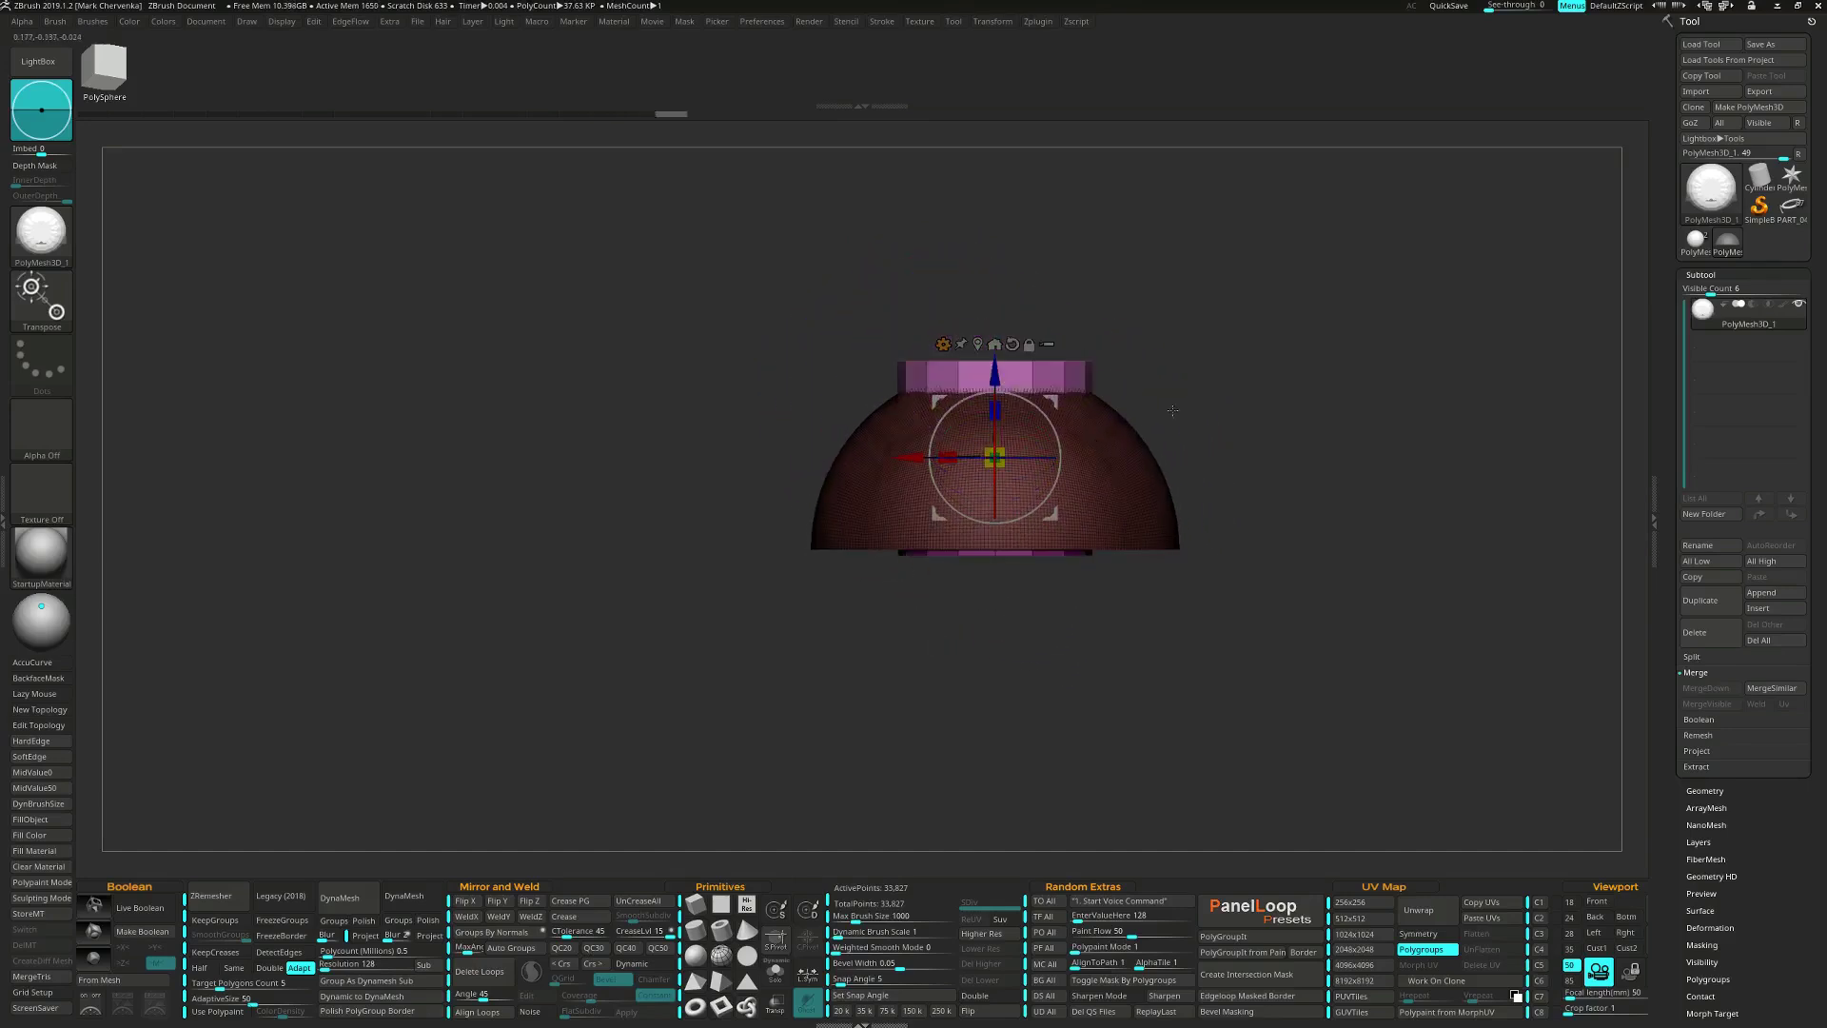
pyautogui.keyDown('ctrl'); pyautogui.moveTo(1181, 413); pyautogui.dragTo(1217, 390, button='right'); pyautogui.keyUp('ctrl')
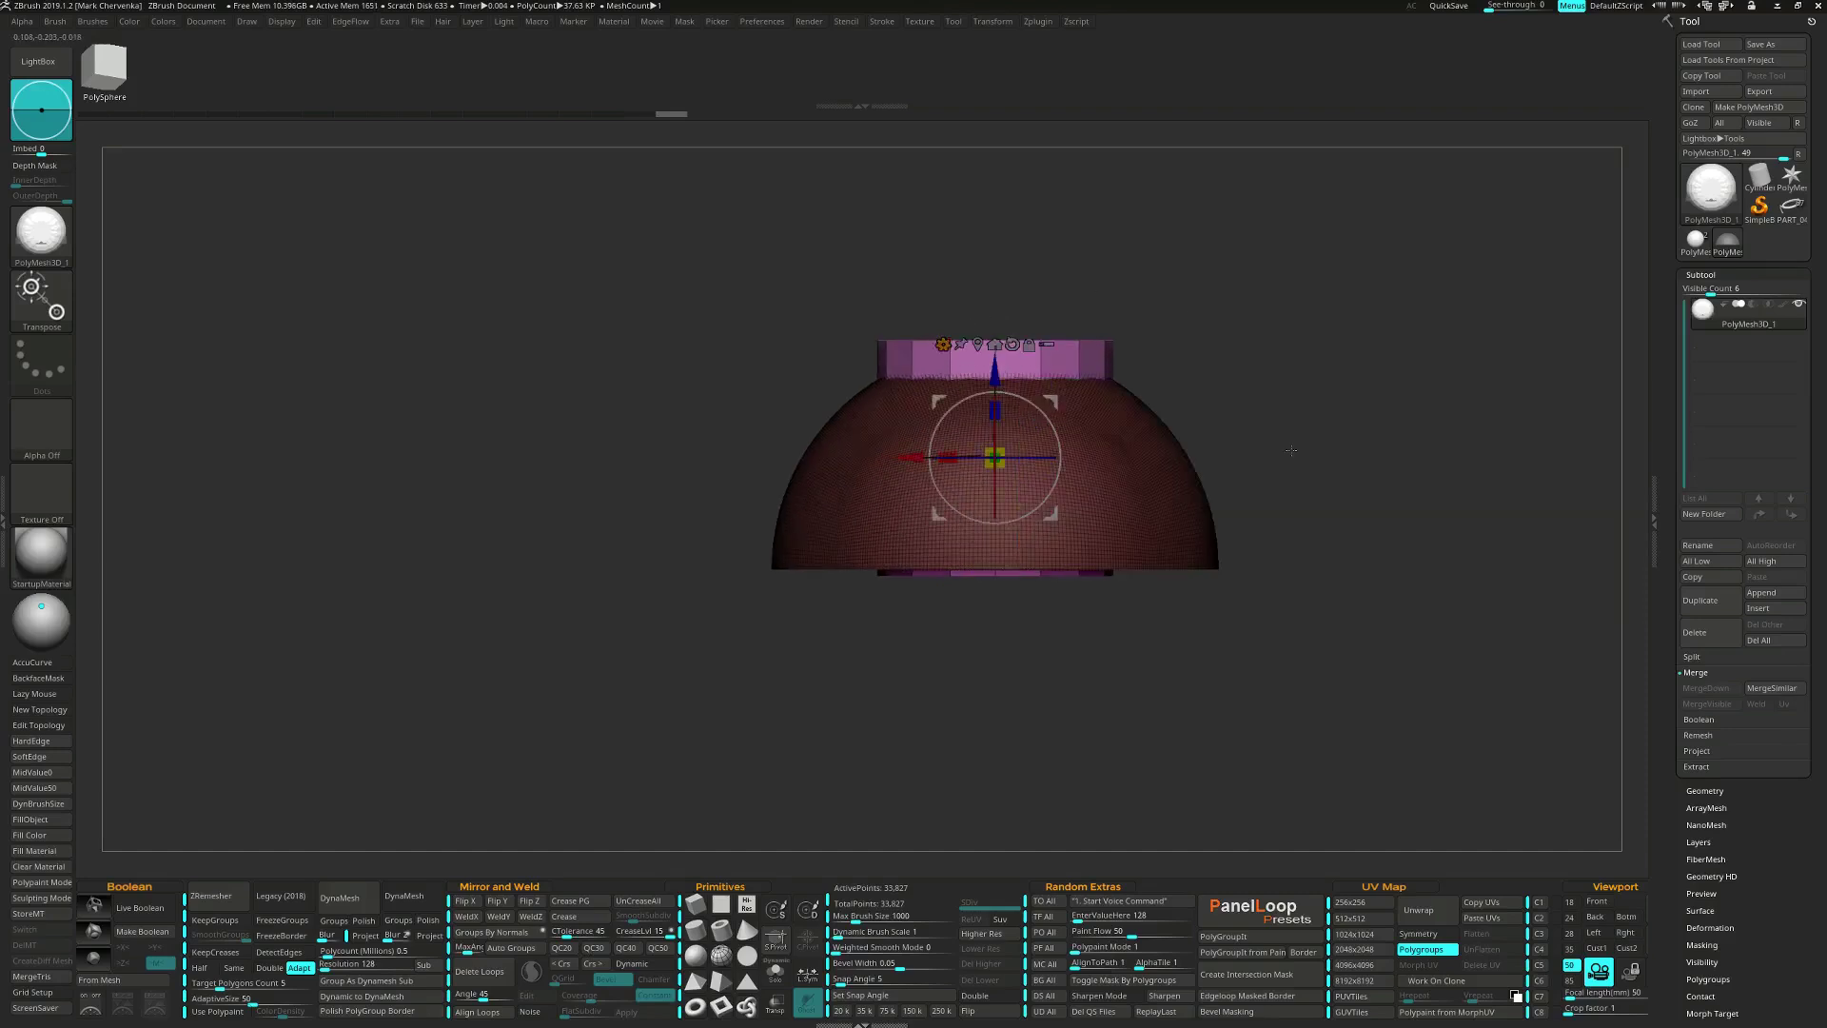
# Split the cylinder into its own subtool and elongate it through both sides of the dome with an accepted Extender deformer.
pyautogui.hotkey('ctrl', 'shift', 's')
pyautogui.click(943, 345)
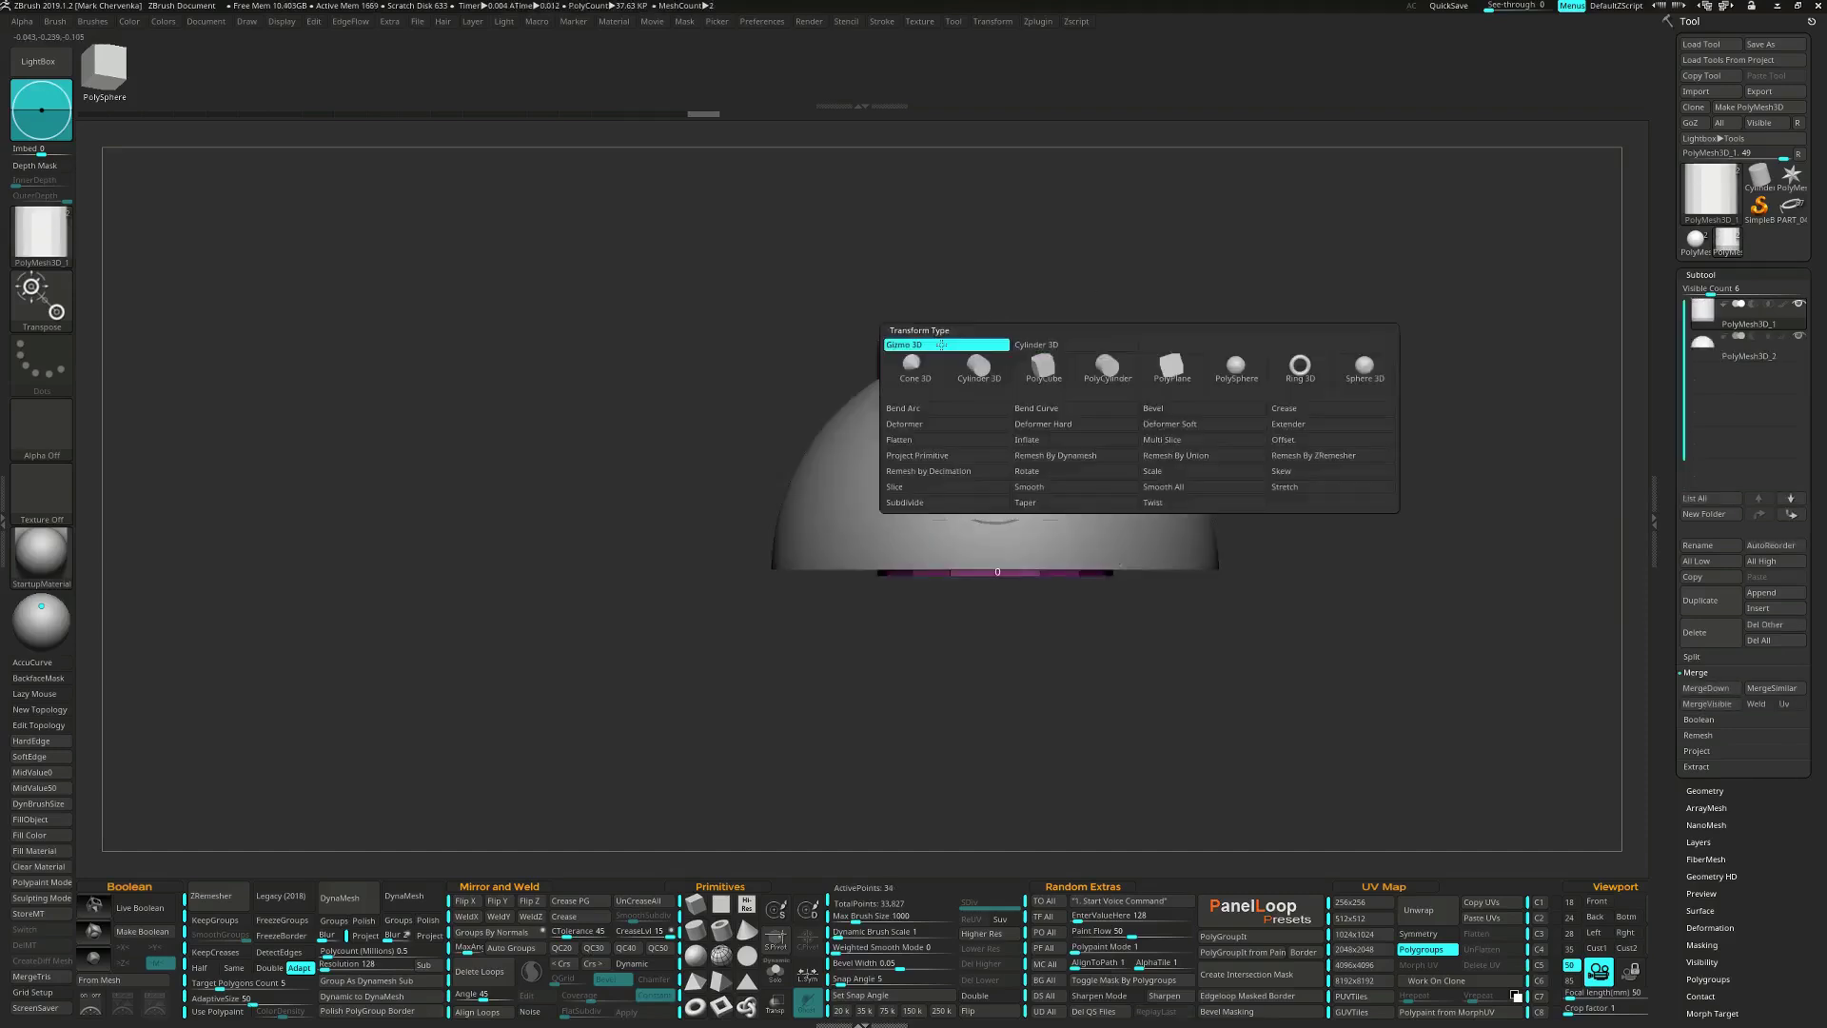
pyautogui.click(1285, 425)
pyautogui.moveTo(858, 458); pyautogui.dragTo(736, 458)
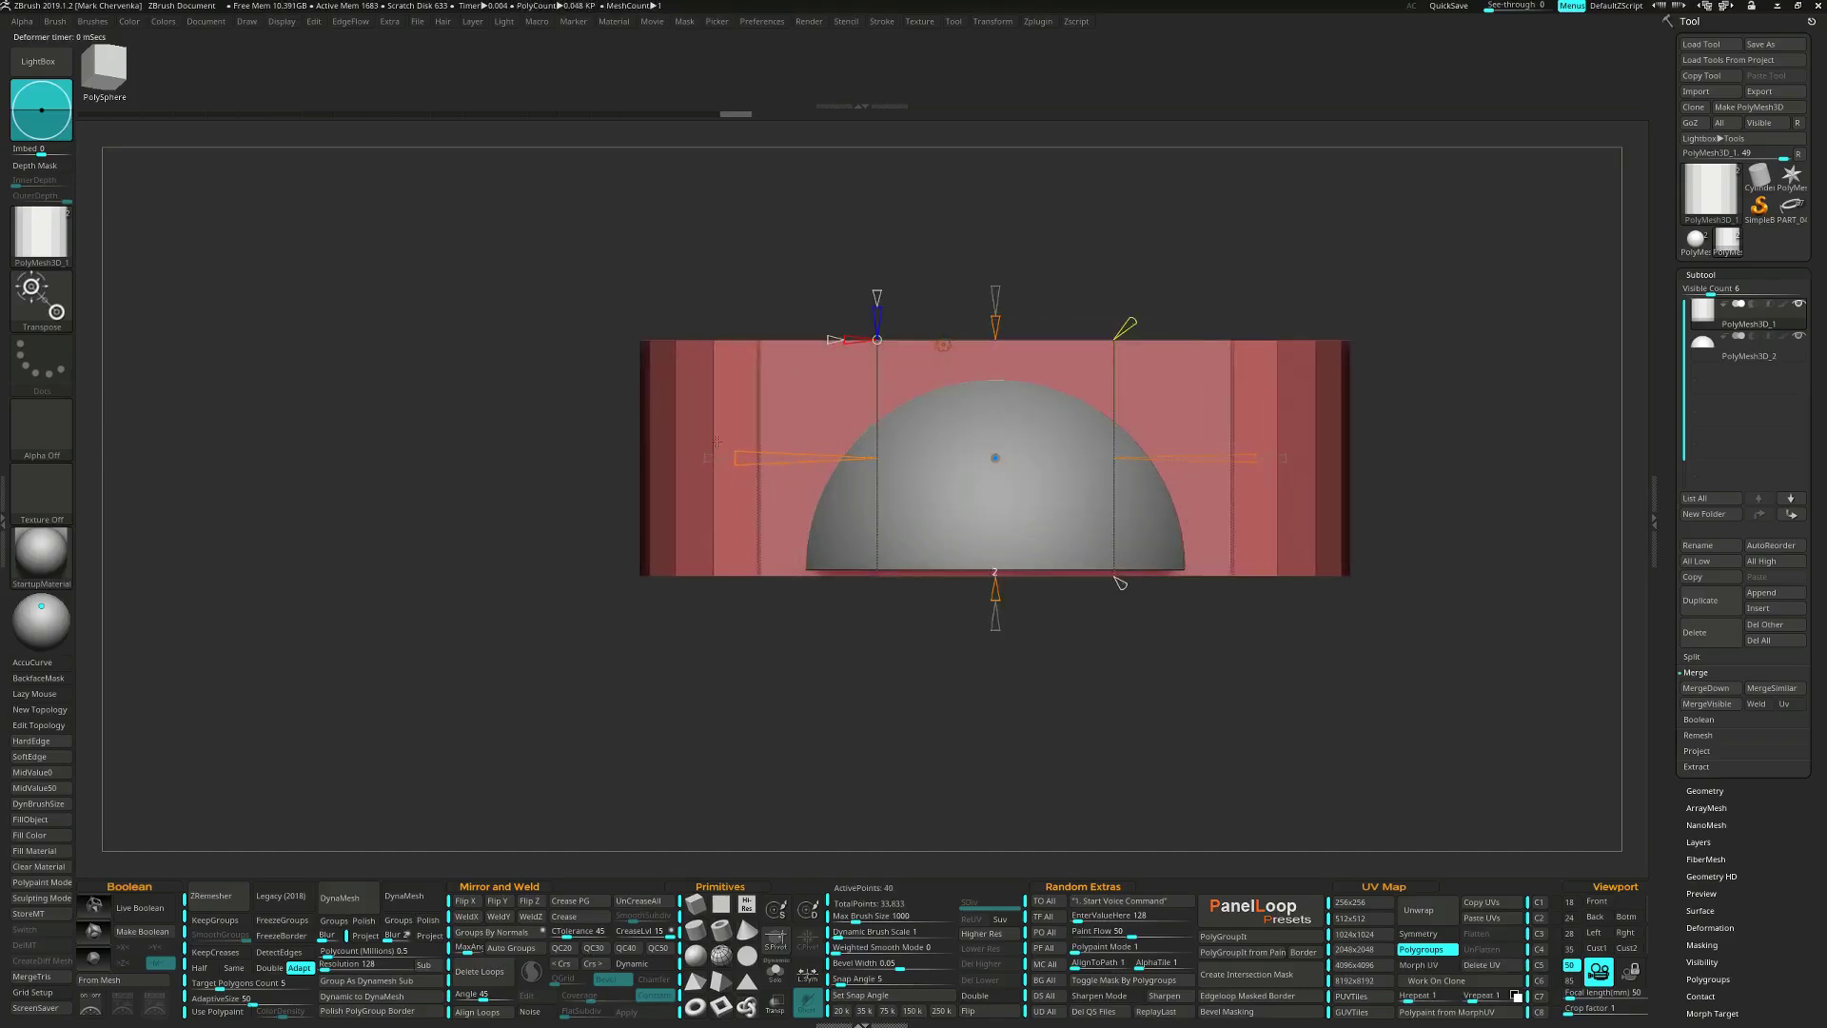
pyautogui.click(942, 344)
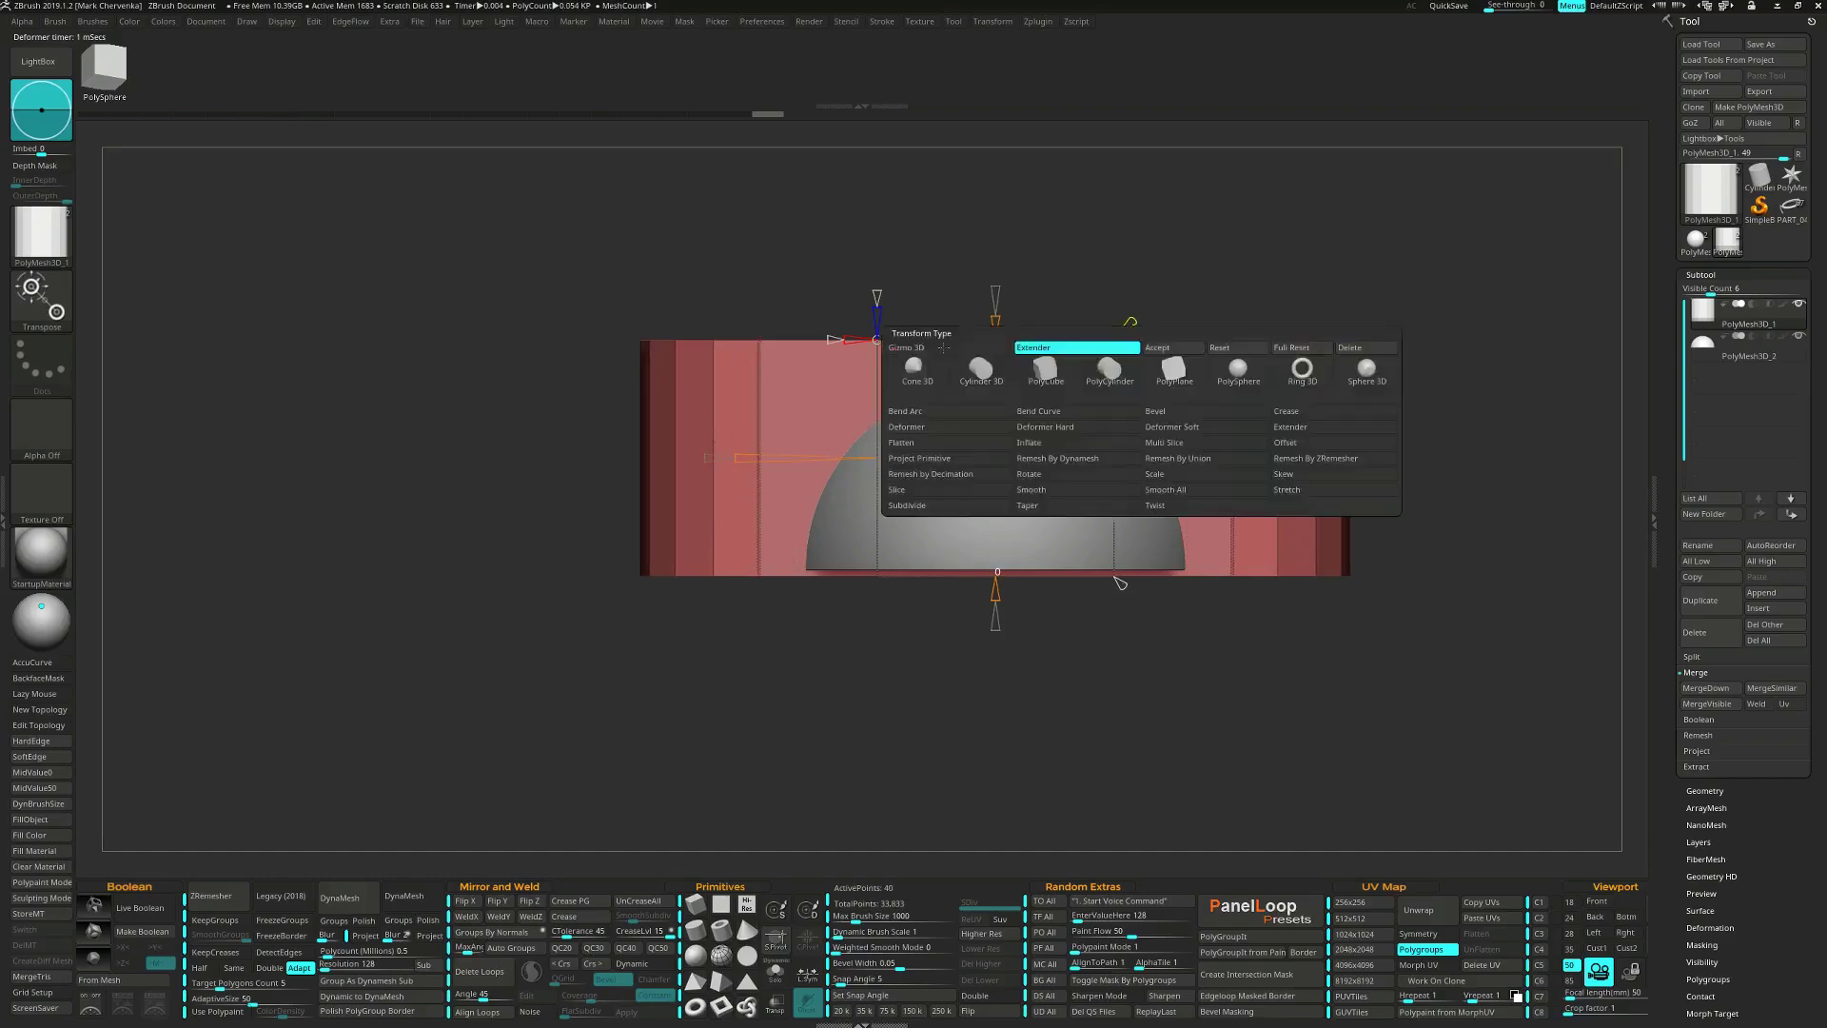
pyautogui.click(1159, 350)
# Scale and adjust the elongated block with the gizmo so its rounded ends project evenly beyond both sides of the dome.
pyautogui.moveTo(995, 457); pyautogui.dragTo(949, 522)
pyautogui.moveTo(937, 407); pyautogui.dragTo(965, 445, button='right')
pyautogui.moveTo(964, 448); pyautogui.dragTo(1104, 600)
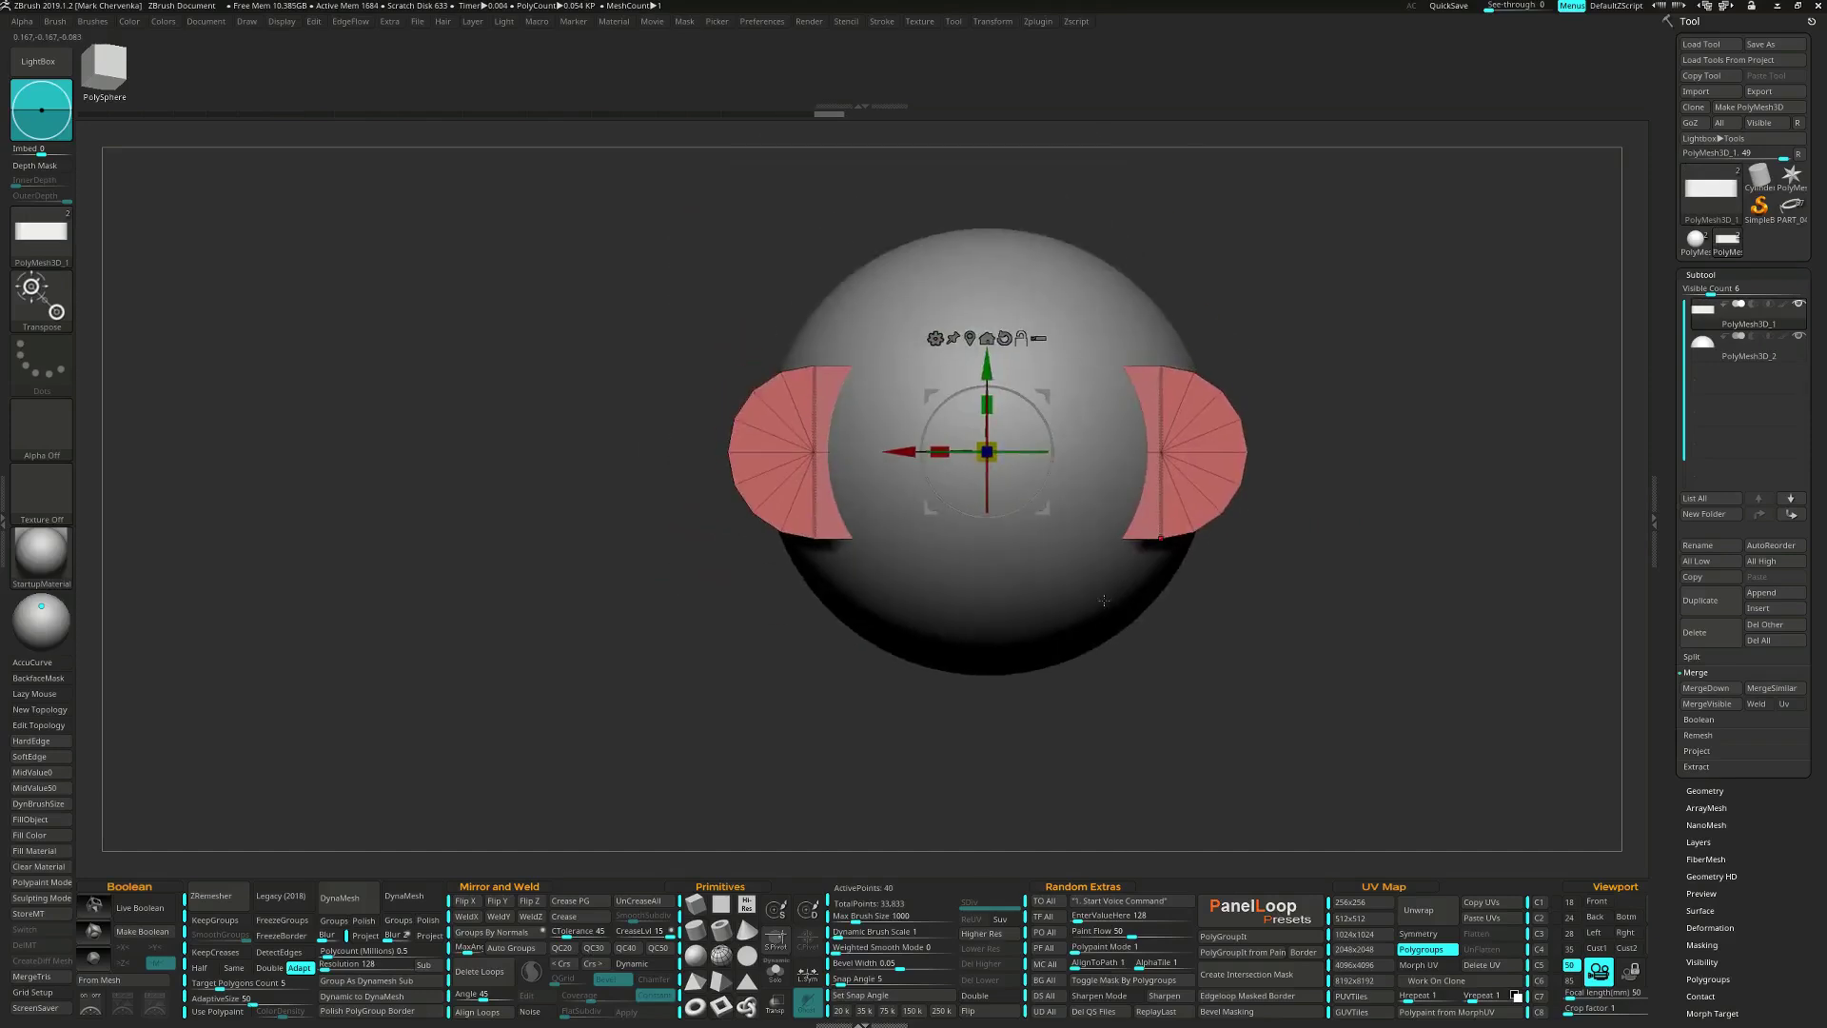
pyautogui.moveTo(1001, 462); pyautogui.dragTo(1030, 485)
pyautogui.moveTo(1029, 484); pyautogui.dragTo(903, 398, button='right')
pyautogui.moveTo(1129, 536); pyautogui.dragTo(1144, 547)
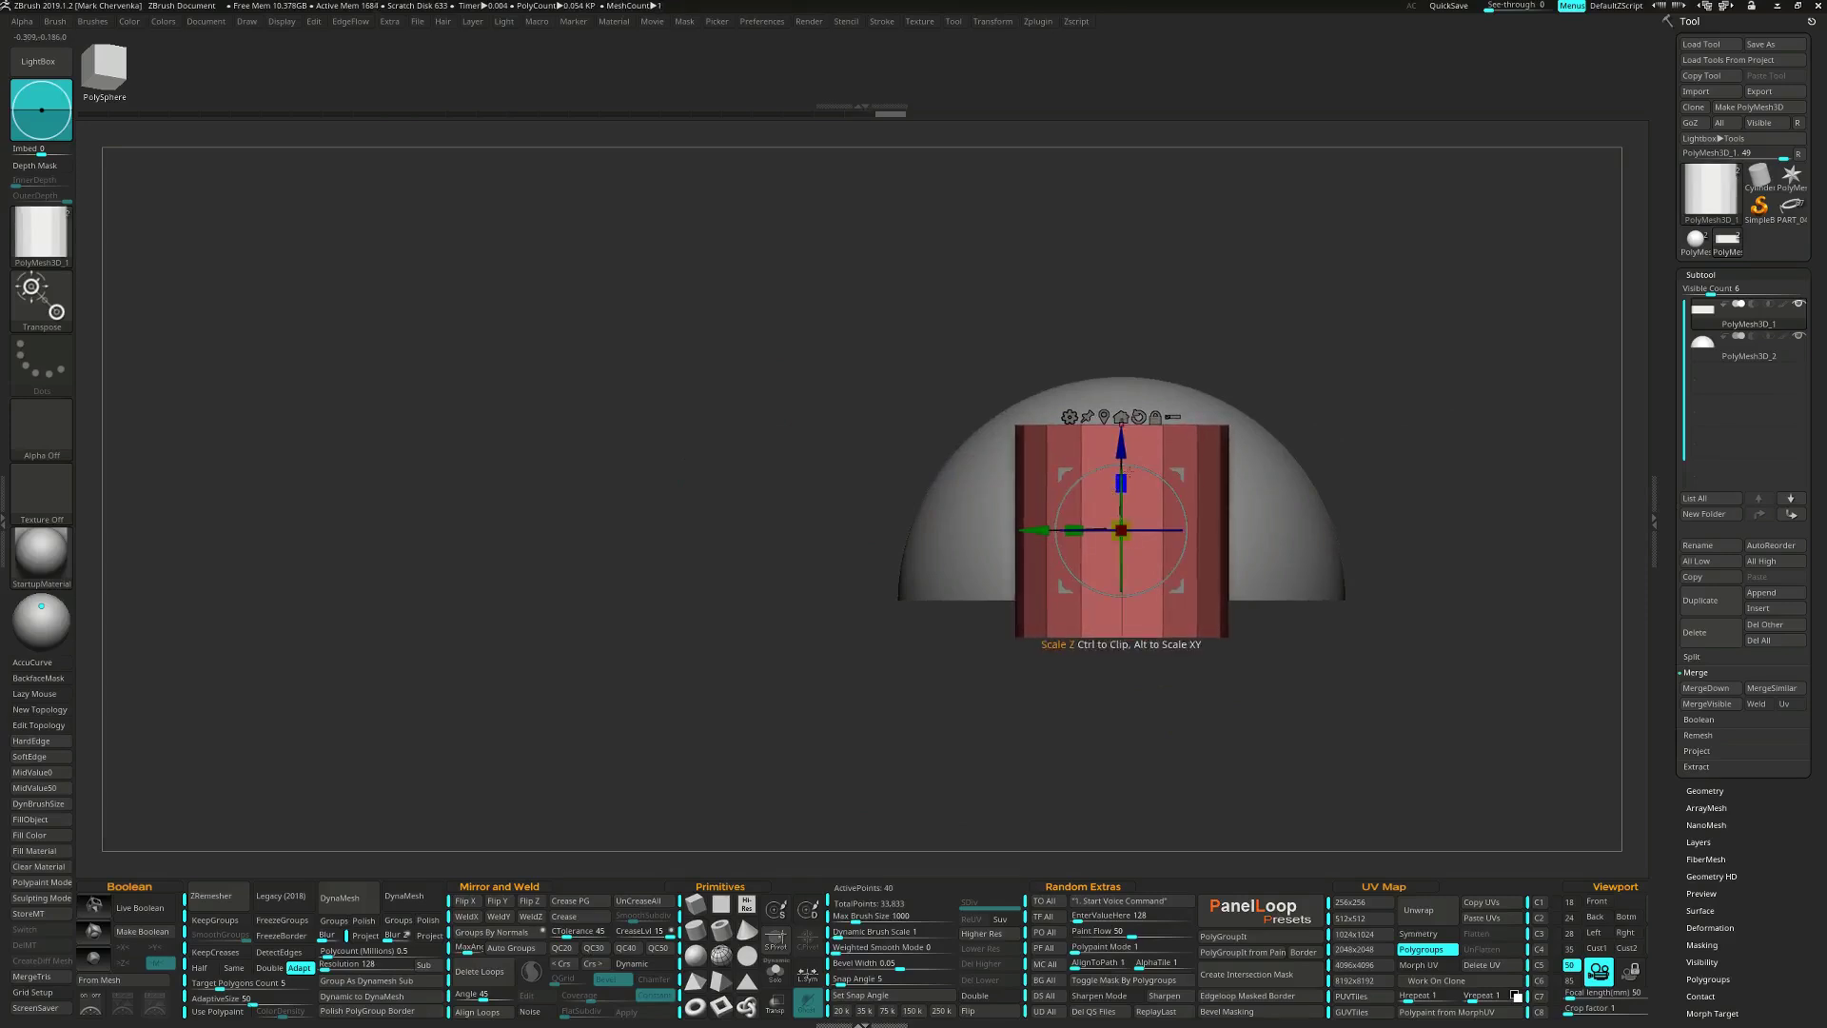
pyautogui.moveTo(1126, 442); pyautogui.dragTo(1126, 450)
pyautogui.moveTo(1143, 476); pyautogui.dragTo(735, 513, button='right')
pyautogui.moveTo(1086, 302); pyautogui.dragTo(1092, 311)
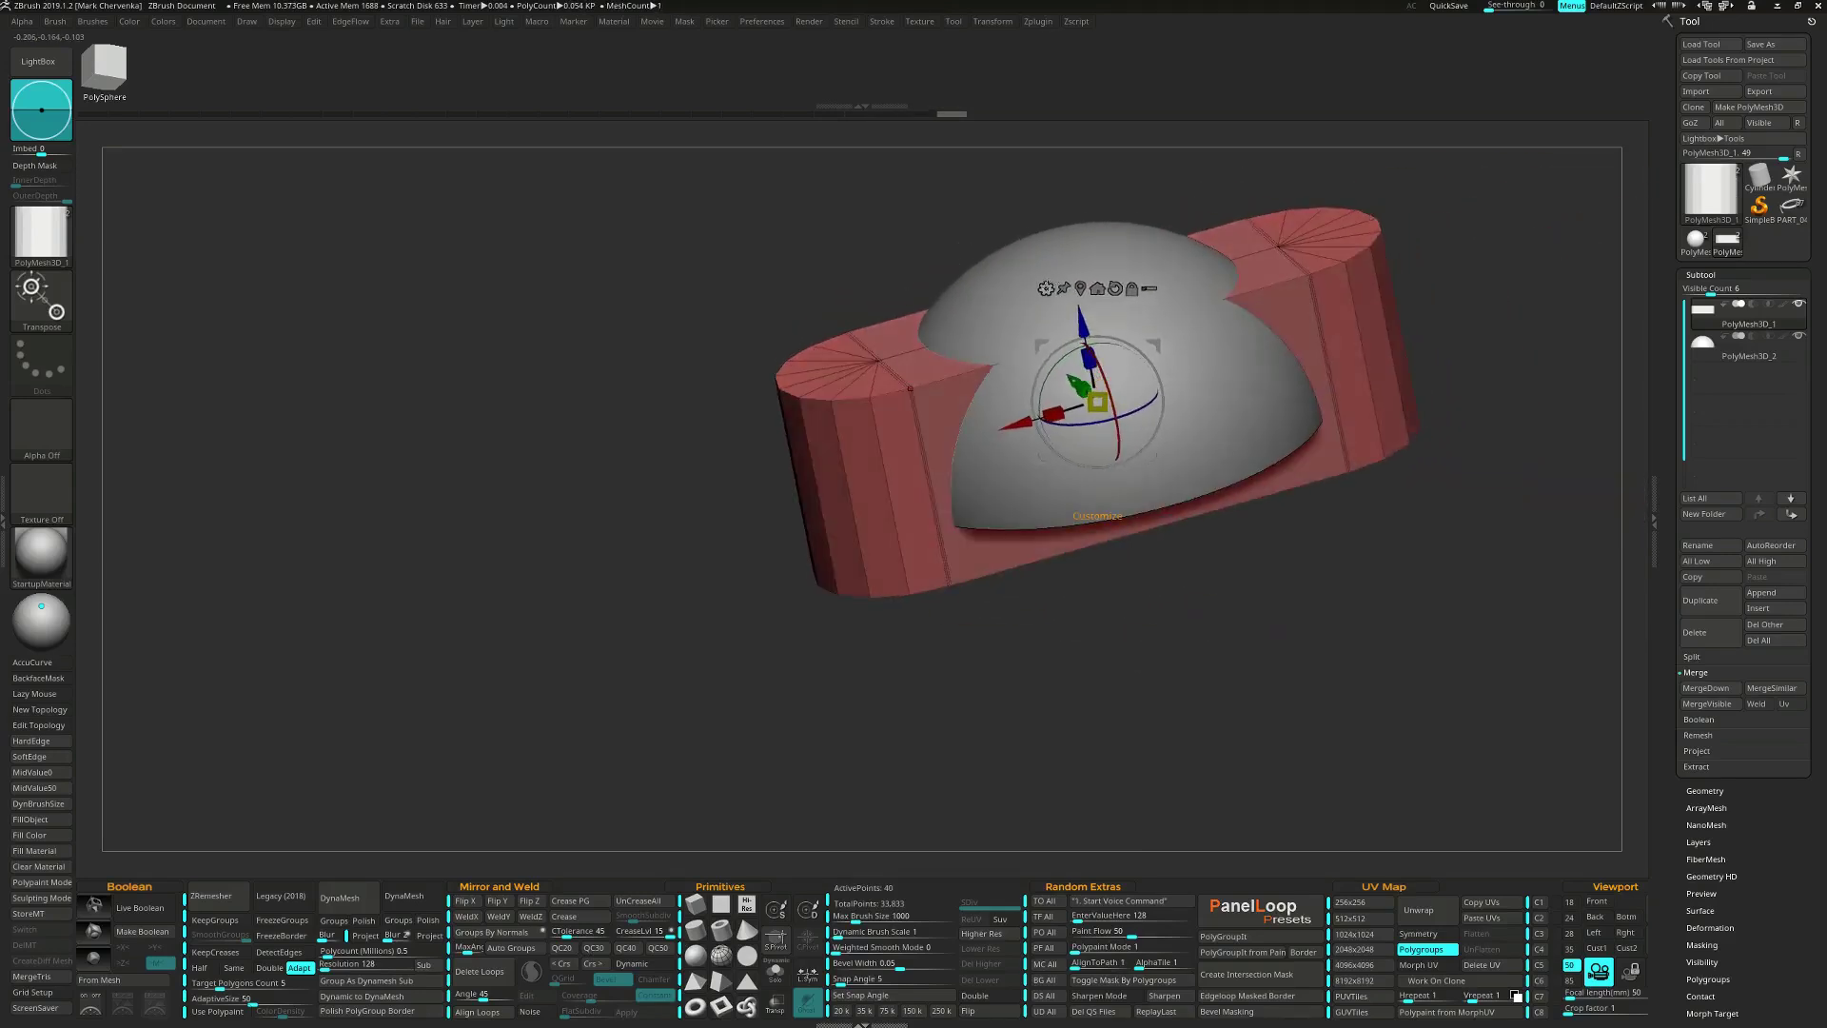
# Lengthen the block slightly with a second Extender deformer, accept it and scale the block to about 0.98.
pyautogui.click(1050, 281)
pyautogui.click(1387, 342)
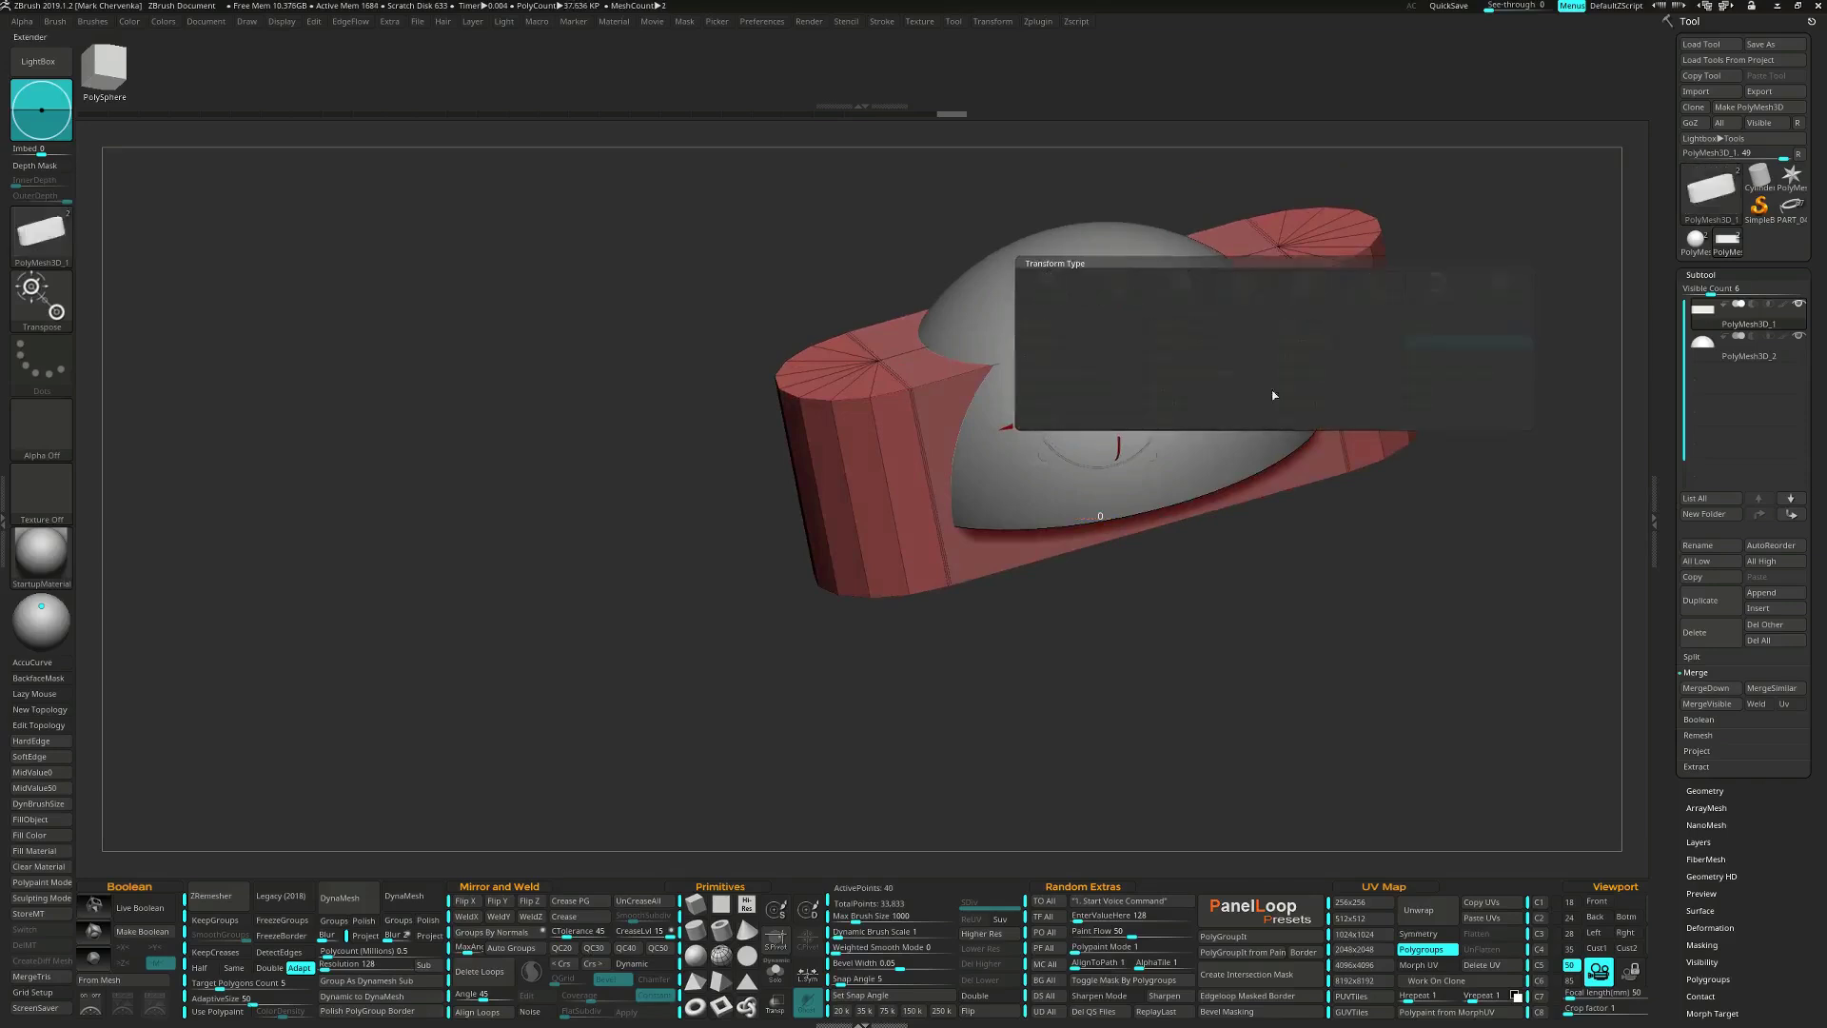
pyautogui.moveTo(1121, 511); pyautogui.dragTo(1154, 520)
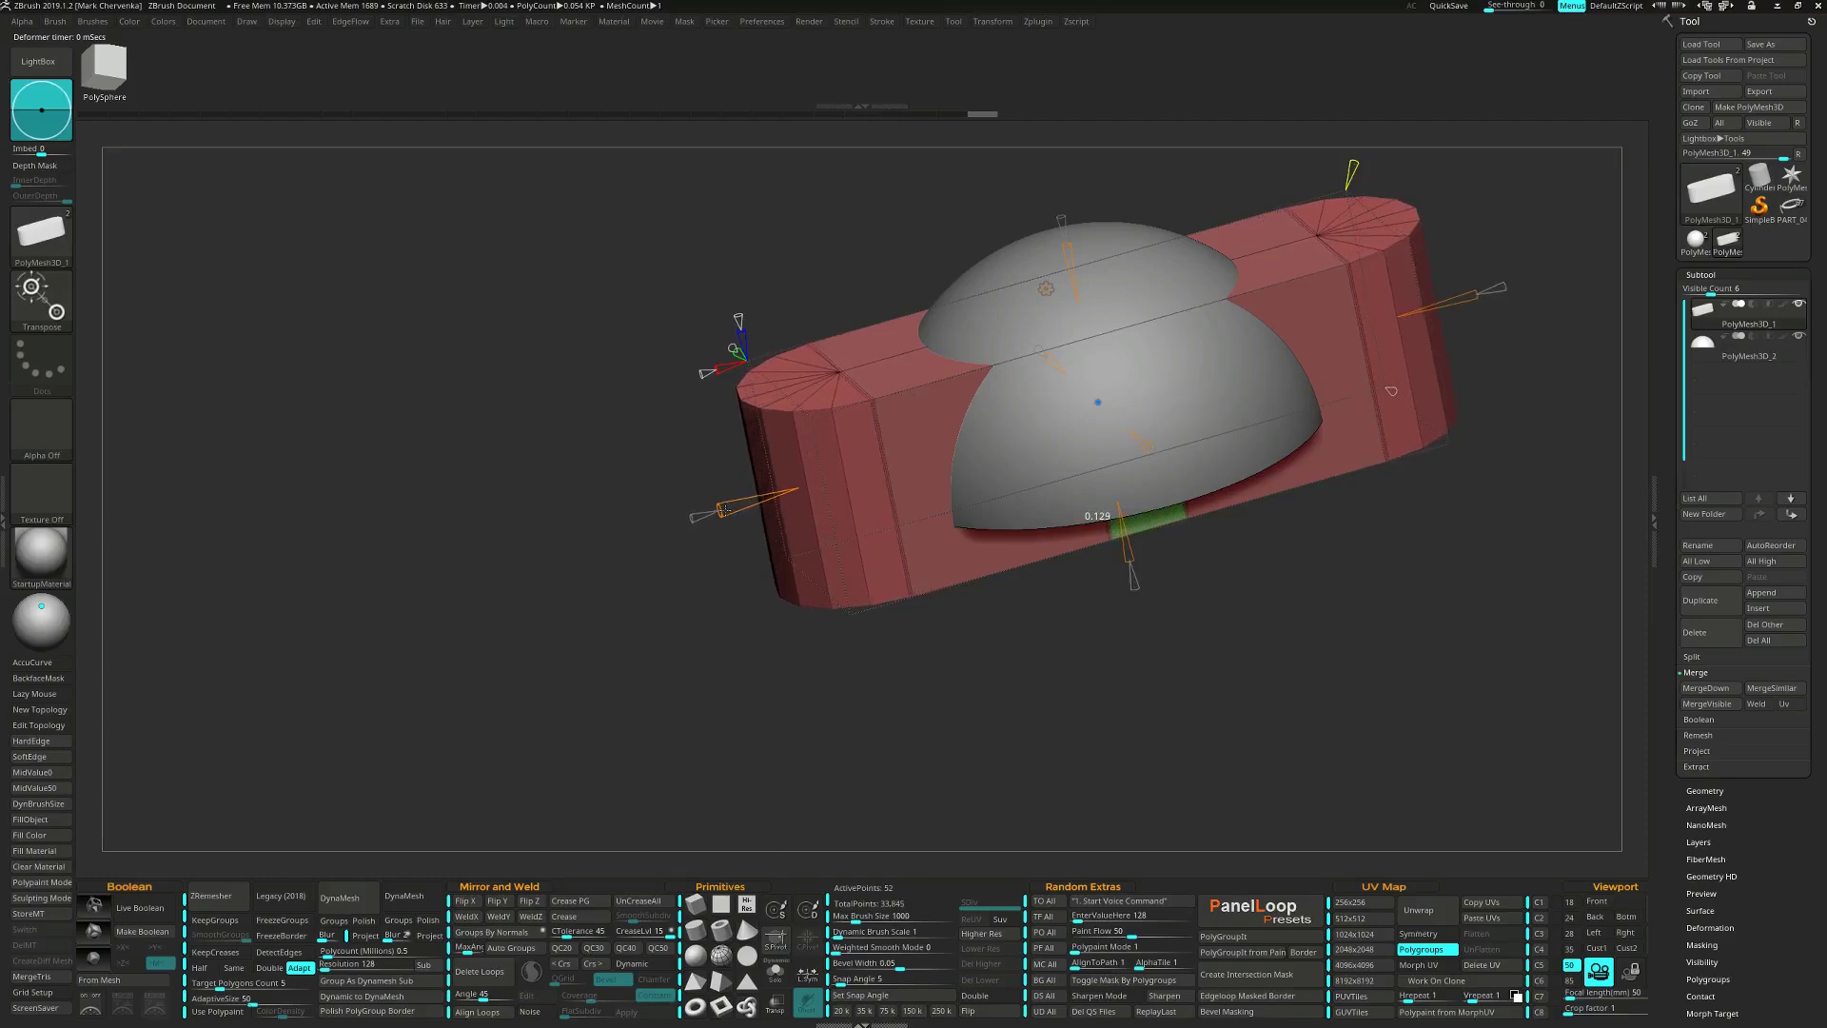
pyautogui.click(1045, 290)
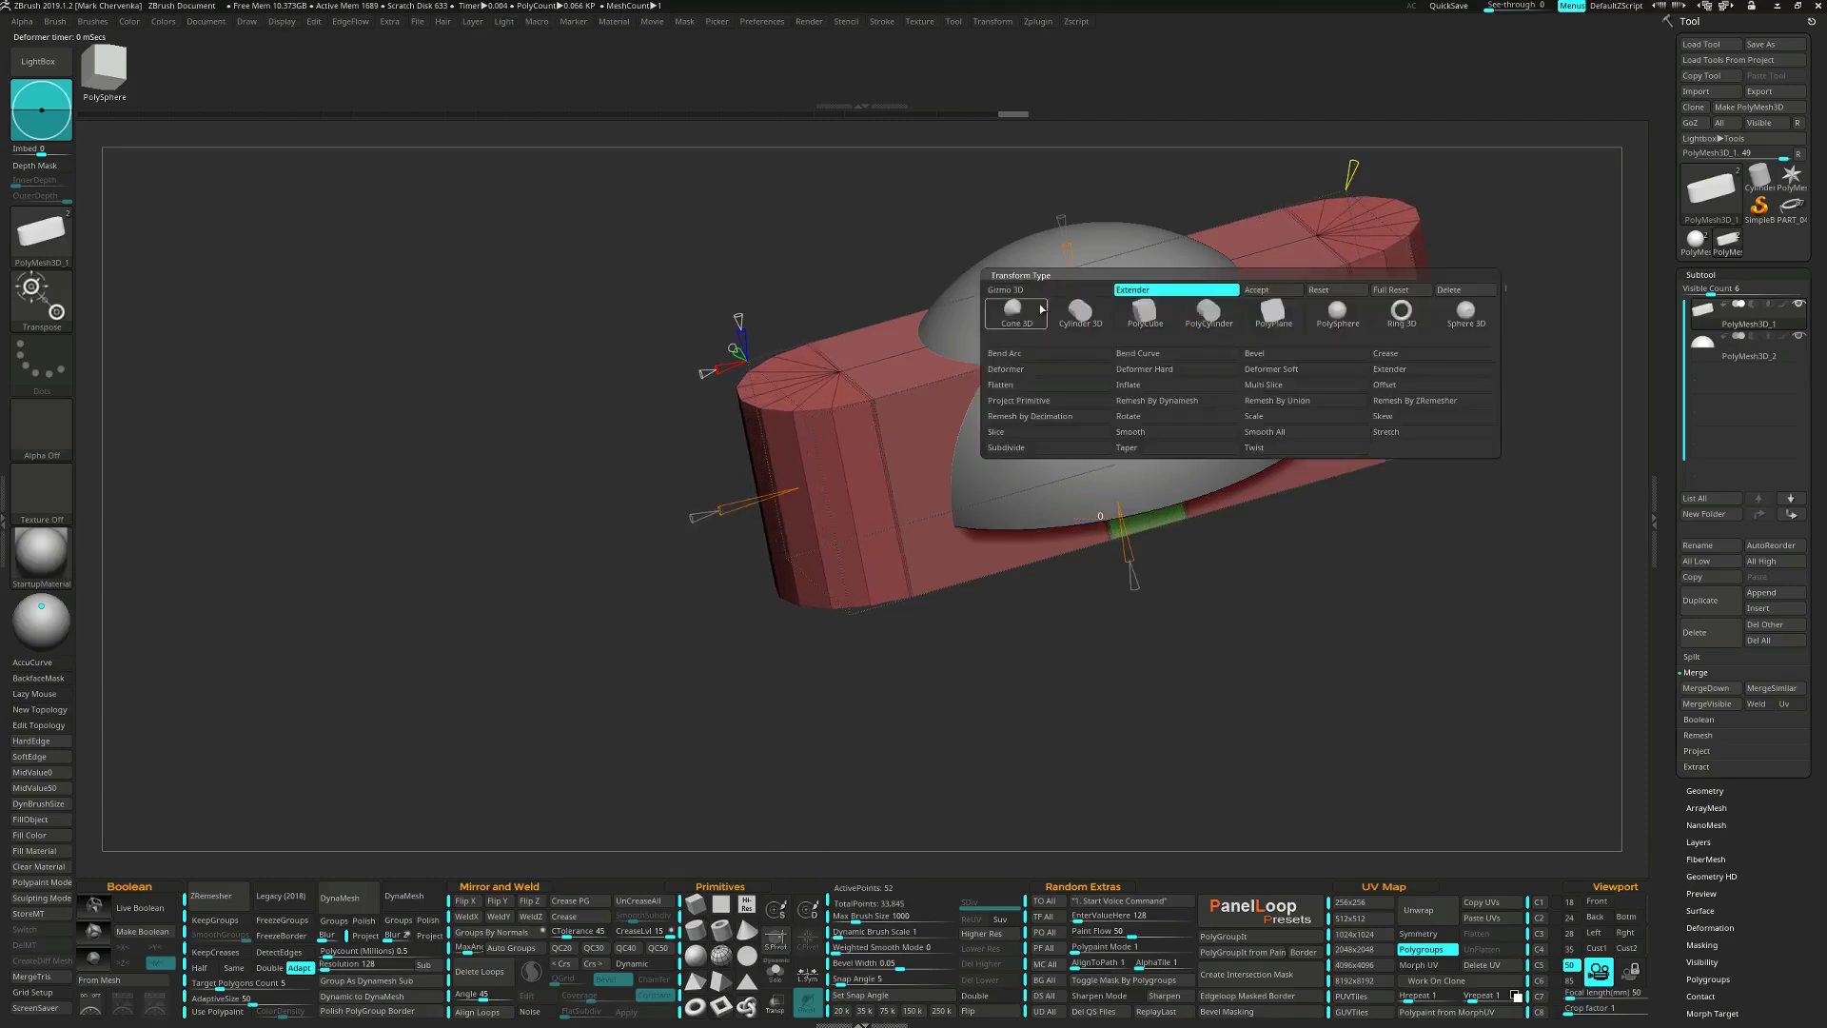
pyautogui.click(1271, 290)
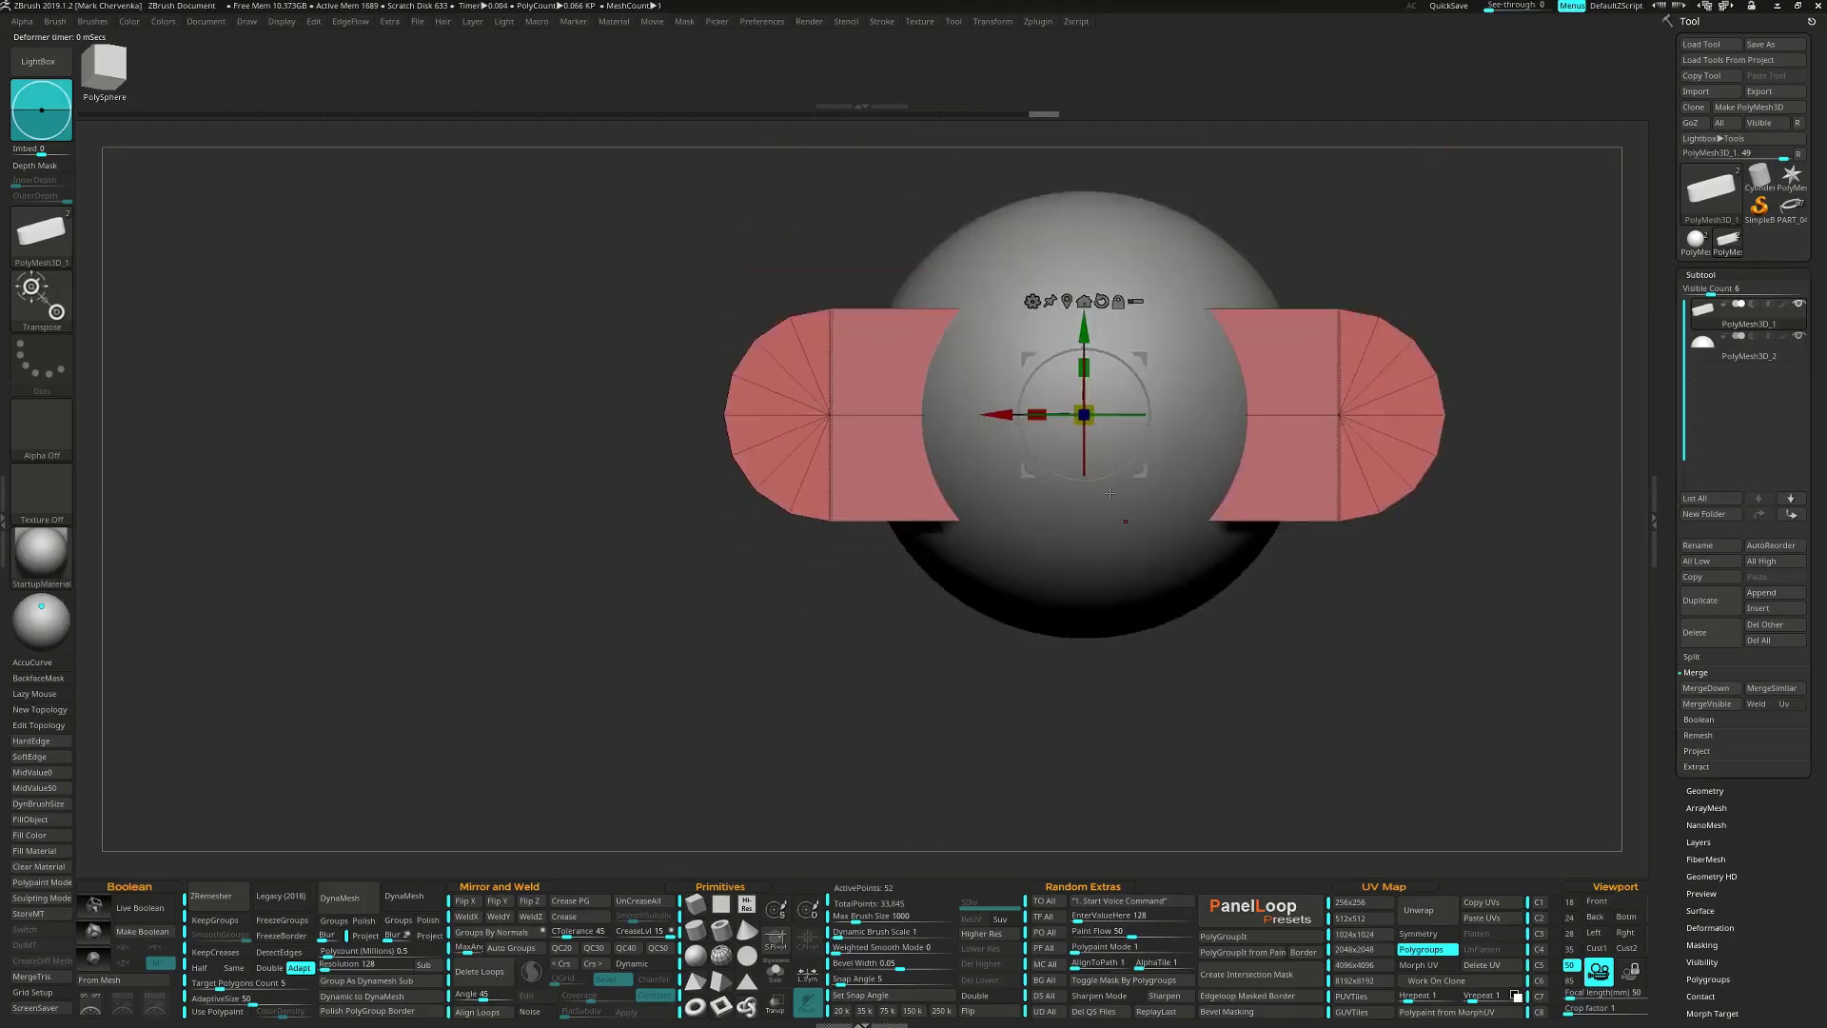
pyautogui.moveTo(1101, 426); pyautogui.dragTo(1094, 420)
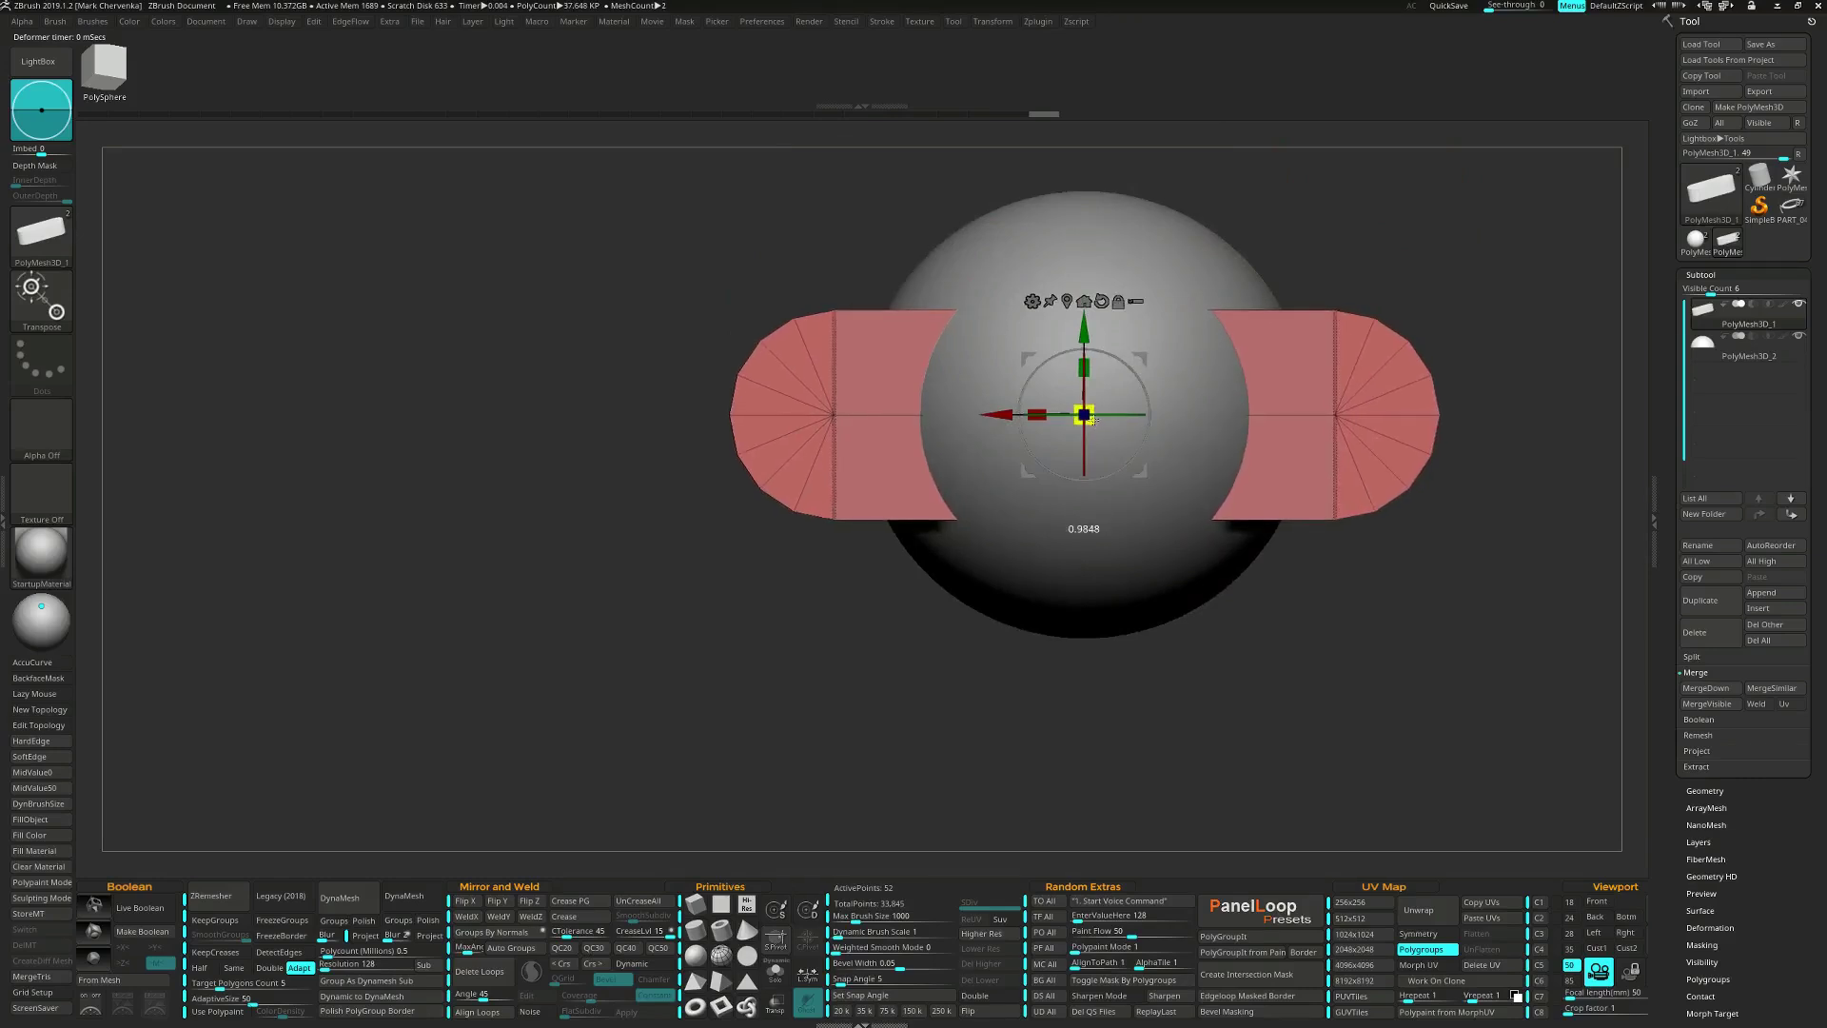
pyautogui.moveTo(1094, 420); pyautogui.dragTo(1133, 338, button='right')
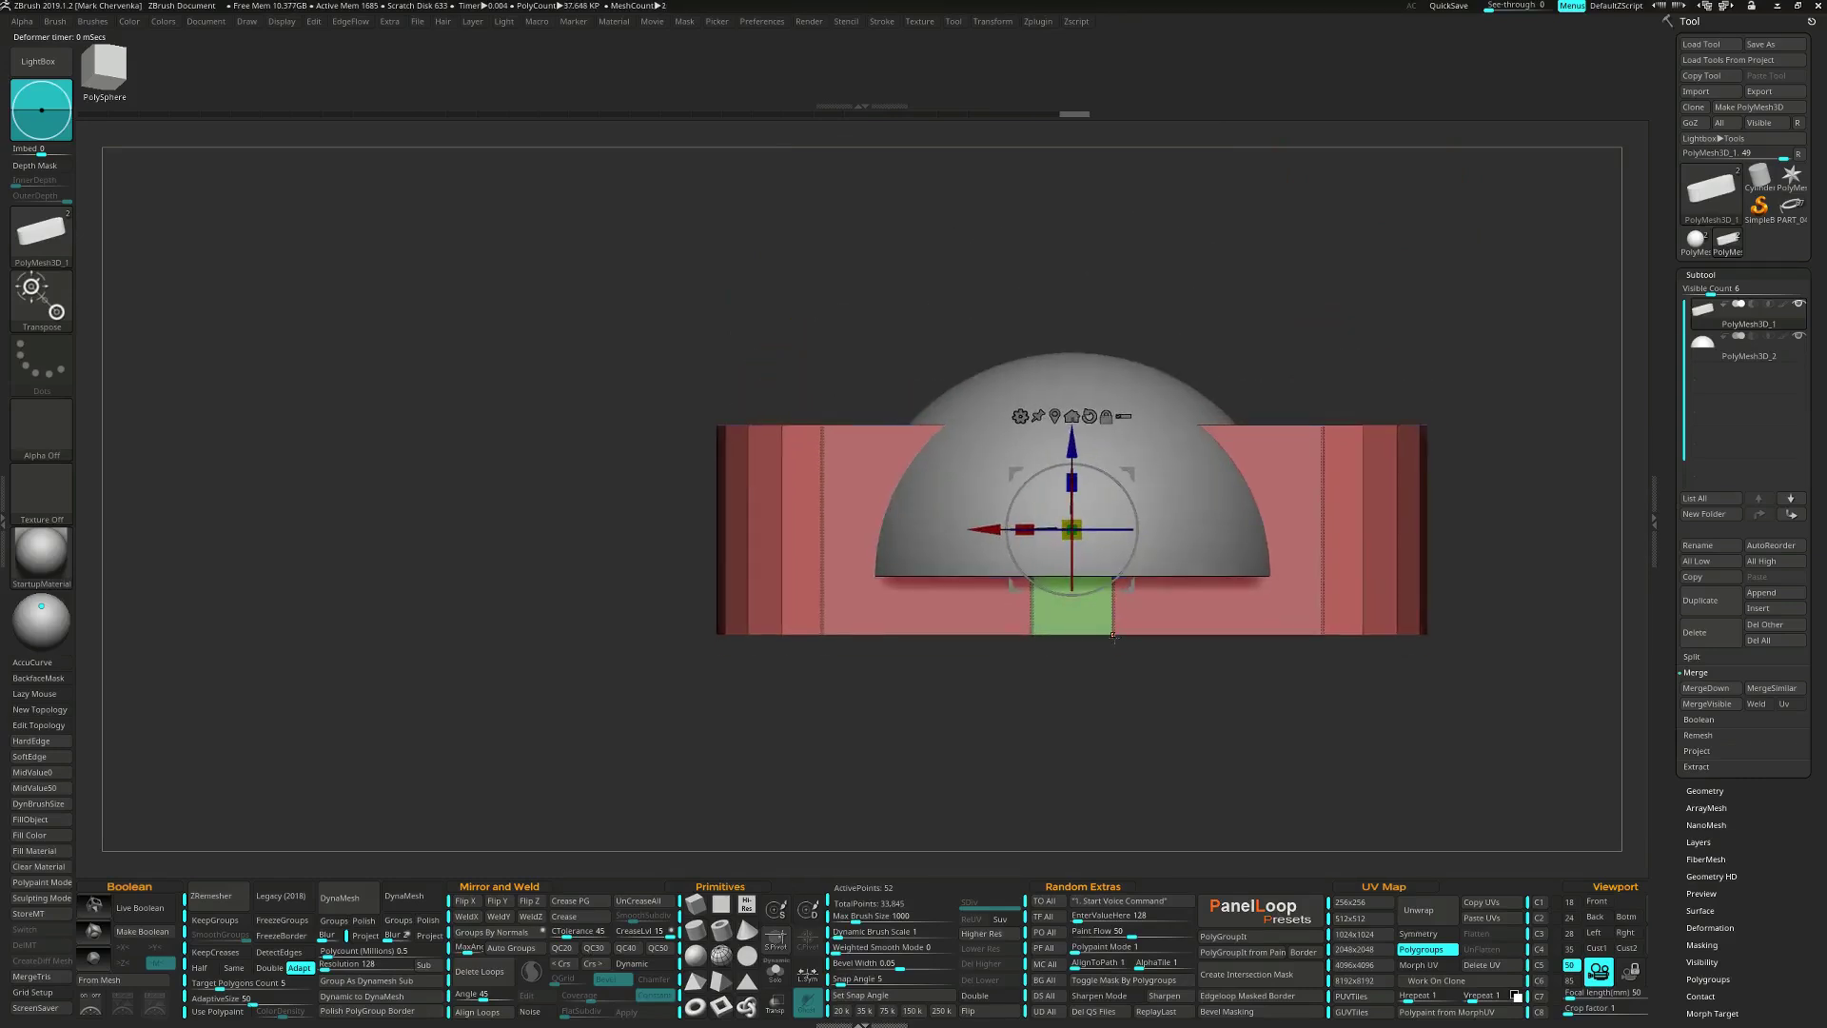
# Give the block one polygroup, then use masking to raise its bottom face about 0.055, flush with the dome's base.
pyautogui.hotkey('ctrl', 'w')
pyautogui.keyDown('ctrl'); pyautogui.moveTo(664, 705); pyautogui.dragTo(1471, 610); pyautogui.keyUp('ctrl')
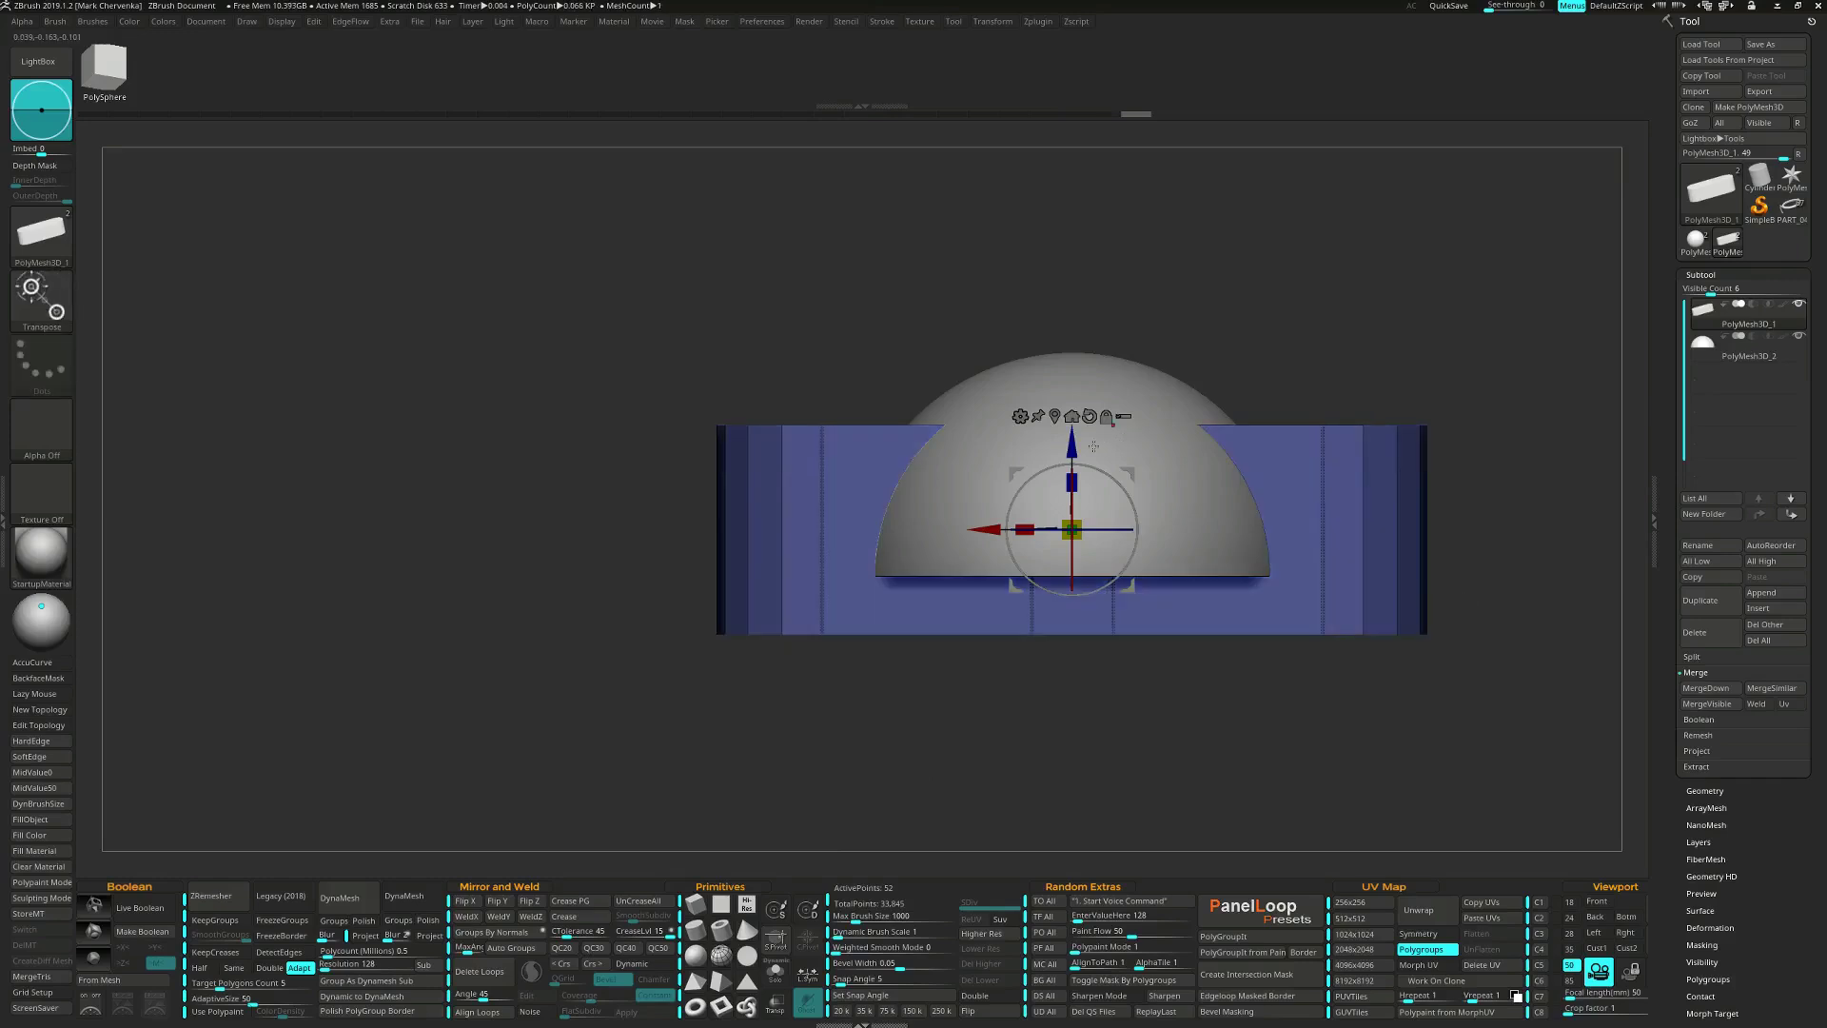
pyautogui.moveTo(1093, 446); pyautogui.dragTo(1091, 394)
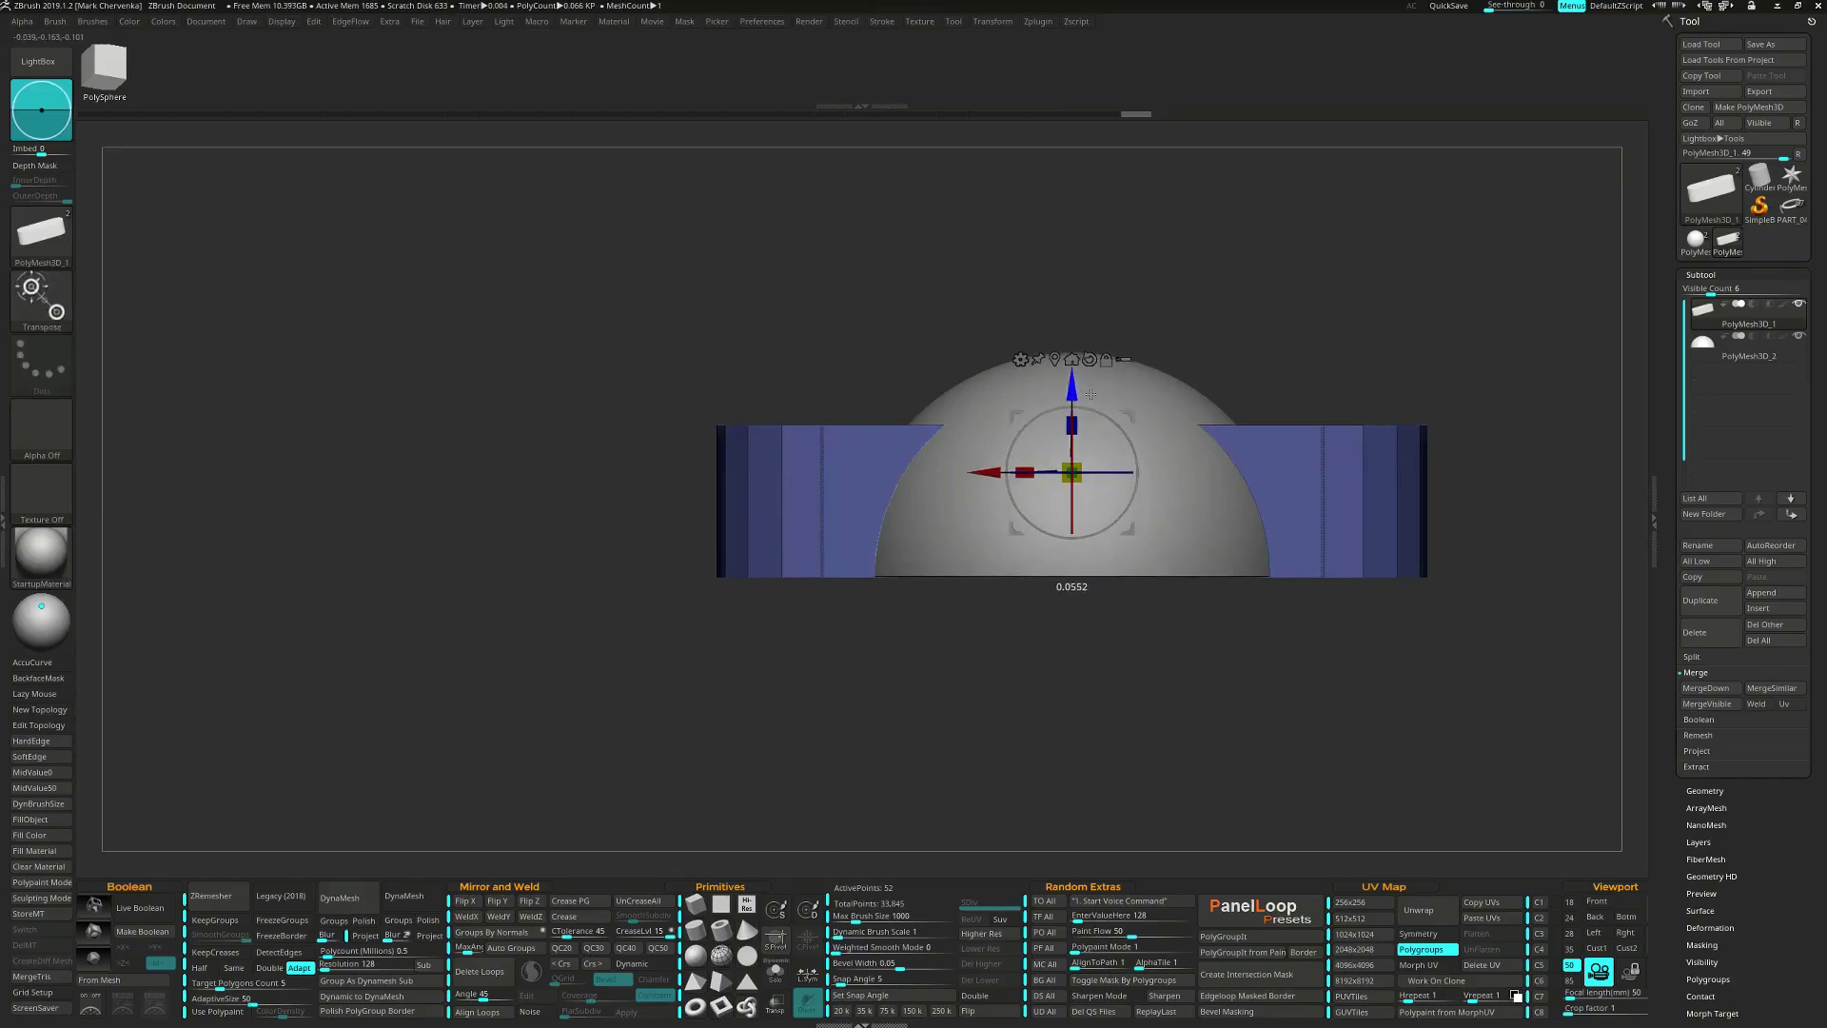
pyautogui.moveTo(1058, 545); pyautogui.dragTo(992, 700, button='right')
pyautogui.keyDown('ctrl'); pyautogui.moveTo(959, 692); pyautogui.dragTo(1007, 742); pyautogui.keyUp('ctrl')
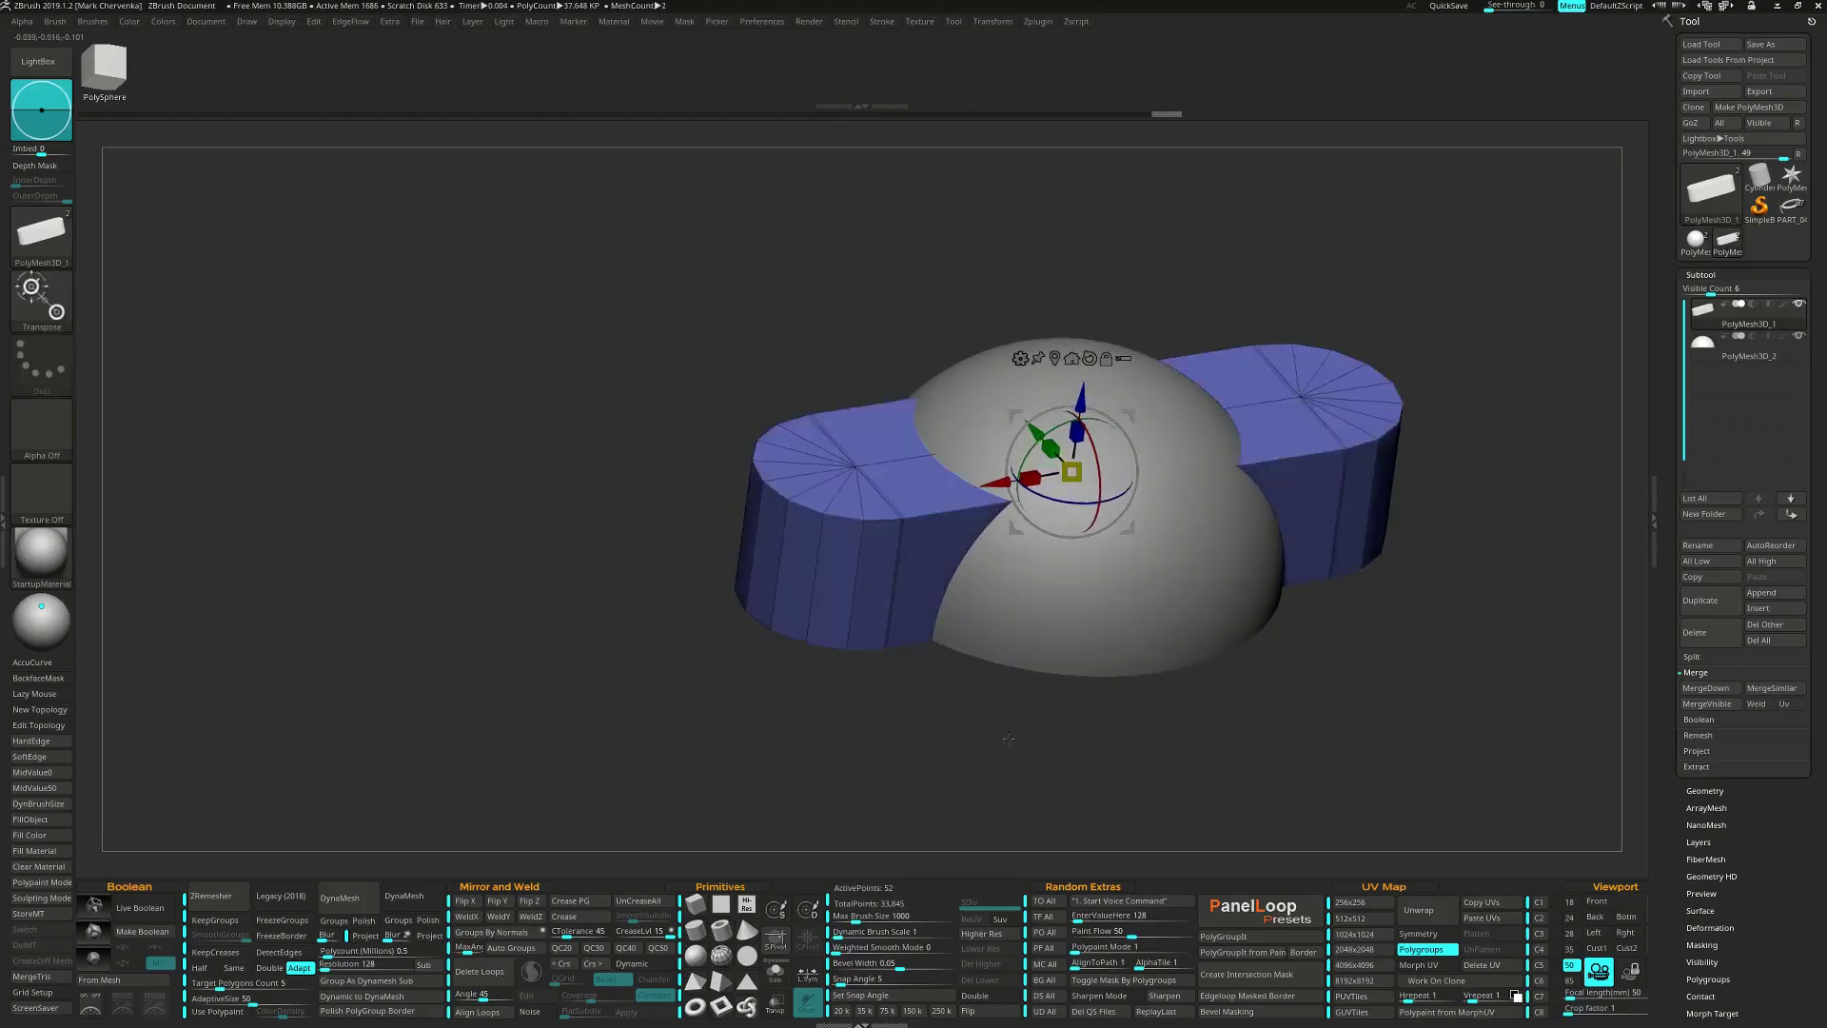
# Isolate the block's top face with a mask, lower it slightly and clear the mask.
pyautogui.keyDown('shift'); pyautogui.moveTo(1007, 743); pyautogui.dragTo(1015, 665, button='right'); pyautogui.keyUp('shift')
pyautogui.keyDown('alt'); pyautogui.moveTo(1185, 616); pyautogui.dragTo(1174, 683, button='right'); pyautogui.keyUp('alt')
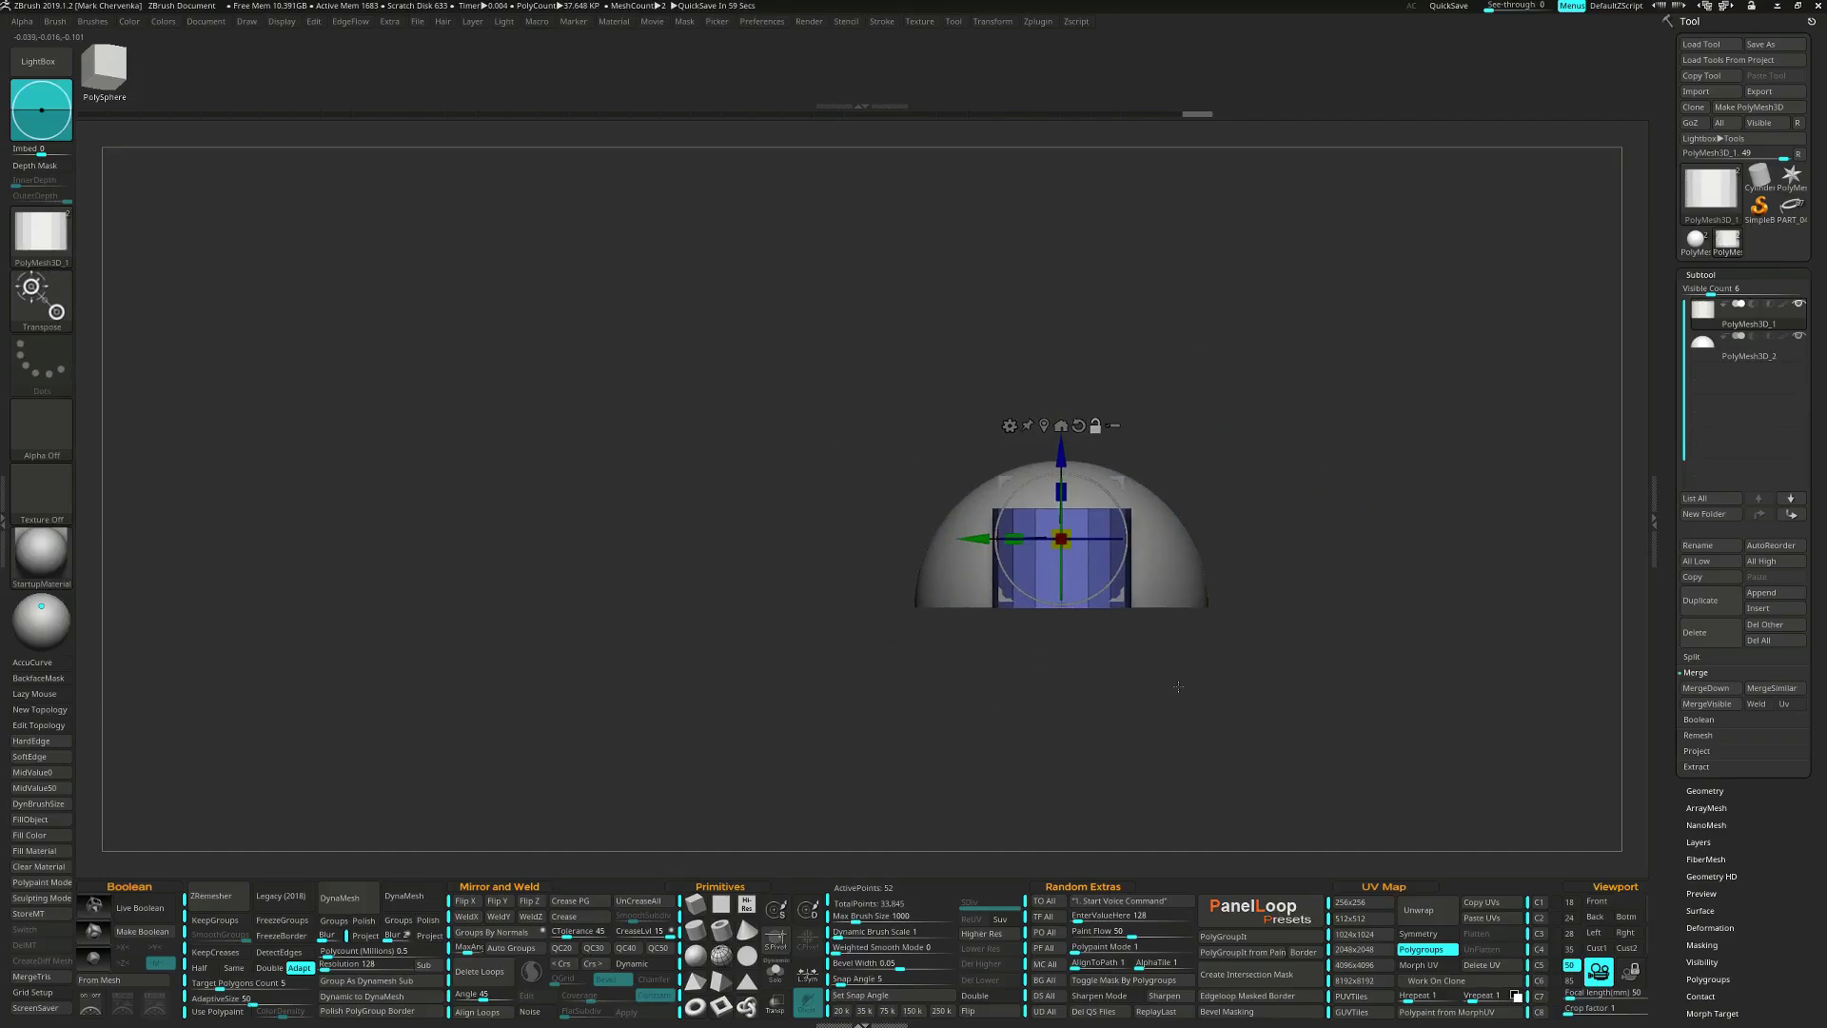
pyautogui.moveTo(1178, 686); pyautogui.dragTo(1056, 699, button='right')
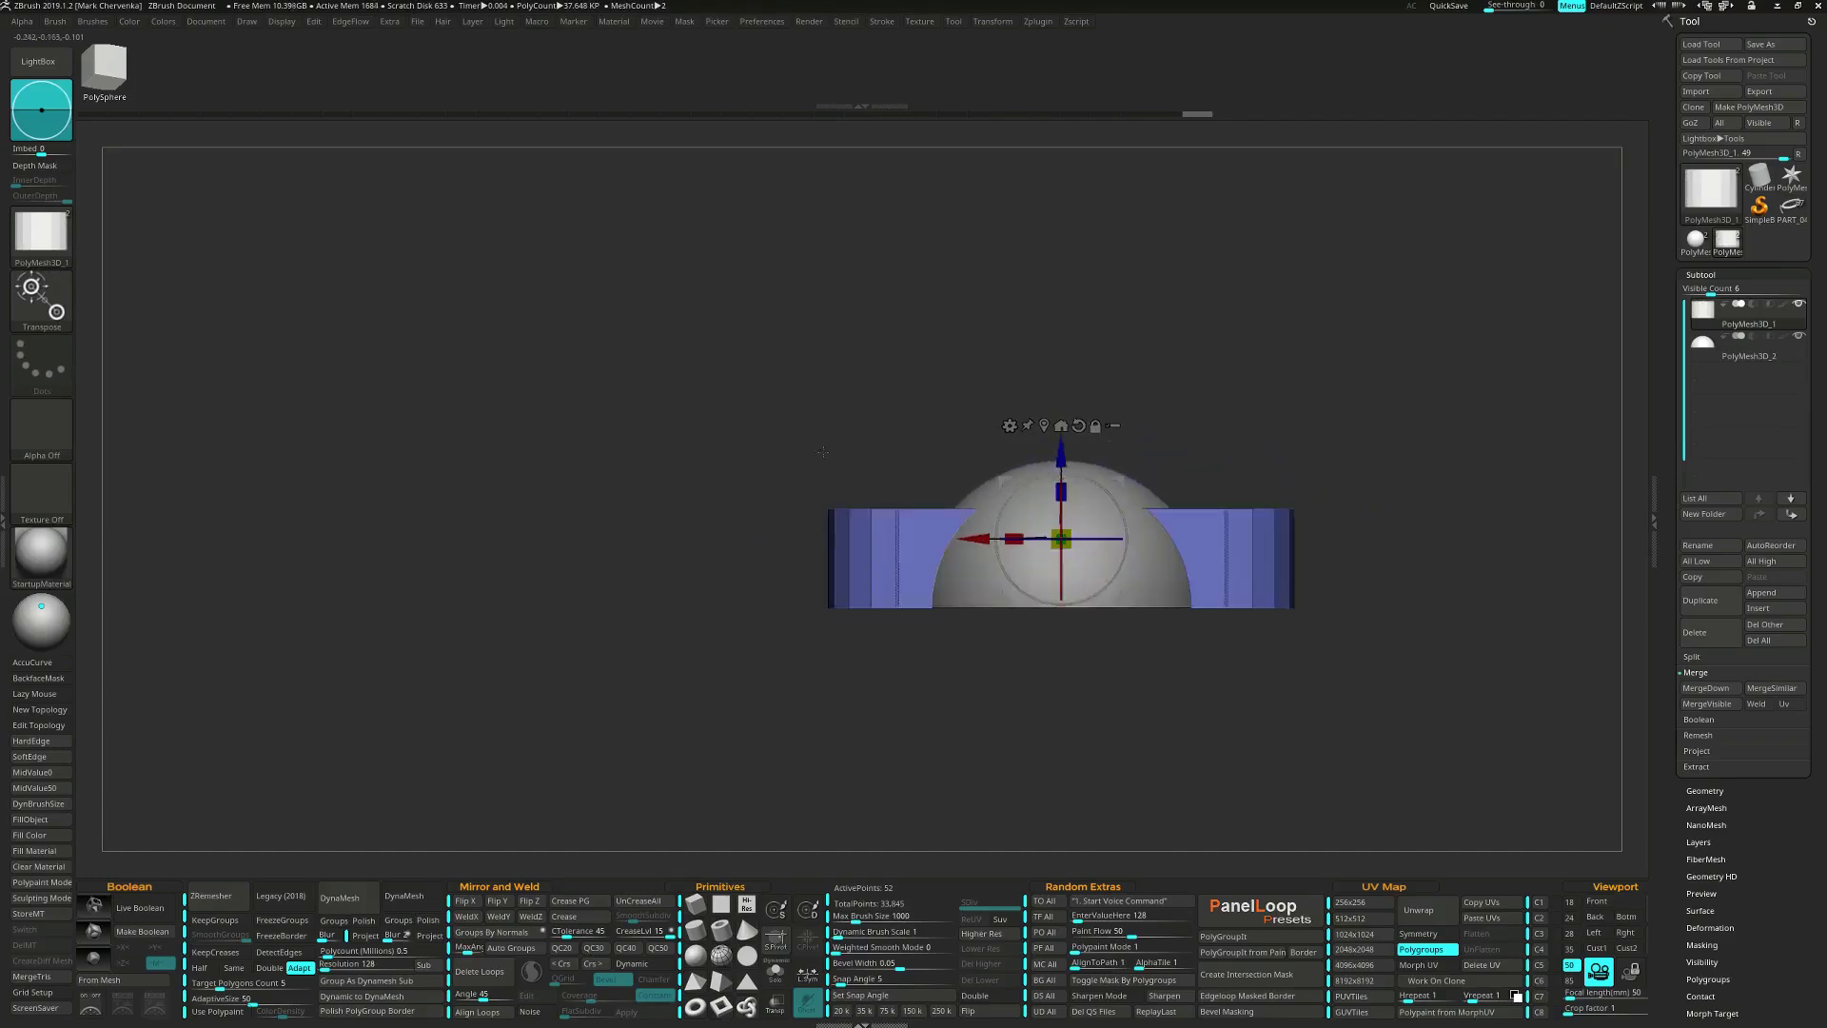
pyautogui.keyDown('ctrl'); pyautogui.moveTo(760, 409); pyautogui.dragTo(1285, 503); pyautogui.keyUp('ctrl')
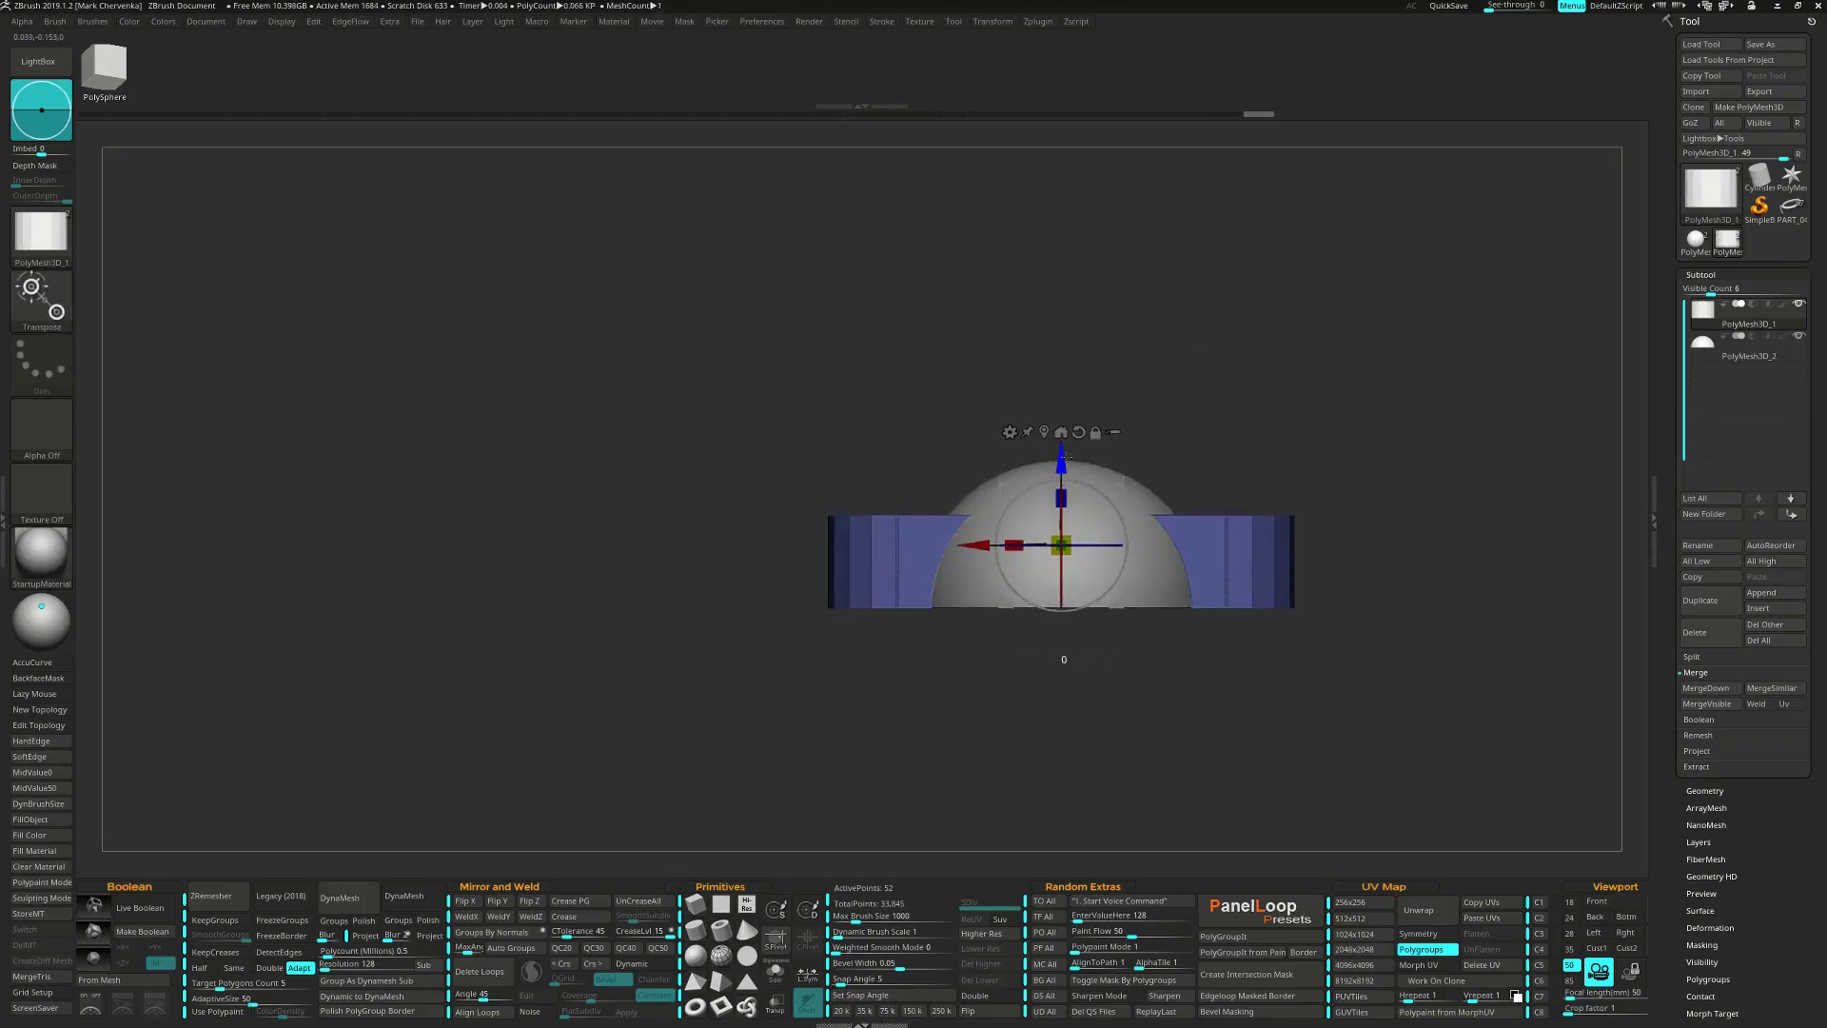
pyautogui.moveTo(1068, 456); pyautogui.dragTo(1067, 452)
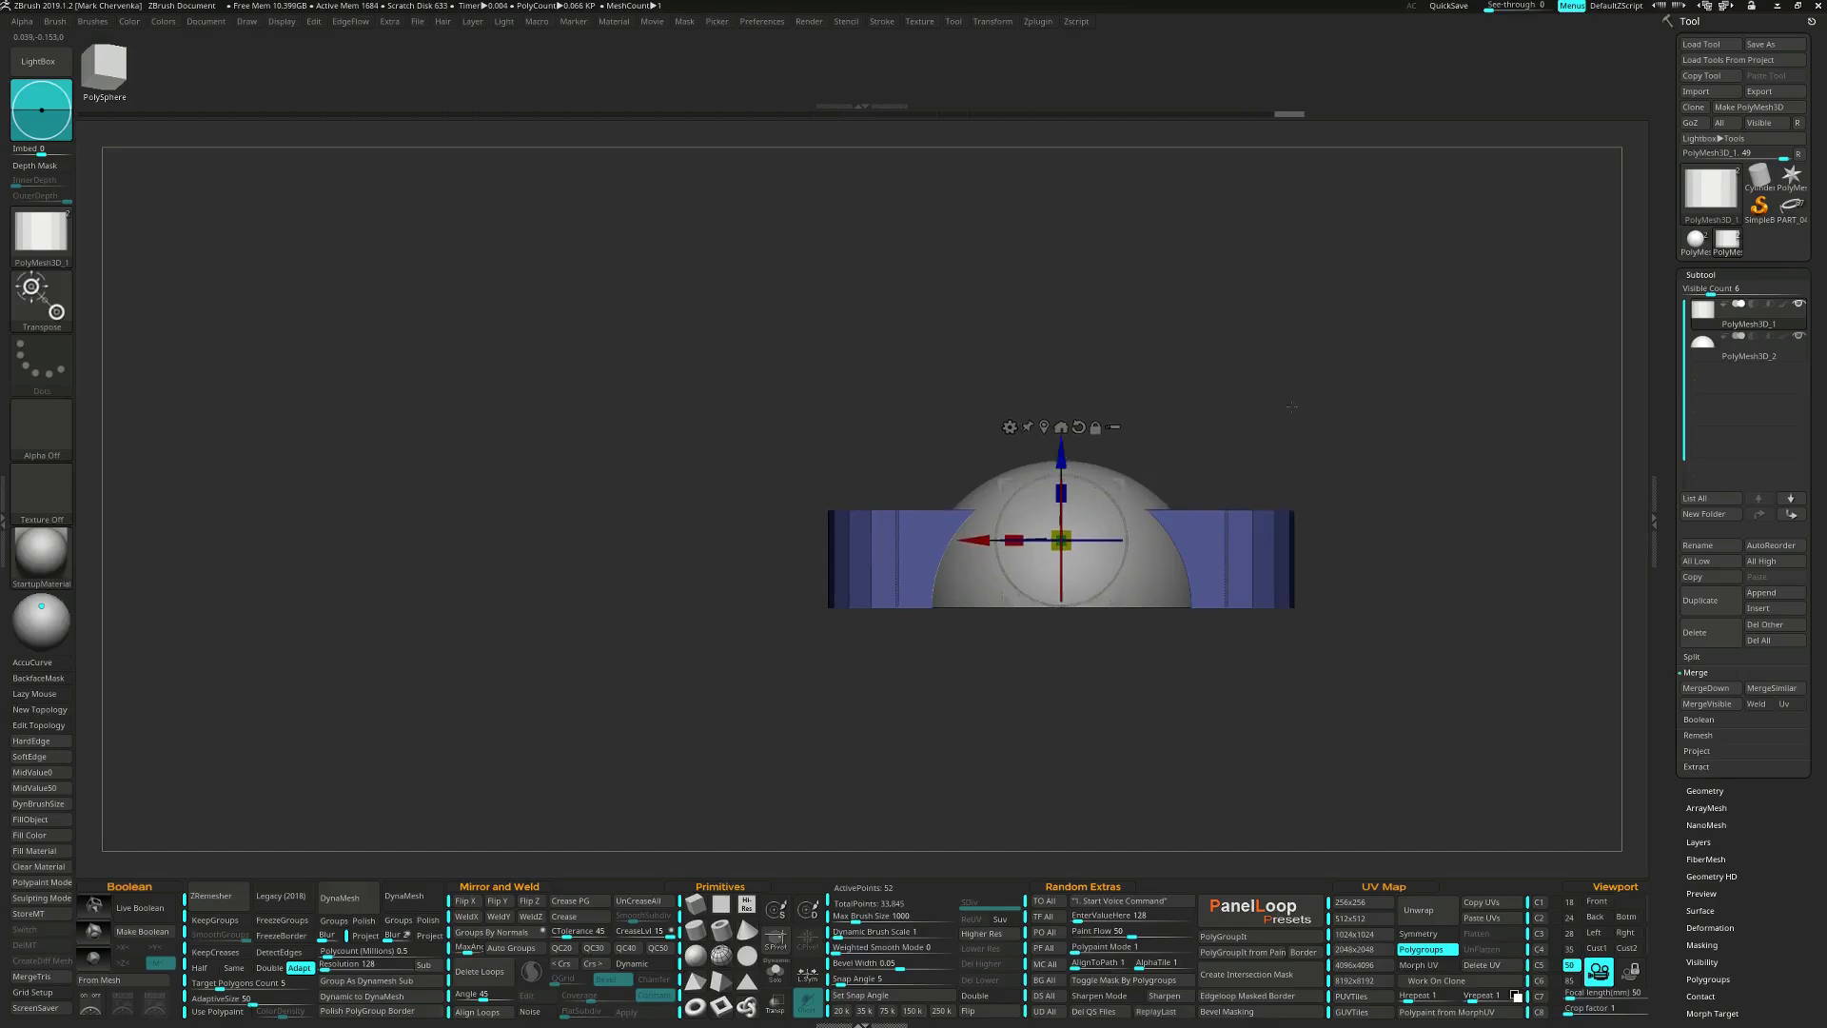
pyautogui.moveTo(1238, 466); pyautogui.dragTo(1277, 496, button='right')
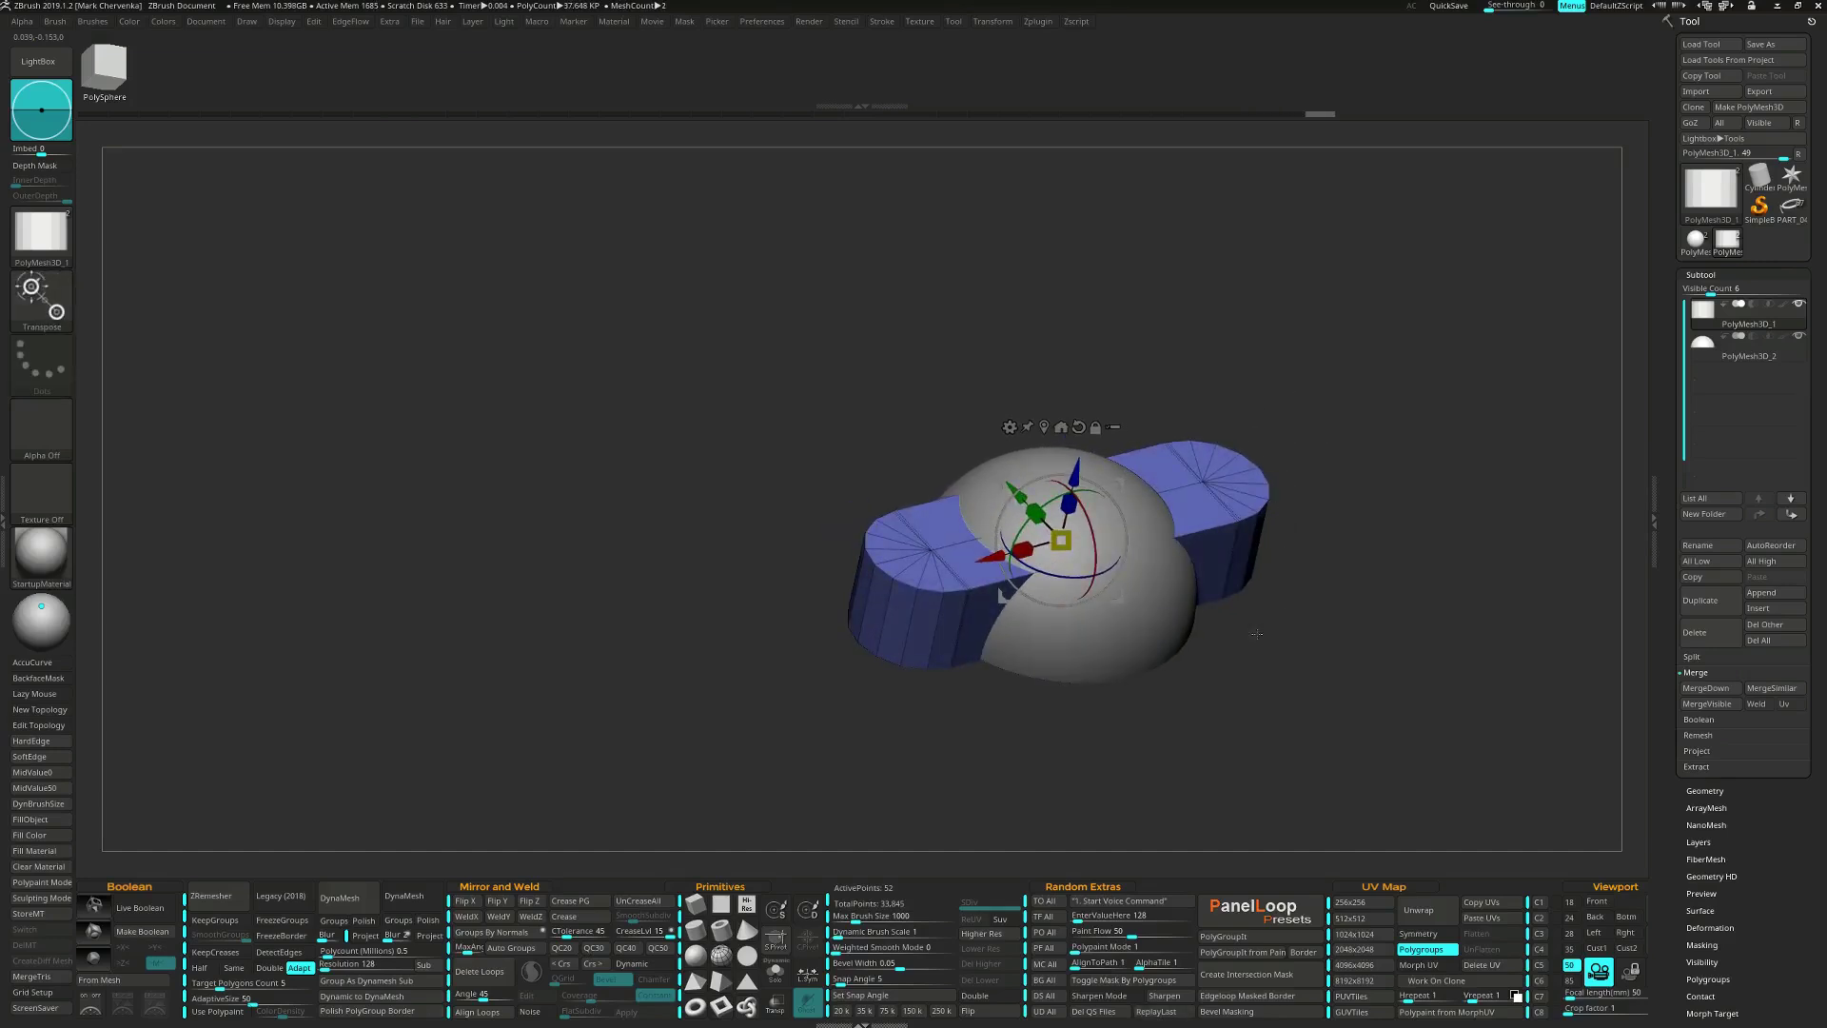
# Crease the block's edges with tolerance 50, enable Dynamic Subdivision and merge the block with the dome into one subtool.
pyautogui.click(658, 949)
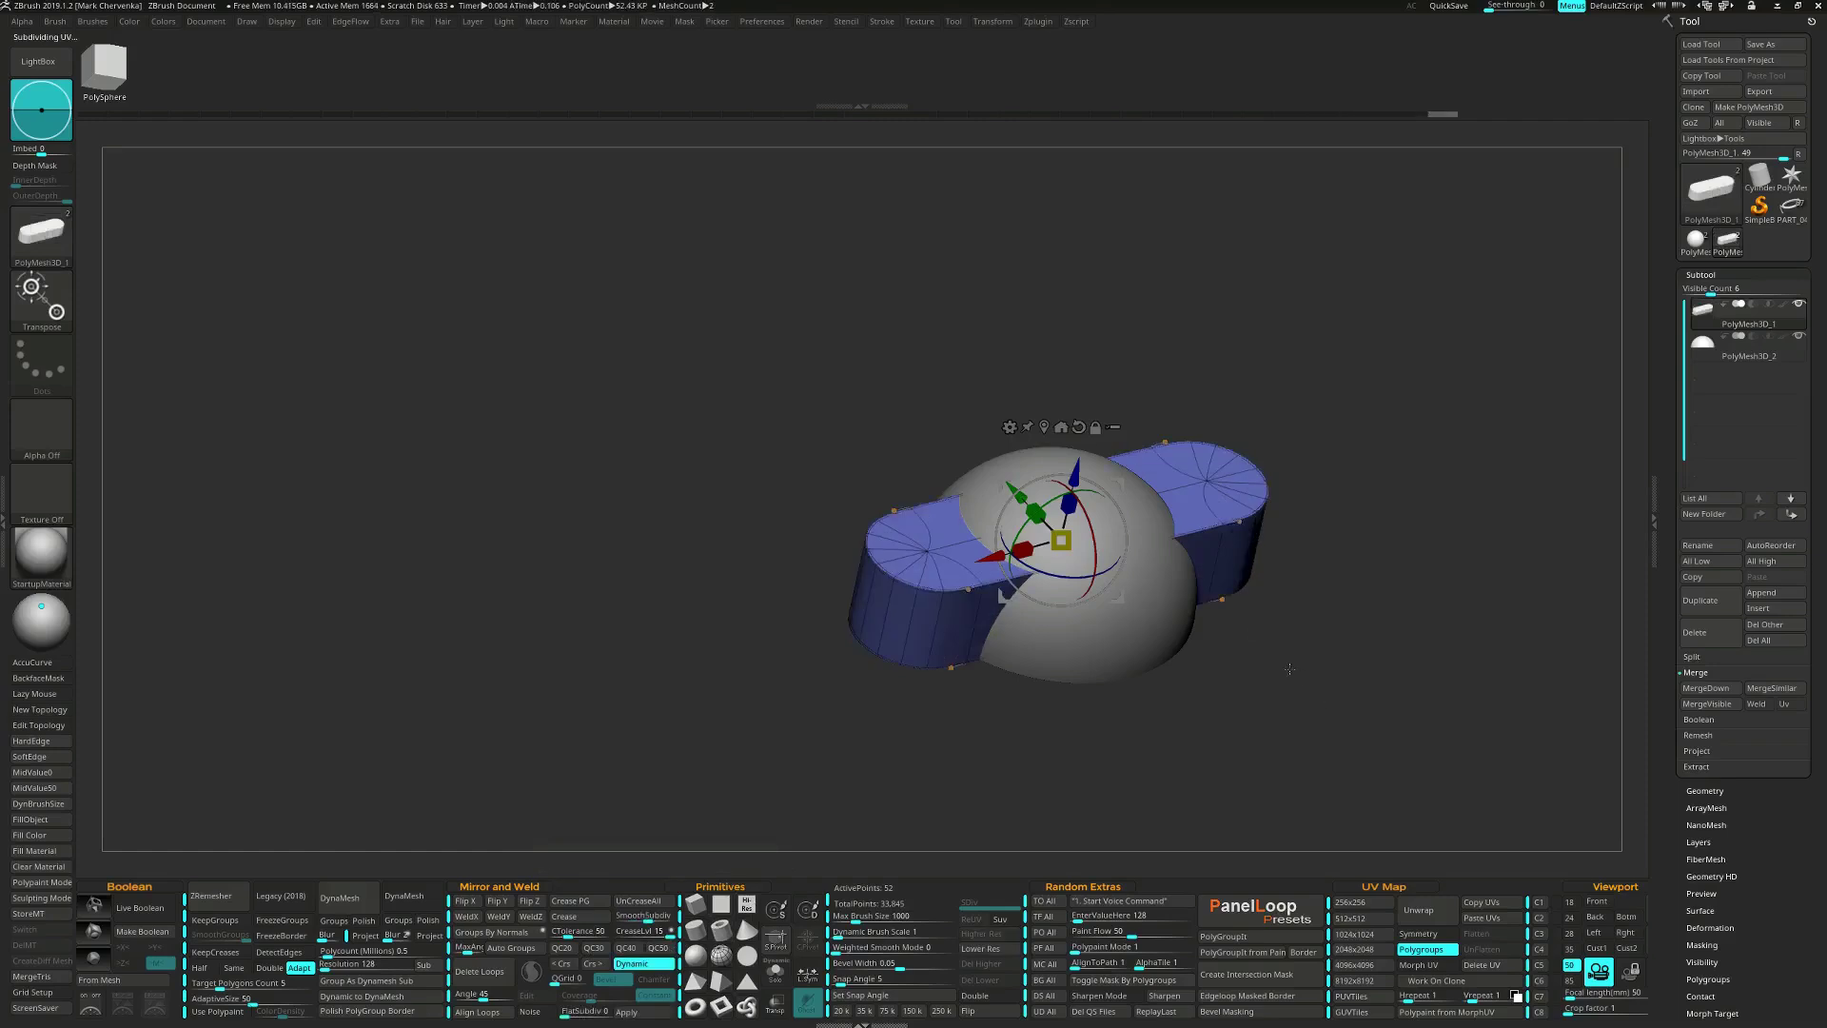
pyautogui.press('q')
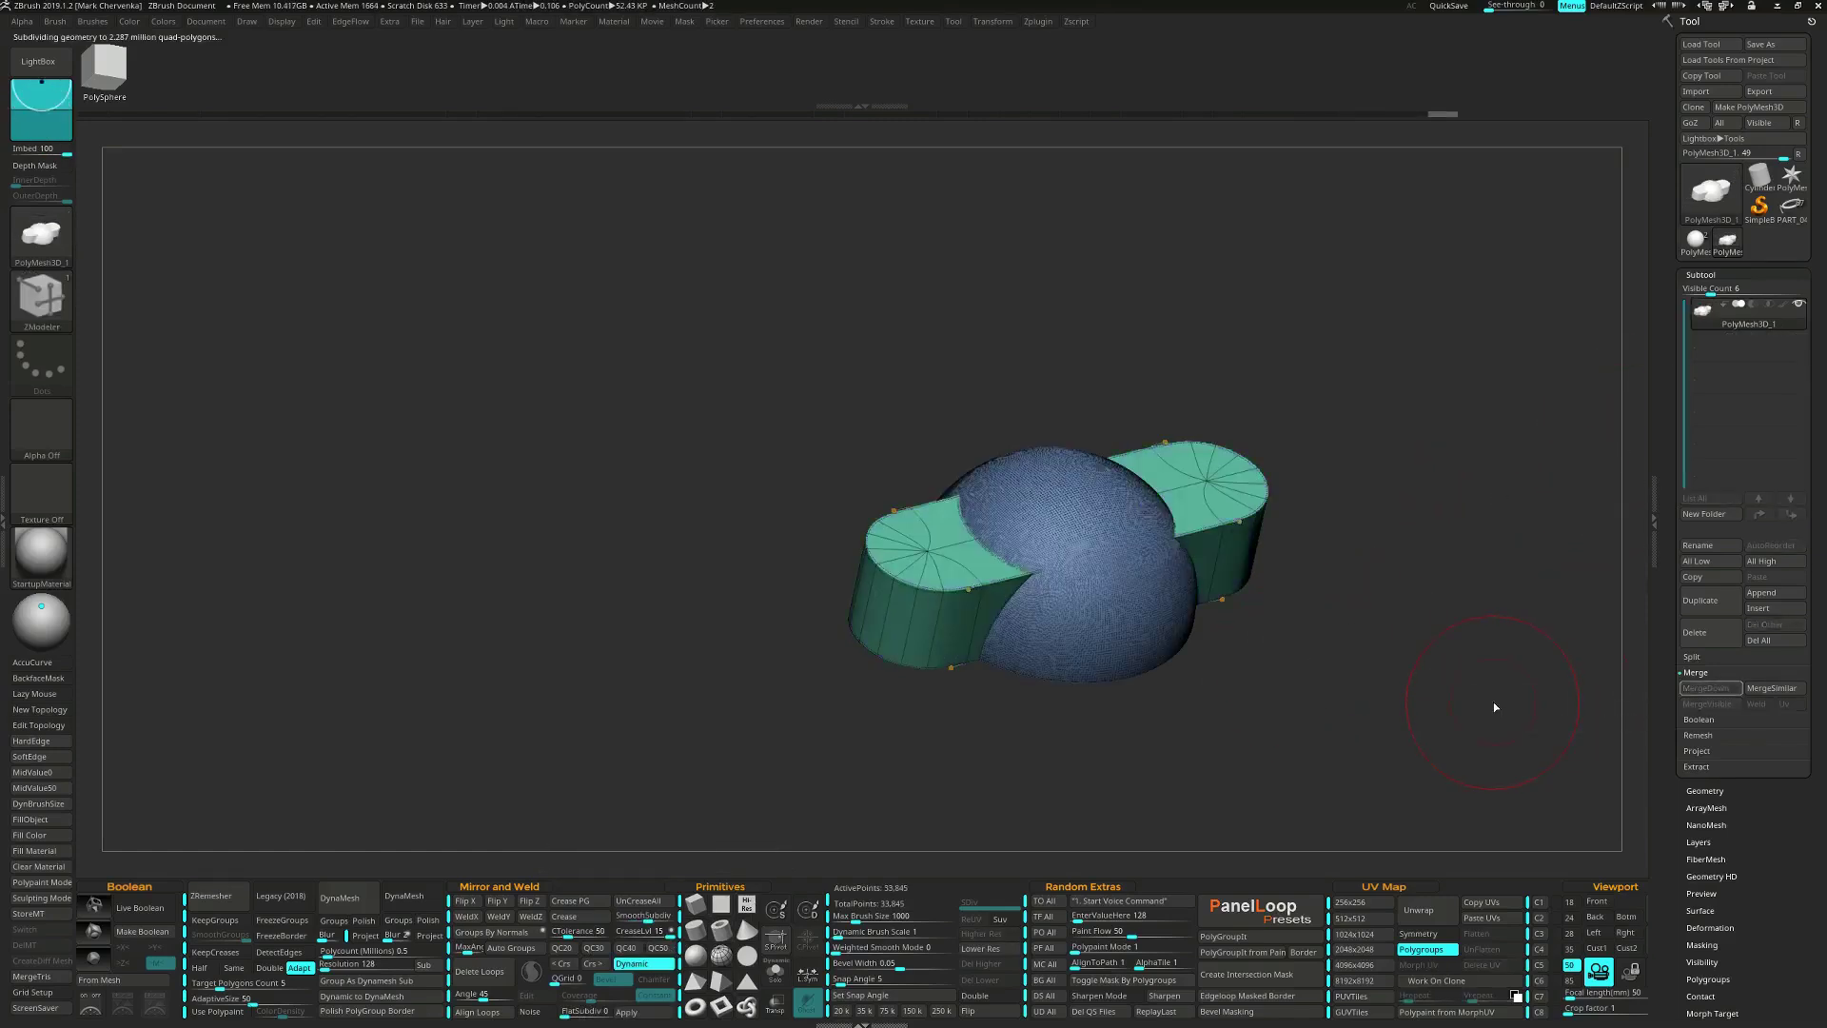
pyautogui.moveTo(1358, 651)
pyautogui.mouseDown(button='right')
pyautogui.moveTo(1310, 651)
pyautogui.moveTo(1293, 544)
pyautogui.moveTo(1296, 568)
pyautogui.moveTo(1355, 569)
pyautogui.moveTo(1342, 505)
pyautogui.moveTo(1347, 583)
pyautogui.mouseUp(button='right')
pyautogui.hotkey('shift', 'f')
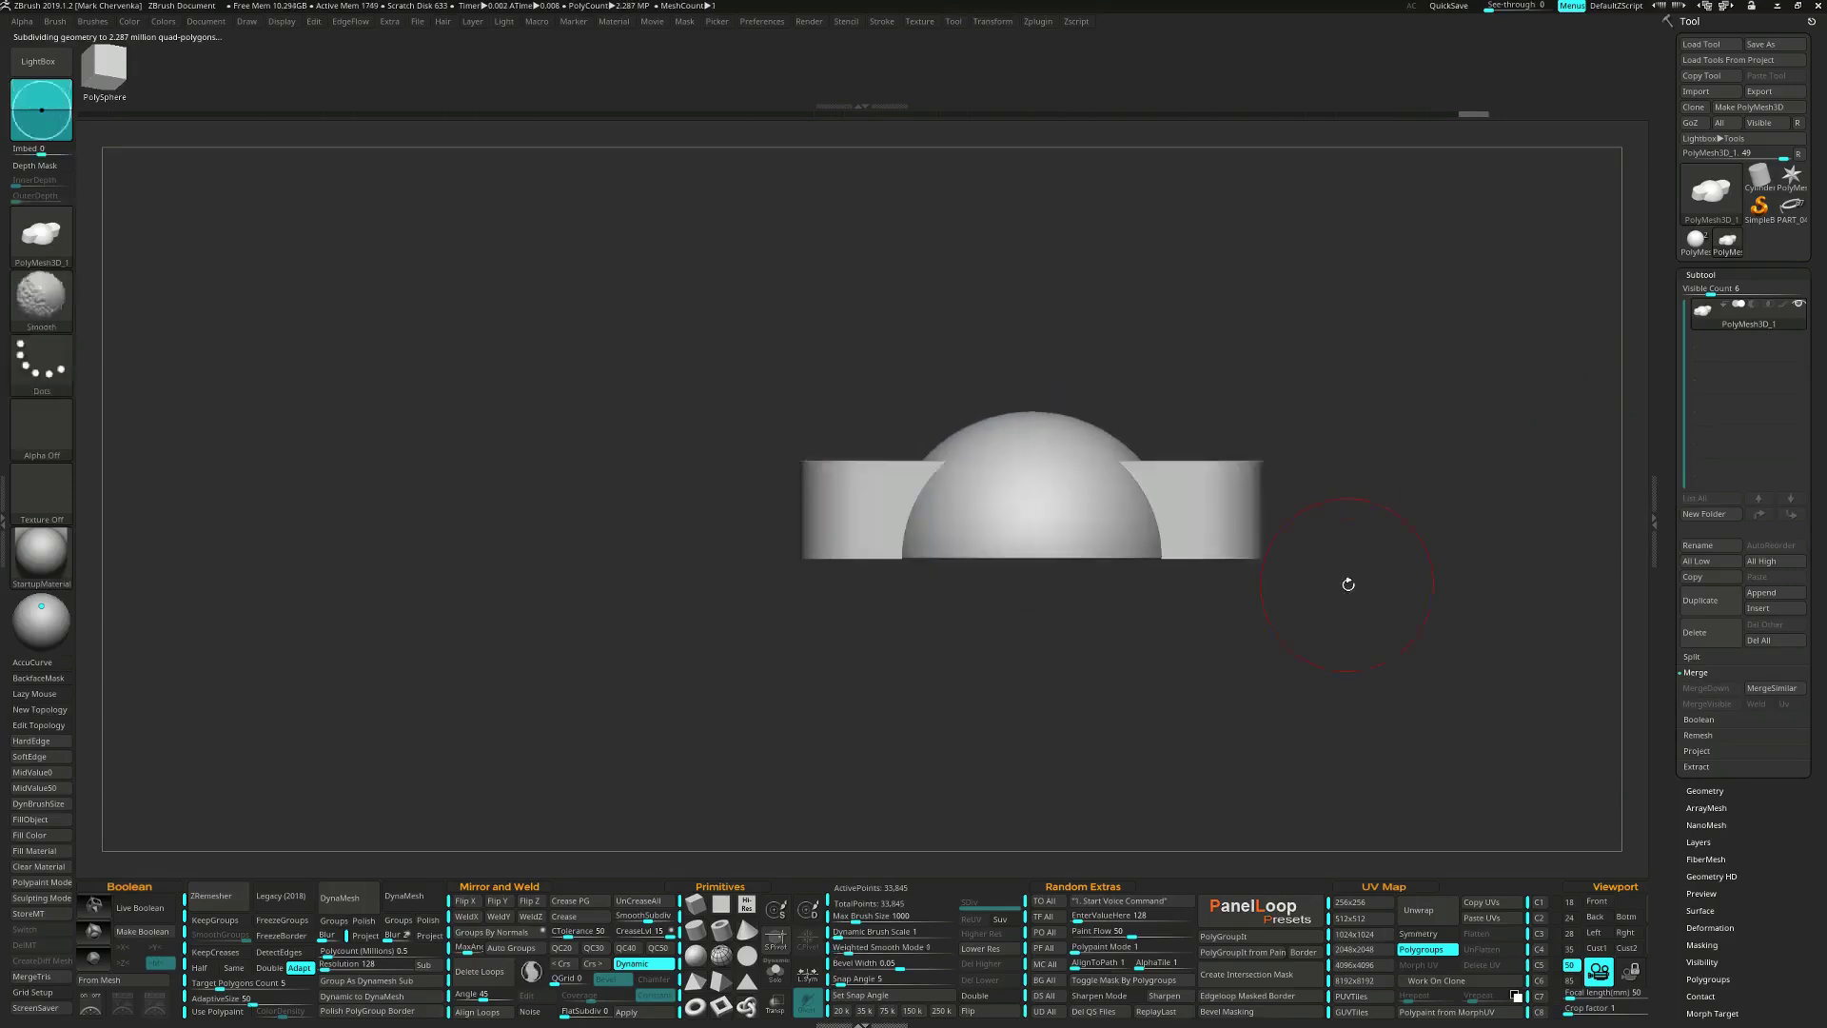
# Trim the merged part's base flat with a straight horizontal cut and run DynaMesh on it.
pyautogui.keyDown('ctrl'); pyautogui.keyDown('shift'); pyautogui.moveTo(1417, 564); pyautogui.dragTo(665, 583); pyautogui.keyUp('shift'); pyautogui.keyUp('ctrl')
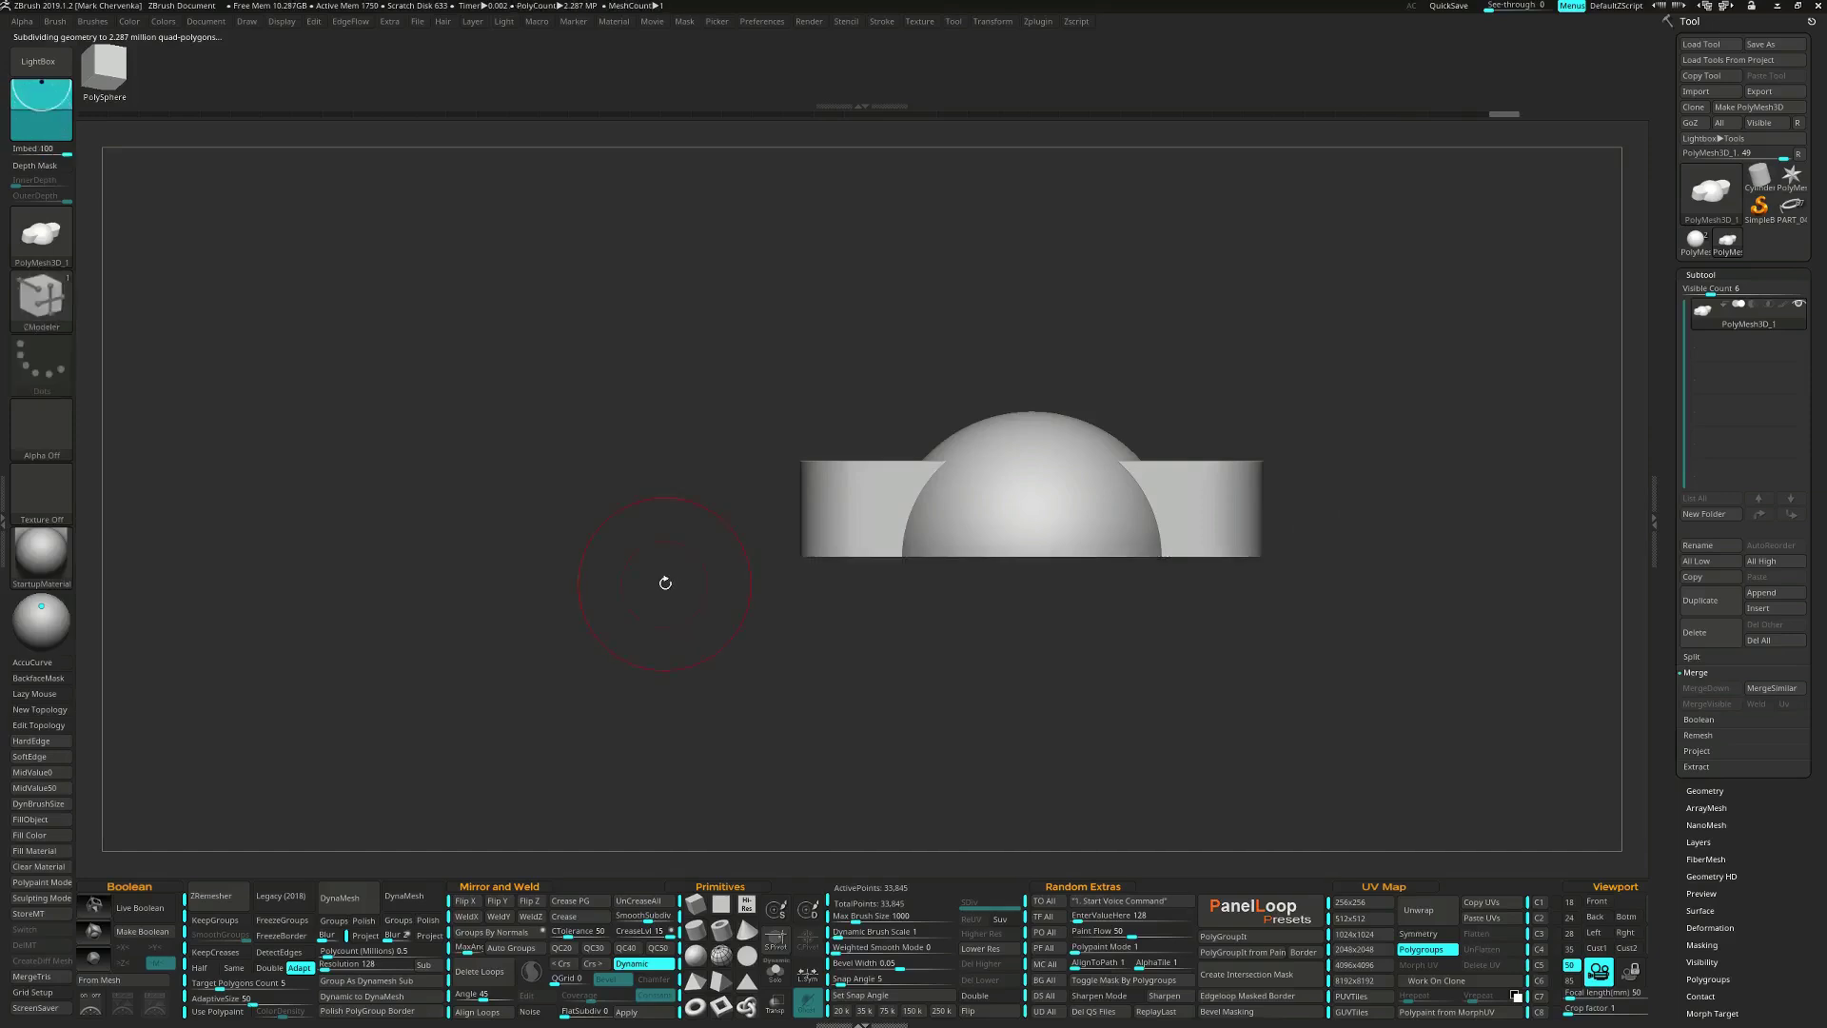
pyautogui.moveTo(858, 608); pyautogui.dragTo(801, 680)
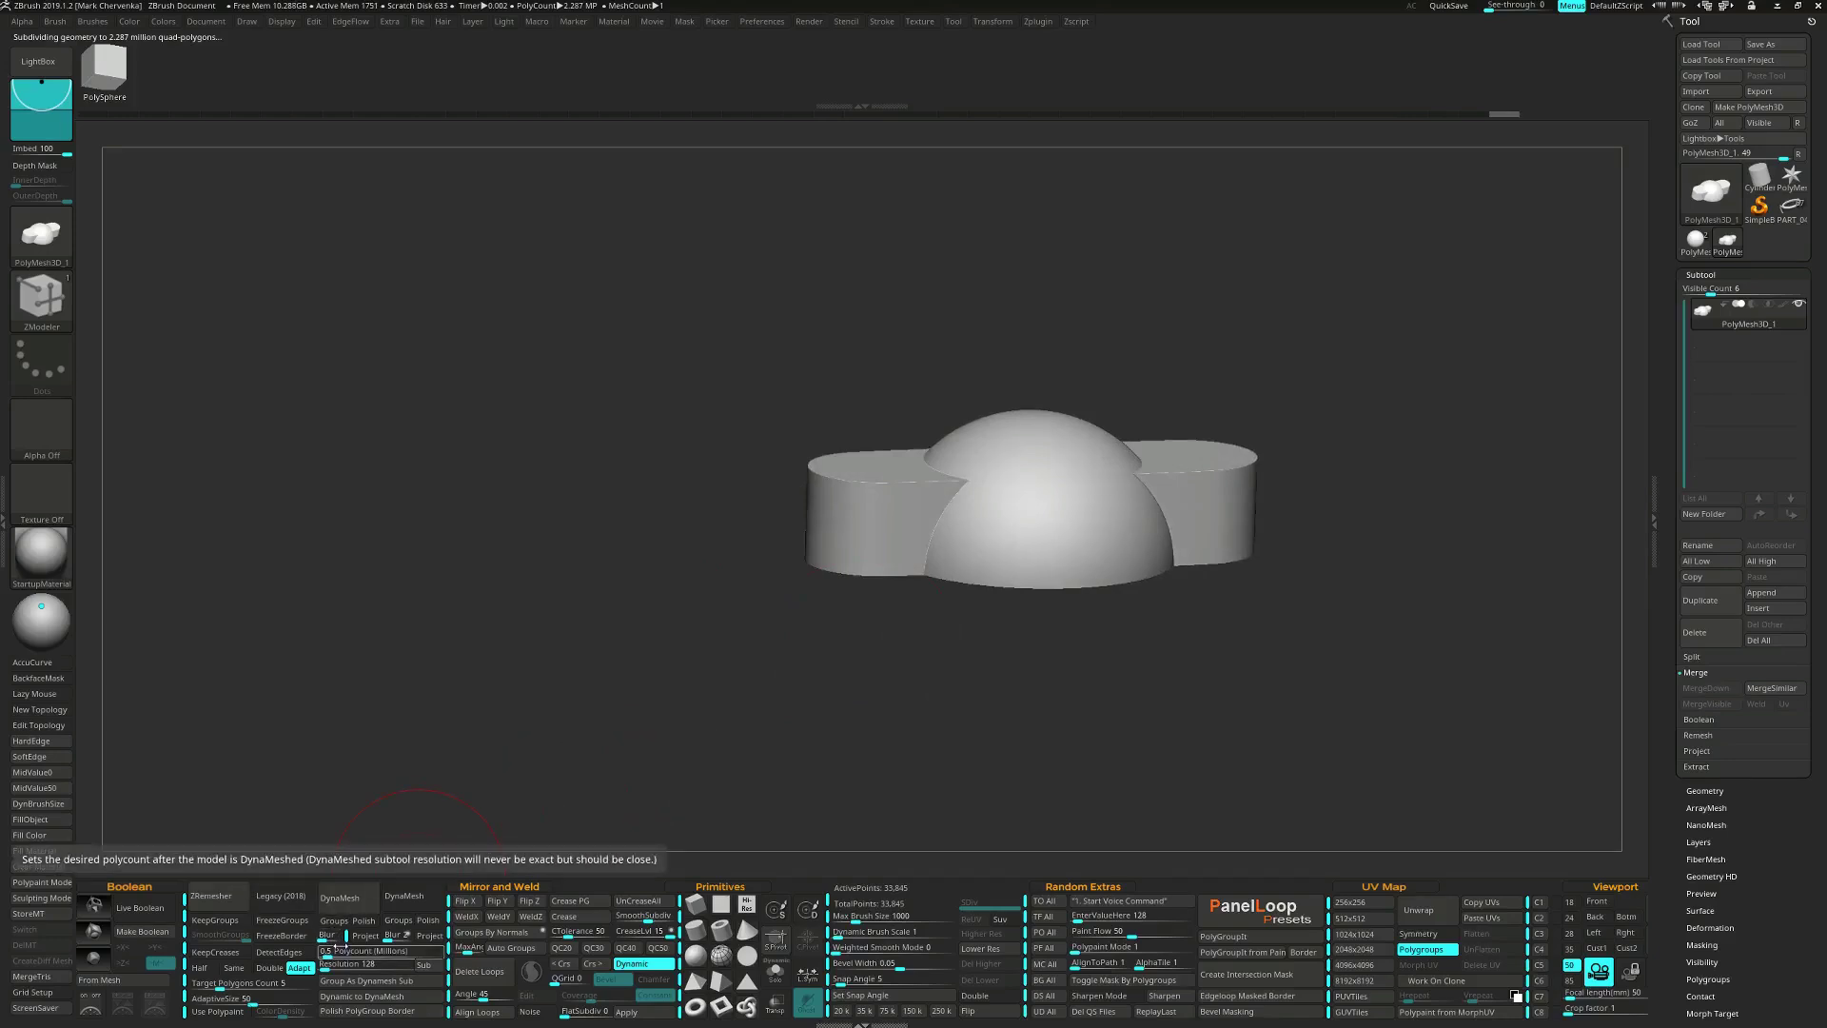
pyautogui.click(335, 907)
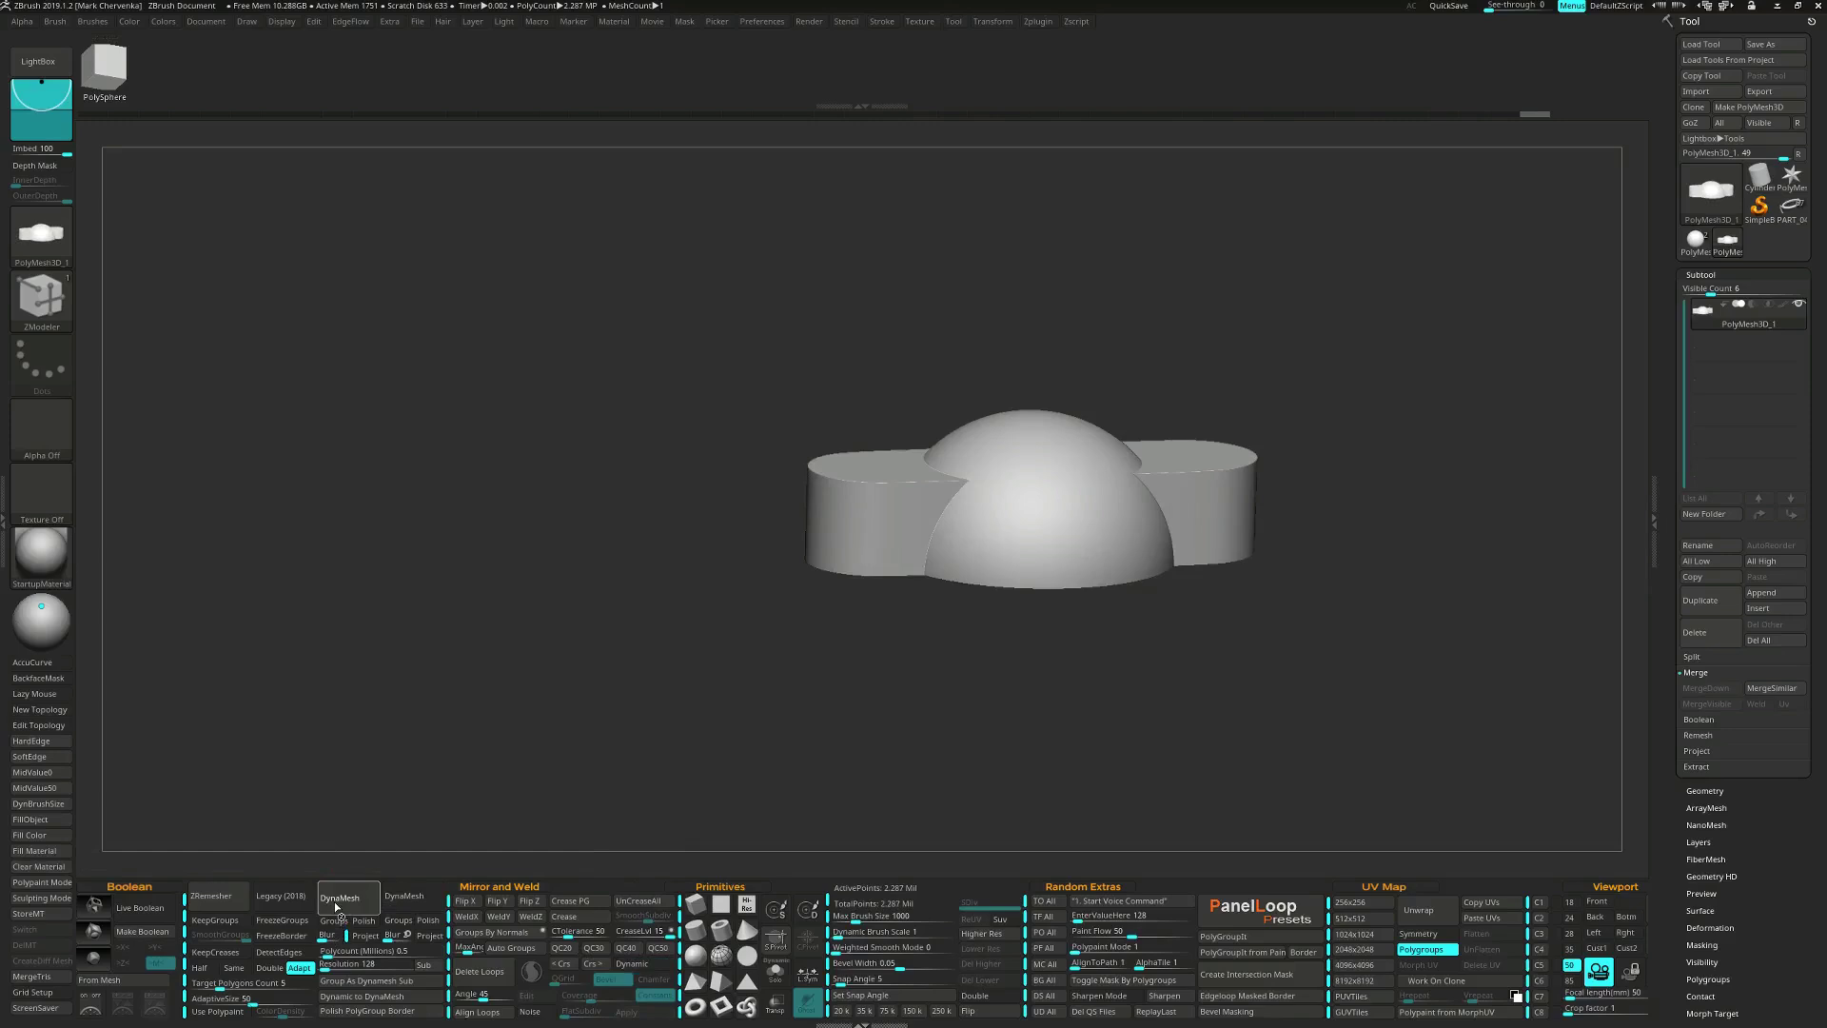
# Run DynaMesh on the merged part again to lower its density and enable X symmetry.
pyautogui.click(404, 896)
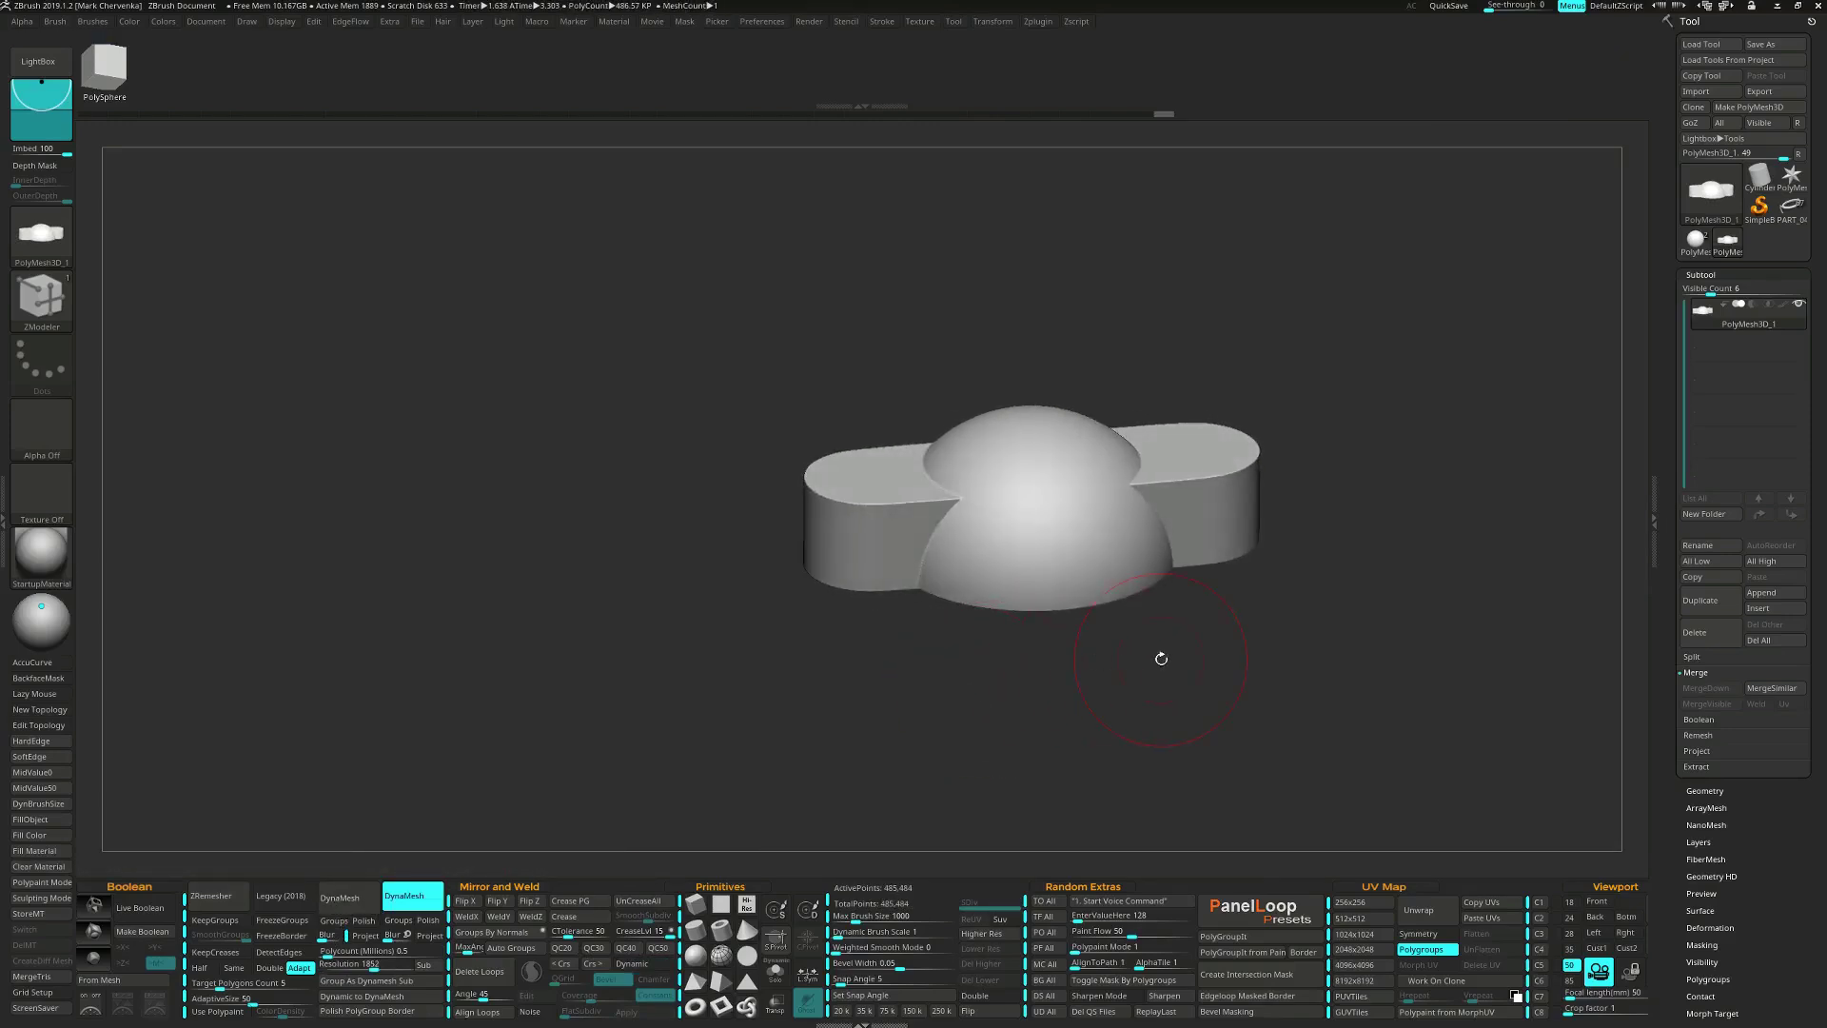
pyautogui.press('e')
pyautogui.moveTo(1107, 482); pyautogui.dragTo(1309, 469)
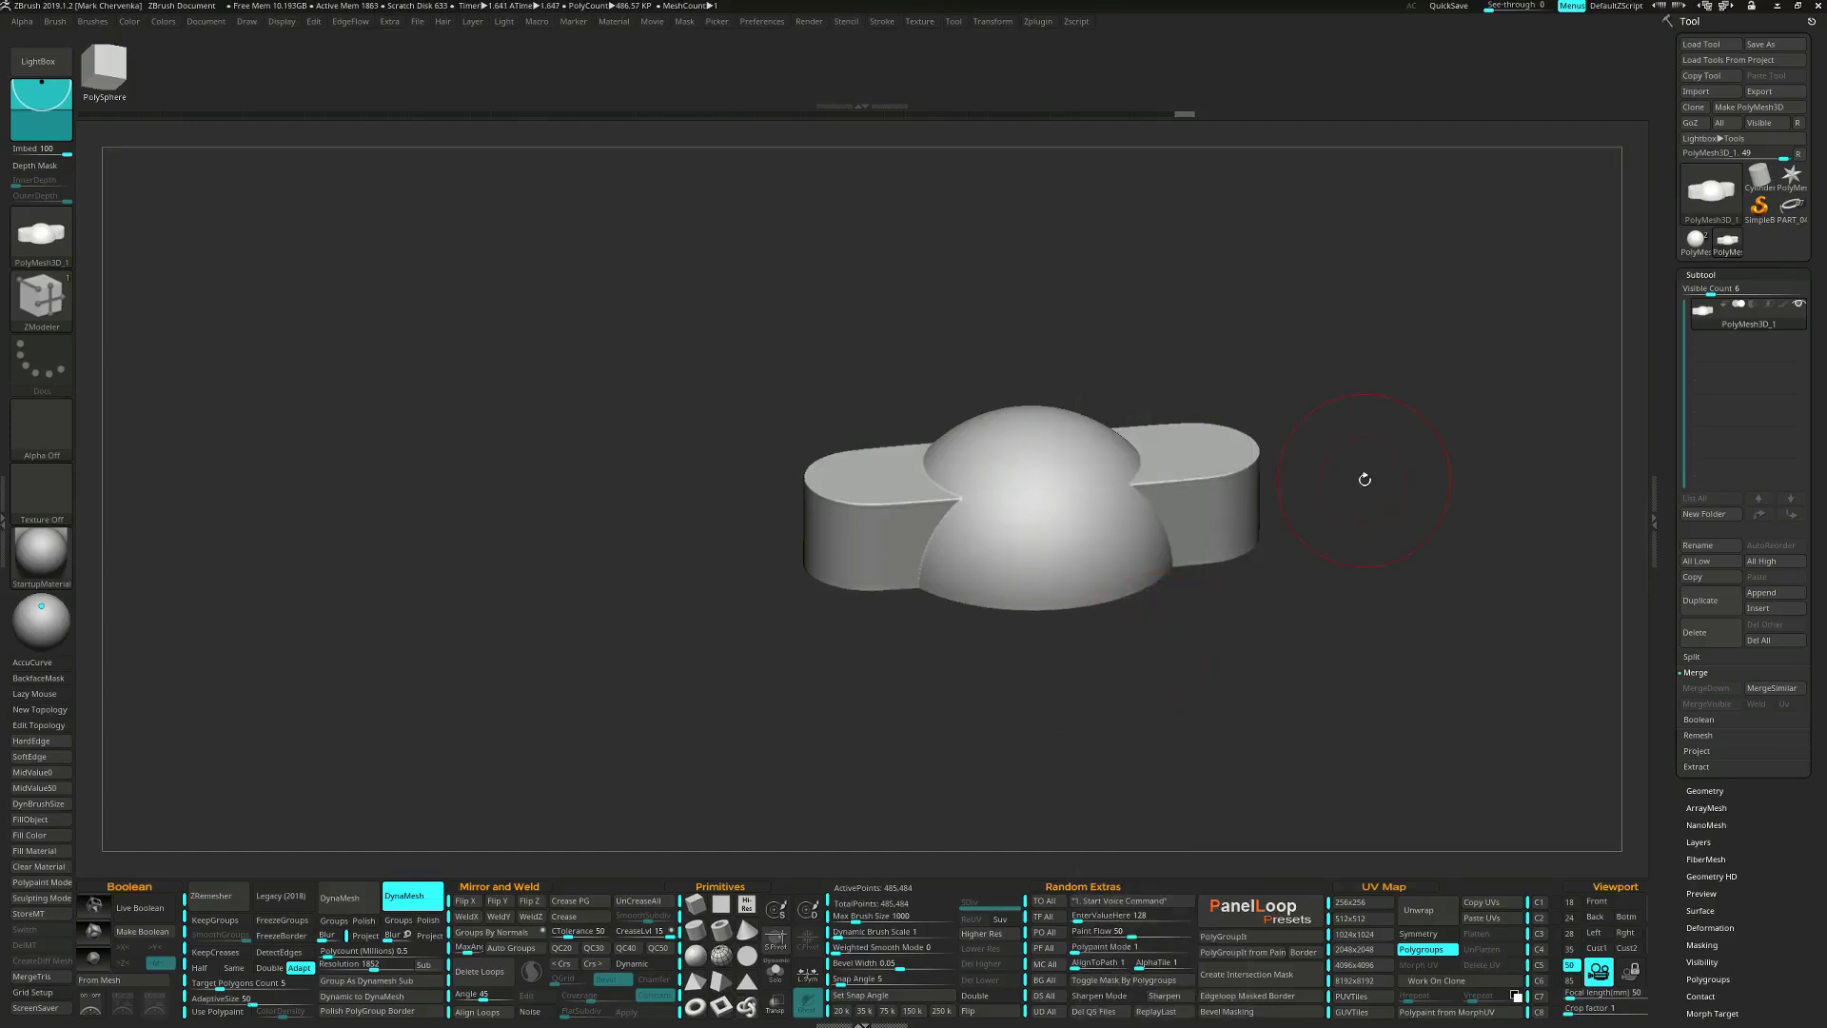
pyautogui.press('x')
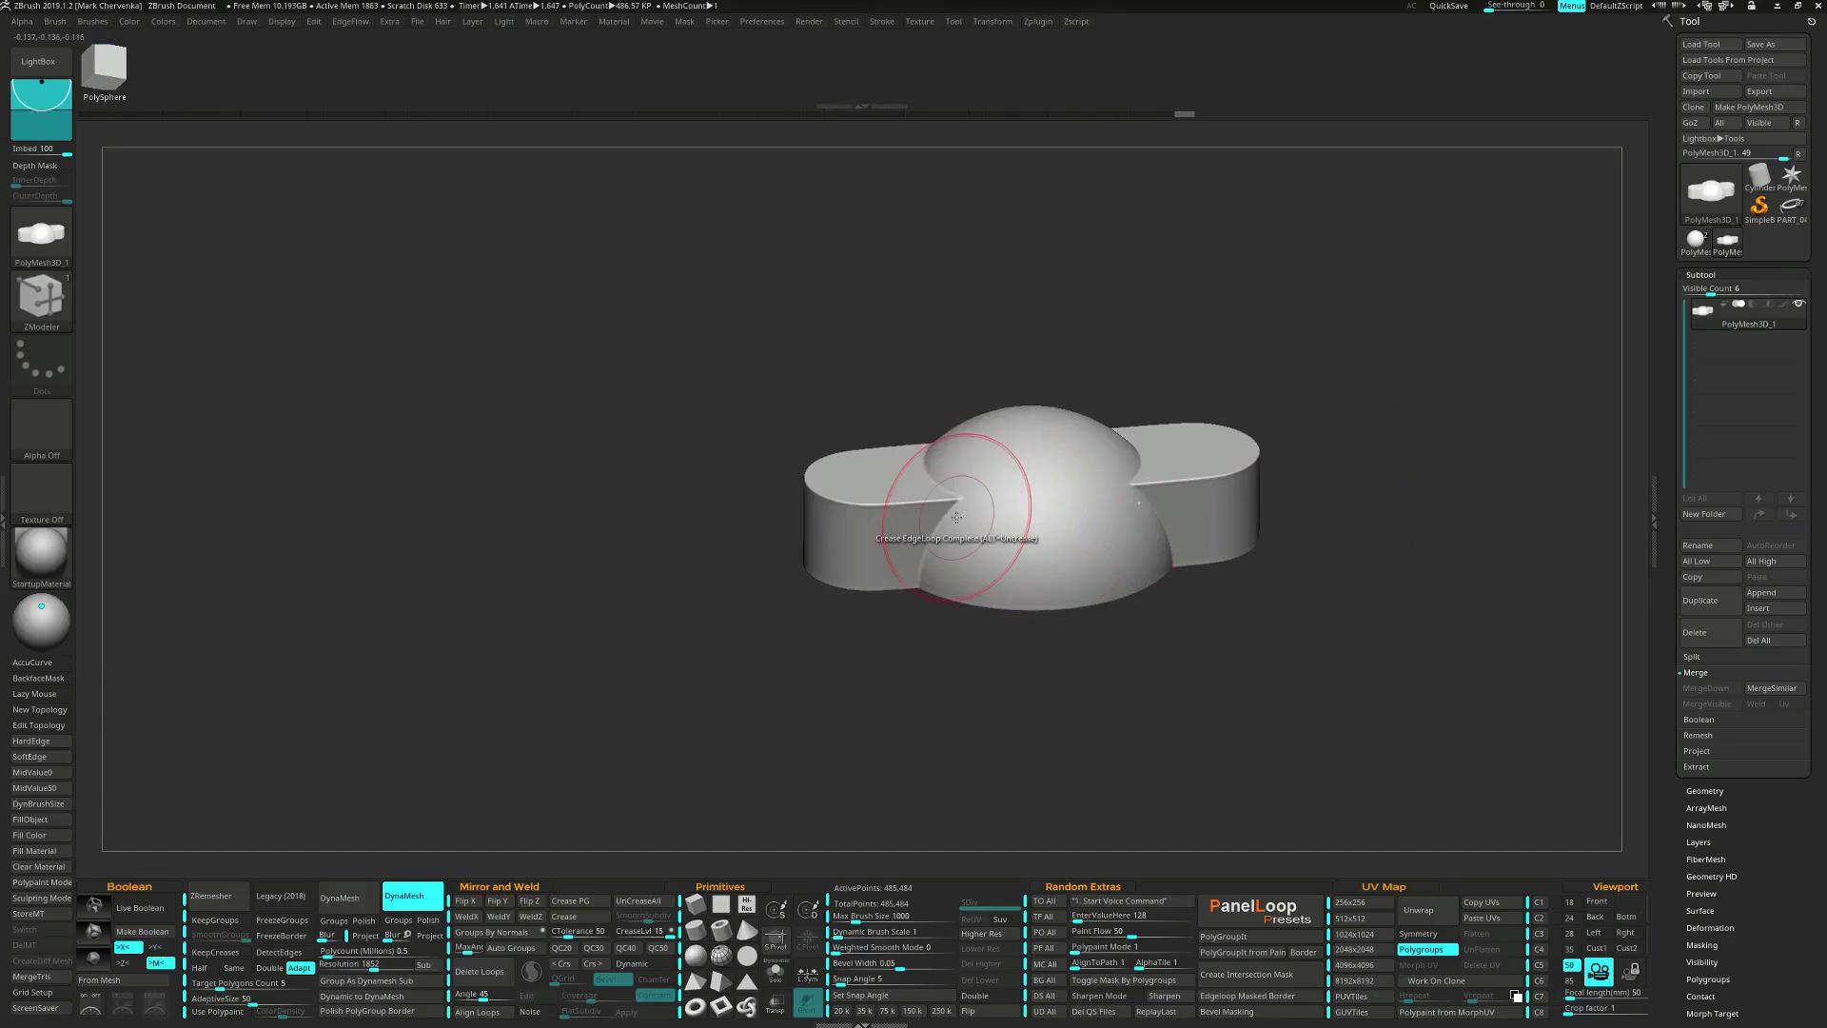
# Smooth the seam where the block's top face meets the dome, using a small brush.
pyautogui.moveTo(922, 627)
pyautogui.mouseDown()
pyautogui.moveTo(934, 673)
pyautogui.moveTo(916, 756)
pyautogui.mouseUp()
pyautogui.press('shift')
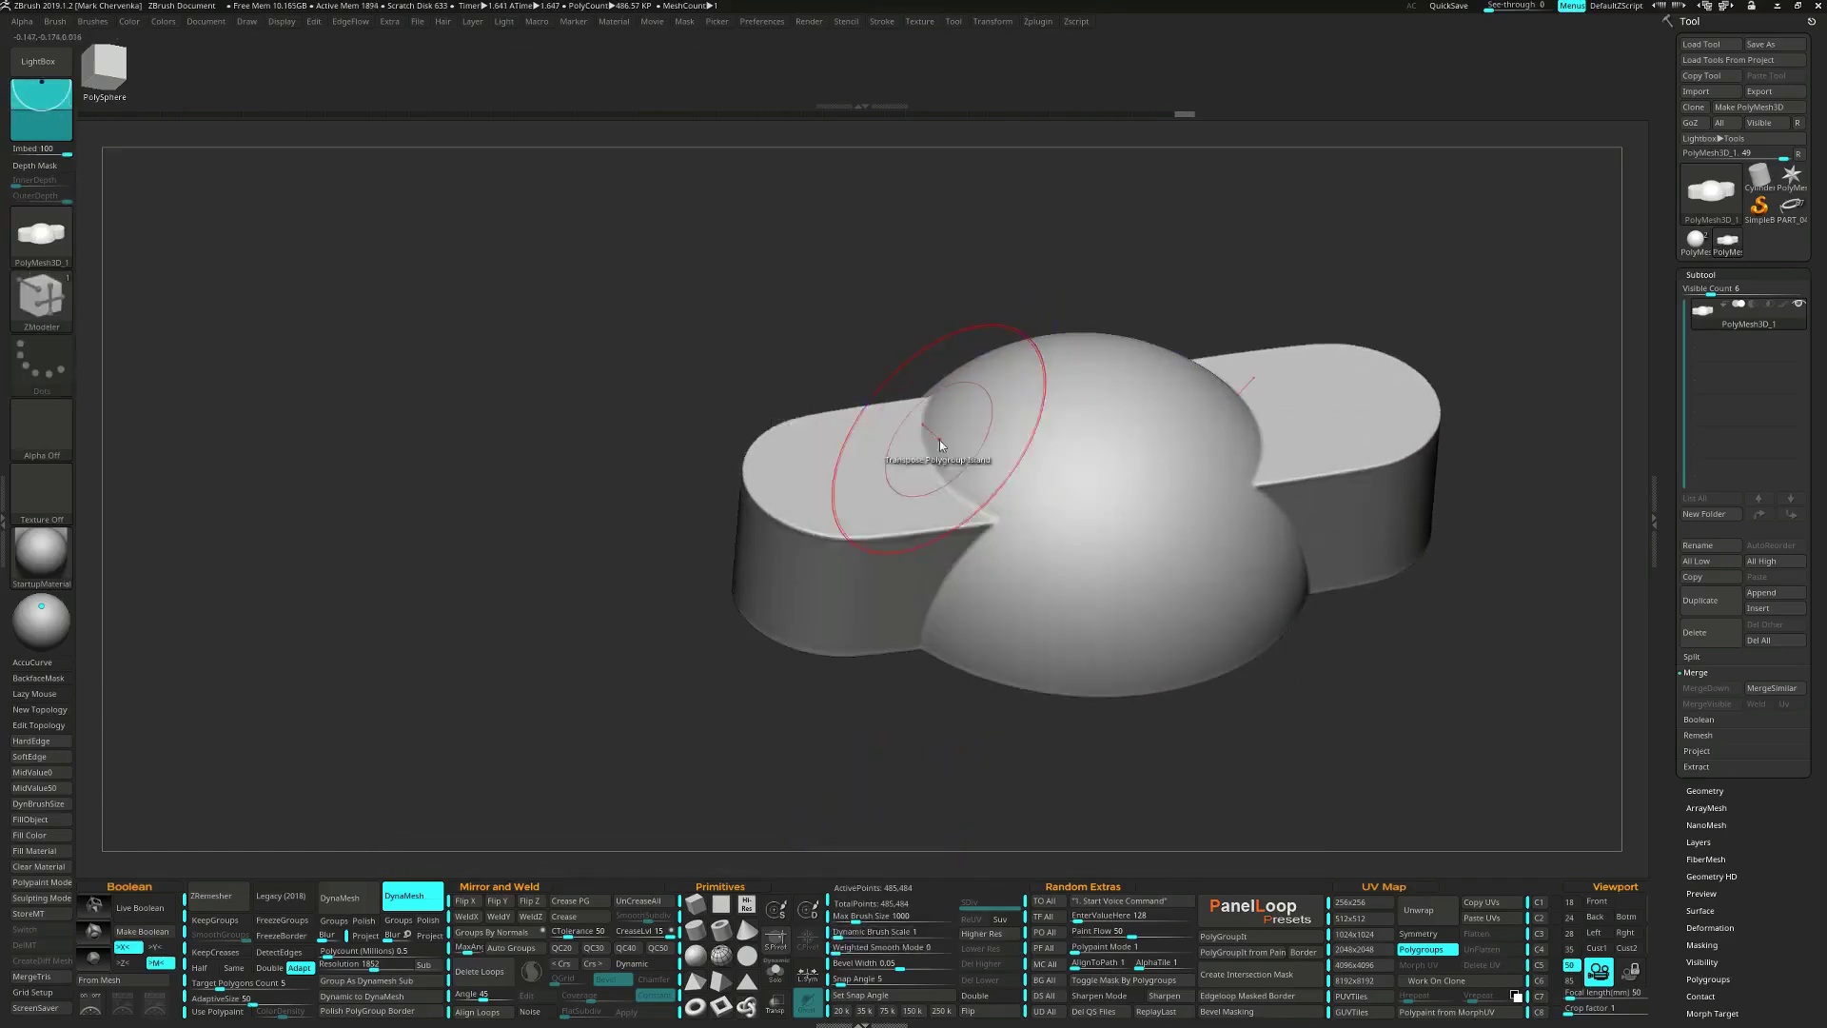
pyautogui.press('space')
pyautogui.press('shift')
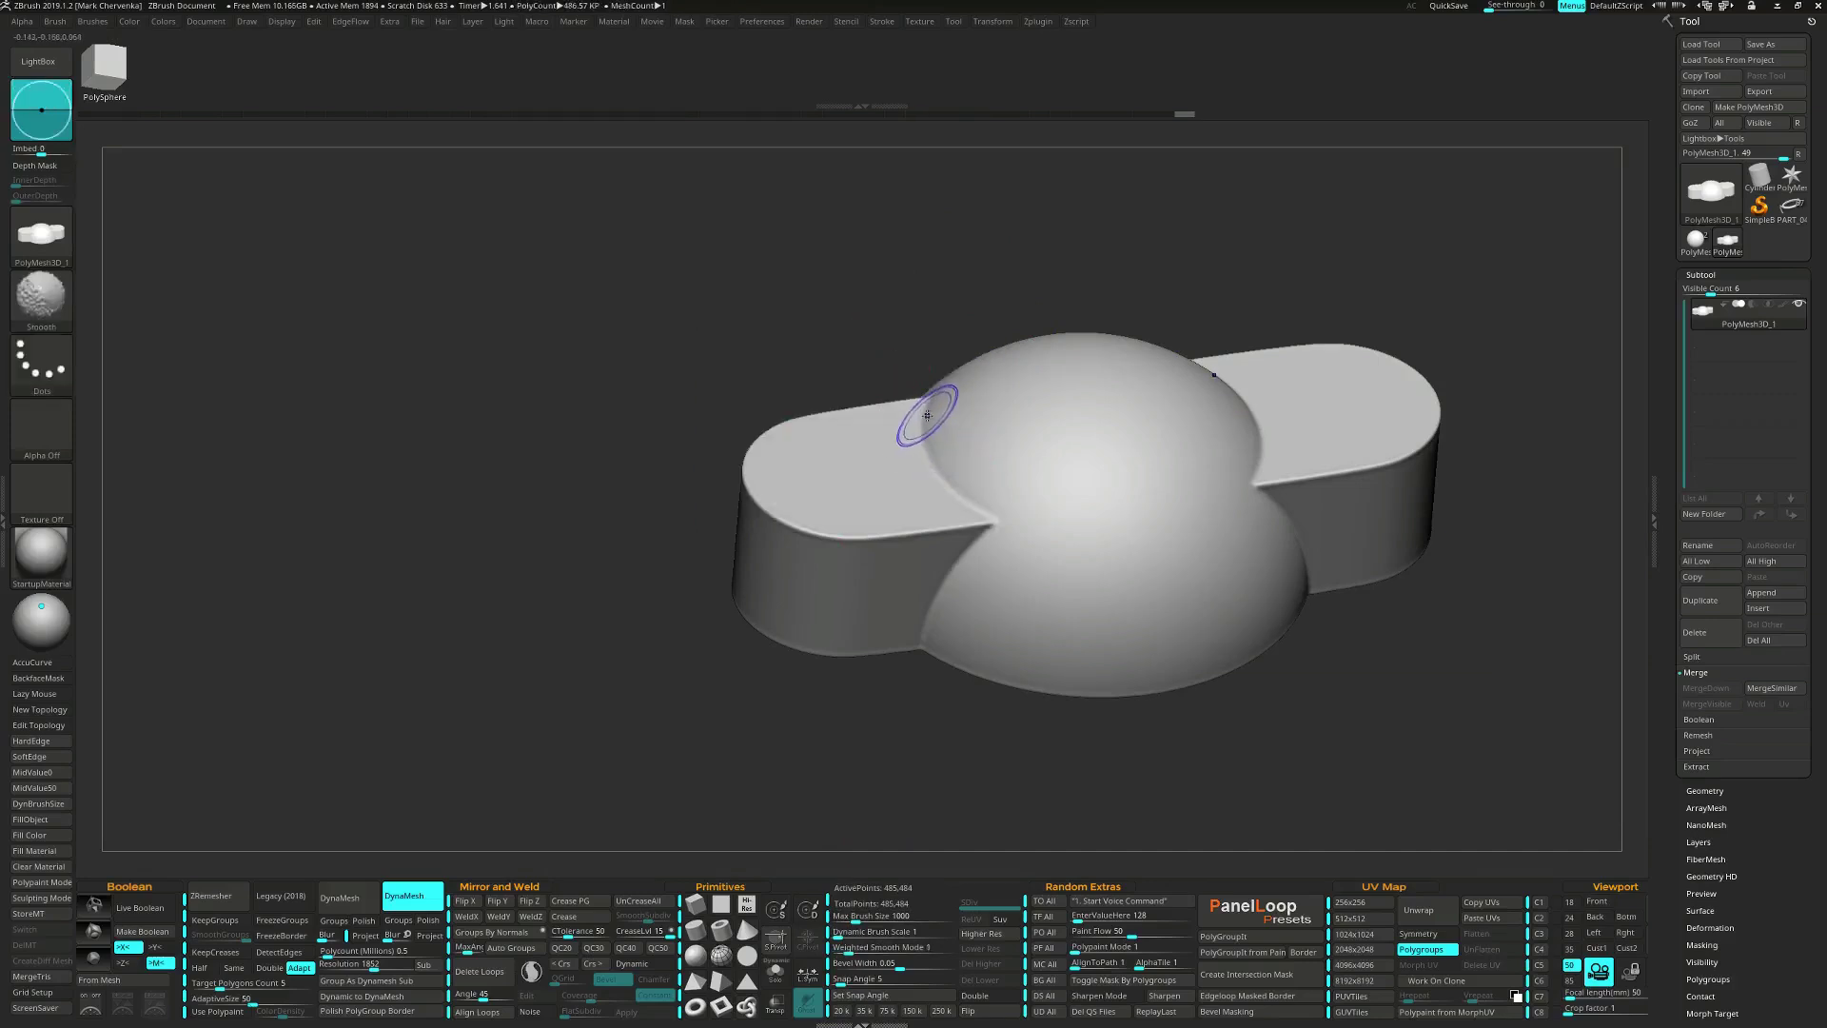
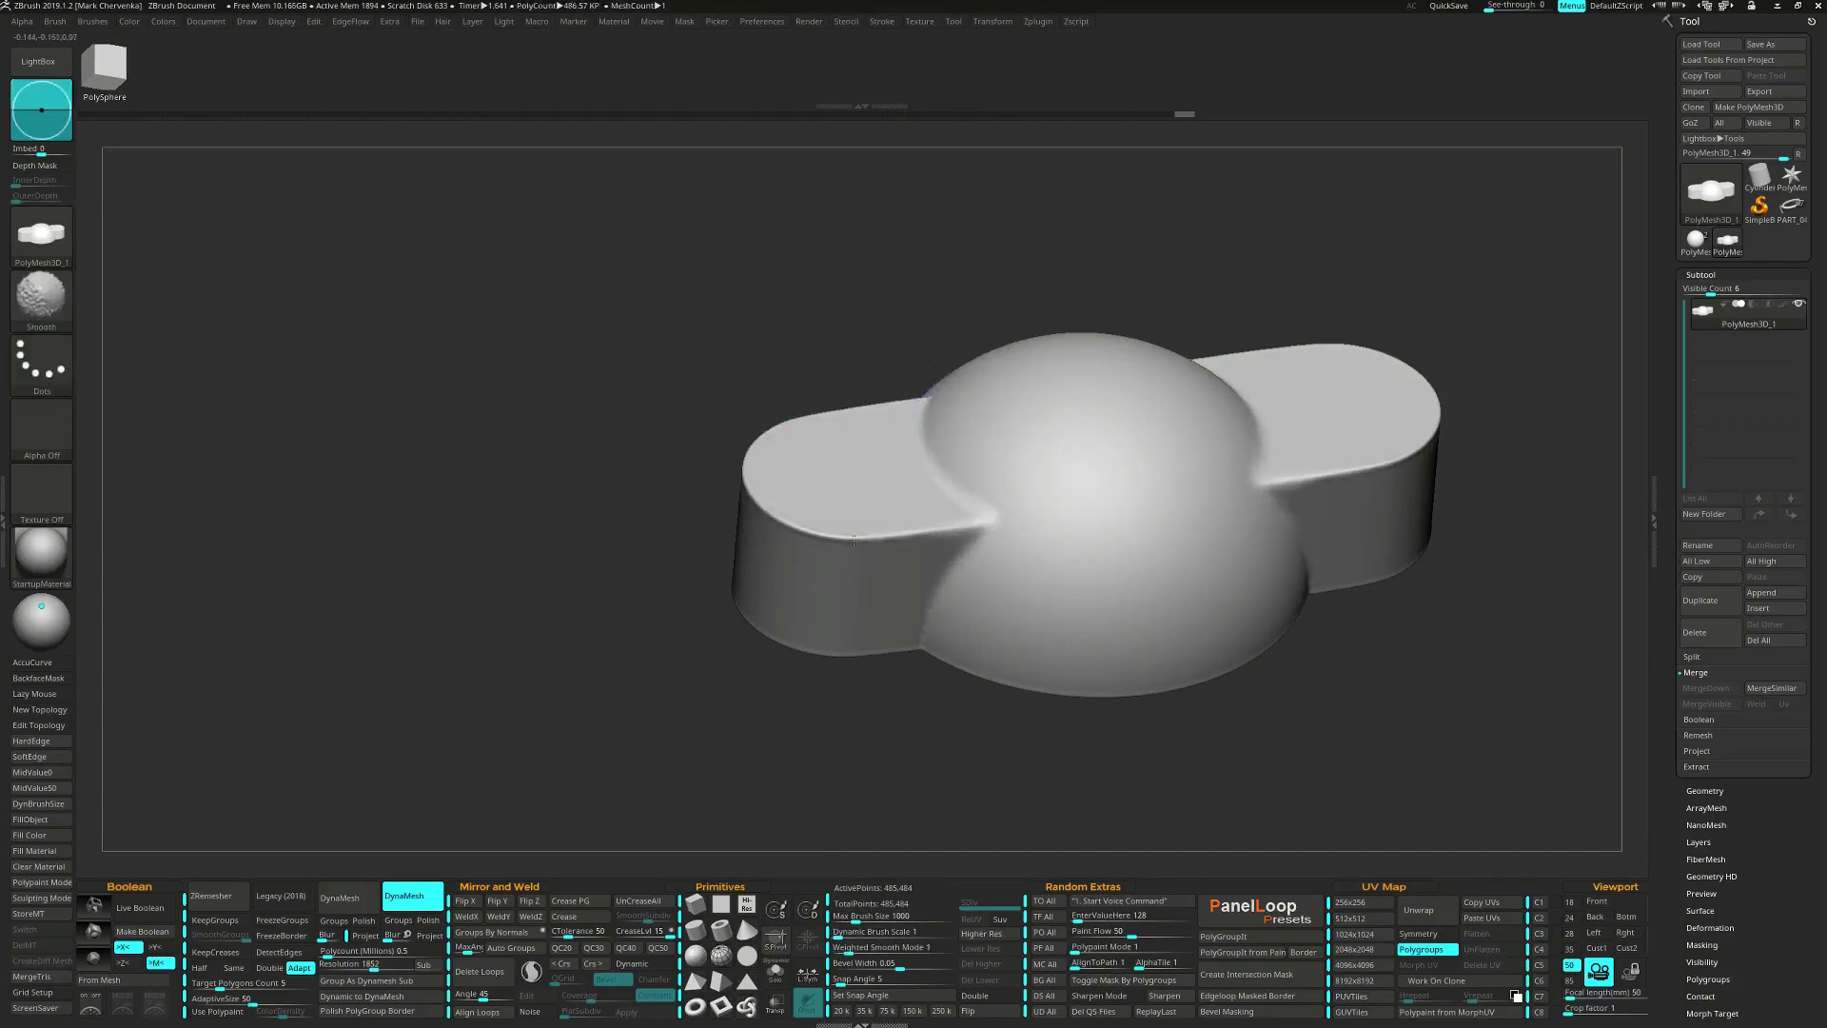
pyautogui.moveTo(766, 470); pyautogui.dragTo(808, 469, button='right')
pyautogui.keyDown('shift'); pyautogui.moveTo(815, 317); pyautogui.dragTo(809, 325); pyautogui.keyUp('shift')
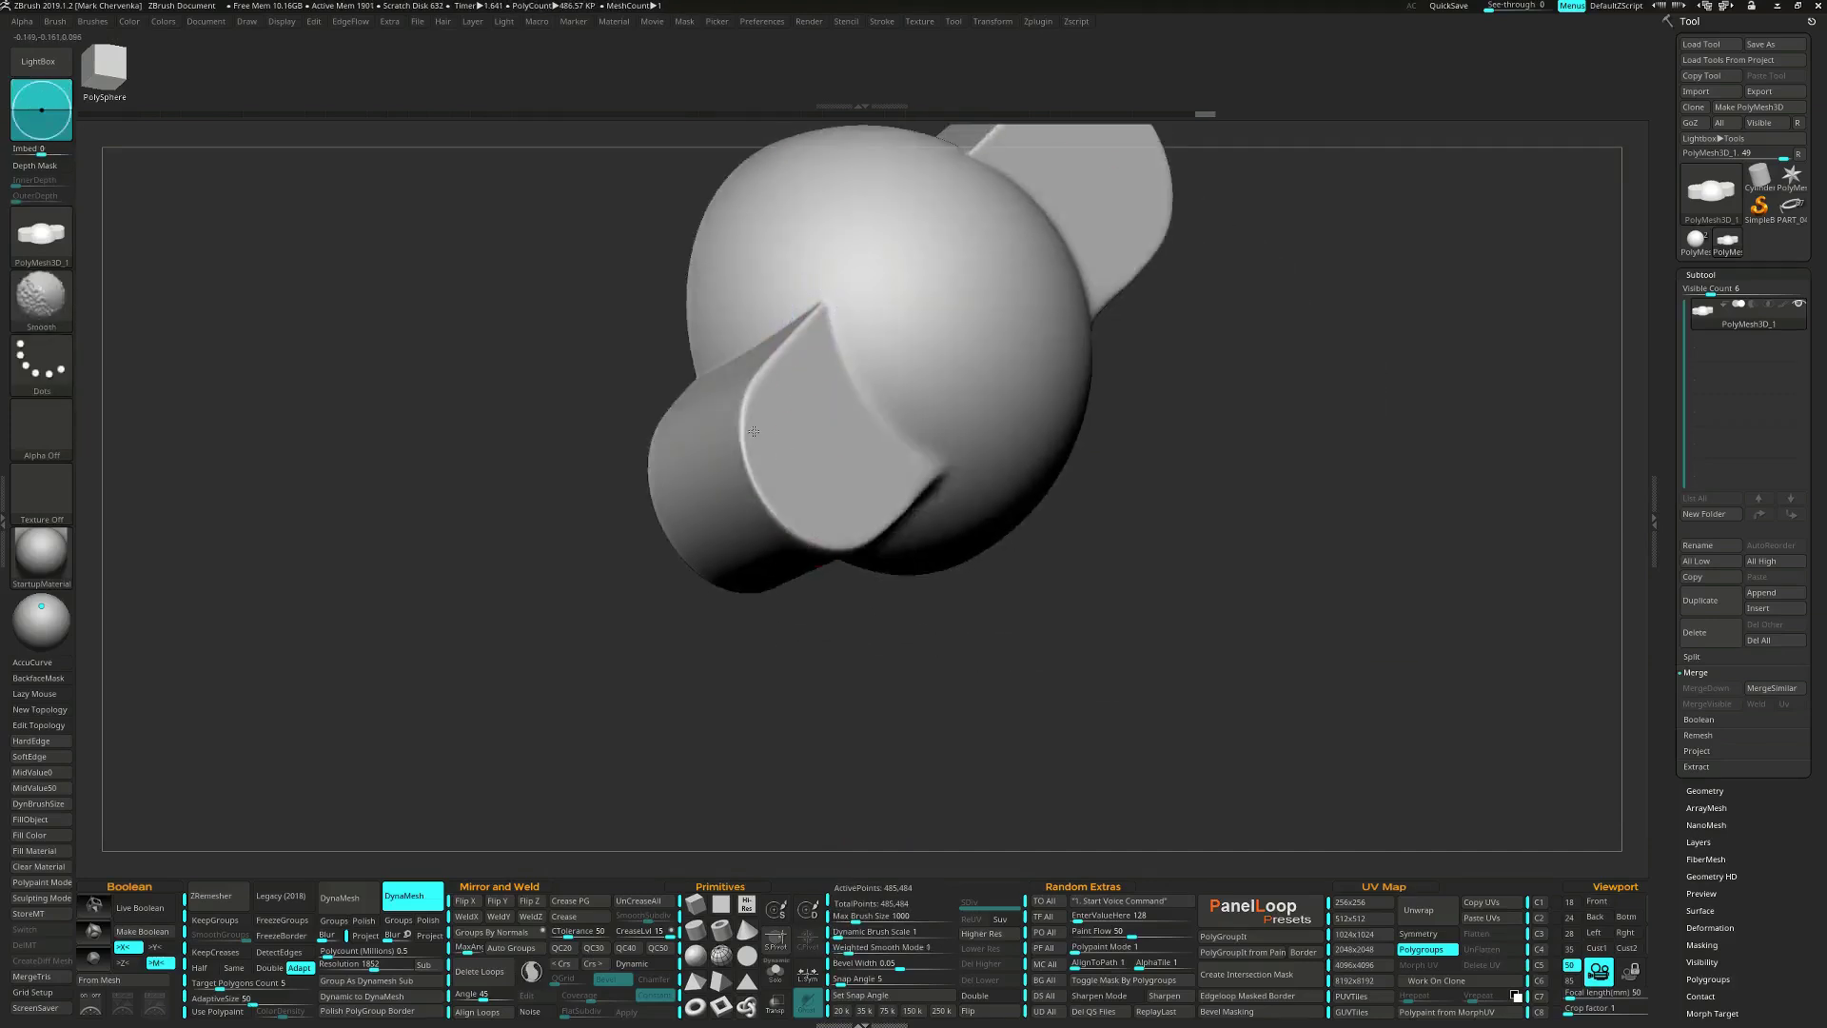
pyautogui.moveTo(775, 456); pyautogui.dragTo(861, 419, button='right')
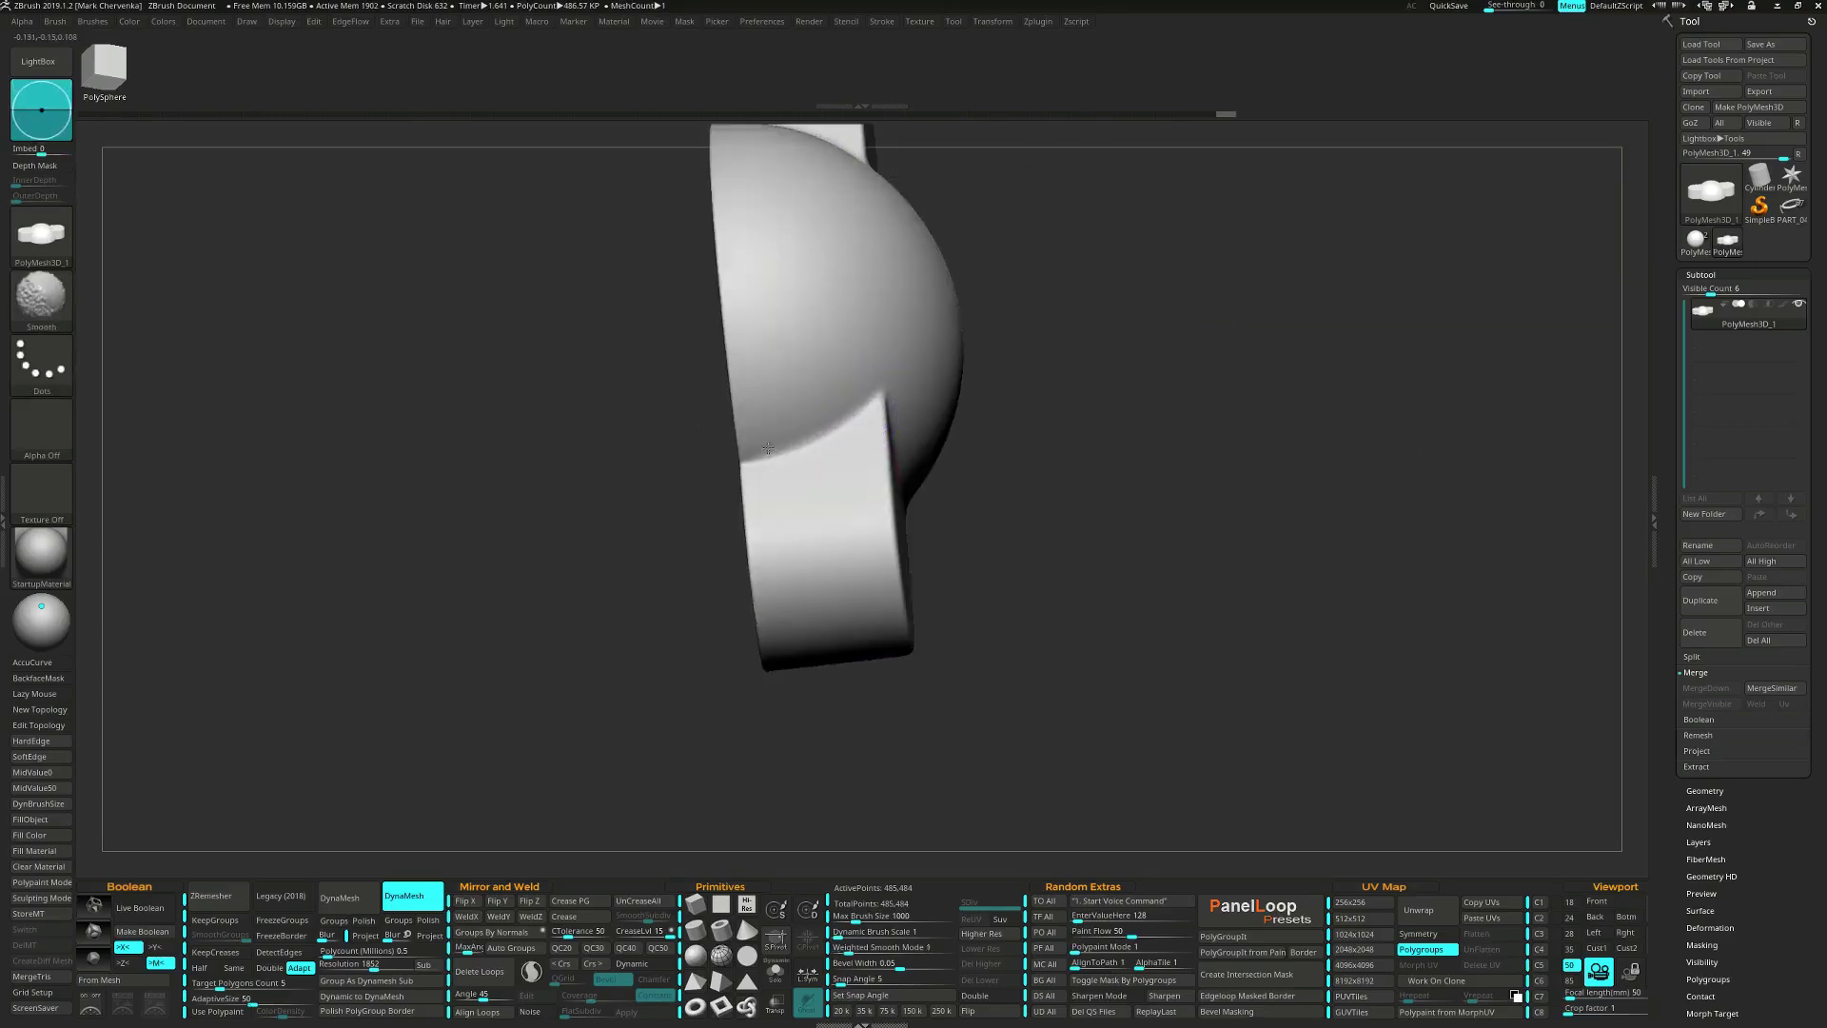
pyautogui.moveTo(788, 430); pyautogui.dragTo(876, 431, button='right')
# Adjust the brush size and blend the block's side walls and corners into the dome by smoothing the joints.
pyautogui.press('b')
pyautogui.press('z')
pyautogui.press('m')
pyautogui.press('space')
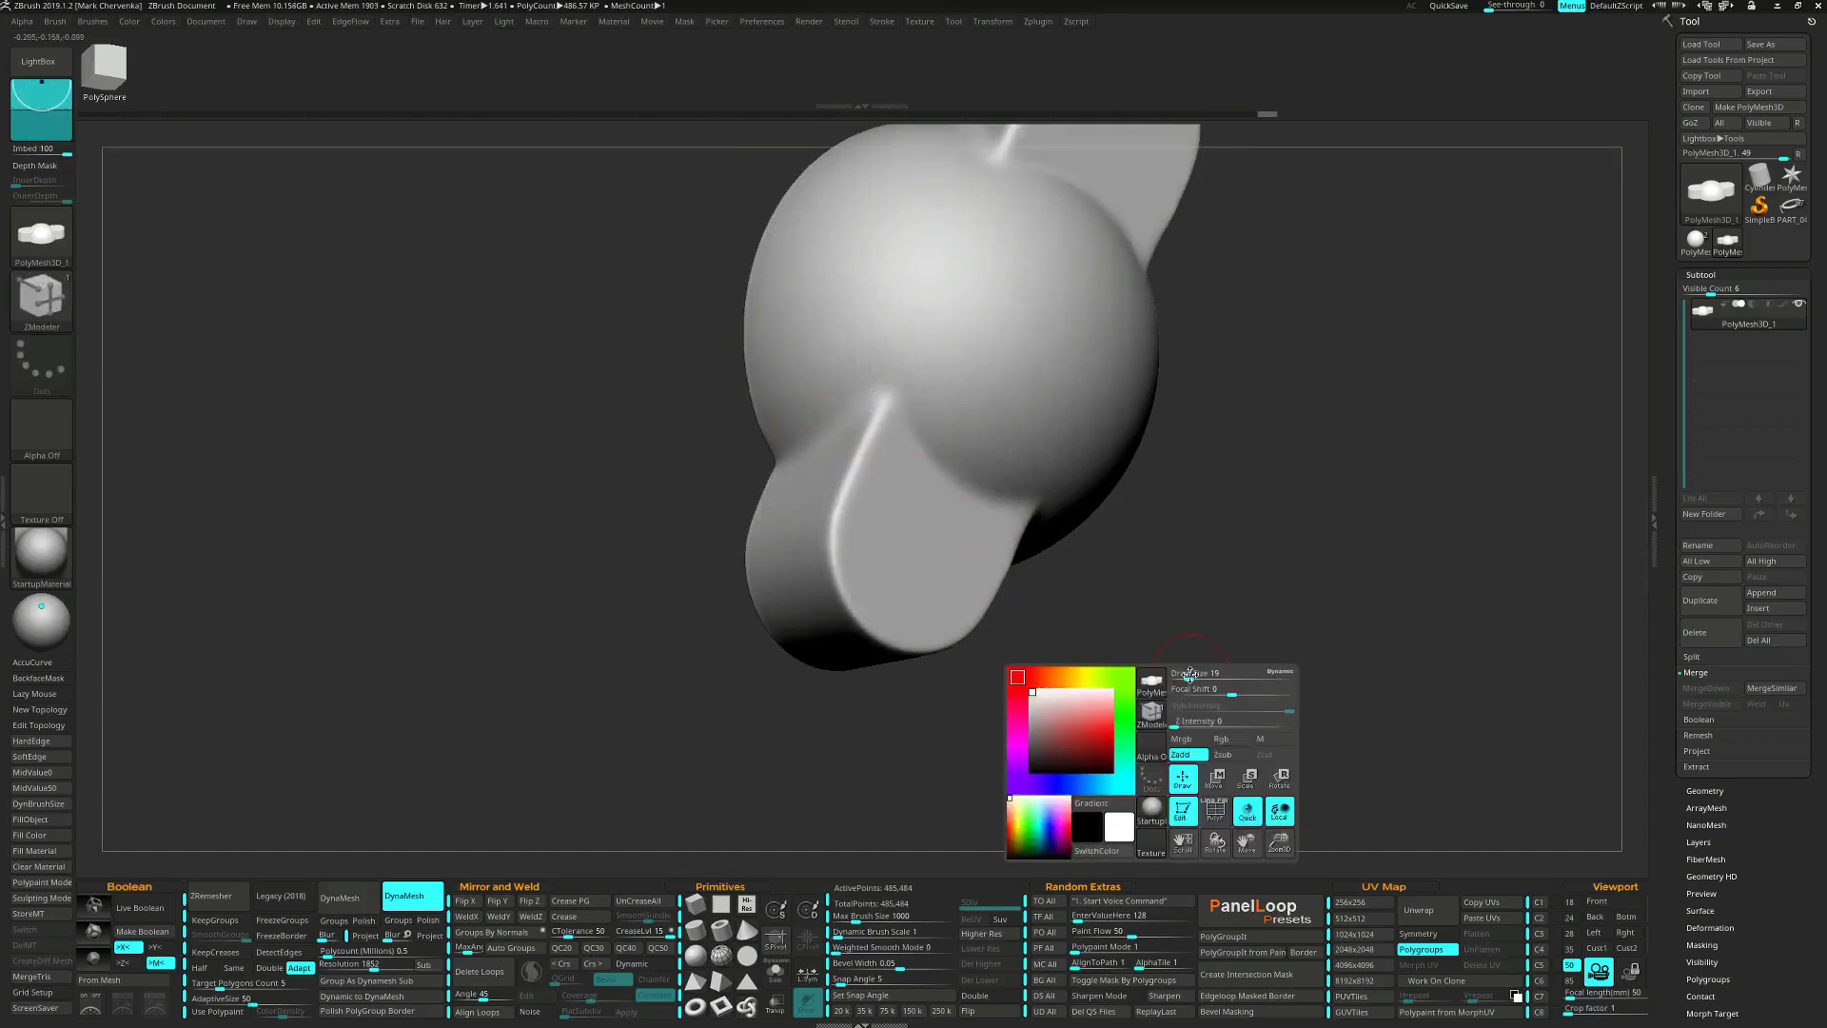
pyautogui.press('shift')
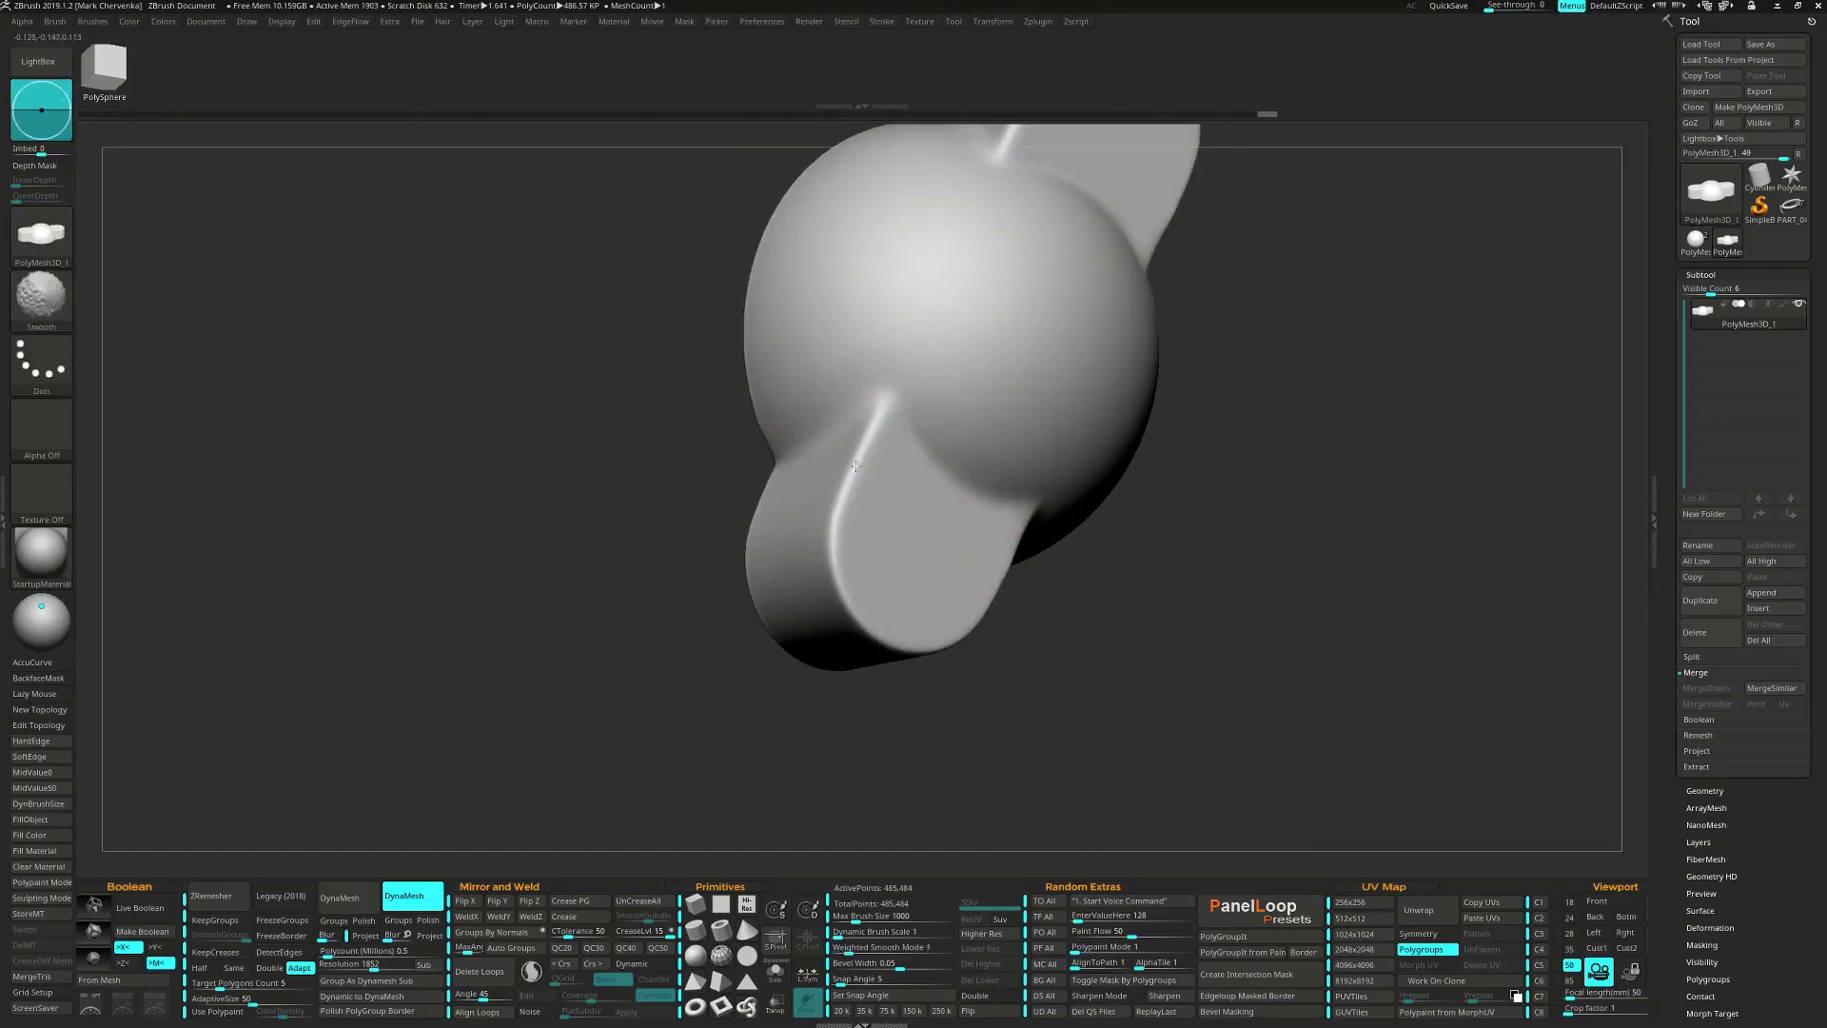
pyautogui.moveTo(881, 621); pyautogui.dragTo(885, 419, button='right')
pyautogui.moveTo(1060, 528); pyautogui.dragTo(1045, 485, button='right')
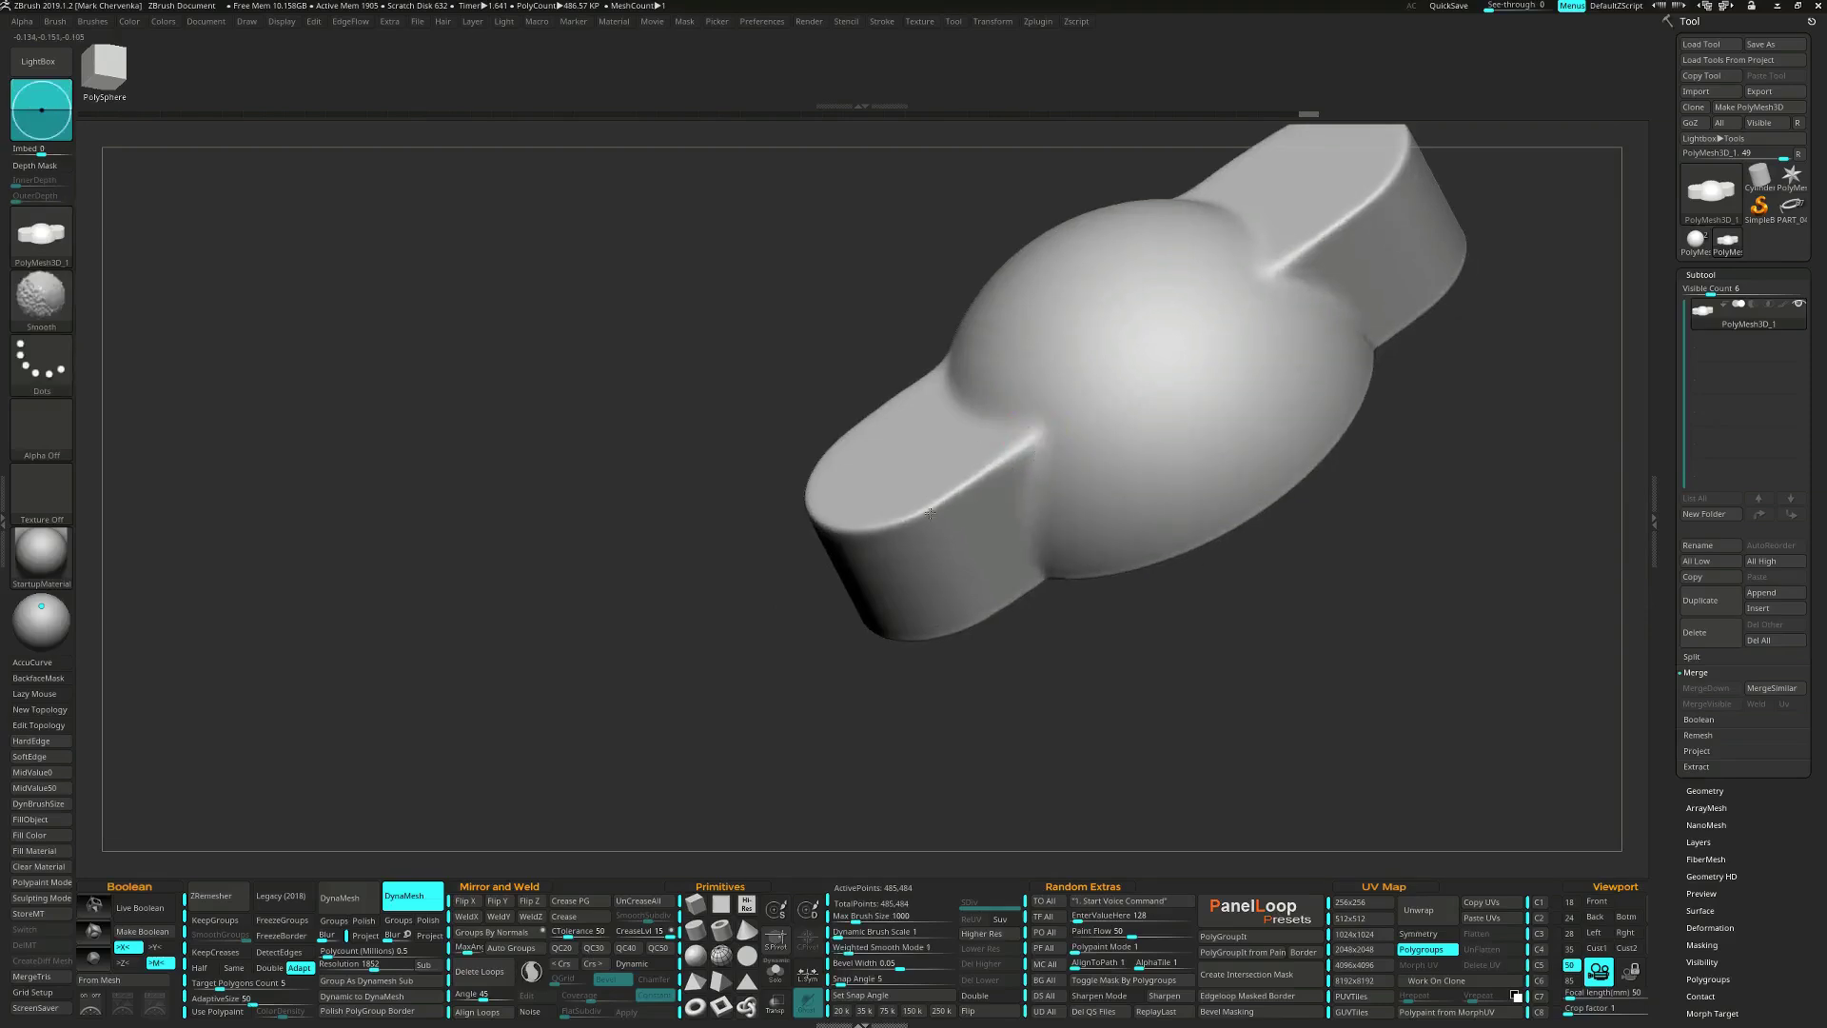
pyautogui.press('space')
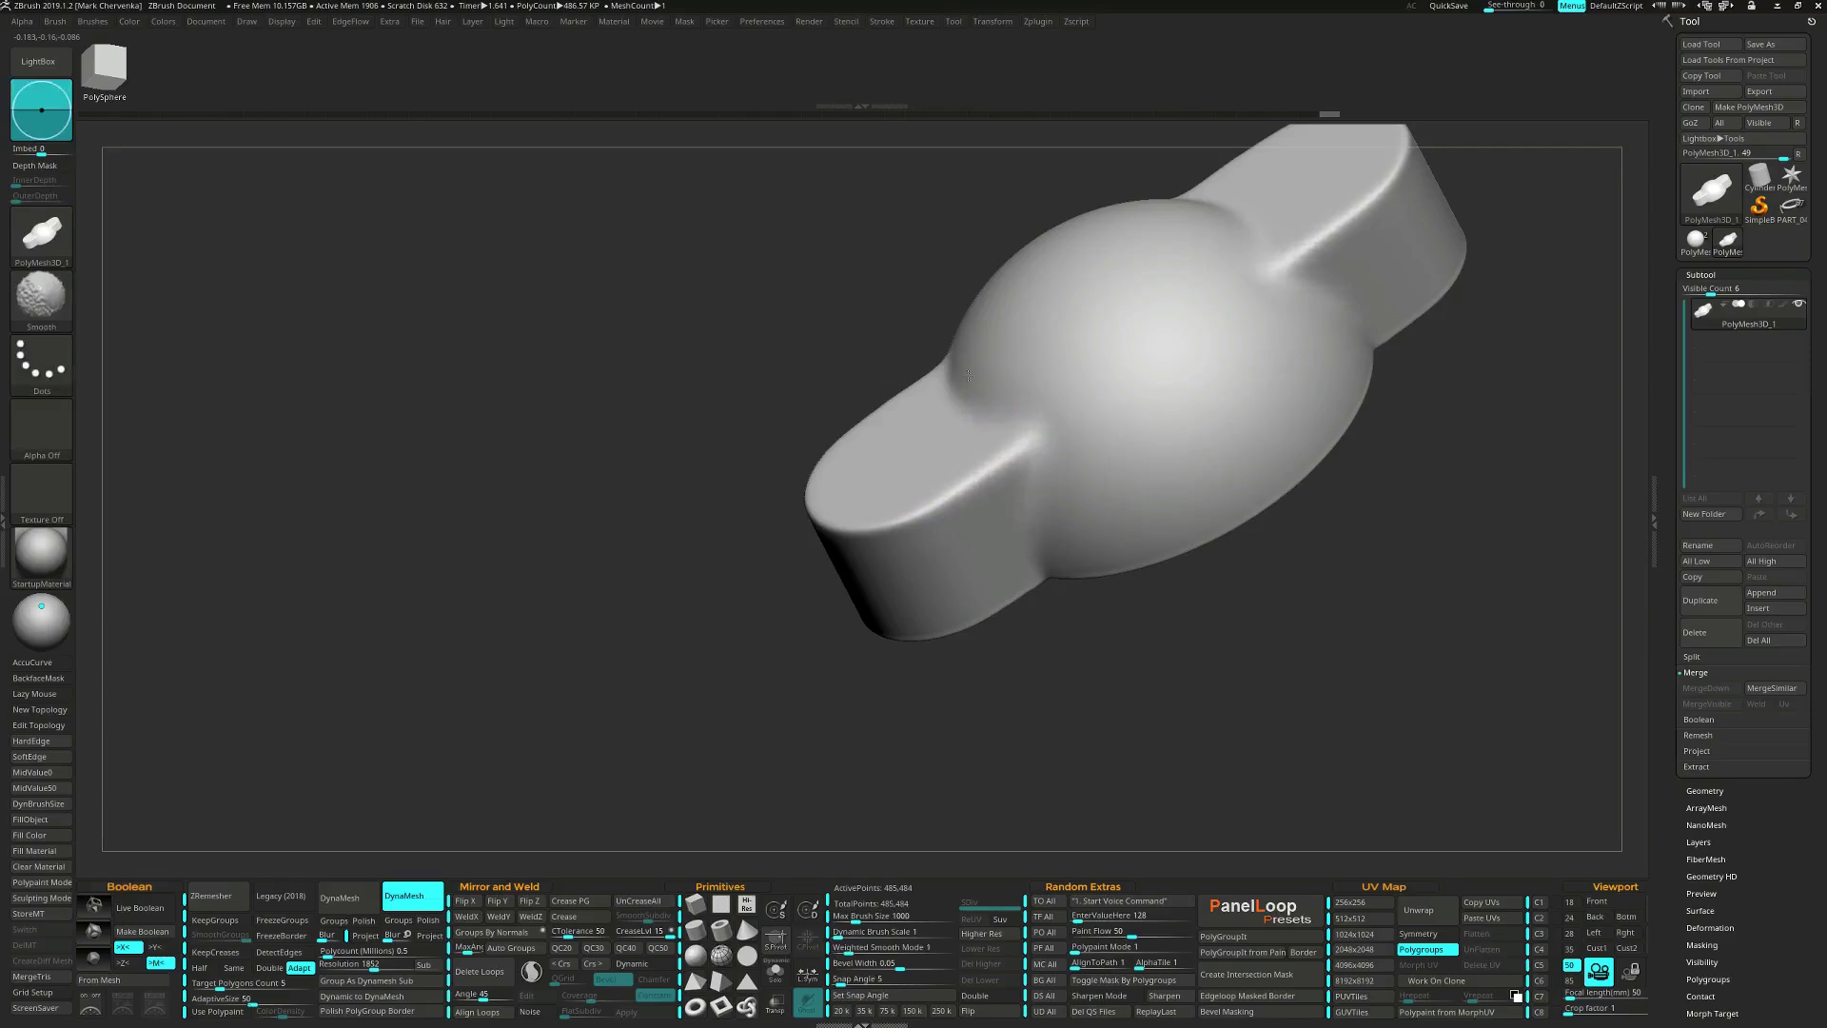
# Soften the block's top rim around its rounded ends and even out the remaining dome transitions by smoothing.
pyautogui.moveTo(969, 376); pyautogui.dragTo(889, 358, button='right')
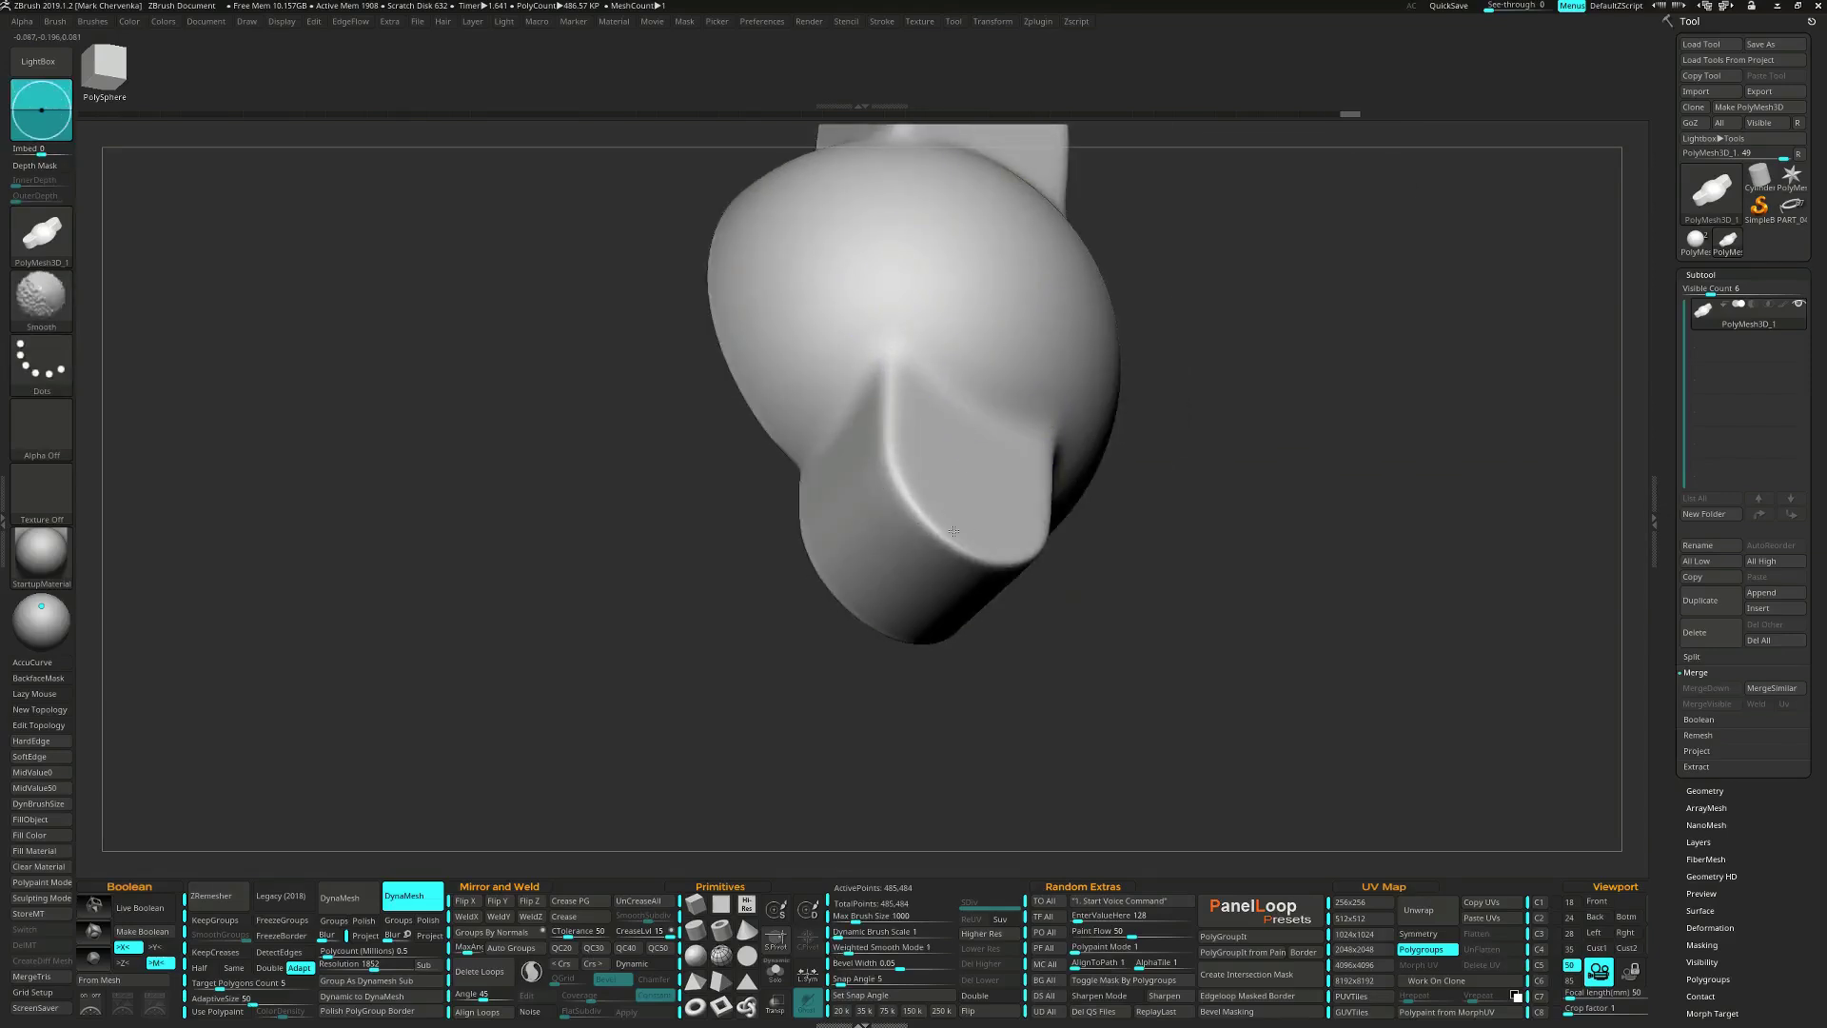
pyautogui.keyDown('shift'); pyautogui.moveTo(954, 531); pyautogui.dragTo(1037, 495); pyautogui.keyUp('shift')
pyautogui.moveTo(1037, 494); pyautogui.dragTo(943, 529, button='right')
pyautogui.keyDown('shift'); pyautogui.moveTo(1064, 556); pyautogui.dragTo(1091, 538); pyautogui.keyUp('shift')
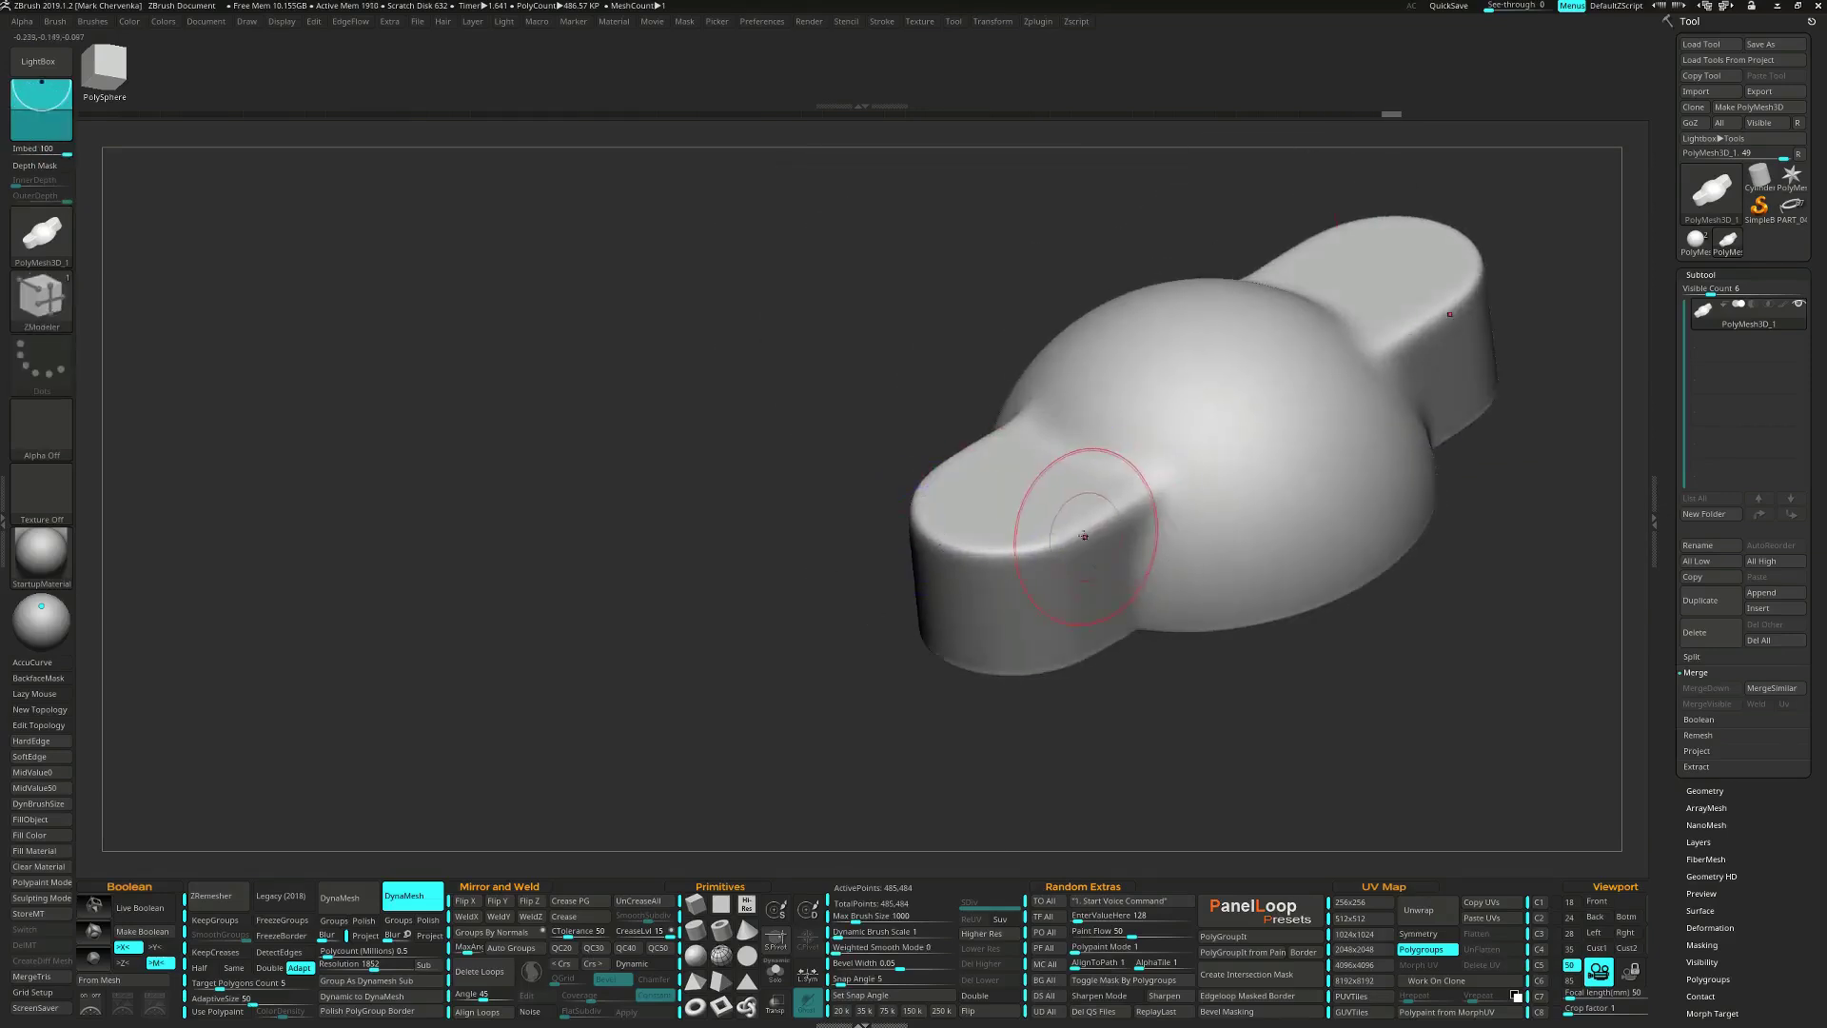
pyautogui.moveTo(1083, 525)
pyautogui.keyDown('shift'); pyautogui.mouseDown(button='right')
pyautogui.moveTo(1100, 506)
pyautogui.moveTo(733, 404)
pyautogui.moveTo(798, 454)
pyautogui.mouseUp(button='right'); pyautogui.keyUp('shift')
pyautogui.keyDown('shift'); pyautogui.moveTo(798, 453); pyautogui.dragTo(794, 384); pyautogui.keyUp('shift')
pyautogui.keyDown('shift'); pyautogui.moveTo(794, 384); pyautogui.dragTo(854, 344, button='right'); pyautogui.keyUp('shift')
pyautogui.keyDown('shift'); pyautogui.moveTo(852, 360); pyautogui.dragTo(829, 430); pyautogui.keyUp('shift')
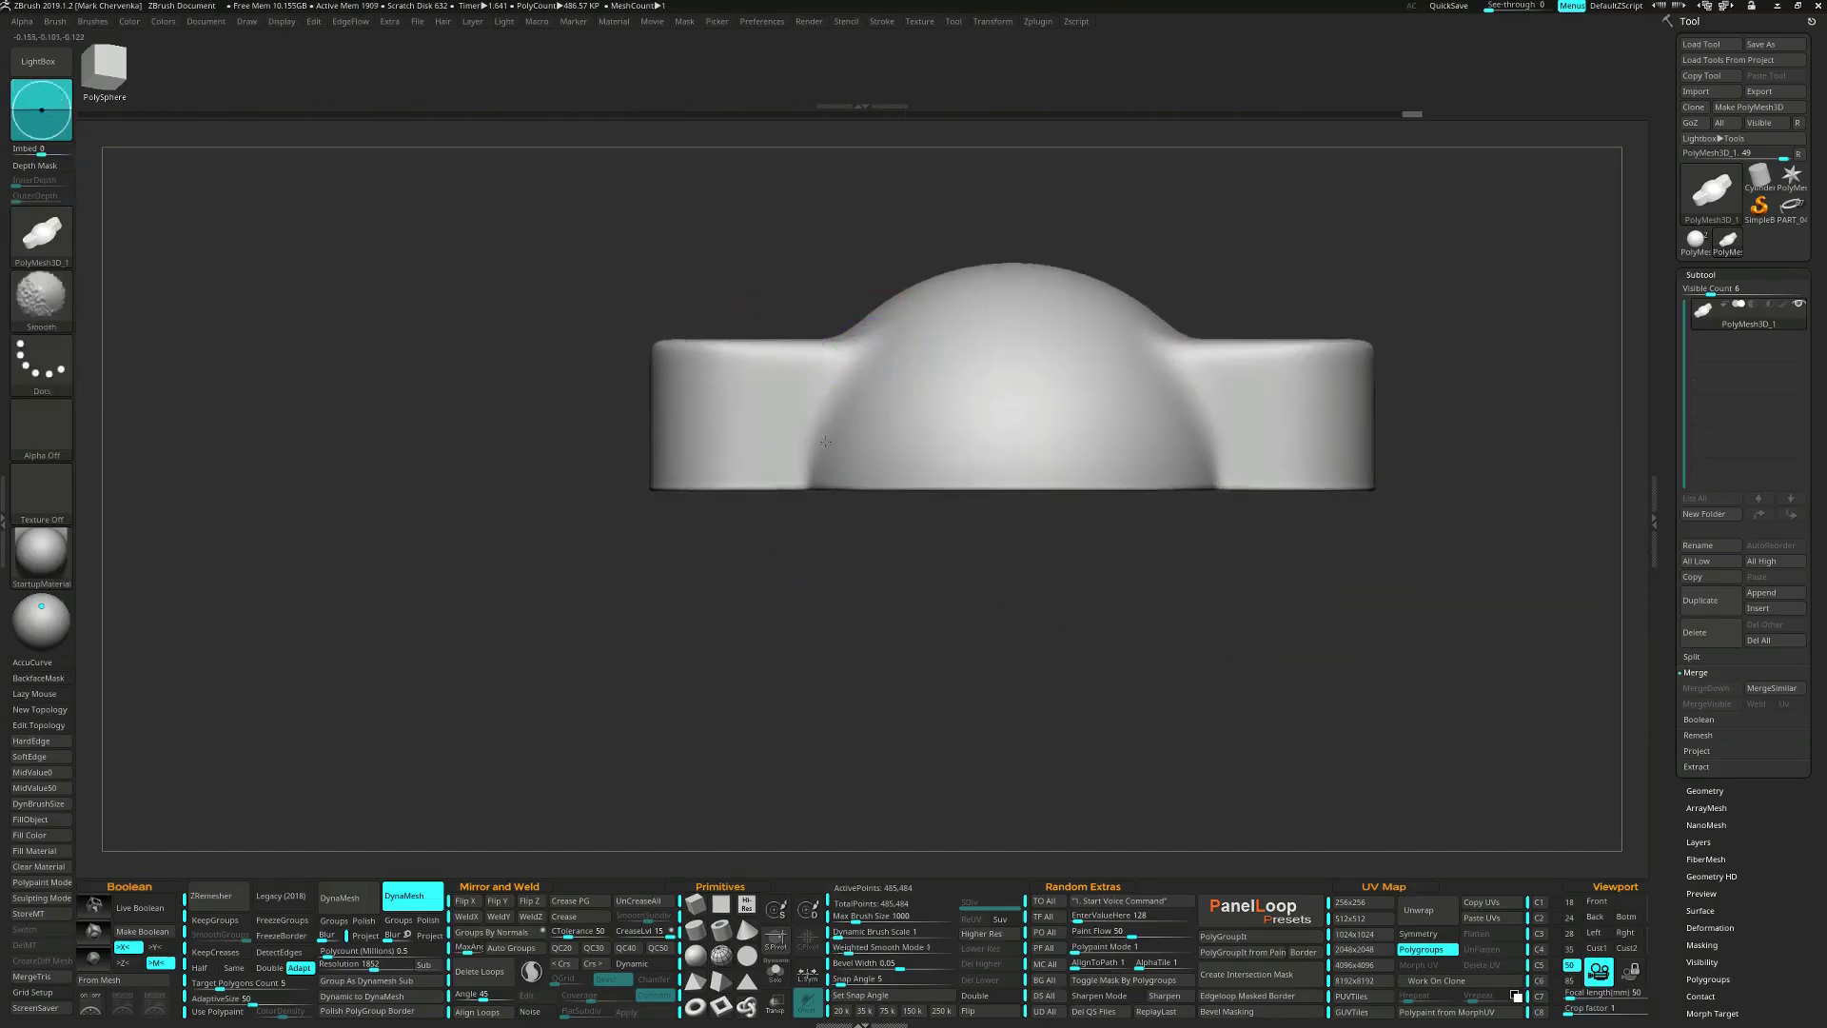
pyautogui.moveTo(830, 430)
pyautogui.keyDown('ctrl'); pyautogui.mouseDown(button='right')
pyautogui.moveTo(826, 386)
pyautogui.moveTo(893, 467)
pyautogui.mouseUp(button='right'); pyautogui.keyUp('ctrl')
pyautogui.keyDown('alt'); pyautogui.moveTo(893, 466); pyautogui.dragTo(915, 572, button='right'); pyautogui.keyUp('alt')
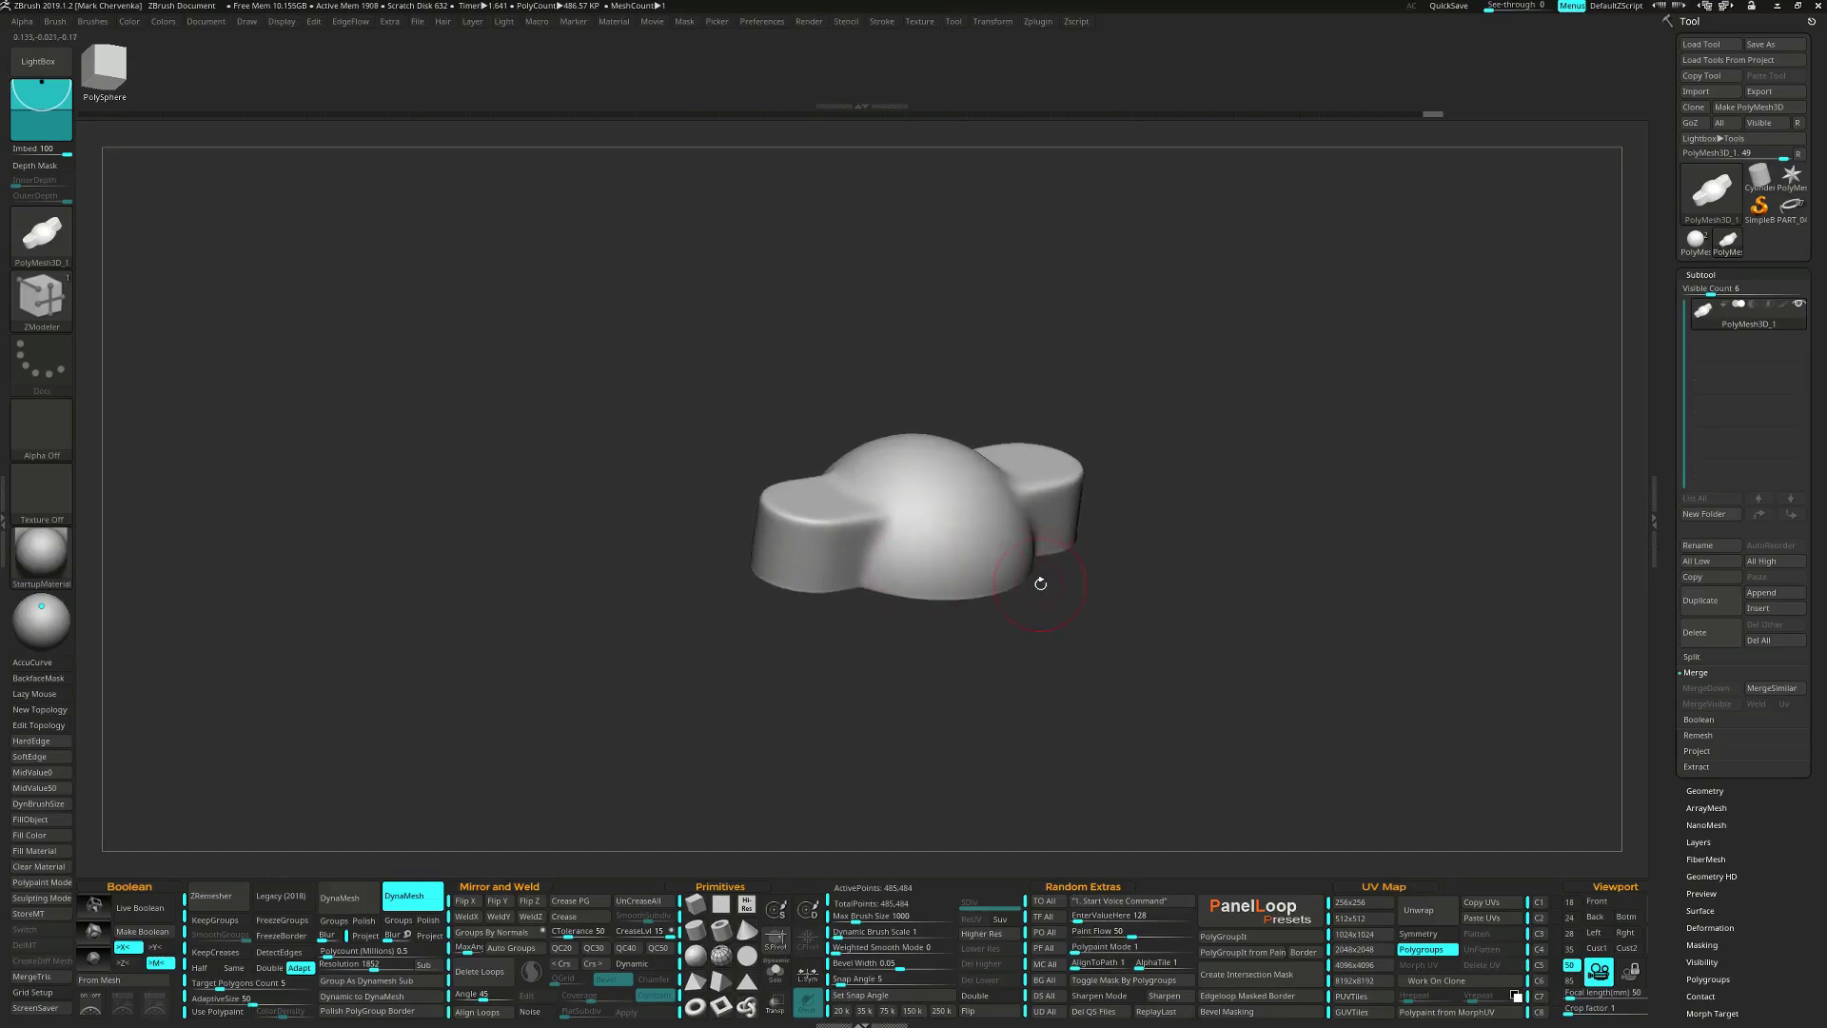
# Give the part one polygroup, slice it straight along its base and delete the bottom faces.
pyautogui.hotkey('shift', 'f')
pyautogui.keyDown('shift'); pyautogui.moveTo(1060, 619); pyautogui.dragTo(1205, 661, button='right'); pyautogui.keyUp('shift')
pyautogui.hotkey('ctrl', 'w')
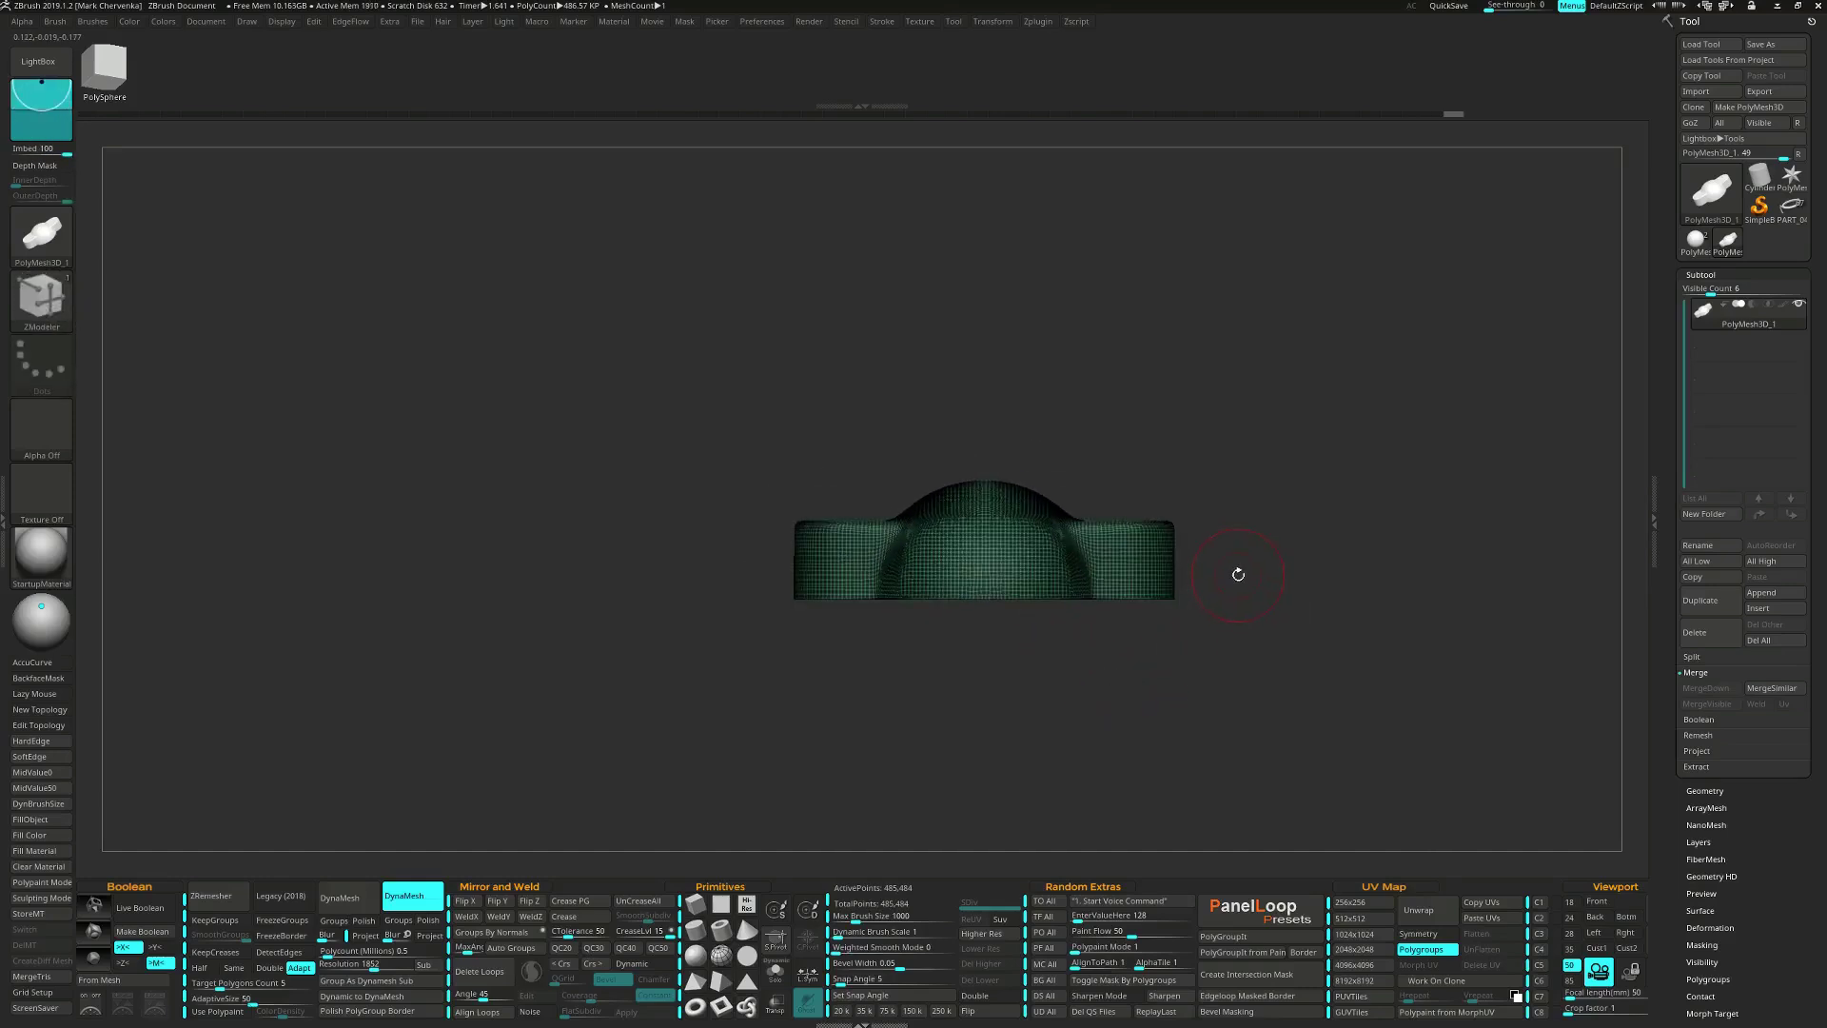
pyautogui.moveTo(1285, 598)
pyautogui.keyDown('ctrl'); pyautogui.keyDown('shift'); pyautogui.mouseDown()
pyautogui.moveTo(620, 598)
pyautogui.moveTo(641, 604)
pyautogui.mouseUp(); pyautogui.keyUp('shift'); pyautogui.keyUp('ctrl')
pyautogui.moveTo(863, 651); pyautogui.dragTo(869, 625, button='right')
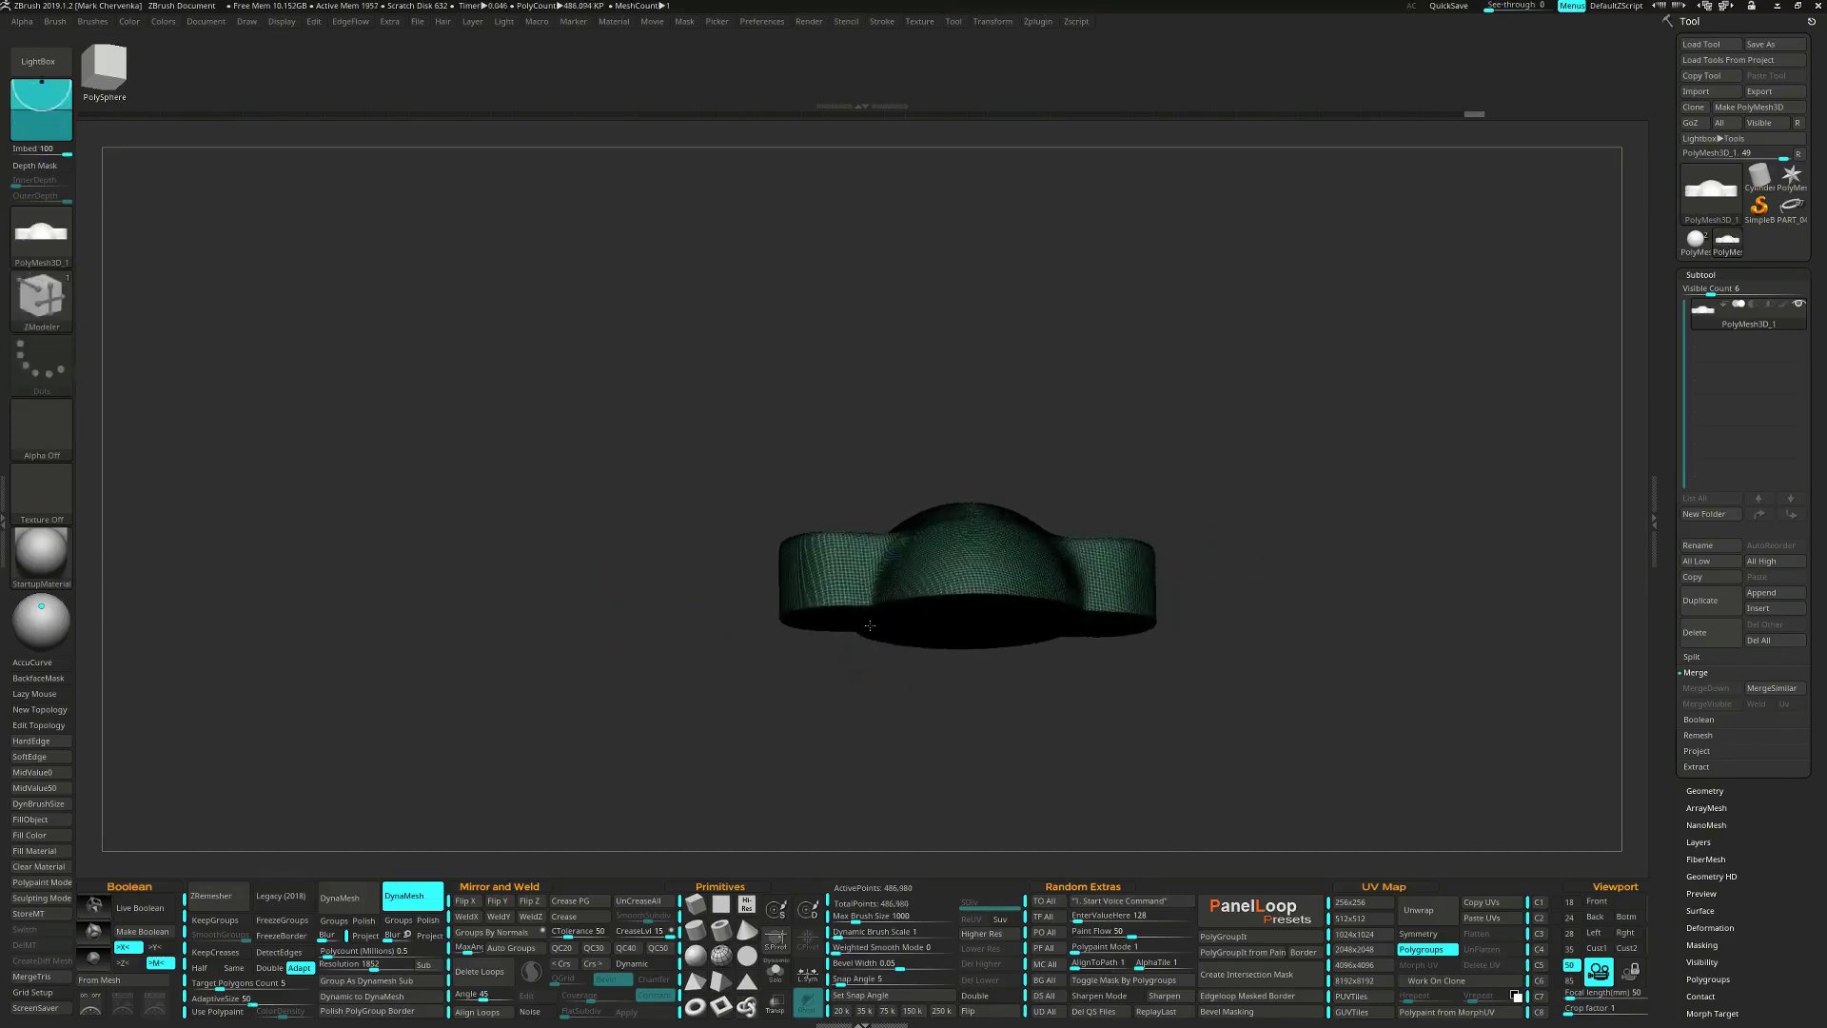
pyautogui.keyDown('ctrl'); pyautogui.keyDown('shift'); pyautogui.click(903, 562); pyautogui.keyUp('shift'); pyautogui.keyUp('ctrl')
pyautogui.hotkey('ctrl', 'd')
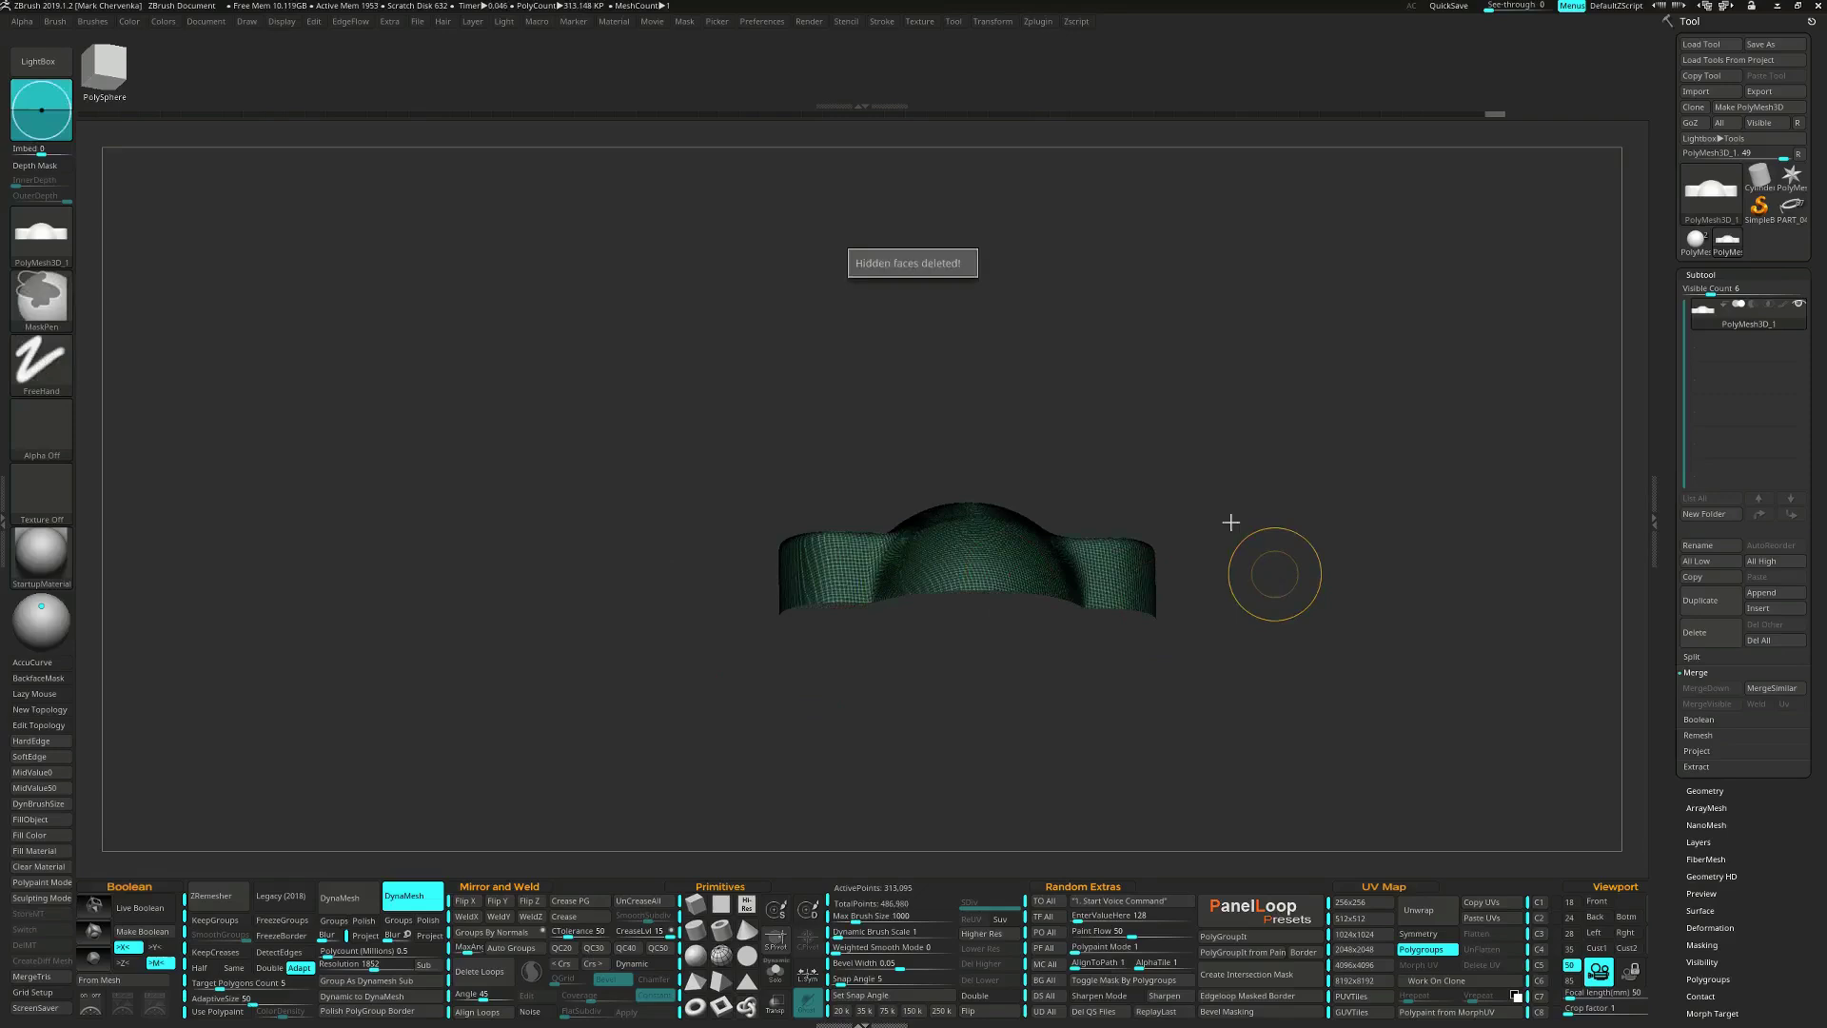
# Mirror and weld the part across X, then reduce it to one half.
pyautogui.moveTo(1231, 522)
pyautogui.mouseDown(button='right')
pyautogui.moveTo(1186, 551)
pyautogui.moveTo(1219, 396)
pyautogui.moveTo(1221, 489)
pyautogui.mouseUp(button='right')
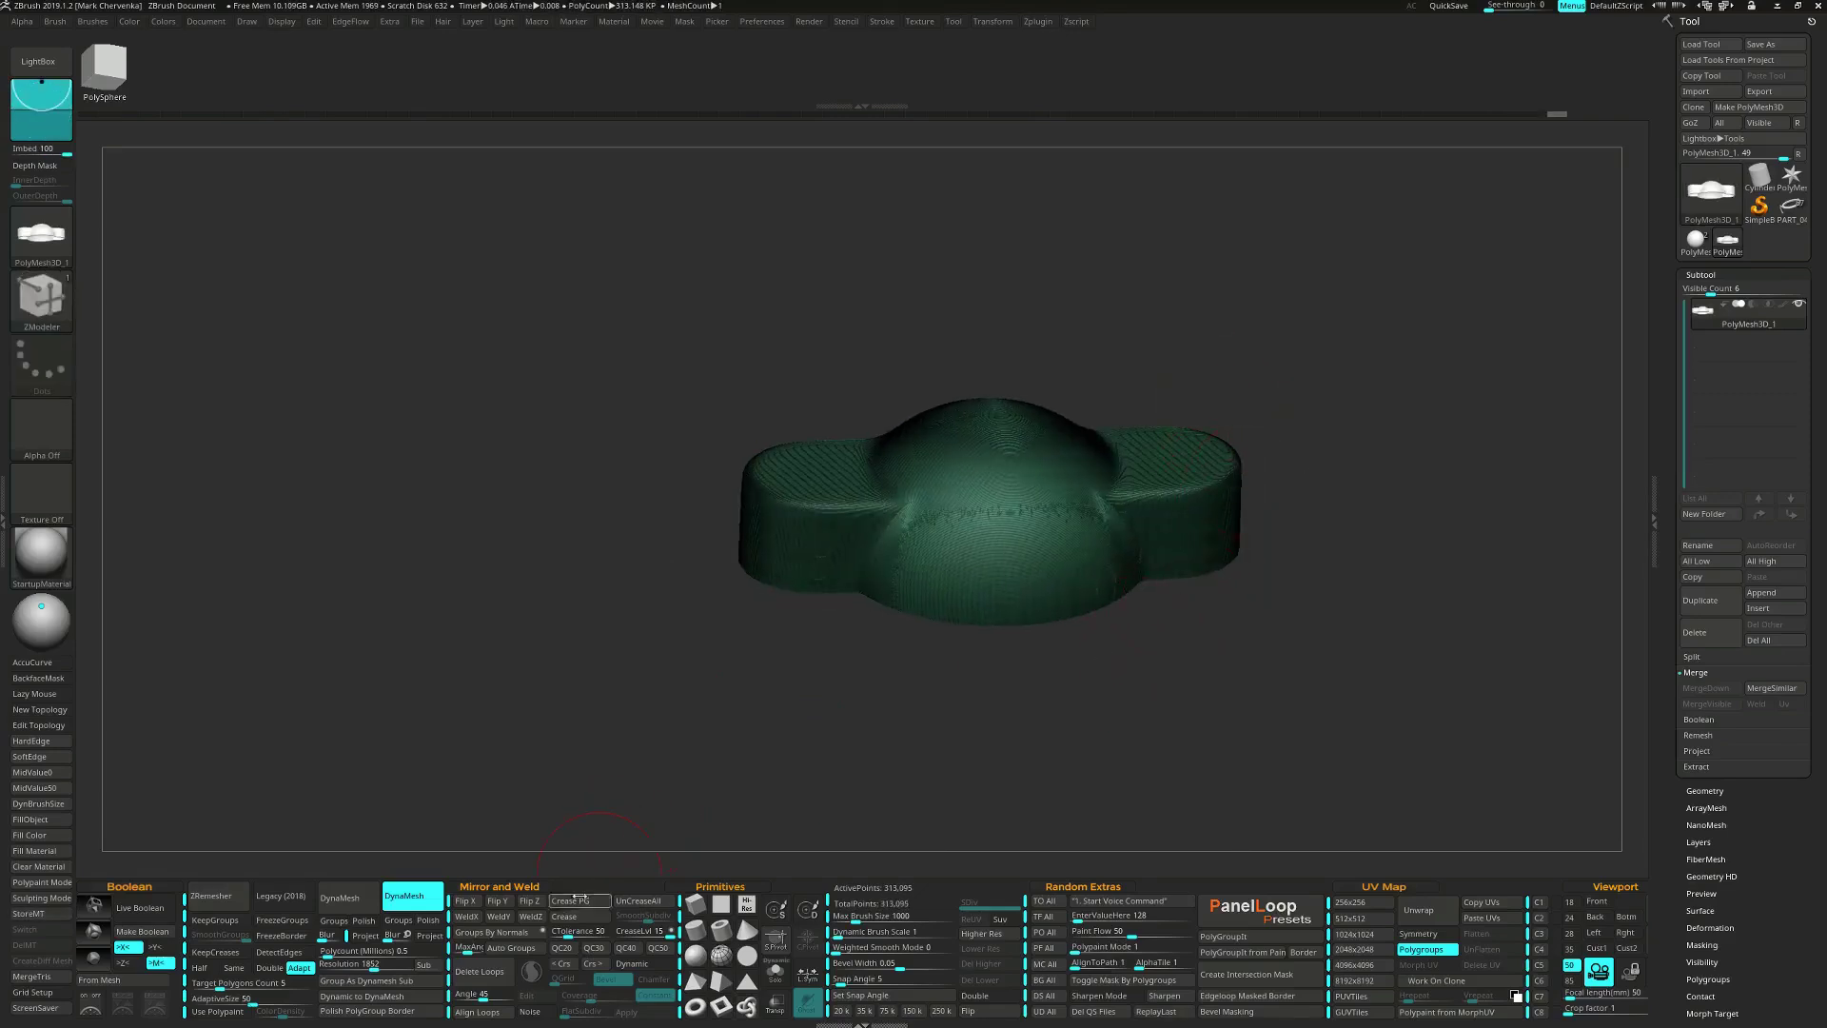
pyautogui.click(480, 918)
pyautogui.moveTo(921, 602); pyautogui.dragTo(954, 630, button='right')
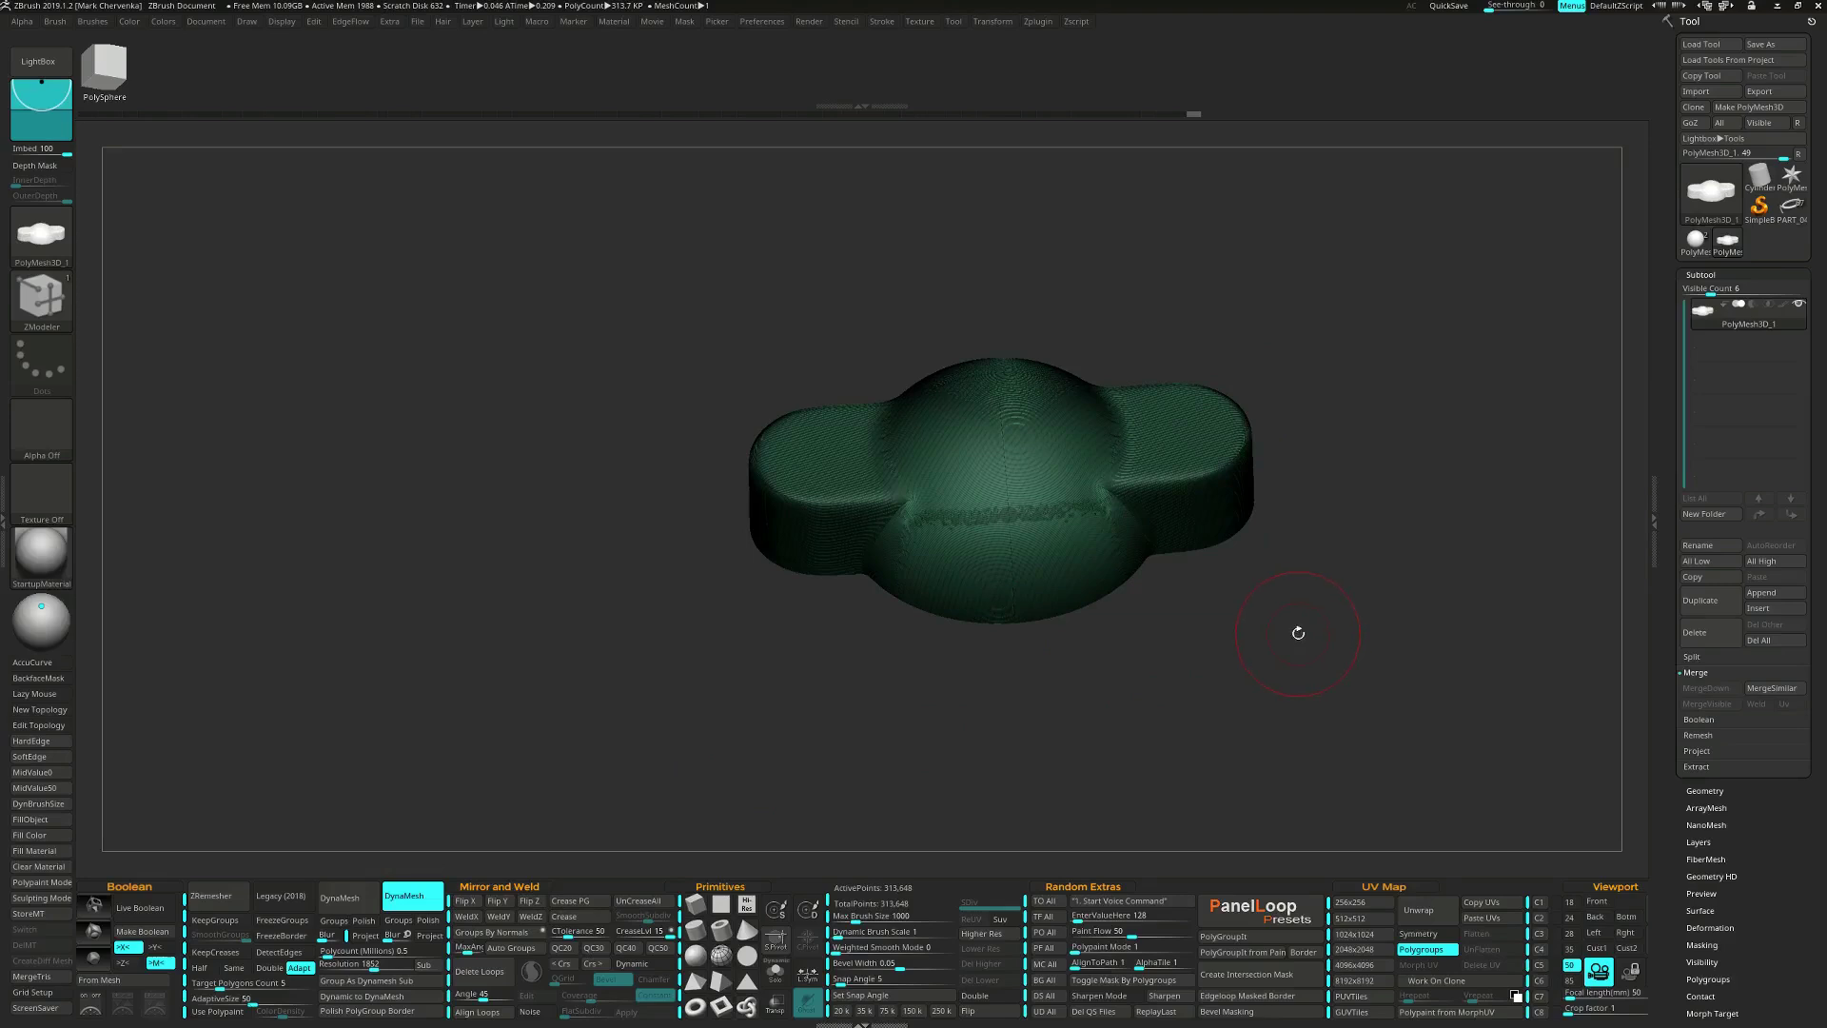
pyautogui.moveTo(1298, 632); pyautogui.dragTo(1280, 565, button='right')
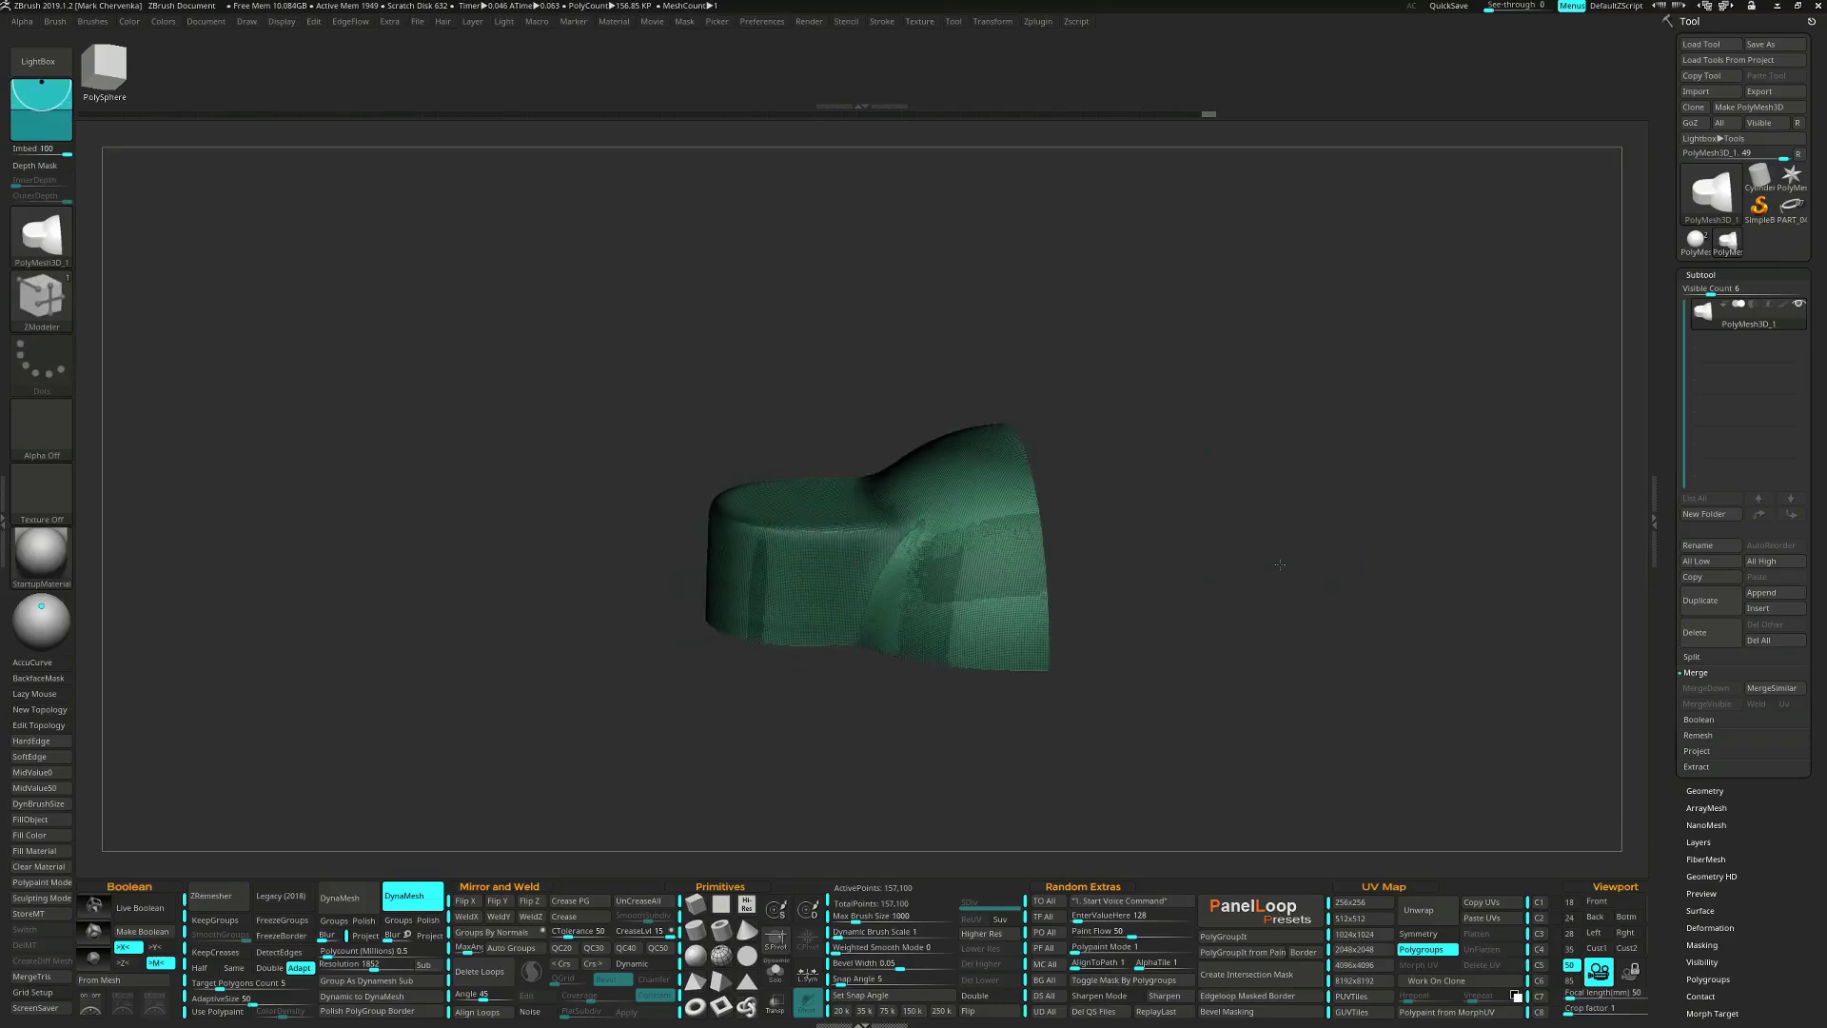
# ZRemesh the half part with target polygon count 1, adaptive size 25, creased polygroup borders, and DetectEdges and KeepCreases enabled.
pyautogui.click(219, 982)
pyautogui.click(220, 999)
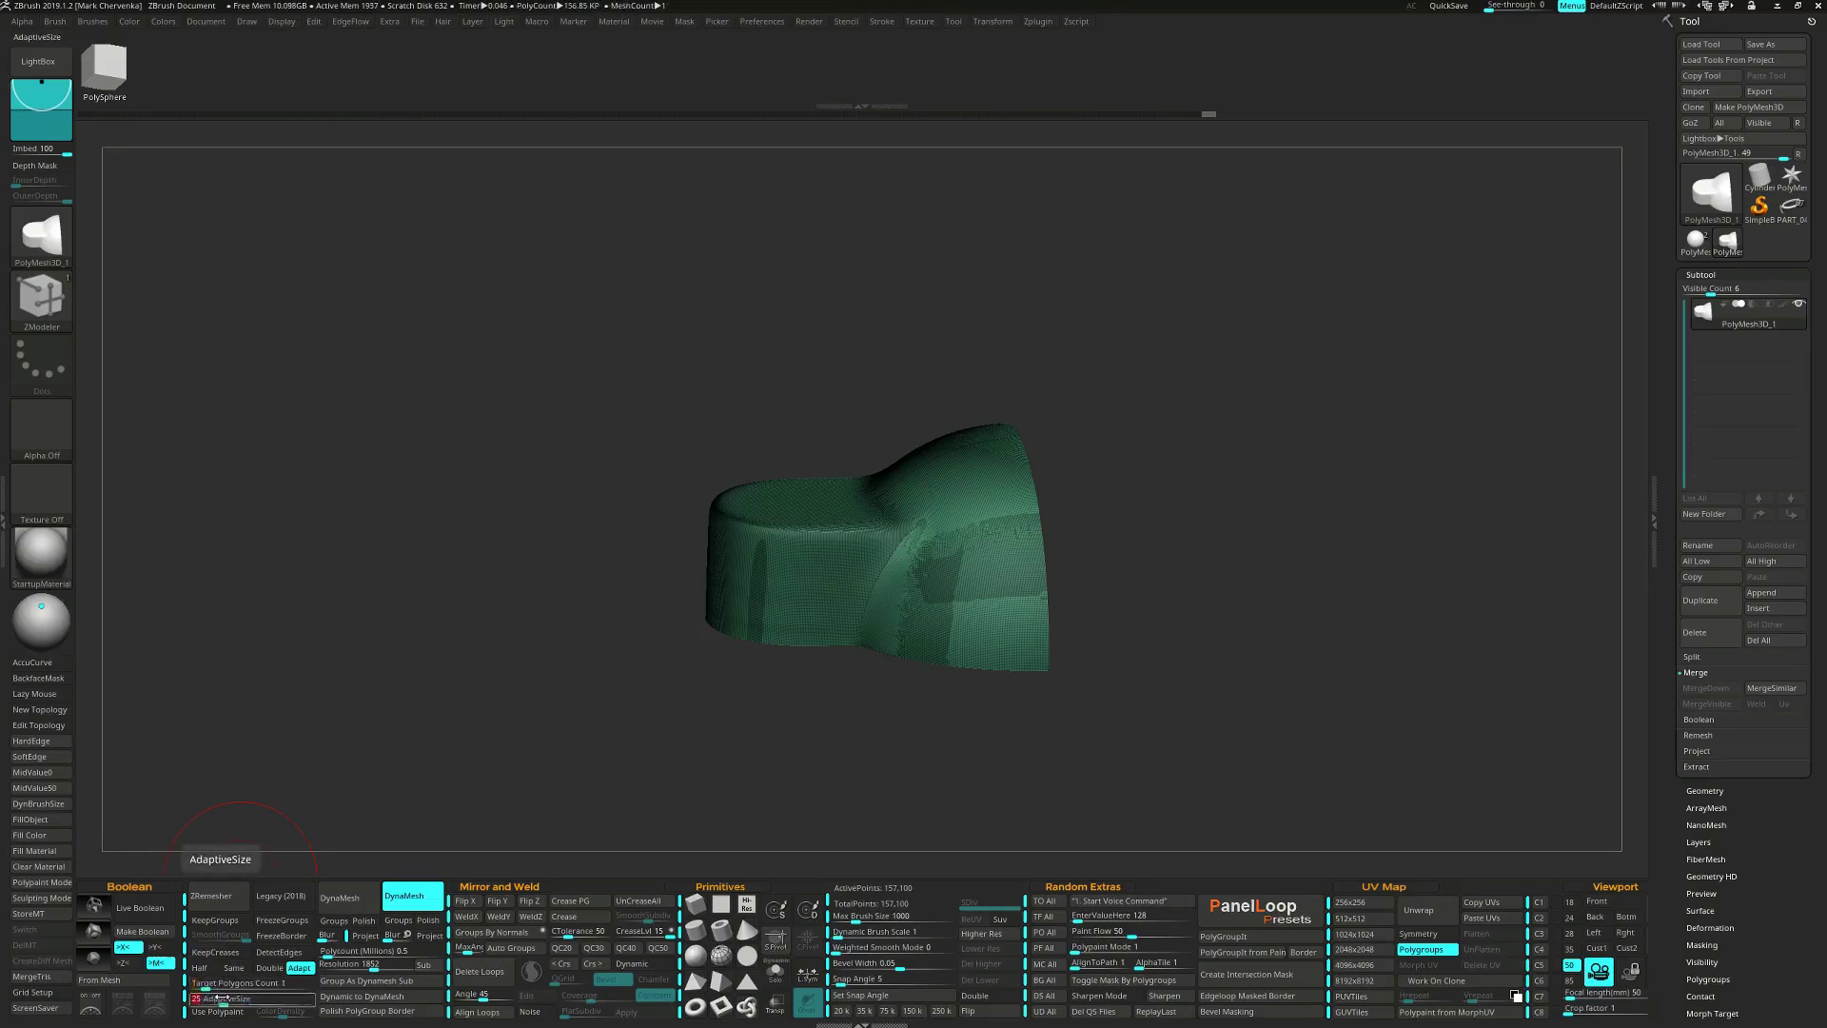
pyautogui.click(224, 983)
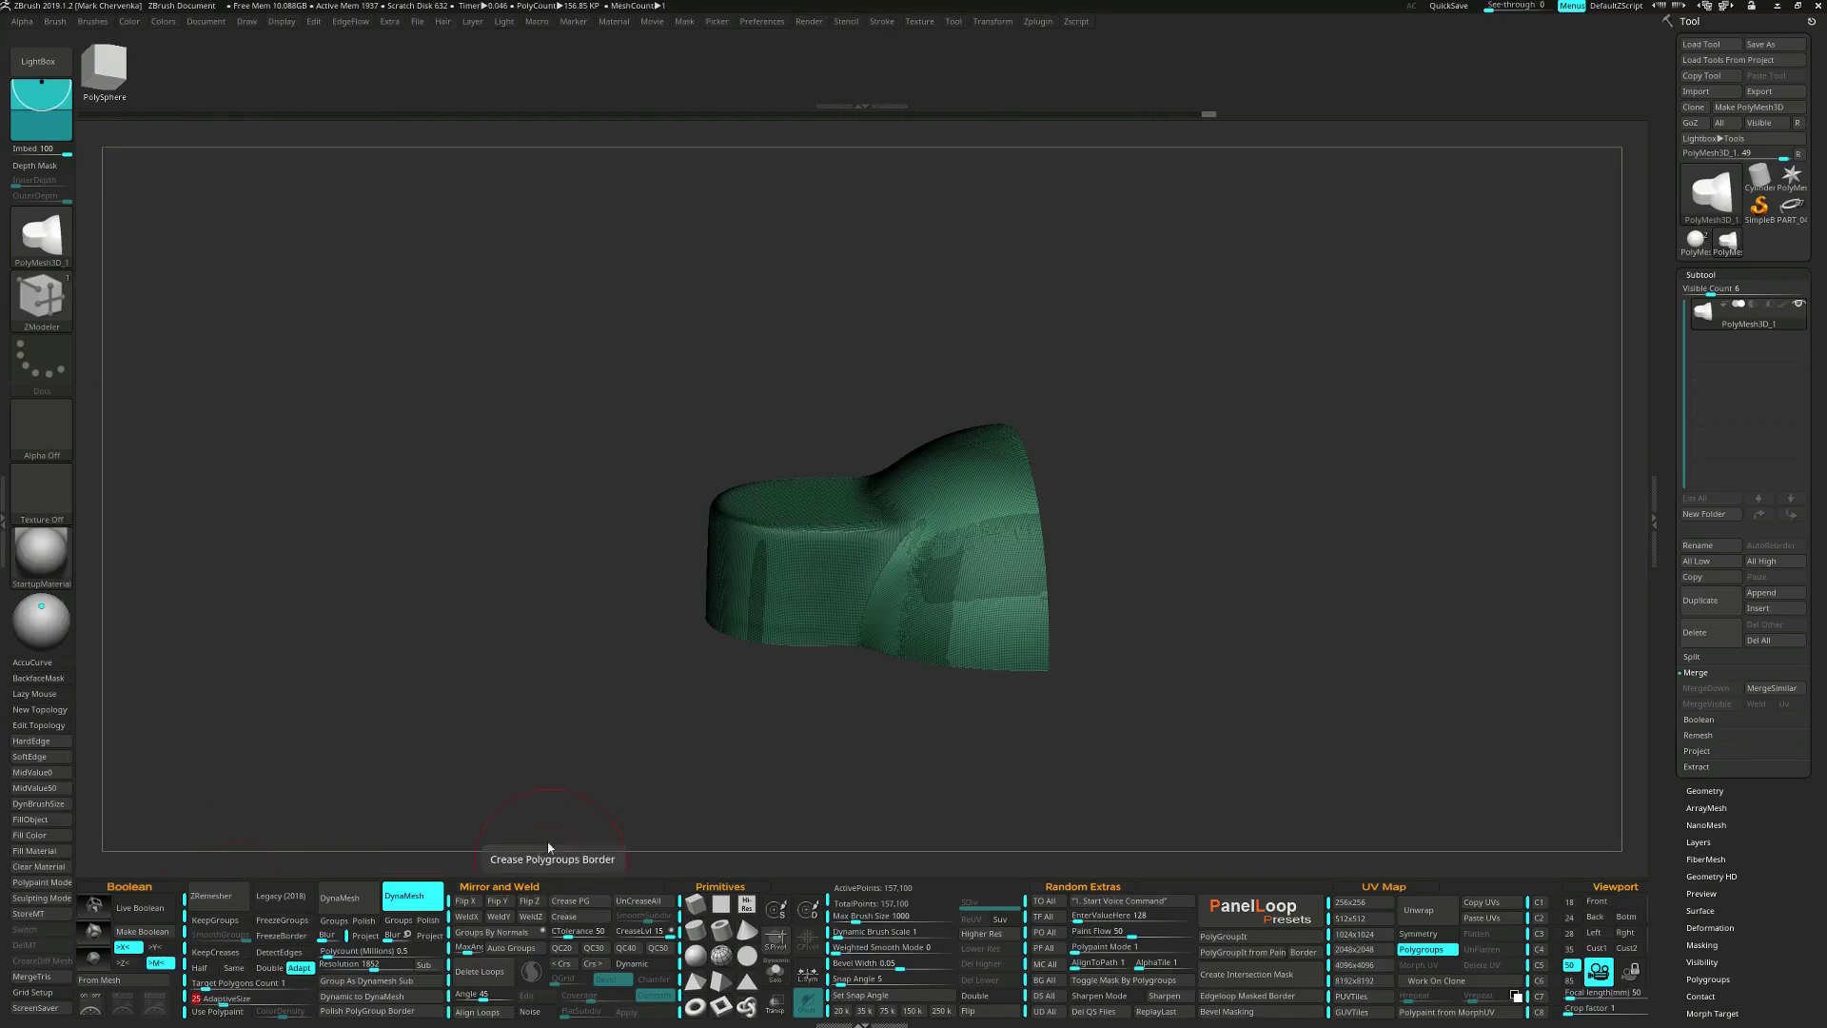
pyautogui.click(573, 904)
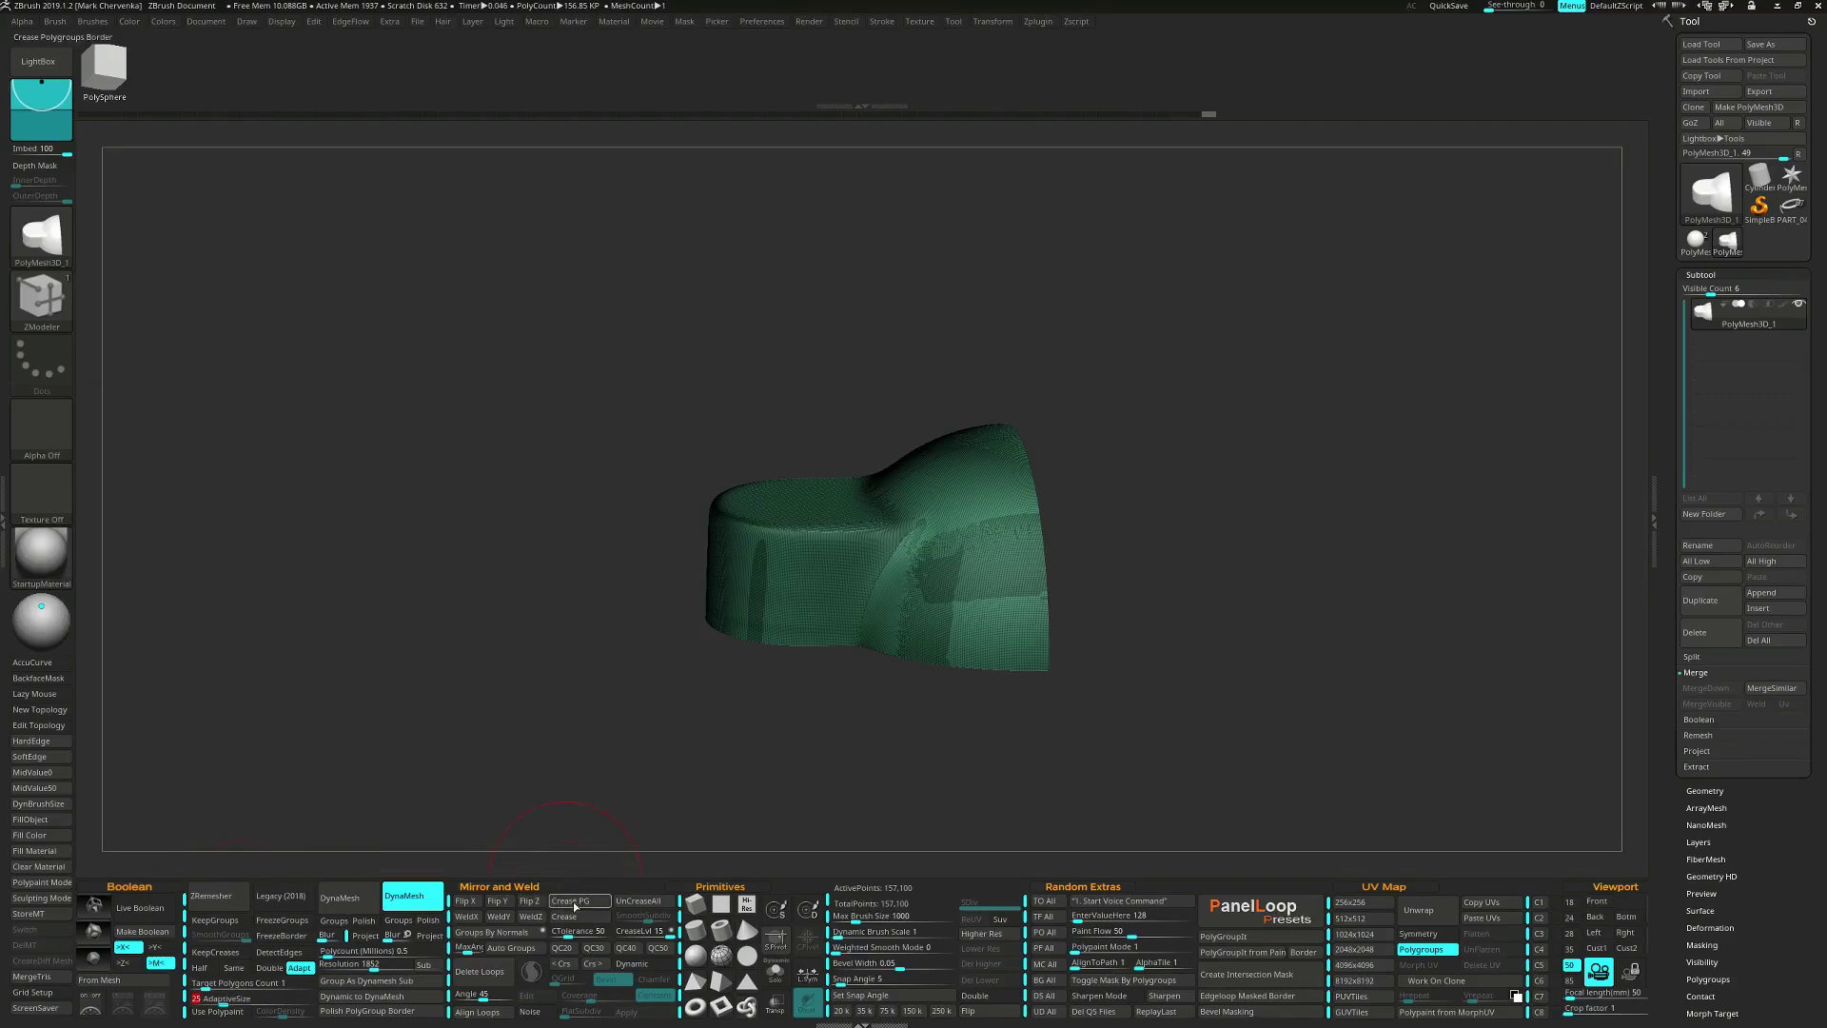
pyautogui.click(279, 952)
pyautogui.click(215, 952)
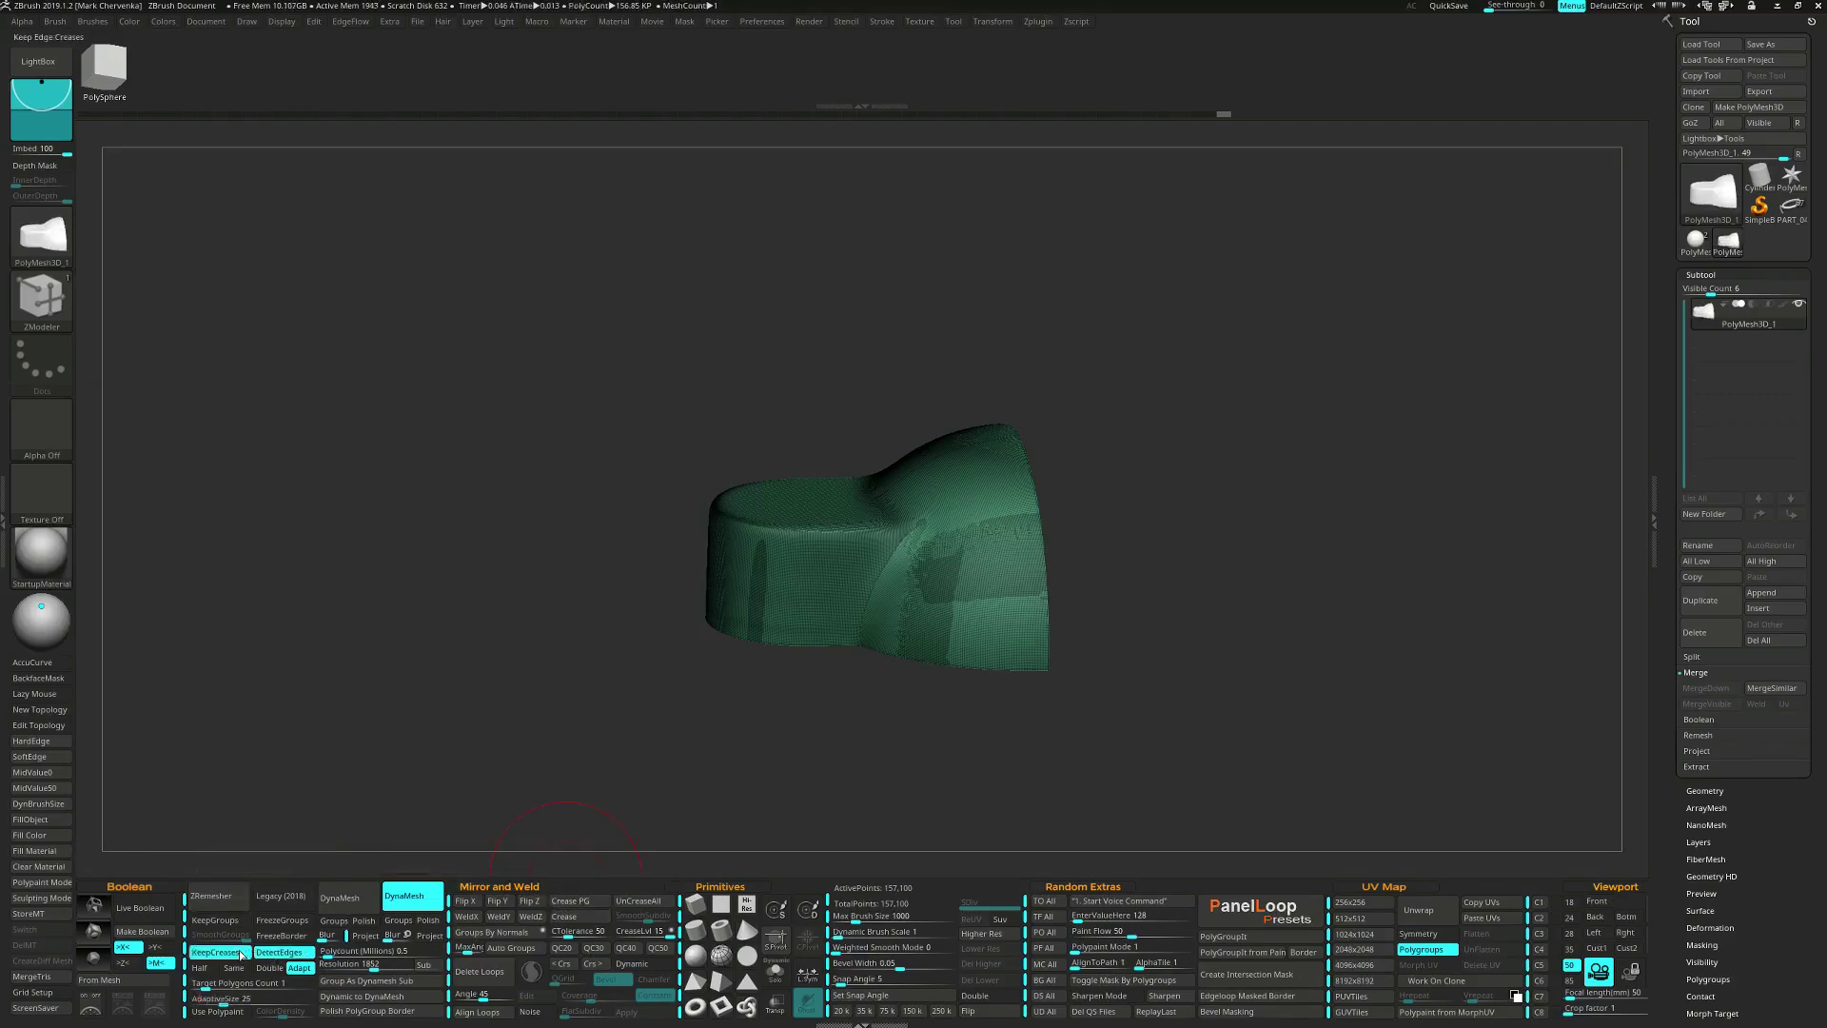
pyautogui.click(225, 896)
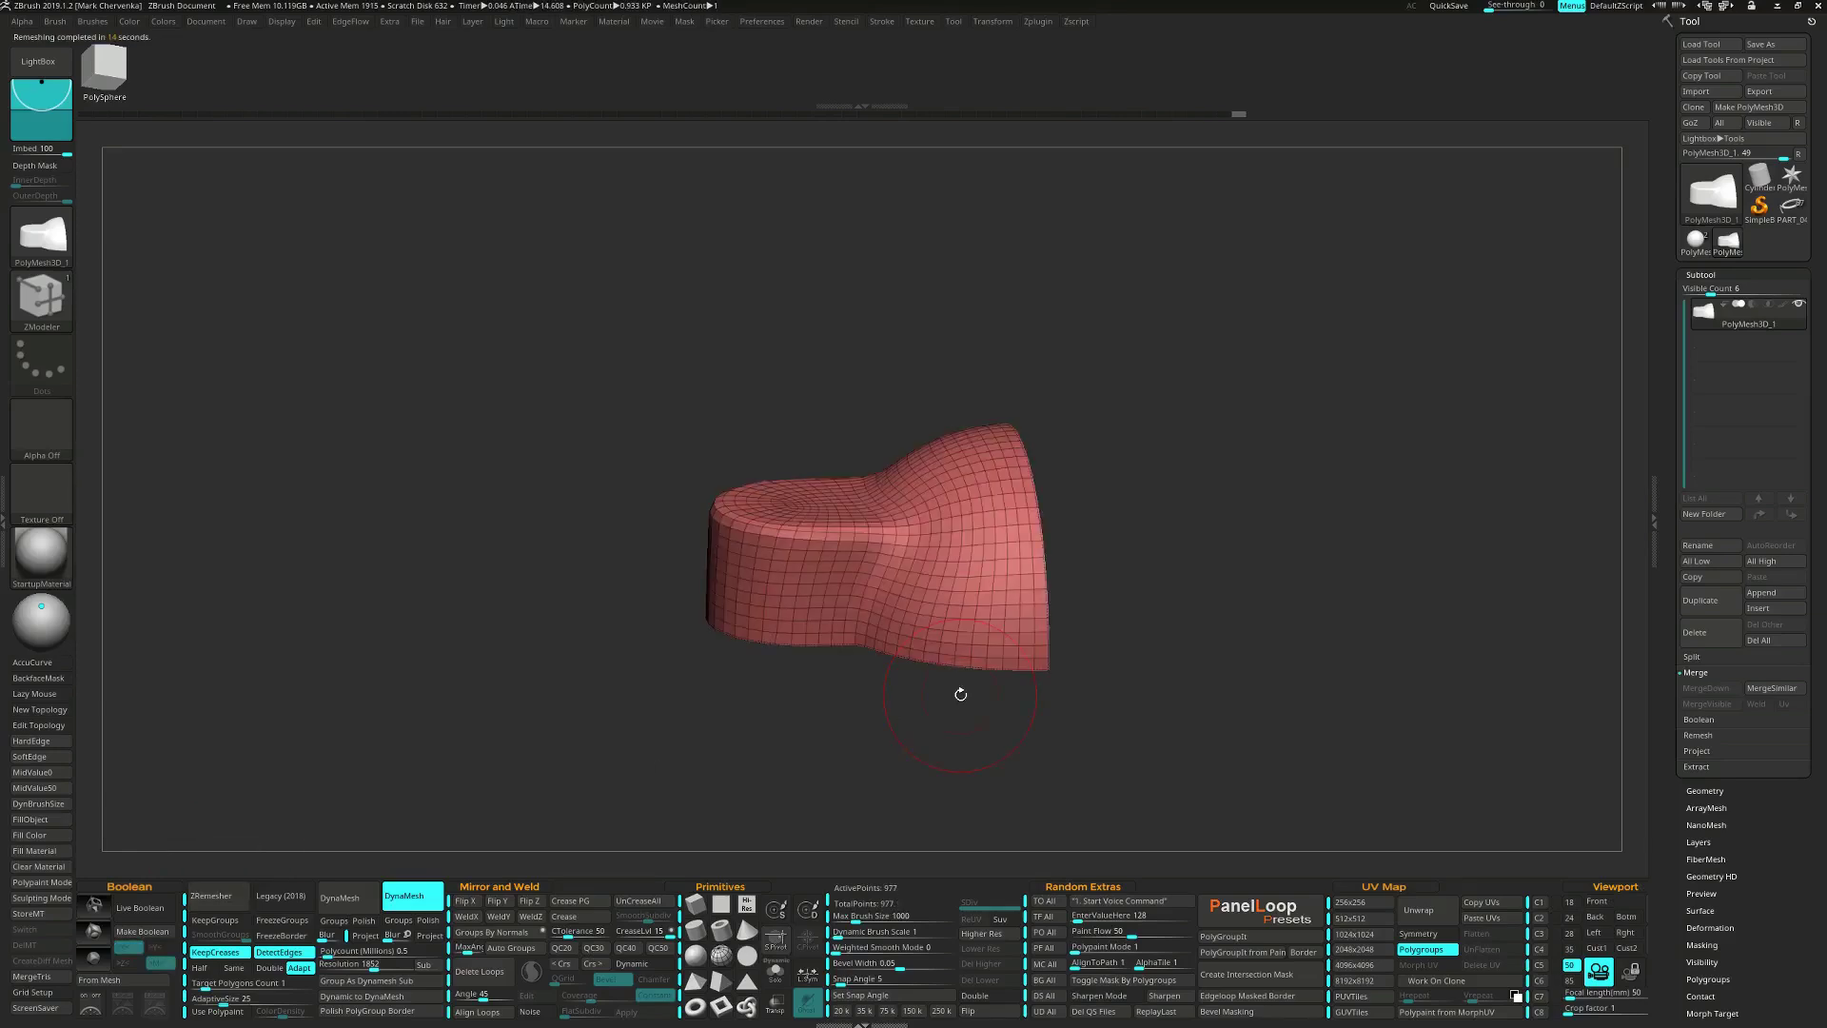
# Enable the Half option and try a lower-density ZRemesh, then undo it and give the mesh one polygroup.
pyautogui.moveTo(877, 571); pyautogui.dragTo(925, 596, button='right')
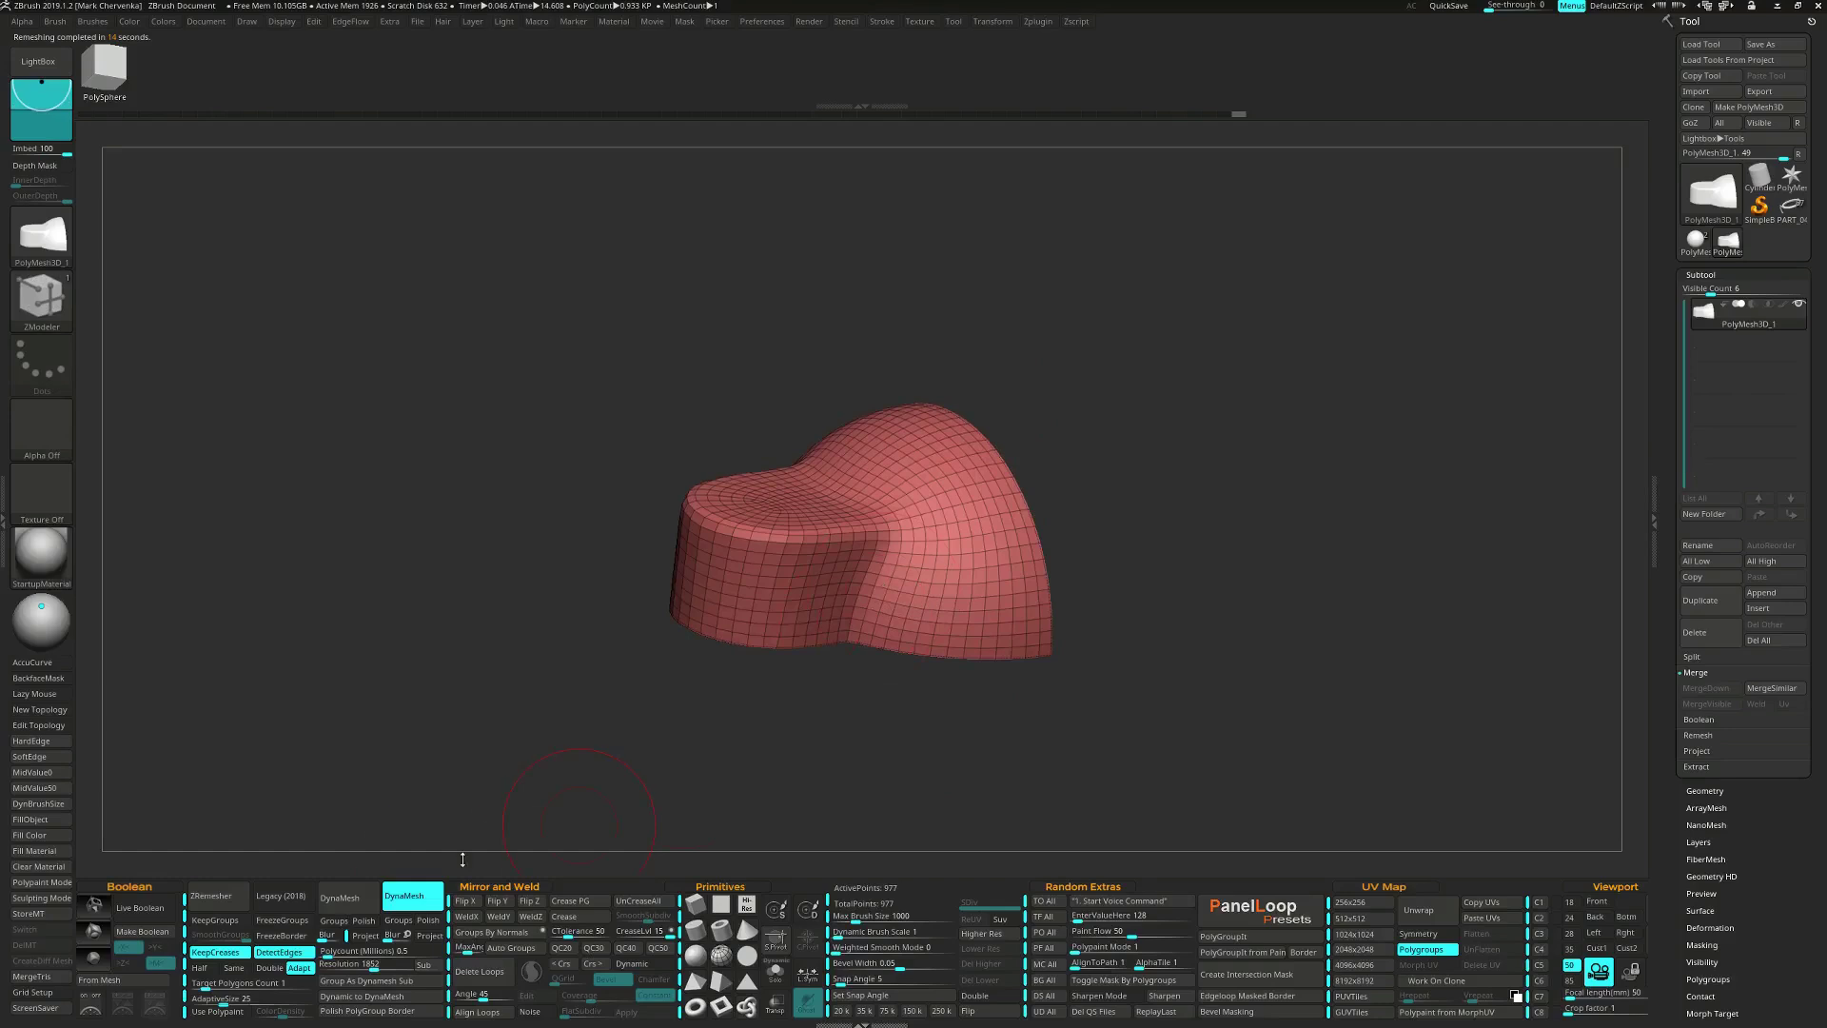
pyautogui.click(216, 967)
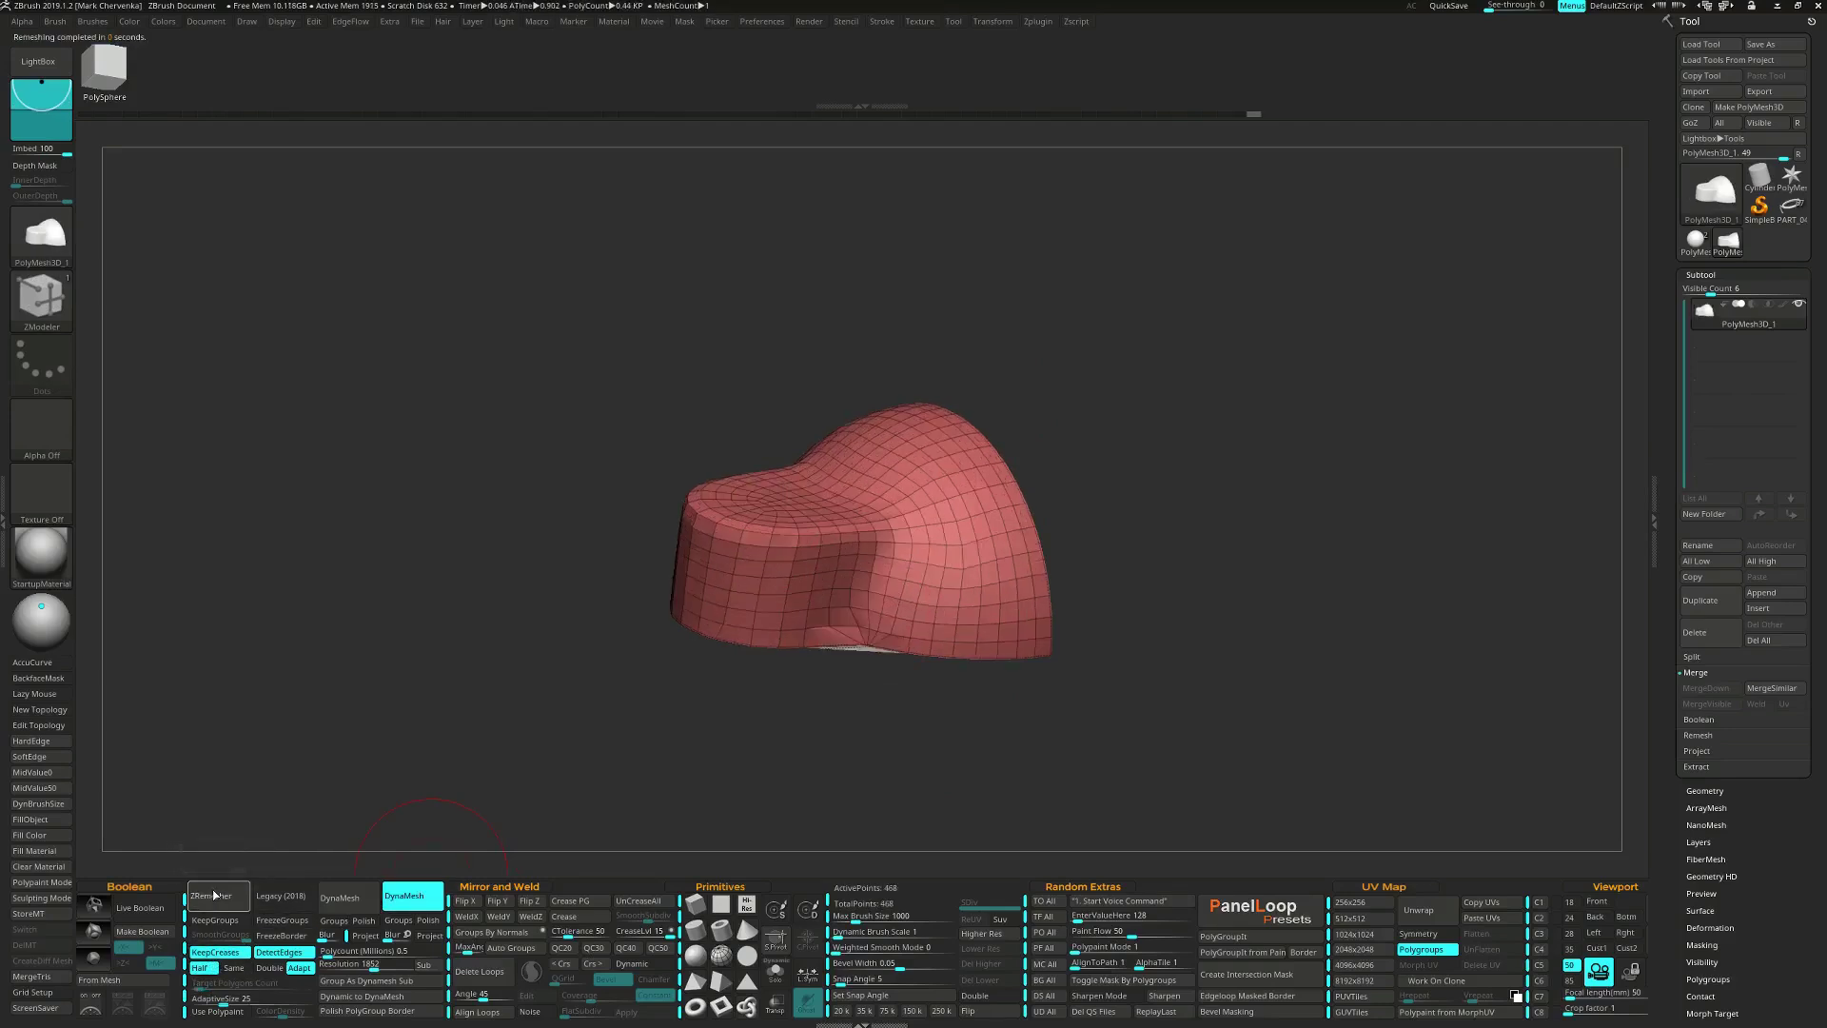
pyautogui.moveTo(825, 534); pyautogui.dragTo(855, 714)
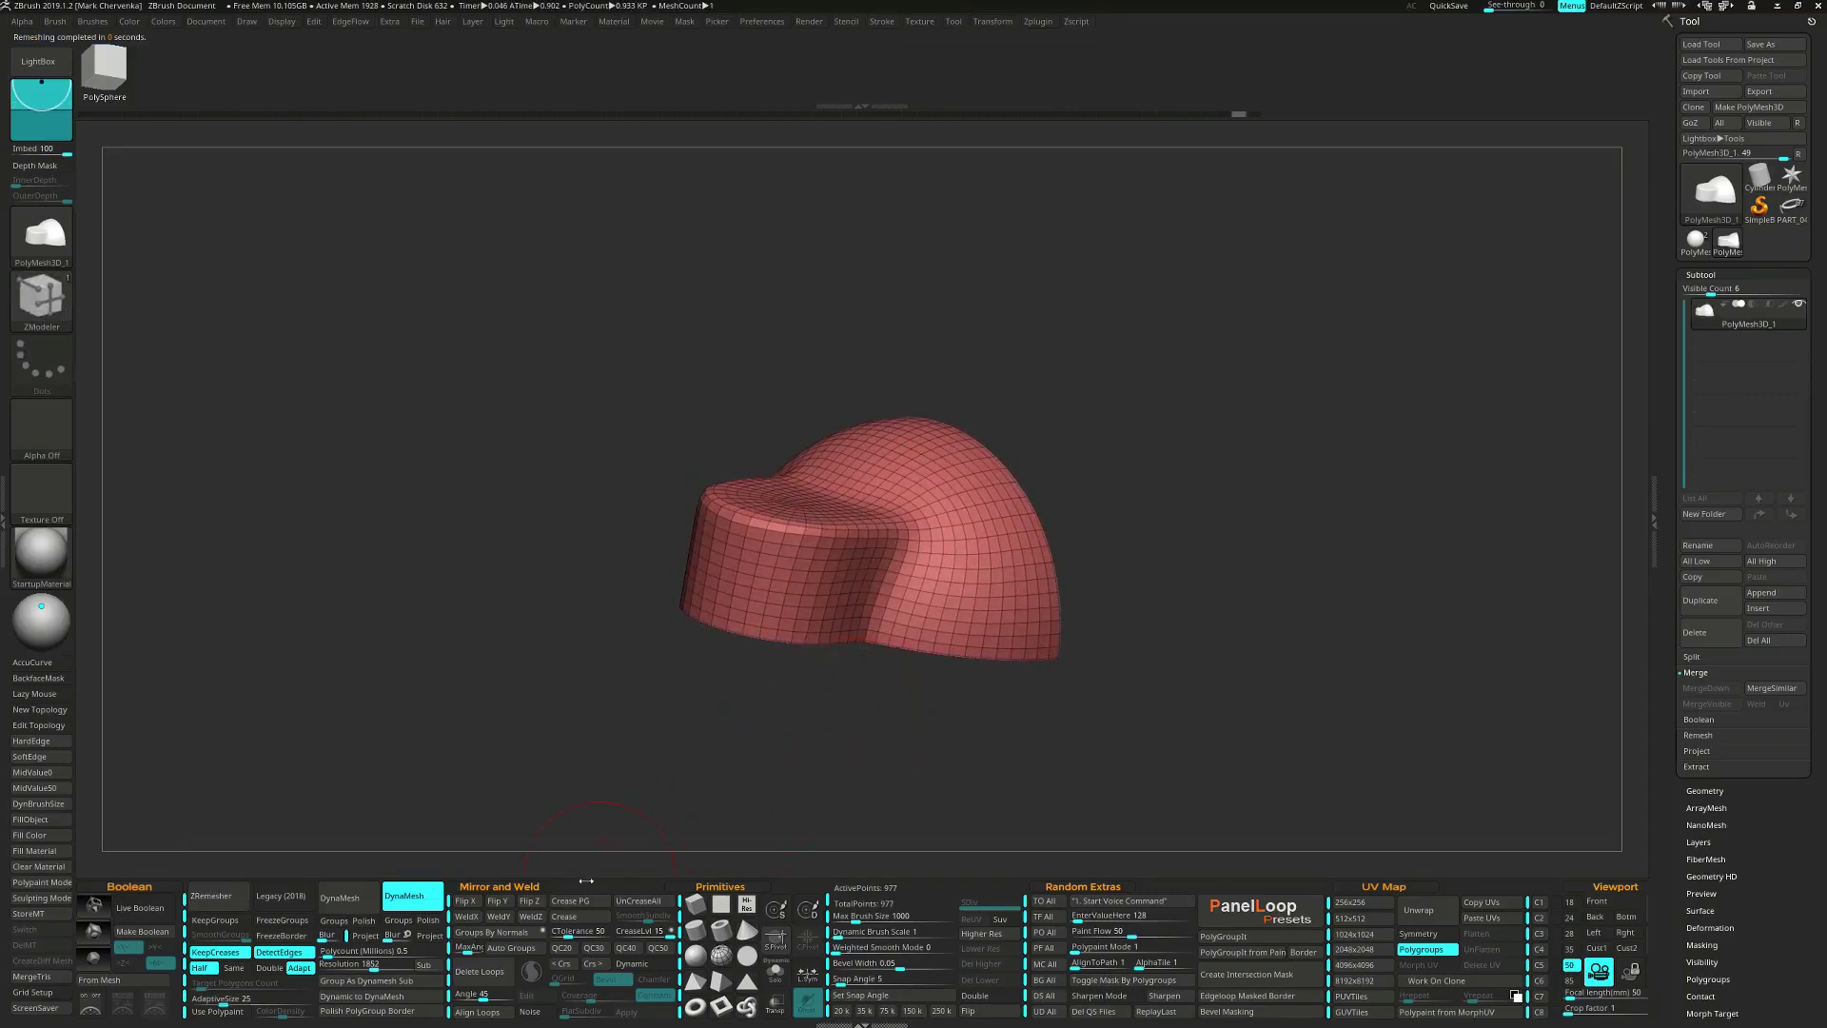
pyautogui.hotkey('ctrl', 'w')
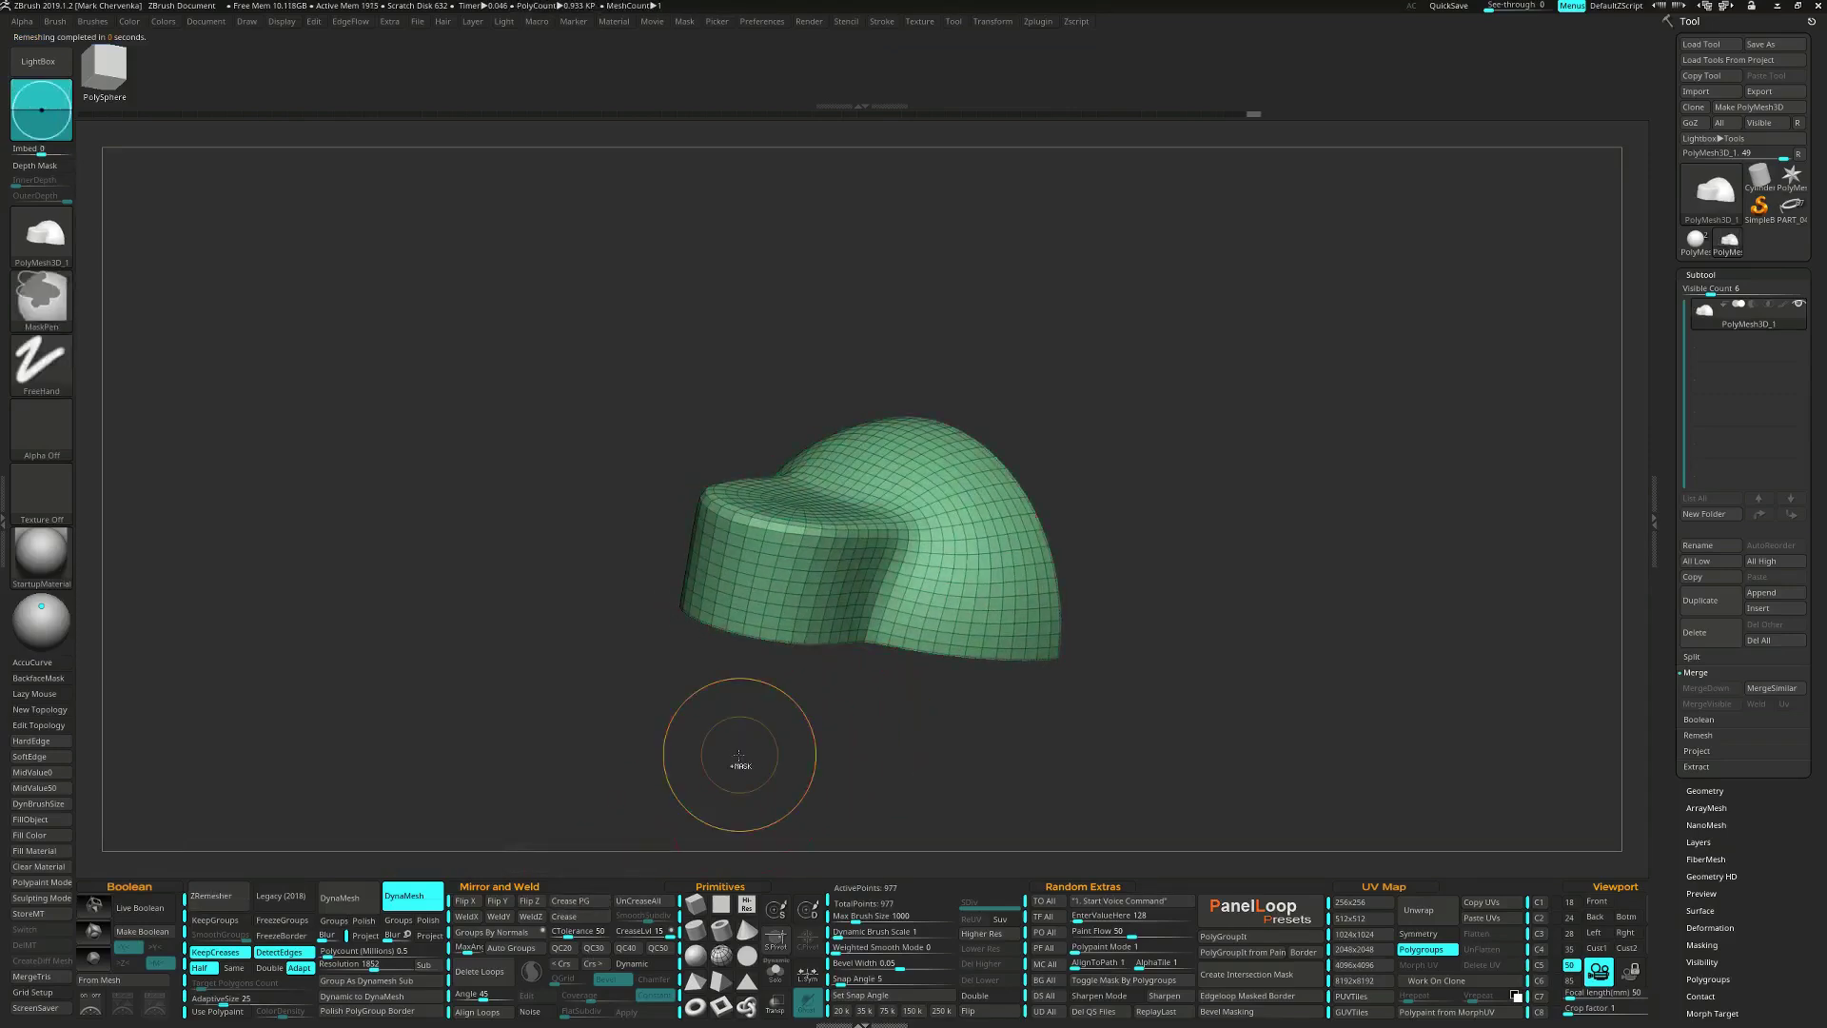
# Isolate and exclude the stray face at the notch in the base edge, then ZRemesh the part with Half enabled.
pyautogui.moveTo(934, 679)
pyautogui.mouseDown()
pyautogui.moveTo(900, 552)
pyautogui.moveTo(939, 737)
pyautogui.moveTo(1017, 738)
pyautogui.moveTo(950, 737)
pyautogui.mouseUp()
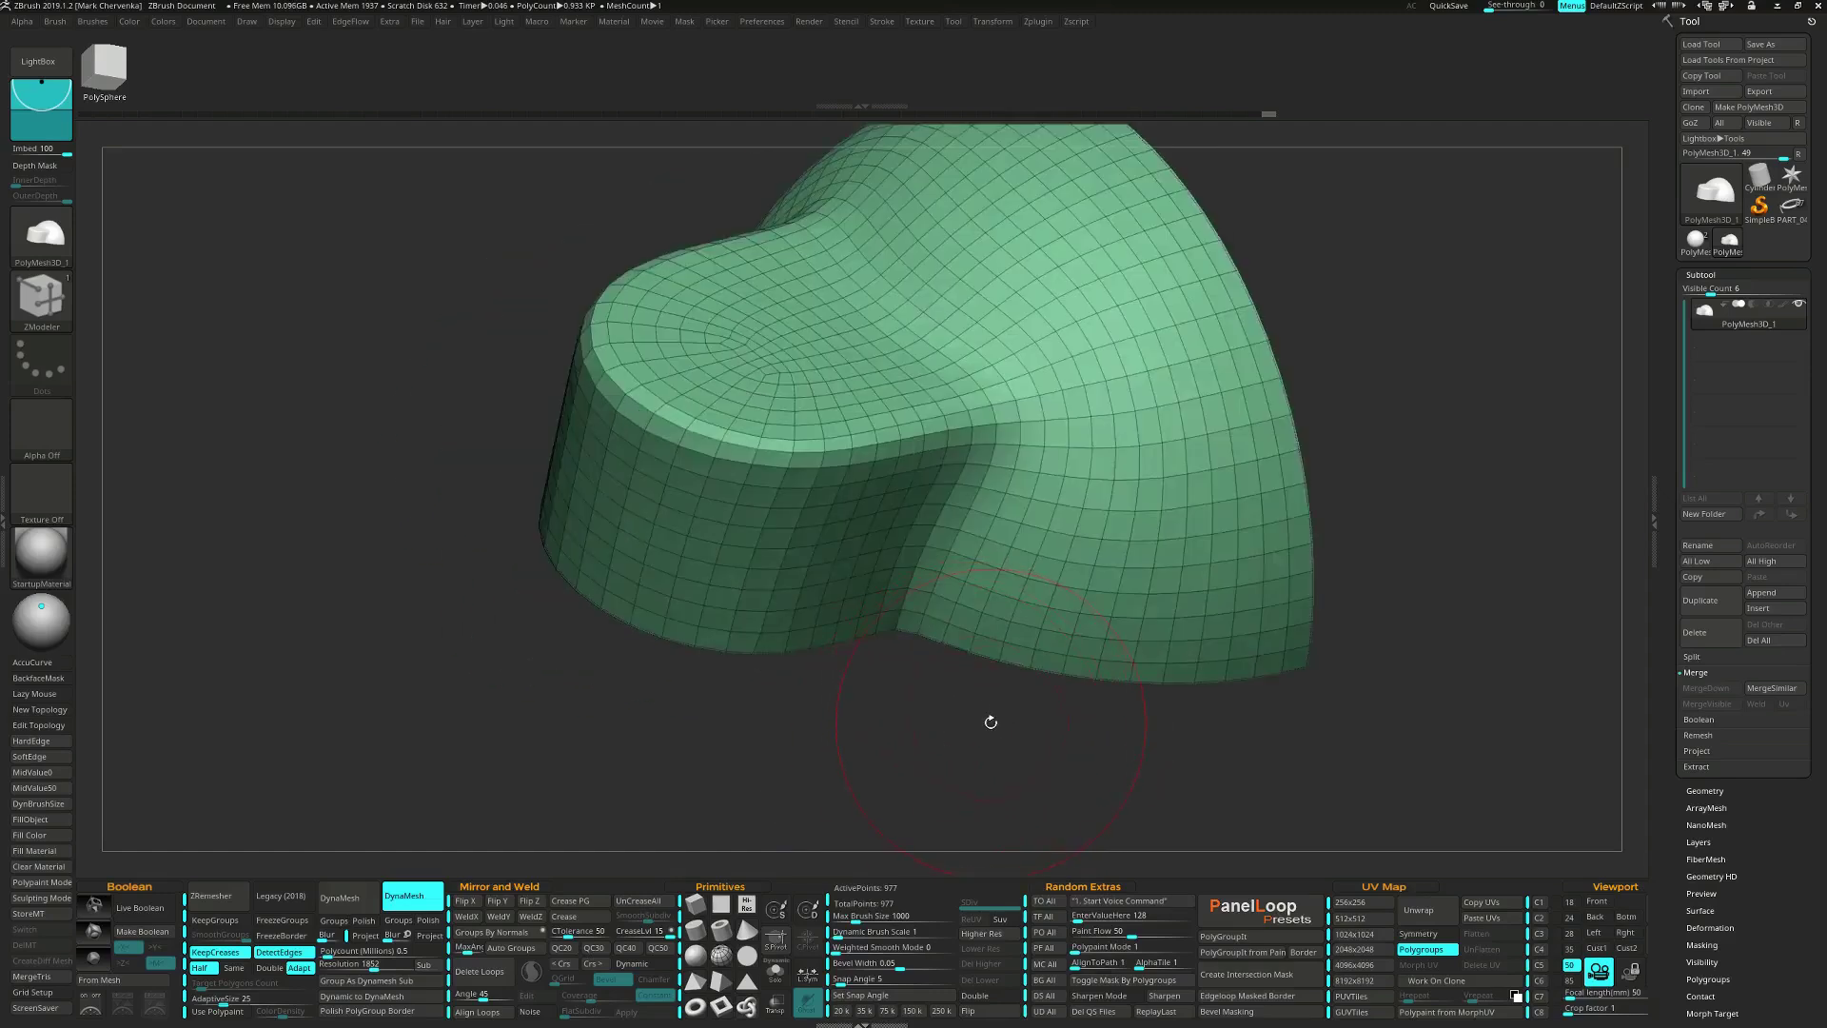
pyautogui.keyDown('ctrl'); pyautogui.keyDown('shift'); pyautogui.moveTo(1006, 738); pyautogui.dragTo(918, 633); pyautogui.keyUp('shift'); pyautogui.keyUp('ctrl')
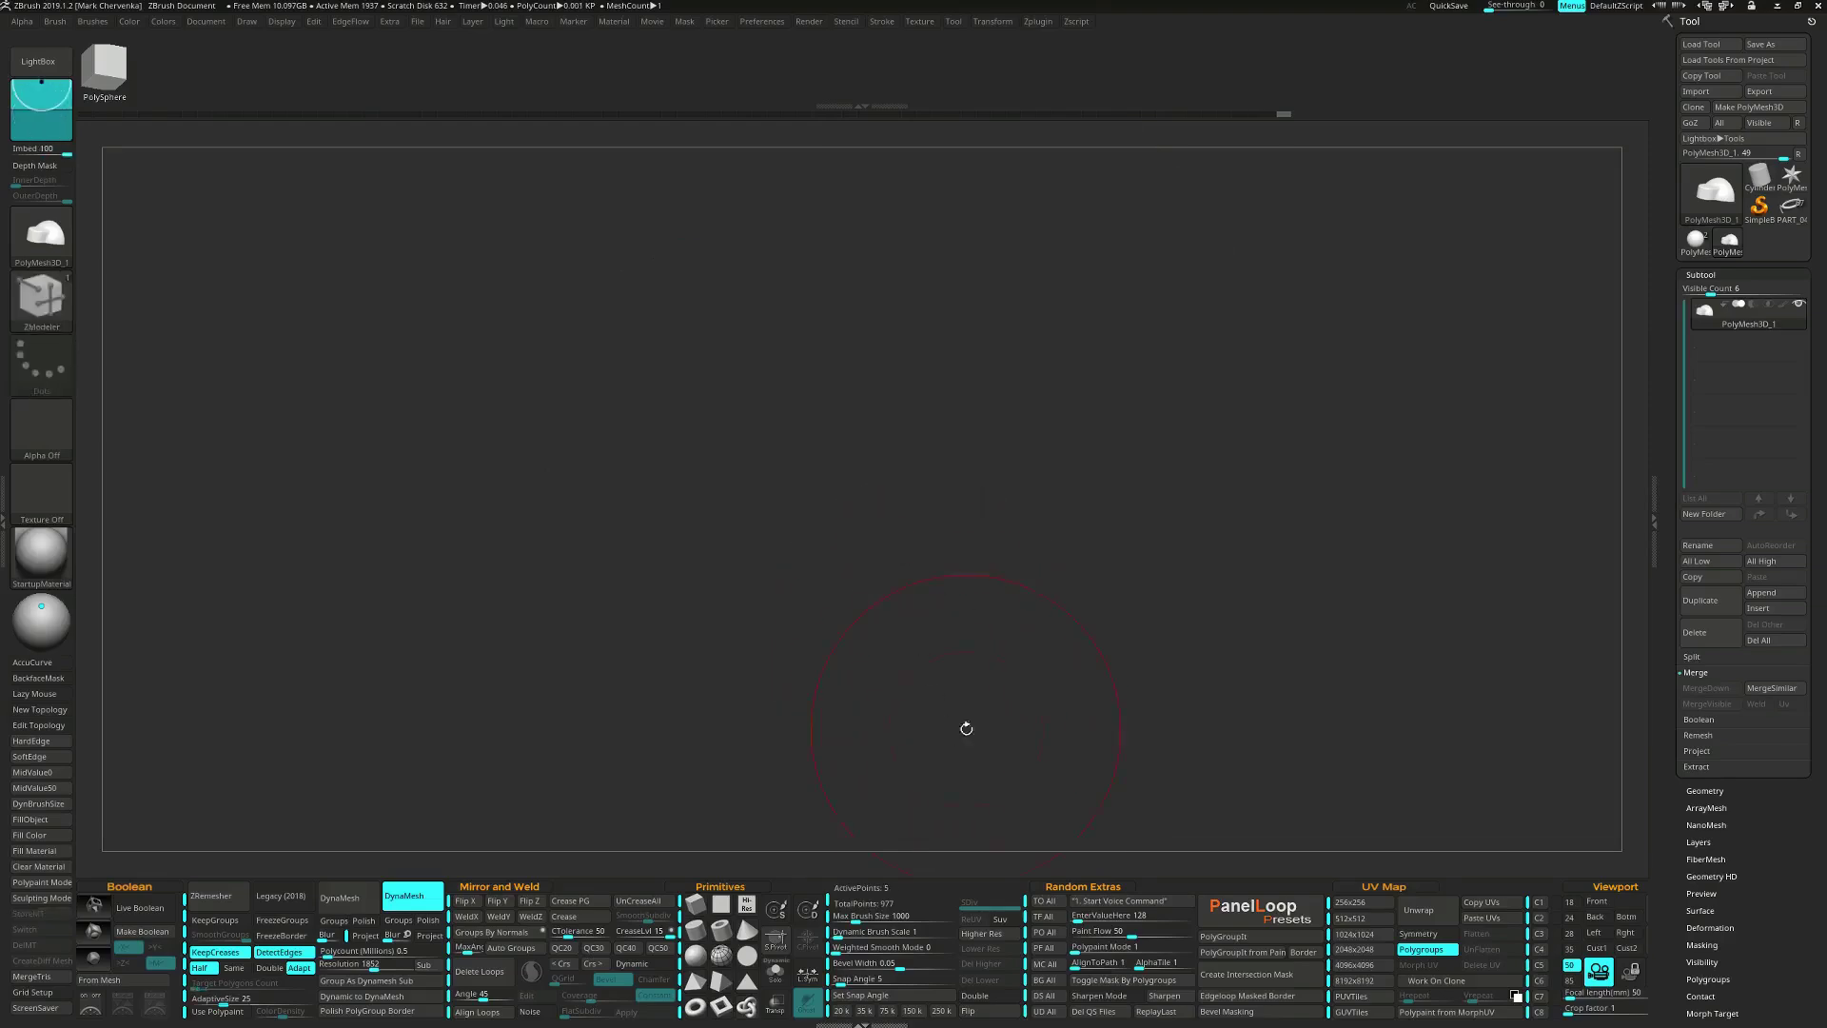
pyautogui.keyDown('ctrl'); pyautogui.keyDown('shift'); pyautogui.click(966, 728); pyautogui.keyUp('shift'); pyautogui.keyUp('ctrl')
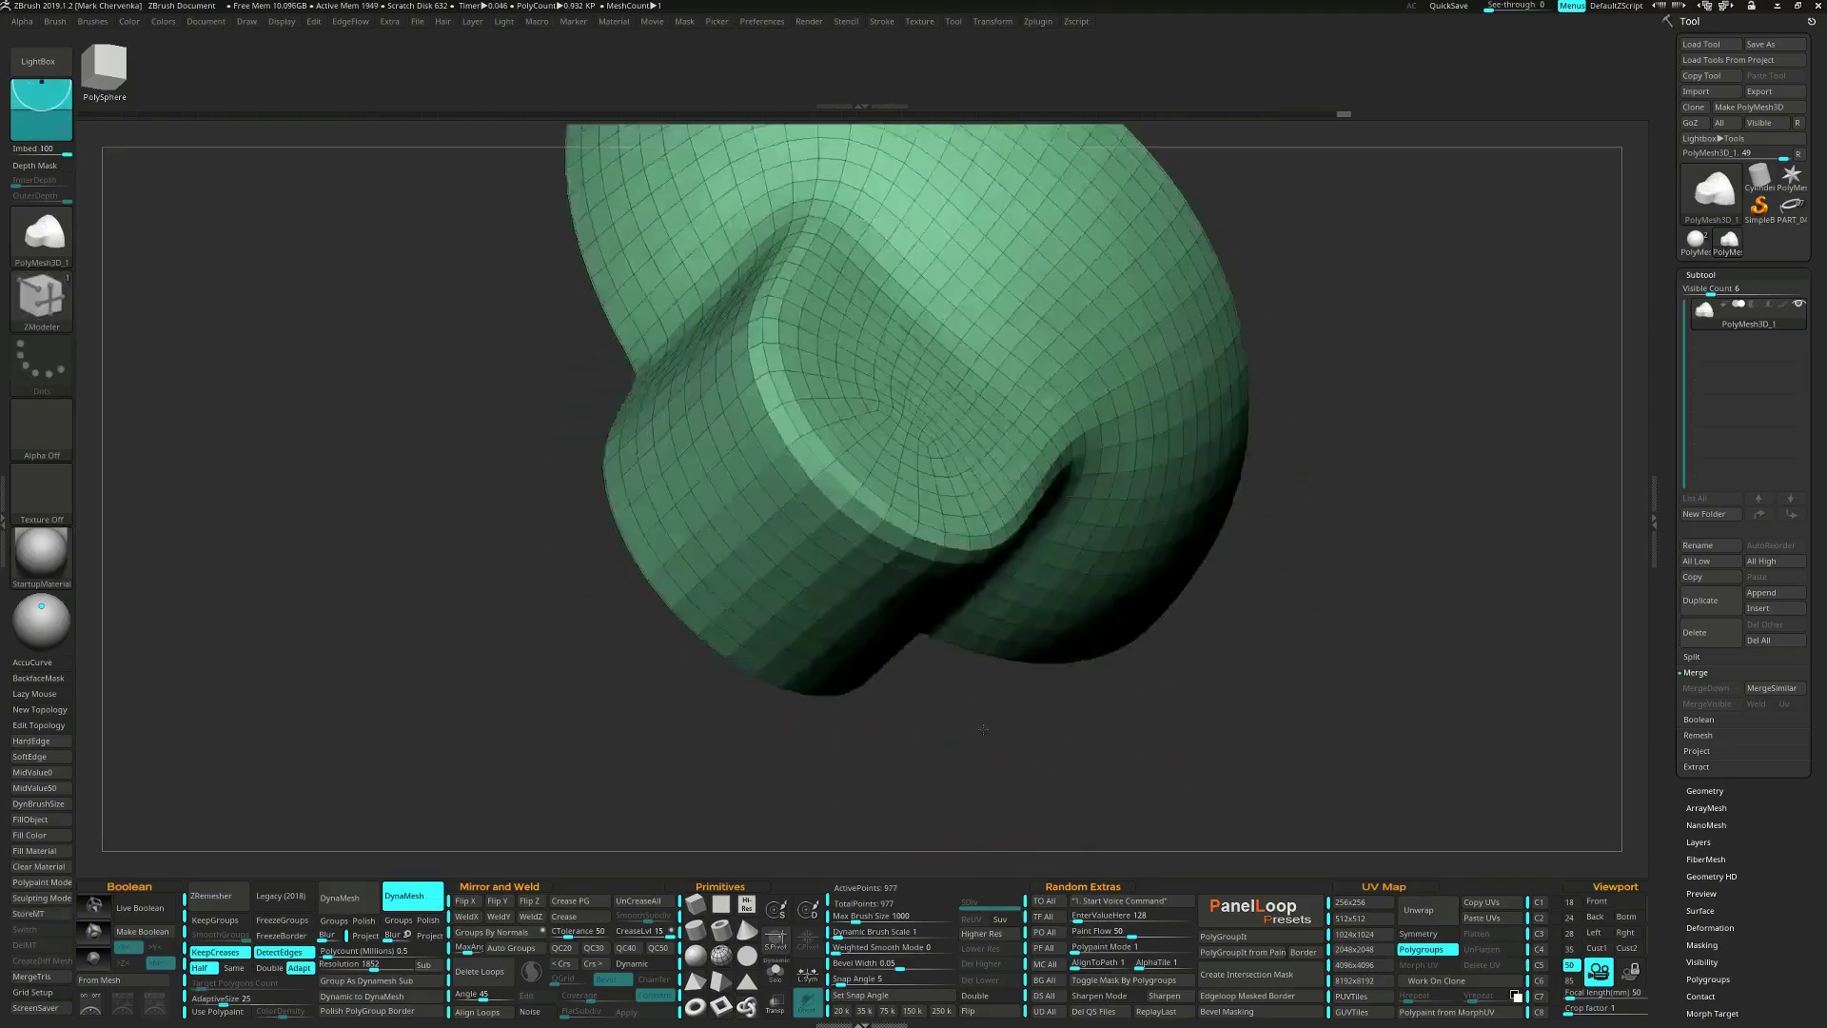
pyautogui.moveTo(983, 729); pyautogui.dragTo(904, 685)
pyautogui.click(242, 895)
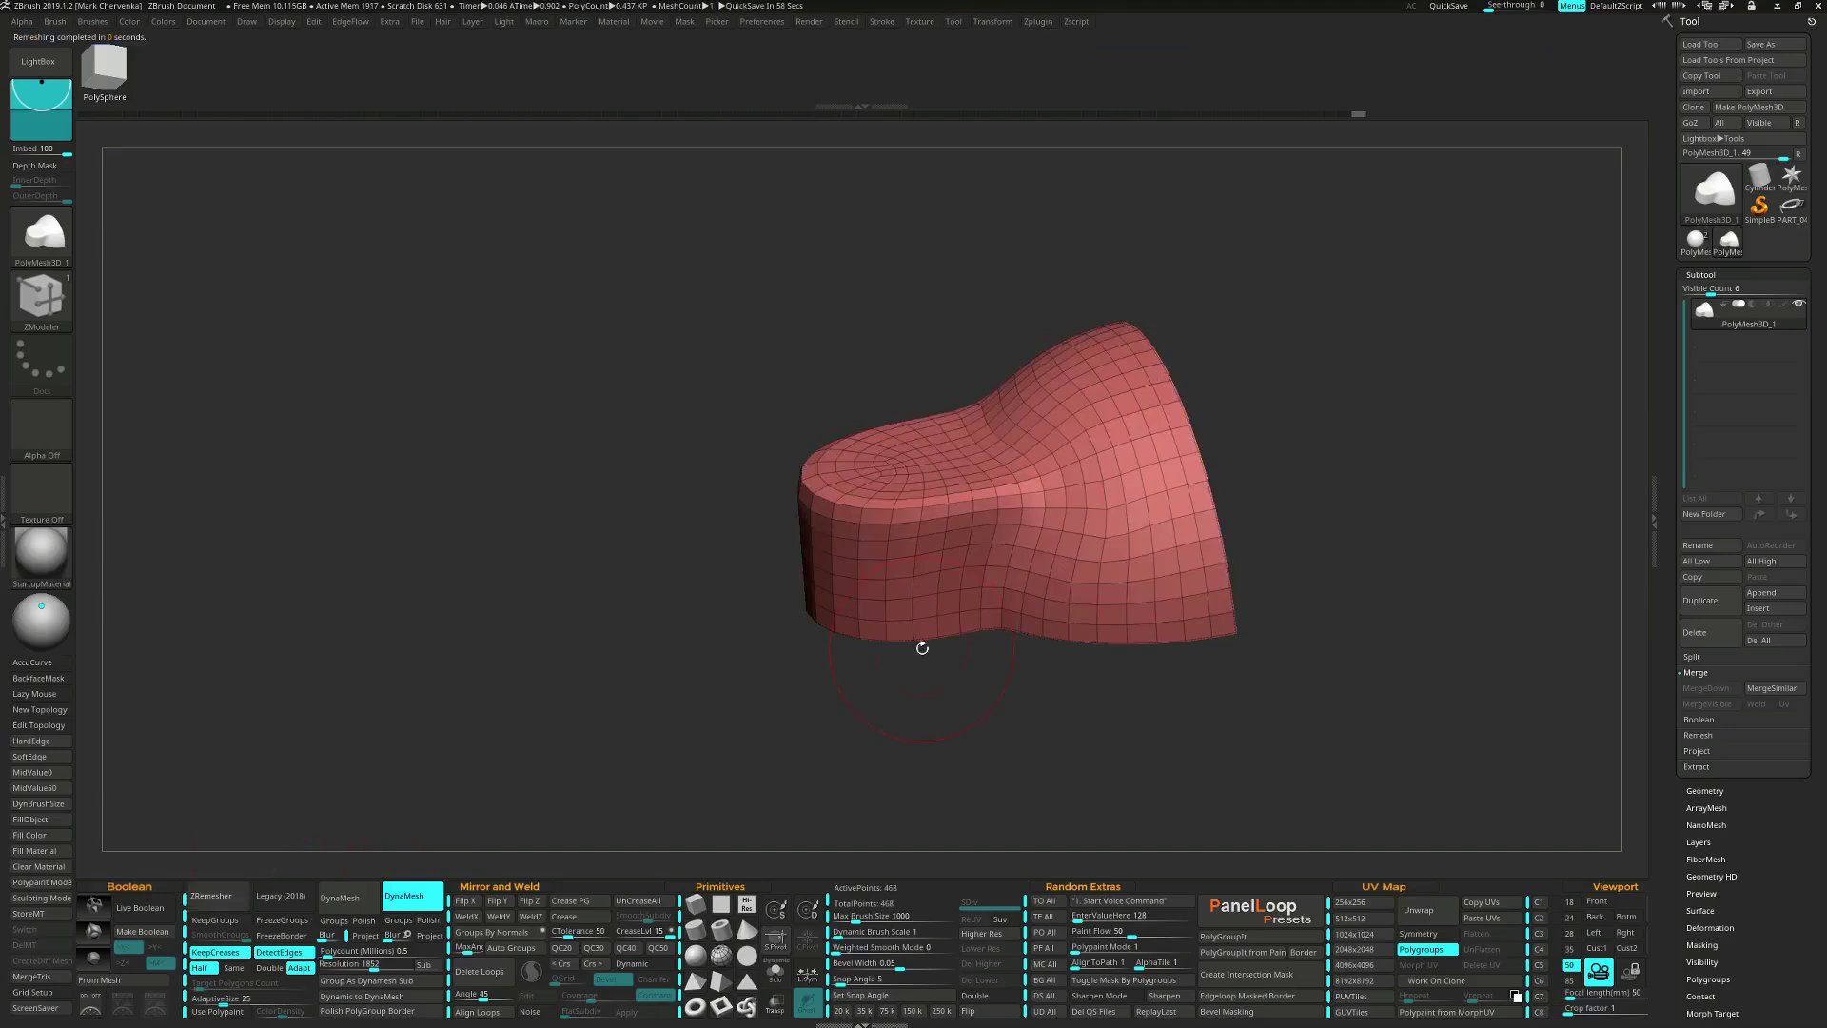
# Mirror and weld the half part across X, then uncrease the edge loop along its centre seam.
pyautogui.moveTo(918, 640); pyautogui.dragTo(963, 702)
pyautogui.click(498, 917)
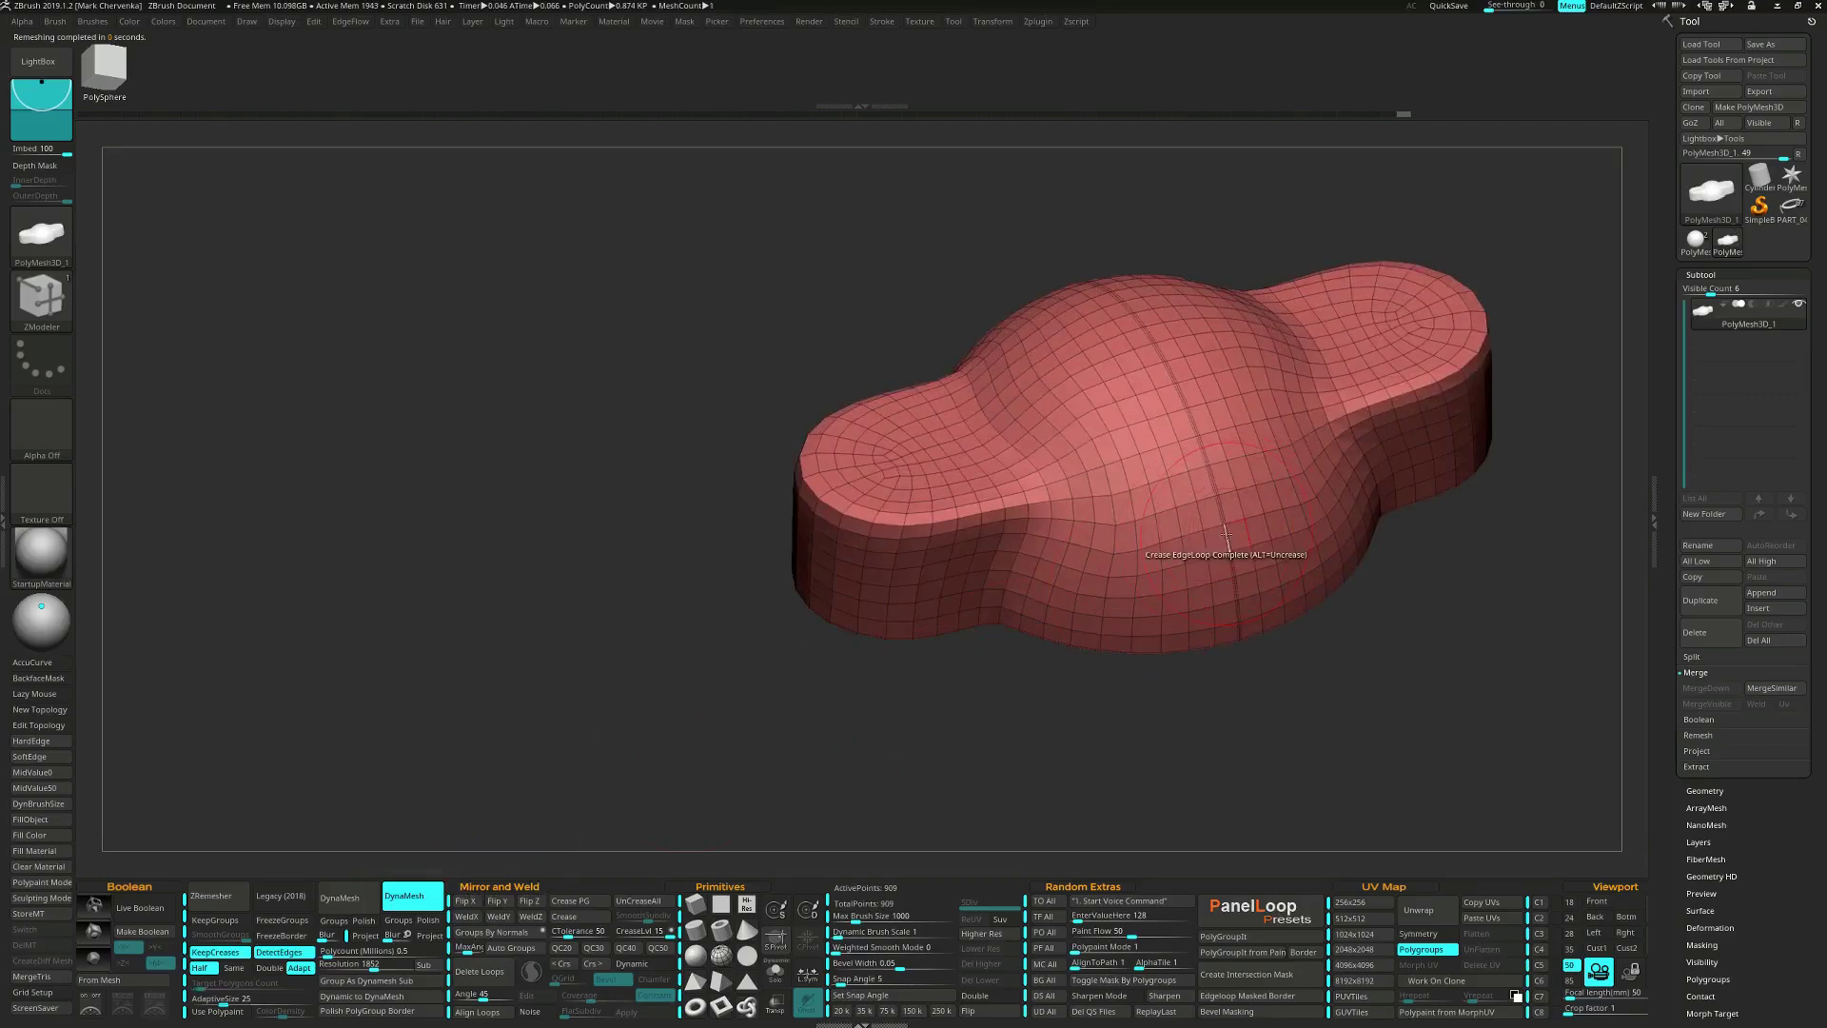
pyautogui.press('space')
pyautogui.keyDown('alt'); pyautogui.click(1228, 540); pyautogui.keyUp('alt')
# Close the part's open underside with the ZModeler Close edge action, using Convex Hole and One Line.
pyautogui.moveTo(1166, 709); pyautogui.dragTo(1109, 585)
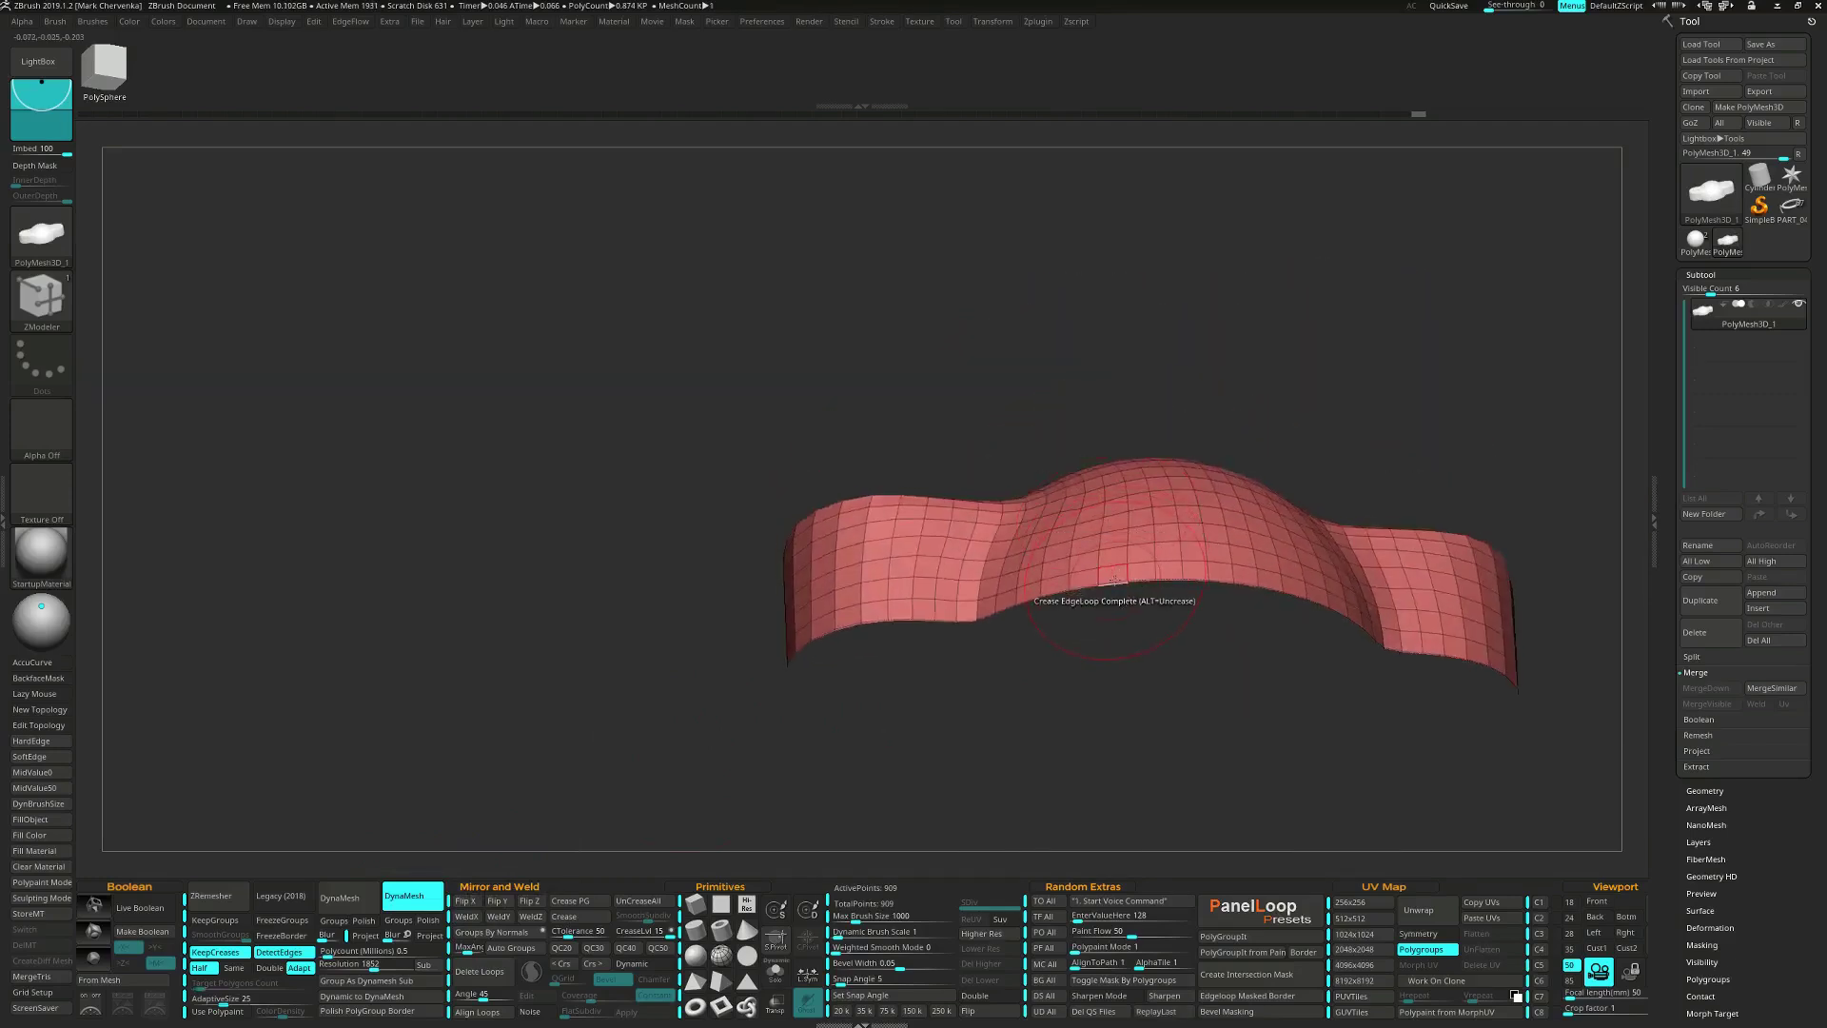
pyautogui.press('space')
pyautogui.click(1014, 660)
pyautogui.click(1012, 644)
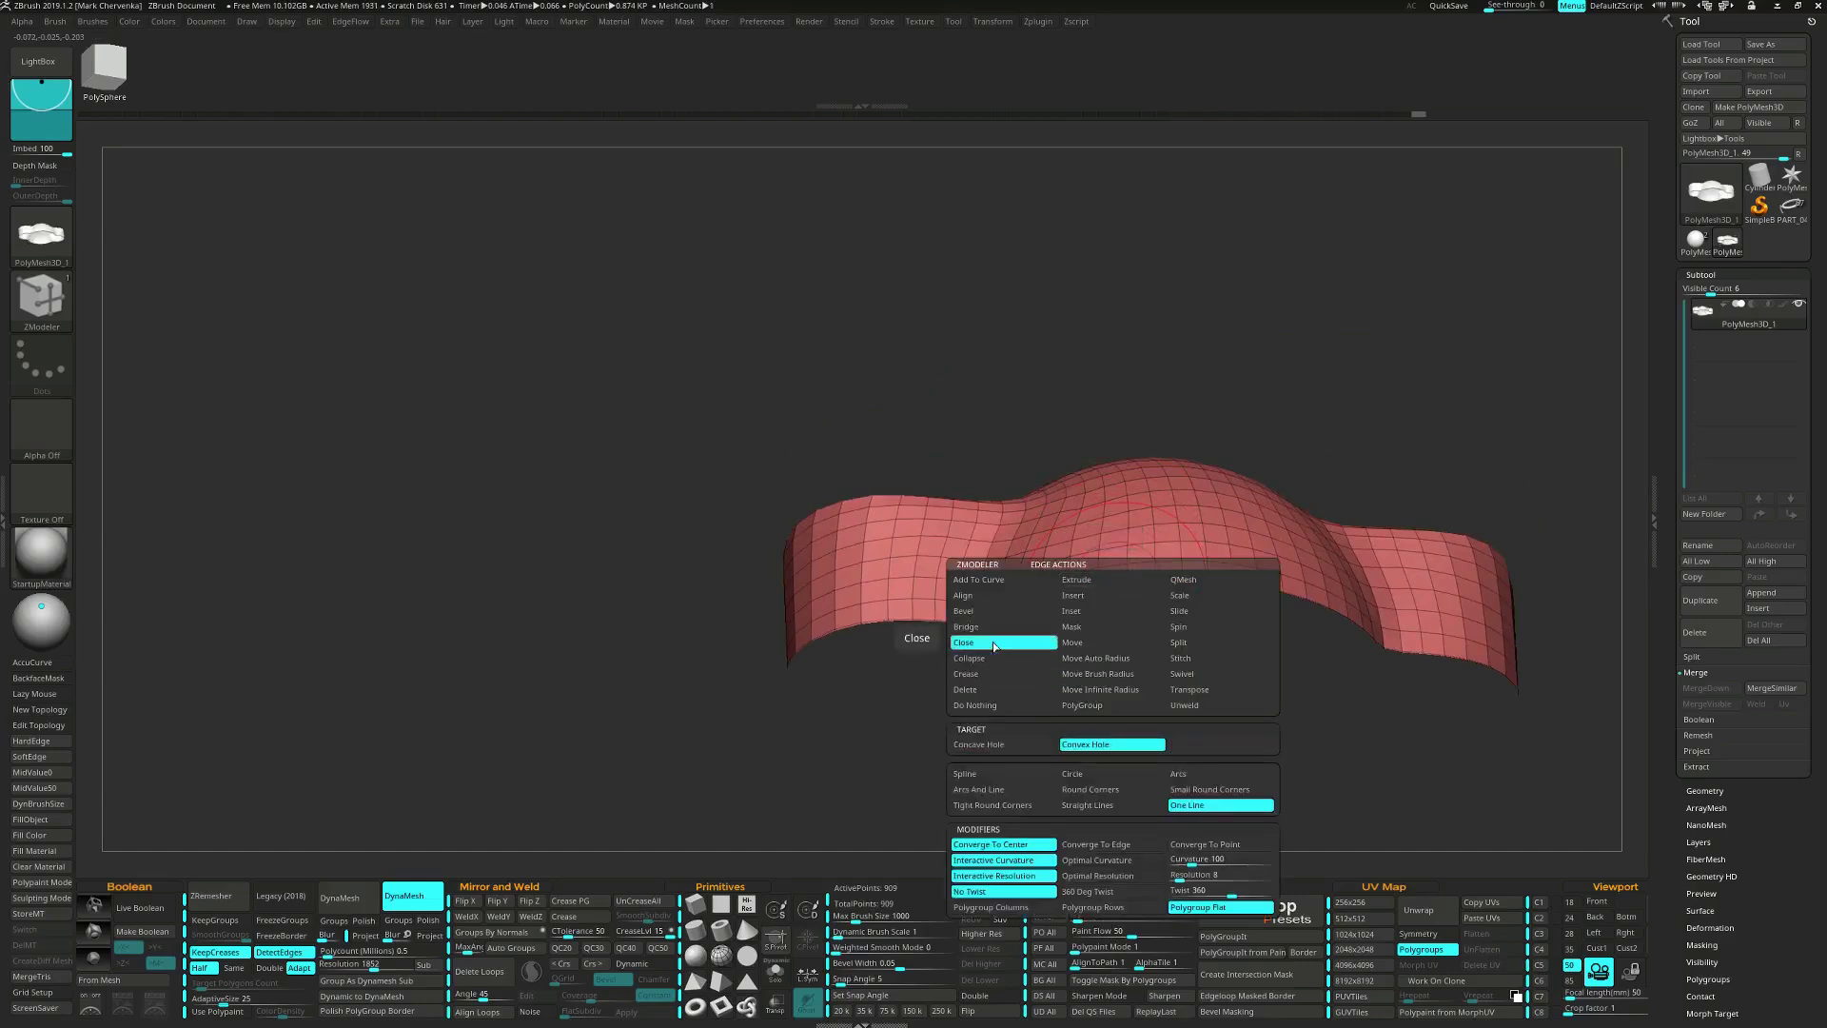
pyautogui.click(1136, 591)
pyautogui.moveTo(1135, 591); pyautogui.dragTo(1104, 504)
# Inset the flat base as a Flat Island with Inset Region, keeping a single narrow border ring.
pyautogui.press('space')
pyautogui.click(1103, 545)
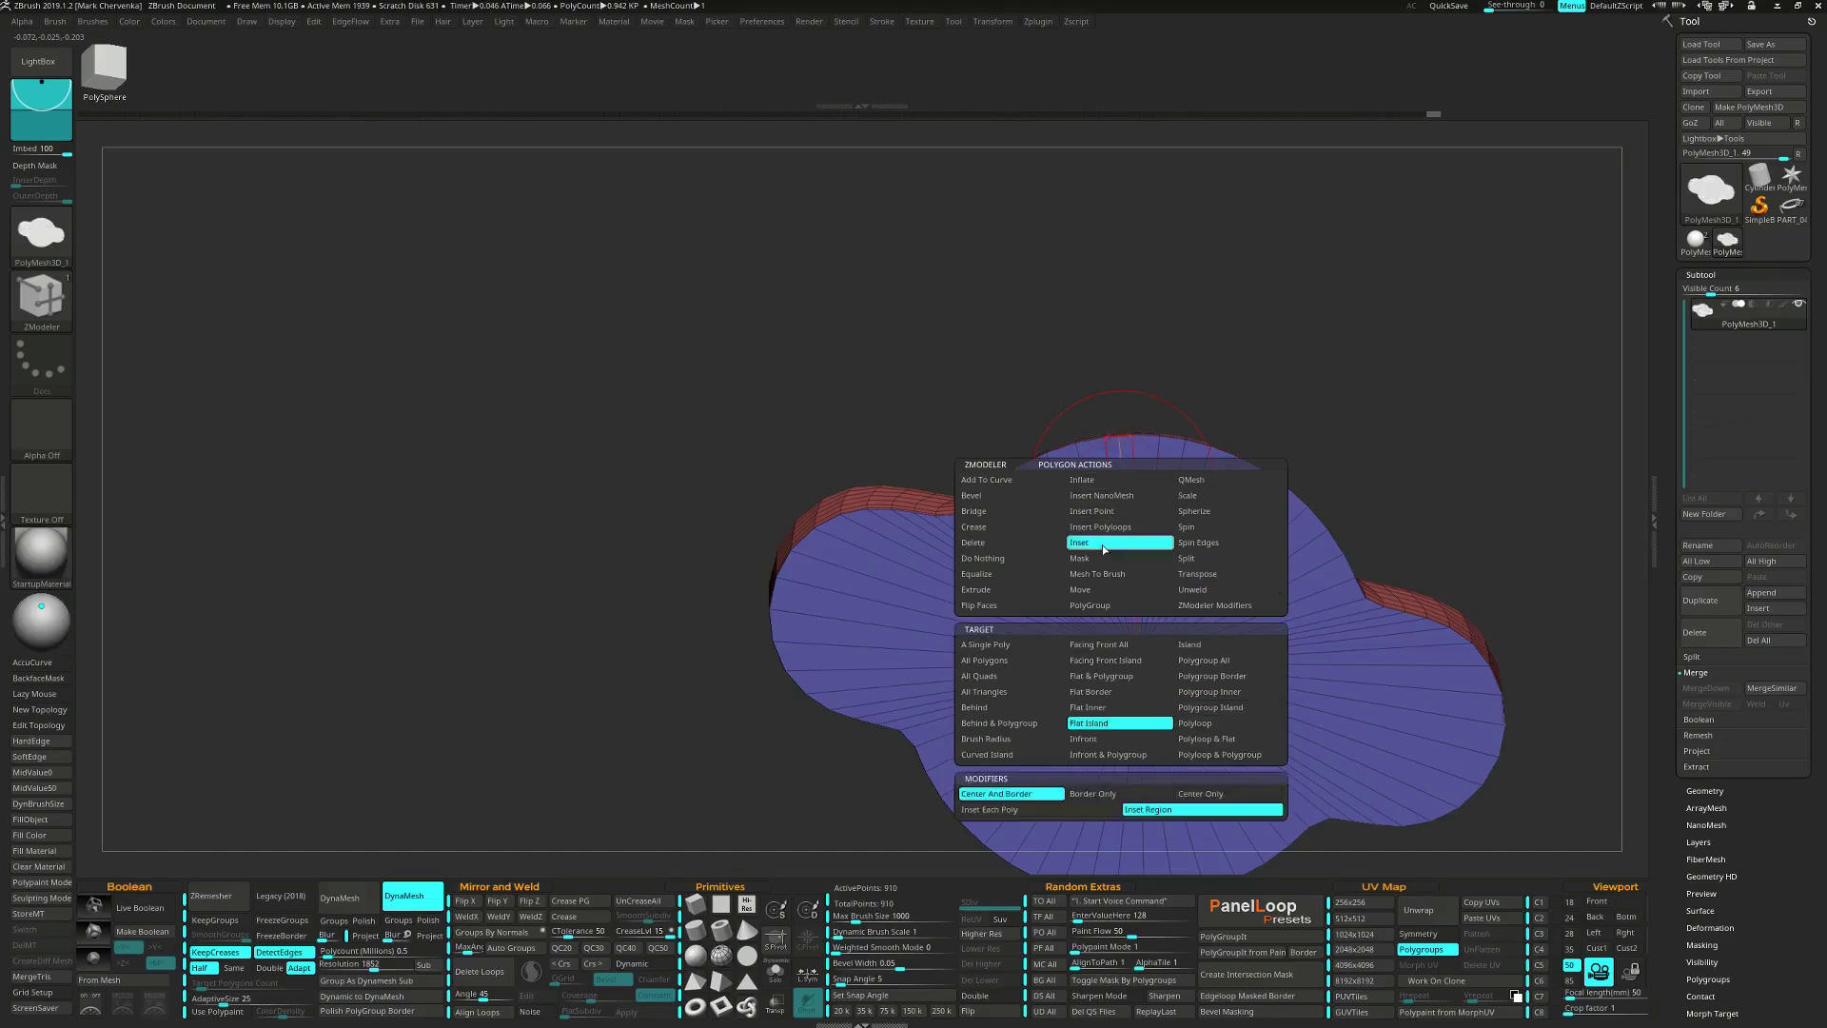
pyautogui.click(1120, 645)
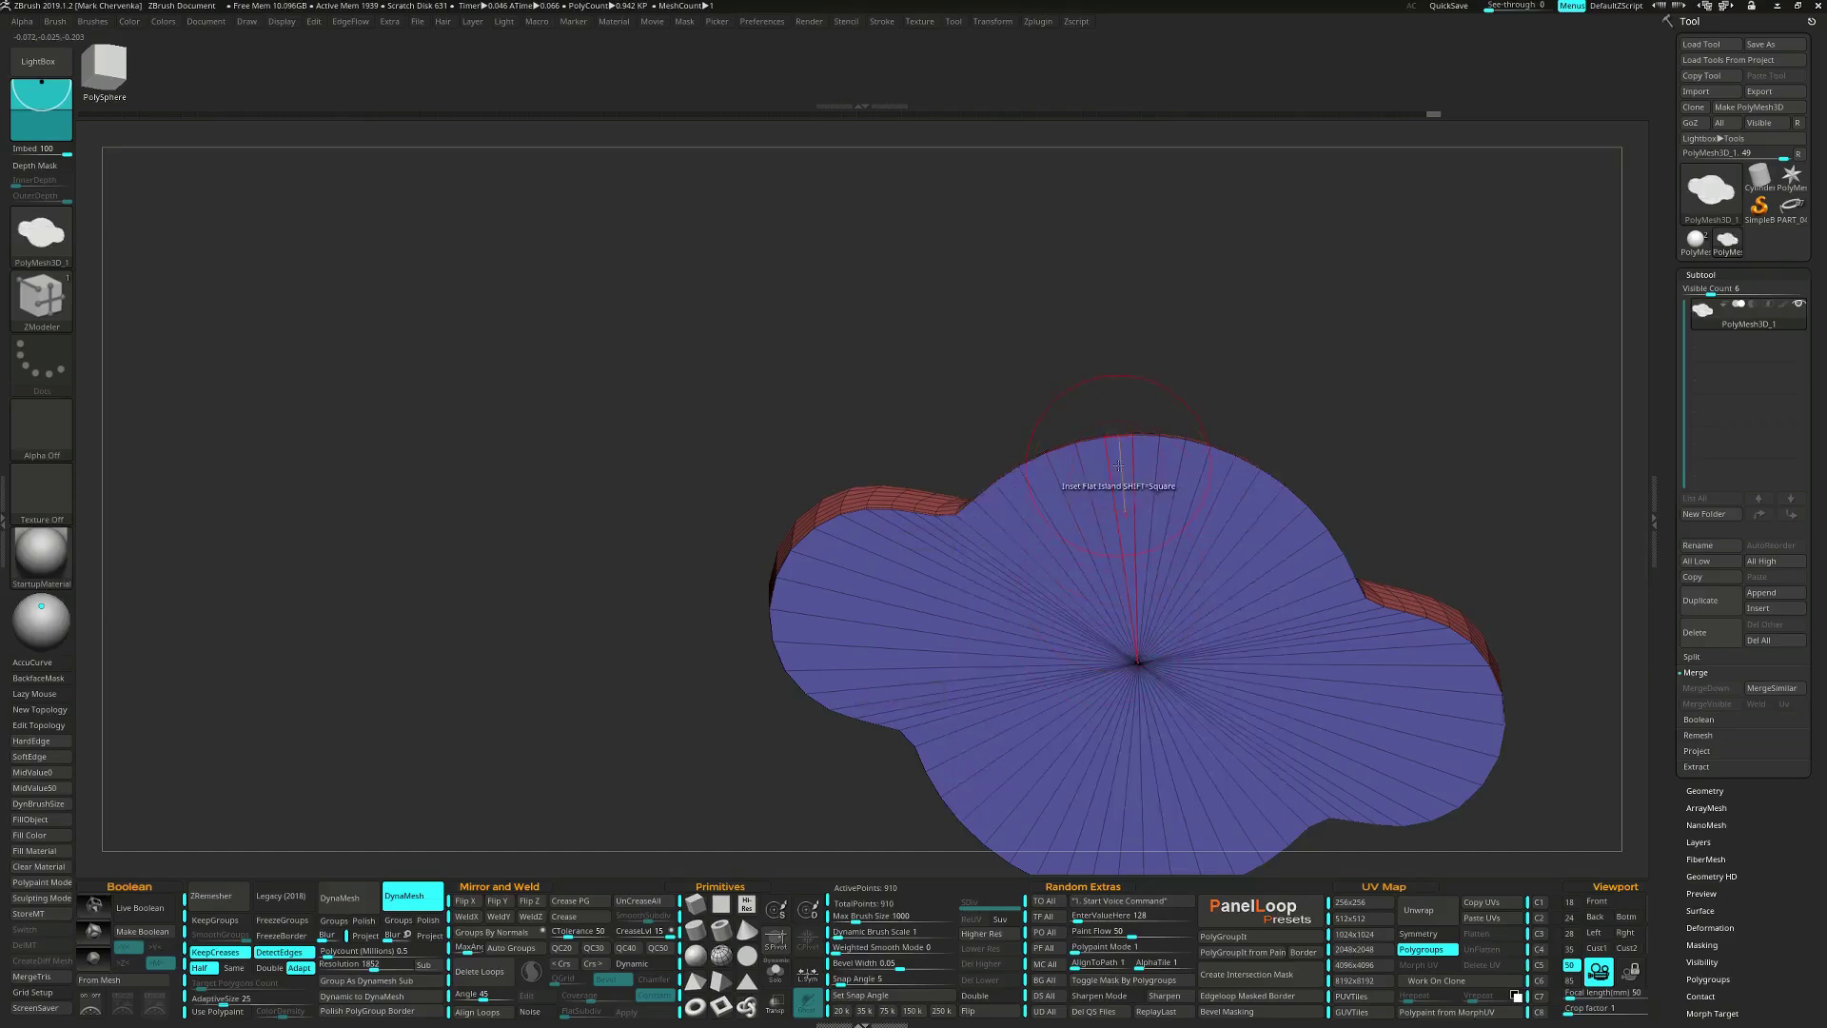
pyautogui.moveTo(1110, 468); pyautogui.dragTo(1119, 476)
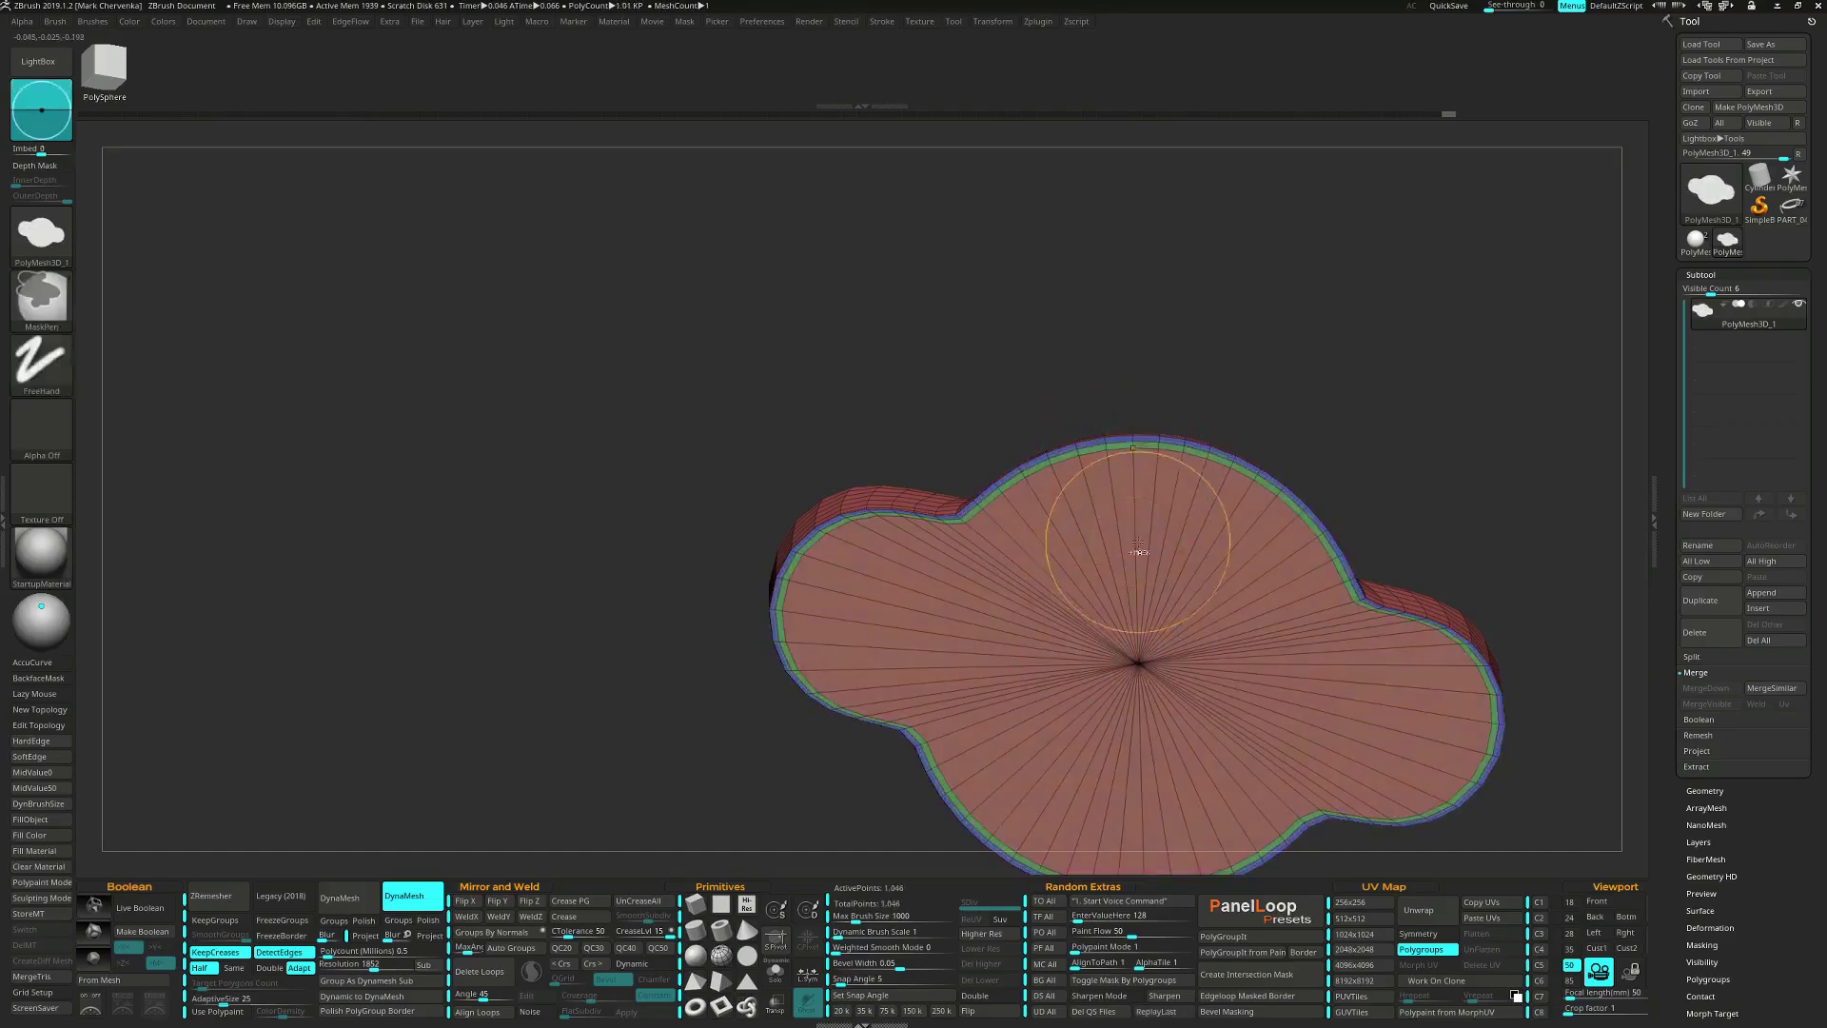
pyautogui.hotkey('ctrl', 'z')
pyautogui.hotkey('ctrl', 'z')
pyautogui.hotkey('ctrl', 'z')
pyautogui.hotkey('ctrl', 'z')
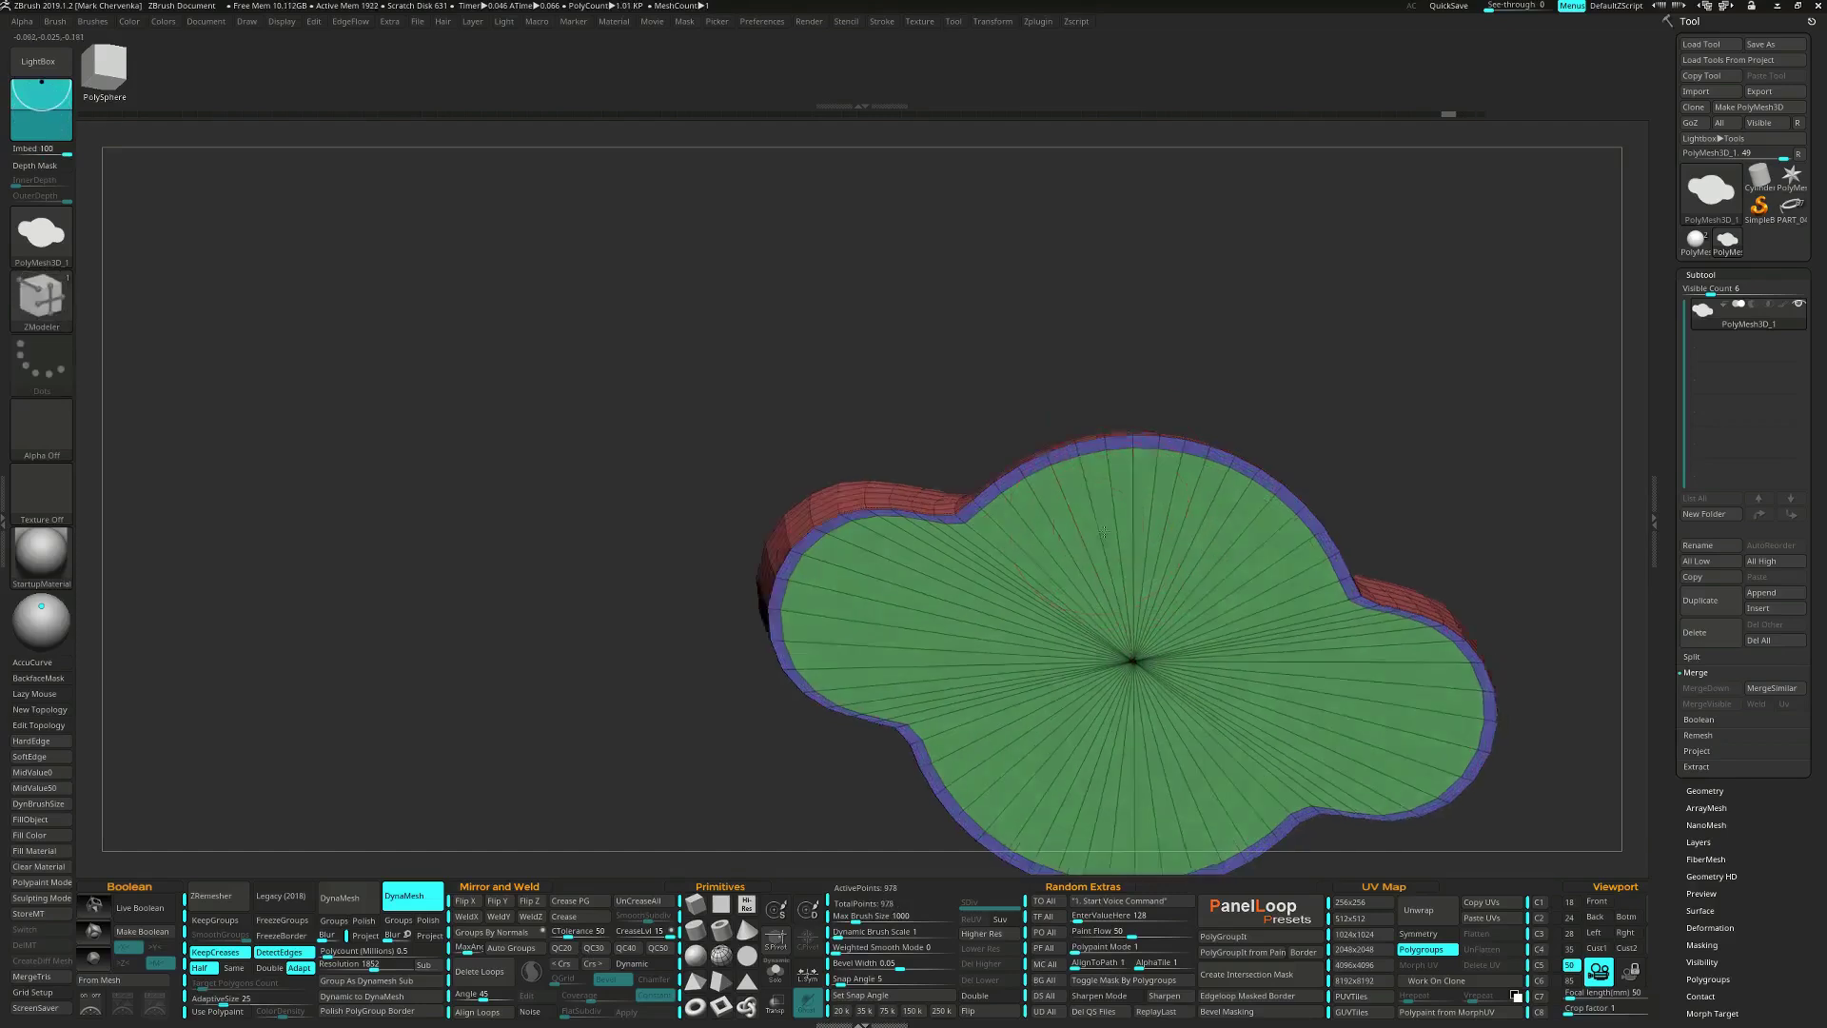
pyautogui.hotkey('ctrl', 'shift', 'z')
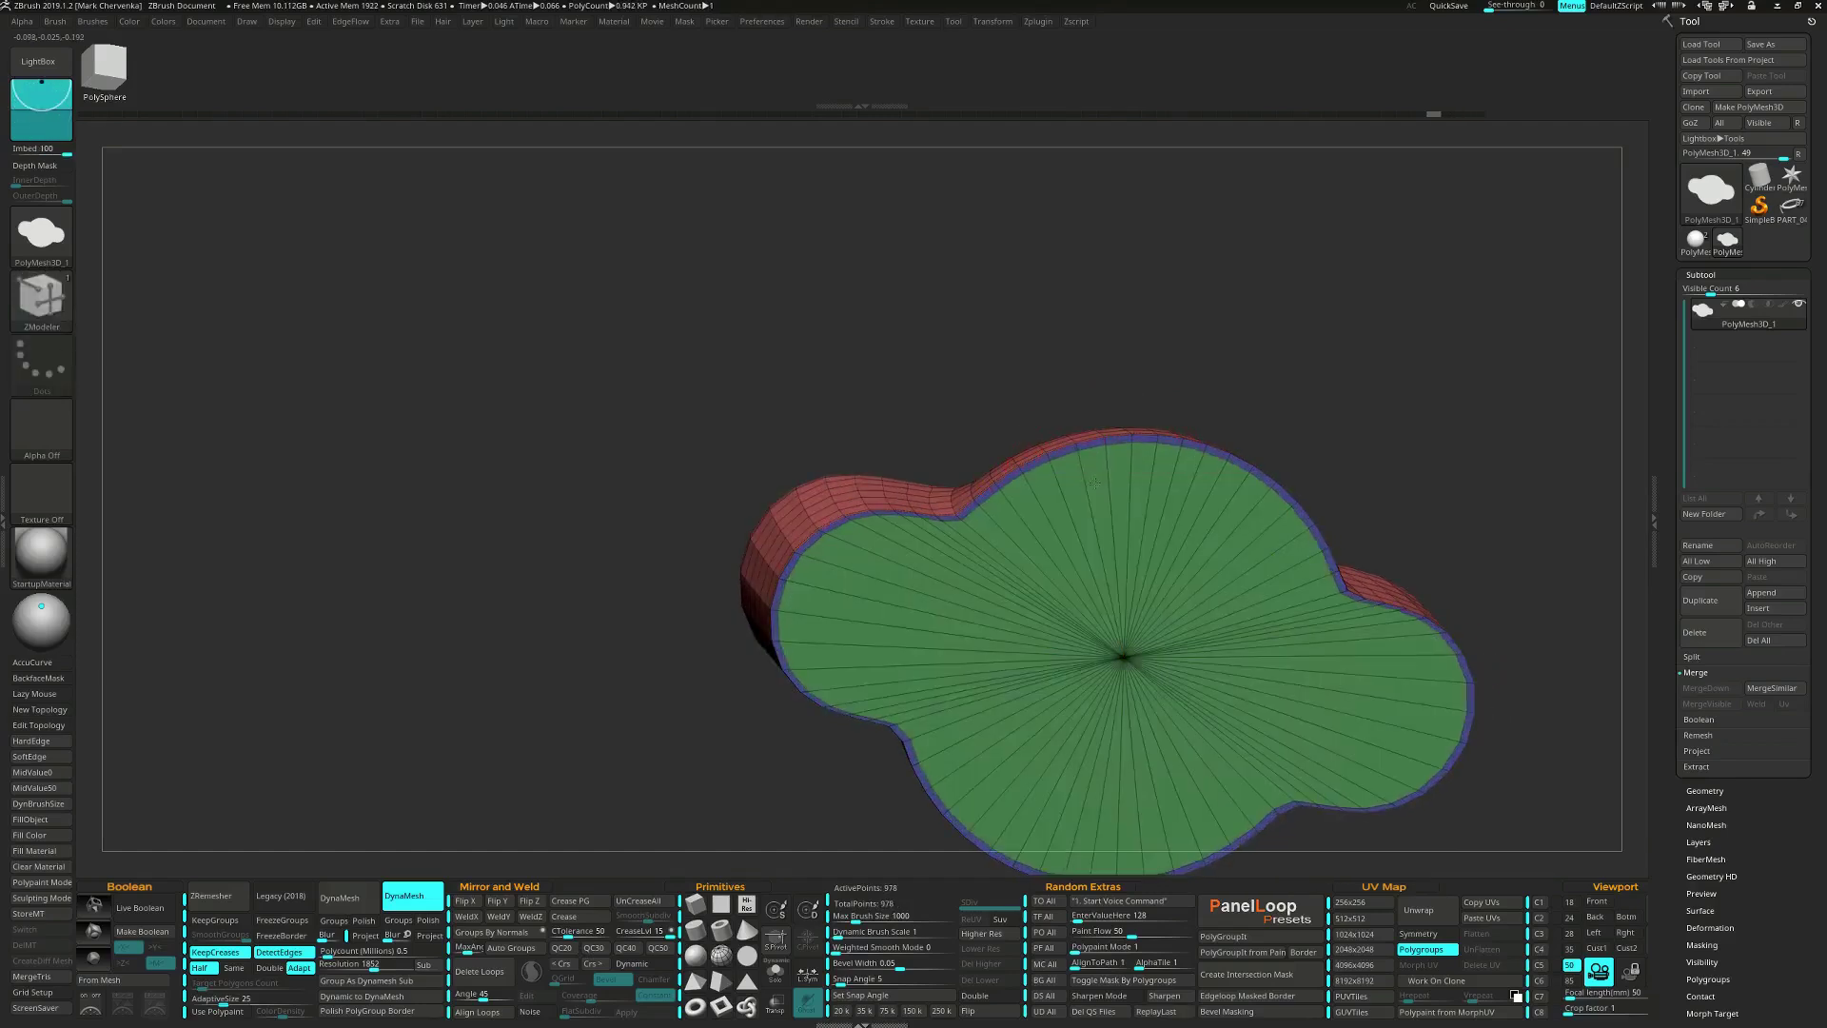
# Extrude the inset base face slightly outward with QMesh targeting Polygroup All.
pyautogui.press('space')
pyautogui.click(1201, 477)
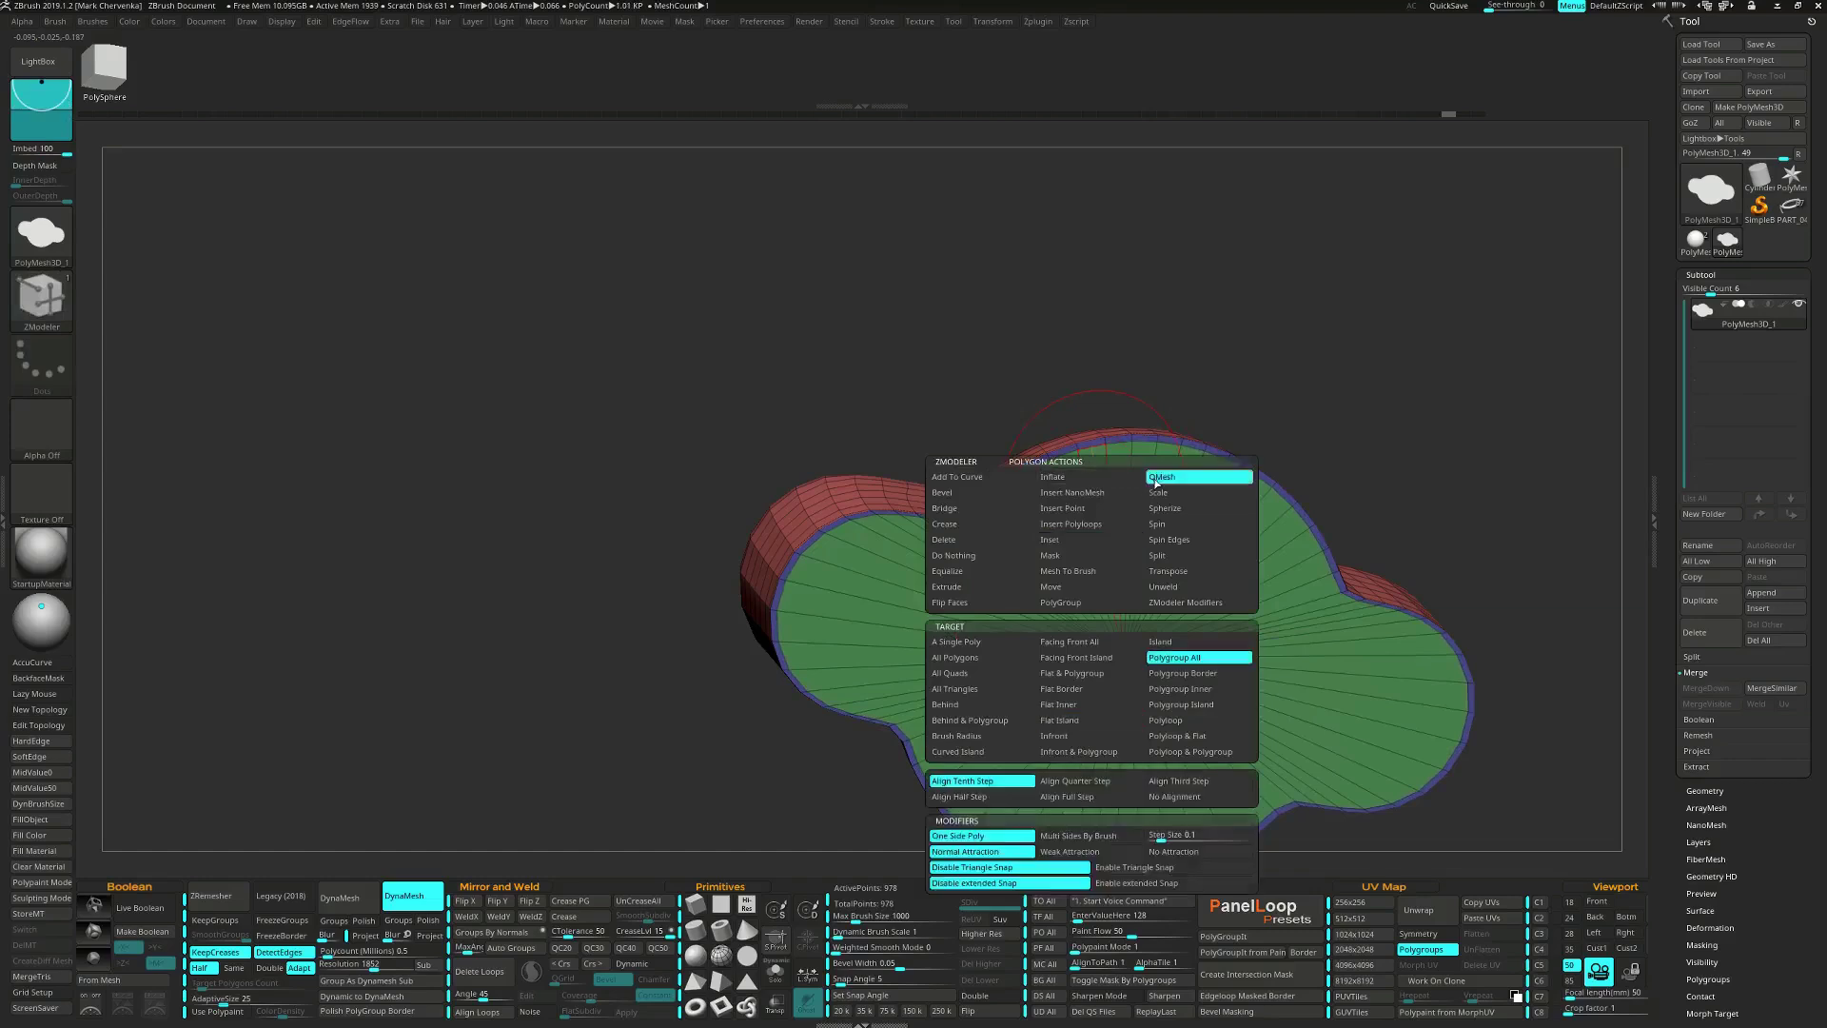
pyautogui.click(1187, 651)
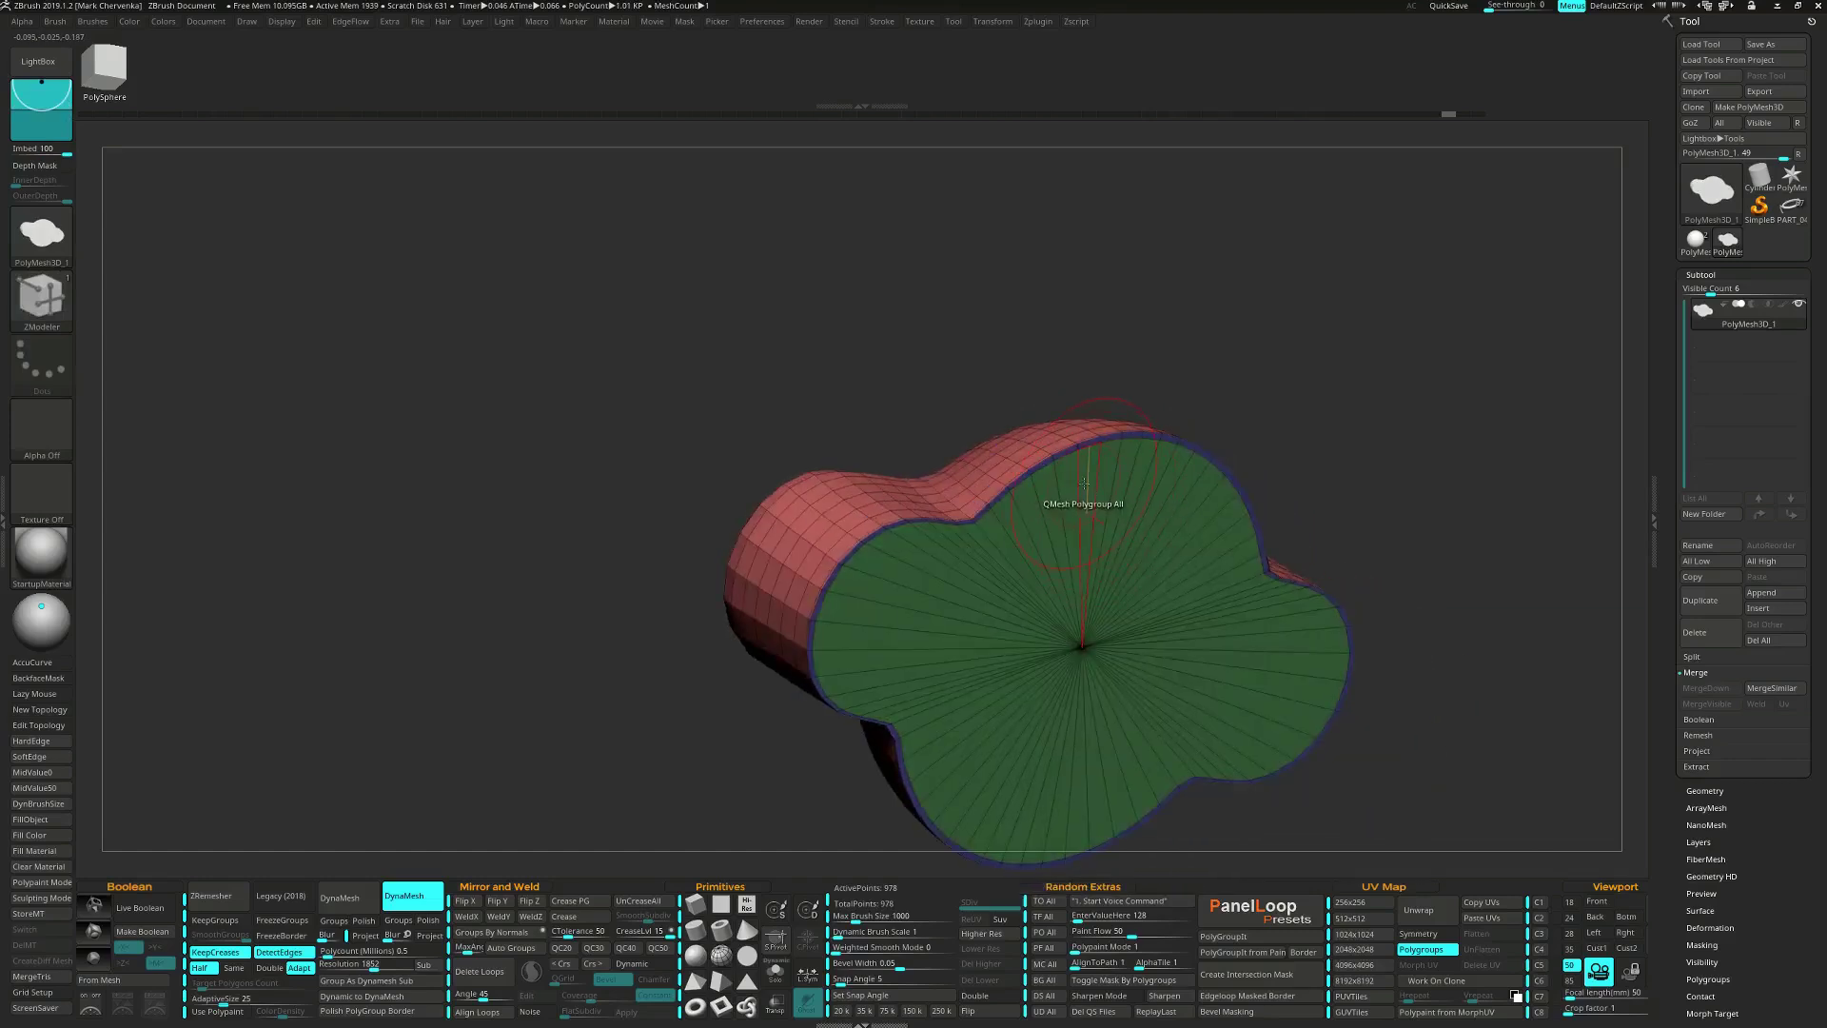
pyautogui.click(1087, 488)
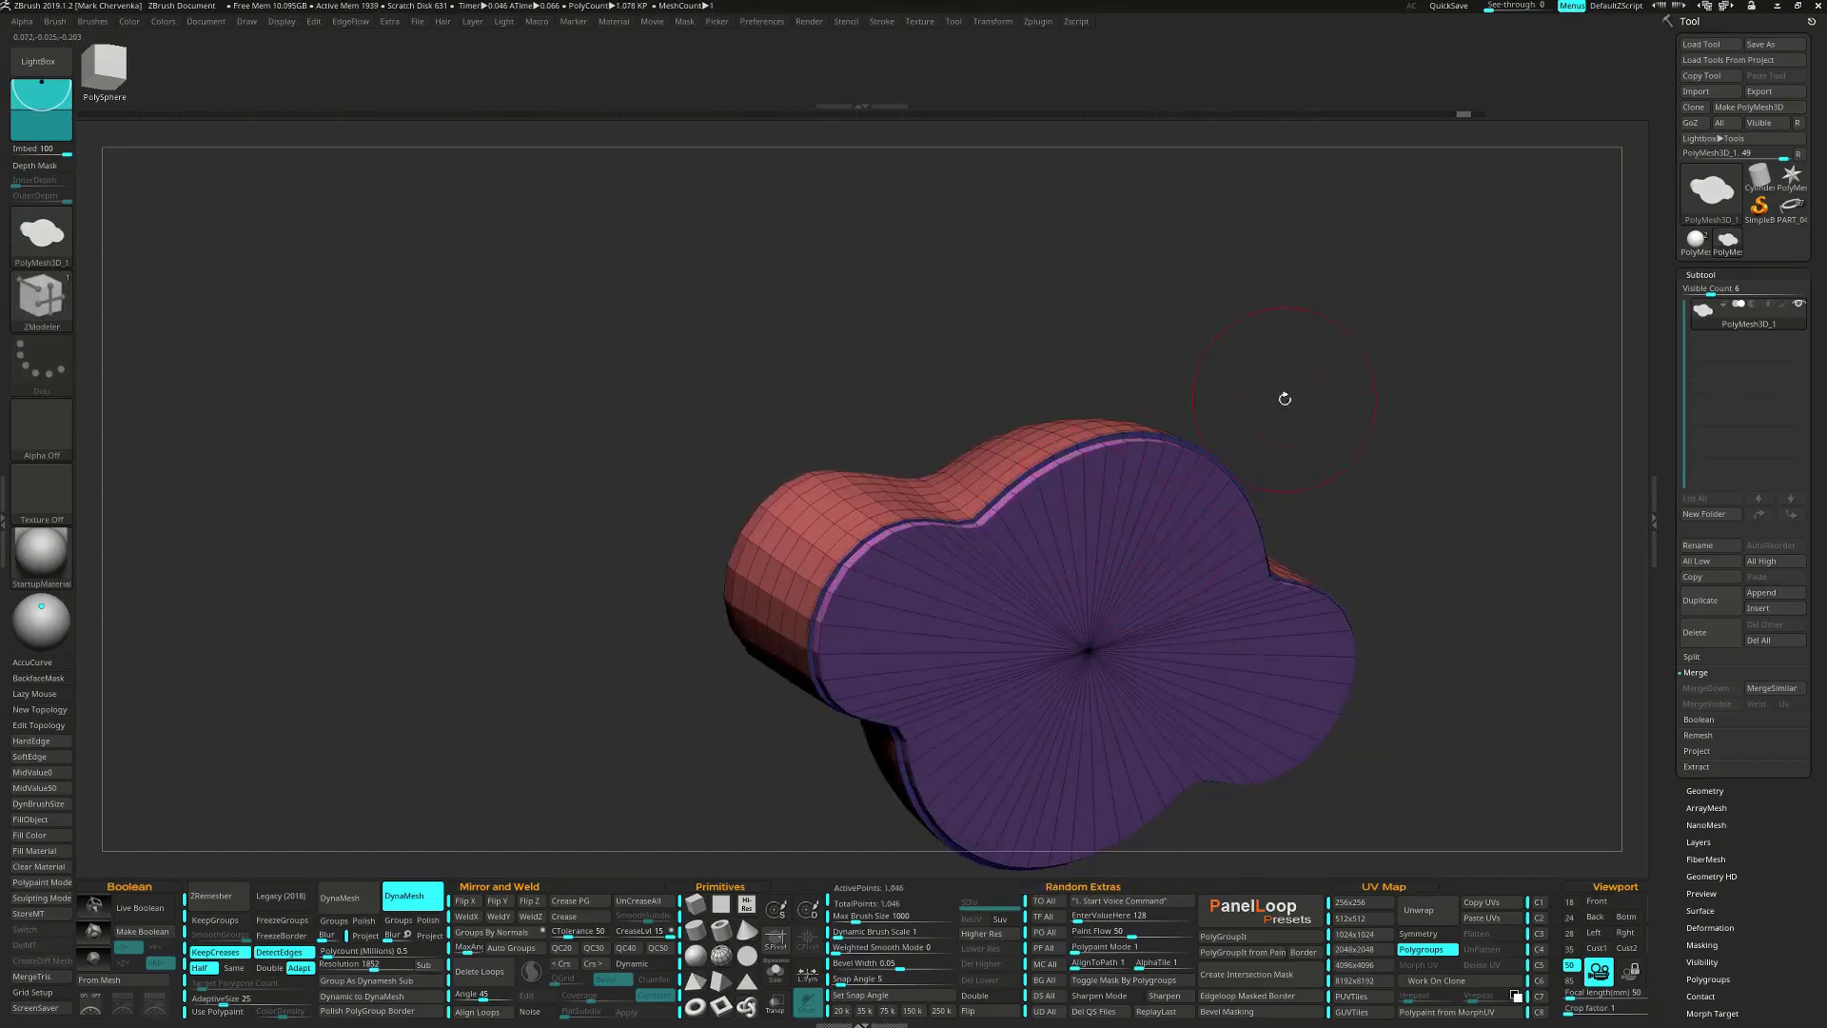
pyautogui.moveTo(1293, 403); pyautogui.dragTo(1230, 626)
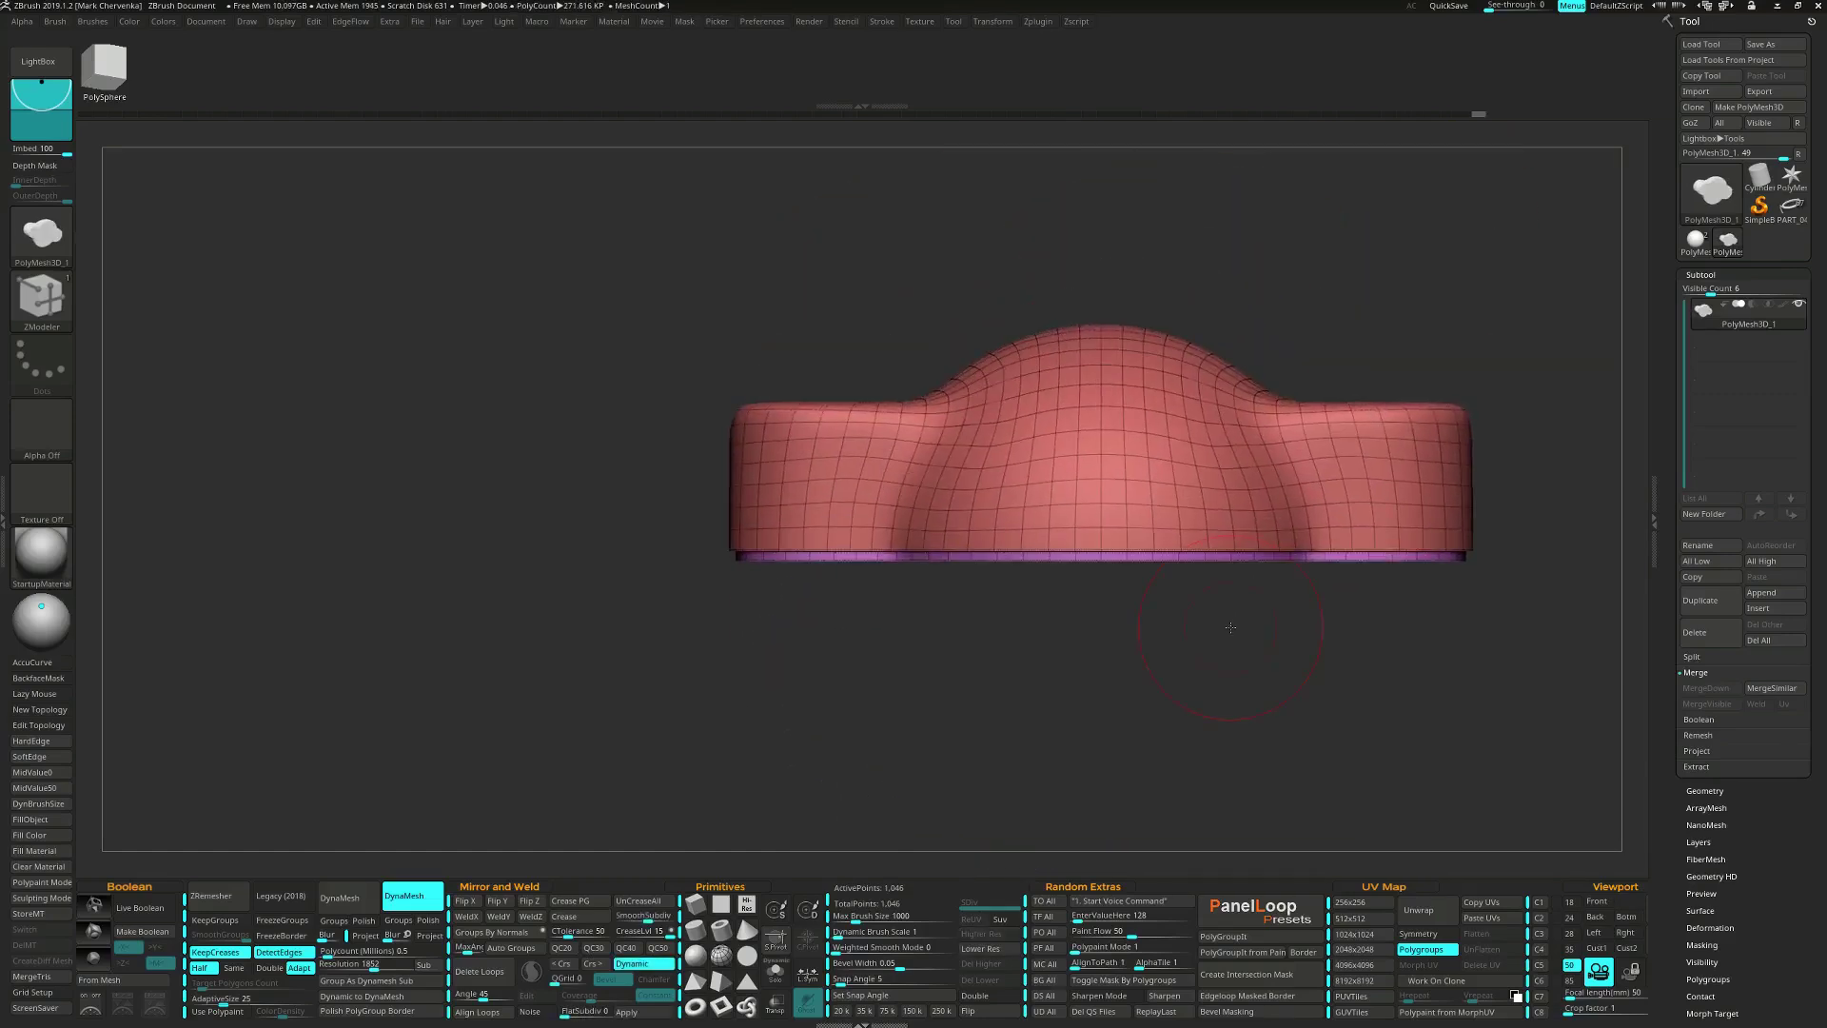
# Duplicate the part and place the flipped copy beneath it, with the two bases meeting.
pyautogui.press('w')
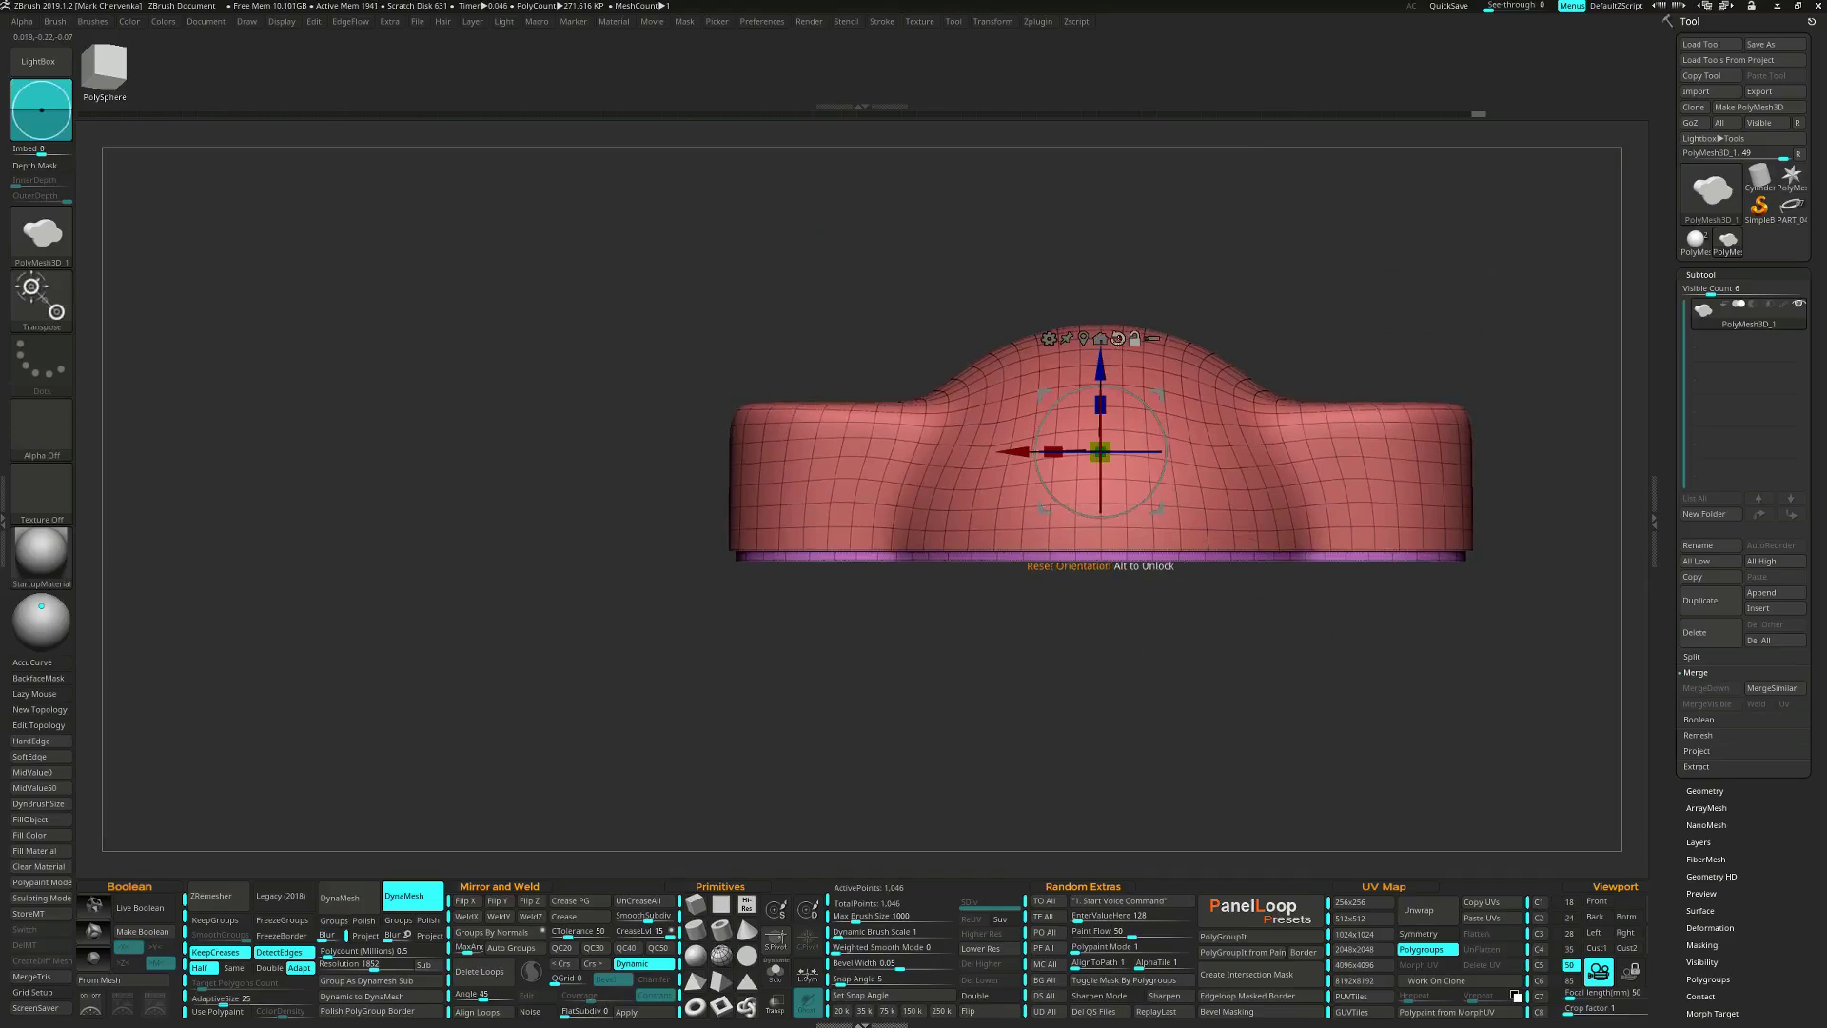
pyautogui.click(1118, 340)
pyautogui.click(1083, 339)
pyautogui.keyDown('ctrl'); pyautogui.moveTo(1101, 362); pyautogui.dragTo(1107, 758); pyautogui.keyUp('ctrl')
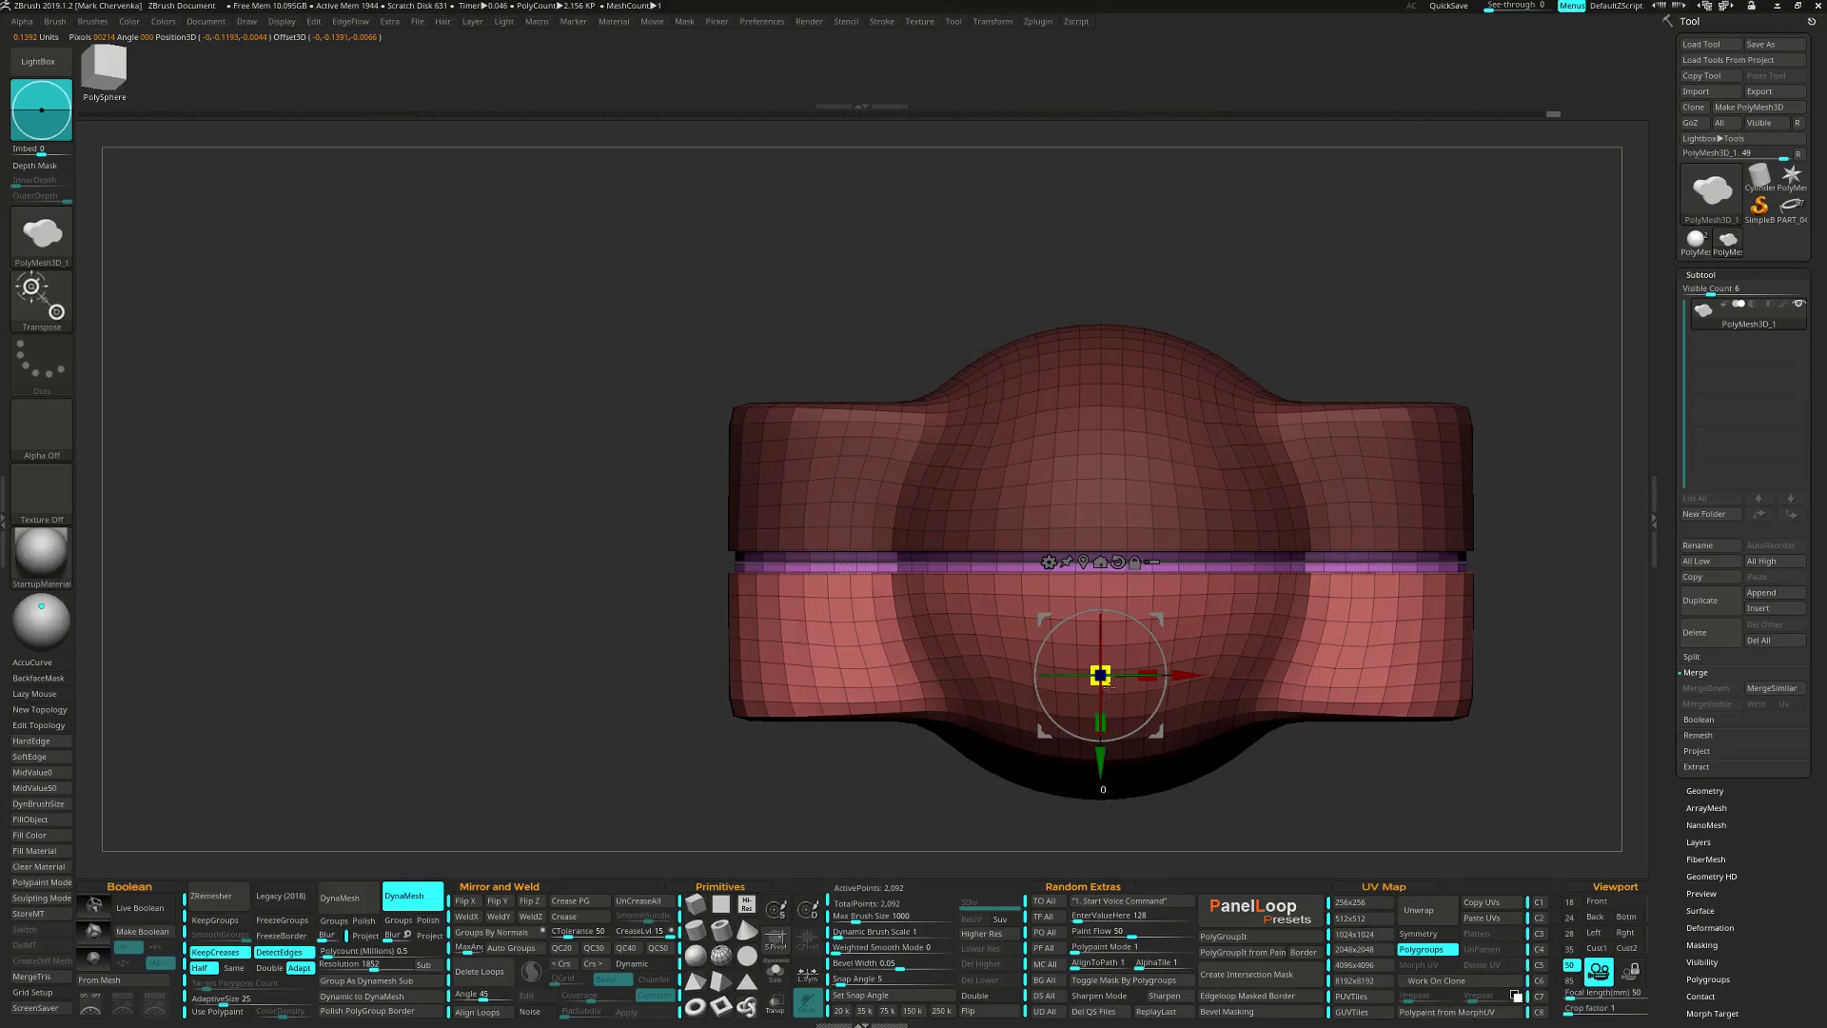
pyautogui.moveTo(1109, 685); pyautogui.dragTo(1111, 691)
pyautogui.moveTo(1332, 657); pyautogui.dragTo(1033, 573, button='right')
pyautogui.moveTo(1033, 573); pyautogui.dragTo(1242, 569)
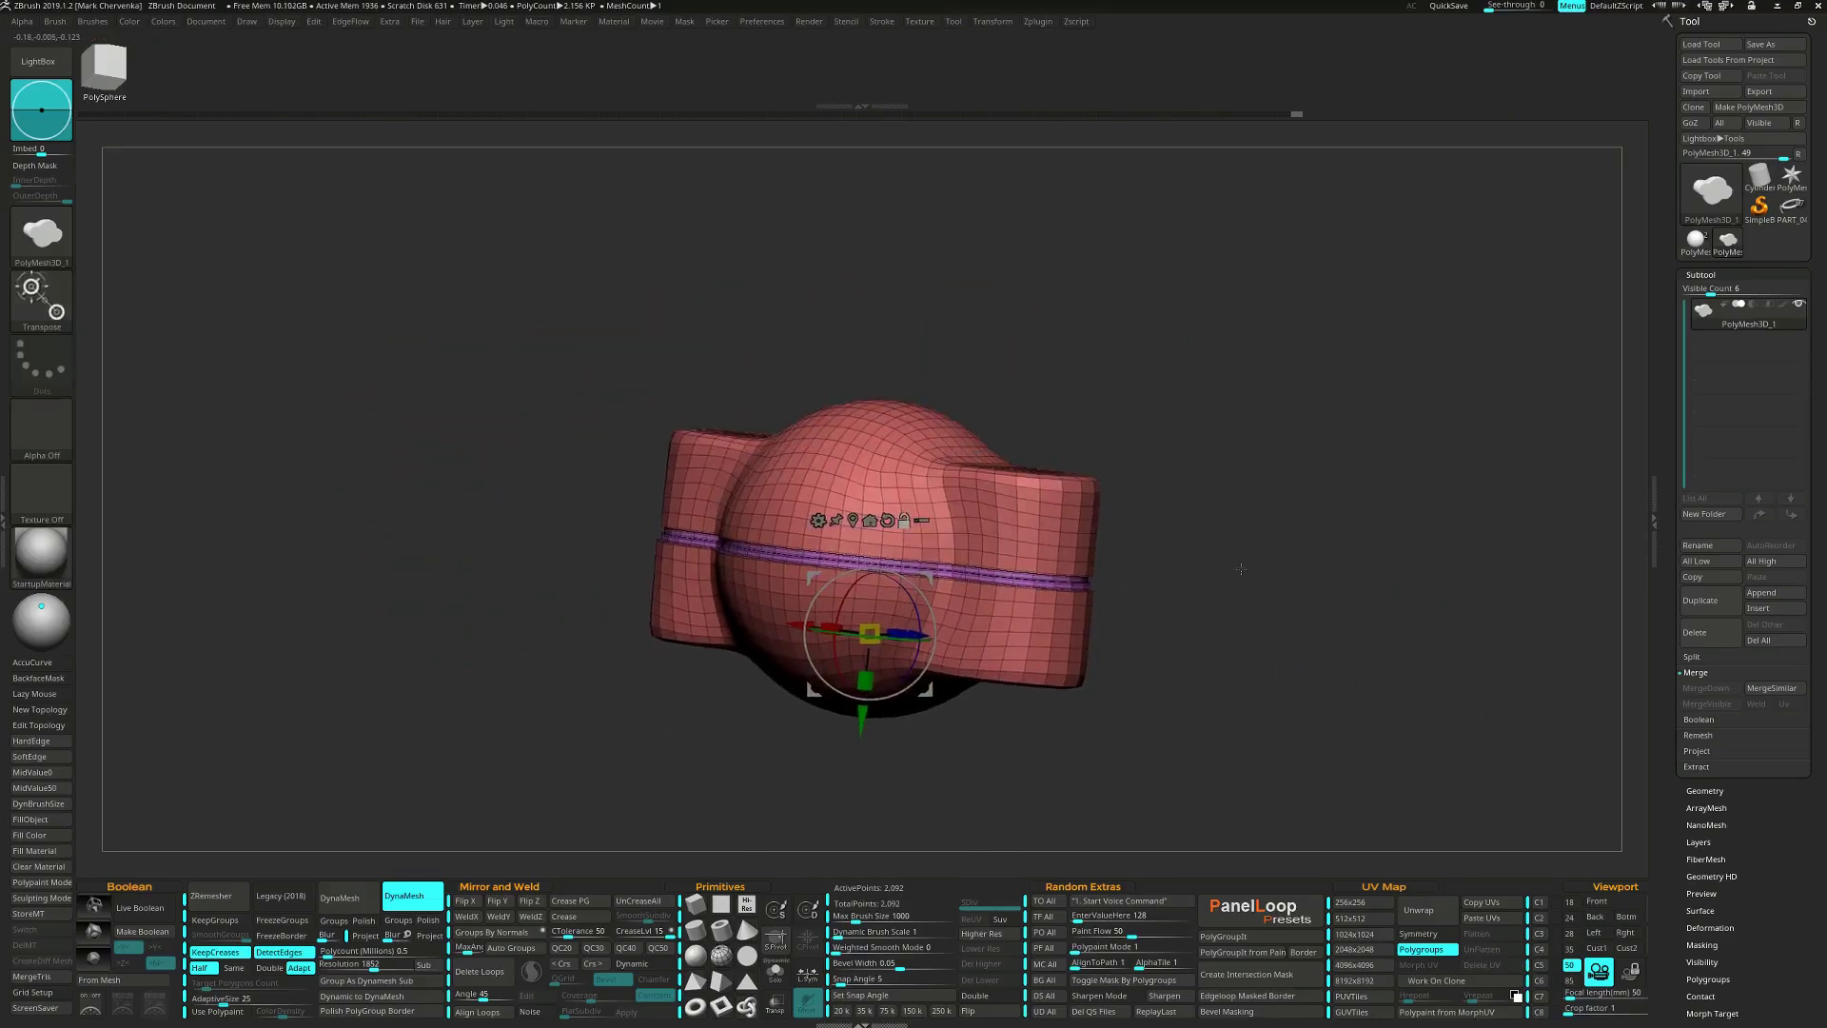
# Preview the joined halves with dynamic subdivision and centre the gizmo on the whole part.
pyautogui.press('d')
pyautogui.moveTo(1175, 563); pyautogui.dragTo(1087, 547, button='right')
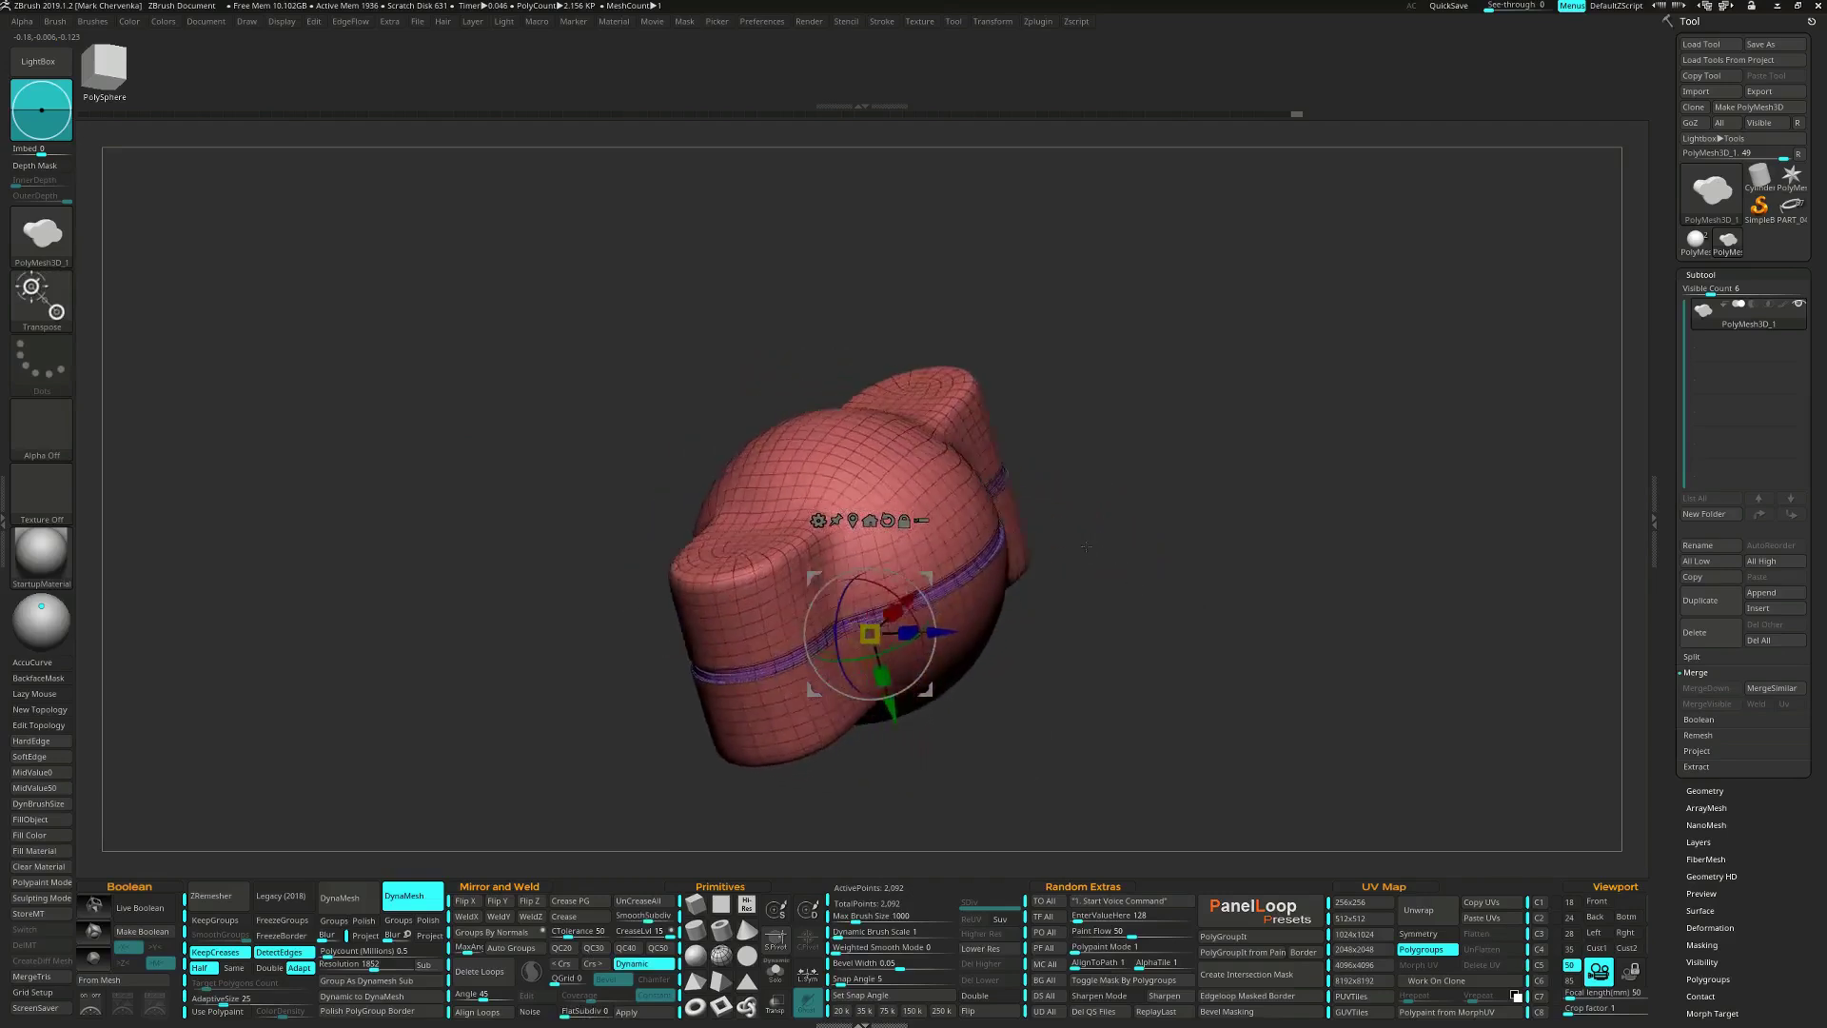
pyautogui.moveTo(1086, 547); pyautogui.dragTo(1311, 598)
pyautogui.keyDown('alt'); pyautogui.click(1059, 518); pyautogui.keyUp('alt')
pyautogui.keyDown('alt'); pyautogui.click(1025, 519); pyautogui.keyUp('alt')
# Mask the whole part, insert a PolySphere at its centre, and scale it to about the dome's size.
pyautogui.keyDown('ctrl'); pyautogui.click(1312, 598); pyautogui.keyUp('ctrl')
pyautogui.click(984, 442)
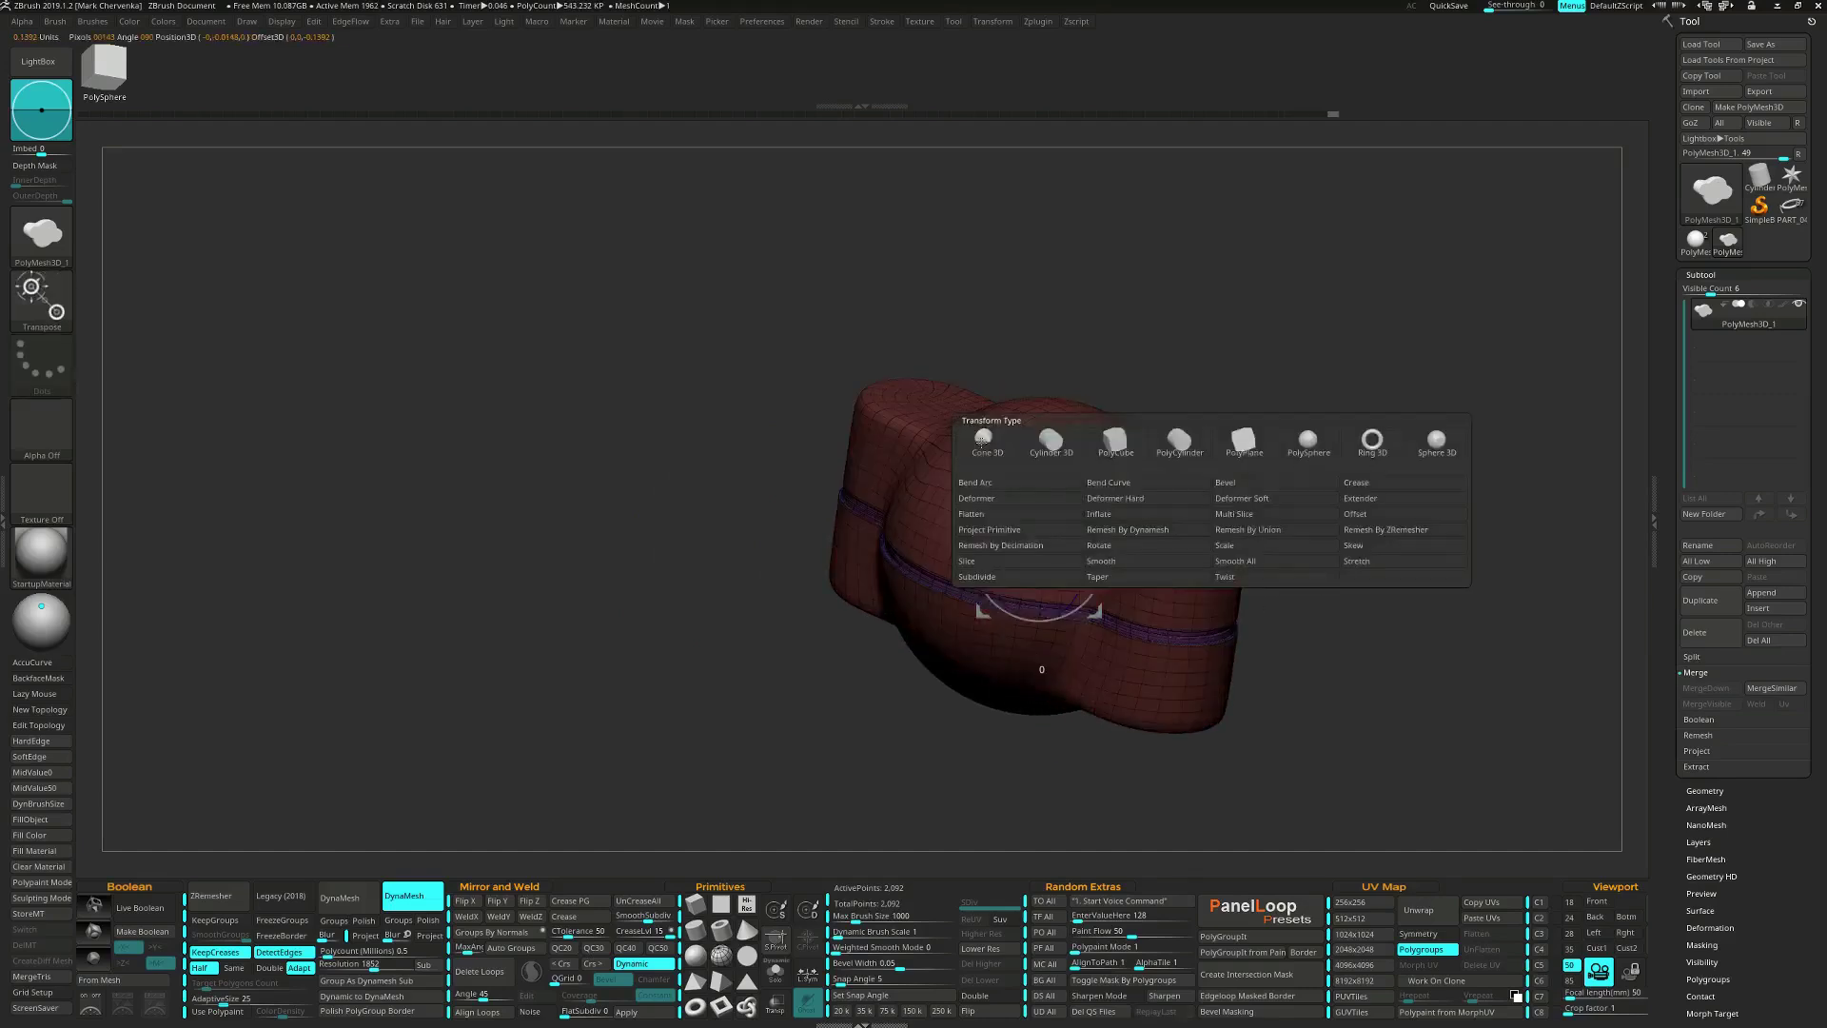
pyautogui.click(1306, 443)
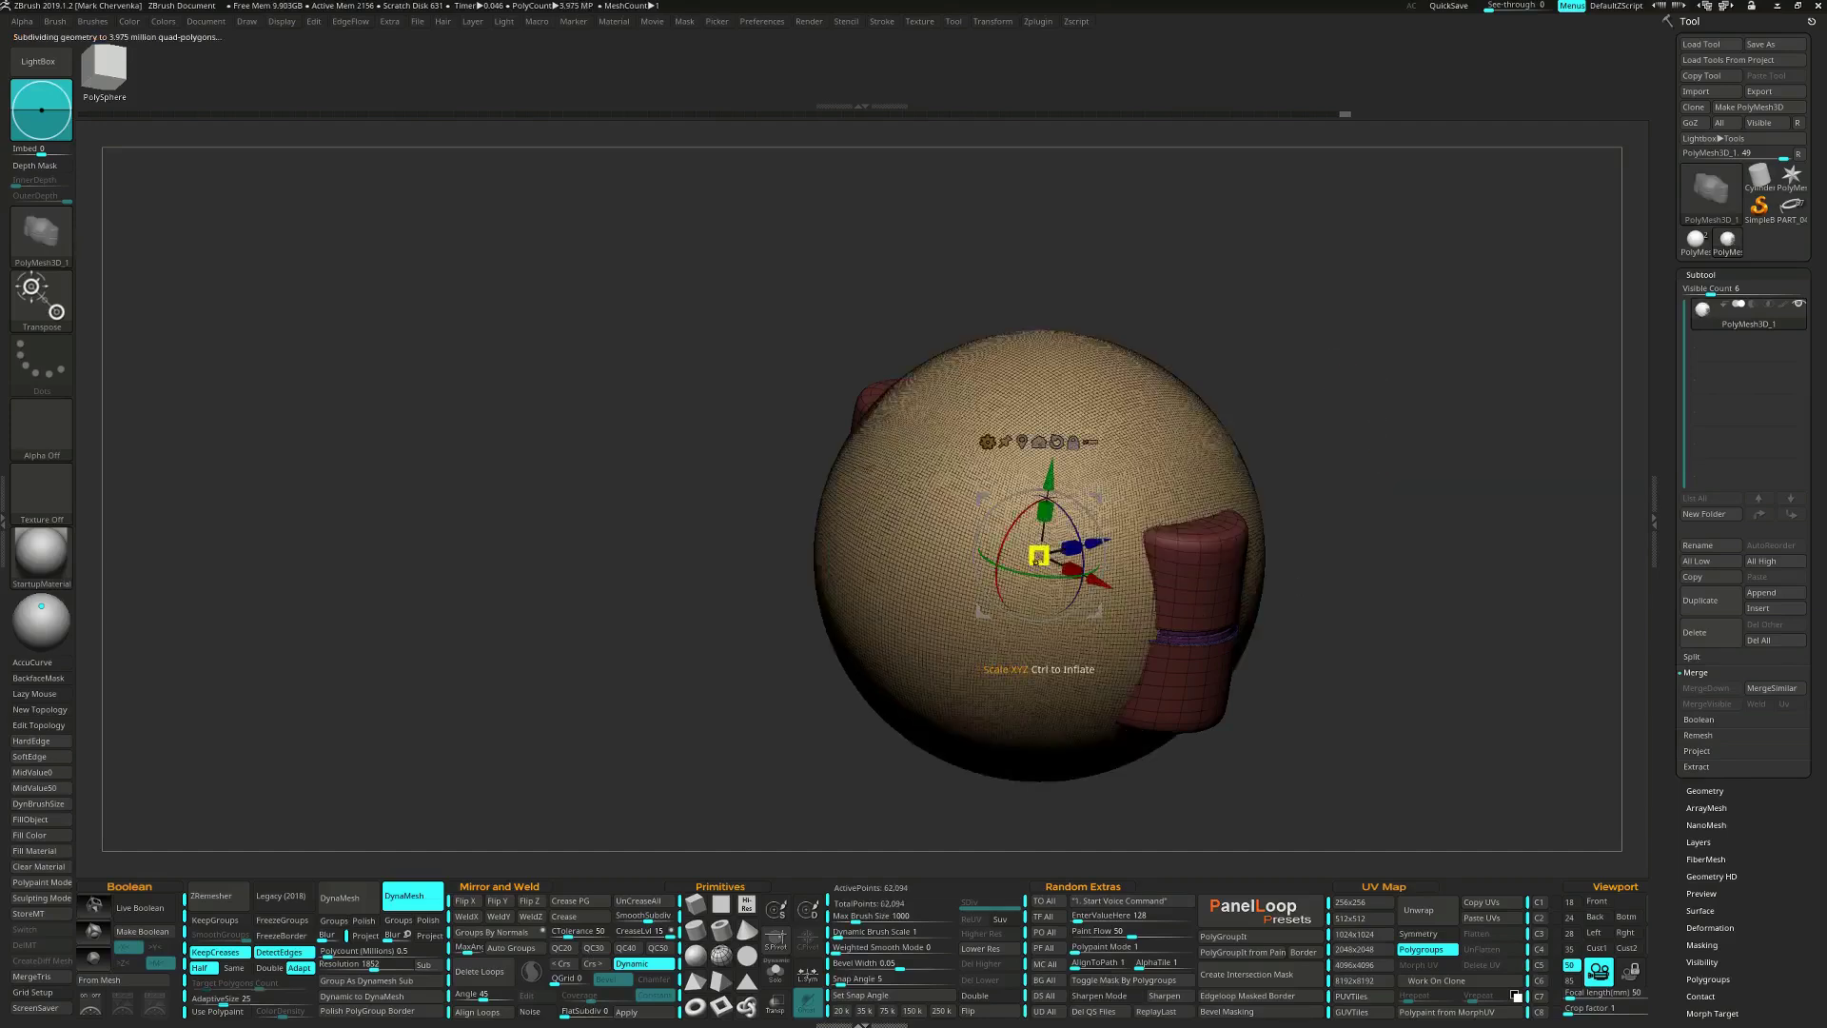
pyautogui.moveTo(1039, 556)
pyautogui.mouseDown()
pyautogui.moveTo(1043, 539)
pyautogui.moveTo(1038, 554)
pyautogui.mouseUp()
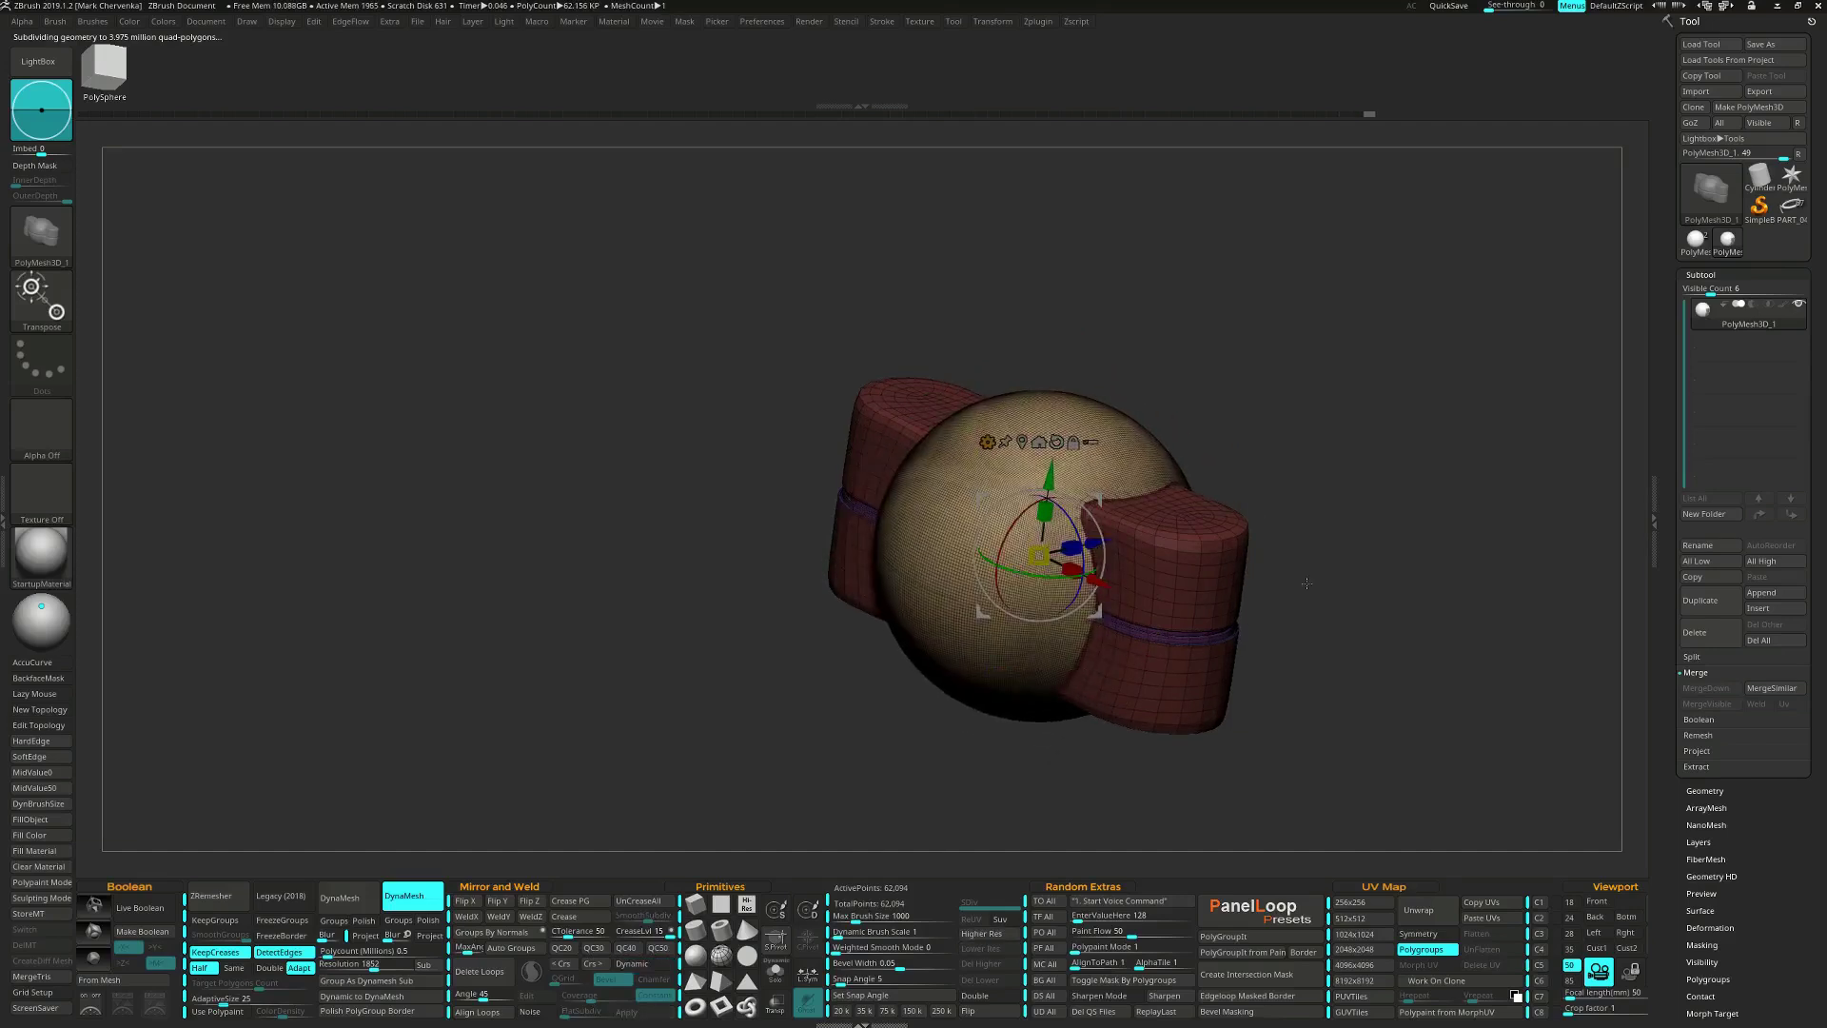
# Split the sphere into its own subtool below the body and subtract it with Live Boolean.
pyautogui.hotkey('ctrl', 'shift', 's')
pyautogui.moveTo(1306, 584); pyautogui.dragTo(1274, 571)
pyautogui.click(1793, 514)
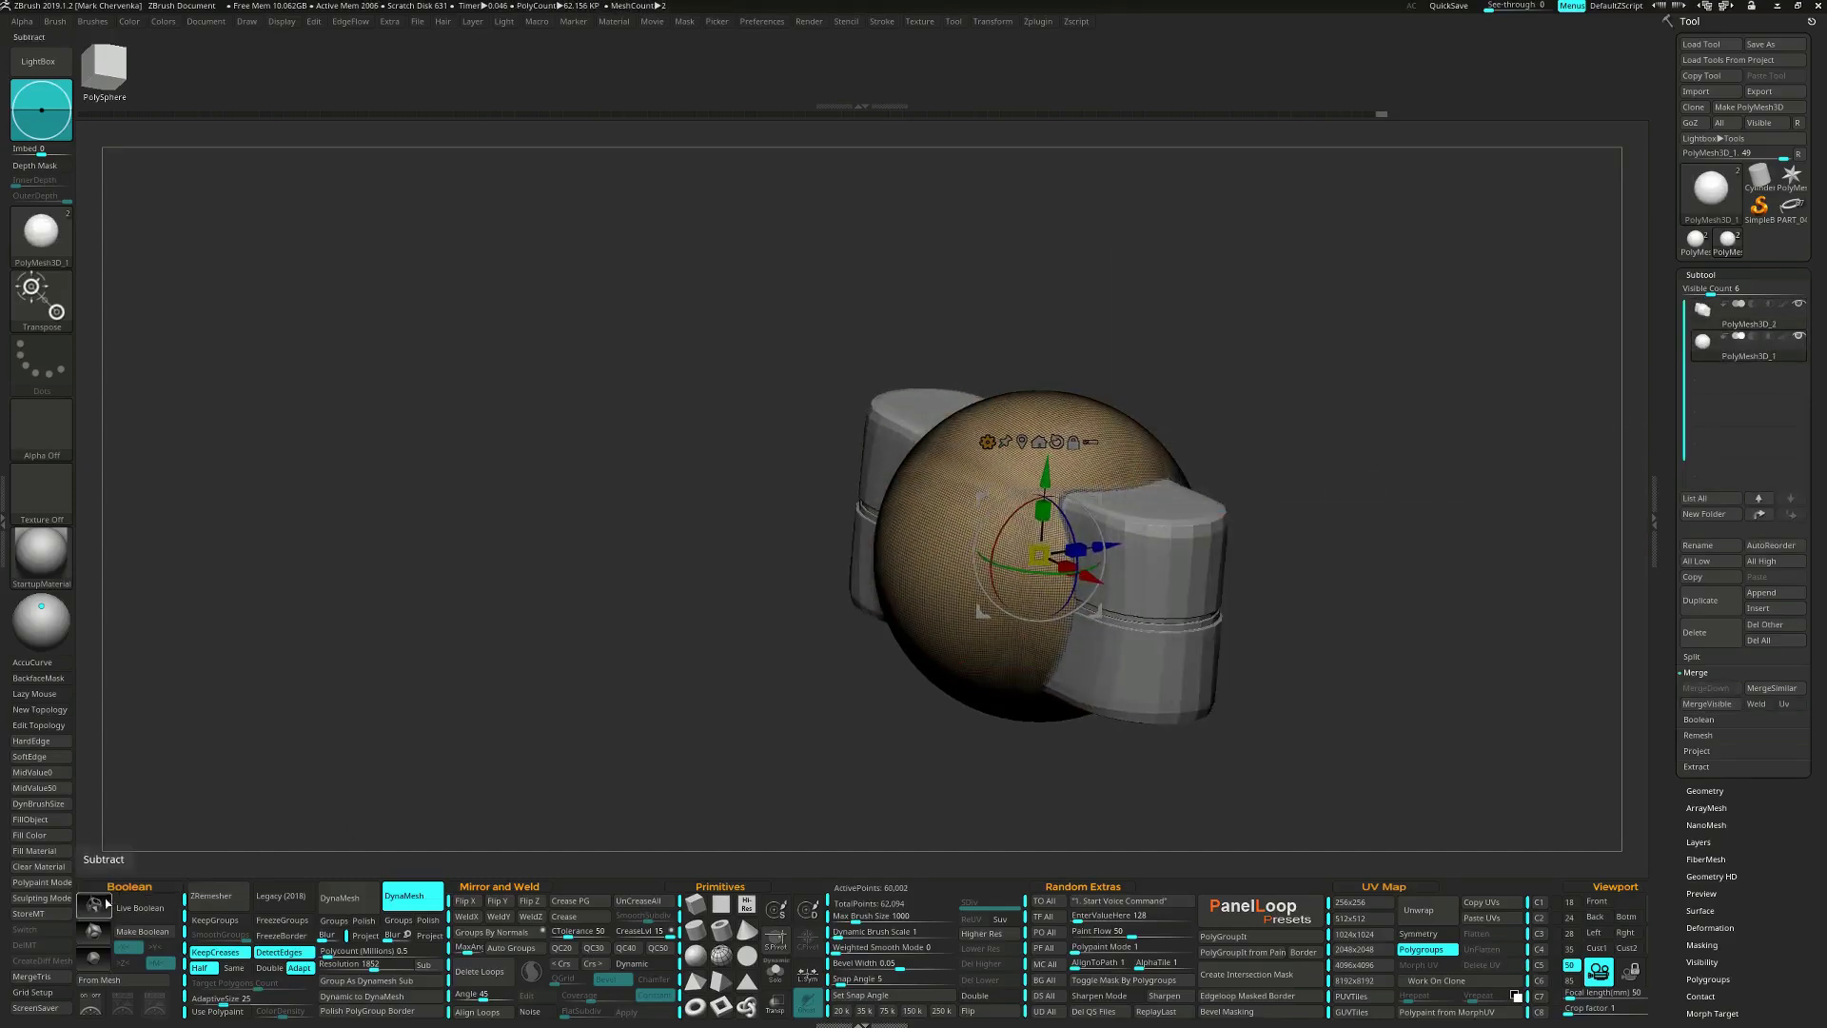
pyautogui.click(134, 907)
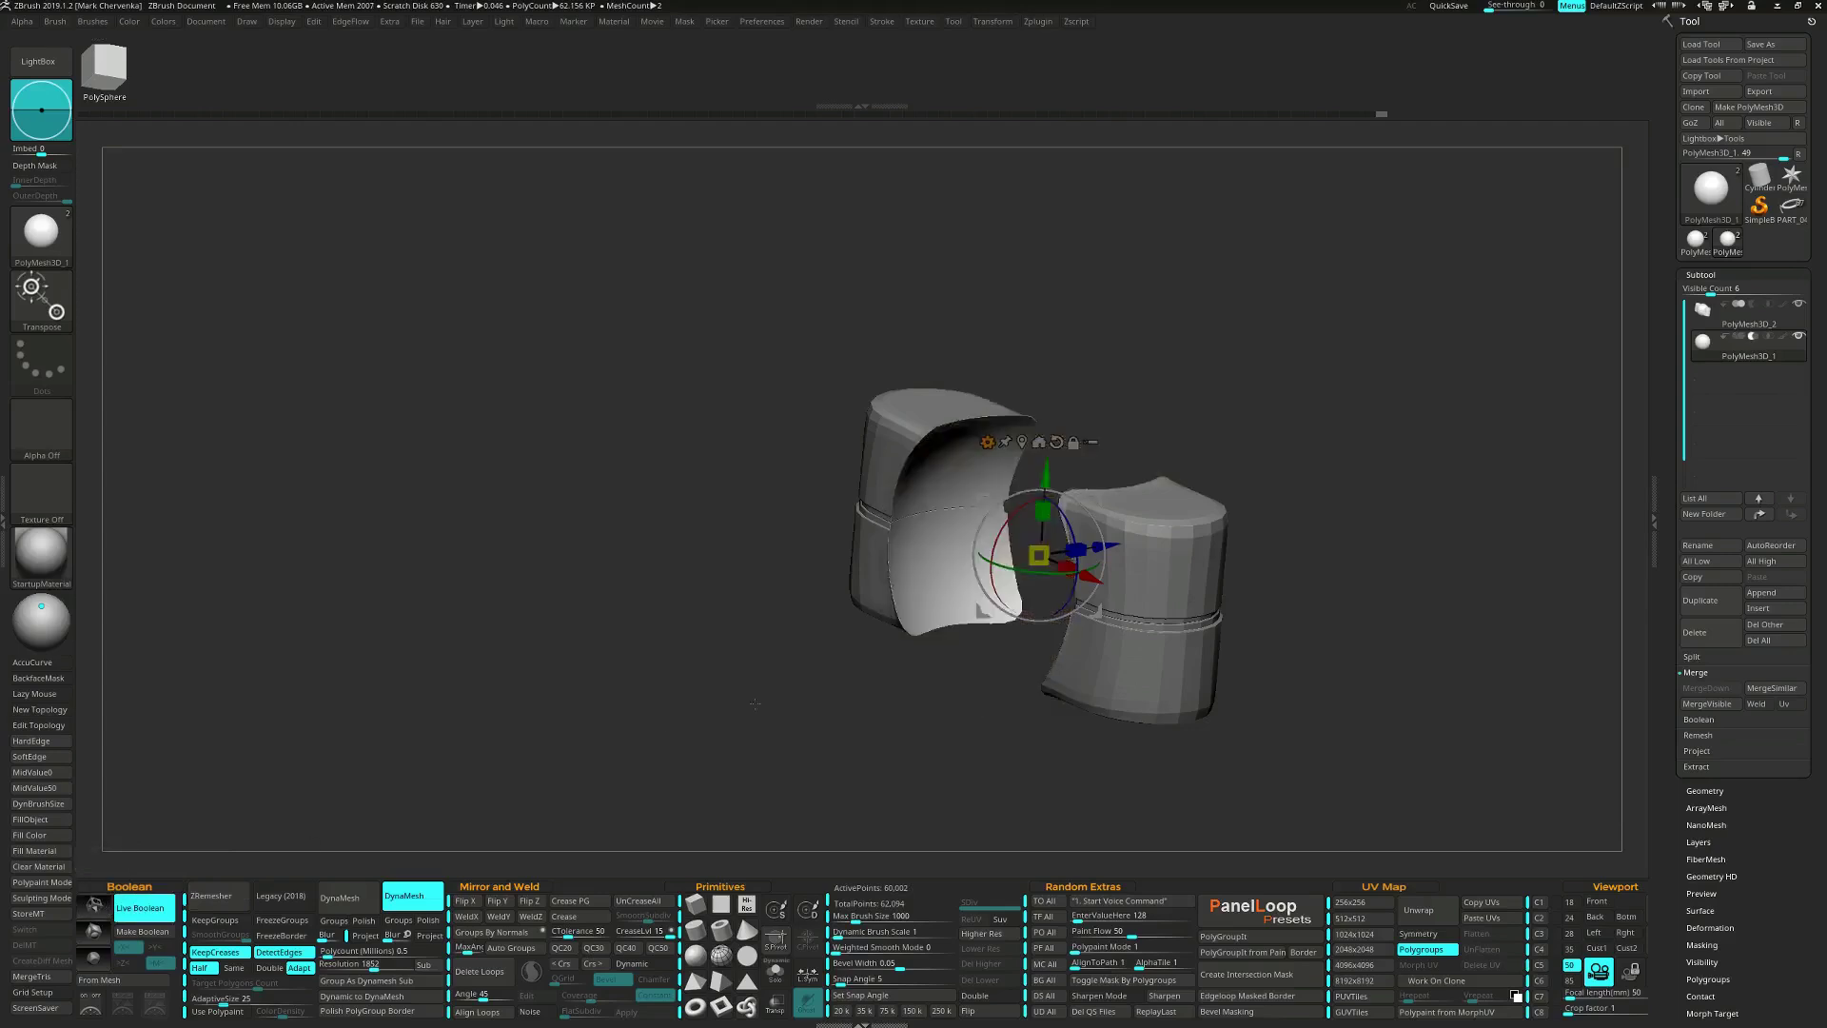
# Scale the subtracting sphere to about 0.93 and shift it to open a socket in one side, then smooth the body with dynamic subdivision.
pyautogui.moveTo(1047, 549)
pyautogui.mouseDown()
pyautogui.moveTo(1063, 553)
pyautogui.moveTo(1029, 556)
pyautogui.mouseUp()
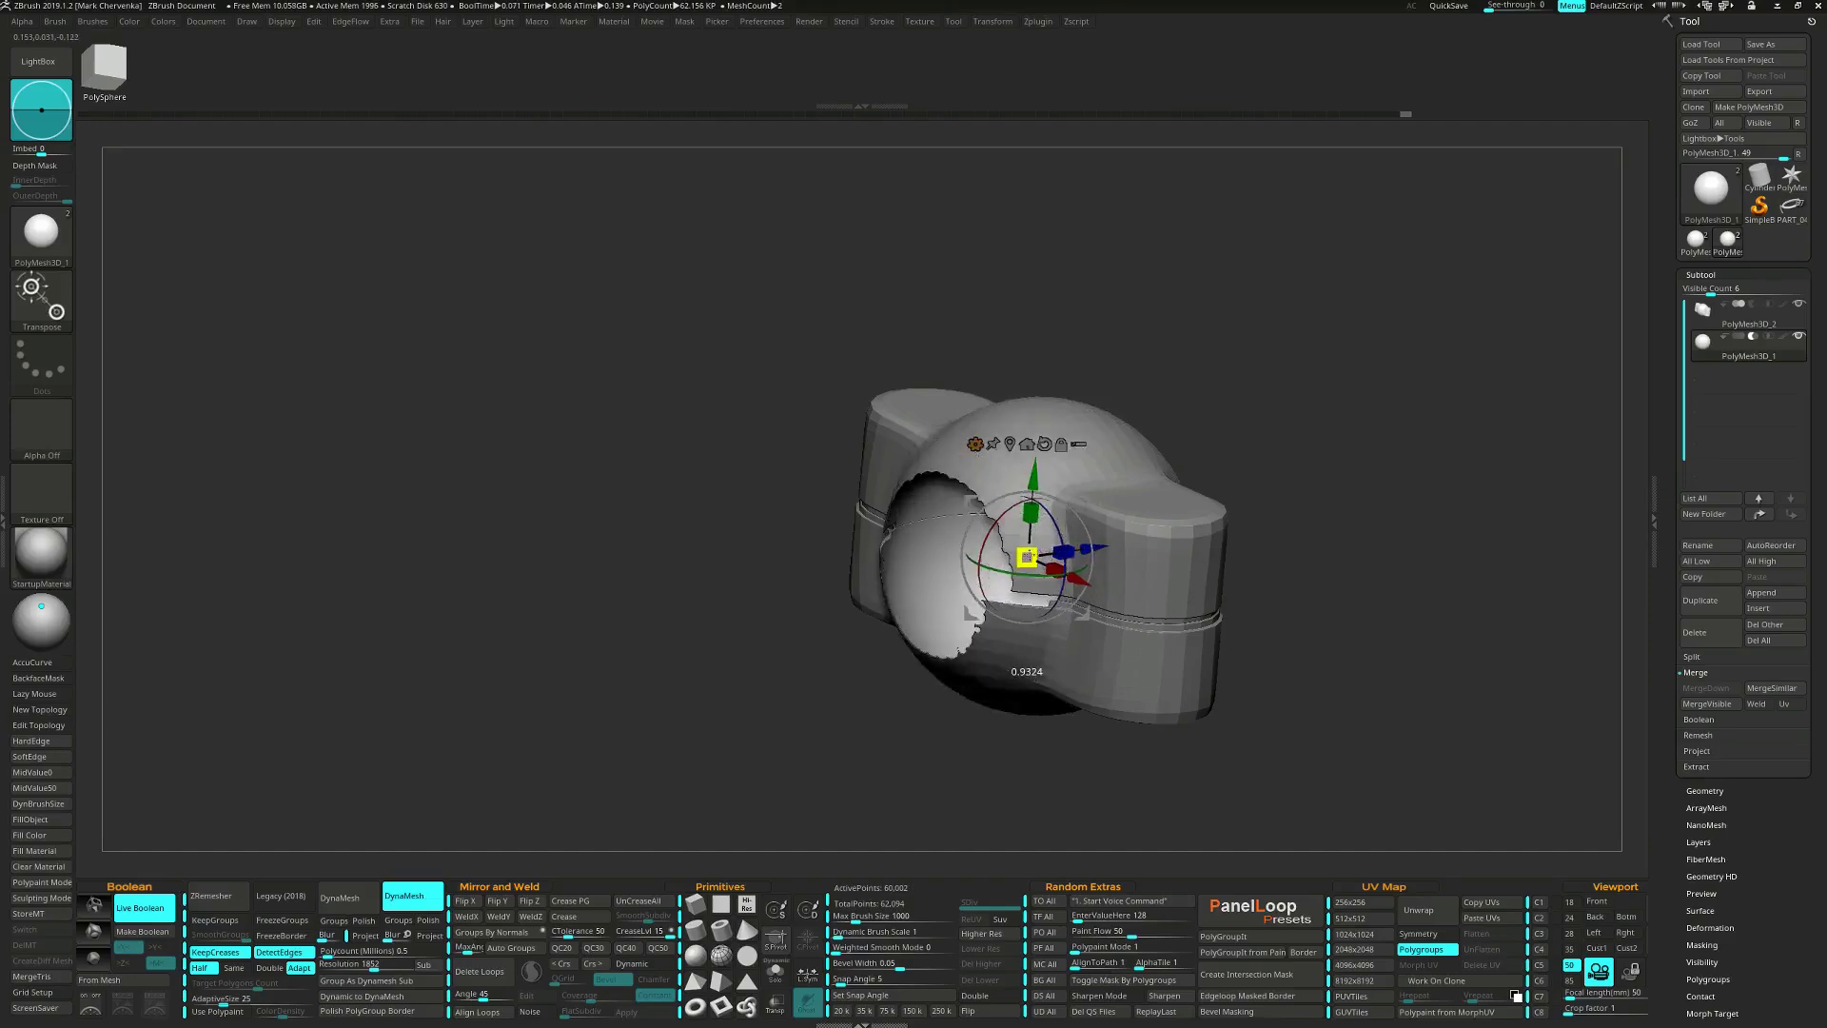
pyautogui.keyDown('alt'); pyautogui.click(1180, 531); pyautogui.keyUp('alt')
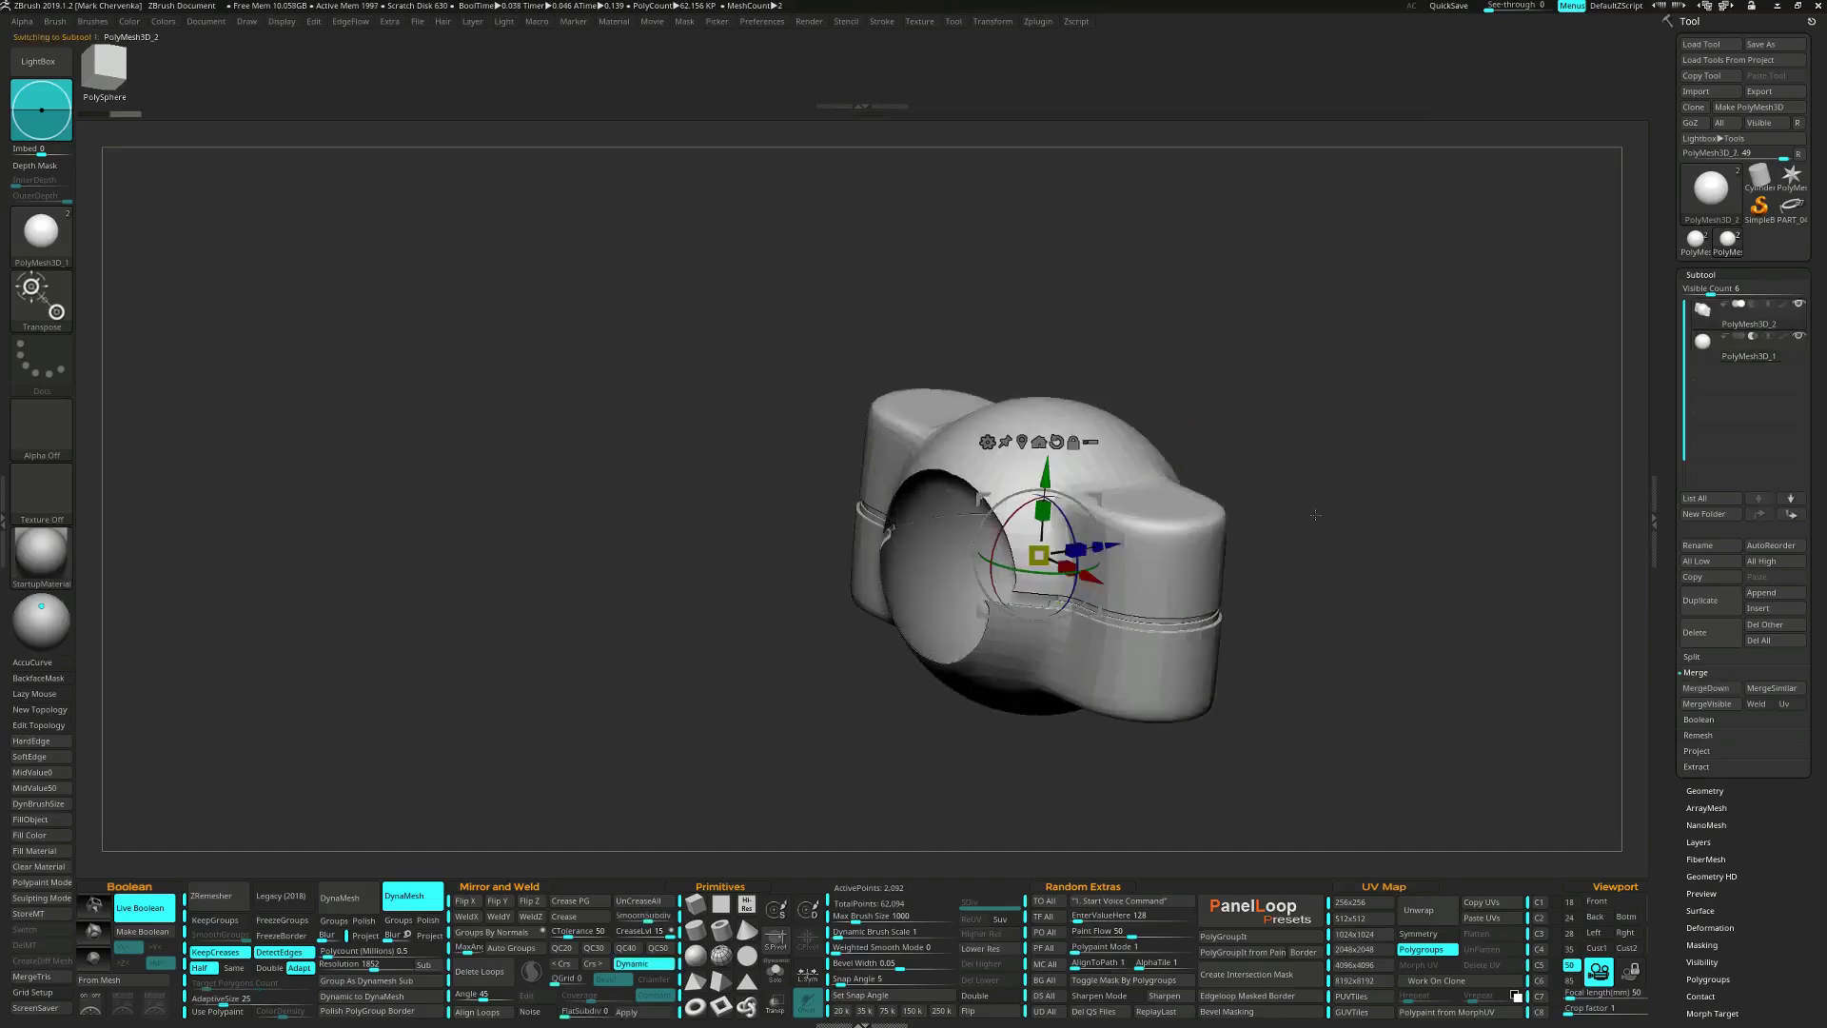
pyautogui.moveTo(1277, 566); pyautogui.dragTo(1477, 495)
# Fine-tune the subtracting sphere's position and size from the side view to adjust the socket's depth.
pyautogui.click(1703, 360)
pyautogui.moveTo(1077, 619); pyautogui.dragTo(1052, 598)
pyautogui.moveTo(1214, 625); pyautogui.dragTo(1210, 626)
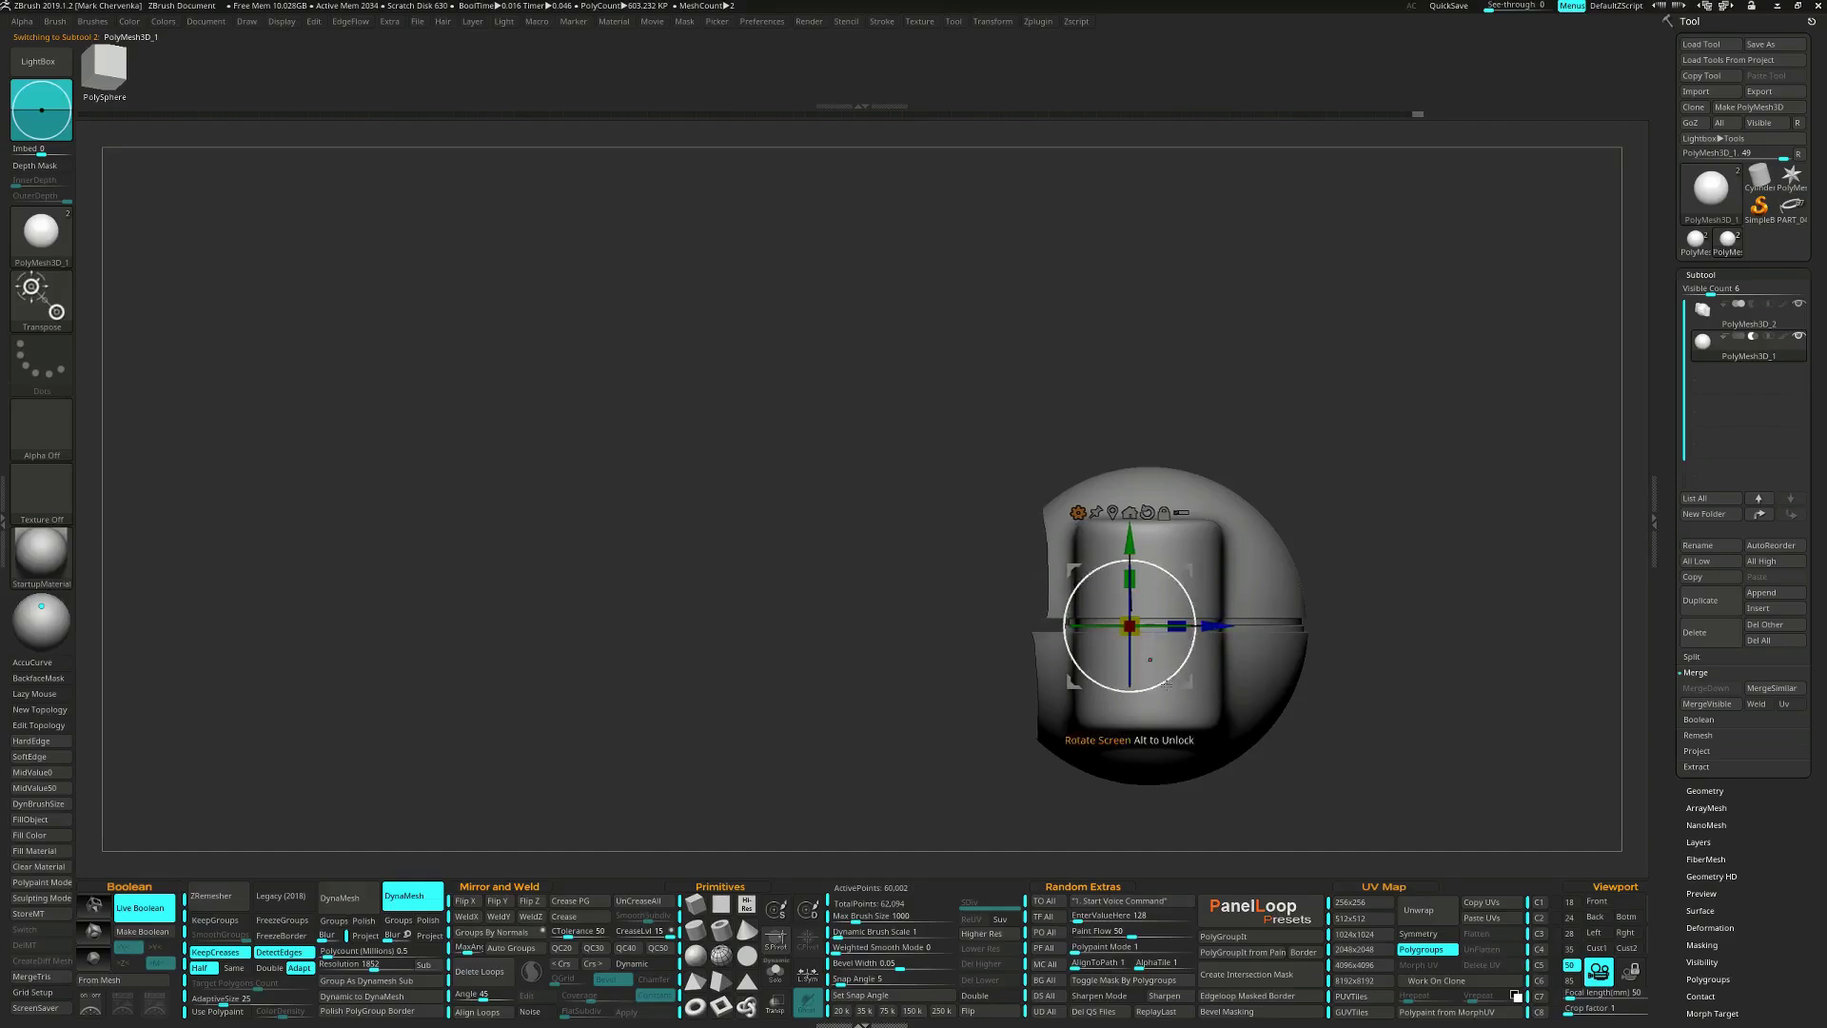
pyautogui.moveTo(1183, 686); pyautogui.dragTo(1174, 686)
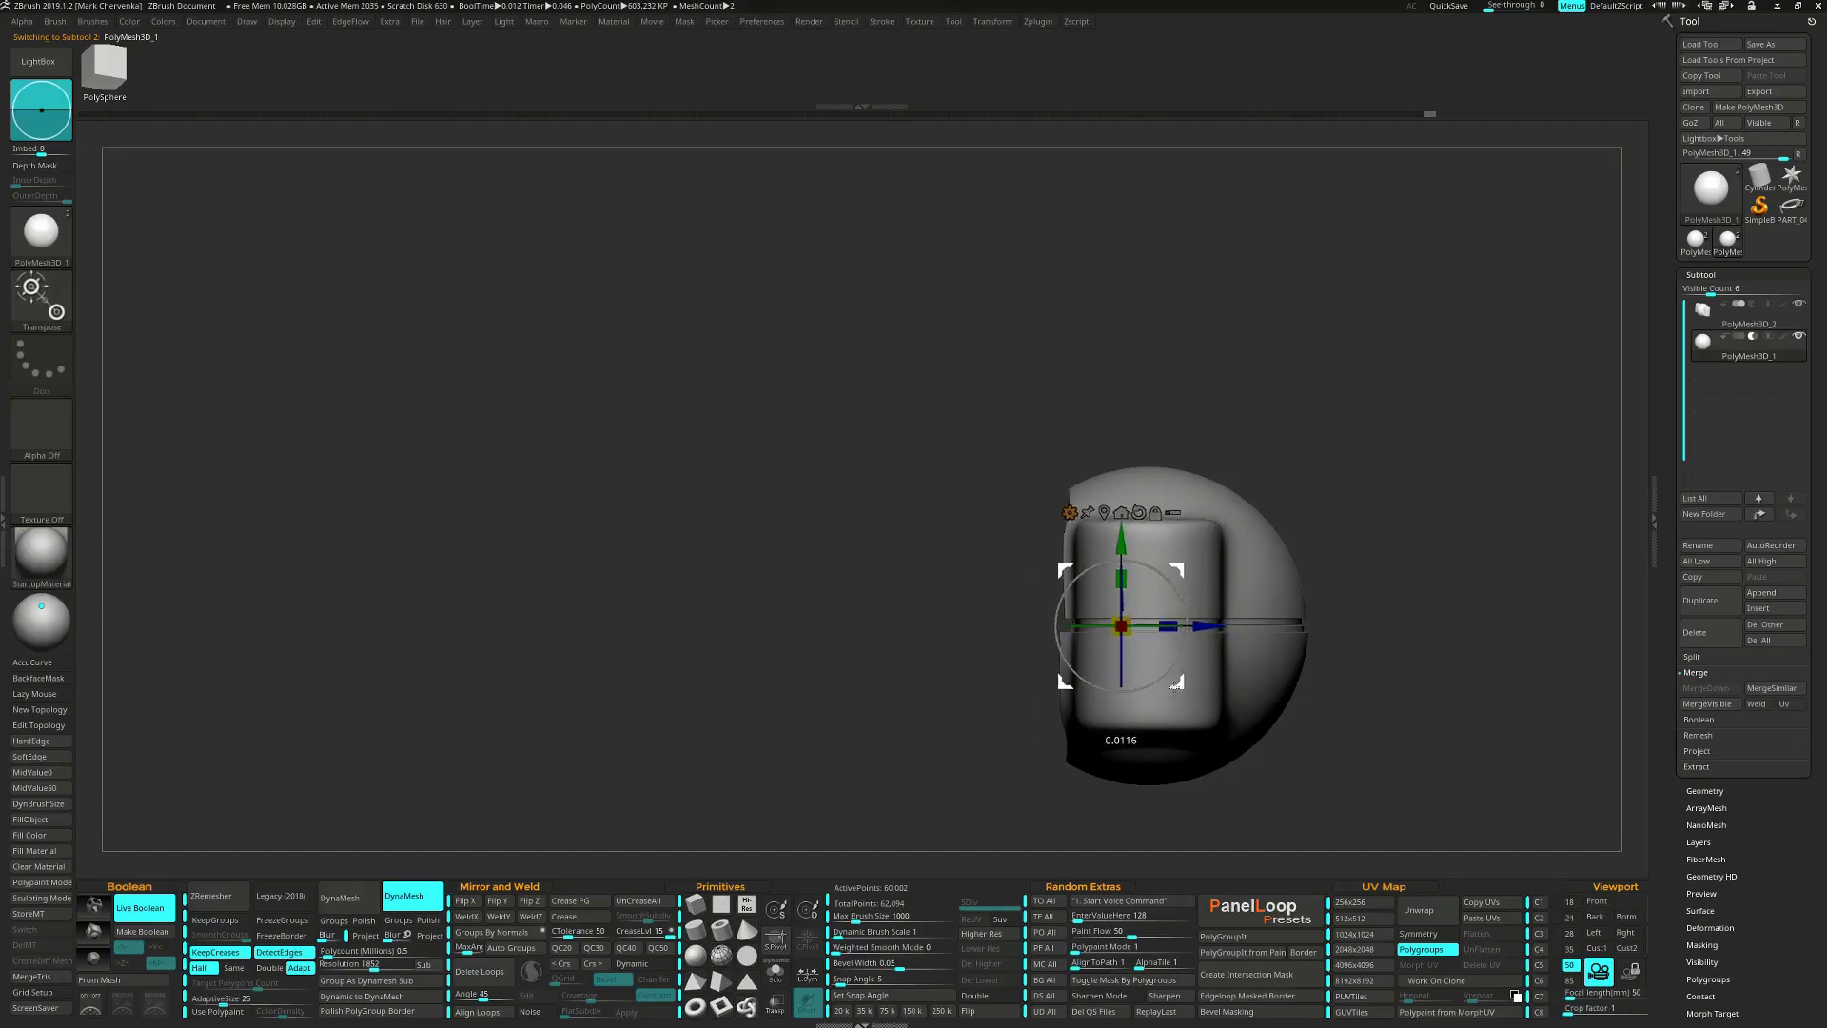
pyautogui.moveTo(1122, 626); pyautogui.dragTo(1130, 634)
pyautogui.moveTo(1183, 689); pyautogui.dragTo(1179, 689)
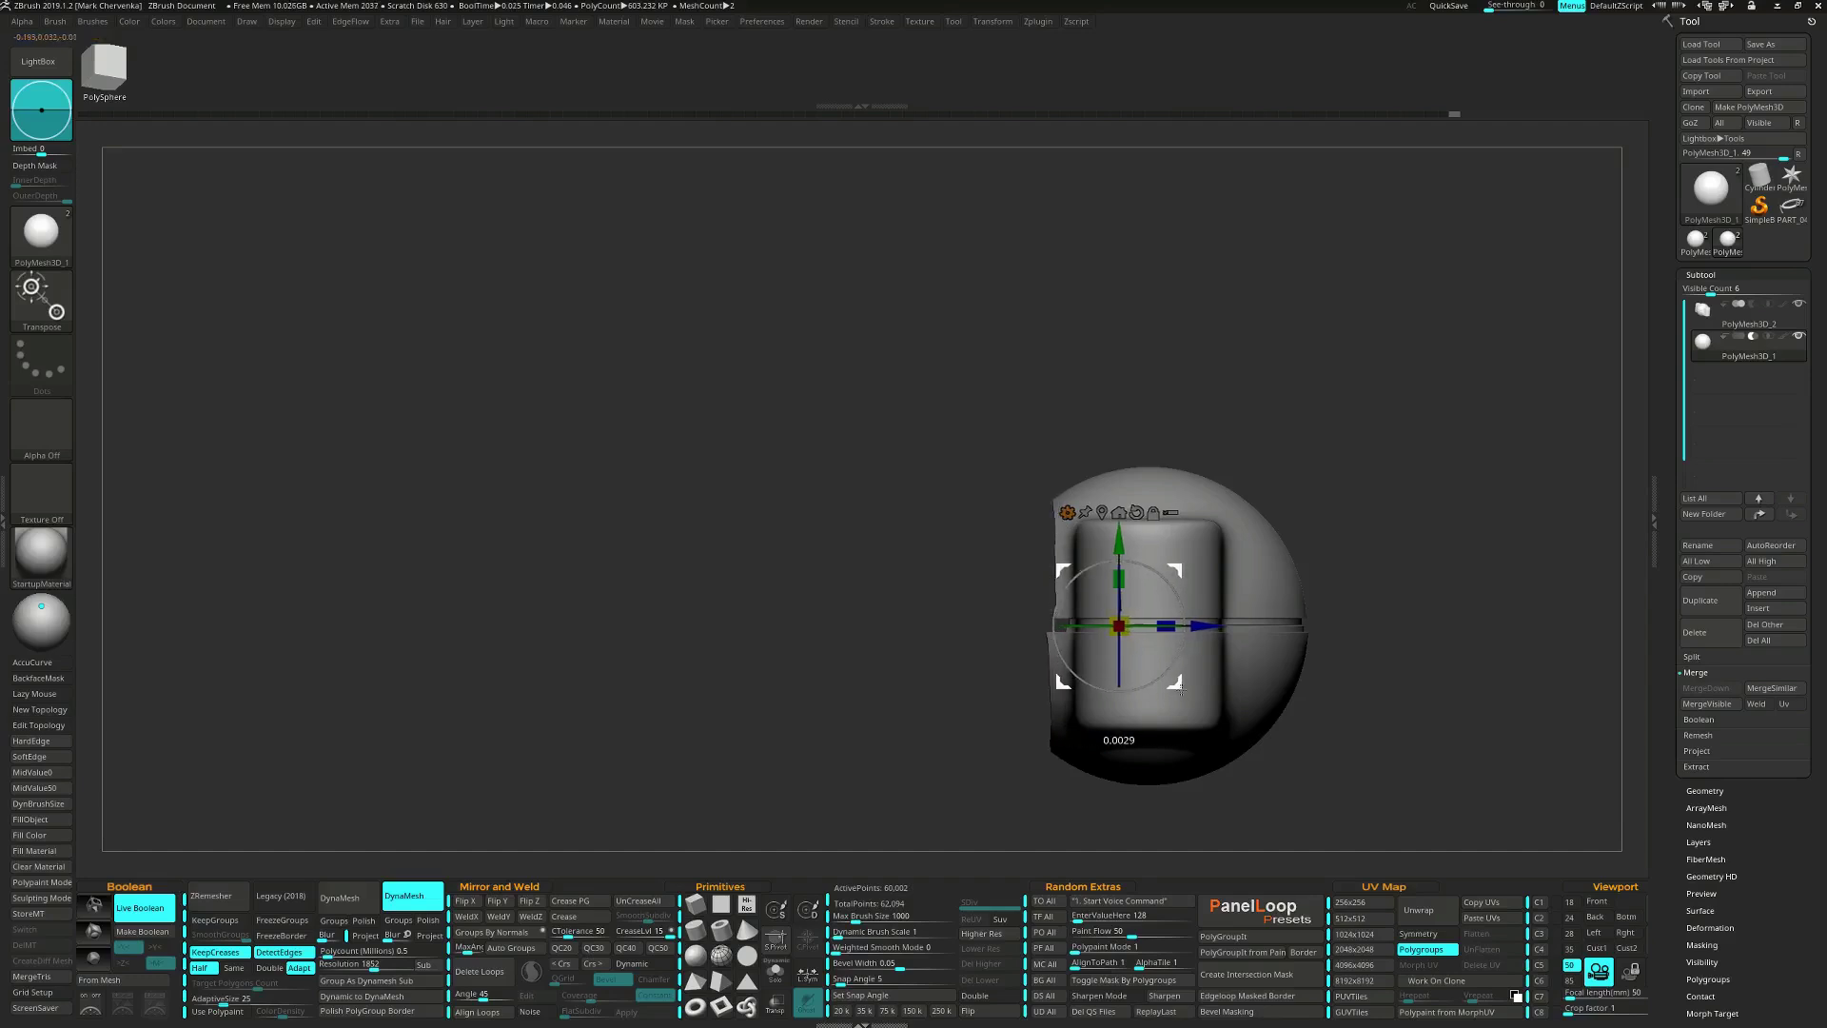
# Convert the live Boolean into a mesh with dynamic subdivision, and open the resulting UMesh tool with polyframes shown.
pyautogui.moveTo(1173, 692); pyautogui.dragTo(1311, 618, button='right')
pyautogui.click(142, 932)
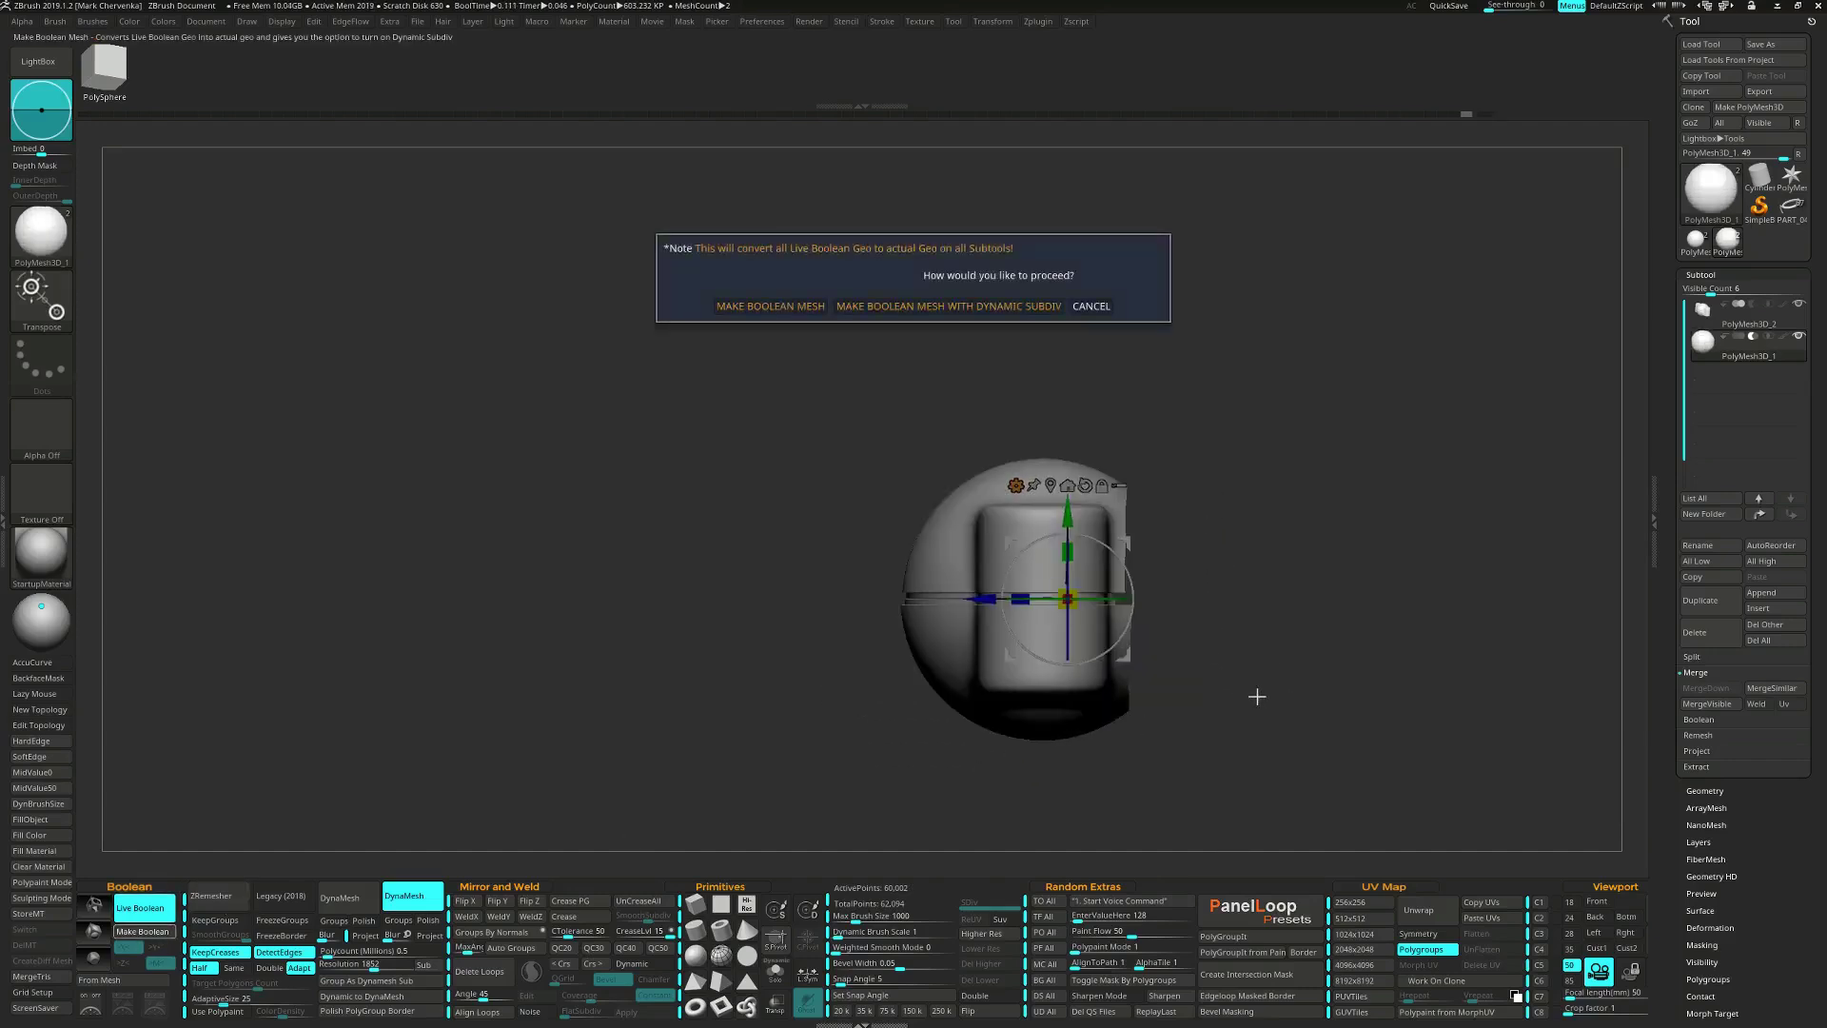
pyautogui.click(949, 306)
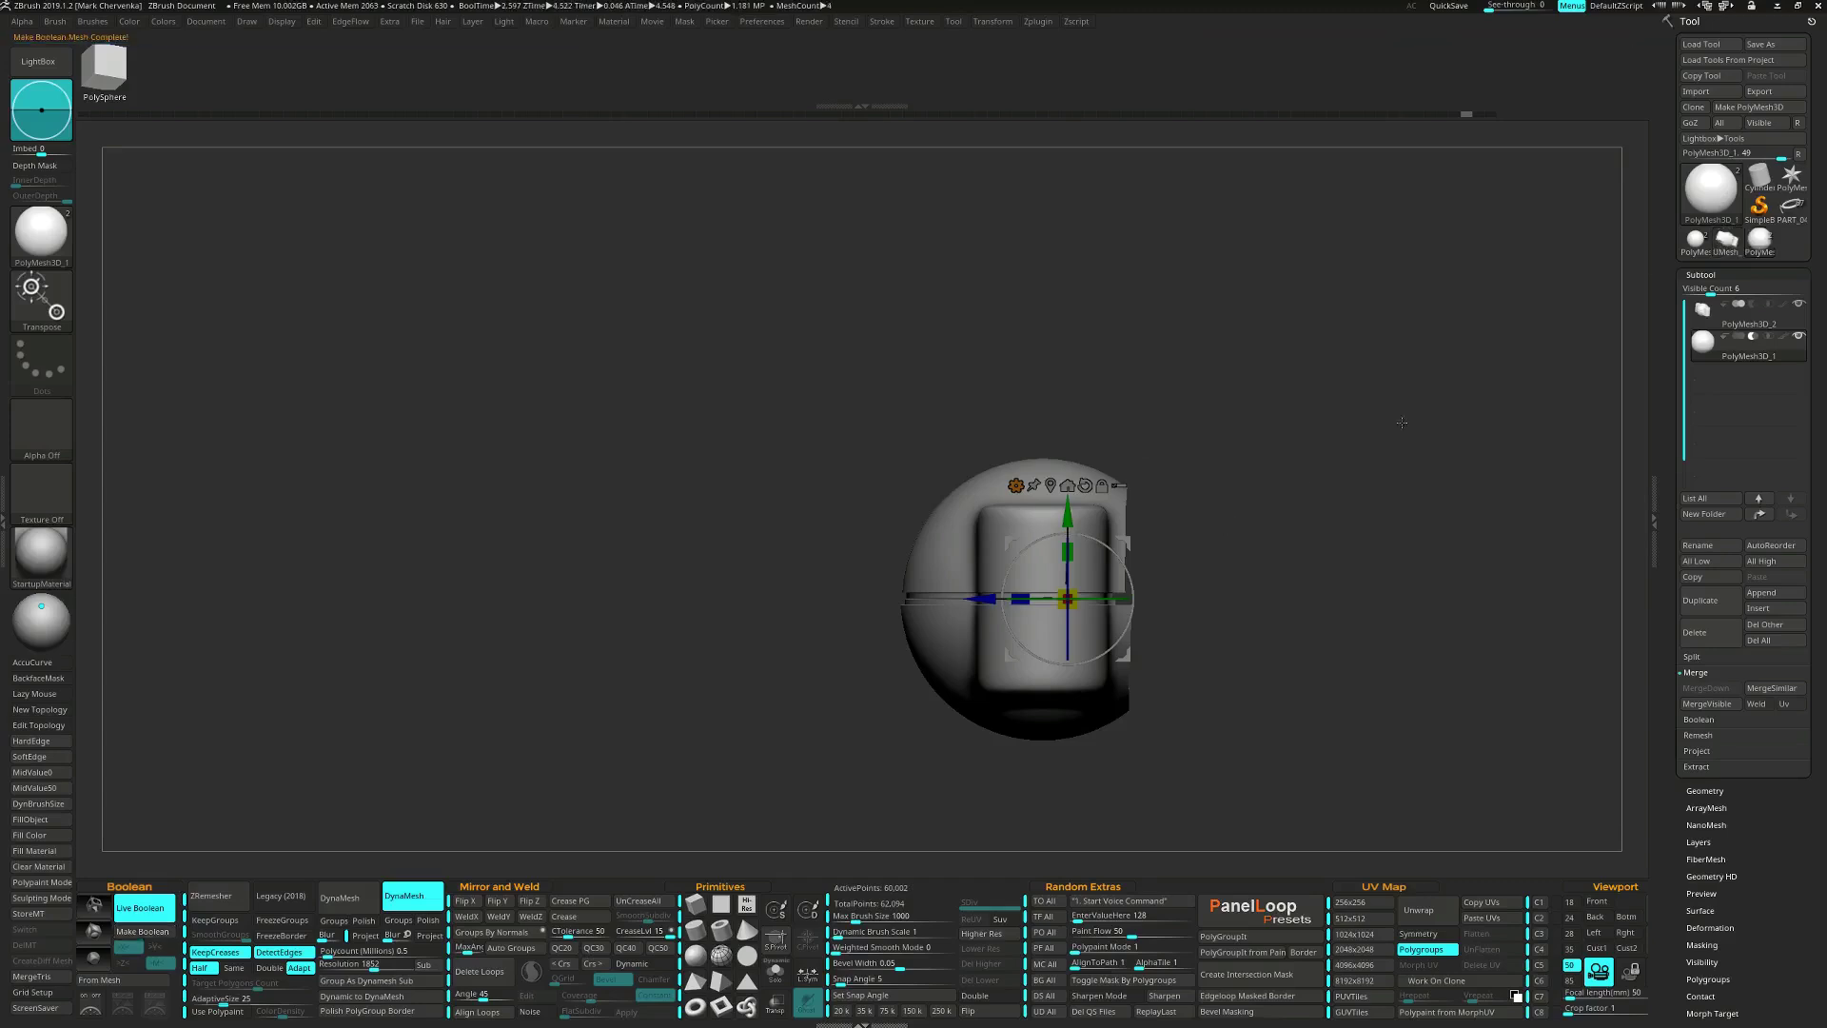
pyautogui.click(1726, 240)
pyautogui.moveTo(1379, 567); pyautogui.dragTo(1158, 551)
pyautogui.hotkey('shift', 'f')
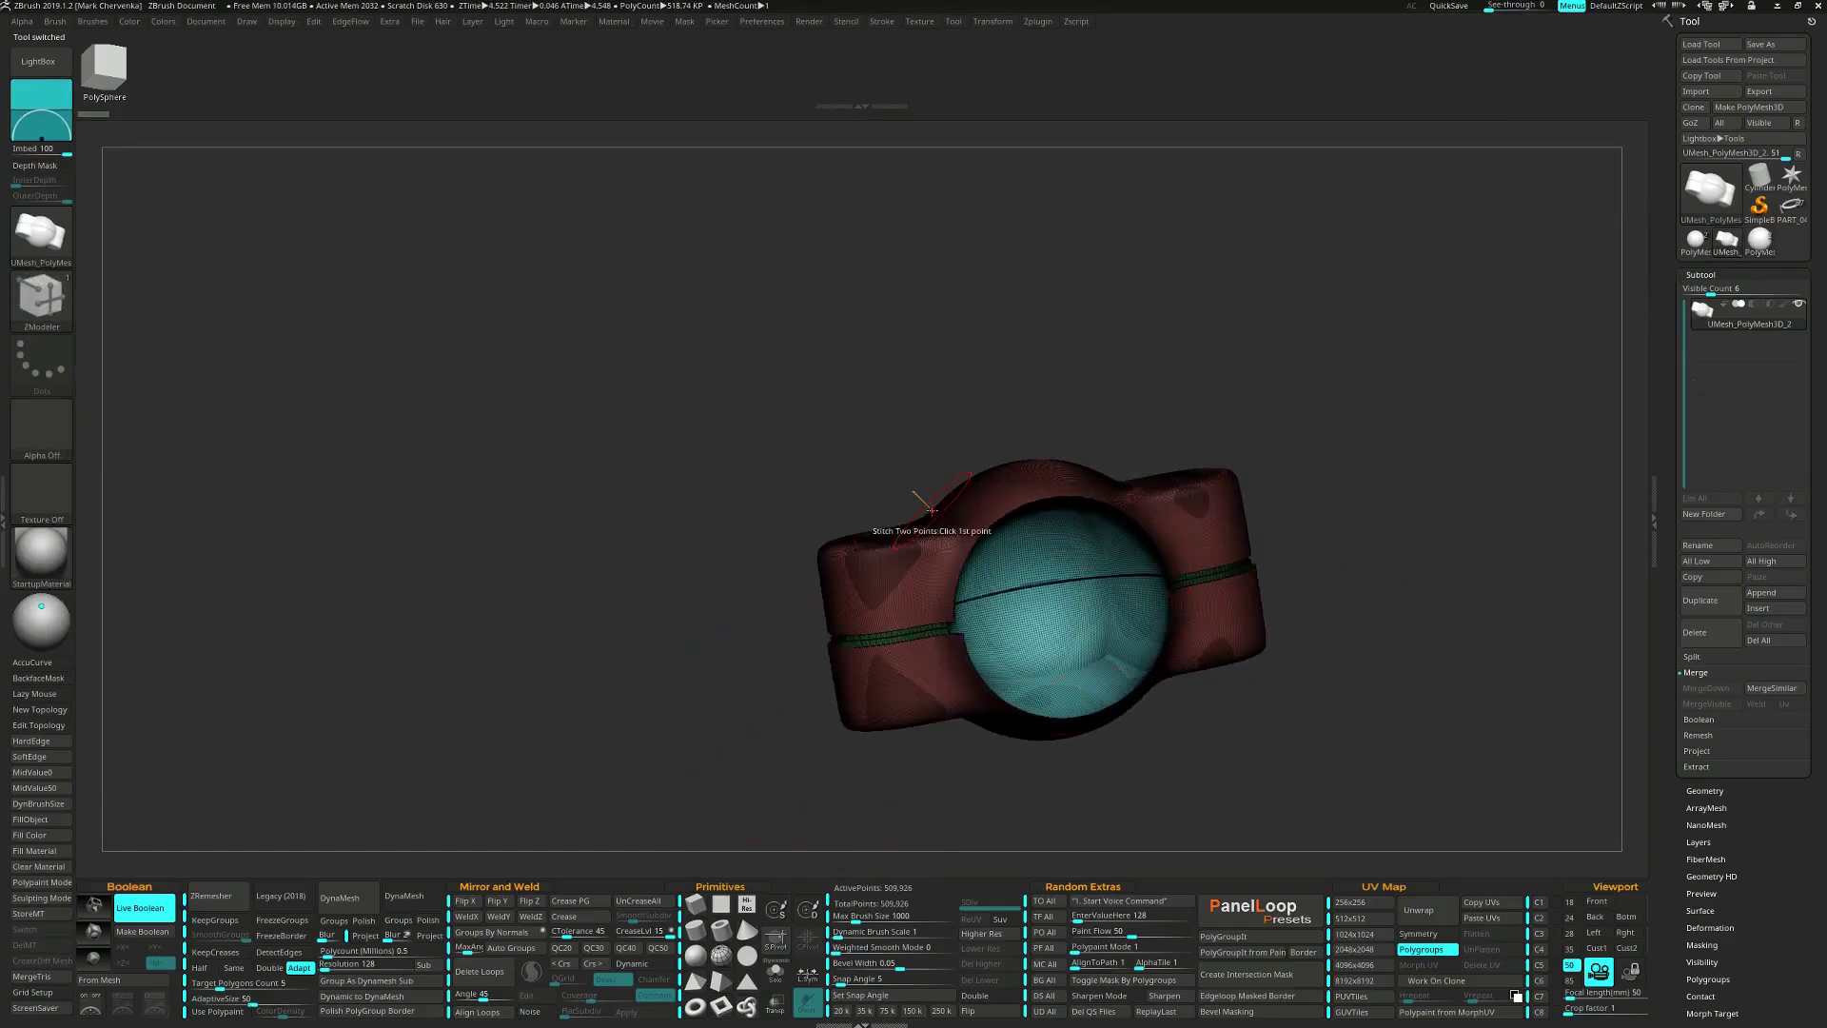
# Slice straight across the crown of the dome with SliceCurve to separate a small cap polygroup.
pyautogui.moveTo(1024, 372); pyautogui.dragTo(1028, 379)
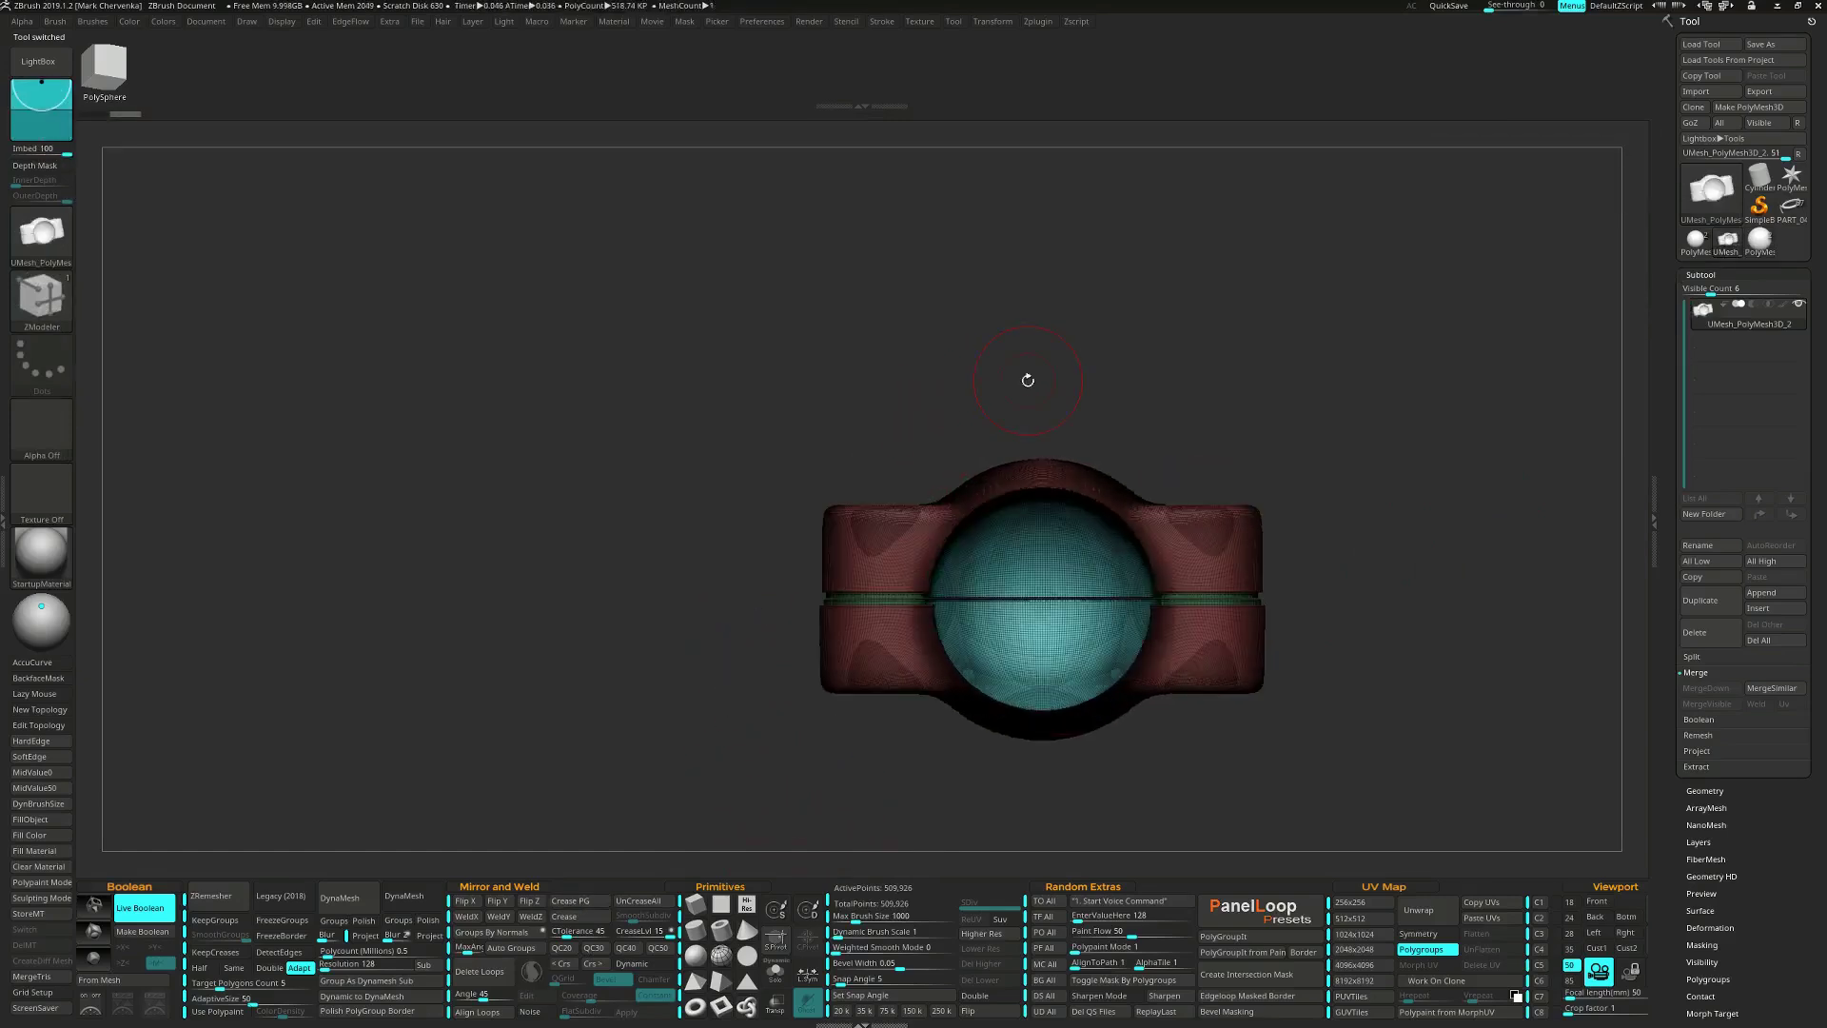
pyautogui.moveTo(906, 419)
pyautogui.keyDown('ctrl'); pyautogui.keyDown('shift'); pyautogui.mouseDown()
pyautogui.moveTo(1191, 409)
pyautogui.moveTo(1200, 467)
pyautogui.mouseUp(); pyautogui.keyUp('shift'); pyautogui.keyUp('ctrl')
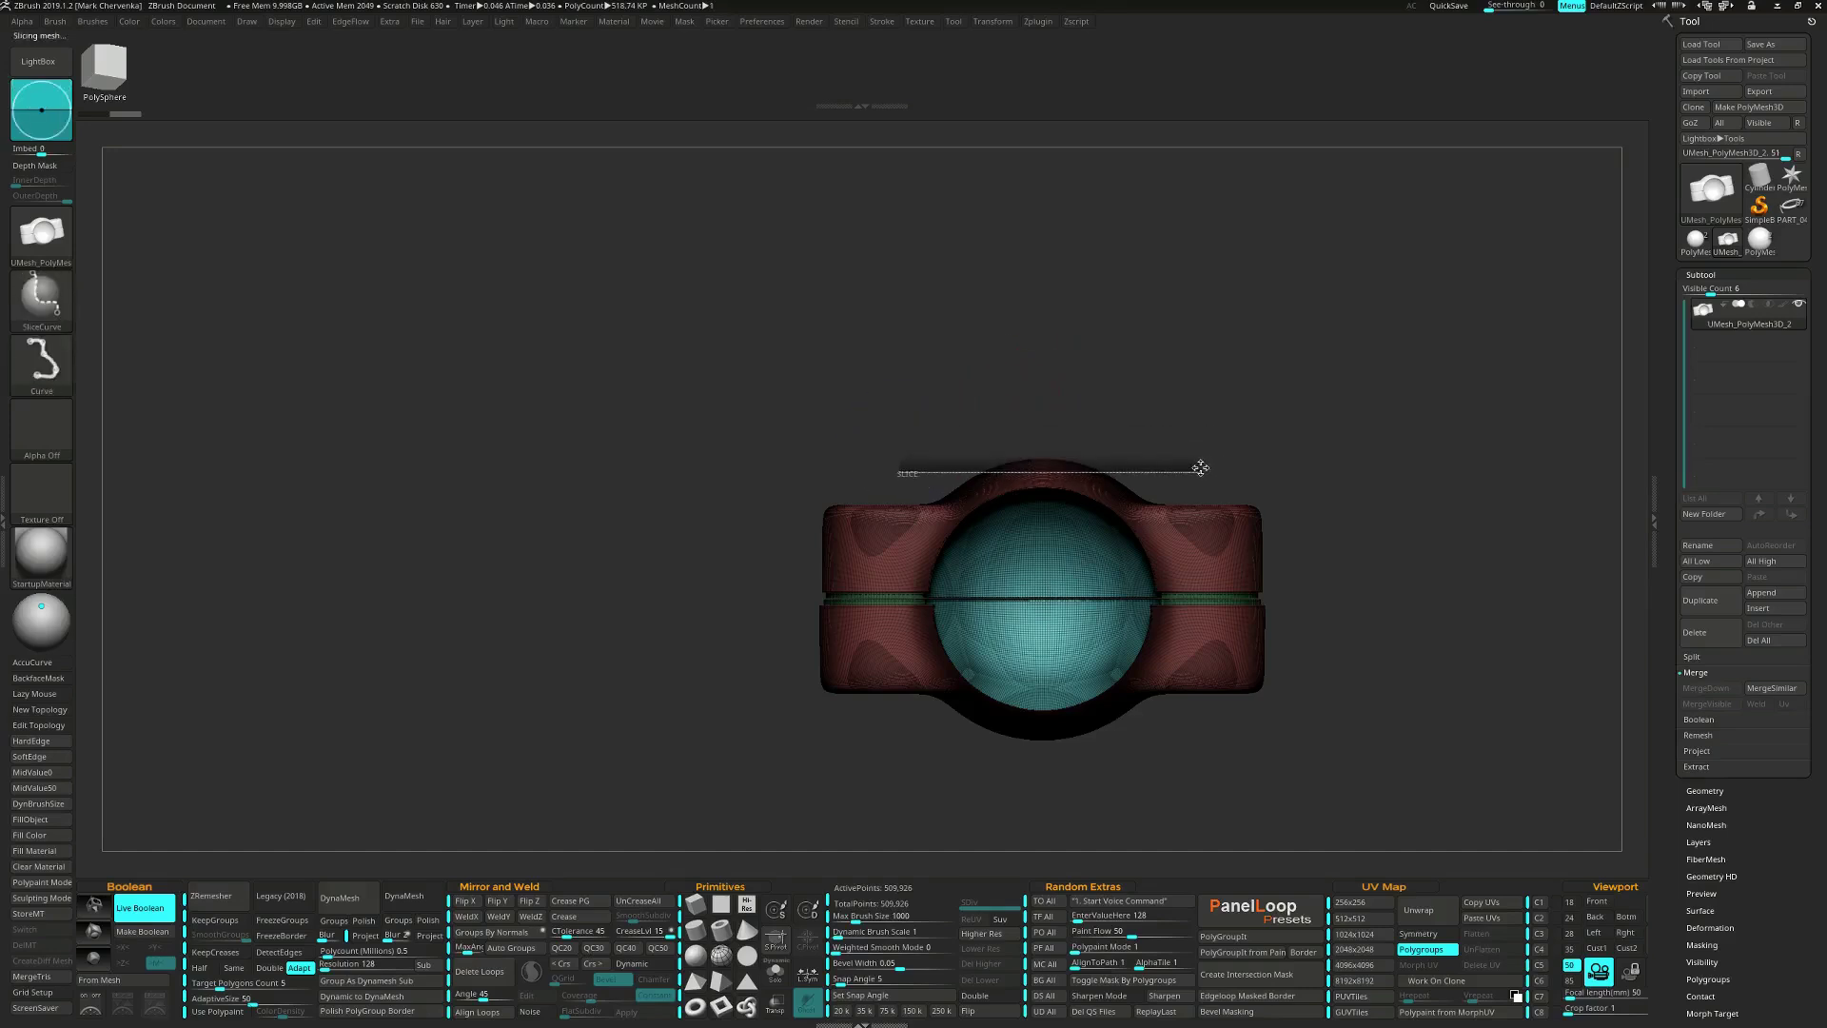
pyautogui.moveTo(1134, 411)
pyautogui.mouseDown()
pyautogui.moveTo(1167, 426)
pyautogui.moveTo(1183, 375)
pyautogui.moveTo(1144, 391)
pyautogui.moveTo(1146, 428)
pyautogui.mouseUp()
# Mask everything except the sliced cap and extrude it upward into a short cylindrical neck.
pyautogui.press('w')
pyautogui.keyDown('ctrl'); pyautogui.click(1059, 466); pyautogui.keyUp('ctrl')
pyautogui.click(1089, 354)
pyautogui.keyDown('alt'); pyautogui.click(1038, 354); pyautogui.keyUp('alt')
pyautogui.keyDown('ctrl'); pyautogui.moveTo(1051, 384); pyautogui.dragTo(1243, 417); pyautogui.keyUp('ctrl')
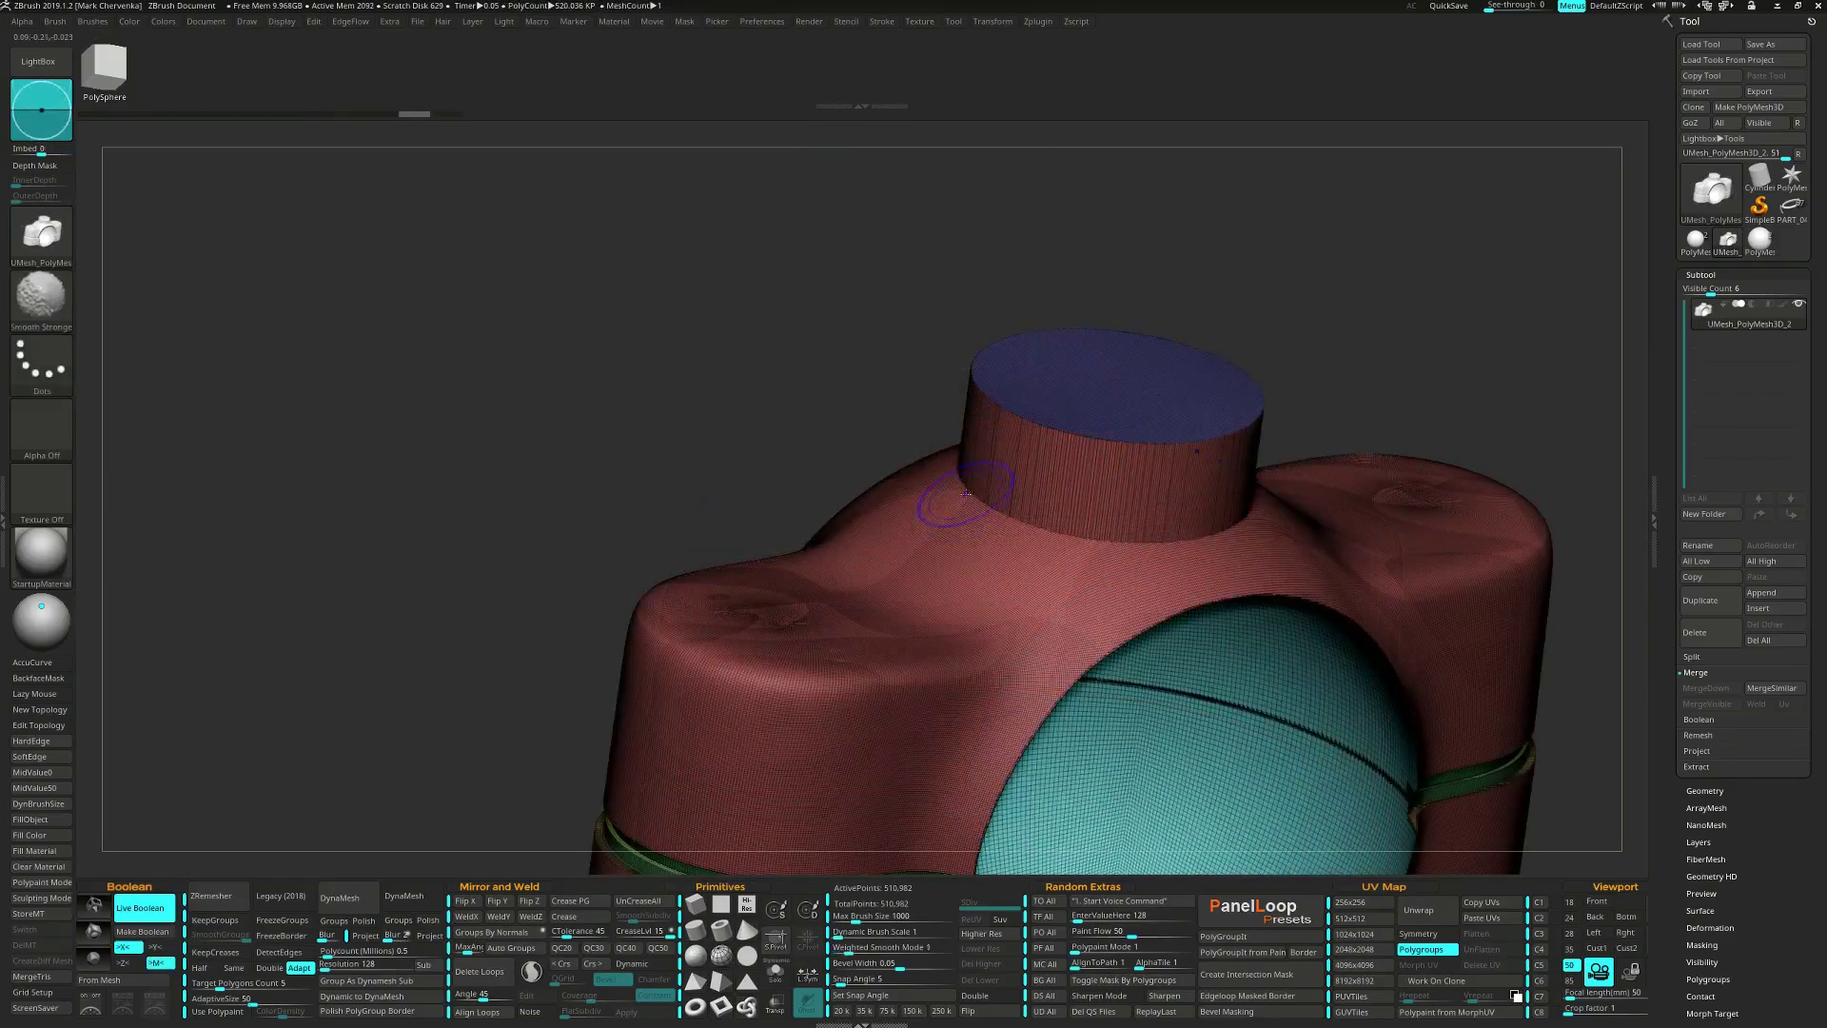
# Smooth the junction between the cylindrical neck and the dome all around into a soft, flared transition.
pyautogui.moveTo(960, 490)
pyautogui.keyDown('shift'); pyautogui.mouseDown()
pyautogui.moveTo(1111, 538)
pyautogui.moveTo(980, 503)
pyautogui.mouseUp(); pyautogui.keyUp('shift')
pyautogui.moveTo(965, 490); pyautogui.dragTo(1103, 514, button='right')
pyautogui.keyDown('shift'); pyautogui.moveTo(953, 494); pyautogui.dragTo(854, 344); pyautogui.keyUp('shift')
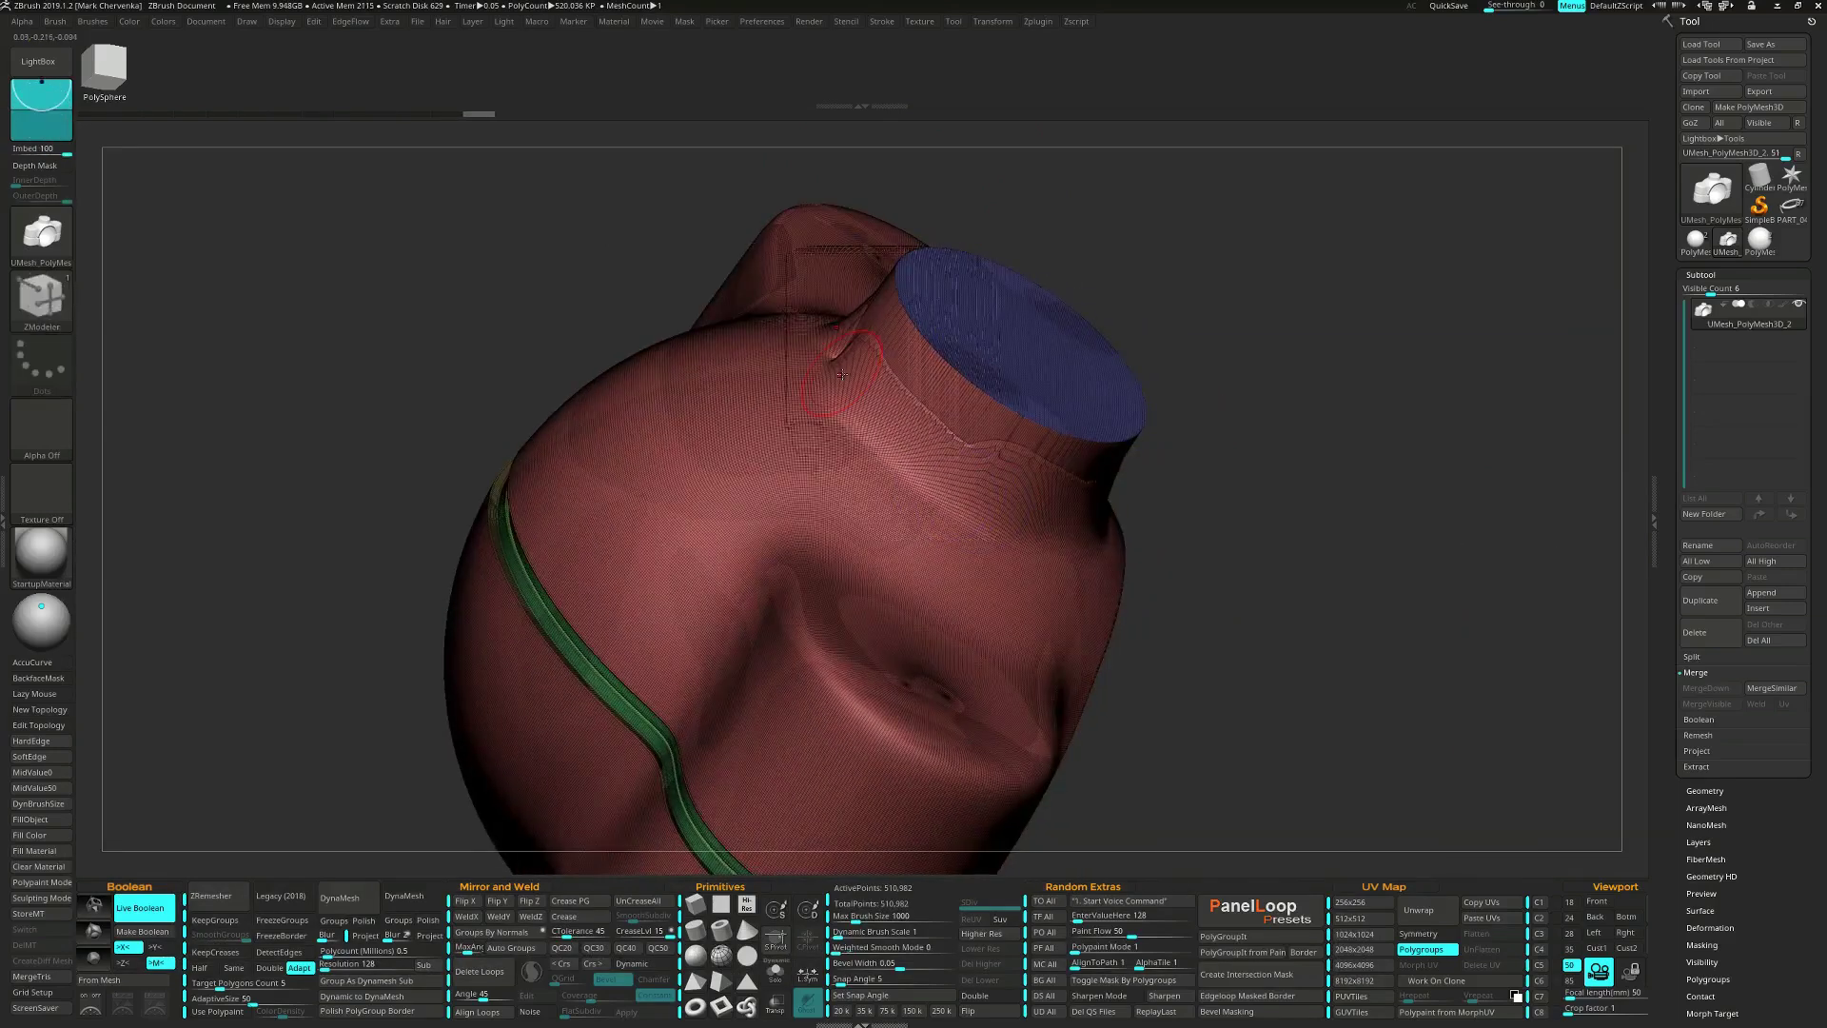
pyautogui.hotkey('shift', 'f')
pyautogui.moveTo(853, 392); pyautogui.dragTo(838, 394, button='right')
pyautogui.moveTo(837, 394)
pyautogui.keyDown('shift'); pyautogui.mouseDown()
pyautogui.moveTo(847, 304)
pyautogui.moveTo(952, 514)
pyautogui.mouseUp(); pyautogui.keyUp('shift')
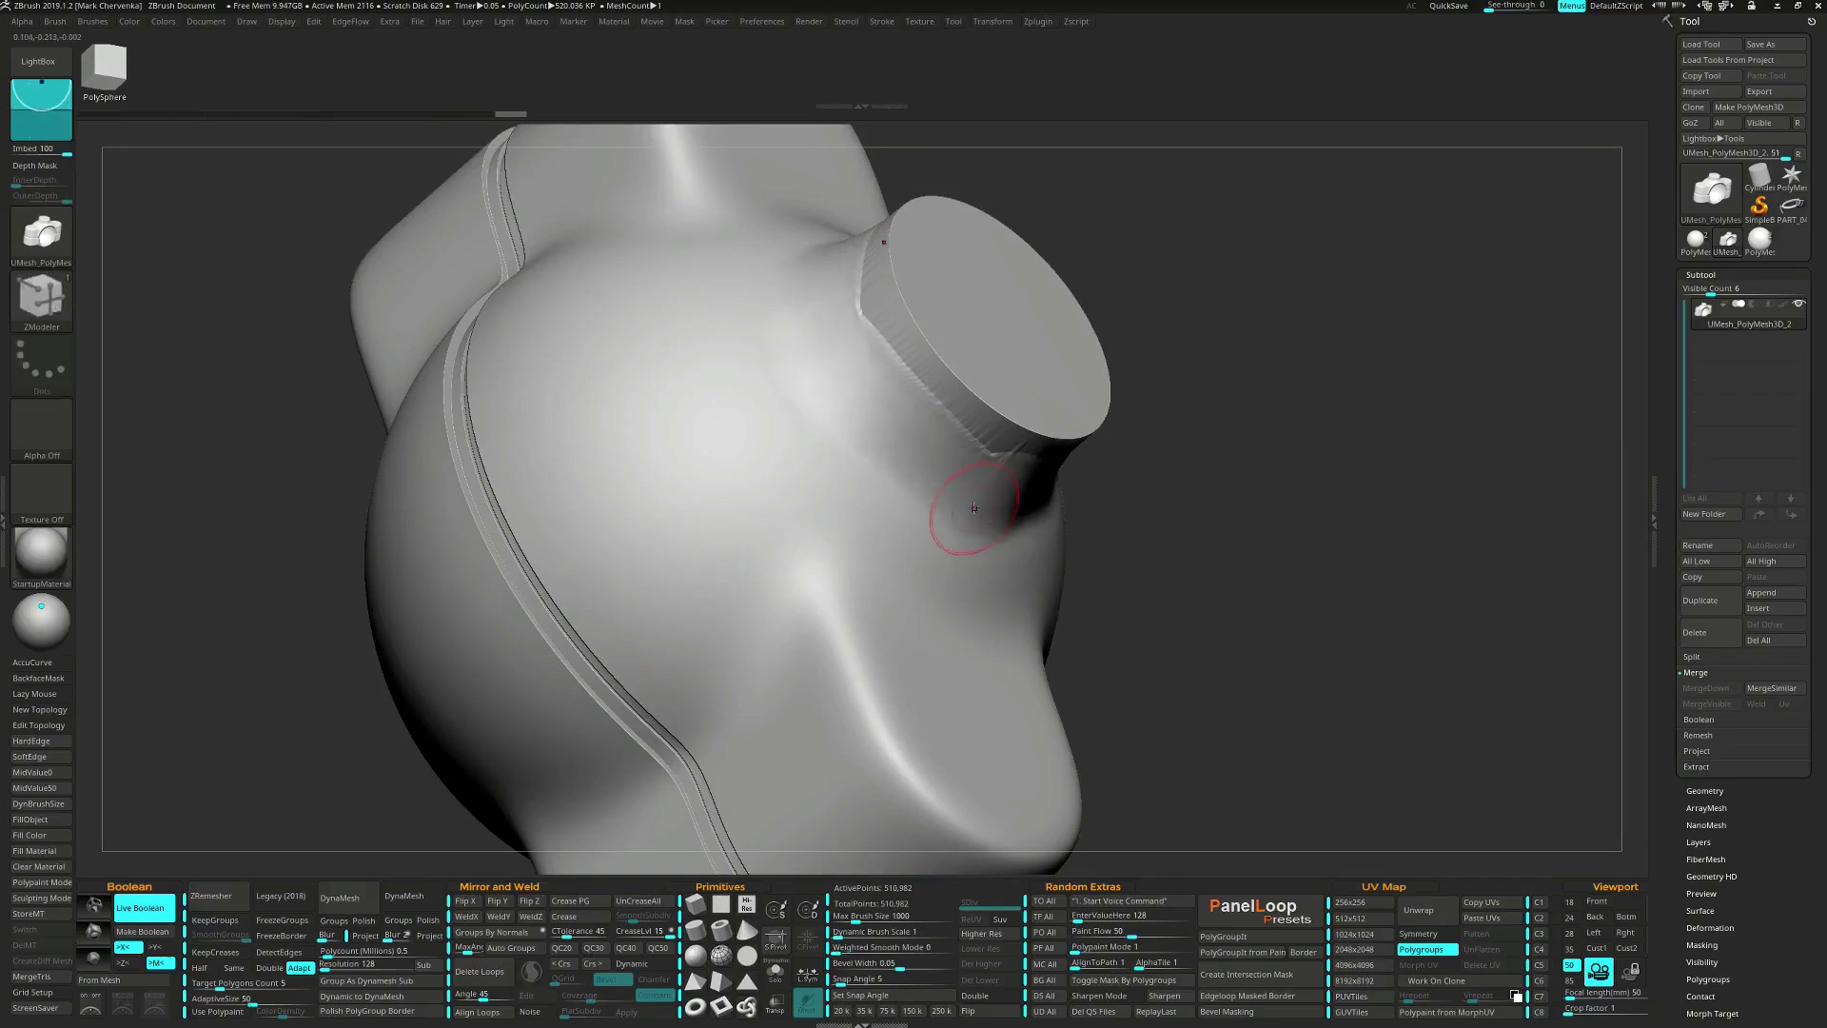
pyautogui.moveTo(971, 502); pyautogui.dragTo(983, 530, button='right')
pyautogui.moveTo(986, 525)
pyautogui.keyDown('shift'); pyautogui.mouseDown()
pyautogui.moveTo(1226, 395)
pyautogui.moveTo(1218, 437)
pyautogui.mouseUp(); pyautogui.keyUp('shift')
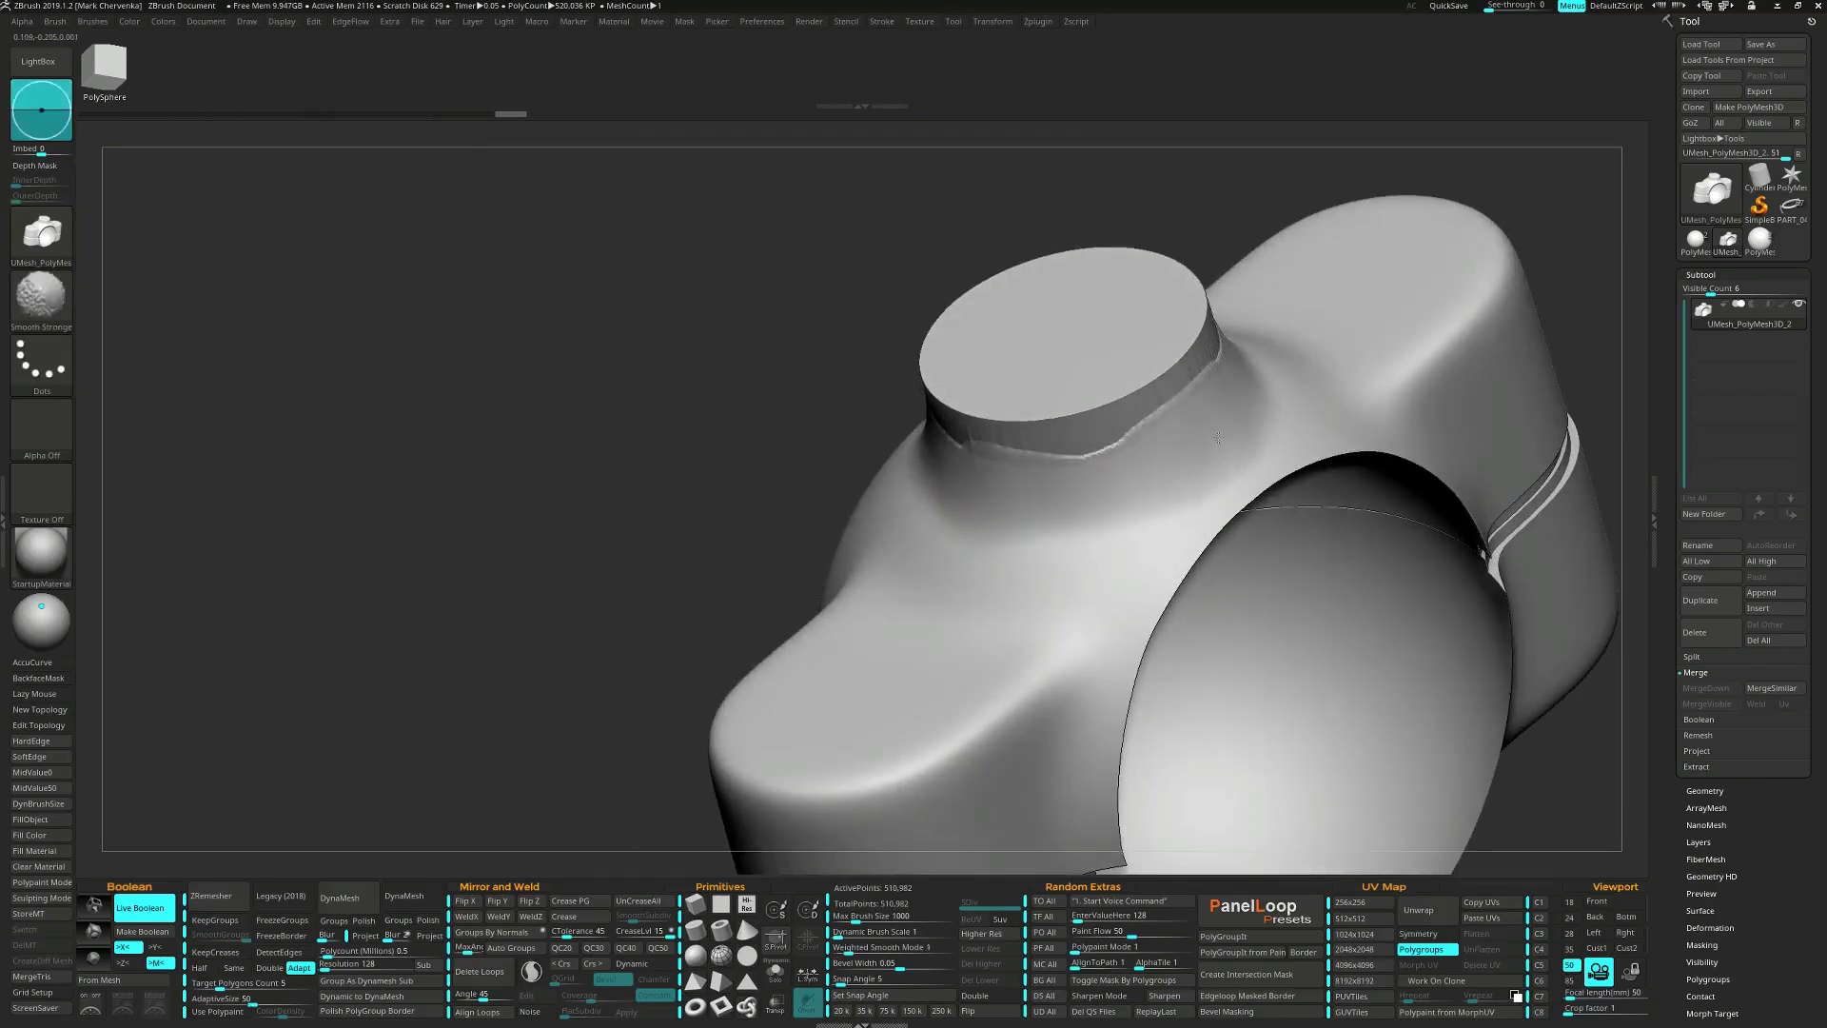
pyautogui.keyDown('shift'); pyautogui.moveTo(961, 517); pyautogui.dragTo(954, 514); pyautogui.keyUp('shift')
pyautogui.moveTo(942, 515); pyautogui.dragTo(966, 521, button='right')
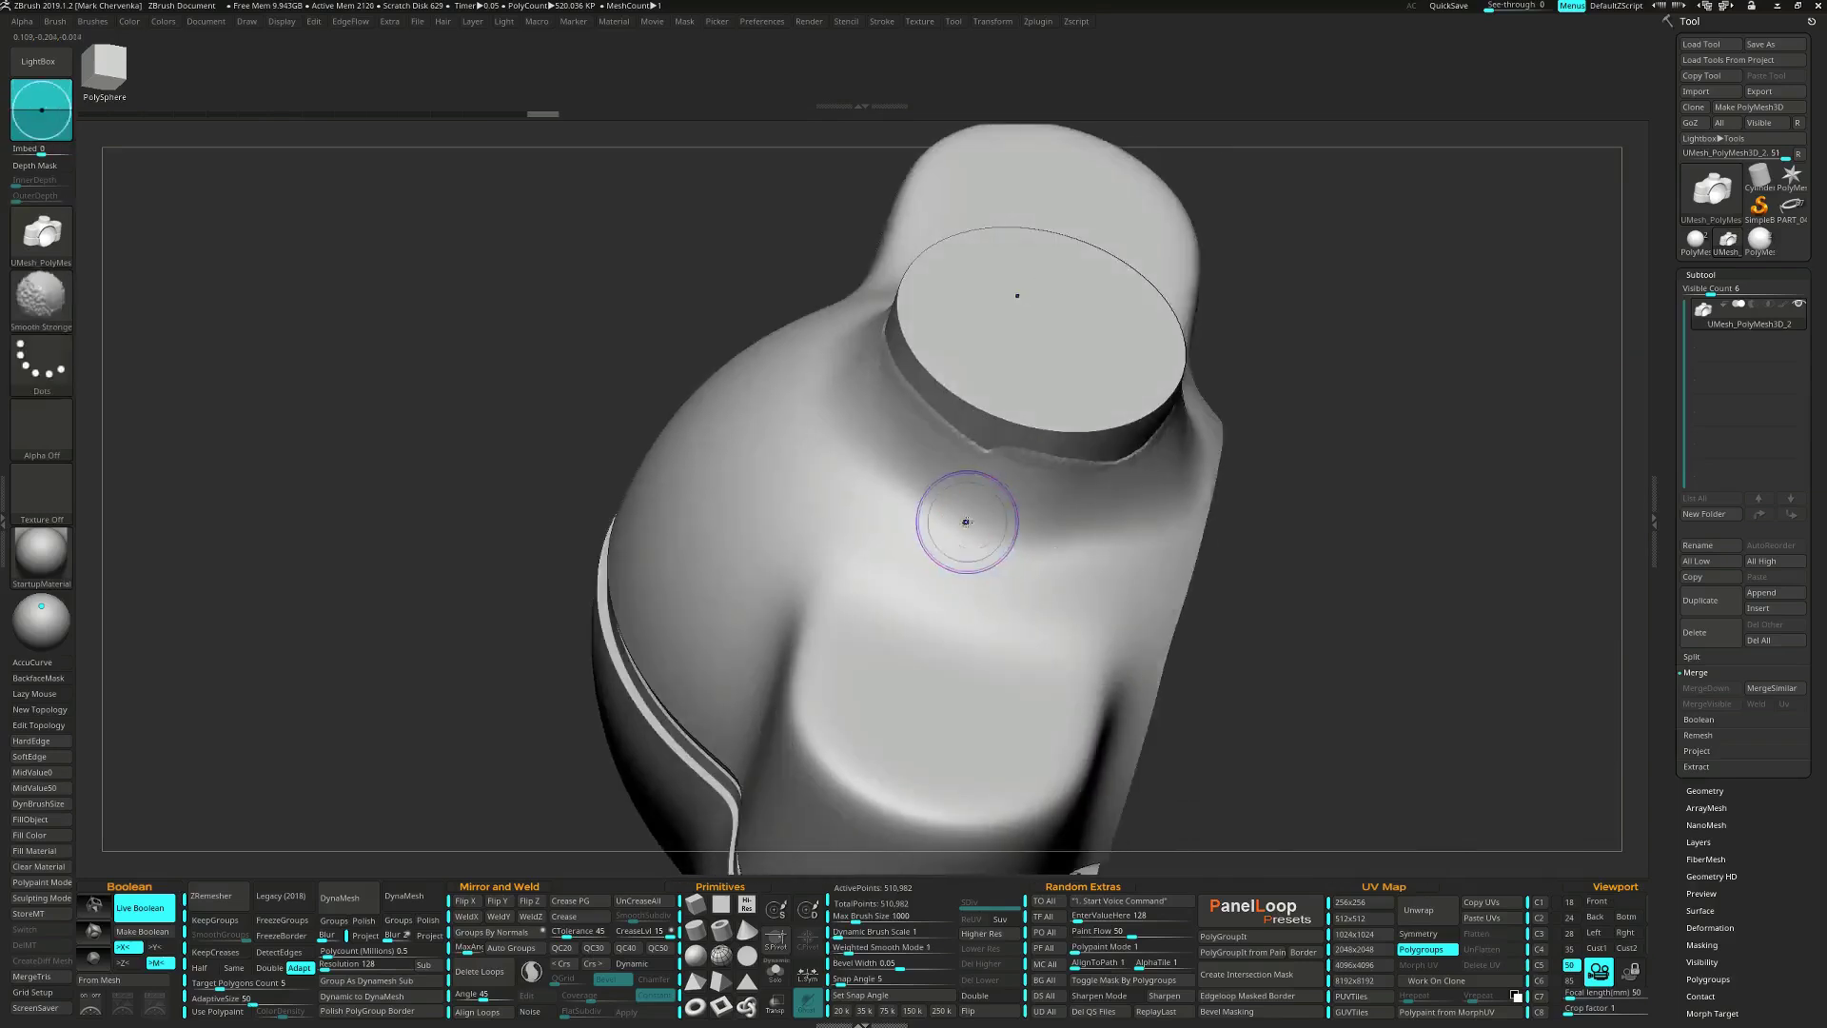
pyautogui.moveTo(966, 521)
pyautogui.keyDown('shift'); pyautogui.mouseDown()
pyautogui.moveTo(849, 372)
pyautogui.moveTo(973, 495)
pyautogui.mouseUp(); pyautogui.keyUp('shift')
pyautogui.moveTo(973, 495)
pyautogui.mouseDown(button='right')
pyautogui.moveTo(1018, 531)
pyautogui.moveTo(994, 463)
pyautogui.moveTo(915, 449)
pyautogui.moveTo(937, 508)
pyautogui.moveTo(1024, 496)
pyautogui.moveTo(820, 431)
pyautogui.moveTo(844, 448)
pyautogui.mouseUp(button='right')
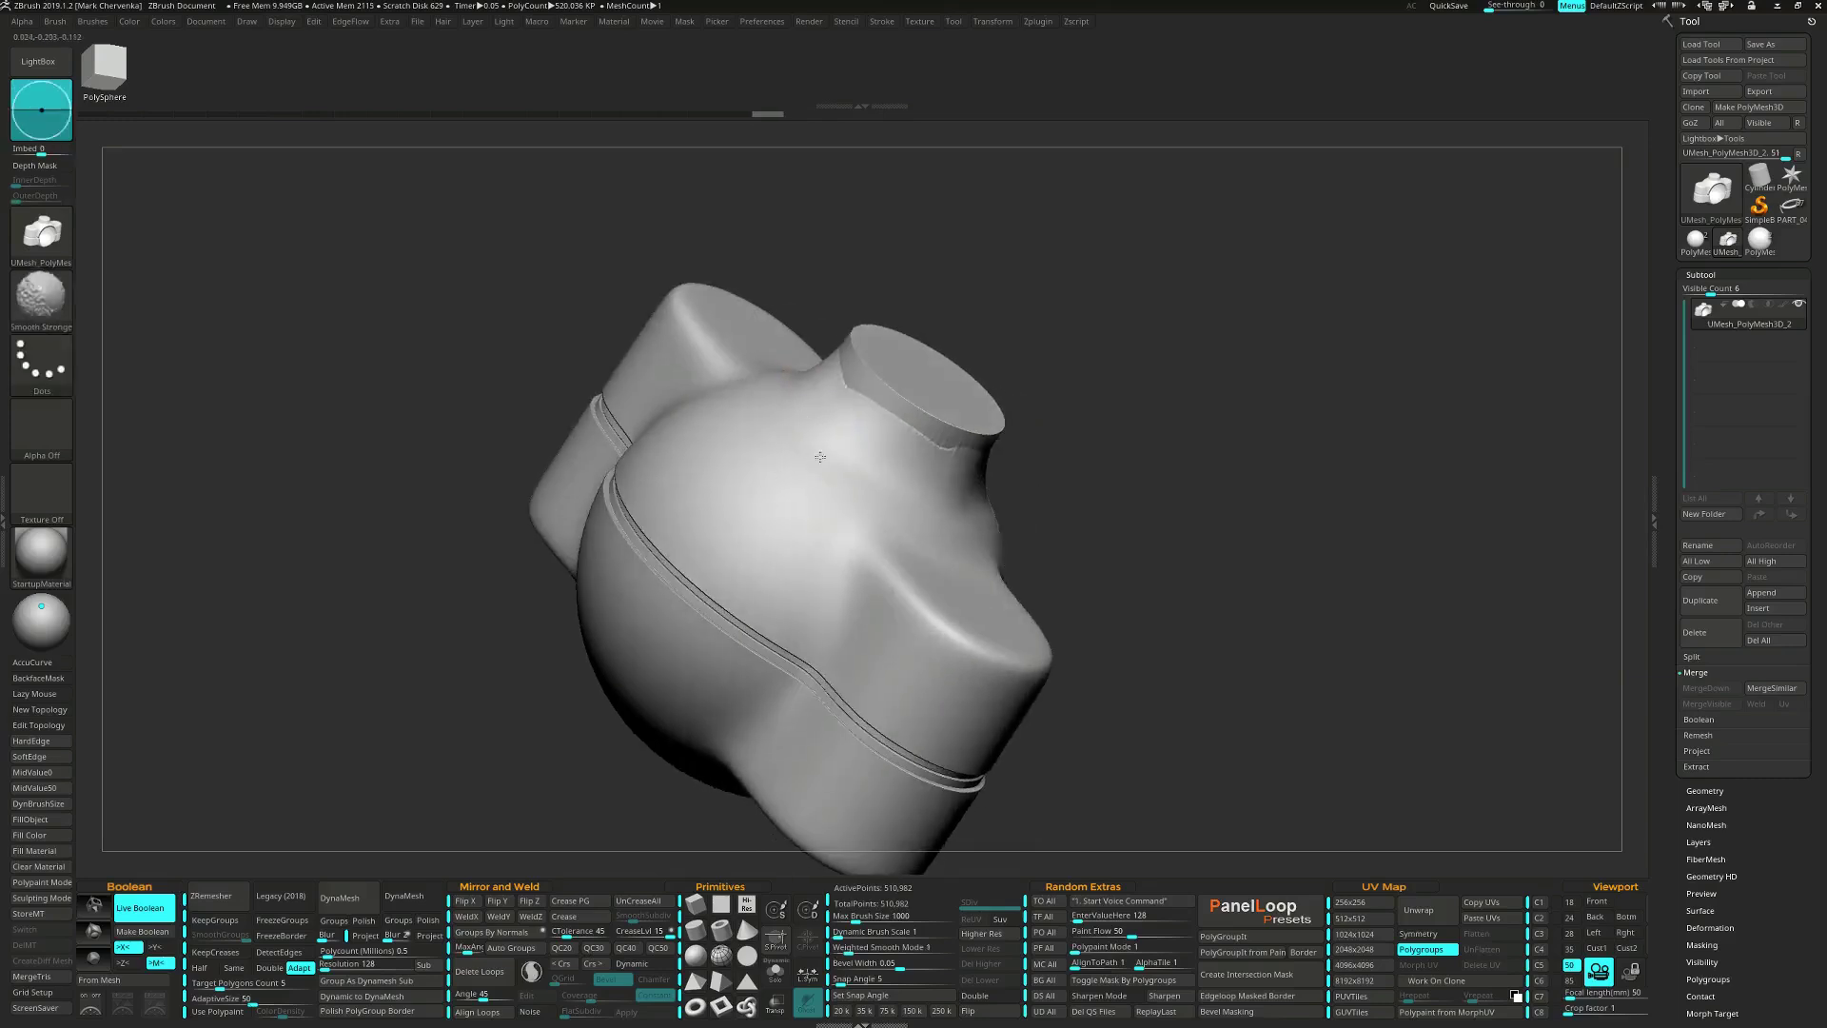
pyautogui.moveTo(848, 450); pyautogui.dragTo(831, 404, button='right')
# Slice straight across the neck to shorten it, hide the part above the cut and delete the hidden faces.
pyautogui.hotkey('shift', 'f')
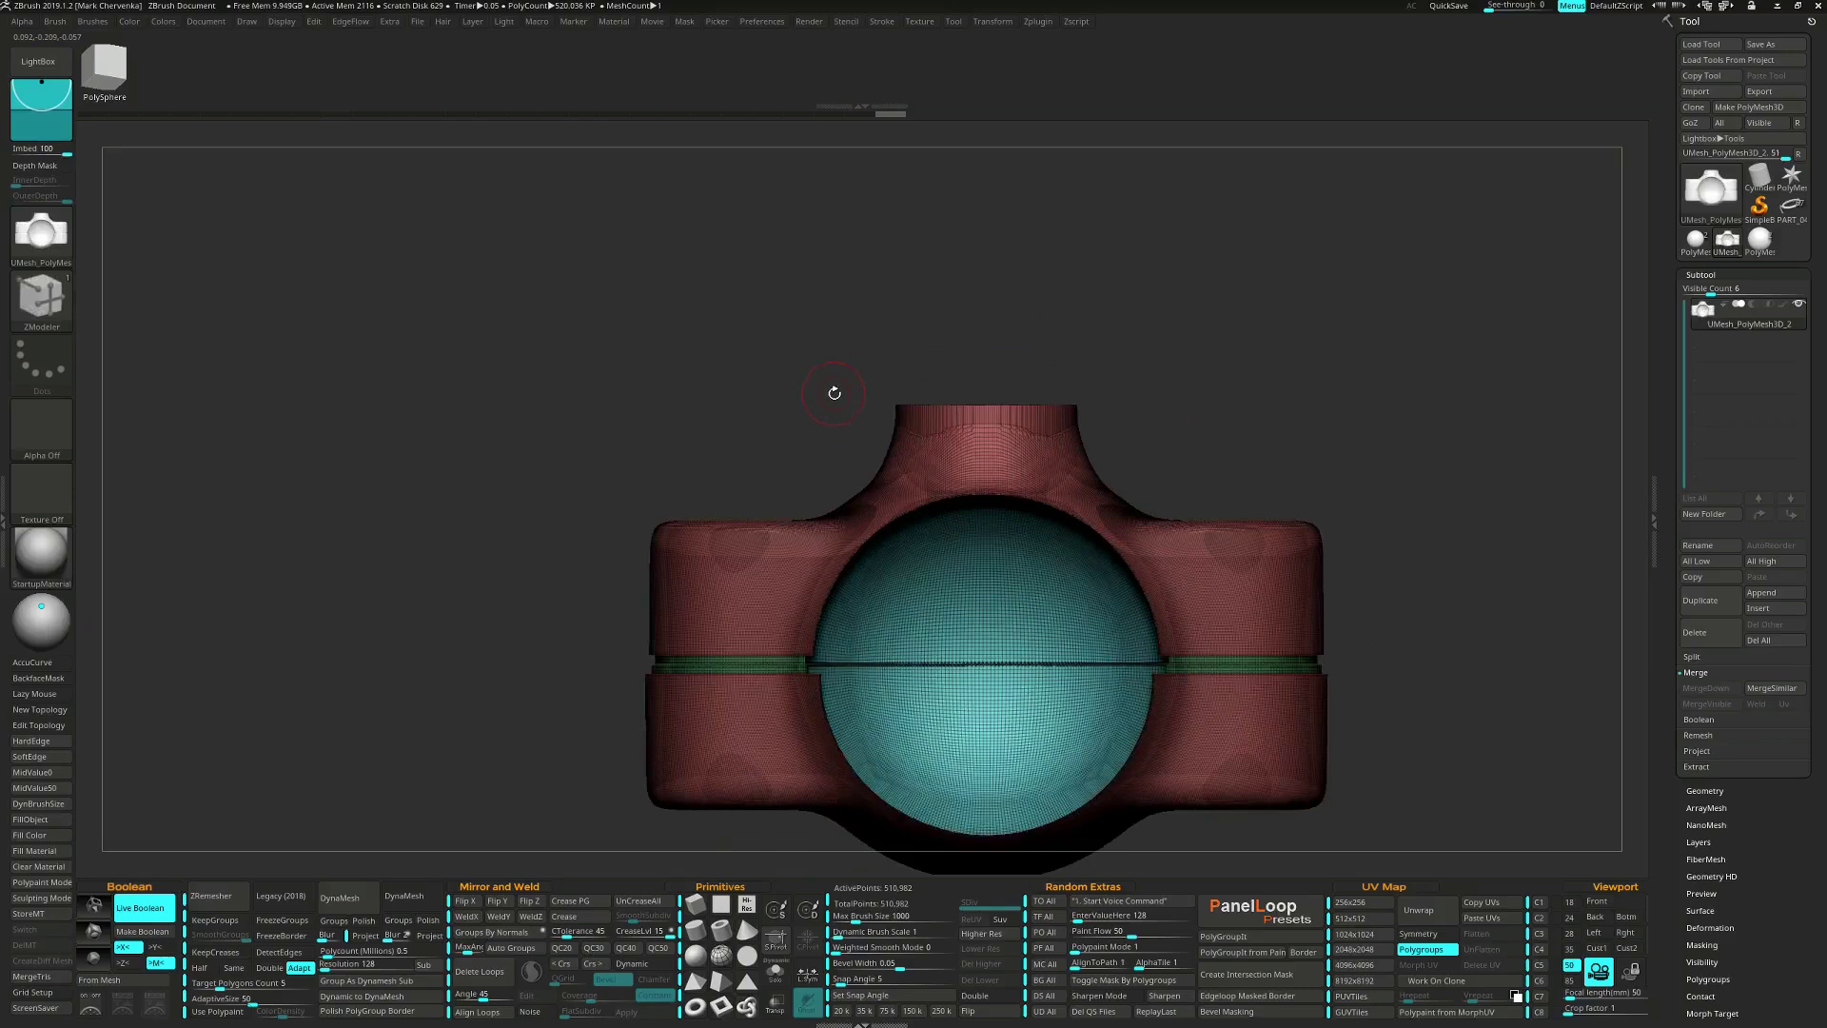
pyautogui.moveTo(767, 436)
pyautogui.keyDown('ctrl'); pyautogui.keyDown('shift'); pyautogui.mouseDown()
pyautogui.moveTo(1313, 377)
pyautogui.moveTo(1302, 433)
pyautogui.mouseUp(); pyautogui.keyUp('shift'); pyautogui.keyUp('ctrl')
pyautogui.moveTo(1172, 418); pyautogui.dragTo(1068, 462)
pyautogui.keyDown('ctrl'); pyautogui.keyDown('shift'); pyautogui.click(1069, 462); pyautogui.keyUp('shift'); pyautogui.keyUp('ctrl')
pyautogui.keyDown('ctrl'); pyautogui.keyDown('shift'); pyautogui.moveTo(1237, 327); pyautogui.dragTo(1368, 421); pyautogui.keyUp('shift'); pyautogui.keyUp('ctrl')
pyautogui.keyDown('ctrl'); pyautogui.keyDown('shift'); pyautogui.click(1056, 438); pyautogui.keyUp('shift'); pyautogui.keyUp('ctrl')
pyautogui.hotkey('ctrl', 'Delete')
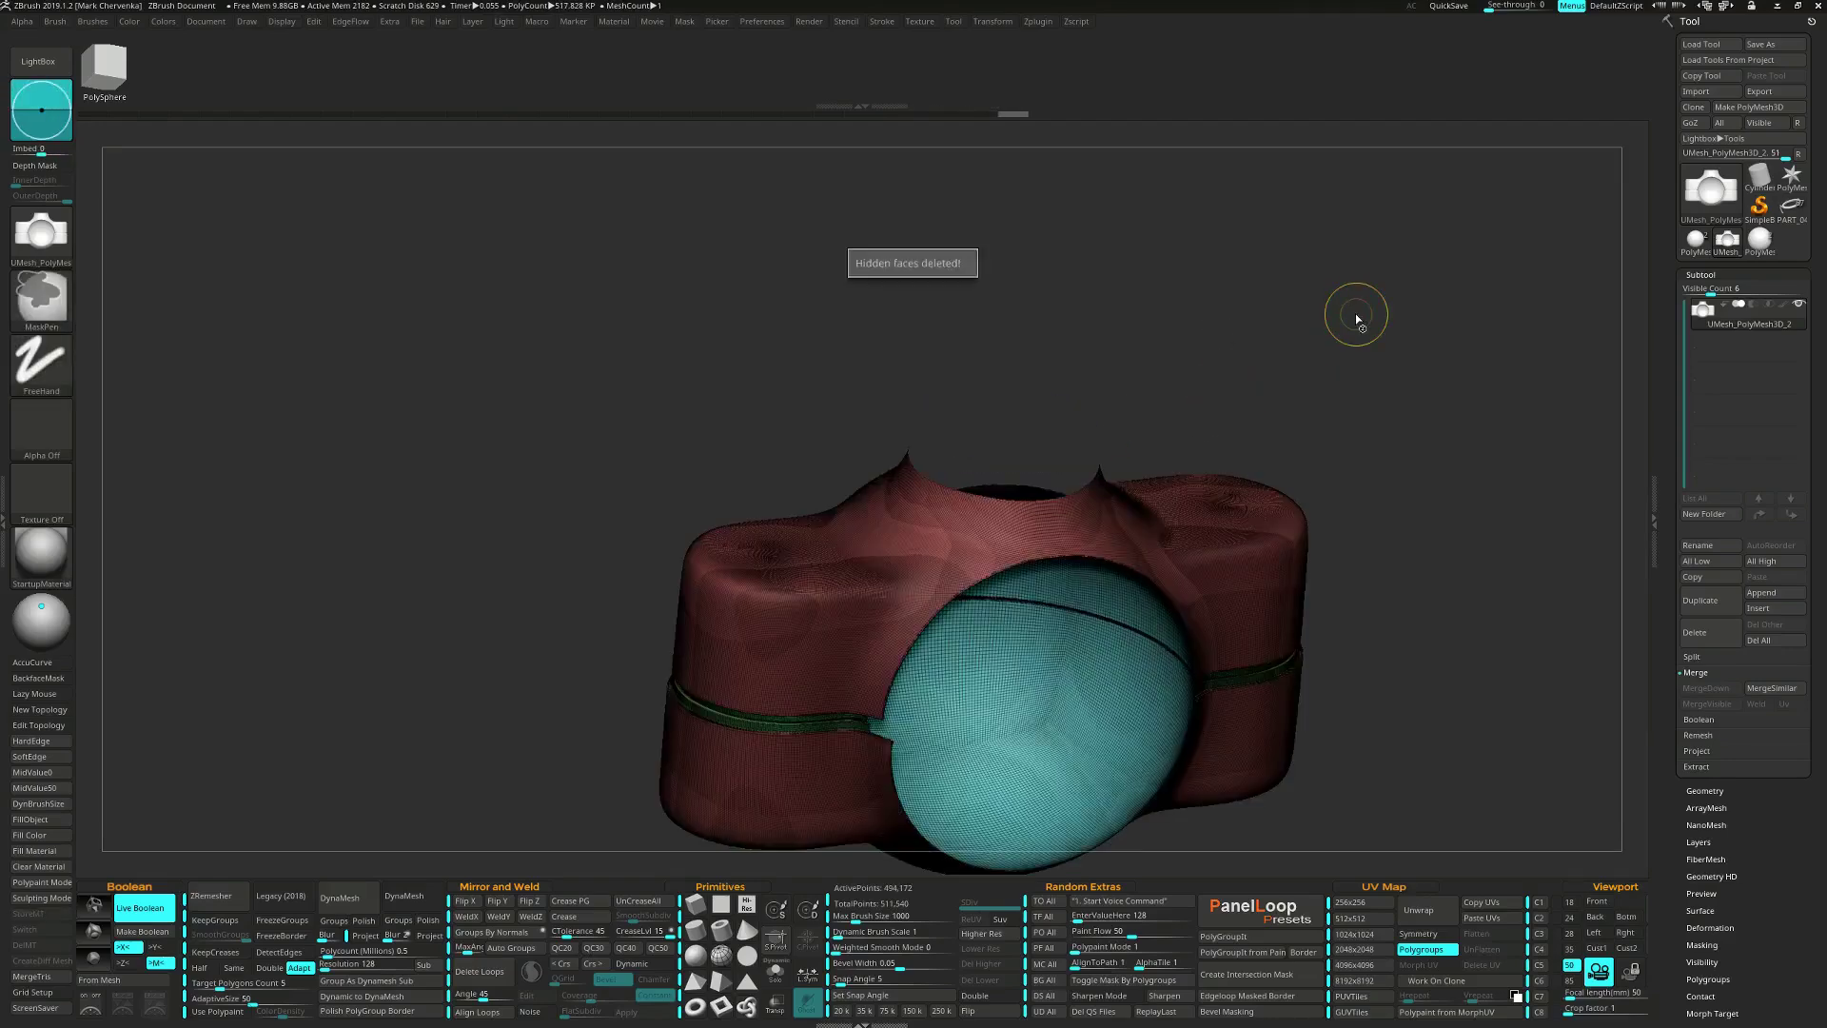
pyautogui.keyDown('shift'); pyautogui.moveTo(1305, 339); pyautogui.dragTo(1232, 286); pyautogui.keyUp('shift')
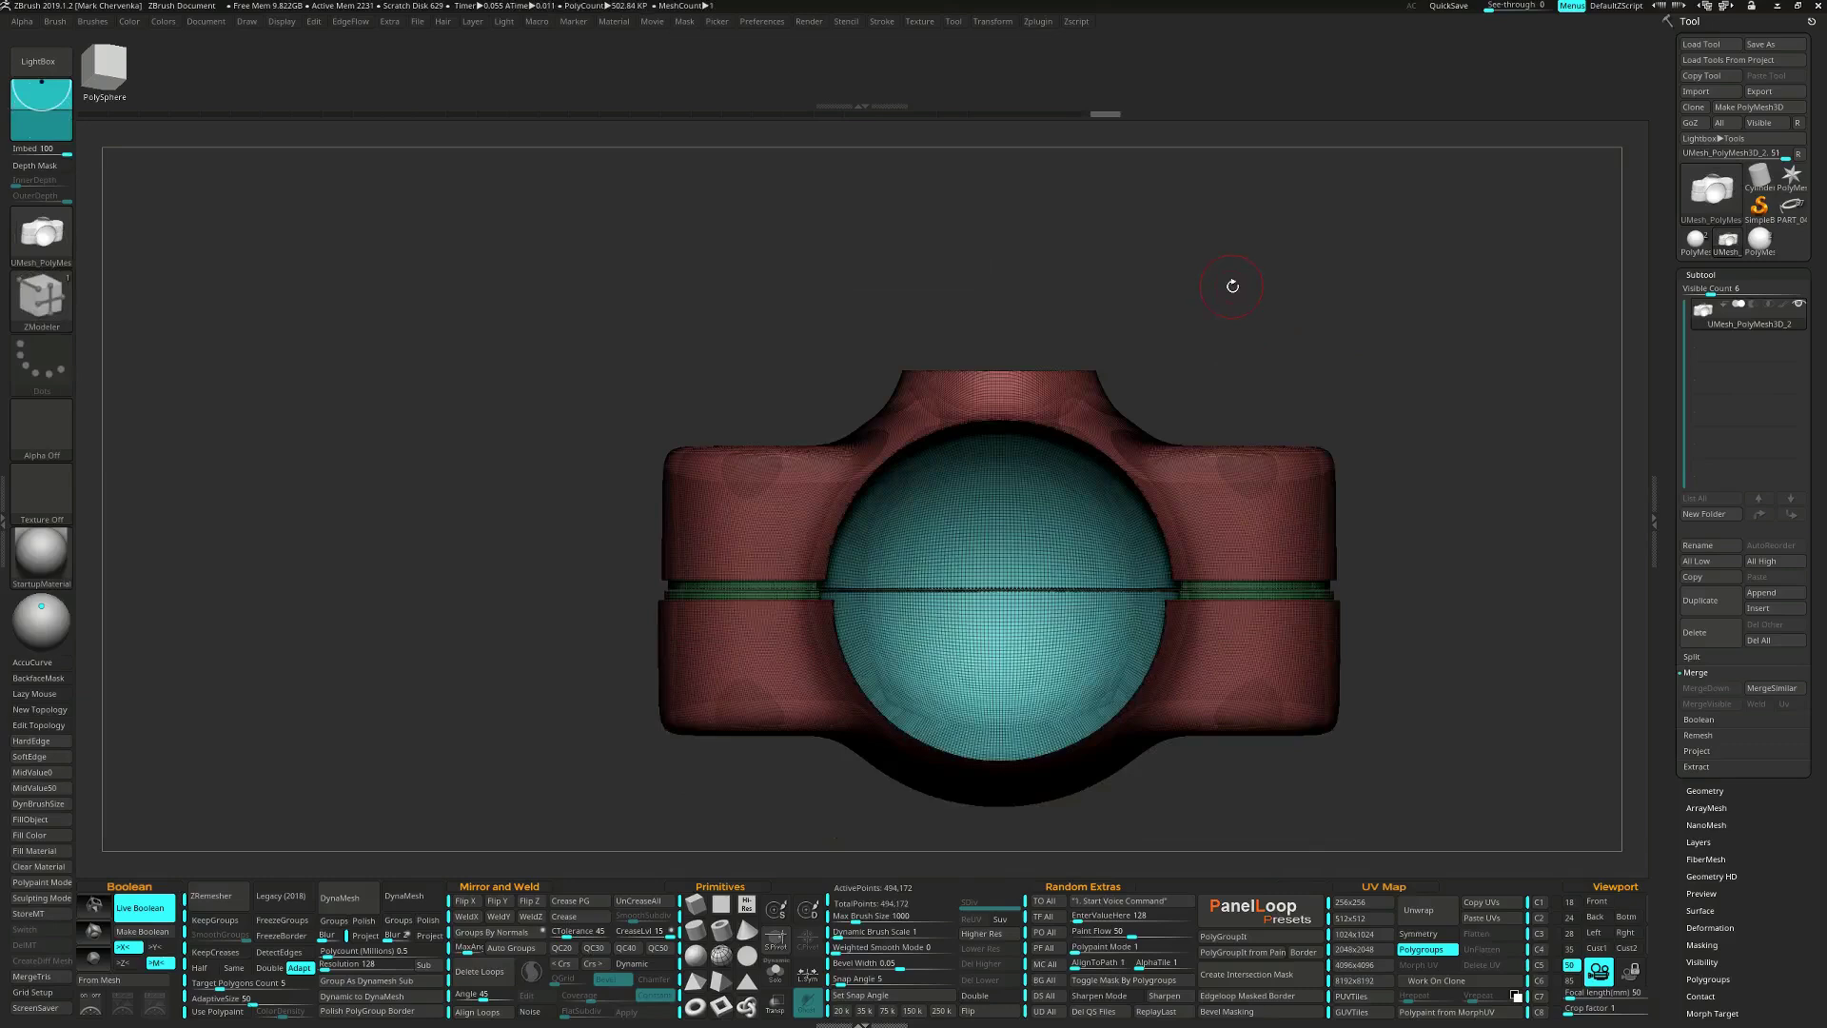
# Mirror and weld the housing across X, and step back to keep only one half of the mesh.
pyautogui.click(475, 919)
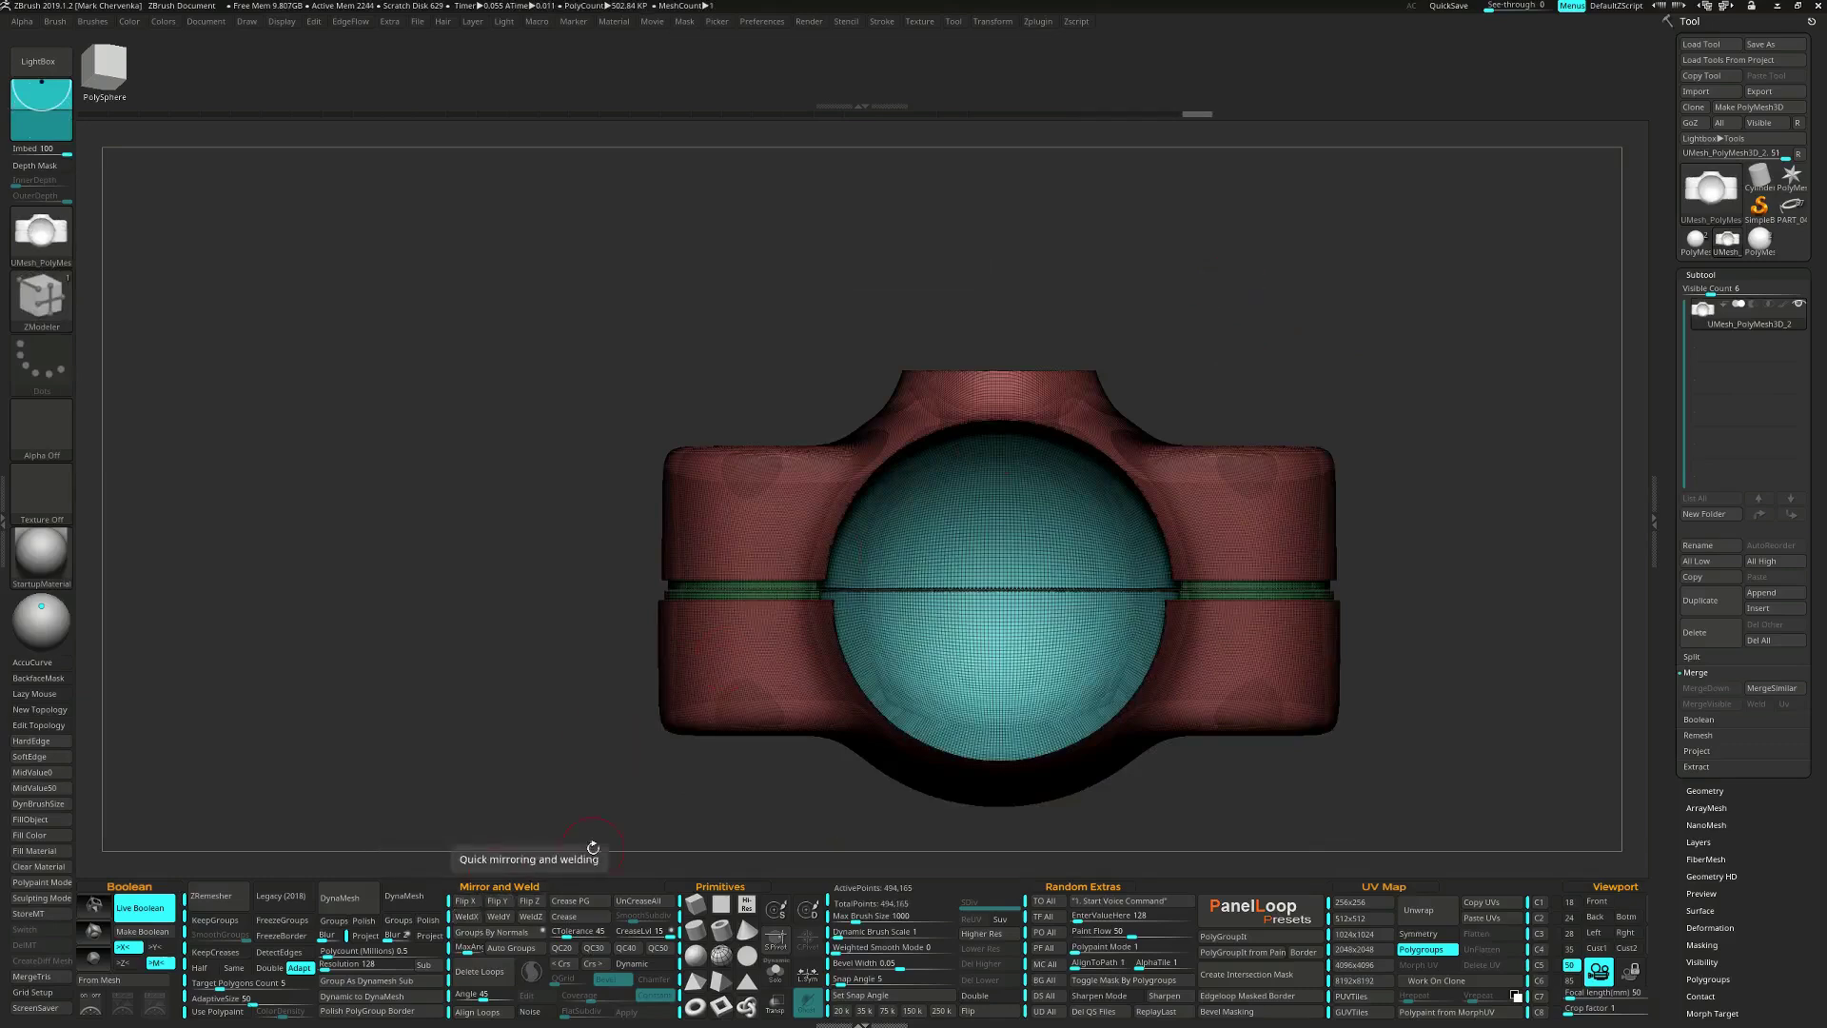
pyautogui.moveTo(693, 651); pyautogui.dragTo(754, 682, button='right')
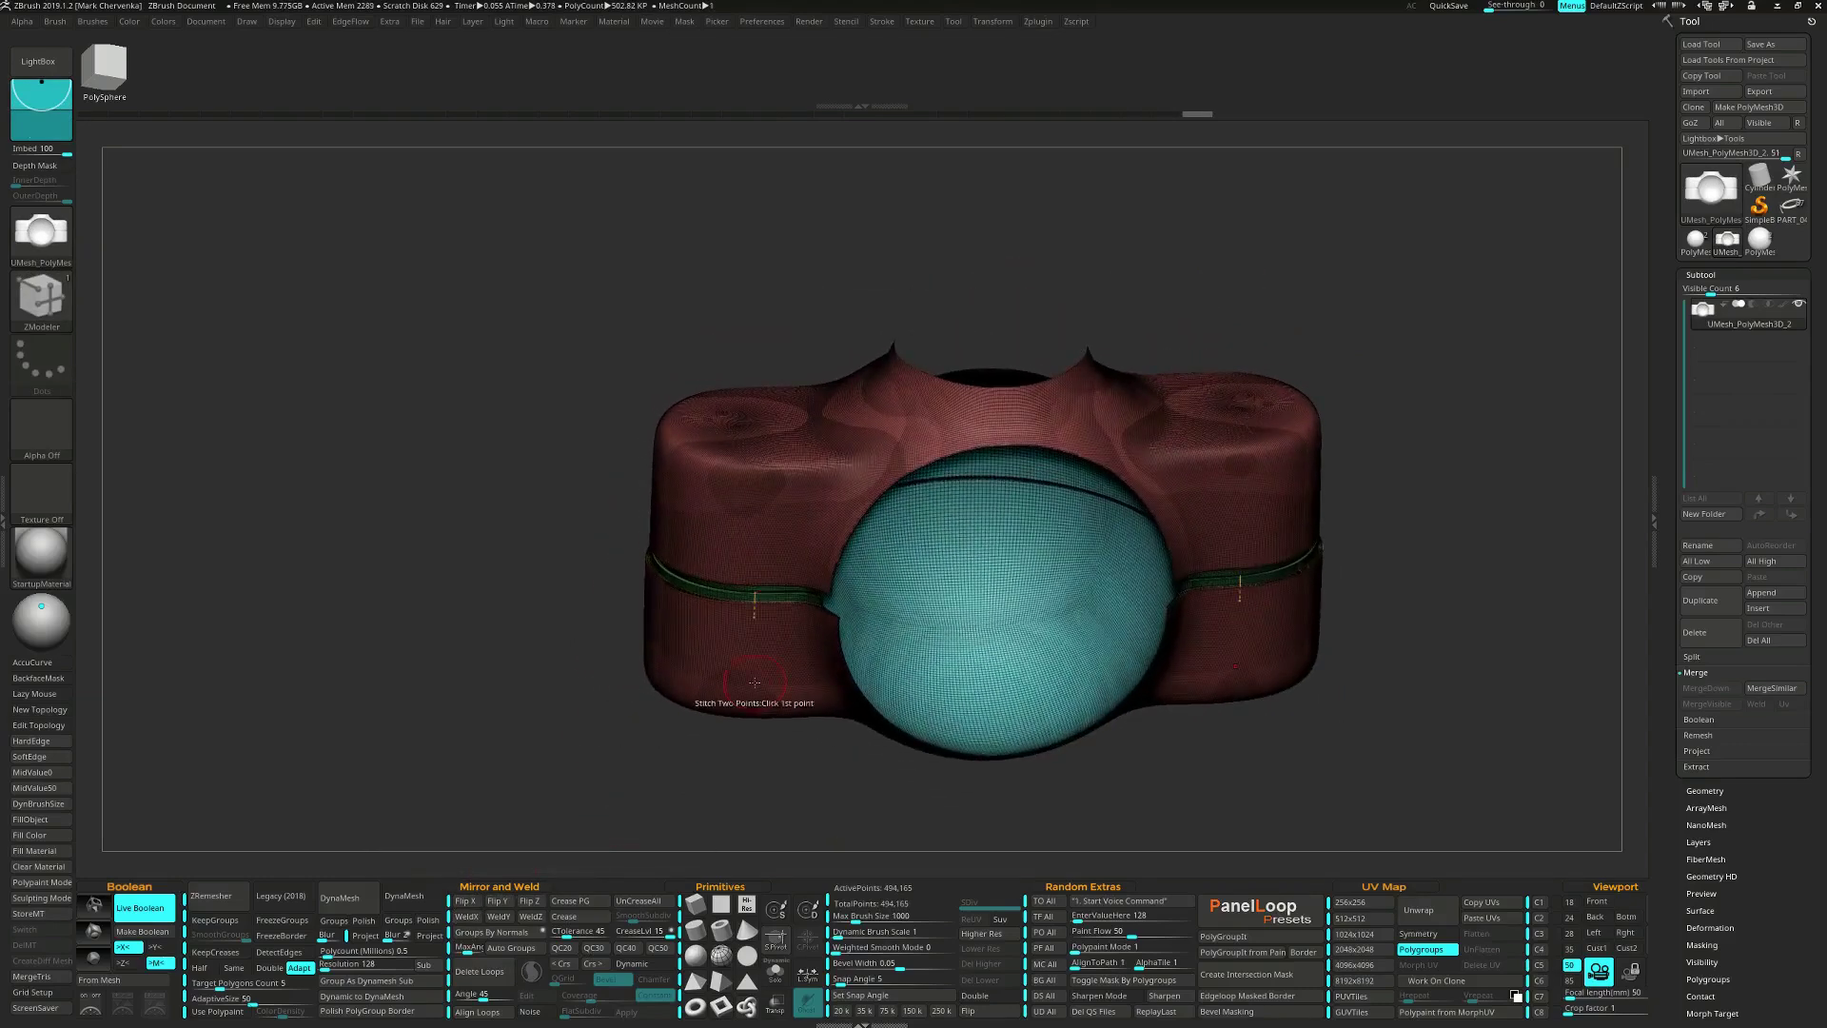
pyautogui.hotkey('ctrl', 'z')
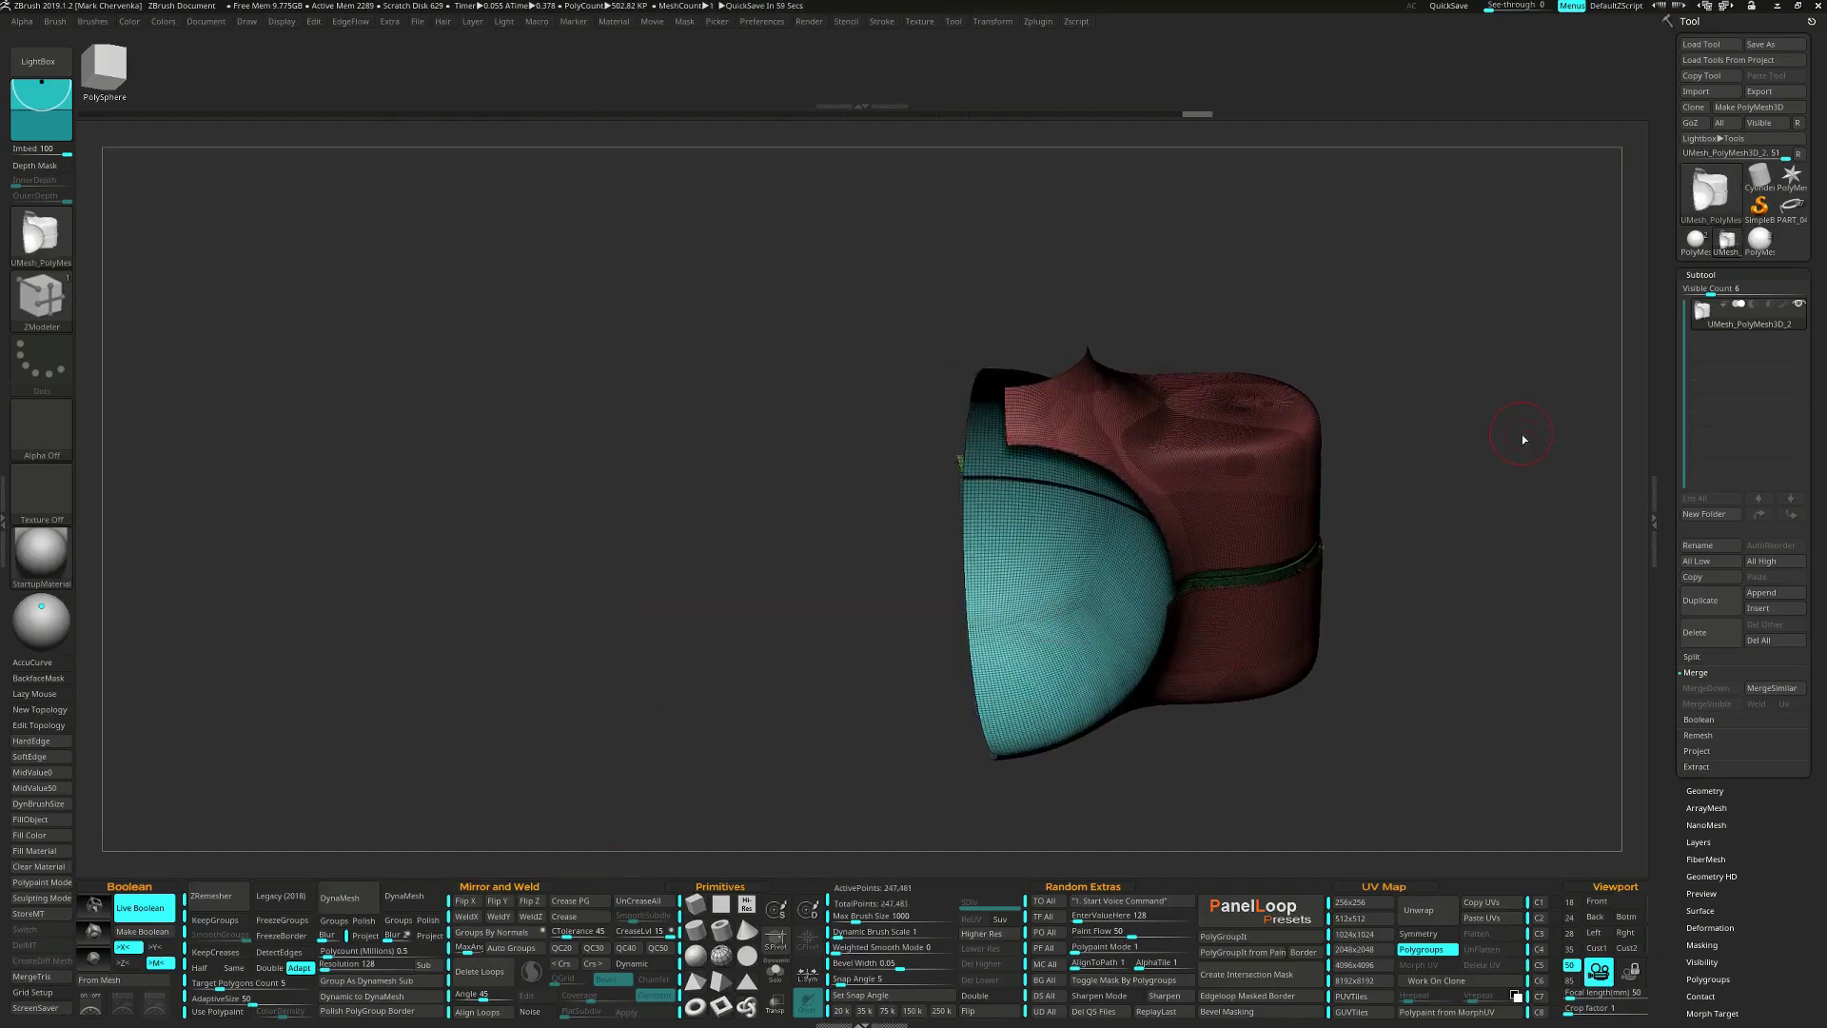
pyautogui.moveTo(1439, 535); pyautogui.dragTo(1362, 544)
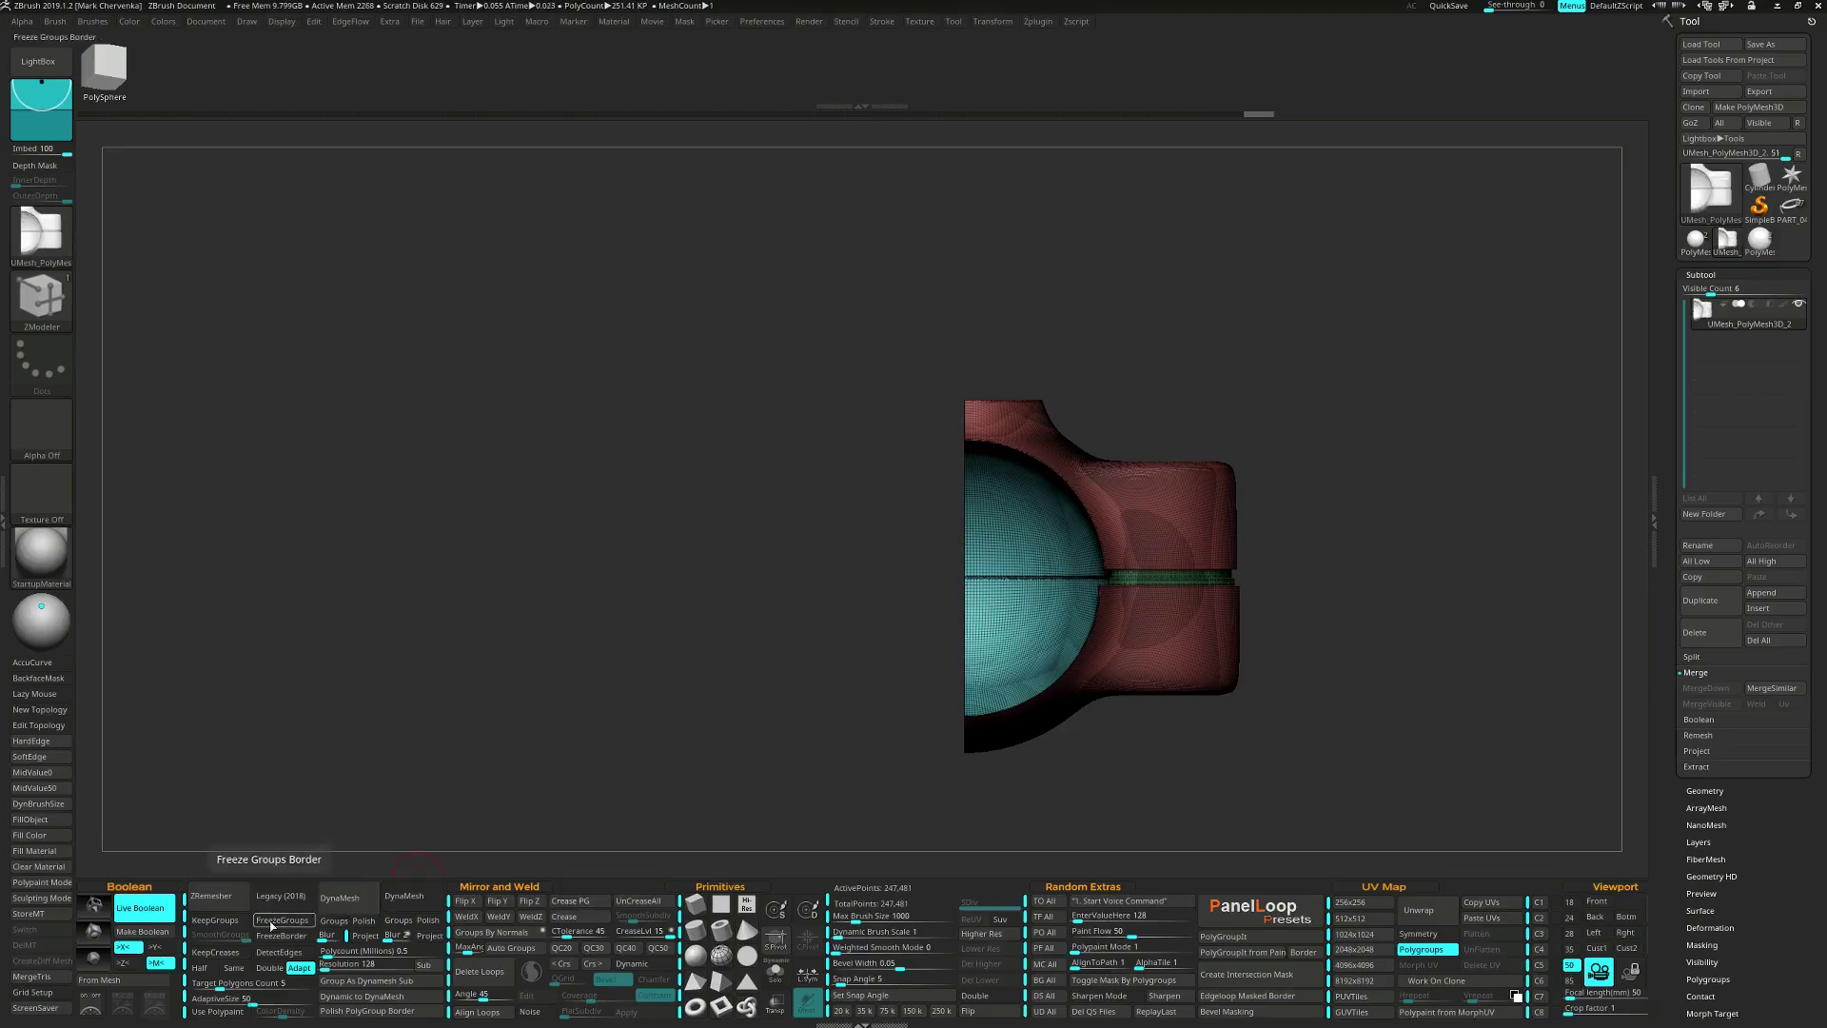
# Run ZRemesher on the half housing with KeepGroups, KeepCreases and DetectEdges enabled, target polygon count 2 and adaptive size 25.
pyautogui.click(215, 952)
pyautogui.click(215, 921)
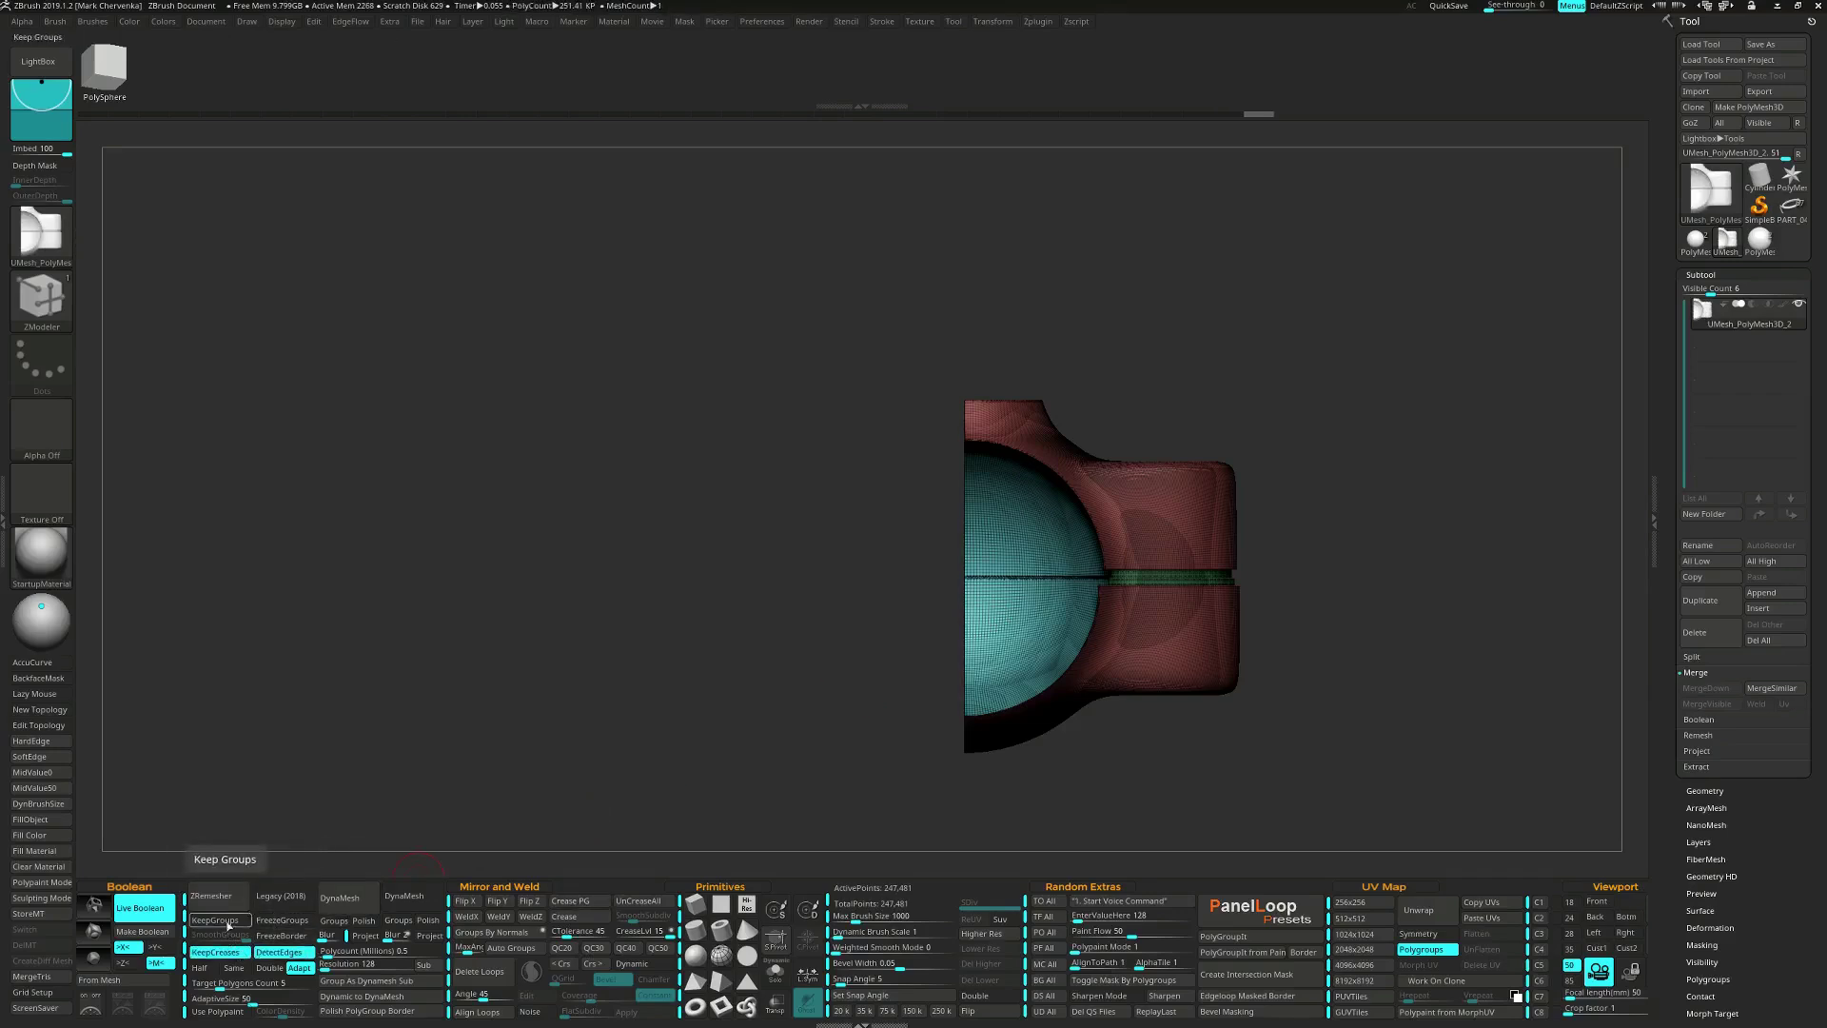
pyautogui.moveTo(228, 931); pyautogui.dragTo(193, 934)
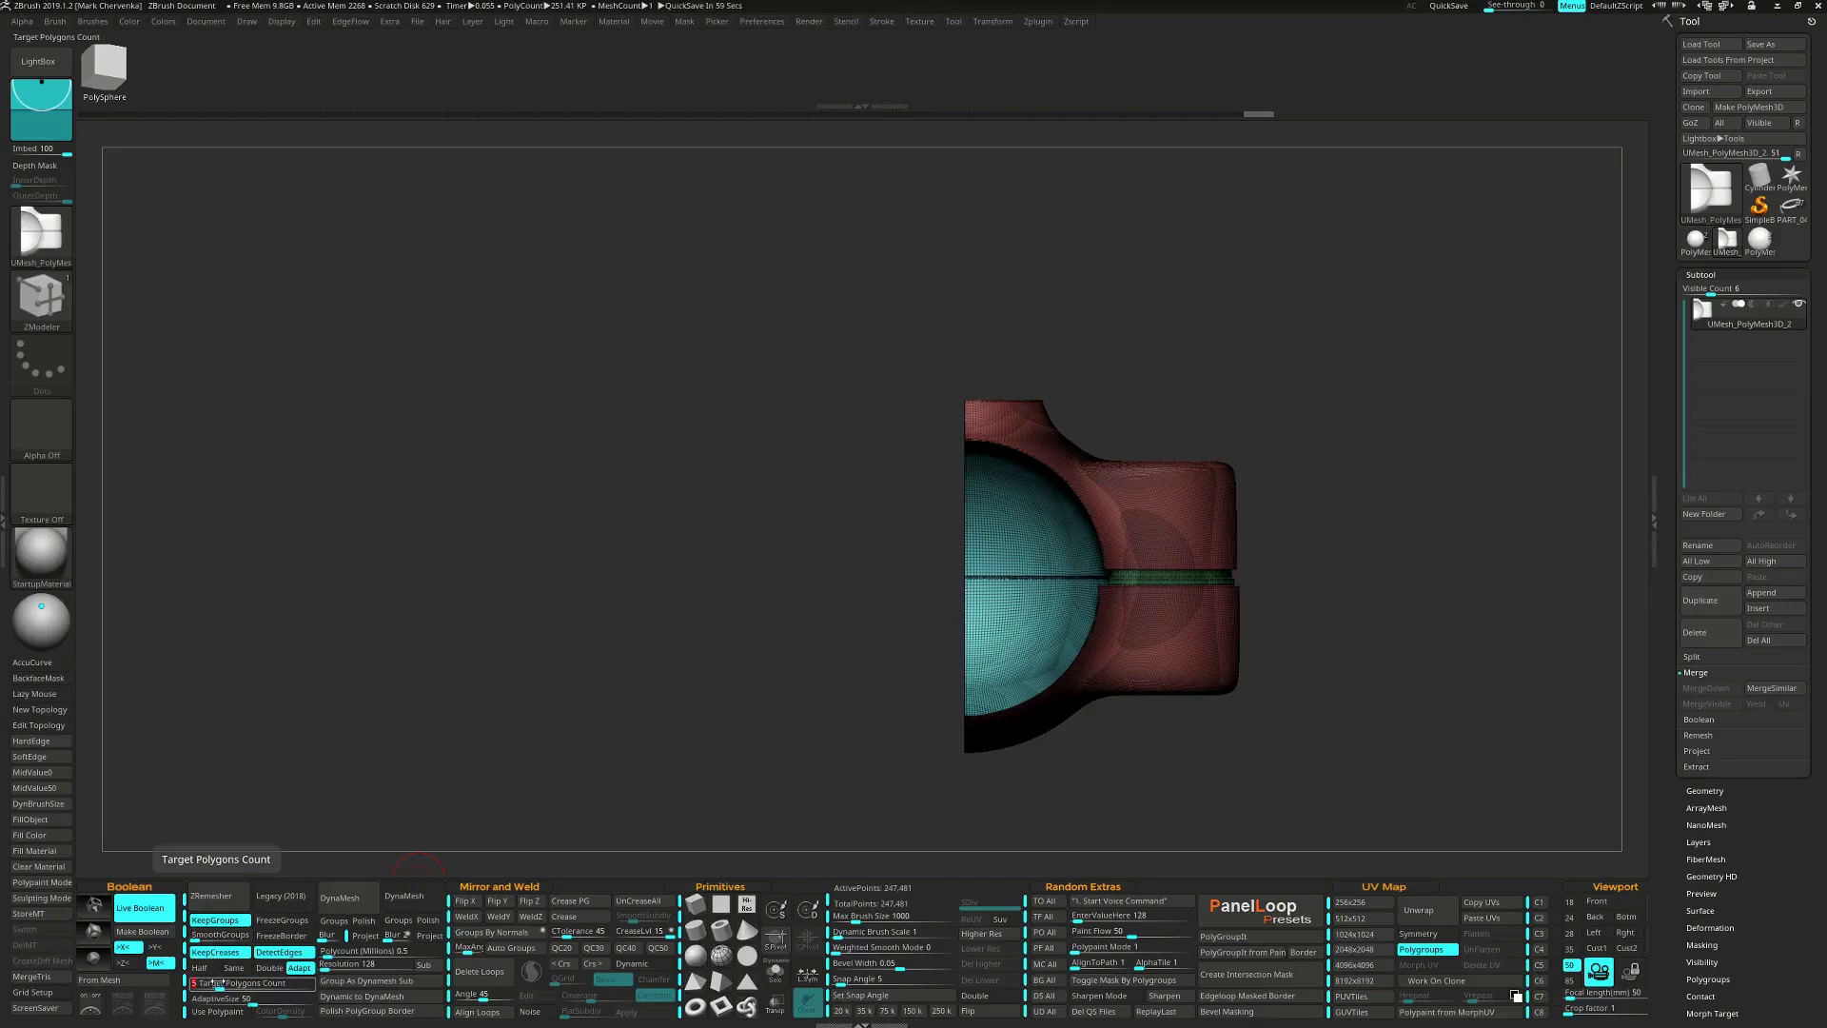
pyautogui.write('2')
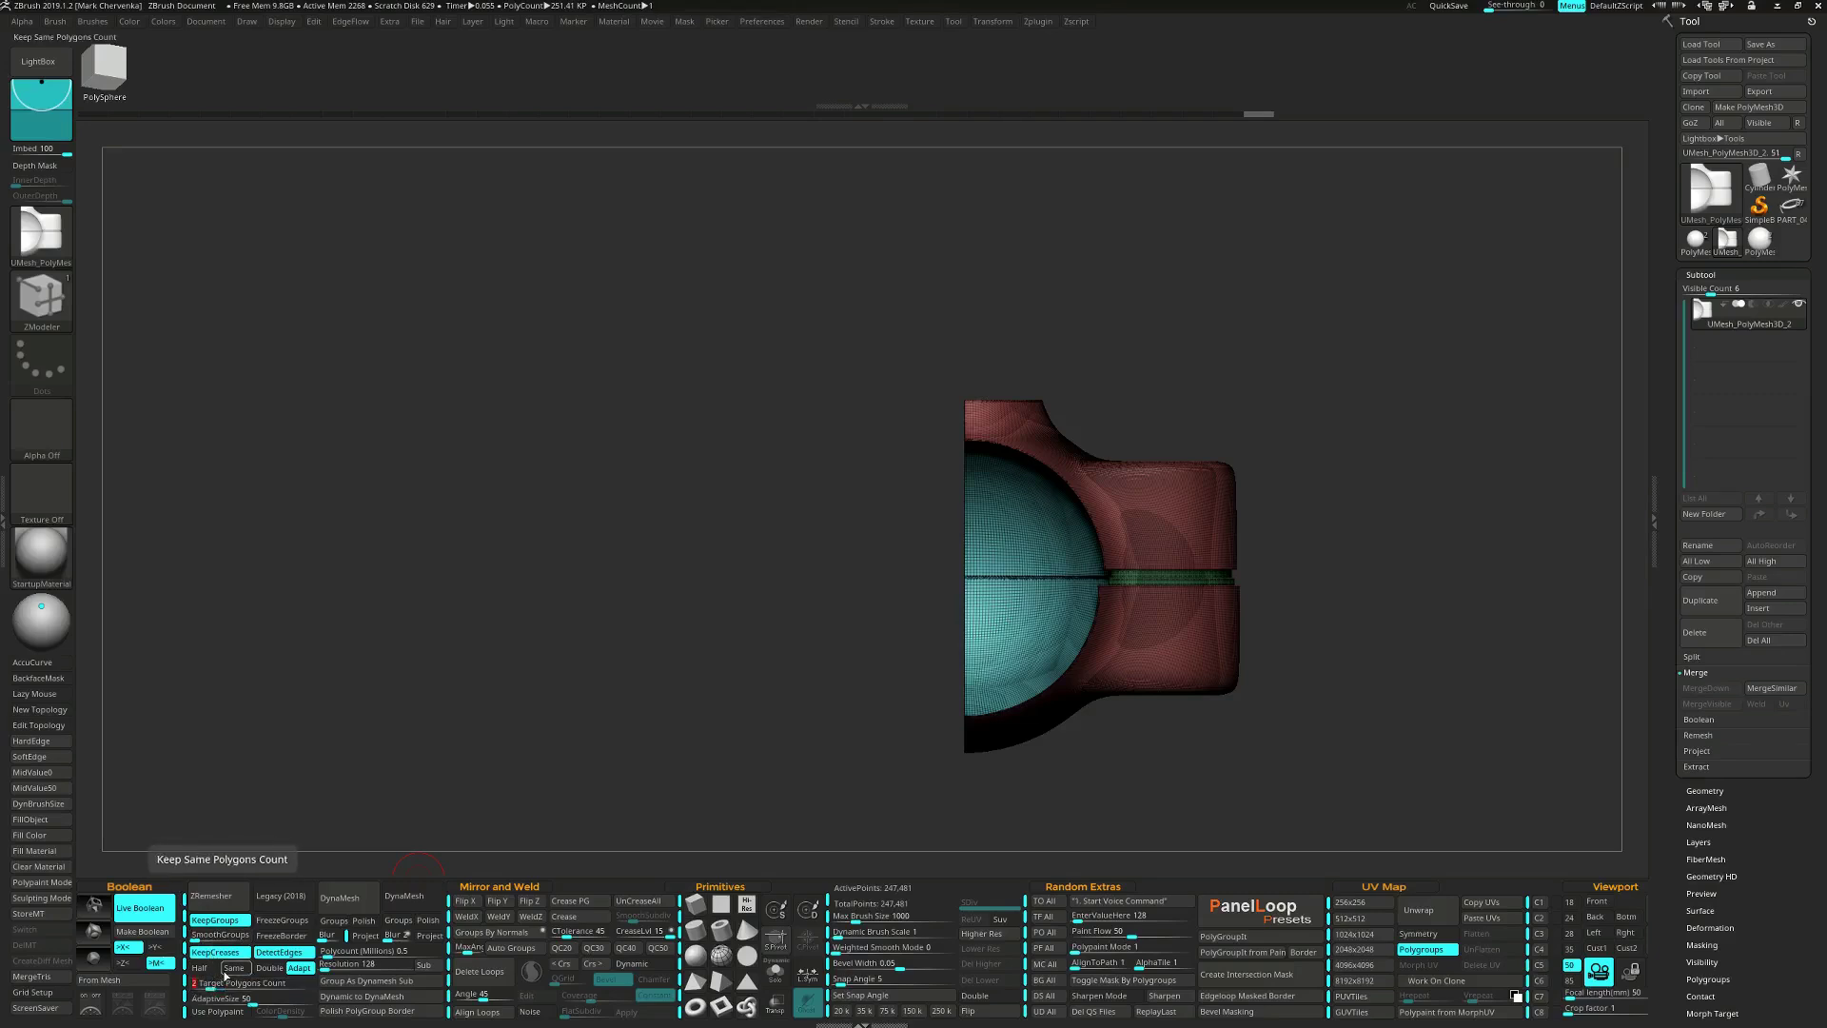
pyautogui.click(226, 996)
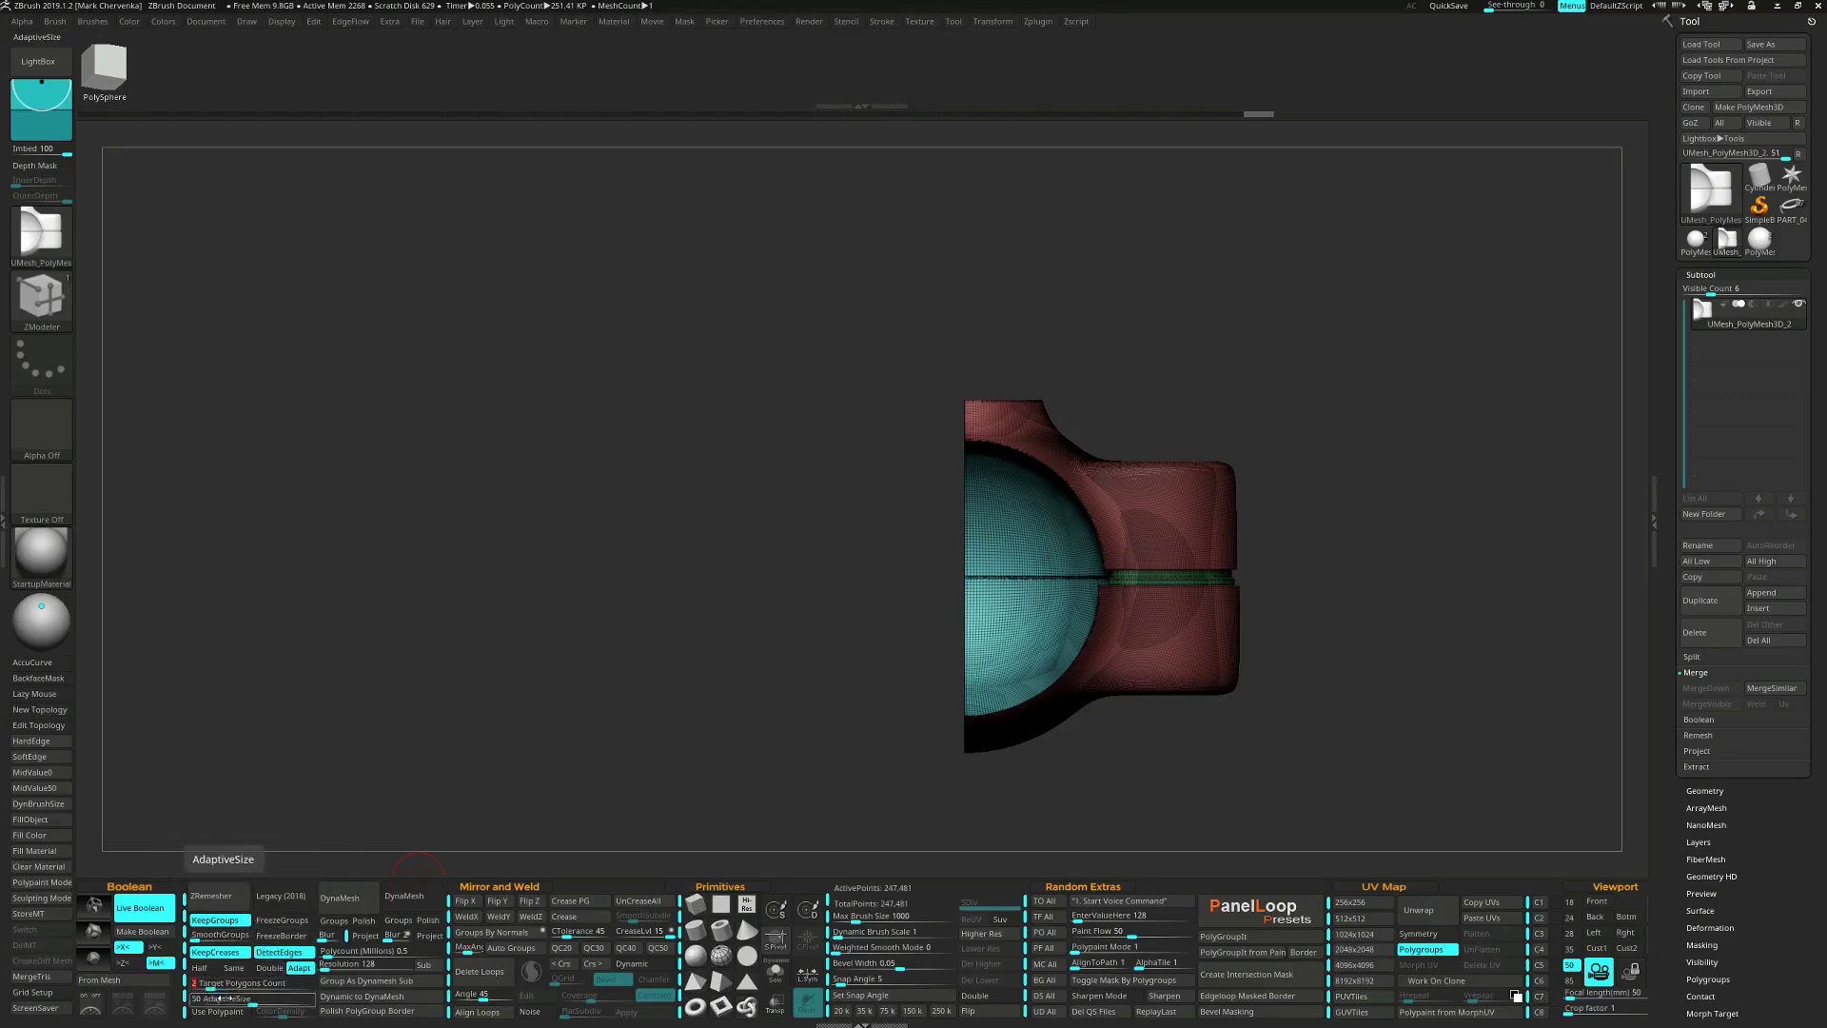
pyautogui.write('25')
pyautogui.press('Return')
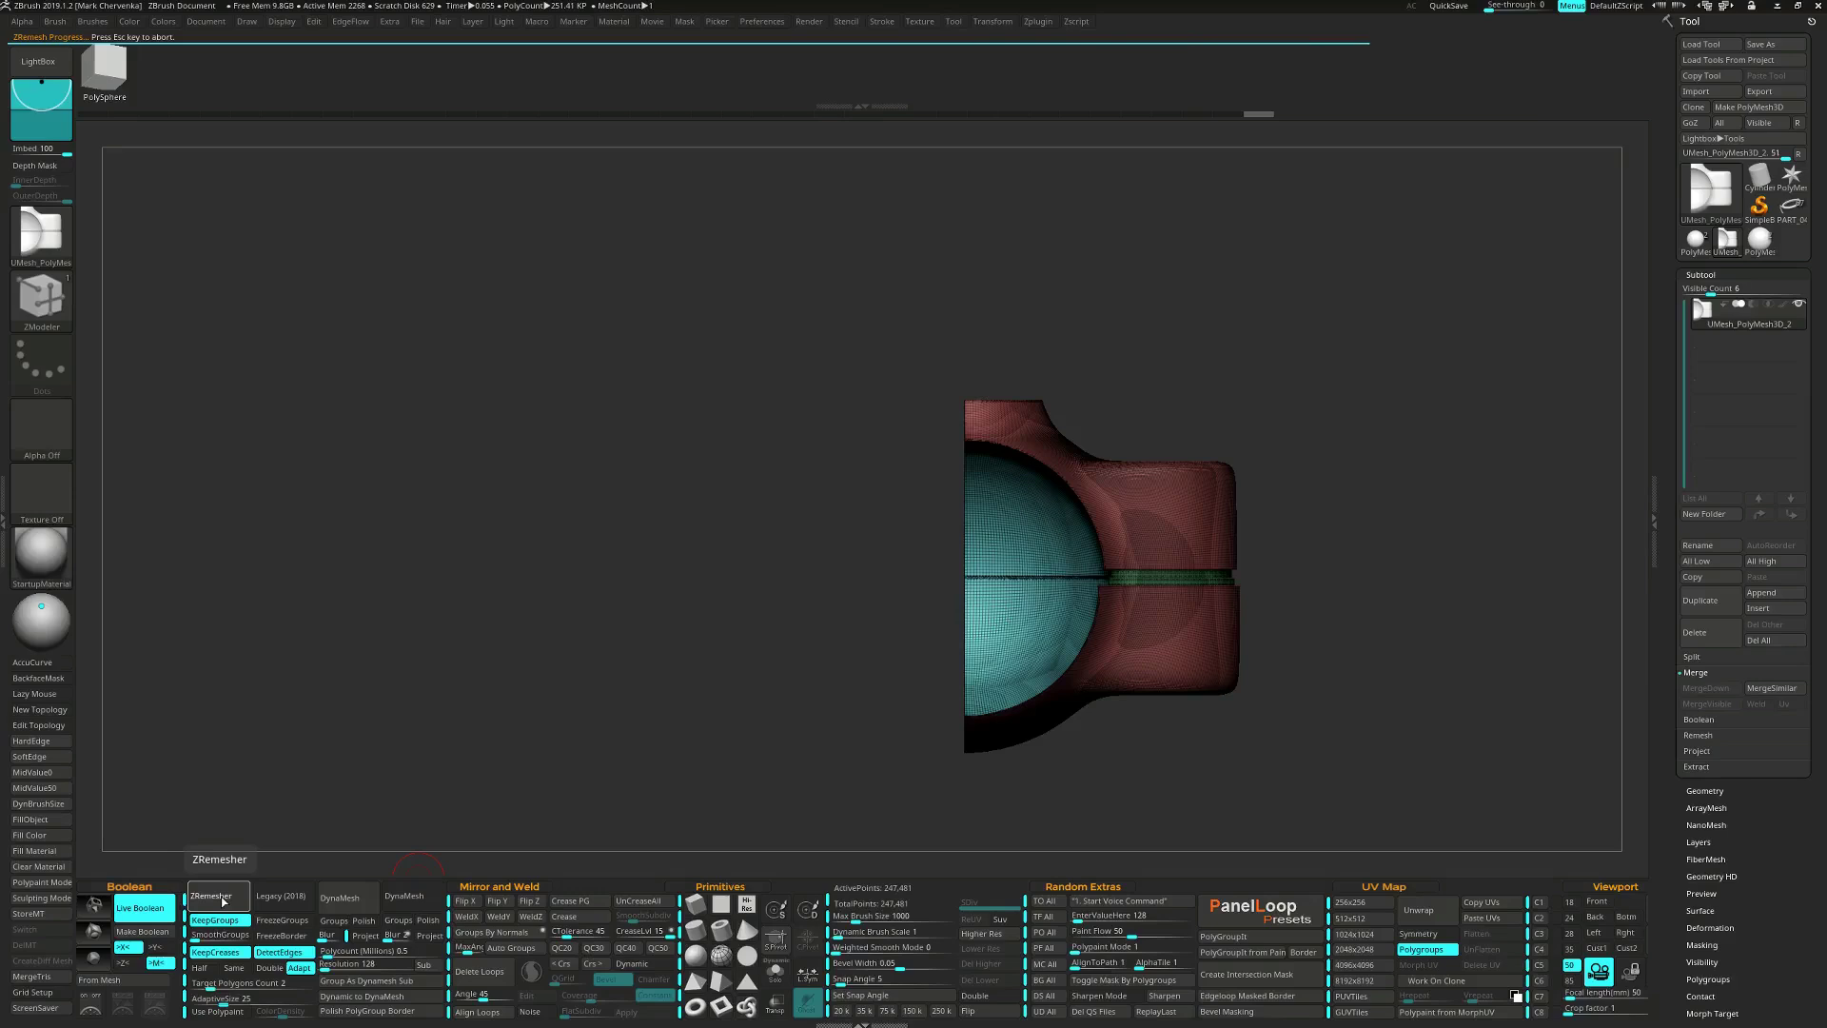
# Undo the first remesh and run ZRemesher again with separate polygroups for the upper and lower housing parts.
pyautogui.moveTo(924, 590)
pyautogui.mouseDown(button='right')
pyautogui.moveTo(999, 623)
pyautogui.moveTo(935, 628)
pyautogui.moveTo(923, 607)
pyautogui.moveTo(1005, 605)
pyautogui.mouseUp(button='right')
pyautogui.hotkey('ctrl', 'z')
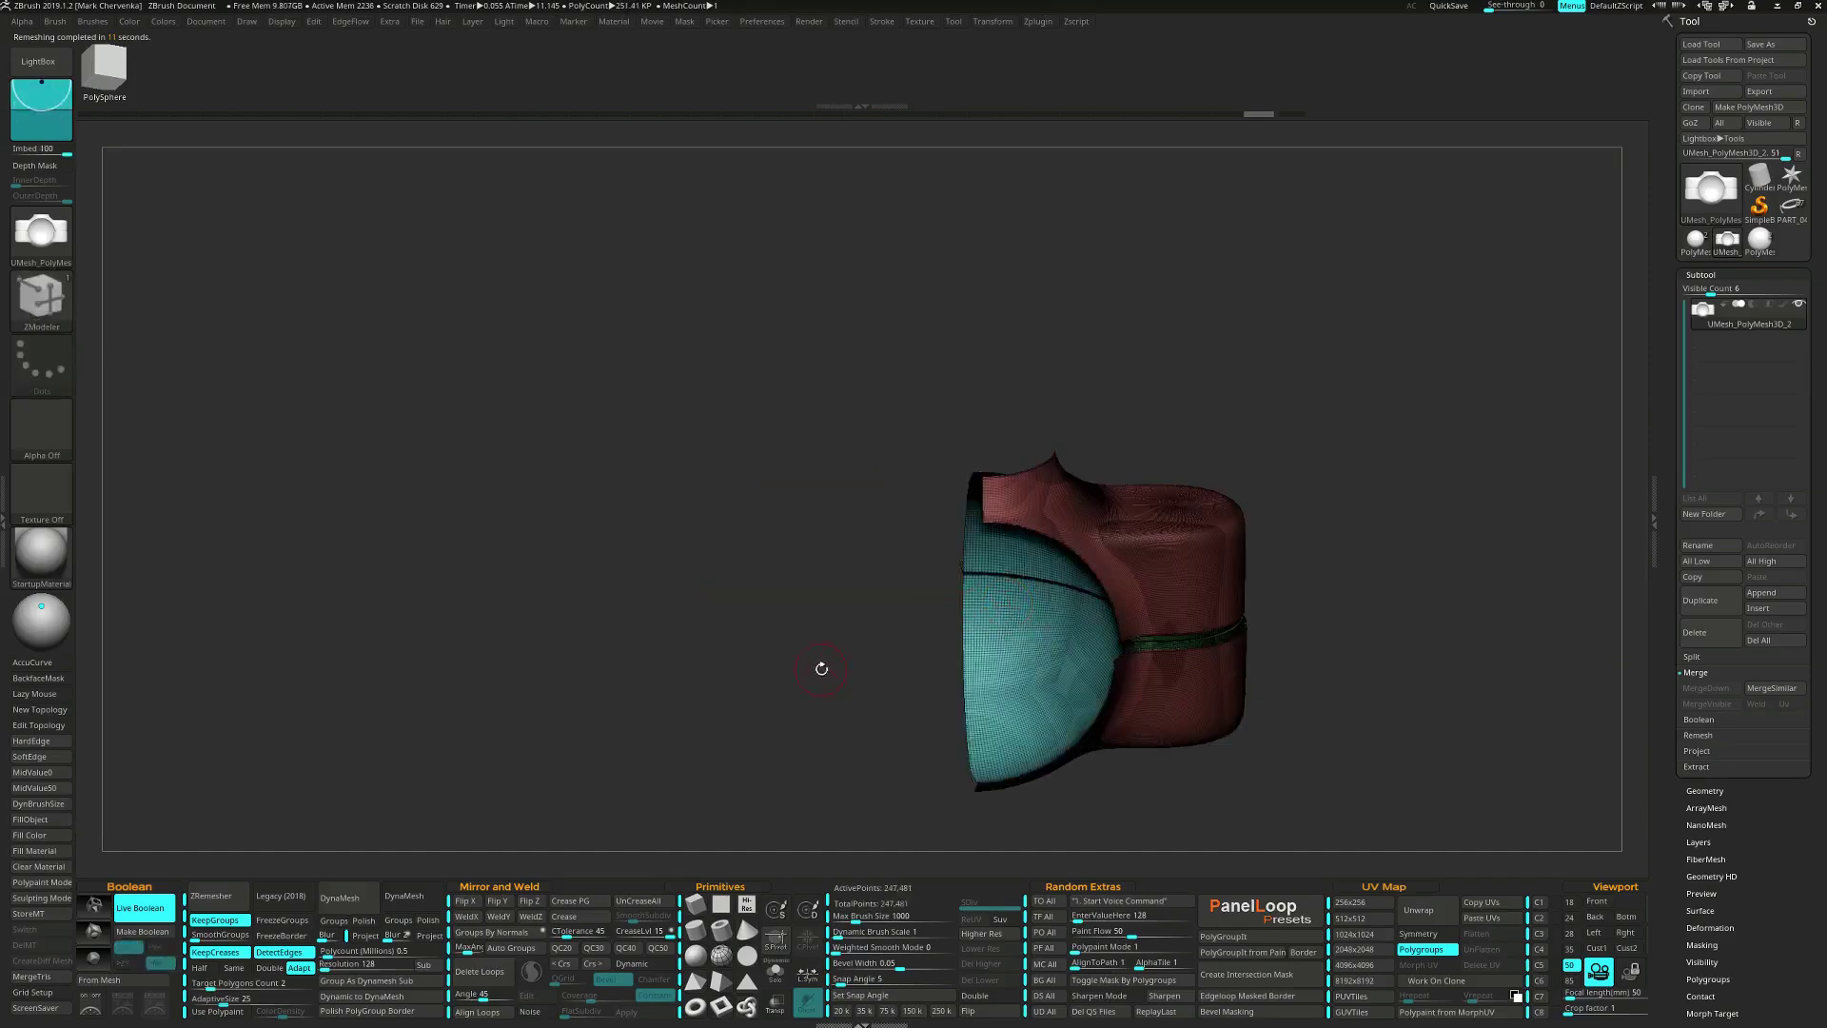
pyautogui.click(248, 902)
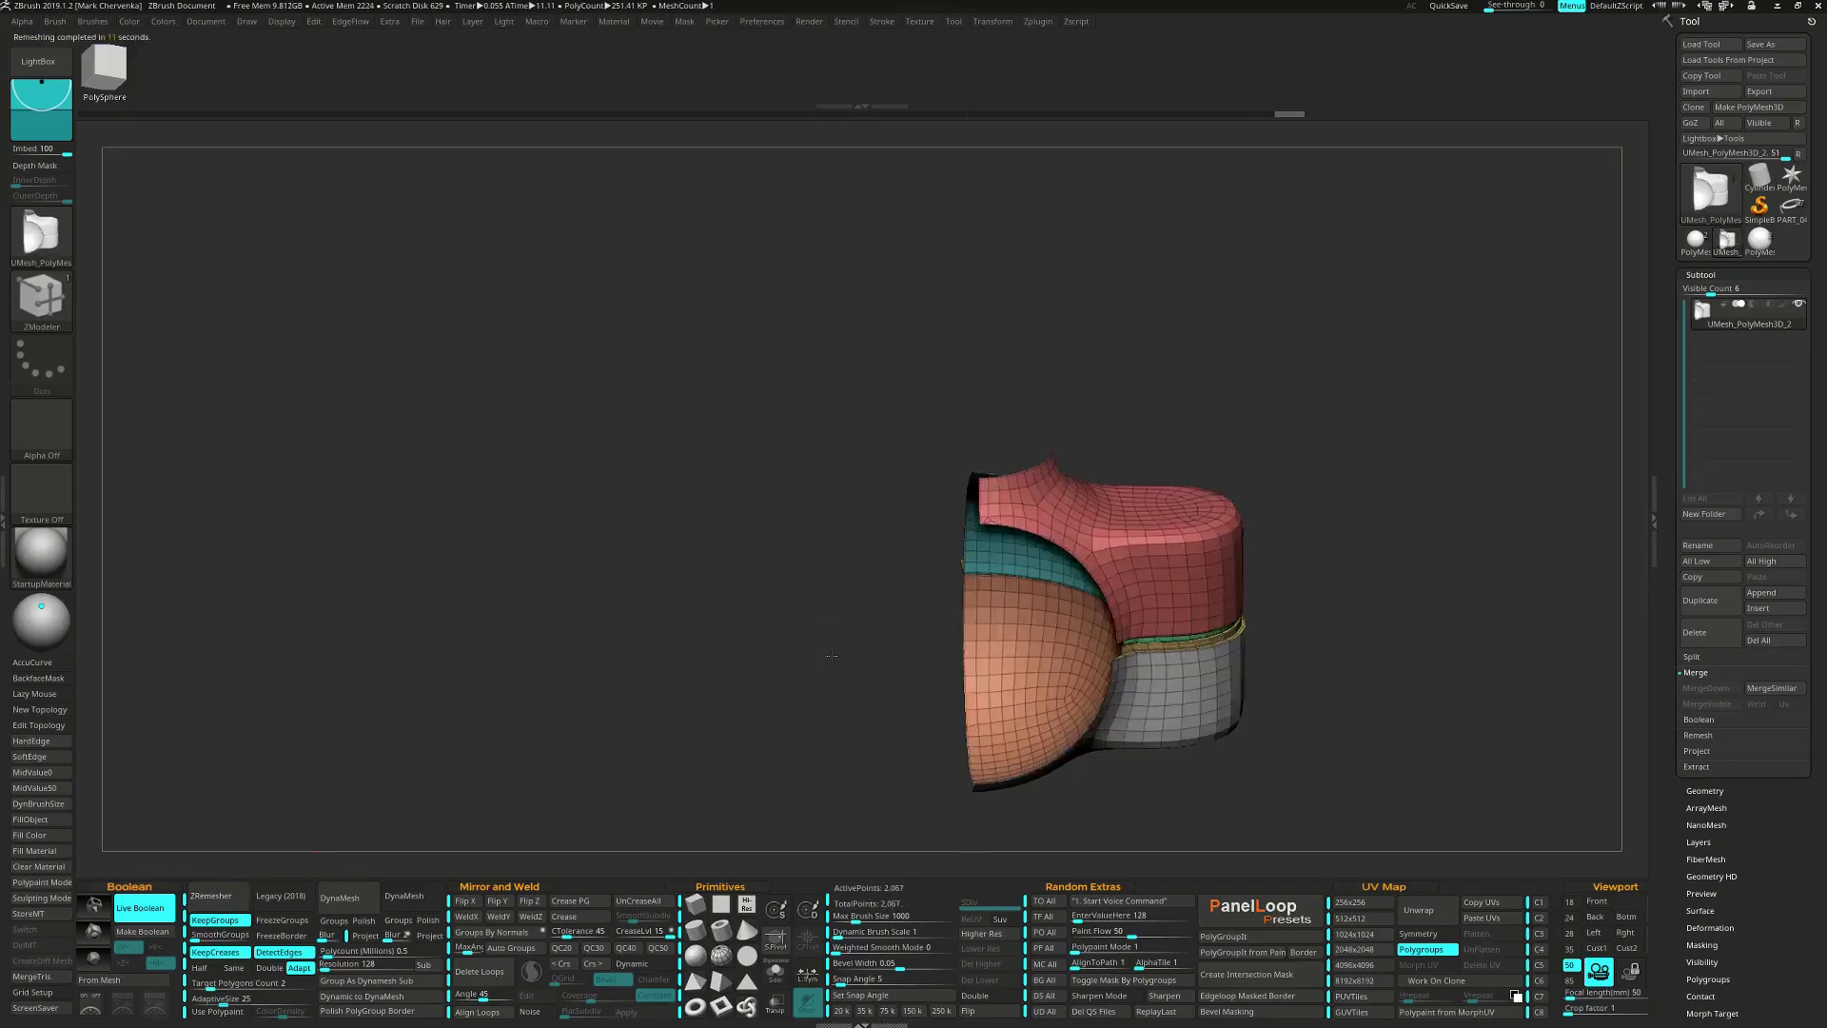
pyautogui.moveTo(830, 654); pyautogui.dragTo(795, 634)
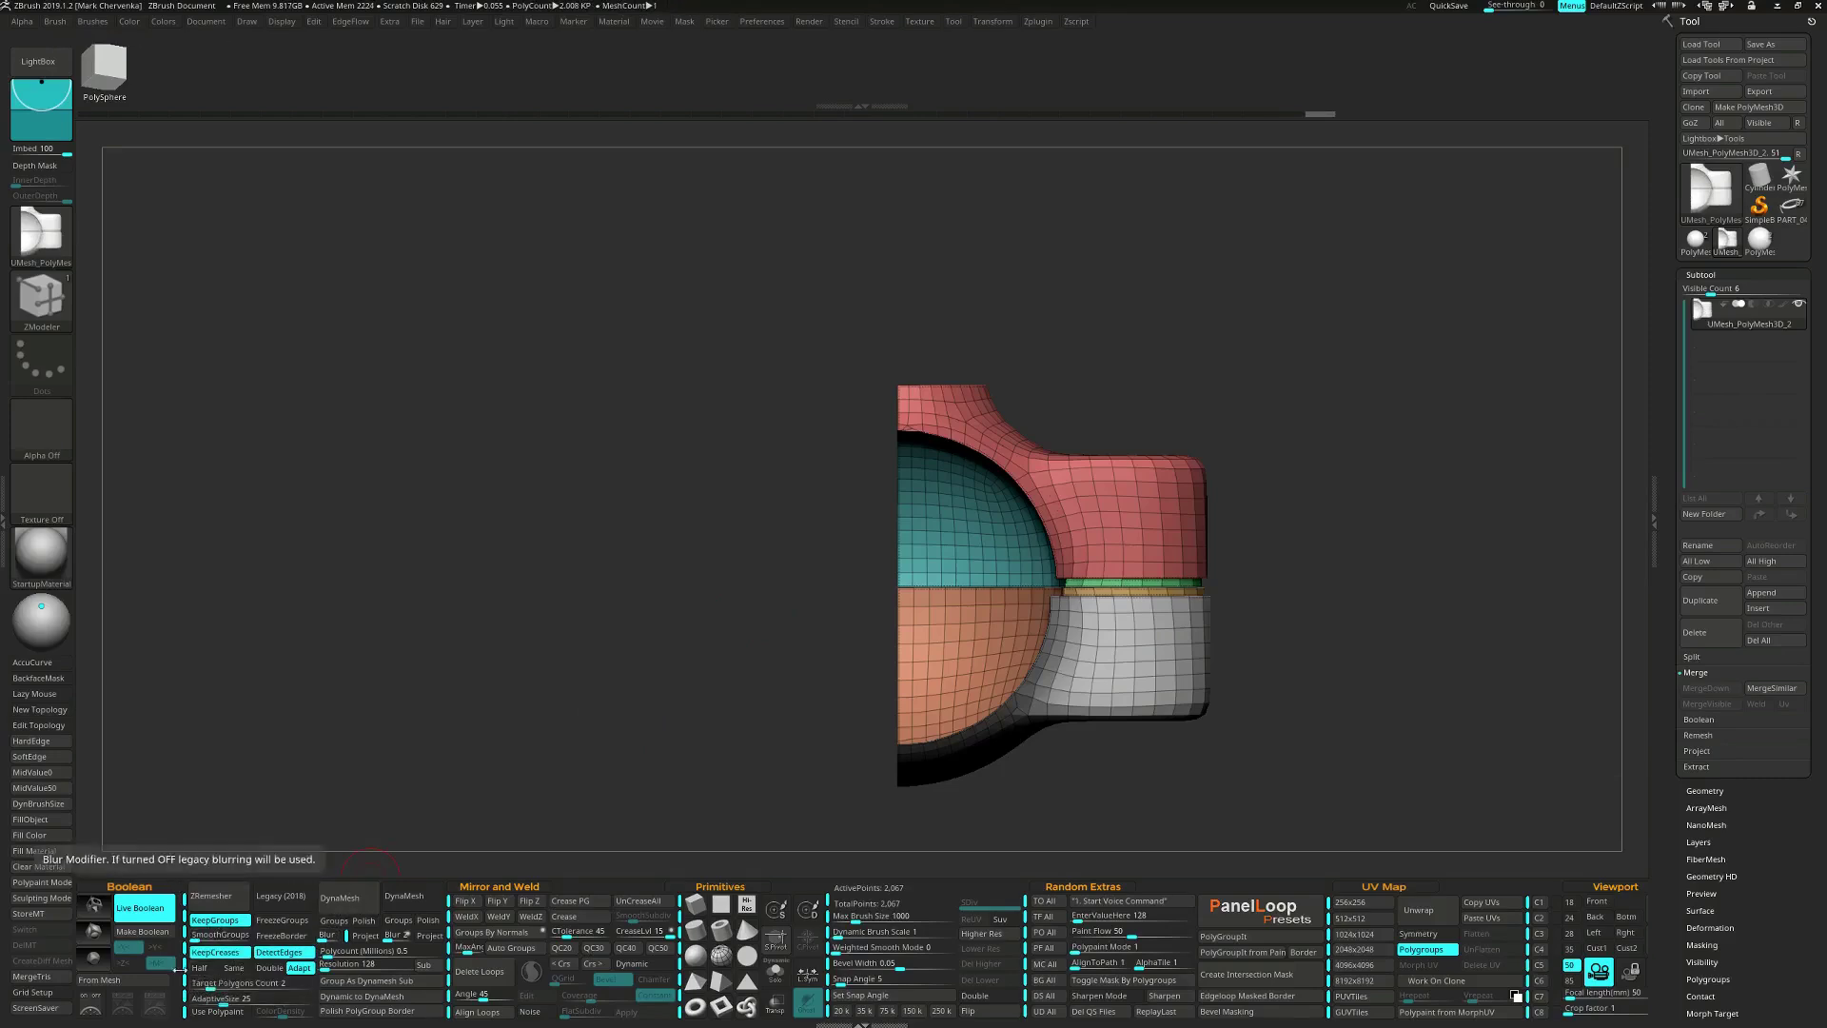
# Reduce the half mesh further with ZRemesher's Half option, and mirror and weld it across X into the full housing.
pyautogui.click(199, 968)
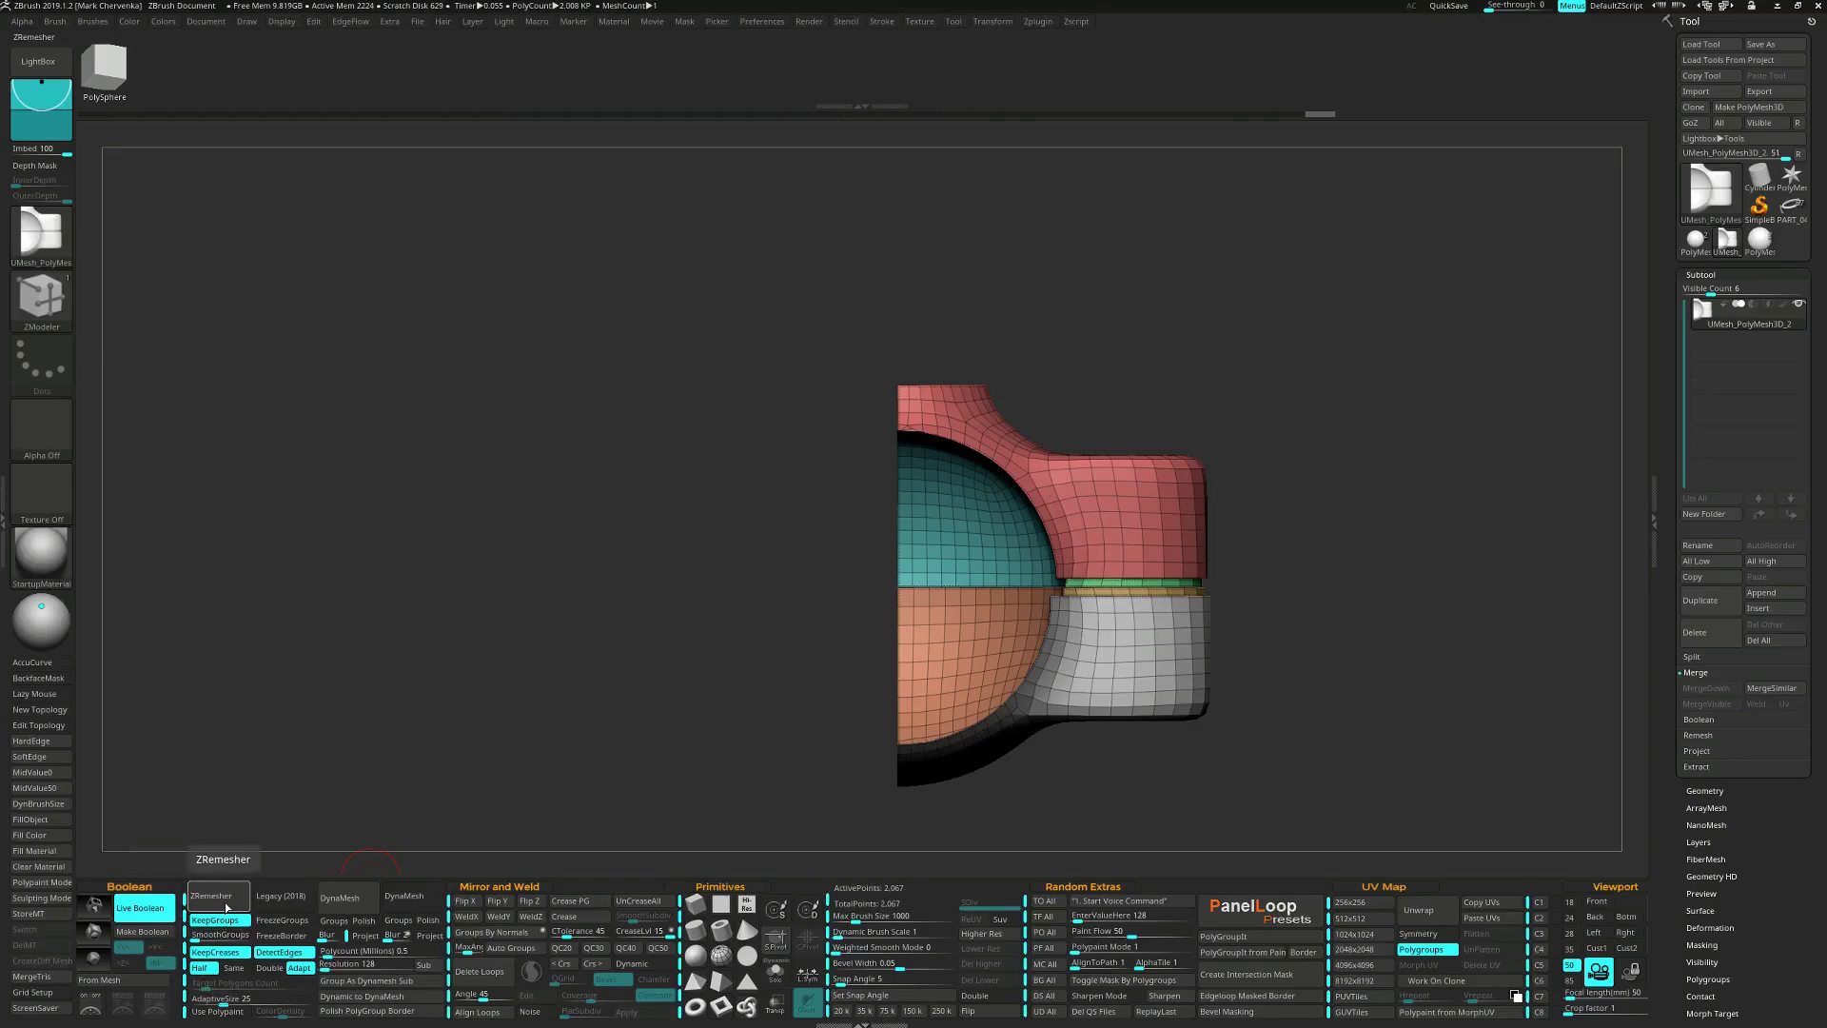
pyautogui.click(225, 906)
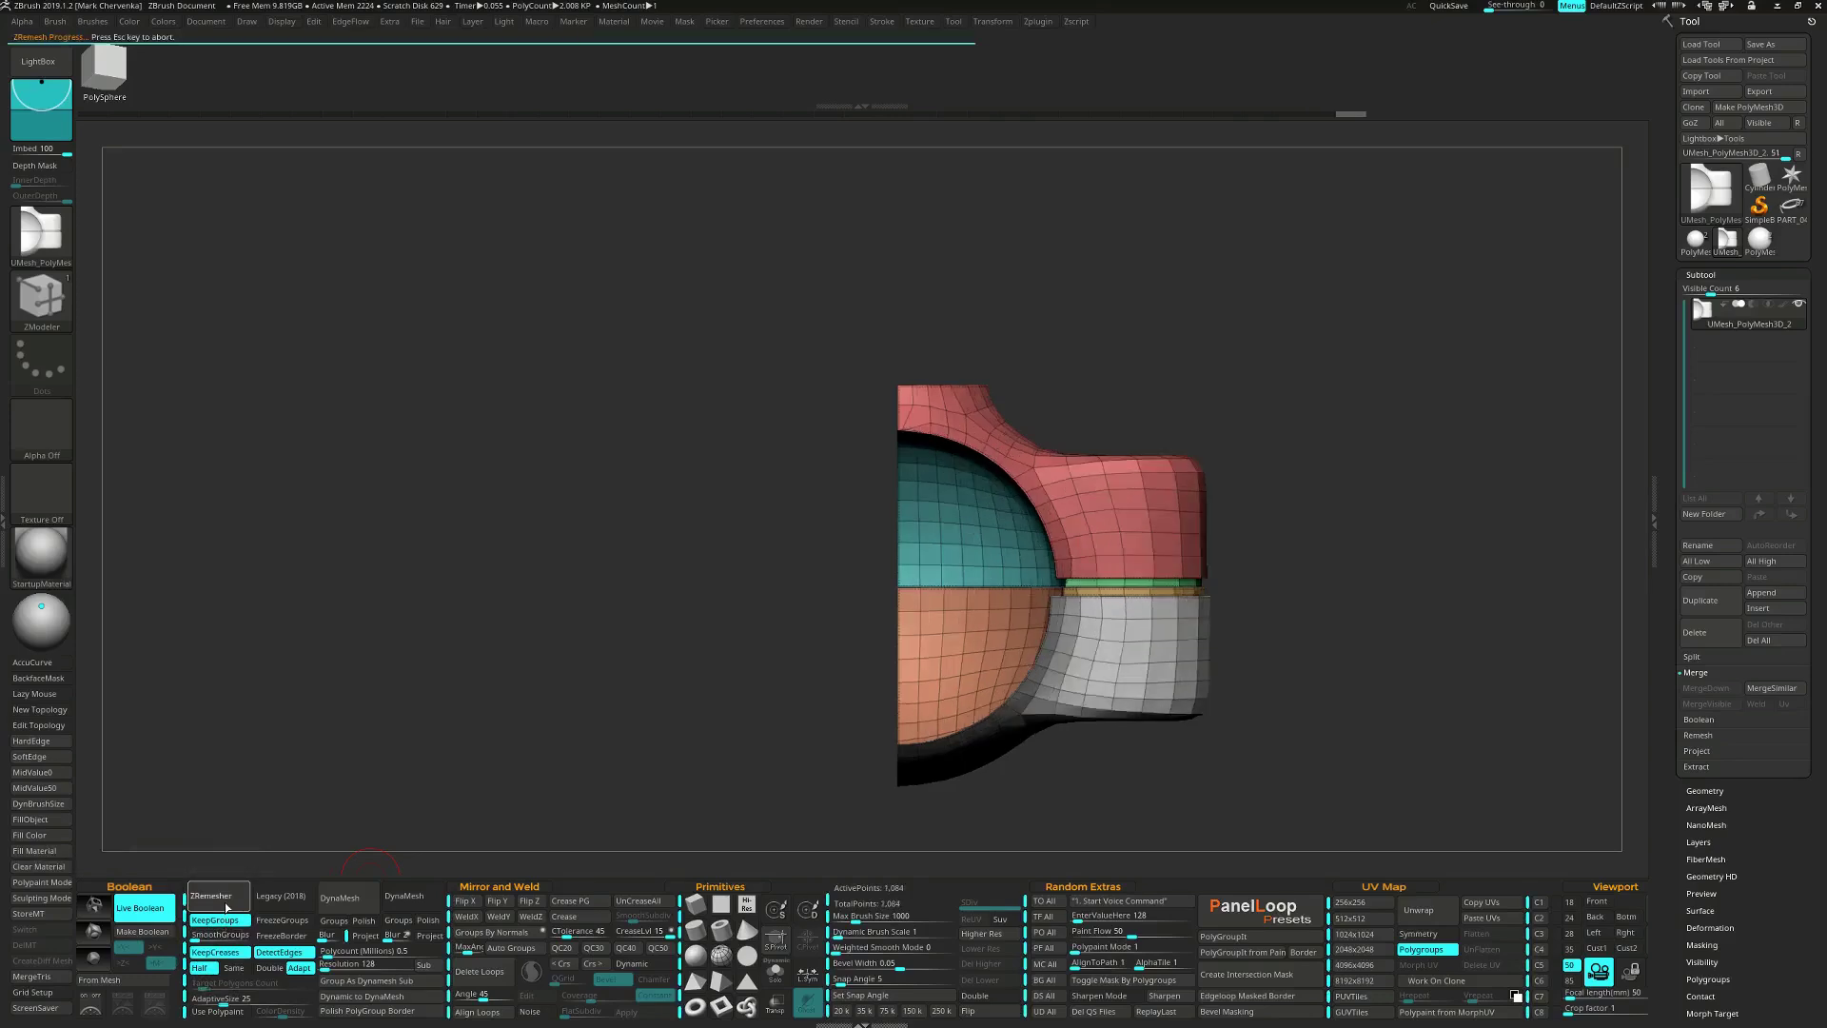
pyautogui.moveTo(880, 693); pyautogui.dragTo(1215, 651)
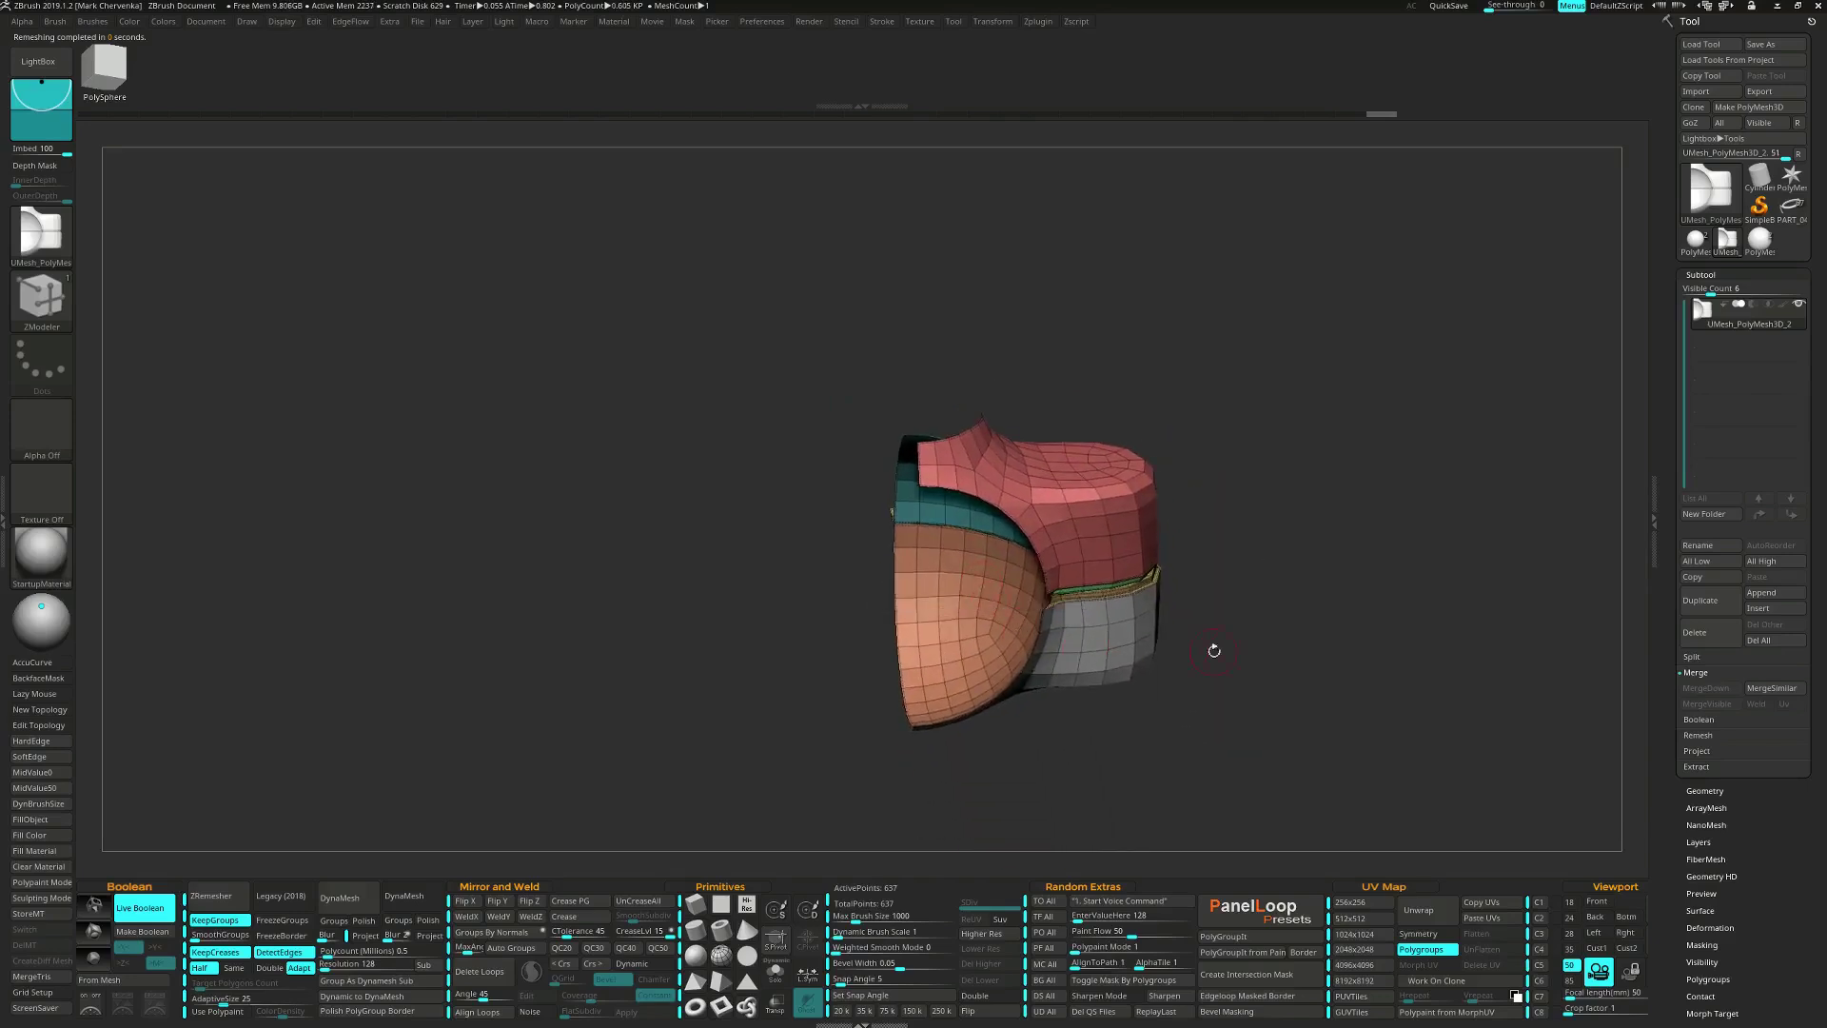
pyautogui.click(467, 916)
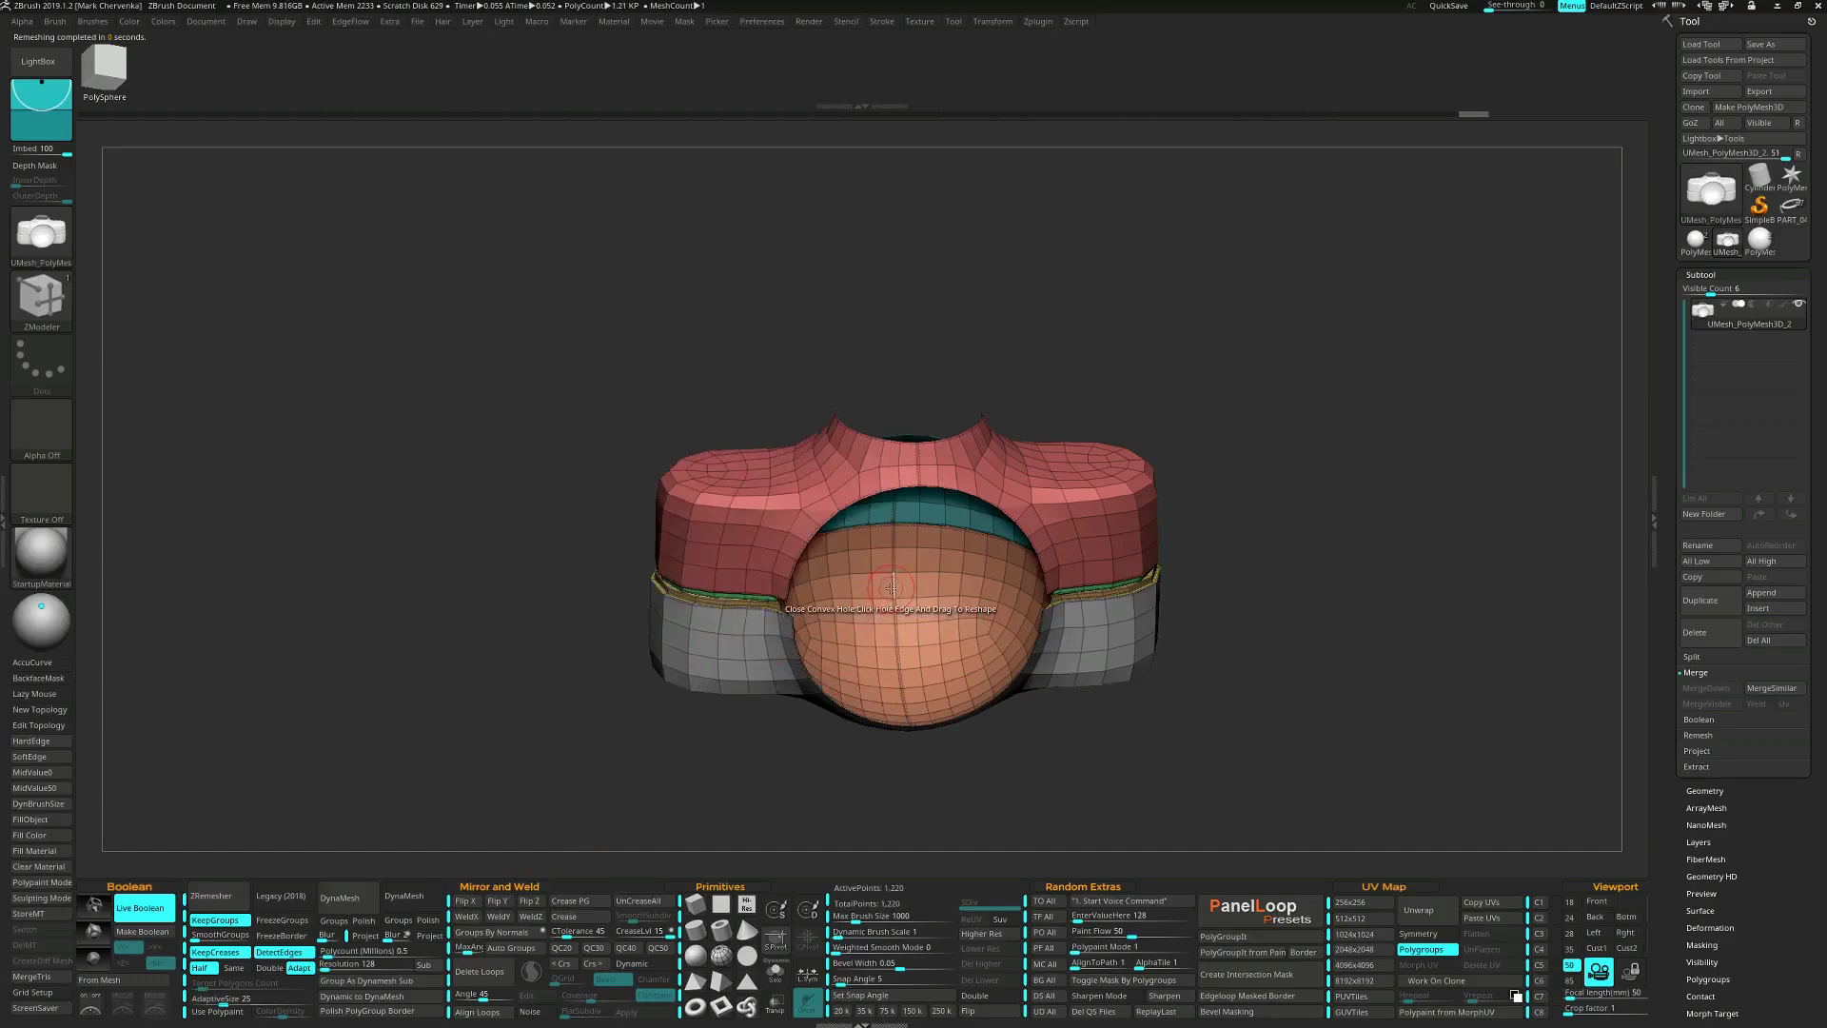
# Crease the complete edge loop along the socket opening with ZModeler and preview the housing with dynamic subdivision.
pyautogui.press('space')
pyautogui.click(783, 681)
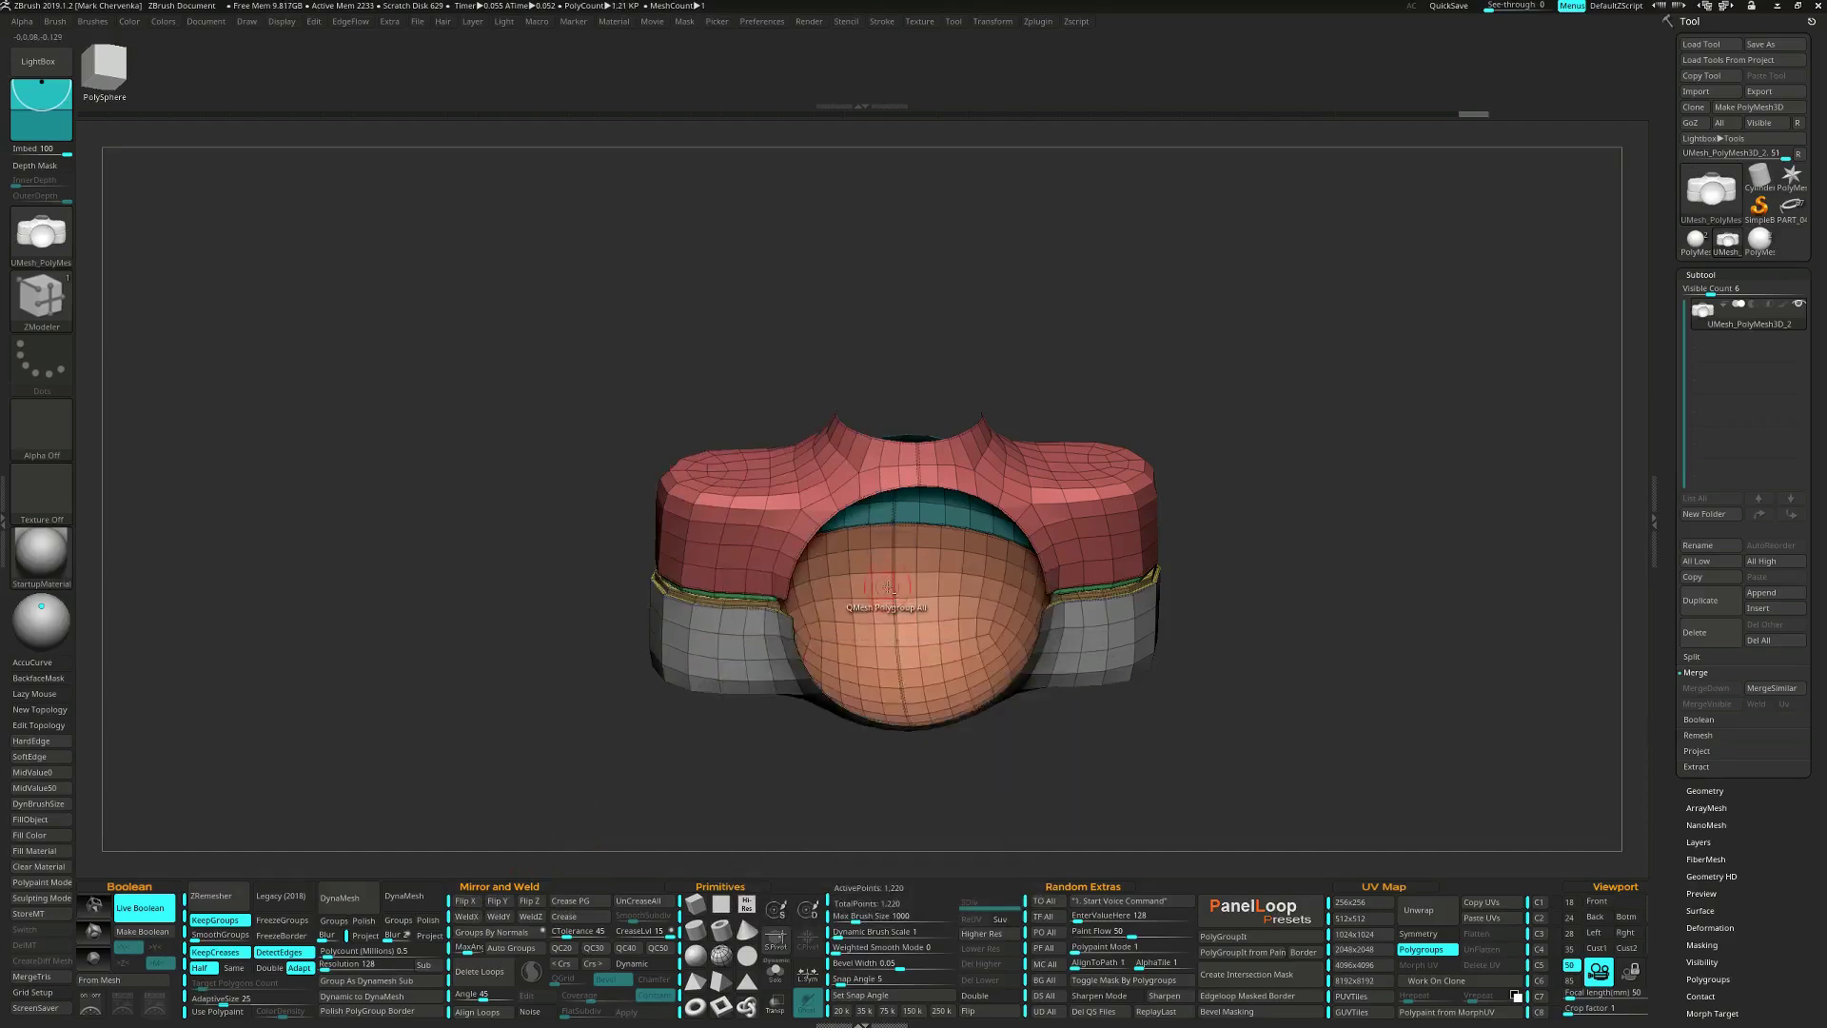
pyautogui.moveTo(888, 584); pyautogui.dragTo(914, 578, button='right')
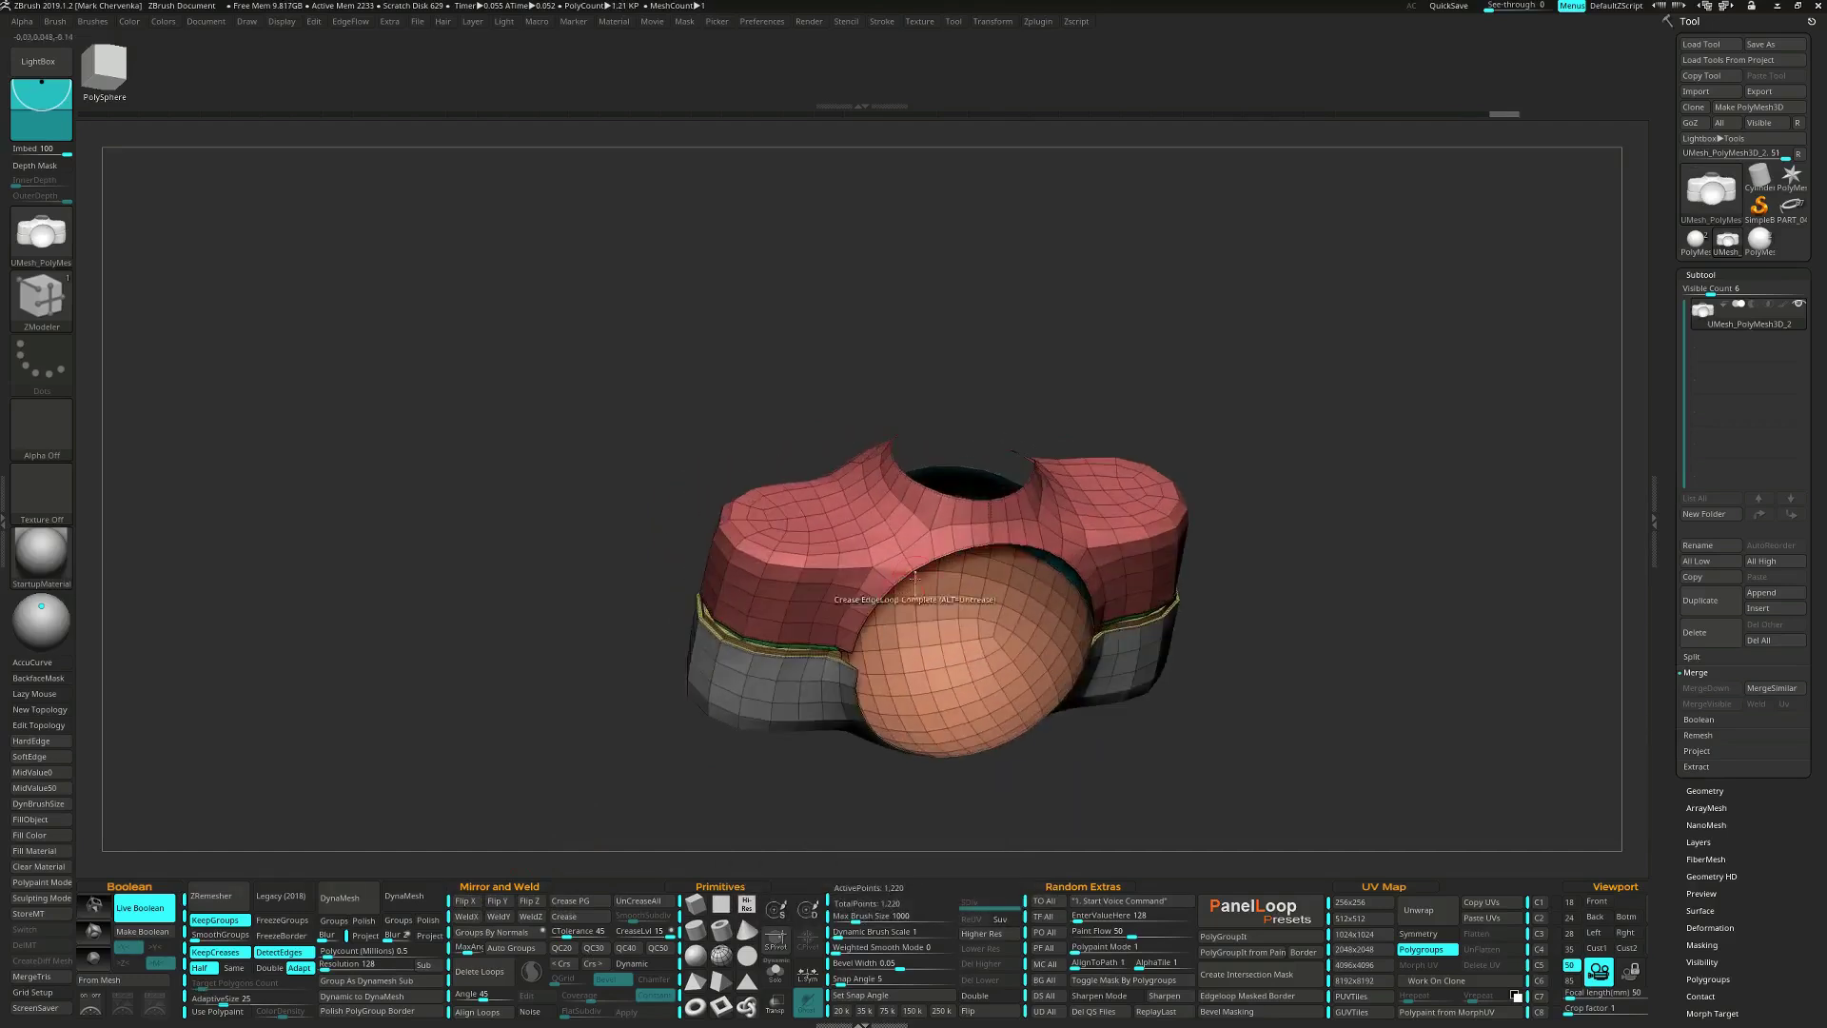
pyautogui.moveTo(991, 533)
pyautogui.mouseDown(button='right')
pyautogui.moveTo(1048, 617)
pyautogui.moveTo(1001, 535)
pyautogui.mouseUp(button='right')
pyautogui.click(993, 546)
pyautogui.moveTo(1354, 600)
pyautogui.mouseDown(button='right')
pyautogui.moveTo(1340, 633)
pyautogui.moveTo(1326, 560)
pyautogui.moveTo(848, 542)
pyautogui.moveTo(914, 626)
pyautogui.moveTo(922, 612)
pyautogui.moveTo(795, 623)
pyautogui.moveTo(871, 618)
pyautogui.moveTo(936, 652)
pyautogui.moveTo(959, 647)
pyautogui.moveTo(963, 618)
pyautogui.moveTo(866, 634)
pyautogui.mouseUp(button='right')
pyautogui.hotkey('shift', 'f')
pyautogui.hotkey('shift', 'f')
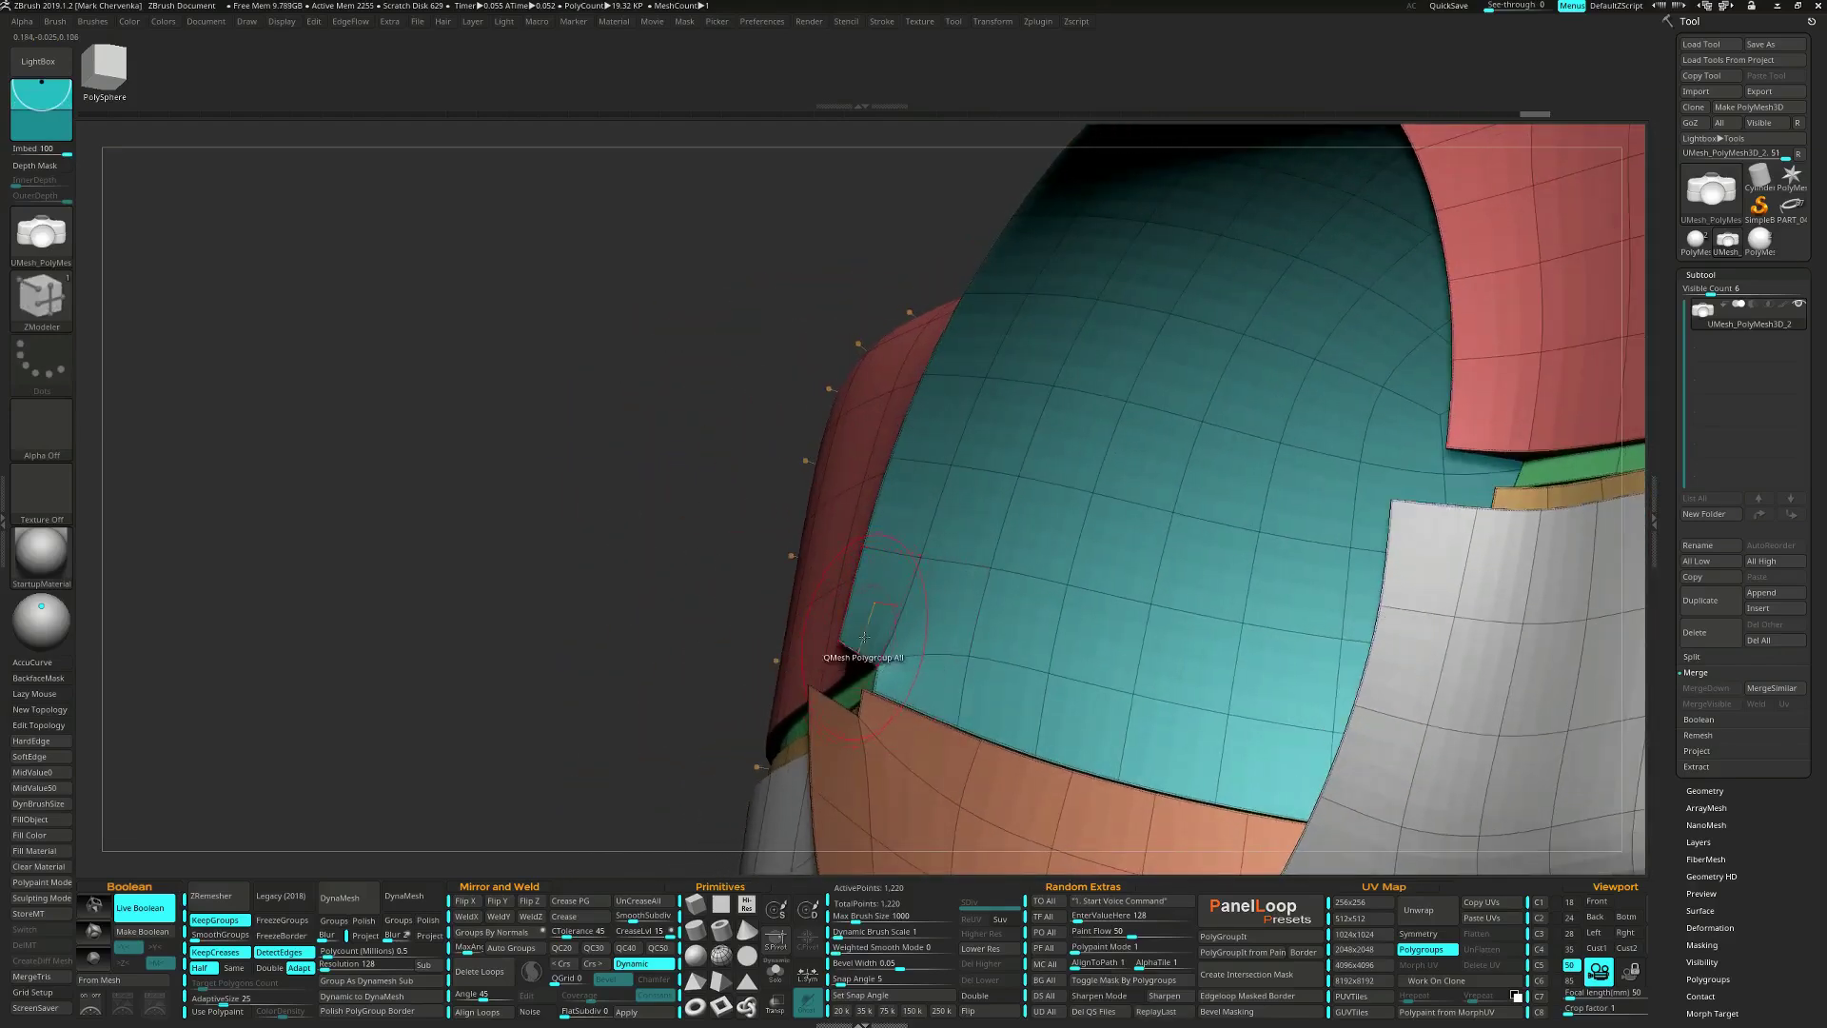
# Inset the polyloops along the upper and lower socket rims using ZModeler's Inset with the Polyloop target, with dynamic subdivision off.
pyautogui.press('space')
pyautogui.click(867, 546)
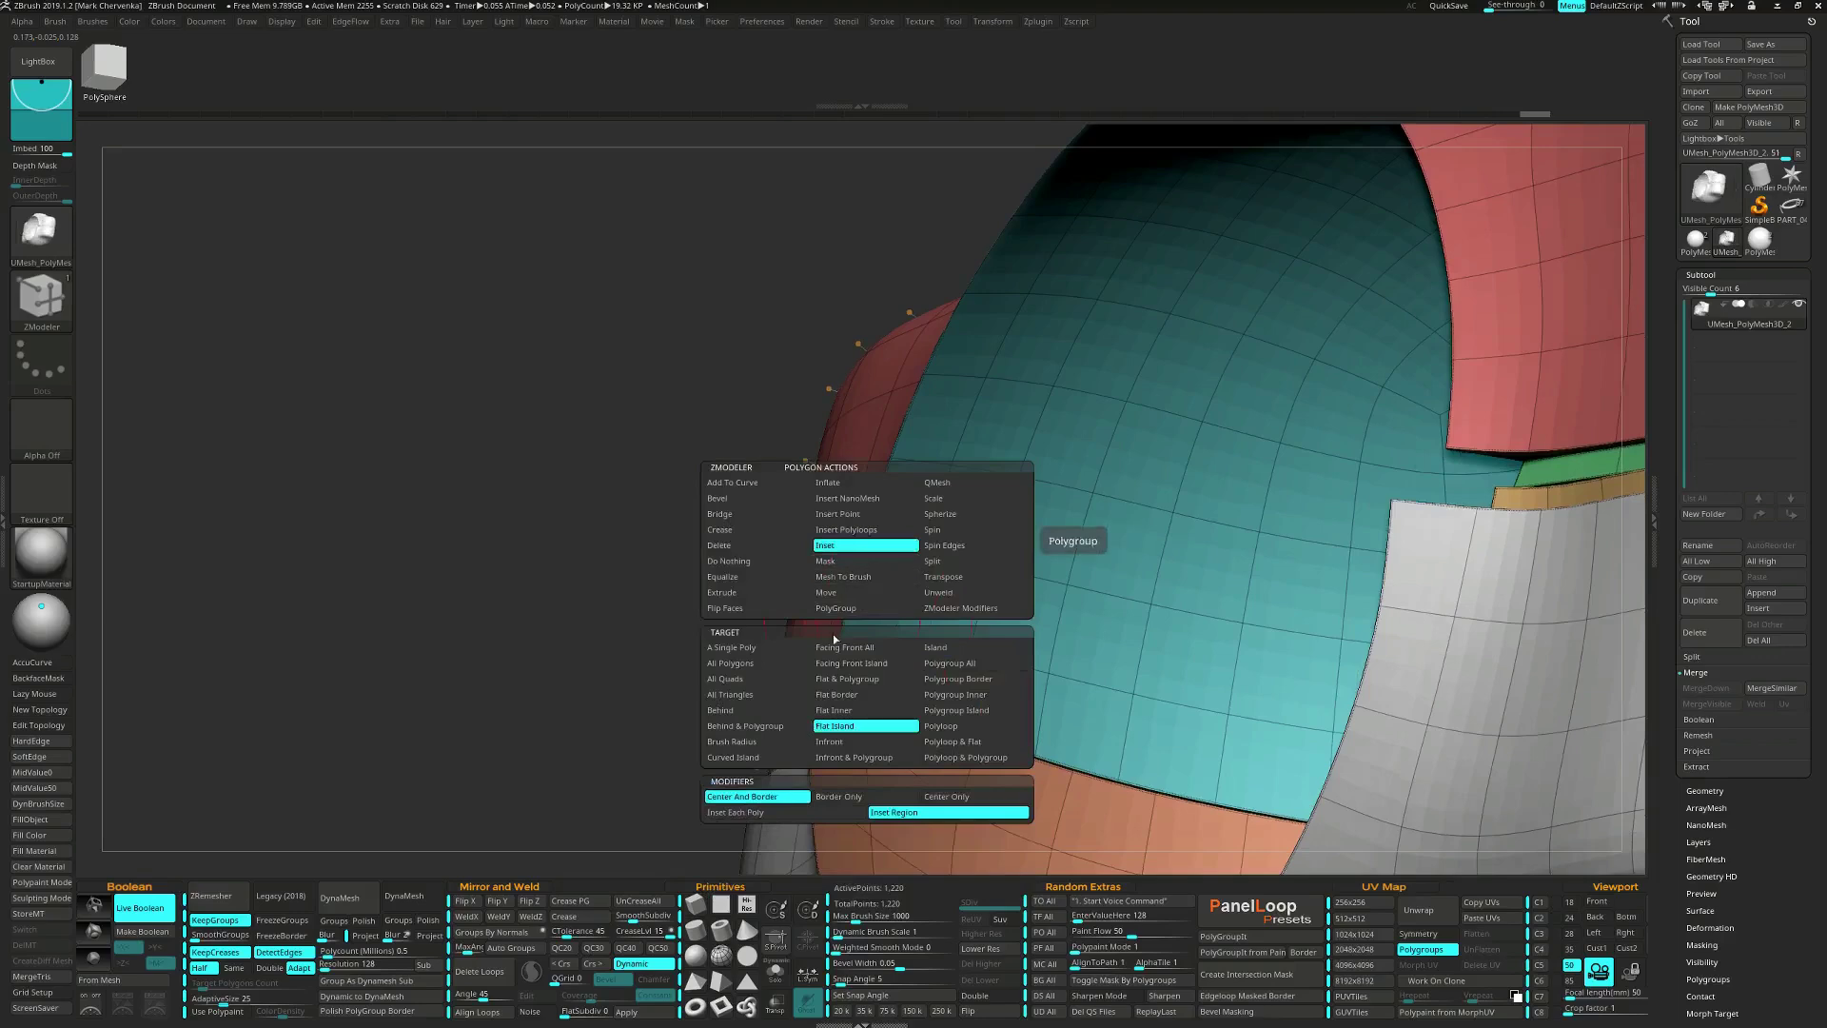
pyautogui.click(1005, 727)
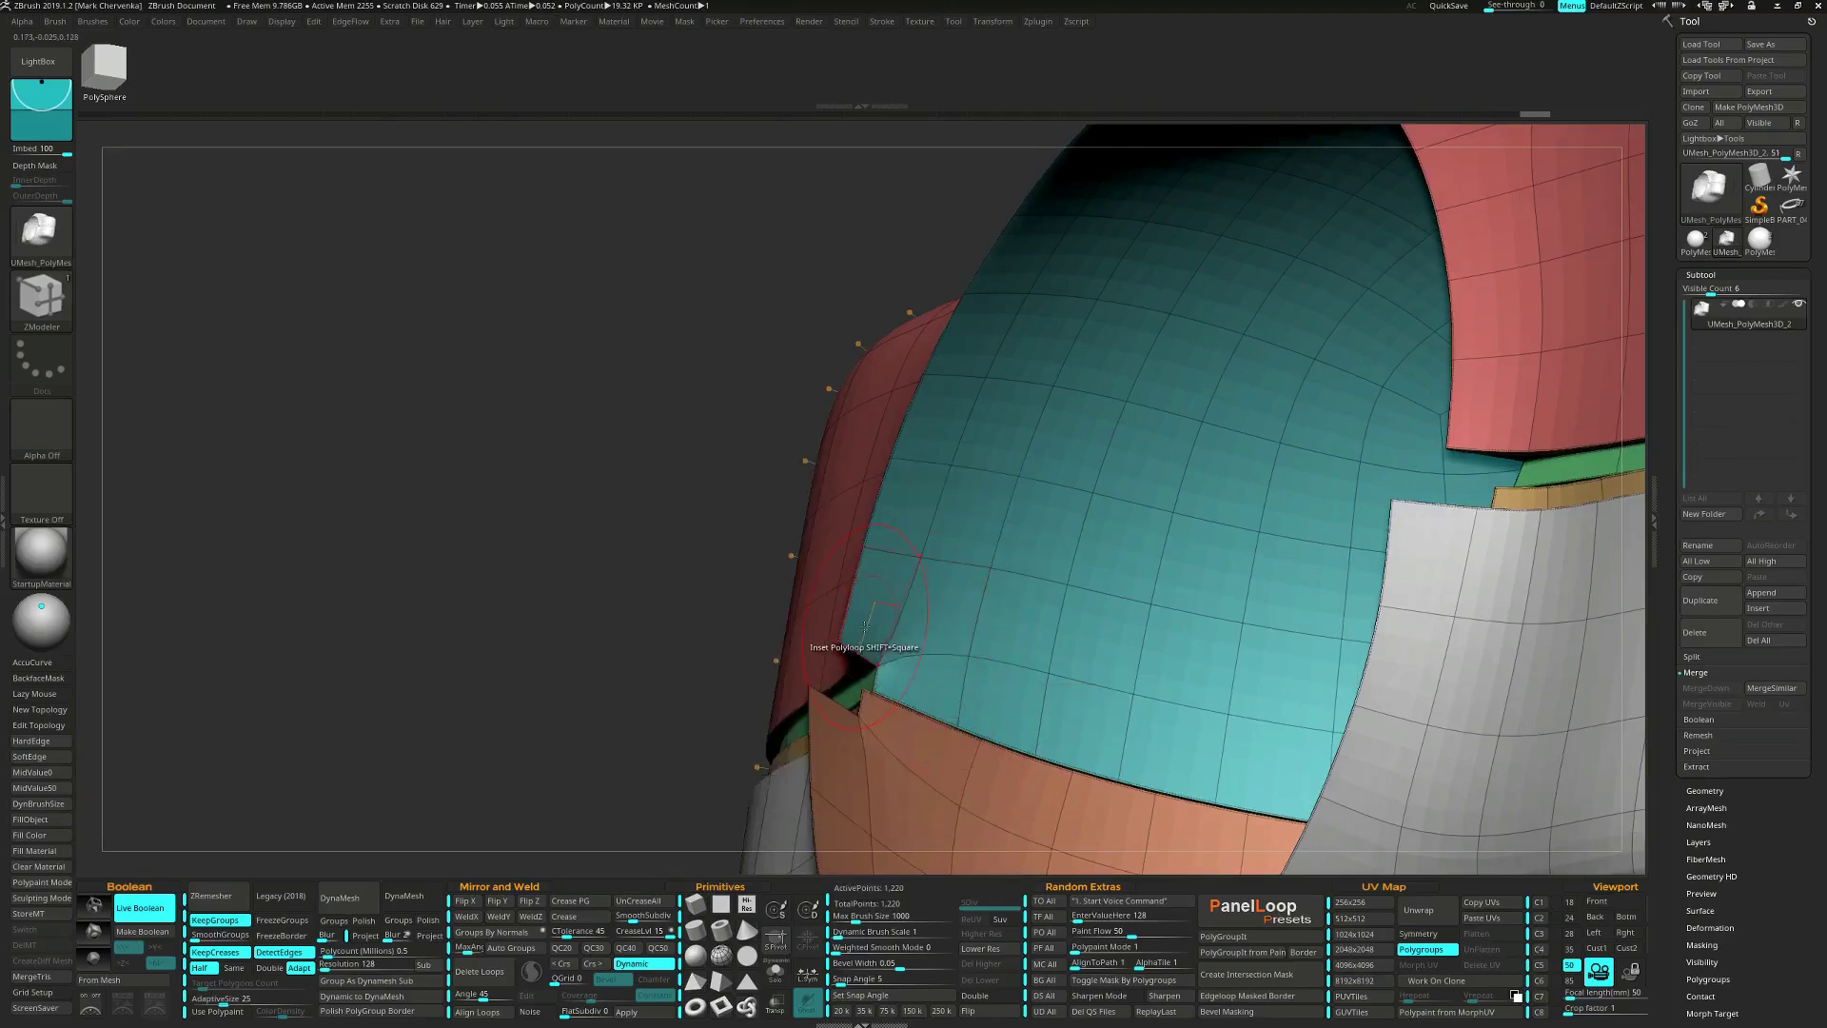
pyautogui.moveTo(861, 625); pyautogui.dragTo(864, 657)
pyautogui.hotkey('ctrl', 'z')
pyautogui.hotkey('shift', 'd')
pyautogui.moveTo(628, 643); pyautogui.dragTo(825, 630, button='right')
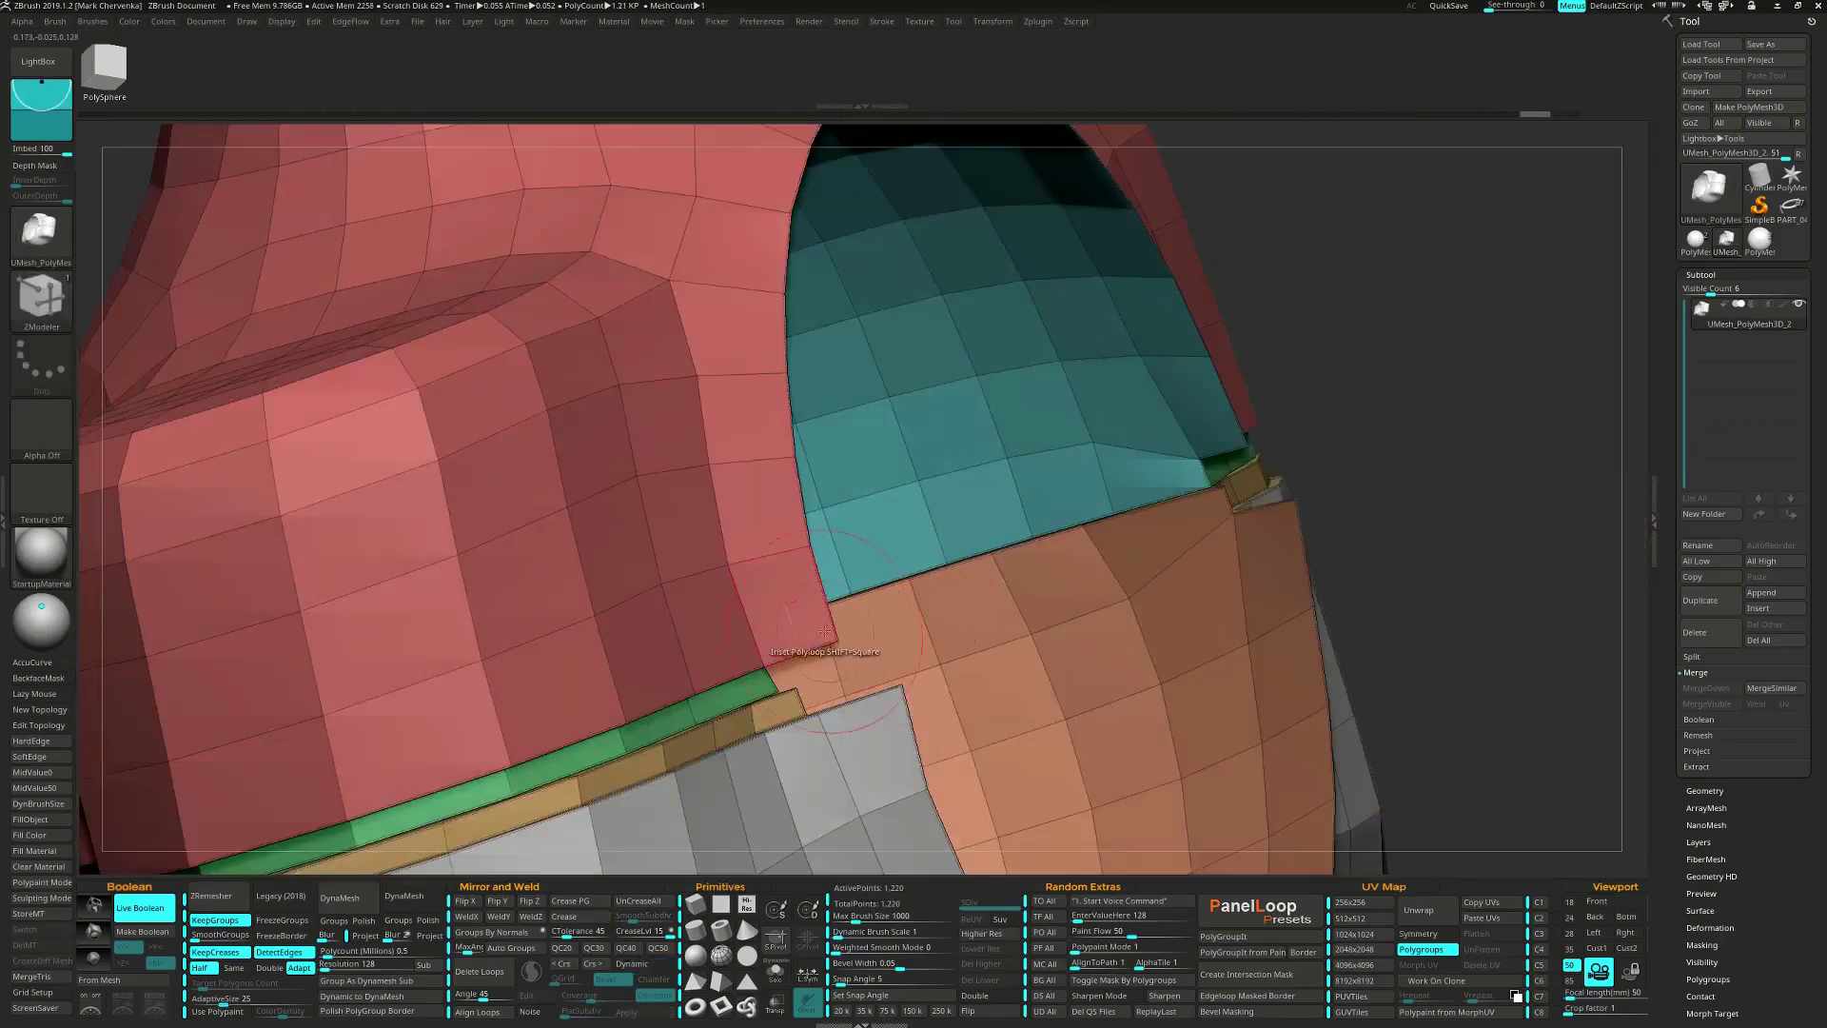
pyautogui.moveTo(788, 631); pyautogui.dragTo(768, 551)
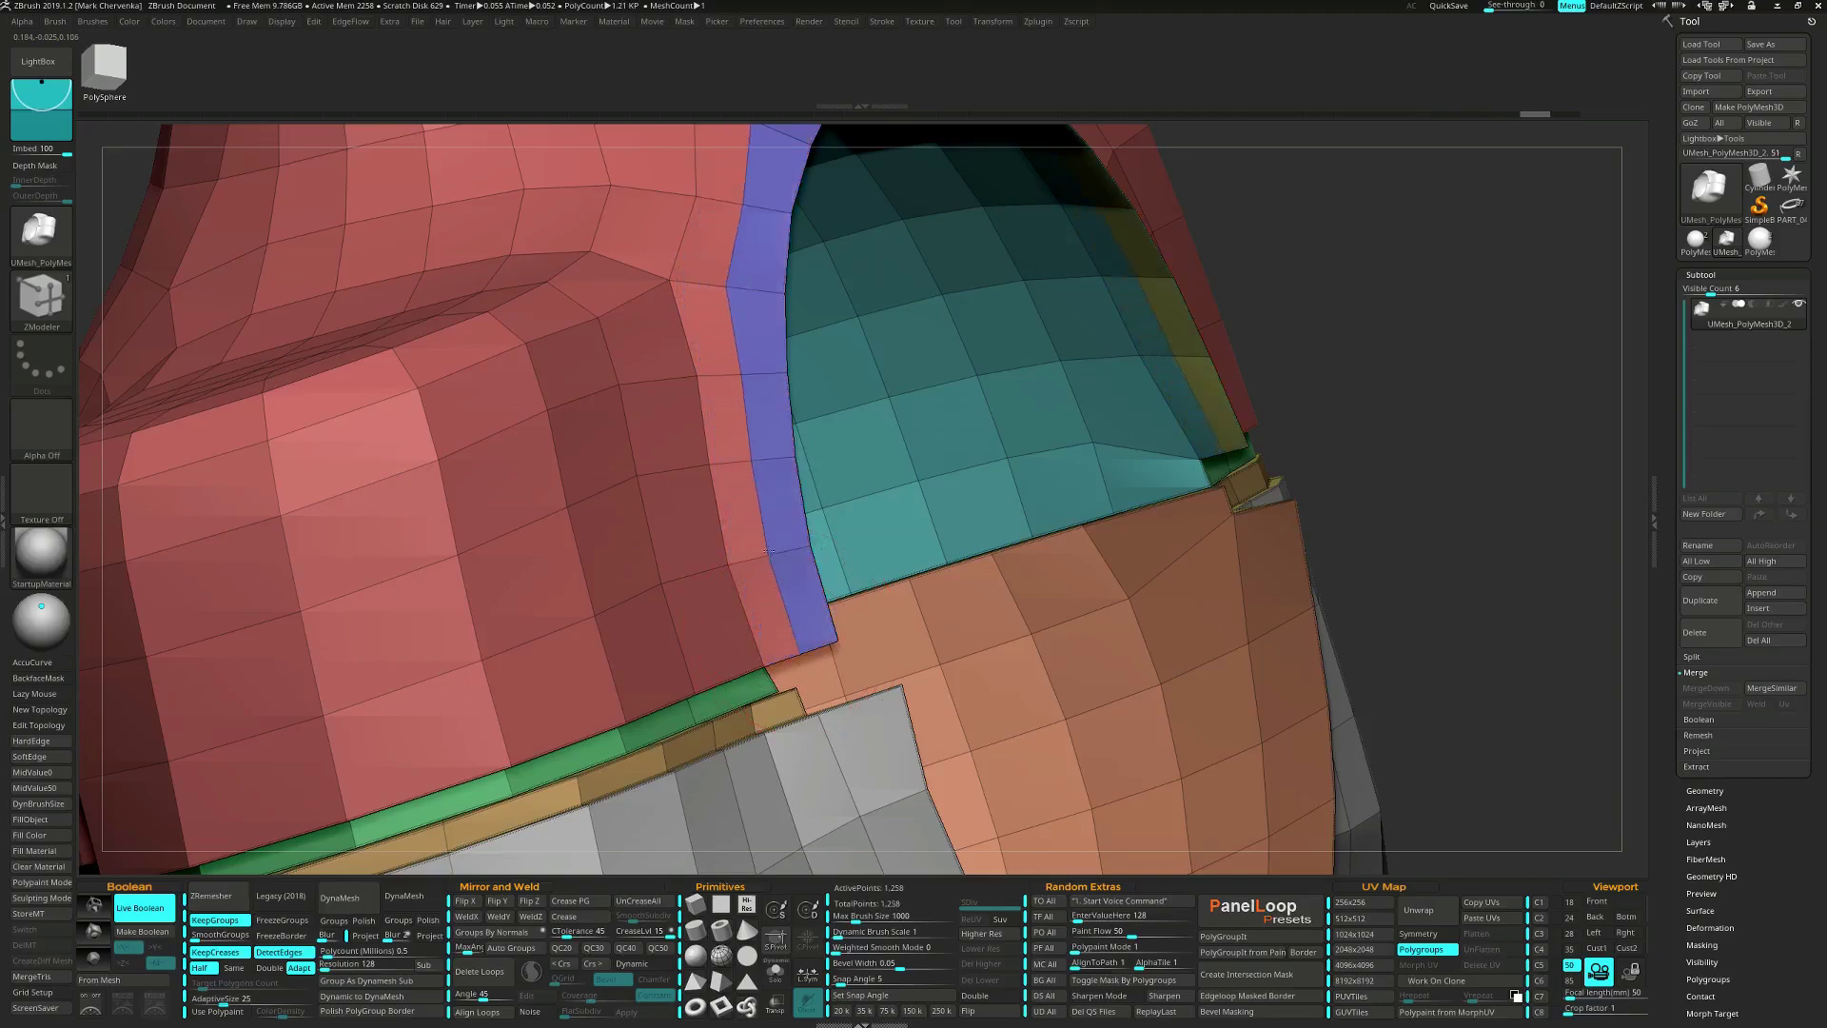
pyautogui.keyDown('ctrl'); pyautogui.moveTo(769, 552); pyautogui.dragTo(802, 598, button='right'); pyautogui.keyUp('ctrl')
pyautogui.moveTo(819, 578); pyautogui.dragTo(828, 514)
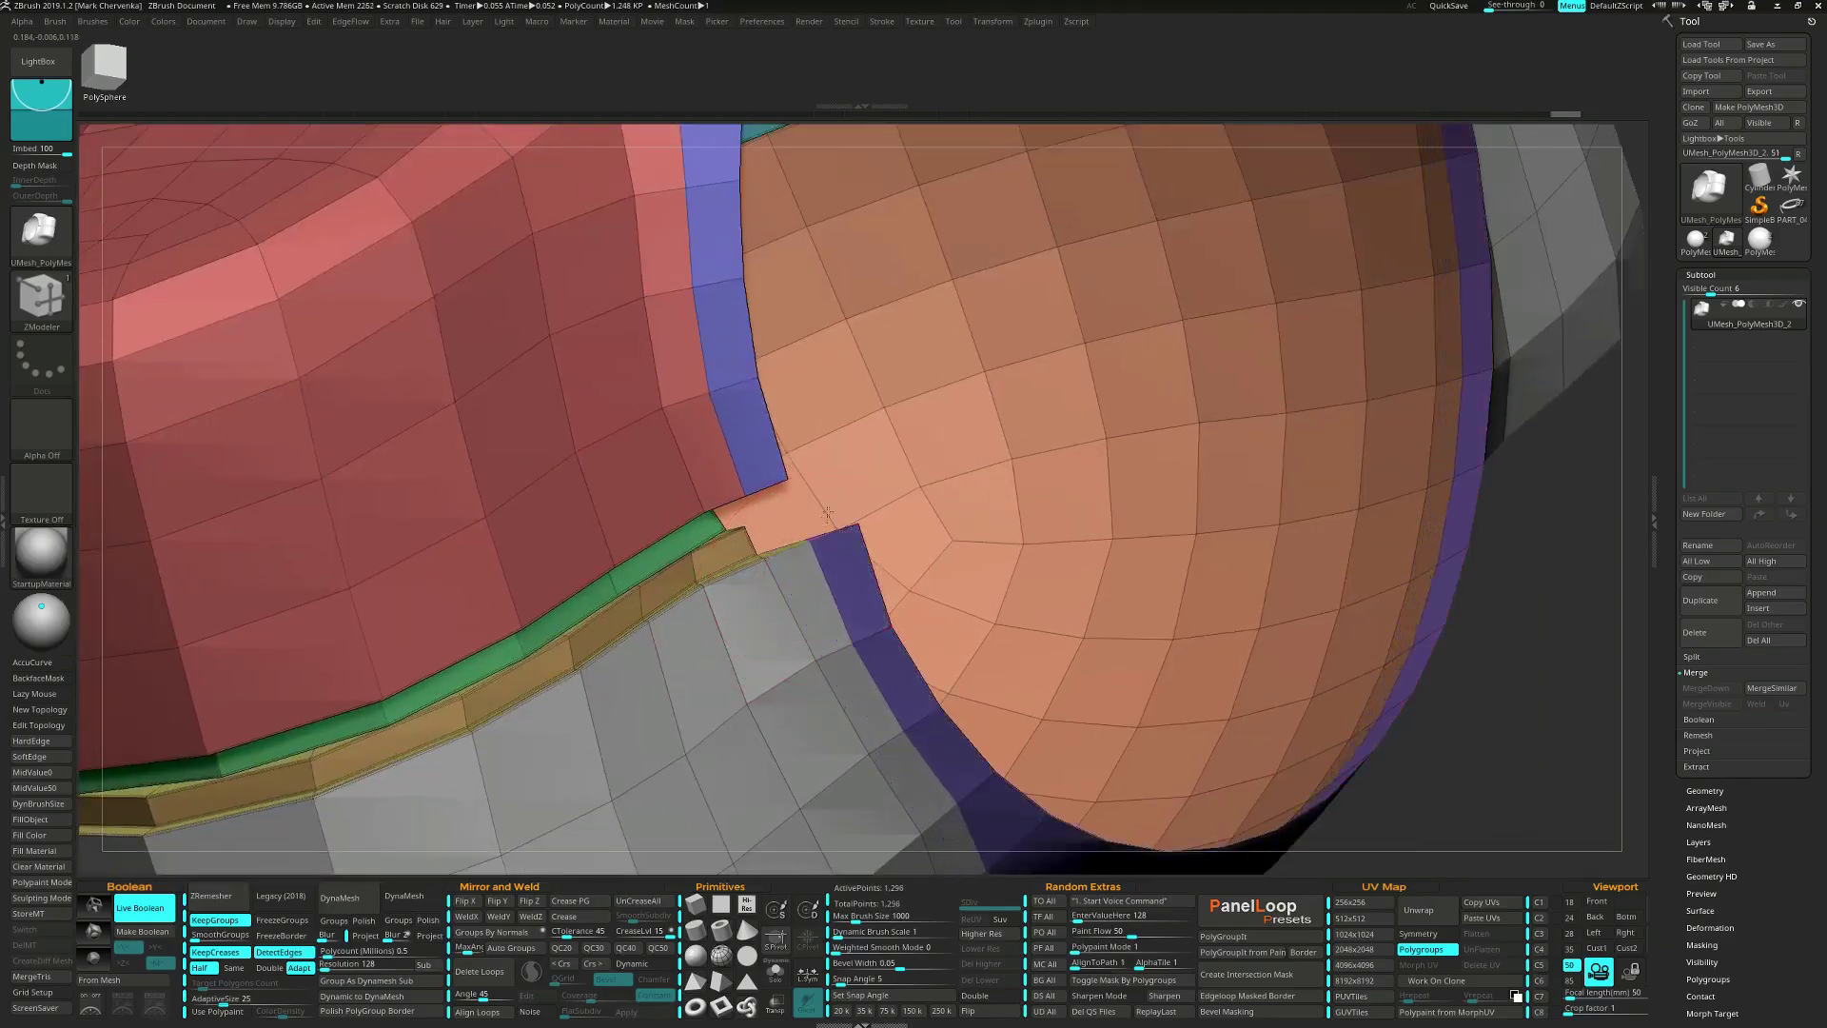
pyautogui.keyDown('ctrl'); pyautogui.moveTo(833, 579); pyautogui.dragTo(891, 549, button='right'); pyautogui.keyUp('ctrl')
# Delete the extra edge loops beside the socket rims using ZModeler's Delete with the EdgeLoop Partial target.
pyautogui.rightClick(884, 524)
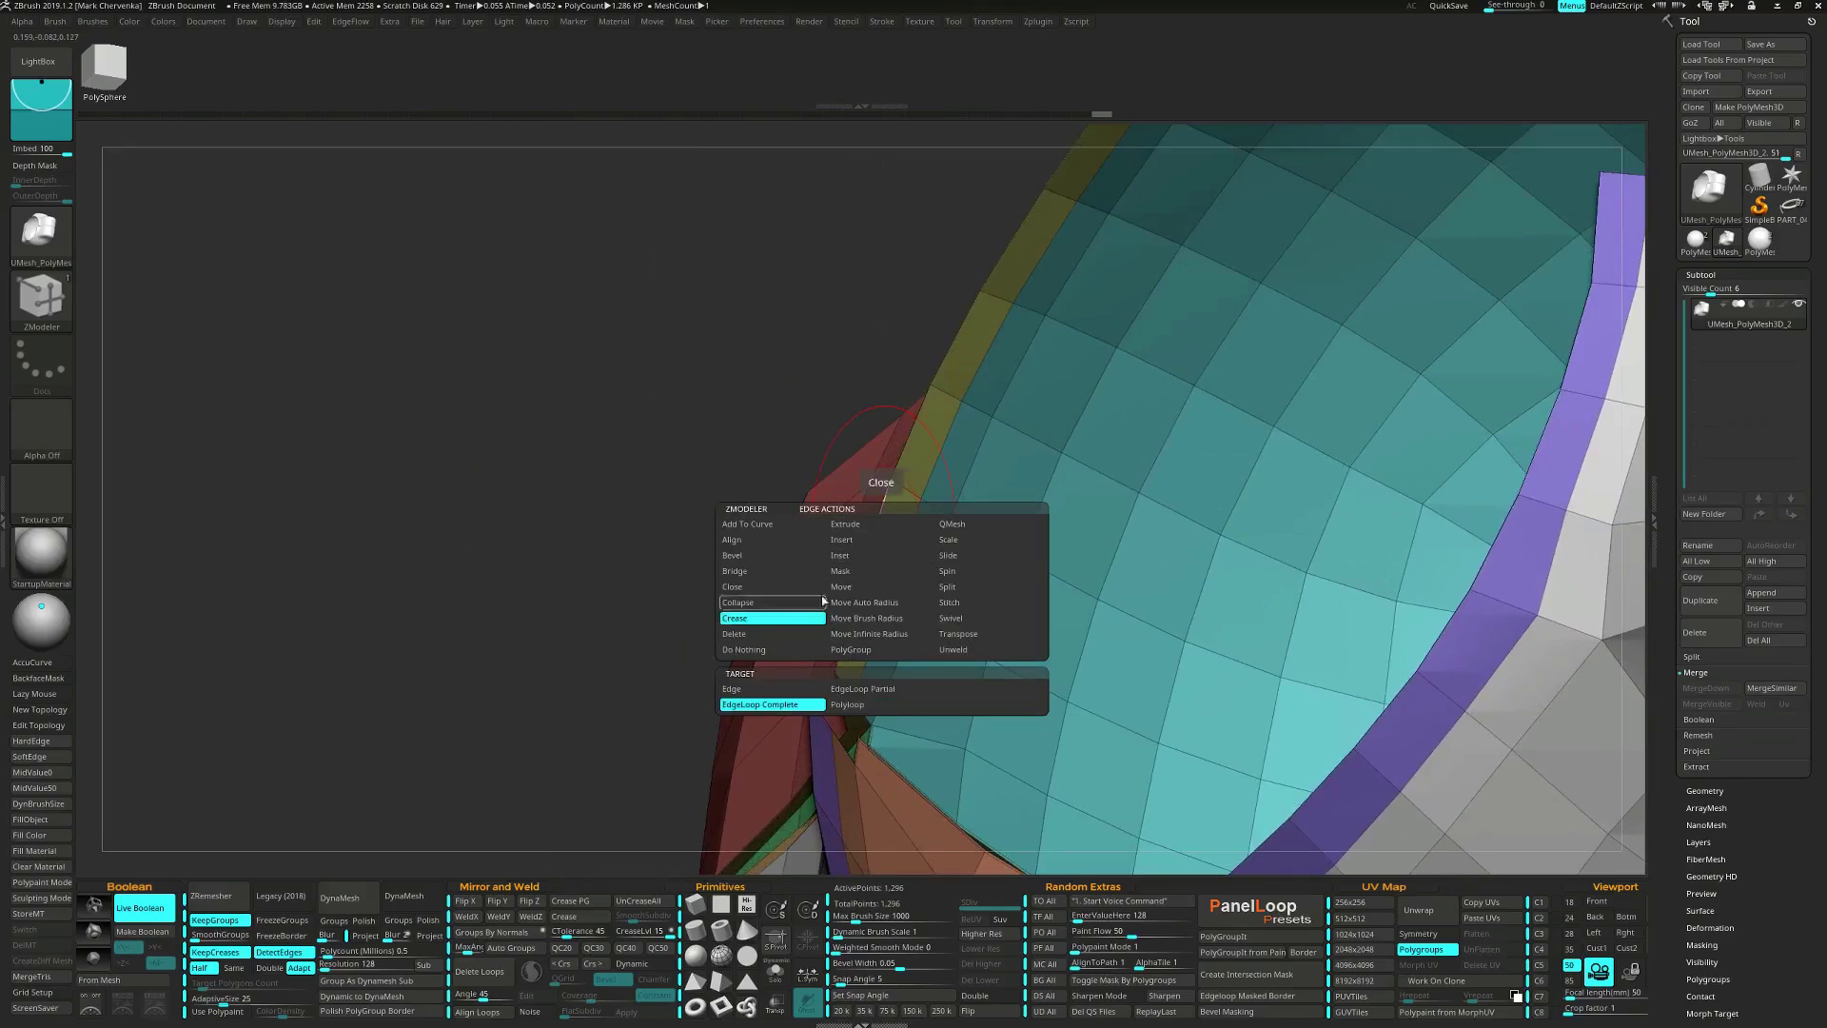
pyautogui.click(733, 634)
pyautogui.click(876, 688)
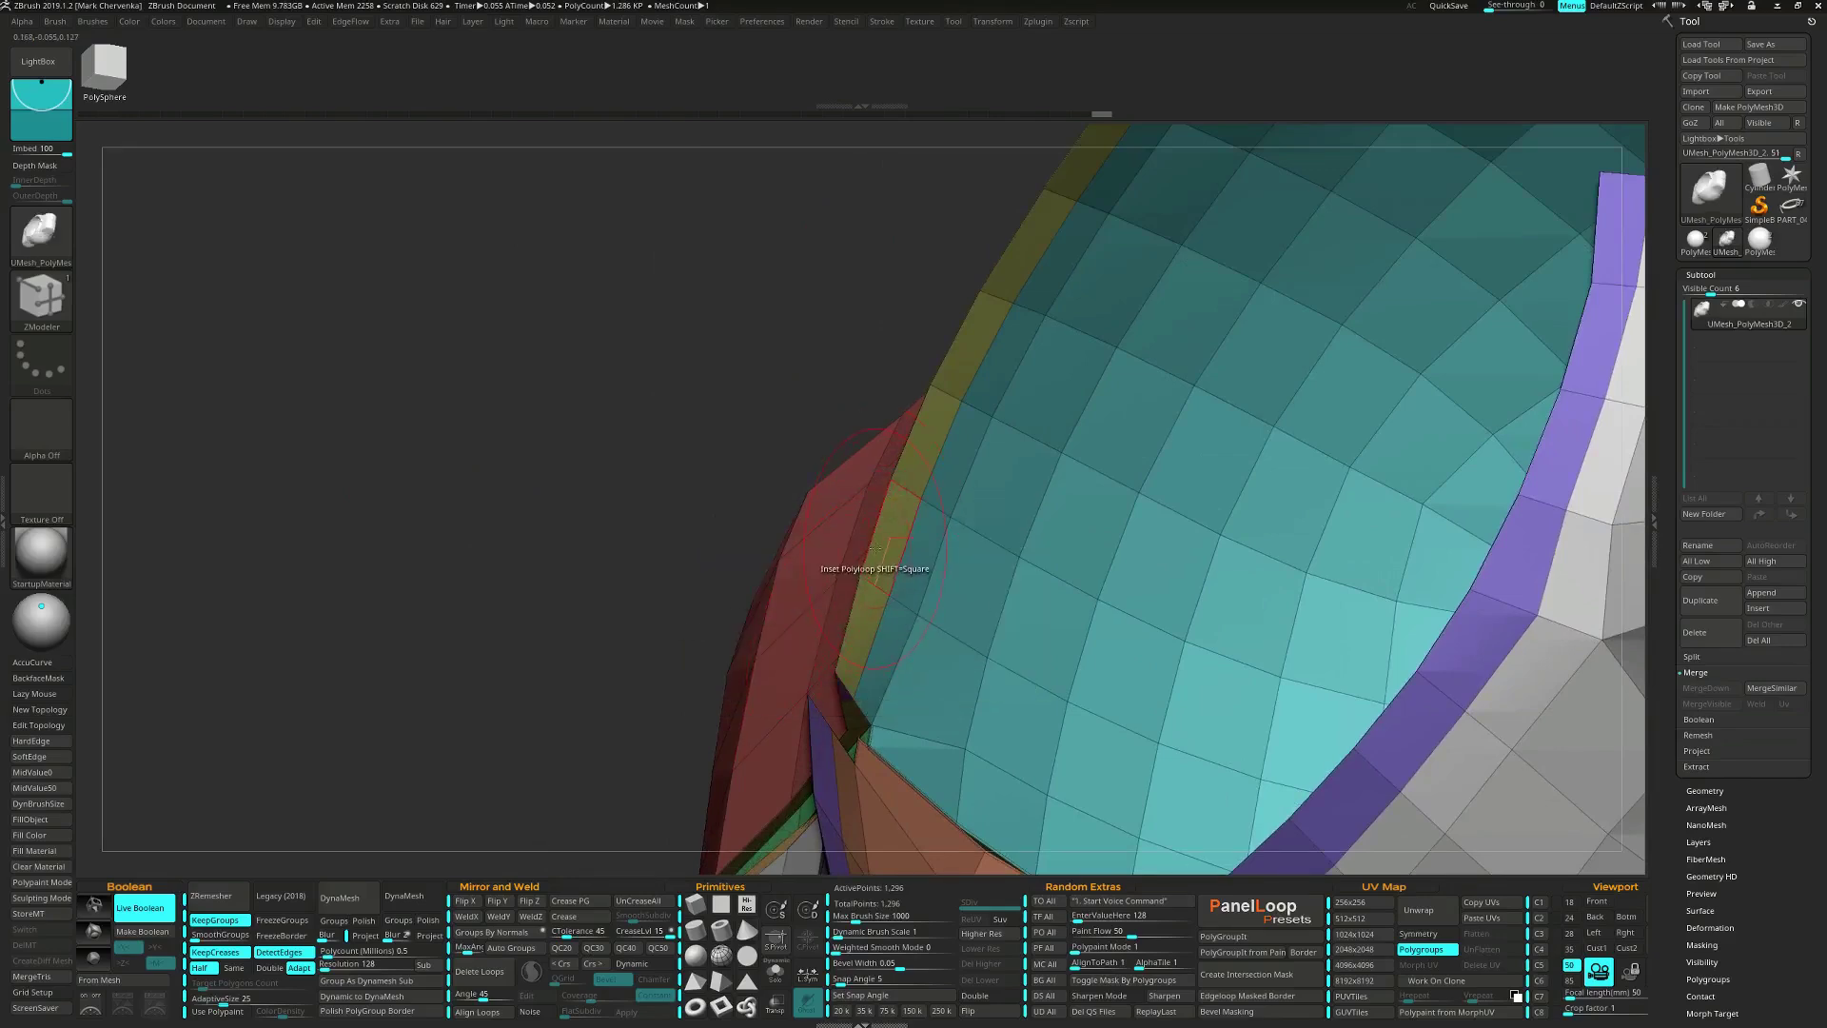
pyautogui.click(872, 545)
pyautogui.moveTo(875, 634); pyautogui.dragTo(1029, 607, button='right')
pyautogui.click(1045, 657)
# Mask the purple socket rim strips with ZModeler's Mask and the Polygroup Island target, and invert the mask.
pyautogui.press('space')
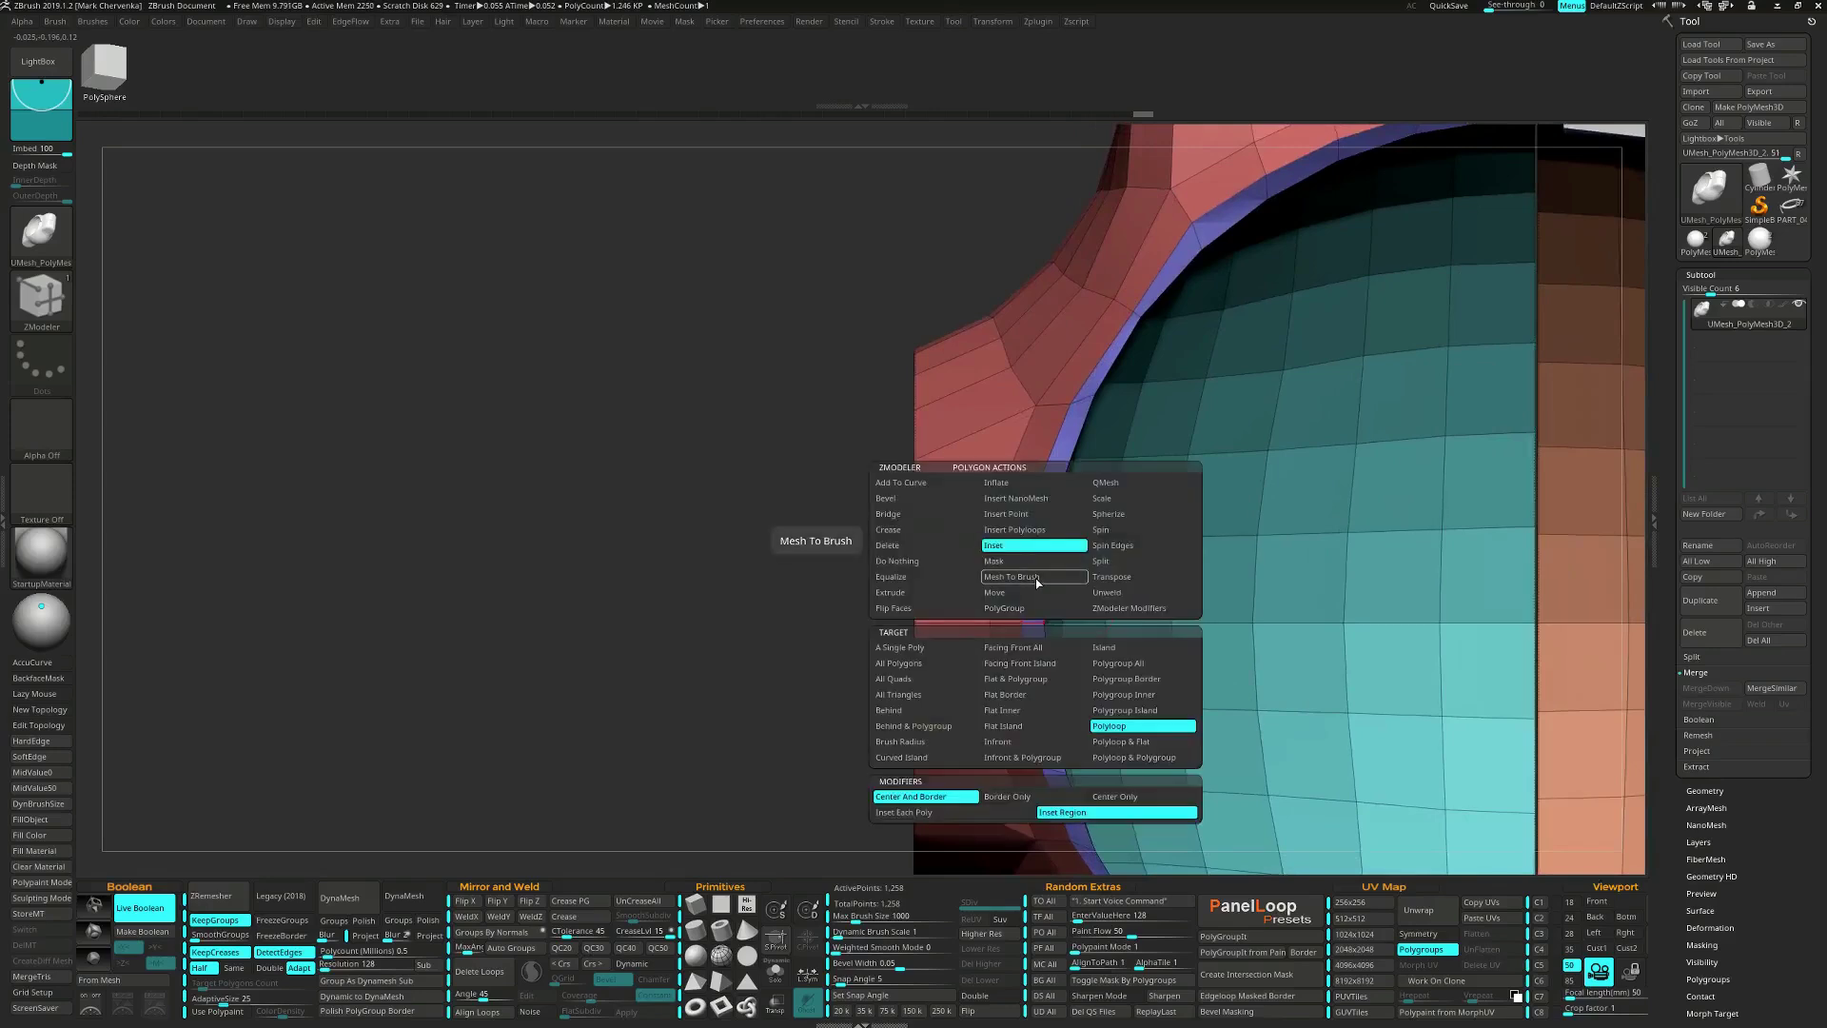
pyautogui.click(1035, 571)
pyautogui.click(1142, 709)
pyautogui.click(1037, 573)
pyautogui.moveTo(1418, 561); pyautogui.dragTo(1437, 459, button='right')
pyautogui.keyDown('alt'); pyautogui.moveTo(1437, 458); pyautogui.dragTo(1097, 530, button='right'); pyautogui.keyUp('alt')
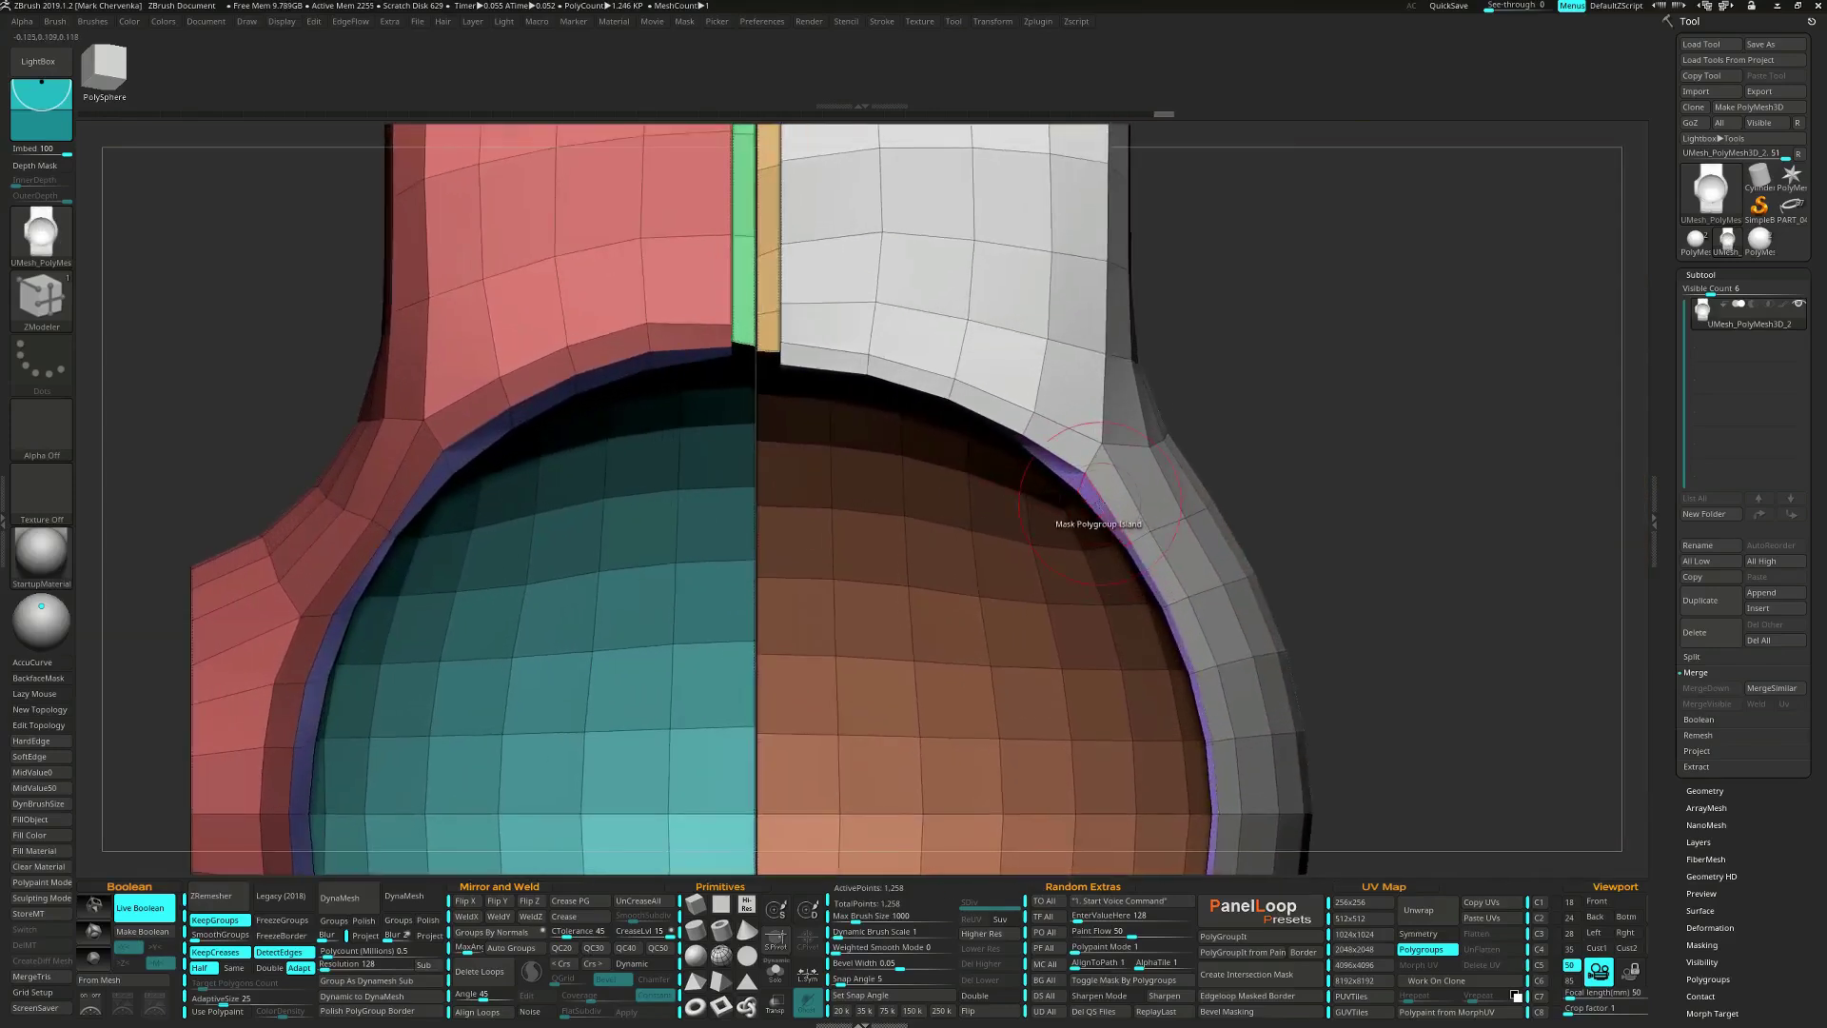
pyautogui.click(1098, 497)
pyautogui.keyDown('ctrl'); pyautogui.moveTo(1191, 604); pyautogui.dragTo(1205, 541, button='right'); pyautogui.keyUp('ctrl')
pyautogui.keyDown('ctrl'); pyautogui.click(1304, 704); pyautogui.keyUp('ctrl')
pyautogui.moveTo(1303, 704); pyautogui.dragTo(1289, 558, button='right')
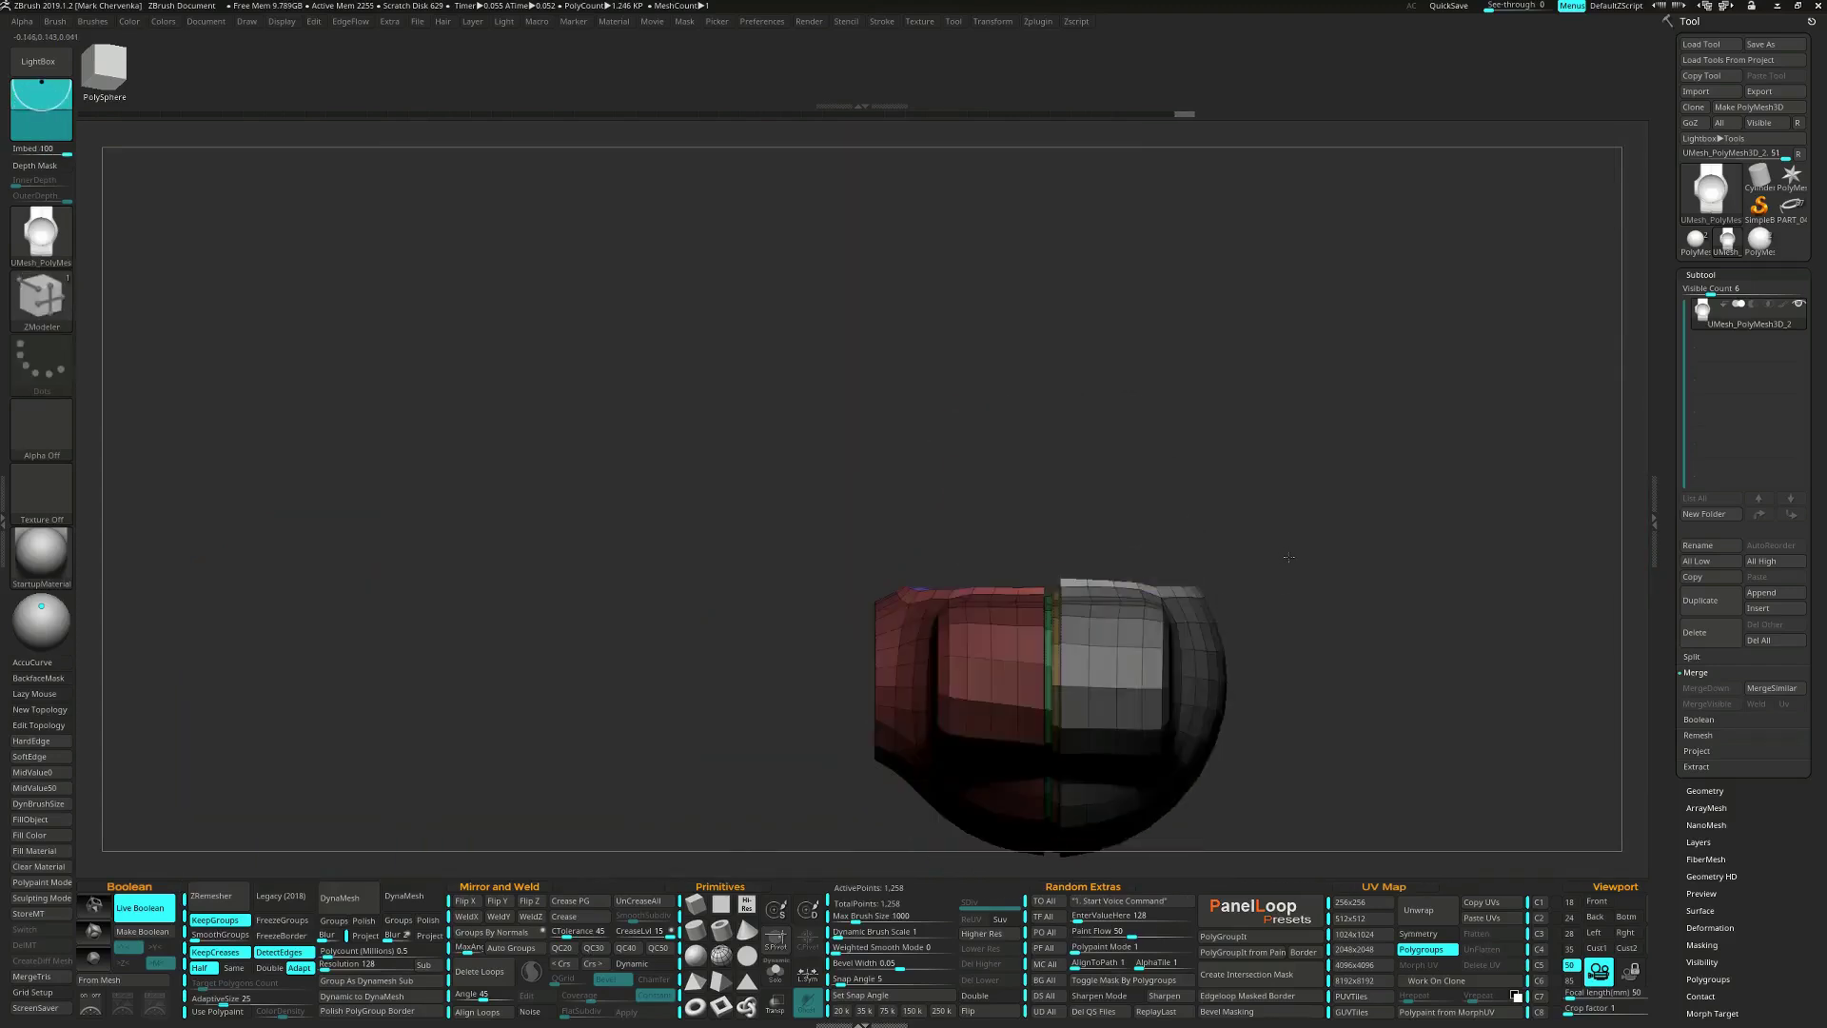
# Center and reorient the gizmo on the unmasked rims, flatten them along Z and shift them along that axis.
pyautogui.press('w')
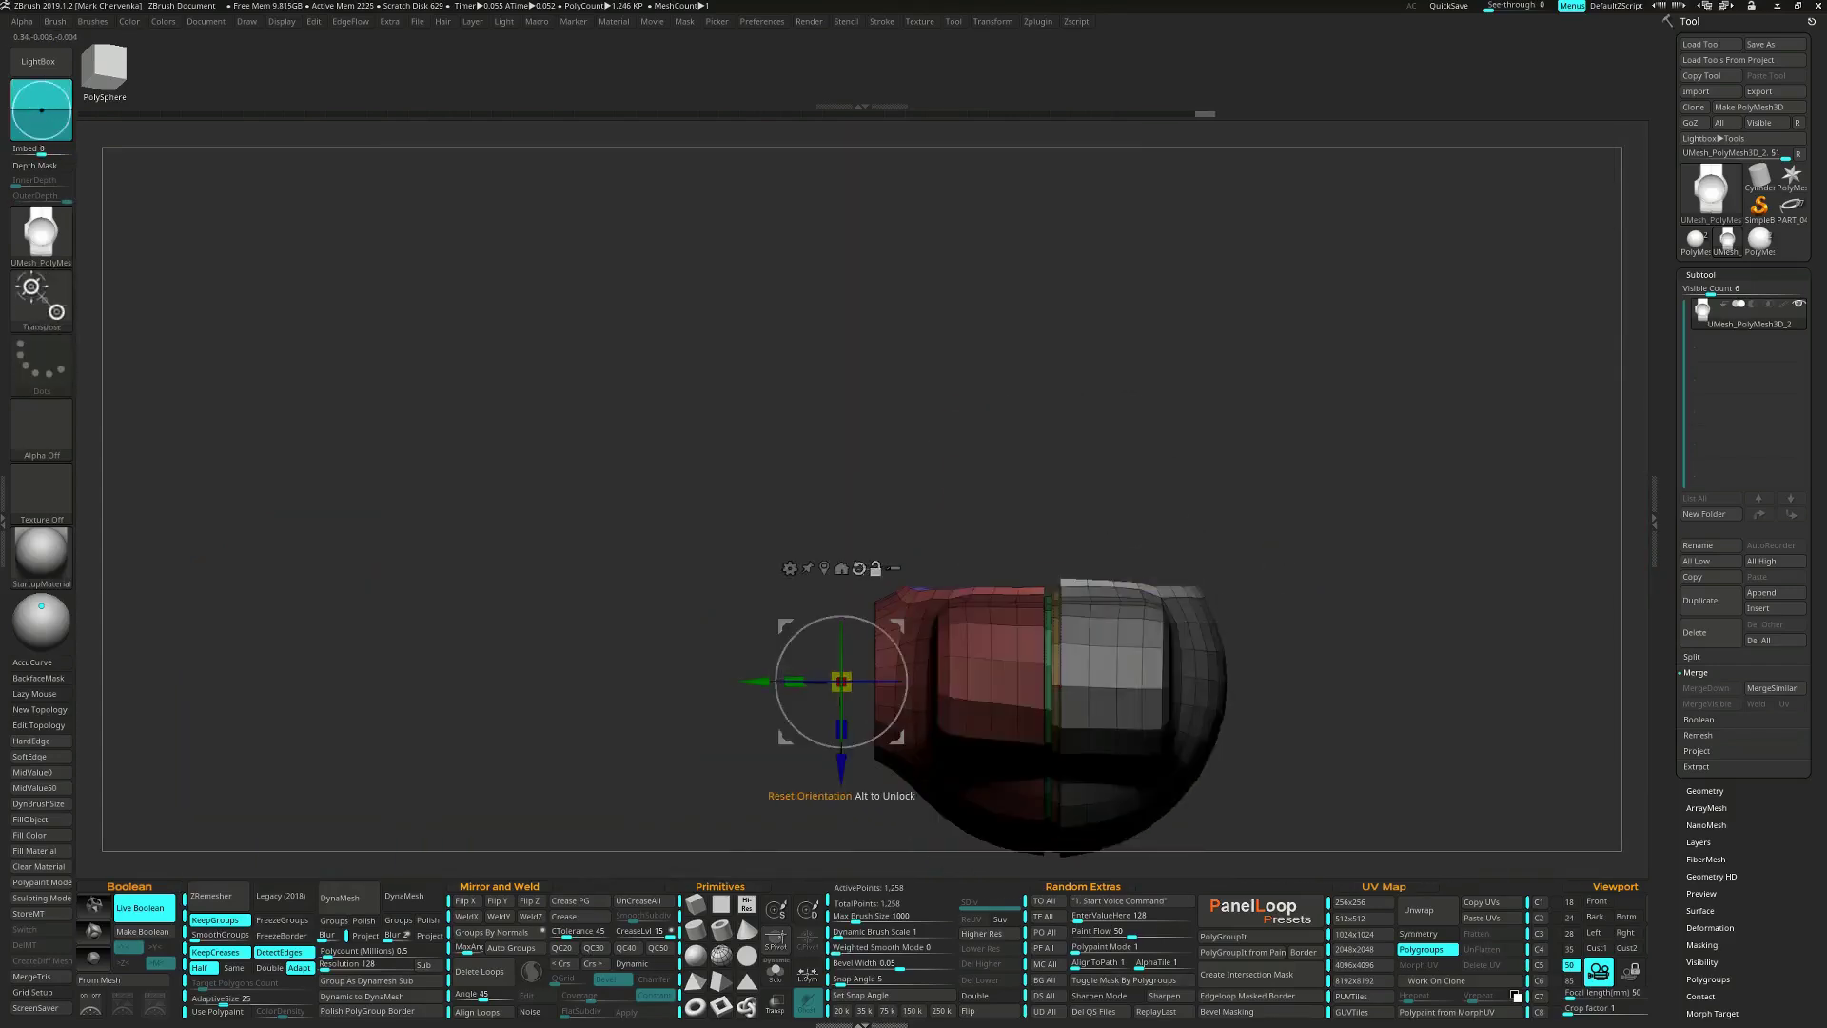
pyautogui.keyDown('alt'); pyautogui.click(824, 569); pyautogui.keyUp('alt')
pyautogui.keyDown('ctrl'); pyautogui.moveTo(1075, 591); pyautogui.dragTo(1078, 629, button='right'); pyautogui.keyUp('ctrl')
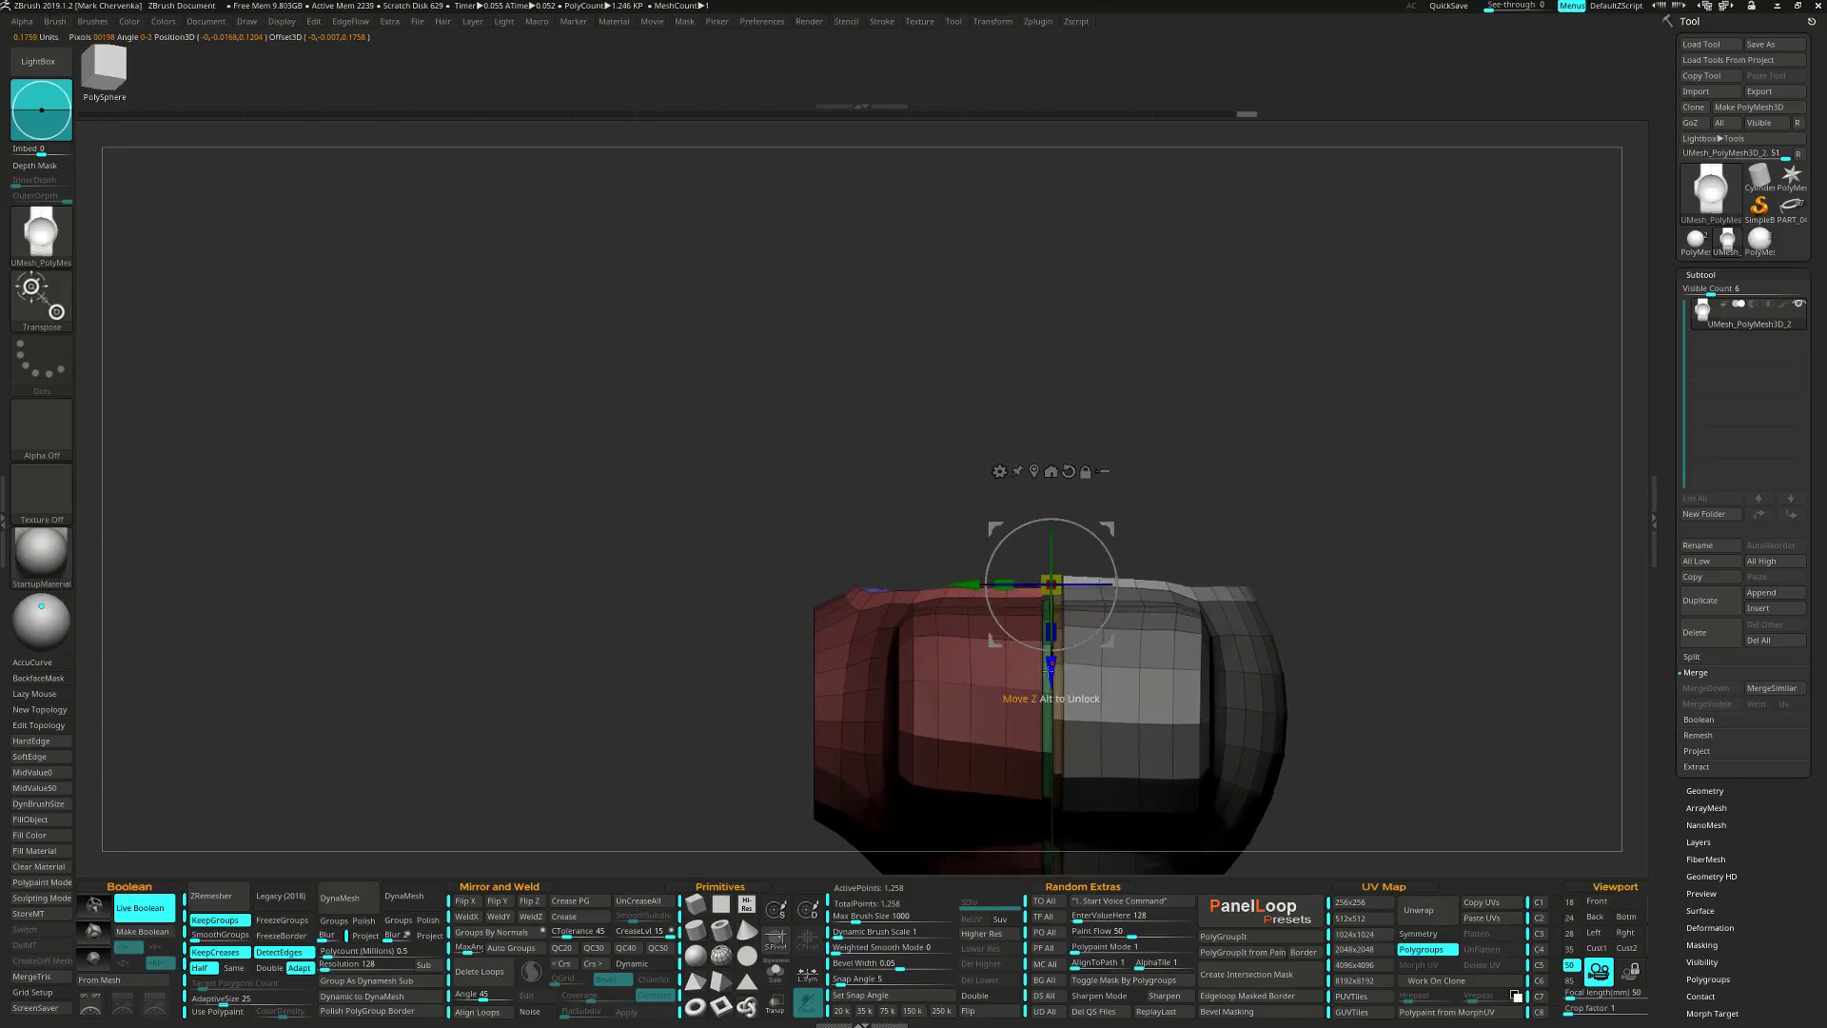
pyautogui.keyDown('alt'); pyautogui.moveTo(1050, 666); pyautogui.dragTo(1077, 412); pyautogui.keyUp('alt')
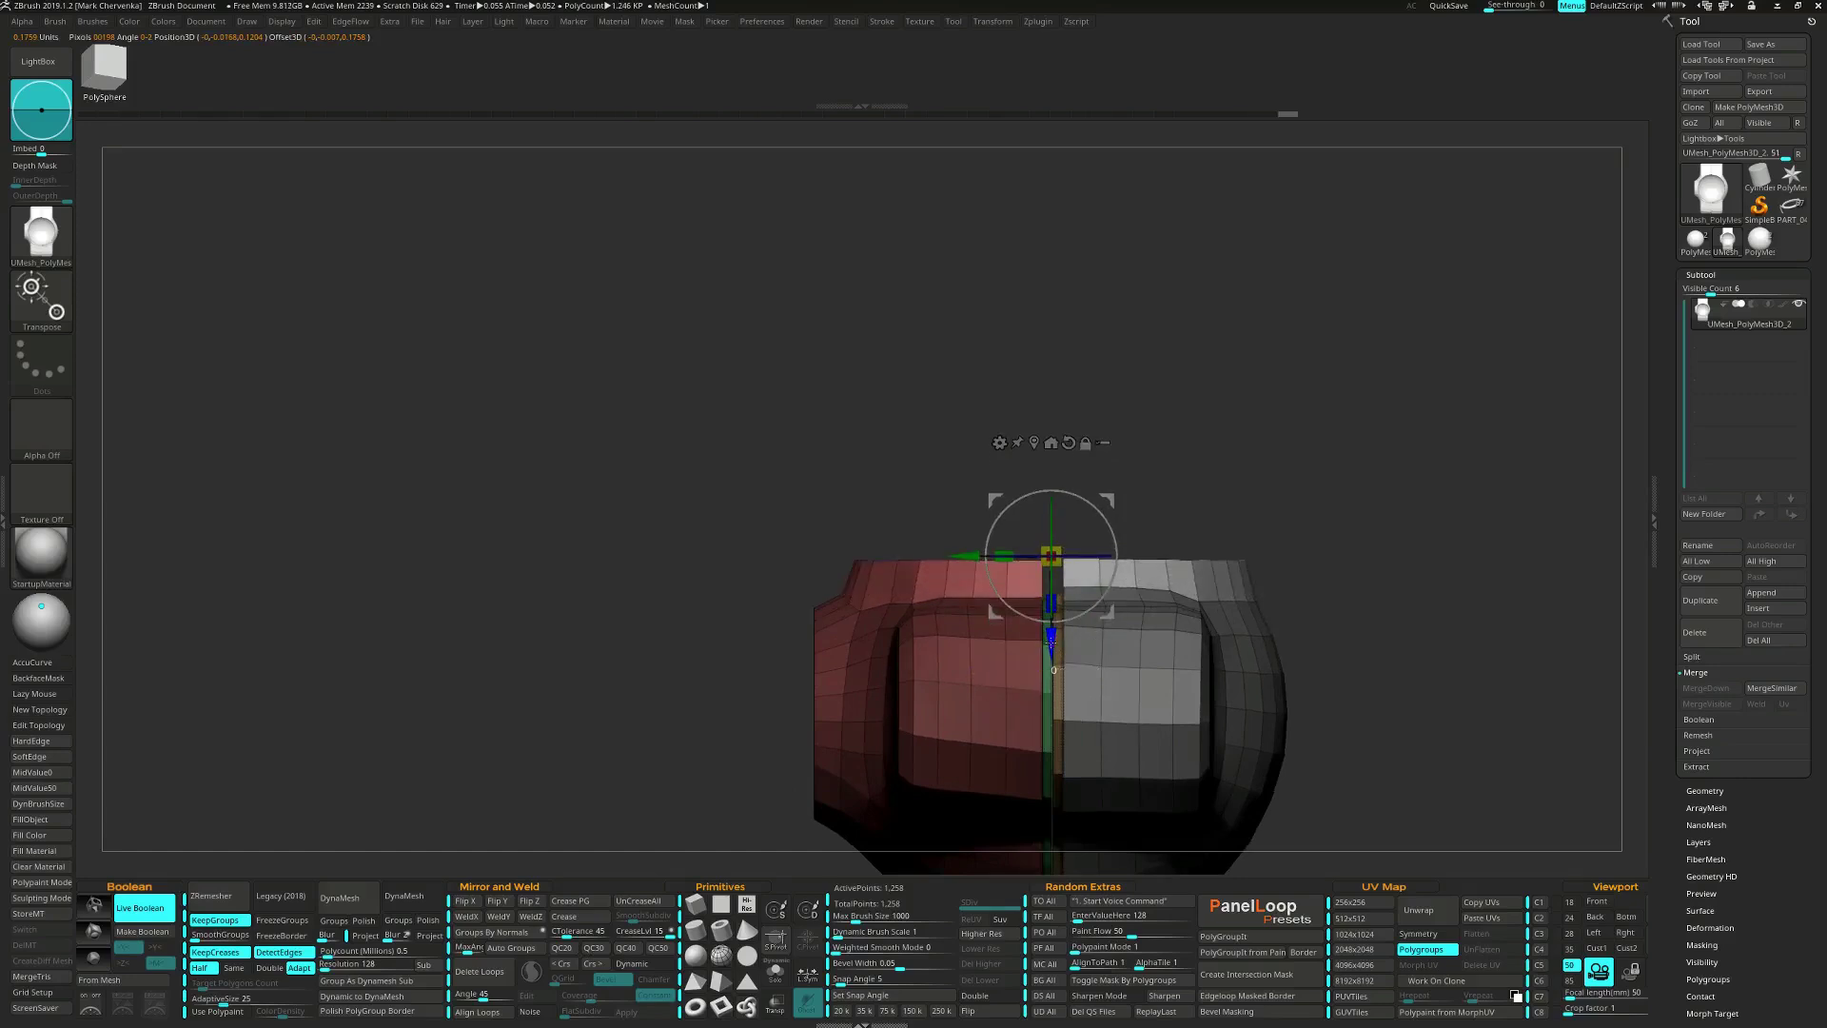
pyautogui.moveTo(1051, 643); pyautogui.dragTo(1051, 655)
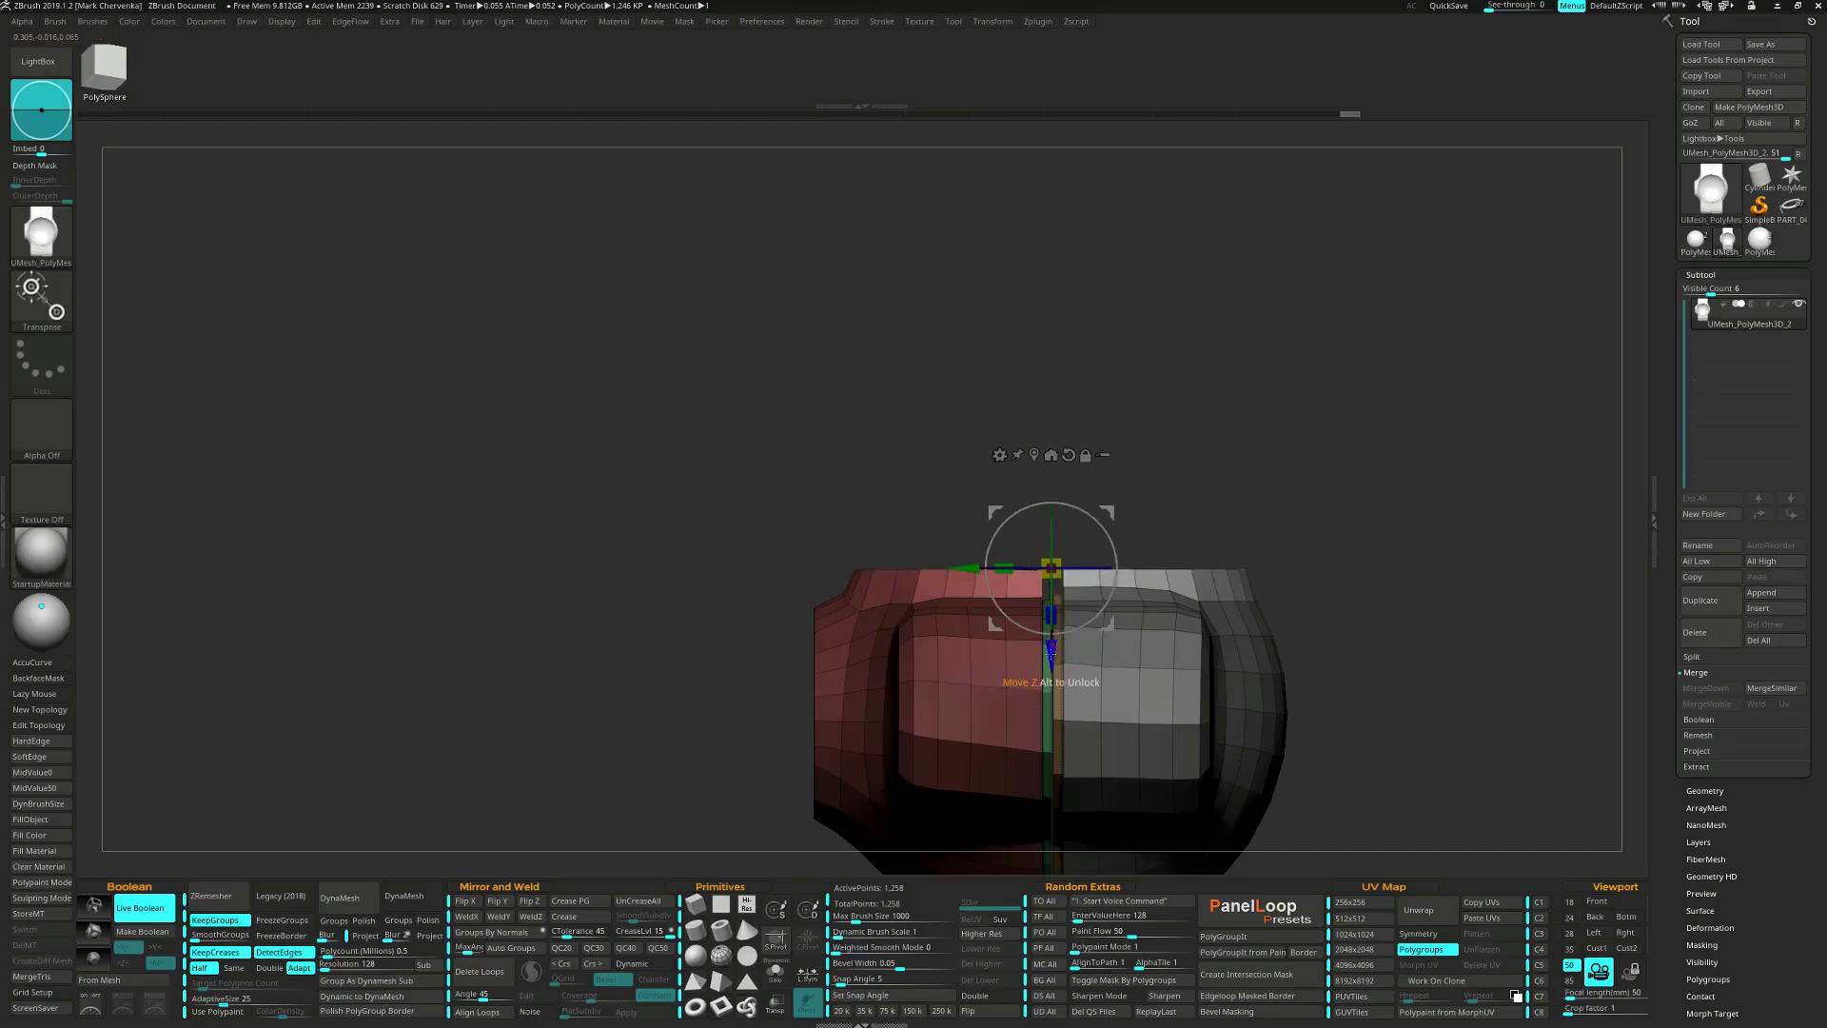
pyautogui.moveTo(1051, 653); pyautogui.dragTo(1085, 673)
# Nudge the flattened rims slightly back along Z and inspect the housing with dynamic subdivision.
pyautogui.press('d')
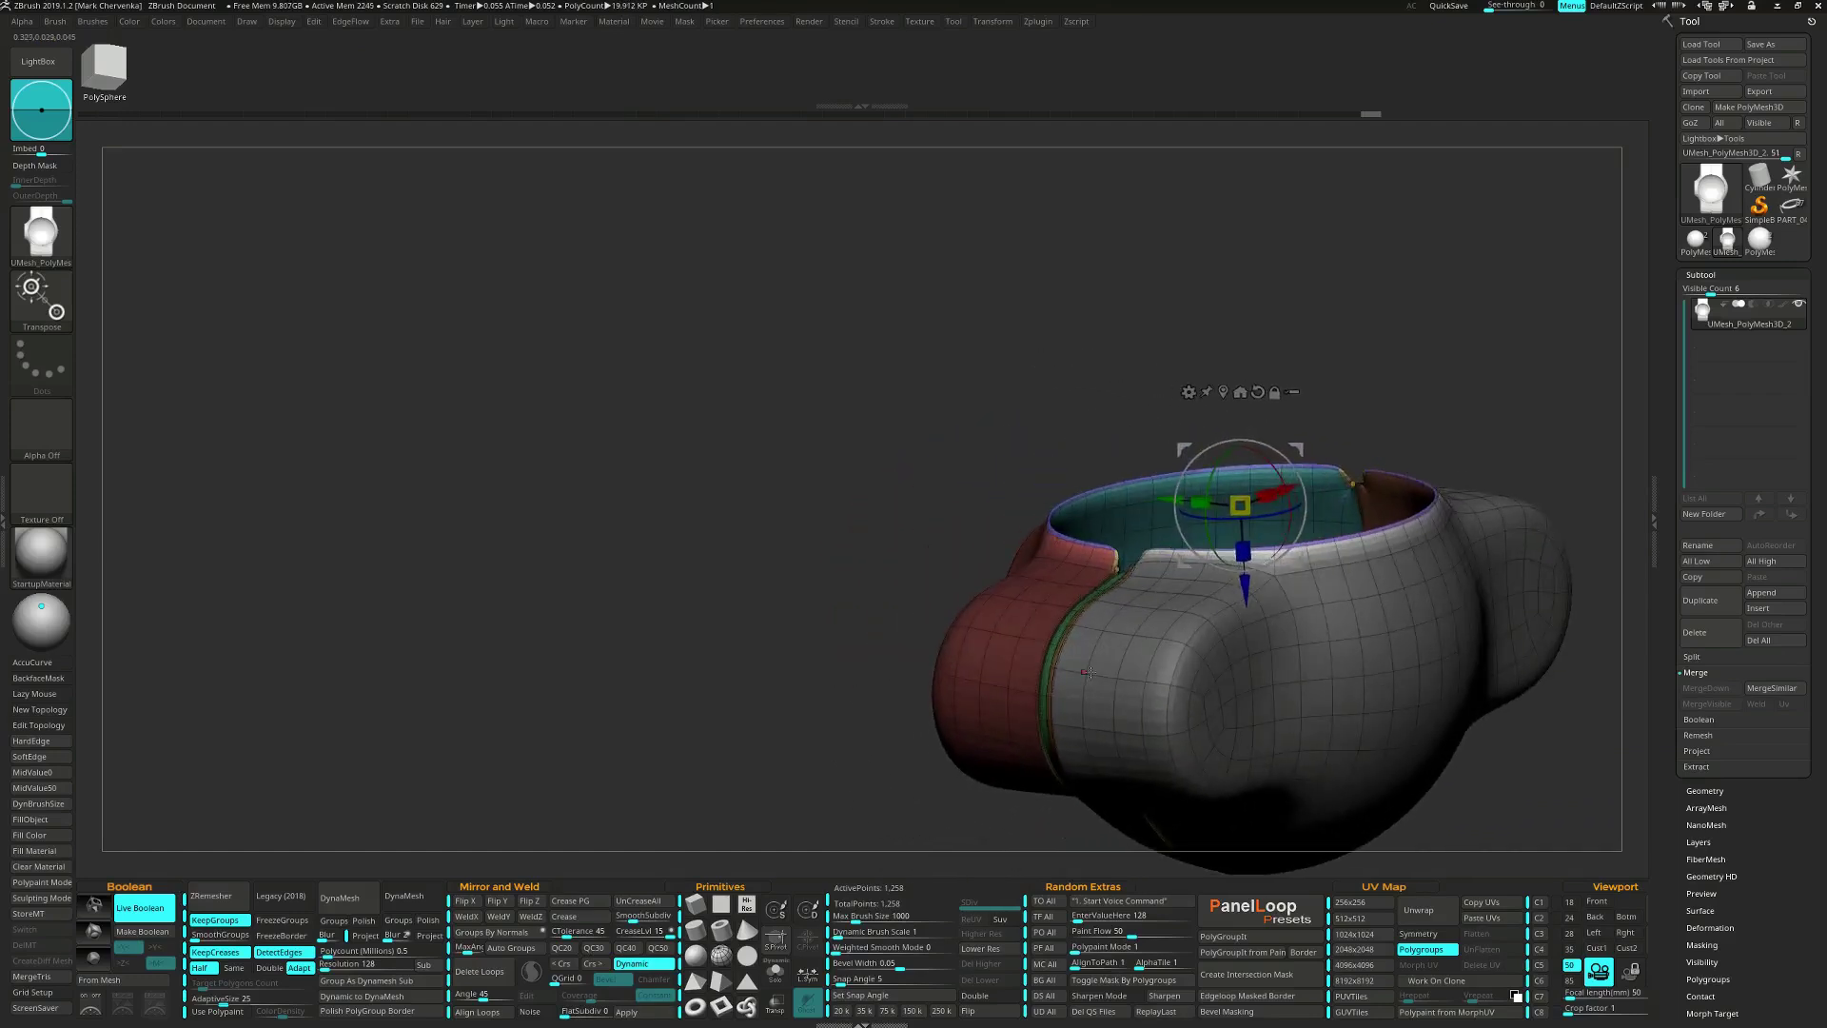
pyautogui.hotkey('shift', 'd')
pyautogui.moveTo(1090, 672); pyautogui.dragTo(1125, 713, button='right')
pyautogui.moveTo(1103, 568); pyautogui.dragTo(1103, 575)
pyautogui.moveTo(1104, 488); pyautogui.dragTo(1235, 569, button='right')
pyautogui.hotkey('shift', 'f')
pyautogui.press('d')
pyautogui.moveTo(1234, 569)
pyautogui.mouseDown(button='right')
pyautogui.moveTo(1418, 638)
pyautogui.moveTo(1370, 680)
pyautogui.moveTo(1391, 698)
pyautogui.mouseUp(button='right')
pyautogui.hotkey('shift', 'd')
pyautogui.hotkey('shift', 'f')
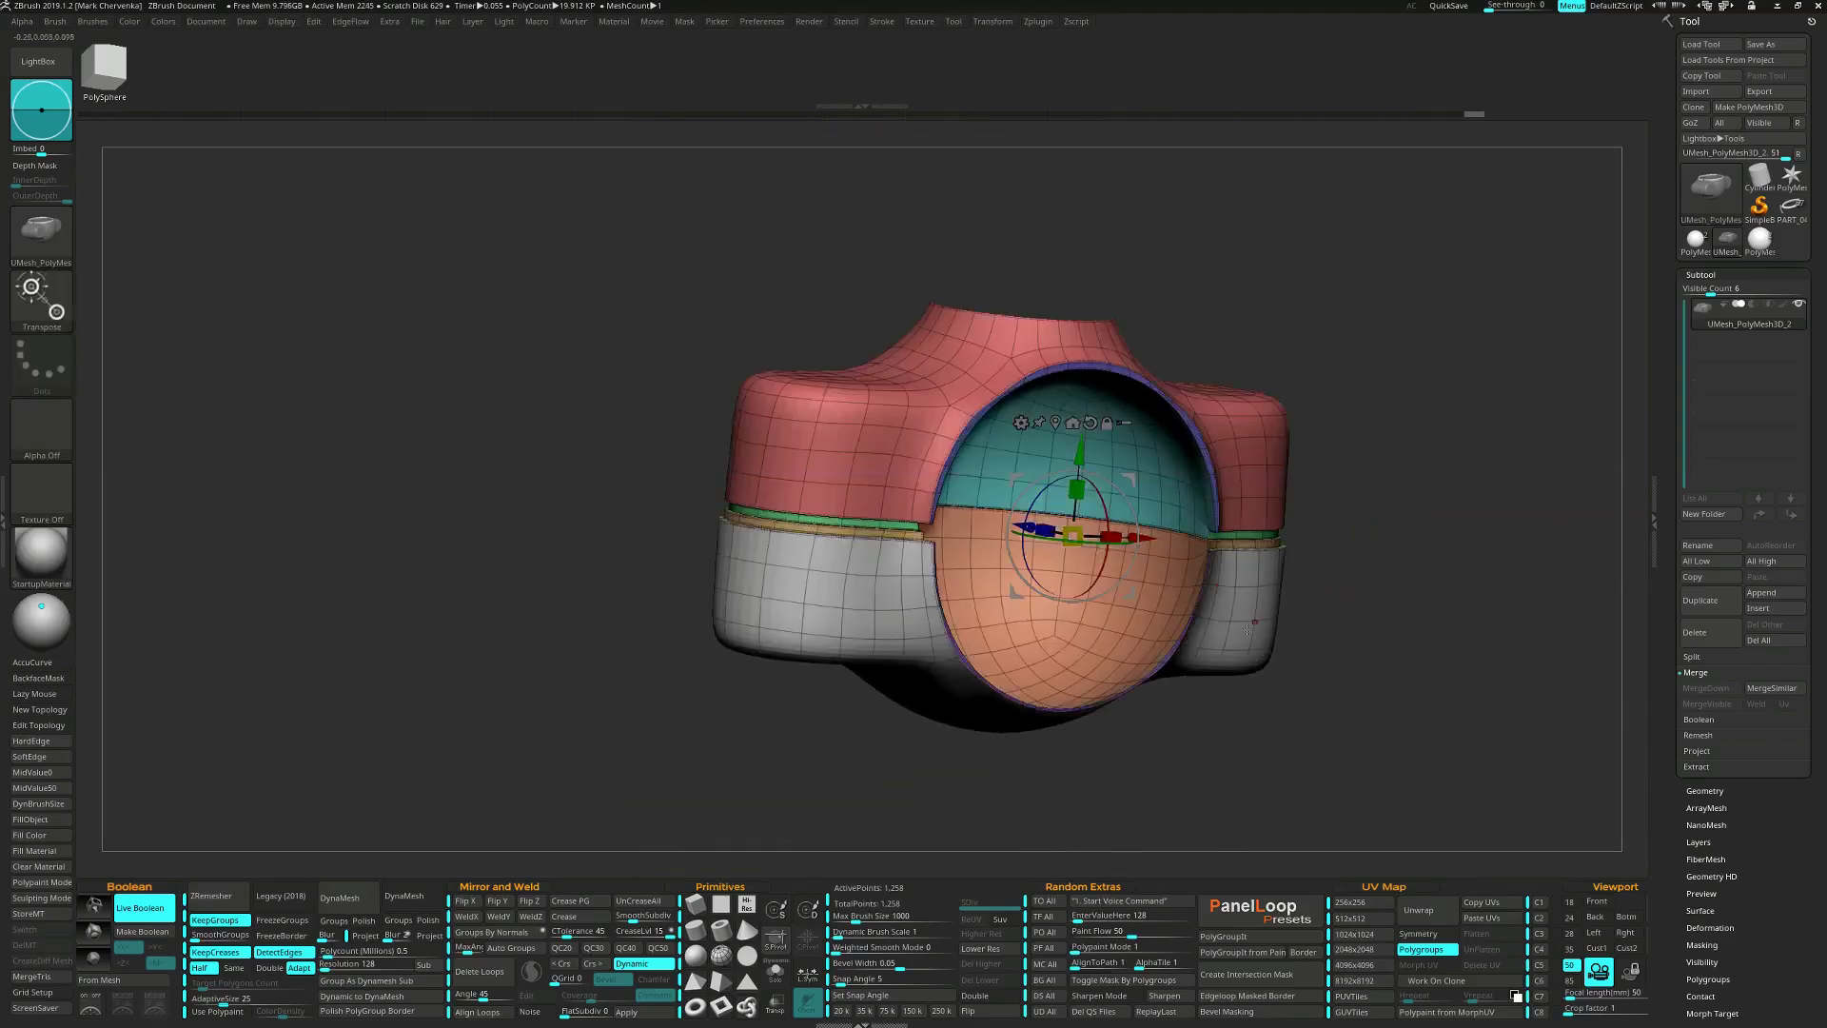
pyautogui.keyDown('alt'); pyautogui.moveTo(1391, 699); pyautogui.dragTo(1184, 686); pyautogui.keyUp('alt')
pyautogui.moveTo(1185, 686)
pyautogui.mouseDown(button='right')
pyautogui.moveTo(1176, 533)
pyautogui.moveTo(1075, 602)
pyautogui.moveTo(1180, 624)
pyautogui.mouseUp(button='right')
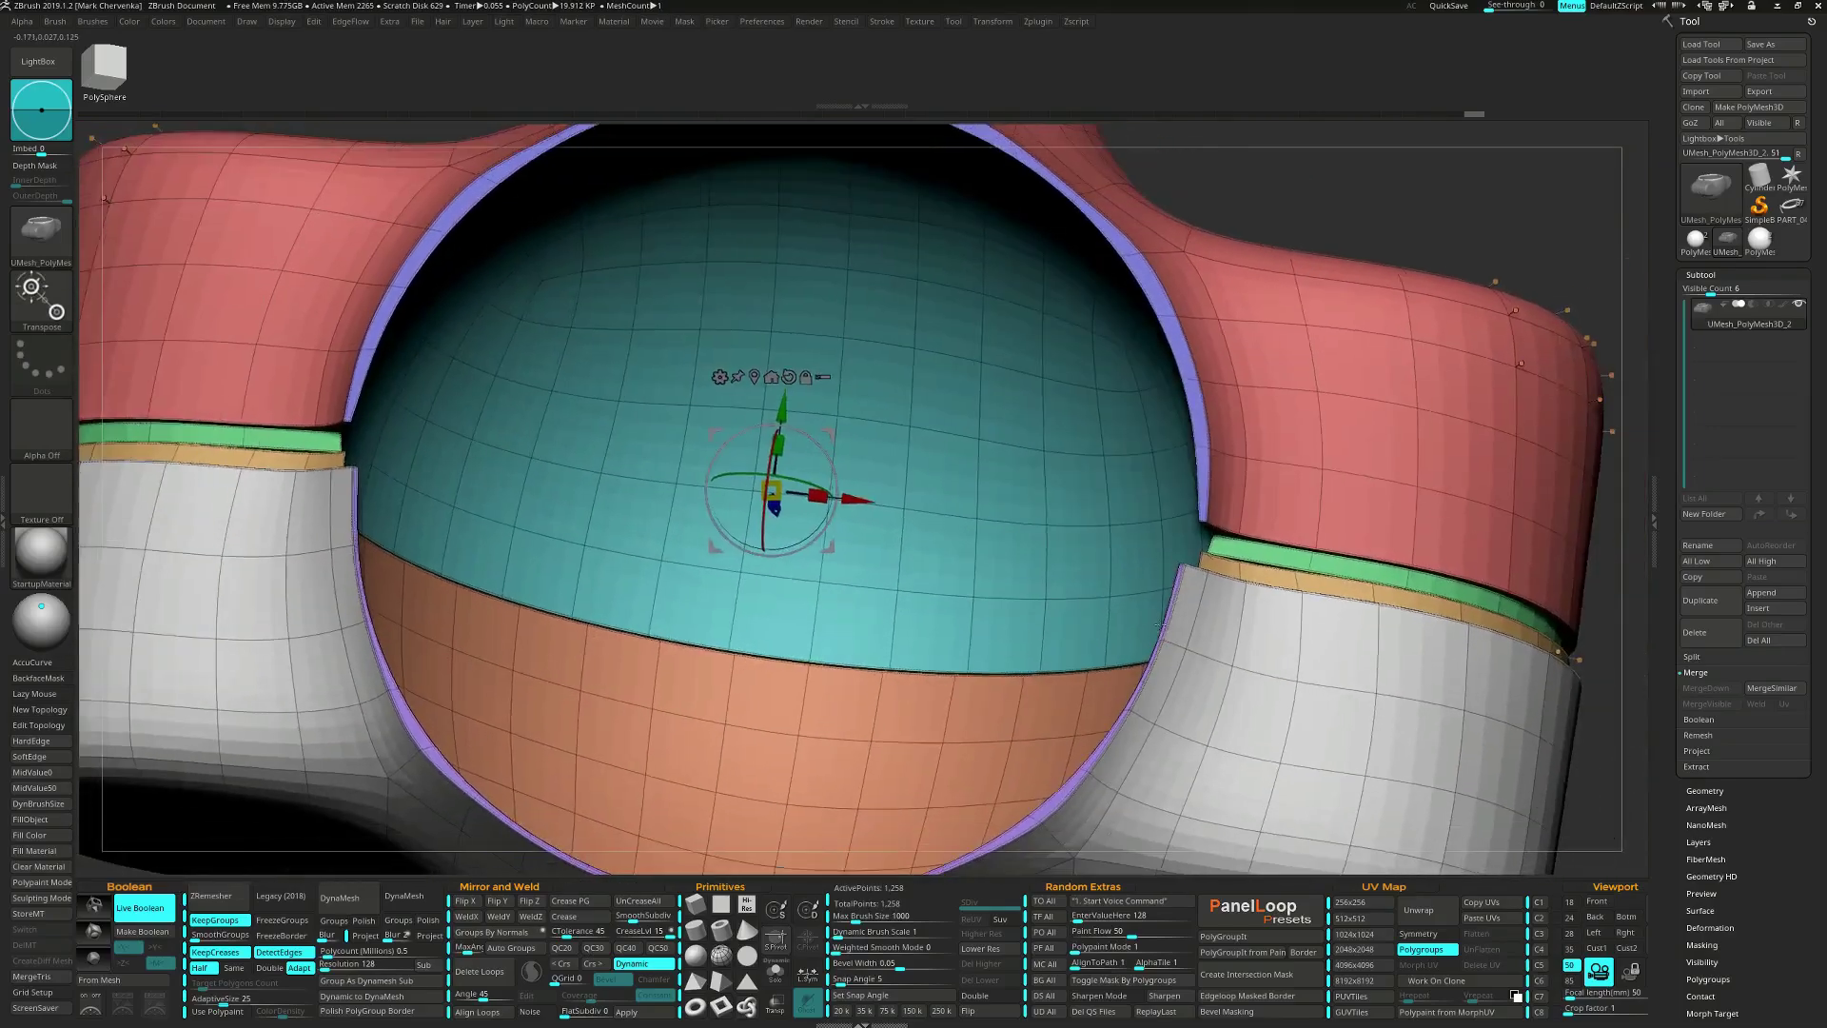
# Try ZModeler's QMesh on the lower rim polygons beside the seam of the housing.
pyautogui.press('q')
pyautogui.press('space')
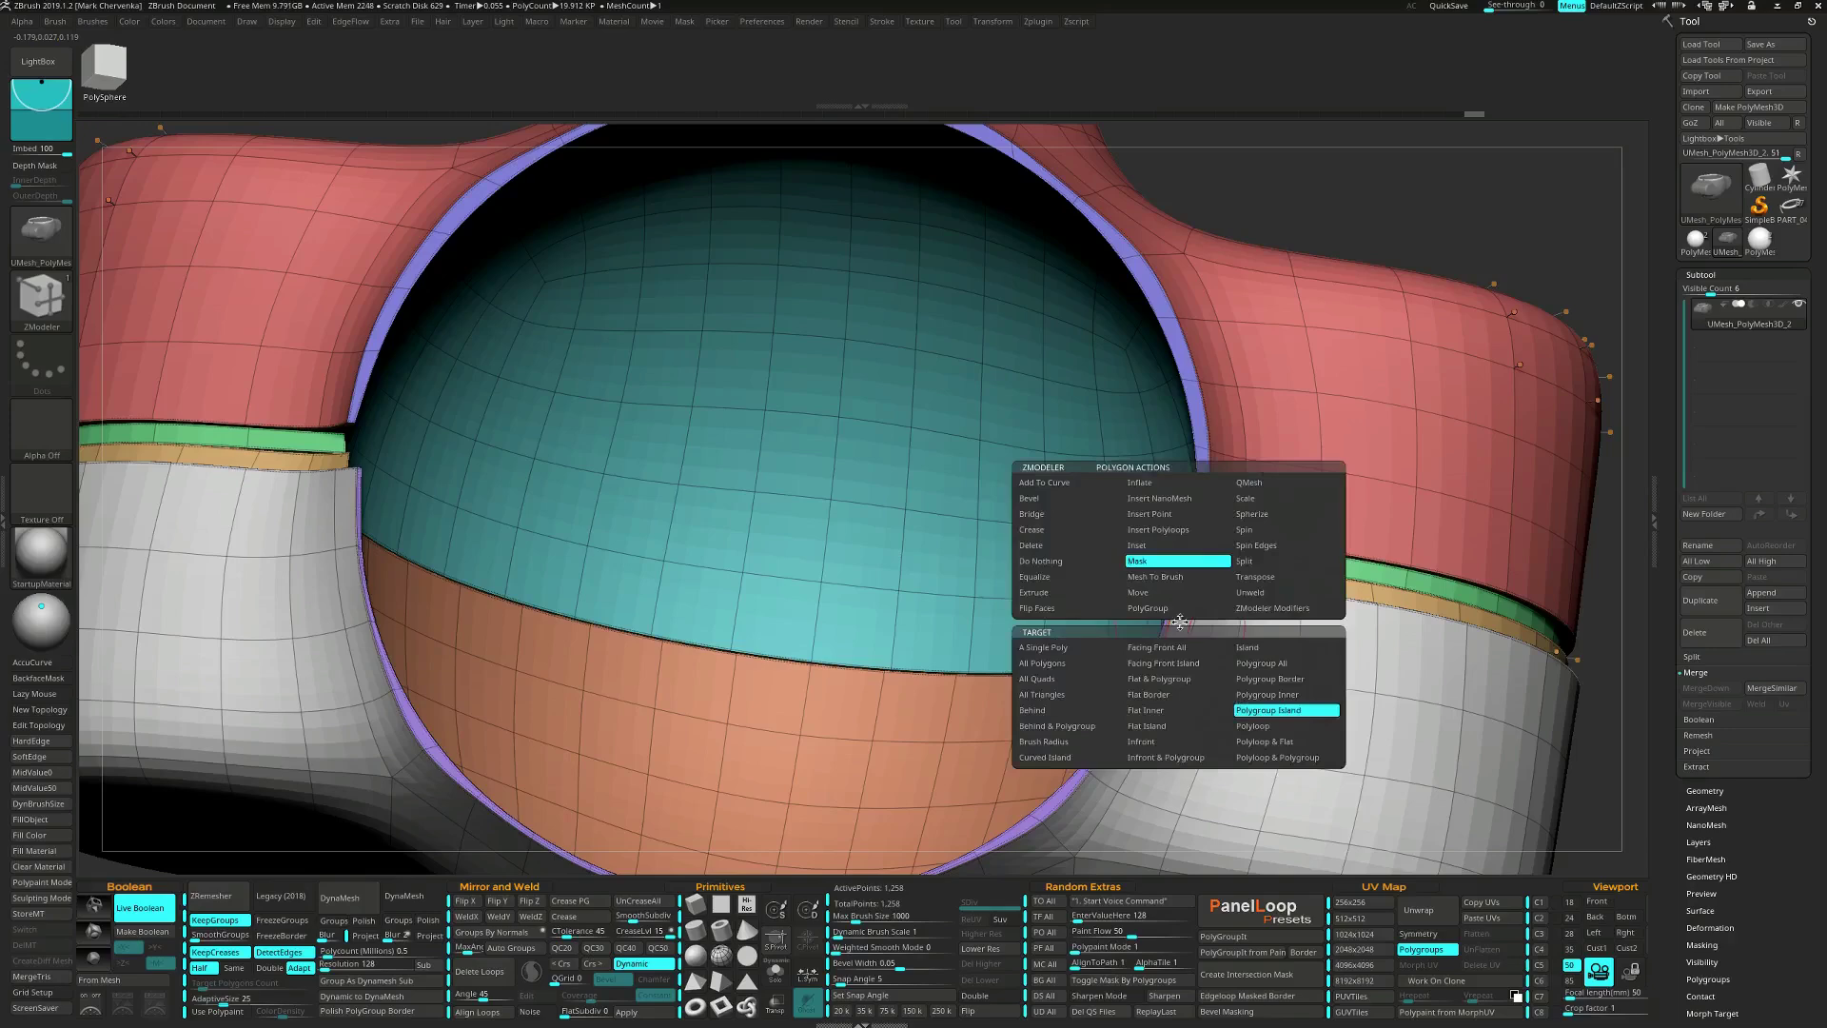
pyautogui.click(1263, 484)
pyautogui.click(1085, 649)
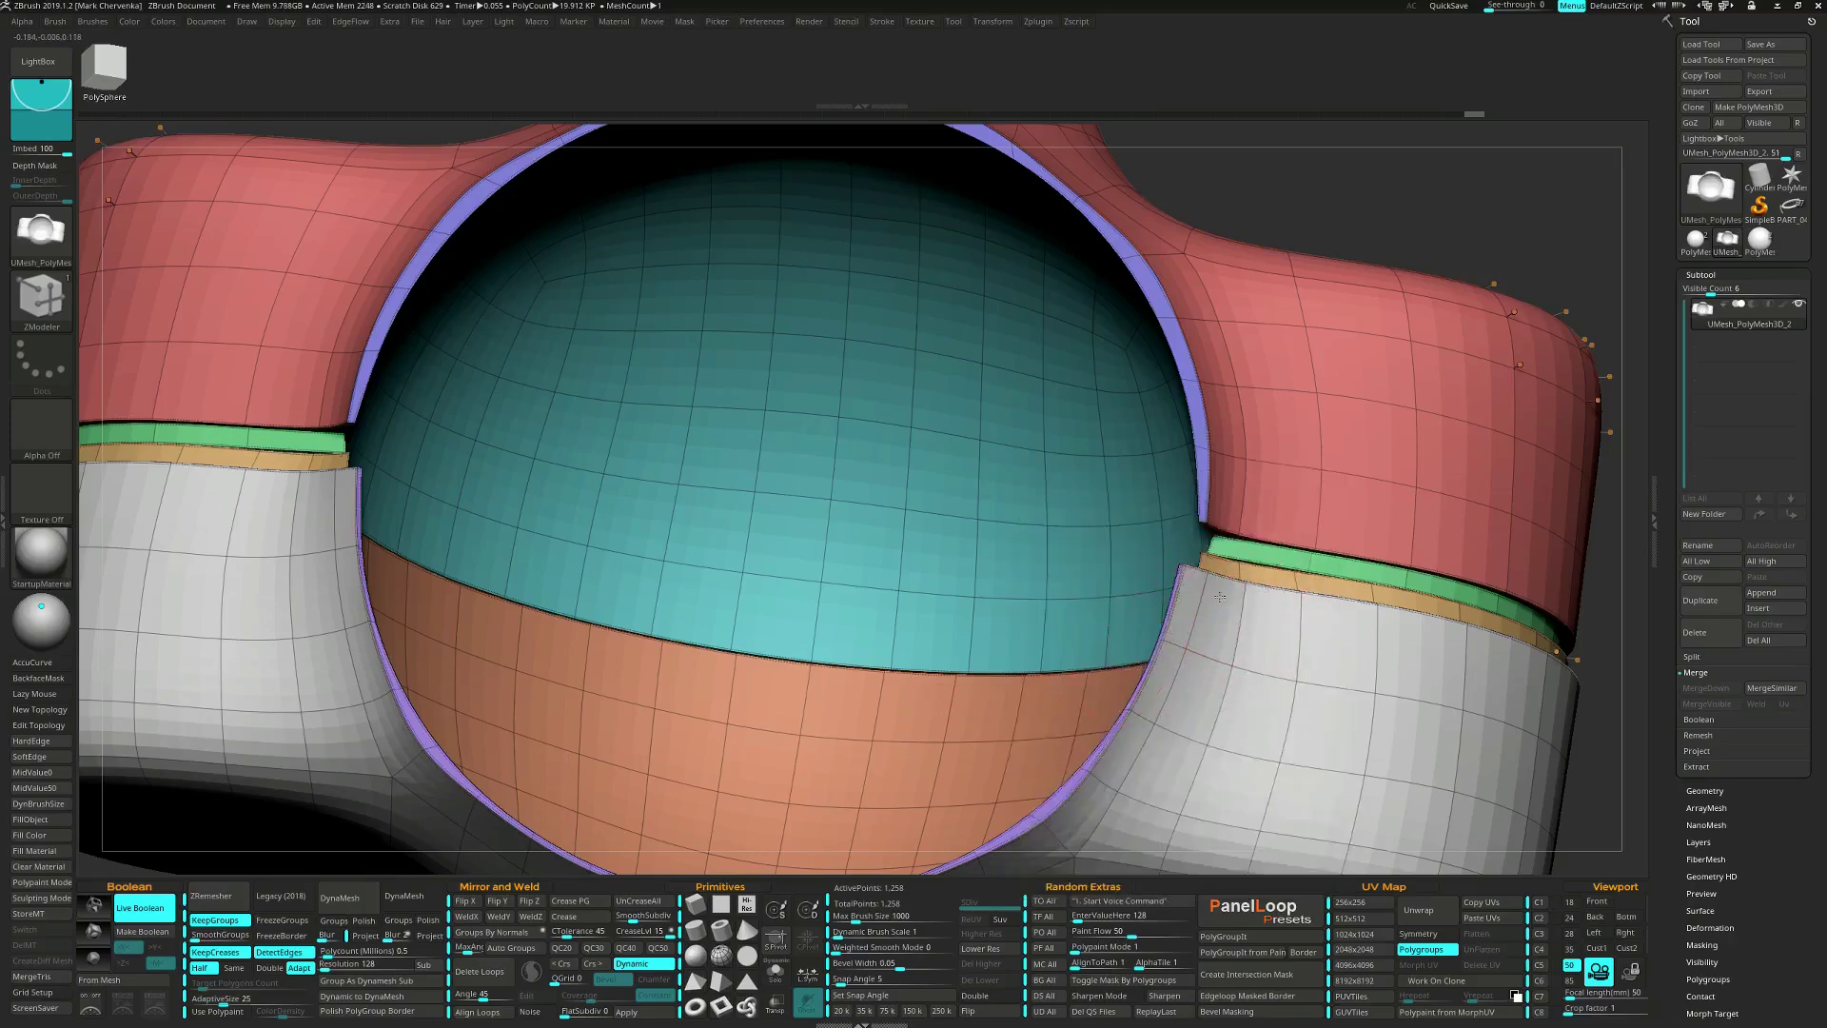
pyautogui.scroll(5, 1178, 628)
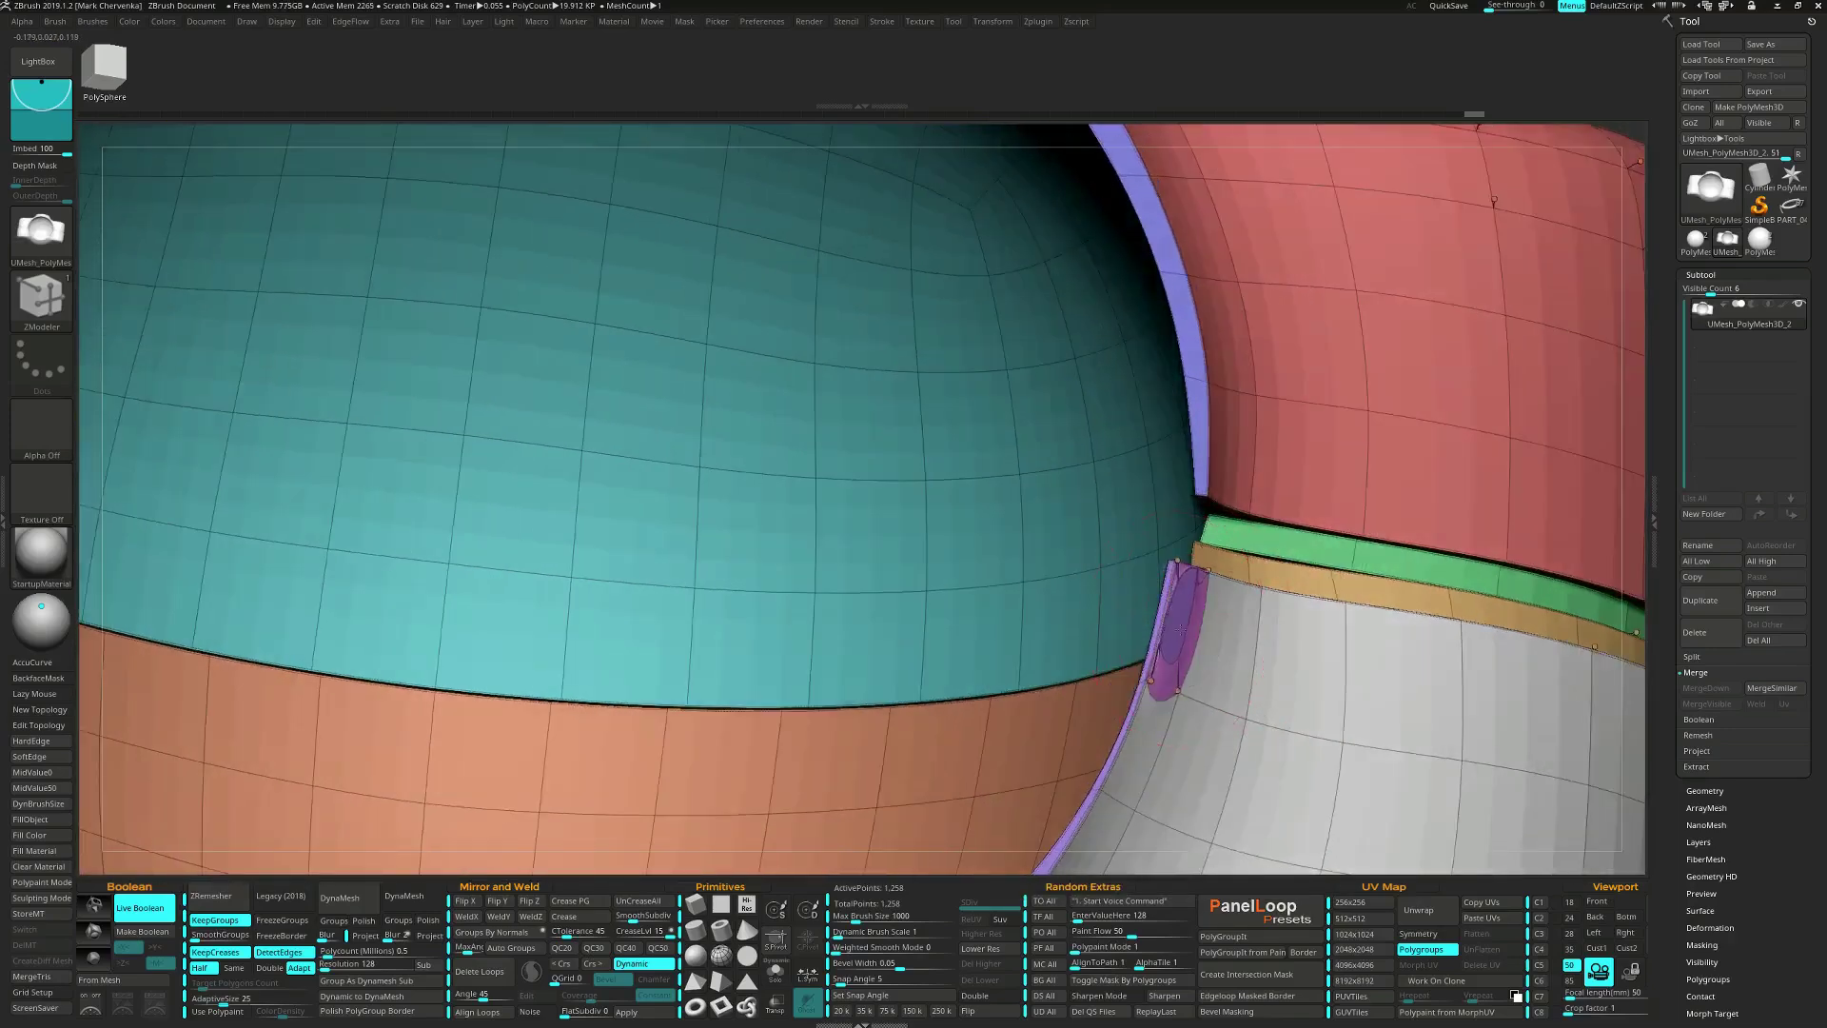
pyautogui.keyDown('alt'); pyautogui.moveTo(1154, 724); pyautogui.dragTo(1192, 628, button='right'); pyautogui.keyUp('alt')
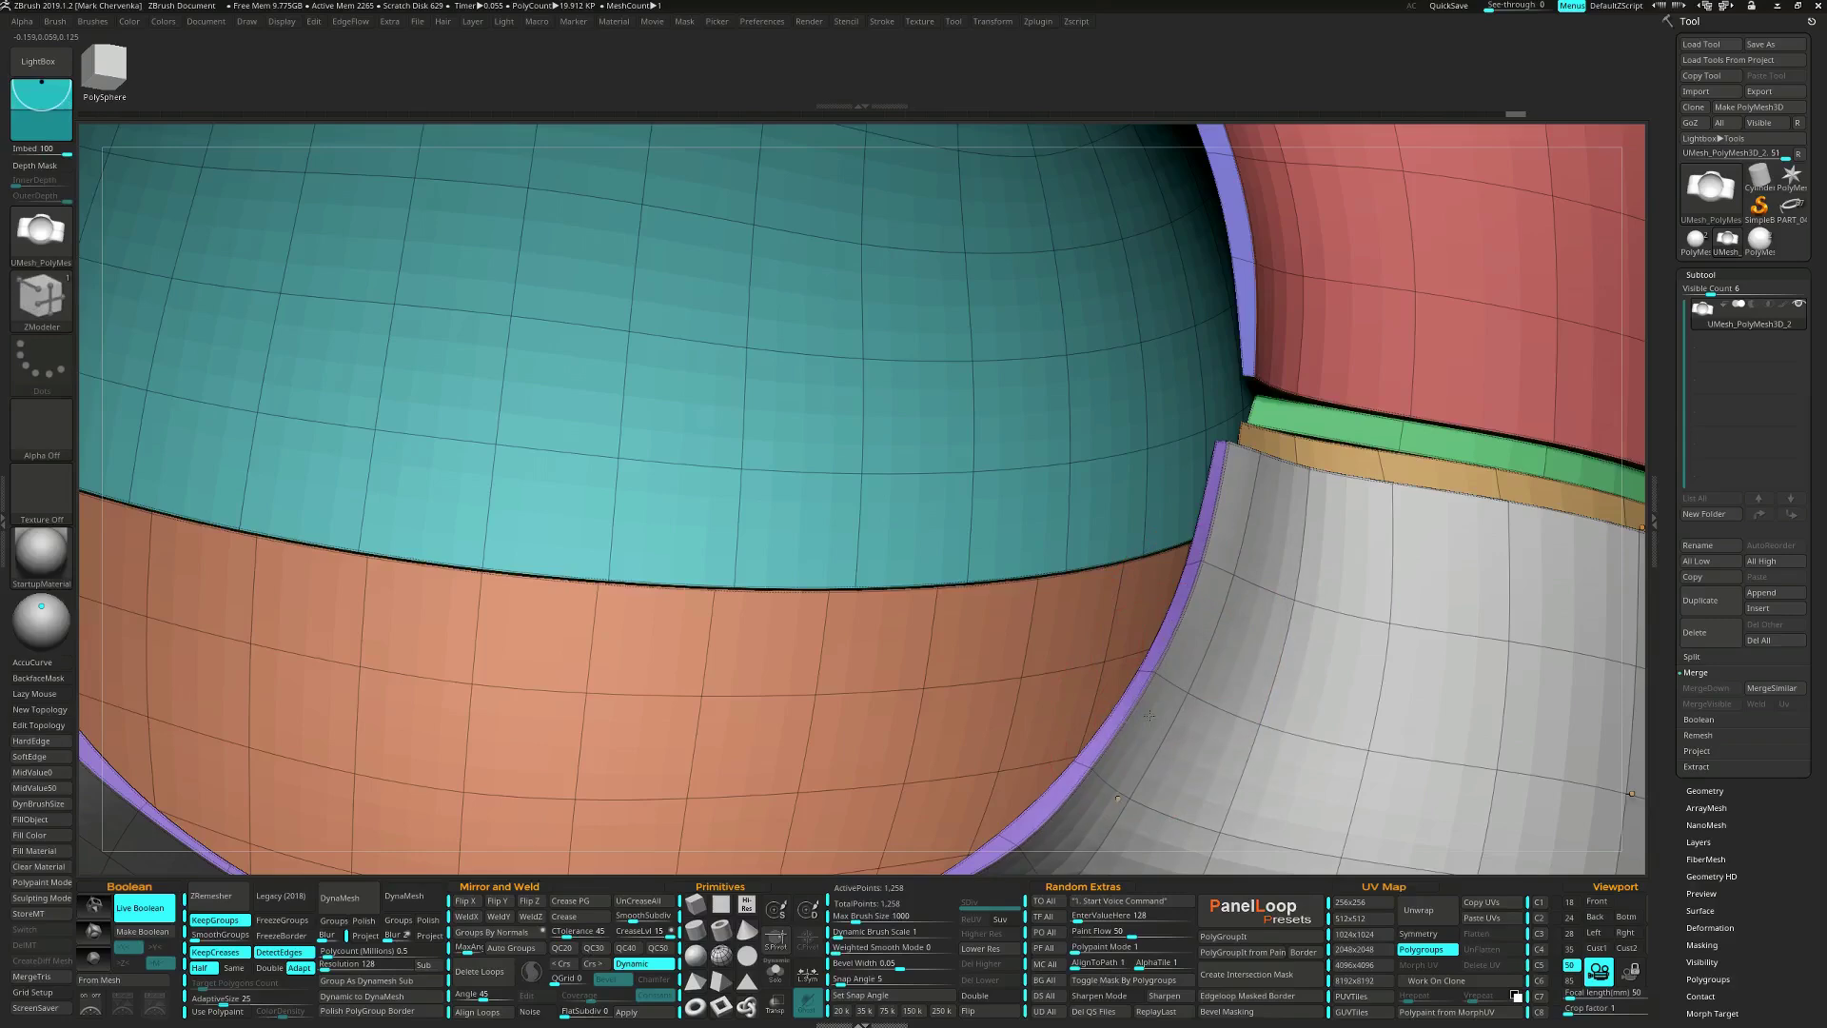
# Mirror and weld the housing across the X axis.
pyautogui.keyDown('ctrl'); pyautogui.moveTo(1234, 674); pyautogui.dragTo(1007, 688, button='right'); pyautogui.keyUp('ctrl')
pyautogui.keyDown('ctrl'); pyautogui.moveTo(812, 639); pyautogui.dragTo(938, 588, button='right'); pyautogui.keyUp('ctrl')
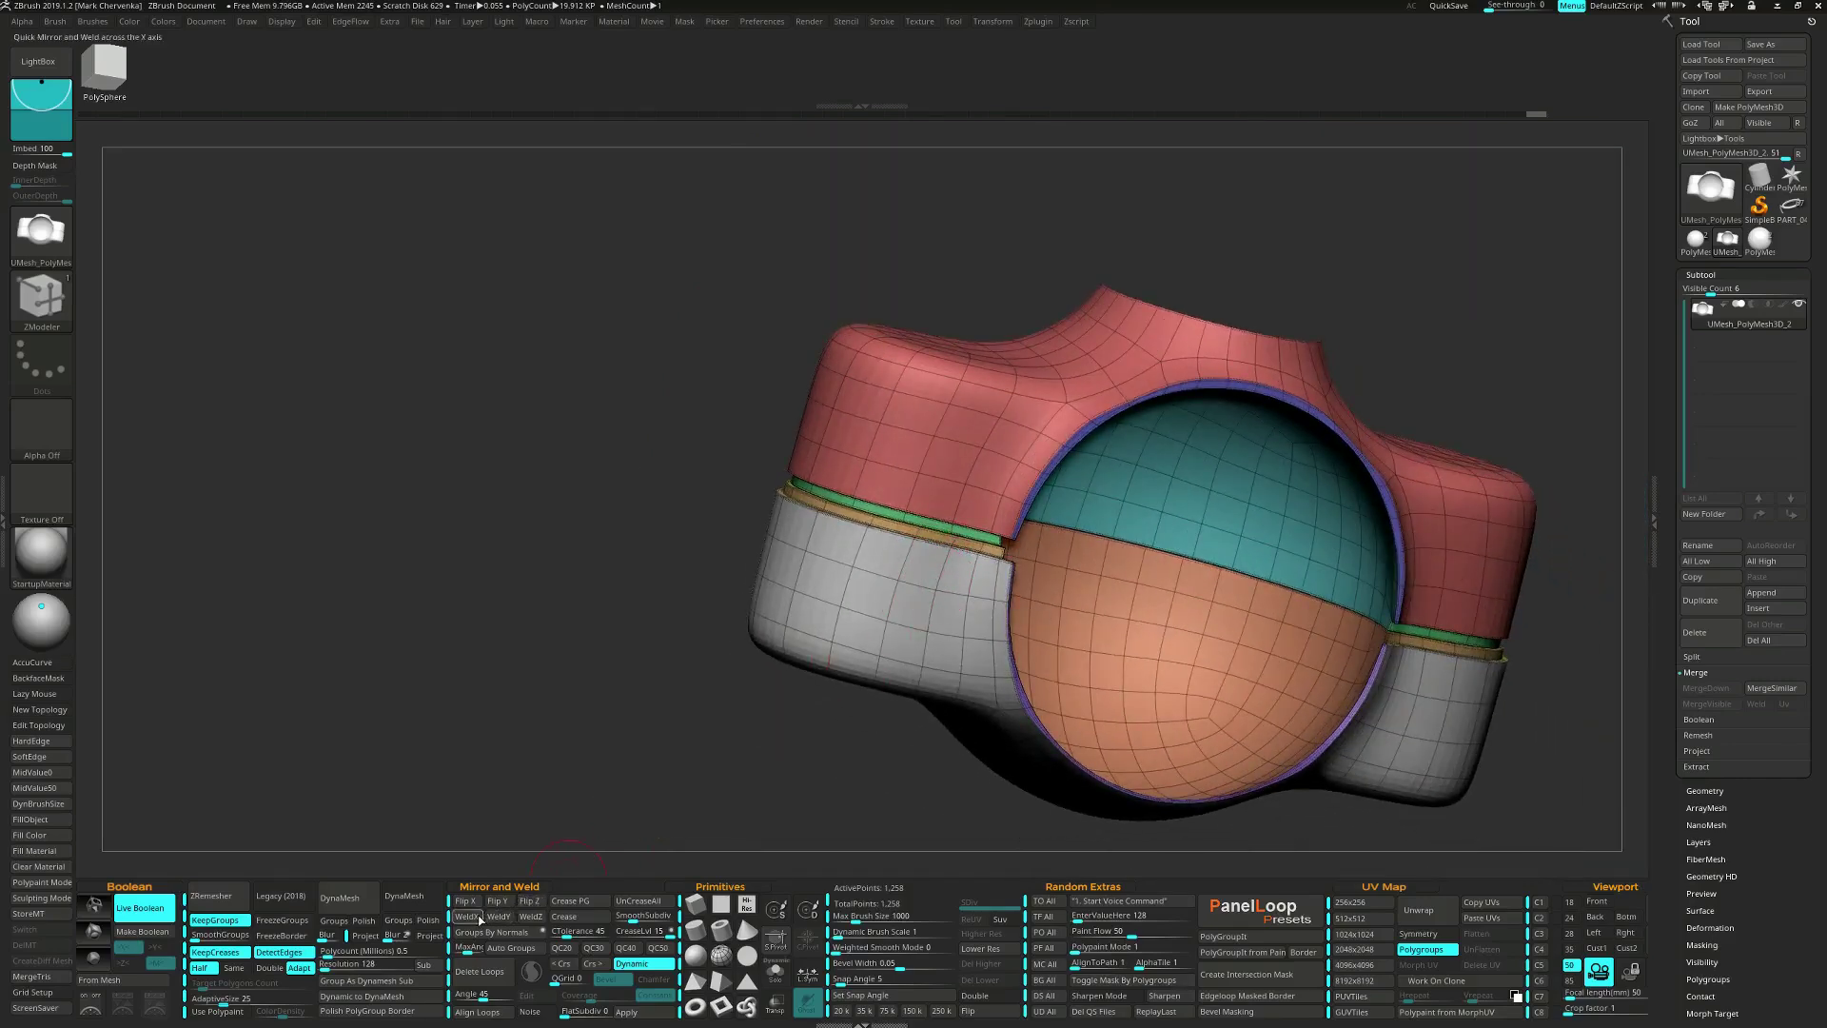
pyautogui.click(480, 919)
# Close the open neck hole using ZModeler's Close with the Convex Hole target, with dynamic subdivision off.
pyautogui.keyDown('shift'); pyautogui.moveTo(706, 796); pyautogui.dragTo(1019, 585, button='right'); pyautogui.keyUp('shift')
pyautogui.hotkey('shift', 'd')
pyautogui.press('space')
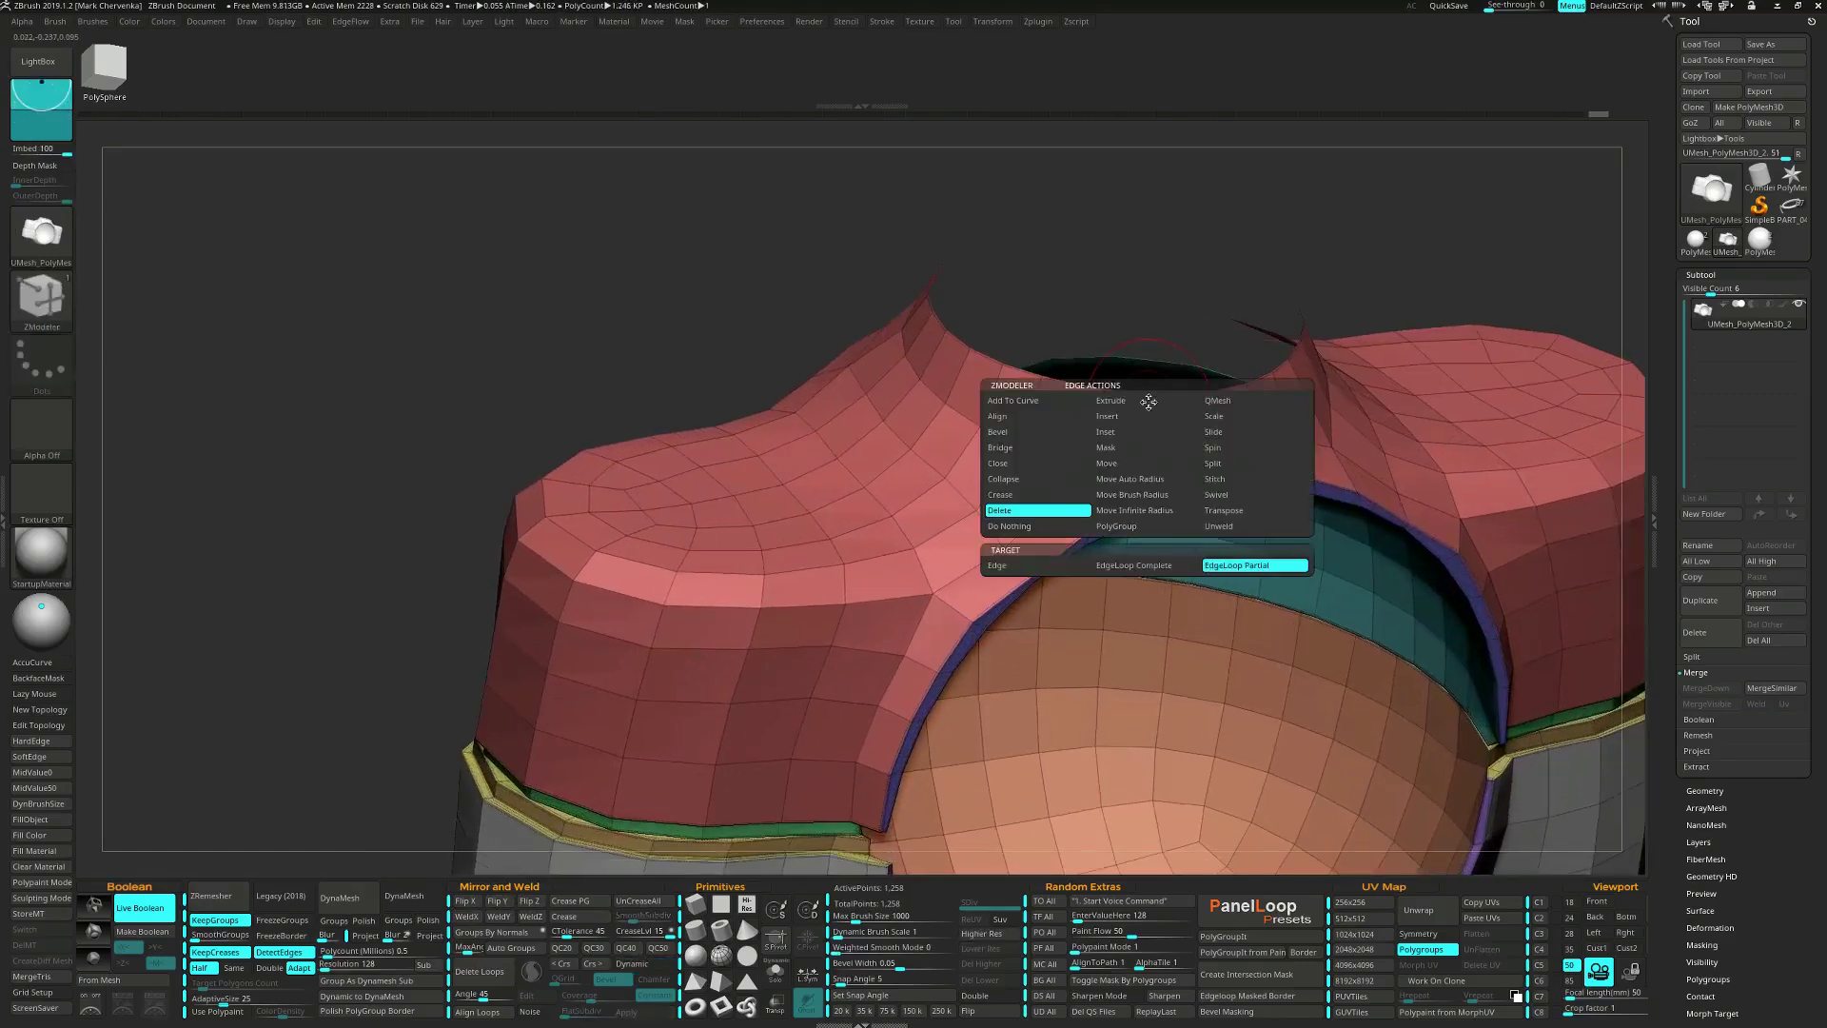
pyautogui.click(1023, 470)
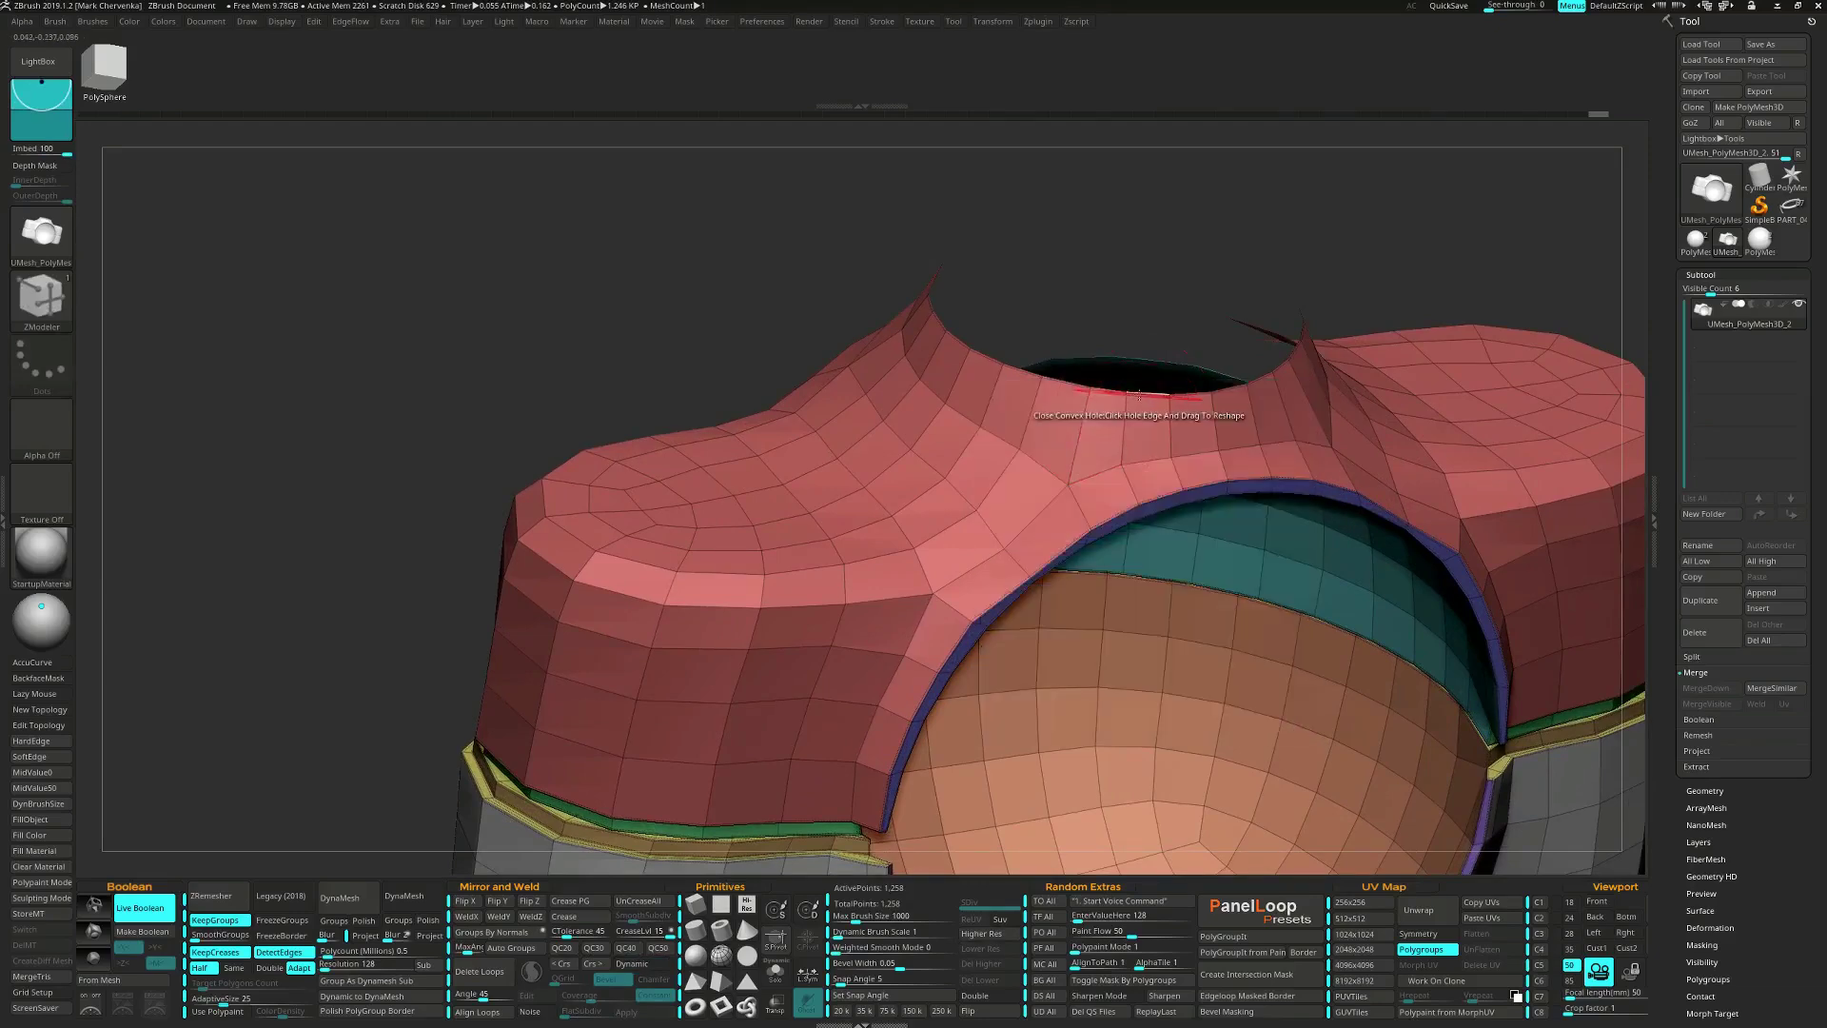
pyautogui.click(1139, 394)
# Try to extrude the new neck cap with the gizmo, and undo it.
pyautogui.moveTo(1139, 394); pyautogui.dragTo(1070, 570, button='right')
pyautogui.press('w')
pyautogui.keyDown('ctrl'); pyautogui.click(1060, 531); pyautogui.keyUp('ctrl')
pyautogui.keyDown('ctrl'); pyautogui.moveTo(1075, 565); pyautogui.dragTo(1075, 515); pyautogui.keyUp('ctrl')
pyautogui.hotkey('ctrl', 'z')
# Mask the housing below the neck cap, extrude the cap upward with the gizmo, and clear the mask.
pyautogui.moveTo(1073, 510); pyautogui.dragTo(837, 476, button='right')
pyautogui.keyDown('alt'); pyautogui.moveTo(1161, 571); pyautogui.dragTo(1189, 517, button='right'); pyautogui.keyUp('alt')
pyautogui.keyDown('ctrl'); pyautogui.moveTo(1279, 383); pyautogui.dragTo(1057, 839); pyautogui.keyUp('ctrl')
pyautogui.moveTo(1123, 476); pyautogui.dragTo(977, 511, button='right')
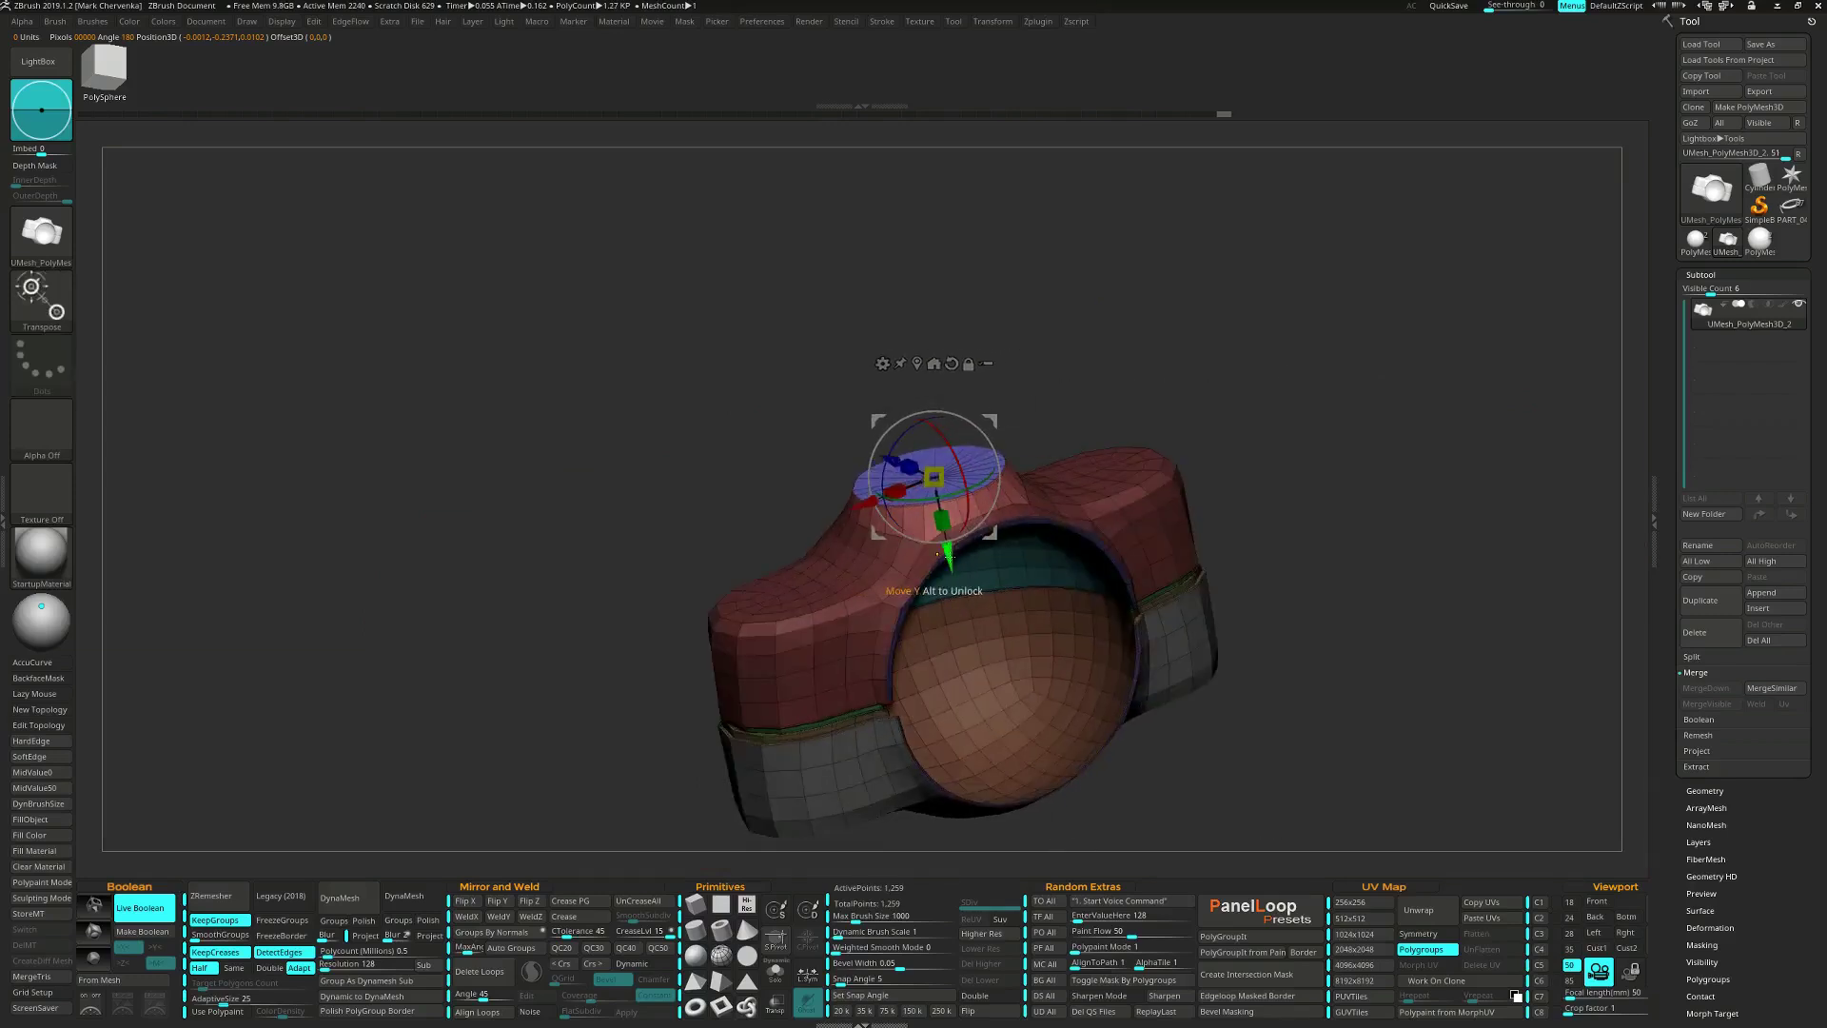
pyautogui.keyDown('ctrl'); pyautogui.moveTo(948, 559); pyautogui.dragTo(945, 540); pyautogui.keyUp('ctrl')
pyautogui.moveTo(985, 524); pyautogui.dragTo(1039, 452, button='right')
pyautogui.keyDown('ctrl'); pyautogui.moveTo(1039, 452); pyautogui.dragTo(1023, 533, button='right'); pyautogui.keyUp('ctrl')
pyautogui.keyDown('alt'); pyautogui.moveTo(959, 377); pyautogui.dragTo(936, 680, button='right'); pyautogui.keyUp('alt')
pyautogui.moveTo(935, 682)
pyautogui.mouseDown()
pyautogui.moveTo(948, 649)
pyautogui.moveTo(937, 660)
pyautogui.mouseUp()
pyautogui.keyDown('ctrl'); pyautogui.moveTo(1075, 605); pyautogui.dragTo(1114, 650); pyautogui.keyUp('ctrl')
pyautogui.keyDown('alt'); pyautogui.moveTo(1114, 651); pyautogui.dragTo(1179, 671, button='right'); pyautogui.keyUp('alt')
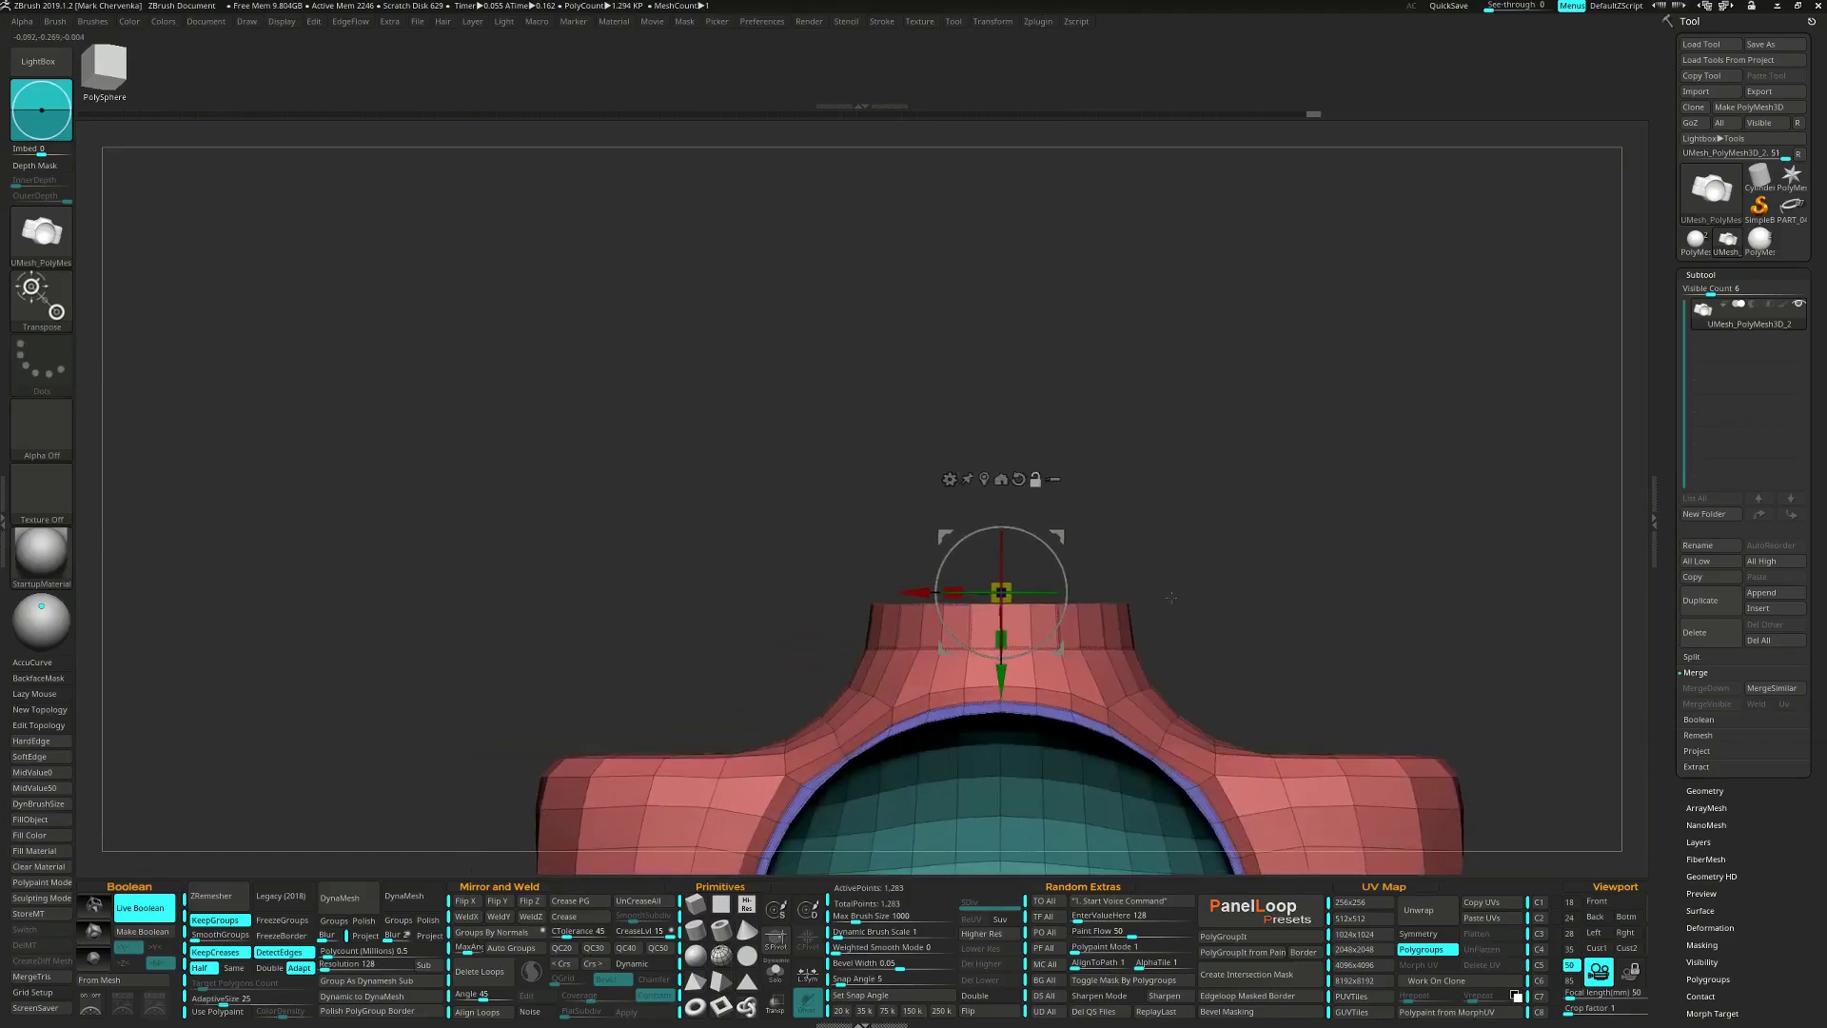
# Crease the edges around the neck cap's rim with ZModeler and preview the housing with dynamic subdivision.
pyautogui.press('q')
pyautogui.moveTo(1101, 623); pyautogui.dragTo(1026, 647, button='right')
pyautogui.press('space')
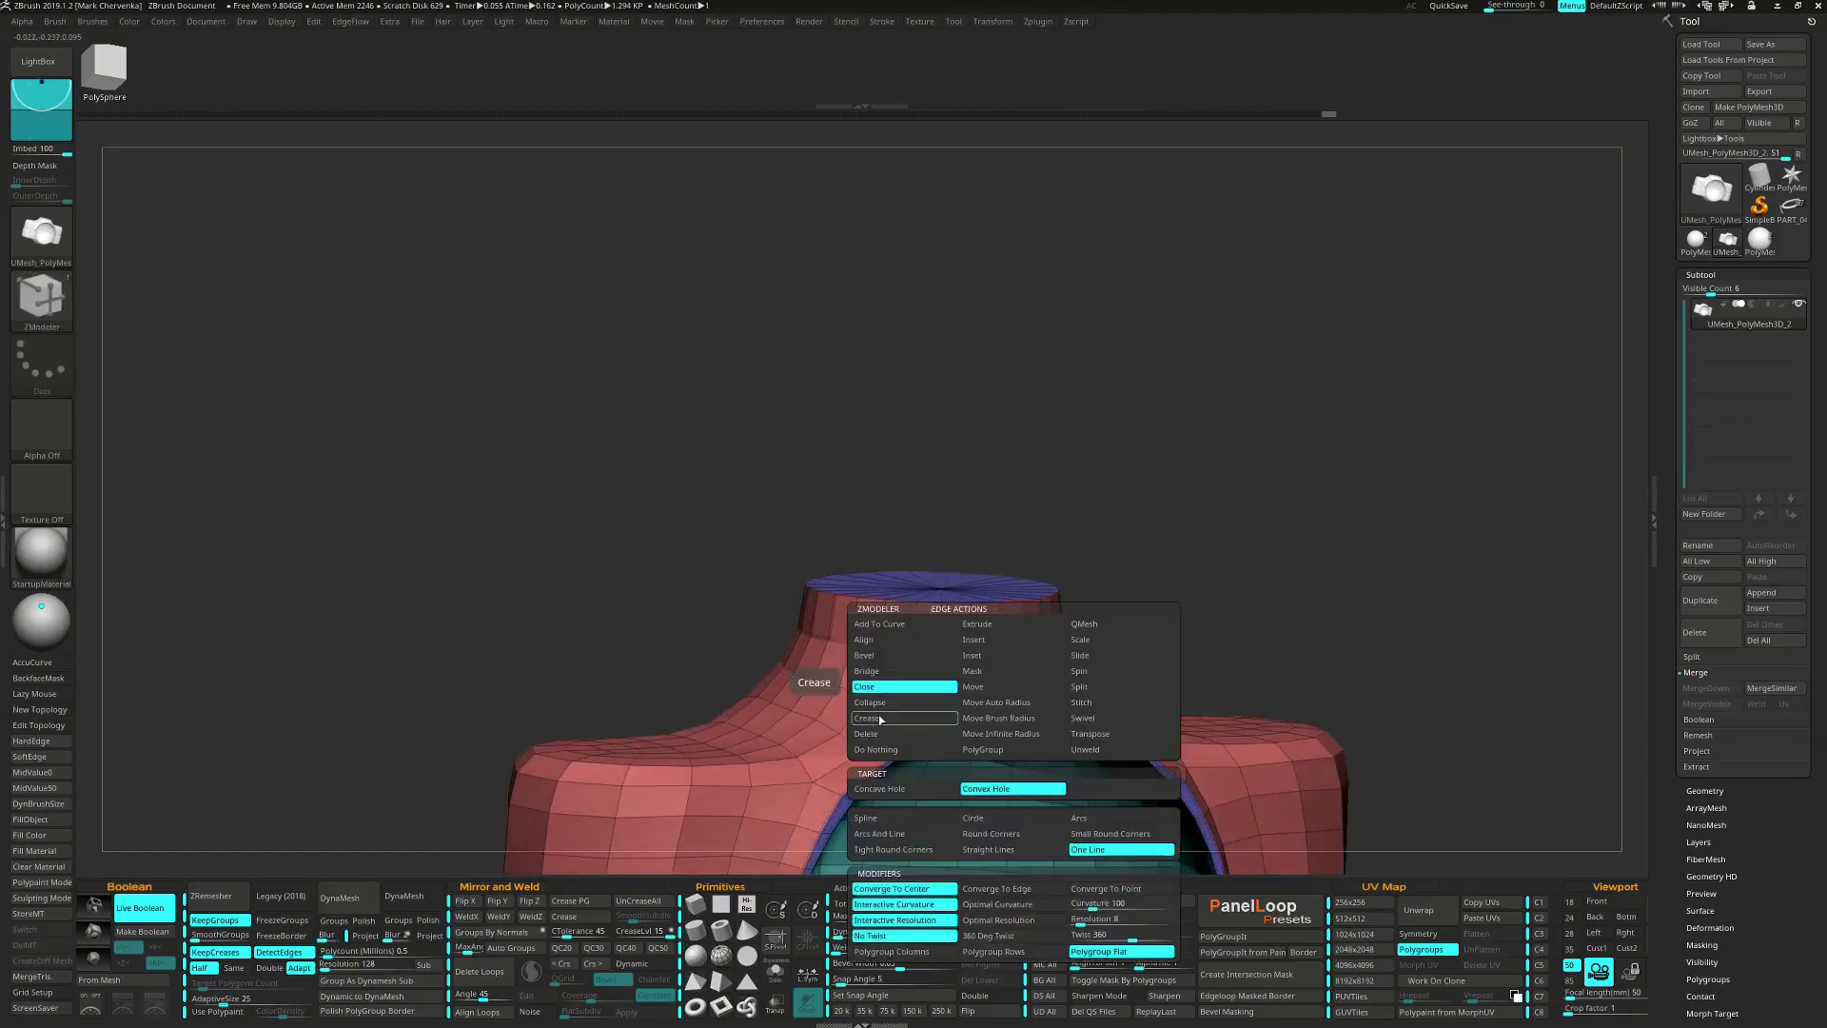
pyautogui.click(875, 719)
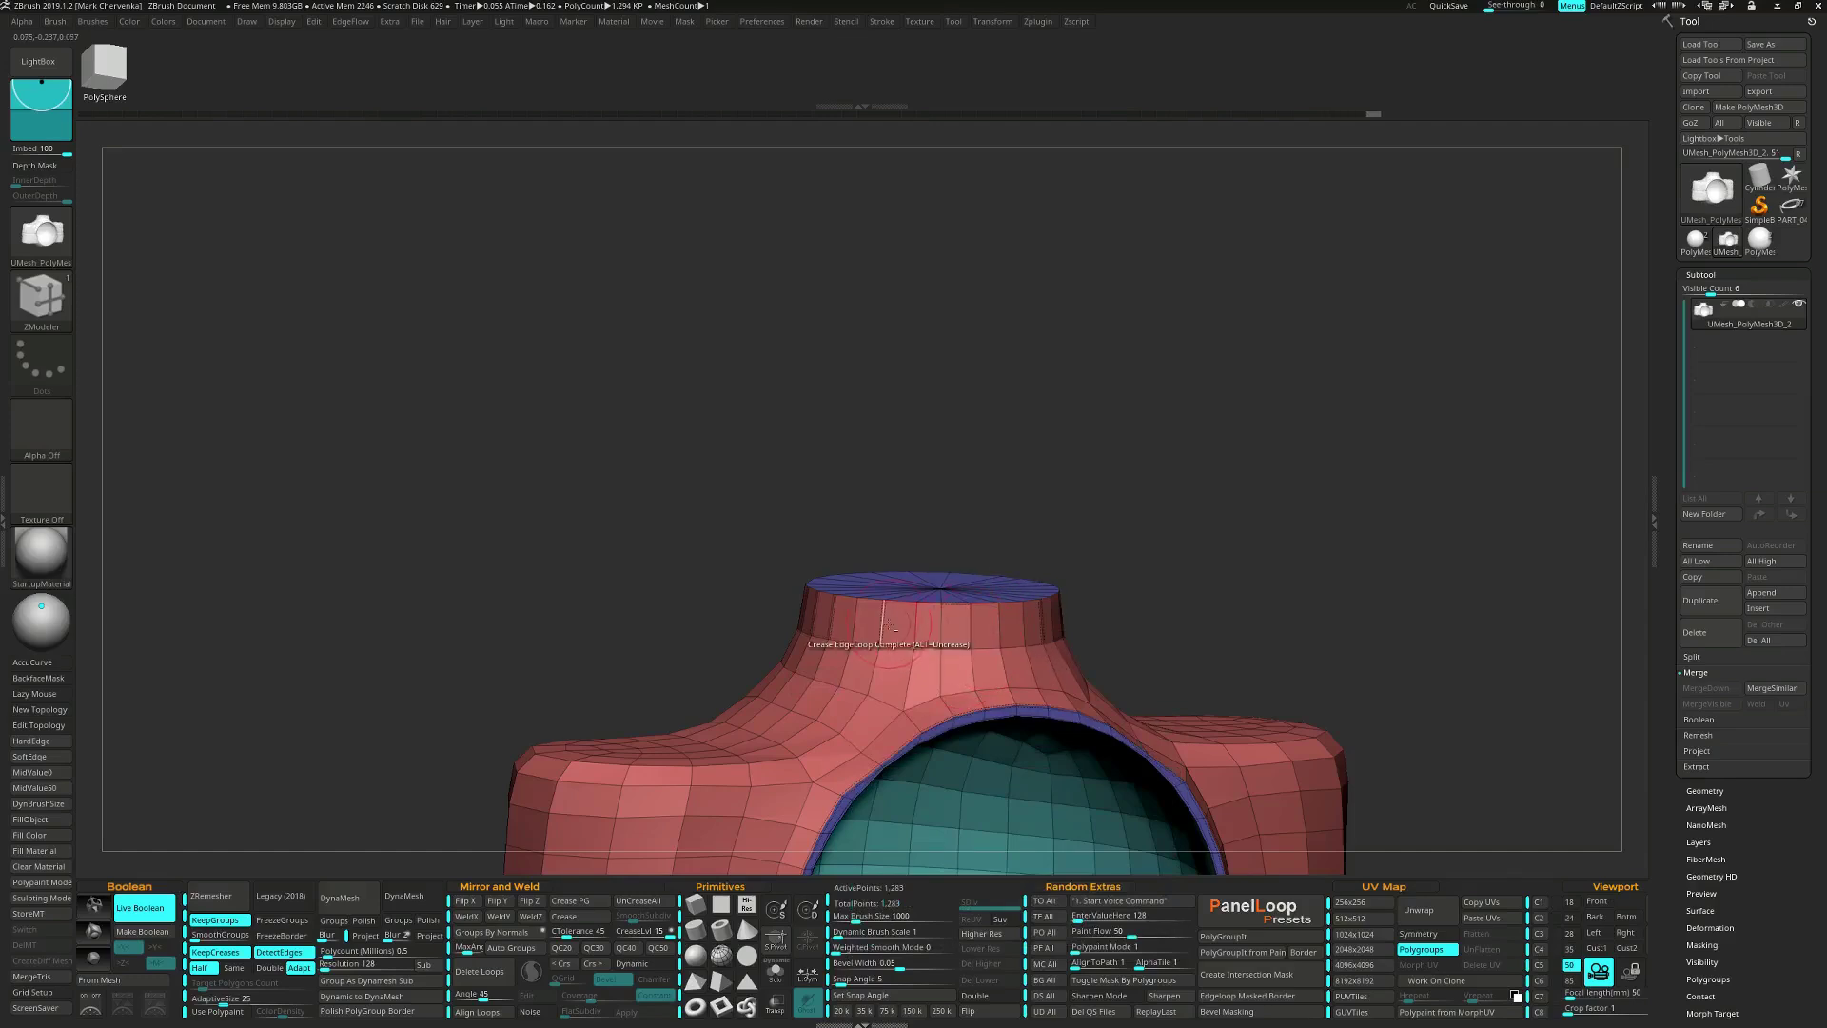
pyautogui.moveTo(888, 628); pyautogui.dragTo(917, 655, button='right')
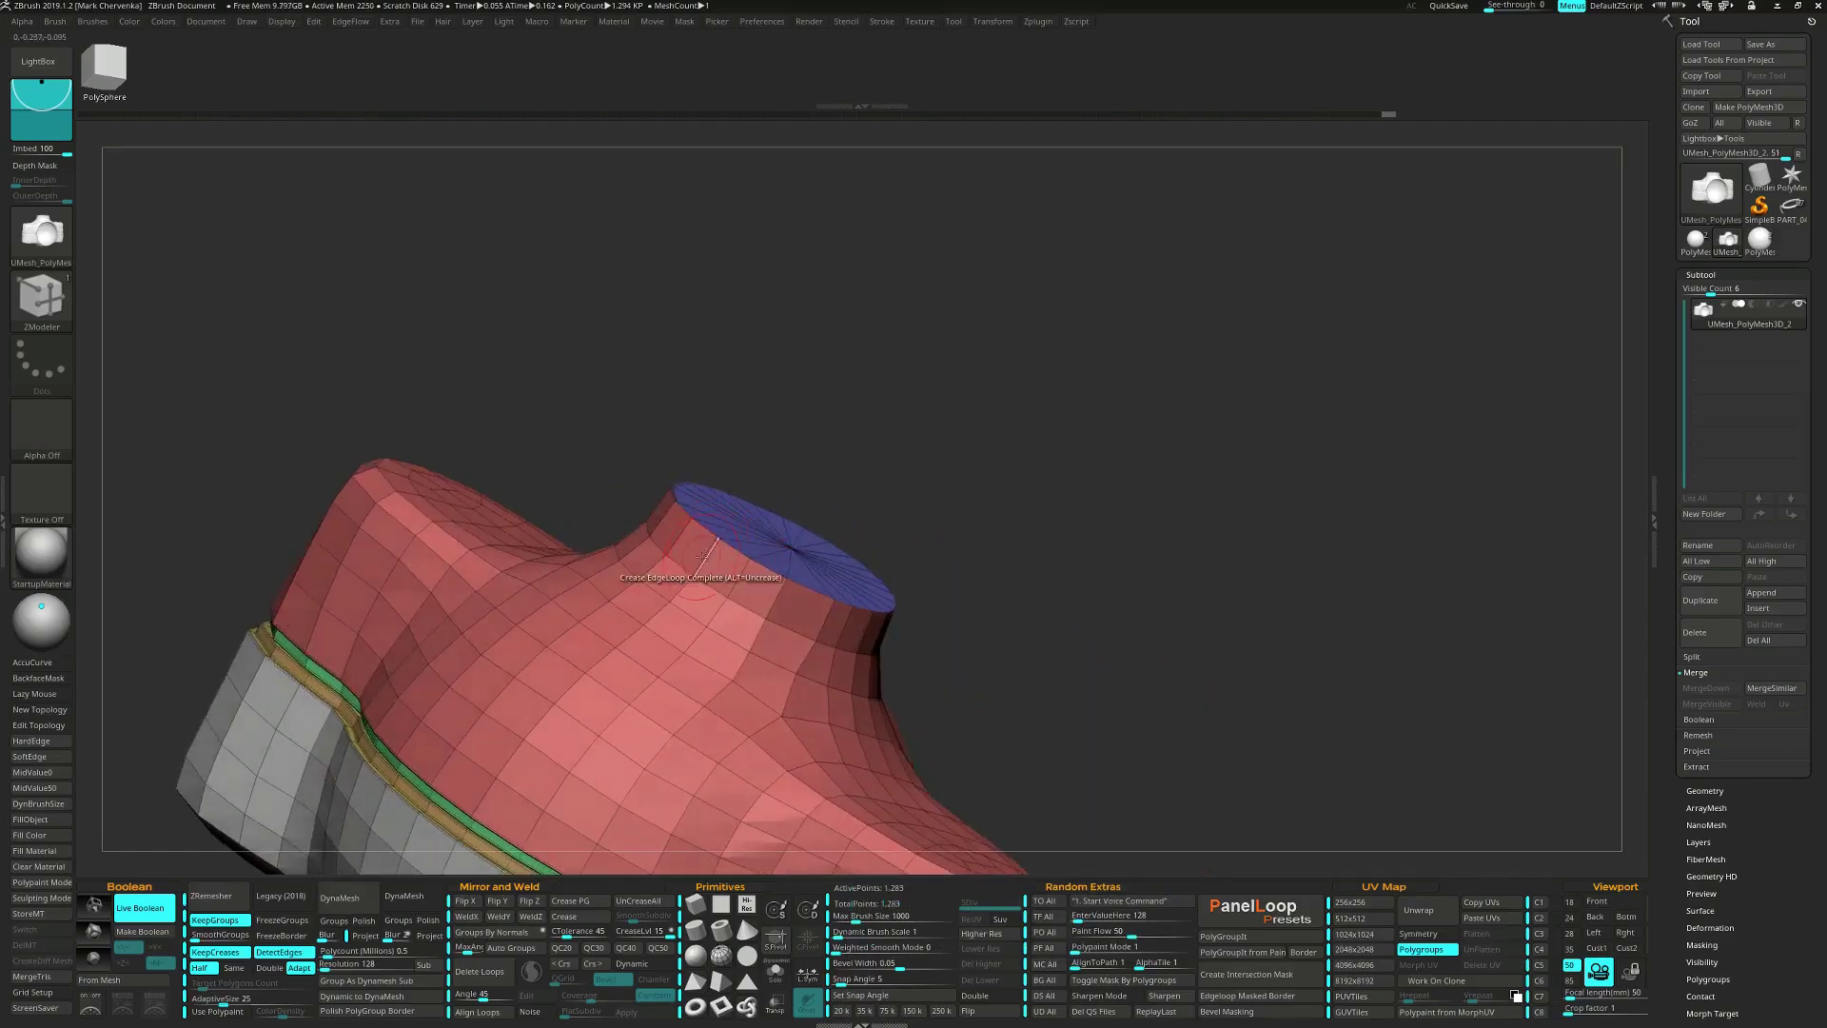
pyautogui.moveTo(701, 558); pyautogui.dragTo(907, 668, button='right')
pyautogui.press('d')
pyautogui.press('space')
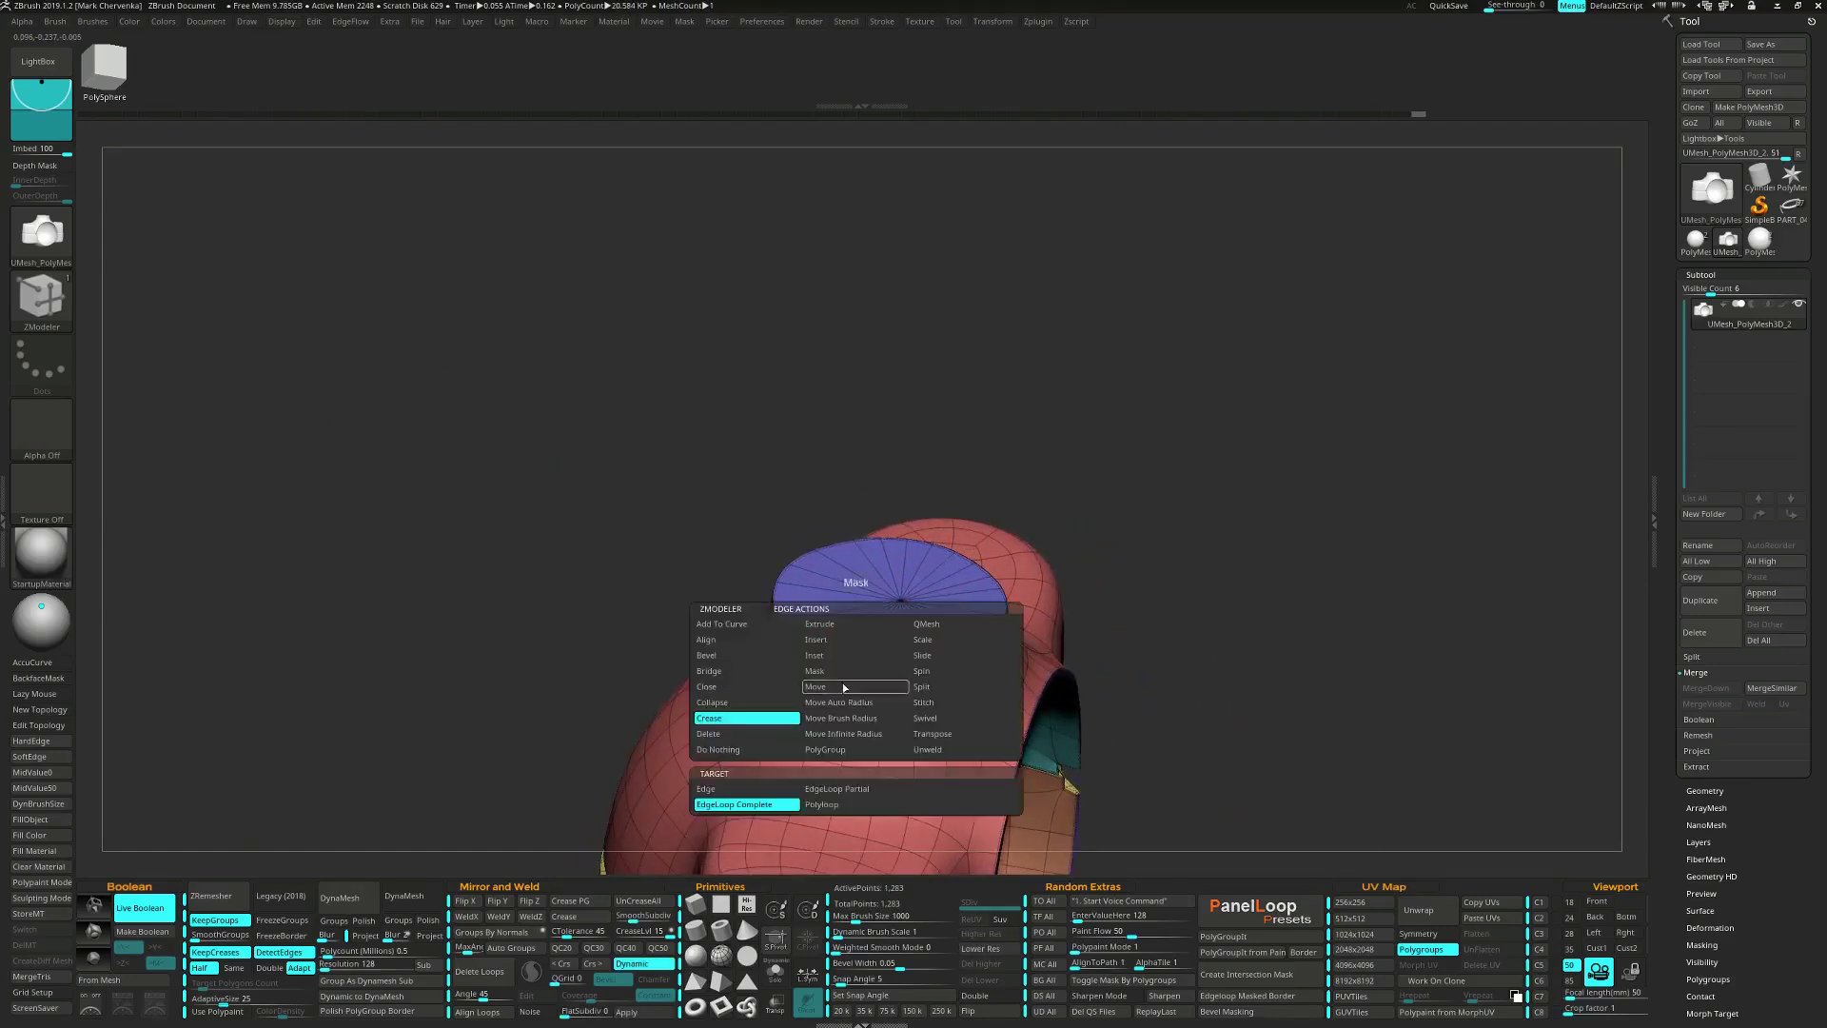
pyautogui.click(763, 789)
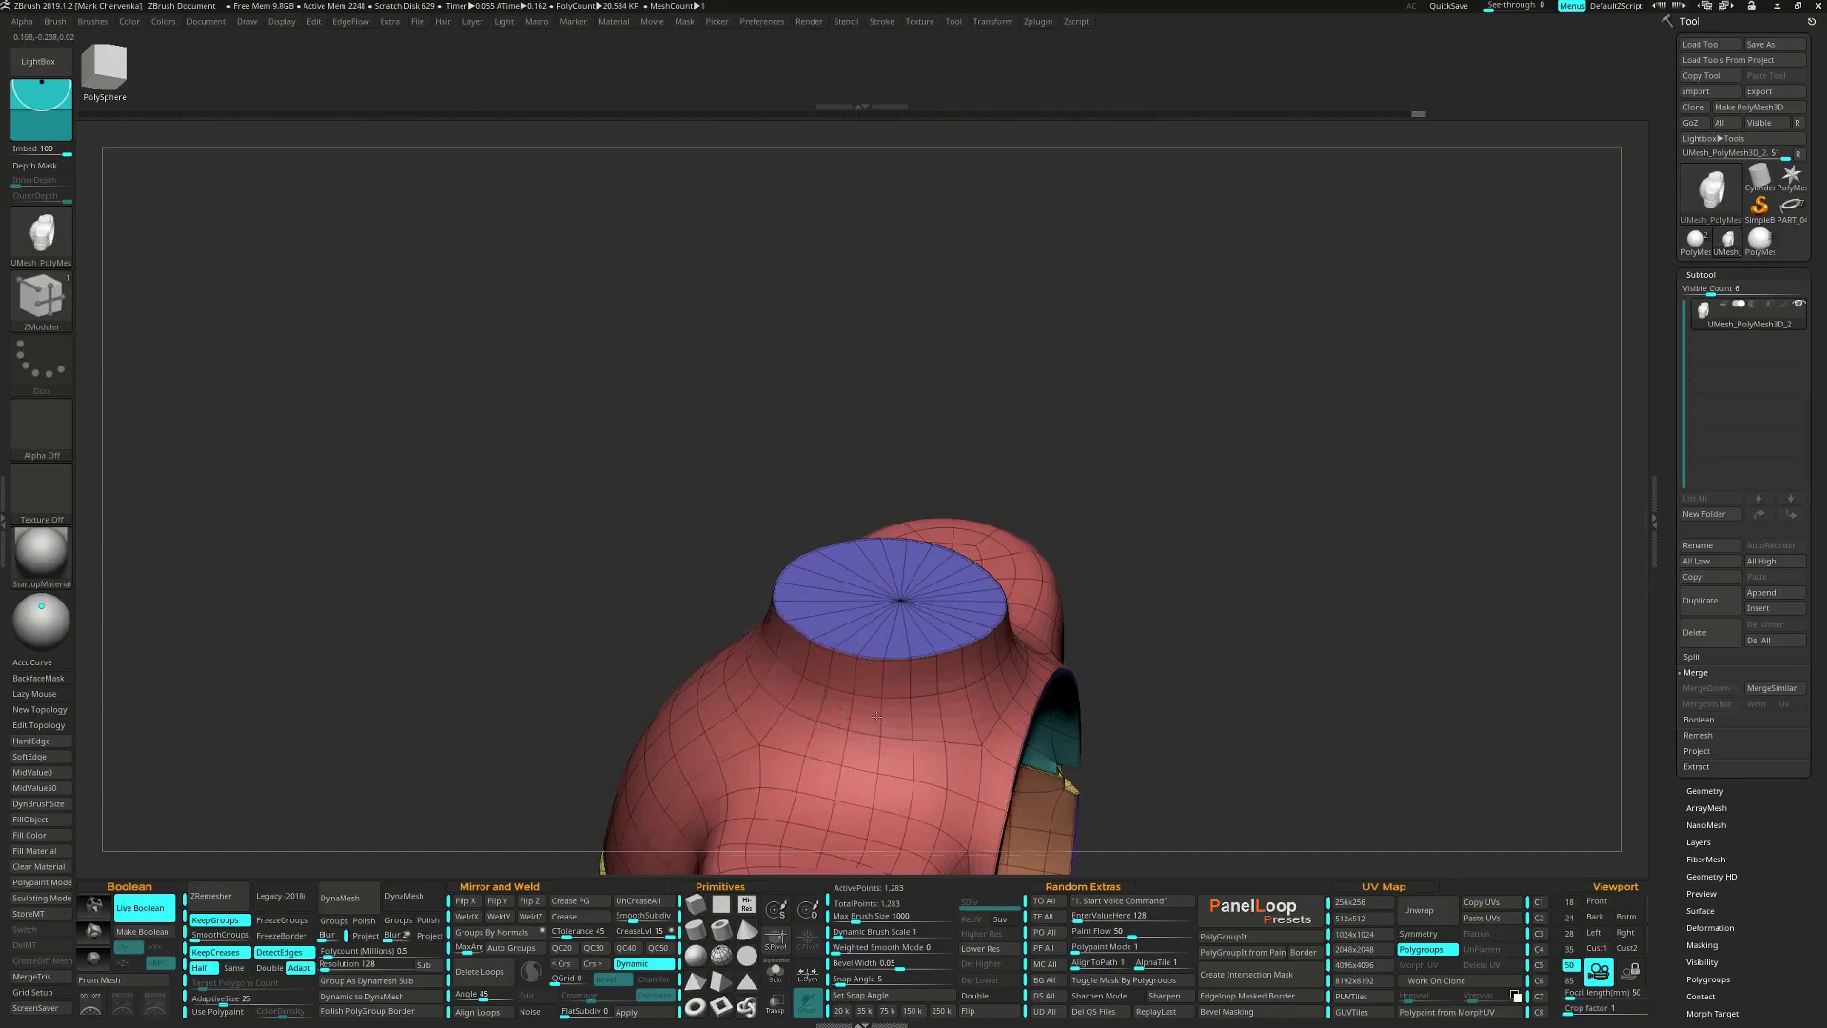
pyautogui.moveTo(875, 717); pyautogui.dragTo(842, 625, button='right')
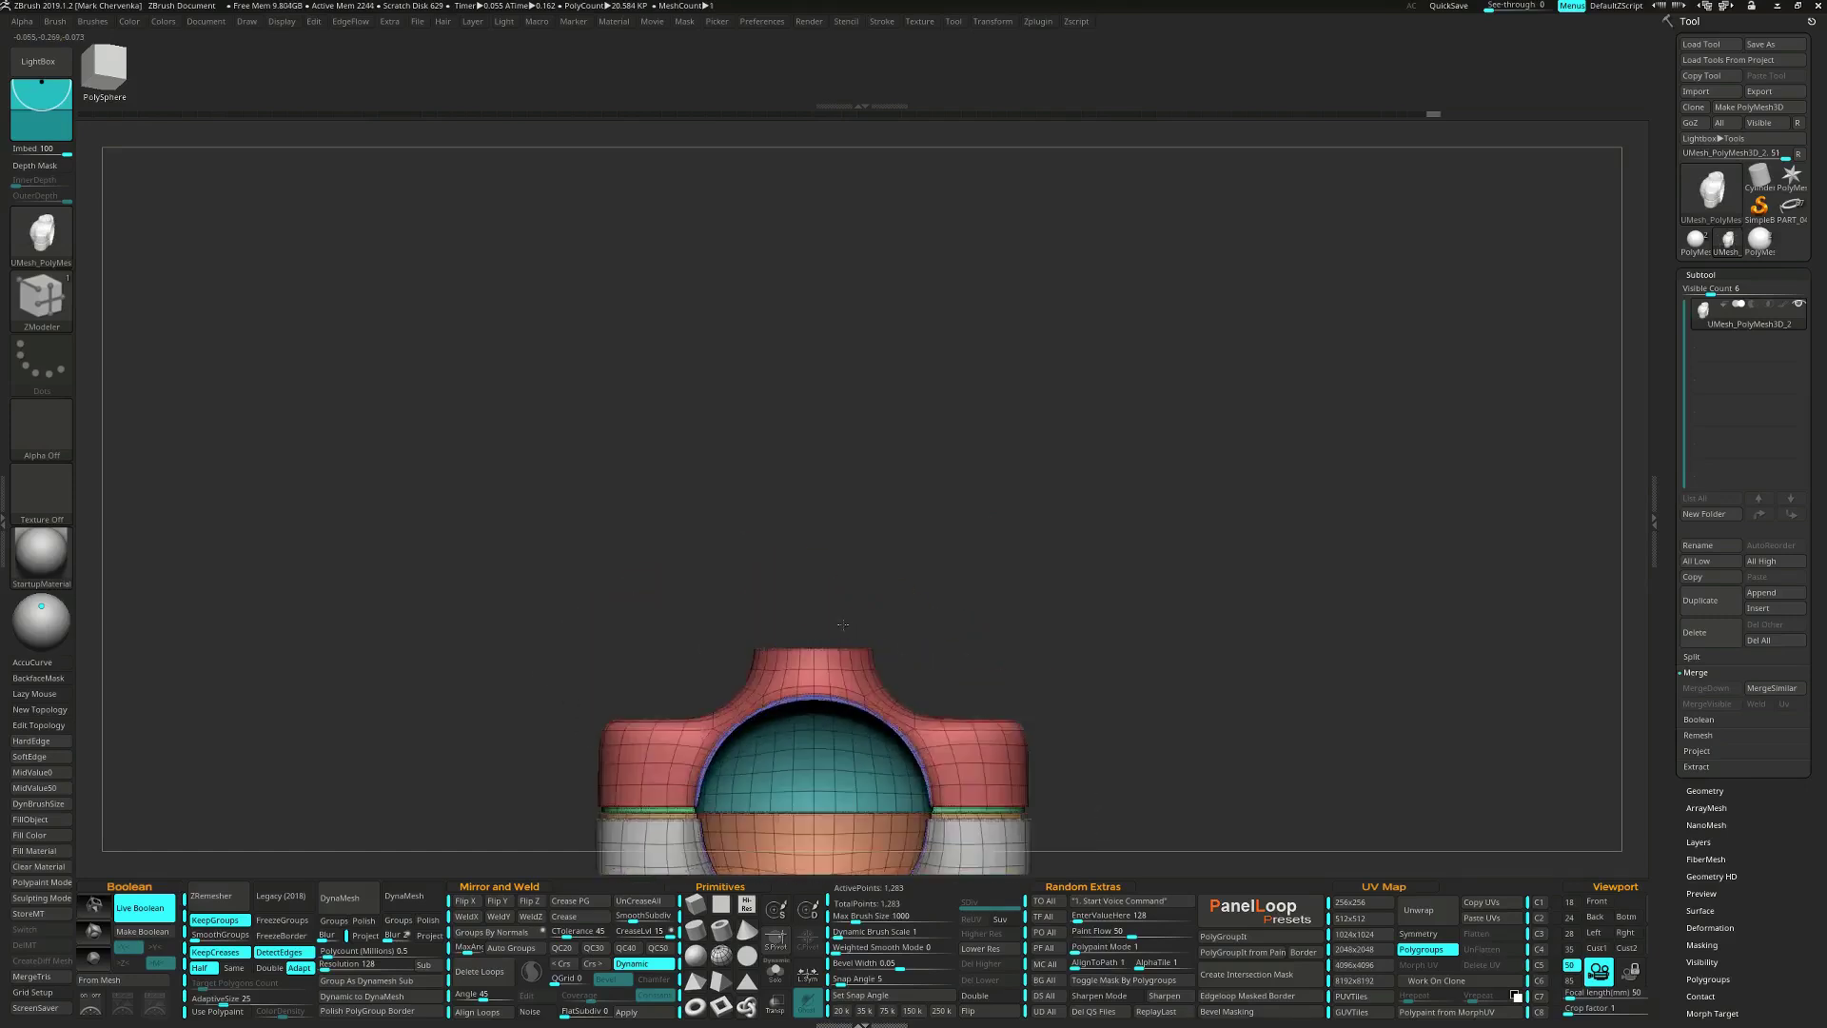
# Replace the new star mesh with a Cylinder 3D primitive with 32 horizontal divisions and recenter its gizmo.
pyautogui.press('f')
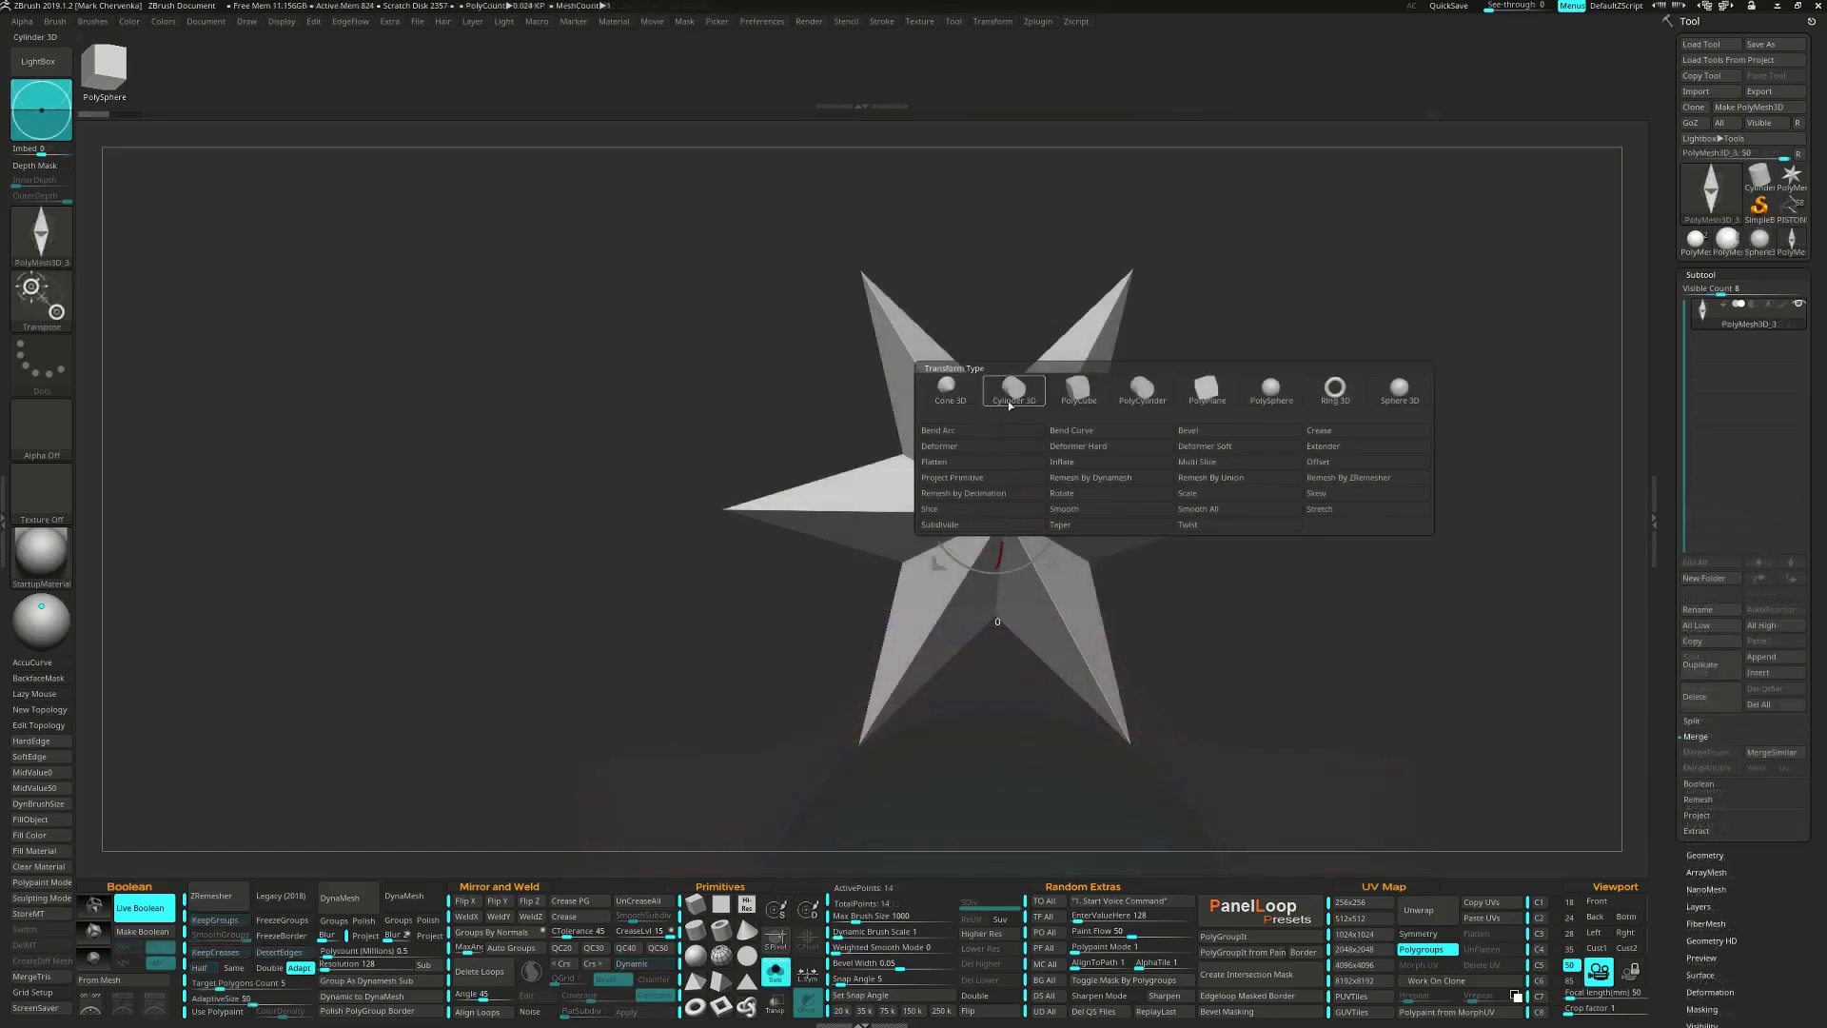
pyautogui.click(1010, 400)
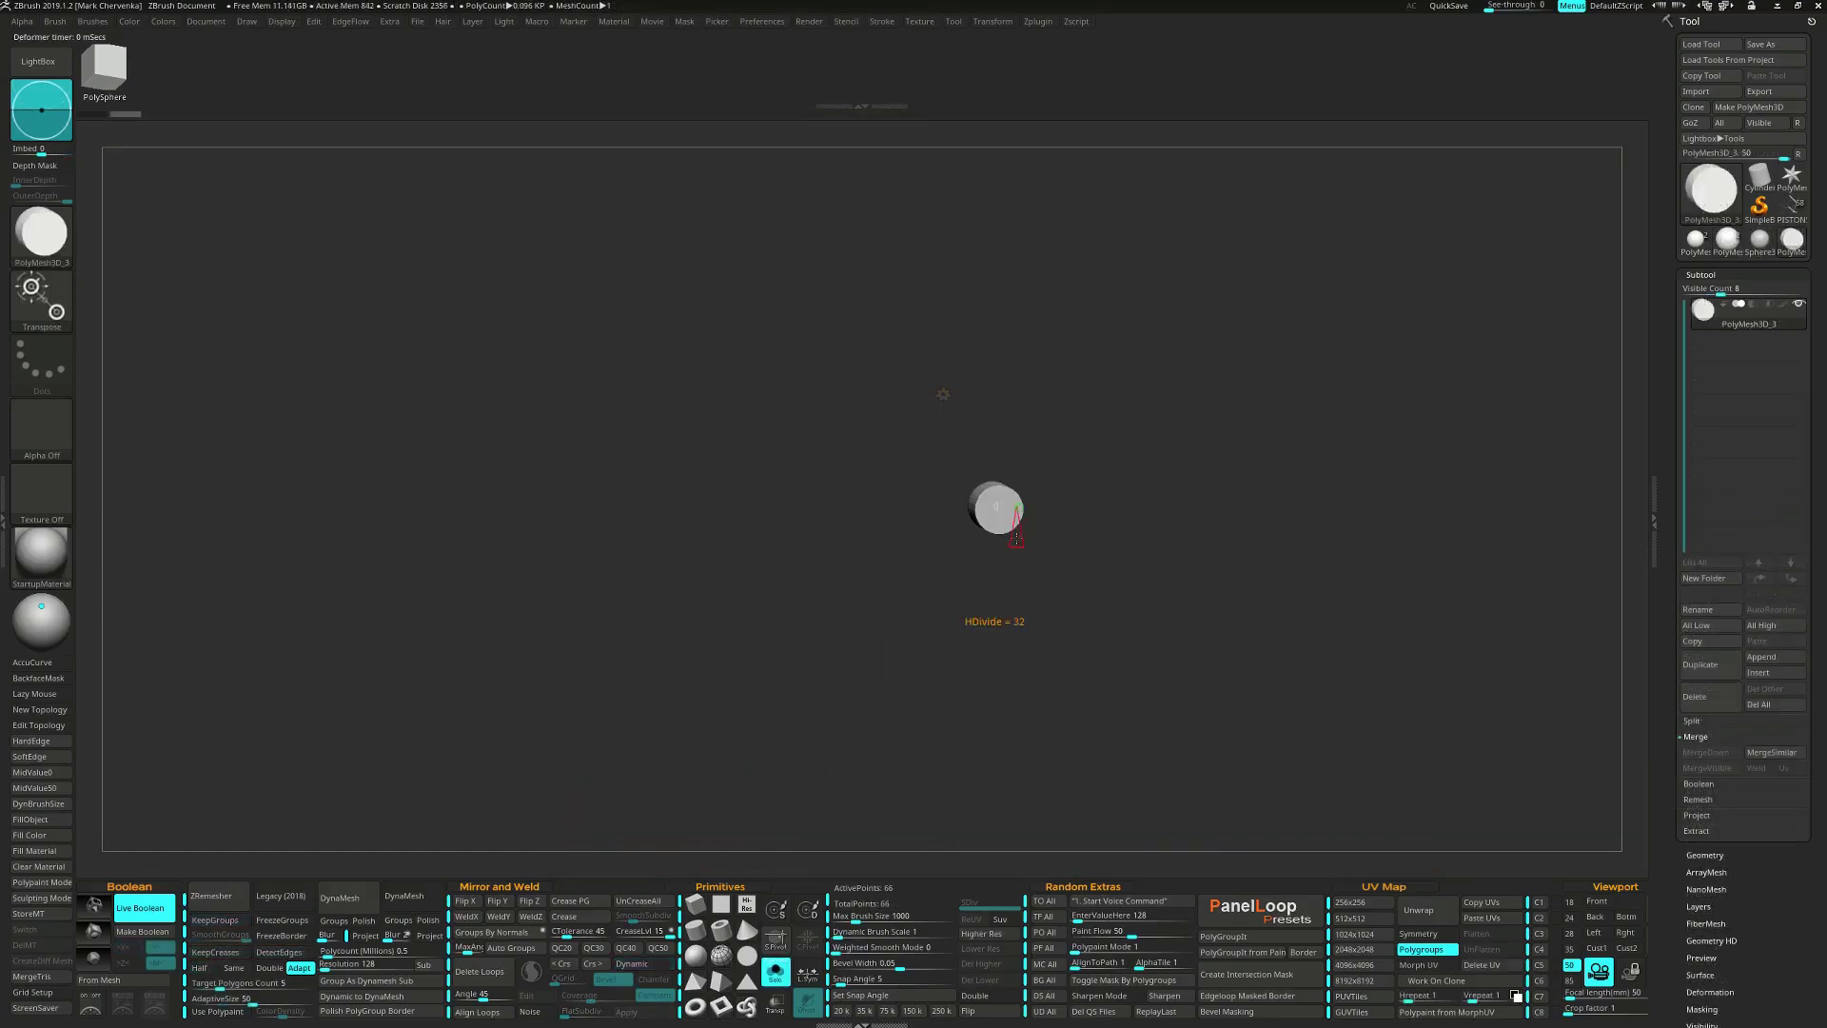
pyautogui.moveTo(1004, 560); pyautogui.dragTo(1193, 593)
pyautogui.keyDown('alt'); pyautogui.click(1012, 394); pyautogui.keyUp('alt')
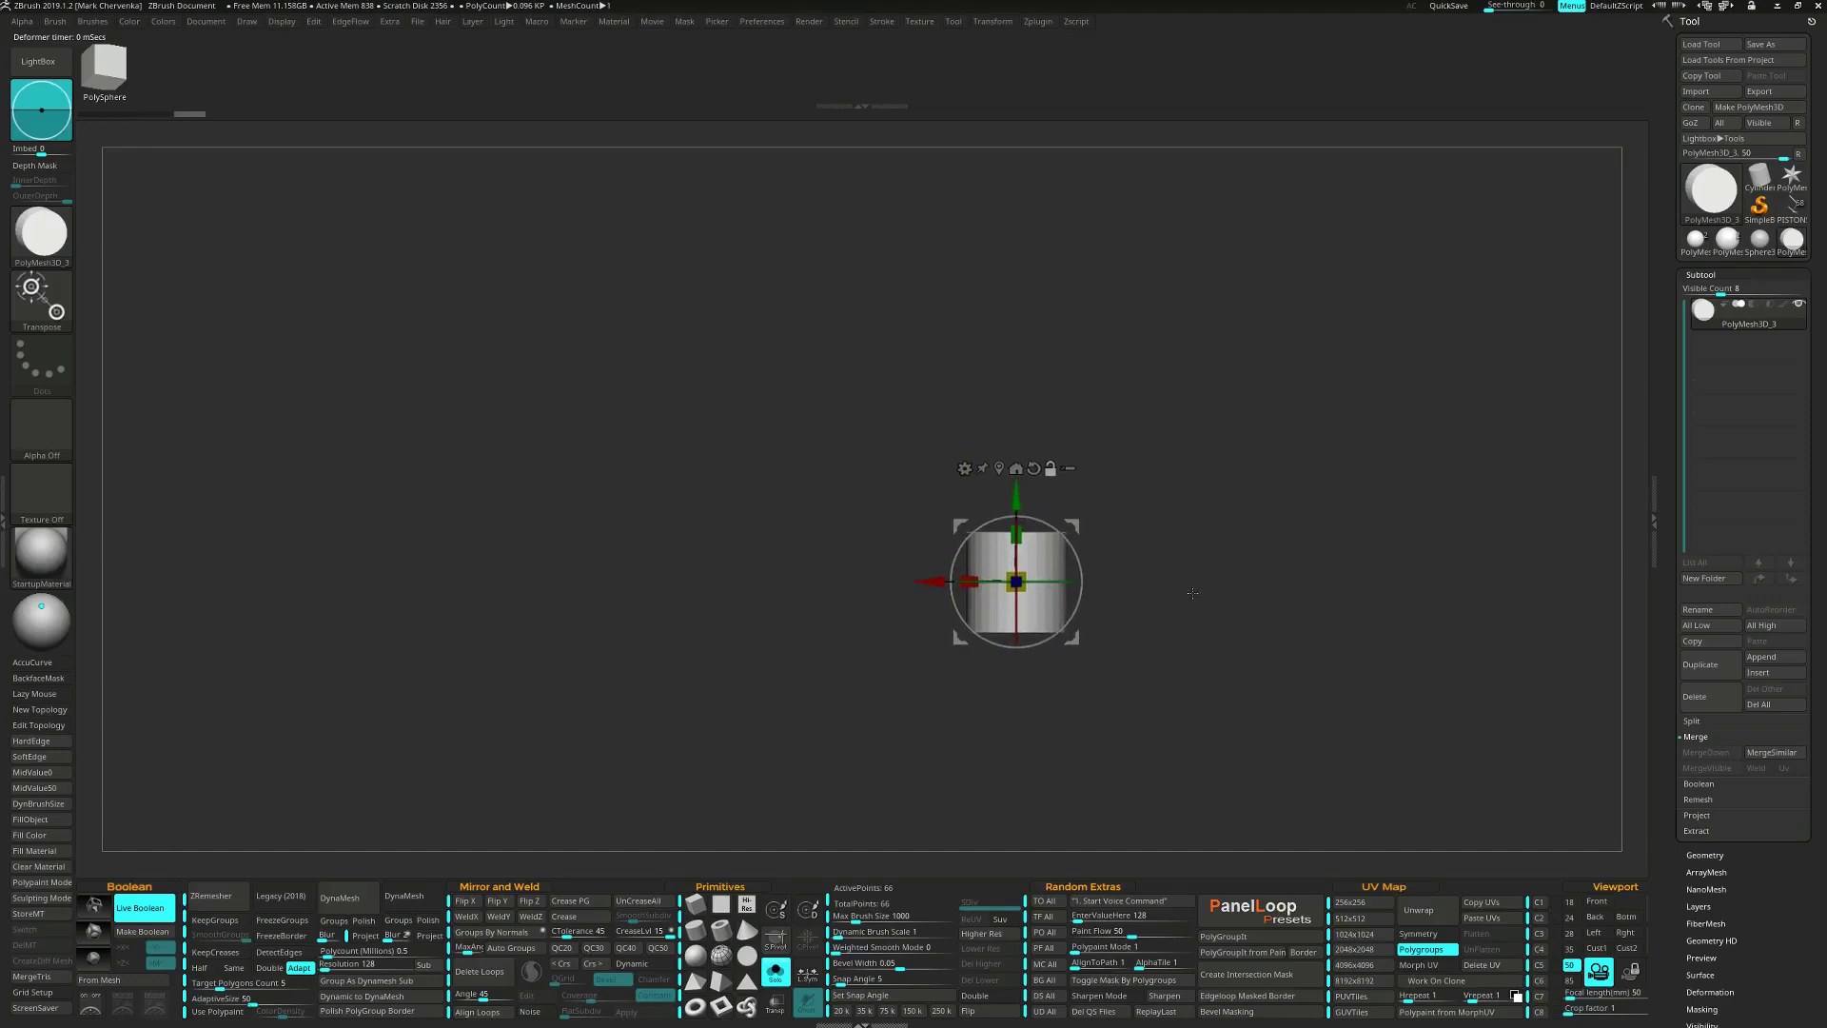
# Scale the cylinder into a wide, short disc and display its polyframe.
pyautogui.keyDown('alt'); pyautogui.moveTo(1157, 527); pyautogui.dragTo(1242, 698); pyautogui.keyUp('alt')
pyautogui.keyDown('alt'); pyautogui.moveTo(1242, 697); pyautogui.dragTo(1211, 624); pyautogui.keyUp('alt')
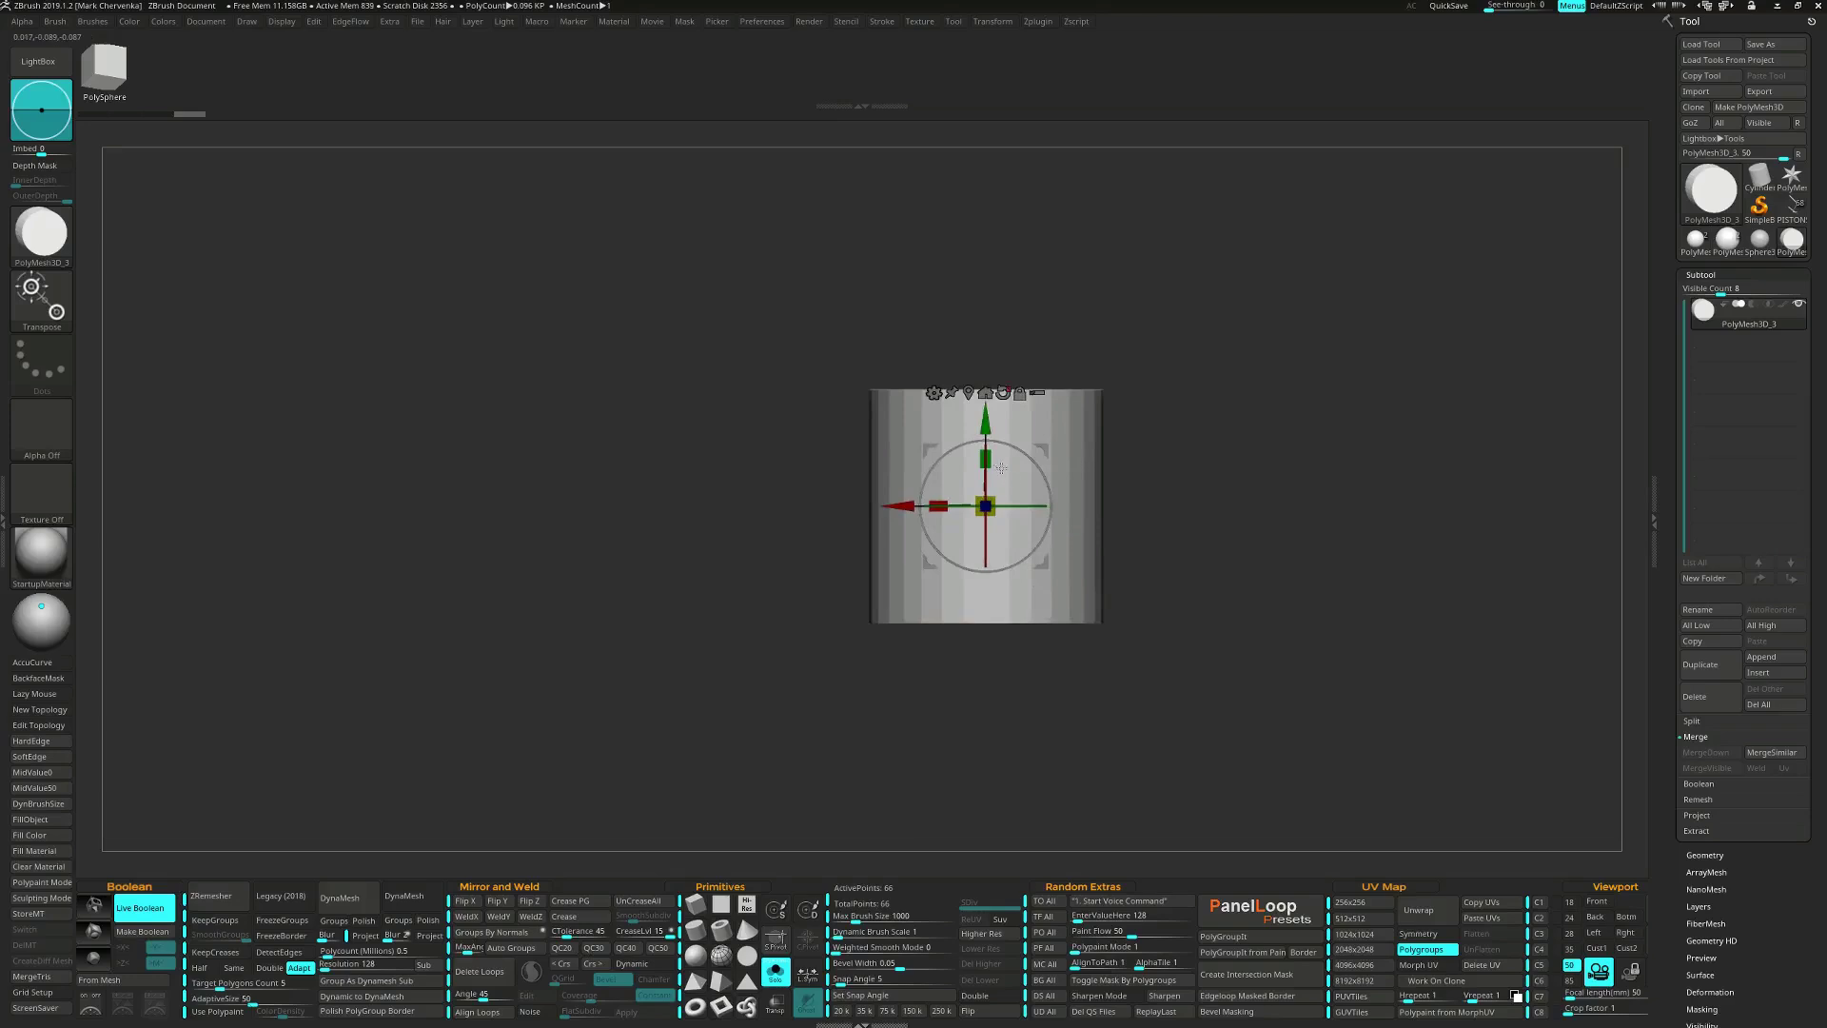
pyautogui.moveTo(1002, 467)
pyautogui.mouseDown()
pyautogui.moveTo(1011, 562)
pyautogui.moveTo(1009, 512)
pyautogui.moveTo(1064, 524)
pyautogui.mouseUp()
pyautogui.hotkey('shift', 'f')
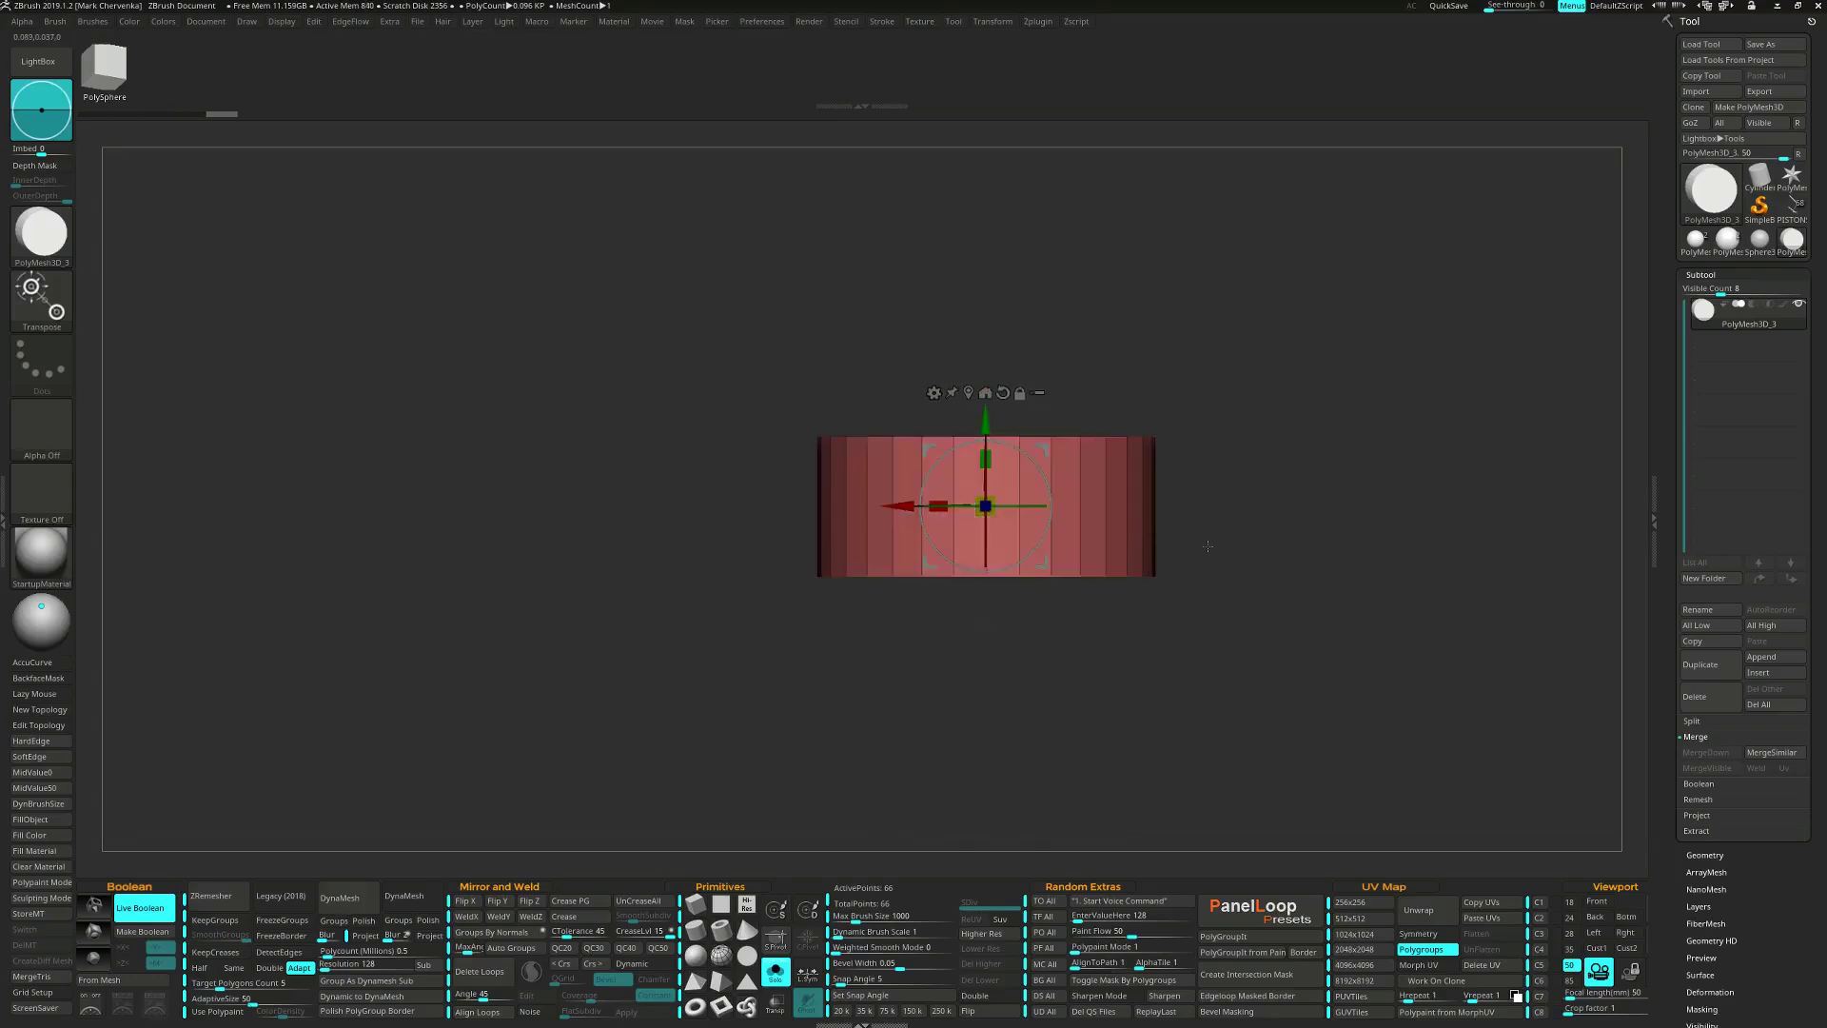
# Slice the cylinder horizontally through its middle into upper and lower polygroups.
pyautogui.hotkey('ctrl', 'shift')
pyautogui.keyDown('ctrl'); pyautogui.keyDown('shift'); pyautogui.moveTo(841, 509); pyautogui.dragTo(1288, 496); pyautogui.keyUp('shift'); pyautogui.keyUp('ctrl')
pyautogui.moveTo(1045, 512); pyautogui.dragTo(996, 520, button='right')
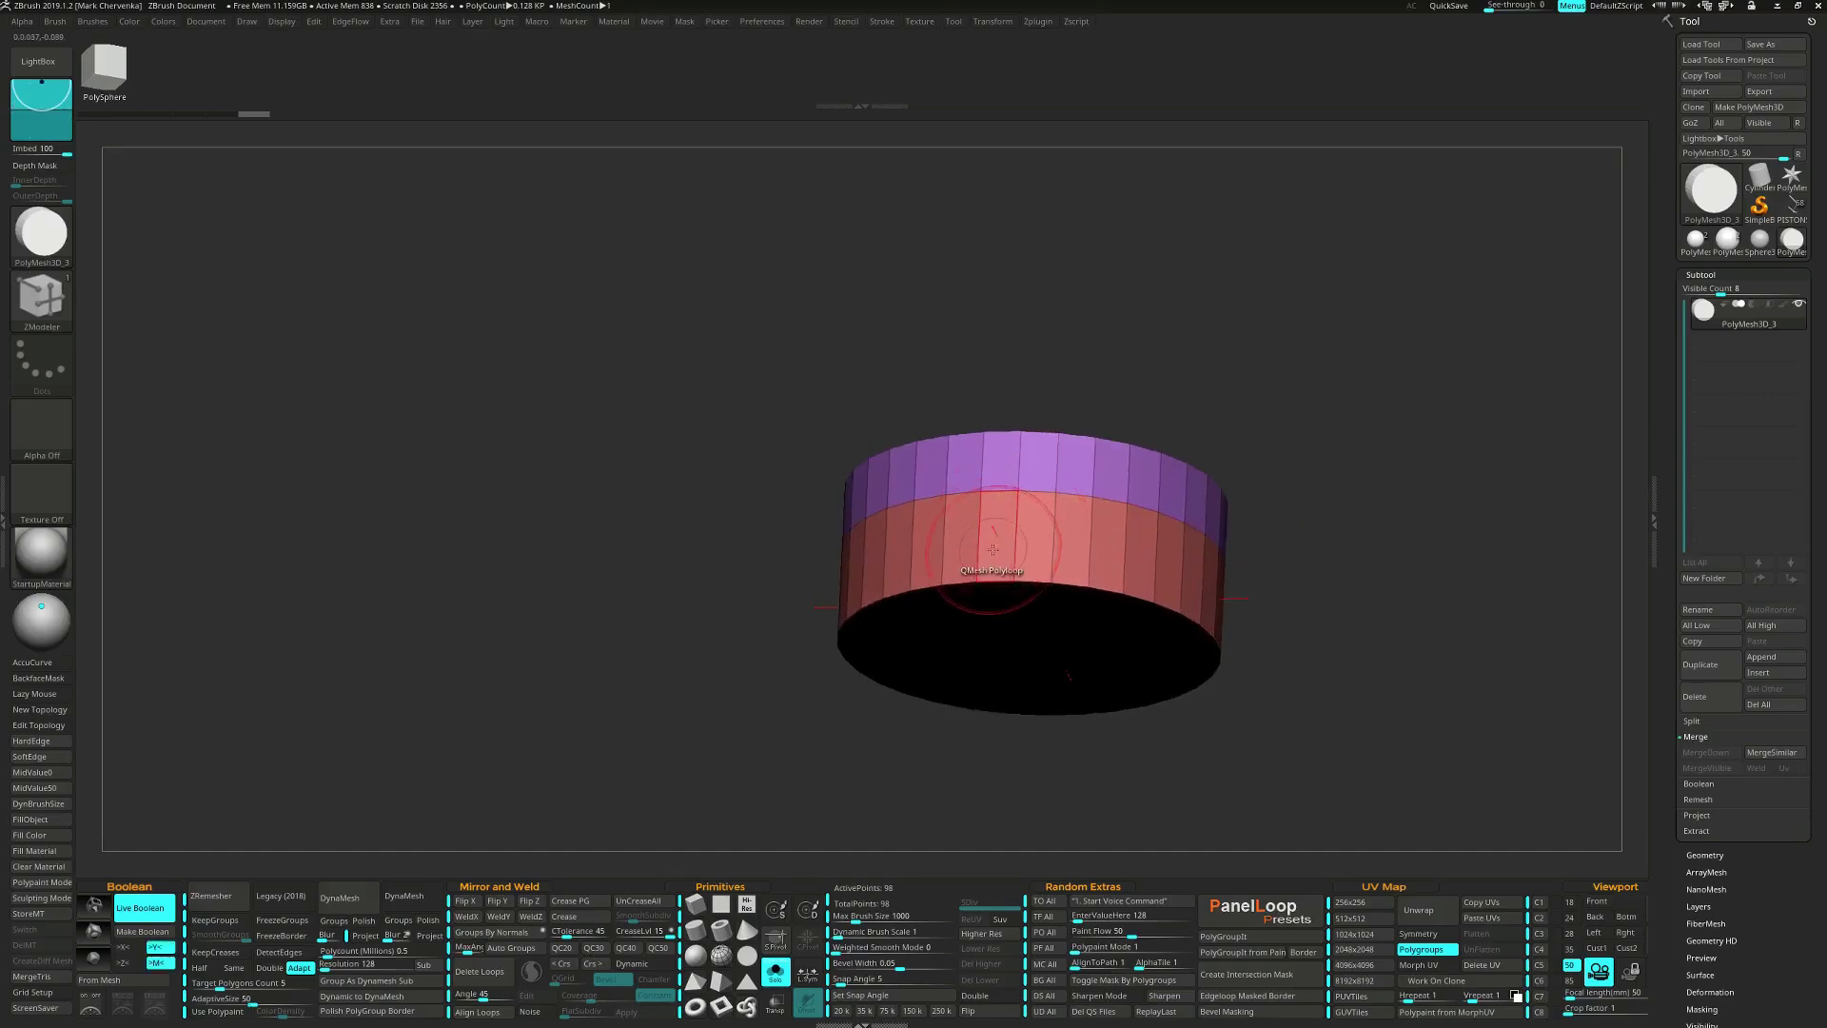
# Set up radial symmetry about the Y axis and mark two adjacent side polygons on the lower half.
pyautogui.moveTo(993, 546); pyautogui.dragTo(1035, 542, button='right')
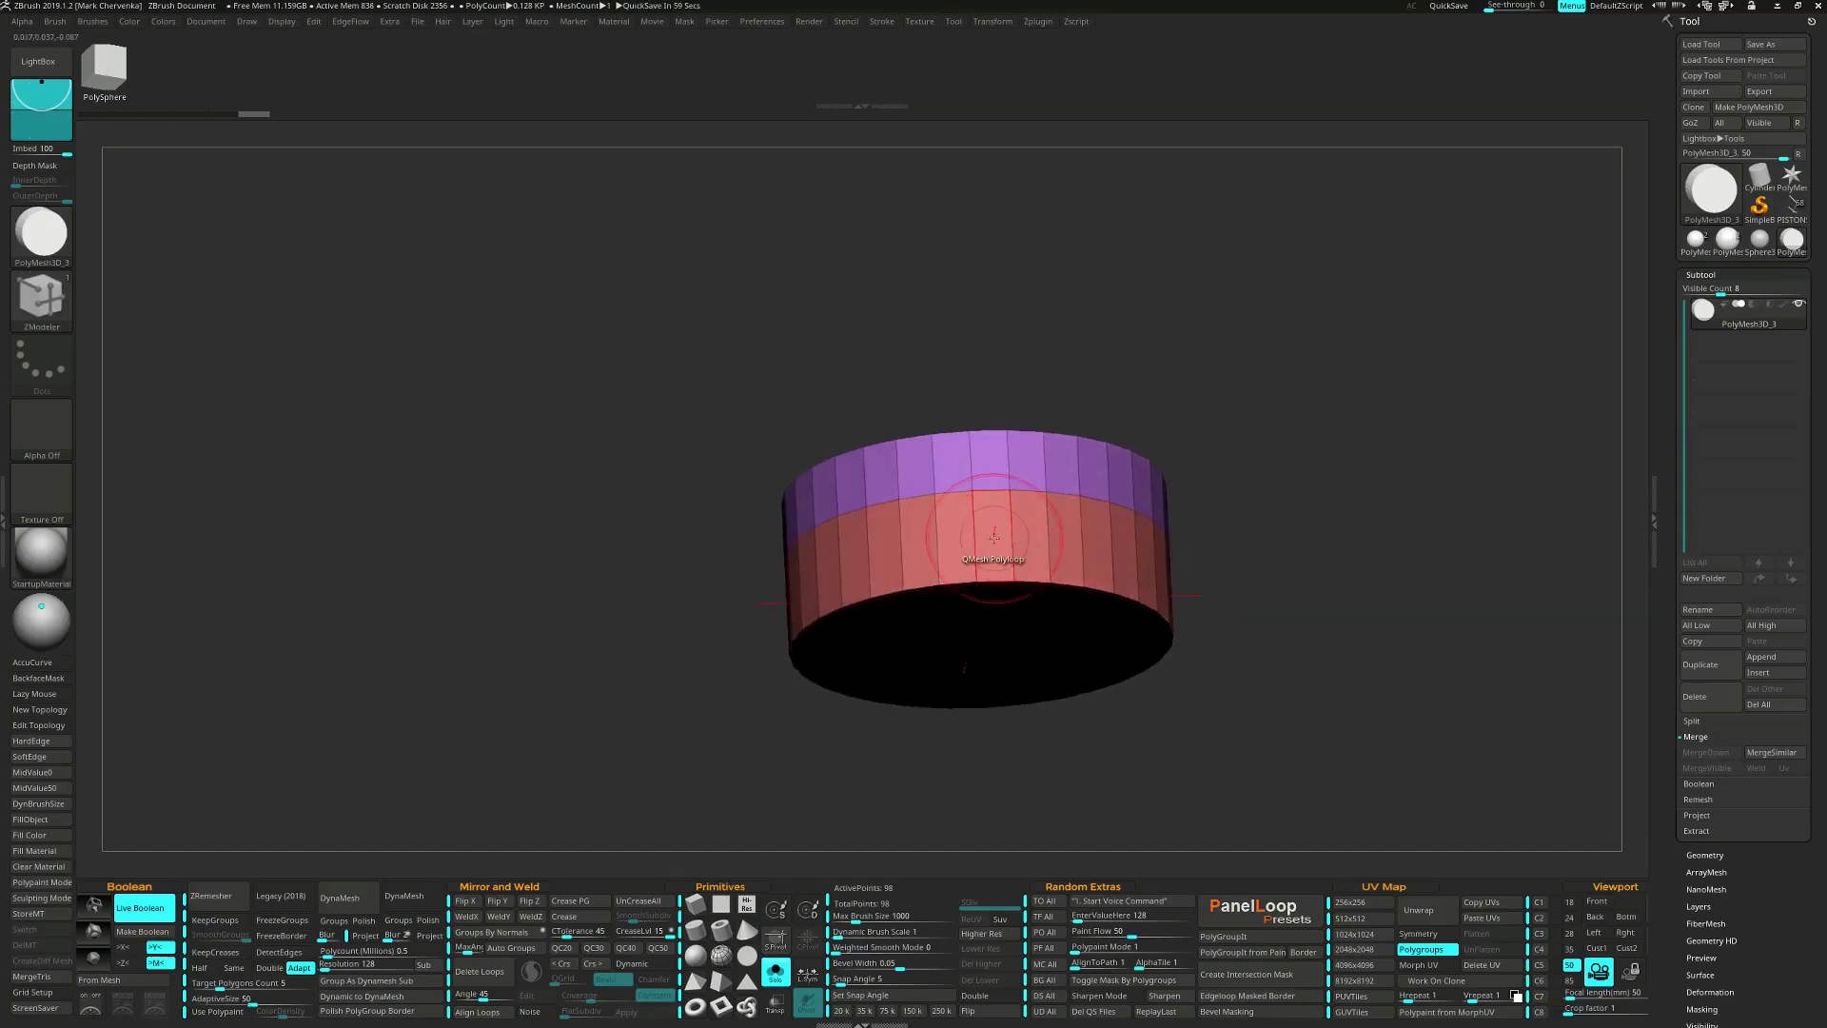
pyautogui.press('1')
pyautogui.press('2')
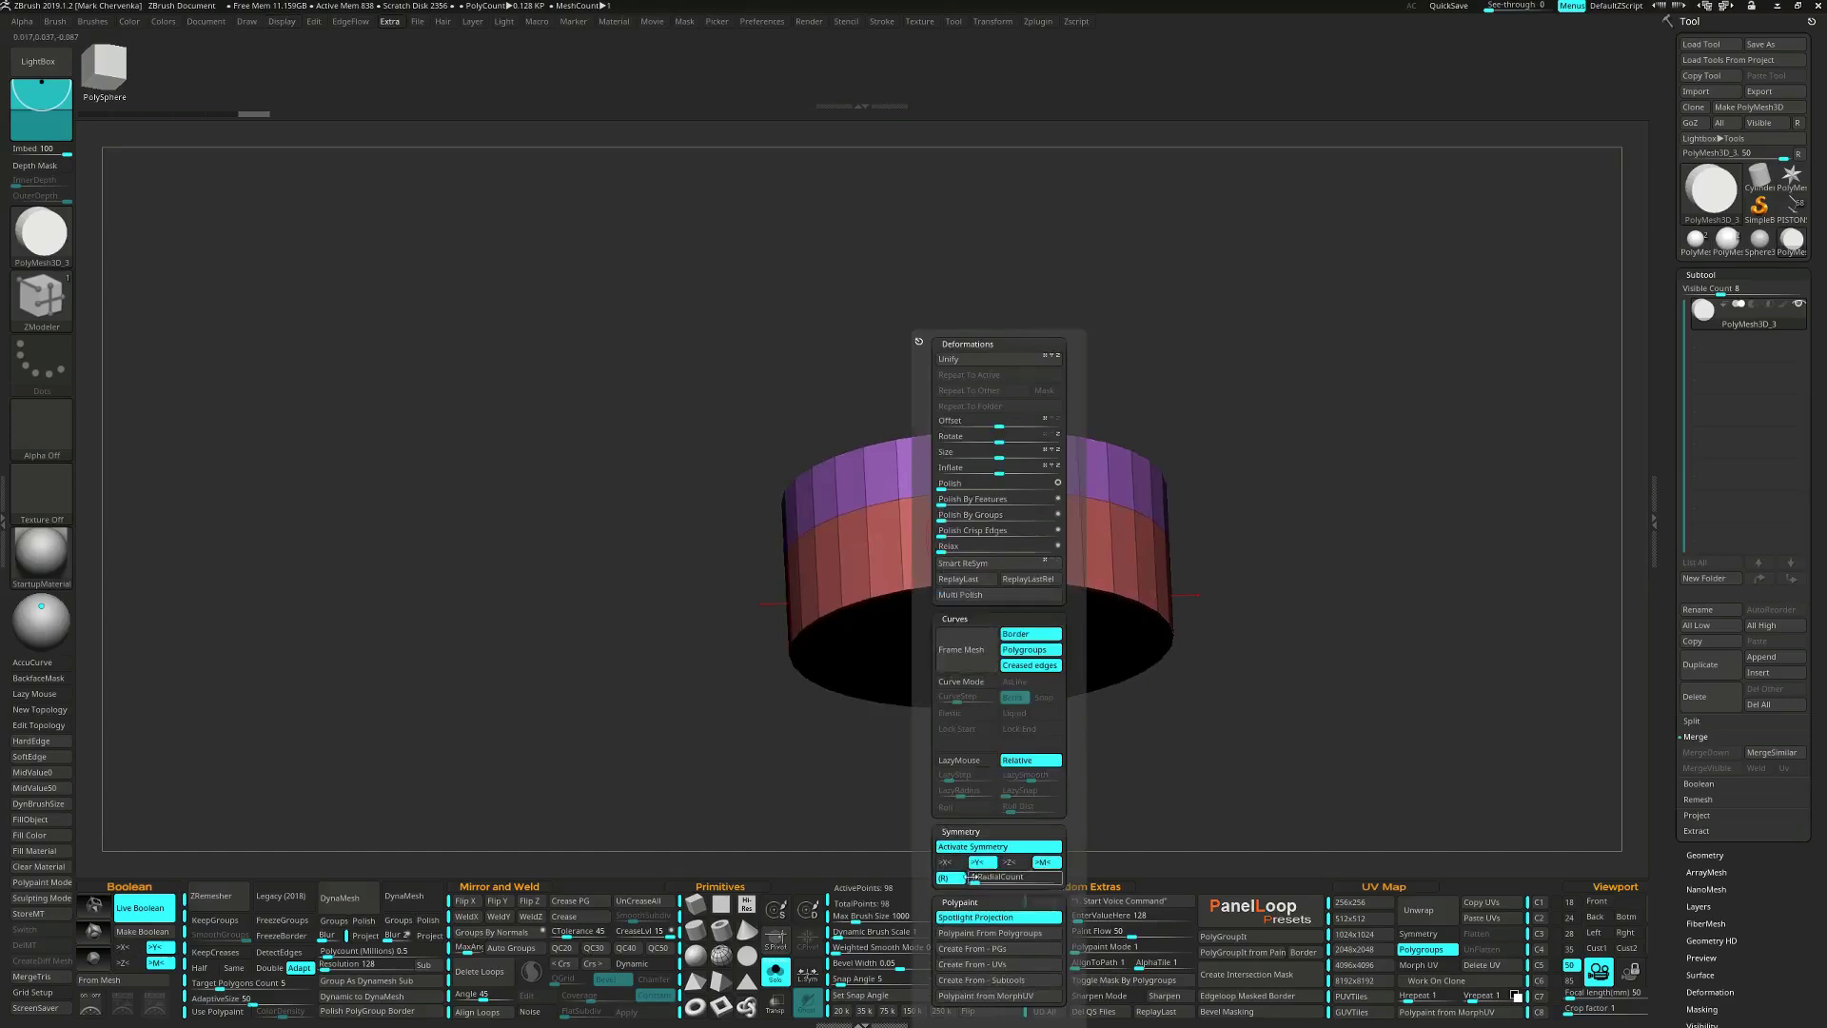
pyautogui.moveTo(984, 547)
pyautogui.keyDown('ctrl'); pyautogui.mouseDown(button='right')
pyautogui.moveTo(1022, 549)
pyautogui.moveTo(1000, 561)
pyautogui.mouseUp(button='right'); pyautogui.keyUp('ctrl')
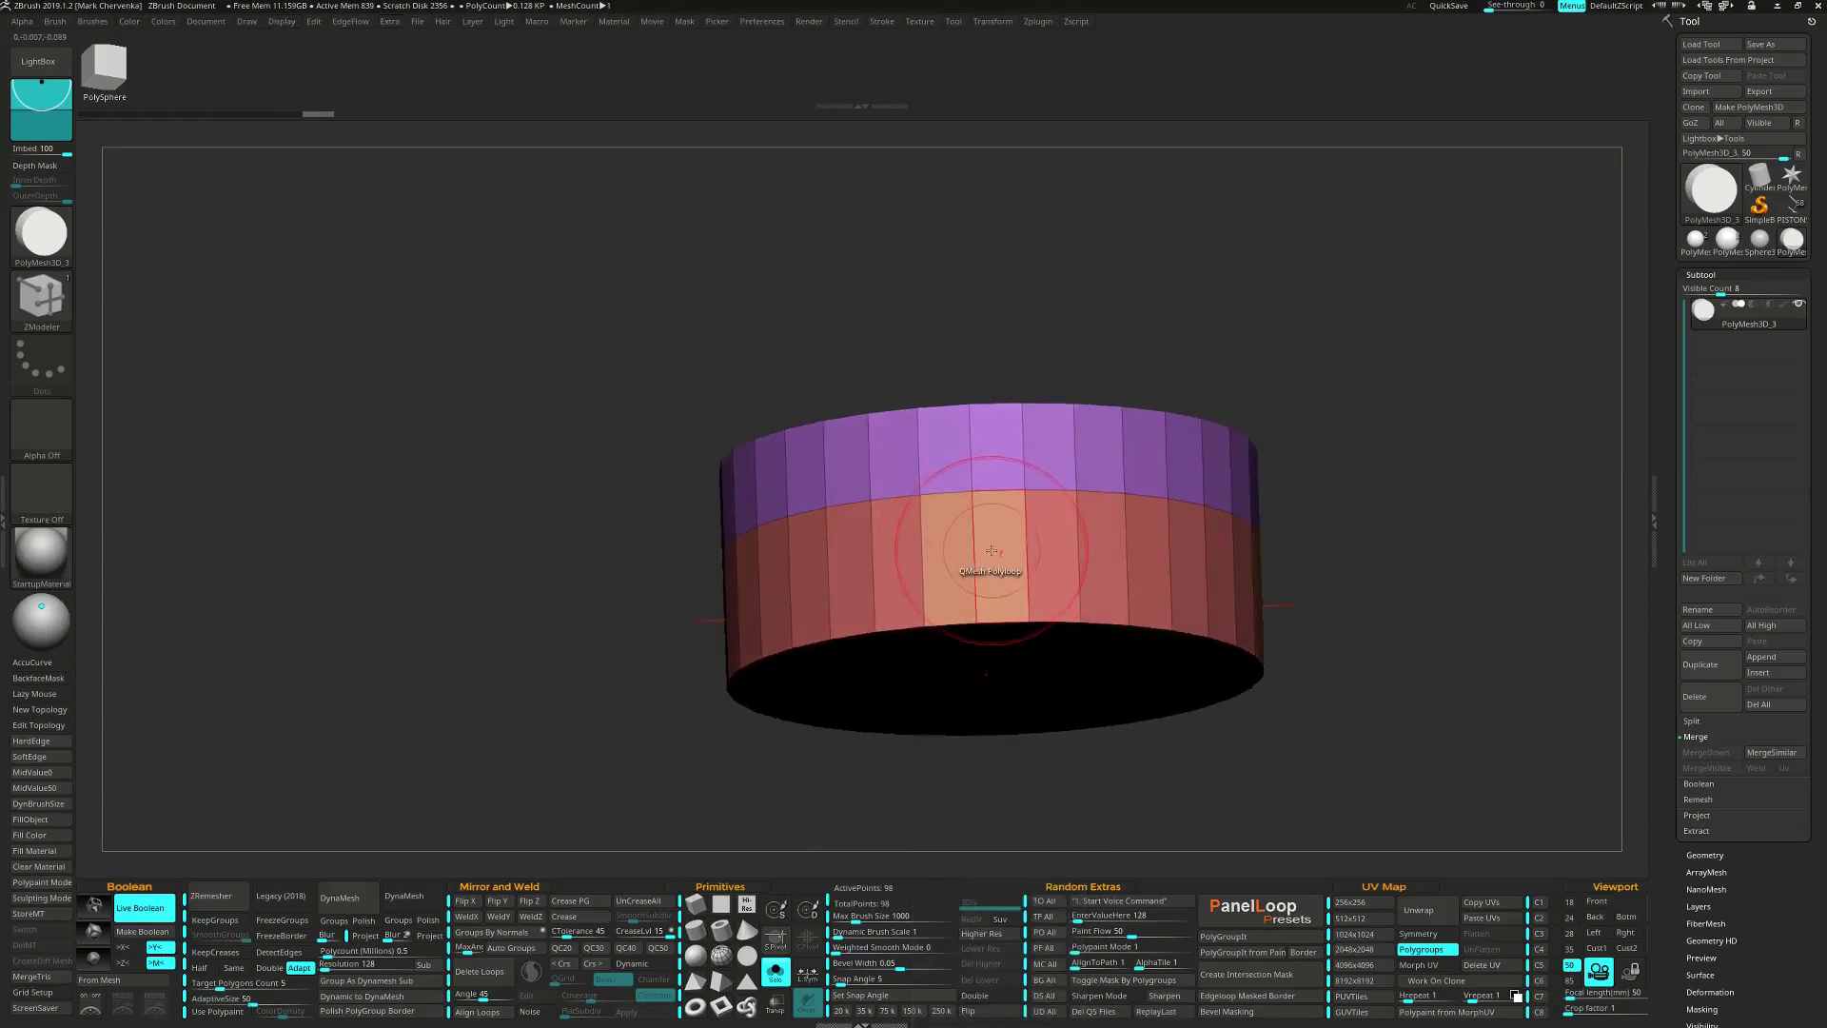
# Insert a single edge loop around the cylinder's bottom cap and QMesh the marked side polygons inward to cut notches.
pyautogui.press('space')
pyautogui.click(885, 649)
pyautogui.moveTo(885, 650); pyautogui.dragTo(986, 561, button='right')
pyautogui.press('space')
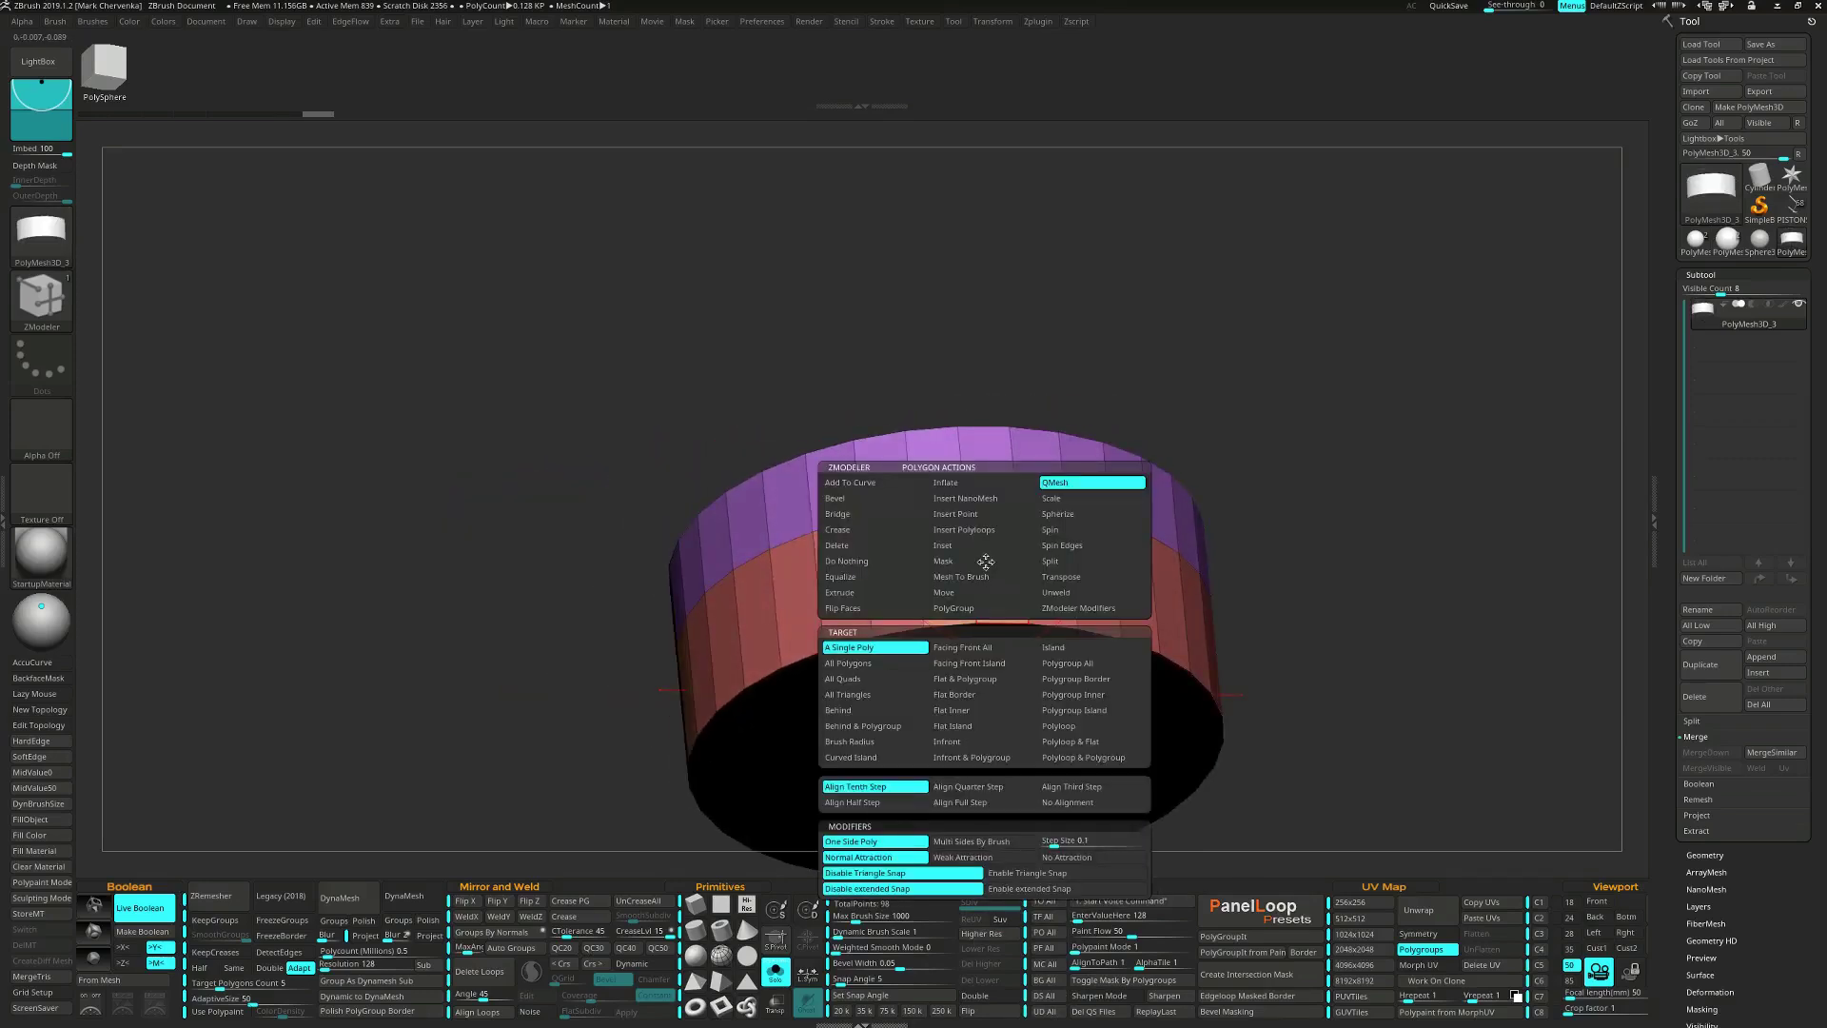
pyautogui.click(1061, 663)
pyautogui.moveTo(1061, 663); pyautogui.dragTo(964, 641, button='right')
pyautogui.press('space')
pyautogui.click(964, 641)
pyautogui.click(964, 616)
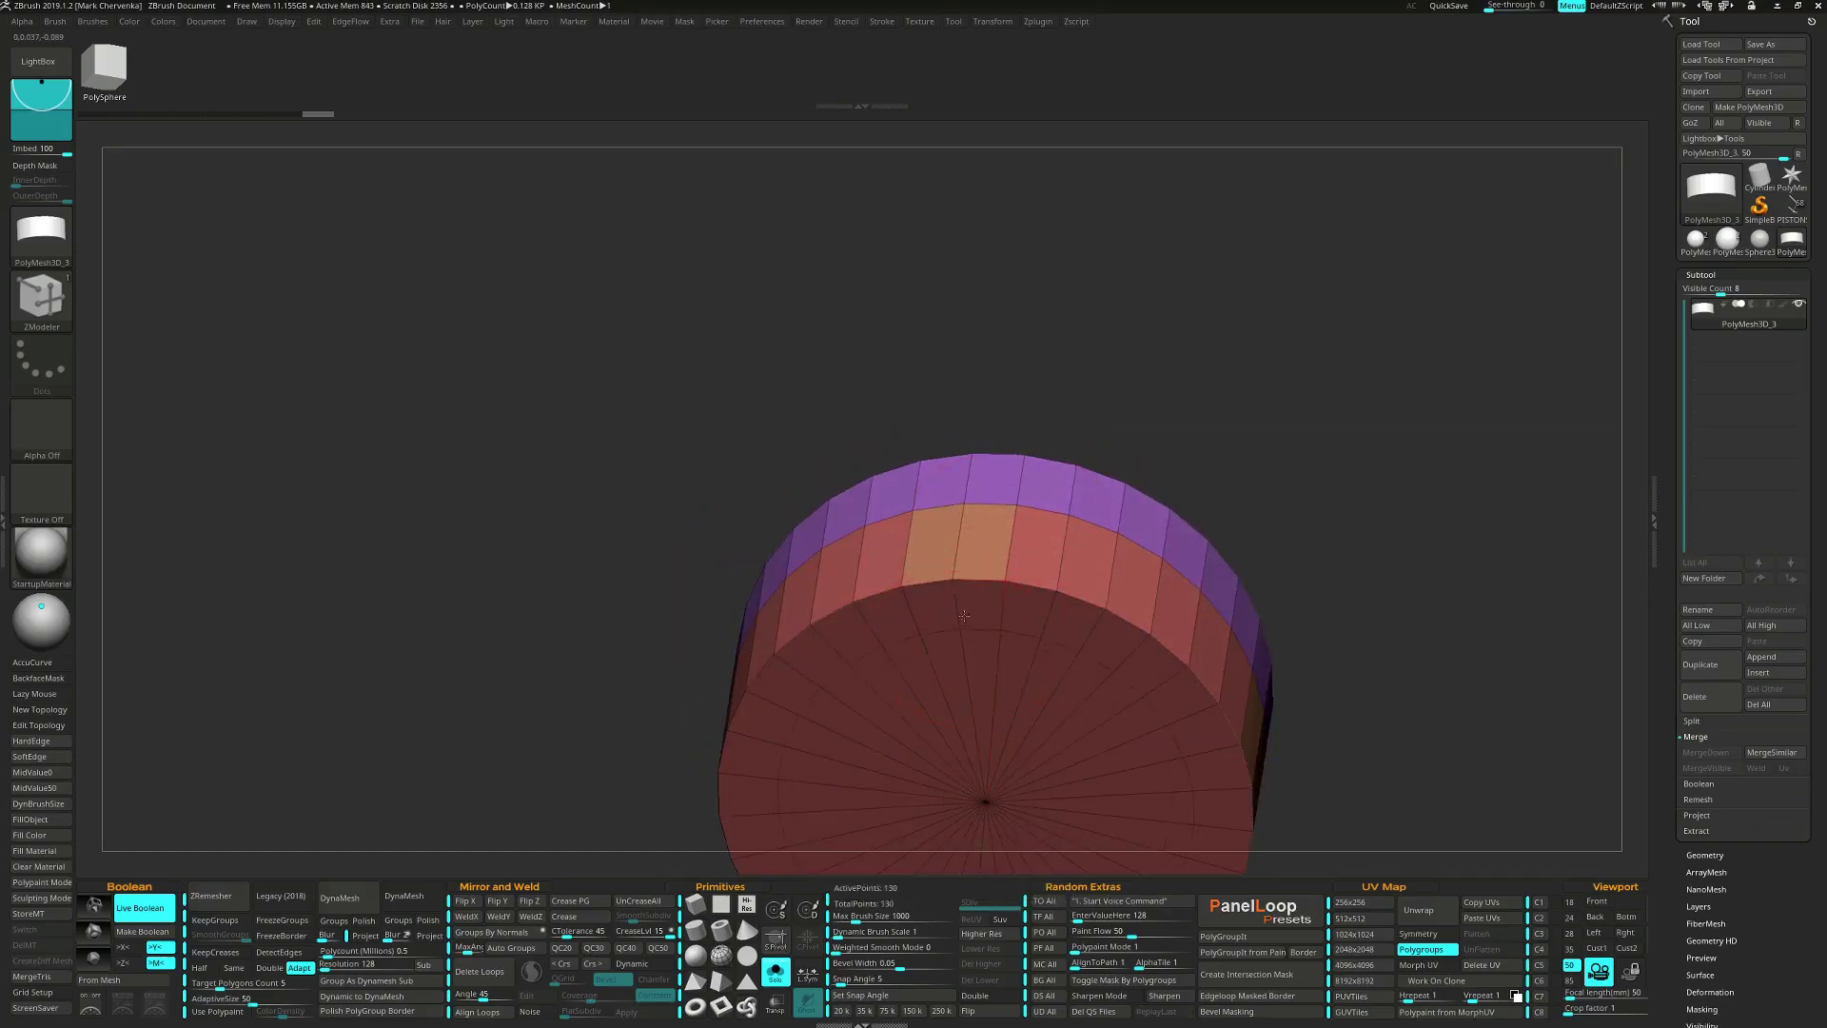
pyautogui.moveTo(968, 559); pyautogui.dragTo(1018, 816)
# Set ZModeler's edge action to Move with the Edge target for reshaping the notch edges.
pyautogui.moveTo(978, 569)
pyautogui.mouseDown(button='right')
pyautogui.moveTo(1010, 533)
pyautogui.moveTo(1002, 556)
pyautogui.mouseUp(button='right')
pyautogui.press('space')
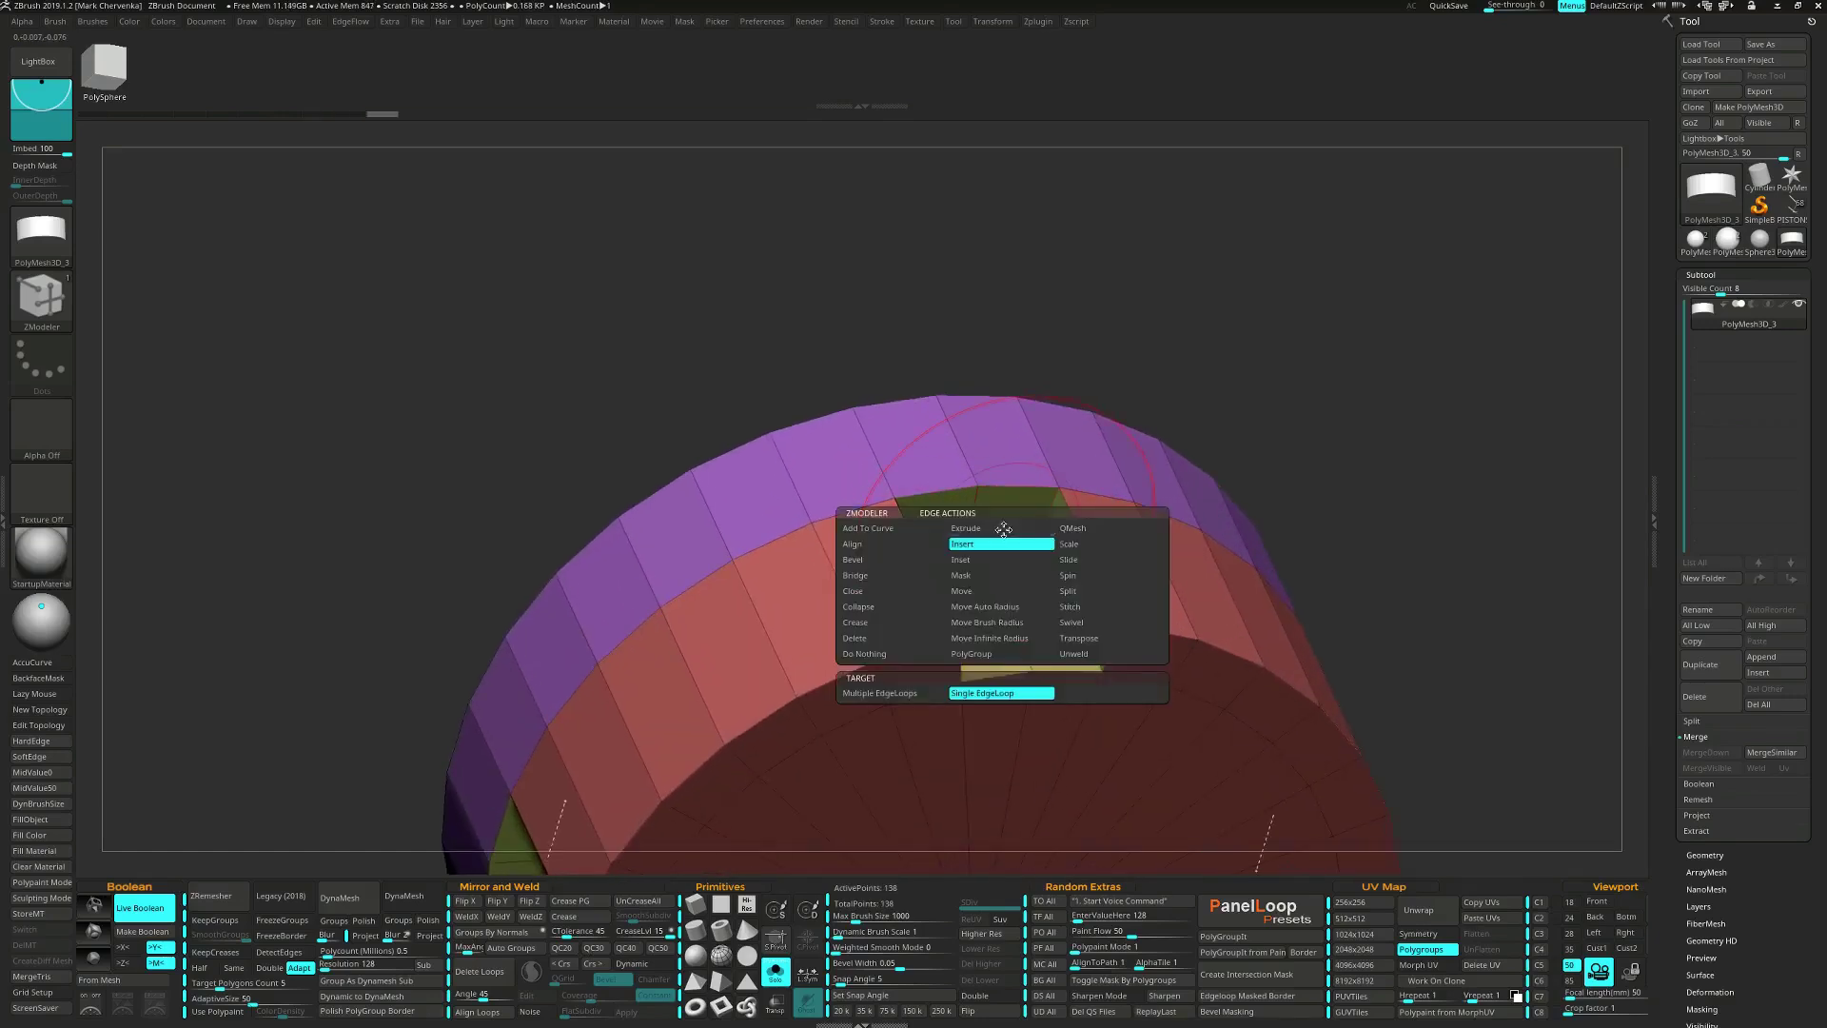
pyautogui.click(1000, 593)
pyautogui.press('space')
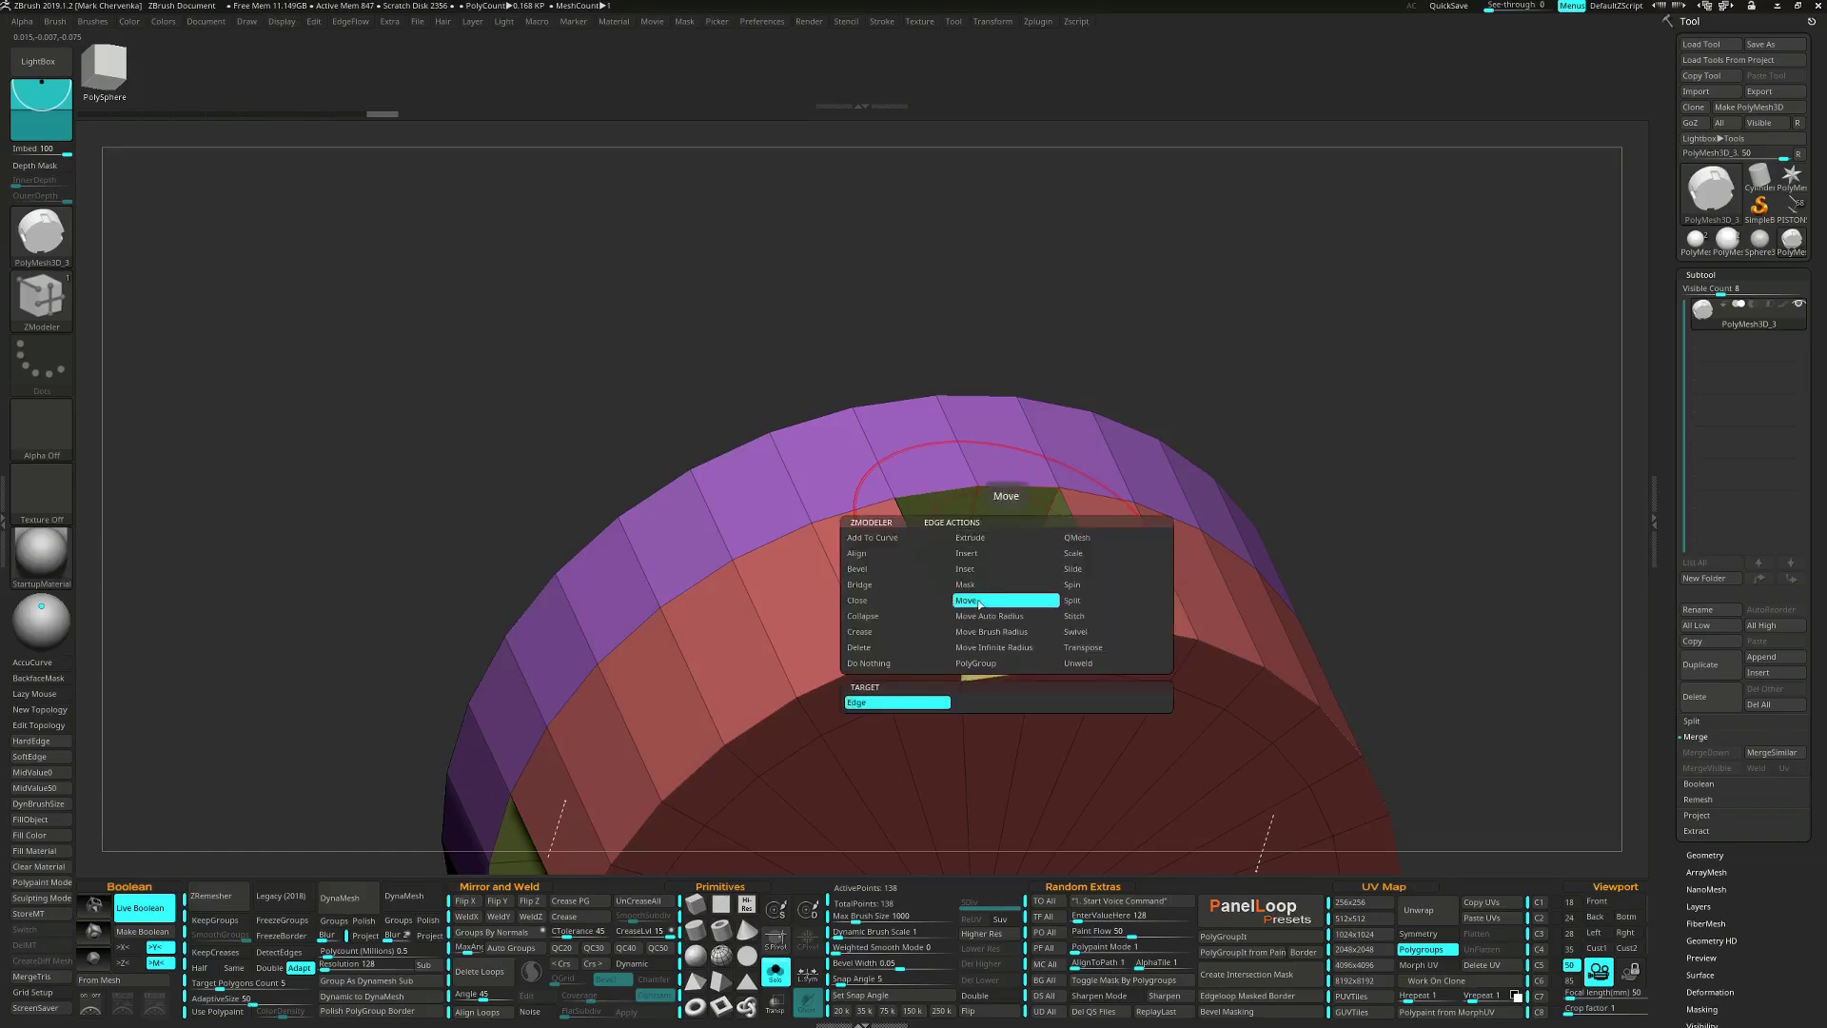
# Mask the inner edge of the notch floor, invert the mask and move that edge along the floor to slope the end wall.
pyautogui.click(1005, 584)
pyautogui.click(1016, 534)
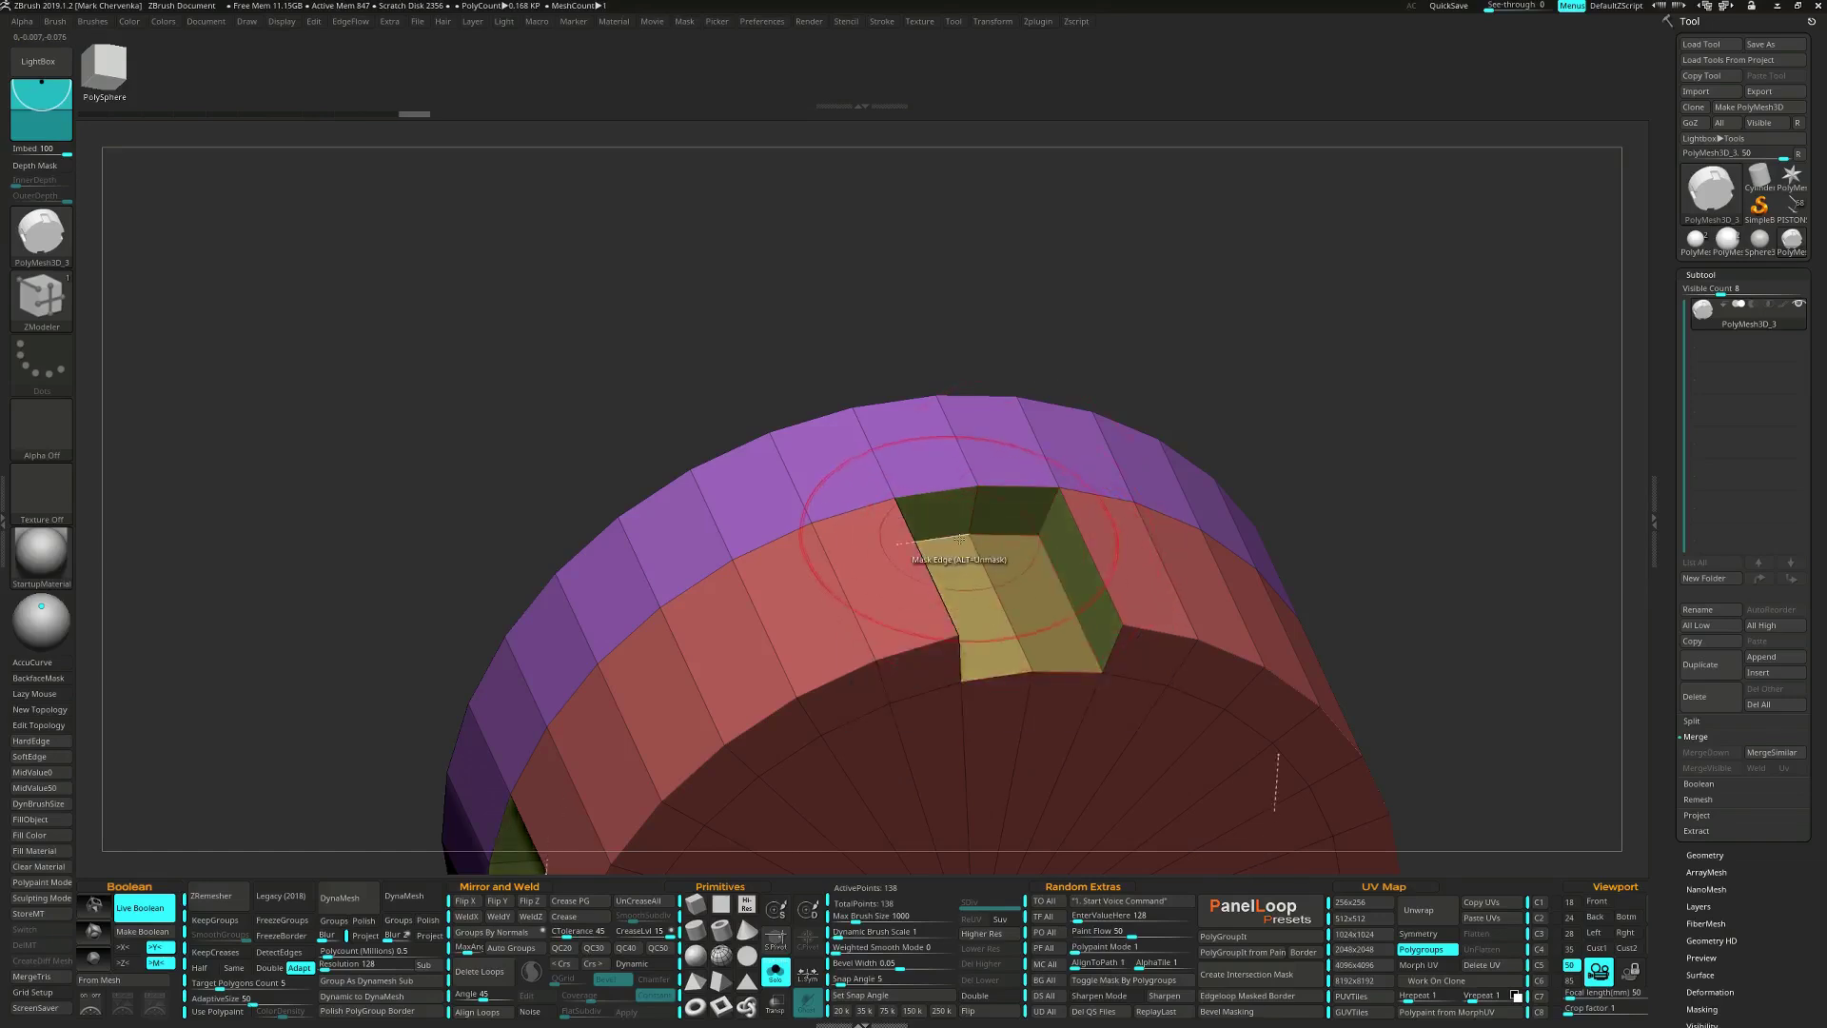
pyautogui.keyDown('ctrl'); pyautogui.click(1245, 384); pyautogui.keyUp('ctrl')
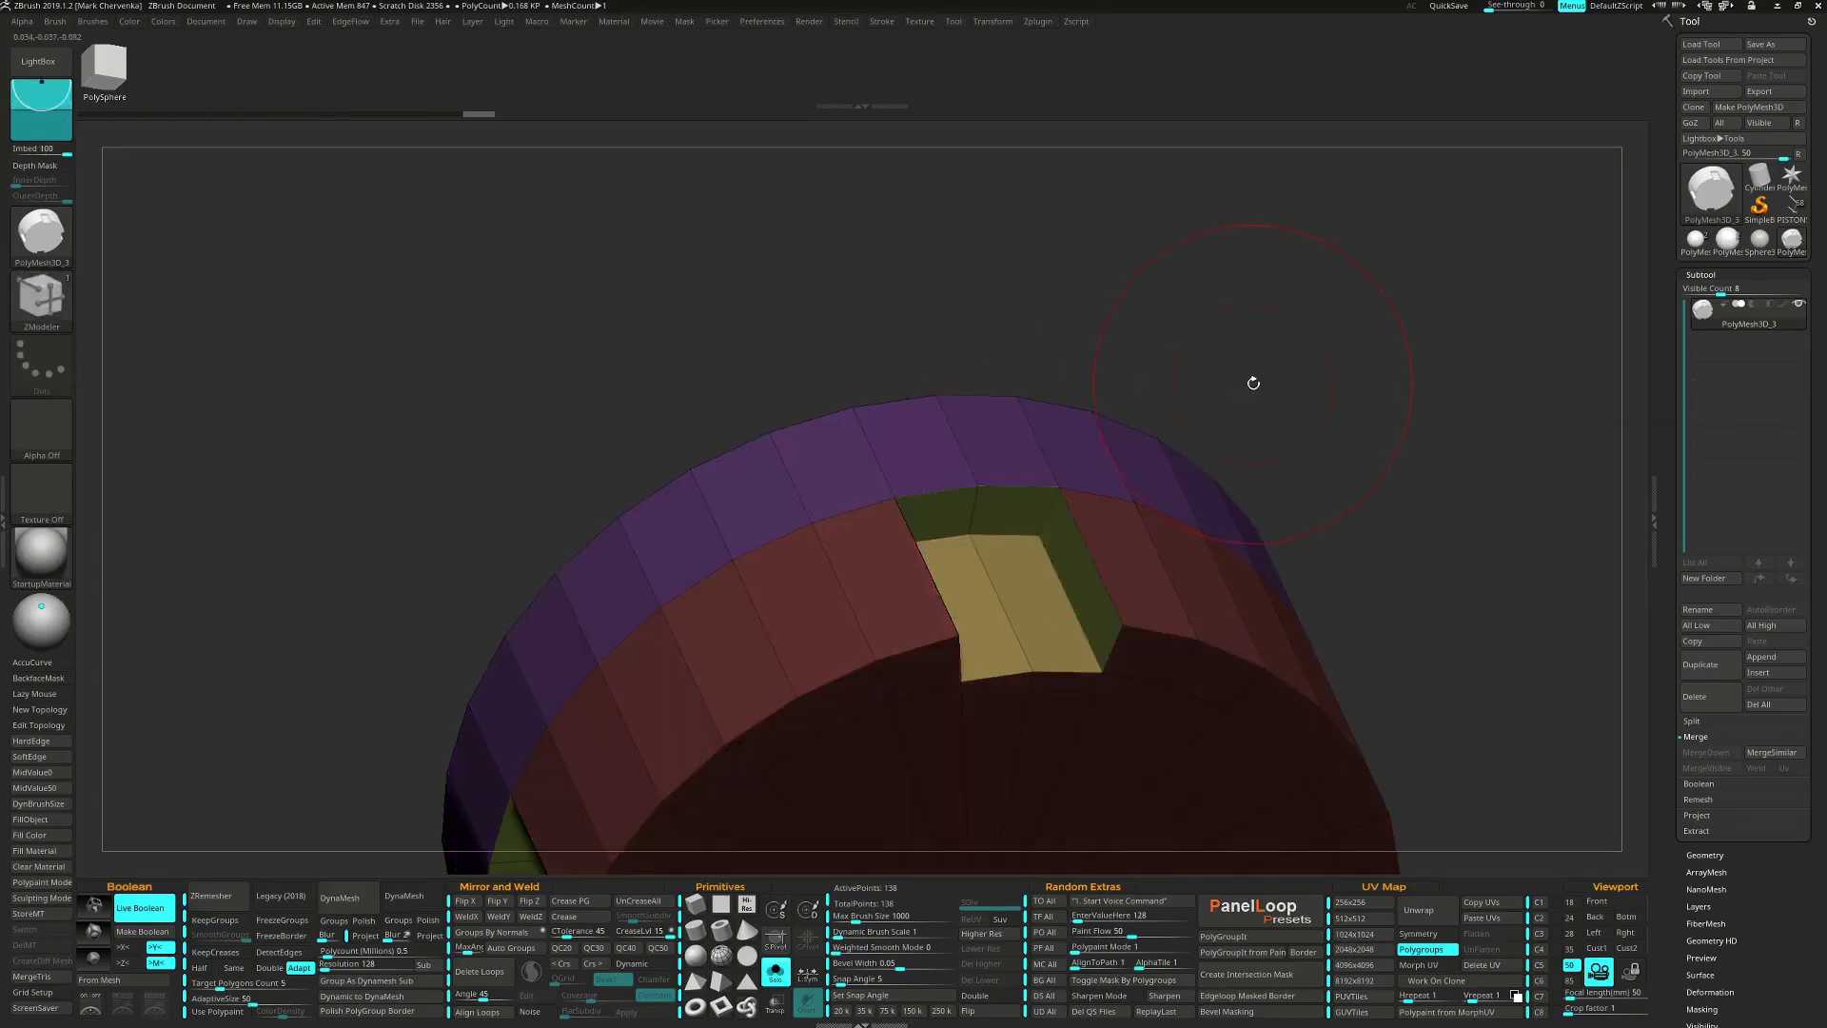
pyautogui.press('w')
pyautogui.keyDown('alt'); pyautogui.moveTo(1253, 384); pyautogui.dragTo(1256, 298); pyautogui.keyUp('alt')
pyautogui.press('y')
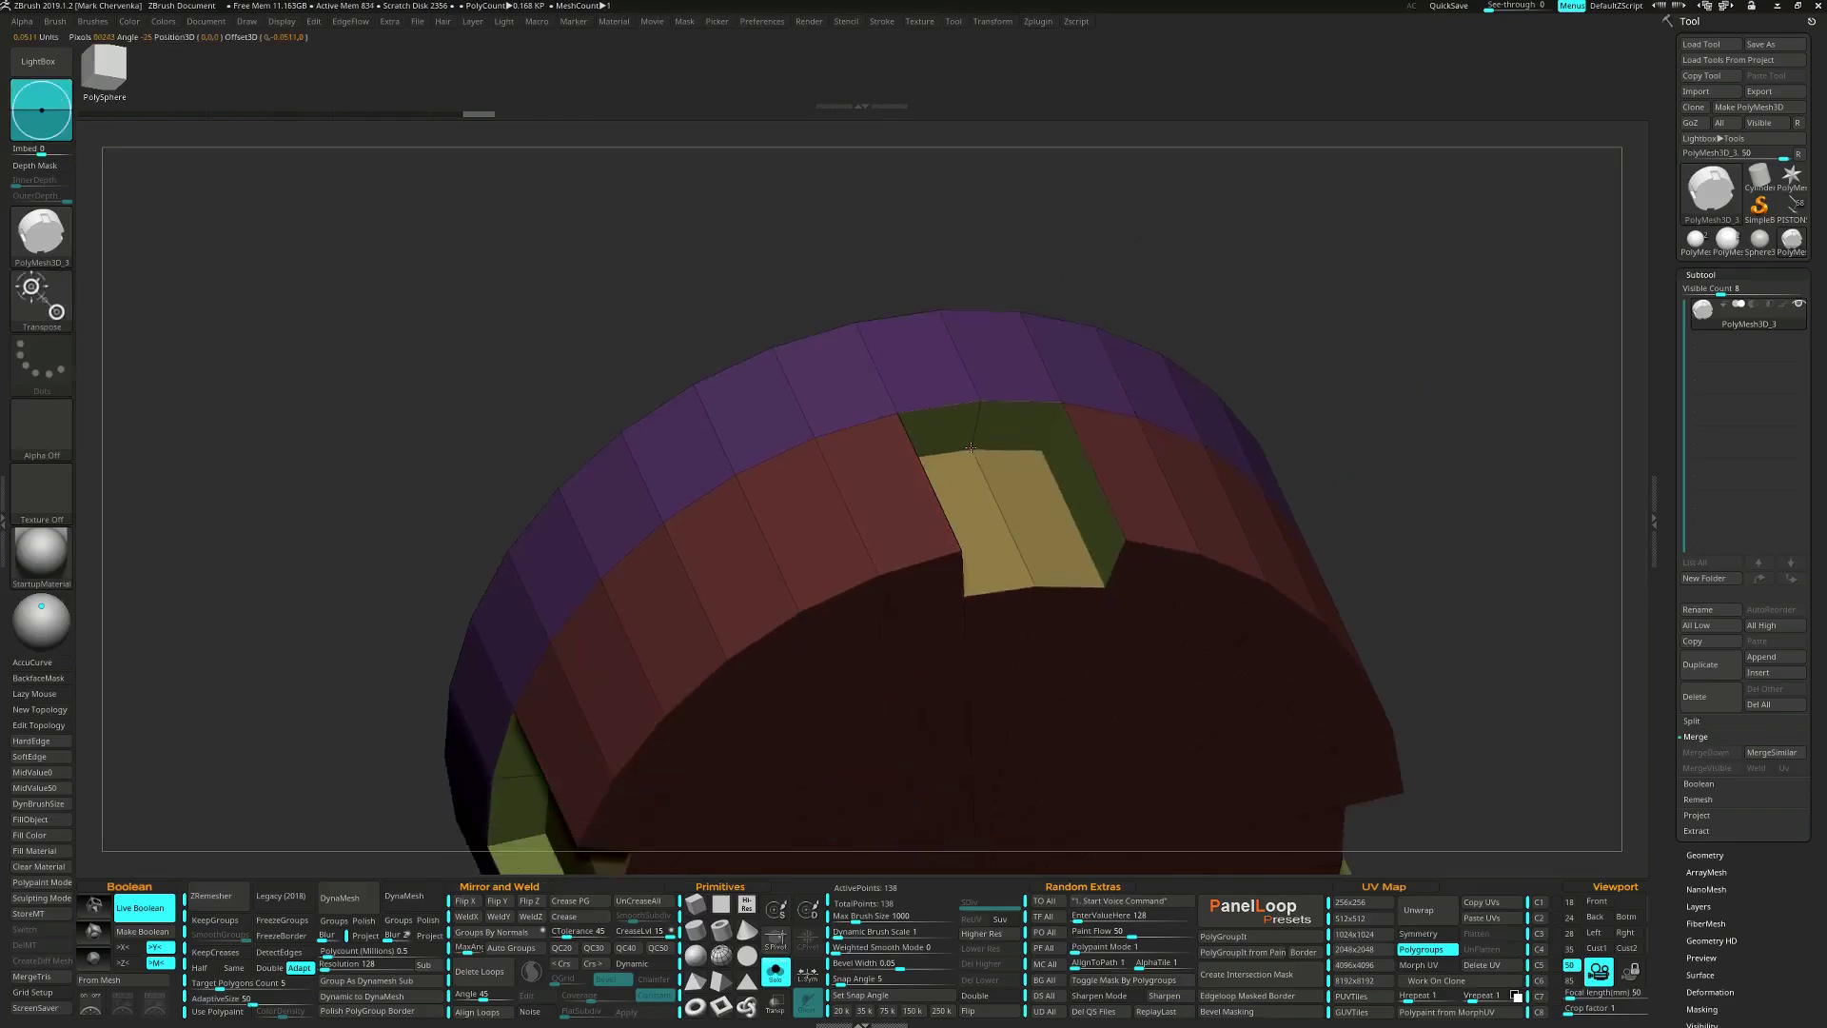
pyautogui.click(970, 448)
pyautogui.moveTo(1356, 473); pyautogui.dragTo(1234, 388)
pyautogui.moveTo(975, 462); pyautogui.dragTo(993, 491)
pyautogui.moveTo(1342, 509); pyautogui.dragTo(1316, 455)
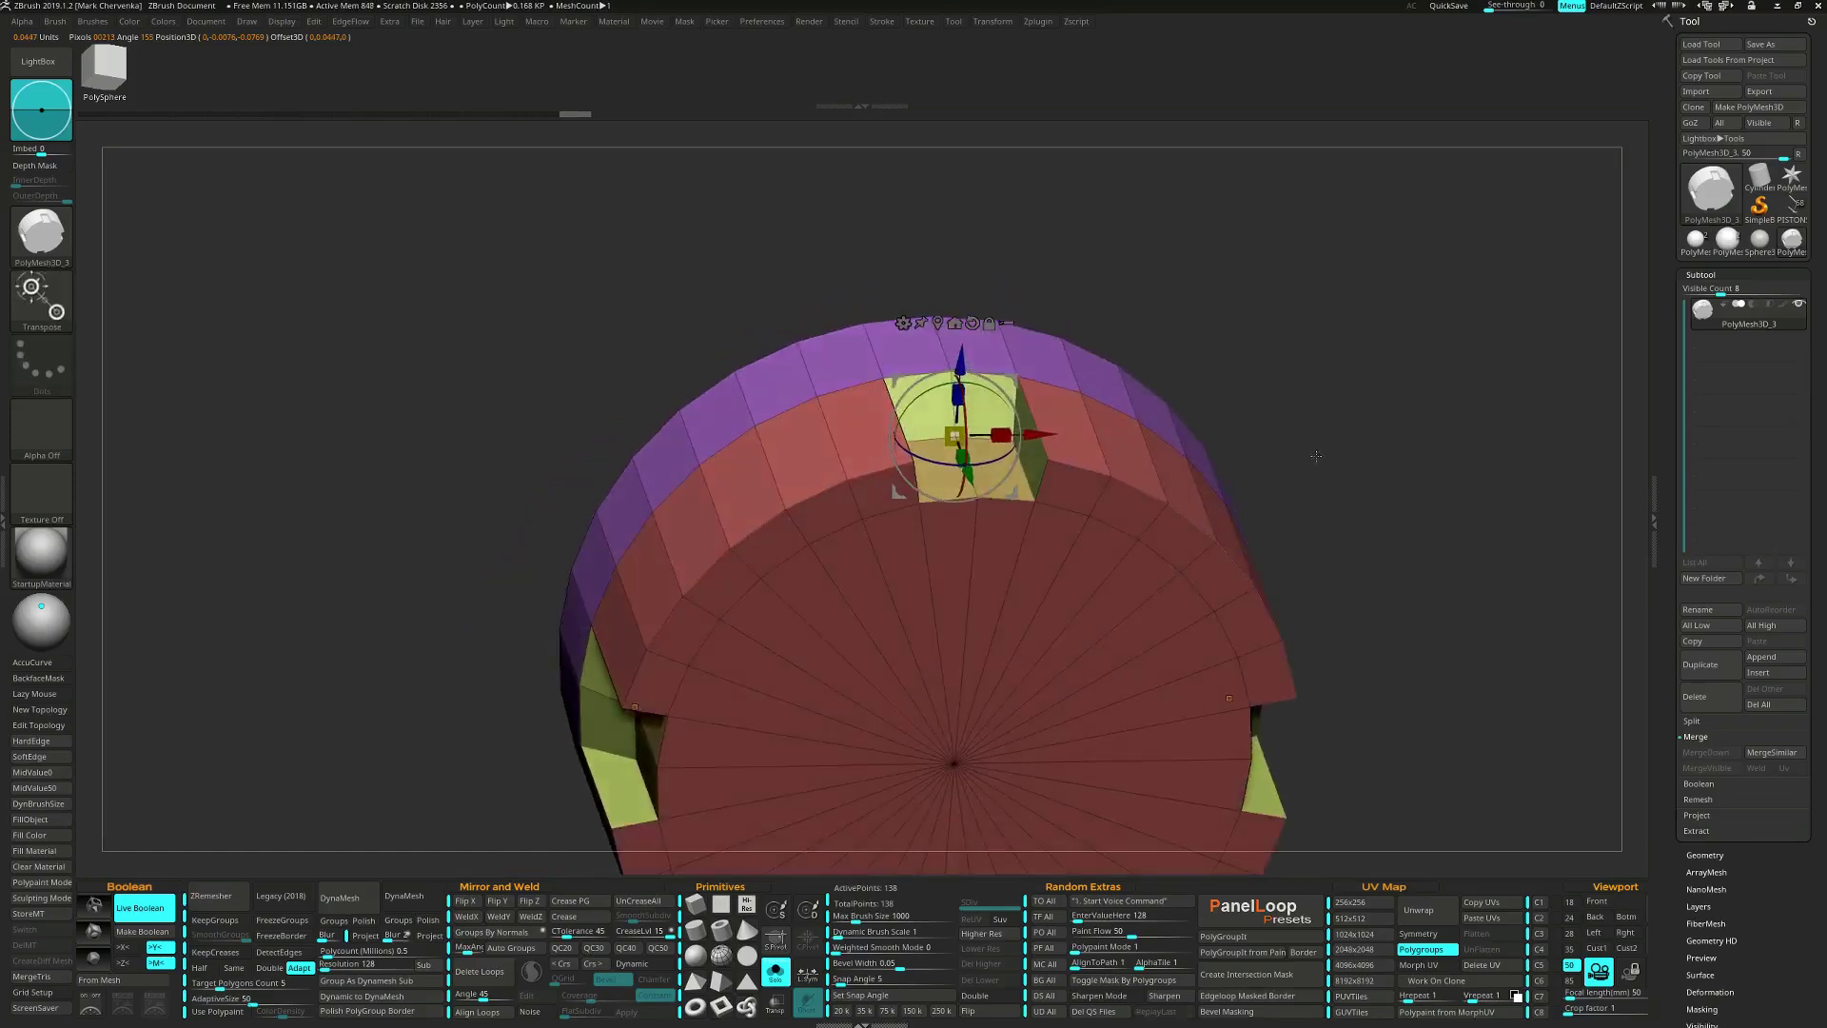
# Merge the whole mesh into one polygroup and crease the flat end caps with ZModeler's Crease Flat Island.
pyautogui.hotkey('ctrl', 'w')
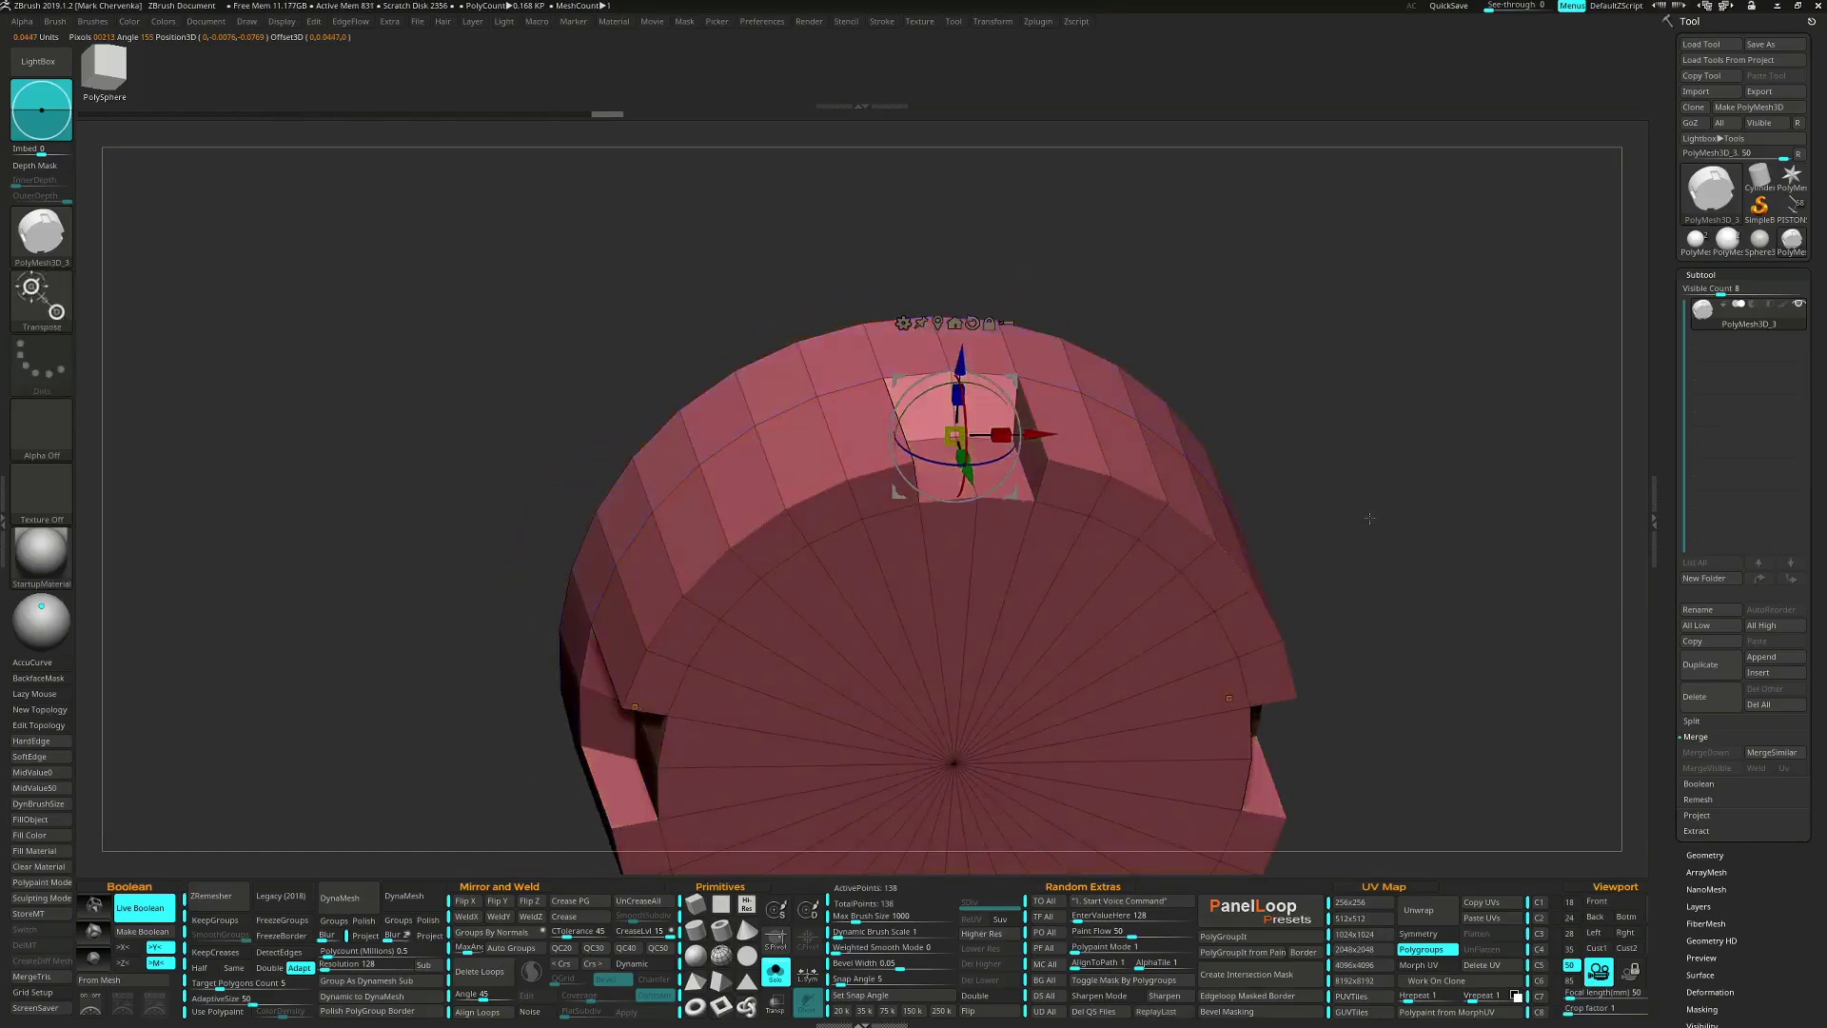
pyautogui.press('b')
pyautogui.press('z')
pyautogui.press('m')
pyautogui.press('space')
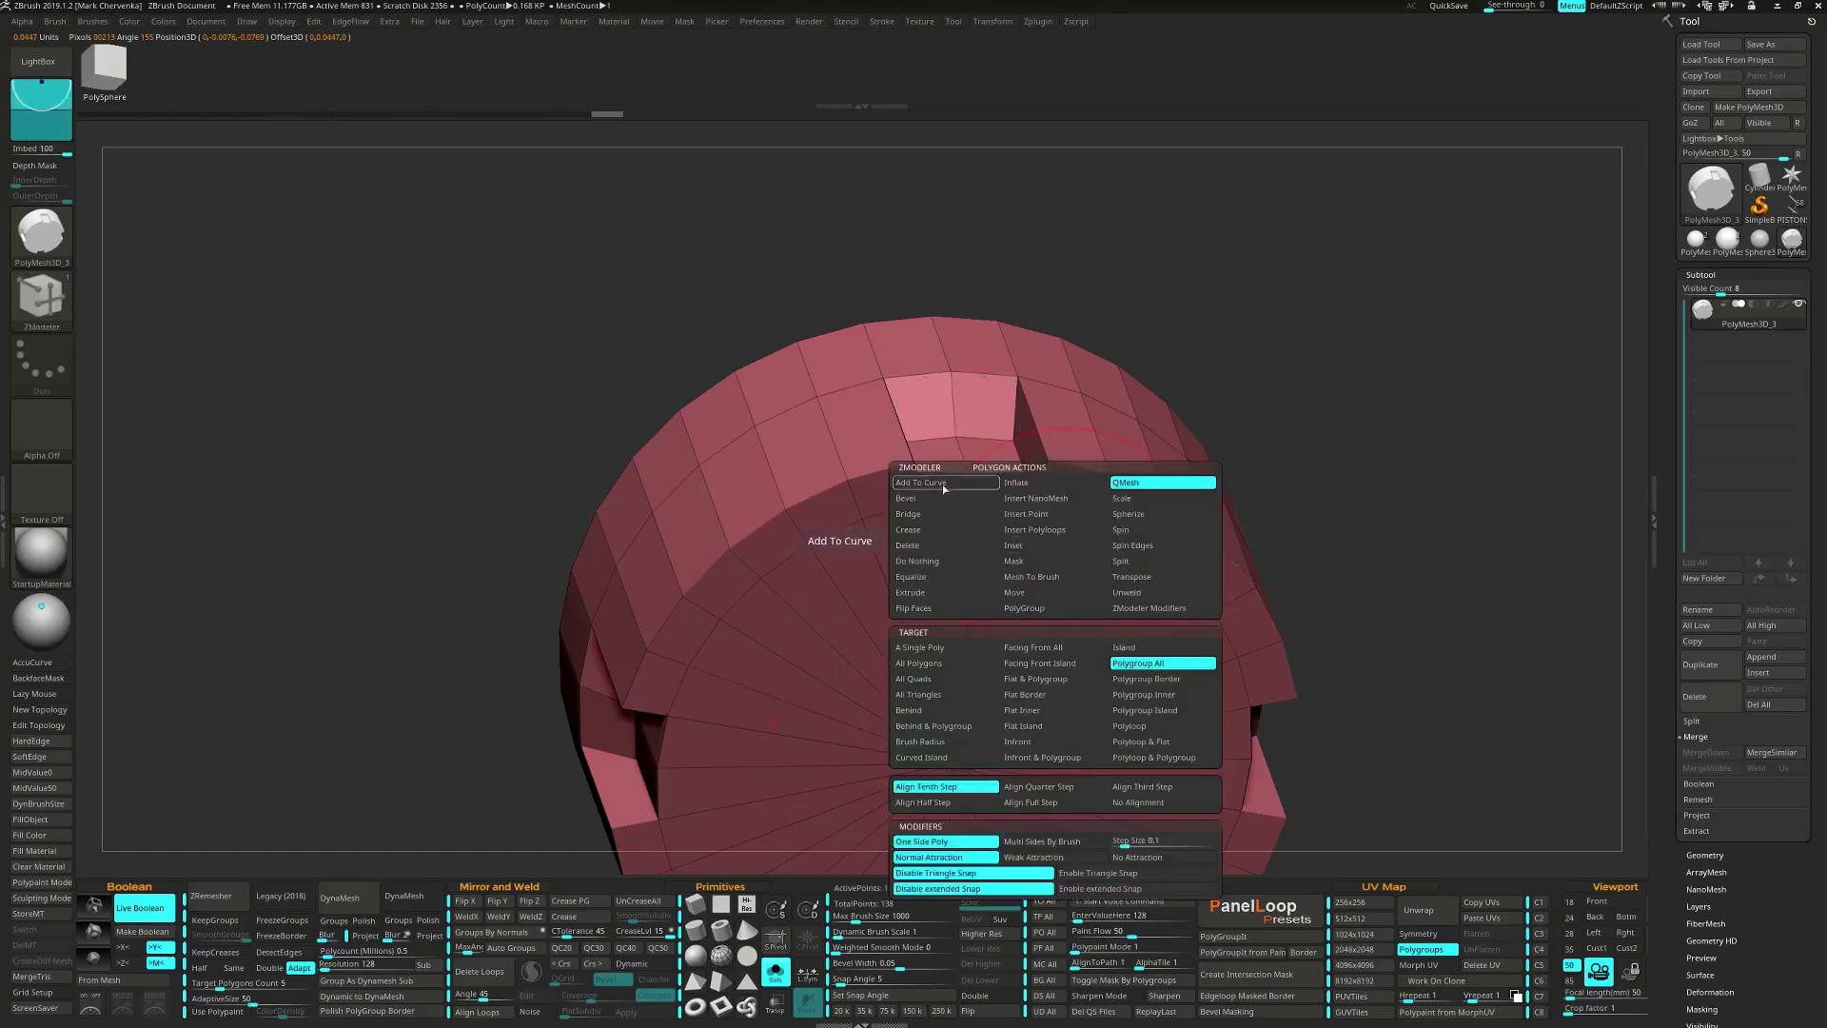
pyautogui.click(922, 530)
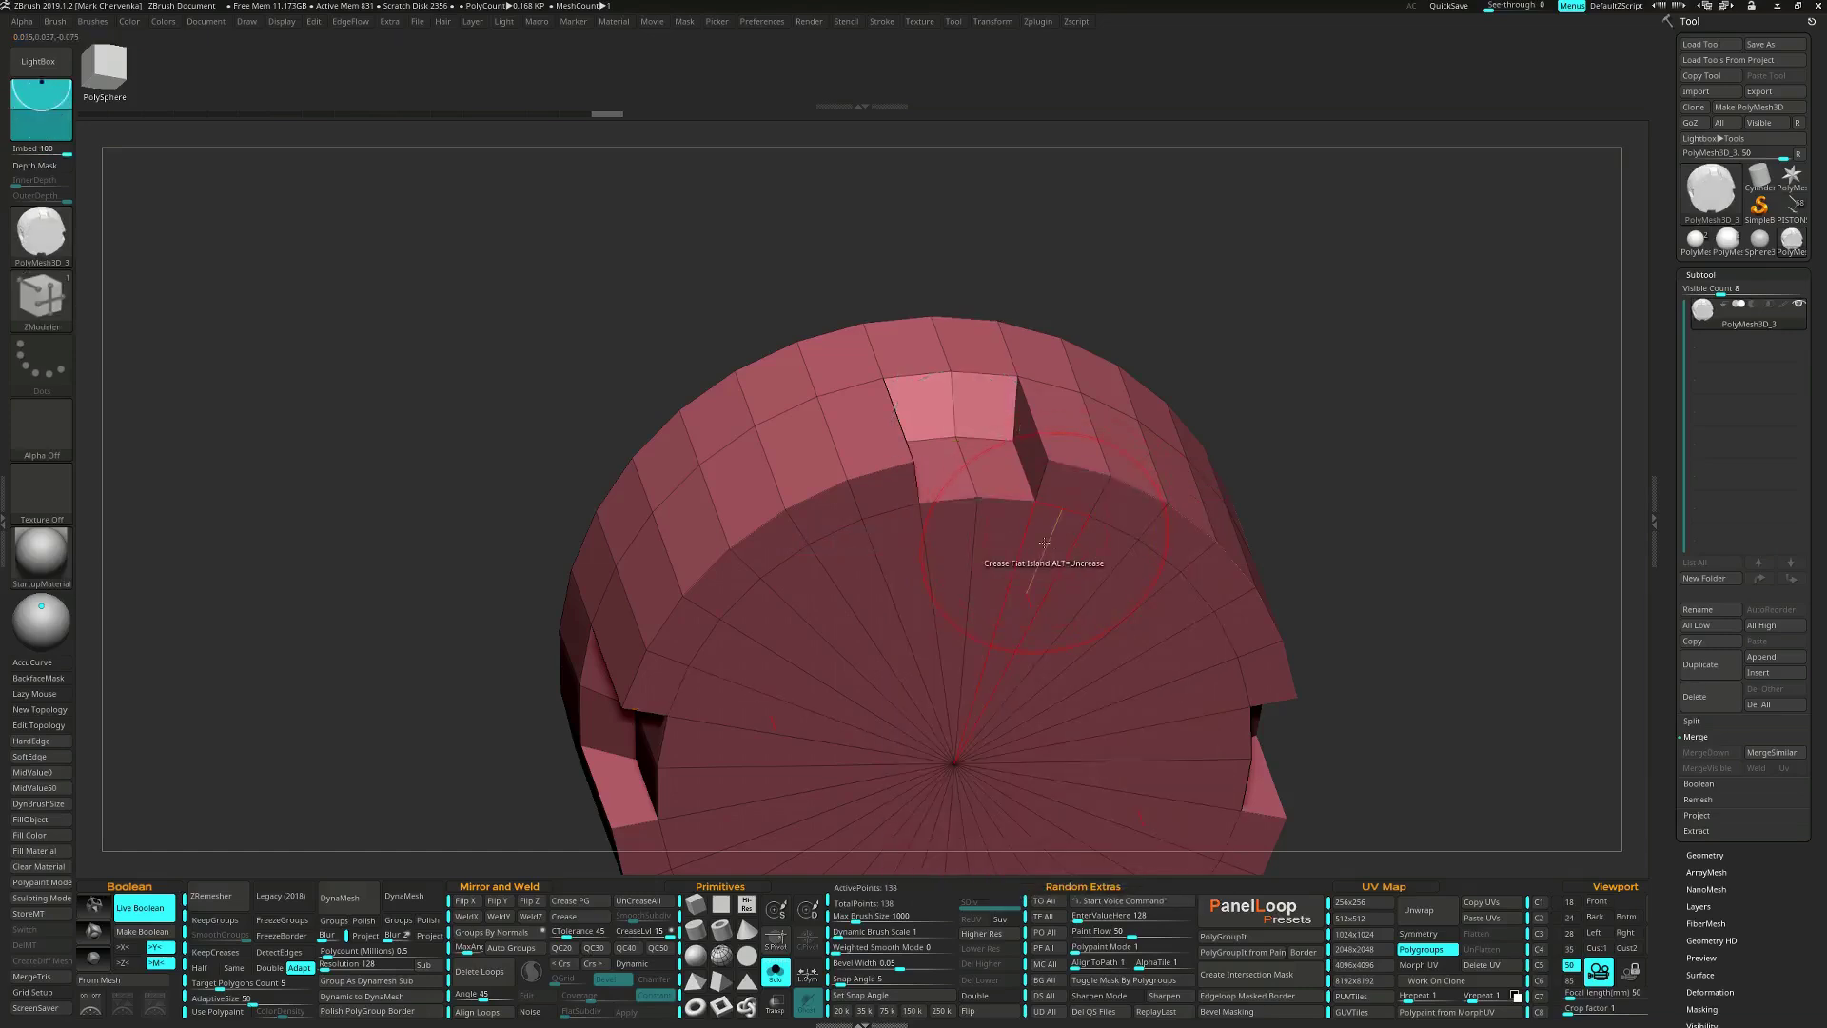
pyautogui.moveTo(1062, 416); pyautogui.dragTo(978, 365, button='right')
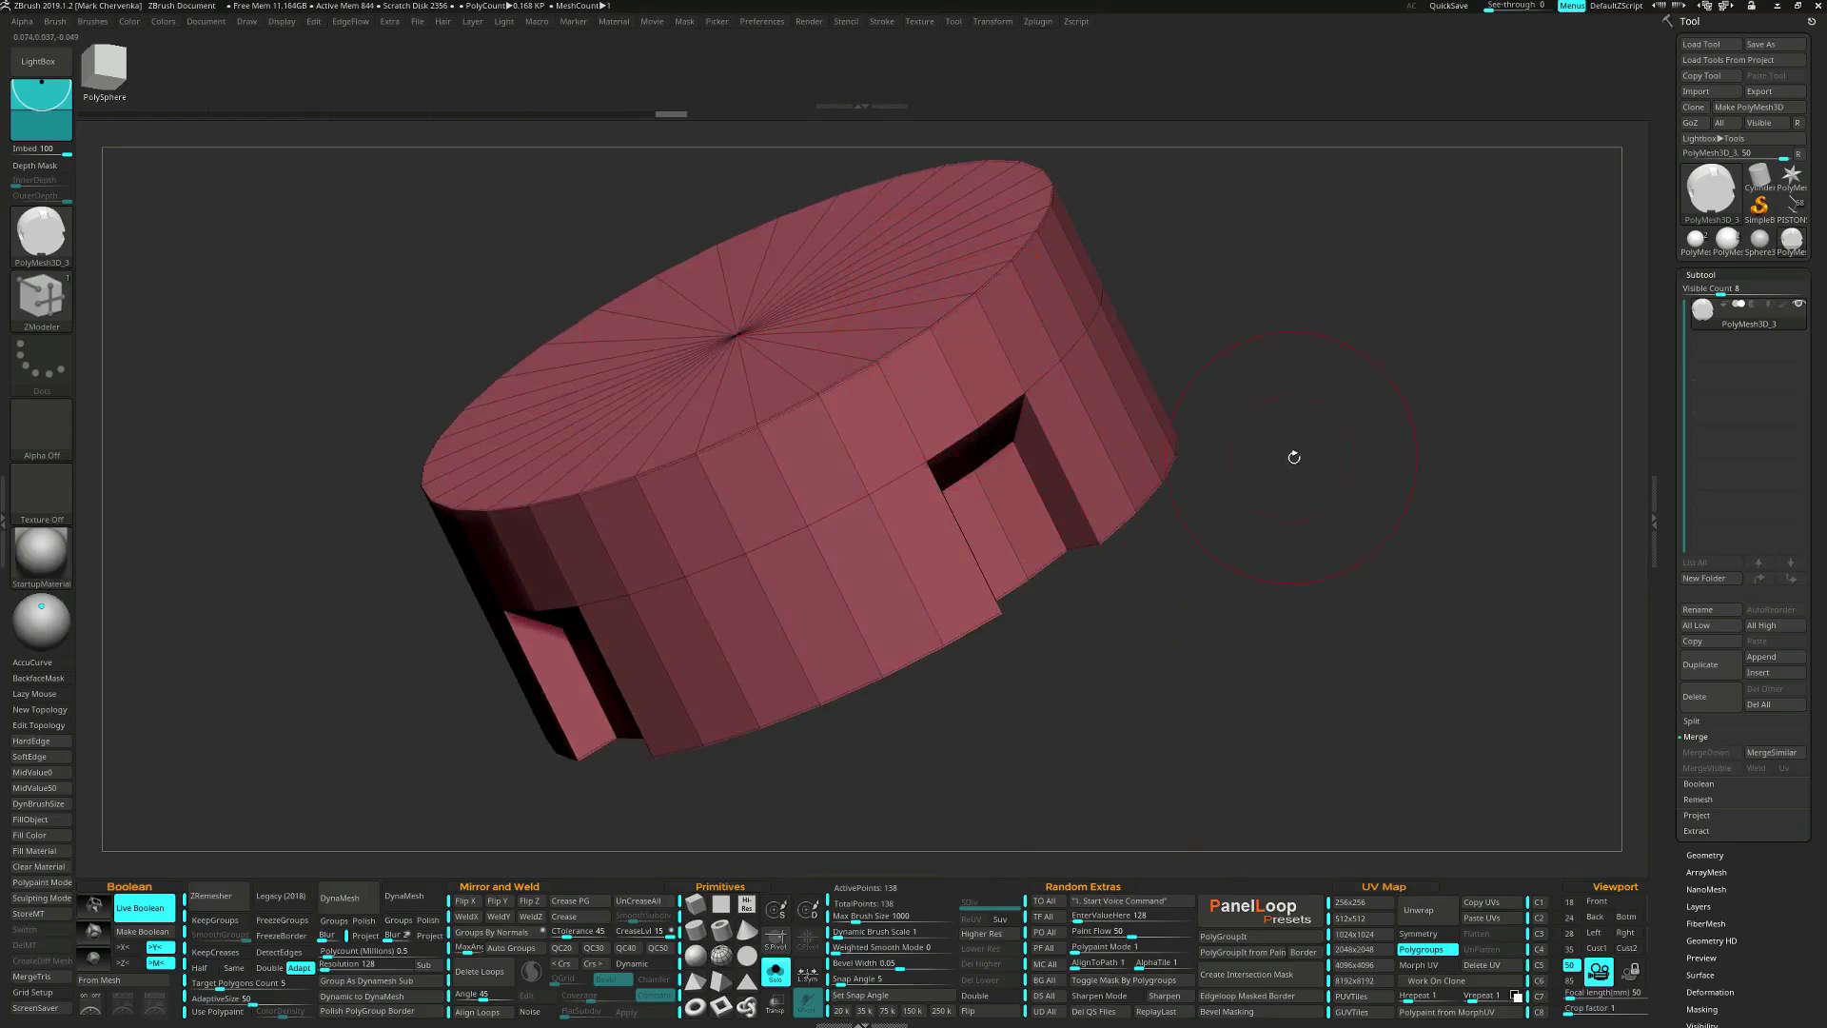
# Enable dynamic subdivision, adjust its SmoothSubdiv level and hide the polyframe.
pyautogui.press('d')
pyautogui.moveTo(1320, 469); pyautogui.dragTo(964, 409, button='right')
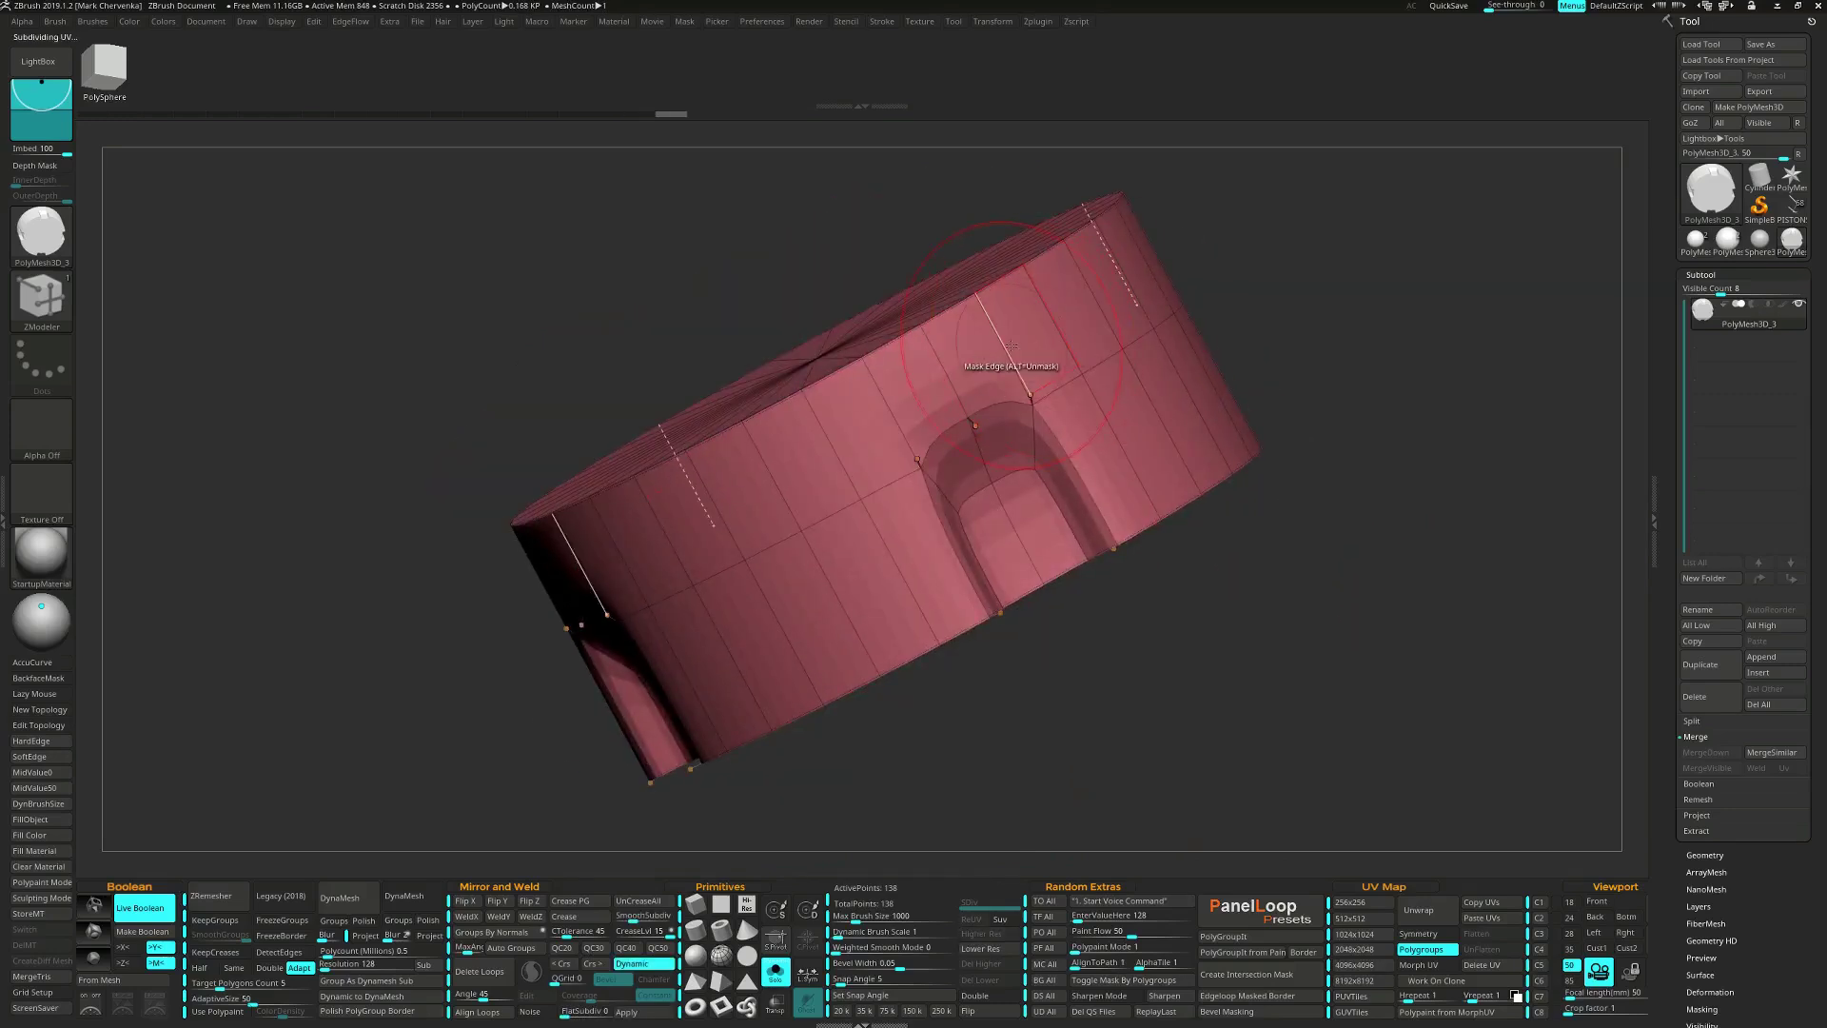
pyautogui.moveTo(631, 917); pyautogui.dragTo(651, 919)
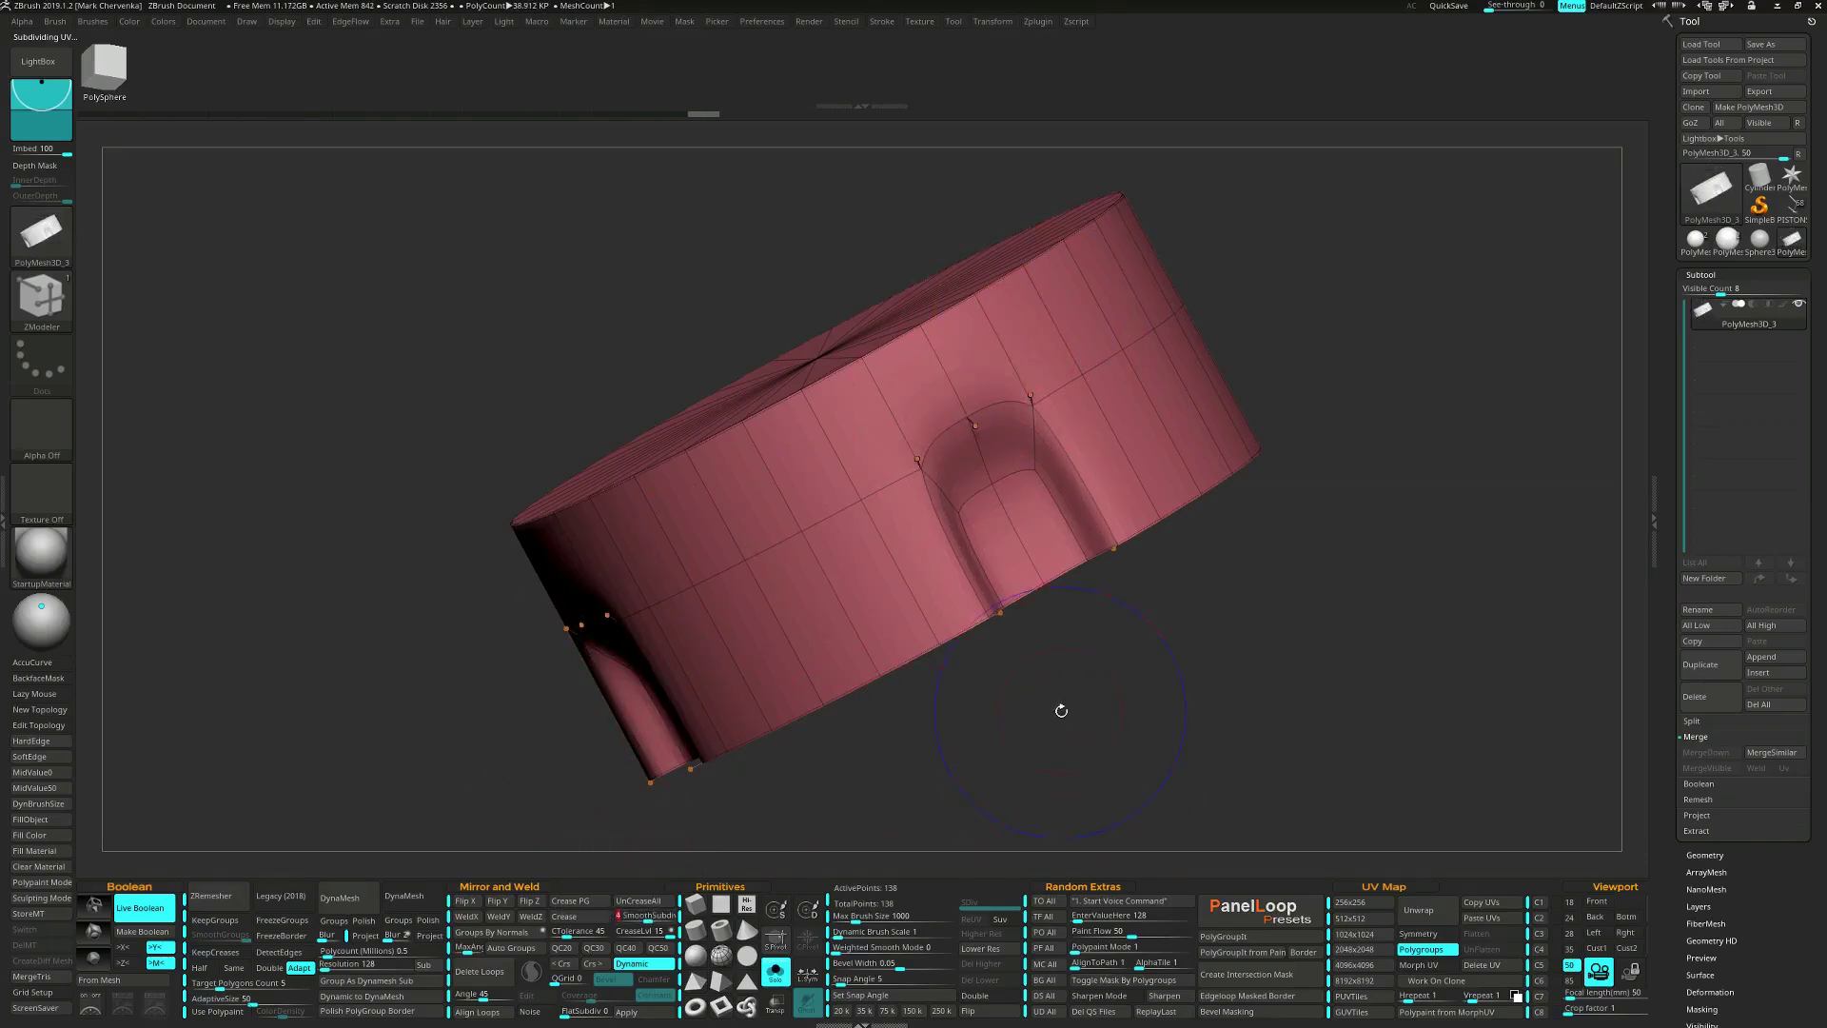
pyautogui.hotkey('shift', 'f')
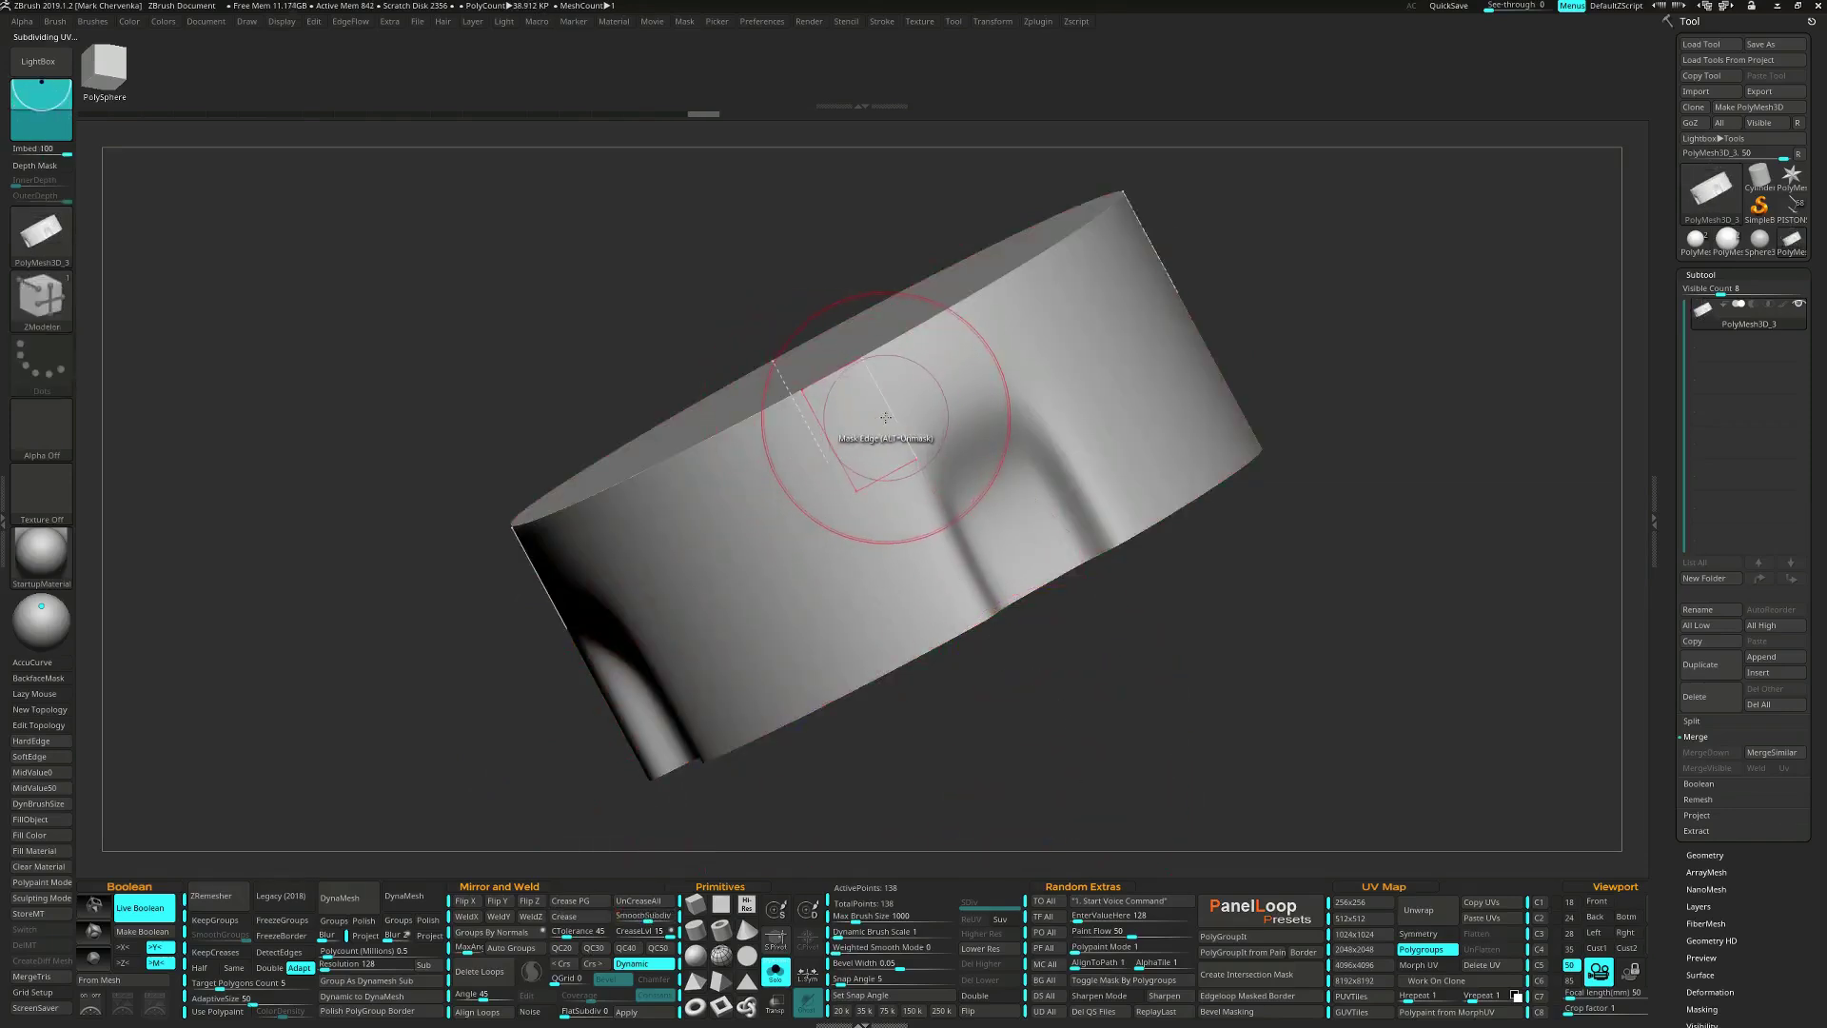
# Insert supporting edge loops around the side wall near the closed ends of the notches using the ZModeler edge Insert action.
pyautogui.press('space')
pyautogui.click(882, 436)
pyautogui.click(894, 411)
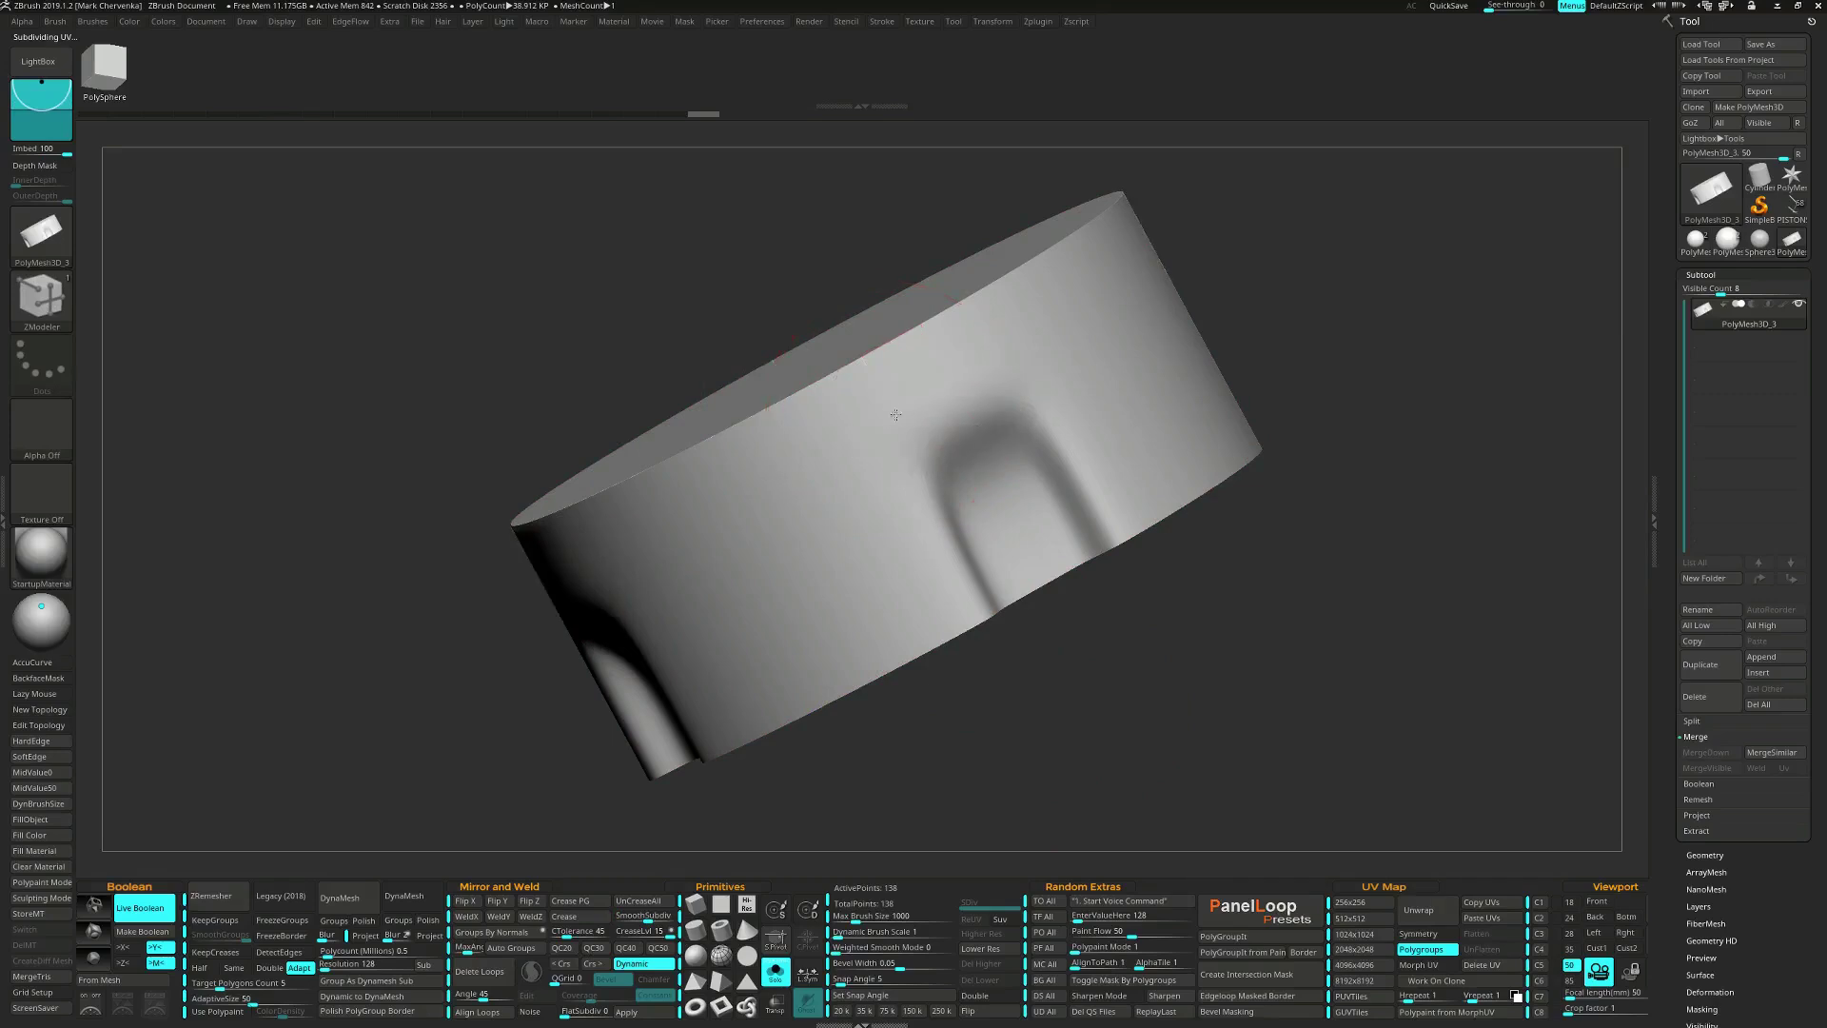
pyautogui.click(910, 573)
pyautogui.moveTo(893, 556); pyautogui.dragTo(866, 501)
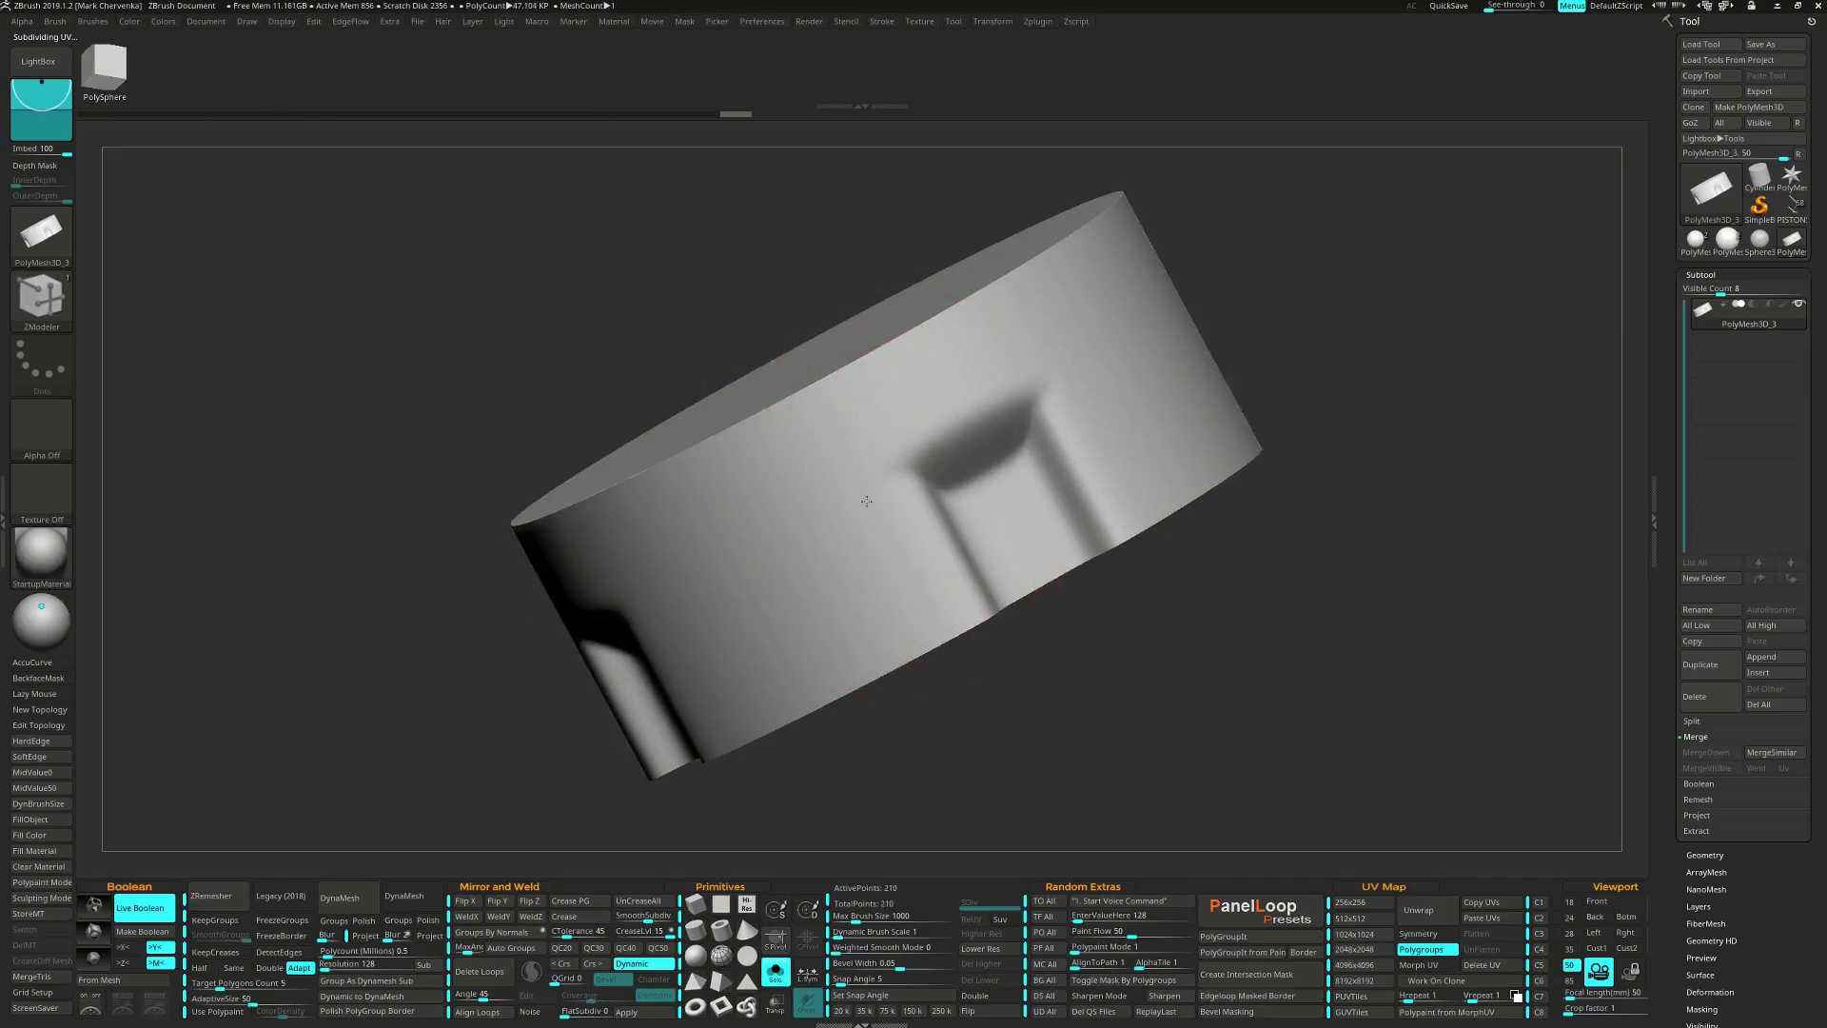
# Set the crease level to 3 and return to the unsubdivided mesh with the polyframe shown.
pyautogui.keyDown('ctrl'); pyautogui.moveTo(874, 511); pyautogui.dragTo(909, 433, button='right'); pyautogui.keyUp('ctrl')
pyautogui.click(629, 936)
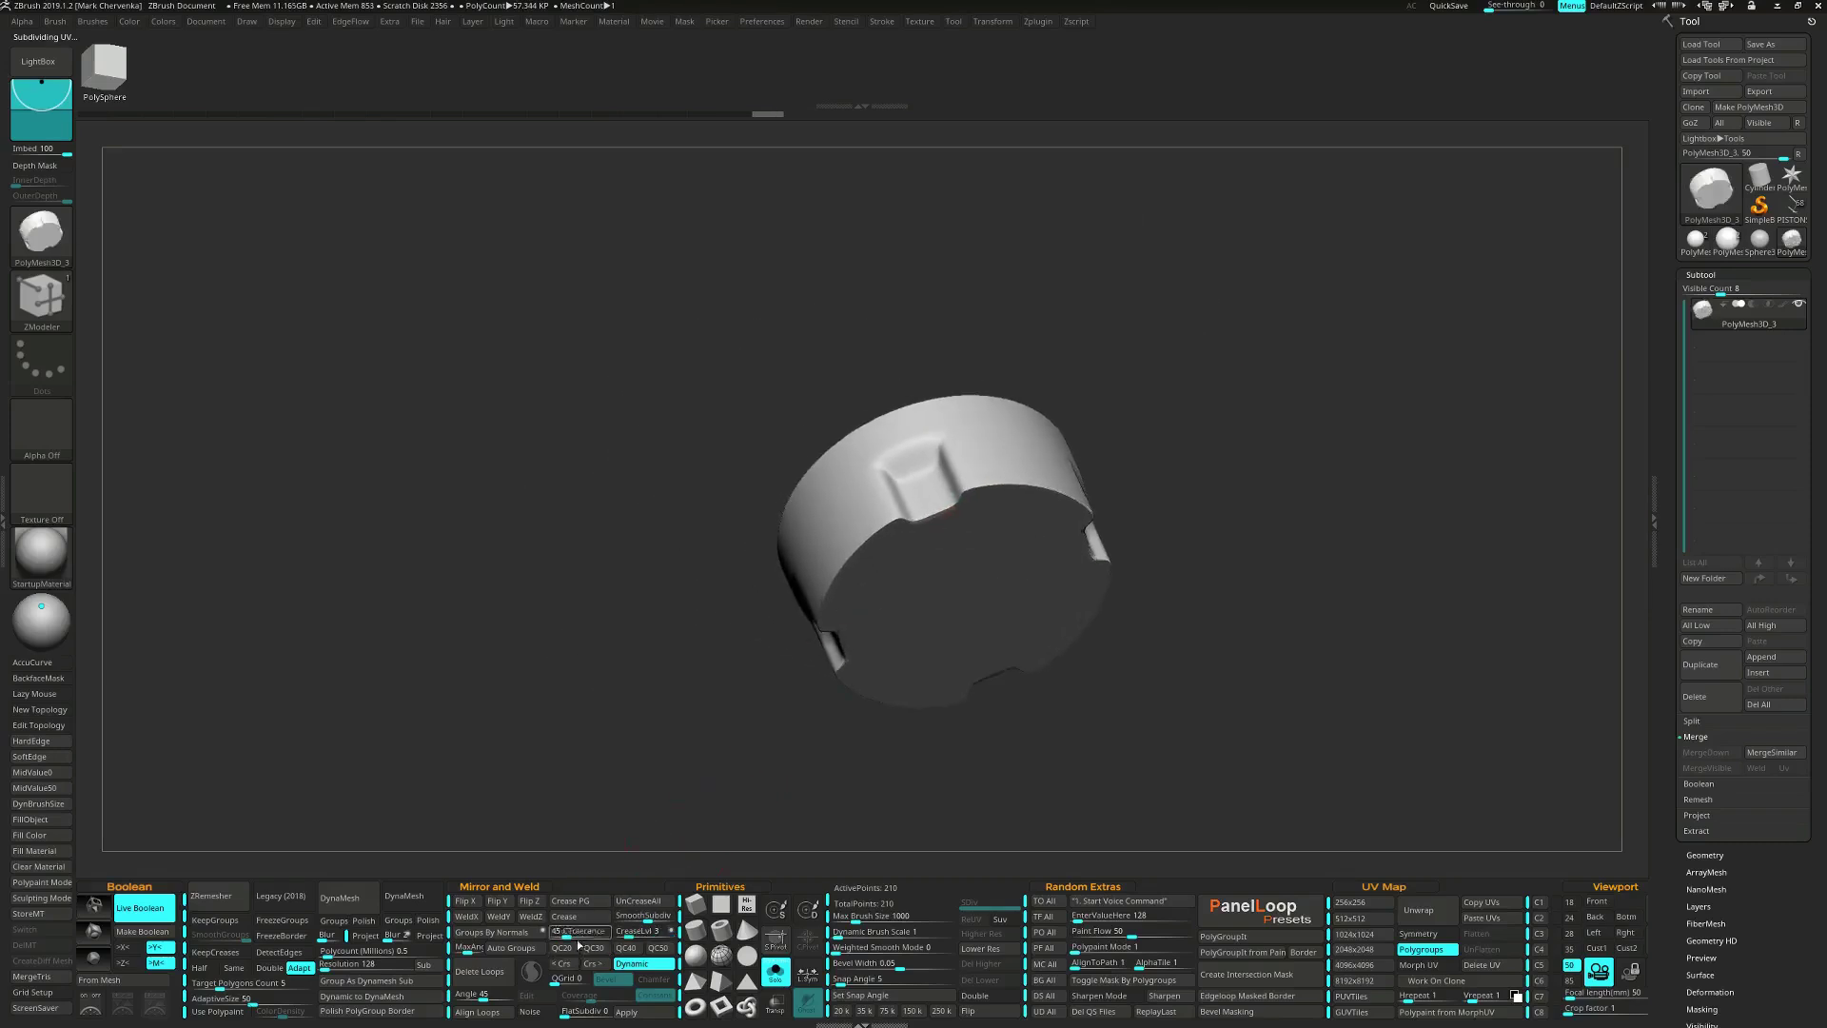
pyautogui.moveTo(875, 581); pyautogui.dragTo(956, 574, button='right')
pyautogui.hotkey('shift', 'f')
pyautogui.hotkey('shift', 'd')
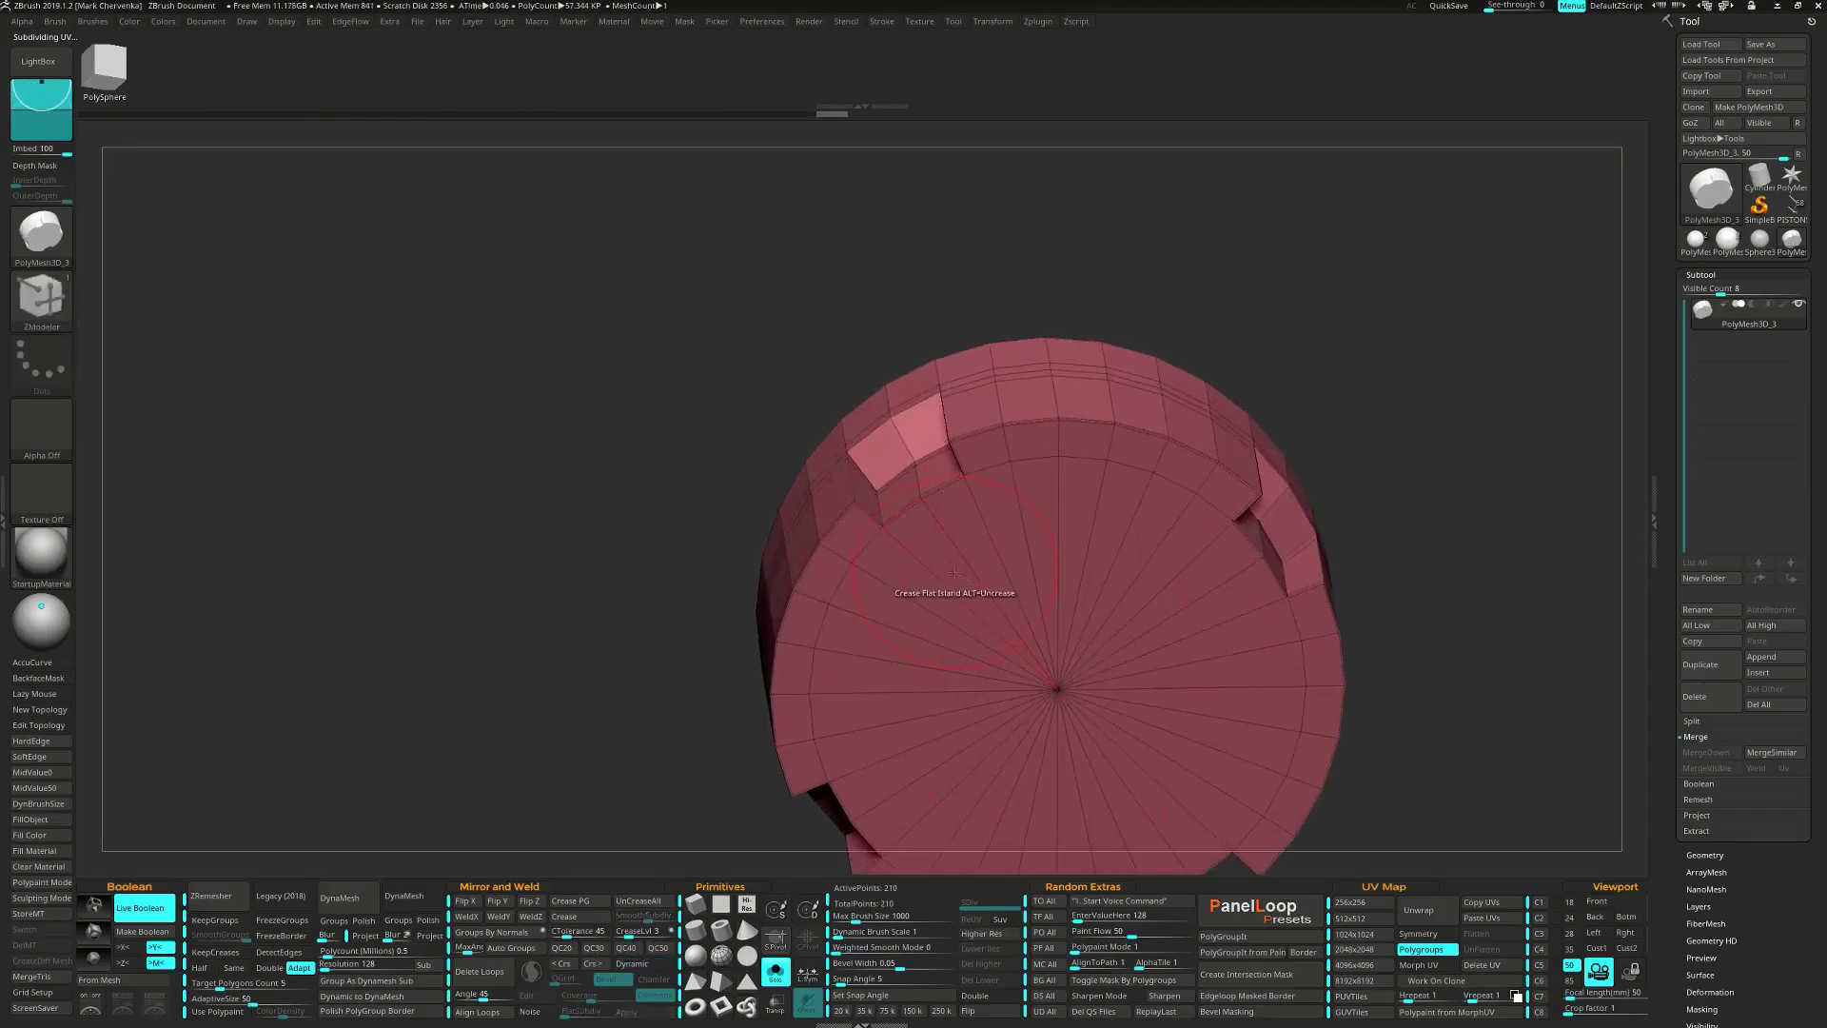
# Inset the round underside of the notched cylinder with the Inset Polyloop action, leaving a narrow rim.
pyautogui.press('space')
pyautogui.click(939, 546)
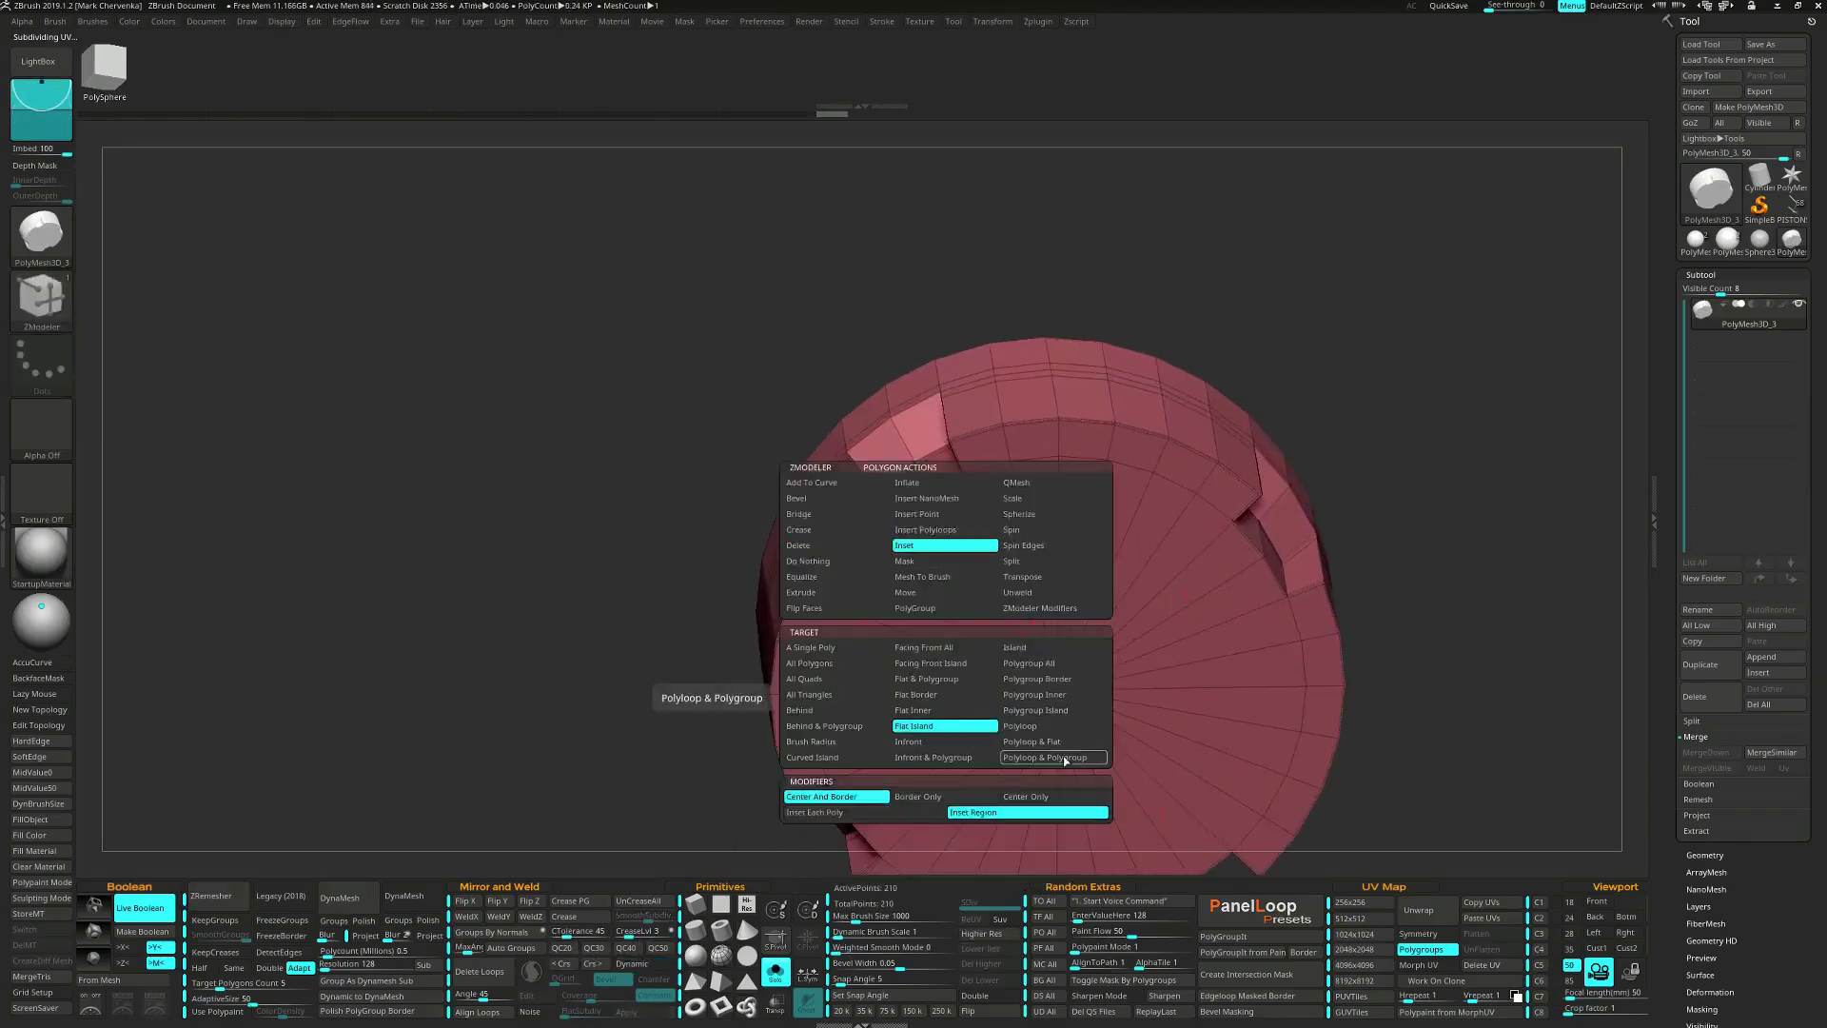
pyautogui.moveTo(948, 623); pyautogui.dragTo(939, 577, button='right')
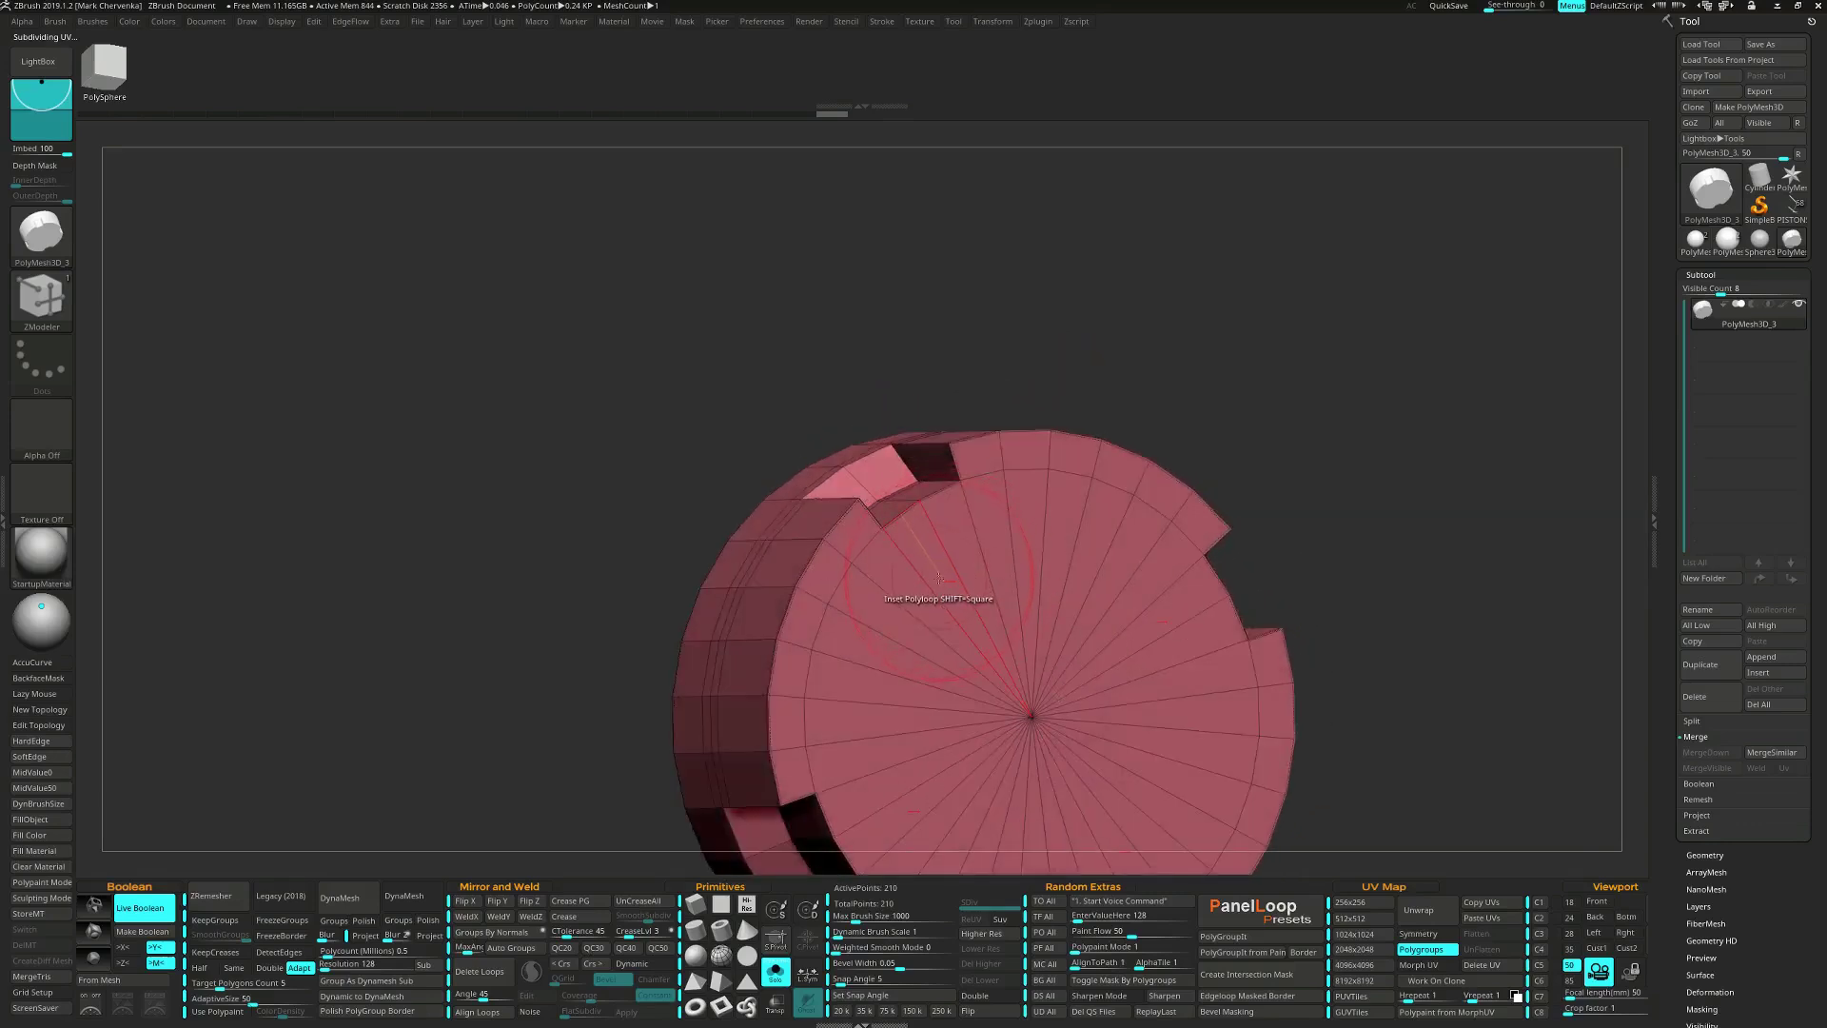
pyautogui.moveTo(945, 591); pyautogui.dragTo(945, 588)
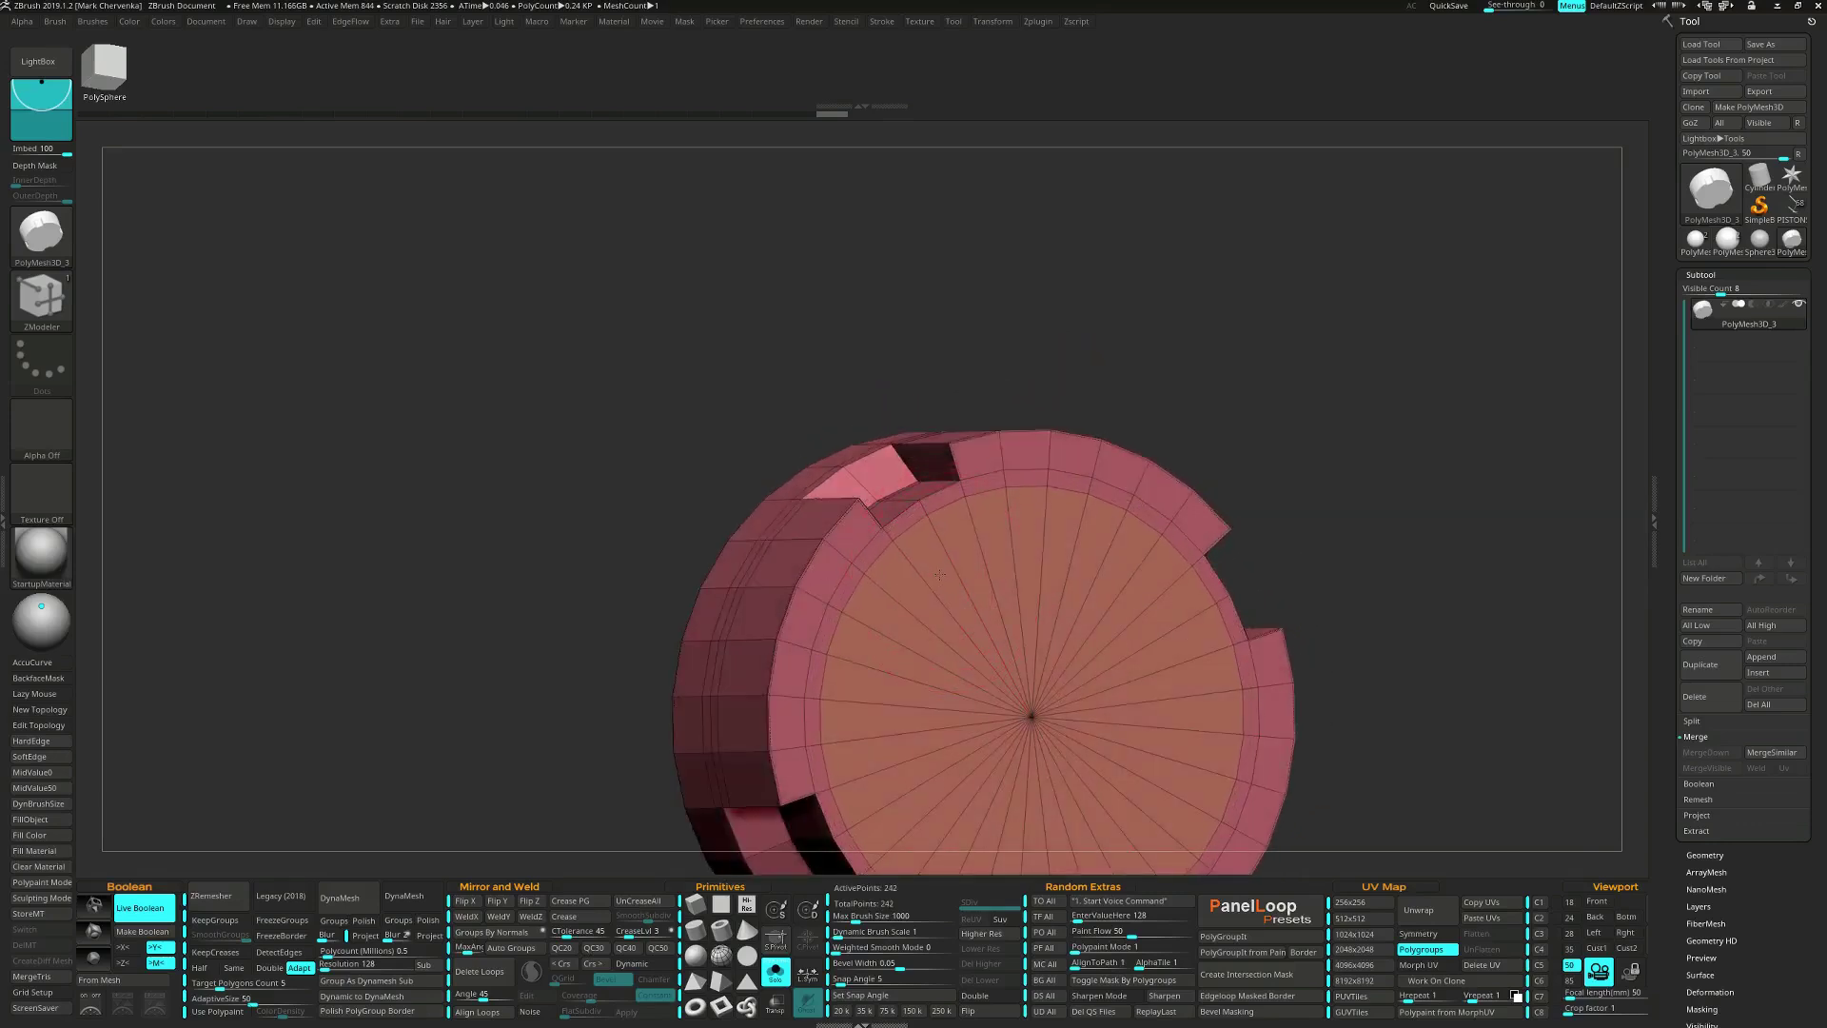
# Push the inset underside disc slightly inward using QMesh with the Polygroup Island target.
pyautogui.keyDown('alt'); pyautogui.moveTo(962, 608); pyautogui.dragTo(944, 524, button='right'); pyautogui.keyUp('alt')
pyautogui.press('space')
pyautogui.click(1016, 483)
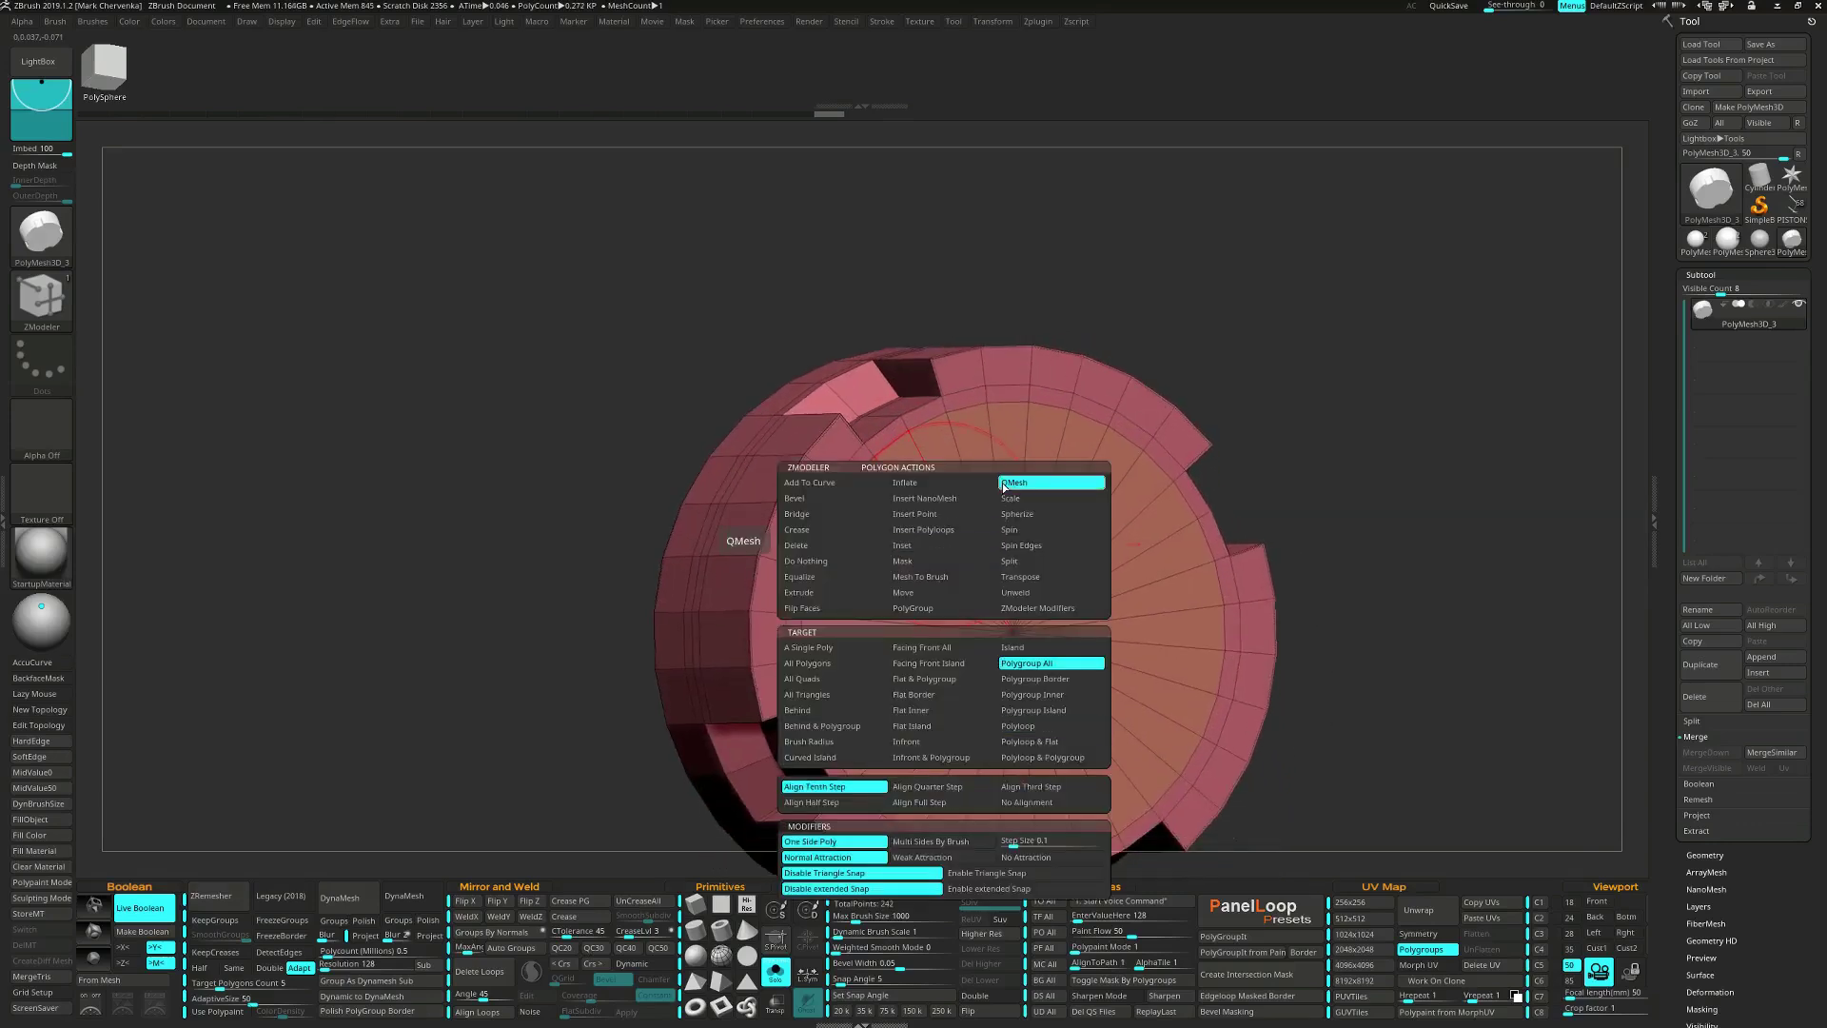
pyautogui.click(1033, 711)
pyautogui.moveTo(1010, 620); pyautogui.dragTo(891, 500, button='right')
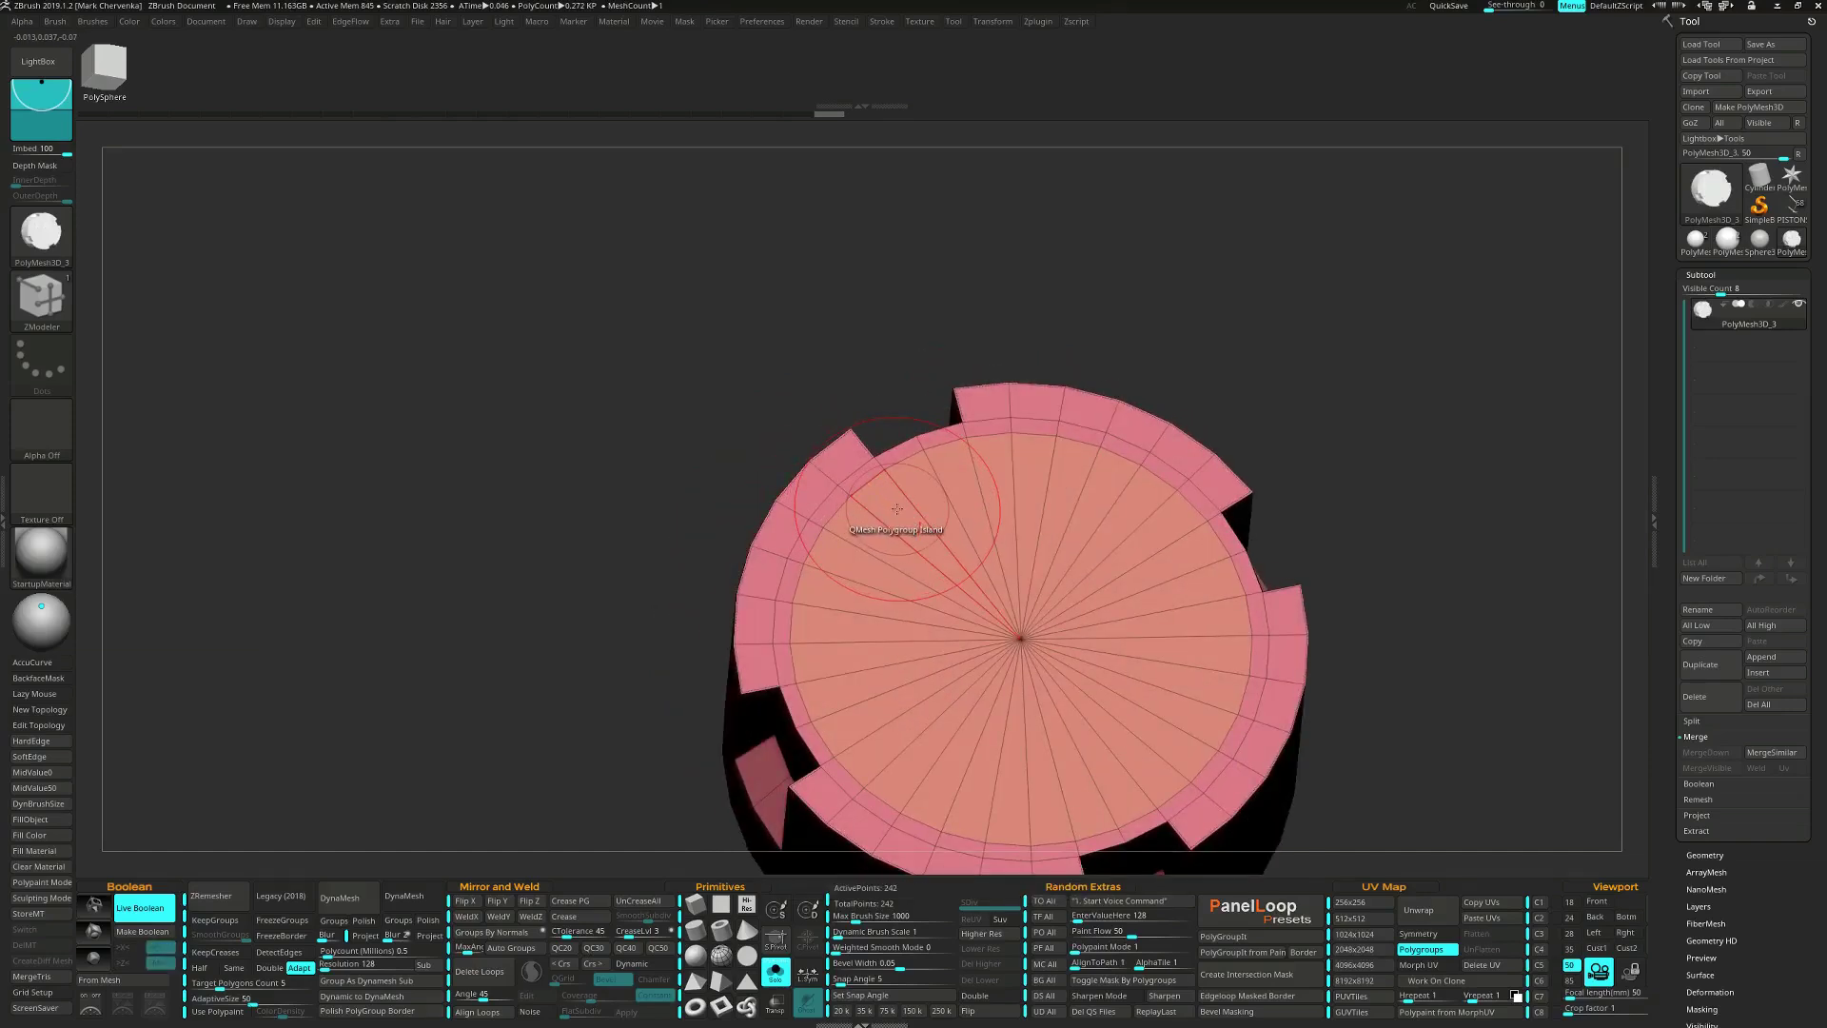
pyautogui.moveTo(897, 509)
pyautogui.mouseDown()
pyautogui.moveTo(906, 578)
pyautogui.moveTo(903, 541)
pyautogui.mouseUp()
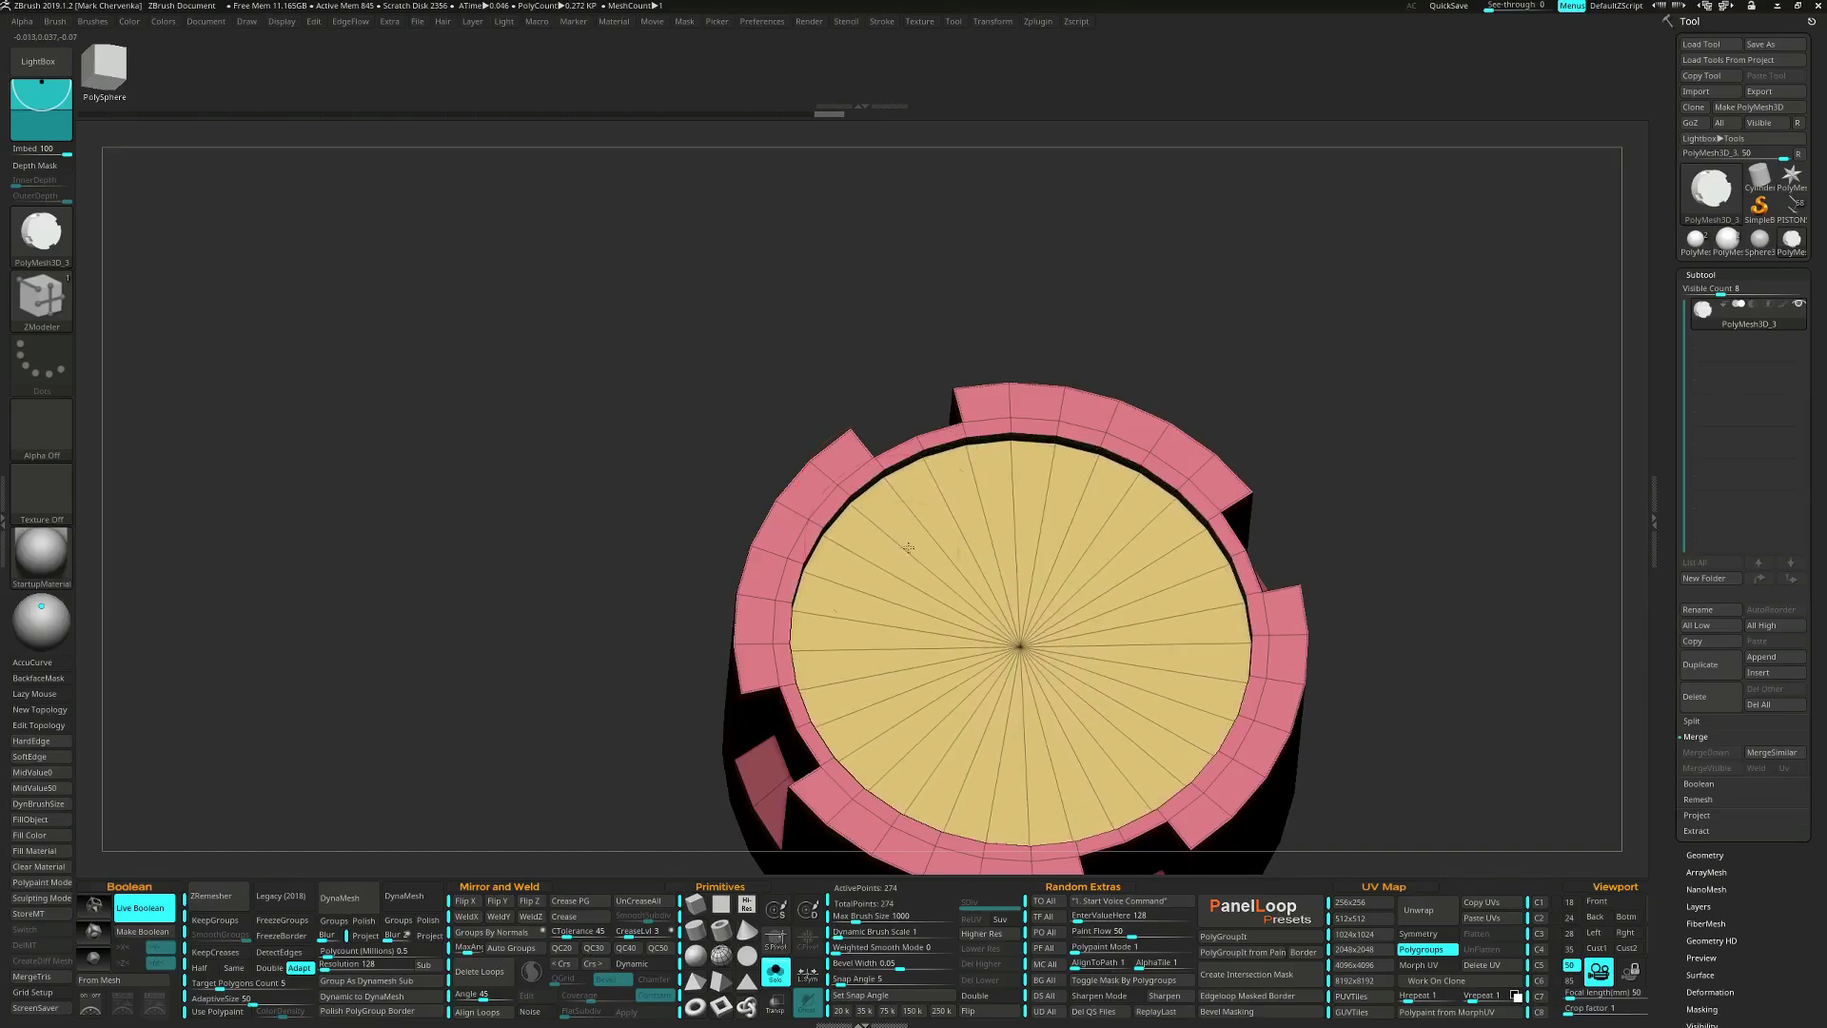
# Inset the recessed underside disc a second time with the Polyloop target.
pyautogui.moveTo(909, 548); pyautogui.dragTo(931, 554, button='right')
pyautogui.press('space')
pyautogui.click(919, 549)
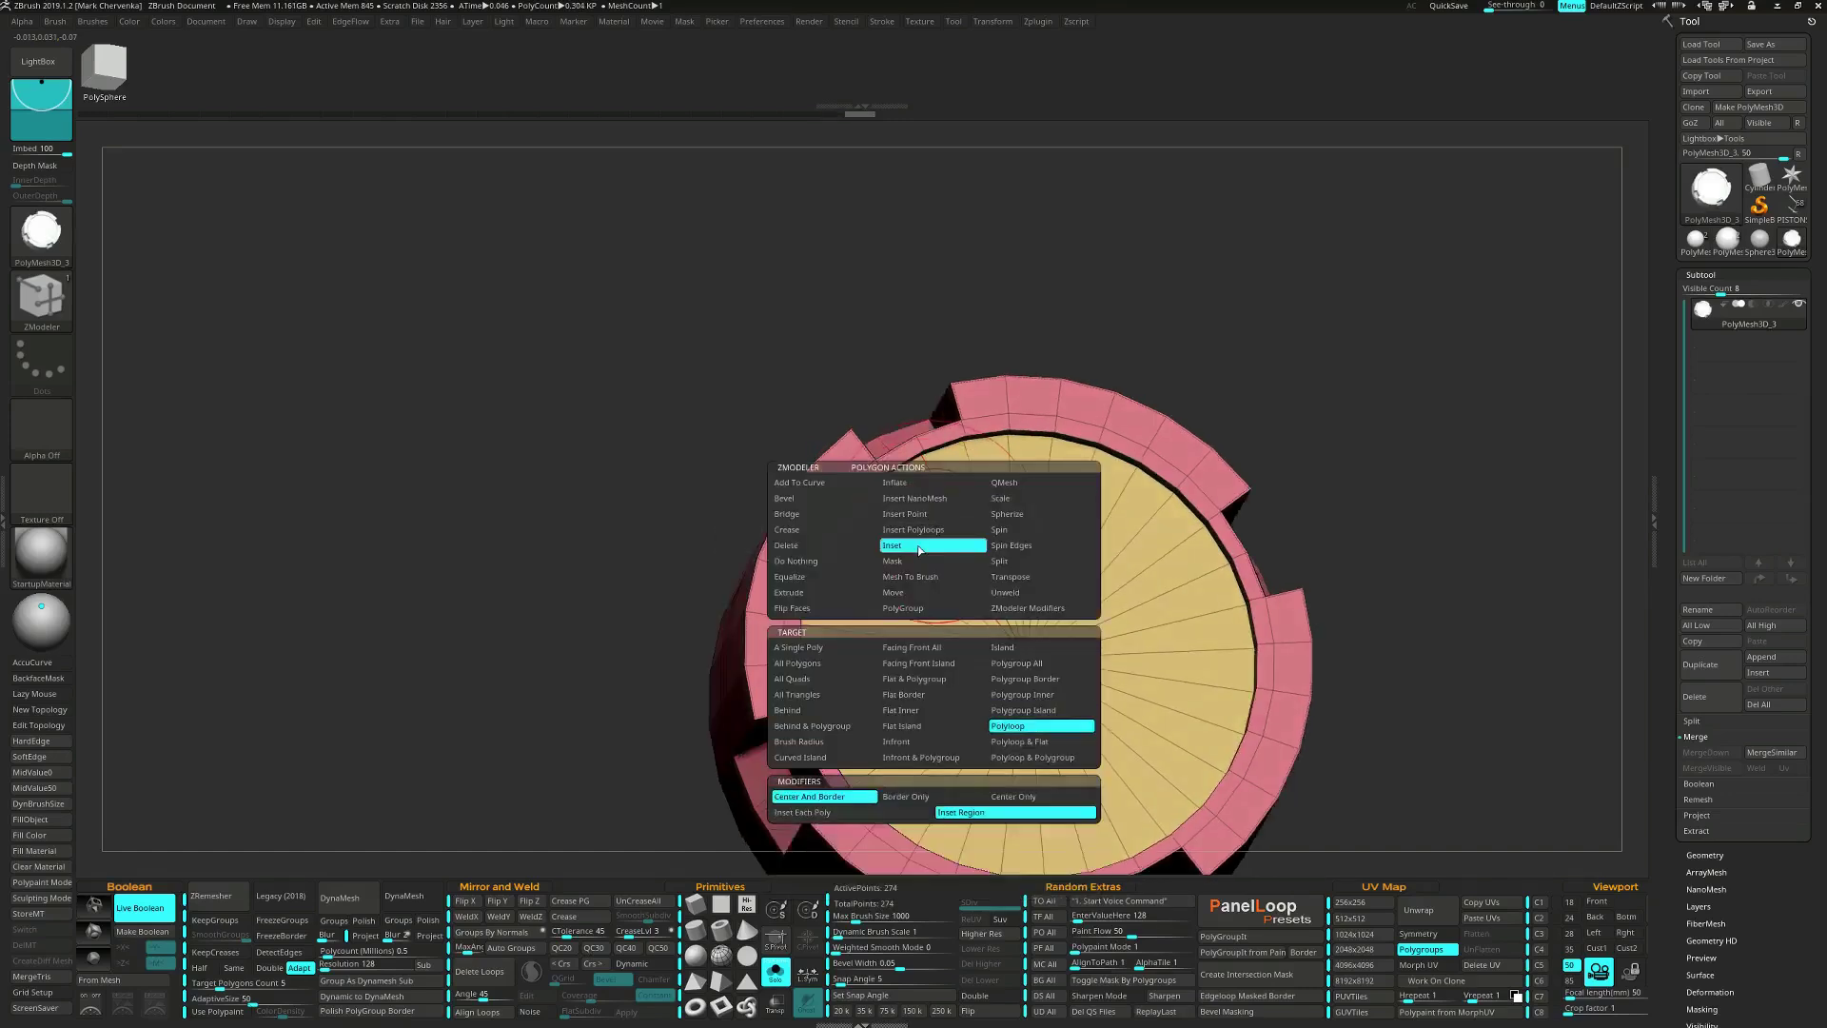
pyautogui.click(948, 540)
# Push the new inner disc deeper into the part with QMesh to form a stepped cavity.
pyautogui.press('space')
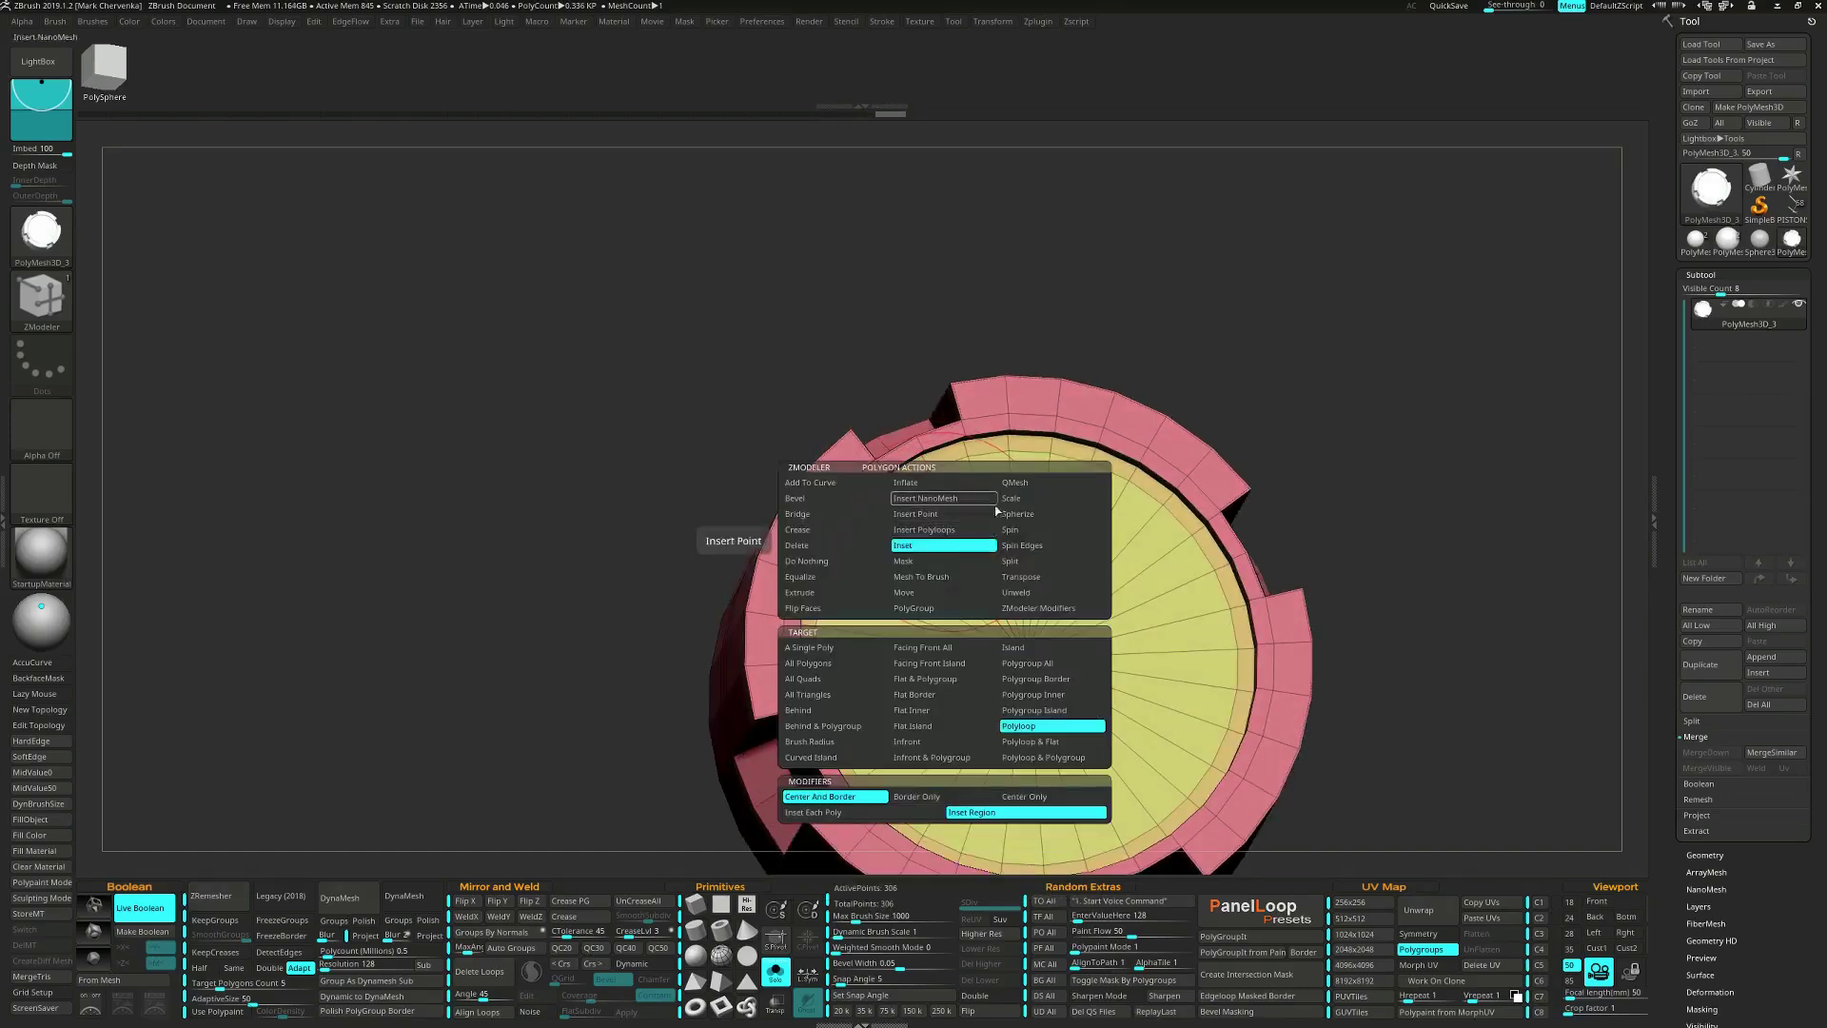
pyautogui.click(1013, 487)
pyautogui.moveTo(1011, 499); pyautogui.dragTo(937, 513, button='right')
pyautogui.moveTo(922, 513); pyautogui.dragTo(958, 549)
pyautogui.keyDown('ctrl'); pyautogui.moveTo(954, 554); pyautogui.dragTo(880, 466, button='right'); pyautogui.keyUp('ctrl')
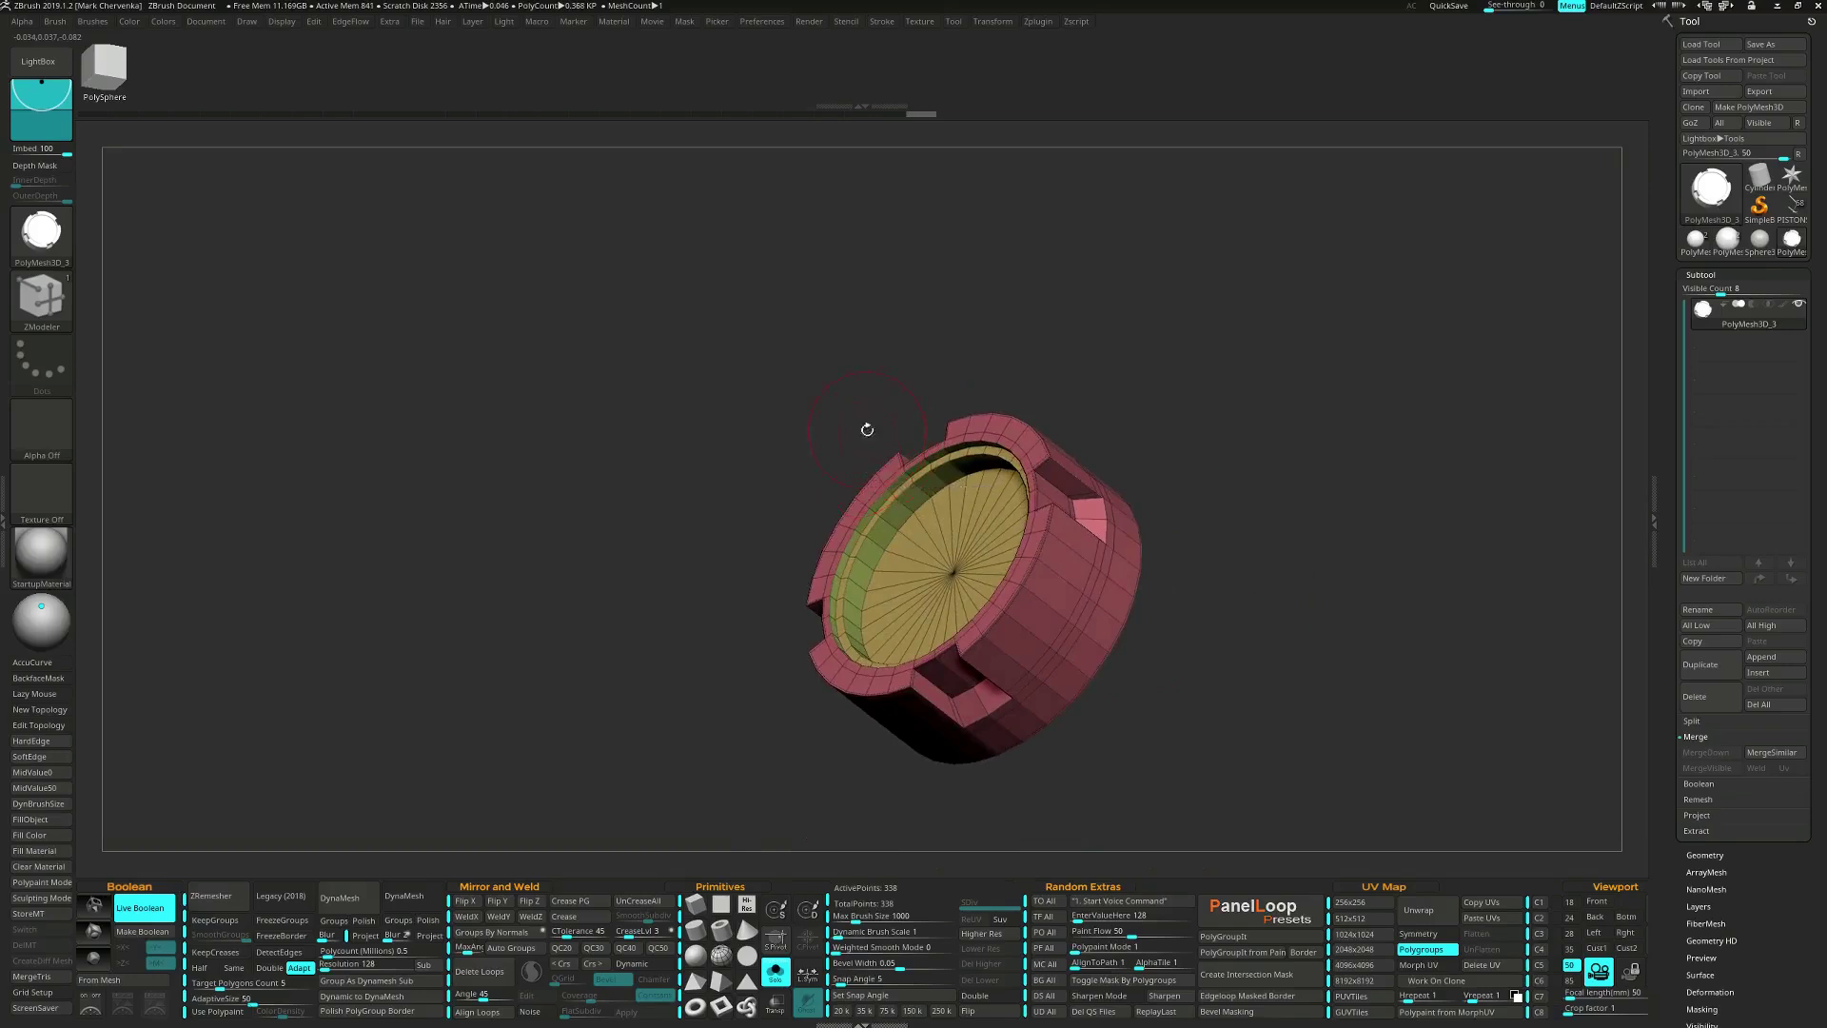
# Enable dynamic subdivision, hide the polyframe and inspect the smoothed part from below and above.
pyautogui.press('d')
pyautogui.hotkey('shift', 'f')
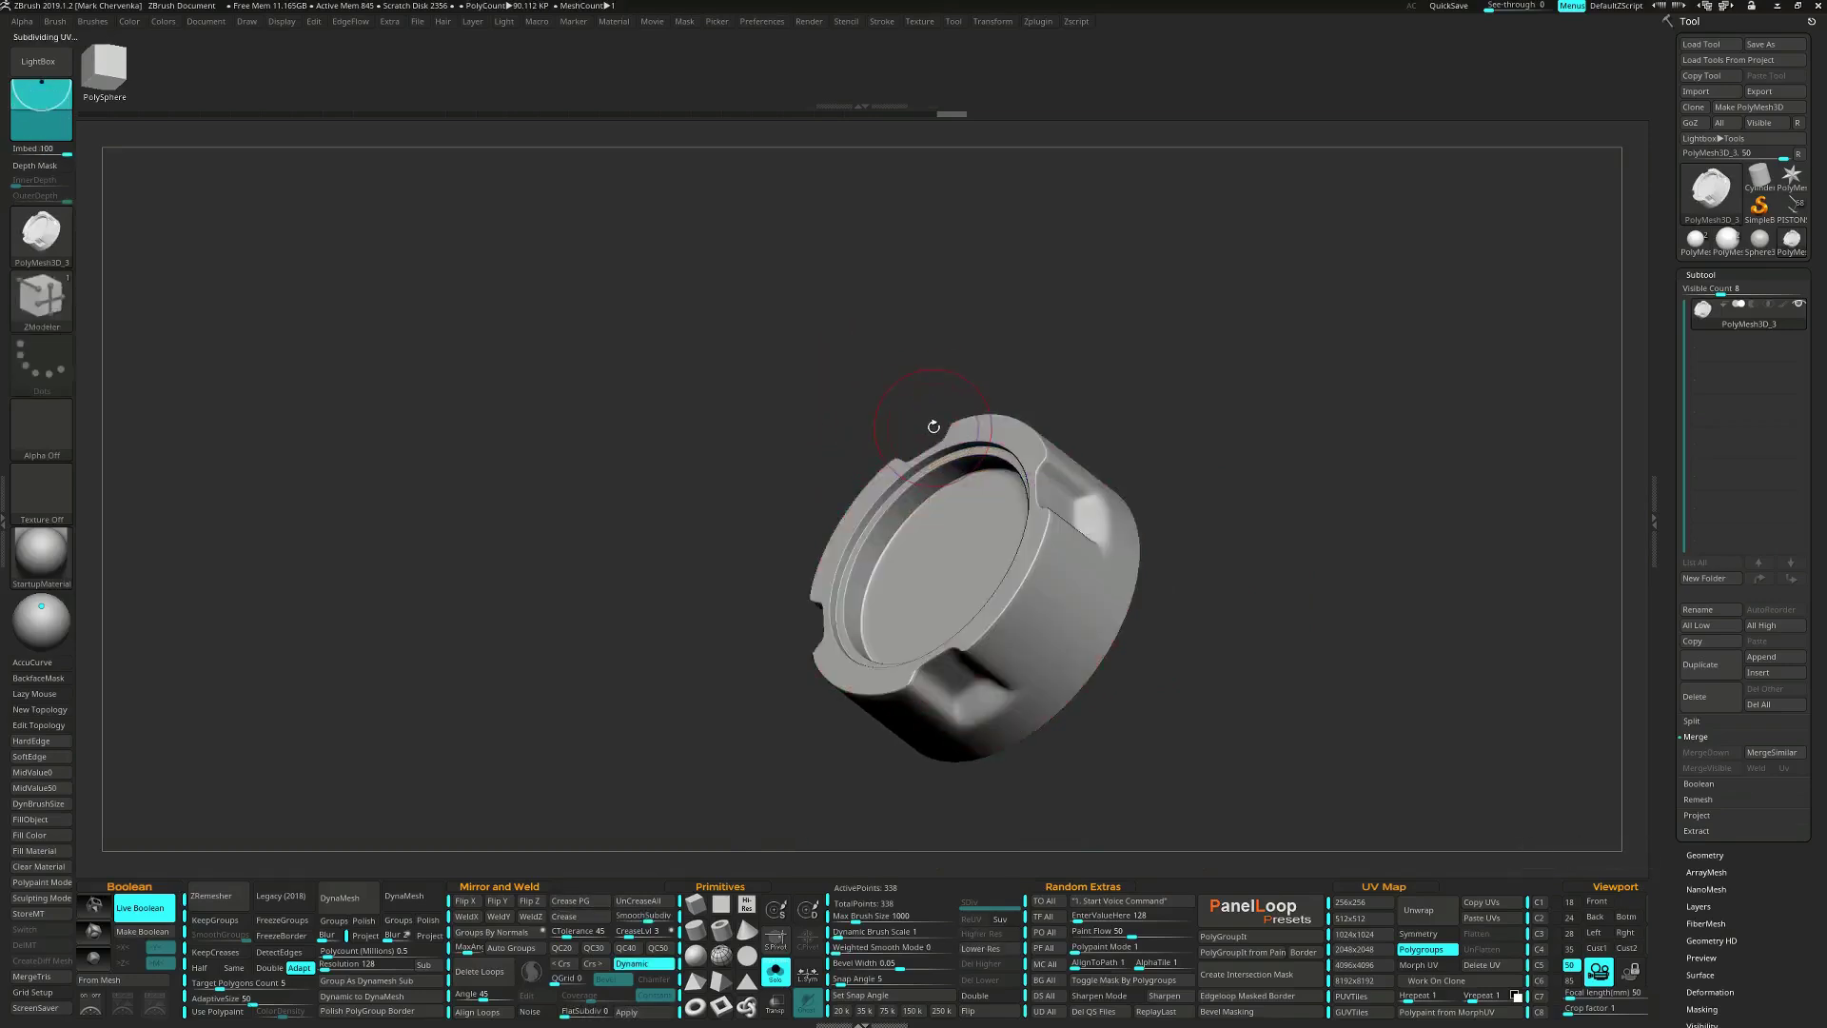
pyautogui.moveTo(933, 426); pyautogui.dragTo(862, 550, button='right')
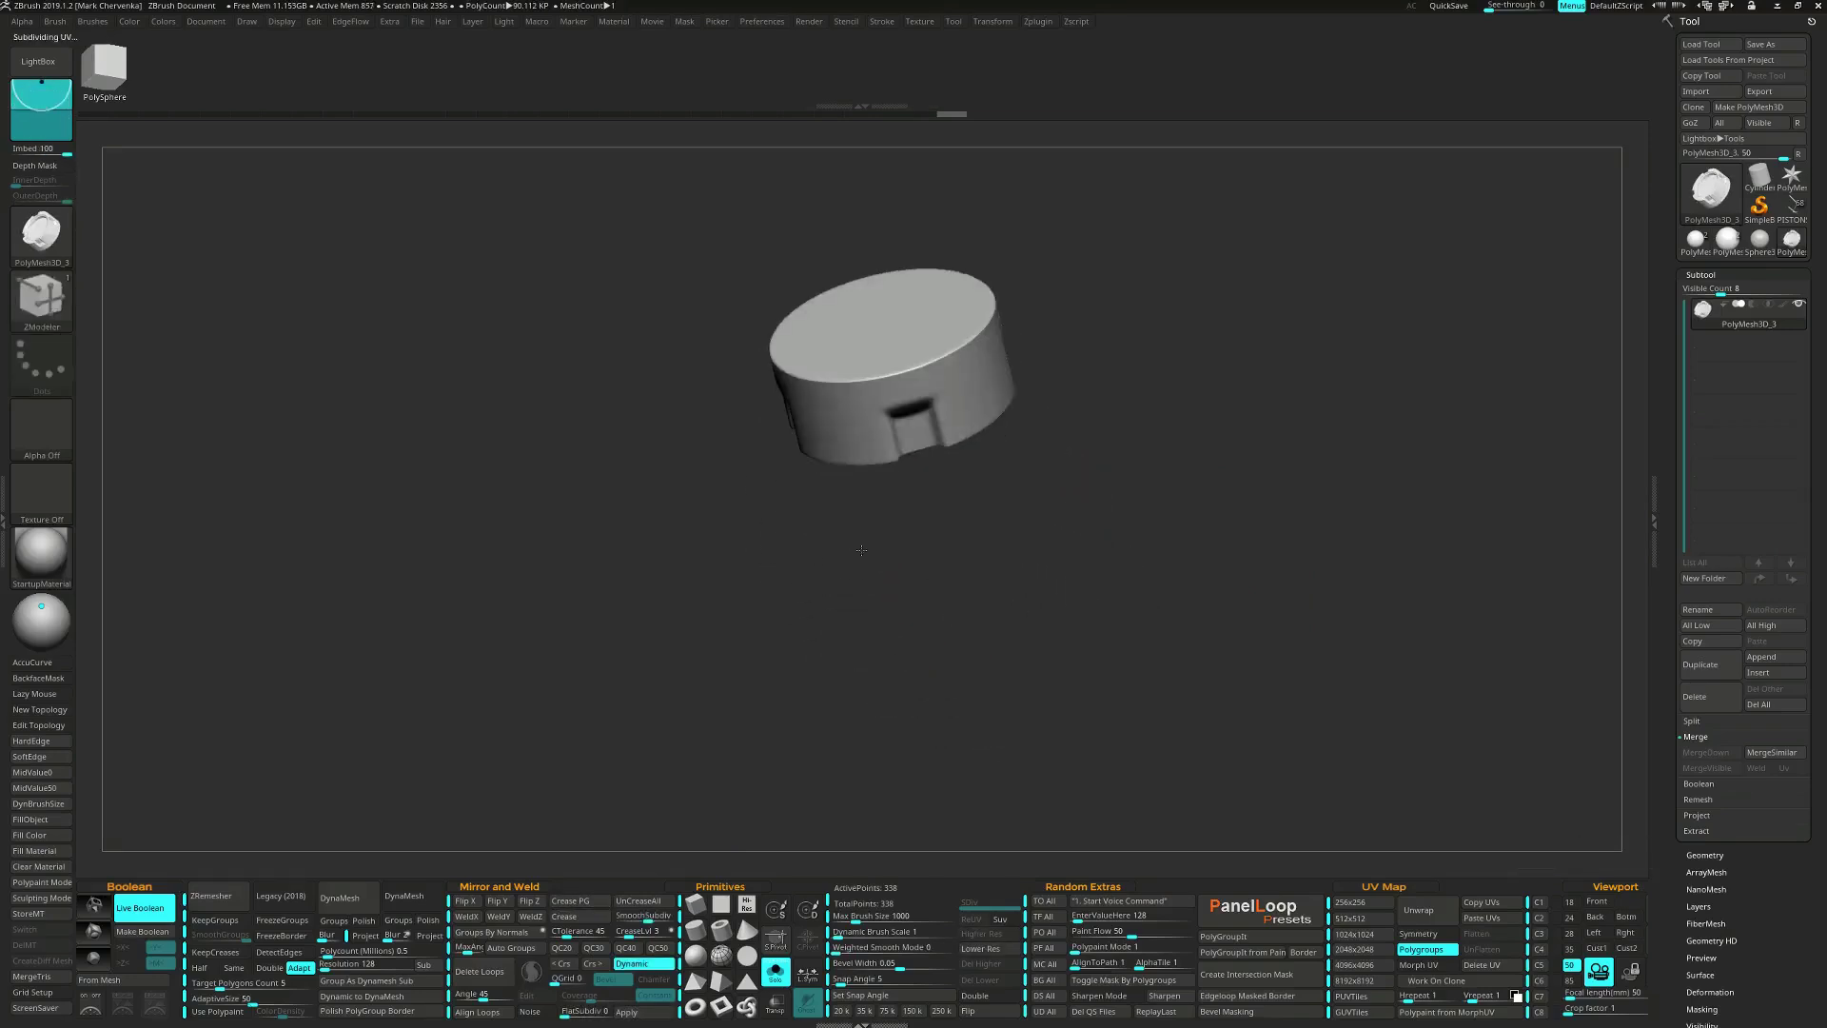
pyautogui.keyDown('alt'); pyautogui.moveTo(892, 341); pyautogui.dragTo(992, 533, button='right'); pyautogui.keyUp('alt')
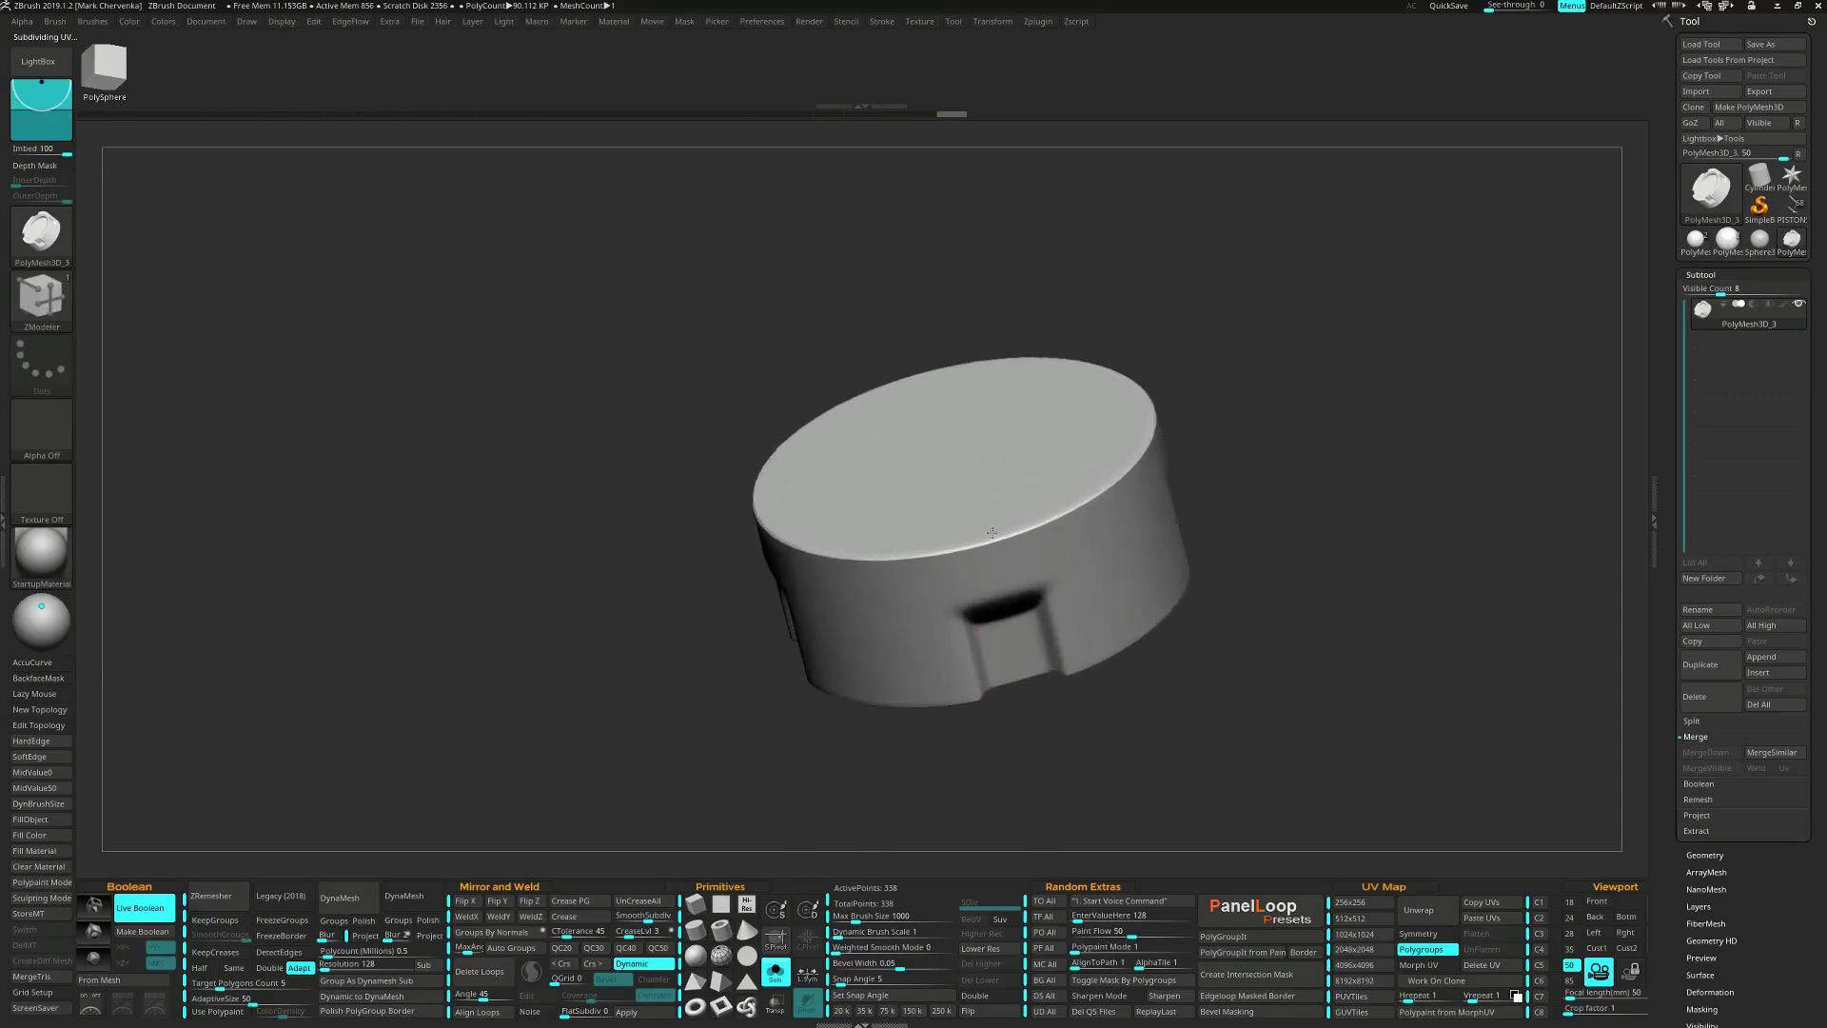
# Show the polyframe and pull a separate thick disc up from the flat top cap using QMesh Flat Island.
pyautogui.hotkey('shift', 'f')
pyautogui.press('space')
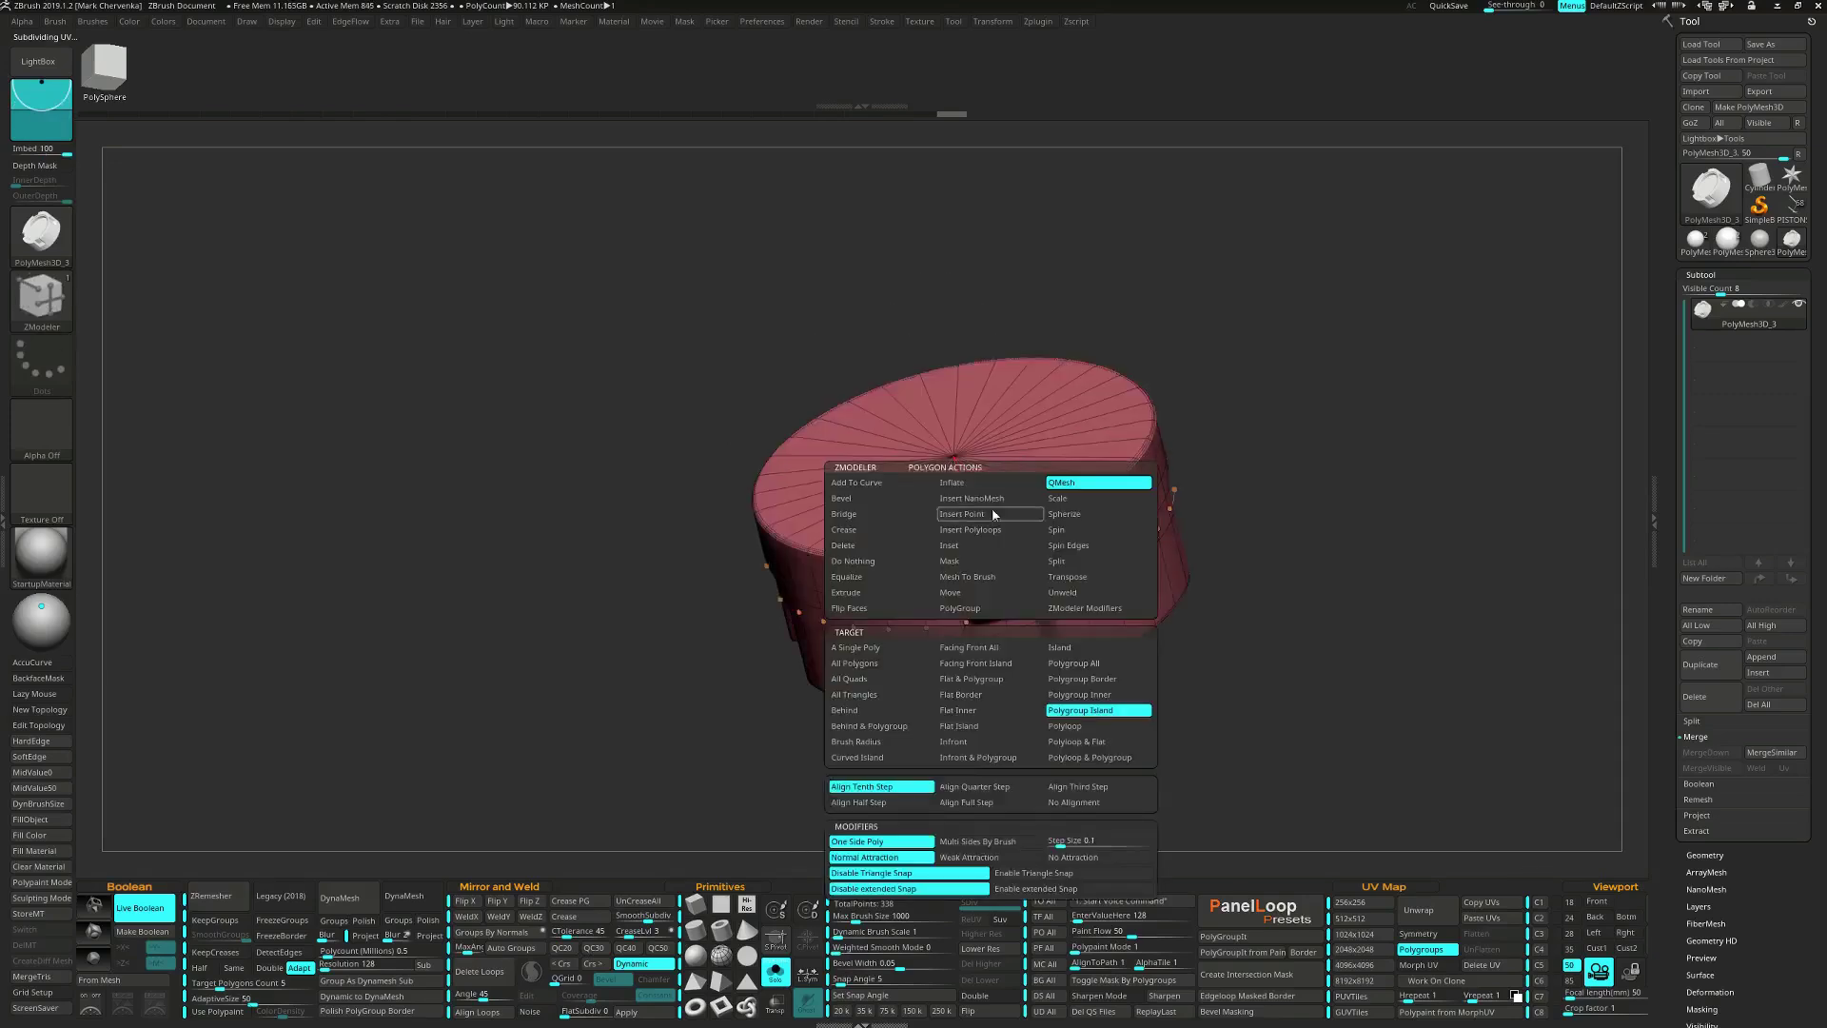
pyautogui.click(959, 725)
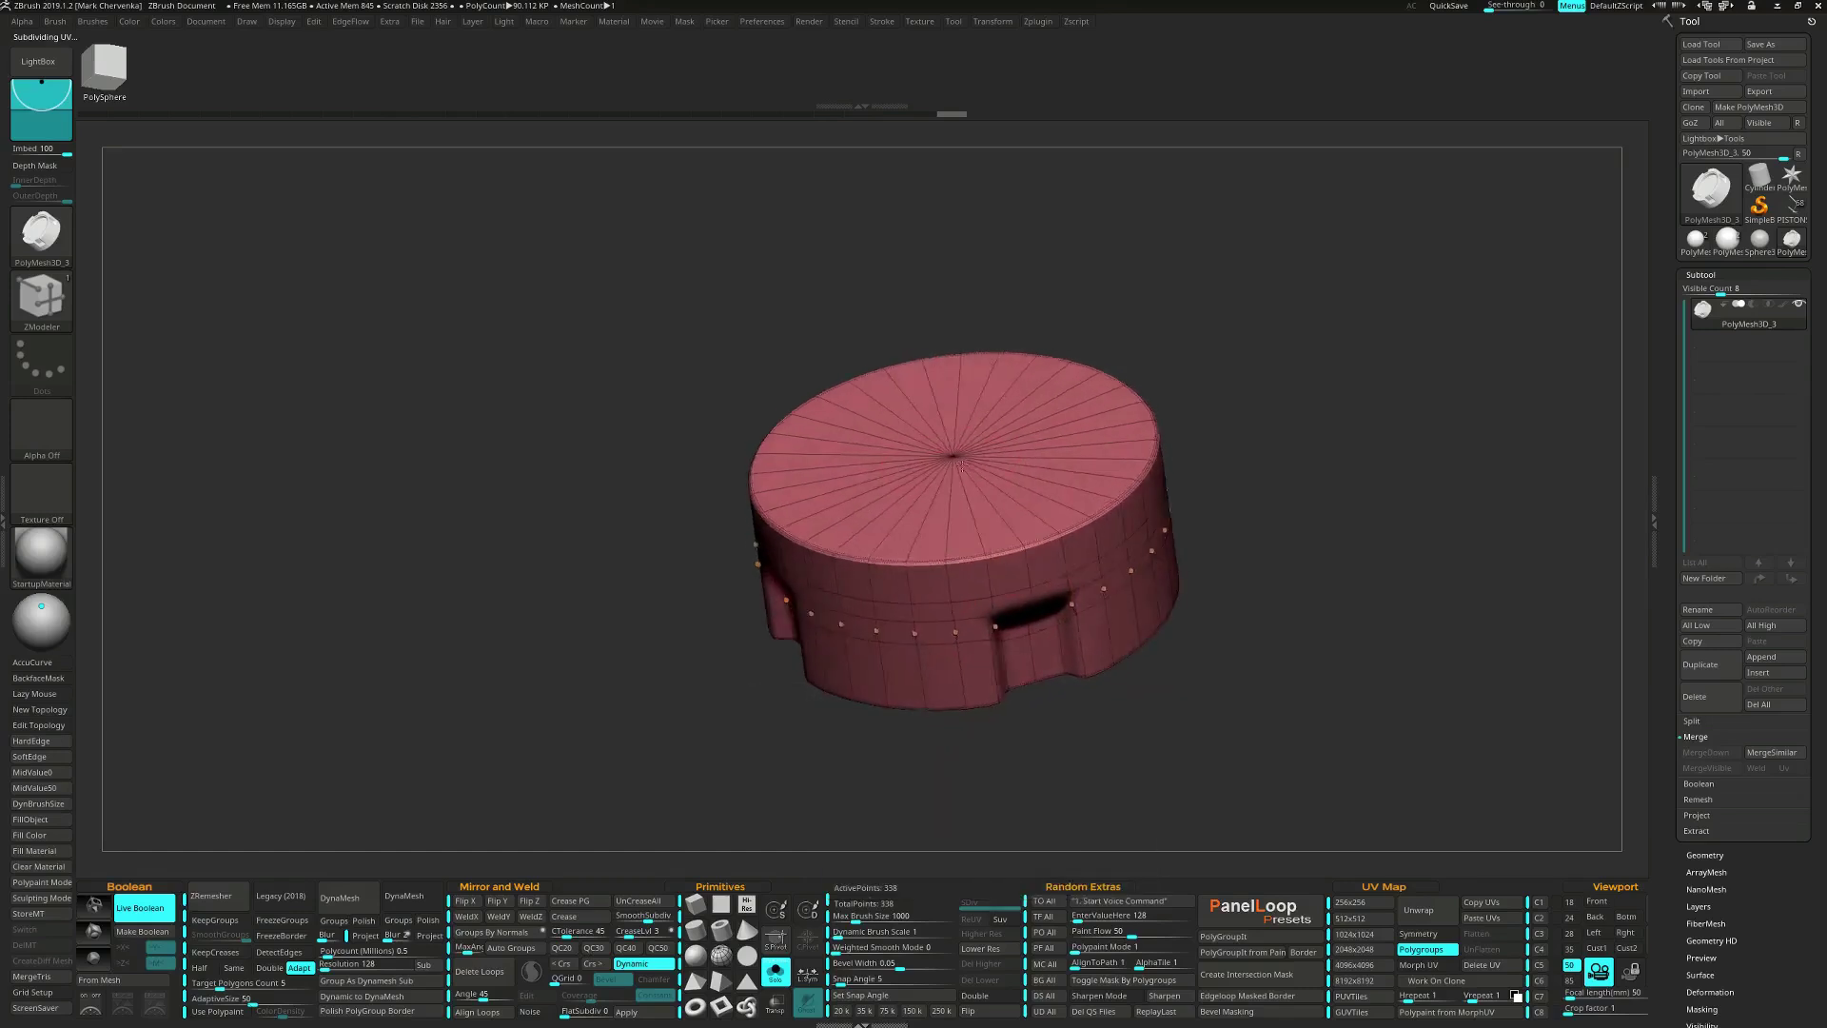
pyautogui.moveTo(1038, 526); pyautogui.dragTo(1029, 410)
pyautogui.moveTo(1029, 409); pyautogui.dragTo(1042, 328, button='right')
# Lower the new disc close to the notched base using the ZModeler Move action with the Island target.
pyautogui.keyDown('ctrl'); pyautogui.moveTo(1073, 490); pyautogui.dragTo(1057, 491, button='right'); pyautogui.keyUp('ctrl')
pyautogui.press('space')
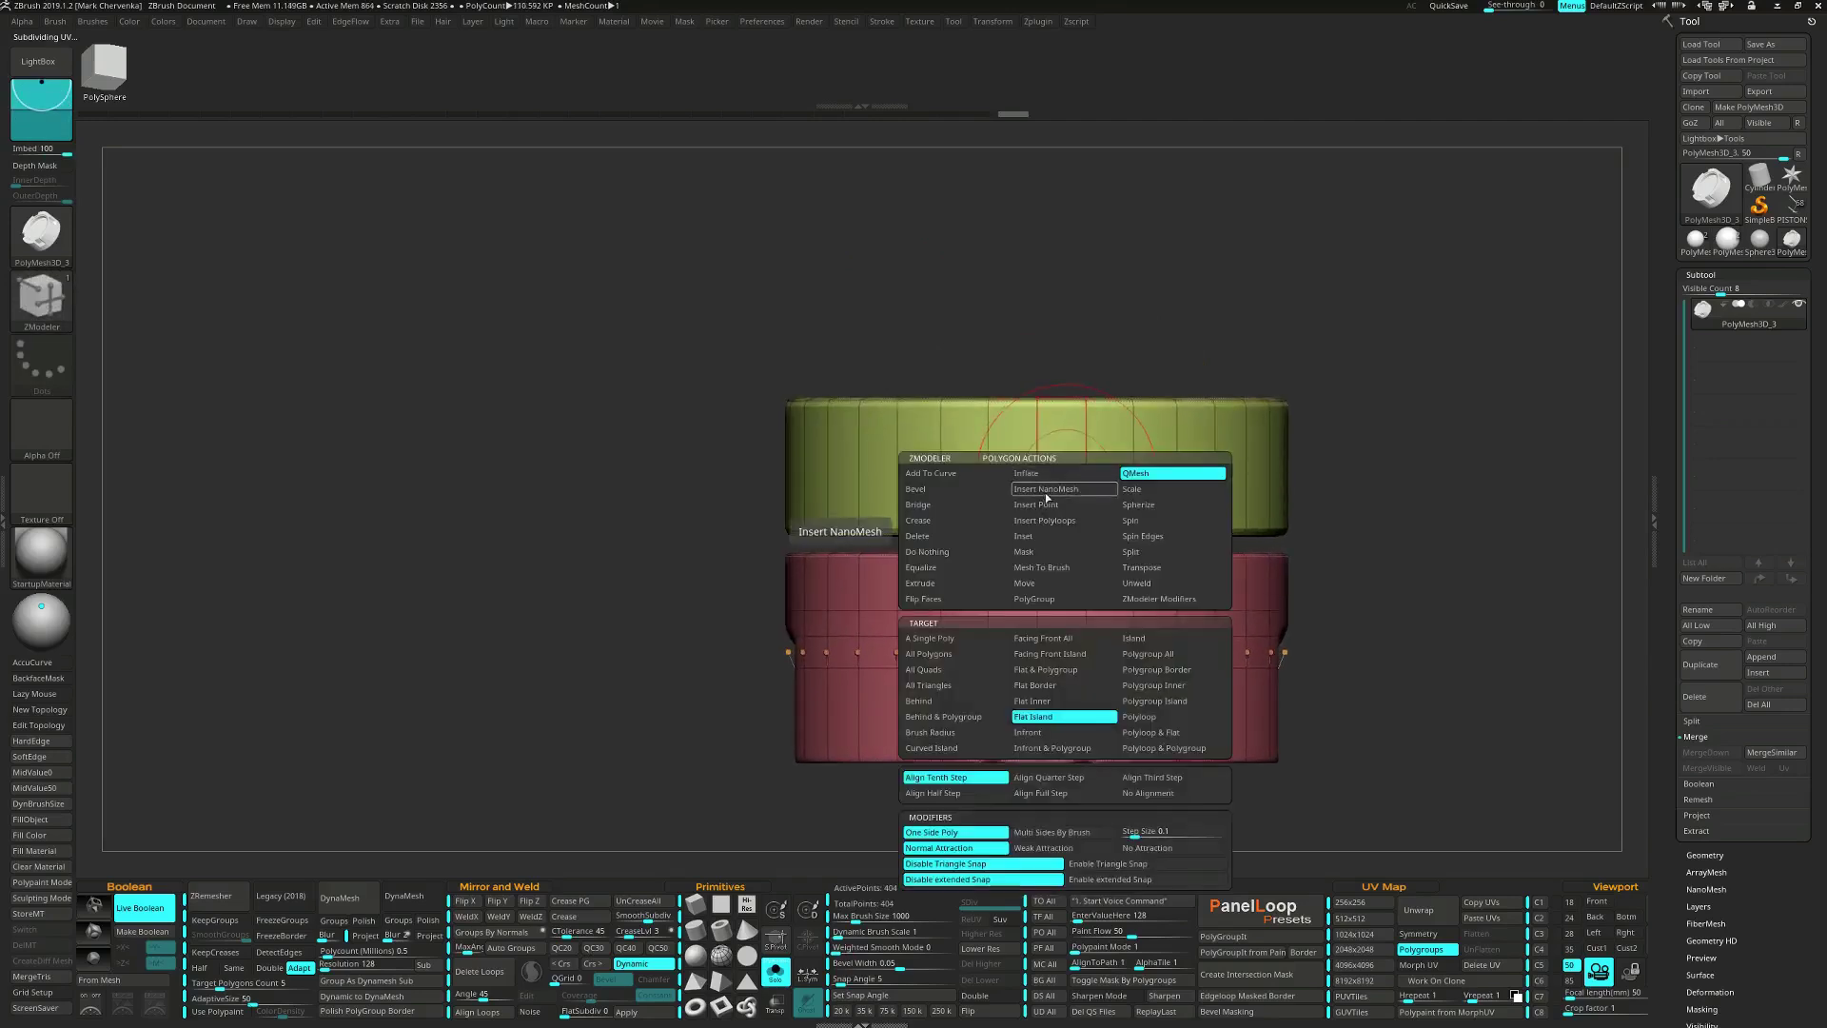
pyautogui.click(1062, 583)
pyautogui.click(1132, 638)
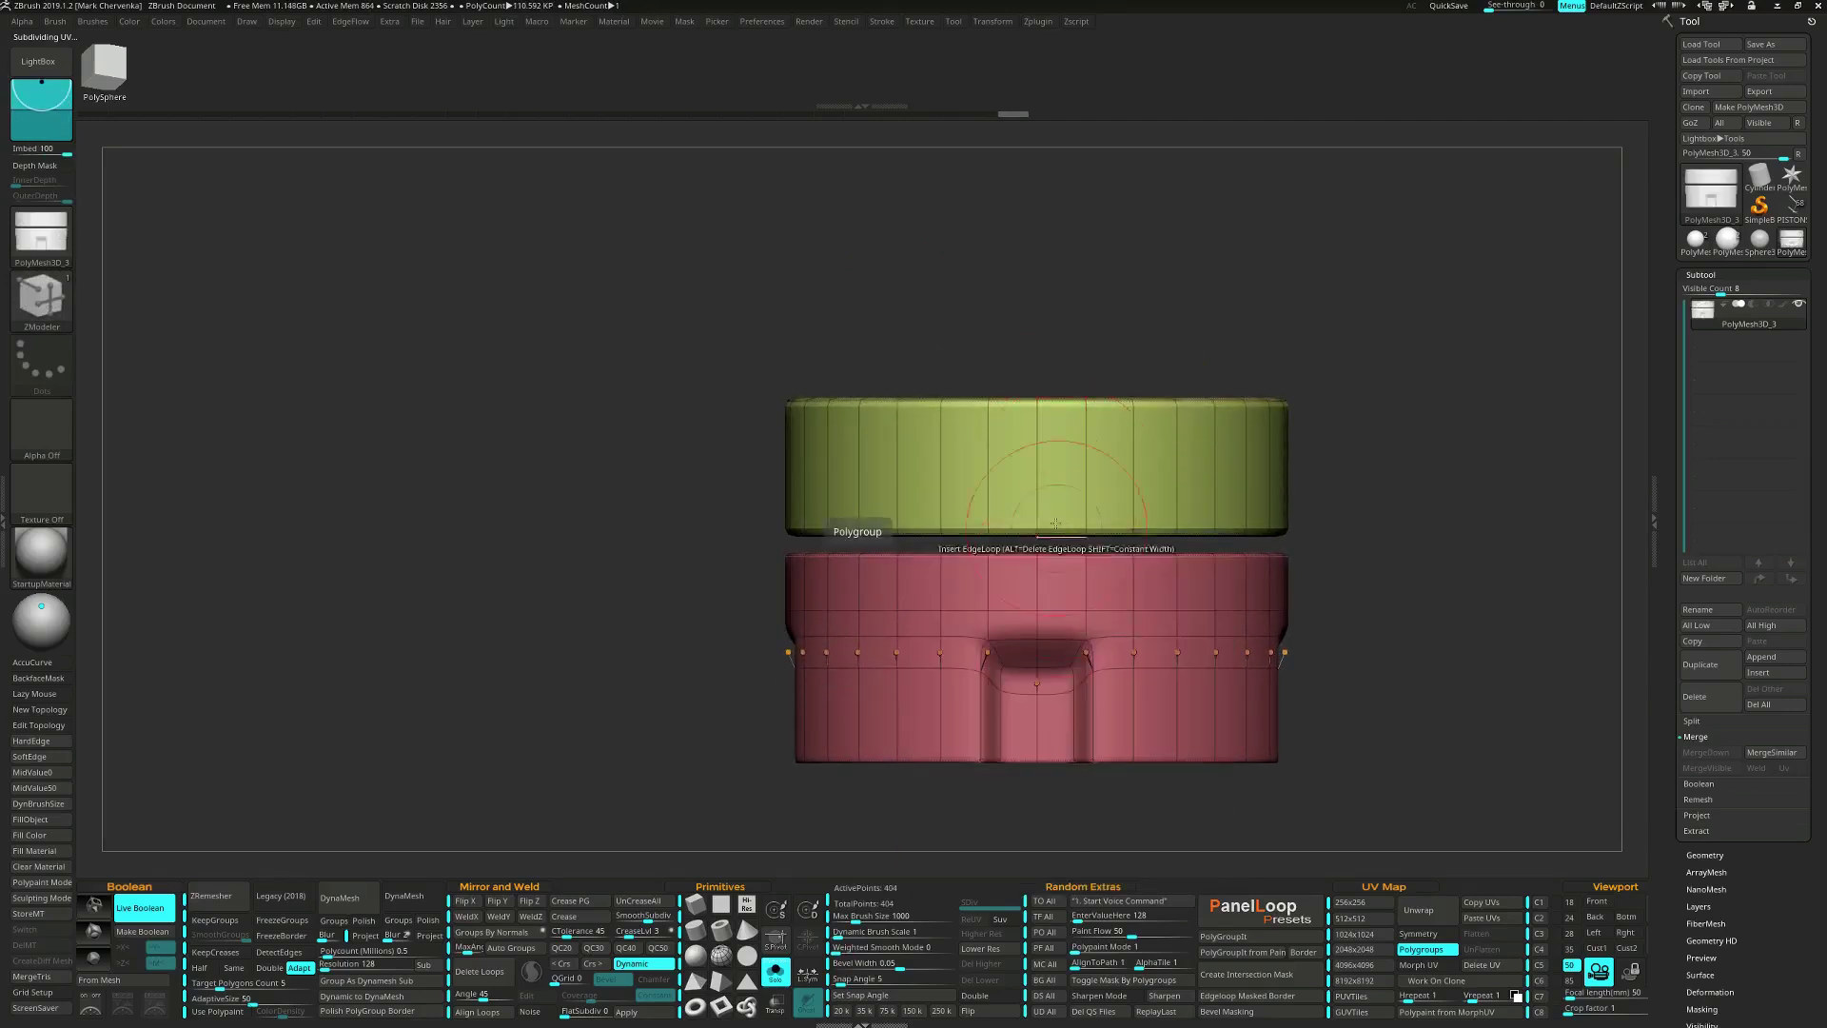
pyautogui.moveTo(1051, 475); pyautogui.dragTo(1050, 488)
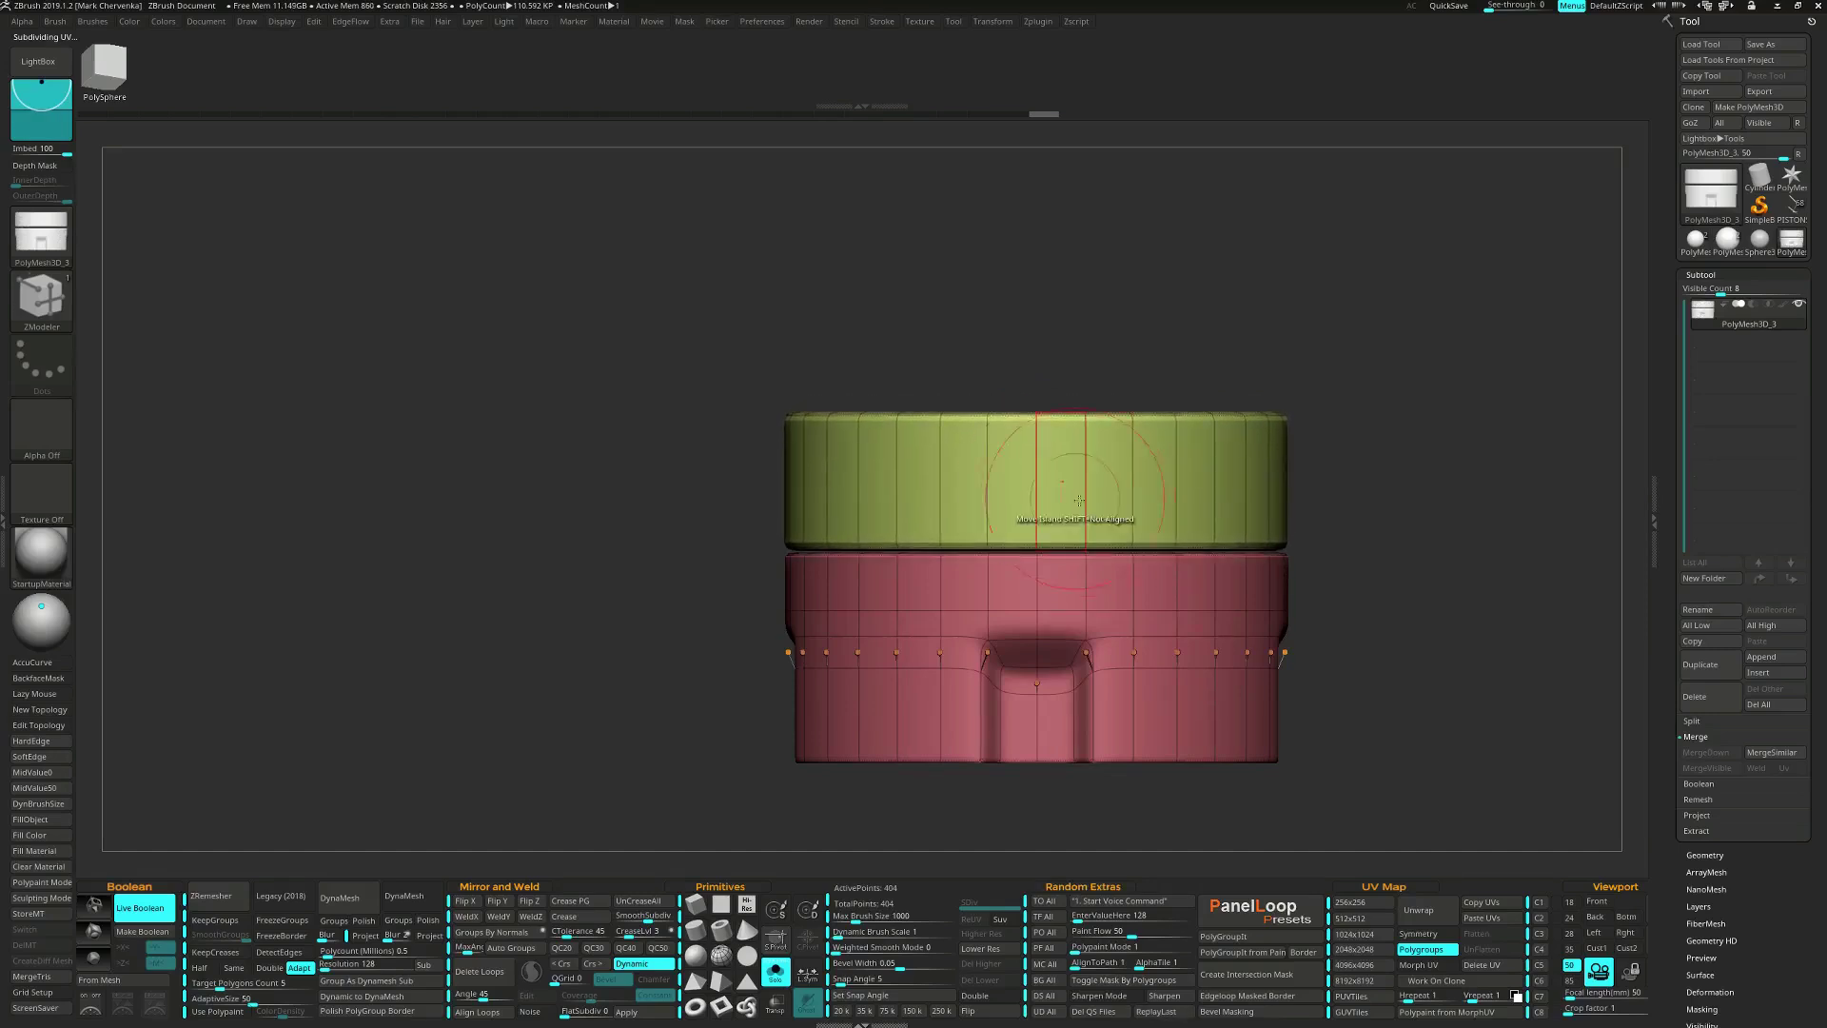
# Mask everything except the upper disc's top and move the unmasked top upward about 2.48 units to form a tall cylinder.
pyautogui.keyDown('ctrl'); pyautogui.moveTo(1079, 500); pyautogui.dragTo(1032, 455, button='right'); pyautogui.keyUp('ctrl')
pyautogui.keyDown('ctrl'); pyautogui.moveTo(877, 386); pyautogui.dragTo(1222, 559); pyautogui.keyUp('ctrl')
pyautogui.keyDown('ctrl'); pyautogui.click(1218, 516); pyautogui.keyUp('ctrl')
pyautogui.keyDown('ctrl'); pyautogui.moveTo(1216, 516); pyautogui.dragTo(1072, 498, button='right'); pyautogui.keyUp('ctrl')
pyautogui.keyDown('alt'); pyautogui.moveTo(1183, 573); pyautogui.dragTo(1004, 586, button='right'); pyautogui.keyUp('alt')
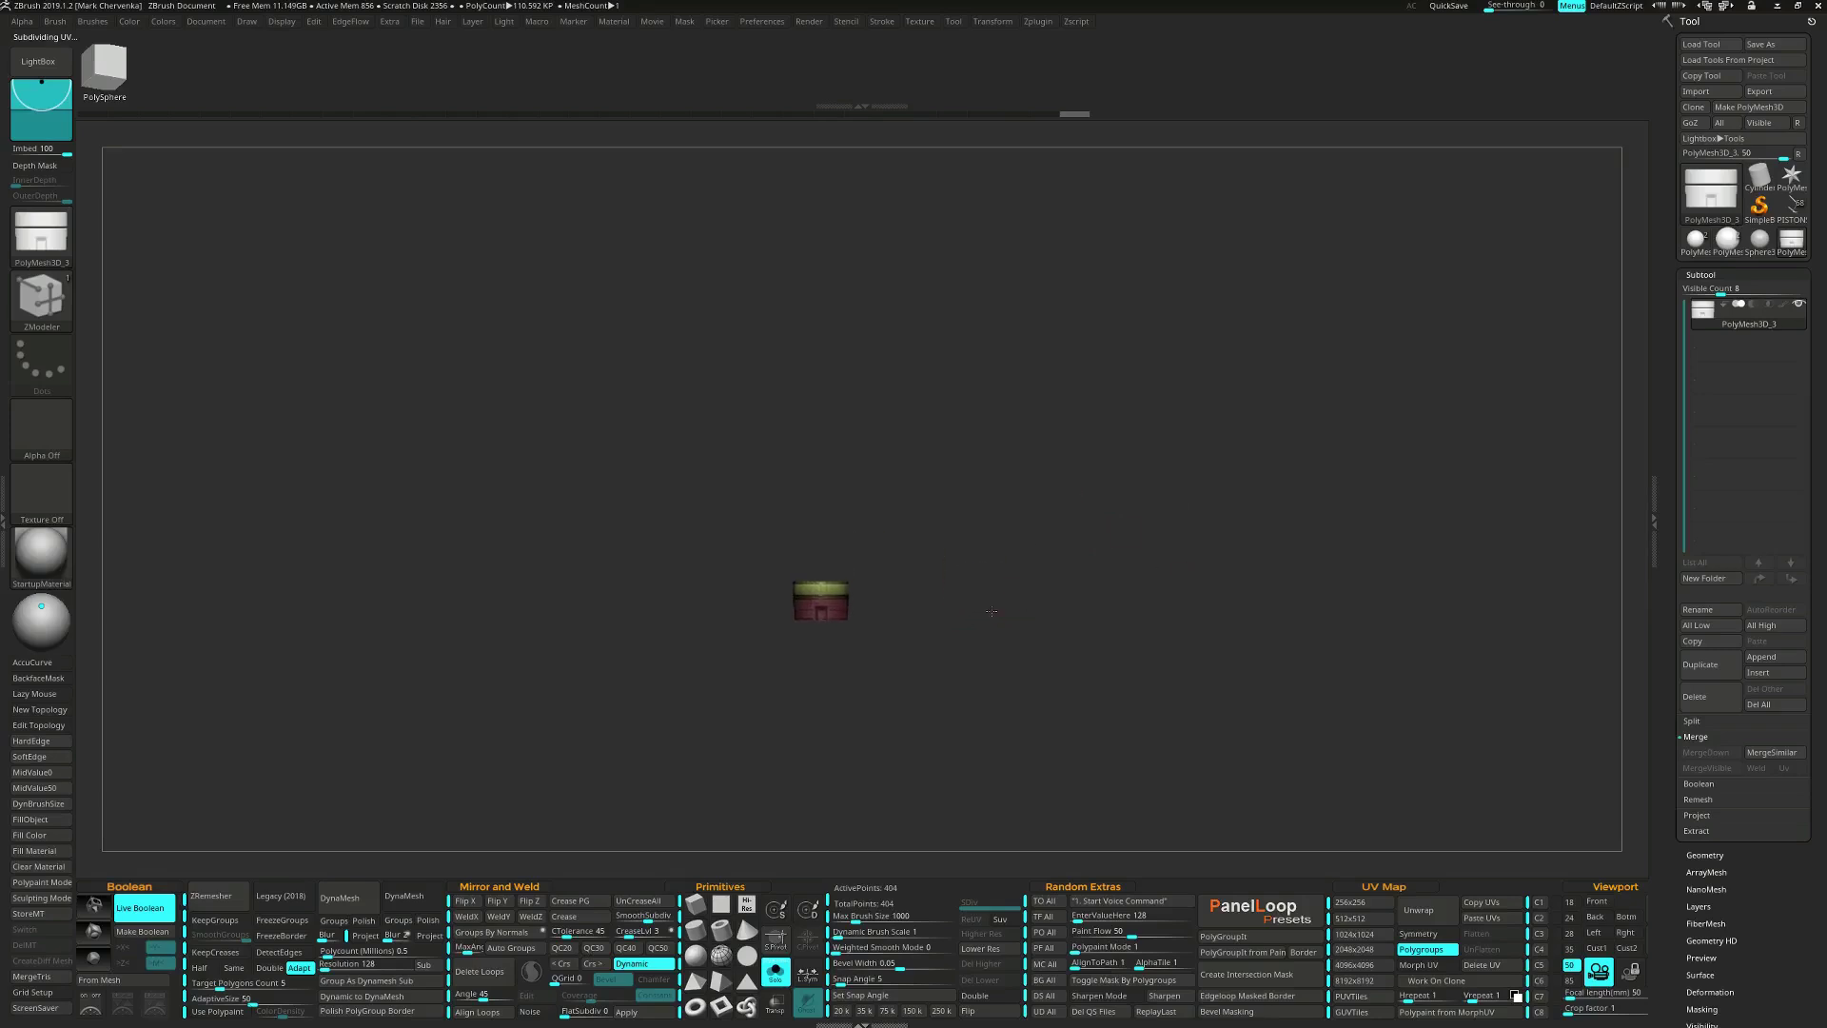
pyautogui.press('w')
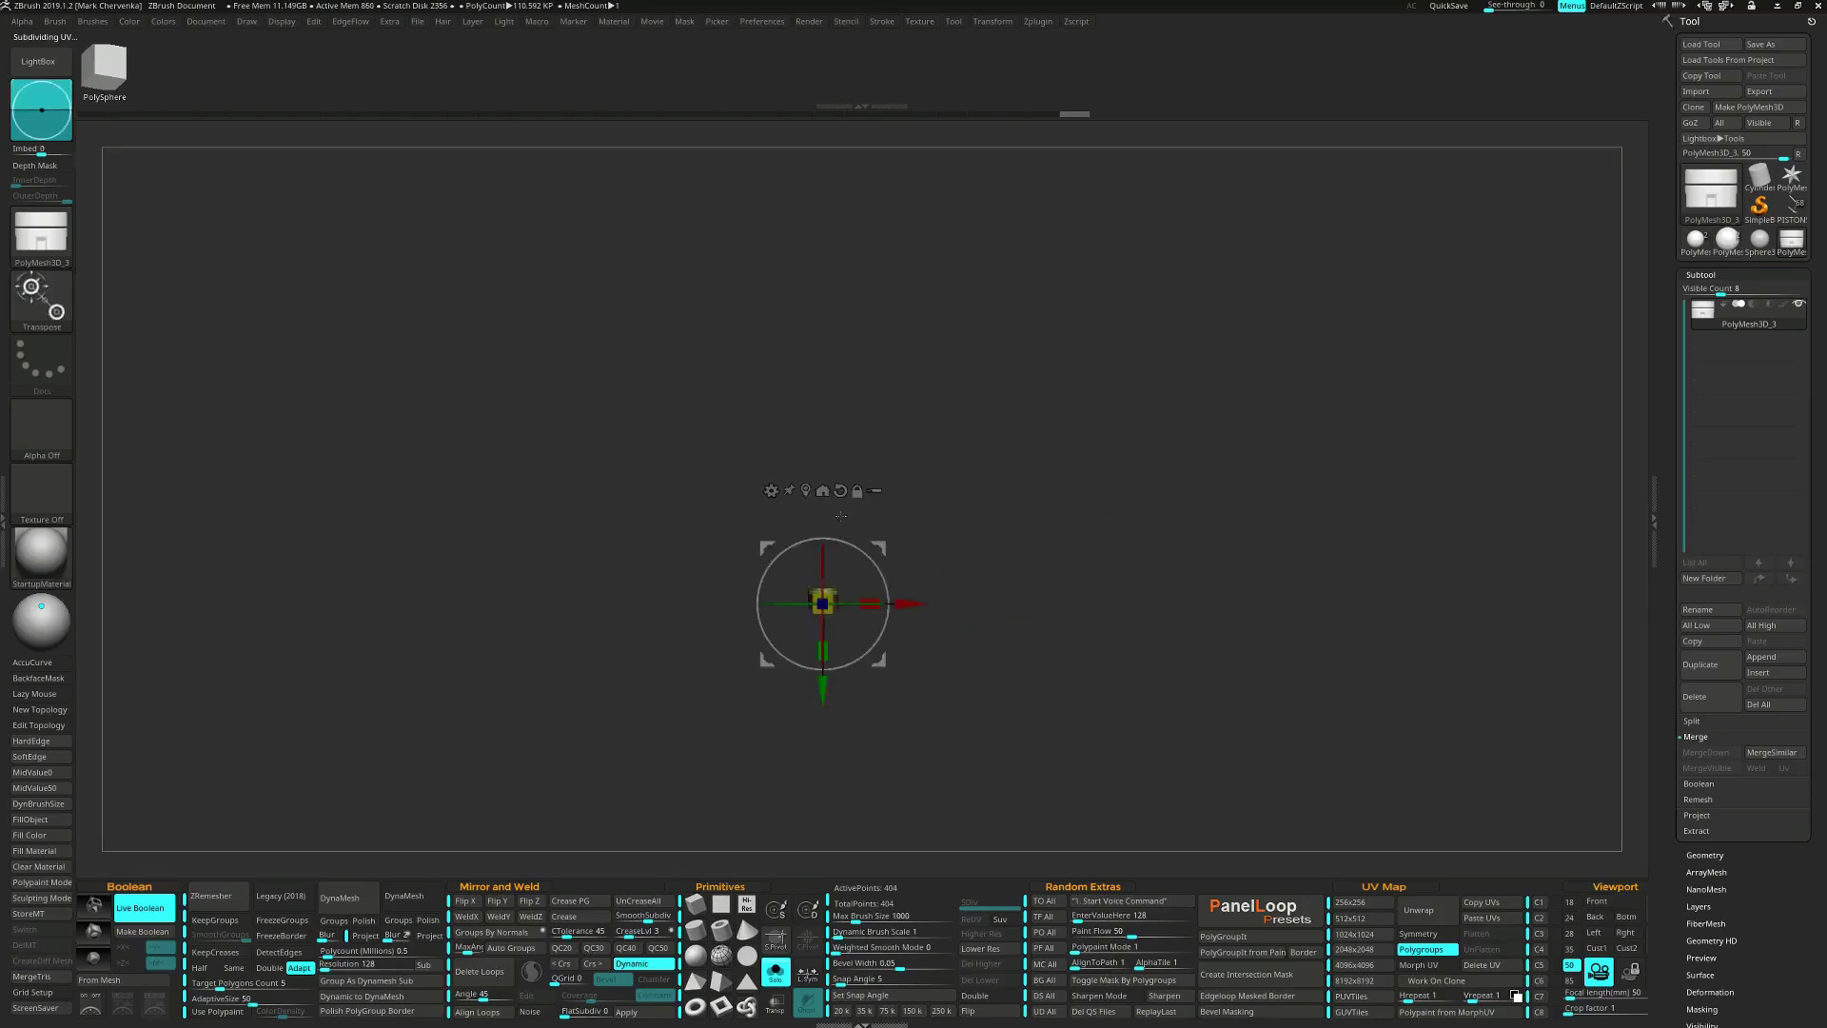
pyautogui.moveTo(821, 679); pyautogui.dragTo(763, 256)
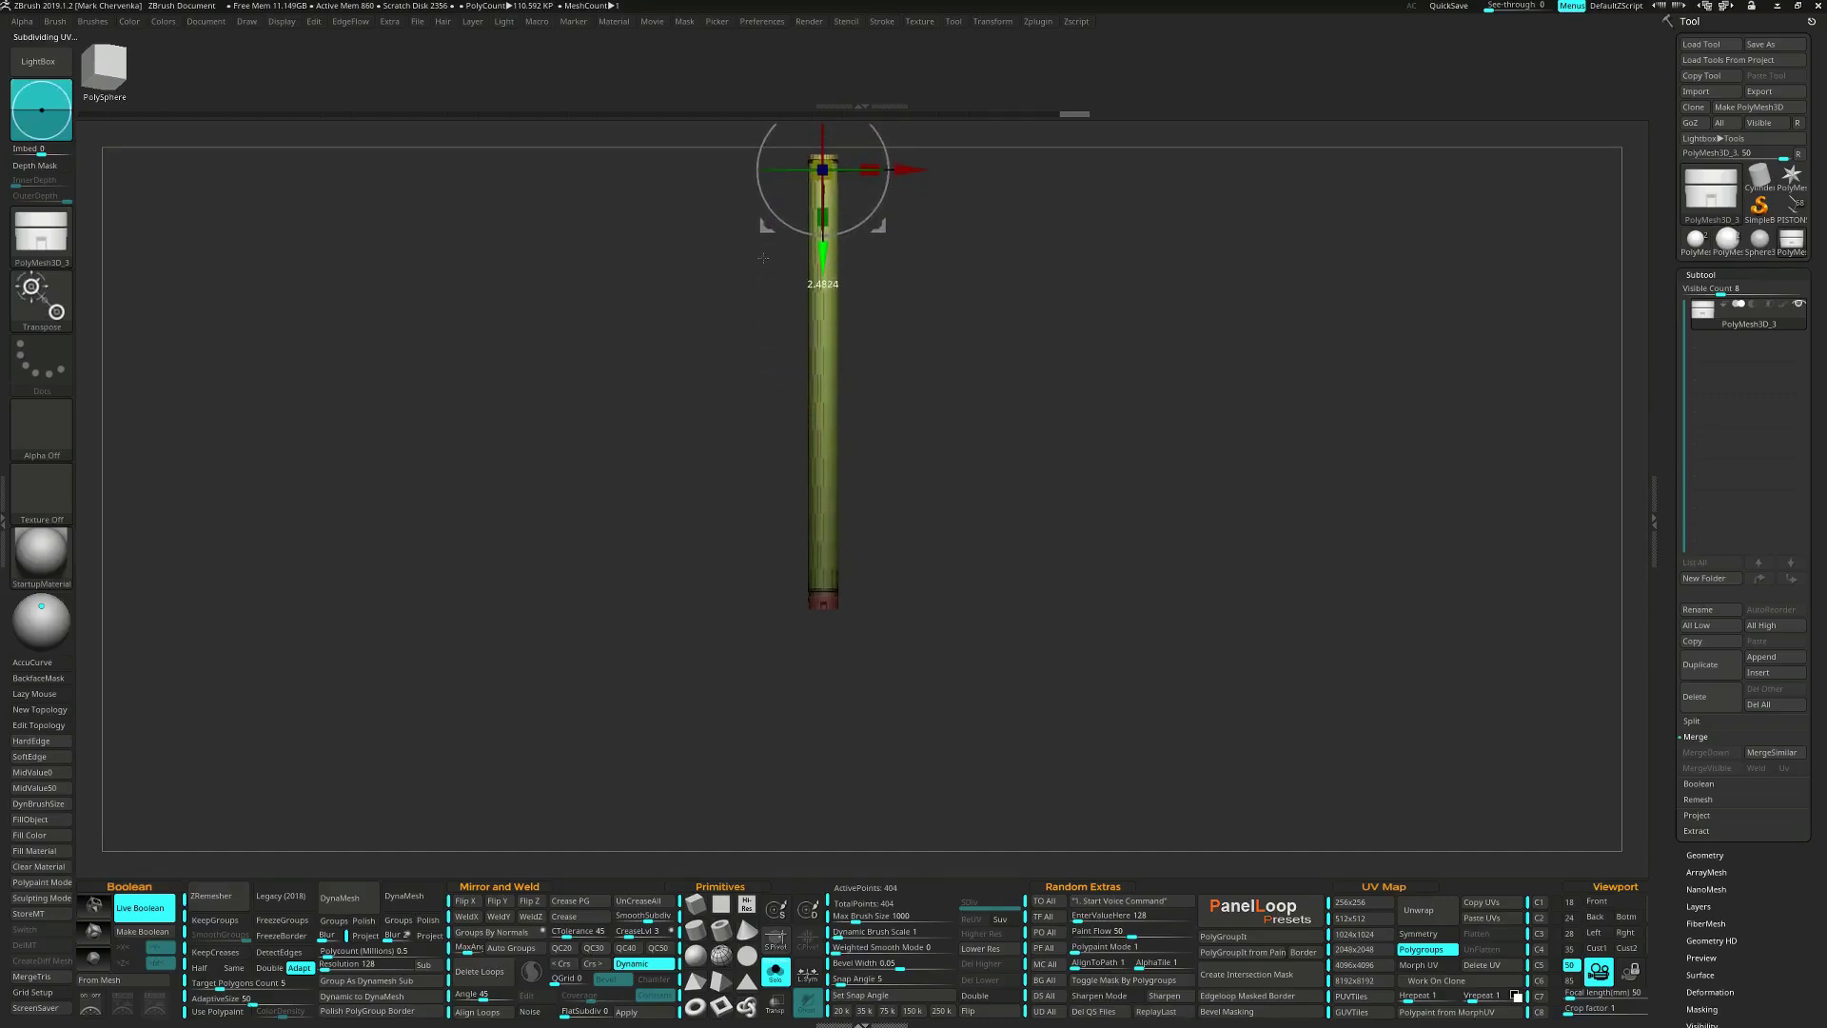
# Extend the top of the tall cylinder upward by about 0.07 units, clear the mask and return to the ZModeler brush.
pyautogui.keyDown('alt'); pyautogui.moveTo(750, 321); pyautogui.dragTo(790, 465, button='right'); pyautogui.keyUp('alt')
pyautogui.moveTo(863, 398); pyautogui.dragTo(856, 365)
pyautogui.keyDown('alt'); pyautogui.moveTo(1036, 544); pyautogui.dragTo(1041, 508); pyautogui.keyUp('alt')
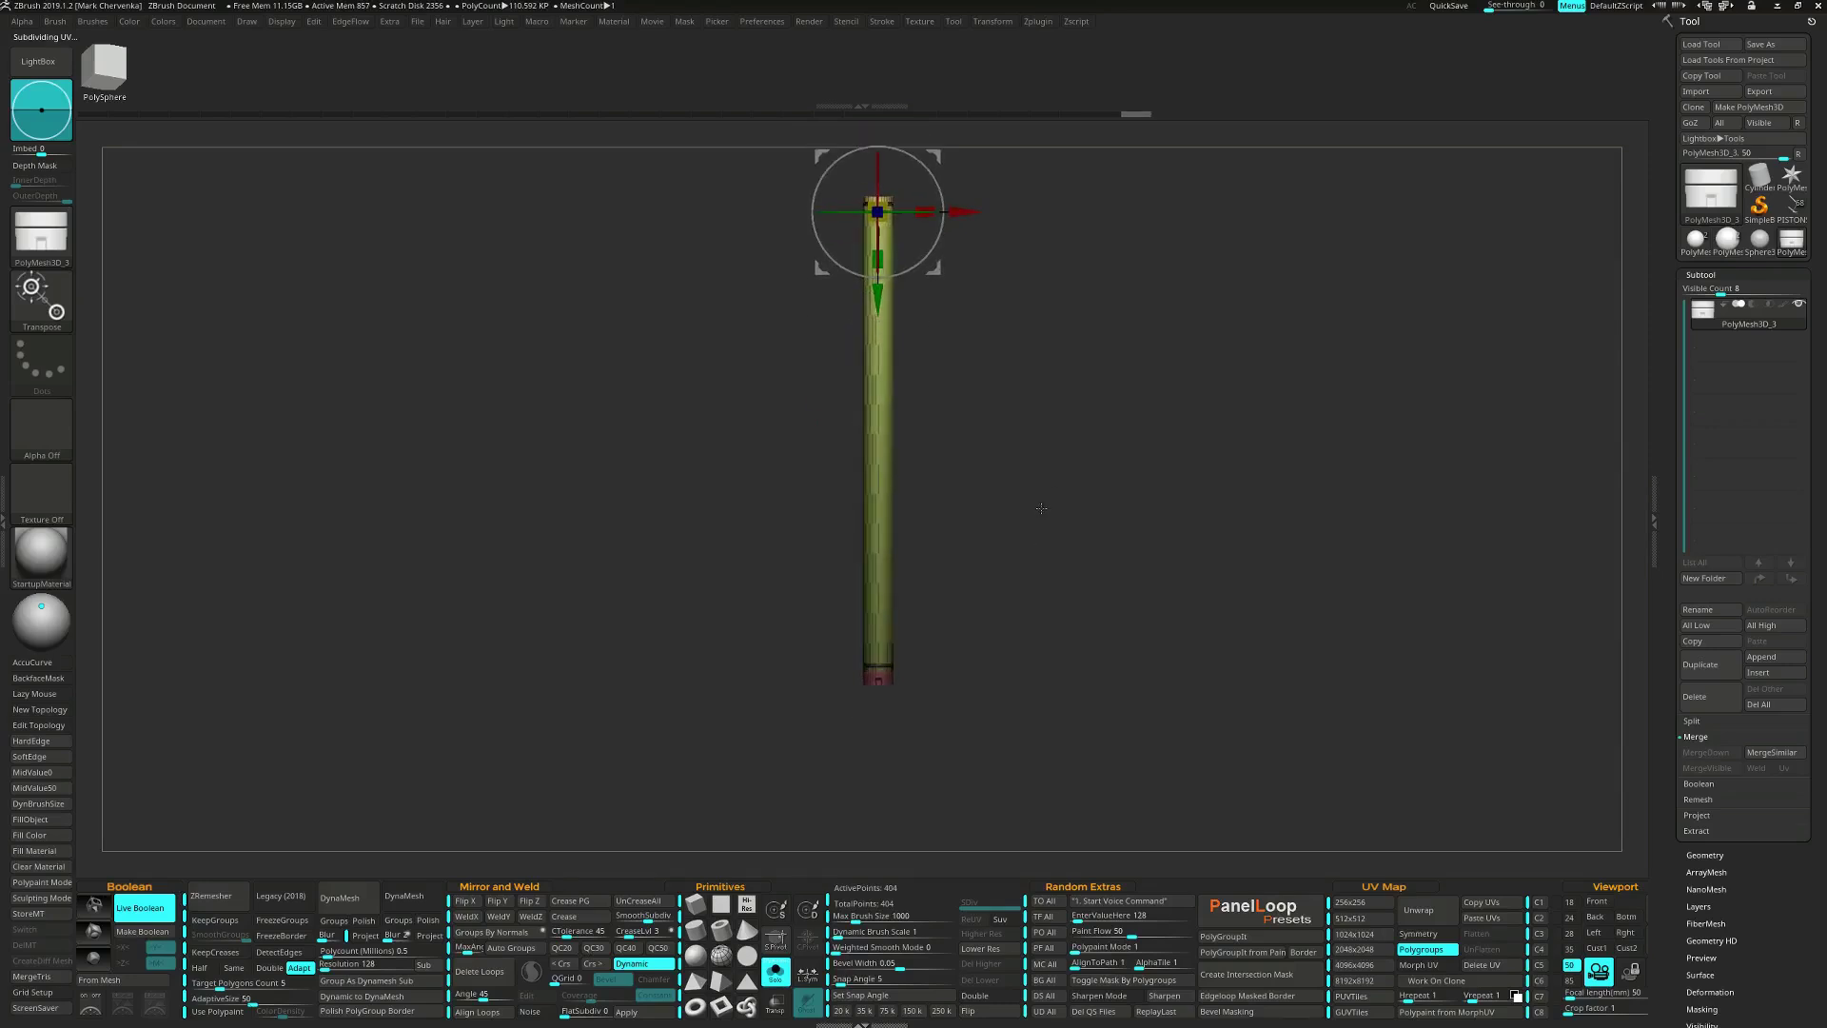
pyautogui.keyDown('ctrl'); pyautogui.moveTo(1041, 510); pyautogui.dragTo(1028, 424, button='right'); pyautogui.keyUp('ctrl')
pyautogui.keyDown('alt'); pyautogui.moveTo(1028, 424); pyautogui.dragTo(988, 466, button='right'); pyautogui.keyUp('alt')
pyautogui.keyDown('alt'); pyautogui.moveTo(988, 466); pyautogui.dragTo(1042, 530); pyautogui.keyUp('alt')
pyautogui.moveTo(883, 378); pyautogui.dragTo(879, 369)
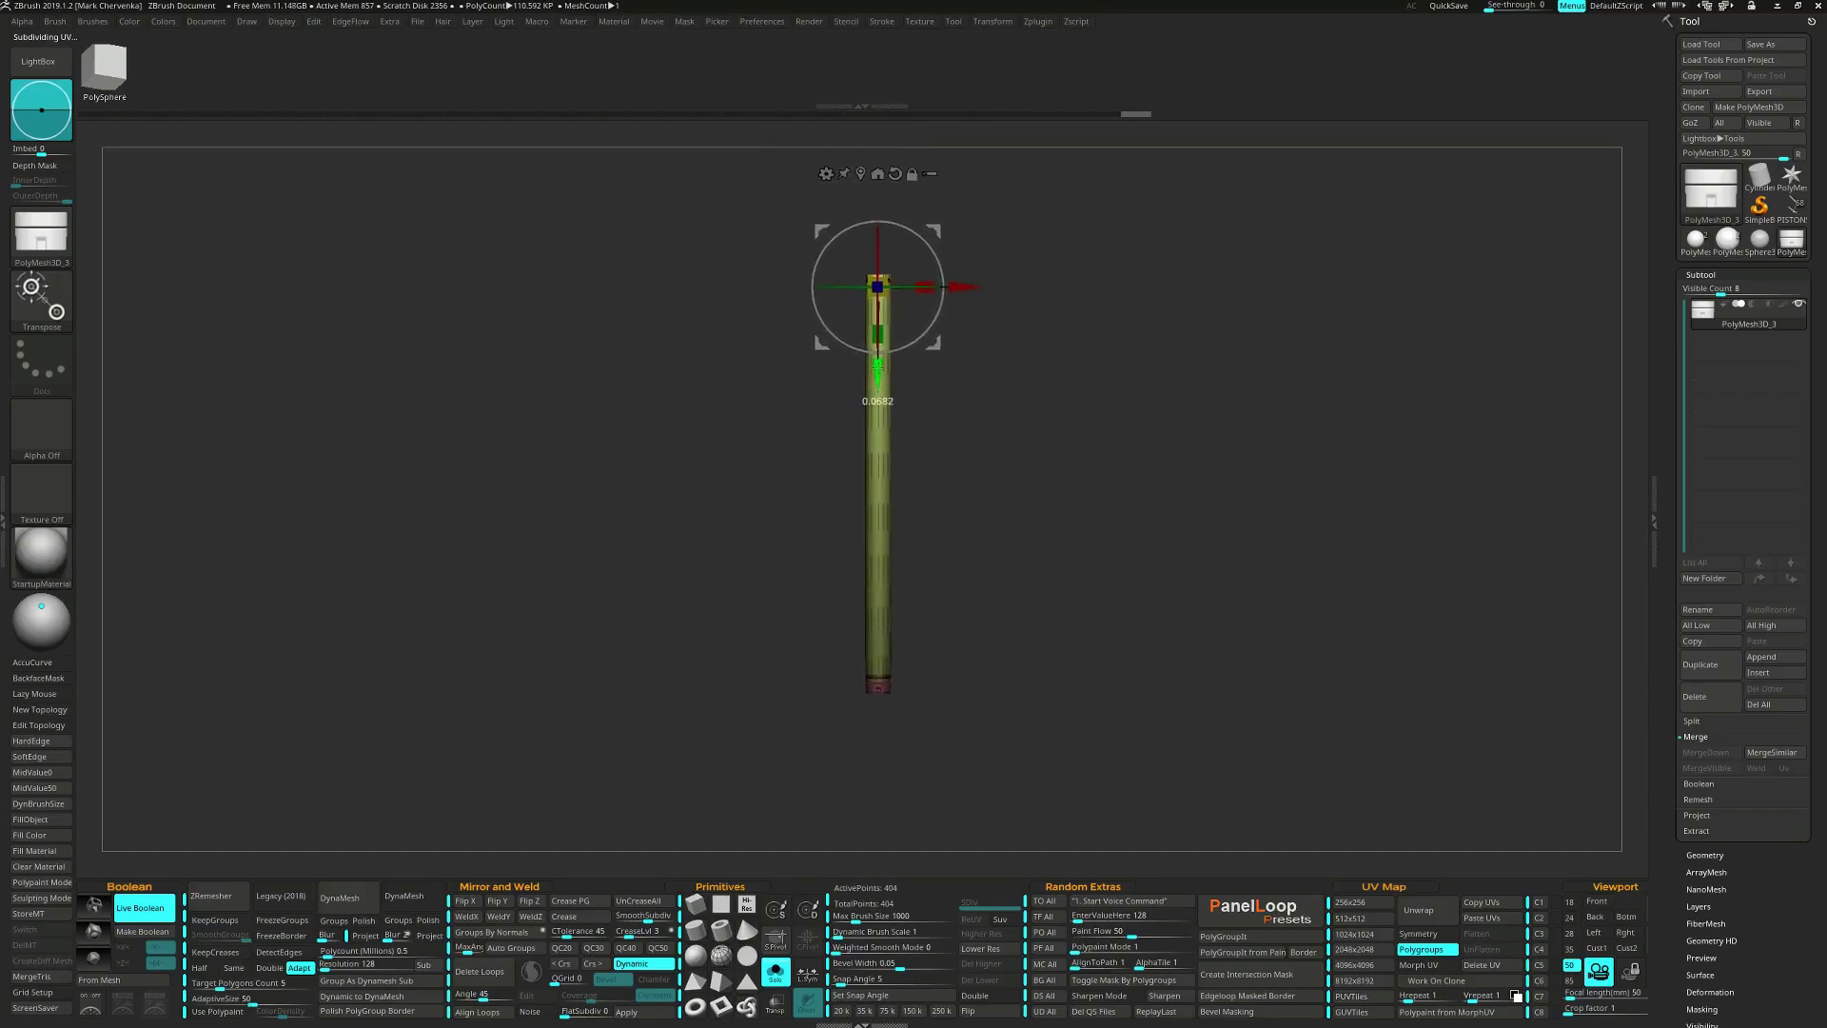
pyautogui.moveTo(991, 517); pyautogui.dragTo(1020, 571)
pyautogui.press('q')
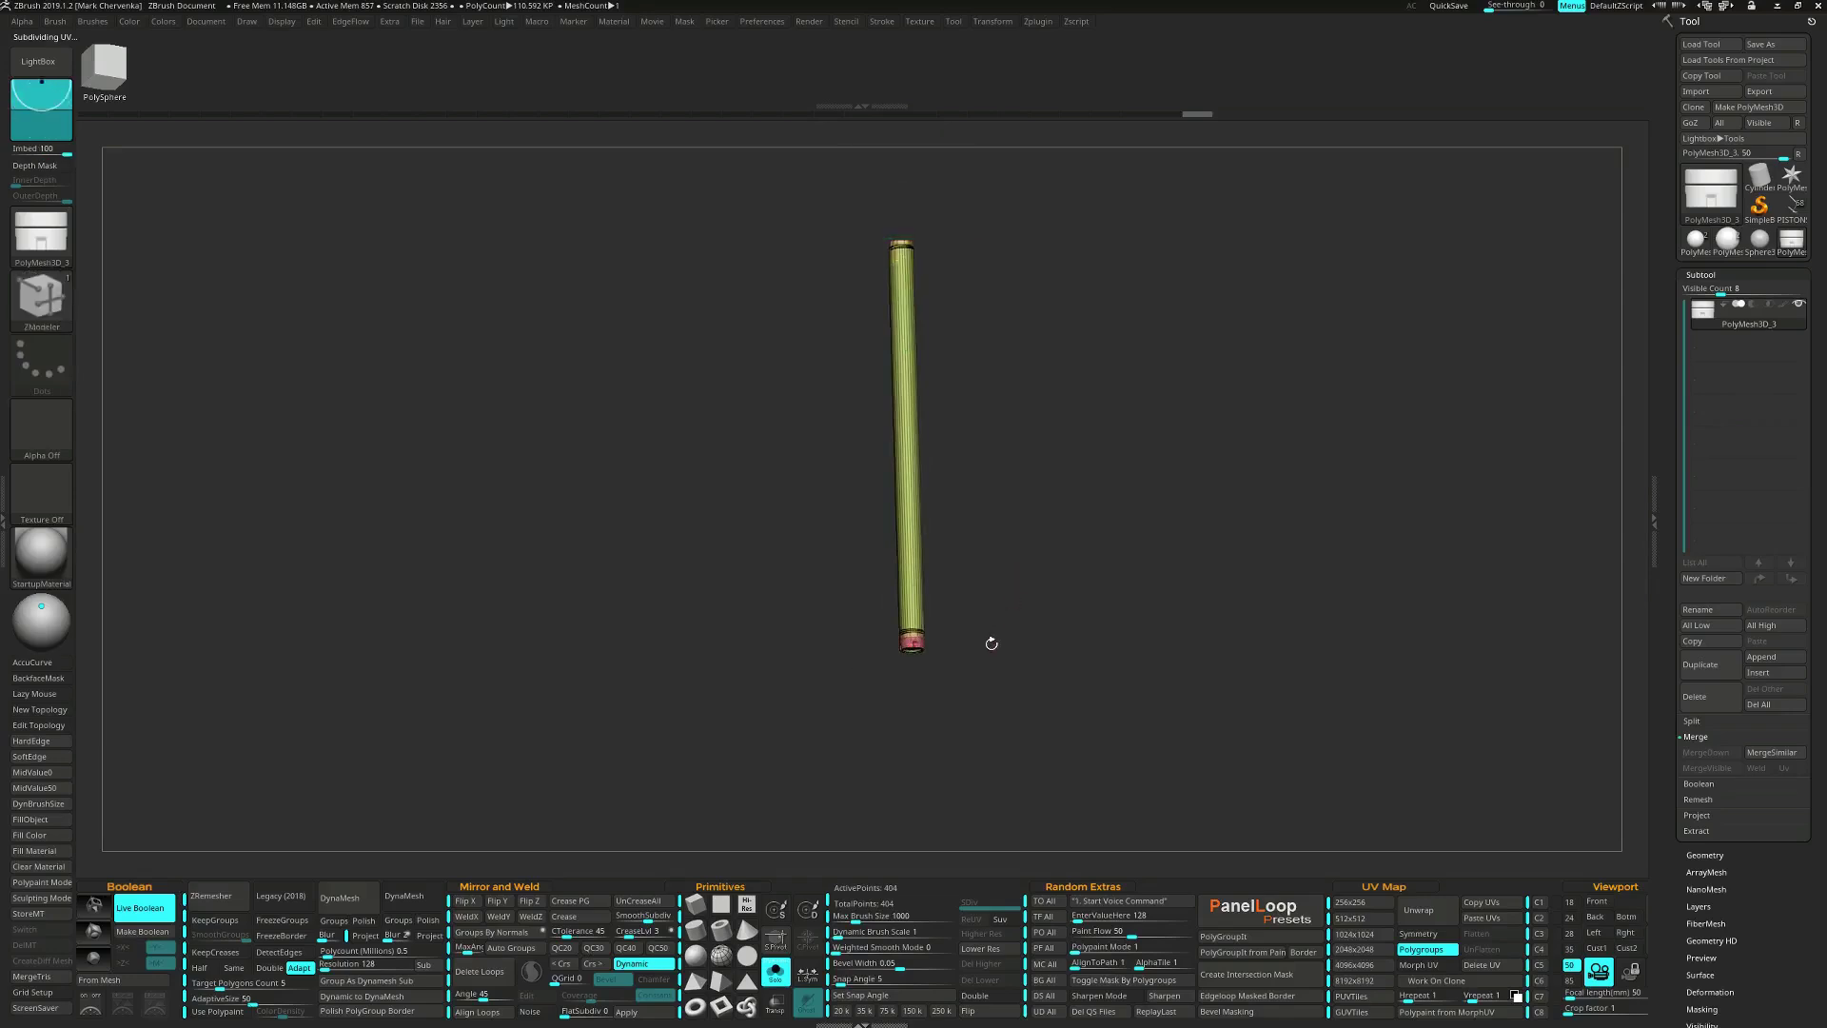
# Hide the polyframe and insert a single edge loop near the lower end and another near the upper end of the tall cylinder.
pyautogui.hotkey('shift', 'f')
pyautogui.keyDown('alt'); pyautogui.moveTo(992, 643); pyautogui.dragTo(956, 633); pyautogui.keyUp('alt')
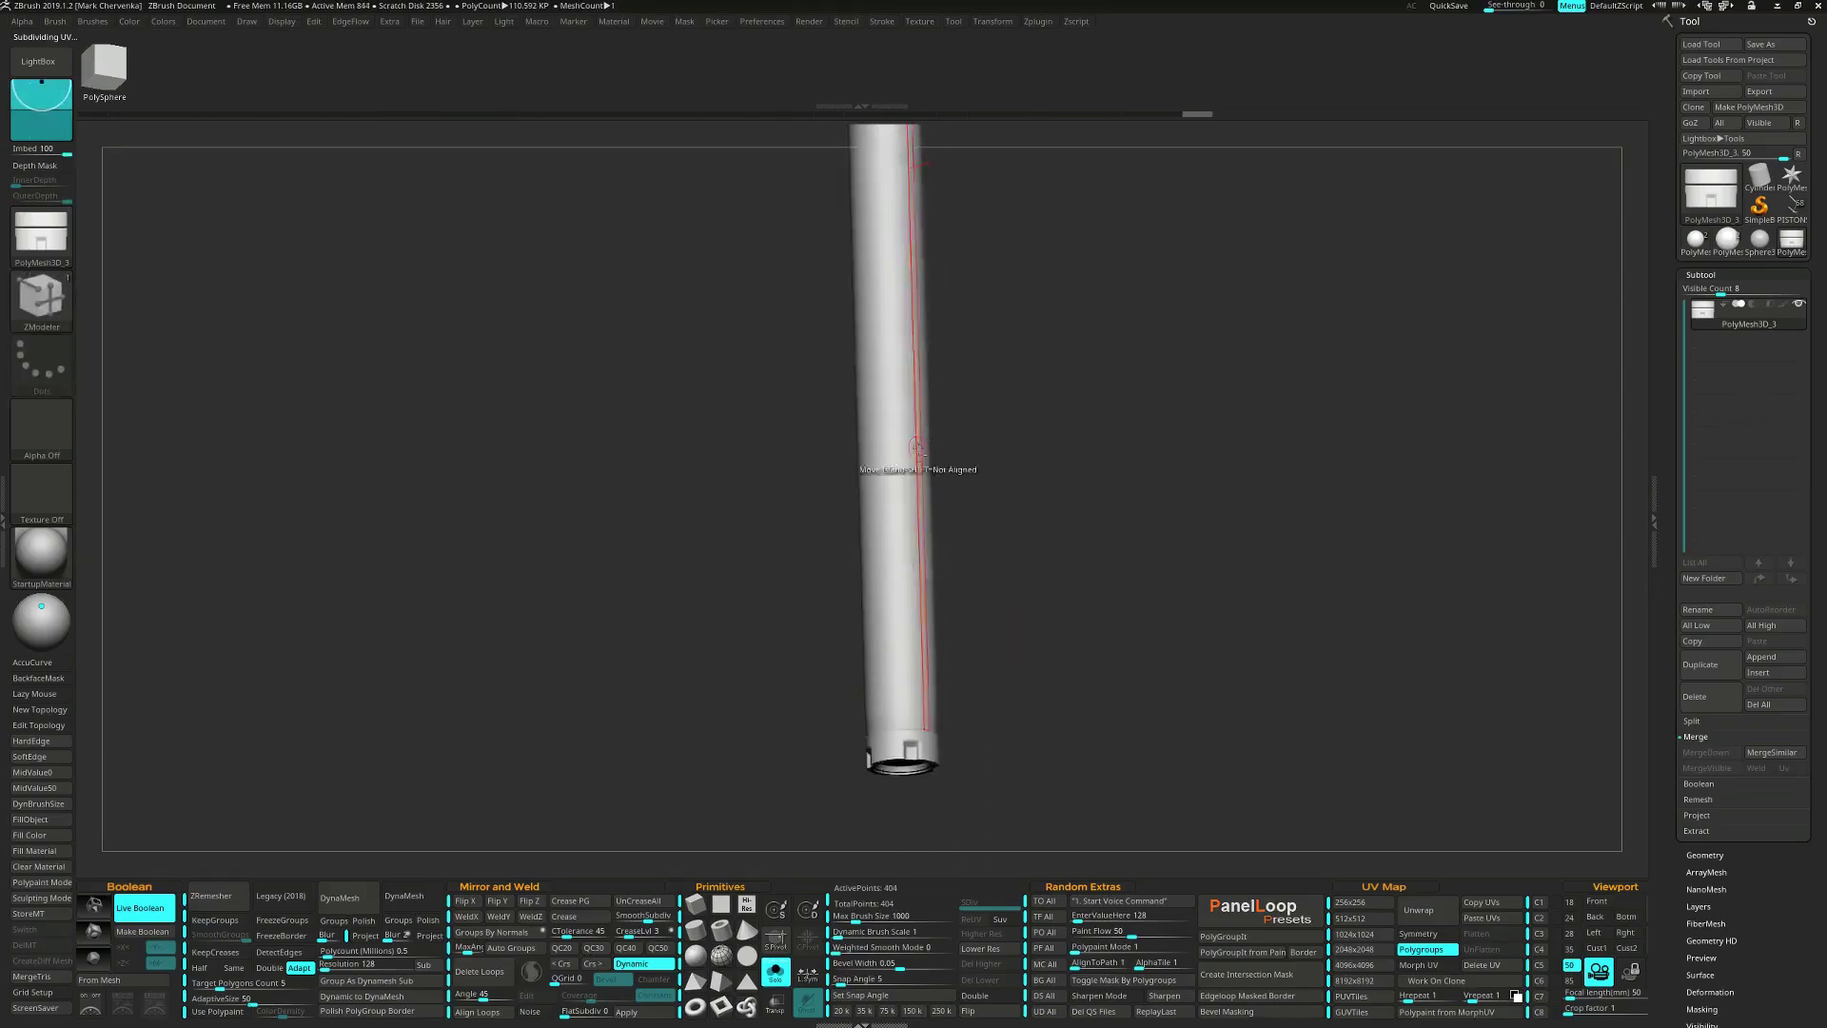
pyautogui.moveTo(985, 702)
pyautogui.mouseDown()
pyautogui.moveTo(1005, 687)
pyautogui.moveTo(917, 500)
pyautogui.moveTo(965, 676)
pyautogui.mouseUp()
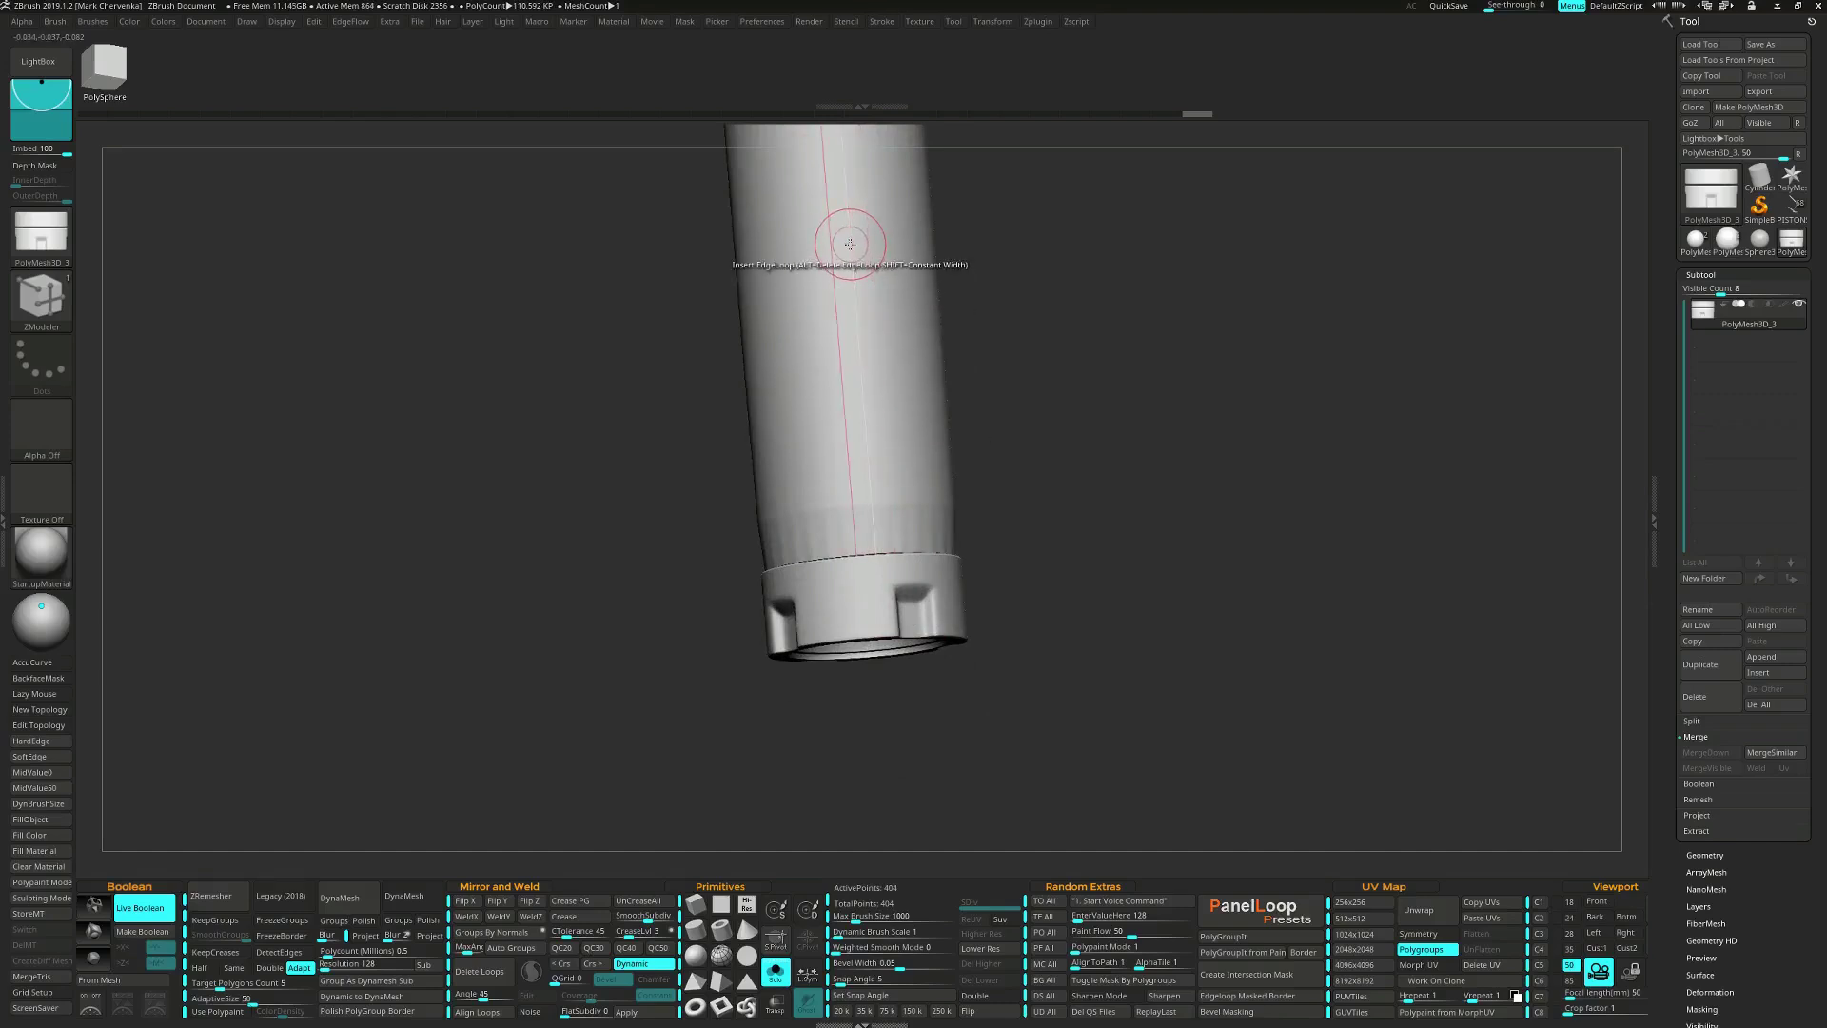
pyautogui.click(850, 244)
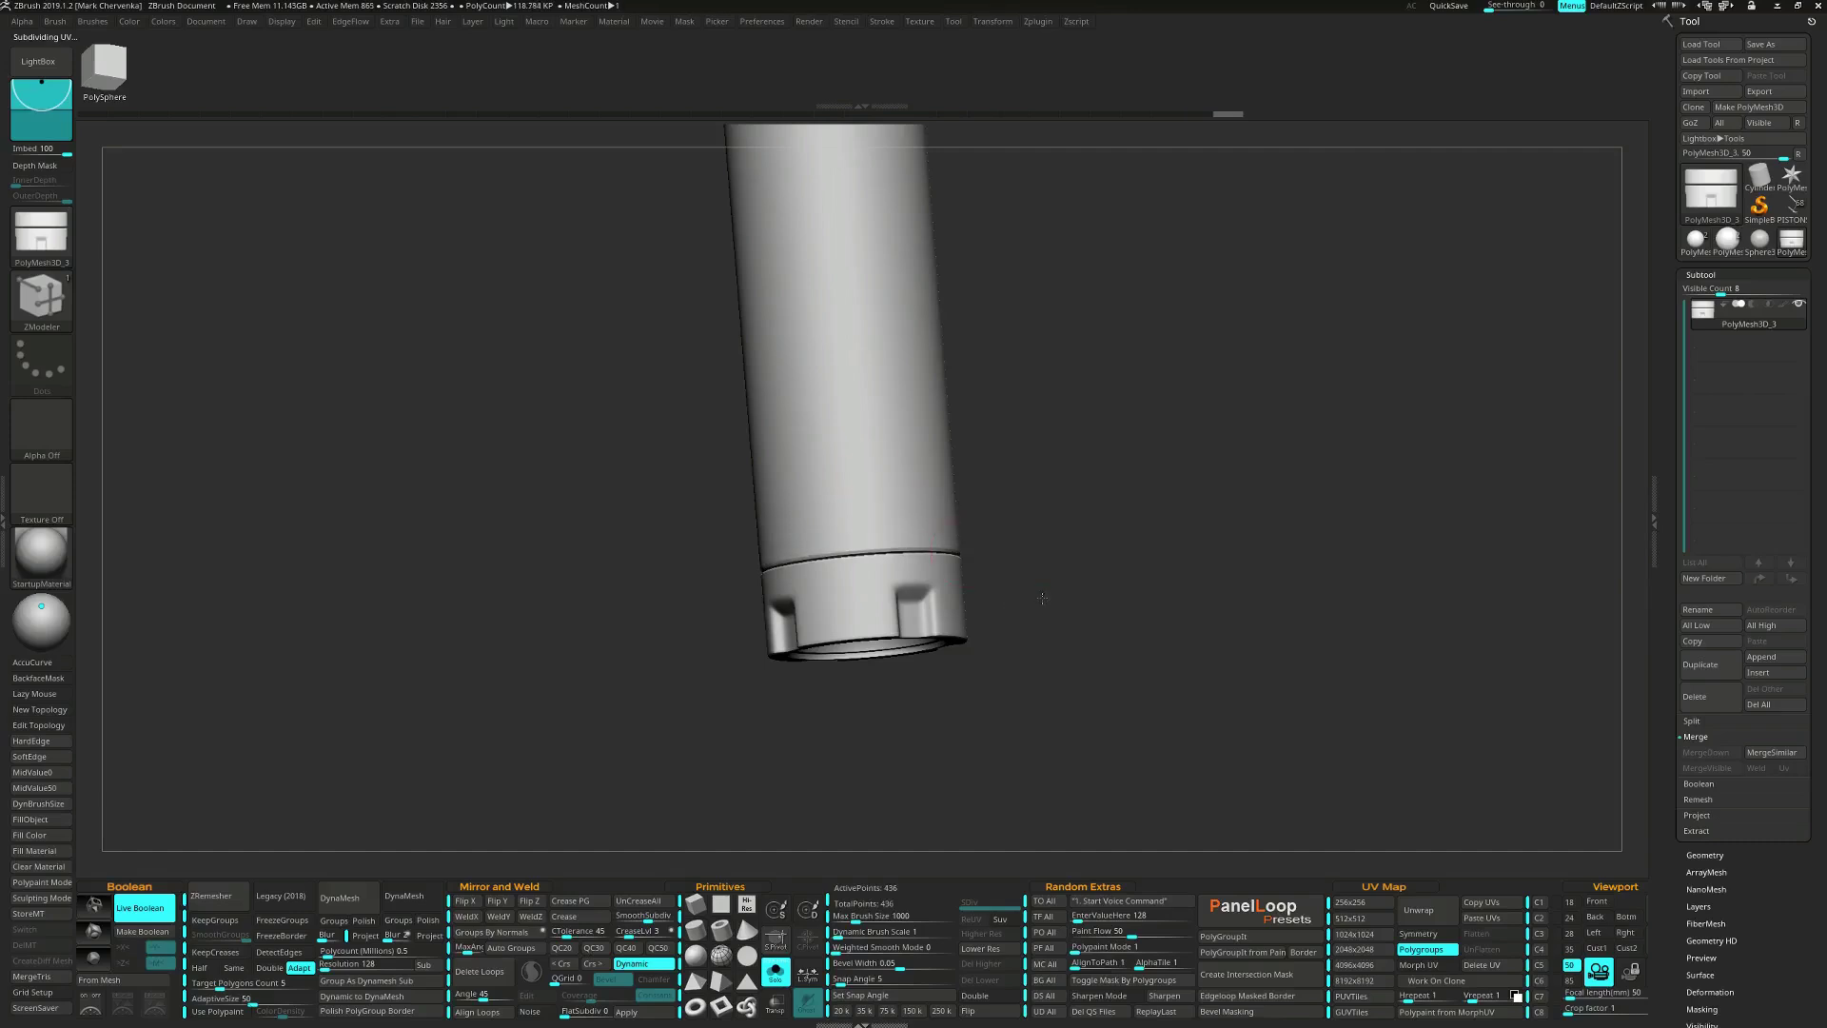
pyautogui.keyDown('ctrl'); pyautogui.moveTo(1042, 597); pyautogui.dragTo(979, 640, button='right'); pyautogui.keyUp('ctrl')
pyautogui.keyDown('ctrl'); pyautogui.moveTo(942, 481); pyautogui.dragTo(1090, 878, button='right'); pyautogui.keyUp('ctrl')
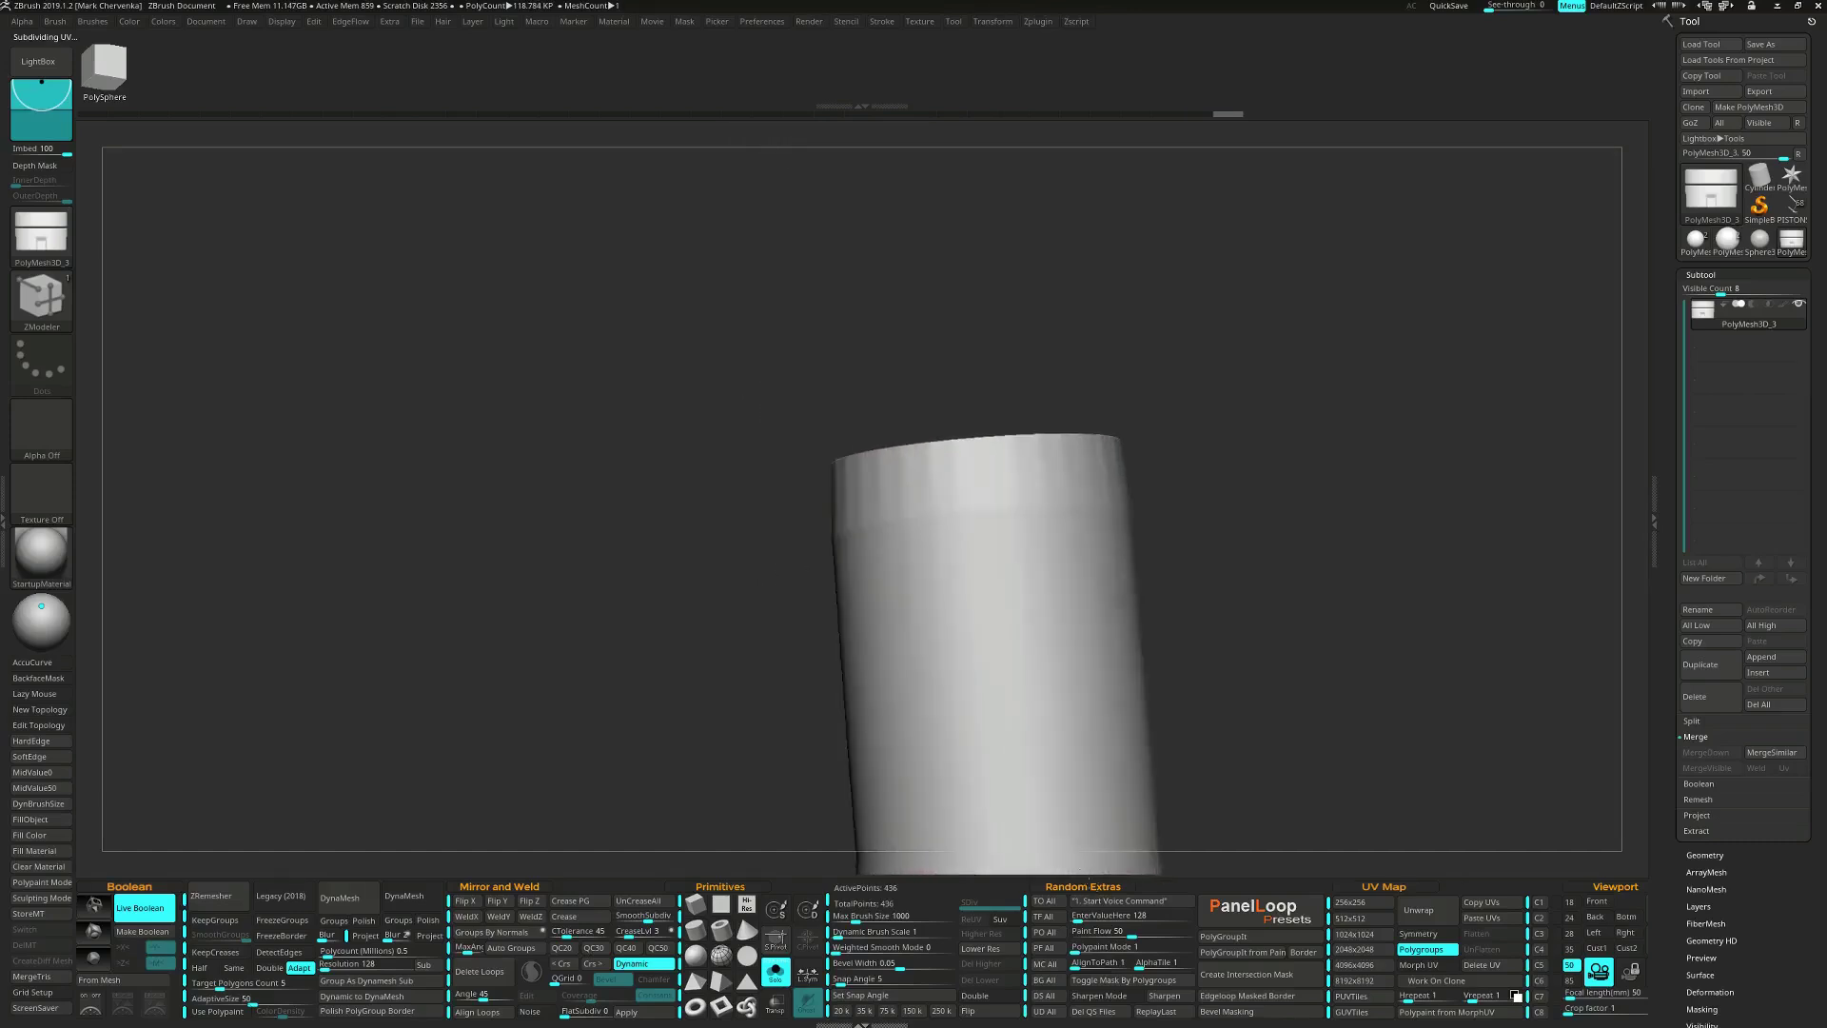
pyautogui.click(983, 607)
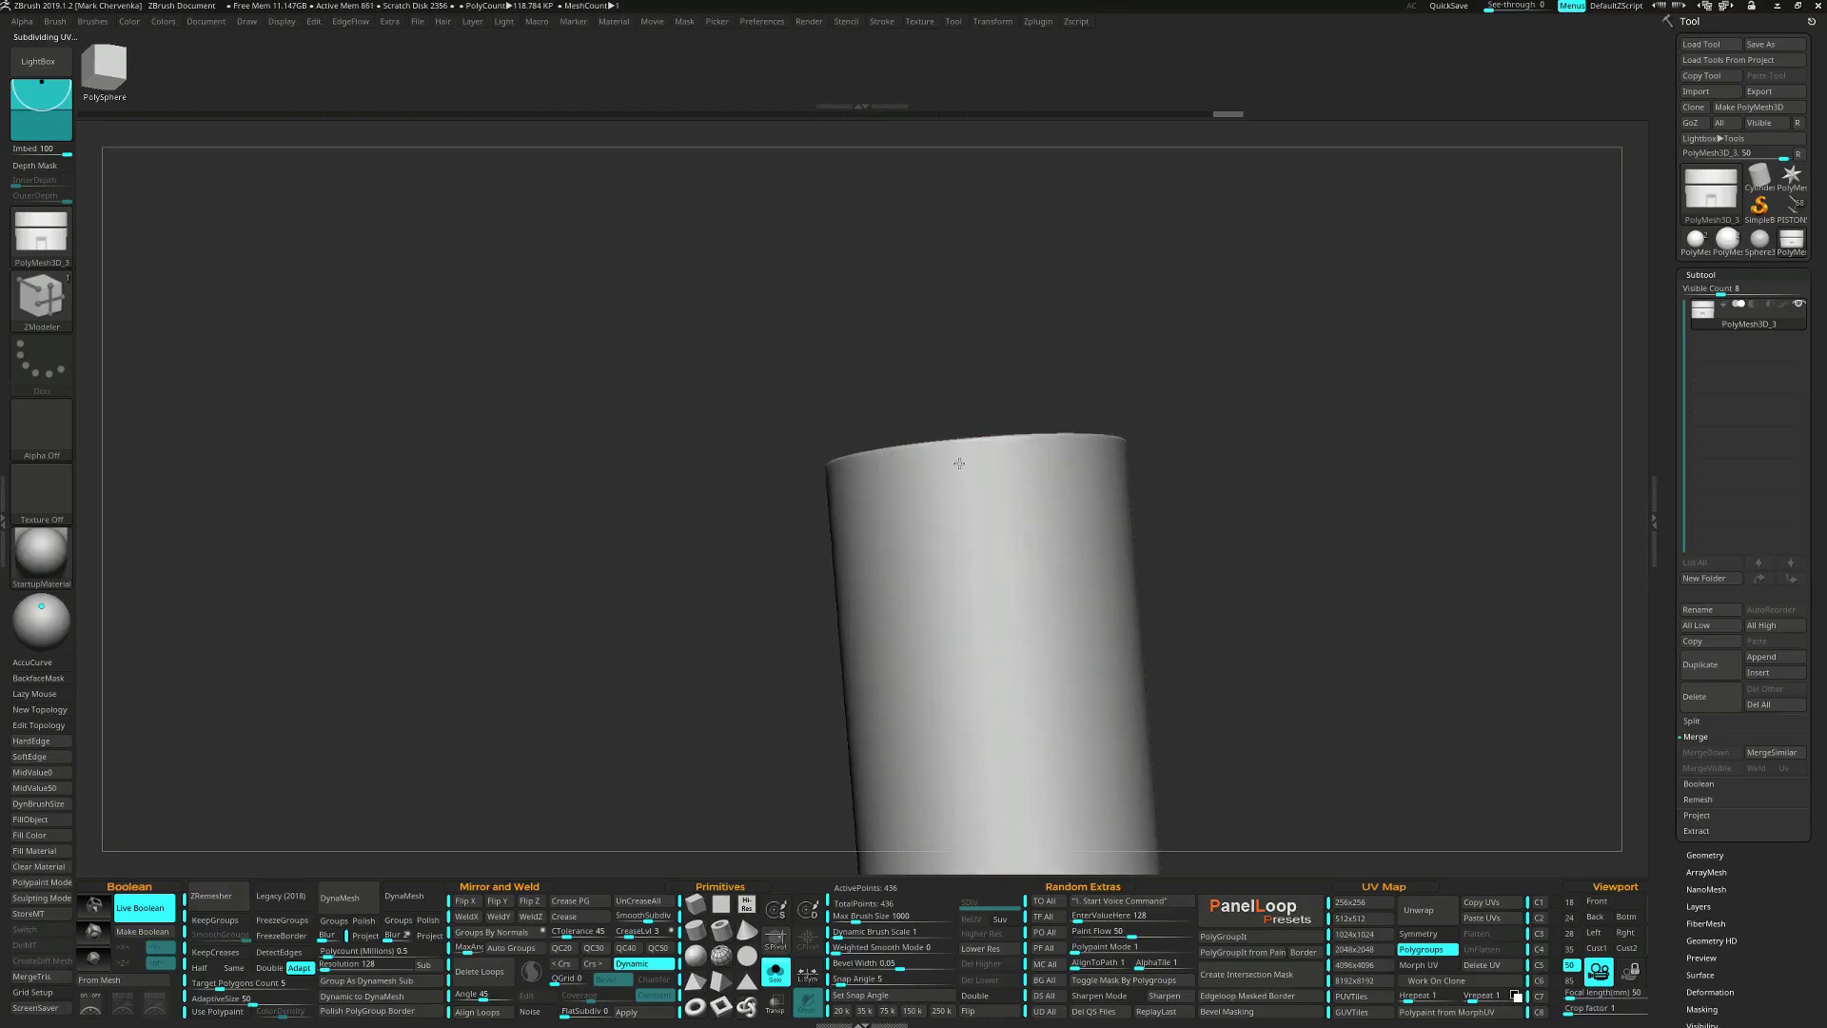
# Show the polyframe, slightly inset the recessed disc in the notched base using Inset Flat Island and crease the new edge loop.
pyautogui.keyDown('ctrl'); pyautogui.moveTo(964, 496); pyautogui.dragTo(882, 355, button='right'); pyautogui.keyUp('ctrl')
pyautogui.keyDown('alt'); pyautogui.moveTo(1235, 735); pyautogui.dragTo(1061, 432, button='right'); pyautogui.keyUp('alt')
pyautogui.keyDown('alt'); pyautogui.moveTo(987, 592); pyautogui.dragTo(1019, 665, button='right'); pyautogui.keyUp('alt')
pyautogui.moveTo(969, 722)
pyautogui.keyDown('alt'); pyautogui.mouseDown(button='right')
pyautogui.moveTo(971, 593)
pyautogui.moveTo(1052, 760)
pyautogui.moveTo(985, 609)
pyautogui.moveTo(1000, 707)
pyautogui.mouseUp(button='right'); pyautogui.keyUp('alt')
pyautogui.hotkey('shift', 'f')
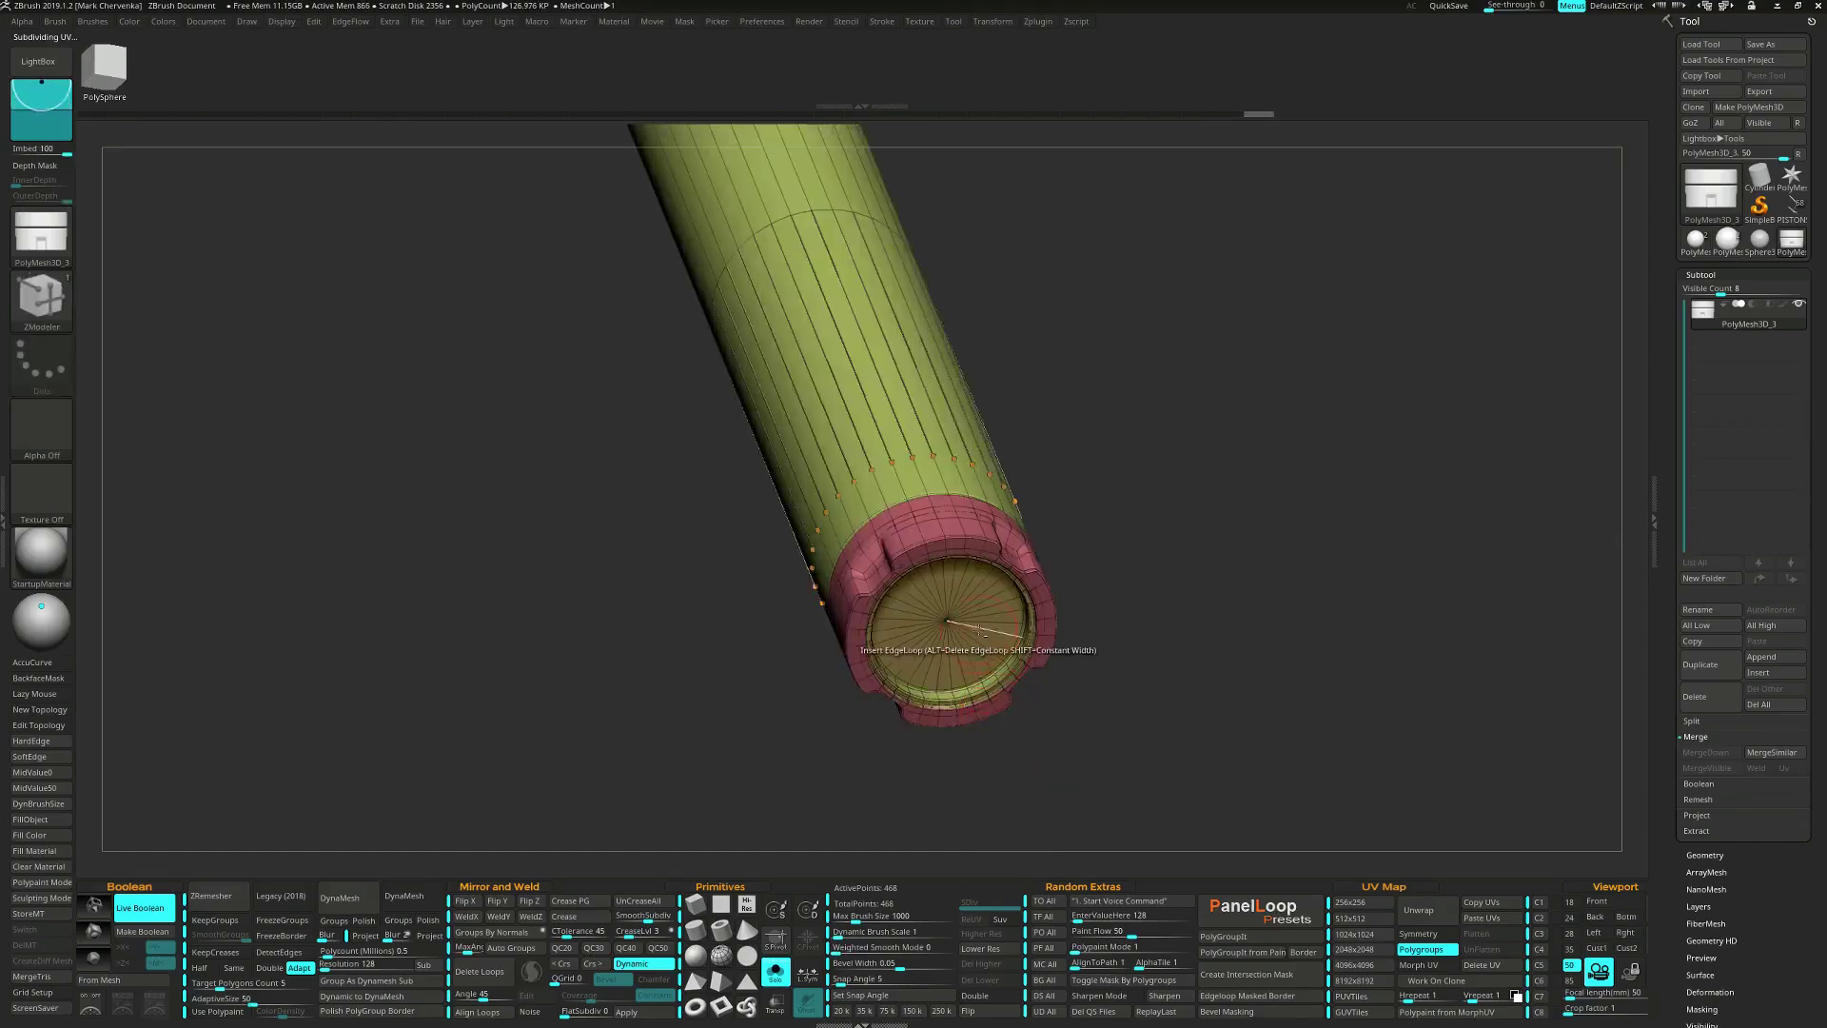
pyautogui.moveTo(1042, 623); pyautogui.dragTo(1082, 630, button='right')
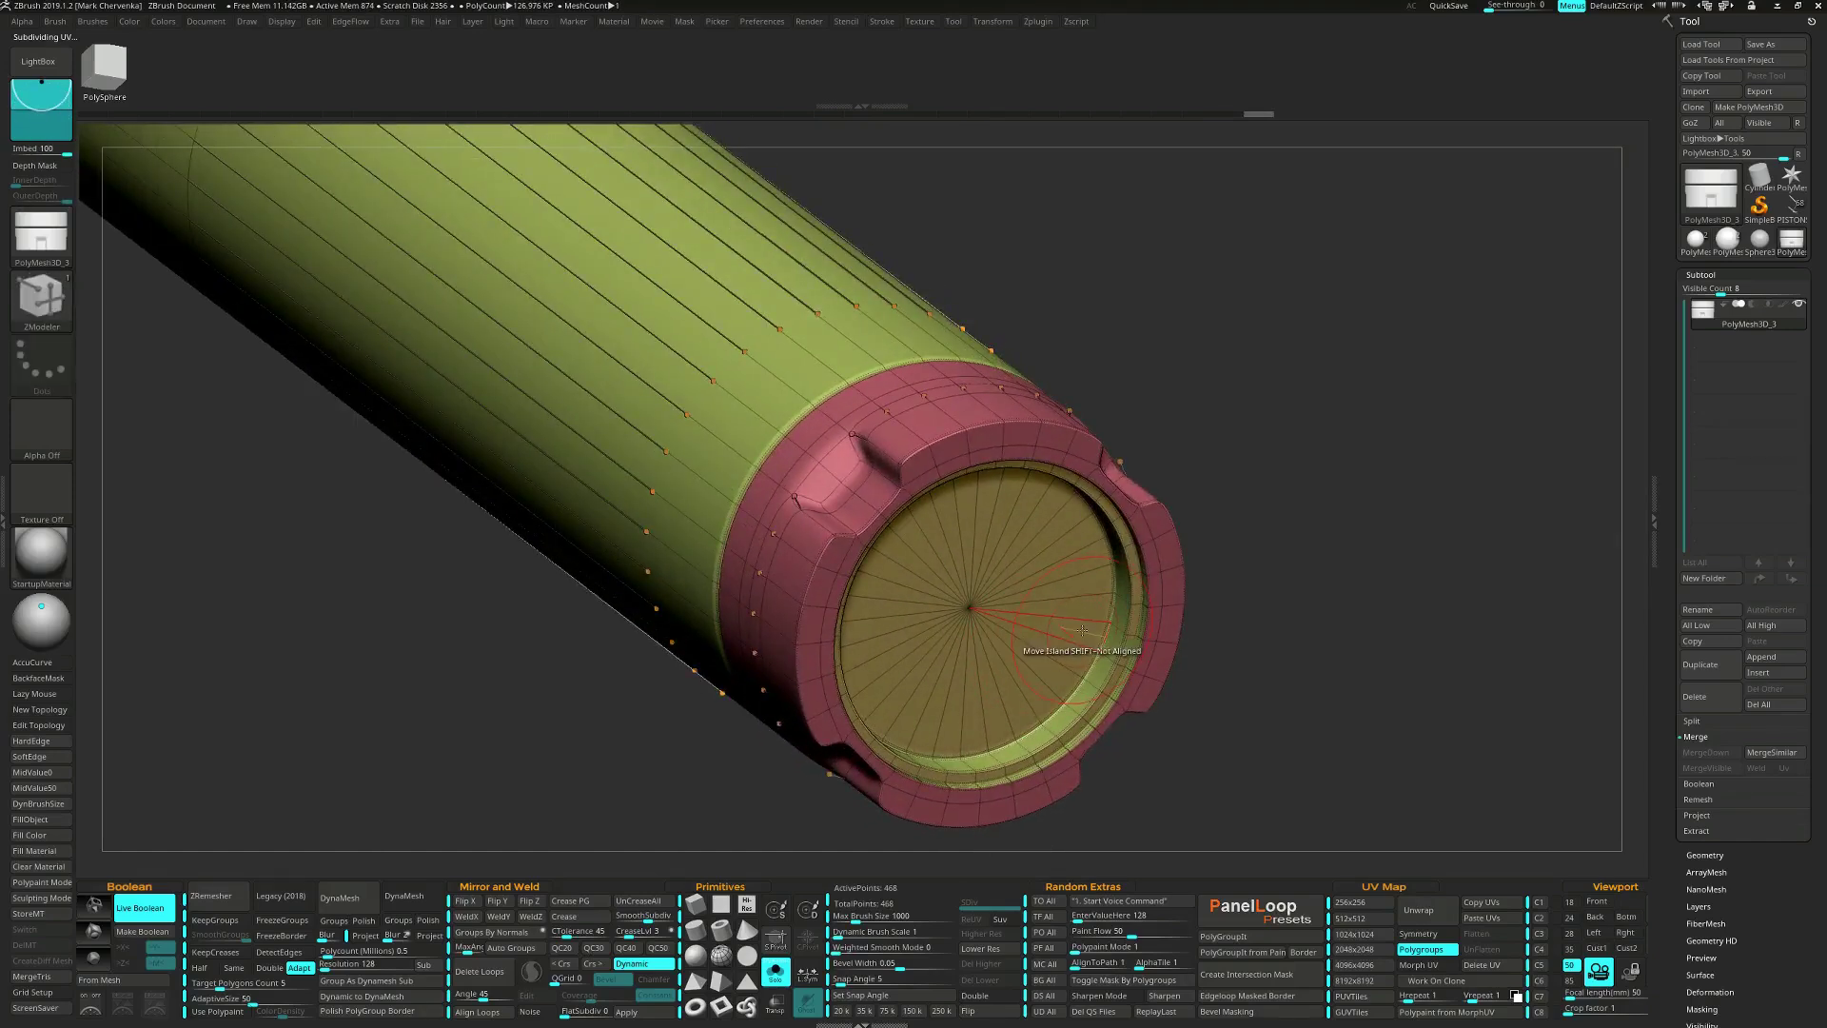
pyautogui.press('space')
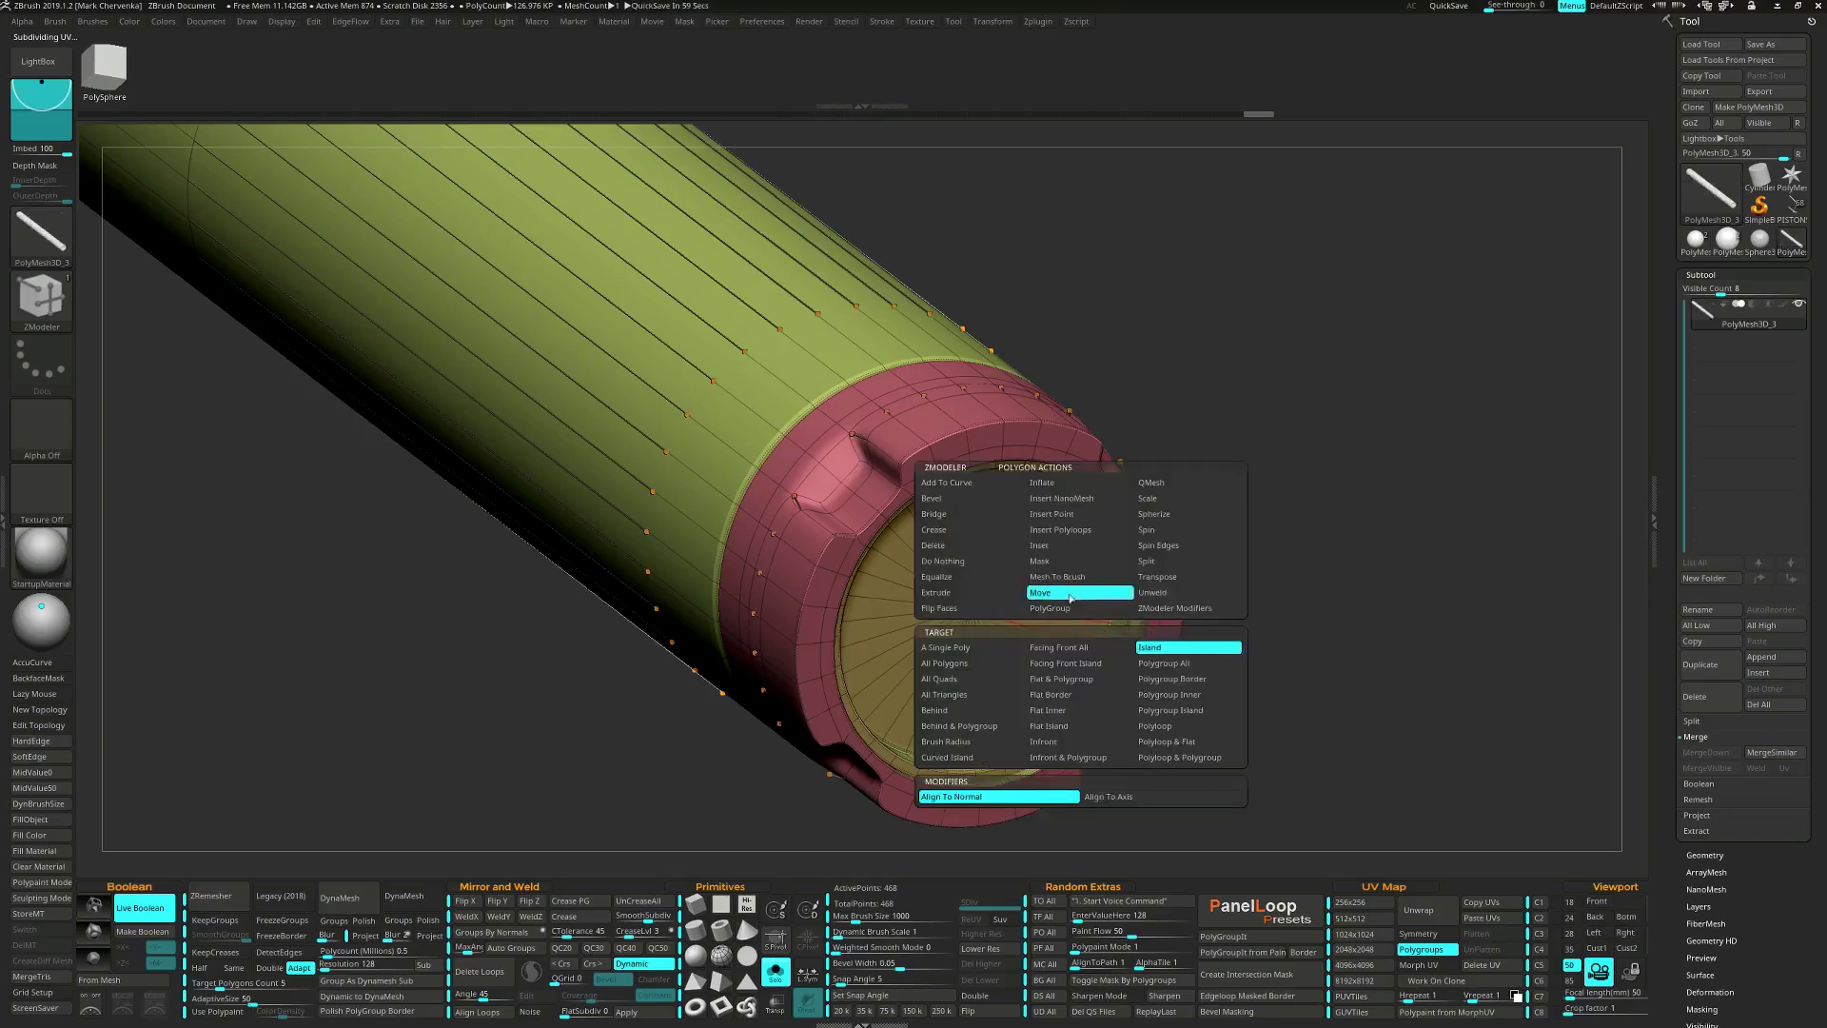
pyautogui.click(1051, 548)
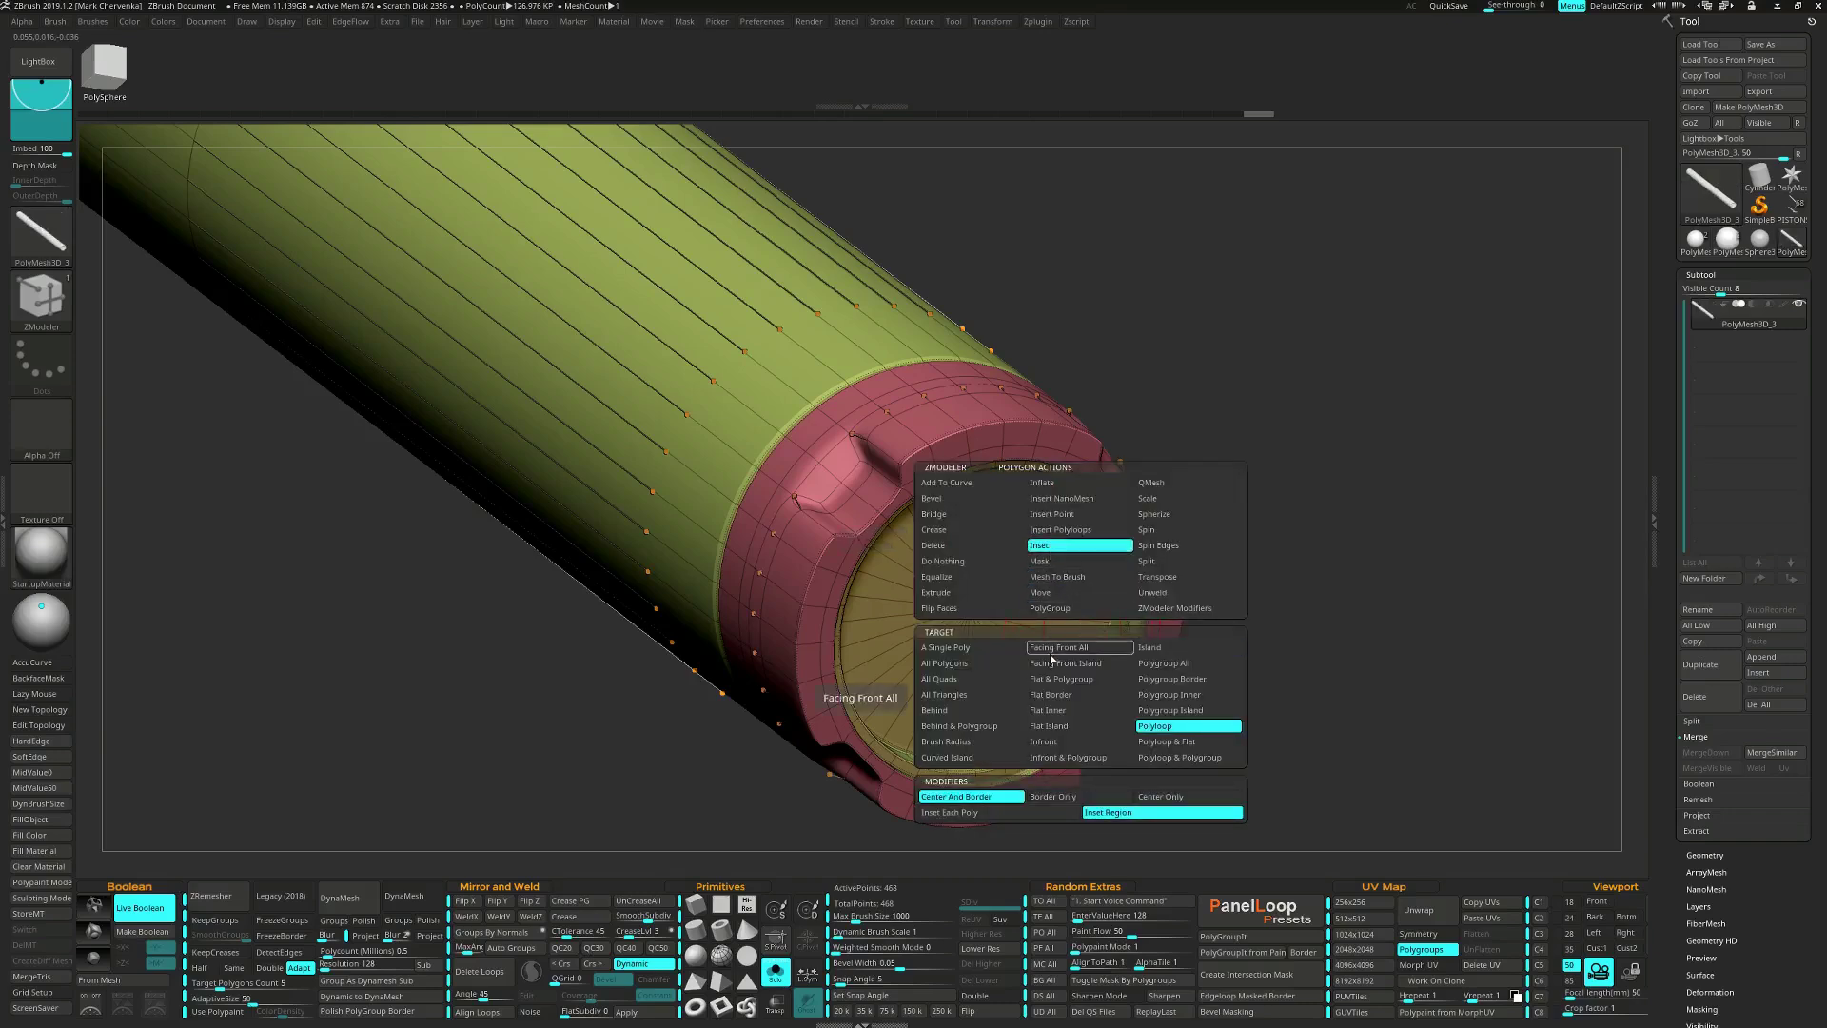
pyautogui.click(1049, 726)
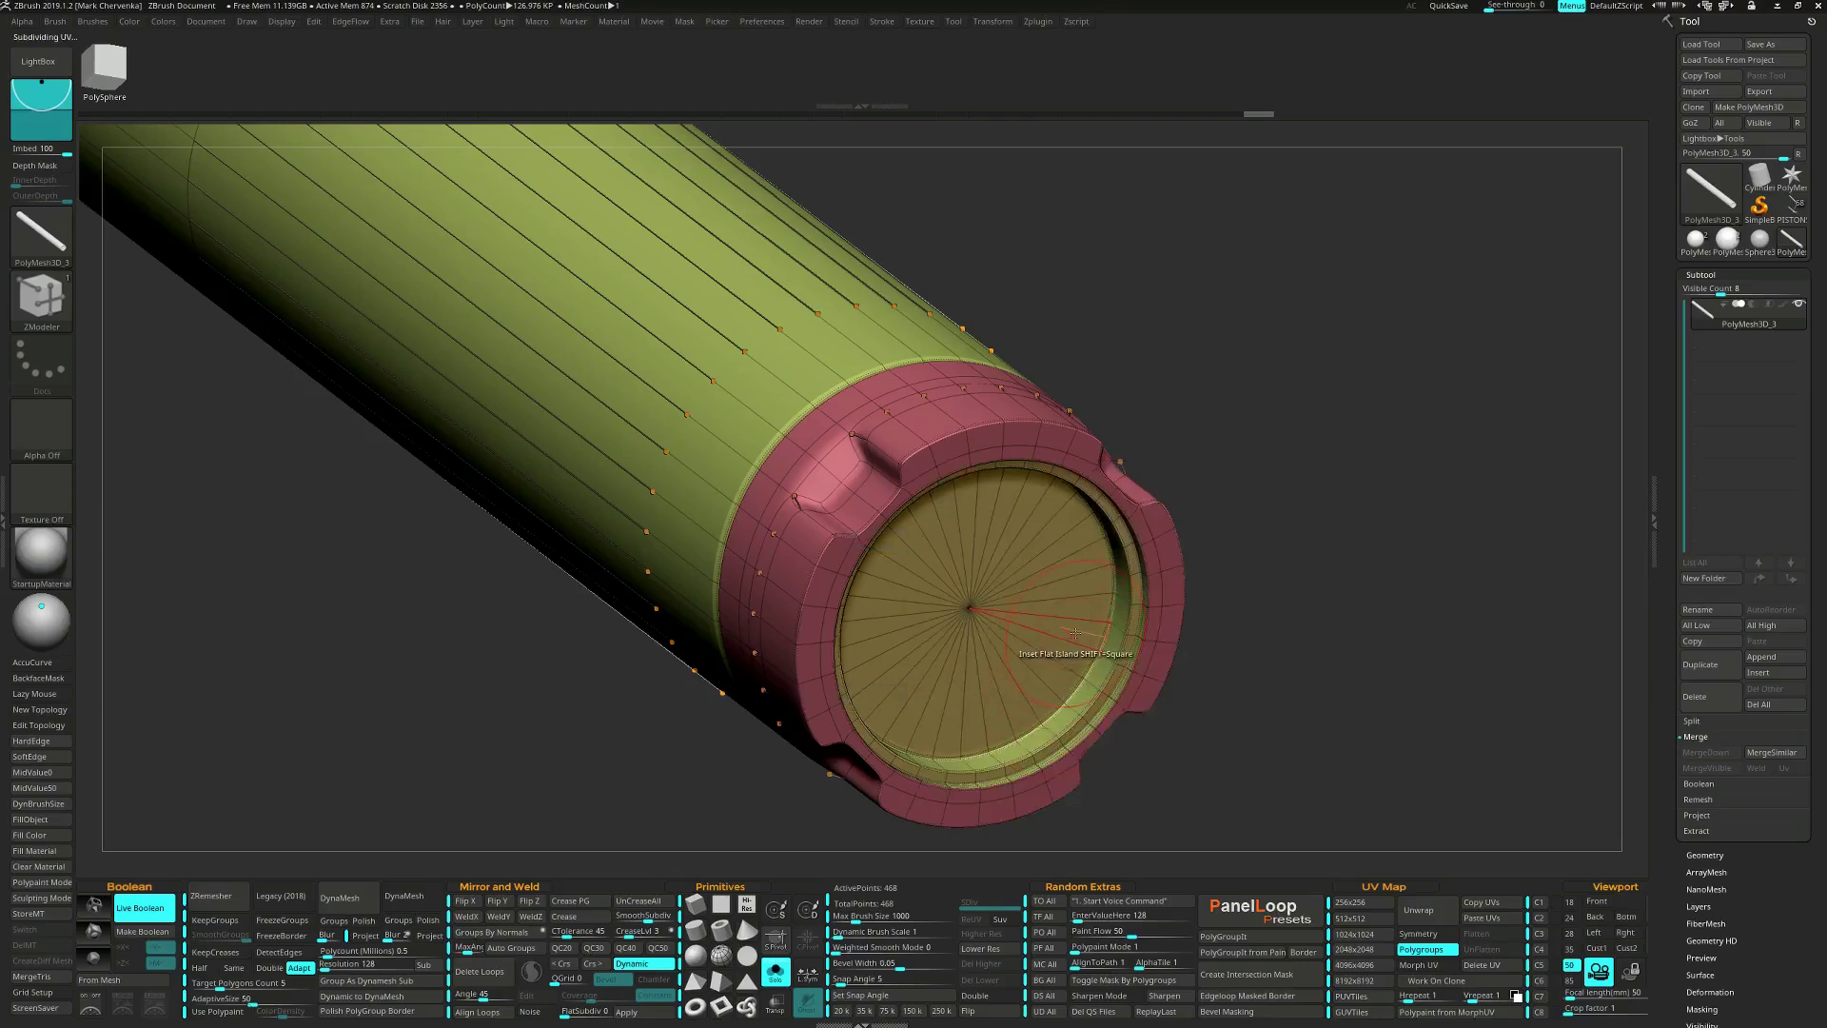
pyautogui.moveTo(1075, 633); pyautogui.dragTo(1062, 625)
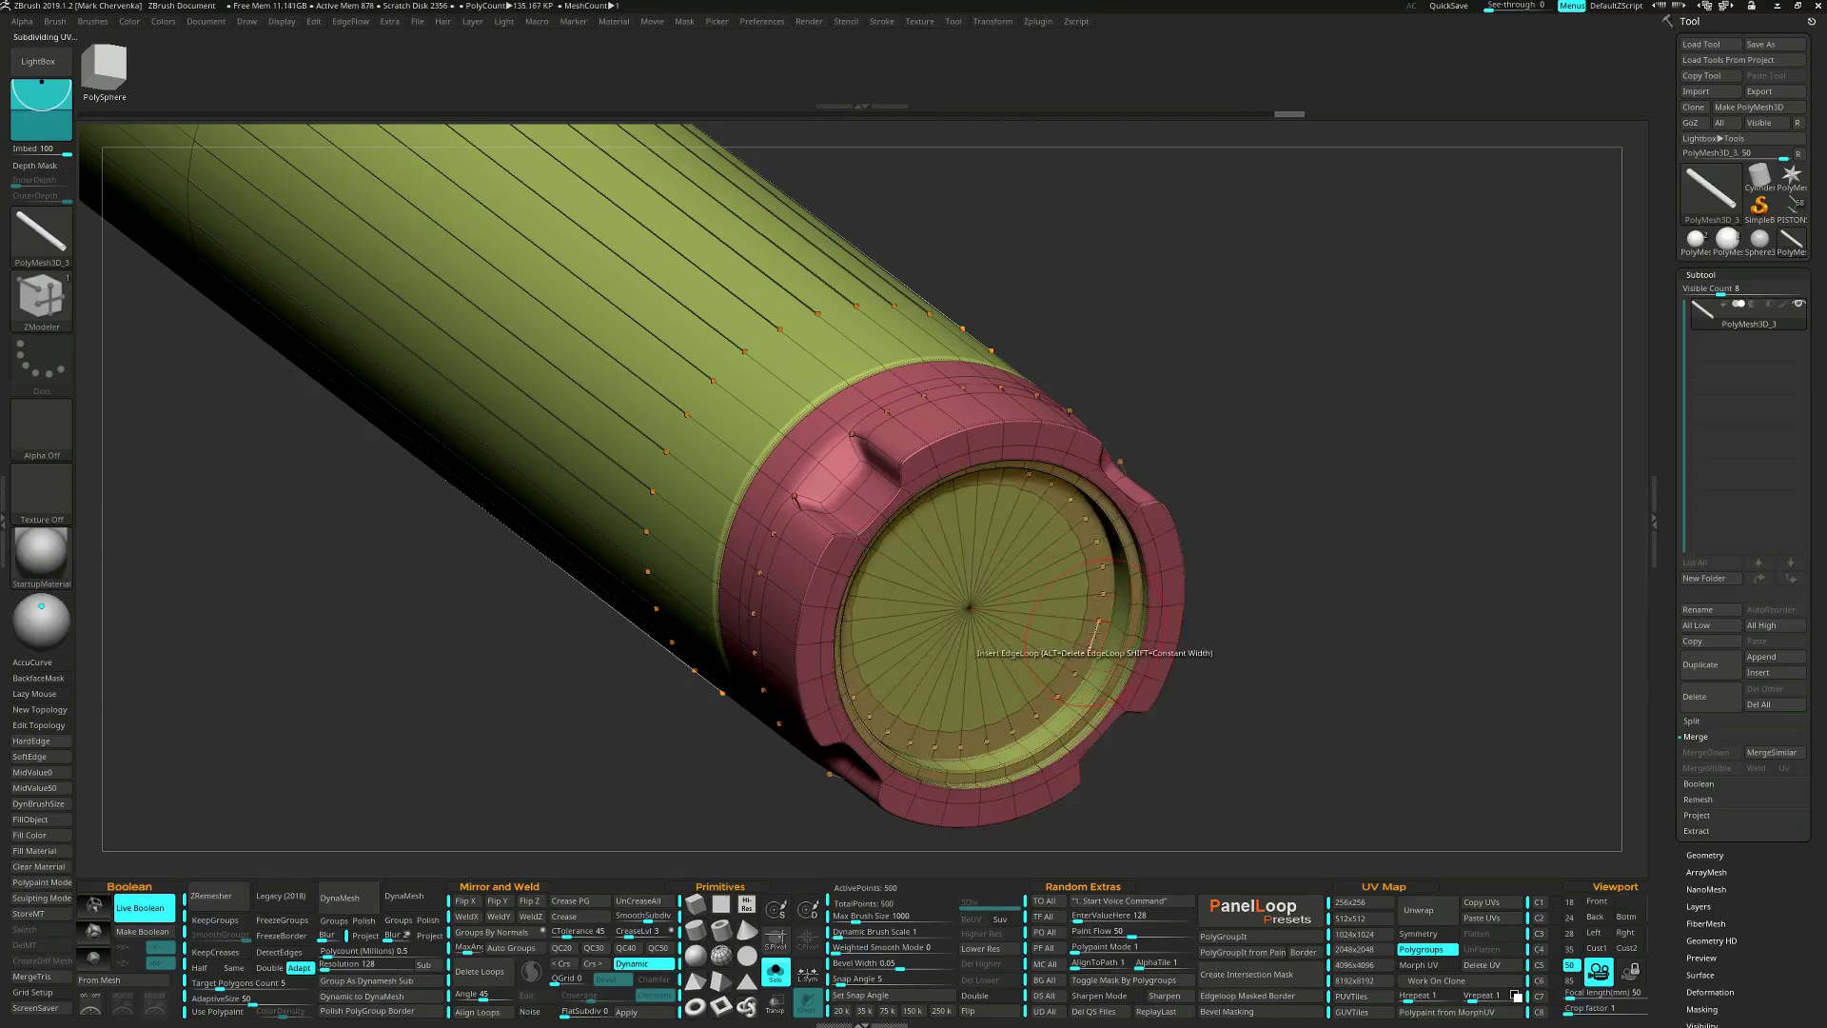
pyautogui.press('space')
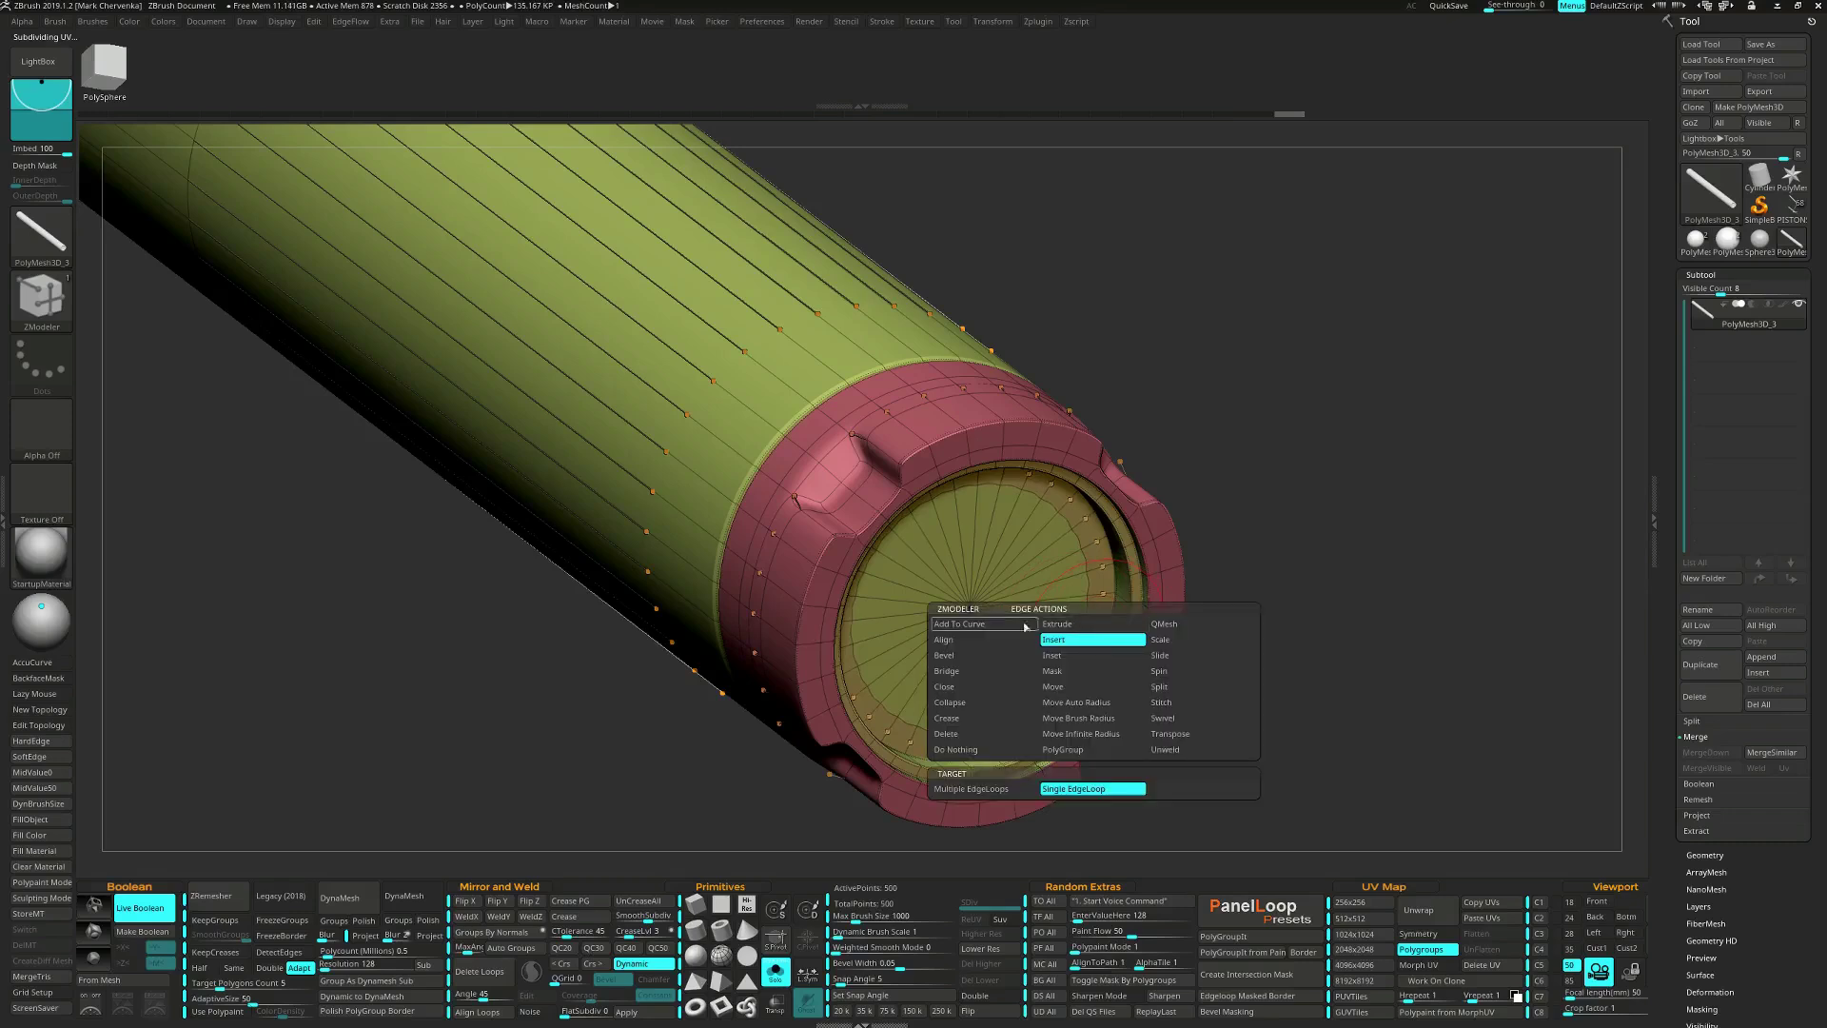
pyautogui.click(980, 719)
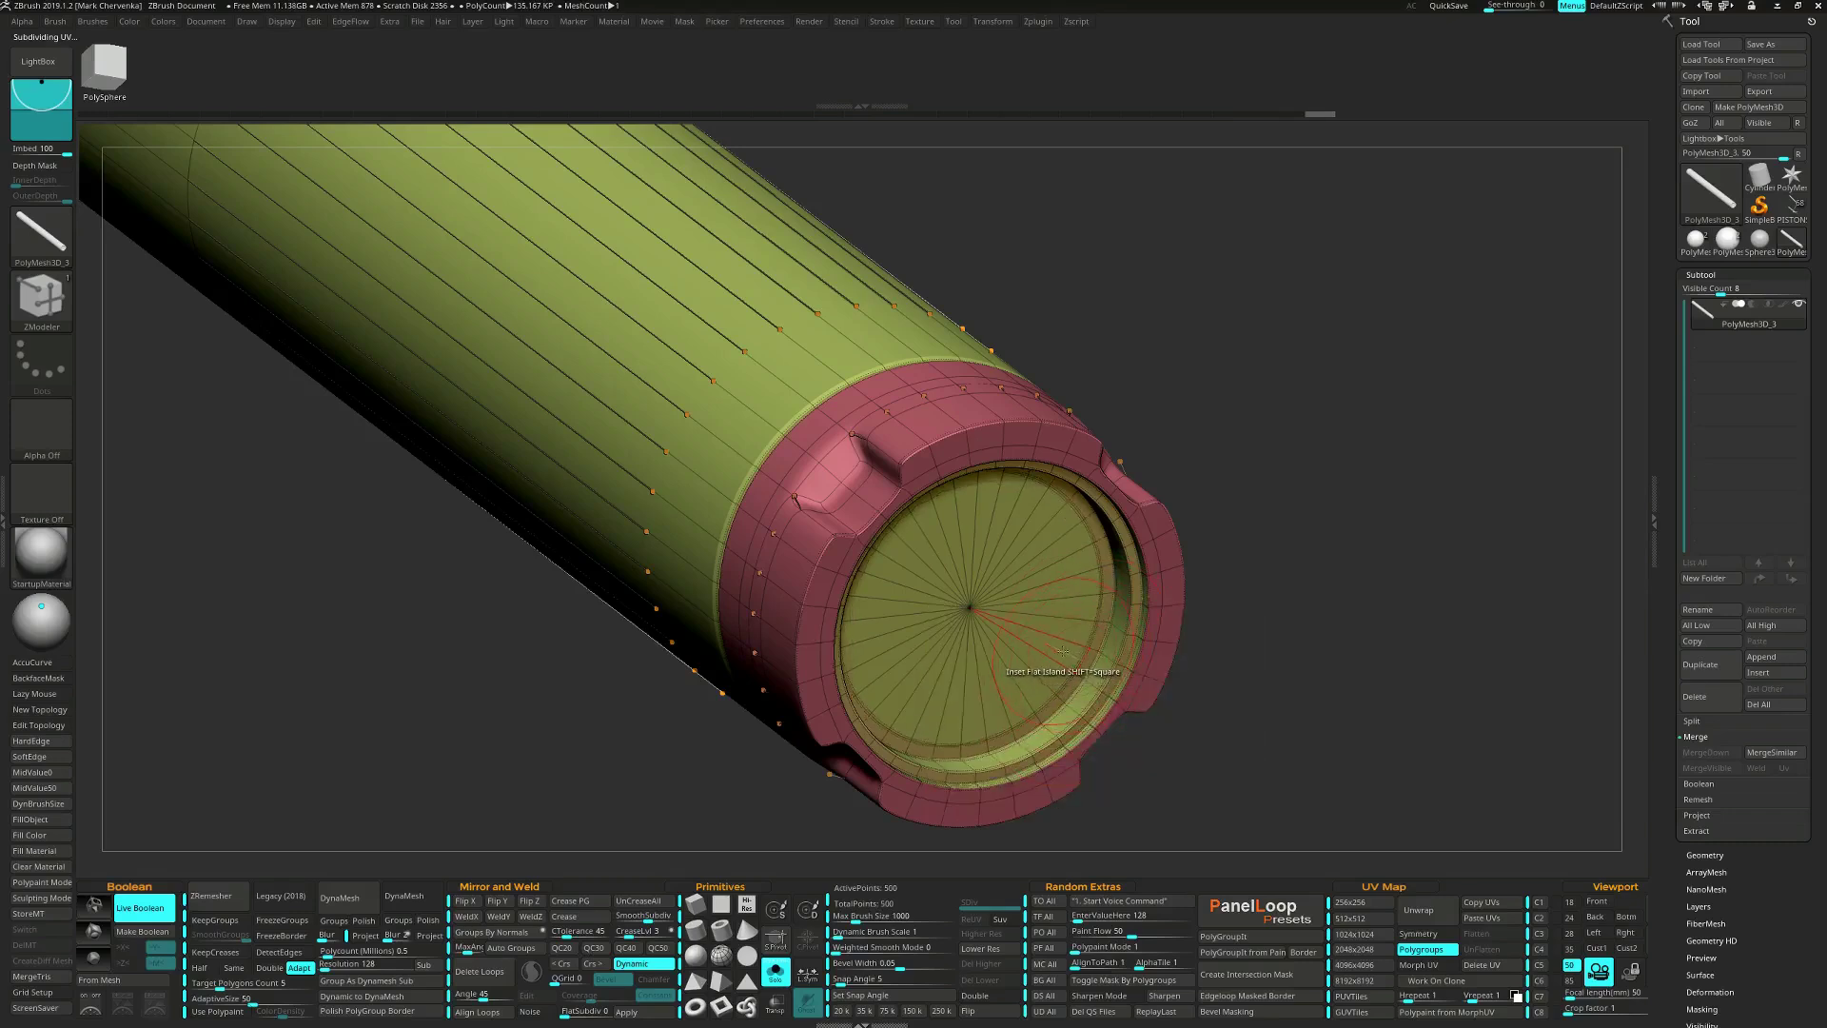
# Try to pull the inset disc out of the base using QMesh with the Polygroup Island target.
pyautogui.press('space')
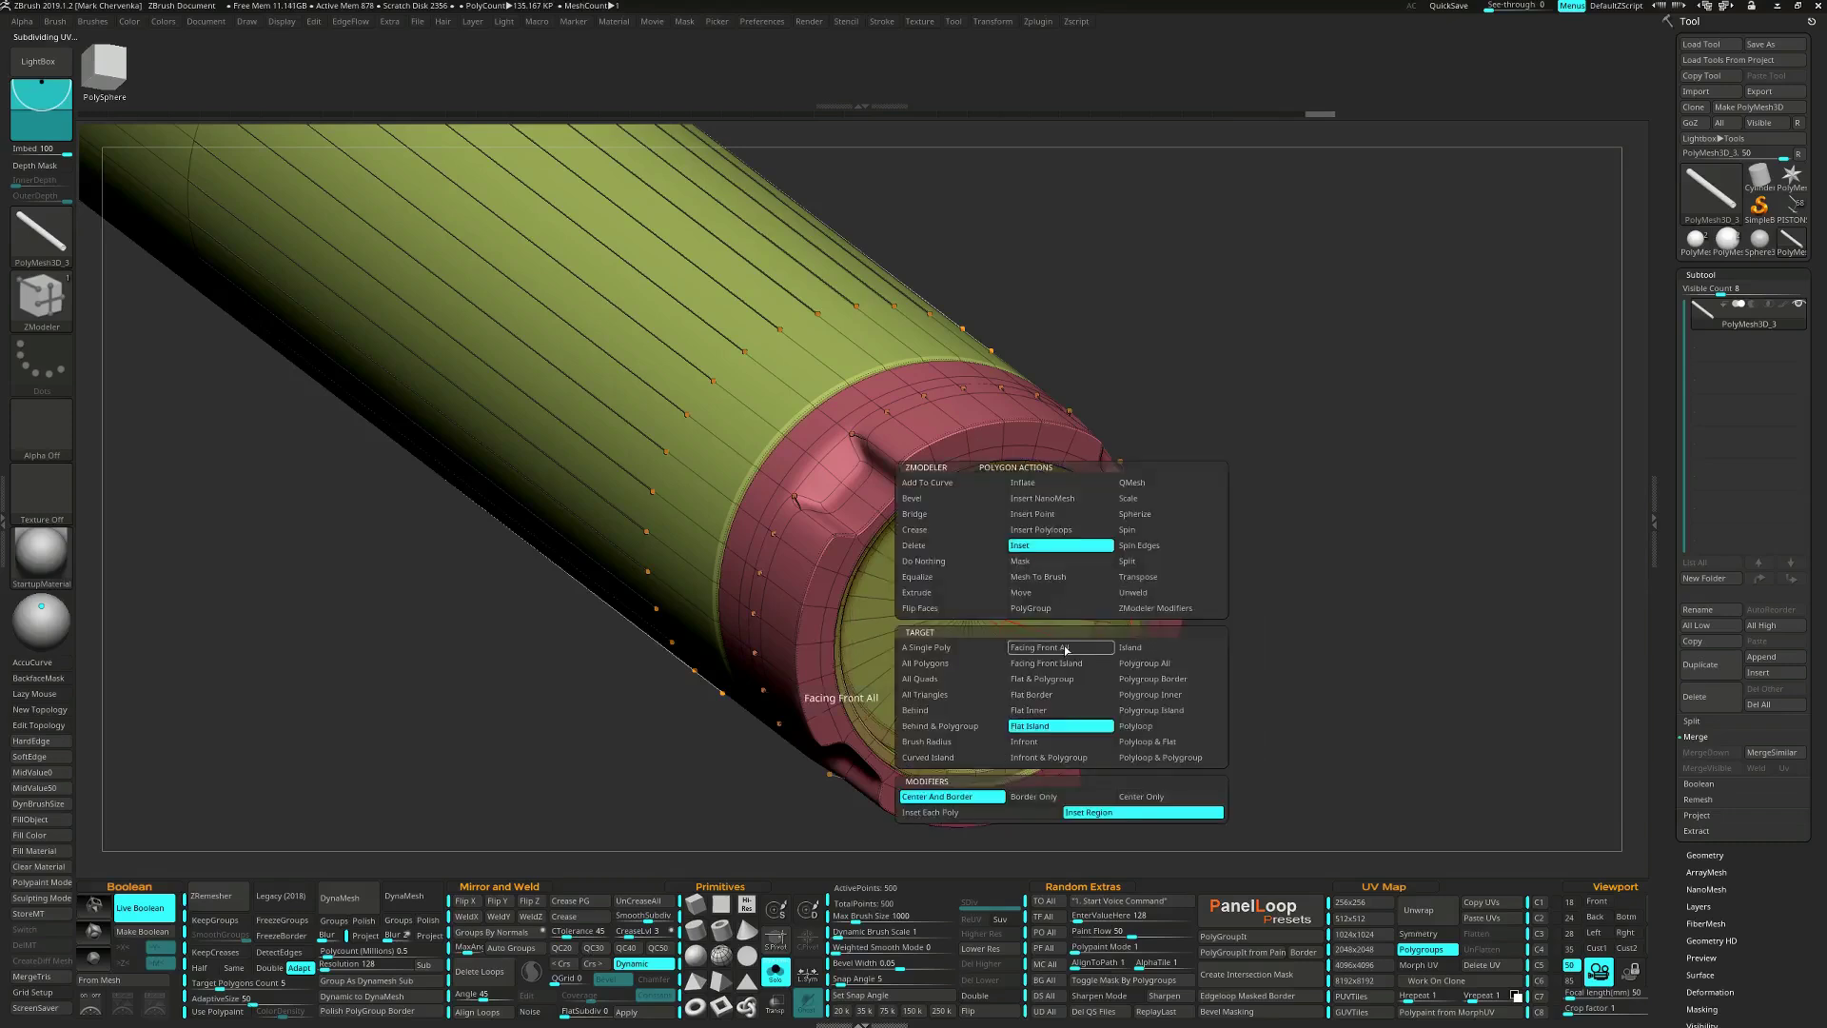
pyautogui.click(1132, 484)
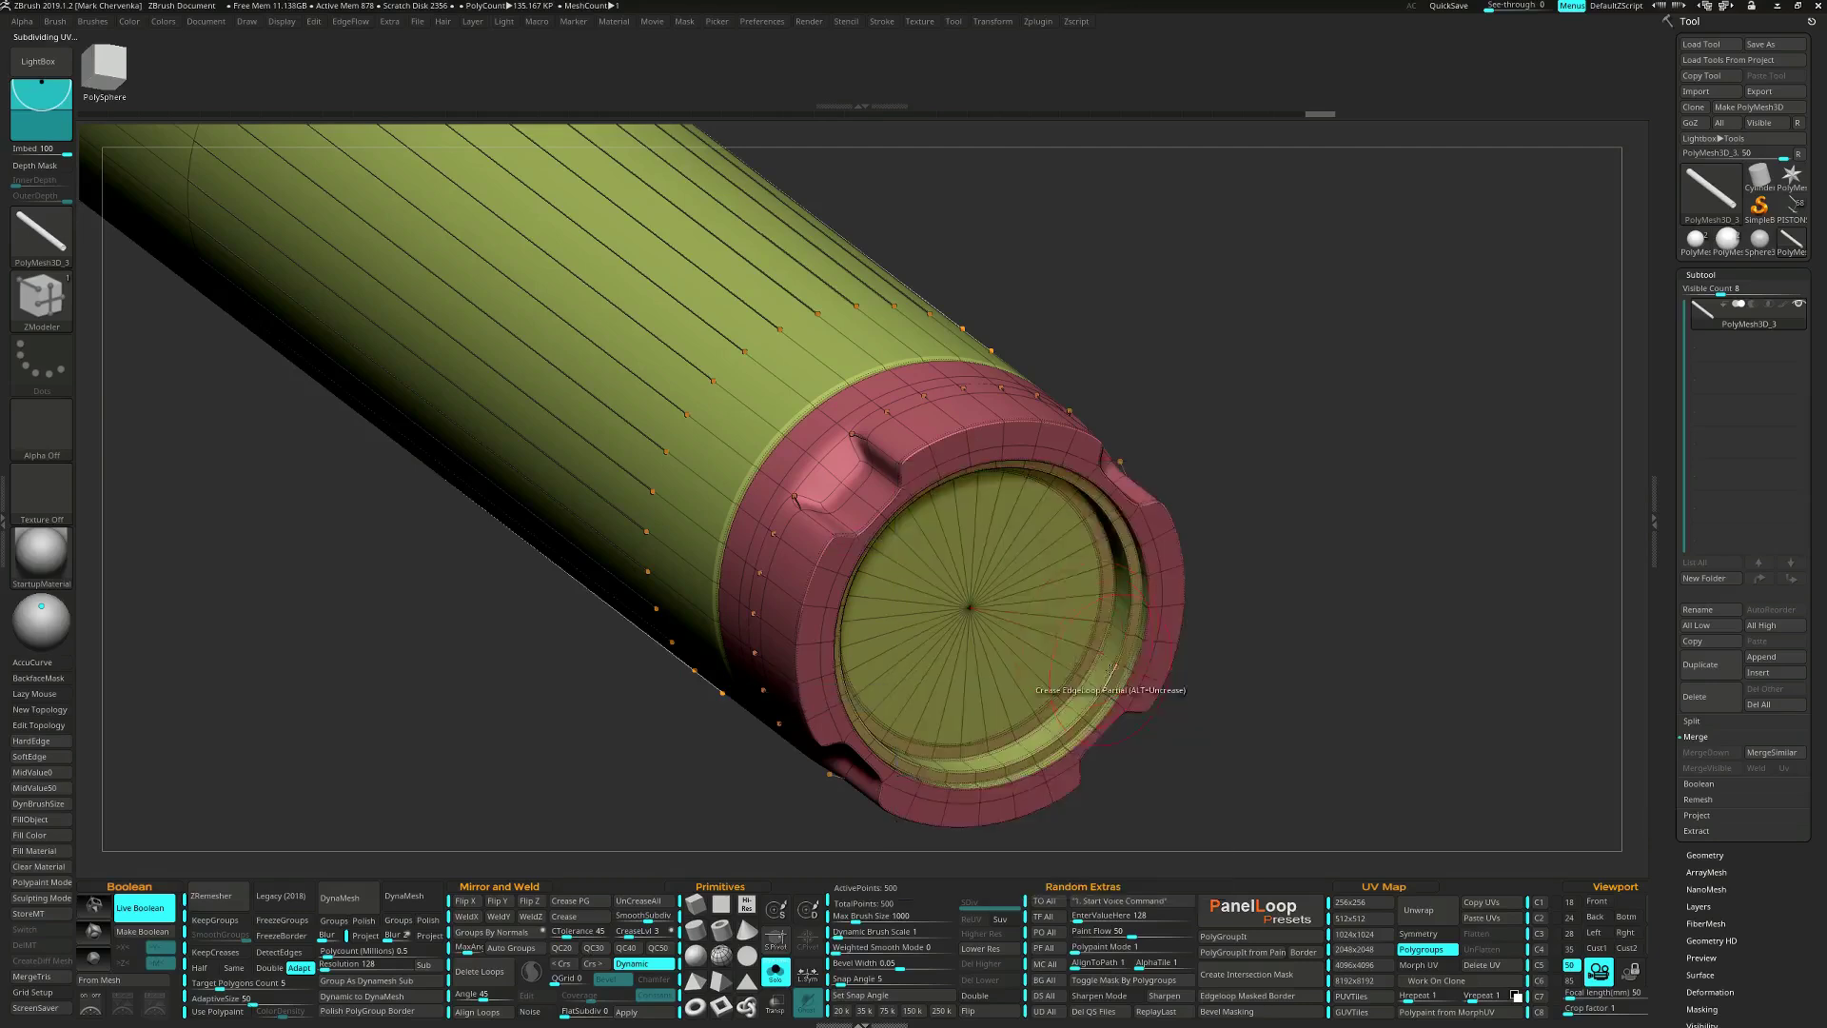
pyautogui.moveTo(1068, 607); pyautogui.dragTo(1207, 711)
pyautogui.keyDown('alt'); pyautogui.moveTo(1354, 780); pyautogui.dragTo(1104, 600); pyautogui.keyUp('alt')
pyautogui.keyDown('alt'); pyautogui.moveTo(1223, 571); pyautogui.dragTo(1260, 681); pyautogui.keyUp('alt')
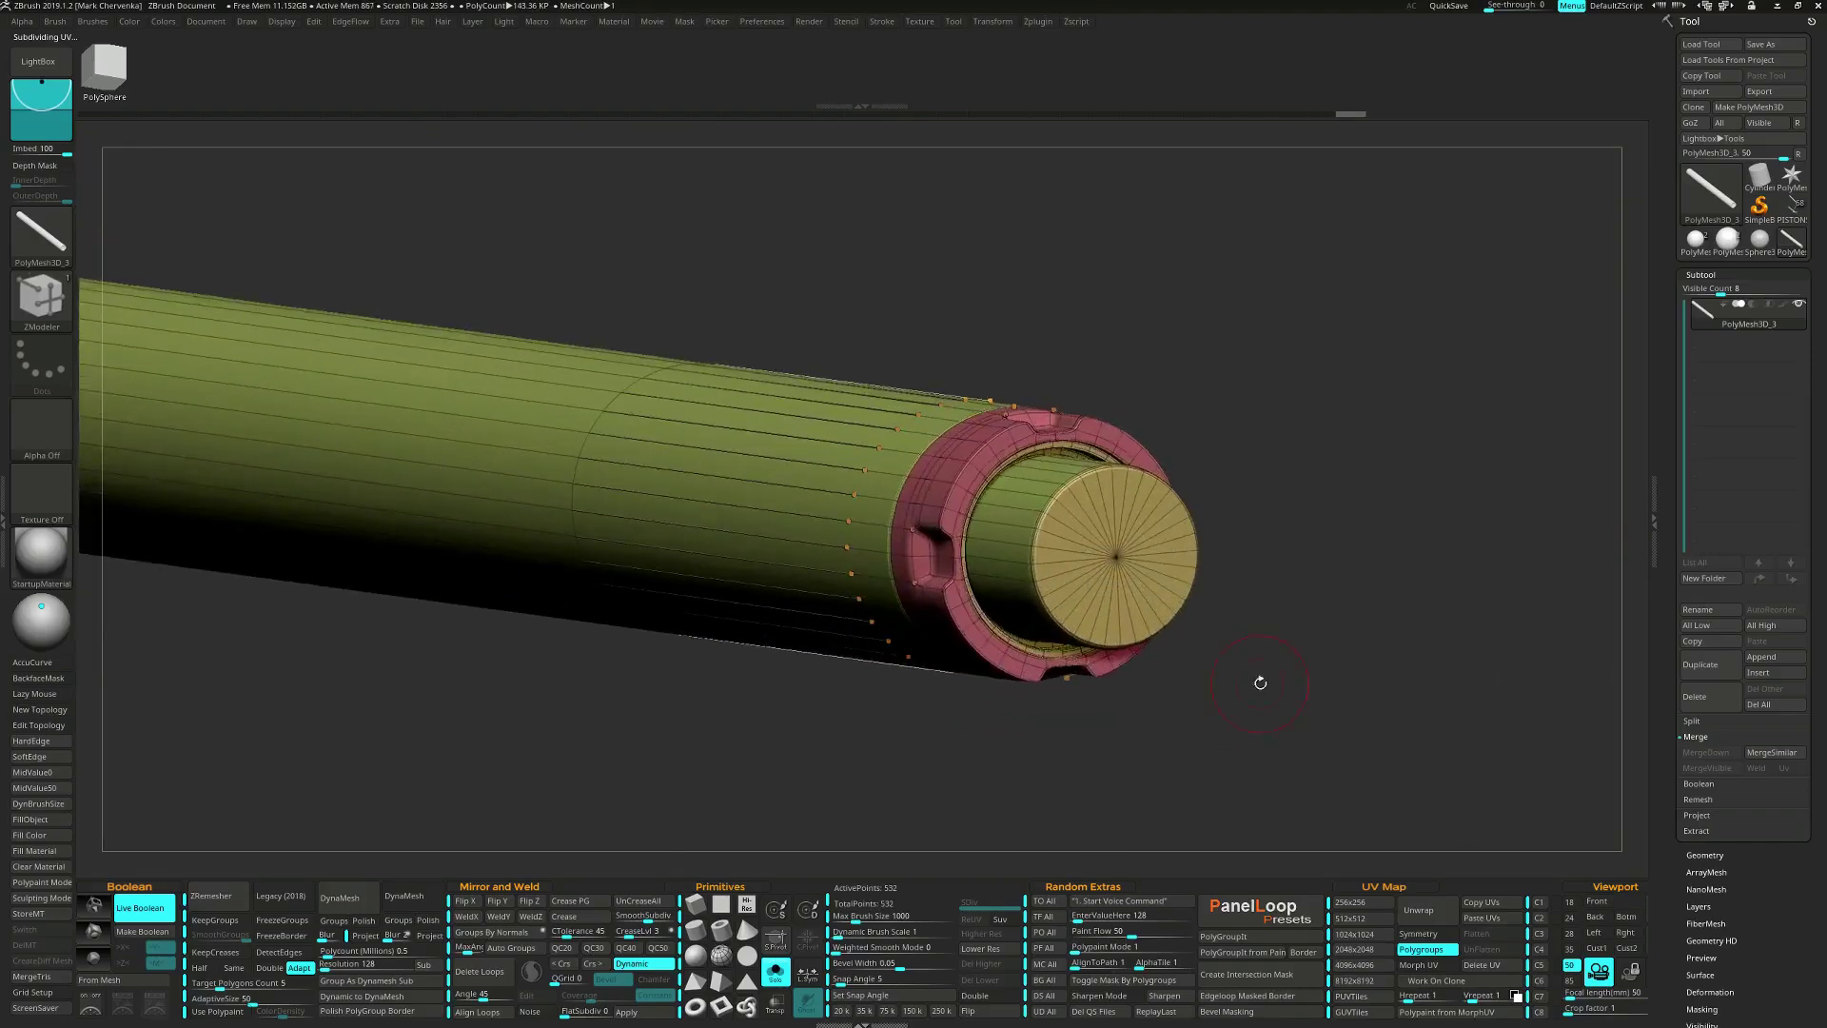
pyautogui.hotkey('ctrl', 'z')
# Slide the complete inset edge loop outward so it sits close to the rim of the recessed disc.
pyautogui.keyDown('ctrl'); pyautogui.moveTo(1117, 525); pyautogui.dragTo(1151, 589, button='right'); pyautogui.keyUp('ctrl')
pyautogui.press('space')
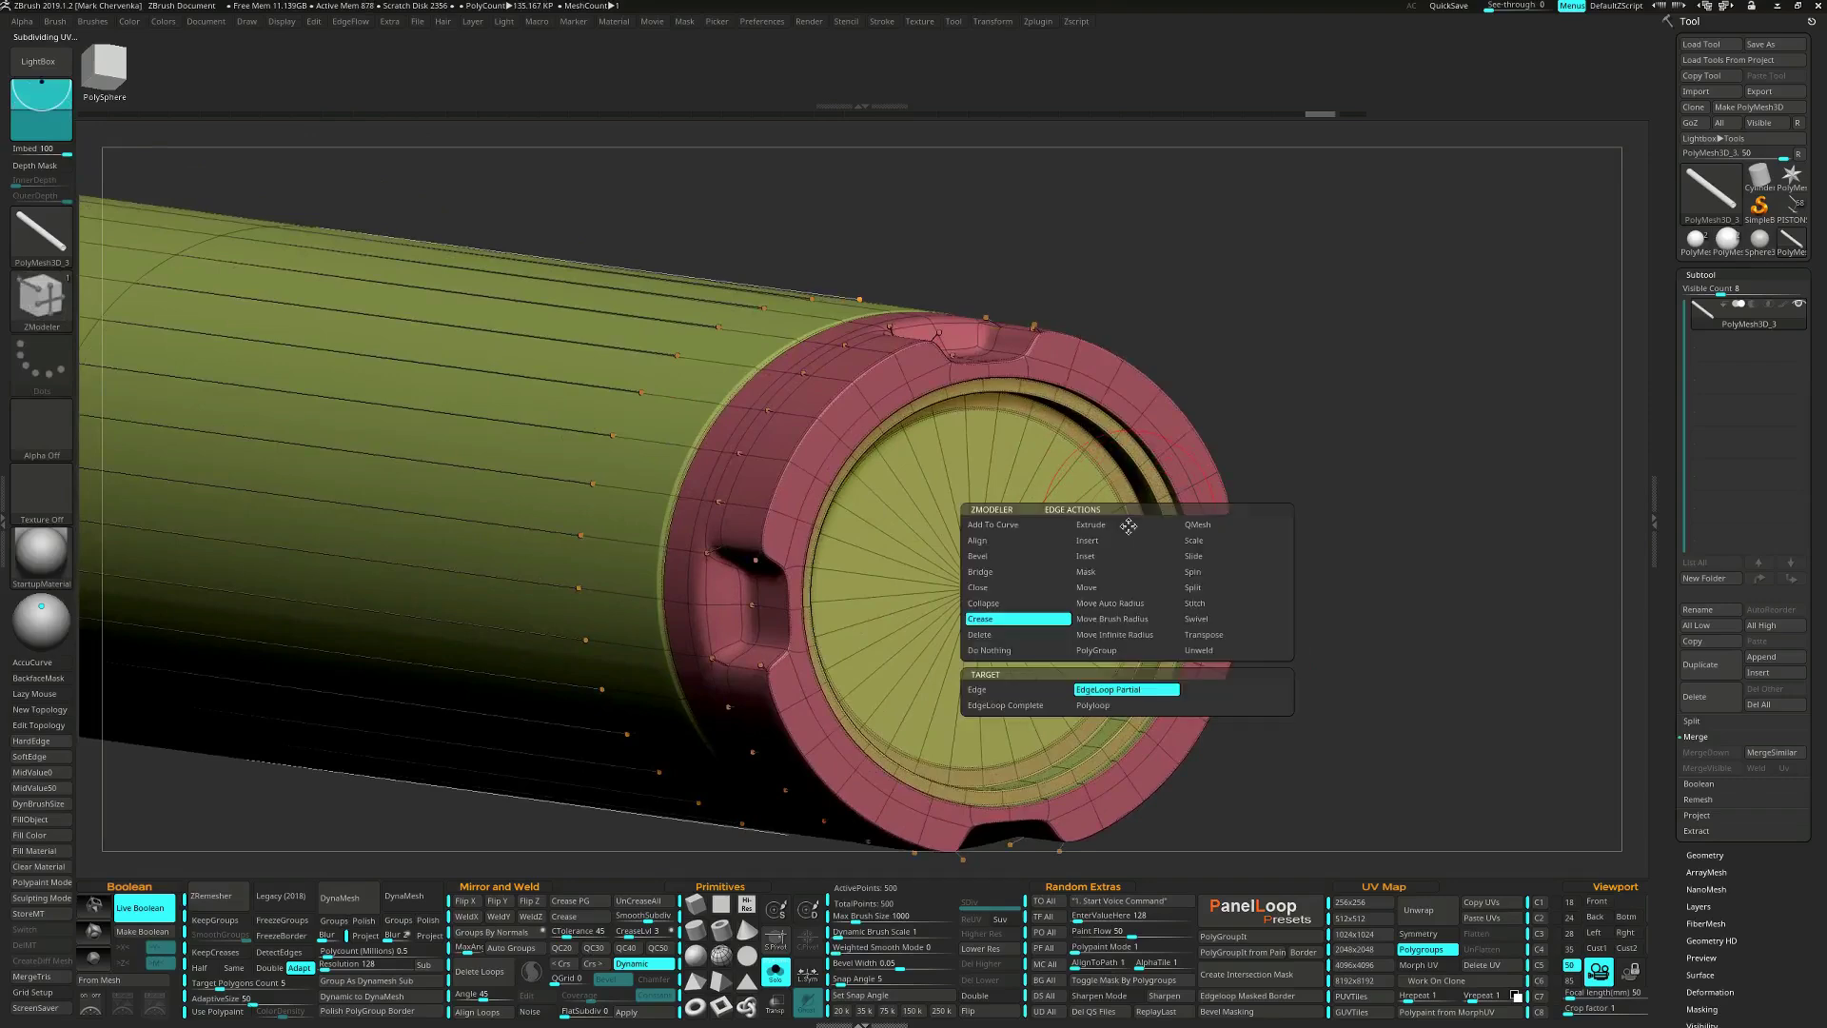
pyautogui.click(1207, 557)
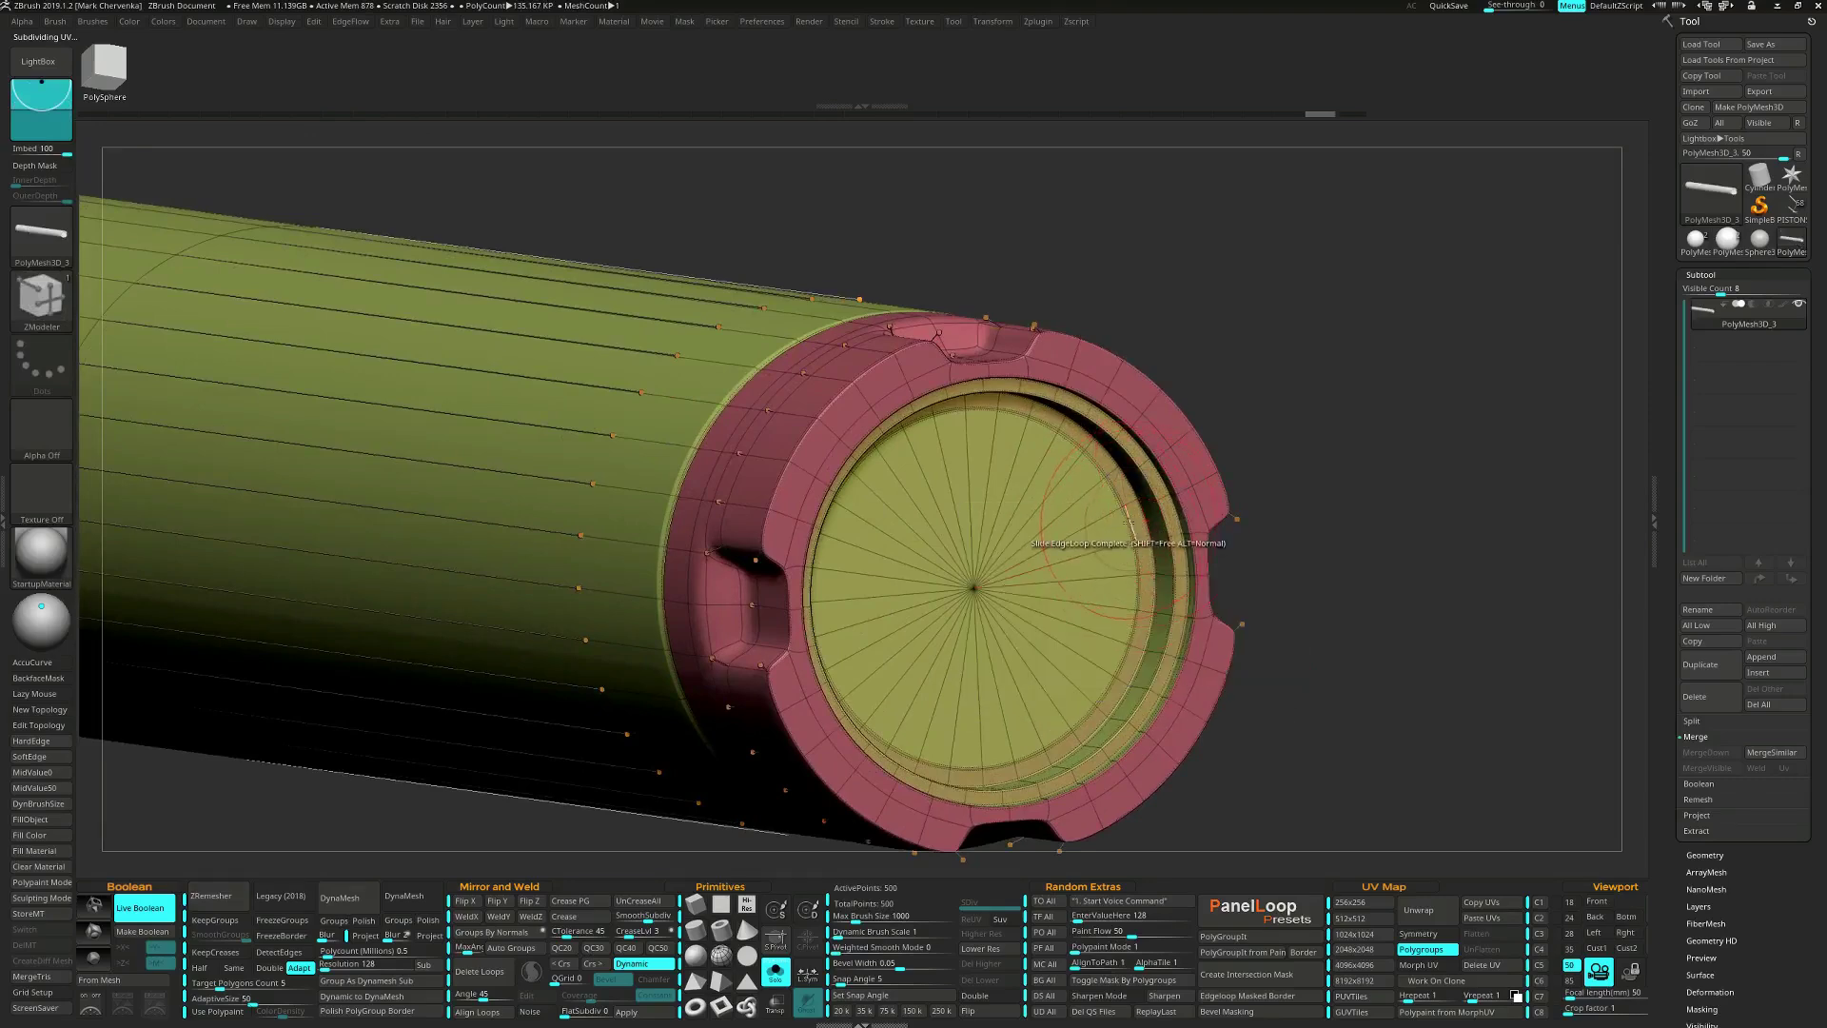
pyautogui.moveTo(1126, 524); pyautogui.dragTo(1137, 525)
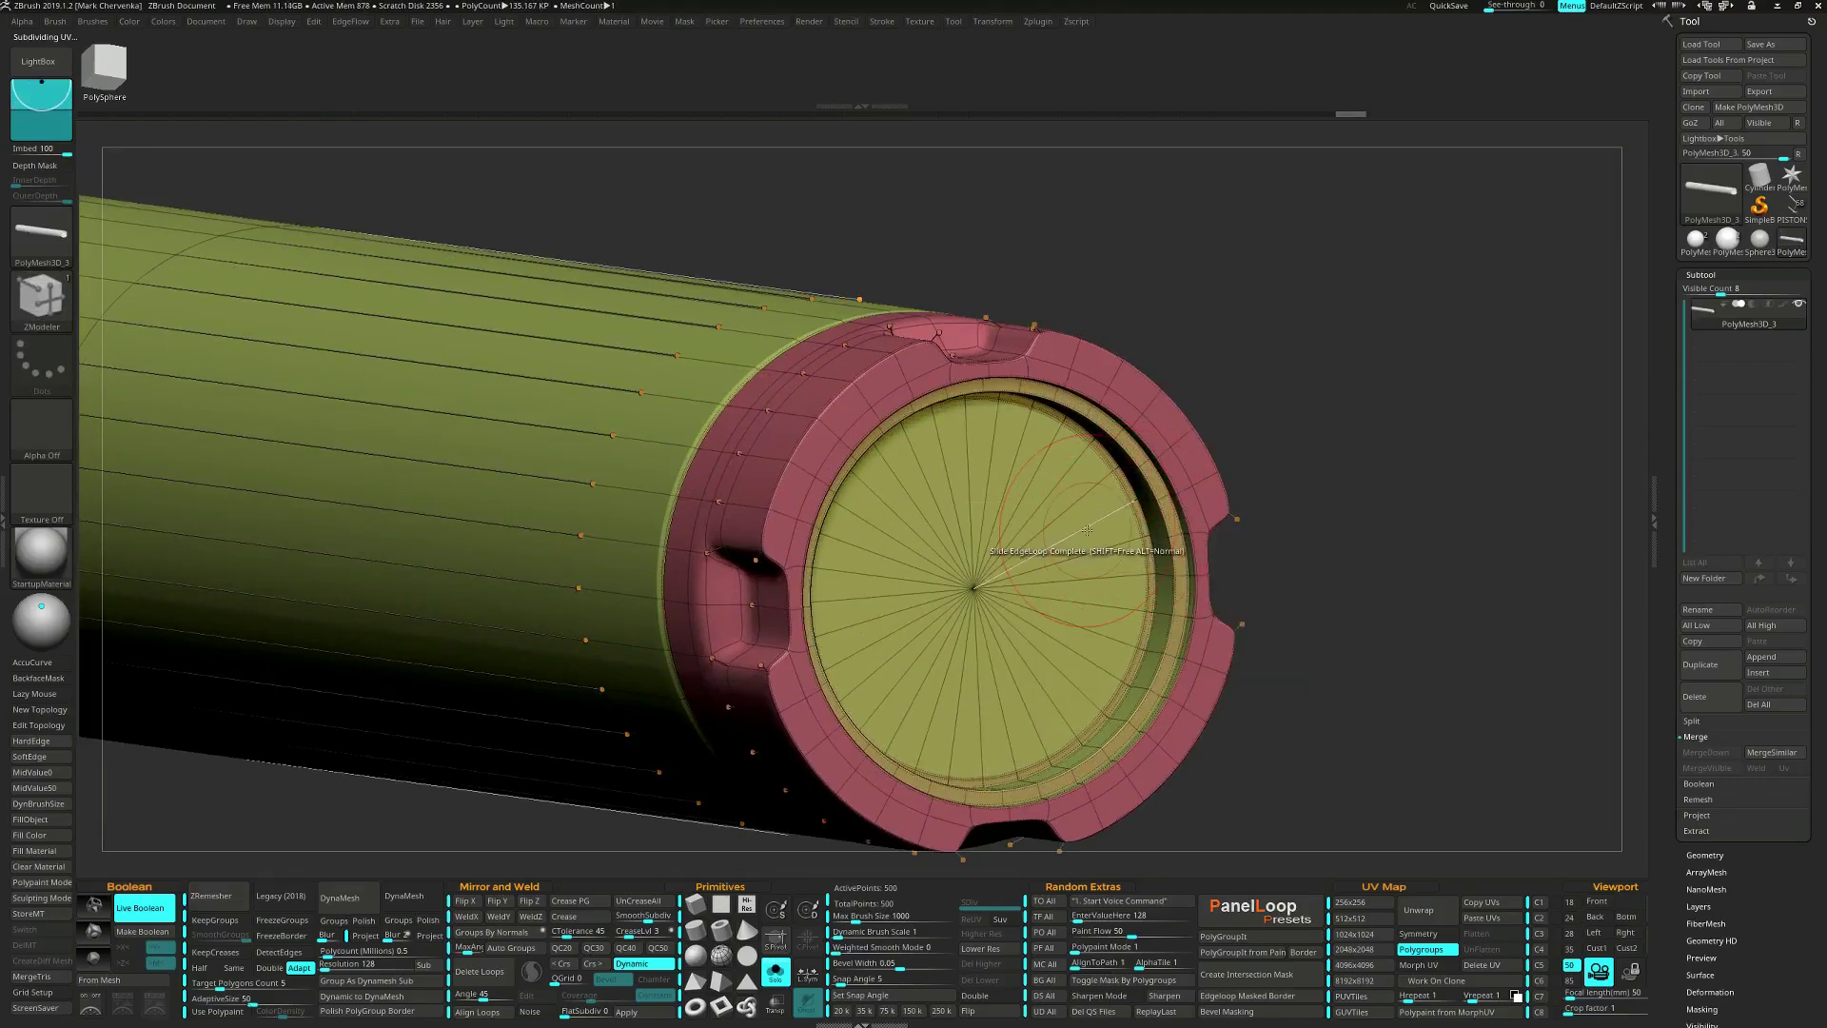
# Pull the recessed disc out past the notched ring as a short inner cylinder using QMesh with the Polygroup Island target.
pyautogui.press('space')
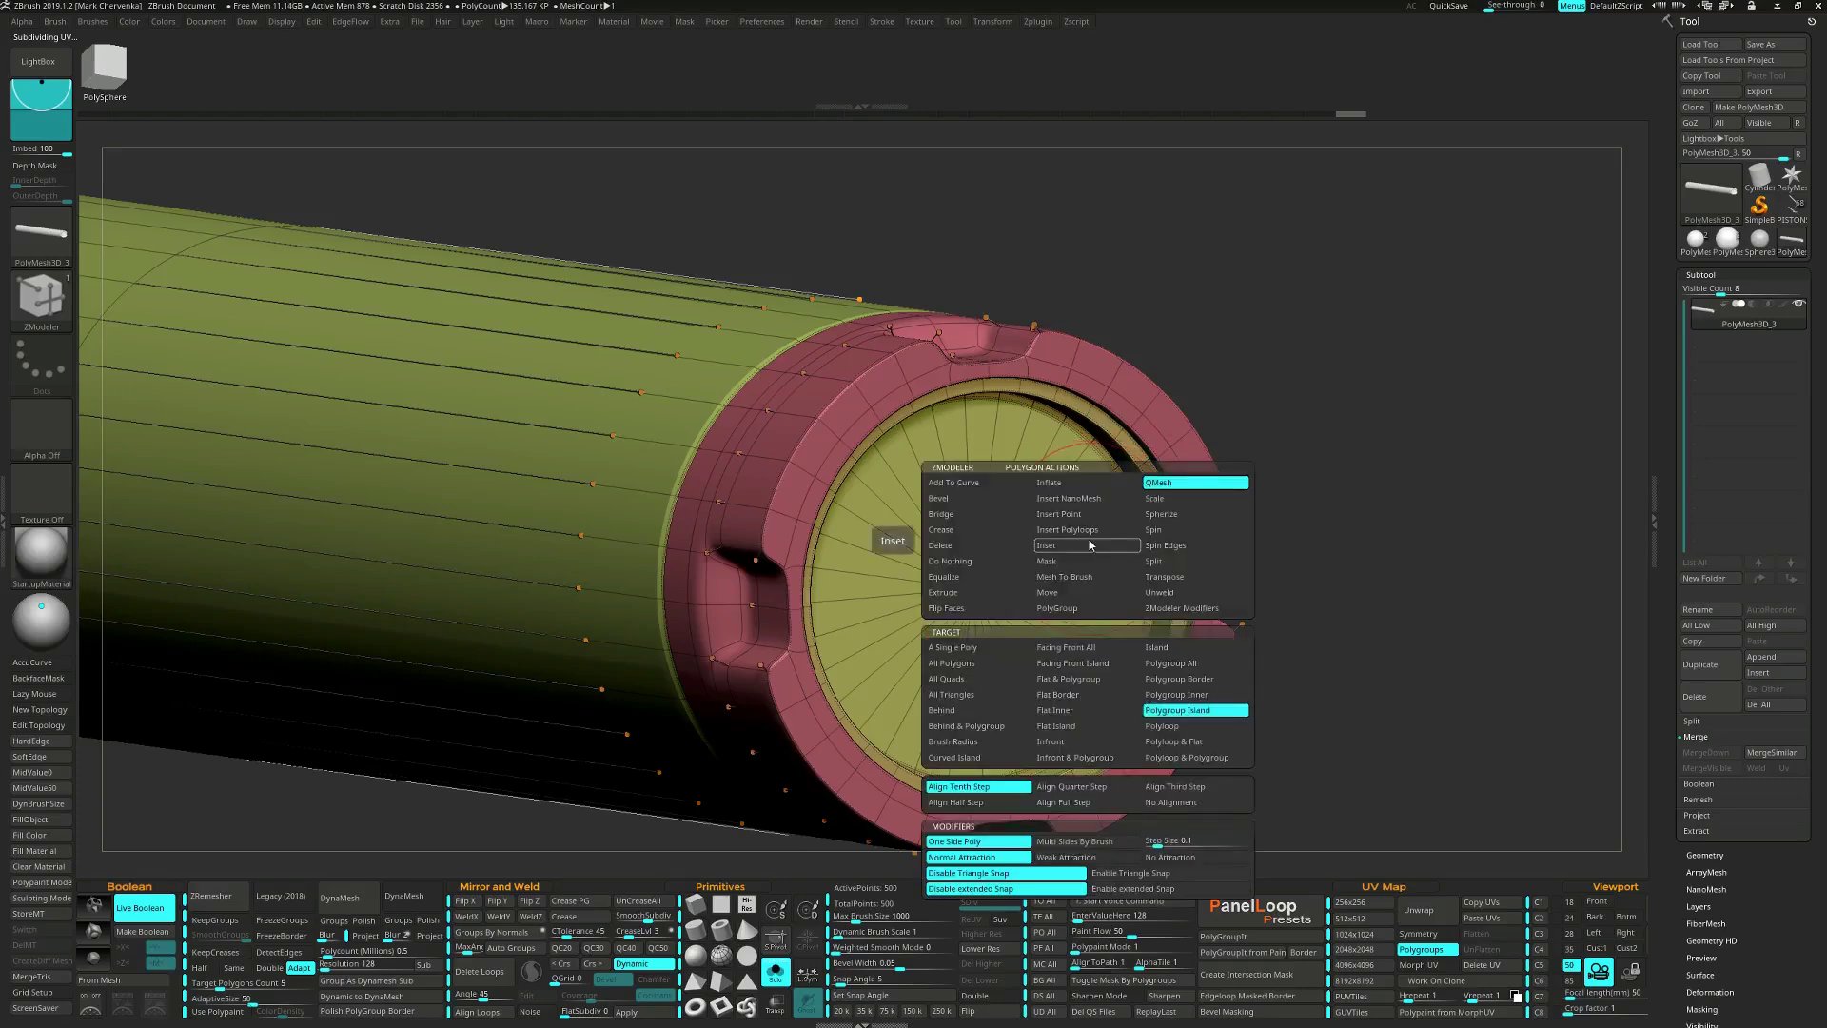
pyautogui.moveTo(1083, 544); pyautogui.dragTo(1099, 550, button='right')
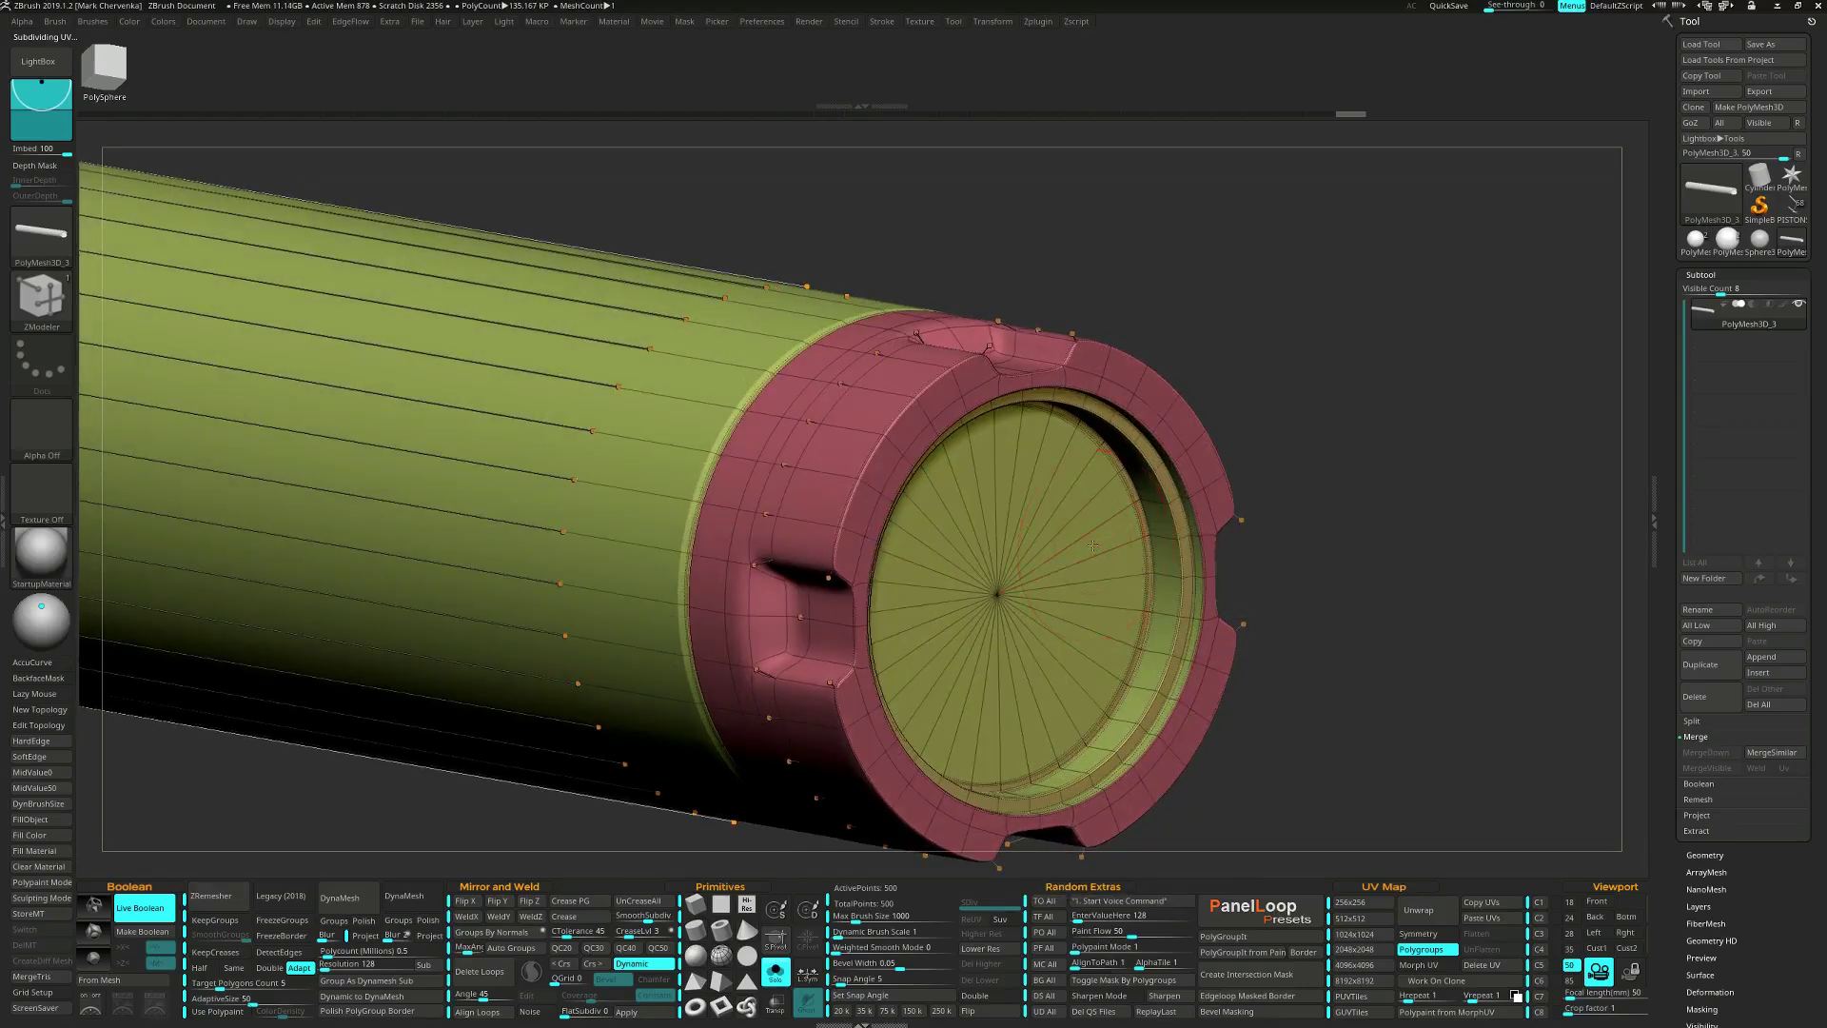
pyautogui.moveTo(1092, 546); pyautogui.dragTo(1588, 652)
pyautogui.moveTo(1404, 633); pyautogui.dragTo(1305, 497)
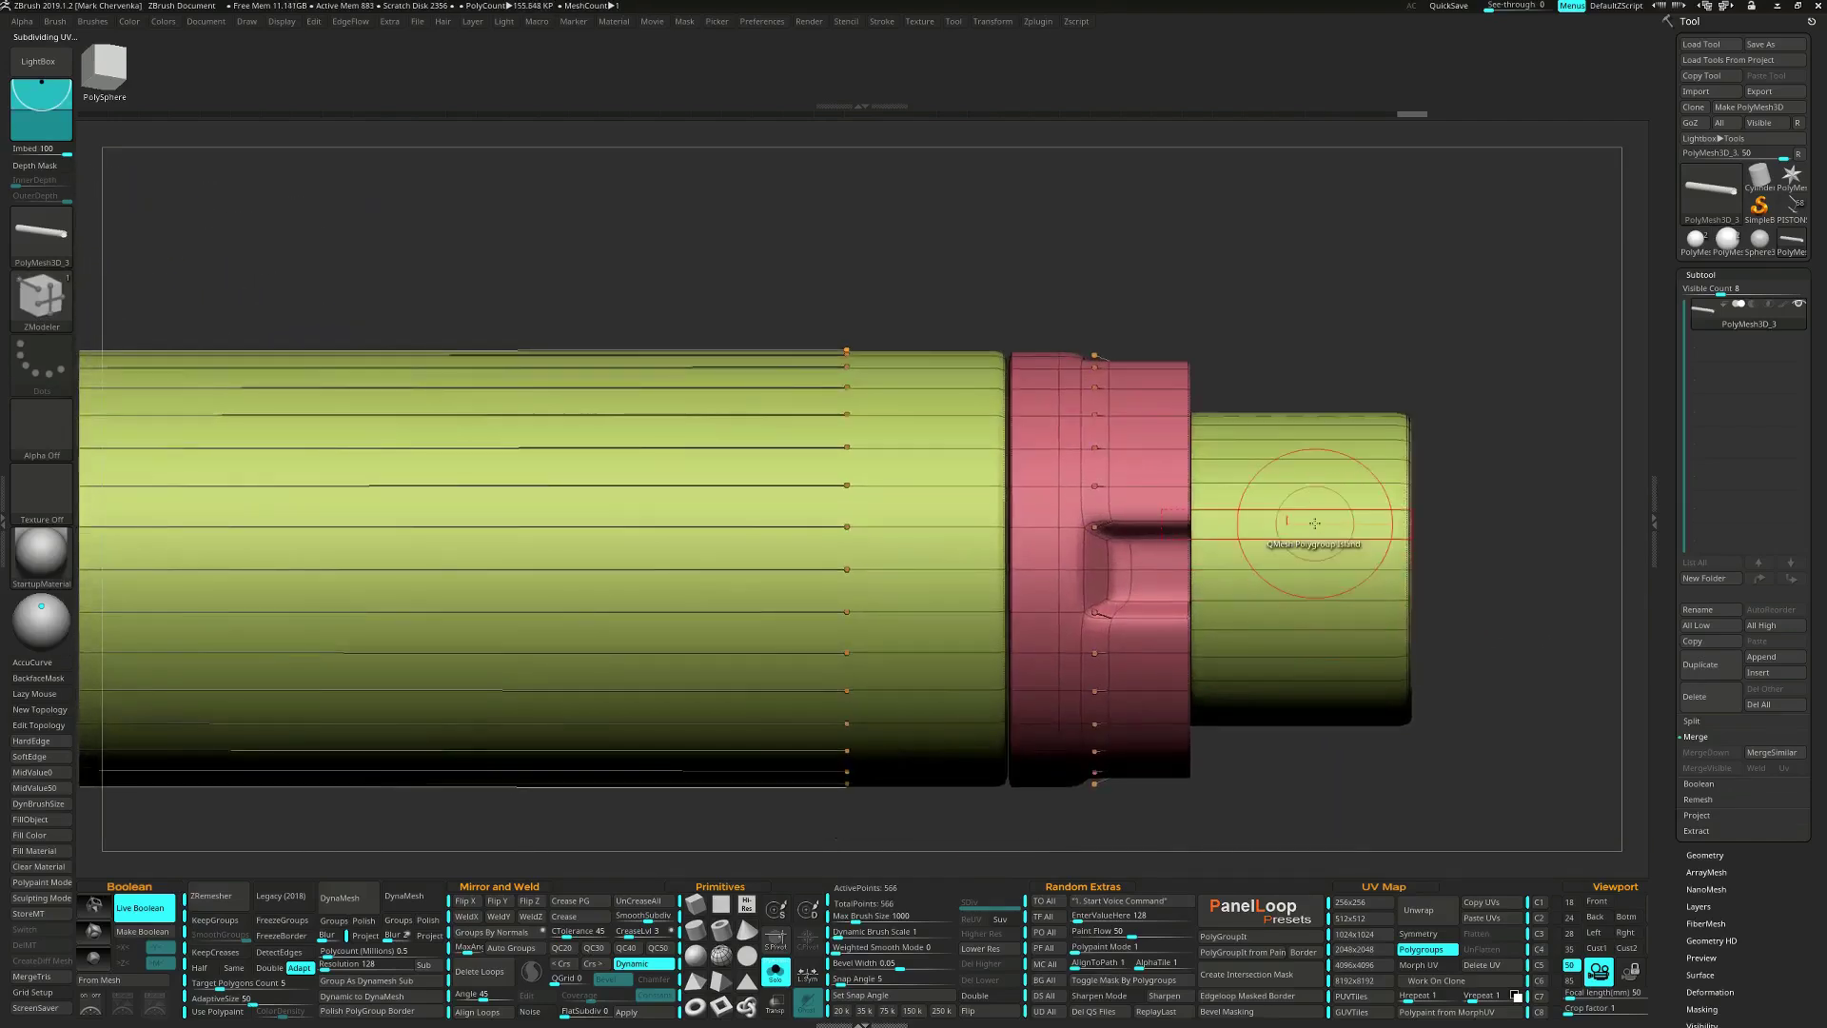
# Push the inner cylinder slightly back into the notched ring using the ZModeler Move action with the Island target.
pyautogui.press('space')
pyautogui.click(1307, 591)
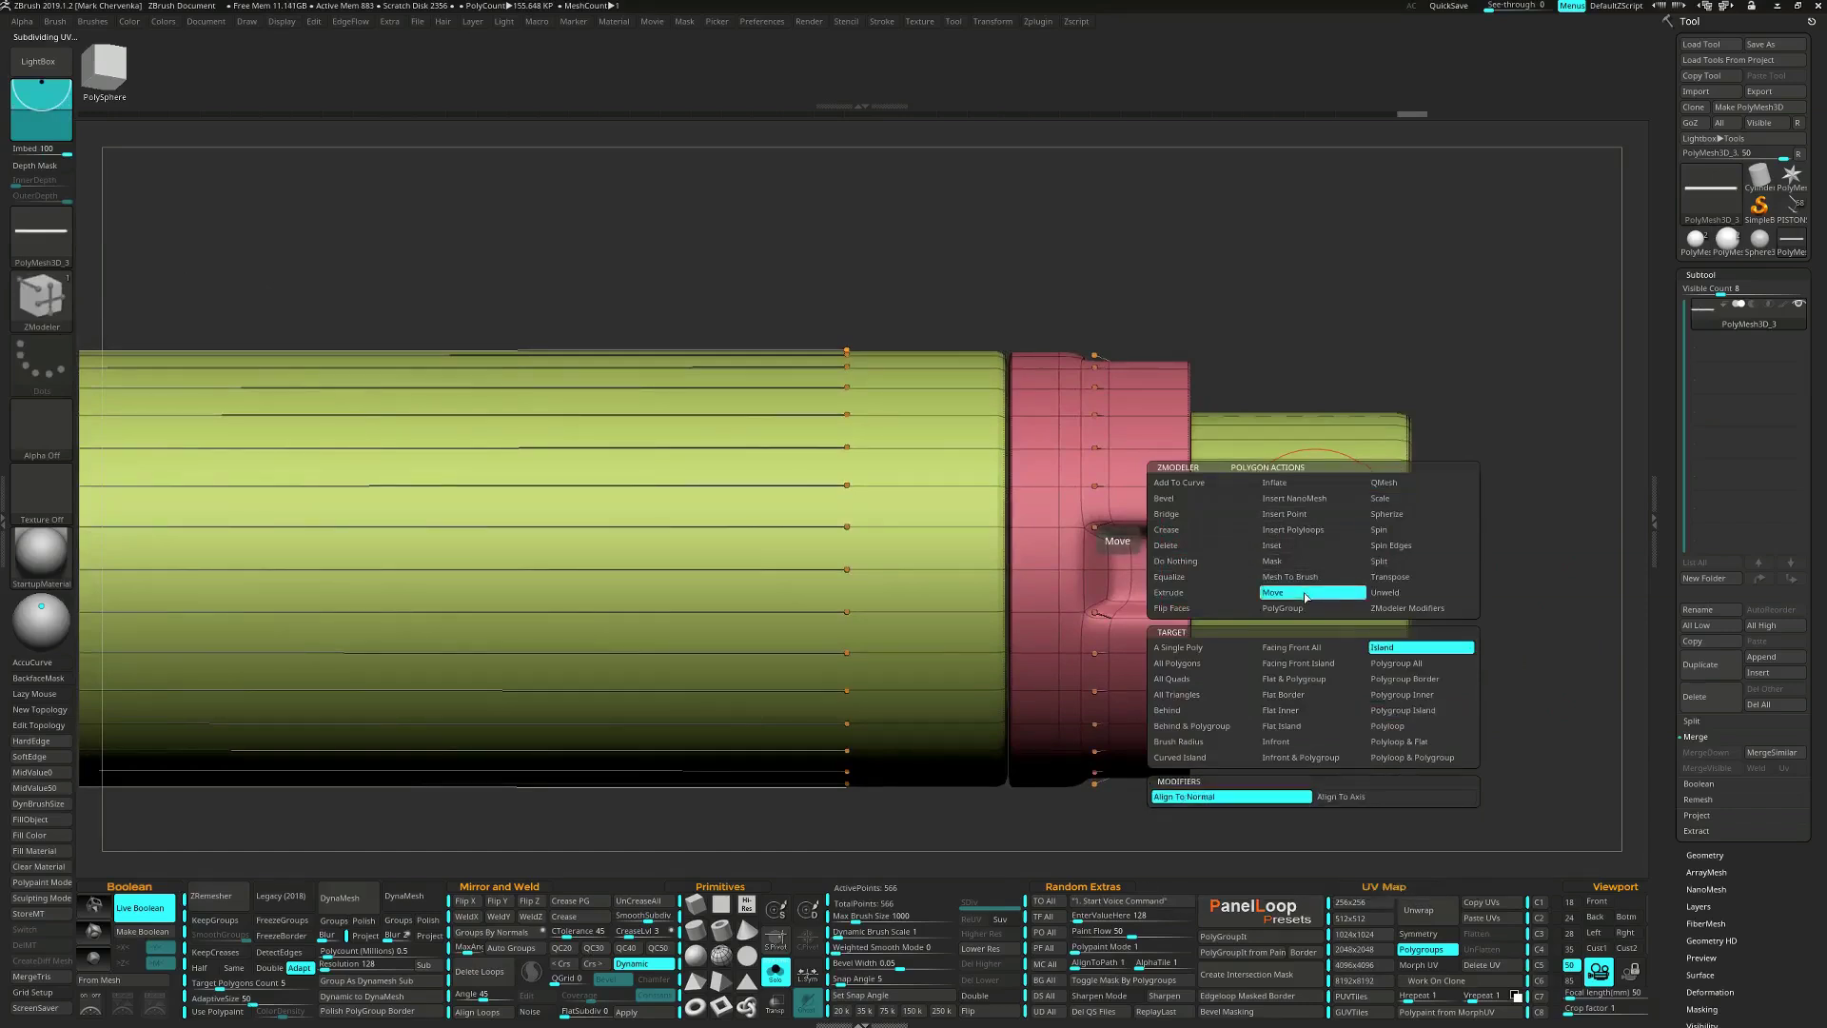
pyautogui.moveTo(1328, 557); pyautogui.dragTo(1289, 558)
# Mask everything except the inner cylinder's outer end, move that end downward to form a long rod and clear the mask.
pyautogui.keyDown('alt'); pyautogui.moveTo(1398, 676); pyautogui.dragTo(1180, 501); pyautogui.keyUp('alt')
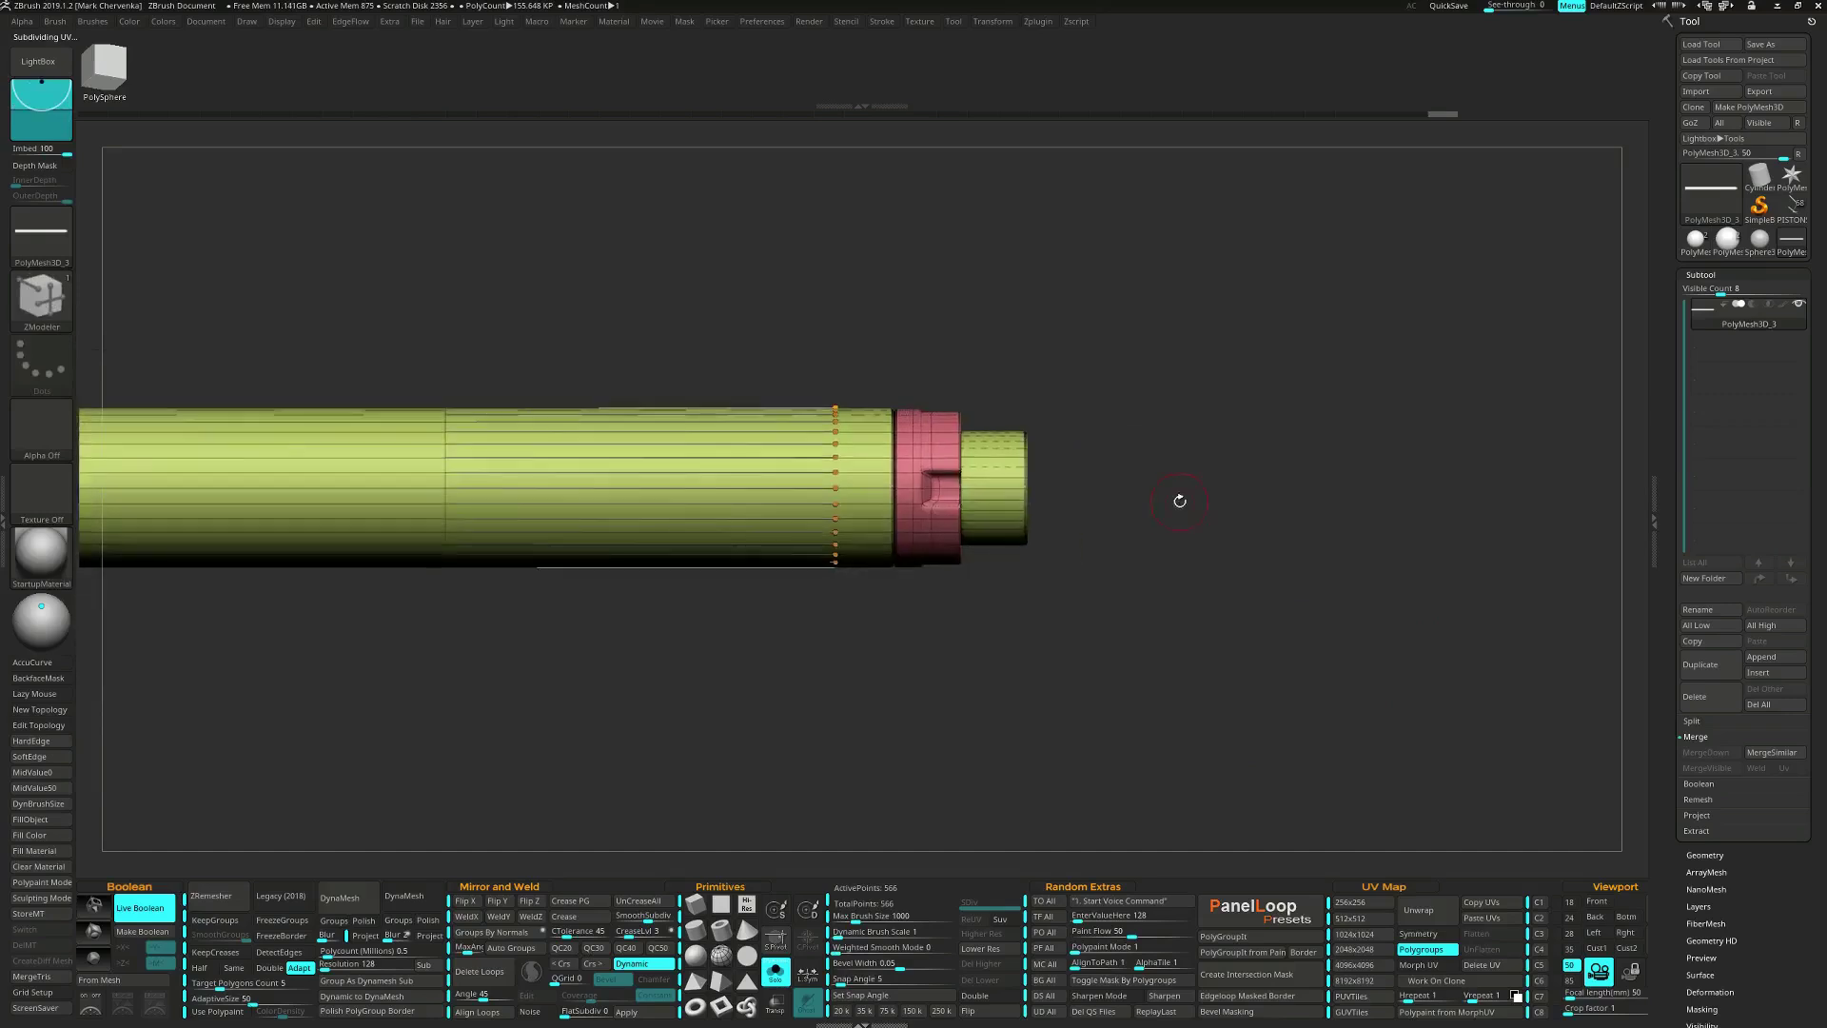
pyautogui.keyDown('ctrl'); pyautogui.moveTo(1158, 357); pyautogui.dragTo(1010, 612); pyautogui.keyUp('ctrl')
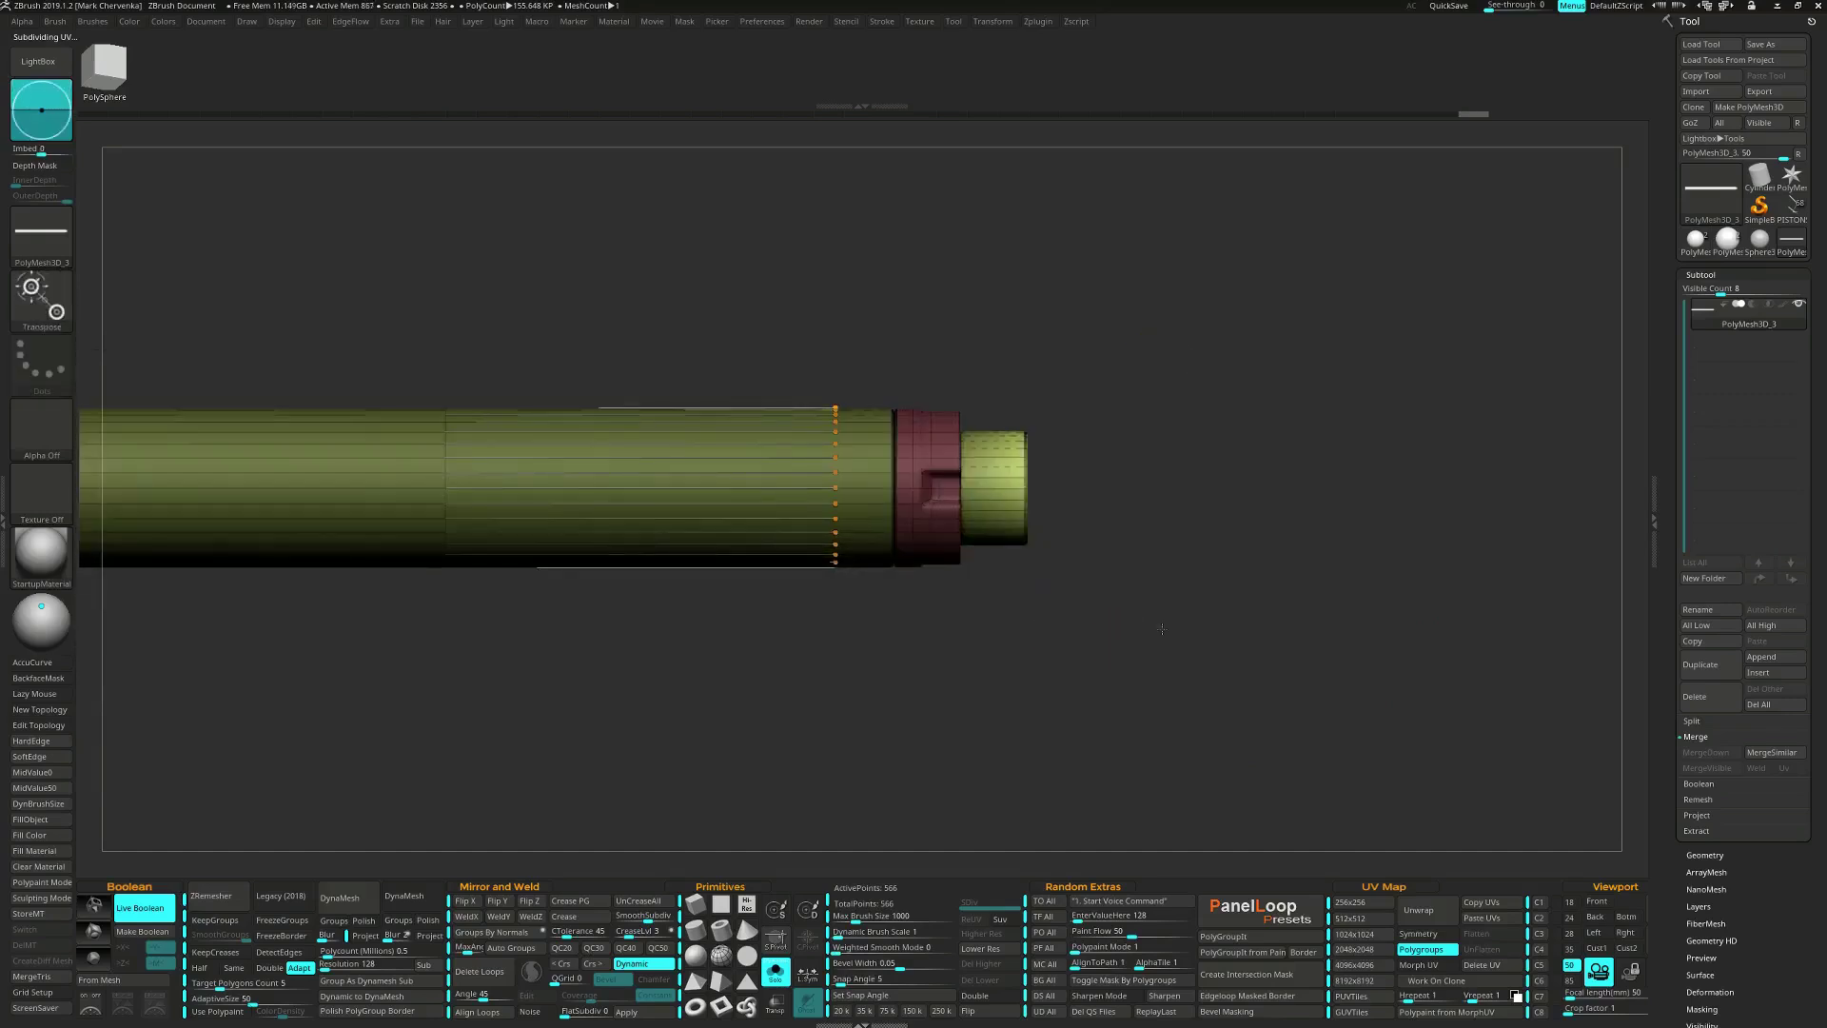
pyautogui.moveTo(1135, 646); pyautogui.dragTo(948, 606)
pyautogui.keyDown('alt'); pyautogui.click(939, 611); pyautogui.keyUp('alt')
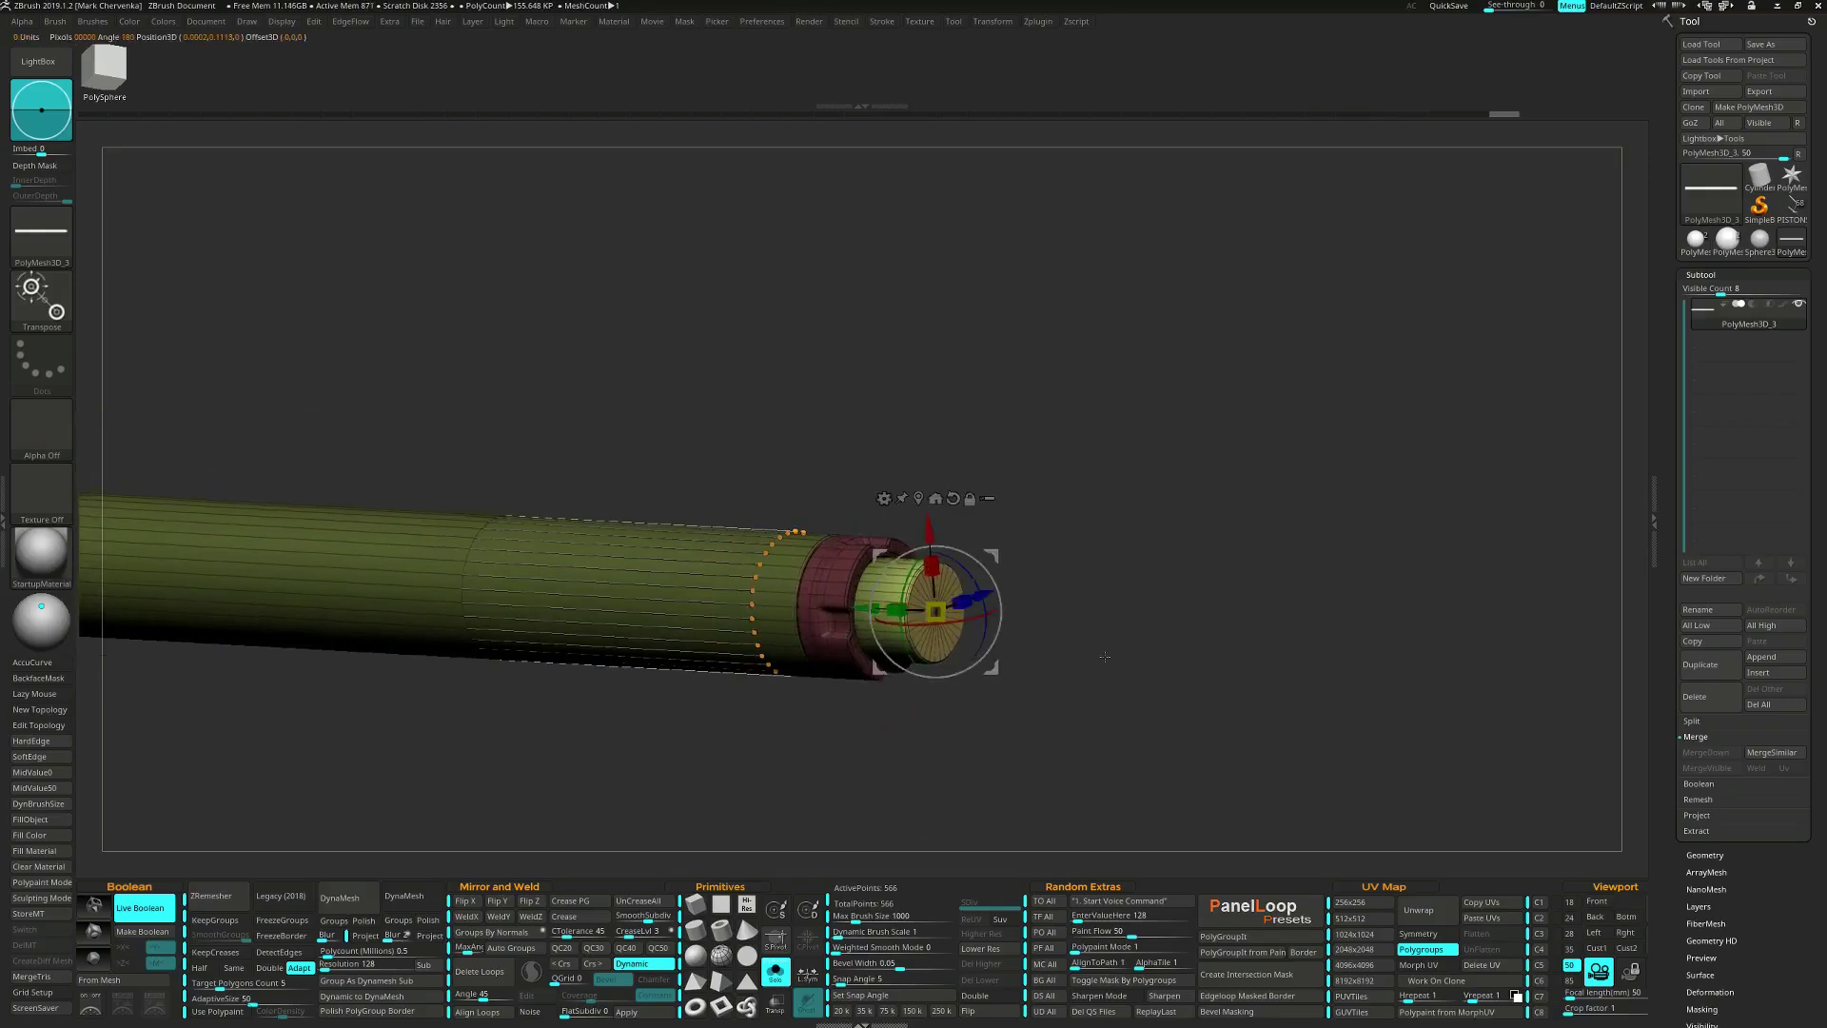
pyautogui.moveTo(1101, 657); pyautogui.dragTo(934, 584)
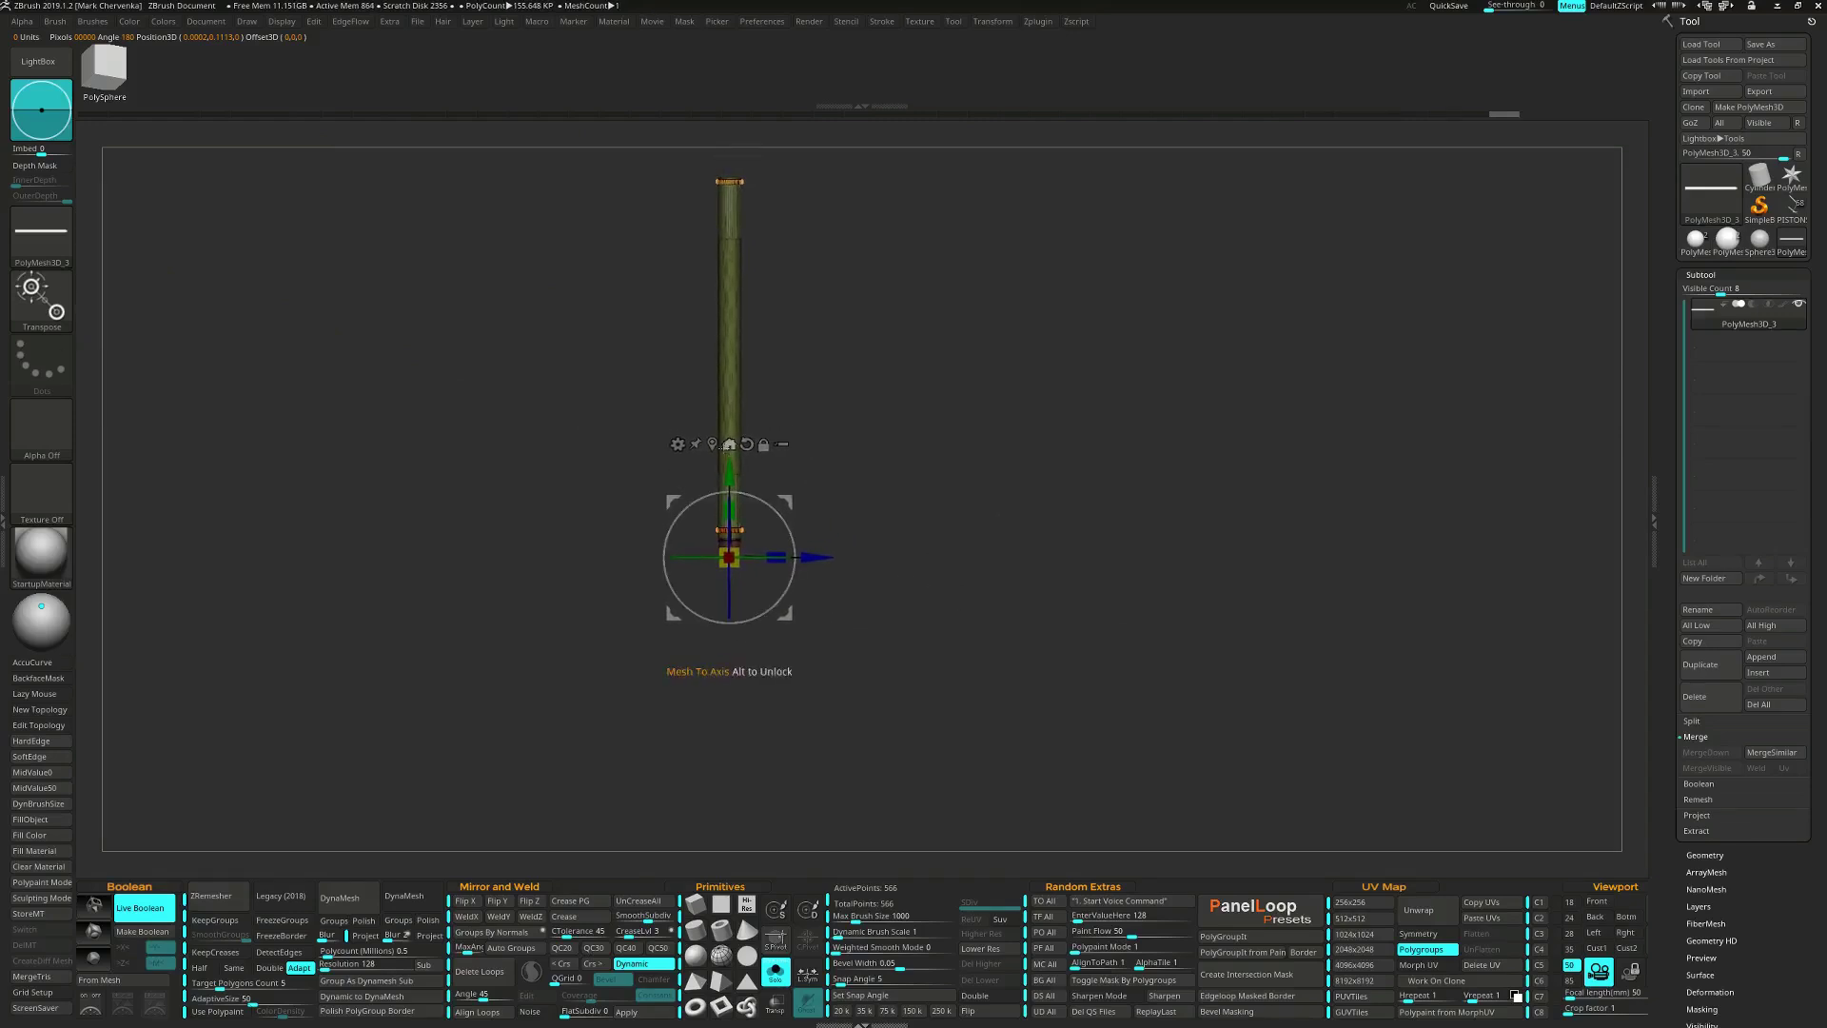
pyautogui.moveTo(730, 471); pyautogui.dragTo(735, 590)
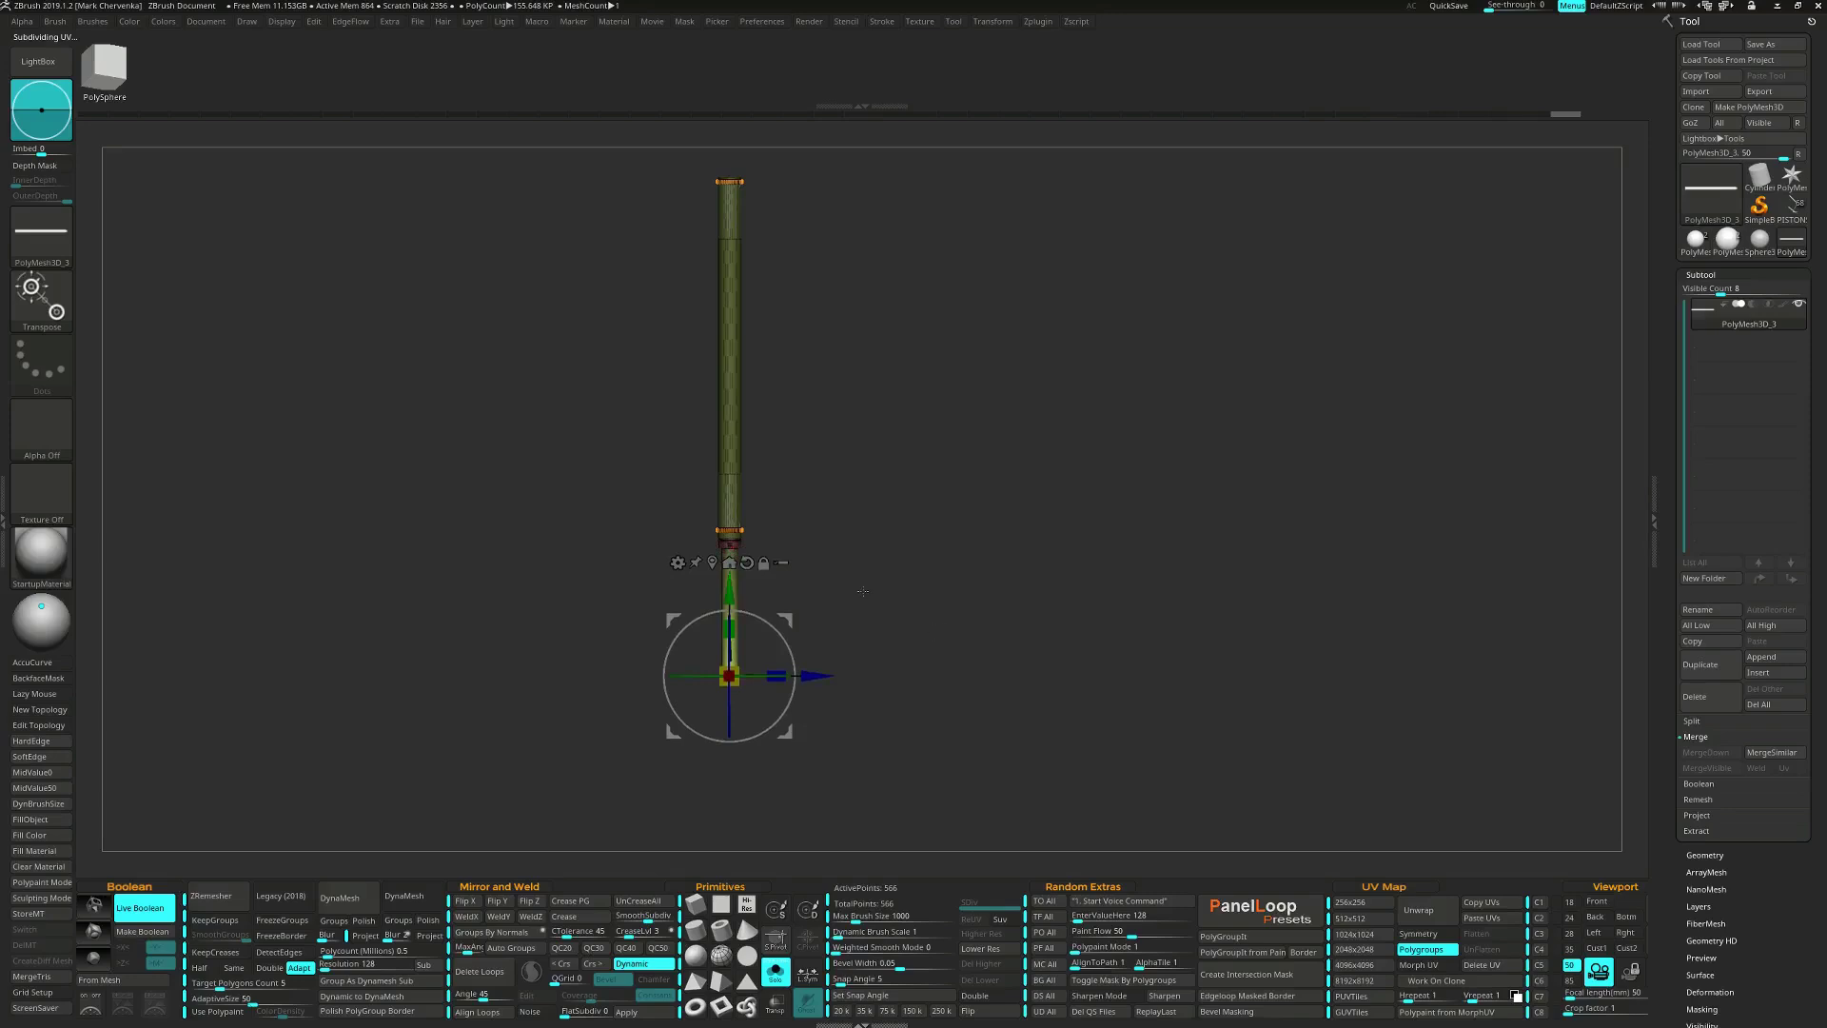
pyautogui.keyDown('ctrl'); pyautogui.moveTo(863, 591); pyautogui.dragTo(908, 637); pyautogui.keyUp('ctrl')
# With the ZModeler brush and polyframe active, turn off dynamic subdivision and assign separate polygroups to the connected parts using Auto Groups.
pyautogui.press('b')
pyautogui.press('z')
pyautogui.press('m')
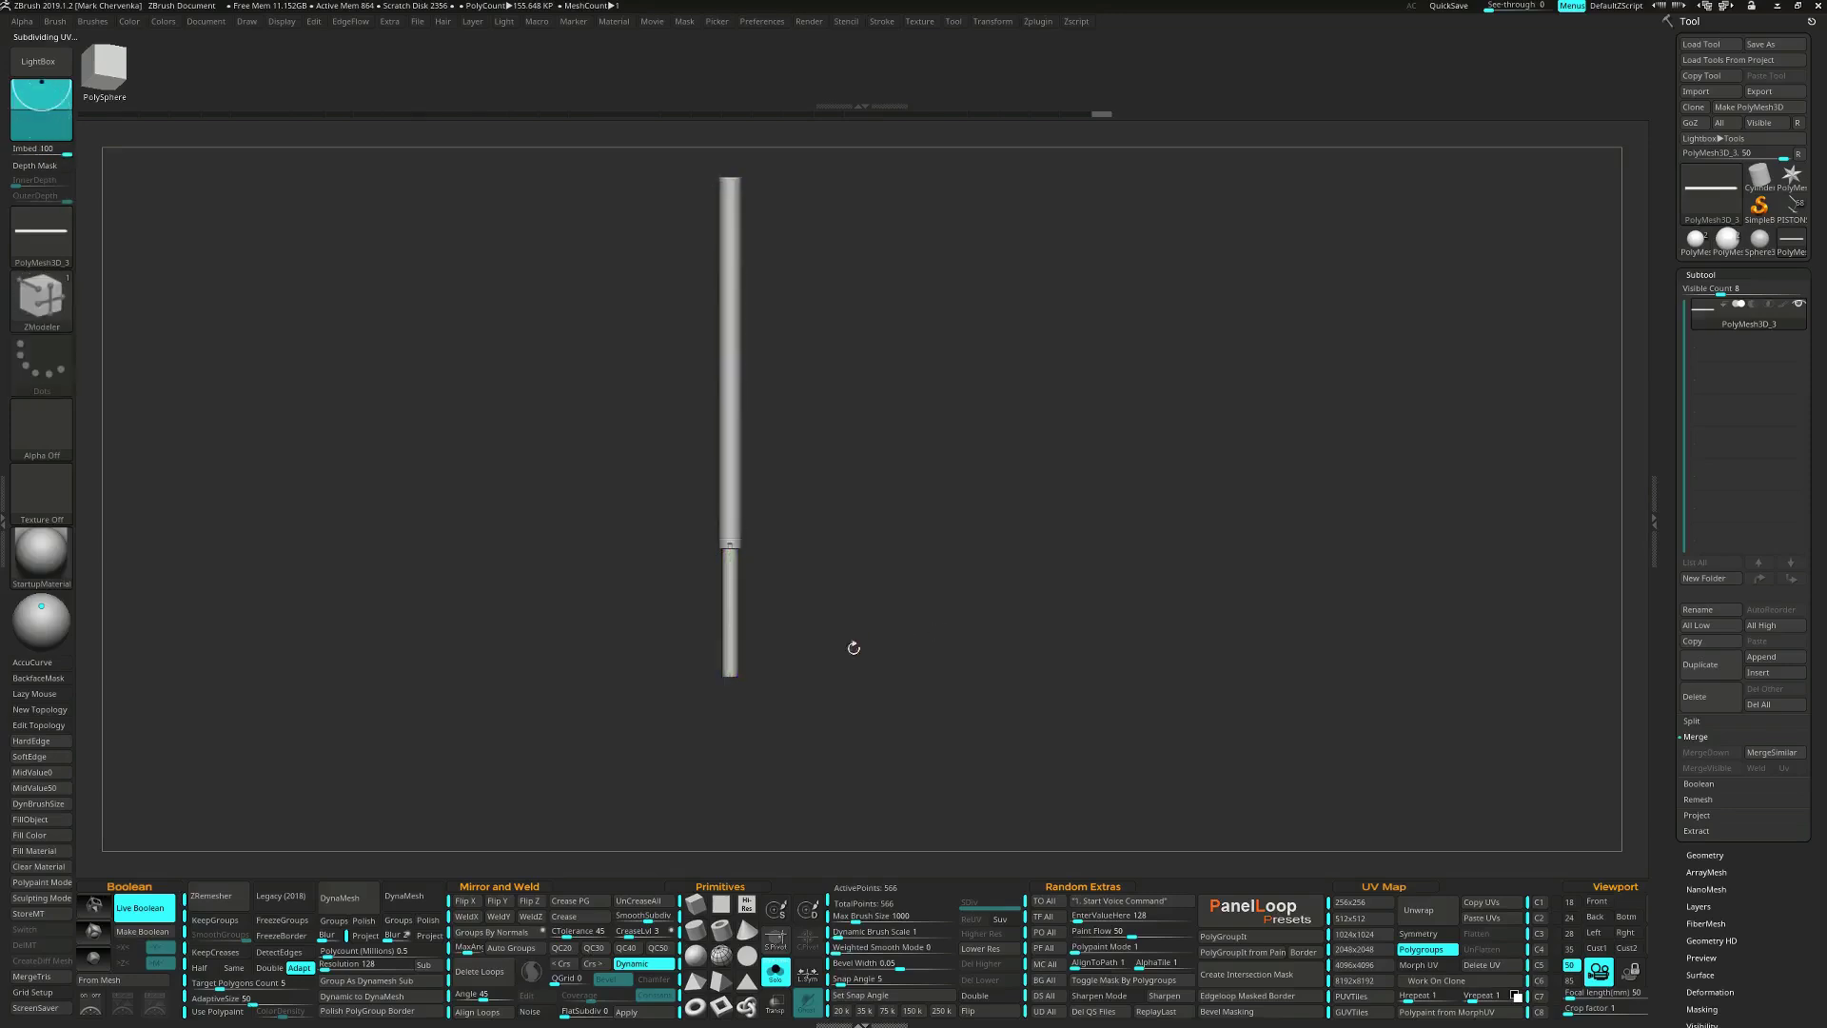
pyautogui.moveTo(726, 578); pyautogui.dragTo(931, 589)
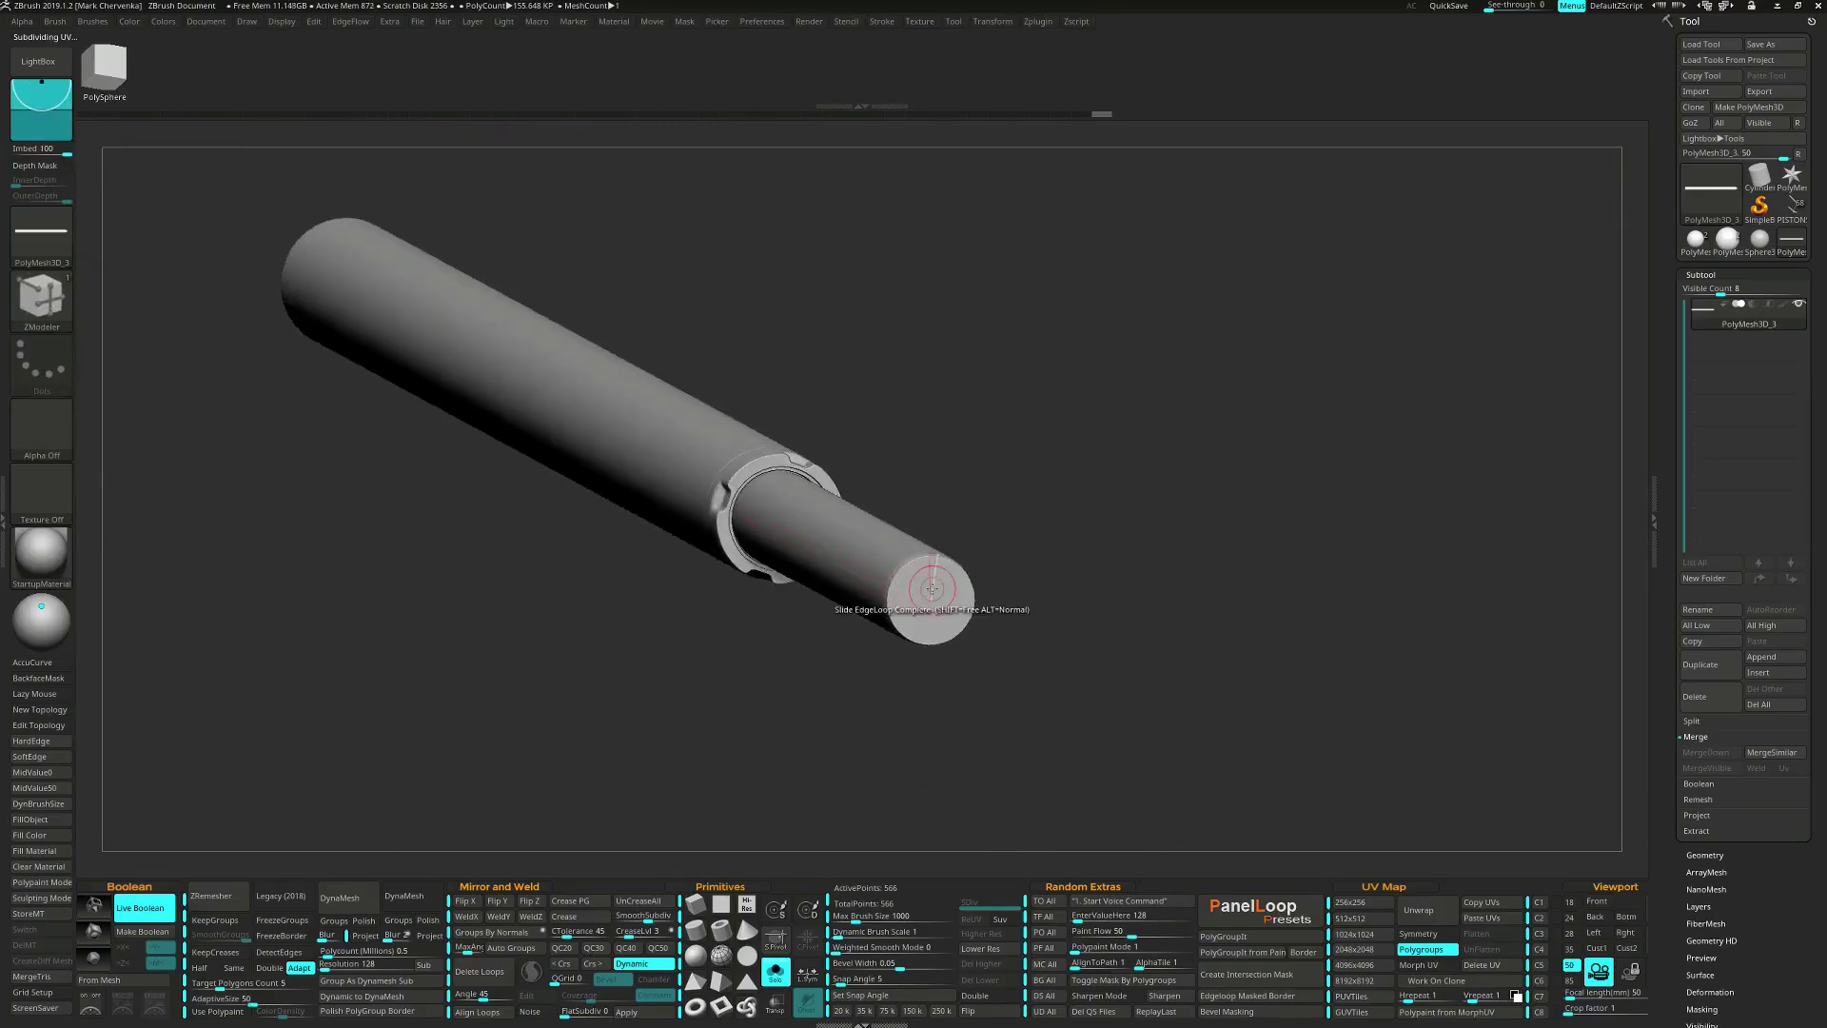
pyautogui.hotkey('shift', 'f')
pyautogui.keyDown('ctrl'); pyautogui.moveTo(932, 589); pyautogui.dragTo(961, 638, button='right'); pyautogui.keyUp('ctrl')
pyautogui.hotkey('shift', 'd')
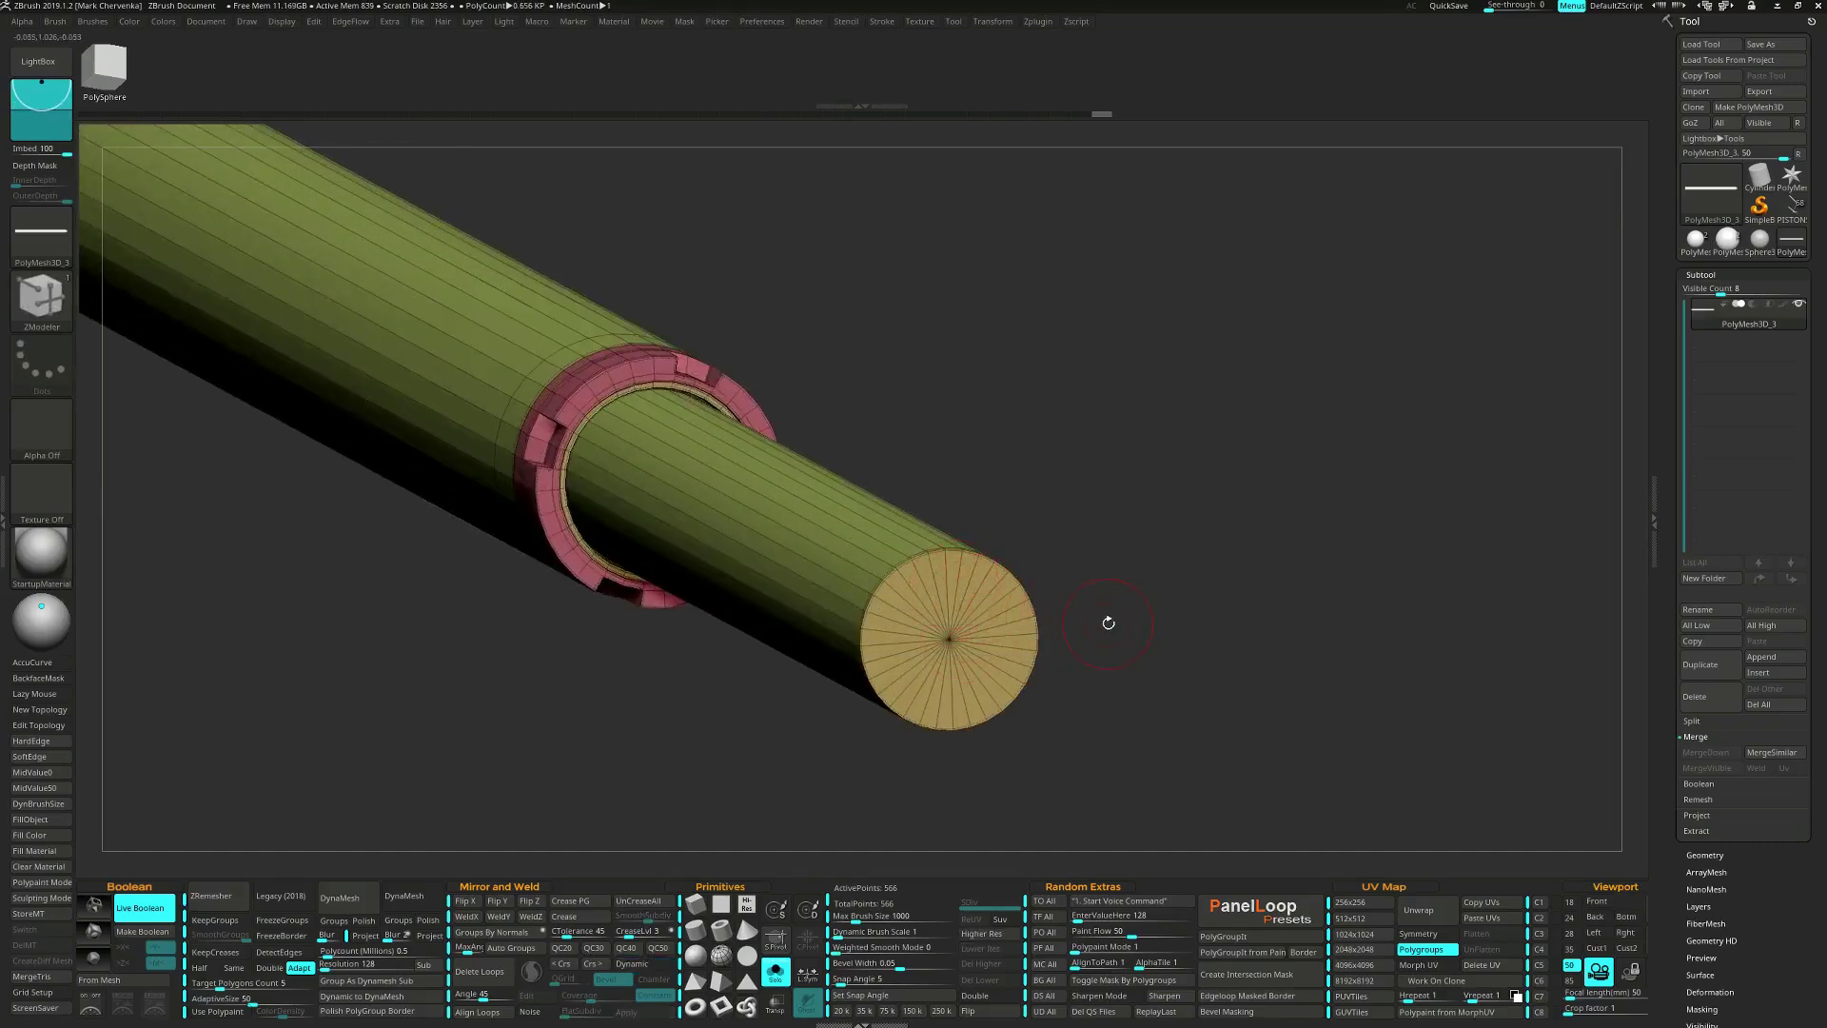
pyautogui.hotkey('ctrl', 'shift', 'w')
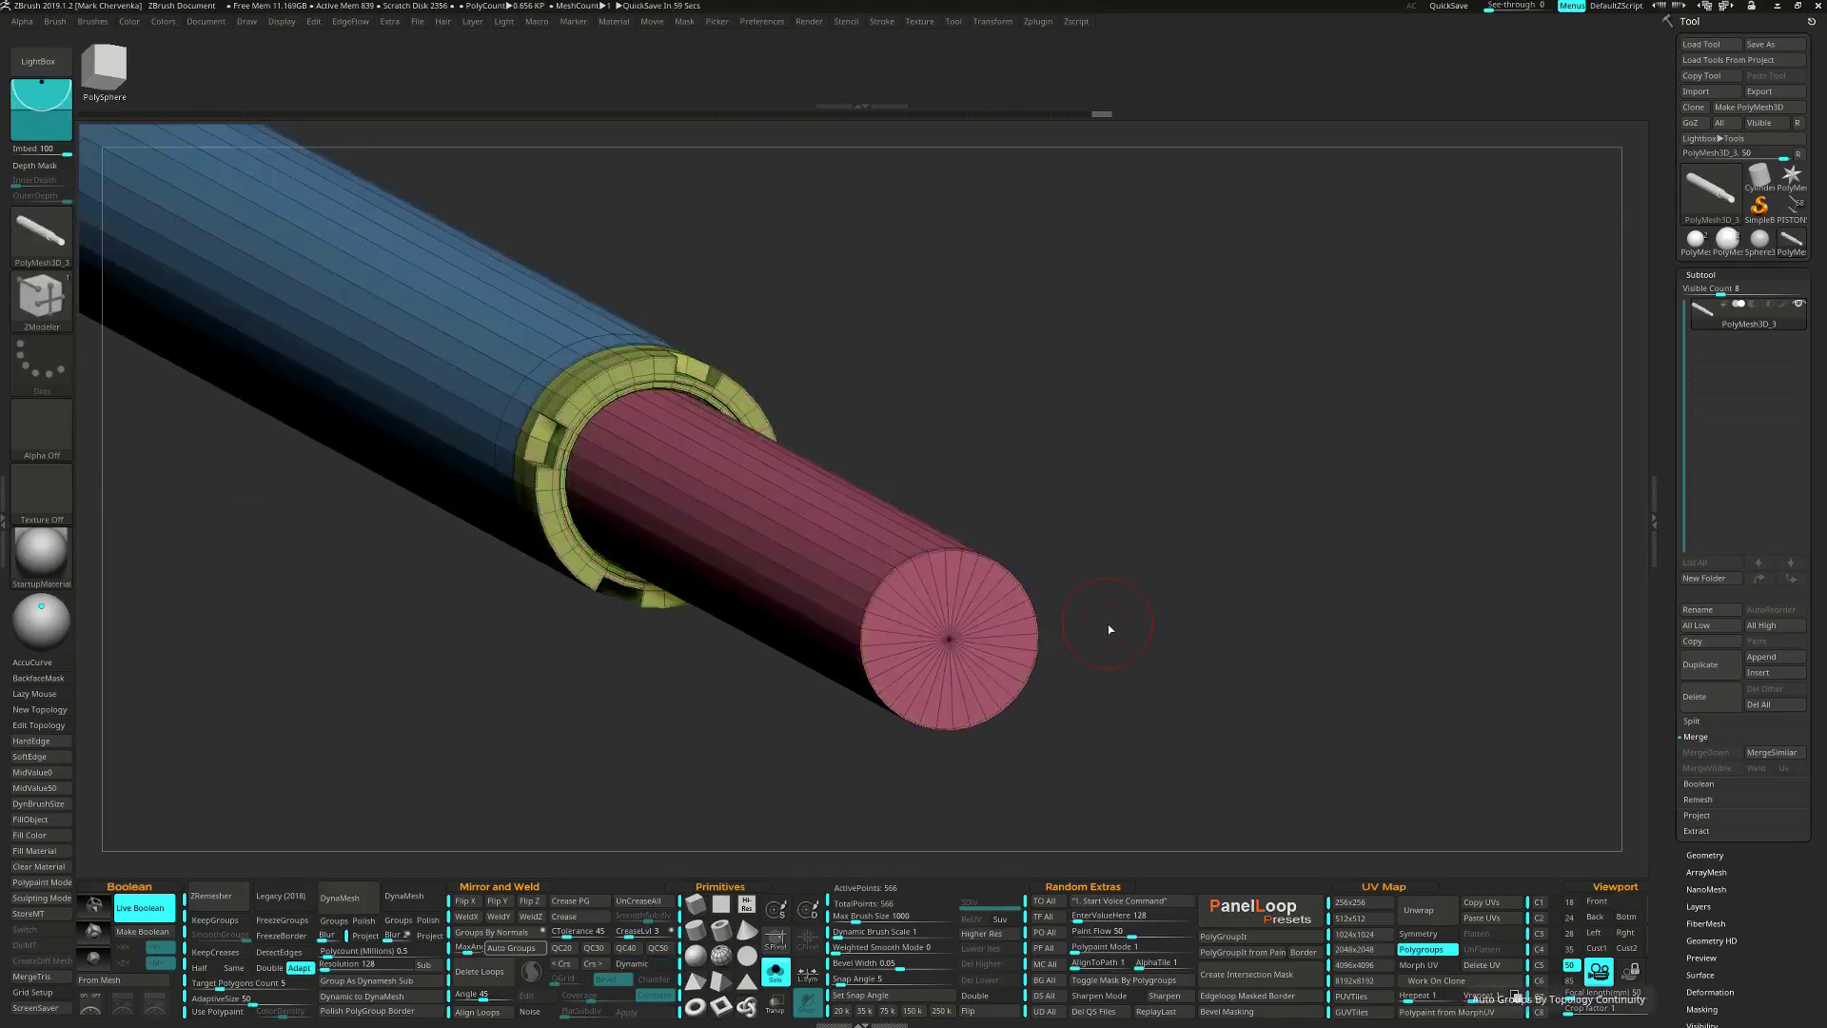
# Mask everything except the inner rod, scale the rod down to about 0.91, extend it further out of the notched ring and clear the mask.
pyautogui.press('w')
pyautogui.keyDown('alt'); pyautogui.moveTo(948, 638); pyautogui.dragTo(1167, 712); pyautogui.keyUp('alt')
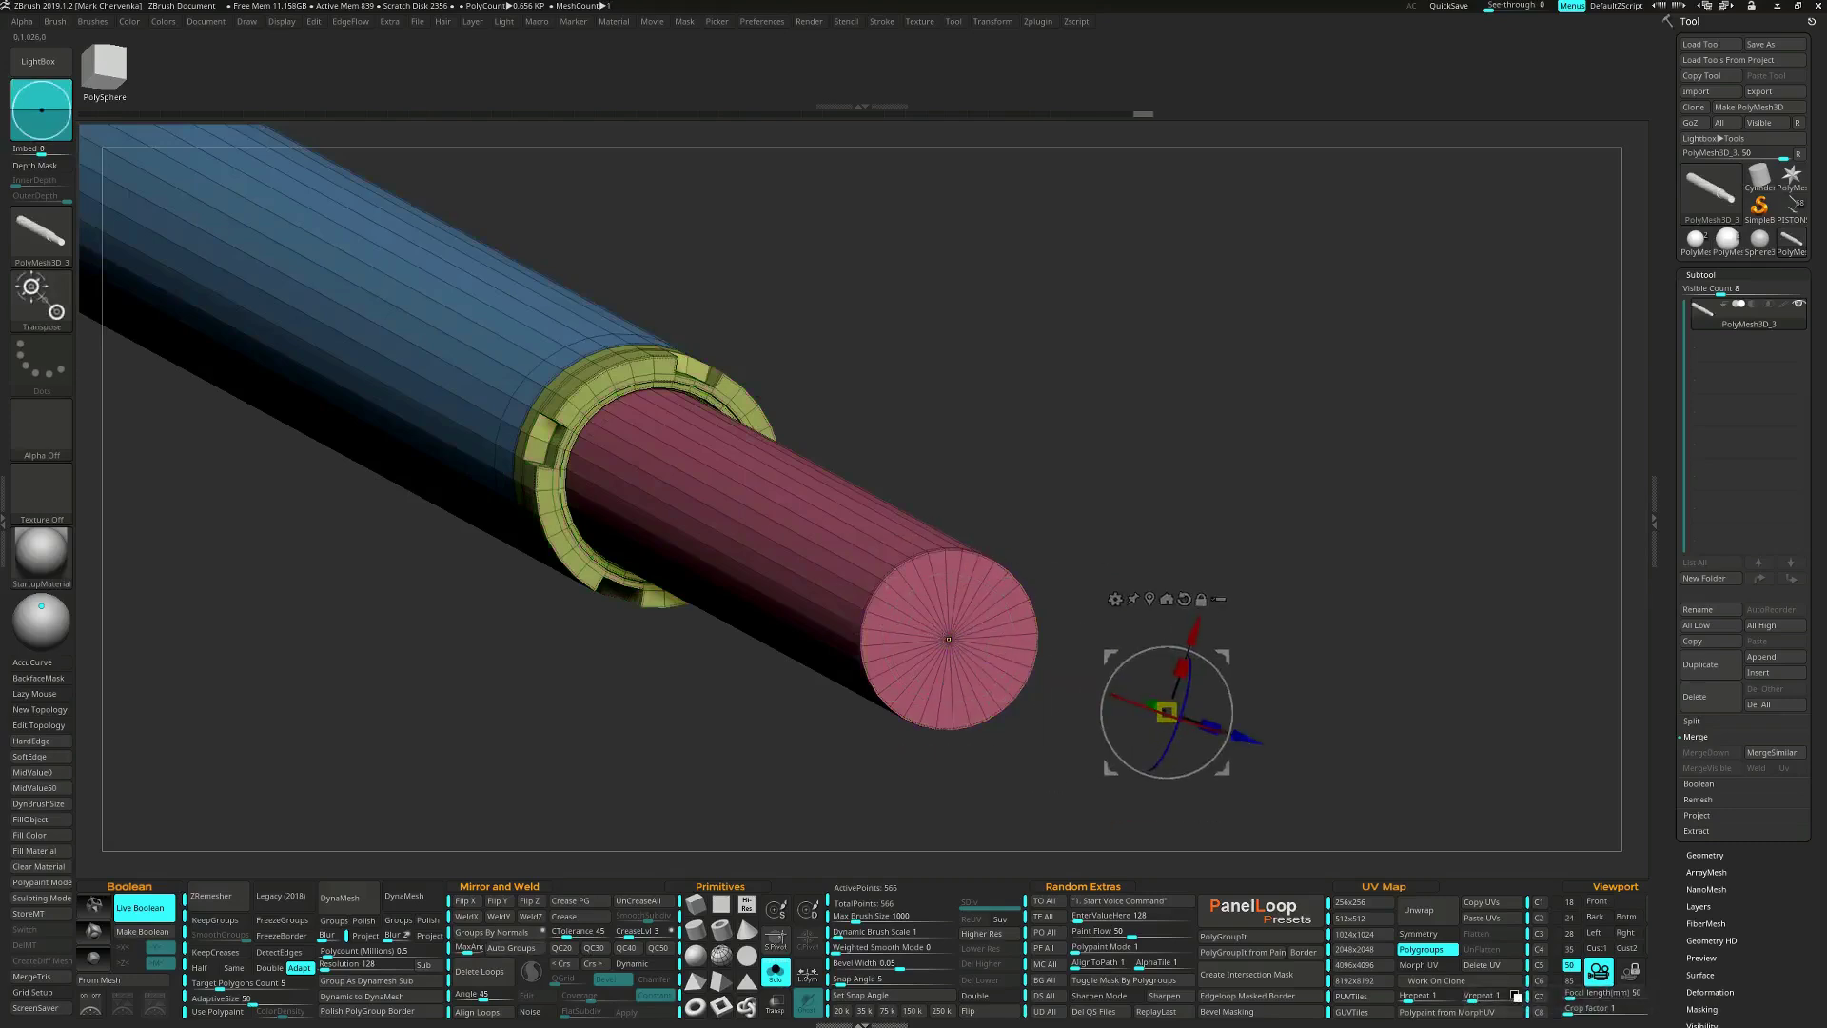
pyautogui.keyDown('ctrl'); pyautogui.click(948, 639); pyautogui.keyUp('ctrl')
pyautogui.moveTo(953, 635); pyautogui.dragTo(923, 647)
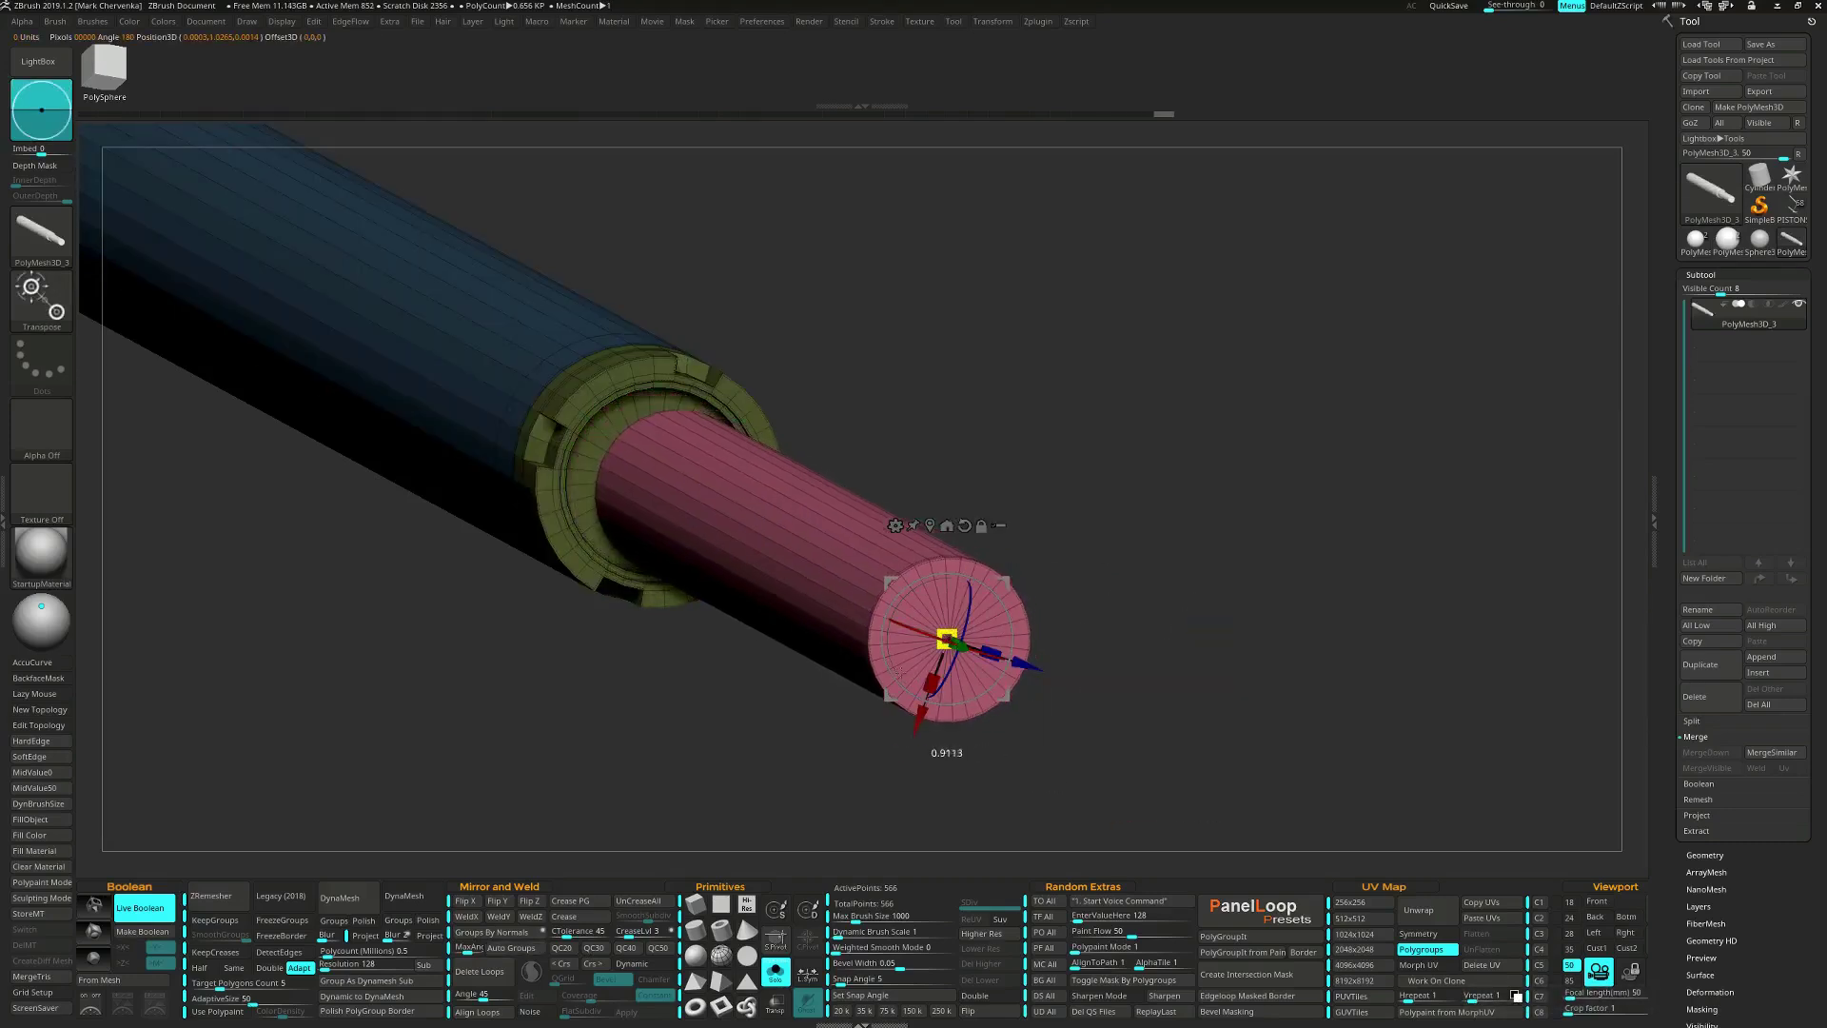
pyautogui.moveTo(919, 647); pyautogui.dragTo(959, 655, button='right')
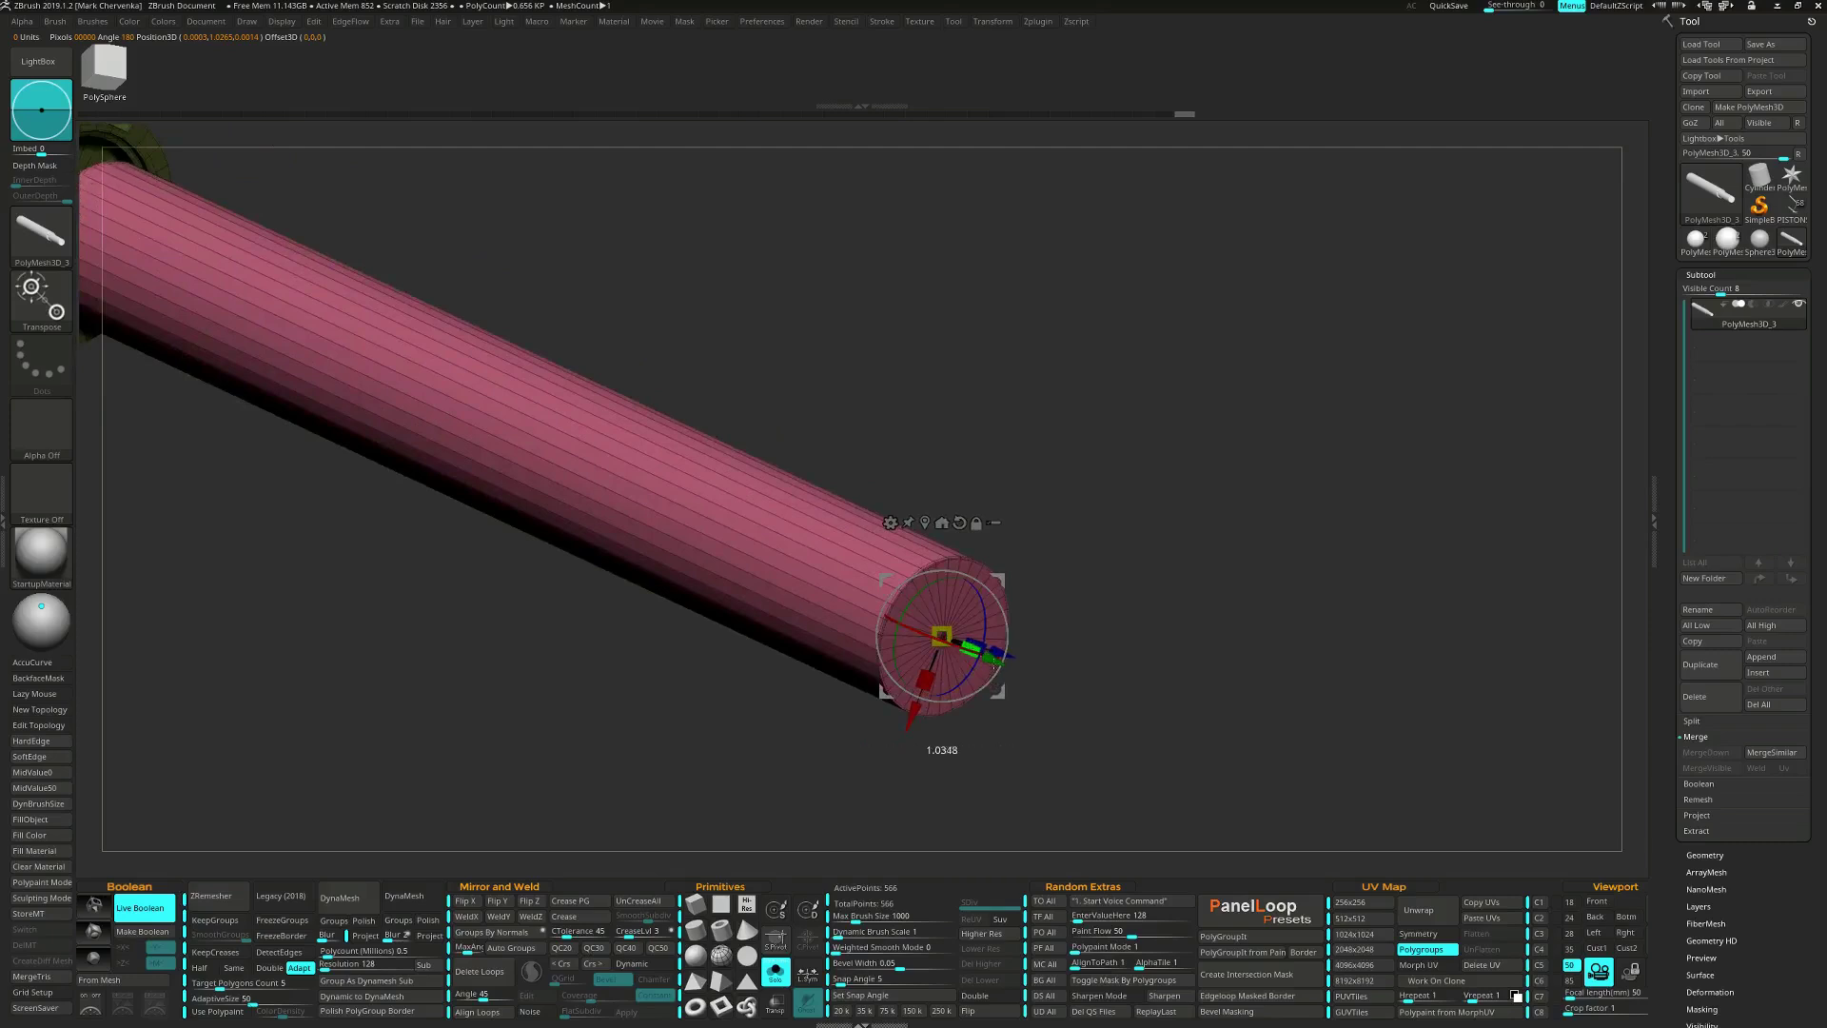
pyautogui.keyDown('ctrl'); pyautogui.keyDown('shift'); pyautogui.click(1054, 706); pyautogui.keyUp('shift'); pyautogui.keyUp('ctrl')
pyautogui.moveTo(1055, 706); pyautogui.dragTo(1213, 574)
pyautogui.keyDown('ctrl'); pyautogui.moveTo(1278, 623); pyautogui.dragTo(1312, 657); pyautogui.keyUp('ctrl')
# Turn on dynamic subdivision and insert a complete edge loop around the rod near its outer end with the ZModeler Insert action.
pyautogui.press('d')
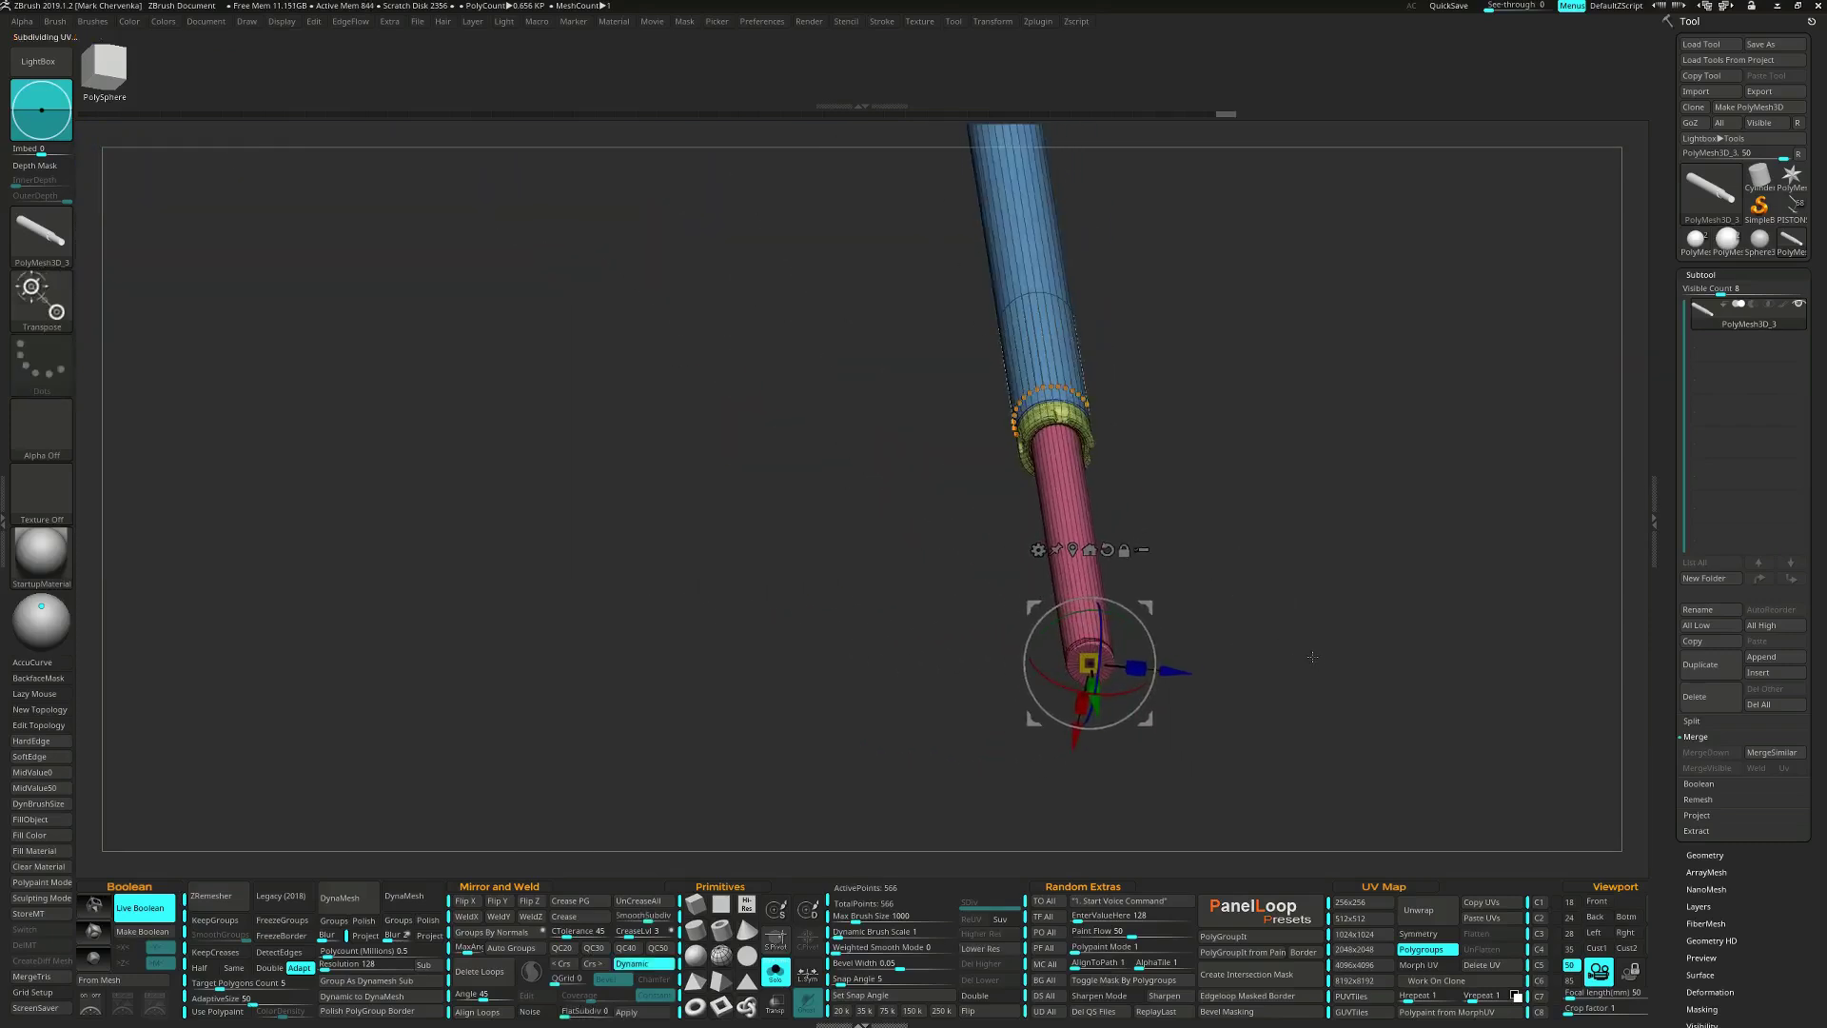
pyautogui.hotkey('shift', 'f')
pyautogui.press('q')
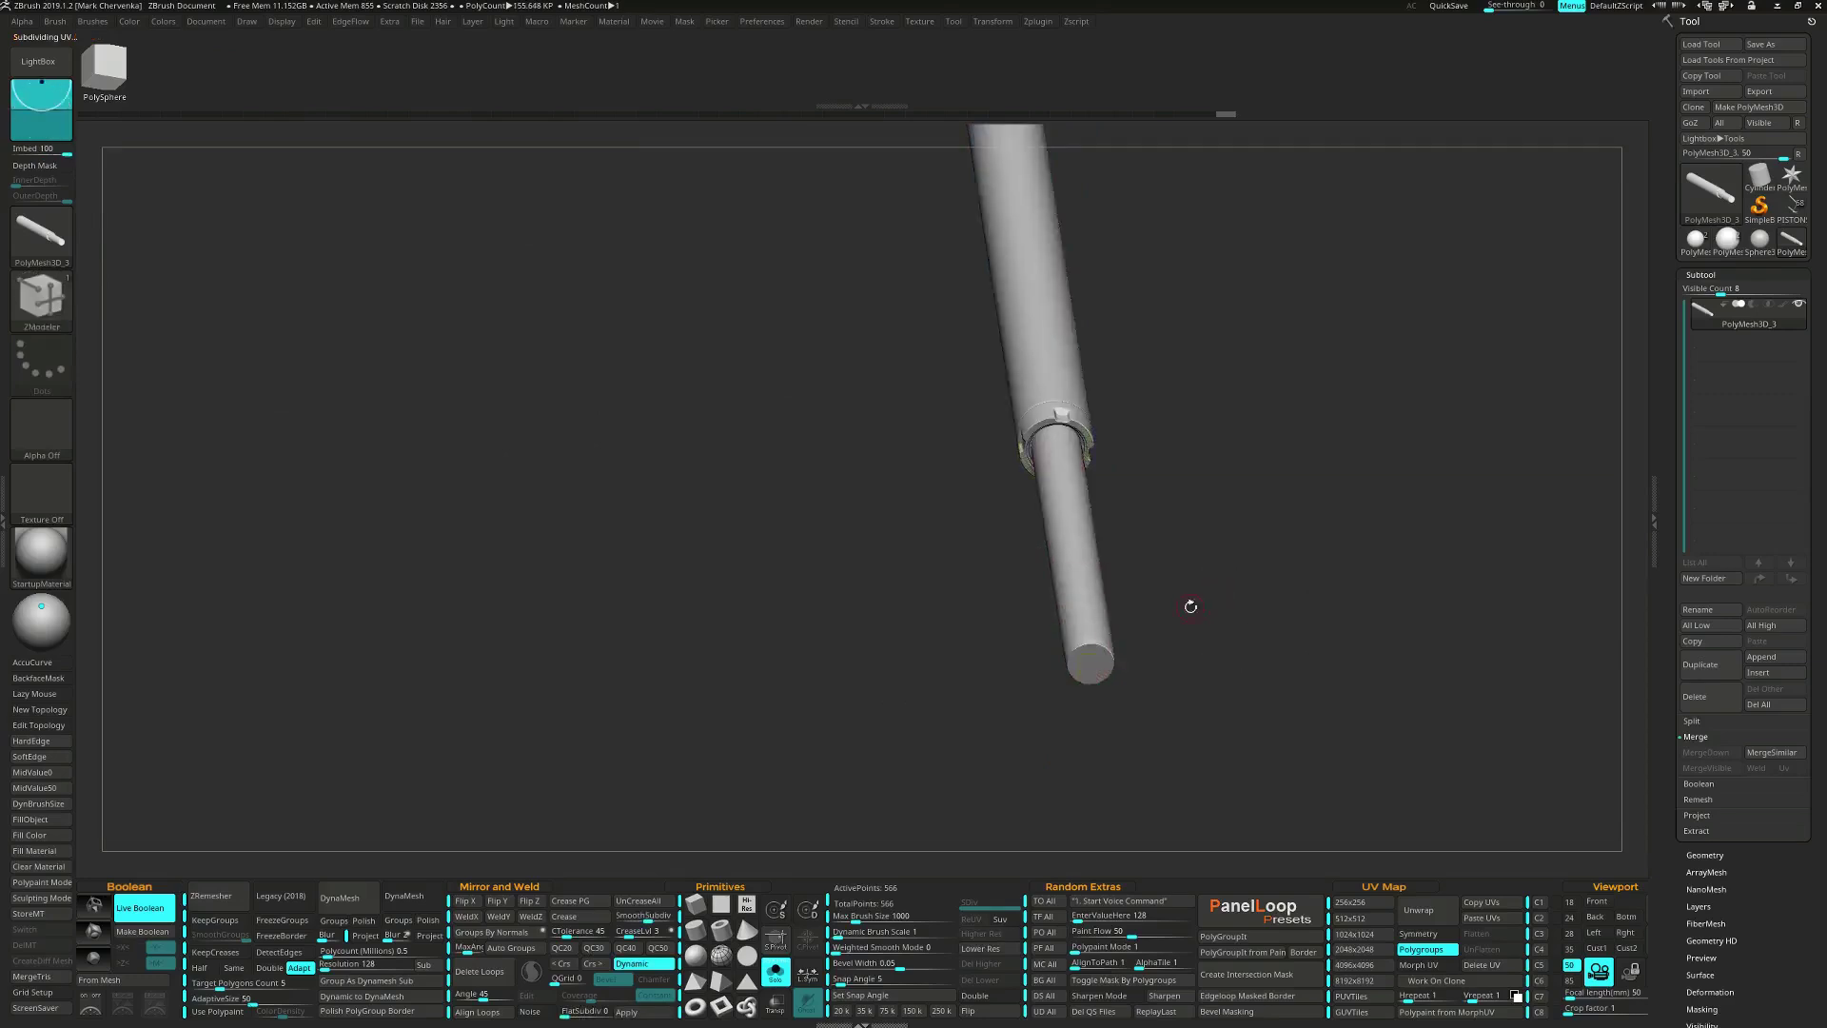
pyautogui.moveTo(1028, 571); pyautogui.dragTo(1154, 775)
pyautogui.moveTo(1096, 573); pyautogui.dragTo(1085, 430)
pyautogui.press('space')
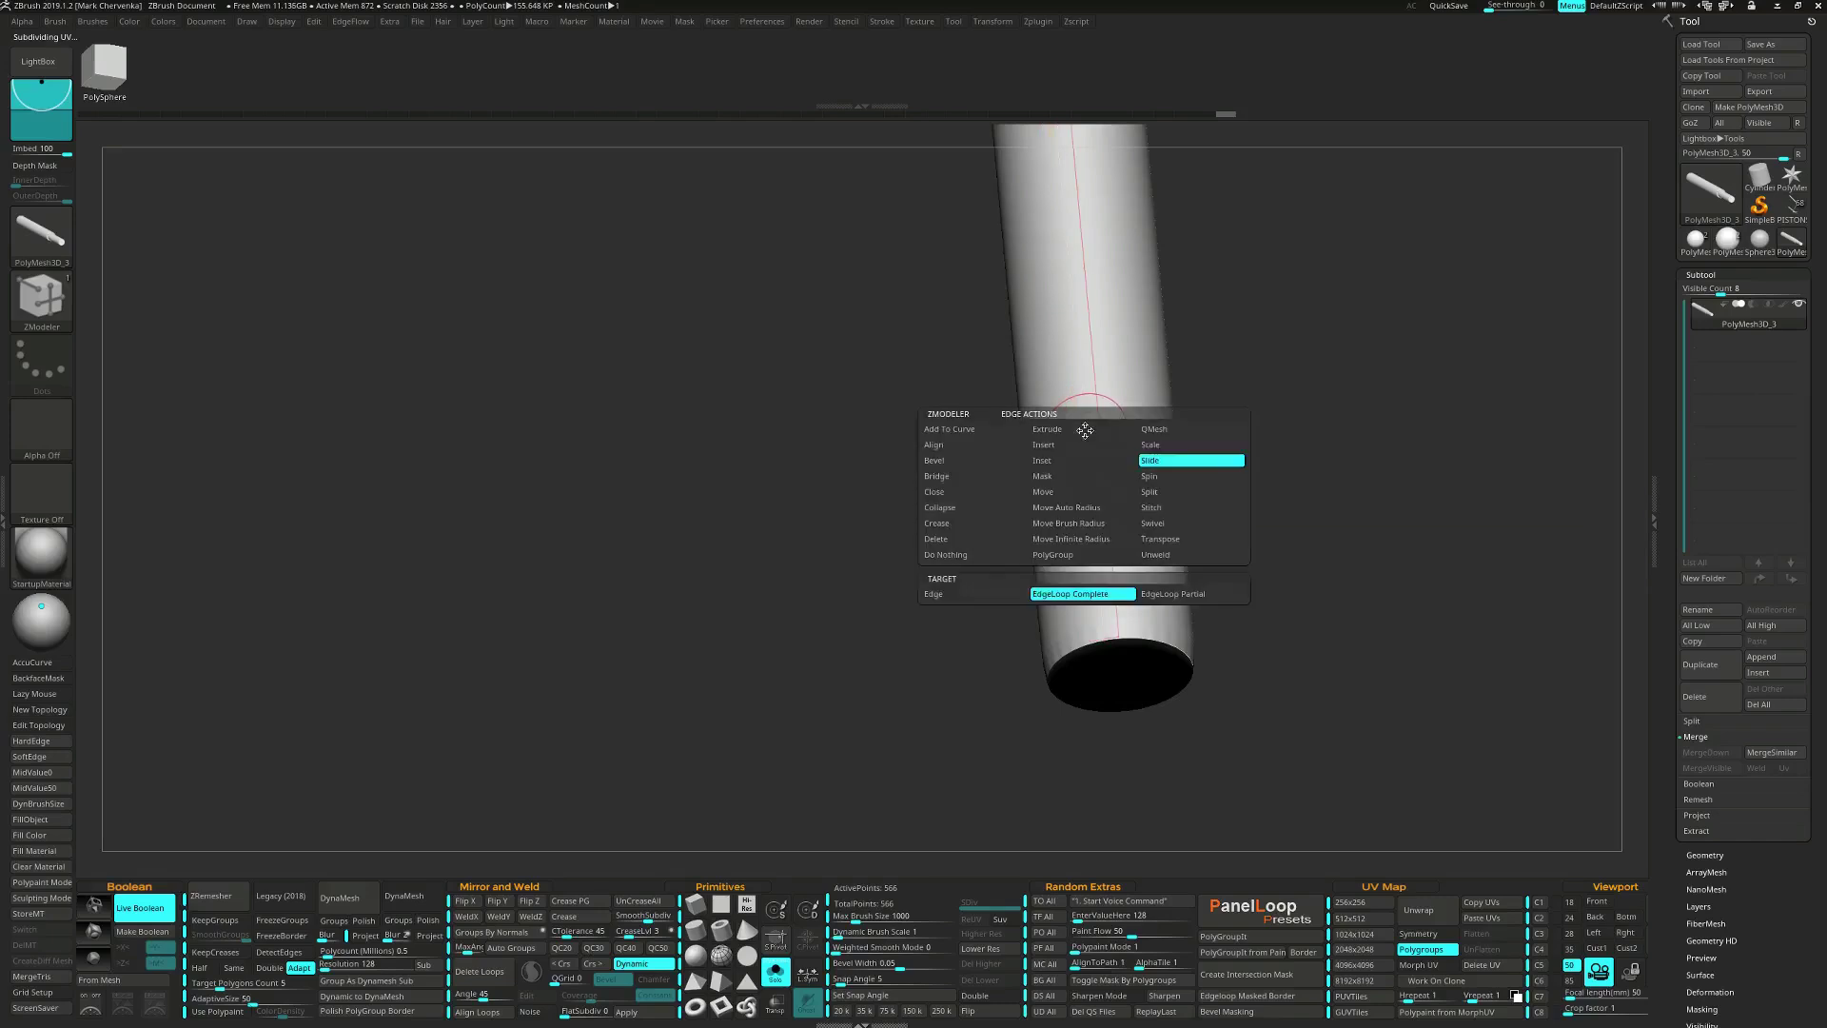
pyautogui.click(1082, 441)
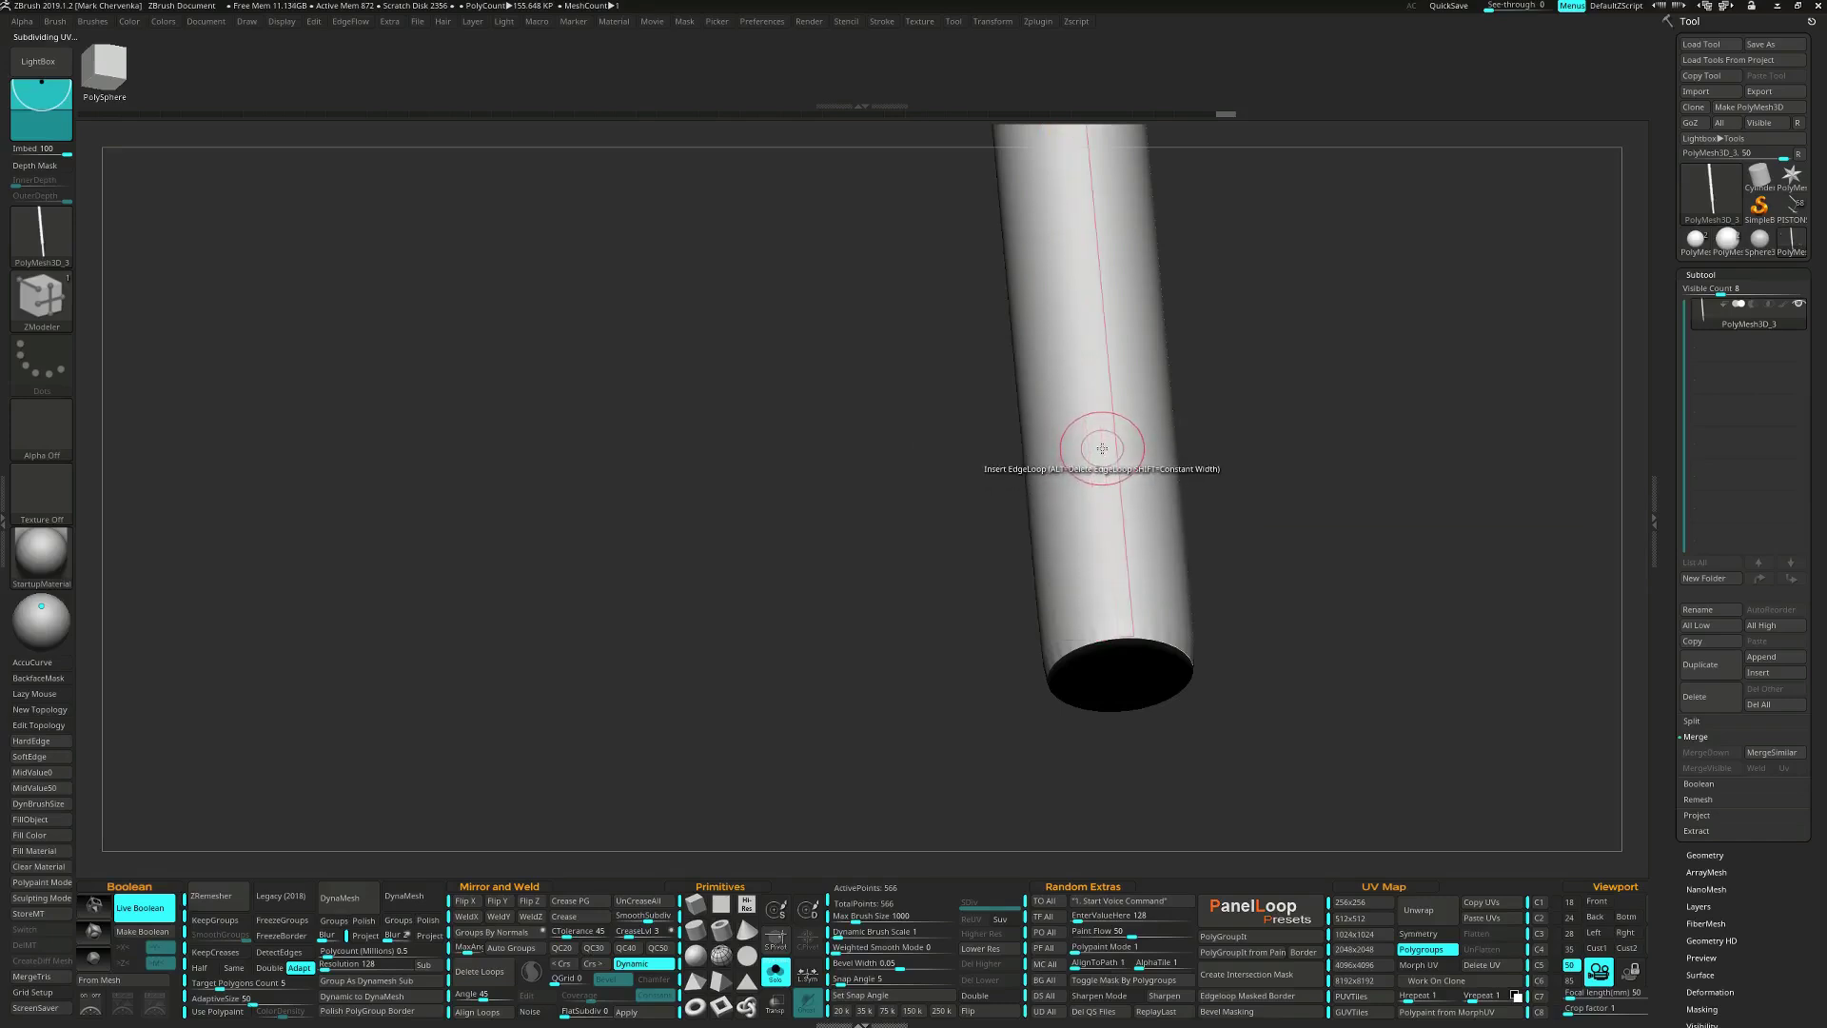
pyautogui.click(1099, 452)
# Show the polyframe and inset the rod's flat end face to leave a narrow rim using the ZModeler Inset action.
pyautogui.moveTo(1126, 661); pyautogui.dragTo(1168, 650, button='right')
pyautogui.hotkey('shift', 'f')
pyautogui.press('space')
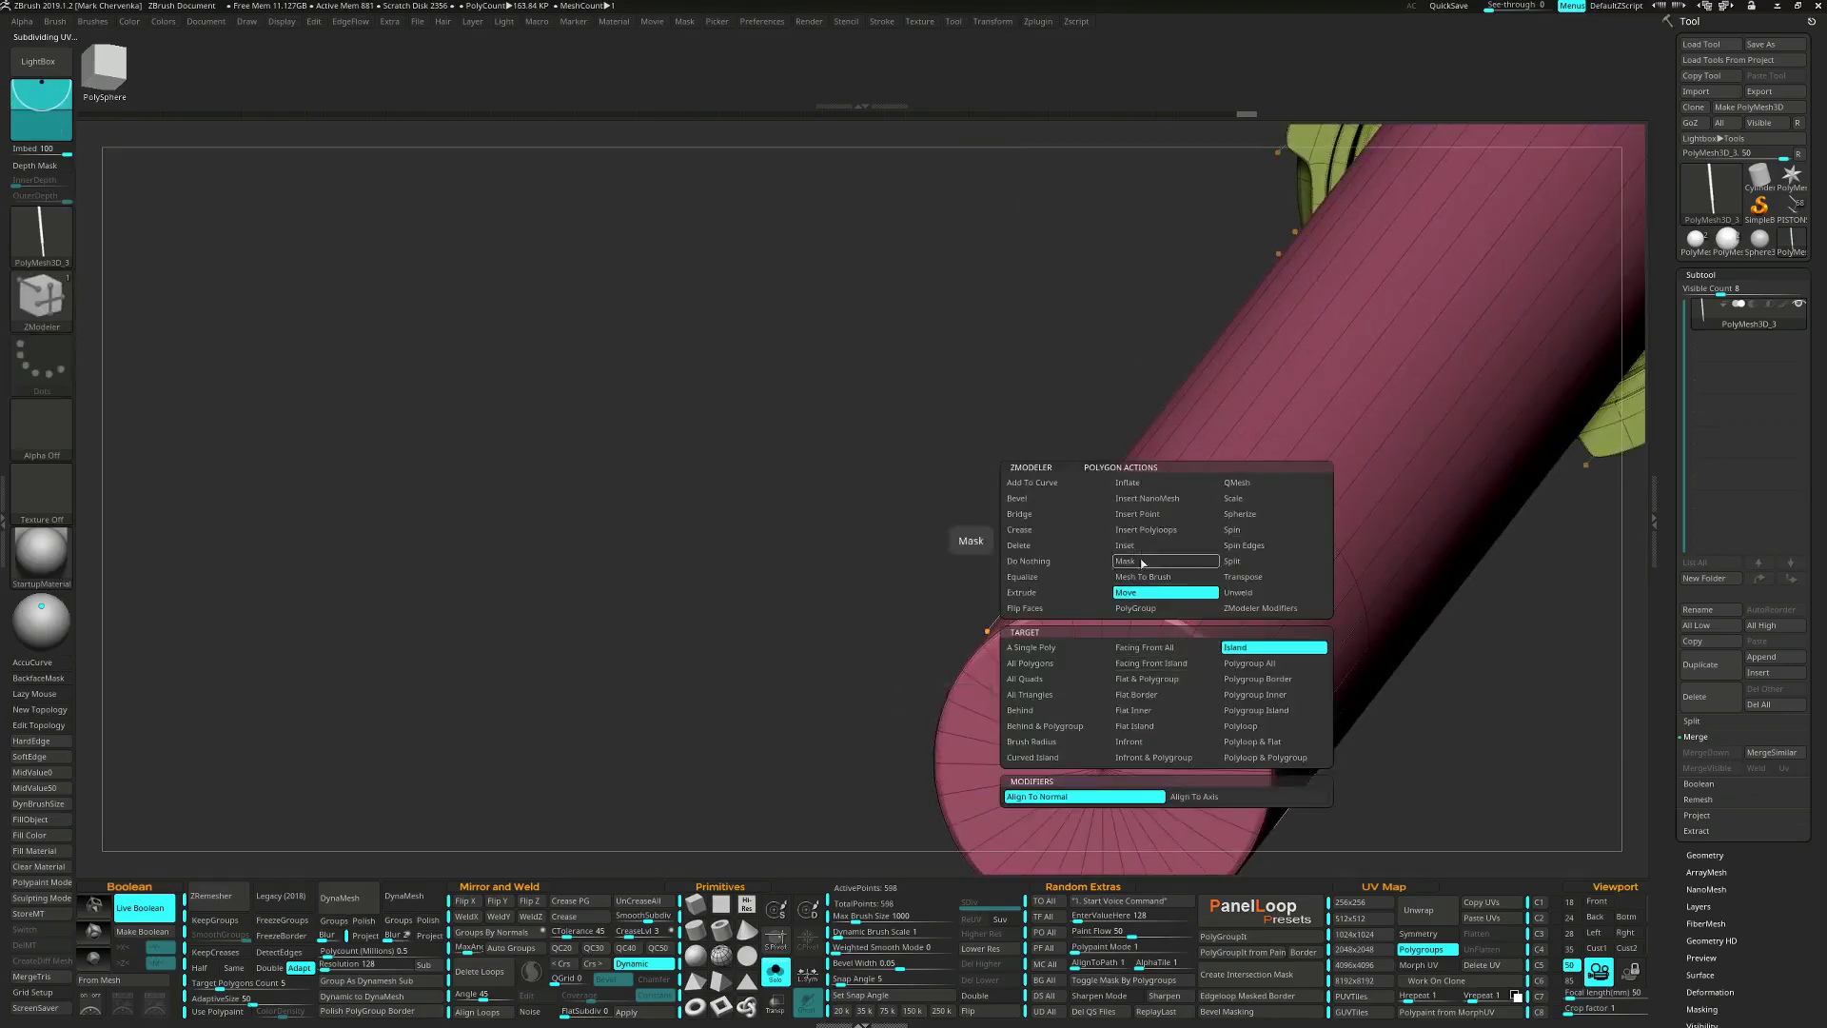
pyautogui.click(1143, 547)
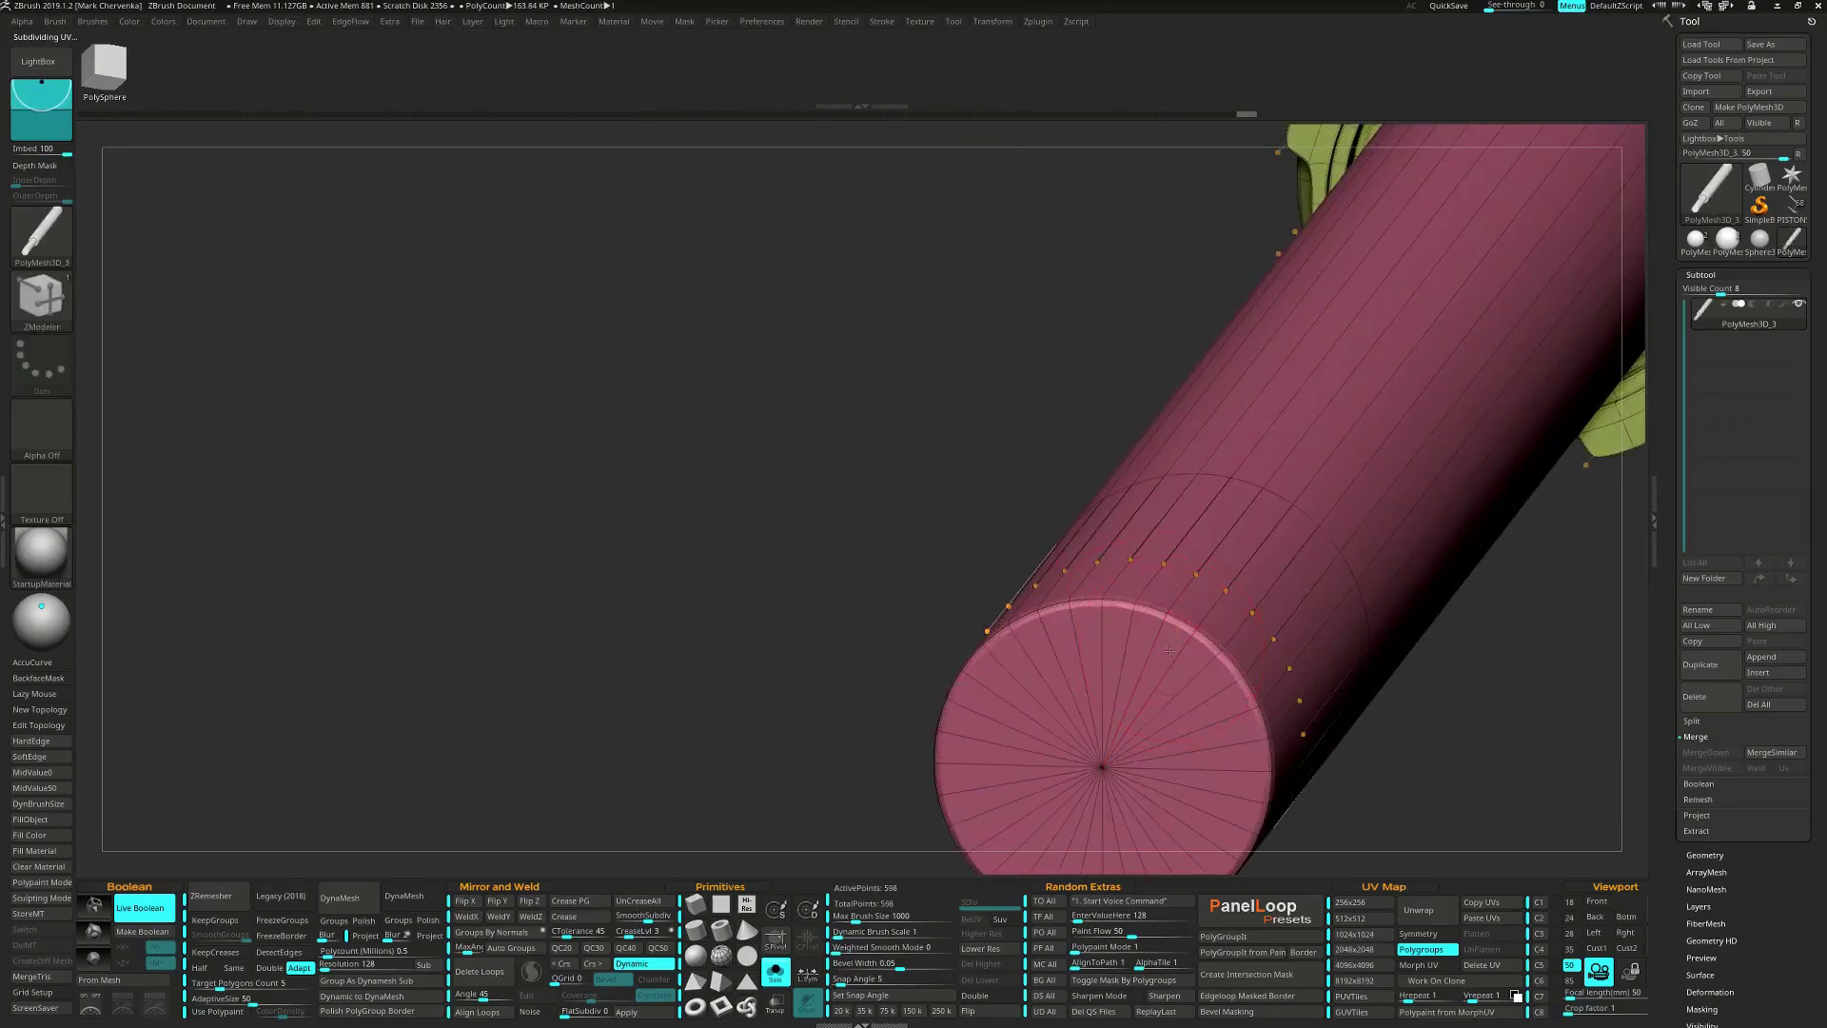
pyautogui.moveTo(1169, 651); pyautogui.dragTo(1154, 682)
pyautogui.keyDown('alt'); pyautogui.moveTo(1145, 685); pyautogui.dragTo(1102, 558, button='right'); pyautogui.keyUp('alt')
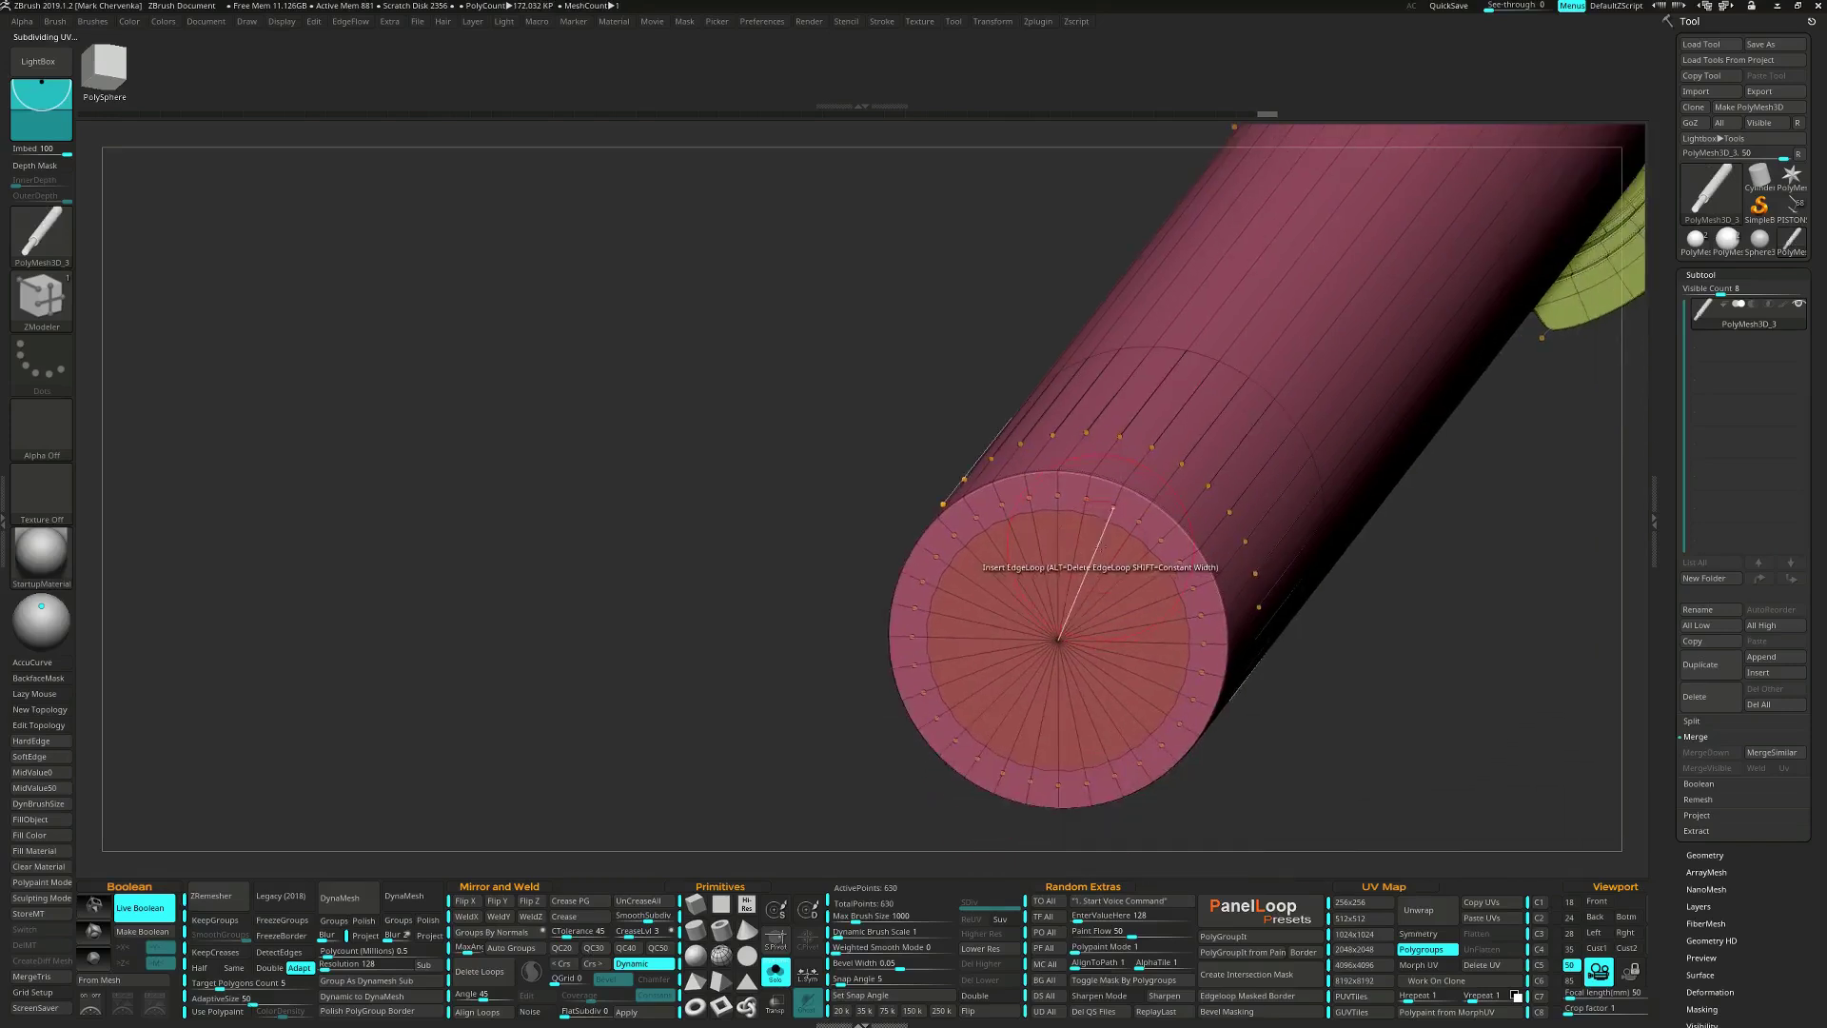
# Pull the inset end face out as a short raised cap using QMesh and crease the edges.
pyautogui.press('space')
pyautogui.click(1177, 488)
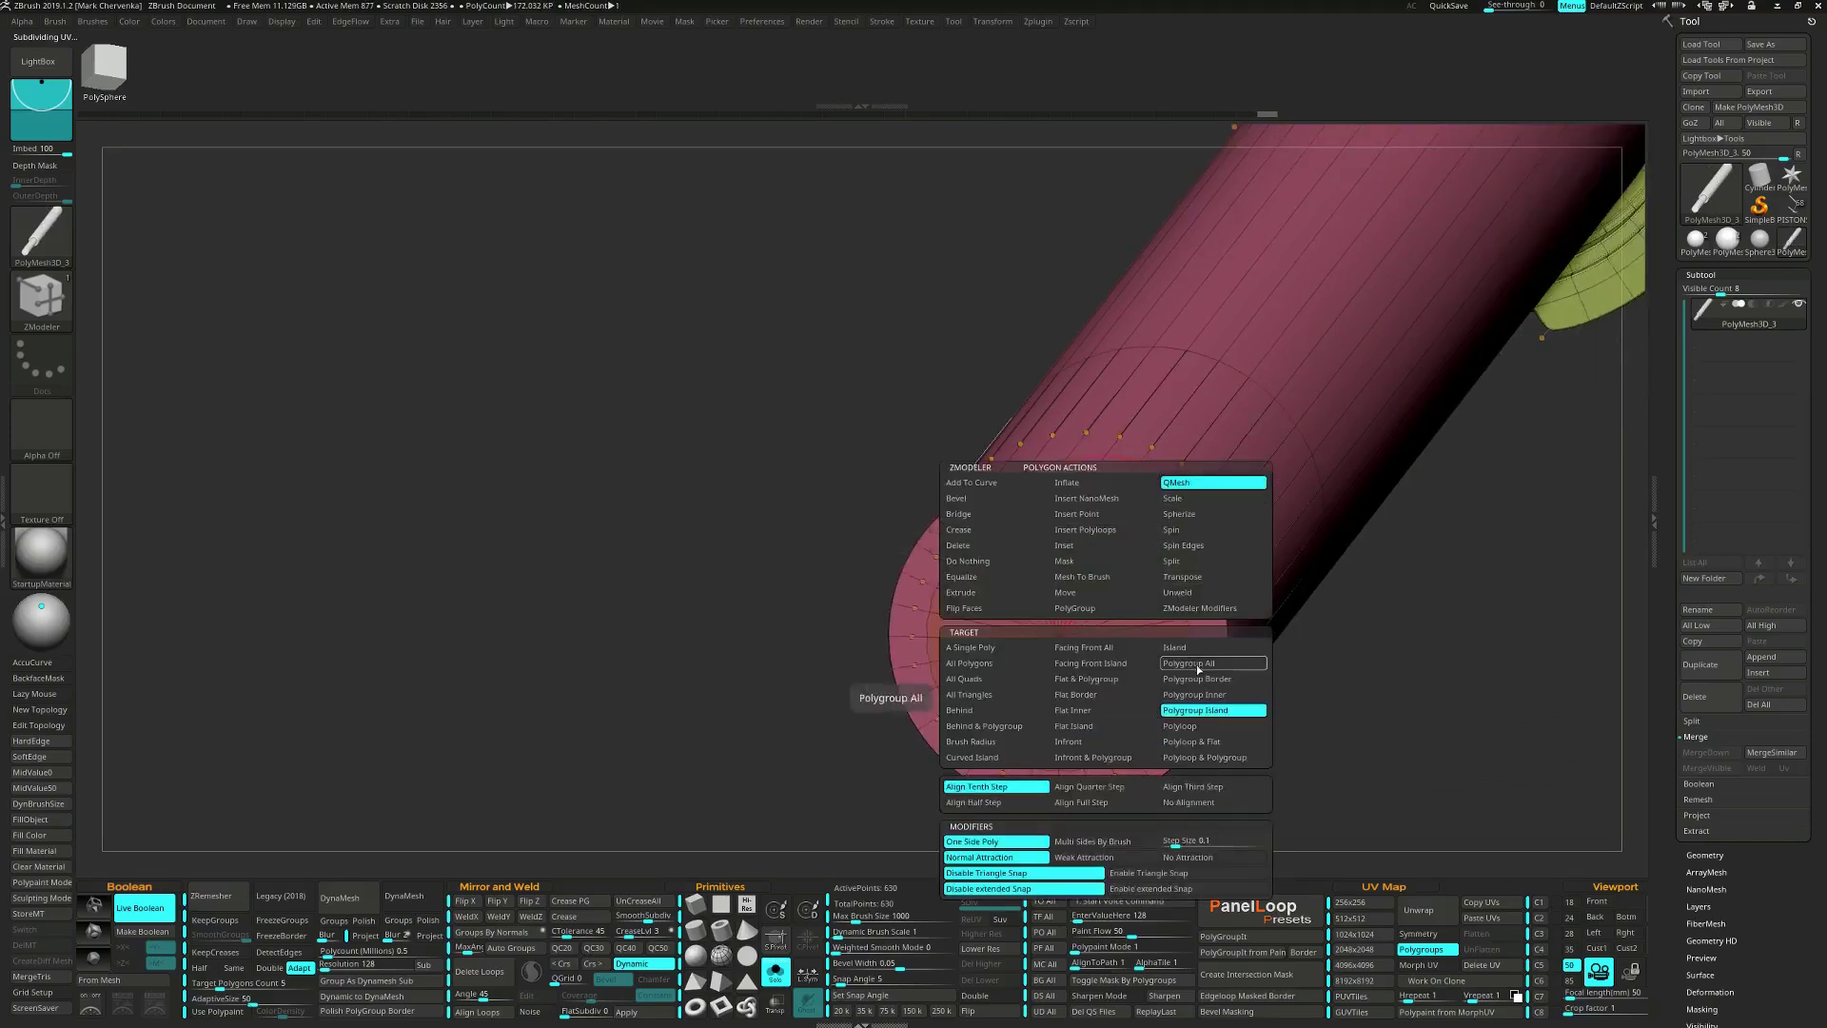
pyautogui.moveTo(1158, 611); pyautogui.dragTo(1120, 567, button='right')
pyautogui.moveTo(1130, 562); pyautogui.dragTo(1085, 592)
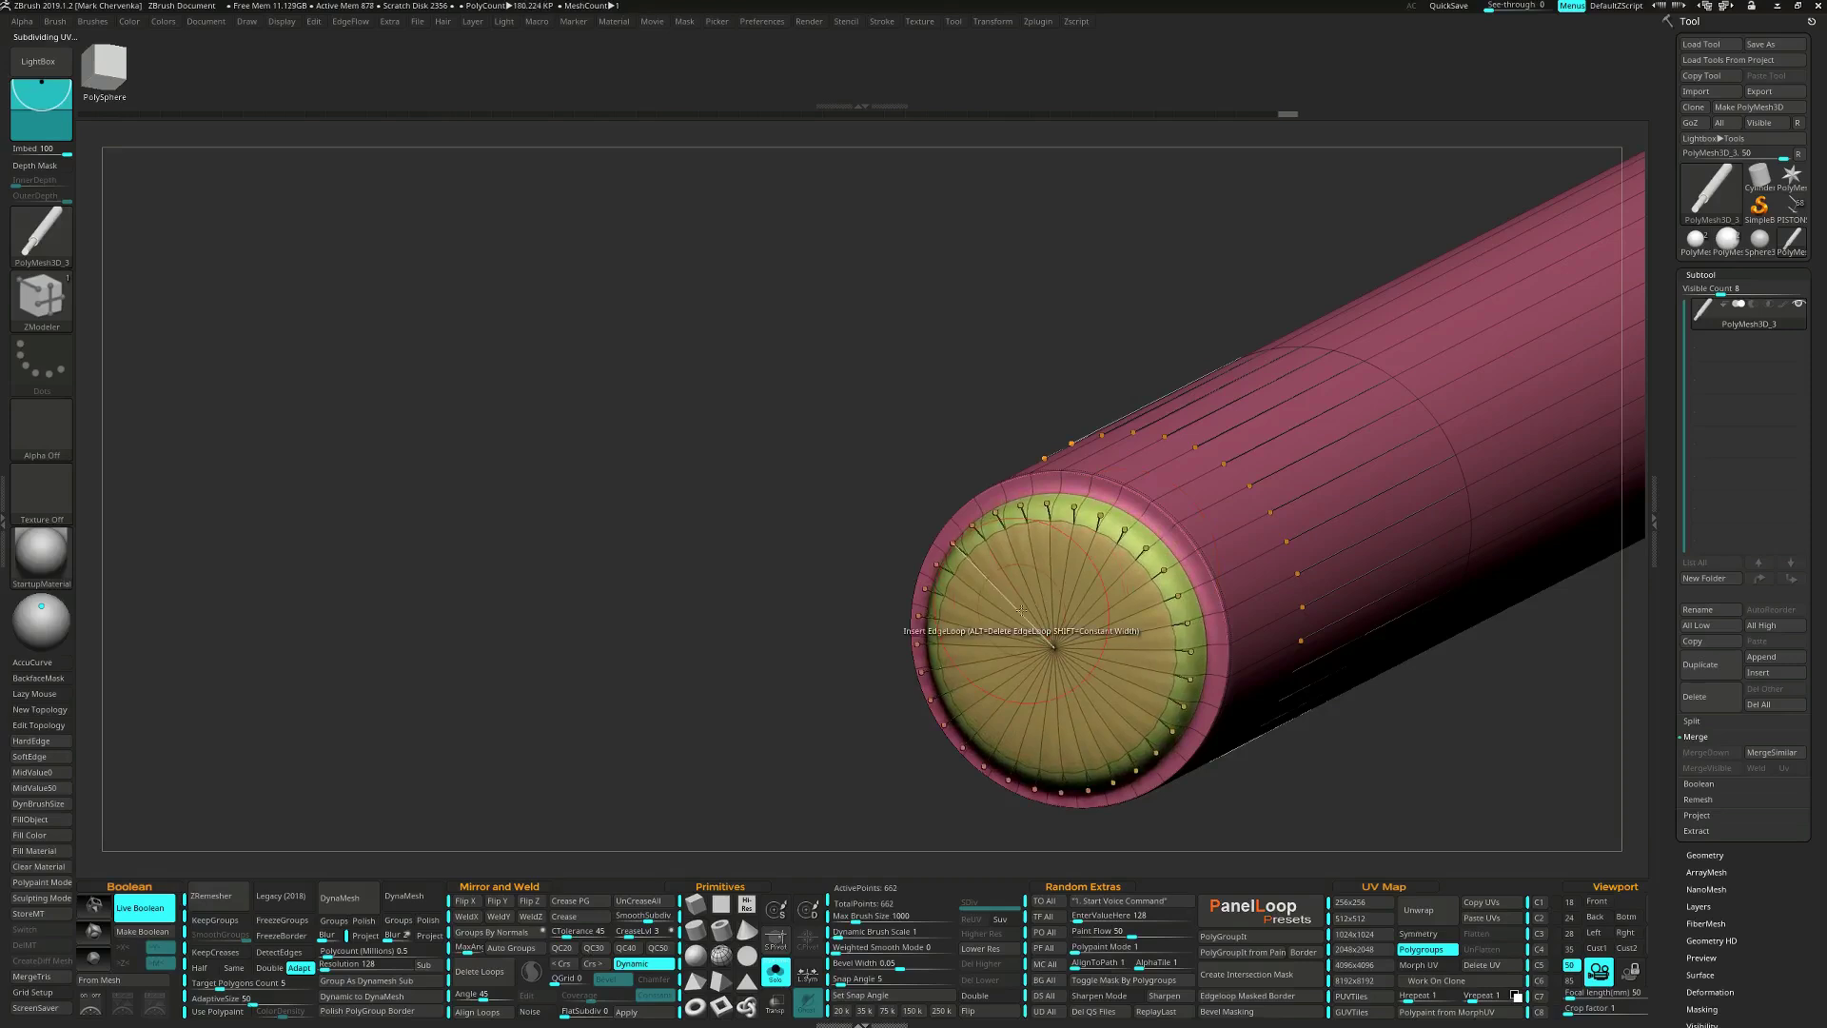
pyautogui.hotkey('shift', 'c')
pyautogui.moveTo(1072, 636); pyautogui.dragTo(1148, 747, button='right')
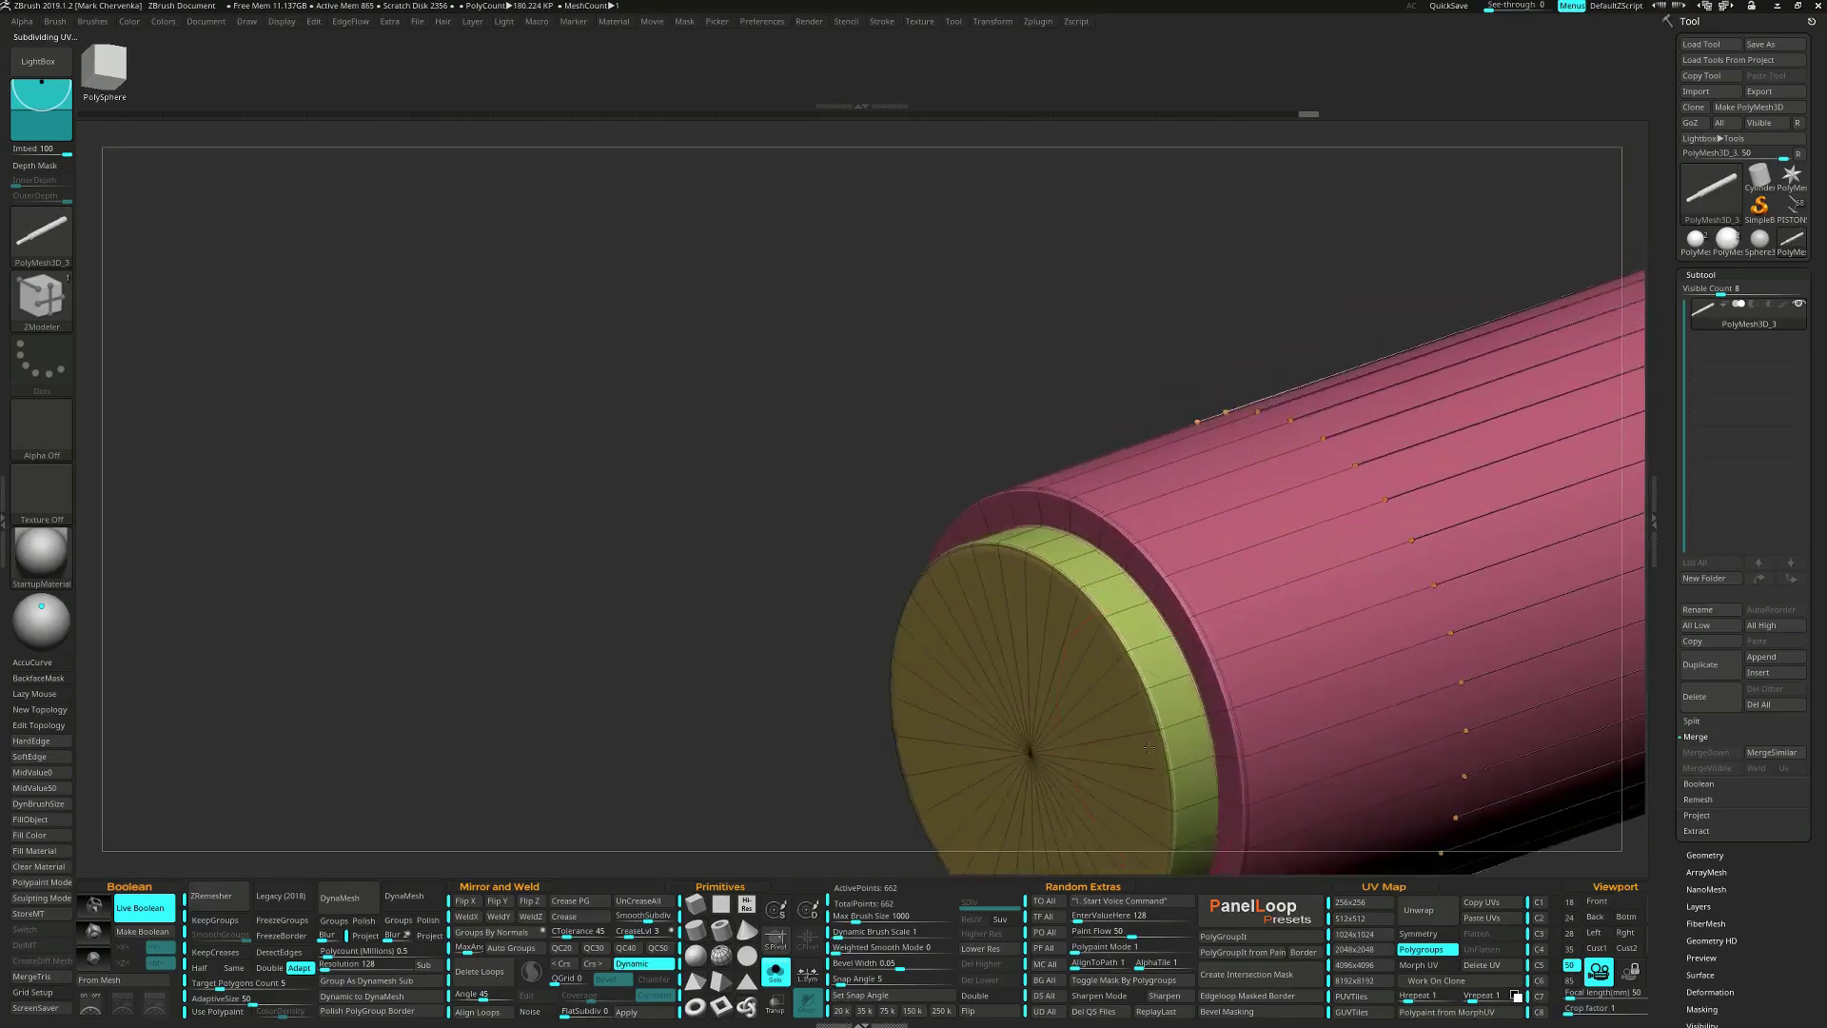
# Widen the raised cap close to the rod's rim using QMesh with the Polyloop target on its side faces.
pyautogui.press('space')
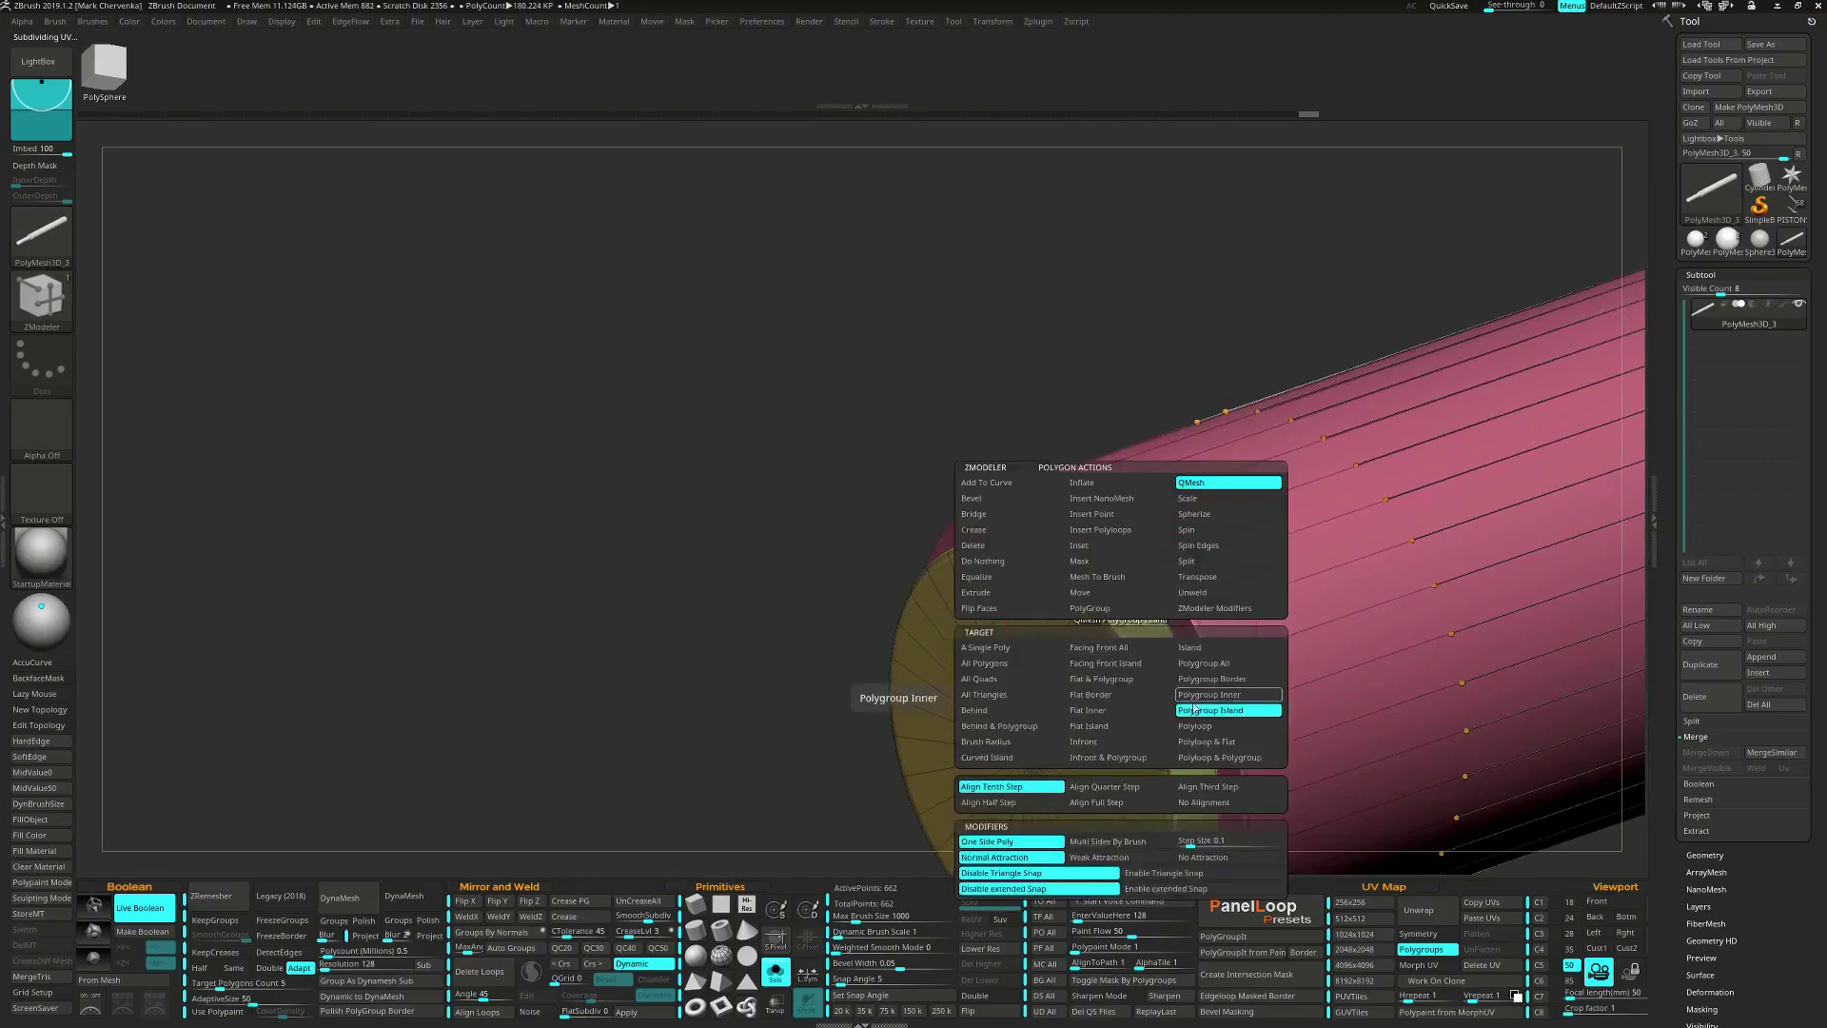
pyautogui.click(1225, 727)
pyautogui.moveTo(1153, 663); pyautogui.dragTo(1125, 611, button='right')
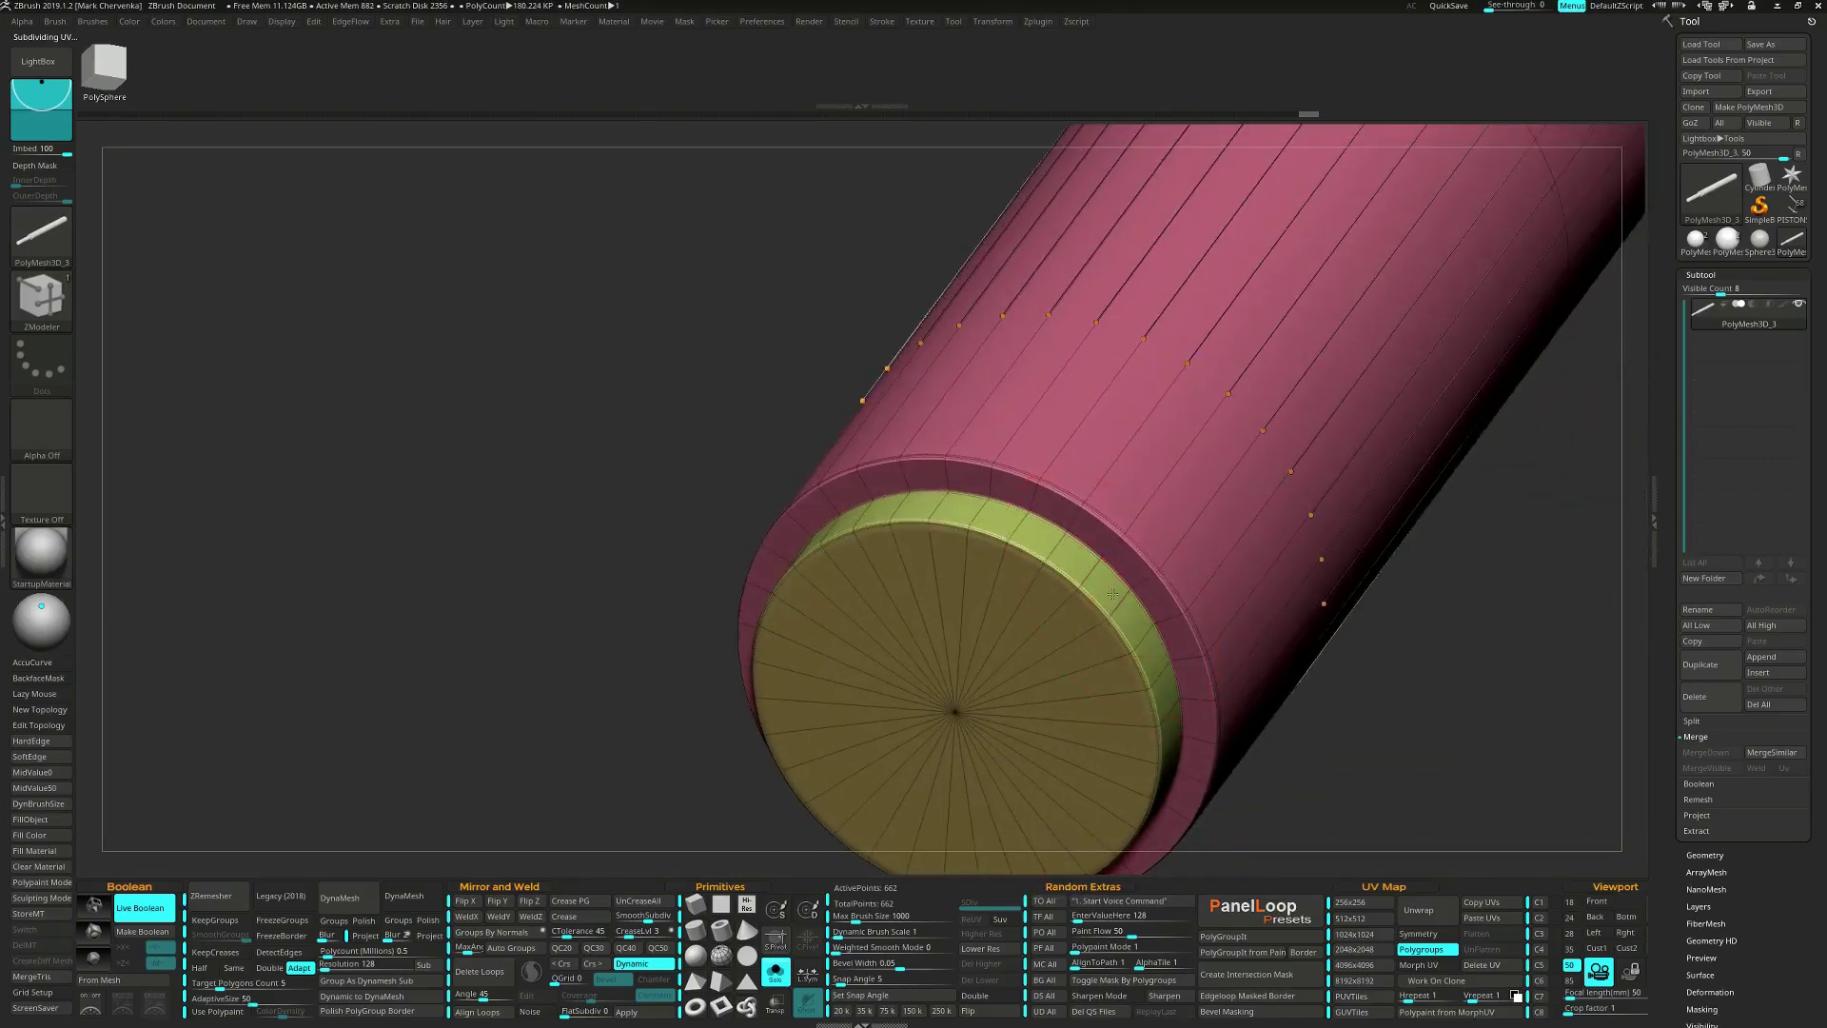
pyautogui.moveTo(1112, 594); pyautogui.dragTo(1152, 608)
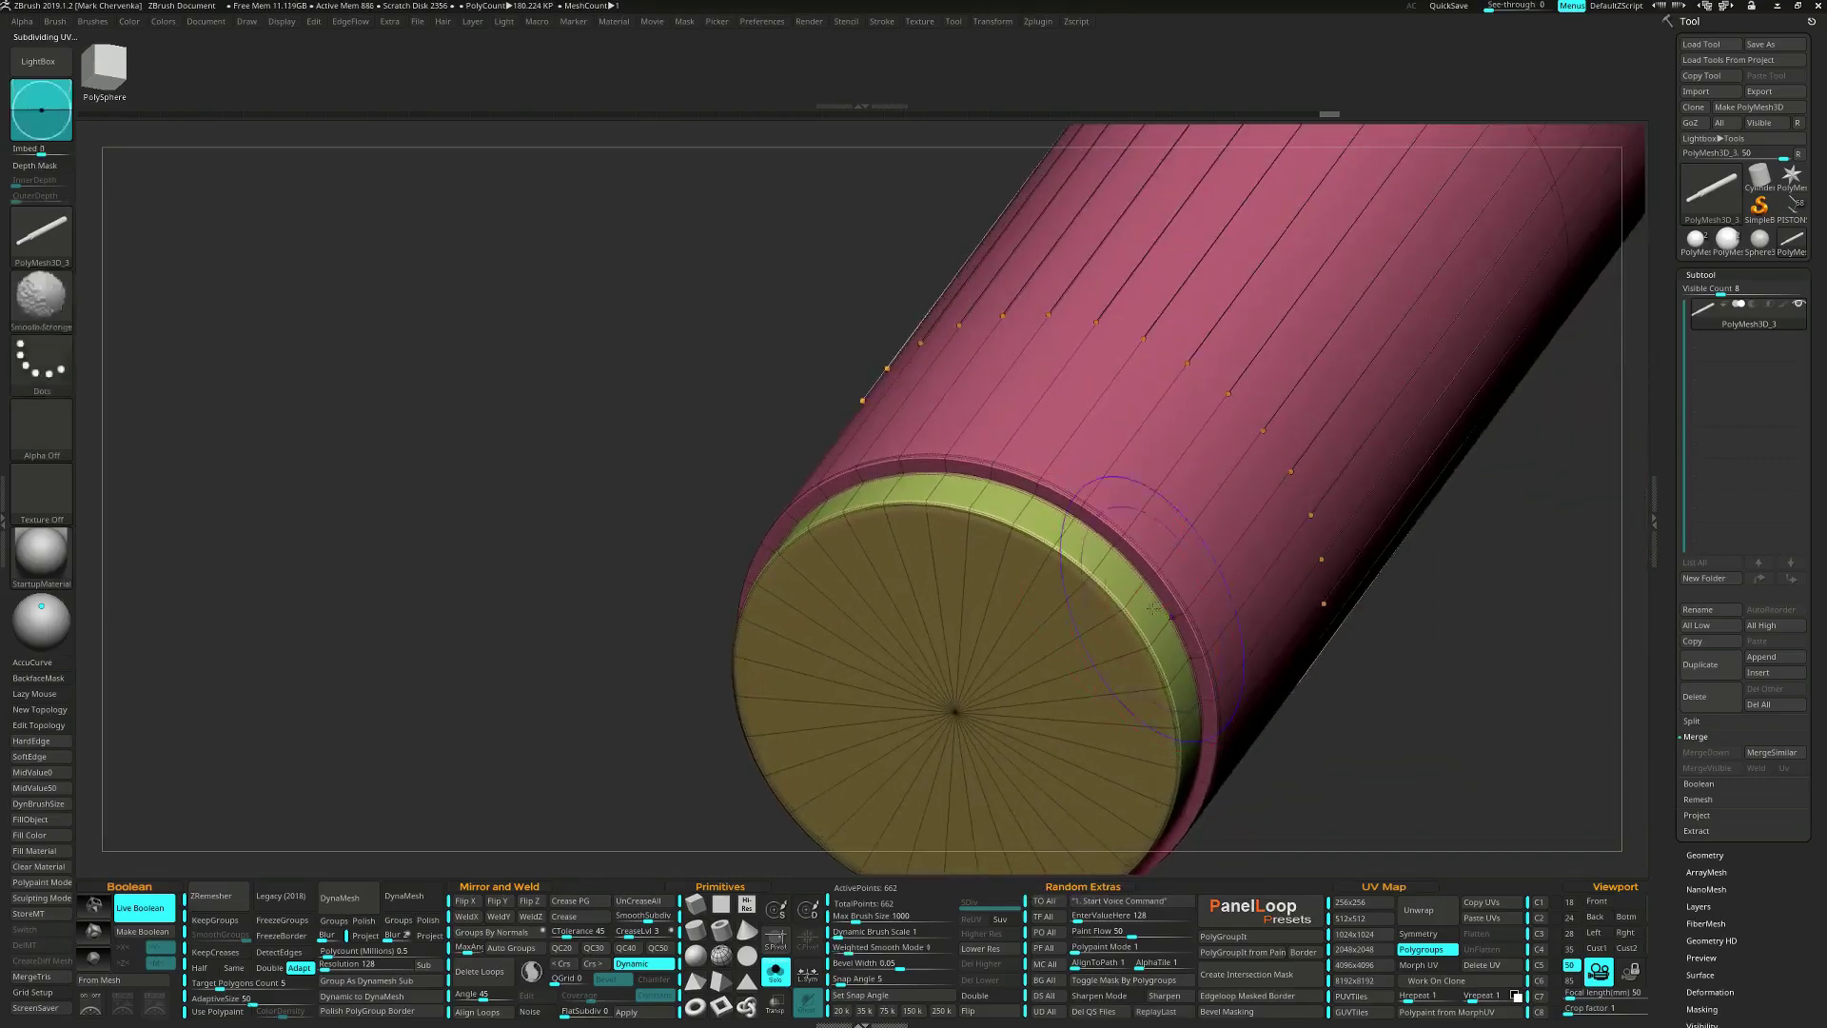
# Isolate the rod's end cap with a mask in side view, move it further outward along the rod's axis and clear the mask.
pyautogui.keyDown('ctrl'); pyautogui.moveTo(1152, 607); pyautogui.dragTo(995, 517, button='right'); pyautogui.keyUp('ctrl')
pyautogui.keyDown('ctrl'); pyautogui.moveTo(809, 422); pyautogui.dragTo(950, 750); pyautogui.keyUp('ctrl')
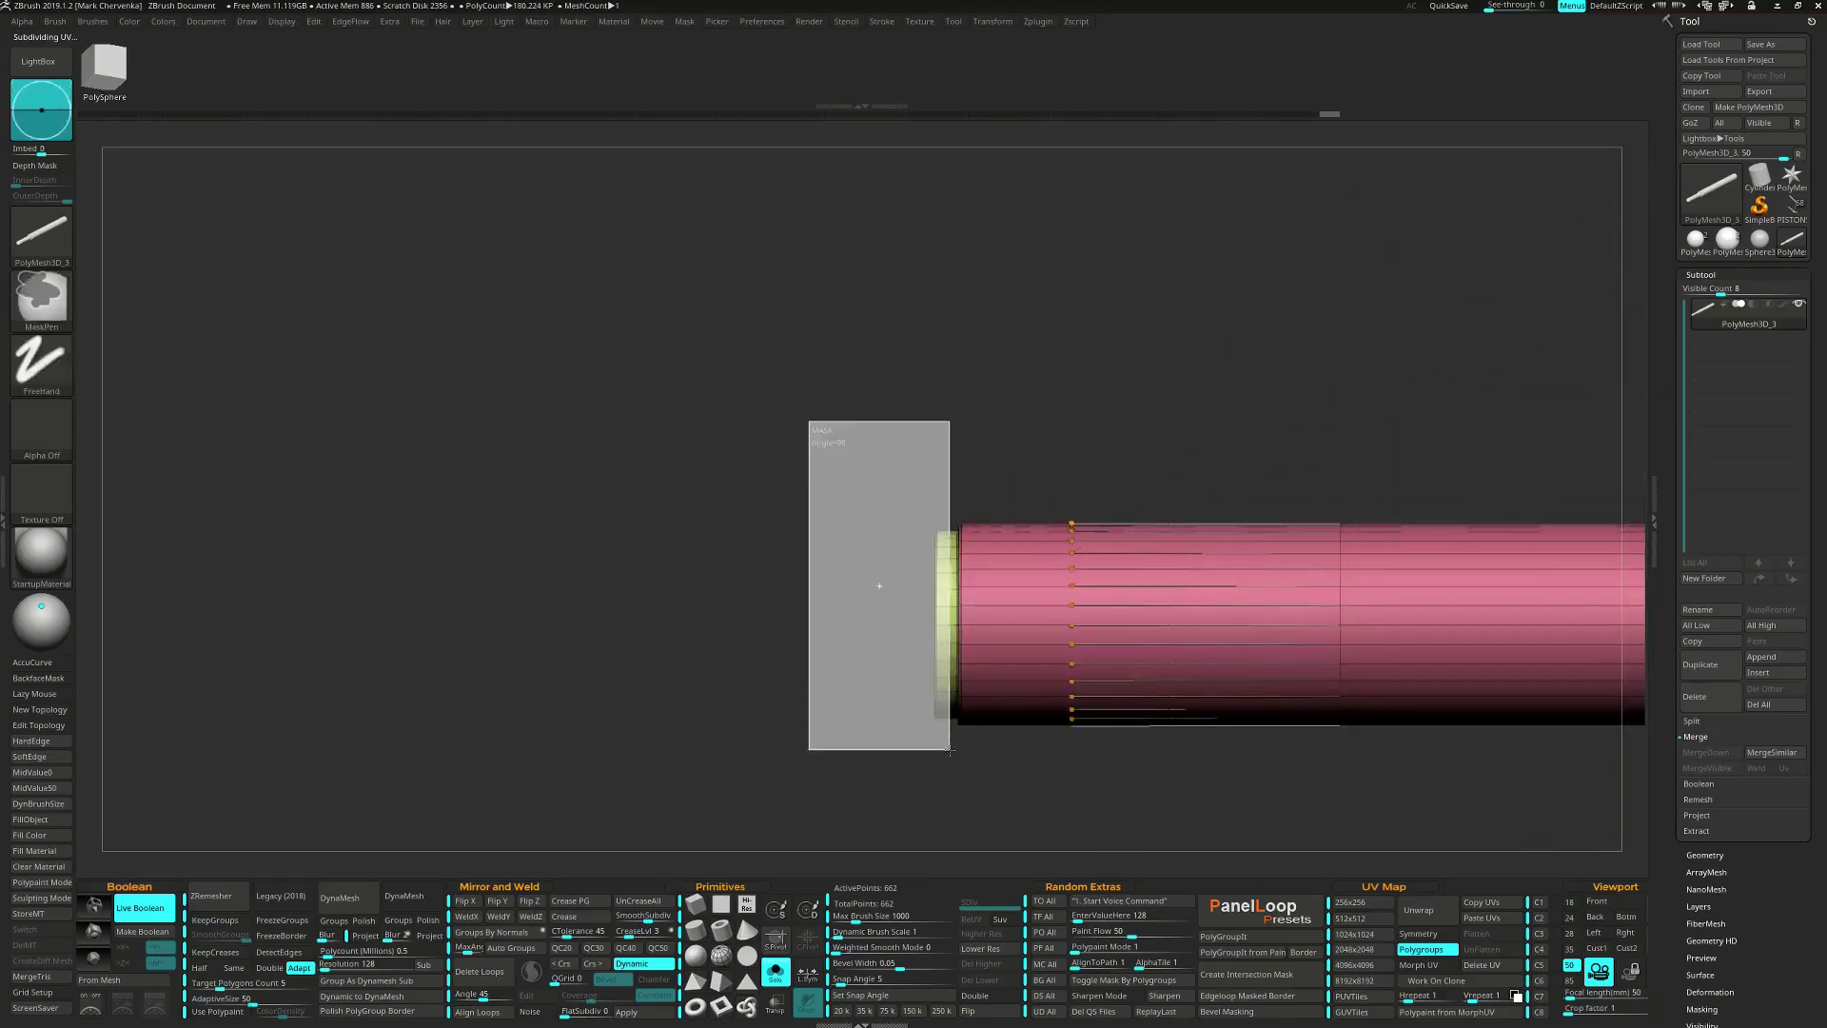
pyautogui.press('w')
pyautogui.moveTo(869, 609)
pyautogui.mouseDown()
pyautogui.moveTo(816, 610)
pyautogui.moveTo(834, 610)
pyautogui.mouseUp()
pyautogui.keyDown('ctrl'); pyautogui.moveTo(835, 733); pyautogui.dragTo(846, 753); pyautogui.keyUp('ctrl')
pyautogui.keyDown('ctrl'); pyautogui.moveTo(846, 753); pyautogui.dragTo(783, 644, button='right'); pyautogui.keyUp('ctrl')
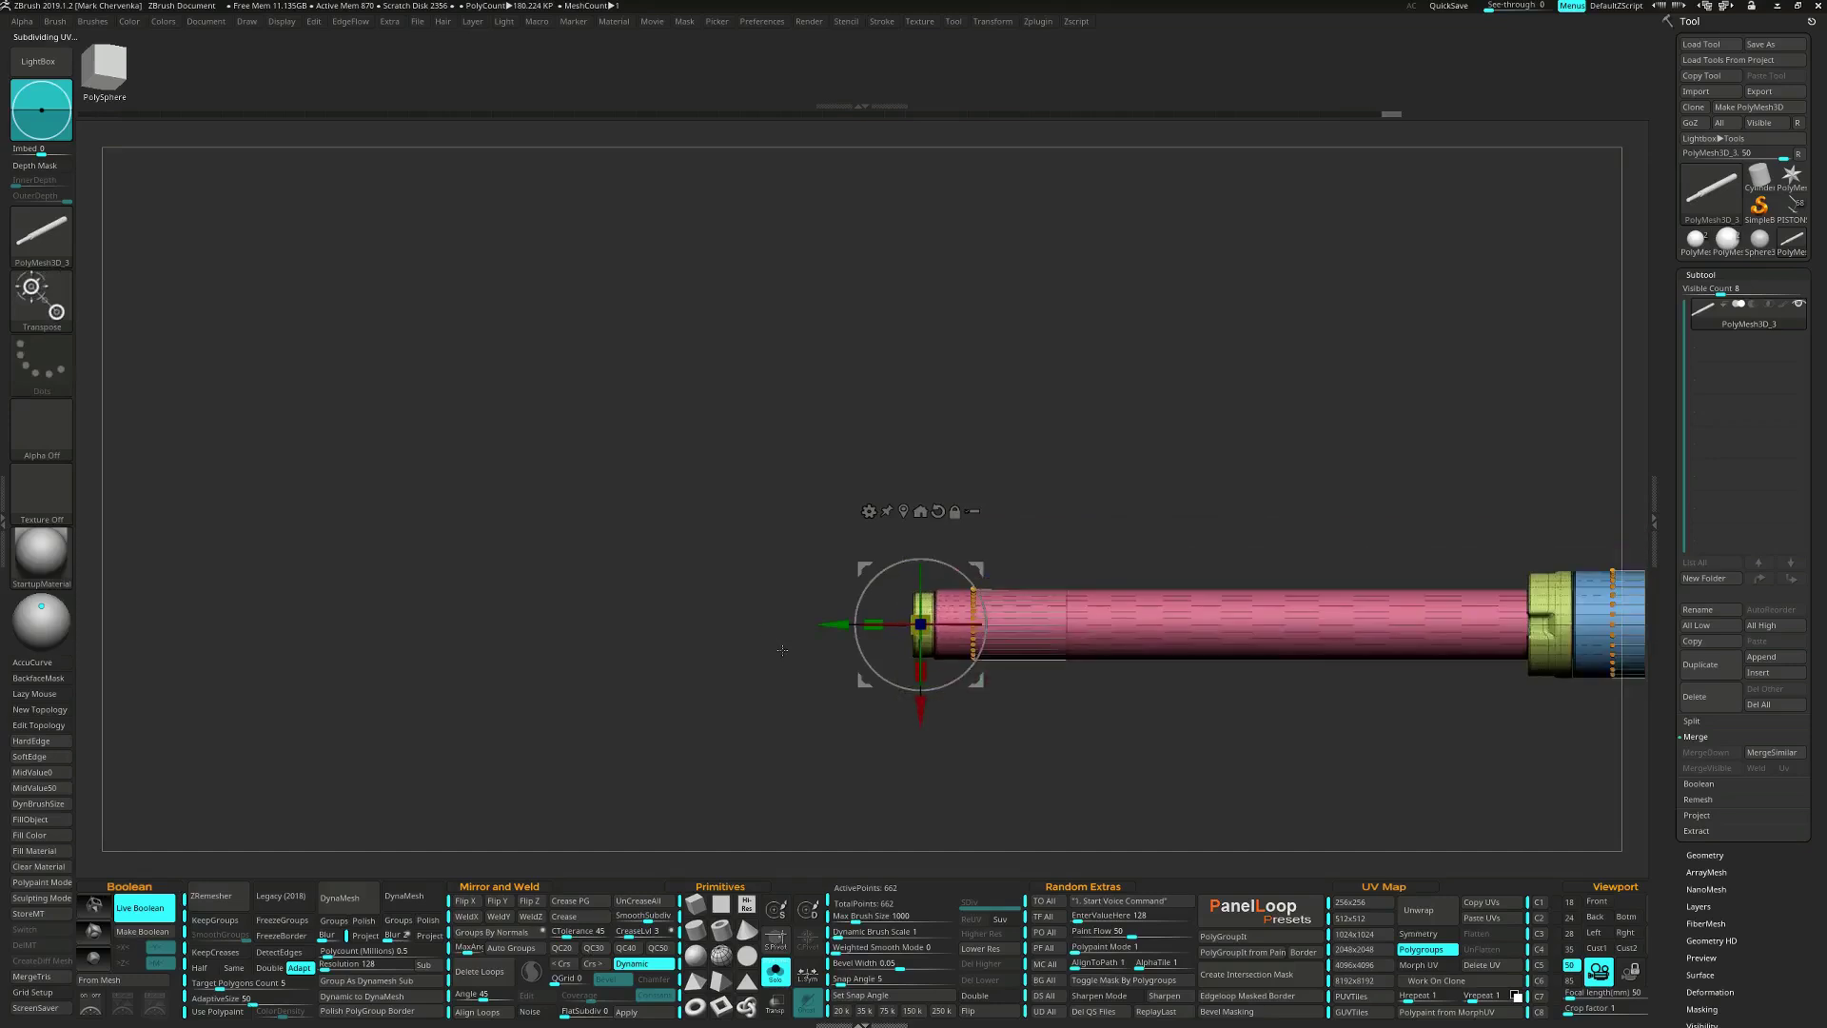
# In an upright side view, slice the outer cylinder horizontally across its middle and near its top with the SliceCurve brush.
pyautogui.press('q')
pyautogui.hotkey('shift', 'f')
pyautogui.moveTo(1007, 733); pyautogui.dragTo(1026, 755, button='right')
pyautogui.keyDown('ctrl'); pyautogui.moveTo(1025, 755); pyautogui.dragTo(971, 688, button='right'); pyautogui.keyUp('ctrl')
pyautogui.keyDown('shift'); pyautogui.moveTo(905, 615); pyautogui.dragTo(826, 521, button='right'); pyautogui.keyUp('shift')
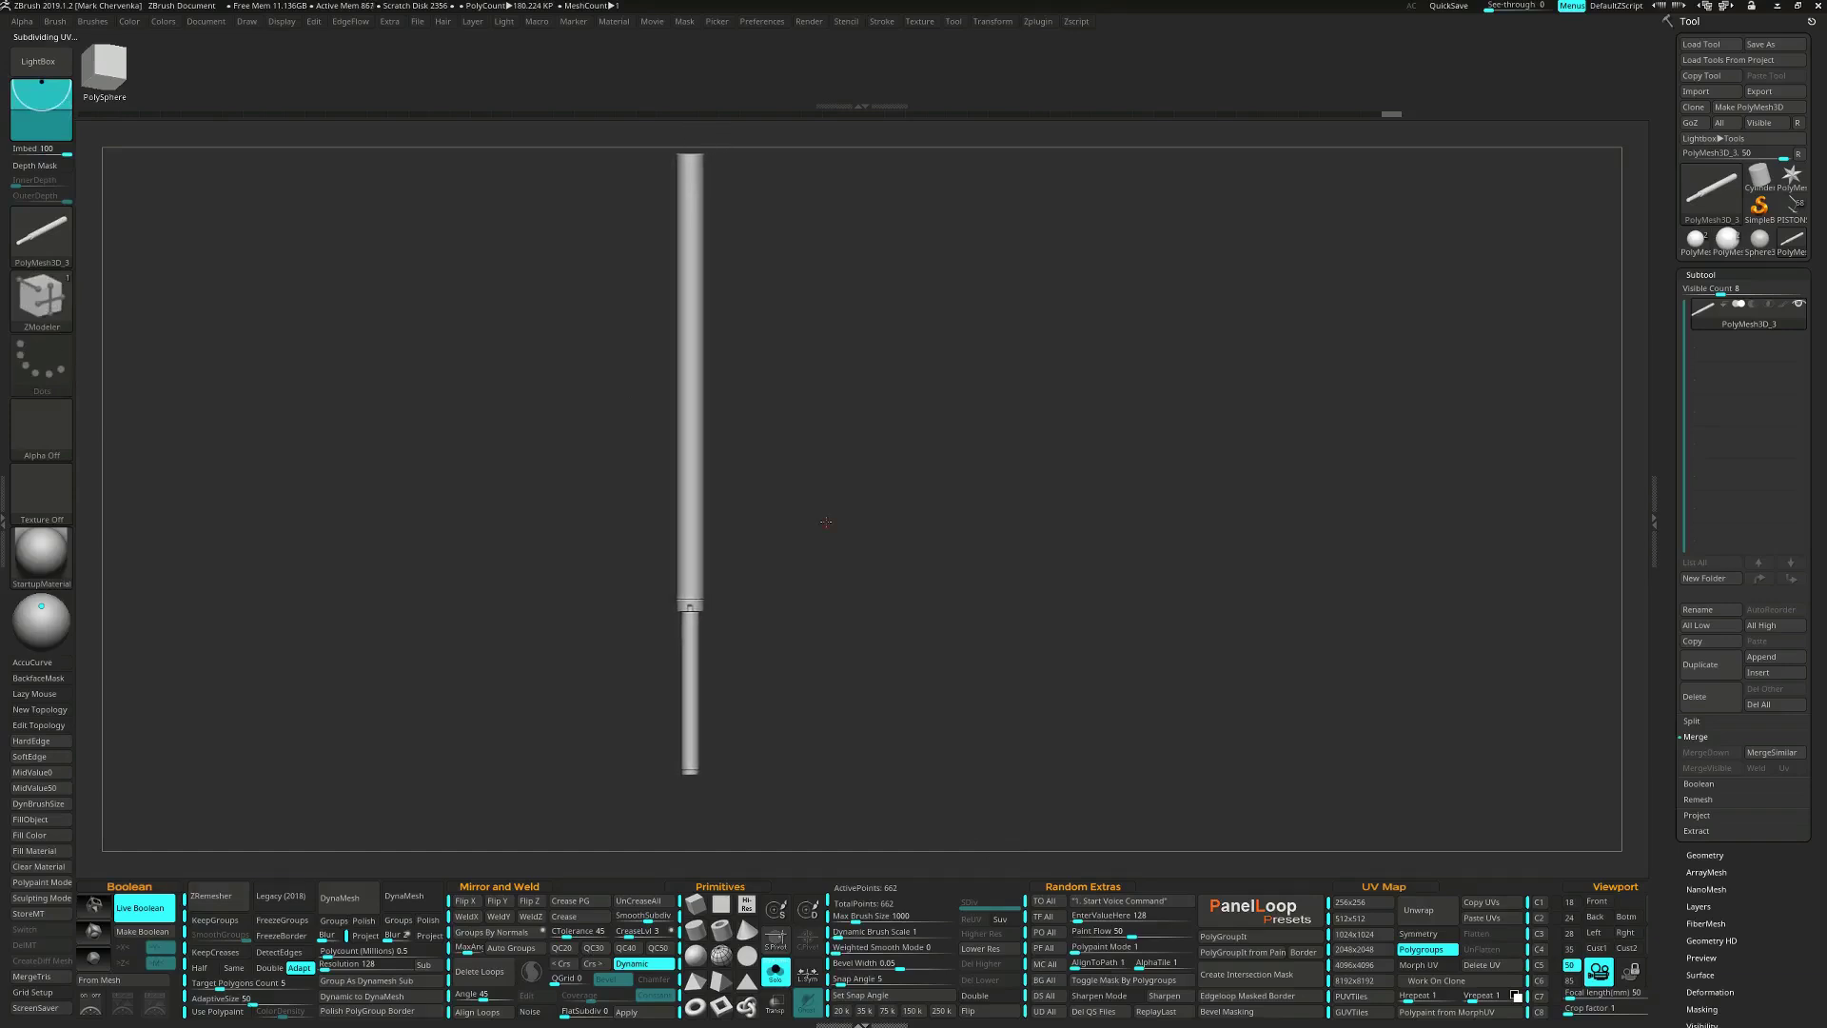
pyautogui.hotkey('ctrl', 'shift')
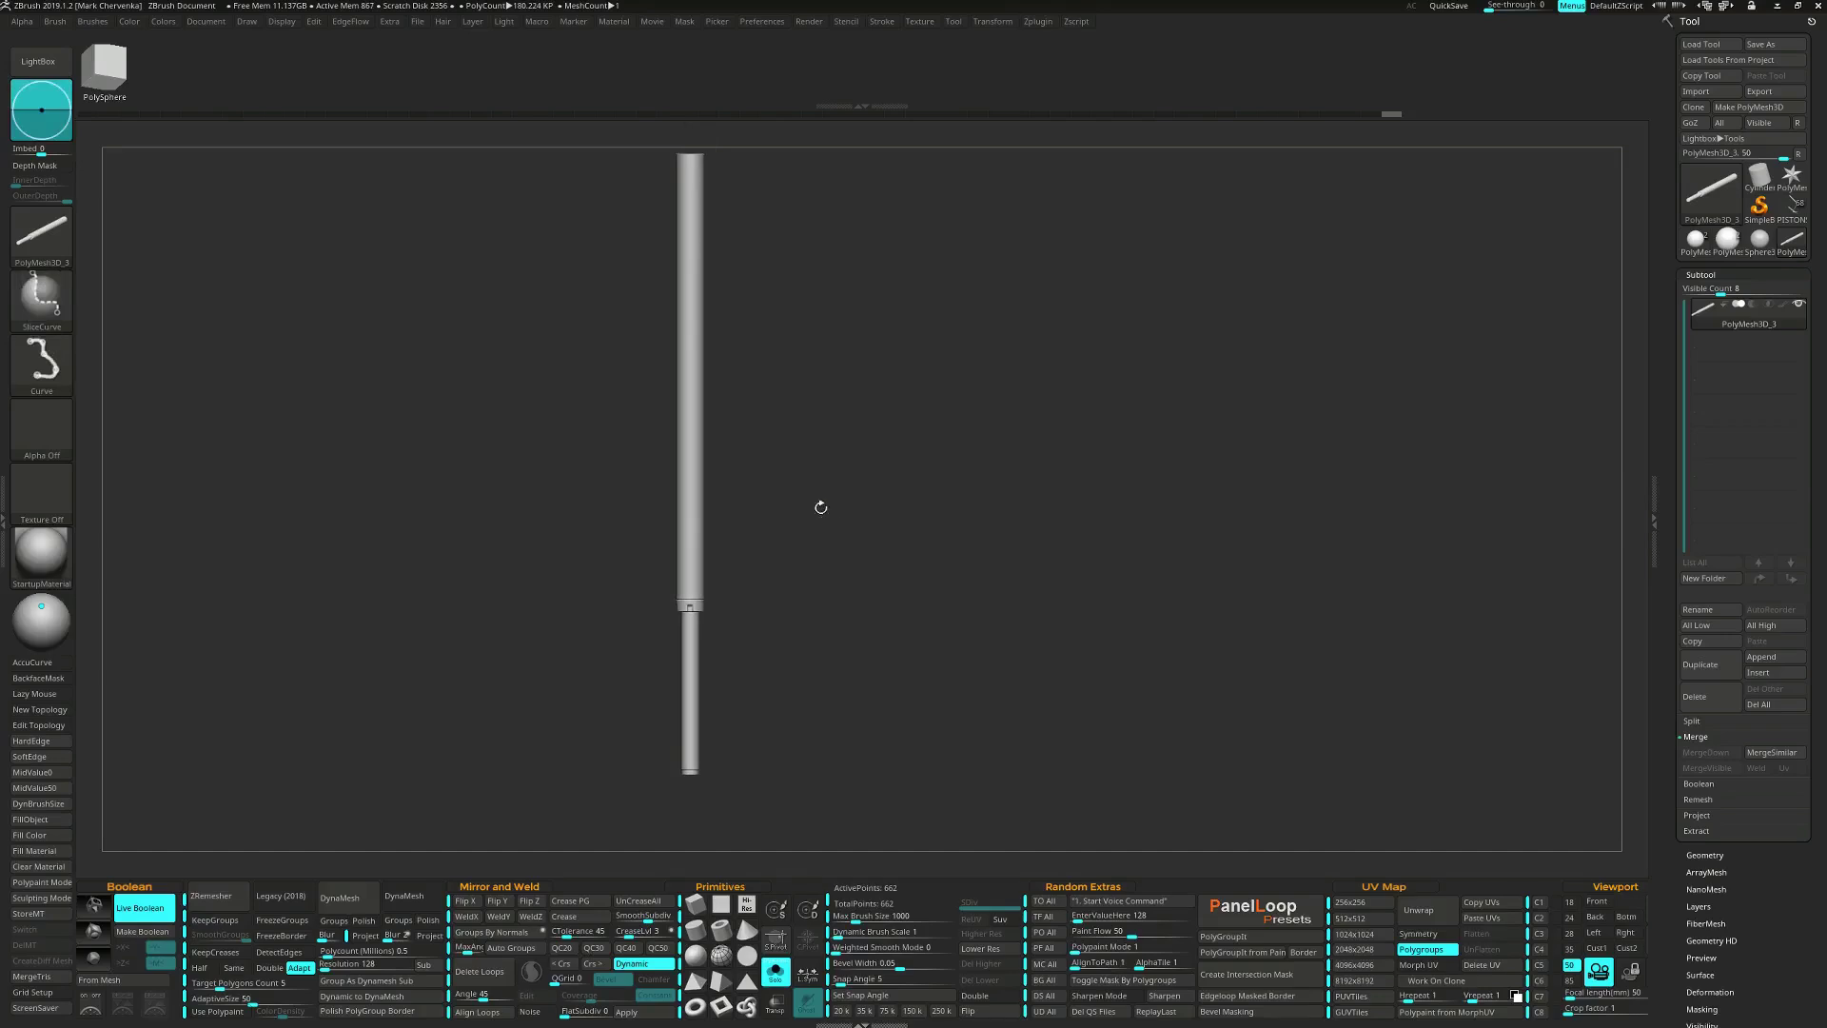
pyautogui.moveTo(941, 449)
pyautogui.keyDown('ctrl'); pyautogui.keyDown('shift'); pyautogui.mouseDown()
pyautogui.moveTo(286, 396)
pyautogui.moveTo(297, 448)
pyautogui.mouseUp(); pyautogui.keyUp('shift'); pyautogui.keyUp('ctrl')
pyautogui.moveTo(866, 202)
pyautogui.keyDown('ctrl'); pyautogui.keyDown('shift'); pyautogui.mouseDown()
pyautogui.moveTo(409, 211)
pyautogui.moveTo(427, 179)
pyautogui.mouseUp(); pyautogui.keyUp('shift'); pyautogui.keyUp('ctrl')
pyautogui.hotkey('shift', 'f')
pyautogui.press('f')
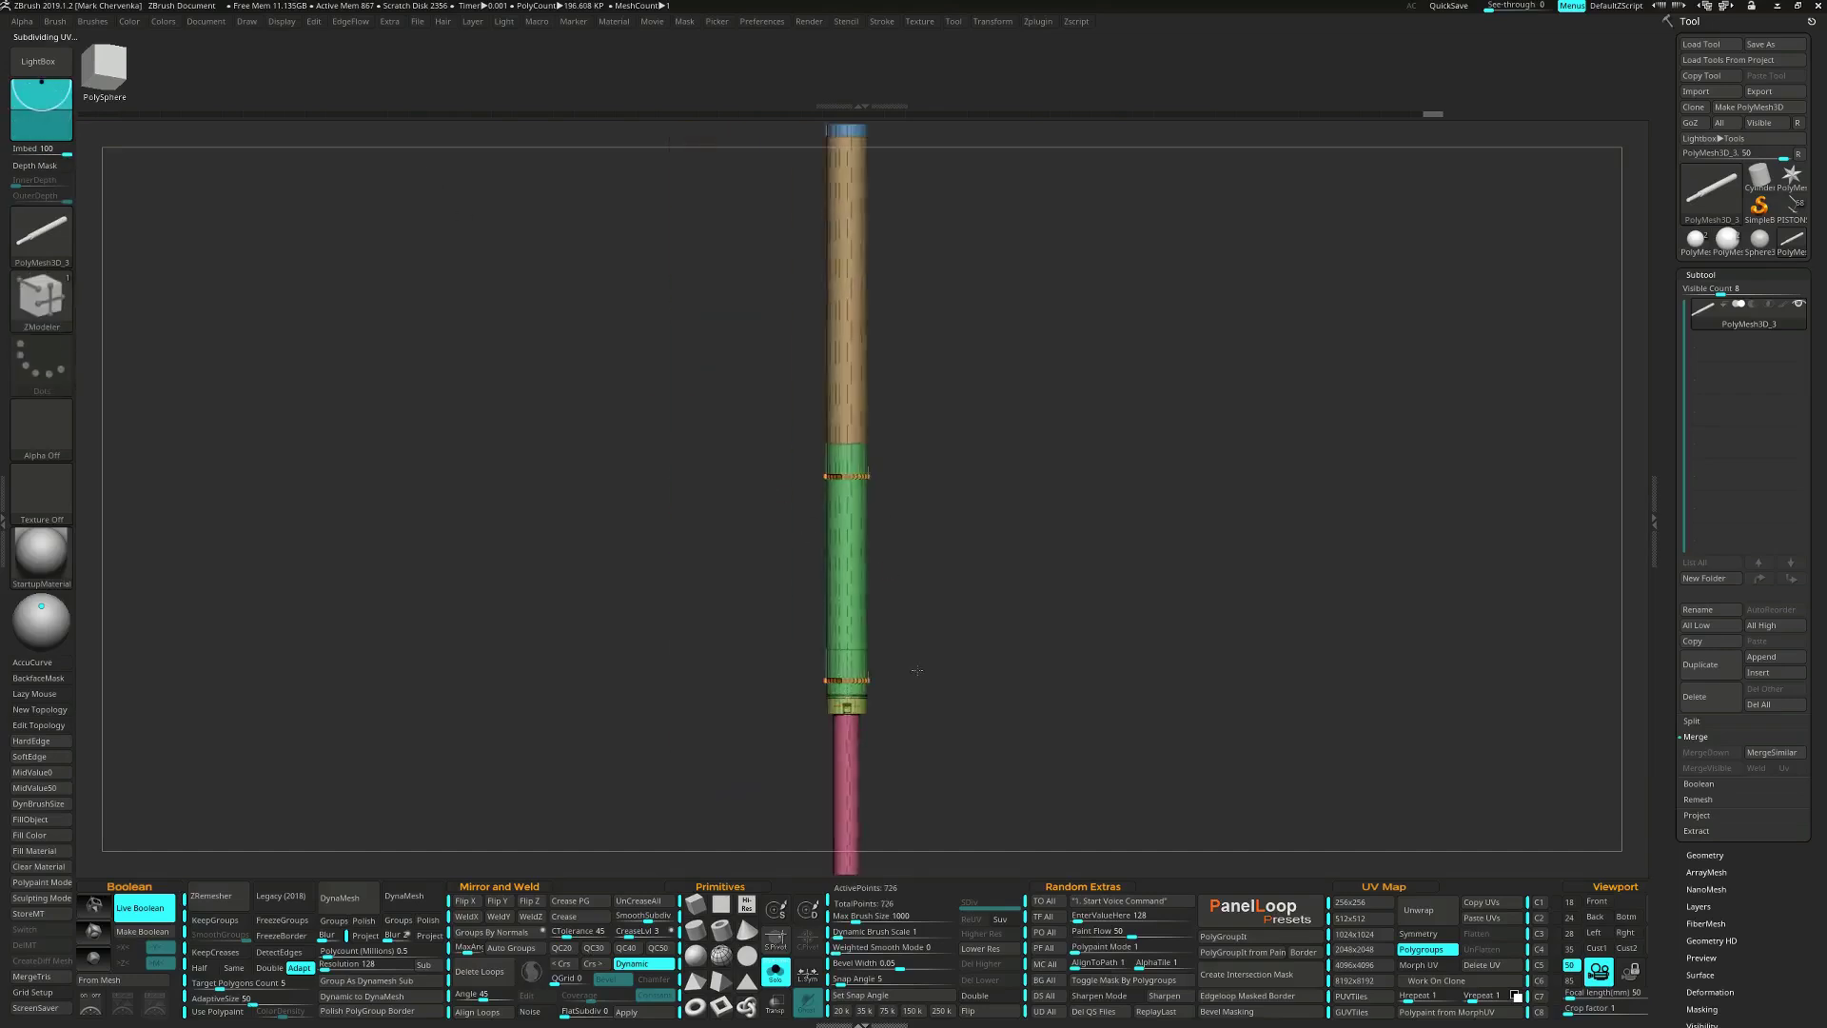
pyautogui.moveTo(917, 670); pyautogui.dragTo(949, 651)
# Turn off dynamic subdivision and bevel the outer cylinder's middle cut loop into a wide band using the single-row Bevel action on EdgeLoop Complete.
pyautogui.hotkey('shift', 'd')
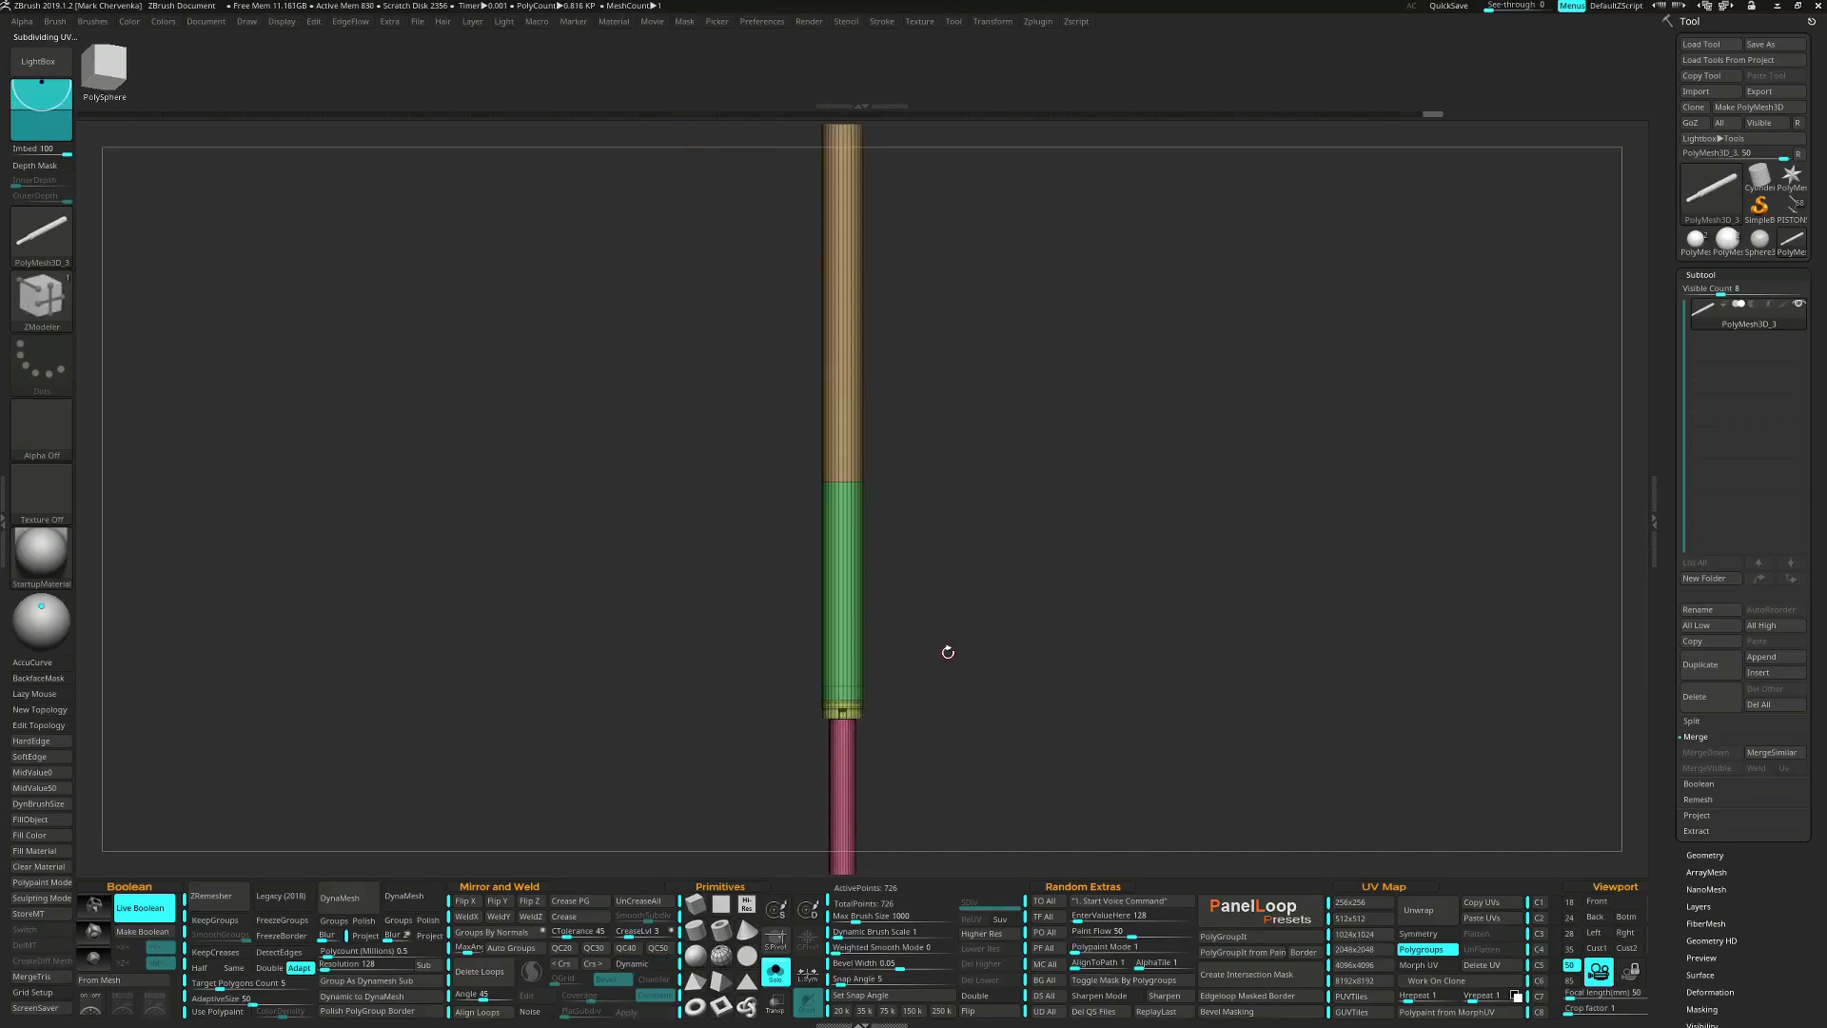
pyautogui.keyDown('ctrl'); pyautogui.moveTo(826, 492); pyautogui.dragTo(918, 584, button='right'); pyautogui.keyUp('ctrl')
pyautogui.keyDown('ctrl'); pyautogui.moveTo(924, 490); pyautogui.dragTo(914, 528, button='right'); pyautogui.keyUp('ctrl')
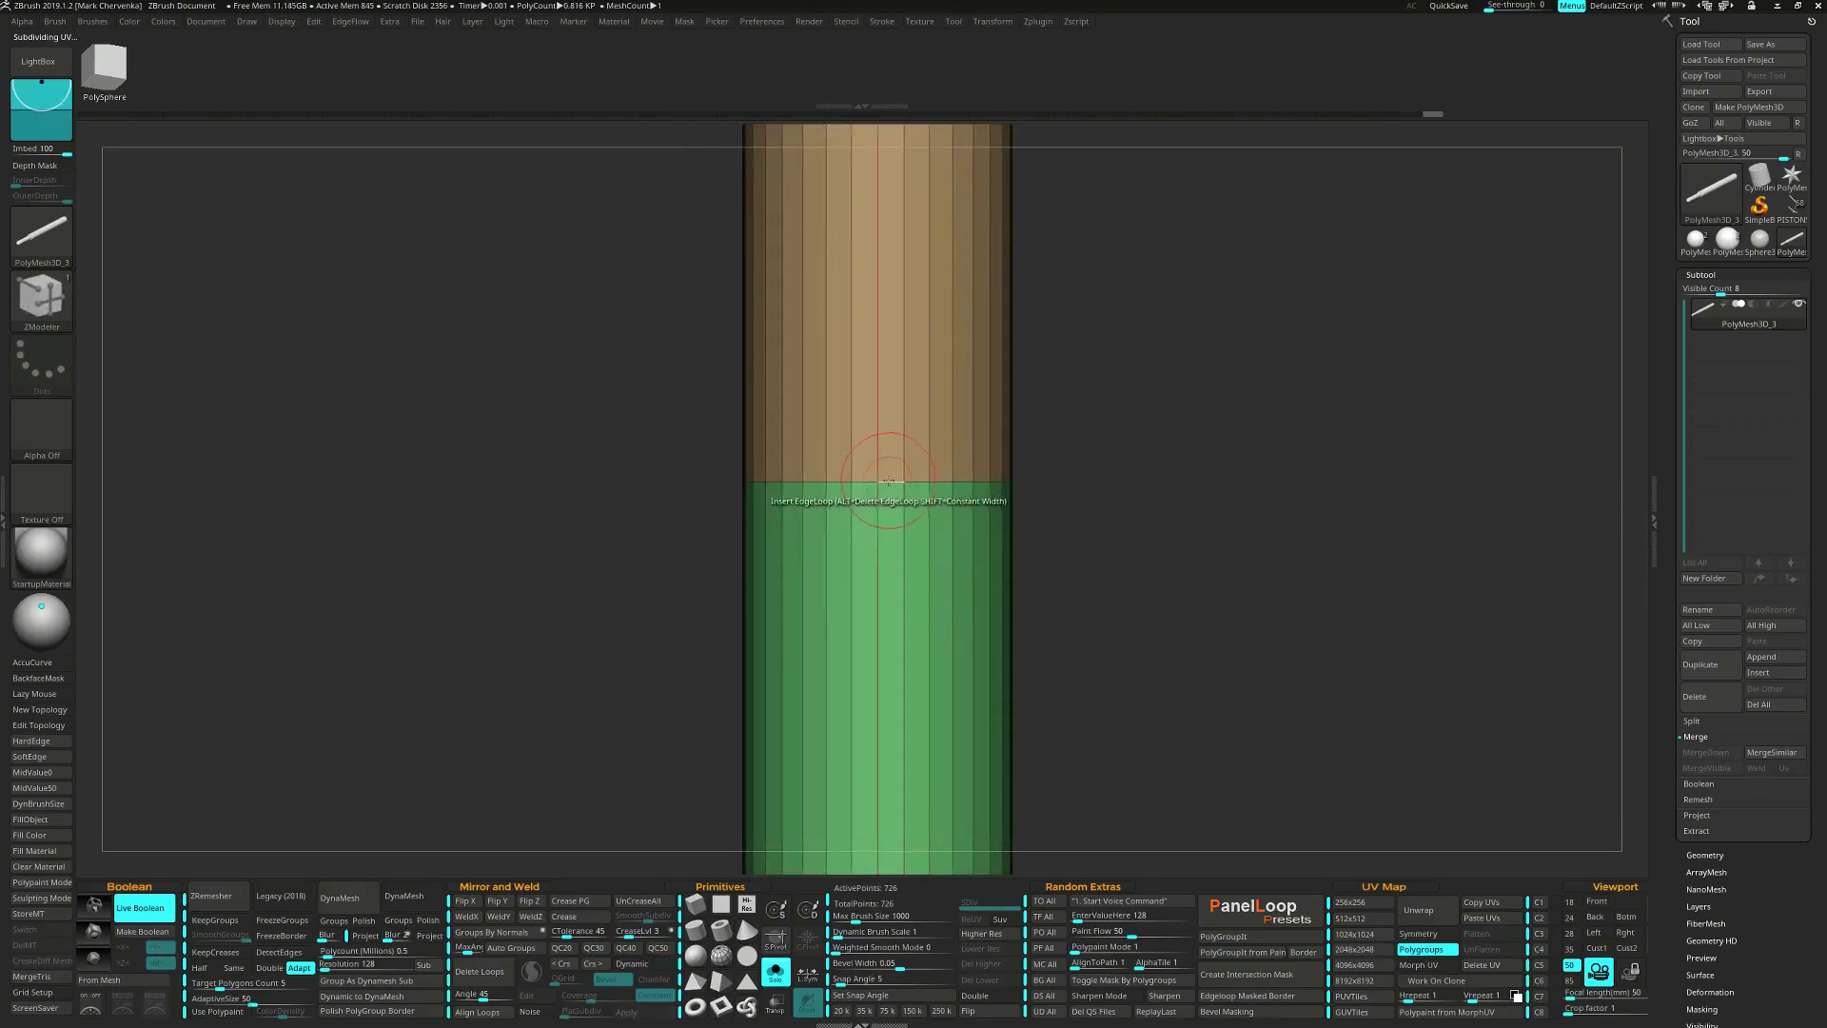
pyautogui.press('space')
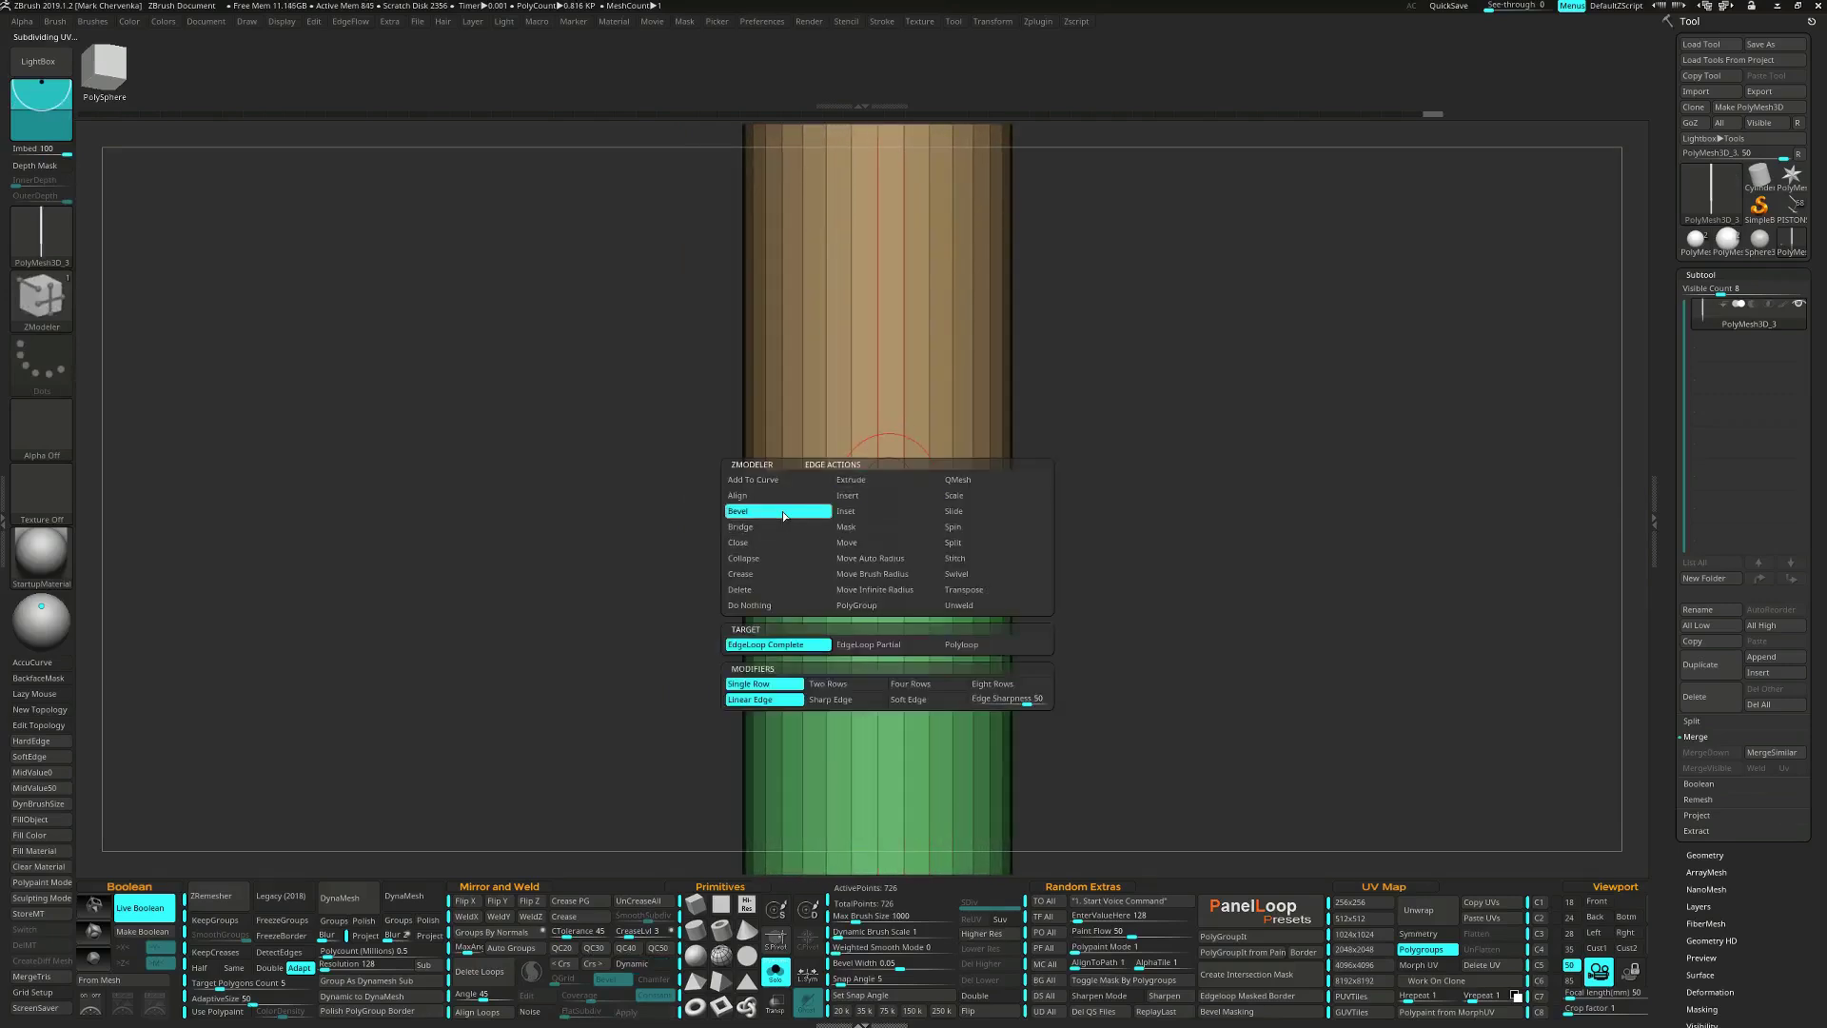
pyautogui.click(783, 511)
pyautogui.moveTo(899, 485); pyautogui.dragTo(903, 562)
# Bevel the cut loop near the top of the outer cylinder into a narrow band.
pyautogui.keyDown('ctrl'); pyautogui.moveTo(938, 560); pyautogui.dragTo(885, 448, button='right'); pyautogui.keyUp('ctrl')
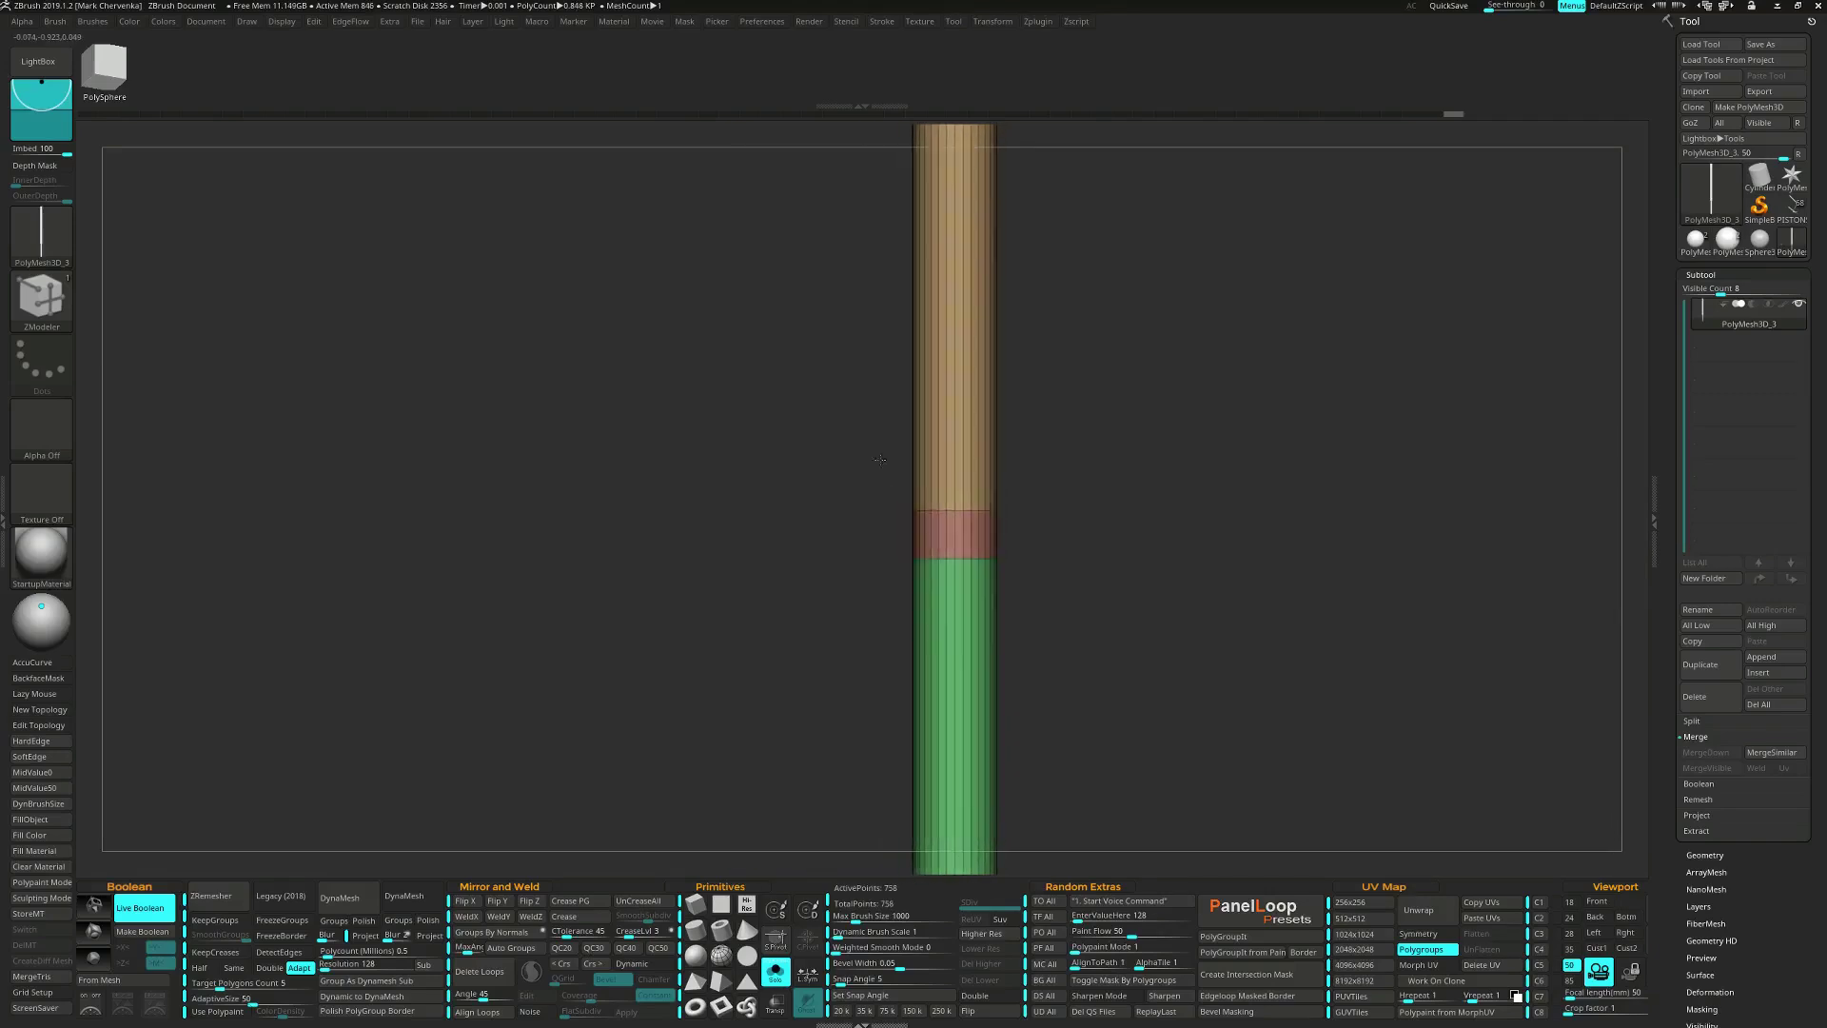
pyautogui.keyDown('alt'); pyautogui.moveTo(876, 271); pyautogui.dragTo(829, 779, button='right'); pyautogui.keyUp('alt')
pyautogui.keyDown('ctrl'); pyautogui.moveTo(900, 466); pyautogui.dragTo(928, 562, button='right'); pyautogui.keyUp('ctrl')
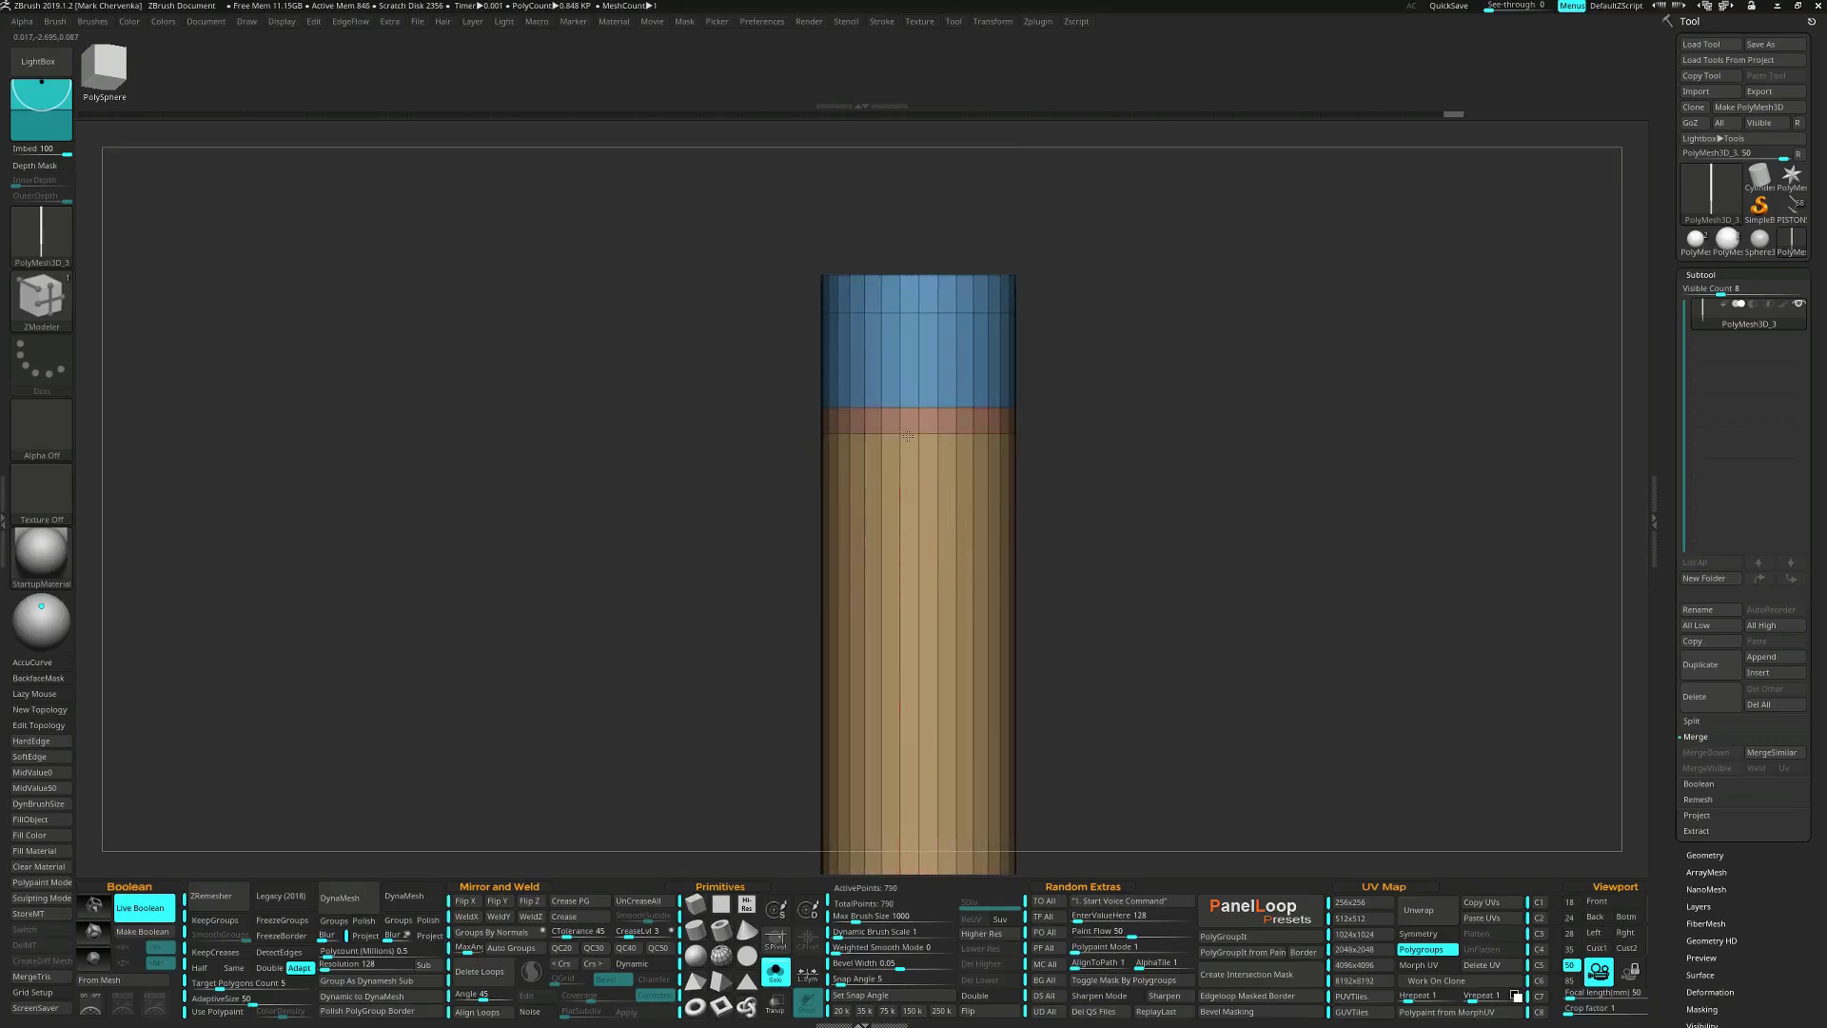
# Insert an edge loop through the narrow upper band and pull the band outward to form a slim raised ring.
pyautogui.press('space')
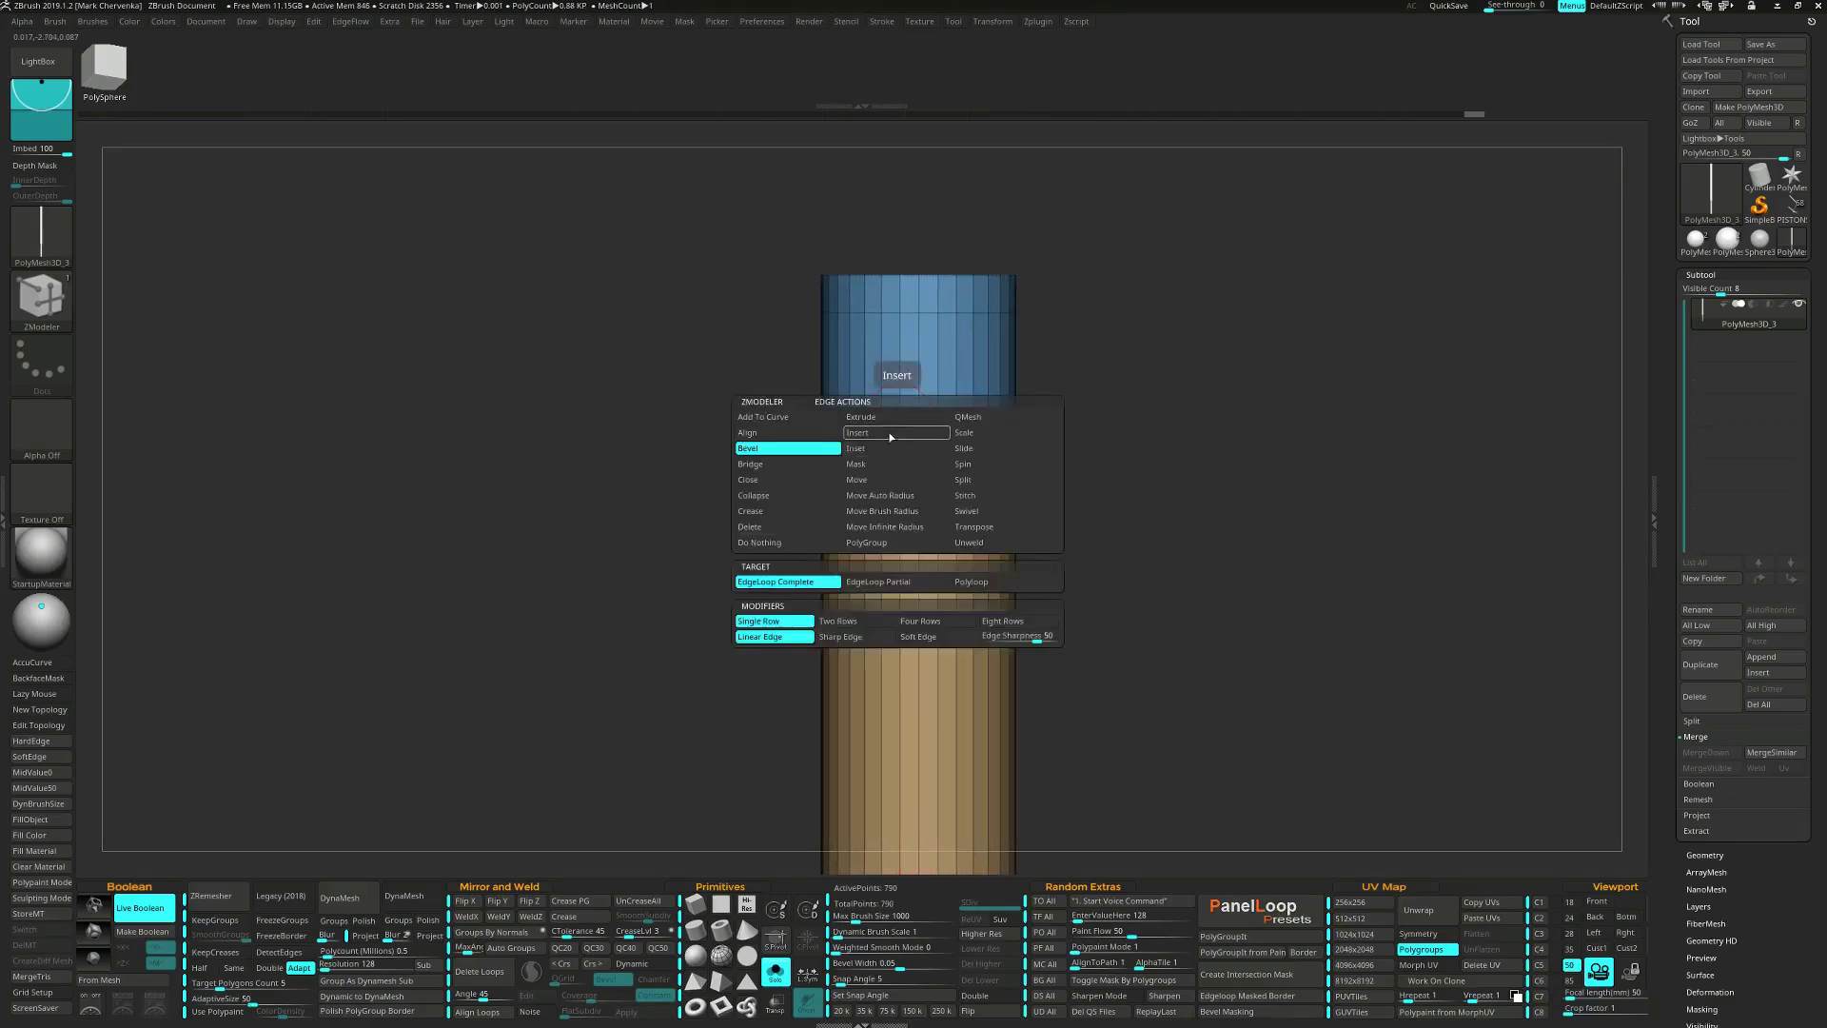
pyautogui.click(896, 432)
pyautogui.click(811, 584)
pyautogui.moveTo(812, 381); pyautogui.dragTo(871, 377, button='right')
pyautogui.keyDown('ctrl'); pyautogui.moveTo(871, 377); pyautogui.dragTo(889, 443, button='right'); pyautogui.keyUp('ctrl')
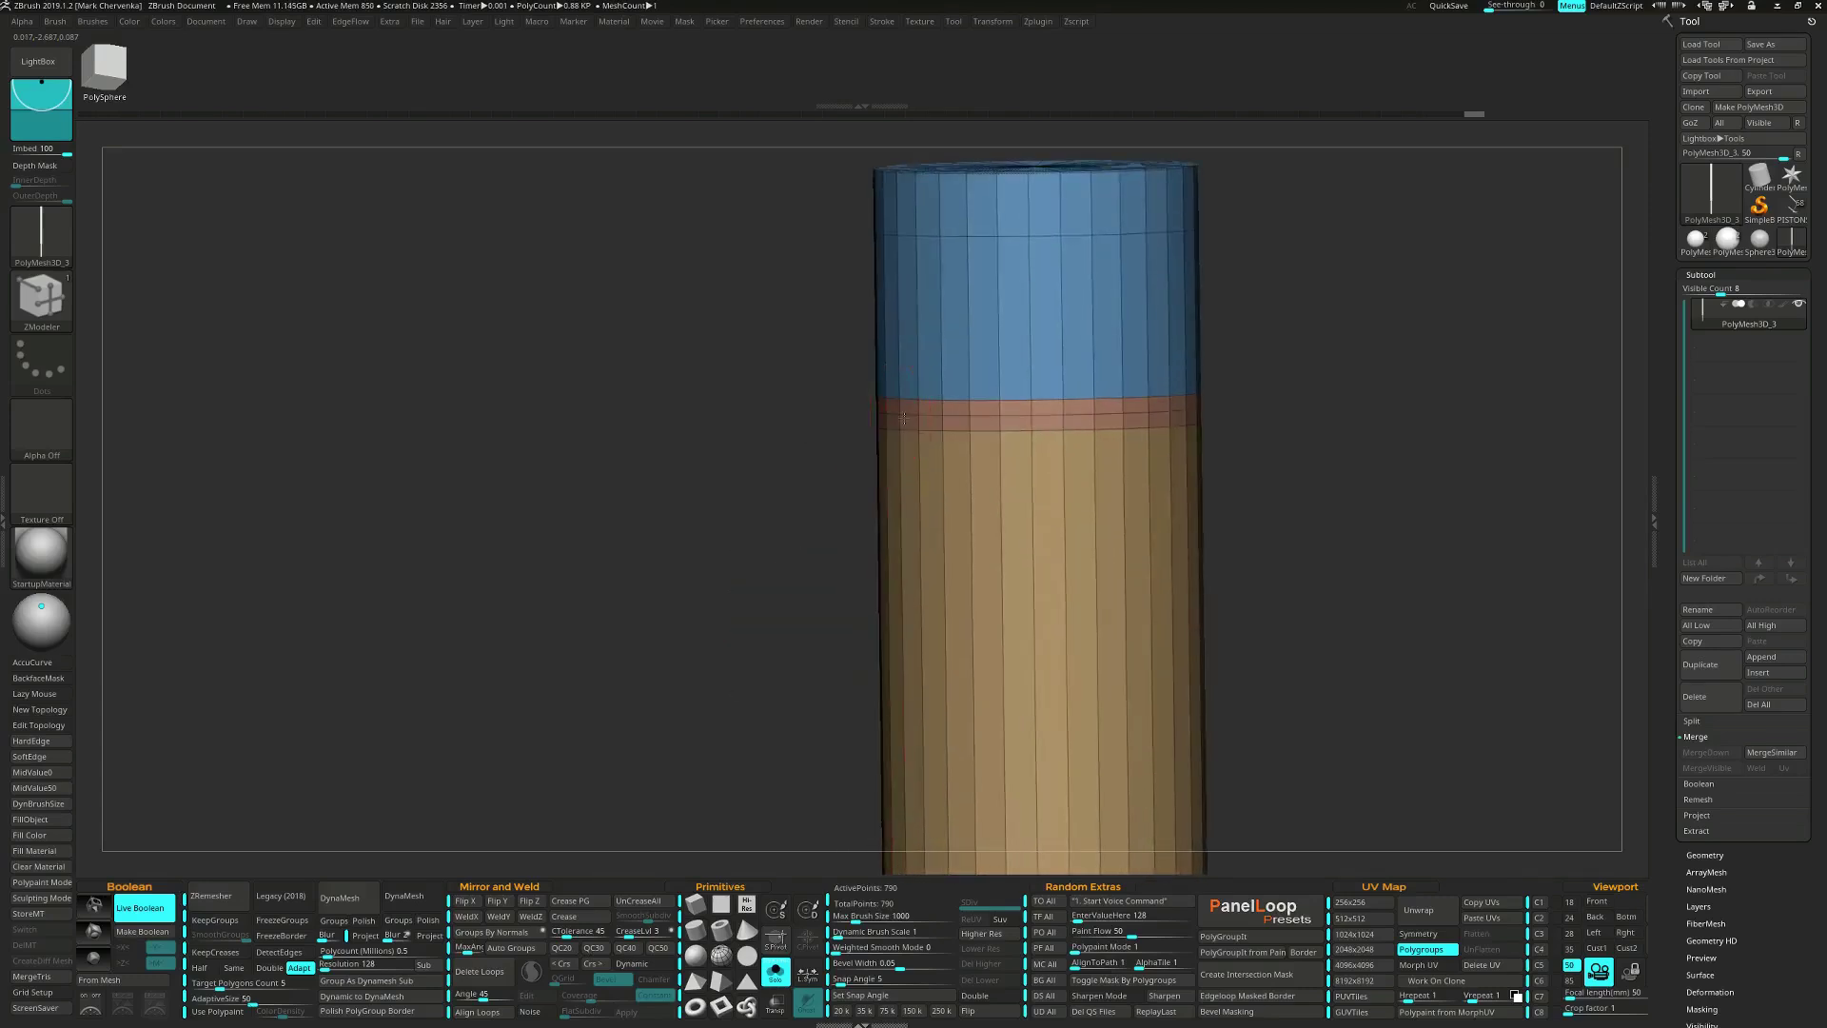
pyautogui.moveTo(903, 418); pyautogui.dragTo(1015, 444)
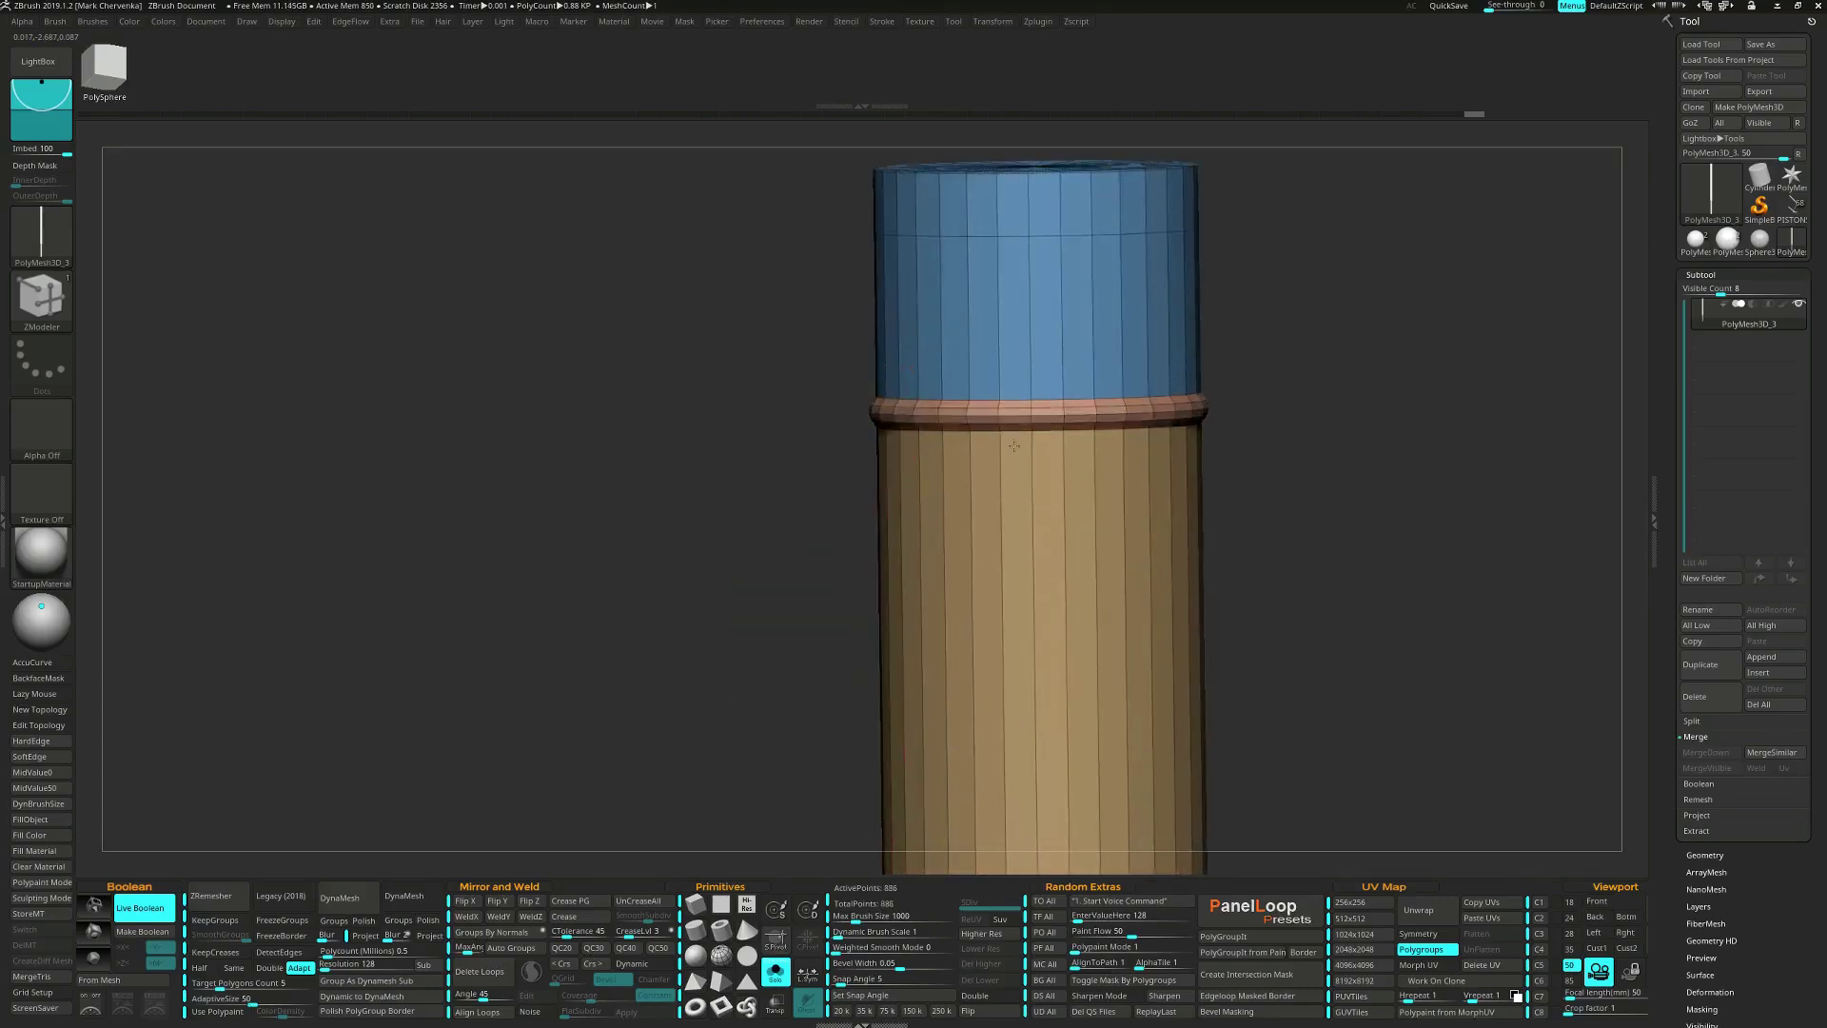
# Raise the wide band around the middle of the outer cylinder outward into a collar.
pyautogui.keyDown('ctrl'); pyautogui.moveTo(1040, 498); pyautogui.dragTo(1034, 381, button='right'); pyautogui.keyUp('ctrl')
pyautogui.keyDown('alt'); pyautogui.moveTo(1031, 710); pyautogui.dragTo(862, 264, button='right'); pyautogui.keyUp('alt')
pyautogui.keyDown('ctrl'); pyautogui.moveTo(916, 409); pyautogui.dragTo(902, 531, button='right'); pyautogui.keyUp('ctrl')
pyautogui.press('space')
pyautogui.click(982, 503)
pyautogui.moveTo(917, 516); pyautogui.dragTo(899, 547)
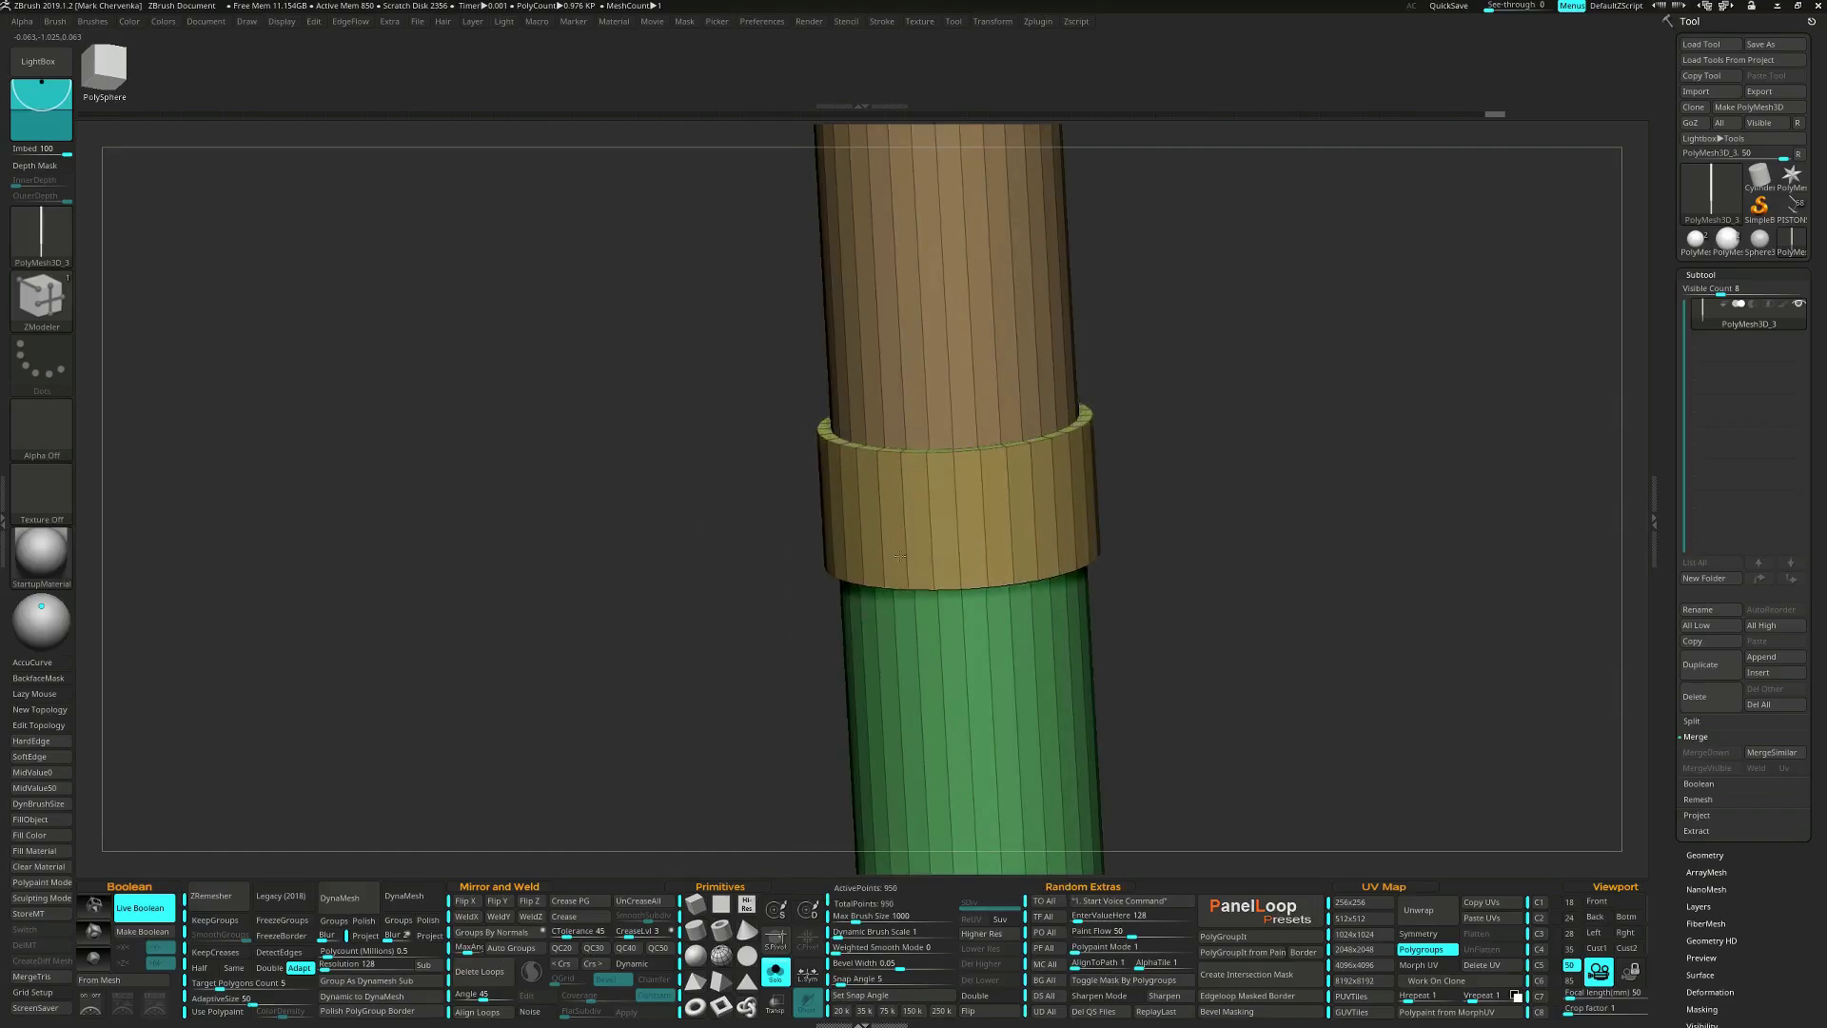
# Slope the collar's upper shoulder by sliding its edge loop with the ZModeler Slide action on EdgeLoop Complete.
pyautogui.press('space')
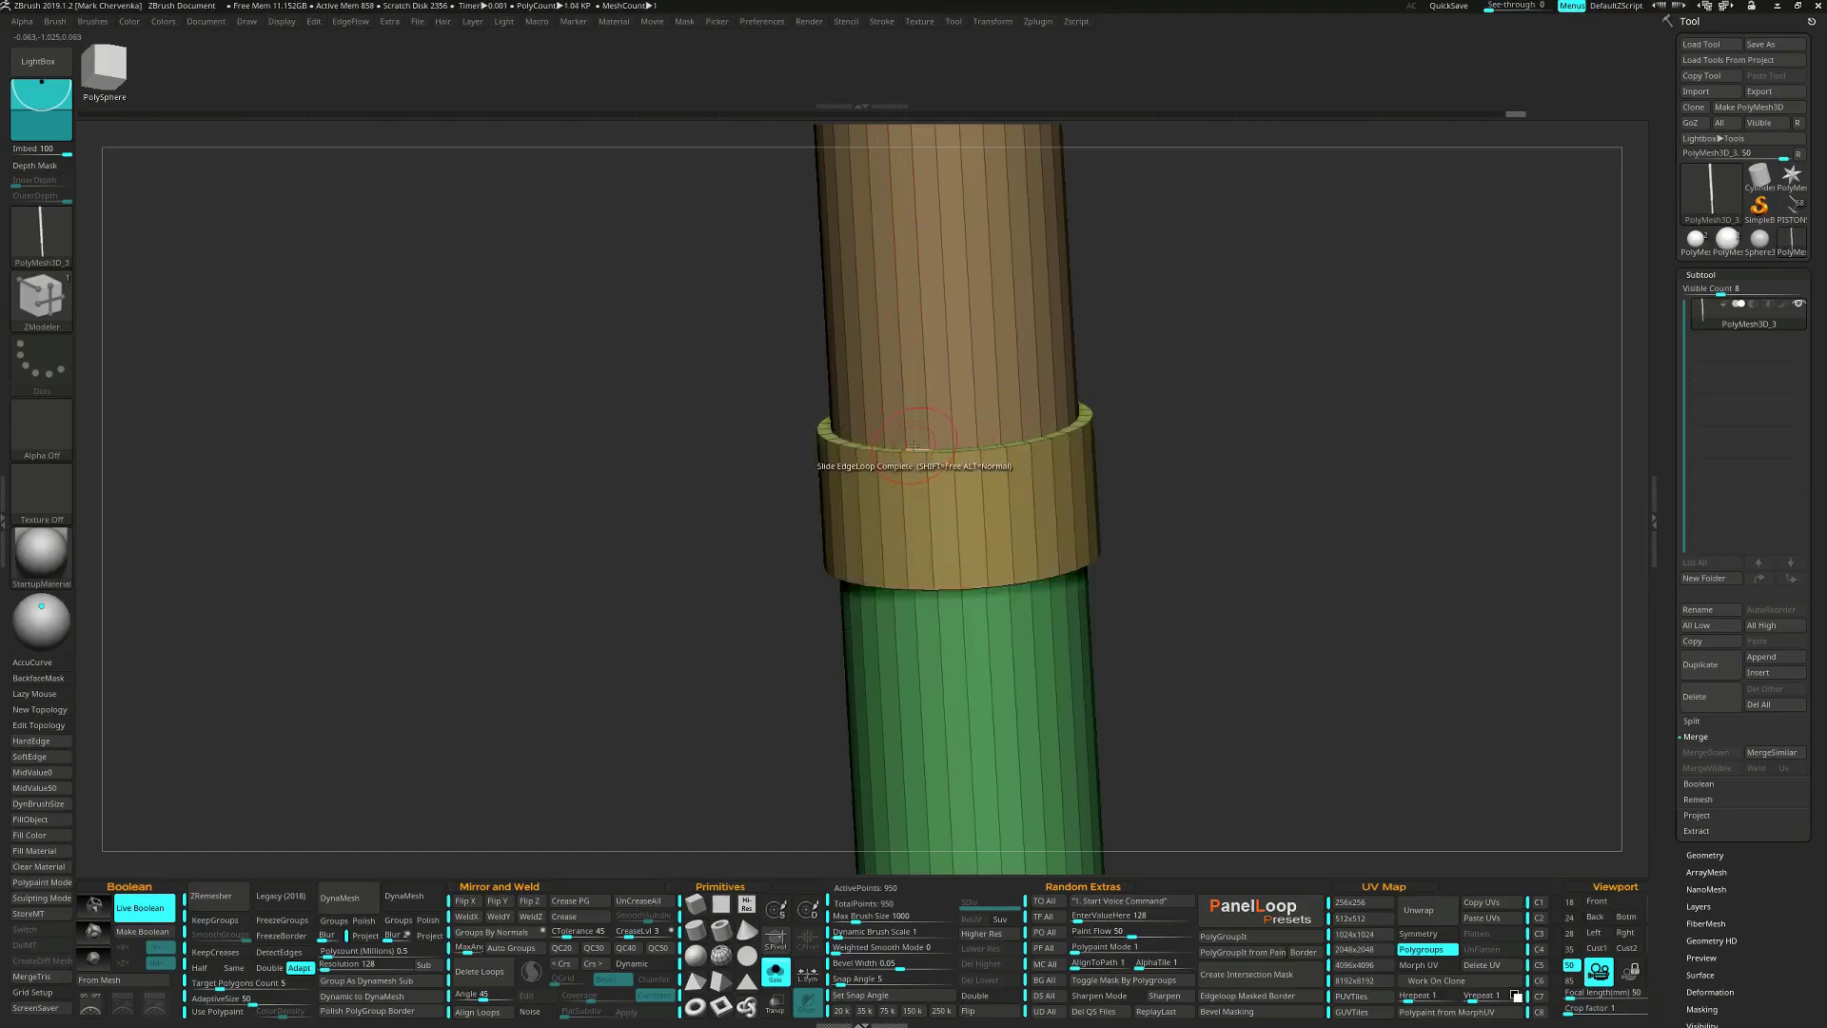
pyautogui.moveTo(904, 521); pyautogui.dragTo(990, 673, button='right')
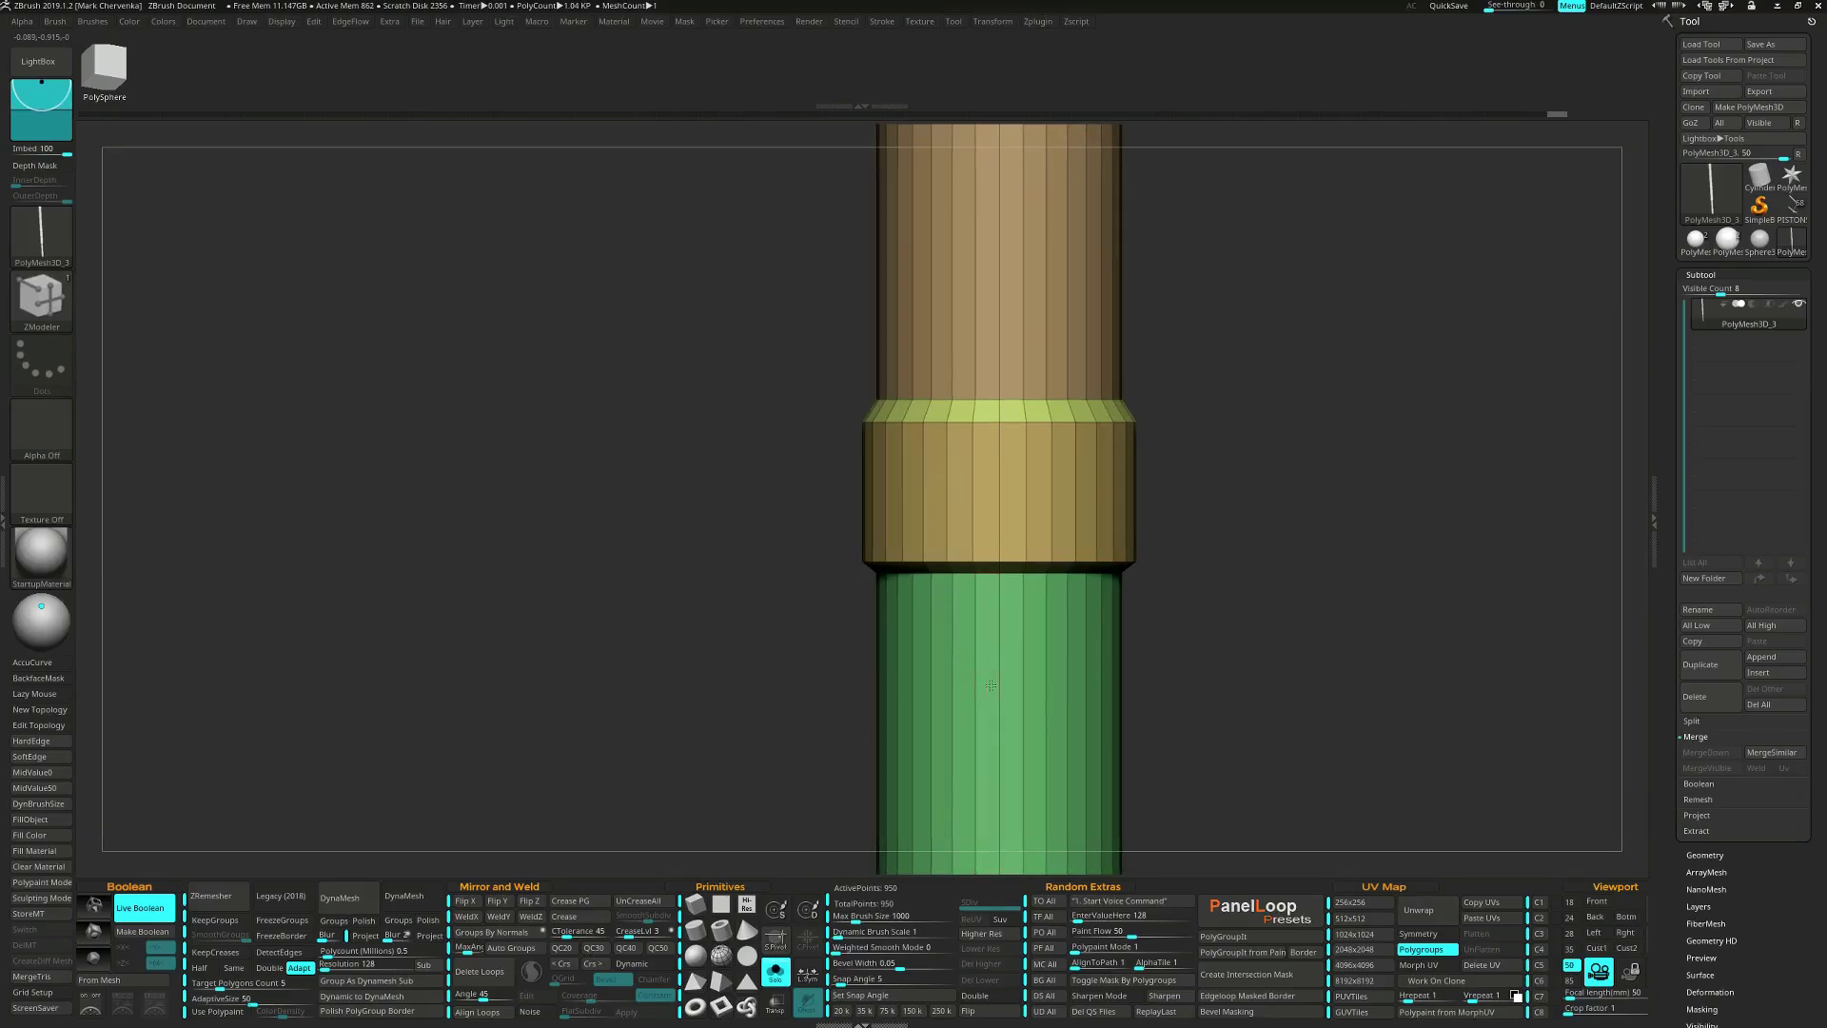
pyautogui.rightClick(992, 672)
# Mask the collar and everything above it, and move the unmasked lower section down about 0.008 to slope the collar's lower shoulder.
pyautogui.moveTo(736, 653)
pyautogui.keyDown('ctrl'); pyautogui.mouseDown()
pyautogui.moveTo(964, 697)
pyautogui.moveTo(1201, 562)
pyautogui.mouseUp(); pyautogui.keyUp('ctrl')
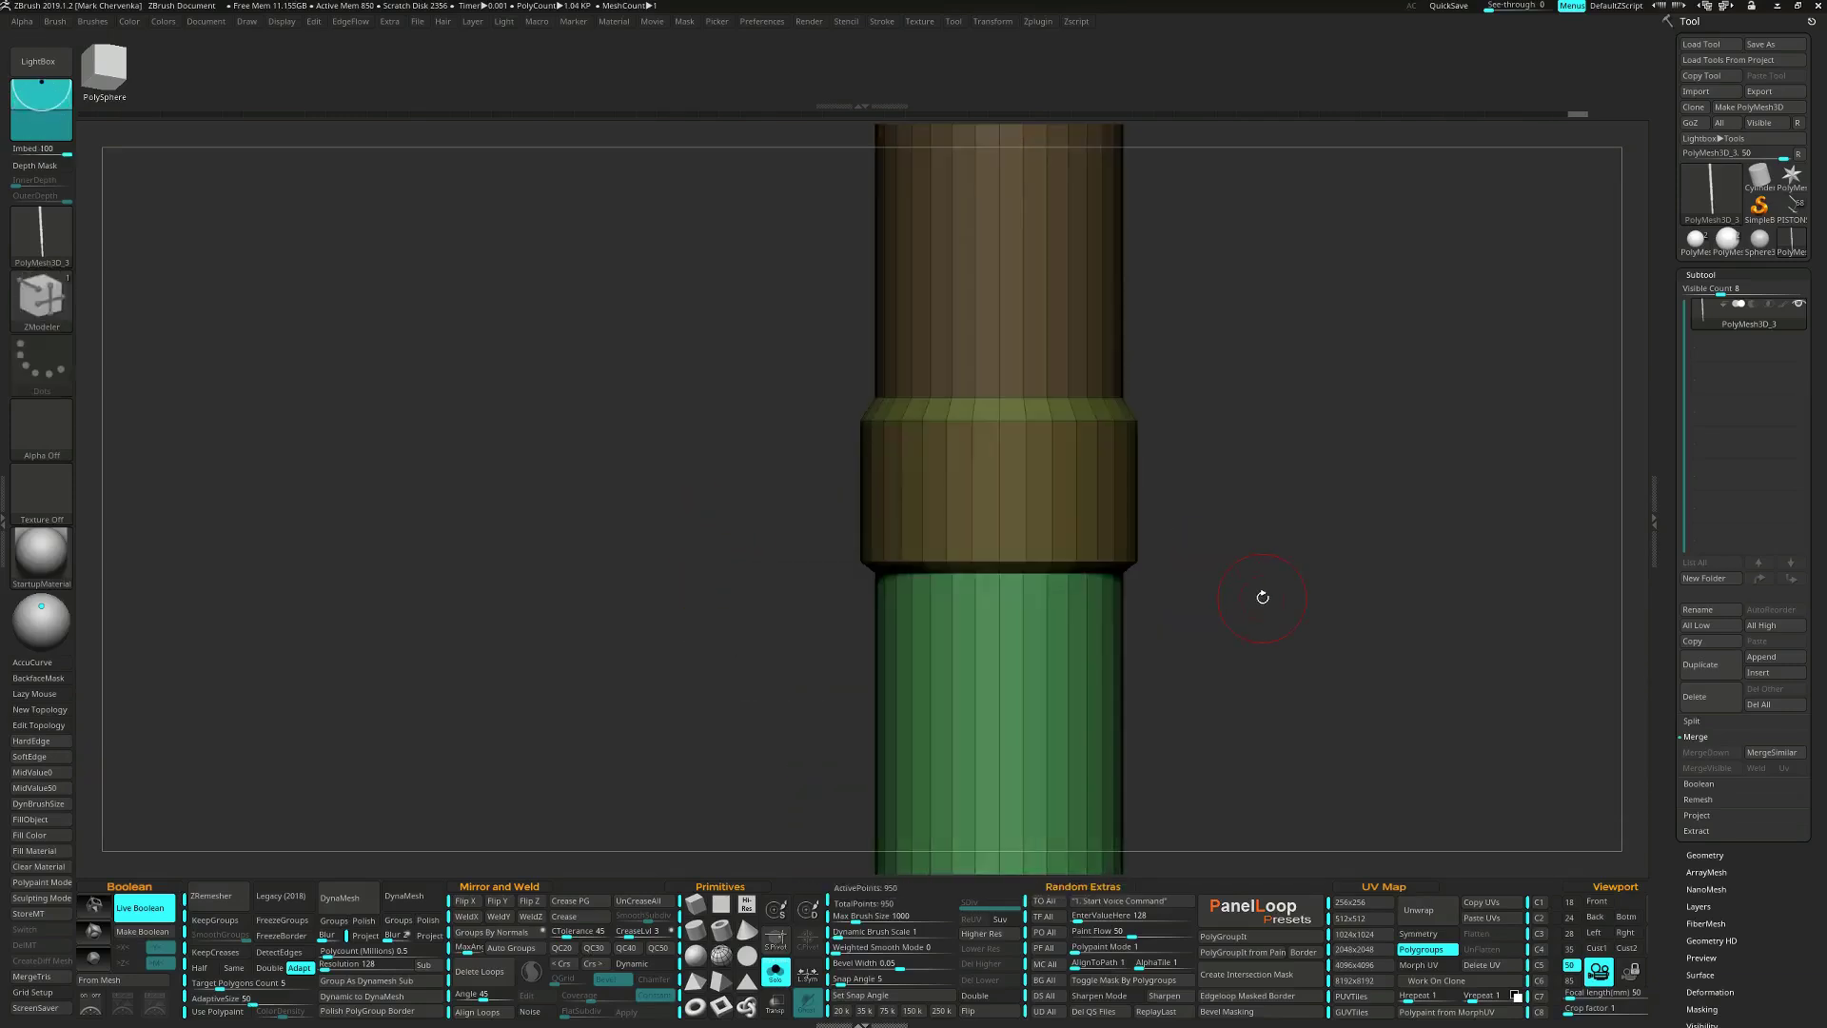
pyautogui.press('w')
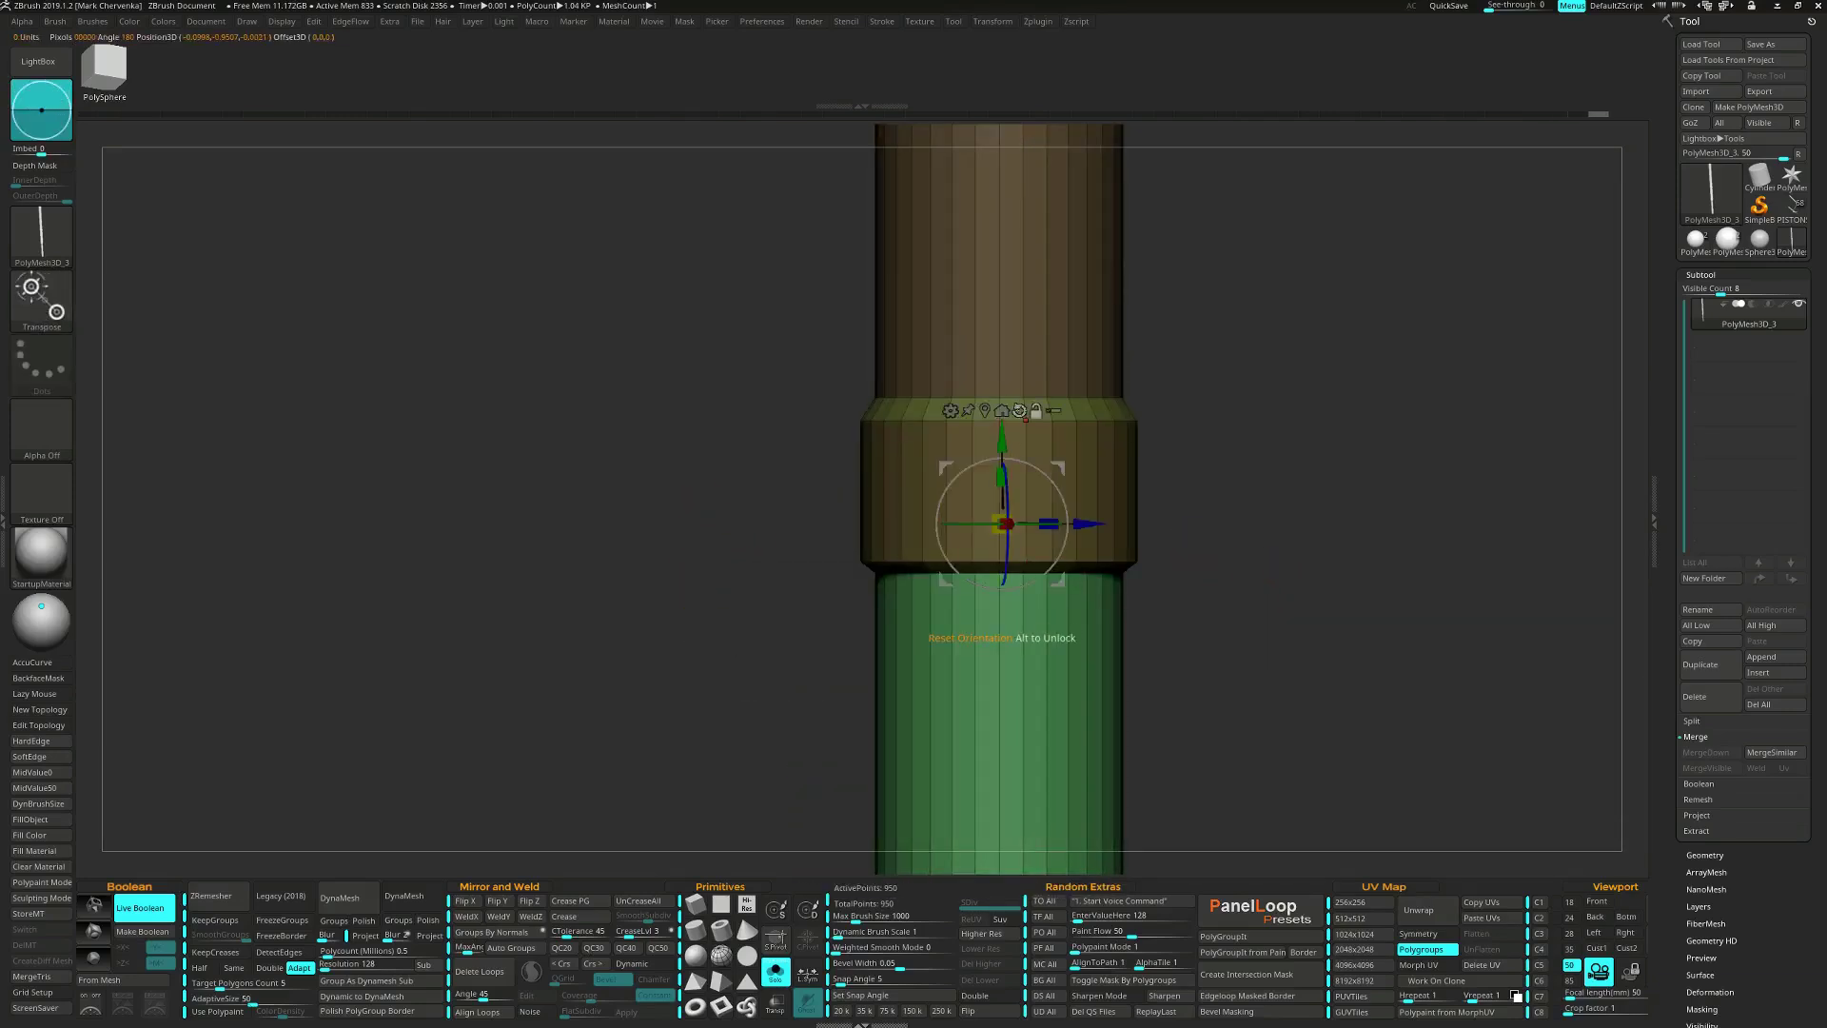
pyautogui.moveTo(1001, 434); pyautogui.dragTo(1002, 444)
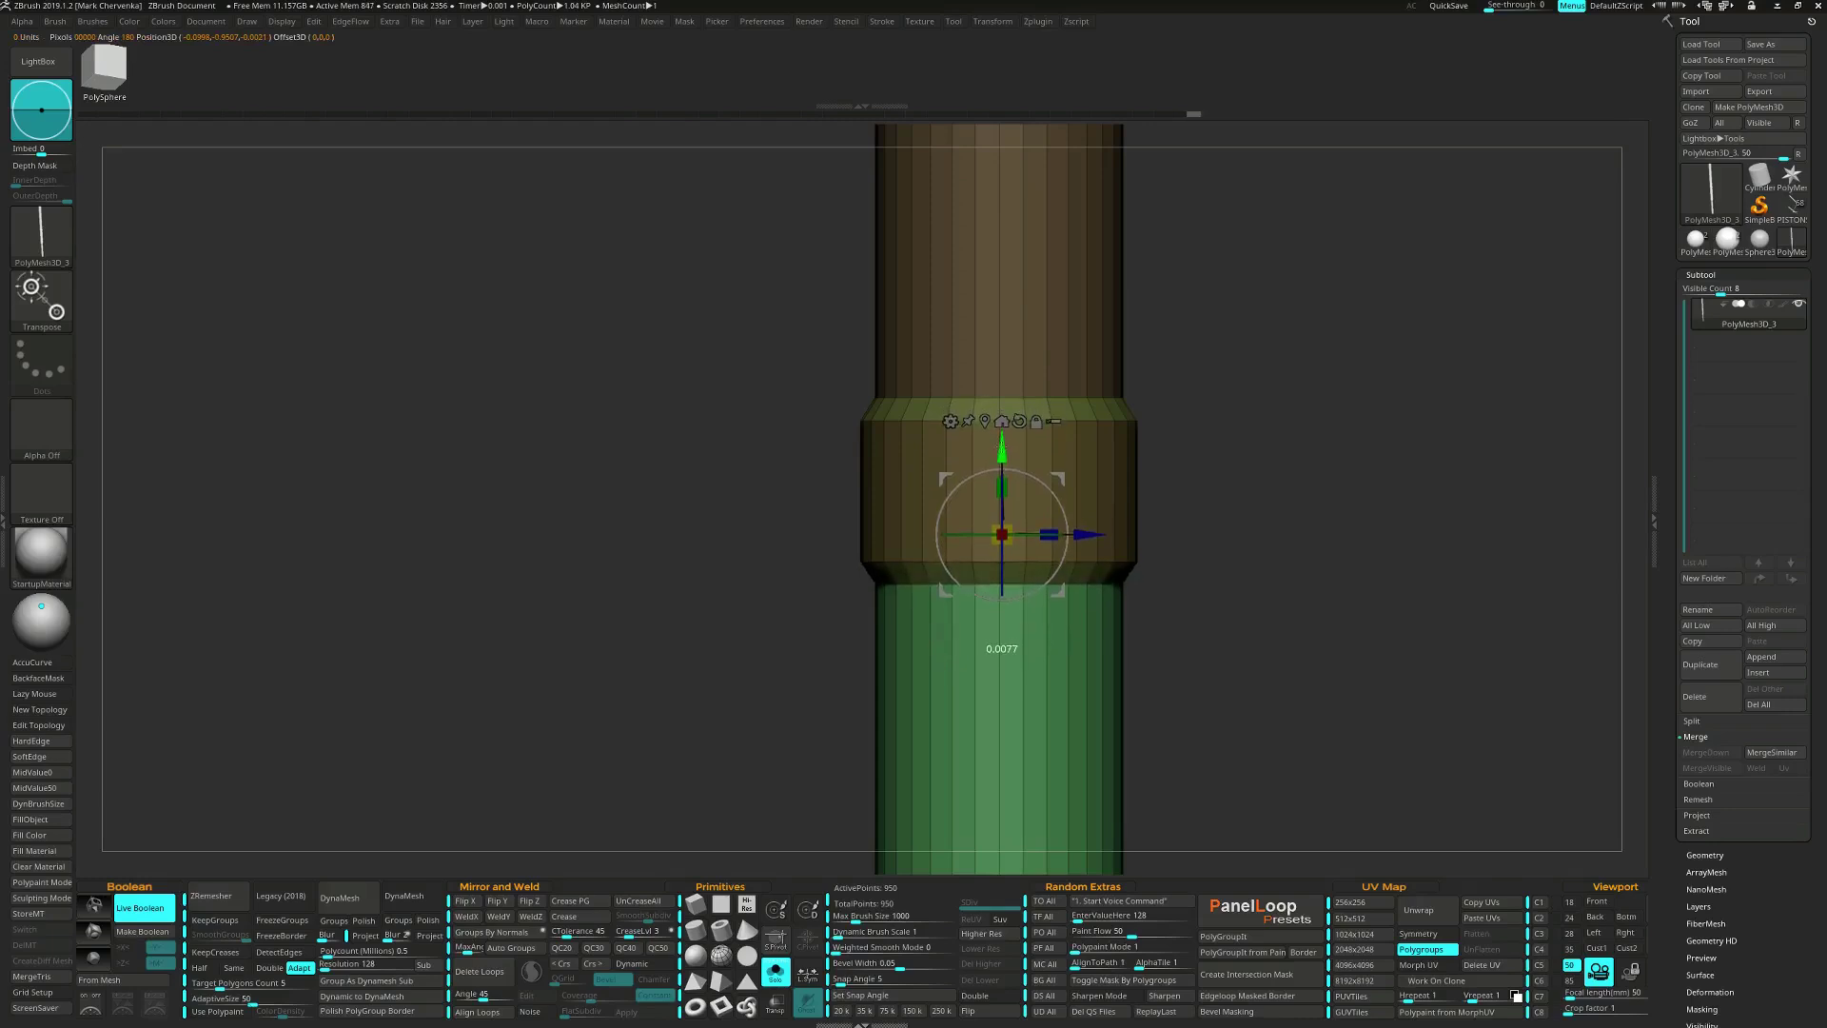
# Clear the mask and preview the finished piston cylinder smoothed with dynamic subdivision and the polyframe hidden.
pyautogui.keyDown('ctrl'); pyautogui.click(1283, 686); pyautogui.keyUp('ctrl')
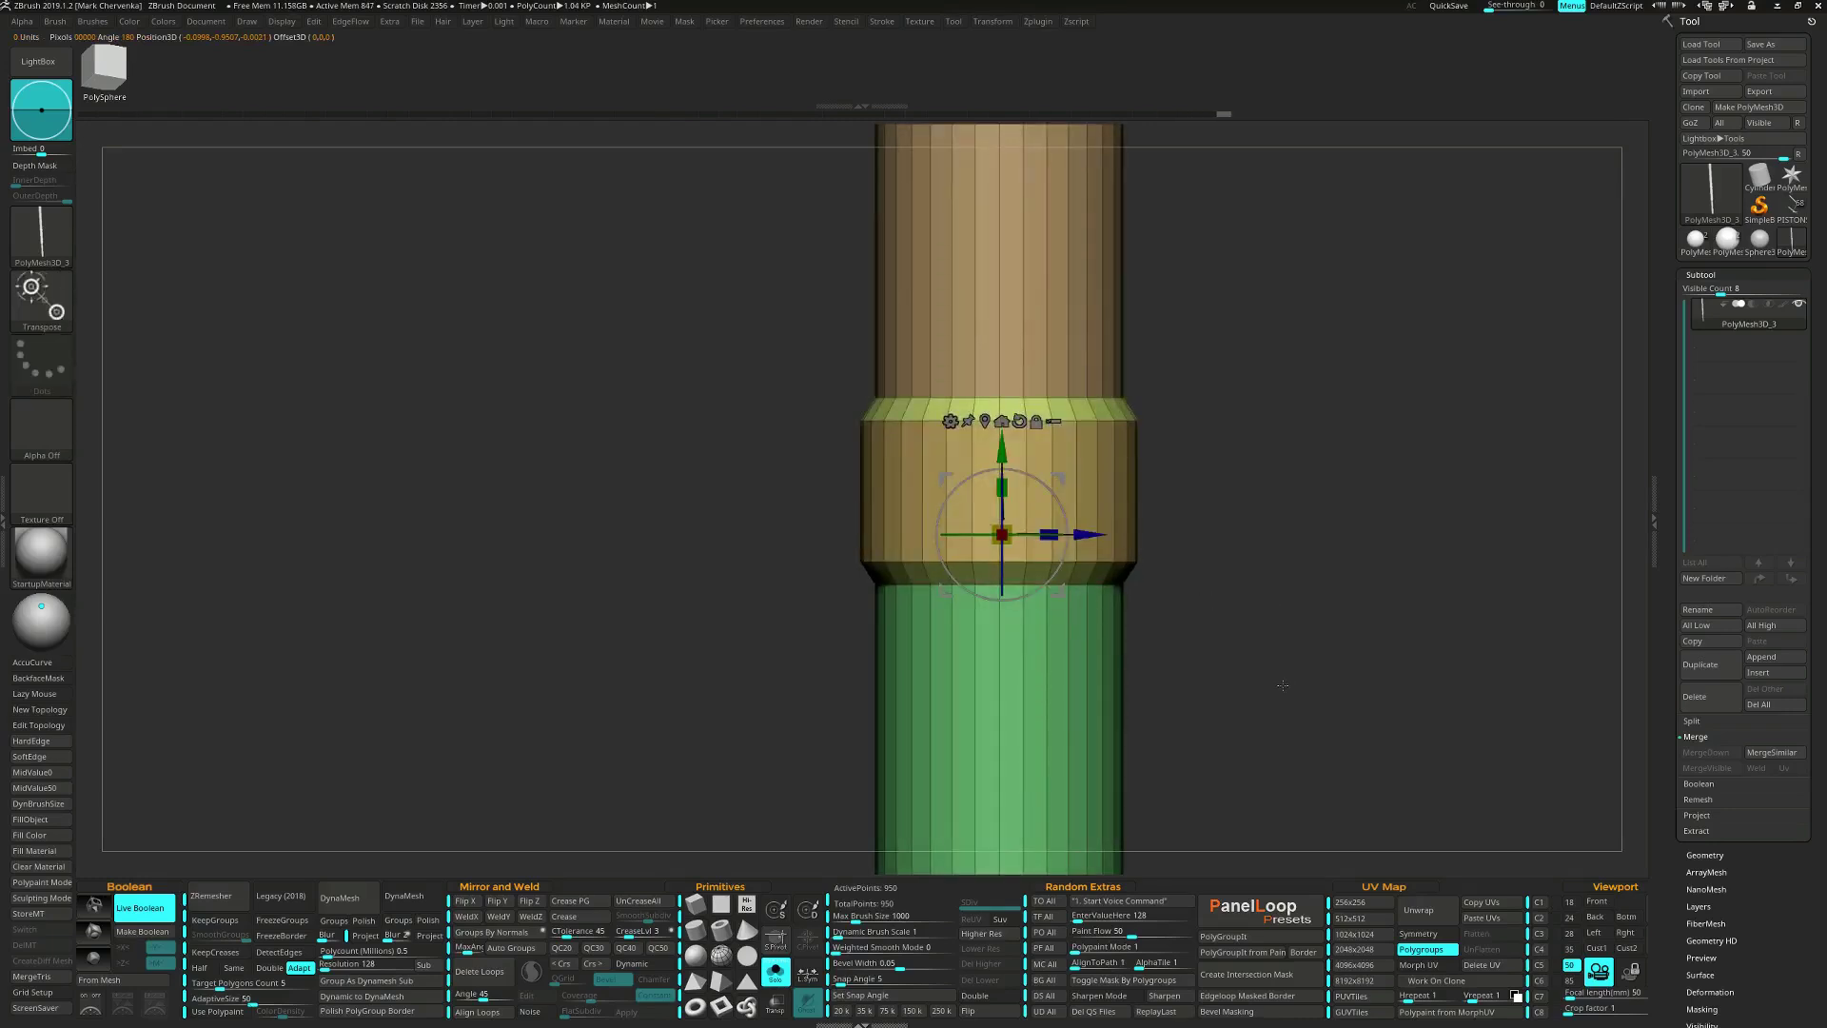
pyautogui.hotkey('shift', 'x')
pyautogui.press('d')
pyautogui.moveTo(1281, 685)
pyautogui.keyDown('alt'); pyautogui.mouseDown()
pyautogui.moveTo(1101, 470)
pyautogui.moveTo(1129, 523)
pyautogui.moveTo(1114, 470)
pyautogui.moveTo(1137, 507)
pyautogui.moveTo(1145, 568)
pyautogui.mouseUp(); pyautogui.keyUp('alt')
pyautogui.hotkey('shift', 'f')
pyautogui.press('q')
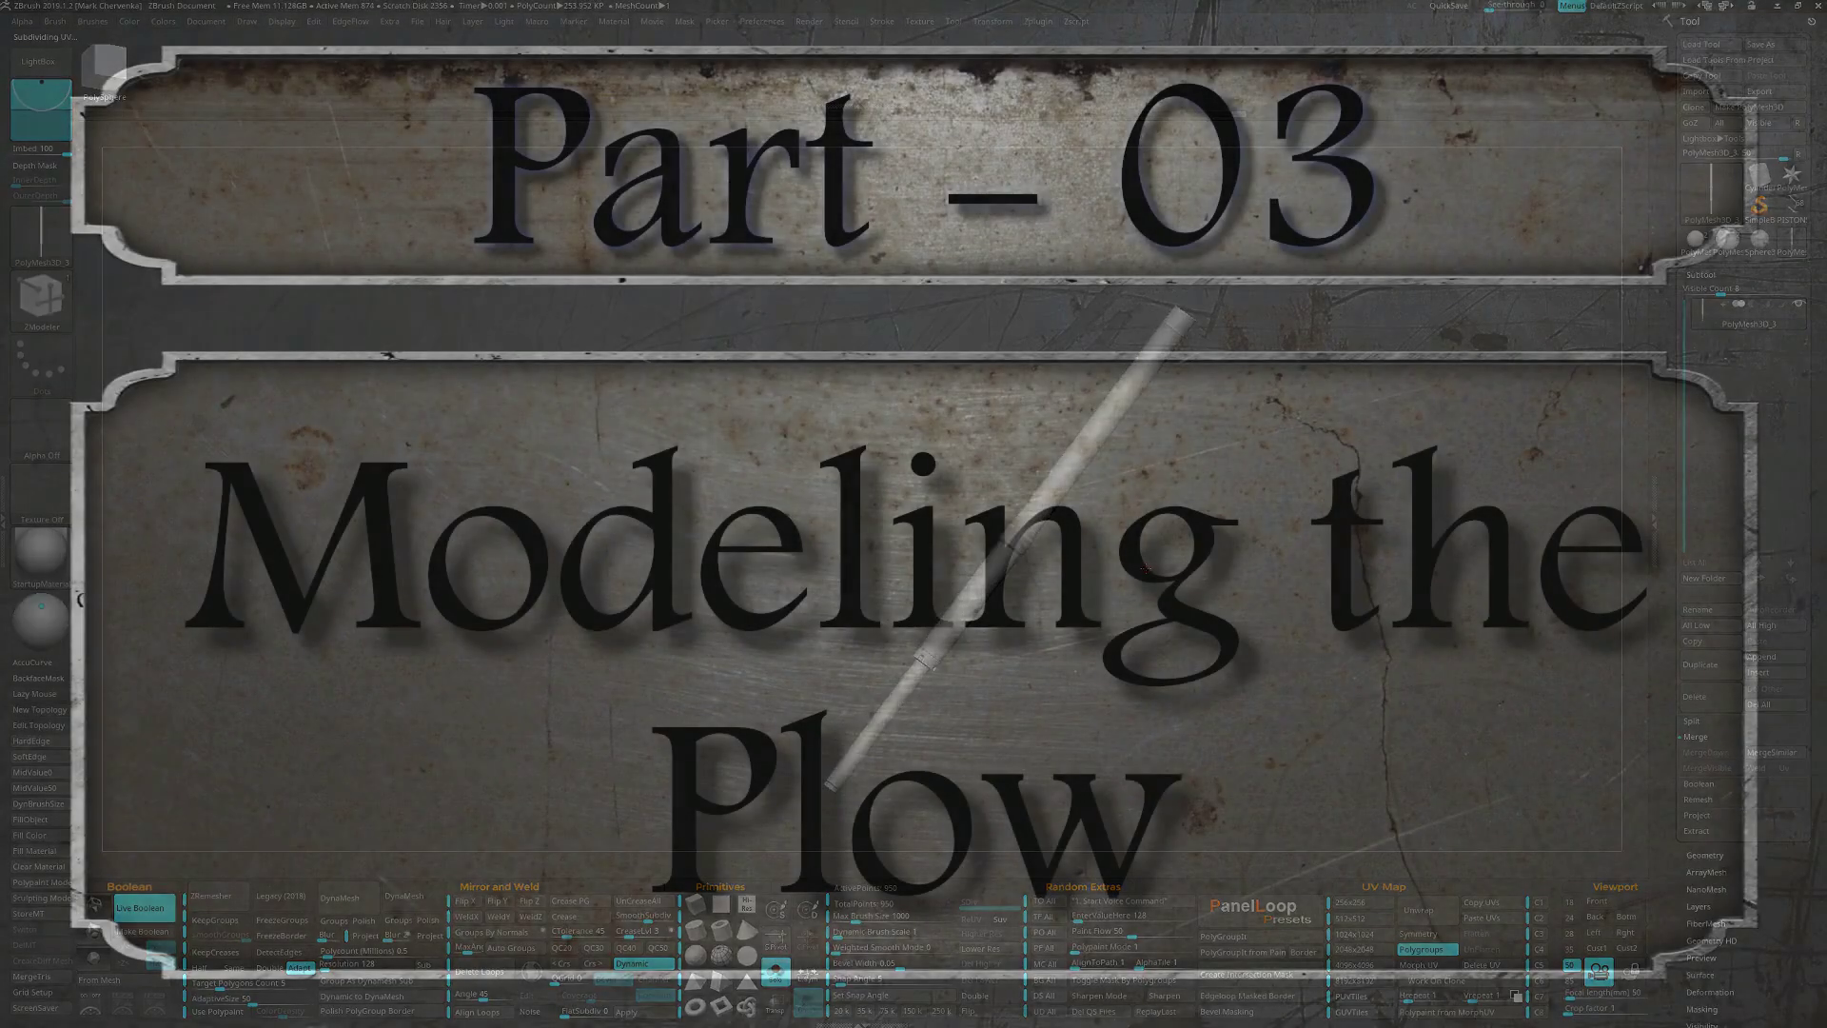
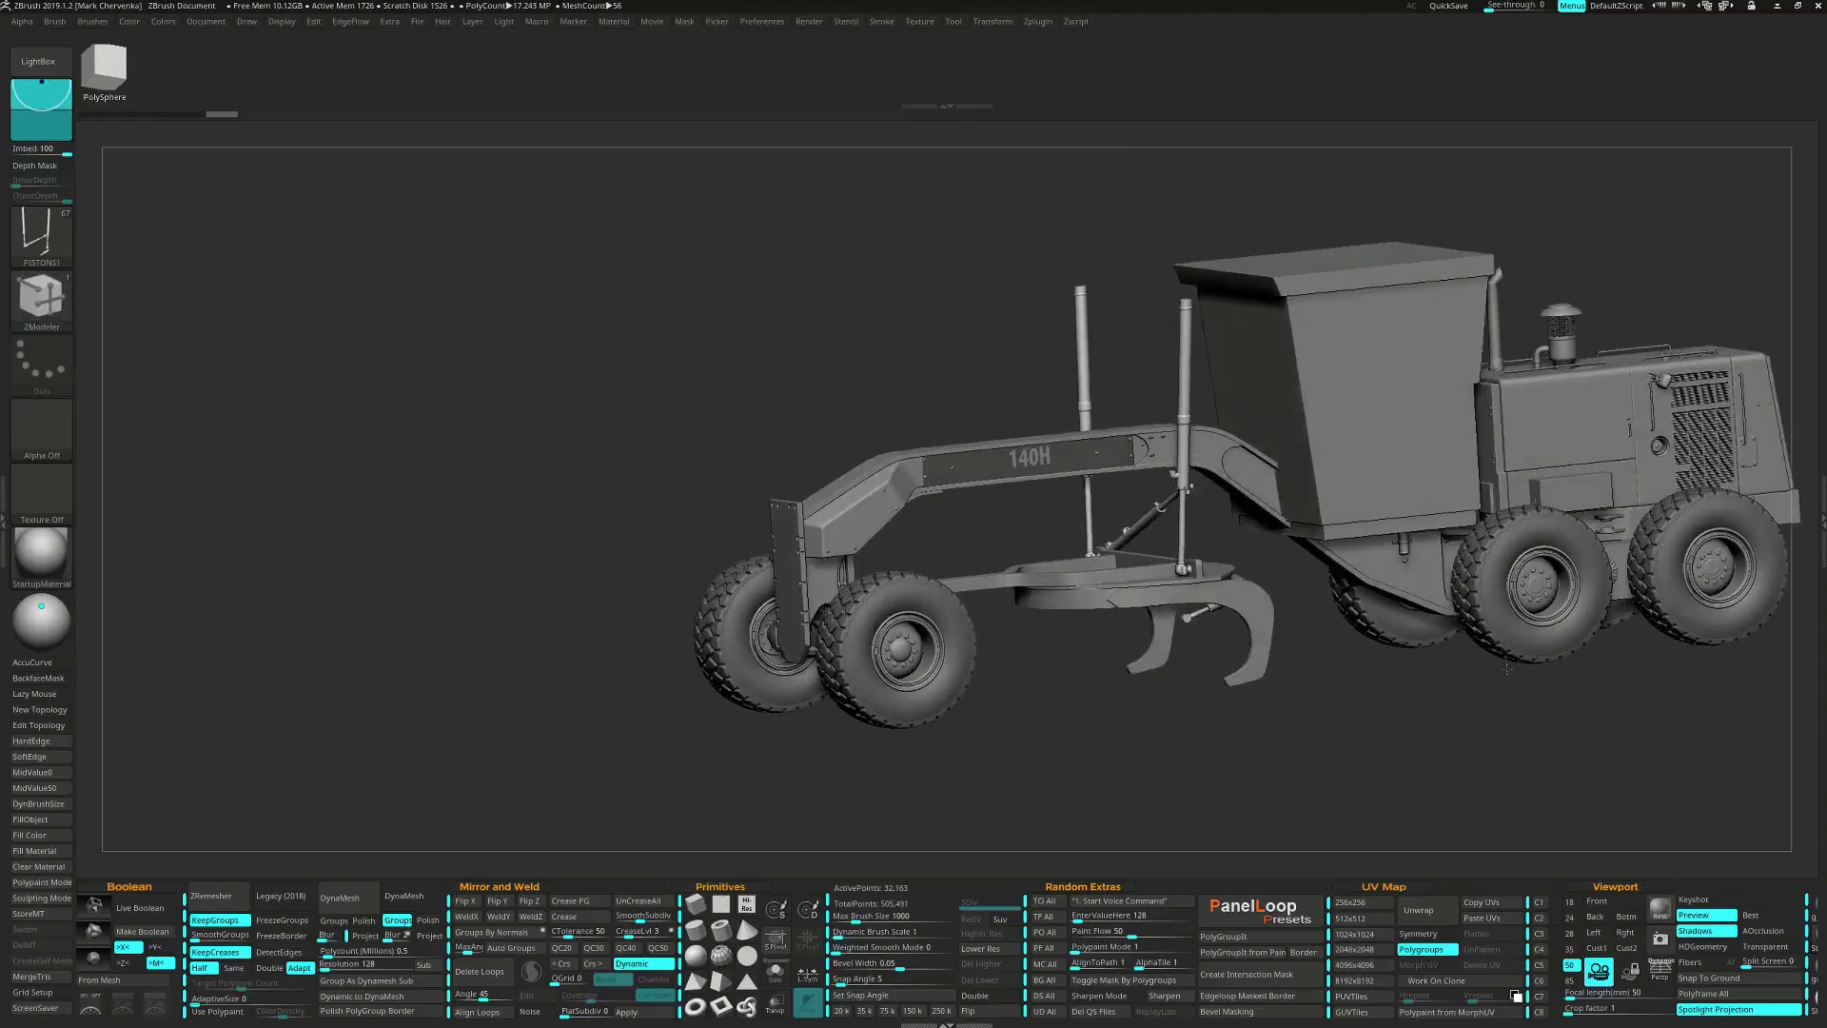
# Flatten the cube along its X axis into a thin square plate as the base for the plow blade.
pyautogui.moveTo(1506, 669); pyautogui.dragTo(1465, 669)
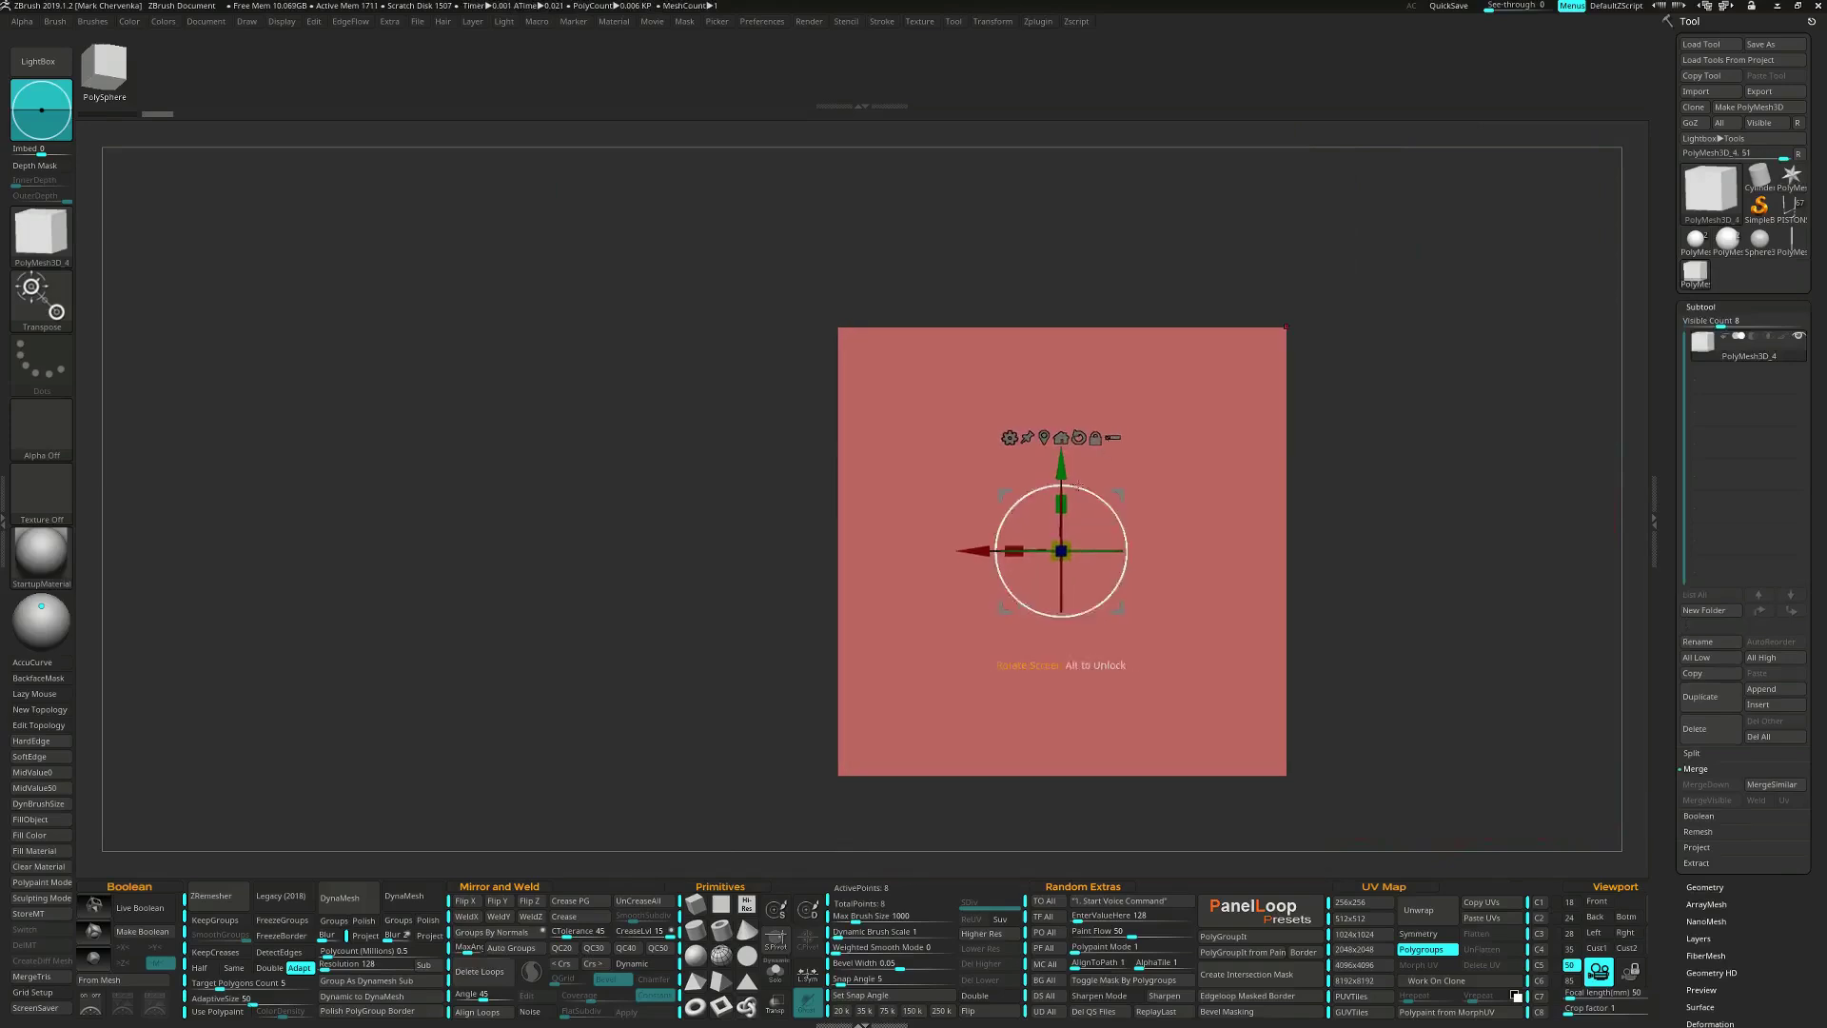
pyautogui.moveTo(1017, 543); pyautogui.dragTo(1056, 545)
pyautogui.moveTo(1056, 545); pyautogui.dragTo(1137, 547, button='right')
pyautogui.moveTo(1070, 539); pyautogui.dragTo(1074, 540)
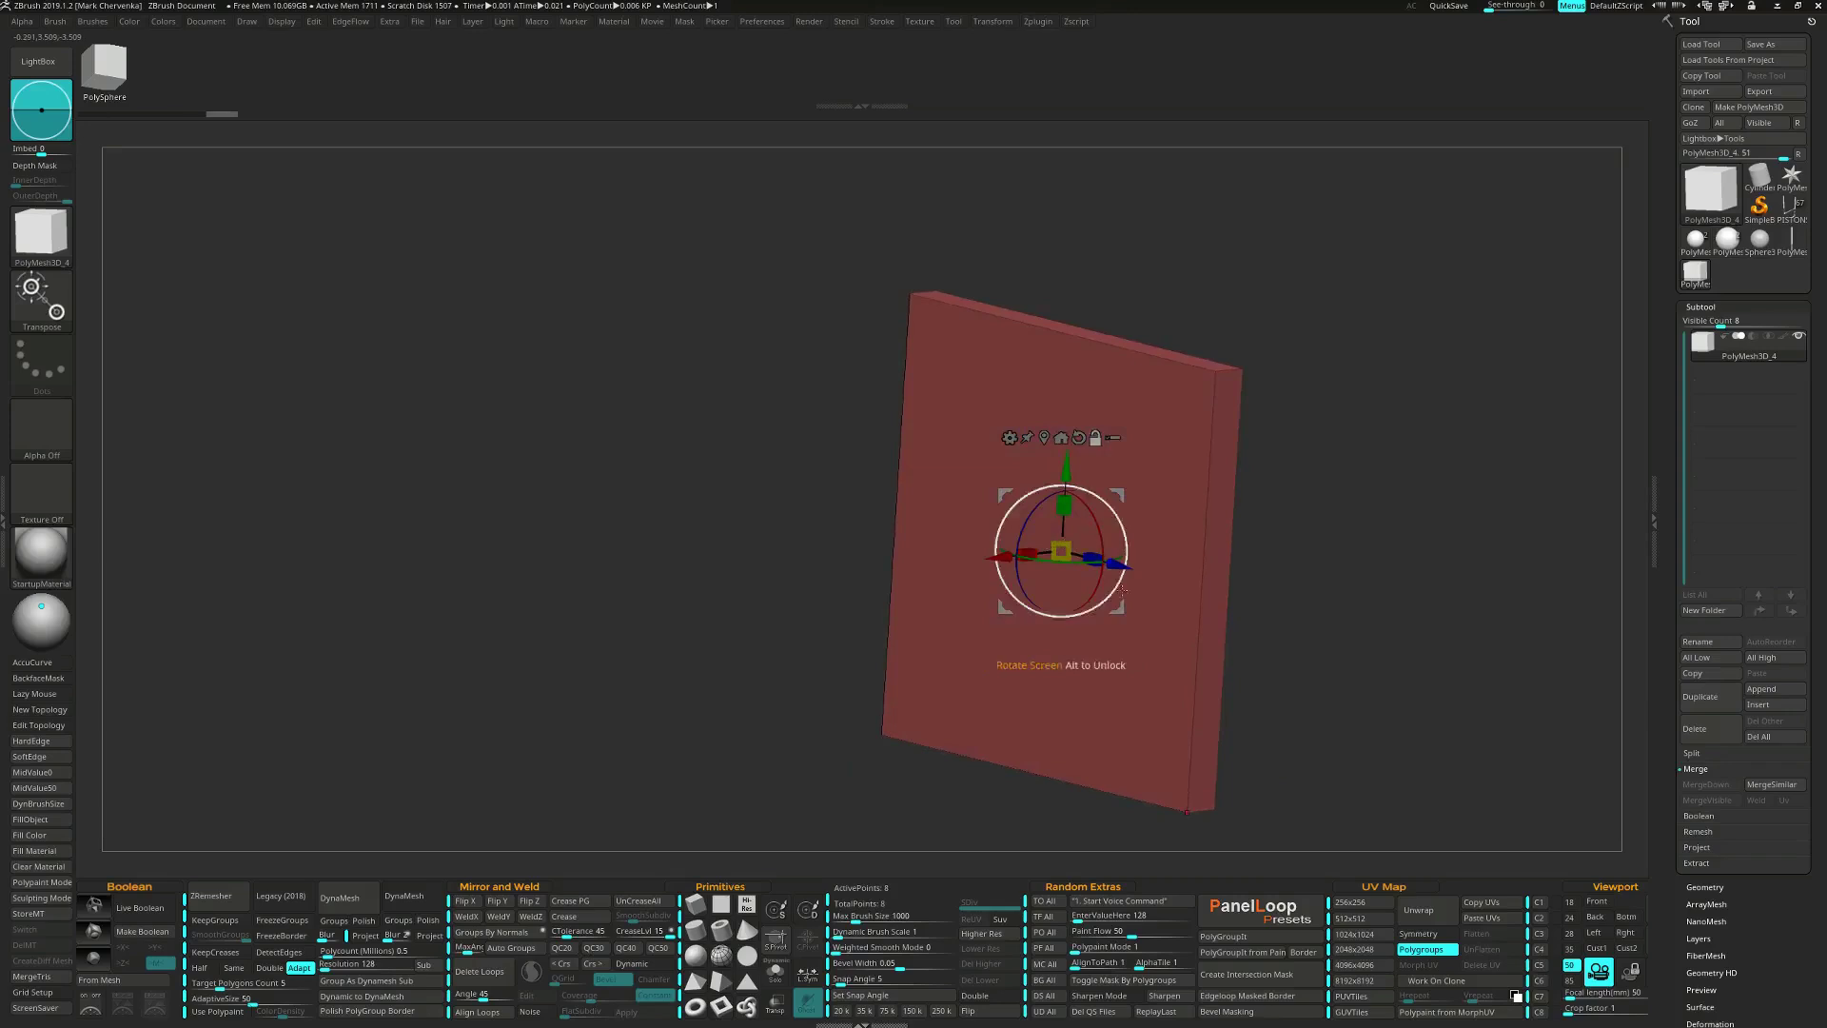
# Stretch the plate along its Z axis into a long, low rectangular blade.
pyautogui.keyDown('ctrl'); pyautogui.moveTo(1201, 823); pyautogui.dragTo(1158, 510, button='right'); pyautogui.keyUp('ctrl')
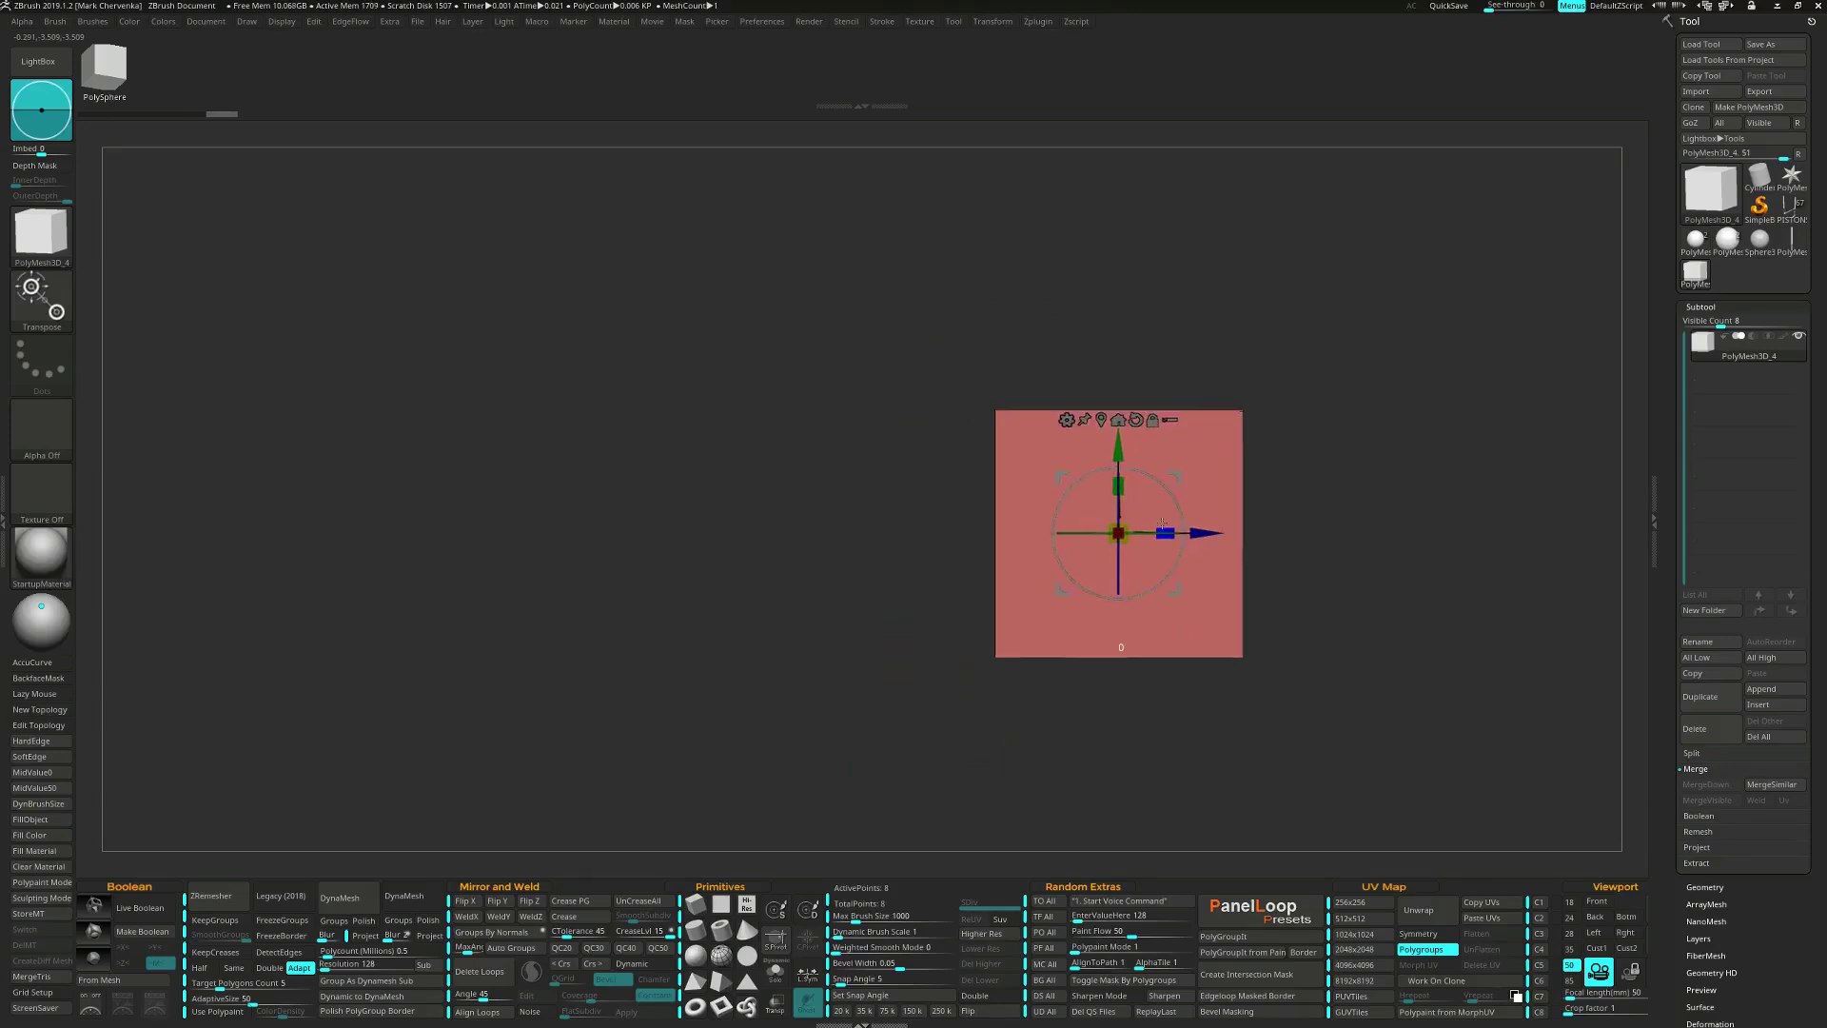
pyautogui.moveTo(1162, 524); pyautogui.dragTo(1561, 530)
pyautogui.keyDown('ctrl'); pyautogui.moveTo(1332, 799); pyautogui.dragTo(1294, 690, button='right'); pyautogui.keyUp('ctrl')
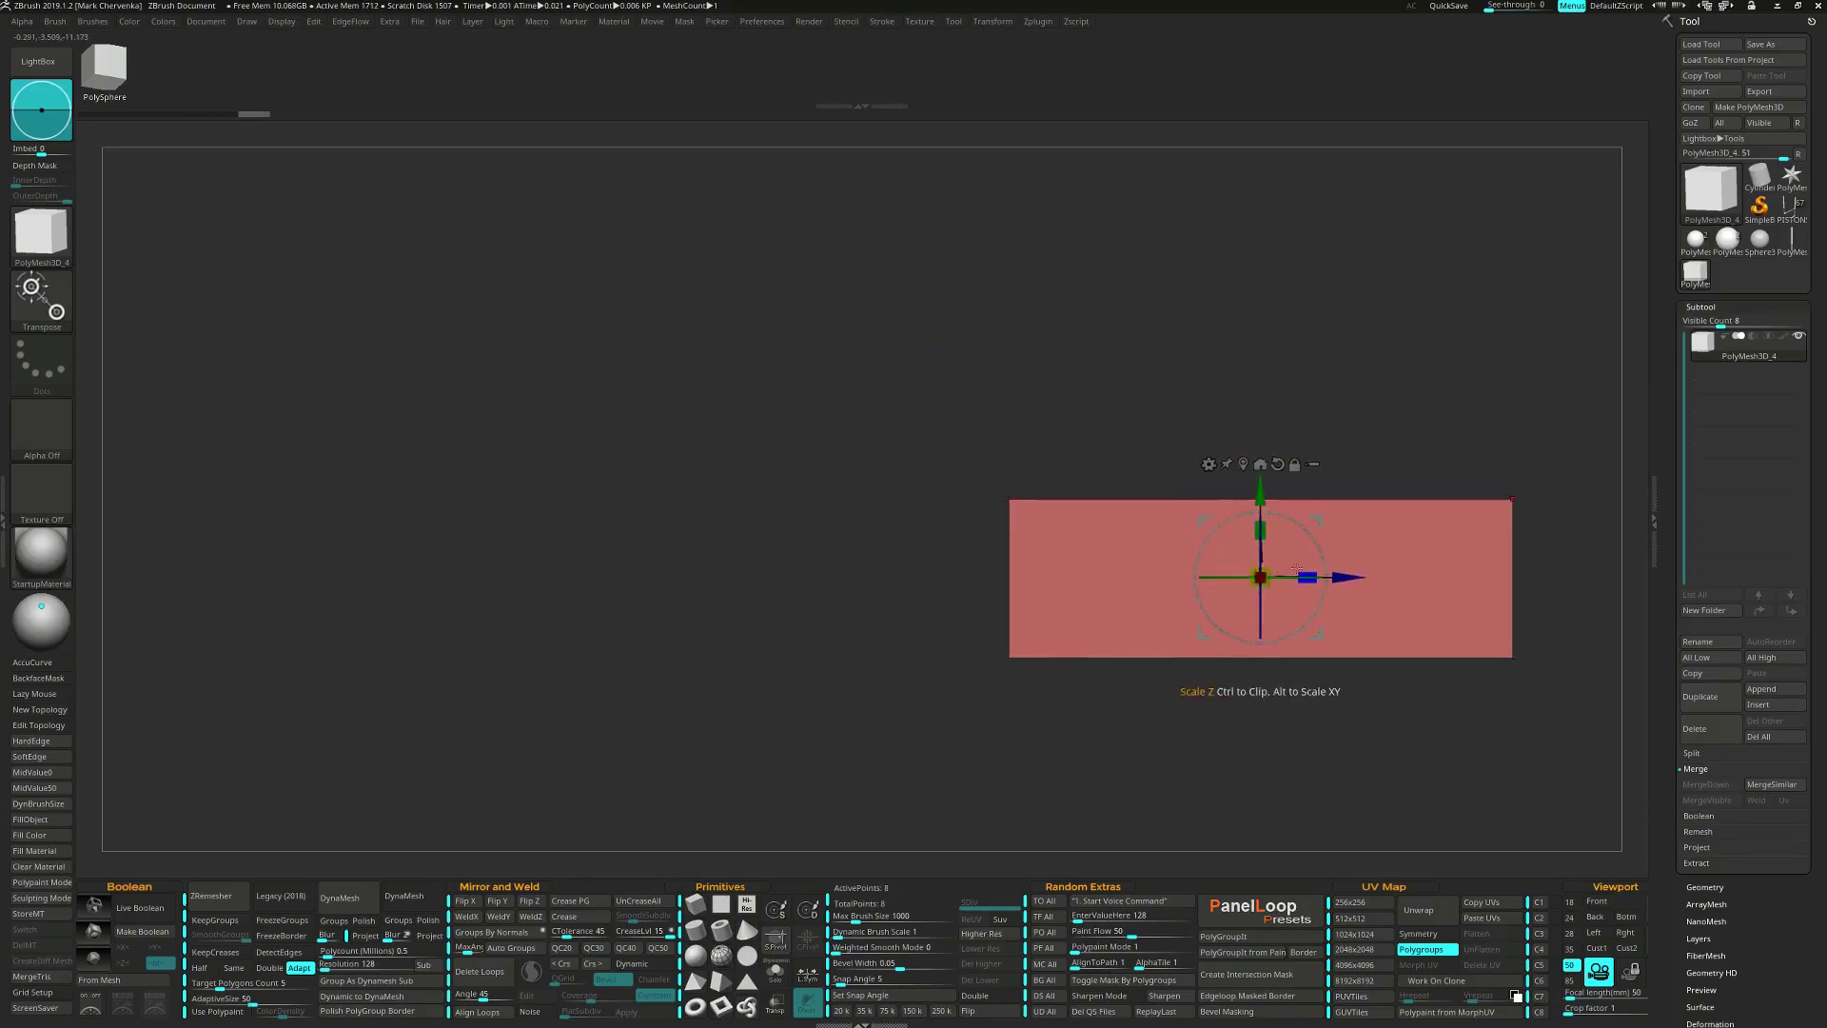
pyautogui.moveTo(1302, 573); pyautogui.dragTo(1541, 575)
pyautogui.keyDown('alt'); pyautogui.moveTo(1392, 660); pyautogui.dragTo(1173, 574, button='right'); pyautogui.keyUp('alt')
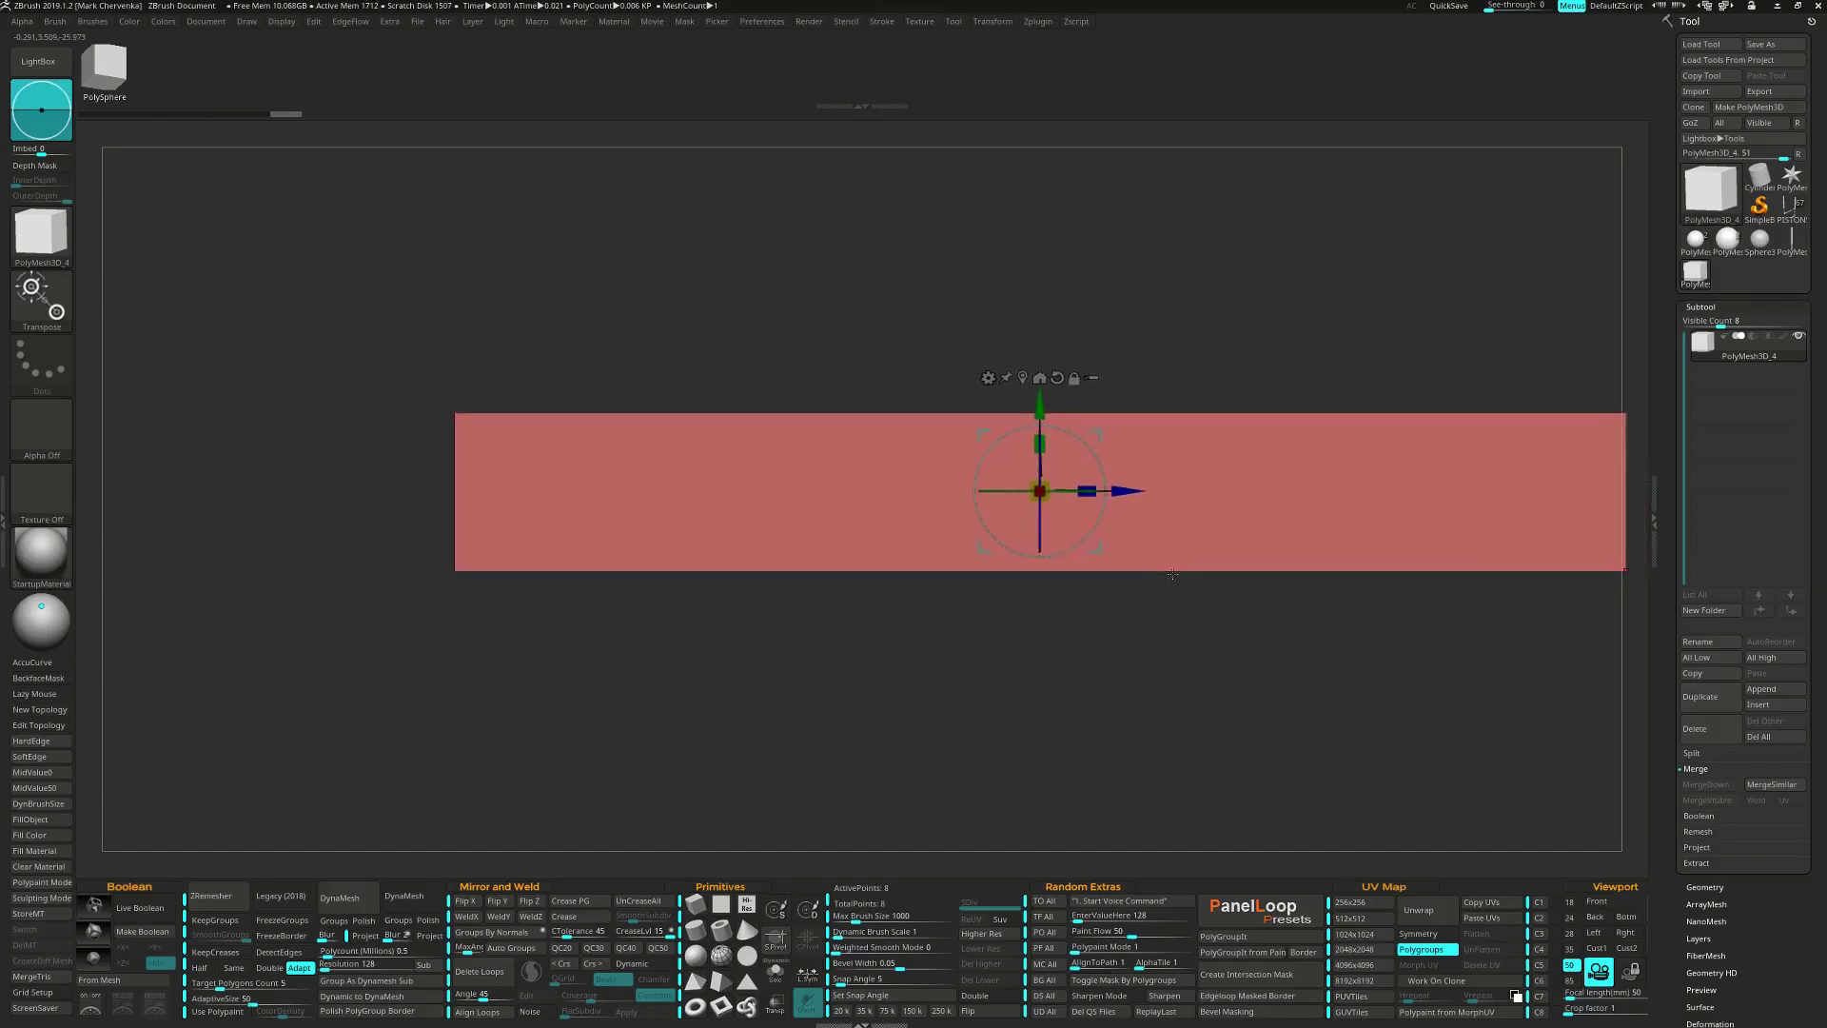
pyautogui.moveTo(1168, 573); pyautogui.dragTo(1121, 520)
pyautogui.moveTo(1199, 467); pyautogui.dragTo(1212, 478)
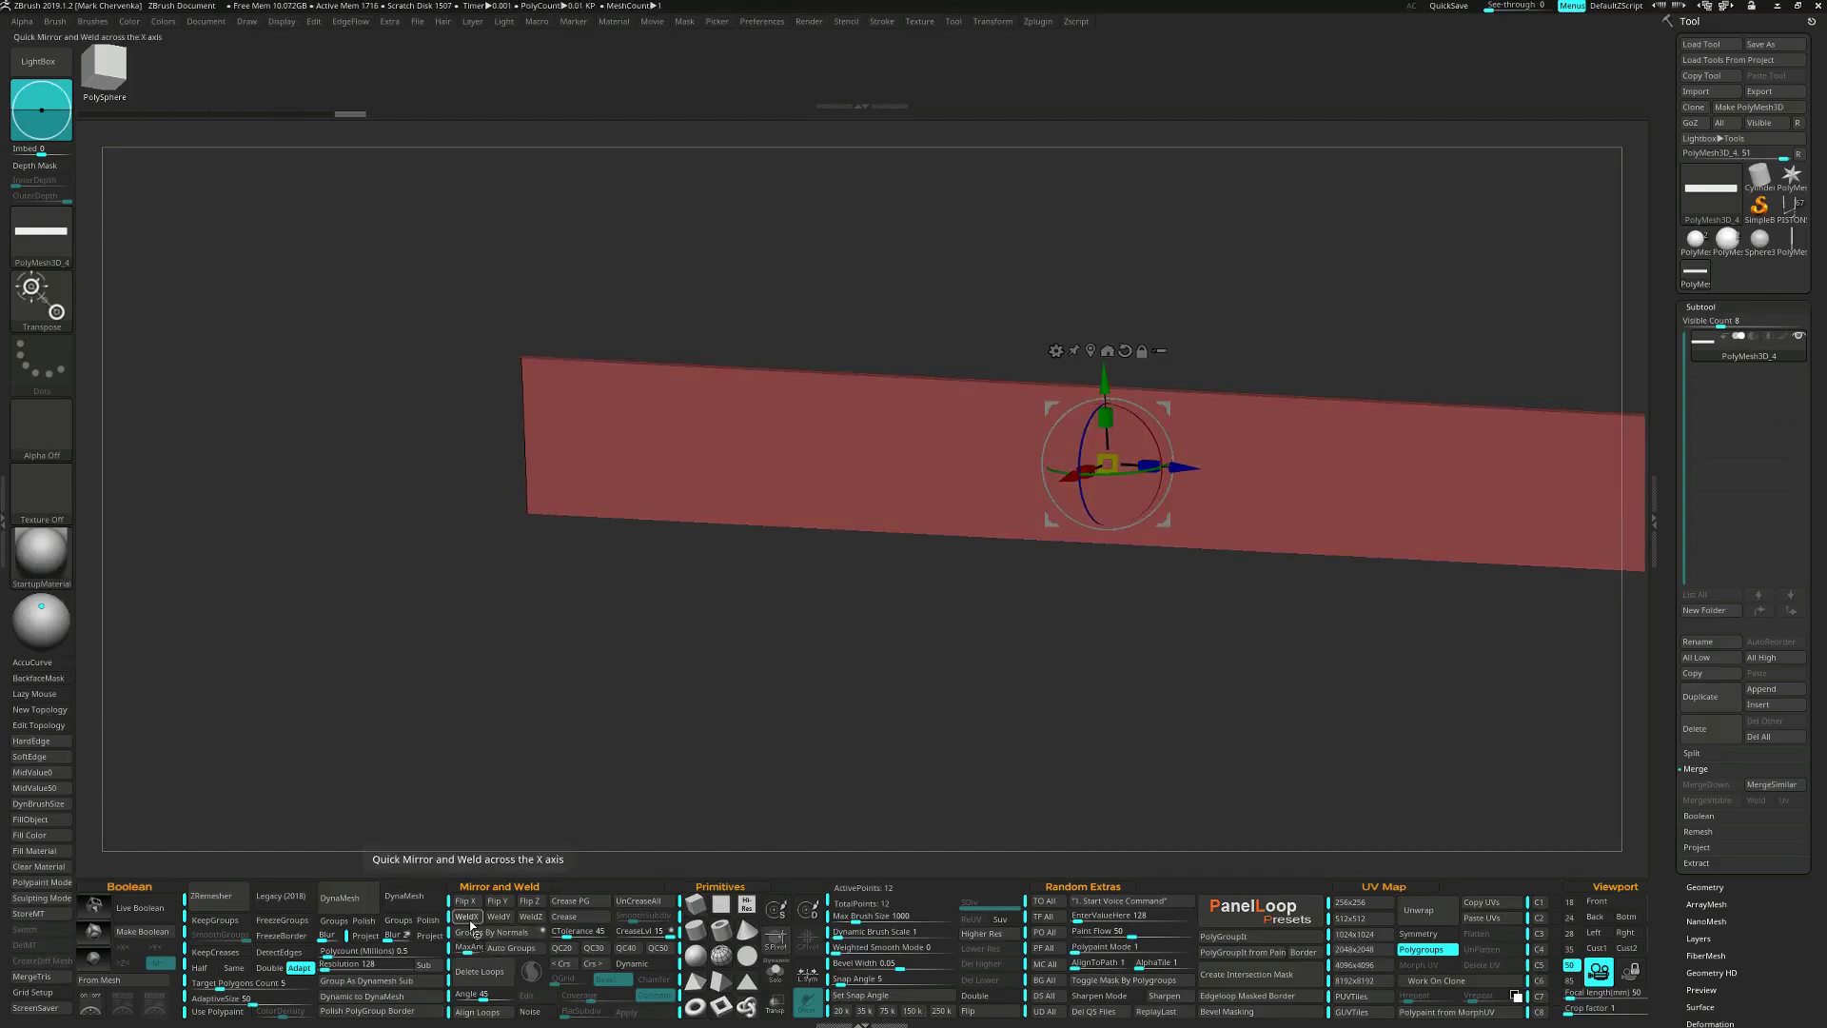
# Try mirroring and welding the blade plate across the X axis, and undo the changes made since.
pyautogui.moveTo(1125, 575); pyautogui.dragTo(1211, 447)
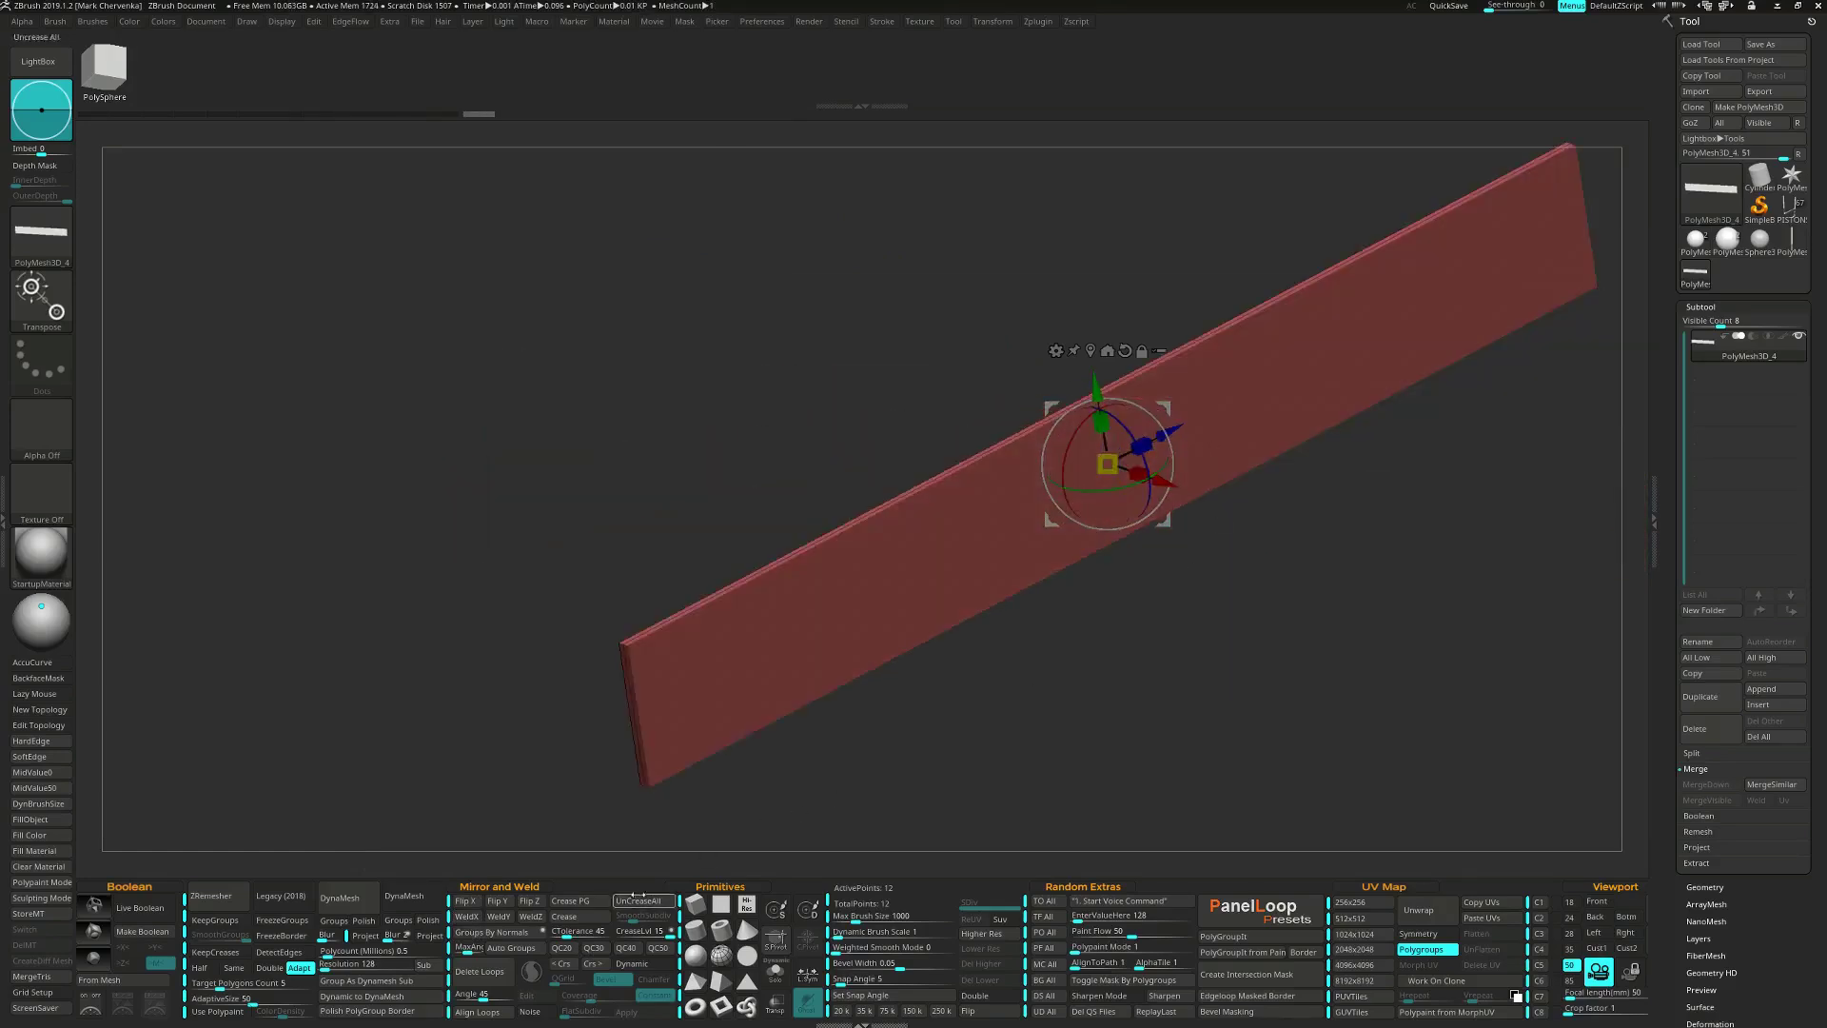
pyautogui.click(482, 919)
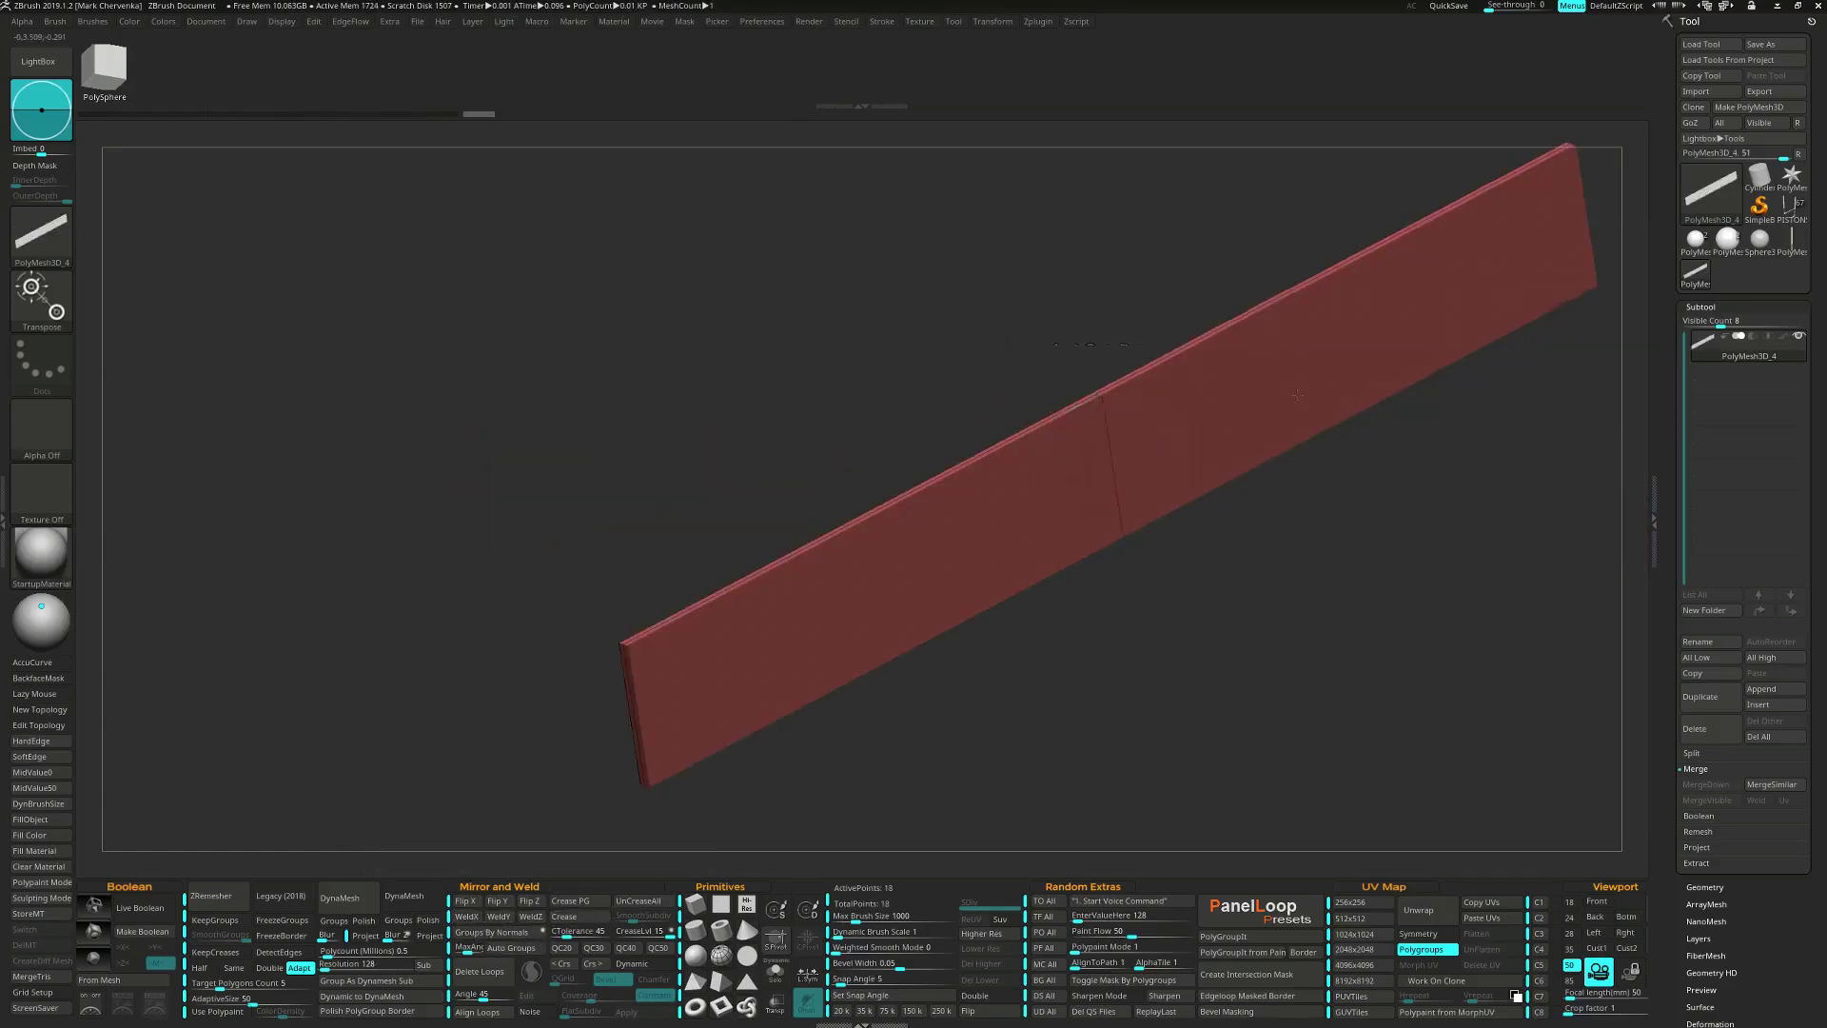
pyautogui.moveTo(1076, 580)
pyautogui.mouseDown()
pyautogui.moveTo(1146, 533)
pyautogui.moveTo(1035, 485)
pyautogui.mouseUp()
pyautogui.press('q')
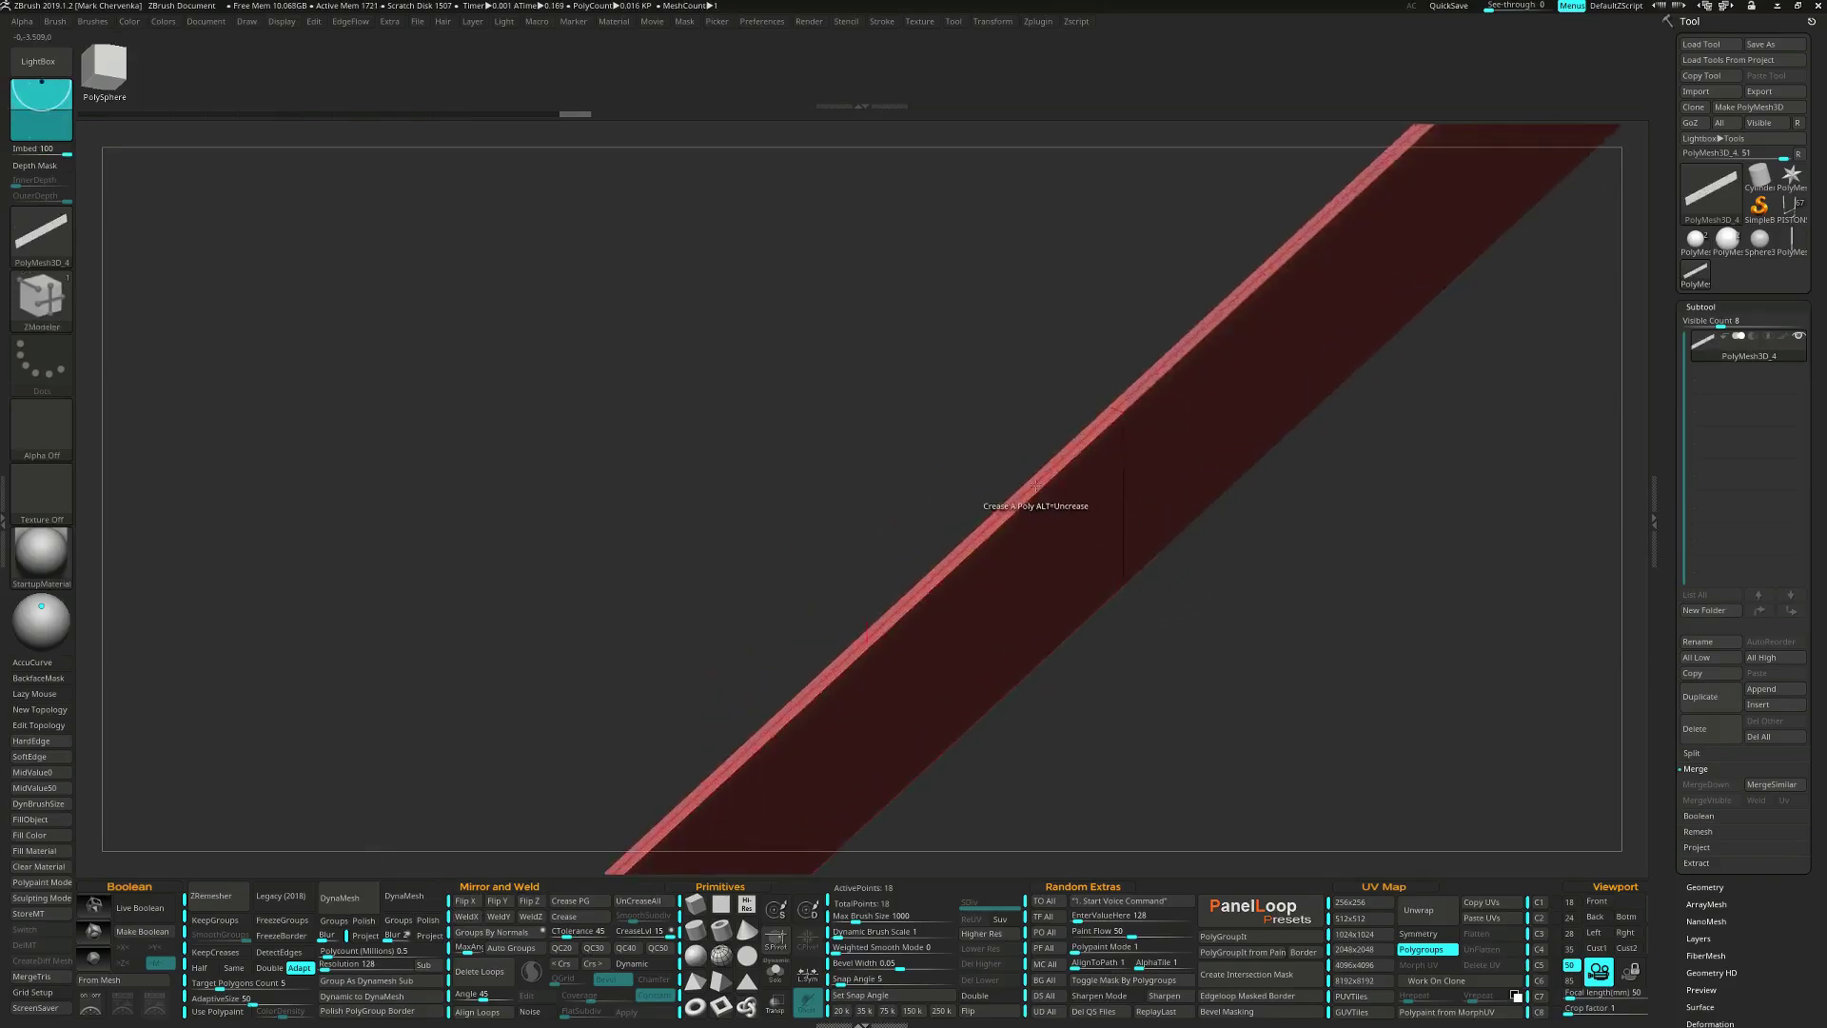
pyautogui.press('space')
pyautogui.click(1023, 500)
pyautogui.click(1025, 493)
pyautogui.moveTo(1025, 492); pyautogui.dragTo(1072, 529, button='right')
pyautogui.hotkey('ctrl', 'z')
pyautogui.hotkey('ctrl', 'z')
pyautogui.hotkey('ctrl', 'z')
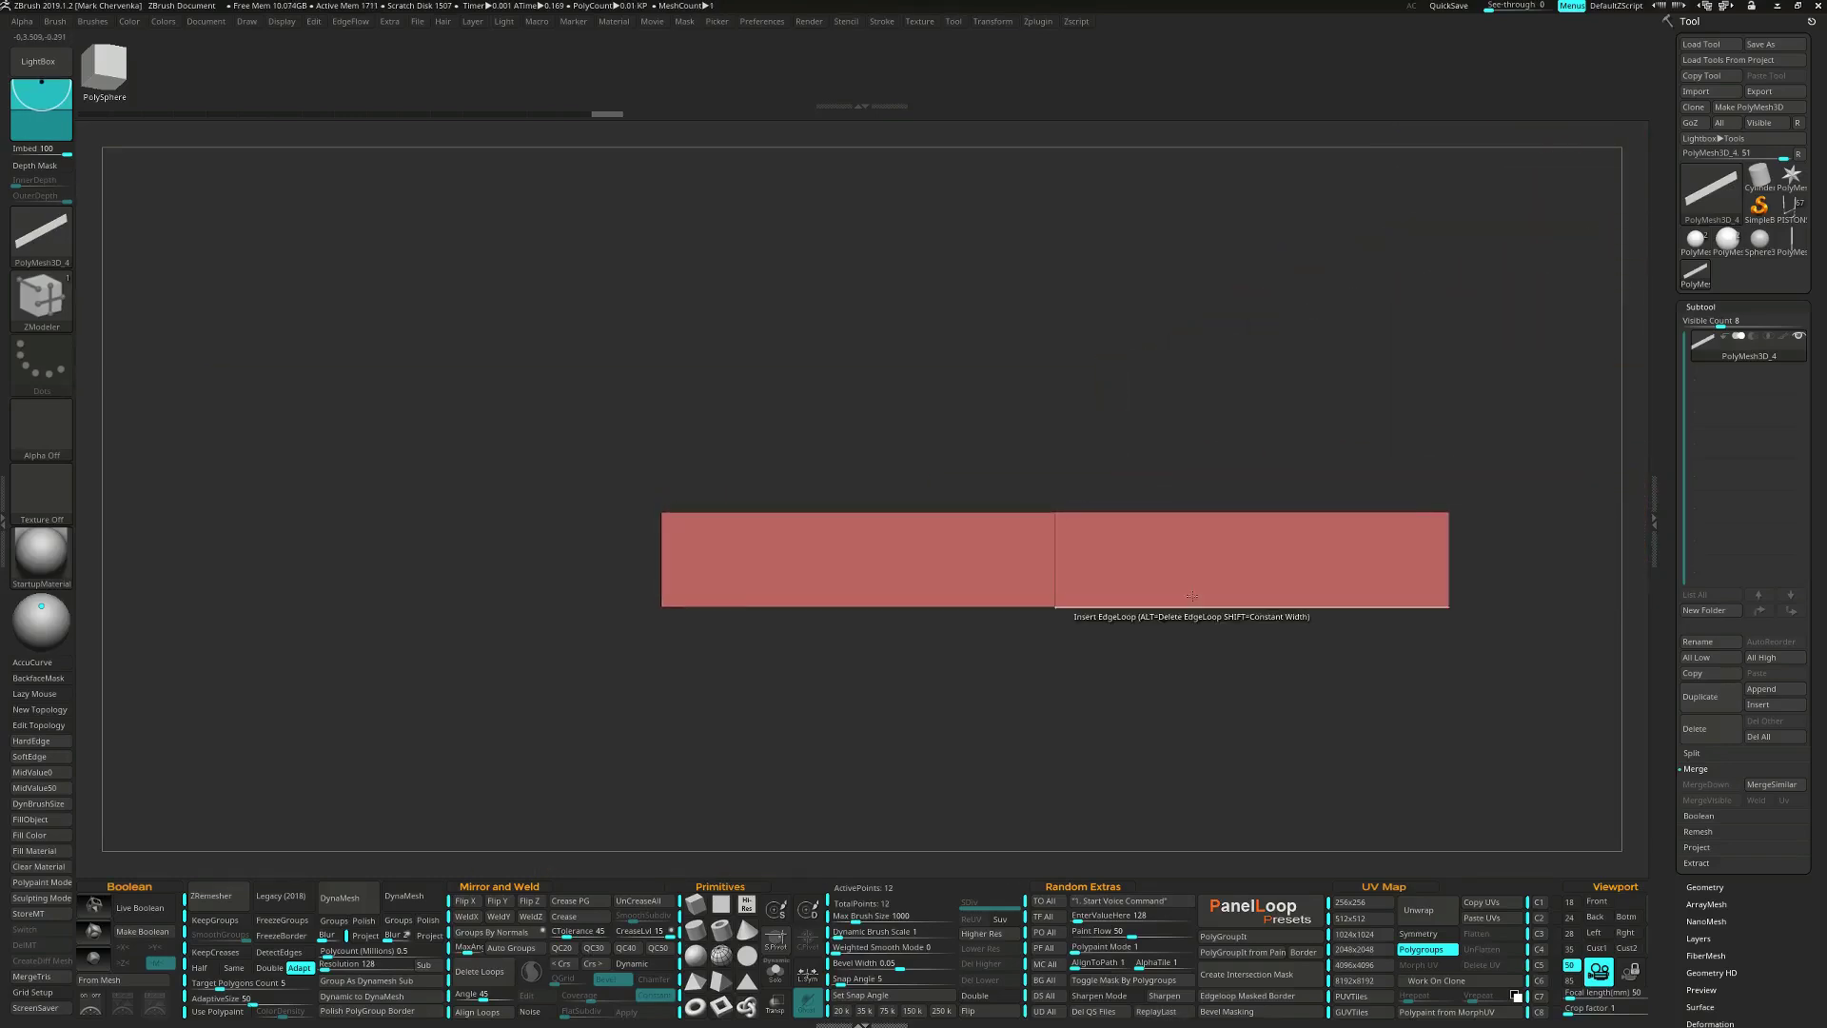
# Adjust the blade plate's proportions by scaling its length along Z and thickening it along X.
pyautogui.press('w')
pyautogui.moveTo(1099, 560); pyautogui.dragTo(1158, 562)
pyautogui.moveTo(1158, 562); pyautogui.dragTo(1179, 633, button='right')
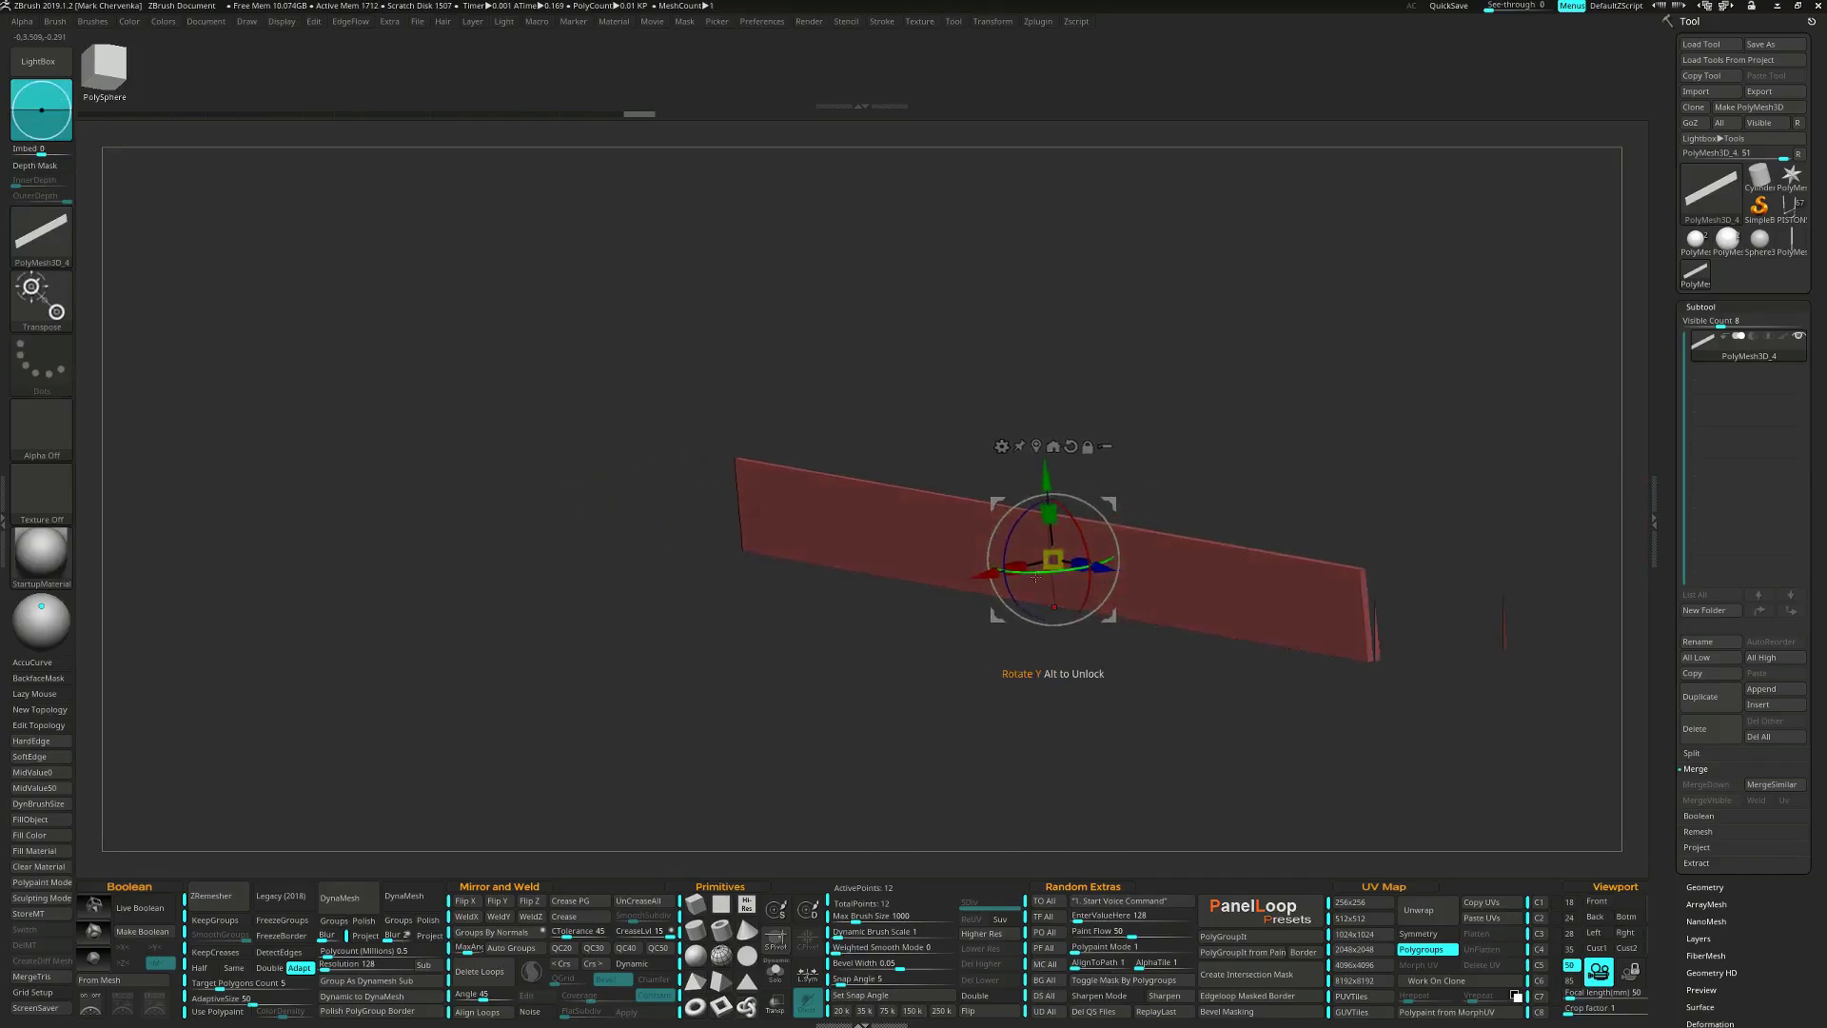
pyautogui.moveTo(1018, 567); pyautogui.dragTo(1016, 650)
pyautogui.hotkey('ctrl', 'z')
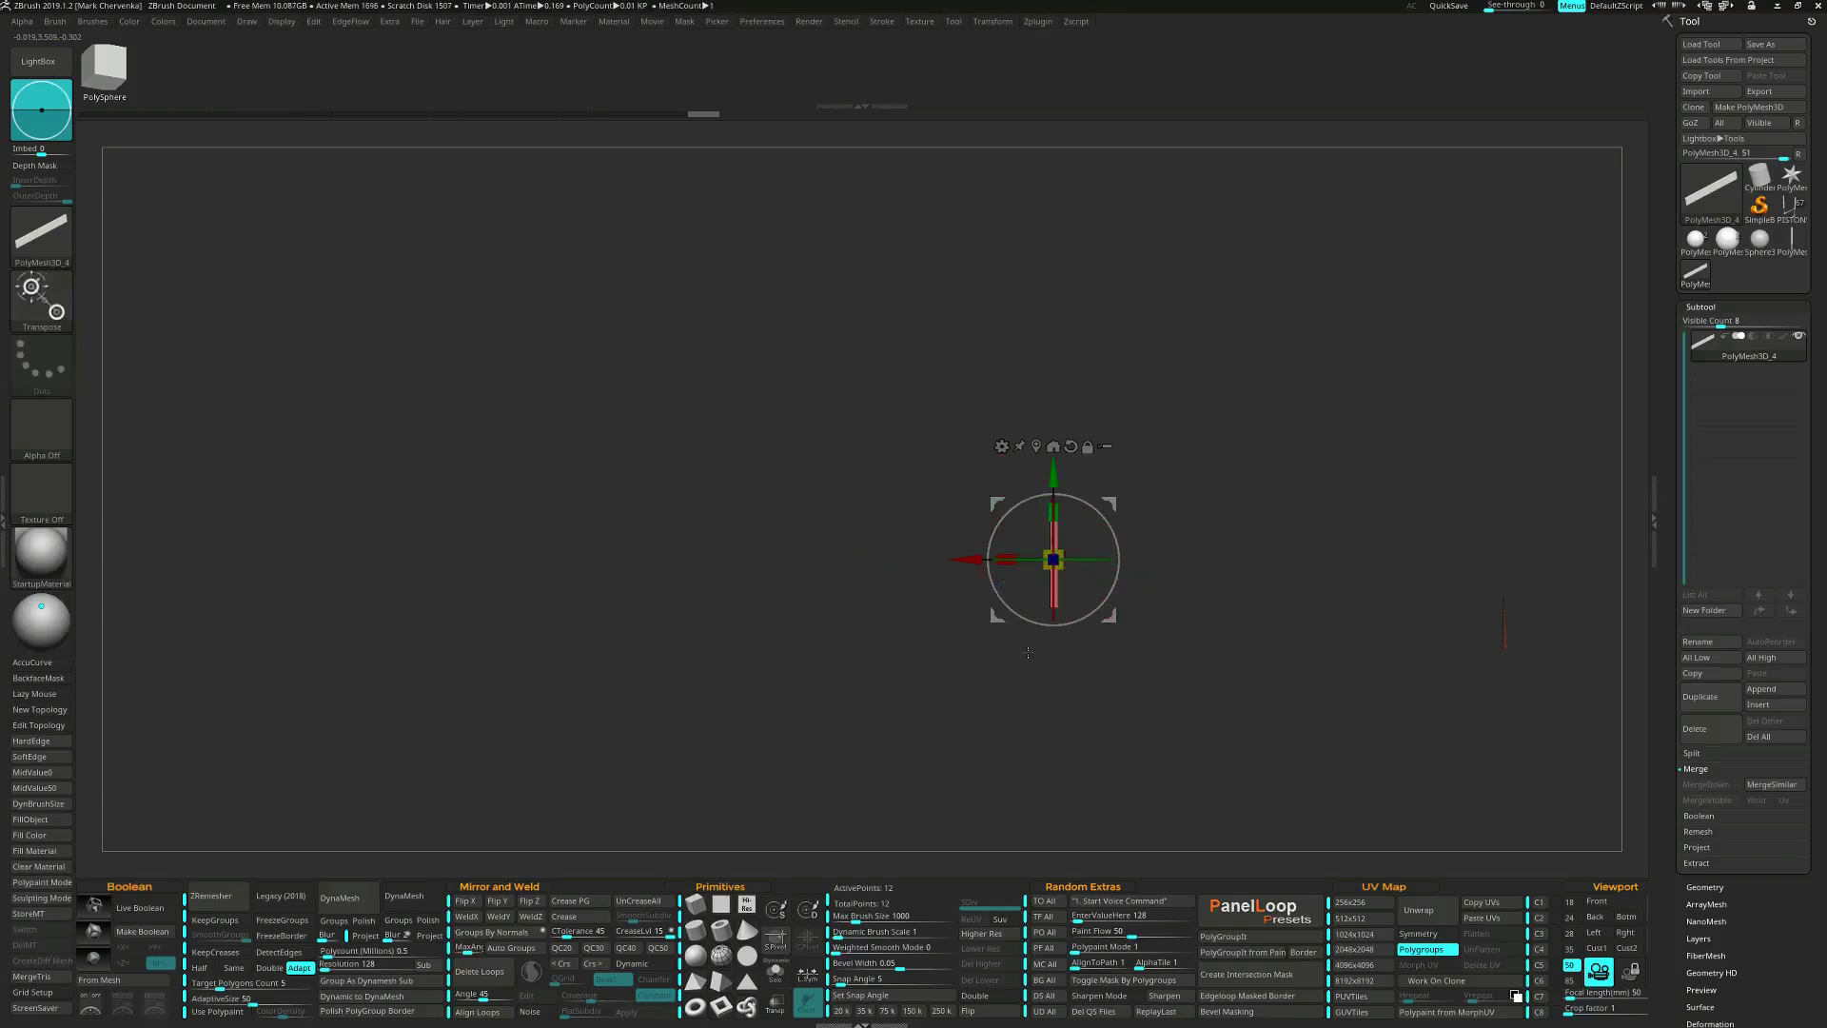
pyautogui.moveTo(1032, 628); pyautogui.dragTo(1049, 678, button='right')
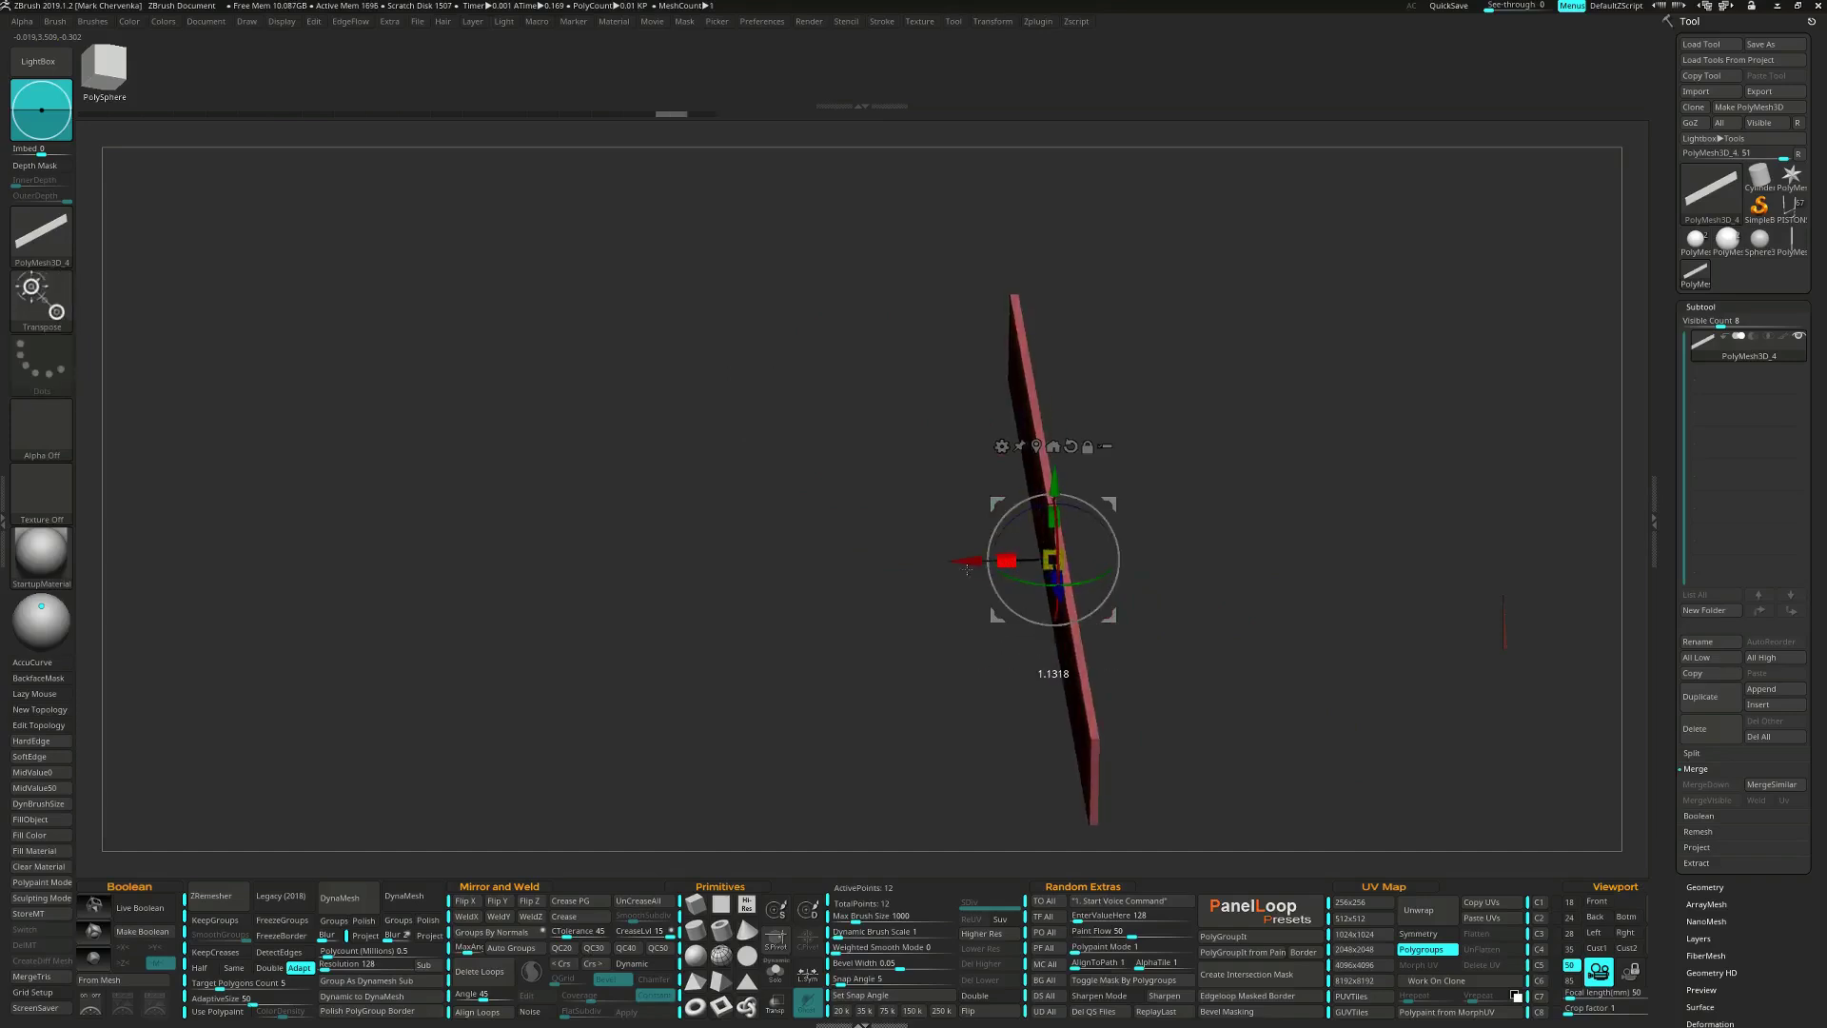
pyautogui.keyDown('shift'); pyautogui.moveTo(942, 594); pyautogui.dragTo(948, 647, button='right'); pyautogui.keyUp('shift')
# Insert four evenly spaced edge loops up the blade's height using ZModeler's edge Insert action with the Multiple EdgeLoops target.
pyautogui.press('q')
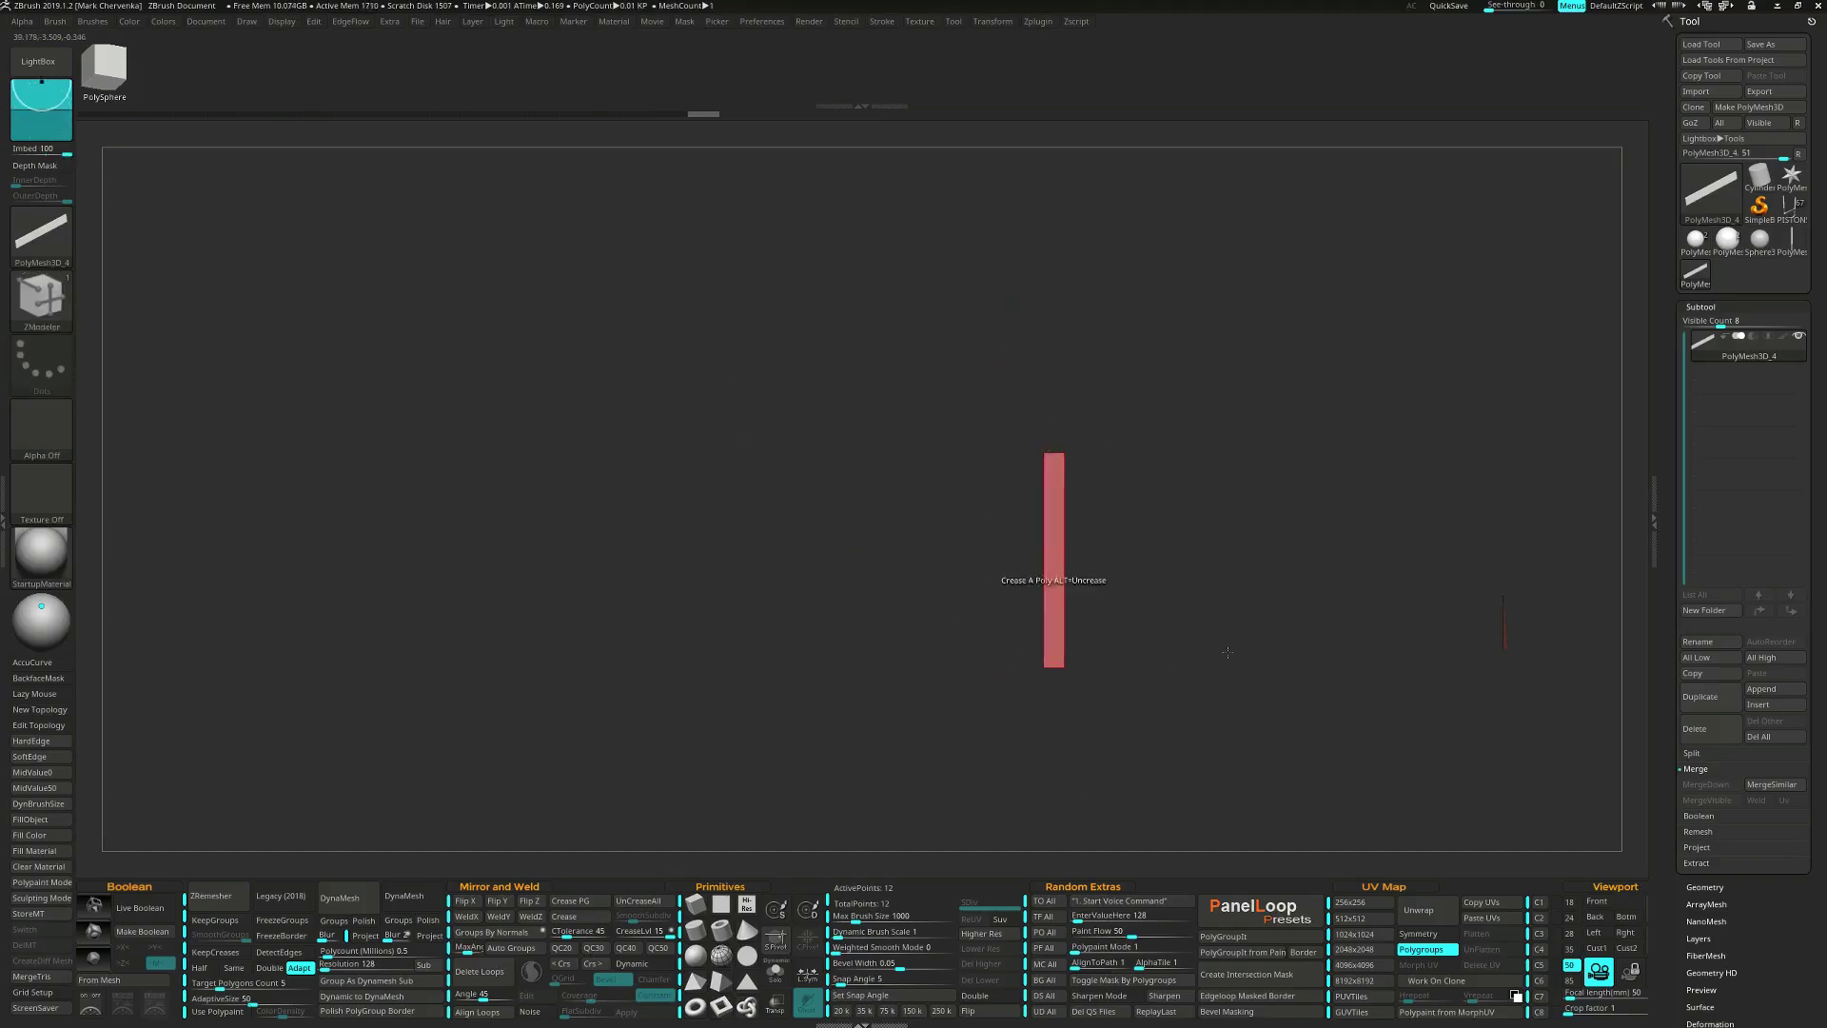
pyautogui.keyDown('ctrl'); pyautogui.moveTo(1137, 528); pyautogui.dragTo(1127, 575, button='right'); pyautogui.keyUp('ctrl')
pyautogui.press('space')
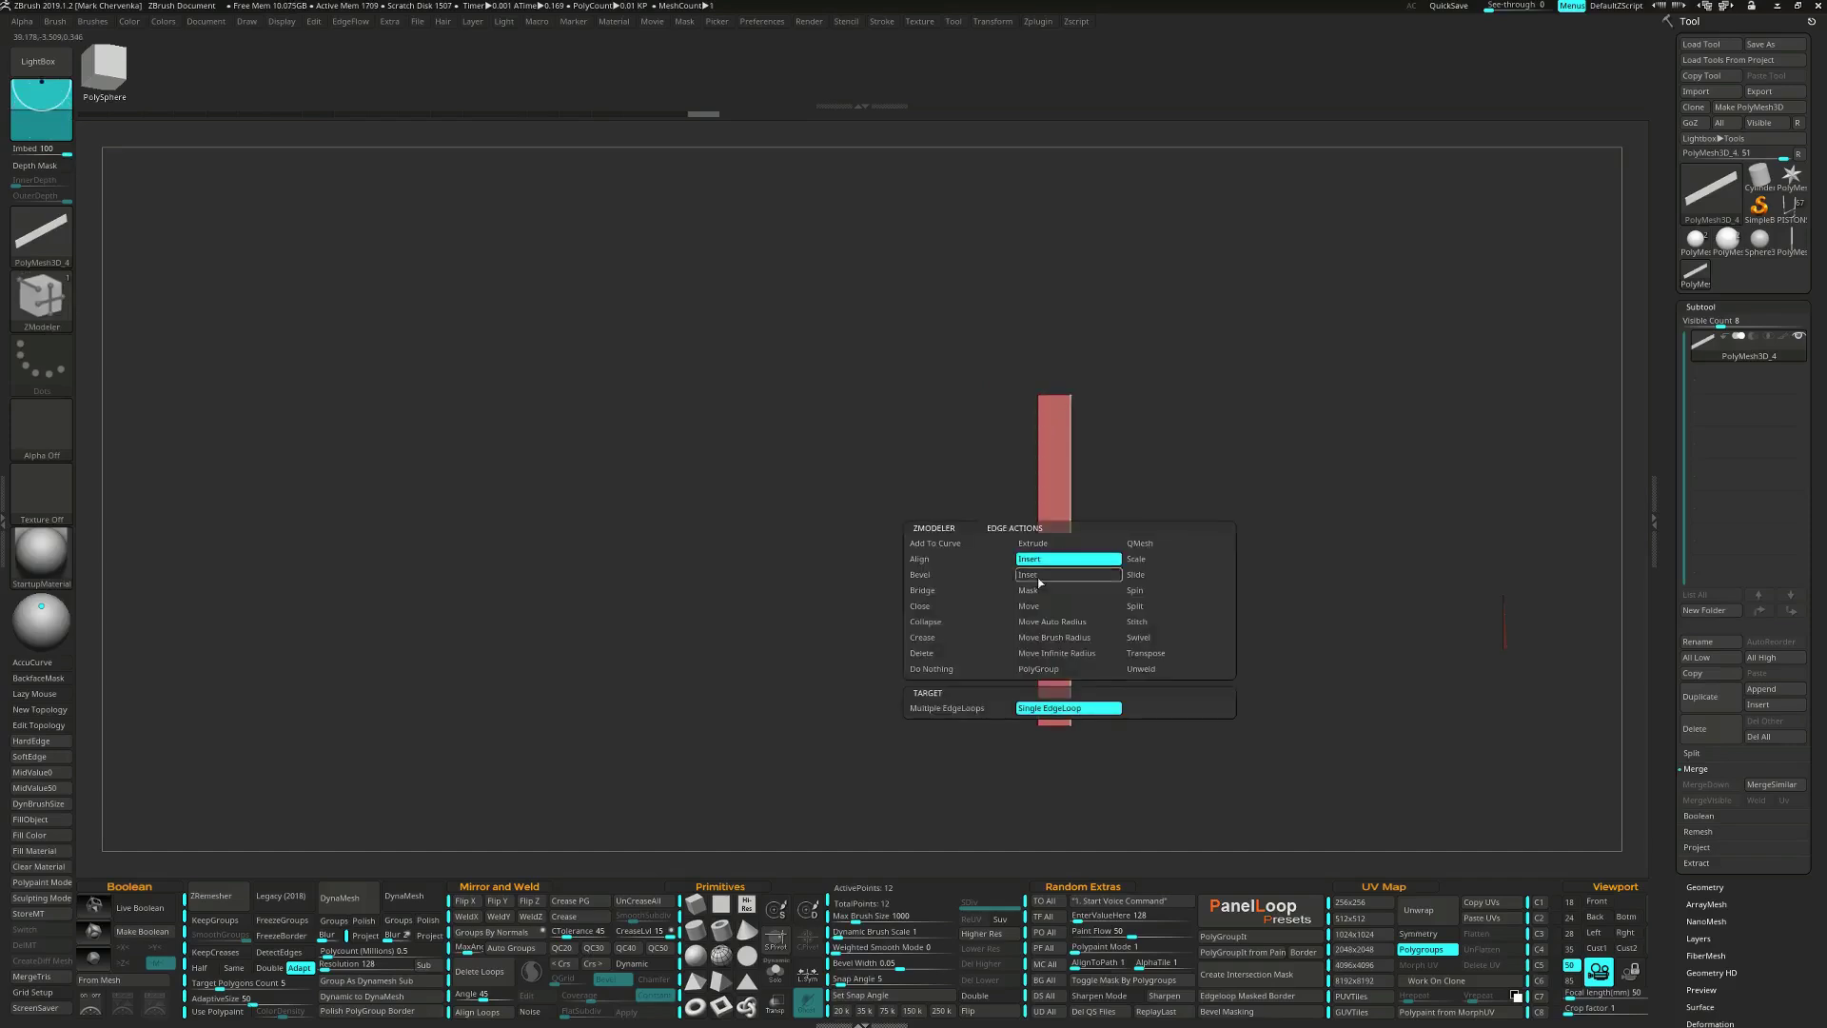
pyautogui.click(973, 710)
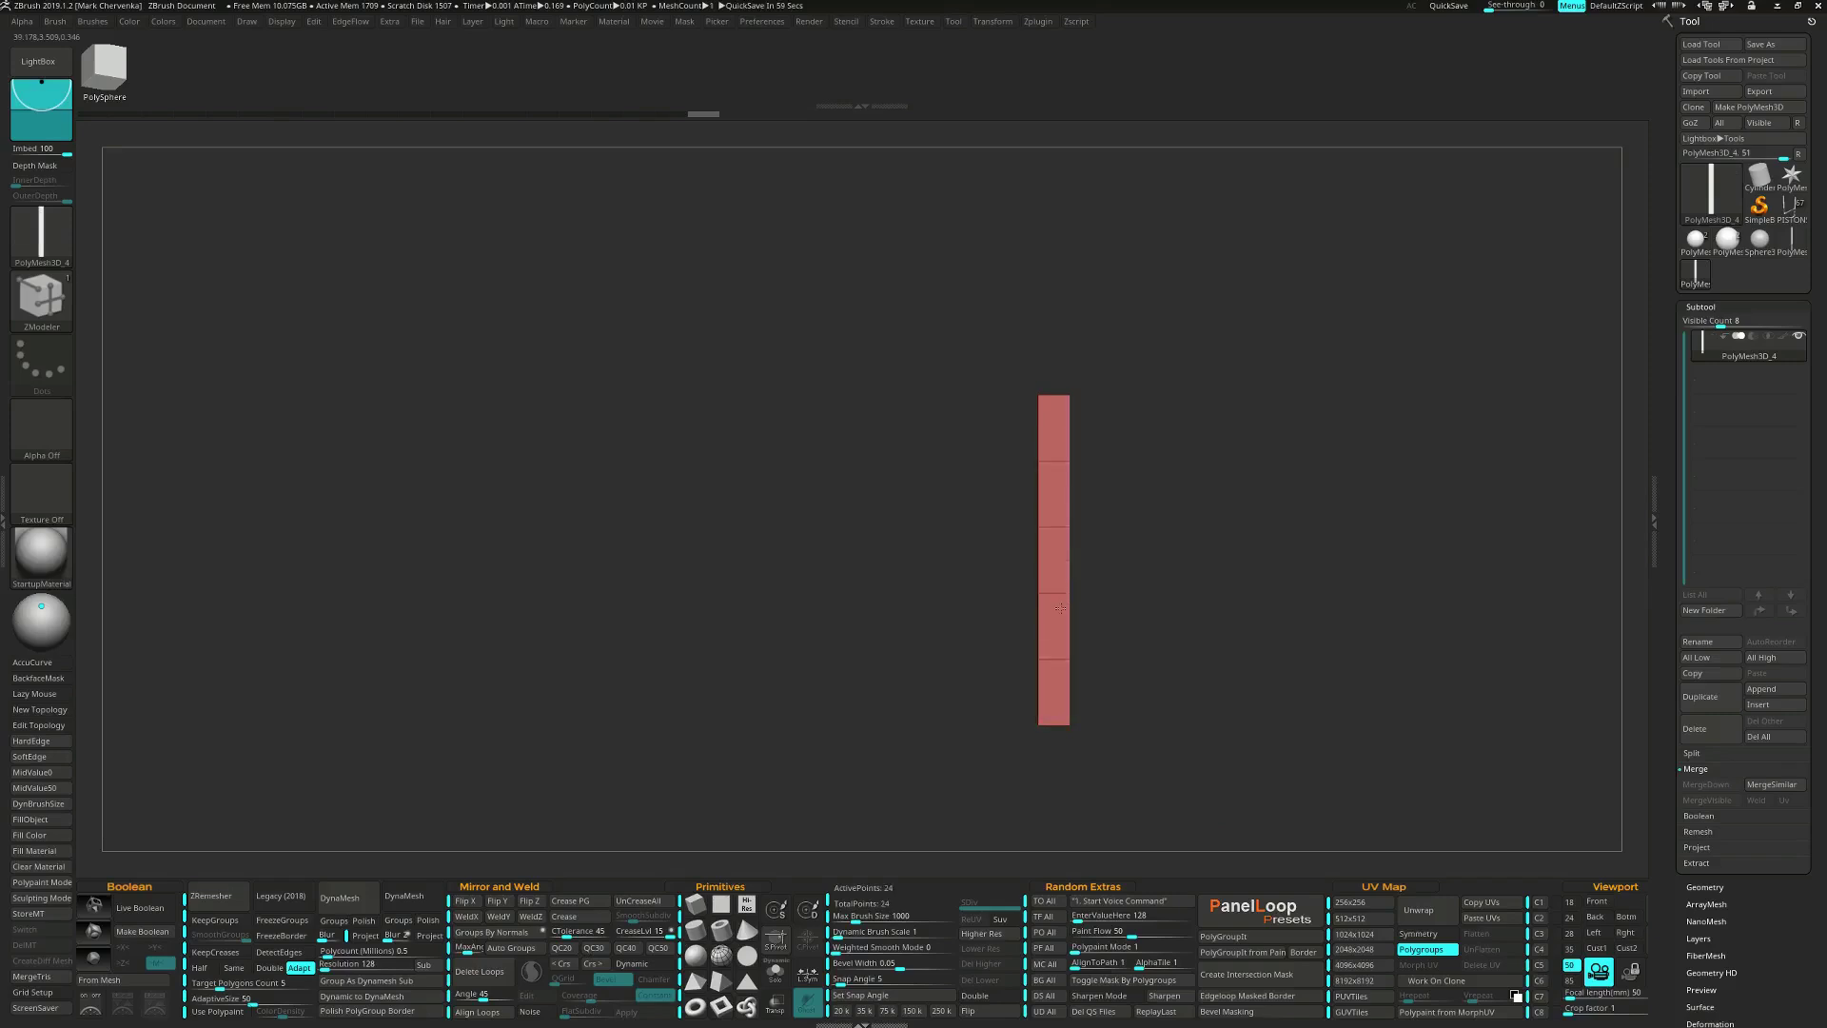
# Thin the blade plate along X to about 0.8 of its thickness.
pyautogui.moveTo(1107, 589); pyautogui.dragTo(1239, 737)
pyautogui.press('w')
pyautogui.moveTo(590, 322); pyautogui.dragTo(846, 287)
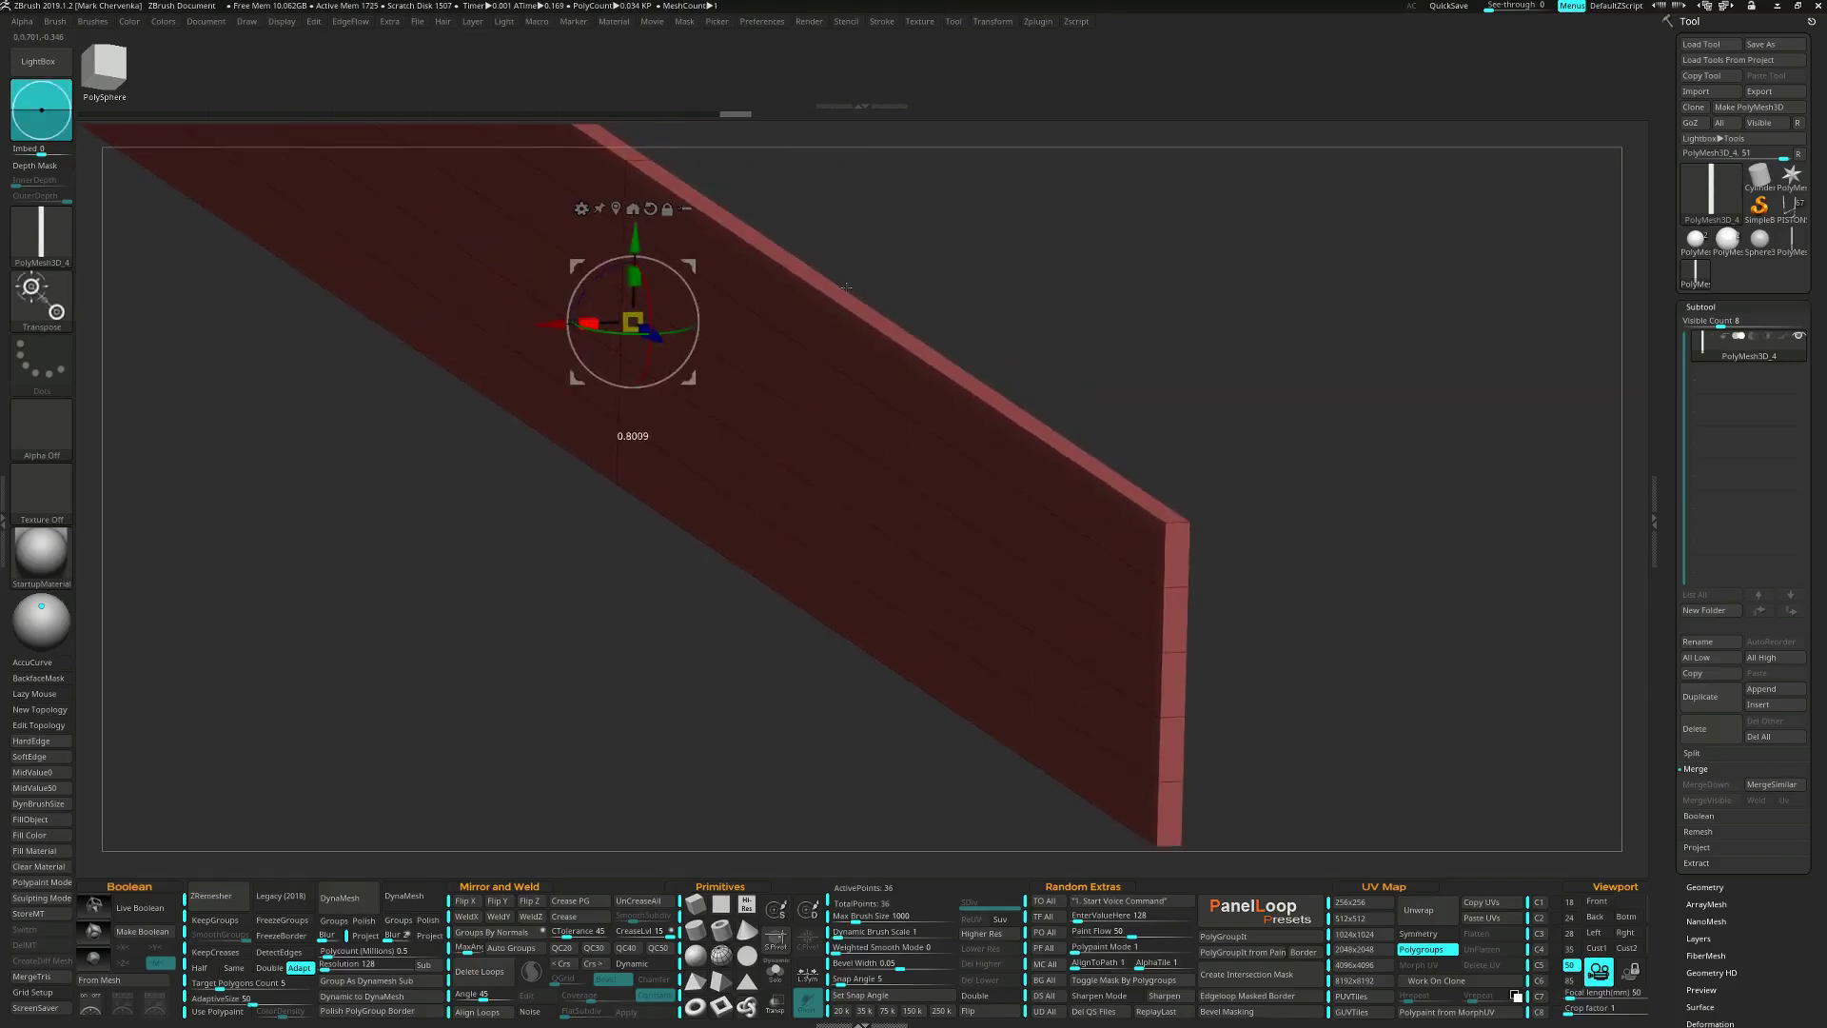
pyautogui.keyDown('shift'); pyautogui.moveTo(912, 375); pyautogui.dragTo(932, 469, button='right'); pyautogui.keyUp('shift')
pyautogui.keyDown('ctrl'); pyautogui.moveTo(1255, 604); pyautogui.dragTo(1220, 590, button='right'); pyautogui.keyUp('ctrl')
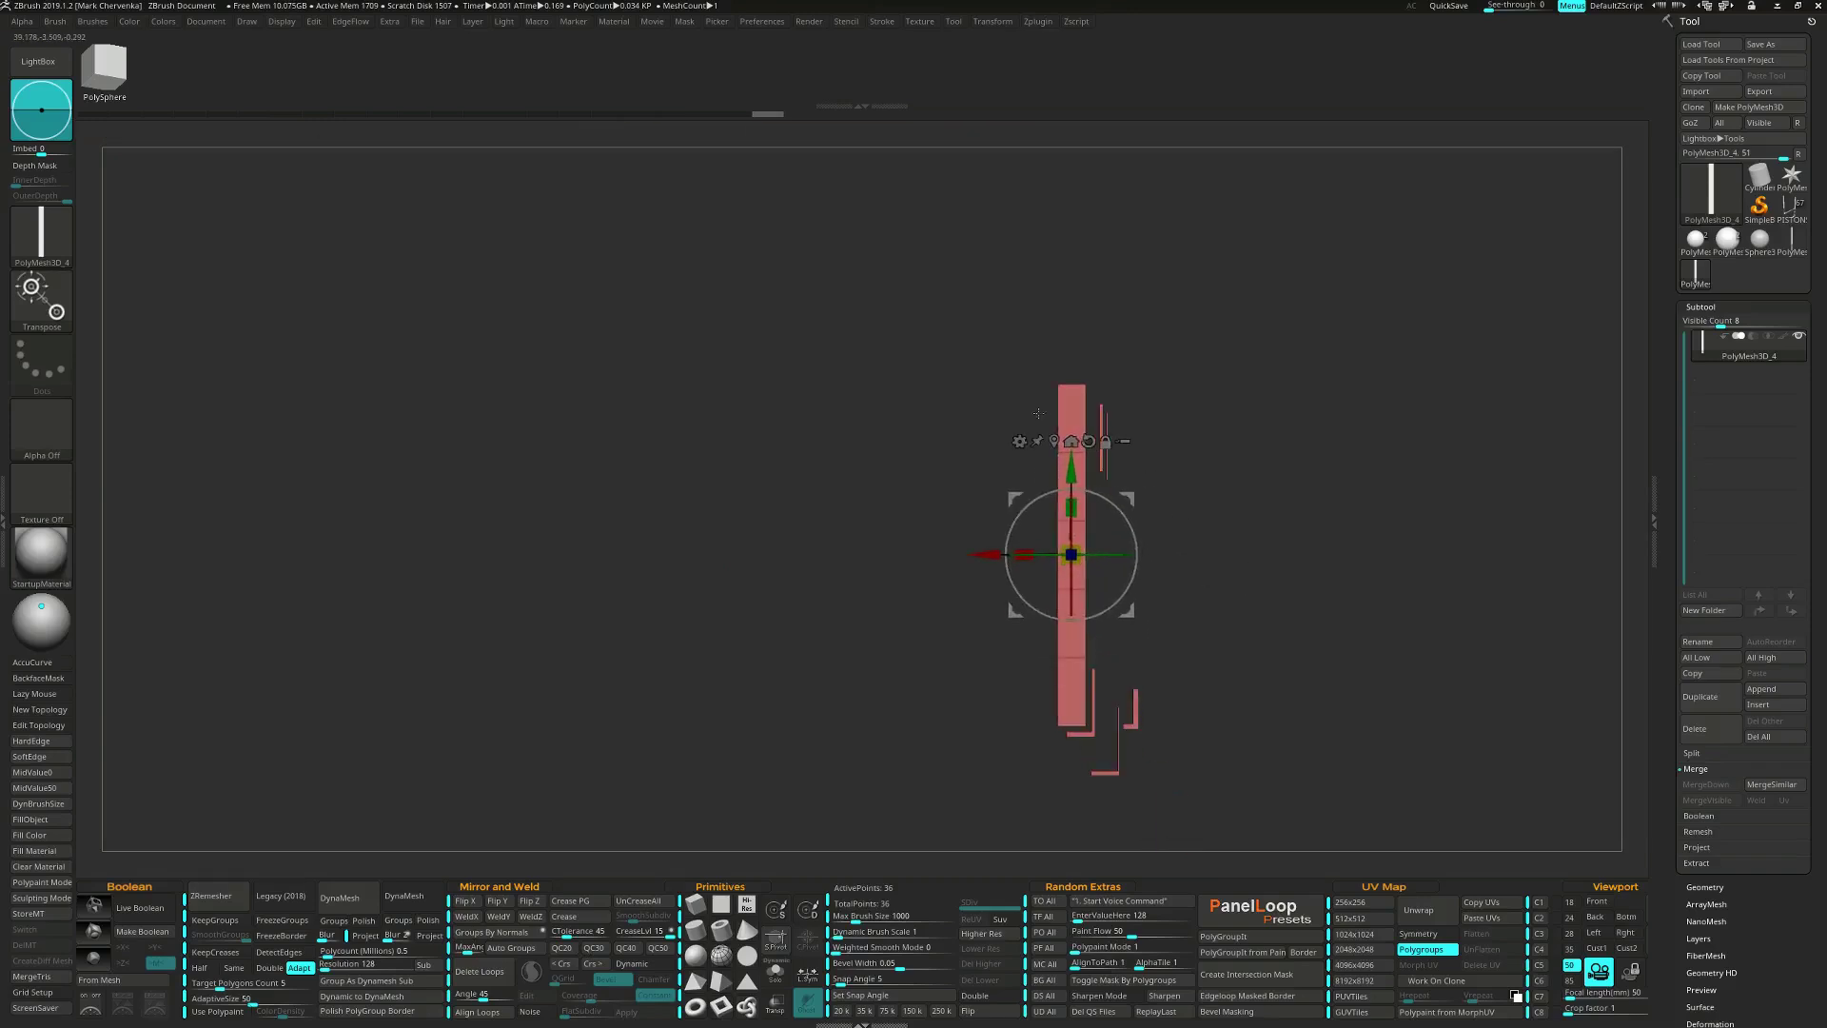
# Apply a Bend Arc deformer to the blade and curve its height into a shallow arc.
pyautogui.click(1019, 442)
pyautogui.click(1013, 482)
pyautogui.click(1014, 482)
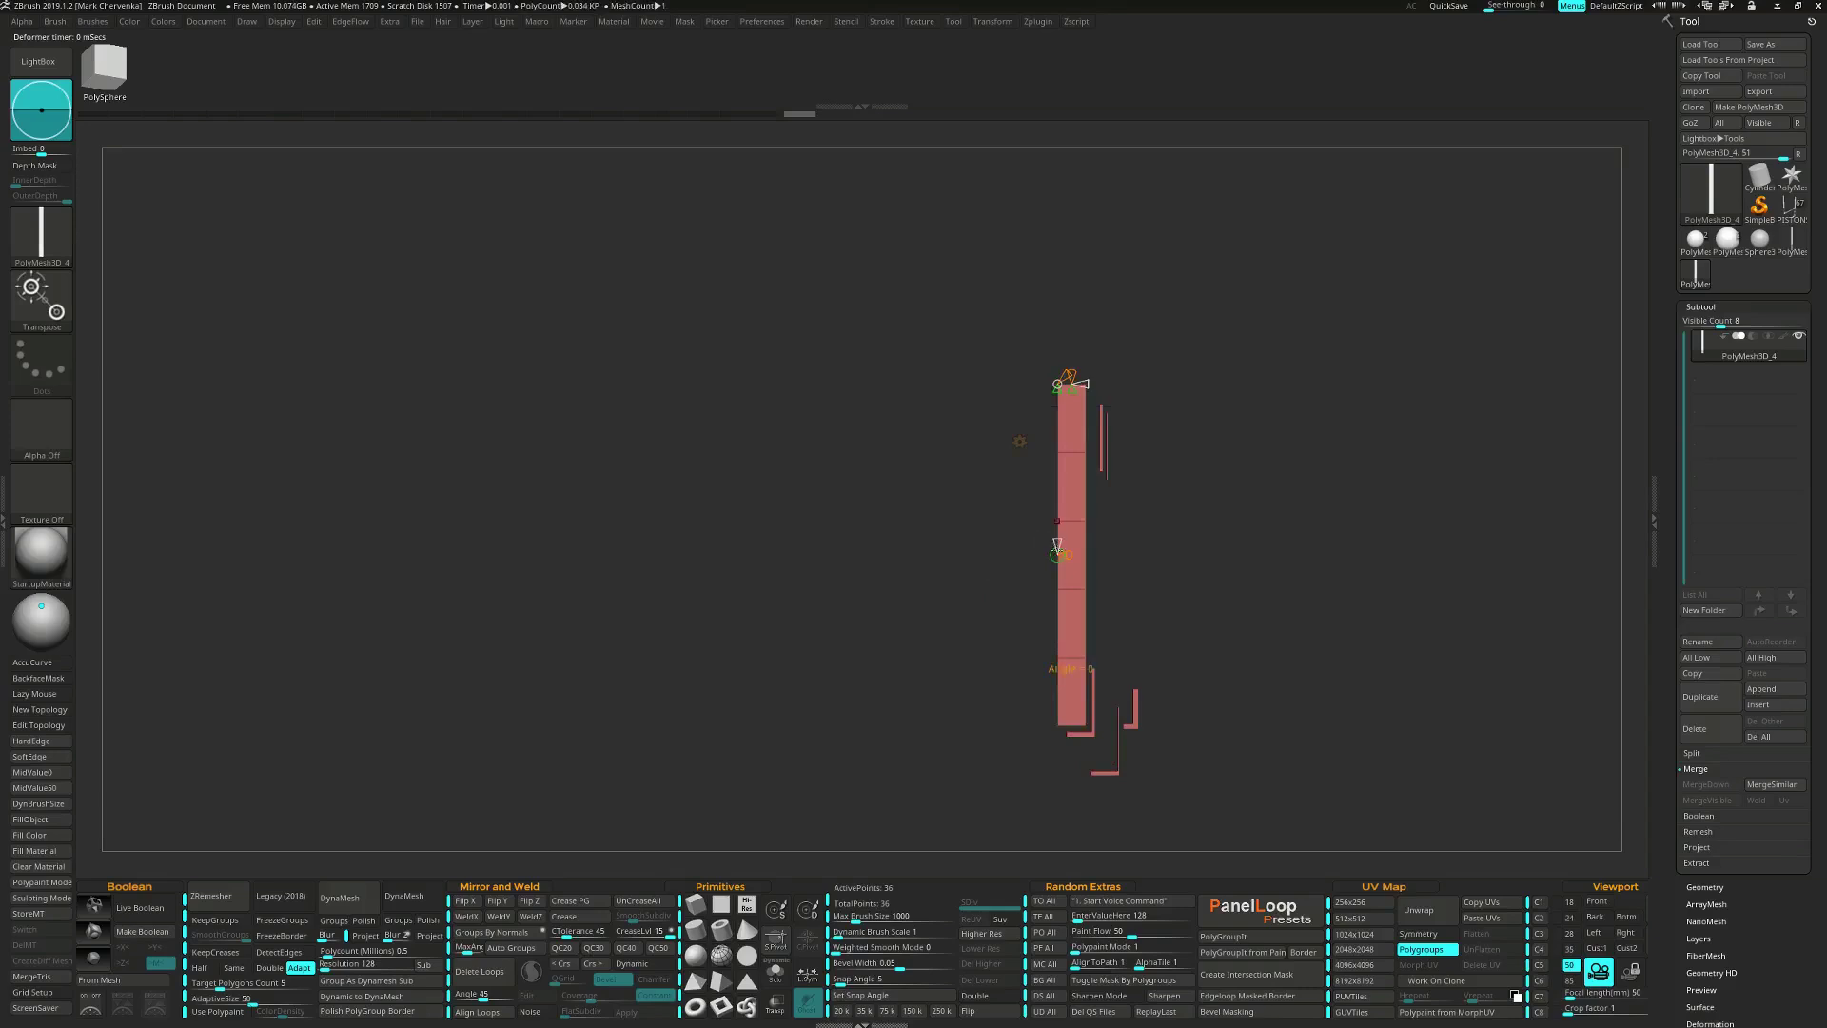
pyautogui.moveTo(1057, 550); pyautogui.dragTo(1058, 668)
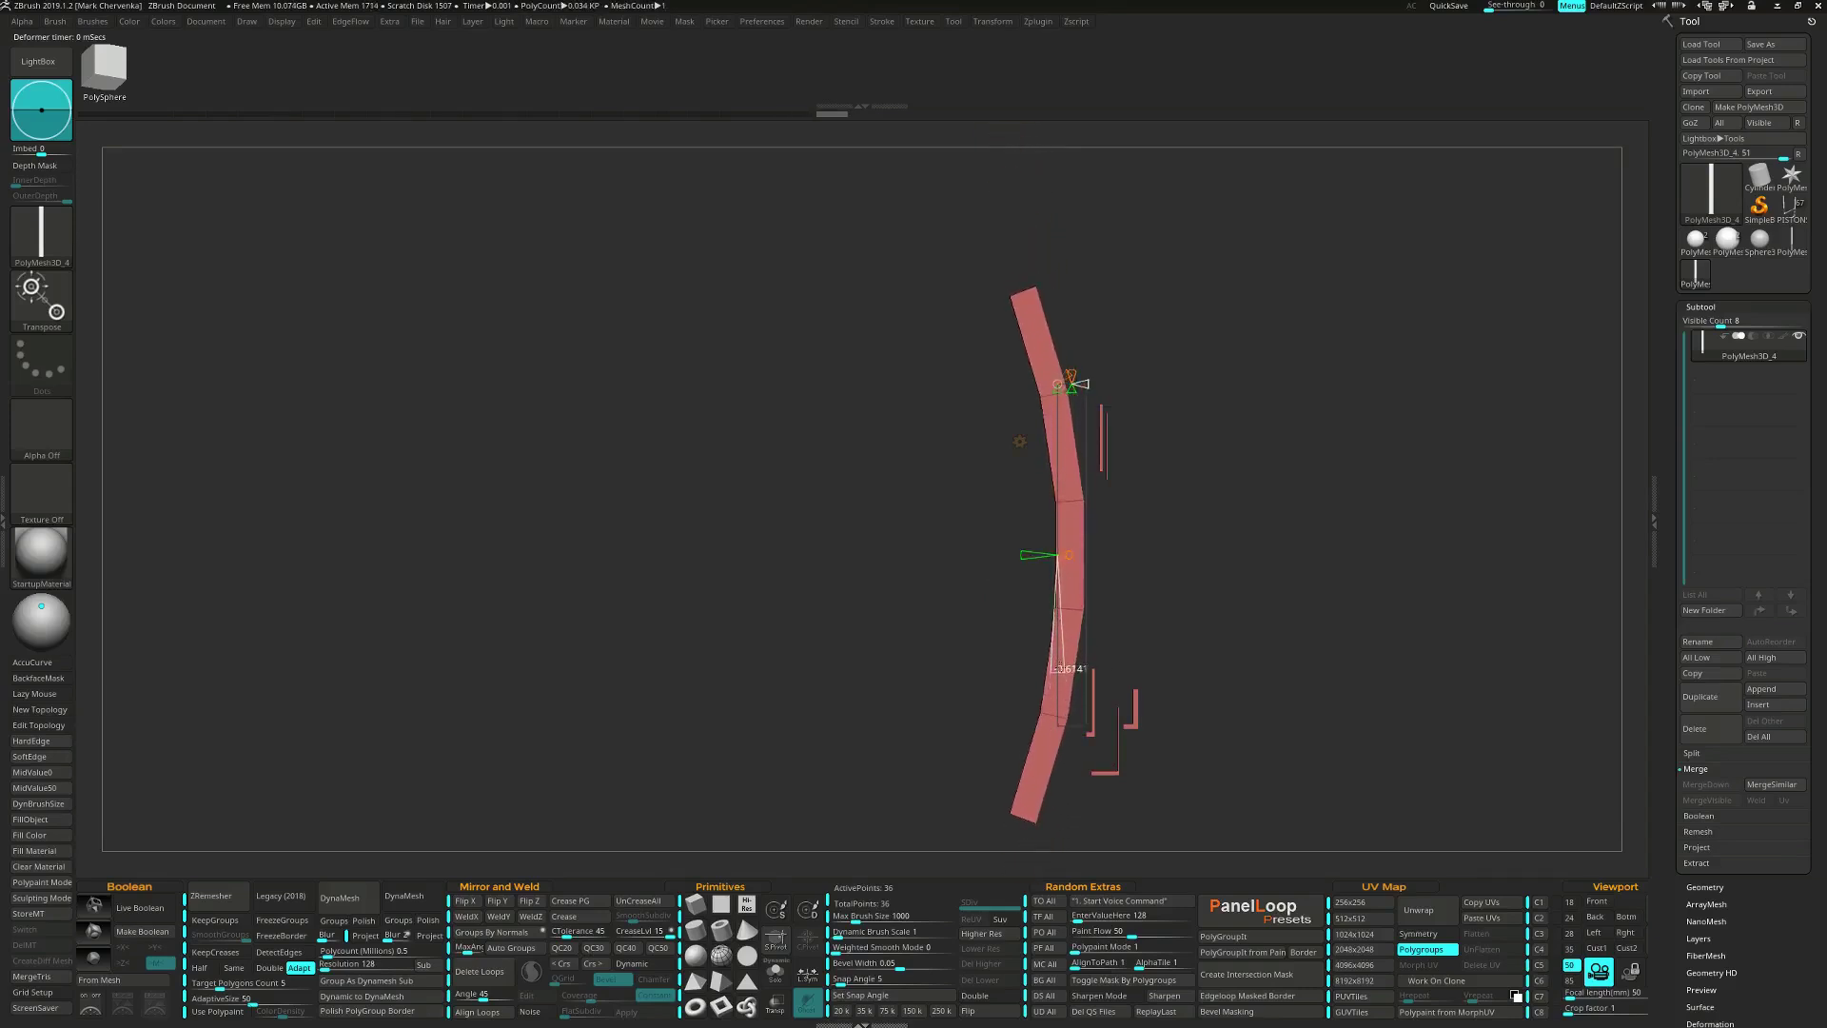
pyautogui.moveTo(1036, 561); pyautogui.dragTo(977, 547)
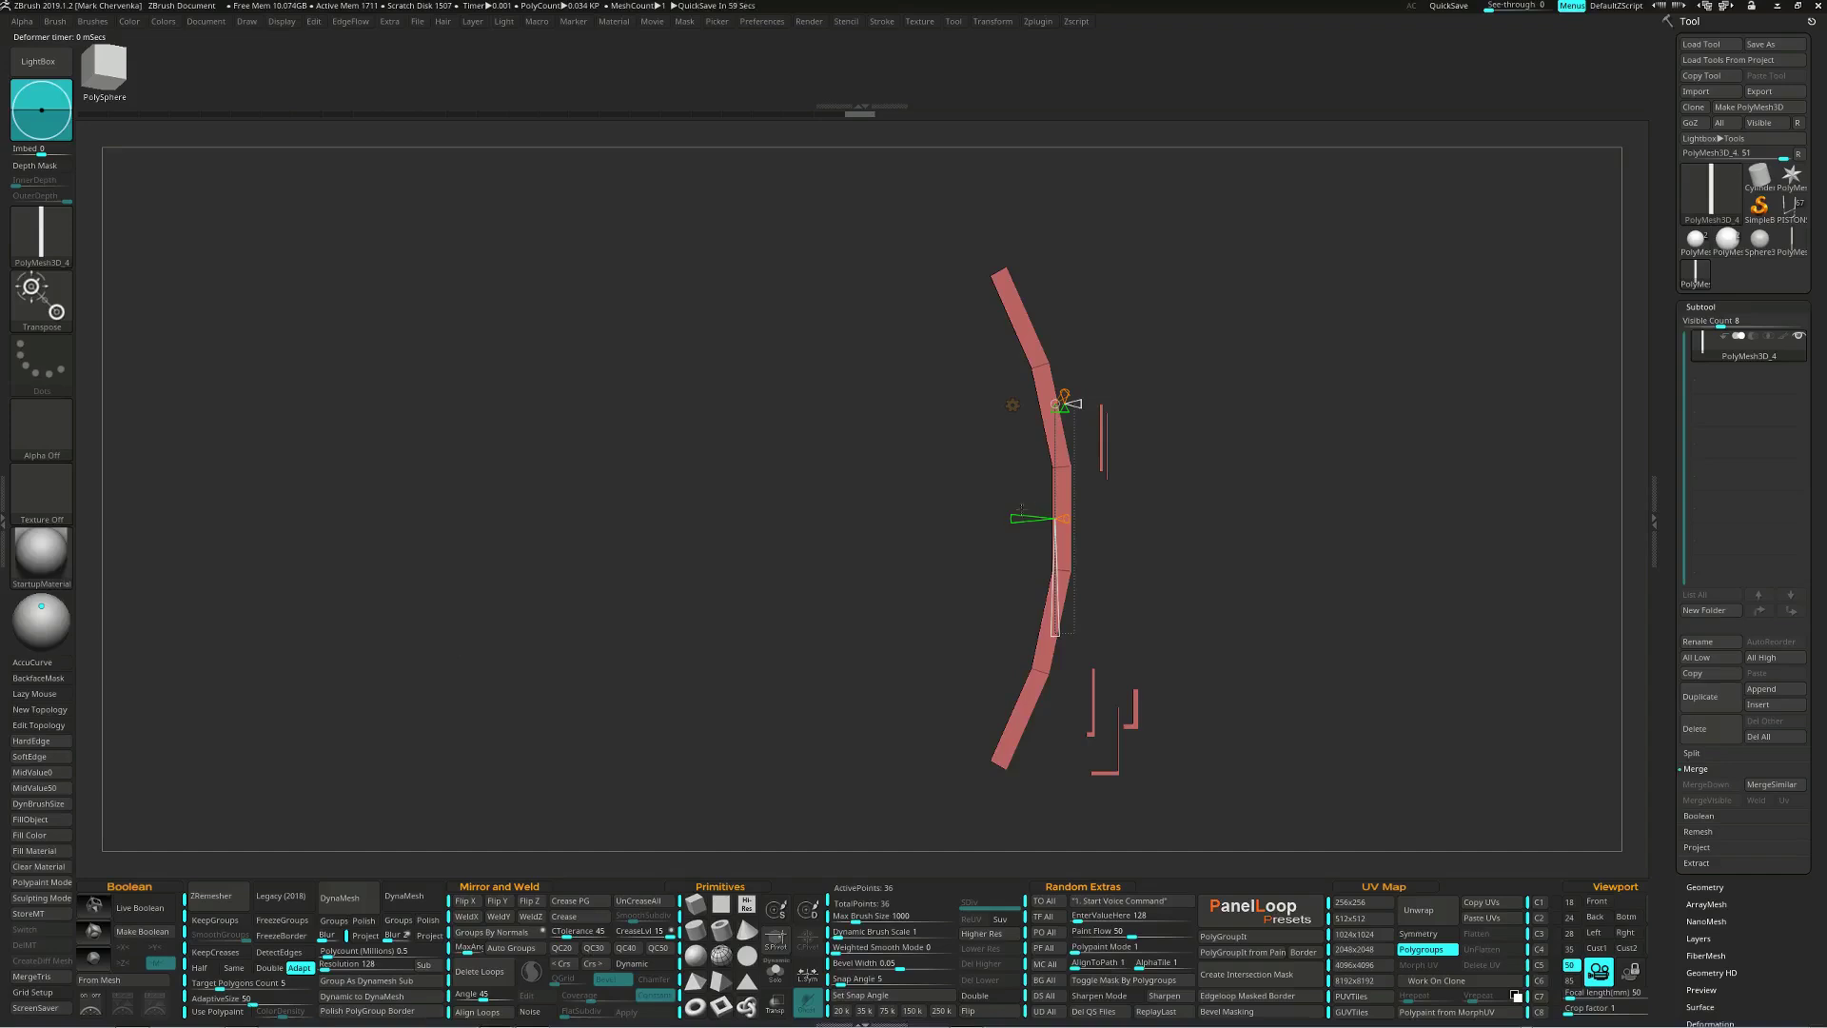
# Fine-tune the blade's curvature, reduce its overall height slightly, and accept the Bend Arc deformation.
pyautogui.moveTo(1021, 511); pyautogui.dragTo(1009, 519)
pyautogui.moveTo(1056, 631); pyautogui.dragTo(1054, 650)
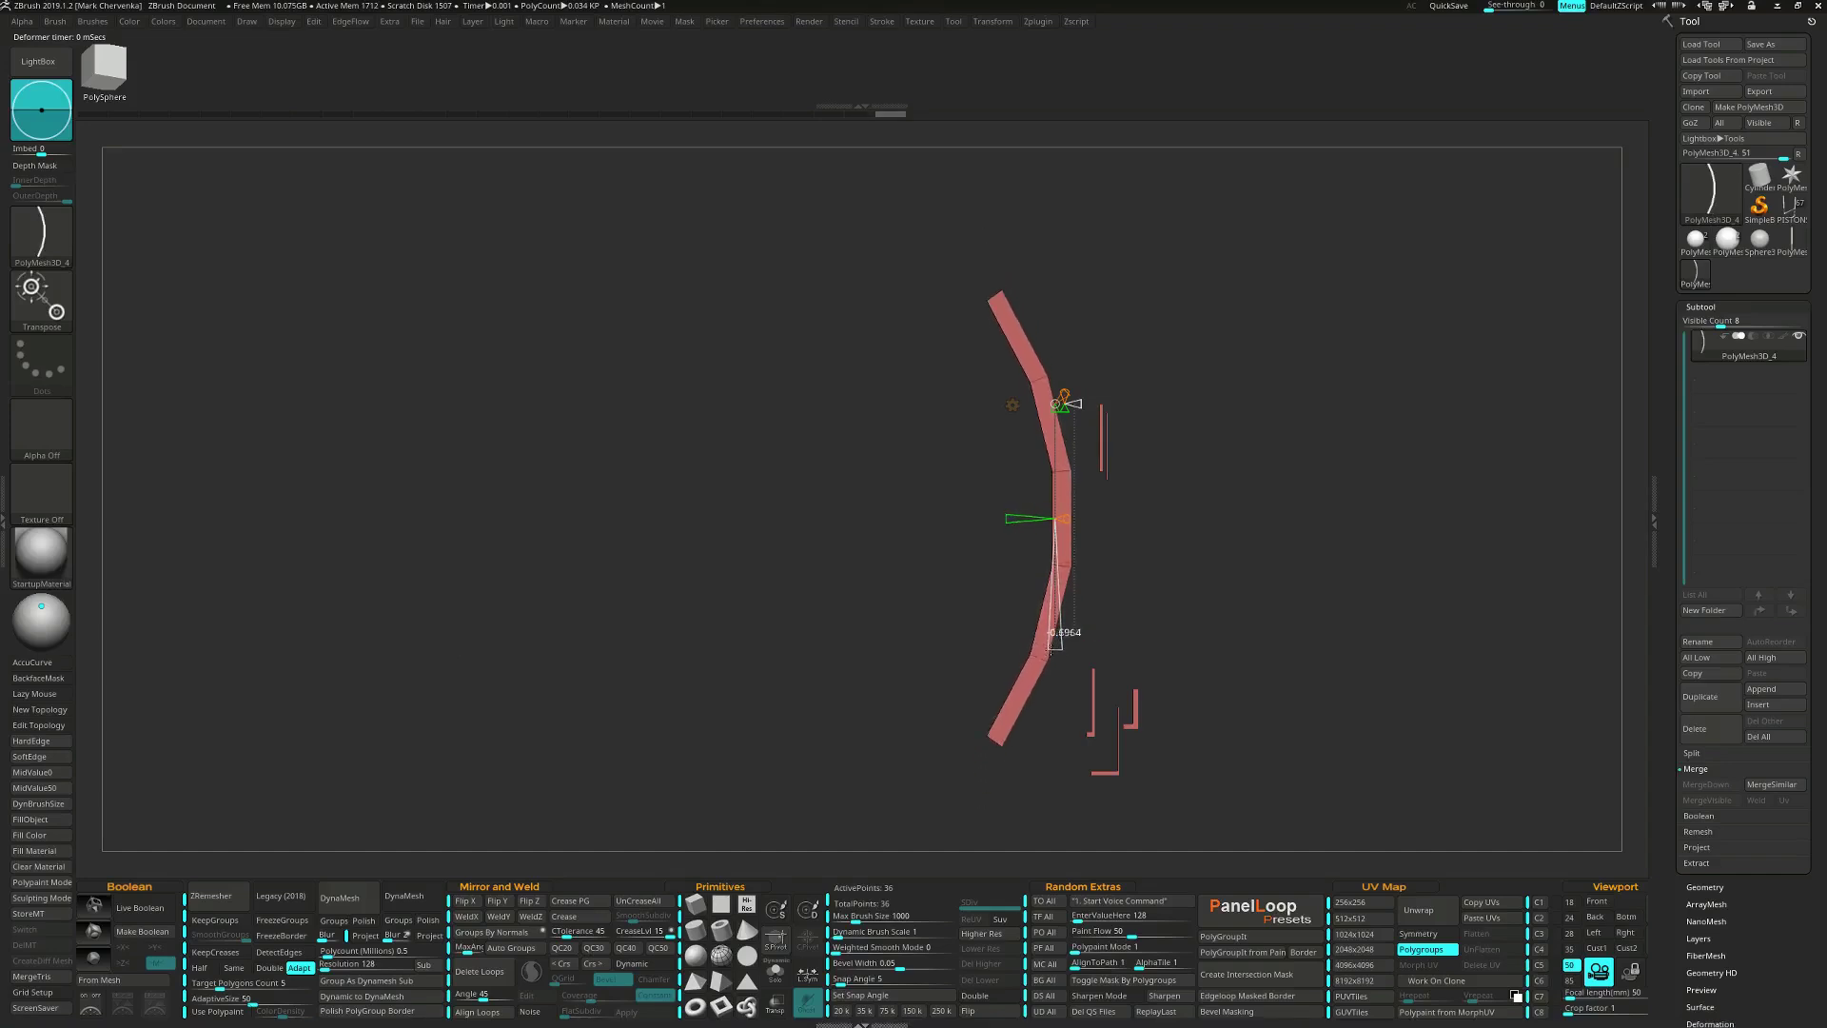
pyautogui.click(1013, 404)
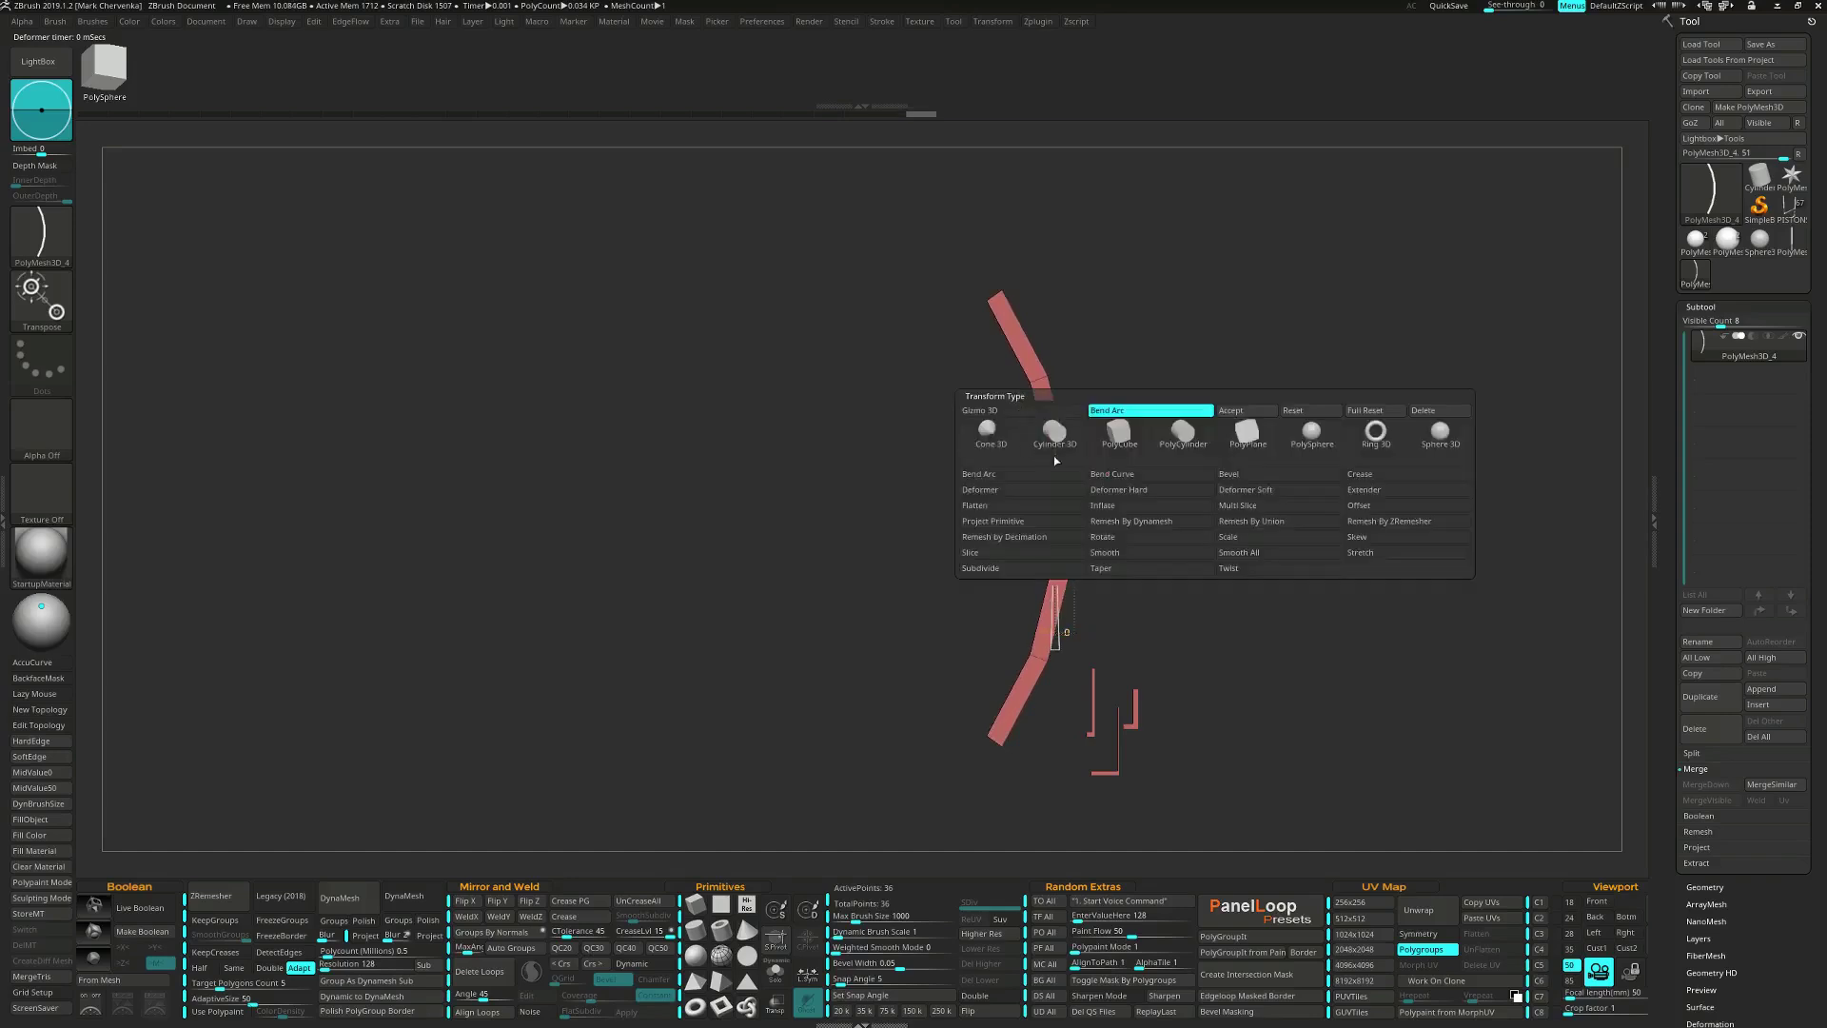
pyautogui.click(1228, 410)
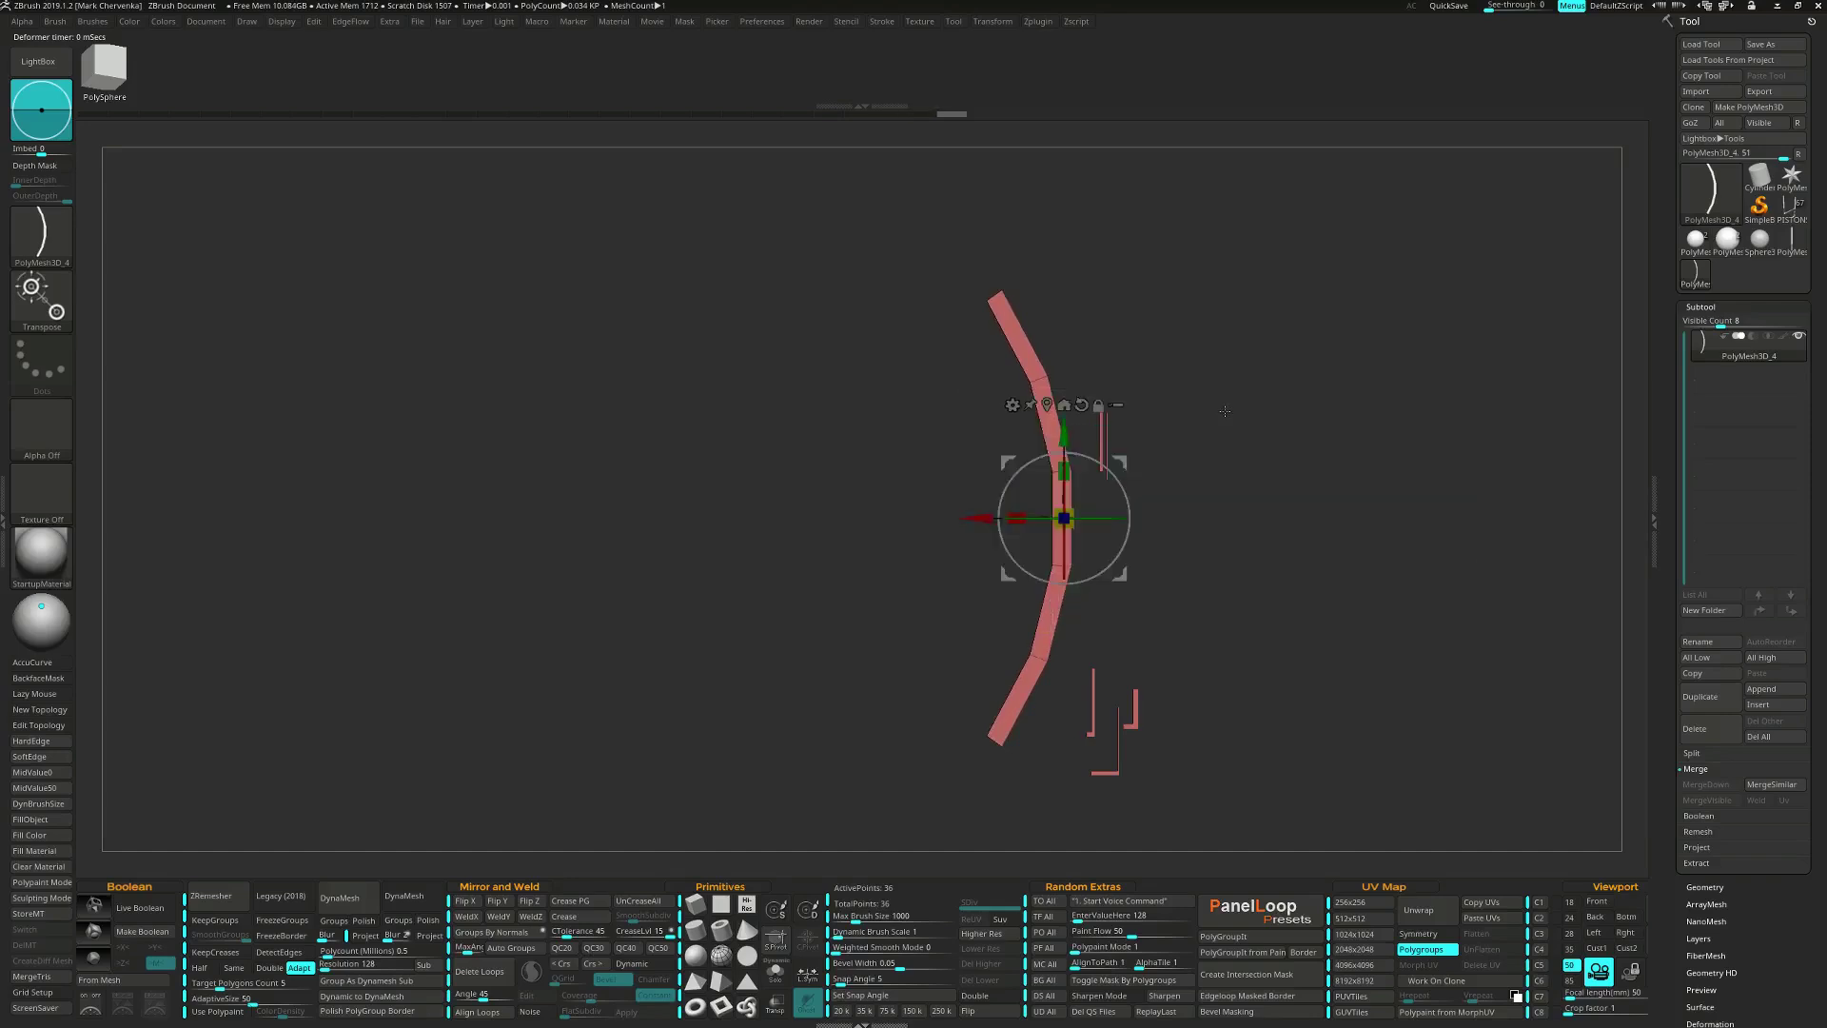
# Crease the curved blade at a tolerance of 50 with dynamic subdivision on, and stretch the blade lengthwise along Z.
pyautogui.click(658, 948)
pyautogui.moveTo(732, 709); pyautogui.dragTo(966, 733)
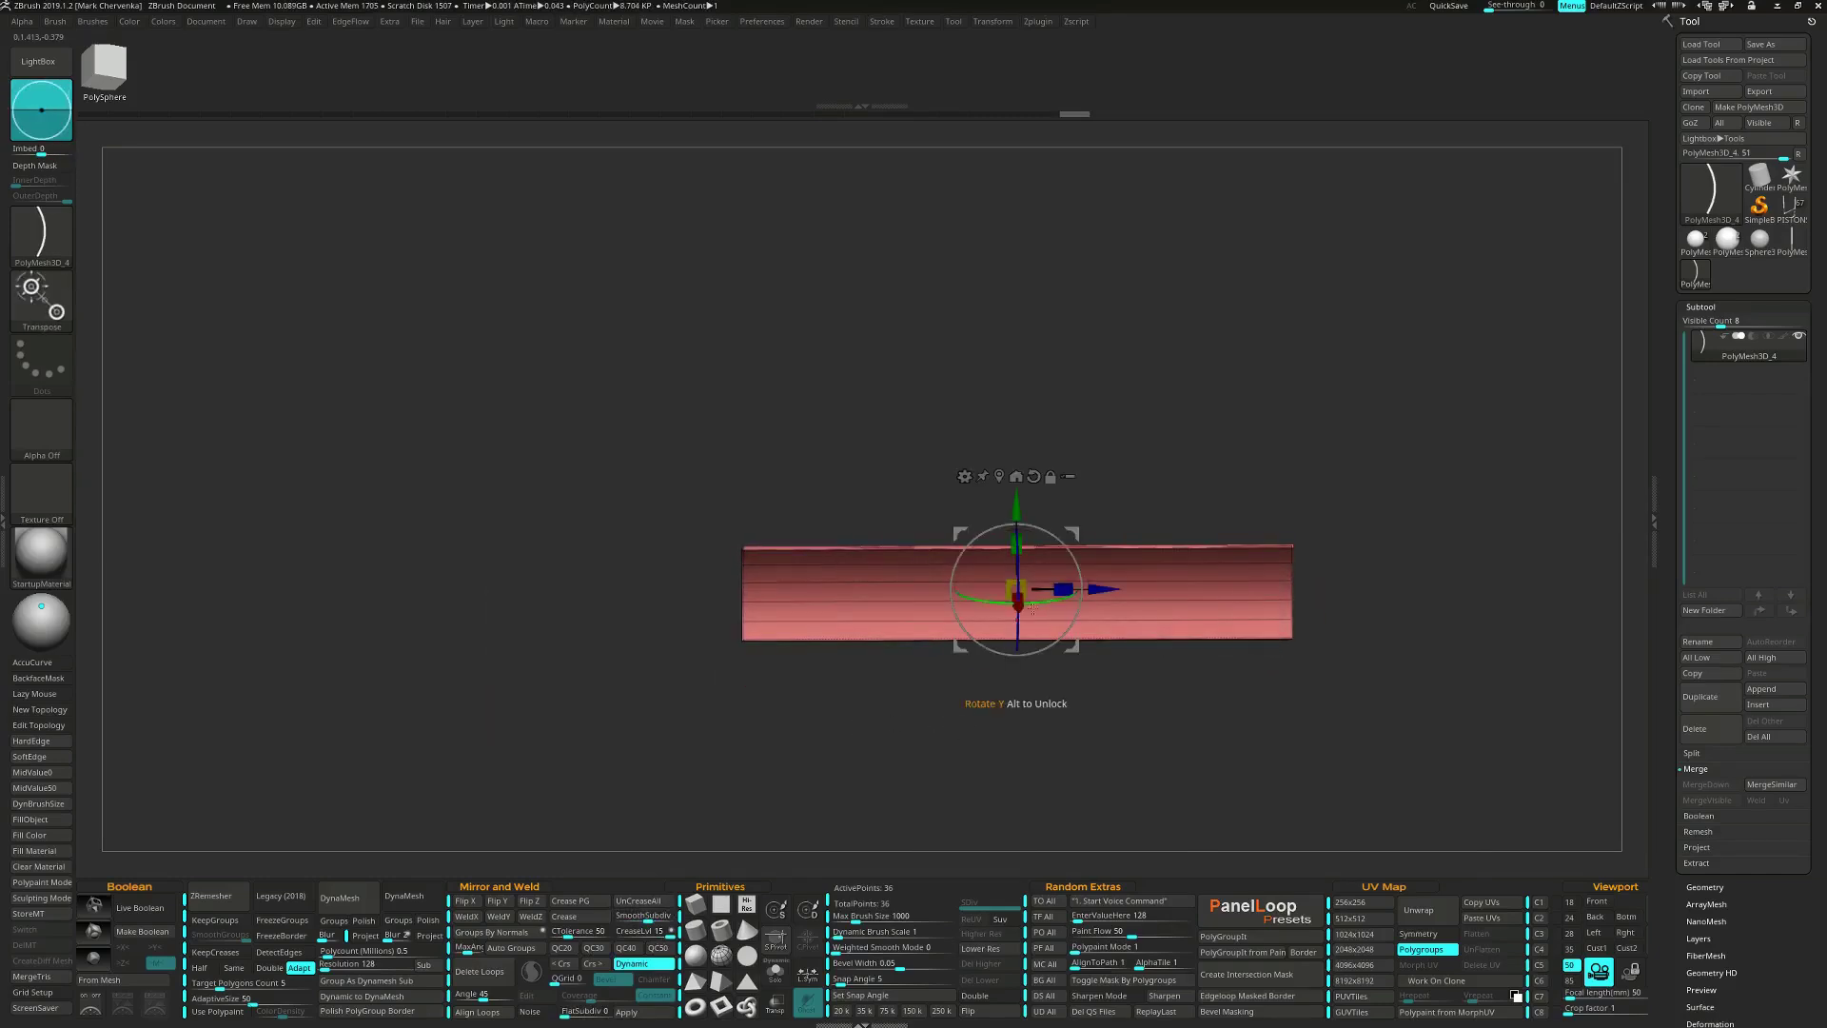
pyautogui.moveTo(1063, 589); pyautogui.dragTo(1148, 585)
pyautogui.moveTo(1180, 693); pyautogui.dragTo(1195, 664)
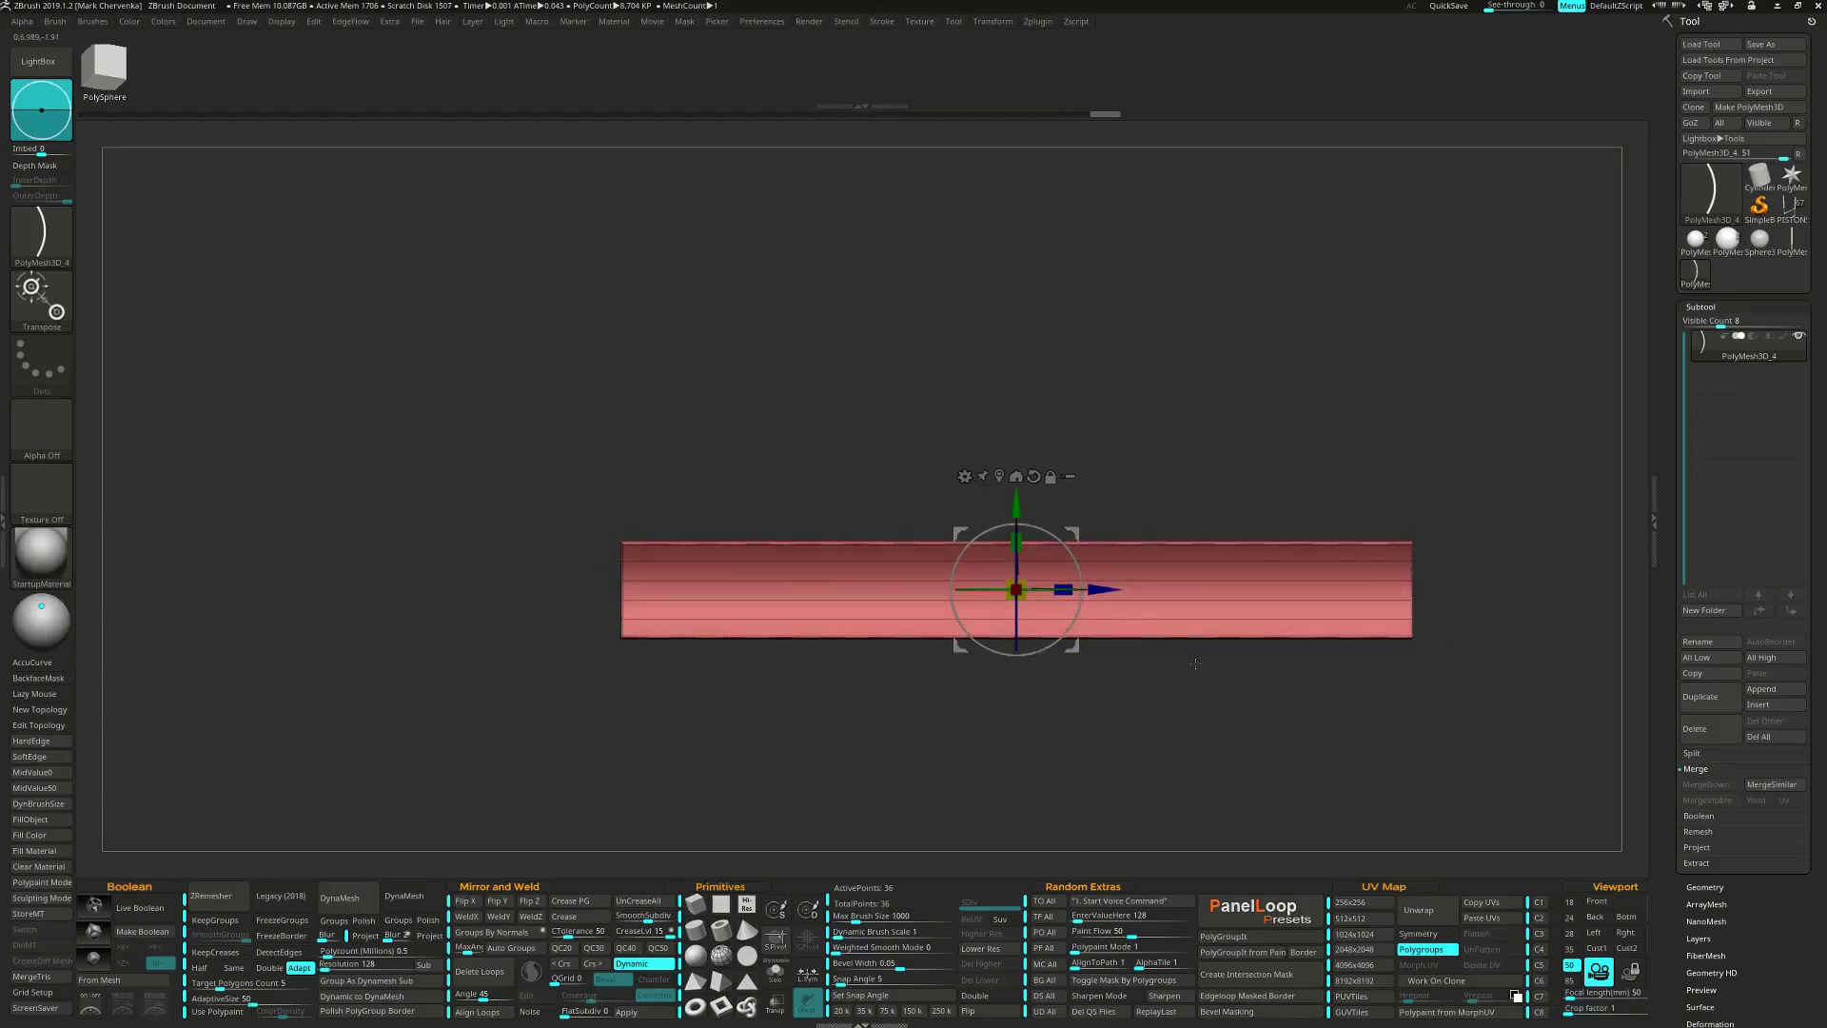
# Slice vertically through the blade near one end with SliceCurve to make the end section its own polygroup.
pyautogui.press('q')
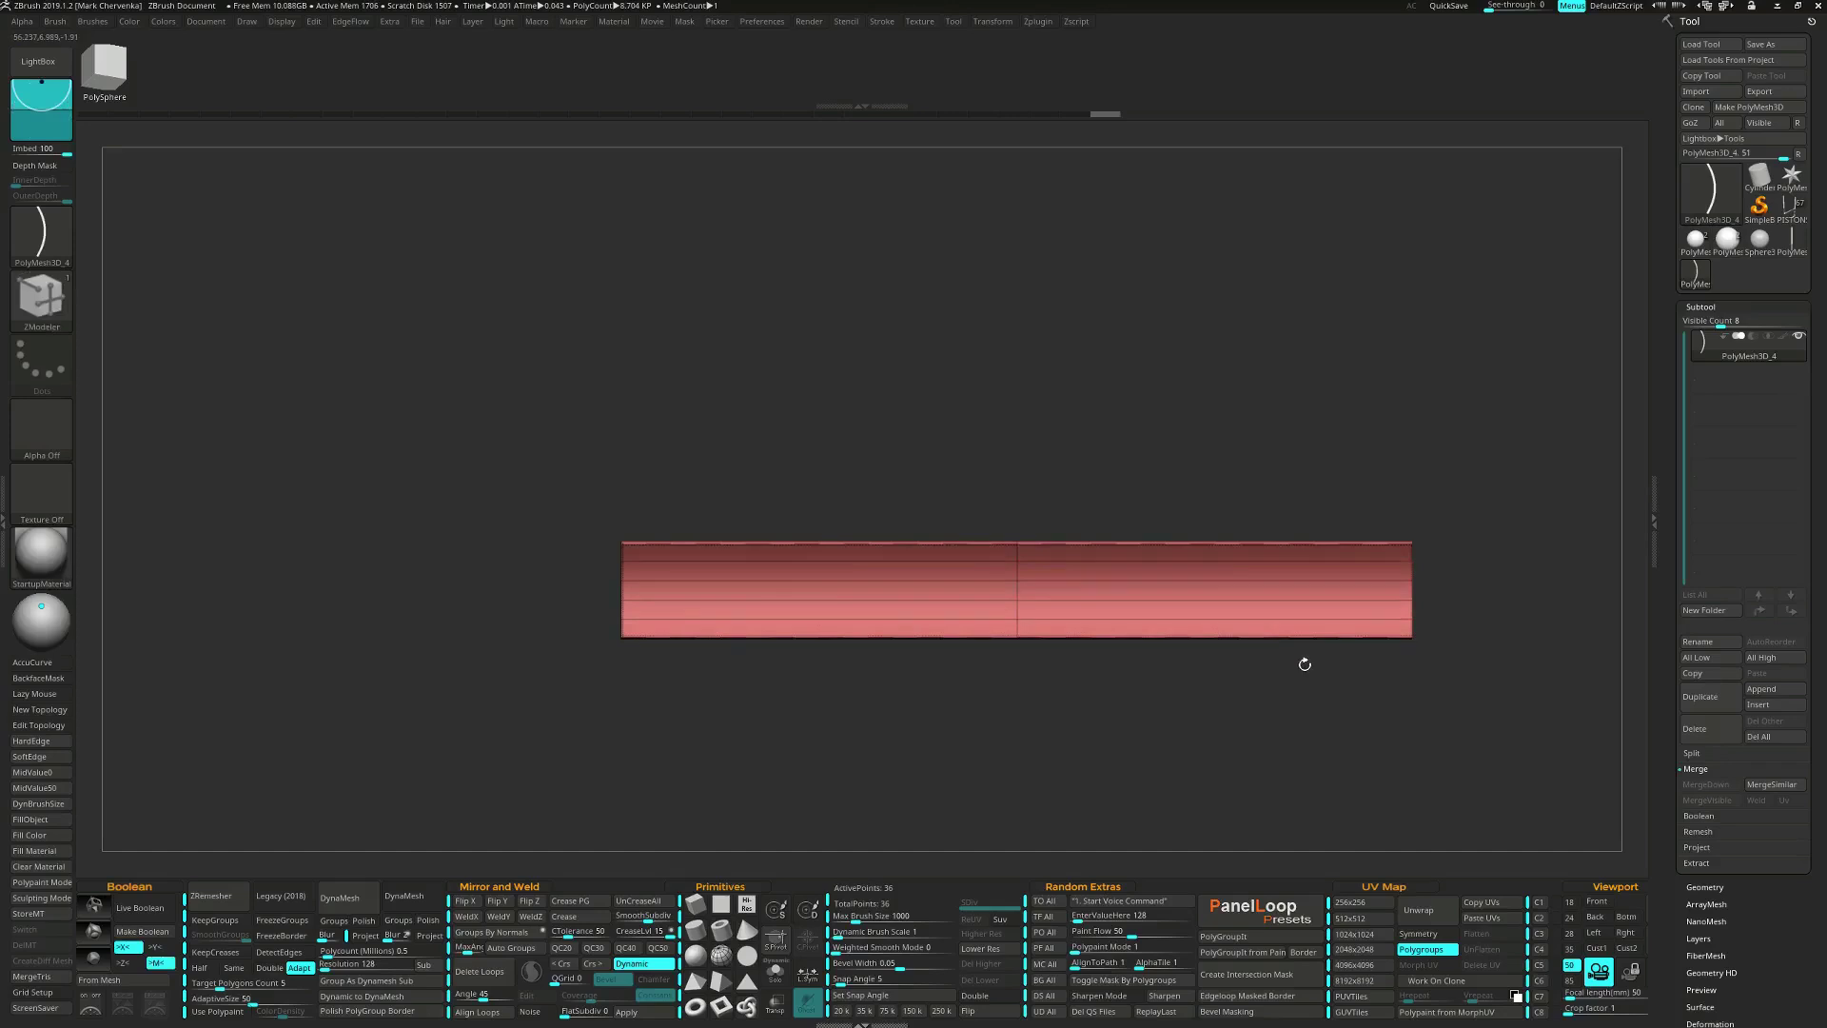
pyautogui.keyDown('alt'); pyautogui.moveTo(1364, 645); pyautogui.dragTo(1321, 667); pyautogui.keyUp('alt')
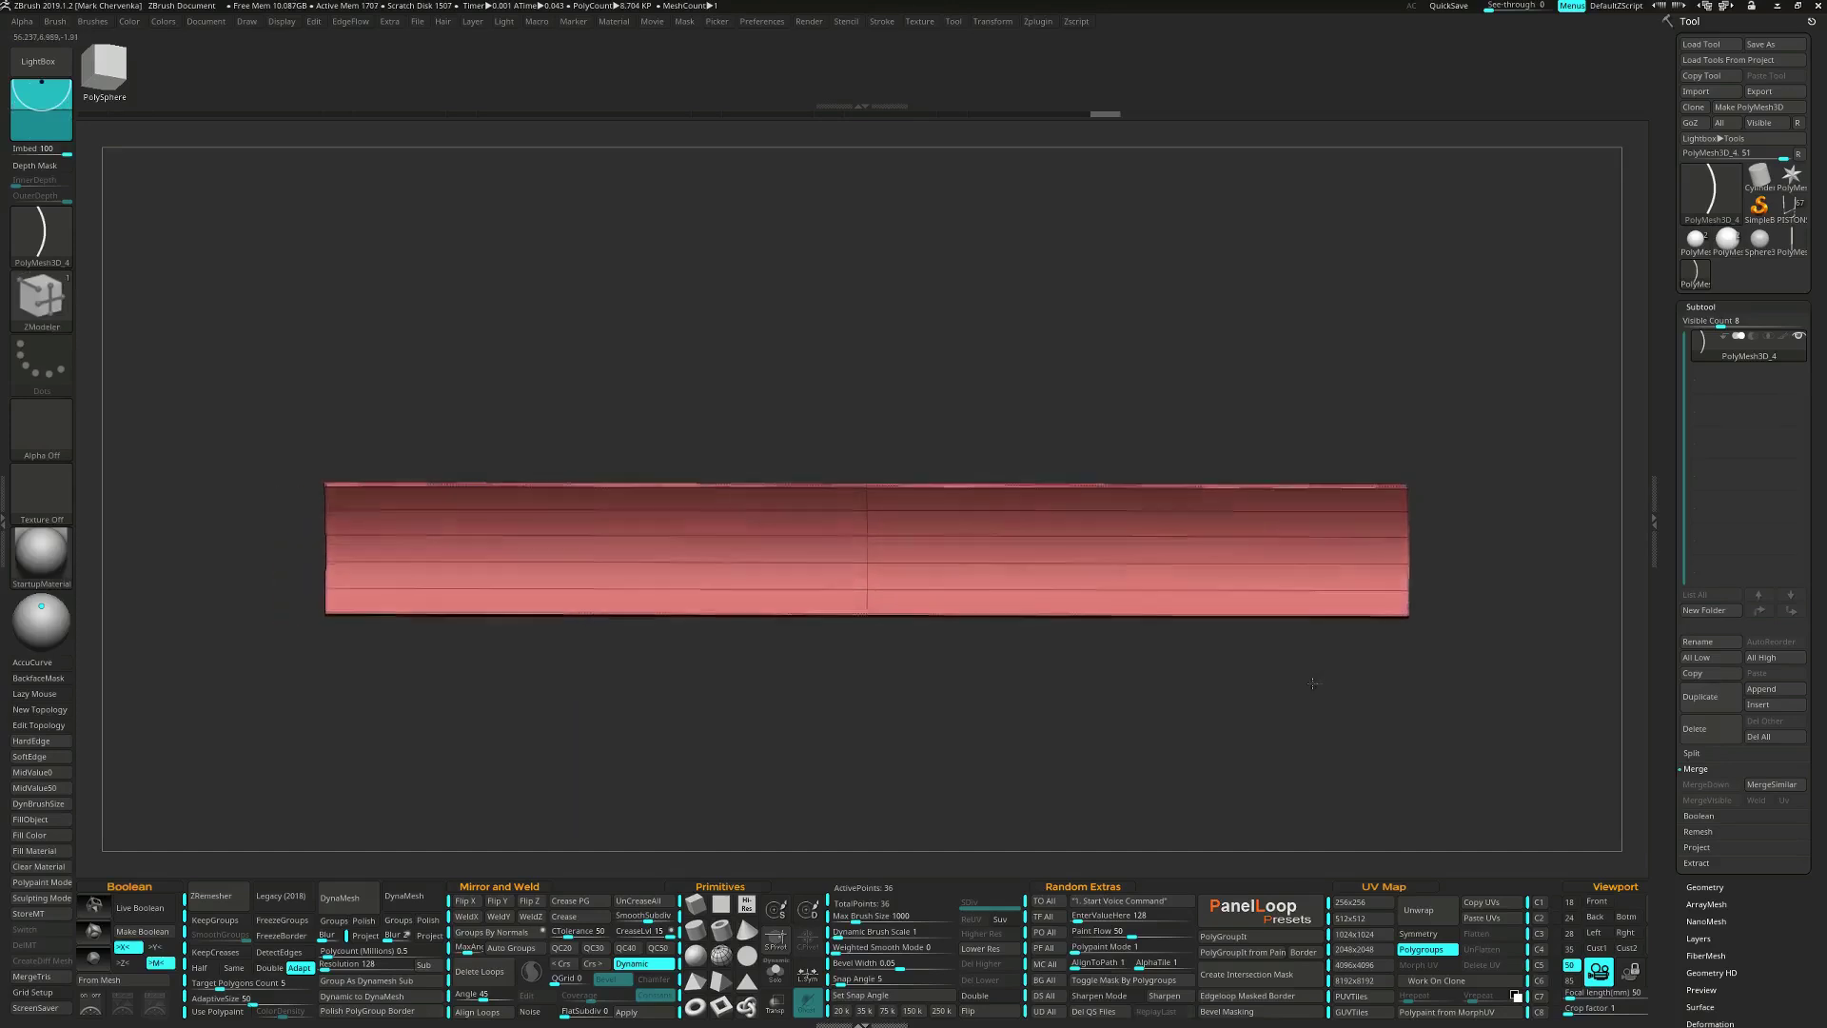
pyautogui.hotkey('ctrl', 'shift')
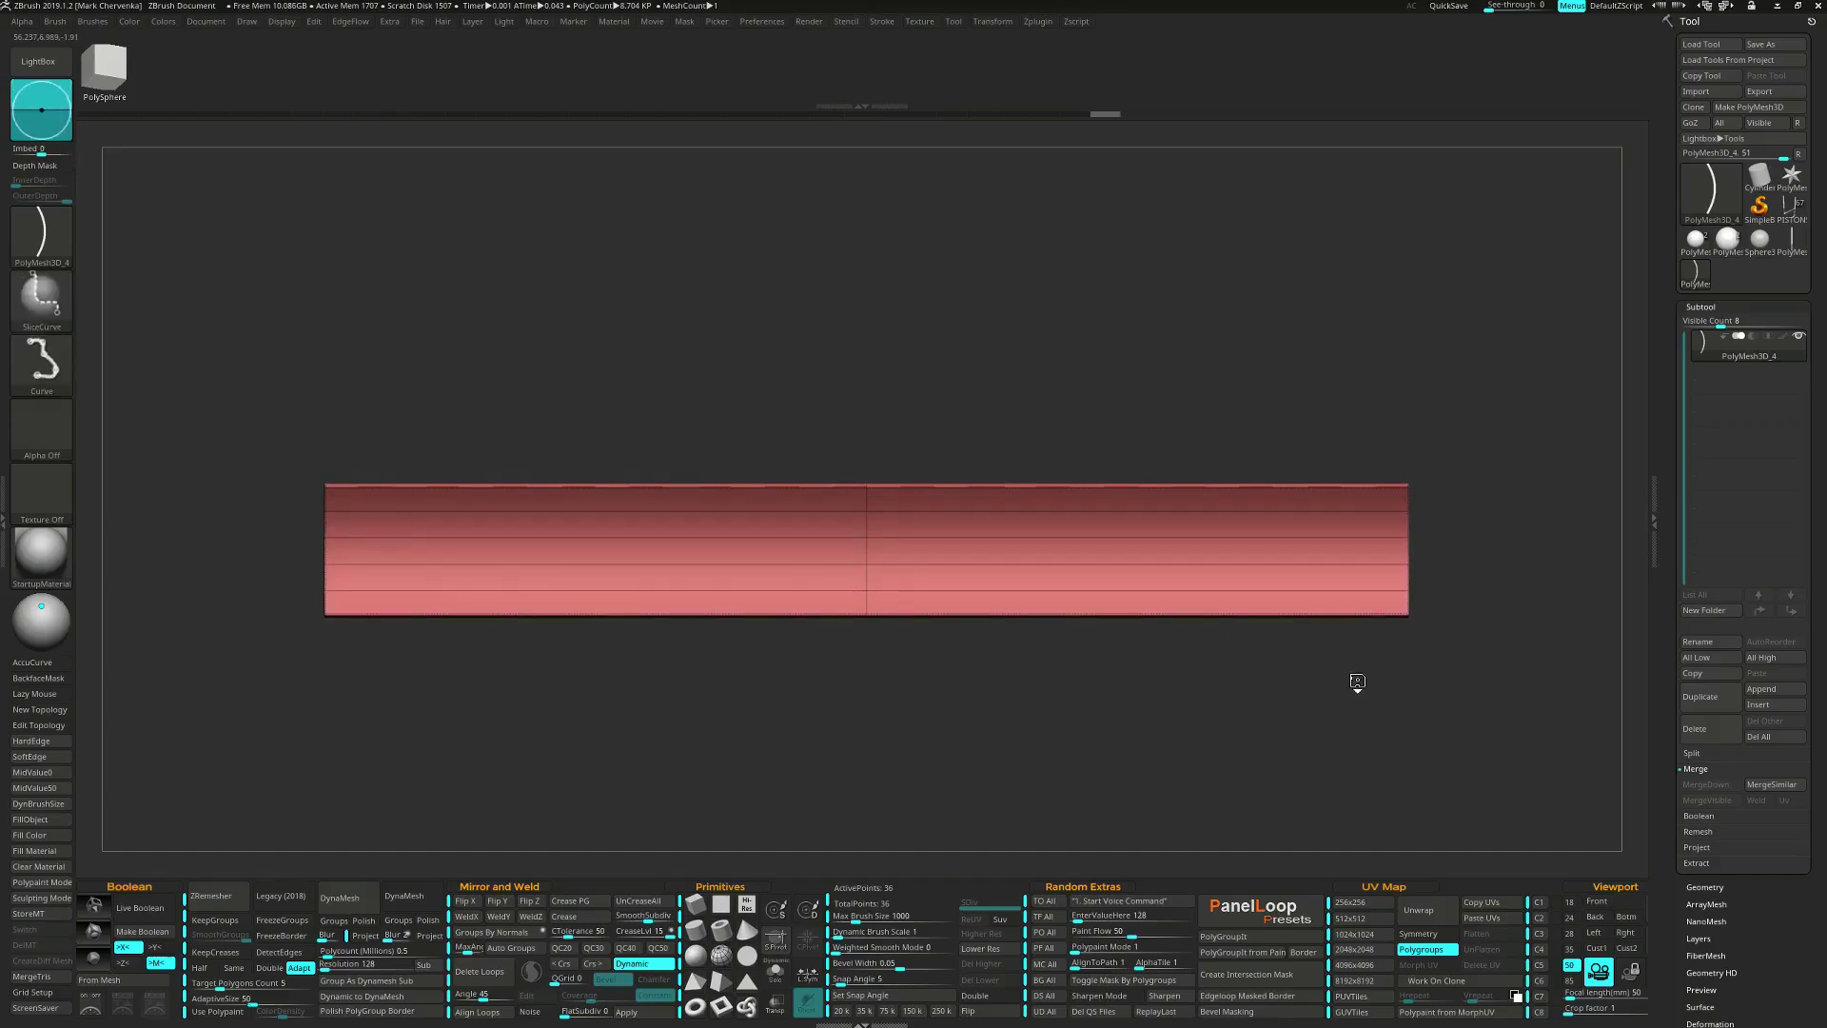
pyautogui.moveTo(1361, 331)
pyautogui.keyDown('ctrl'); pyautogui.keyDown('shift'); pyautogui.mouseDown()
pyautogui.moveTo(1399, 612)
pyautogui.moveTo(1361, 778)
pyautogui.moveTo(1317, 701)
pyautogui.moveTo(1230, 643)
pyautogui.mouseUp(); pyautogui.keyUp('shift'); pyautogui.keyUp('ctrl')
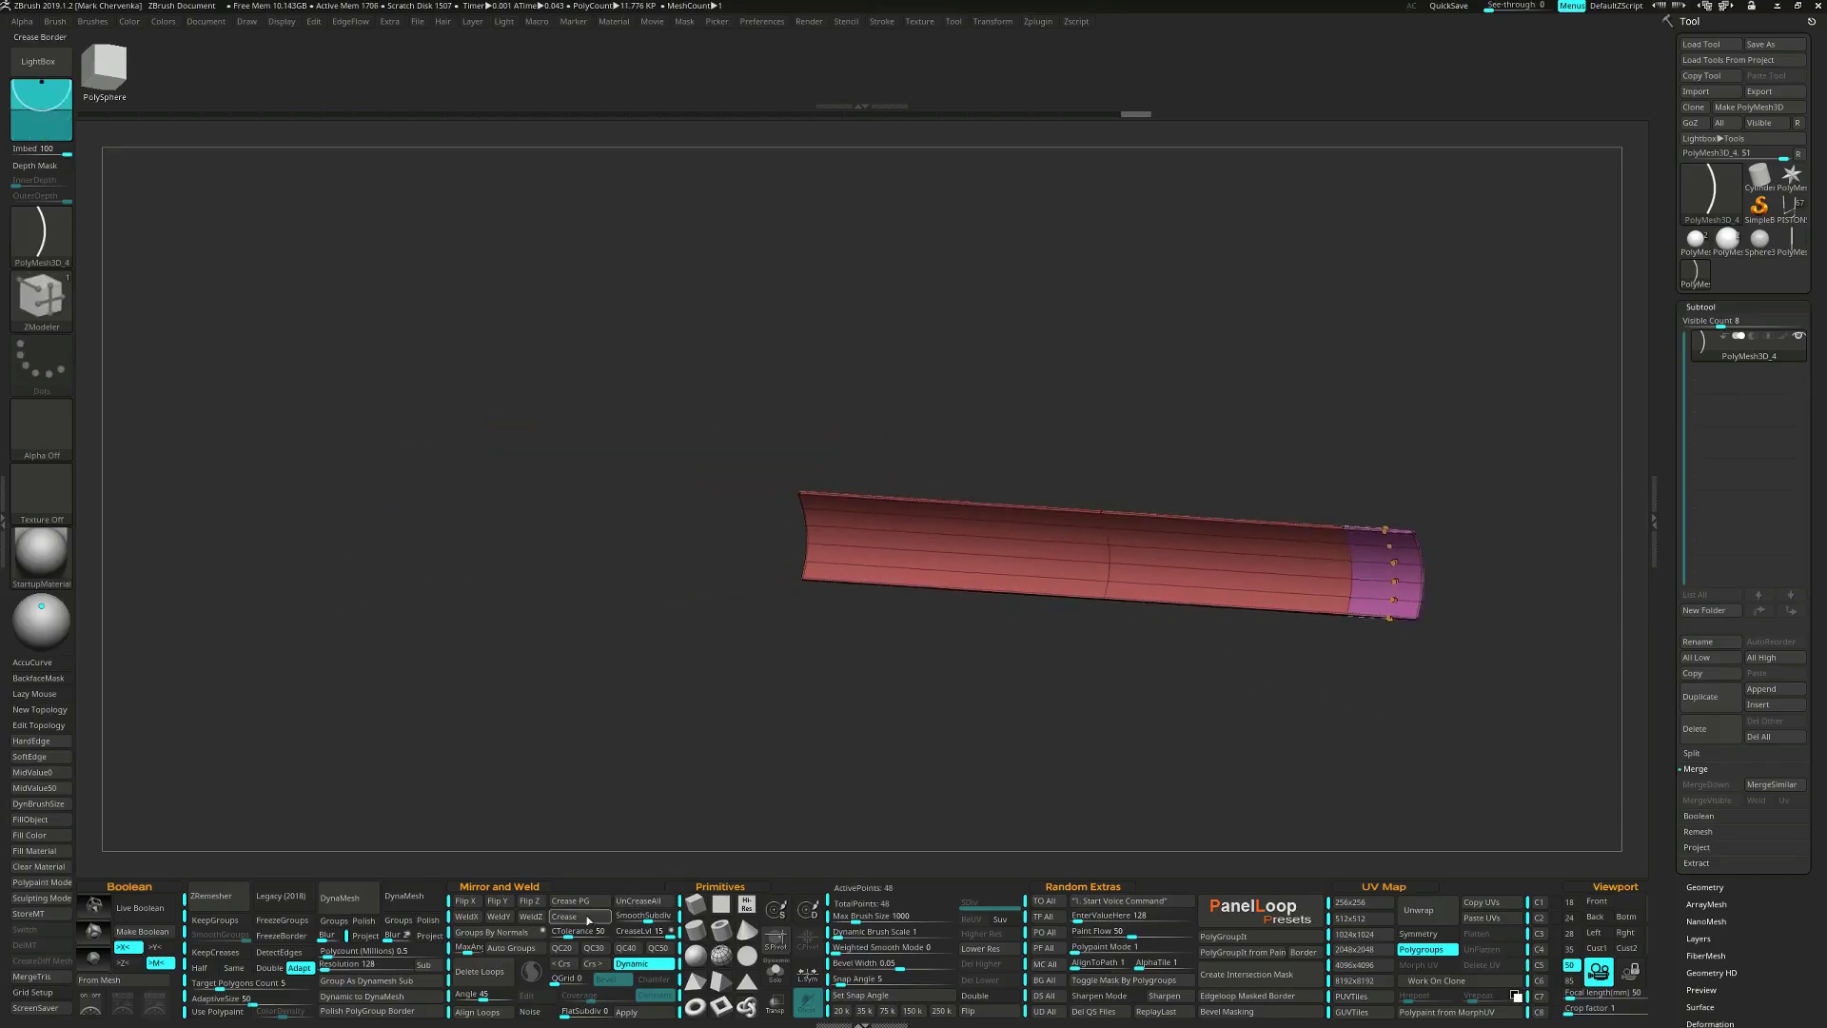
# Mirror and weld the sliced end section onto the blade's opposite end, and check the smoothed blade with the polyframe hidden.
pyautogui.click(472, 917)
pyautogui.moveTo(1348, 649); pyautogui.dragTo(1356, 691)
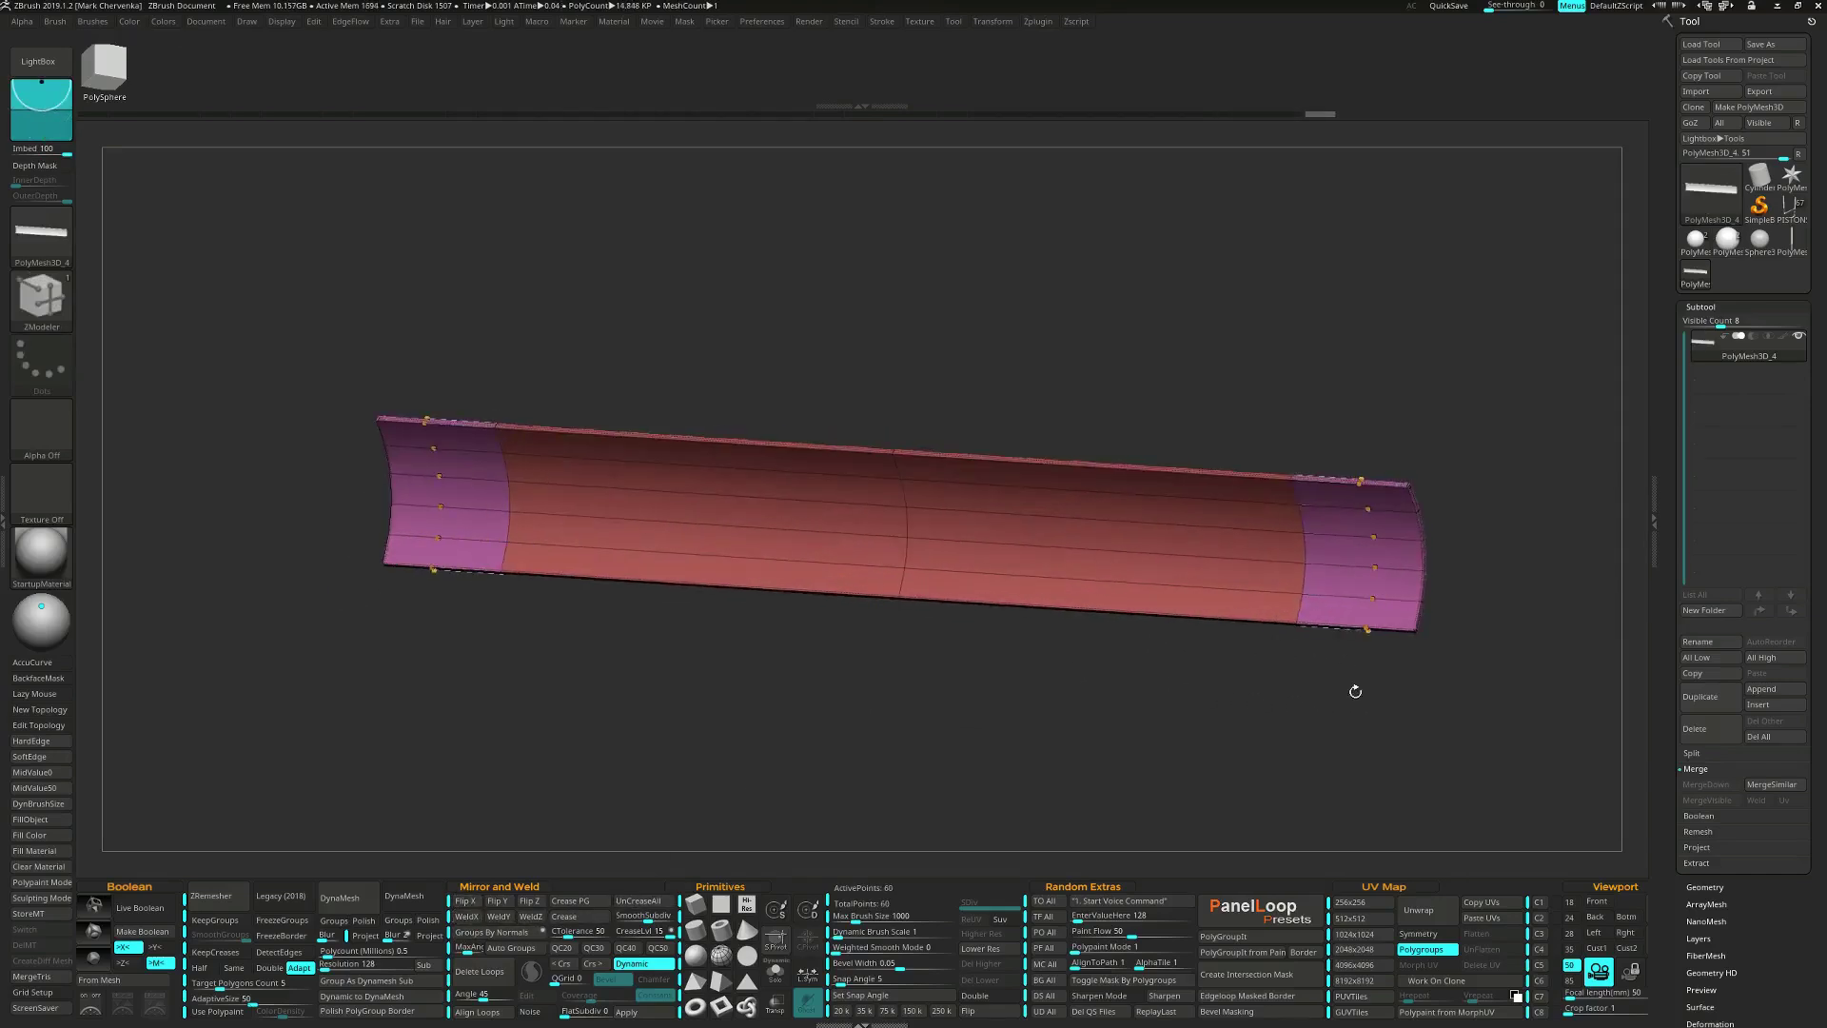
pyautogui.hotkey('shift', 'f')
pyautogui.keyDown('alt'); pyautogui.moveTo(1276, 634); pyautogui.dragTo(1265, 692); pyautogui.keyUp('alt')
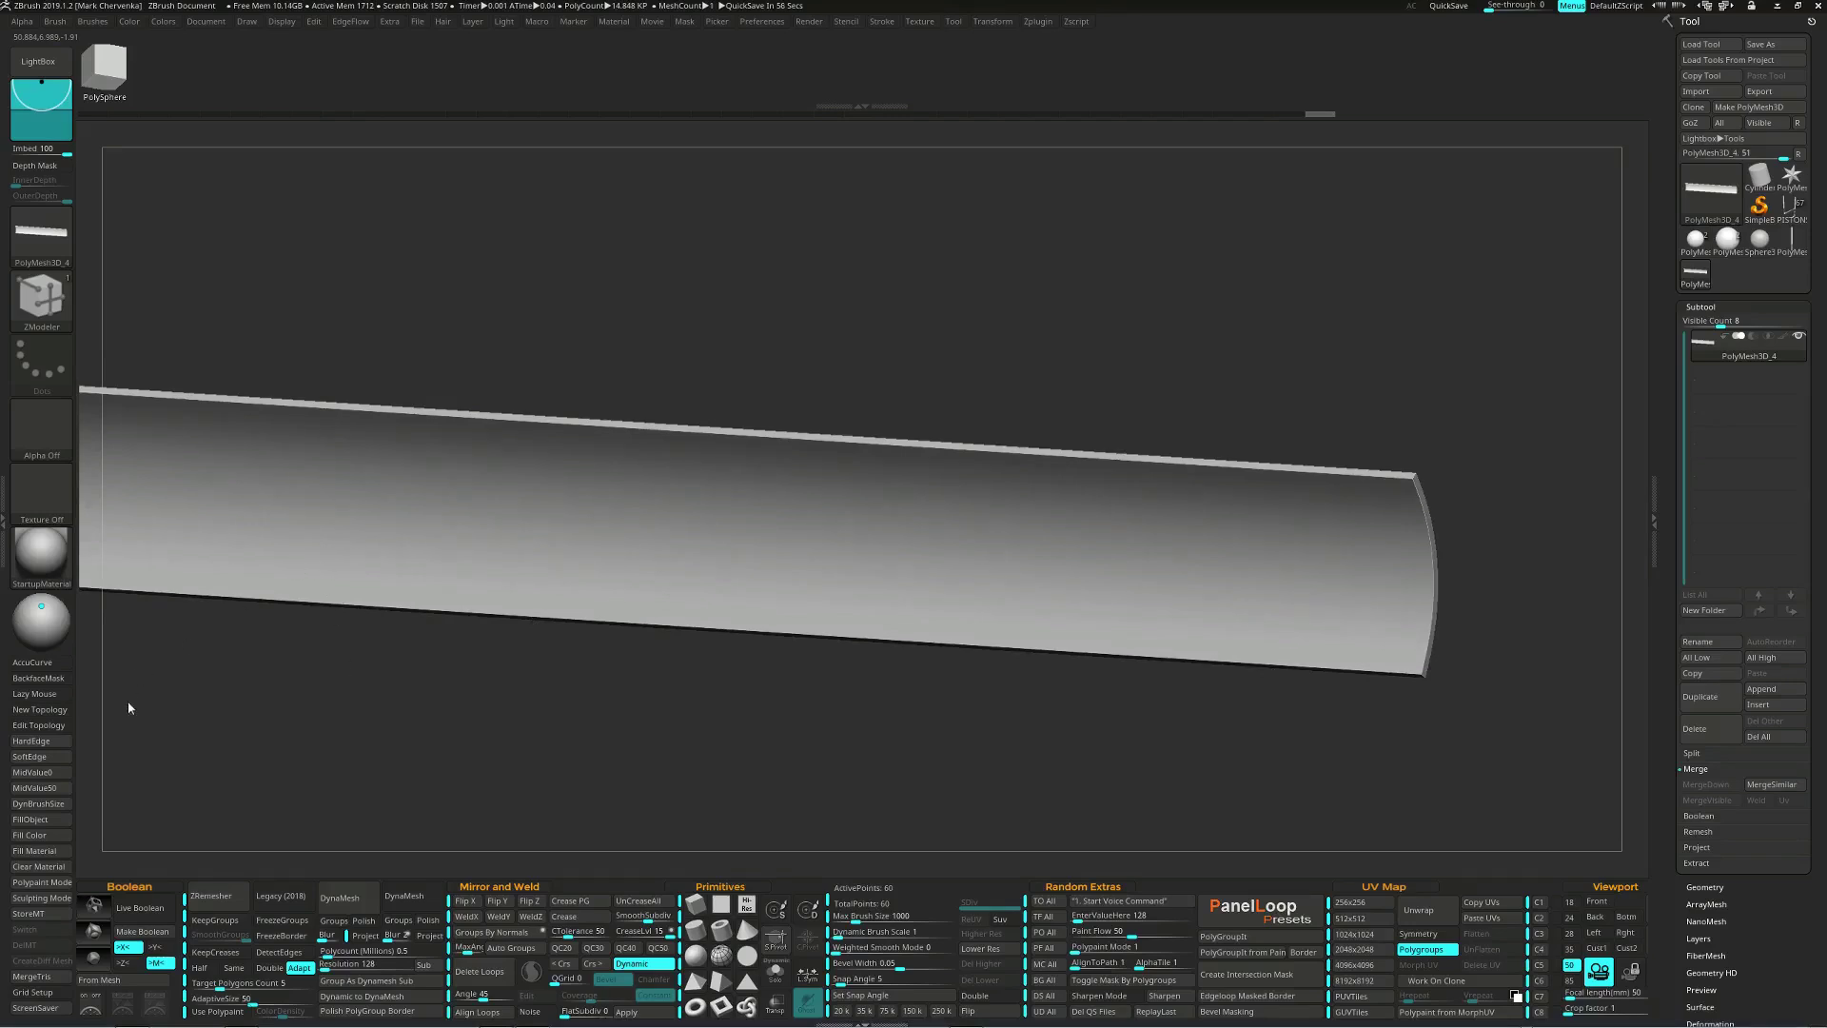
# Bevel the vertical edge loop at the middle of the unsmoothed blade into a narrow centre strip.
pyautogui.moveTo(1365, 648); pyautogui.dragTo(1223, 648, button='right')
pyautogui.hotkey('shift', 'f')
pyautogui.hotkey('shift', 'd')
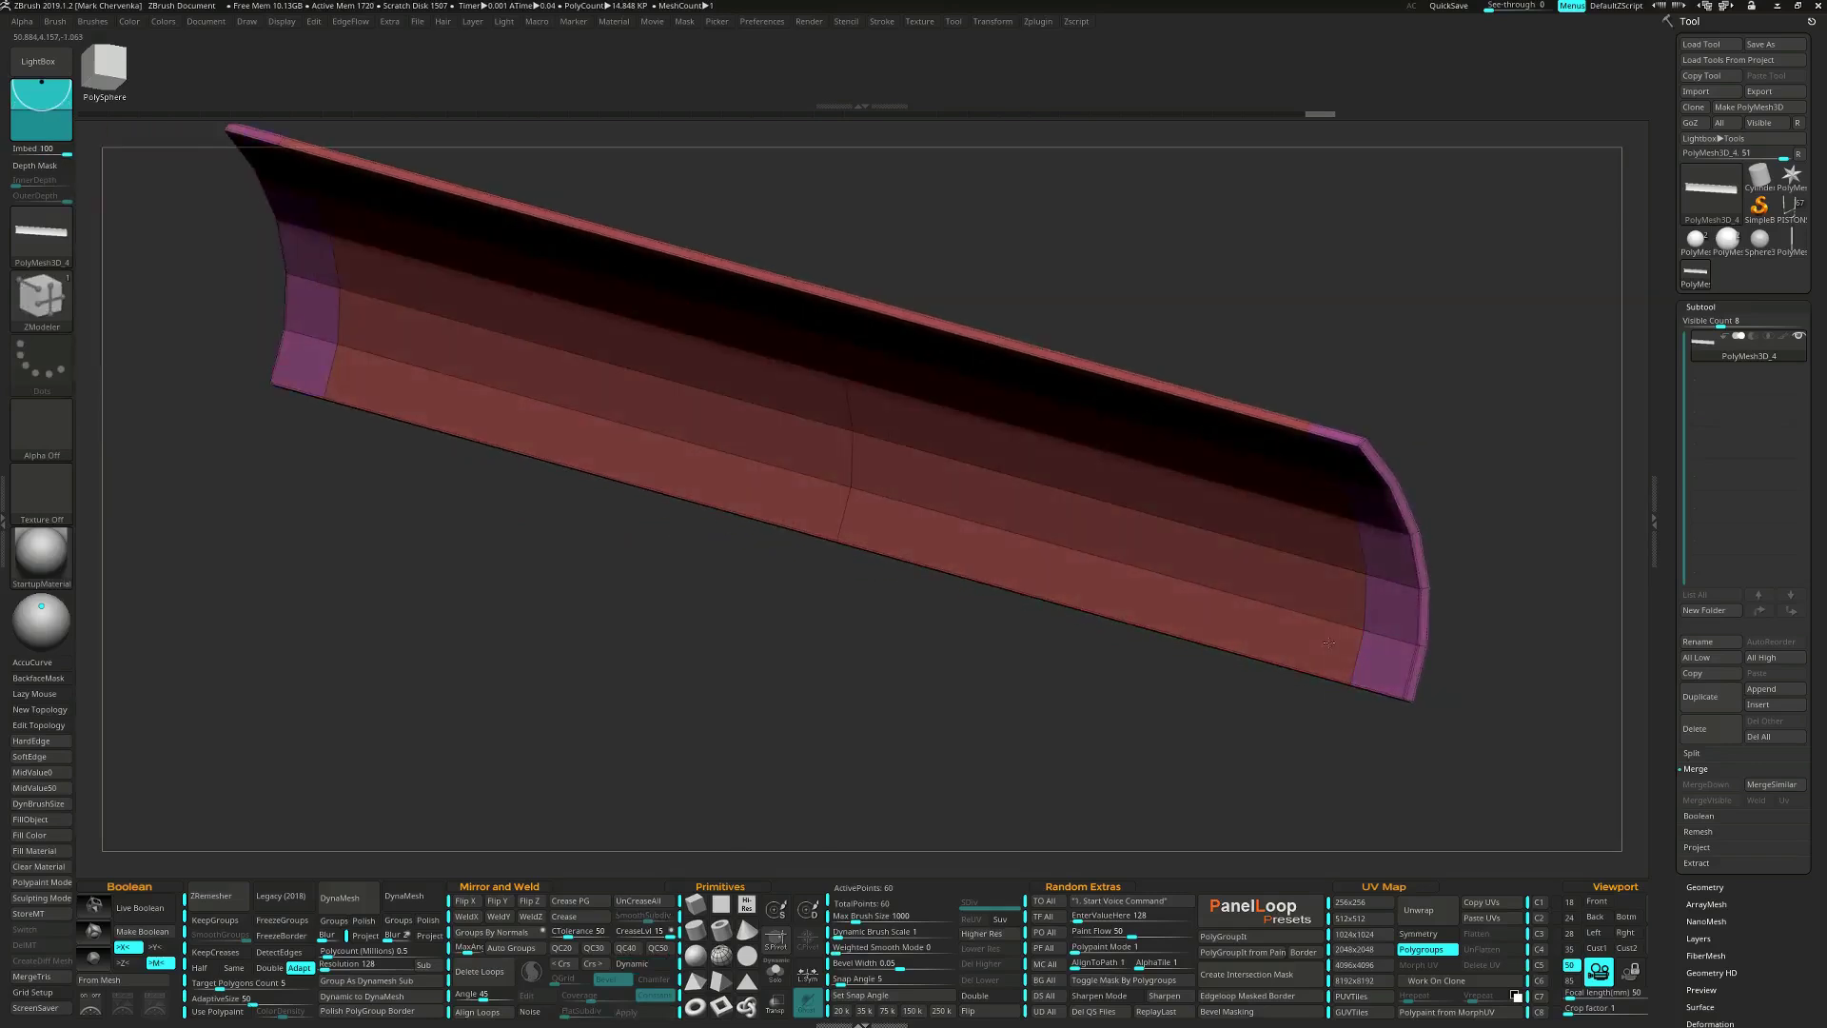
pyautogui.keyDown('alt'); pyautogui.moveTo(842, 525); pyautogui.dragTo(949, 606, button='right'); pyautogui.keyUp('alt')
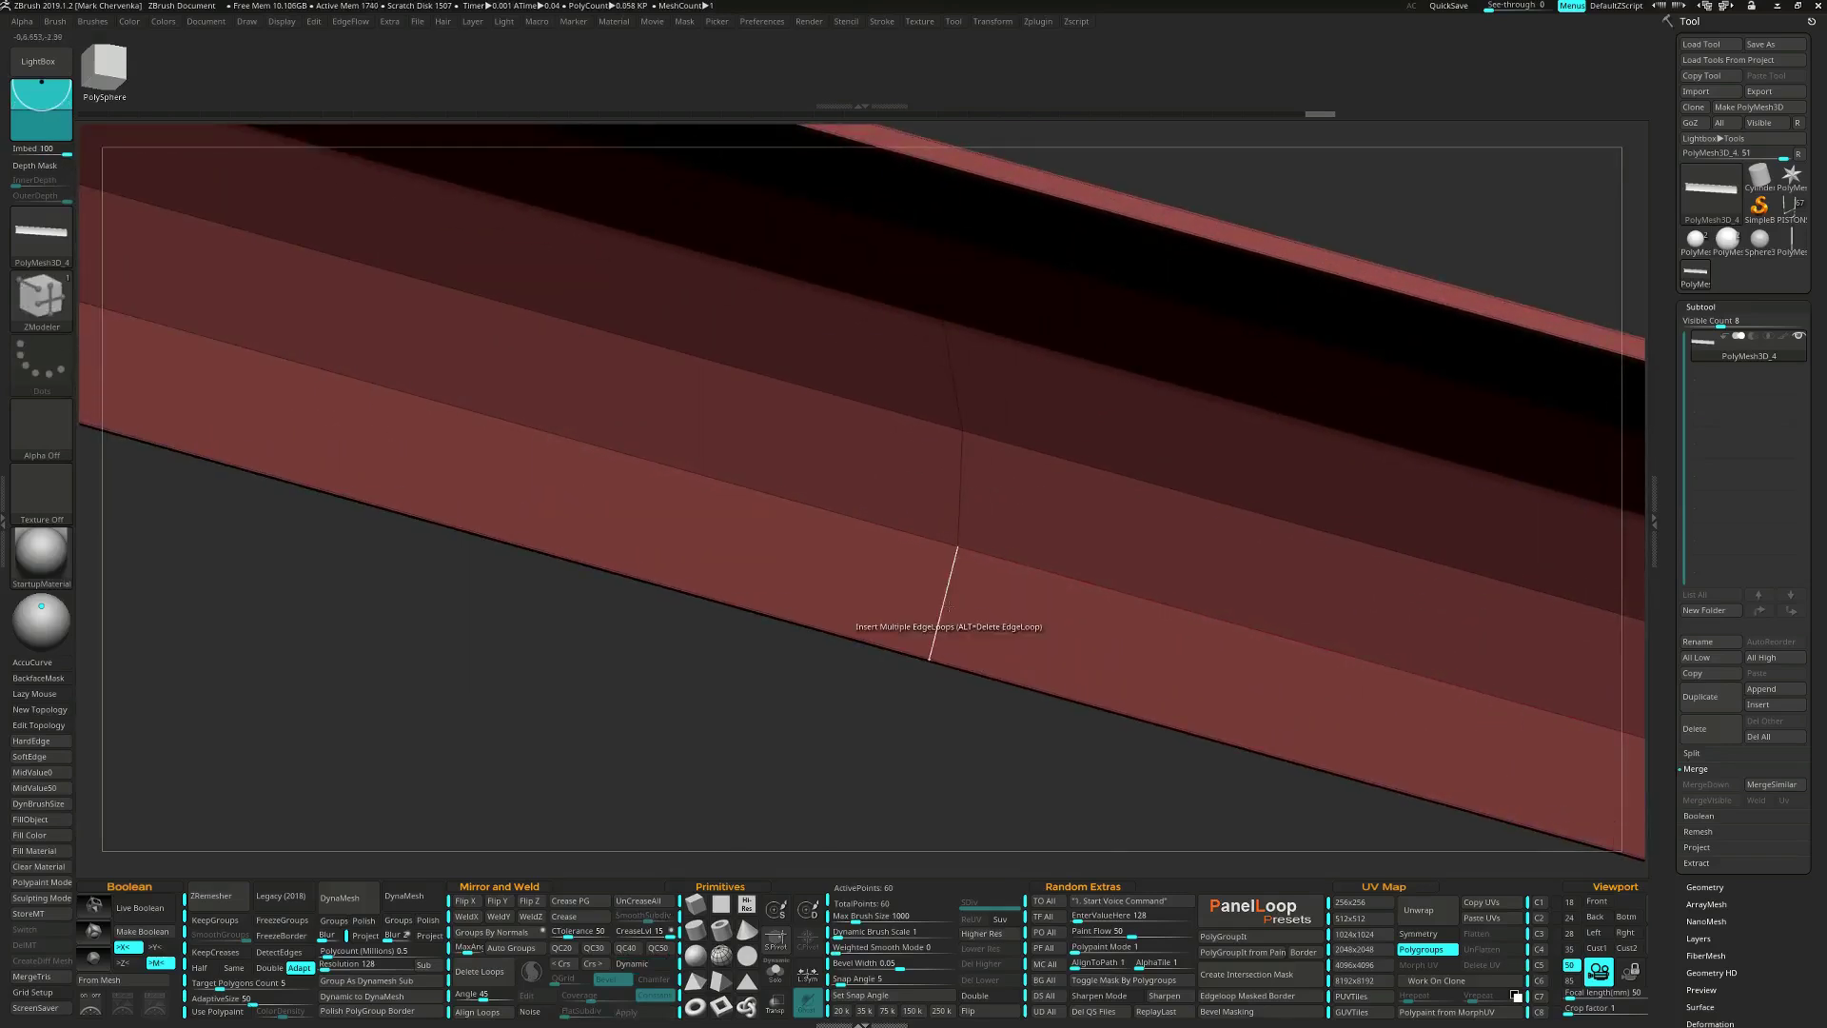
pyautogui.press('space')
pyautogui.click(808, 636)
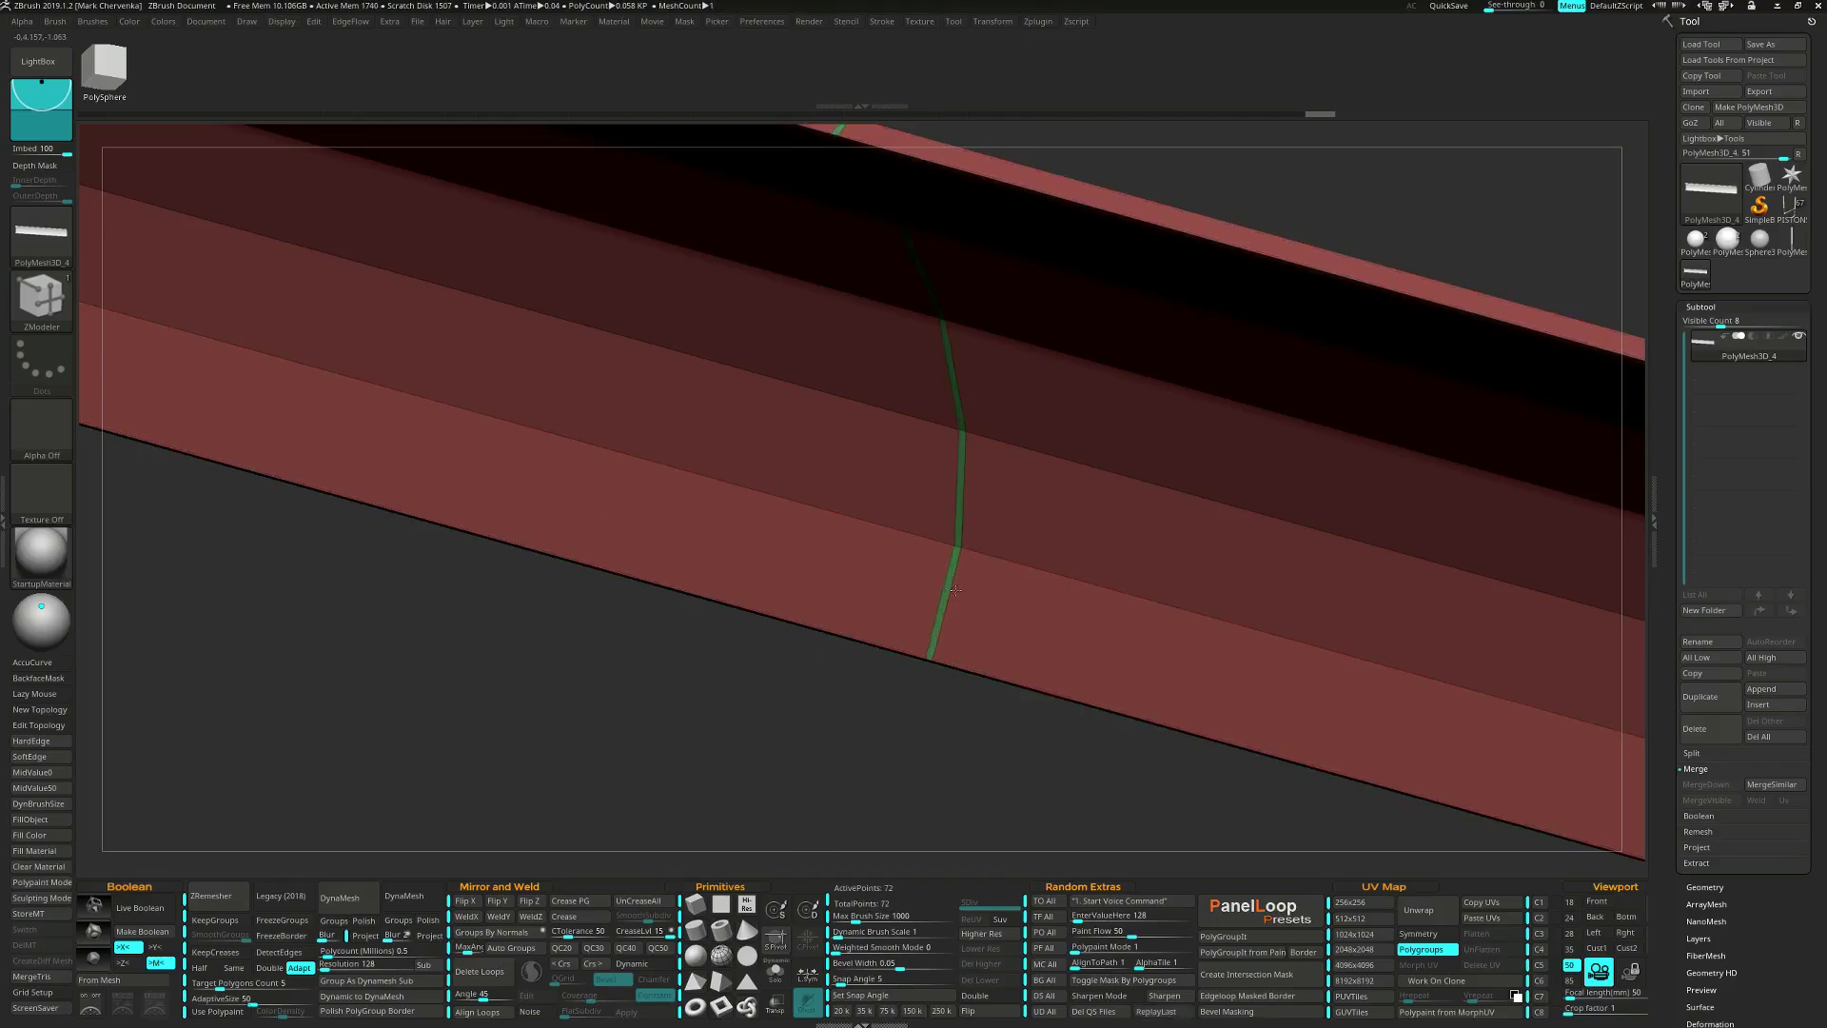
pyautogui.moveTo(952, 590); pyautogui.dragTo(954, 593)
pyautogui.press('f')
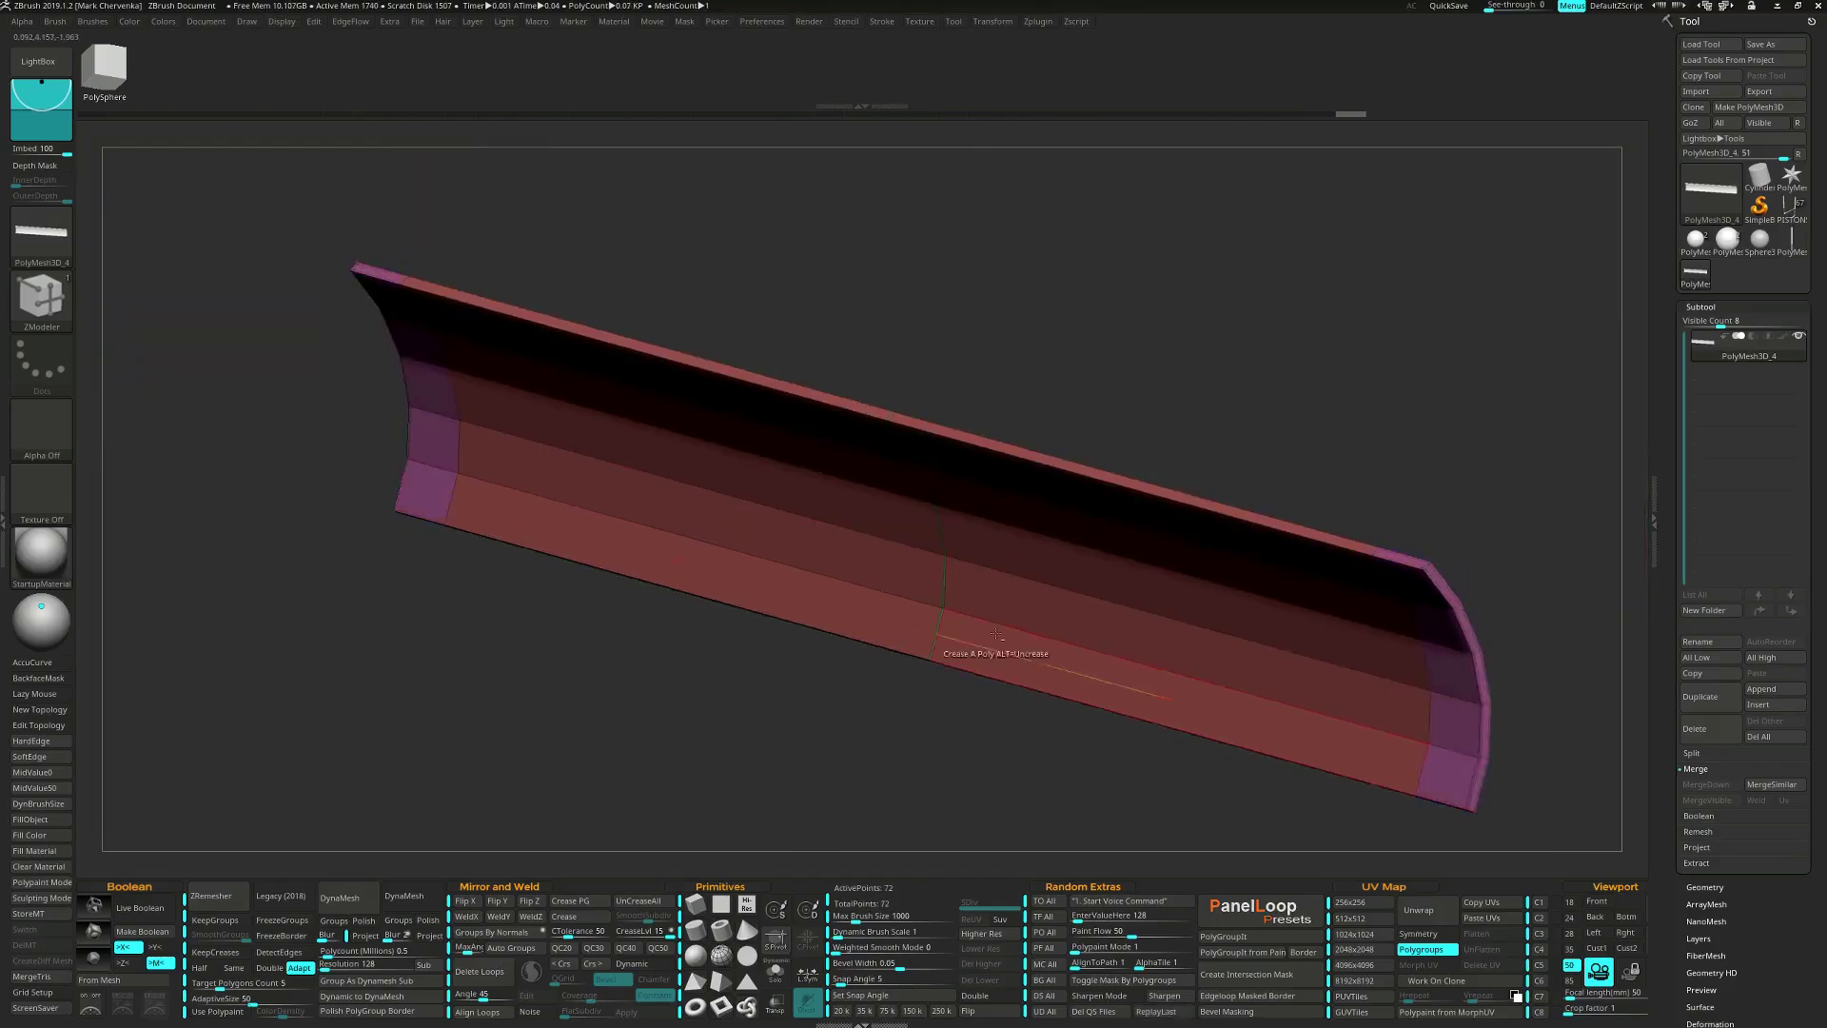
pyautogui.press('f')
# Raise the blade's bottom row slightly with QMesh on both sides of the centre strip, and check it with dynamic subdivision.
pyautogui.press('space')
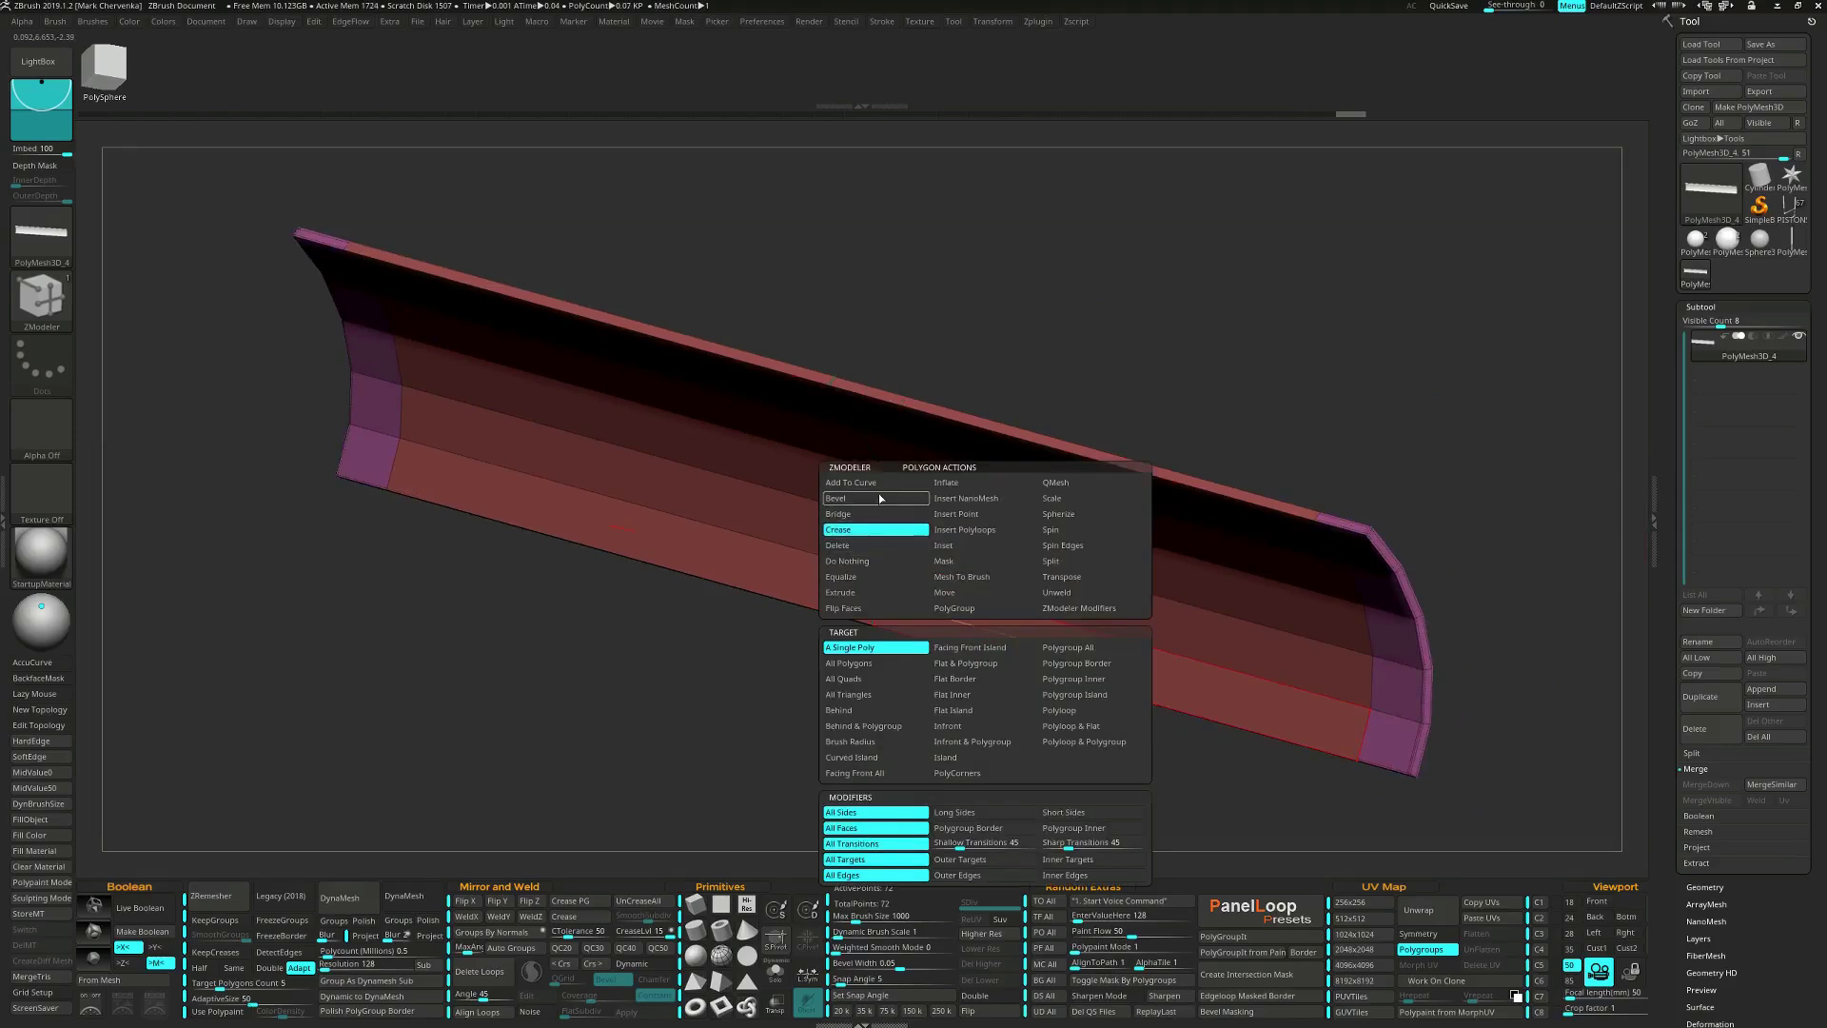
pyautogui.click(1055, 483)
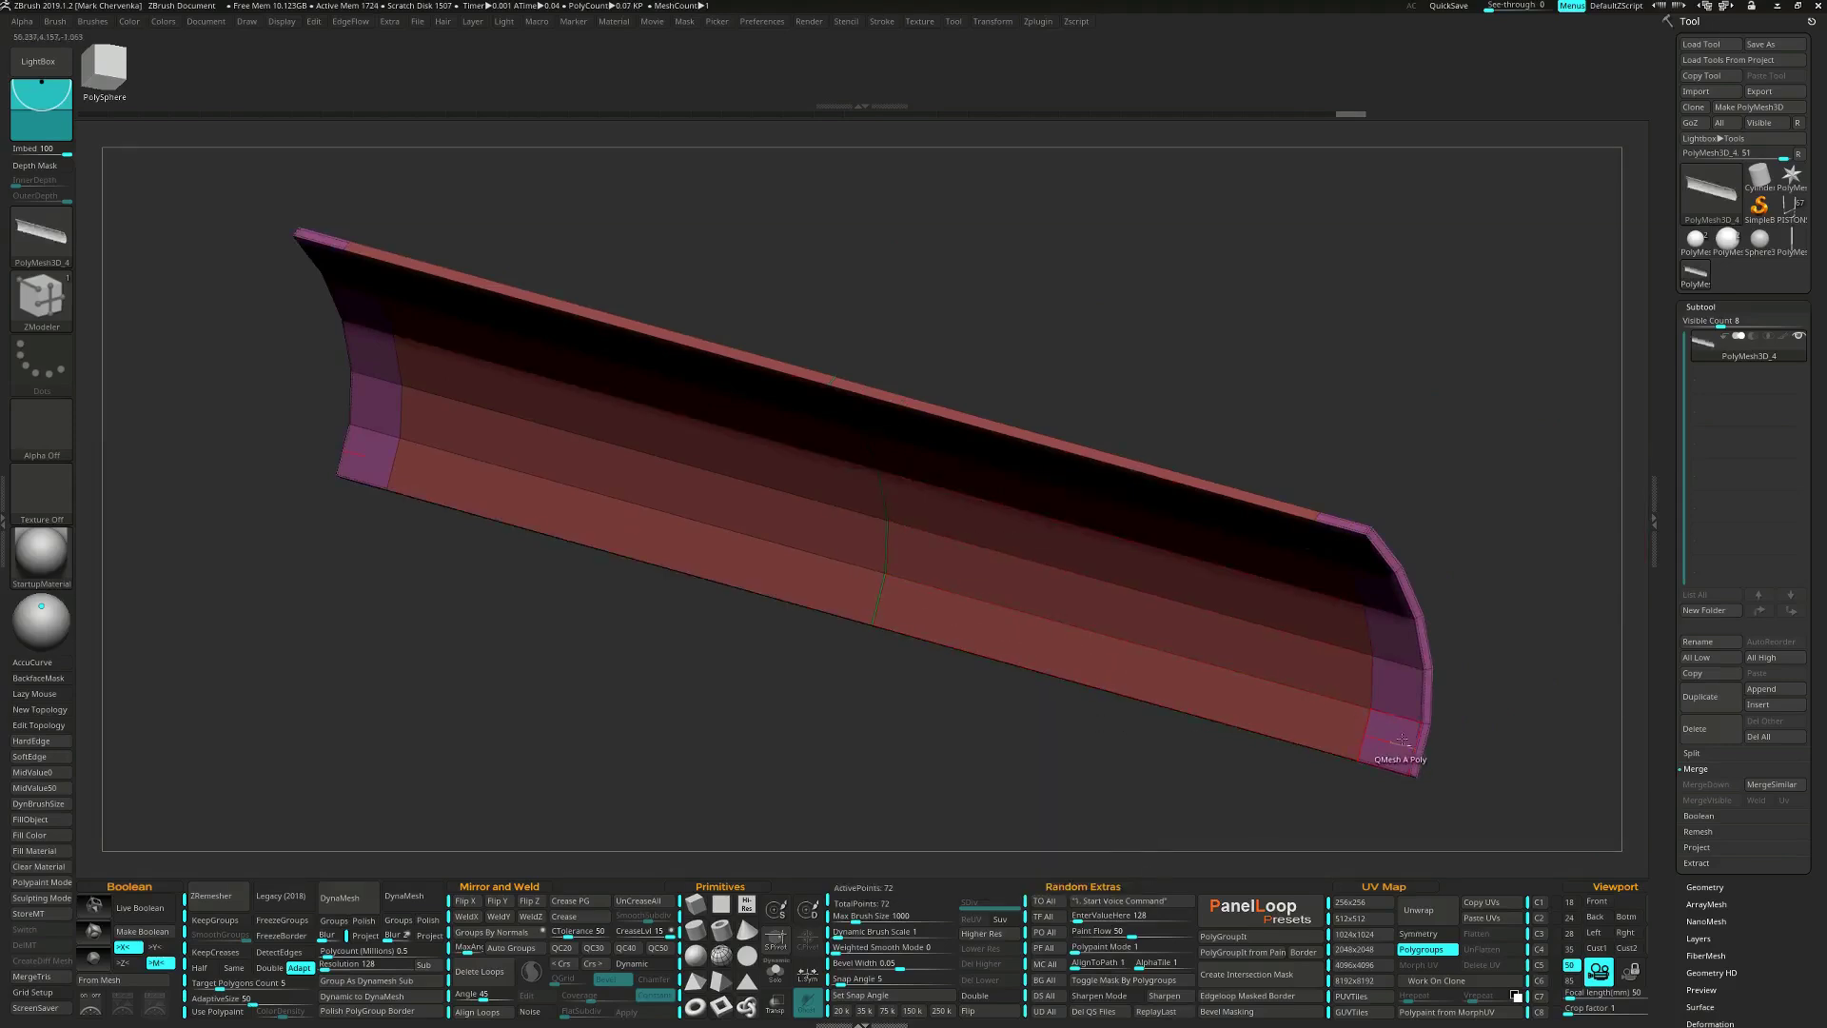
pyautogui.keyDown('alt'); pyautogui.moveTo(1343, 728); pyautogui.dragTo(1252, 688); pyautogui.keyUp('alt')
pyautogui.moveTo(1253, 687)
pyautogui.keyDown('ctrl'); pyautogui.mouseDown(button='right')
pyautogui.moveTo(1333, 704)
pyautogui.moveTo(1224, 693)
pyautogui.mouseUp(button='right'); pyautogui.keyUp('ctrl')
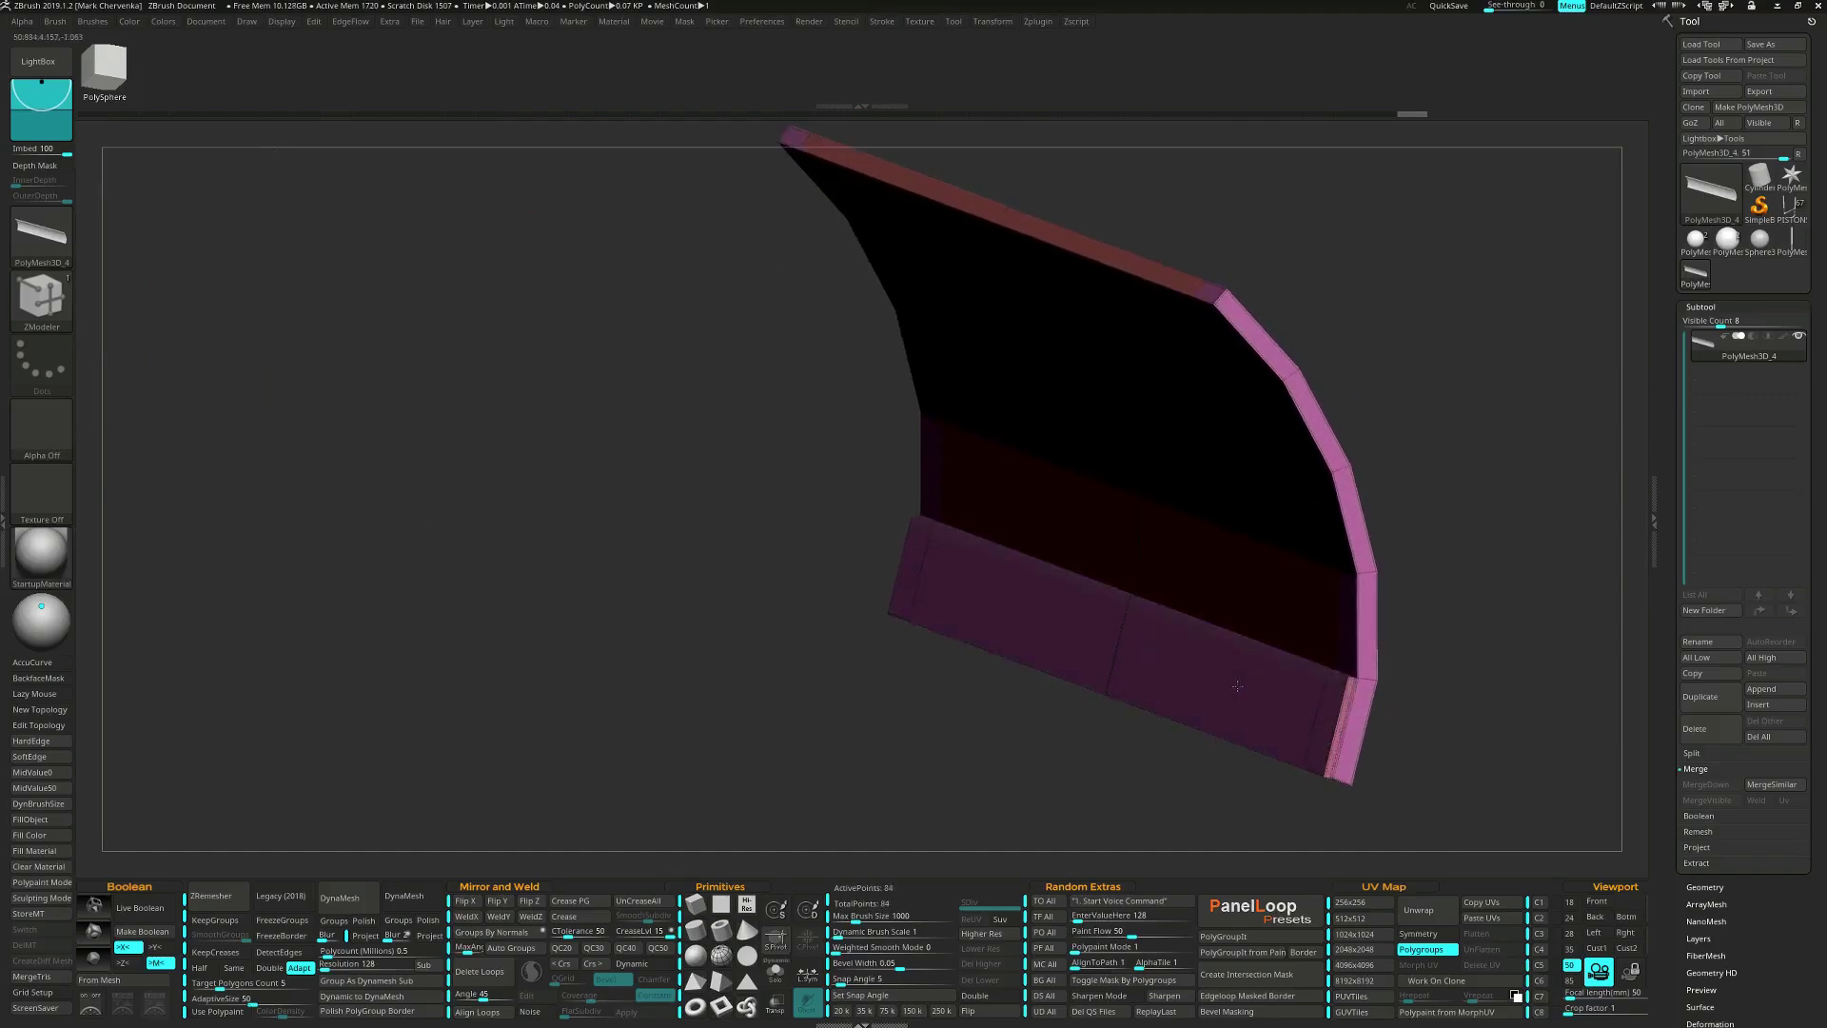
pyautogui.moveTo(1235, 686); pyautogui.dragTo(1239, 509, button='right')
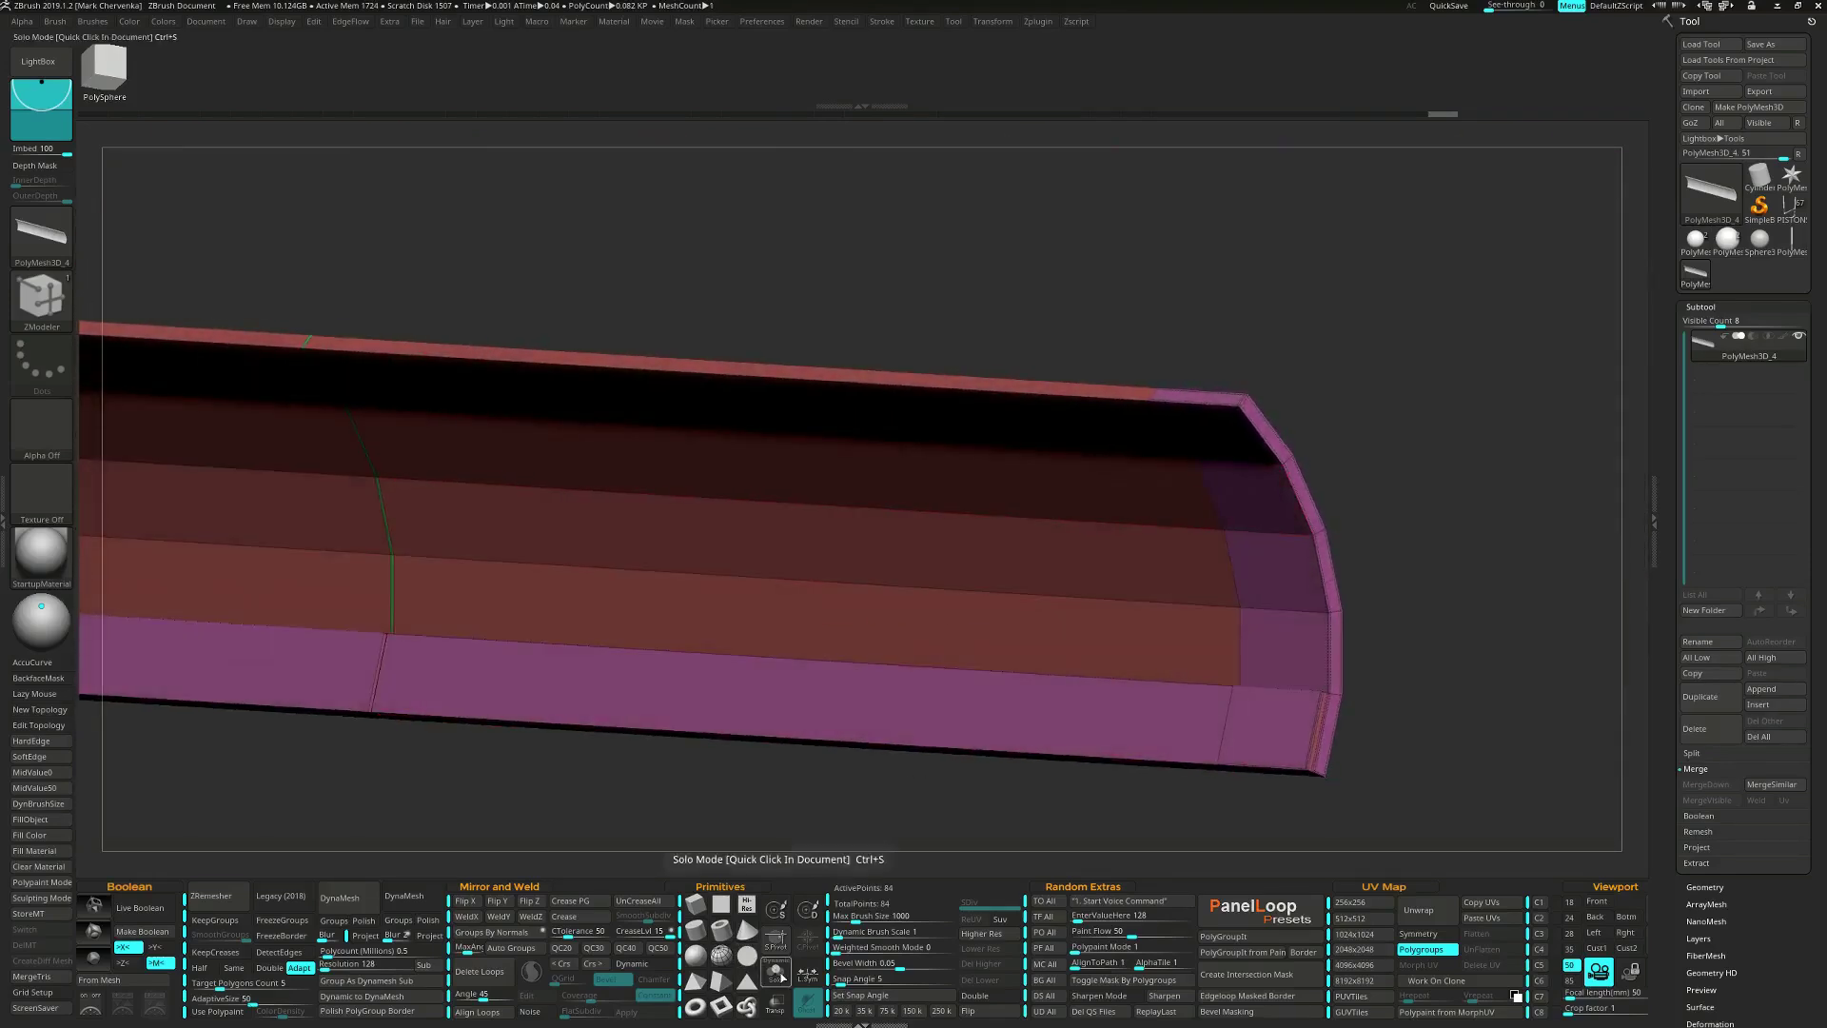
pyautogui.click(636, 963)
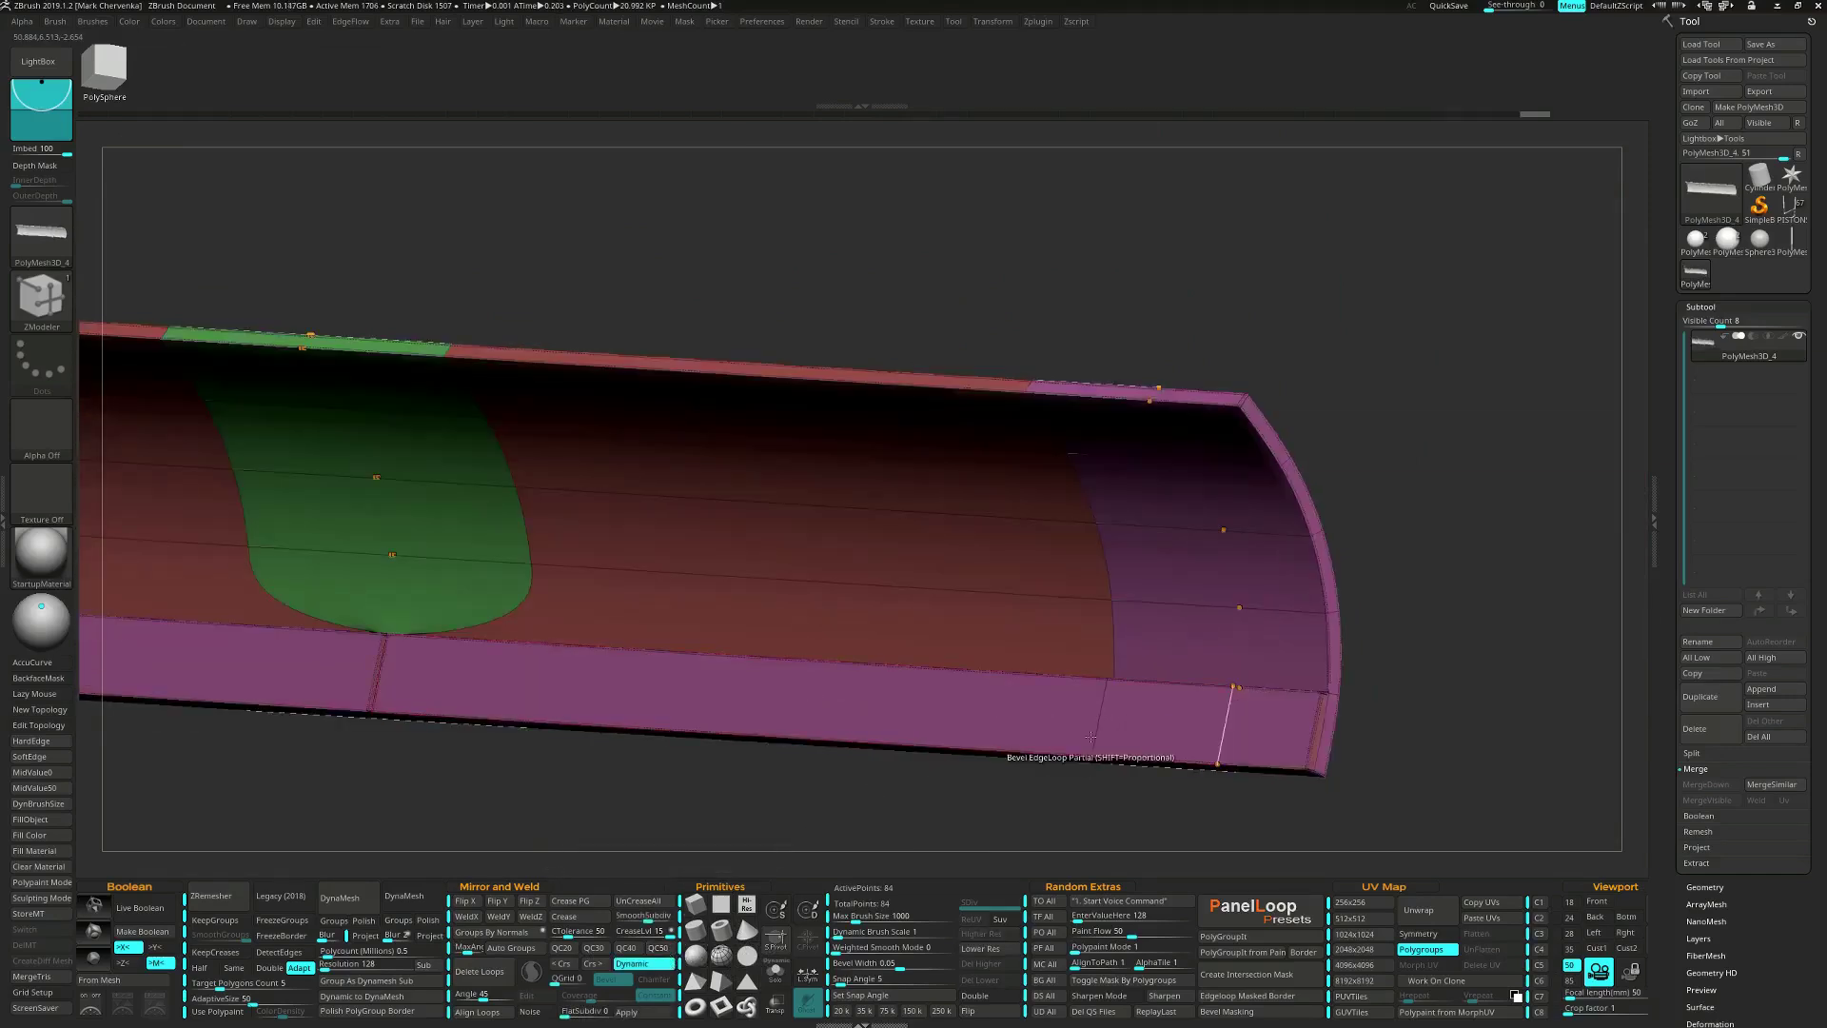
pyautogui.hotkey('shift', 'f')
pyautogui.moveTo(1149, 737); pyautogui.dragTo(1277, 702, button='right')
pyautogui.hotkey('shift', 'd')
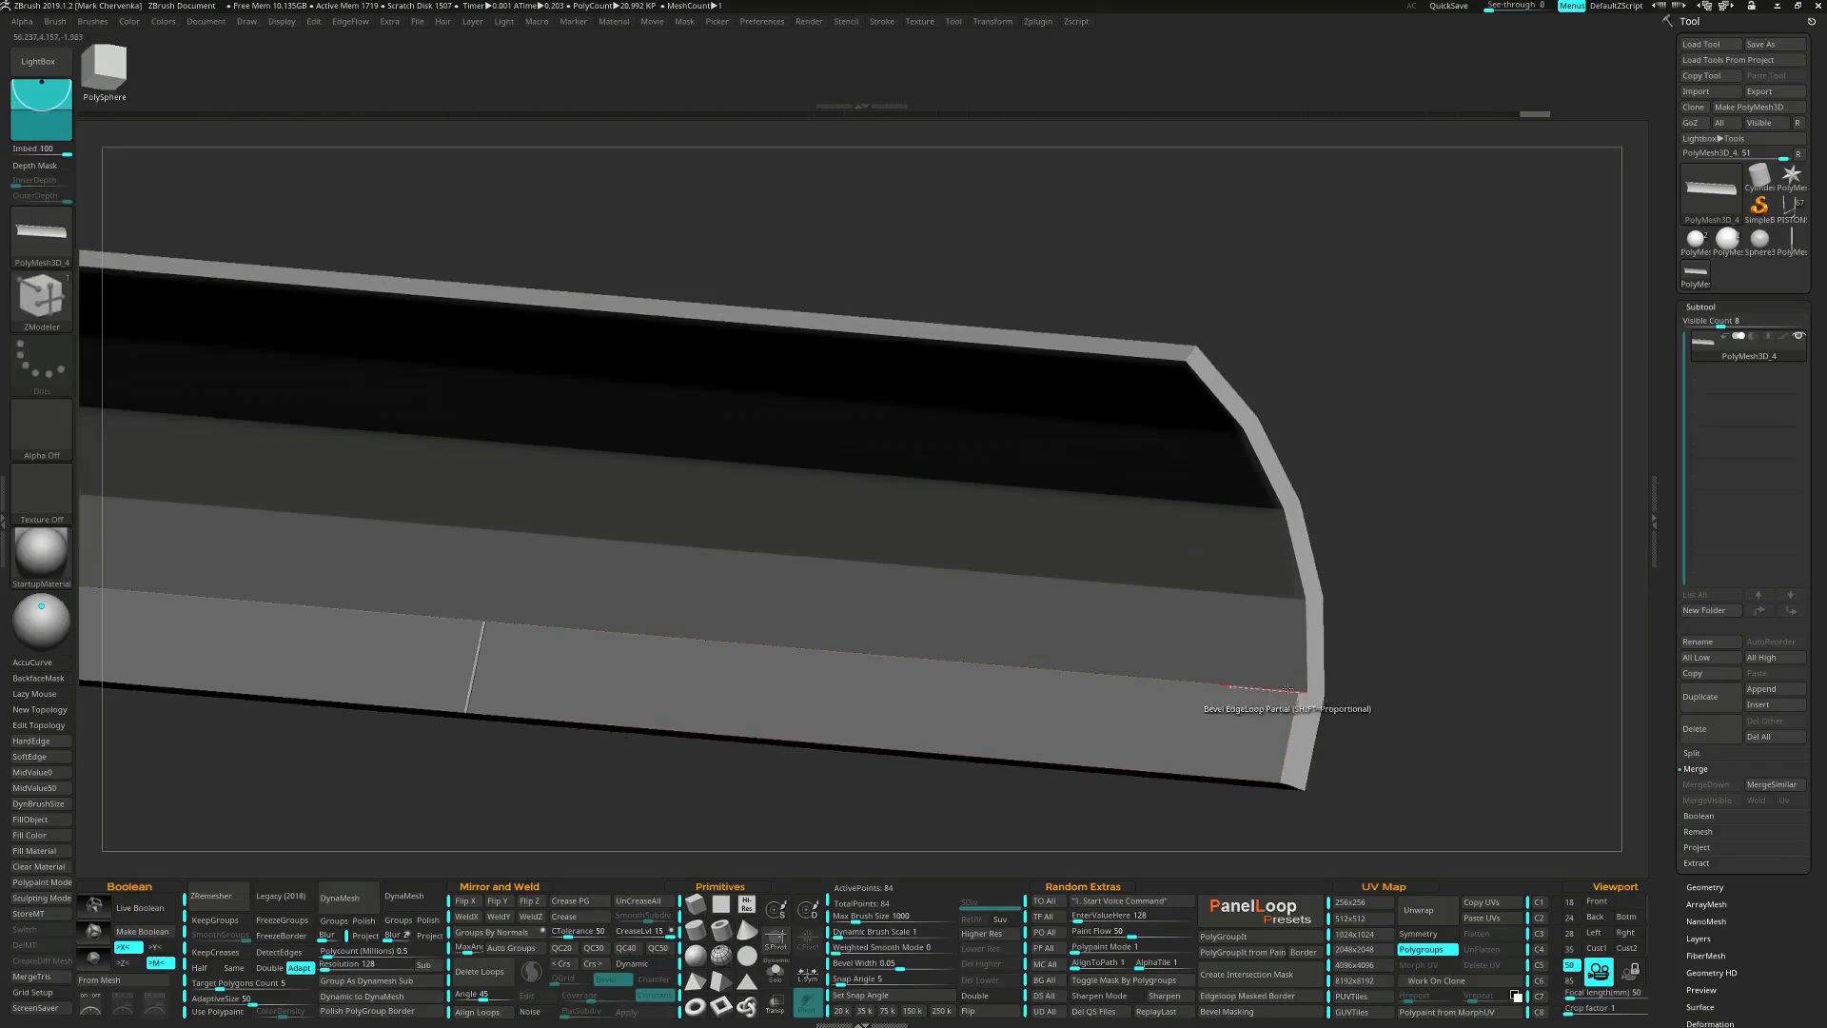
# Extrude the end section's front polygons above the bottom row slightly outward as a raised end plate.
pyautogui.hotkey('shift', 'f')
pyautogui.moveTo(1244, 530); pyautogui.dragTo(1239, 444, button='right')
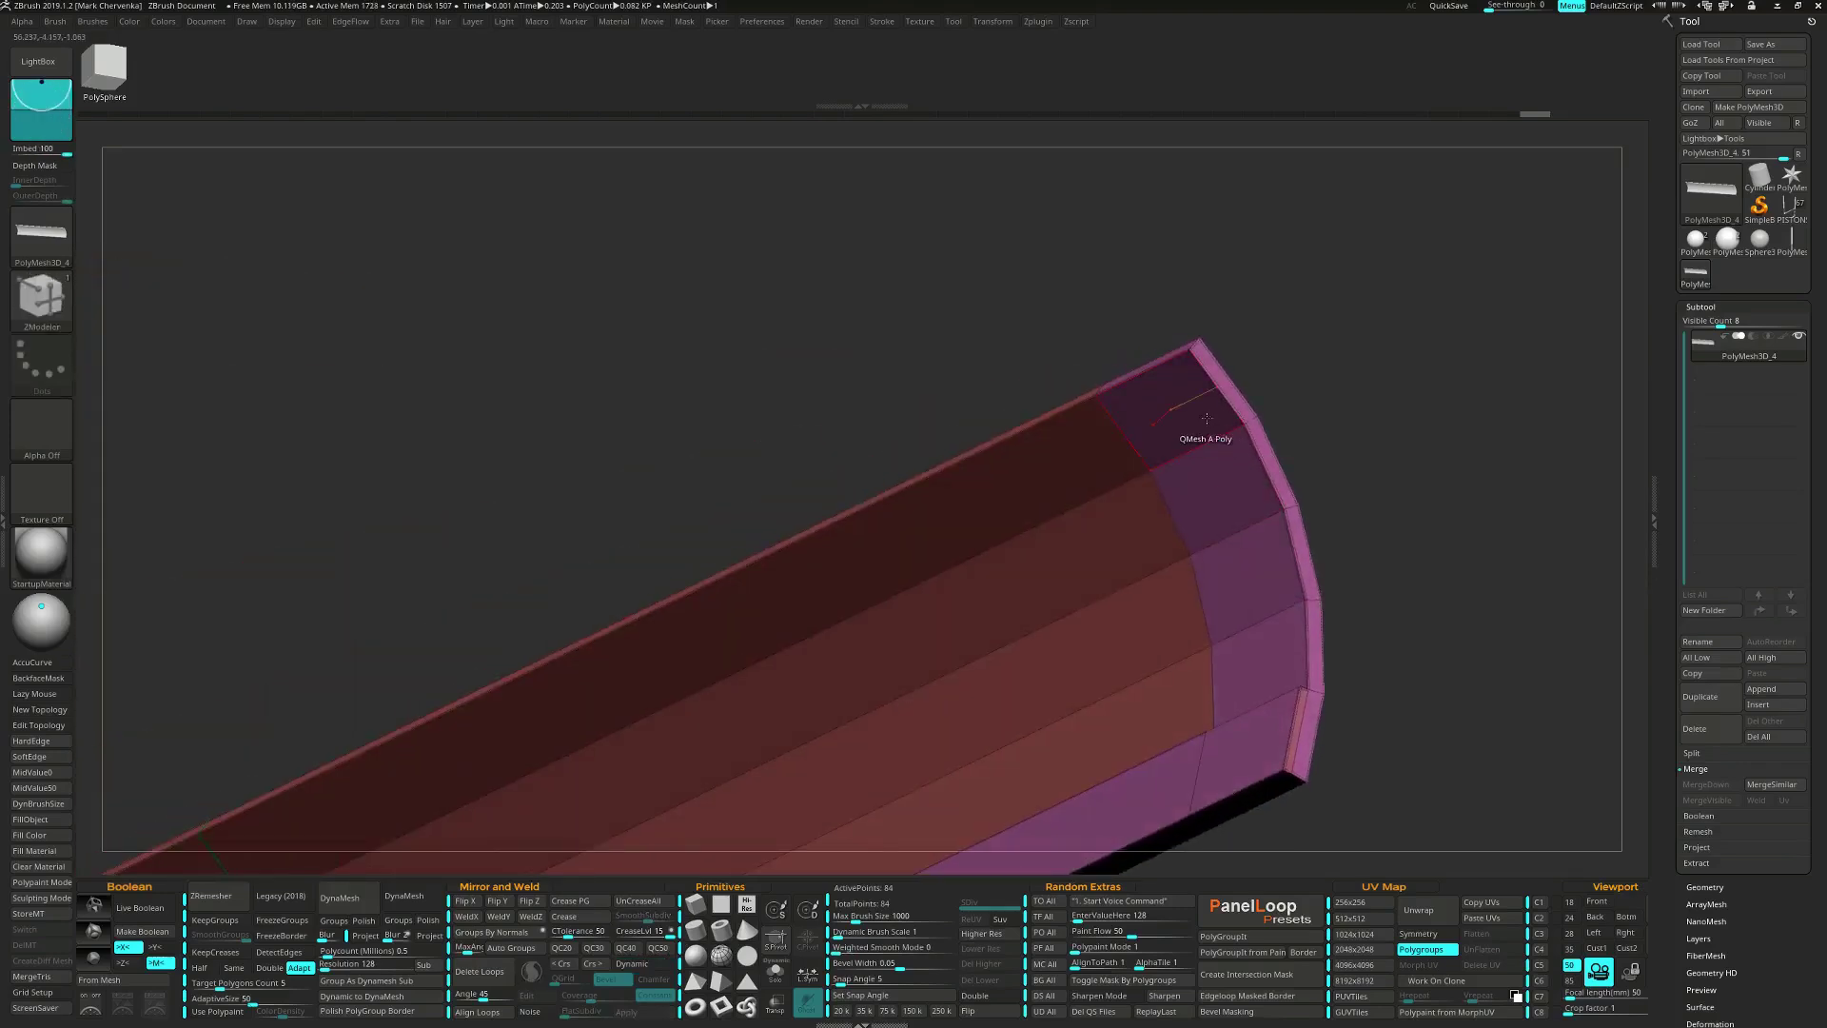
pyautogui.press('space')
pyautogui.click(1104, 526)
pyautogui.moveTo(1191, 429); pyautogui.dragTo(1233, 601, button='right')
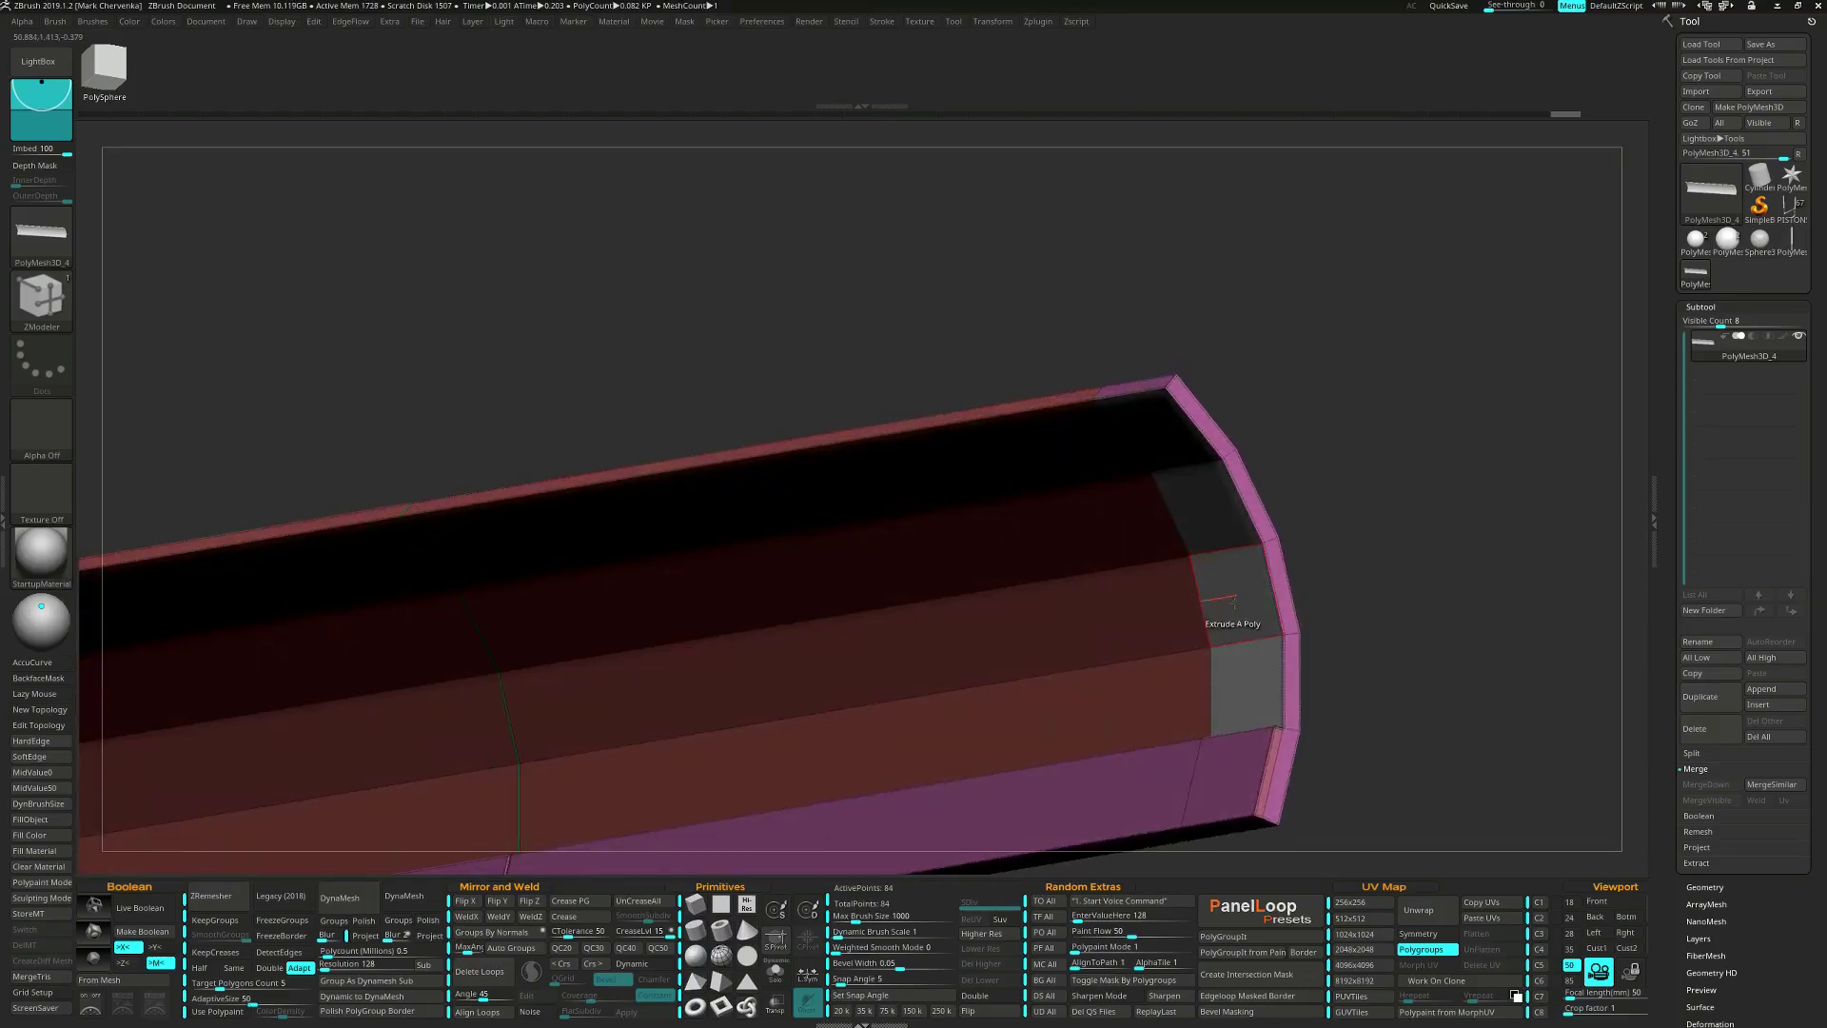
pyautogui.moveTo(1239, 598); pyautogui.dragTo(1225, 589)
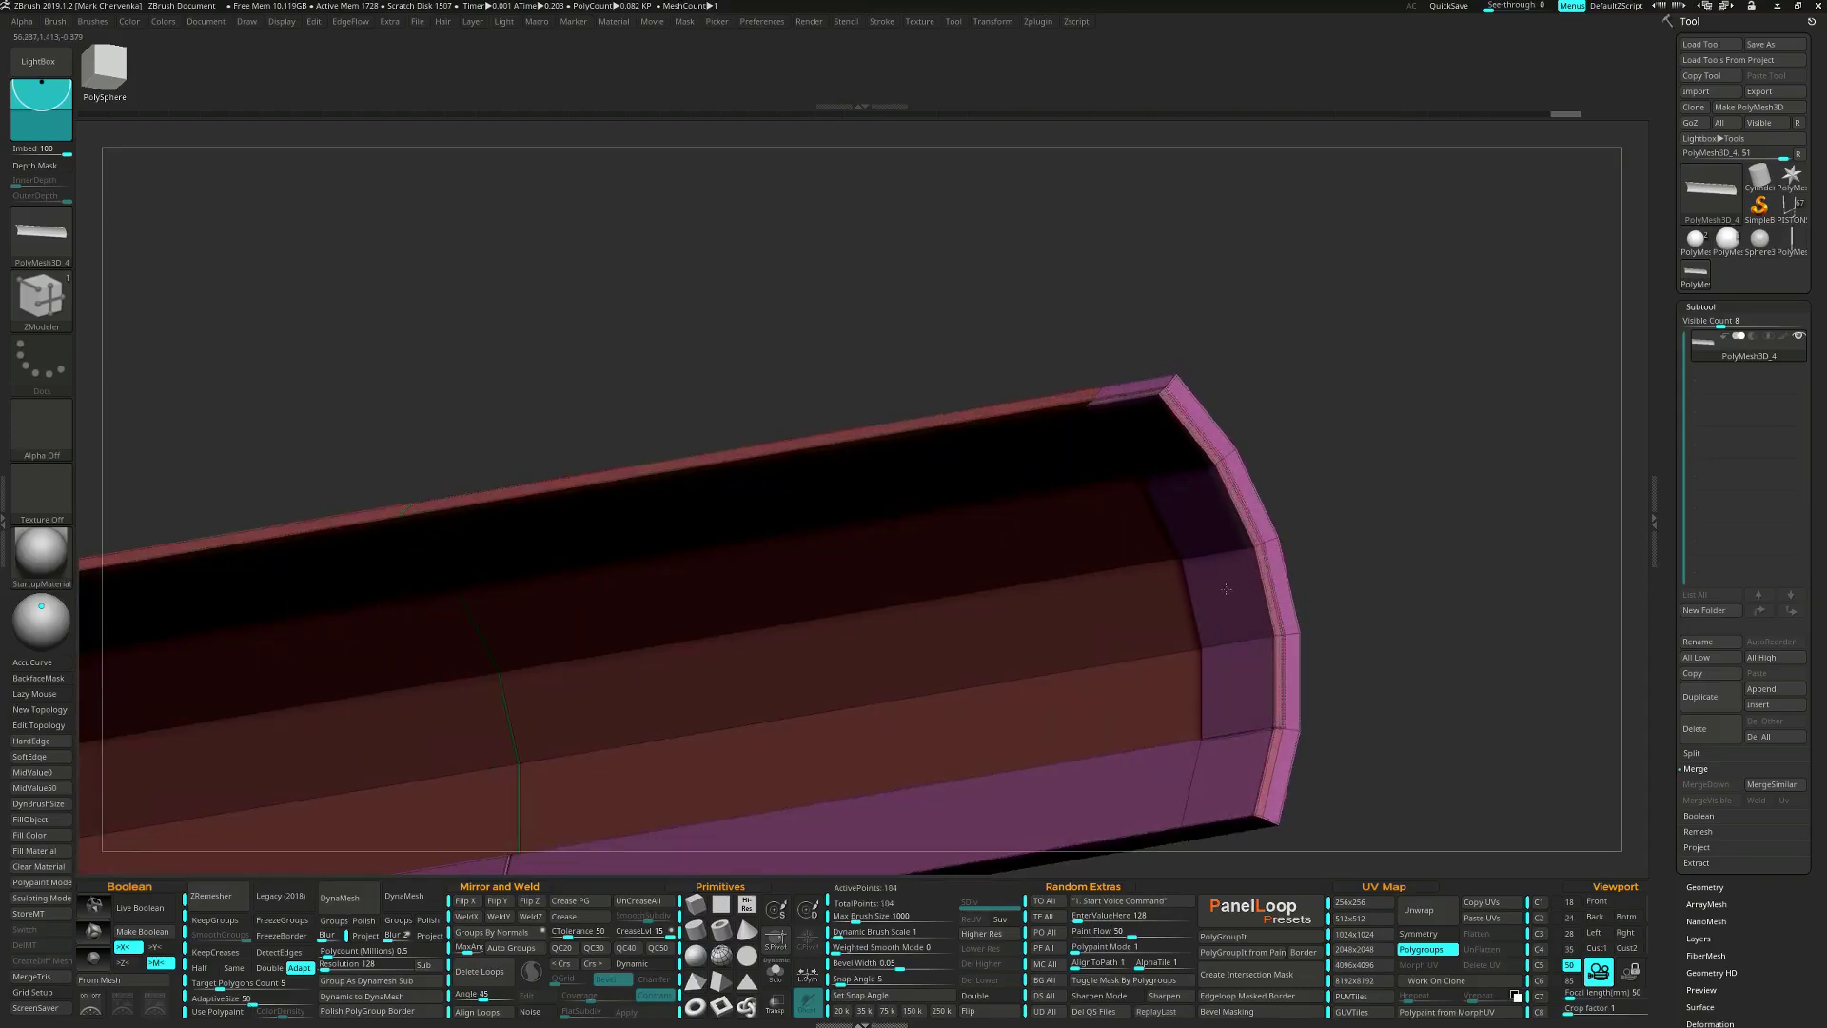
# Slide the raised end plate's lower edge away from the bottom row to leave a thin gap between them.
pyautogui.moveTo(1246, 669)
pyautogui.keyDown('alt'); pyautogui.mouseDown(button='right')
pyautogui.moveTo(1202, 563)
pyautogui.moveTo(1223, 696)
pyautogui.mouseUp(button='right'); pyautogui.keyUp('alt')
pyautogui.press('space')
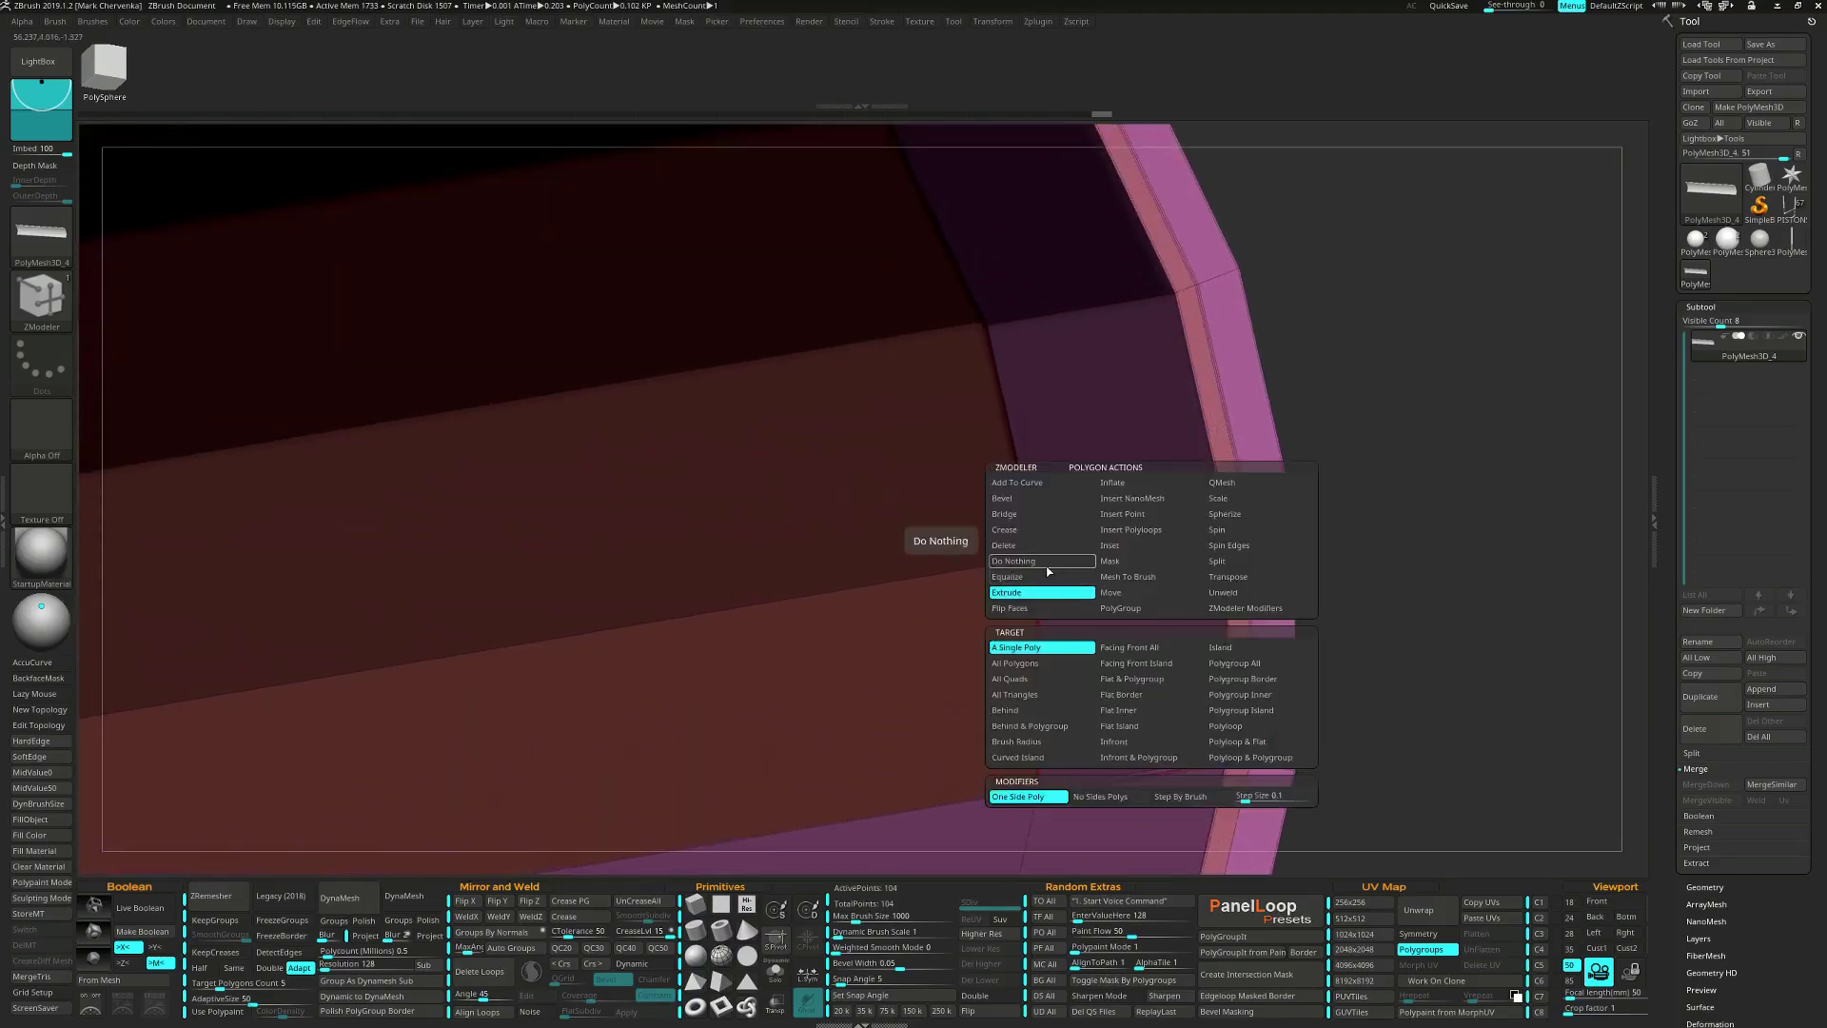
pyautogui.press('space')
pyautogui.click(1185, 562)
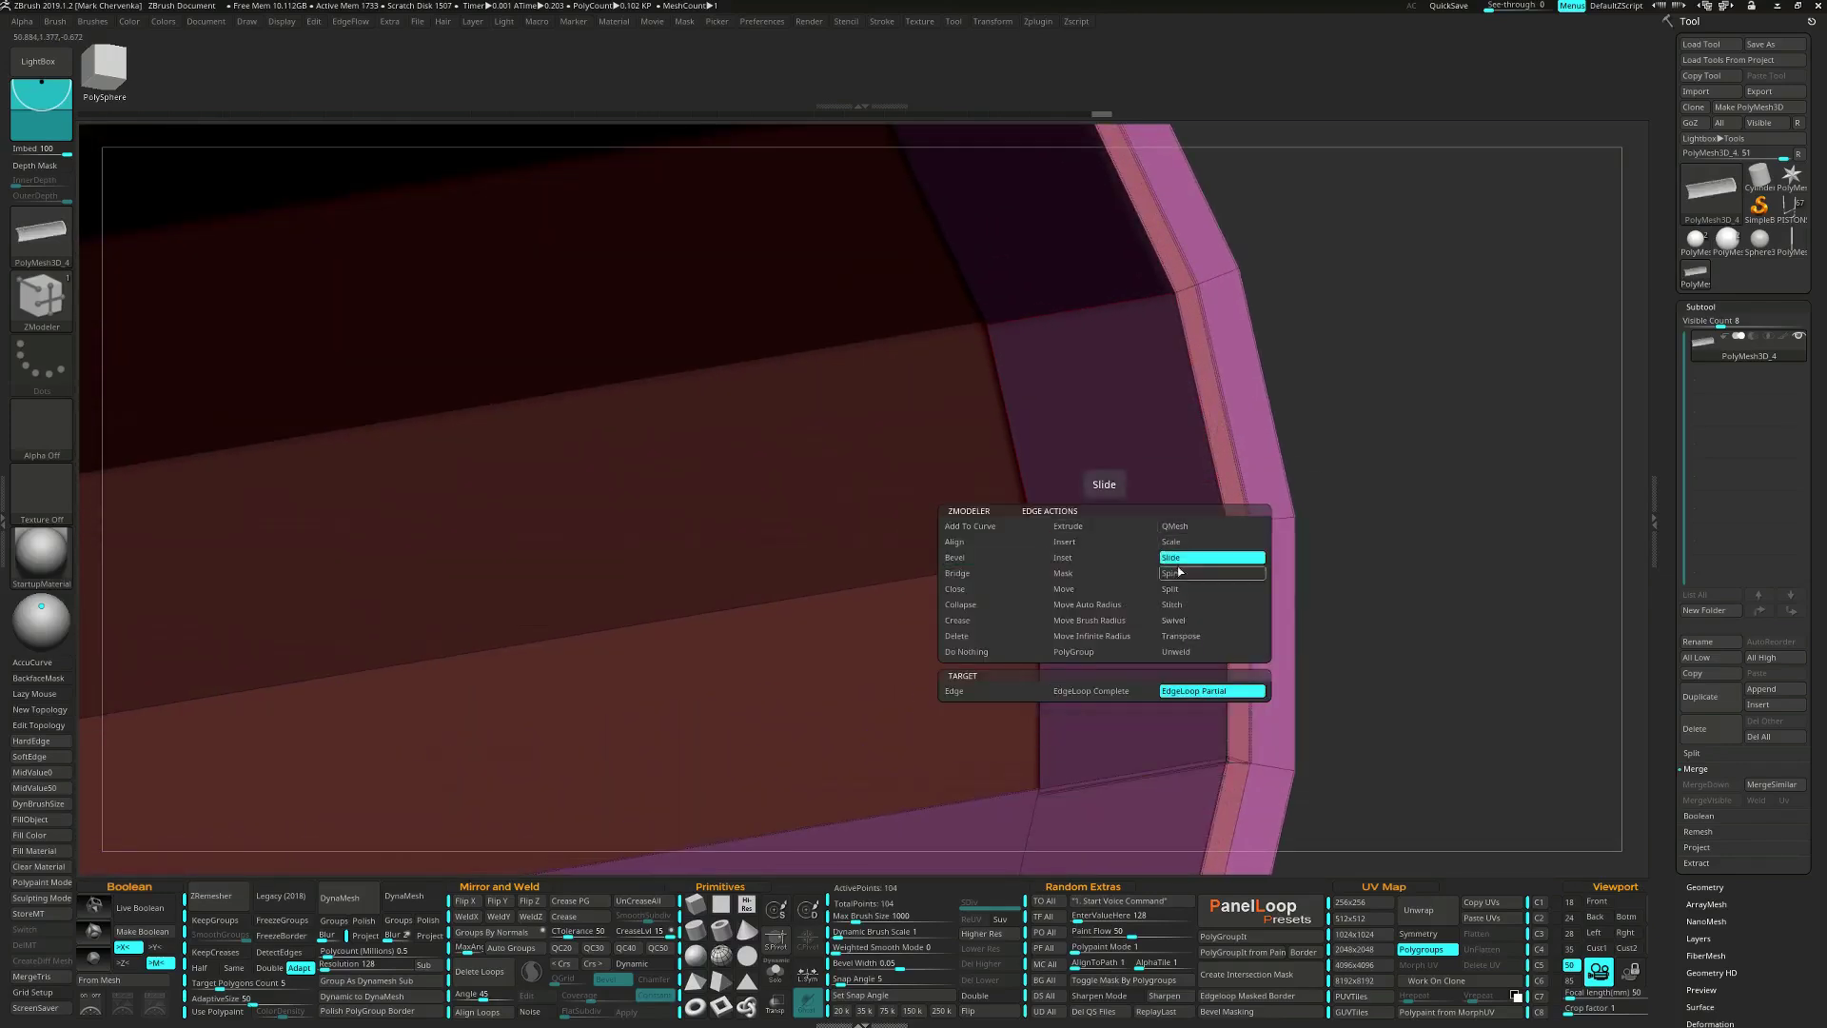
pyautogui.click(993, 691)
pyautogui.moveTo(1060, 726); pyautogui.dragTo(1130, 689)
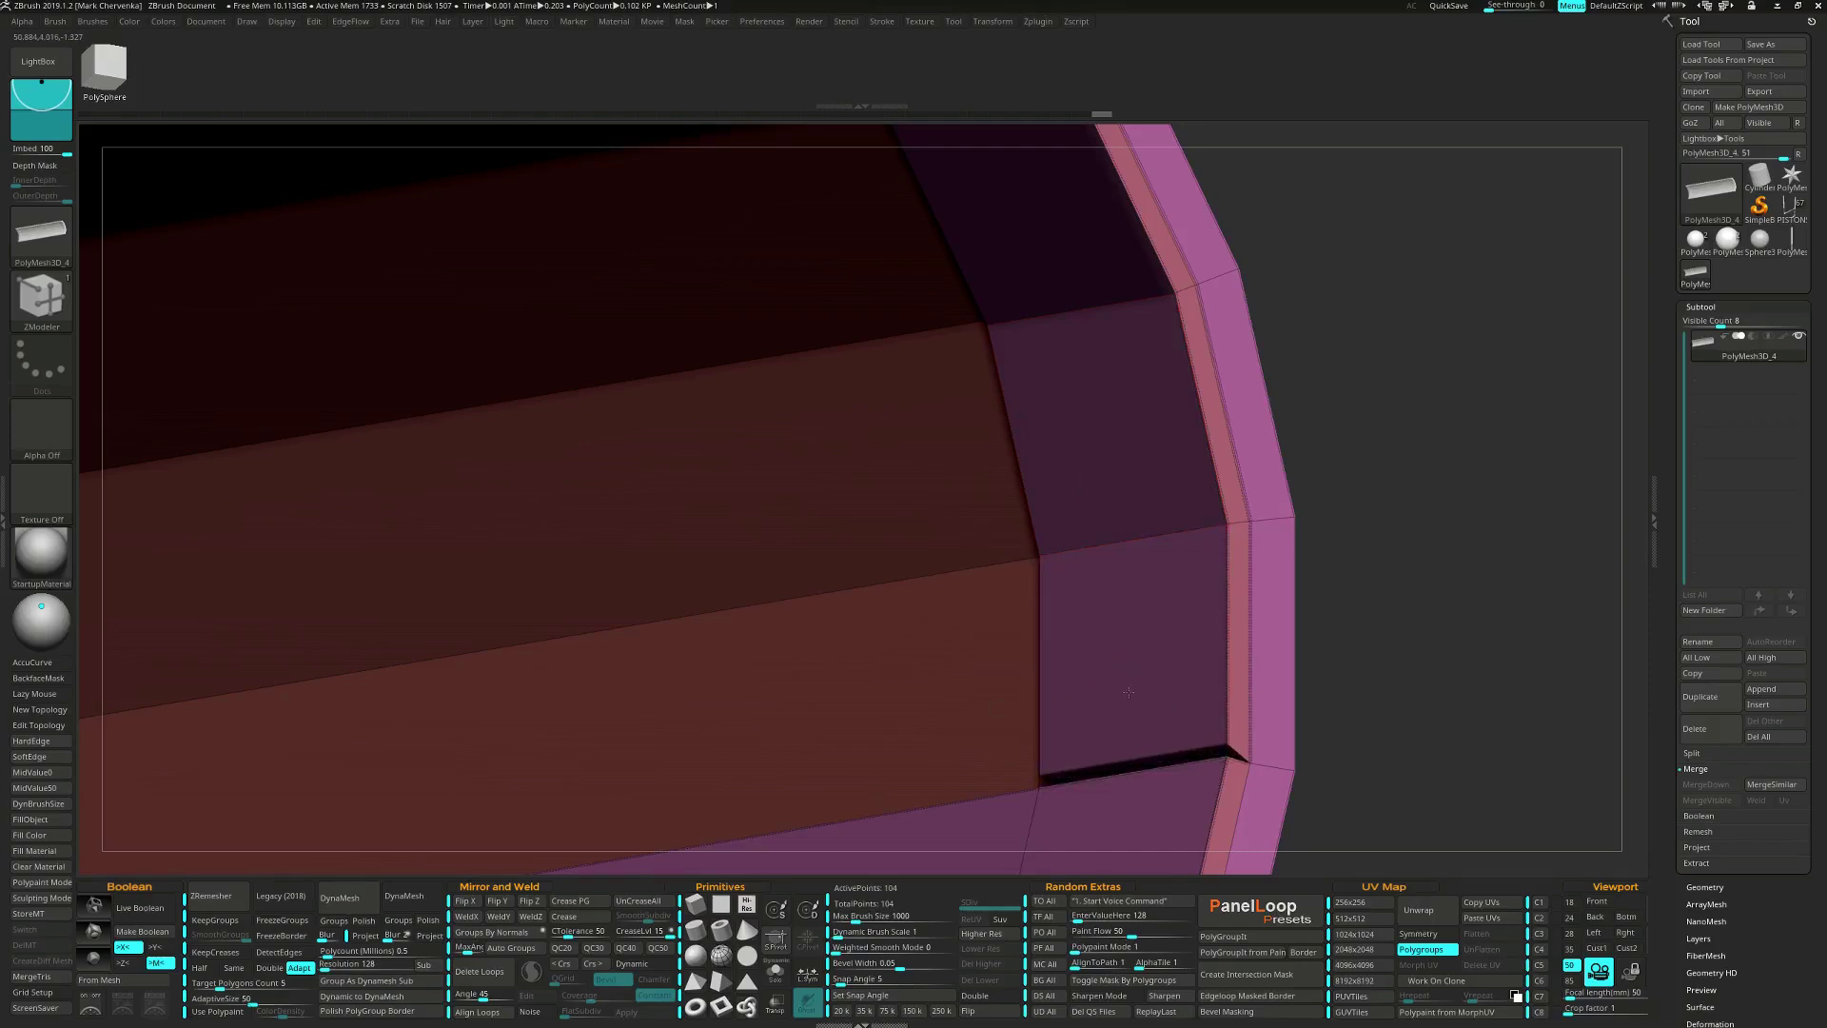
pyautogui.keyDown('ctrl'); pyautogui.moveTo(1134, 693); pyautogui.dragTo(1115, 598, button='right'); pyautogui.keyUp('ctrl')
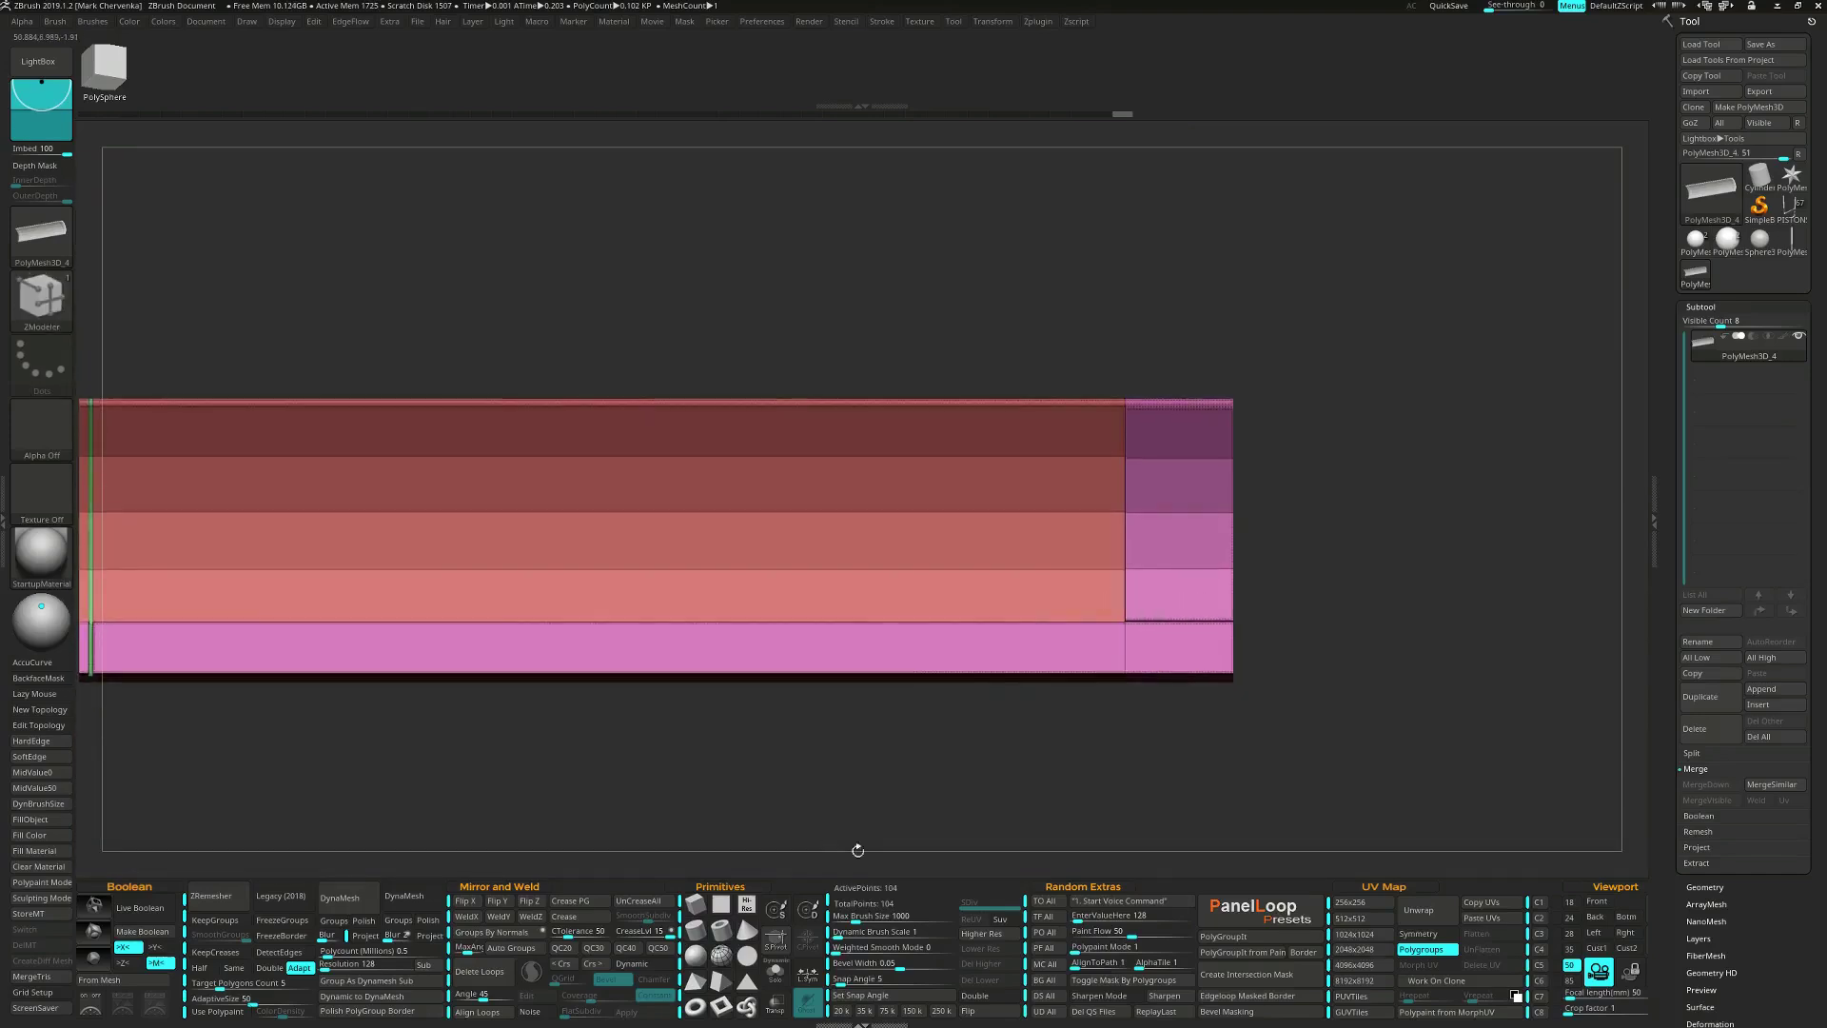
# Crease the blade at a tolerance of 50 with dynamic subdivision on, and hide the polyframe.
pyautogui.click(634, 963)
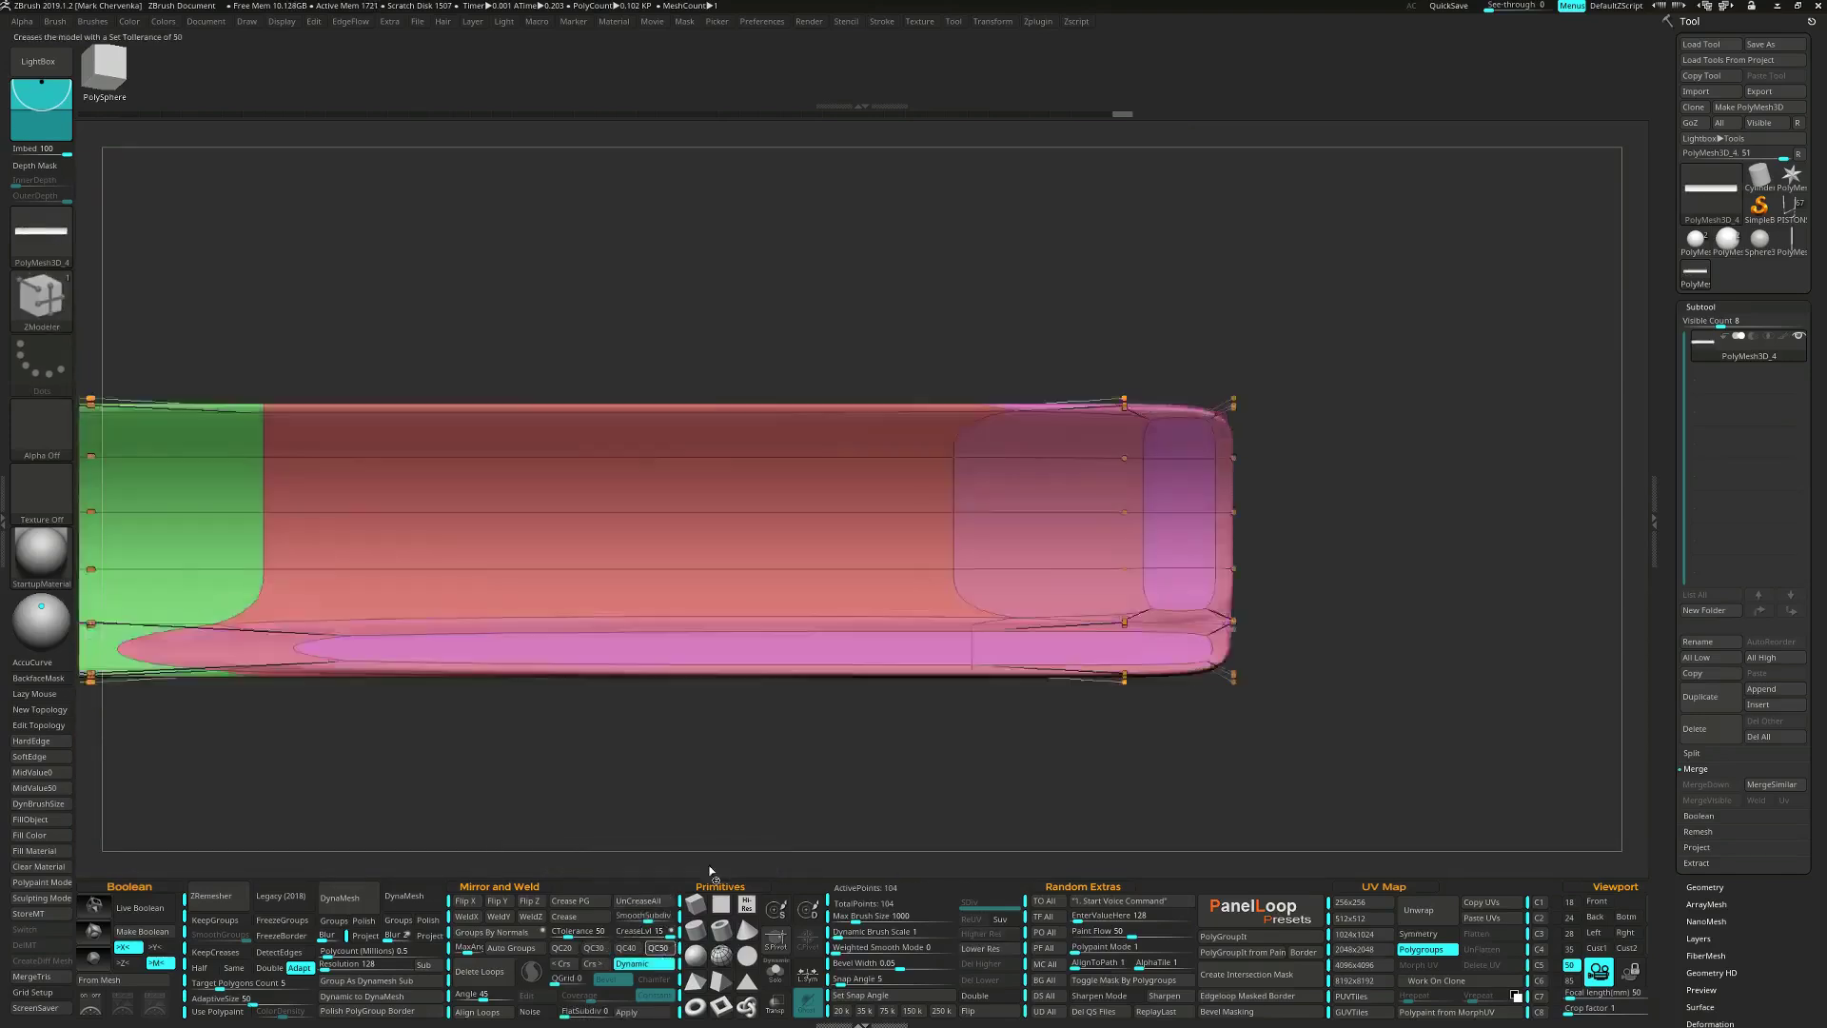
pyautogui.moveTo(1076, 764)
pyautogui.keyDown('ctrl'); pyautogui.mouseDown(button='right')
pyautogui.moveTo(1062, 724)
pyautogui.moveTo(1104, 750)
pyautogui.moveTo(1087, 671)
pyautogui.moveTo(1315, 653)
pyautogui.moveTo(1196, 691)
pyautogui.mouseUp(button='right'); pyautogui.keyUp('ctrl')
pyautogui.hotkey('shift', 'f')
# Shift the raised end plate's inner edge toward the blade's end with the gizmo to narrow the plate, and clear the mask.
pyautogui.keyDown('ctrl'); pyautogui.keyDown('shift'); pyautogui.moveTo(1179, 453); pyautogui.dragTo(1253, 656); pyautogui.keyUp('shift'); pyautogui.keyUp('ctrl')
pyautogui.keyDown('alt'); pyautogui.moveTo(1316, 672); pyautogui.dragTo(1313, 689, button='right'); pyautogui.keyUp('alt')
pyautogui.keyDown('ctrl'); pyautogui.moveTo(1312, 689); pyautogui.dragTo(1312, 772, button='right'); pyautogui.keyUp('ctrl')
pyautogui.press('w')
pyautogui.keyDown('alt'); pyautogui.click(1237, 546); pyautogui.keyUp('alt')
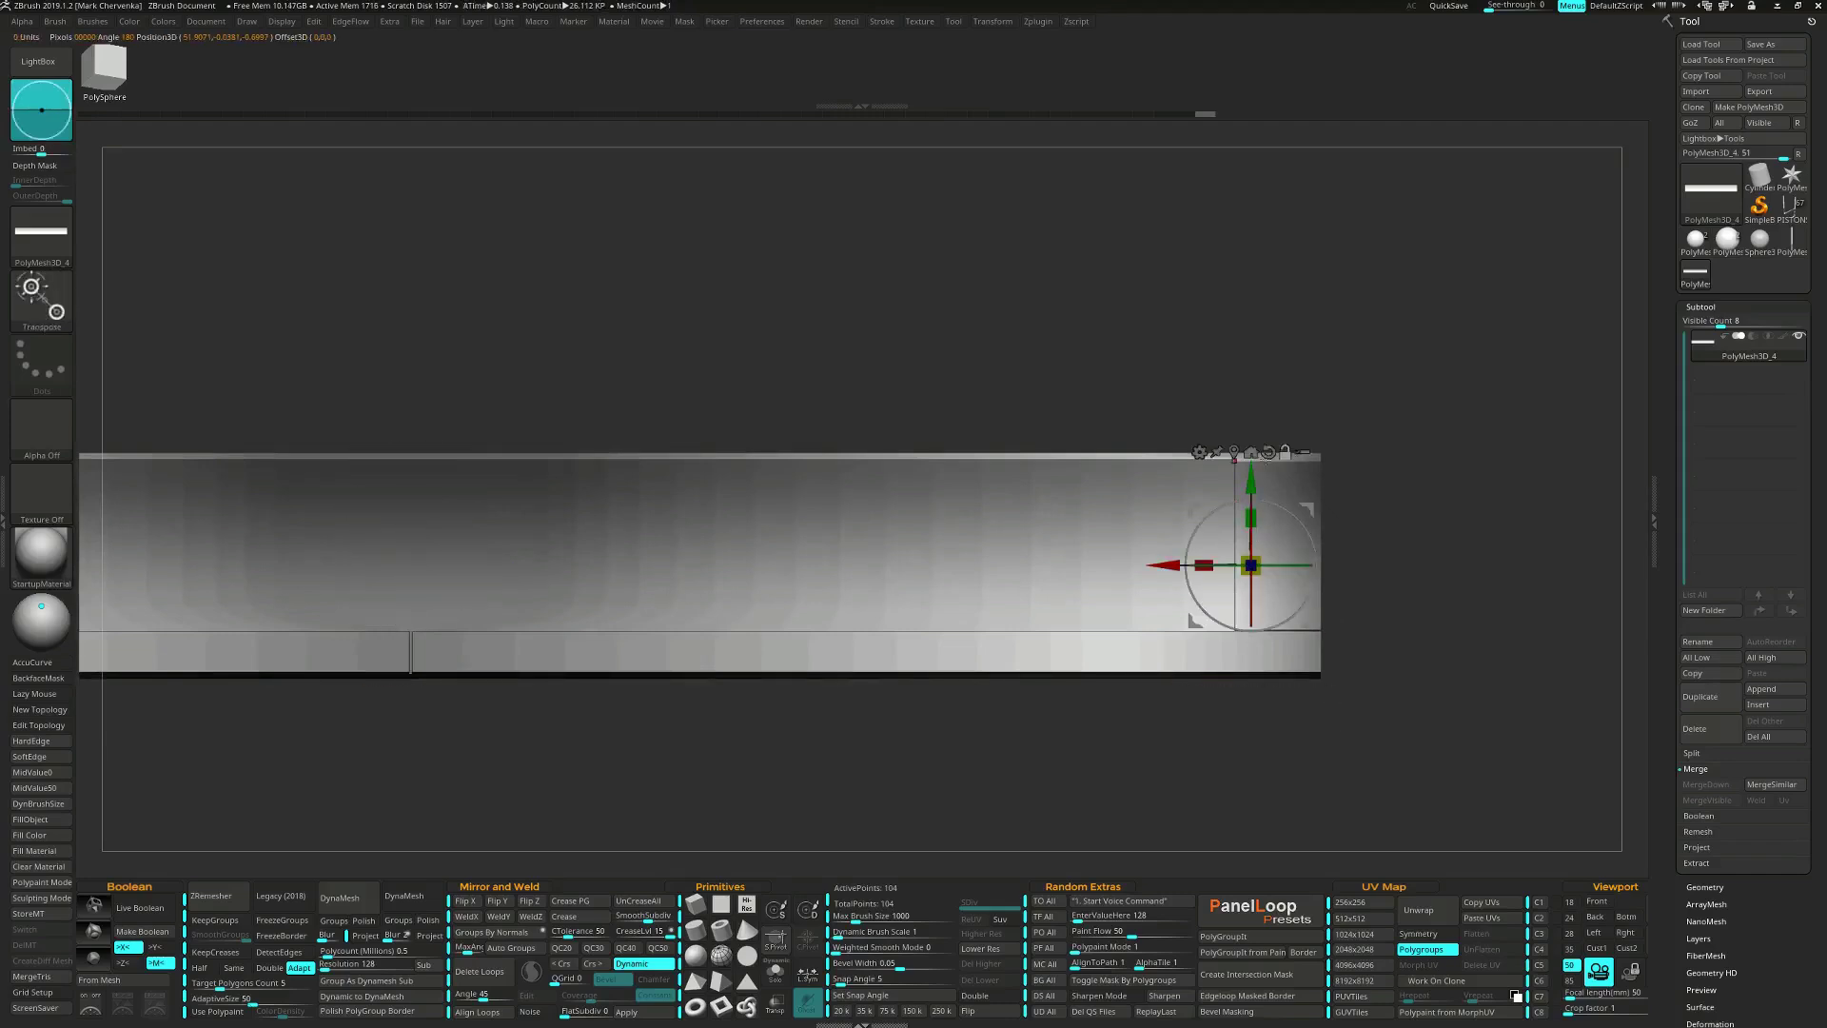
pyautogui.keyDown('alt'); pyautogui.moveTo(1252, 565); pyautogui.dragTo(1049, 567); pyautogui.keyUp('alt')
pyautogui.keyDown('ctrl'); pyautogui.moveTo(1133, 752); pyautogui.dragTo(1231, 805); pyautogui.keyUp('ctrl')
# Isolate the blade's bottom edge with a mask and shift it slightly across the blade's thickness with the gizmo.
pyautogui.keyDown('alt'); pyautogui.moveTo(1228, 711); pyautogui.dragTo(1127, 756); pyautogui.keyUp('alt')
pyautogui.keyDown('ctrl'); pyautogui.click(1118, 666); pyautogui.keyUp('ctrl')
pyautogui.press('y')
pyautogui.click(1162, 702)
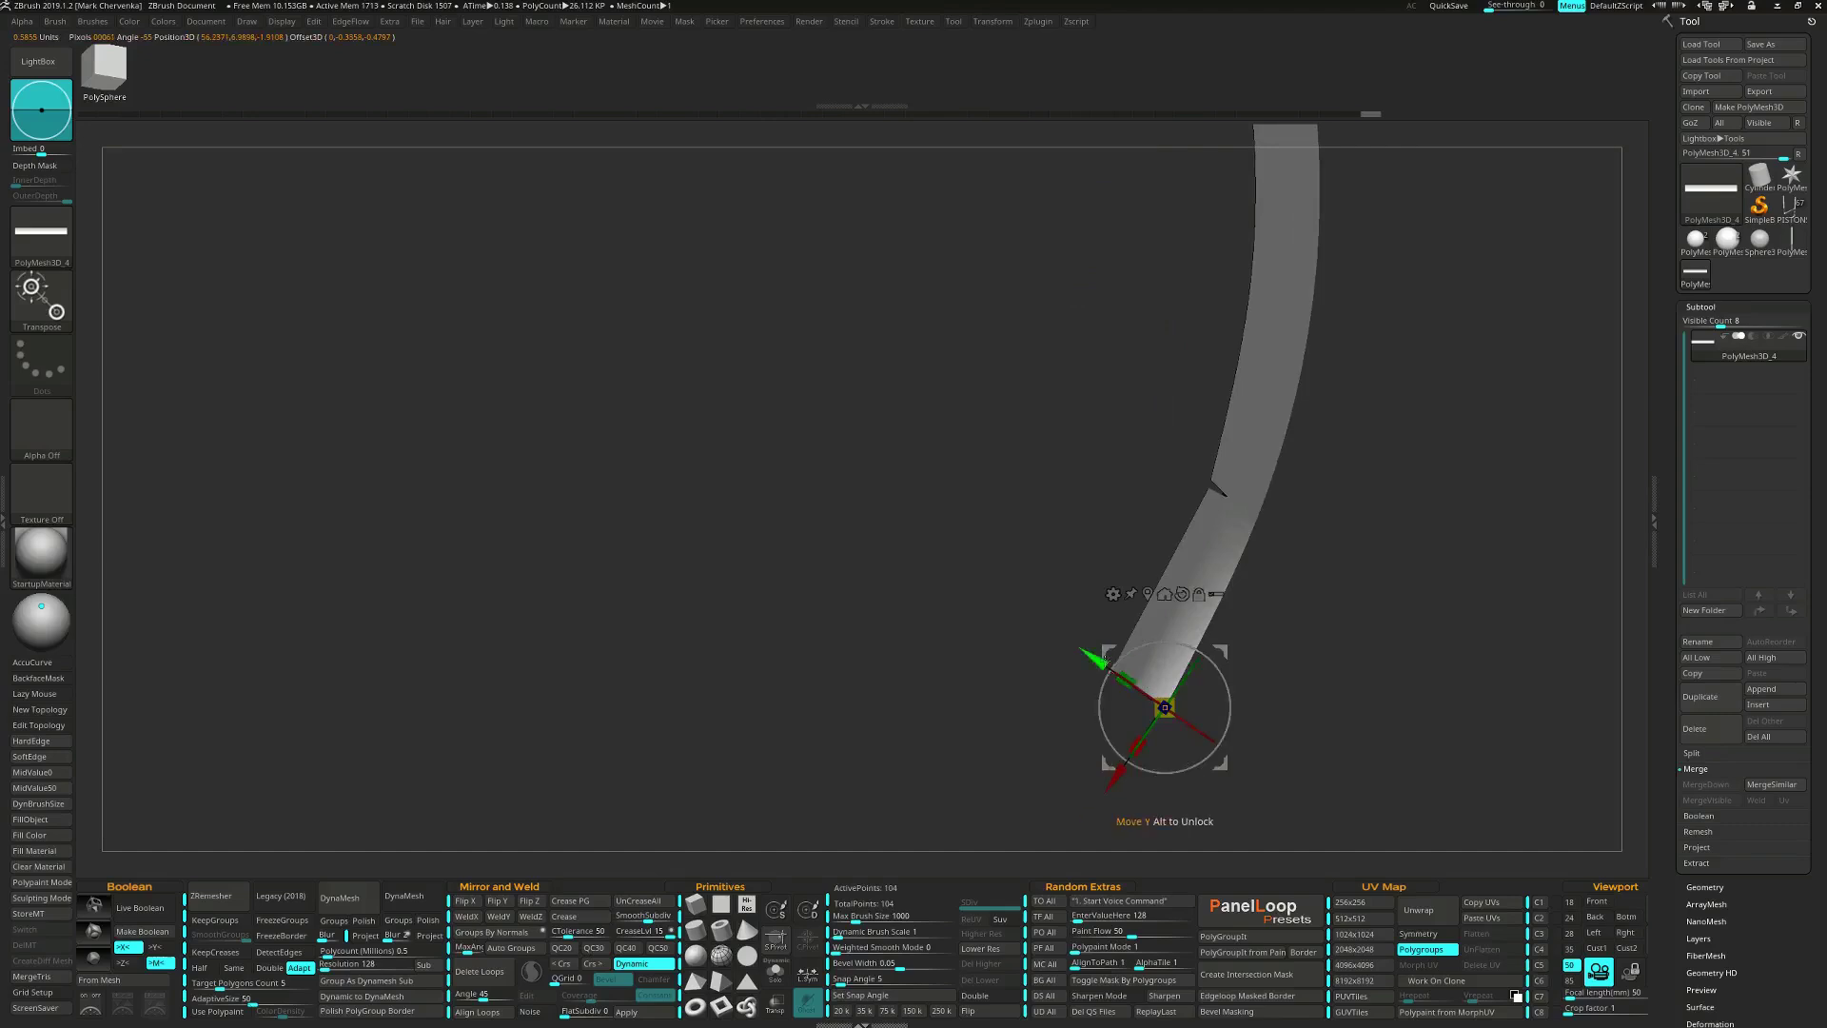
pyautogui.moveTo(1106, 661)
pyautogui.mouseDown()
pyautogui.moveTo(1081, 645)
pyautogui.moveTo(1024, 695)
pyautogui.moveTo(1017, 675)
pyautogui.moveTo(1006, 748)
pyautogui.moveTo(1052, 685)
pyautogui.moveTo(1123, 657)
pyautogui.mouseUp()
pyautogui.hotkey('shift', 'f')
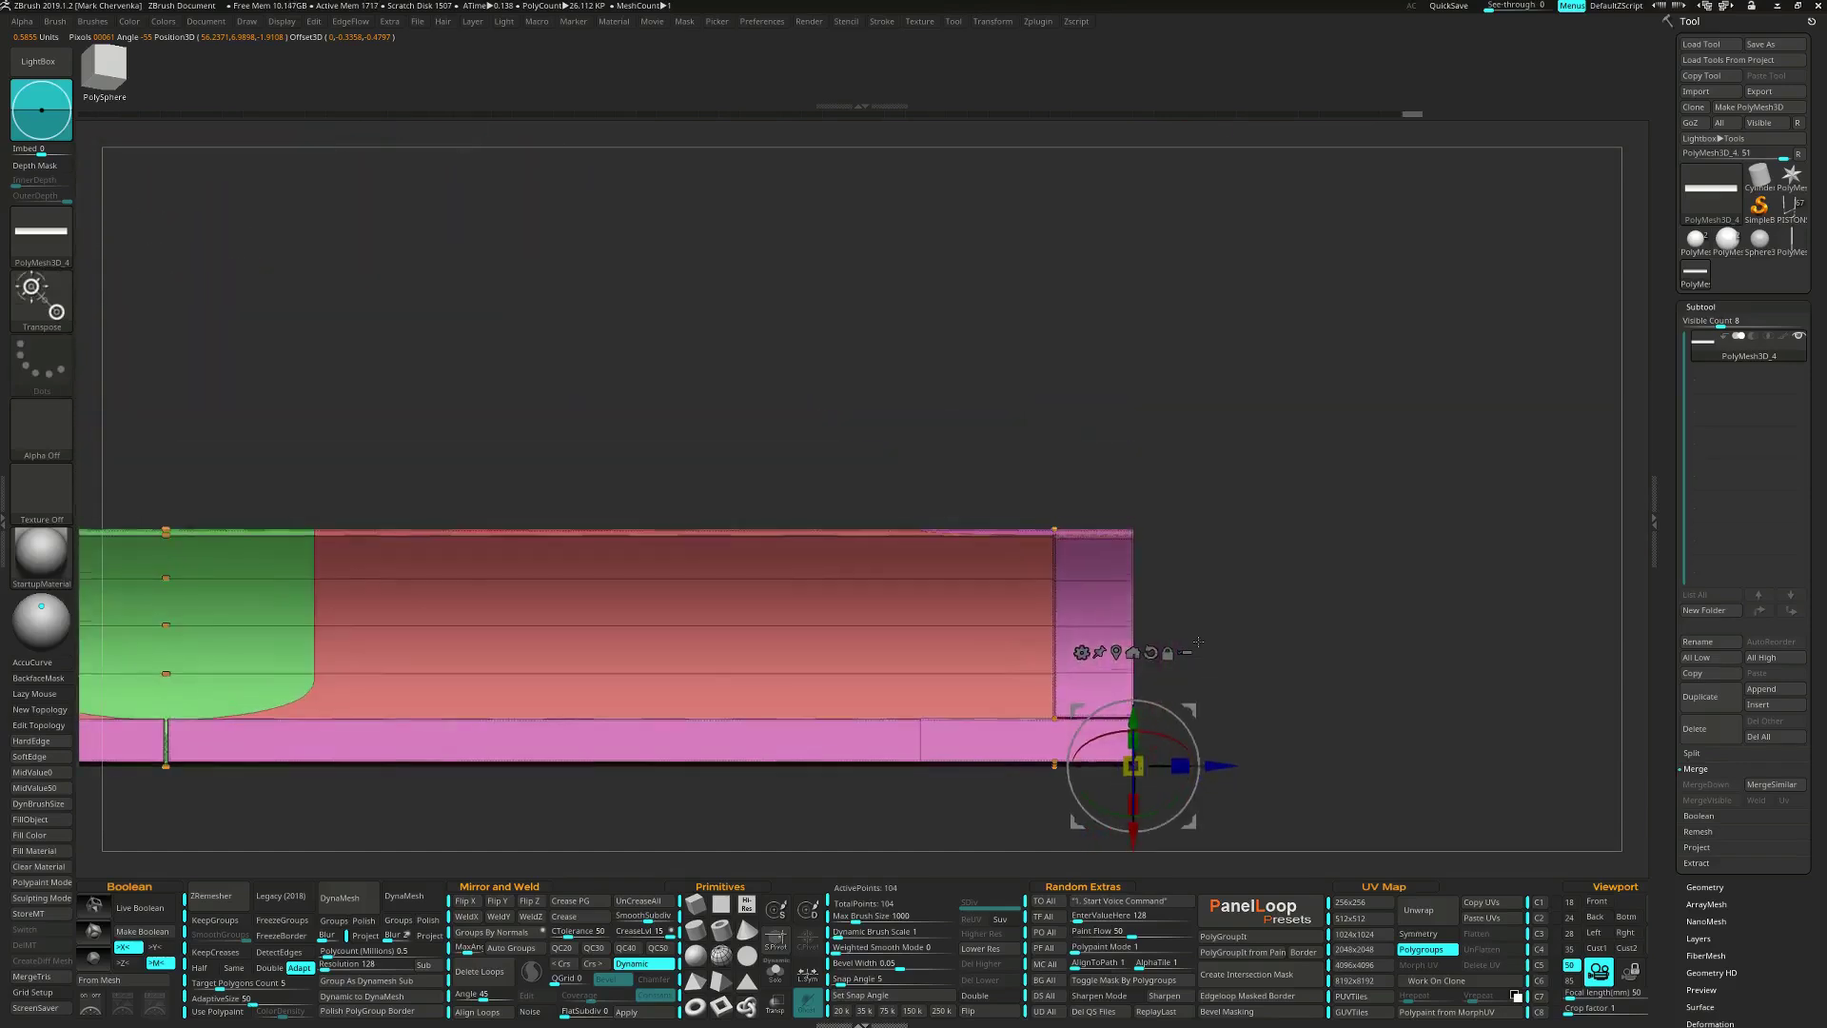
# Slice vertically through the blade at two places near its end to make separate polygroup bands.
pyautogui.press('q')
pyautogui.moveTo(1069, 379)
pyautogui.keyDown('ctrl'); pyautogui.keyDown('shift'); pyautogui.mouseDown()
pyautogui.moveTo(1094, 759)
pyautogui.moveTo(1070, 824)
pyautogui.moveTo(1093, 838)
pyautogui.moveTo(1035, 829)
pyautogui.moveTo(1005, 786)
pyautogui.moveTo(1083, 732)
pyautogui.moveTo(1059, 586)
pyautogui.moveTo(1071, 732)
pyautogui.mouseUp(); pyautogui.keyUp('shift'); pyautogui.keyUp('ctrl')
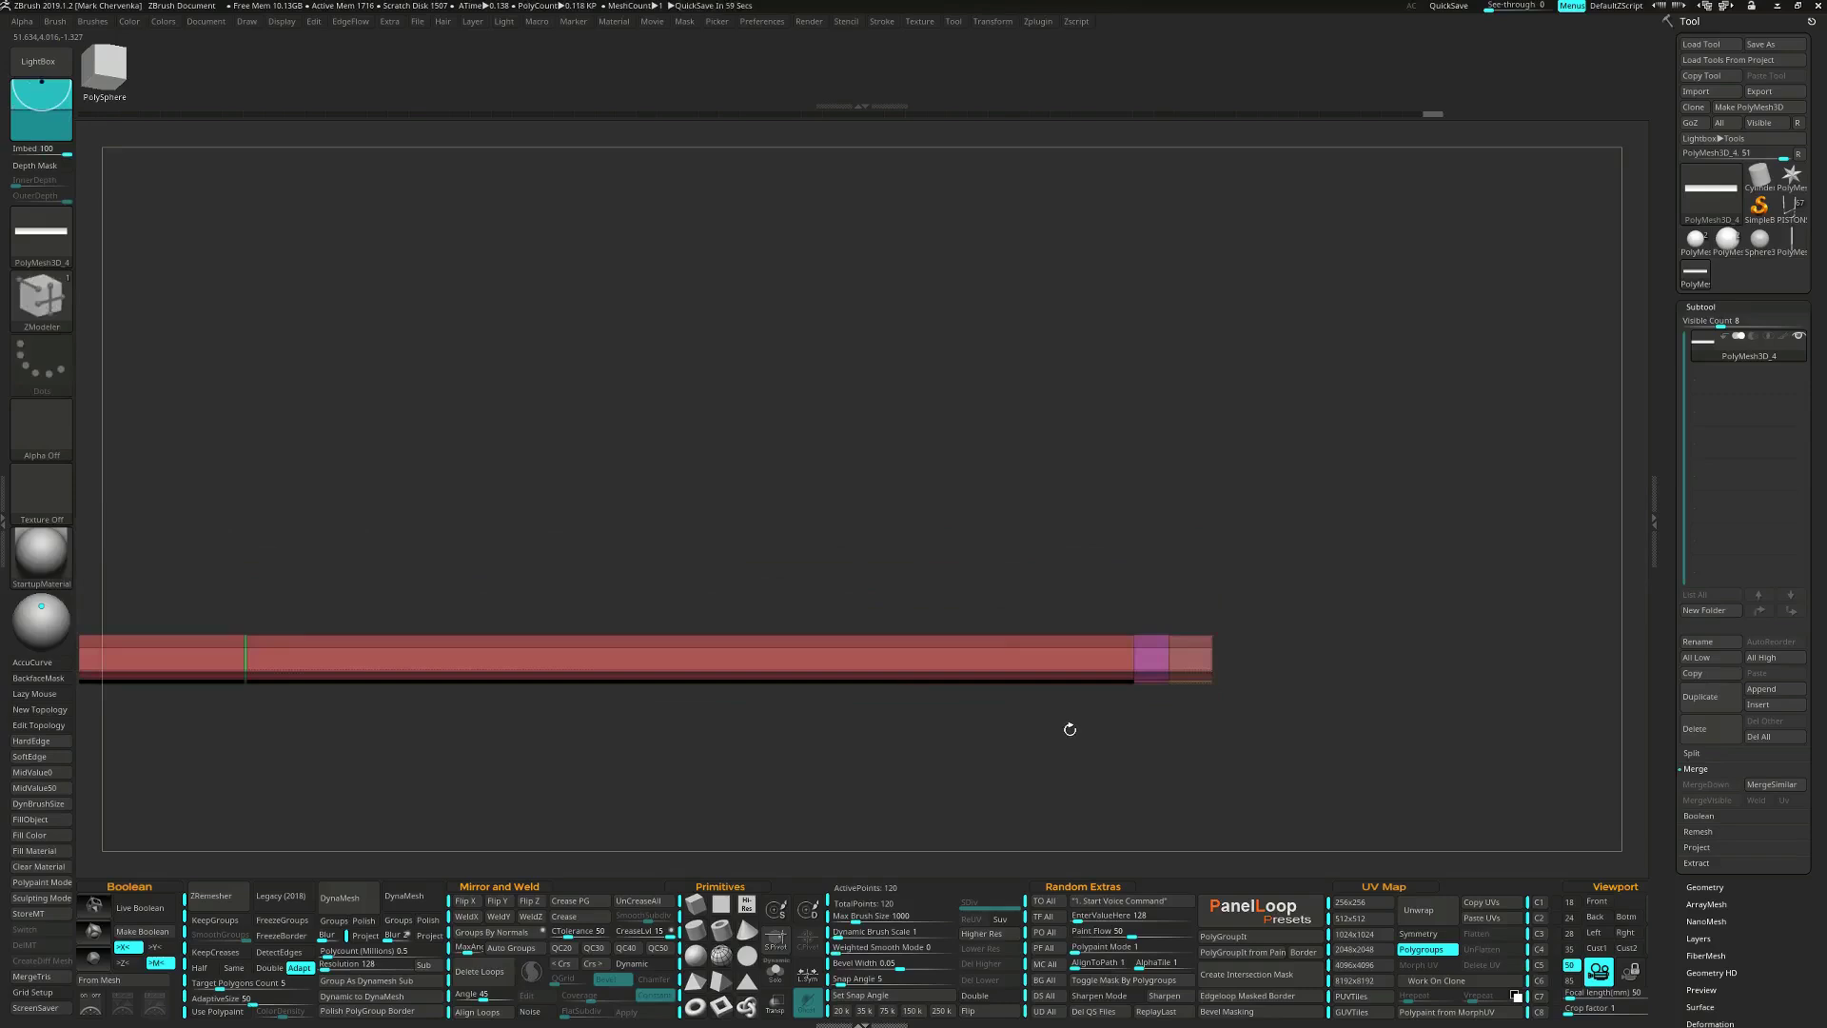
pyautogui.keyDown('ctrl'); pyautogui.keyDown('shift'); pyautogui.moveTo(1027, 468); pyautogui.dragTo(1029, 725); pyautogui.keyUp('shift'); pyautogui.keyUp('ctrl')
pyautogui.keyDown('ctrl'); pyautogui.keyDown('shift'); pyautogui.moveTo(1022, 843); pyautogui.dragTo(1026, 843); pyautogui.keyUp('shift'); pyautogui.keyUp('ctrl')
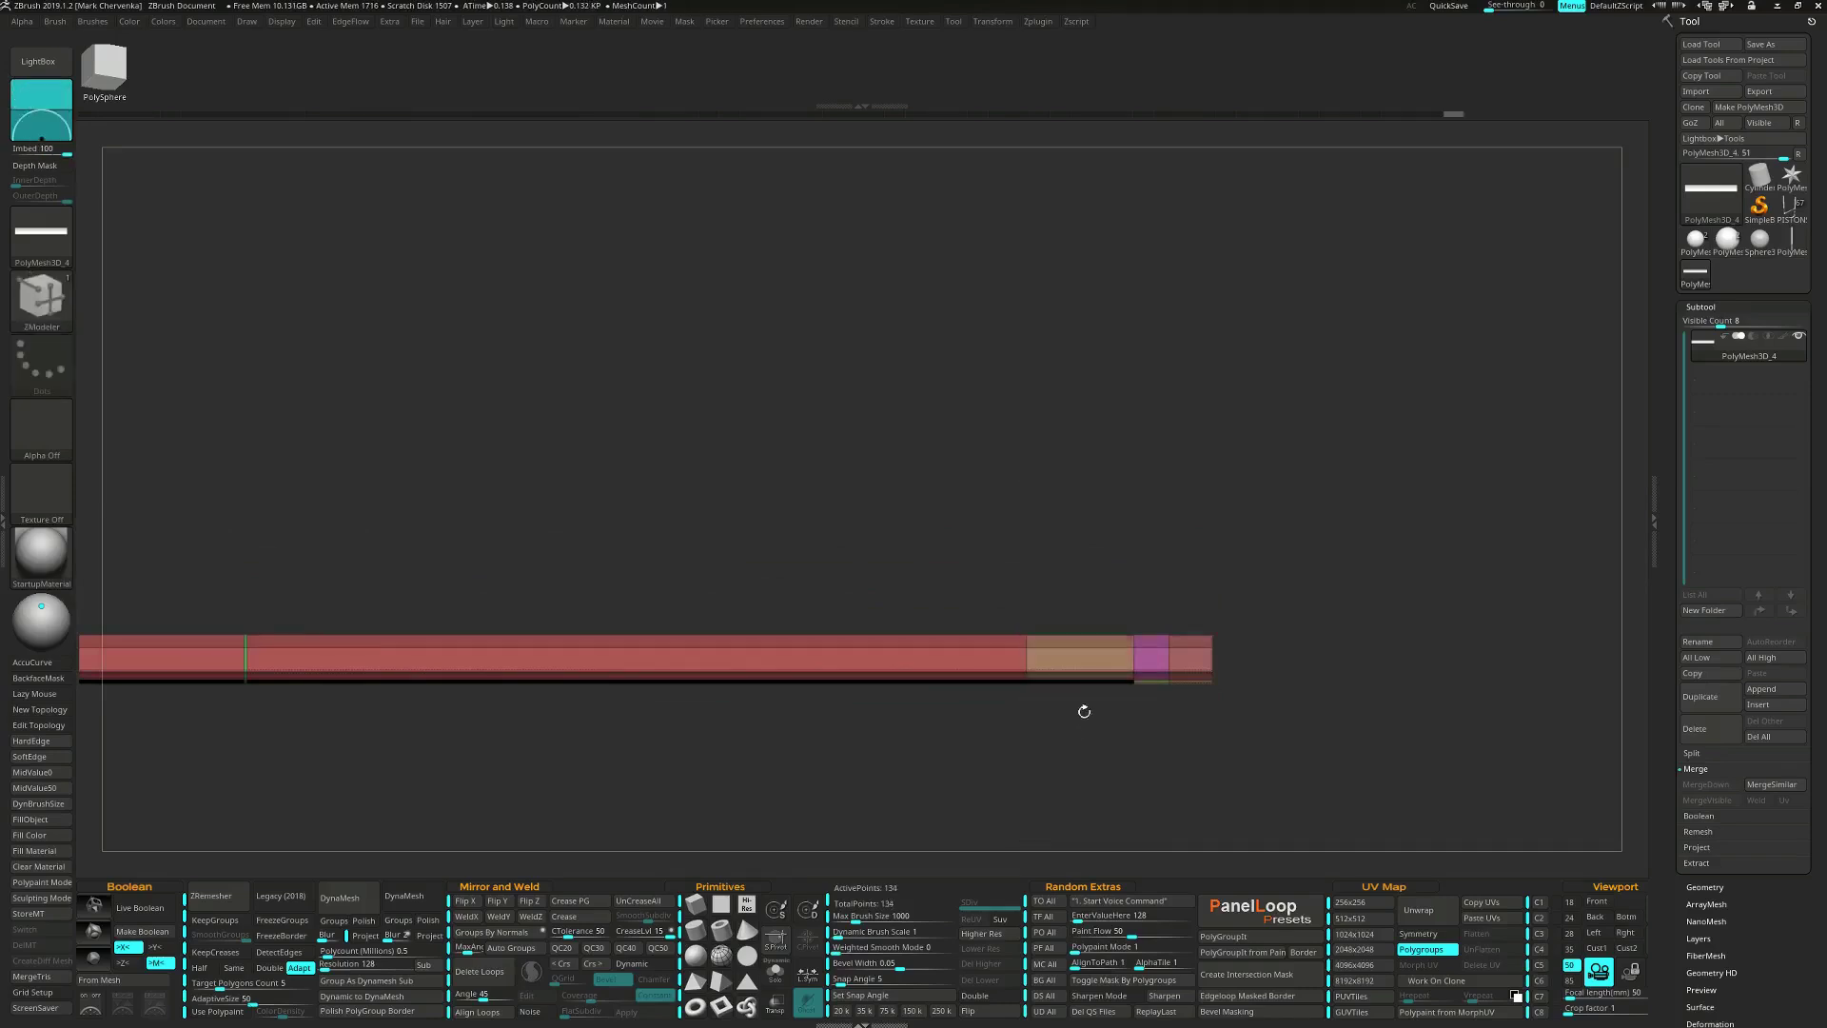
# Flip the blade along X and mirror-weld it so both ends carry the sliced end details.
pyautogui.moveTo(1081, 710)
pyautogui.mouseDown()
pyautogui.moveTo(1075, 523)
pyautogui.moveTo(1140, 523)
pyautogui.moveTo(1123, 559)
pyautogui.moveTo(1164, 543)
pyautogui.mouseUp()
pyautogui.keyDown('alt'); pyautogui.moveTo(1094, 613); pyautogui.dragTo(1294, 529); pyautogui.keyUp('alt')
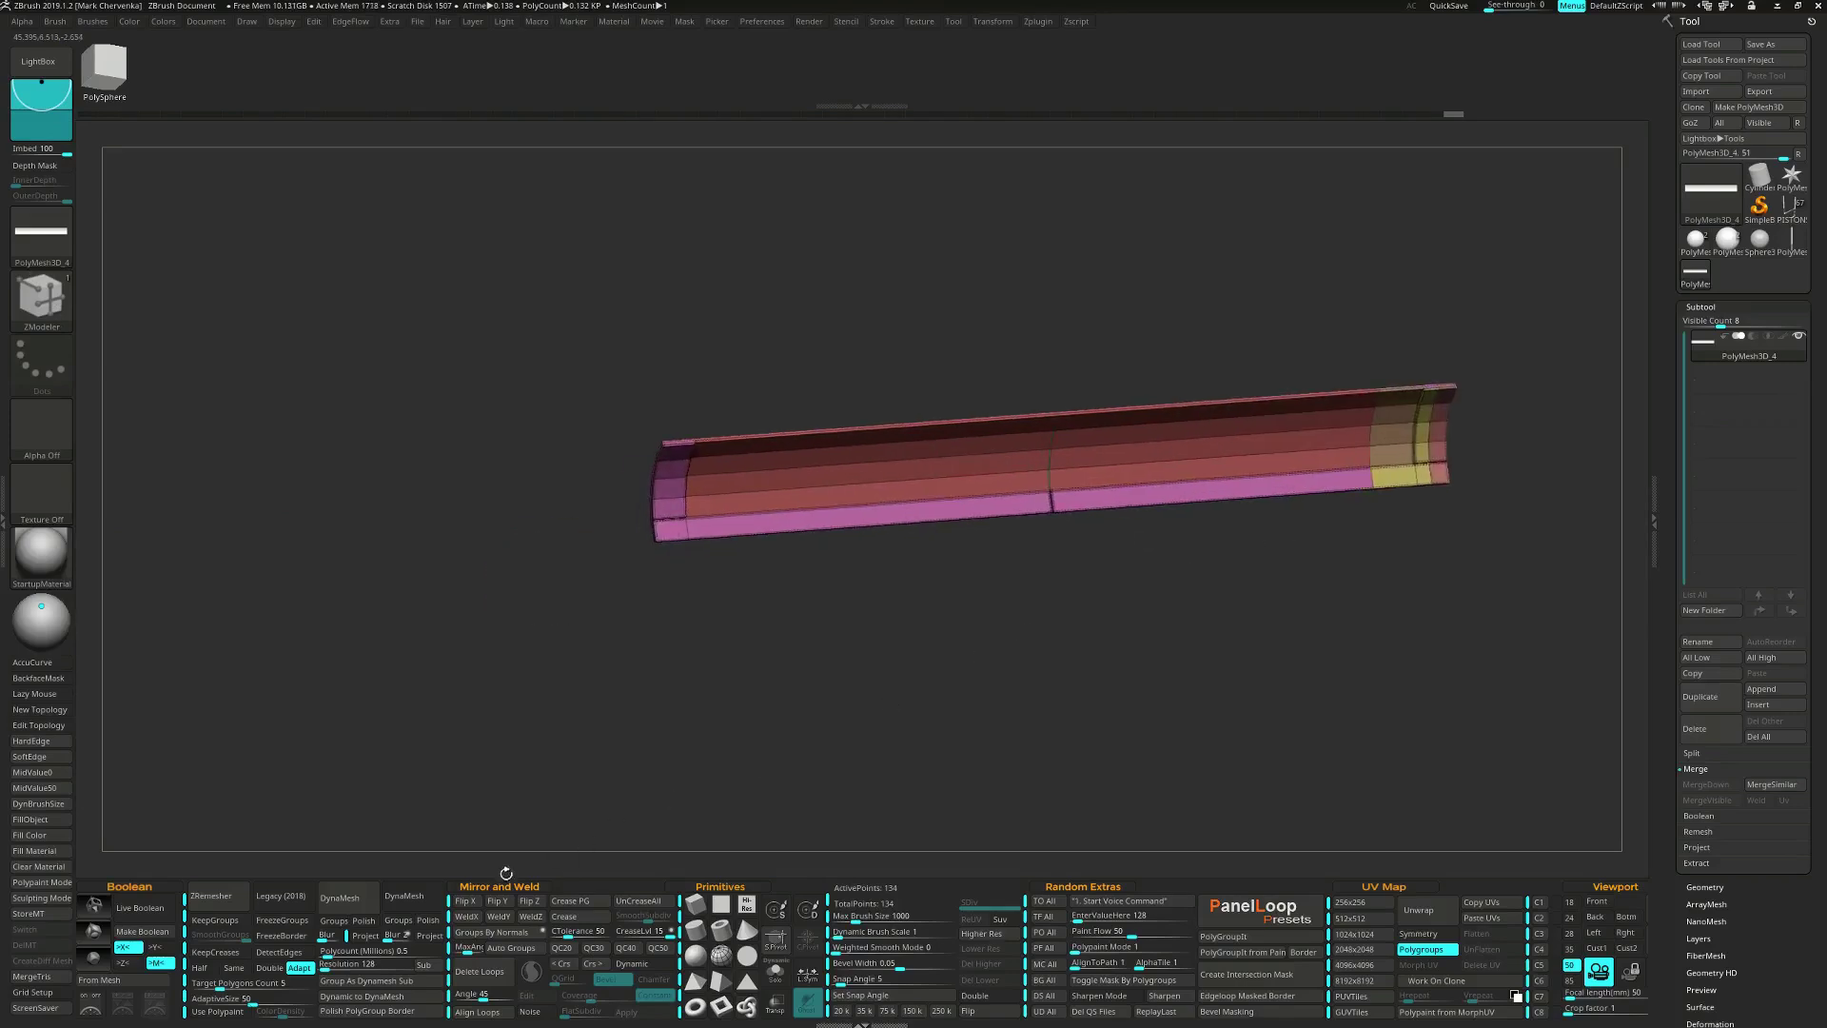
pyautogui.click(465, 903)
pyautogui.click(468, 916)
# Mark the two adjacent sliced bands on the back of the blade's end and pull them outward as a raised band.
pyautogui.moveTo(1201, 623); pyautogui.dragTo(1152, 518)
pyautogui.keyDown('alt'); pyautogui.moveTo(1208, 609); pyautogui.dragTo(1132, 600, button='right'); pyautogui.keyUp('alt')
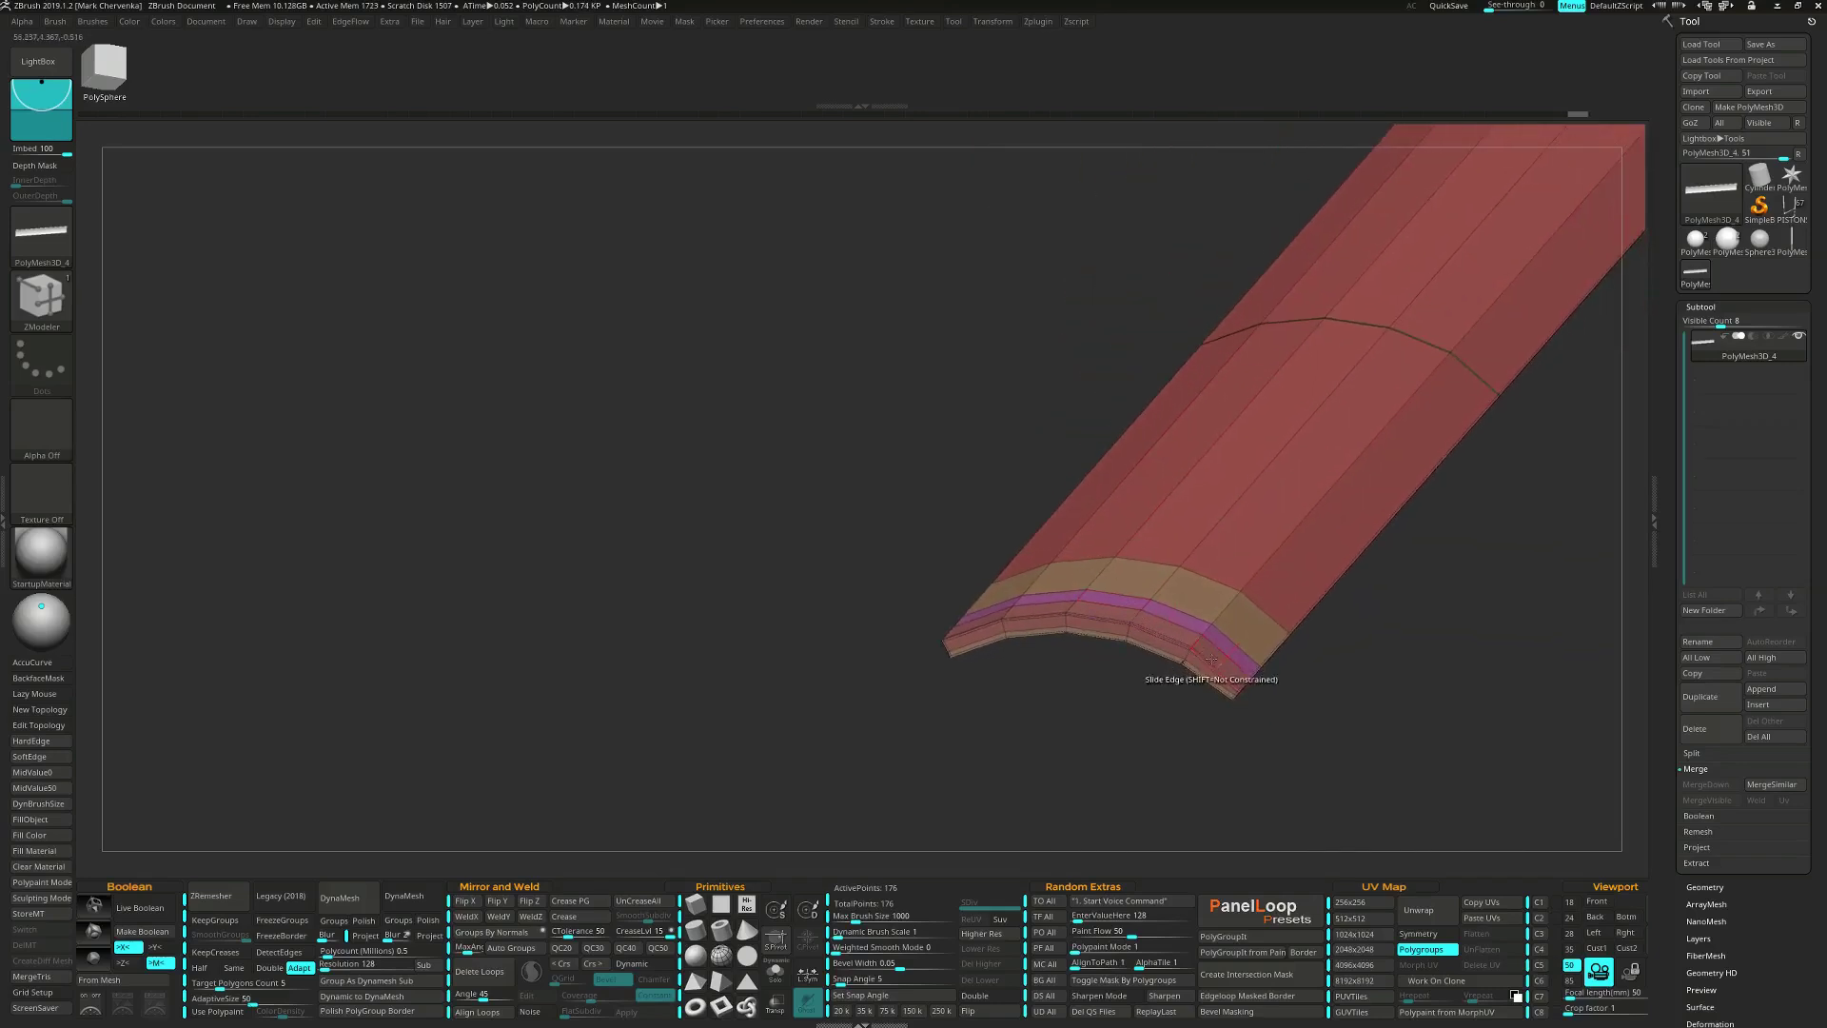
pyautogui.keyDown('ctrl'); pyautogui.moveTo(1212, 657); pyautogui.dragTo(1066, 634, button='right'); pyautogui.keyUp('ctrl')
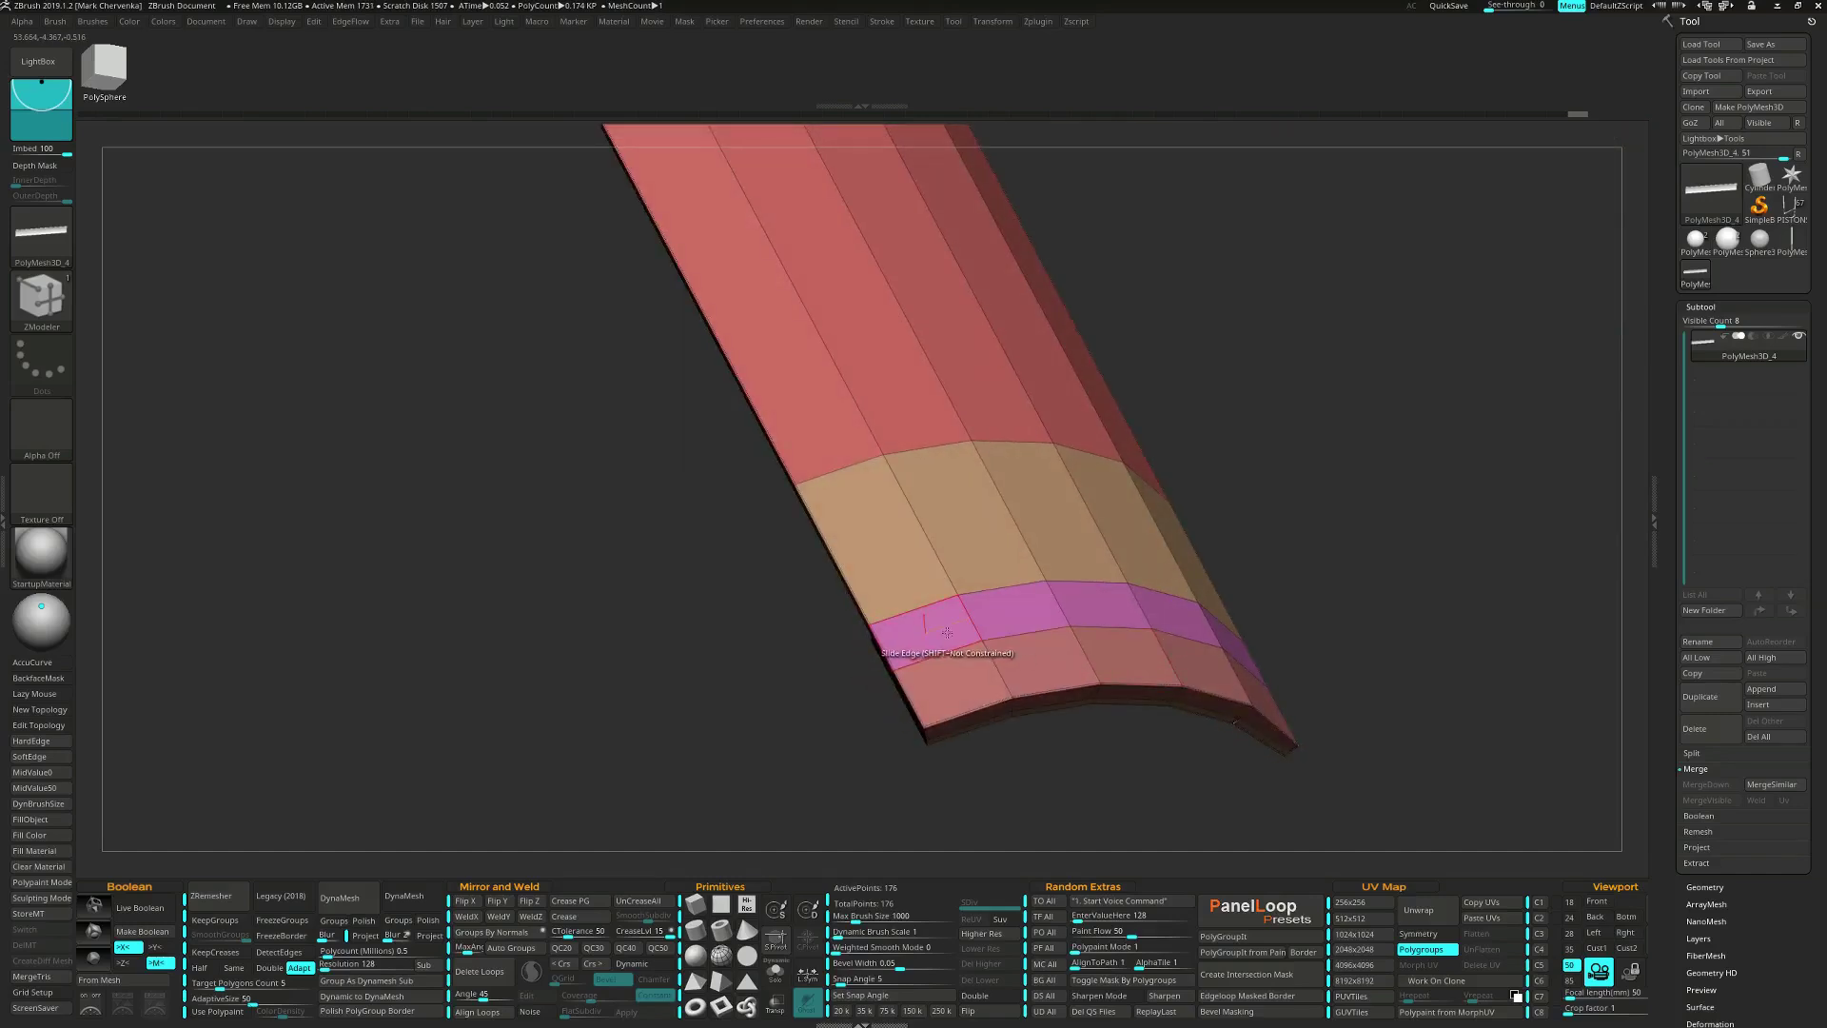
pyautogui.press('space')
pyautogui.click(1041, 485)
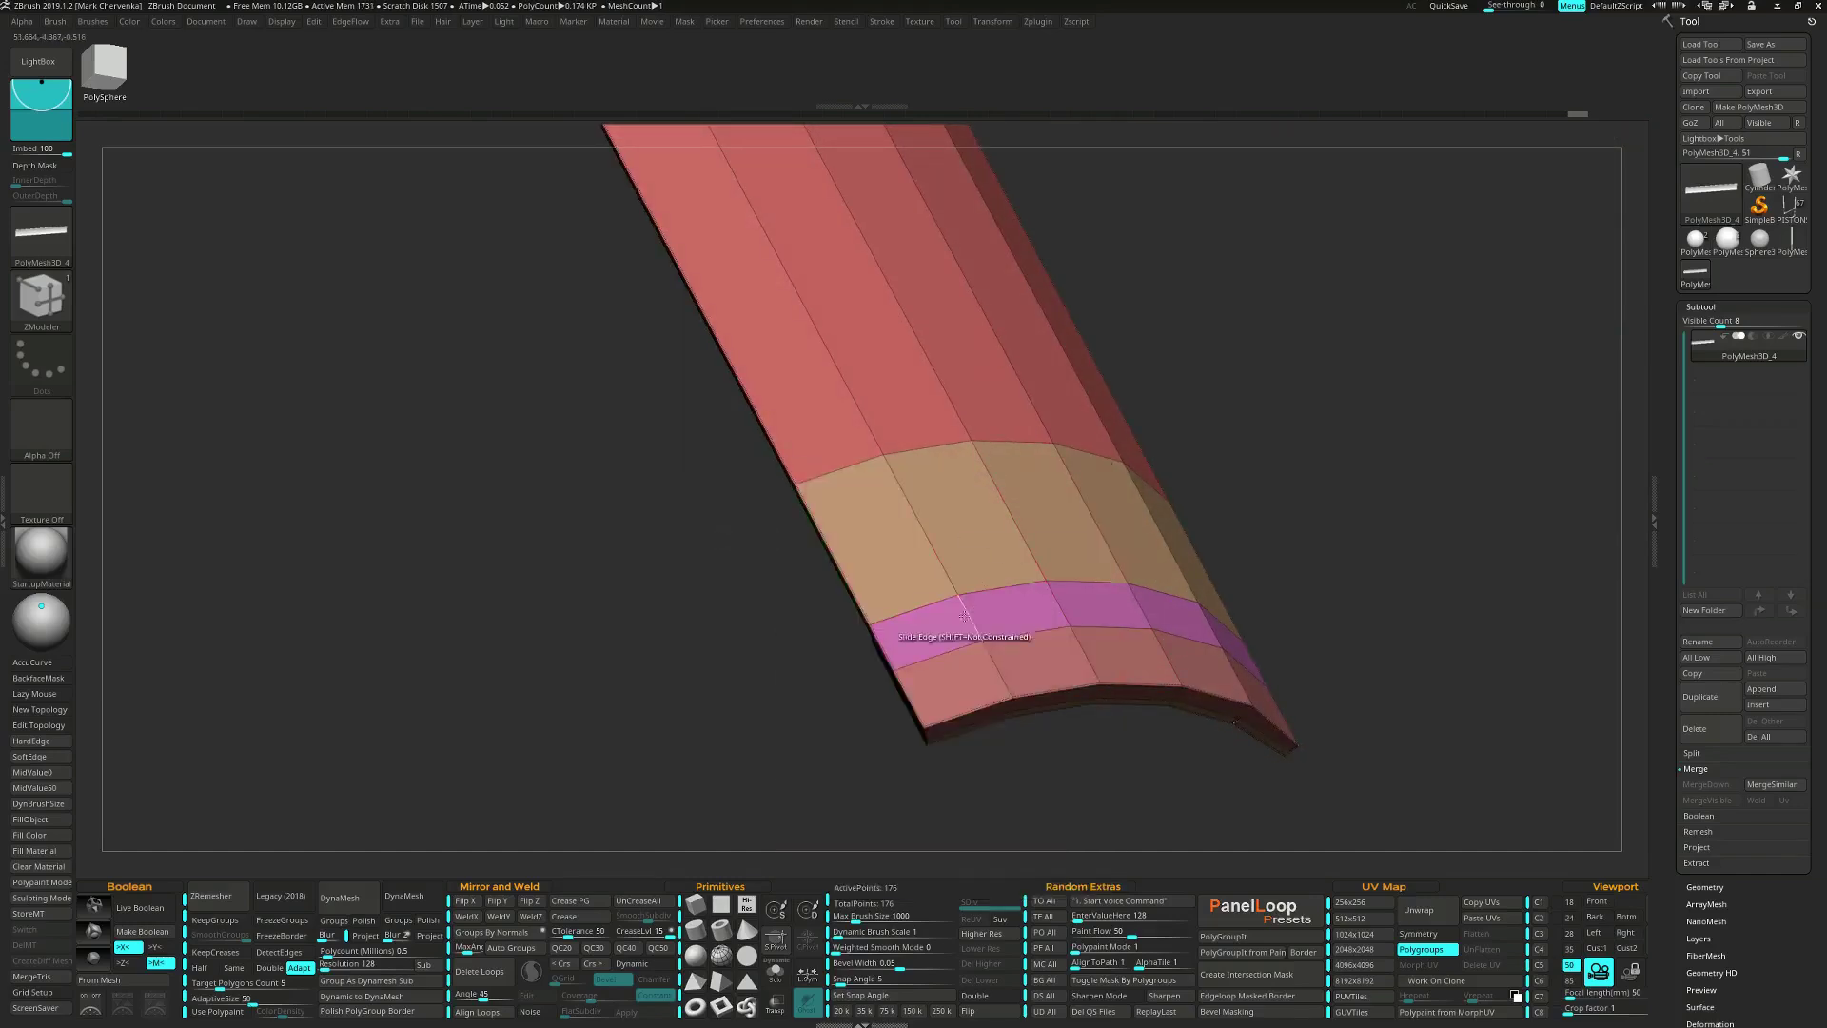
pyautogui.moveTo(940, 622)
pyautogui.keyDown('alt'); pyautogui.mouseDown()
pyautogui.moveTo(973, 559)
pyautogui.moveTo(1123, 547)
pyautogui.moveTo(1015, 611)
pyautogui.mouseUp(); pyautogui.keyUp('alt')
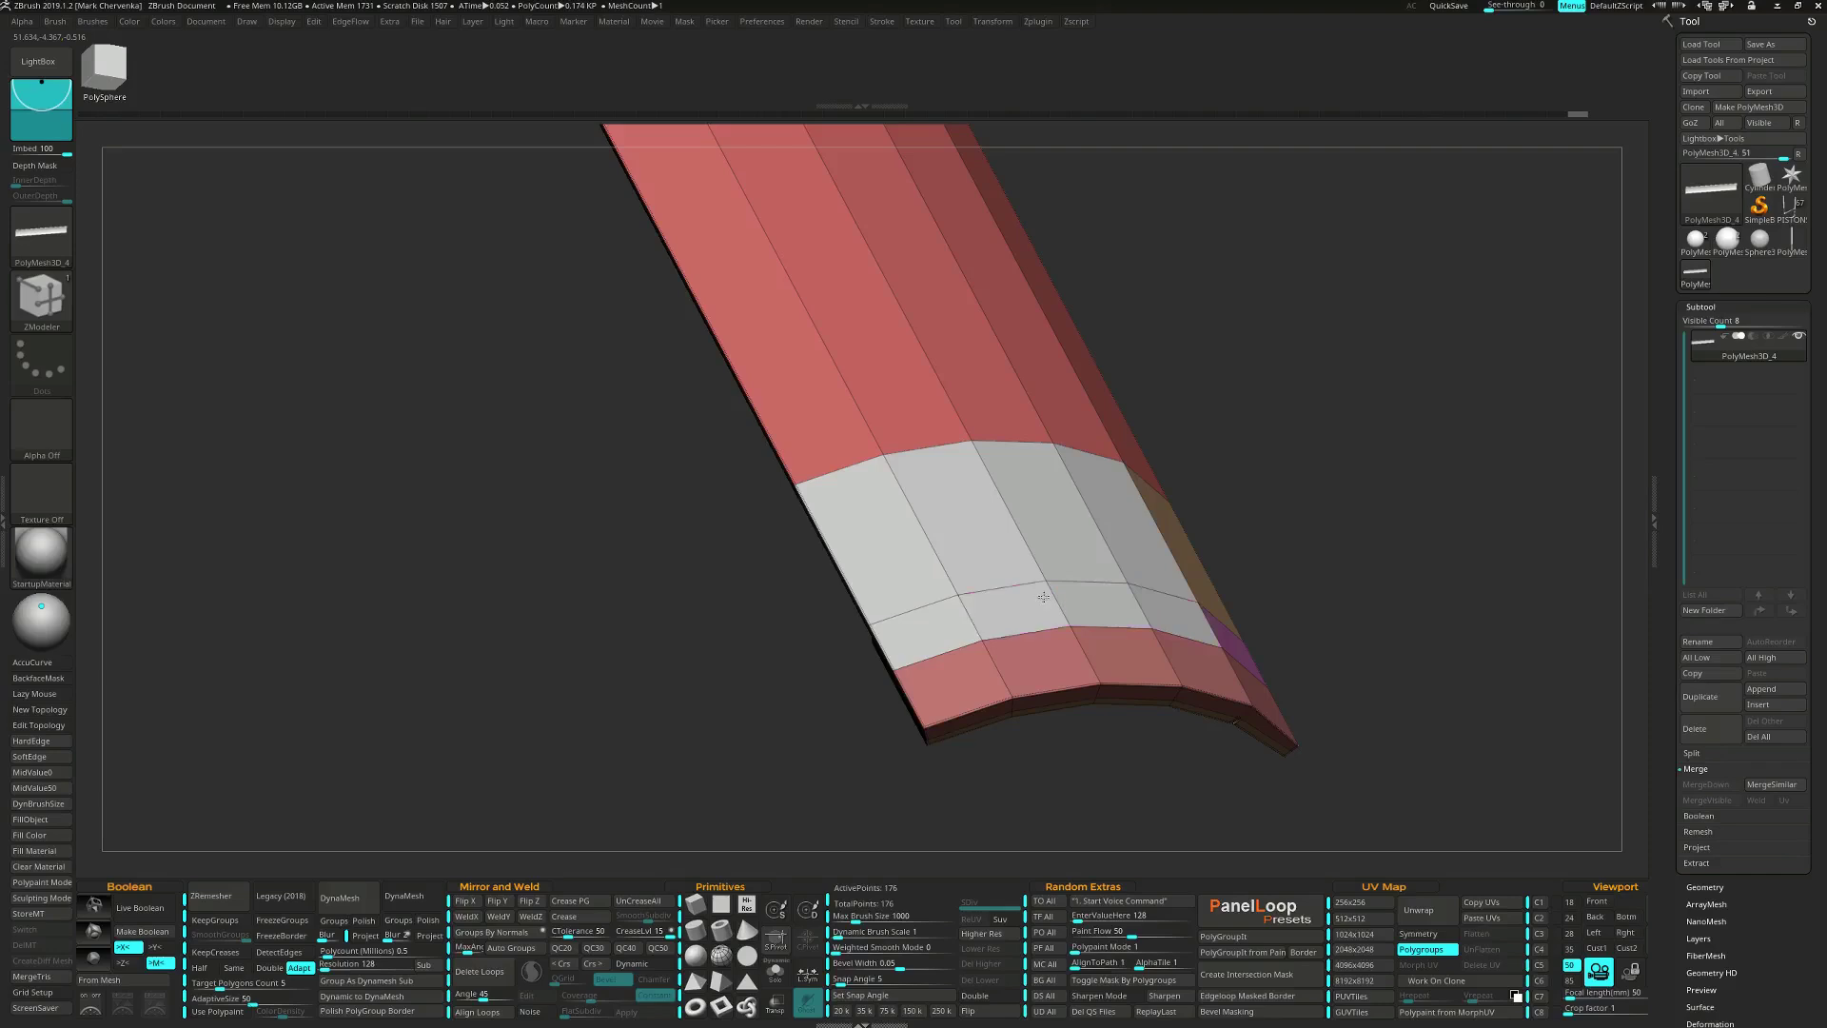
pyautogui.moveTo(990, 615); pyautogui.dragTo(1035, 611, button='right')
pyautogui.keyDown('alt'); pyautogui.moveTo(1255, 655); pyautogui.dragTo(1260, 591); pyautogui.keyUp('alt')
pyautogui.moveTo(1241, 592)
pyautogui.mouseDown(button='right')
pyautogui.moveTo(1180, 562)
pyautogui.moveTo(1265, 457)
pyautogui.moveTo(1253, 520)
pyautogui.mouseUp(button='right')
pyautogui.moveTo(1198, 585); pyautogui.dragTo(1189, 601, button='right')
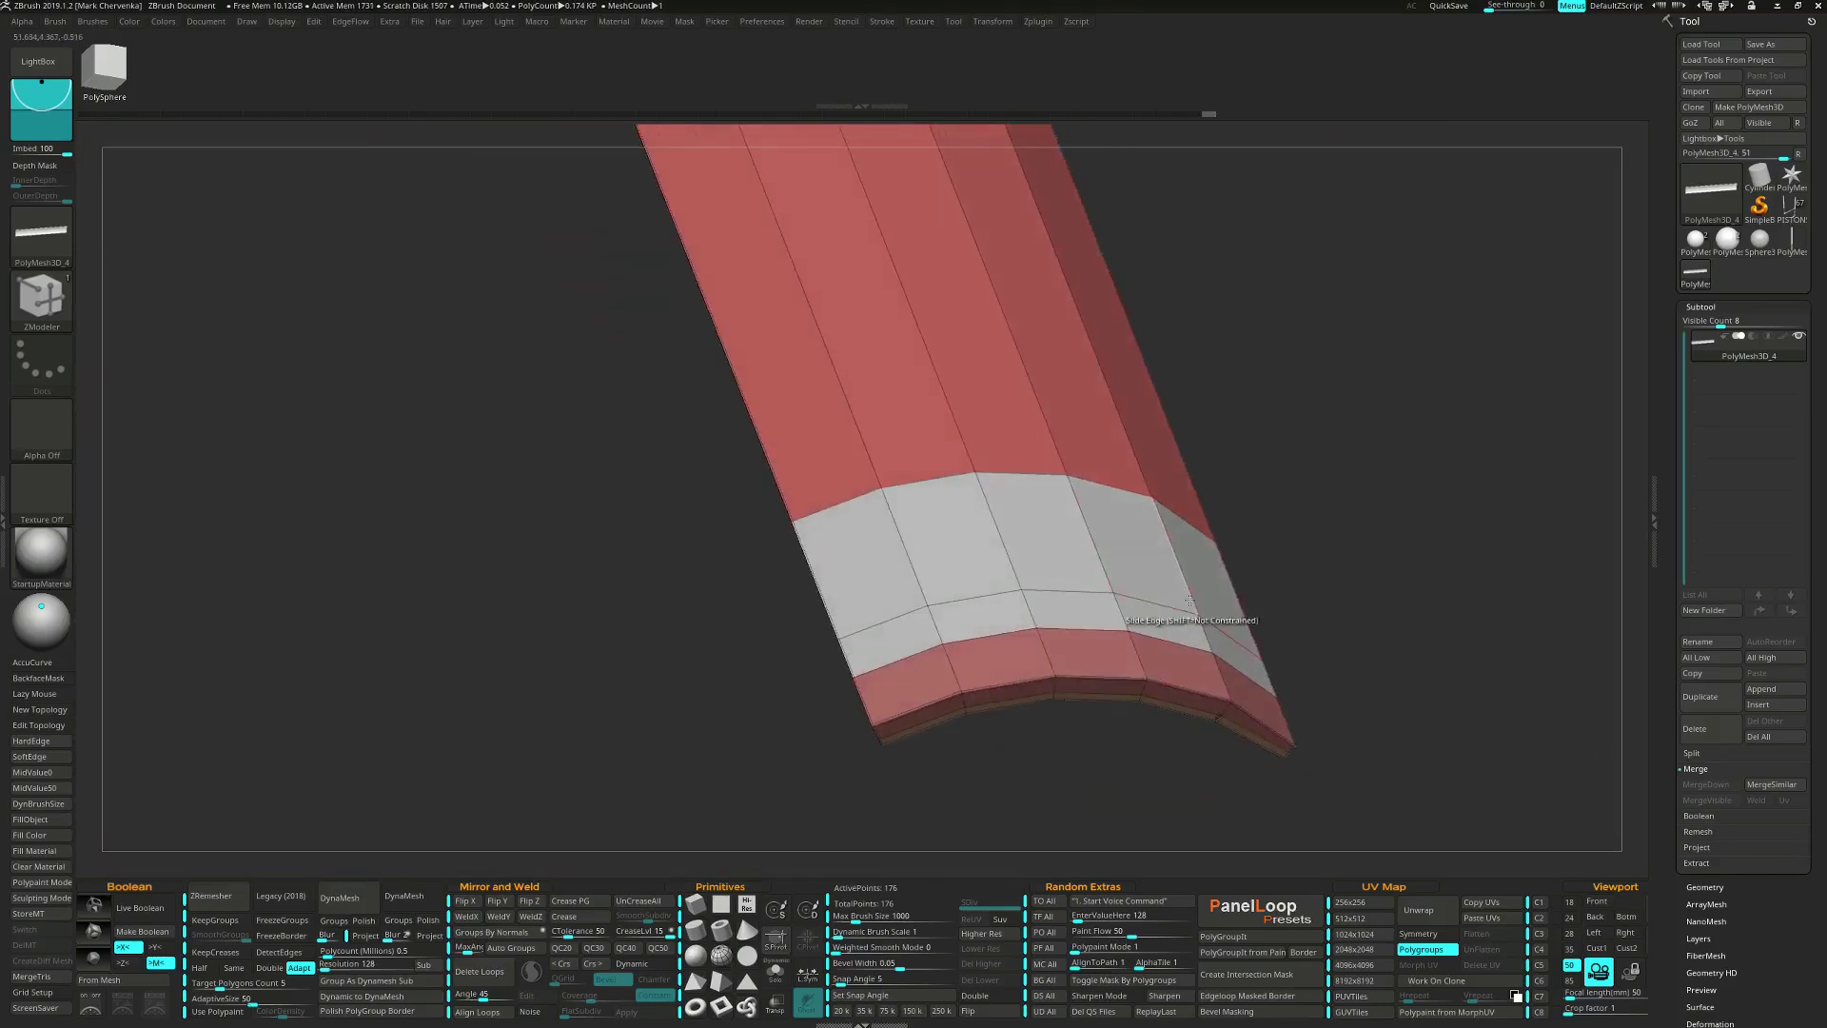
pyautogui.moveTo(1167, 621); pyautogui.dragTo(1174, 608)
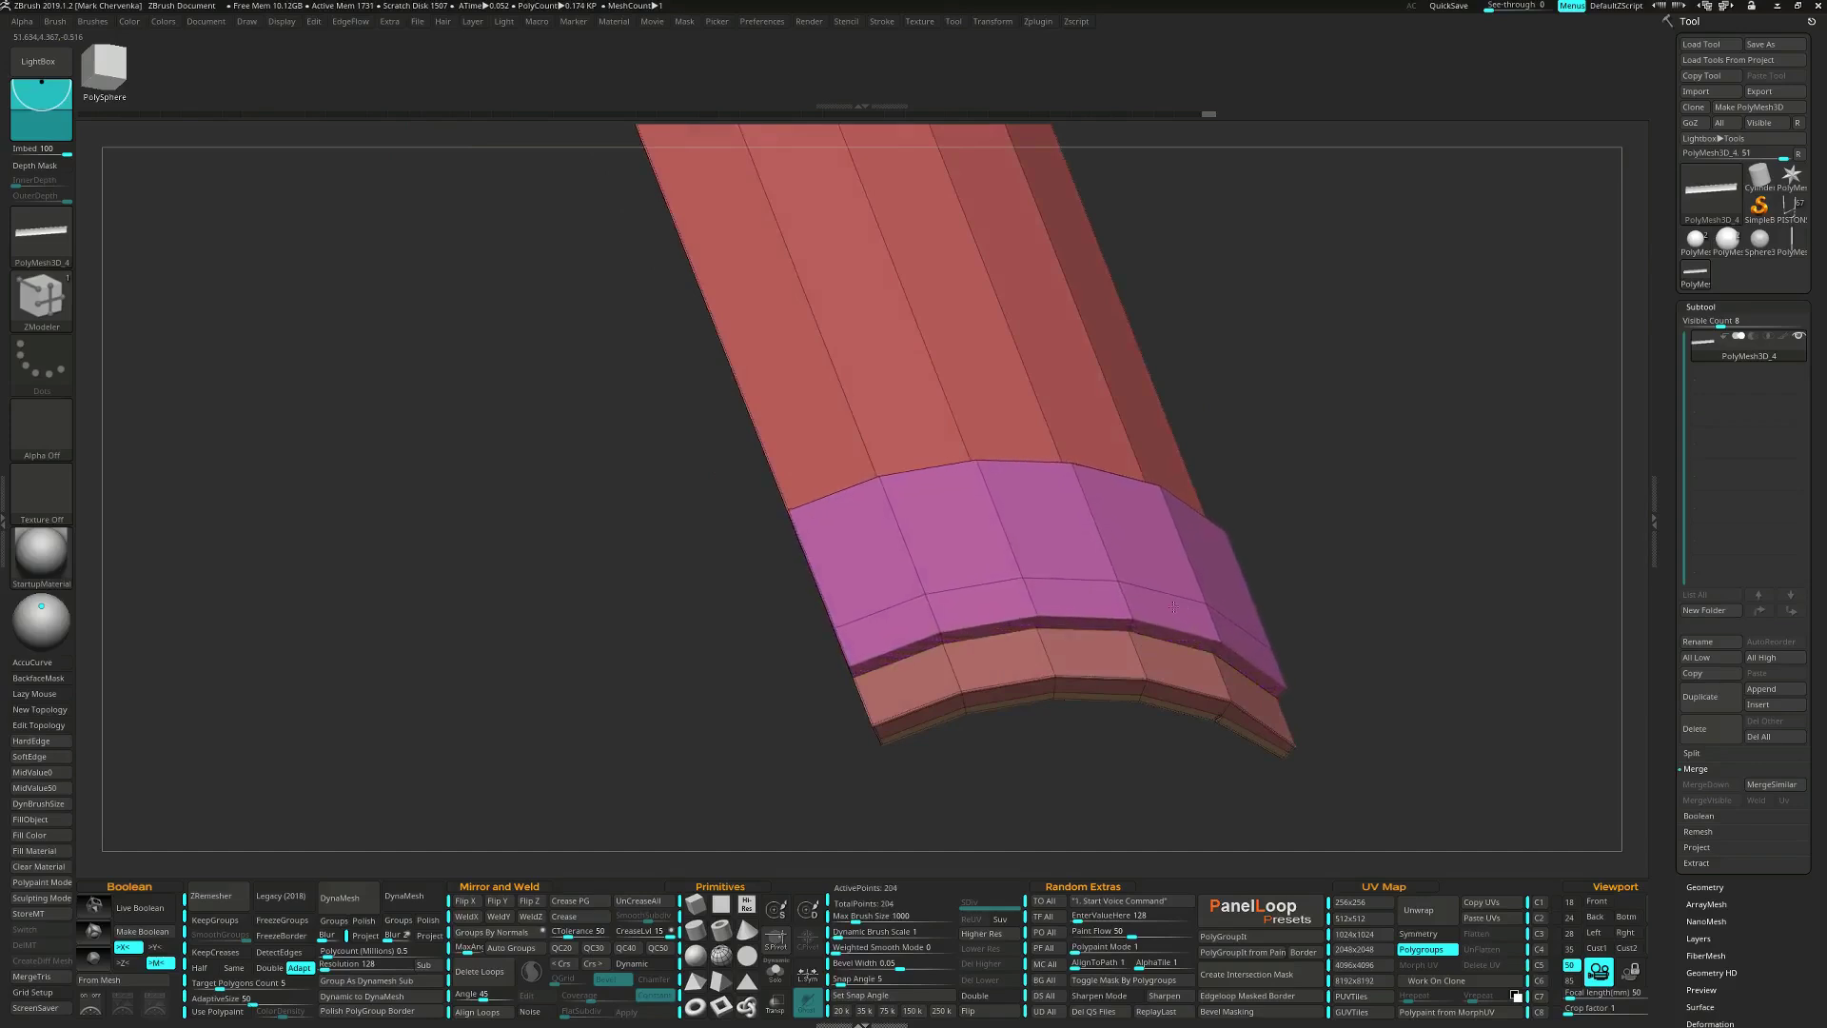
# Try to bevel a lengthwise edge loop running through the raised band on the blade's back, and undo it.
pyautogui.moveTo(1183, 631); pyautogui.dragTo(1080, 571, button='right')
pyautogui.press('space')
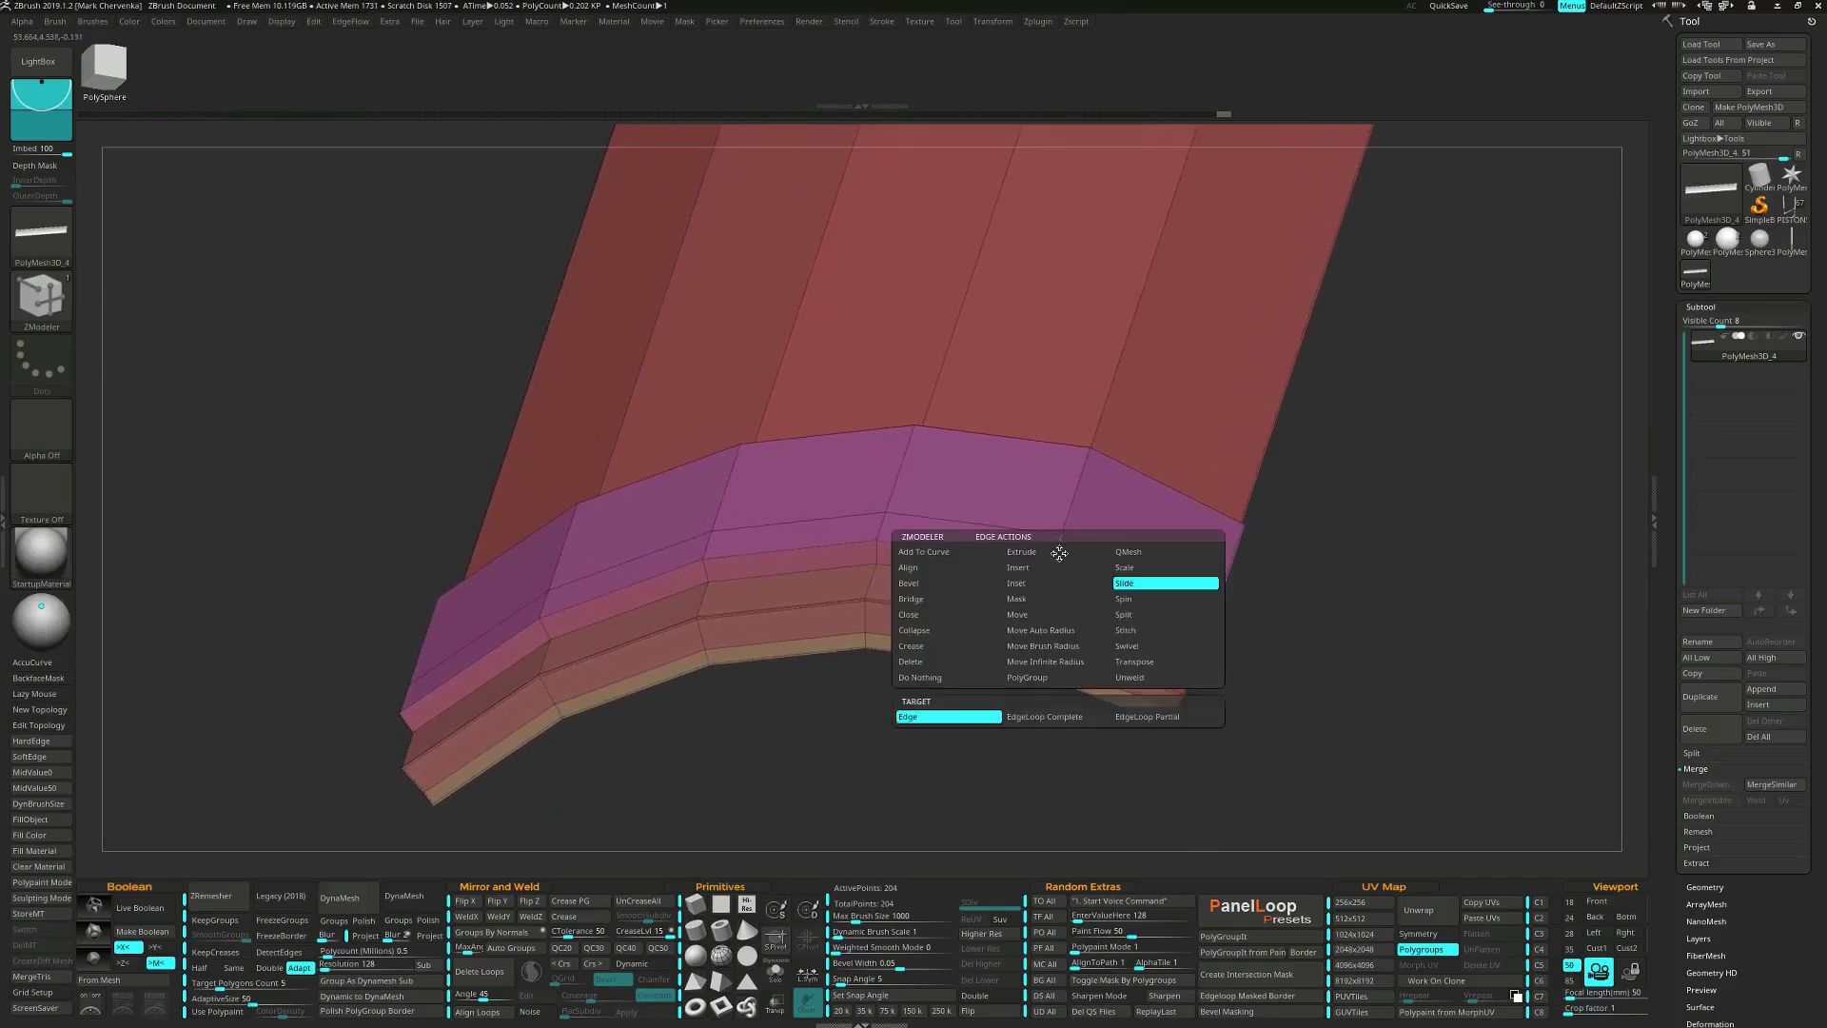
pyautogui.click(965, 583)
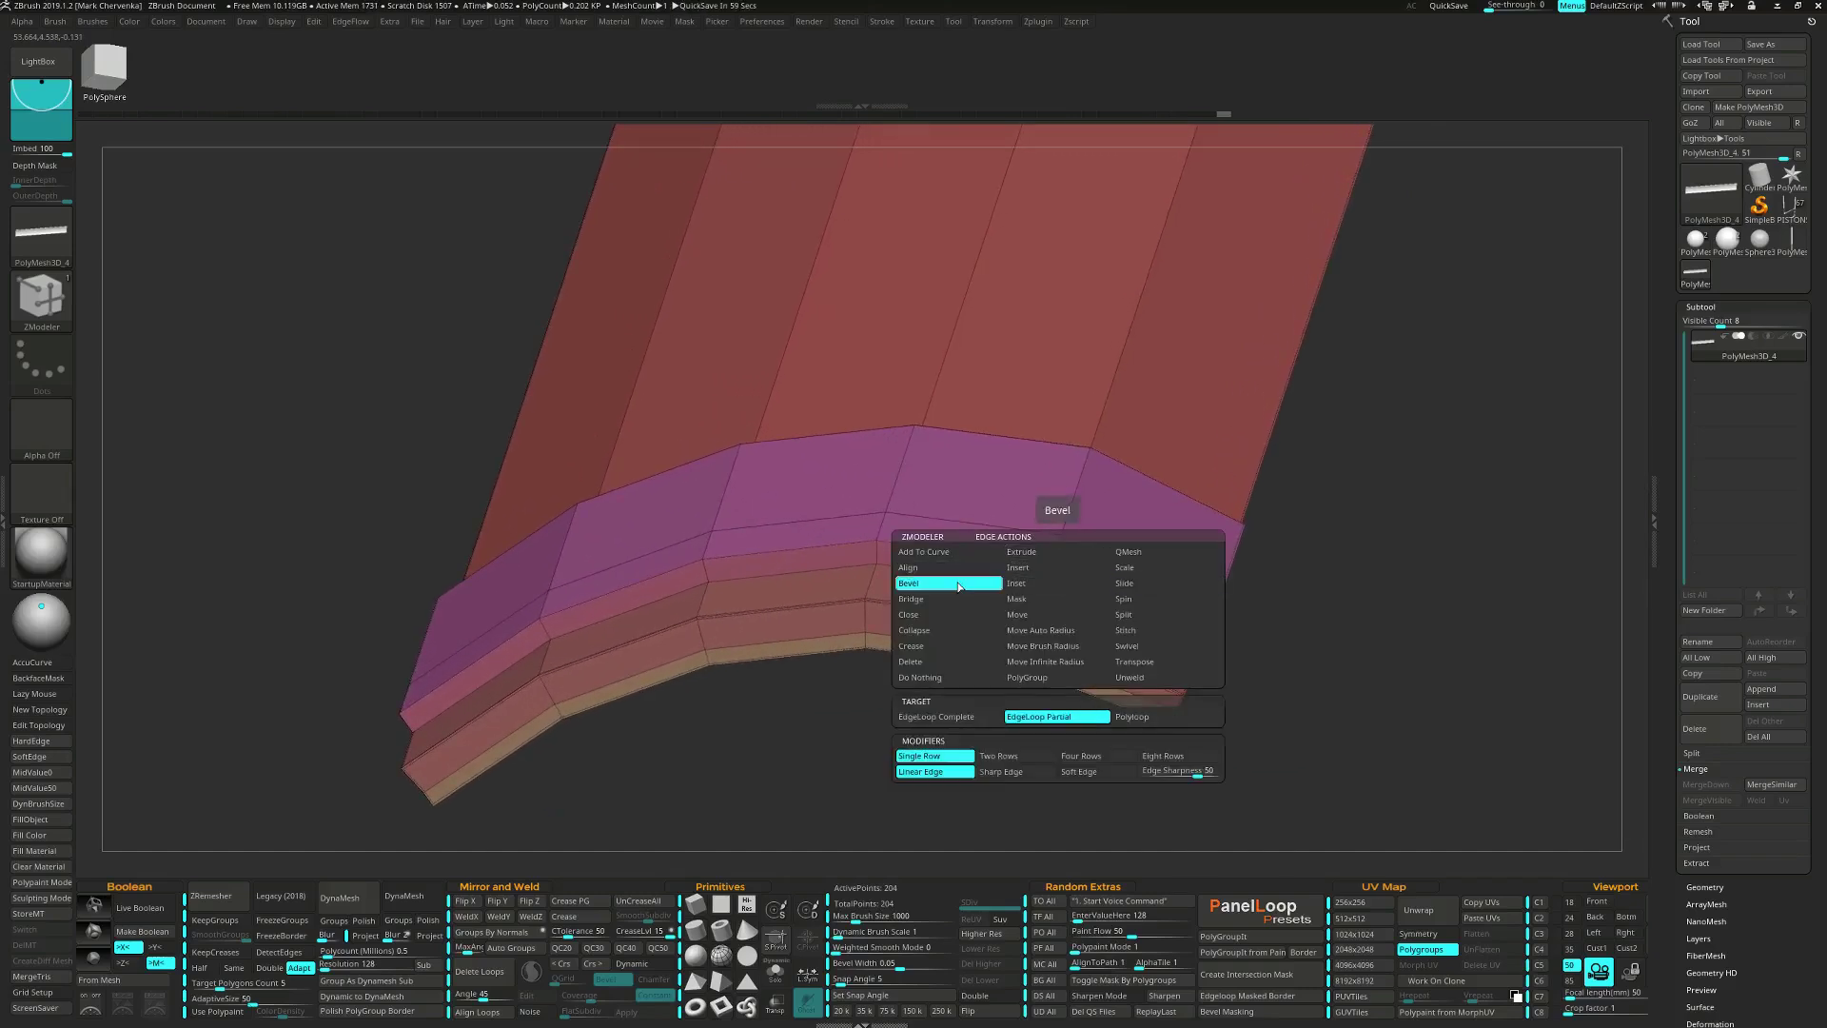
pyautogui.keyDown('ctrl'); pyautogui.moveTo(1021, 659); pyautogui.dragTo(1045, 602, button='right'); pyautogui.keyUp('ctrl')
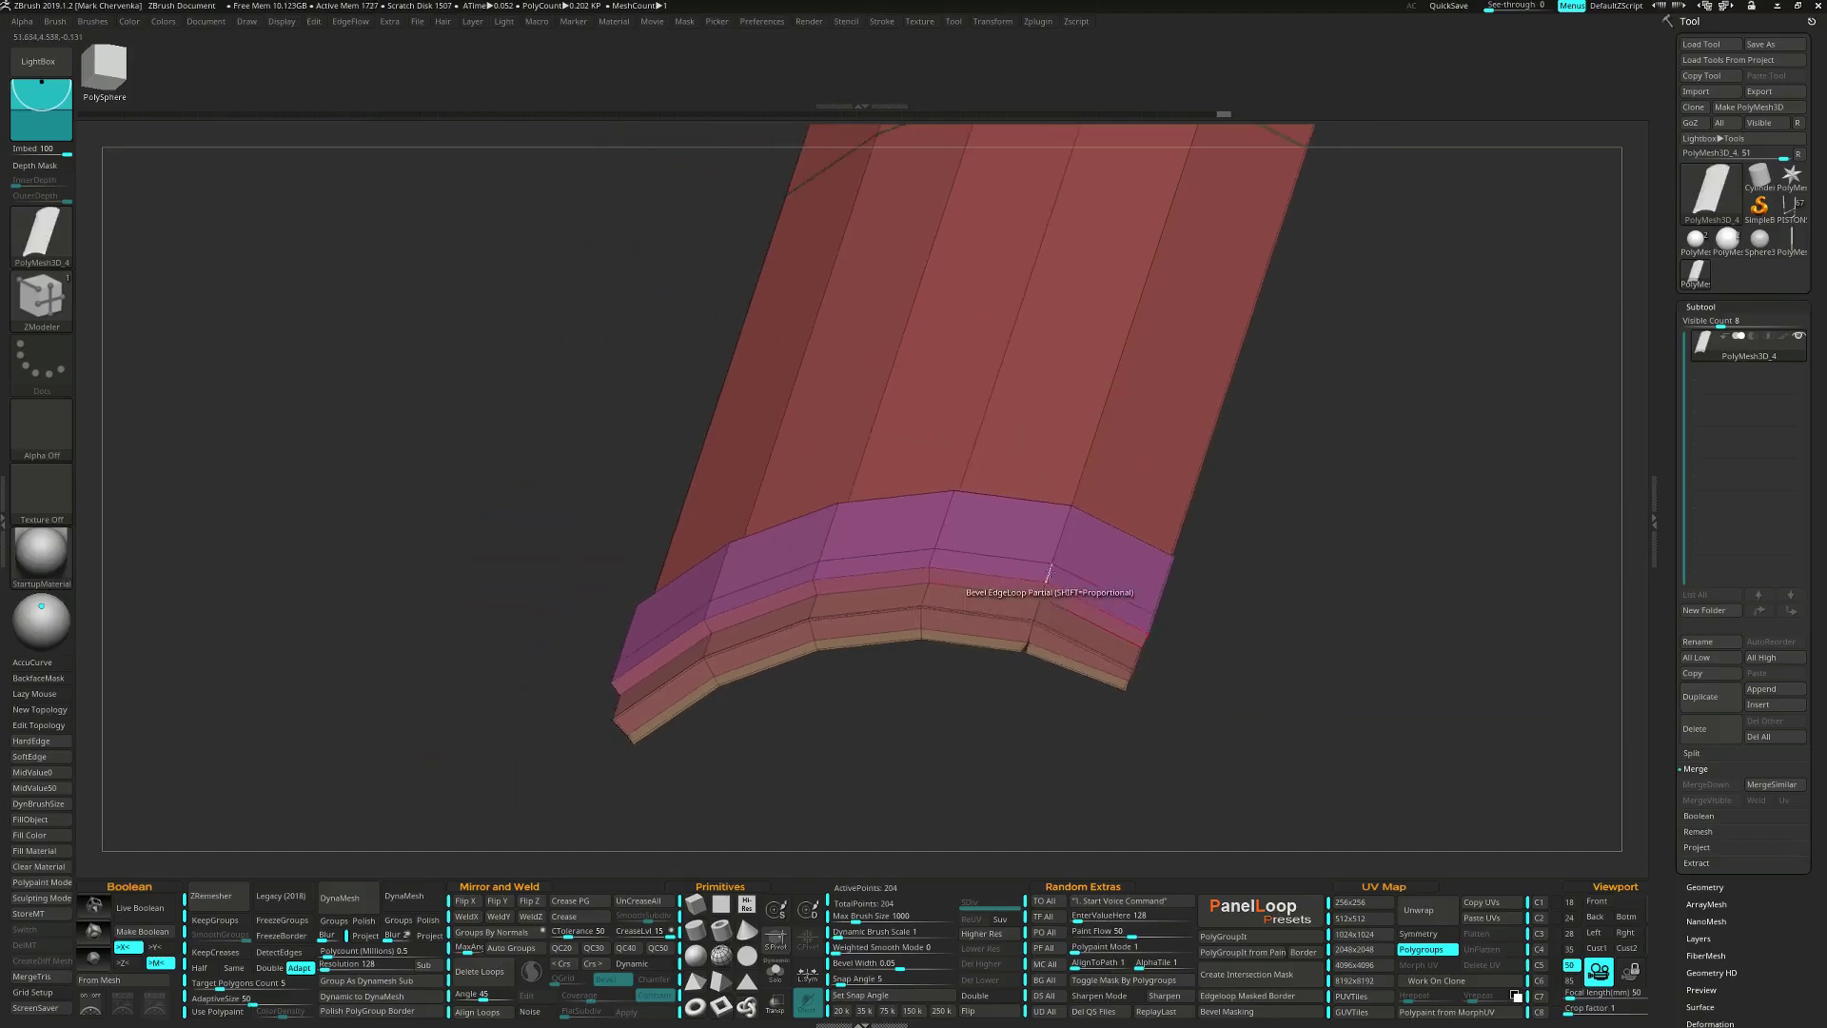
pyautogui.press('space')
pyautogui.click(1051, 572)
pyautogui.moveTo(1054, 572); pyautogui.dragTo(1053, 578)
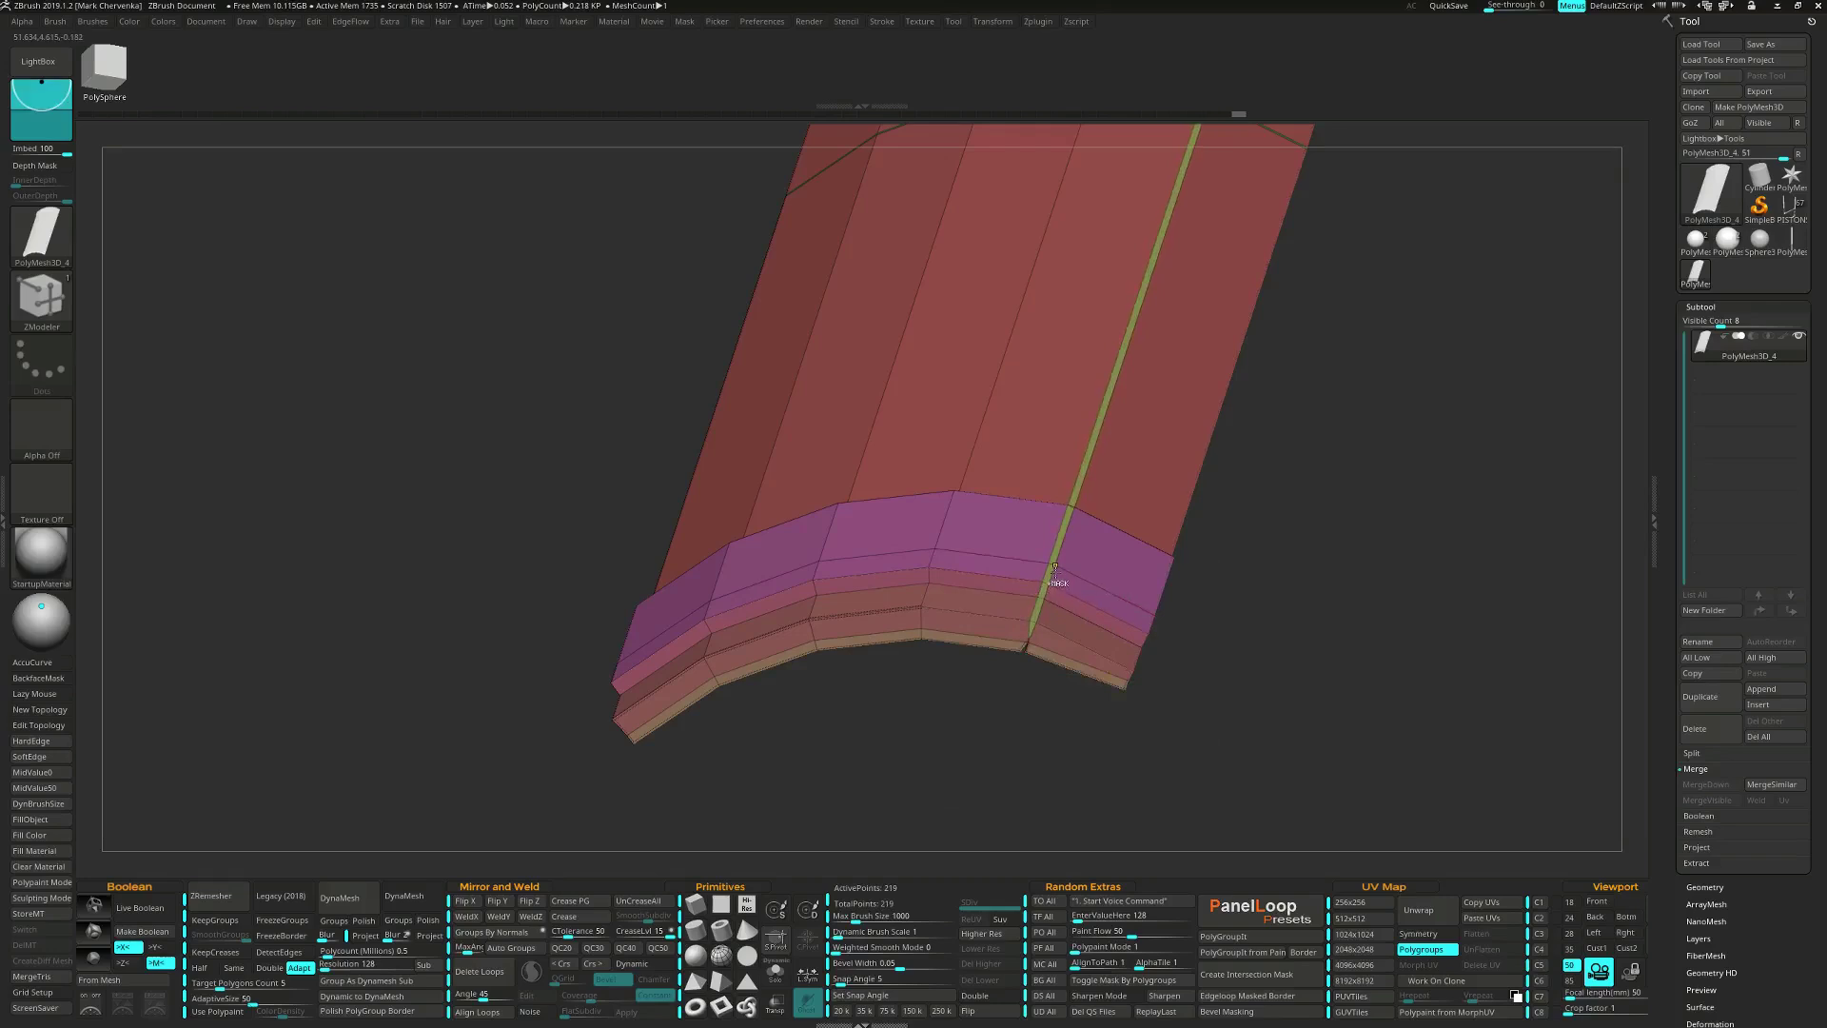
pyautogui.hotkey('ctrl', 'z')
# Insert a single edge loop along the stepped side wall at the blade's end with the ZModeler Insert action.
pyautogui.keyDown('ctrl'); pyautogui.moveTo(1025, 649); pyautogui.dragTo(1038, 613, button='right'); pyautogui.keyUp('ctrl')
pyautogui.press('space')
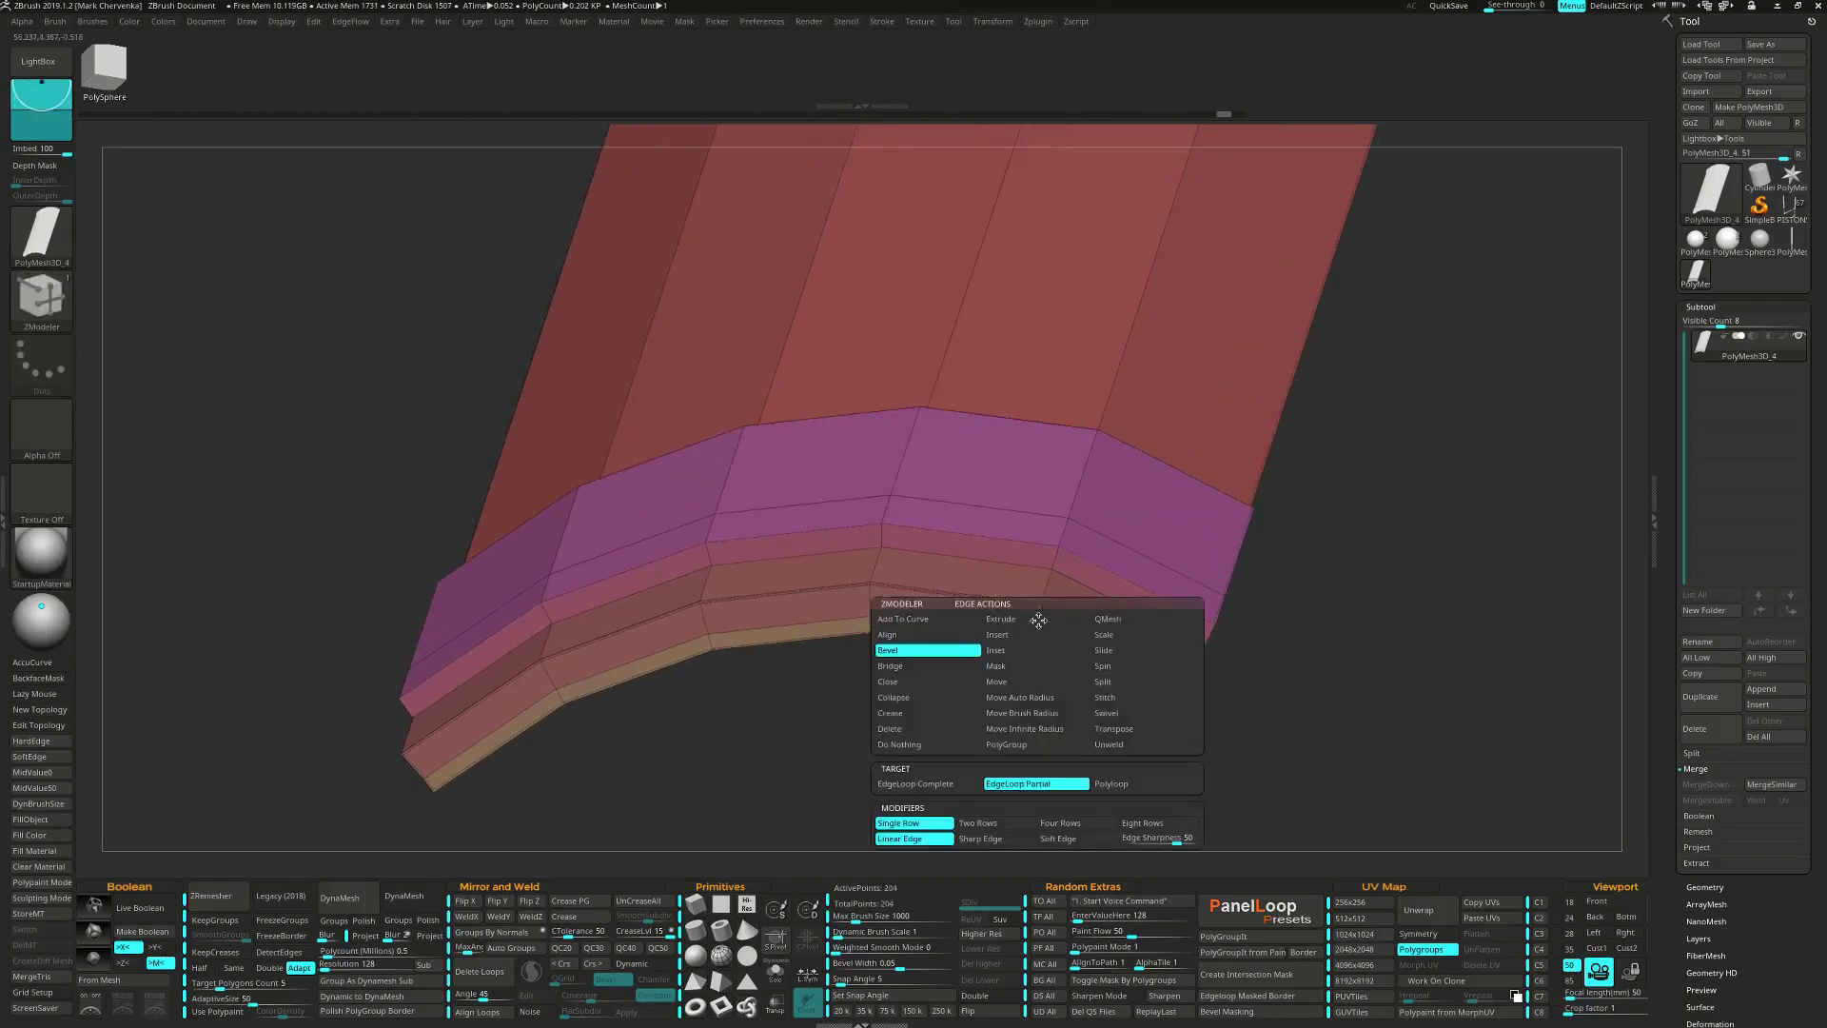
pyautogui.click(1012, 636)
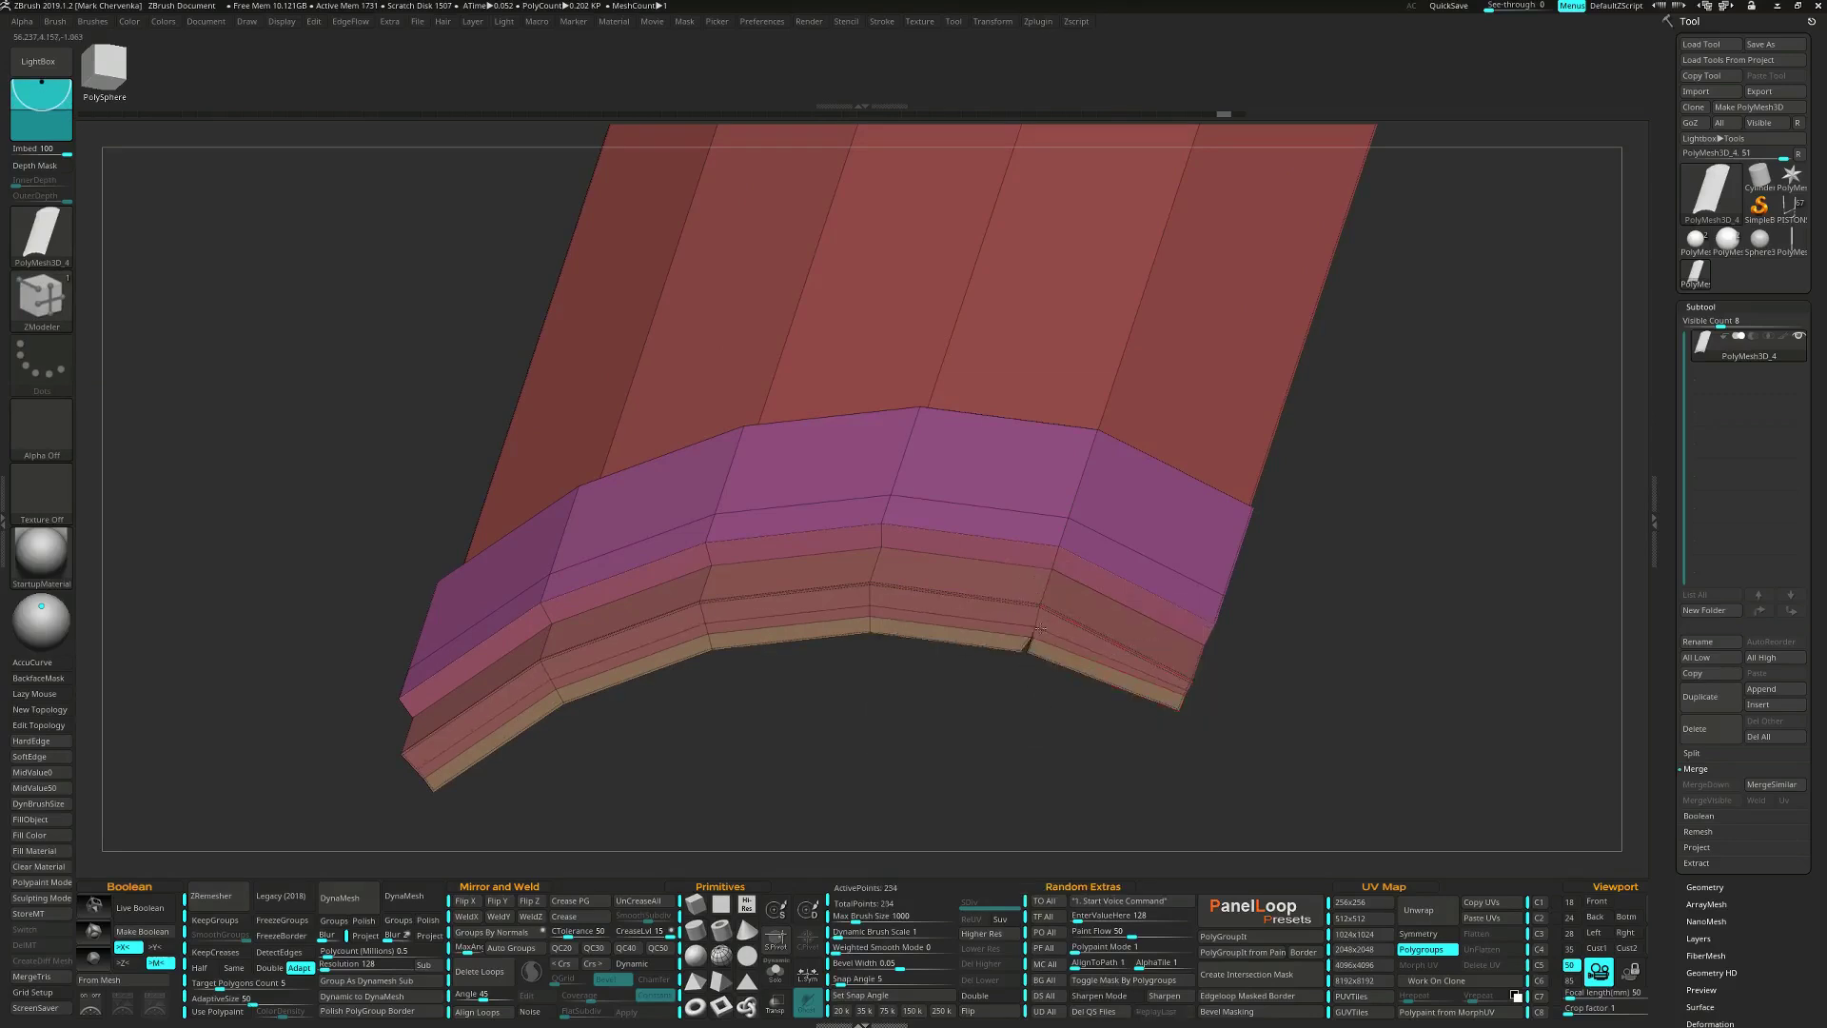
pyautogui.moveTo(1054, 760)
pyautogui.keyDown('ctrl'); pyautogui.mouseDown()
pyautogui.moveTo(1008, 653)
pyautogui.moveTo(951, 618)
pyautogui.mouseUp(); pyautogui.keyUp('ctrl')
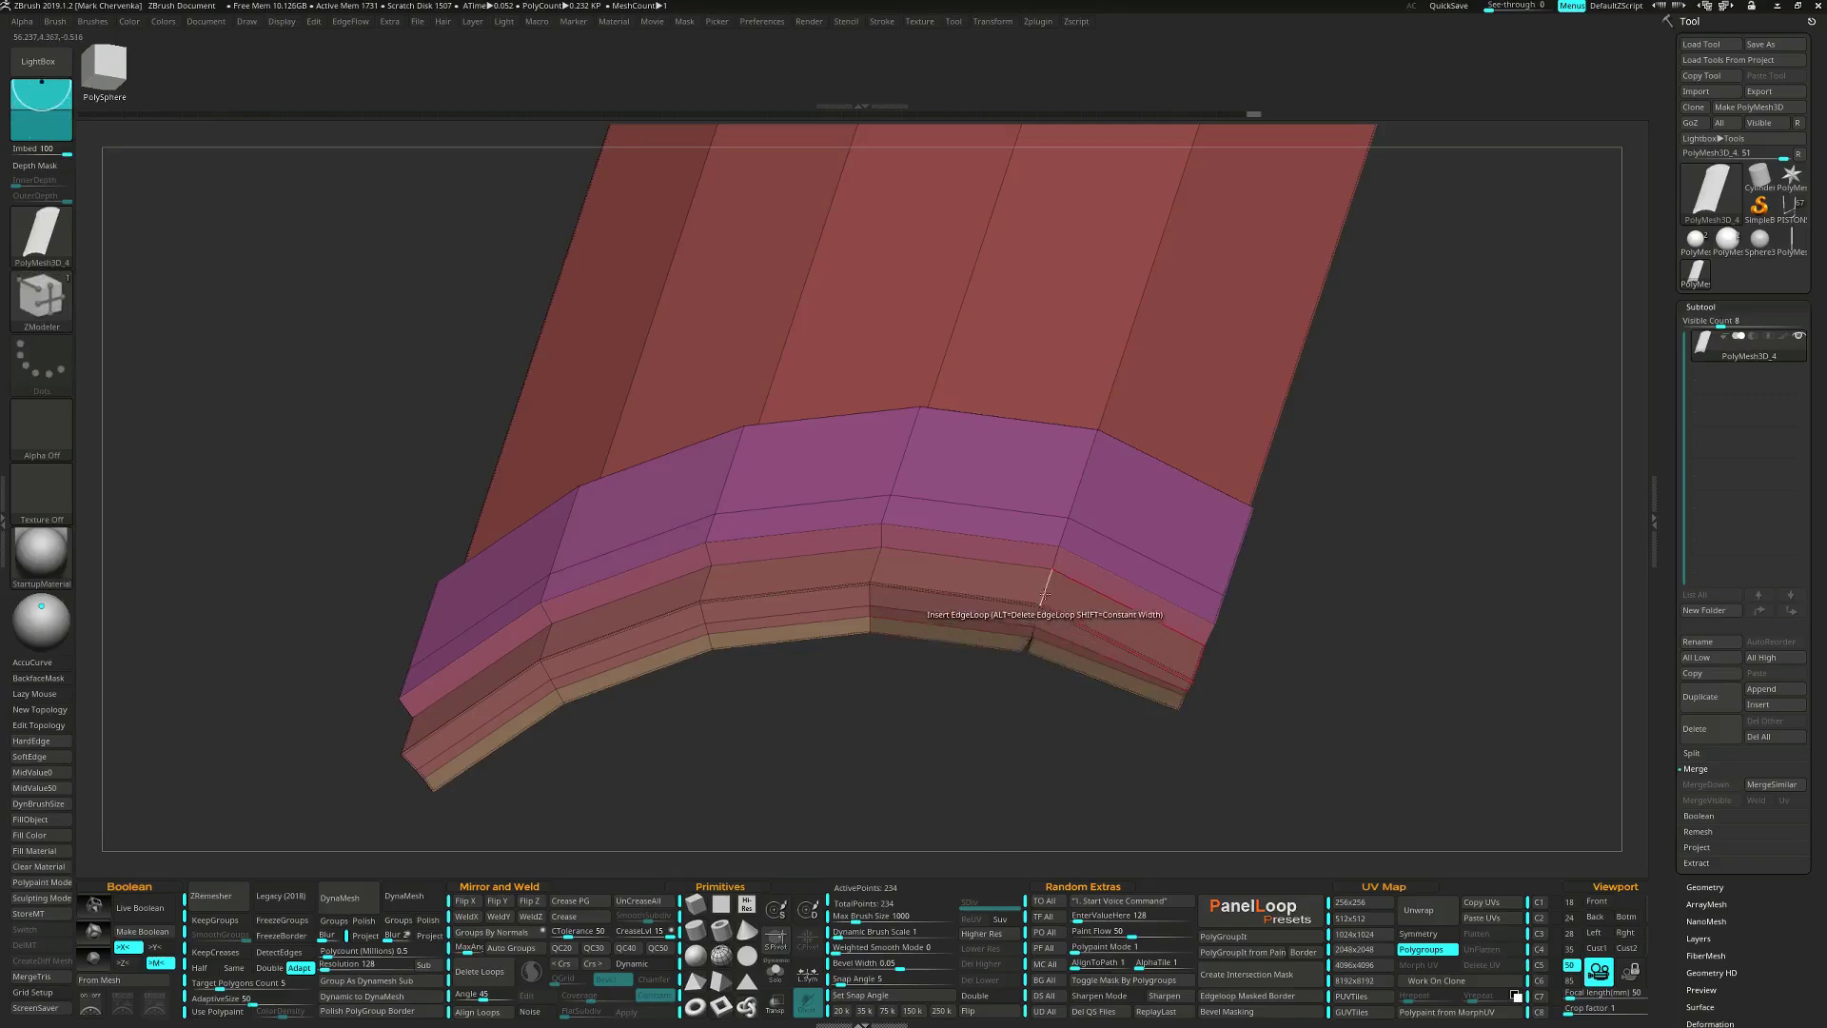
# Bevel the lengthwise edge loop crossing the raised end band into a narrow strip running along the blade.
pyautogui.press('space')
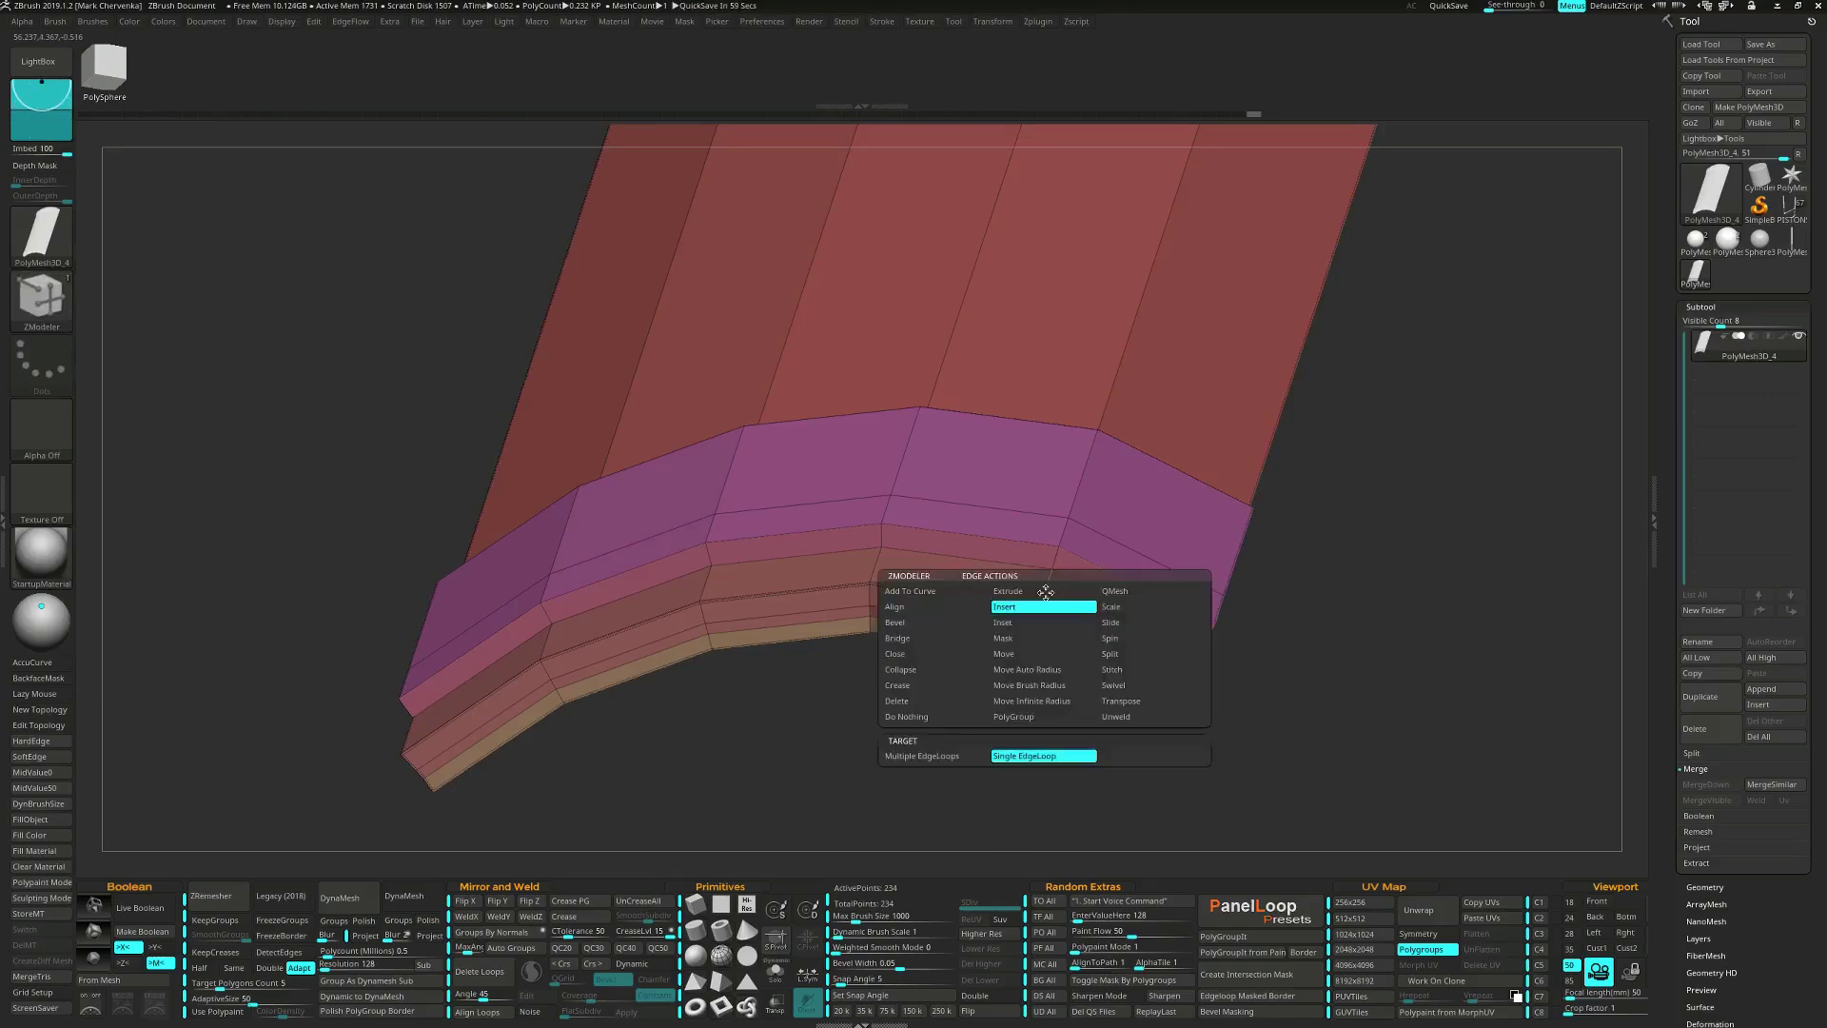
pyautogui.click(1049, 578)
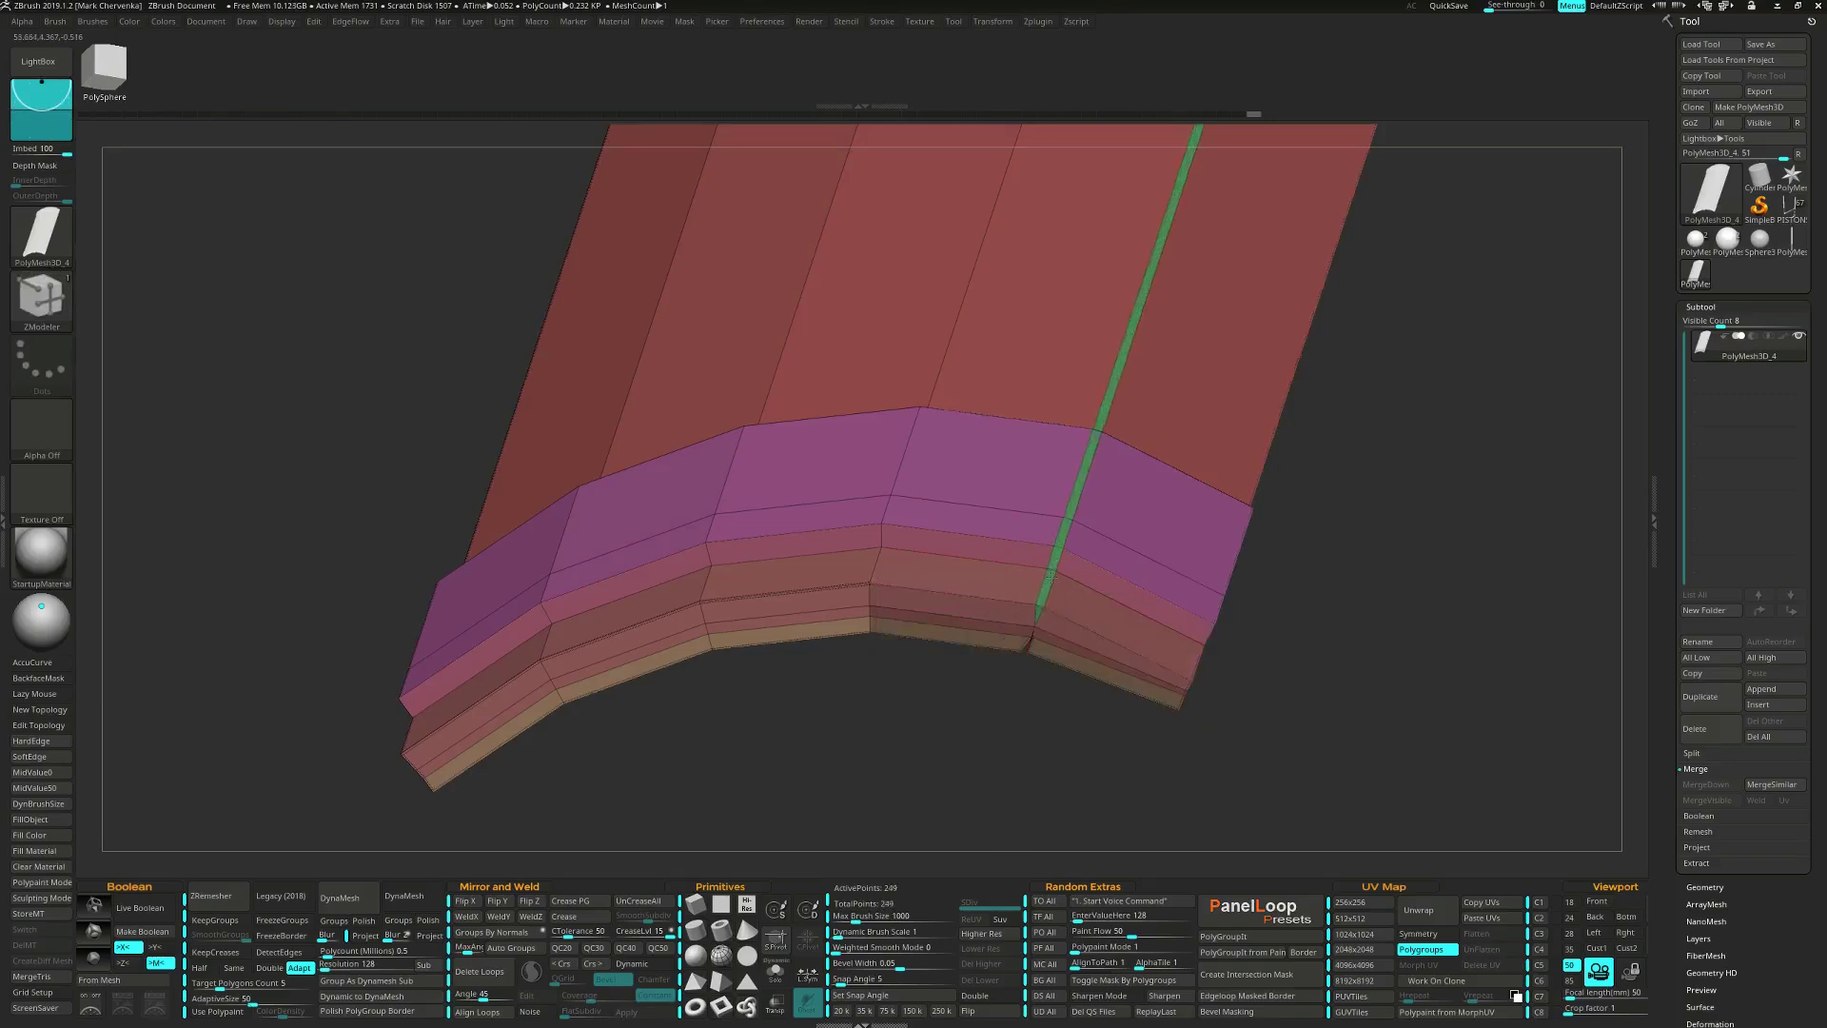
pyautogui.moveTo(1054, 576); pyautogui.dragTo(1057, 578)
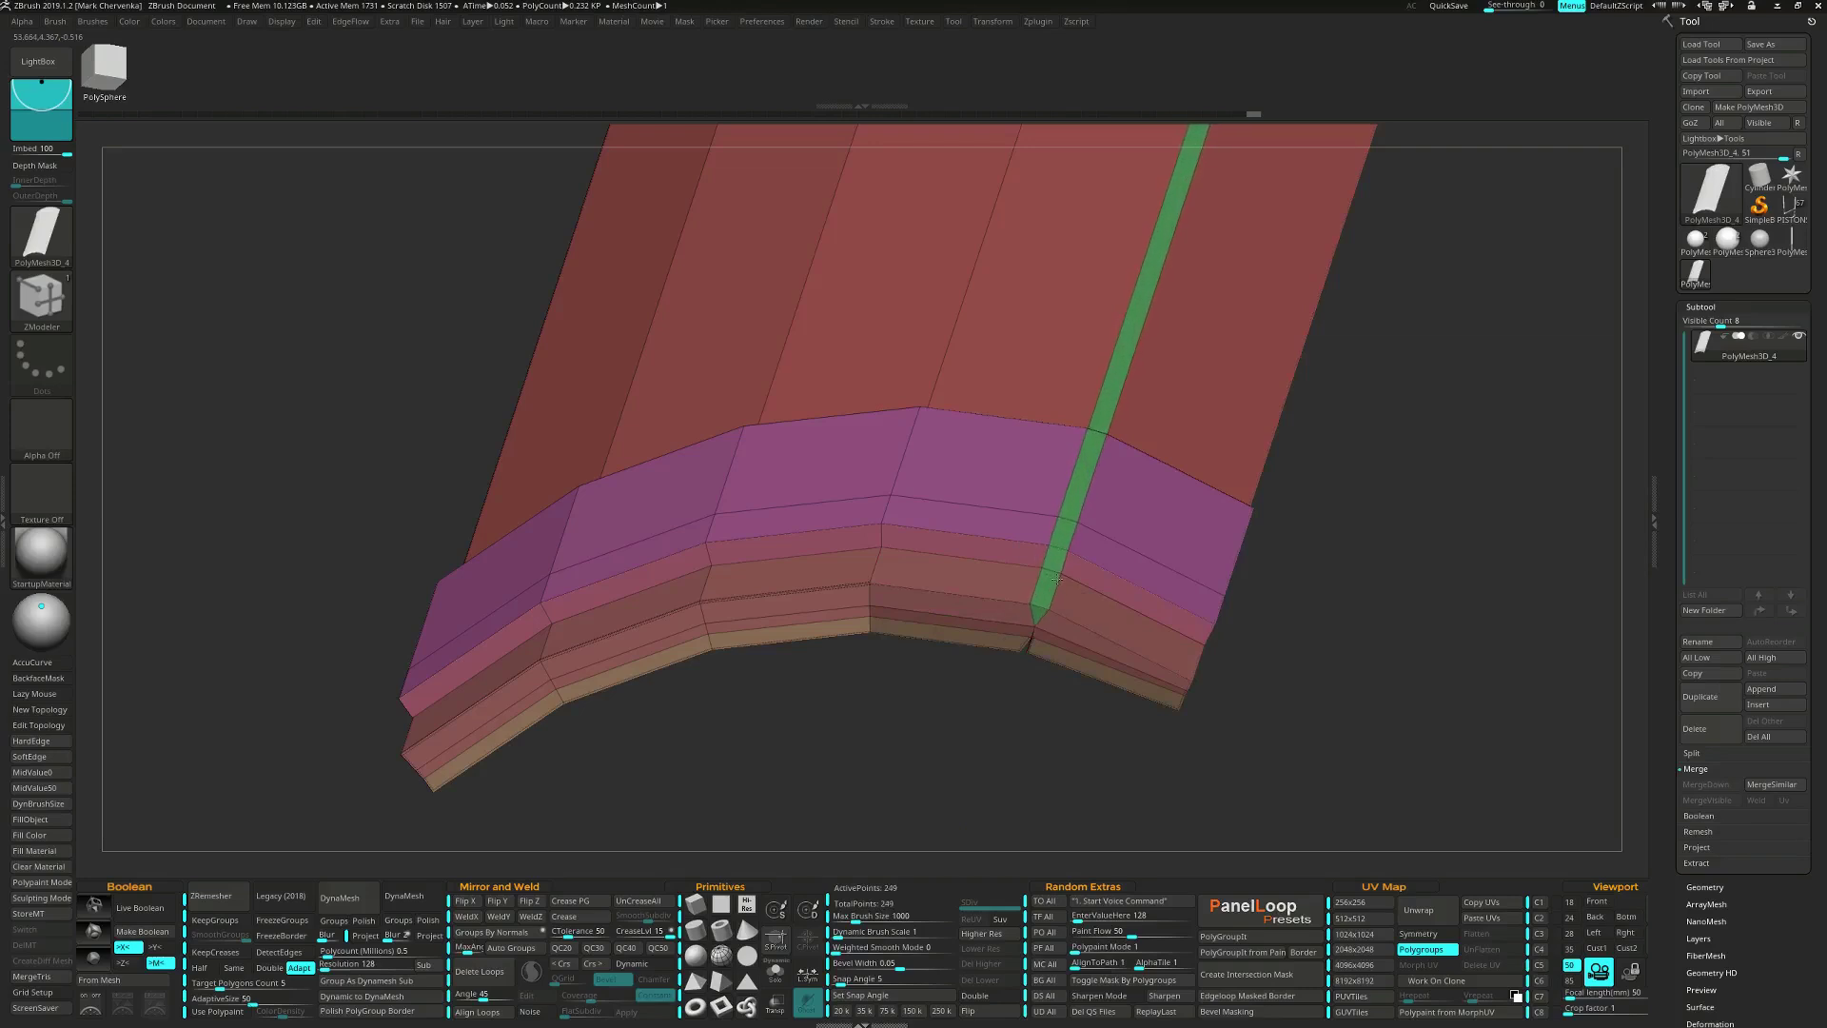
# QMesh the narrow strip's polygon on the blade's end band inward to cut a groove through that band.
pyautogui.keyDown('ctrl'); pyautogui.moveTo(1091, 606); pyautogui.dragTo(1059, 645, button='right'); pyautogui.keyUp('ctrl')
pyautogui.press('space')
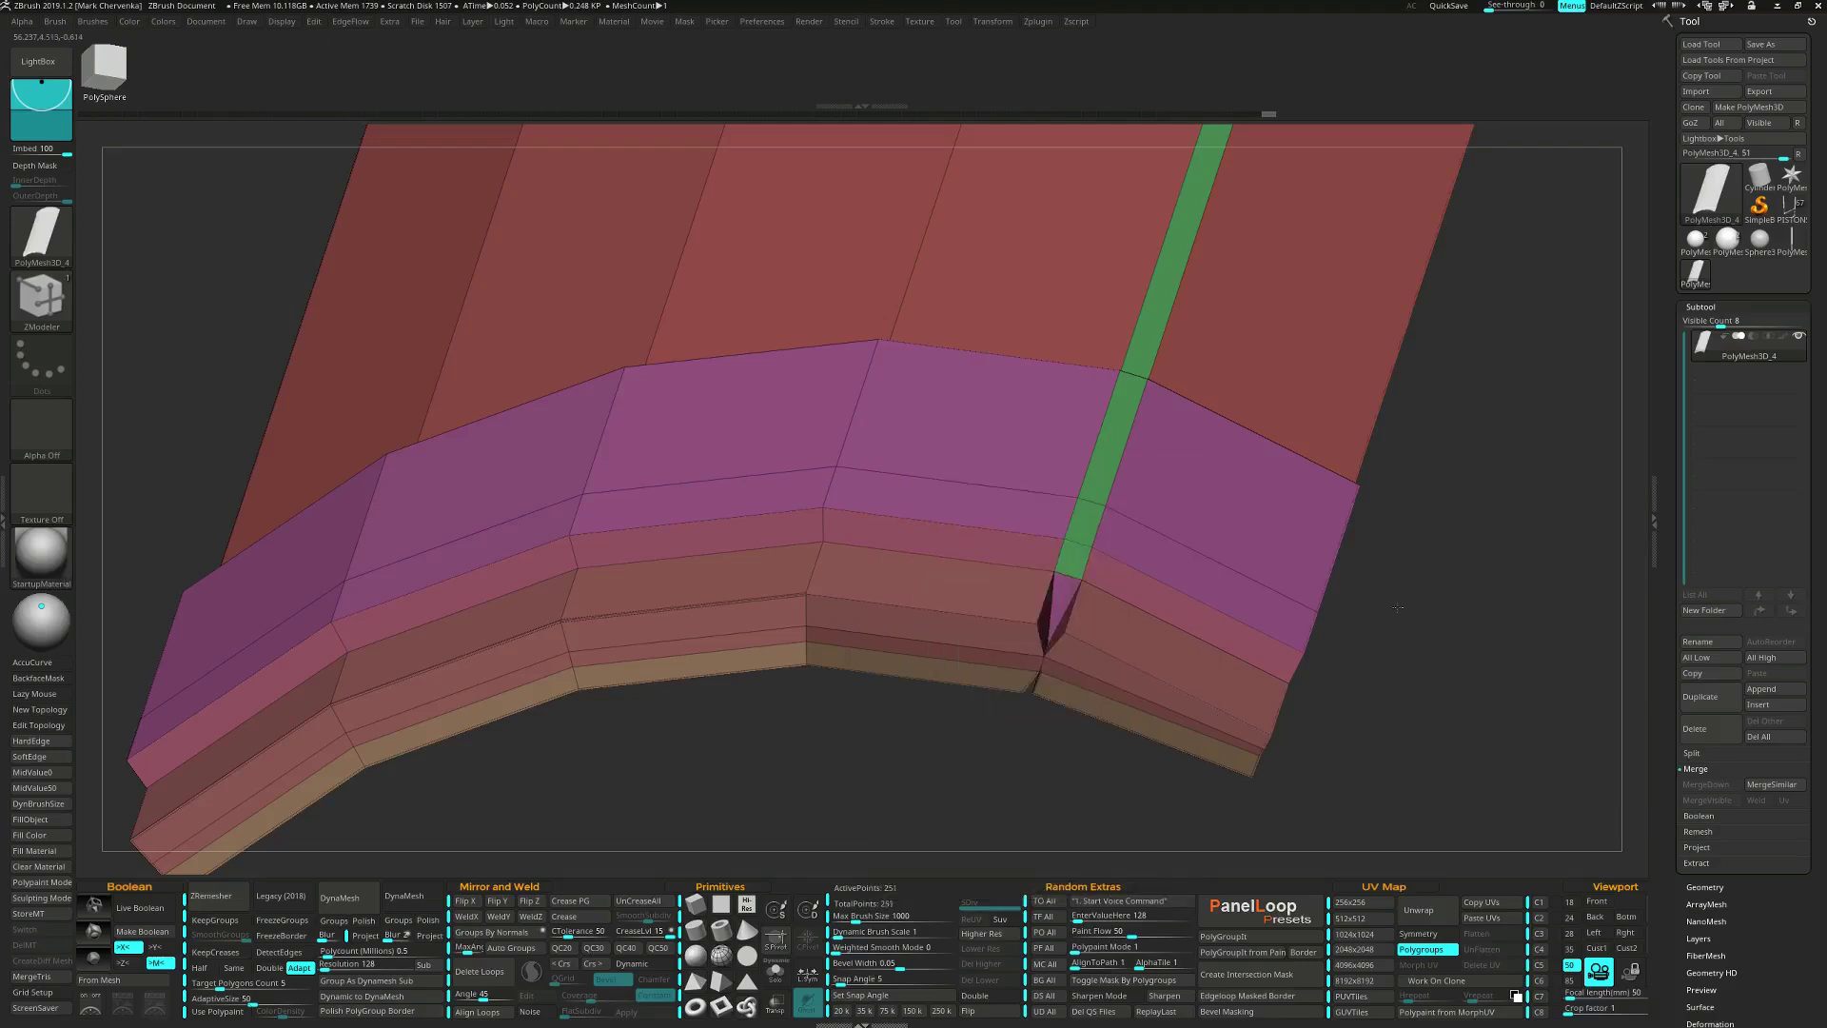
pyautogui.hotkey('ctrl', 'z')
pyautogui.moveTo(1428, 632); pyautogui.dragTo(1147, 664, button='right')
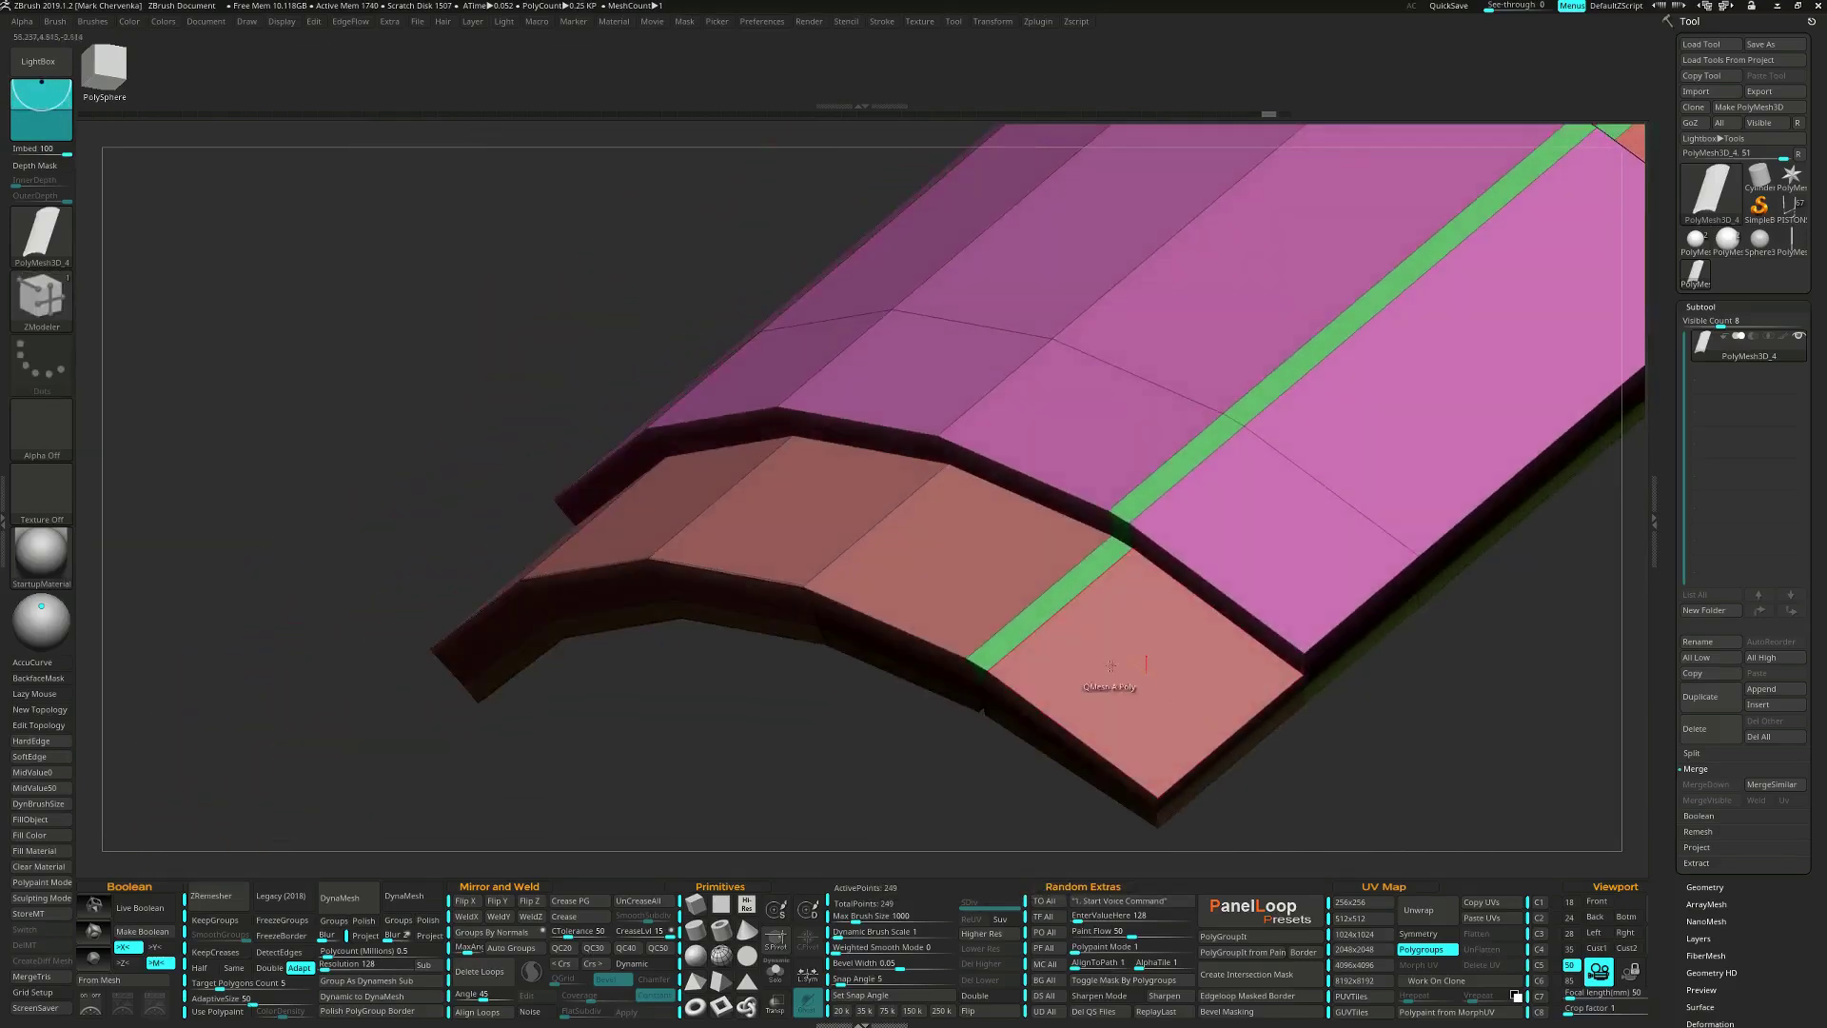
pyautogui.click(981, 672)
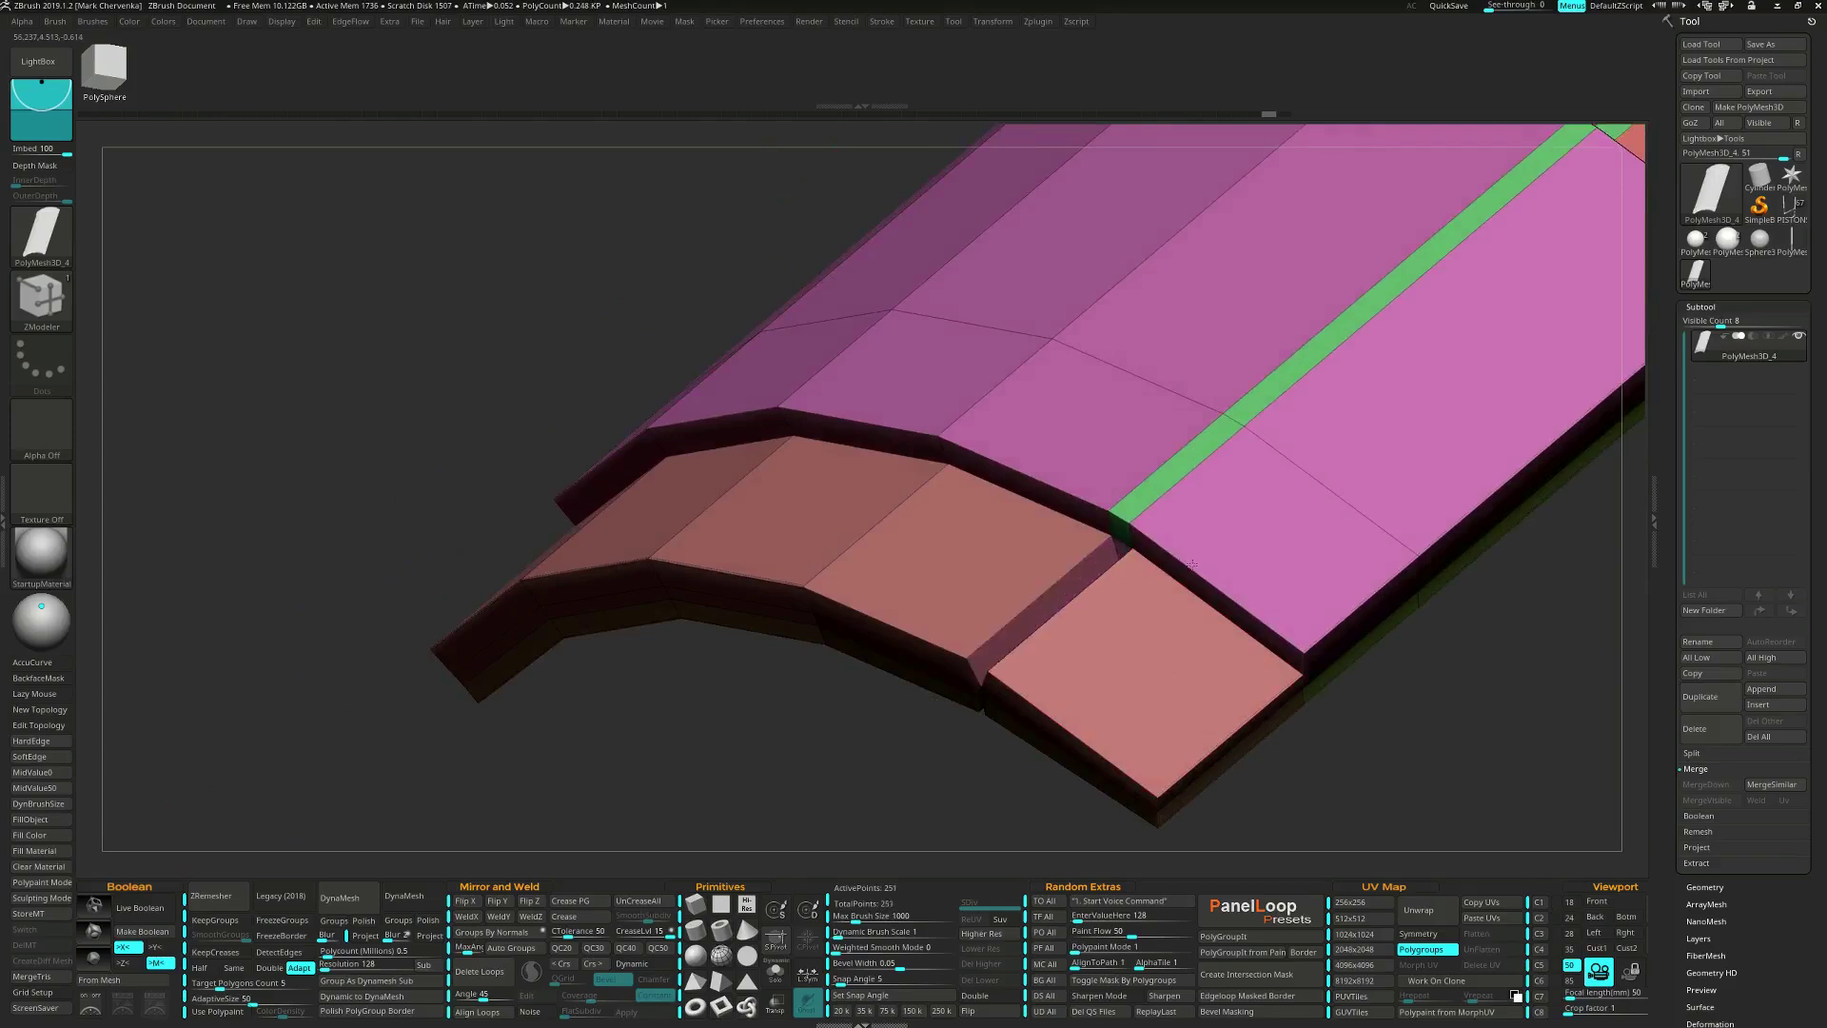
# Crease the polygroup borders and preview the blade with dynamic subdivision, switching the preview off again.
pyautogui.keyDown('ctrl'); pyautogui.moveTo(1183, 657); pyautogui.dragTo(977, 654, button='right'); pyautogui.keyUp('ctrl')
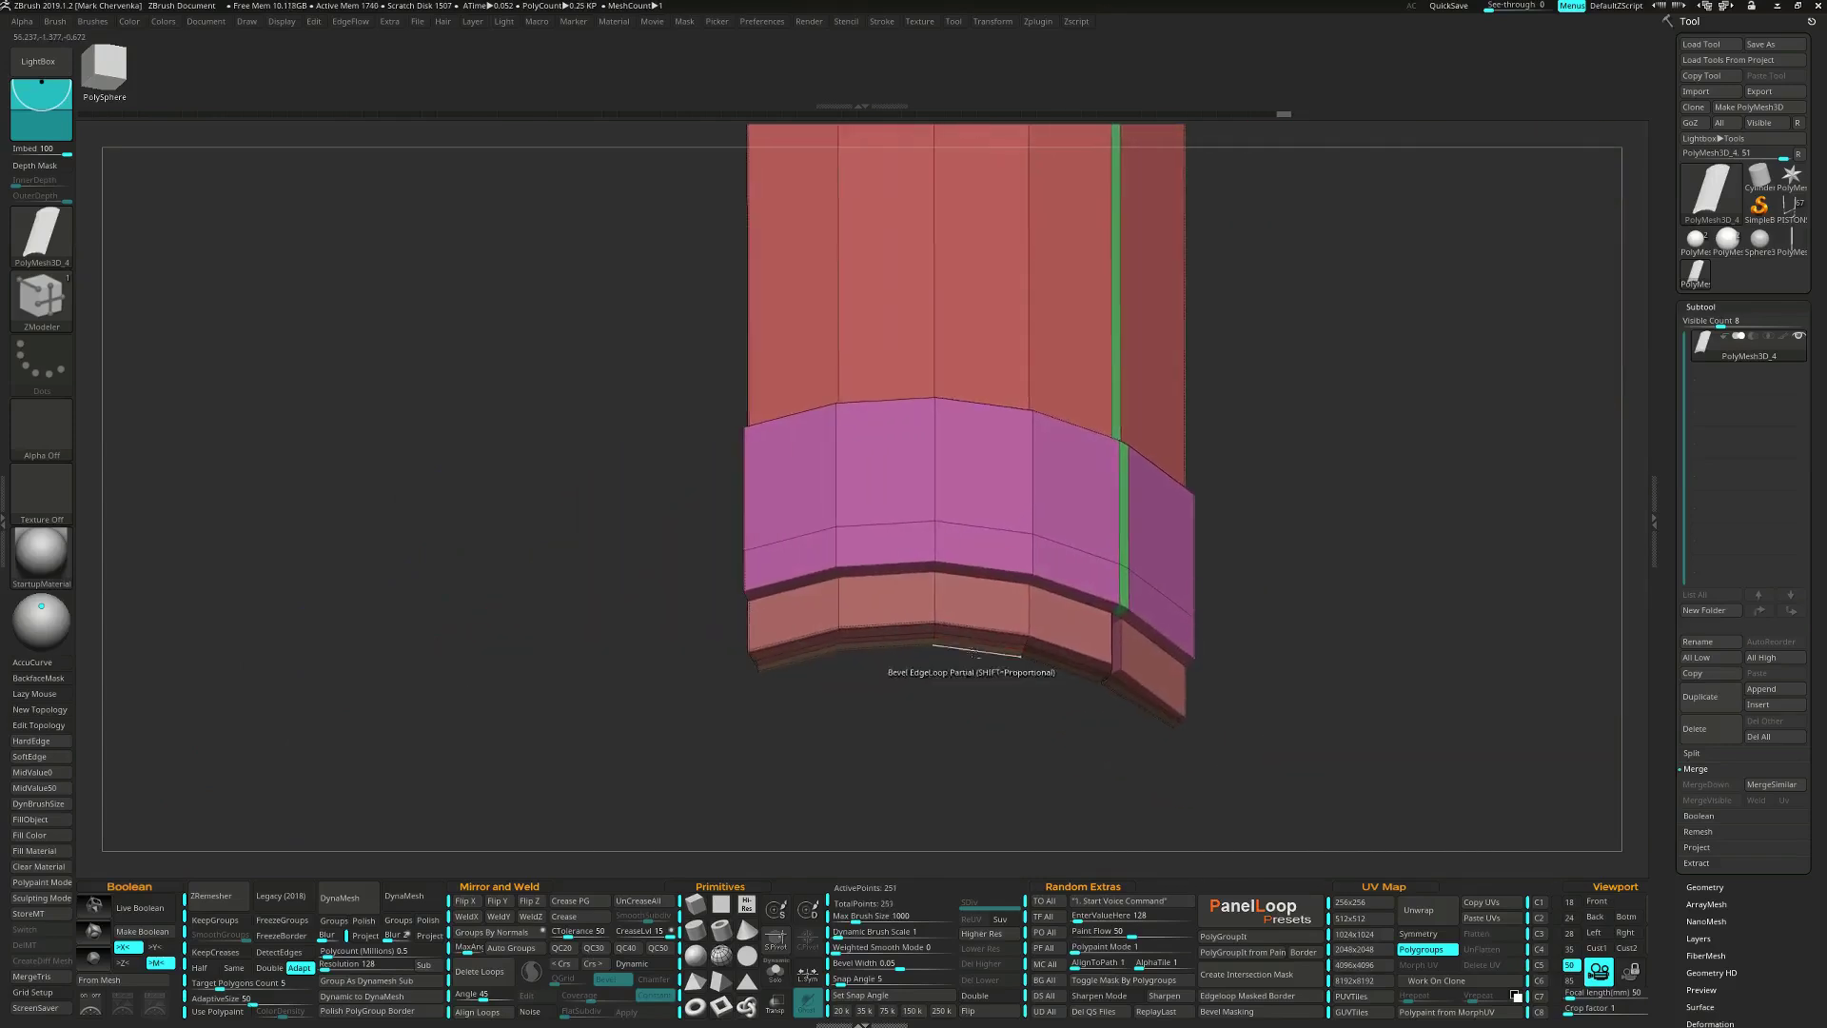
pyautogui.click(571, 904)
pyautogui.moveTo(856, 724)
pyautogui.mouseDown(button='right')
pyautogui.moveTo(962, 609)
pyautogui.moveTo(1065, 686)
pyautogui.moveTo(988, 660)
pyautogui.mouseUp(button='right')
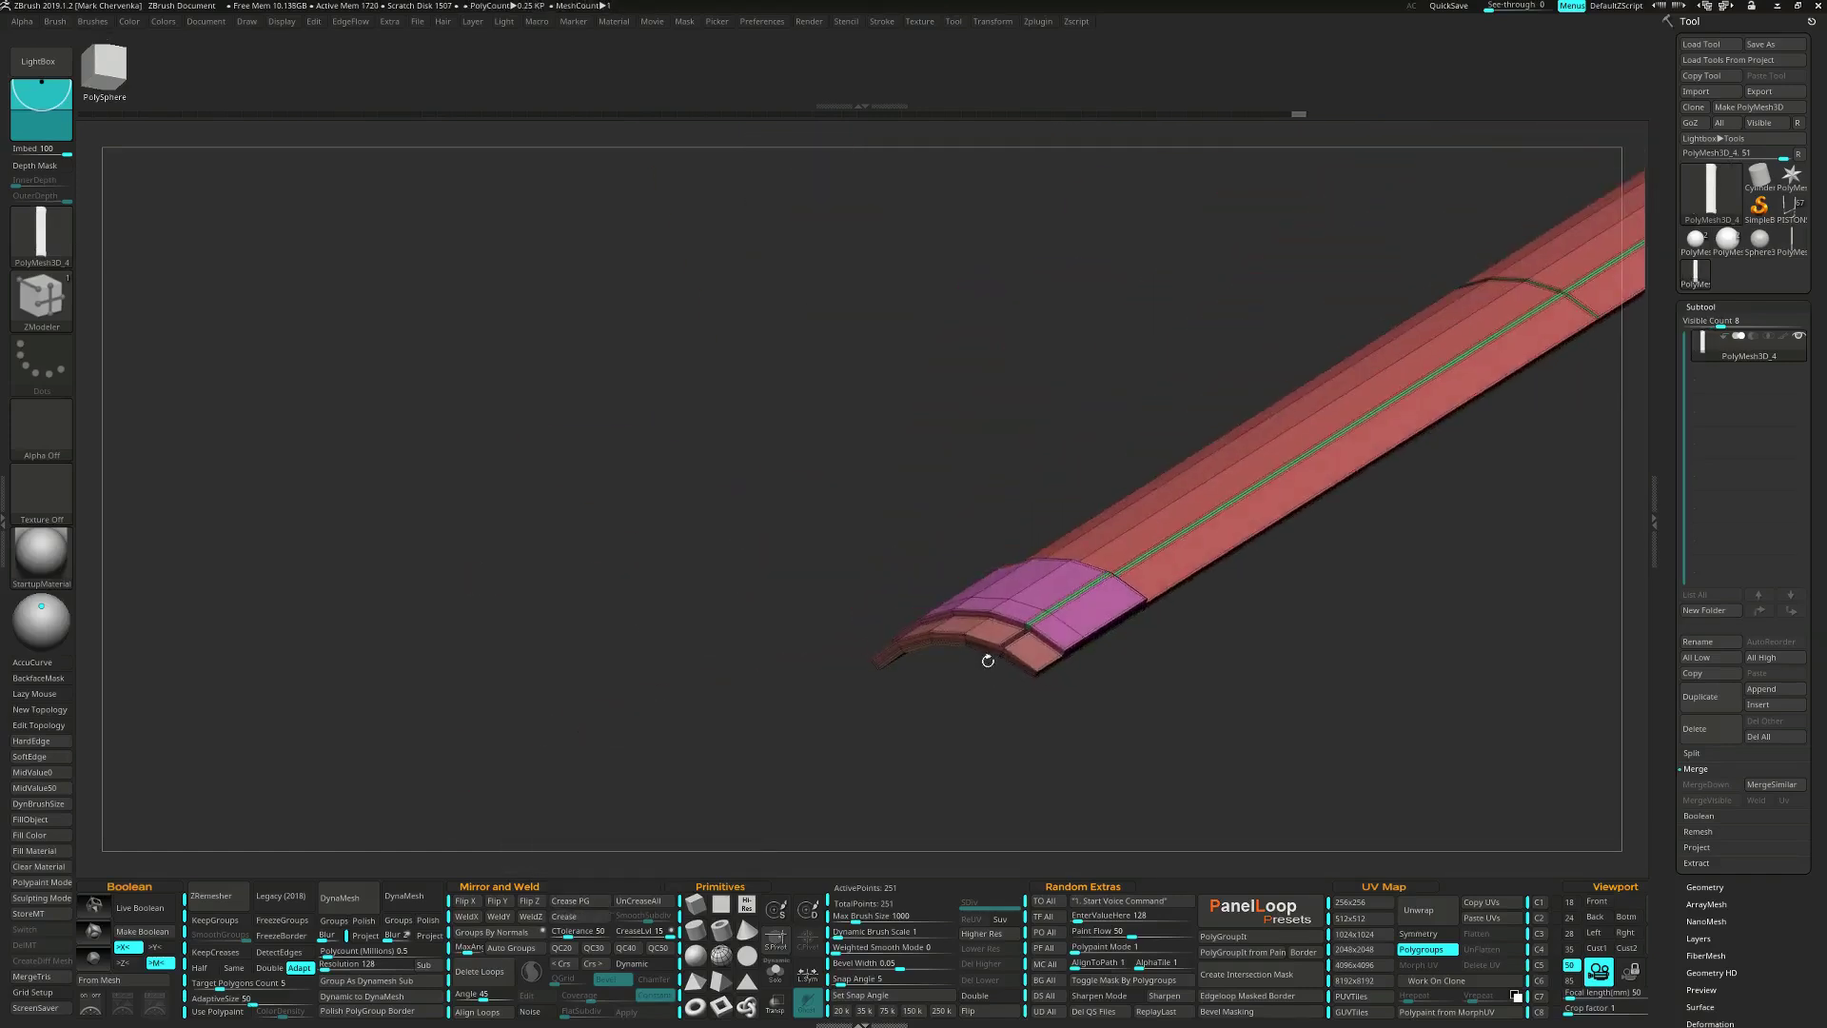
pyautogui.moveTo(988, 661); pyautogui.dragTo(998, 710)
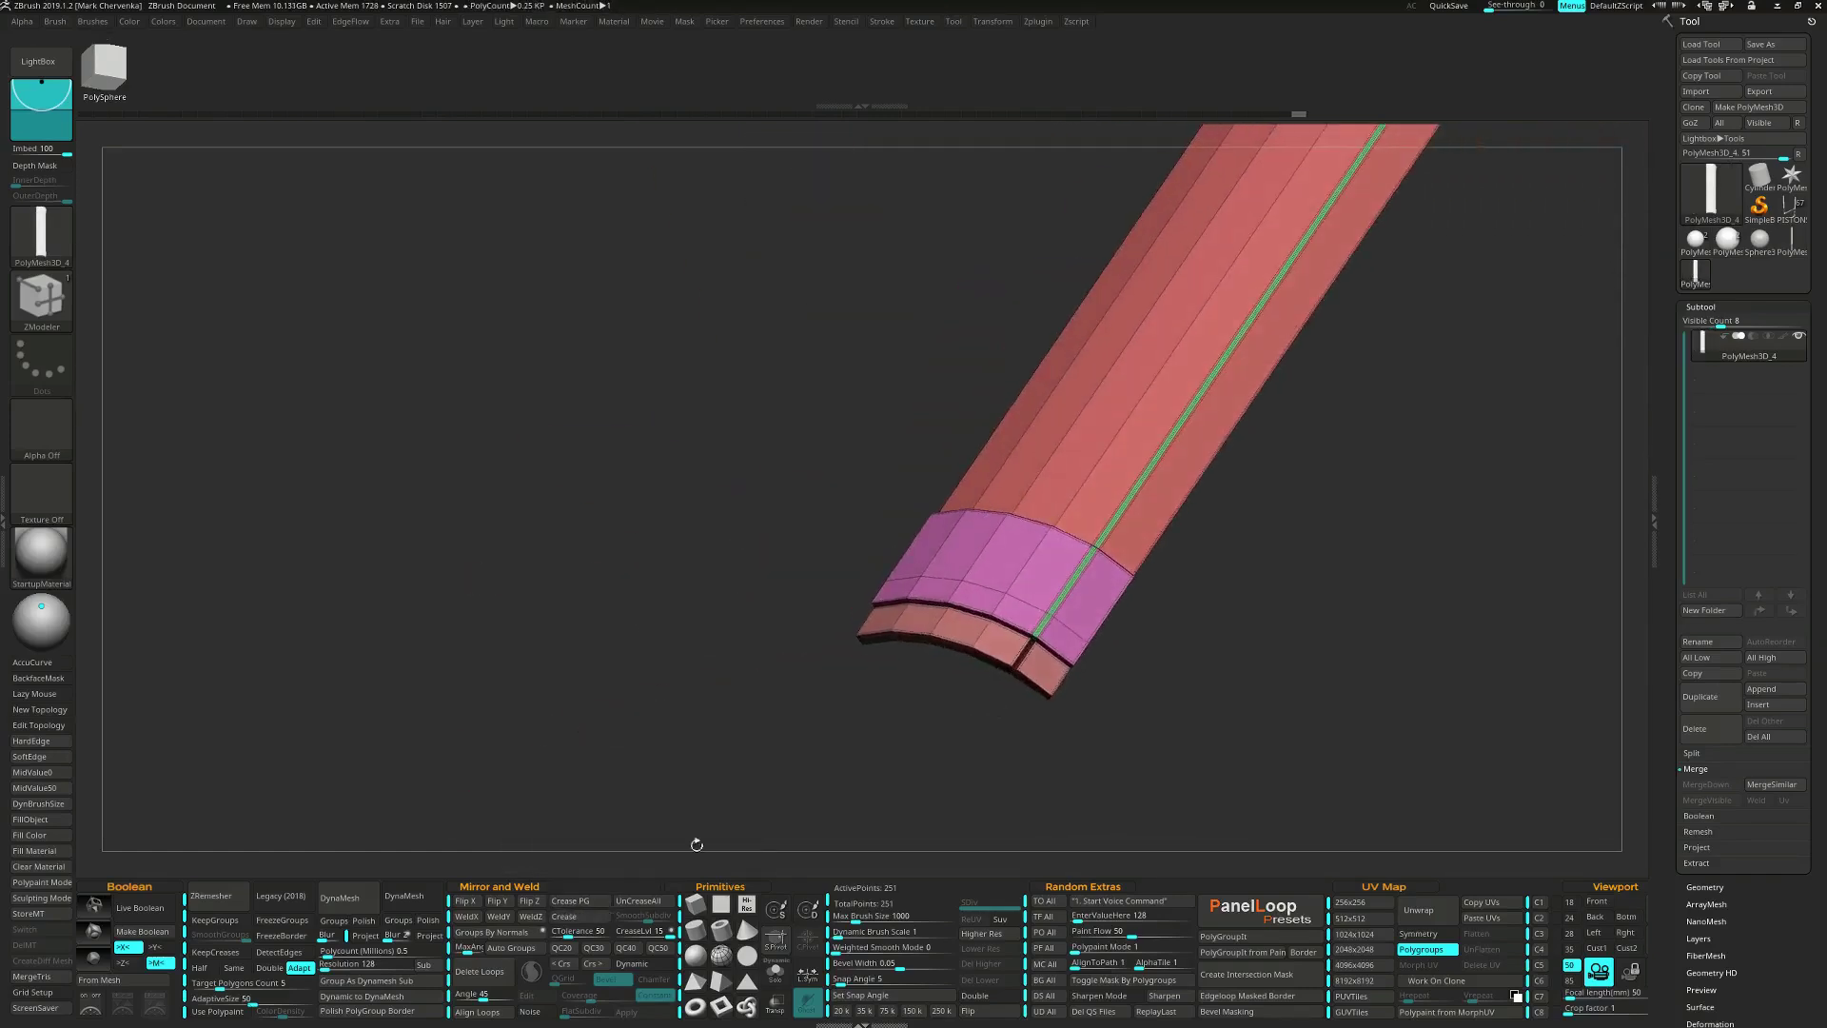
pyautogui.click(631, 964)
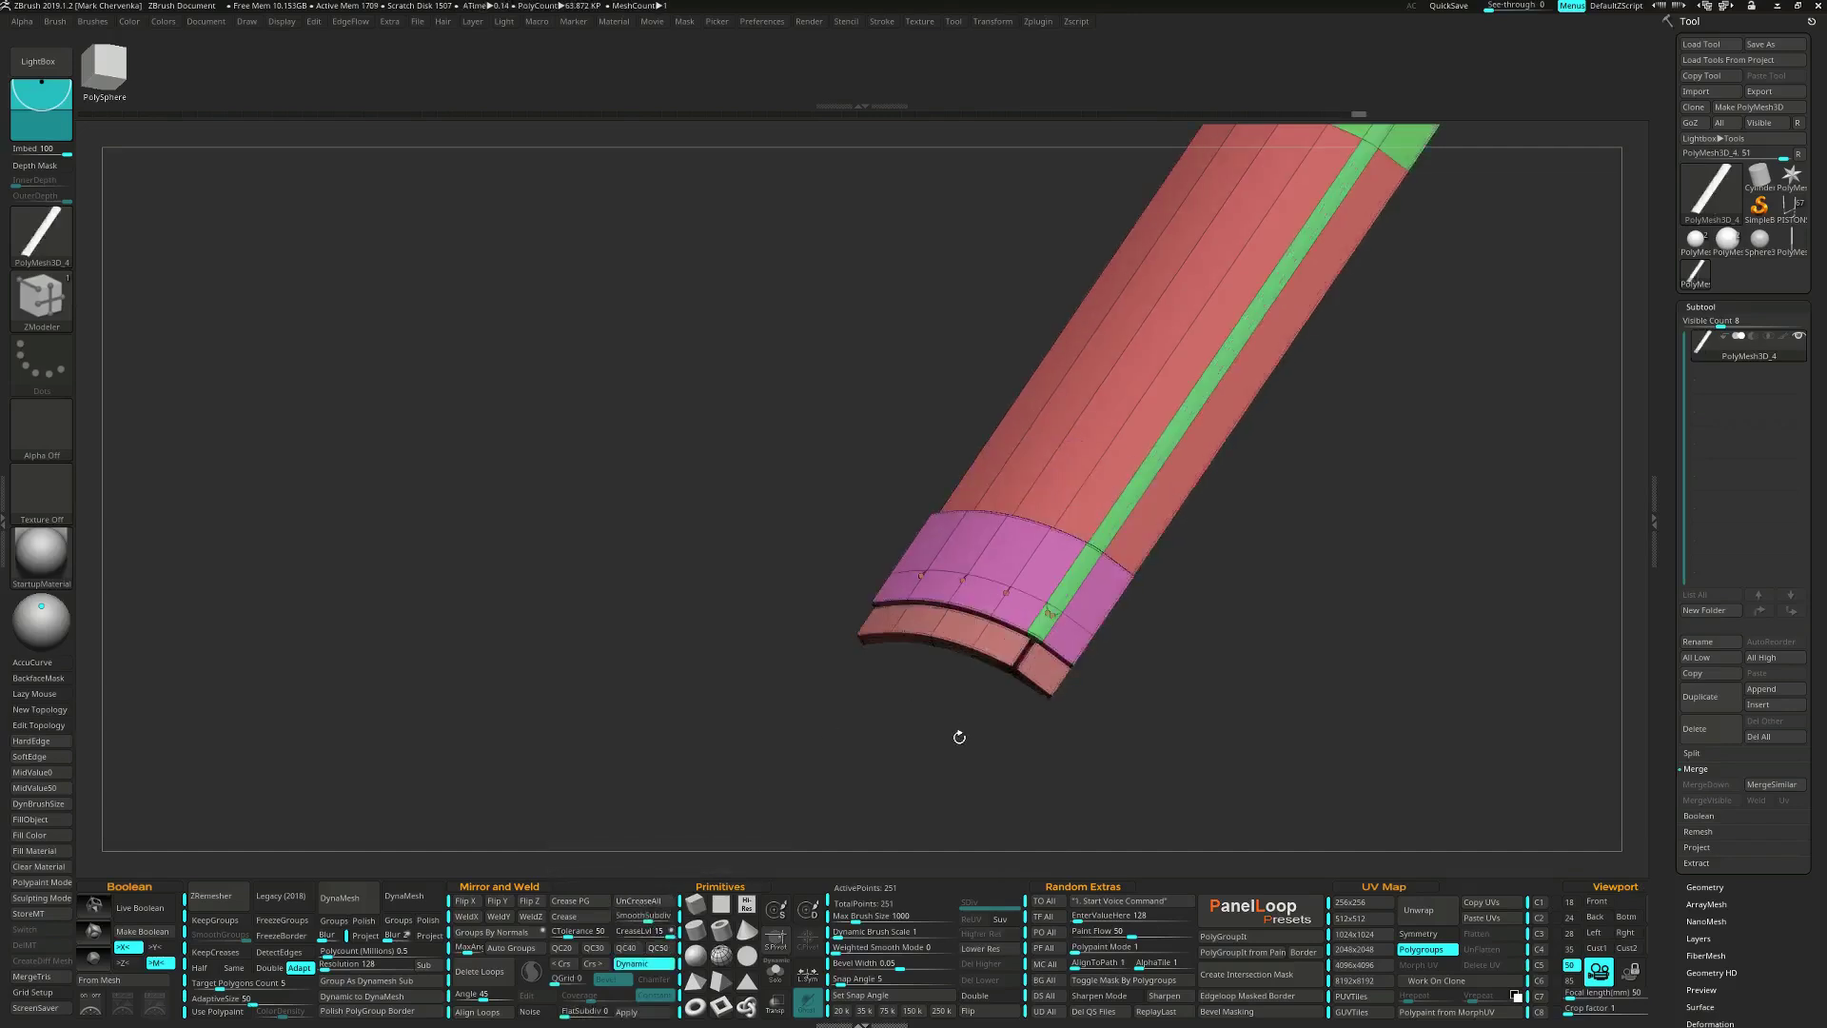
pyautogui.moveTo(958, 734); pyautogui.dragTo(1089, 531)
pyautogui.hotkey('shift', 'd')
# Slide the edge loops on both sides of the lengthwise strip apart to widen it across the blade and raised band.
pyautogui.moveTo(984, 712)
pyautogui.keyDown('ctrl'); pyautogui.mouseDown(button='right')
pyautogui.moveTo(1009, 752)
pyautogui.moveTo(984, 701)
pyautogui.moveTo(981, 742)
pyautogui.moveTo(911, 722)
pyautogui.moveTo(949, 704)
pyautogui.mouseUp(button='right'); pyautogui.keyUp('ctrl')
pyautogui.press('space')
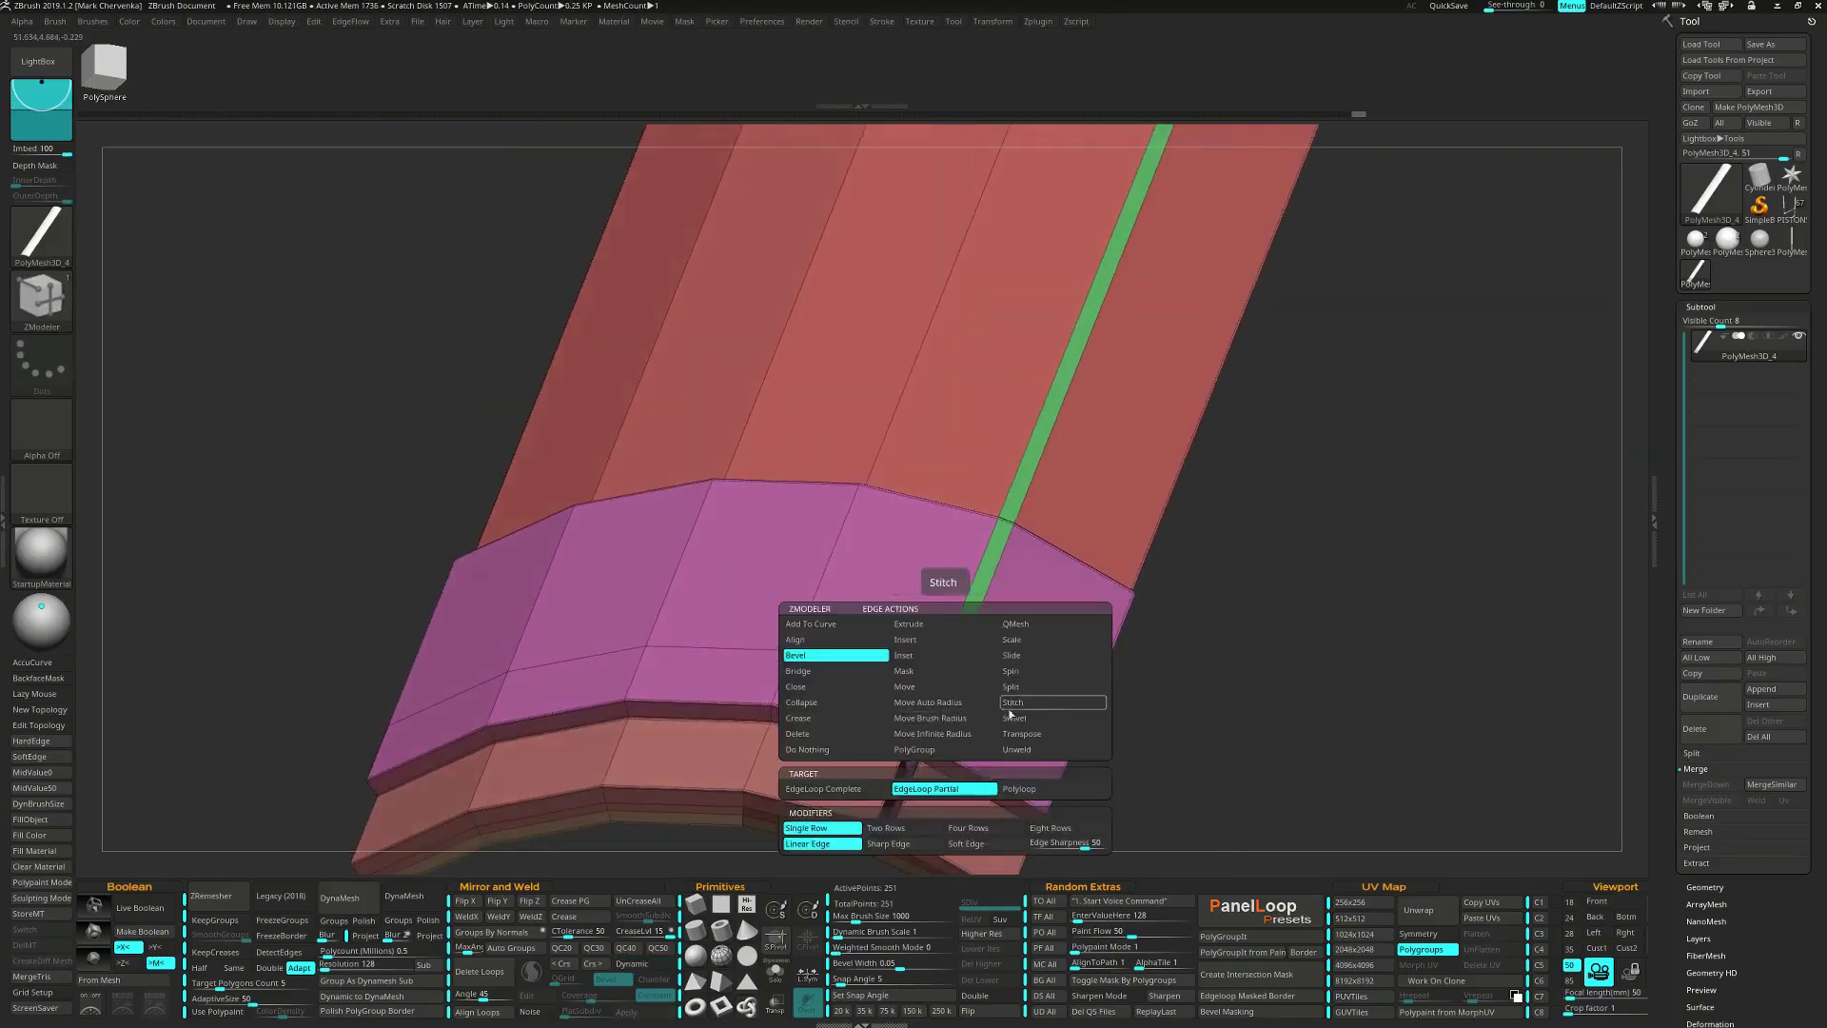
pyautogui.click(1011, 656)
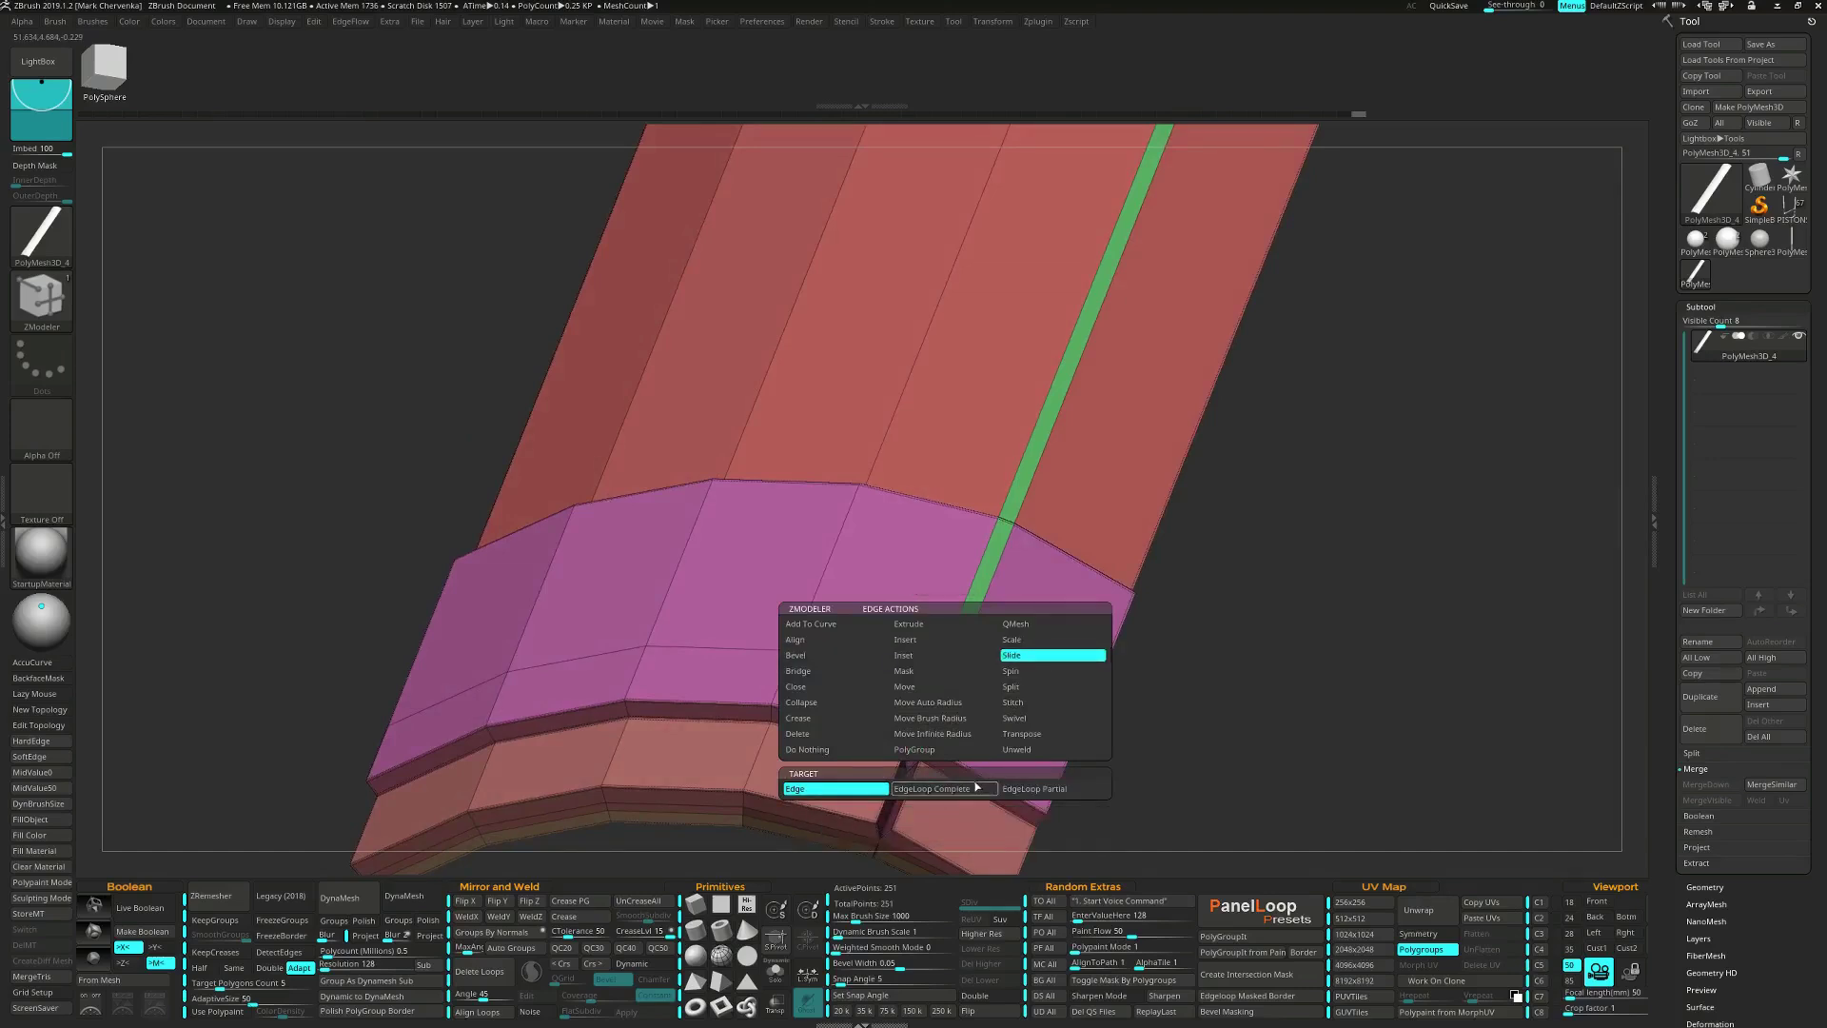
pyautogui.click(945, 789)
pyautogui.moveTo(957, 670); pyautogui.dragTo(973, 673)
pyautogui.press('d')
pyautogui.keyDown('alt'); pyautogui.moveTo(942, 677); pyautogui.dragTo(965, 534, button='right'); pyautogui.keyUp('alt')
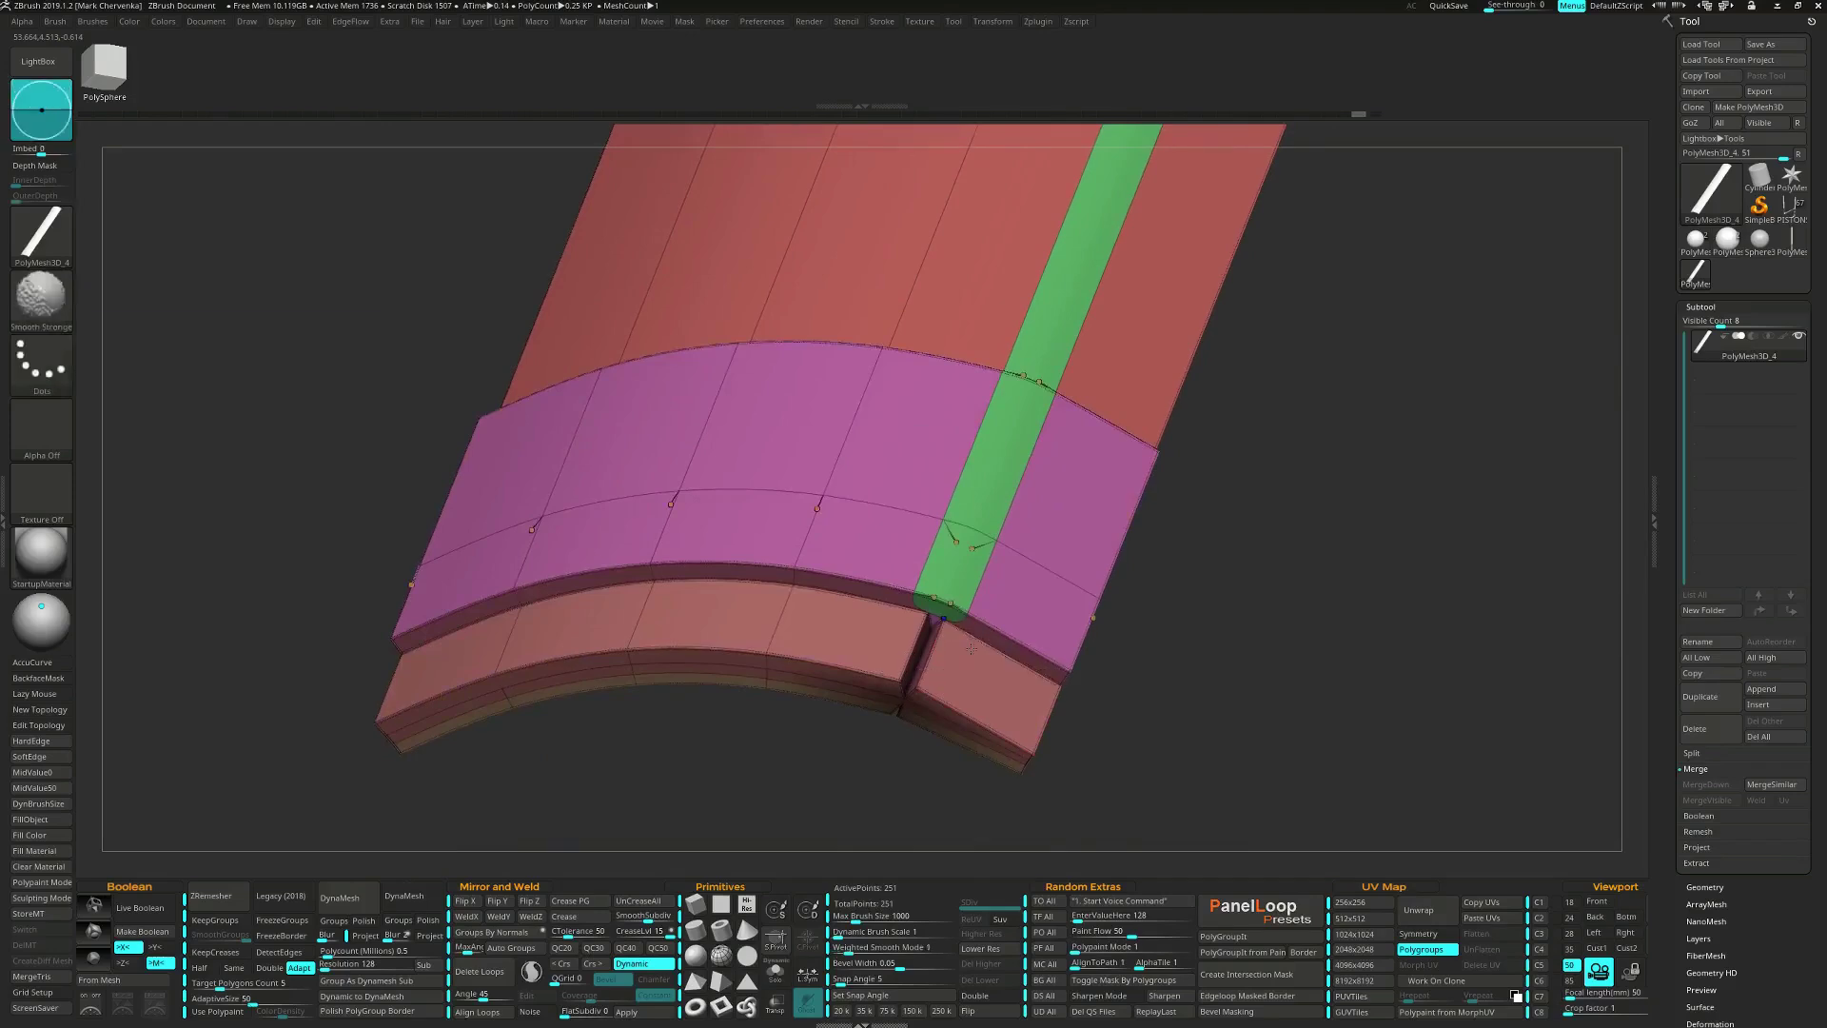
pyautogui.hotkey('ctrl', 'z')
pyautogui.keyDown('ctrl'); pyautogui.moveTo(956, 809); pyautogui.dragTo(833, 606); pyautogui.keyUp('ctrl')
pyautogui.moveTo(969, 556); pyautogui.dragTo(906, 544)
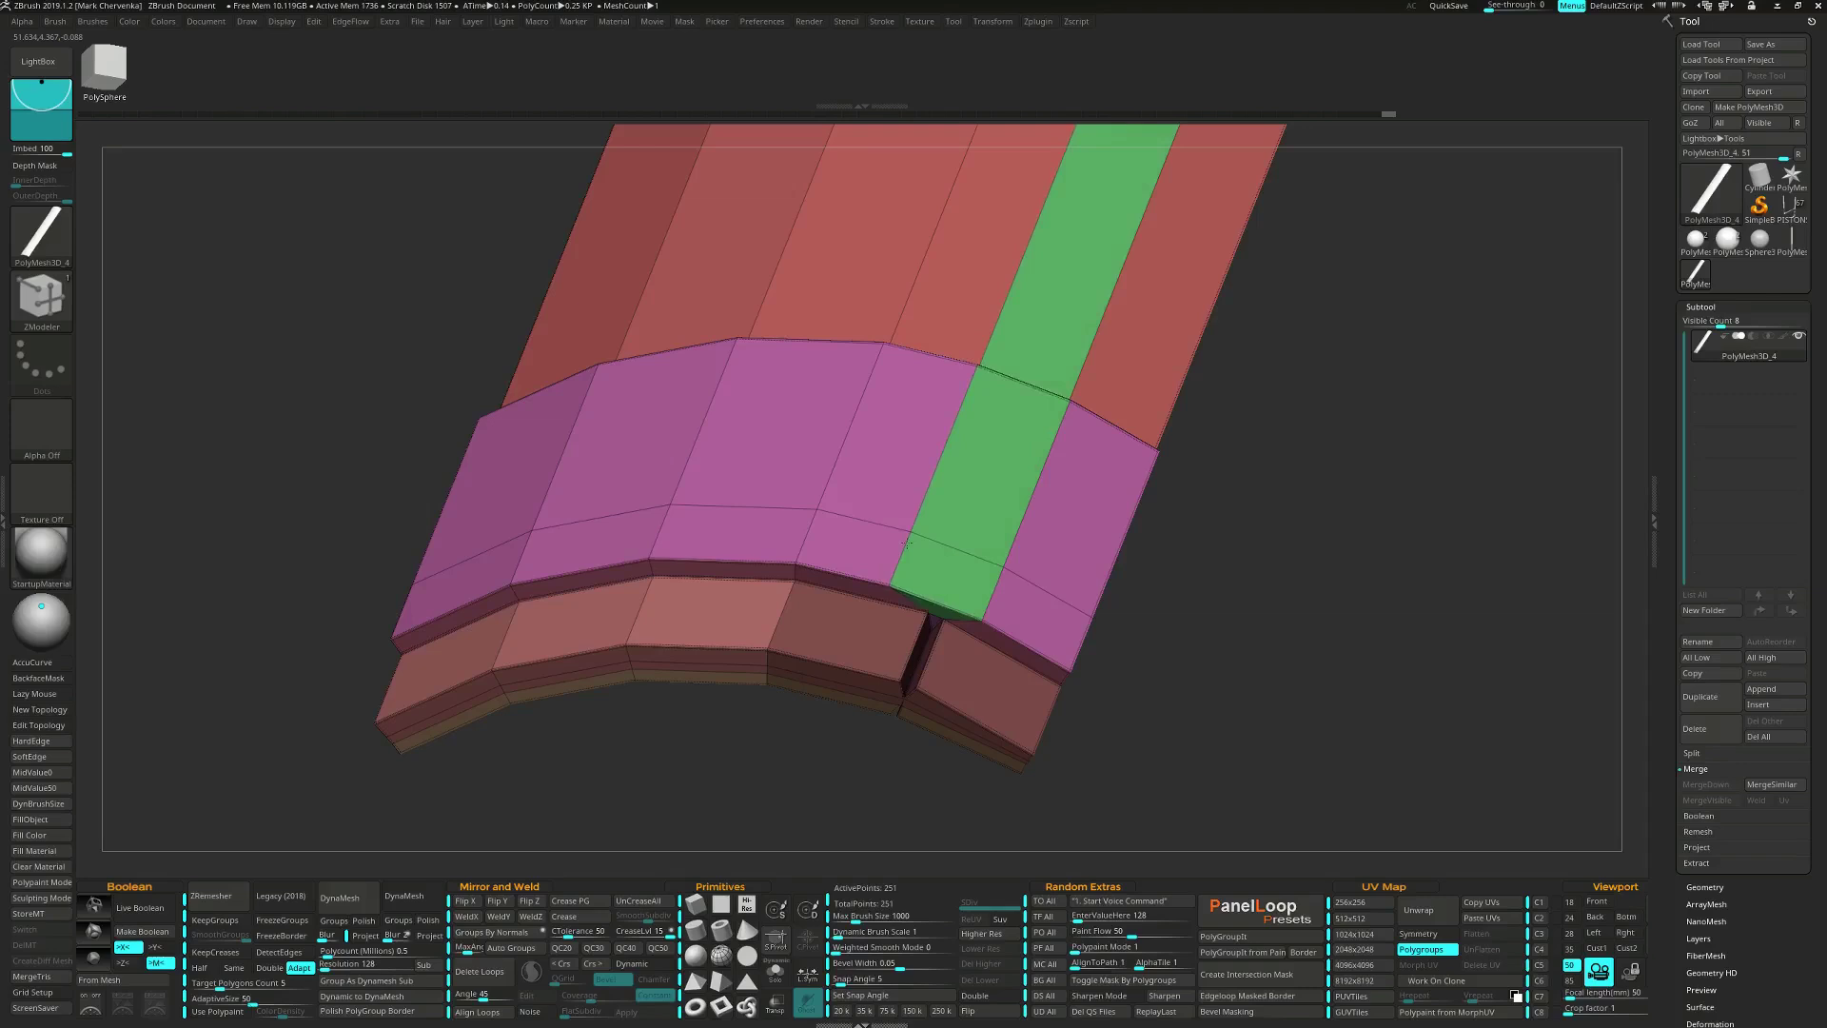
# QMesh the long outermost strip beside the widened strip on both halves of the blade into a stepped strip.
pyautogui.moveTo(1142, 629)
pyautogui.keyDown('alt'); pyautogui.mouseDown()
pyautogui.moveTo(1123, 542)
pyautogui.moveTo(1166, 571)
pyautogui.moveTo(1109, 609)
pyautogui.moveTo(1118, 640)
pyautogui.mouseUp(); pyautogui.keyUp('alt')
pyautogui.moveTo(1104, 561); pyautogui.dragTo(1086, 665)
pyautogui.keyDown('alt'); pyautogui.moveTo(1126, 518); pyautogui.dragTo(1022, 775); pyautogui.keyUp('alt')
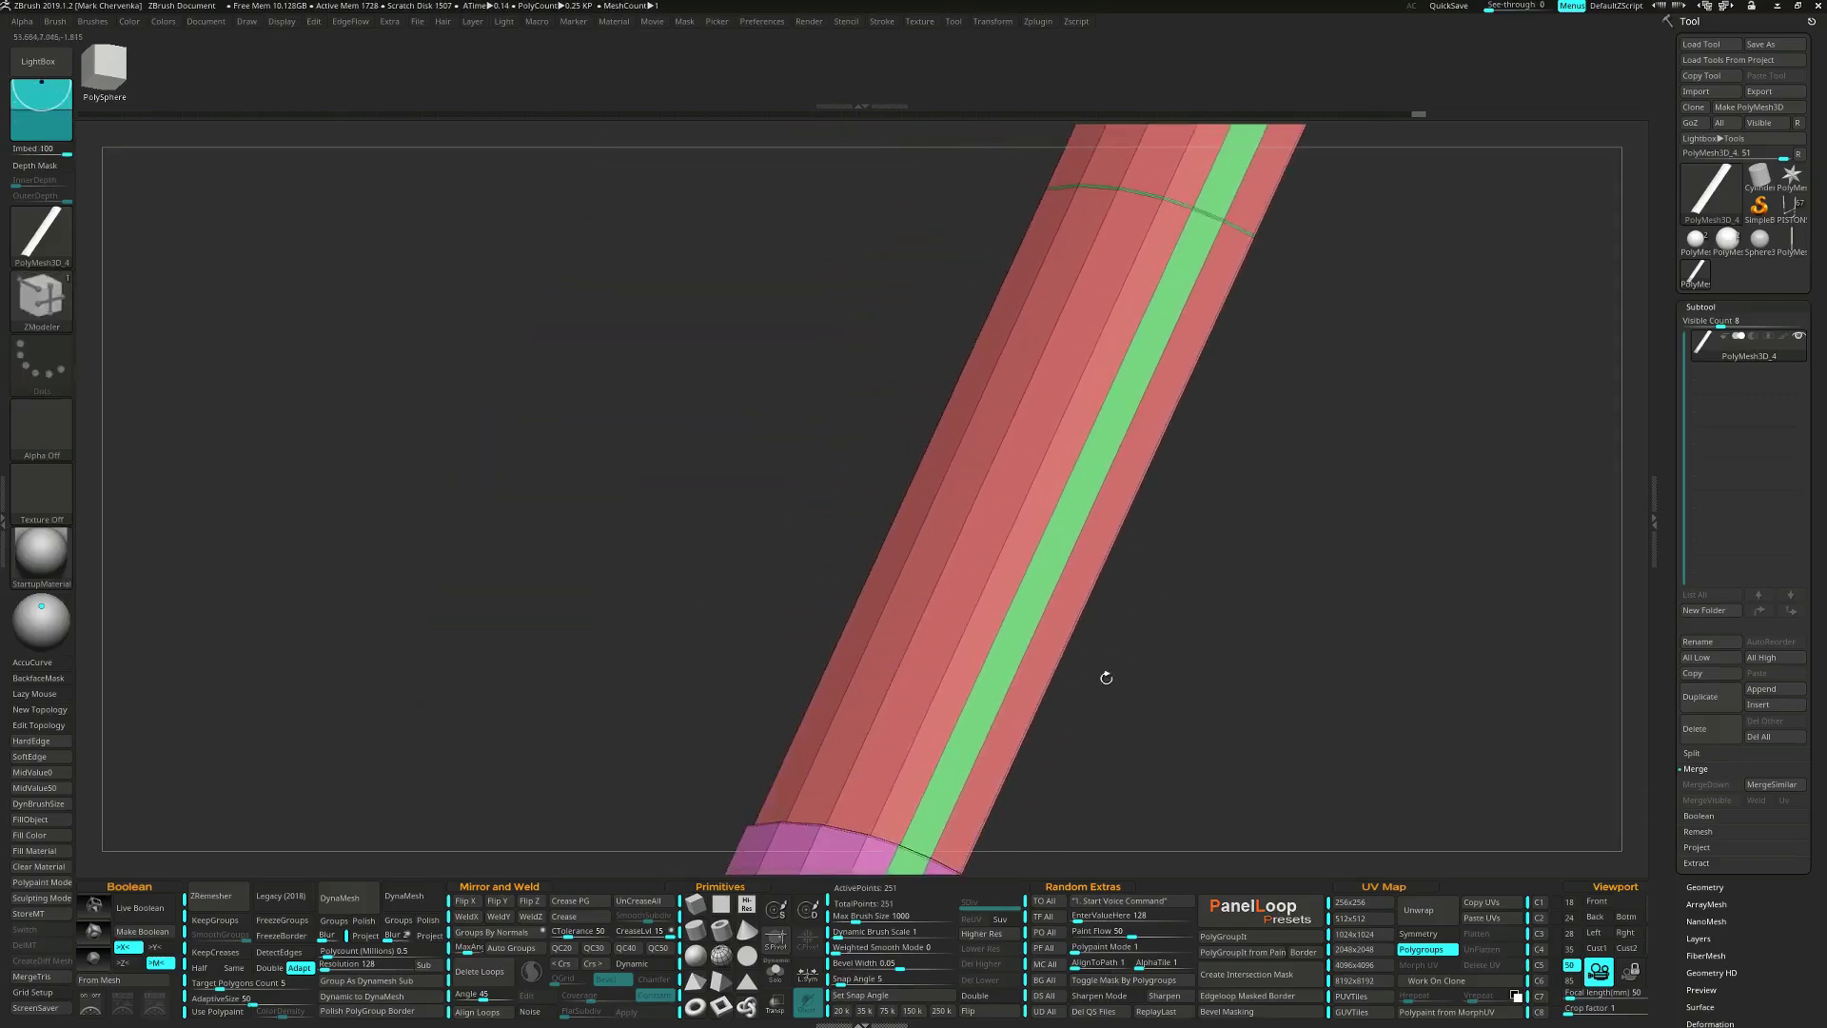
pyautogui.keyDown('alt'); pyautogui.moveTo(1134, 668); pyautogui.dragTo(1048, 526); pyautogui.keyUp('alt')
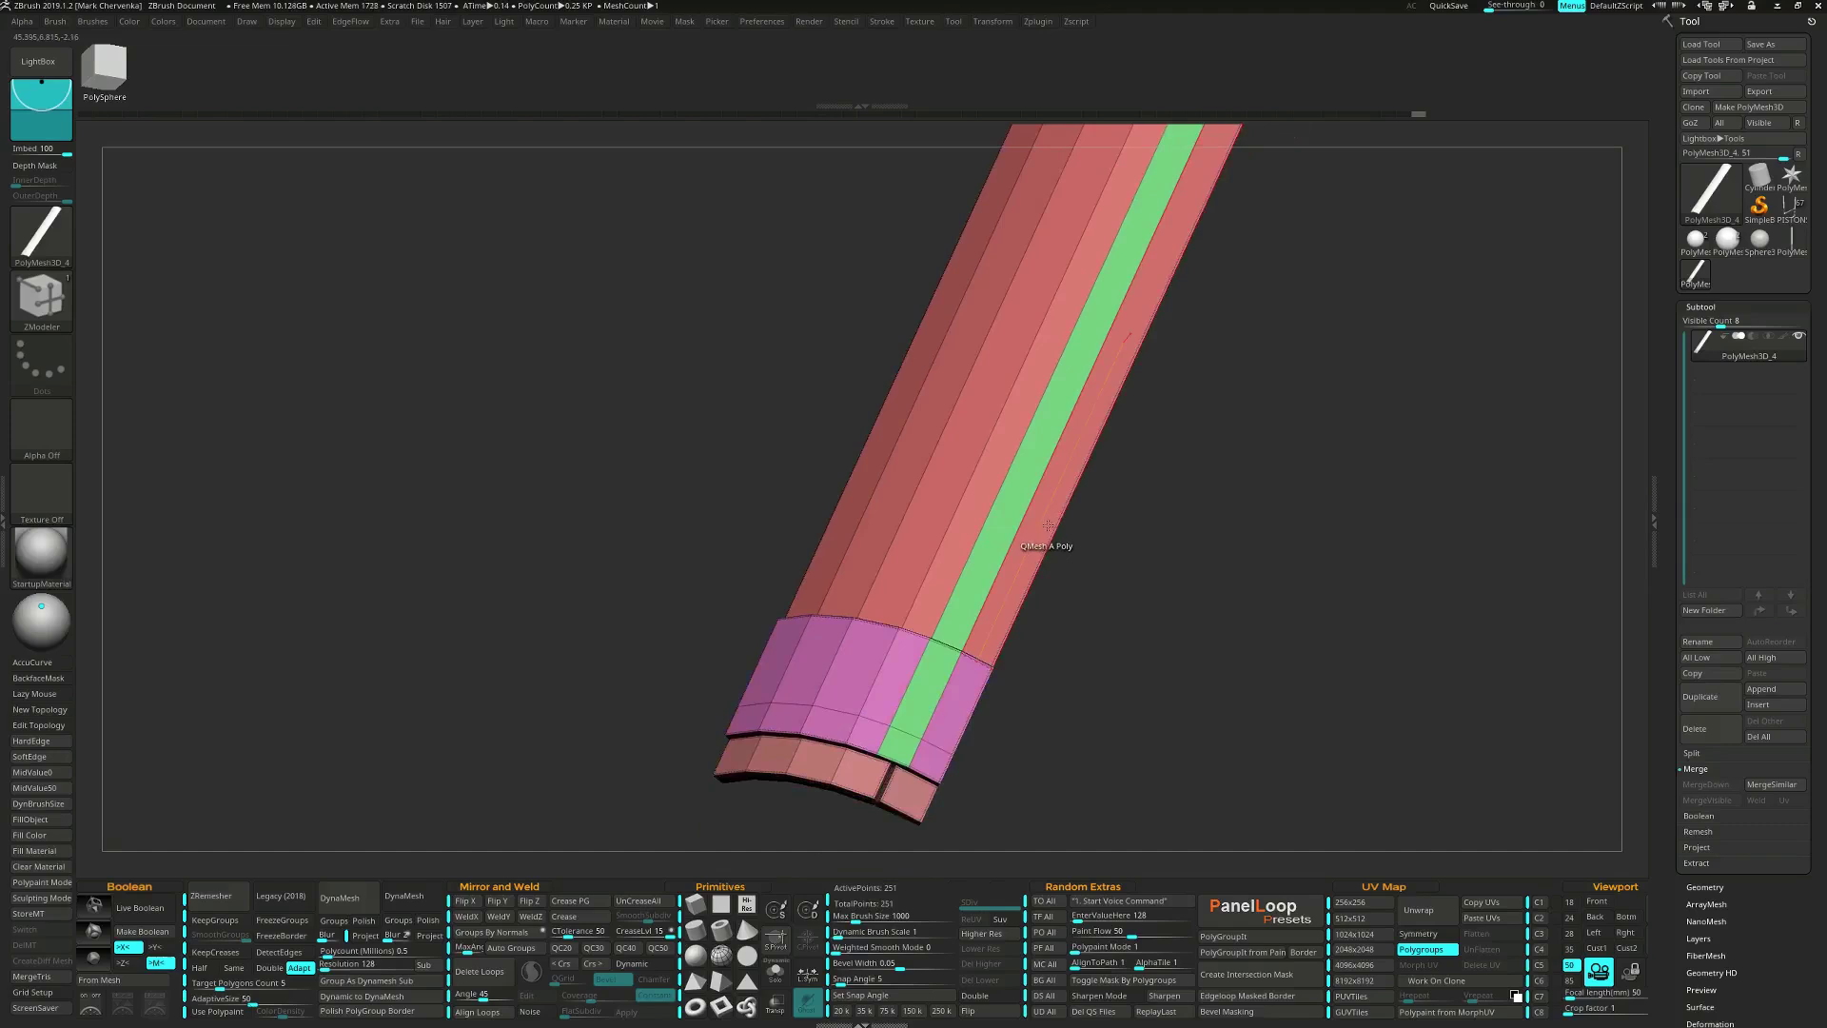
pyautogui.click(1048, 526)
pyautogui.keyDown('alt'); pyautogui.moveTo(1142, 440); pyautogui.dragTo(961, 844); pyautogui.keyUp('alt')
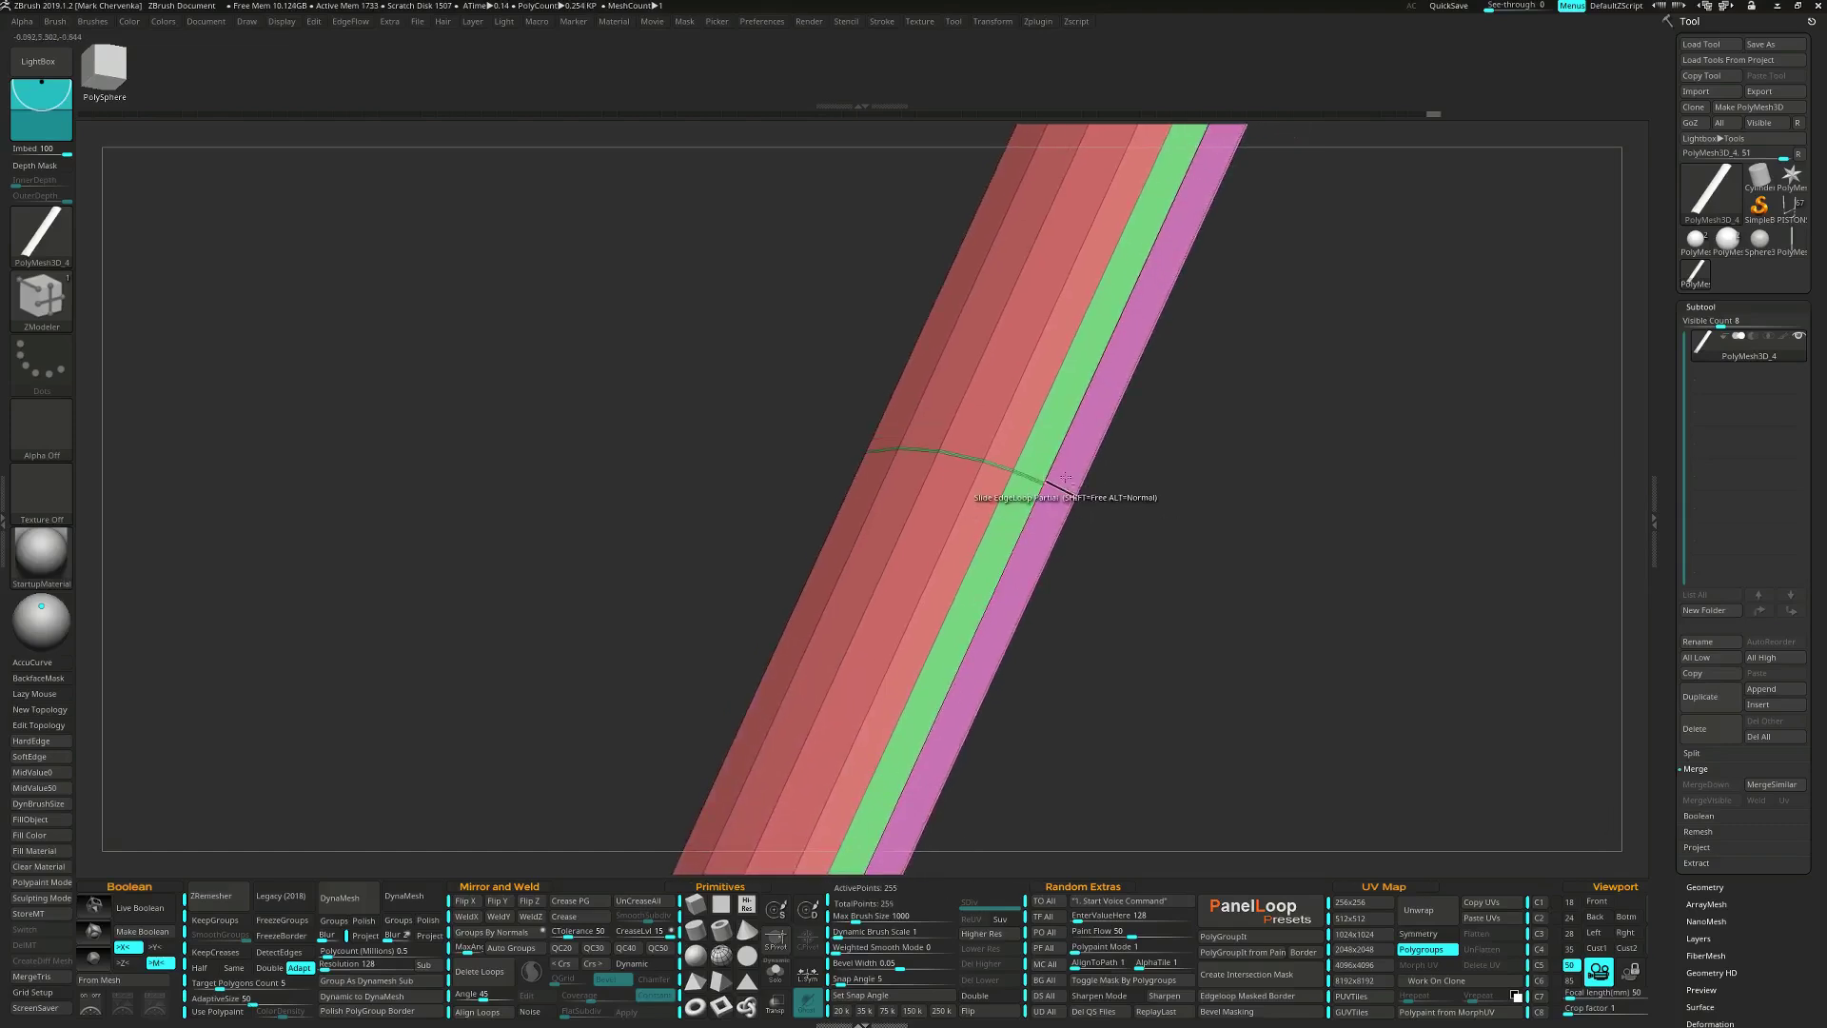
pyautogui.moveTo(1066, 478)
pyautogui.keyDown('ctrl'); pyautogui.mouseDown(button='right')
pyautogui.moveTo(1131, 647)
pyautogui.moveTo(1095, 476)
pyautogui.mouseUp(button='right'); pyautogui.keyUp('ctrl')
pyautogui.click(1126, 535)
# Merge the whole blade into a single polygroup and turn on the dynamic subdivision preview.
pyautogui.keyDown('alt'); pyautogui.moveTo(1052, 779); pyautogui.dragTo(1123, 428, button='right'); pyautogui.keyUp('alt')
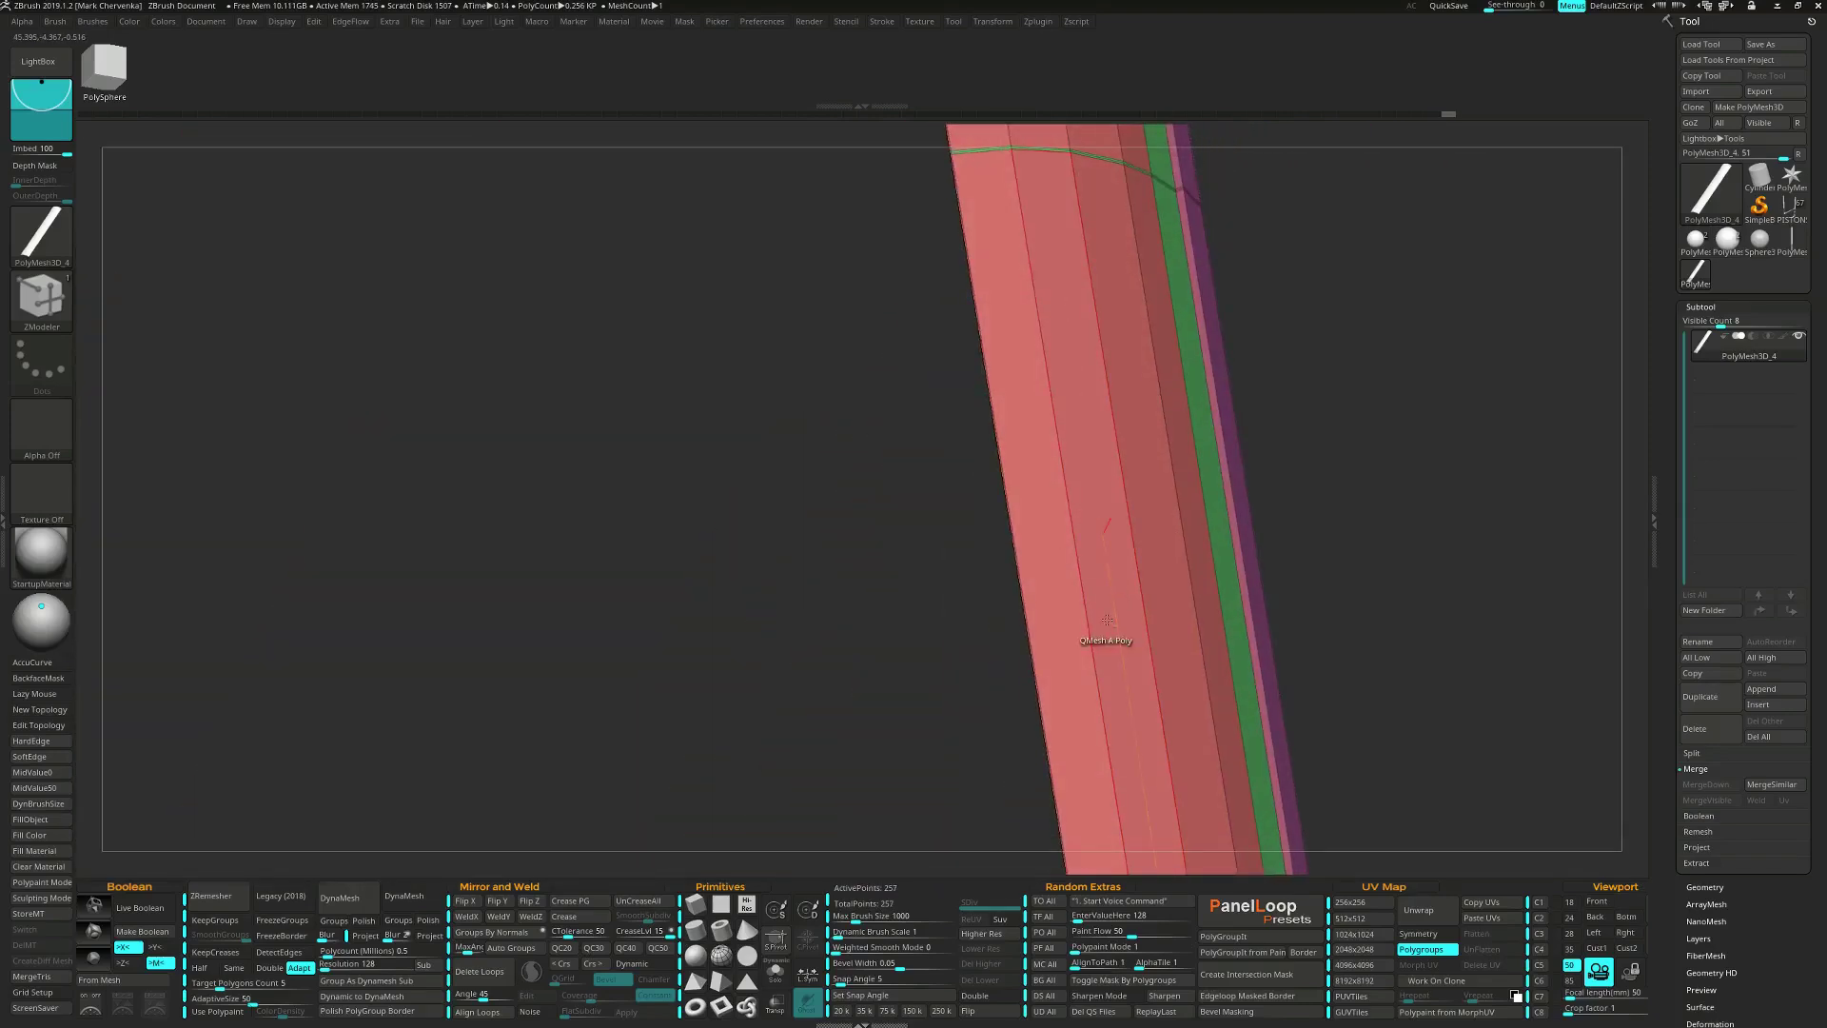
pyautogui.keyDown('ctrl'); pyautogui.moveTo(1105, 620); pyautogui.dragTo(1035, 757, button='right'); pyautogui.keyUp('ctrl')
pyautogui.keyDown('alt'); pyautogui.moveTo(1036, 757); pyautogui.dragTo(962, 616, button='right'); pyautogui.keyUp('alt')
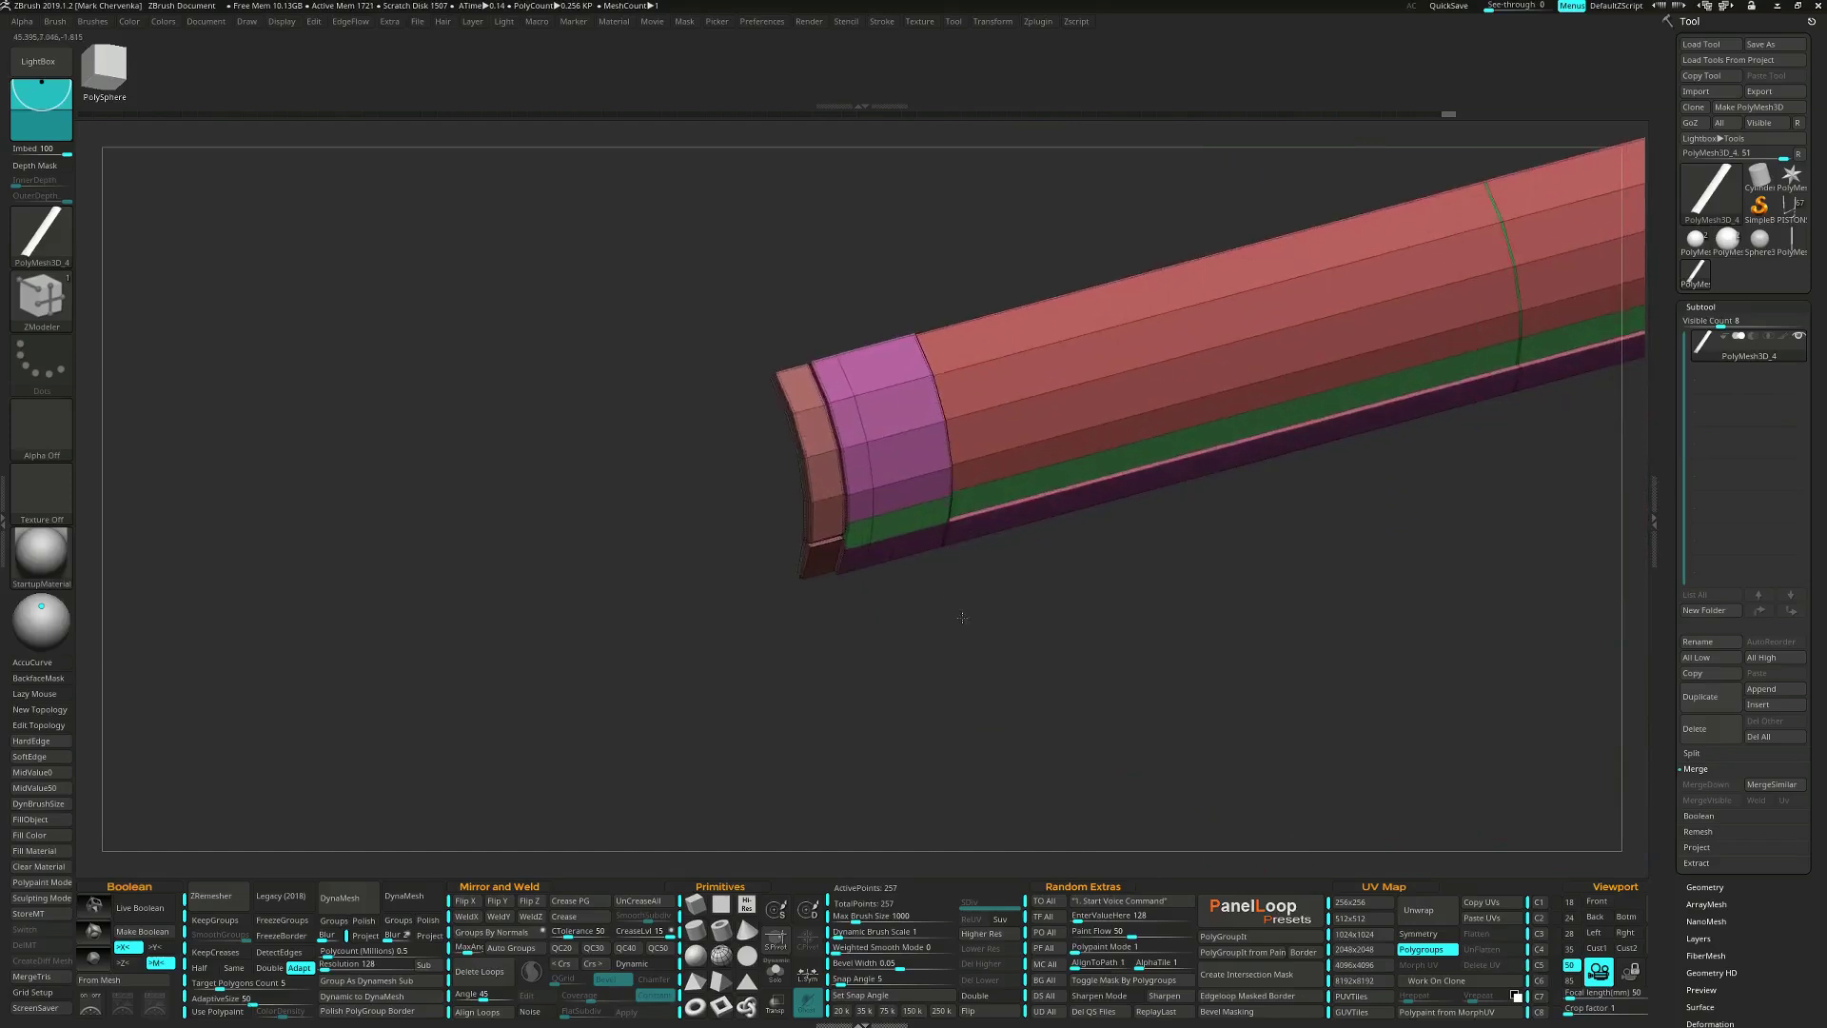
pyautogui.press('b')
pyautogui.press('z')
pyautogui.press('m')
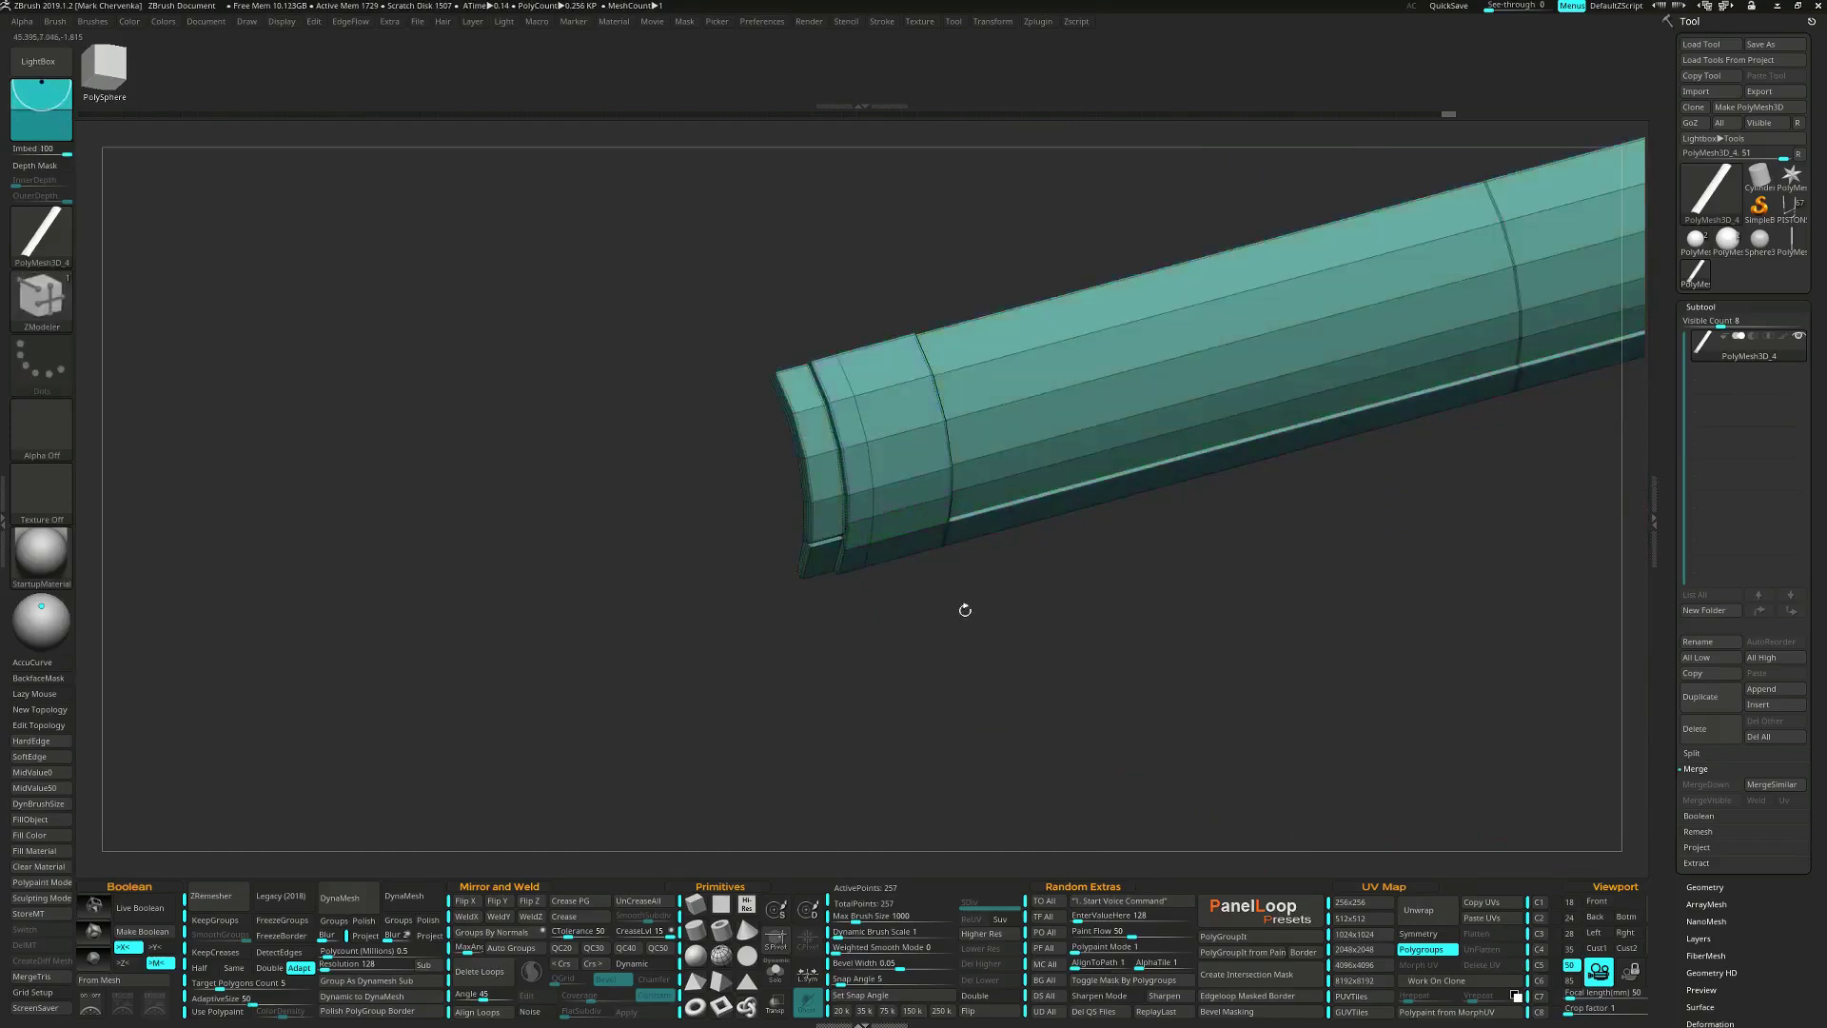
pyautogui.click(659, 952)
pyautogui.press('d')
# Slice vertically through the blade just beside the raised end band, then flip it along X and mirror-weld it.
pyautogui.moveTo(910, 579)
pyautogui.keyDown('ctrl'); pyautogui.mouseDown(button='right')
pyautogui.moveTo(1003, 620)
pyautogui.moveTo(957, 597)
pyautogui.moveTo(938, 542)
pyautogui.mouseUp(button='right'); pyautogui.keyUp('ctrl')
pyautogui.keyDown('ctrl'); pyautogui.keyDown('shift'); pyautogui.moveTo(903, 206); pyautogui.dragTo(914, 701); pyautogui.keyUp('shift'); pyautogui.keyUp('ctrl')
pyautogui.moveTo(952, 644); pyautogui.dragTo(944, 627)
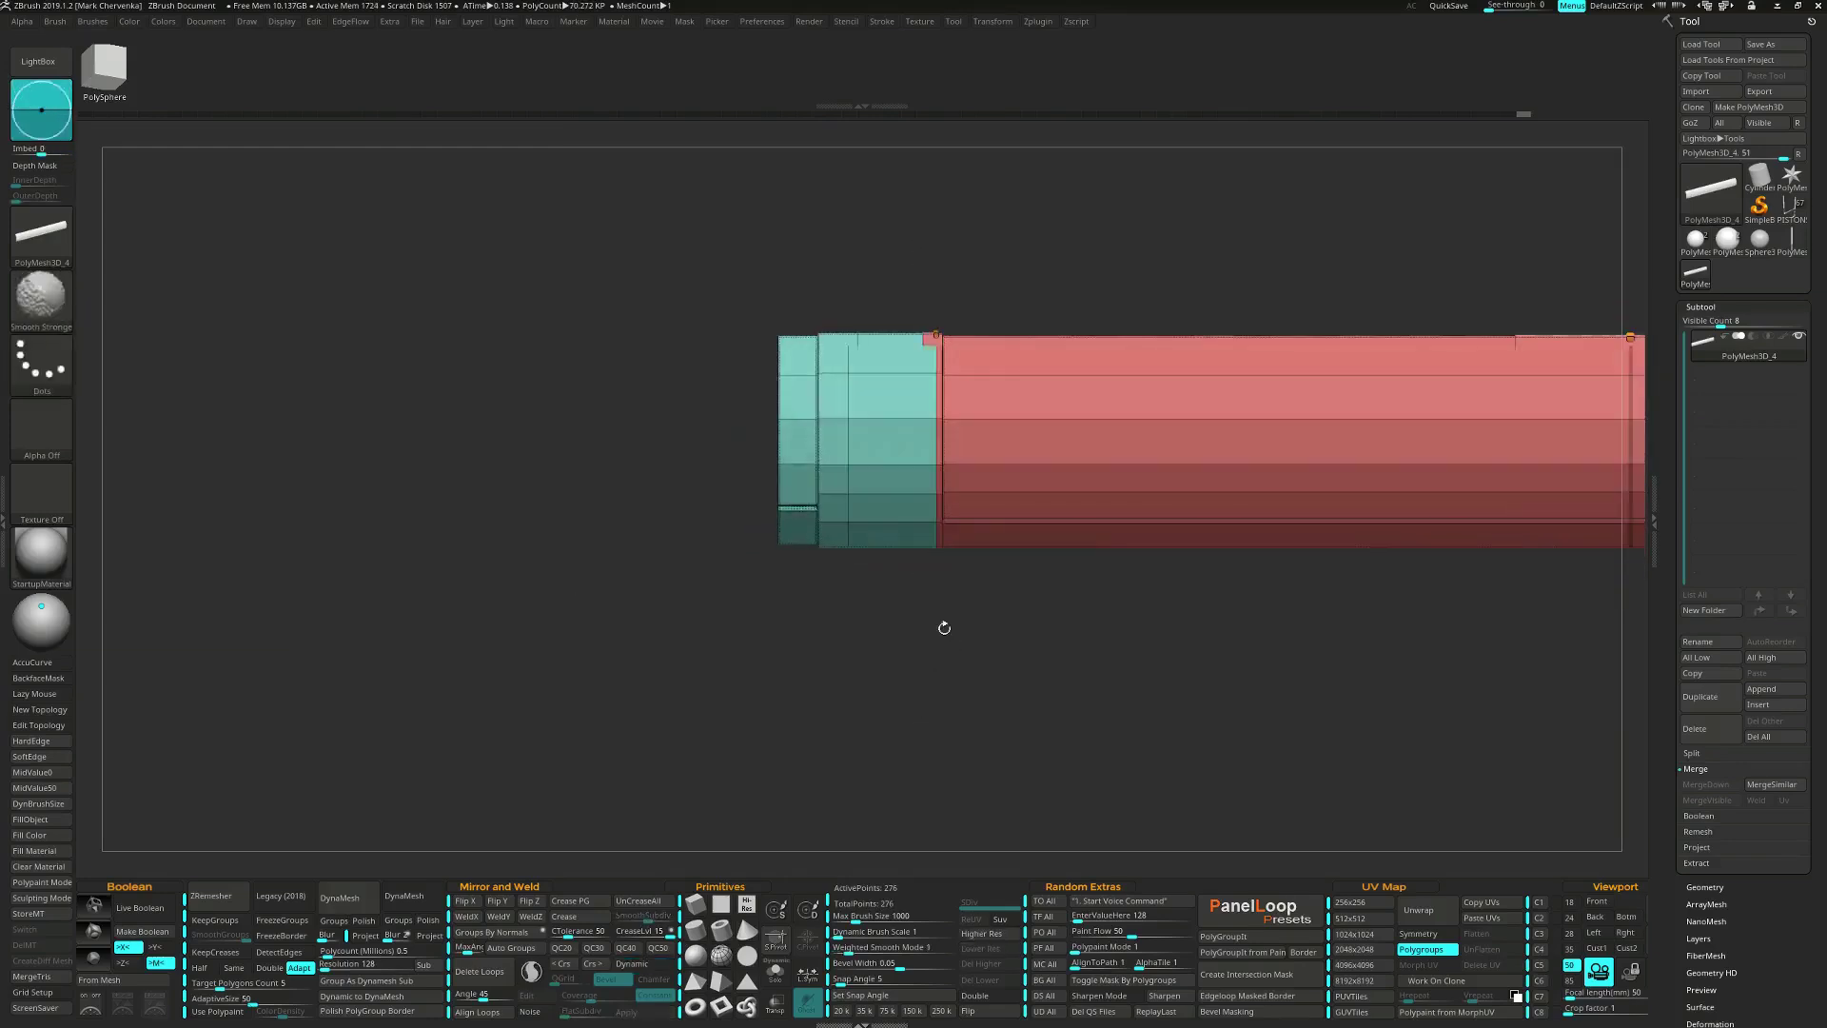
pyautogui.moveTo(944, 627)
pyautogui.keyDown('ctrl'); pyautogui.mouseDown(button='right')
pyautogui.moveTo(952, 664)
pyautogui.moveTo(954, 628)
pyautogui.mouseUp(button='right'); pyautogui.keyUp('ctrl')
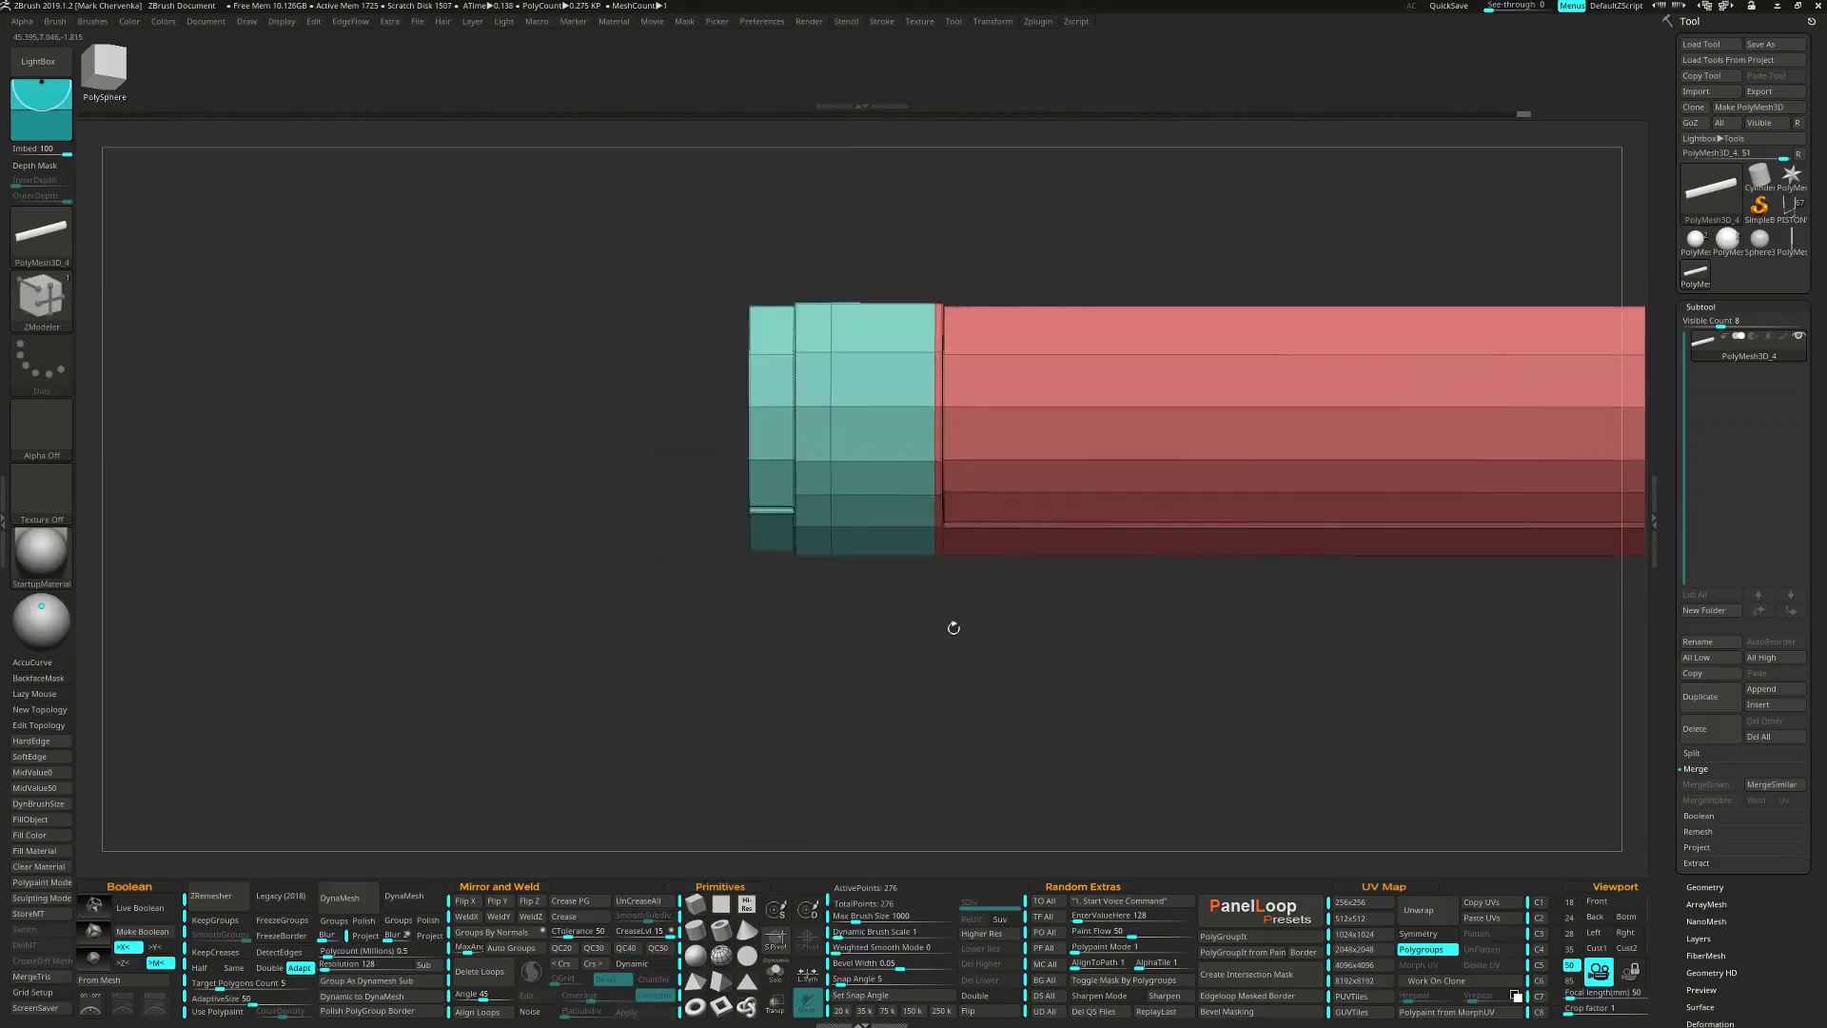
pyautogui.moveTo(953, 628); pyautogui.dragTo(740, 724)
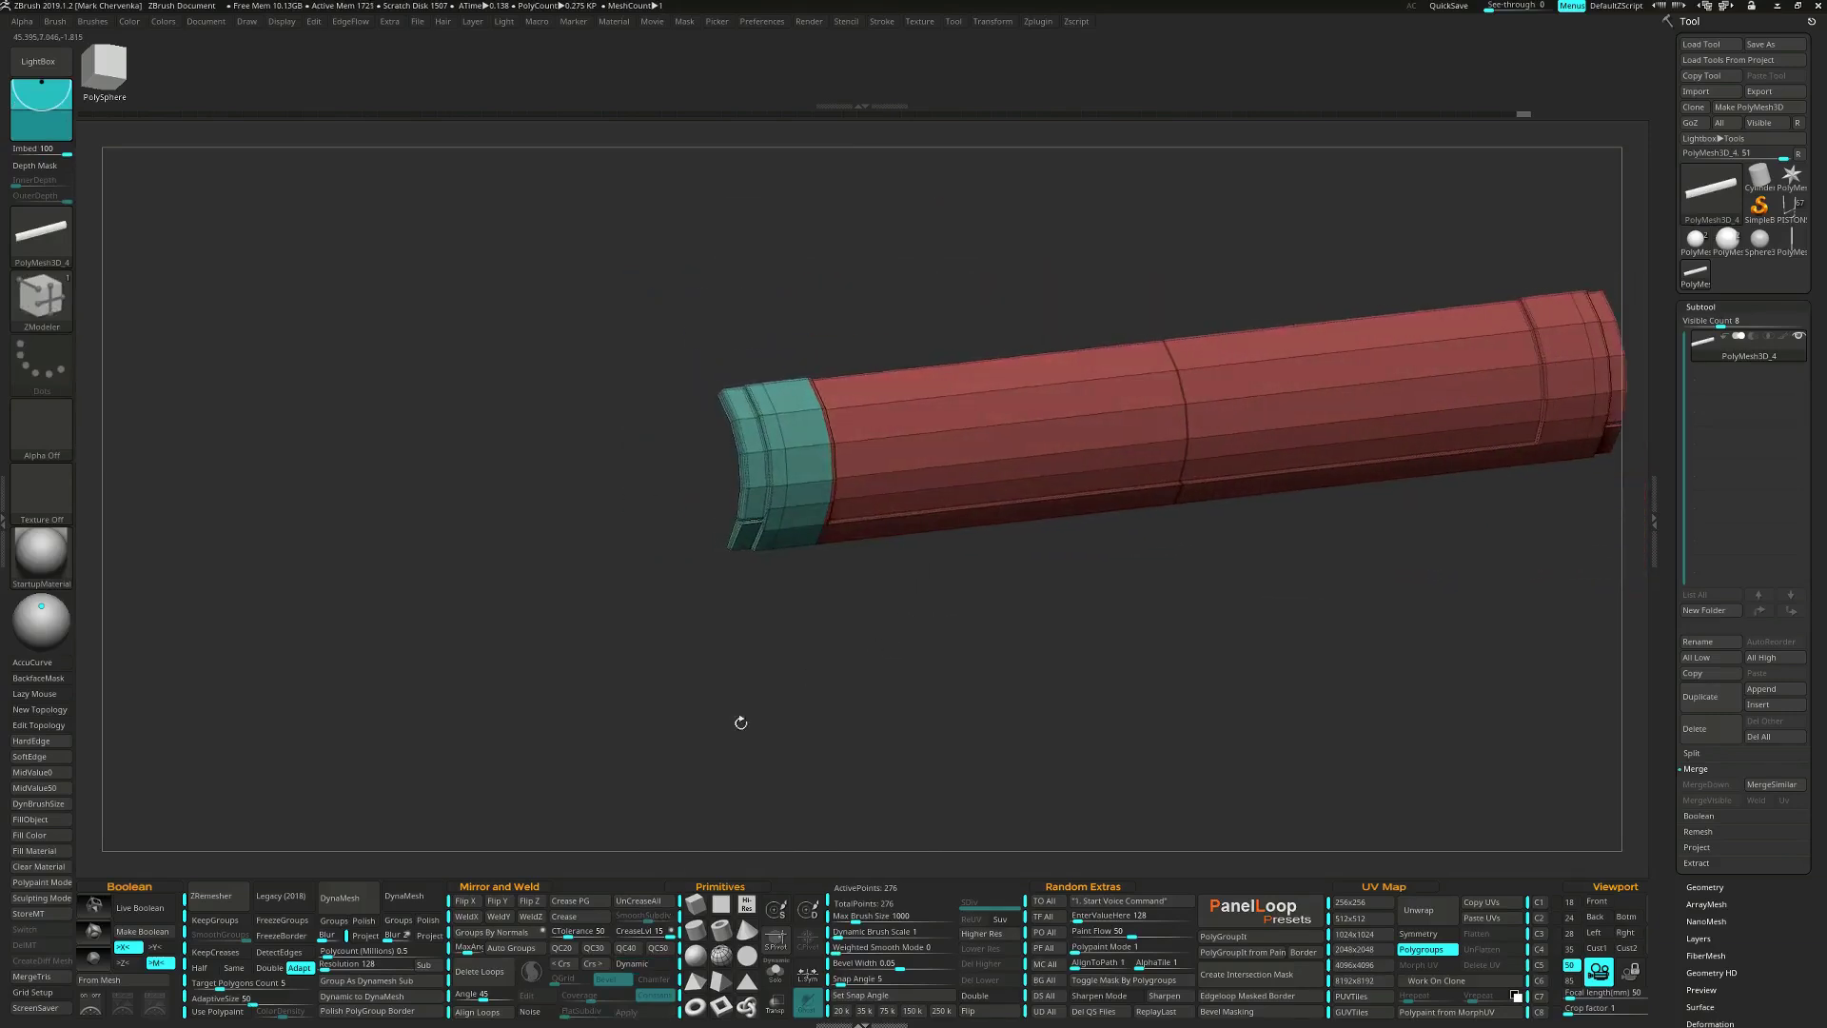
pyautogui.click(465, 901)
pyautogui.click(468, 917)
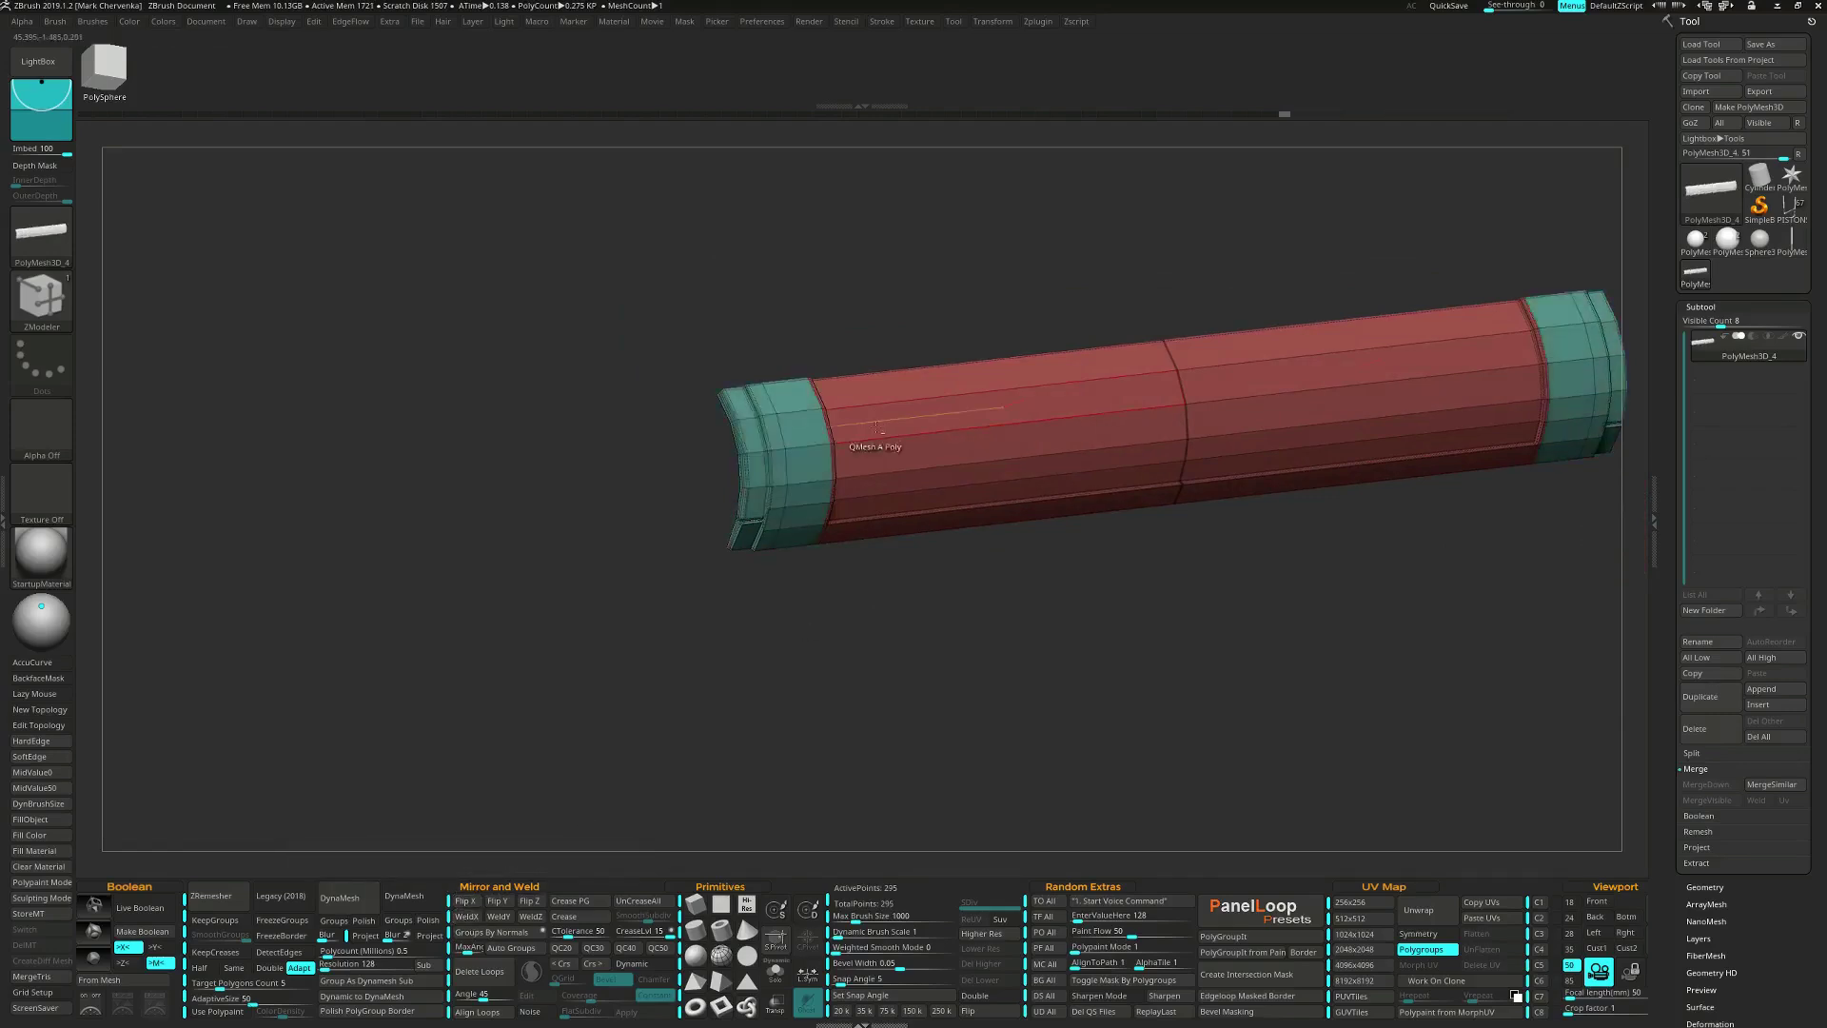
# Try the Crease edge action with a partial edge-loop target on the corner beside the raised end band.
pyautogui.keyDown('ctrl'); pyautogui.moveTo(864, 424); pyautogui.dragTo(897, 574, button='right'); pyautogui.keyUp('ctrl')
pyautogui.moveTo(897, 574); pyautogui.dragTo(820, 587)
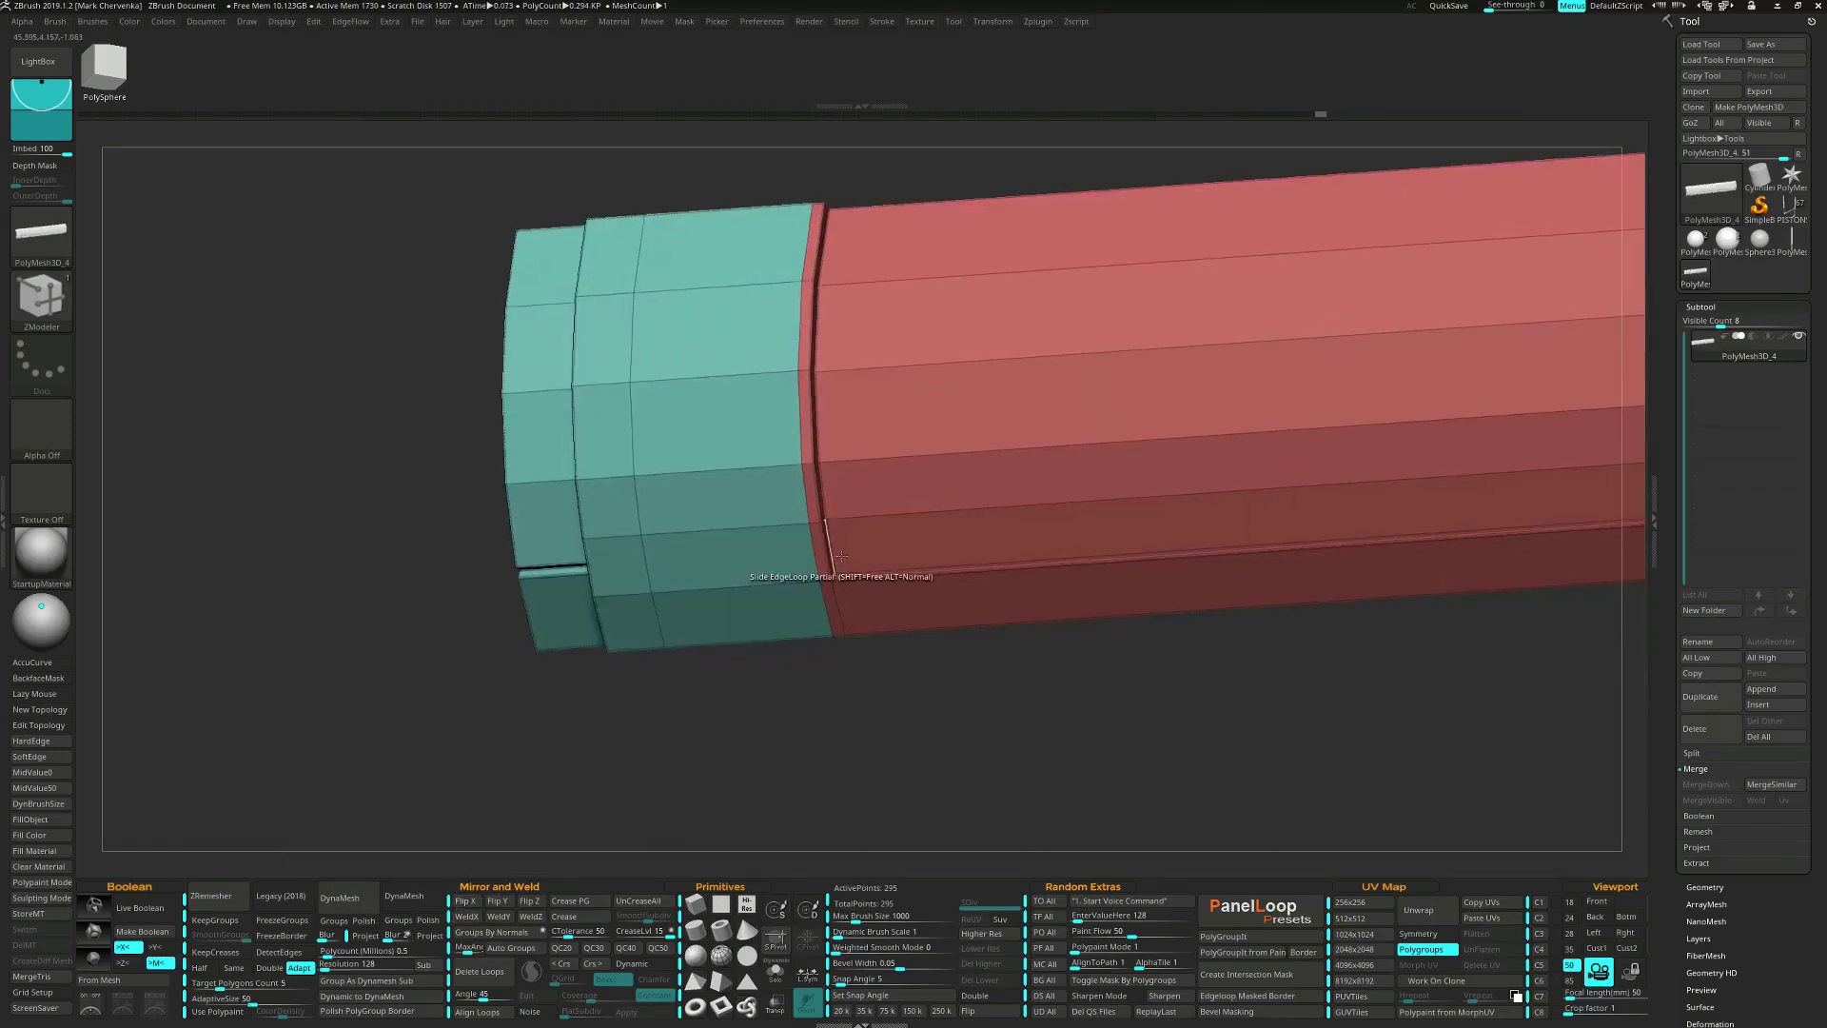
pyautogui.keyDown('ctrl'); pyautogui.moveTo(820, 588); pyautogui.dragTo(842, 613, button='right'); pyautogui.keyUp('ctrl')
pyautogui.press('space')
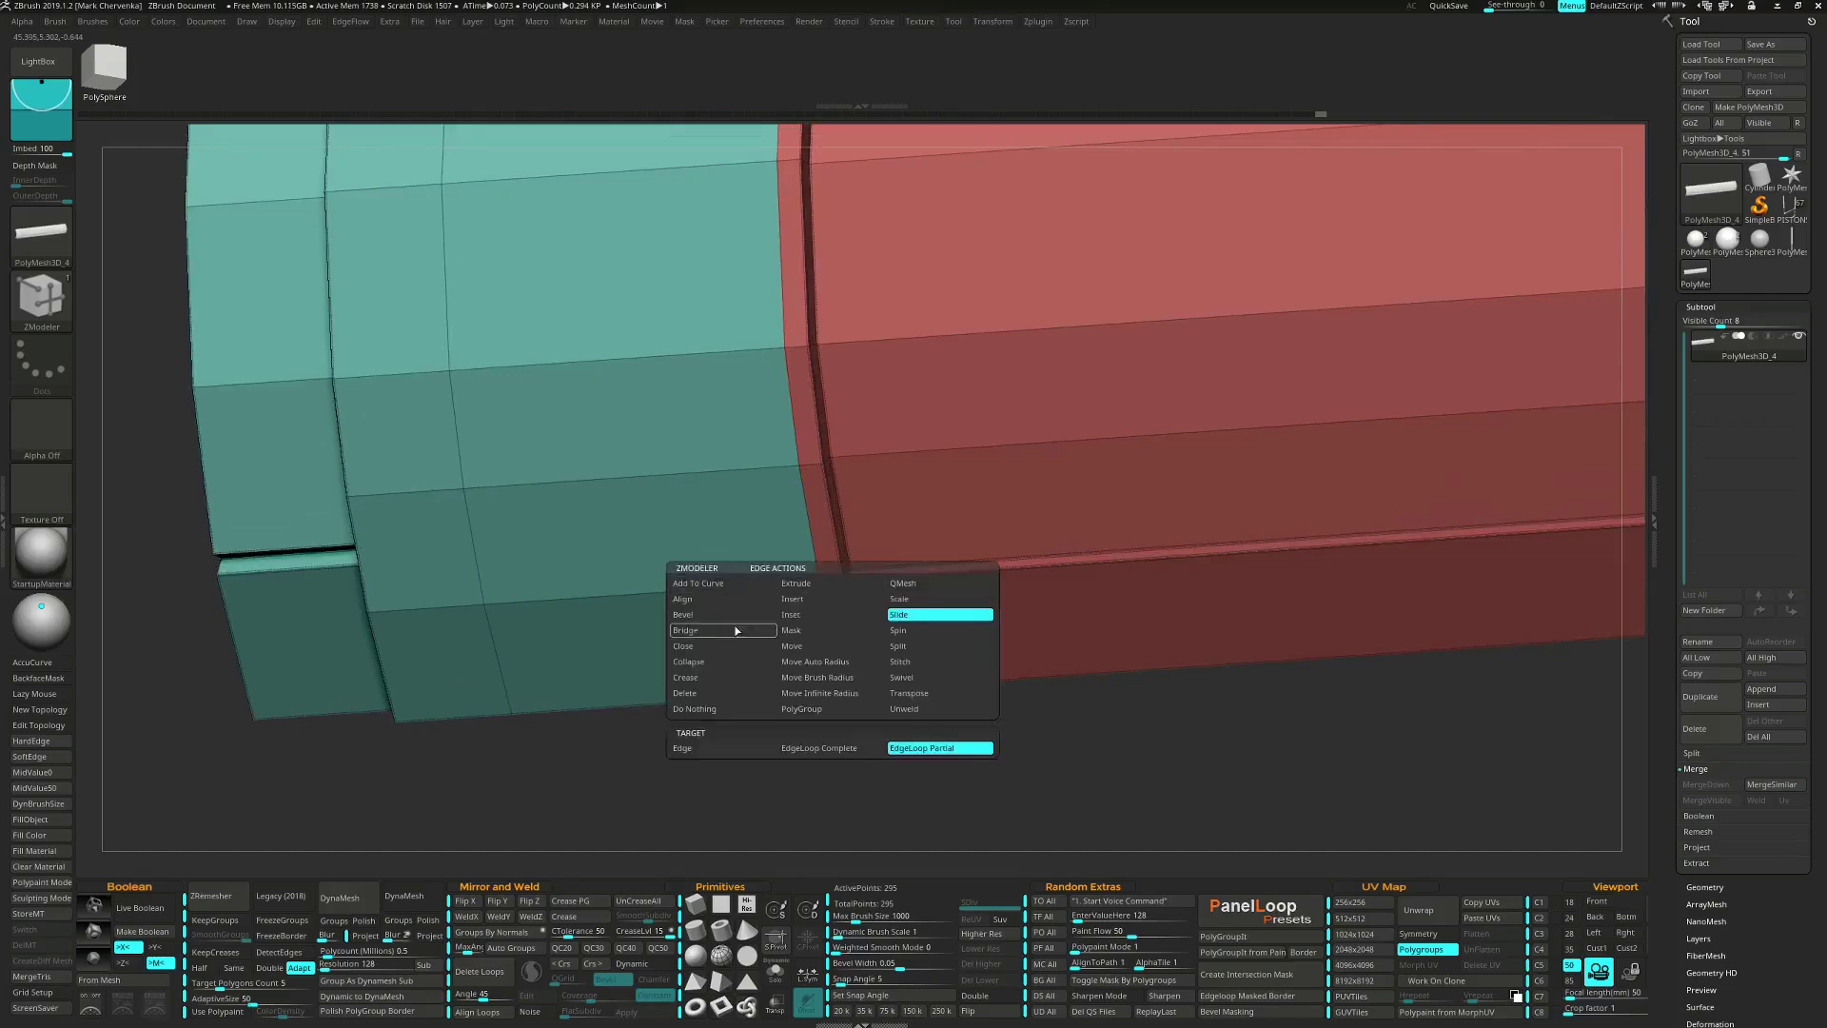
pyautogui.click(723, 677)
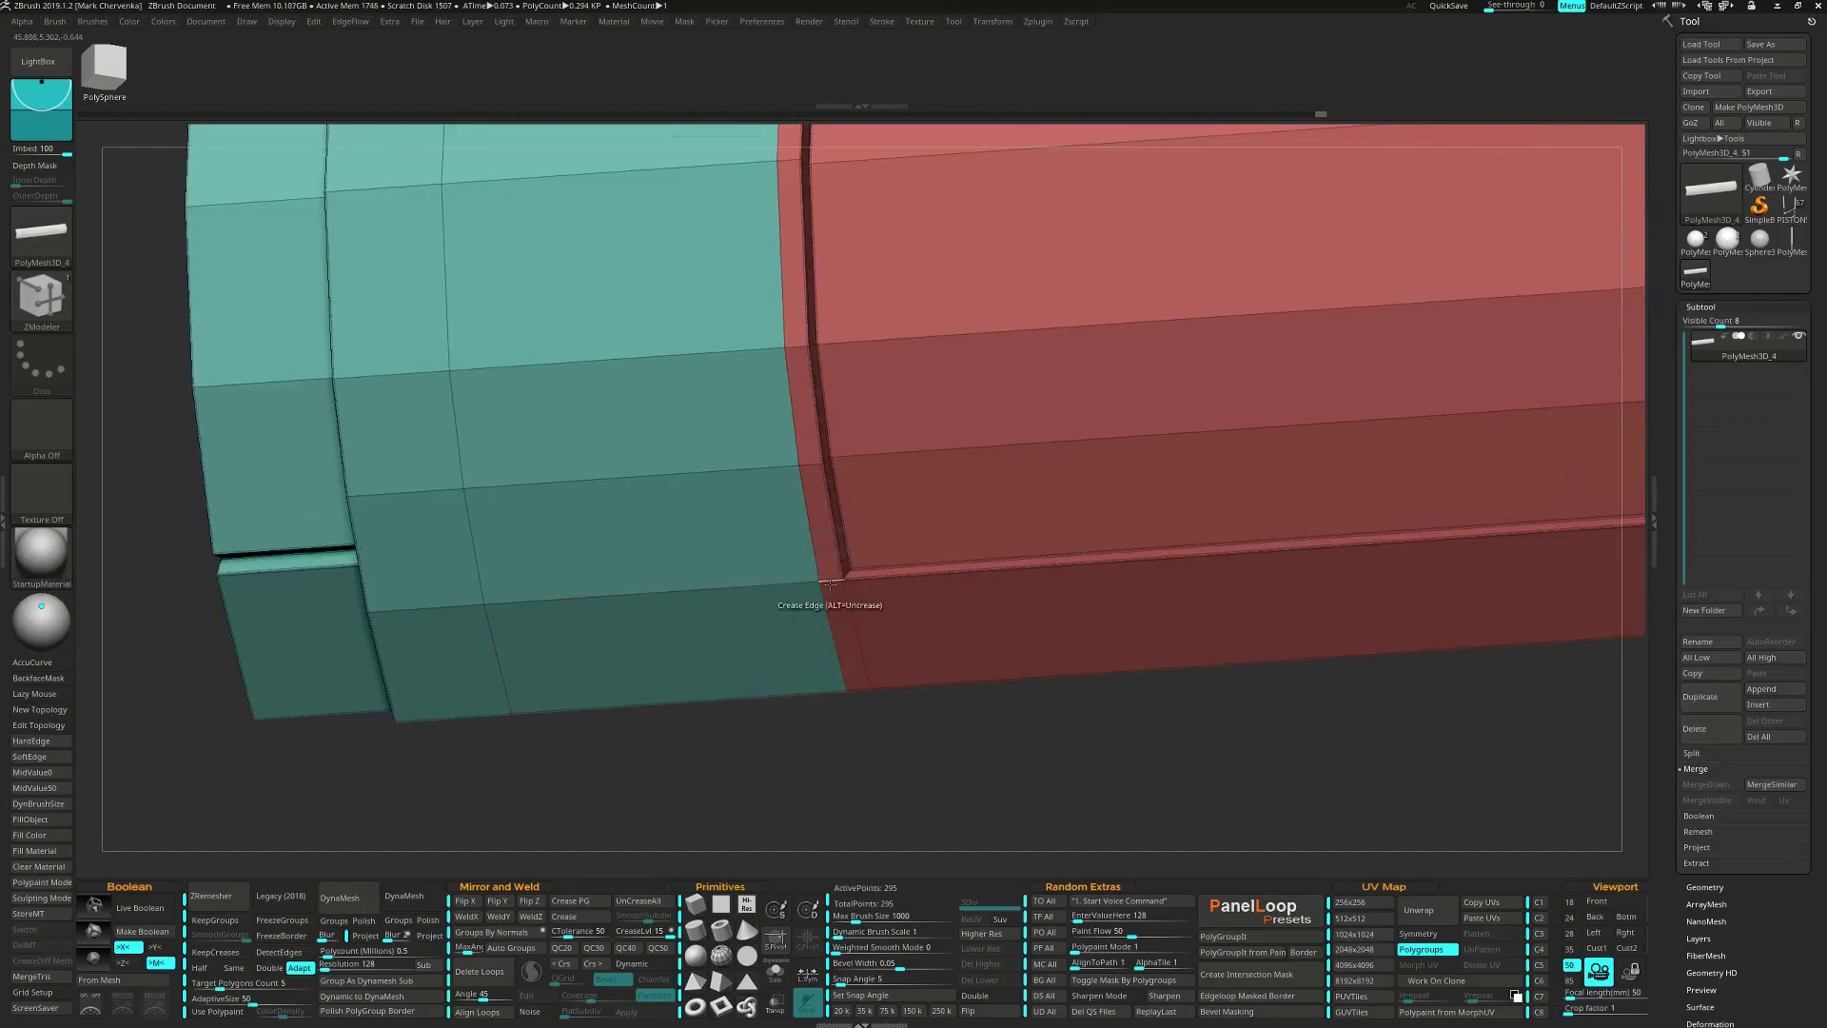
pyautogui.press('space')
pyautogui.click(825, 709)
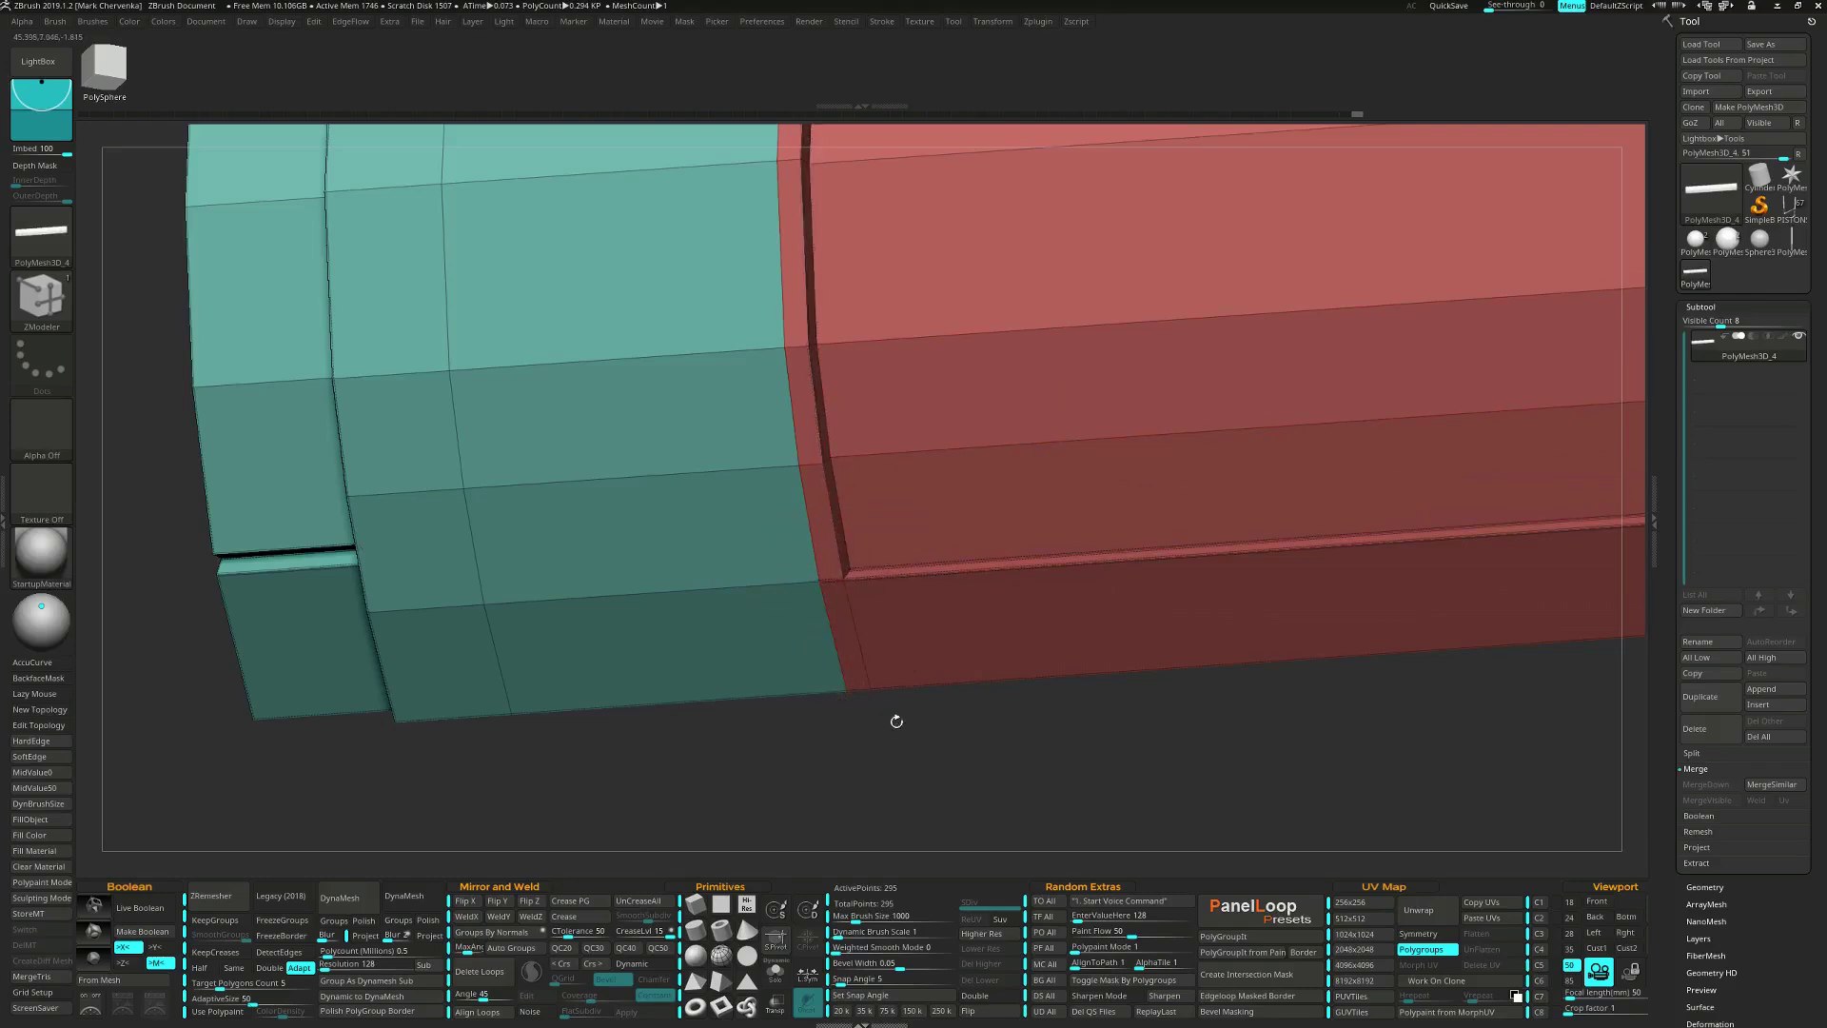
pyautogui.moveTo(909, 737); pyautogui.dragTo(821, 637)
# Mask the edges one by one along the border between the raised end band and the blade's main surface.
pyautogui.press('space')
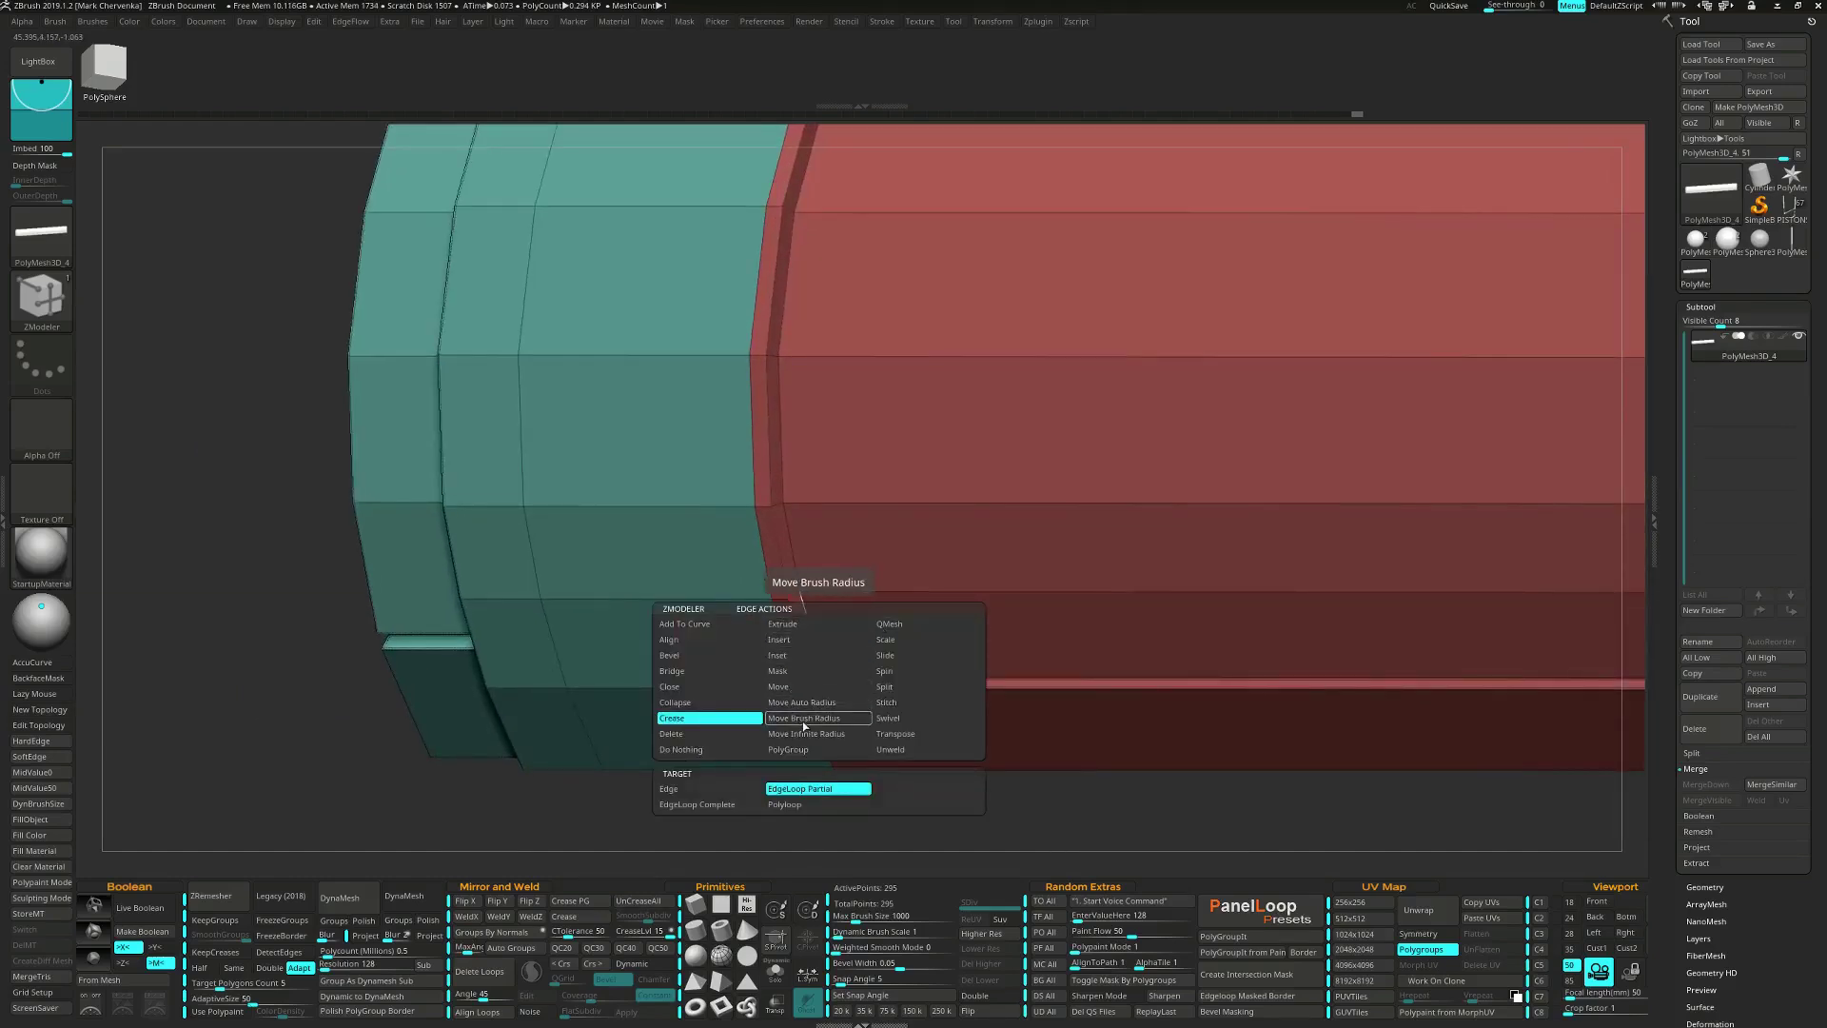
pyautogui.click(791, 672)
pyautogui.click(814, 594)
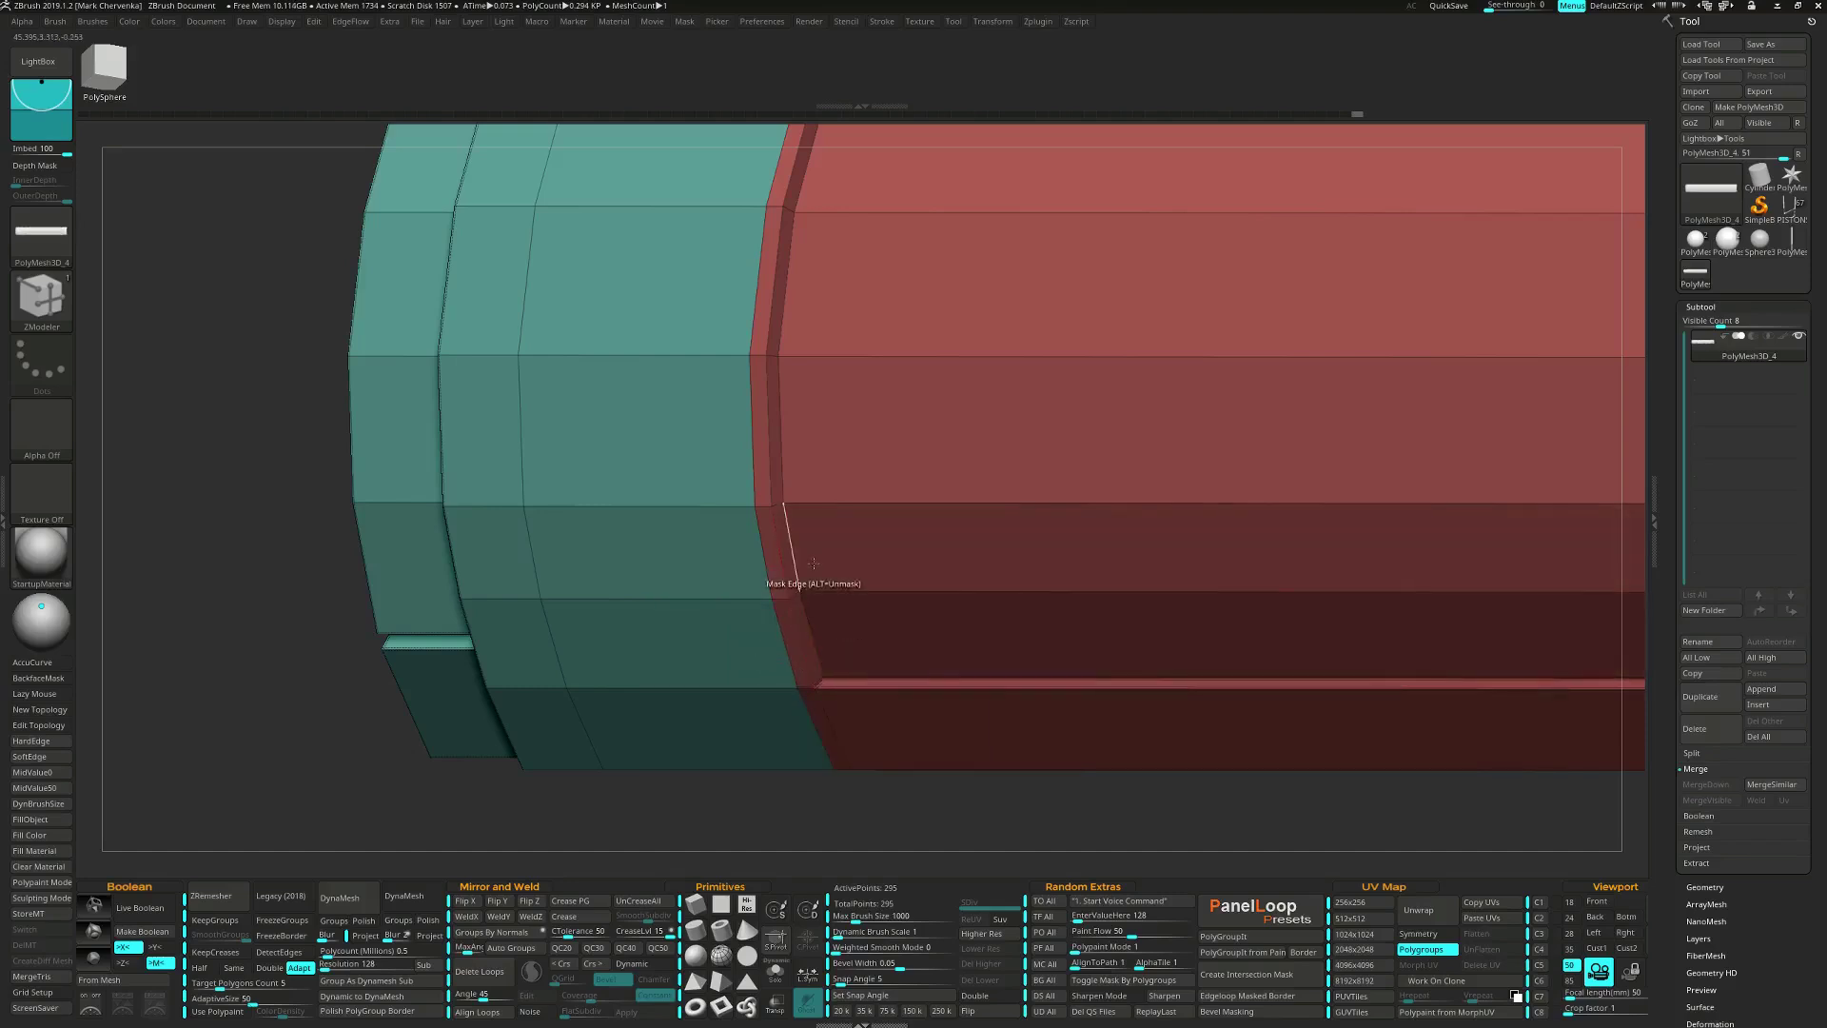
pyautogui.click(802, 559)
pyautogui.click(793, 450)
pyautogui.keyDown('alt'); pyautogui.moveTo(797, 346); pyautogui.dragTo(819, 552, button='right'); pyautogui.keyUp('alt')
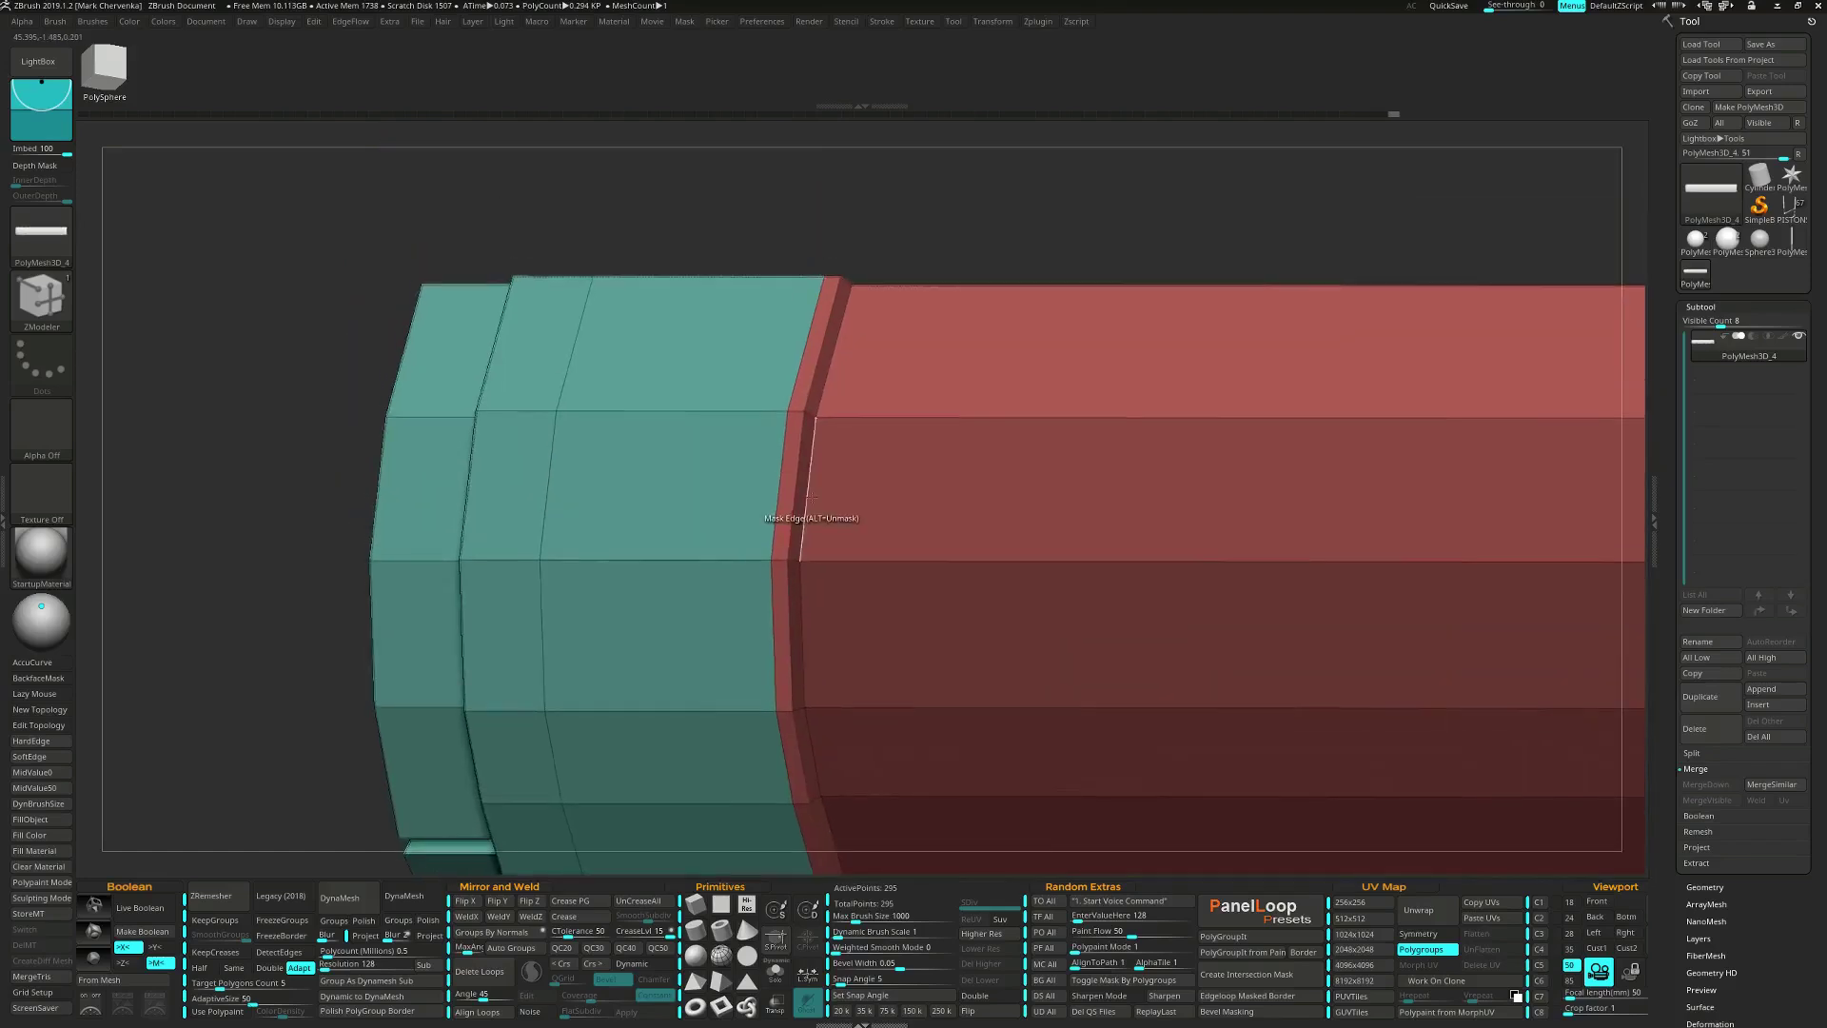
pyautogui.click(816, 498)
pyautogui.click(830, 355)
pyautogui.keyDown('ctrl'); pyautogui.moveTo(795, 618); pyautogui.dragTo(900, 343, button='right'); pyautogui.keyUp('ctrl')
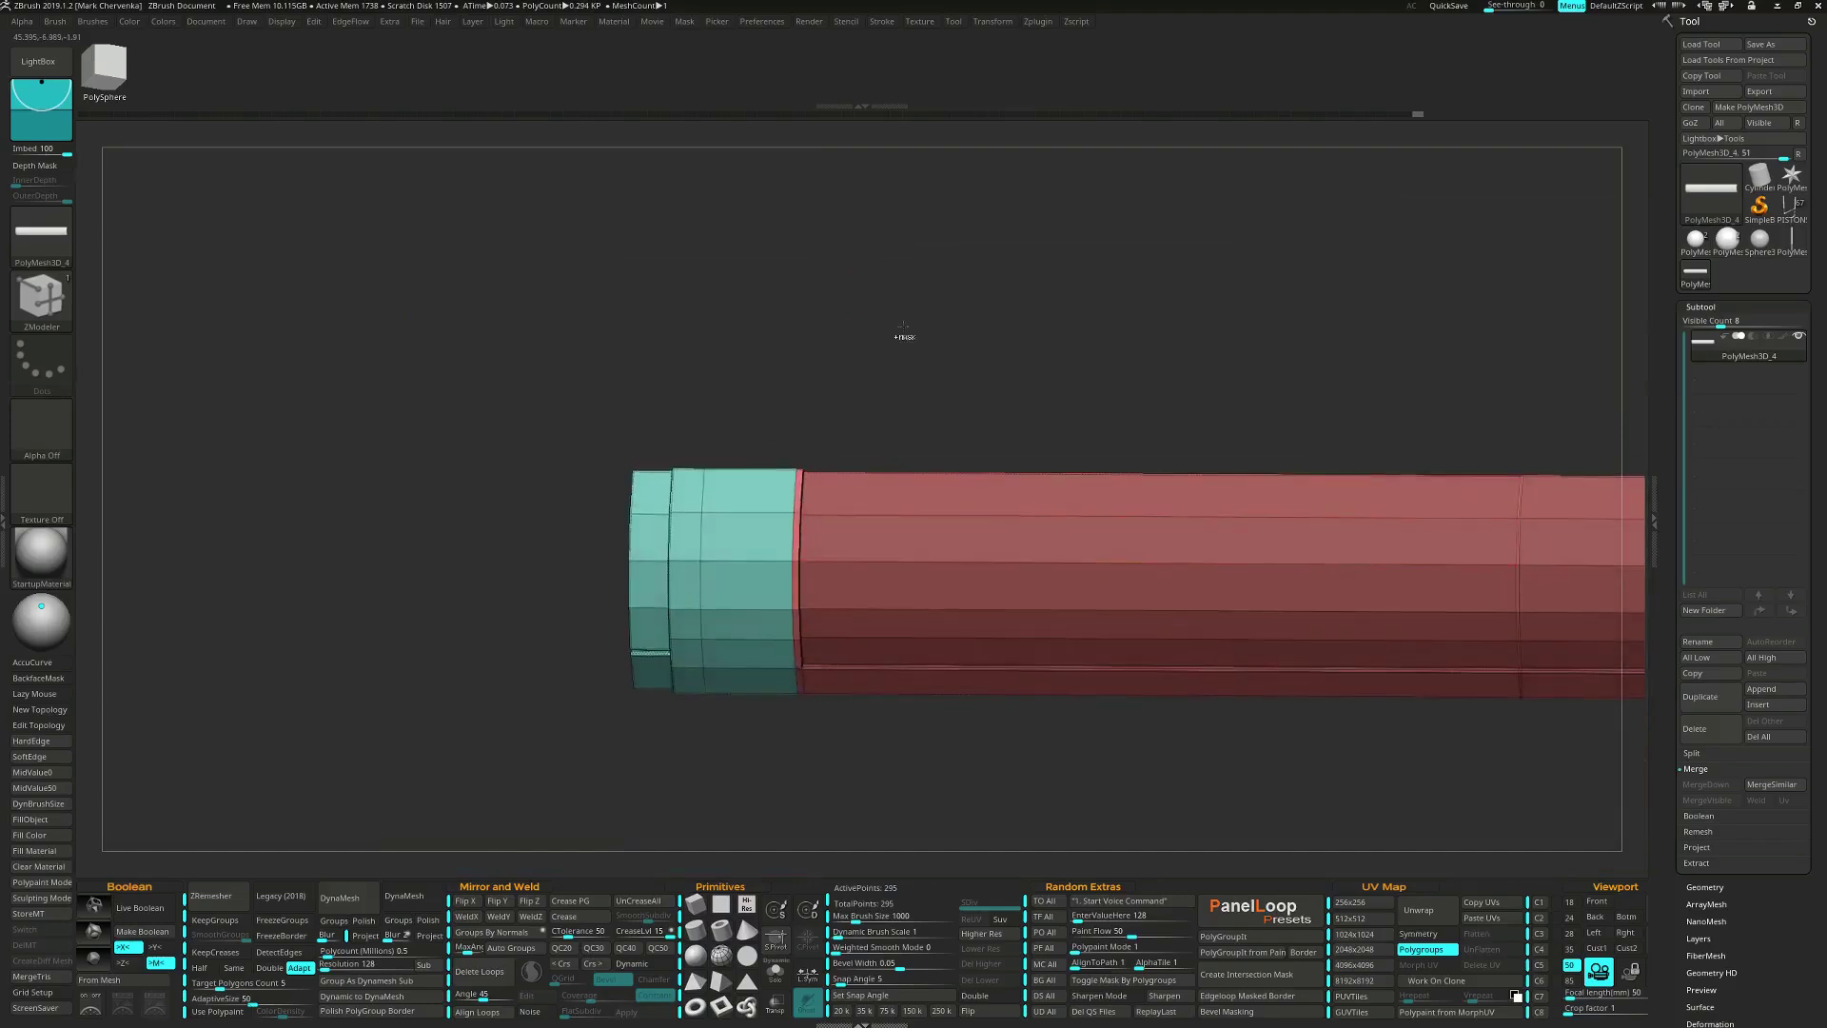
# Invert the mask, move the freed border edges beside the raised end band along X toward the blade's middle, and clear the mask.
pyautogui.keyDown('ctrl'); pyautogui.click(907, 339); pyautogui.keyUp('ctrl')
pyautogui.press('w')
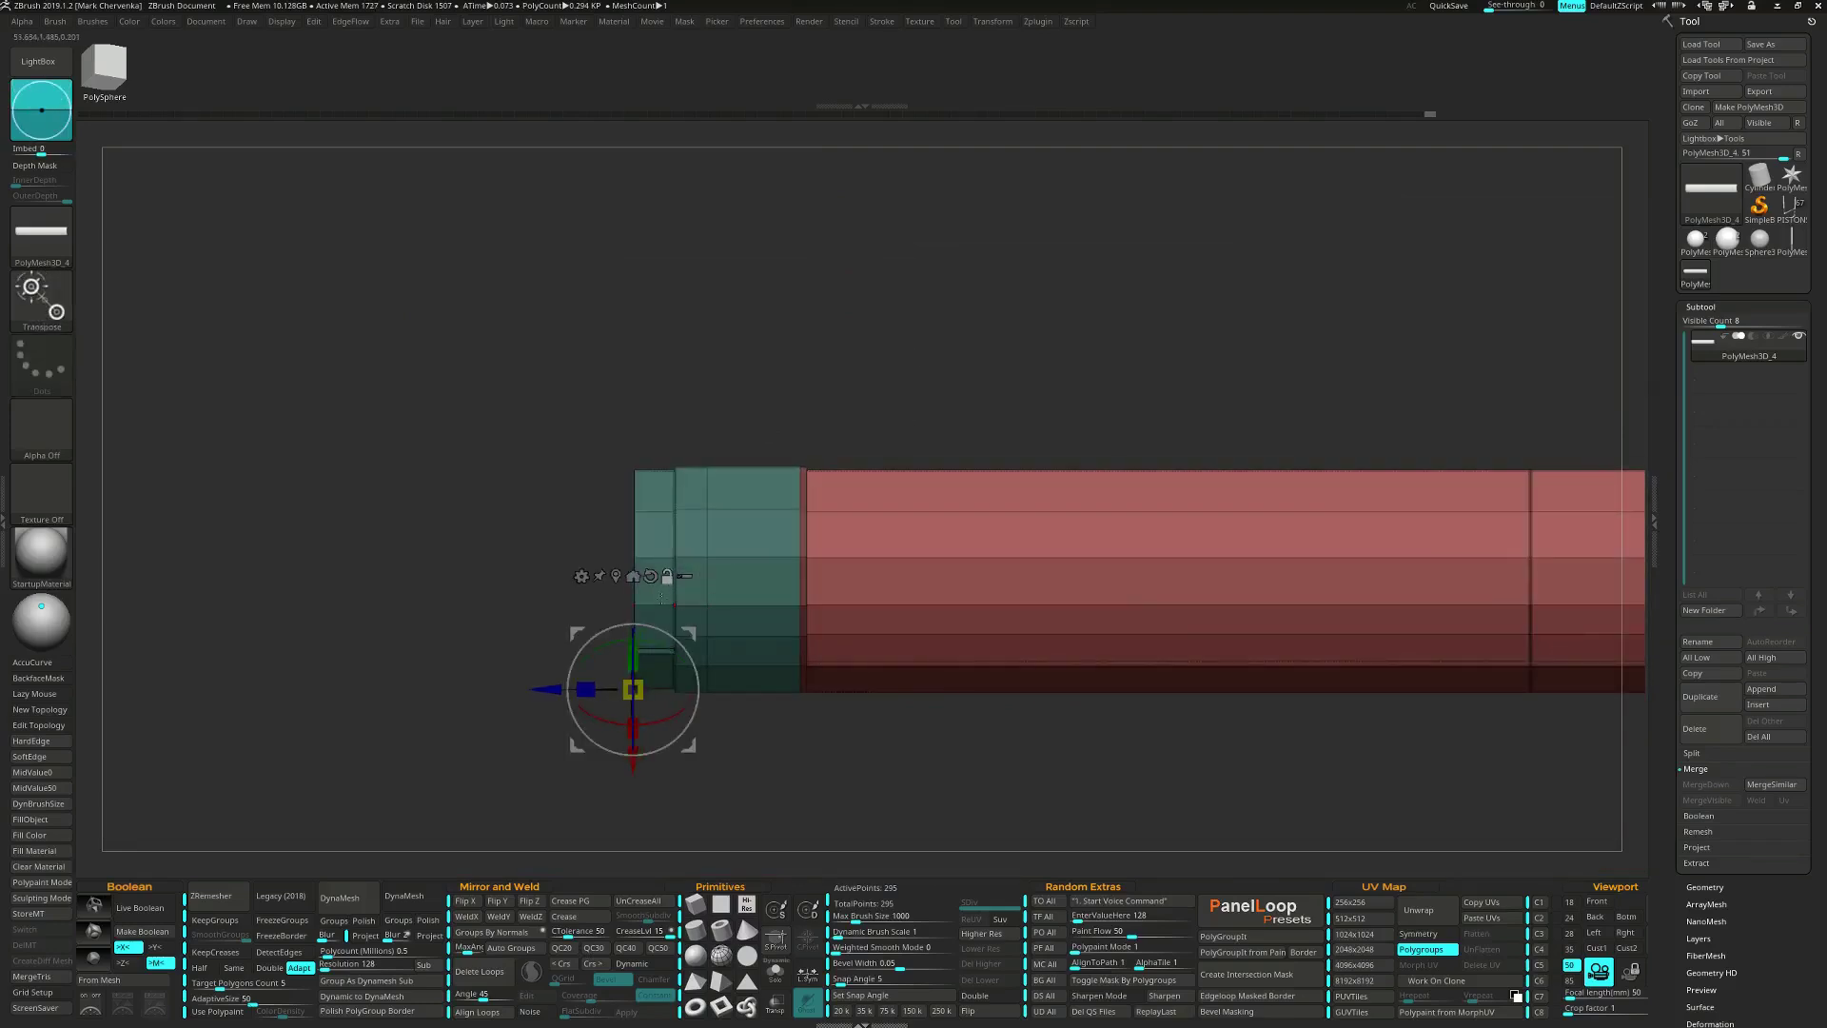
pyautogui.keyDown('alt'); pyautogui.click(616, 577); pyautogui.keyUp('alt')
pyautogui.keyDown('ctrl'); pyautogui.moveTo(743, 533); pyautogui.dragTo(809, 657, button='right'); pyautogui.keyUp('ctrl')
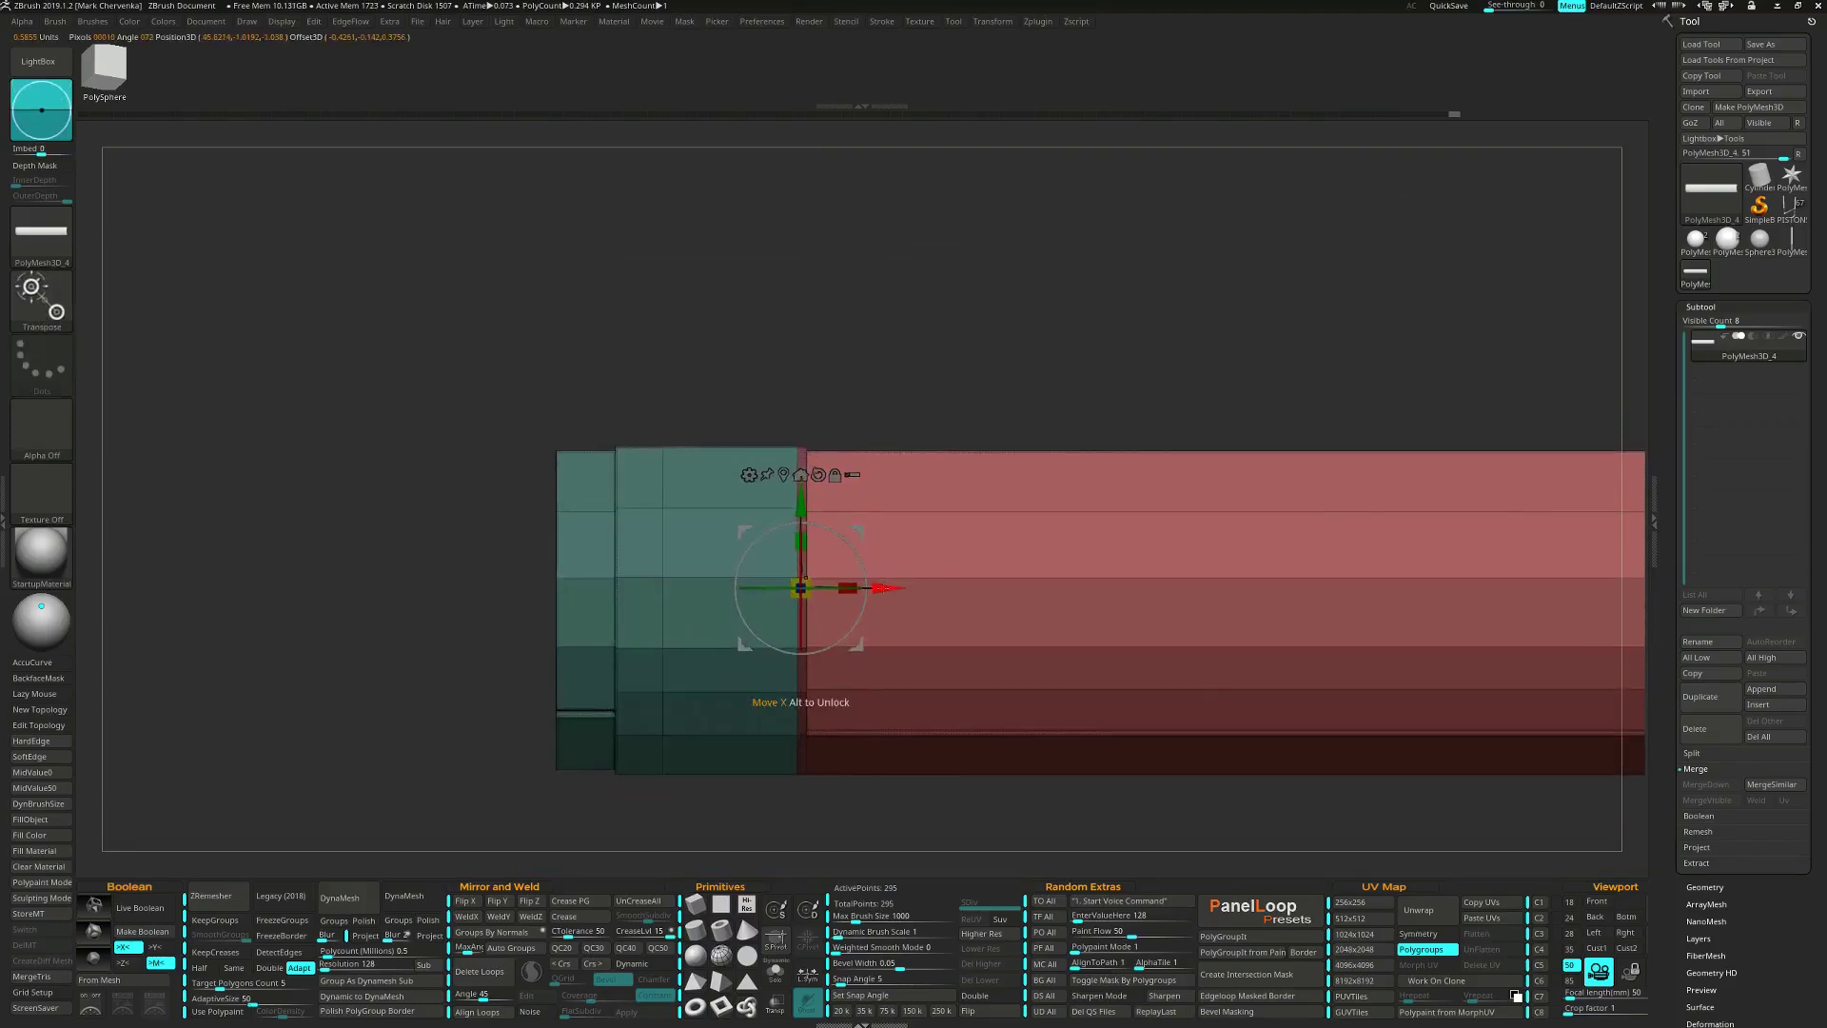
pyautogui.moveTo(886, 589); pyautogui.dragTo(928, 591)
pyautogui.keyDown('ctrl'); pyautogui.moveTo(931, 705); pyautogui.dragTo(906, 640, button='right'); pyautogui.keyUp('ctrl')
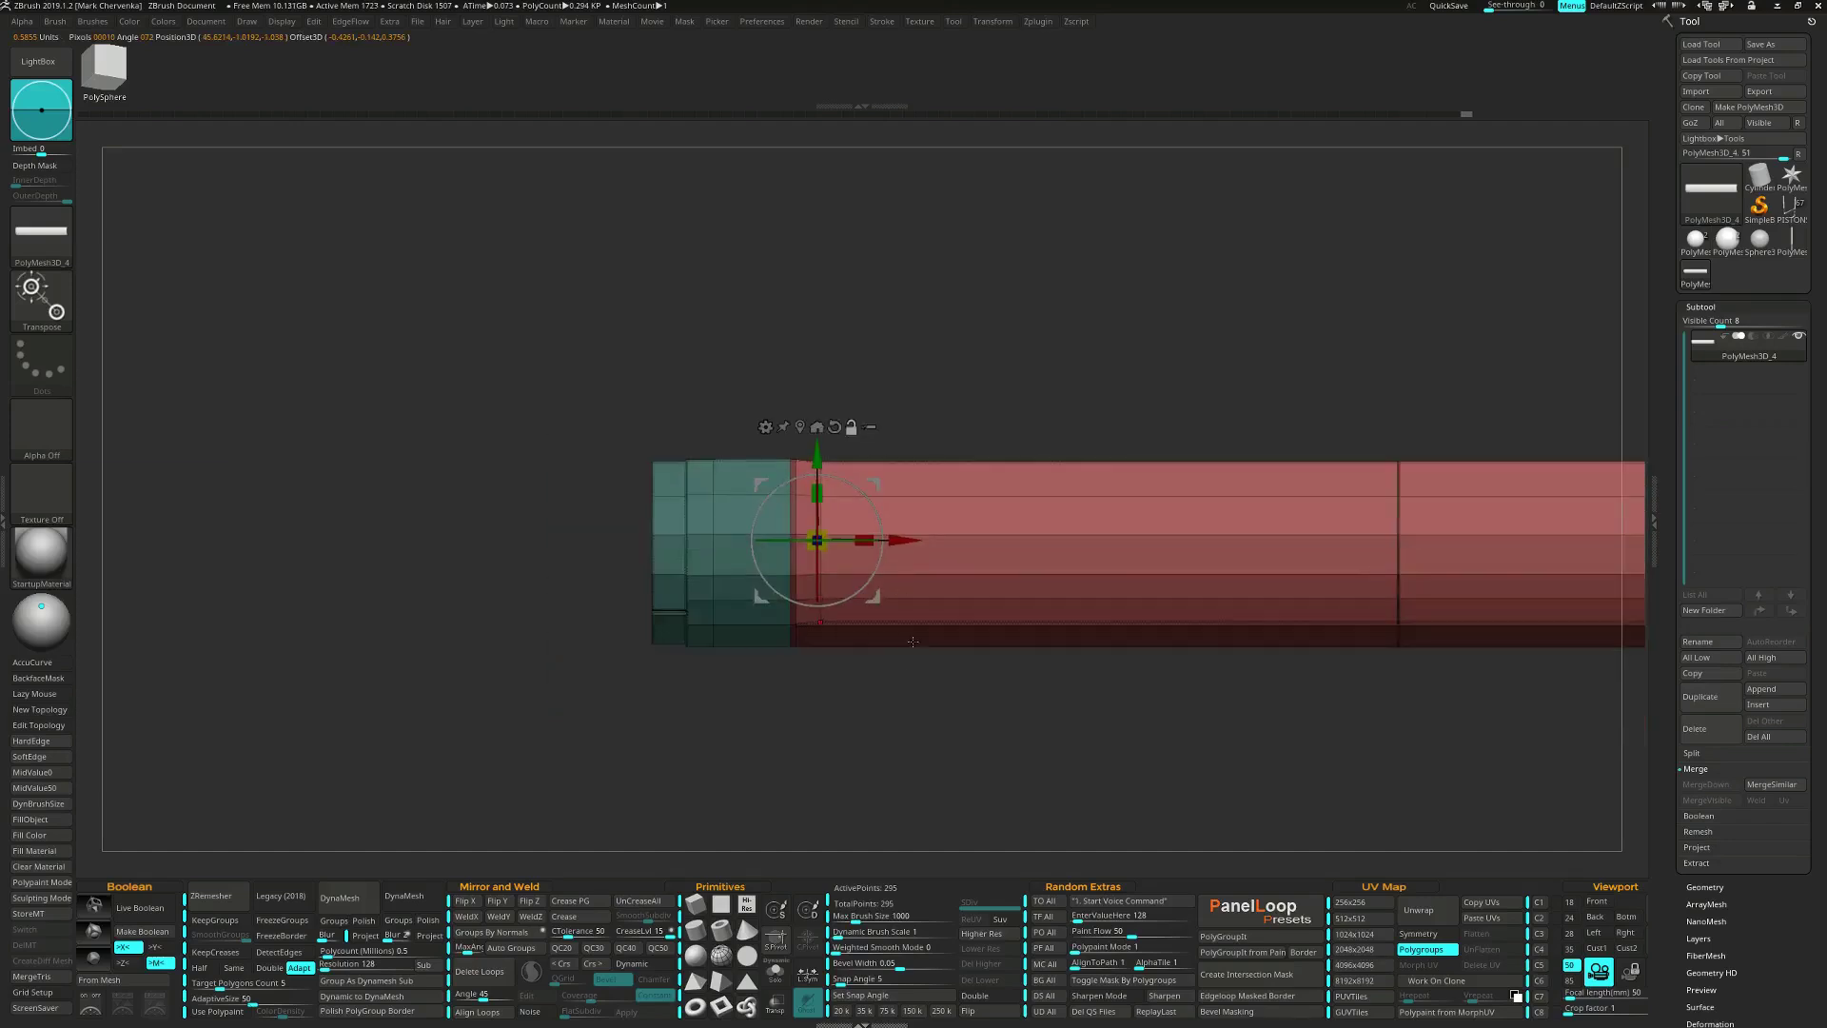
pyautogui.keyDown('ctrl'); pyautogui.moveTo(922, 681); pyautogui.dragTo(966, 725); pyautogui.keyUp('ctrl')
# Turn on the dynamic subdivision preview and inspect the transition beside the end band with and without the polyframe.
pyautogui.press('d')
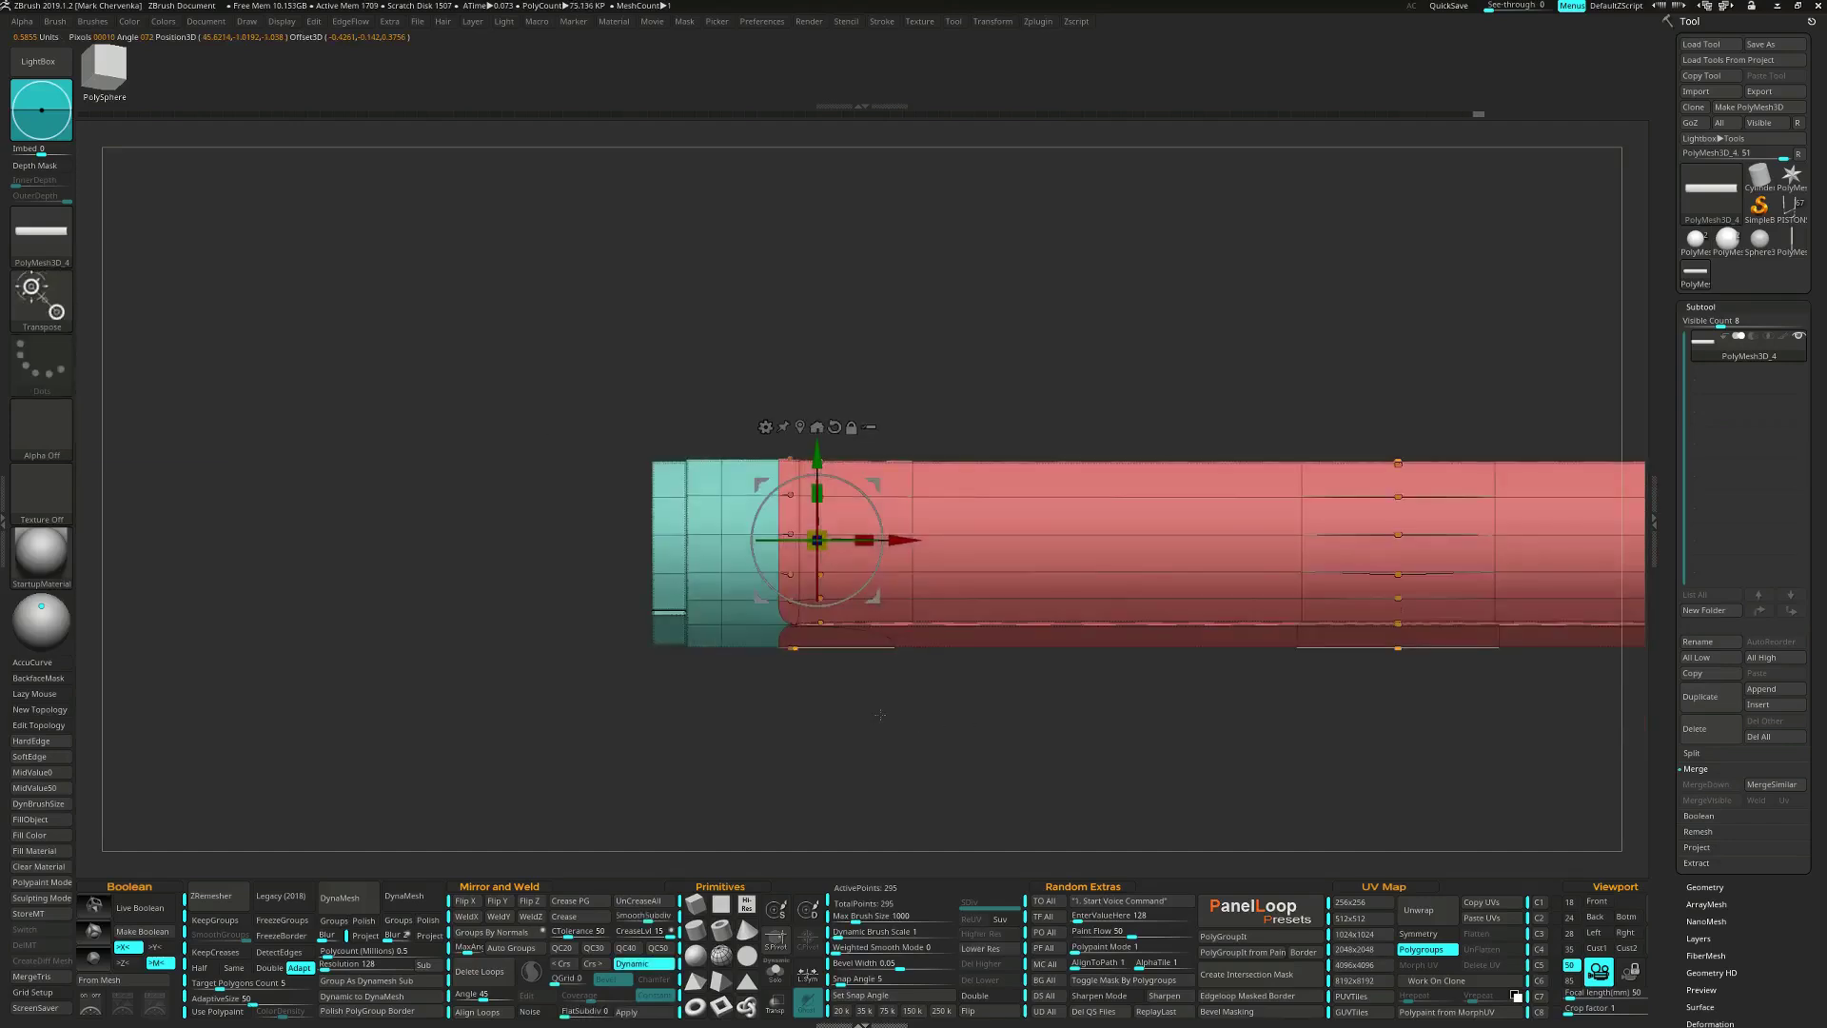
pyautogui.press('q')
pyautogui.hotkey('shift', 'f')
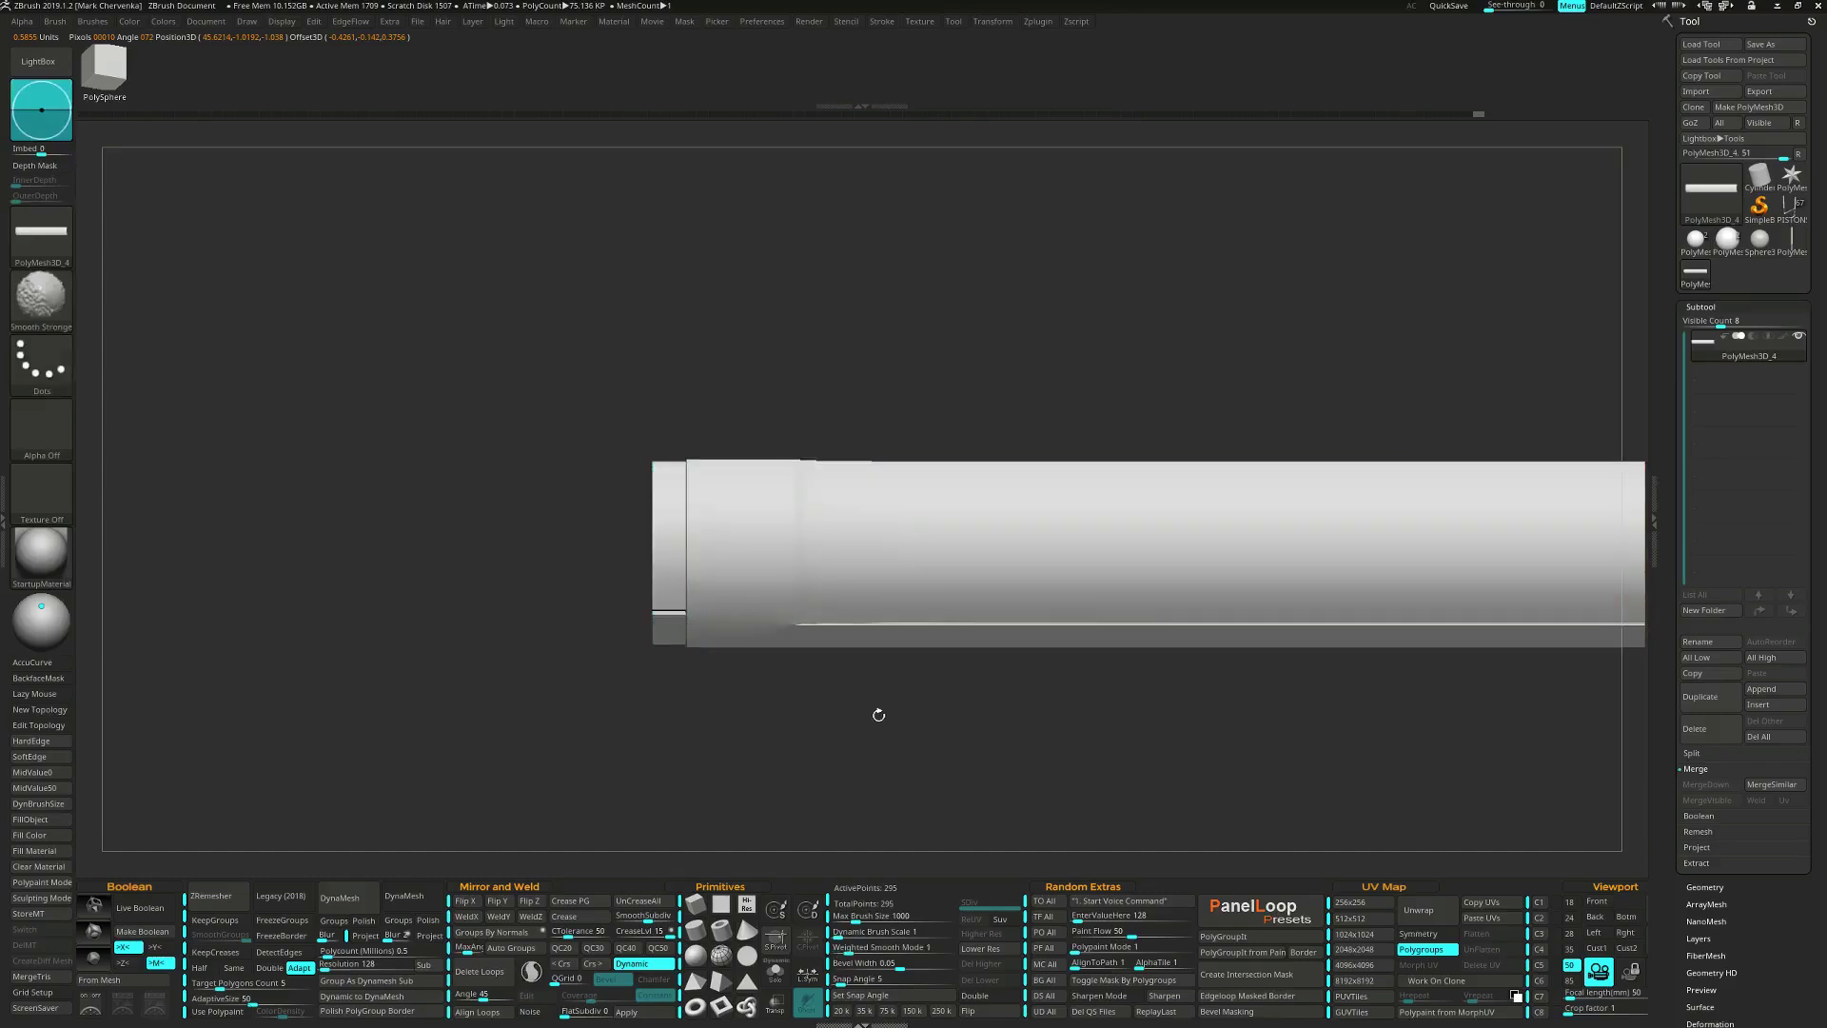
pyautogui.keyDown('ctrl'); pyautogui.moveTo(877, 713); pyautogui.dragTo(820, 692, button='right'); pyautogui.keyUp('ctrl')
pyautogui.hotkey('shift', 'f')
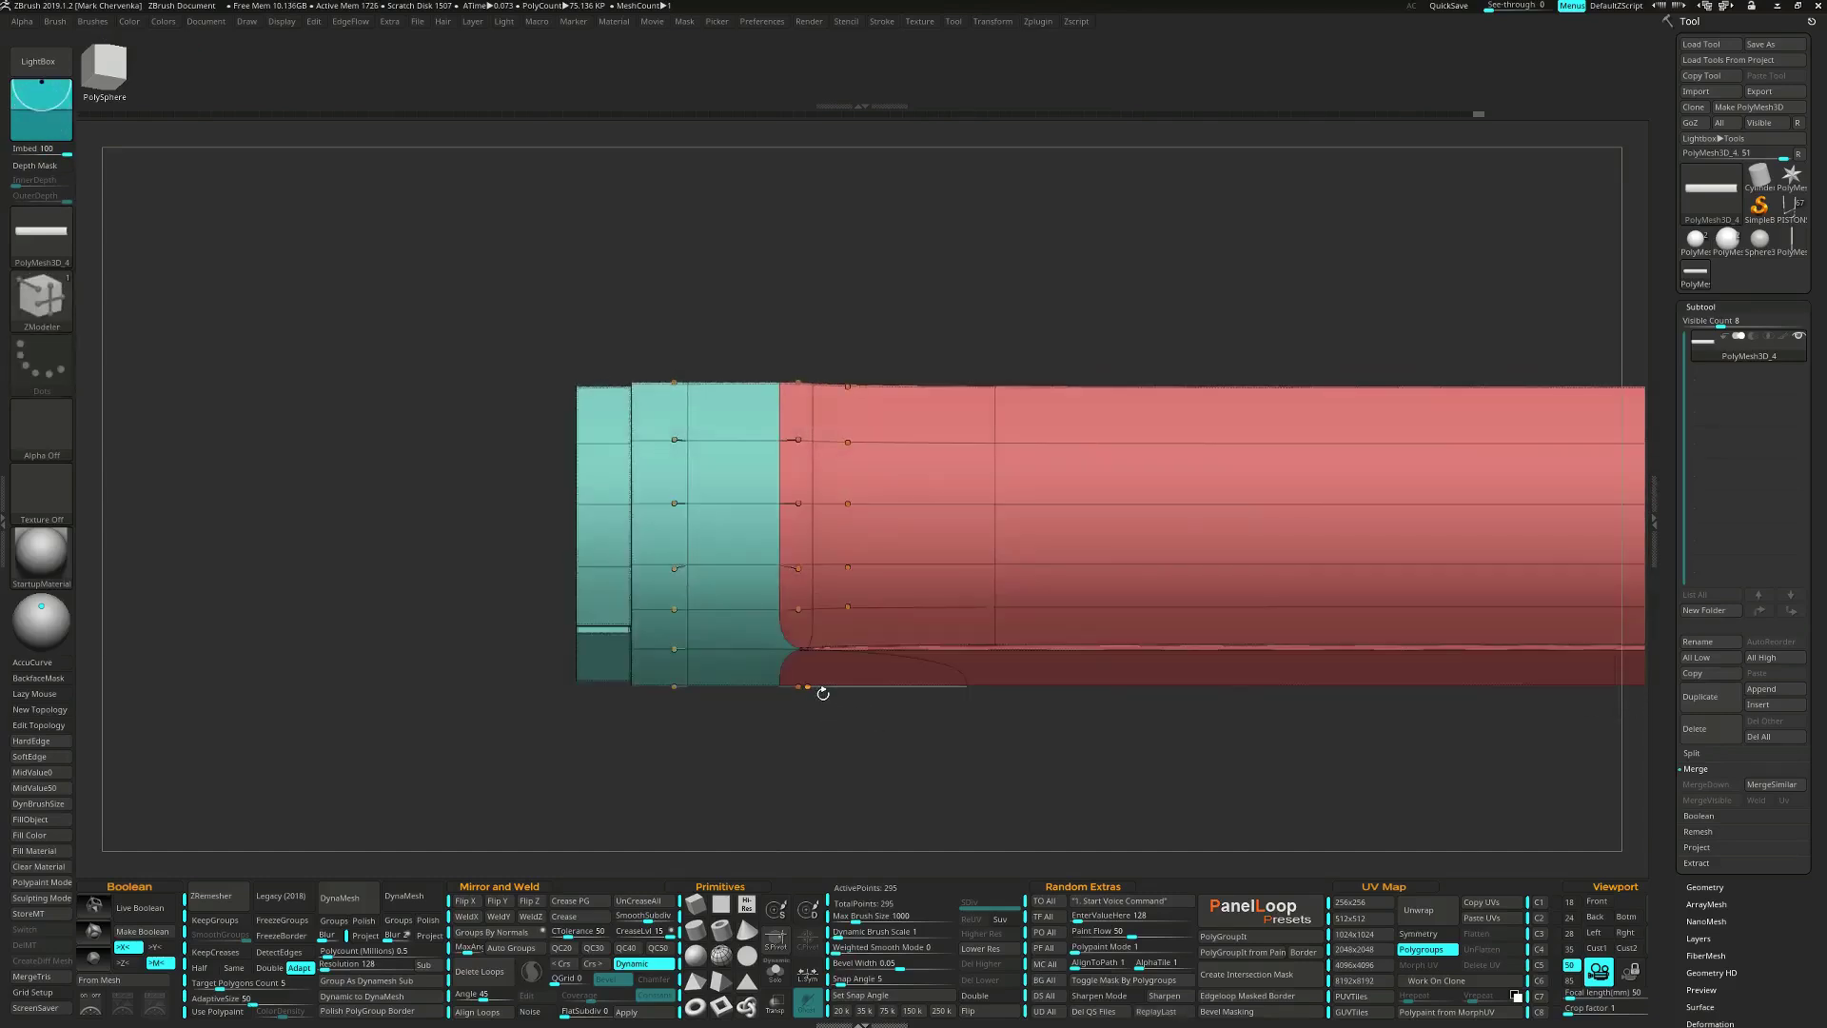
# Isolate the upper border edges of the raised end band with an inverted mask, move them along X toward the blade's end, and clear the mask.
pyautogui.keyDown('ctrl'); pyautogui.moveTo(740, 317); pyautogui.dragTo(777, 523); pyautogui.keyUp('ctrl')
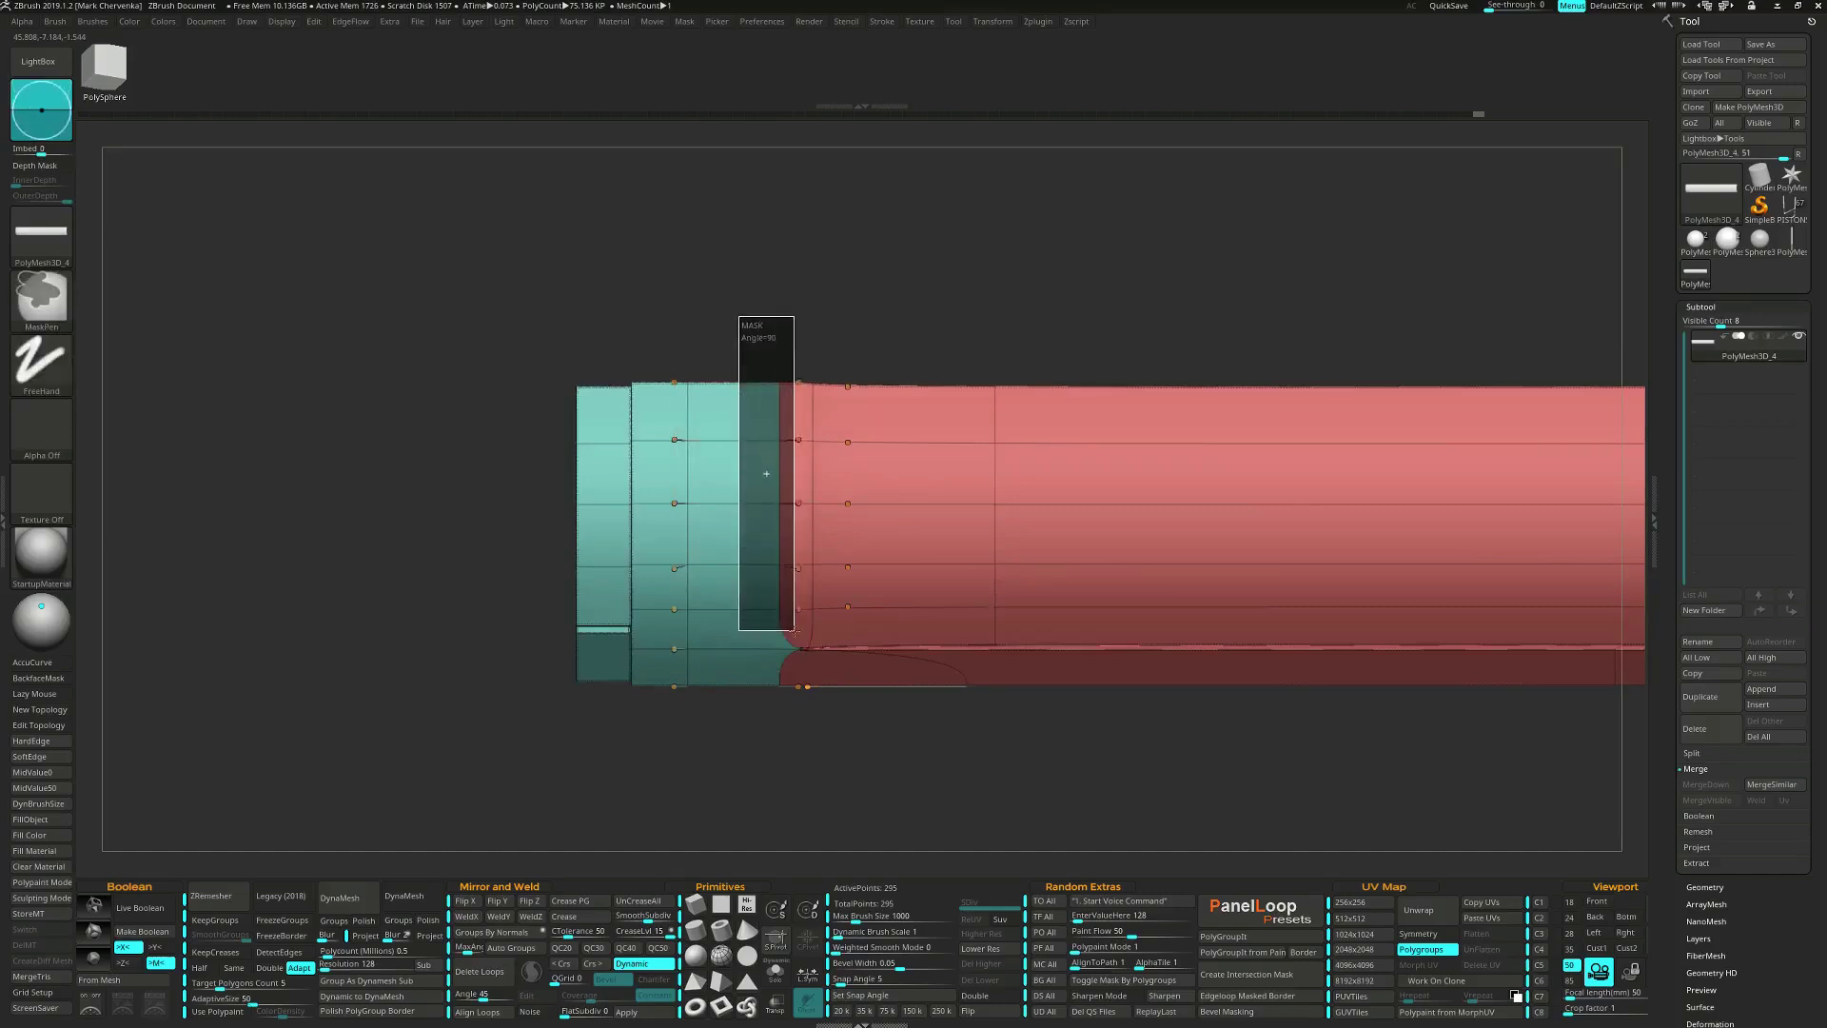
pyautogui.keyDown('ctrl'); pyautogui.moveTo(806, 631); pyautogui.dragTo(806, 631); pyautogui.keyUp('ctrl')
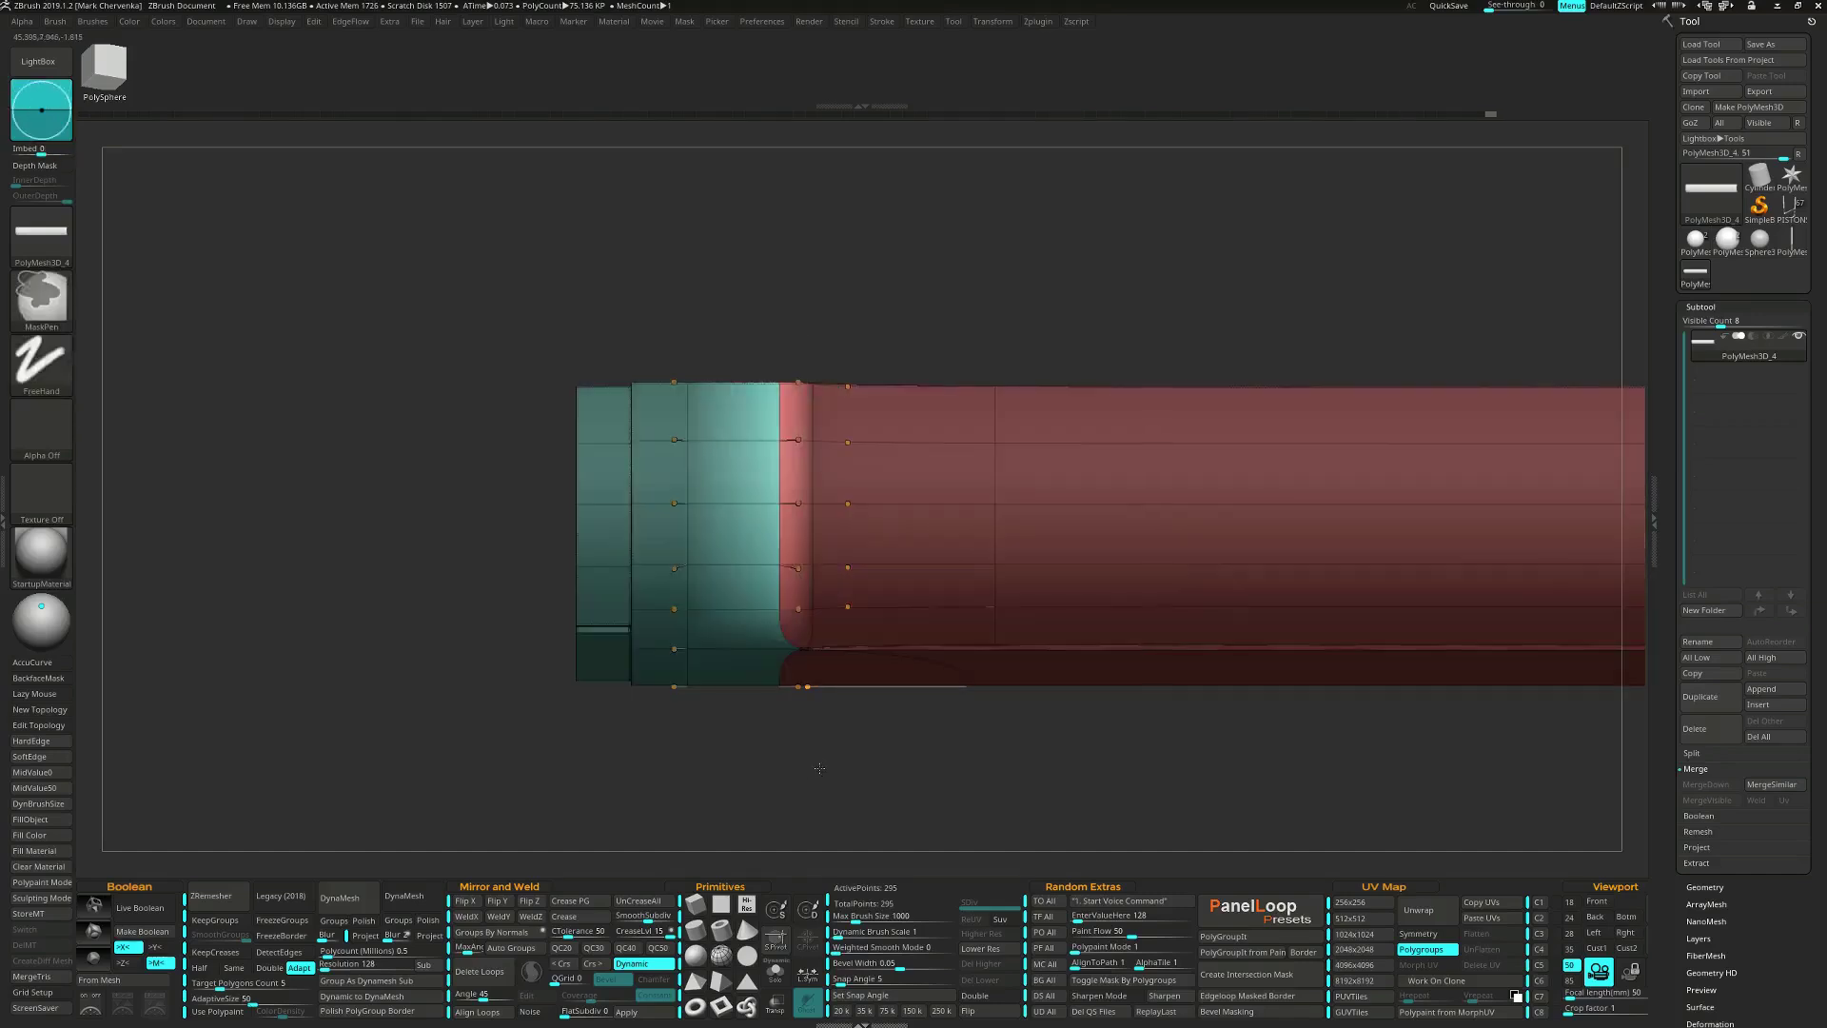
pyautogui.moveTo(828, 771)
pyautogui.mouseDown()
pyautogui.moveTo(942, 770)
pyautogui.moveTo(827, 777)
pyautogui.mouseUp()
pyautogui.press('w')
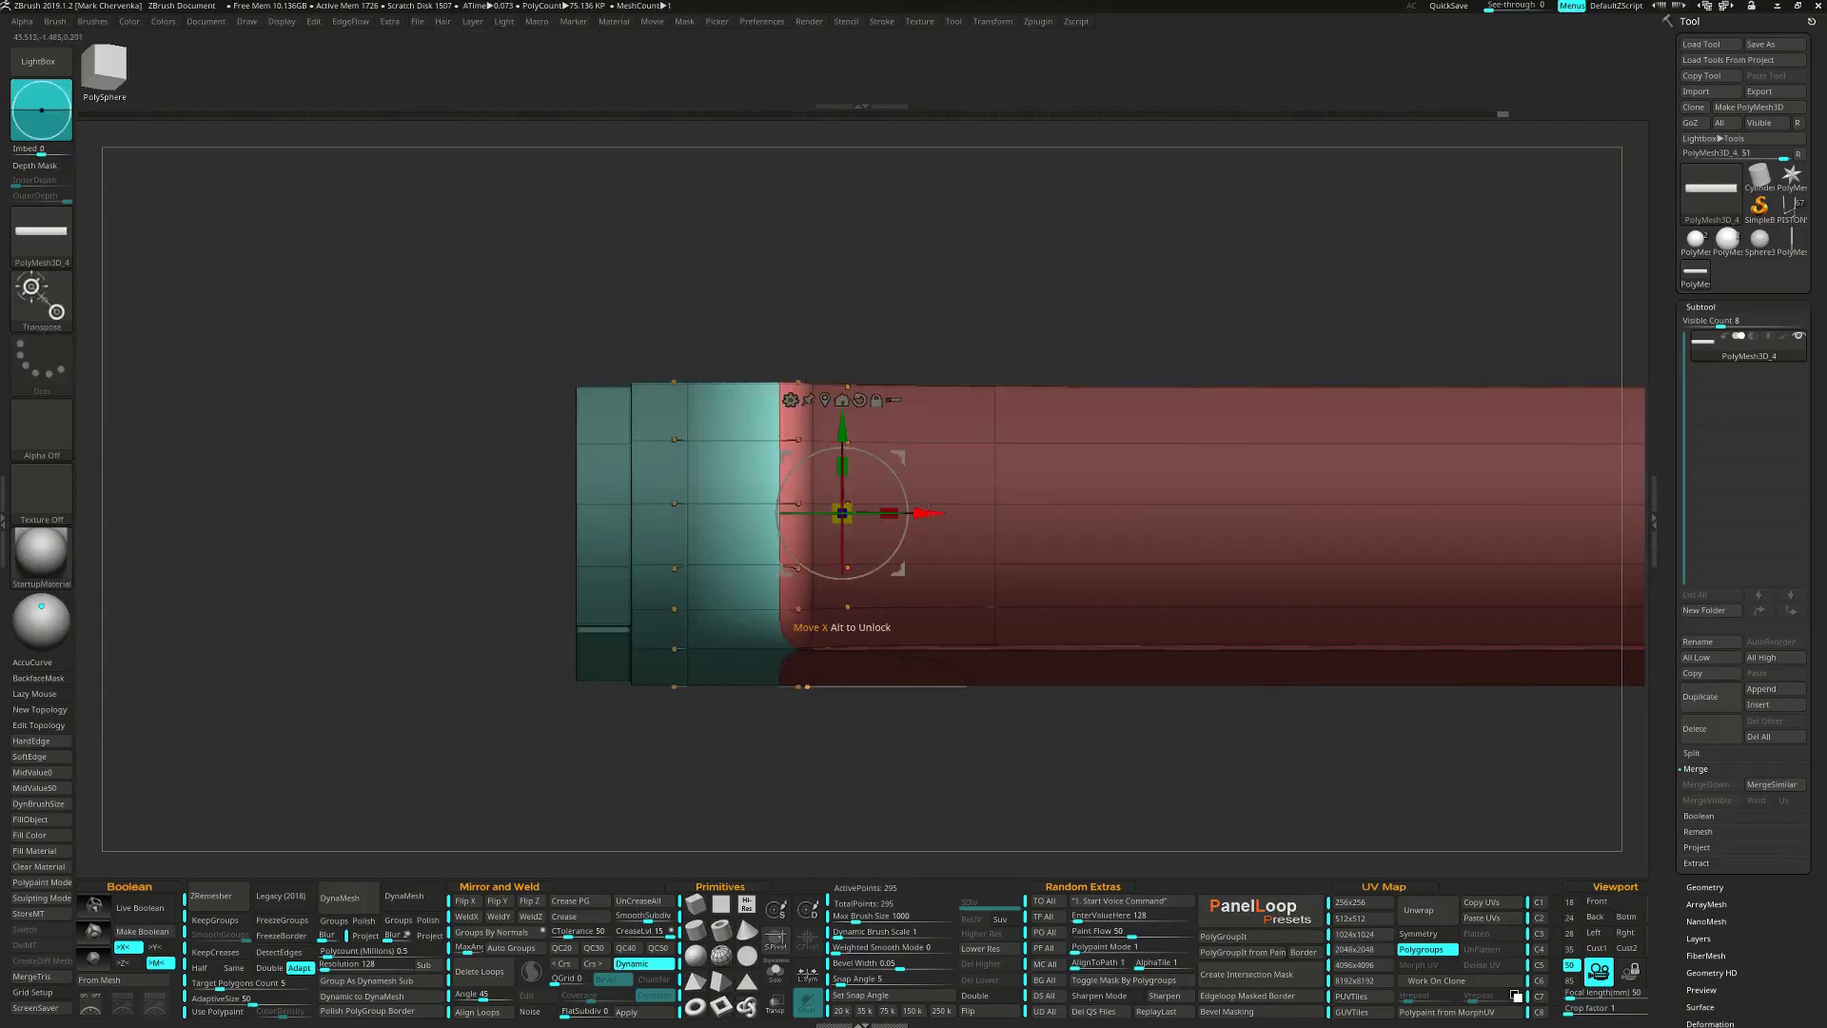
pyautogui.moveTo(920, 509); pyautogui.dragTo(892, 509)
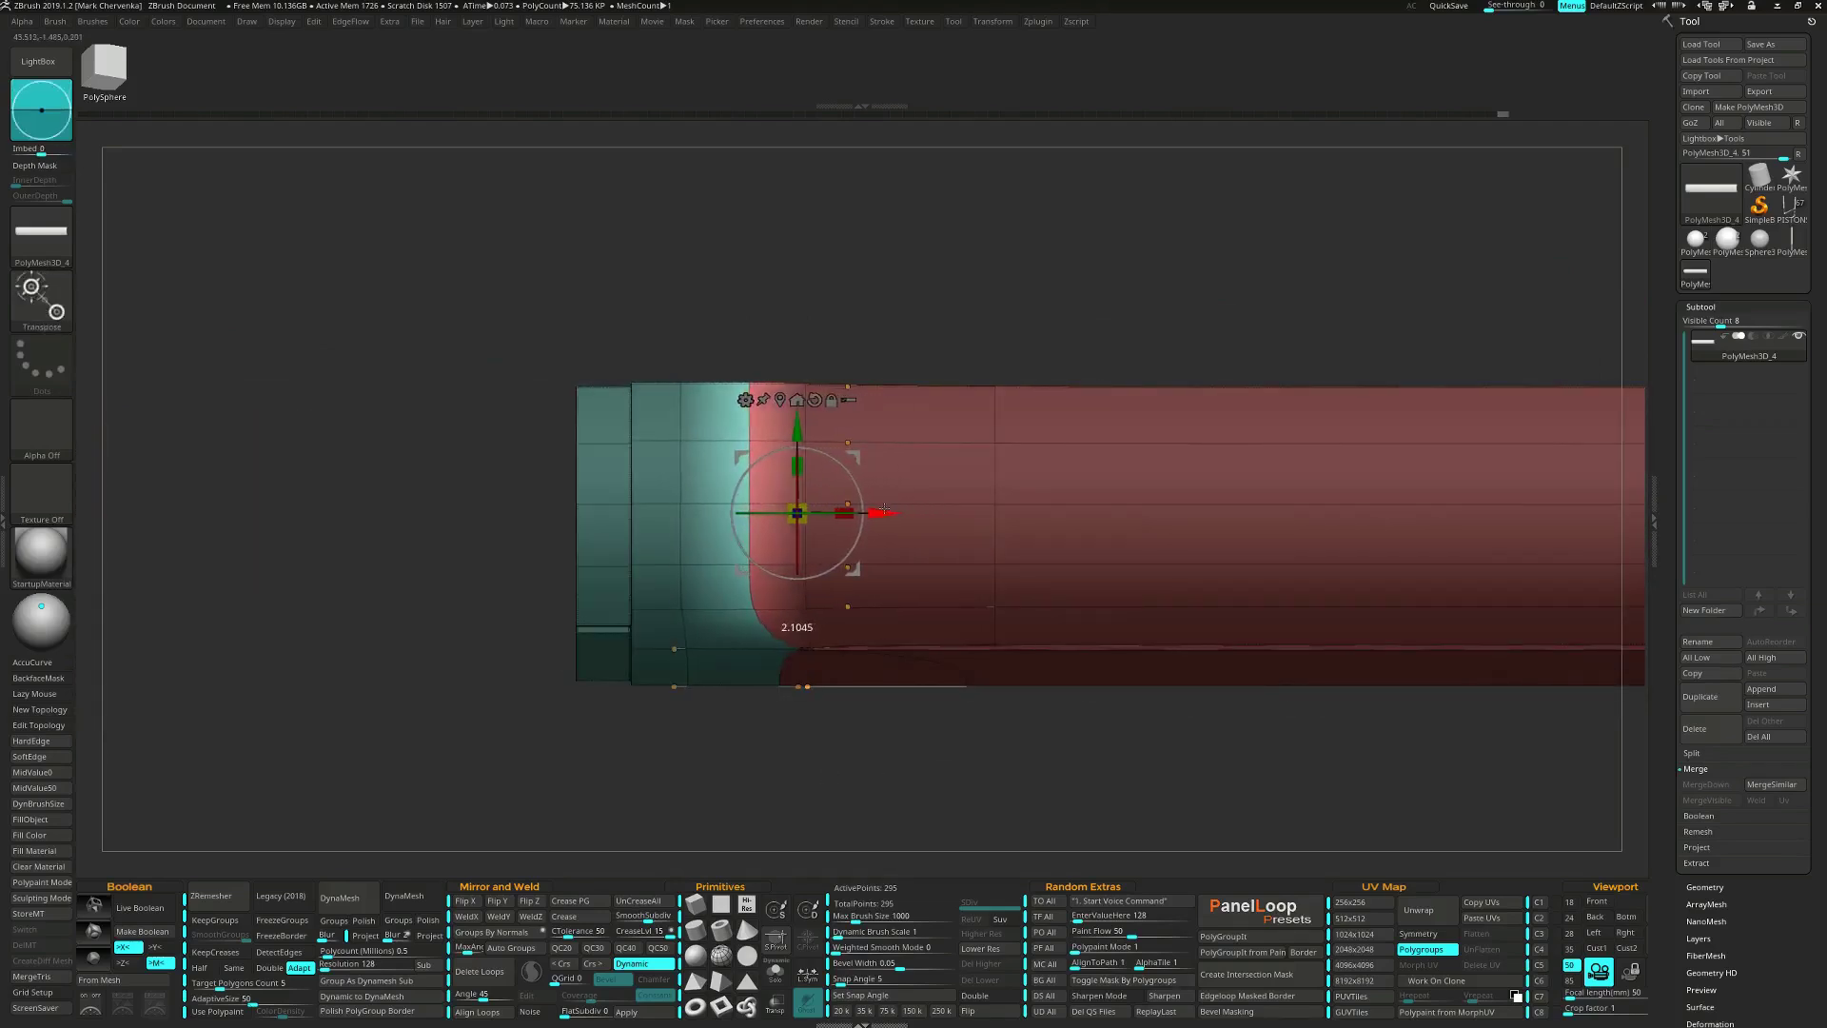
pyautogui.hotkey('shift', 'f')
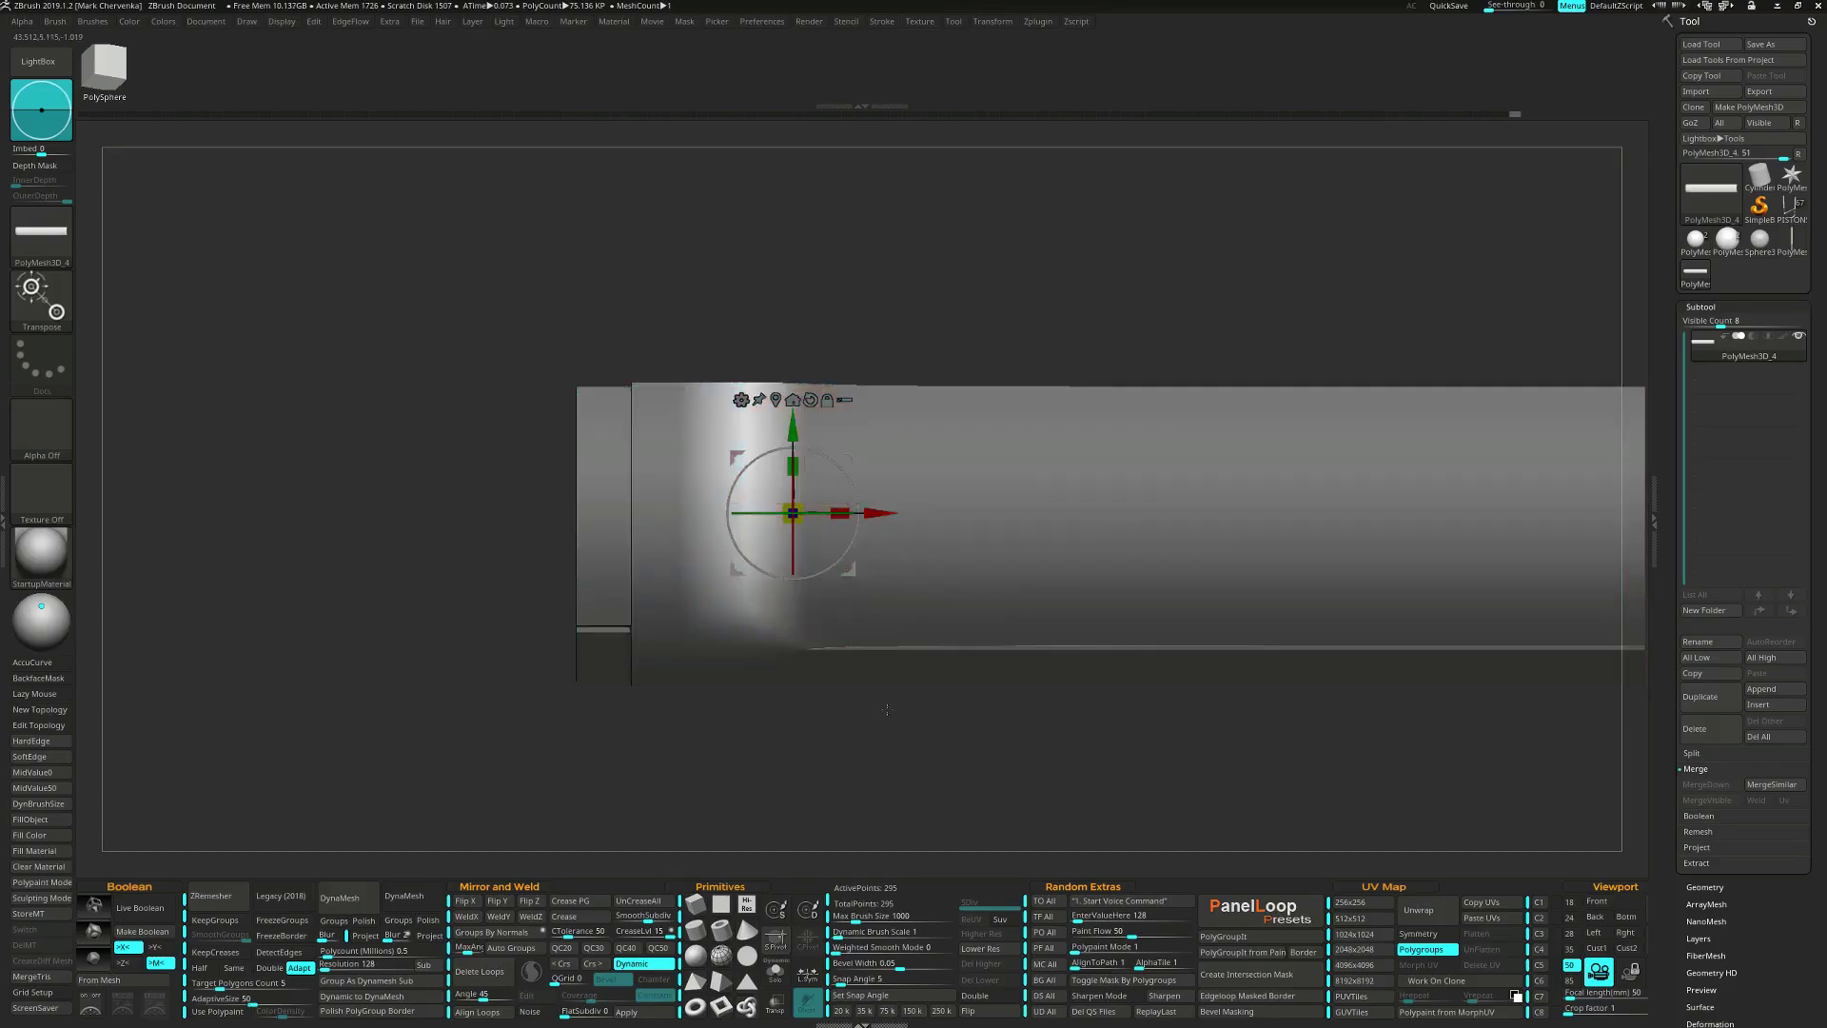
pyautogui.keyDown('ctrl'); pyautogui.moveTo(881, 733); pyautogui.dragTo(893, 747); pyautogui.keyUp('ctrl')
# Extrude the marked polygons on the upper edge of the blade's stepped end with QMesh to form a small raised tab.
pyautogui.moveTo(890, 742)
pyautogui.keyDown('ctrl'); pyautogui.mouseDown(button='right')
pyautogui.moveTo(876, 580)
pyautogui.moveTo(883, 657)
pyautogui.moveTo(863, 694)
pyautogui.moveTo(897, 729)
pyautogui.moveTo(867, 647)
pyautogui.mouseUp(button='right'); pyautogui.keyUp('ctrl')
pyautogui.press('q')
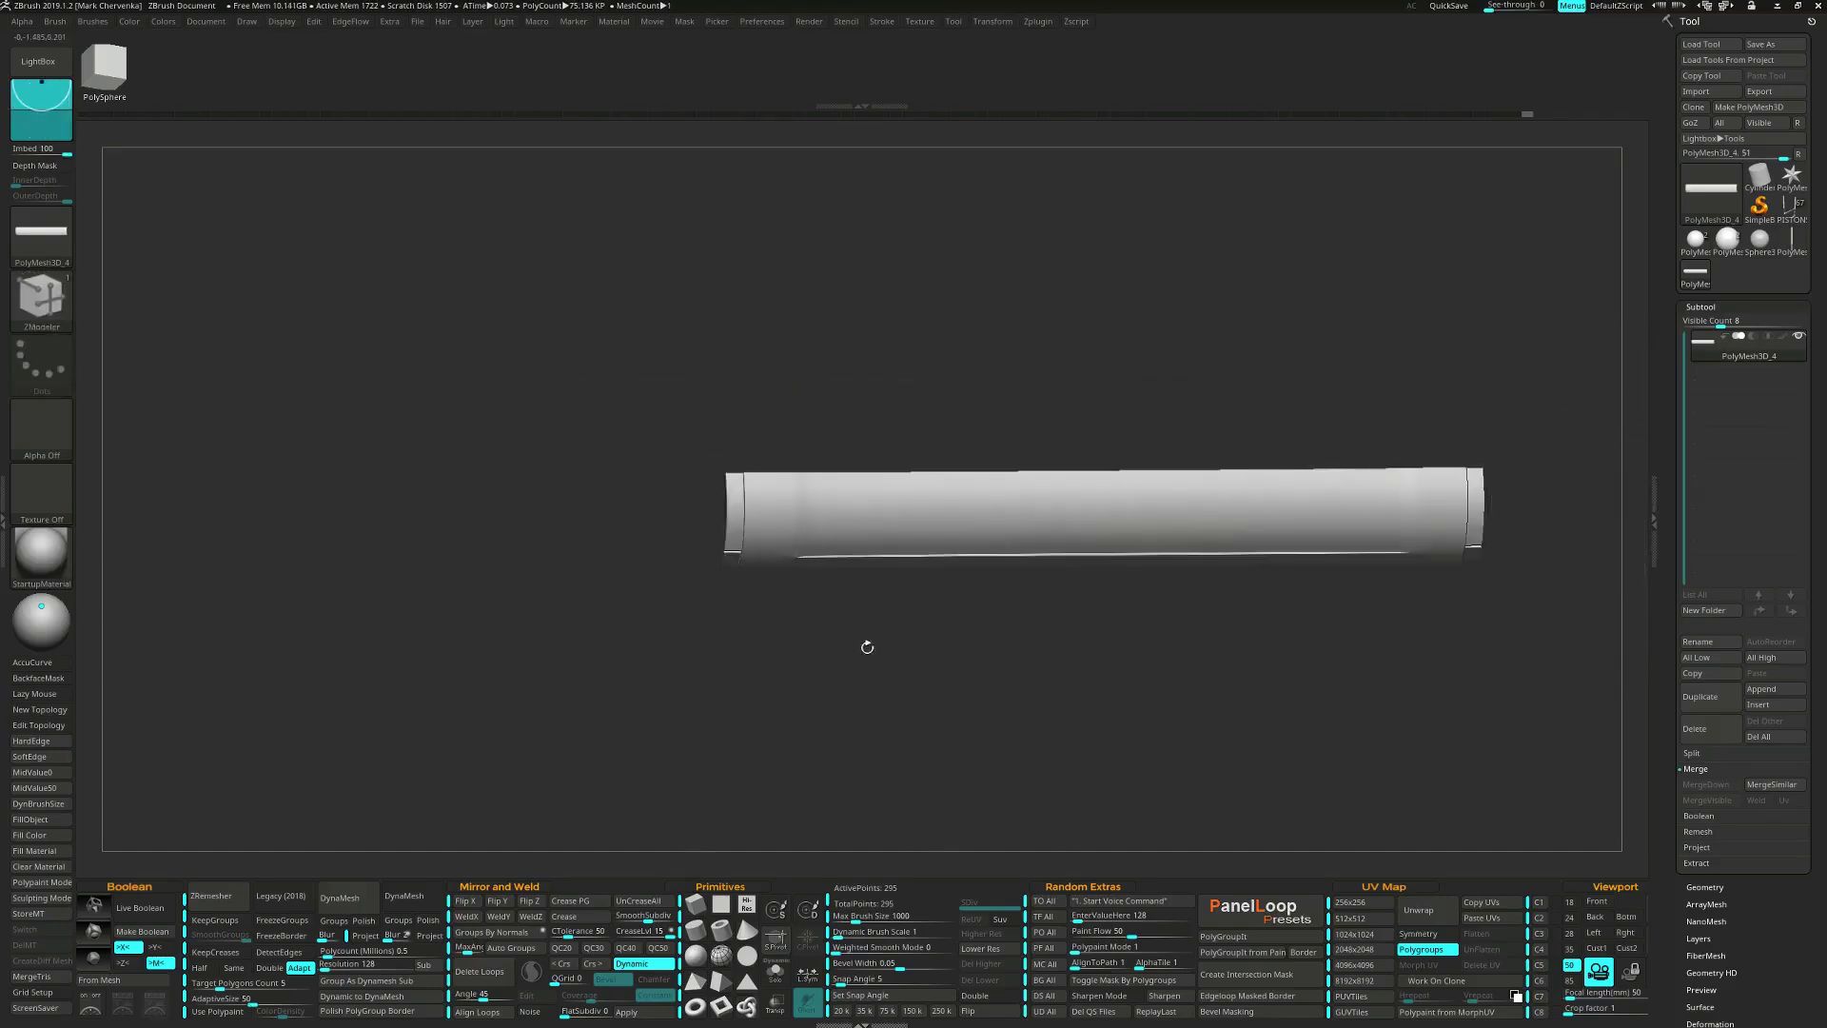
pyautogui.moveTo(867, 647); pyautogui.dragTo(850, 580)
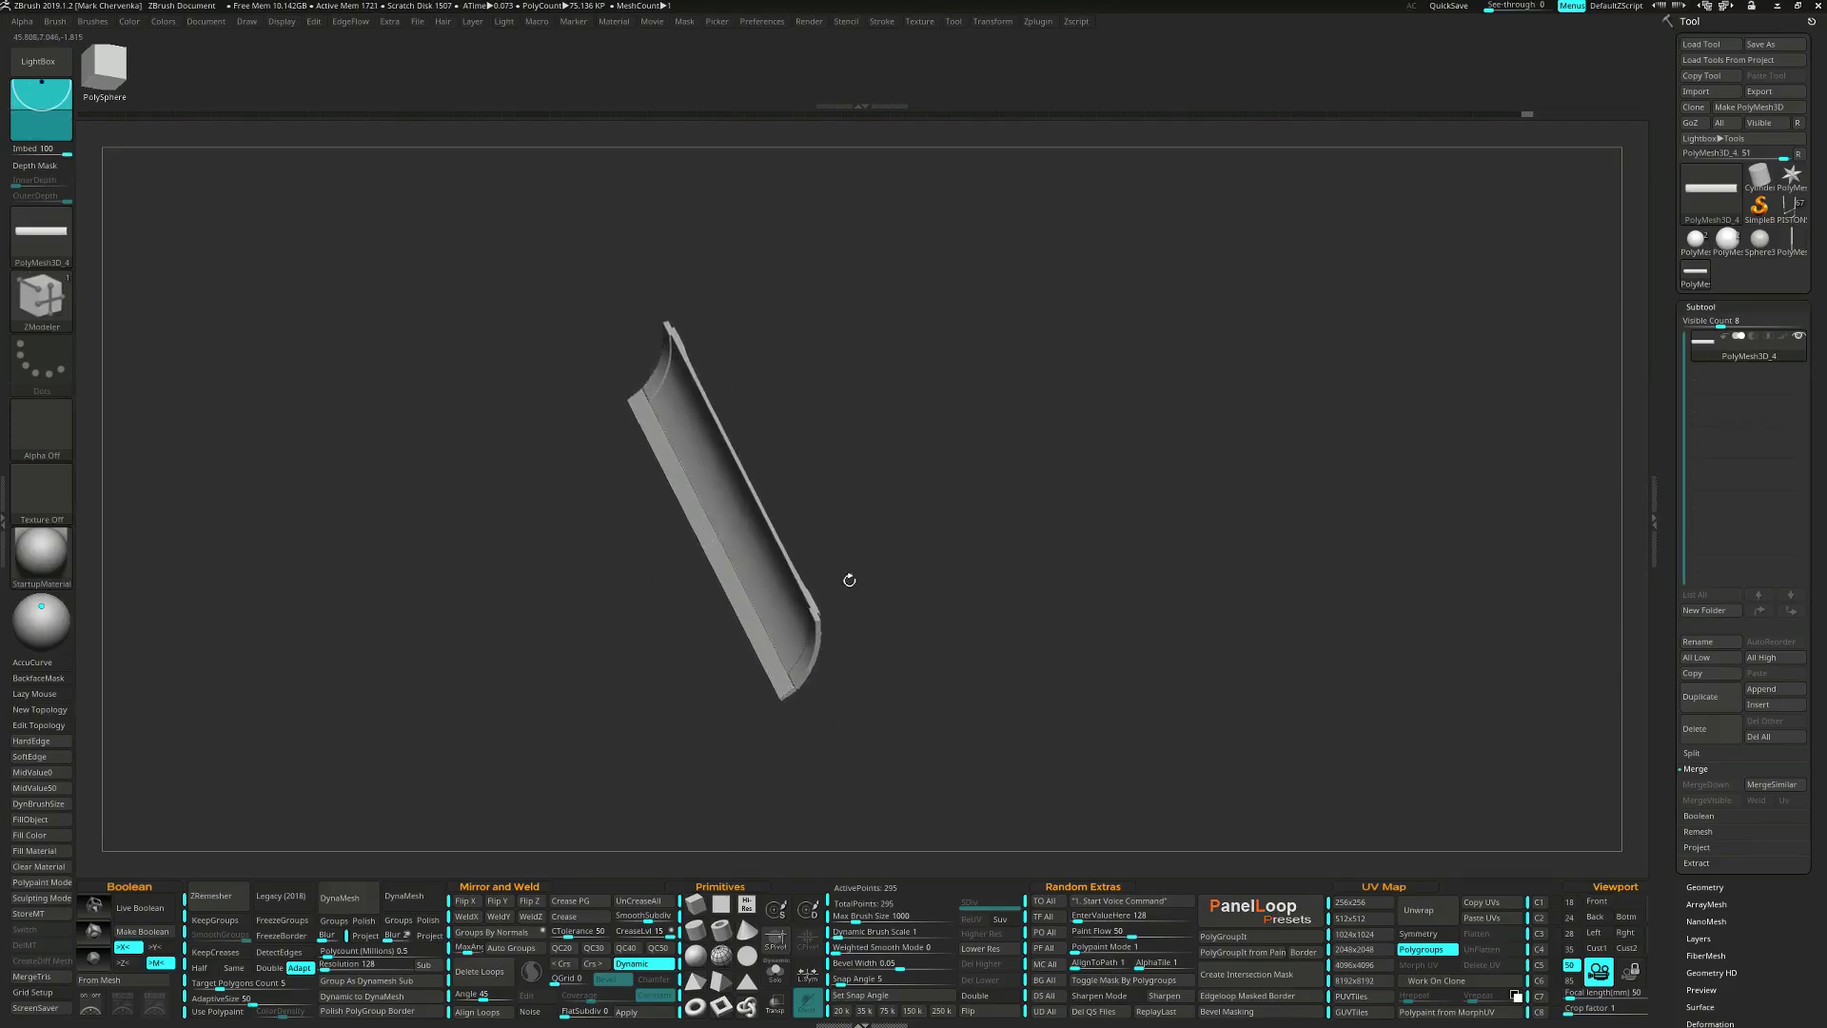
pyautogui.keyDown('ctrl'); pyautogui.moveTo(850, 580); pyautogui.dragTo(909, 687, button='right'); pyautogui.keyUp('ctrl')
pyautogui.keyDown('ctrl'); pyautogui.moveTo(881, 485); pyautogui.dragTo(887, 609, button='right'); pyautogui.keyUp('ctrl')
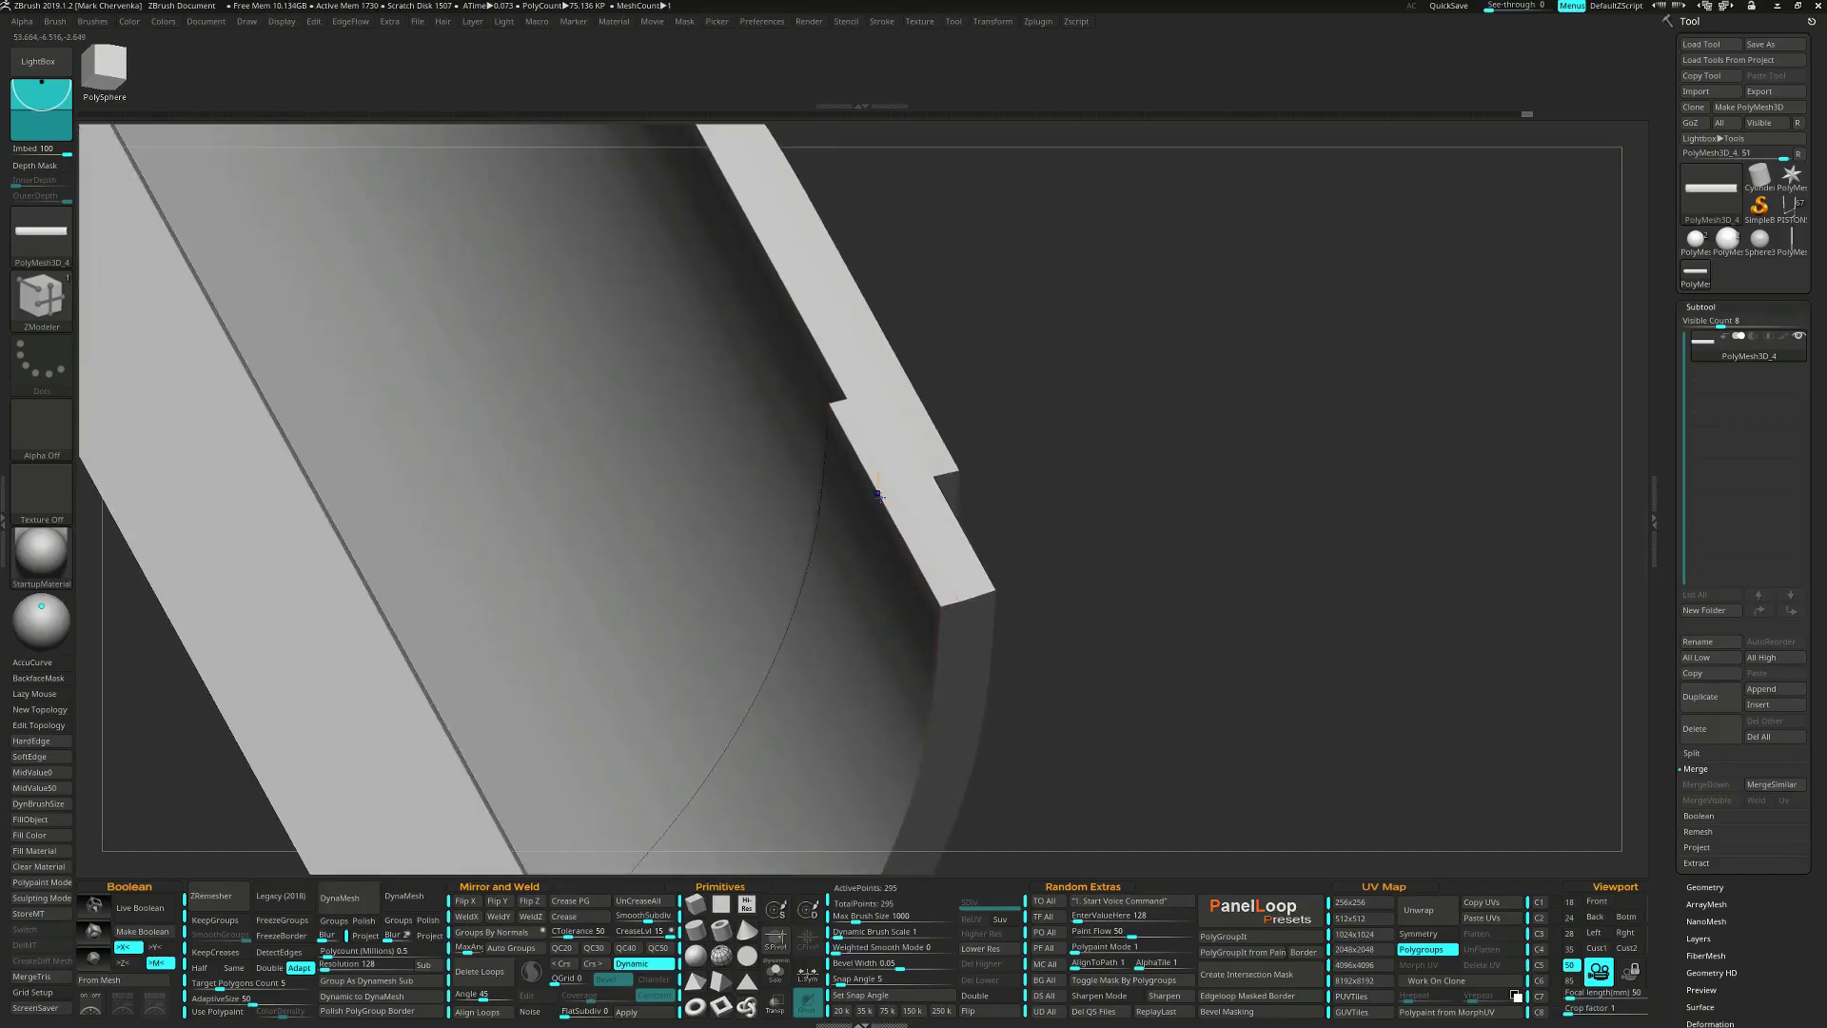
pyautogui.hotkey('shift', 'f')
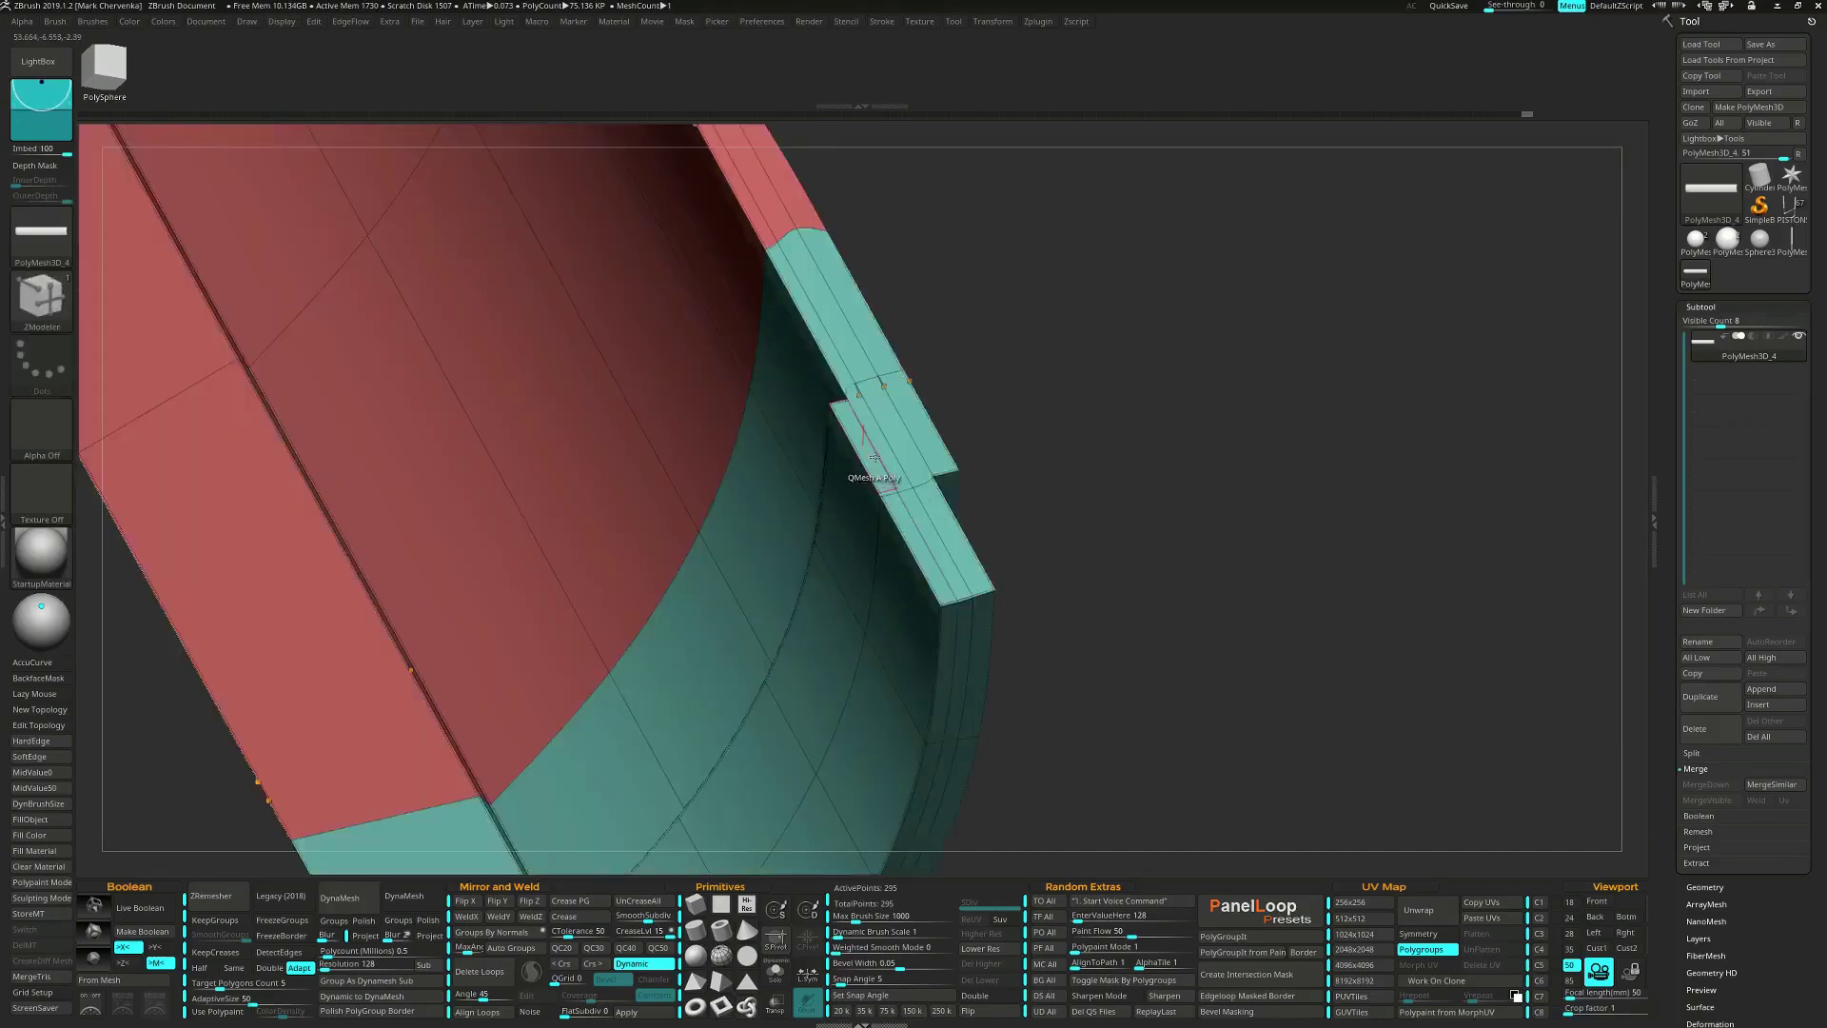
pyautogui.keyDown('alt'); pyautogui.click(908, 535); pyautogui.keyUp('alt')
pyautogui.moveTo(914, 541); pyautogui.dragTo(918, 517, button='right')
pyautogui.moveTo(931, 514); pyautogui.dragTo(923, 486)
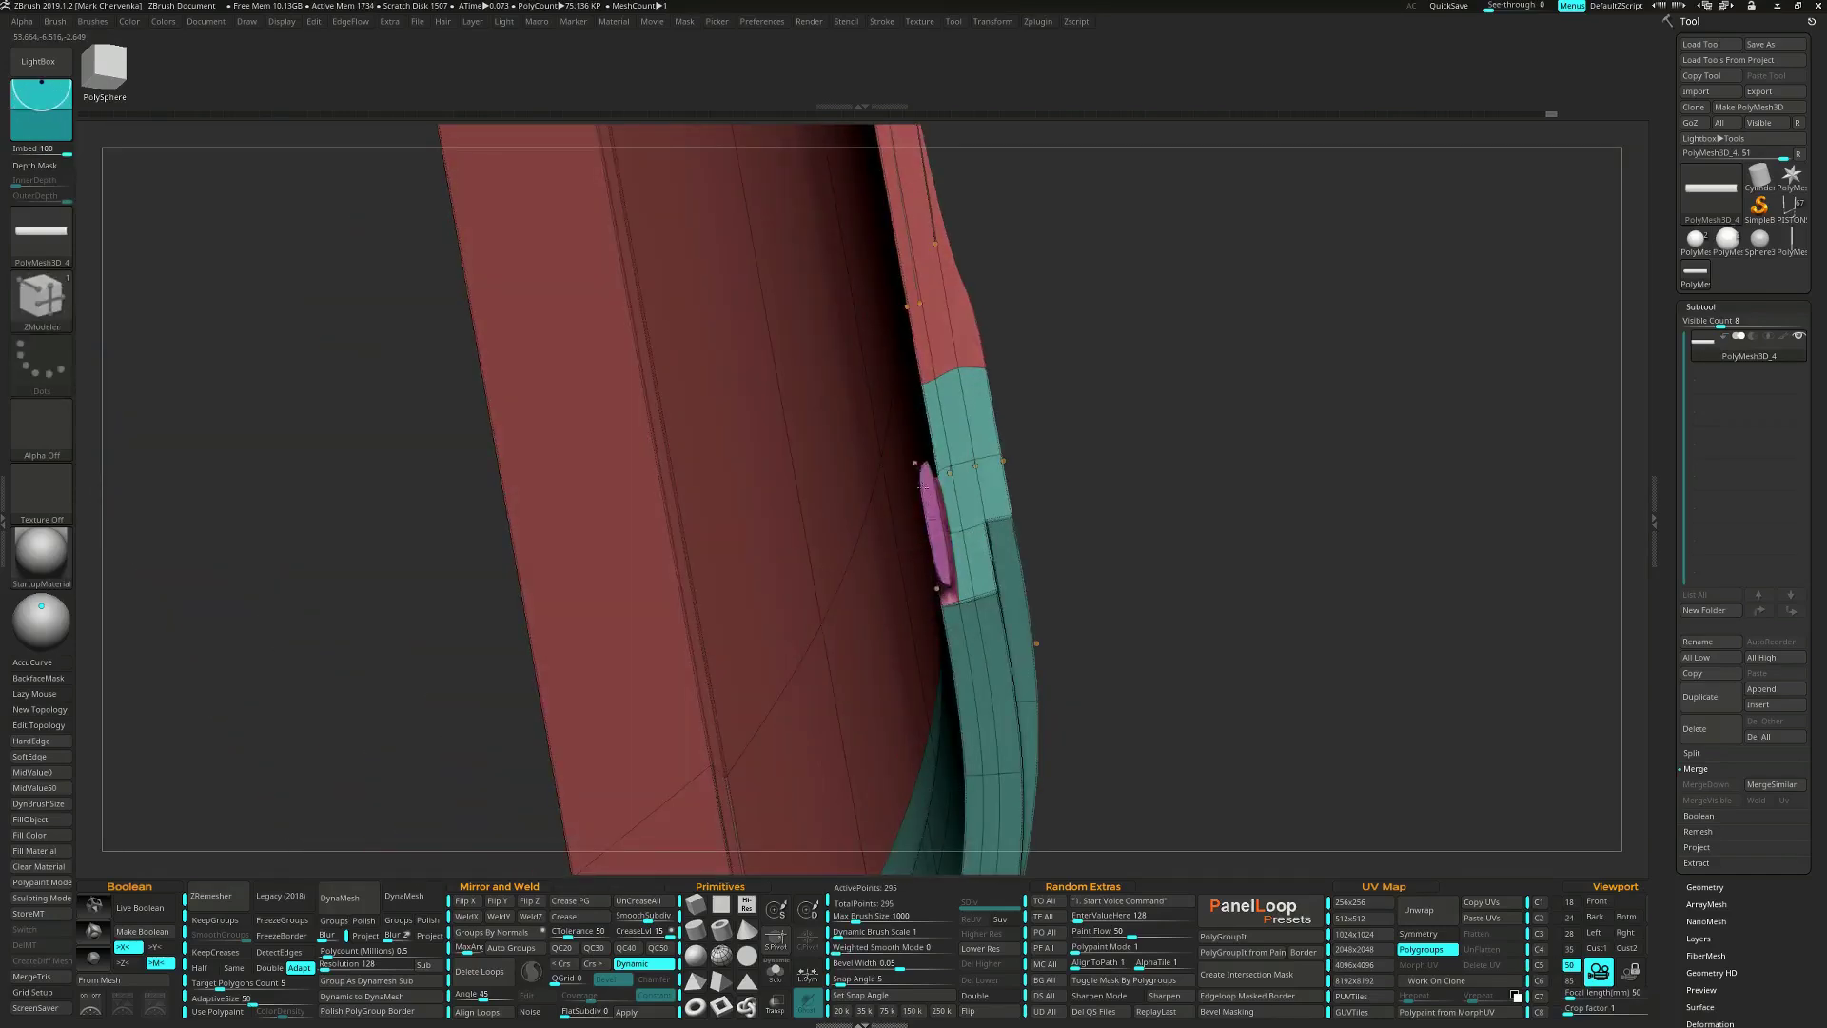
# Crease the polygons of the small extruded tab at the blade's end, using the Crease polygon action on a single poly.
pyautogui.moveTo(937, 584); pyautogui.dragTo(956, 615, button='right')
pyautogui.press('space')
pyautogui.click(807, 530)
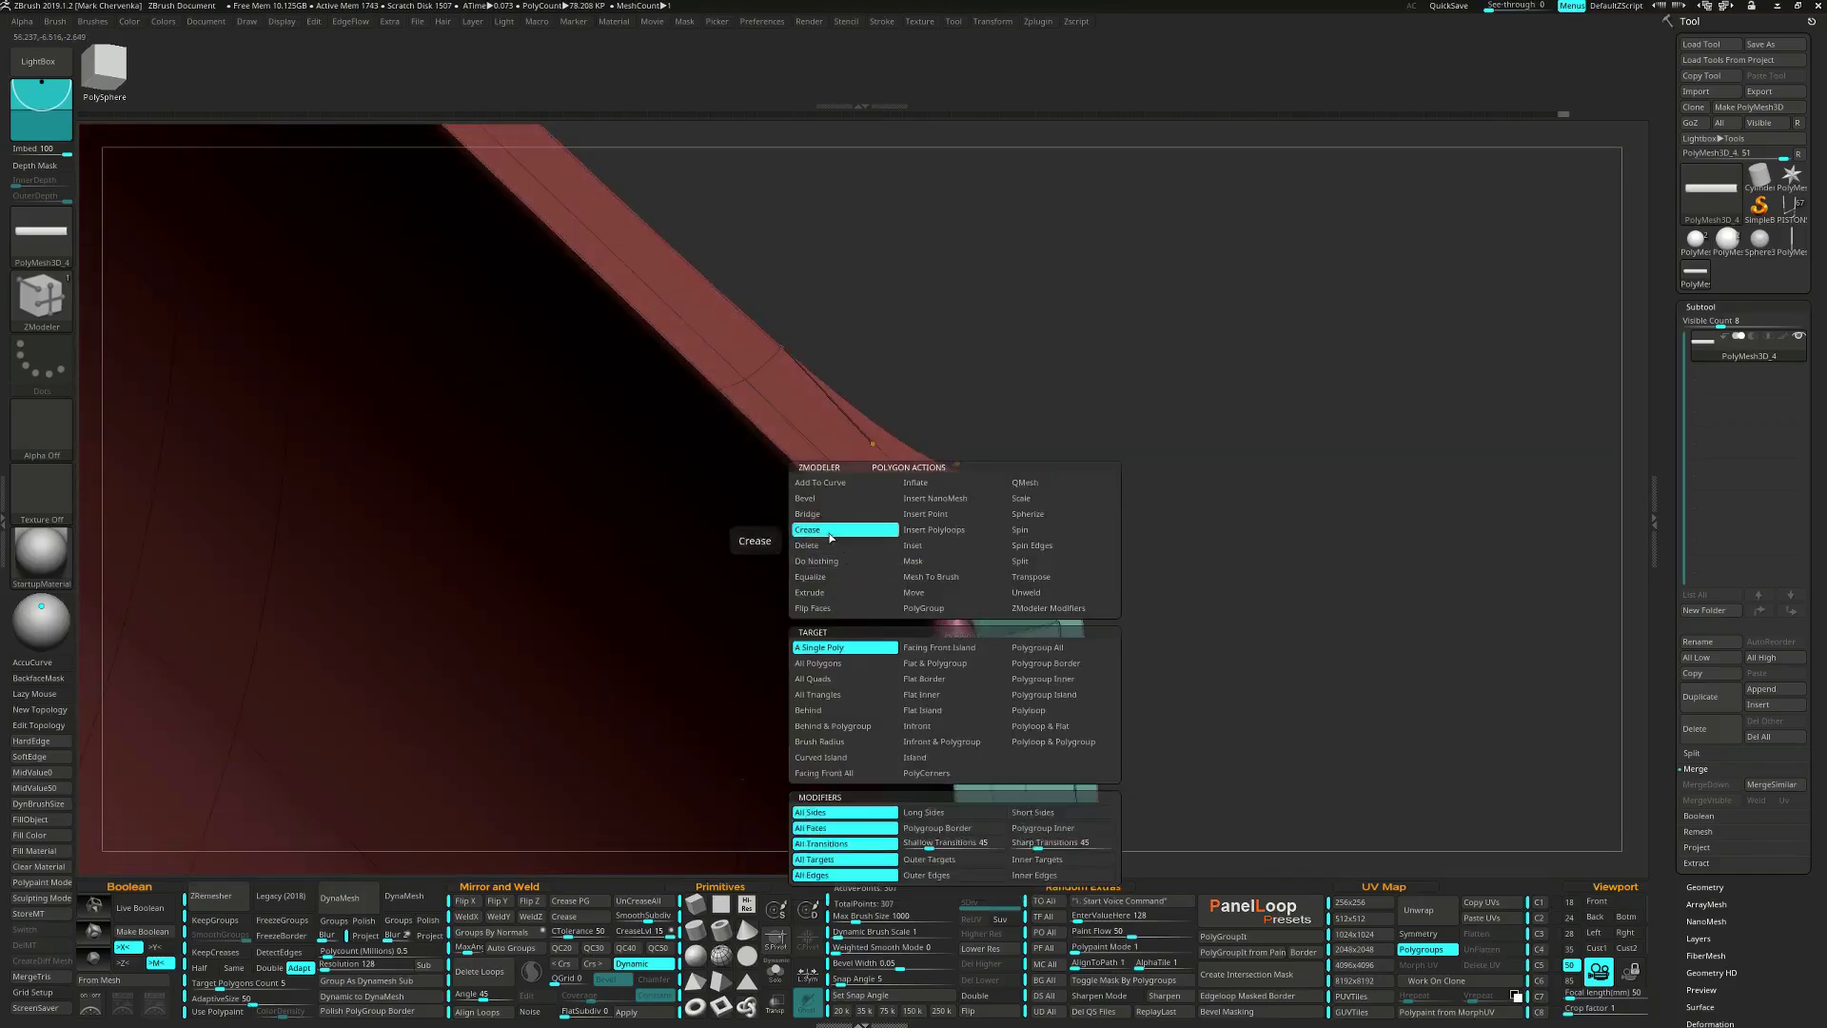
pyautogui.click(942, 615)
pyautogui.moveTo(931, 624); pyautogui.dragTo(1062, 669, button='right')
pyautogui.click(679, 546)
pyautogui.moveTo(679, 546); pyautogui.dragTo(740, 384, button='right')
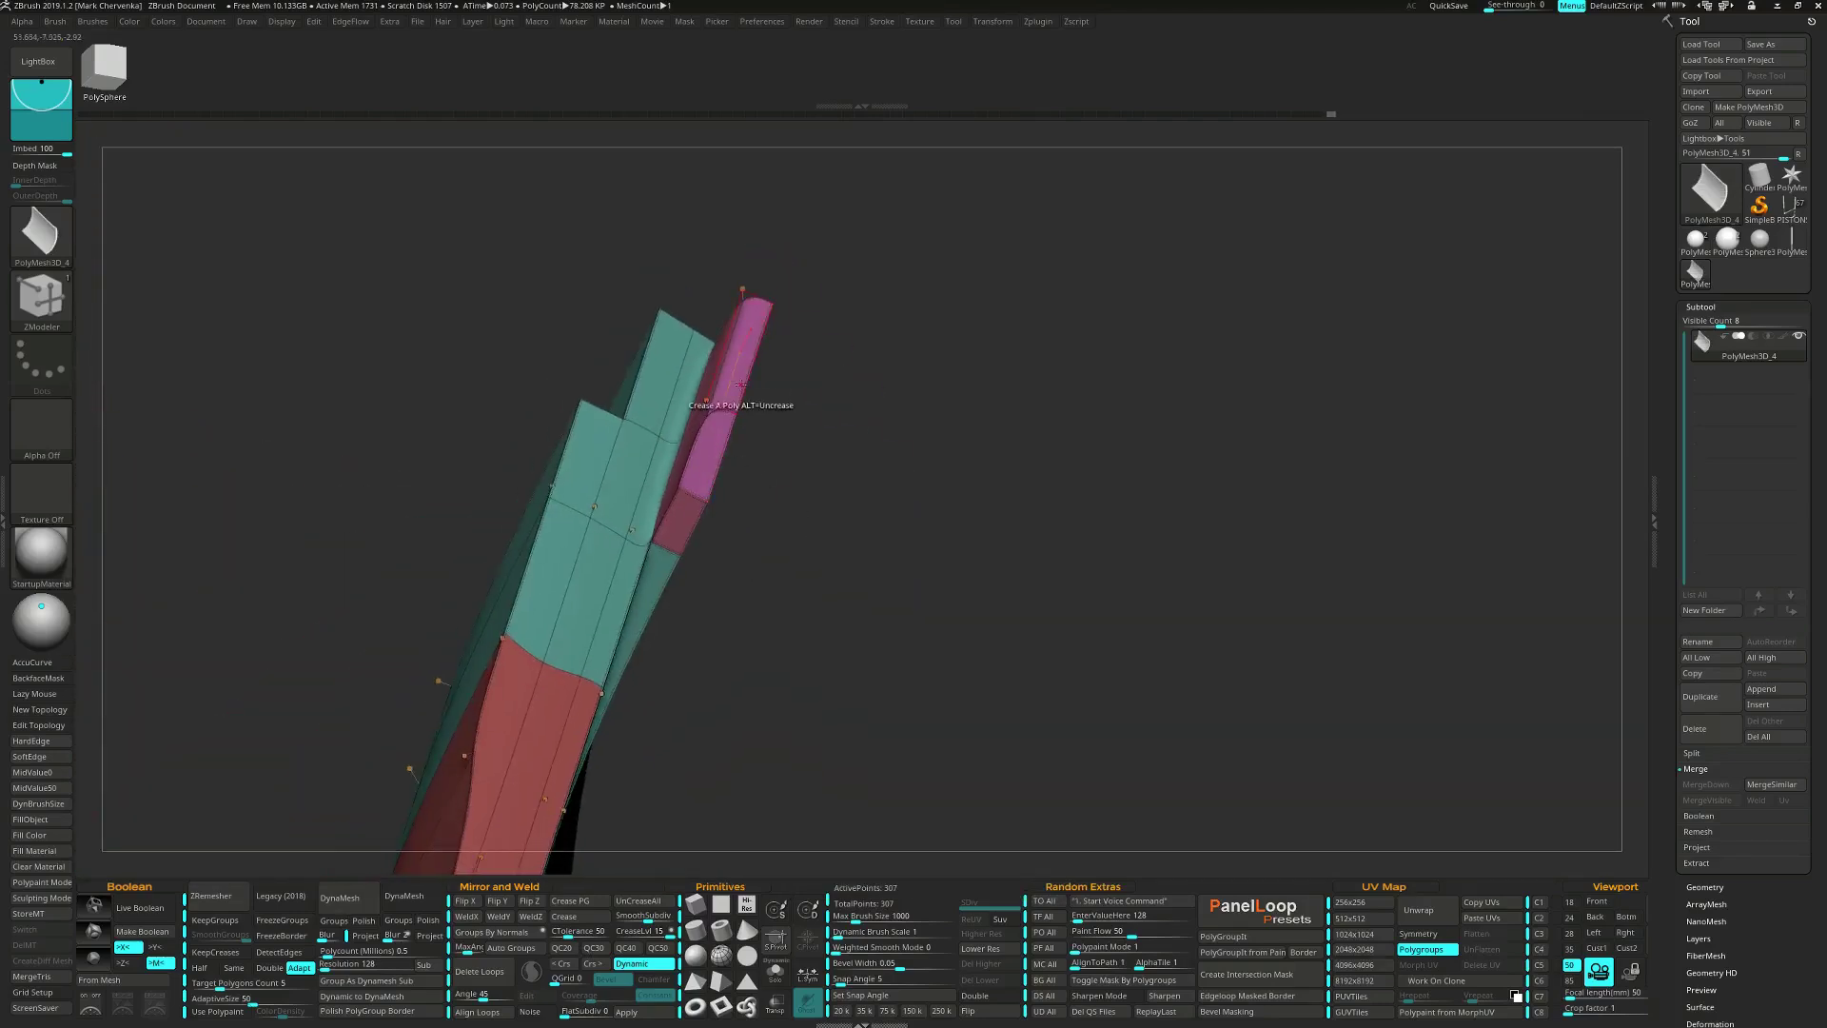
# Switch the edge action from Mask to Crease and crease the seam edges across the small extruded tab.
pyautogui.moveTo(785, 449); pyautogui.dragTo(713, 428, button='right')
pyautogui.press('space')
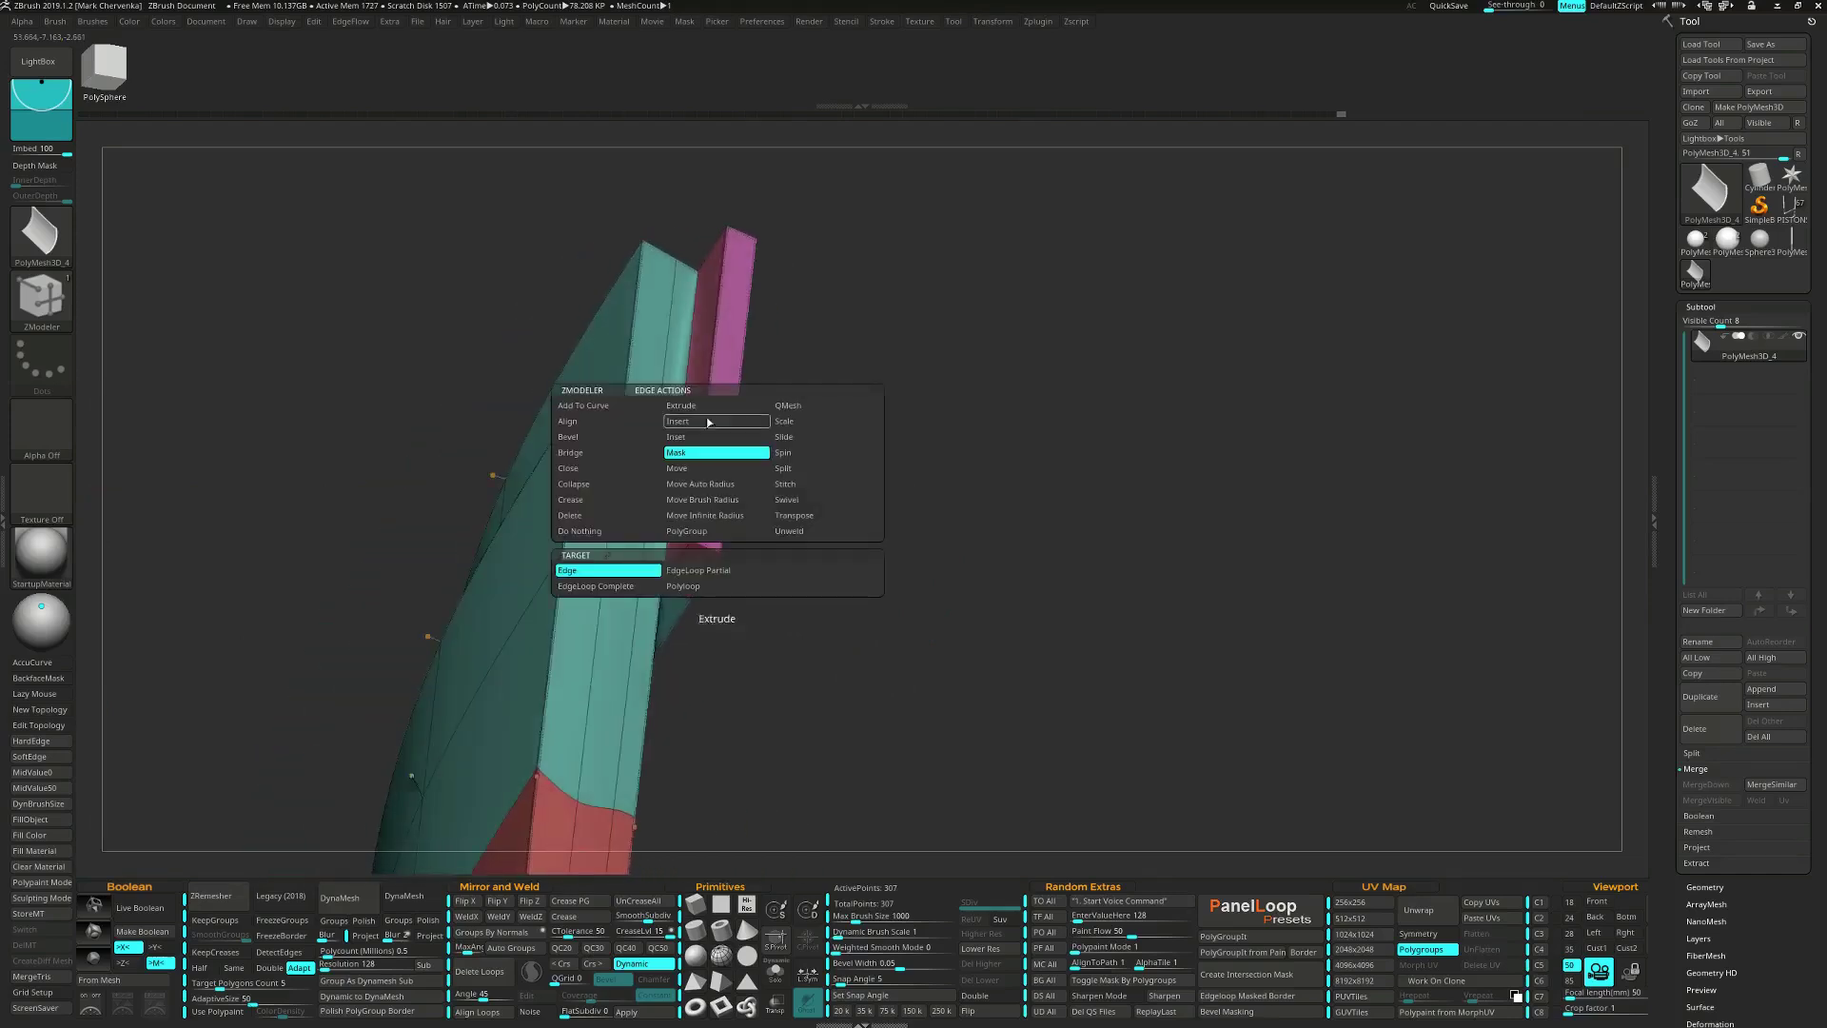
pyautogui.click(638, 485)
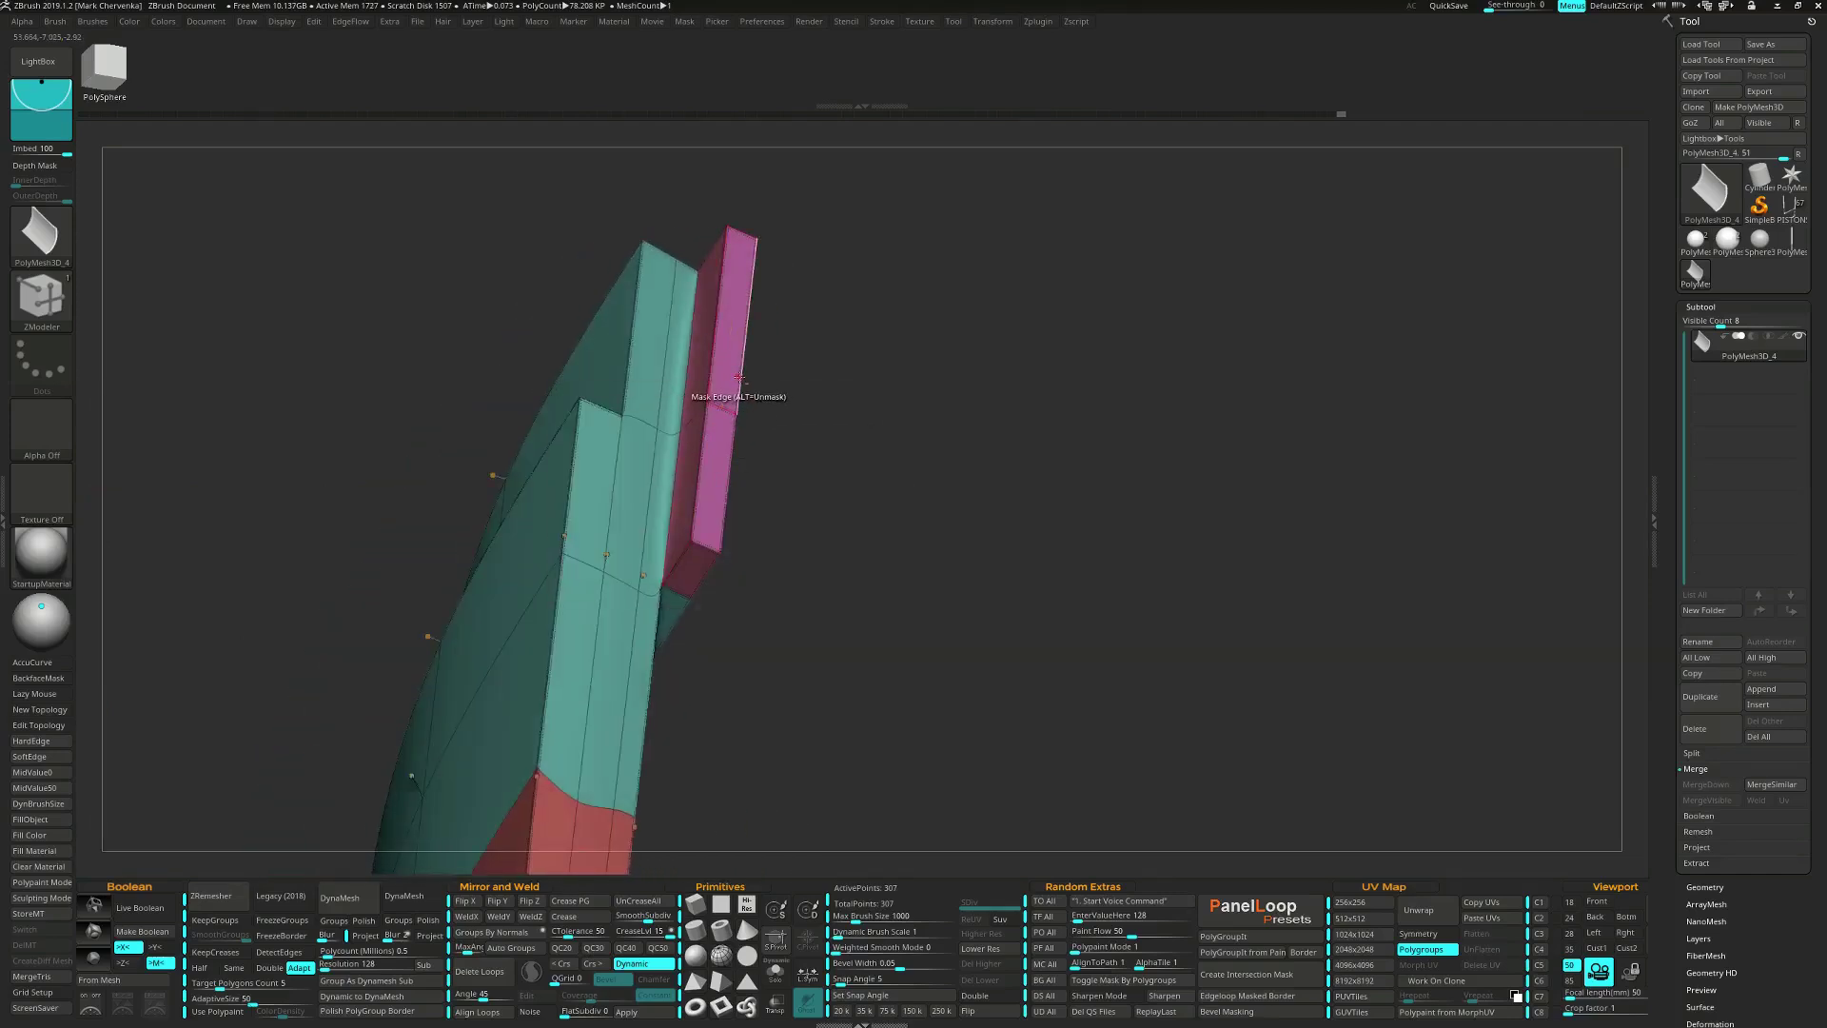
pyautogui.press('space')
pyautogui.click(636, 470)
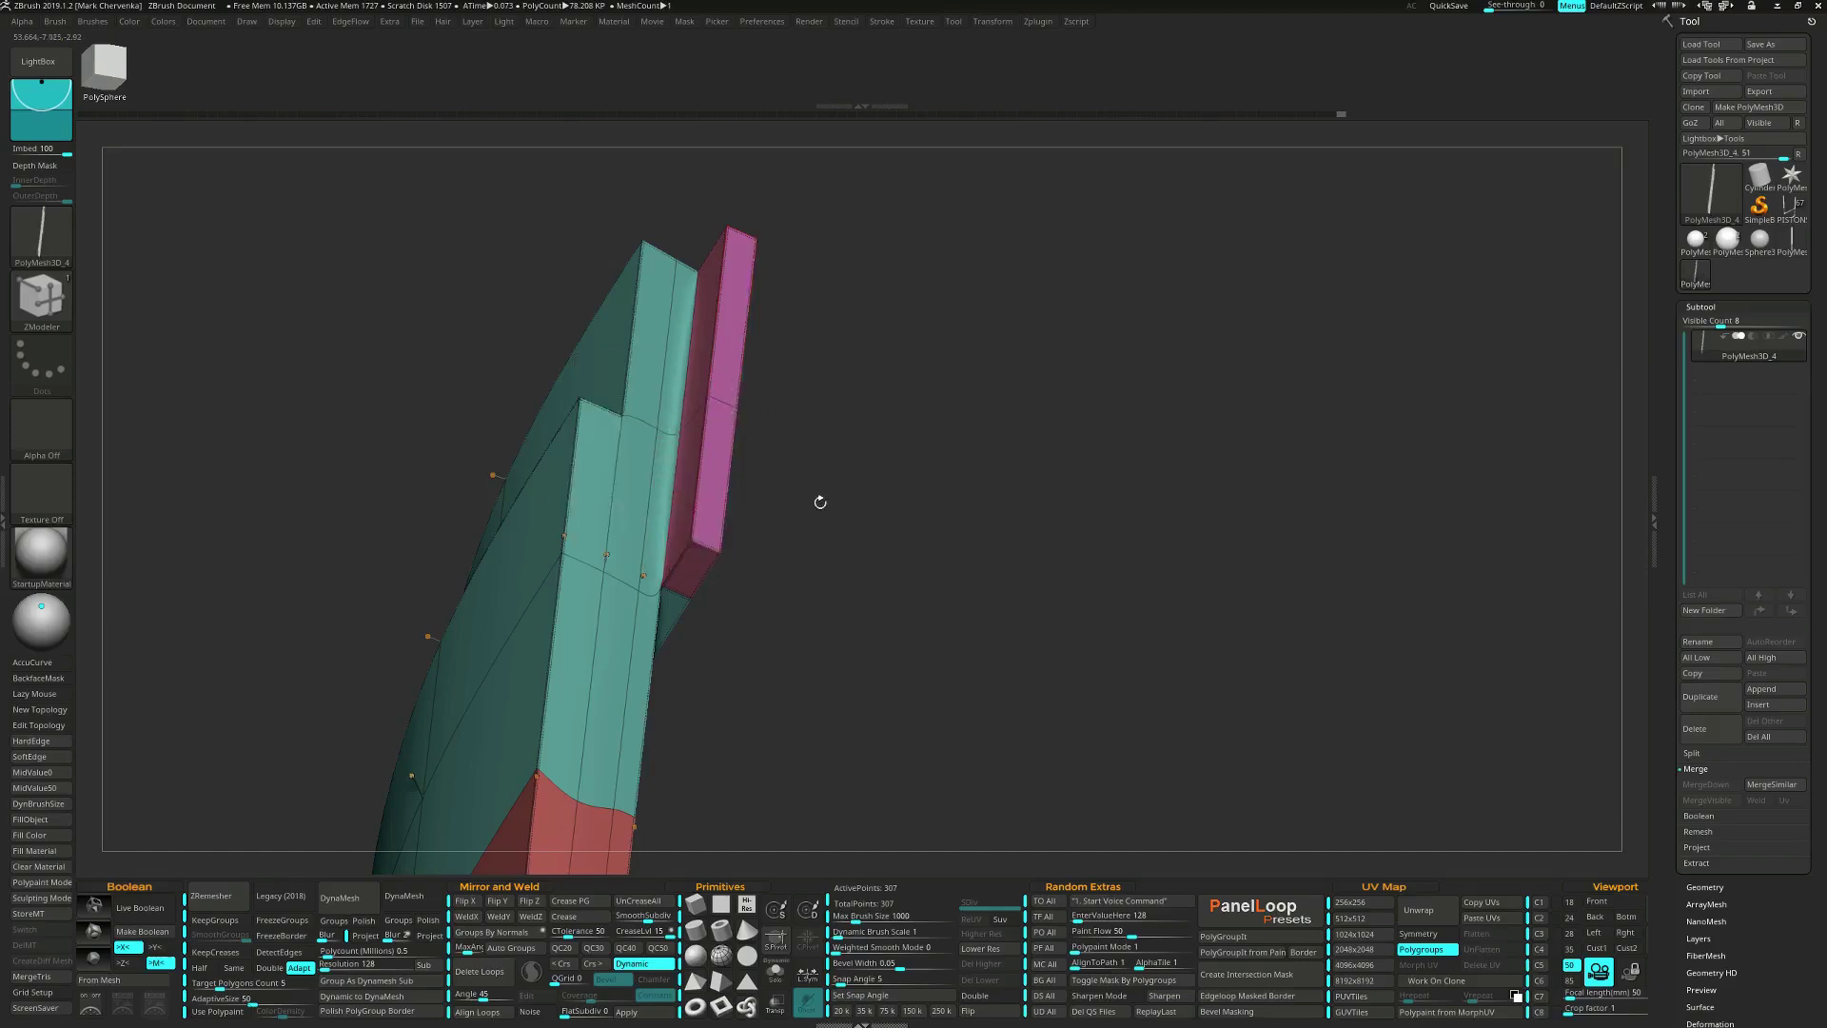
# Inspect the smoothed blade end with and without the polyframe, and turn off the dynamic subdivision preview.
pyautogui.moveTo(820, 501); pyautogui.dragTo(931, 460)
pyautogui.hotkey('shift', 'f')
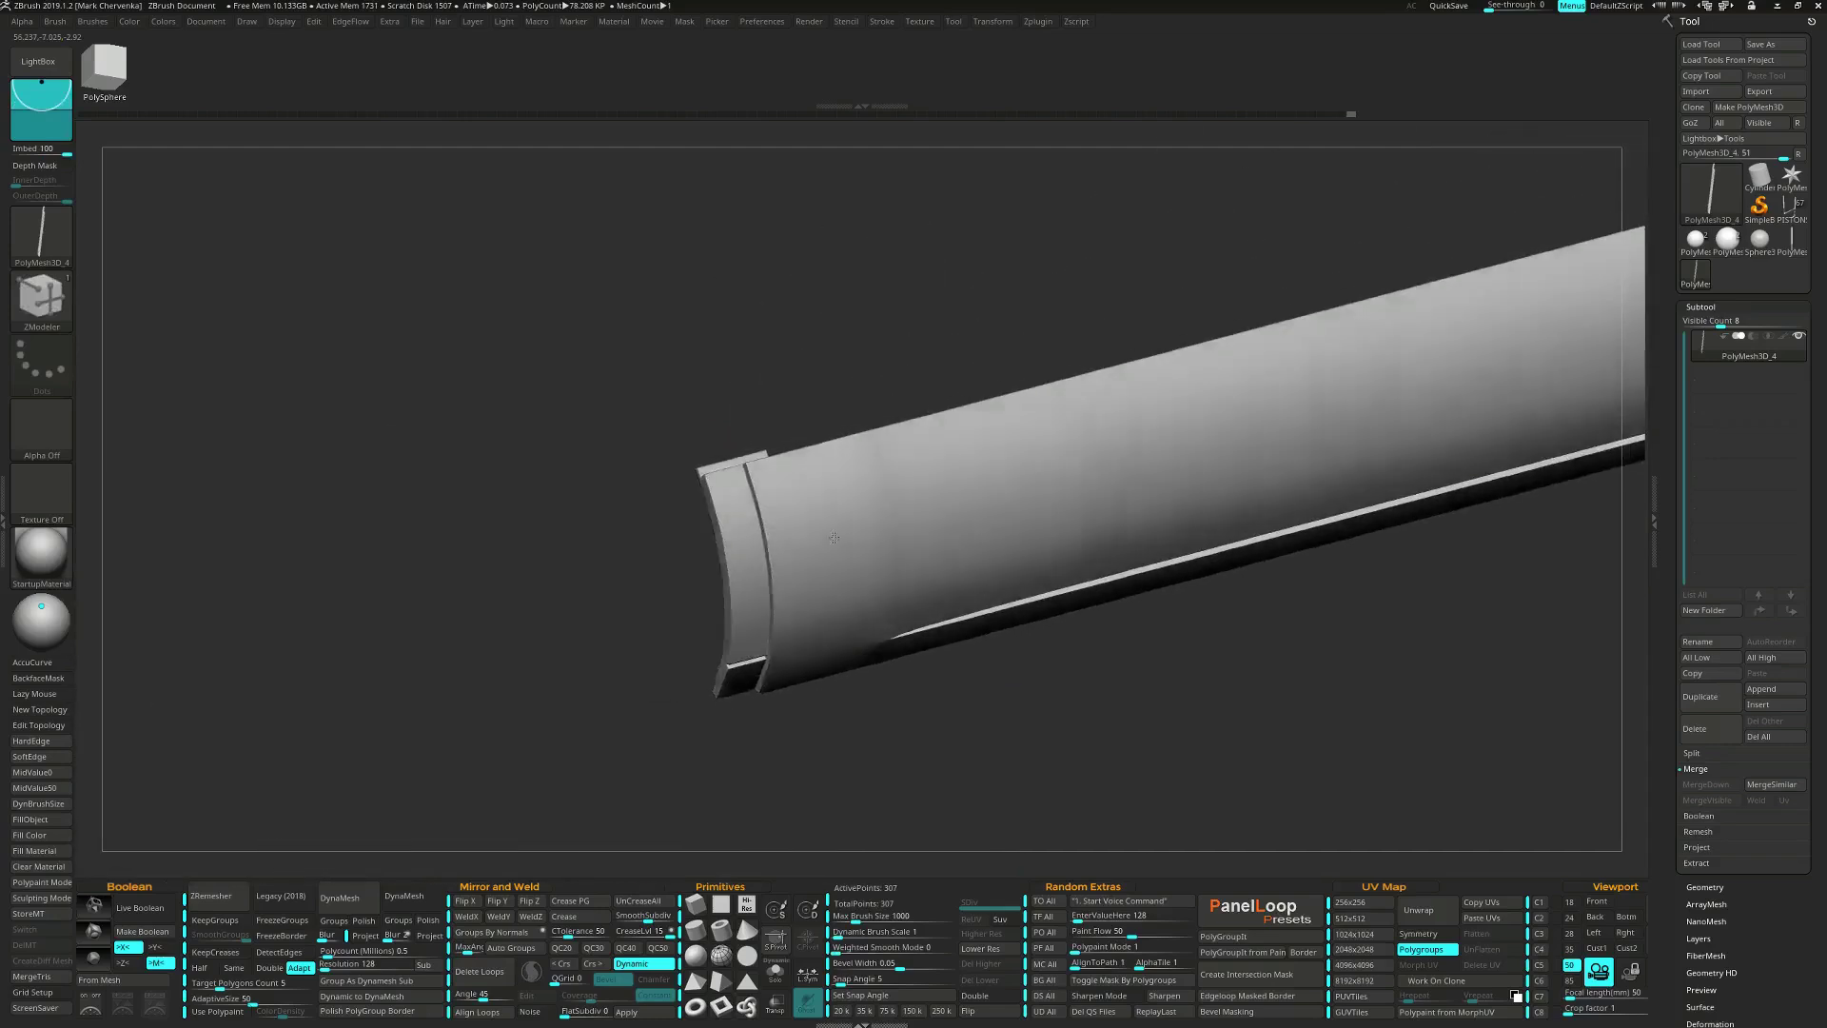
pyautogui.hotkey('shift', 'f')
pyautogui.moveTo(803, 569)
pyautogui.keyDown('ctrl'); pyautogui.mouseDown(button='right')
pyautogui.moveTo(884, 582)
pyautogui.moveTo(834, 558)
pyautogui.moveTo(856, 550)
pyautogui.moveTo(962, 570)
pyautogui.moveTo(808, 570)
pyautogui.mouseUp(button='right'); pyautogui.keyUp('ctrl')
pyautogui.hotkey('shift', 'd')
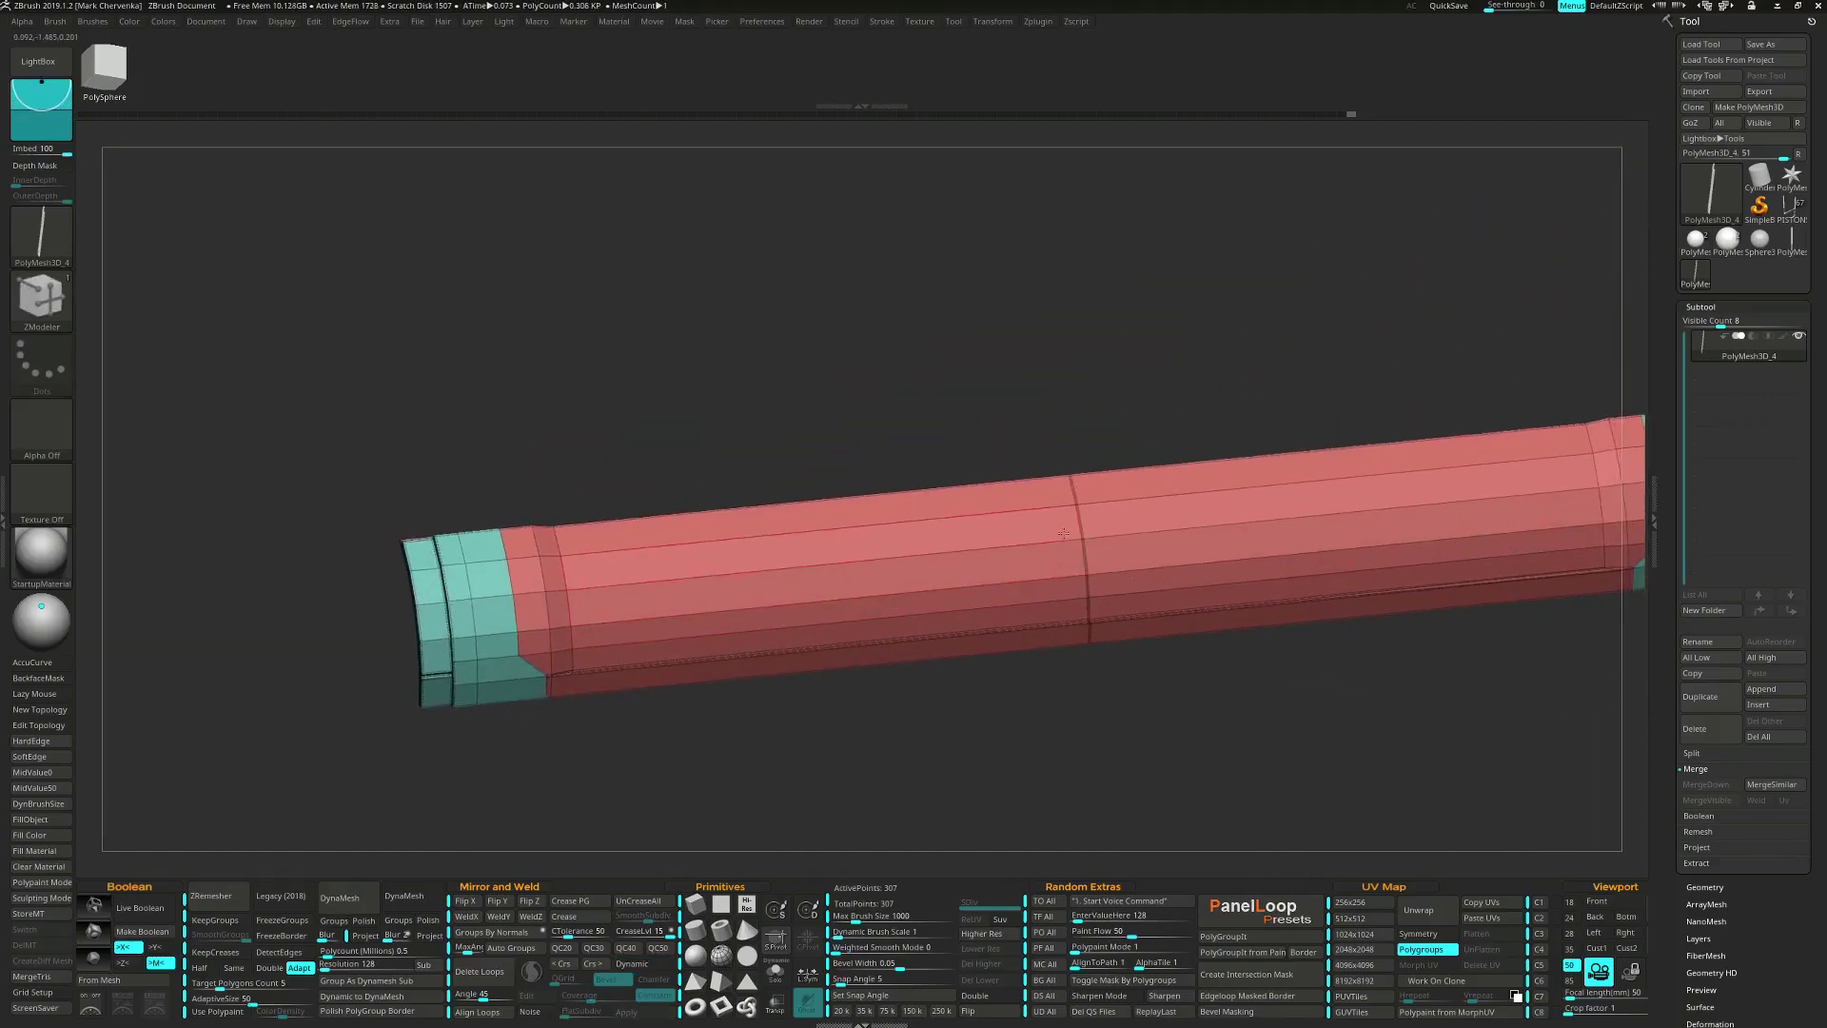
# Delete the central edge loop from the closely spaced vertical loops at the blade's middle, using the Insert edge-loop action.
pyautogui.keyDown('ctrl'); pyautogui.moveTo(1087, 545); pyautogui.dragTo(1120, 668, button='right'); pyautogui.keyUp('ctrl')
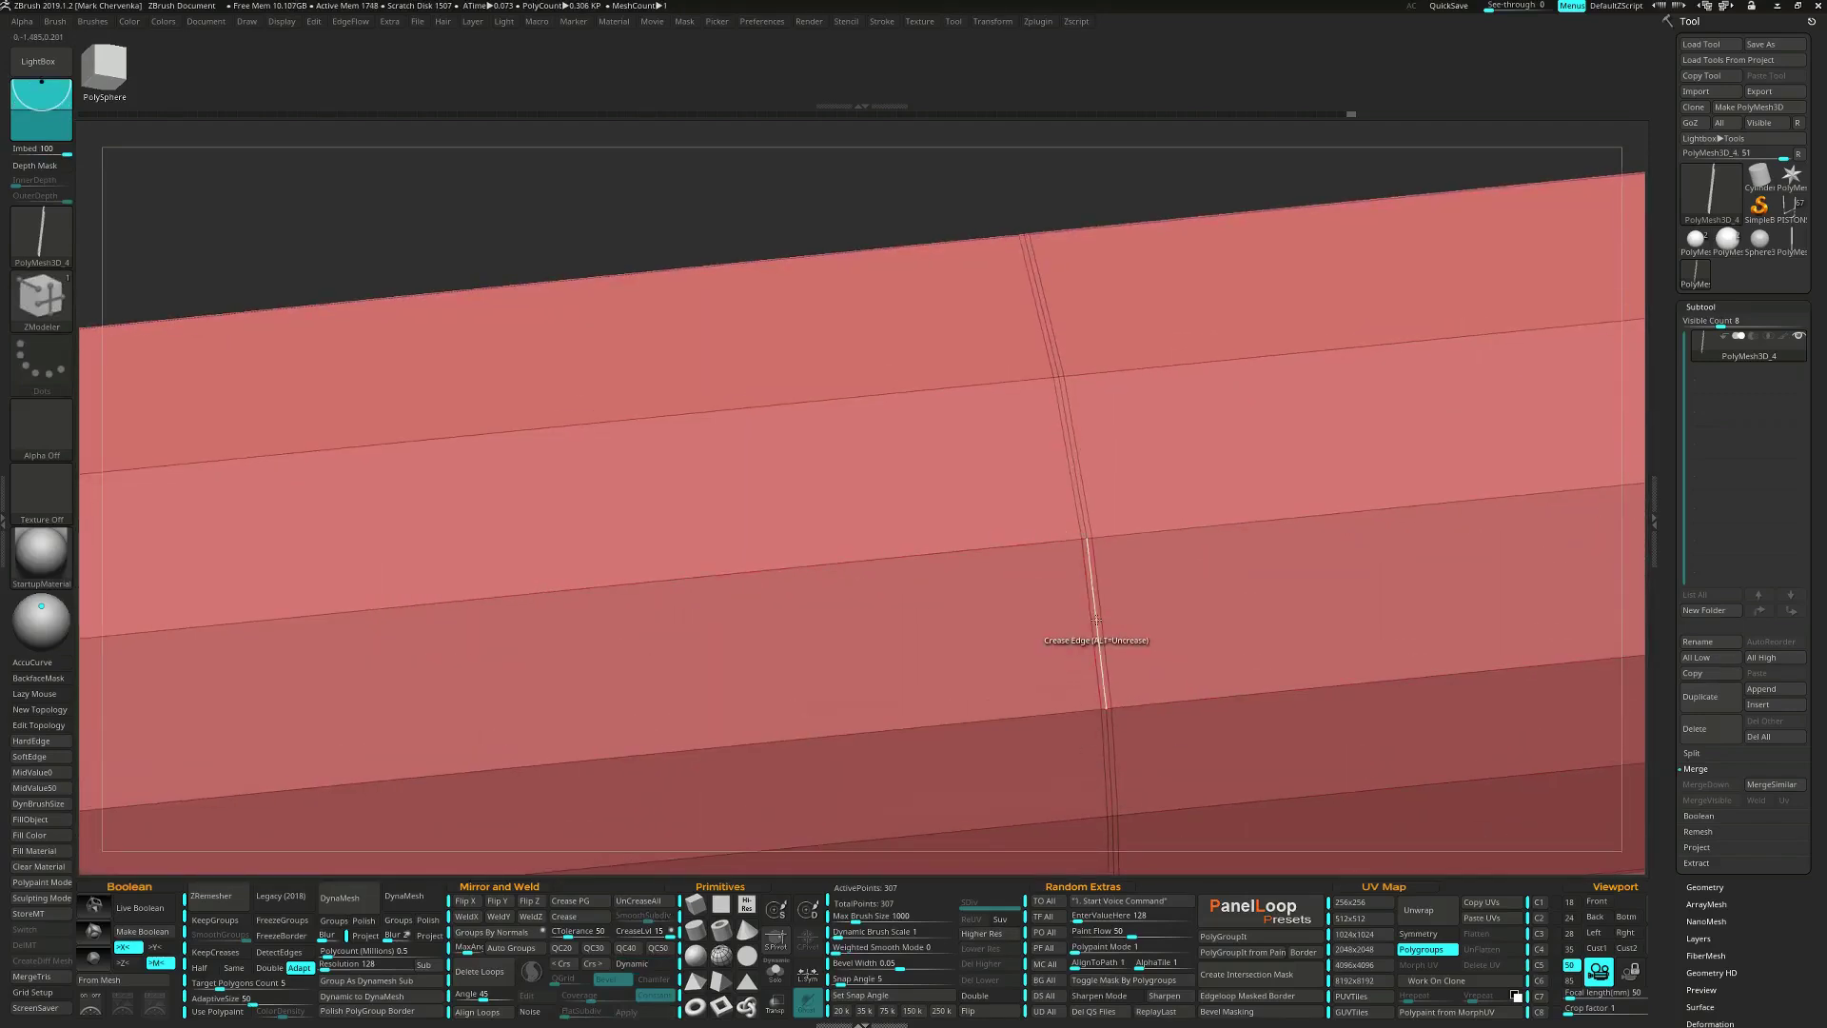
pyautogui.press('space')
pyautogui.click(1095, 781)
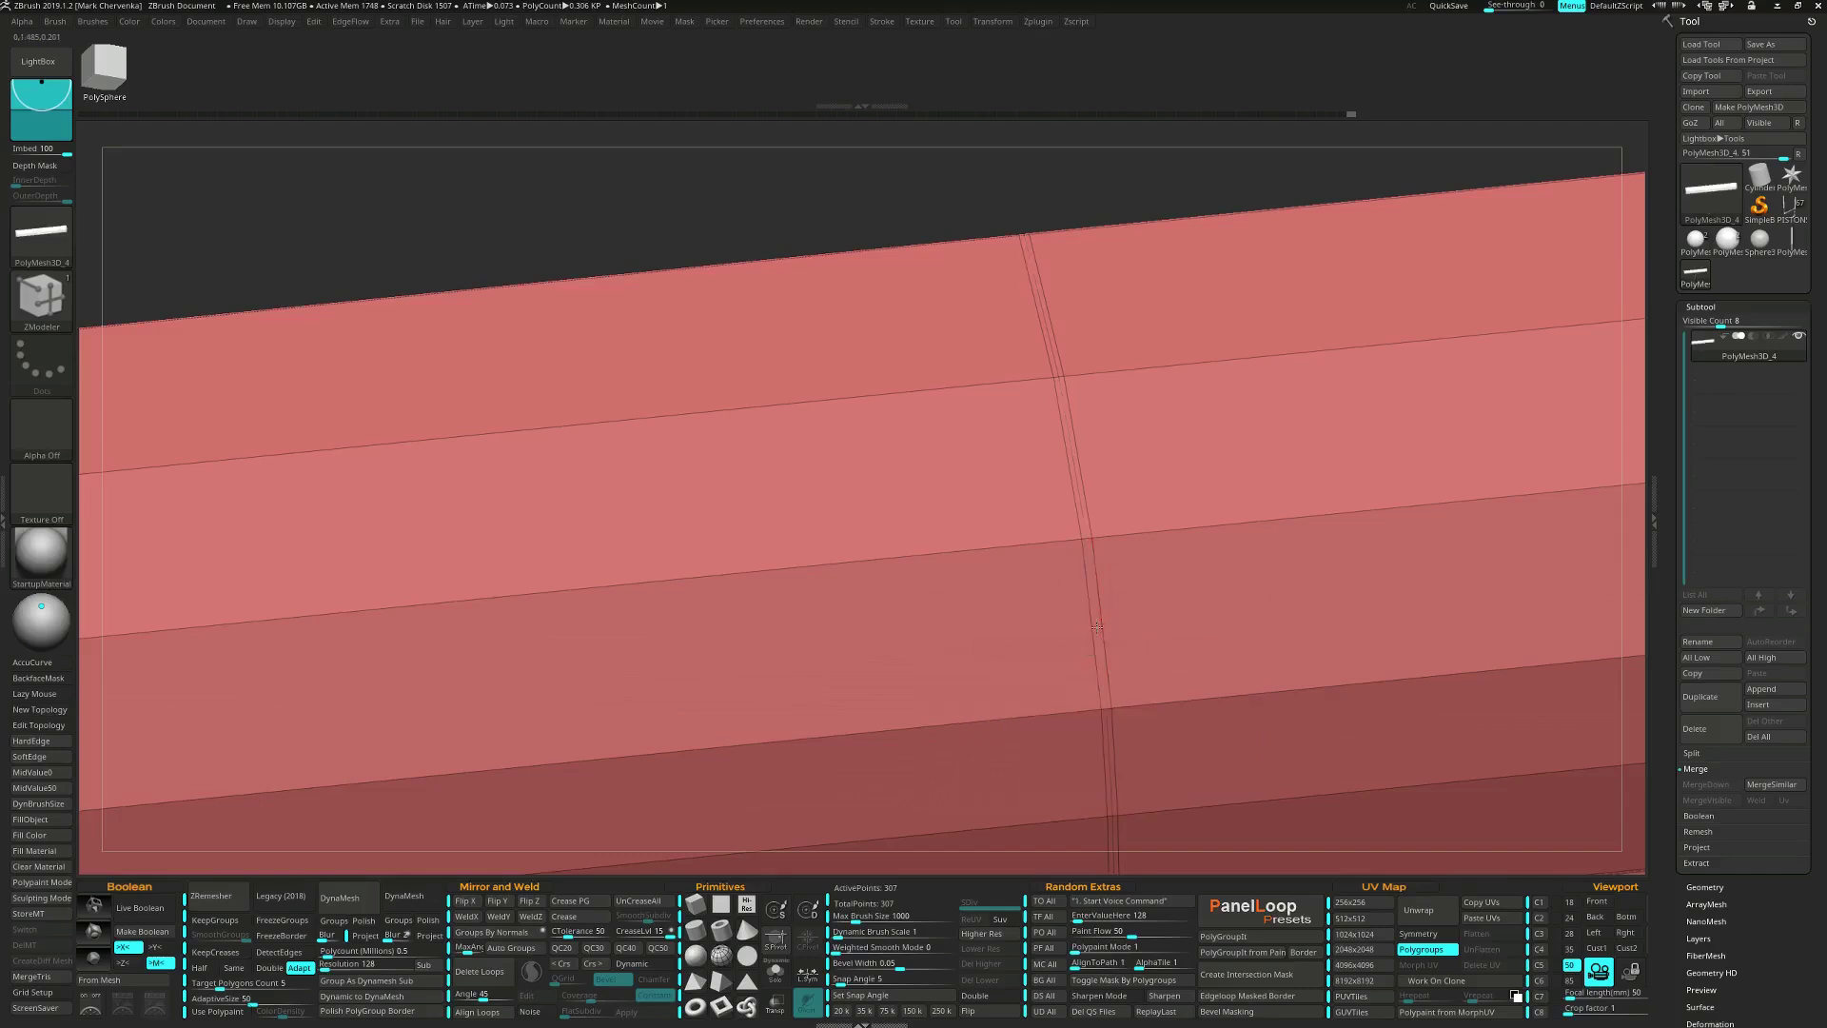
pyautogui.click(1097, 627)
# Mask the blade's end section and try the Slide edge action with a partial edge-loop target on the lengthwise edges.
pyautogui.keyDown('ctrl'); pyautogui.moveTo(1052, 603); pyautogui.dragTo(951, 561, button='right'); pyautogui.keyUp('ctrl')
pyautogui.moveTo(894, 666); pyautogui.dragTo(990, 634, button='right')
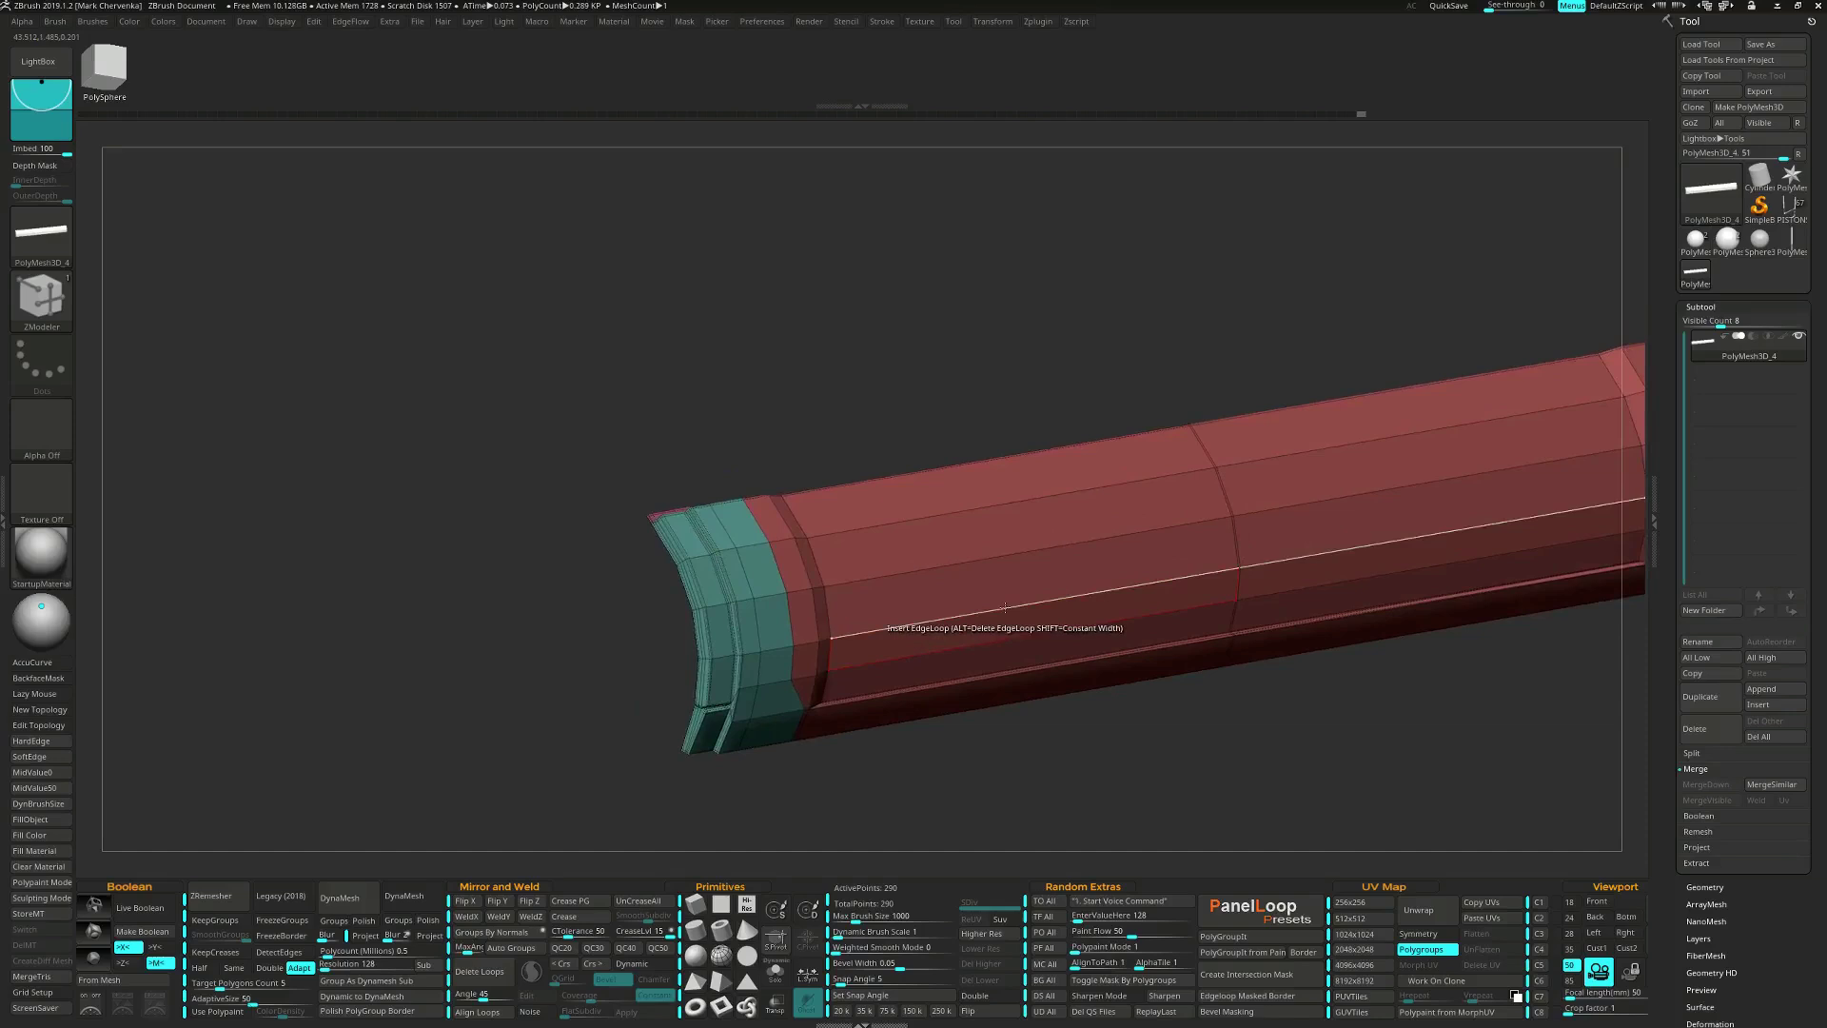
pyautogui.moveTo(1005, 607); pyautogui.dragTo(990, 606, button='right')
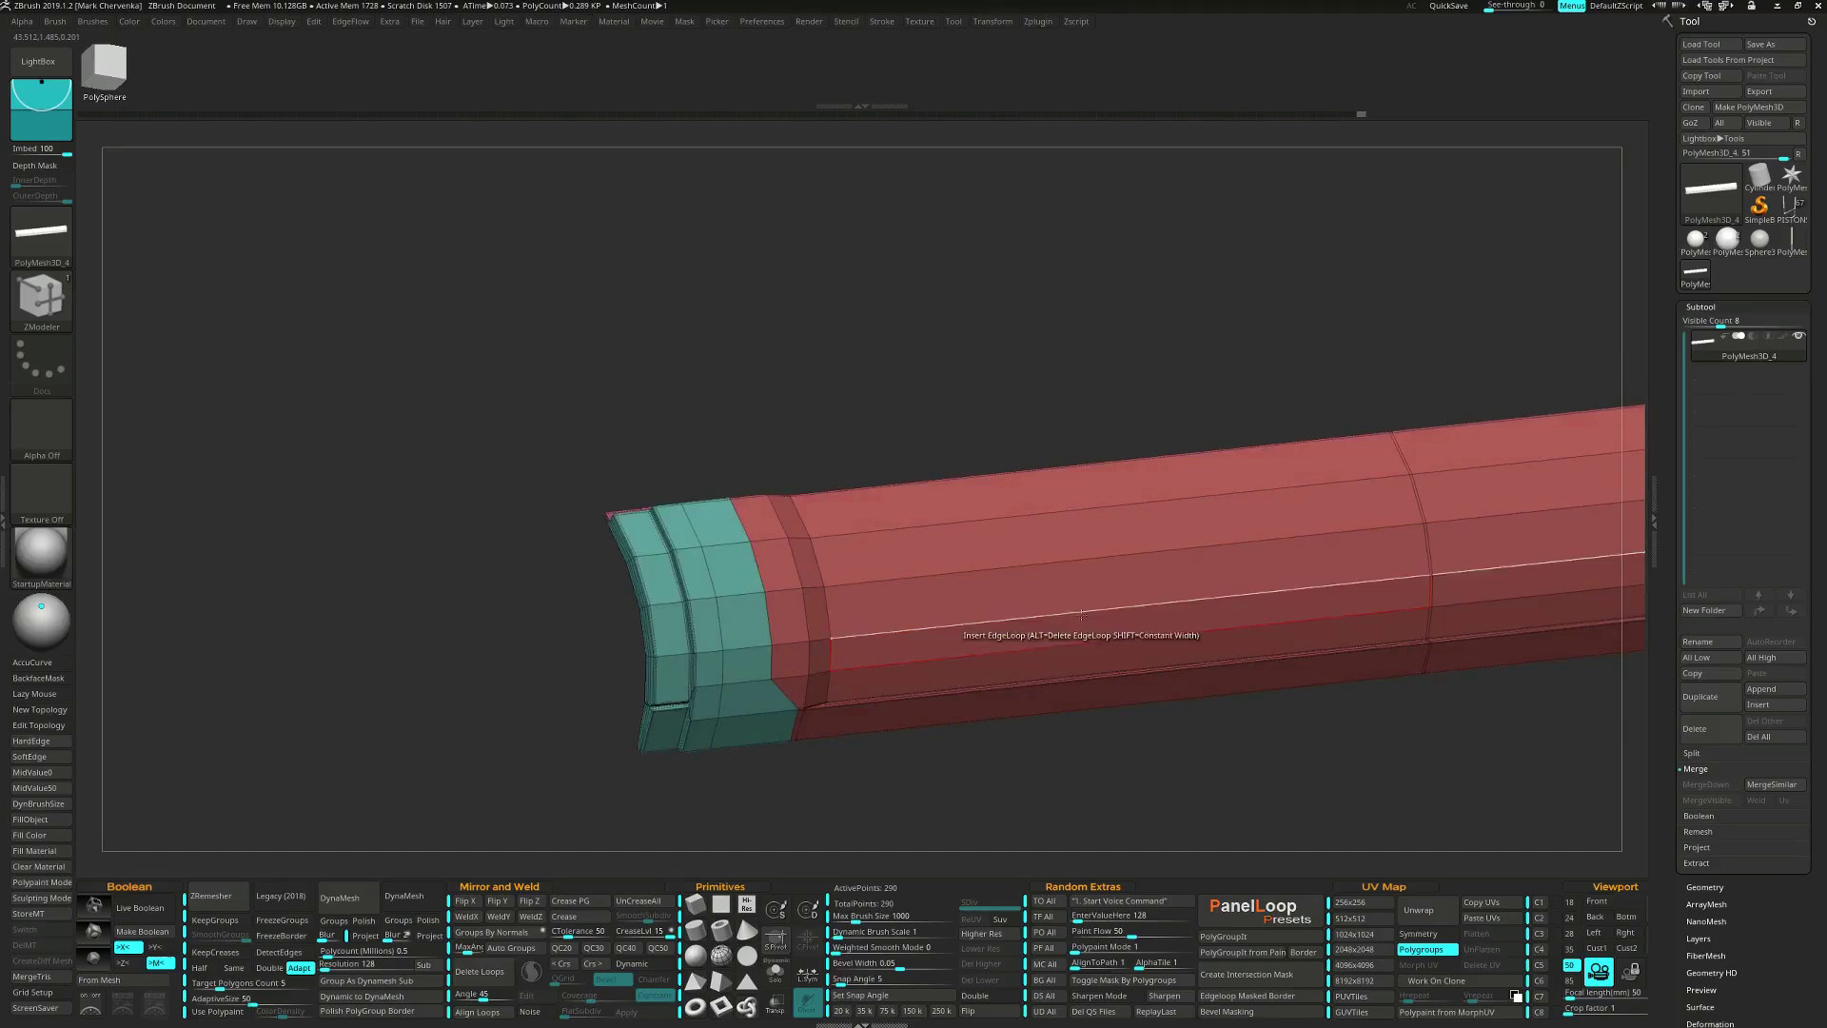
pyautogui.press('space')
pyautogui.click(1143, 646)
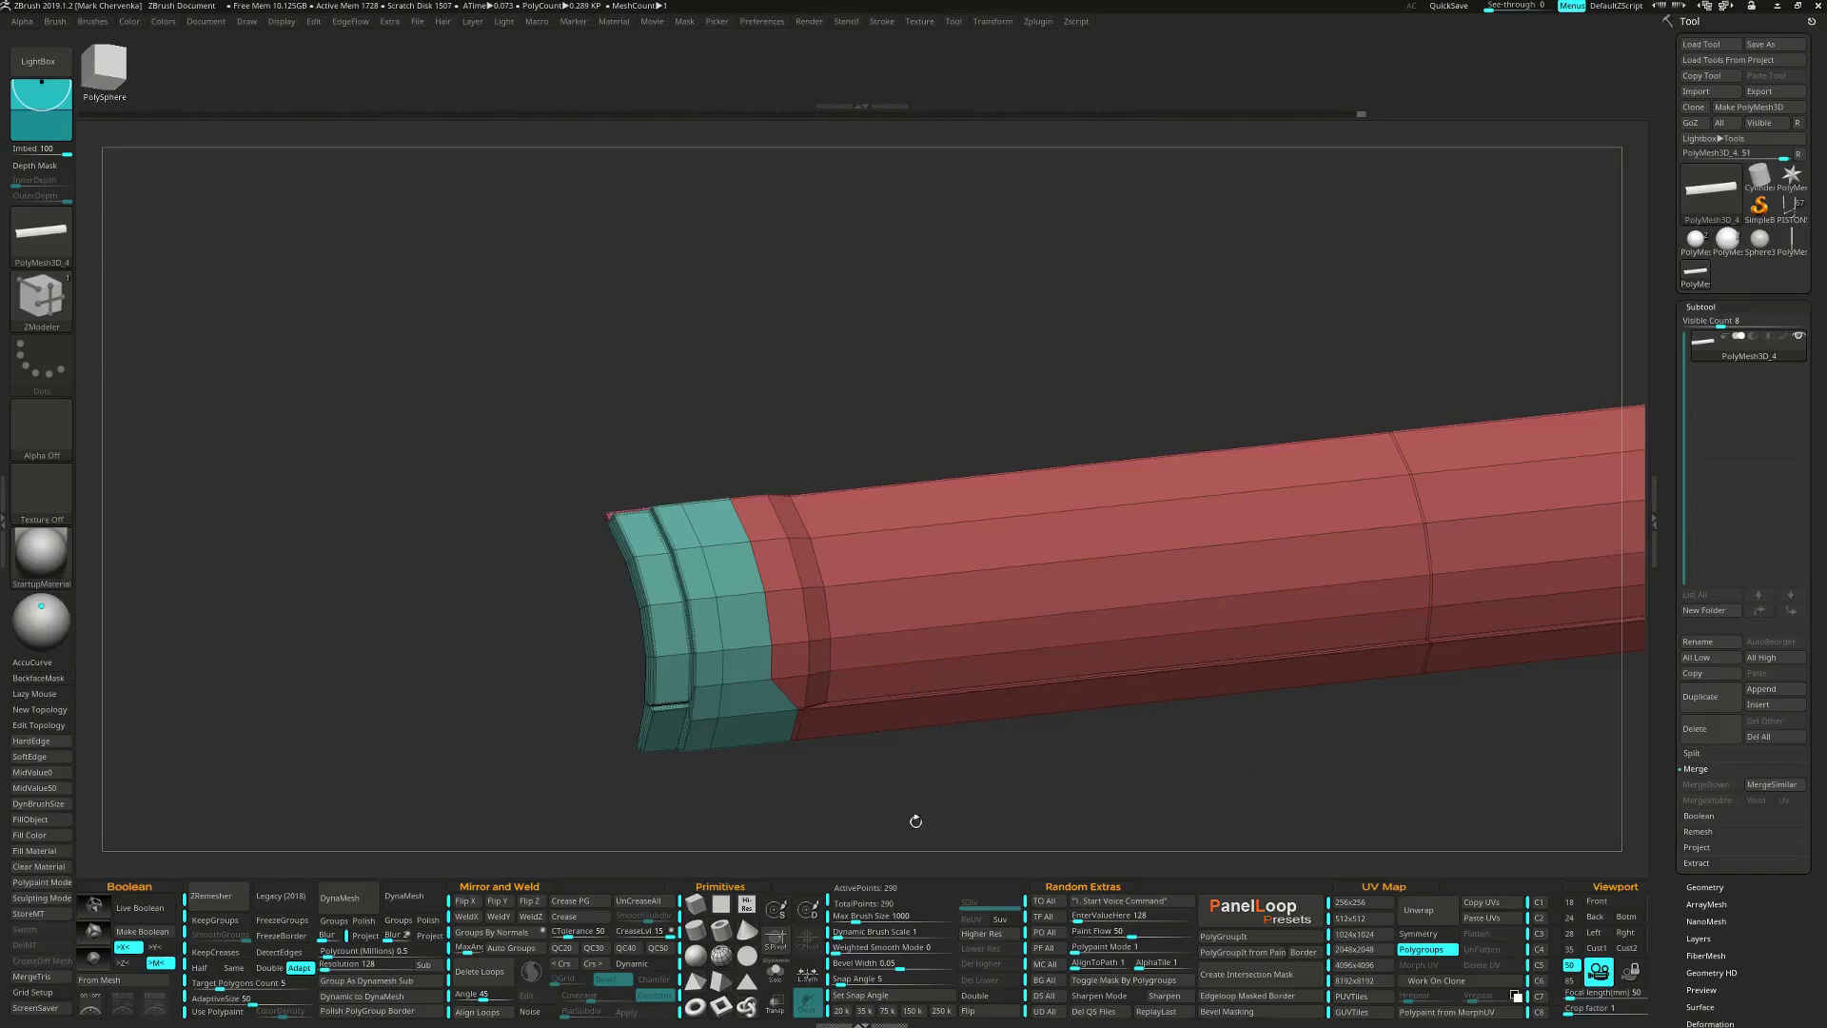
pyautogui.keyDown('shift'); pyautogui.moveTo(914, 818); pyautogui.dragTo(899, 752); pyautogui.keyUp('shift')
pyautogui.keyDown('ctrl'); pyautogui.moveTo(622, 425); pyautogui.dragTo(867, 801); pyautogui.keyUp('ctrl')
pyautogui.moveTo(933, 681); pyautogui.dragTo(1007, 690, button='right')
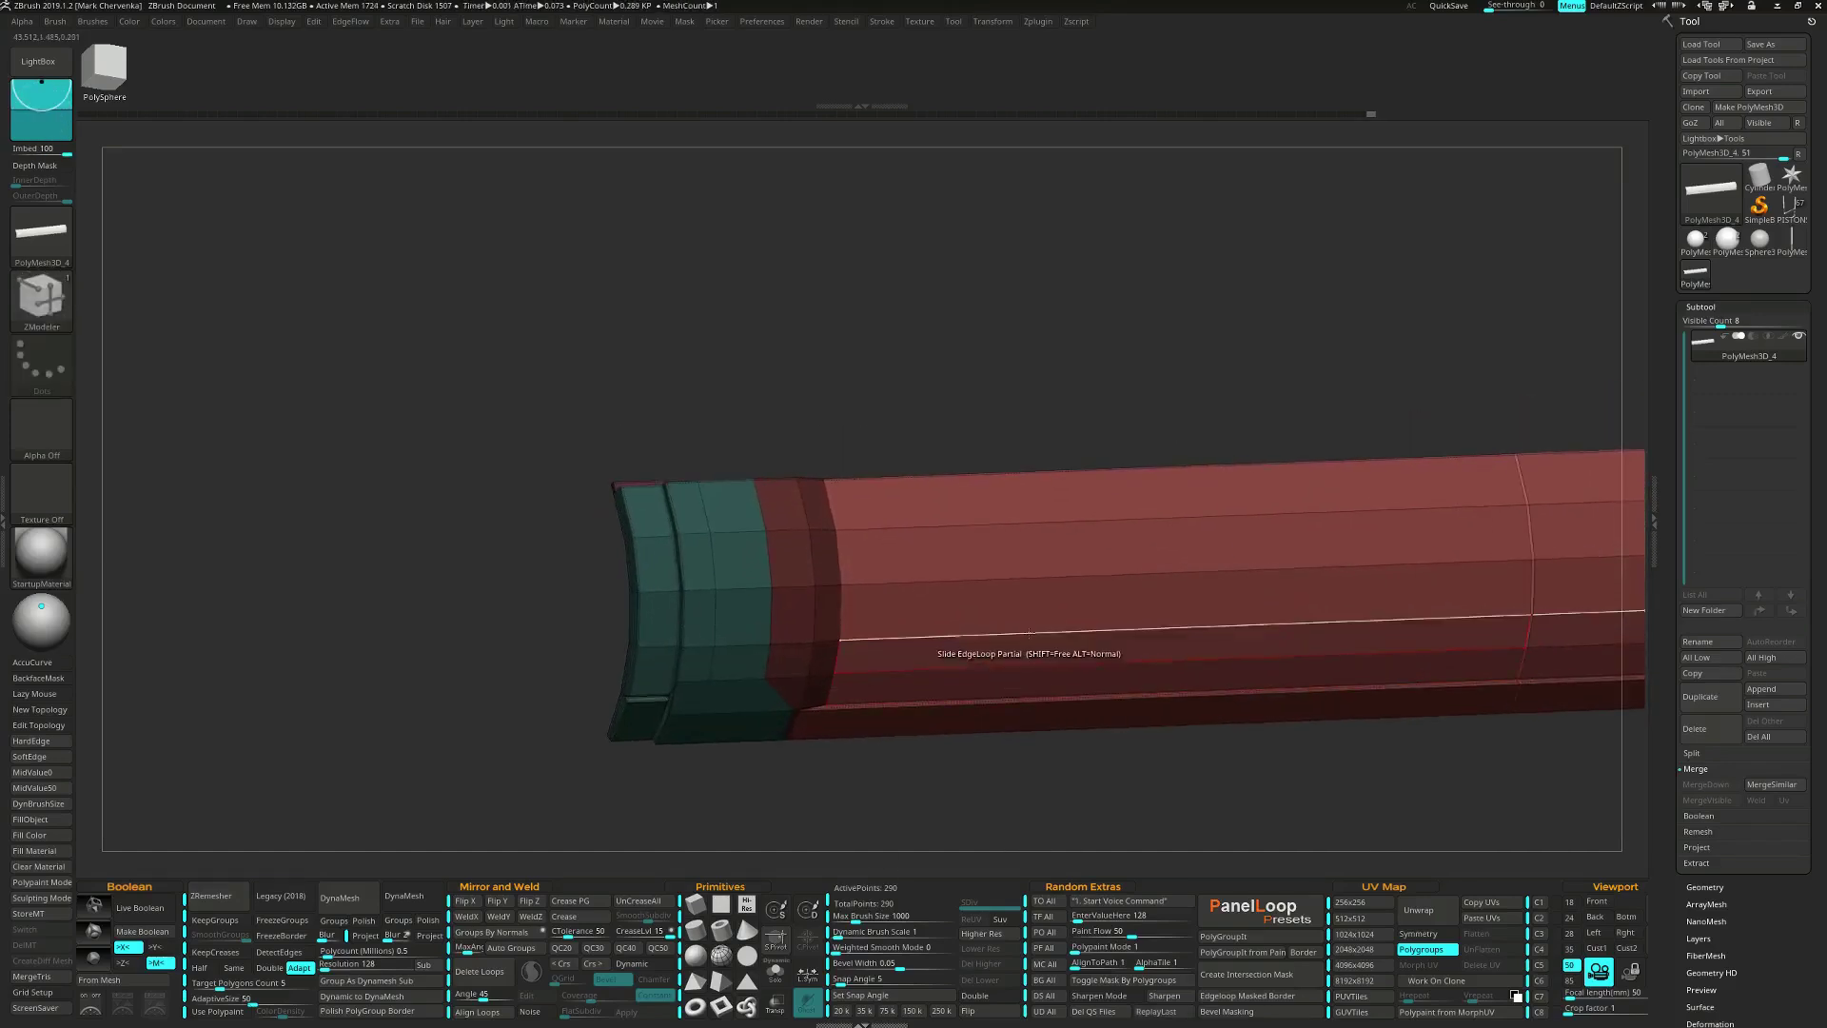
pyautogui.press('space')
pyautogui.click(1054, 751)
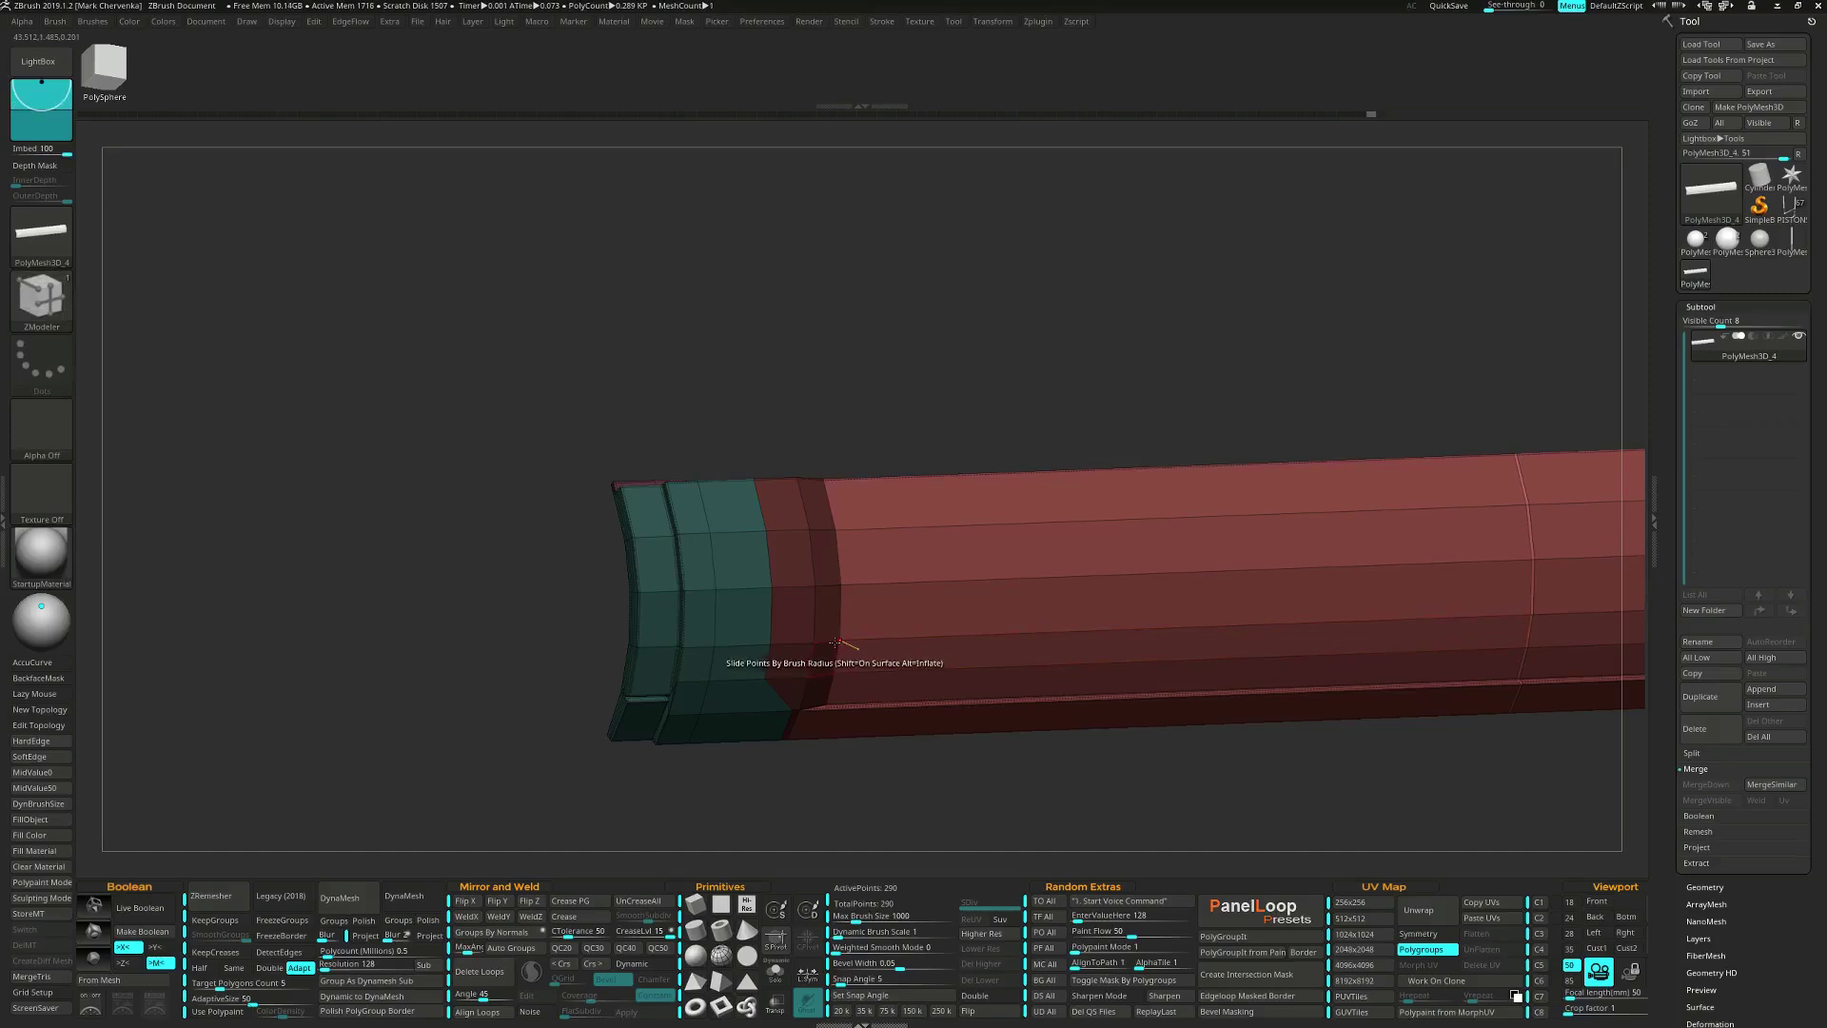
pyautogui.keyDown('ctrl'); pyautogui.moveTo(850, 686); pyautogui.dragTo(871, 618, button='right'); pyautogui.keyUp('ctrl')
pyautogui.keyDown('ctrl'); pyautogui.moveTo(932, 467); pyautogui.dragTo(819, 779); pyautogui.keyUp('ctrl')
pyautogui.moveTo(843, 679); pyautogui.dragTo(861, 682, button='right')
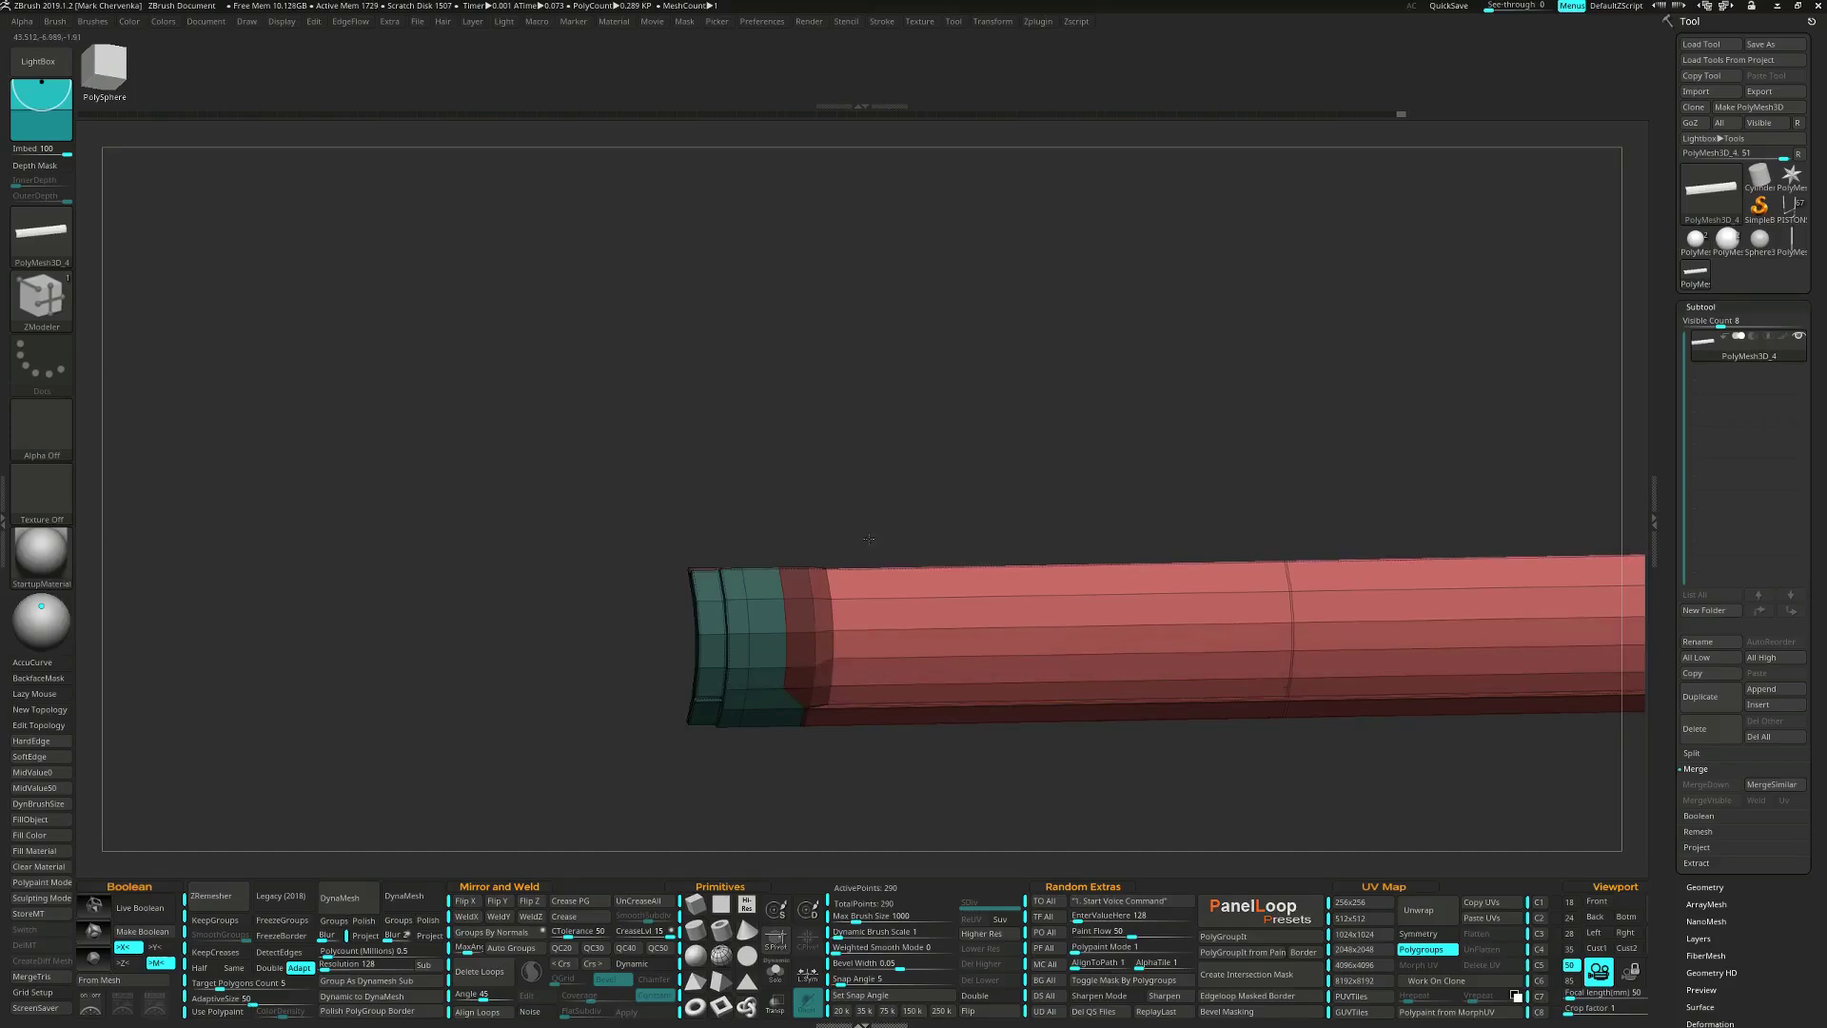
pyautogui.moveTo(868, 538); pyautogui.dragTo(922, 649, button='right')
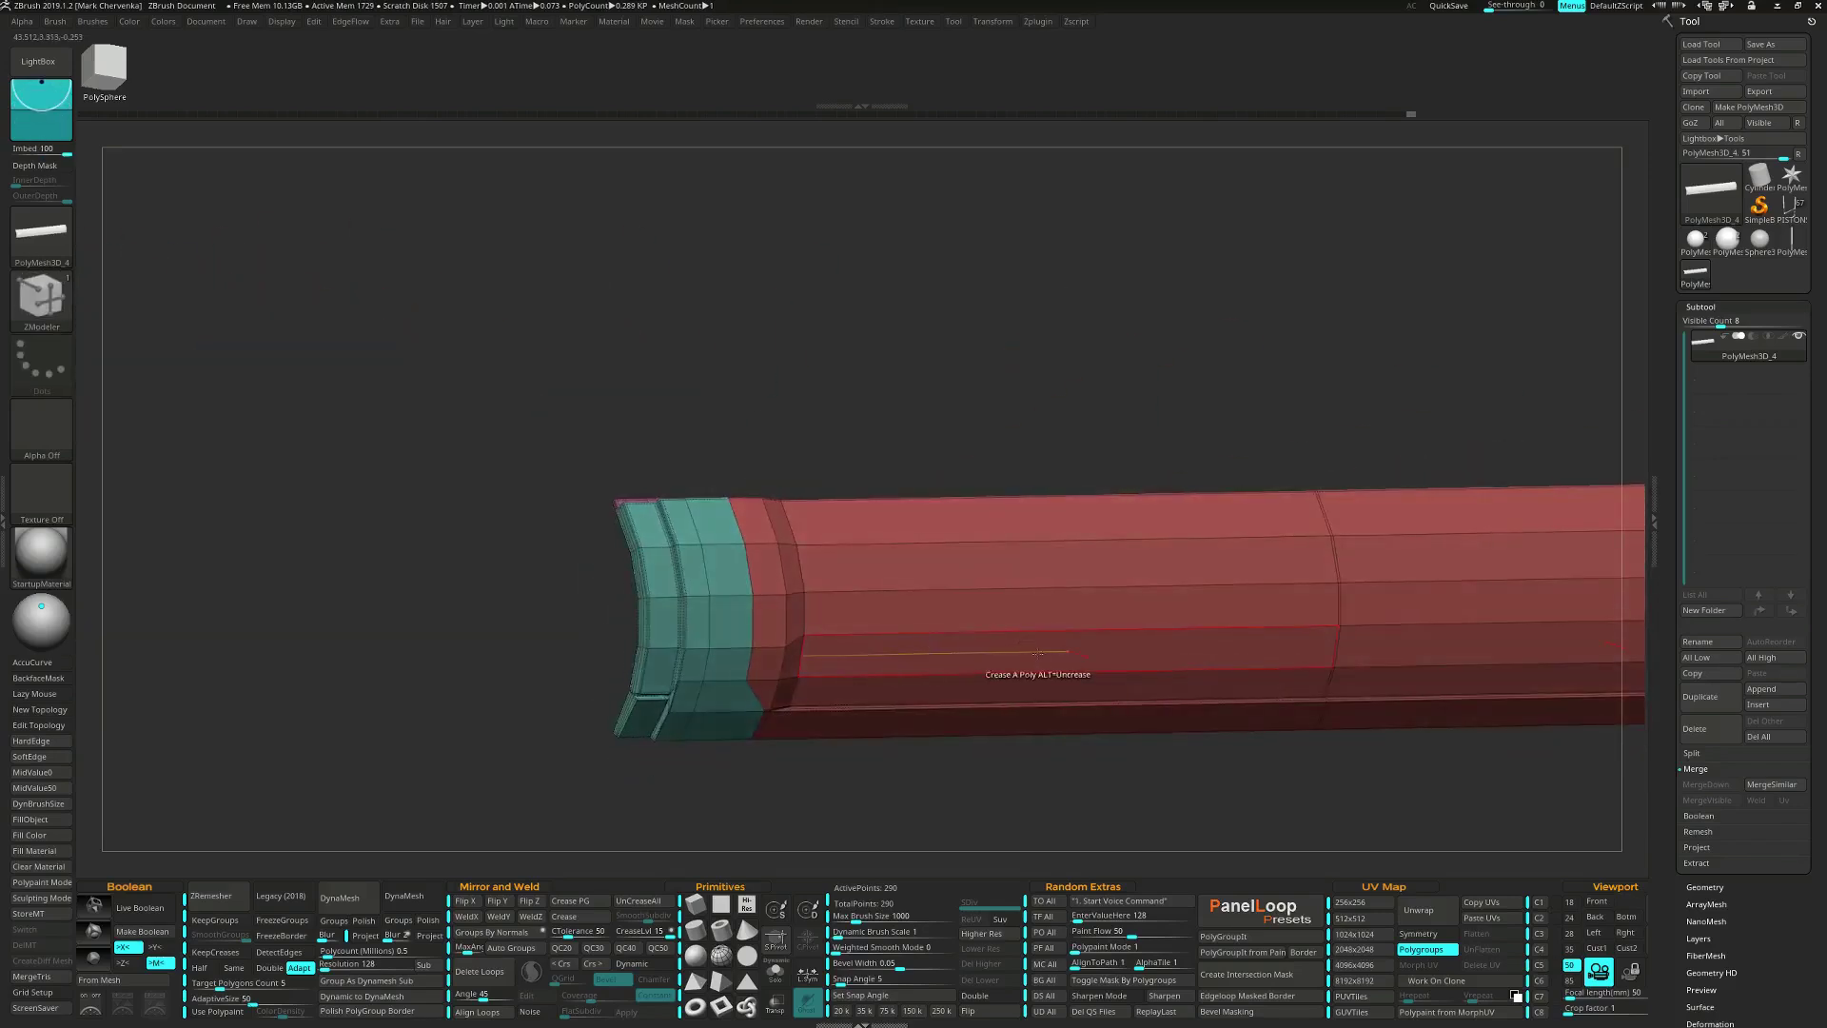
# Set the polygon action to QMesh and mark three lengthwise rows of polygons across the blade's main surface, including the narrow central ones.
pyautogui.press('space')
pyautogui.click(1107, 485)
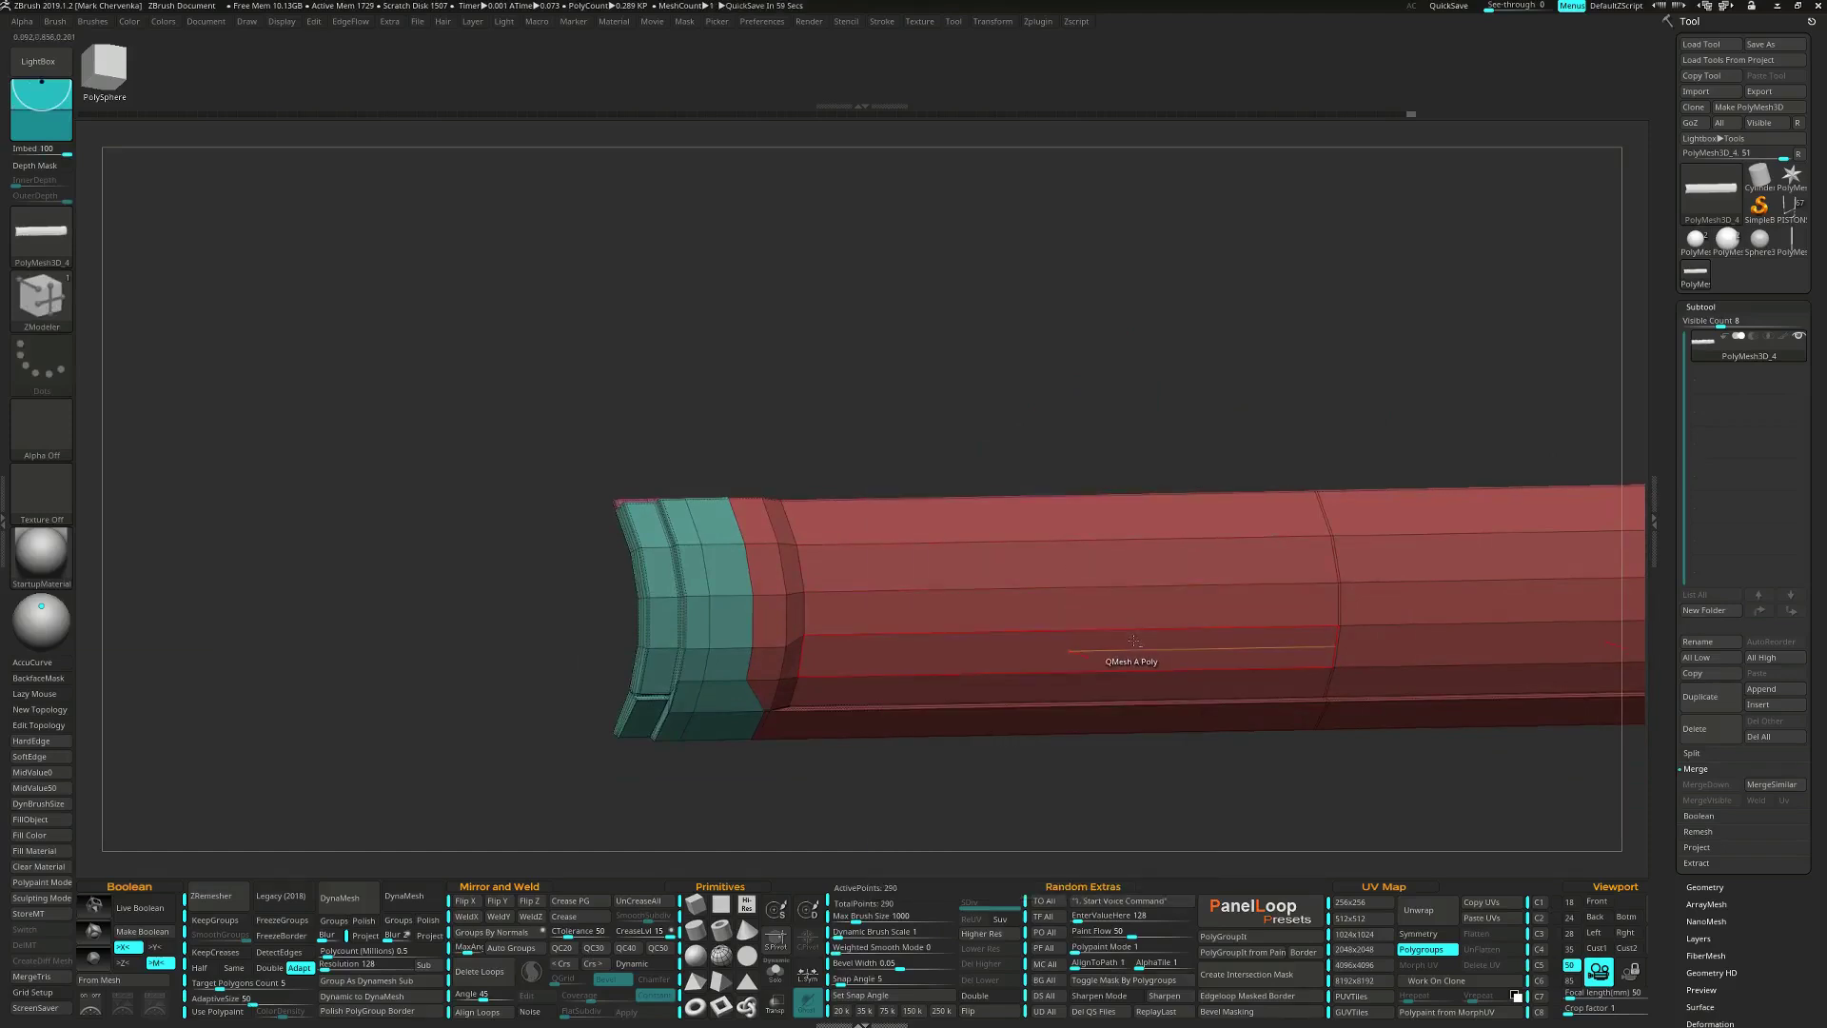
pyautogui.keyDown('alt'); pyautogui.moveTo(1134, 642); pyautogui.dragTo(1163, 564); pyautogui.keyUp('alt')
pyautogui.moveTo(1236, 627)
pyautogui.mouseDown(button='right')
pyautogui.moveTo(1301, 599)
pyautogui.moveTo(1333, 673)
pyautogui.mouseUp(button='right')
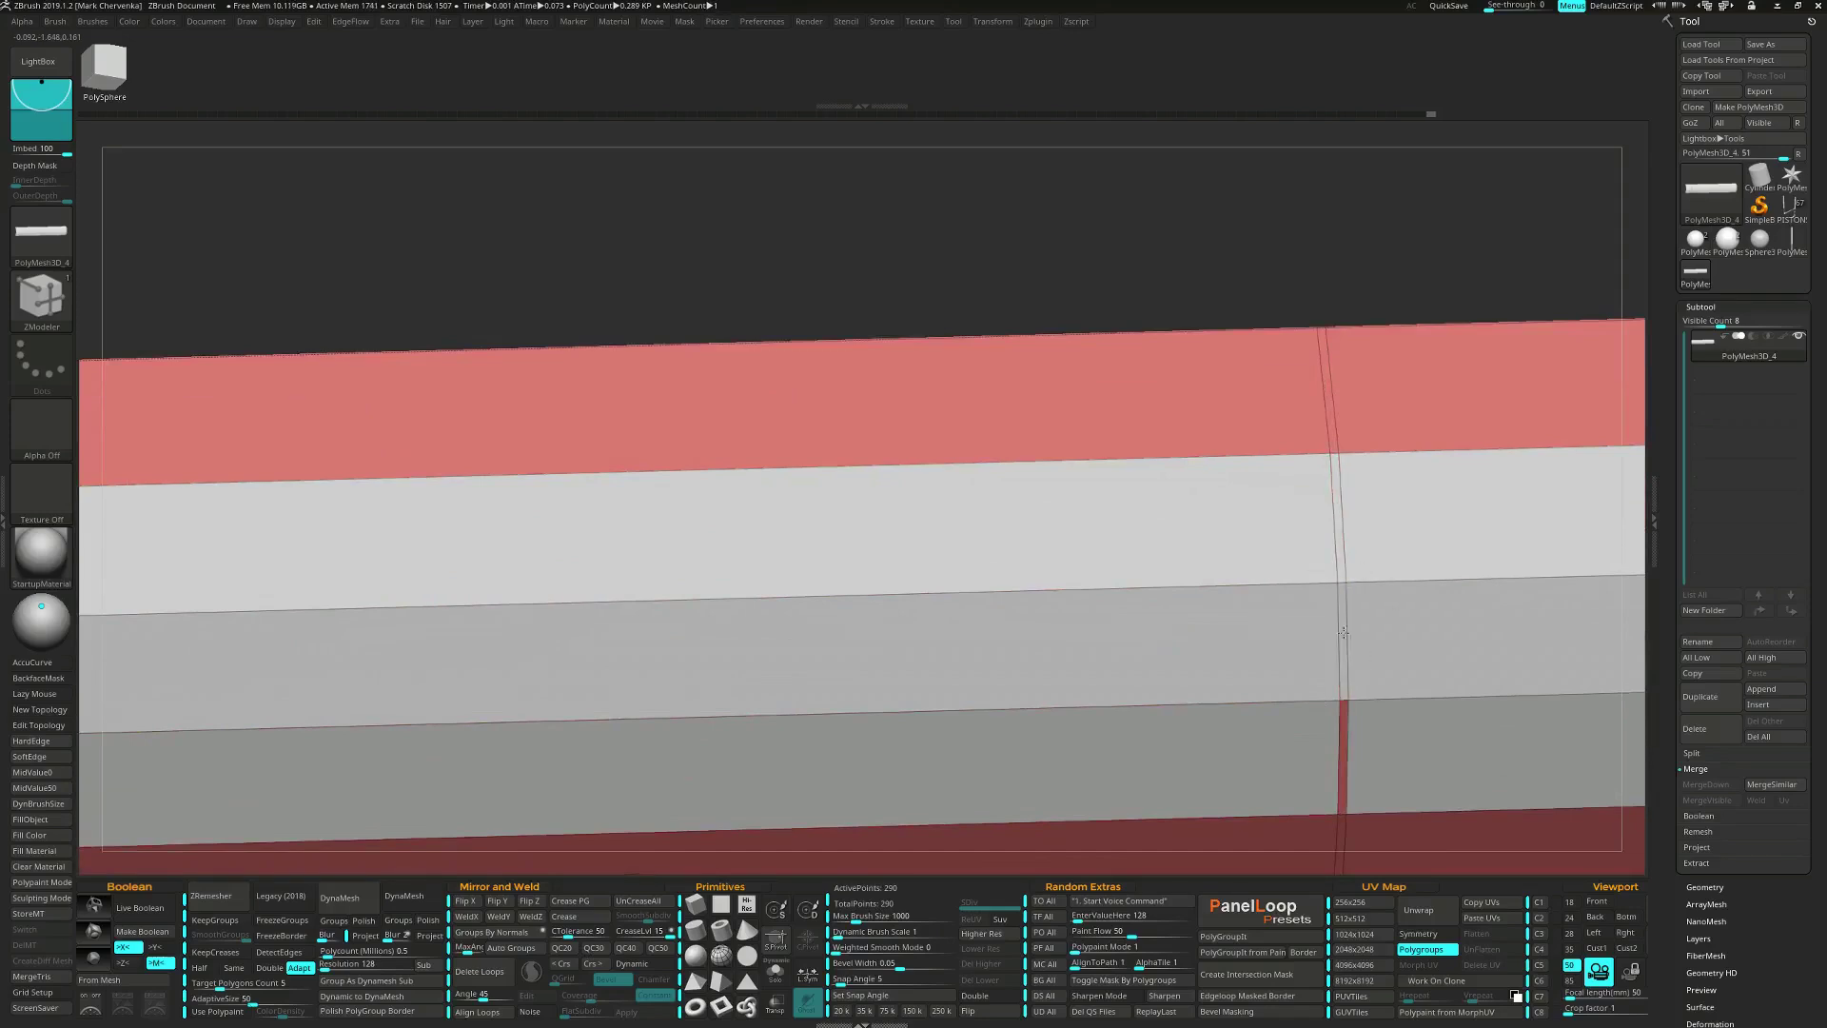
pyautogui.keyDown('ctrl'); pyautogui.moveTo(1343, 764); pyautogui.dragTo(1143, 550, button='right'); pyautogui.keyUp('ctrl')
# Extrude the marked lengthwise polygon rows outward from the blade with QMesh to form the back block.
pyautogui.moveTo(1143, 550); pyautogui.dragTo(1175, 572)
pyautogui.hotkey('ctrl', 'z')
pyautogui.keyDown('shift'); pyautogui.moveTo(1174, 572); pyautogui.dragTo(1041, 613, button='right'); pyautogui.keyUp('shift')
# Isolate the back block's rear face with a mask, center the gizmo on it, flatten it straight and pull it outward.
pyautogui.keyDown('ctrl'); pyautogui.moveTo(1222, 348); pyautogui.dragTo(1125, 666); pyautogui.keyUp('ctrl')
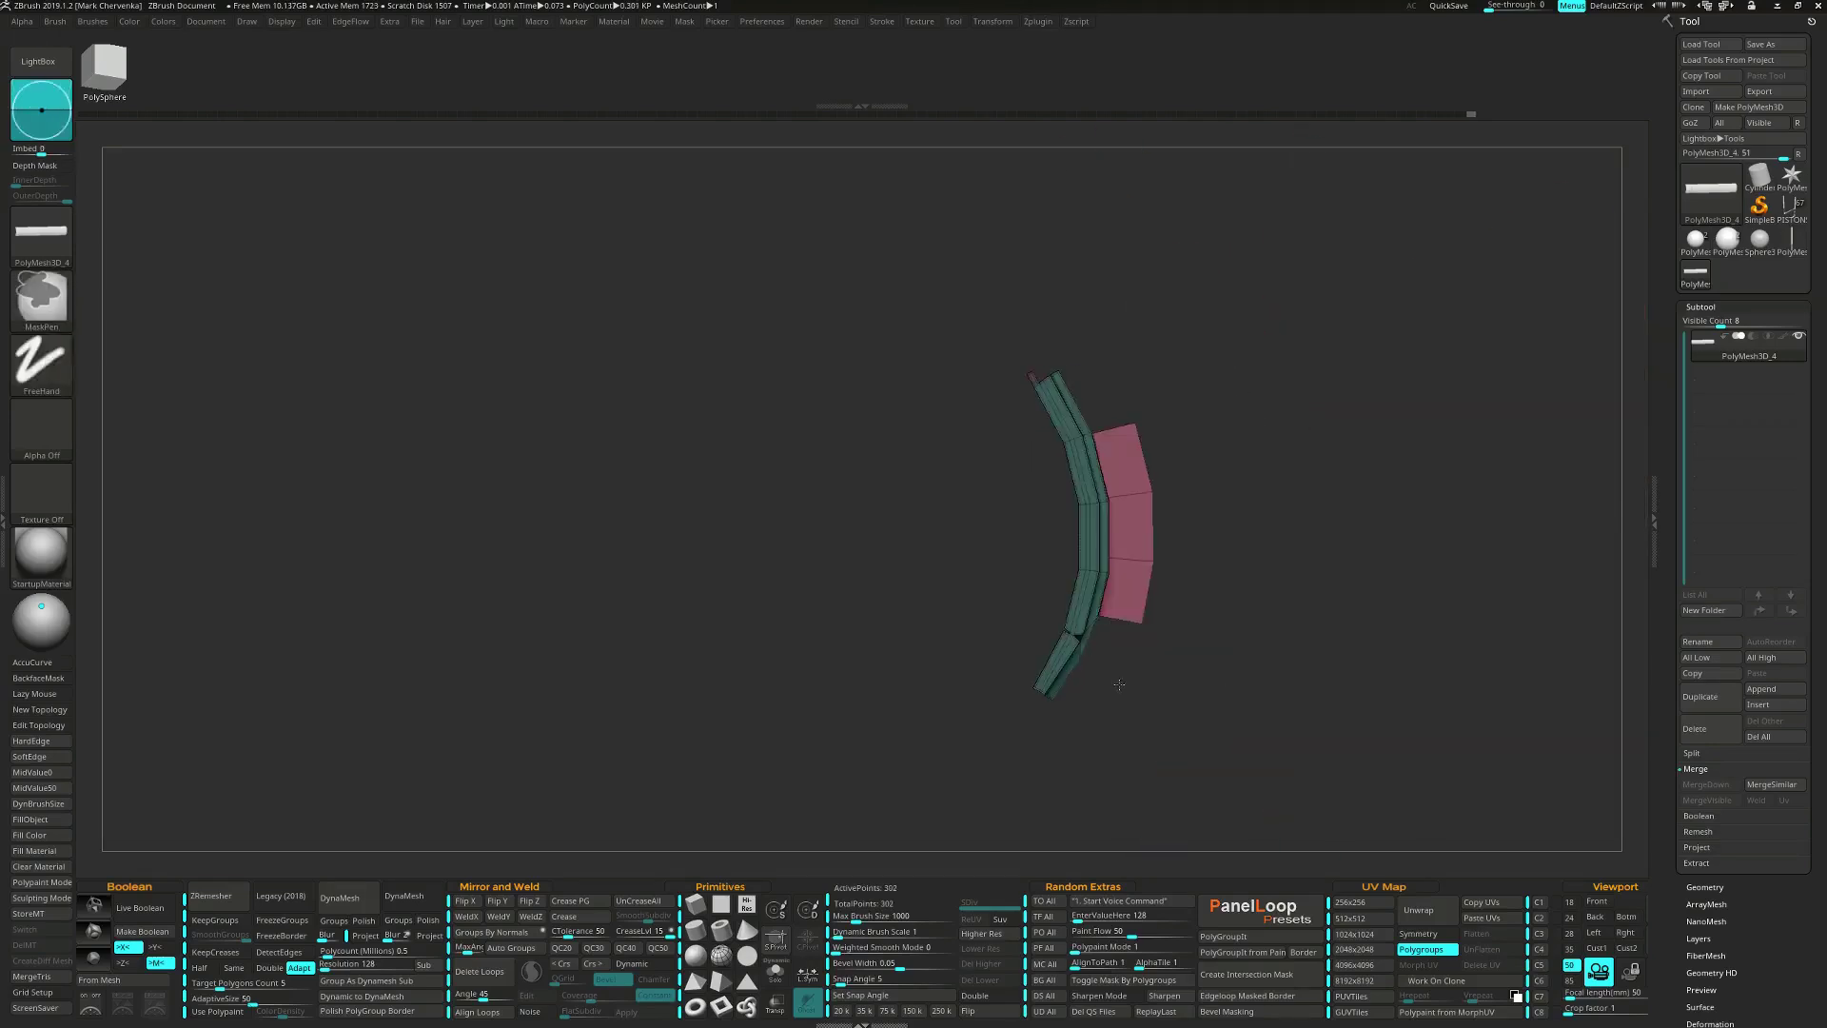
pyautogui.press('w')
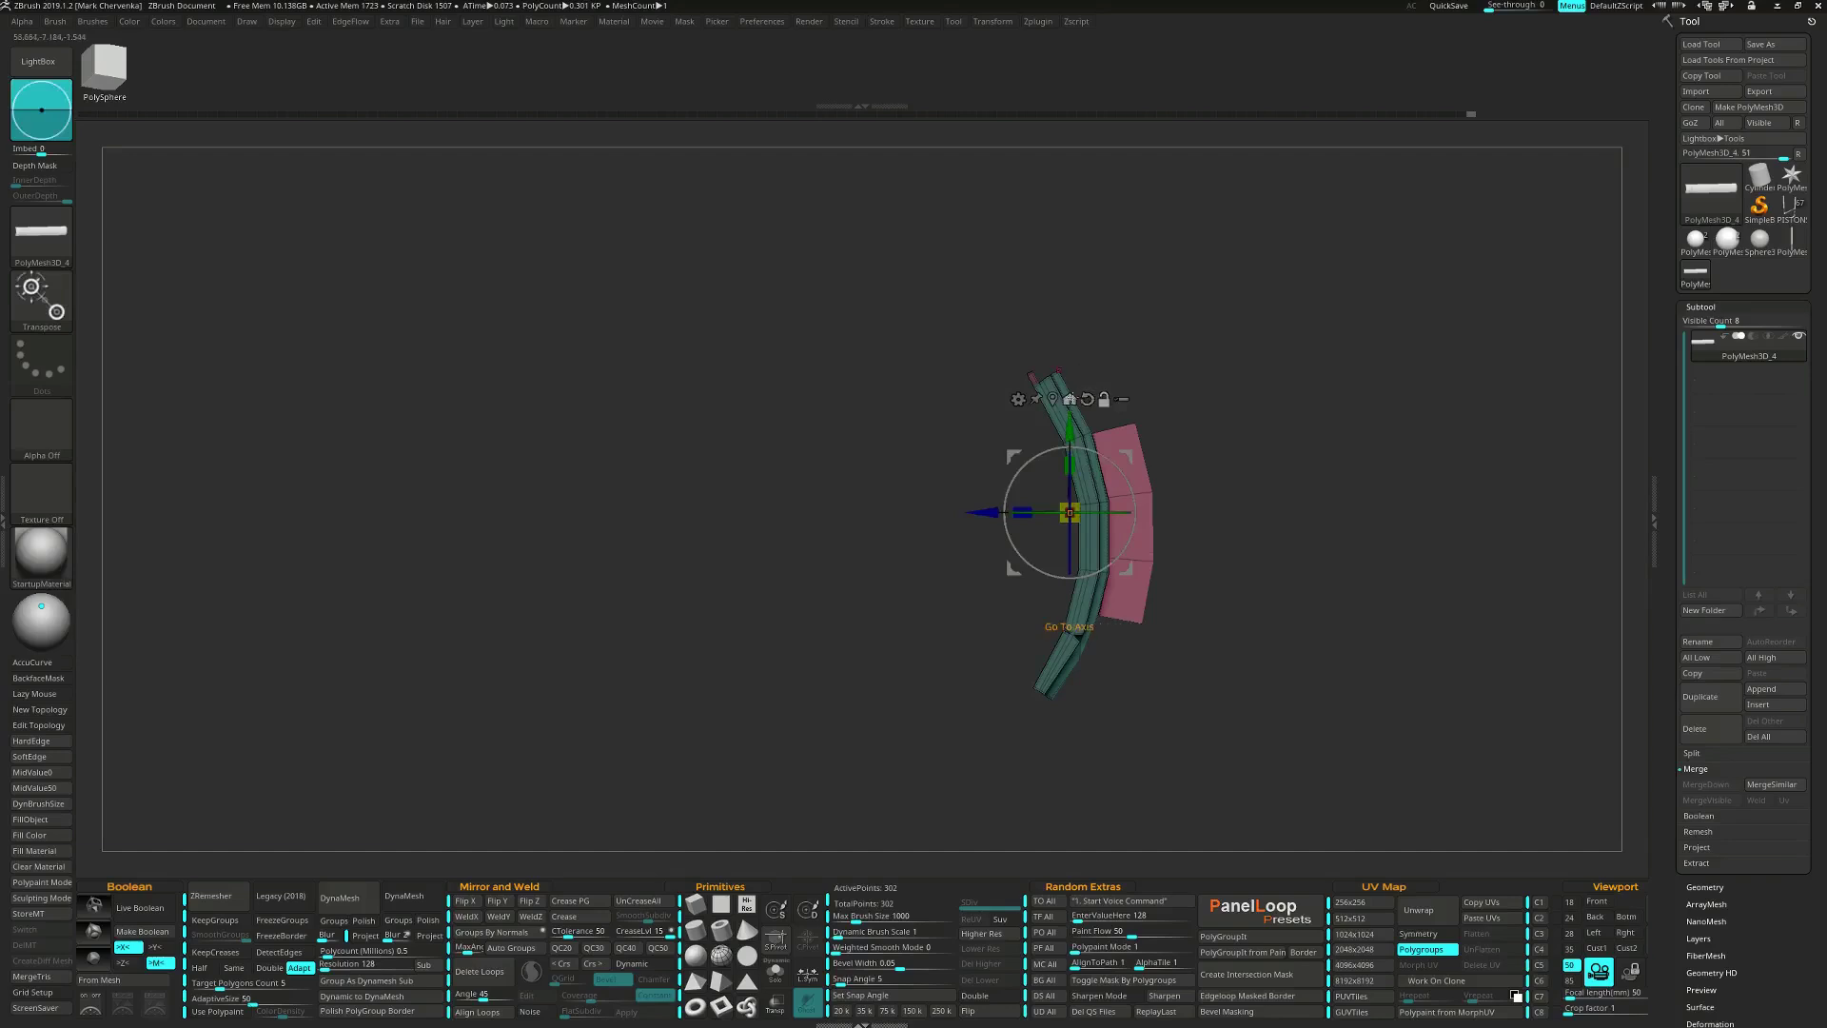
pyautogui.click(1052, 399)
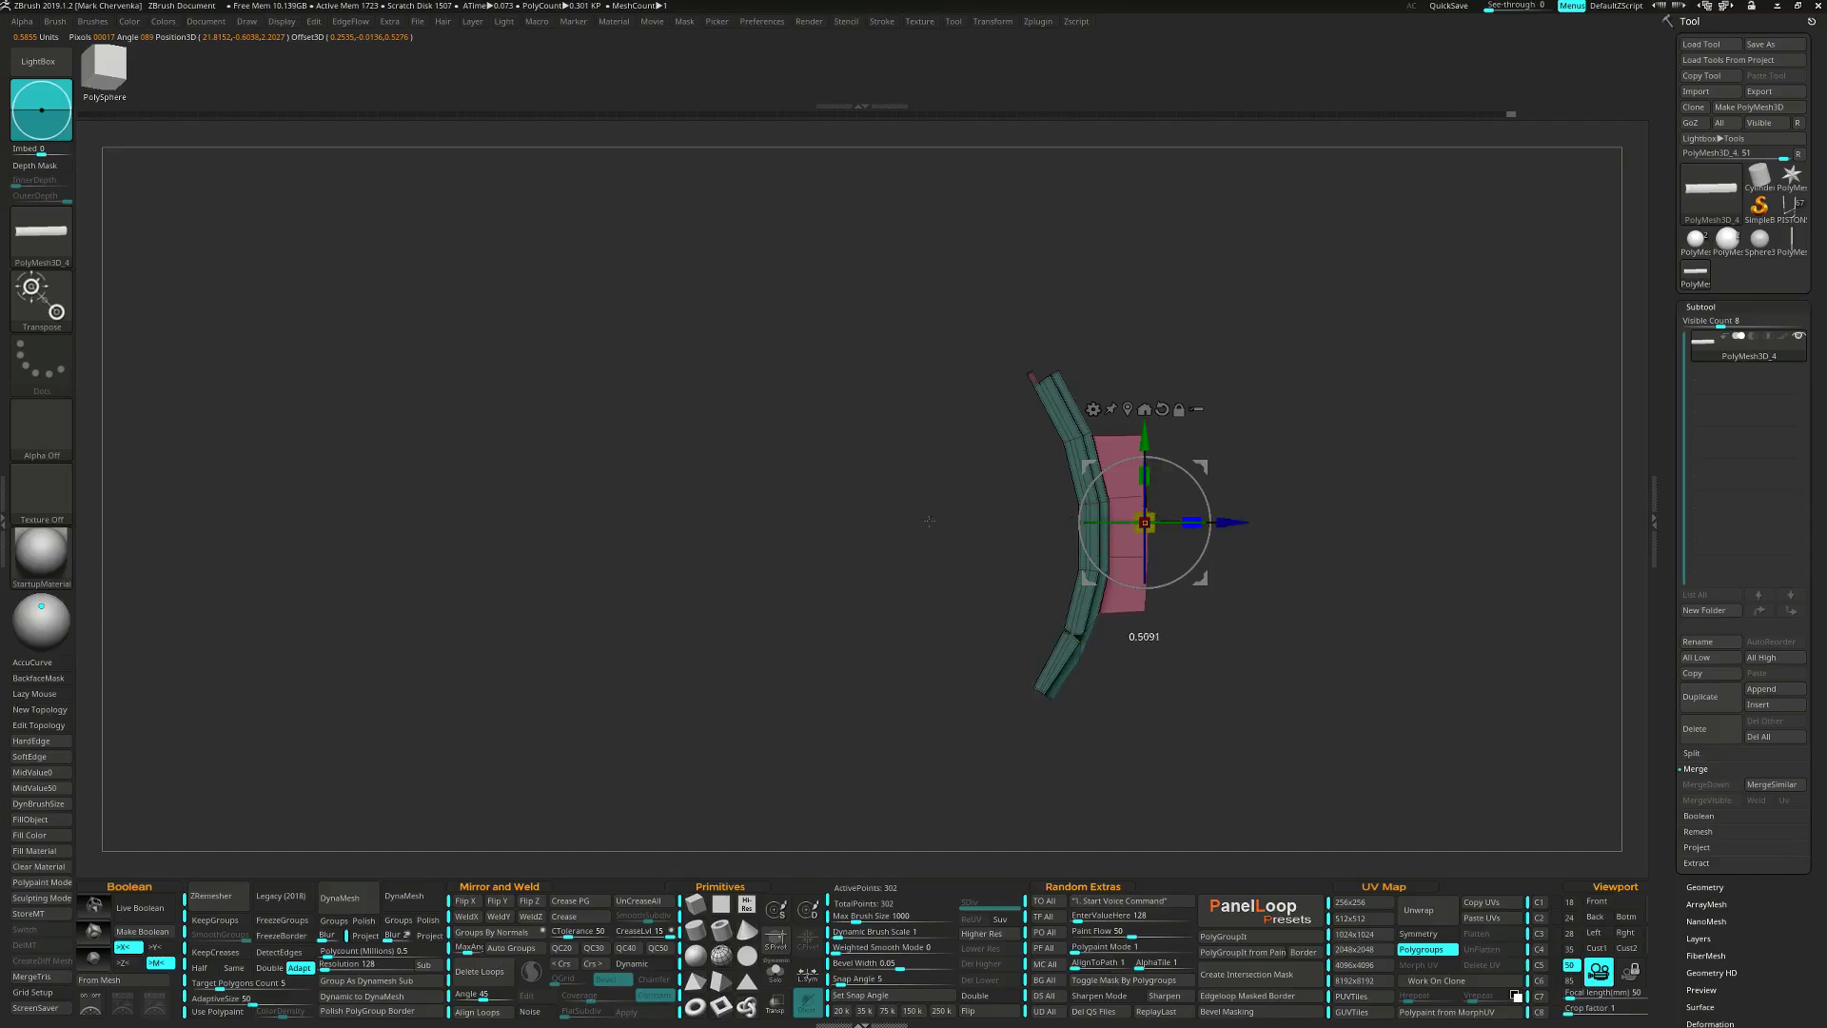
pyautogui.keyDown('alt'); pyautogui.moveTo(897, 467); pyautogui.dragTo(928, 542); pyautogui.keyUp('alt')
pyautogui.moveTo(1223, 524); pyautogui.dragTo(1246, 527)
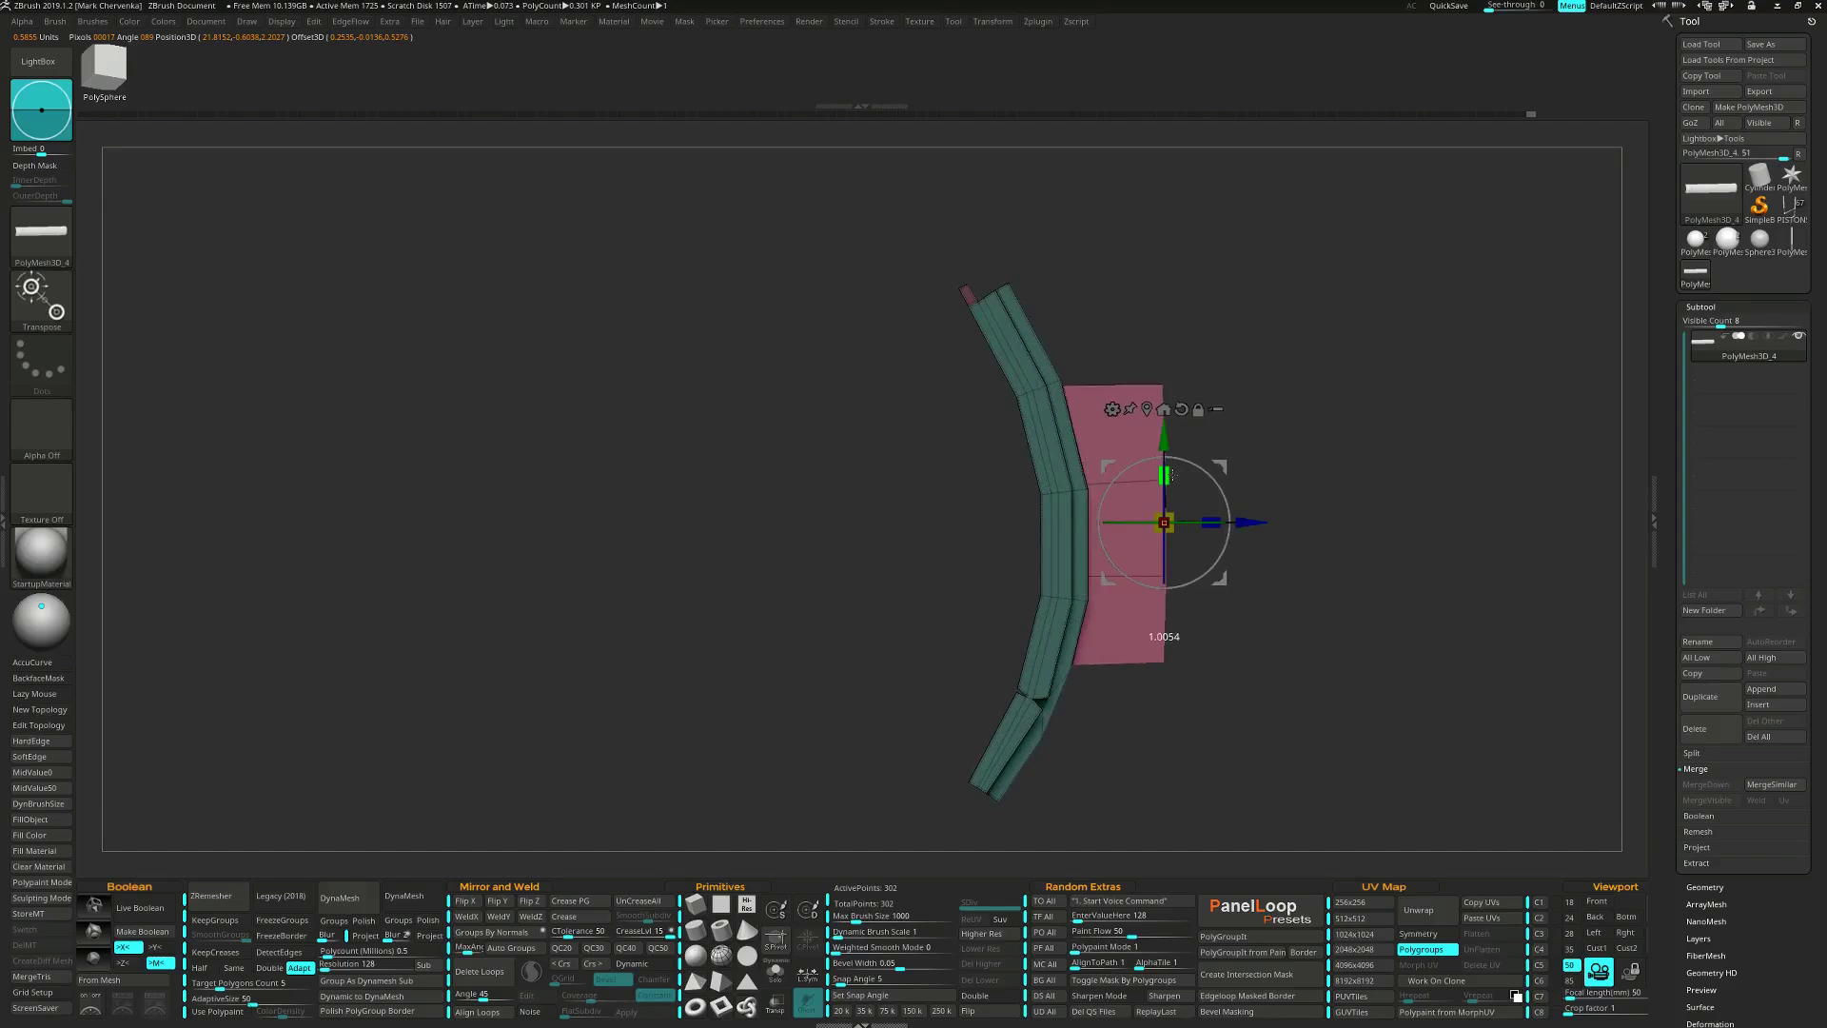
pyautogui.moveTo(1173, 474); pyautogui.dragTo(1171, 470)
pyautogui.keyDown('ctrl'); pyautogui.moveTo(1304, 460); pyautogui.dragTo(1304, 515); pyautogui.keyUp('ctrl')
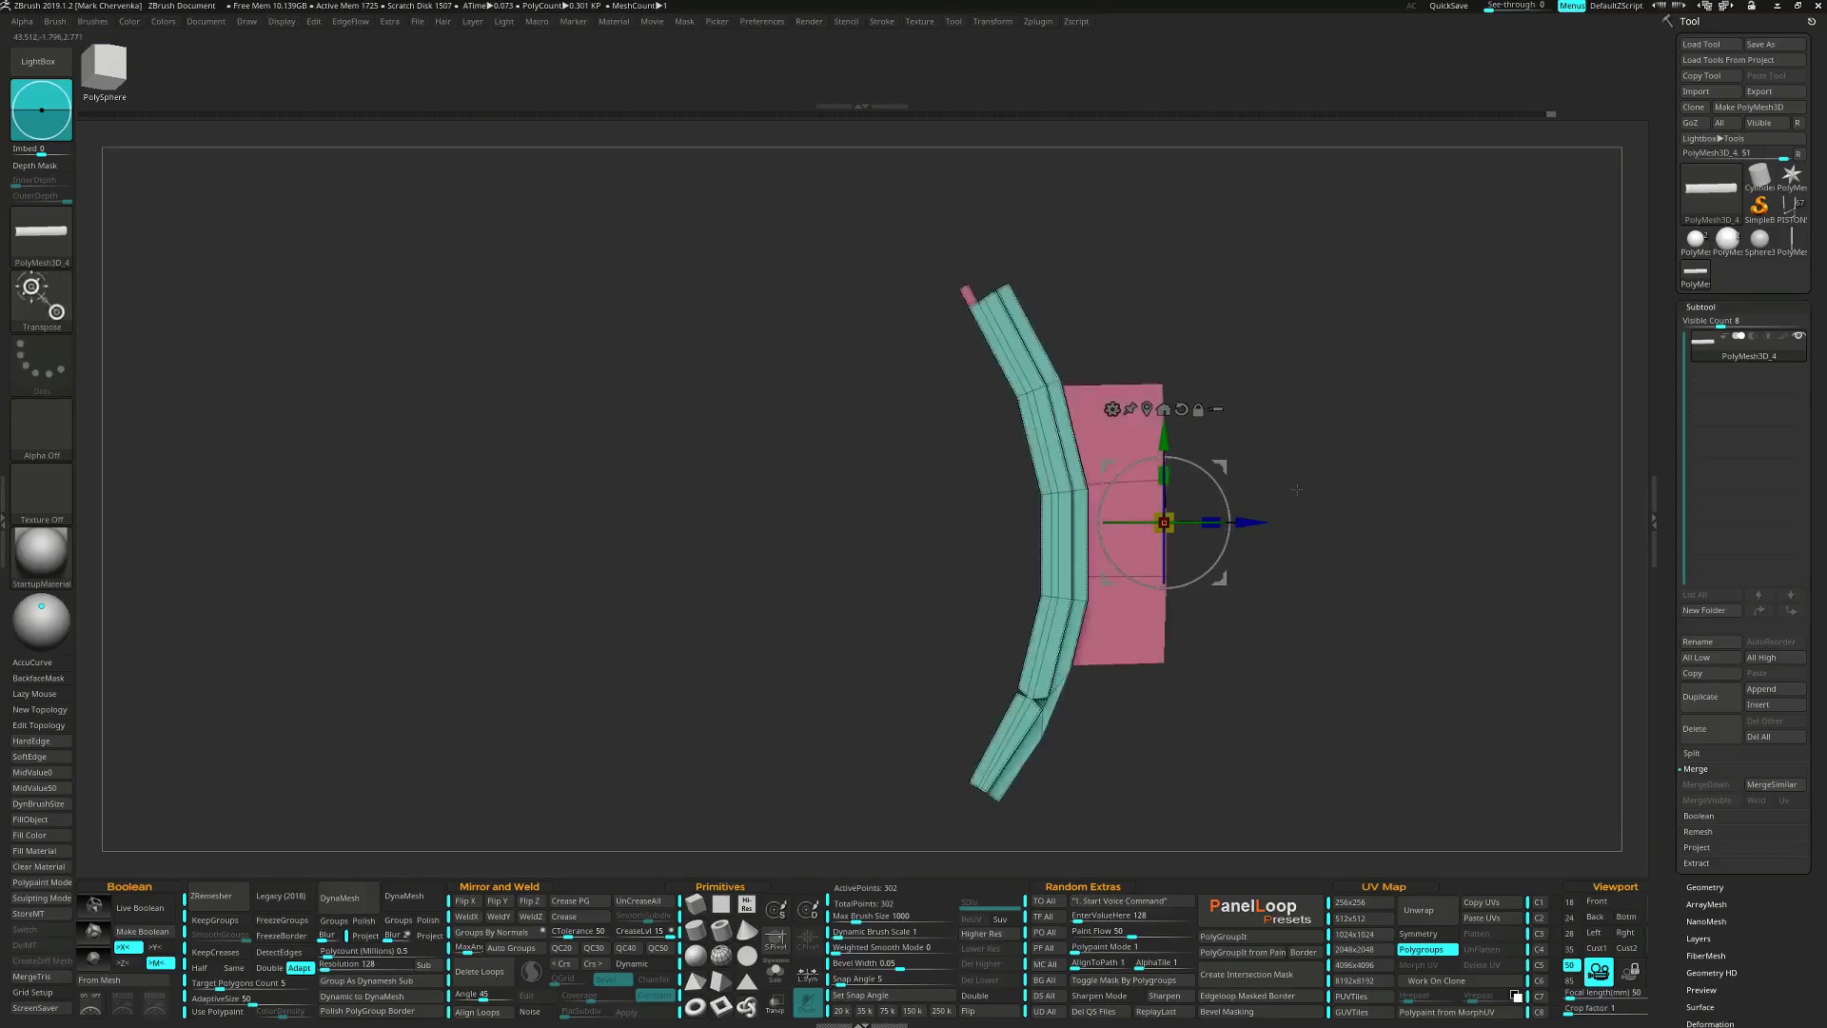
# Isolate the middle points of the block's rear face with a mask and push them in toward the blade.
pyautogui.moveTo(1302, 448)
pyautogui.keyDown('ctrl'); pyautogui.mouseDown()
pyautogui.moveTo(1240, 530)
pyautogui.moveTo(1129, 591)
pyautogui.mouseUp(); pyautogui.keyUp('ctrl')
pyautogui.moveTo(1264, 522); pyautogui.dragTo(1225, 535)
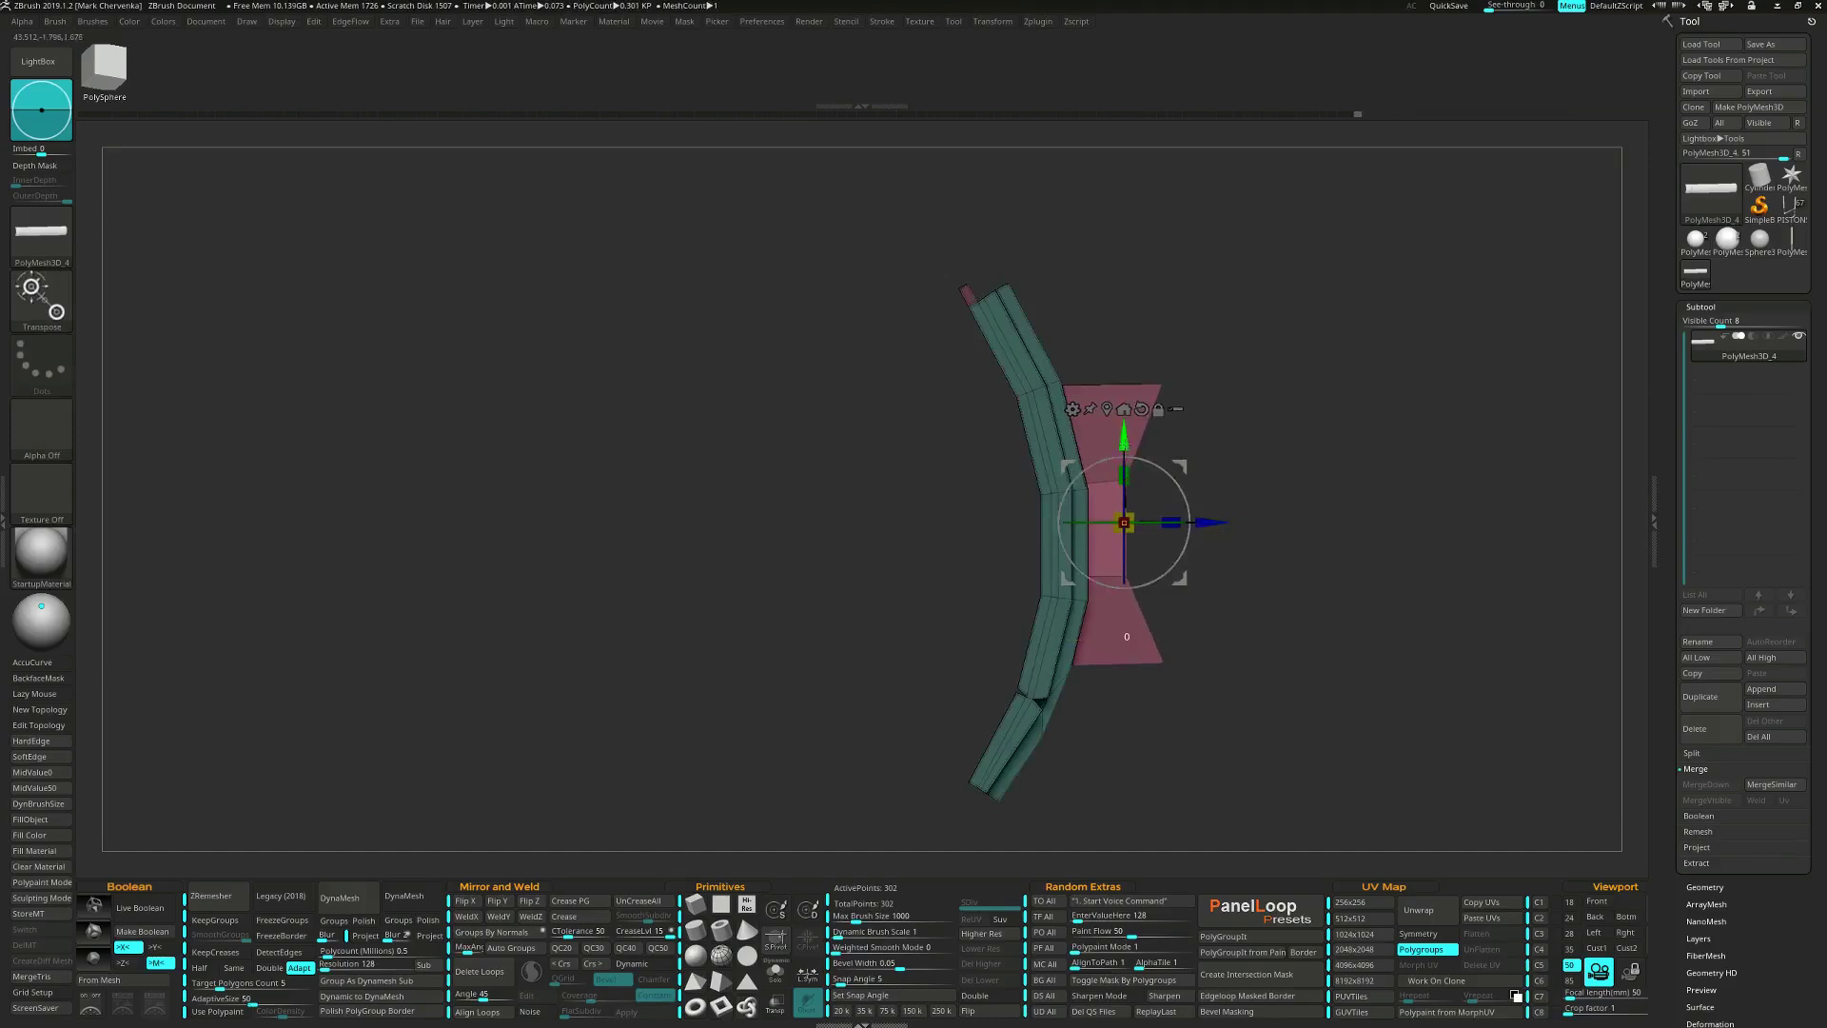
pyautogui.moveTo(1124, 442); pyautogui.dragTo(1124, 441)
pyautogui.keyDown('ctrl'); pyautogui.moveTo(1253, 461); pyautogui.dragTo(1264, 396); pyautogui.keyUp('ctrl')
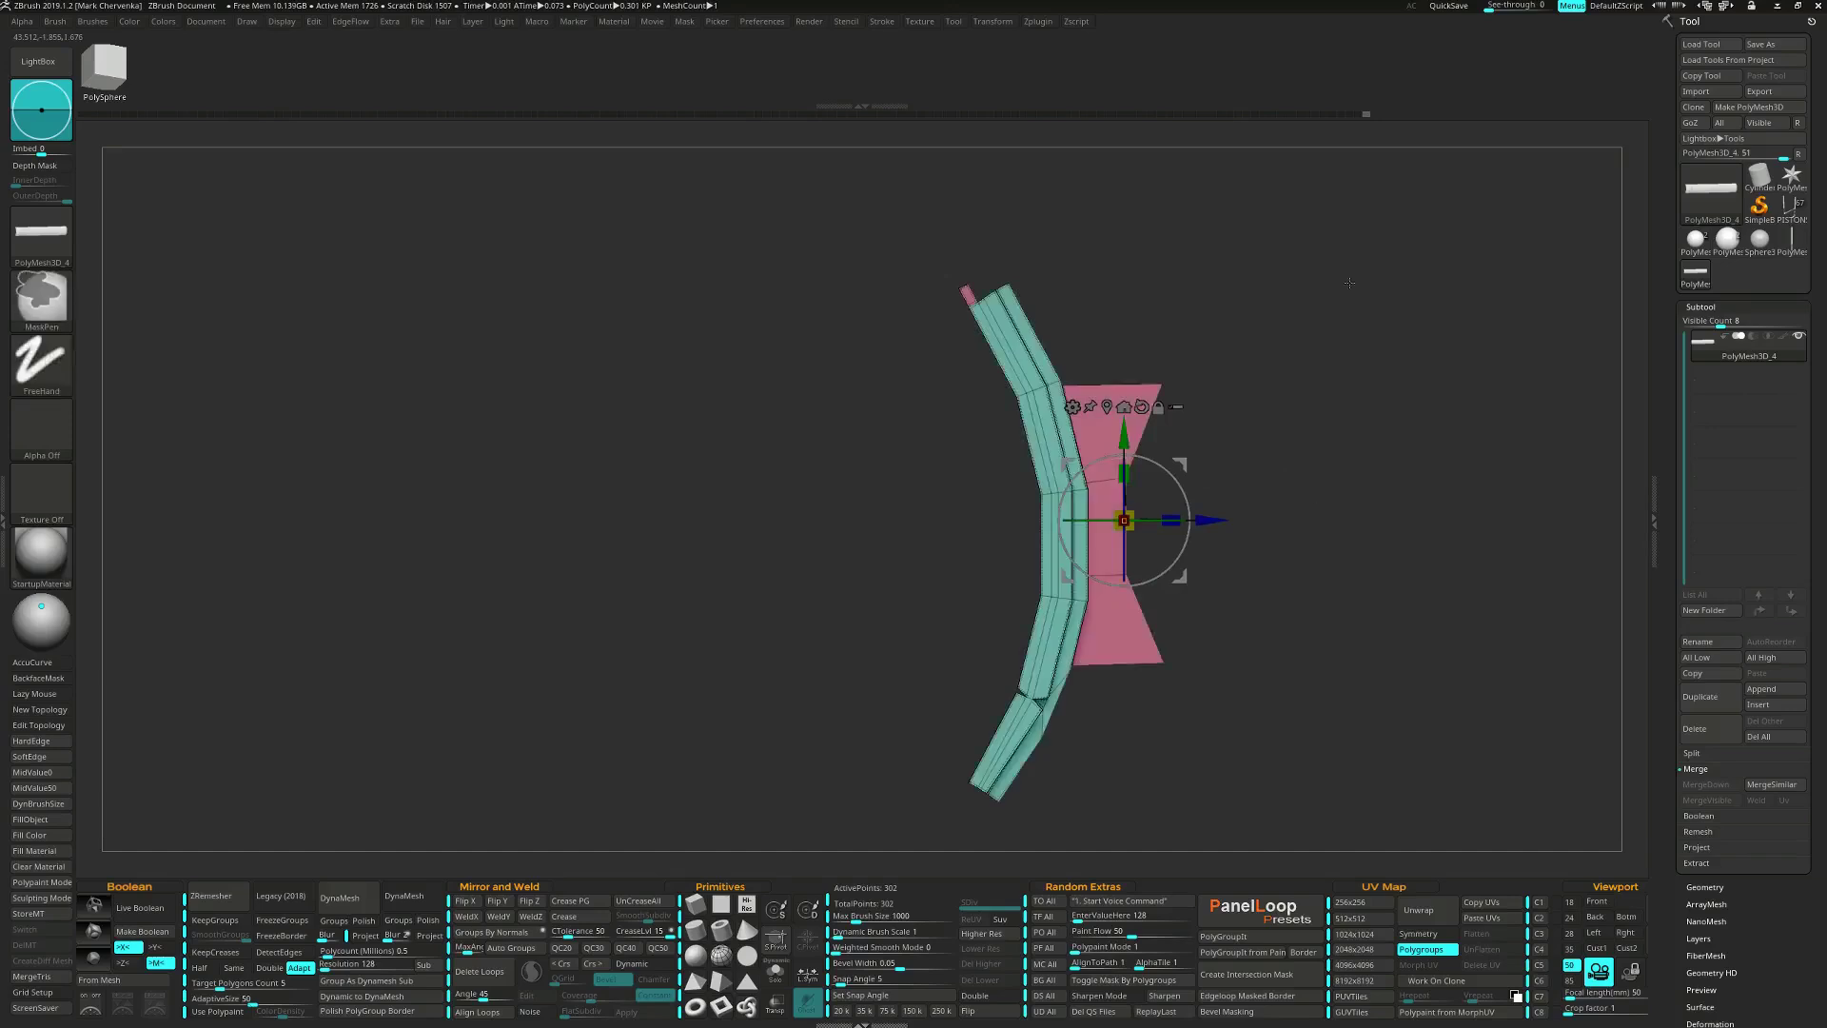
# Isolate the block's upper and lower rear corners with a mask and pull them outward into two pointed flanges.
pyautogui.moveTo(1331, 313)
pyautogui.keyDown('ctrl'); pyautogui.mouseDown()
pyautogui.moveTo(1181, 747)
pyautogui.moveTo(1156, 759)
pyautogui.mouseUp(); pyautogui.keyUp('ctrl')
pyautogui.keyDown('ctrl'); pyautogui.click(1152, 752); pyautogui.keyUp('ctrl')
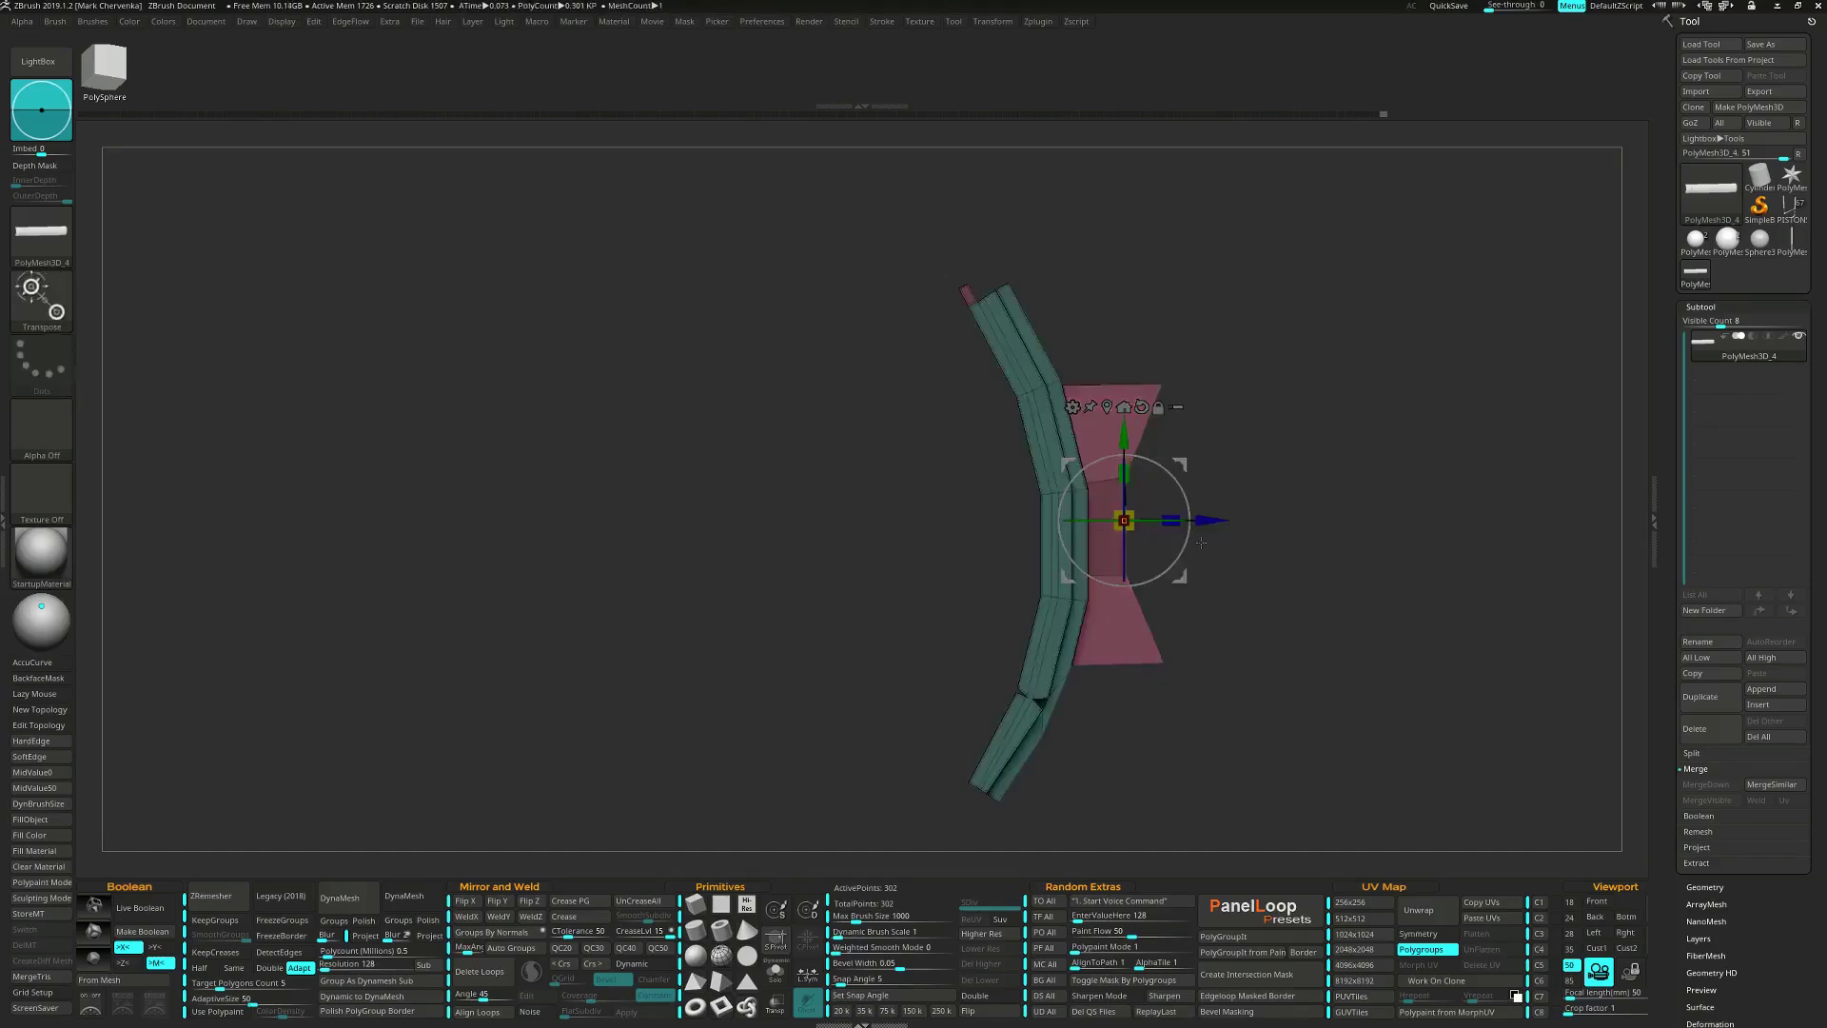
pyautogui.moveTo(1213, 521); pyautogui.dragTo(1263, 521)
pyautogui.moveTo(1172, 426); pyautogui.dragTo(1171, 430)
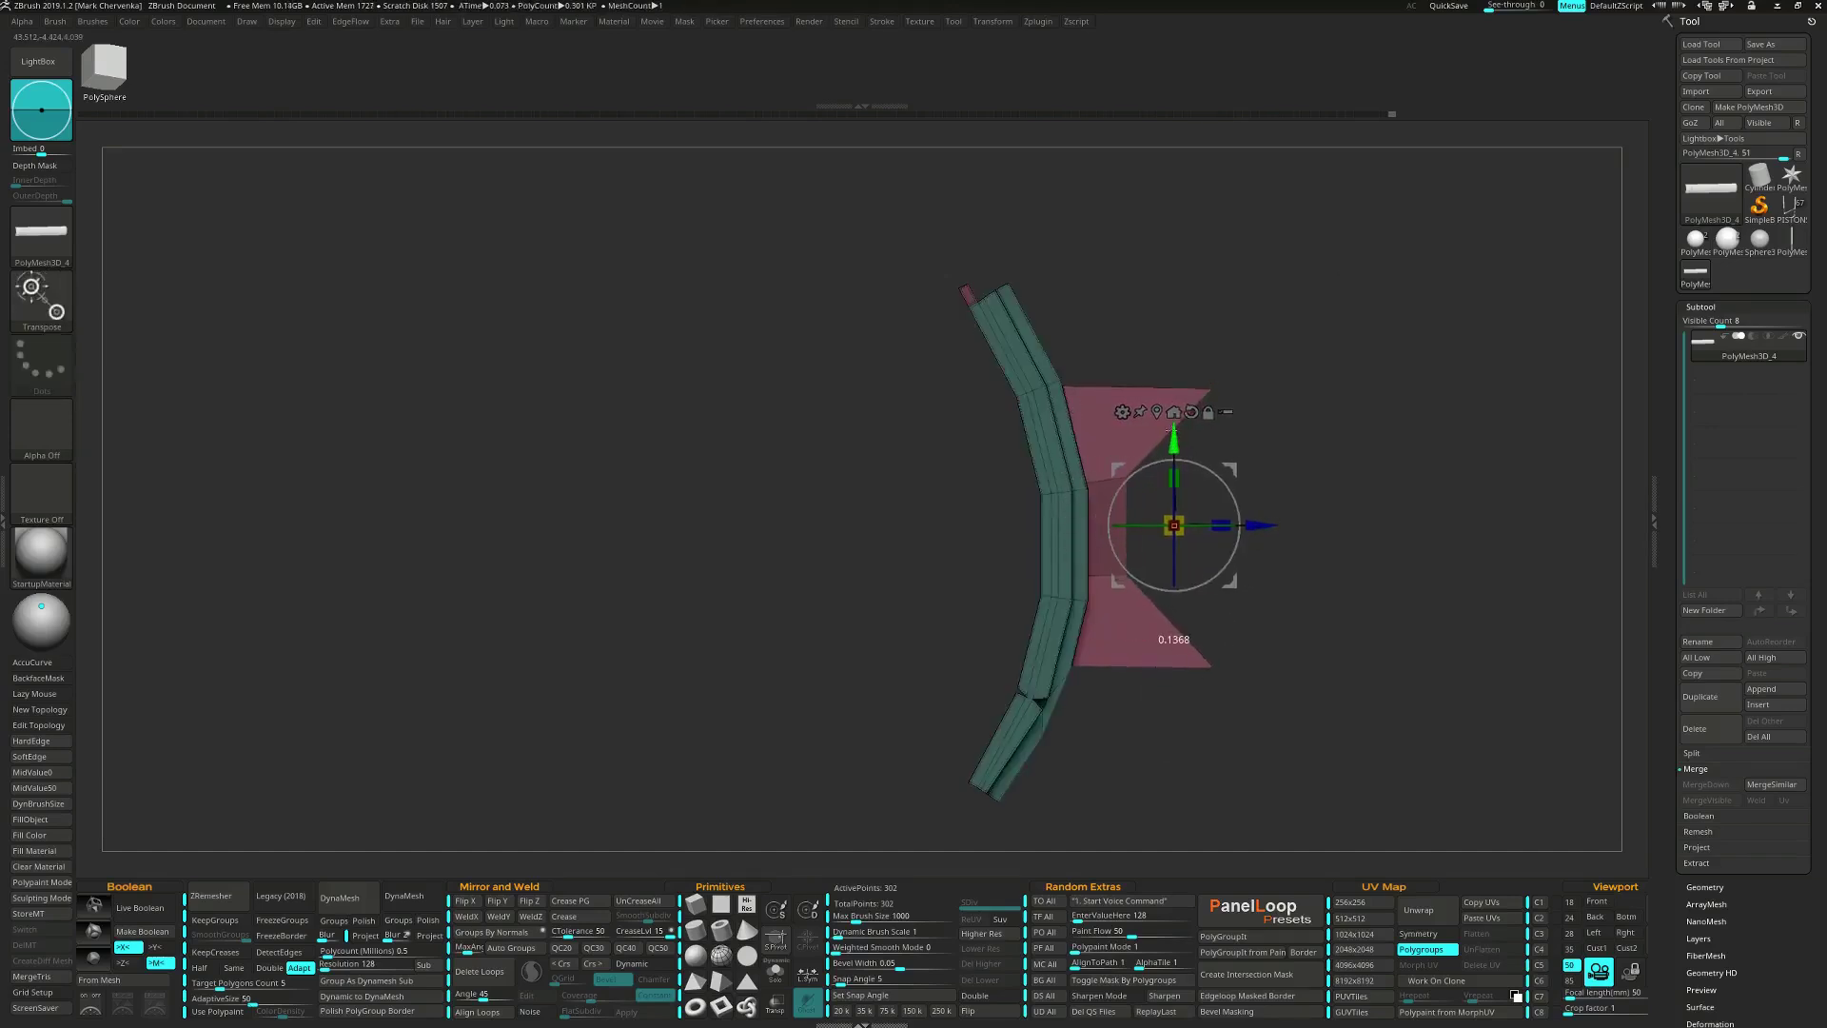
pyautogui.keyDown('ctrl'); pyautogui.moveTo(1329, 619); pyautogui.dragTo(1315, 547); pyautogui.keyUp('ctrl')
# Slice vertically through both flanges near their tips and move the sliced inner points outward to give the tips blunt ends.
pyautogui.hotkey('ctrl', 'shift')
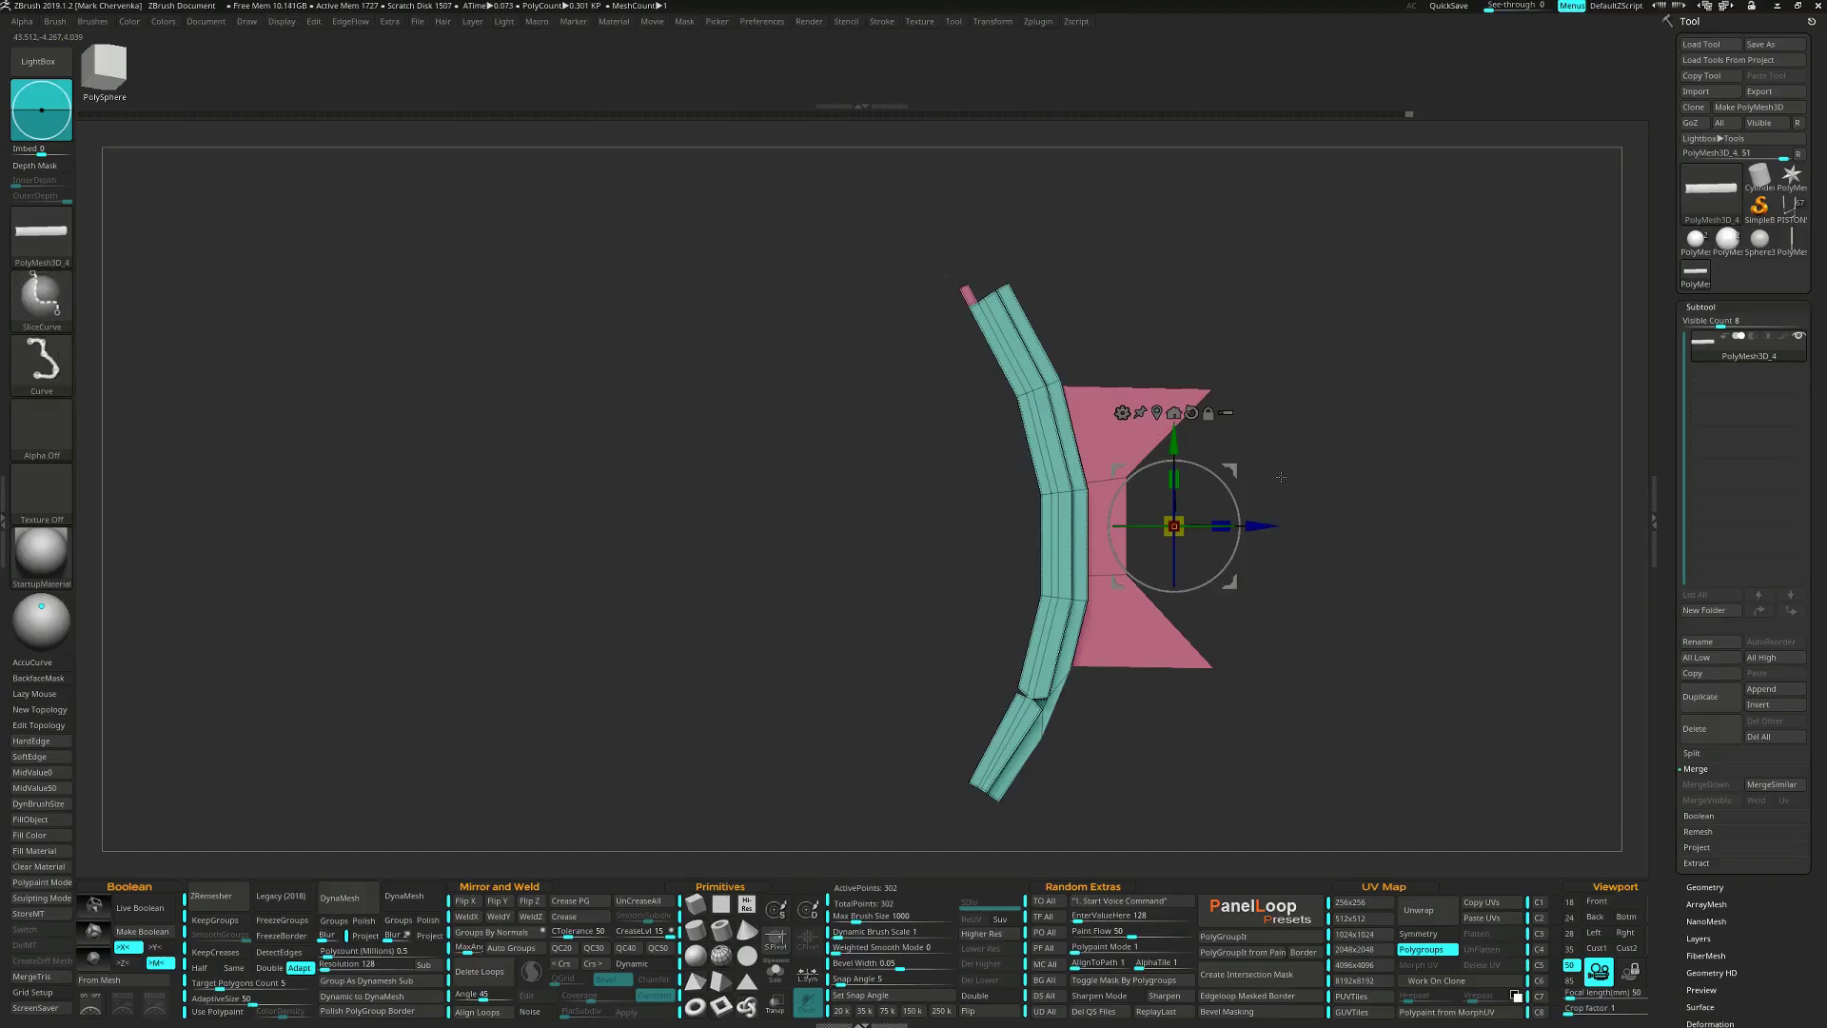
pyautogui.keyDown('ctrl'); pyautogui.keyDown('shift'); pyautogui.moveTo(1176, 261); pyautogui.dragTo(1193, 757); pyautogui.keyUp('shift'); pyautogui.keyUp('ctrl')
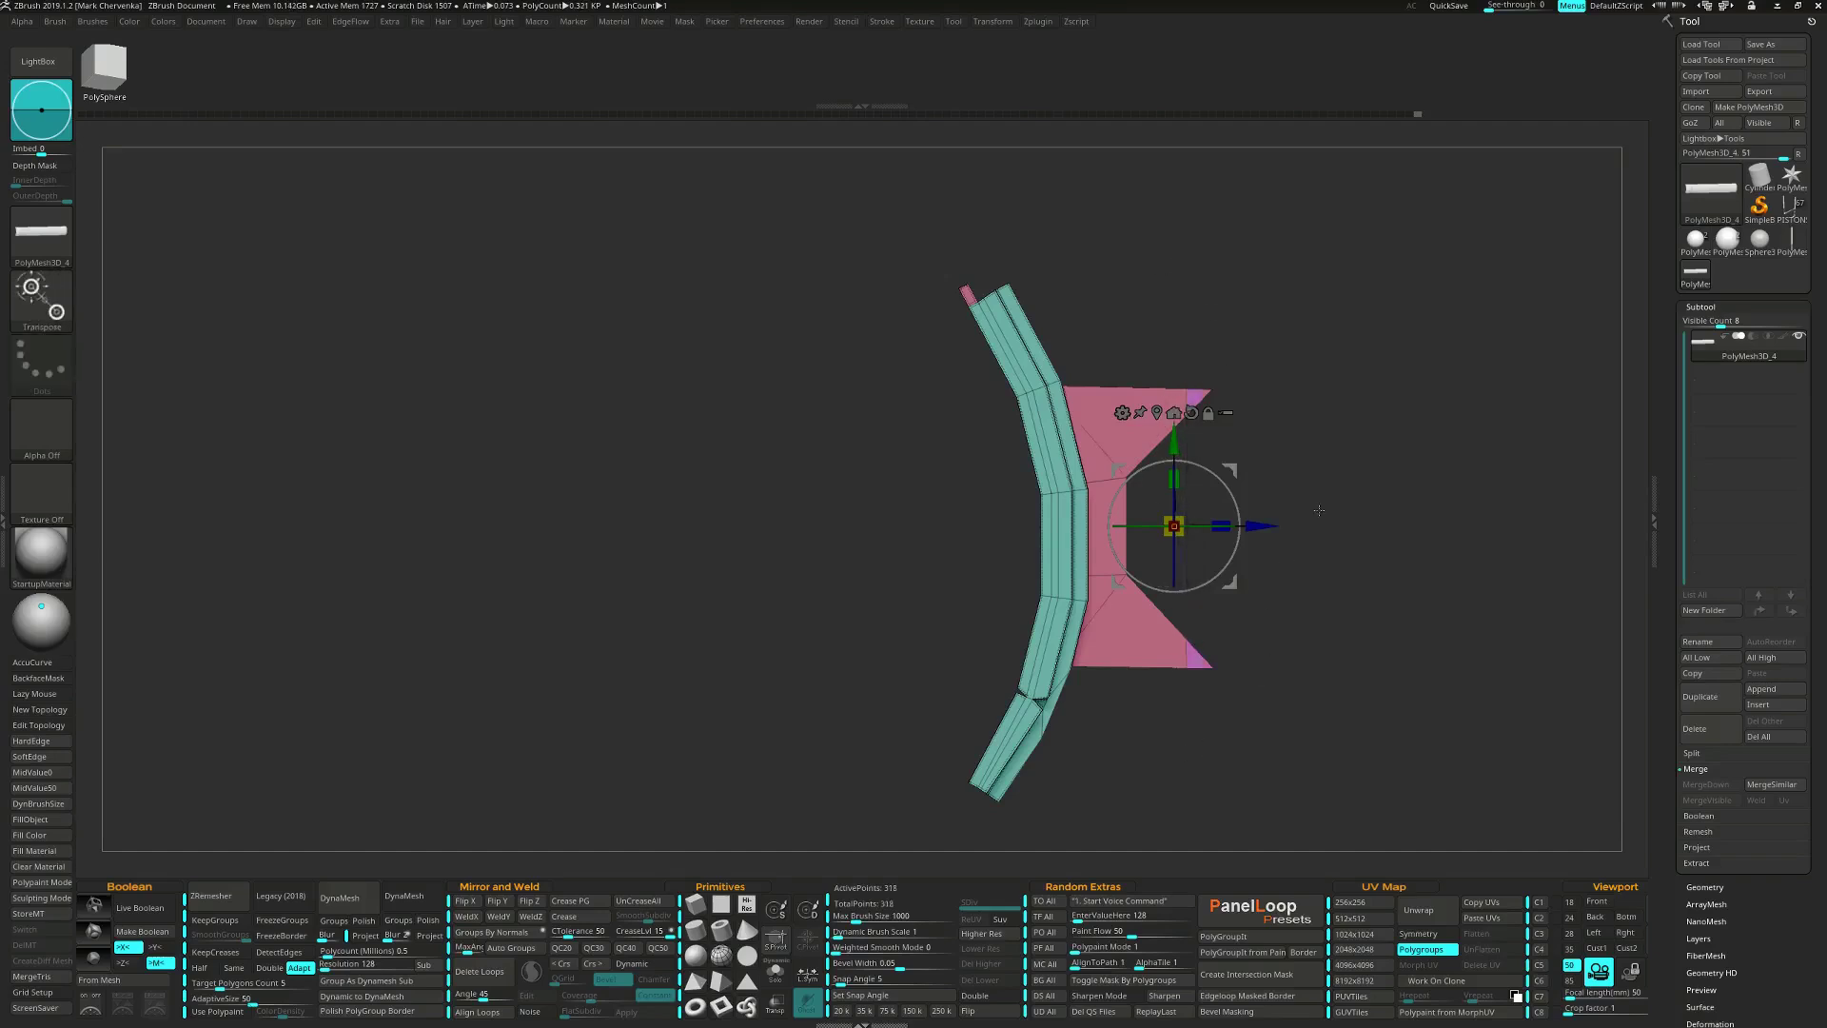
pyautogui.moveTo(1189, 456)
pyautogui.keyDown('ctrl'); pyautogui.mouseDown()
pyautogui.moveTo(1260, 562)
pyautogui.moveTo(1236, 520)
pyautogui.moveTo(1264, 656)
pyautogui.mouseUp(); pyautogui.keyUp('ctrl')
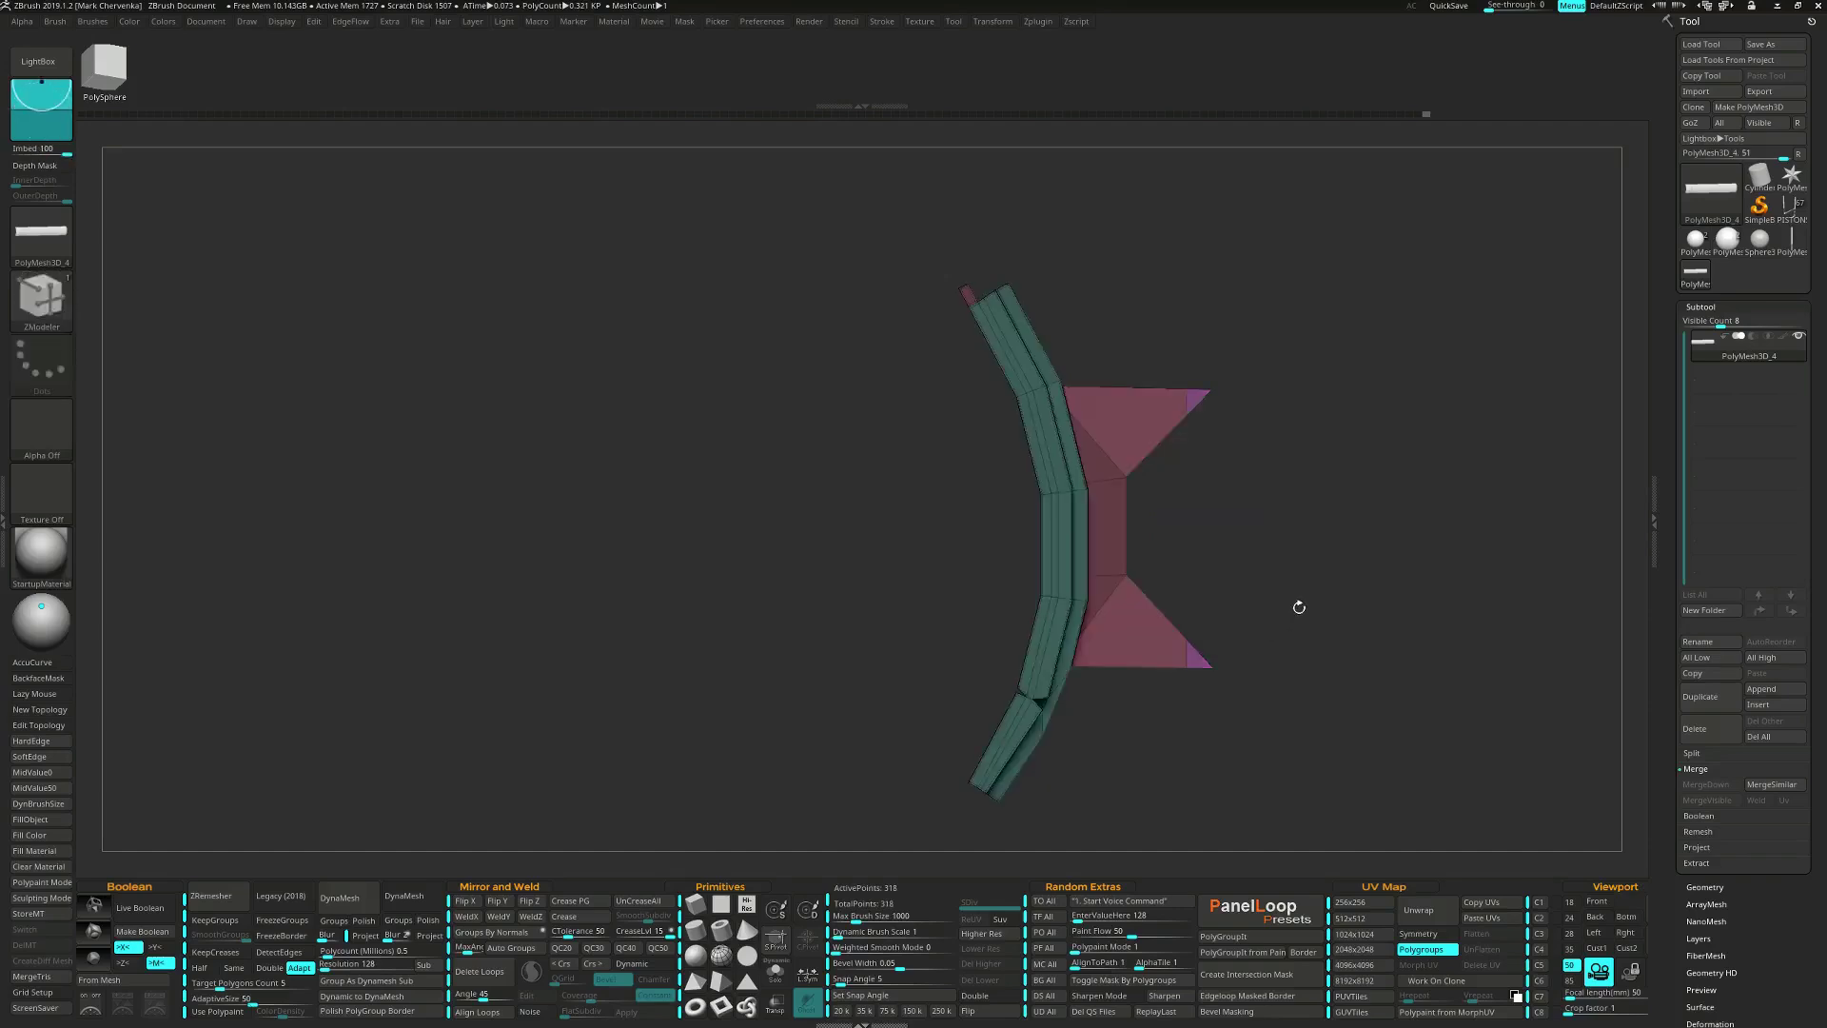
pyautogui.press('w')
pyautogui.moveTo(1256, 531); pyautogui.dragTo(1282, 534)
pyautogui.keyDown('ctrl'); pyautogui.moveTo(1427, 466); pyautogui.dragTo(1432, 507, button='right'); pyautogui.keyUp('ctrl')
pyautogui.keyDown('ctrl'); pyautogui.moveTo(1322, 625); pyautogui.dragTo(1316, 578, button='right'); pyautogui.keyUp('ctrl')
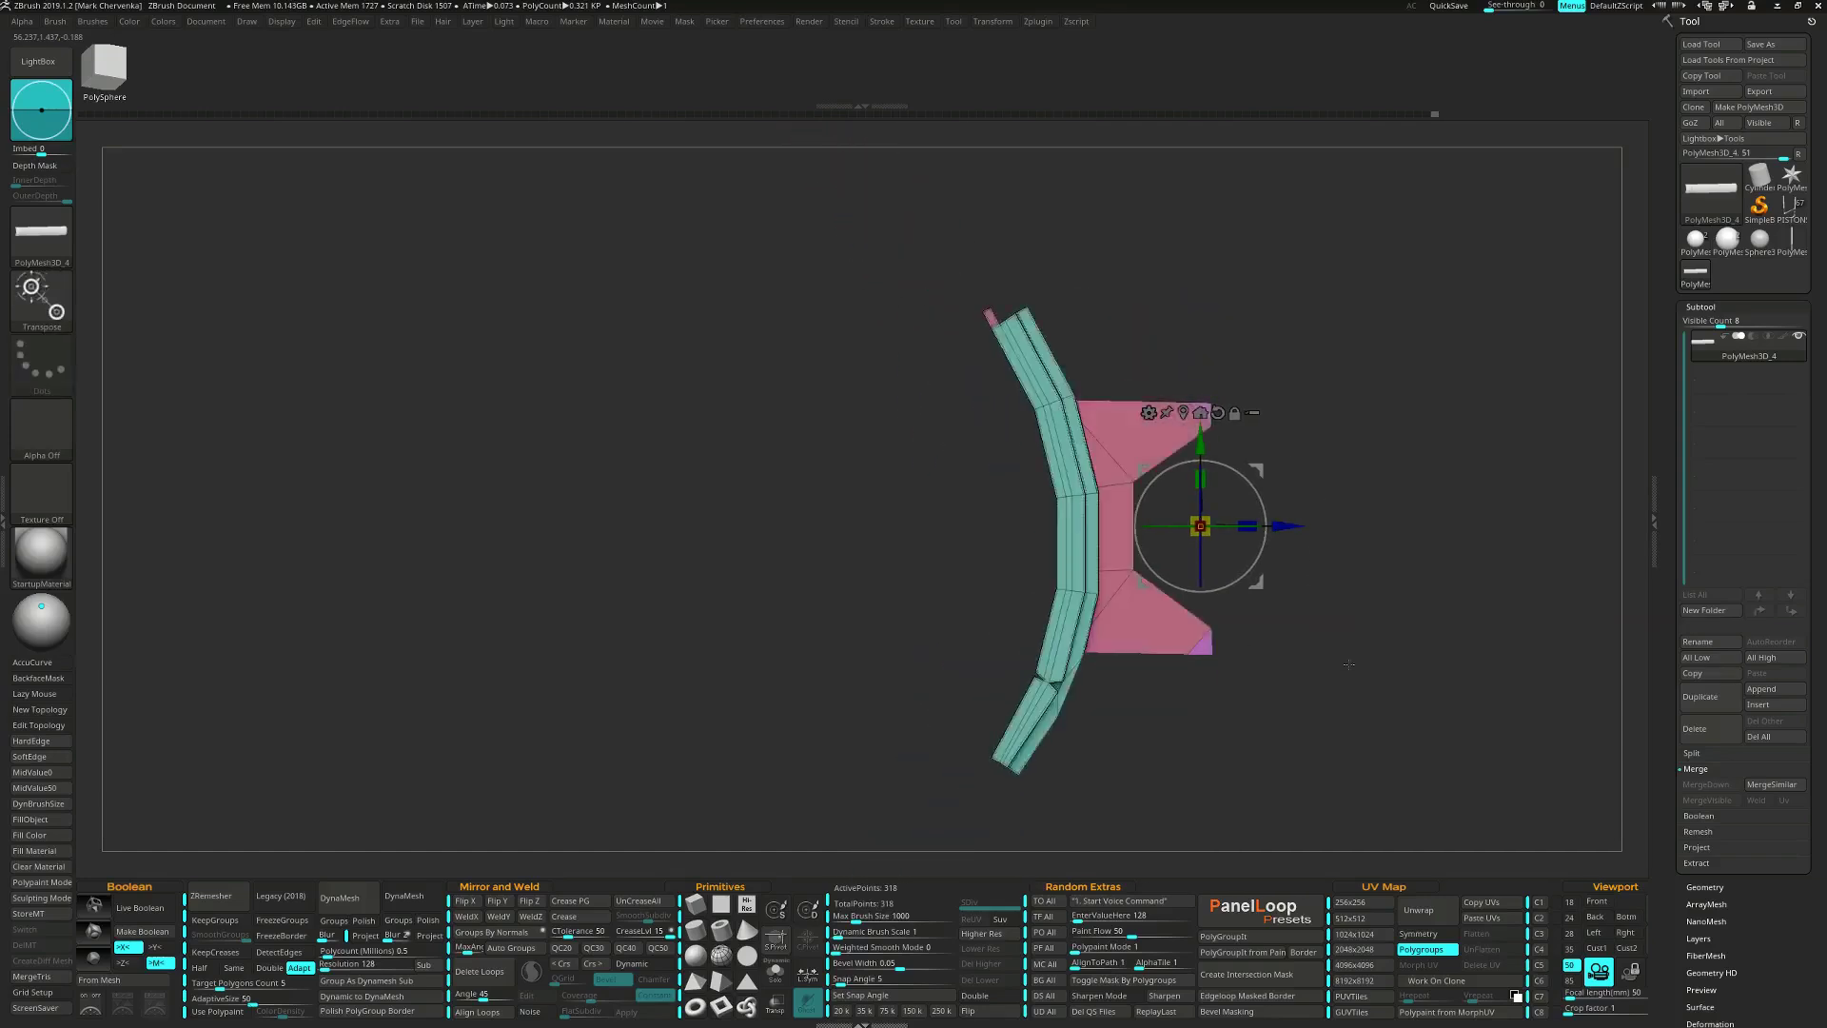
# Set the edge action to Collapse and collapse the short sliced edges at the upper and lower flange tips on the block's end.
pyautogui.press('q')
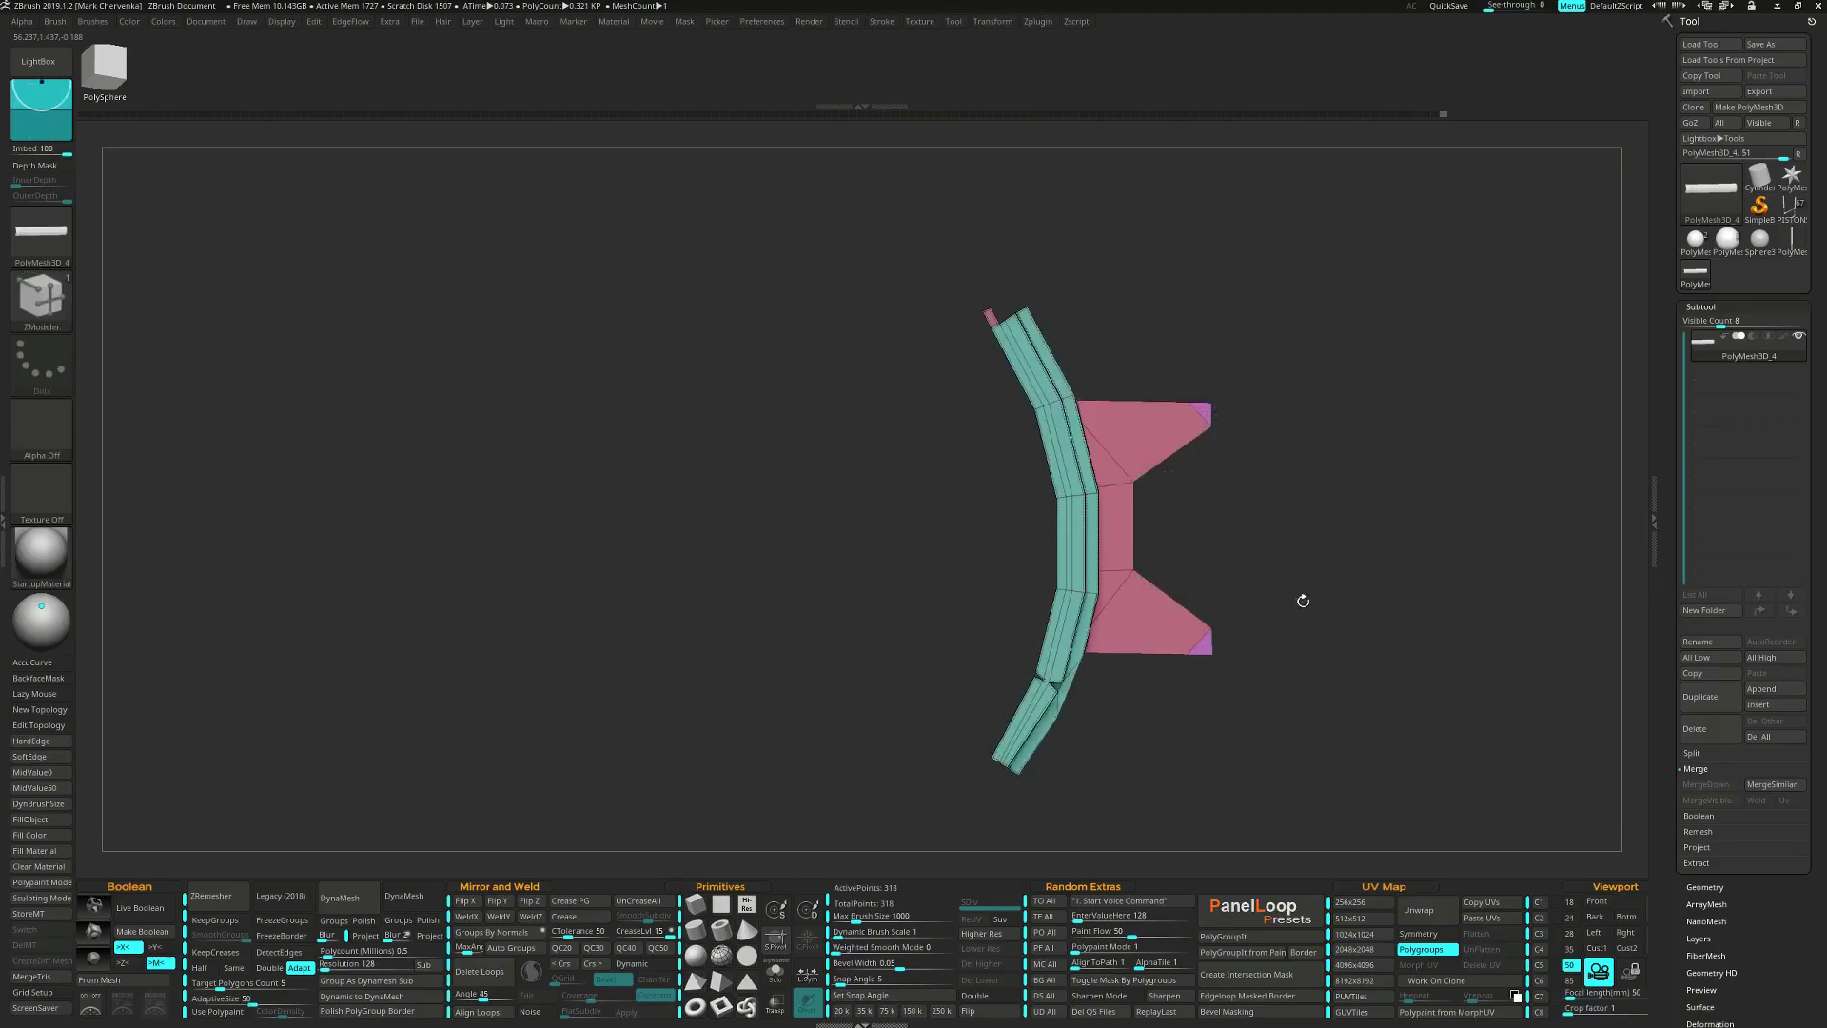
pyautogui.hotkey('ctrl', 'shift')
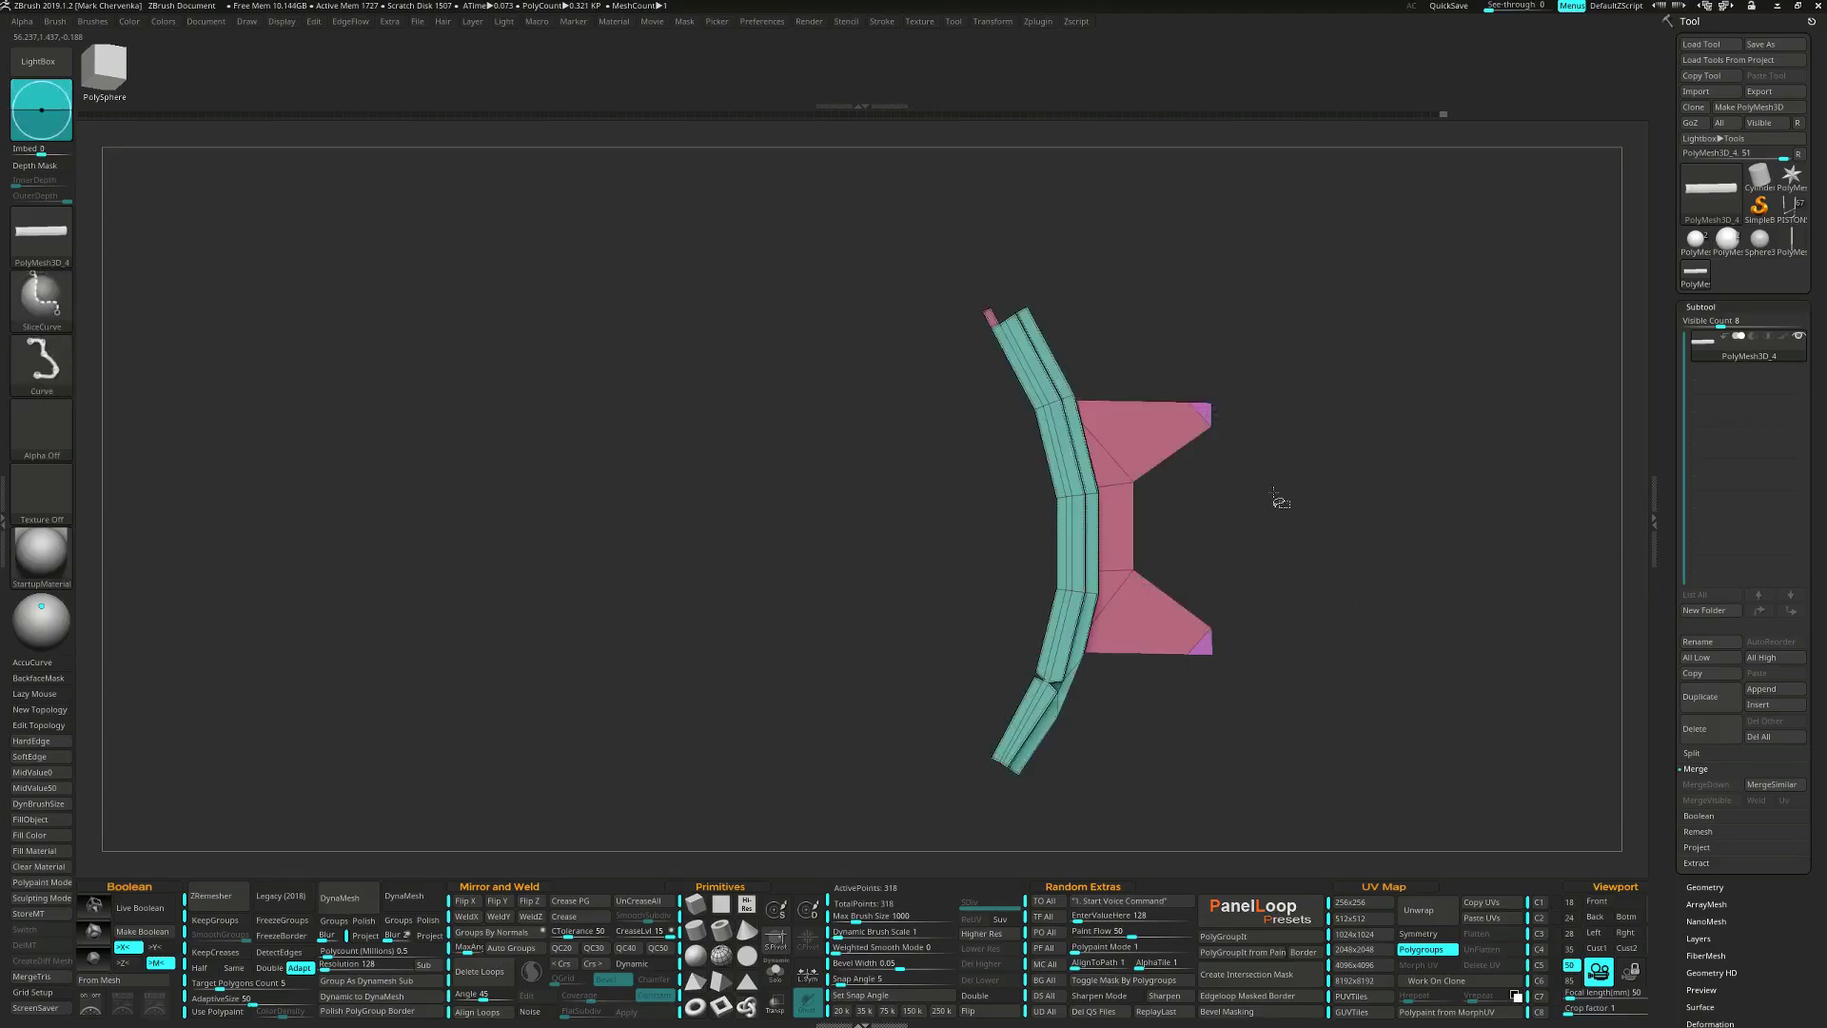
pyautogui.hotkey('ctrl', 'shift')
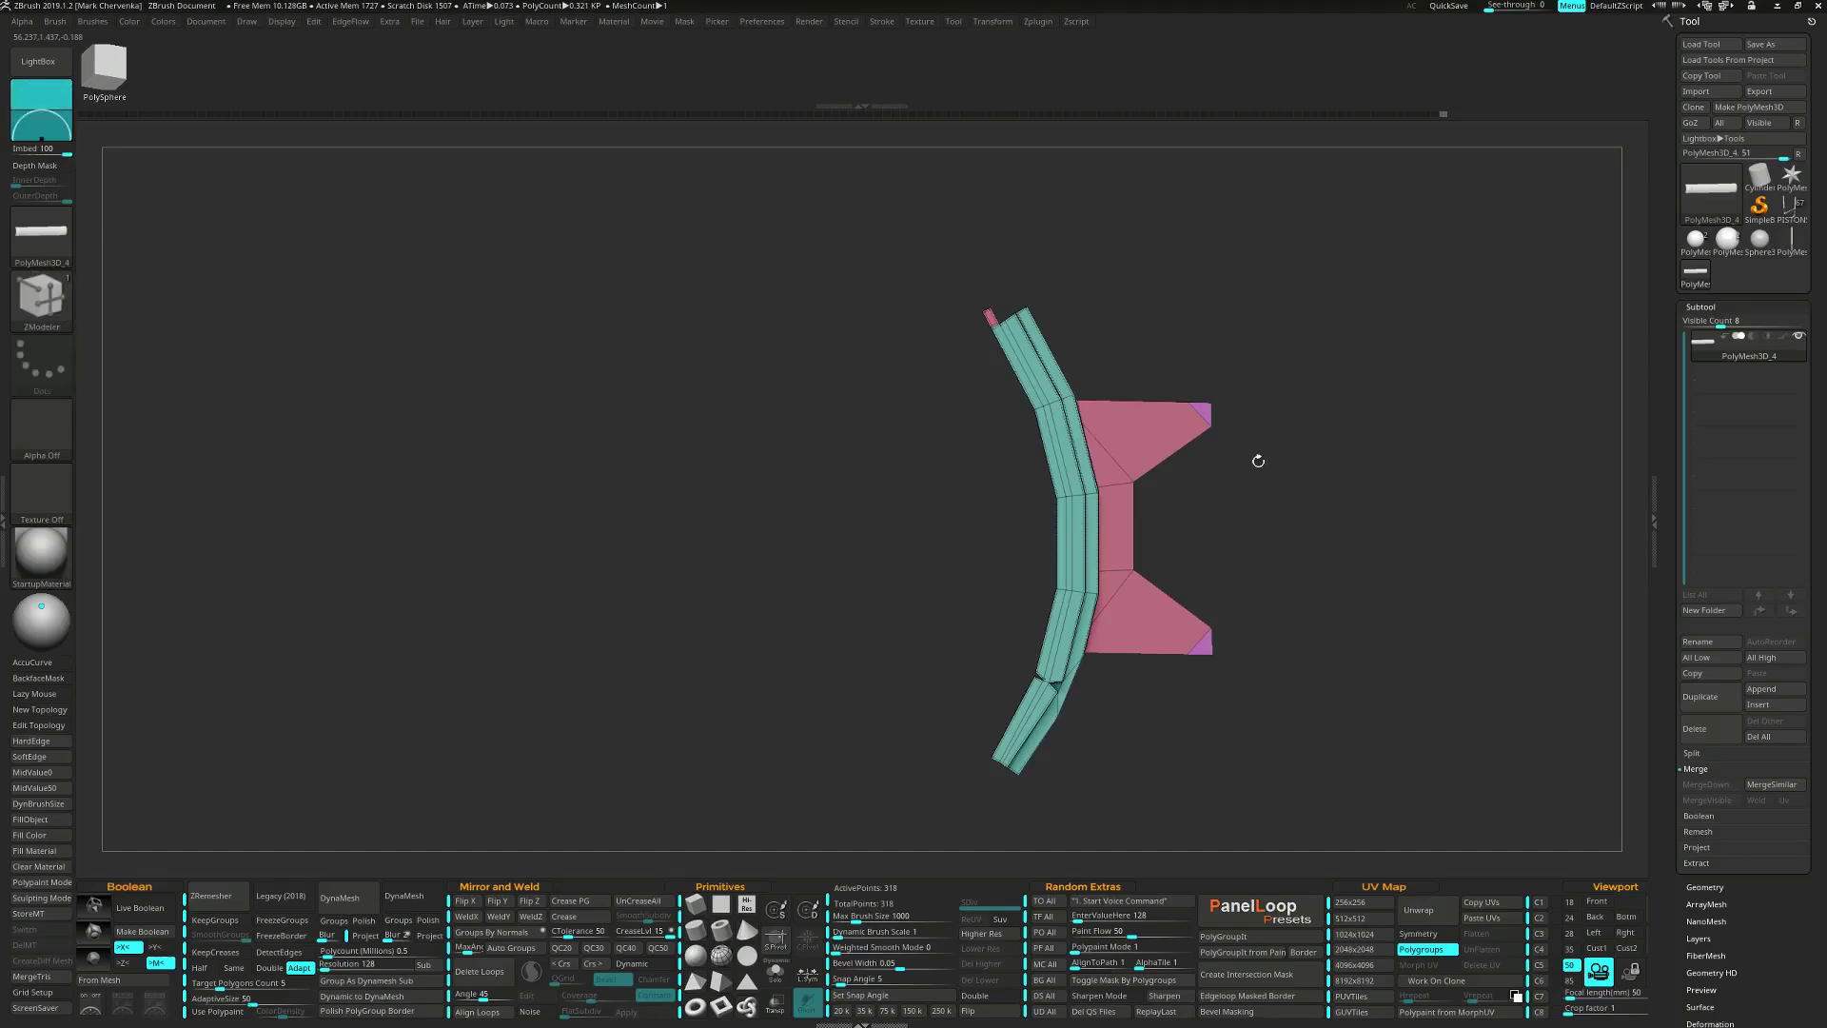
pyautogui.hotkey('ctrl', 'shift')
pyautogui.moveTo(1258, 468); pyautogui.dragTo(1169, 430)
pyautogui.press('space')
pyautogui.click(1117, 482)
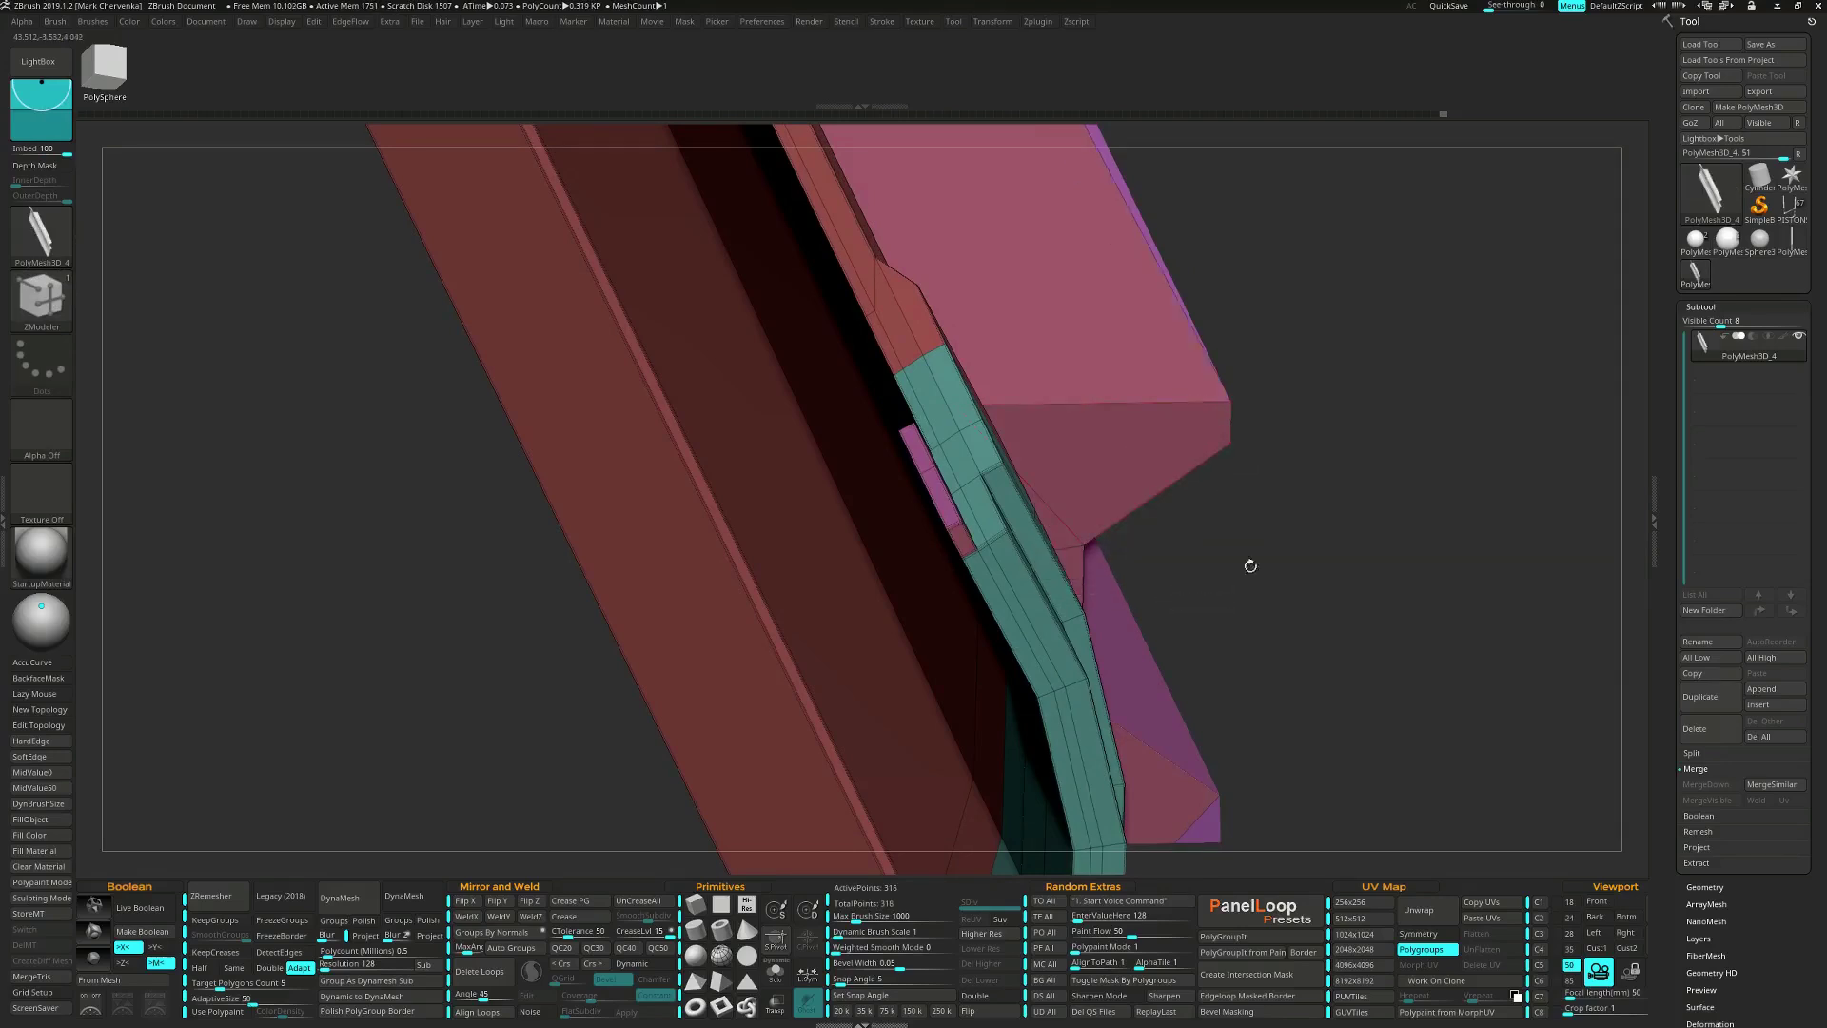
pyautogui.moveTo(1251, 565); pyautogui.dragTo(1198, 645)
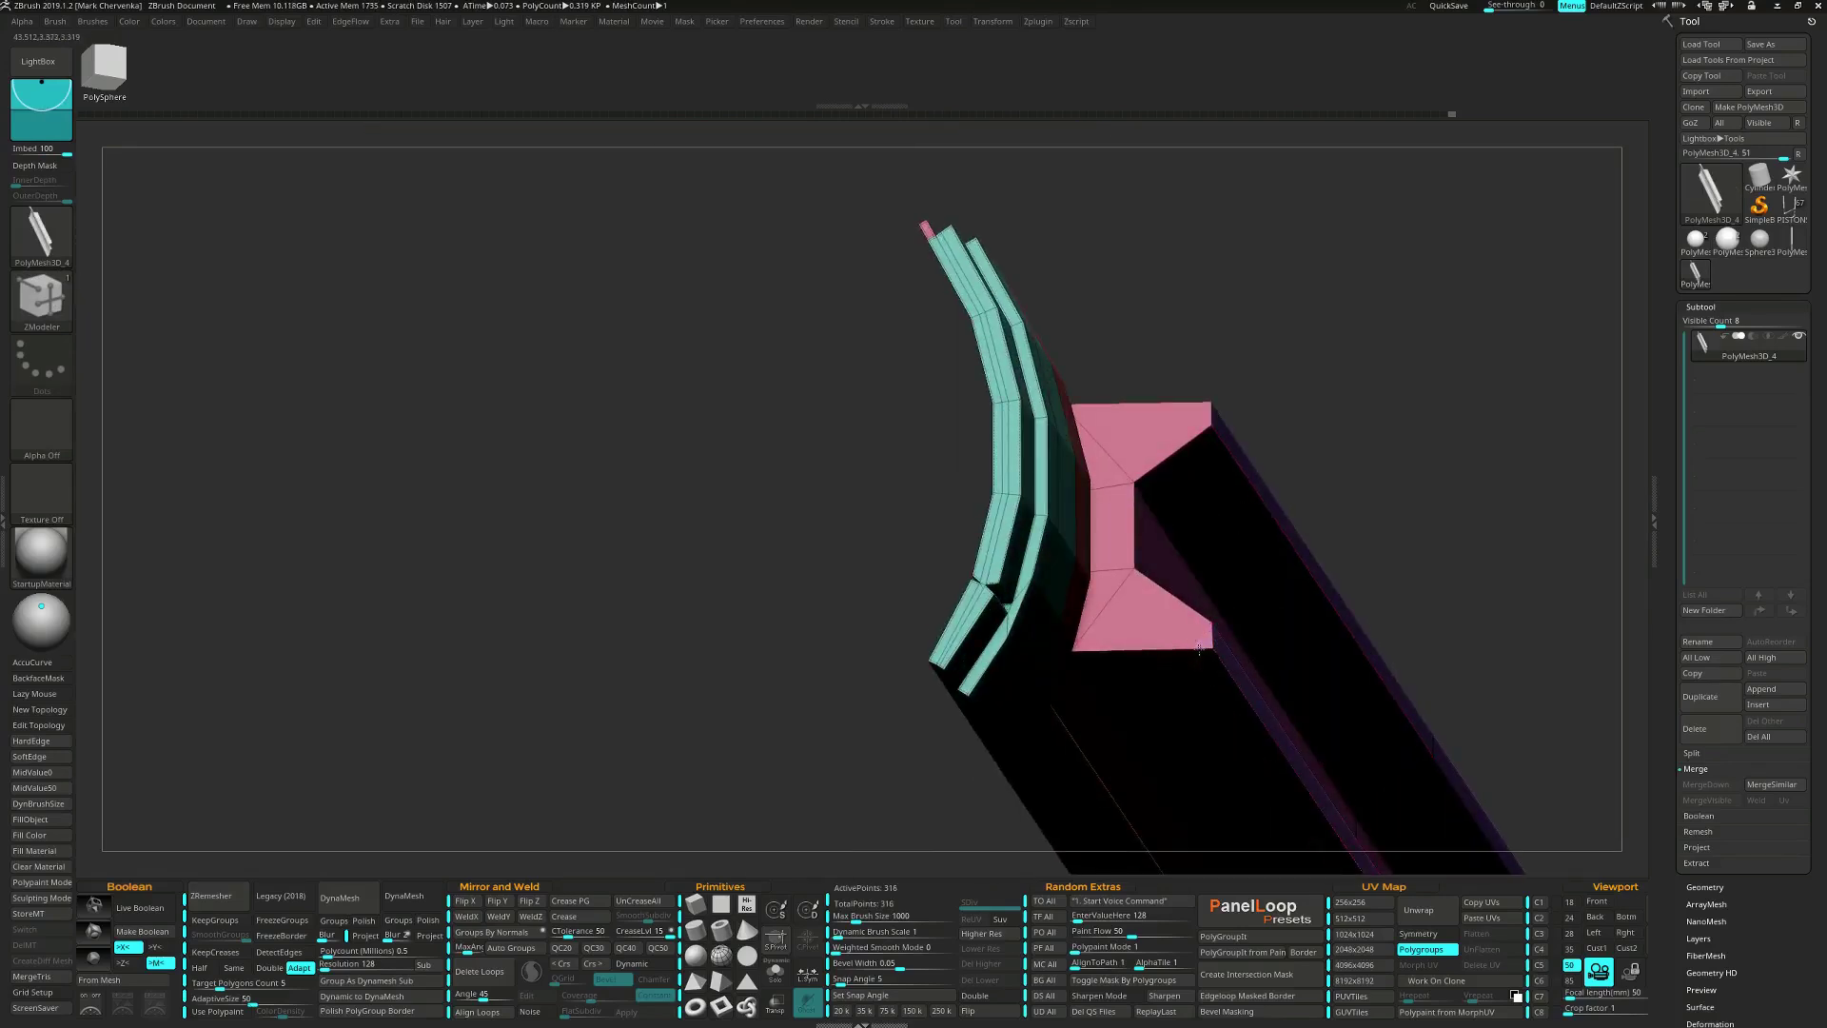
pyautogui.click(1201, 649)
# Collapse the short sliced edges along the middle loops of the lower and upper flanges.
pyautogui.keyDown('ctrl'); pyautogui.moveTo(1201, 648); pyautogui.dragTo(1202, 594, button='right'); pyautogui.keyUp('ctrl')
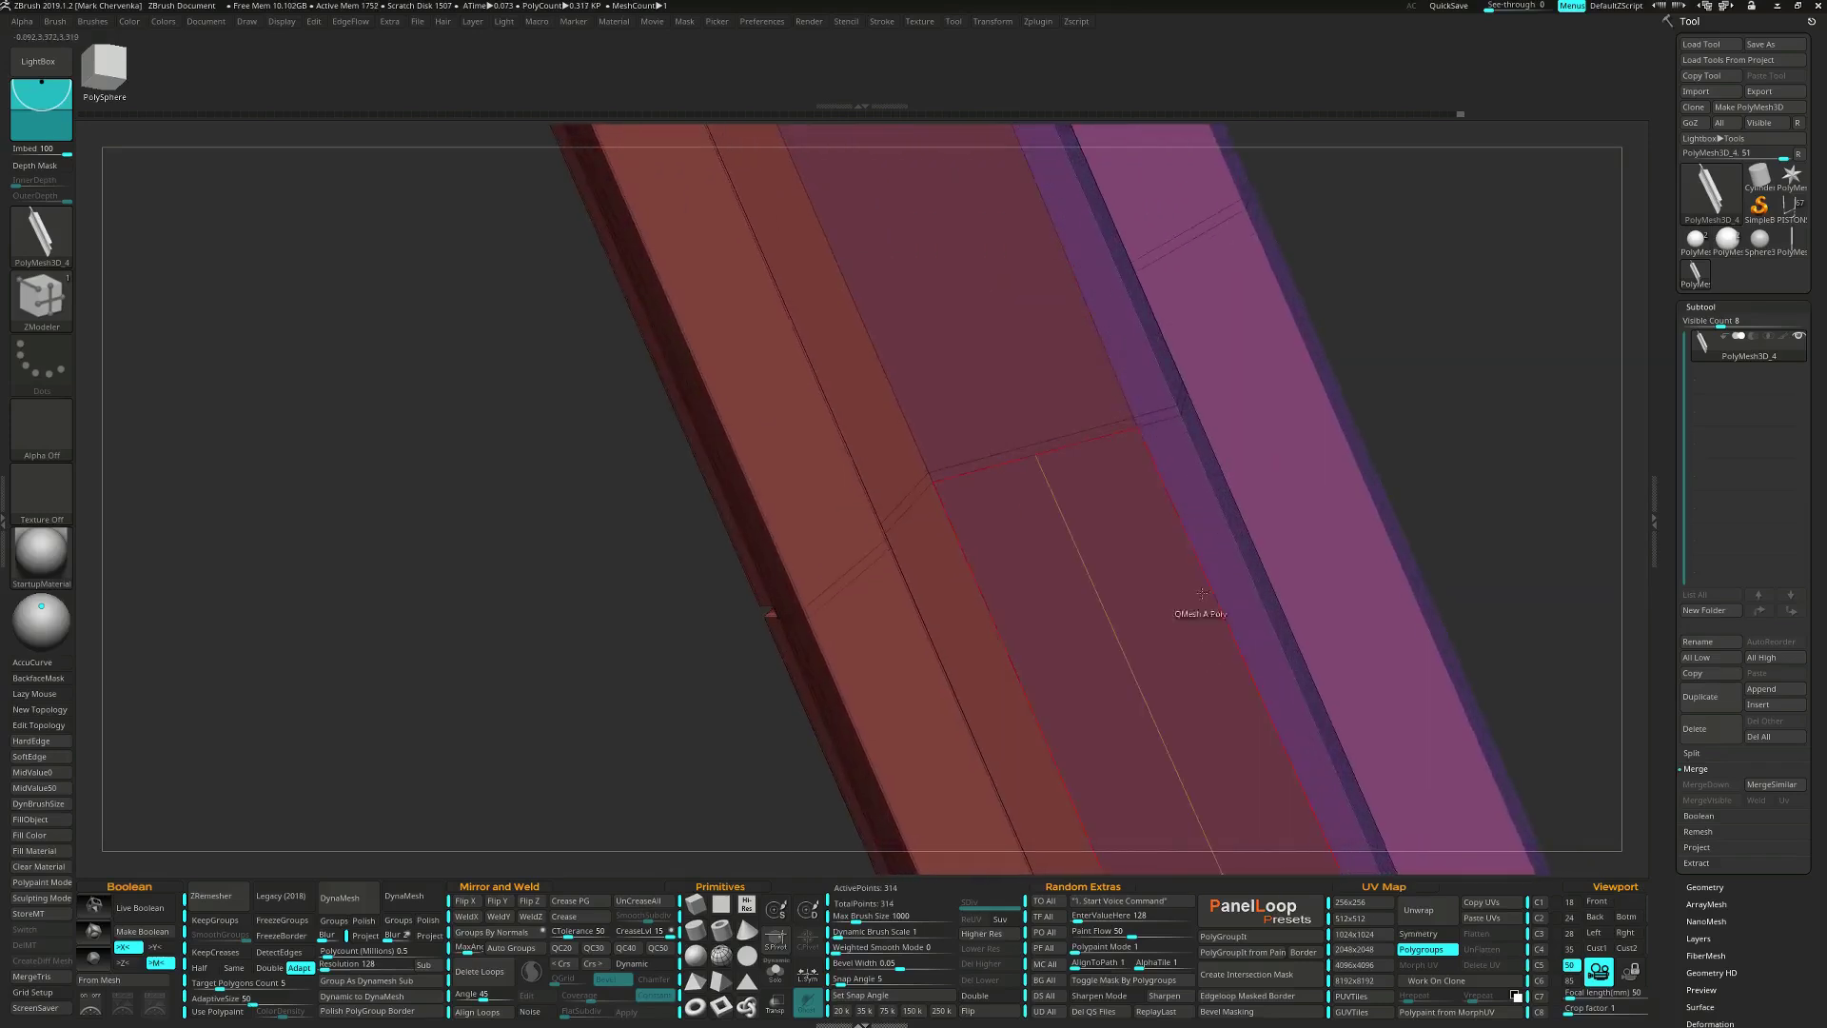
pyautogui.click(1143, 415)
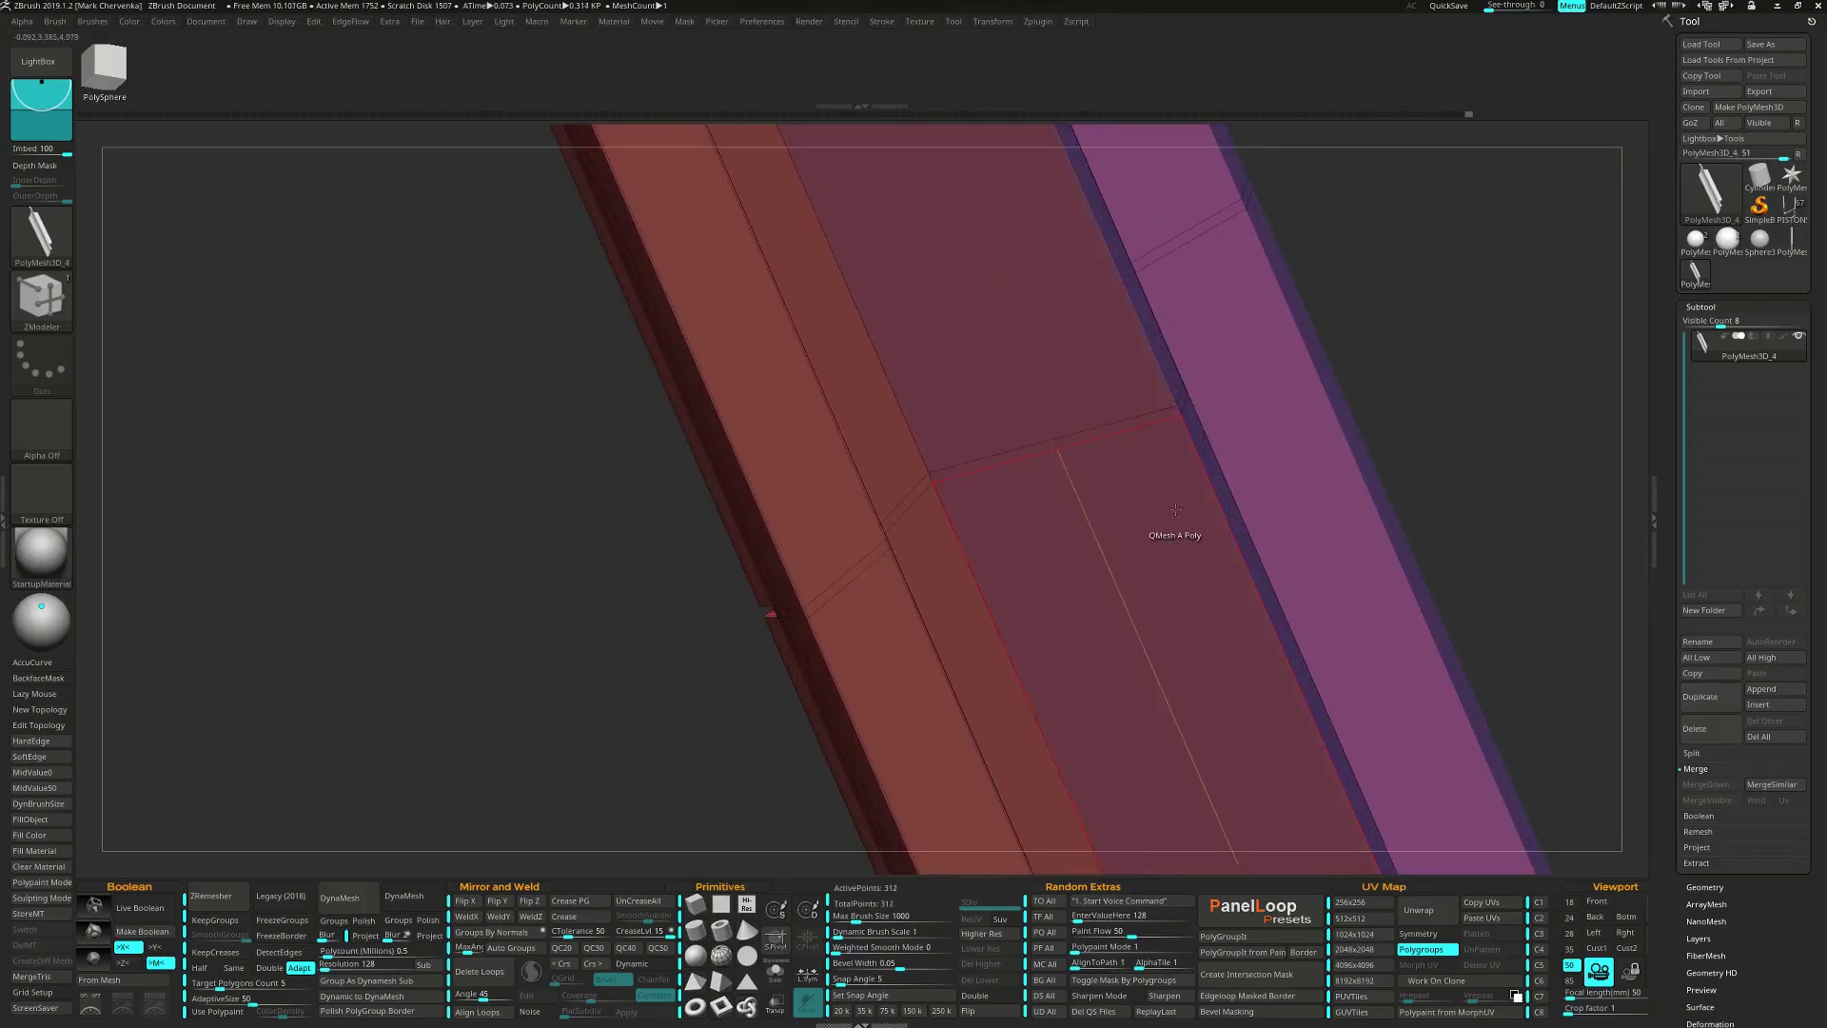
pyautogui.moveTo(1170, 530); pyautogui.dragTo(1089, 432)
pyautogui.keyDown('ctrl'); pyautogui.moveTo(1194, 315); pyautogui.dragTo(1187, 318, button='right'); pyautogui.keyUp('ctrl')
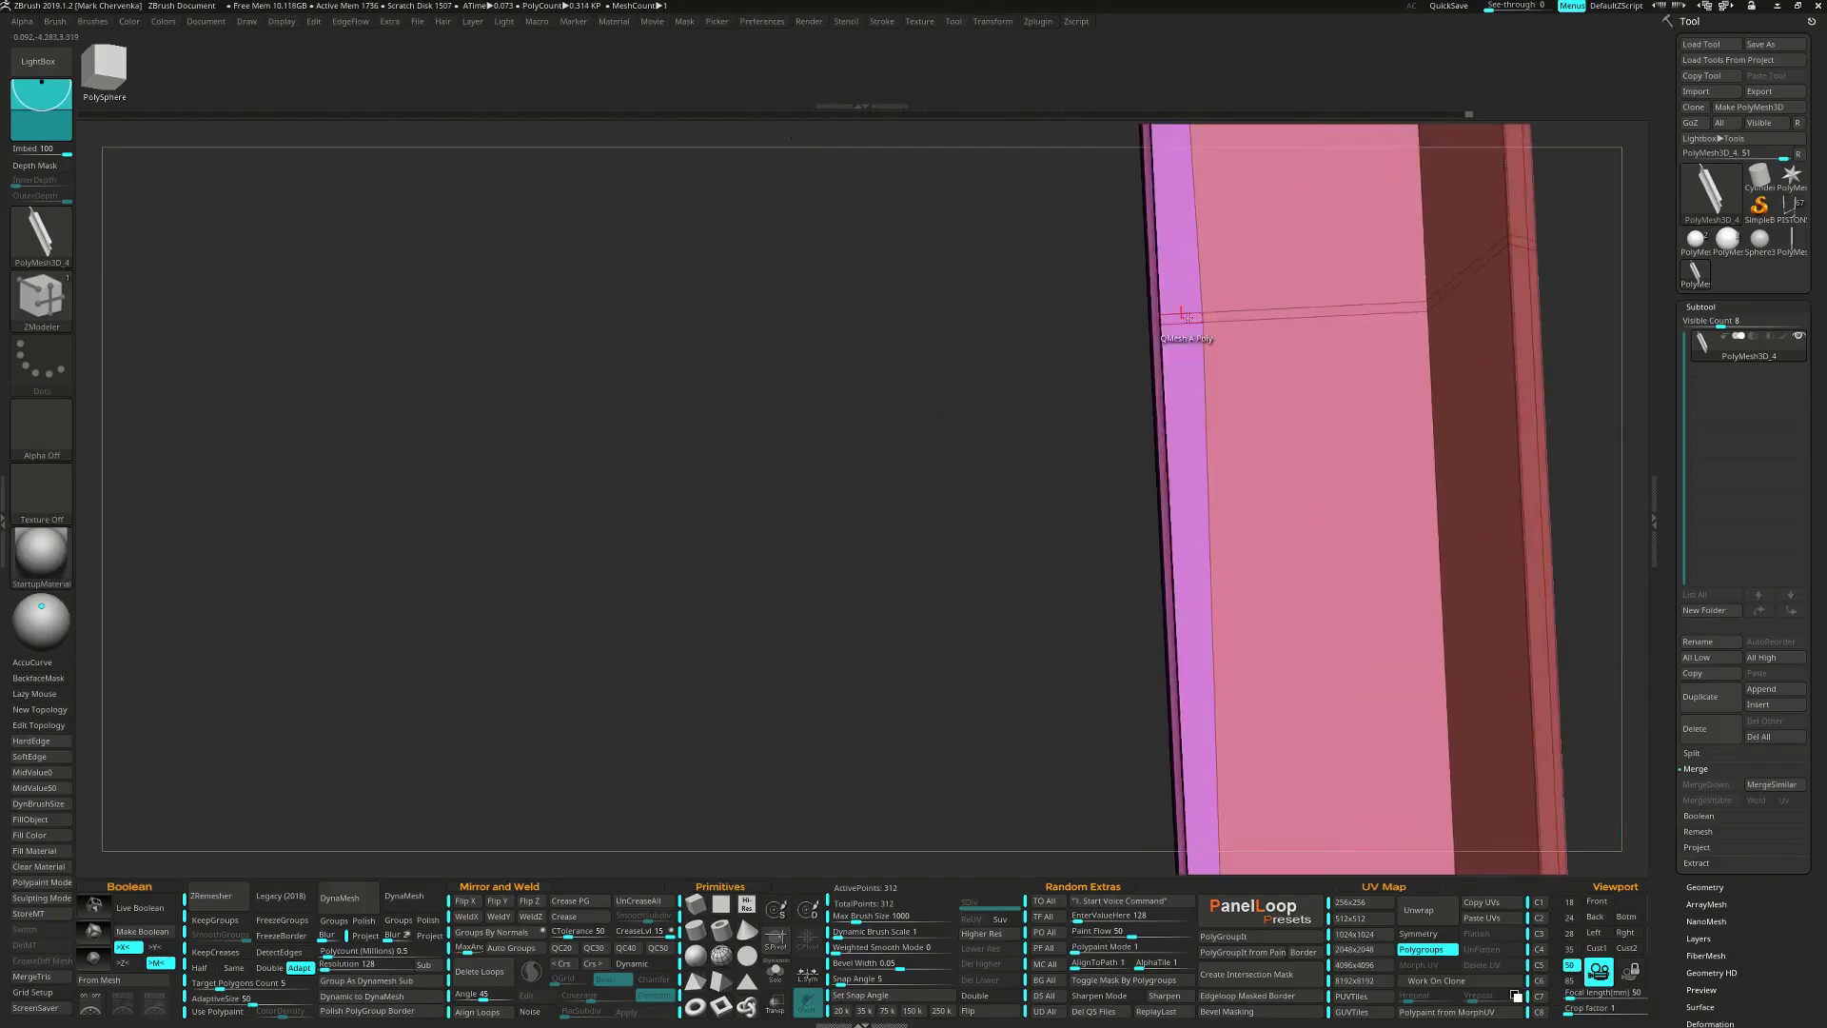
pyautogui.click(1192, 312)
pyautogui.moveTo(1252, 466); pyautogui.dragTo(1298, 412, button='right')
pyautogui.keyDown('ctrl'); pyautogui.moveTo(1249, 303); pyautogui.dragTo(1247, 364, button='right'); pyautogui.keyUp('ctrl')
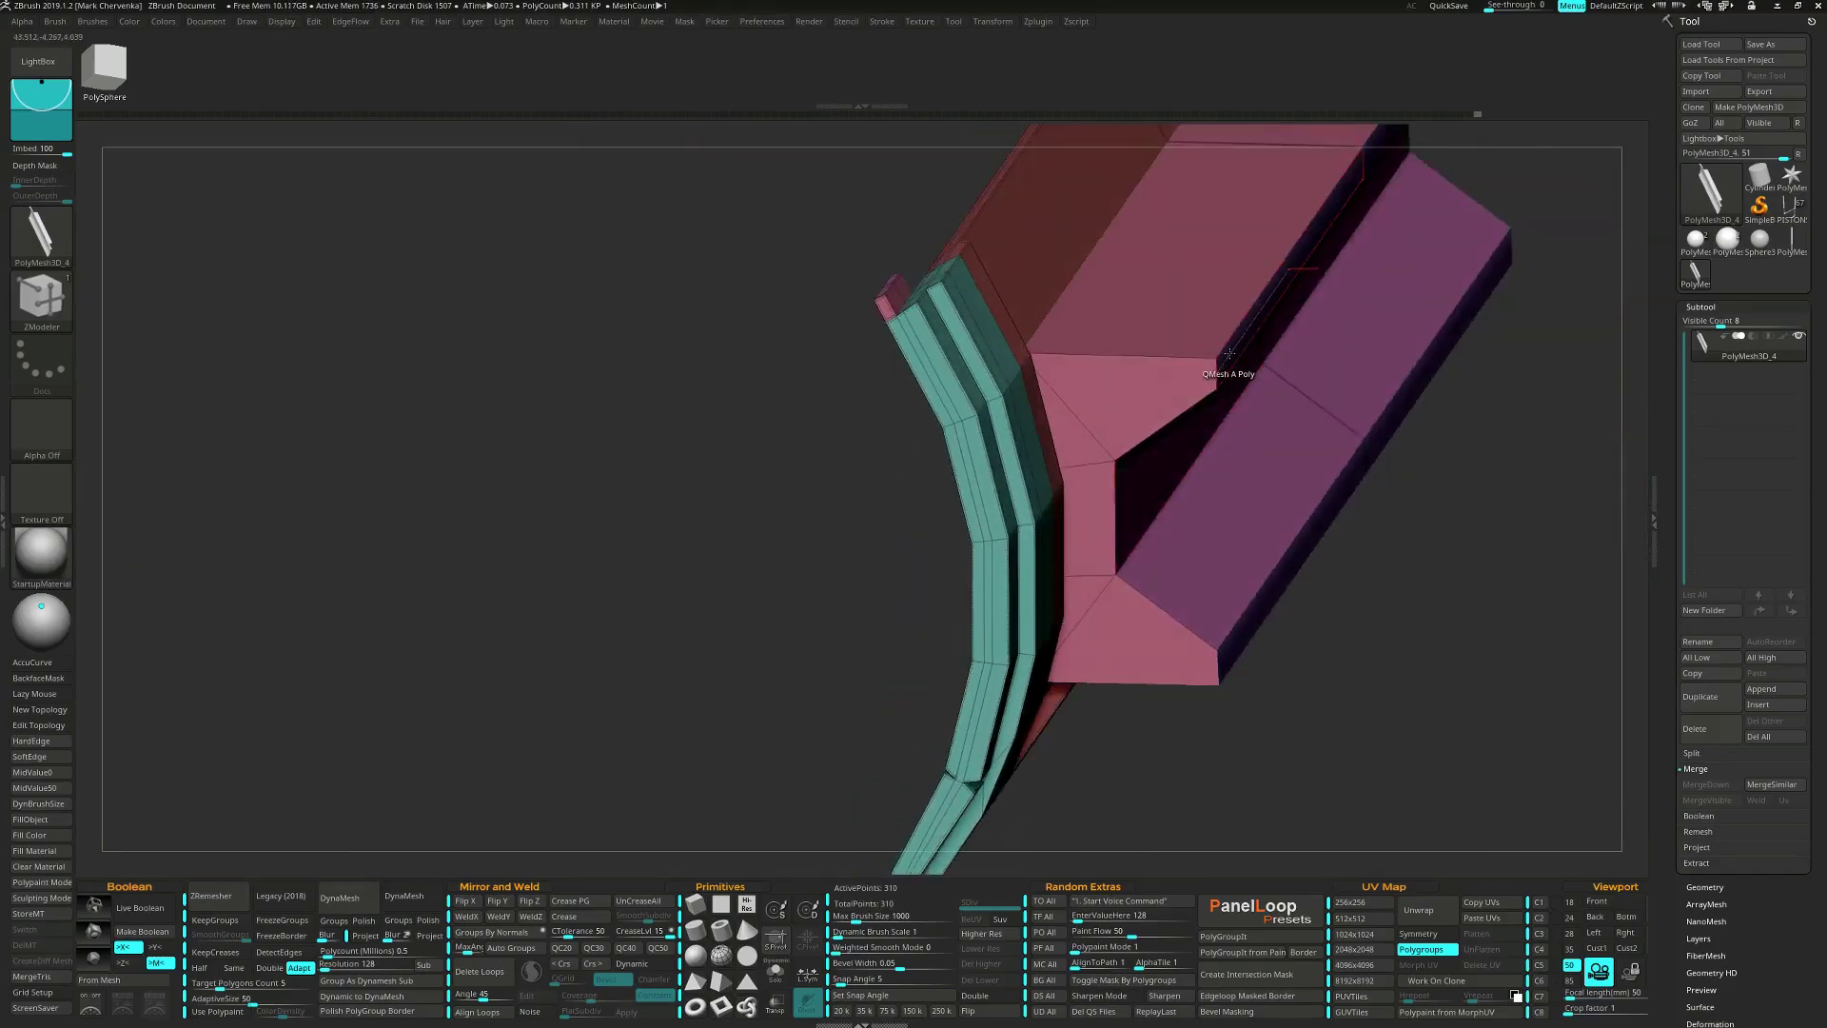
# Set the QMesh target to Flat Island and extrude the narrow rear faces of both flange tips slightly outward.
pyautogui.rightClick(1229, 354)
pyautogui.click(1246, 596)
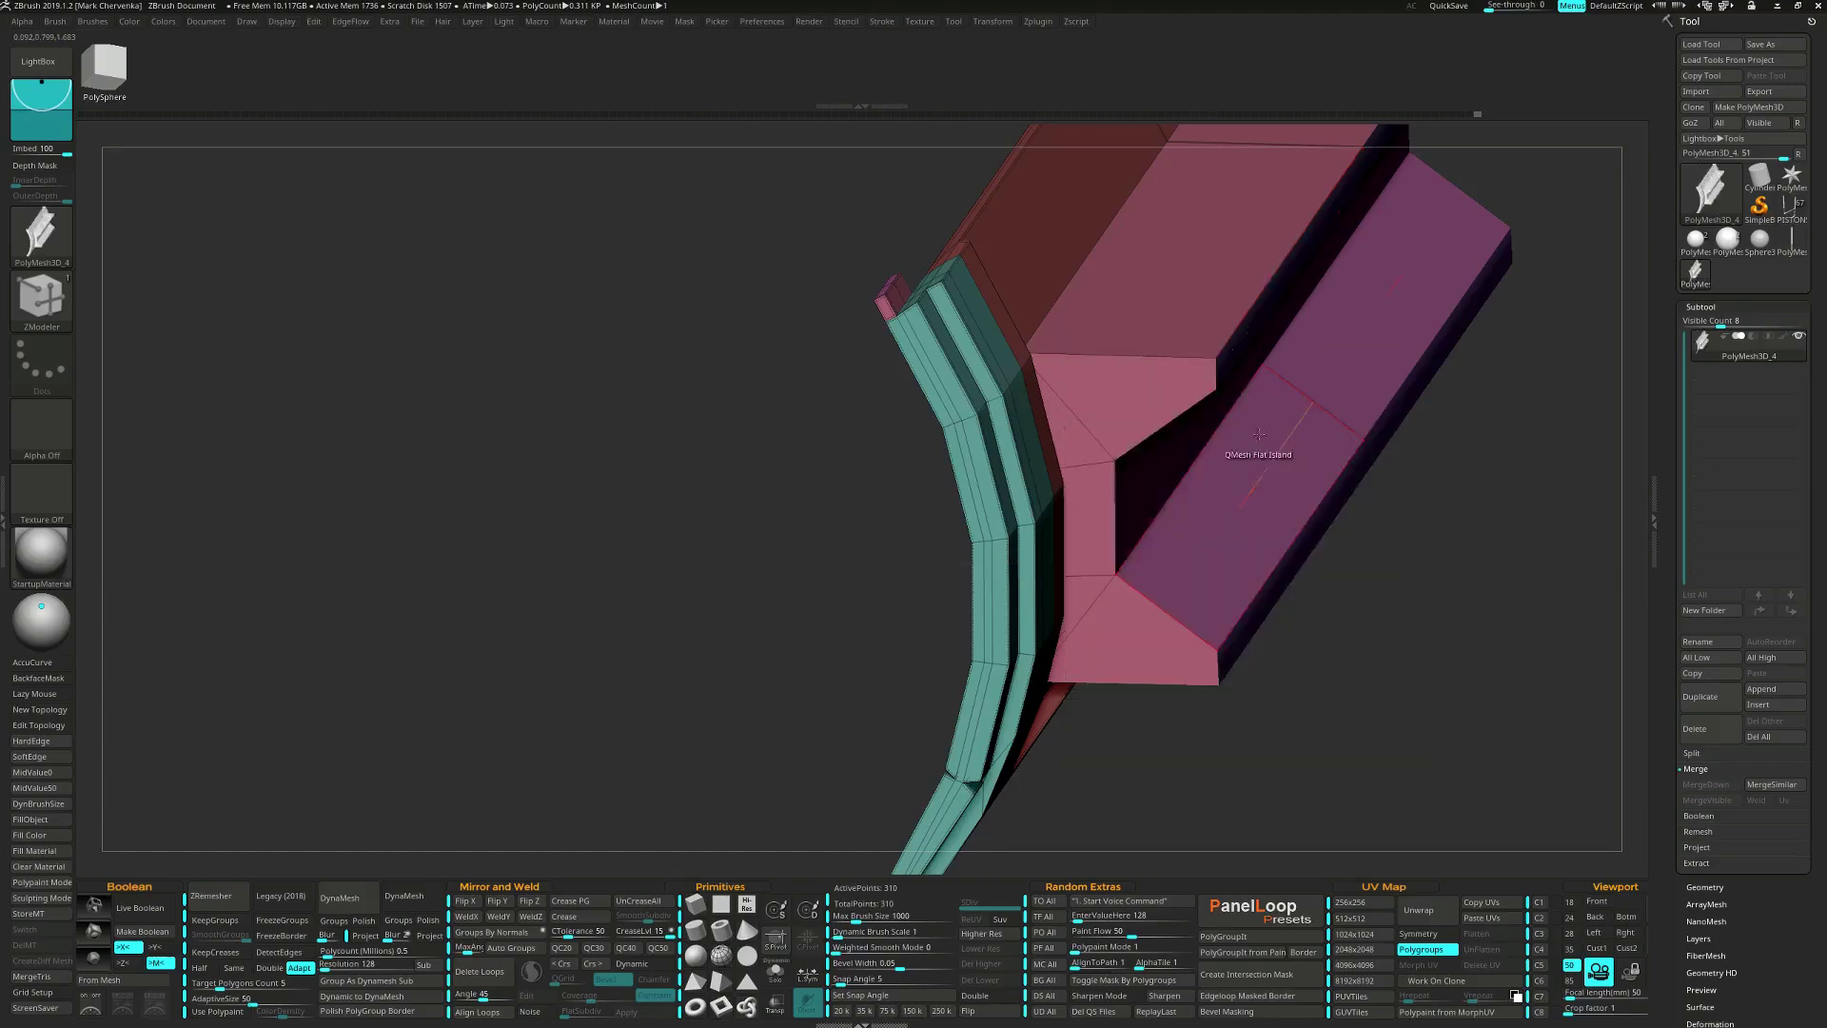
pyautogui.moveTo(1234, 348); pyautogui.dragTo(1241, 365)
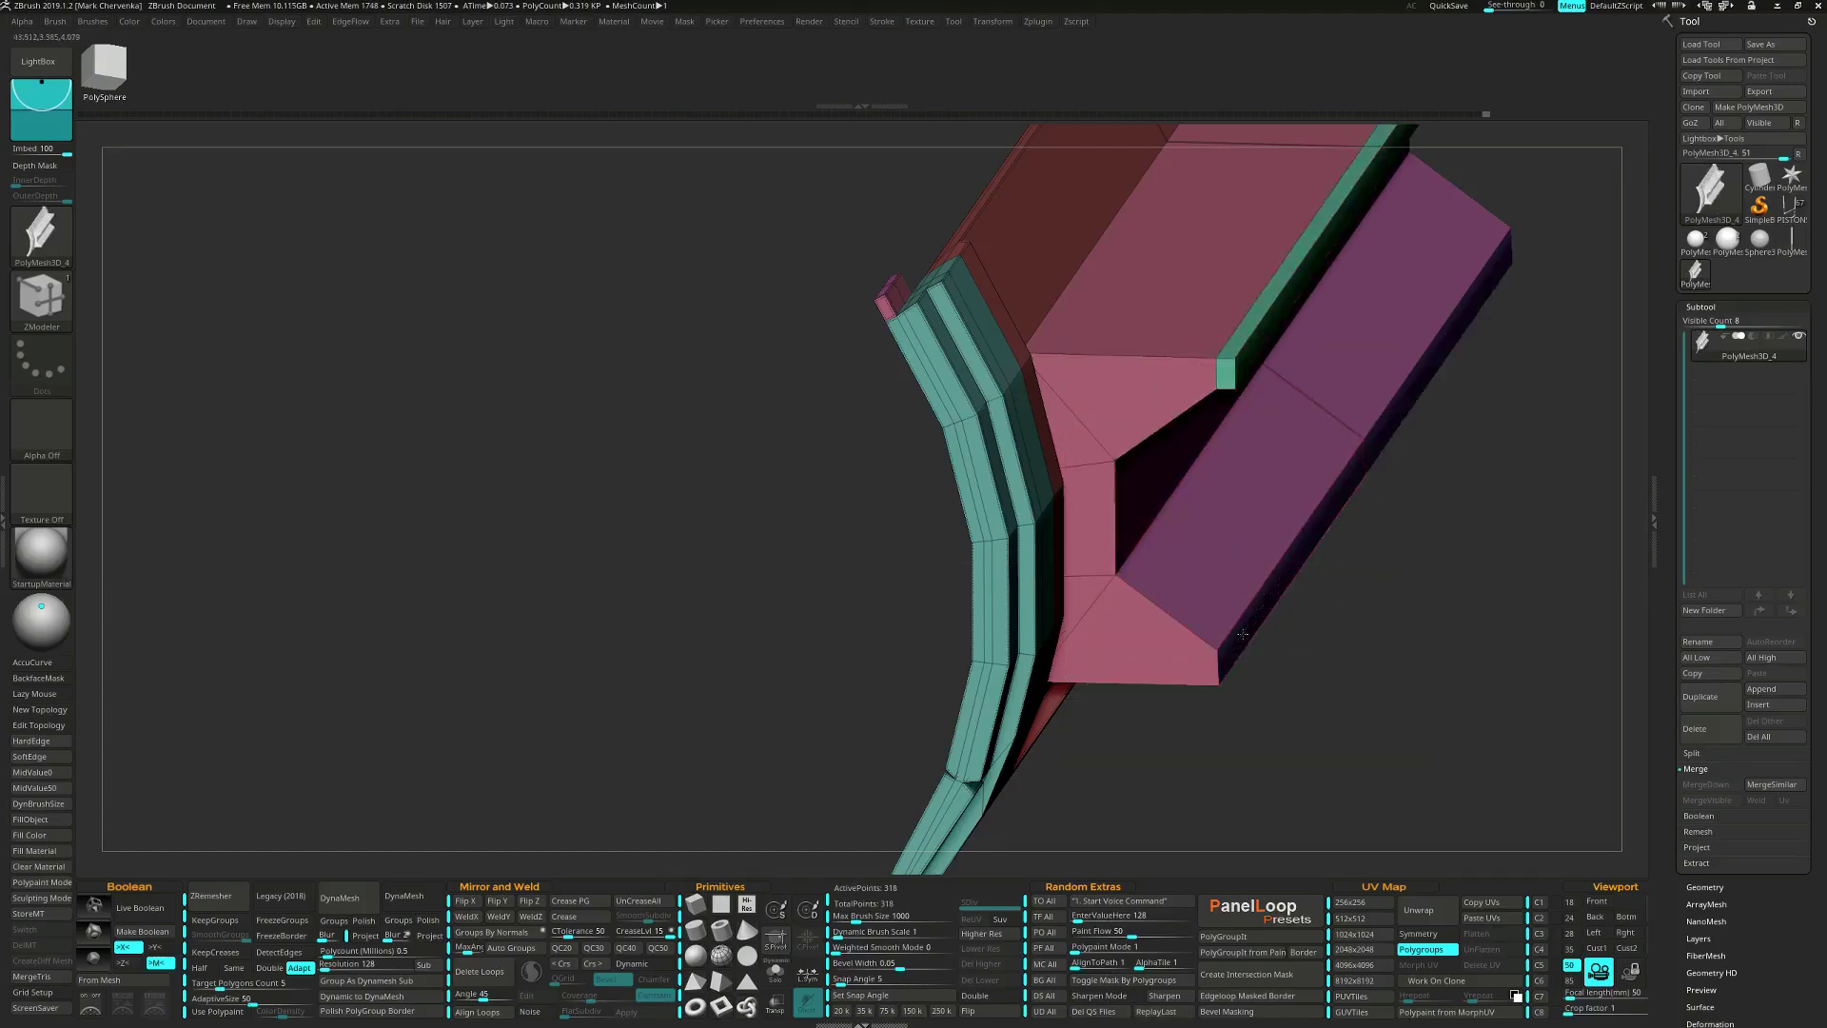
pyautogui.moveTo(1243, 634); pyautogui.dragTo(1244, 550)
# Merge the whole blade mesh into a single polygroup and mark the lower flange tip with a mask selection.
pyautogui.hotkey('ctrl', 'w')
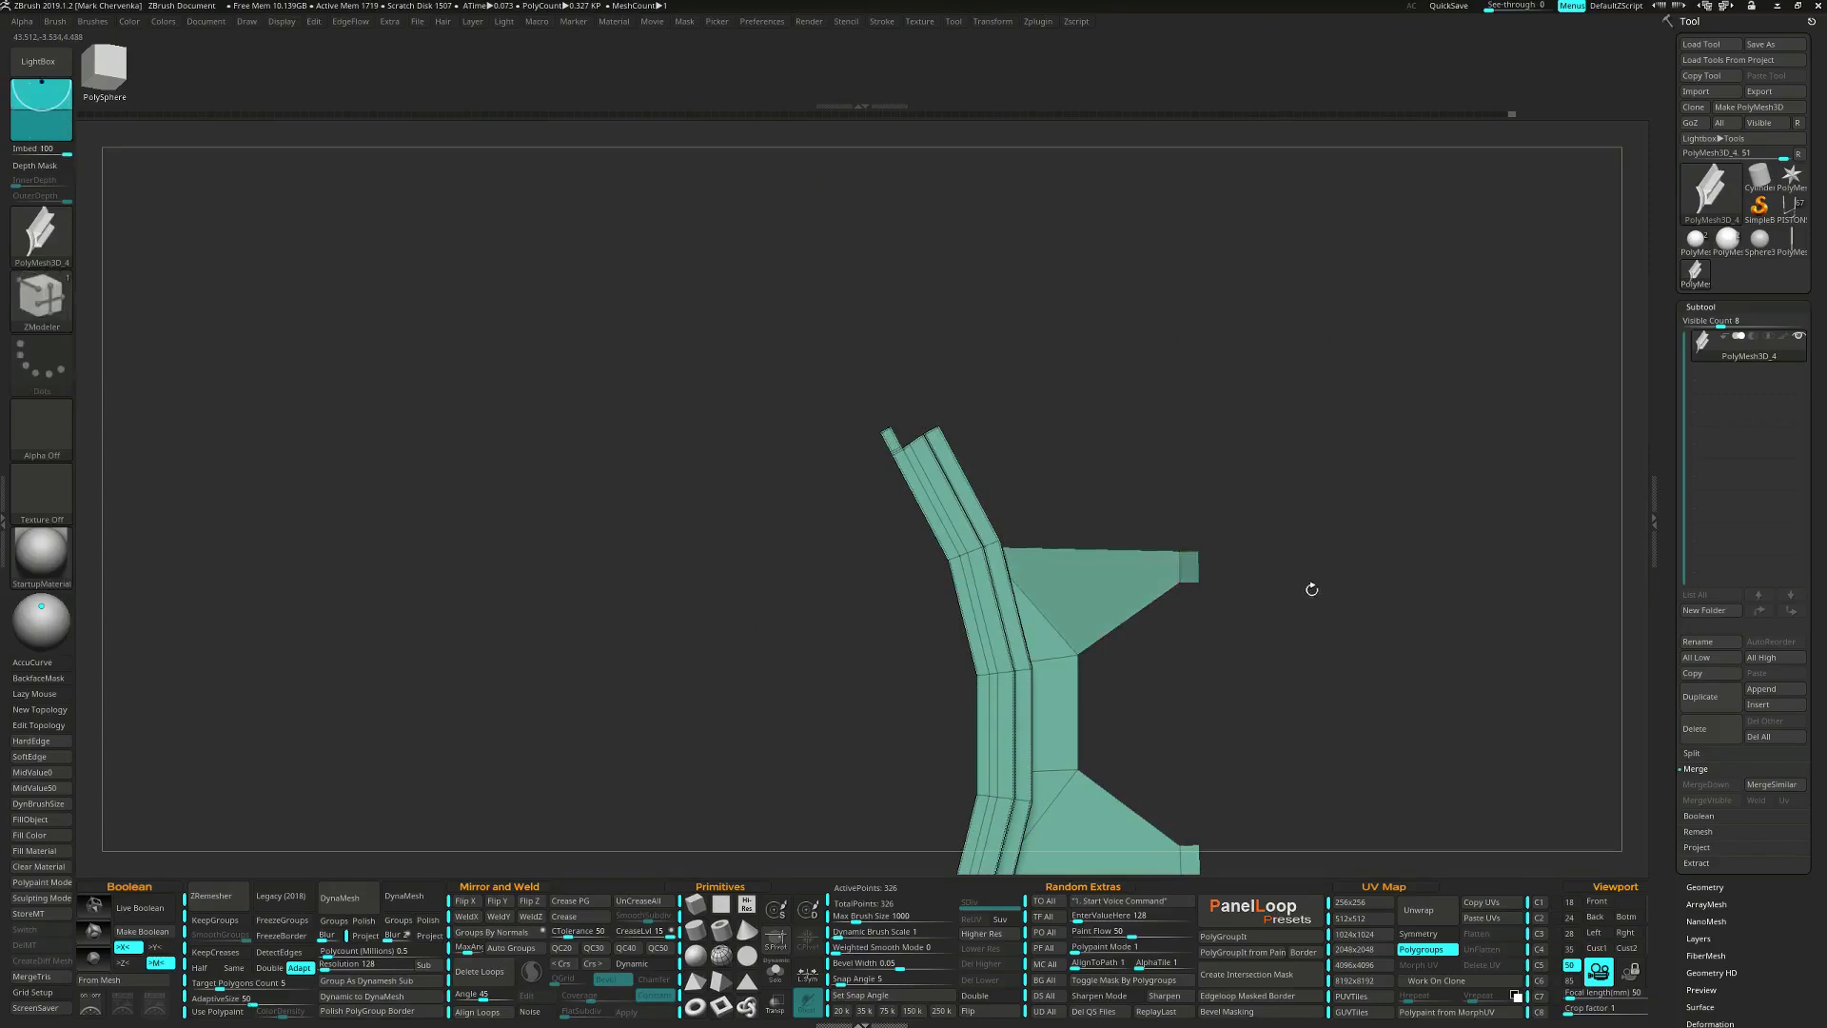
pyautogui.moveTo(1313, 591)
pyautogui.mouseDown()
pyautogui.moveTo(1354, 686)
pyautogui.moveTo(1330, 422)
pyautogui.mouseUp()
pyautogui.hotkey('ctrl', 'w')
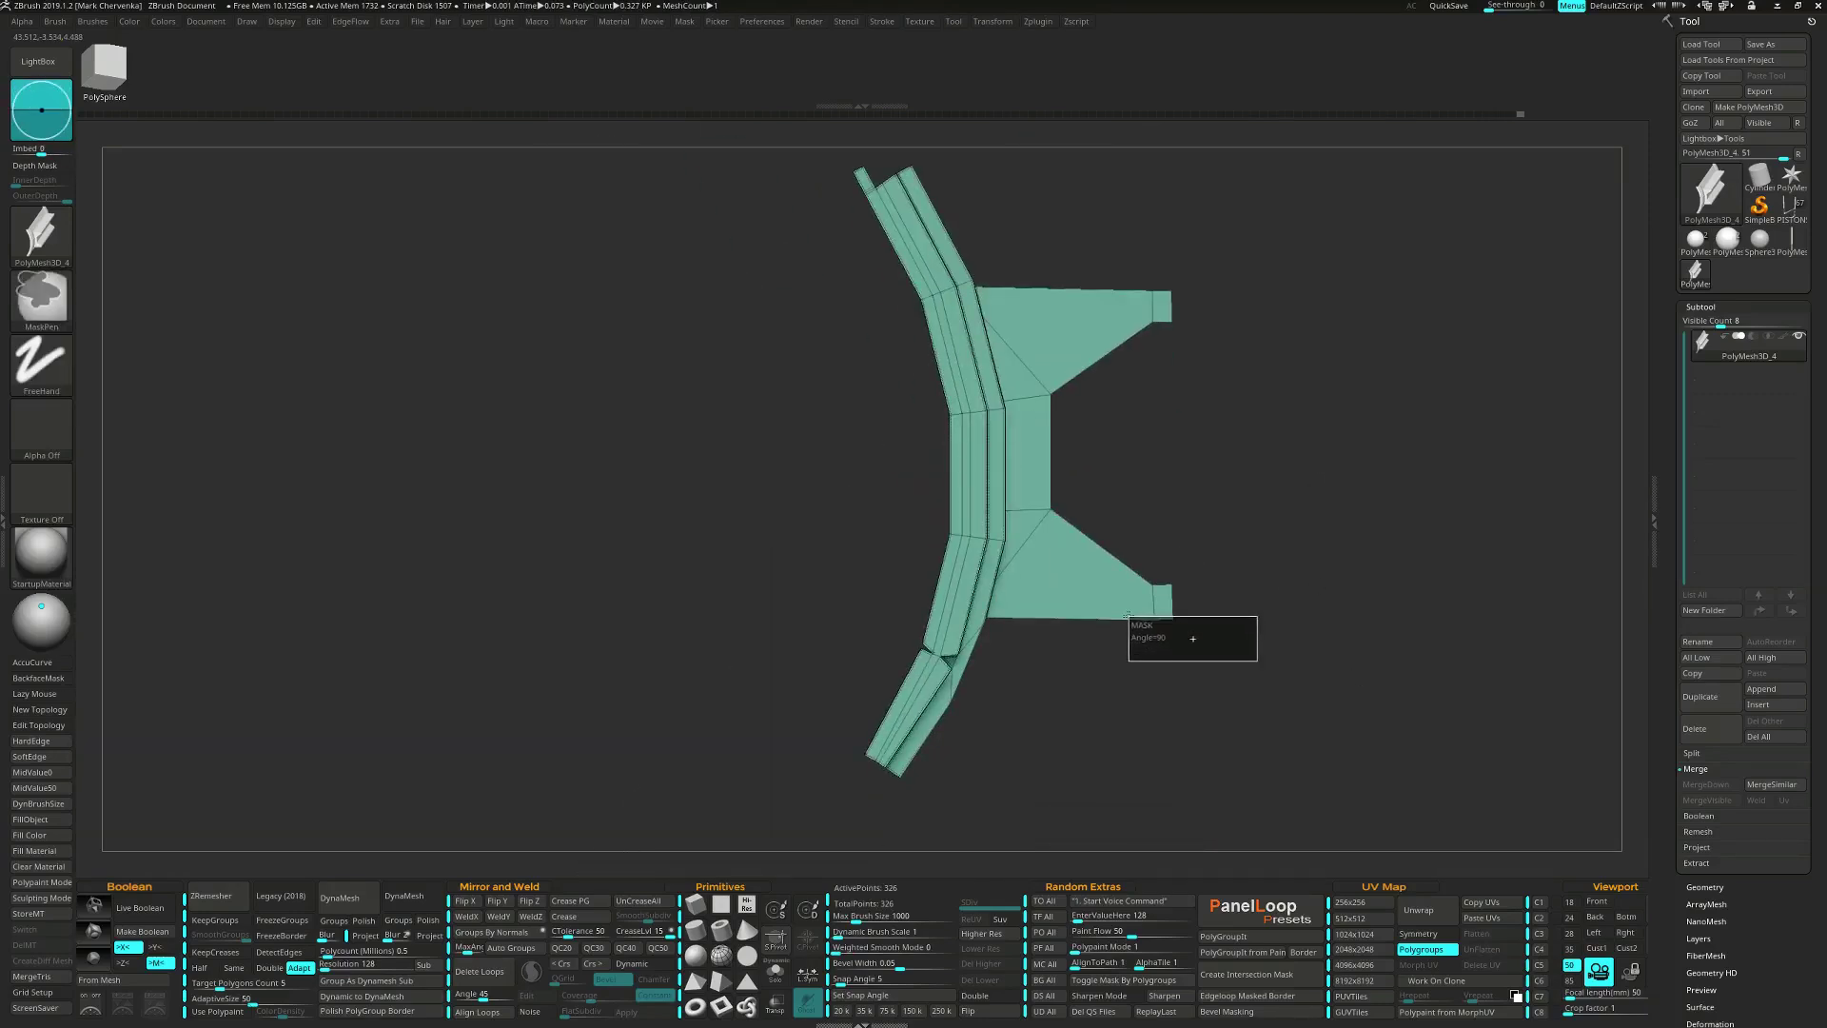
pyautogui.keyDown('ctrl'); pyautogui.moveTo(1191, 635); pyautogui.dragTo(1135, 569); pyautogui.keyUp('ctrl')
pyautogui.moveTo(1234, 672); pyautogui.dragTo(1250, 556)
pyautogui.moveTo(1293, 640); pyautogui.dragTo(1185, 523)
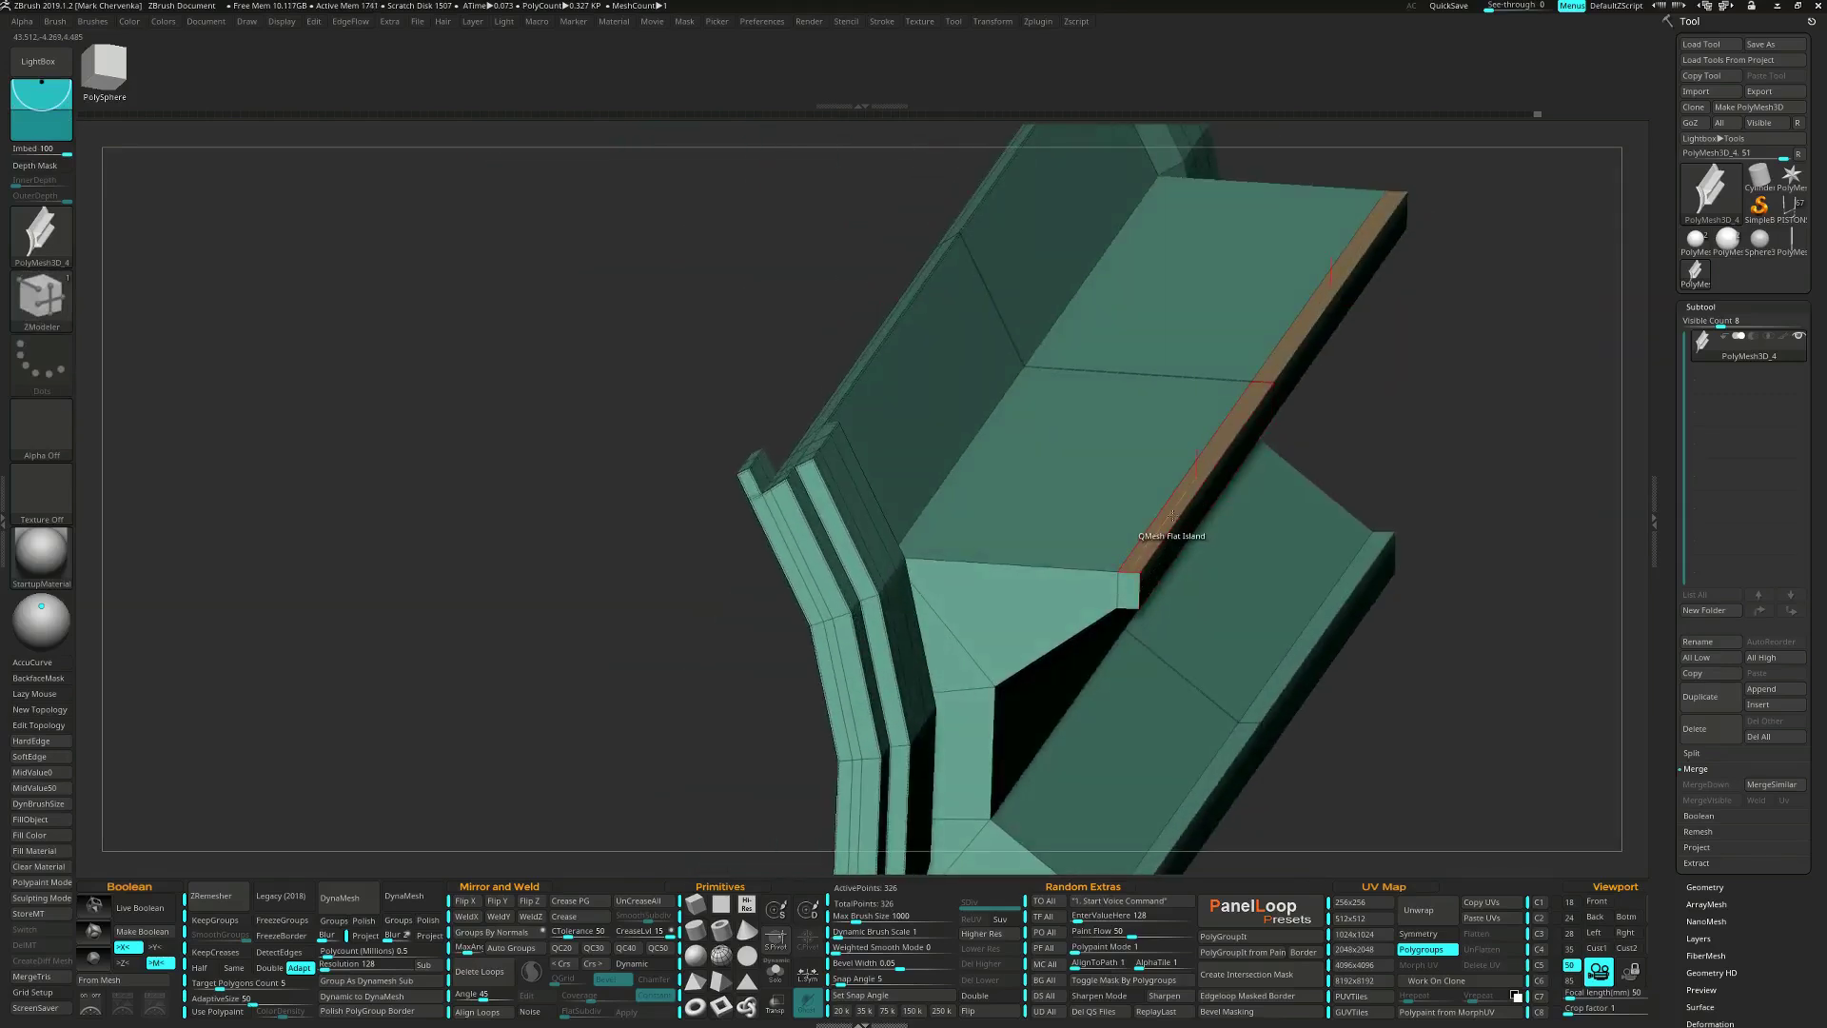
# Extrude the upper flange tip upward and the lower tip downward into lips, using QMesh with a Polygroup Island target.
pyautogui.press('space')
pyautogui.click(1261, 710)
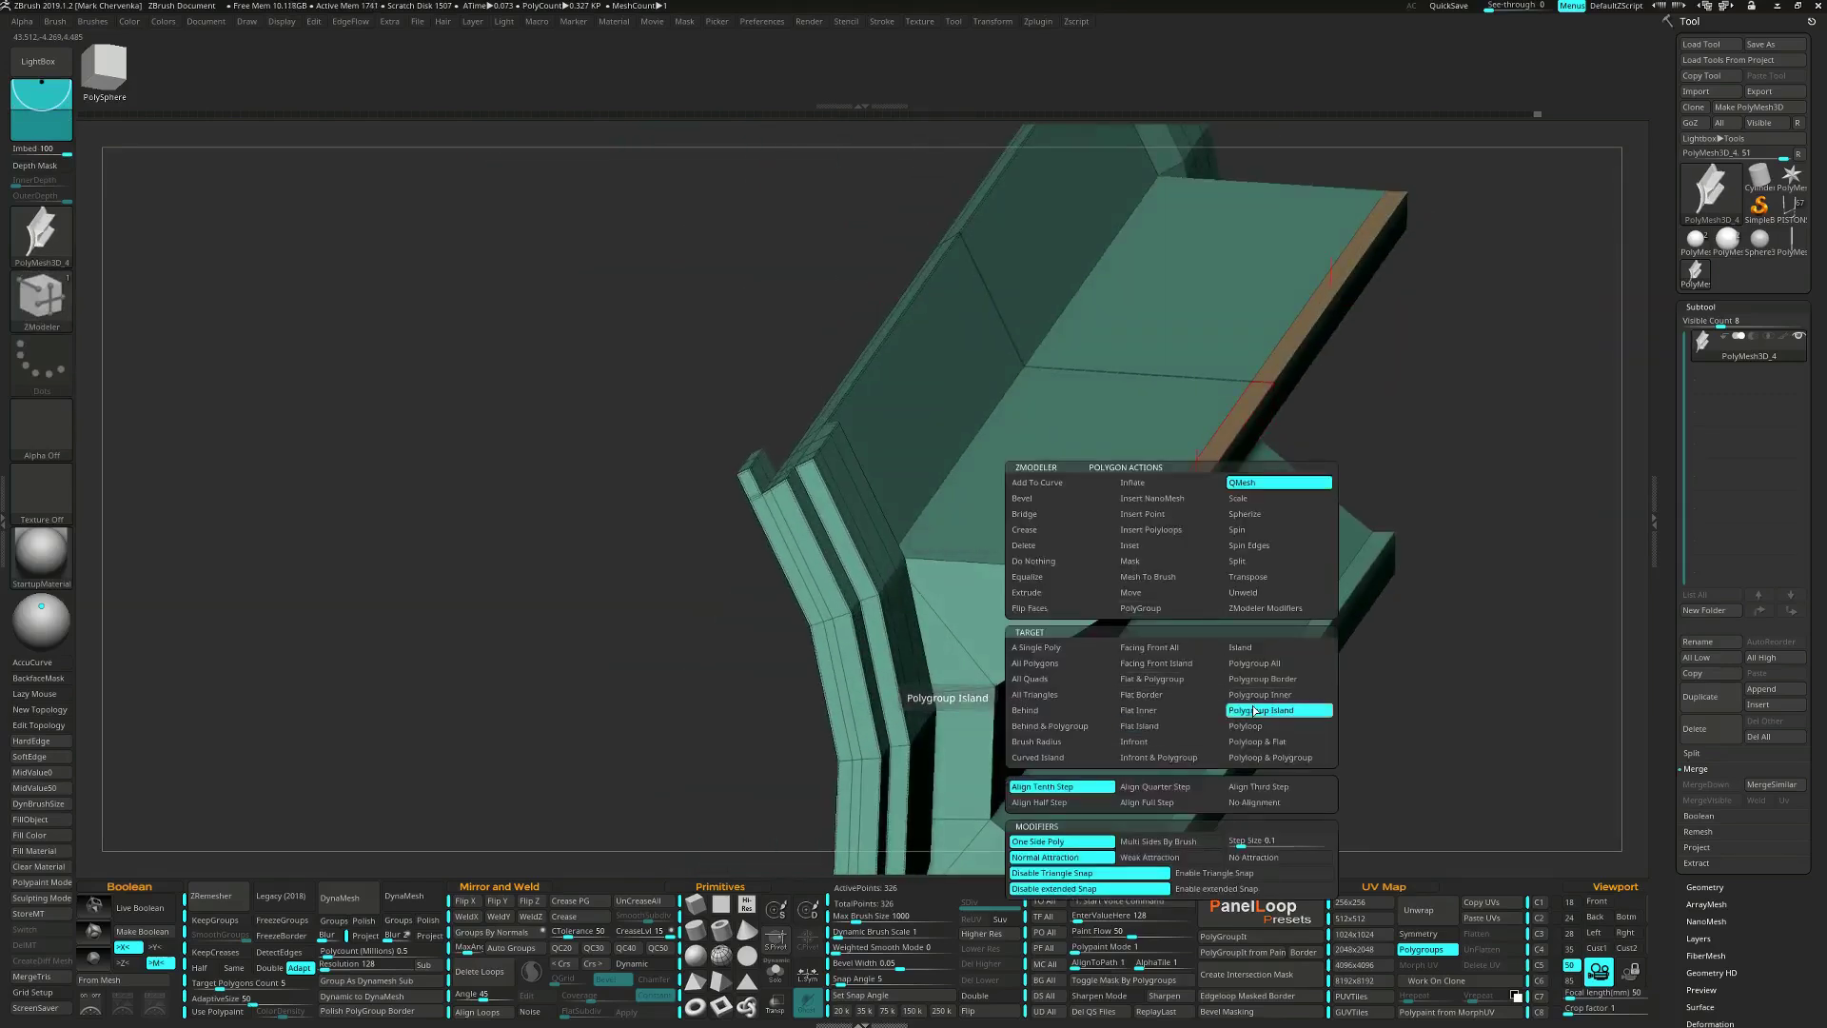
pyautogui.moveTo(1176, 502); pyautogui.dragTo(1162, 463)
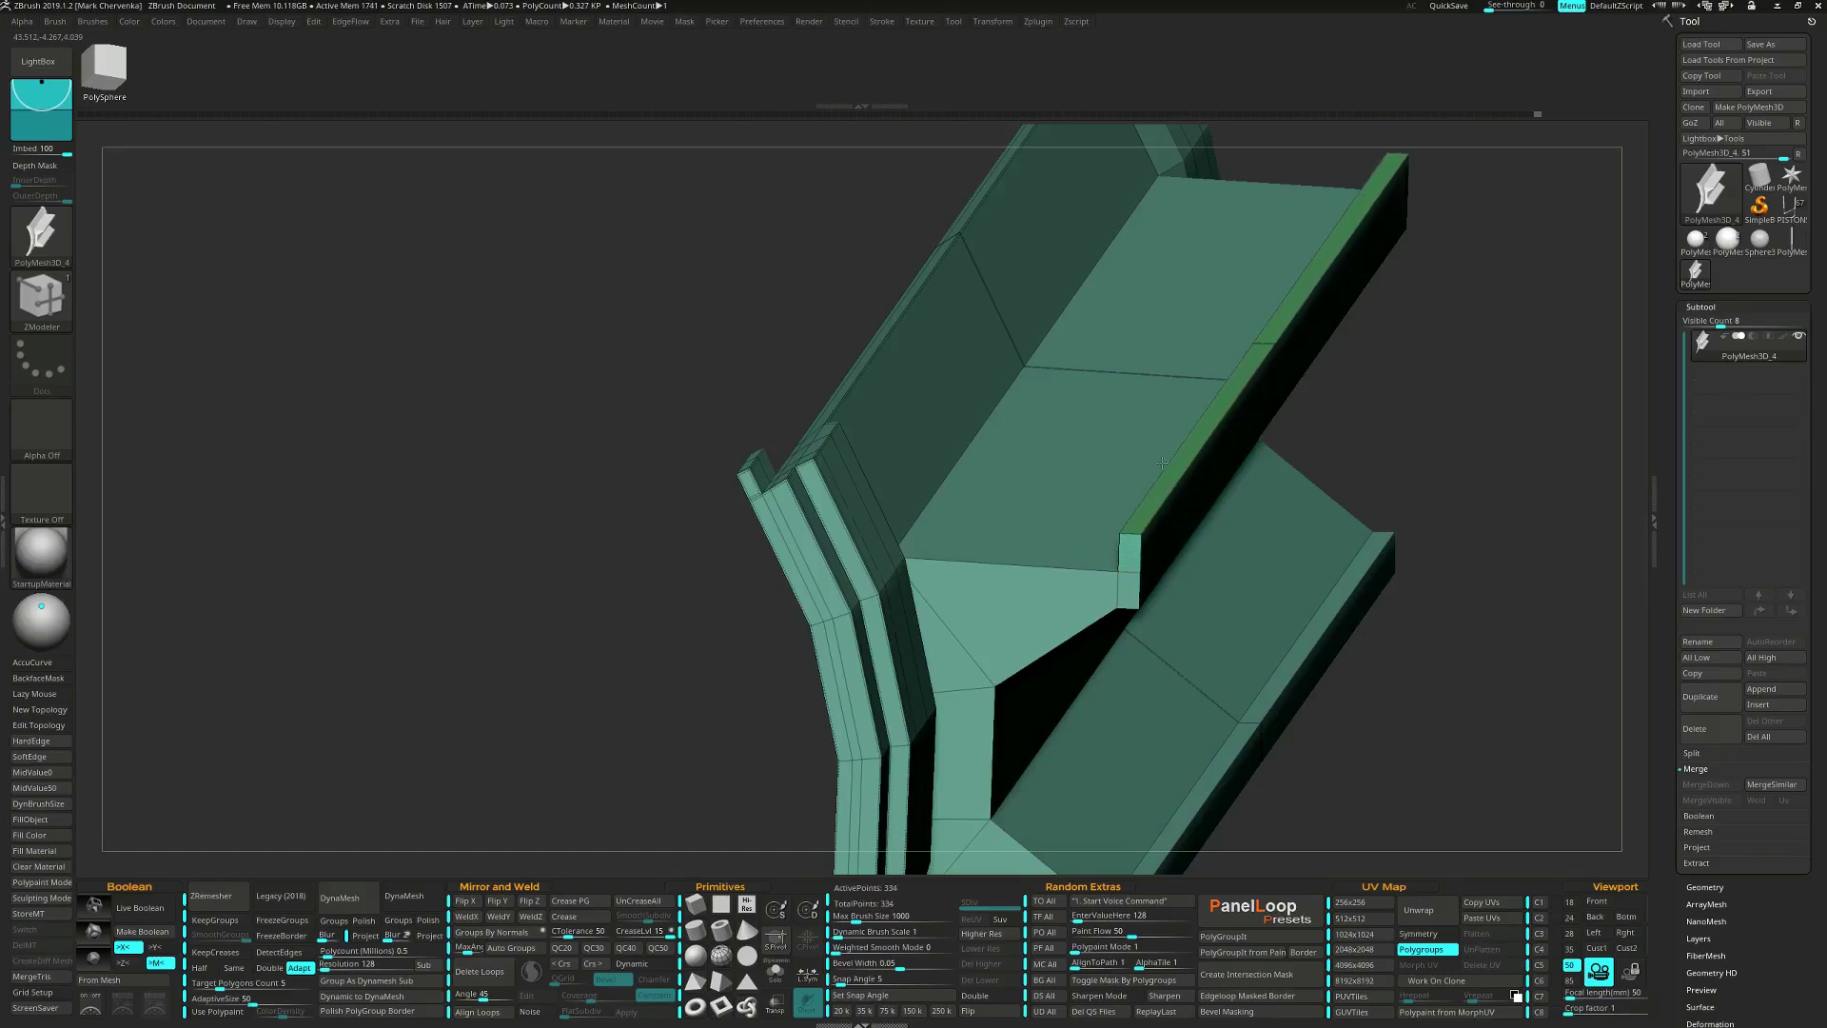
pyautogui.moveTo(1162, 466); pyautogui.dragTo(1300, 462, button='right')
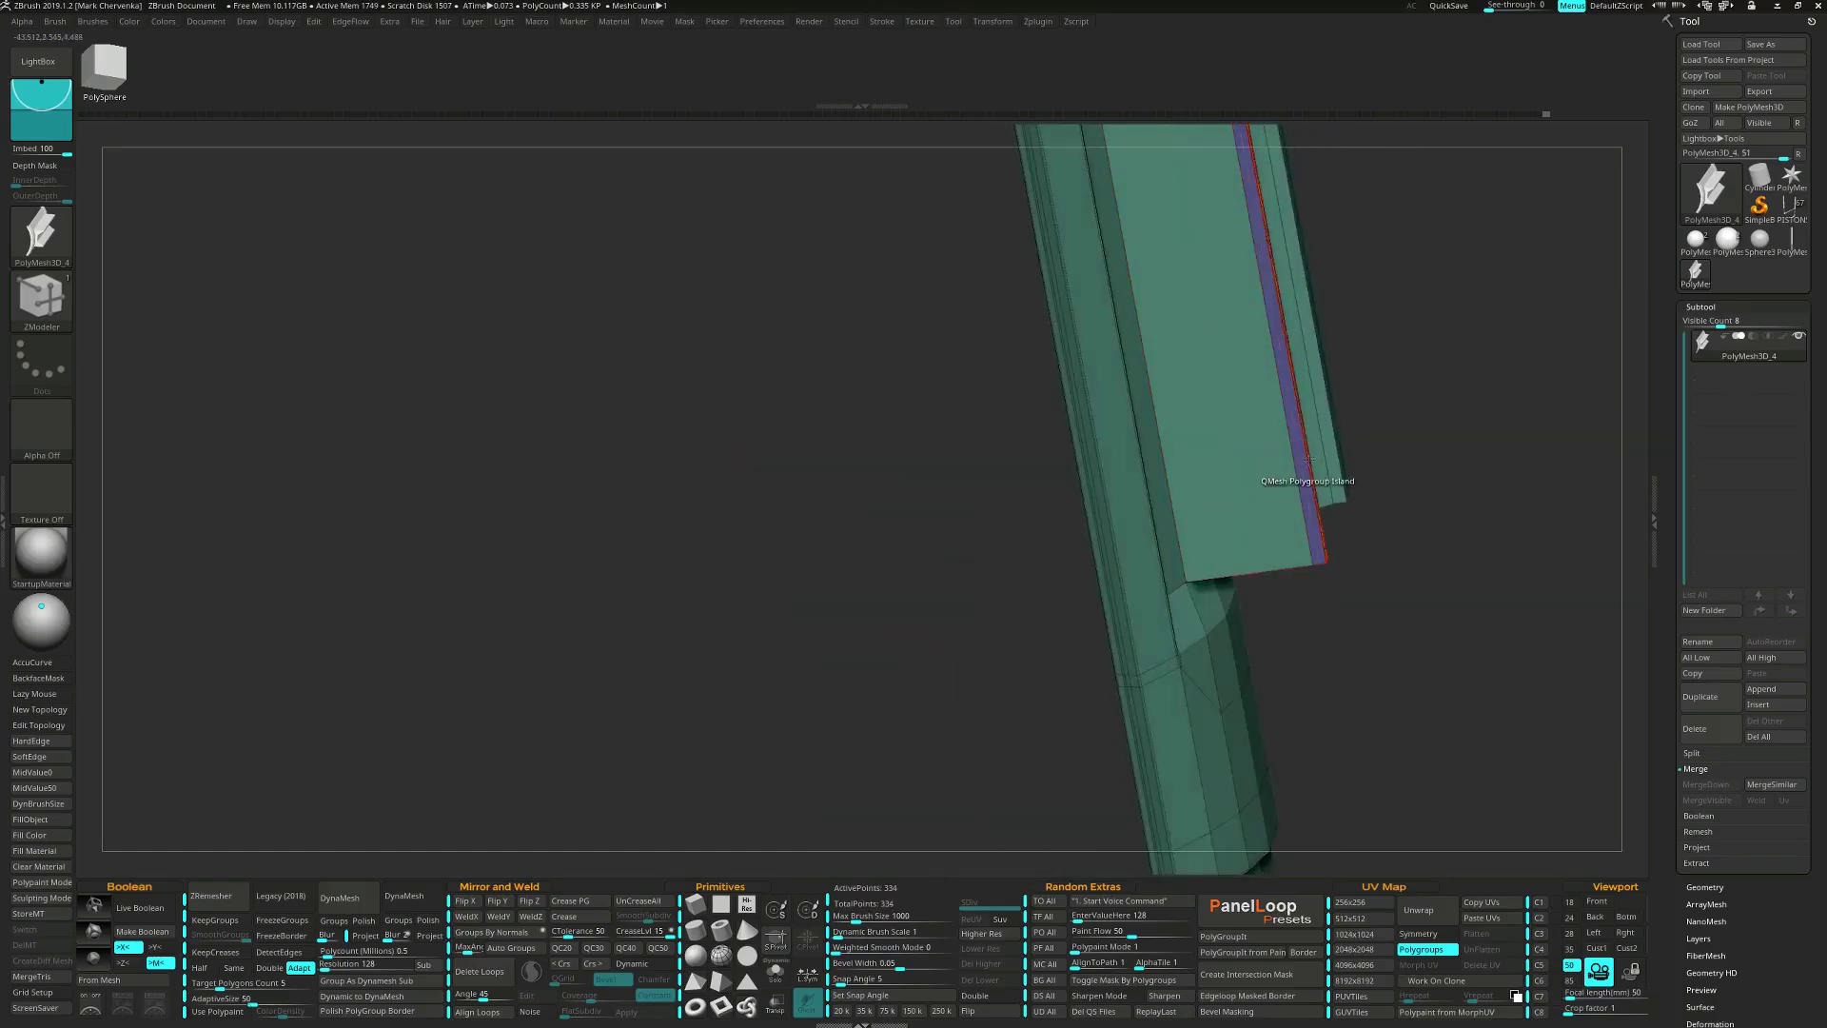
pyautogui.moveTo(1300, 462); pyautogui.dragTo(1317, 457)
pyautogui.moveTo(1317, 457)
pyautogui.keyDown('ctrl'); pyautogui.mouseDown(button='right')
pyautogui.moveTo(1304, 505)
pyautogui.moveTo(1428, 476)
pyautogui.moveTo(1266, 573)
pyautogui.moveTo(1178, 500)
pyautogui.moveTo(1333, 591)
pyautogui.moveTo(1237, 609)
pyautogui.mouseUp(button='right'); pyautogui.keyUp('ctrl')
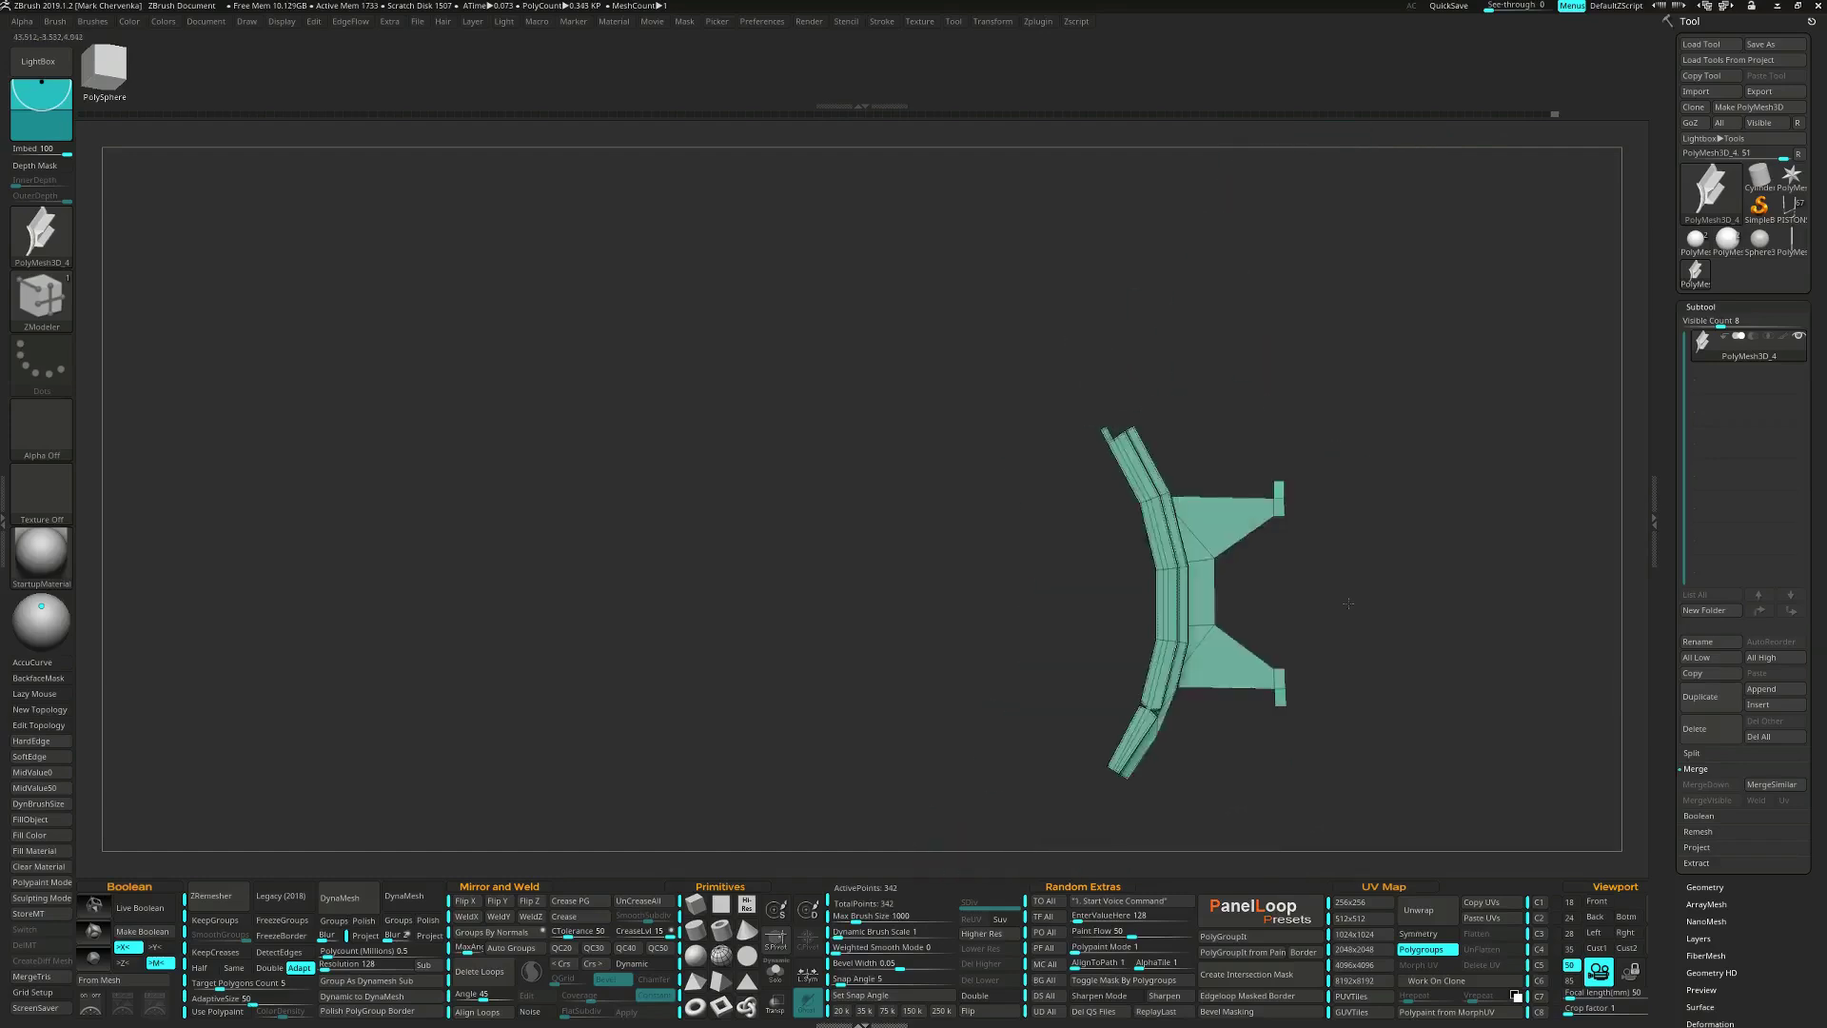
# Turn on the dynamic subdivision preview for the blade mesh with its two lipped flanges.
pyautogui.press('space')
pyautogui.moveTo(1367, 580); pyautogui.dragTo(1363, 578, button='right')
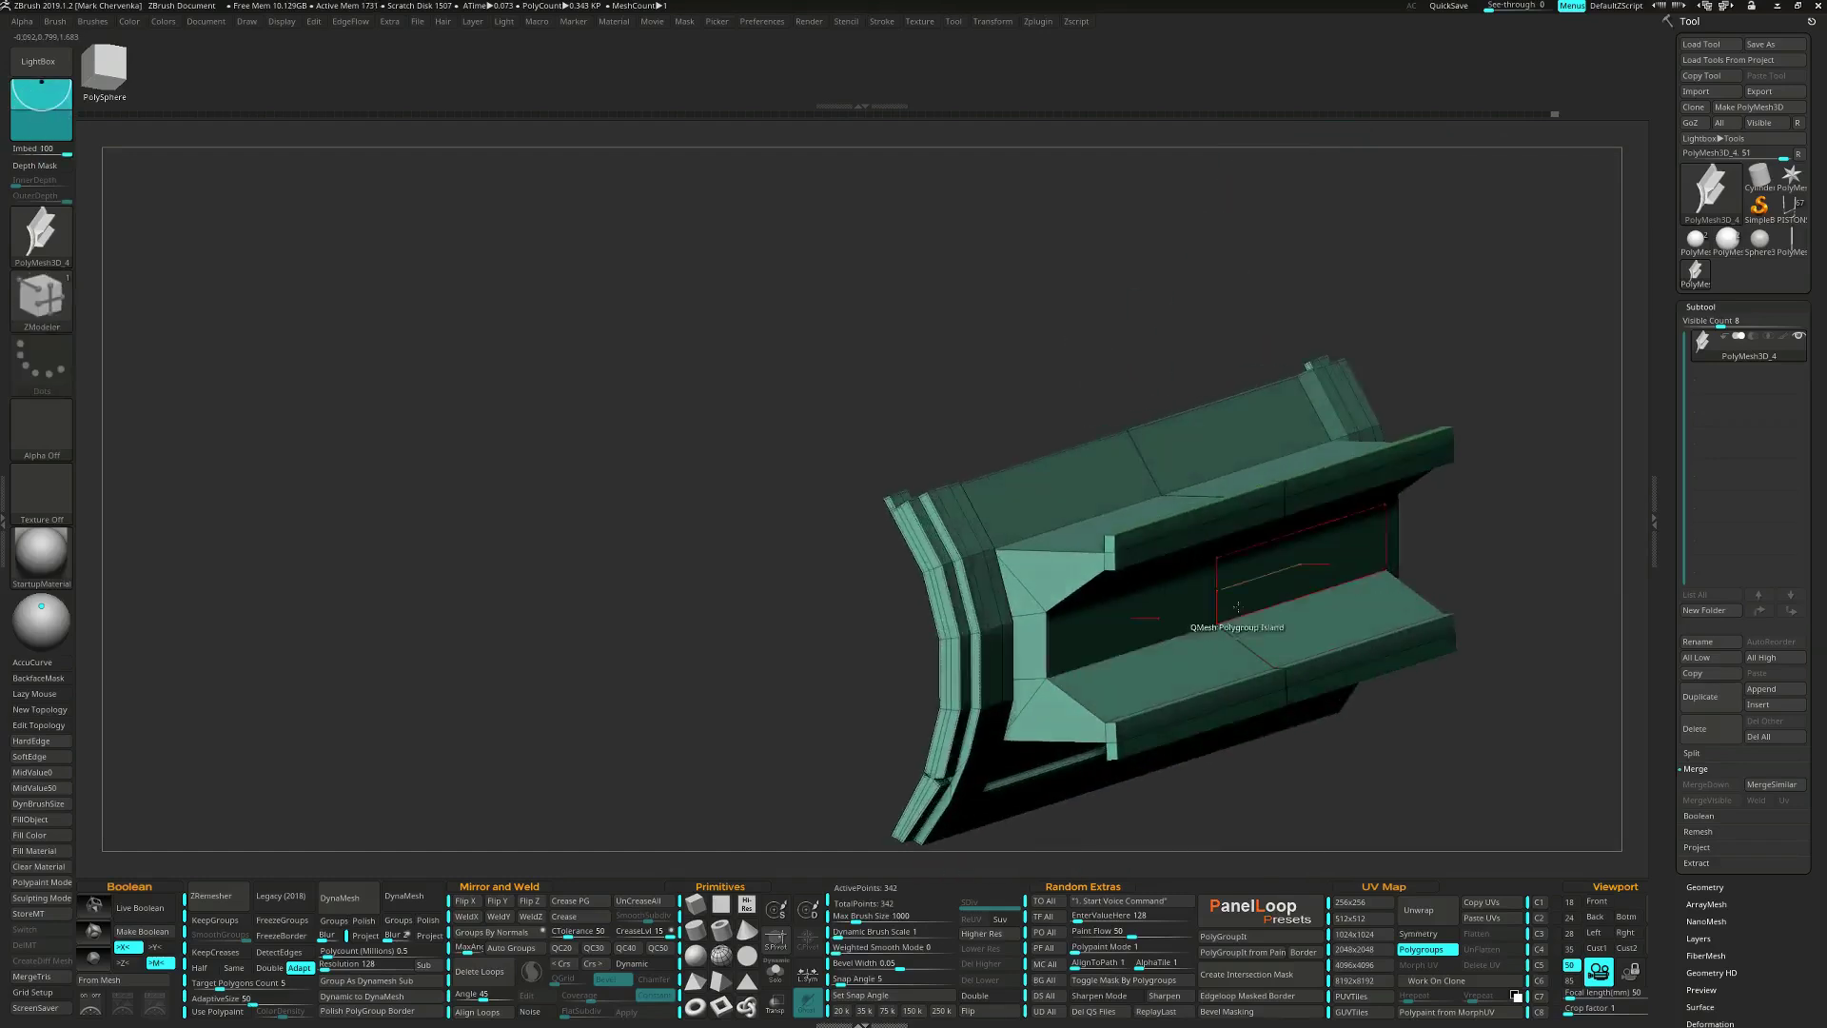
pyautogui.moveTo(1124, 643); pyautogui.dragTo(1132, 649, button='right')
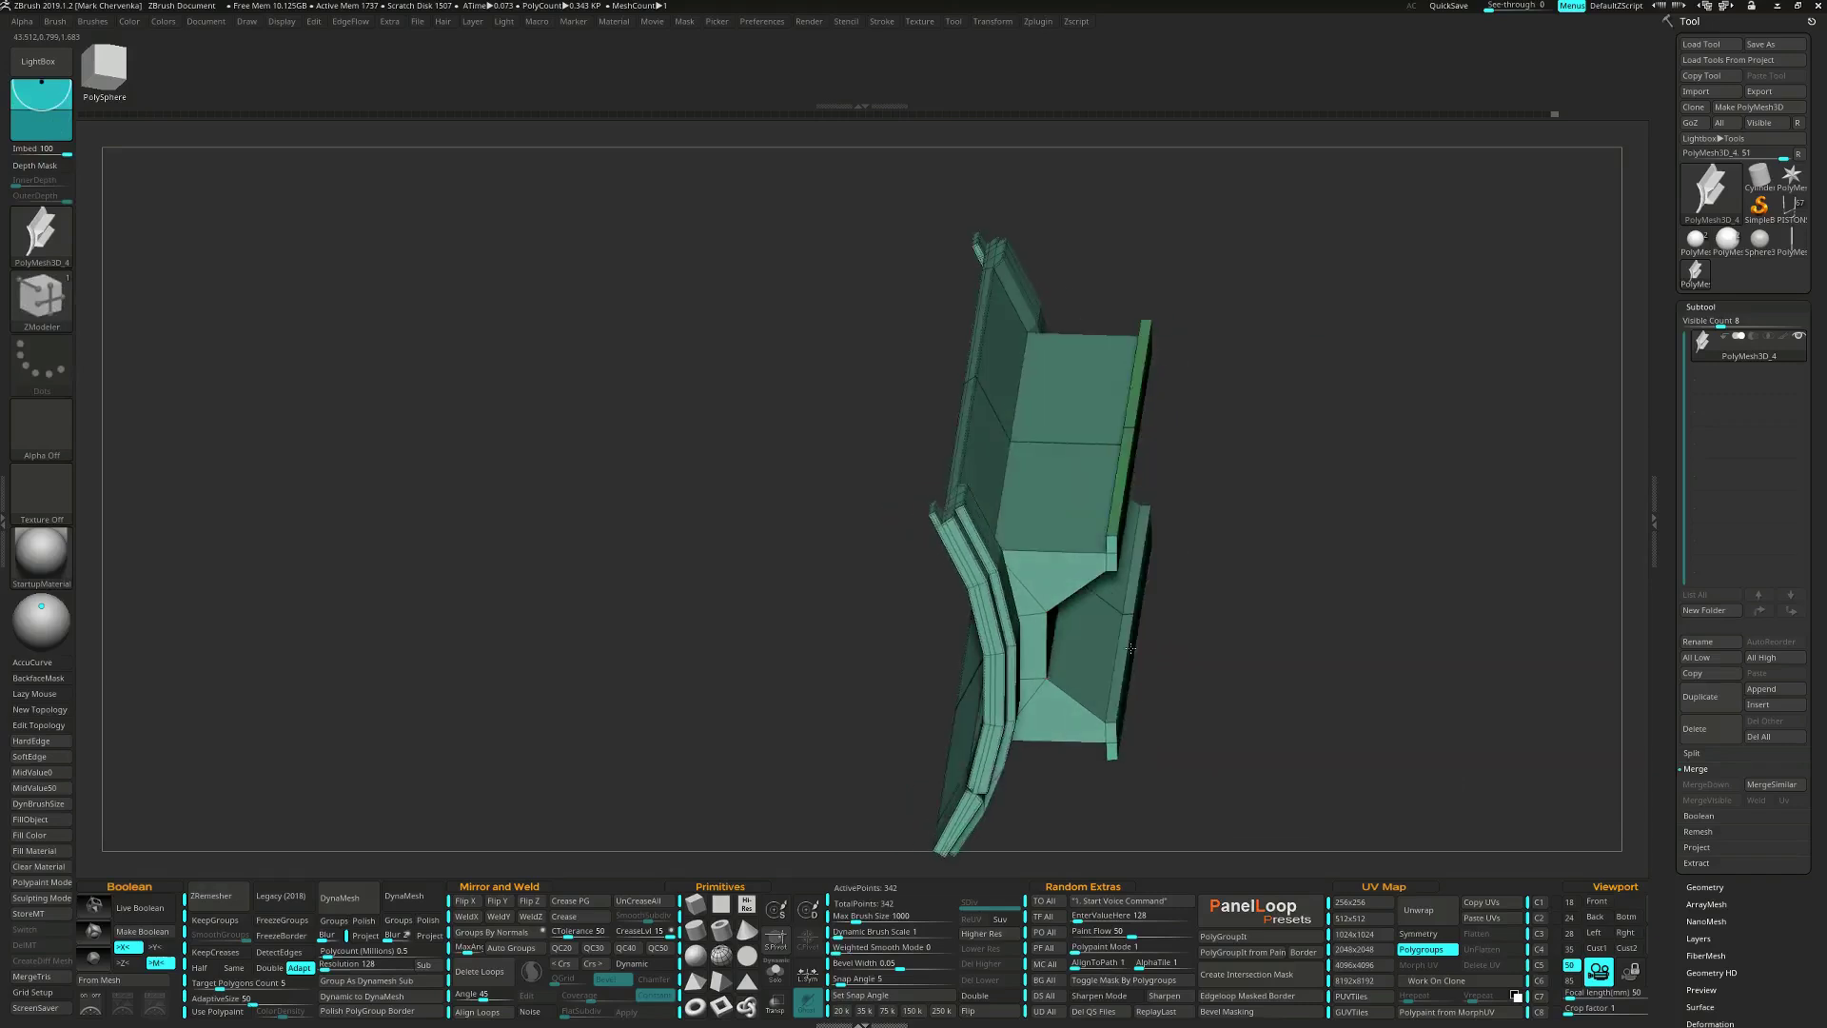
pyautogui.press('d')
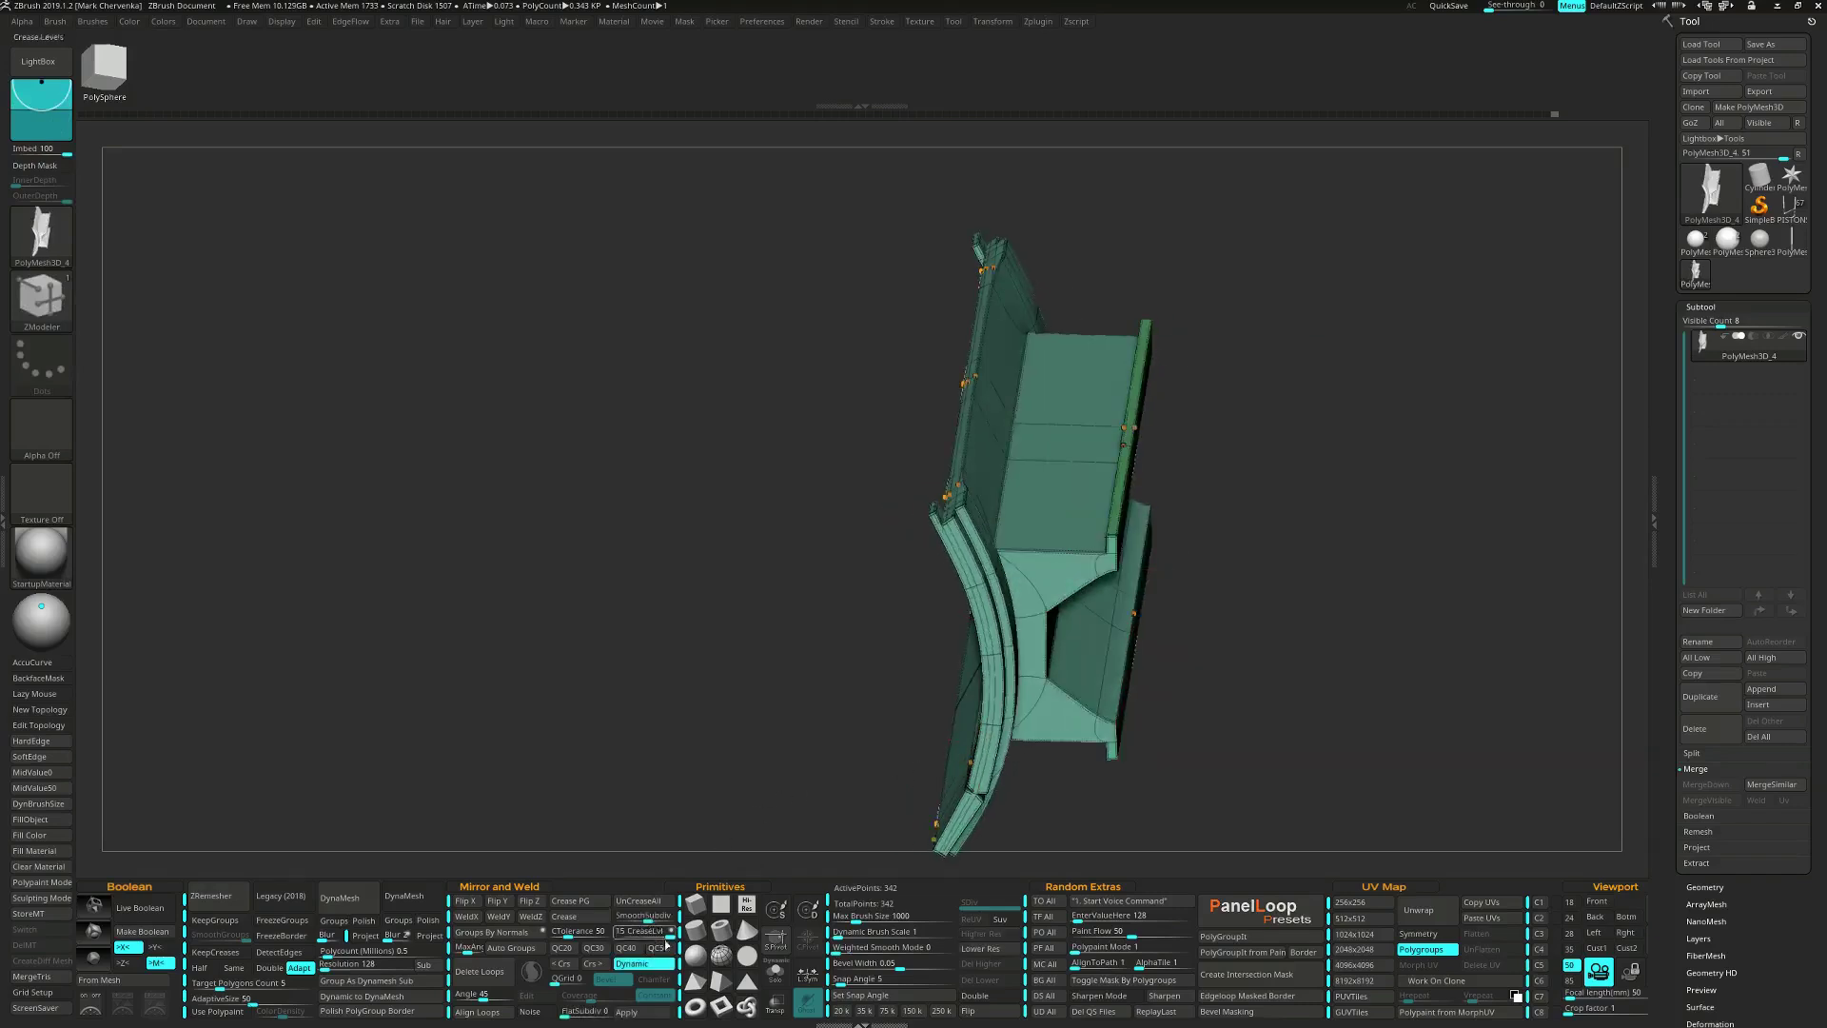
pyautogui.moveTo(1294, 692); pyautogui.dragTo(1163, 648, button='right')
# Uncrease the lengthwise inner corner edges of the channel between the flanges, using Crease with an EdgeLoop Partial target.
pyautogui.press('space')
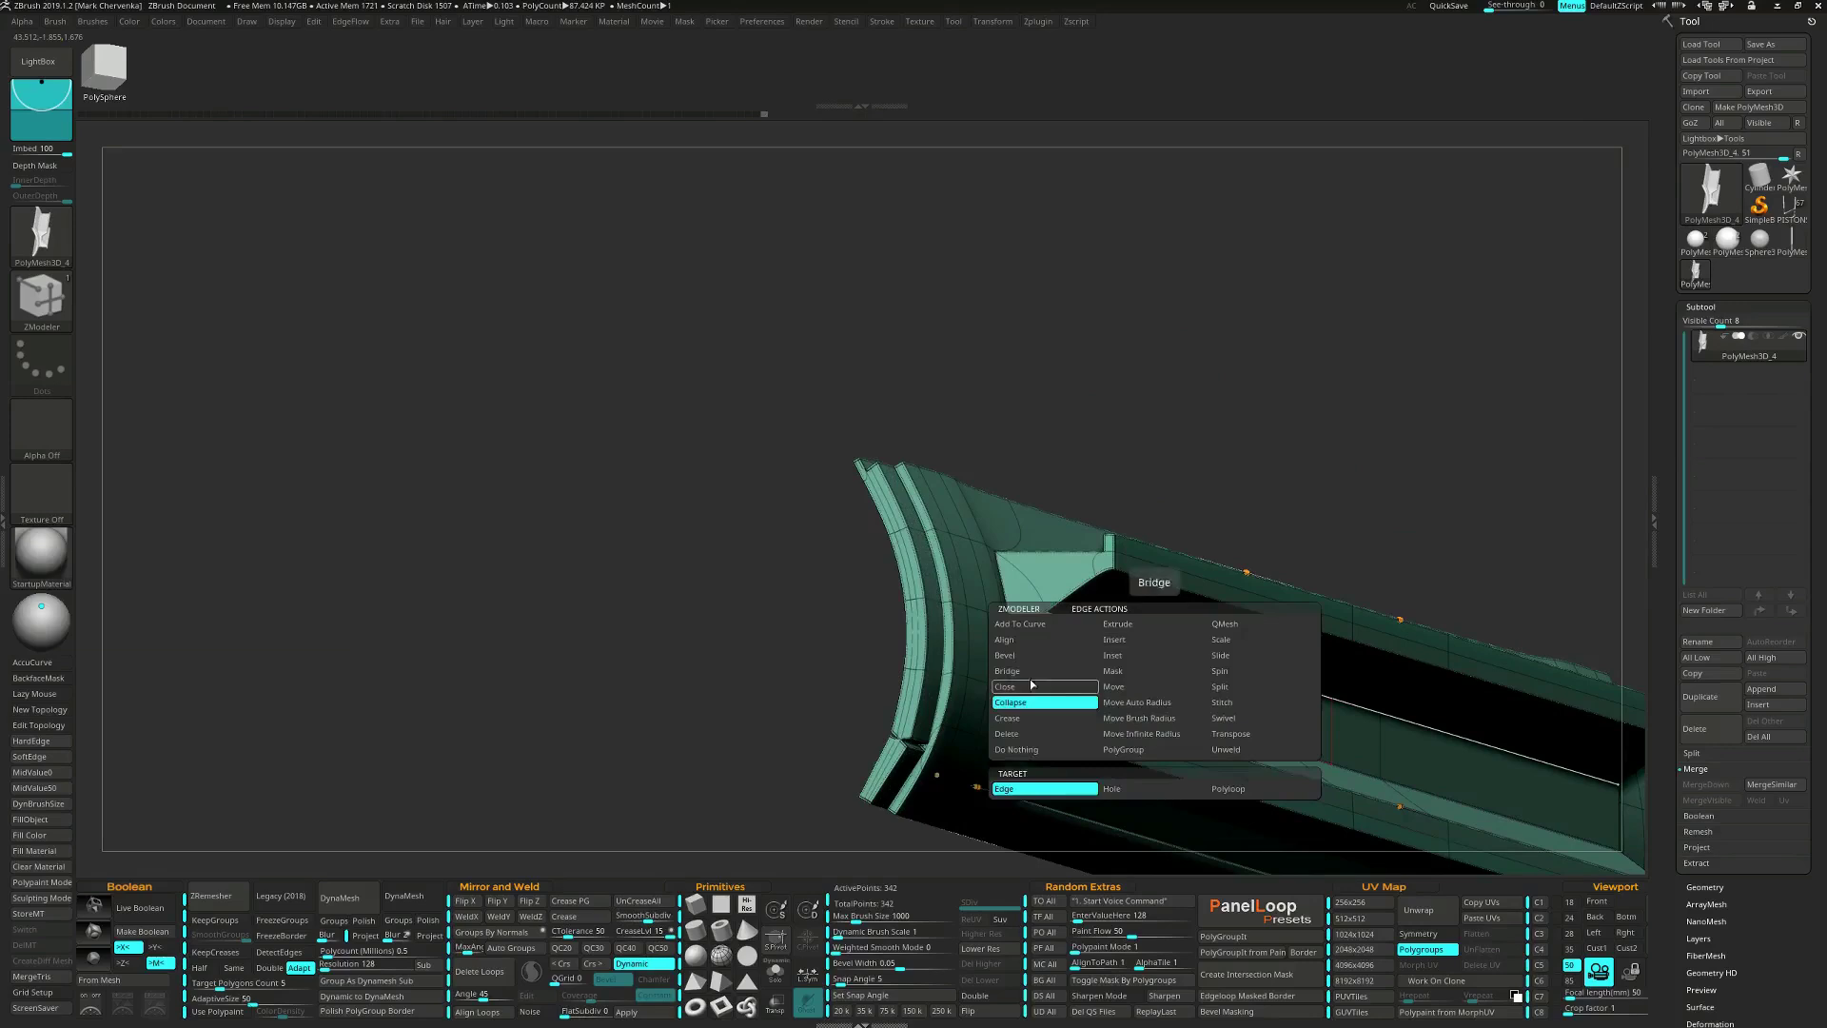
pyautogui.click(1023, 721)
pyautogui.click(1134, 789)
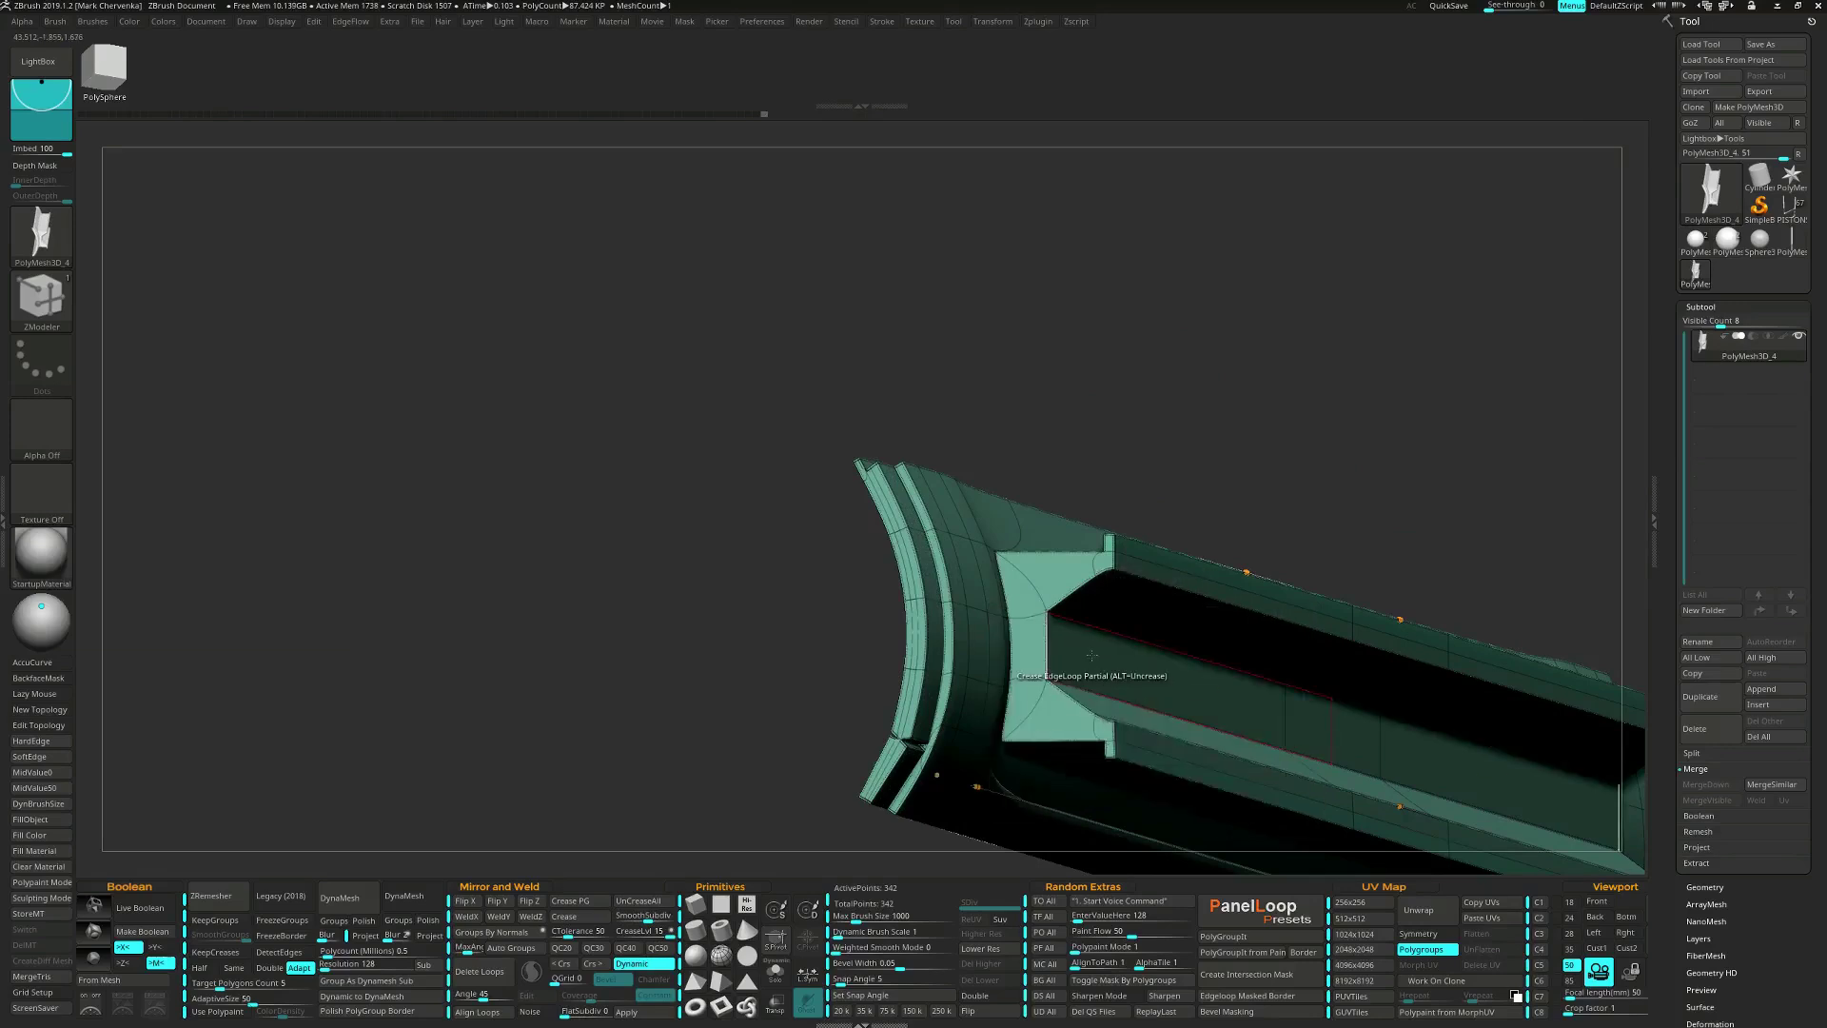
pyautogui.keyDown('alt'); pyautogui.click(1101, 636); pyautogui.keyUp('alt')
pyautogui.keyDown('alt'); pyautogui.click(1101, 694); pyautogui.keyUp('alt')
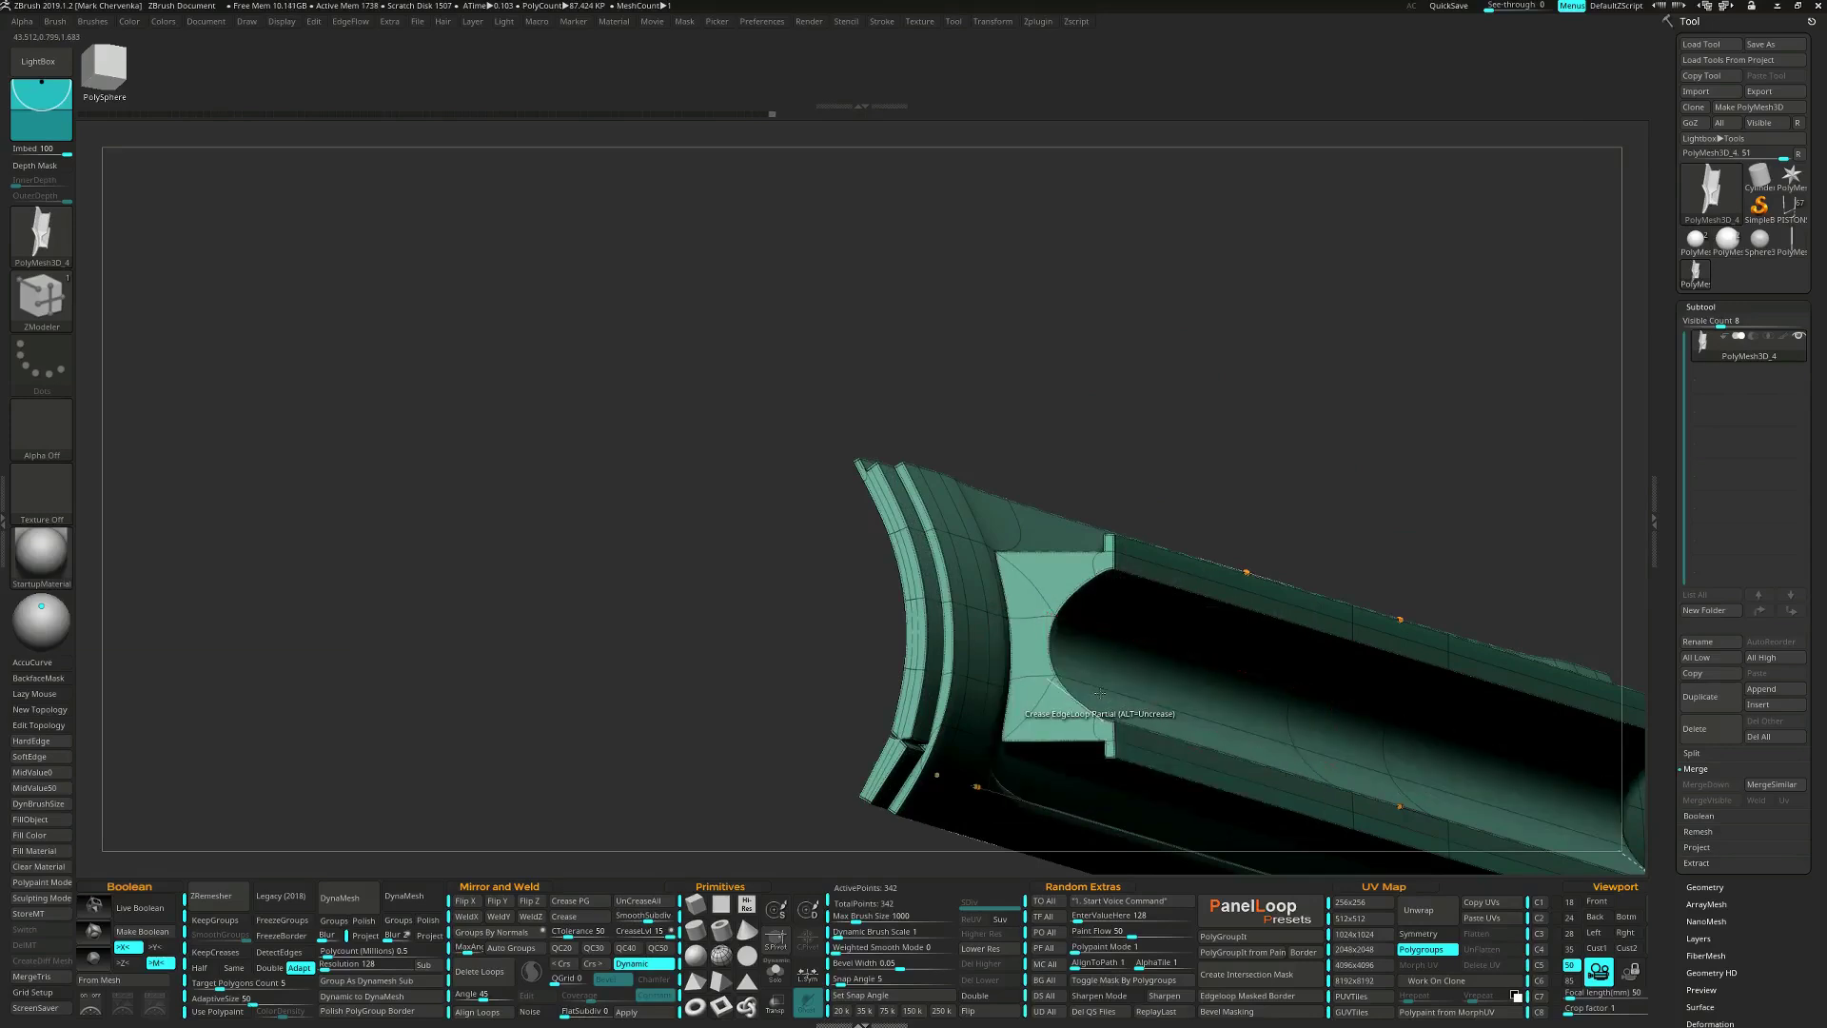
# Uncrease the partial edge loops where the outer sides of both flanges meet the back of the blade.
pyautogui.moveTo(1081, 650); pyautogui.dragTo(1014, 595, button='right')
pyautogui.keyDown('alt'); pyautogui.click(1008, 591); pyautogui.keyUp('alt')
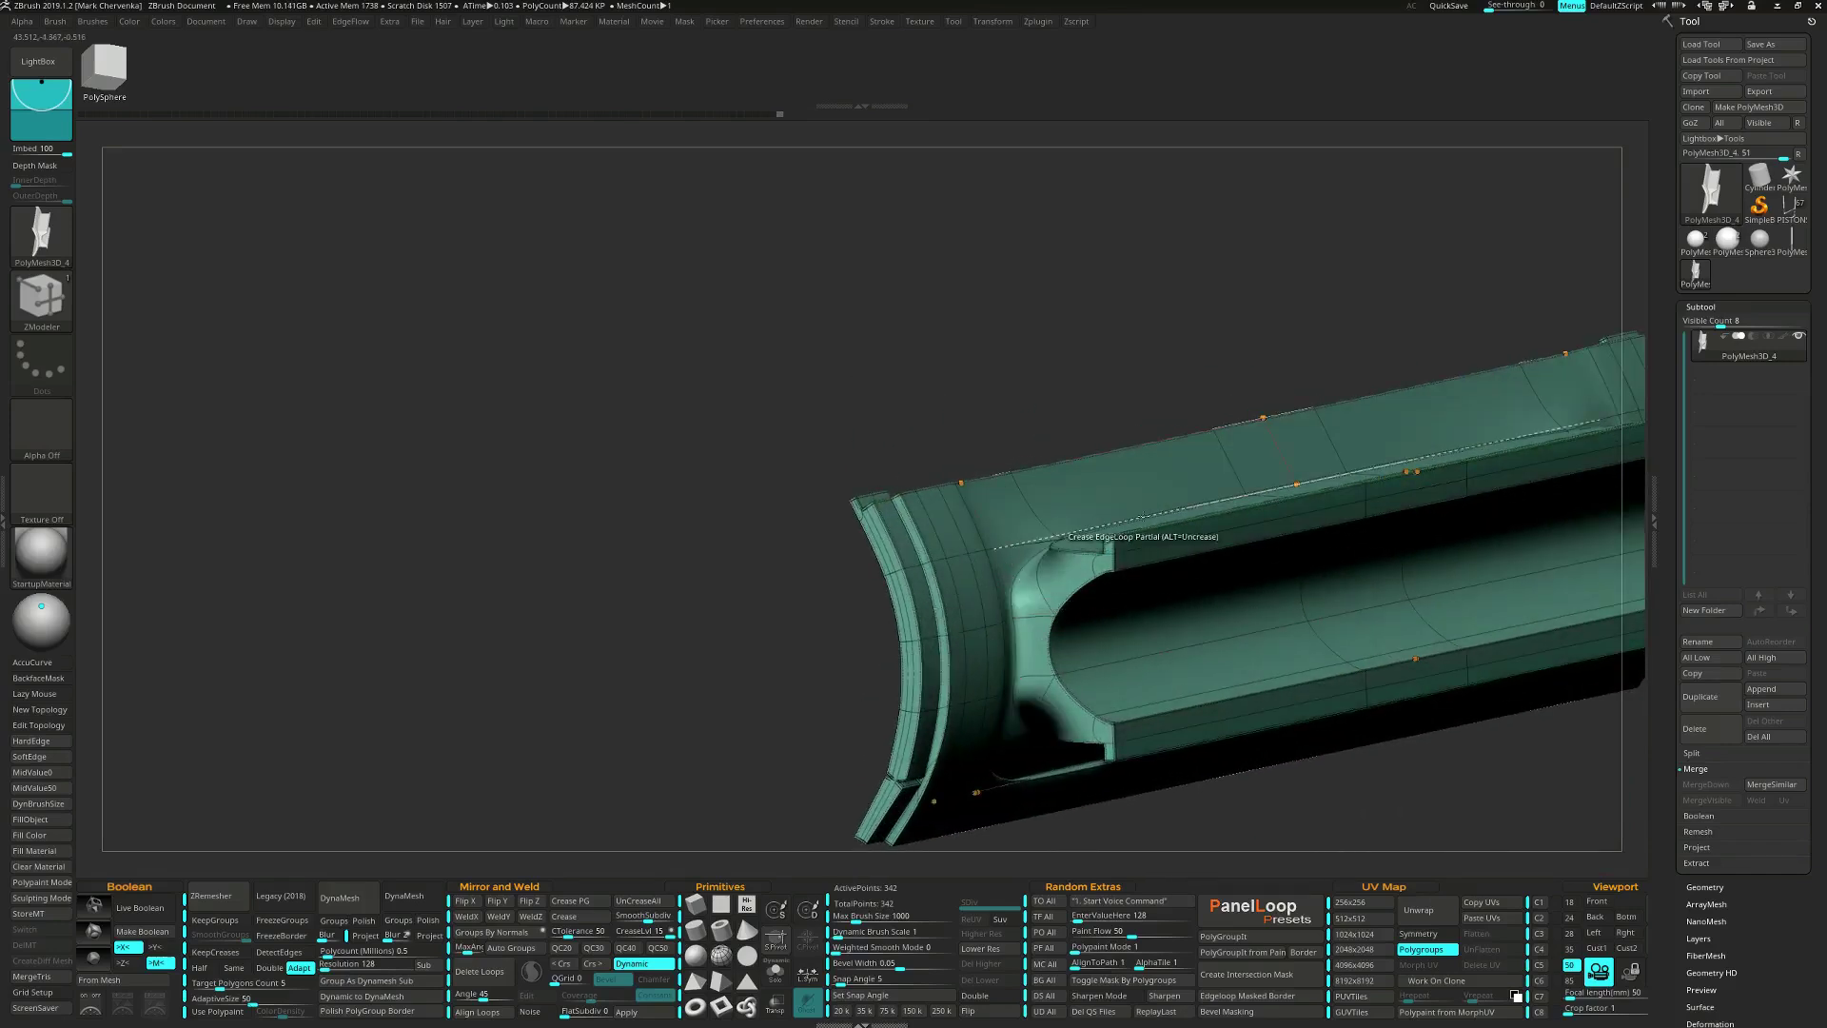
pyautogui.keyDown('alt'); pyautogui.click(1134, 515); pyautogui.keyUp('alt')
pyautogui.moveTo(1054, 556)
pyautogui.mouseDown(button='right')
pyautogui.moveTo(1066, 723)
pyautogui.moveTo(993, 586)
pyautogui.mouseUp(button='right')
pyautogui.click(1064, 730)
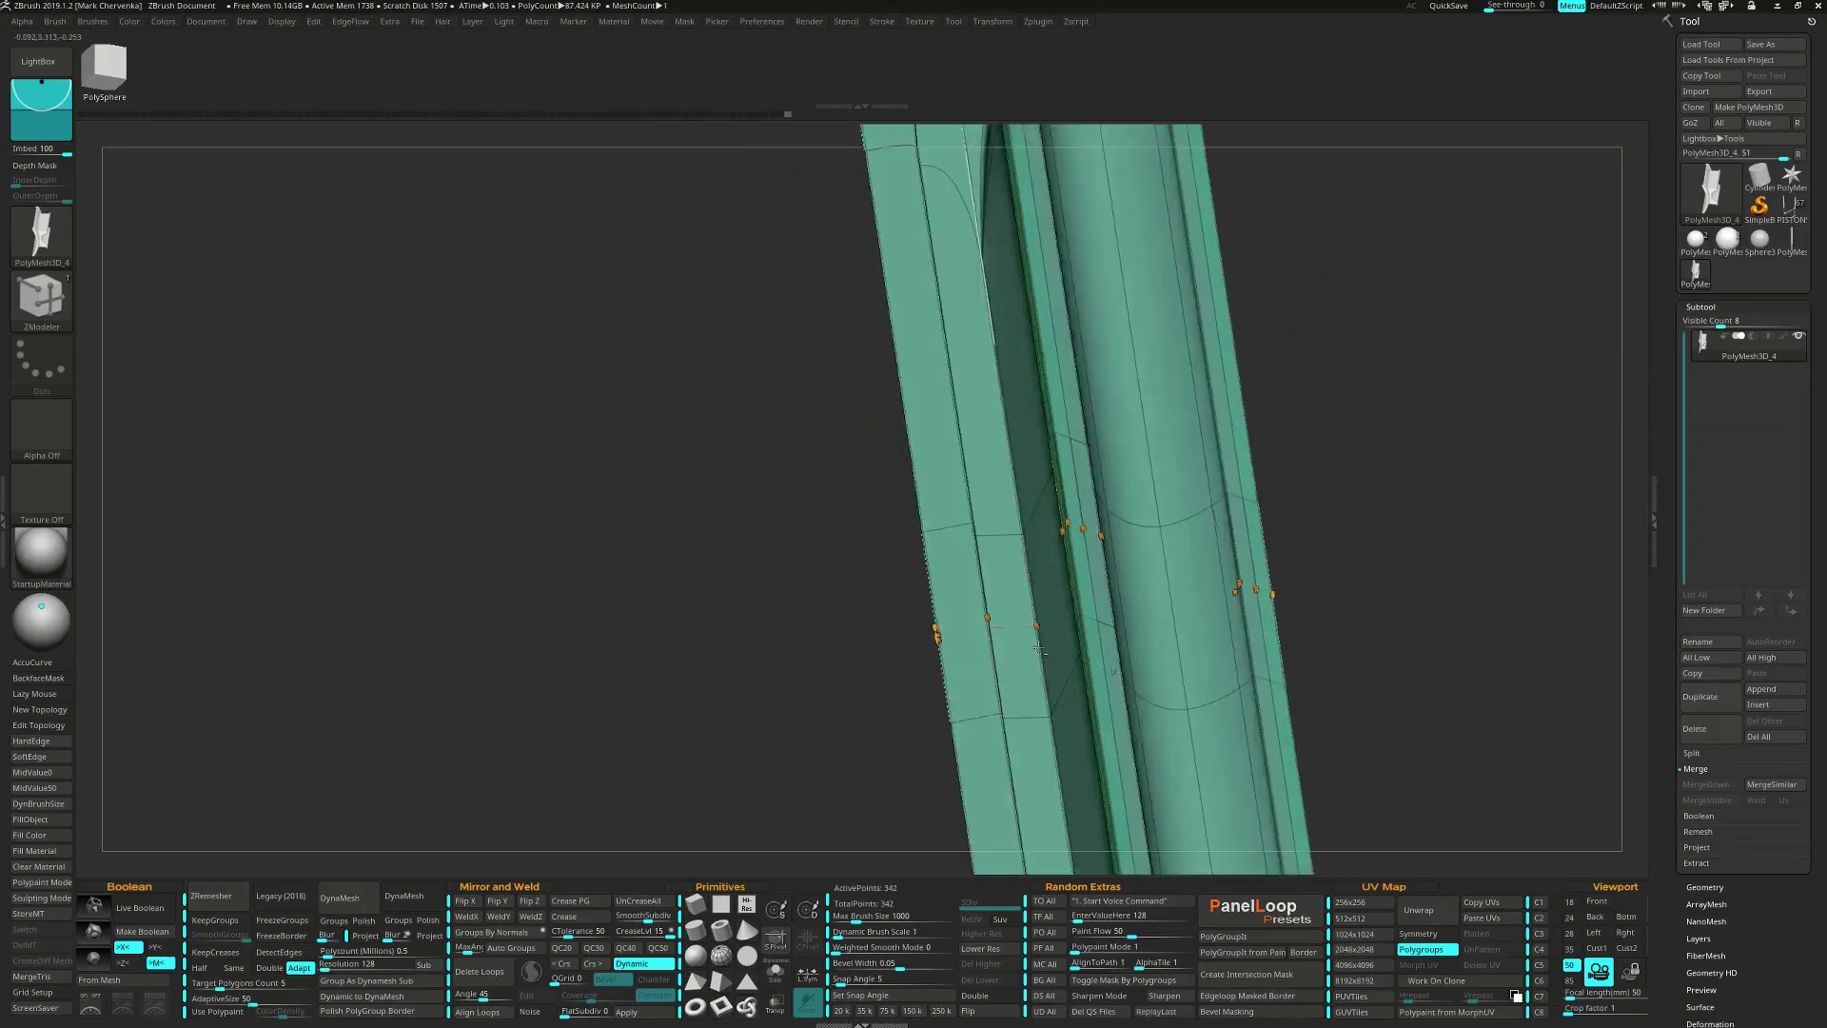
pyautogui.click(1047, 685)
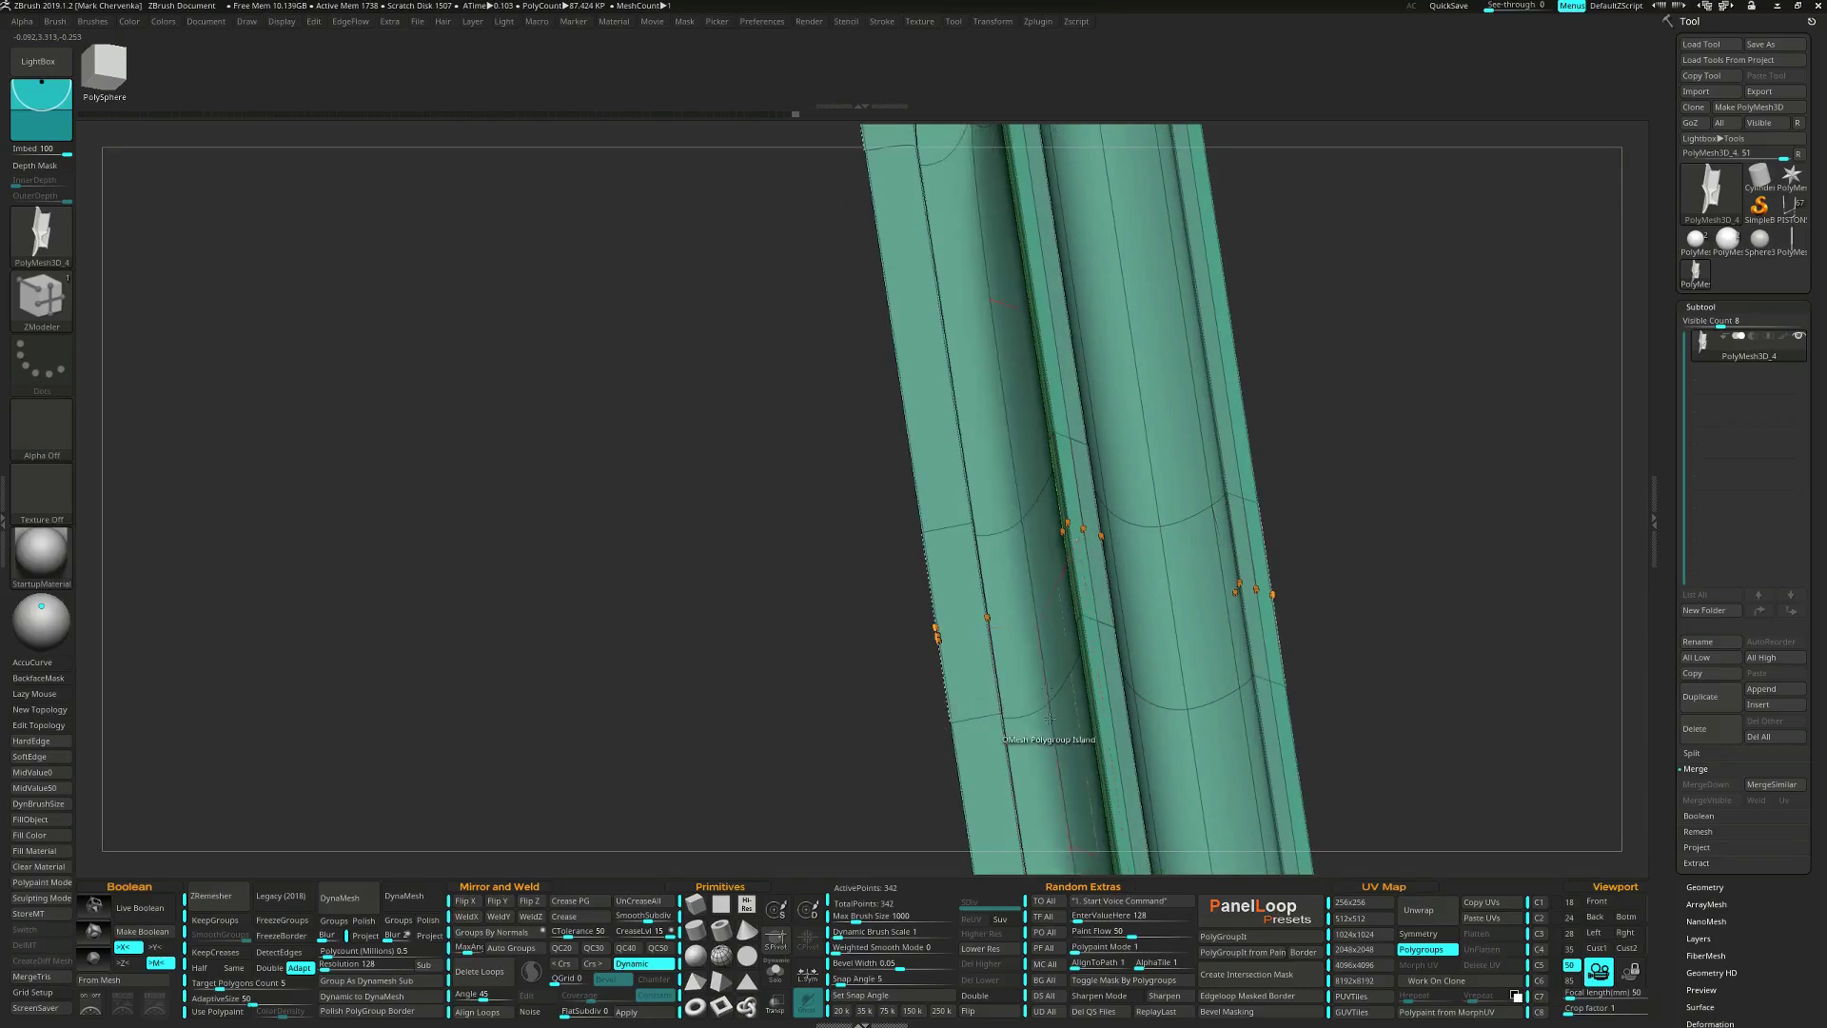
# Set the Crease target to Edge, crease the short end edge at the flange lip's base, and check the smoothed profile.
pyautogui.keyDown('ctrl'); pyautogui.moveTo(1047, 685); pyautogui.dragTo(1095, 609, button='right'); pyautogui.keyUp('ctrl')
pyautogui.hotkey('shift', 'd')
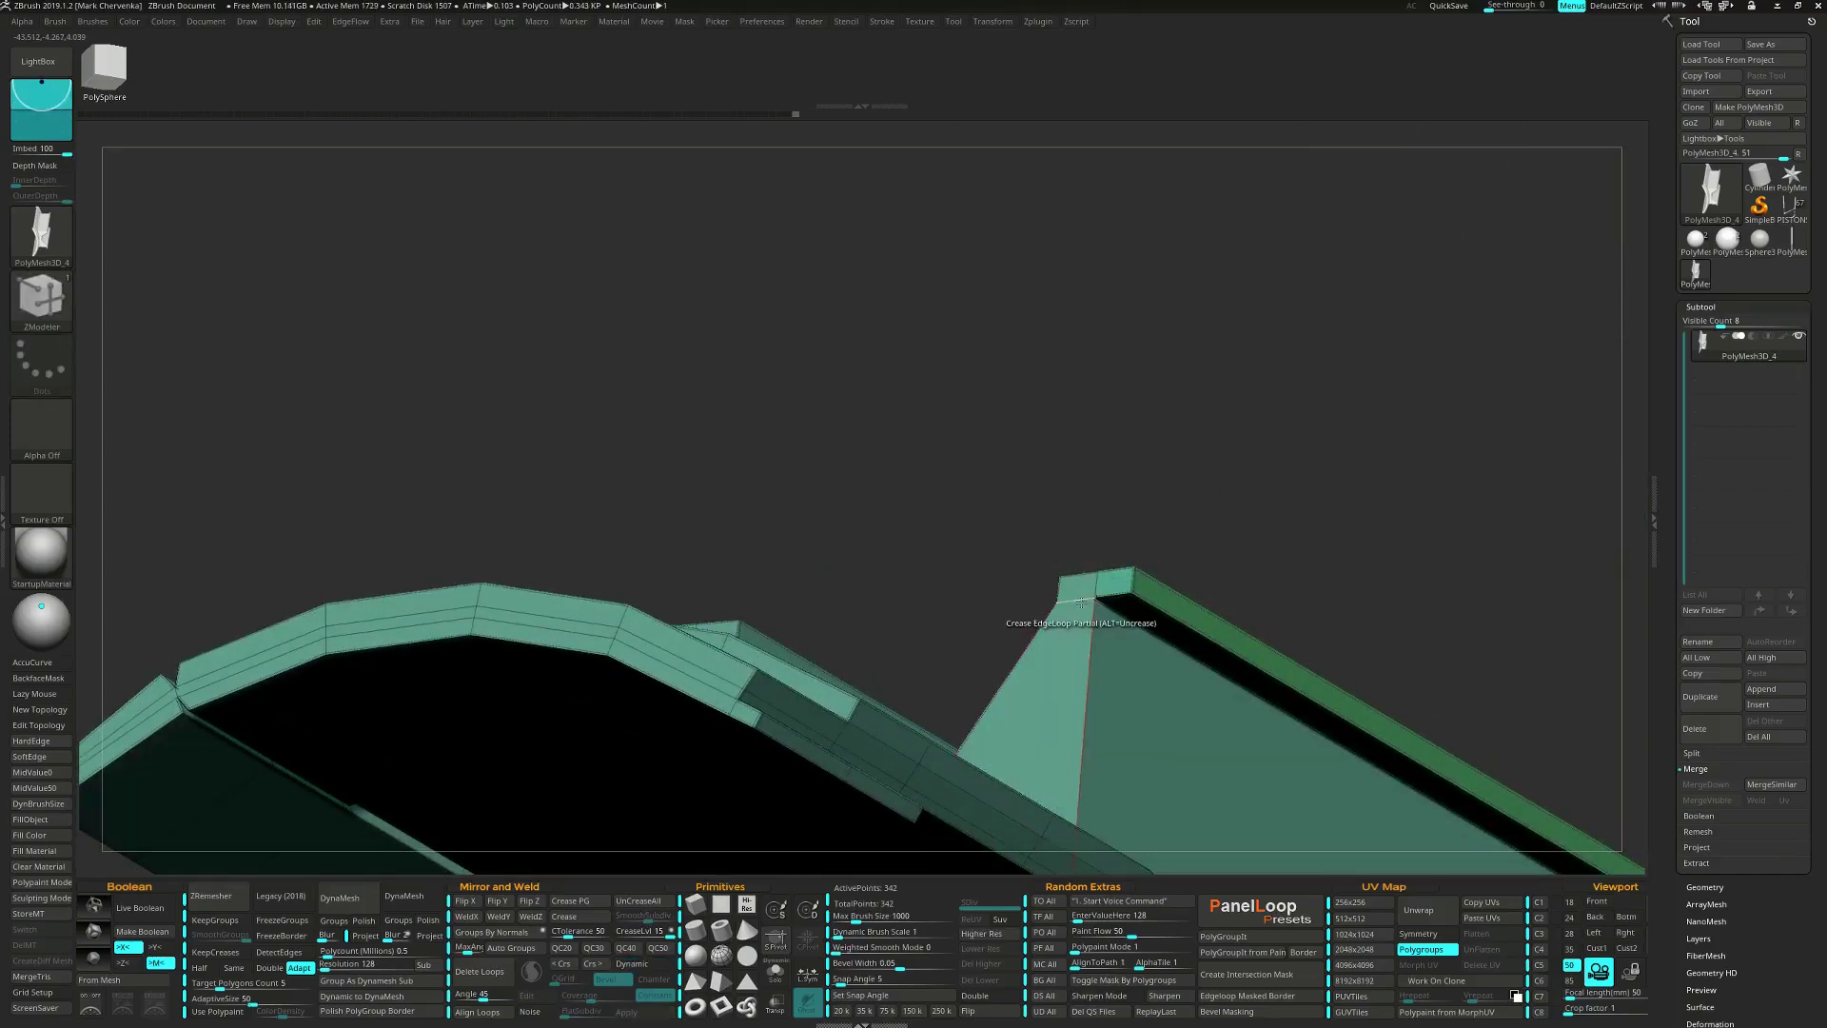
pyautogui.press('space')
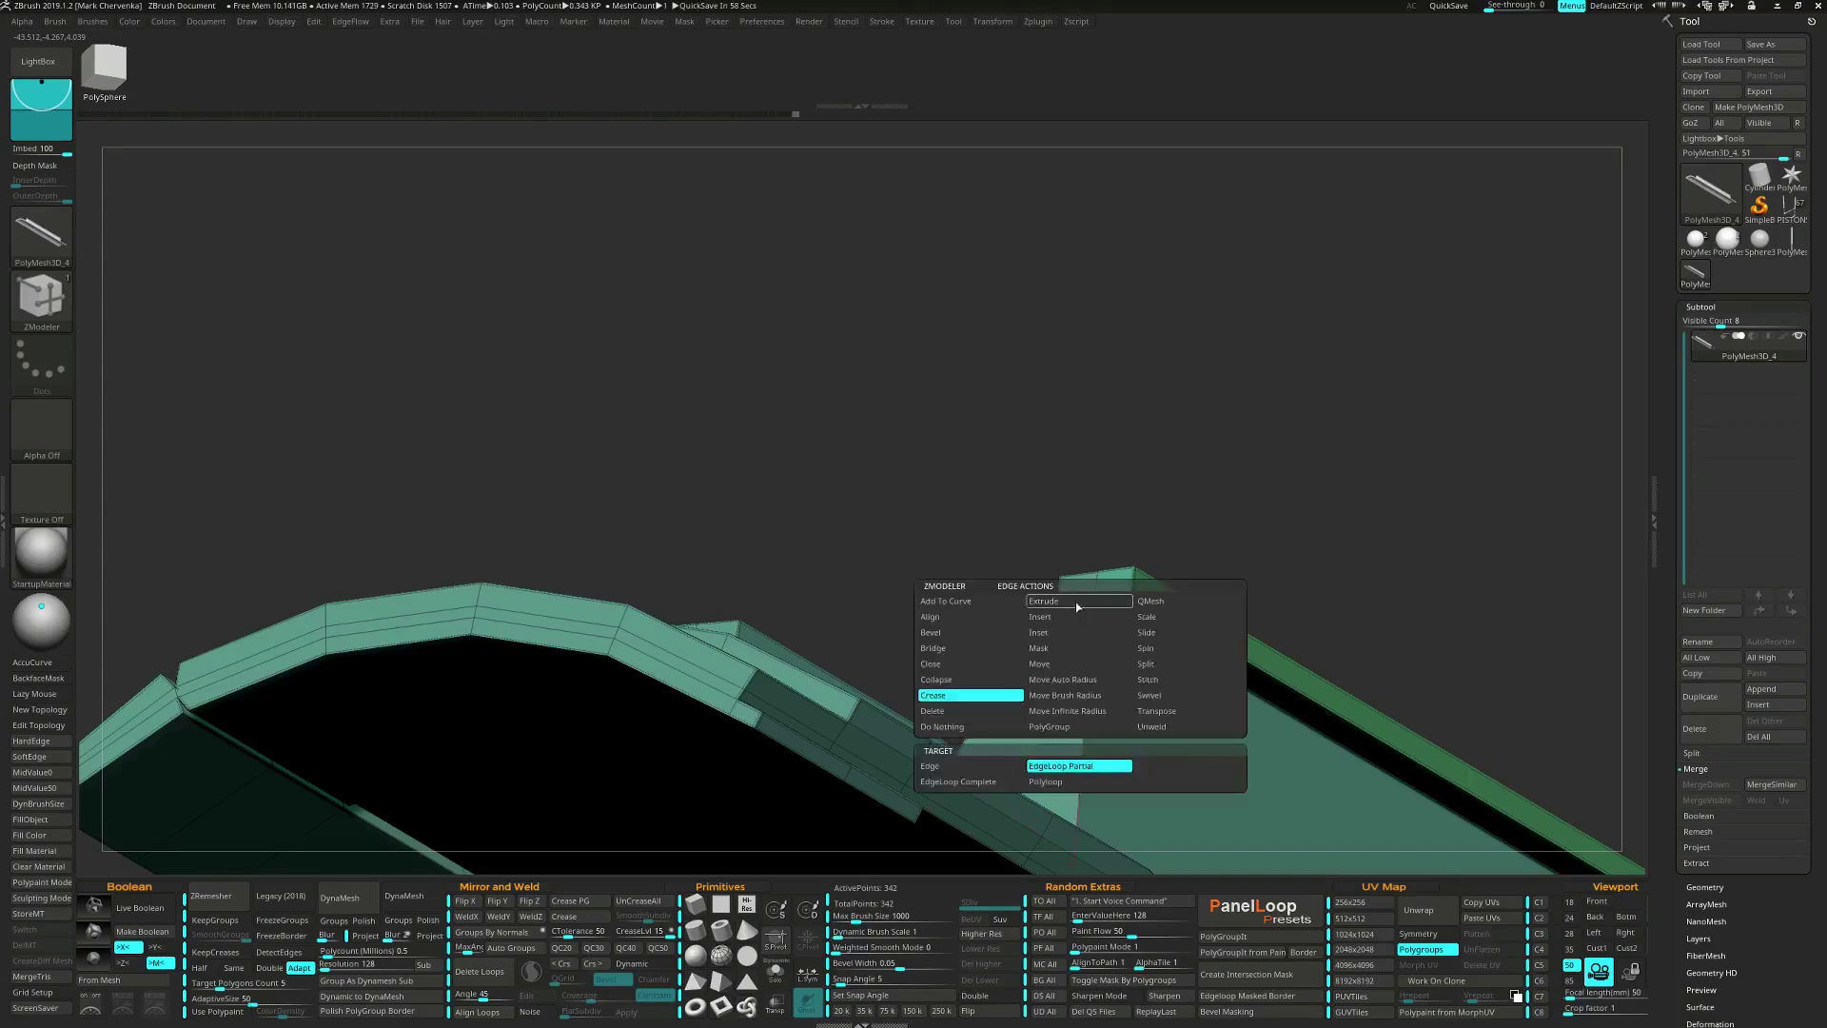
pyautogui.click(985, 764)
pyautogui.hotkey('shift', 'd')
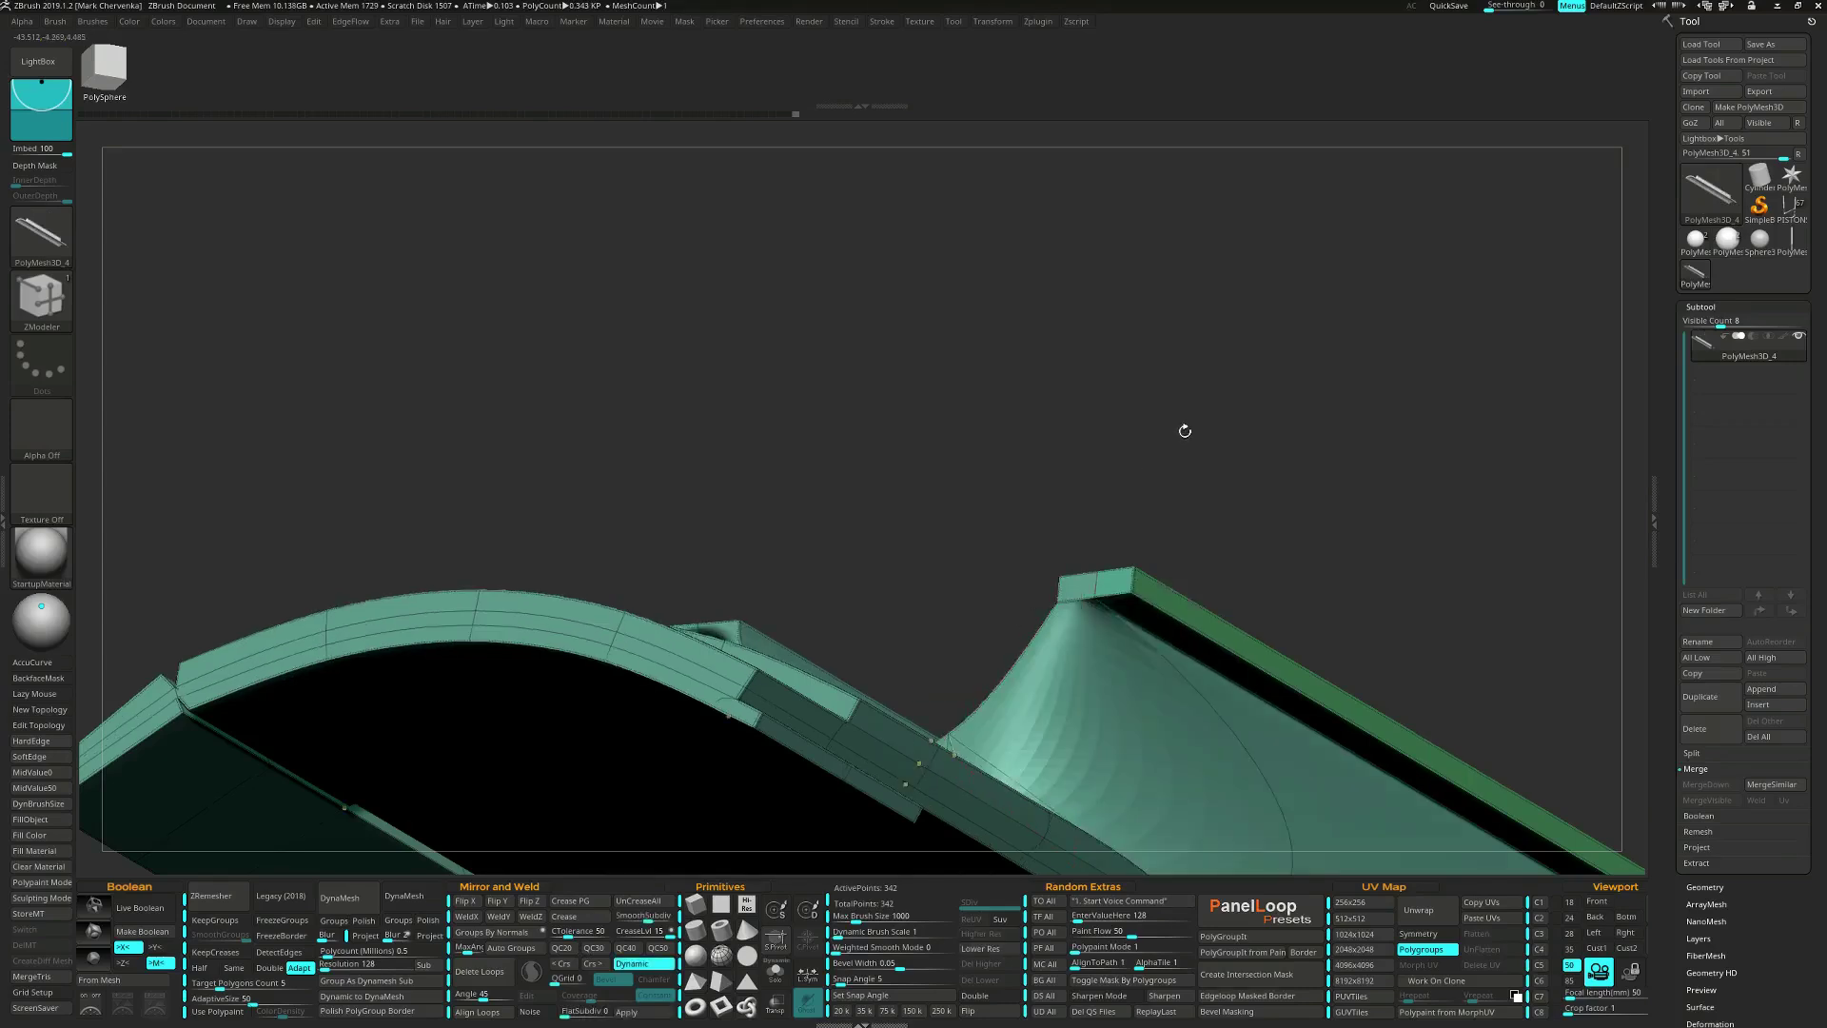
pyautogui.moveTo(1186, 466)
pyautogui.mouseDown()
pyautogui.moveTo(1150, 450)
pyautogui.moveTo(1163, 489)
pyautogui.mouseUp()
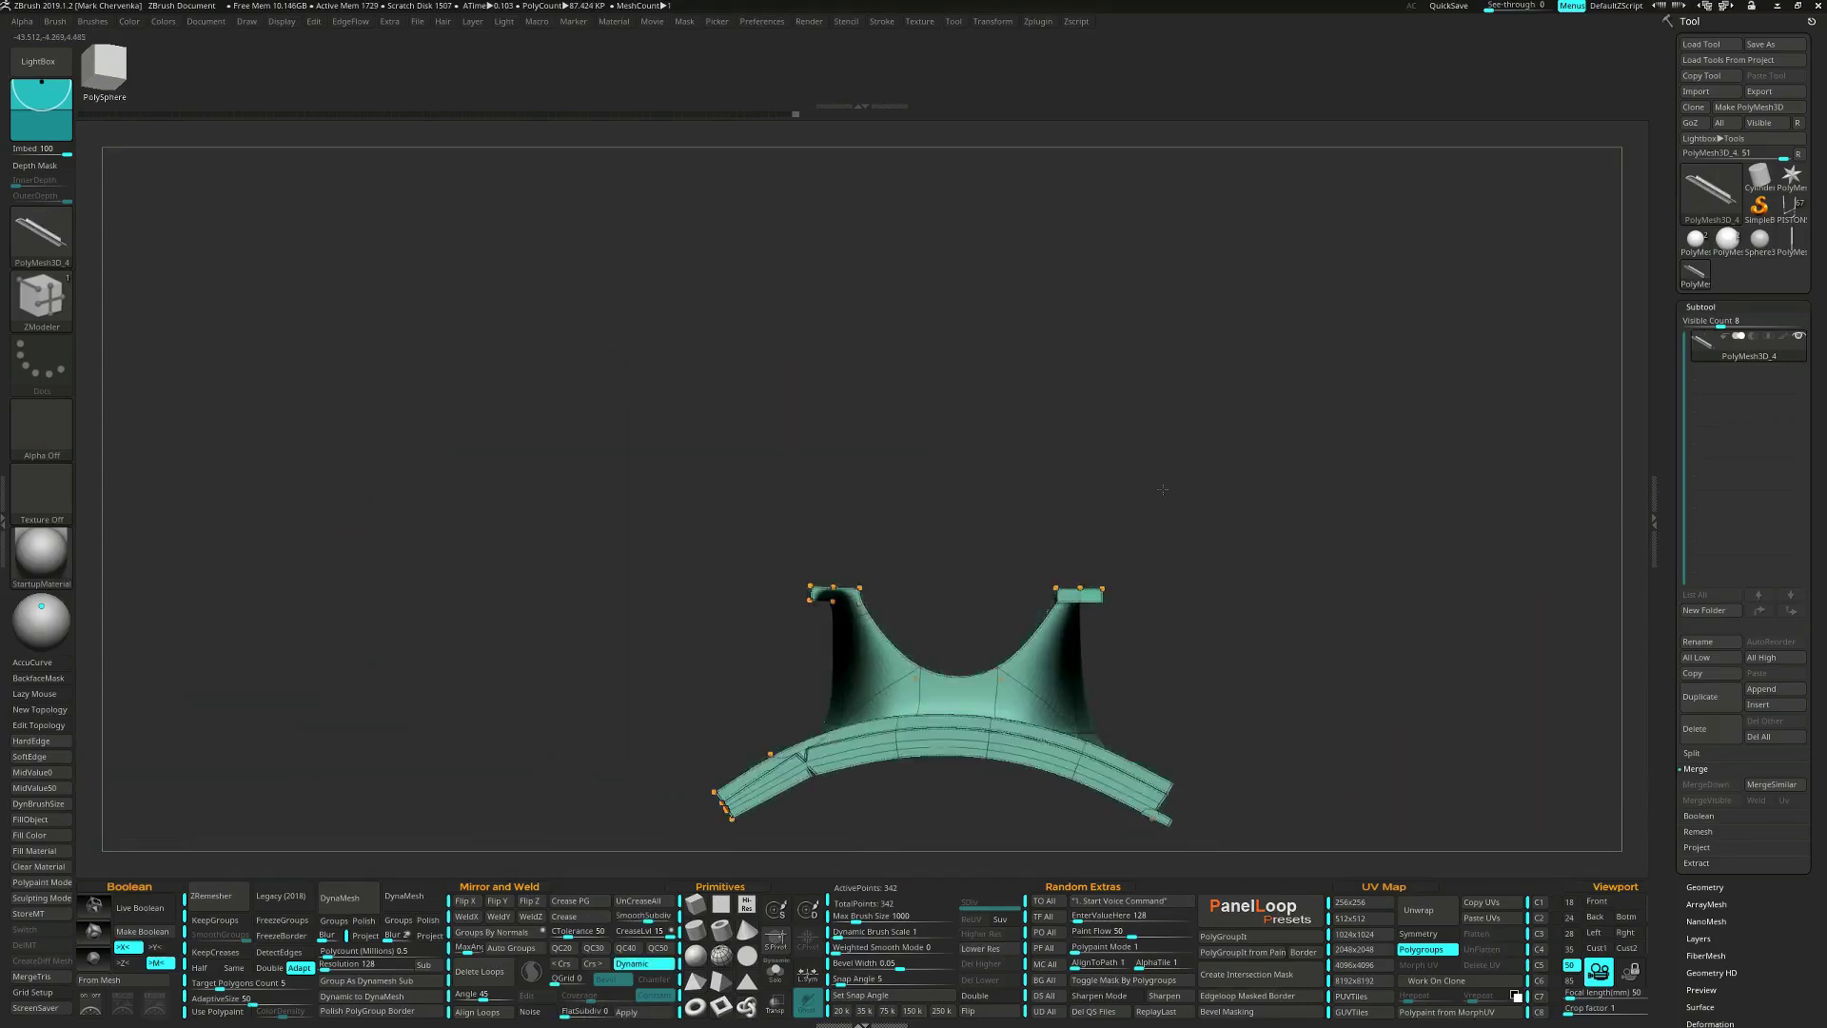
pyautogui.keyDown('alt'); pyautogui.moveTo(1113, 432); pyautogui.dragTo(1181, 449); pyautogui.keyUp('alt')
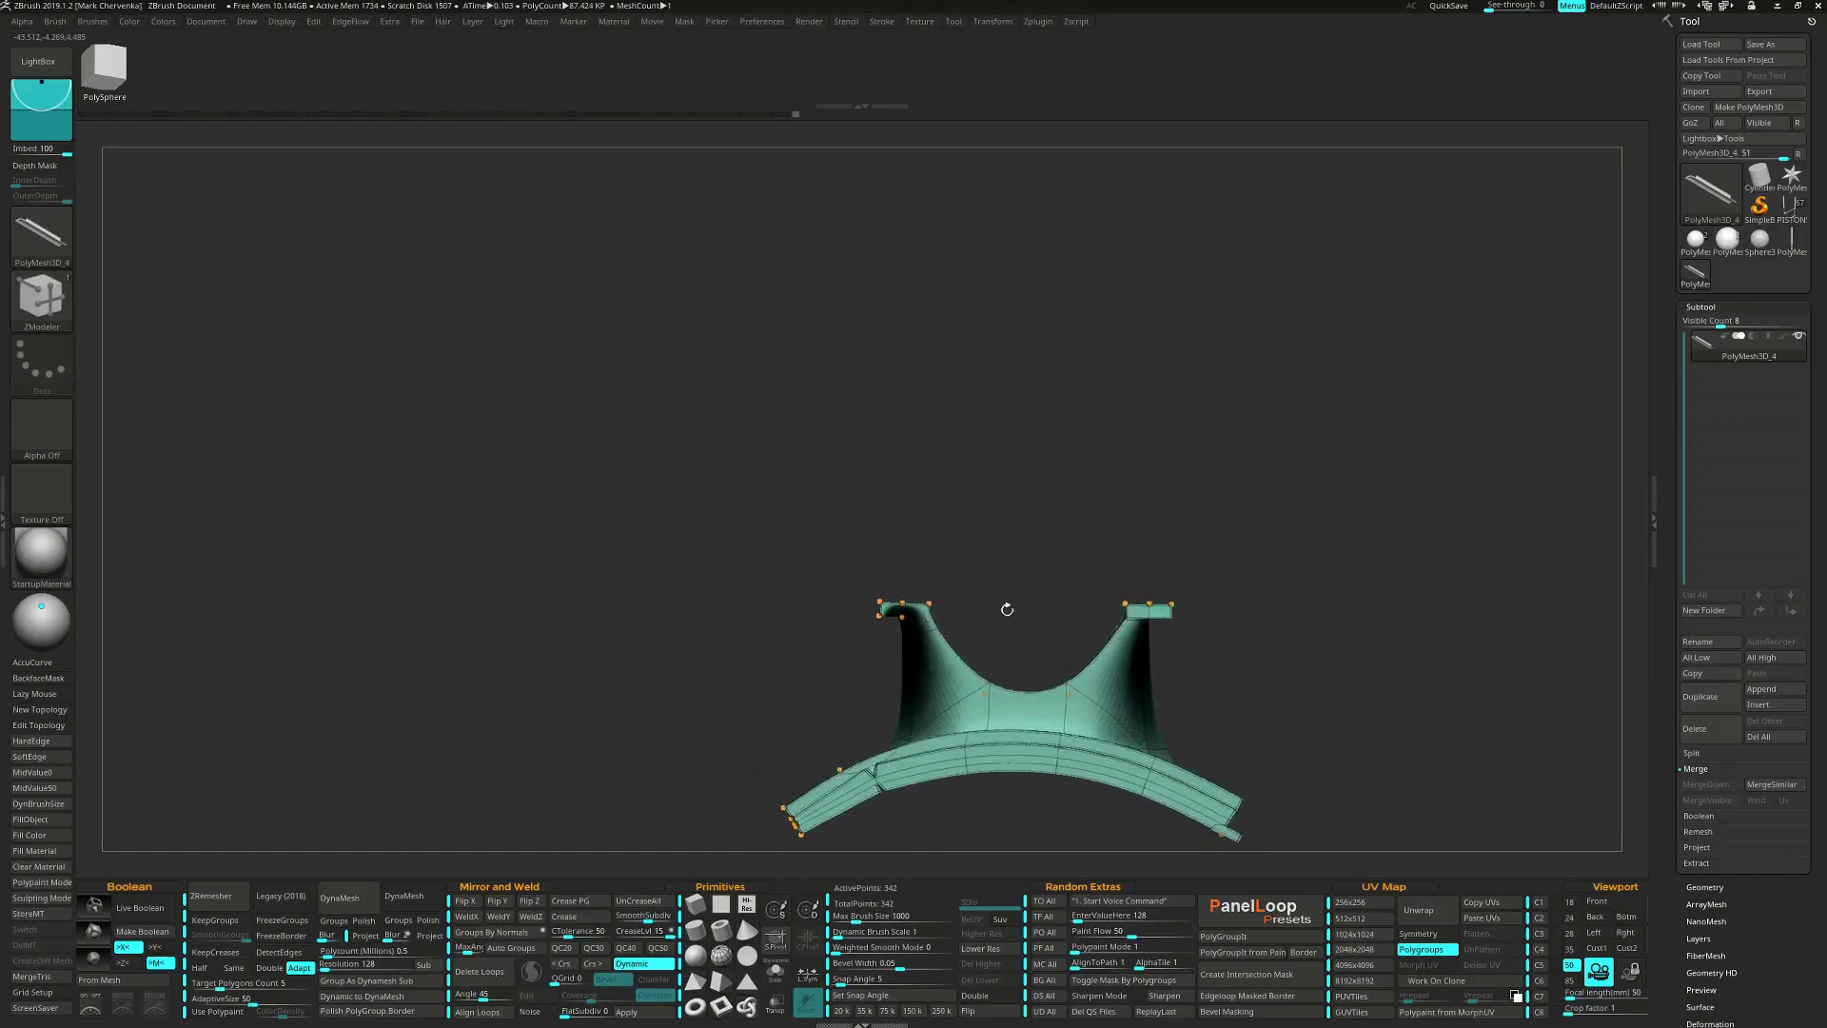
pyautogui.moveTo(837, 657); pyautogui.dragTo(1088, 665)
pyautogui.moveTo(1109, 596); pyautogui.dragTo(1088, 687)
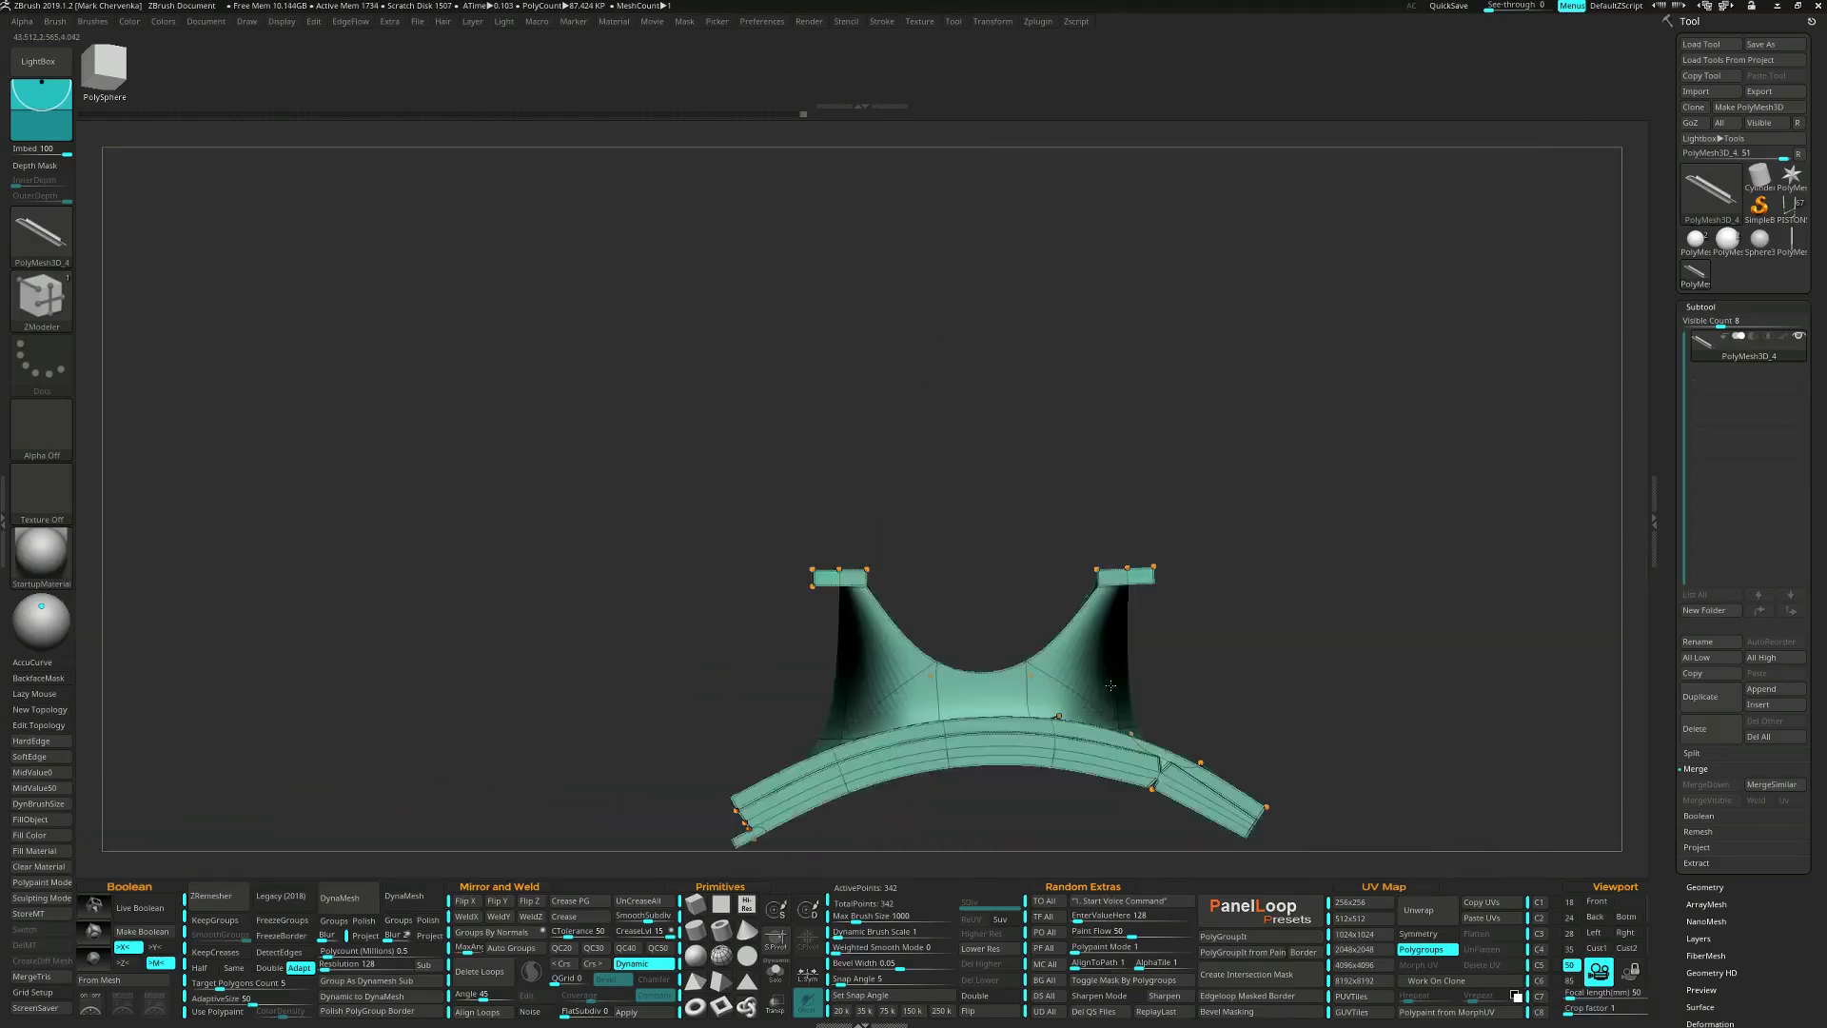
# Slice straight across the lower and upper flanges, level with the outer face of the block between them, using SliceCurve.
pyautogui.moveTo(1089, 687); pyautogui.dragTo(1191, 627, button='right')
pyautogui.hotkey('shift', 'd')
pyautogui.hotkey('ctrl', 'shift')
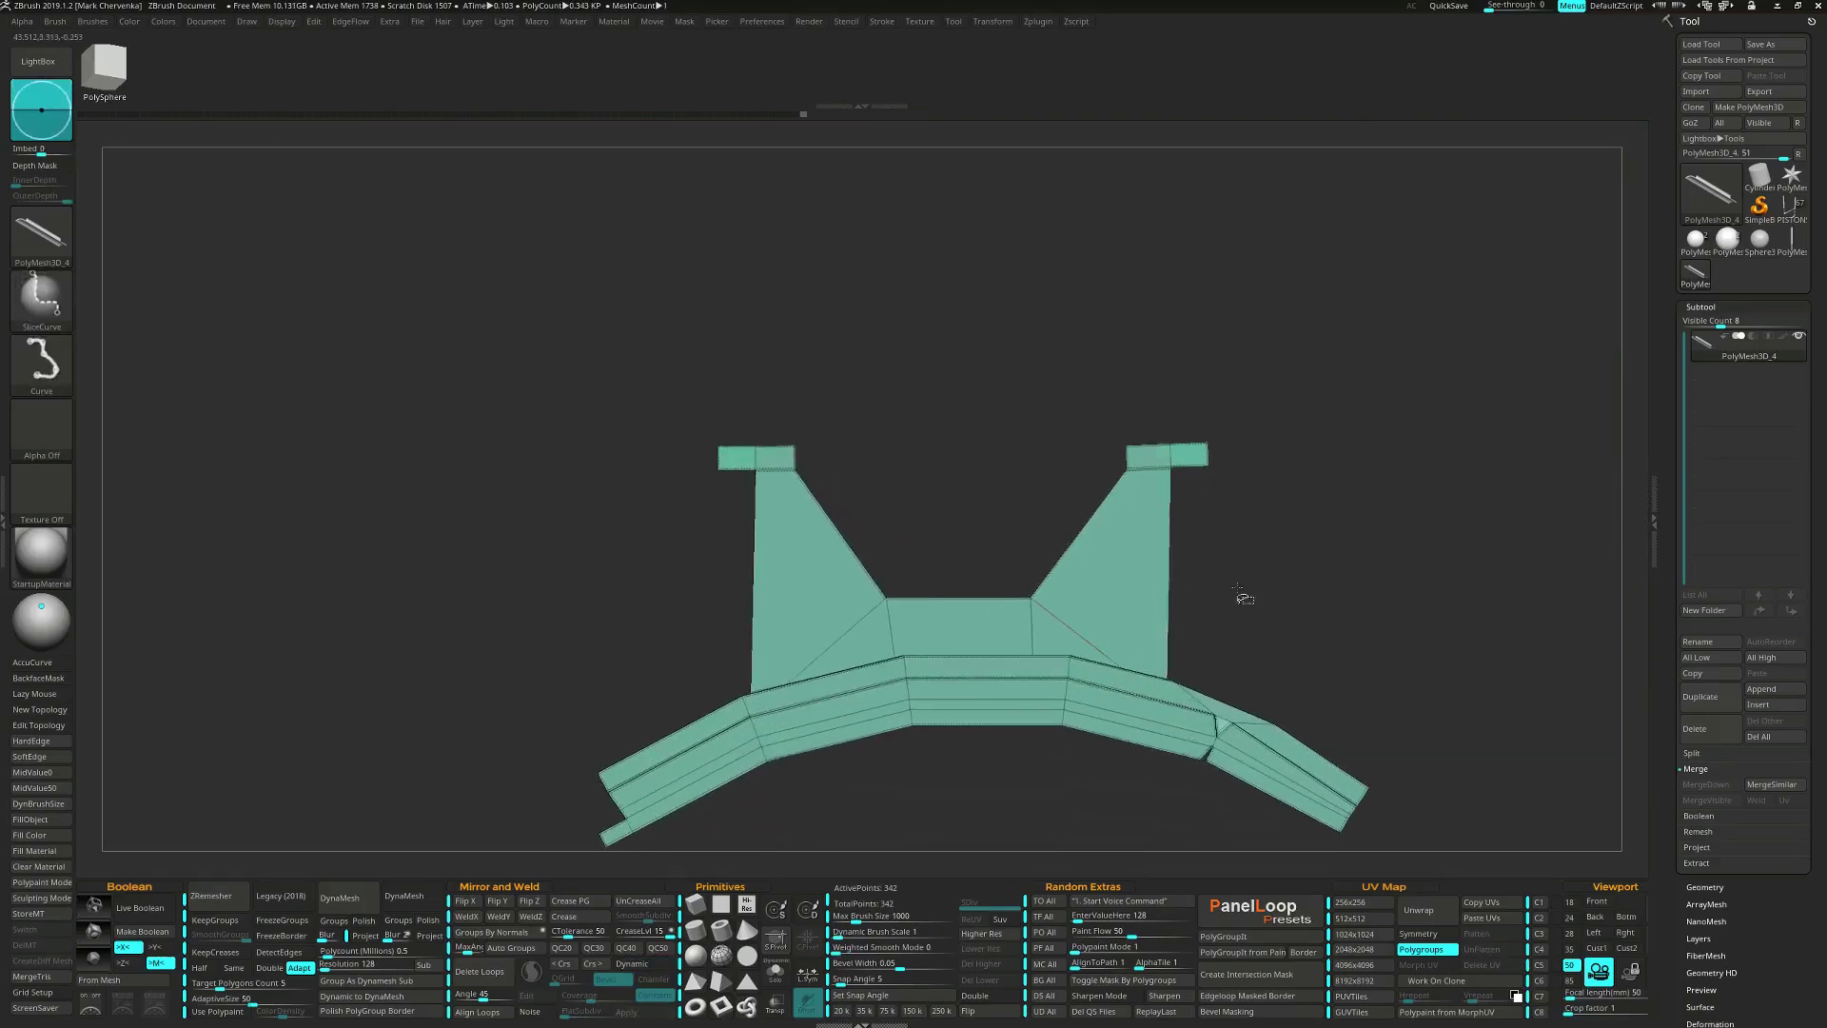
pyautogui.moveTo(1330, 573)
pyautogui.keyDown('ctrl'); pyautogui.keyDown('shift'); pyautogui.mouseDown()
pyautogui.moveTo(1085, 575)
pyautogui.moveTo(1066, 598)
pyautogui.mouseUp(); pyautogui.keyUp('shift'); pyautogui.keyUp('ctrl')
pyautogui.keyDown('ctrl'); pyautogui.moveTo(1094, 597); pyautogui.dragTo(1109, 602, button='right'); pyautogui.keyUp('ctrl')
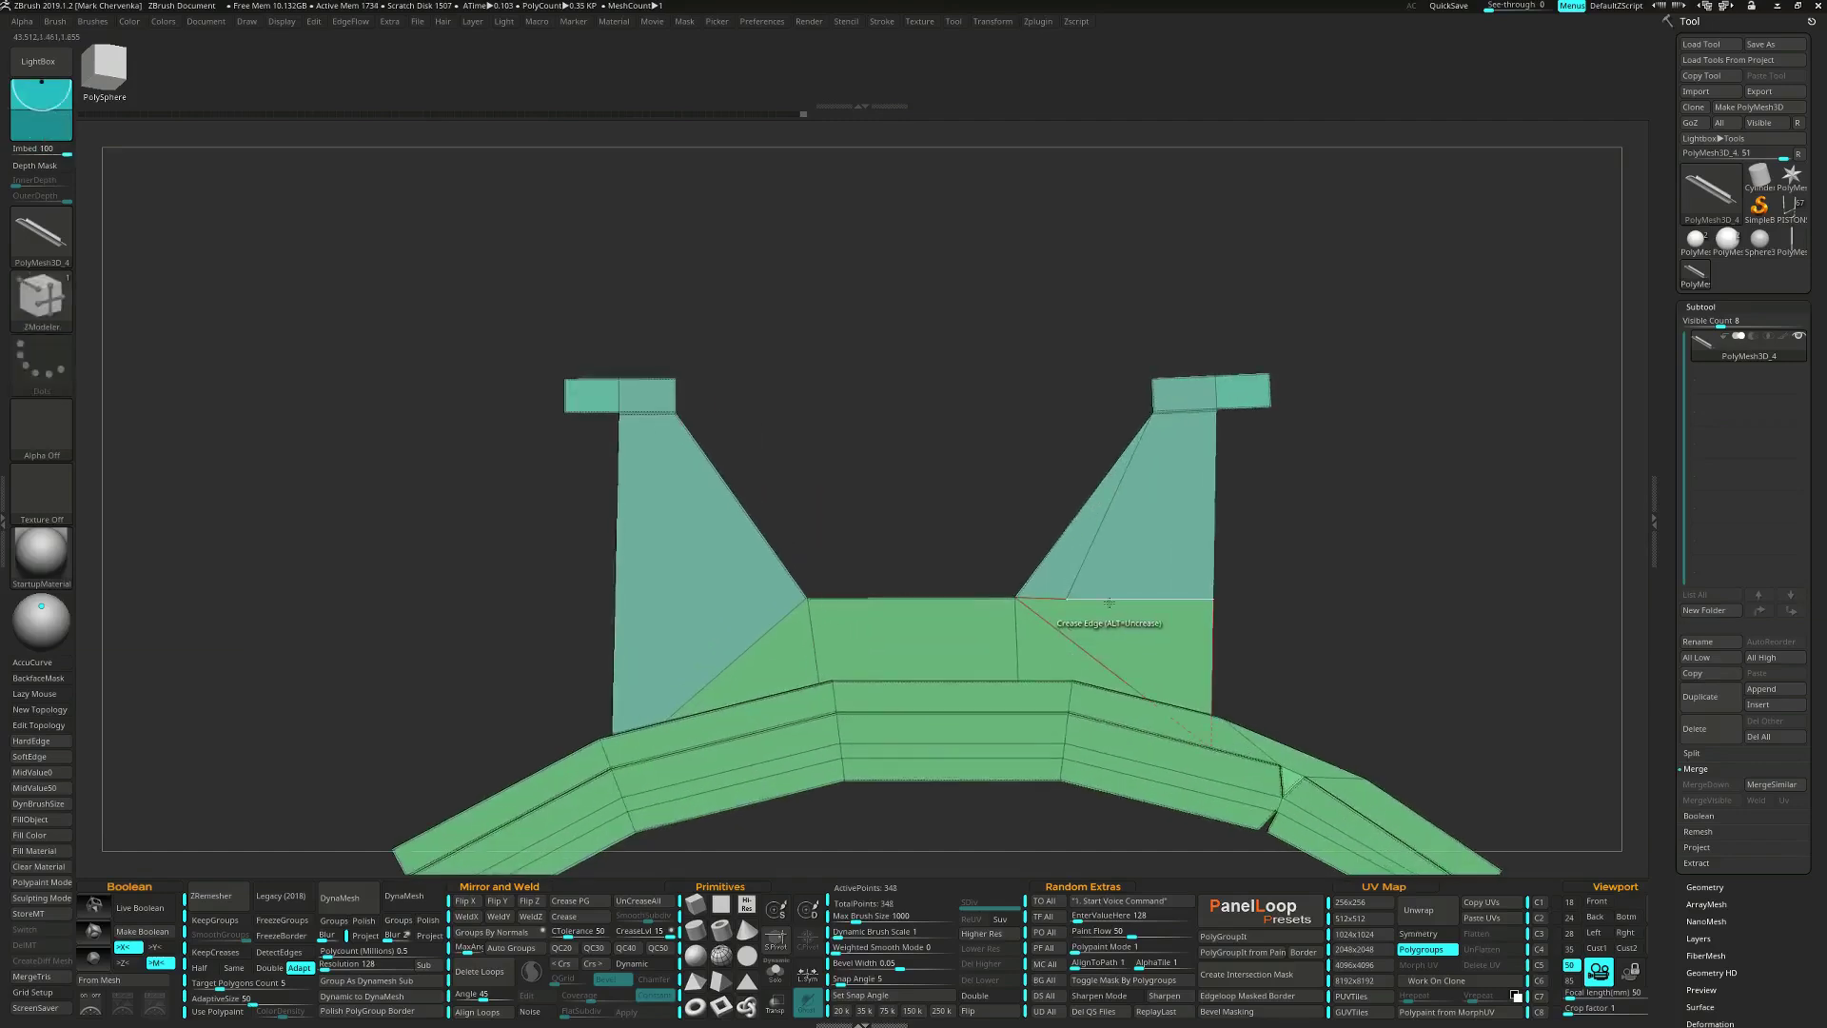
pyautogui.keyDown('alt'); pyautogui.moveTo(931, 619); pyautogui.dragTo(1065, 595, button='right'); pyautogui.keyUp('alt')
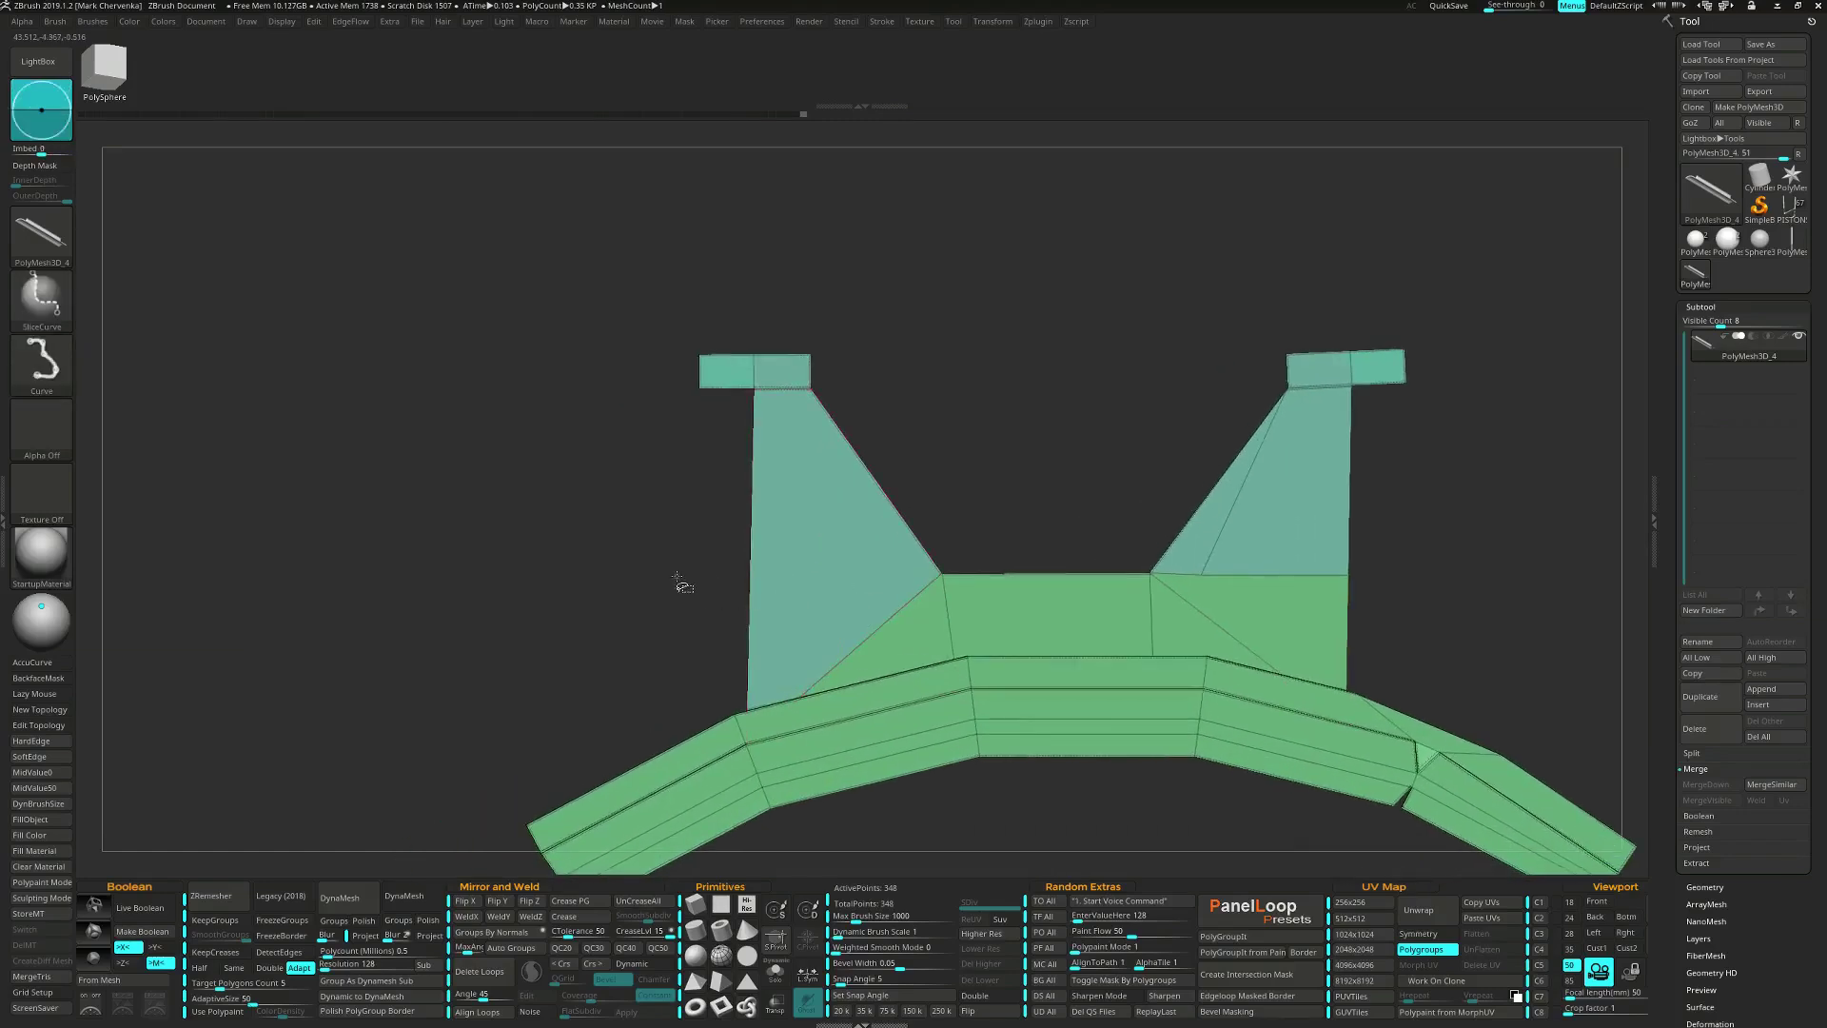
pyautogui.moveTo(678, 574)
pyautogui.keyDown('ctrl'); pyautogui.keyDown('shift'); pyautogui.mouseDown()
pyautogui.moveTo(927, 569)
pyautogui.moveTo(909, 576)
pyautogui.mouseUp(); pyautogui.keyUp('shift'); pyautogui.keyUp('ctrl')
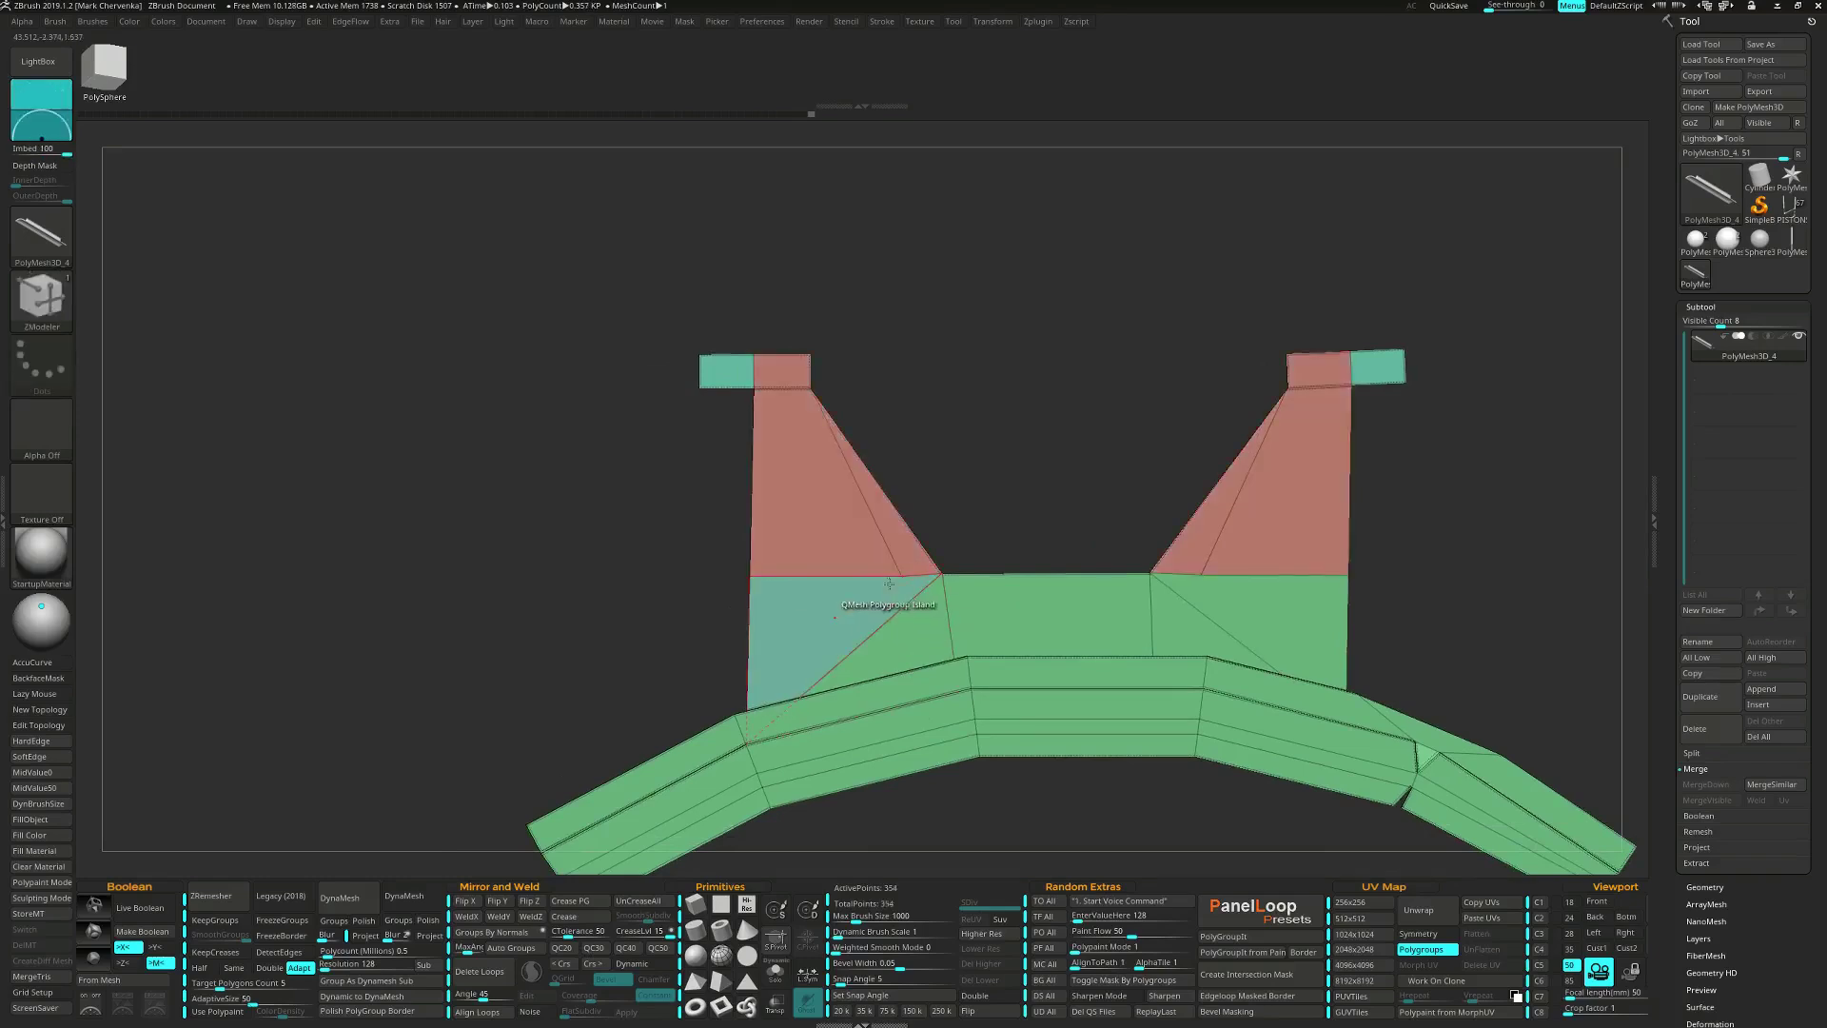
# Collapse the short edges left by the slices at the inner corners of both flanges.
pyautogui.press('space')
pyautogui.click(769, 654)
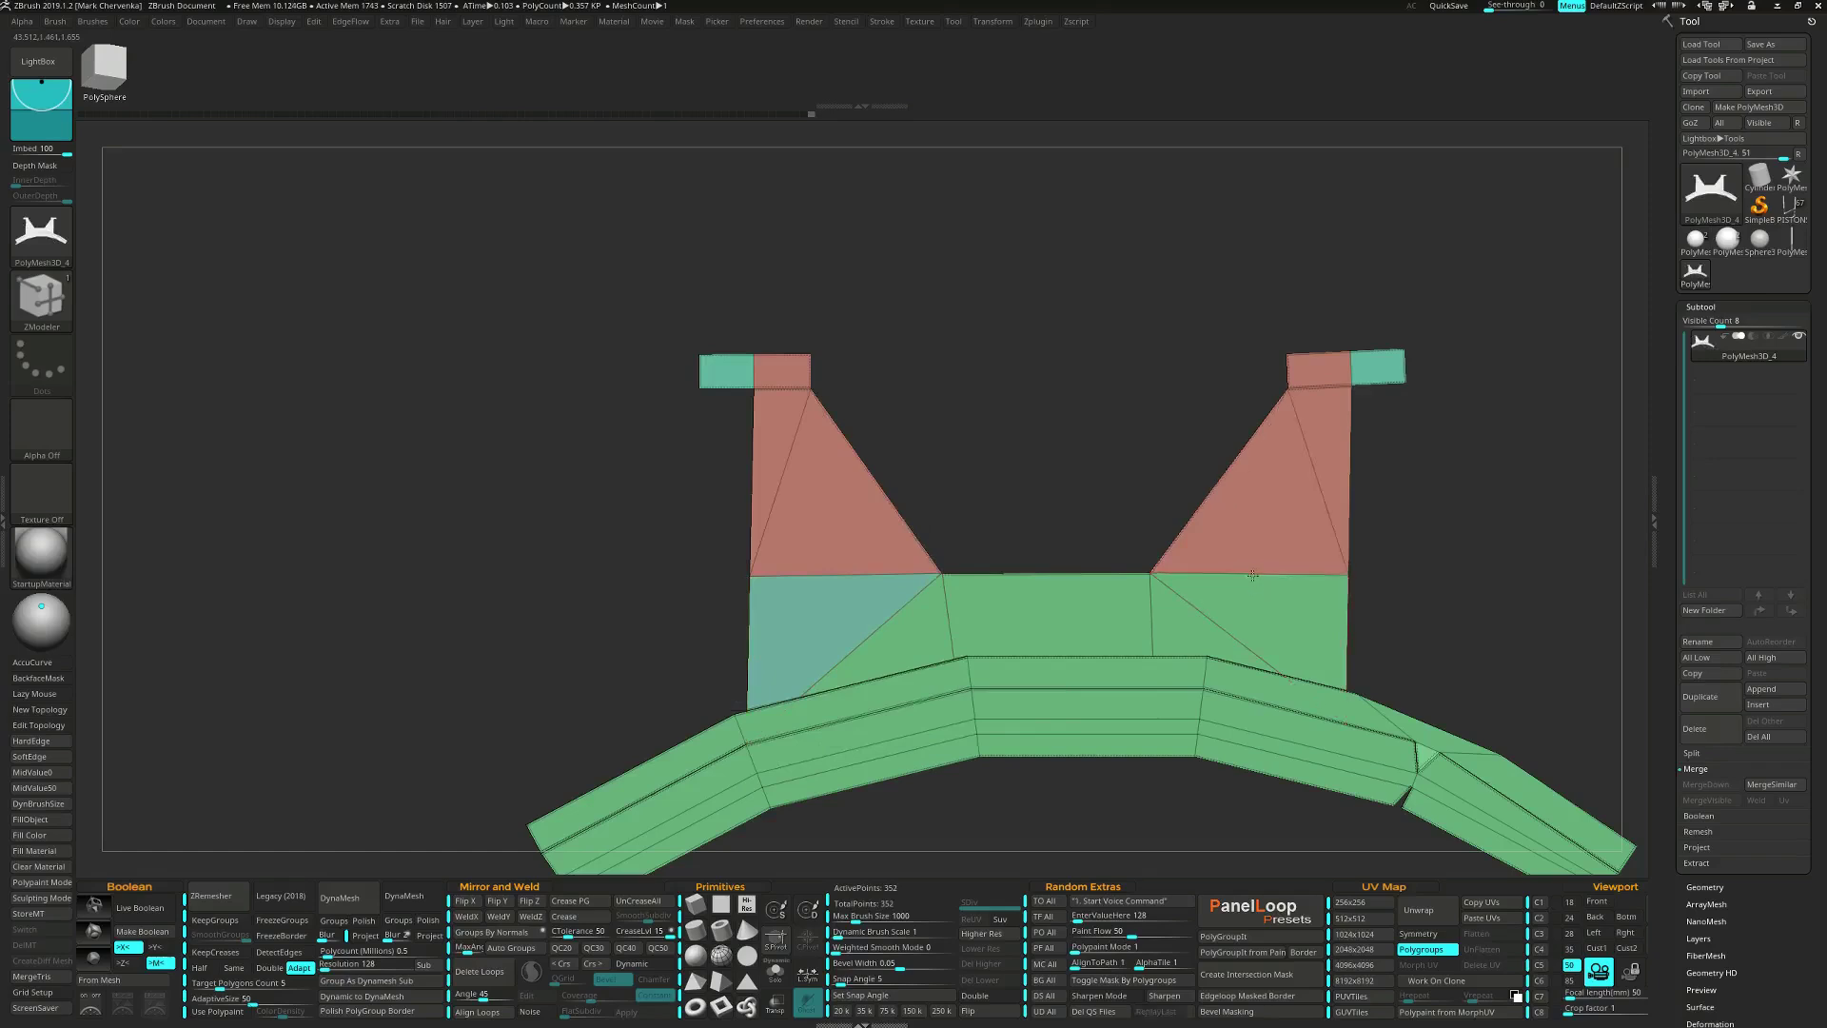
pyautogui.click(1285, 575)
# Delete the diagonal edges across the flange end faces and turn dynamic subdivision on to check the curvature.
pyautogui.press('space')
pyautogui.click(1218, 602)
pyautogui.click(781, 484)
pyautogui.keyDown('ctrl'); pyautogui.moveTo(782, 485); pyautogui.dragTo(864, 526, button='right'); pyautogui.keyUp('ctrl')
pyautogui.press('d')
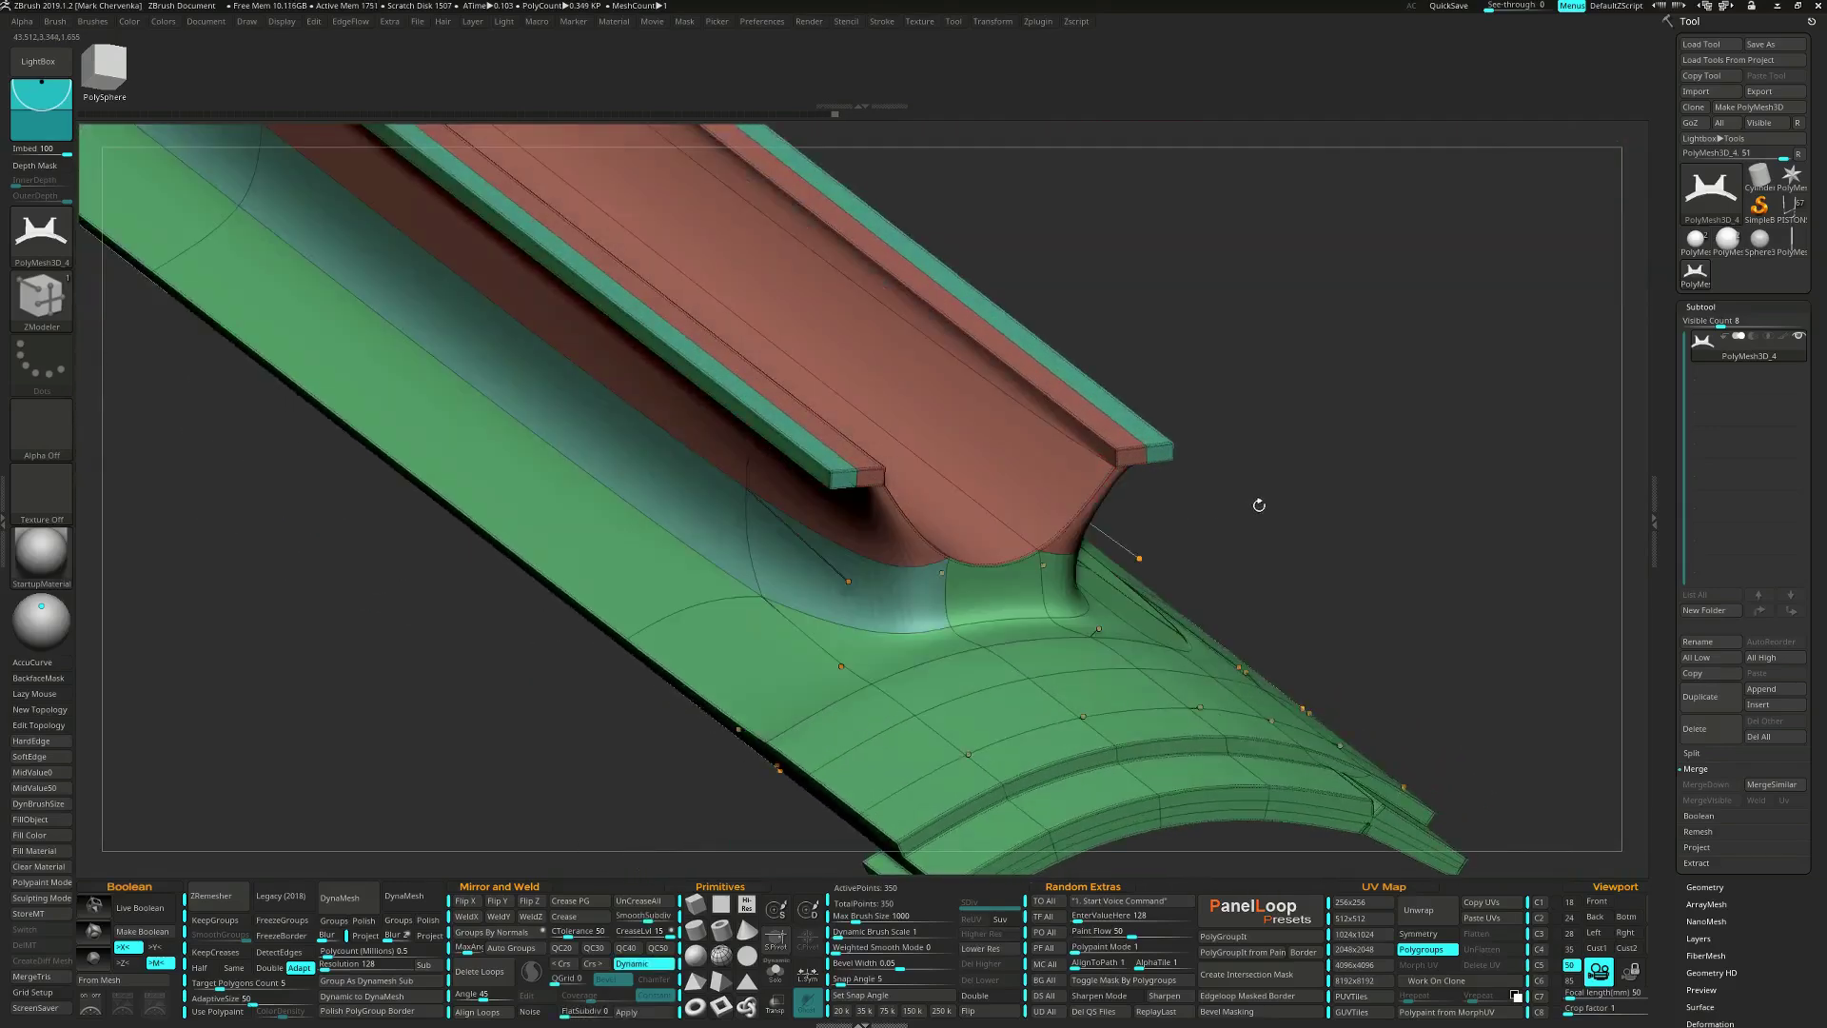
pyautogui.keyDown('ctrl'); pyautogui.moveTo(1291, 596); pyautogui.dragTo(1123, 647, button='right'); pyautogui.keyUp('ctrl')
# Insert an edge loop across each flange just below its lip.
pyautogui.press('space')
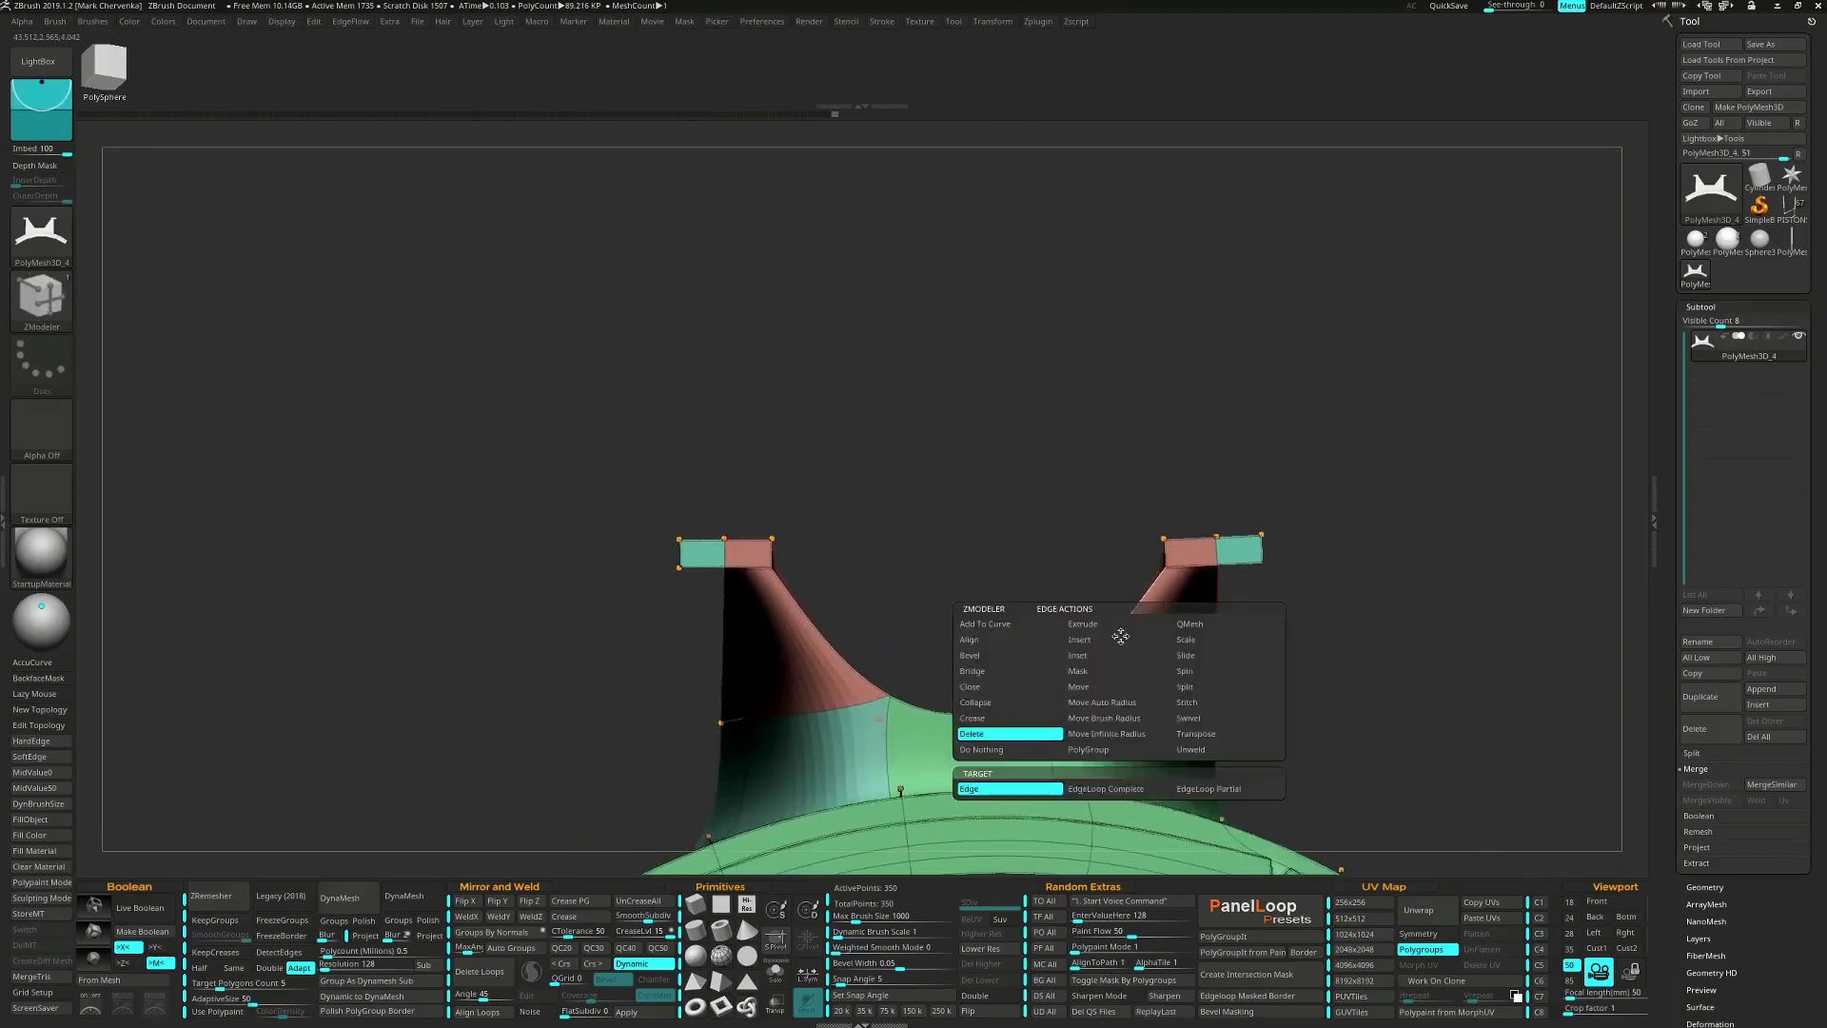
pyautogui.click(1107, 655)
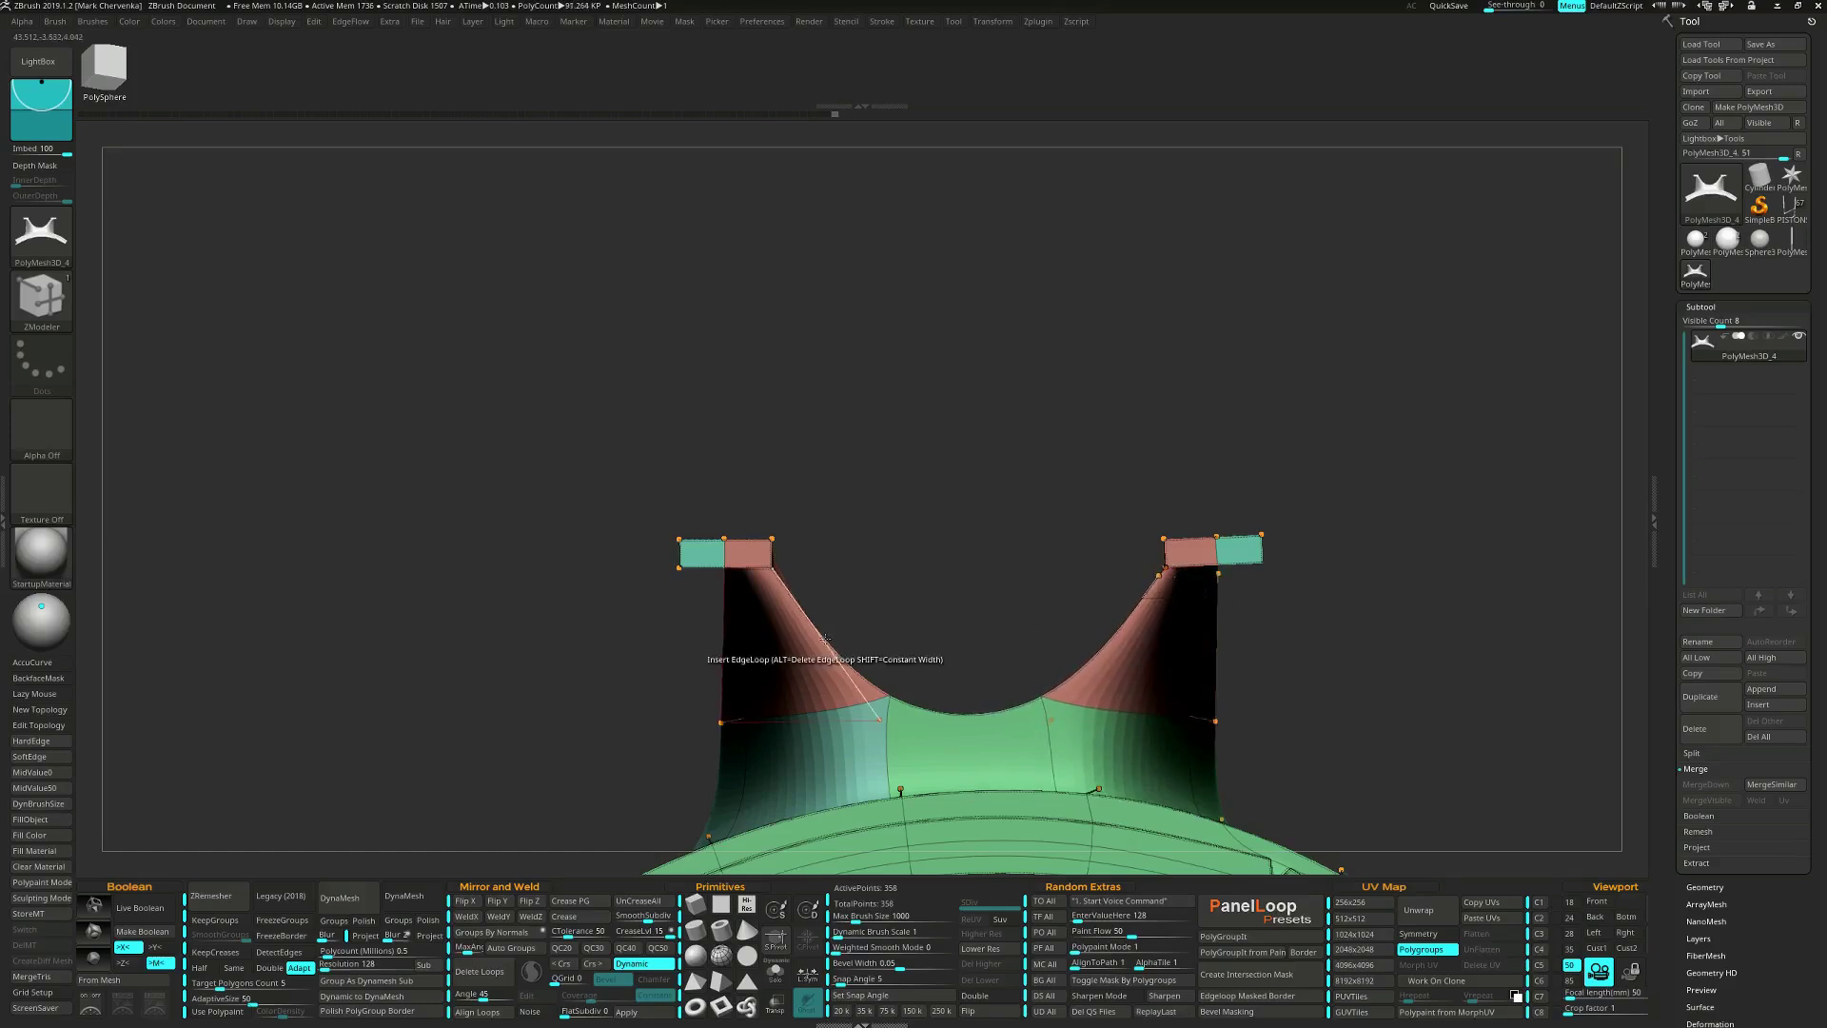
pyautogui.moveTo(829, 656); pyautogui.dragTo(790, 596)
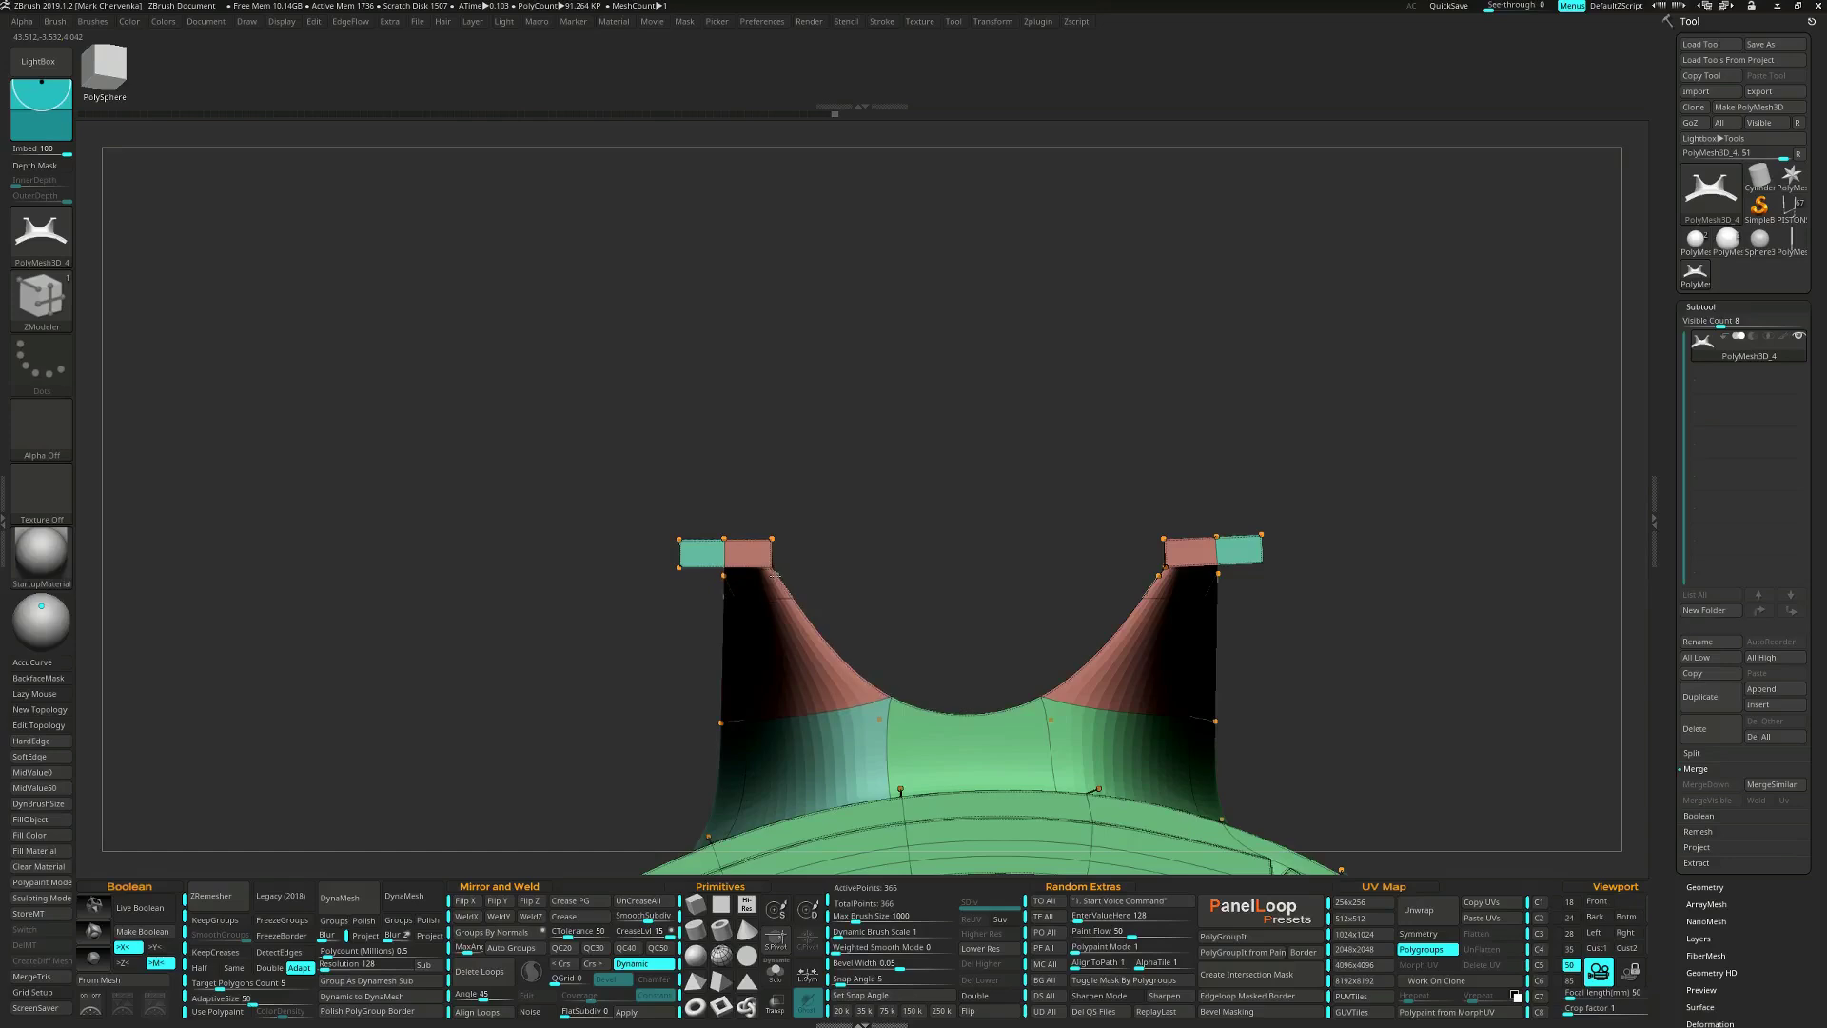
# Isolate the inner edge of the upper flange's lip with an inverted mask and move it slightly toward the channel.
pyautogui.moveTo(776, 575); pyautogui.dragTo(827, 538, button='right')
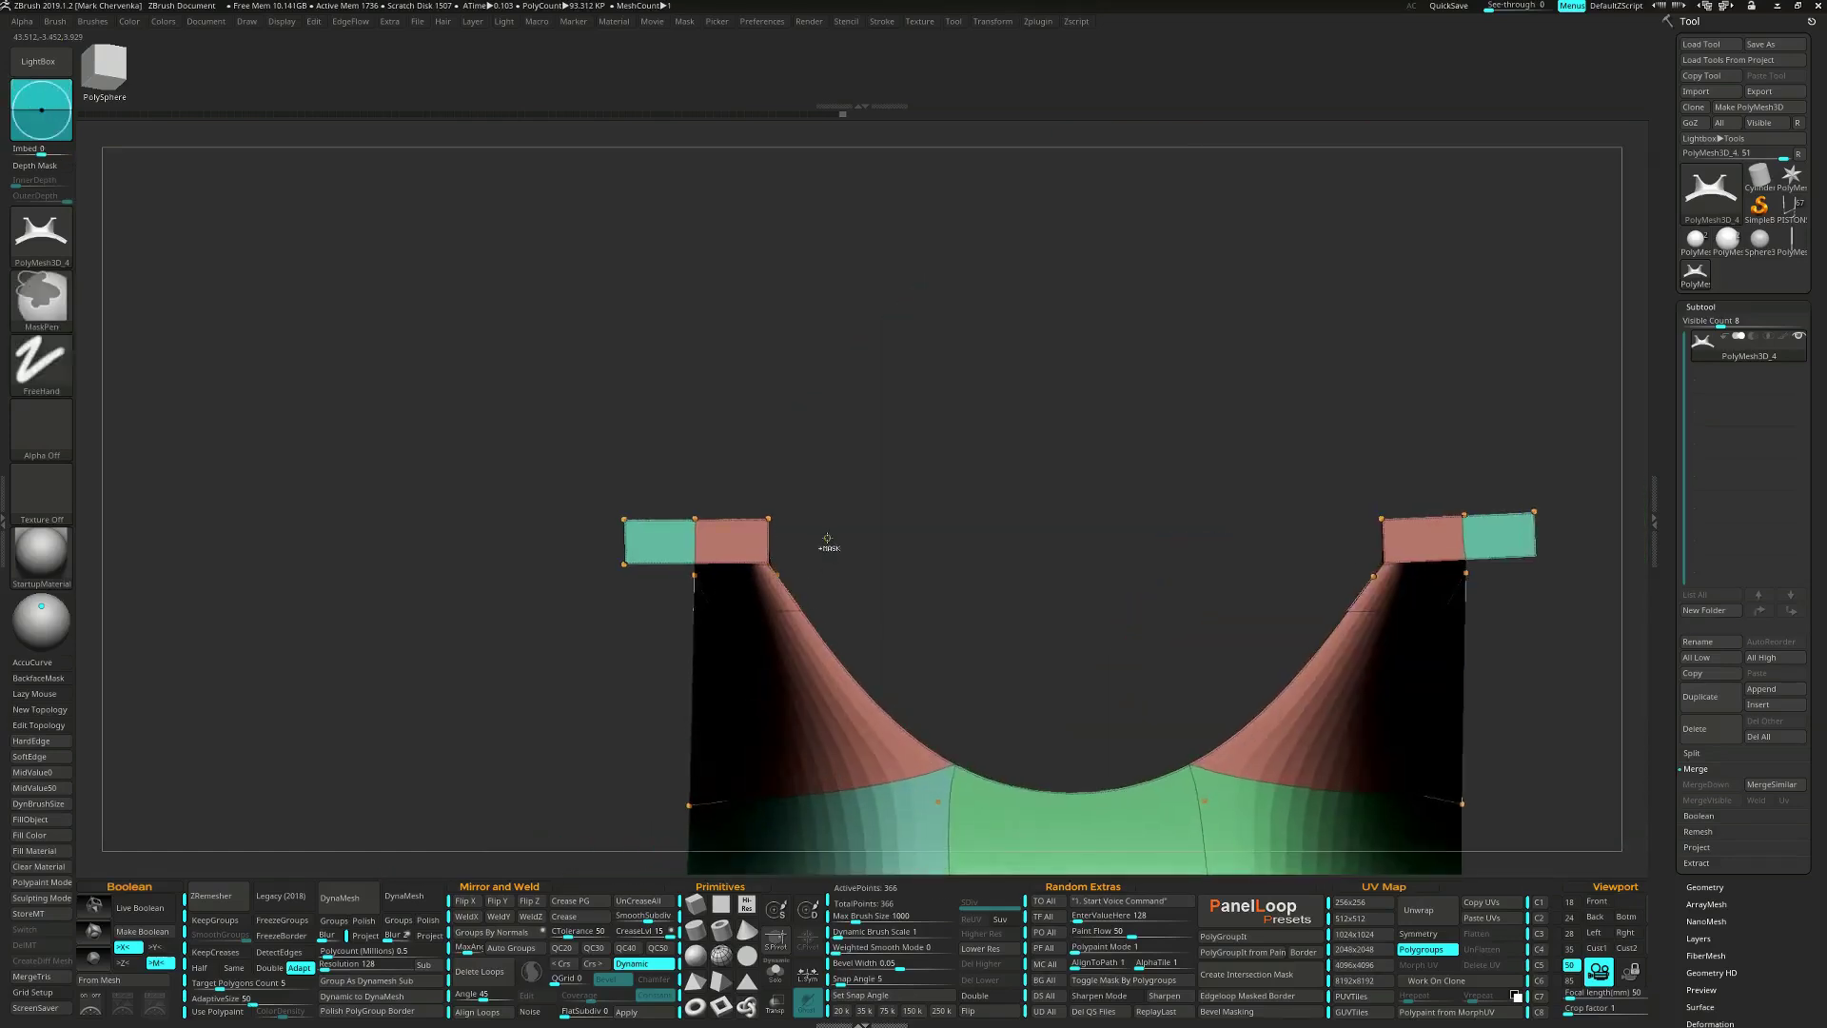
pyautogui.keyDown('ctrl'); pyautogui.moveTo(826, 536); pyautogui.dragTo(752, 592); pyautogui.keyUp('ctrl')
pyautogui.keyDown('ctrl'); pyautogui.click(955, 588); pyautogui.keyUp('ctrl')
pyautogui.press('w')
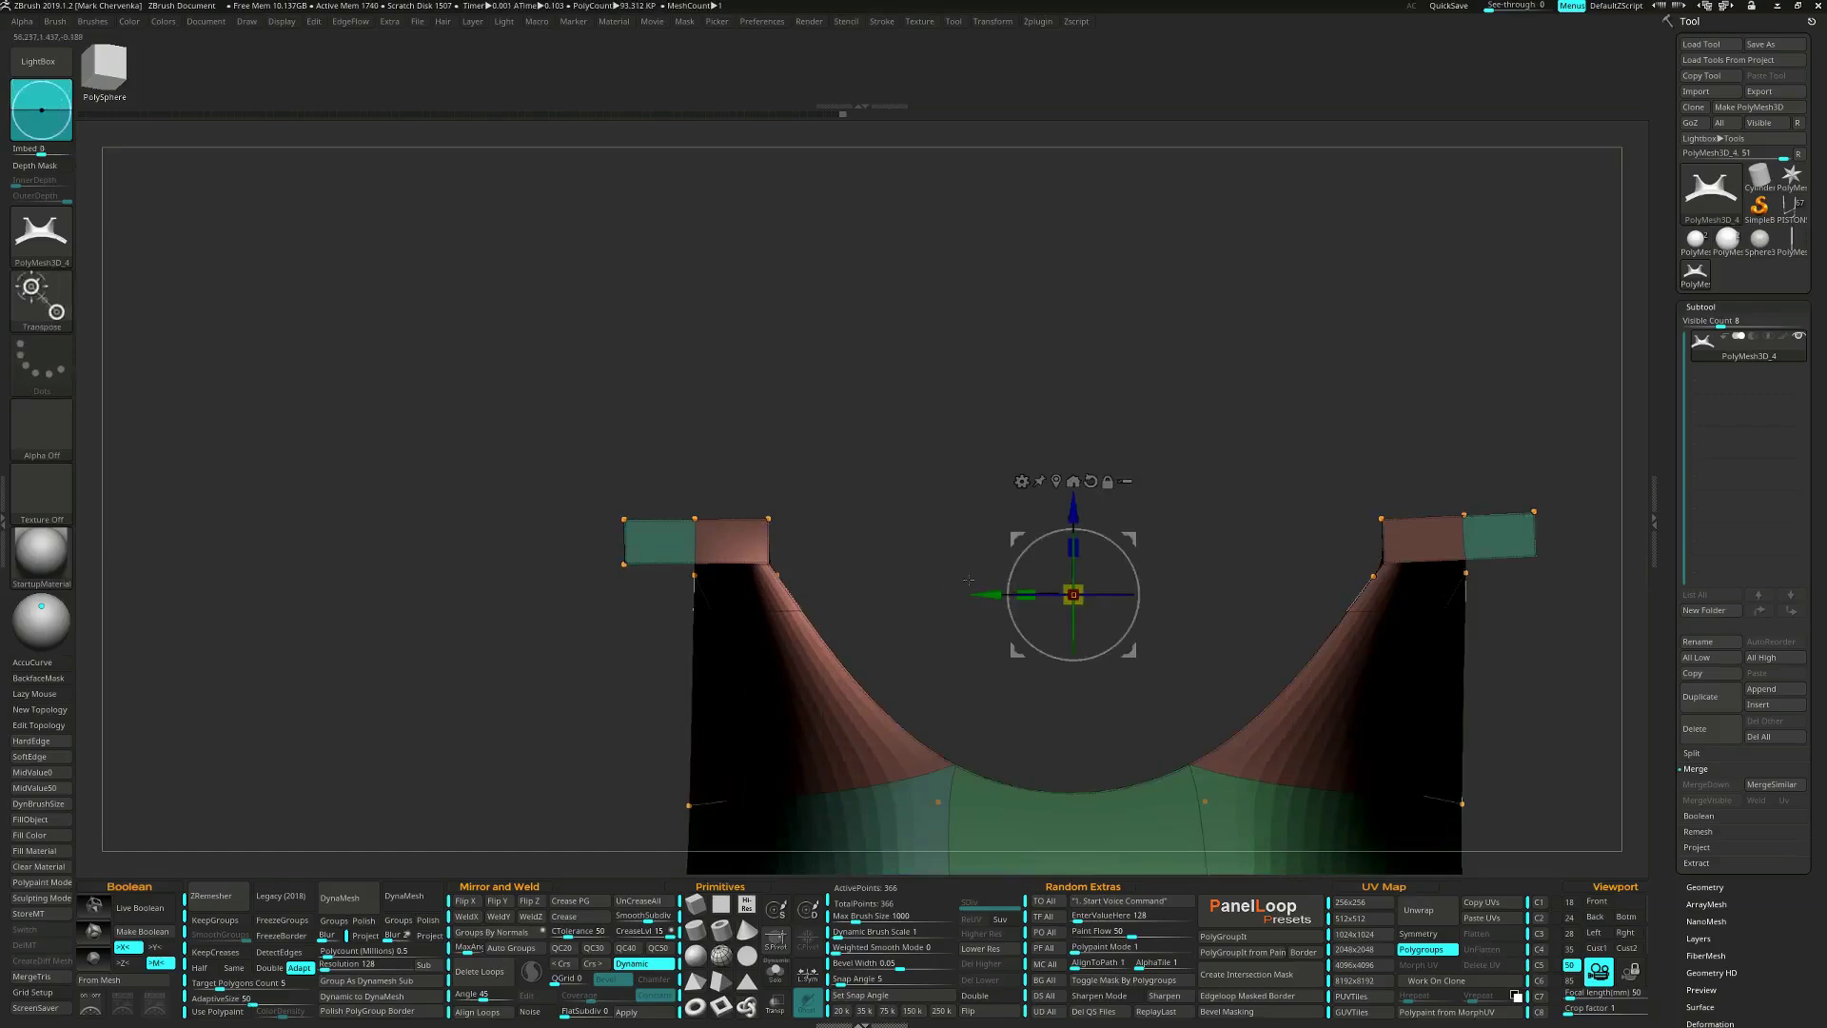
pyautogui.moveTo(987, 595); pyautogui.dragTo(1011, 594)
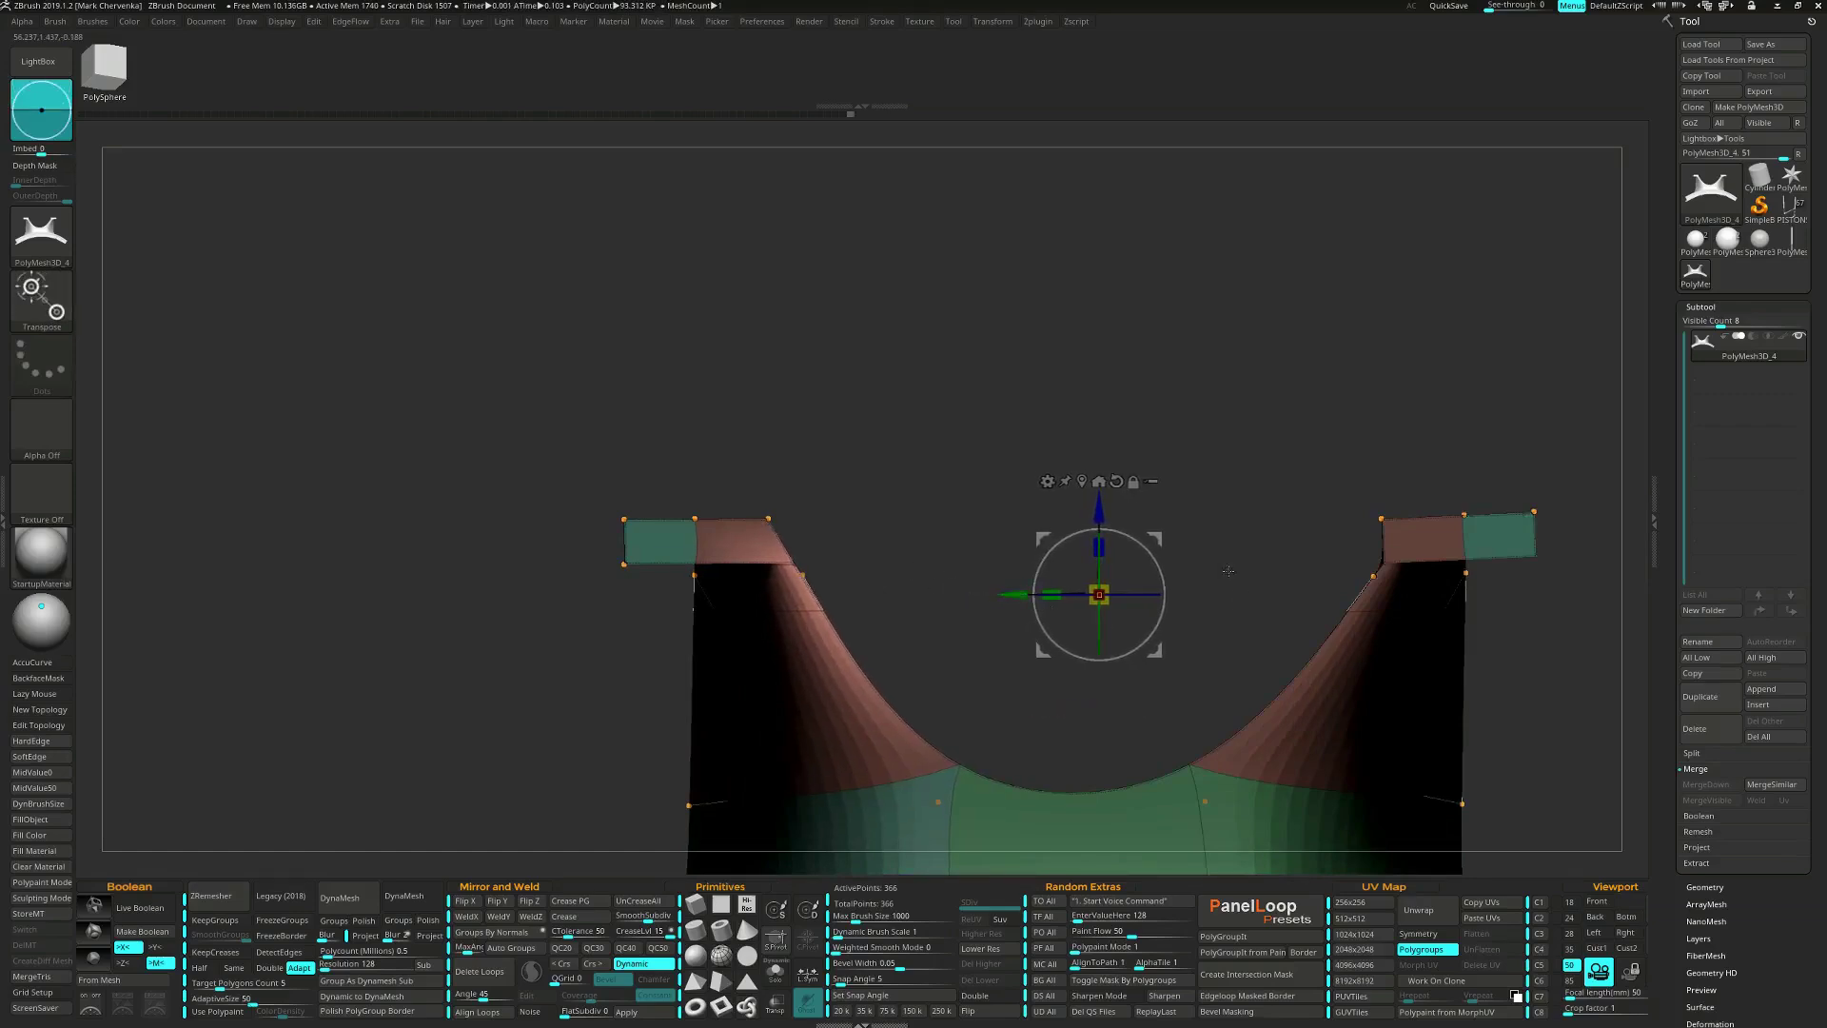
# Isolate the inner edge of the lower flange's lip with an inverted mask, move it toward the channel, and hide the polyframe.
pyautogui.keyDown('ctrl'); pyautogui.moveTo(1229, 571); pyautogui.dragTo(1408, 615); pyautogui.keyUp('ctrl')
pyautogui.keyDown('ctrl'); pyautogui.click(1247, 607); pyautogui.keyUp('ctrl')
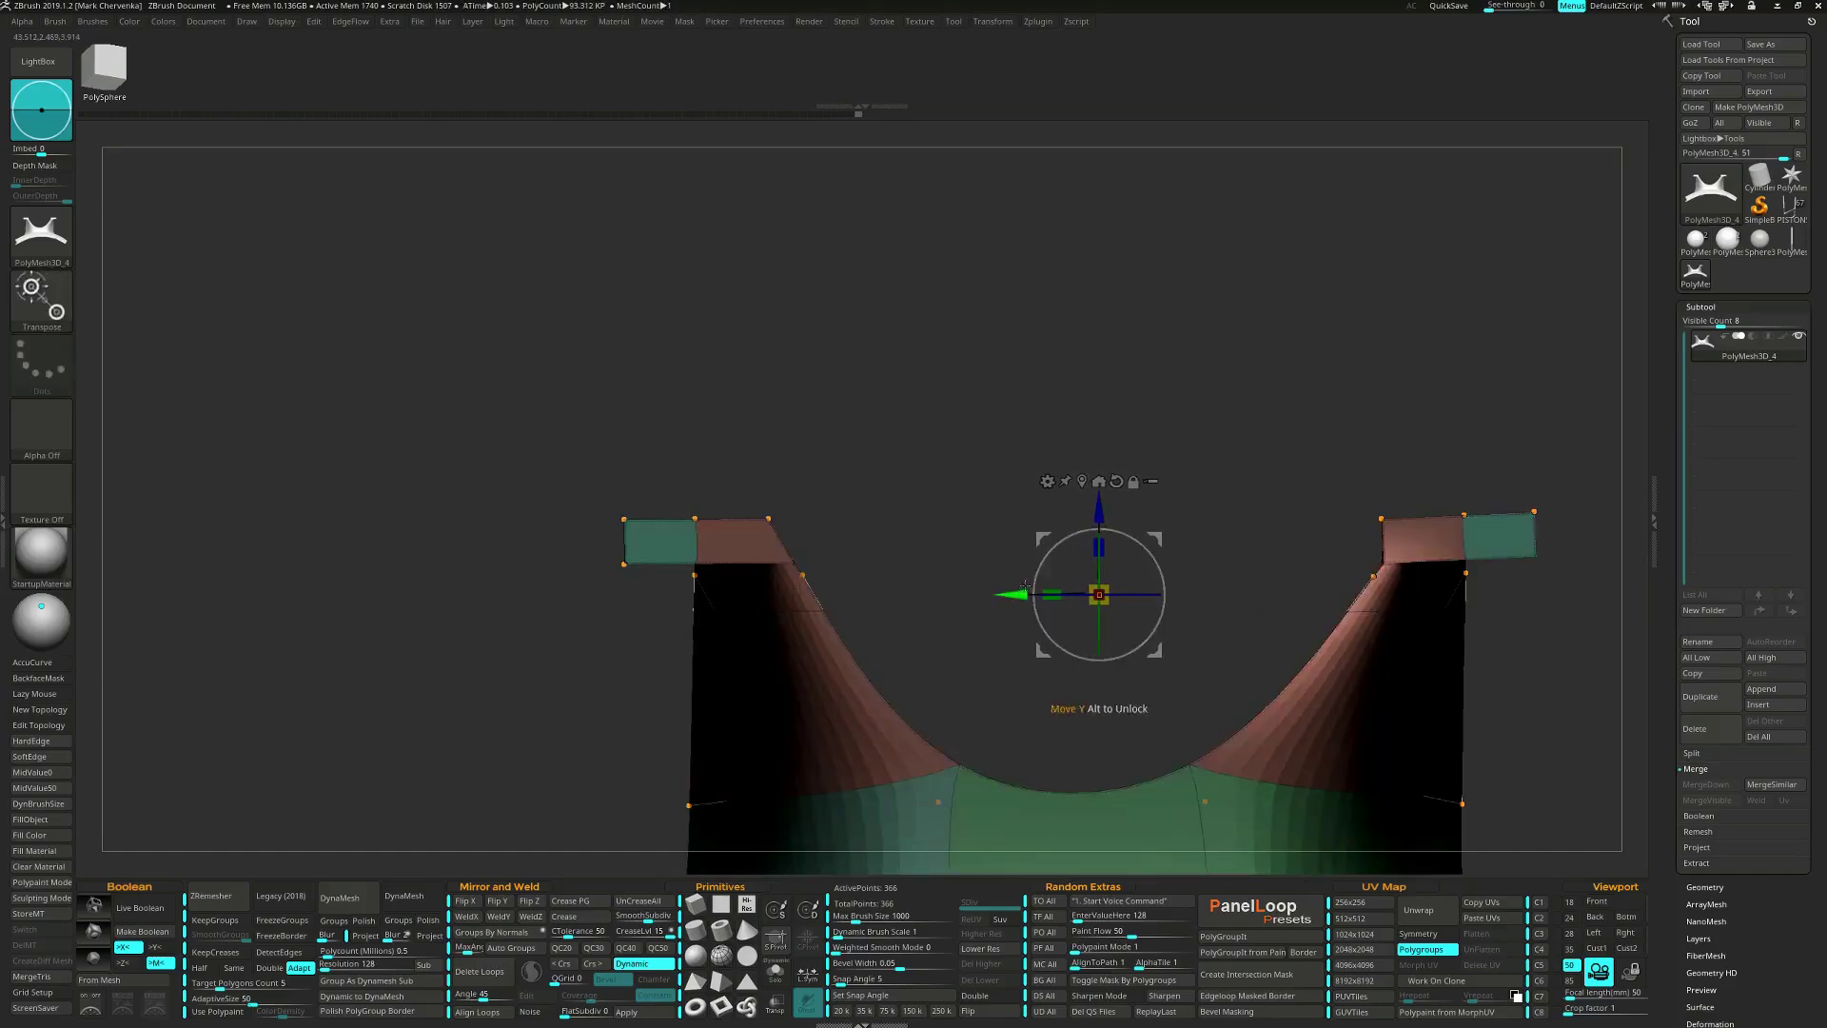
pyautogui.moveTo(1025, 586); pyautogui.dragTo(1003, 586)
pyautogui.moveTo(1172, 562)
pyautogui.mouseDown()
pyautogui.moveTo(1339, 473)
pyautogui.moveTo(1350, 505)
pyautogui.moveTo(1314, 532)
pyautogui.moveTo(1092, 567)
pyautogui.moveTo(1052, 619)
pyautogui.moveTo(985, 602)
pyautogui.moveTo(1028, 565)
pyautogui.moveTo(1182, 847)
pyautogui.mouseUp()
pyautogui.press('q')
pyautogui.hotkey('shift', 'f')
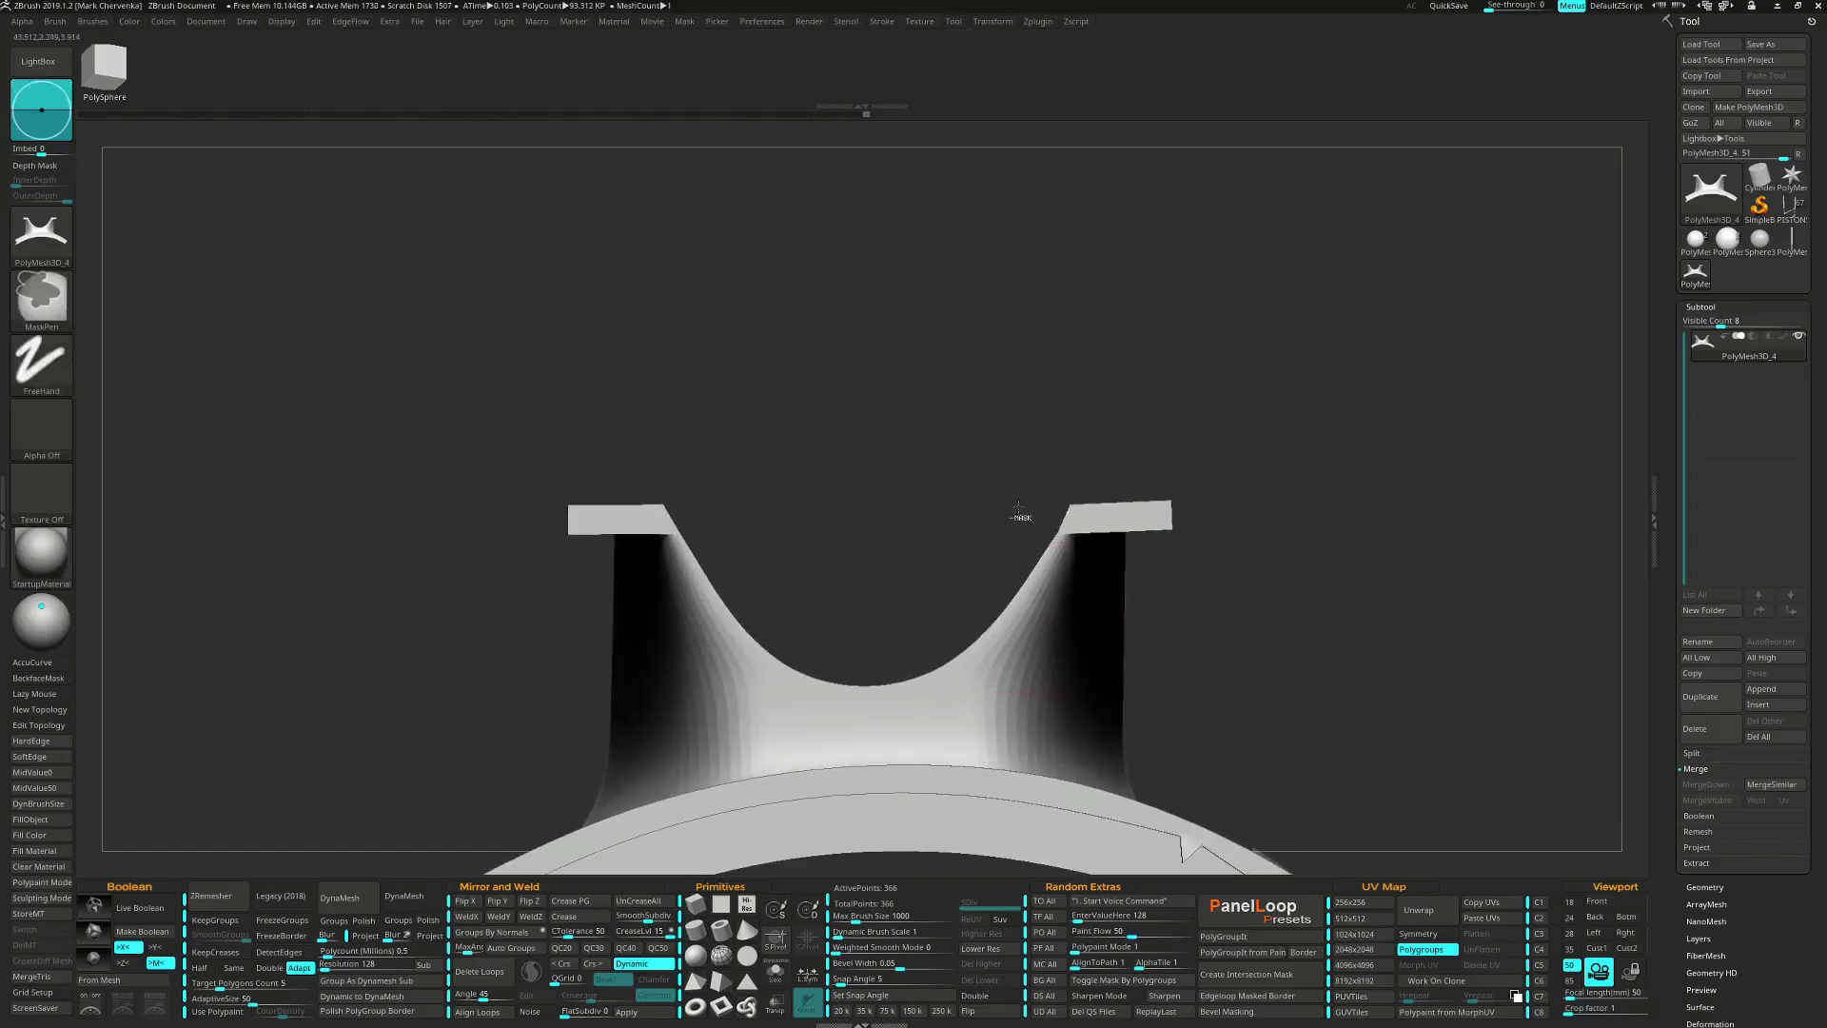
# Invert the mask, reposition the gizmo near the lip, and nudge the lower flange's inner lip edge slightly further toward the channel.
pyautogui.keyDown('ctrl'); pyautogui.click(1048, 533); pyautogui.keyUp('ctrl')
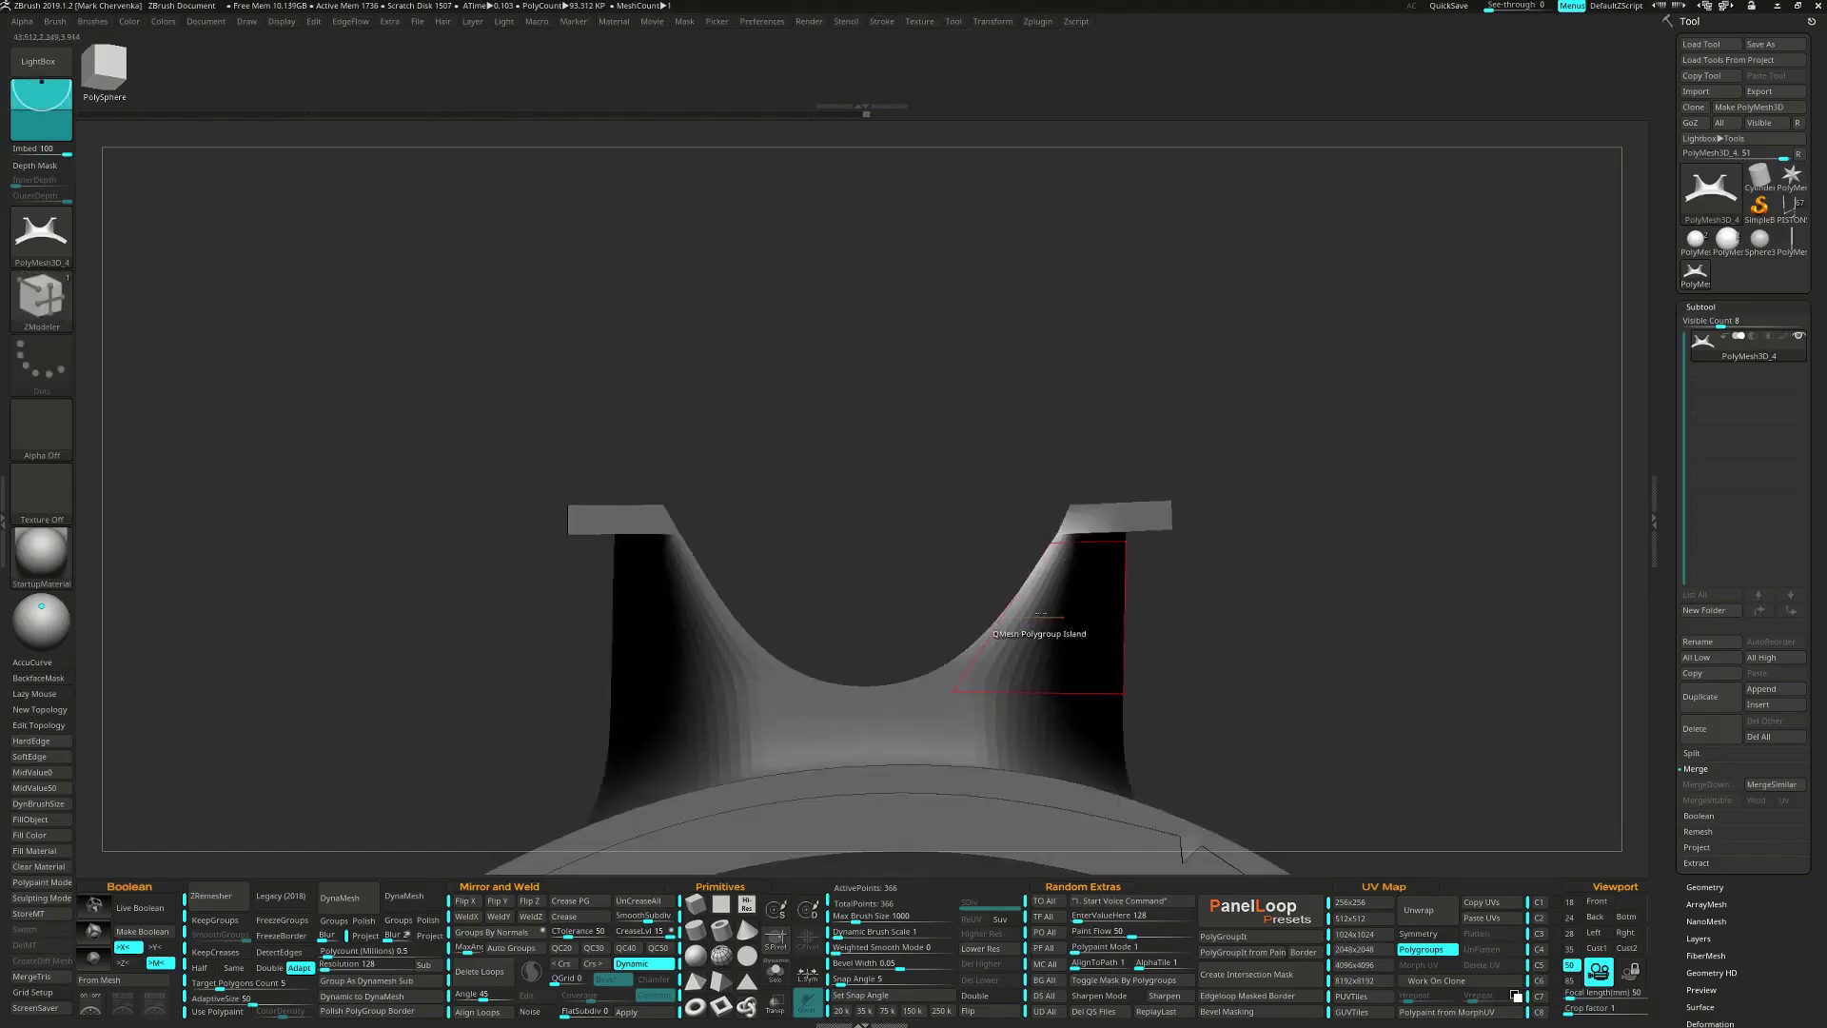
pyautogui.moveTo(1040, 617); pyautogui.dragTo(1061, 638, button='right')
pyautogui.press('w')
pyautogui.keyDown('alt'); pyautogui.moveTo(914, 558); pyautogui.dragTo(1223, 630, button='right'); pyautogui.keyUp('alt')
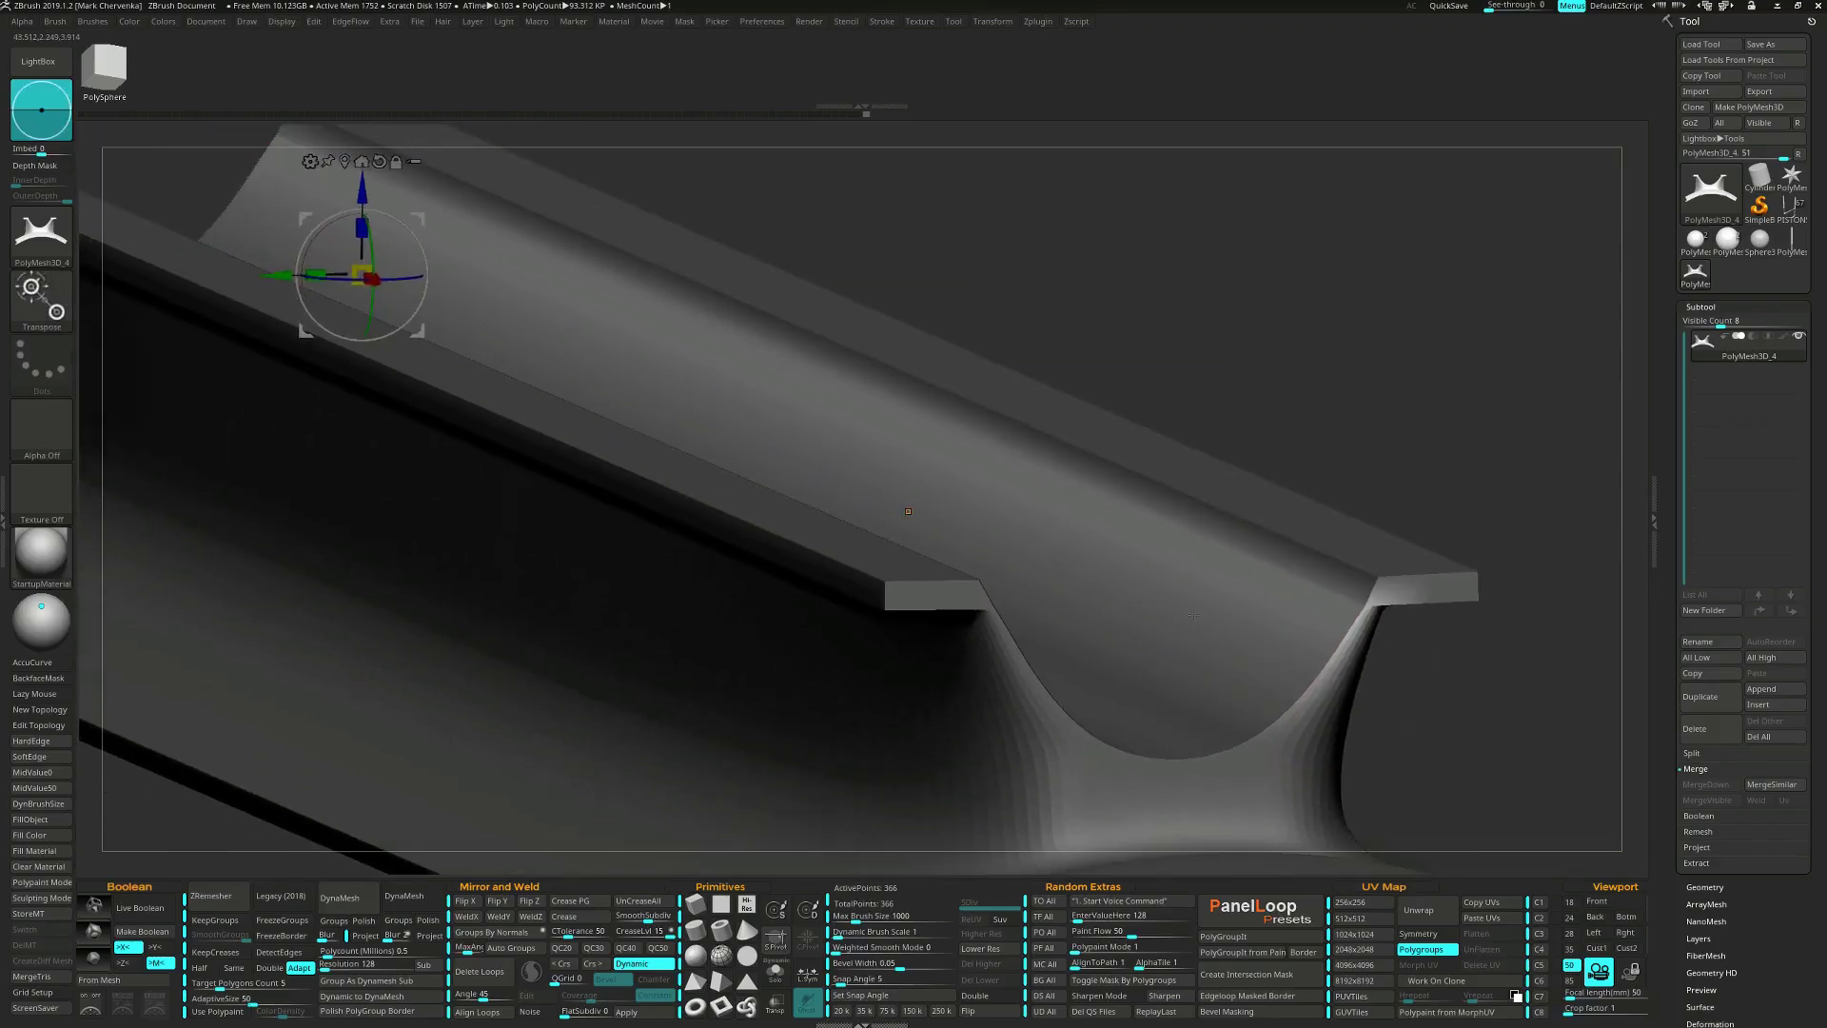
pyautogui.keyDown('alt'); pyautogui.click(906, 511); pyautogui.keyUp('alt')
pyautogui.moveTo(830, 512); pyautogui.dragTo(725, 495, button='right')
pyautogui.moveTo(720, 493); pyautogui.dragTo(708, 493)
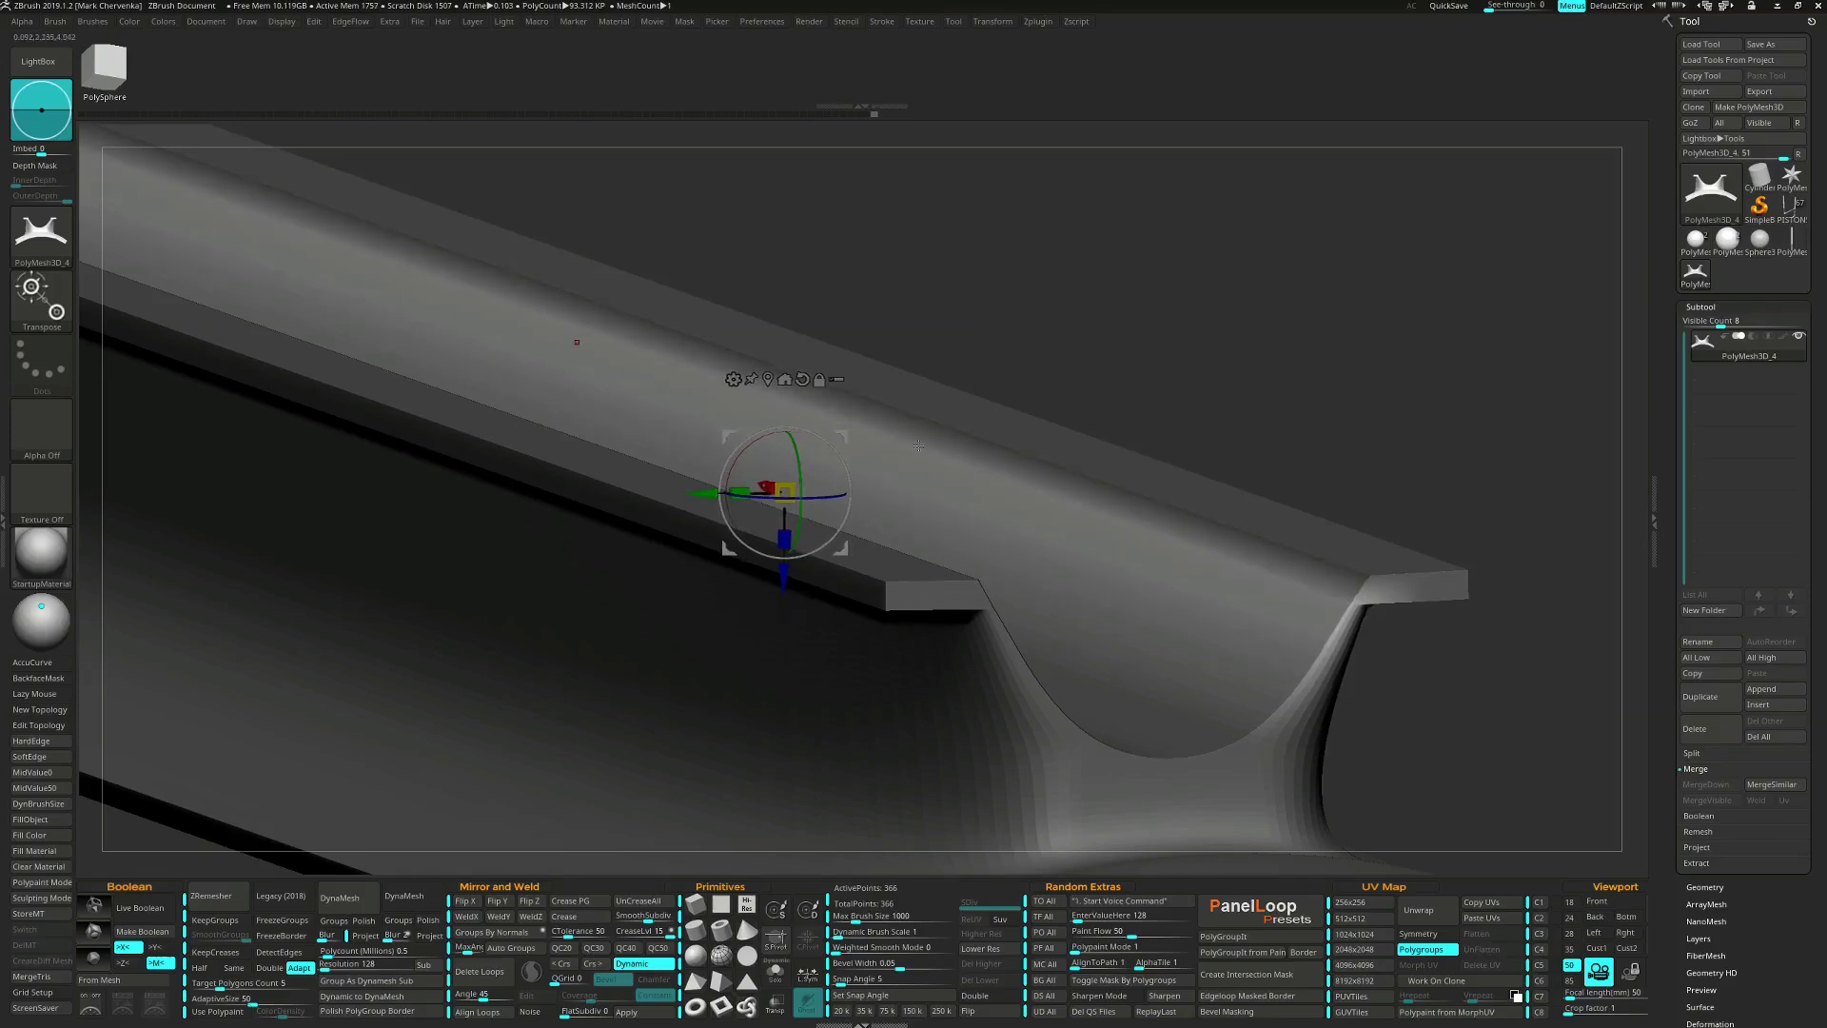
# Clear the mask and inspect the smoothed blade's profile and back with the polyframe toggled on and off.
pyautogui.keyDown('ctrl'); pyautogui.moveTo(1256, 381); pyautogui.dragTo(1199, 432); pyautogui.keyUp('ctrl')
pyautogui.keyDown('alt'); pyautogui.moveTo(1079, 504); pyautogui.dragTo(1445, 568); pyautogui.keyUp('alt')
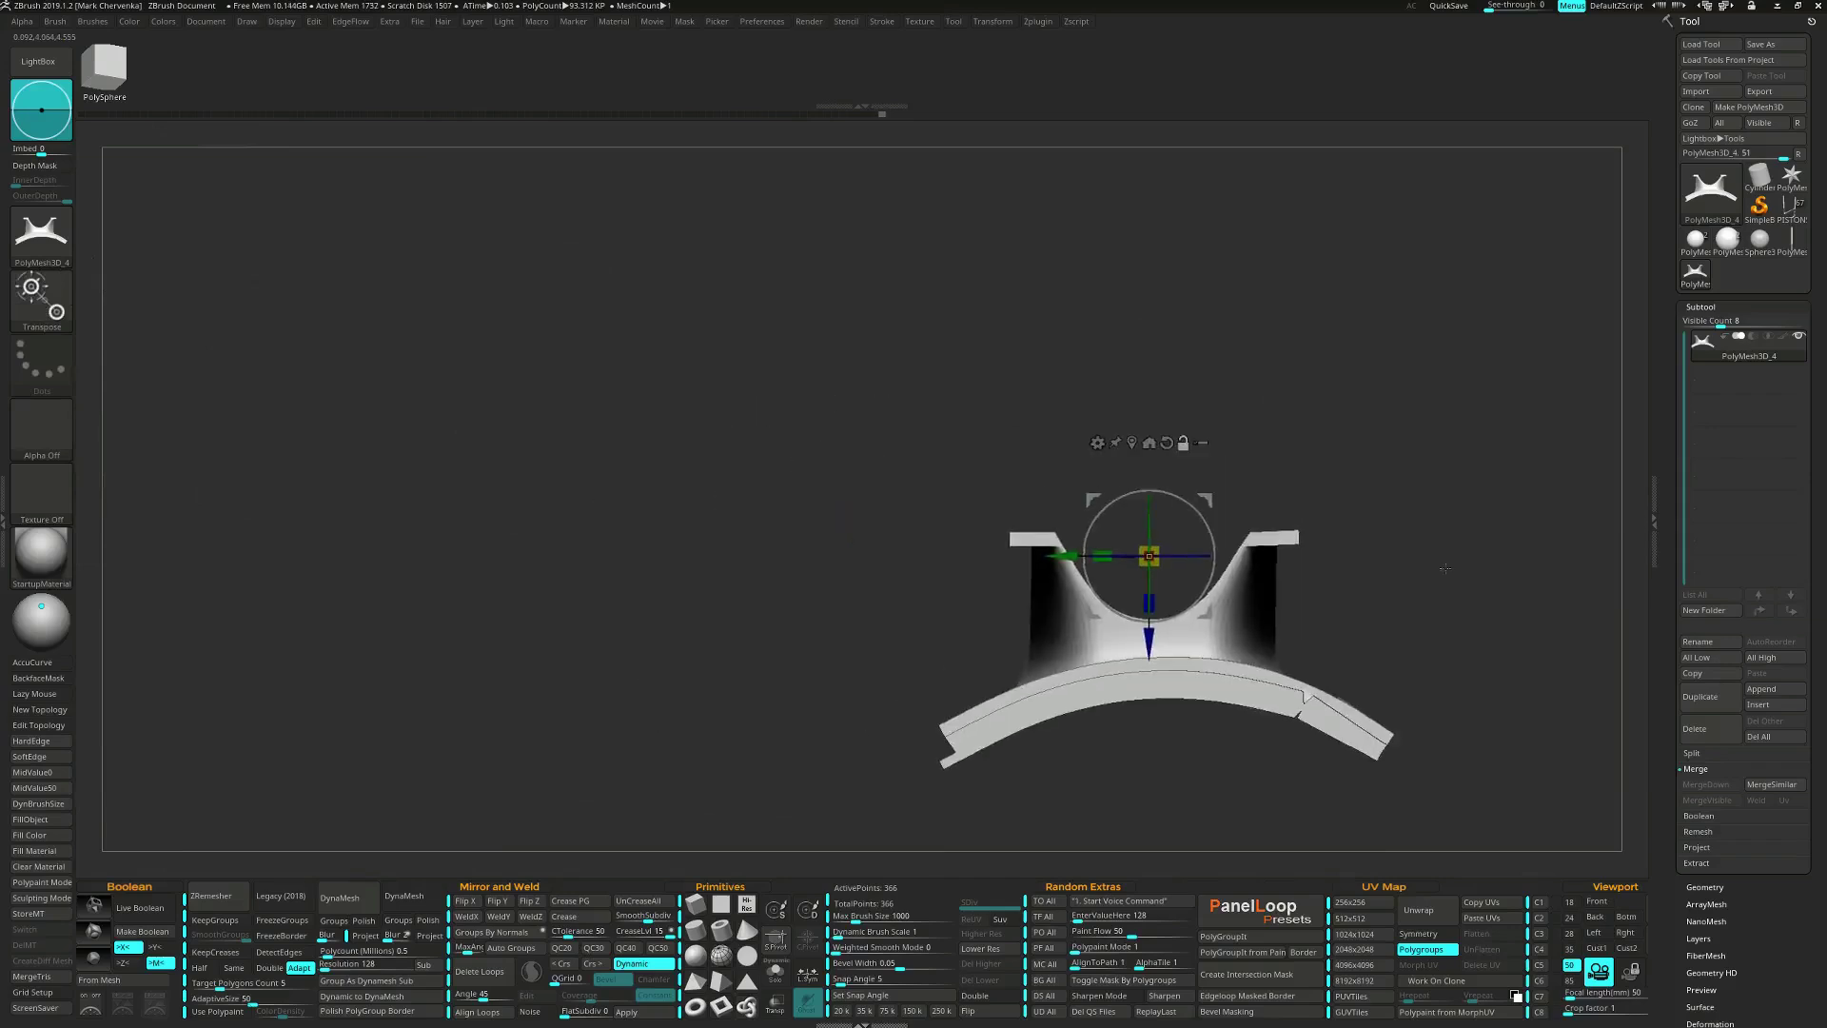
pyautogui.moveTo(1269, 644)
pyautogui.mouseDown(button='right')
pyautogui.moveTo(1086, 690)
pyautogui.moveTo(987, 667)
pyautogui.moveTo(922, 701)
pyautogui.mouseUp(button='right')
pyautogui.press('q')
pyautogui.hotkey('shift', 'f')
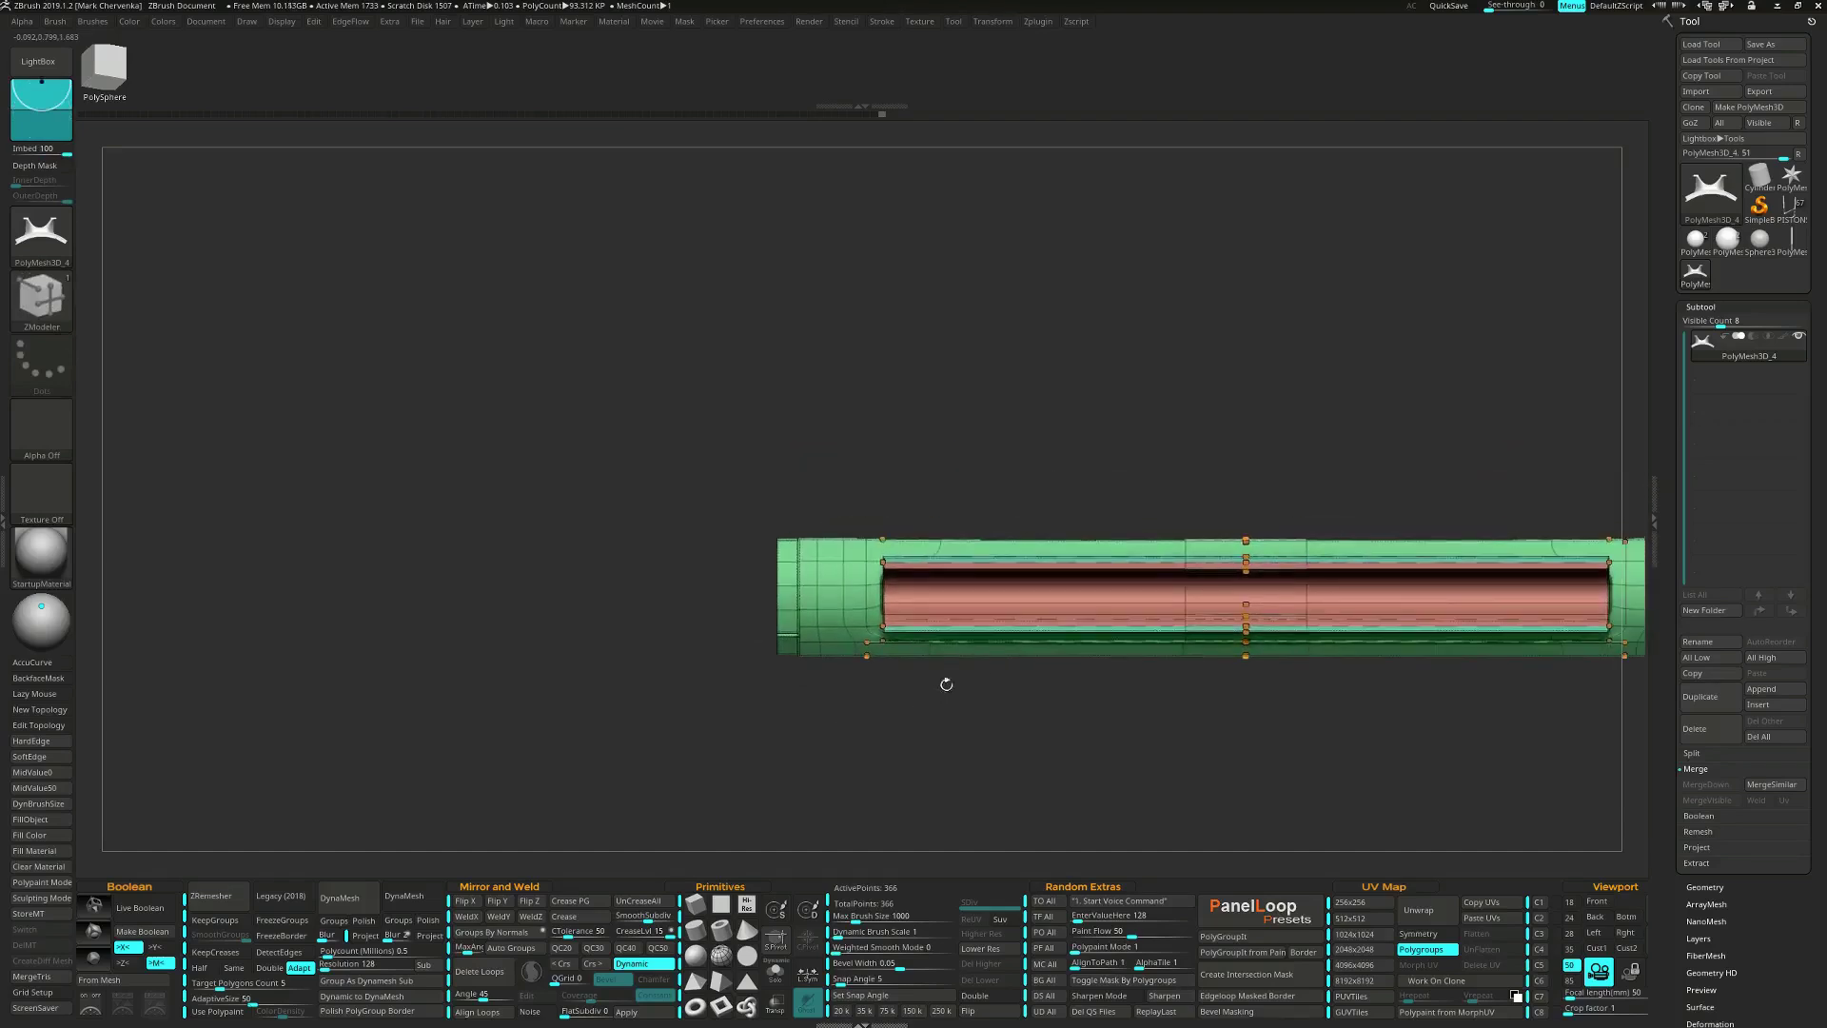
pyautogui.hotkey('shift', 'f')
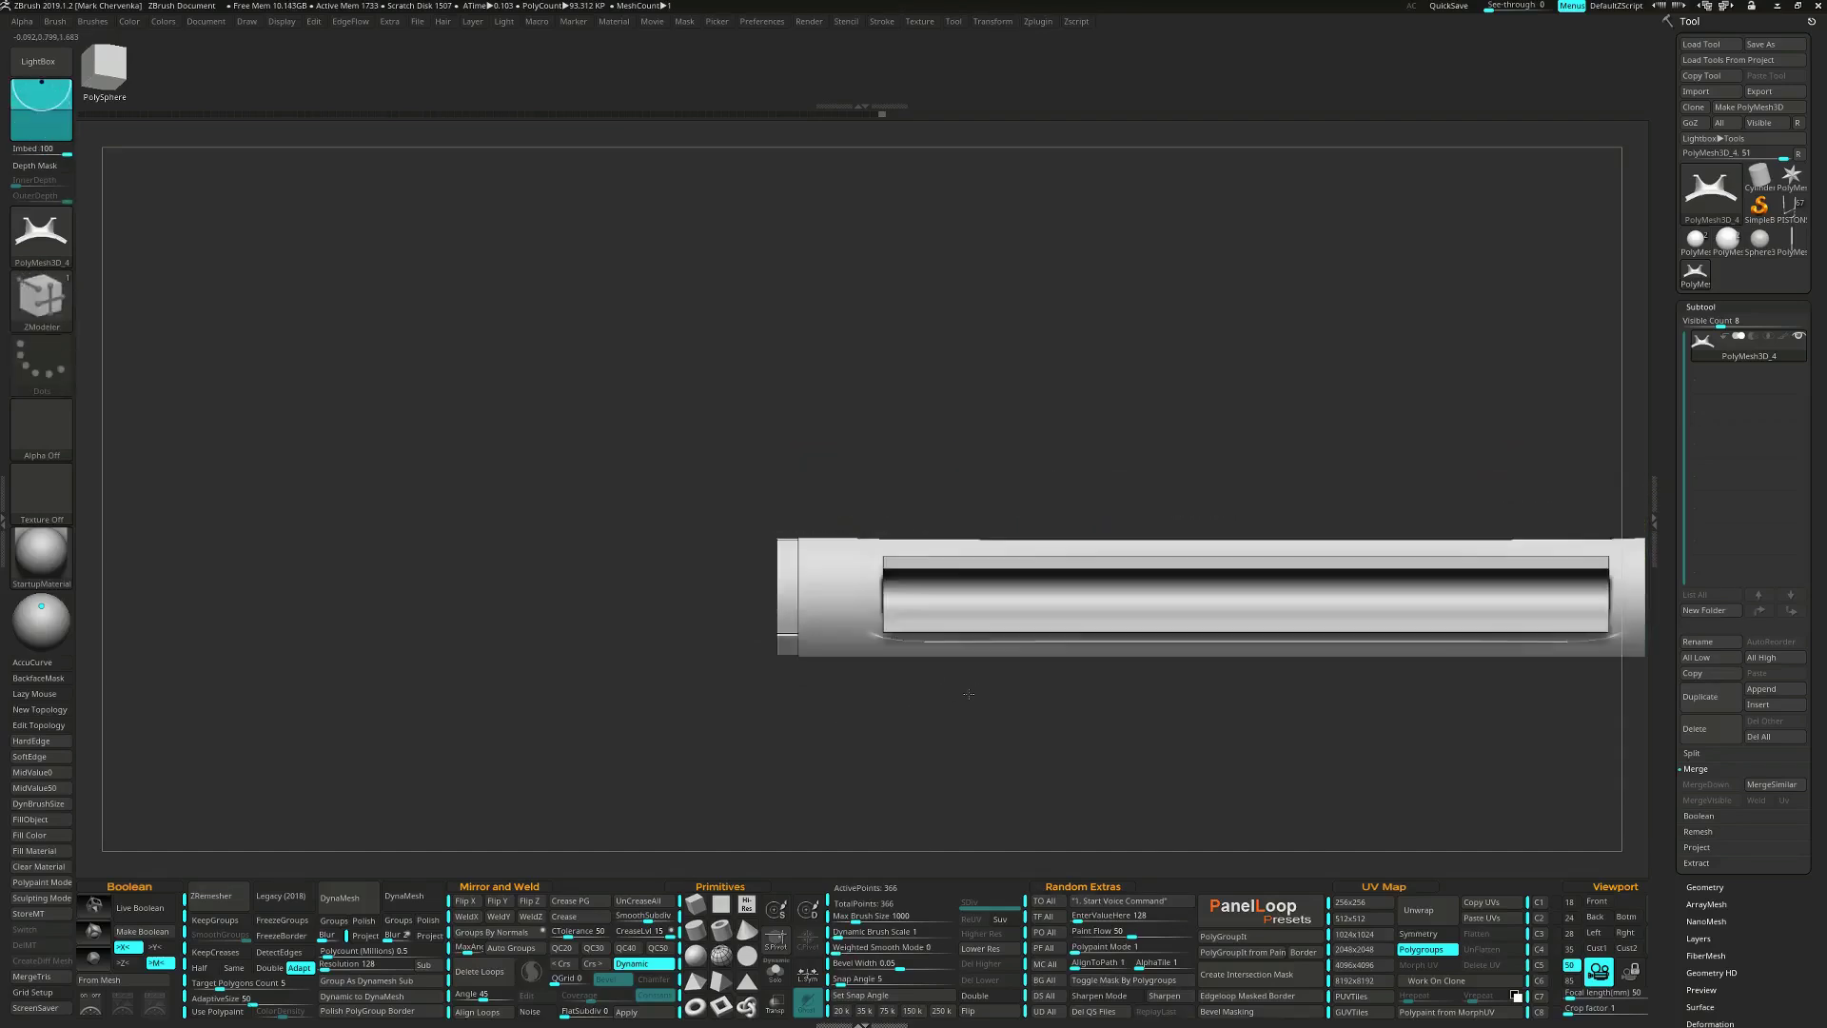
# Slice the blade vertically near one end of the flanges, mirror and weld the cut across, and merge everything into one polygroup.
pyautogui.moveTo(922, 411)
pyautogui.keyDown('ctrl'); pyautogui.keyDown('shift'); pyautogui.mouseDown()
pyautogui.moveTo(946, 734)
pyautogui.moveTo(916, 815)
pyautogui.moveTo(934, 757)
pyautogui.mouseUp(); pyautogui.keyUp('shift'); pyautogui.keyUp('ctrl')
pyautogui.hotkey('shift', 'f')
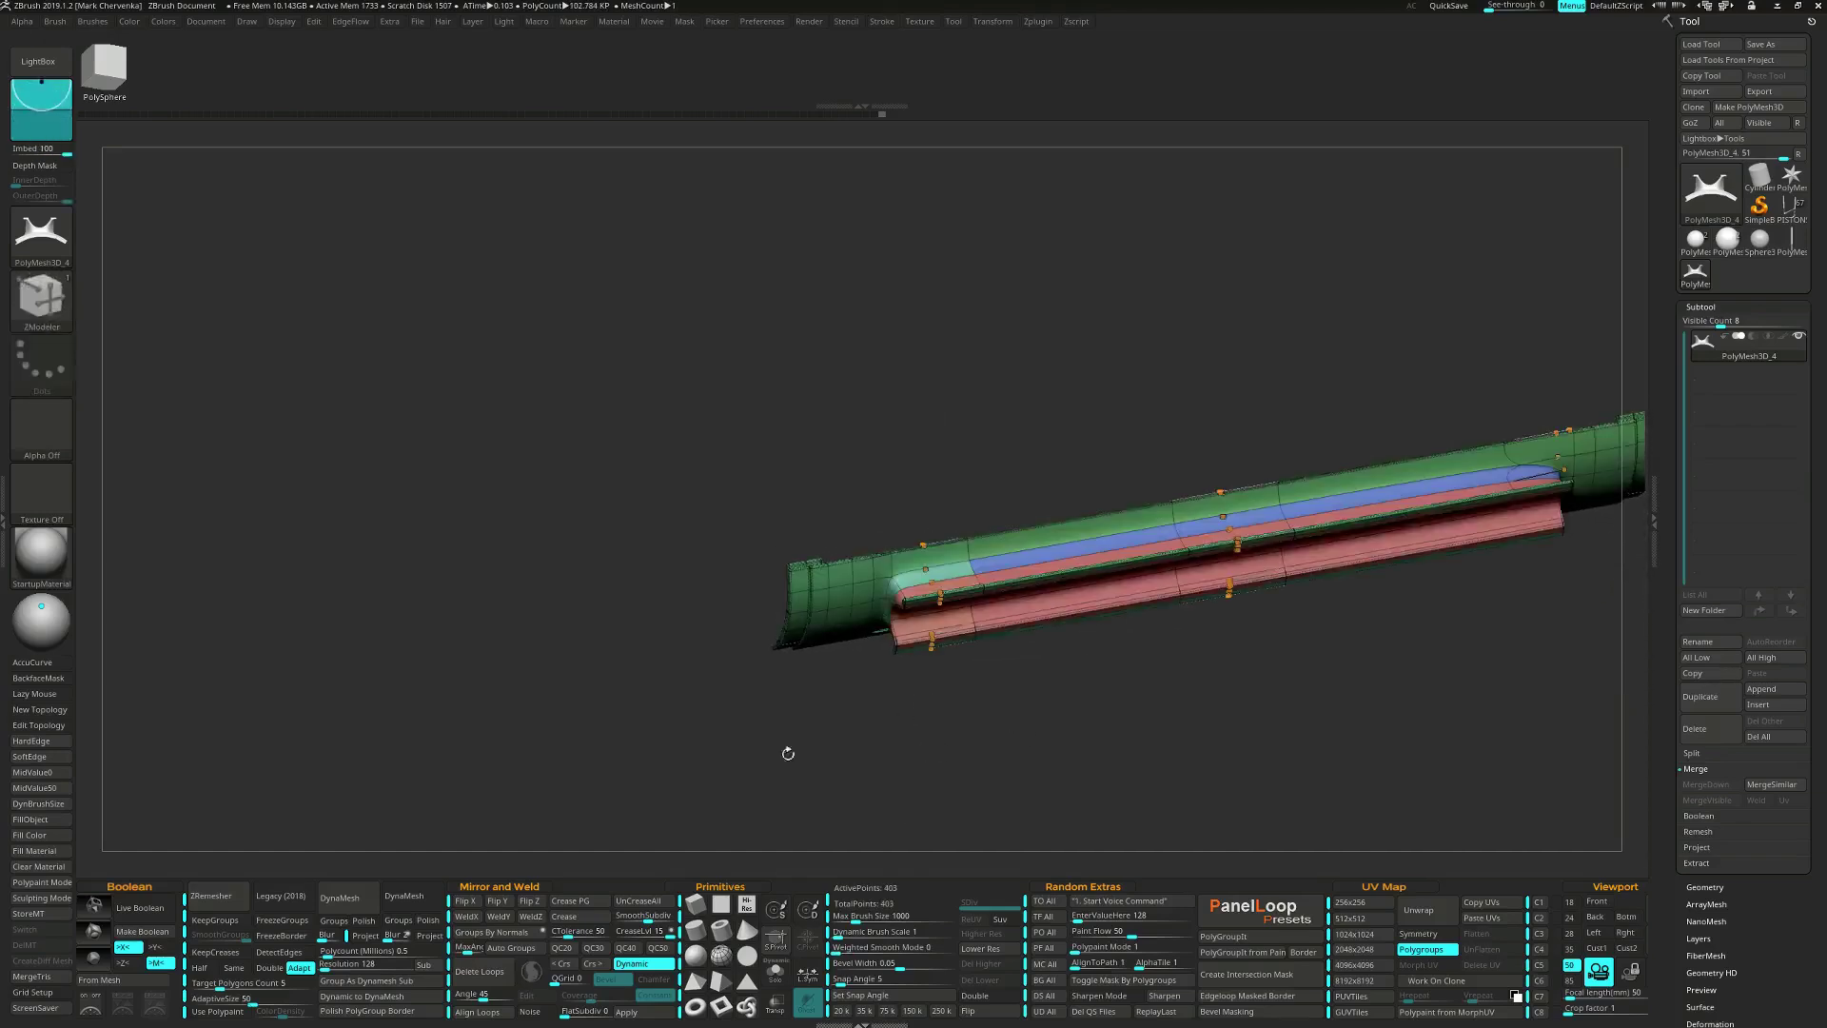
pyautogui.click(466, 916)
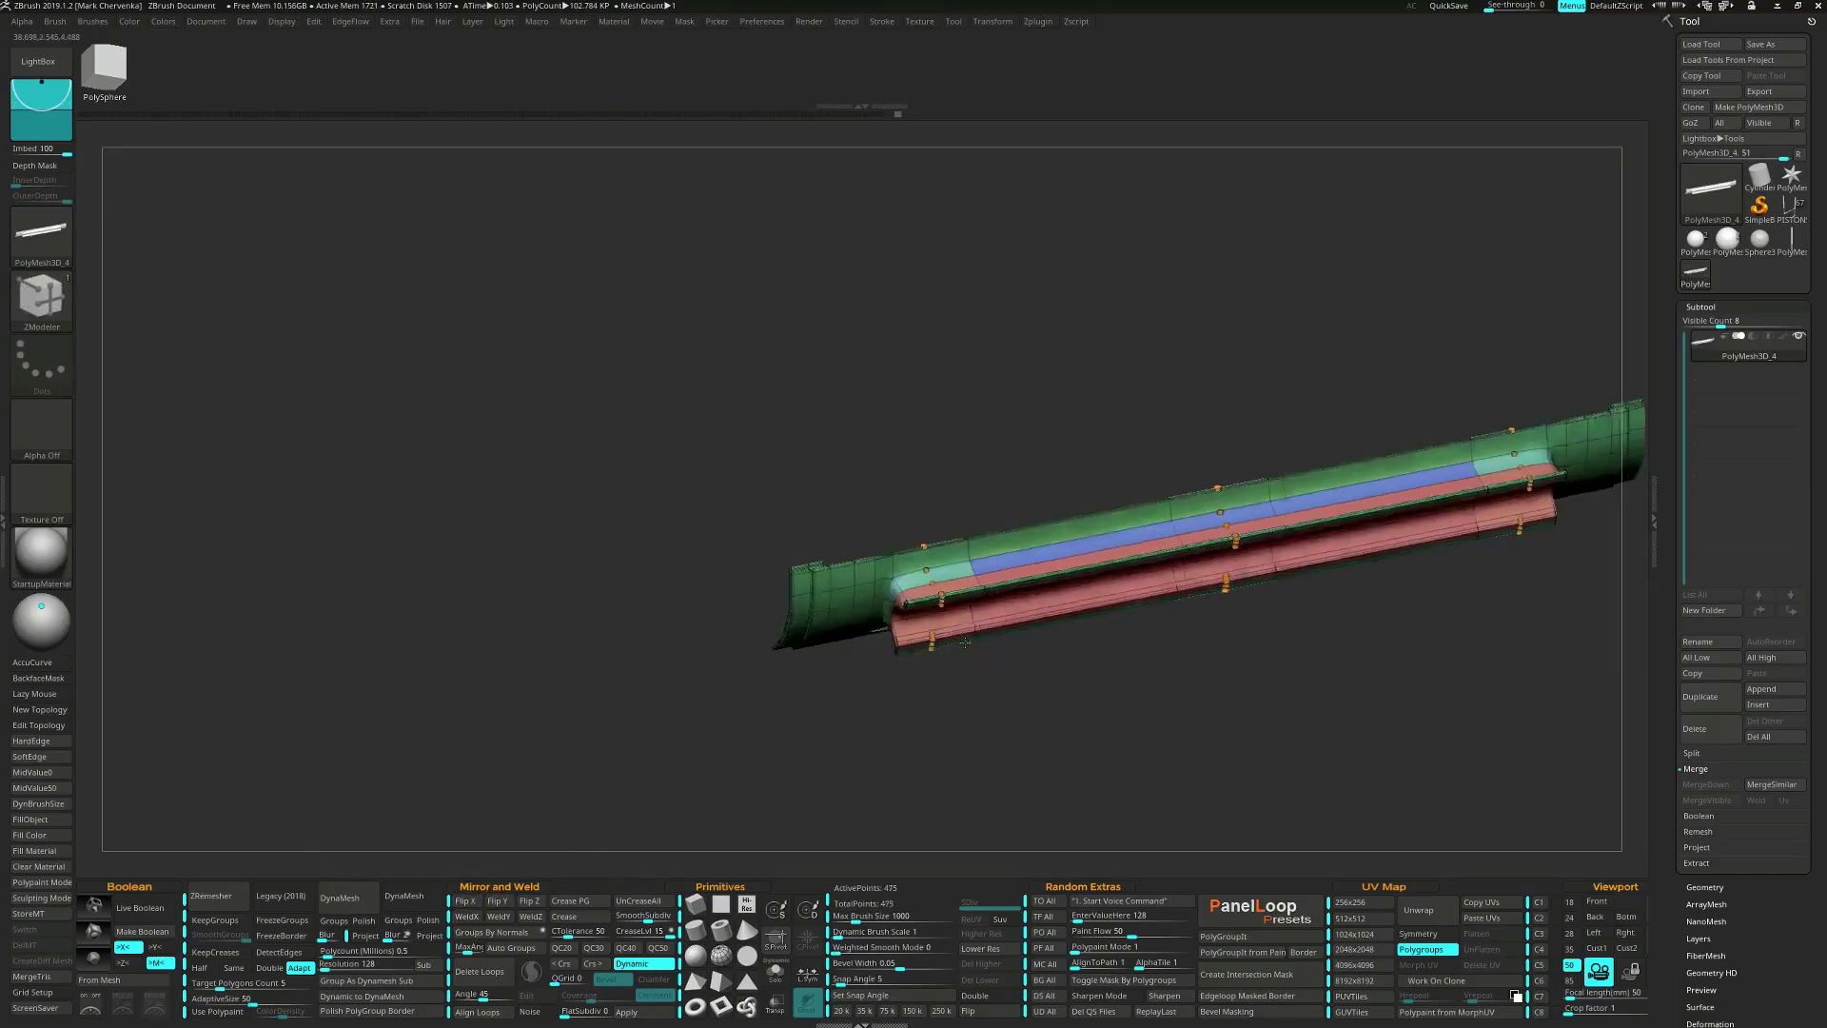
pyautogui.hotkey('shift', 'f')
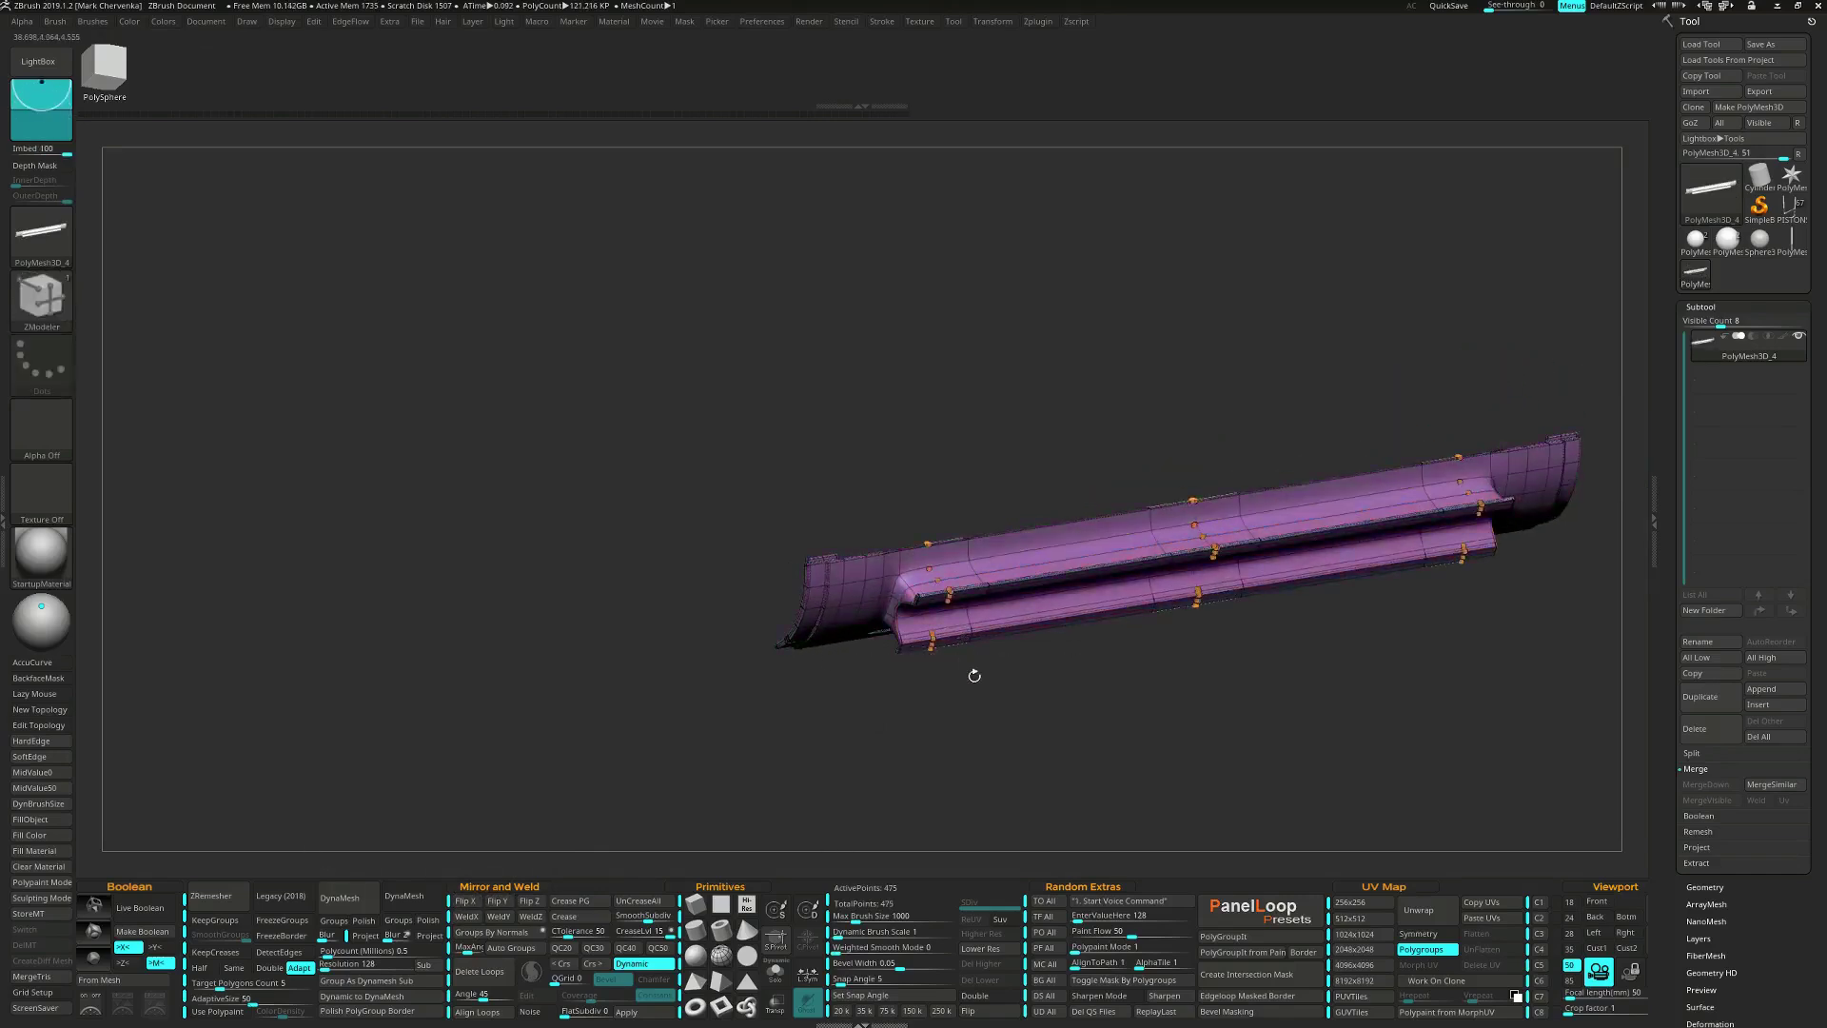
# Inspect the smoothed surface beside the lower flange's end and the blade's front with the polyframe hidden.
pyautogui.moveTo(971, 677); pyautogui.dragTo(986, 672)
pyautogui.hotkey('shift', 'f')
pyautogui.keyDown('ctrl'); pyautogui.moveTo(897, 608); pyautogui.dragTo(909, 657, button='right'); pyautogui.keyUp('ctrl')
pyautogui.moveTo(909, 656)
pyautogui.mouseDown(button='right')
pyautogui.moveTo(880, 647)
pyautogui.moveTo(847, 685)
pyautogui.moveTo(905, 666)
pyautogui.moveTo(905, 598)
pyautogui.moveTo(881, 562)
pyautogui.moveTo(857, 568)
pyautogui.mouseUp(button='right')
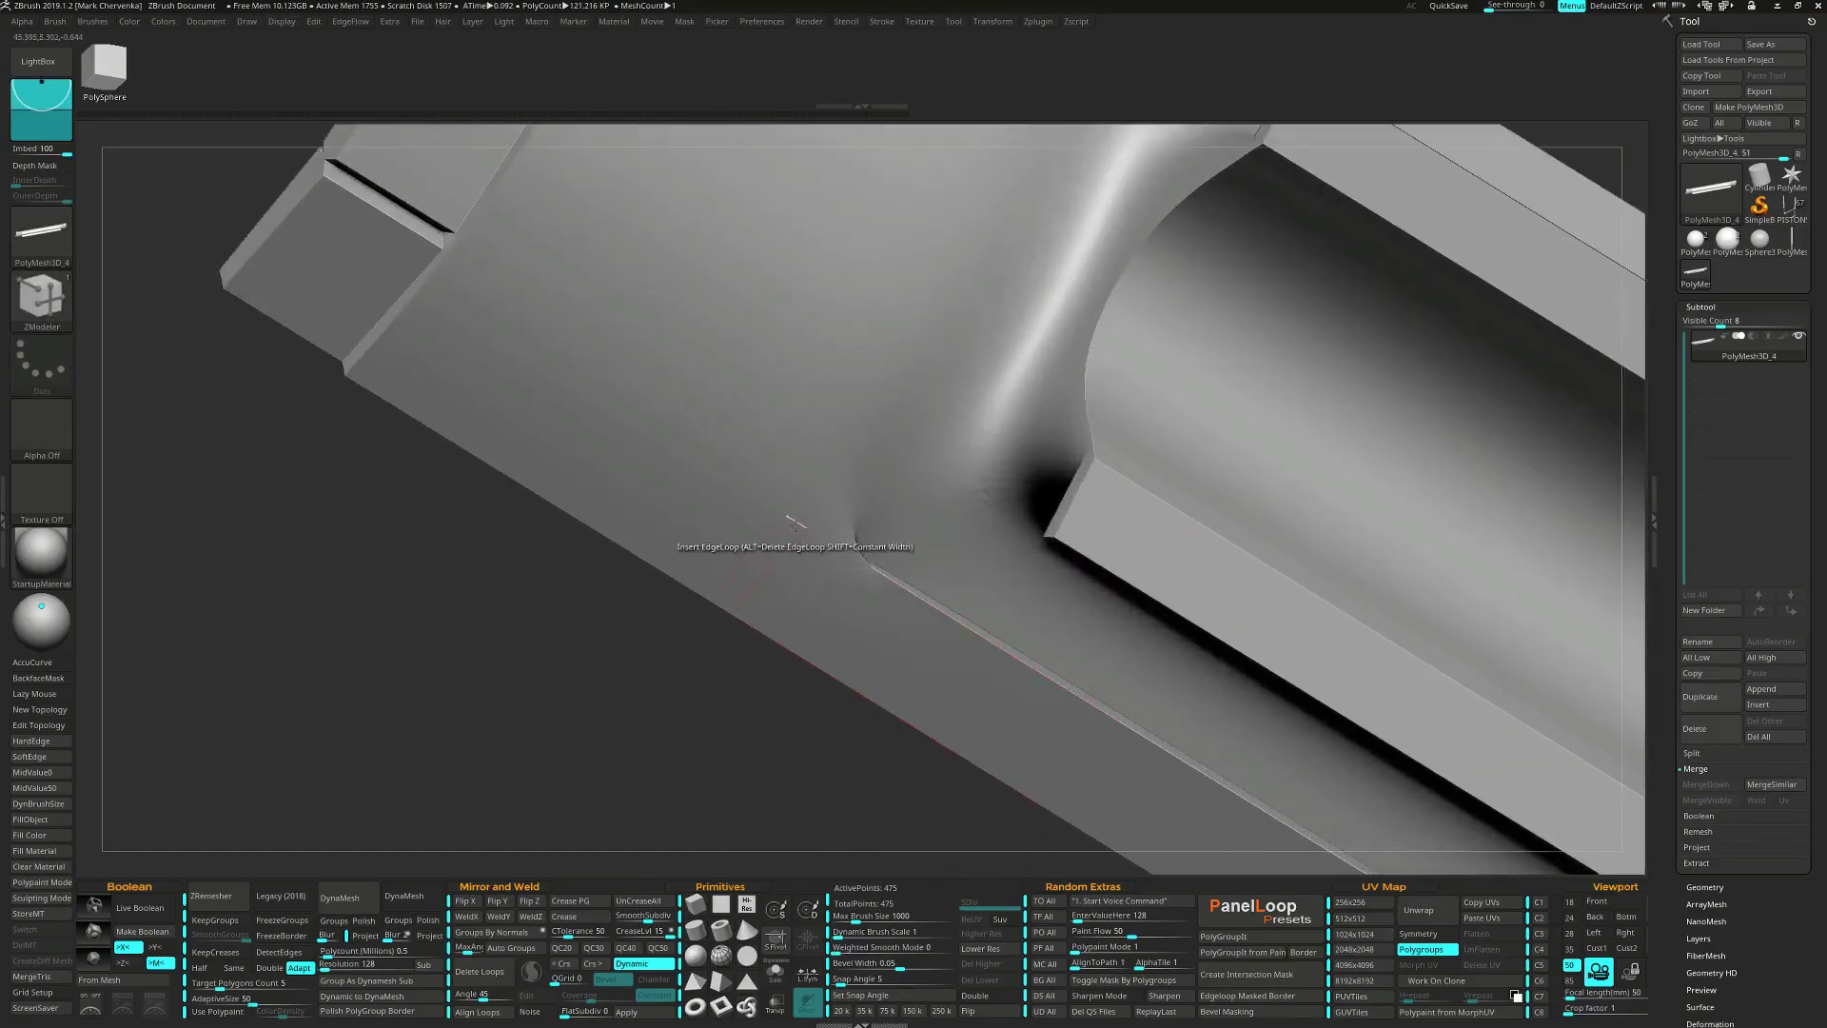
pyautogui.press('space')
pyautogui.click(673, 620)
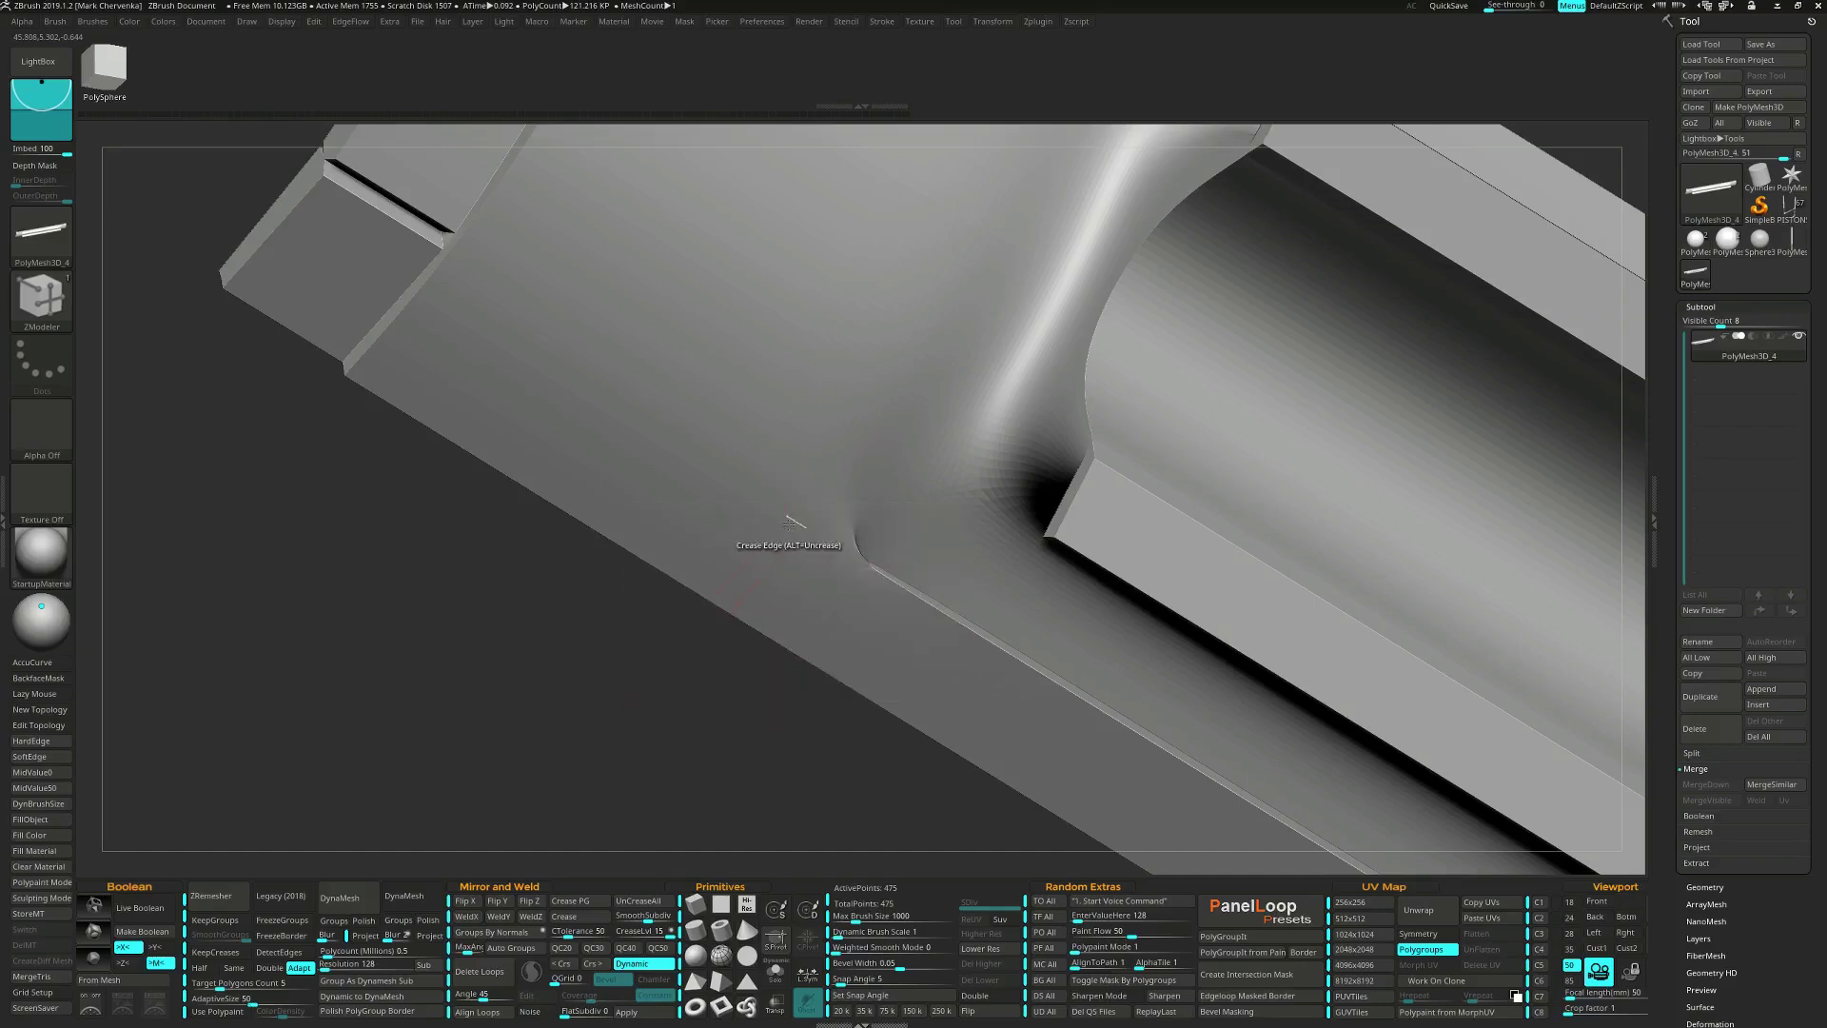
pyautogui.keyDown('ctrl'); pyautogui.moveTo(830, 582); pyautogui.dragTo(737, 483, button='right'); pyautogui.keyUp('ctrl')
pyautogui.moveTo(853, 538); pyautogui.dragTo(878, 613, button='right')
pyautogui.moveTo(878, 613); pyautogui.dragTo(1275, 622)
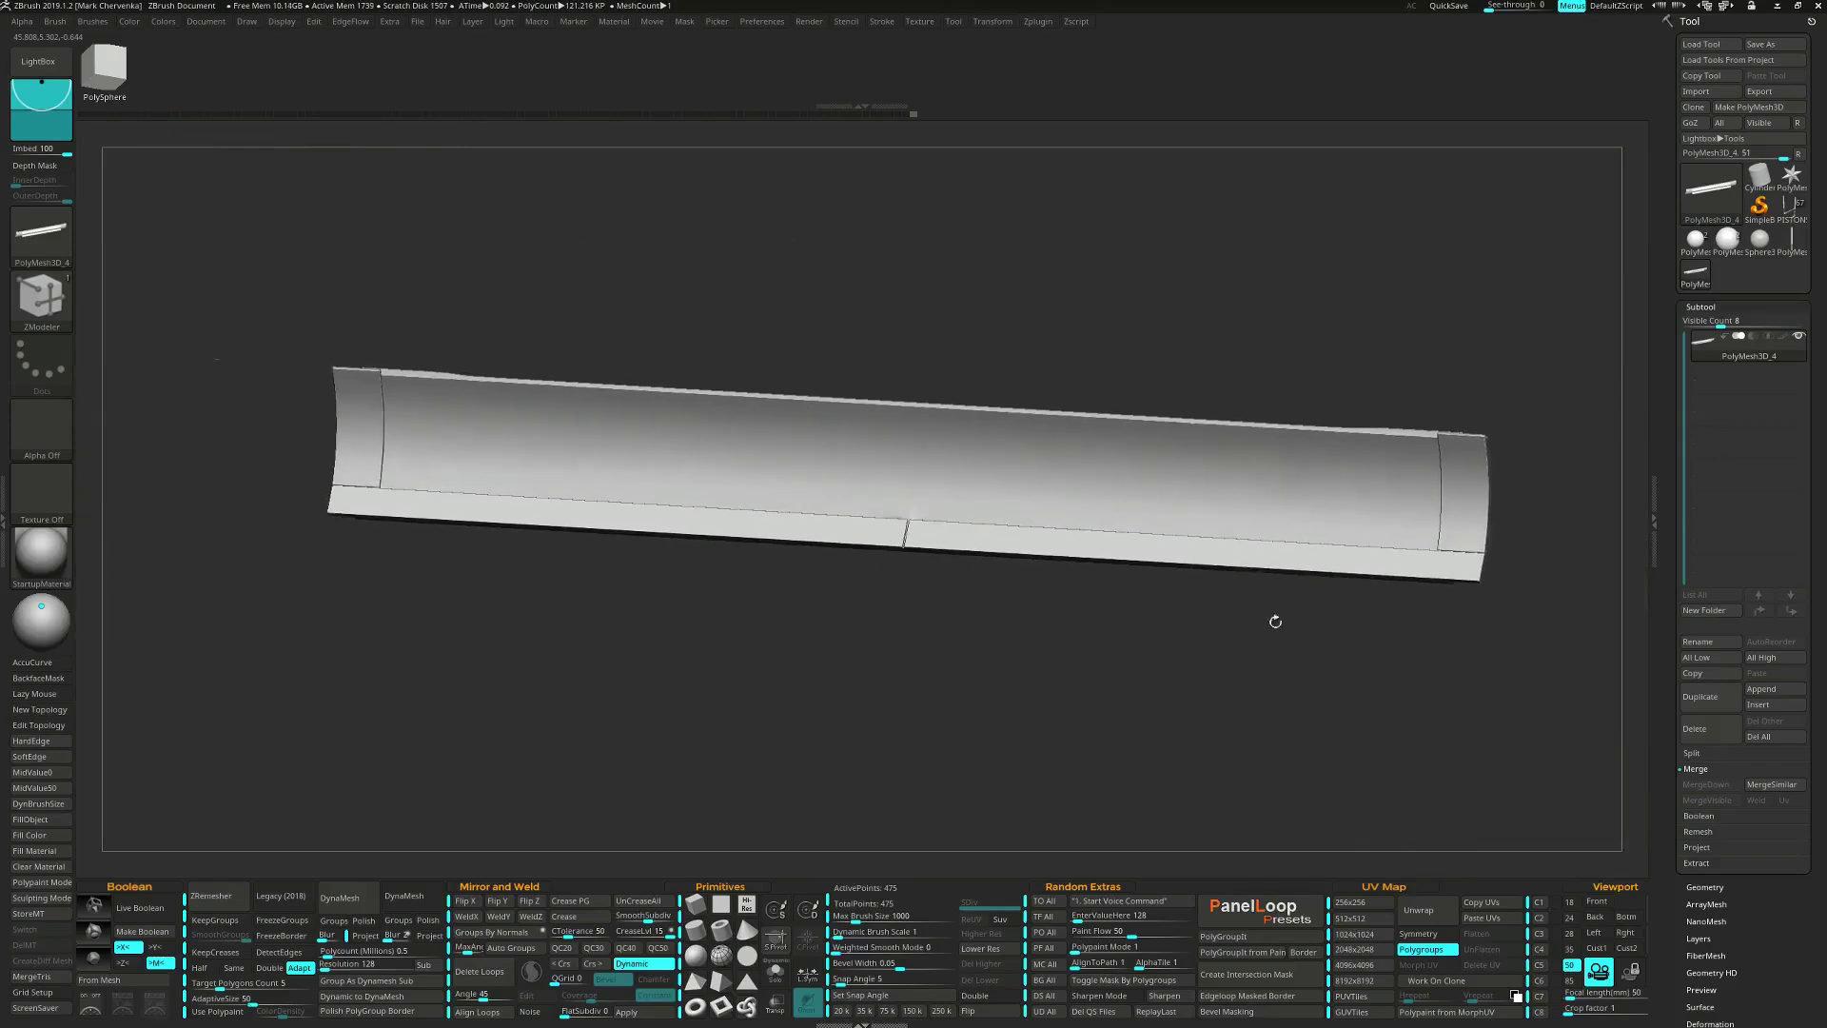
# Delete the middle edge loop along the blade's center seam, set the edge action to Delete, and hide the polyframe.
pyautogui.hotkey('shift', 'f')
pyautogui.scroll(5, 964, 534)
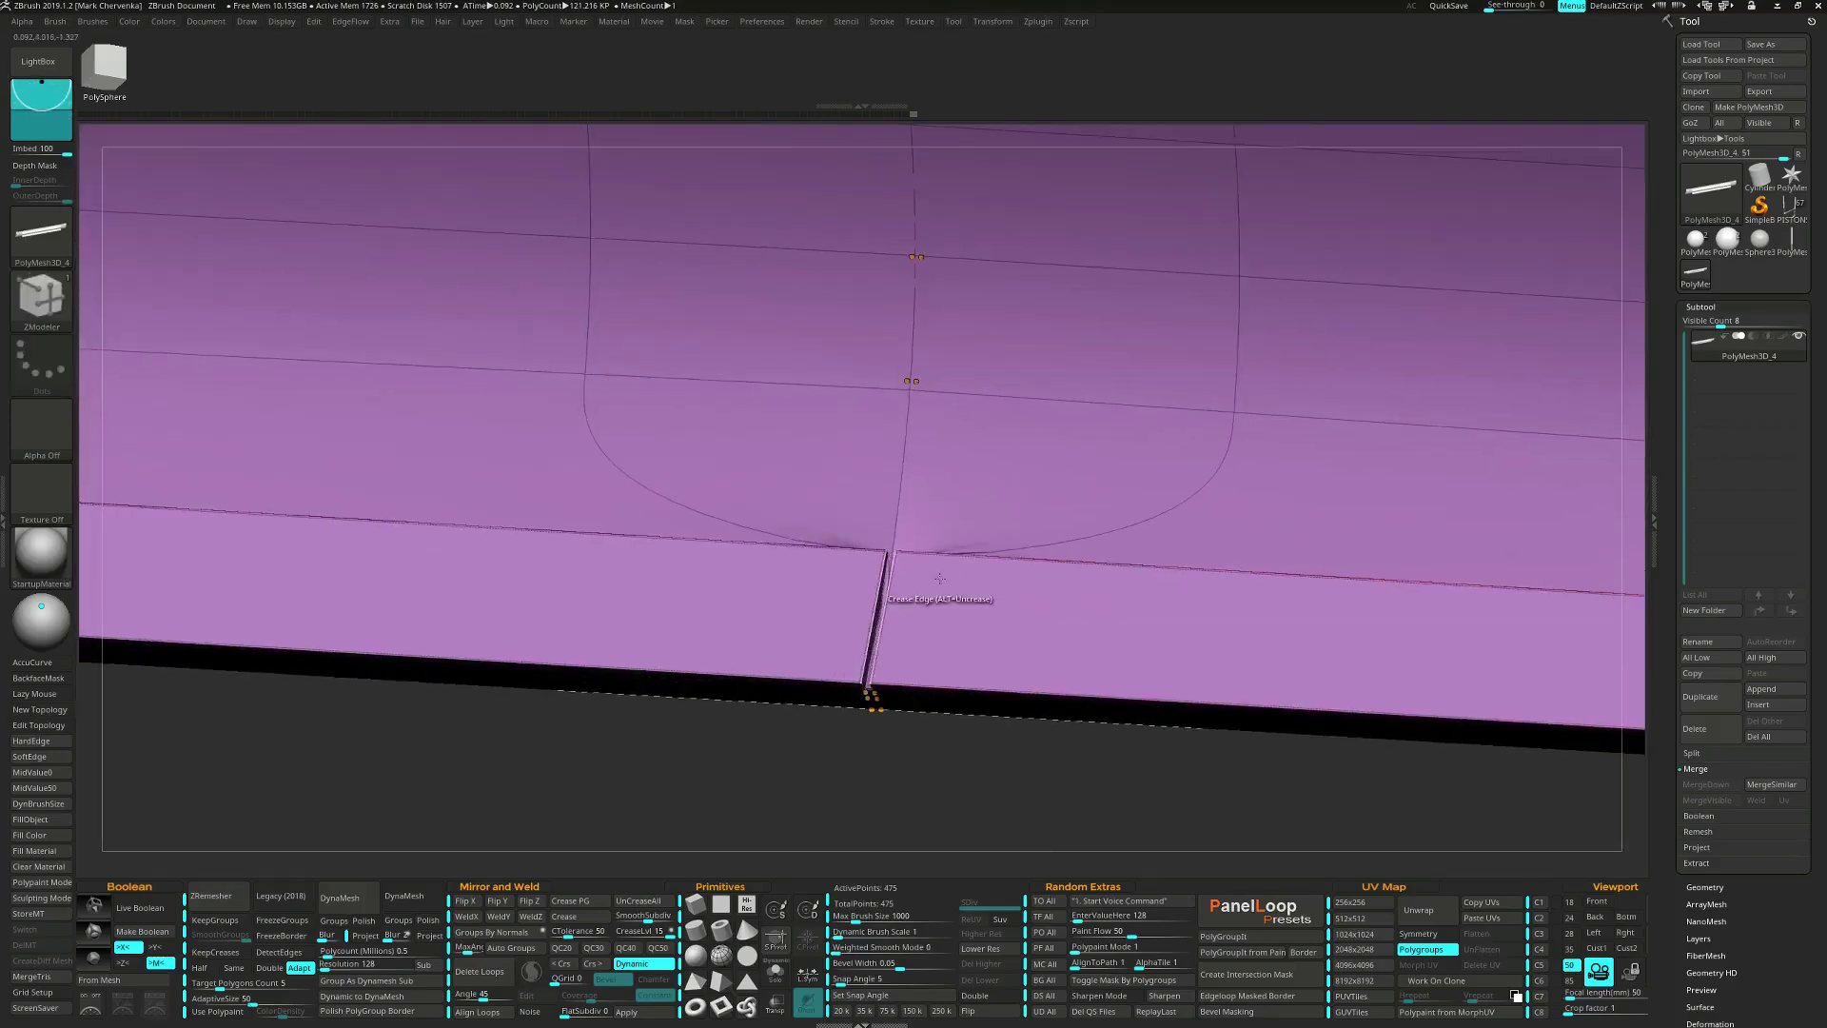
pyautogui.moveTo(907, 568); pyautogui.dragTo(904, 532, button='right')
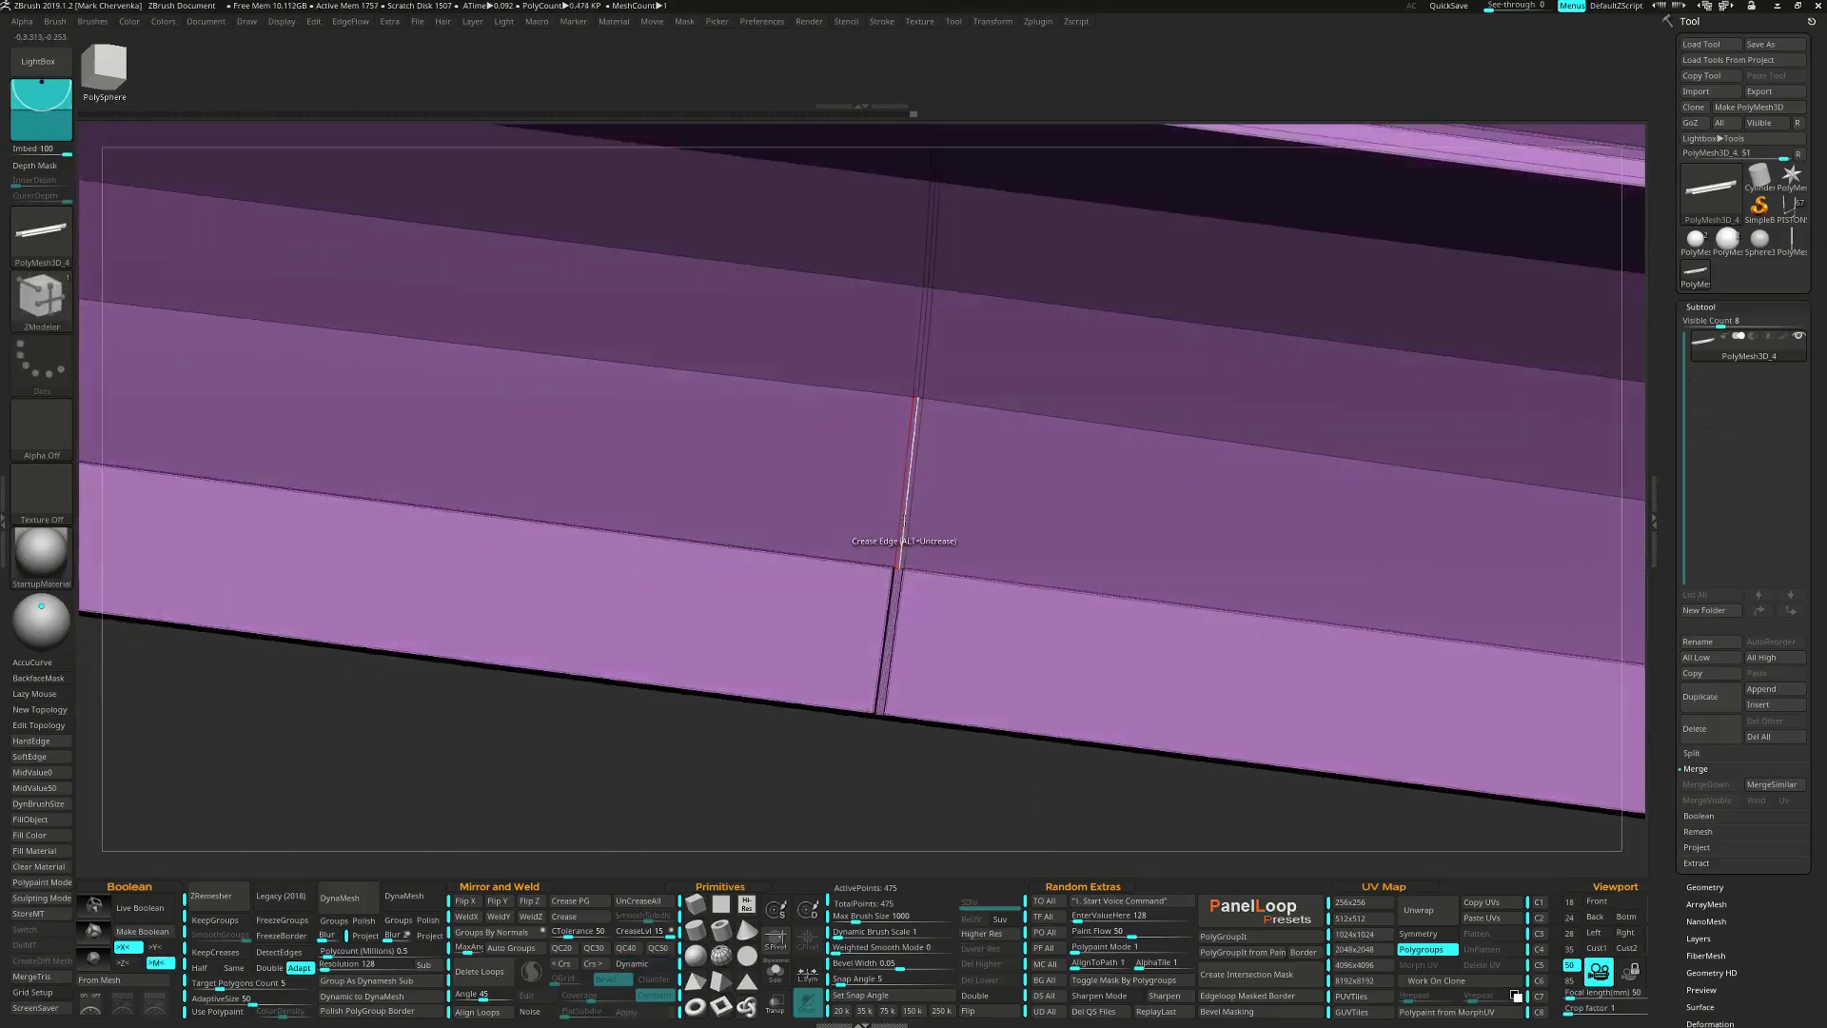
pyautogui.press('space')
pyautogui.click(906, 531)
pyautogui.click(906, 681)
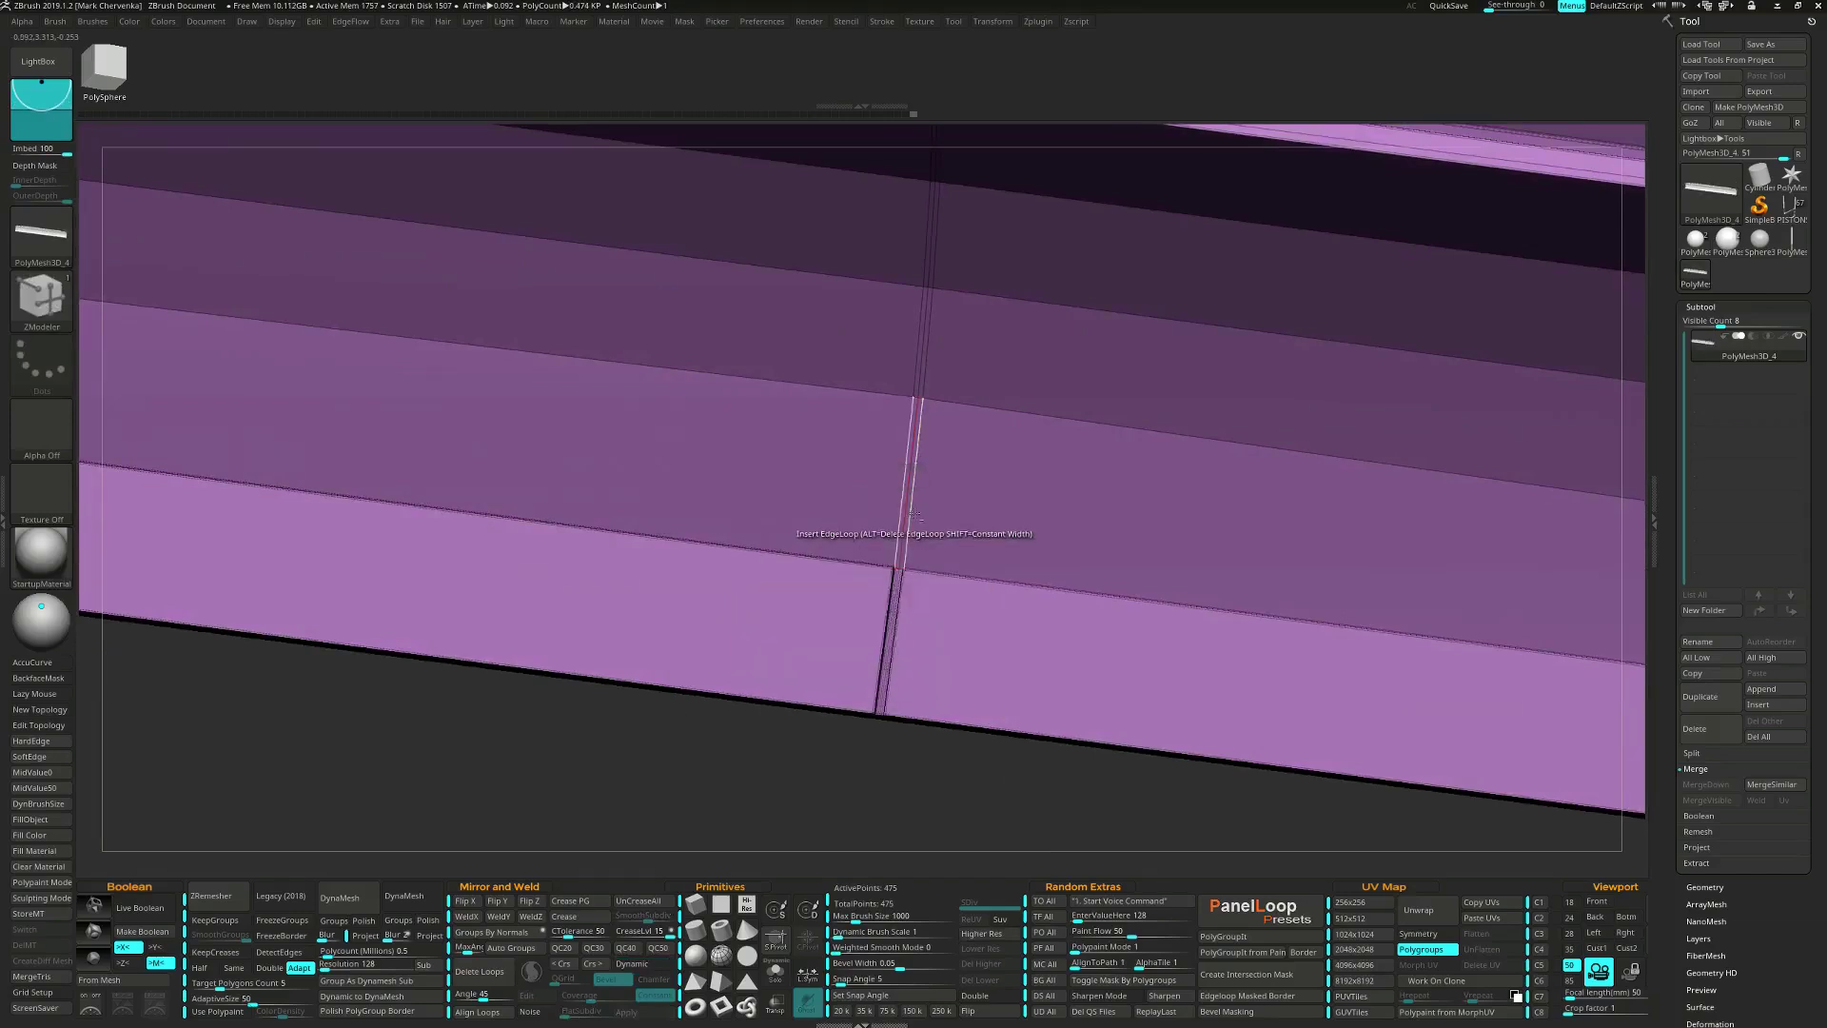
pyautogui.moveTo(915, 538); pyautogui.dragTo(915, 607, button='right')
pyautogui.press('space')
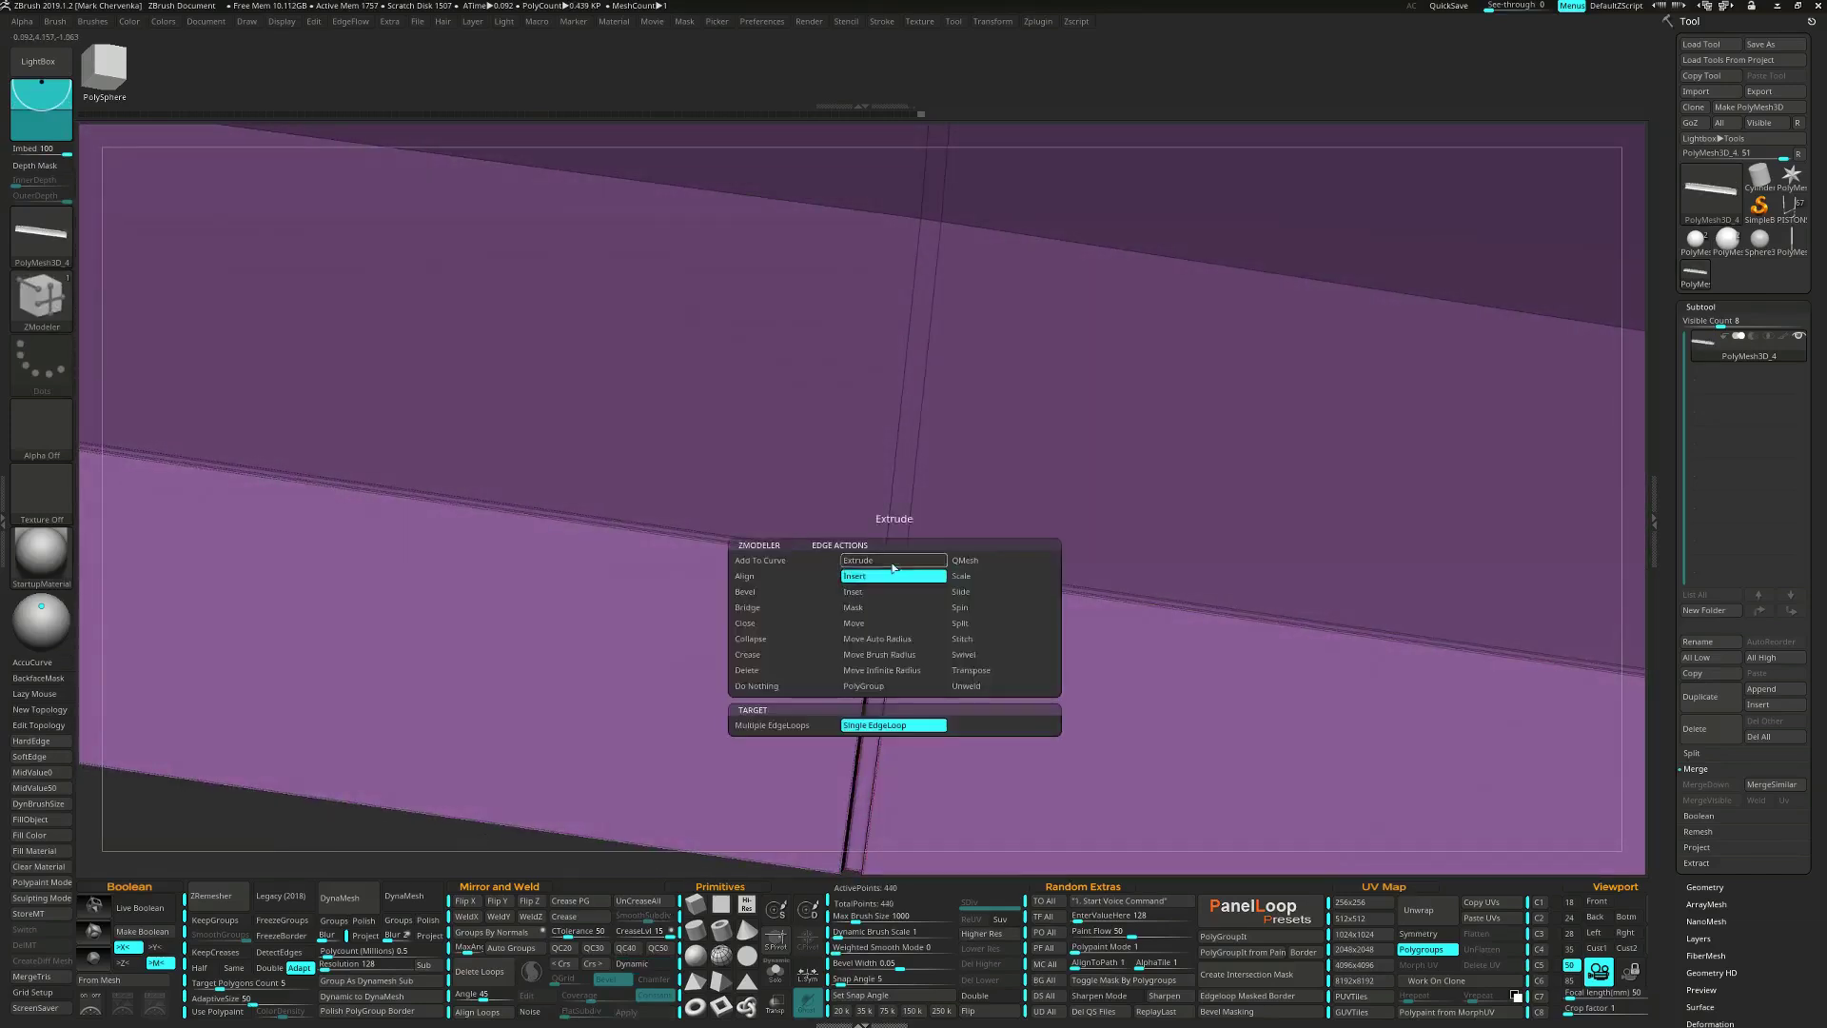
pyautogui.click(788, 671)
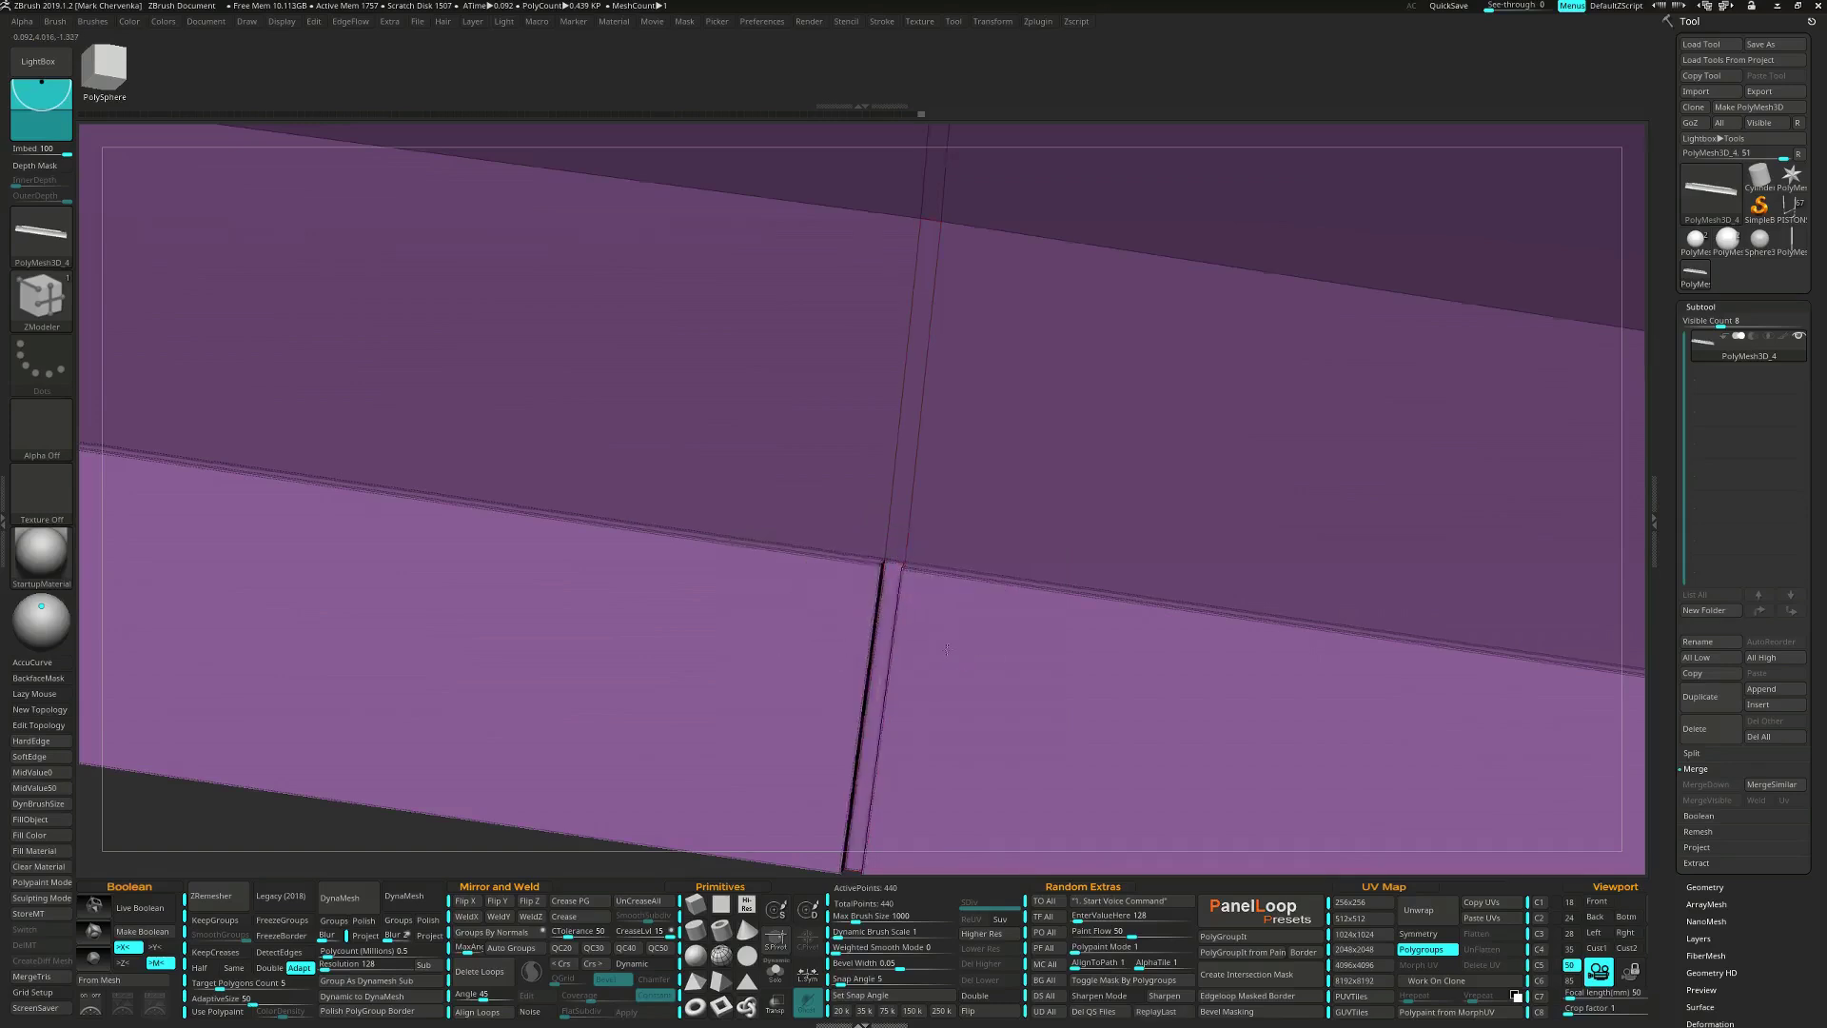
pyautogui.moveTo(947, 648); pyautogui.dragTo(898, 637, button='right')
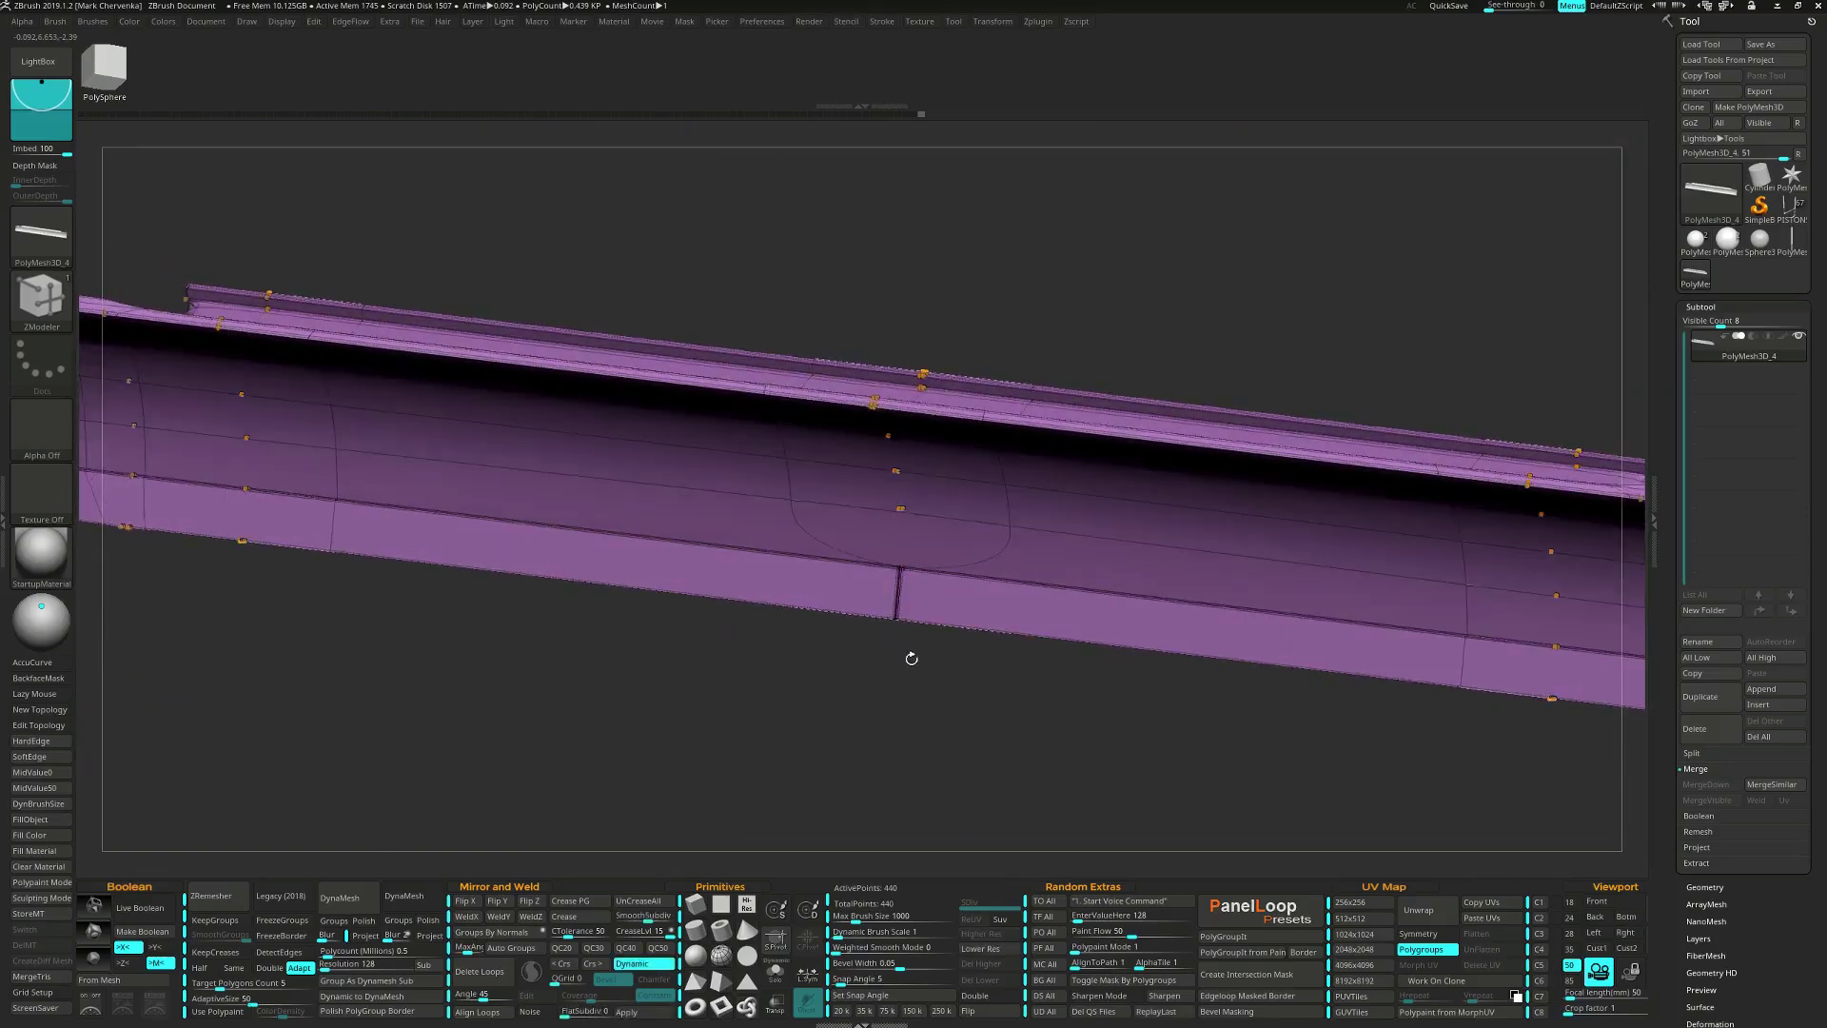
pyautogui.hotkey('shift', 'f')
pyautogui.keyDown('ctrl'); pyautogui.moveTo(992, 728); pyautogui.dragTo(1072, 689, button='right'); pyautogui.keyUp('ctrl')
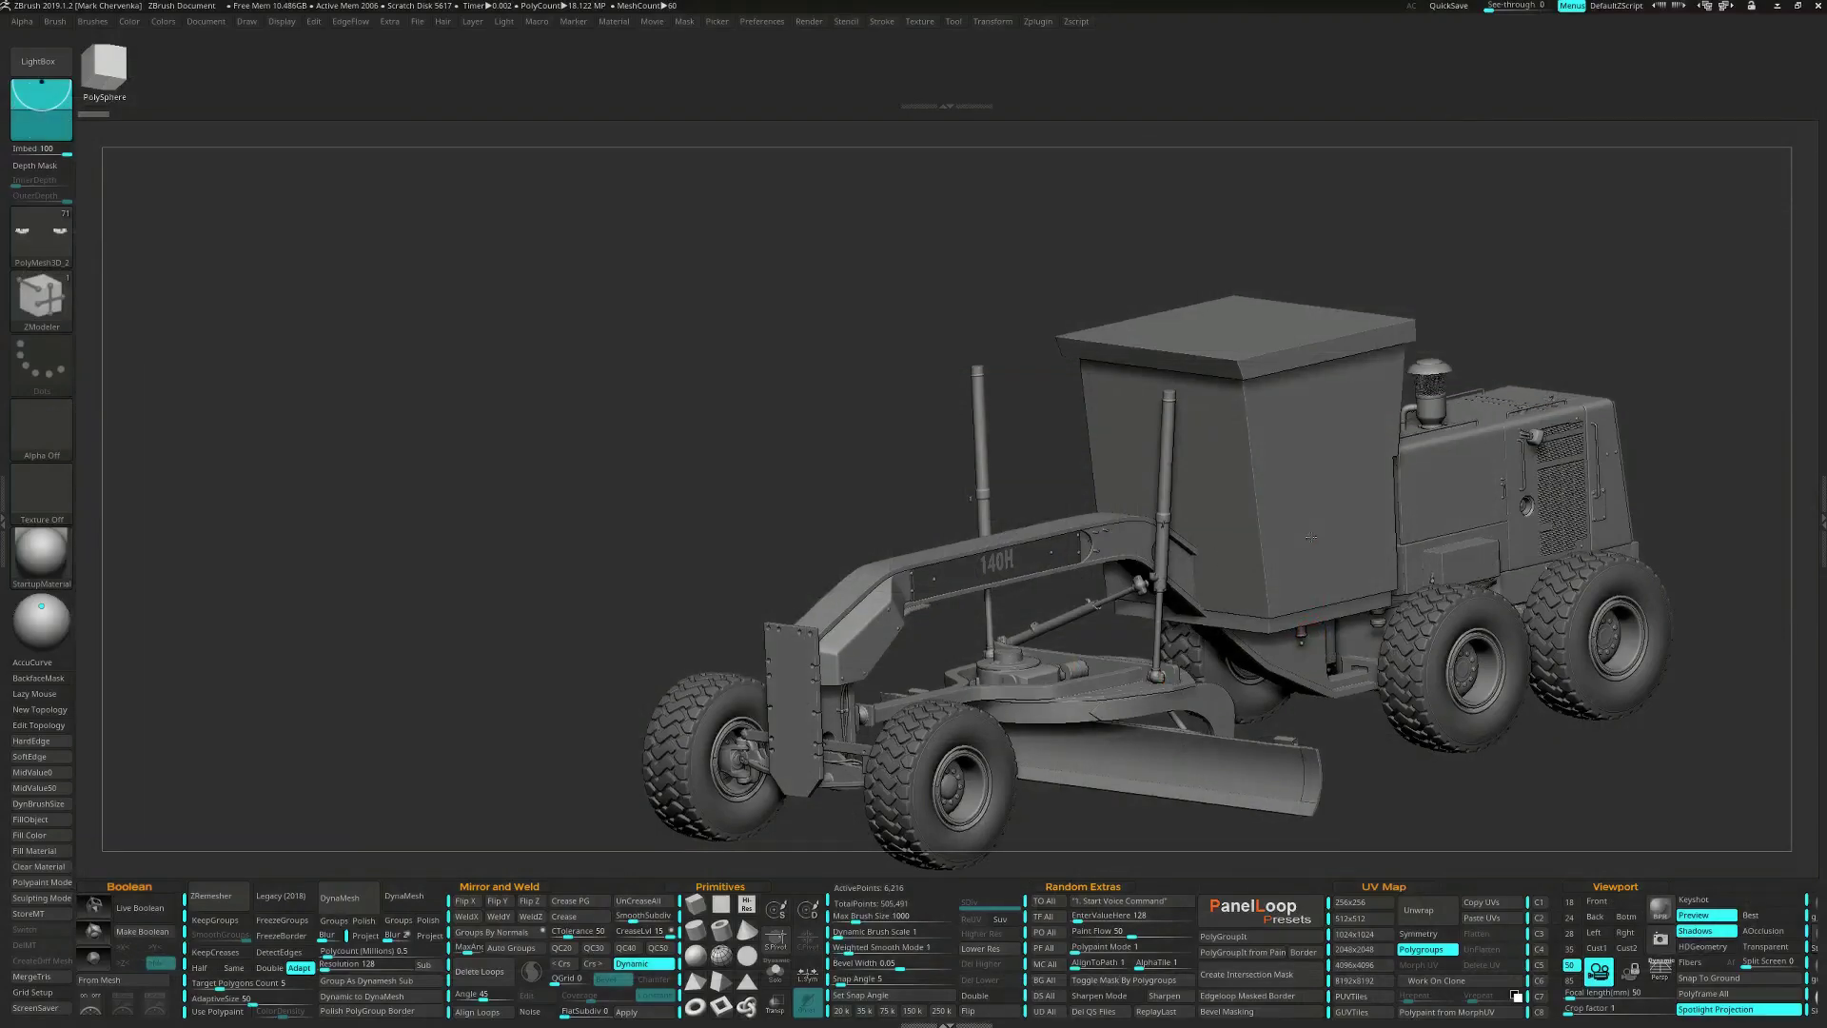
# Switch to the star PolyMesh3D tool and replace its star shape with a plane primitive.
pyautogui.moveTo(1310, 537); pyautogui.dragTo(1157, 579, button='right')
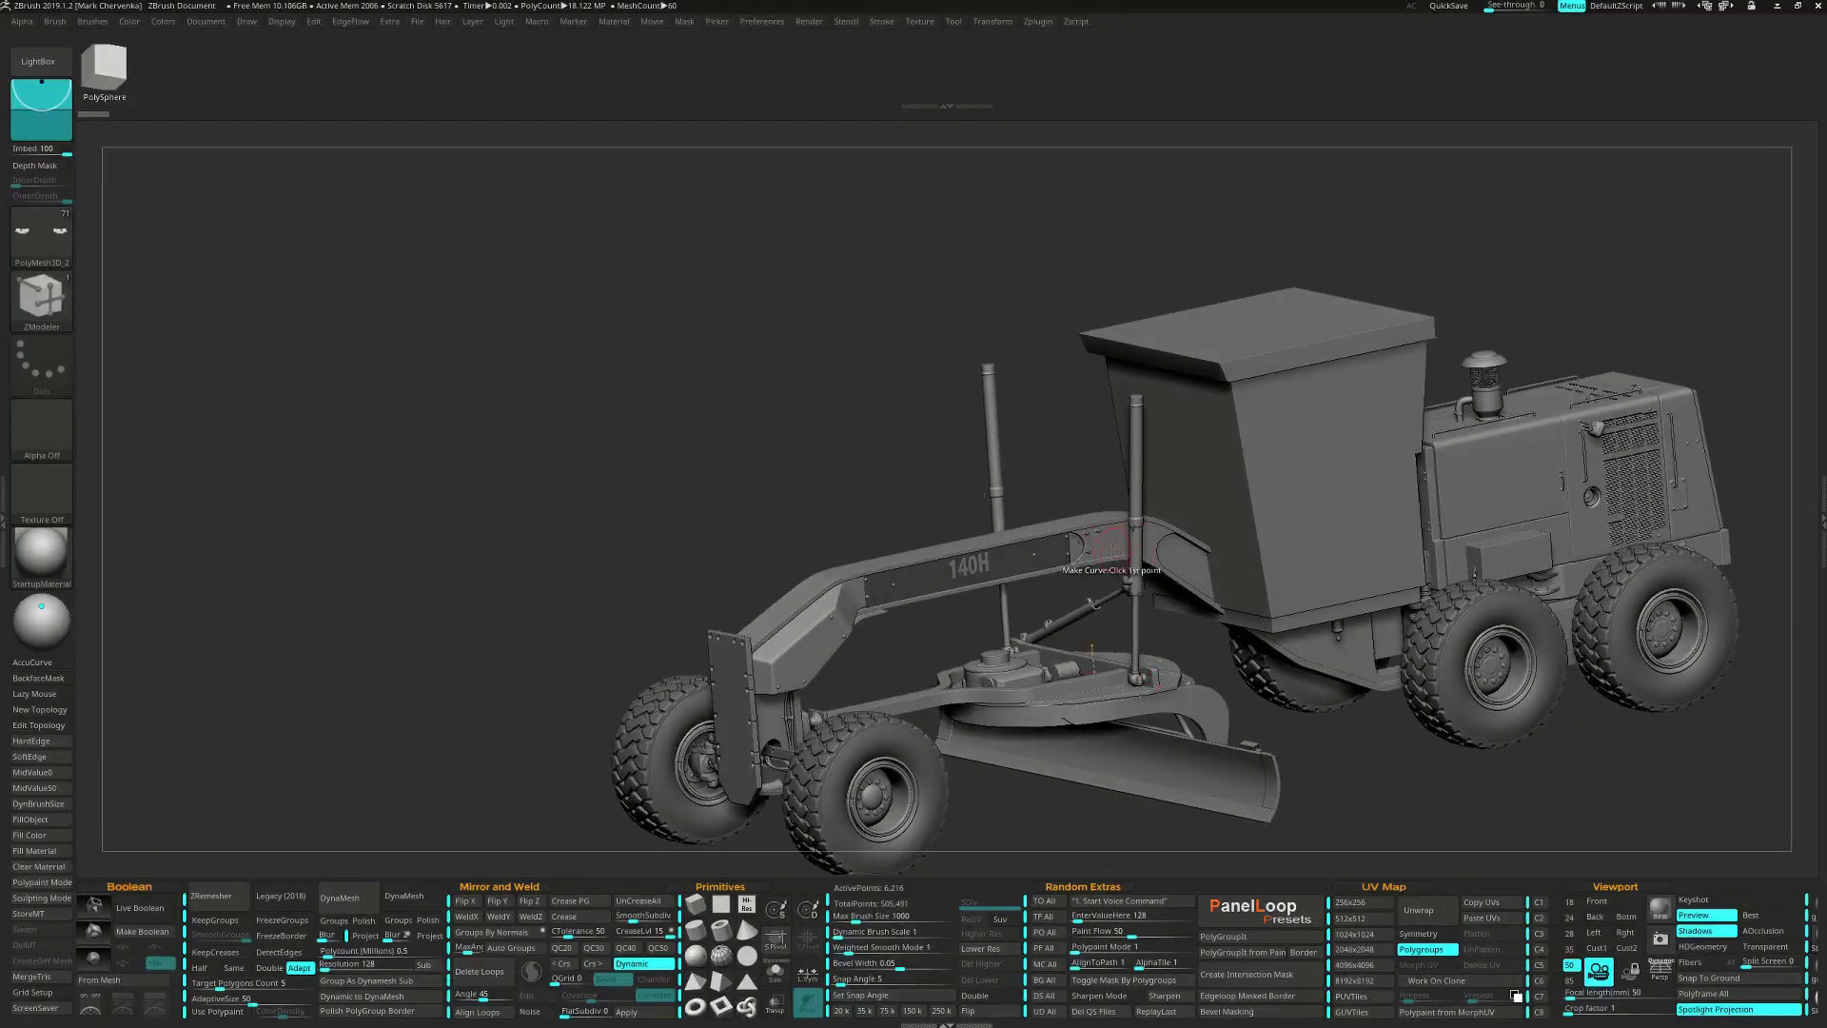
pyautogui.click(1821, 514)
pyautogui.click(1762, 242)
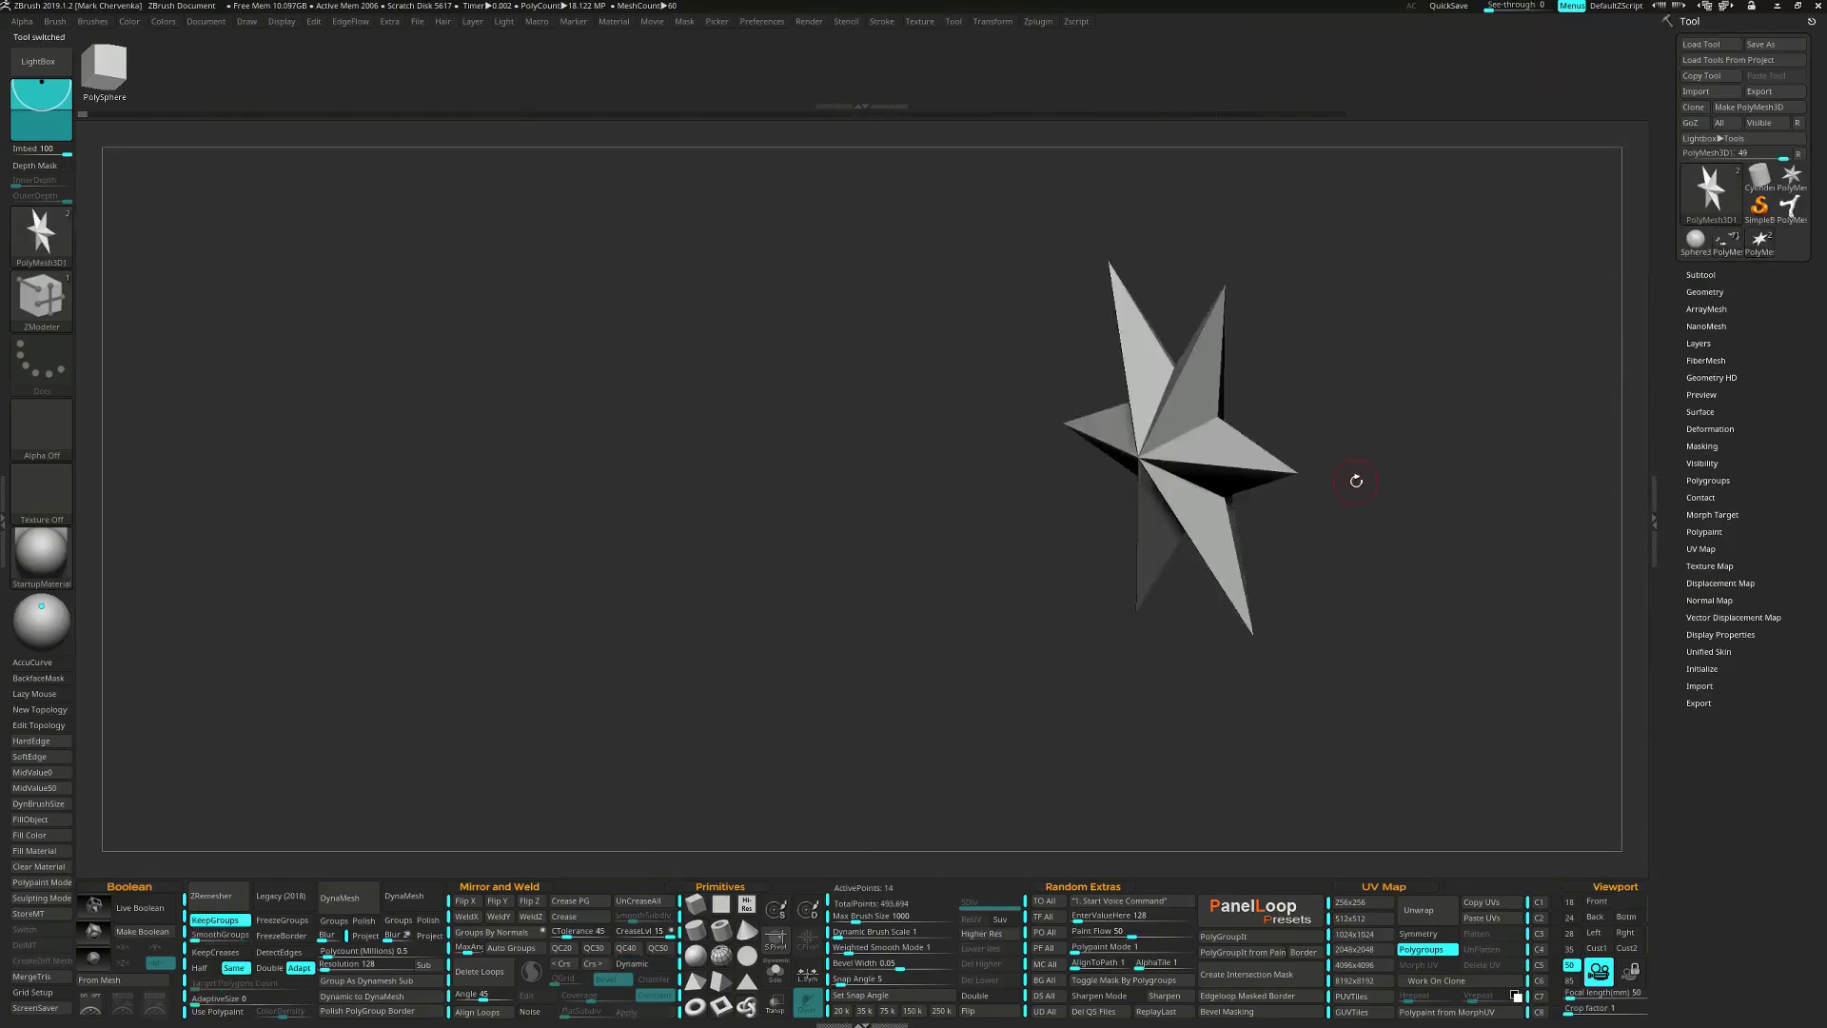
pyautogui.moveTo(1358, 482)
pyautogui.keyDown('shift'); pyautogui.mouseDown(button='right')
pyautogui.moveTo(1379, 469)
pyautogui.moveTo(1340, 516)
pyautogui.moveTo(1252, 543)
pyautogui.mouseUp(button='right'); pyautogui.keyUp('shift')
pyautogui.press('w')
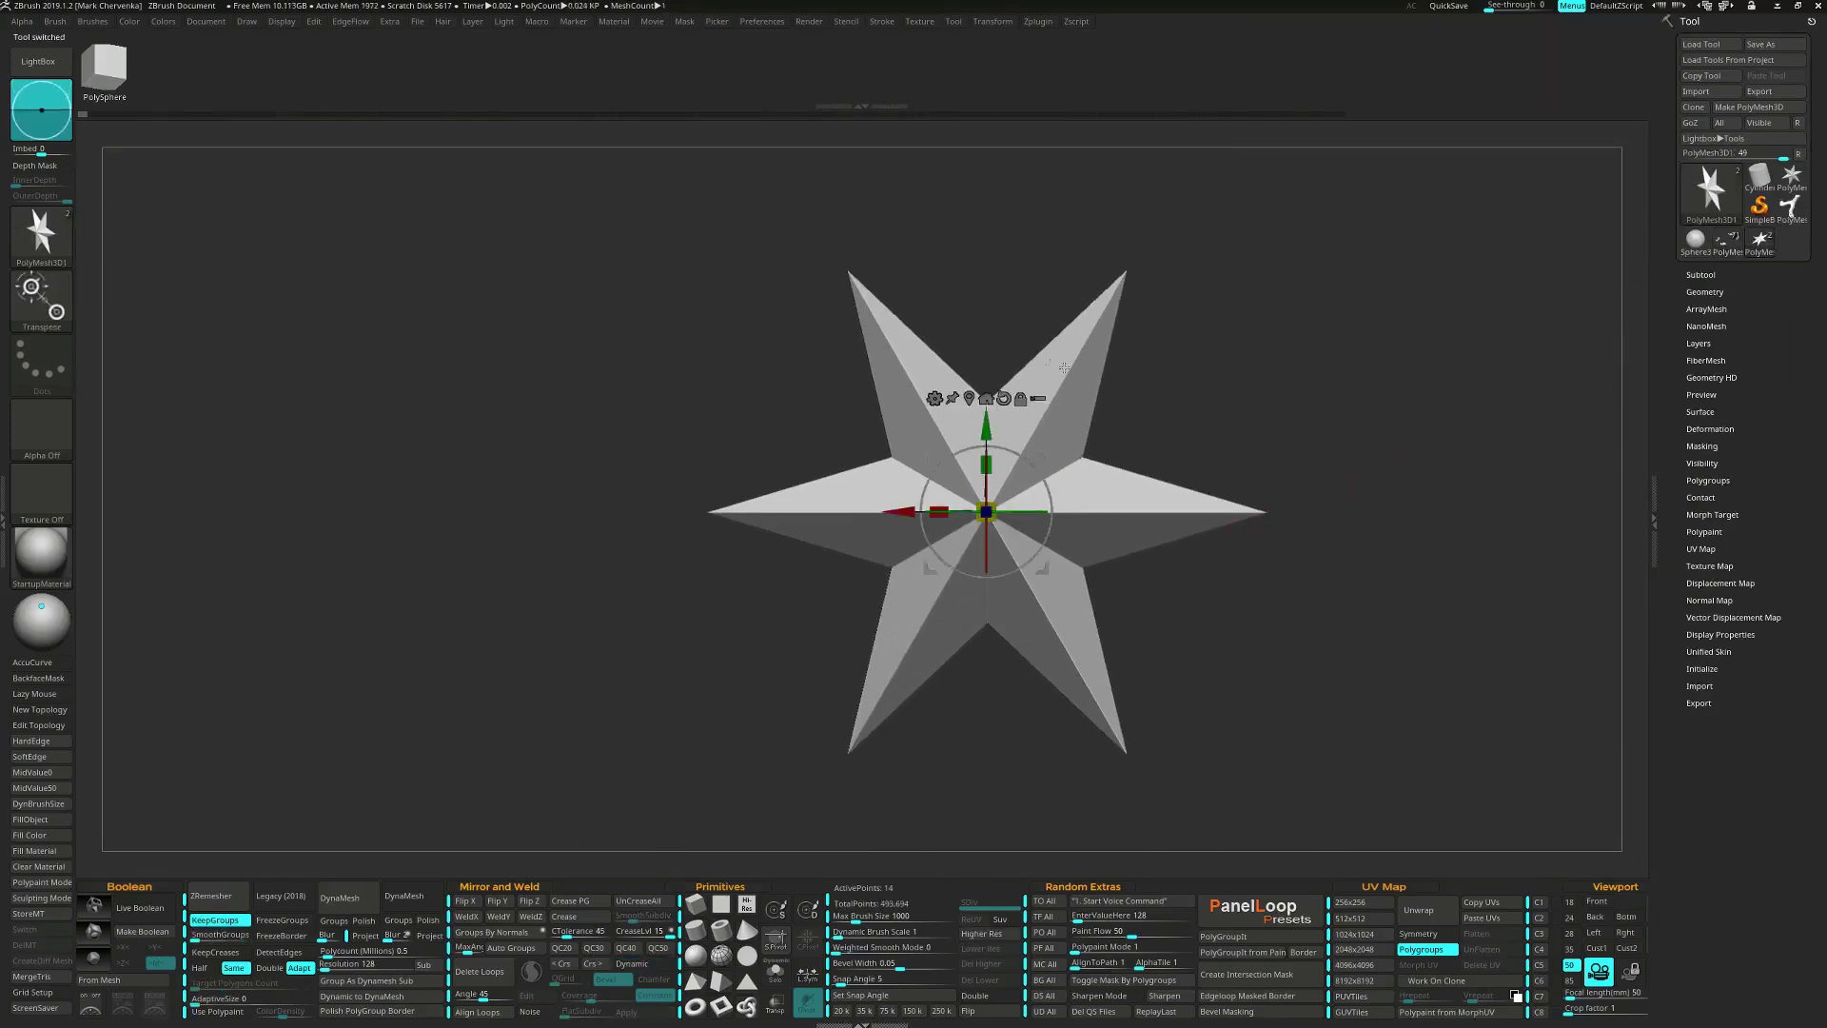
pyautogui.click(940, 399)
pyautogui.click(1201, 392)
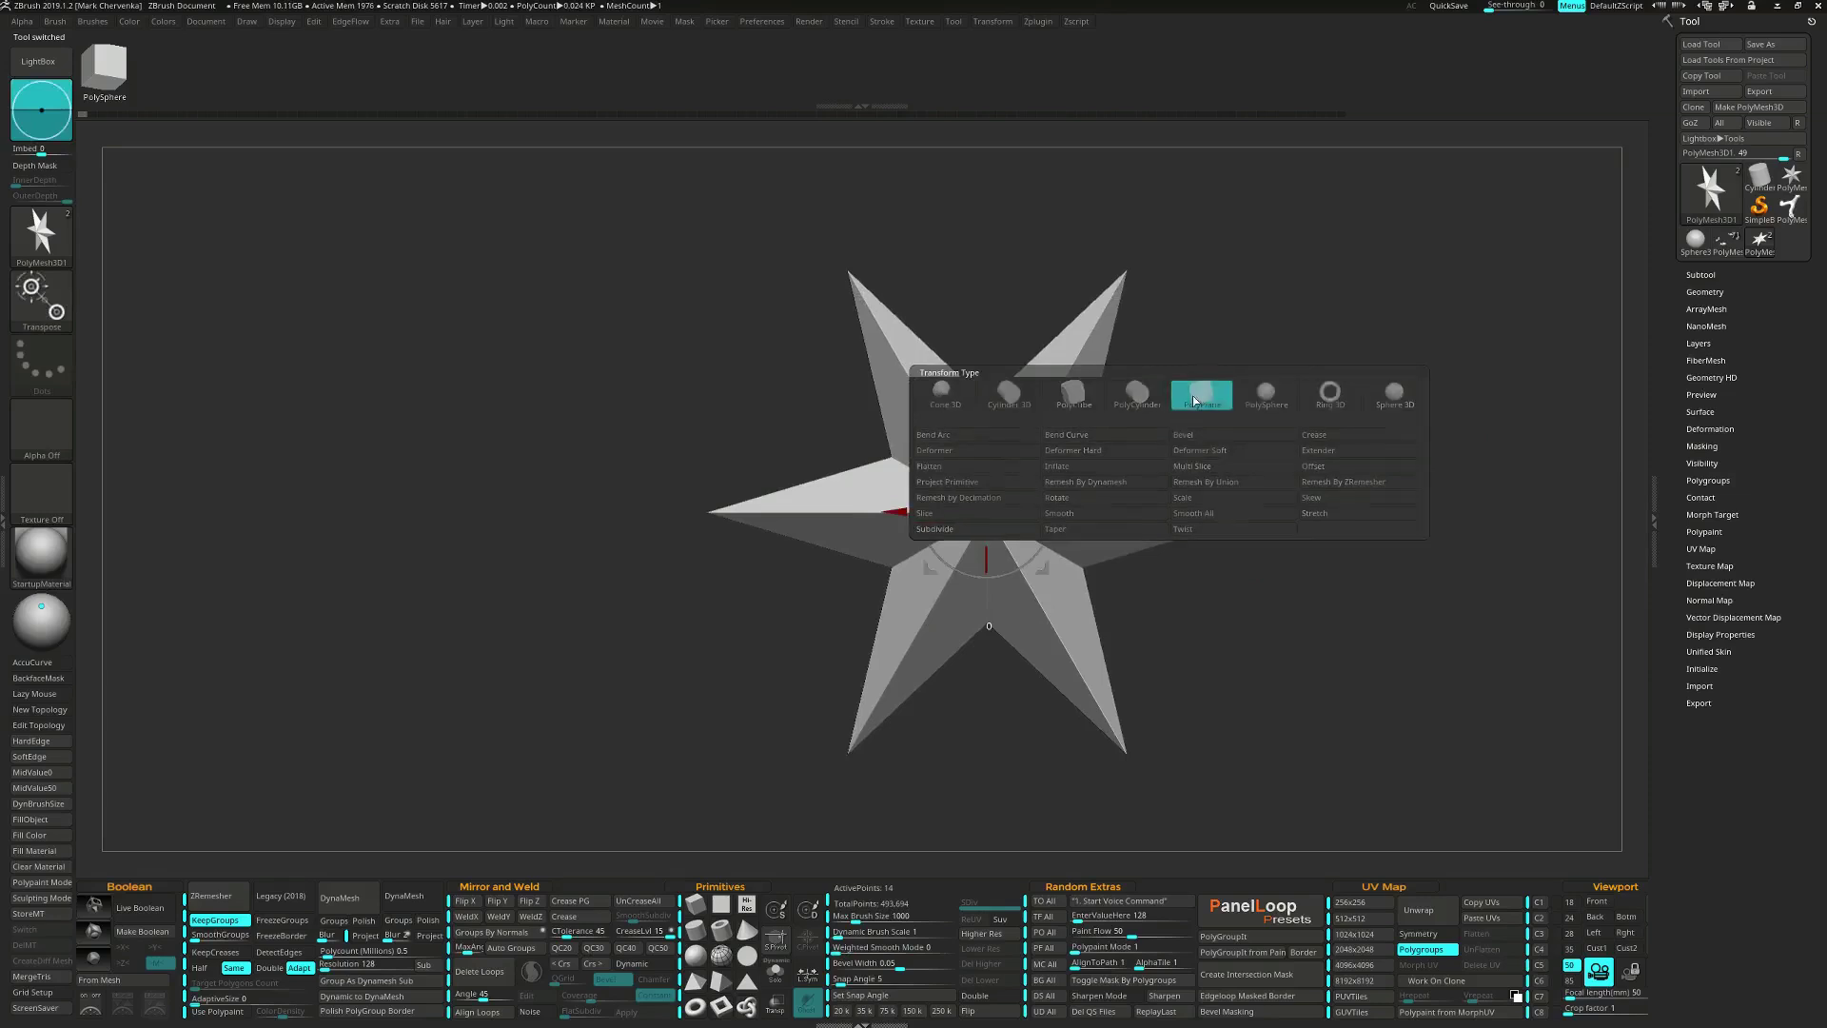
pyautogui.click(1208, 503)
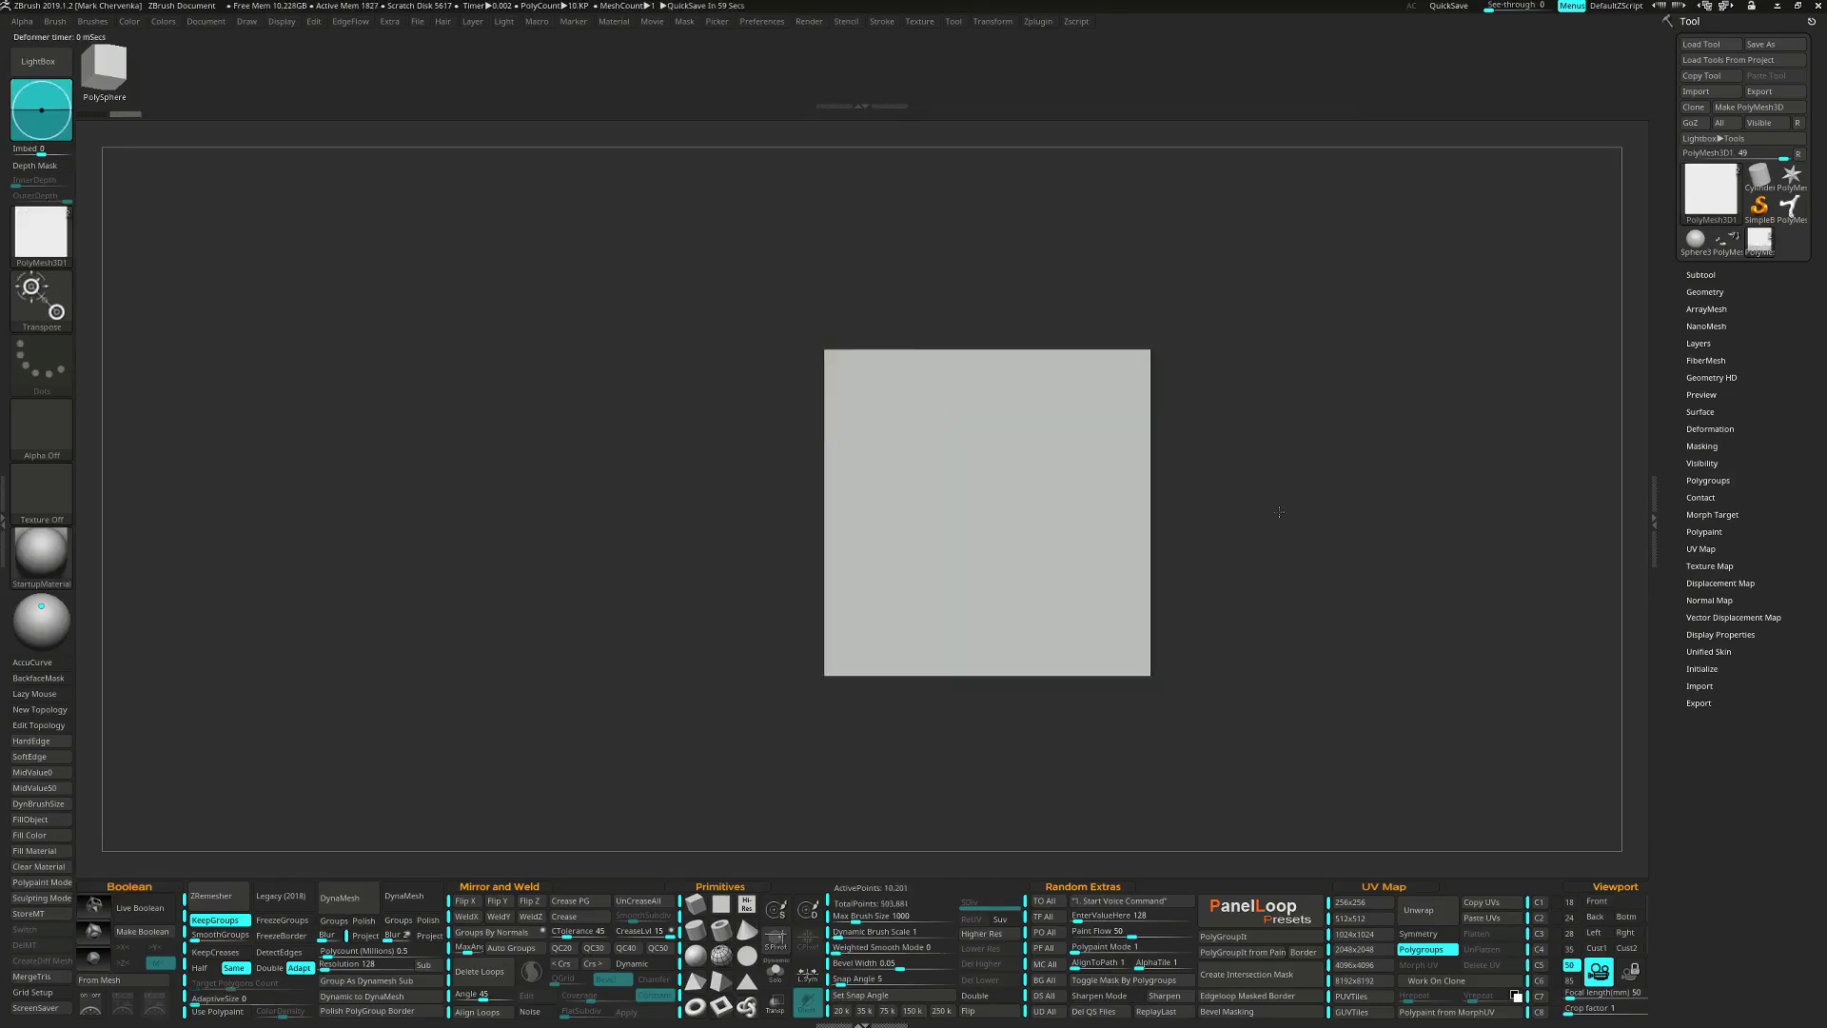
# Show the polyframe and subdivide the plane three times, up to SDiv 4.
pyautogui.keyDown('ctrl'); pyautogui.moveTo(1279, 512); pyautogui.dragTo(1330, 536, button='right'); pyautogui.keyUp('ctrl')
pyautogui.moveTo(1329, 536)
pyautogui.keyDown('alt'); pyautogui.mouseDown(button='right')
pyautogui.moveTo(1276, 559)
pyautogui.moveTo(1330, 542)
pyautogui.moveTo(1312, 546)
pyautogui.mouseUp(button='right'); pyautogui.keyUp('alt')
pyautogui.keyDown('alt'); pyautogui.moveTo(1313, 547); pyautogui.dragTo(1327, 509, button='right'); pyautogui.keyUp('alt')
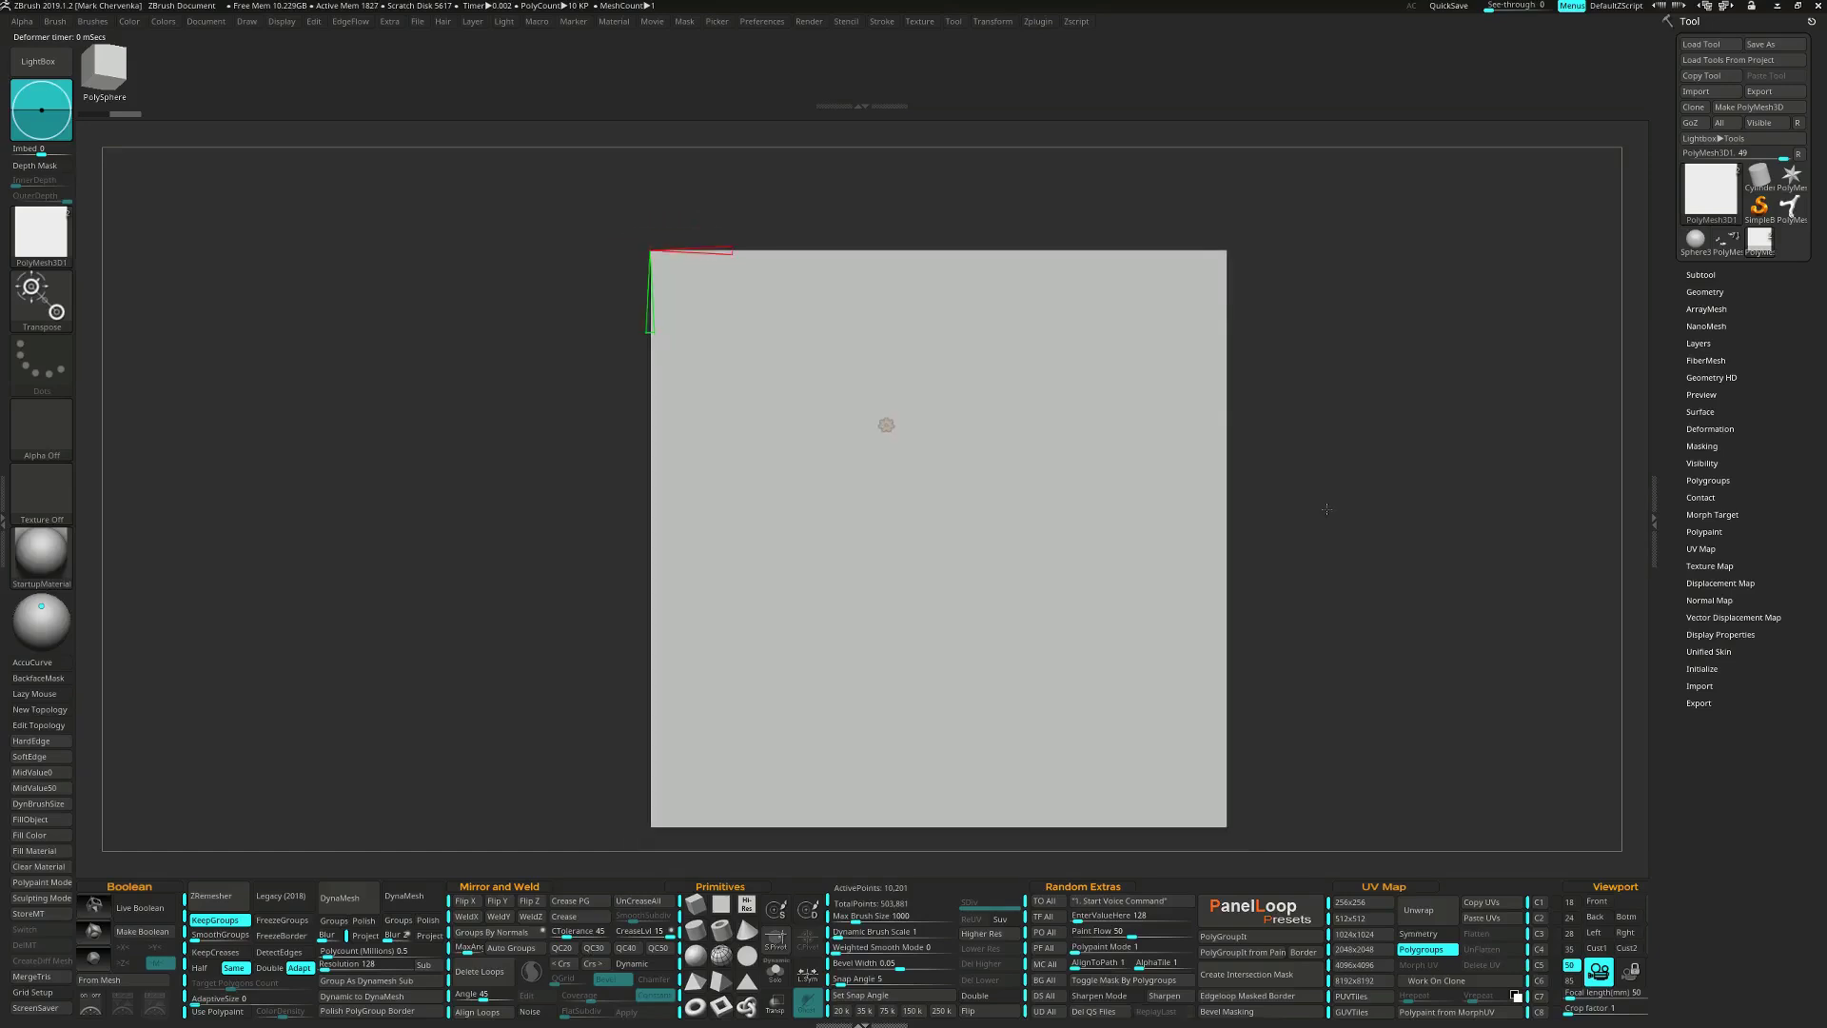
pyautogui.hotkey('shift', 'f')
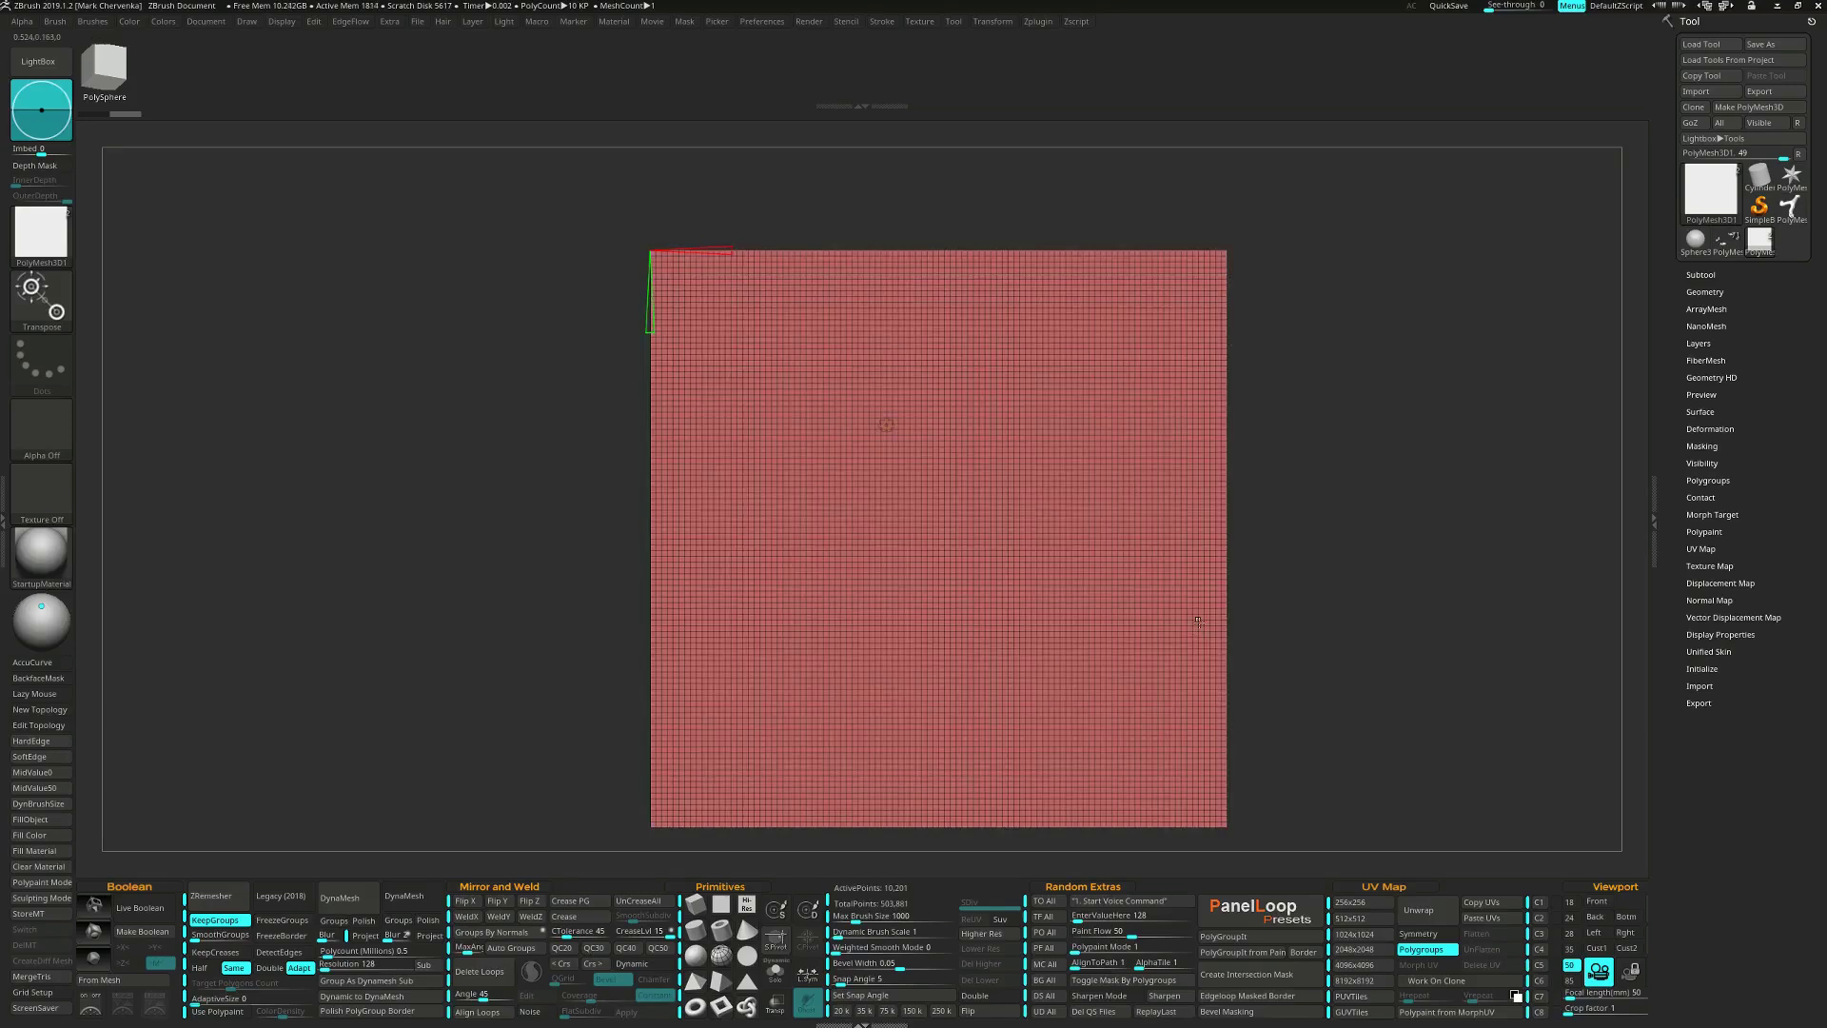
pyautogui.hotkey('ctrl', 'd')
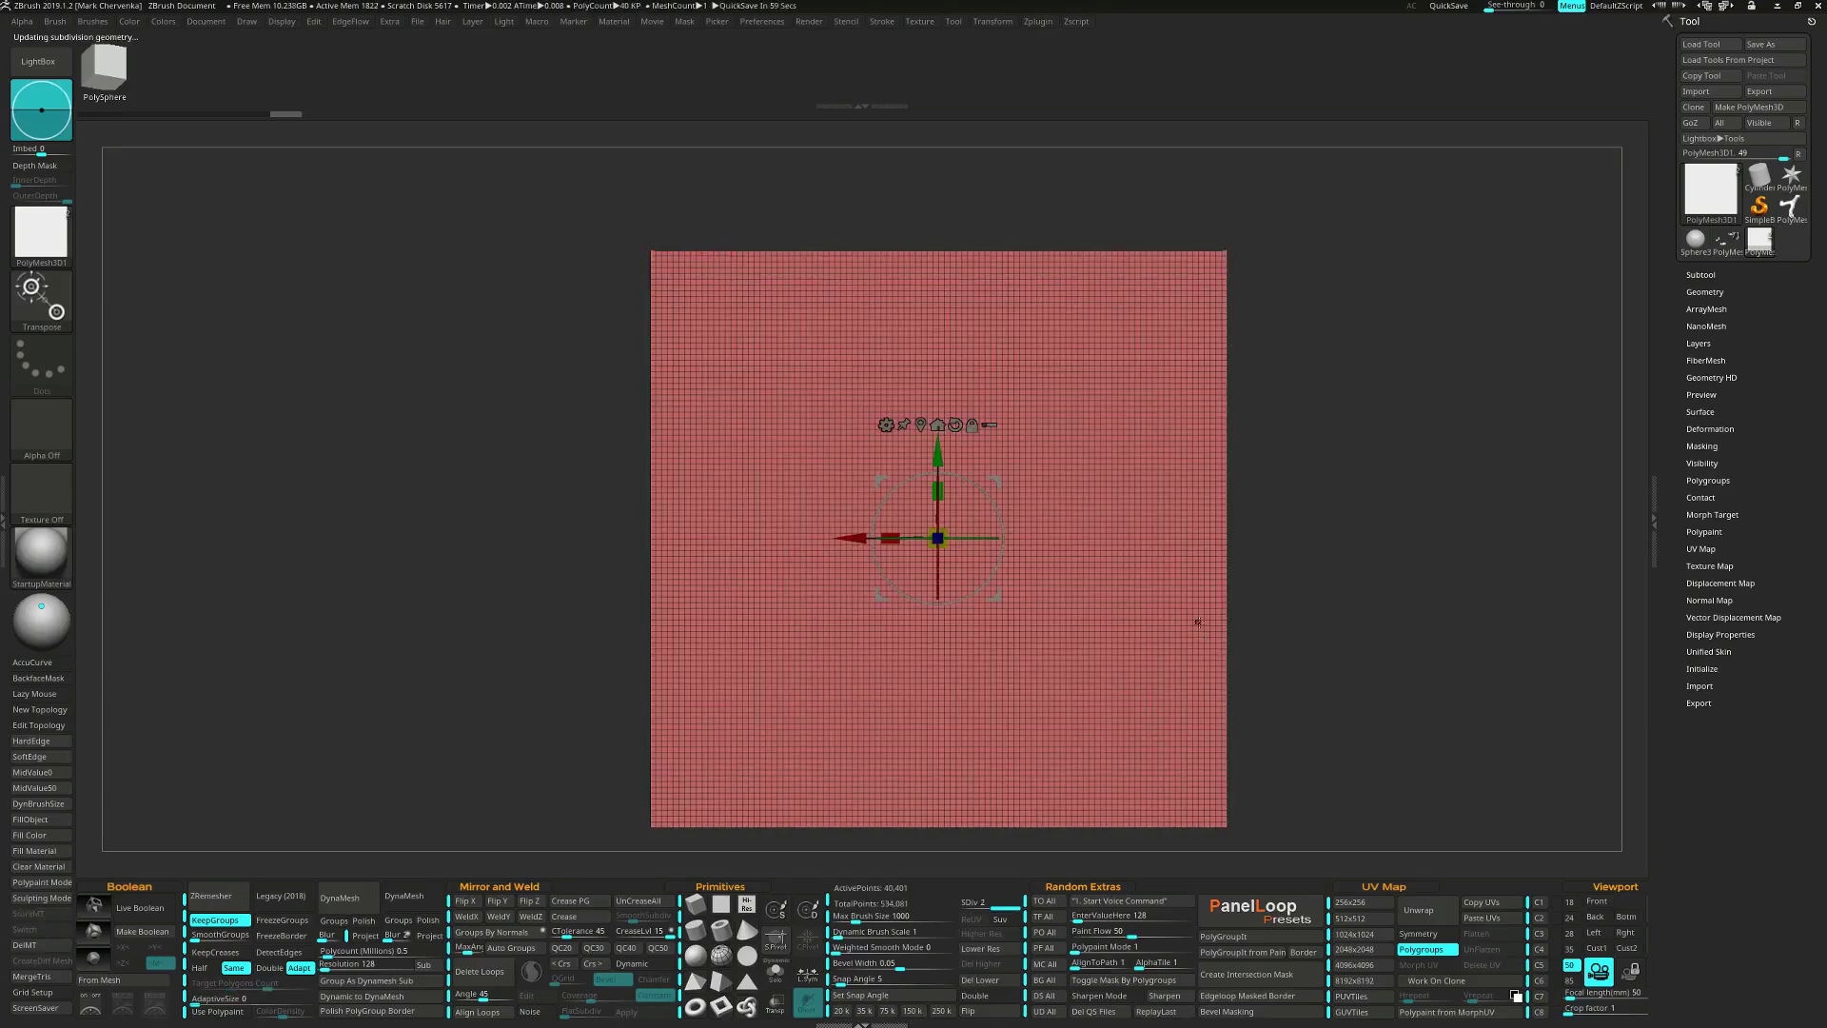
pyautogui.hotkey('ctrl', 'd')
pyautogui.hotkey('ctrl', 'd')
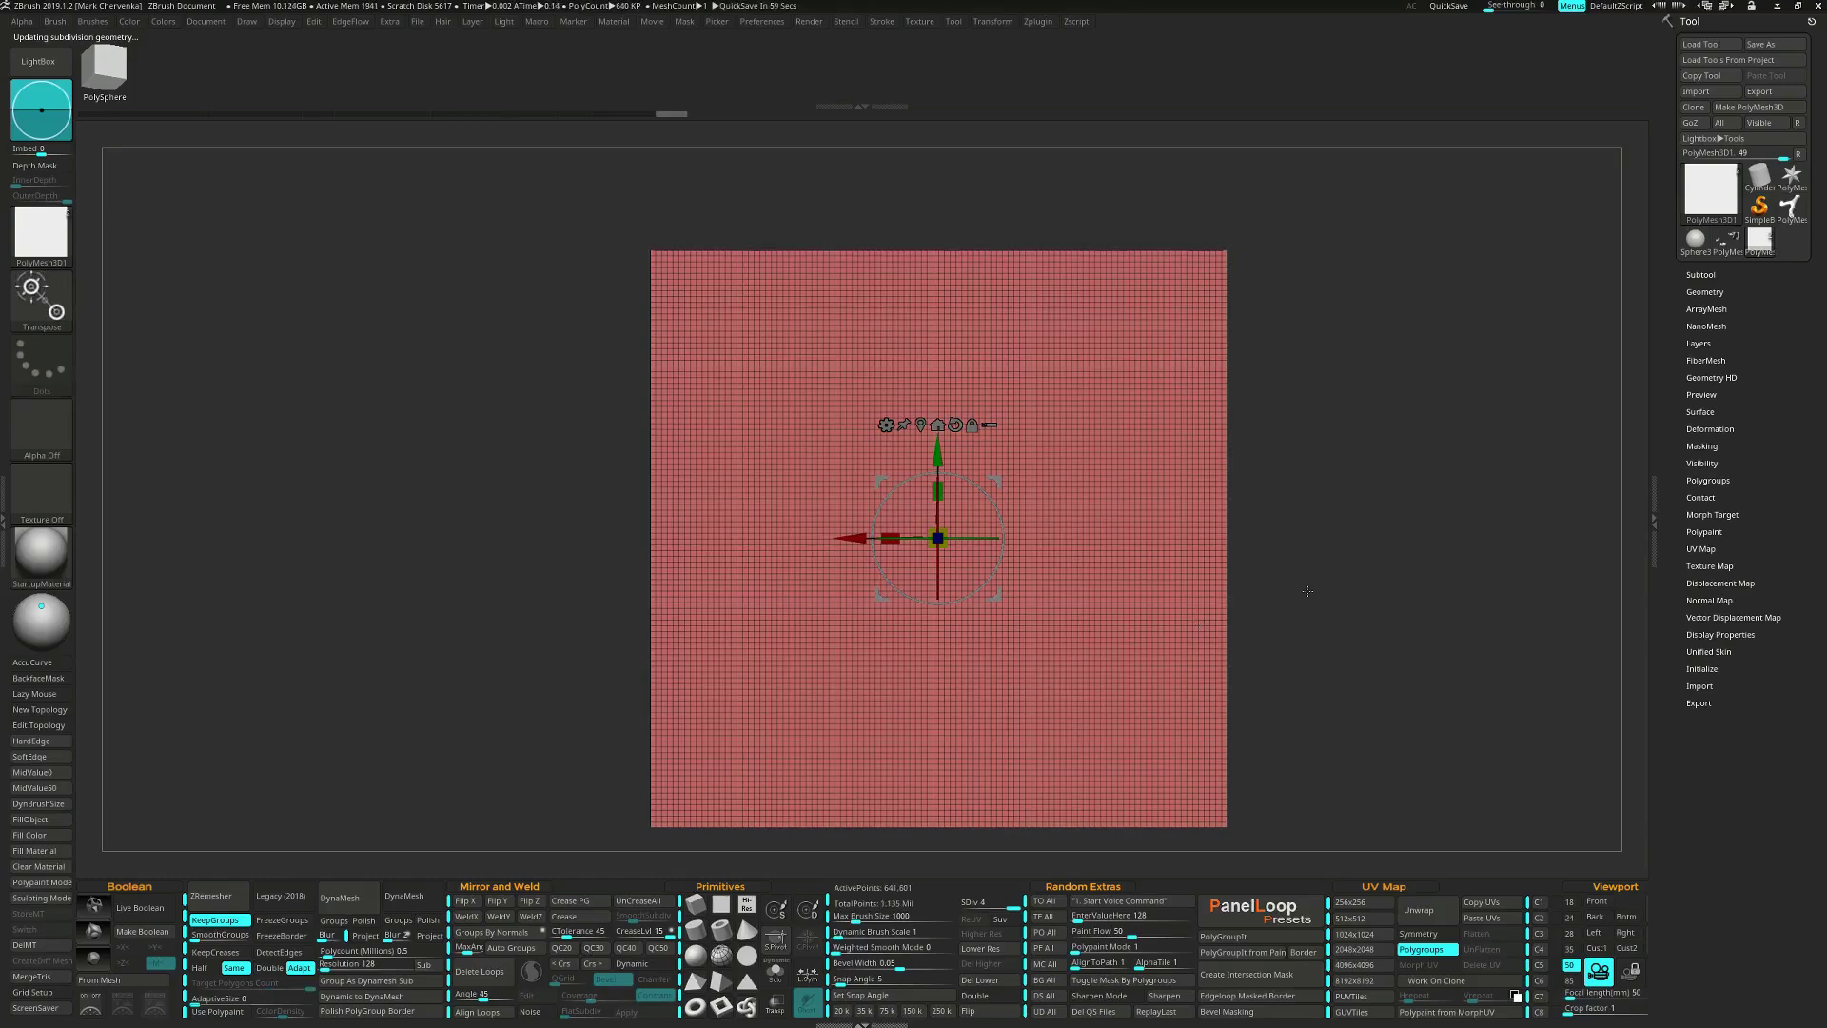
# Delete the plane's lower subdivision levels with the ZModeler brush active and hide the polyframe.
pyautogui.press('b')
pyautogui.press('z')
pyautogui.press('m')
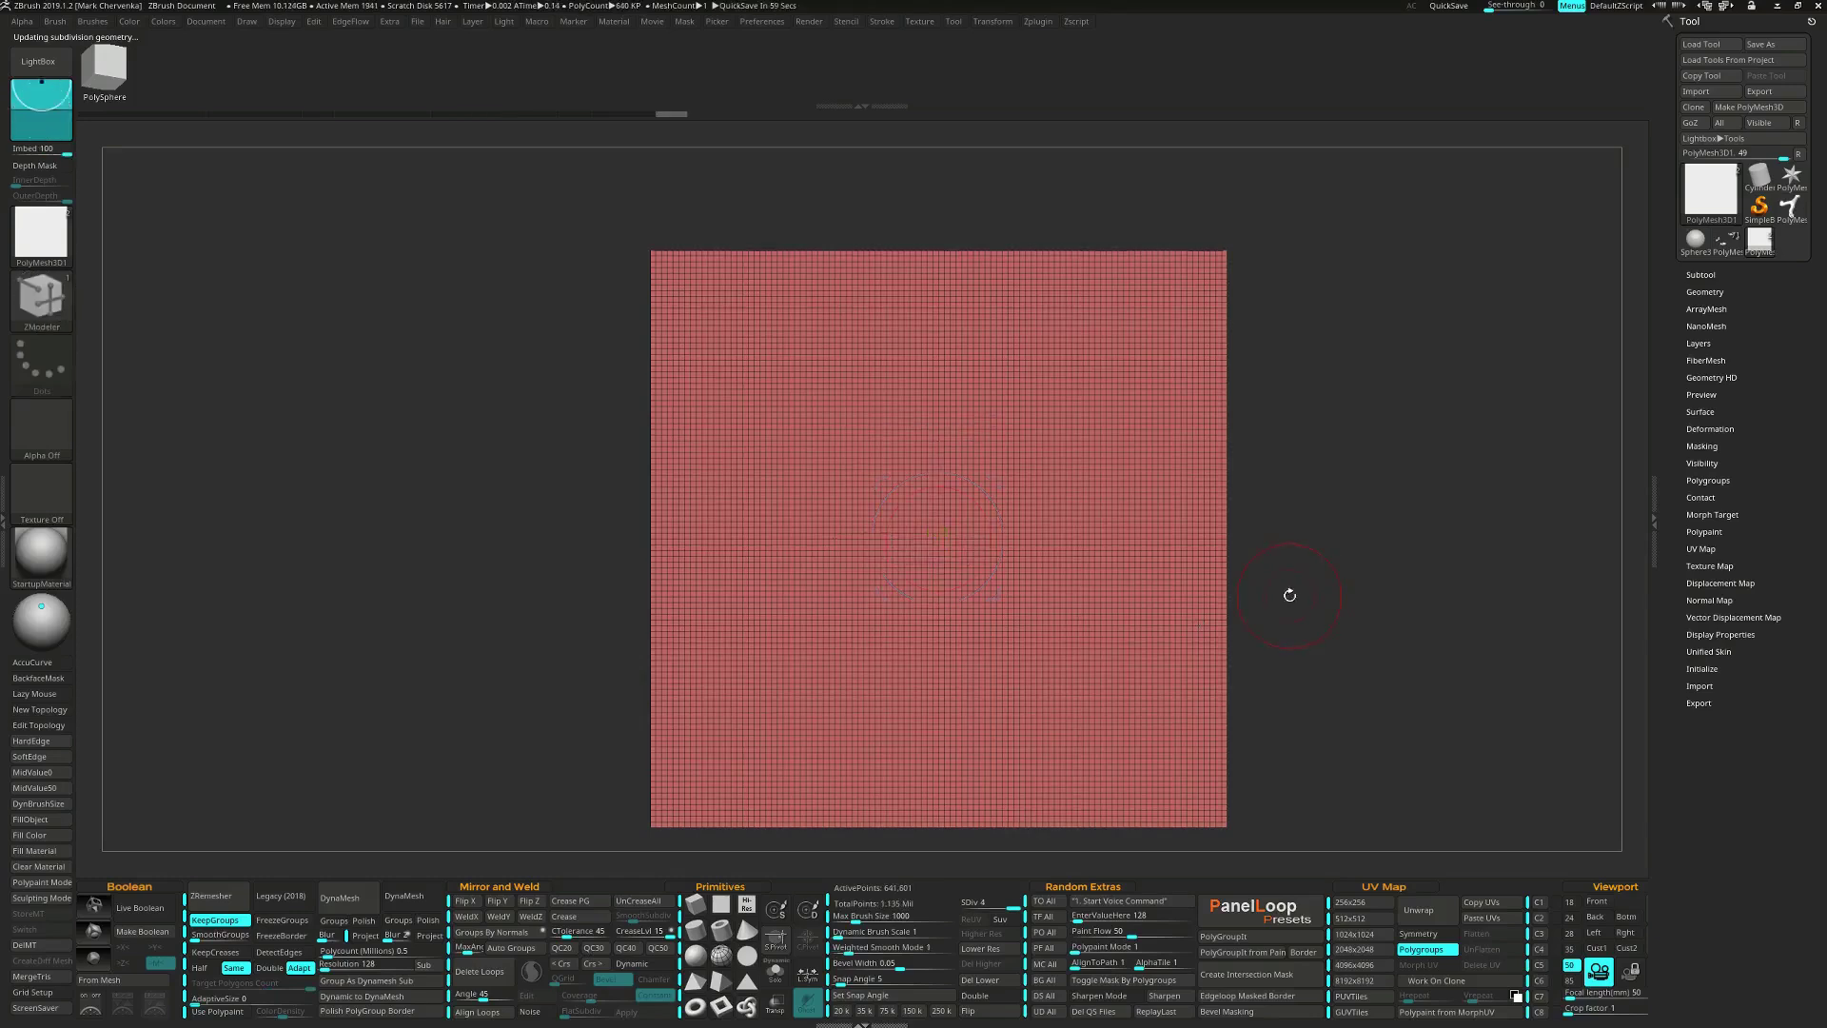
pyautogui.click(996, 979)
pyautogui.hotkey('shift', 'f')
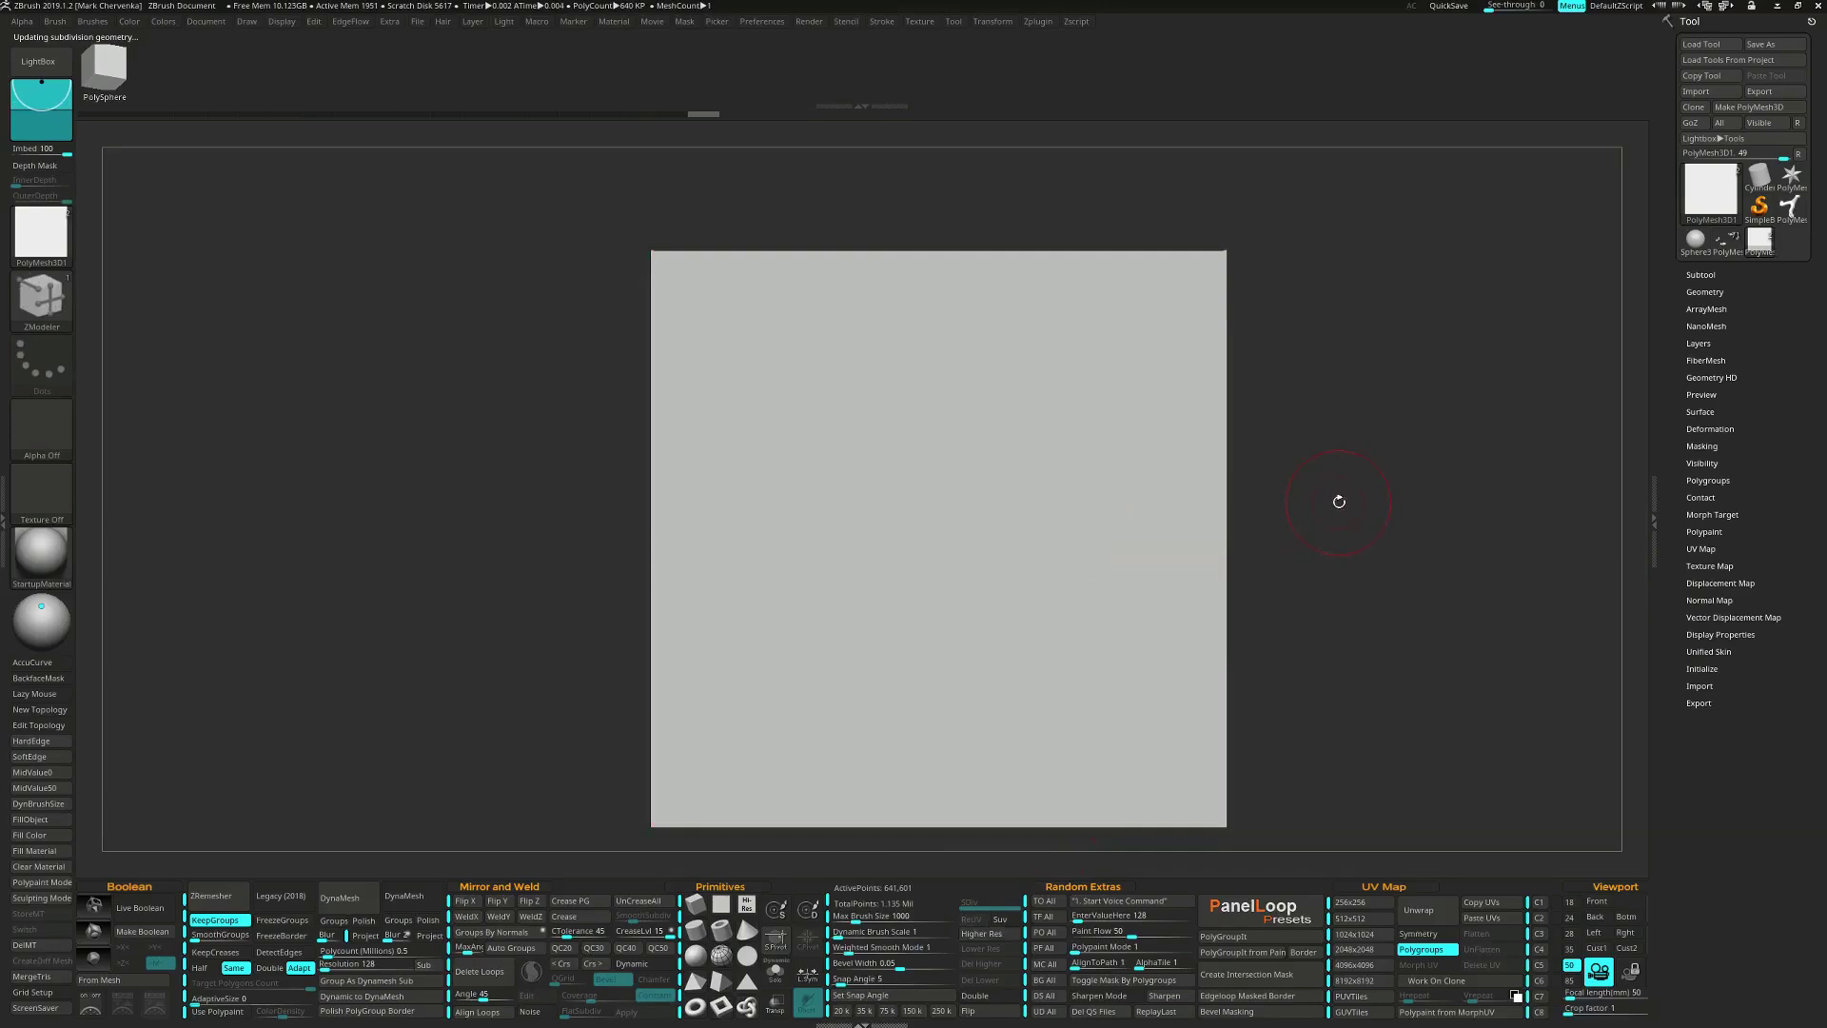
# With the Move brush active, paint a rough Y-shaped mask with three arms in the middle of the plane.
pyautogui.press('b')
pyautogui.press('m')
pyautogui.press('v')
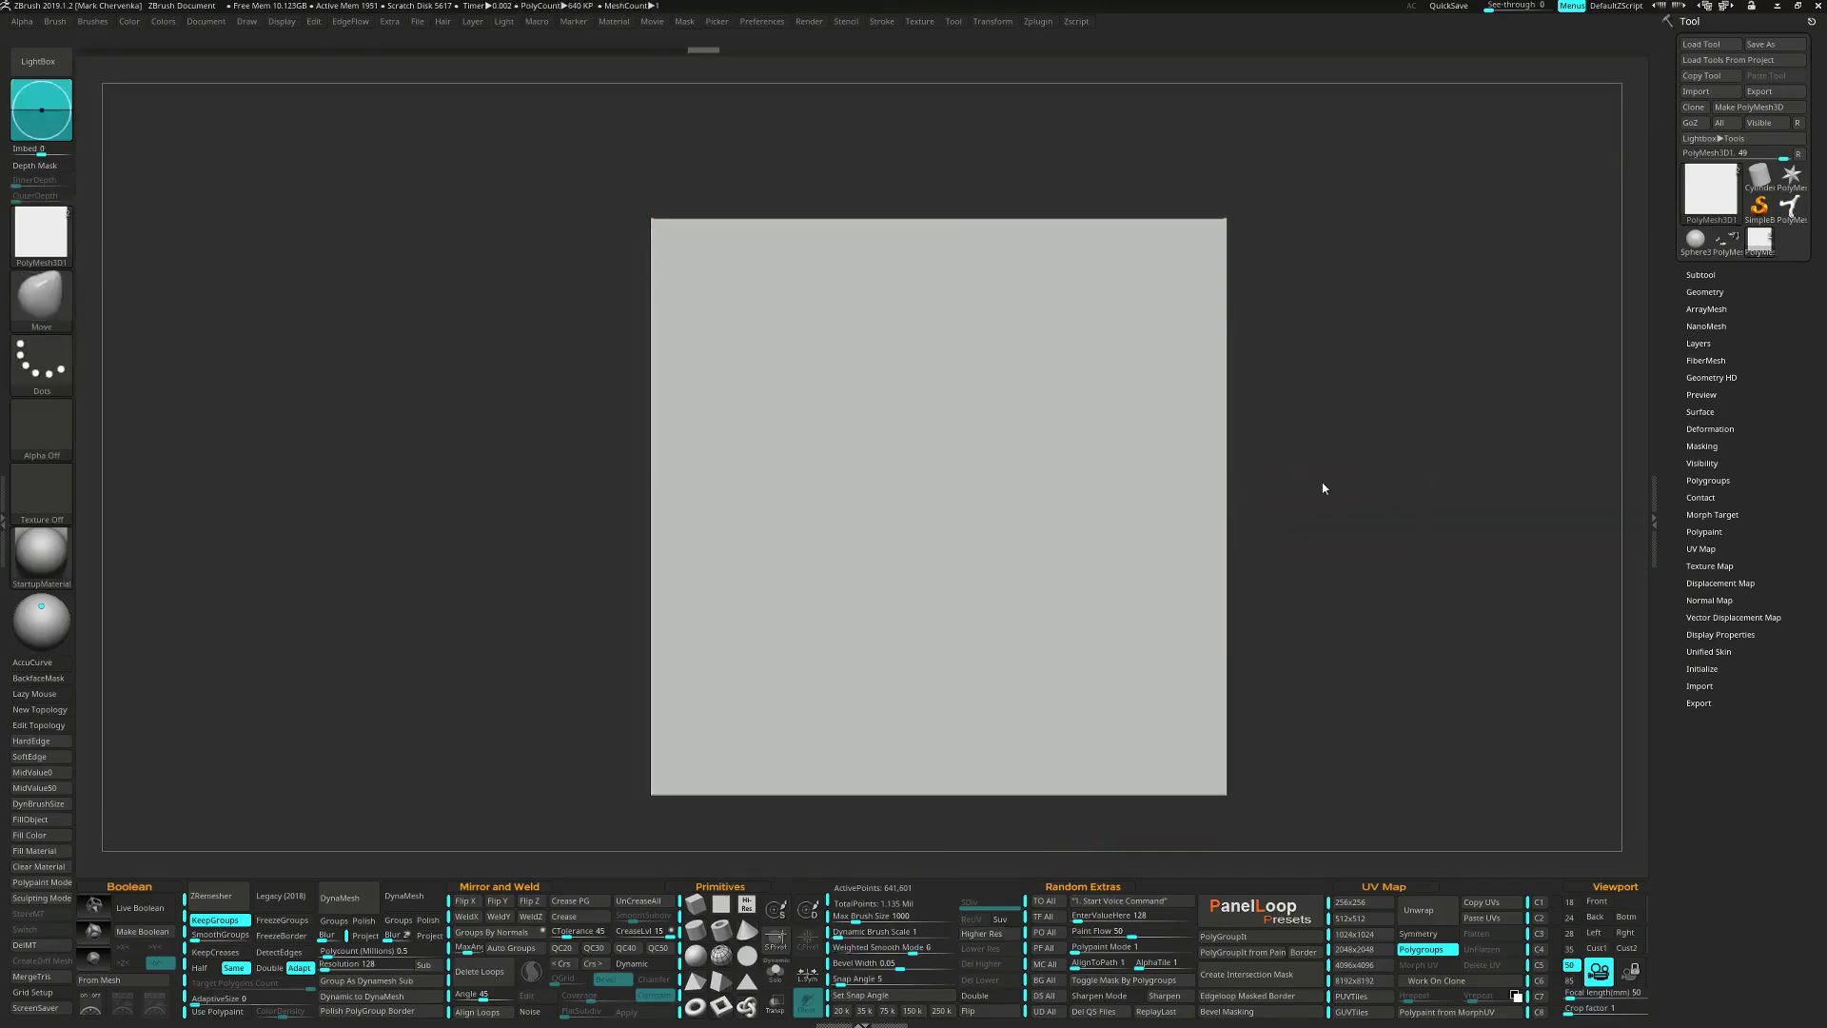
pyautogui.press('space')
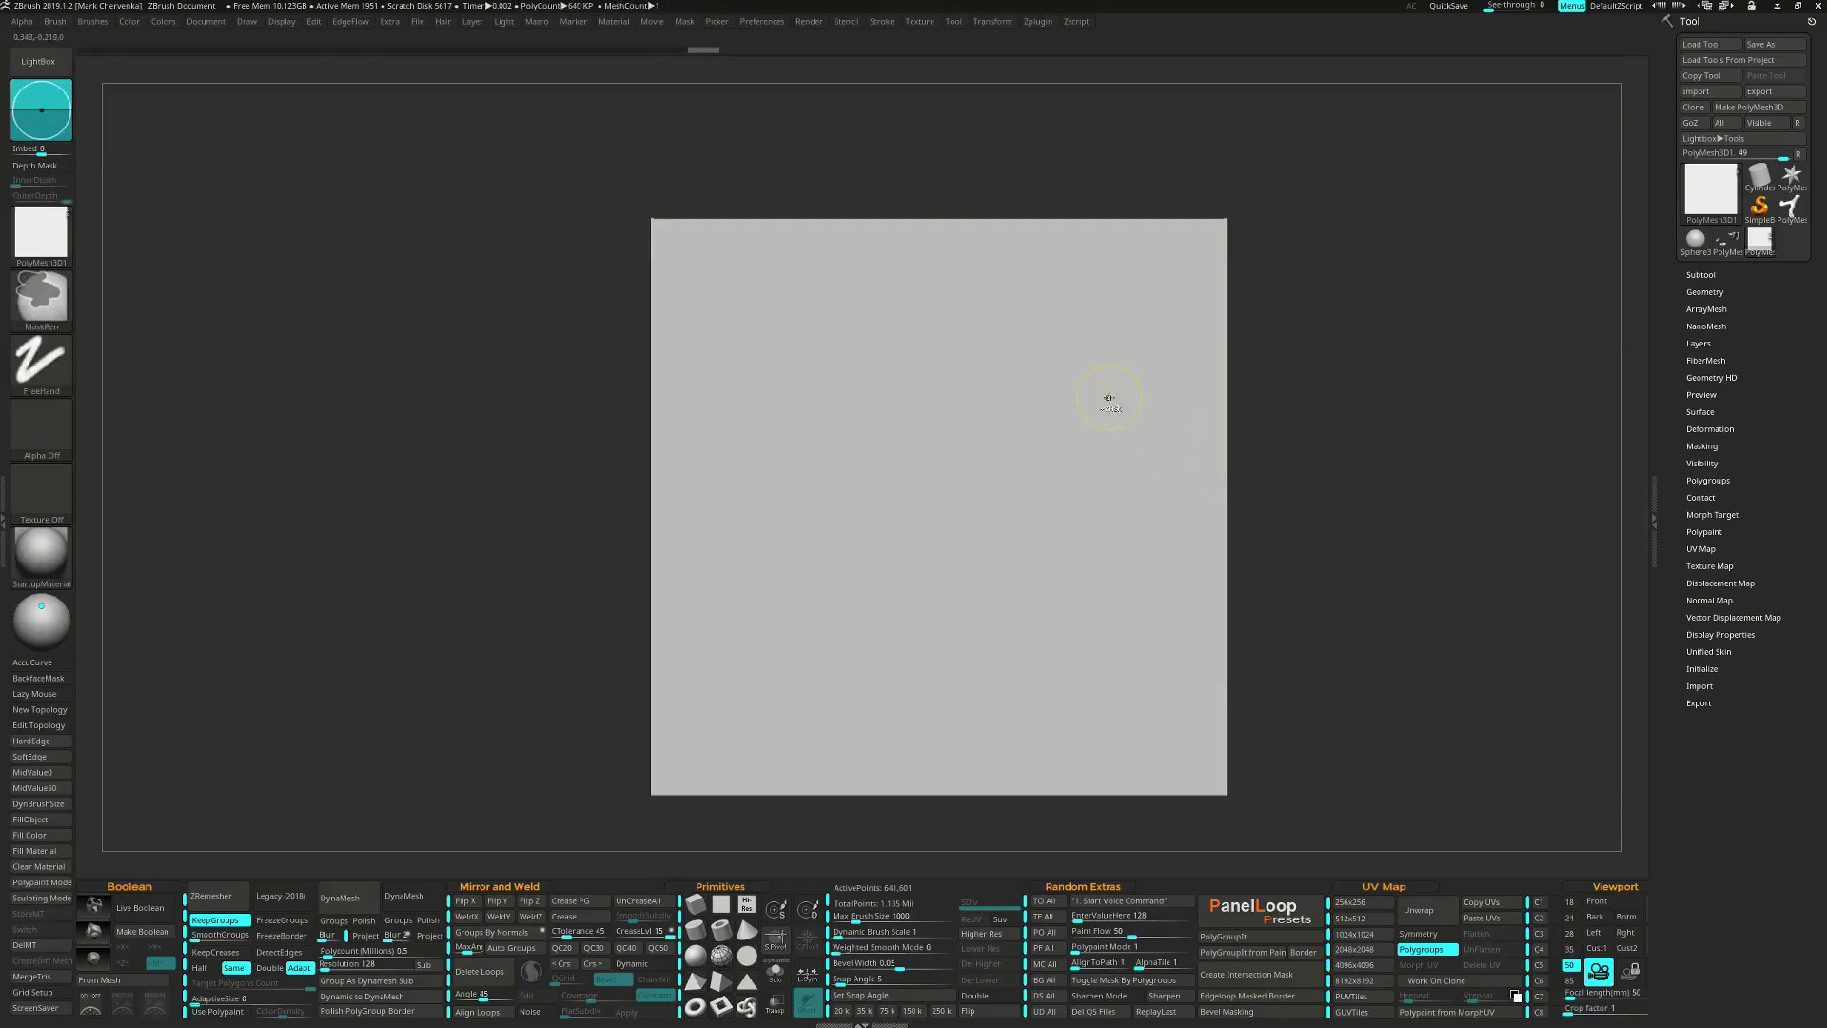
pyautogui.moveTo(1118, 386)
pyautogui.keyDown('ctrl'); pyautogui.mouseDown()
pyautogui.moveTo(1028, 424)
pyautogui.moveTo(861, 657)
pyautogui.moveTo(871, 685)
pyautogui.mouseUp(); pyautogui.keyUp('ctrl')
pyautogui.press('space')
pyautogui.moveTo(980, 542)
pyautogui.keyDown('ctrl'); pyautogui.mouseDown()
pyautogui.moveTo(912, 432)
pyautogui.moveTo(798, 419)
pyautogui.moveTo(1010, 430)
pyautogui.mouseUp(); pyautogui.keyUp('ctrl')
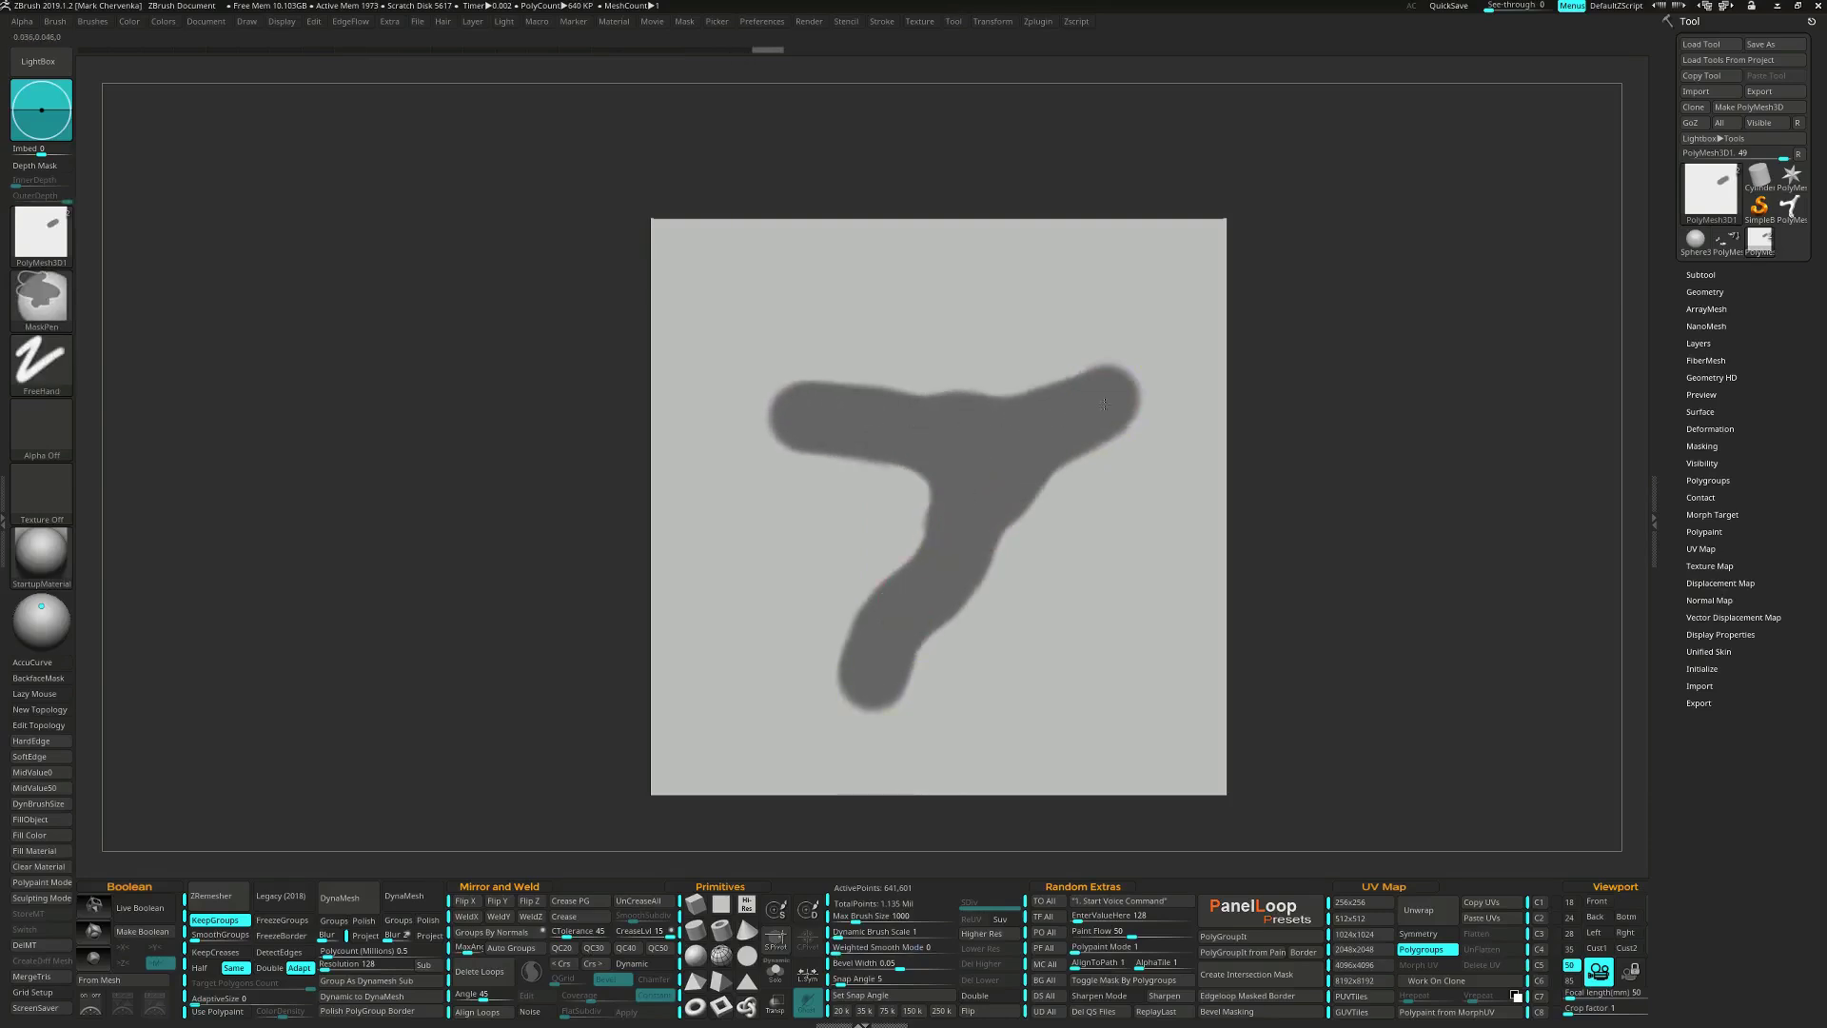
pyautogui.moveTo(940, 467)
pyautogui.keyDown('ctrl'); pyautogui.mouseDown()
pyautogui.moveTo(897, 421)
pyautogui.moveTo(807, 415)
pyautogui.moveTo(942, 421)
pyautogui.mouseUp(); pyautogui.keyUp('ctrl')
pyautogui.press('ctrl')
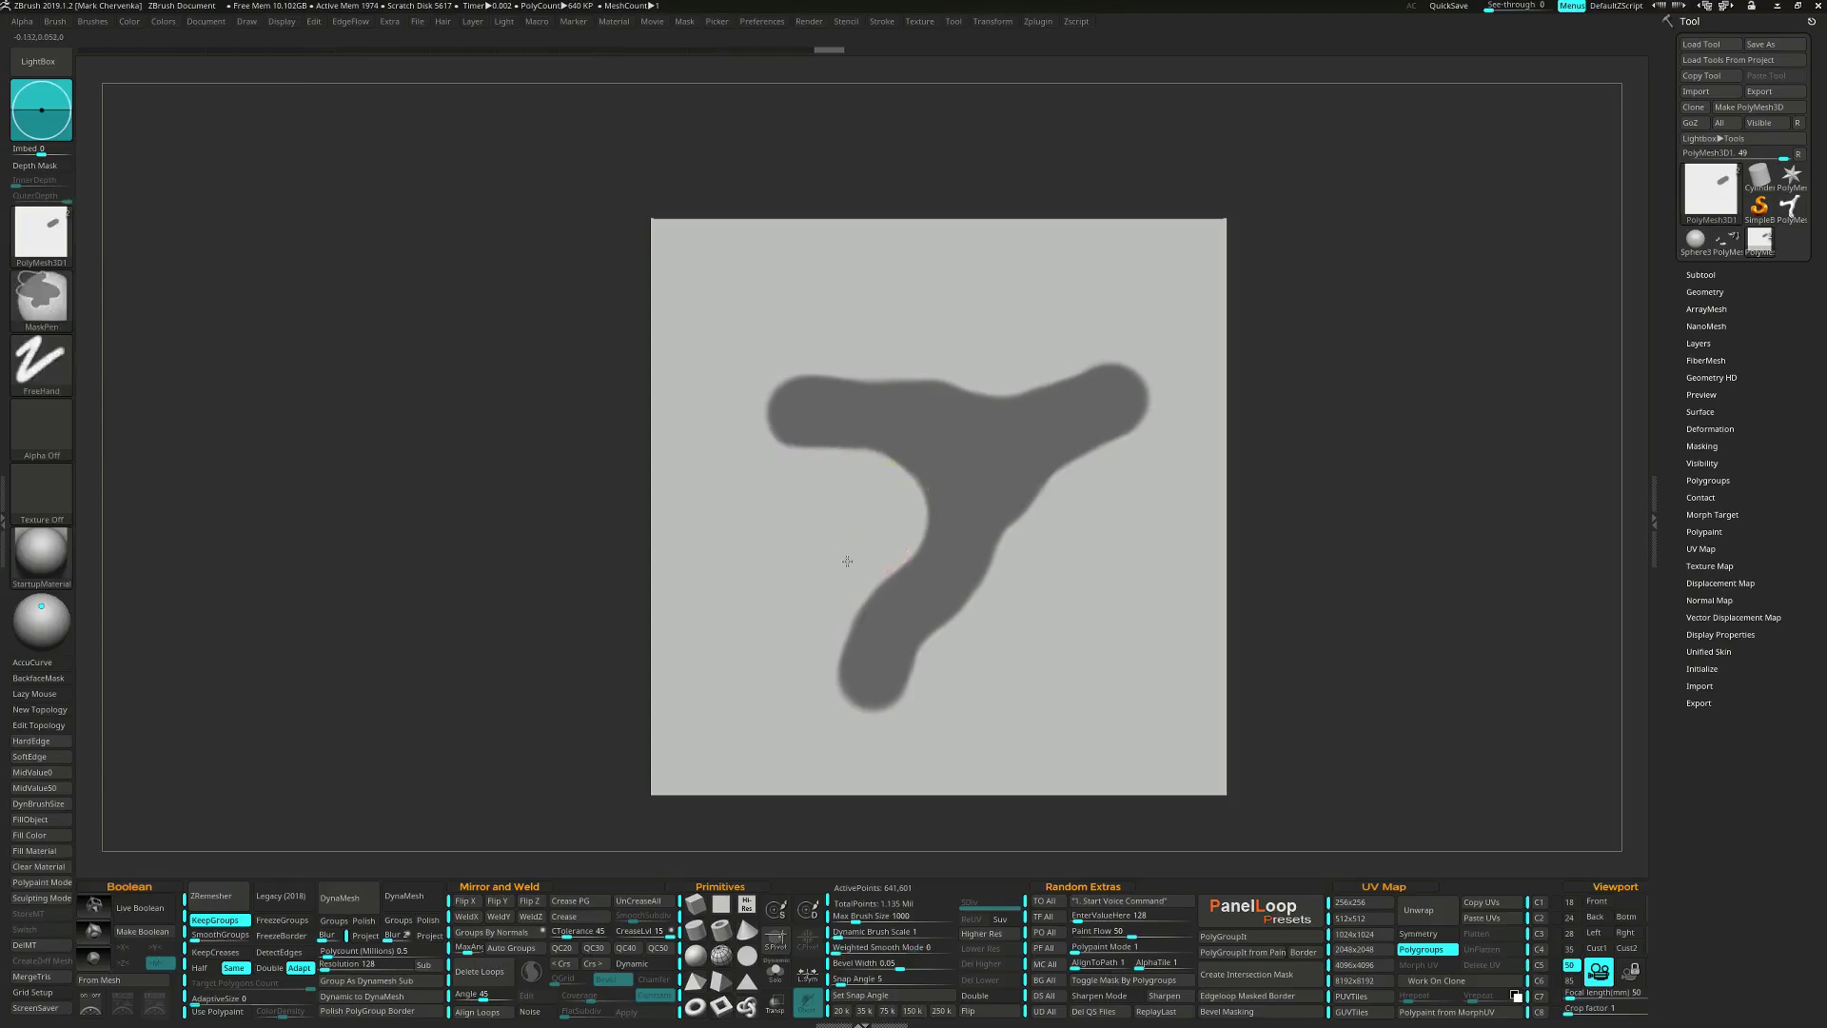
# Erase along the mask's edges to slim its arms and square off the ends, and refine the lower arm with a smaller brush.
pyautogui.keyDown('ctrl'); pyautogui.keyDown('alt'); pyautogui.moveTo(848, 560); pyautogui.dragTo(809, 692); pyautogui.keyUp('alt'); pyautogui.keyUp('ctrl')
pyautogui.keyDown('ctrl'); pyautogui.keyDown('alt'); pyautogui.moveTo(914, 731); pyautogui.dragTo(994, 612); pyautogui.keyUp('alt'); pyautogui.keyUp('ctrl')
pyautogui.keyDown('ctrl'); pyautogui.keyDown('alt'); pyautogui.moveTo(1039, 546); pyautogui.dragTo(1056, 520); pyautogui.keyUp('alt'); pyautogui.keyUp('ctrl')
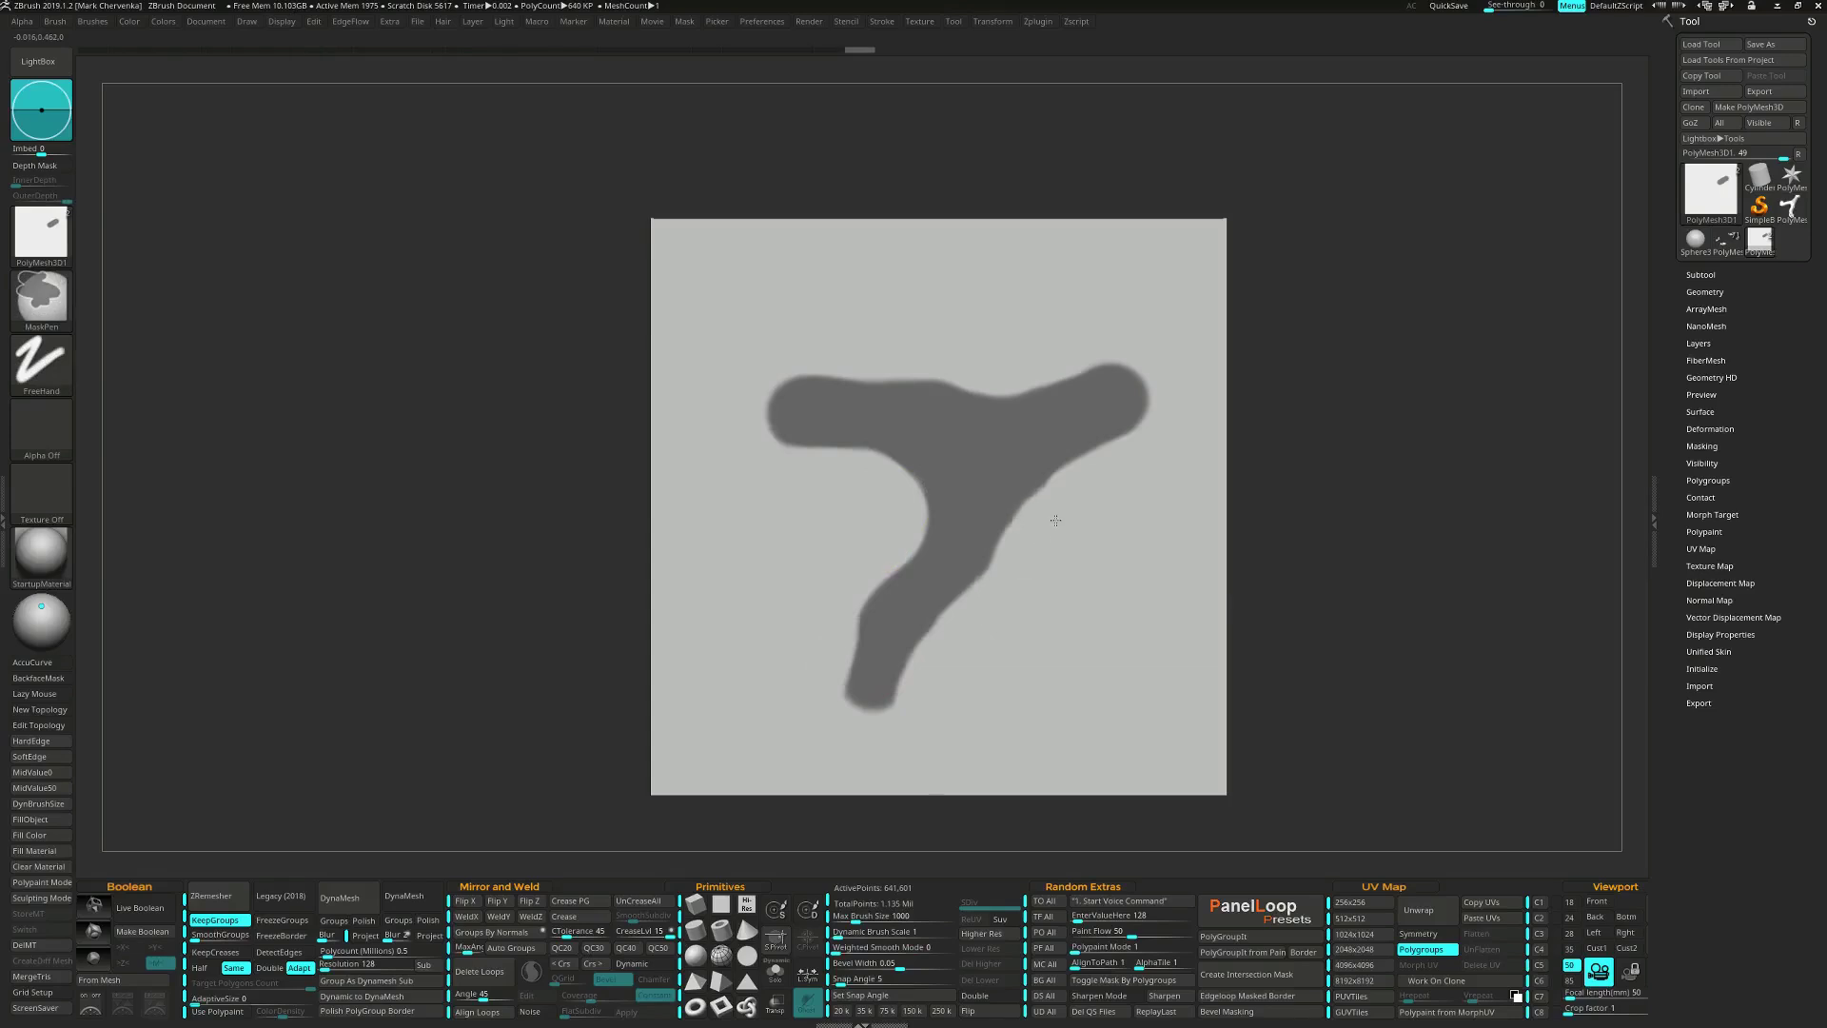
pyautogui.keyDown('ctrl'); pyautogui.keyDown('alt'); pyautogui.moveTo(1147, 466); pyautogui.dragTo(1125, 467); pyautogui.keyUp('alt'); pyautogui.keyUp('ctrl')
pyautogui.moveTo(991, 351)
pyautogui.keyDown('ctrl'); pyautogui.keyDown('alt'); pyautogui.mouseDown()
pyautogui.moveTo(848, 350)
pyautogui.moveTo(770, 327)
pyautogui.mouseUp(); pyautogui.keyUp('alt'); pyautogui.keyUp('ctrl')
pyautogui.keyDown('ctrl'); pyautogui.keyDown('alt'); pyautogui.moveTo(1126, 342); pyautogui.dragTo(1202, 450); pyautogui.keyUp('alt'); pyautogui.keyUp('ctrl')
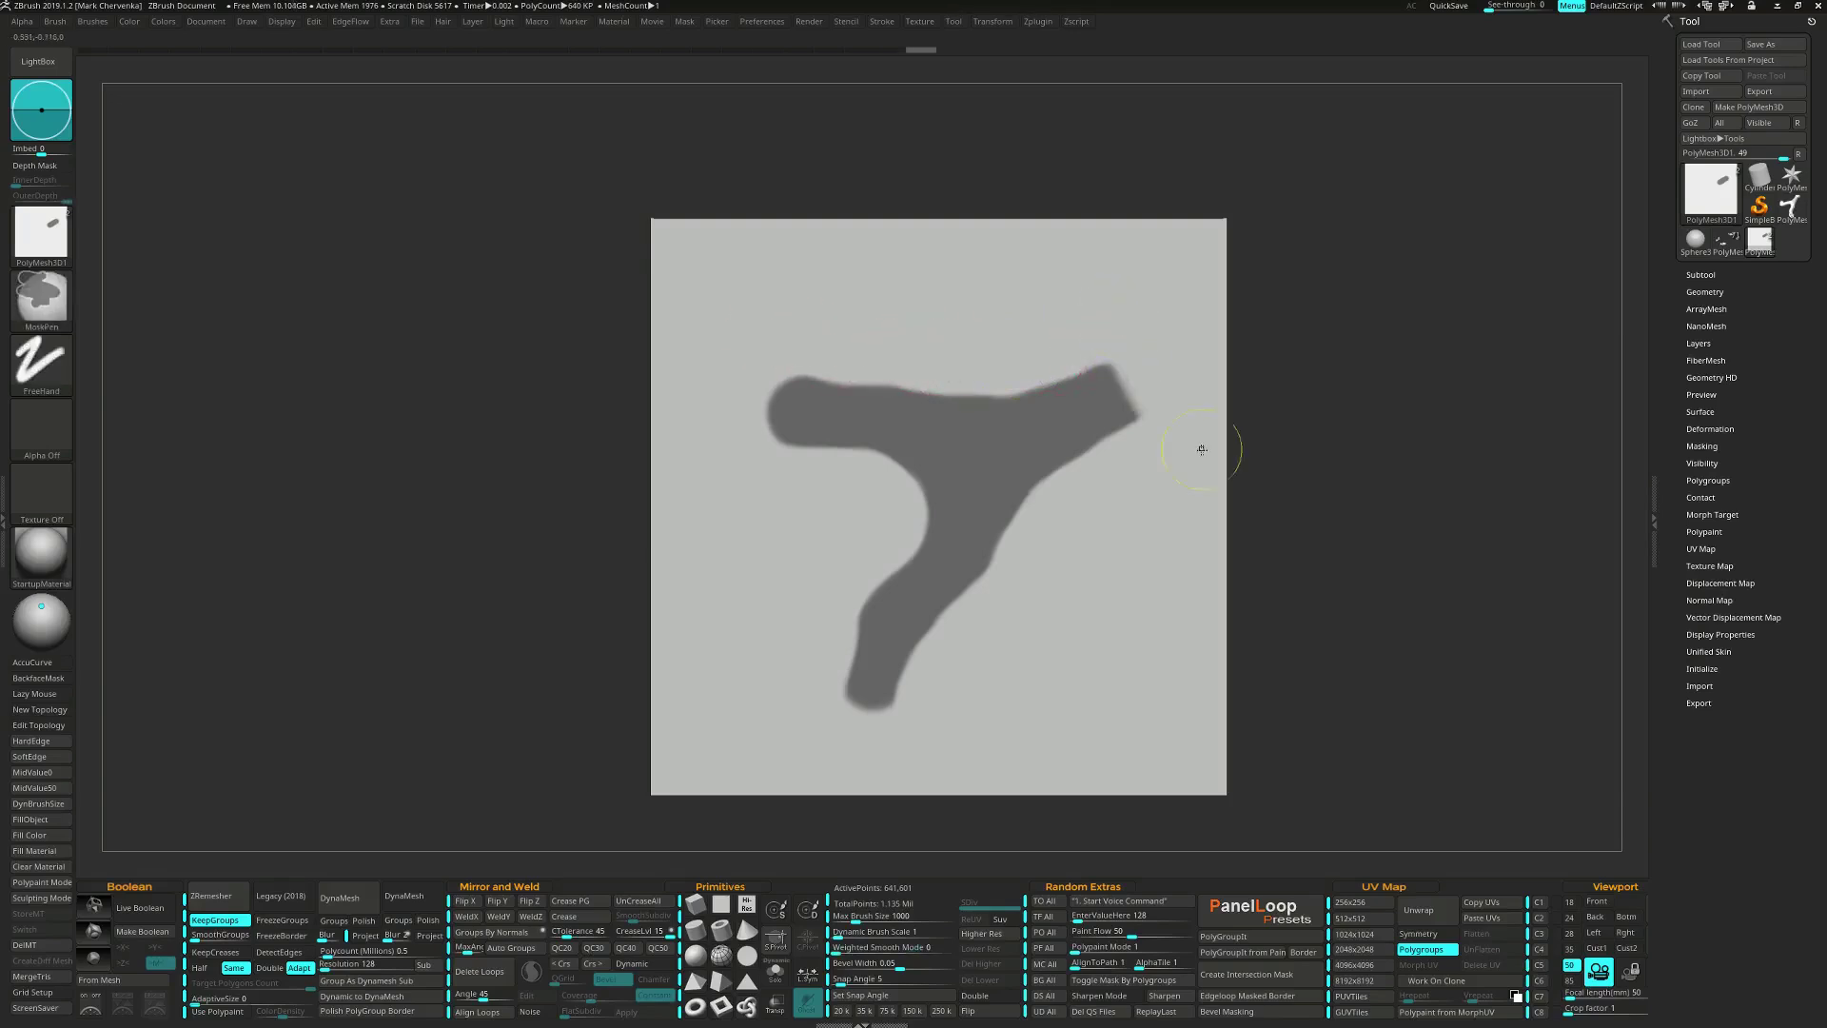
pyautogui.keyDown('ctrl'); pyautogui.keyDown('alt'); pyautogui.moveTo(766, 352); pyautogui.dragTo(734, 497); pyautogui.keyUp('alt'); pyautogui.keyUp('ctrl')
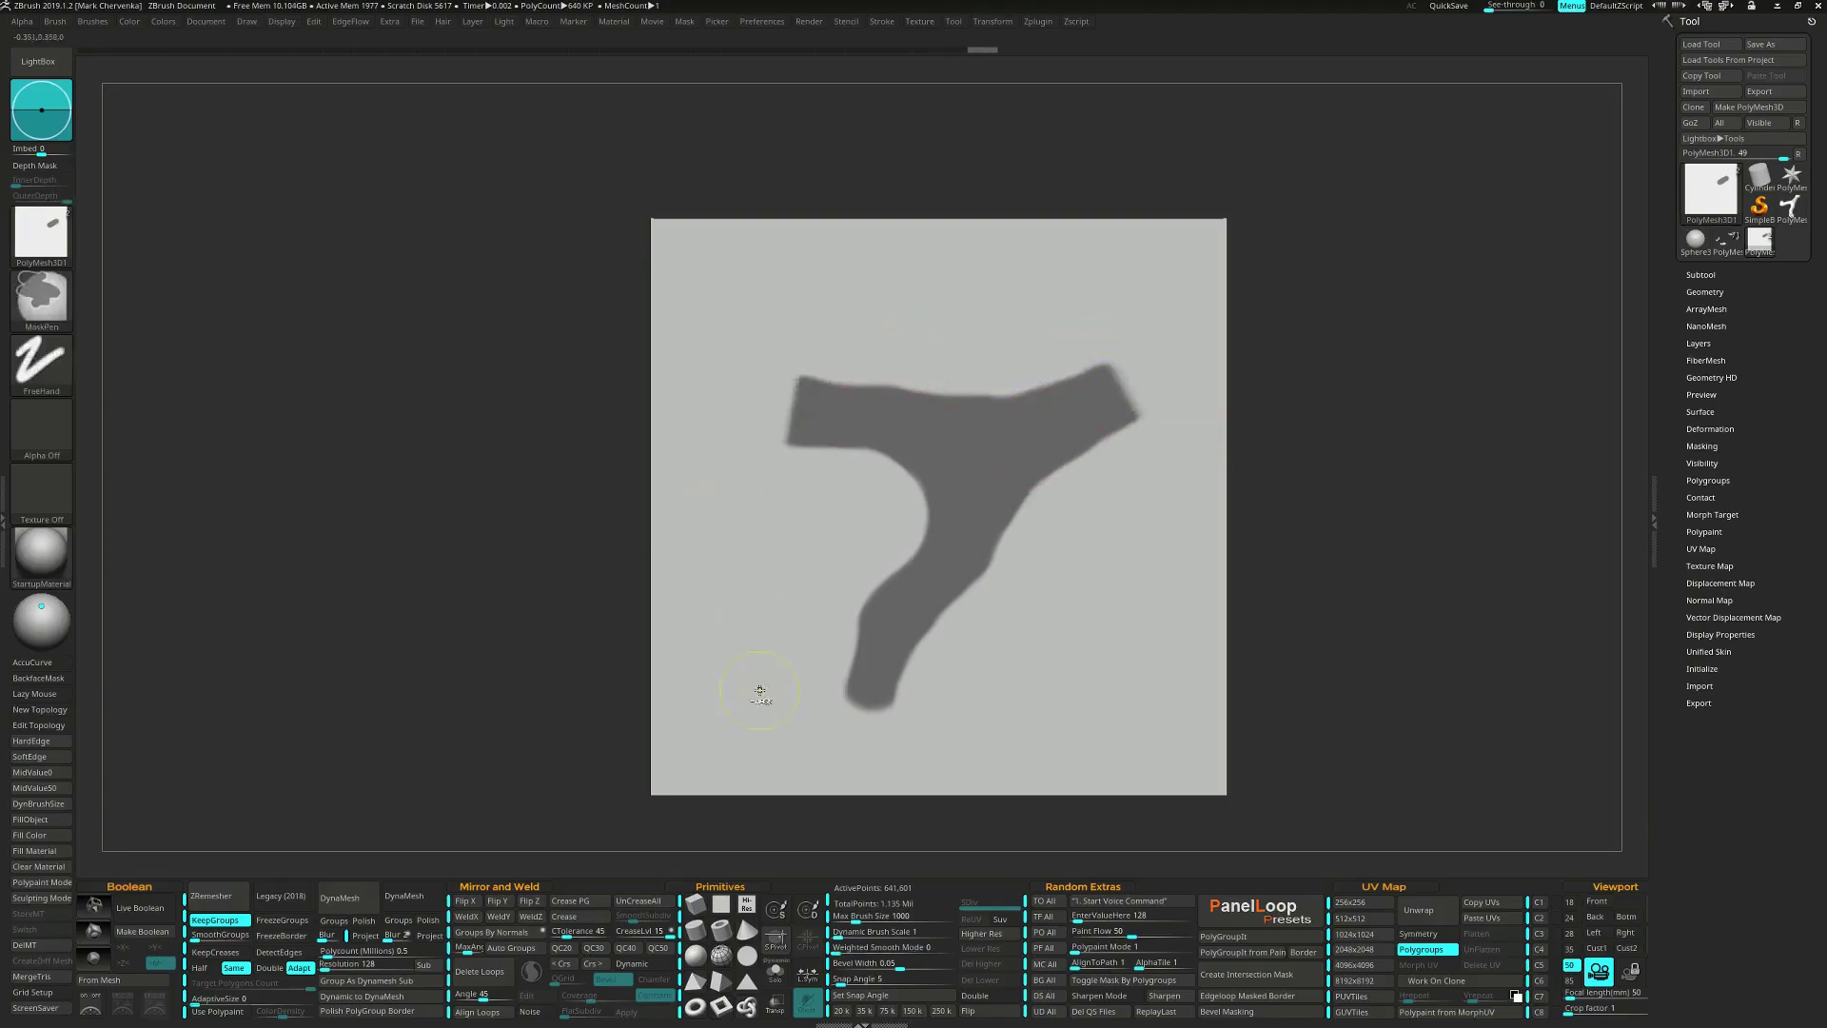
pyautogui.keyDown('ctrl'); pyautogui.keyDown('alt'); pyautogui.moveTo(759, 693); pyautogui.dragTo(930, 726); pyautogui.keyUp('alt'); pyautogui.keyUp('ctrl')
pyautogui.press('space')
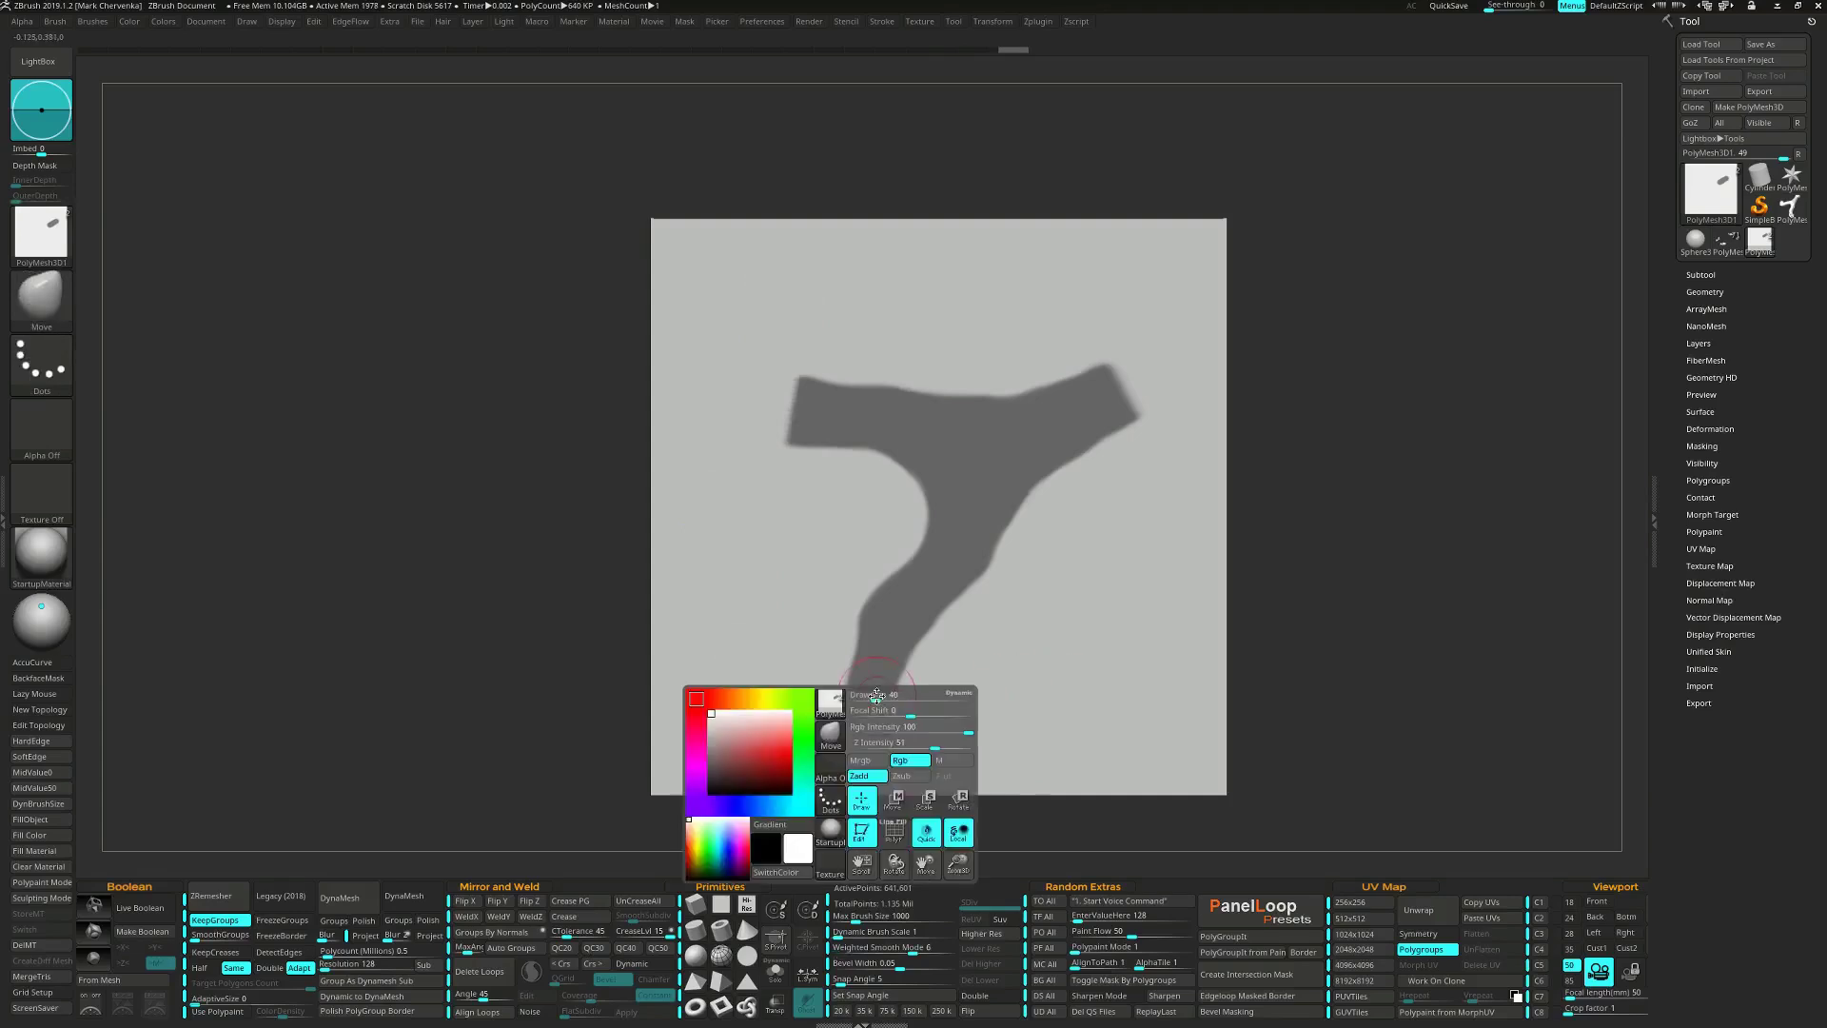
pyautogui.moveTo(879, 635)
pyautogui.keyDown('ctrl'); pyautogui.mouseDown()
pyautogui.moveTo(852, 636)
pyautogui.moveTo(868, 703)
pyautogui.moveTo(852, 625)
pyautogui.moveTo(820, 707)
pyautogui.mouseUp(); pyautogui.keyUp('ctrl')
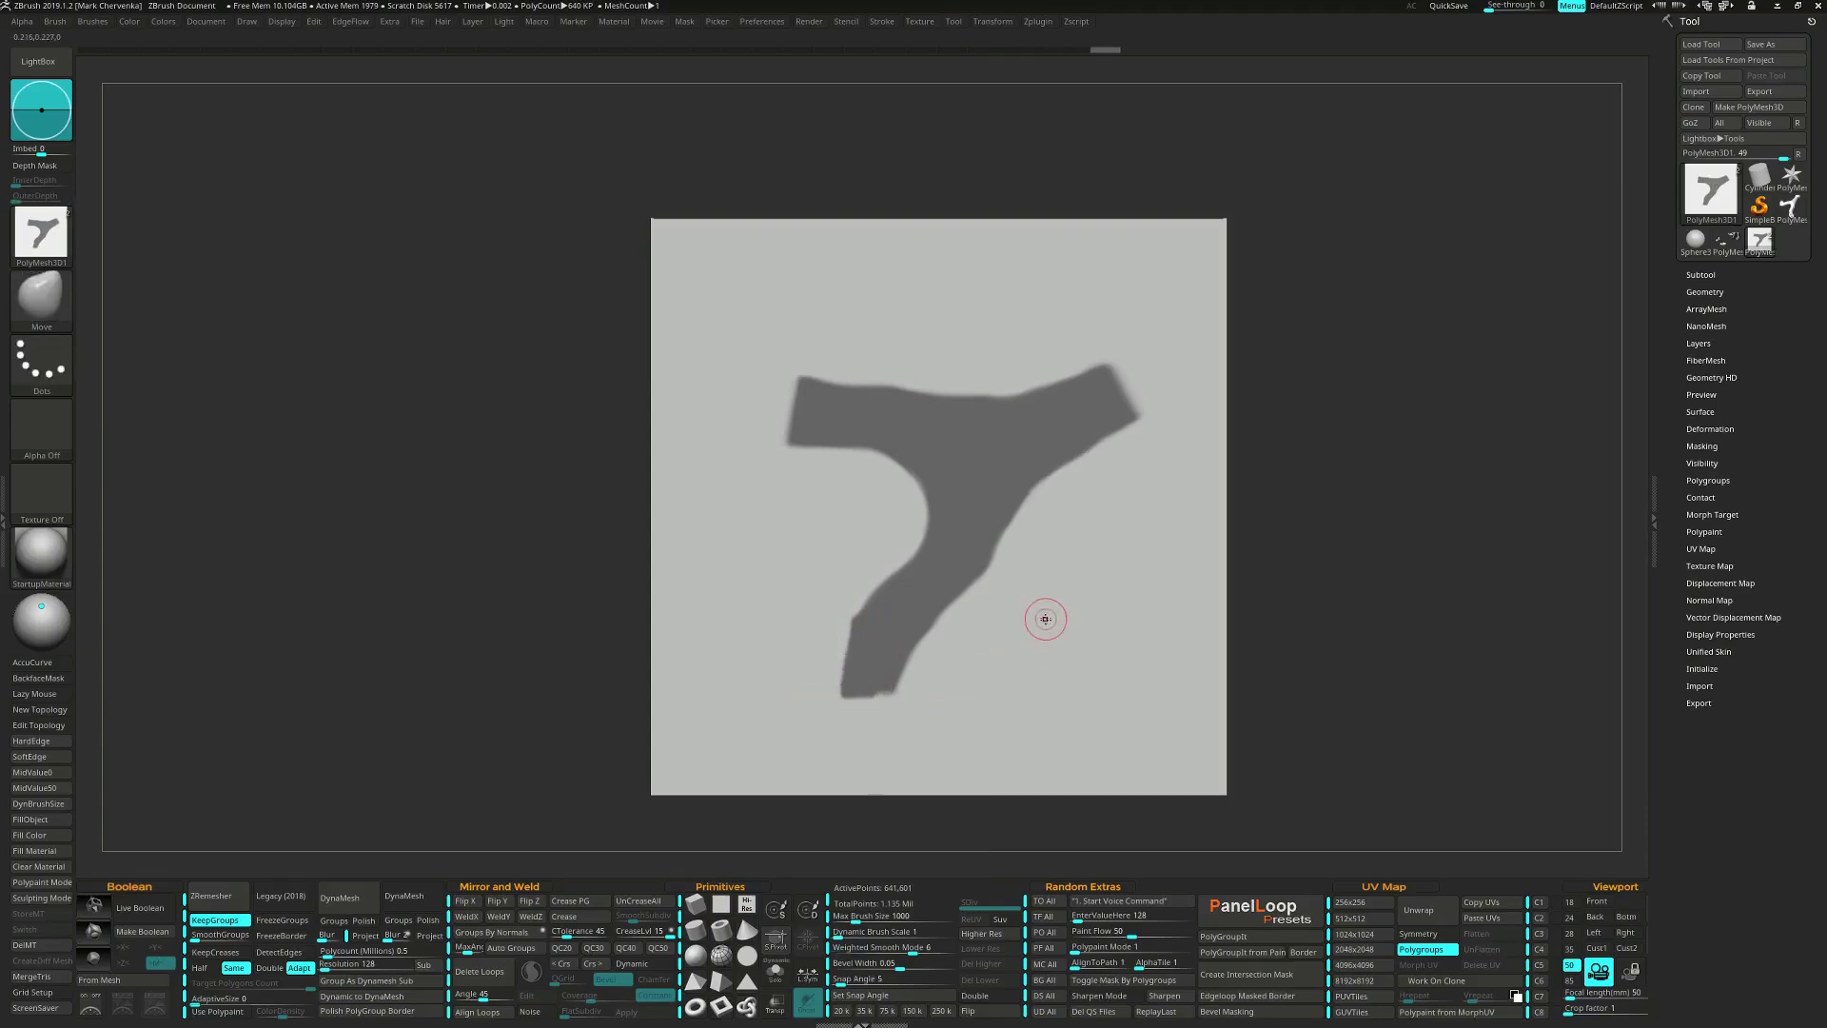
# Turn the masked Y shape into its own polygroup, isolate it, and delete the hidden rest of the plane.
pyautogui.hotkey('ctrl', 'w')
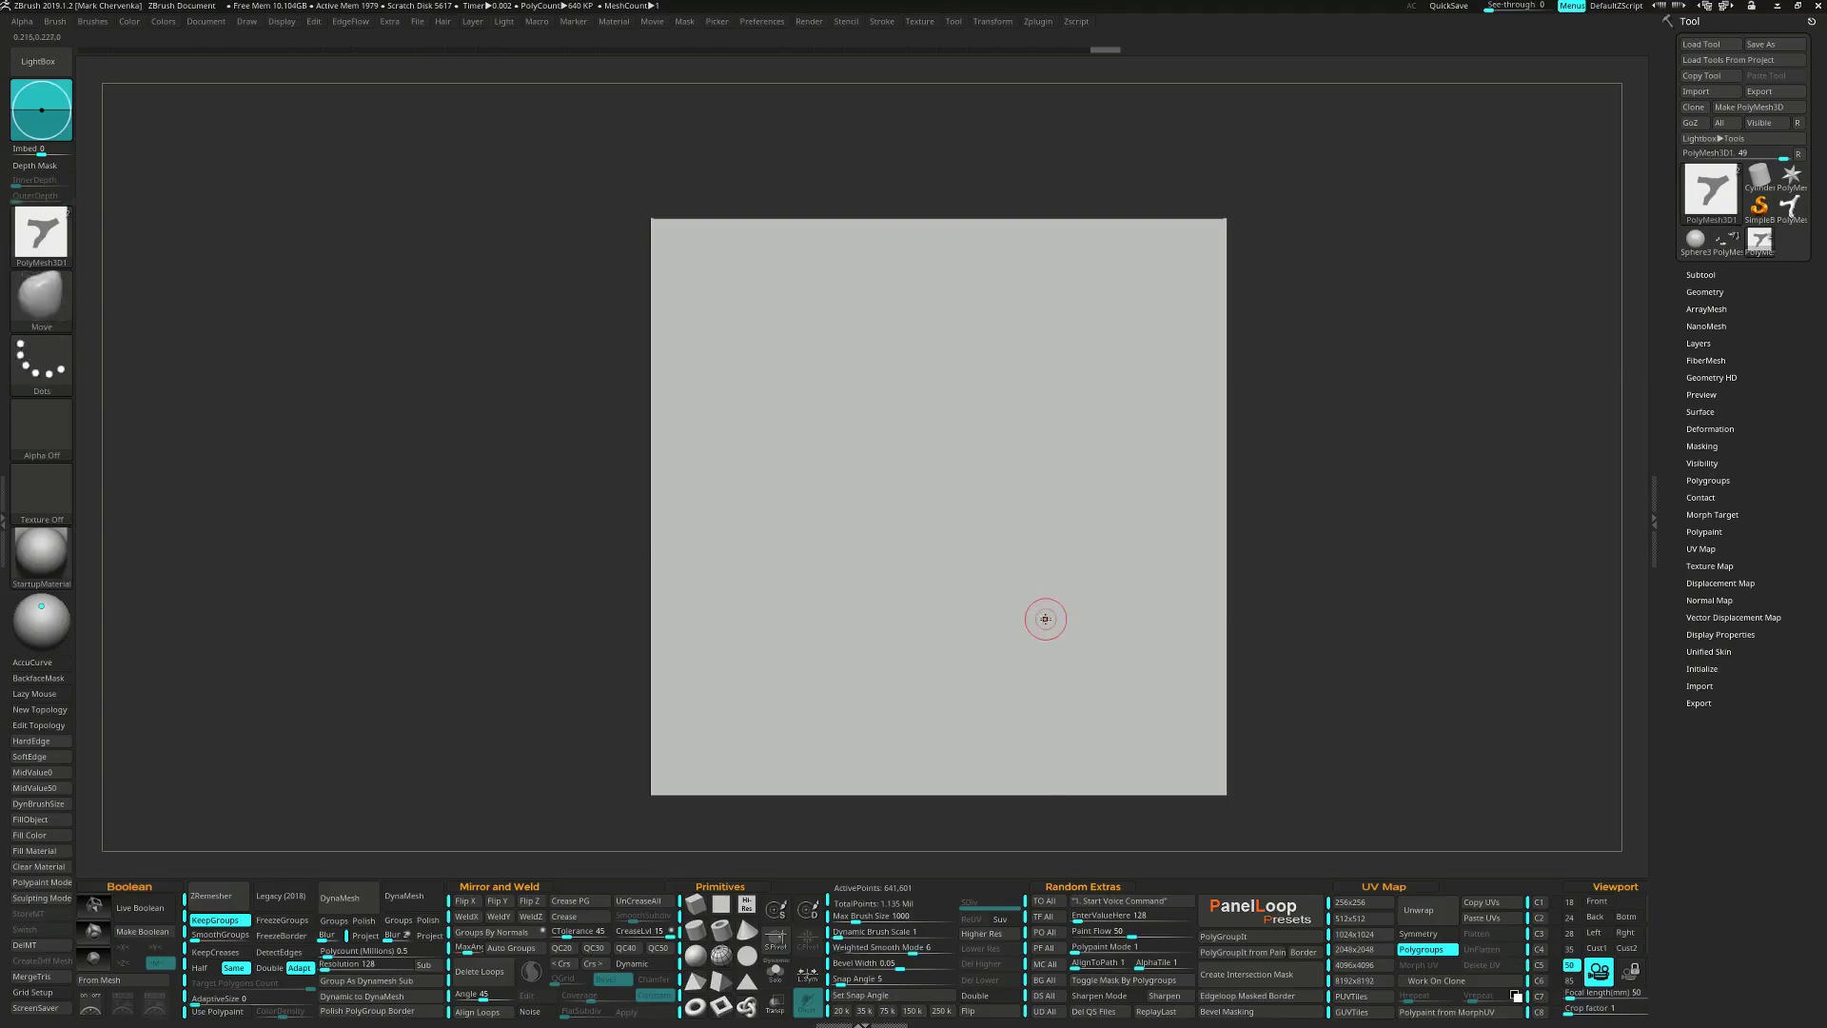
pyautogui.keyDown('ctrl'); pyautogui.keyDown('shift'); pyautogui.click(1007, 535); pyautogui.keyUp('shift'); pyautogui.keyUp('ctrl')
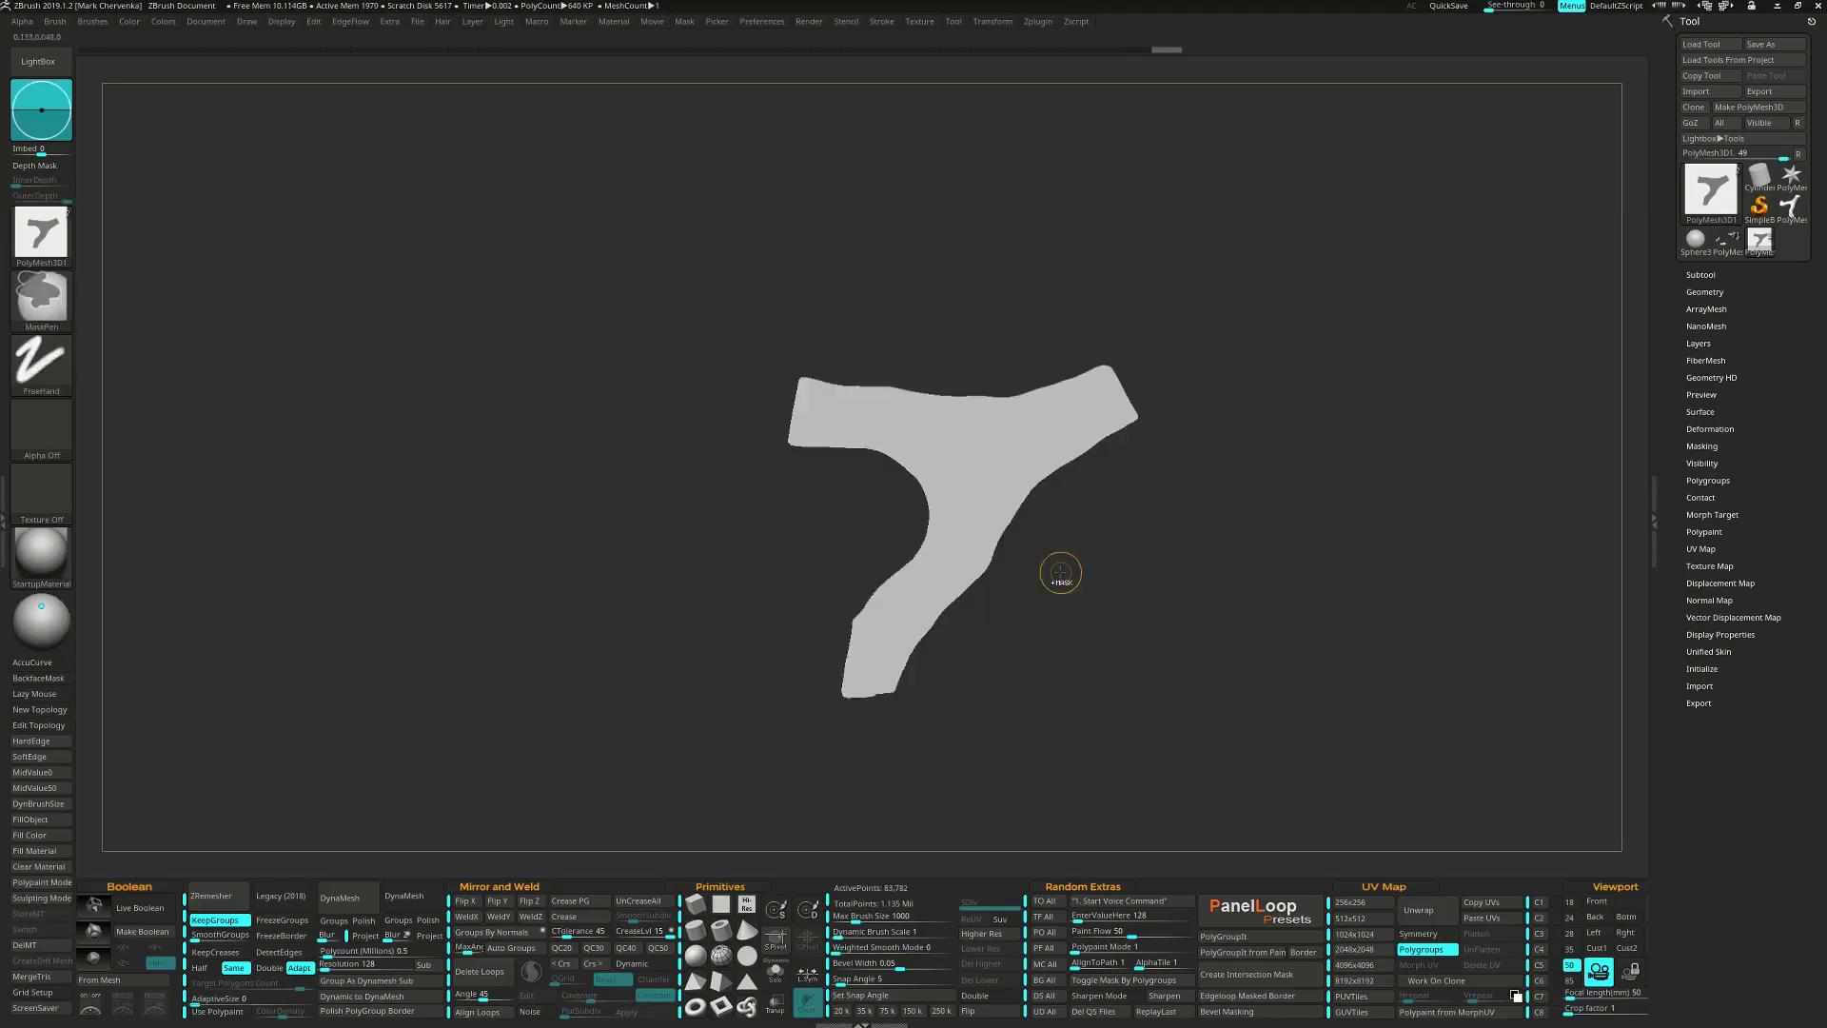
pyautogui.hotkey('ctrl', 'Delete')
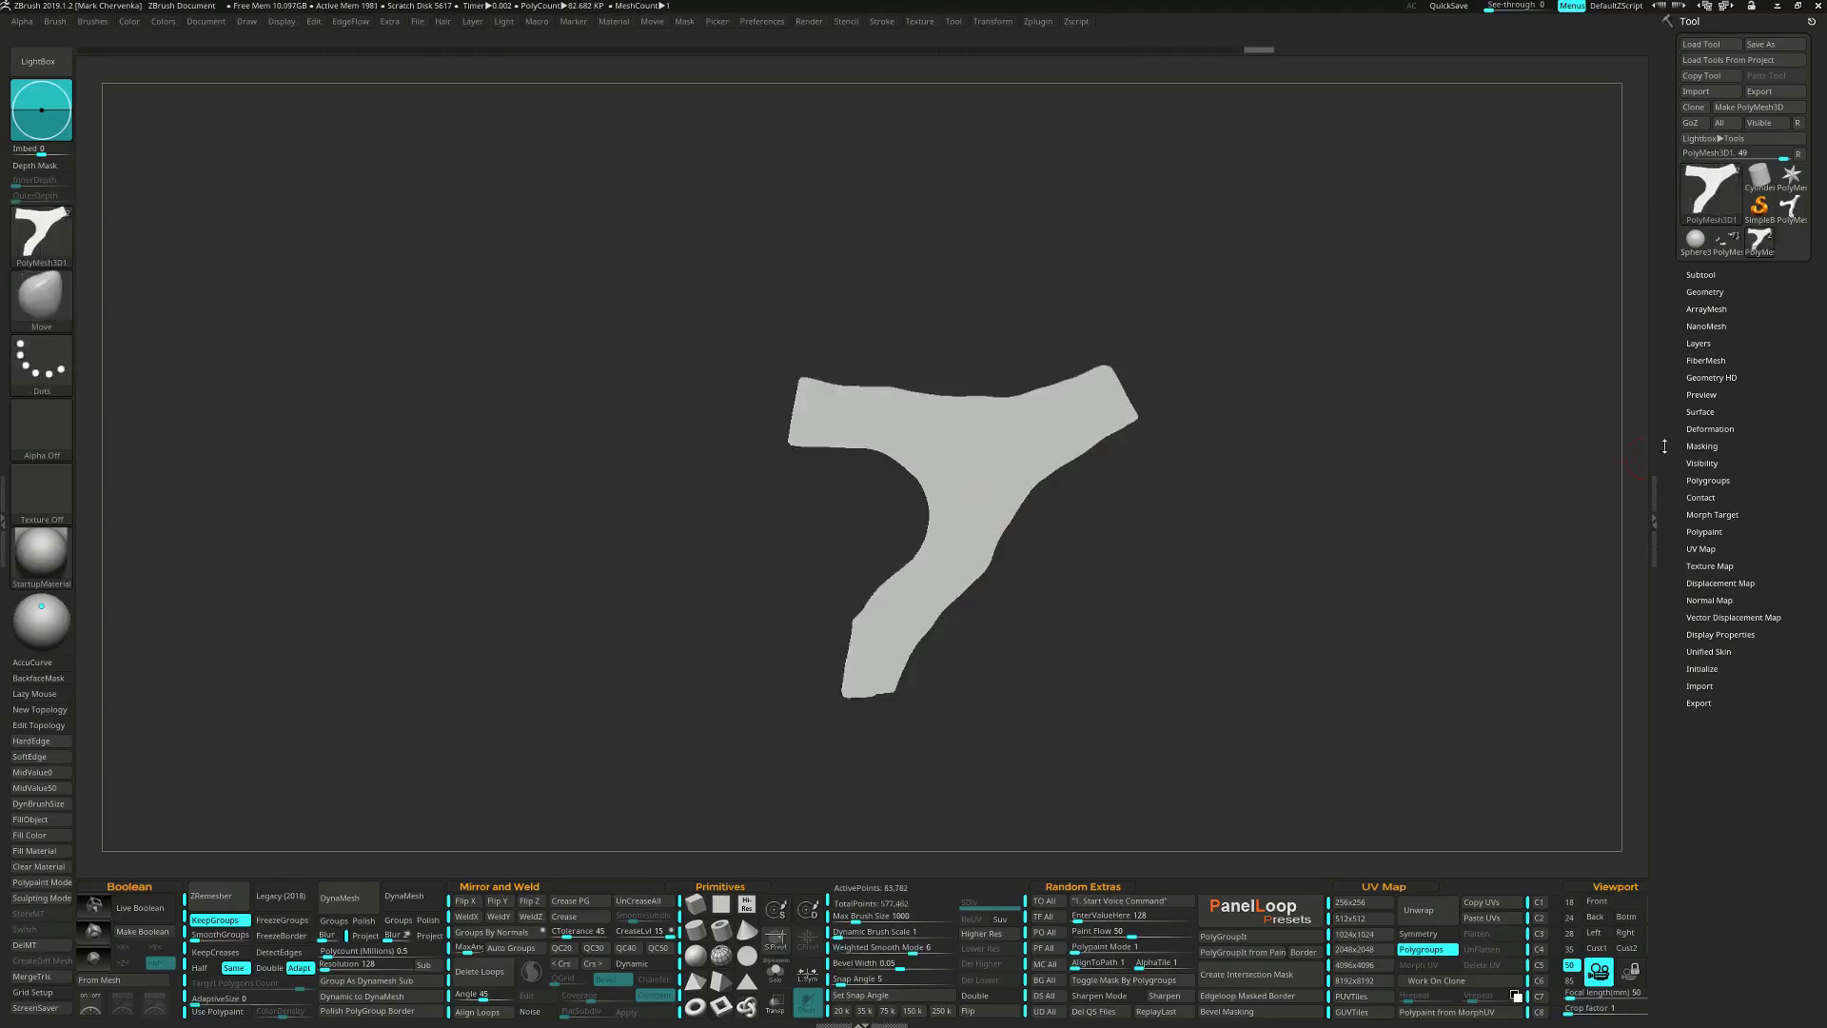
# Apply Polish By Features to smooth the Y shape's outline and repeat the polish on the active mesh.
pyautogui.click(1692, 430)
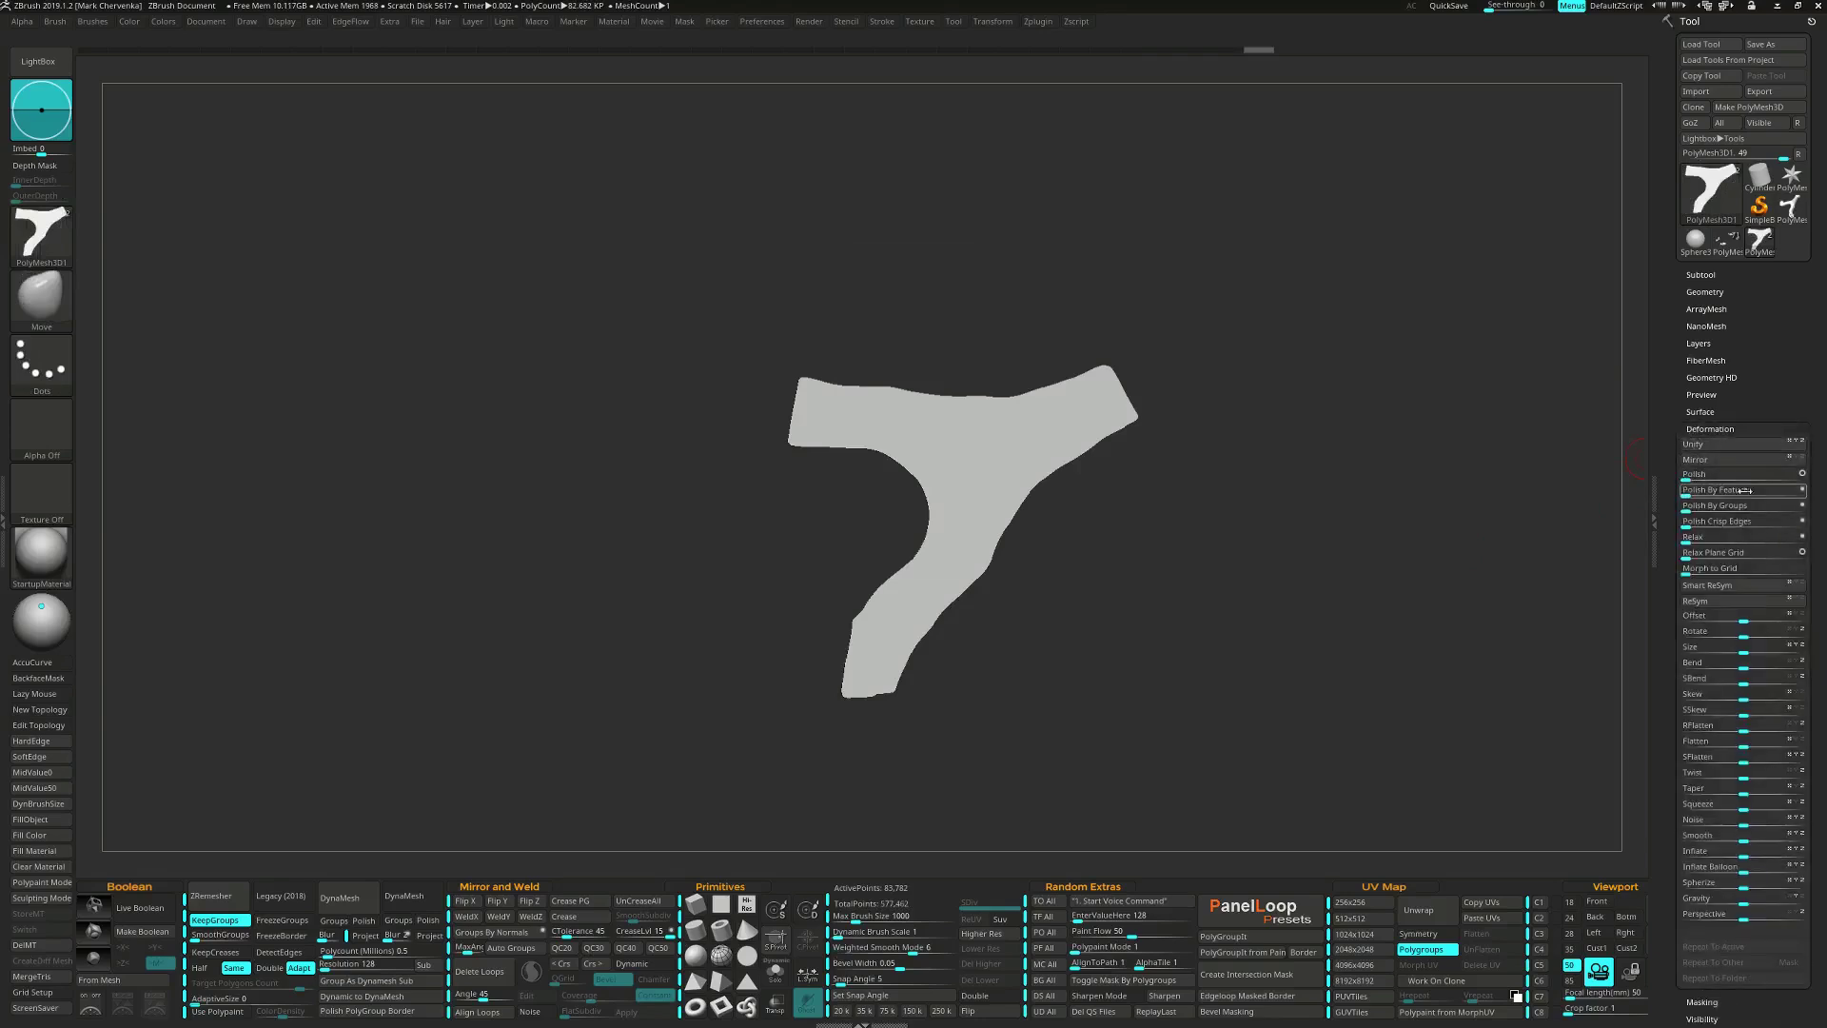
pyautogui.click(1797, 489)
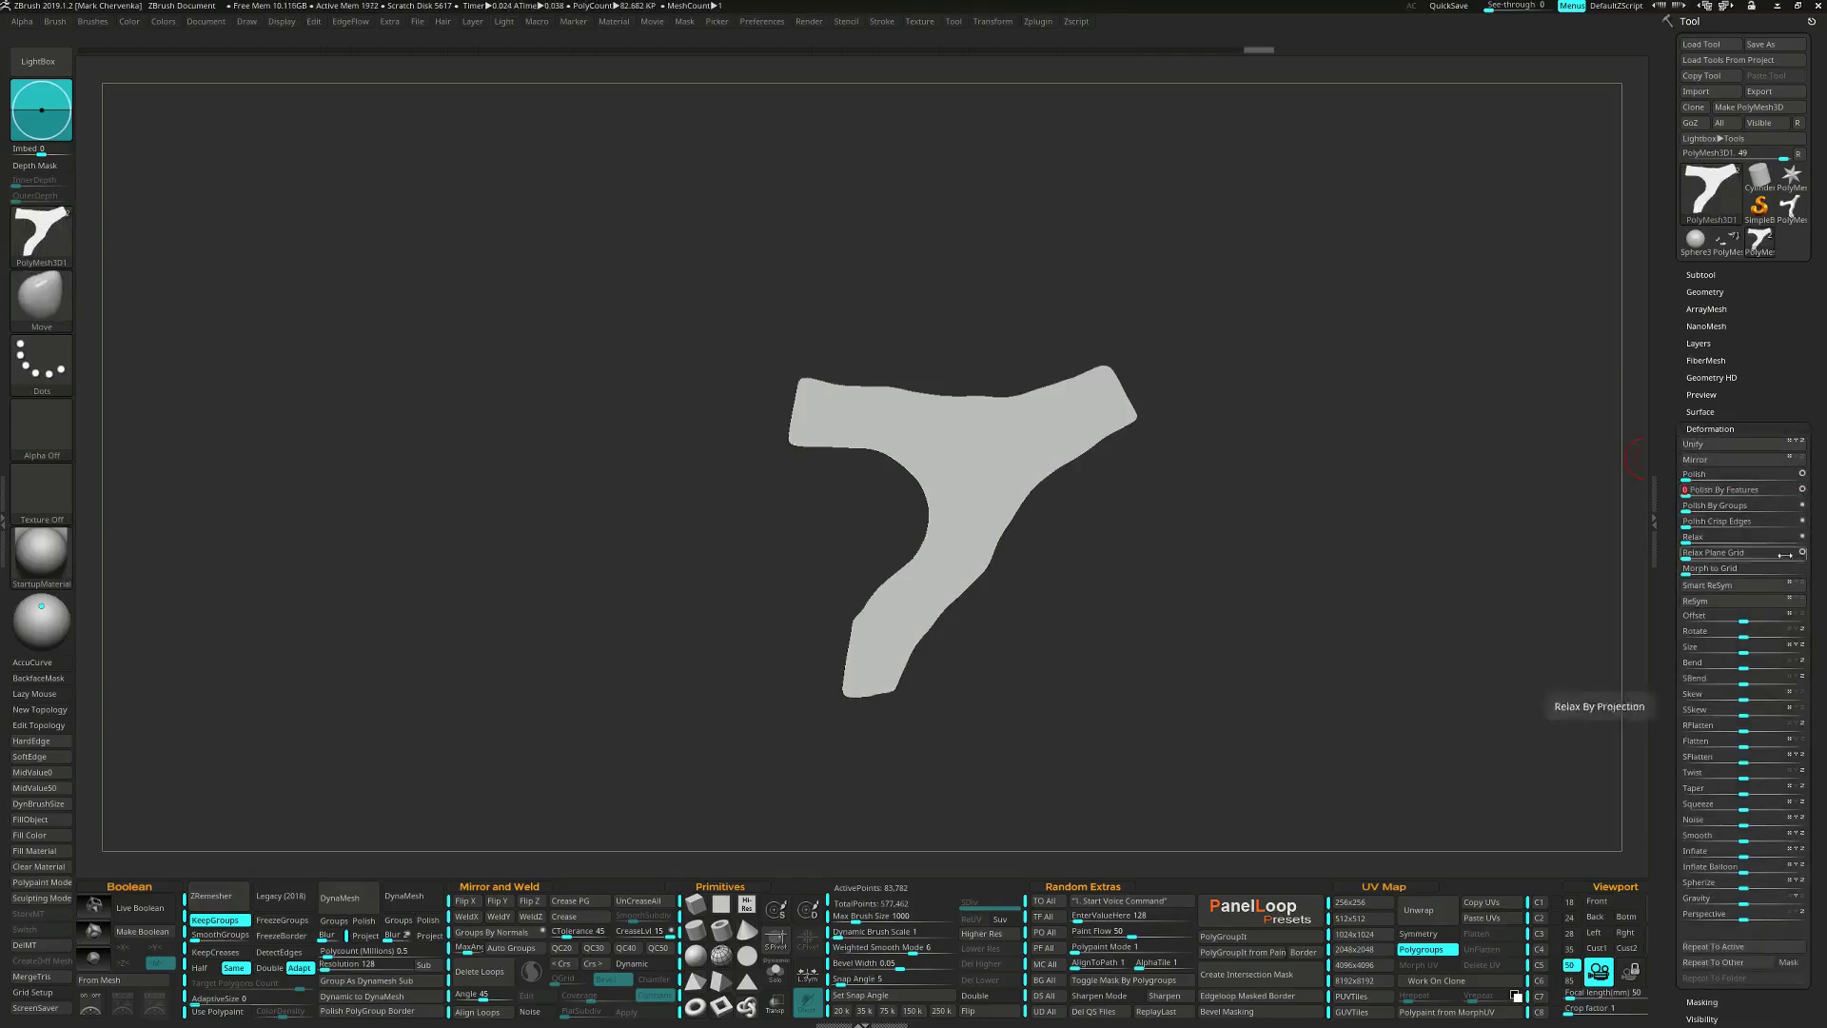
pyautogui.click(1749, 947)
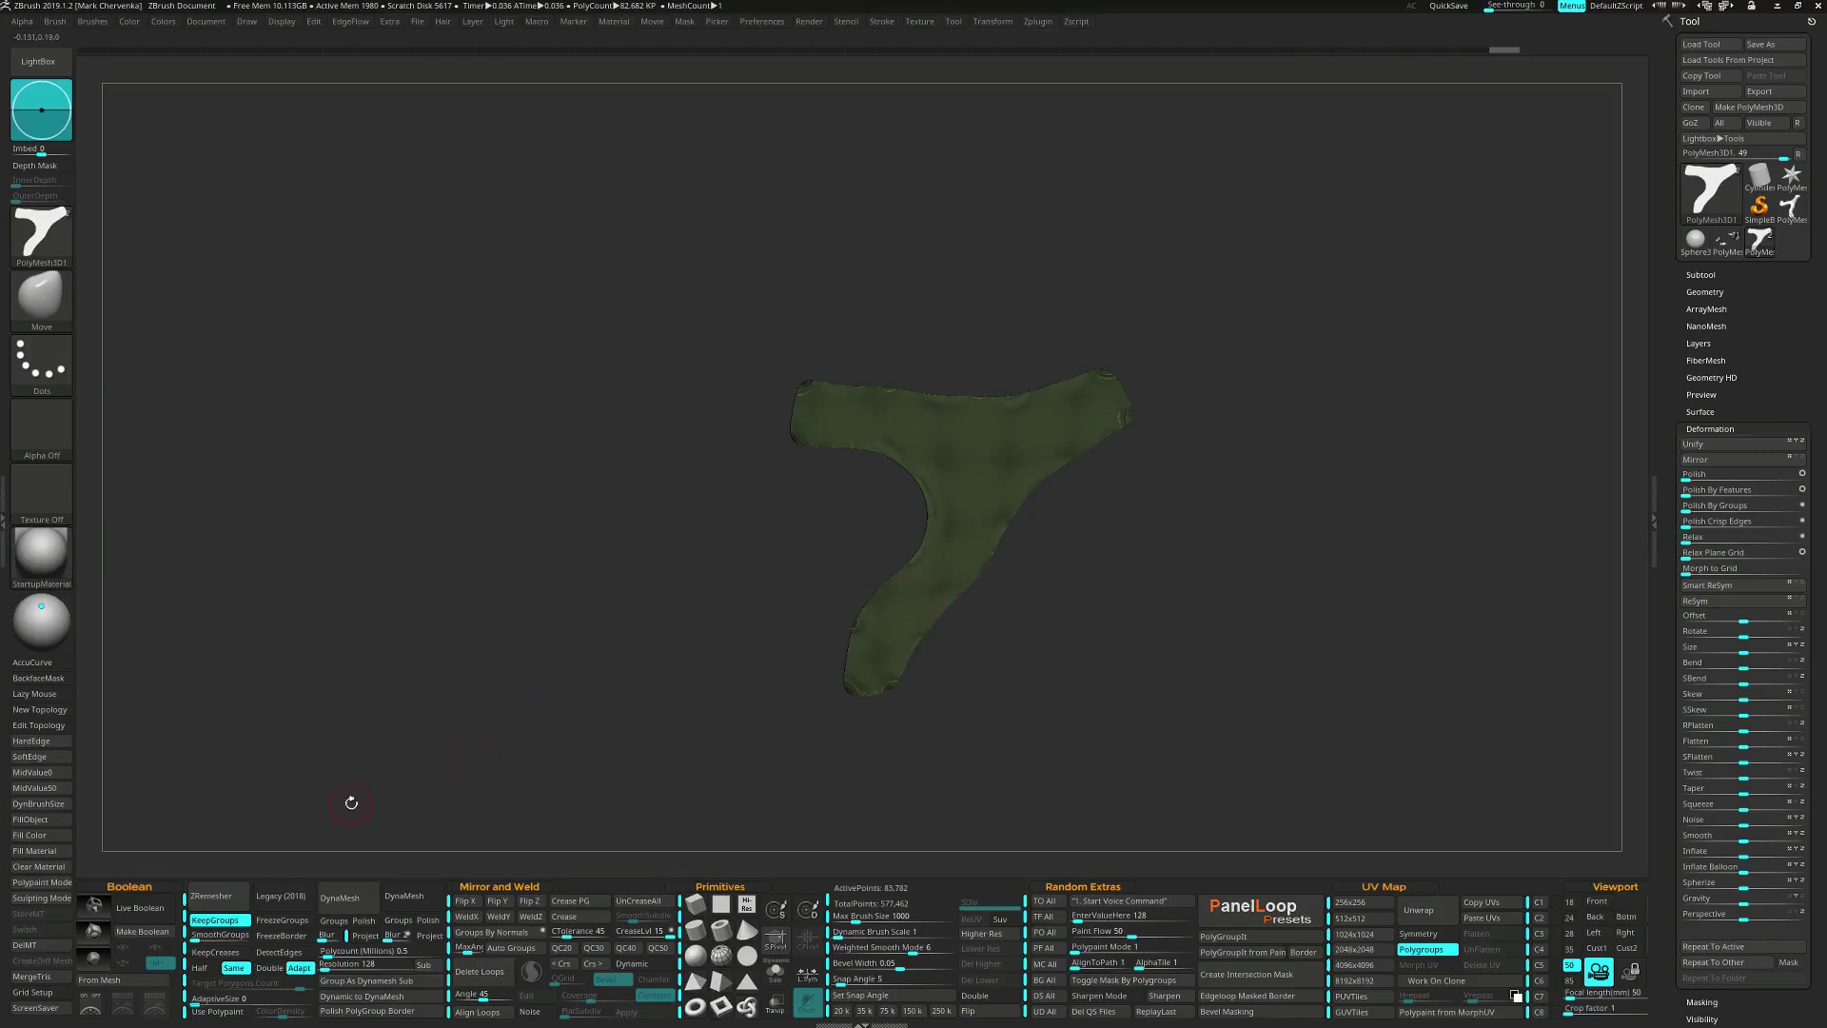
# Turn off ZRemesher's Same polygon-count option.
pyautogui.click(233, 967)
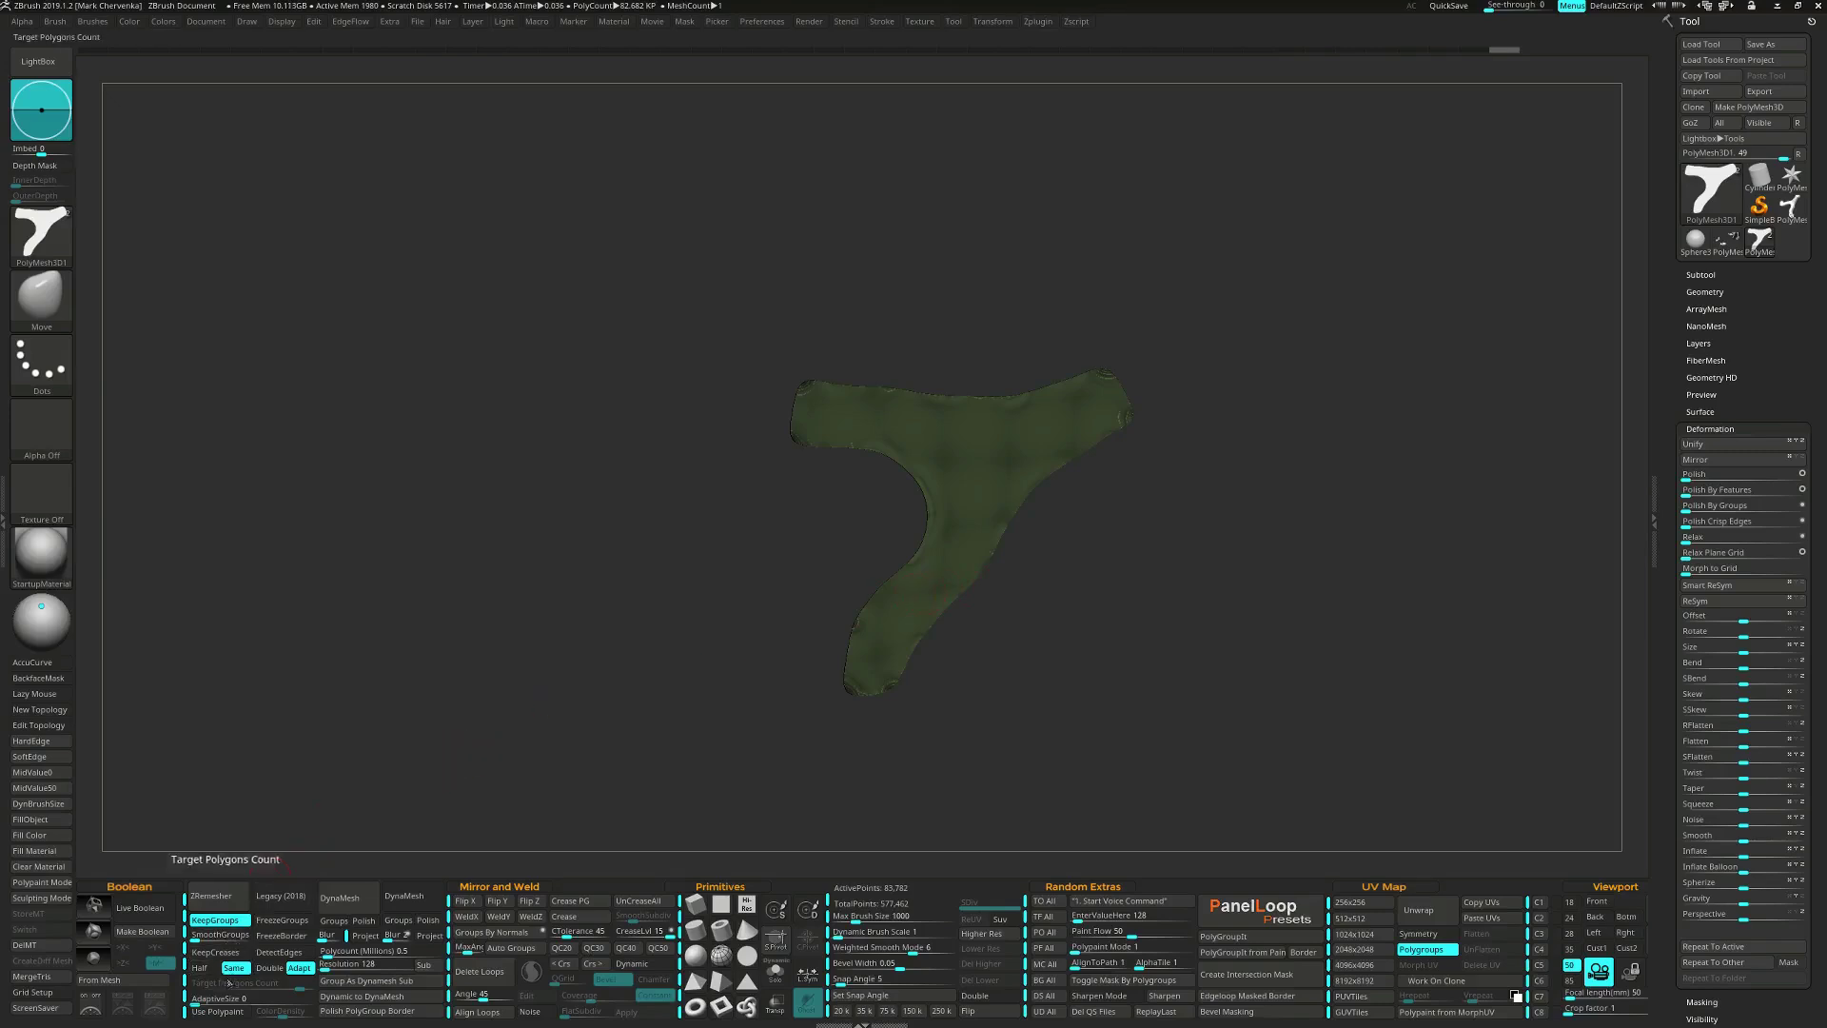
# Turn off KeepGroups, set the target polygons count to 3, and ZRemesh the Y-shaped patch.
pyautogui.click(218, 919)
pyautogui.click(217, 982)
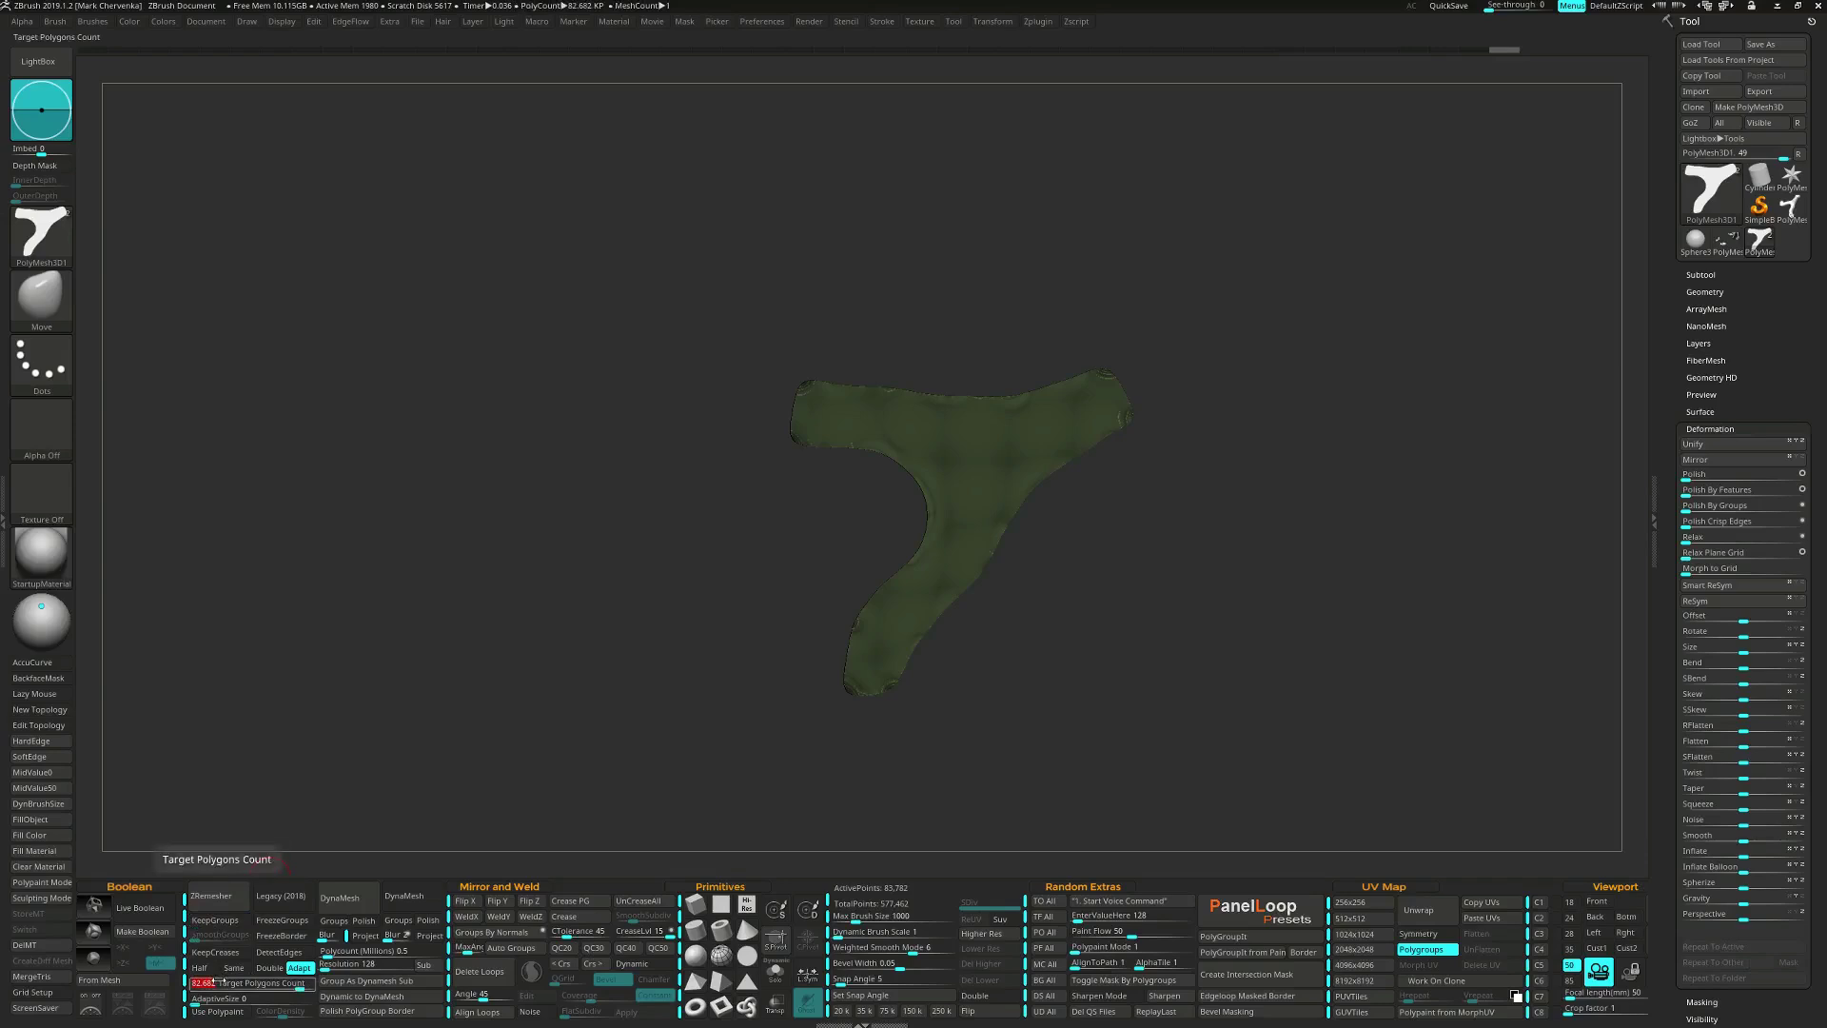
pyautogui.write('3')
pyautogui.click(210, 897)
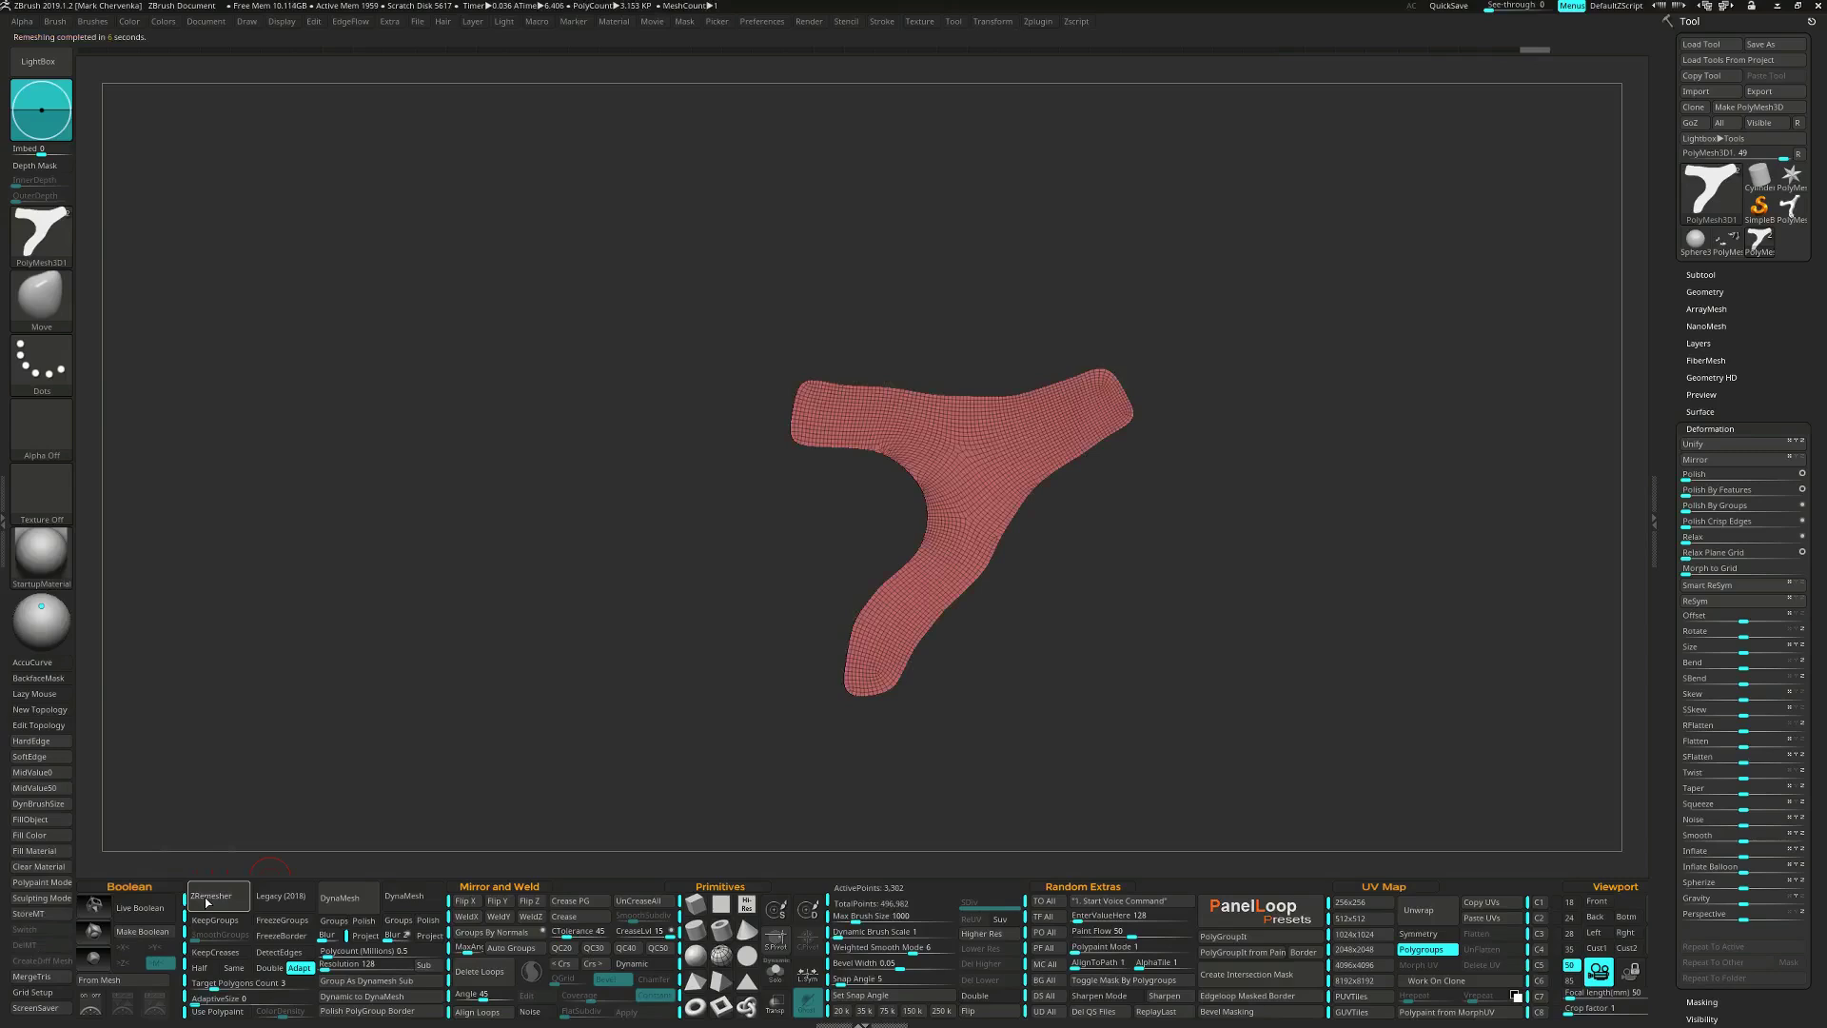
# ZRemesh the patch at the Same polygon count, and repeatedly at Half to reduce its density.
pyautogui.click(234, 967)
pyautogui.click(224, 897)
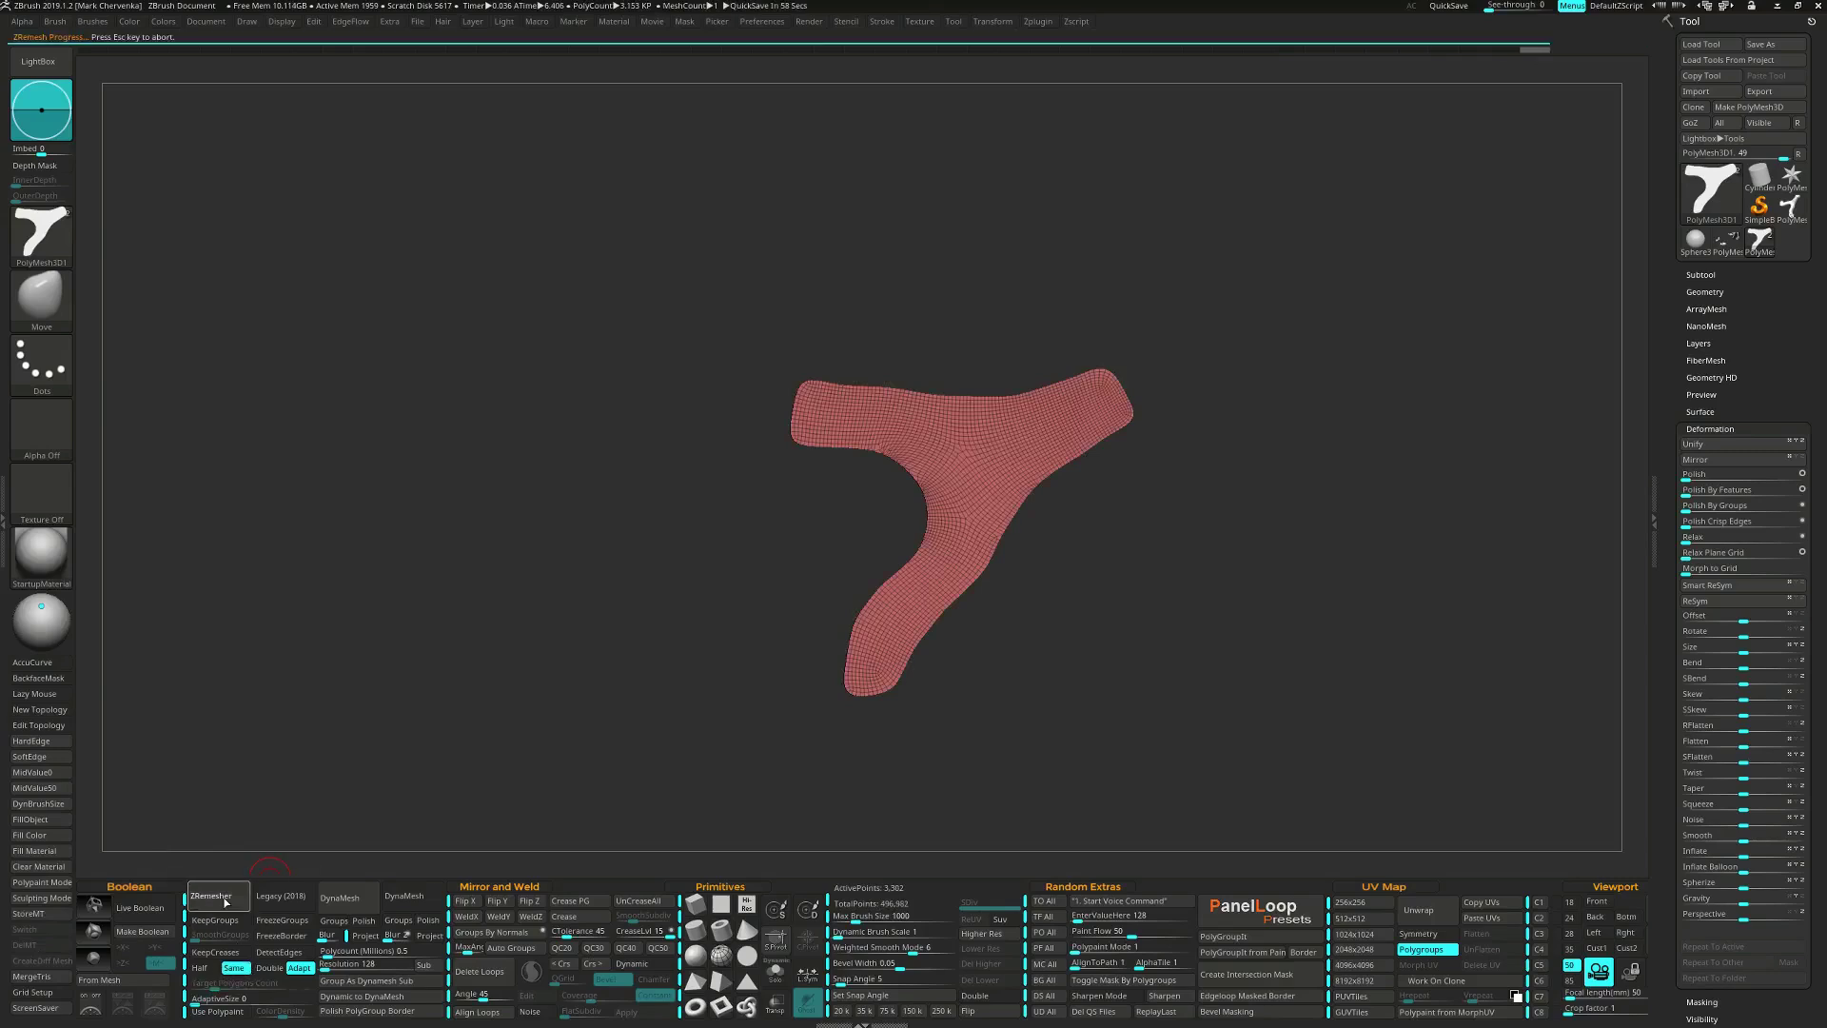
pyautogui.click(199, 967)
pyautogui.click(216, 905)
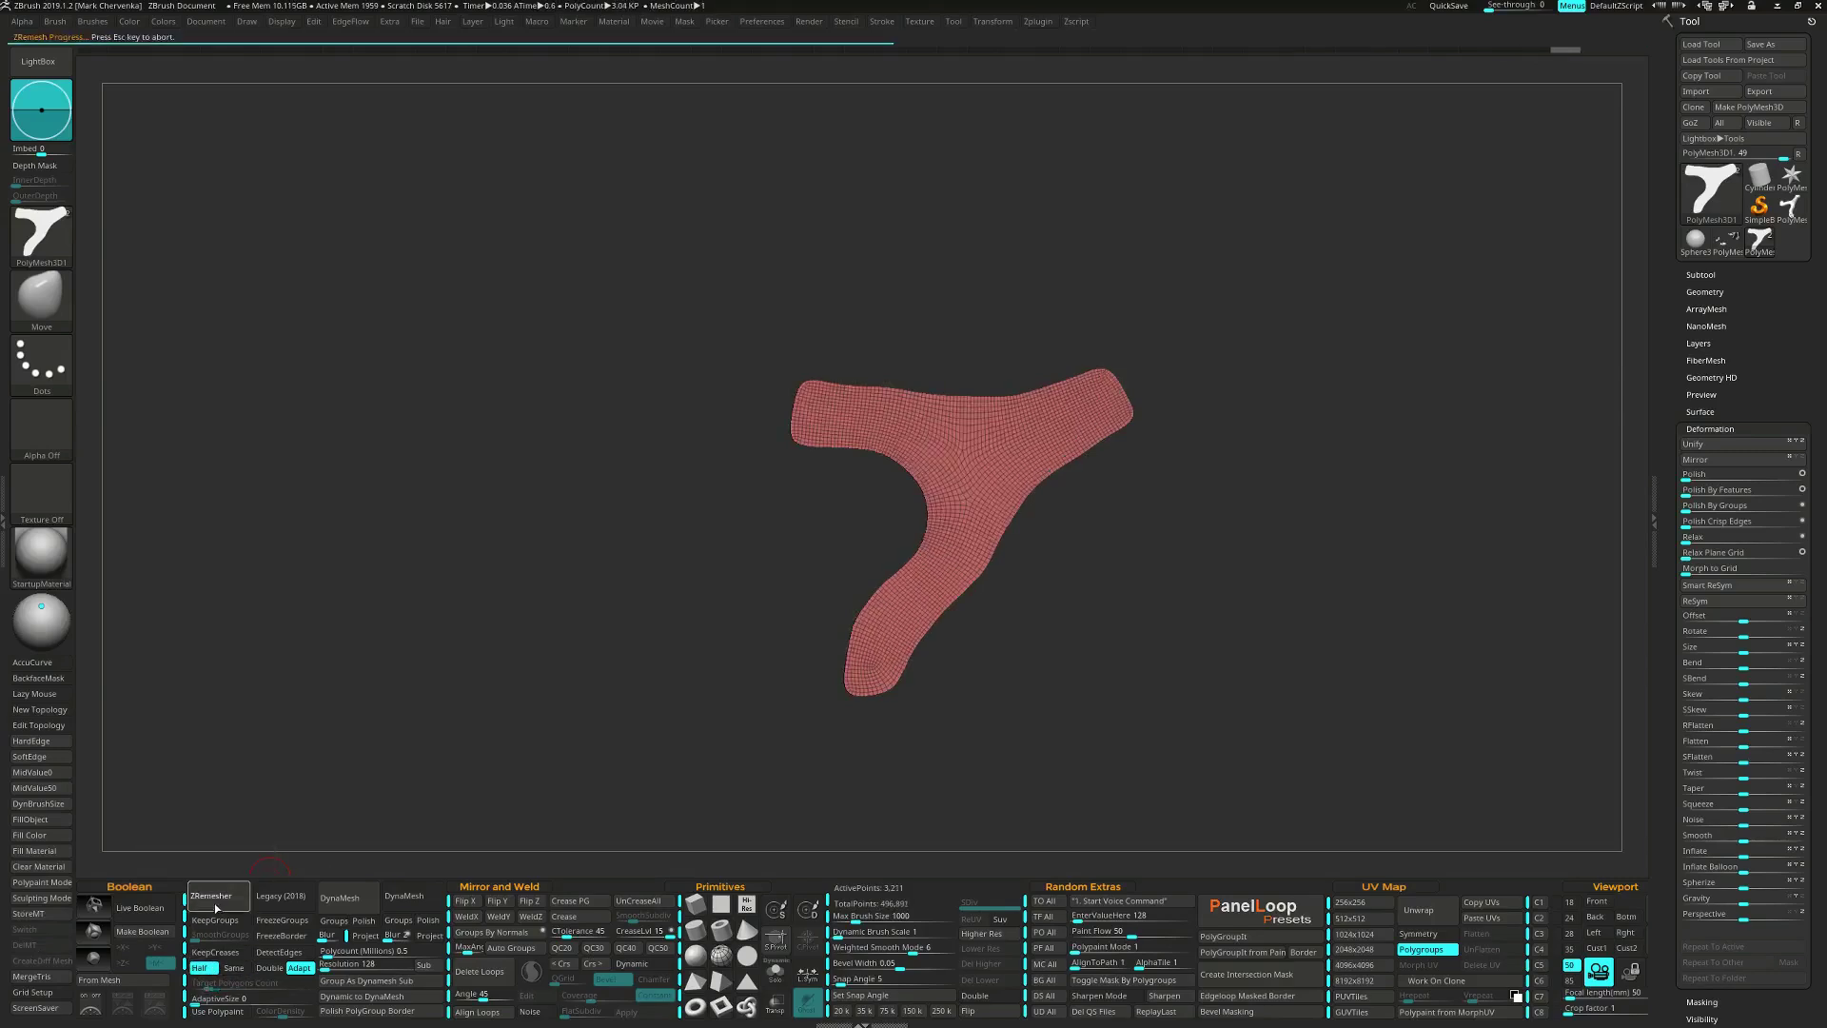
pyautogui.click(216, 898)
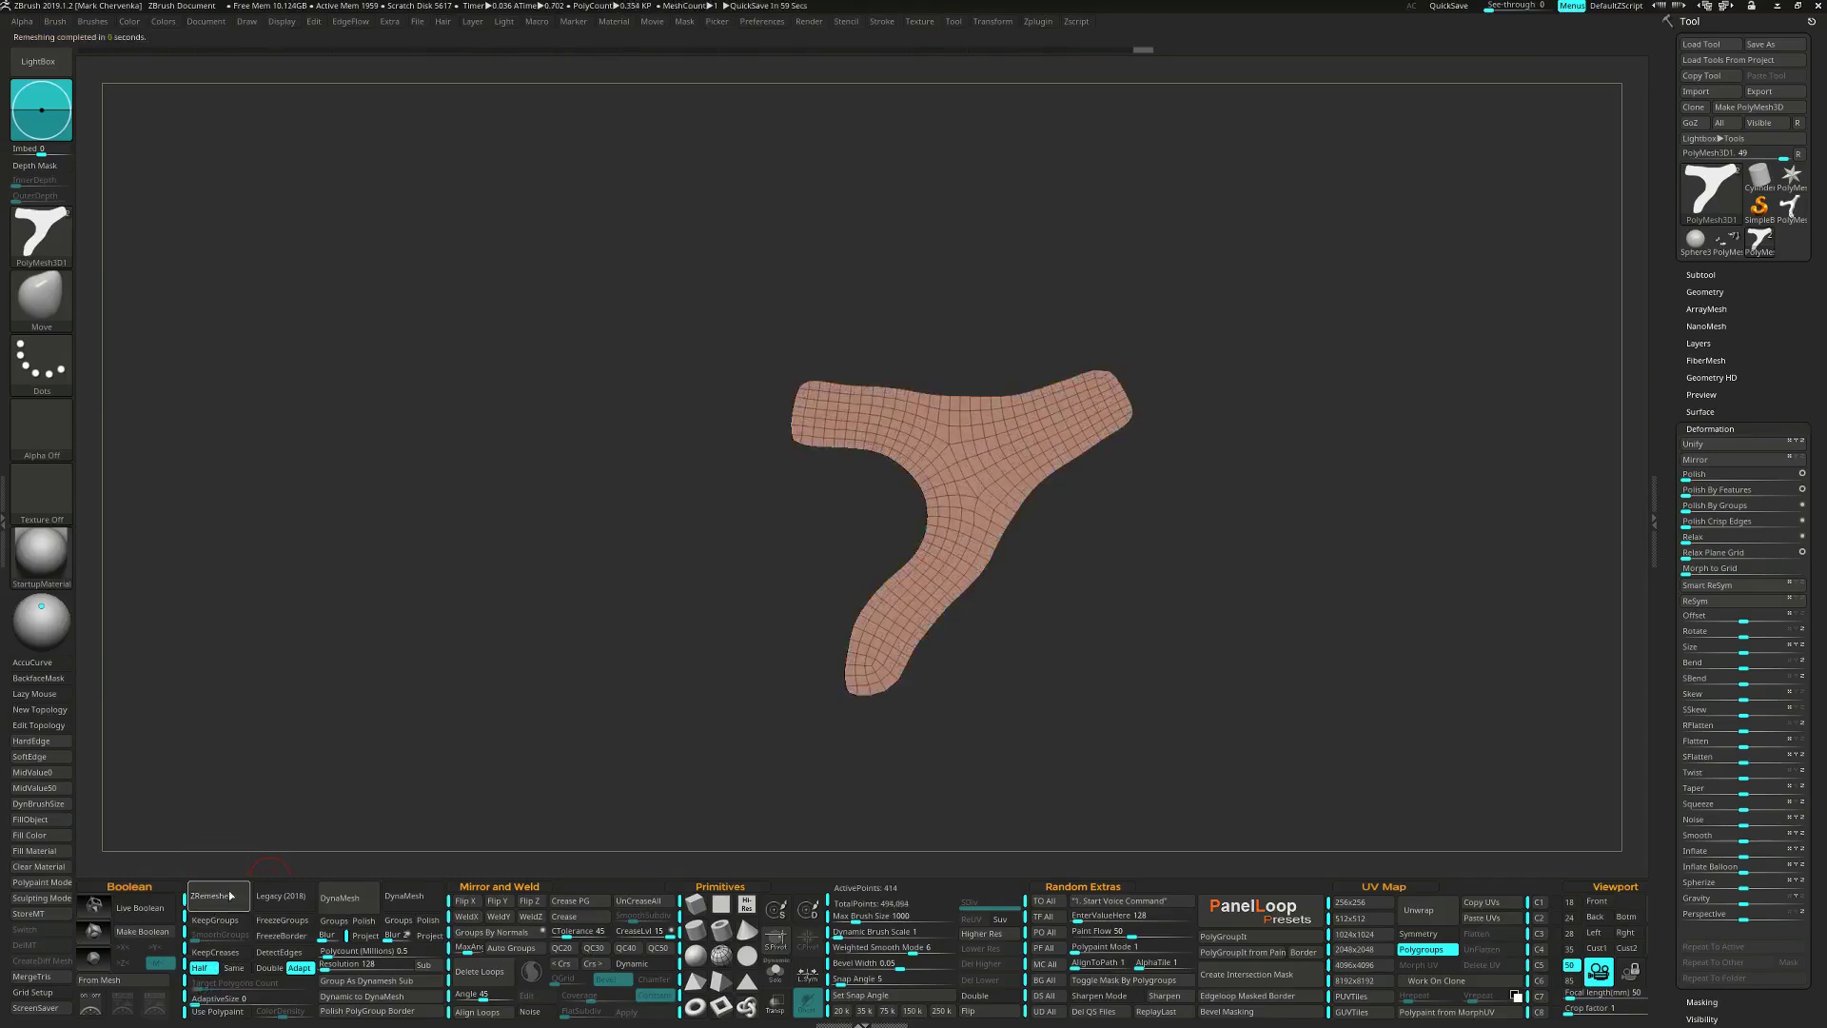
# Reshape the ends of the lower and left arms with the Move brush and turn on AccuCurve.
pyautogui.press('space')
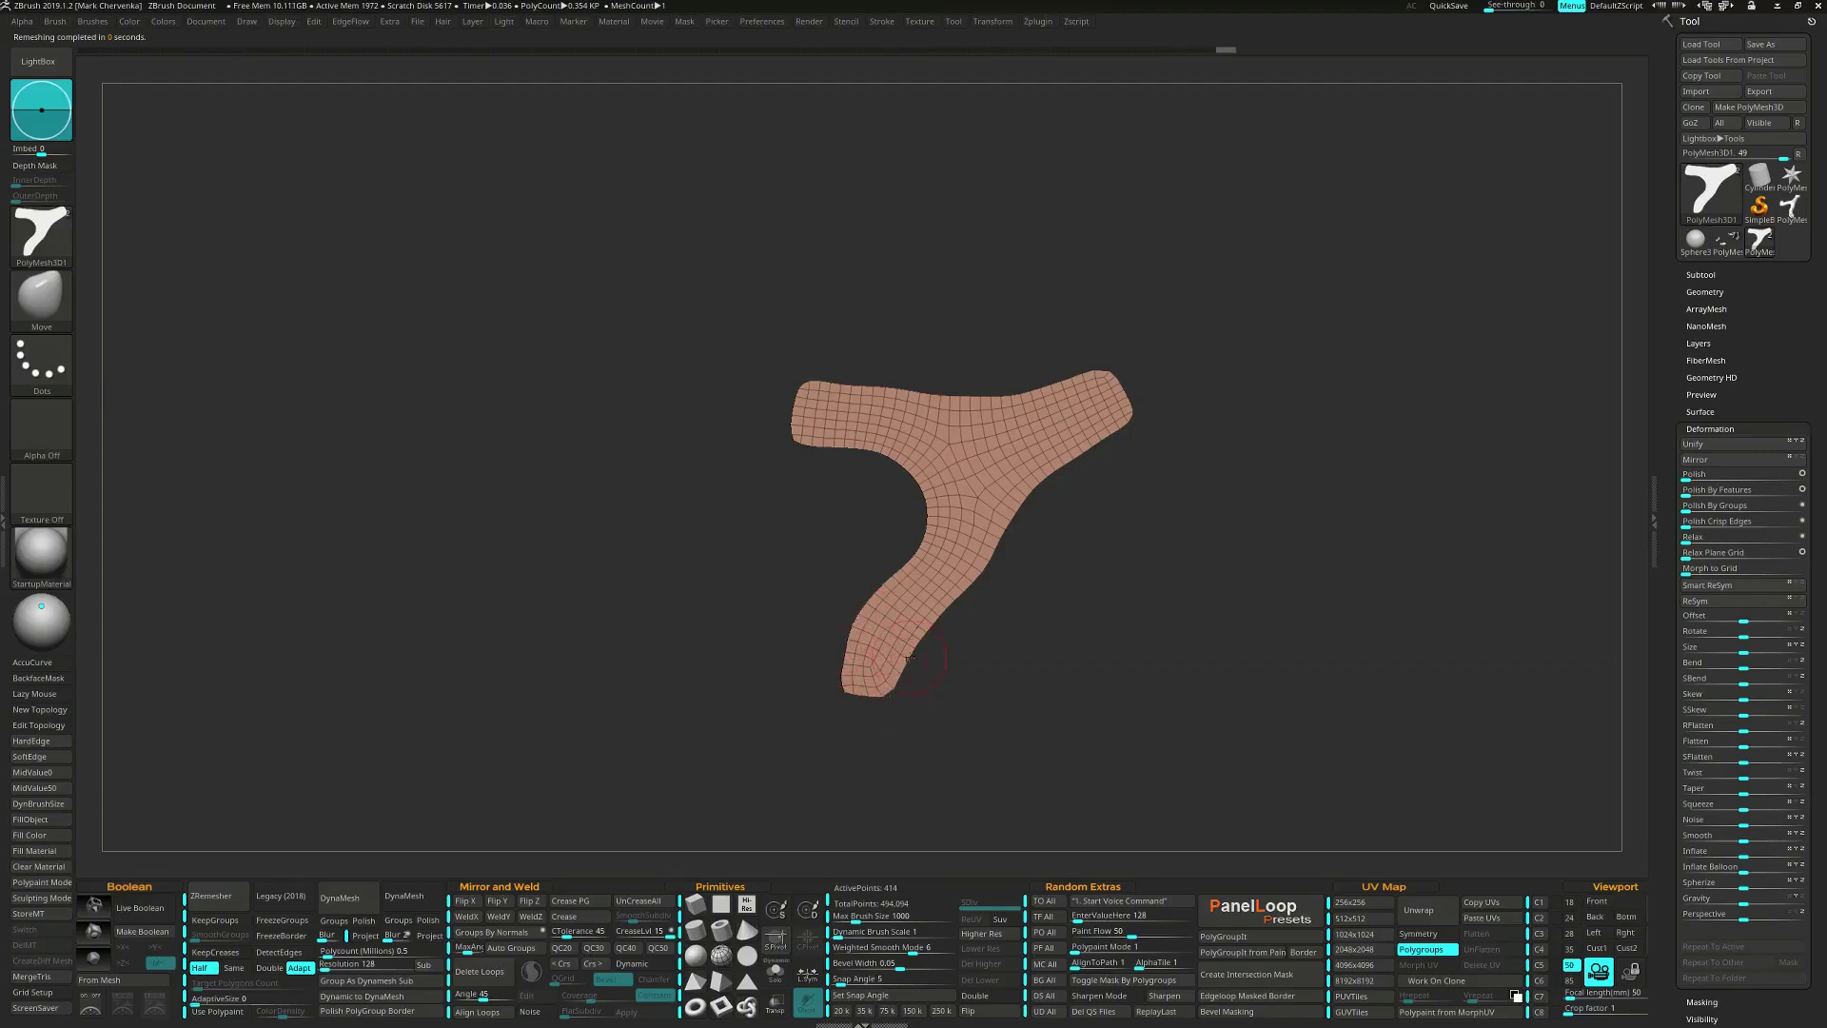
pyautogui.press('space')
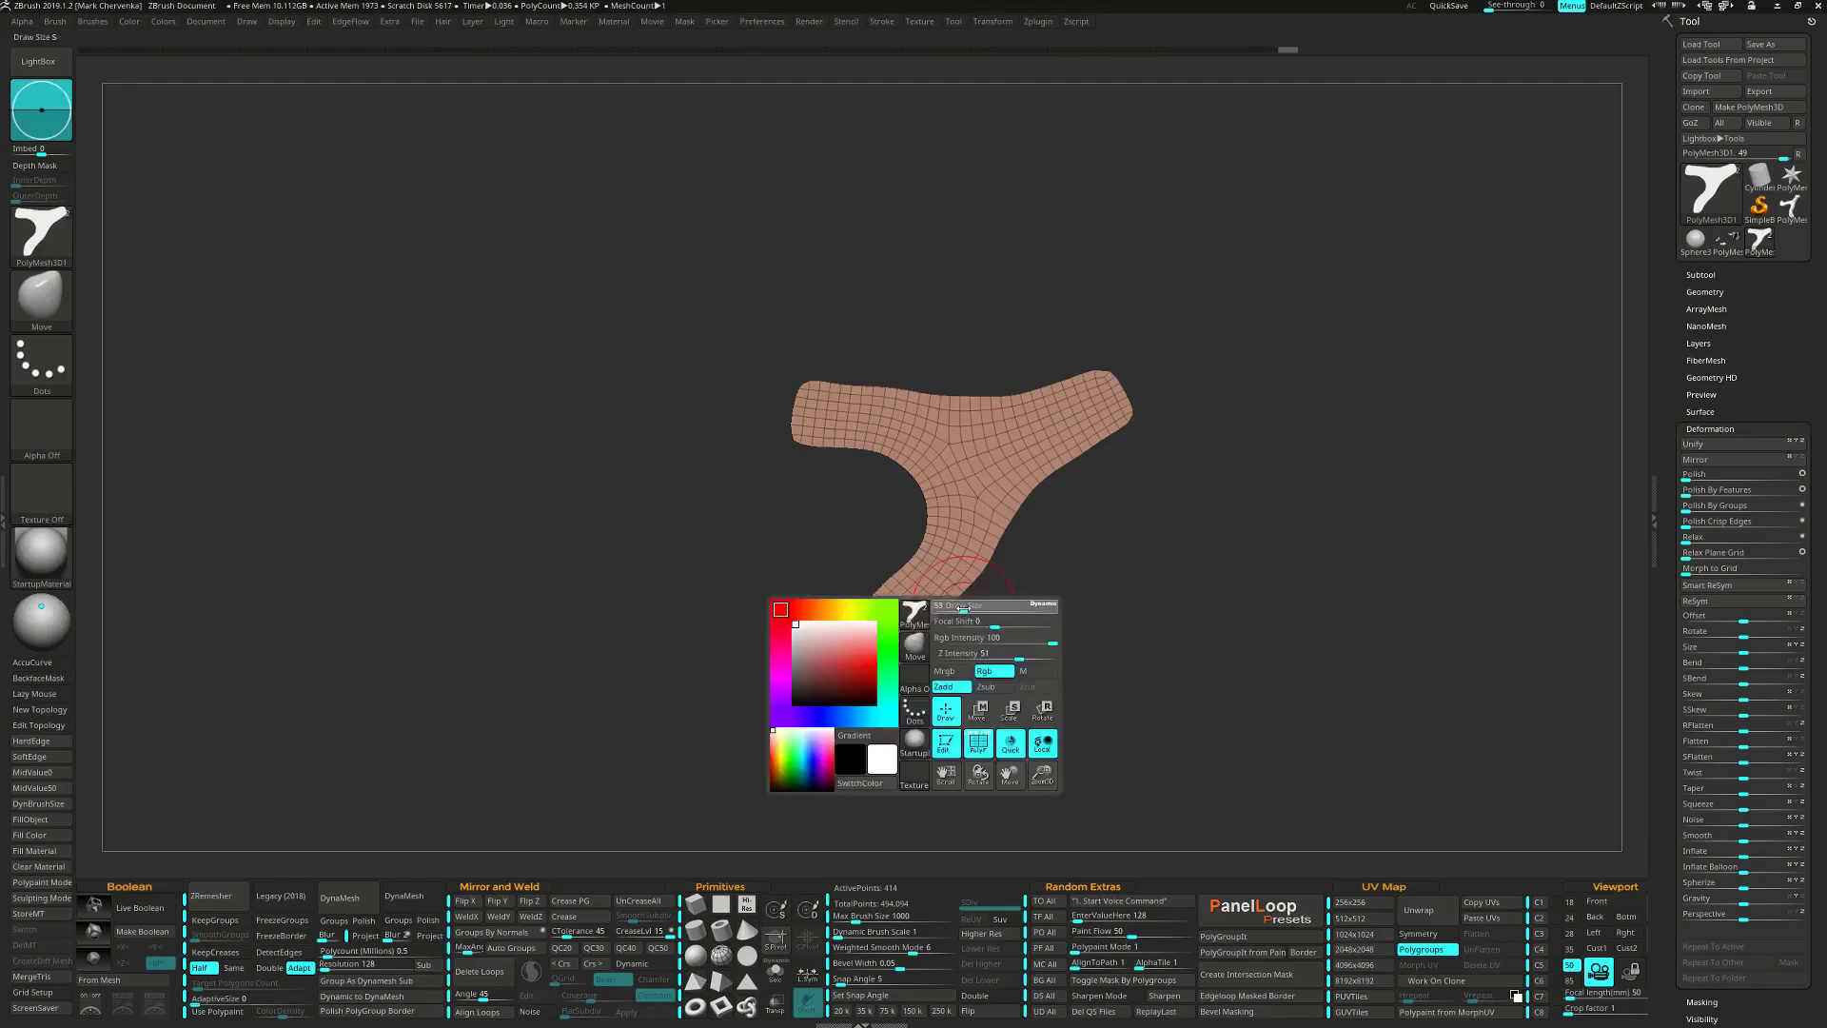
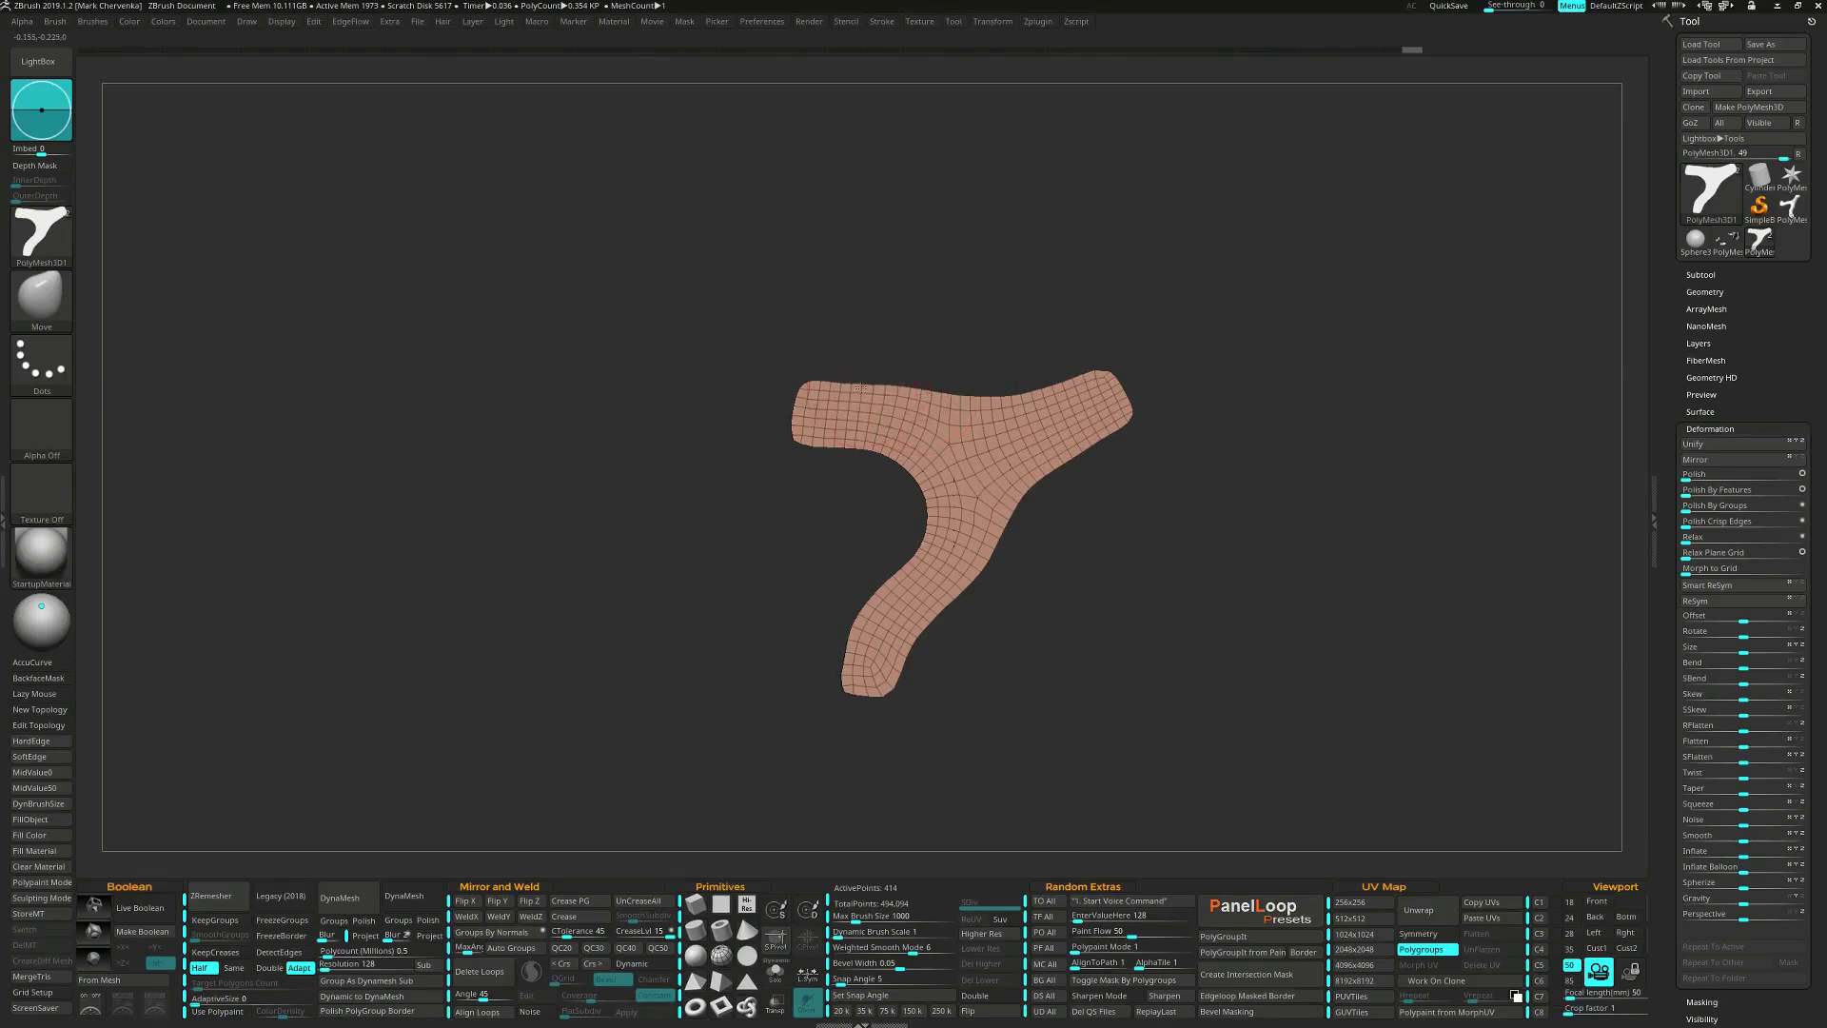
pyautogui.moveTo(800, 389)
pyautogui.mouseDown()
pyautogui.moveTo(781, 383)
pyautogui.moveTo(780, 435)
pyautogui.mouseUp()
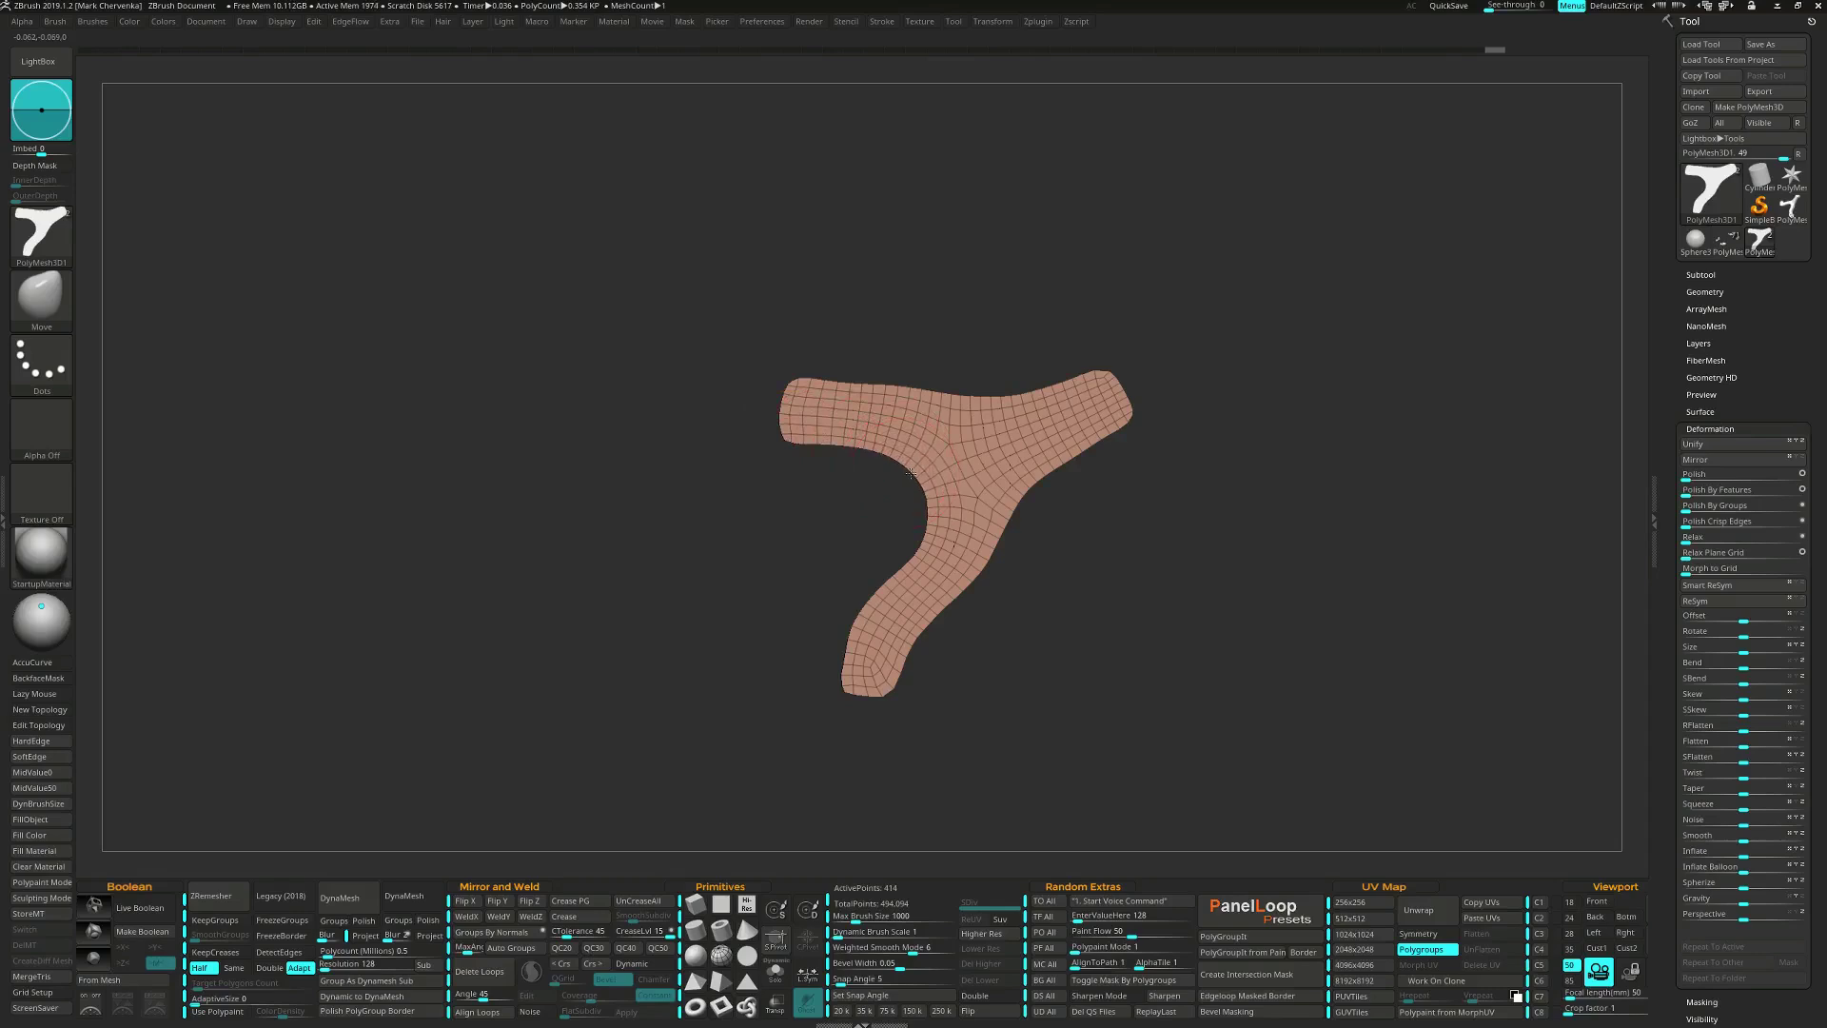
pyautogui.press('space')
pyautogui.click(65, 662)
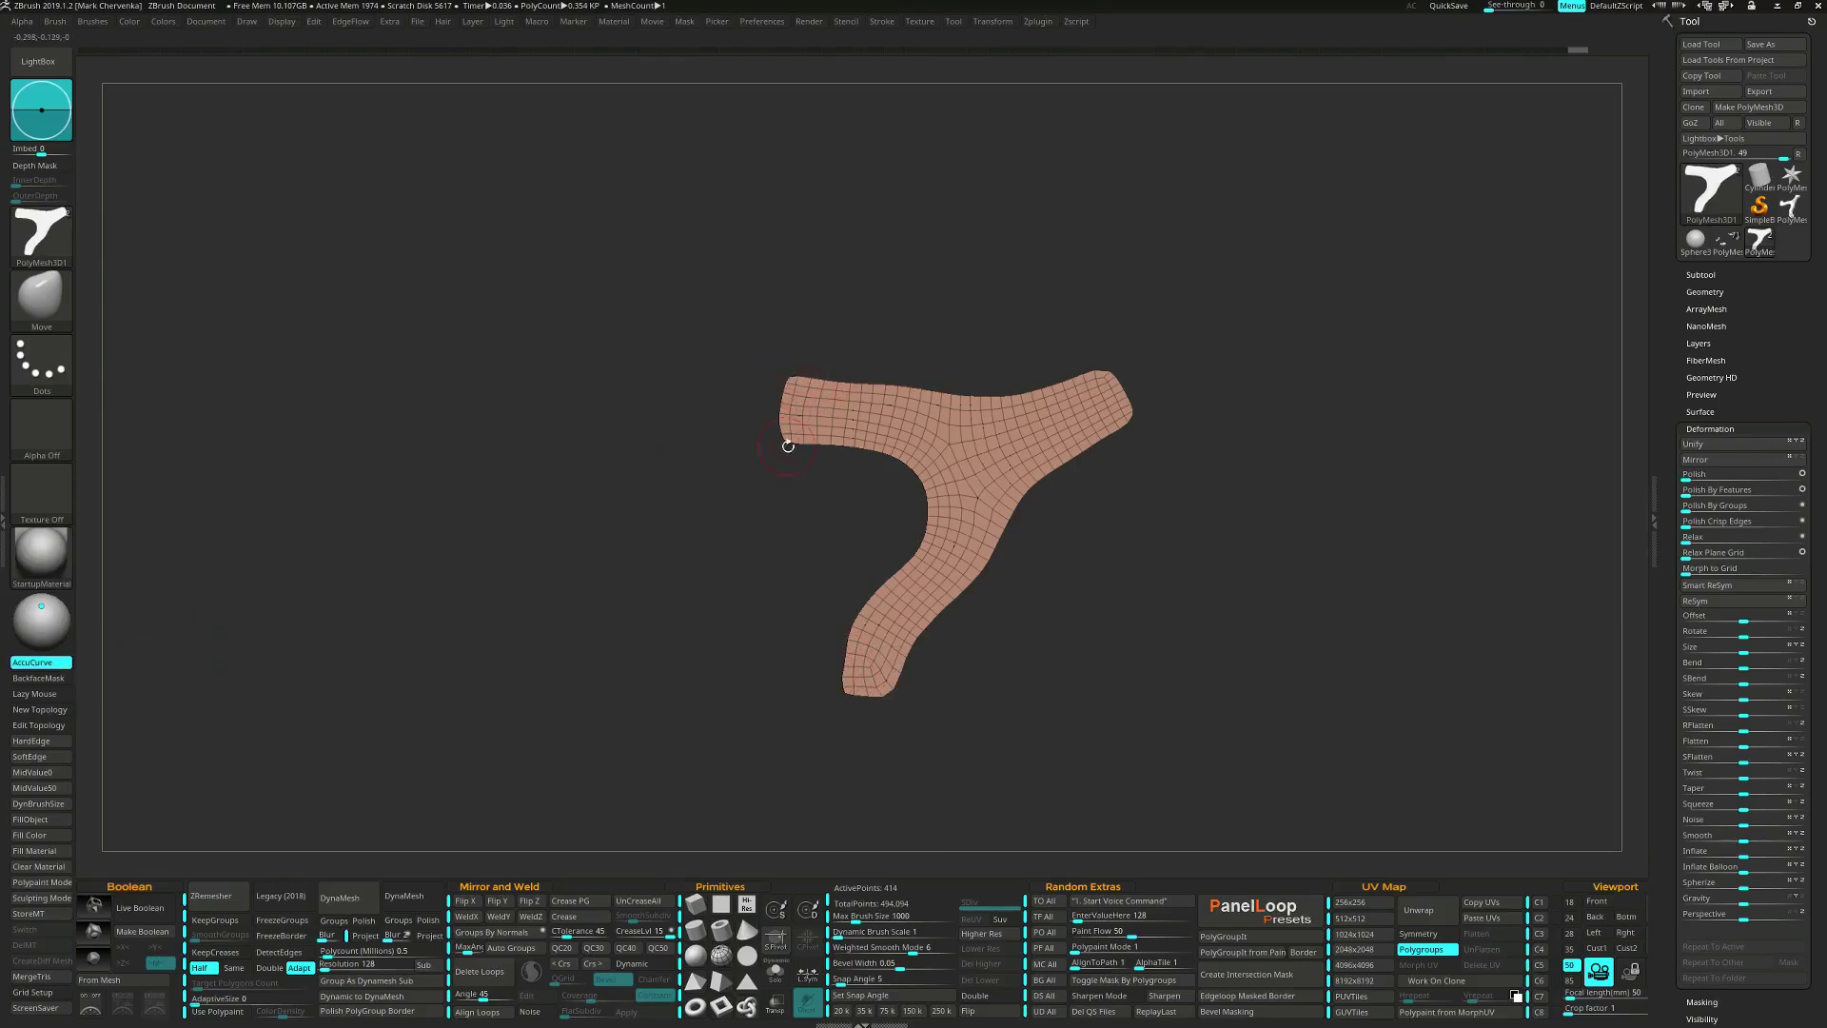
# Reduce the patch with ZRemesher at Half, pull the corners of its three ends square, and ZRemesh it at Half again.
pyautogui.click(220, 897)
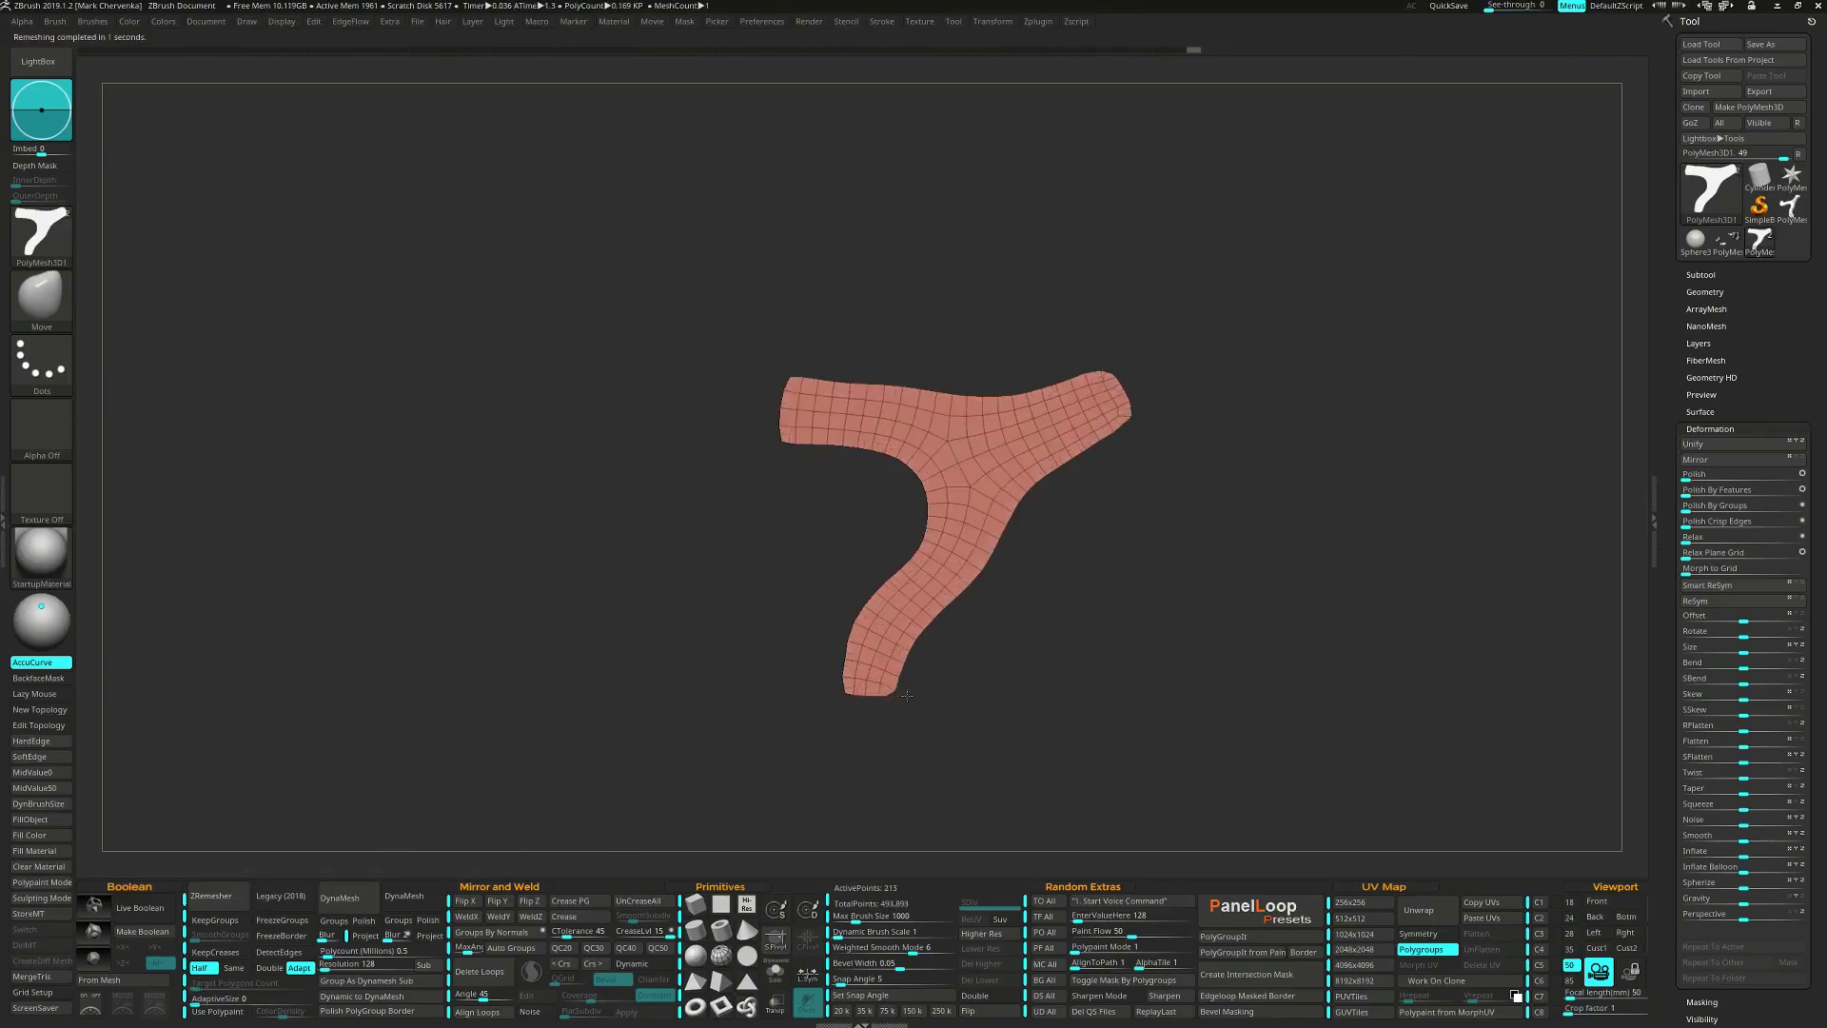
pyautogui.moveTo(895, 683); pyautogui.dragTo(906, 700)
pyautogui.moveTo(846, 678); pyautogui.dragTo(847, 676)
pyautogui.click(779, 409)
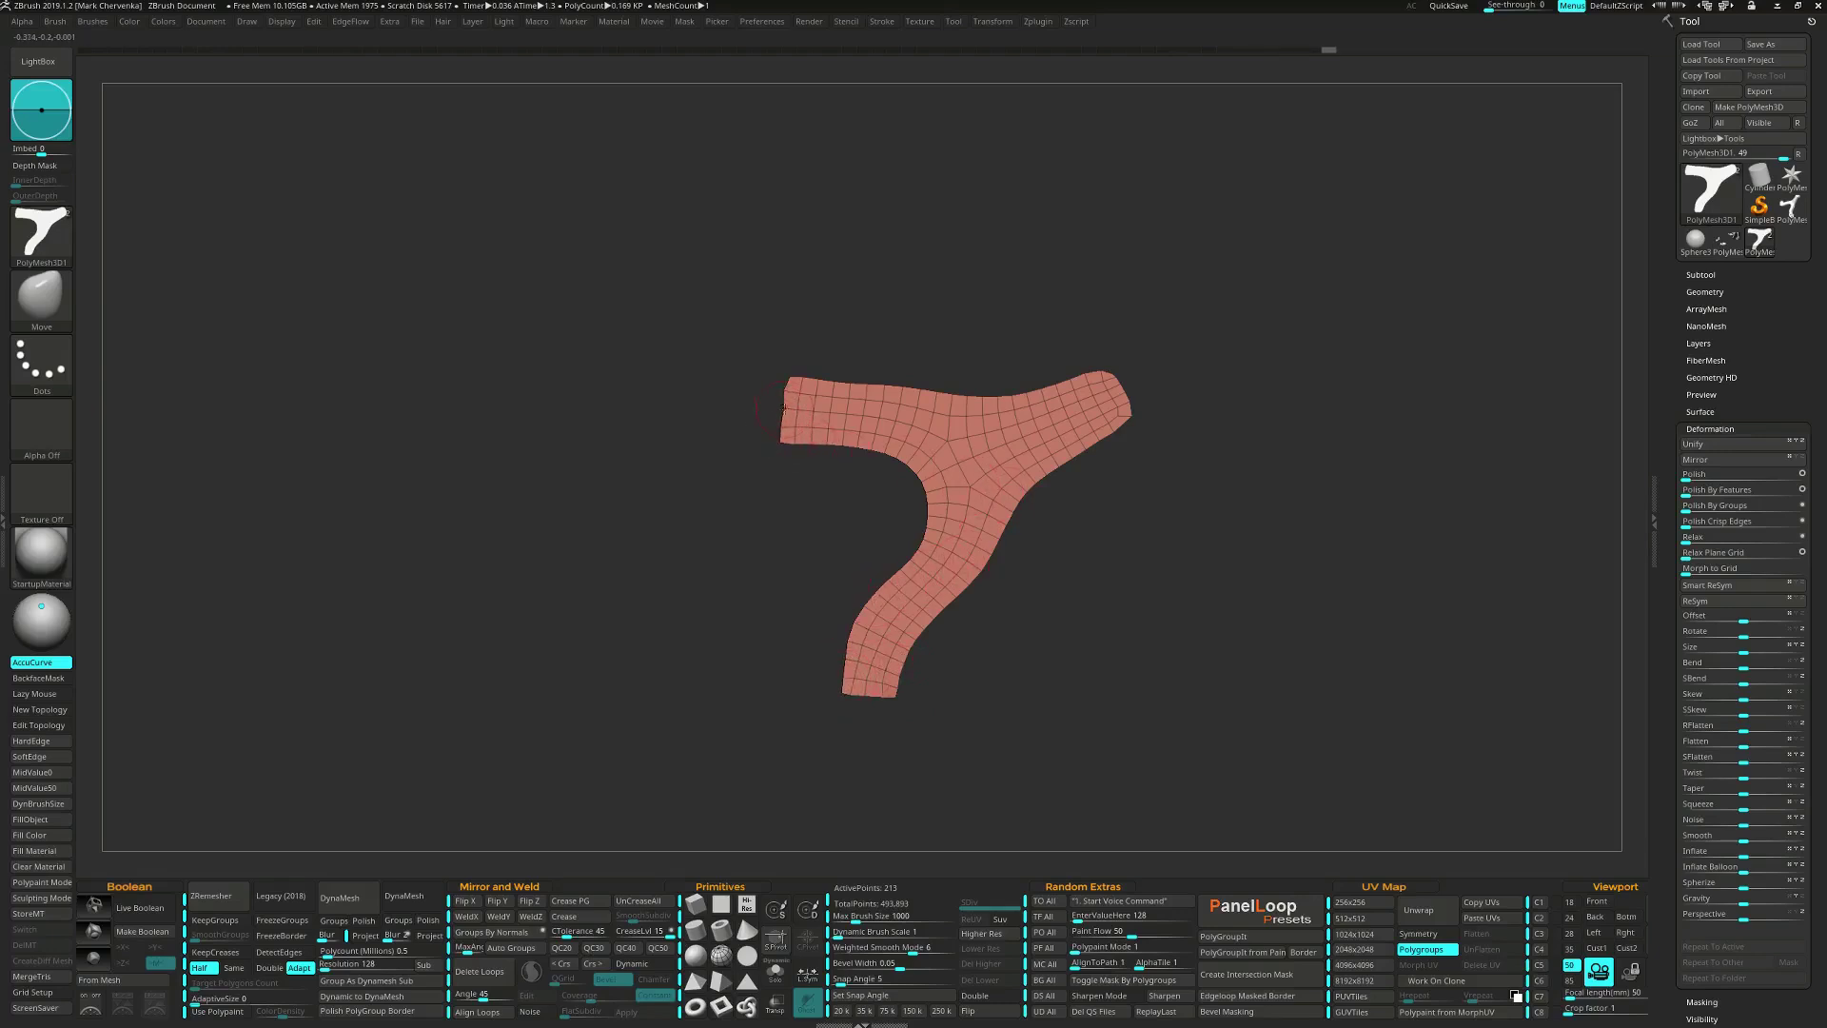
pyautogui.click(1099, 360)
pyautogui.click(1121, 416)
pyautogui.click(224, 898)
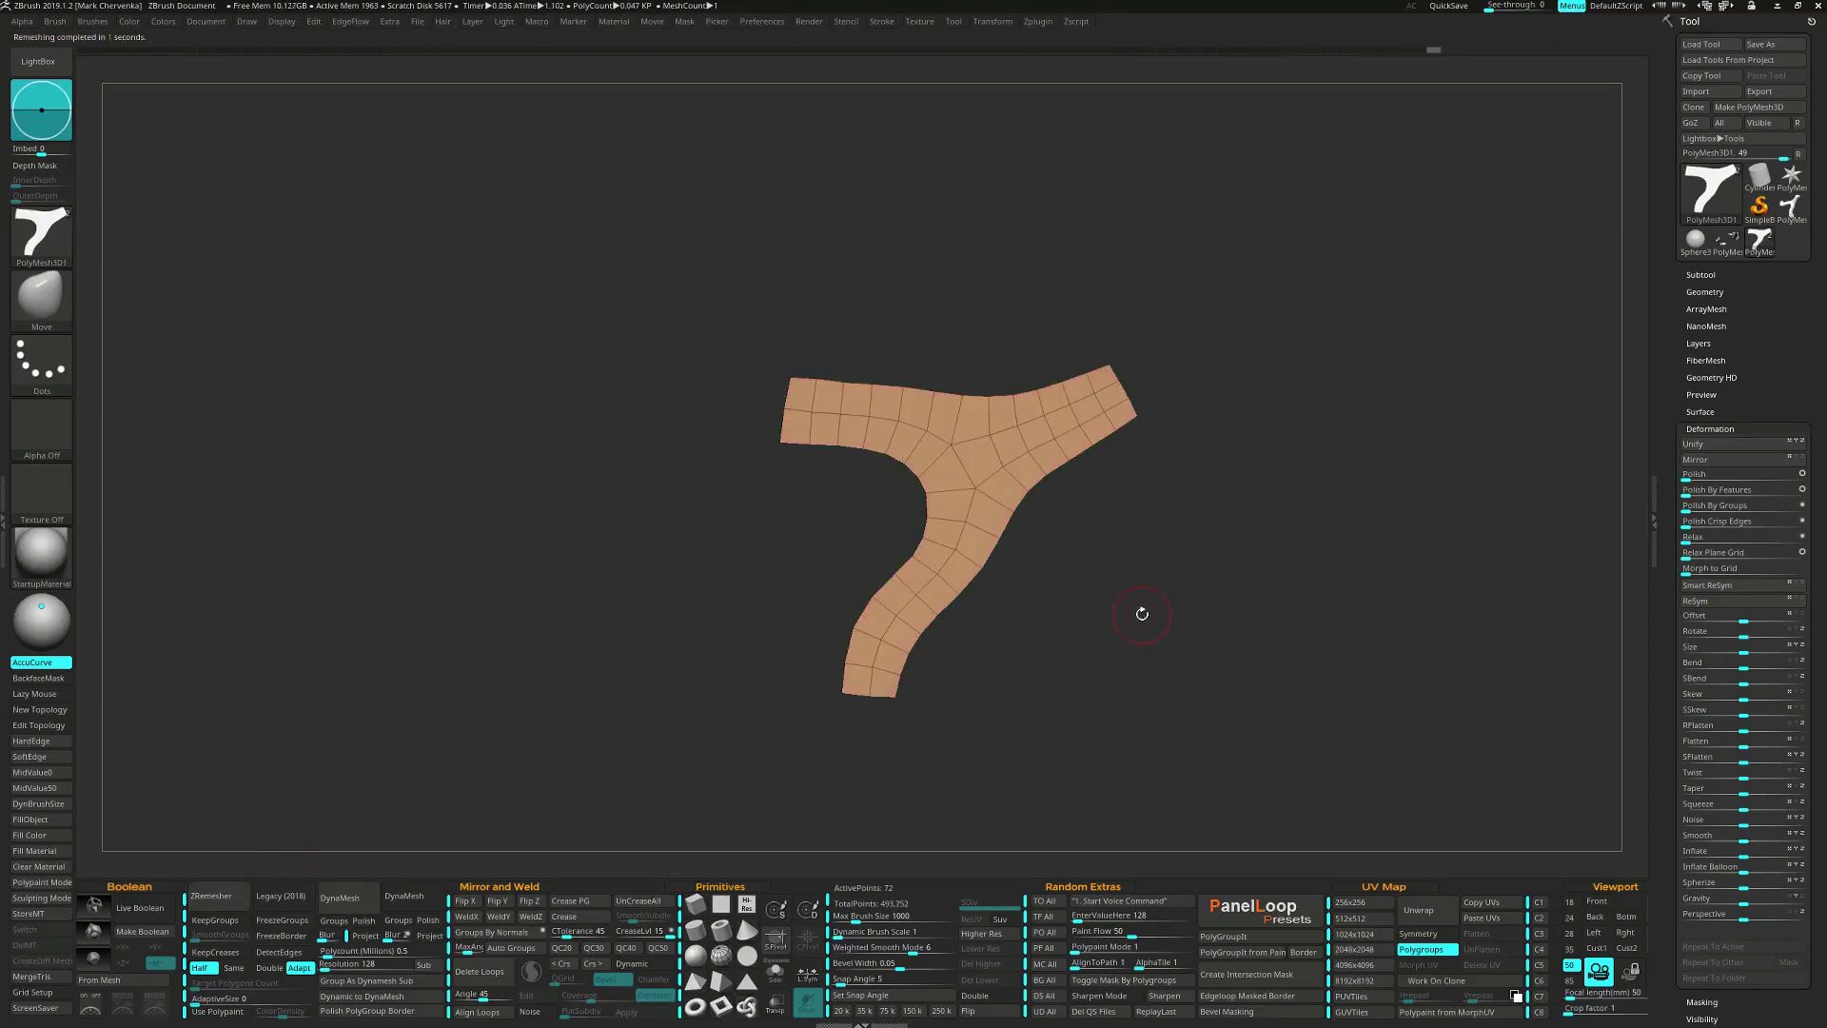
# Slice the upper-right arm into its own polygroup and ZRemesh with KeepGroups on at the Same polygon count.
pyautogui.keyDown('ctrl'); pyautogui.keyDown('shift'); pyautogui.moveTo(924, 268); pyautogui.dragTo(1081, 628); pyautogui.keyUp('shift'); pyautogui.keyUp('ctrl')
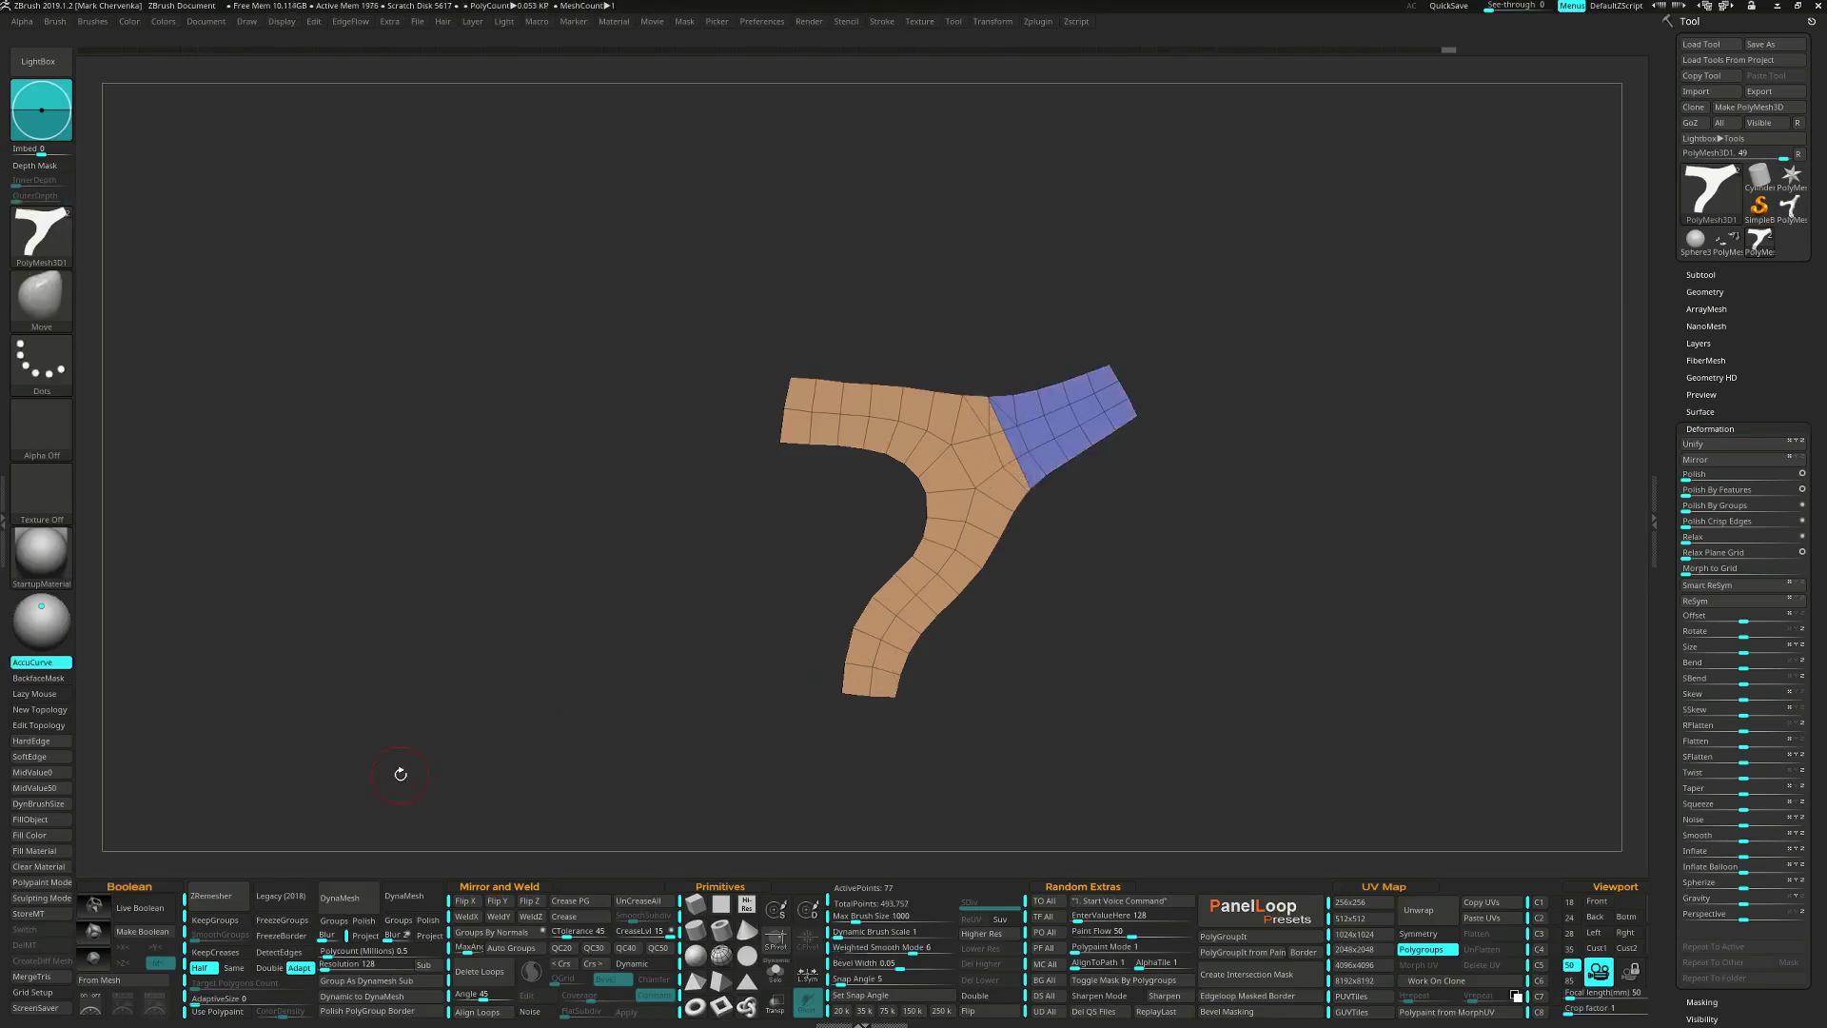
pyautogui.click(215, 920)
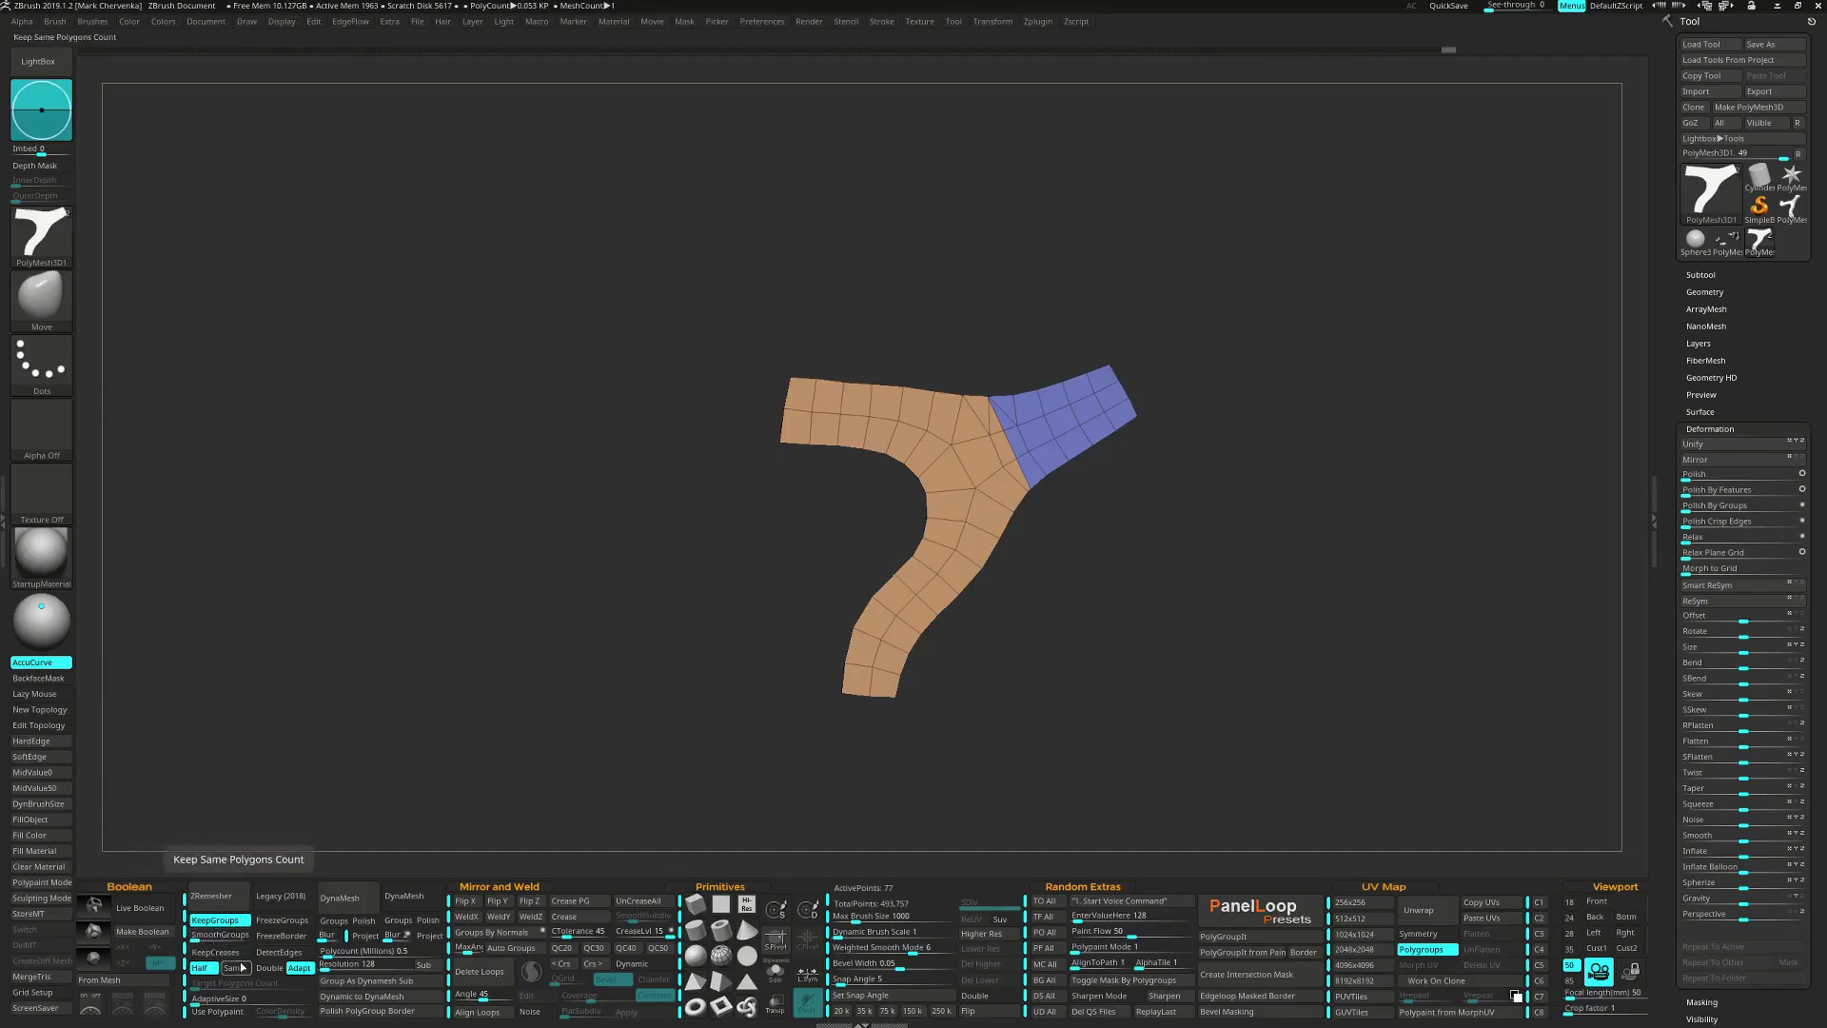
pyautogui.click(234, 968)
pyautogui.click(238, 900)
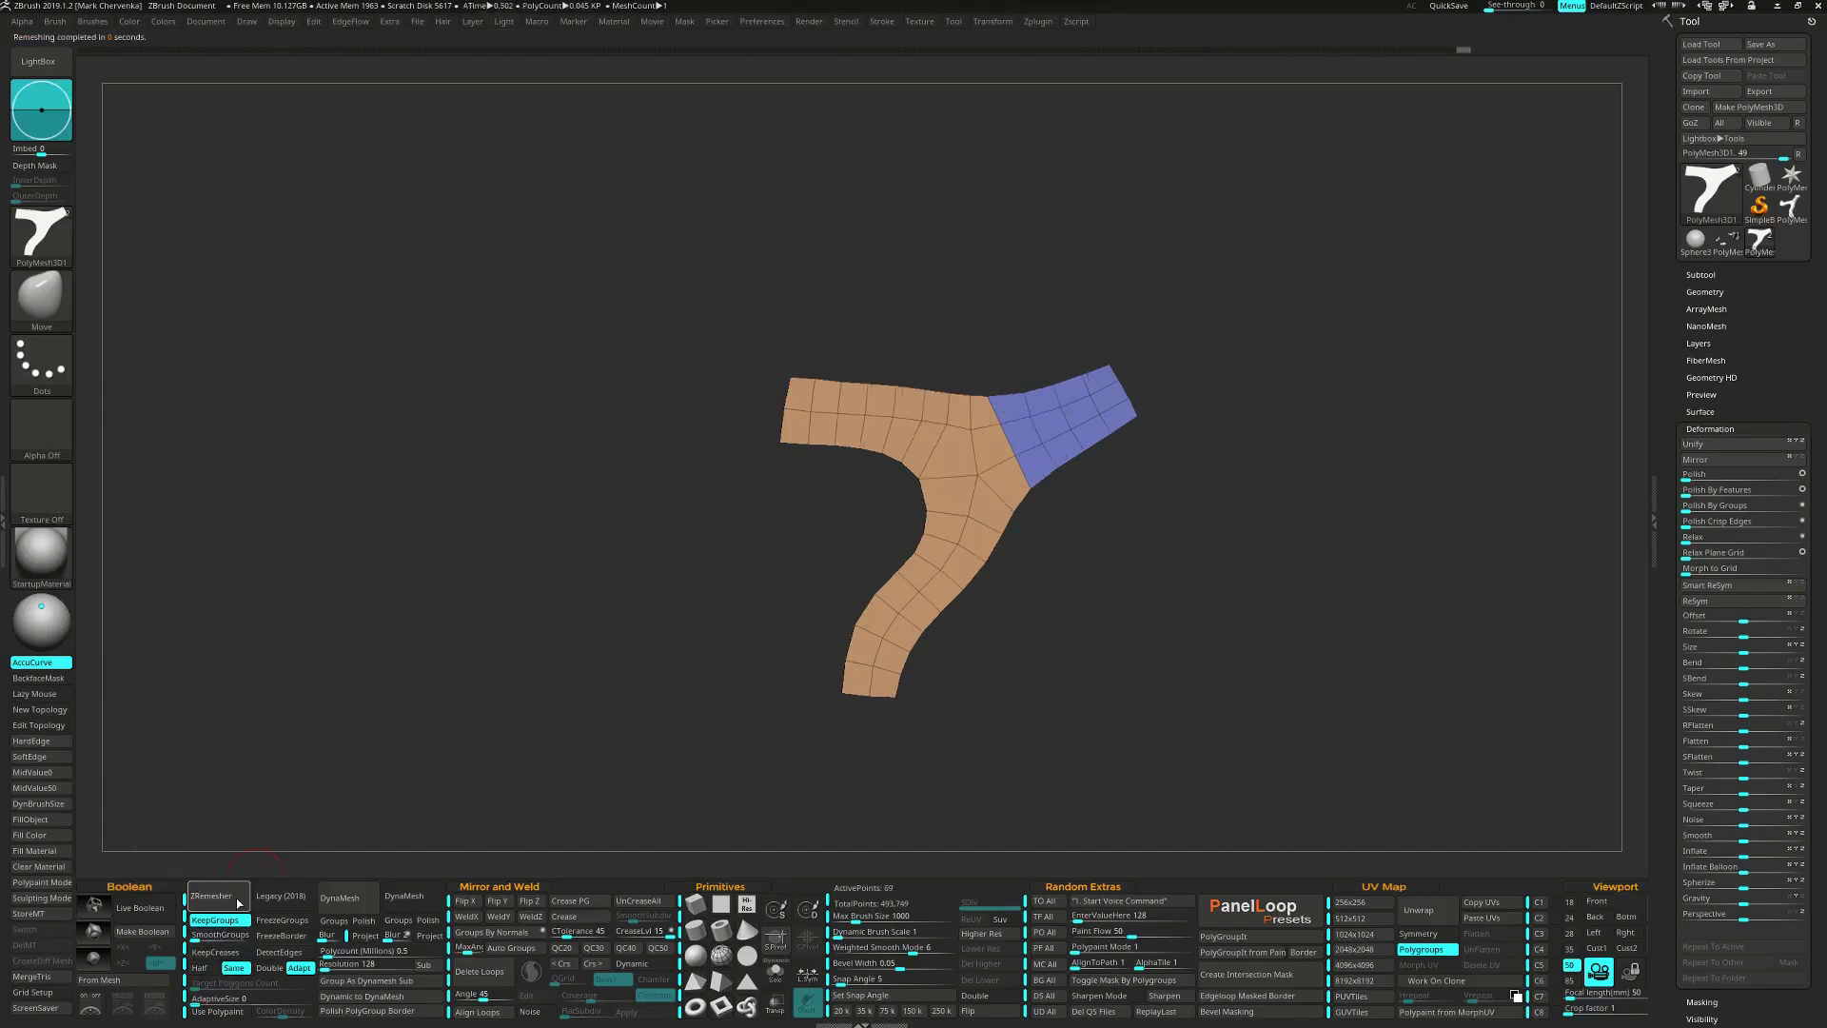
pyautogui.click(238, 902)
pyautogui.click(1123, 588)
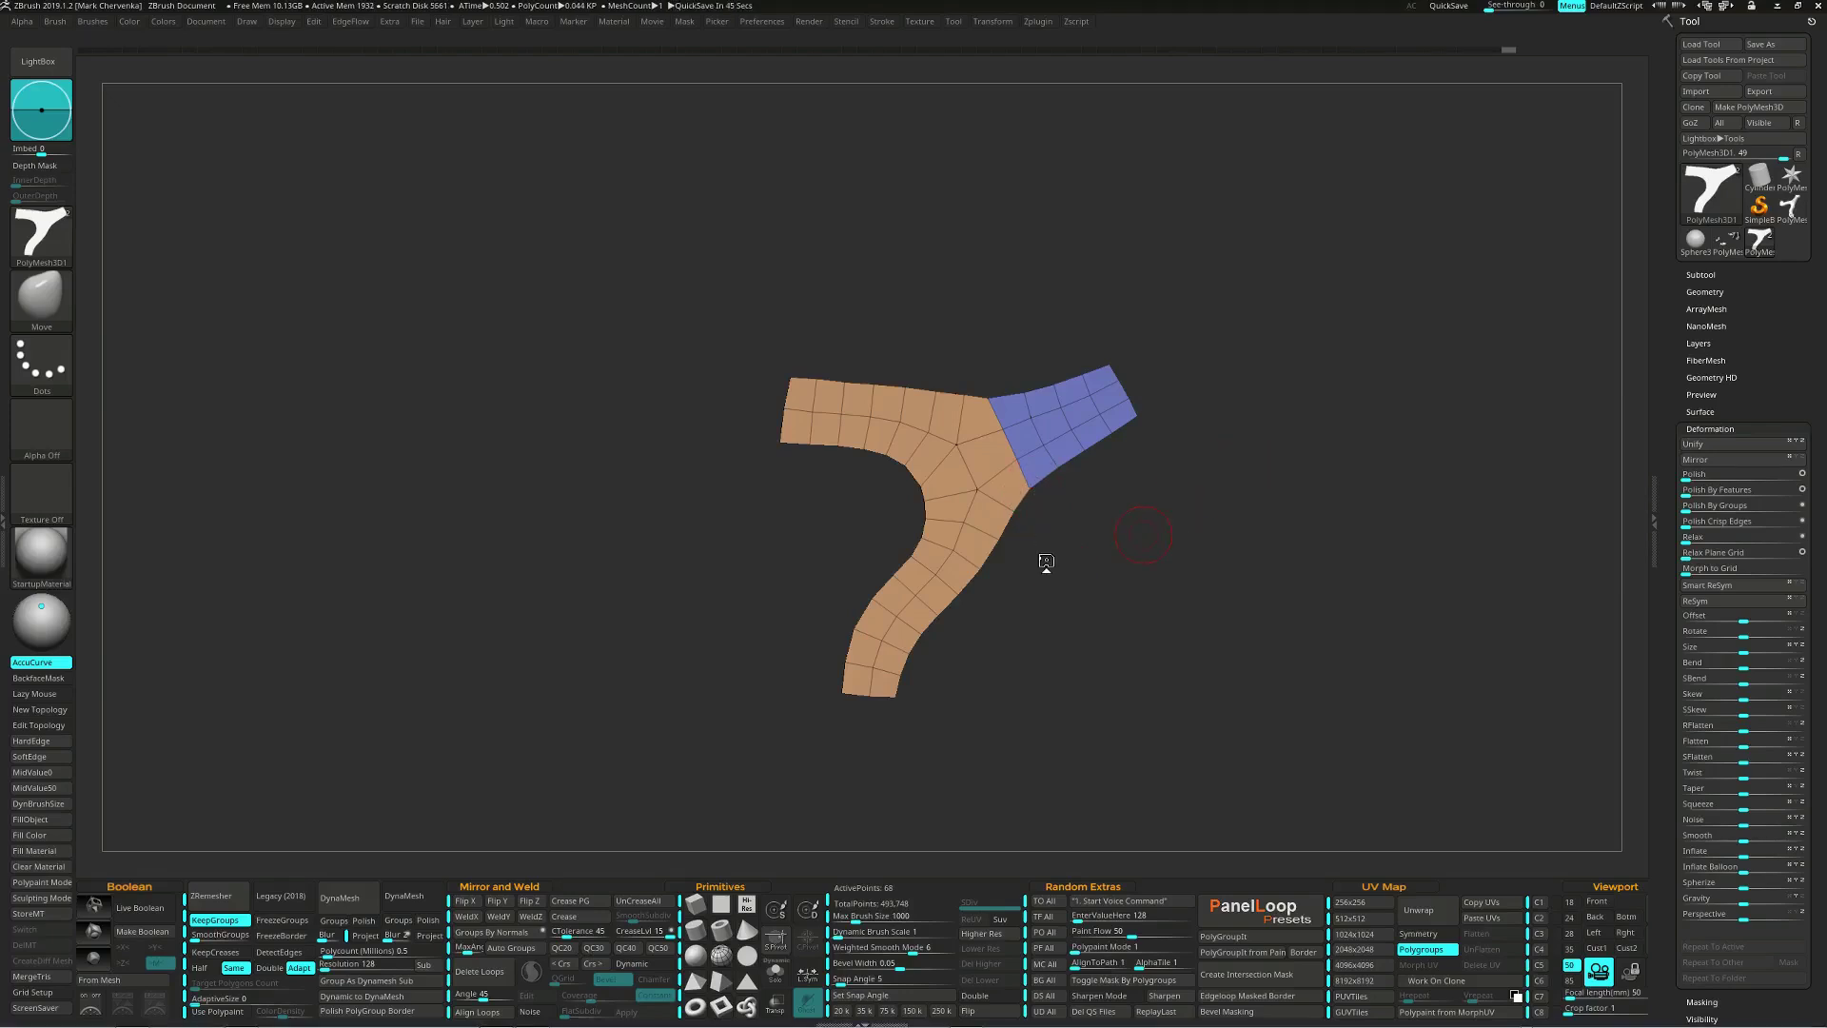
# Mask all but the upper-right arm, tilt it with the Gizmo, clear the mask, and merge the mesh into one polygroup.
pyautogui.moveTo(1046, 562); pyautogui.dragTo(1088, 593)
pyautogui.press('w')
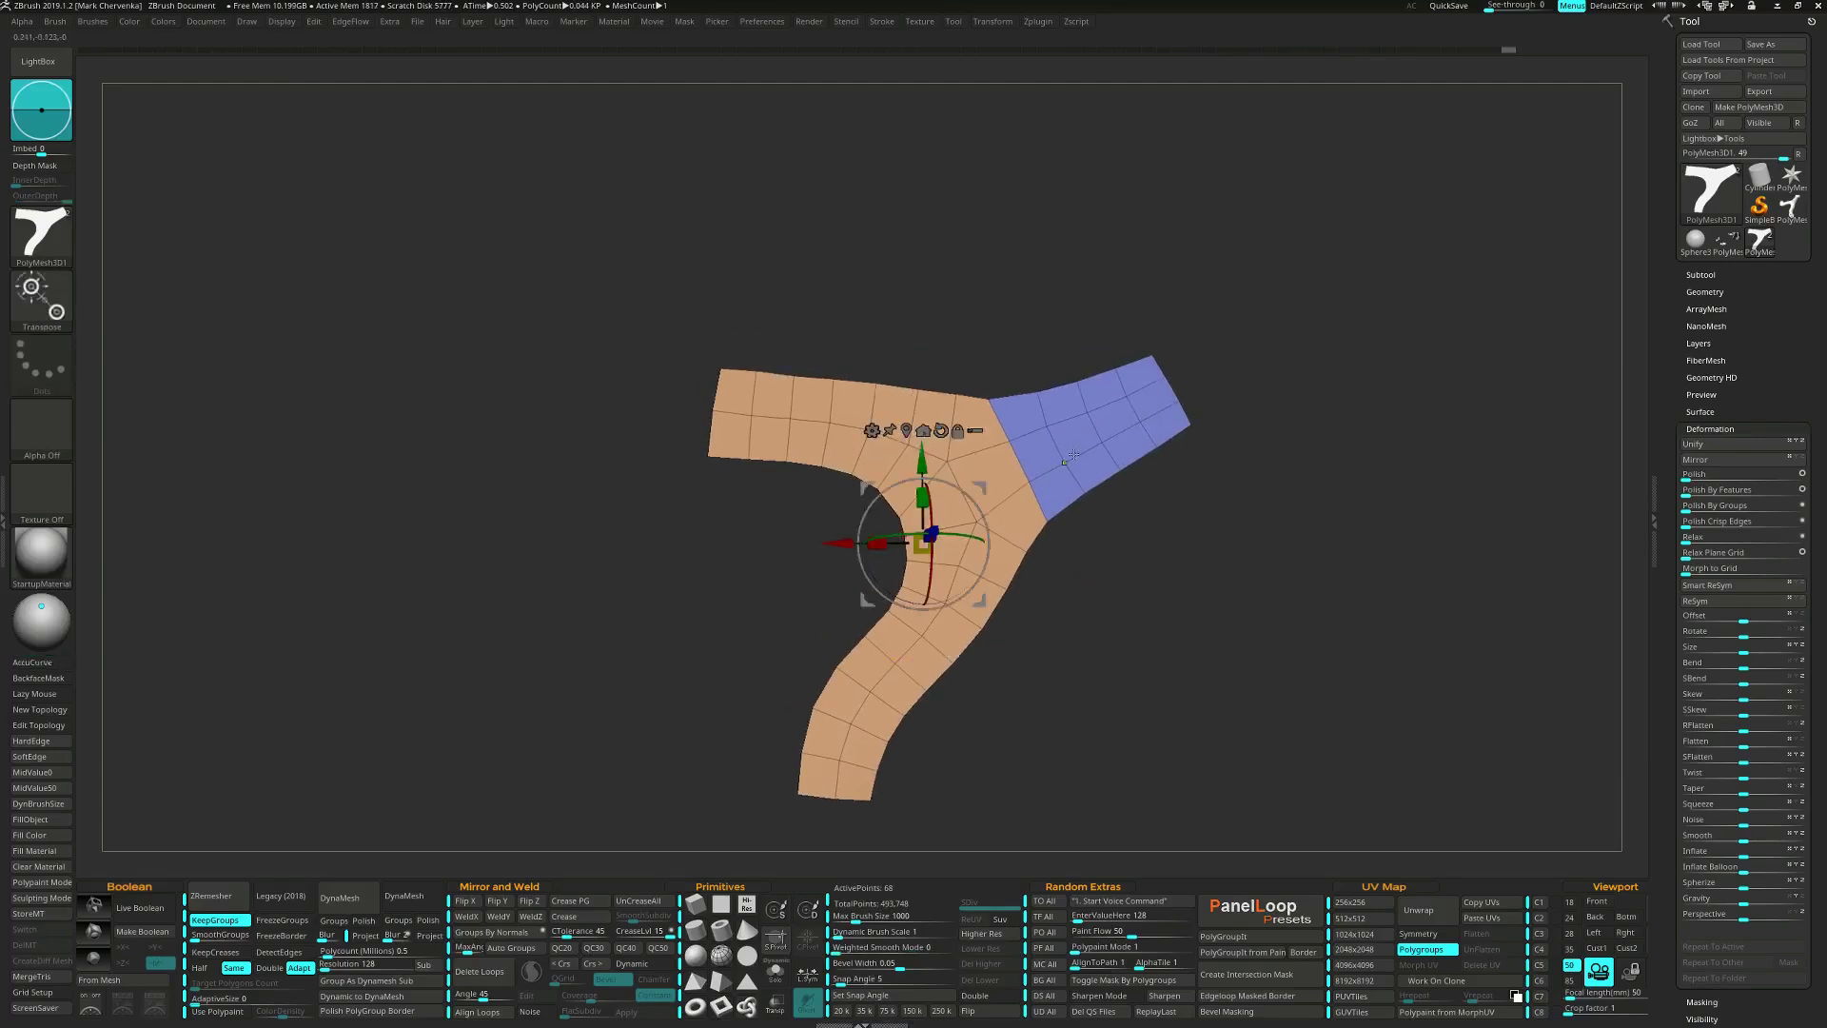
pyautogui.keyDown('ctrl'); pyautogui.click(1111, 443); pyautogui.keyUp('ctrl')
pyautogui.moveTo(1109, 518)
pyautogui.keyDown('alt'); pyautogui.mouseDown()
pyautogui.moveTo(1071, 570)
pyautogui.moveTo(1095, 514)
pyautogui.moveTo(1098, 354)
pyautogui.mouseUp(); pyautogui.keyUp('alt')
pyautogui.keyDown('alt'); pyautogui.click(984, 468); pyautogui.keyUp('alt')
pyautogui.moveTo(1005, 411); pyautogui.dragTo(1042, 440)
pyautogui.keyDown('shift'); pyautogui.moveTo(1095, 561); pyautogui.dragTo(1102, 652); pyautogui.keyUp('shift')
pyautogui.moveTo(1101, 652)
pyautogui.keyDown('ctrl'); pyautogui.mouseDown()
pyautogui.moveTo(1115, 668)
pyautogui.moveTo(1103, 617)
pyautogui.mouseUp(); pyautogui.keyUp('ctrl')
pyautogui.press('q')
pyautogui.keyDown('alt'); pyautogui.moveTo(1091, 509); pyautogui.dragTo(1082, 613); pyautogui.keyUp('alt')
pyautogui.hotkey('ctrl', 'w')
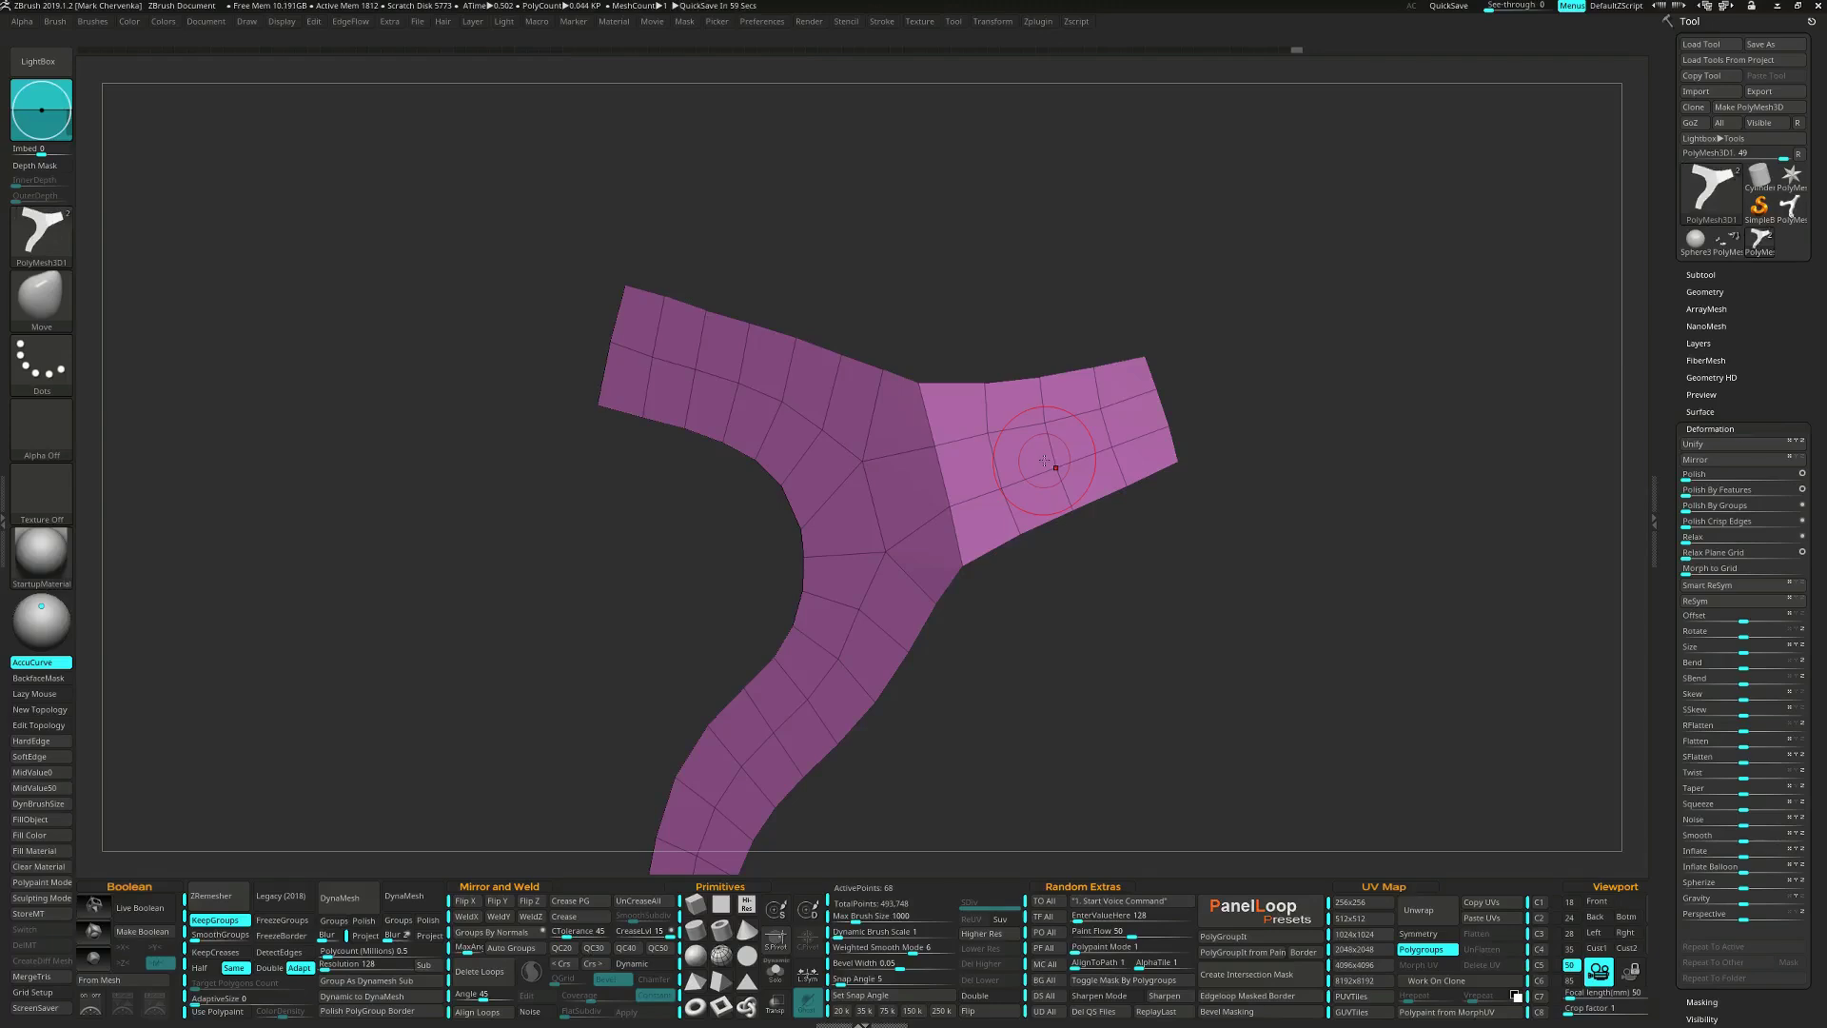
# Extrude all polygons of the patch into a thick shell with ZModeler QMesh and flip the mesh normals.
pyautogui.press('b')
pyautogui.press('z')
pyautogui.press('m')
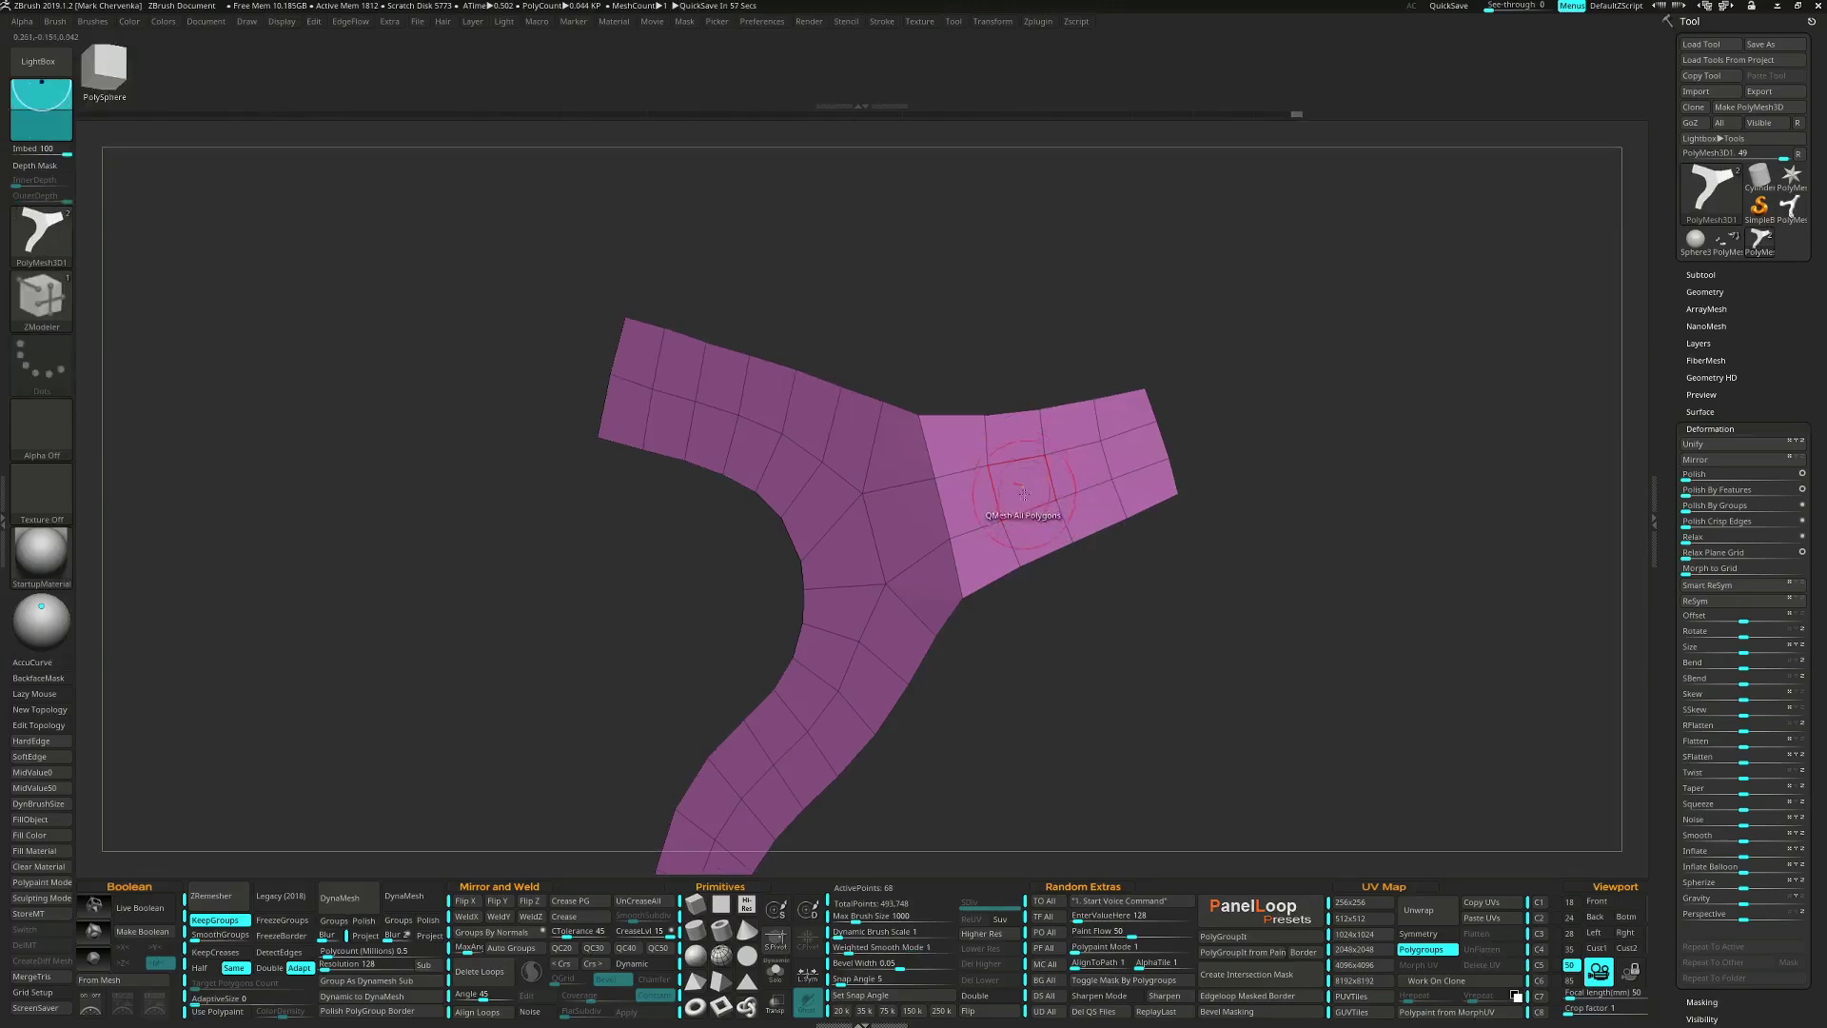
pyautogui.moveTo(1023, 493); pyautogui.dragTo(1029, 494, button='right')
pyautogui.moveTo(1030, 494); pyautogui.dragTo(1155, 553)
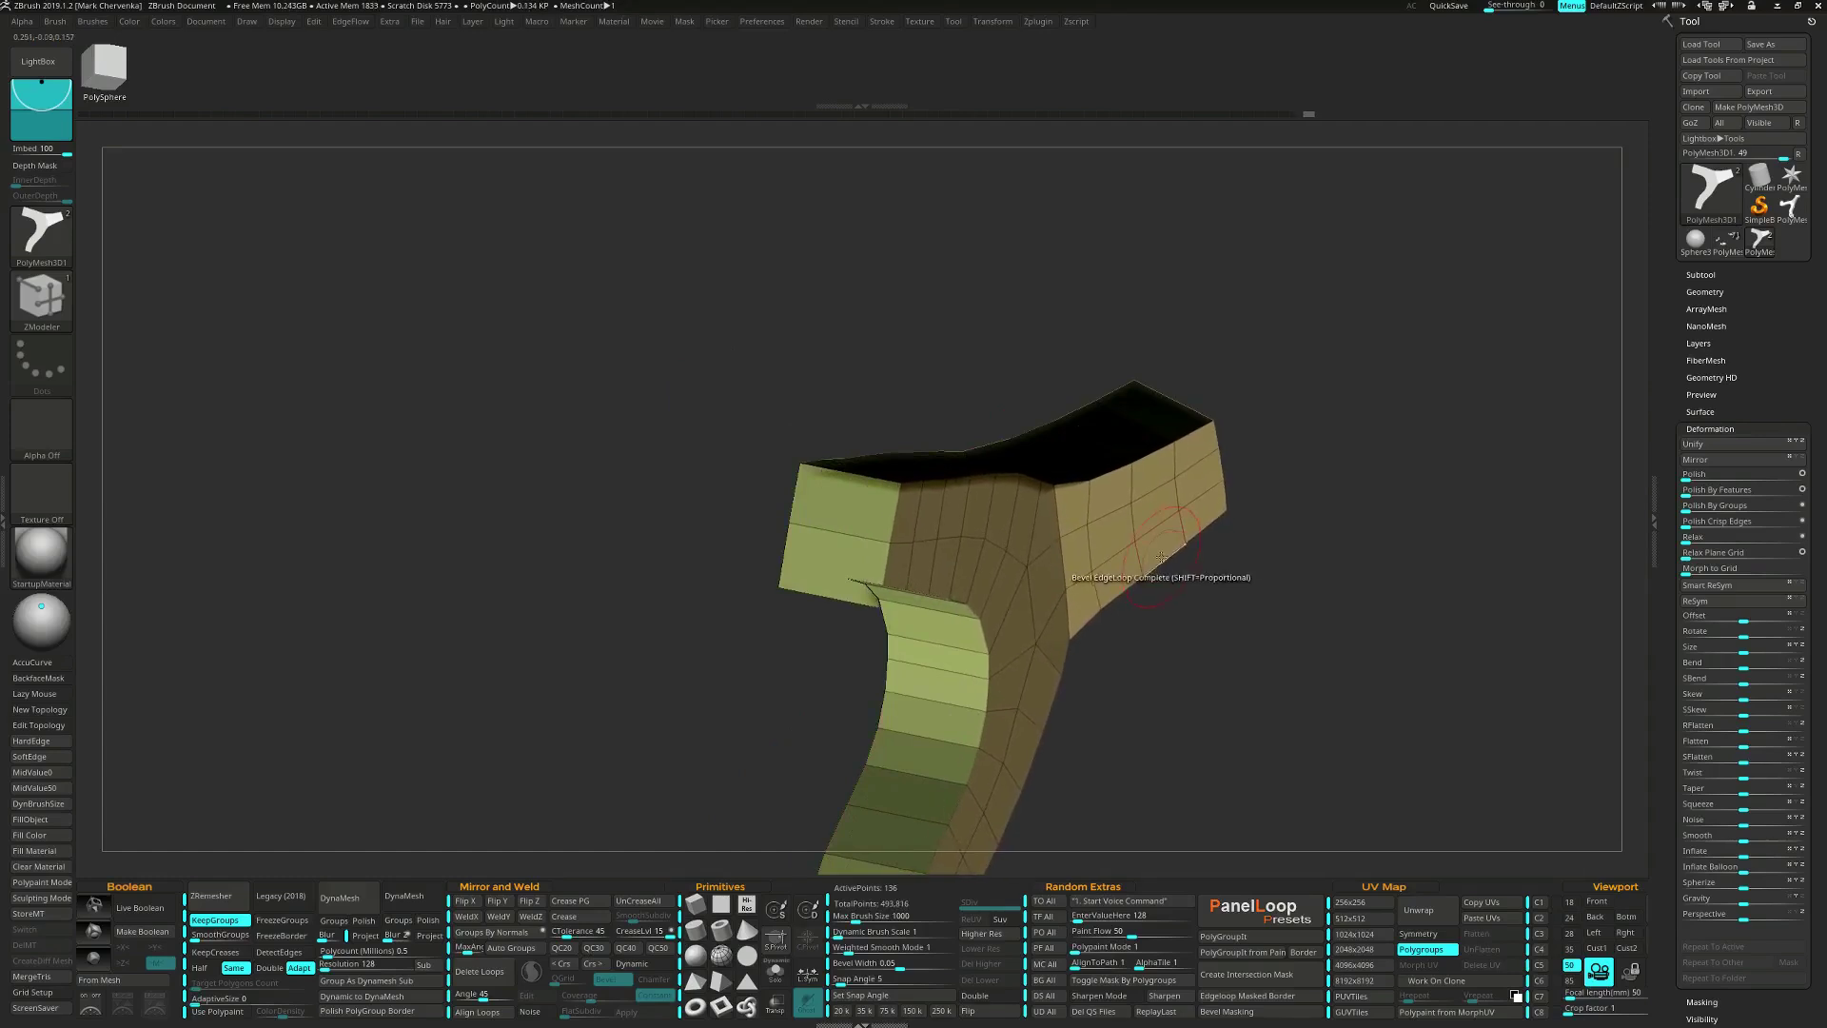
pyautogui.keyDown('ctrl'); pyautogui.moveTo(1069, 573); pyautogui.dragTo(1163, 597, button='right'); pyautogui.keyUp('ctrl')
pyautogui.click(985, 1011)
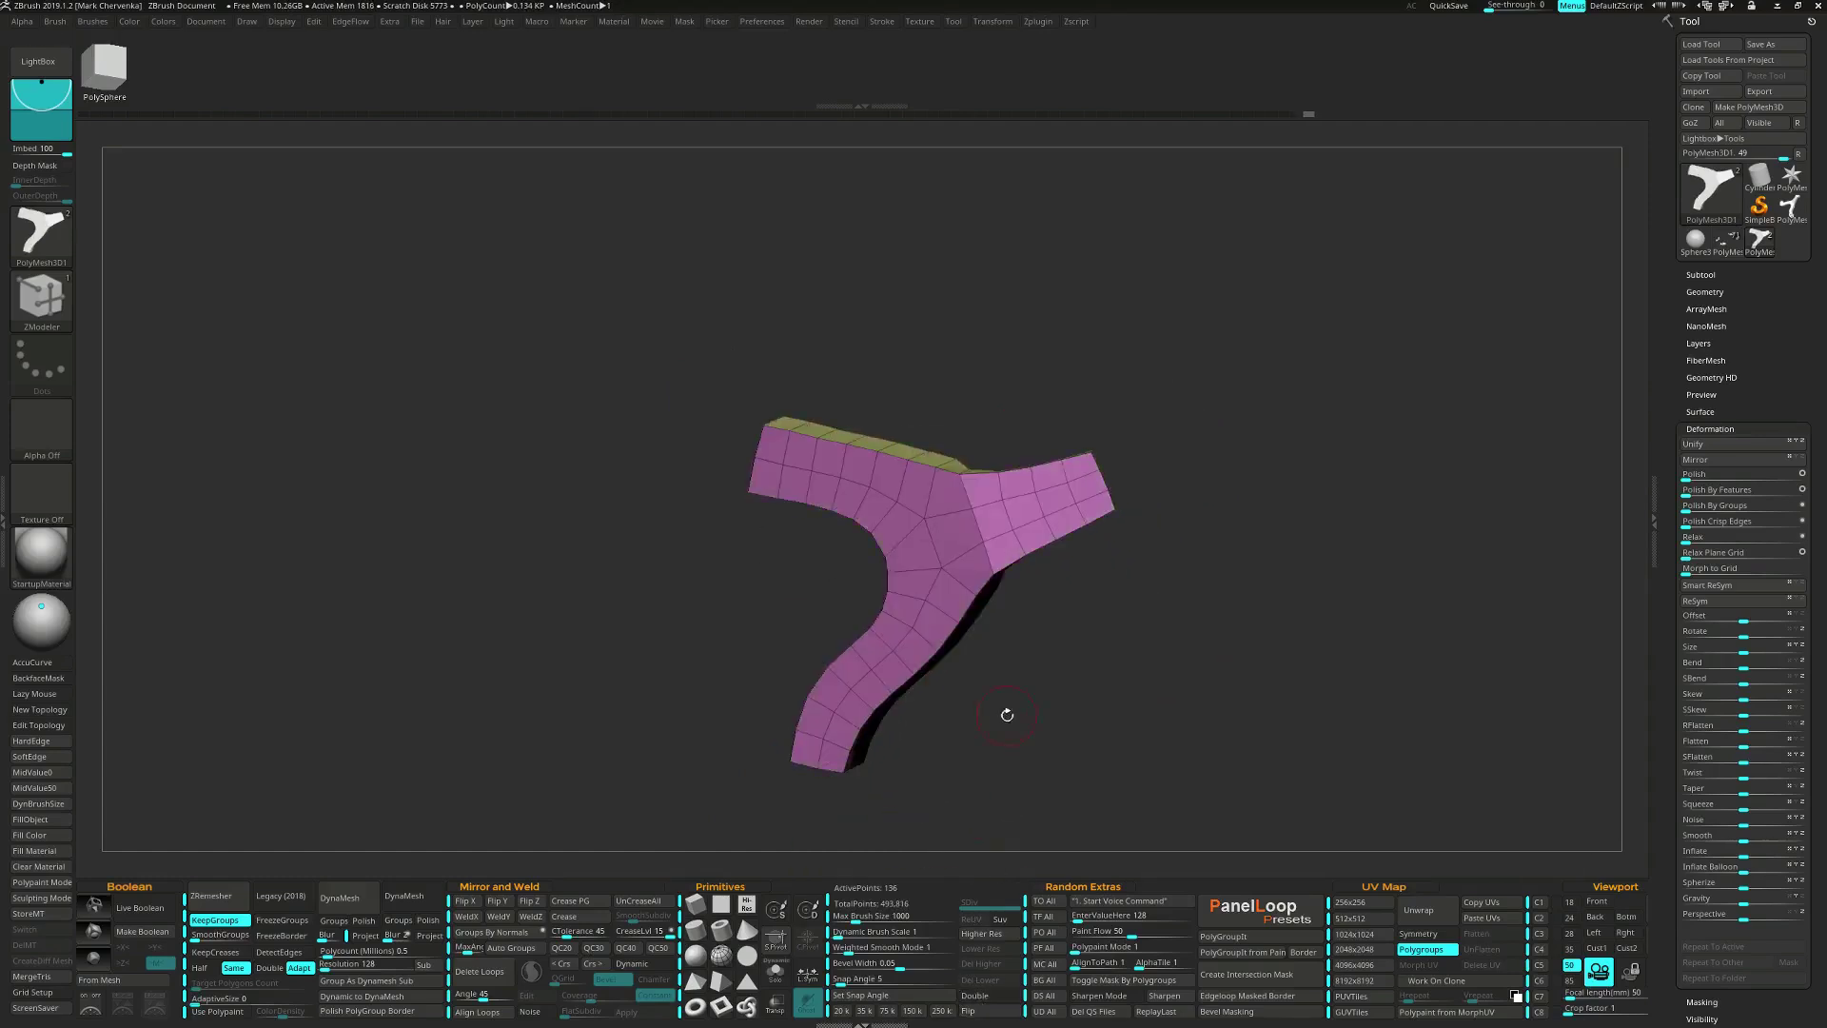
# Mask the upper-right arm and invert the mask so only that arm stays editable.
pyautogui.moveTo(1008, 714); pyautogui.dragTo(1156, 545, button='right')
pyautogui.keyDown('ctrl'); pyautogui.moveTo(1362, 285); pyautogui.dragTo(1064, 548); pyautogui.keyUp('ctrl')
pyautogui.moveTo(1064, 552); pyautogui.dragTo(649, 486, button='right')
pyautogui.keyDown('ctrl'); pyautogui.moveTo(616, 318); pyautogui.dragTo(821, 552); pyautogui.keyUp('ctrl')
pyautogui.moveTo(788, 568); pyautogui.dragTo(790, 623, button='right')
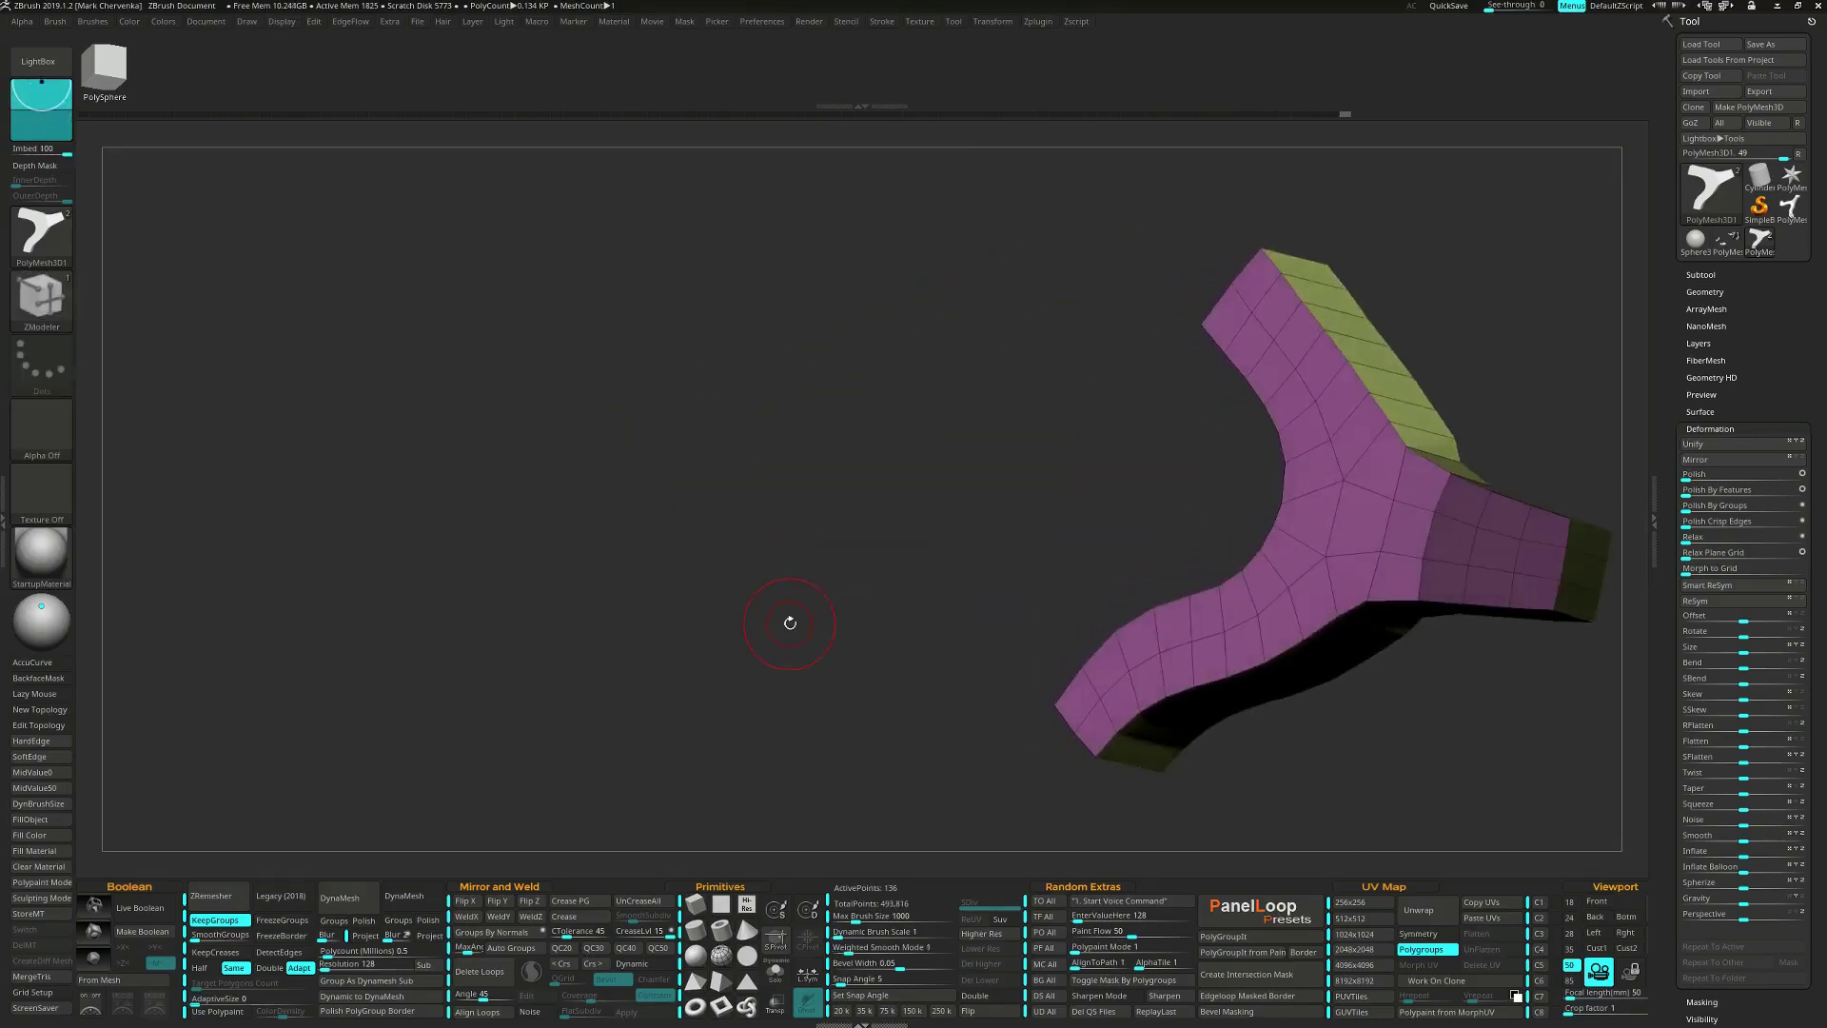
pyautogui.keyDown('alt'); pyautogui.moveTo(908, 596); pyautogui.dragTo(689, 562, button='right'); pyautogui.keyUp('alt')
pyautogui.keyDown('ctrl'); pyautogui.click(841, 407); pyautogui.keyUp('ctrl')
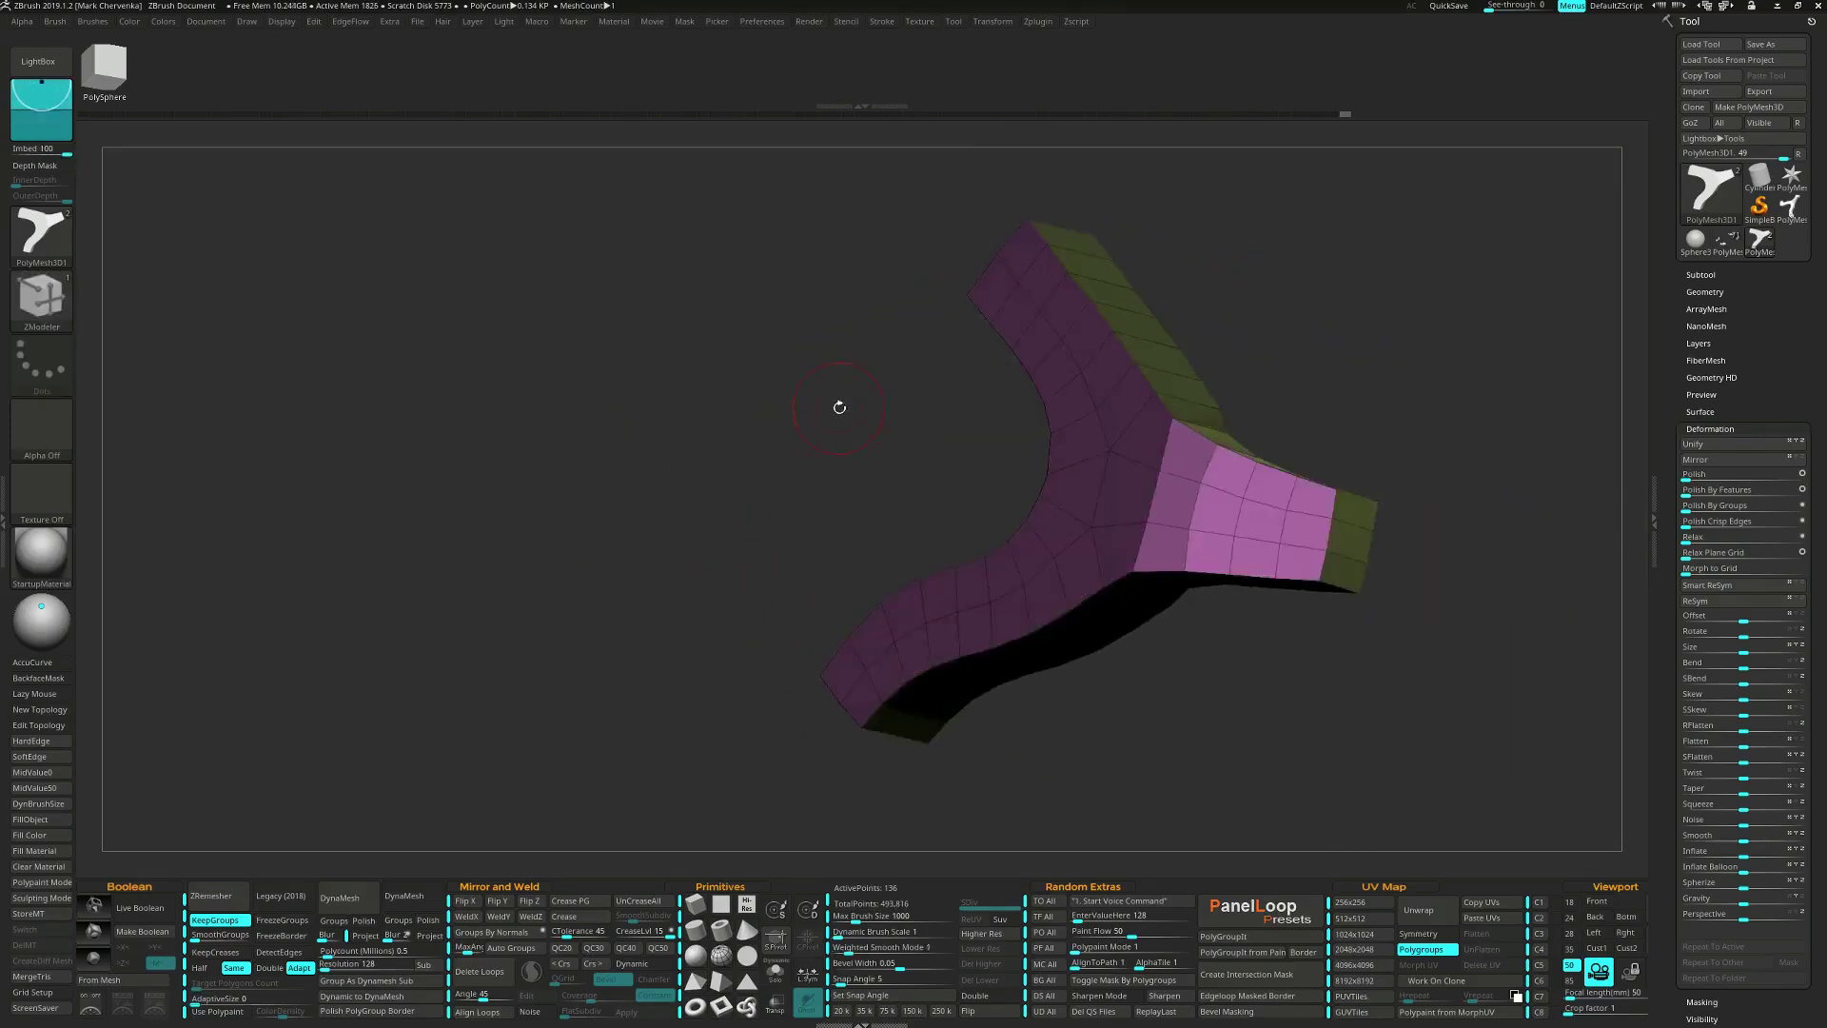
# Apply a cage deformer to the unmasked arm, scale its end points inward along Z to taper its thickness, and accept the deformation.
pyautogui.keyDown('shift'); pyautogui.moveTo(841, 407); pyautogui.dragTo(716, 606, button='right'); pyautogui.keyUp('shift')
pyautogui.press('w')
pyautogui.moveTo(1112, 535); pyautogui.dragTo(1042, 563, button='right')
pyautogui.click(940, 321)
pyautogui.click(1237, 374)
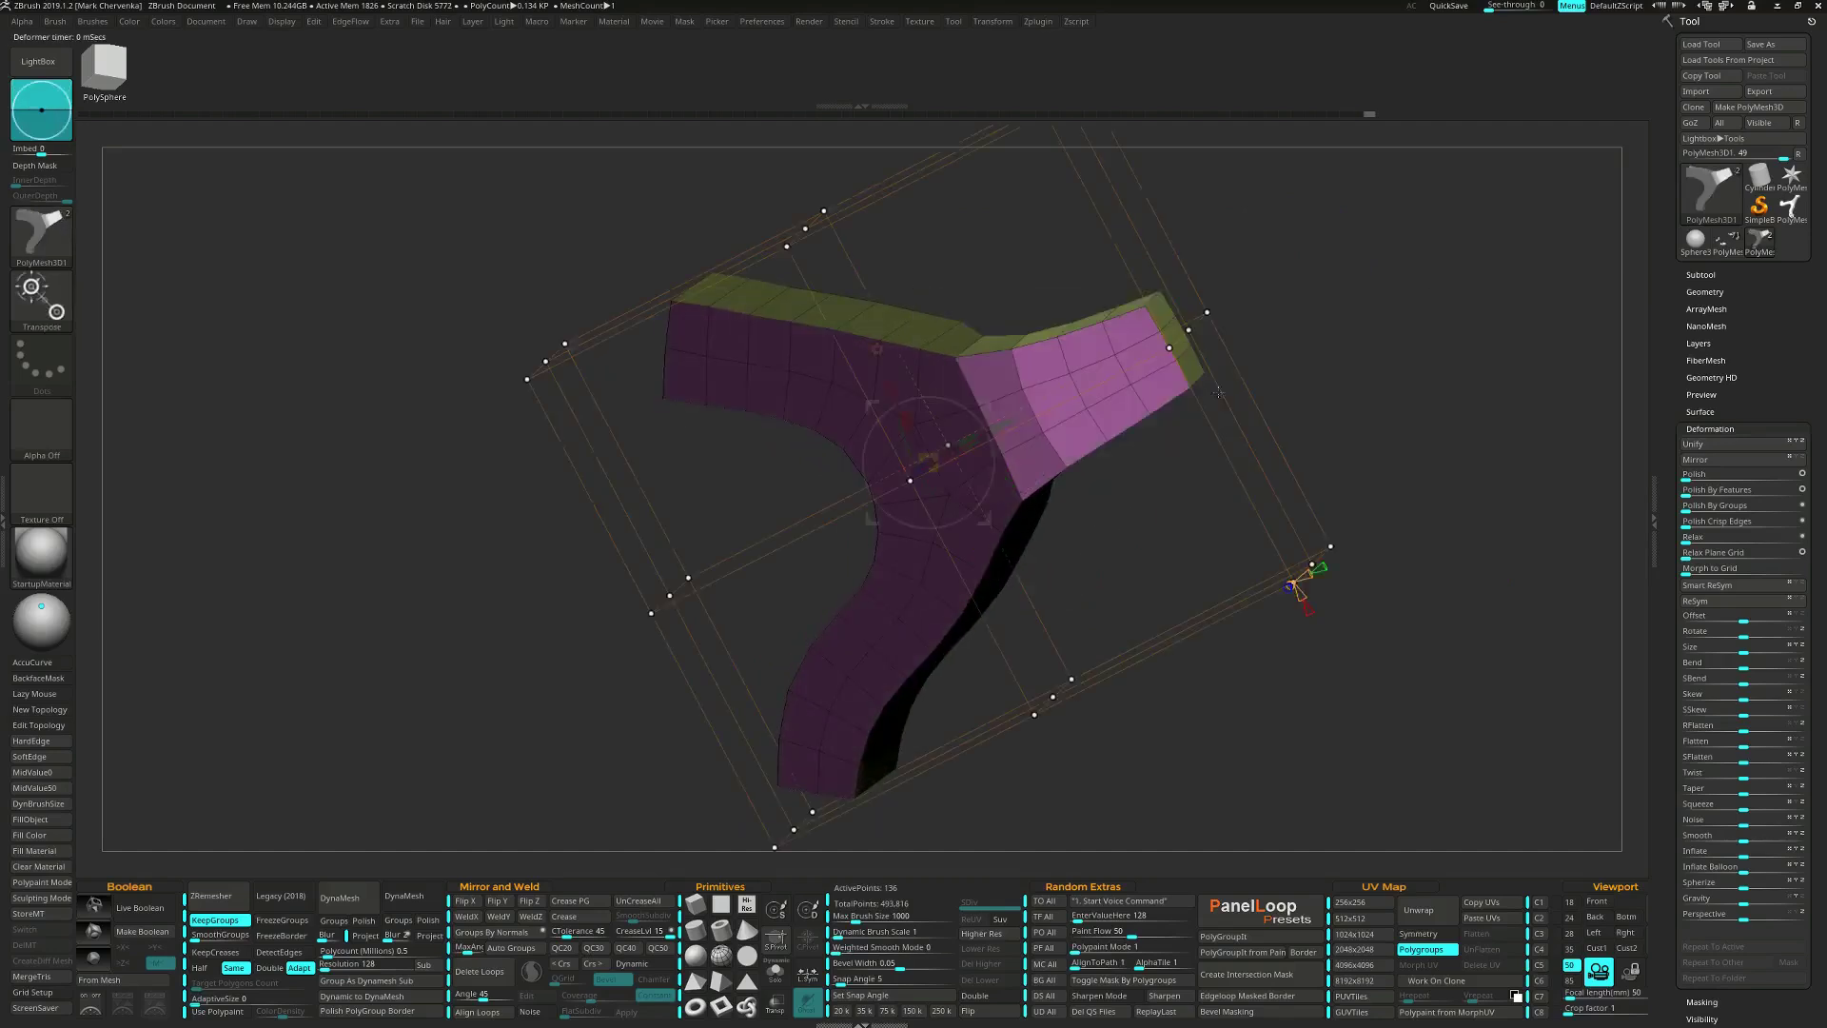
pyautogui.keyDown('ctrl'); pyautogui.moveTo(1117, 317); pyautogui.dragTo(1277, 457); pyautogui.keyUp('ctrl')
pyautogui.moveTo(1277, 457); pyautogui.dragTo(1138, 430, button='right')
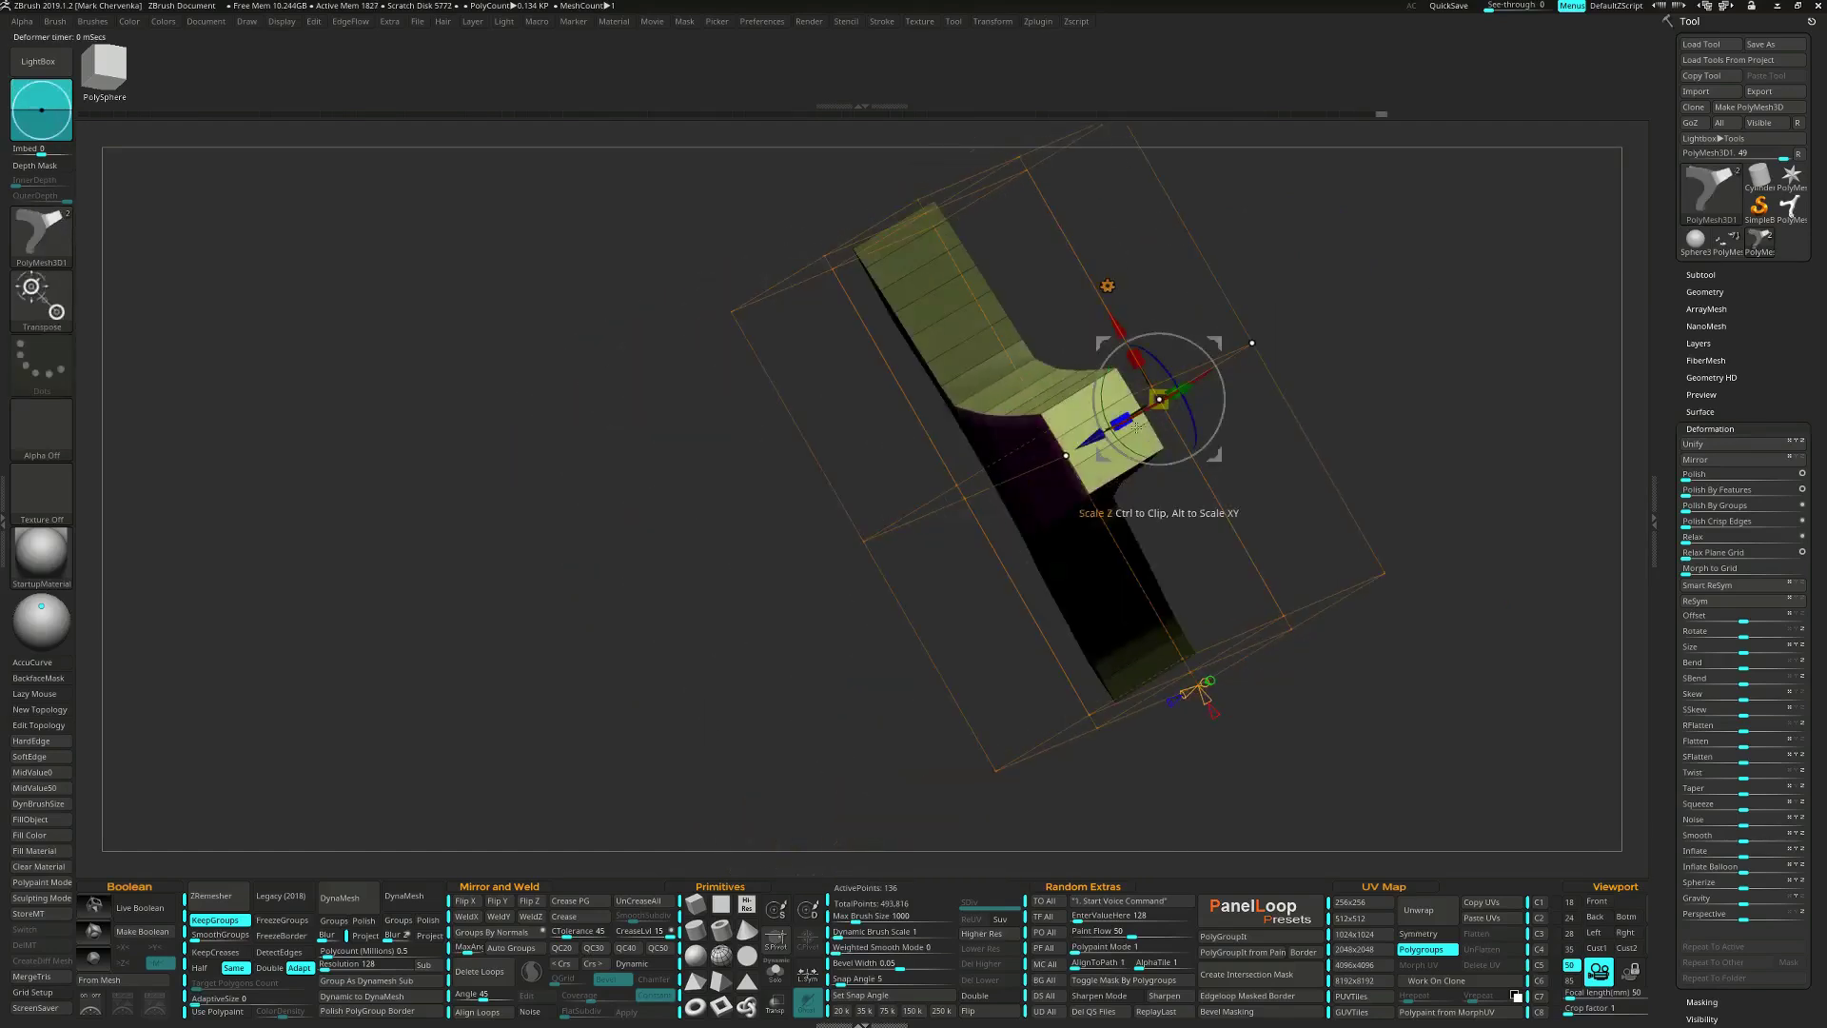
pyautogui.moveTo(1130, 429); pyautogui.dragTo(1145, 420)
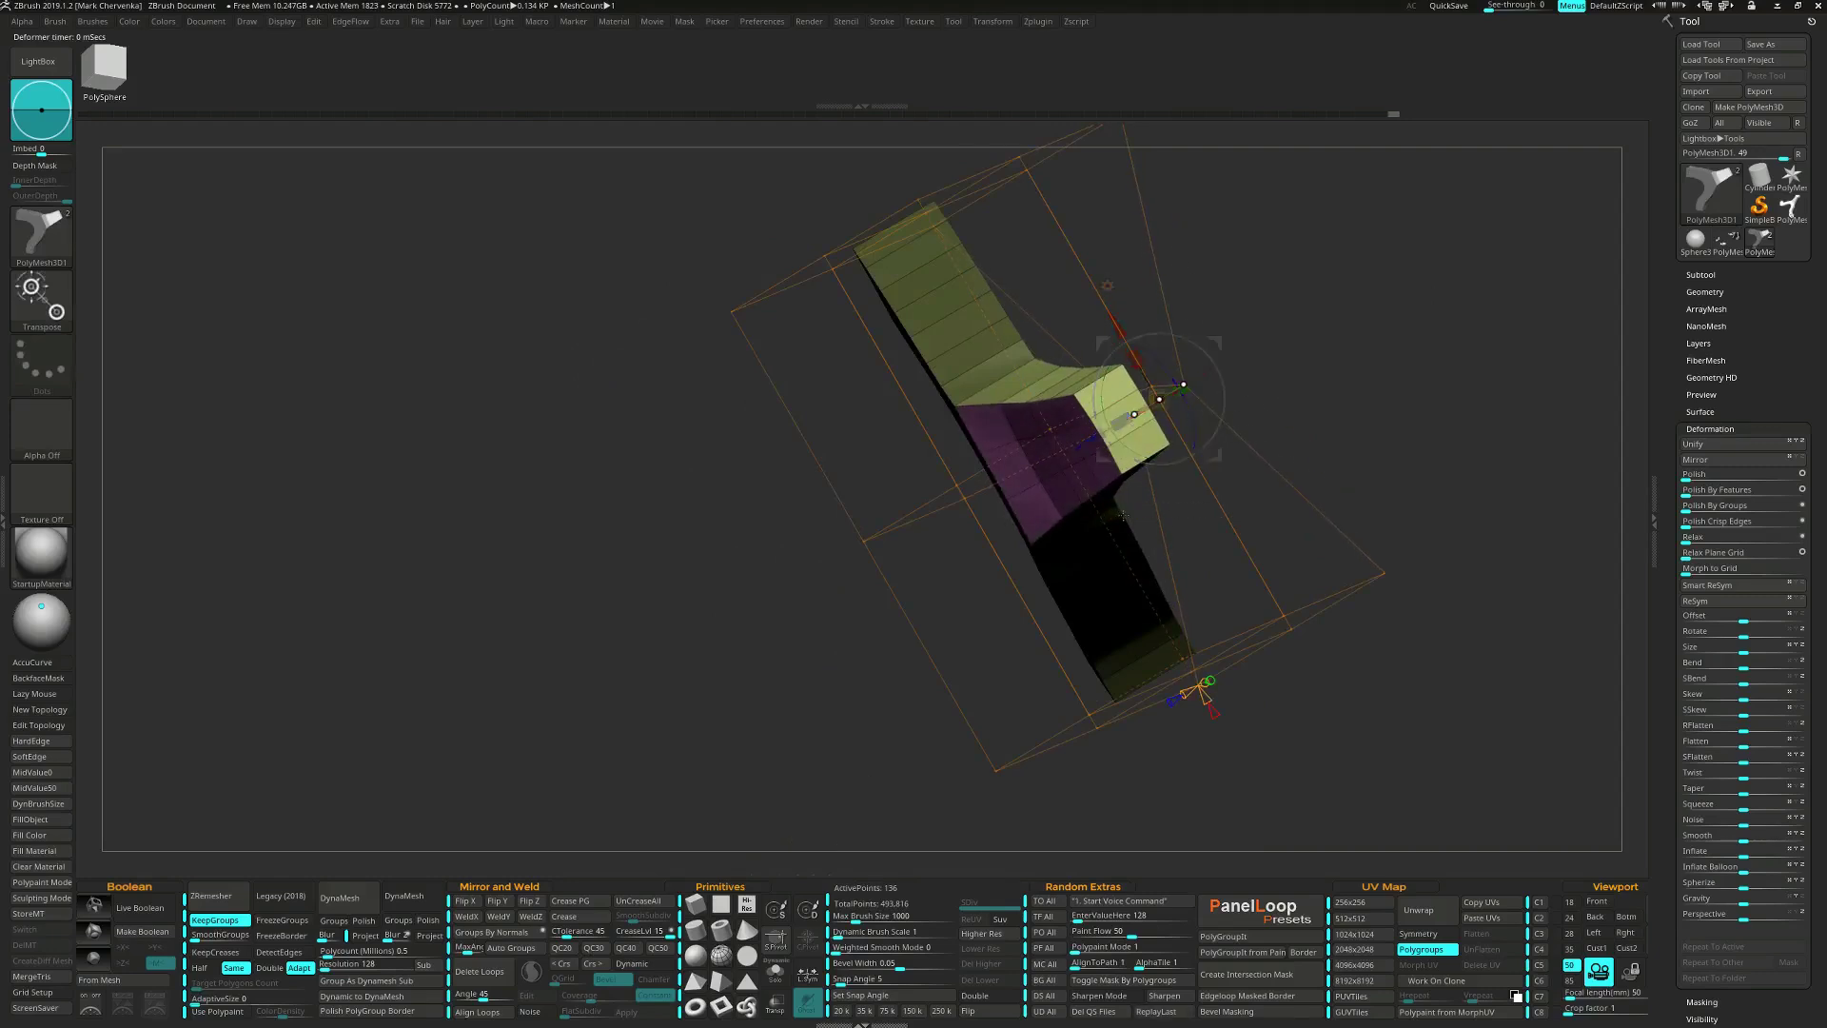
pyautogui.moveTo(1070, 445)
pyautogui.mouseDown(button='right')
pyautogui.moveTo(1164, 454)
pyautogui.moveTo(1101, 386)
pyautogui.mouseUp(button='right')
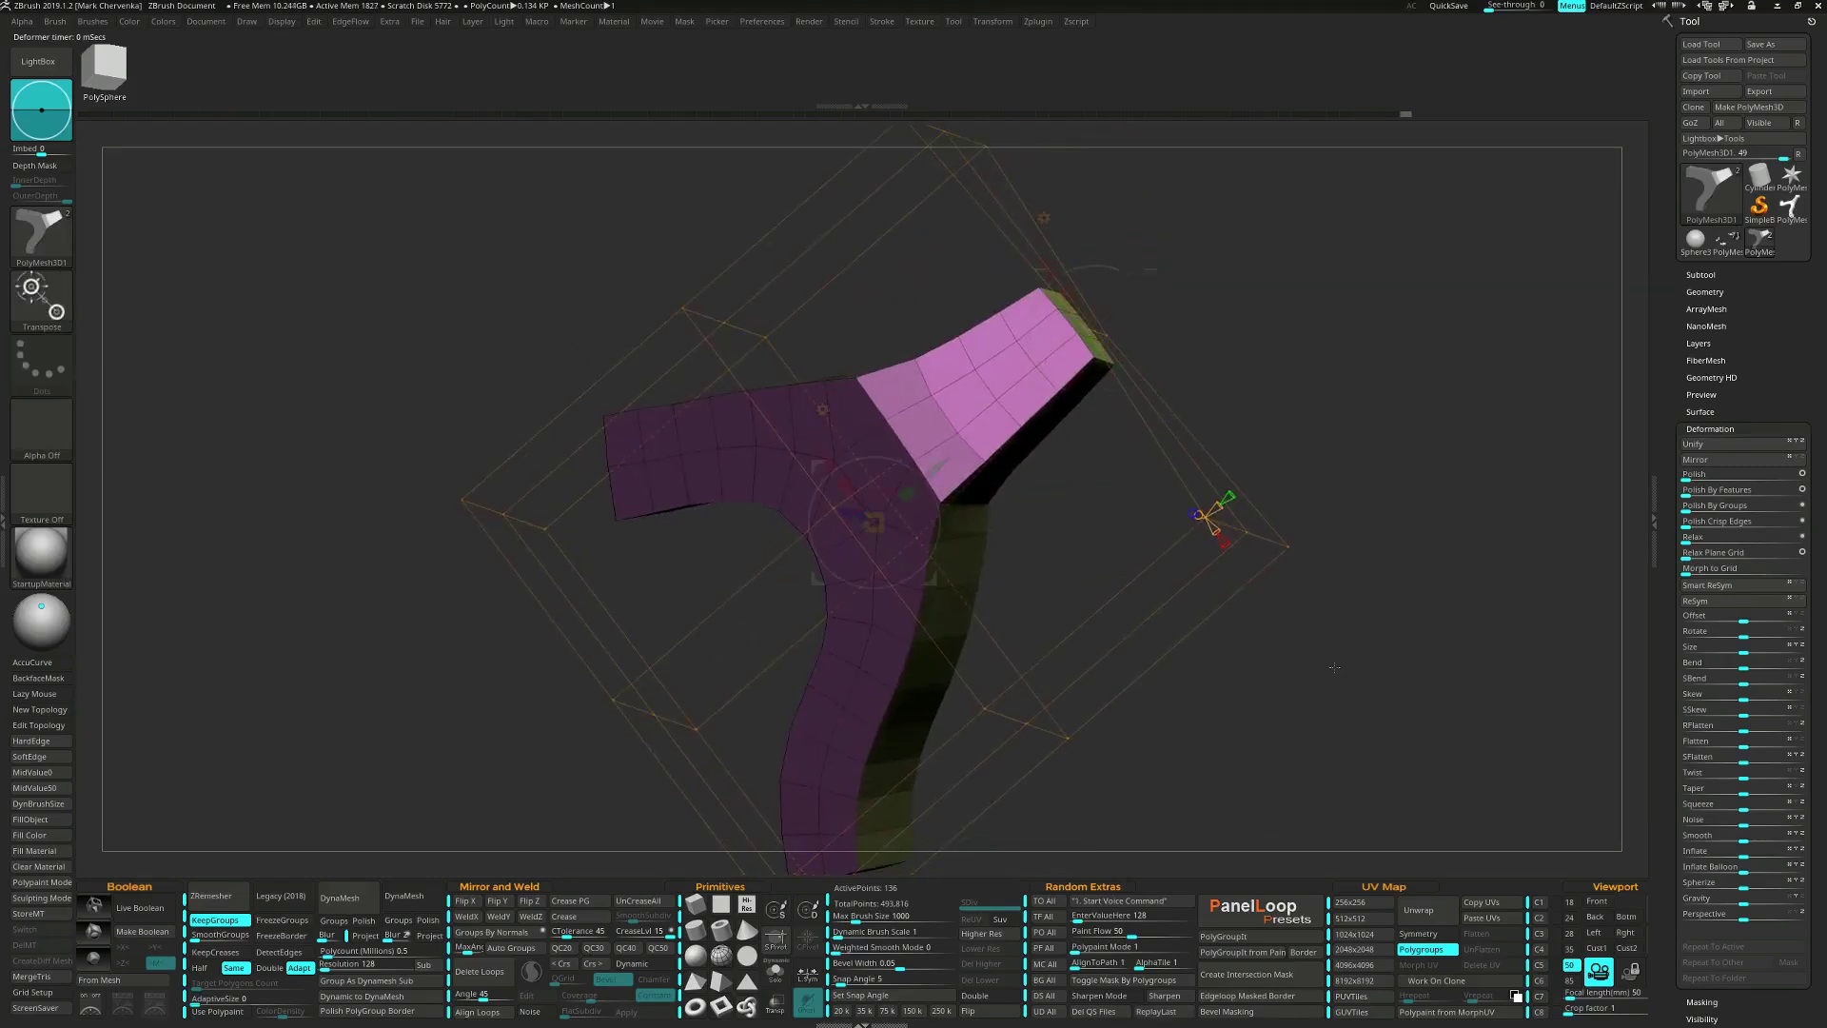
pyautogui.moveTo(1286, 610)
pyautogui.mouseDown()
pyautogui.moveTo(1123, 581)
pyautogui.moveTo(1009, 533)
pyautogui.moveTo(1223, 530)
pyautogui.moveTo(1166, 562)
pyautogui.moveTo(1292, 570)
pyautogui.moveTo(1224, 535)
pyautogui.mouseUp()
pyautogui.click(822, 411)
pyautogui.click(1040, 415)
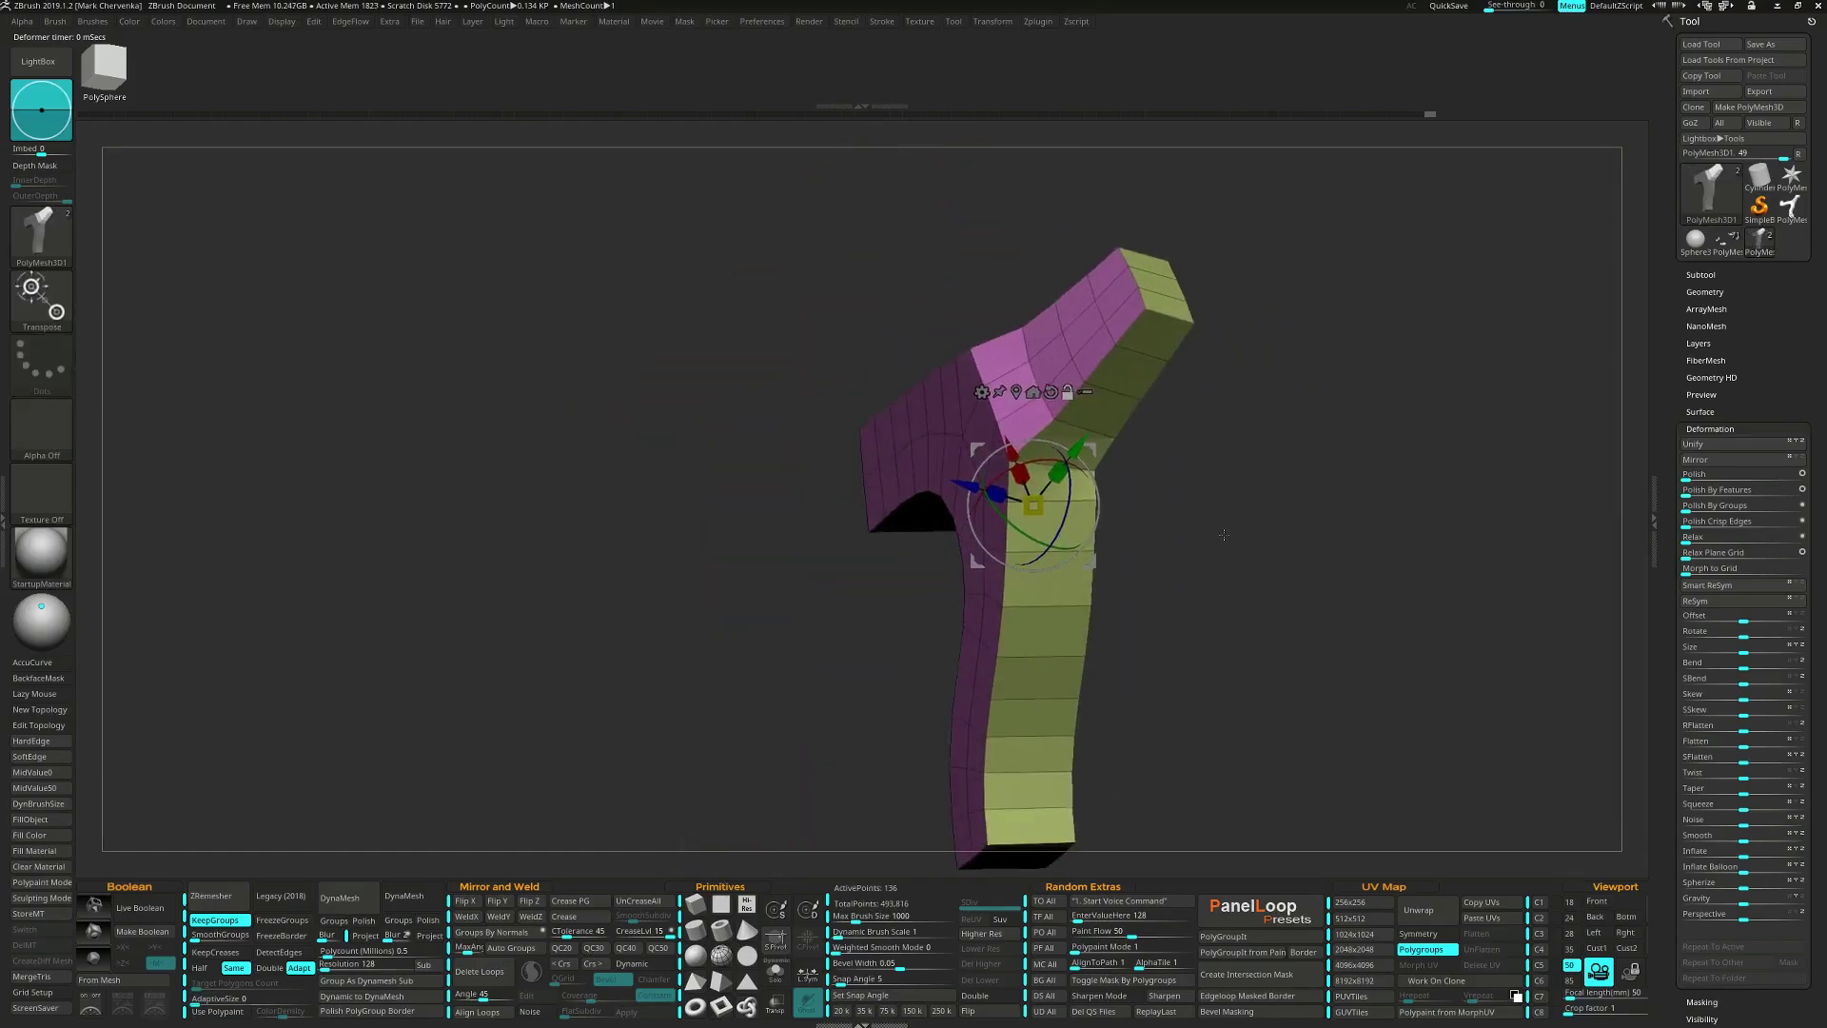
# Return to draw mode, split the mesh's faces into separate polygroups by normals, and clear the mask.
pyautogui.press('q')
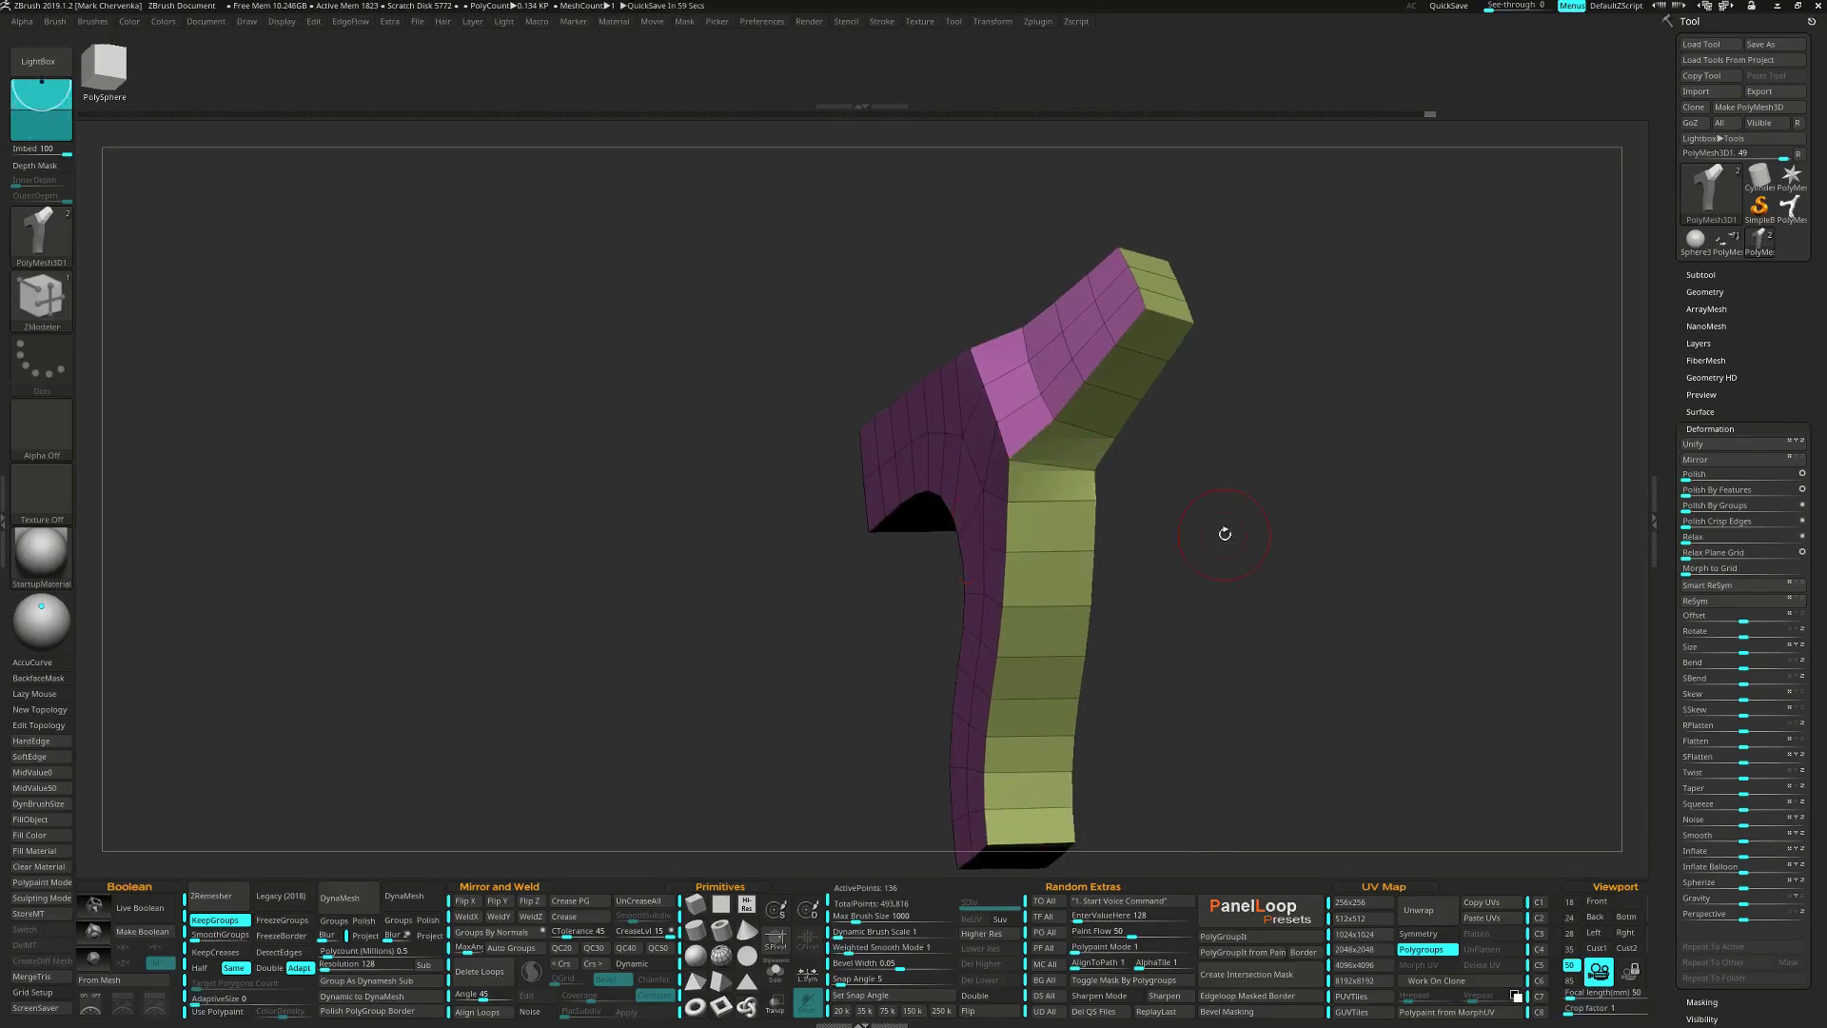
pyautogui.hotkey('ctrl', 'g')
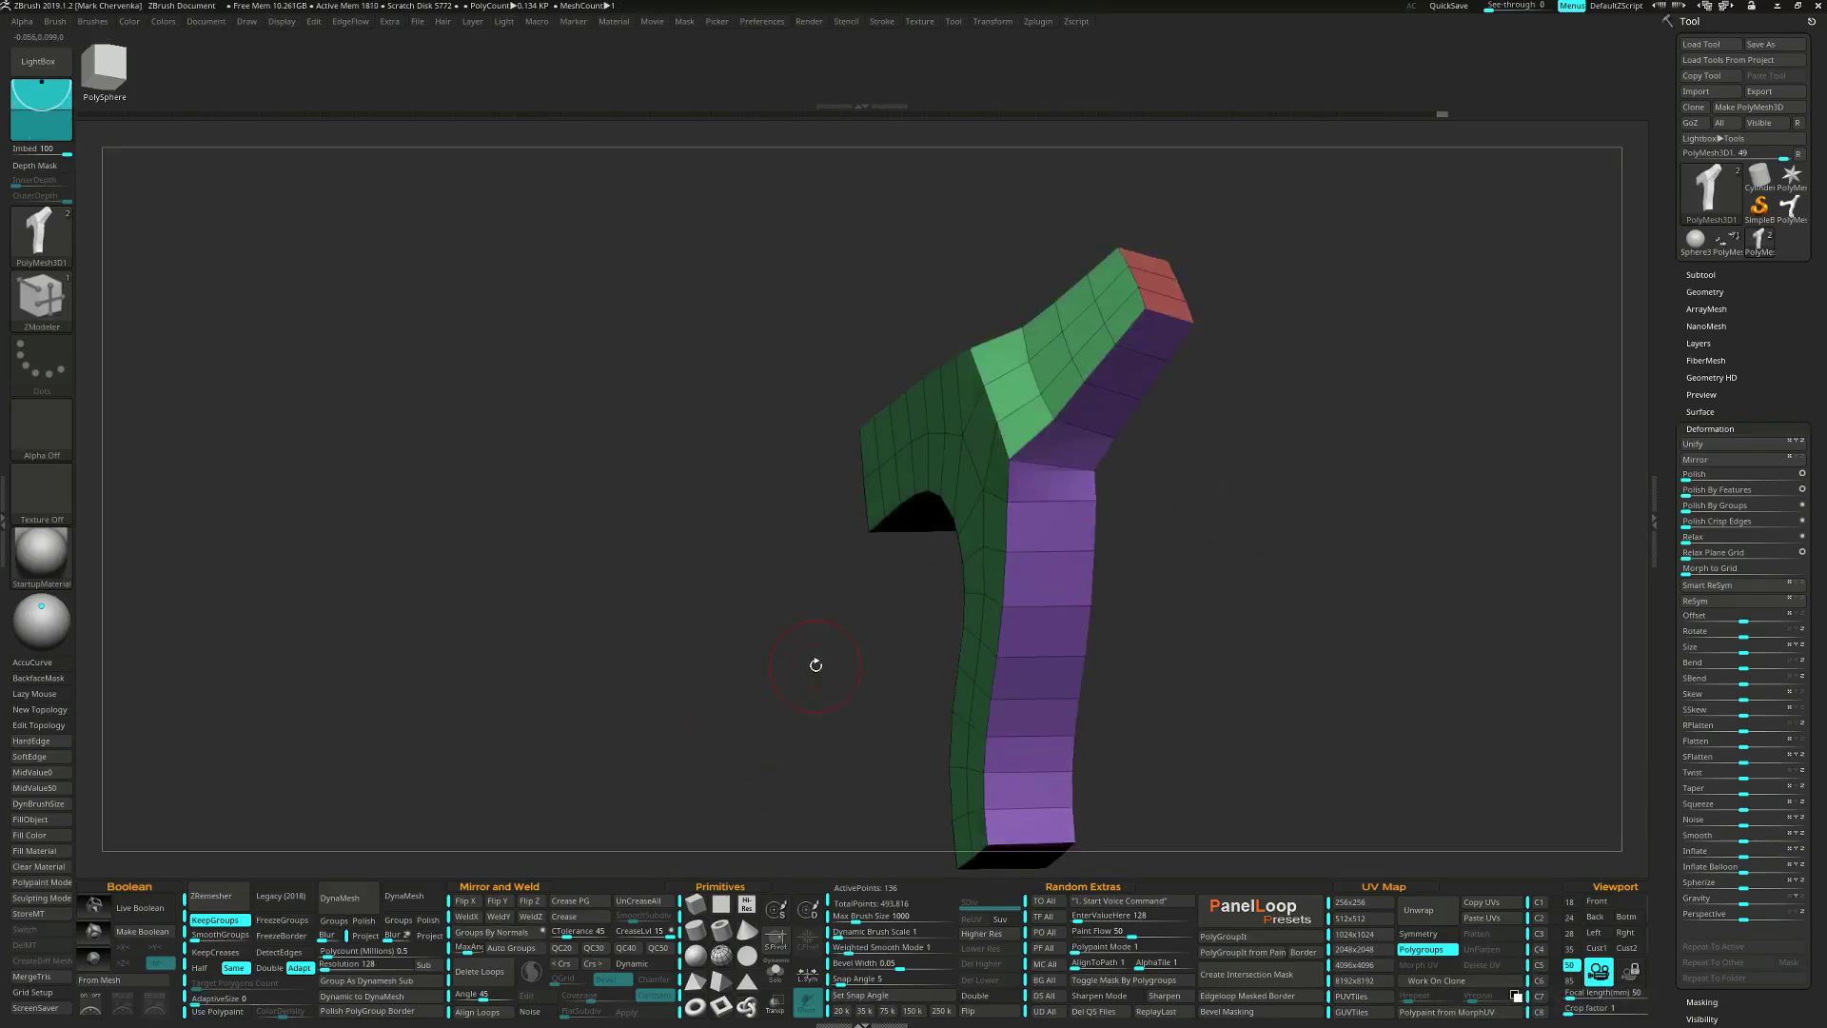
pyautogui.moveTo(790, 620); pyautogui.dragTo(866, 577)
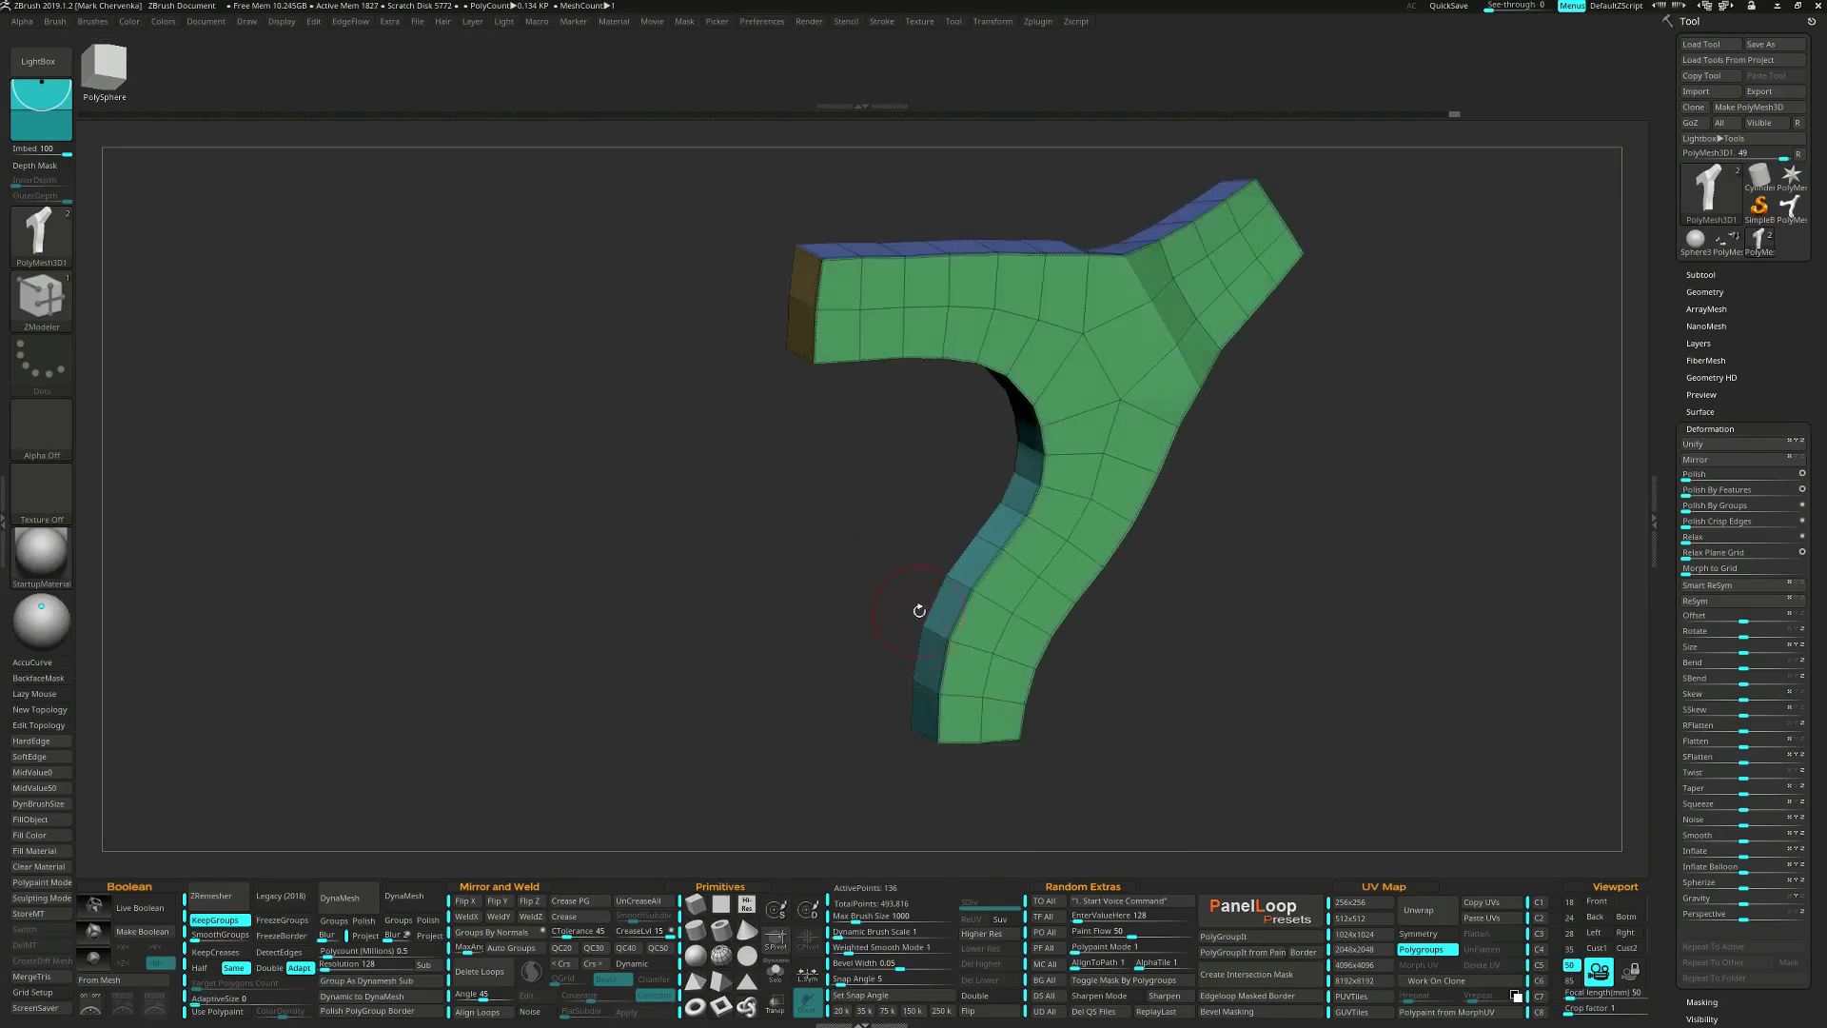
# Set the ZModeler edge action to Crease.
pyautogui.press('space')
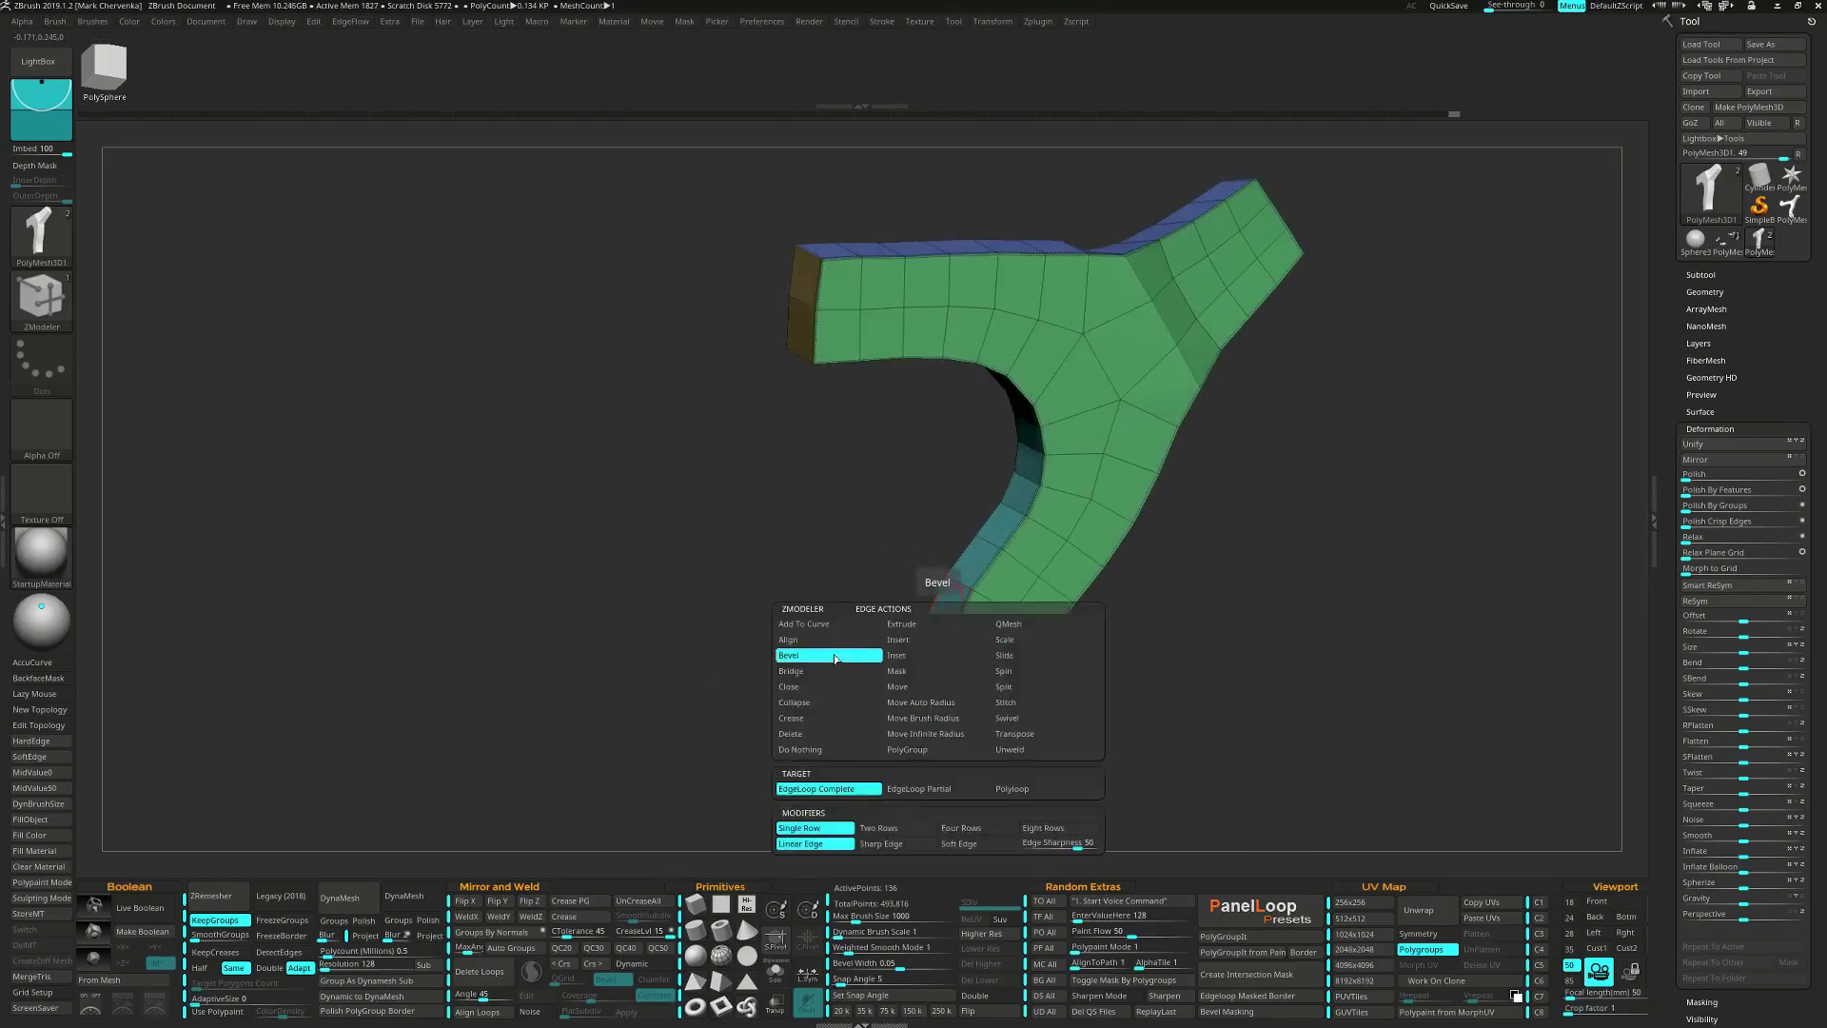
pyautogui.click(803, 732)
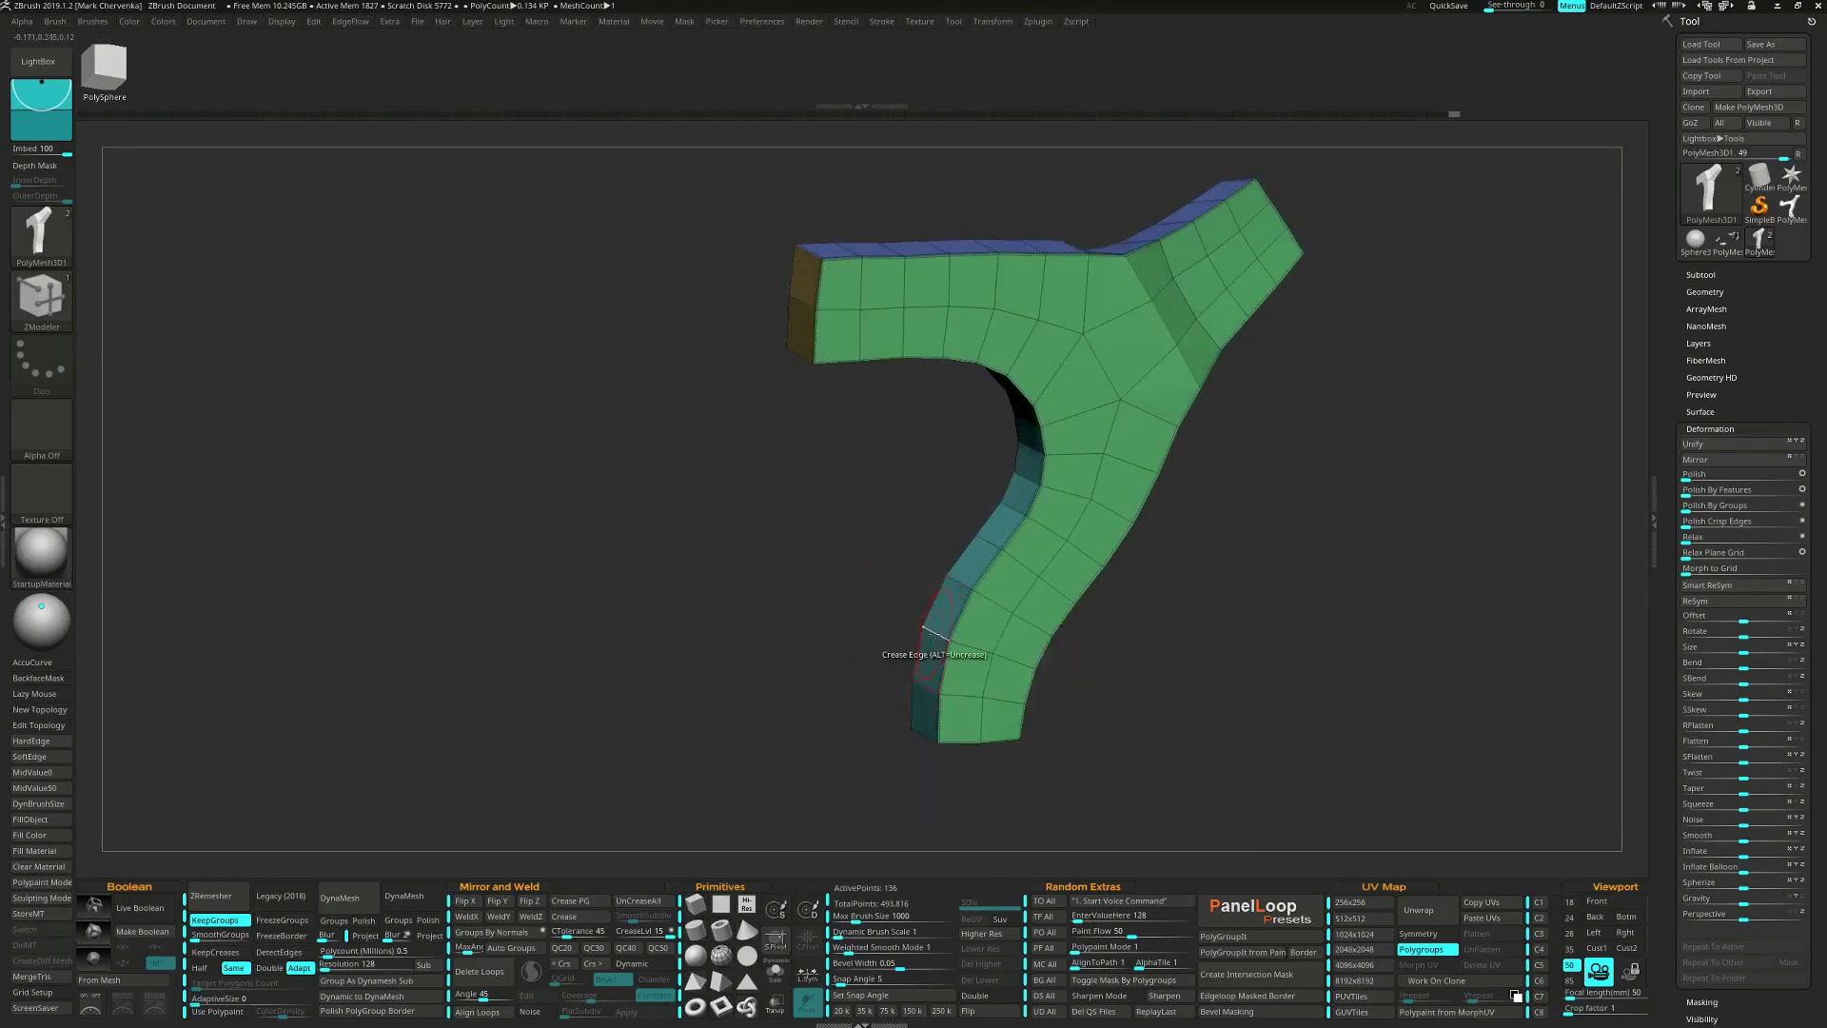
pyautogui.moveTo(1203, 623); pyautogui.dragTo(1403, 641)
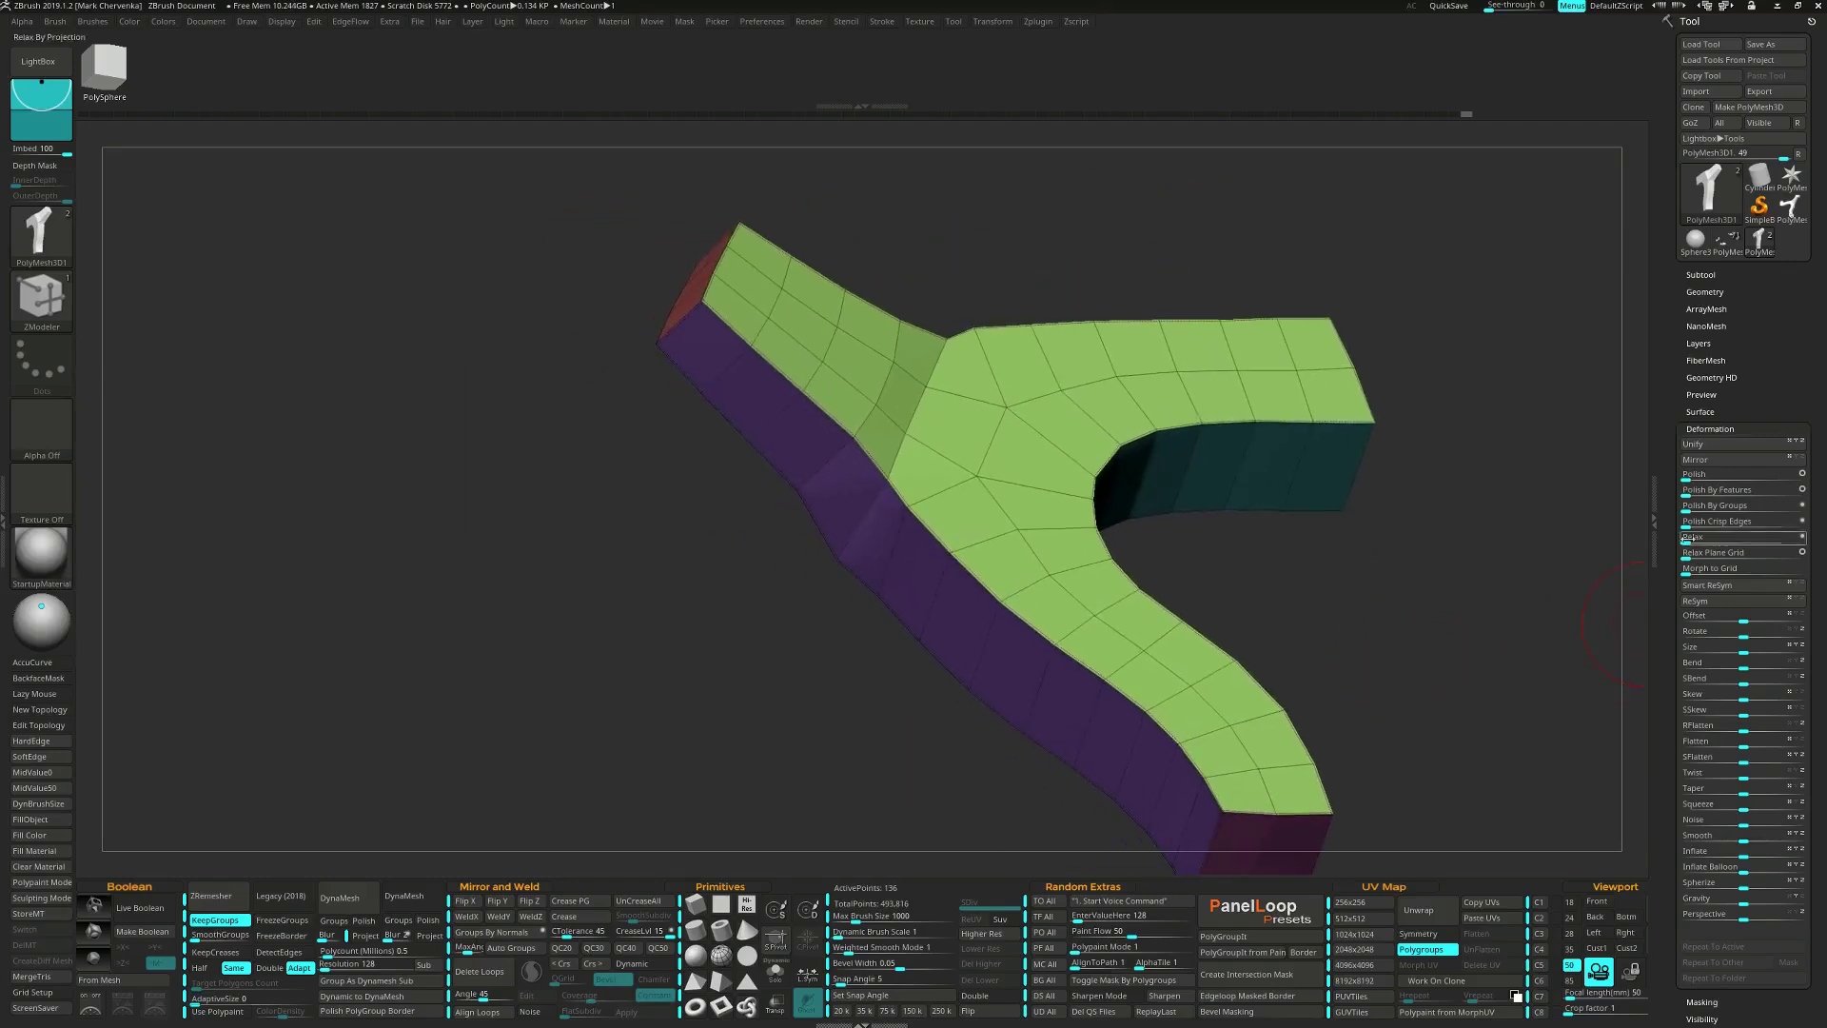
# Polish the mesh by features and set the ZModeler edge action to Bevel with the EdgeLoop Complete target.
pyautogui.moveTo(1686, 493)
pyautogui.mouseDown()
pyautogui.moveTo(1758, 495)
pyautogui.moveTo(1698, 495)
pyautogui.mouseUp()
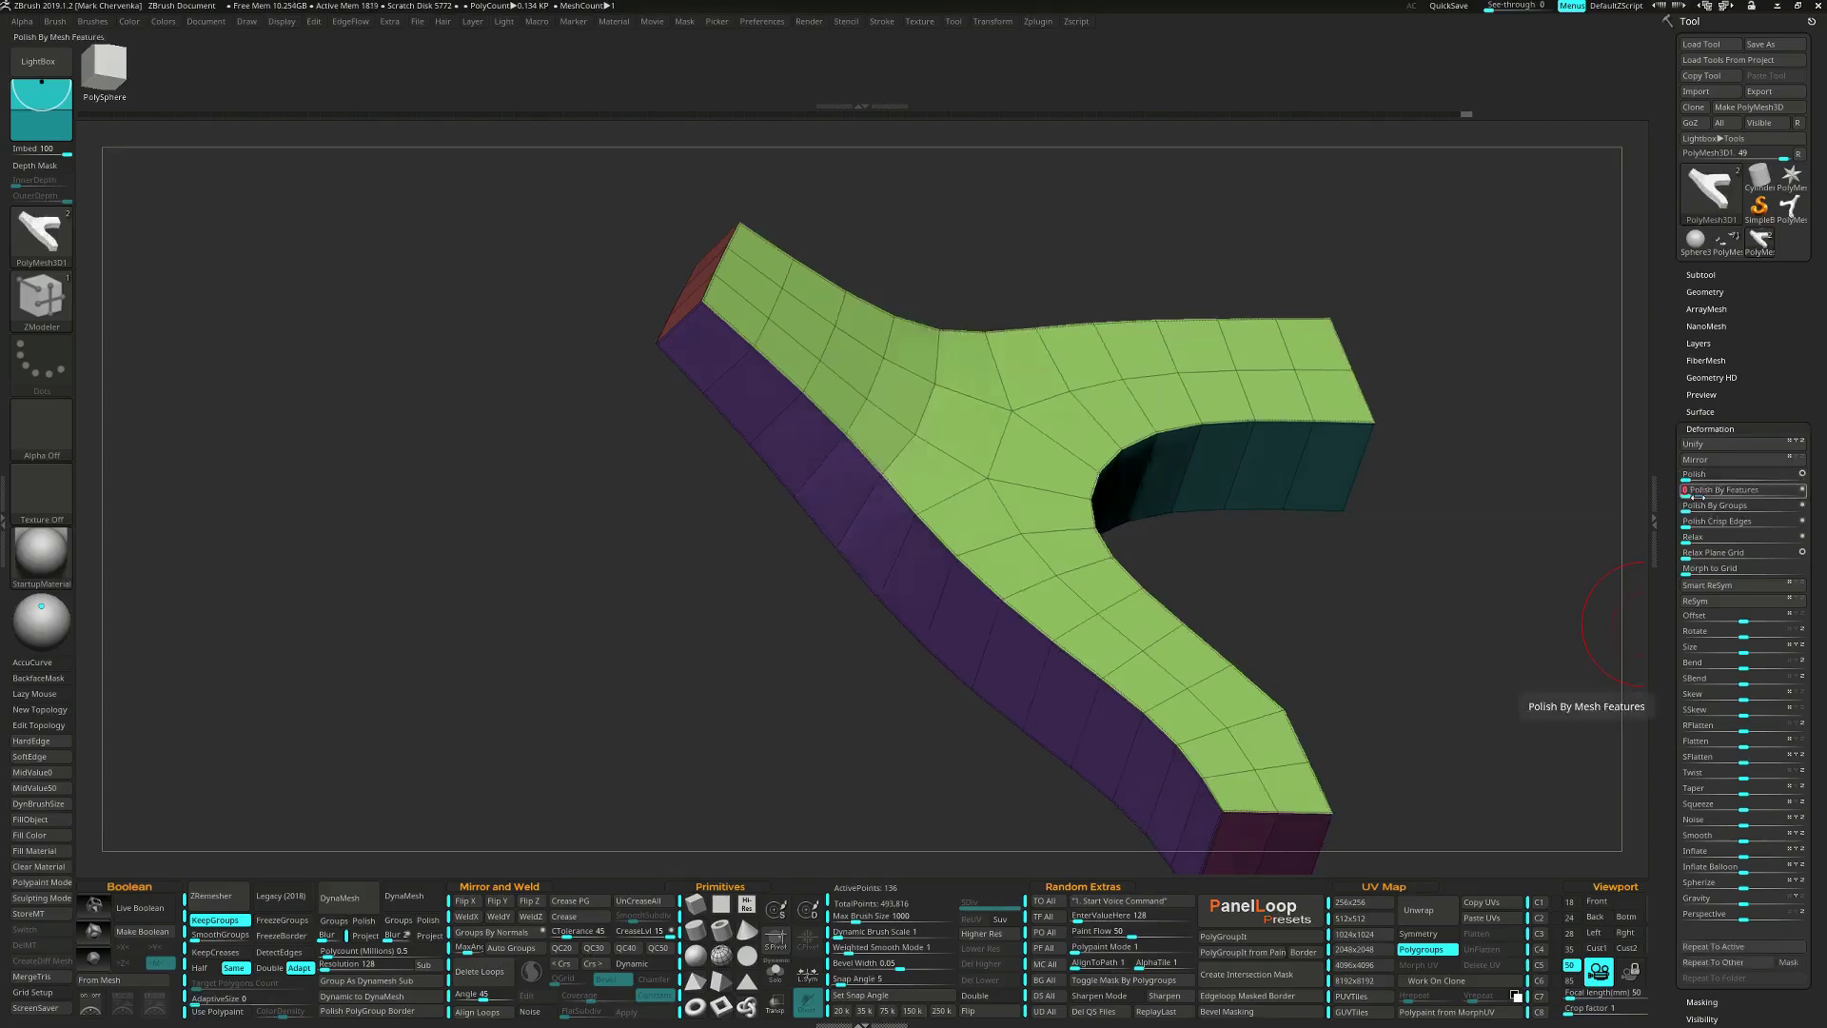
pyautogui.moveTo(1212, 550); pyautogui.dragTo(1003, 597)
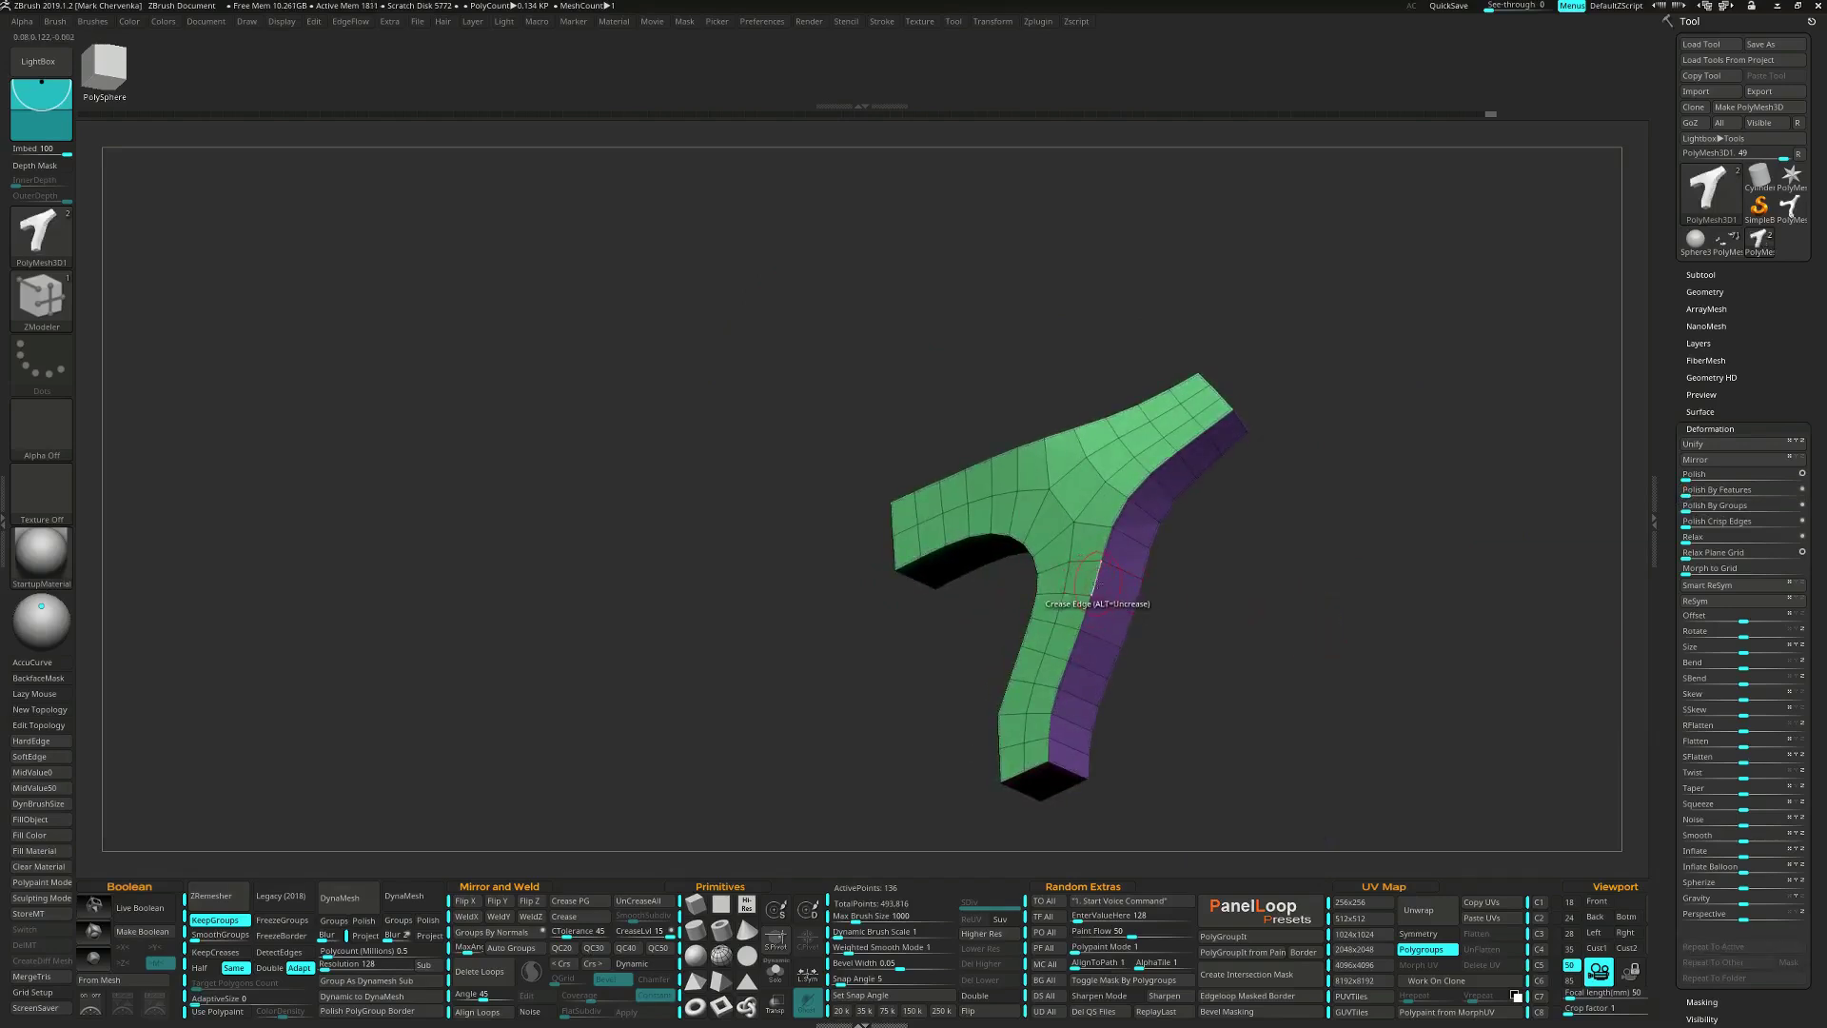
pyautogui.press('space')
pyautogui.click(990, 612)
pyautogui.click(1000, 780)
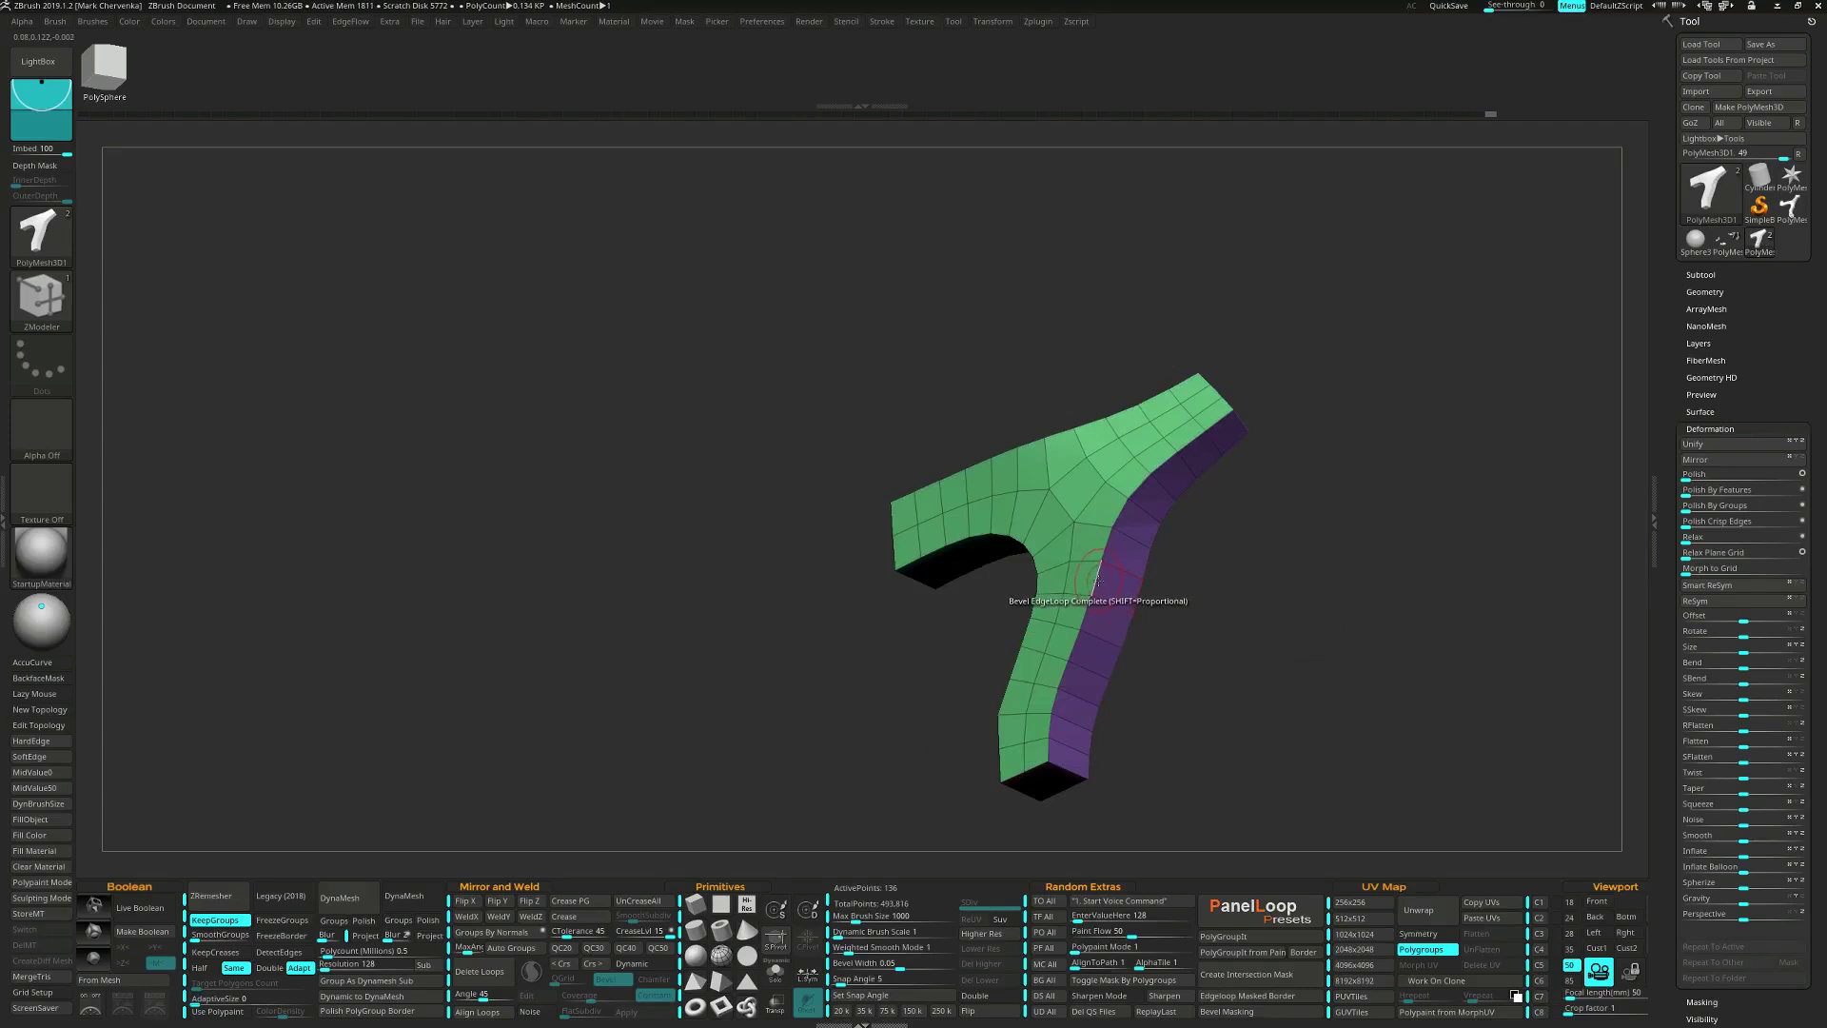
pyautogui.moveTo(1099, 581); pyautogui.dragTo(1083, 588)
pyautogui.hotkey('ctrl', 'z')
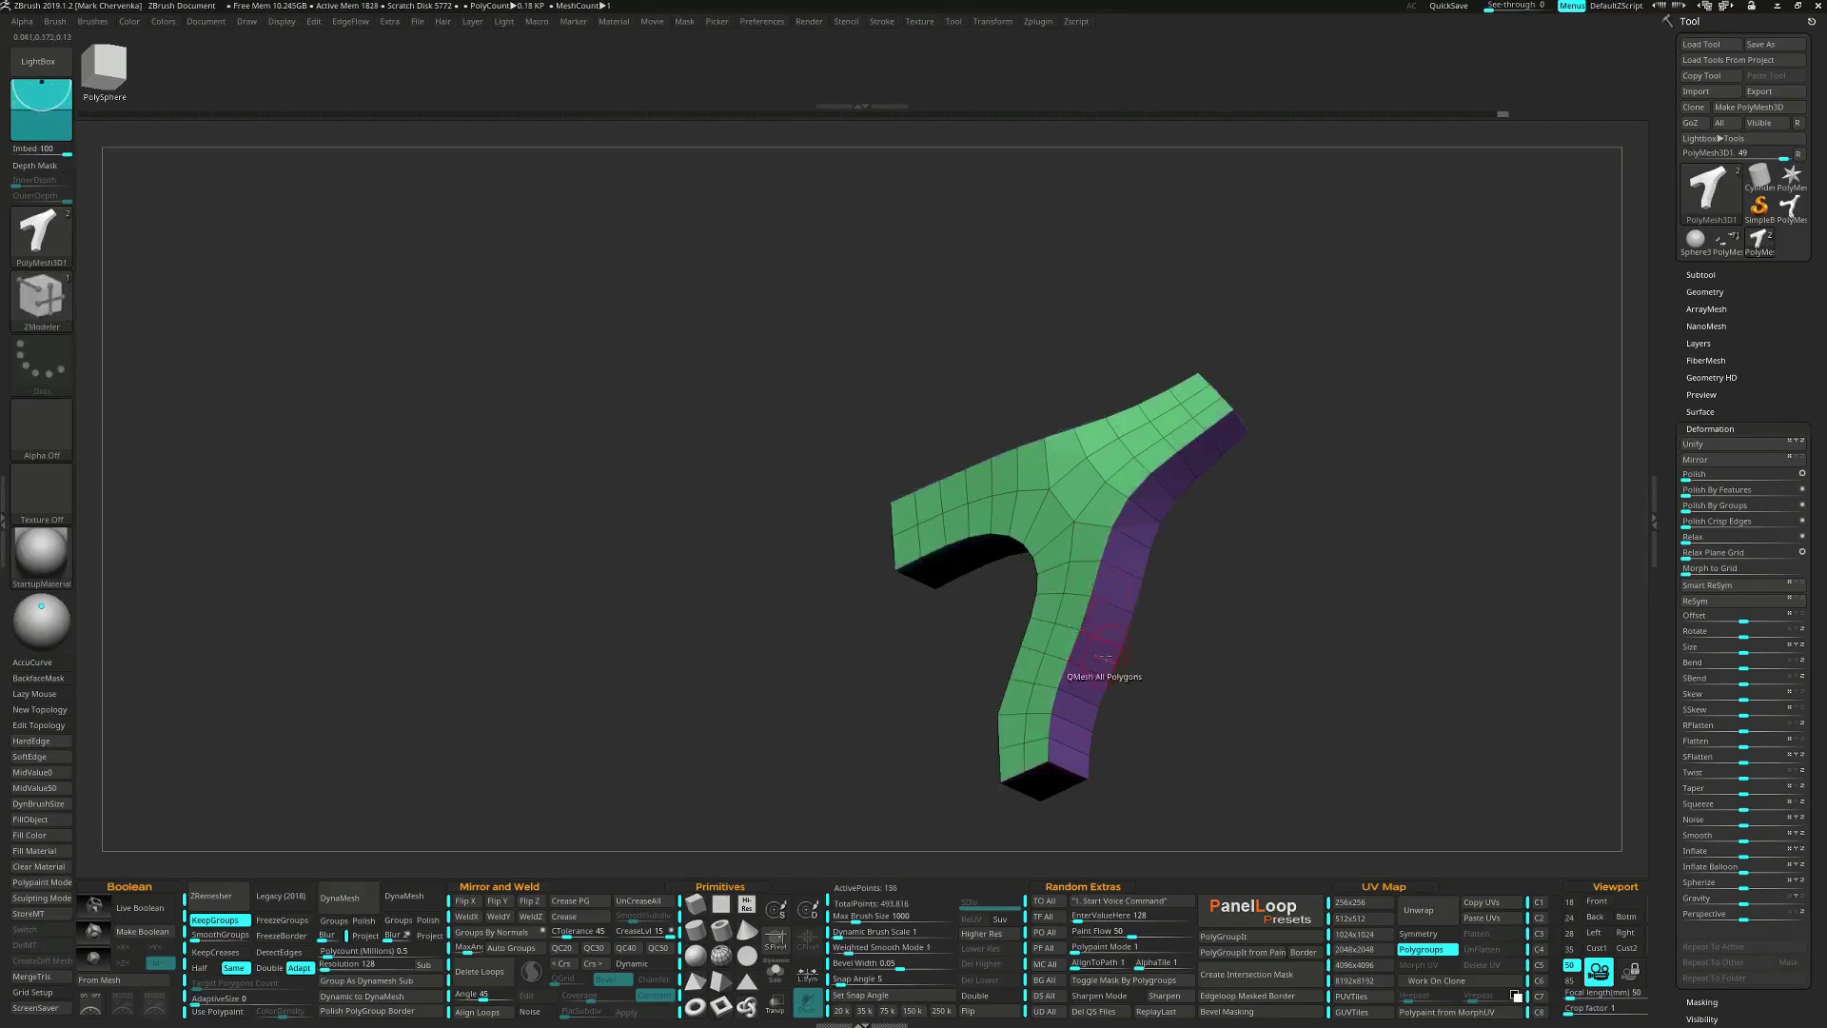
pyautogui.click(1066, 689)
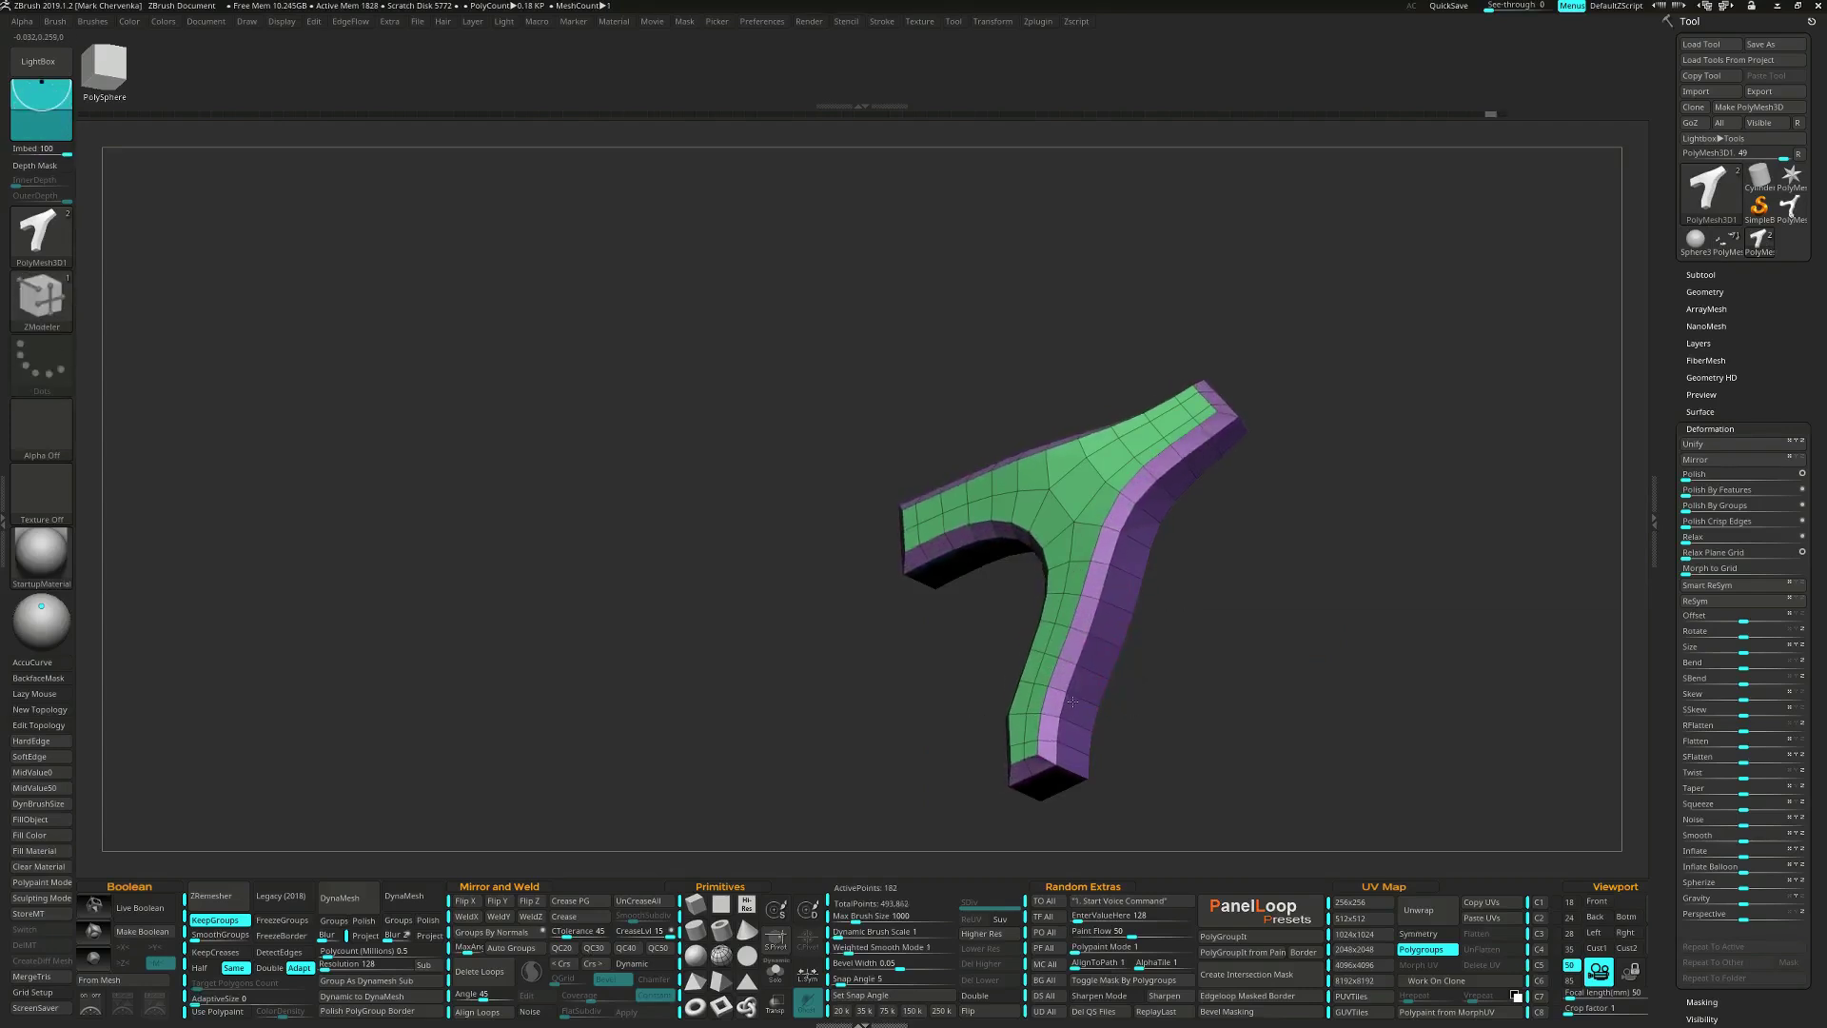
pyautogui.moveTo(1257, 657); pyautogui.dragTo(1055, 627)
pyautogui.hotkey('ctrl', 'z')
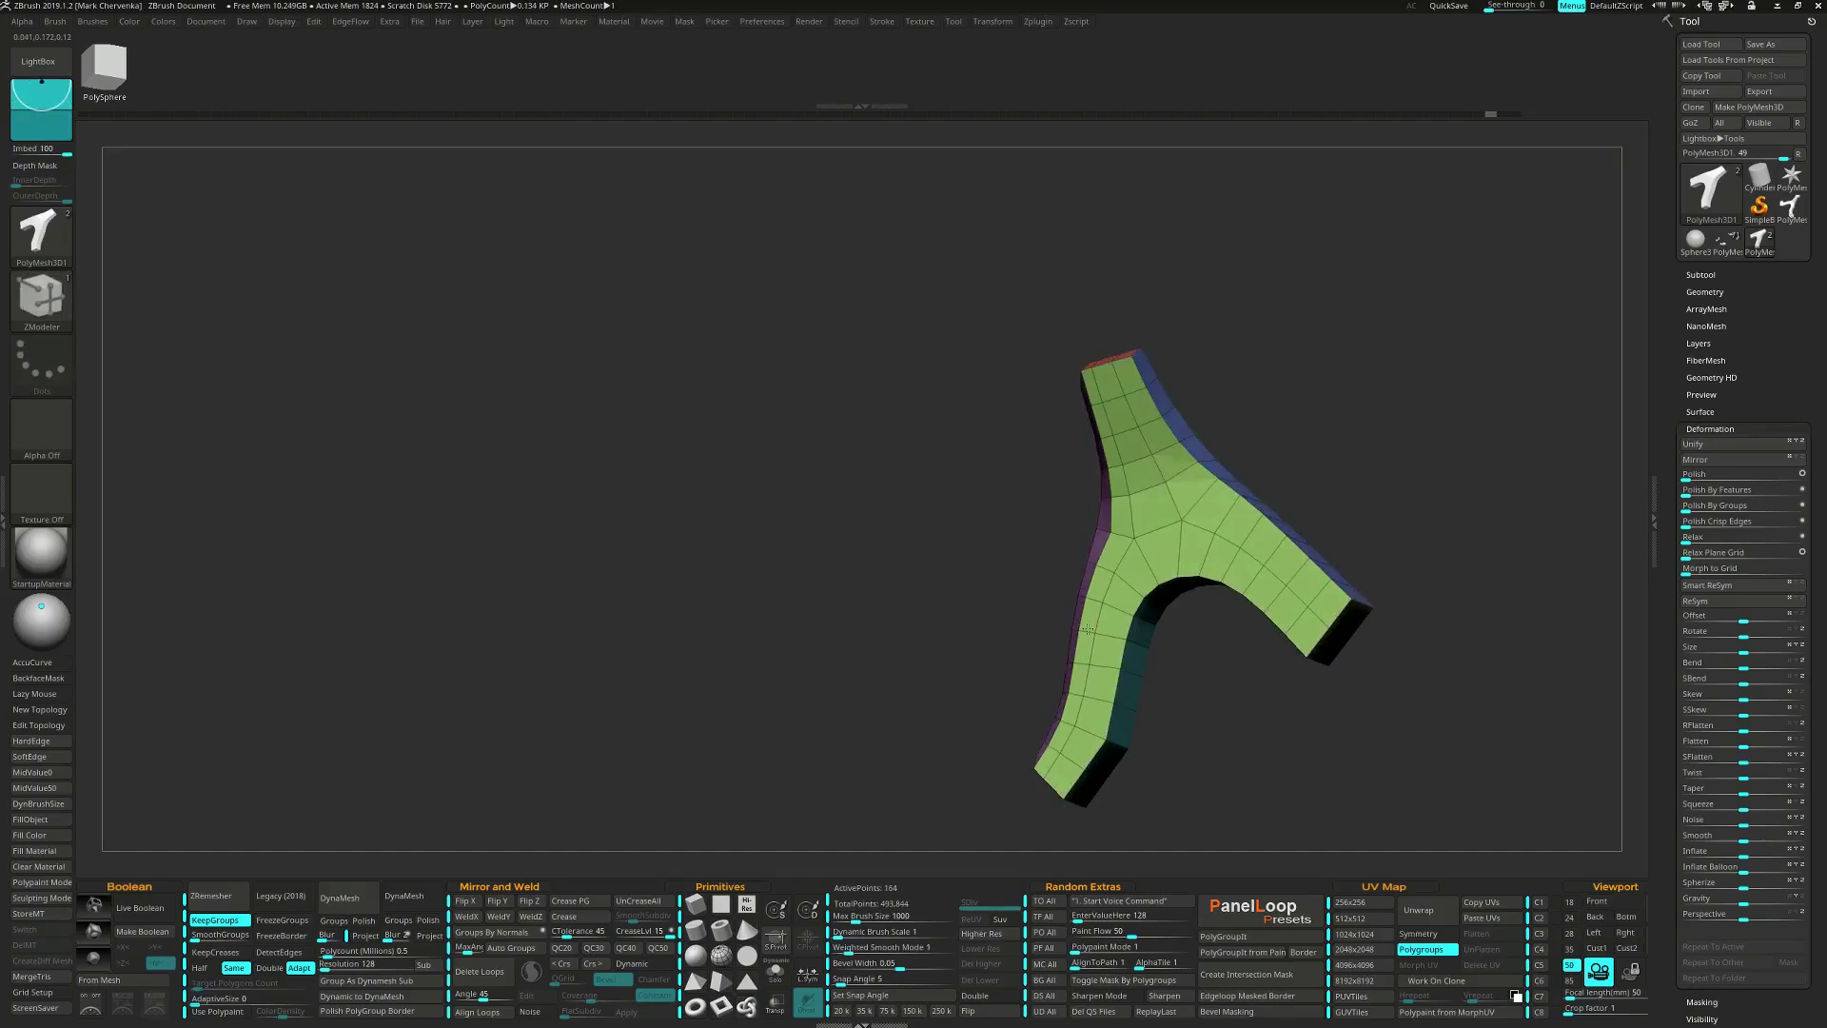
# Bevel the edge loop between the front face and the panel's purple outer side.
pyautogui.moveTo(1251, 510); pyautogui.dragTo(1085, 618, button='right')
pyautogui.click(1199, 549)
pyautogui.click(1196, 562)
pyautogui.moveTo(1085, 618)
pyautogui.mouseDown(button='right')
pyautogui.moveTo(1125, 598)
pyautogui.moveTo(1159, 677)
pyautogui.moveTo(1035, 693)
pyautogui.mouseUp(button='right')
pyautogui.hotkey('ctrl', 'z')
pyautogui.hotkey('ctrl', 'z')
pyautogui.hotkey('ctrl', 'z')
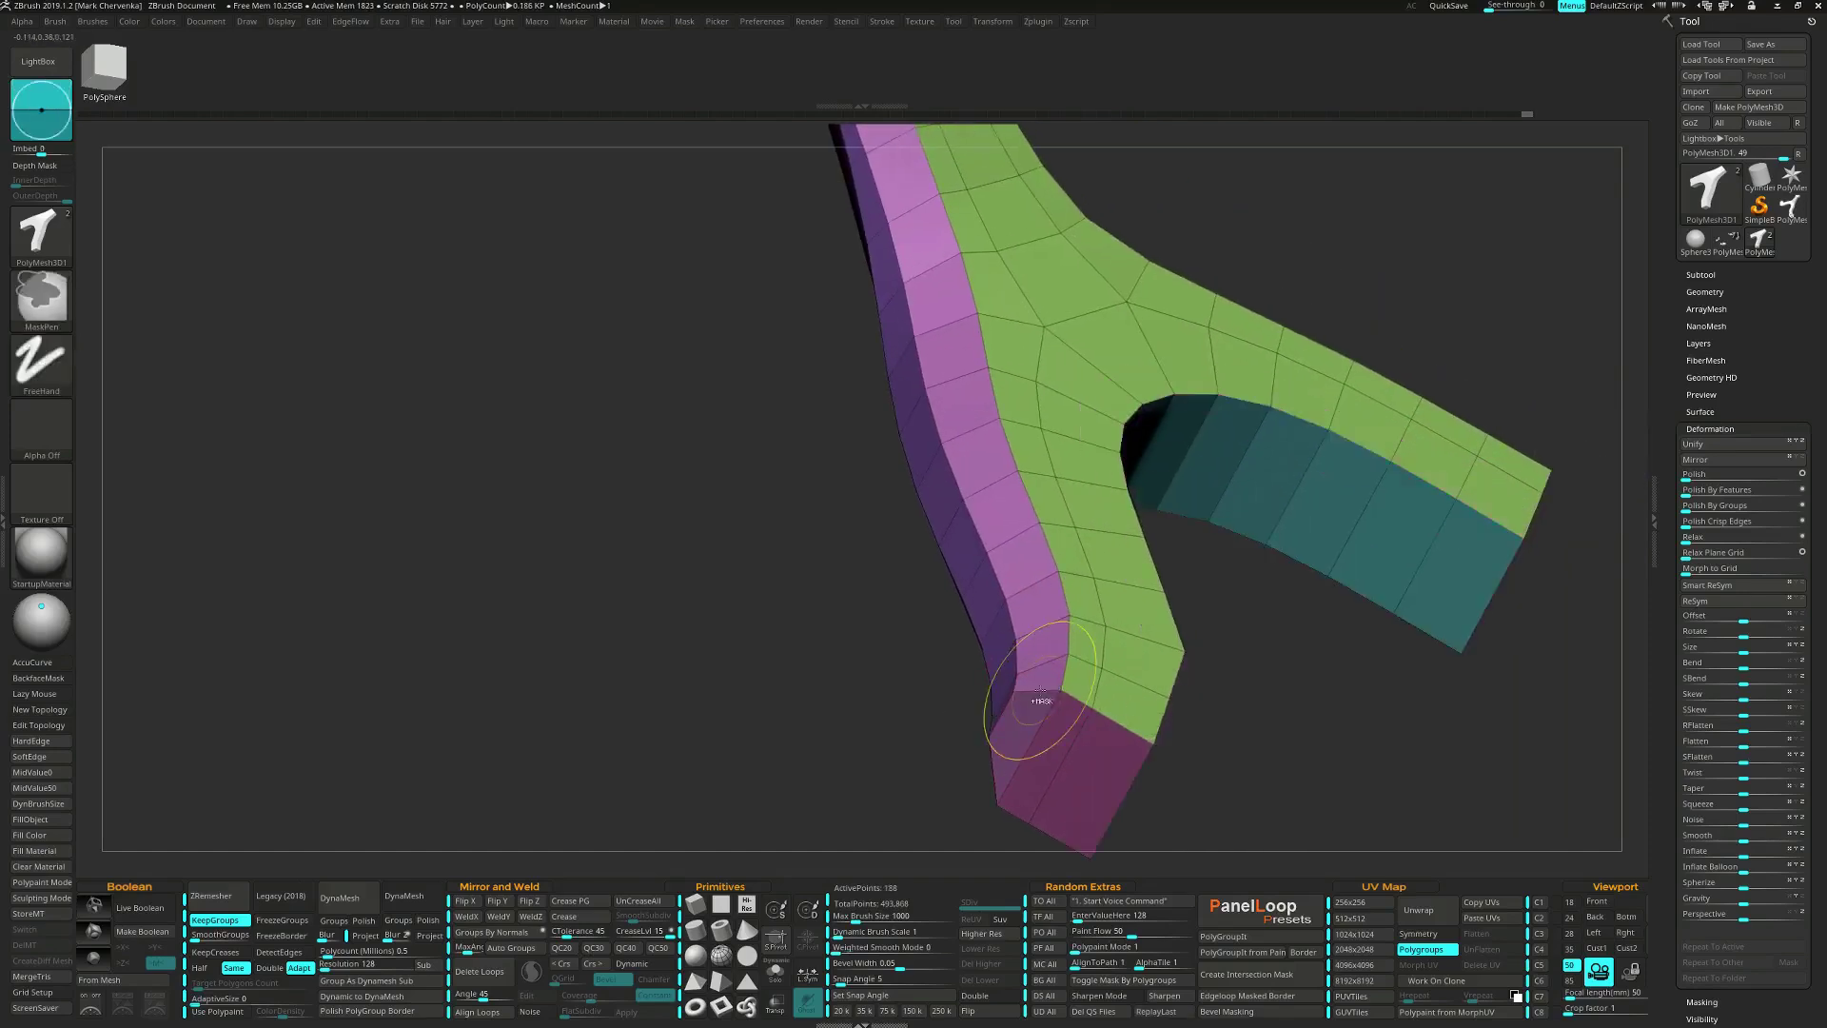
# Bevel the edge loops along the blue outer side and the curved cyan inner side of the panel.
pyautogui.moveTo(1015, 545); pyautogui.dragTo(1044, 555)
pyautogui.moveTo(1103, 520); pyautogui.dragTo(1166, 493, button='right')
pyautogui.moveTo(1184, 478); pyautogui.dragTo(1193, 473)
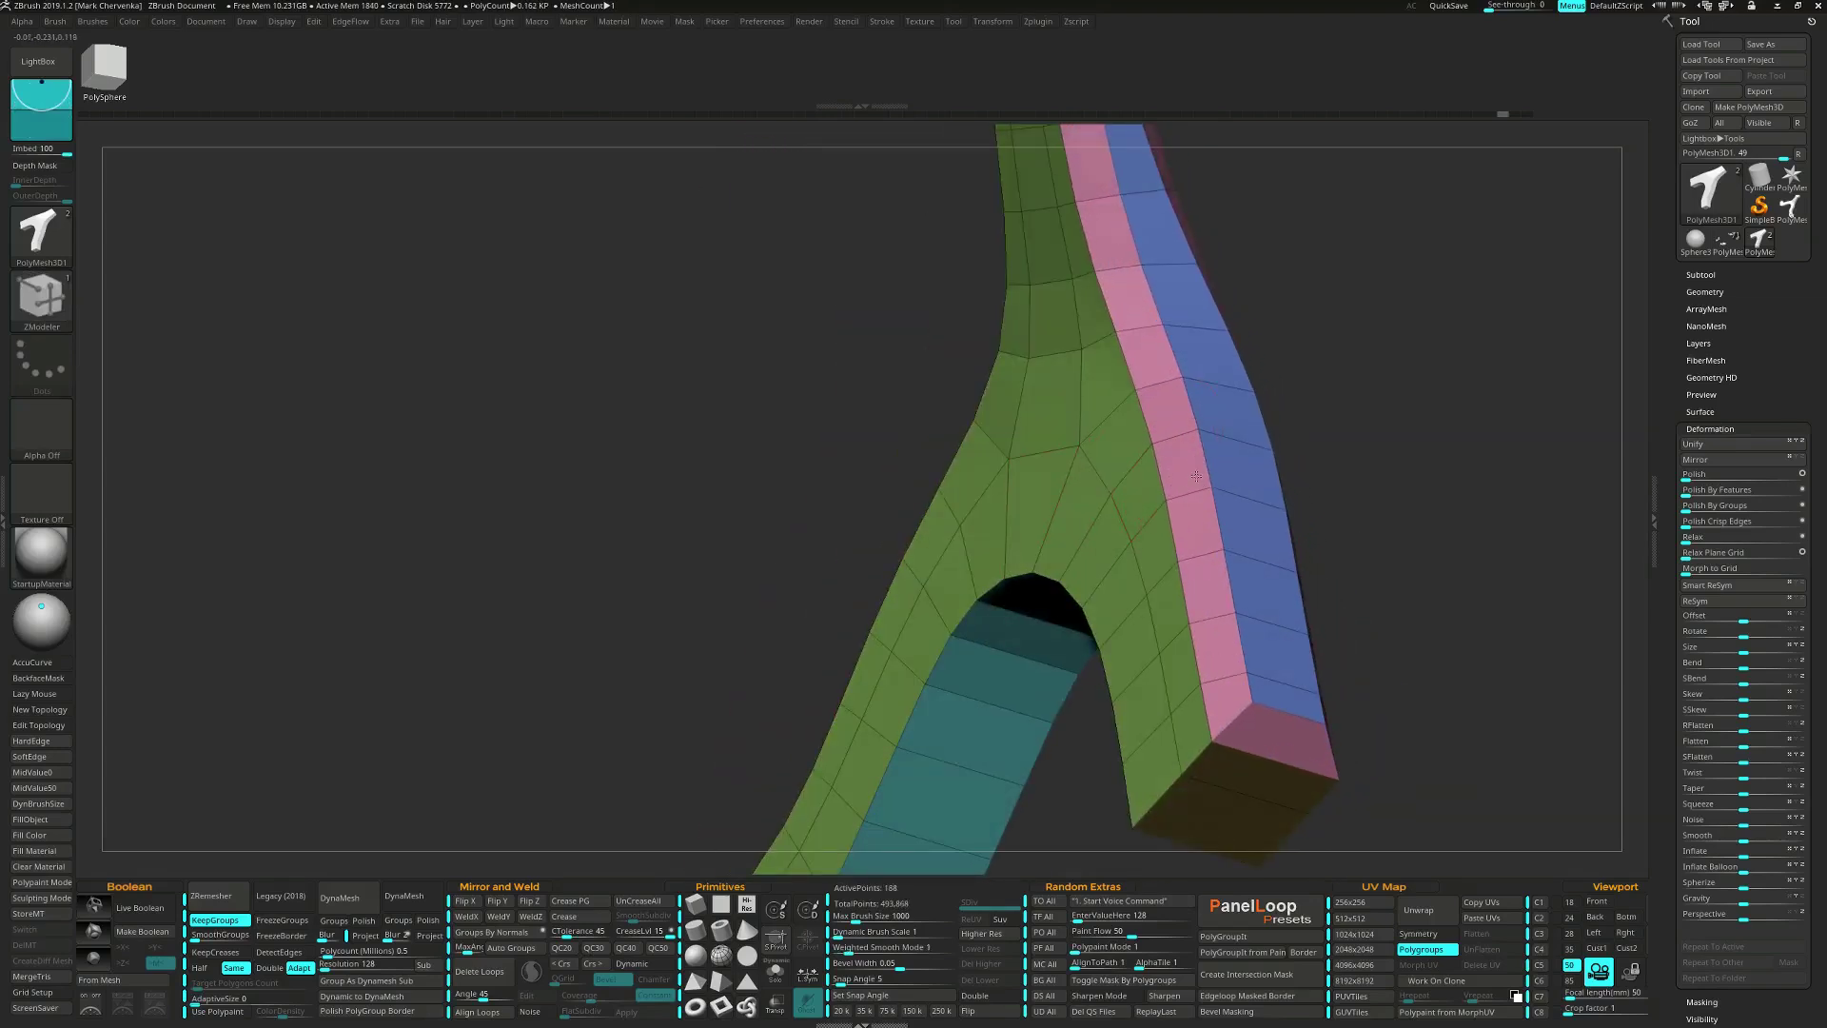
pyautogui.moveTo(1190, 475); pyautogui.dragTo(1036, 584, button='right')
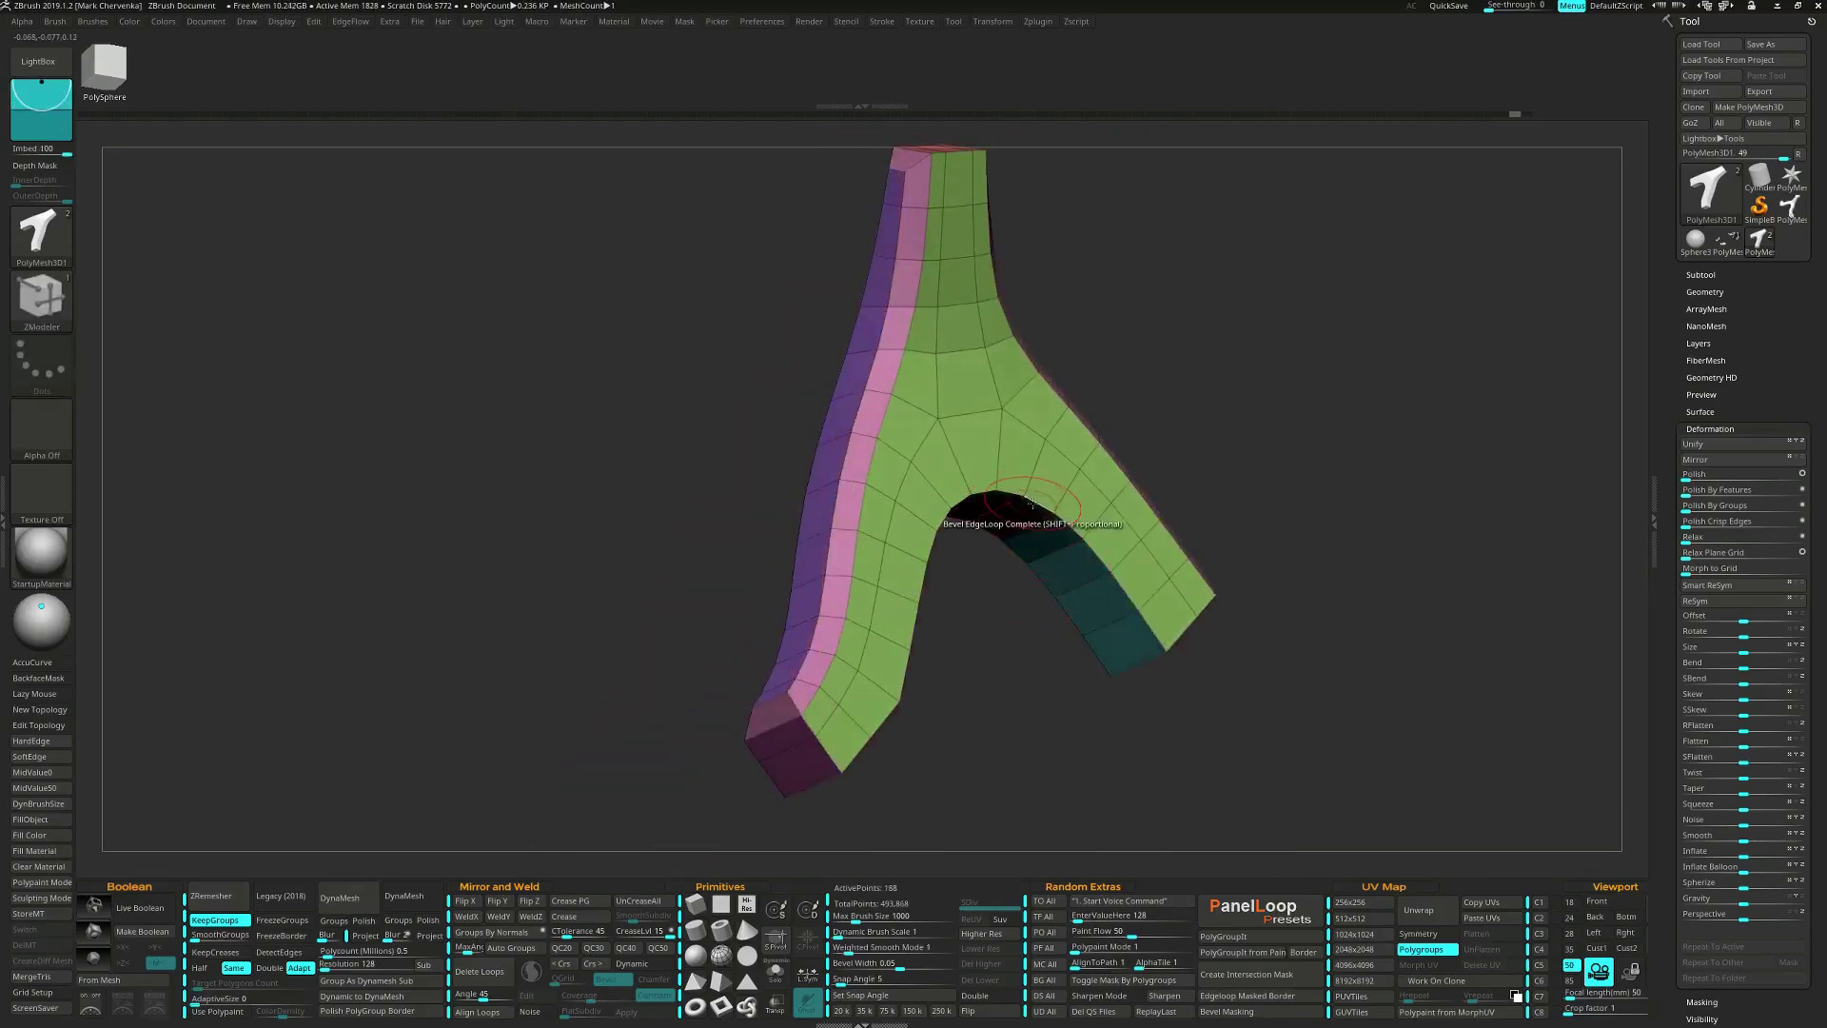
pyautogui.moveTo(1031, 502); pyautogui.dragTo(1062, 447, button='right')
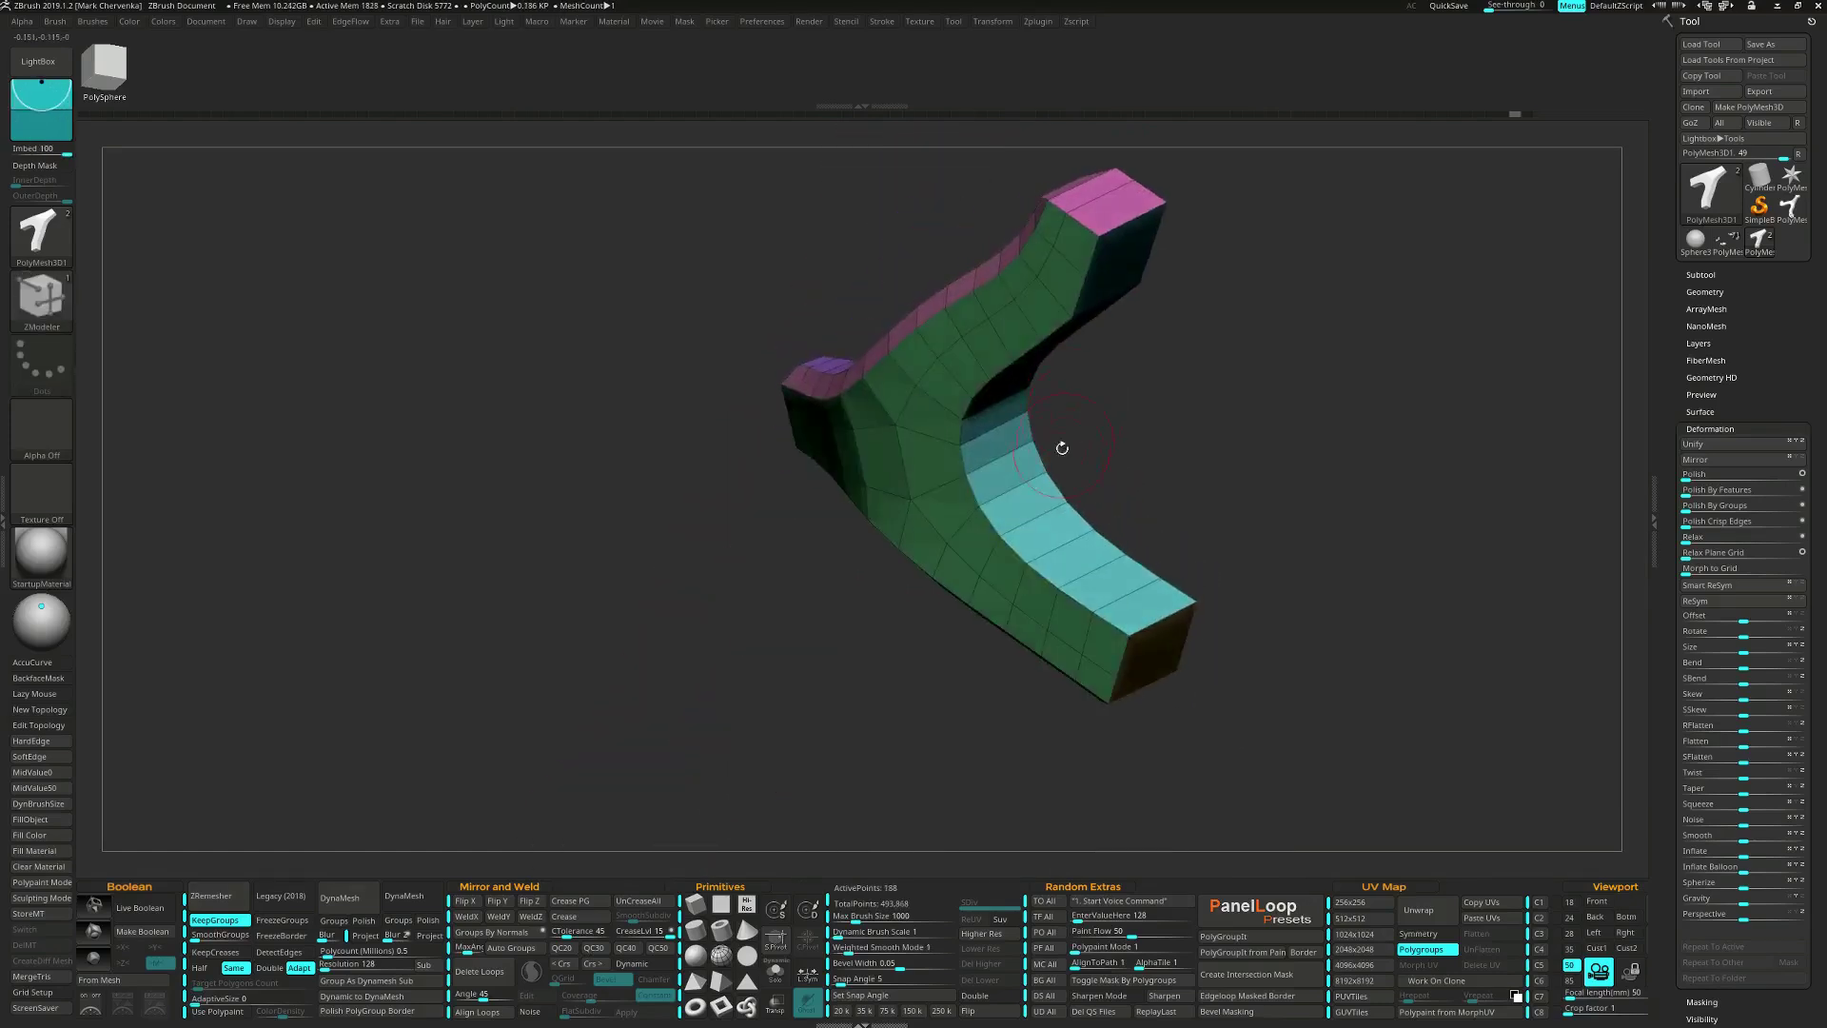
pyautogui.moveTo(1016, 550); pyautogui.dragTo(1000, 549)
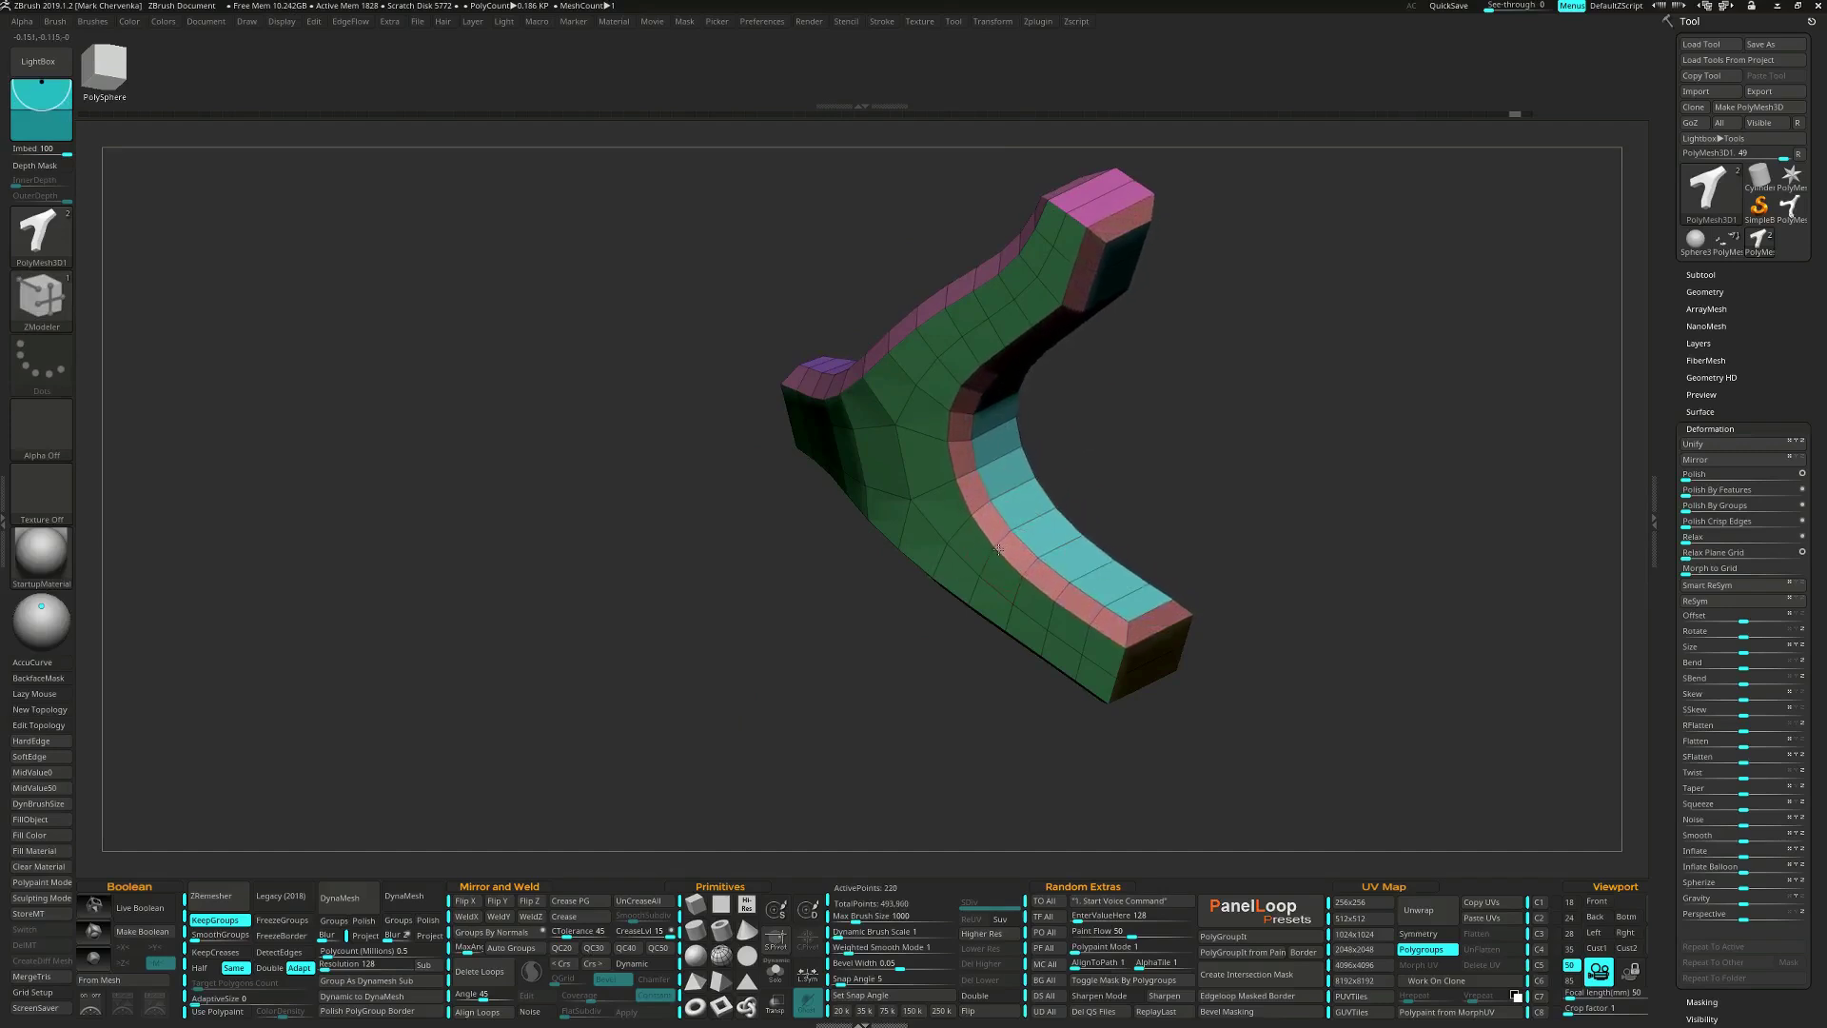
# Set the ZModeler edge action to Insert with Multiple EdgeLoops and insert edge loops near the arm ends.
pyautogui.keyDown('alt'); pyautogui.moveTo(1108, 230); pyautogui.dragTo(1084, 424, button='right'); pyautogui.keyUp('alt')
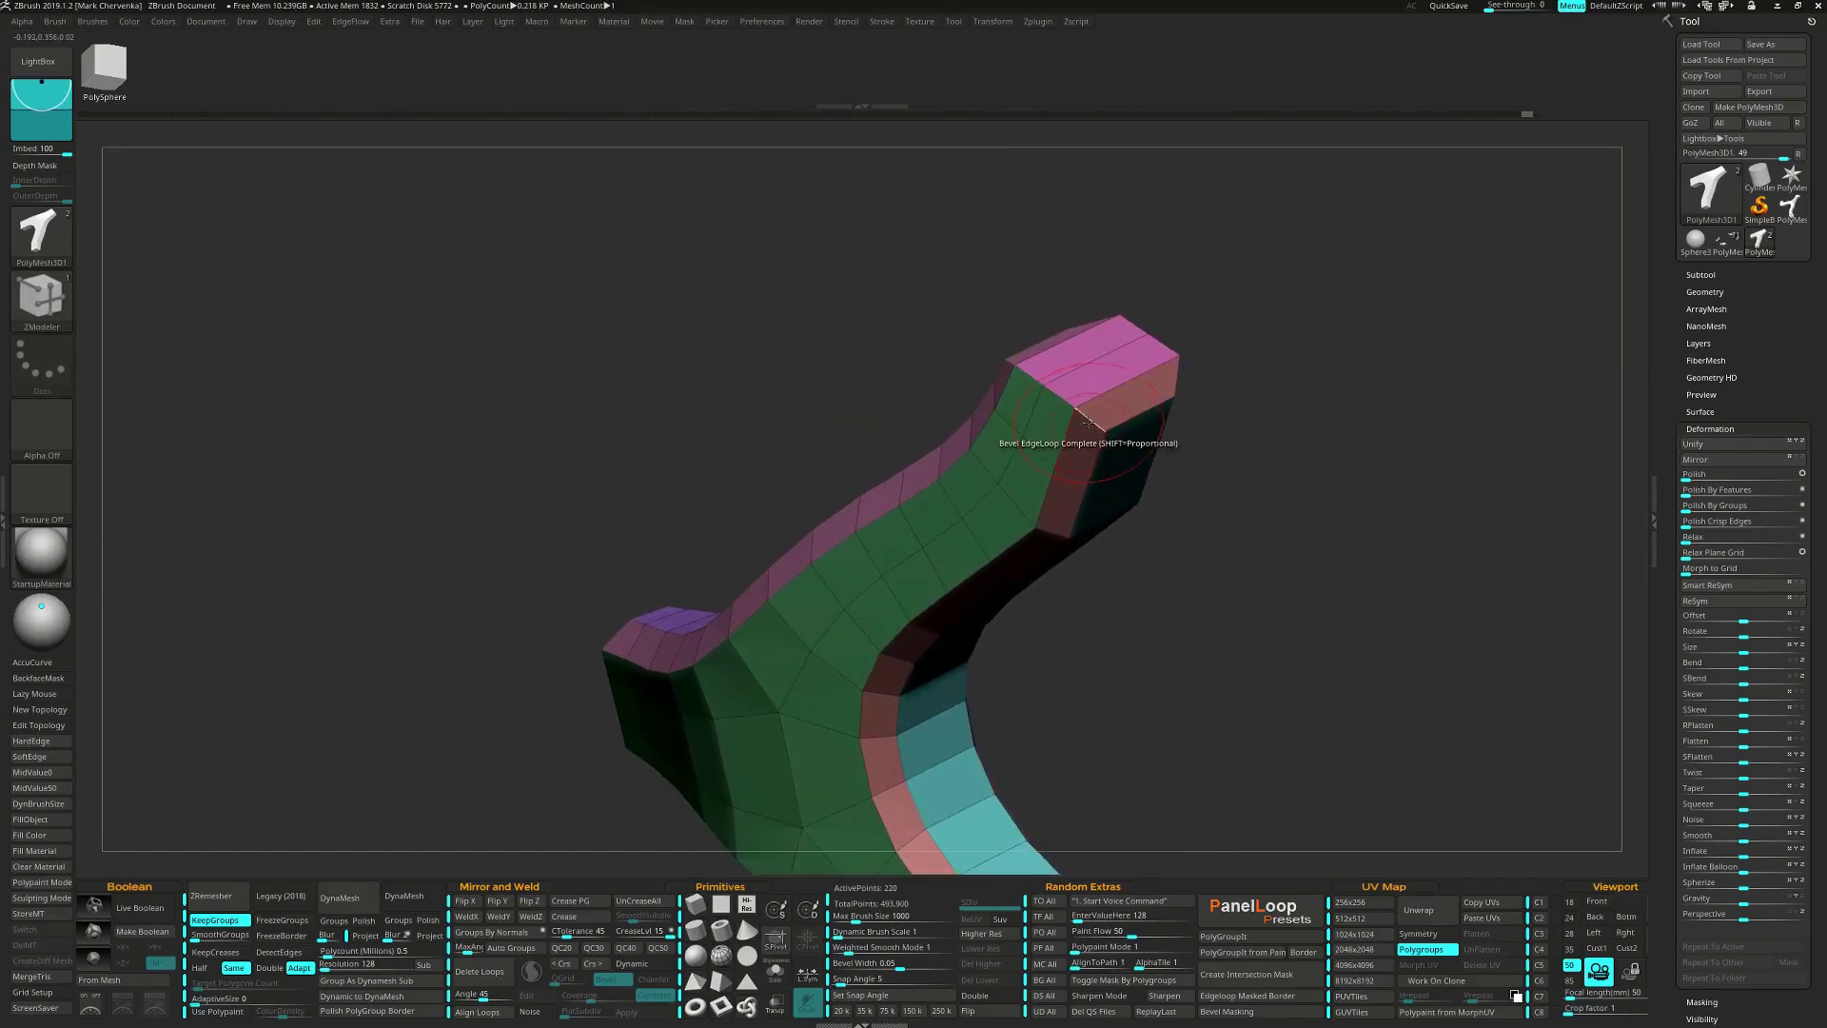
pyautogui.press('space')
pyautogui.click(1052, 441)
pyautogui.click(1183, 684)
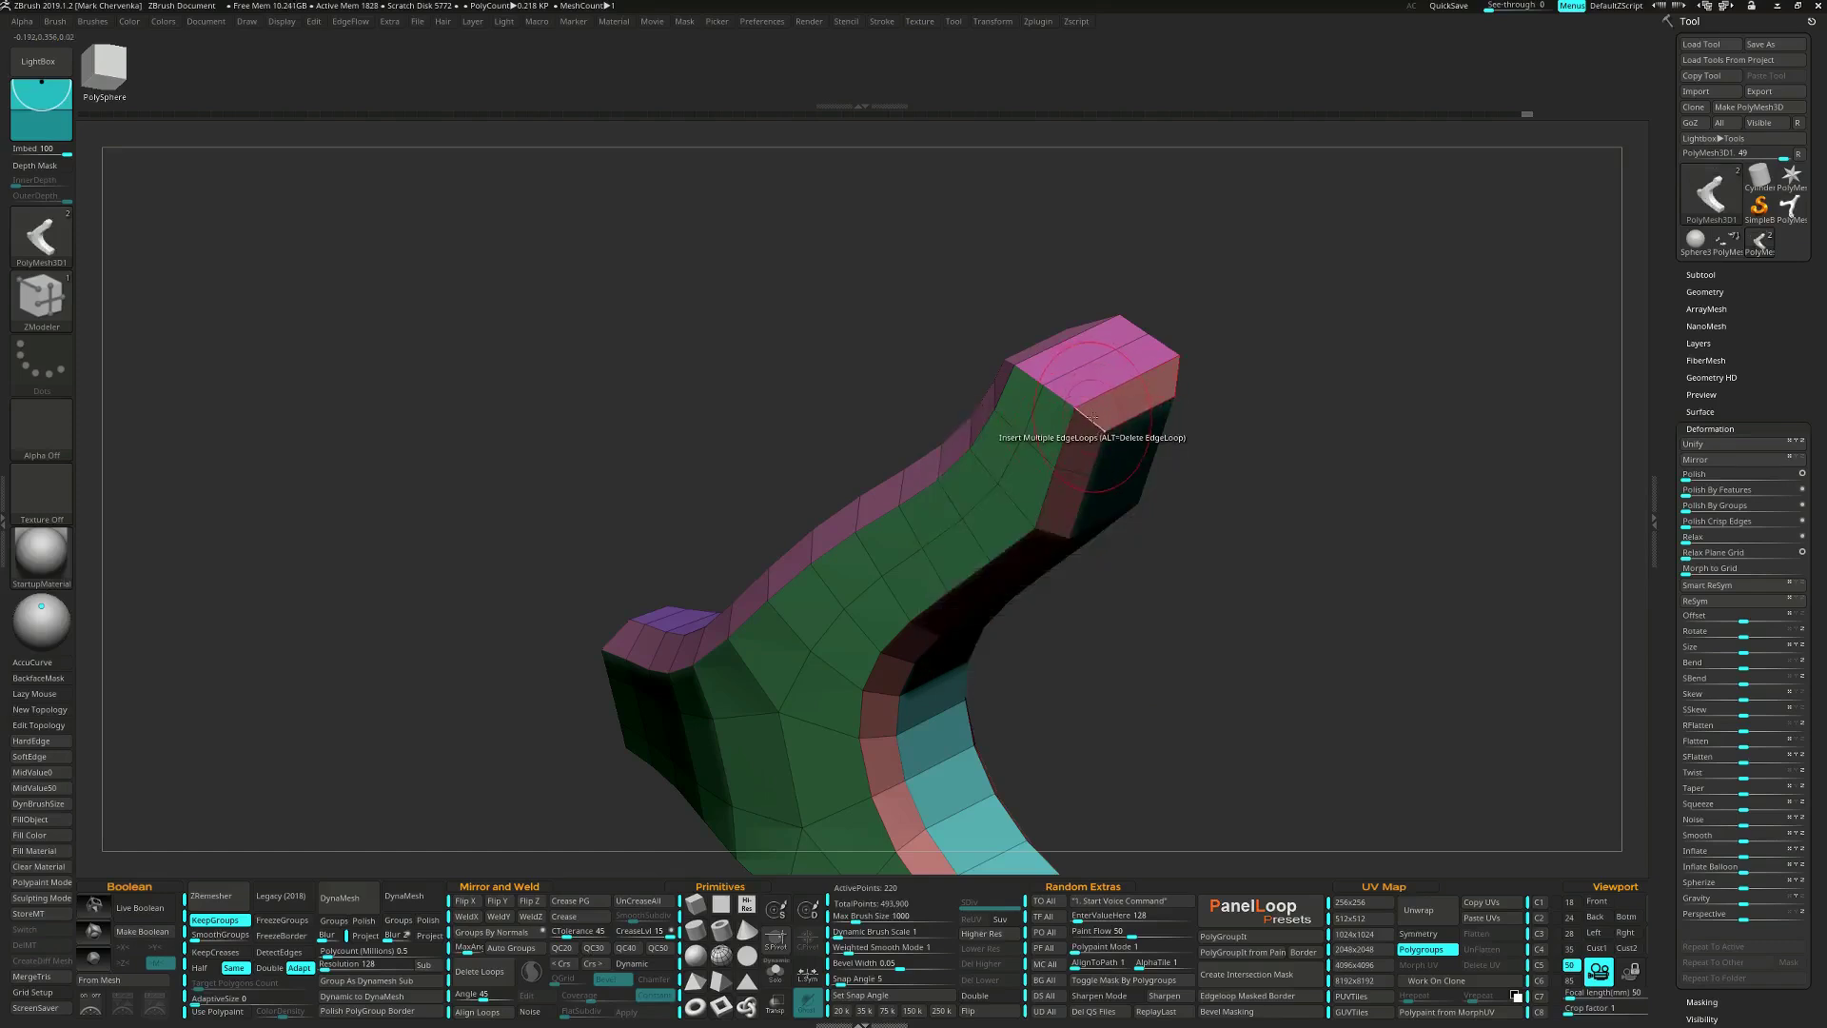
pyautogui.click(1091, 417)
pyautogui.moveTo(1011, 363)
pyautogui.mouseDown(button='right')
pyautogui.moveTo(1037, 383)
pyautogui.moveTo(1009, 400)
pyautogui.mouseUp(button='right')
pyautogui.click(1036, 382)
pyautogui.moveTo(1008, 400); pyautogui.dragTo(1197, 530, button='right')
pyautogui.click(1355, 463)
pyautogui.keyDown('ctrl'); pyautogui.moveTo(1356, 464); pyautogui.dragTo(1246, 494, button='right'); pyautogui.keyUp('ctrl')
# Turn on the dynamic subdivision preview, merge the mesh into one polygroup, and hide the polyframe.
pyautogui.press('d')
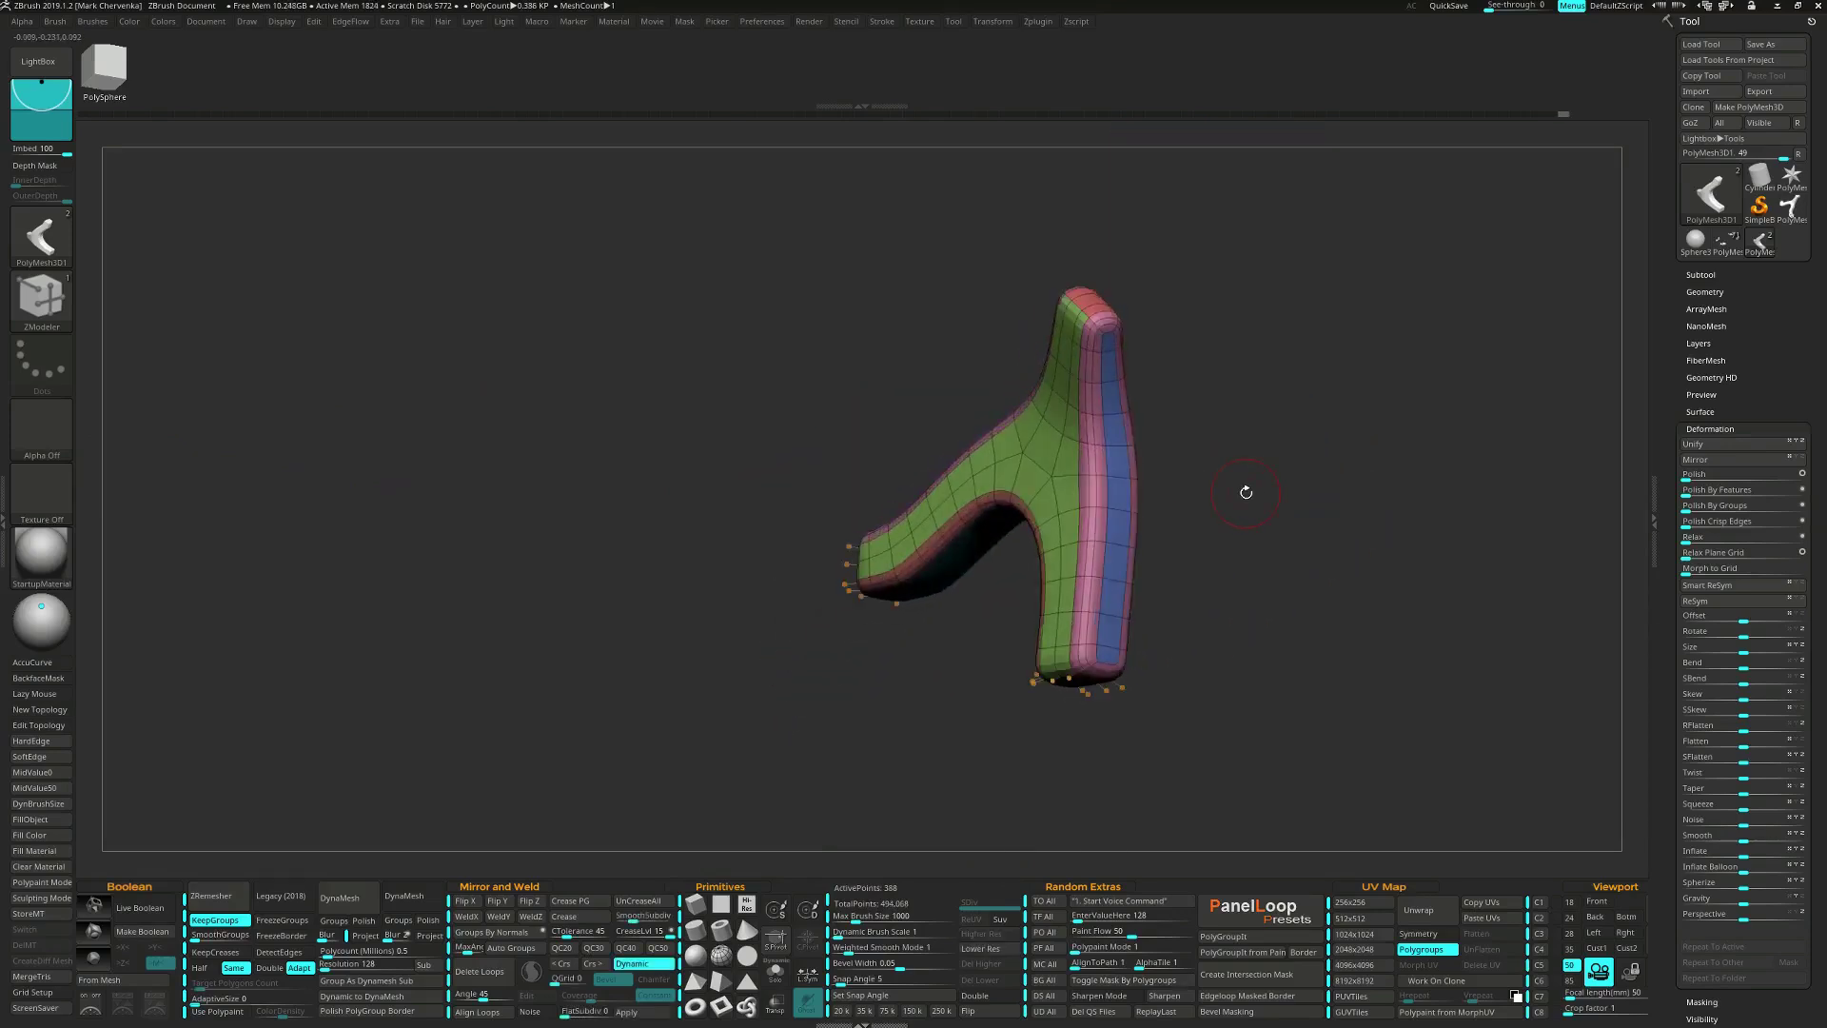
pyautogui.hotkey('ctrl', 'w')
pyautogui.hotkey('shift', 'f')
pyautogui.moveTo(1244, 491); pyautogui.dragTo(1058, 523, button='right')
# Set the edge action to Slide, slide the edge loop at the upper arm's tip, and raise the smooth subdivision level.
pyautogui.press('space')
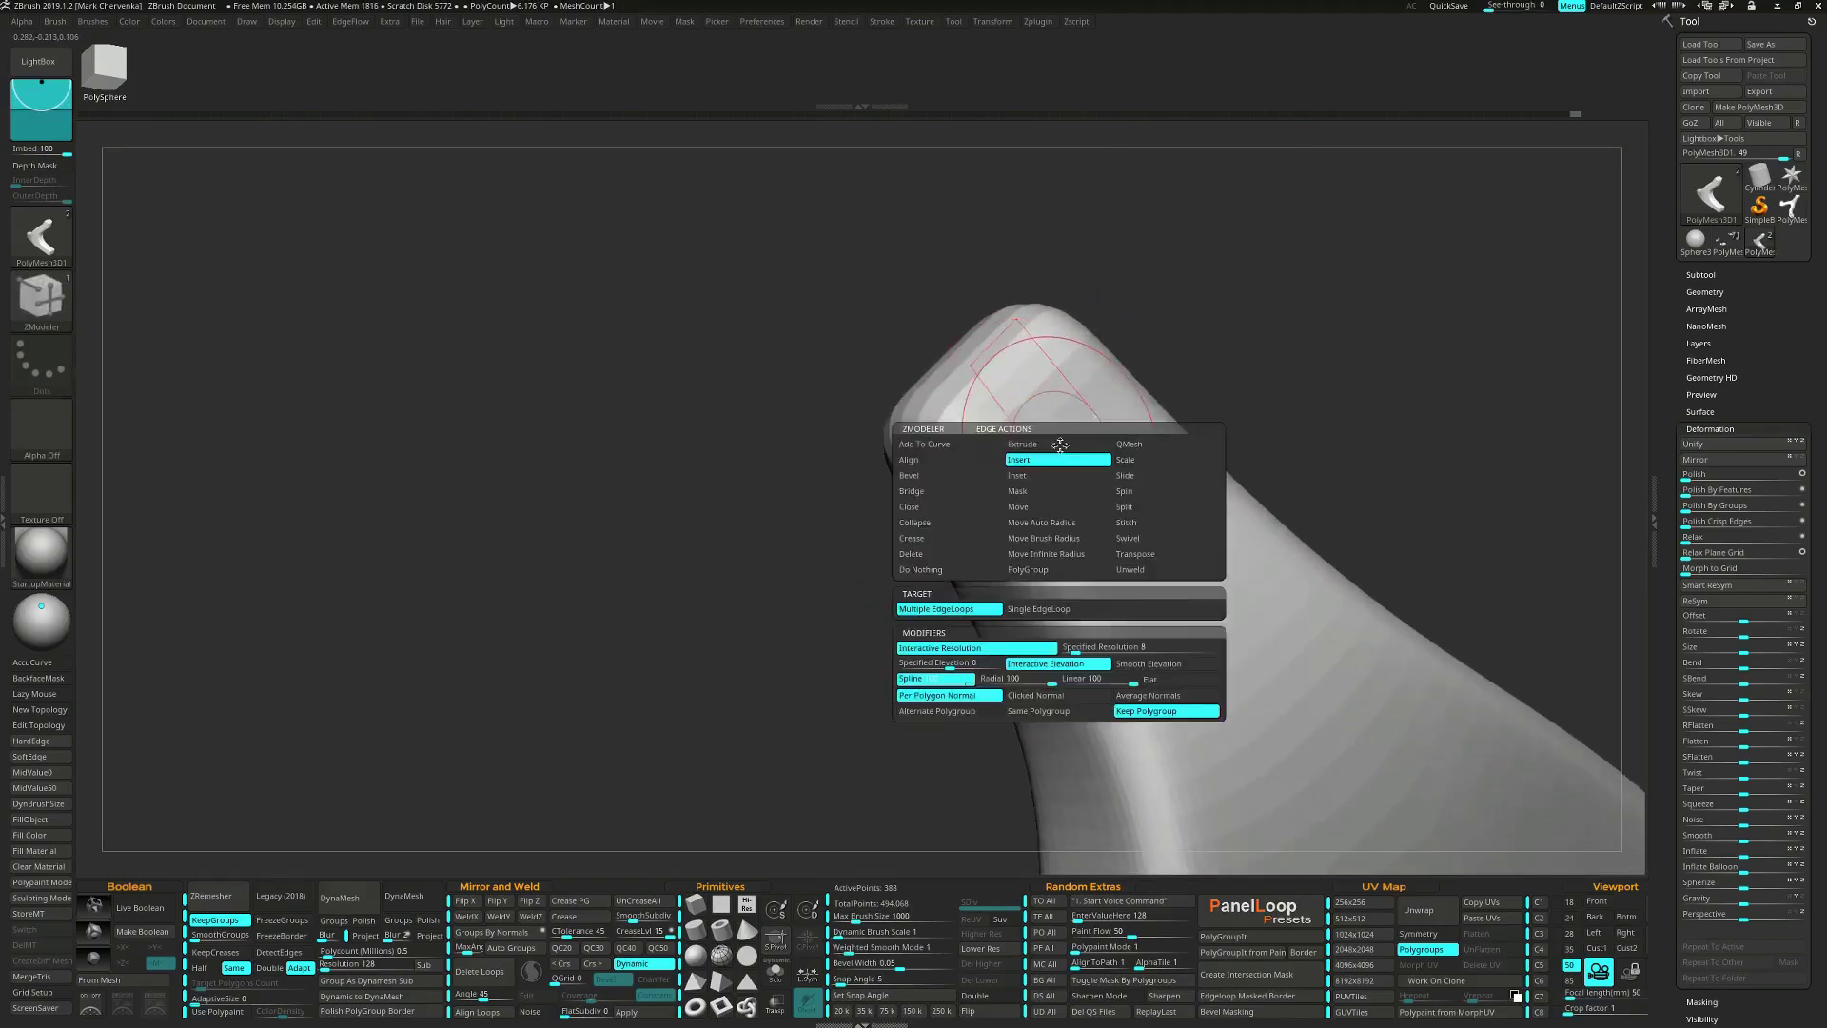
pyautogui.click(1172, 476)
pyautogui.moveTo(1074, 437); pyautogui.dragTo(1014, 381)
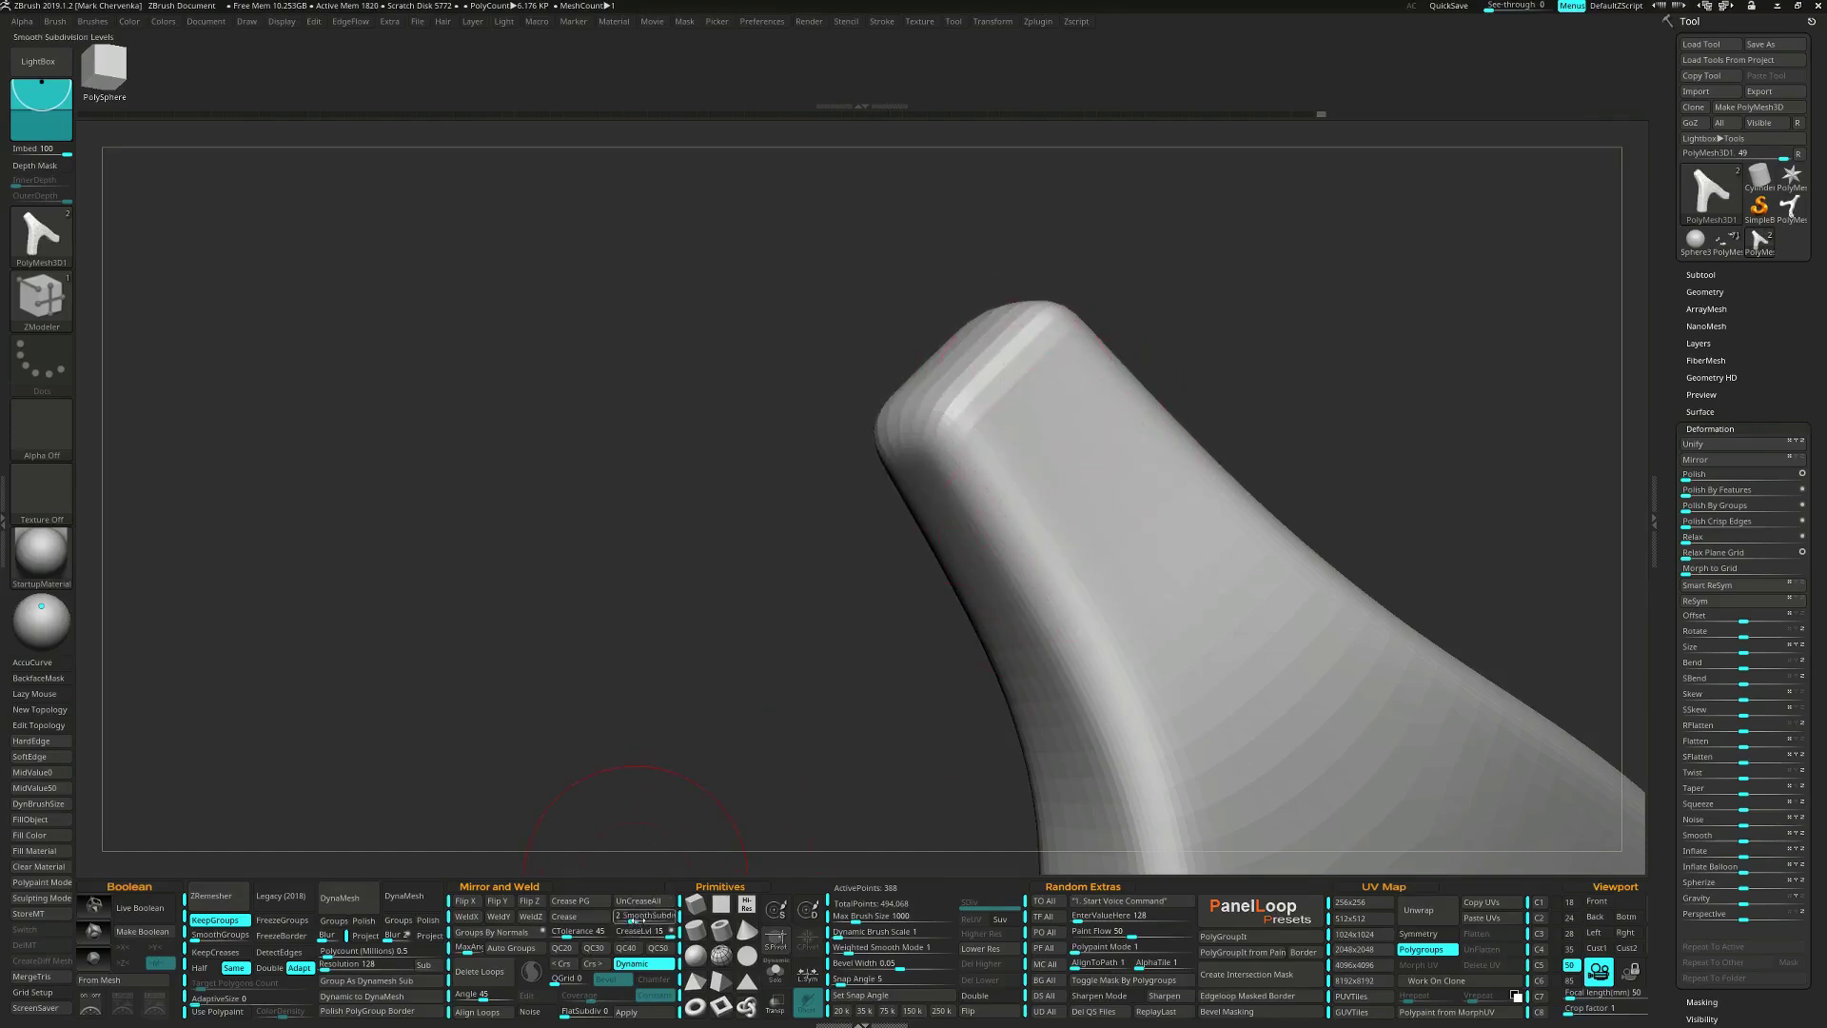
pyautogui.keyDown('alt'); pyautogui.moveTo(680, 797); pyautogui.dragTo(794, 249); pyautogui.keyUp('alt')
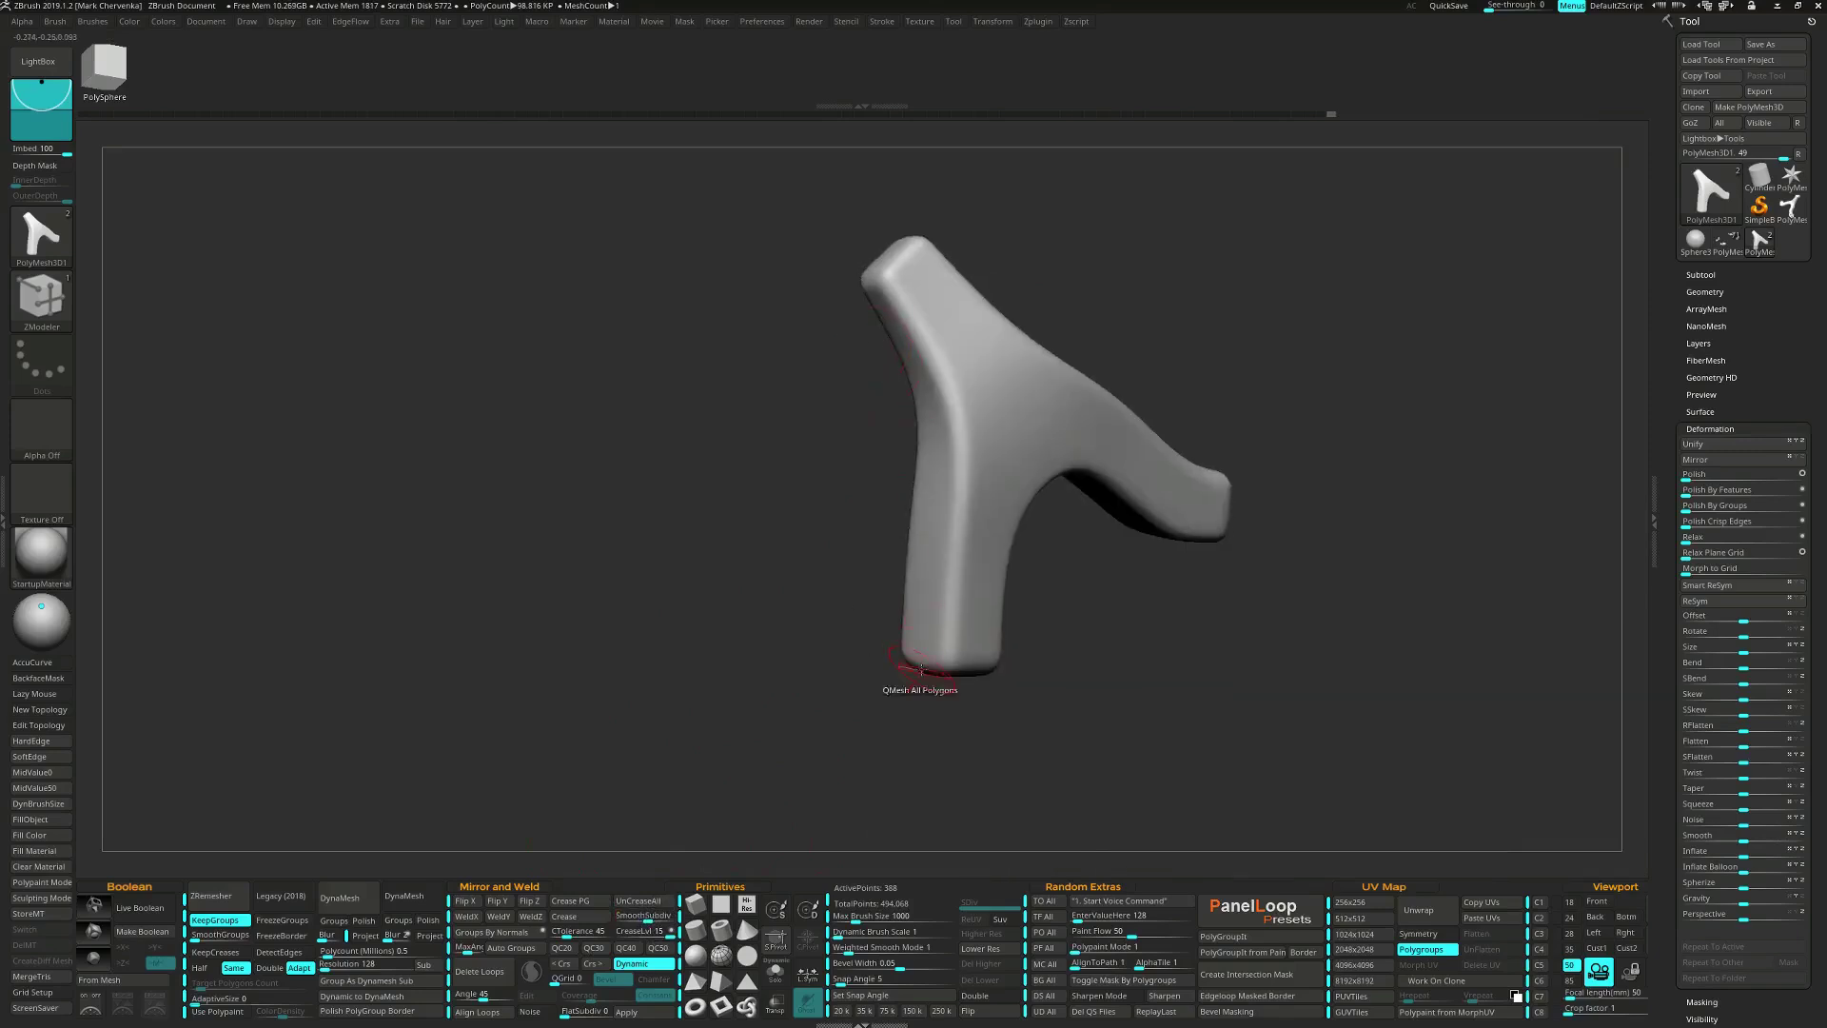
# Slide the edge loops at the tips of the two lower arms to tighten their rounded ends.
pyautogui.moveTo(920, 705); pyautogui.dragTo(939, 628)
pyautogui.keyDown('ctrl'); pyautogui.moveTo(939, 628); pyautogui.dragTo(980, 666, button='right'); pyautogui.keyUp('ctrl')
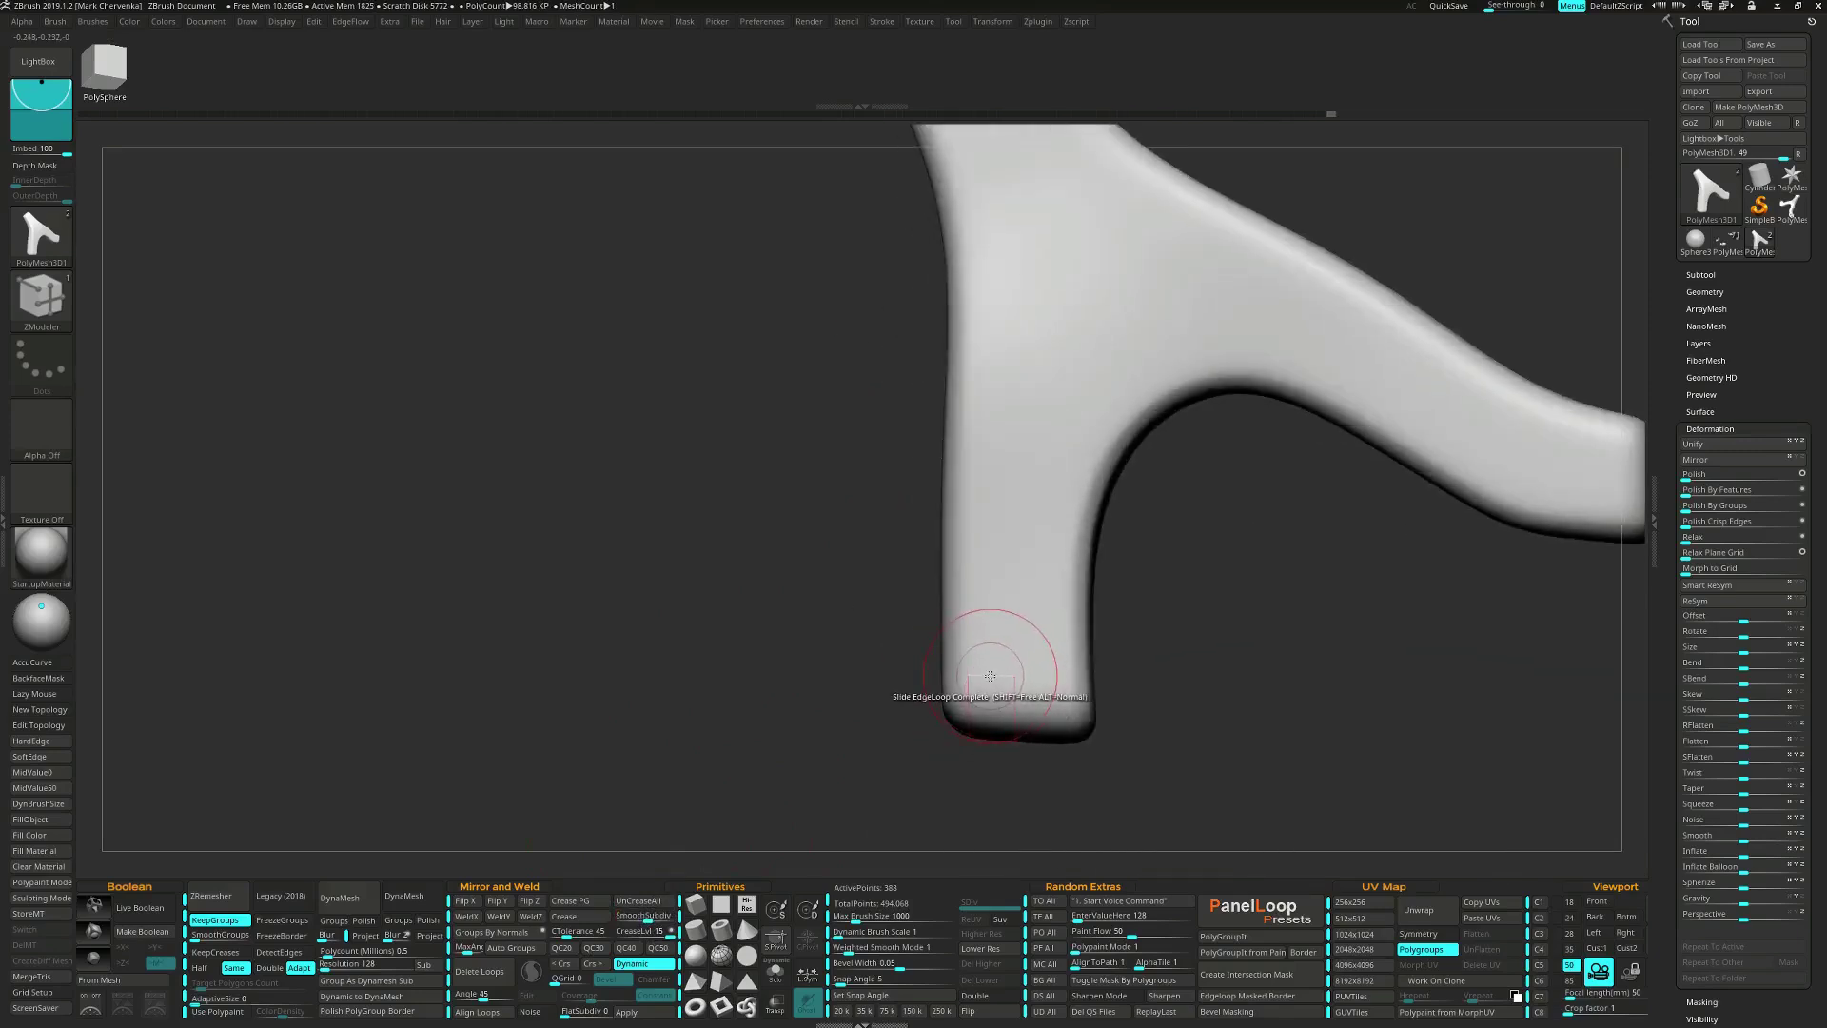
pyautogui.moveTo(991, 677); pyautogui.dragTo(990, 709)
pyautogui.moveTo(993, 699); pyautogui.dragTo(609, 709, button='right')
pyautogui.moveTo(609, 709); pyautogui.dragTo(480, 699, button='right')
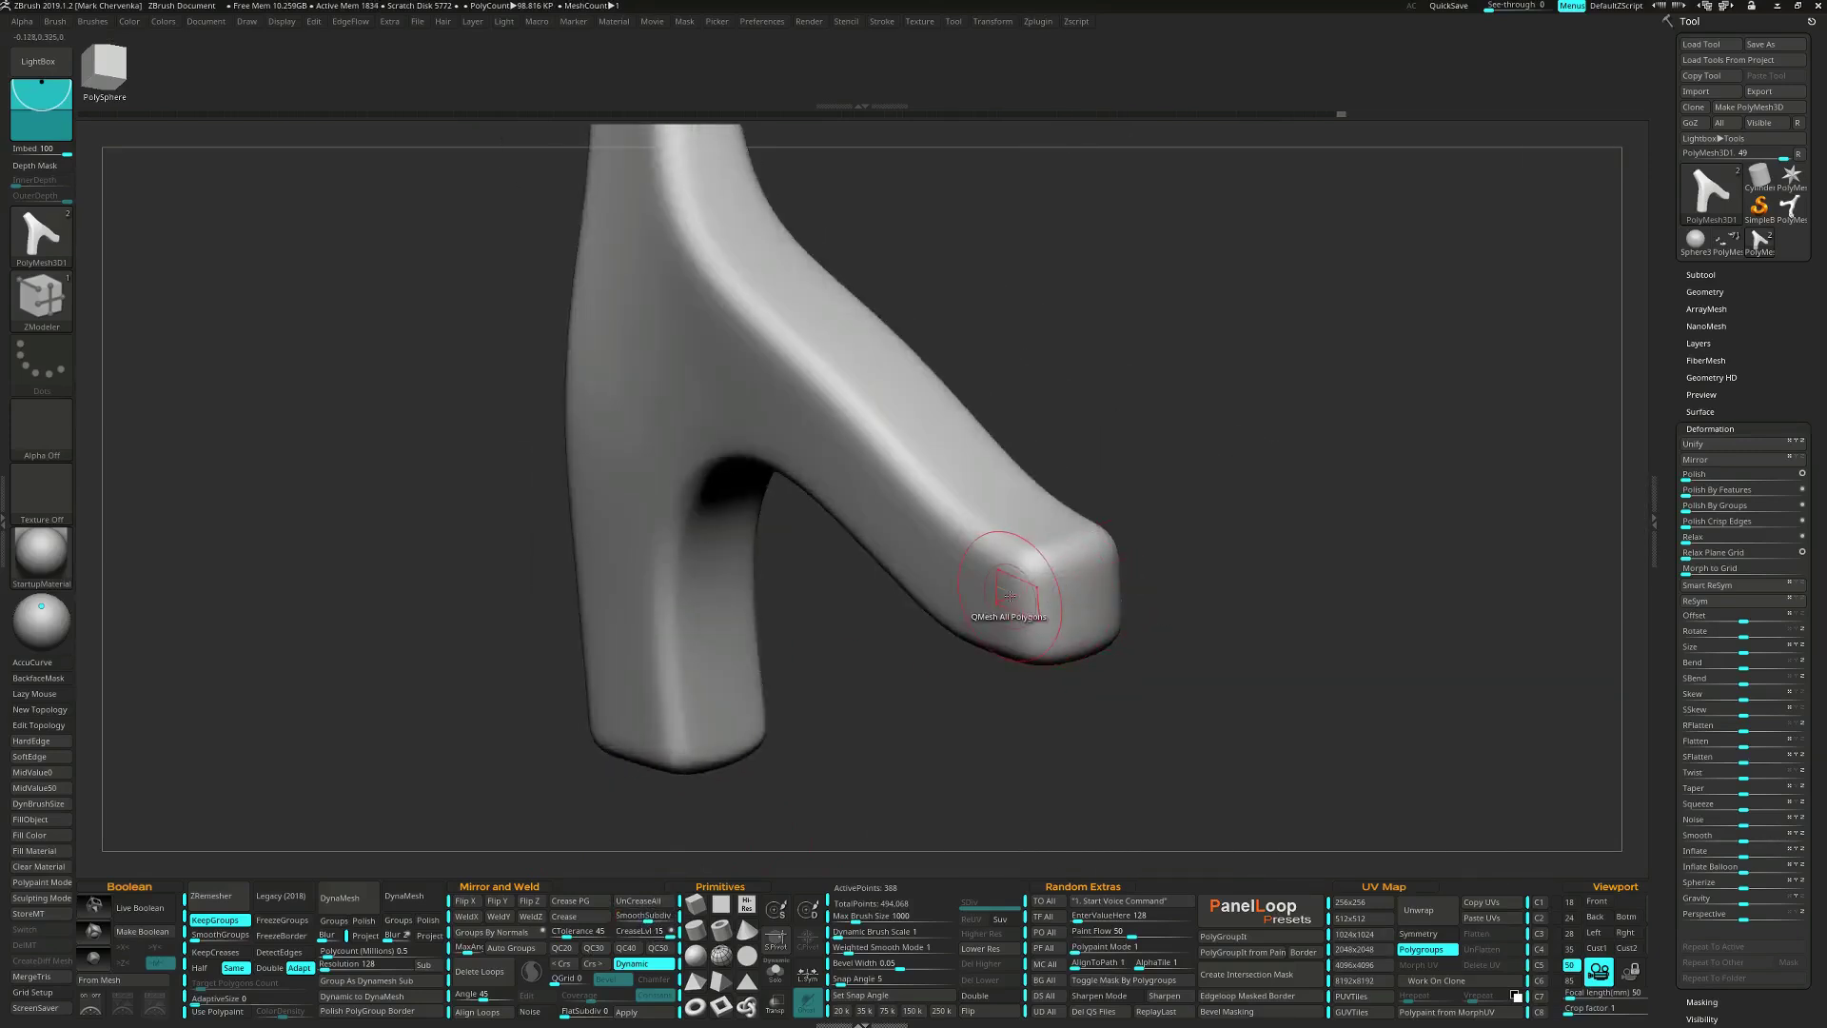
pyautogui.moveTo(995, 582); pyautogui.dragTo(925, 591)
pyautogui.scroll(-3, 1023, 606)
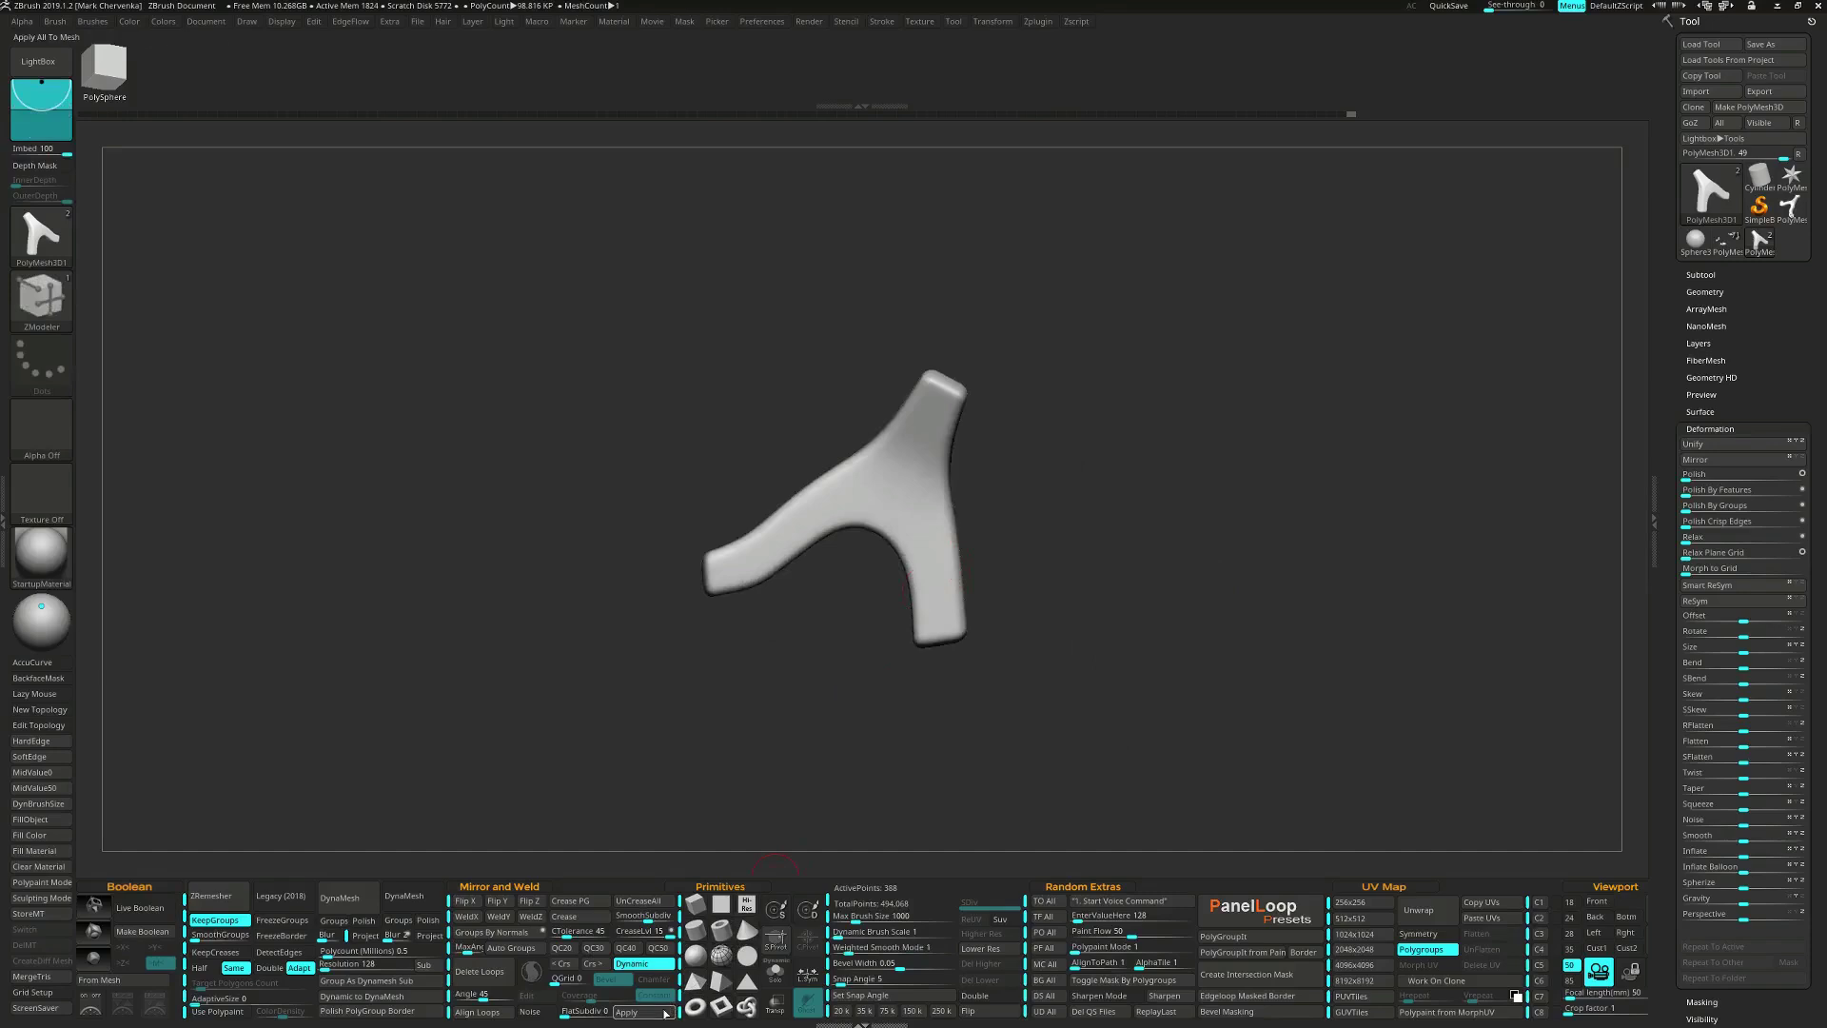
# Apply the dynamic subdivision to the mesh and remesh the piece with DynaMesh.
pyautogui.click(626, 1012)
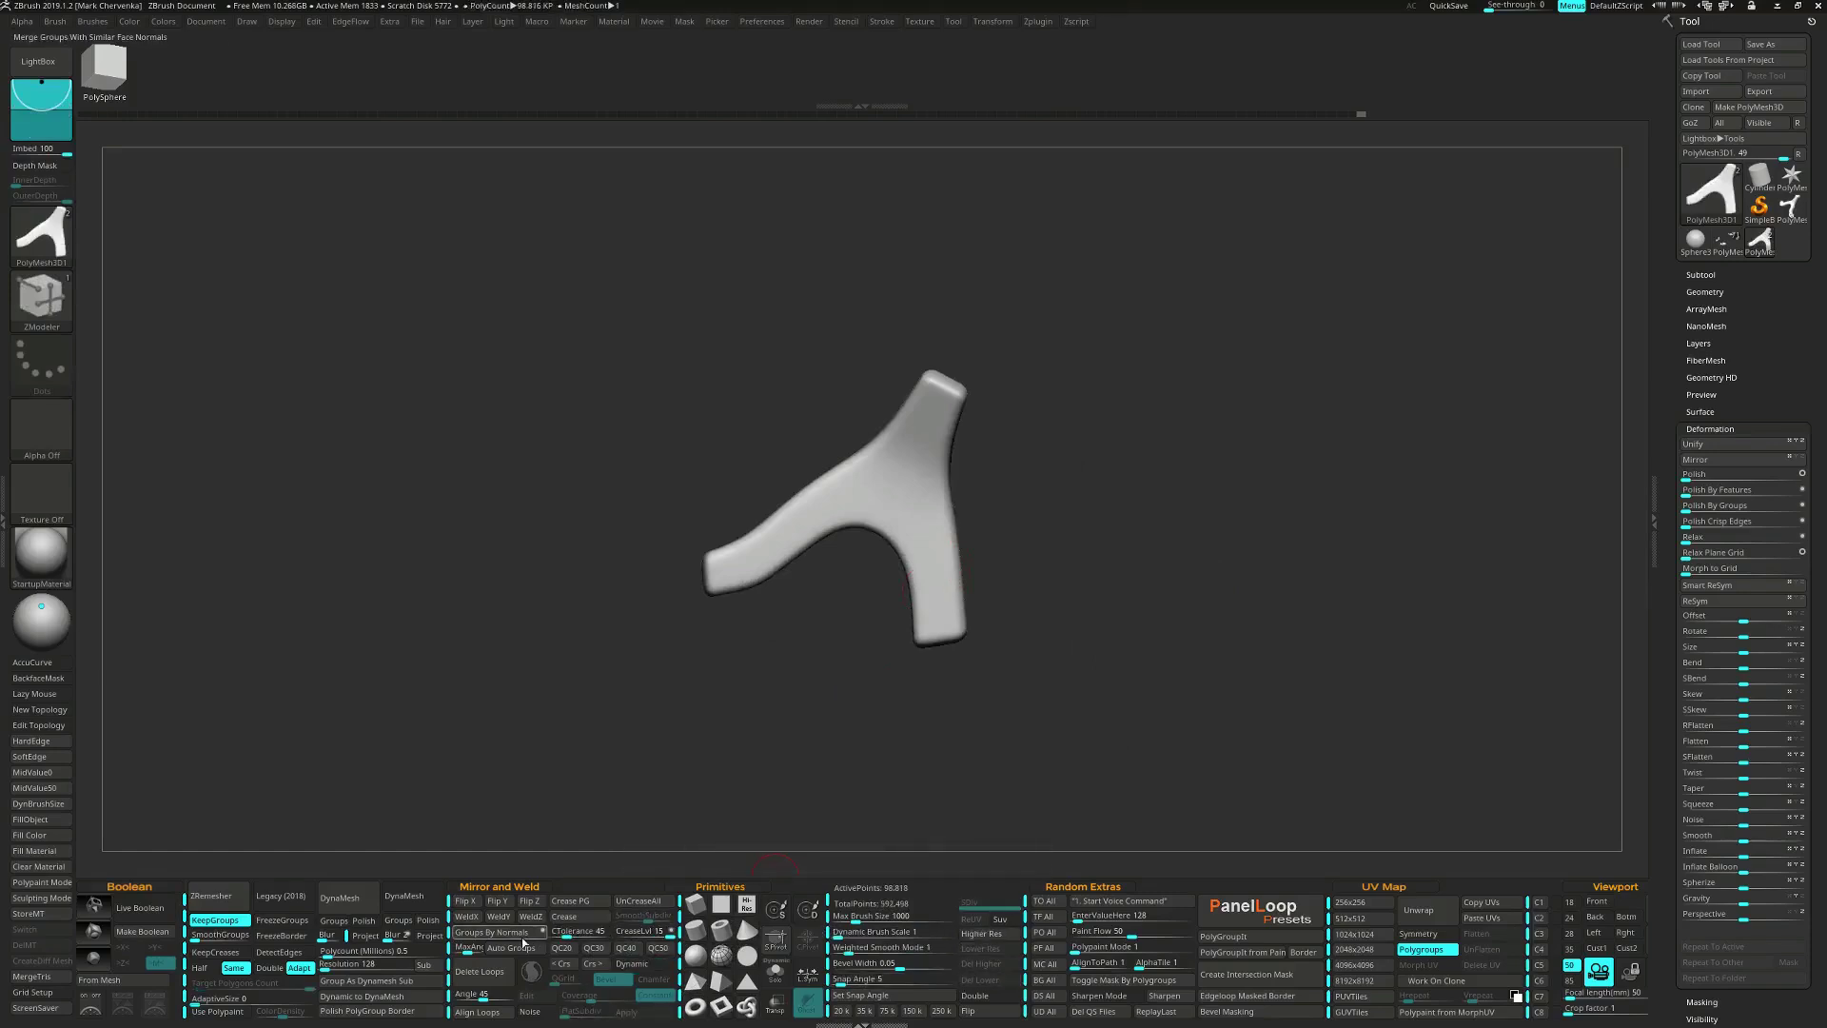
pyautogui.click(344, 900)
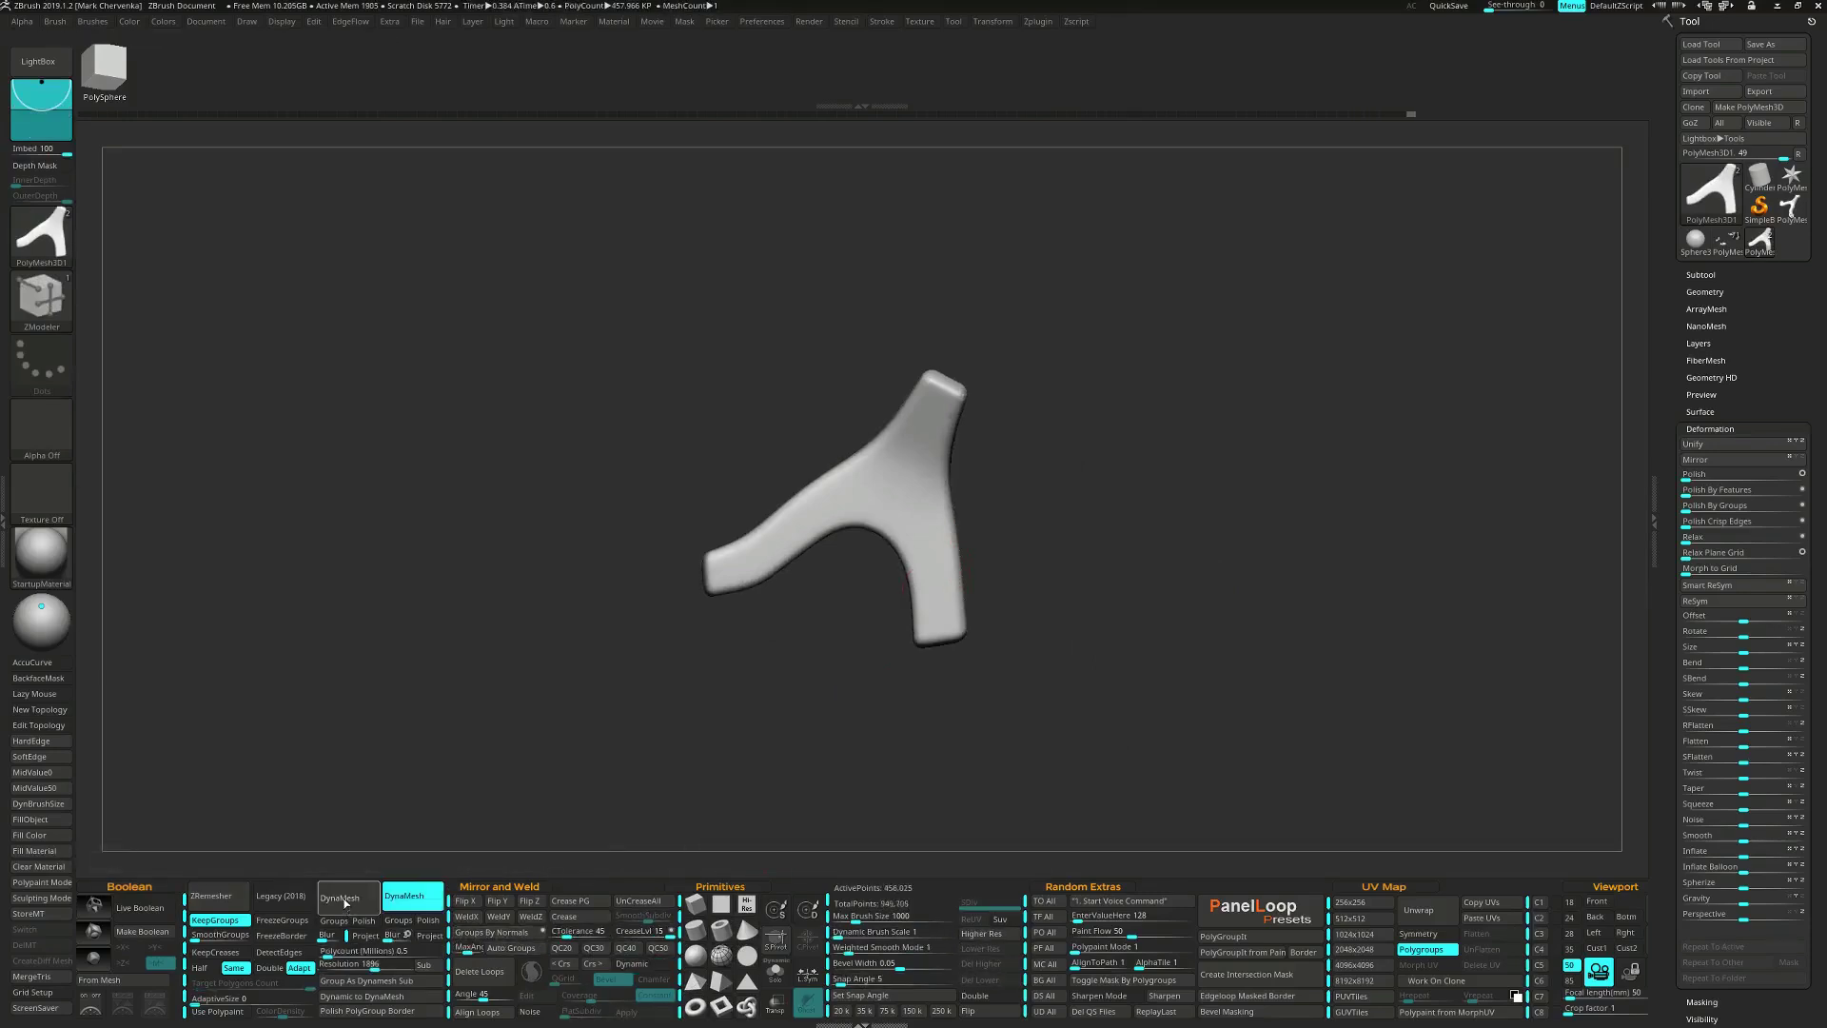
pyautogui.moveTo(1042, 598); pyautogui.dragTo(1146, 632)
pyautogui.keyDown('ctrl'); pyautogui.click(1146, 633); pyautogui.keyUp('ctrl')
# Mask the straight lower arm's tip and invert the mask so only that tip stays editable.
pyautogui.keyDown('alt'); pyautogui.moveTo(963, 519); pyautogui.dragTo(1156, 544); pyautogui.keyUp('alt')
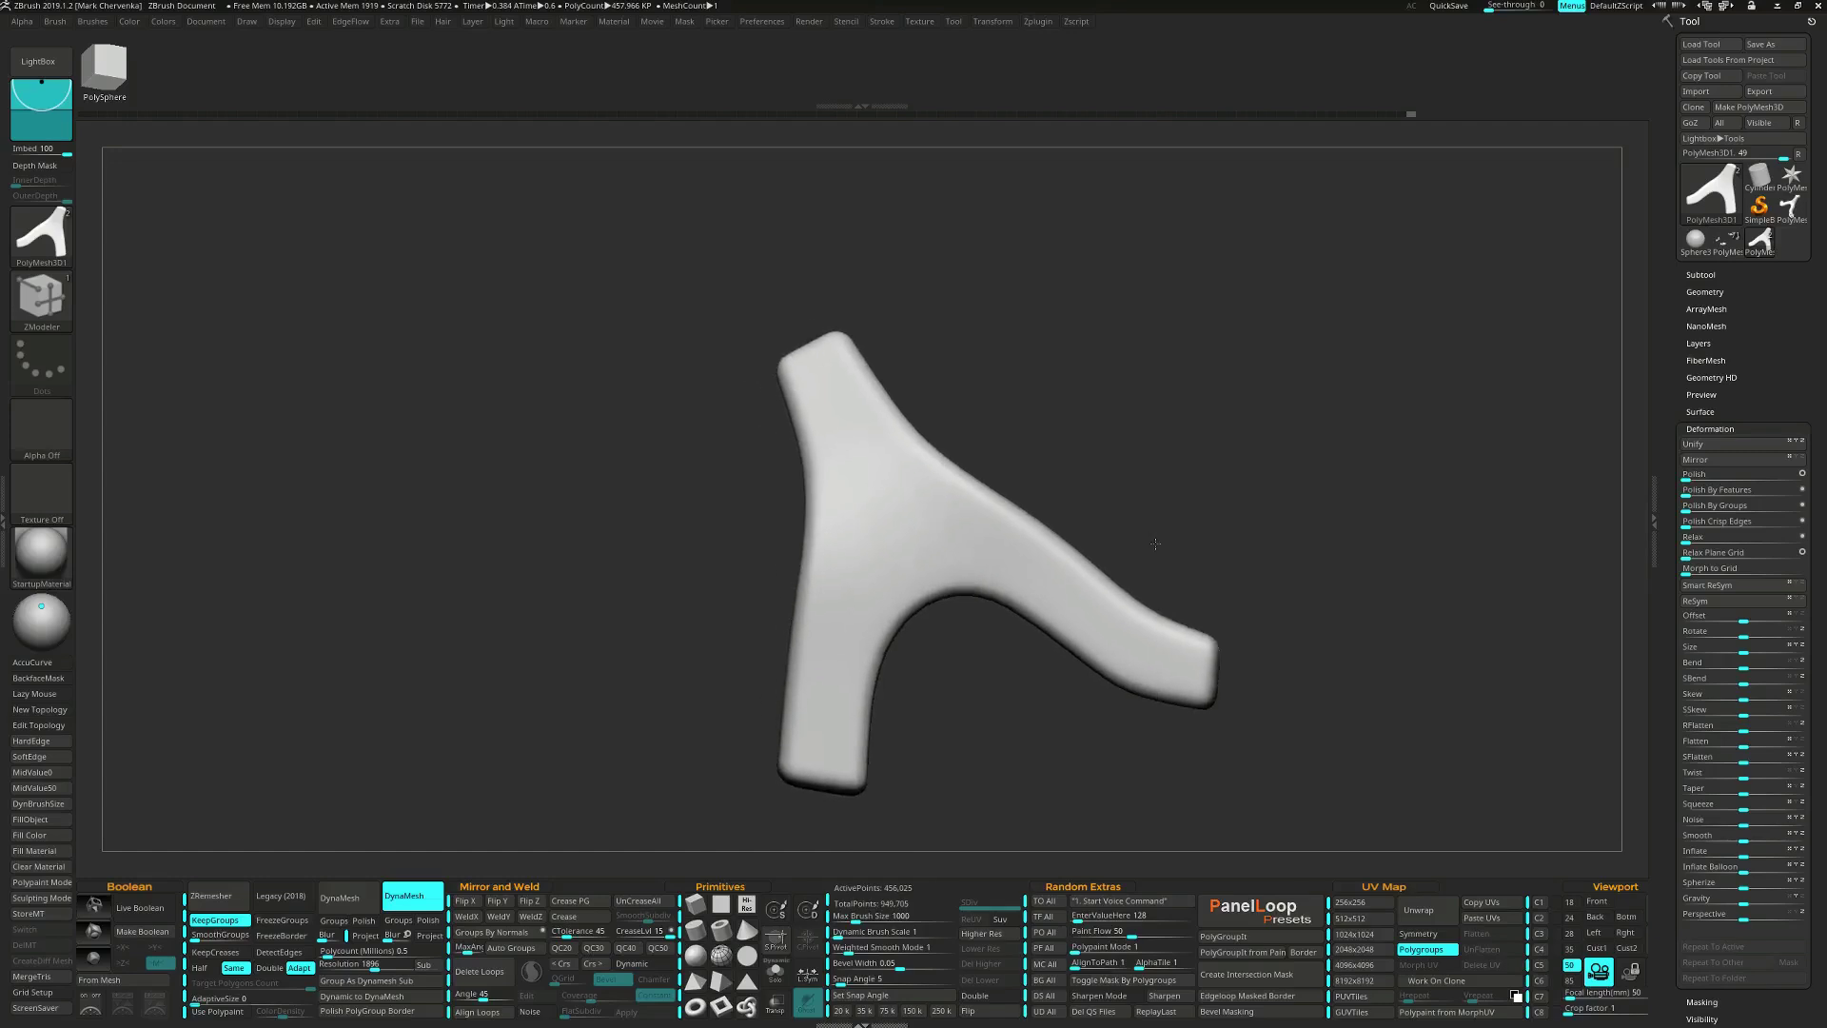
pyautogui.keyDown('alt'); pyautogui.moveTo(975, 519); pyautogui.dragTo(1059, 541); pyautogui.keyUp('alt')
pyautogui.keyDown('alt'); pyautogui.moveTo(1063, 639); pyautogui.dragTo(1095, 520); pyautogui.keyUp('alt')
pyautogui.keyDown('shift'); pyautogui.moveTo(1049, 670); pyautogui.dragTo(1081, 704); pyautogui.keyUp('shift')
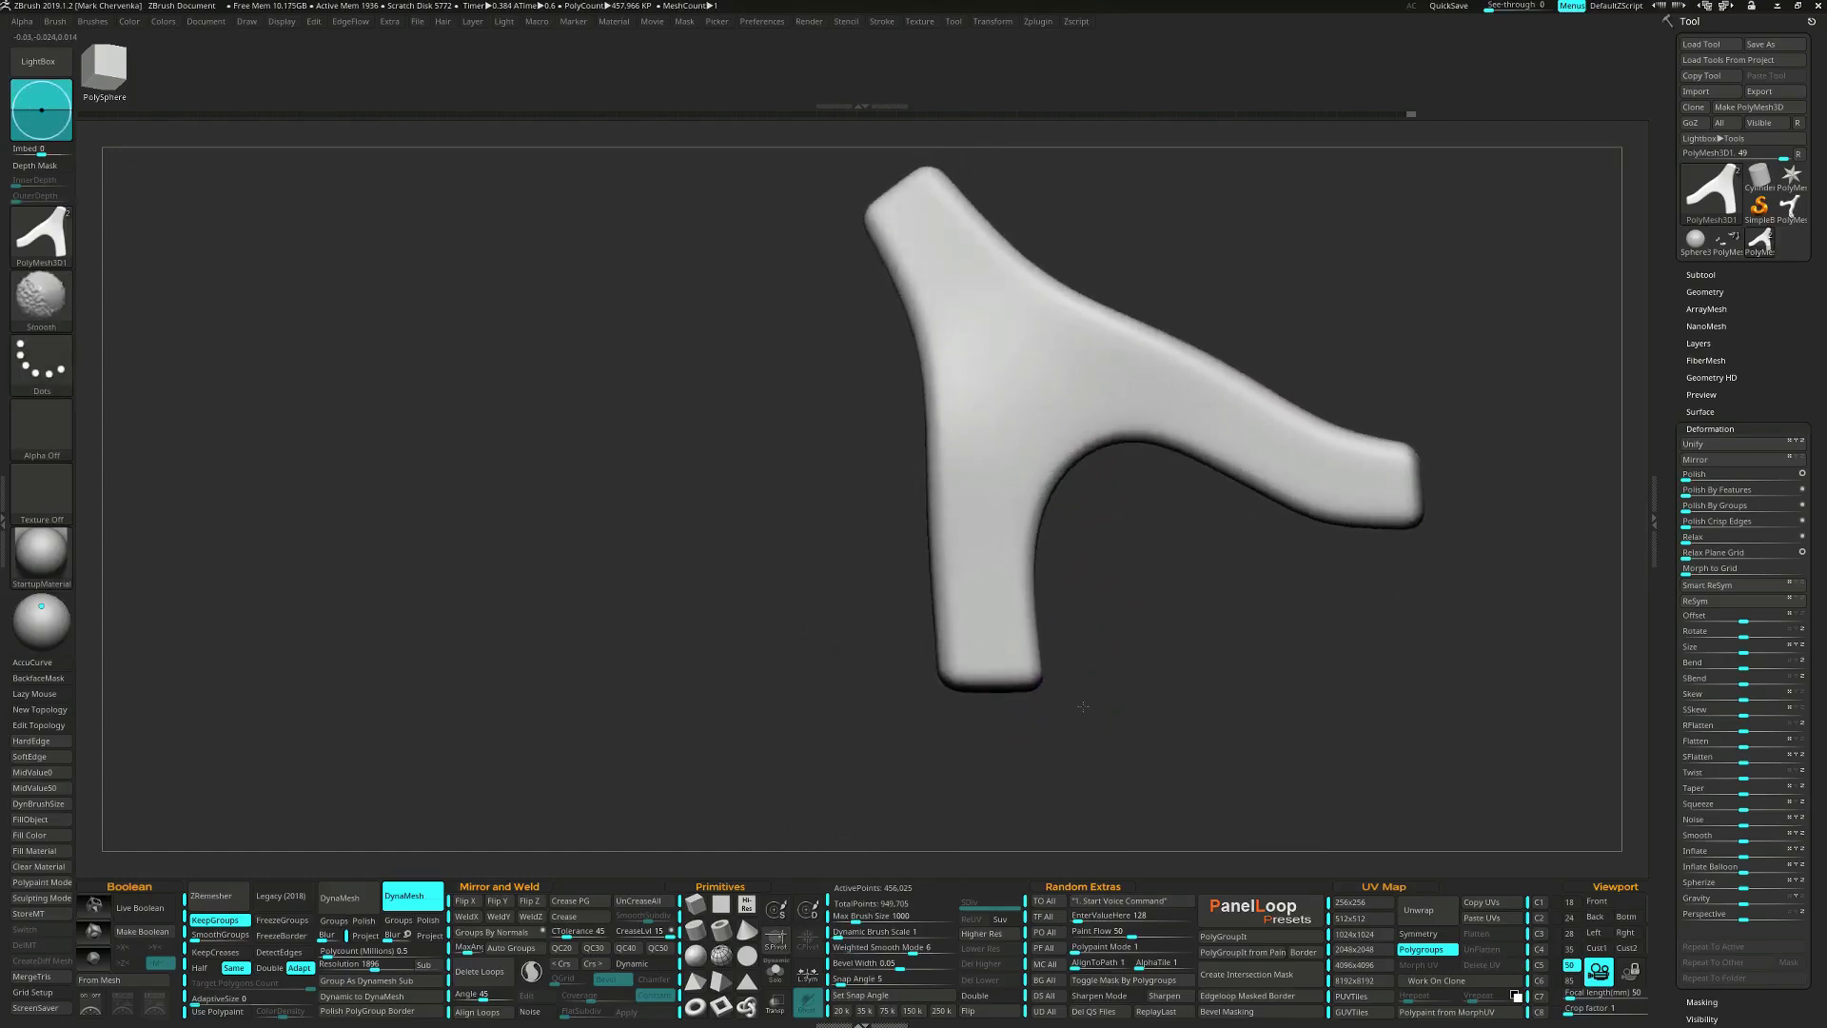
pyautogui.keyDown('ctrl'); pyautogui.moveTo(1094, 767); pyautogui.dragTo(885, 665); pyautogui.keyUp('ctrl')
pyautogui.moveTo(881, 657); pyautogui.dragTo(1018, 633)
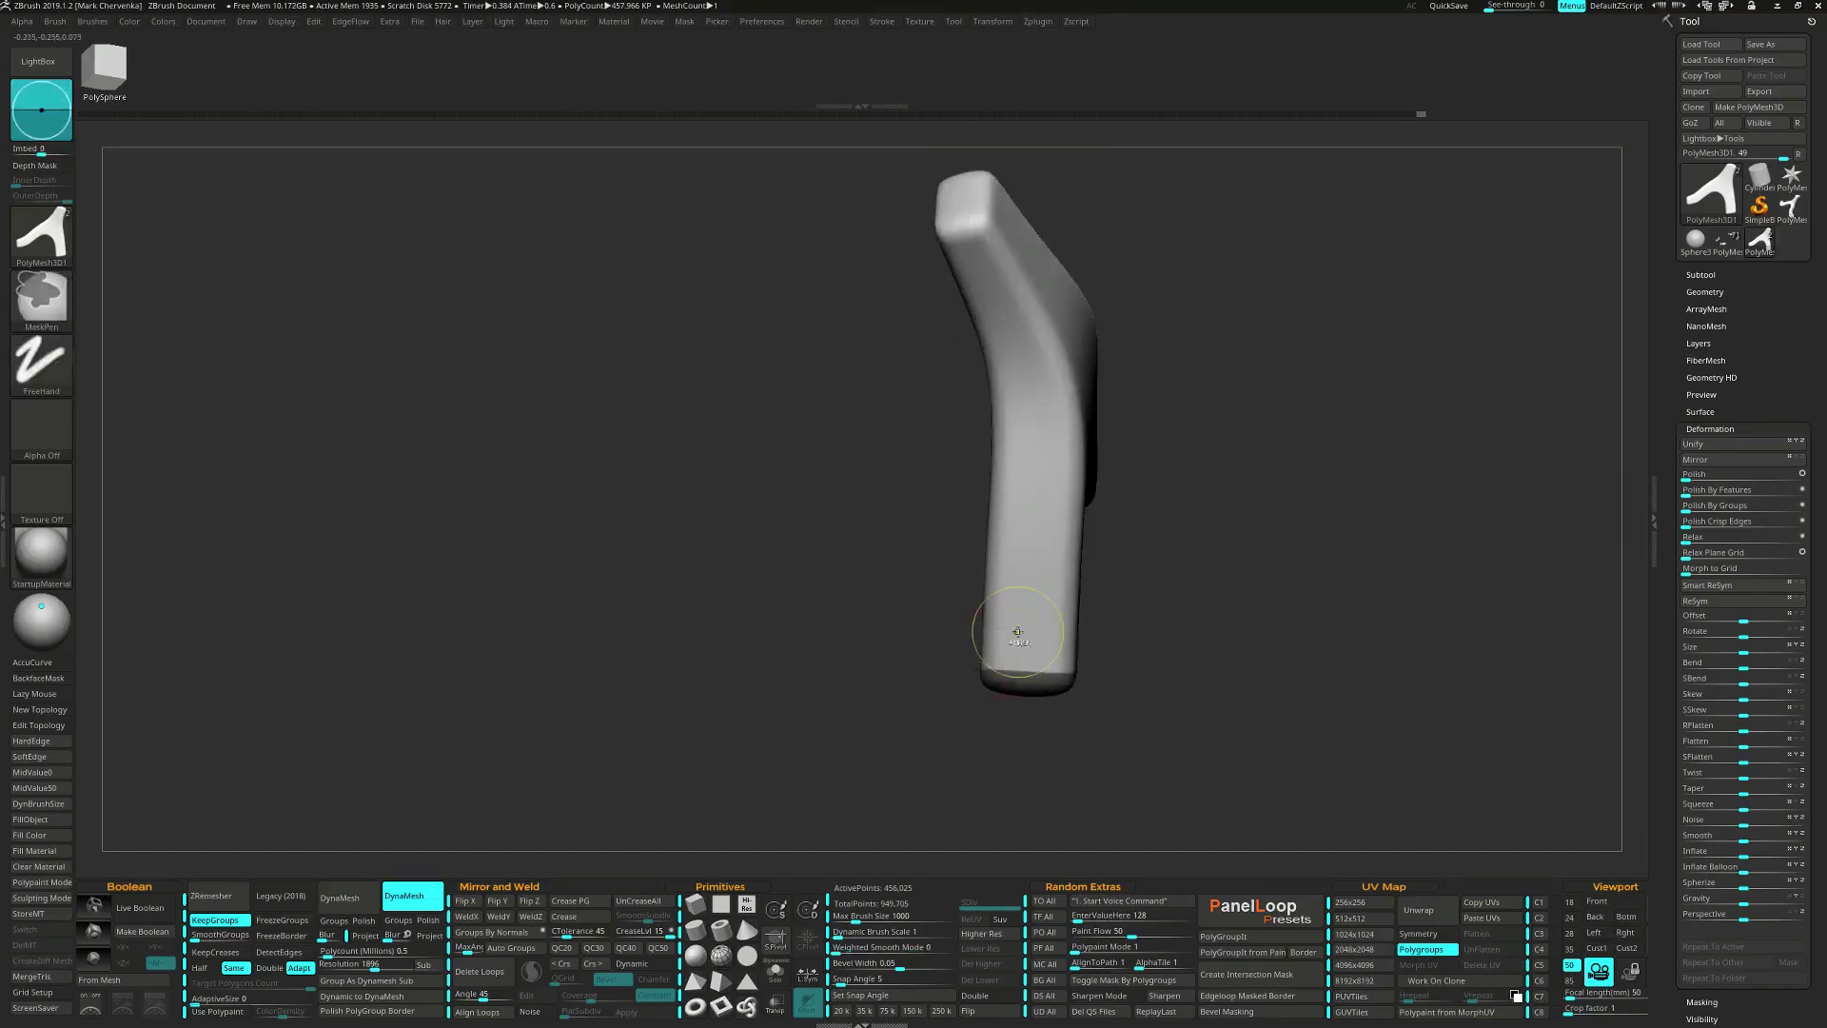
pyautogui.keyDown('ctrl'); pyautogui.click(1147, 639); pyautogui.keyUp('ctrl')
# Move the unmasked tip outward to lengthen the straight lower arm, and clear the mask.
pyautogui.moveTo(1156, 644); pyautogui.dragTo(1098, 757)
pyautogui.press('w')
pyautogui.click(1066, 626)
pyautogui.keyDown('ctrl'); pyautogui.moveTo(1217, 673); pyautogui.dragTo(1260, 716); pyautogui.keyUp('ctrl')
# Isolate the angled lower arm's tip with an inverted, softened mask and move it outward along the arm.
pyautogui.keyDown('alt'); pyautogui.moveTo(1316, 638); pyautogui.dragTo(1213, 691); pyautogui.keyUp('alt')
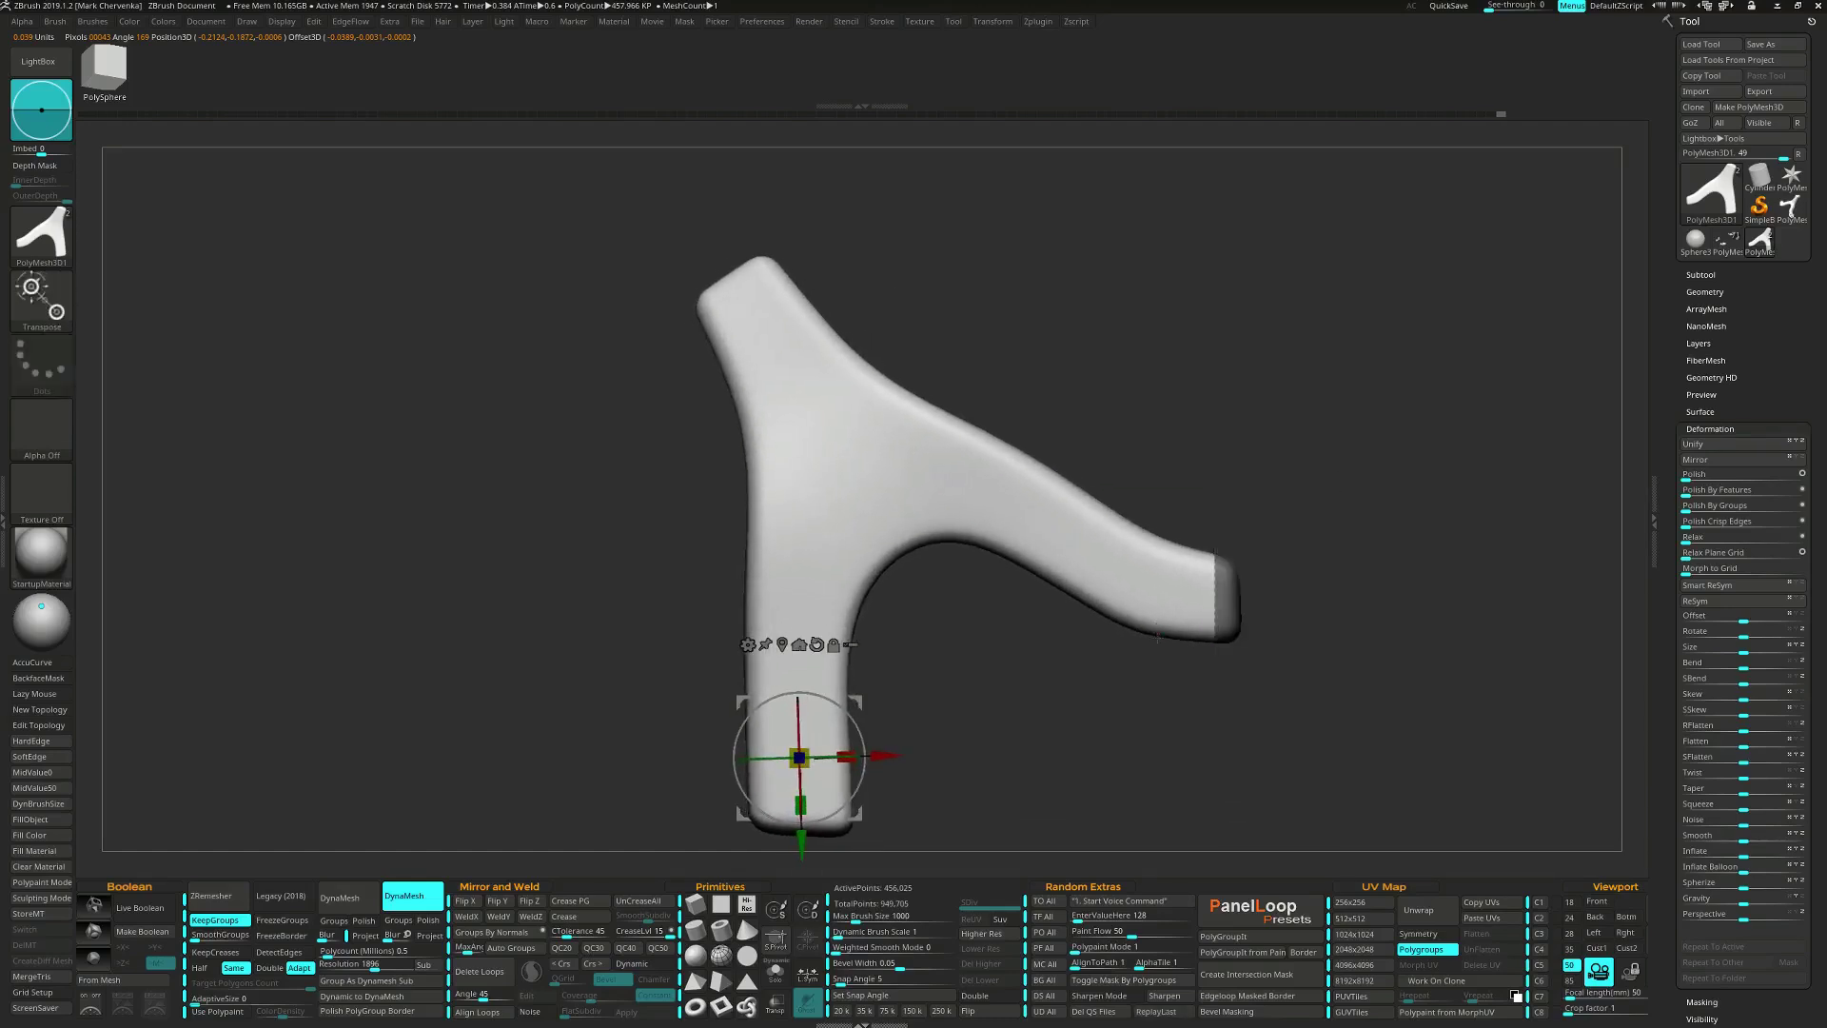
pyautogui.hotkey('ctrl', 'i')
pyautogui.keyDown('ctrl'); pyautogui.click(1163, 591); pyautogui.keyUp('ctrl')
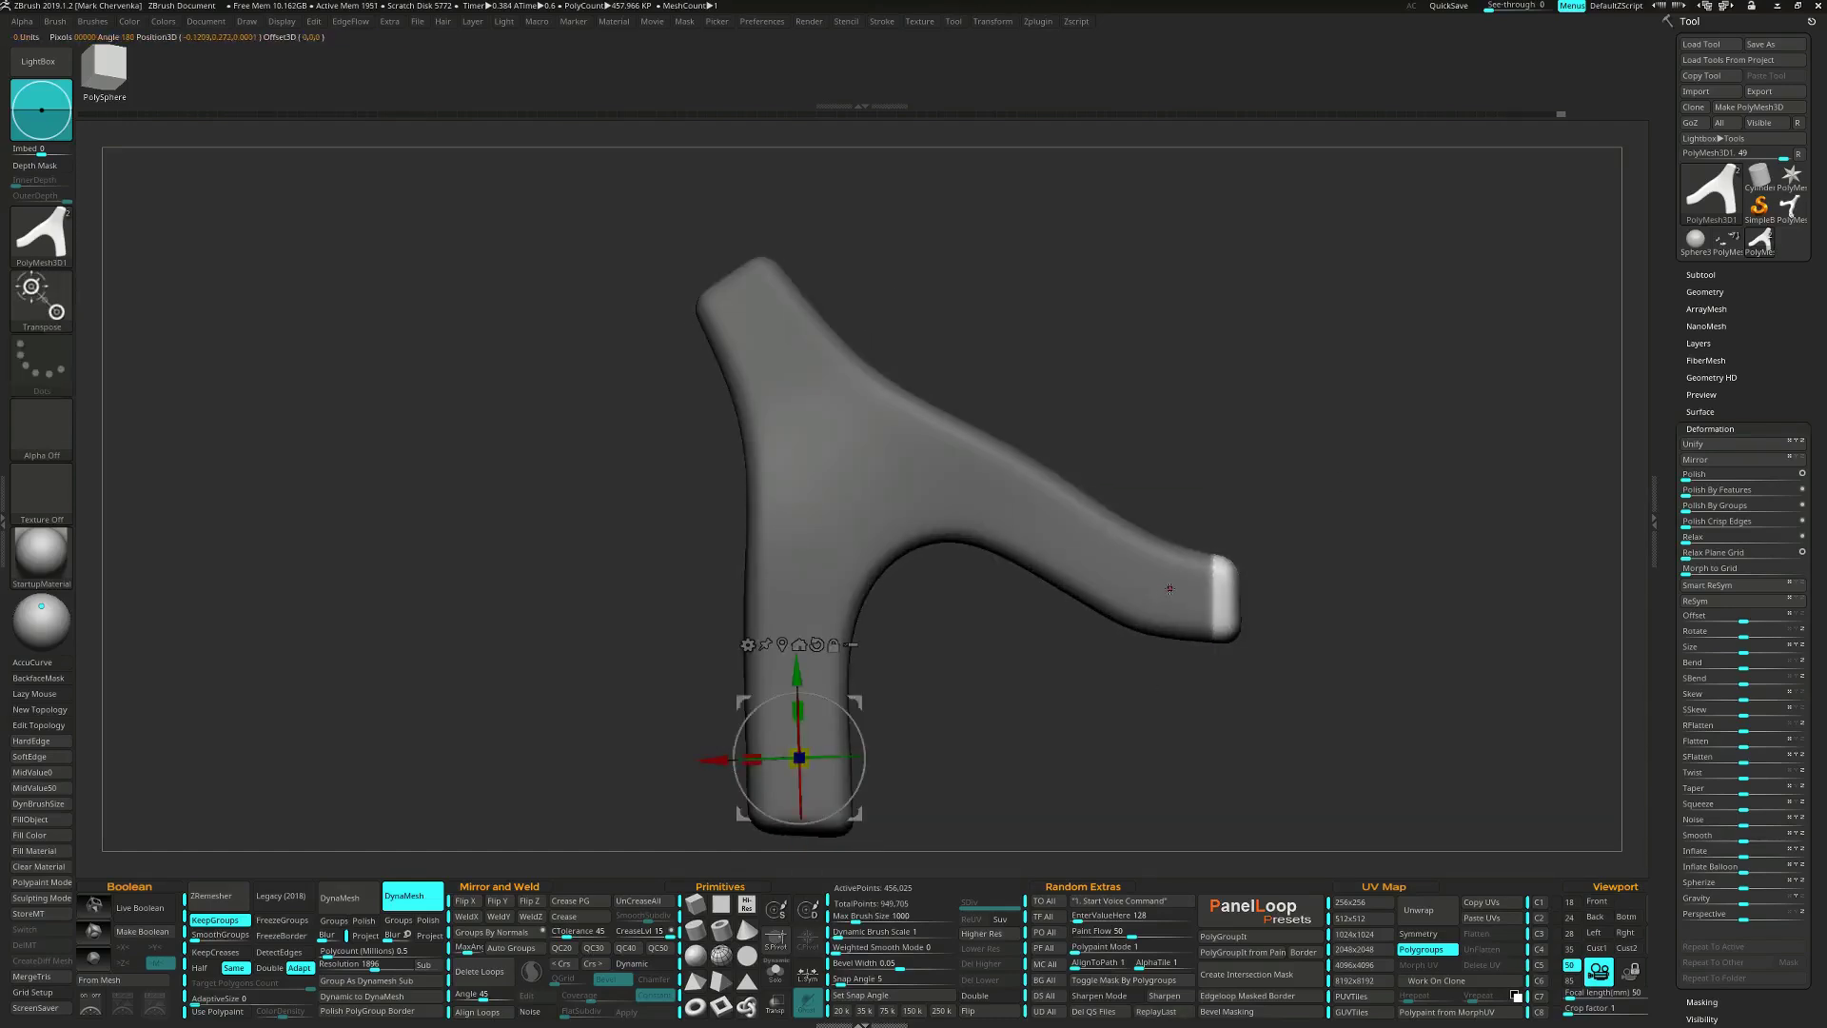
pyautogui.click(1169, 588)
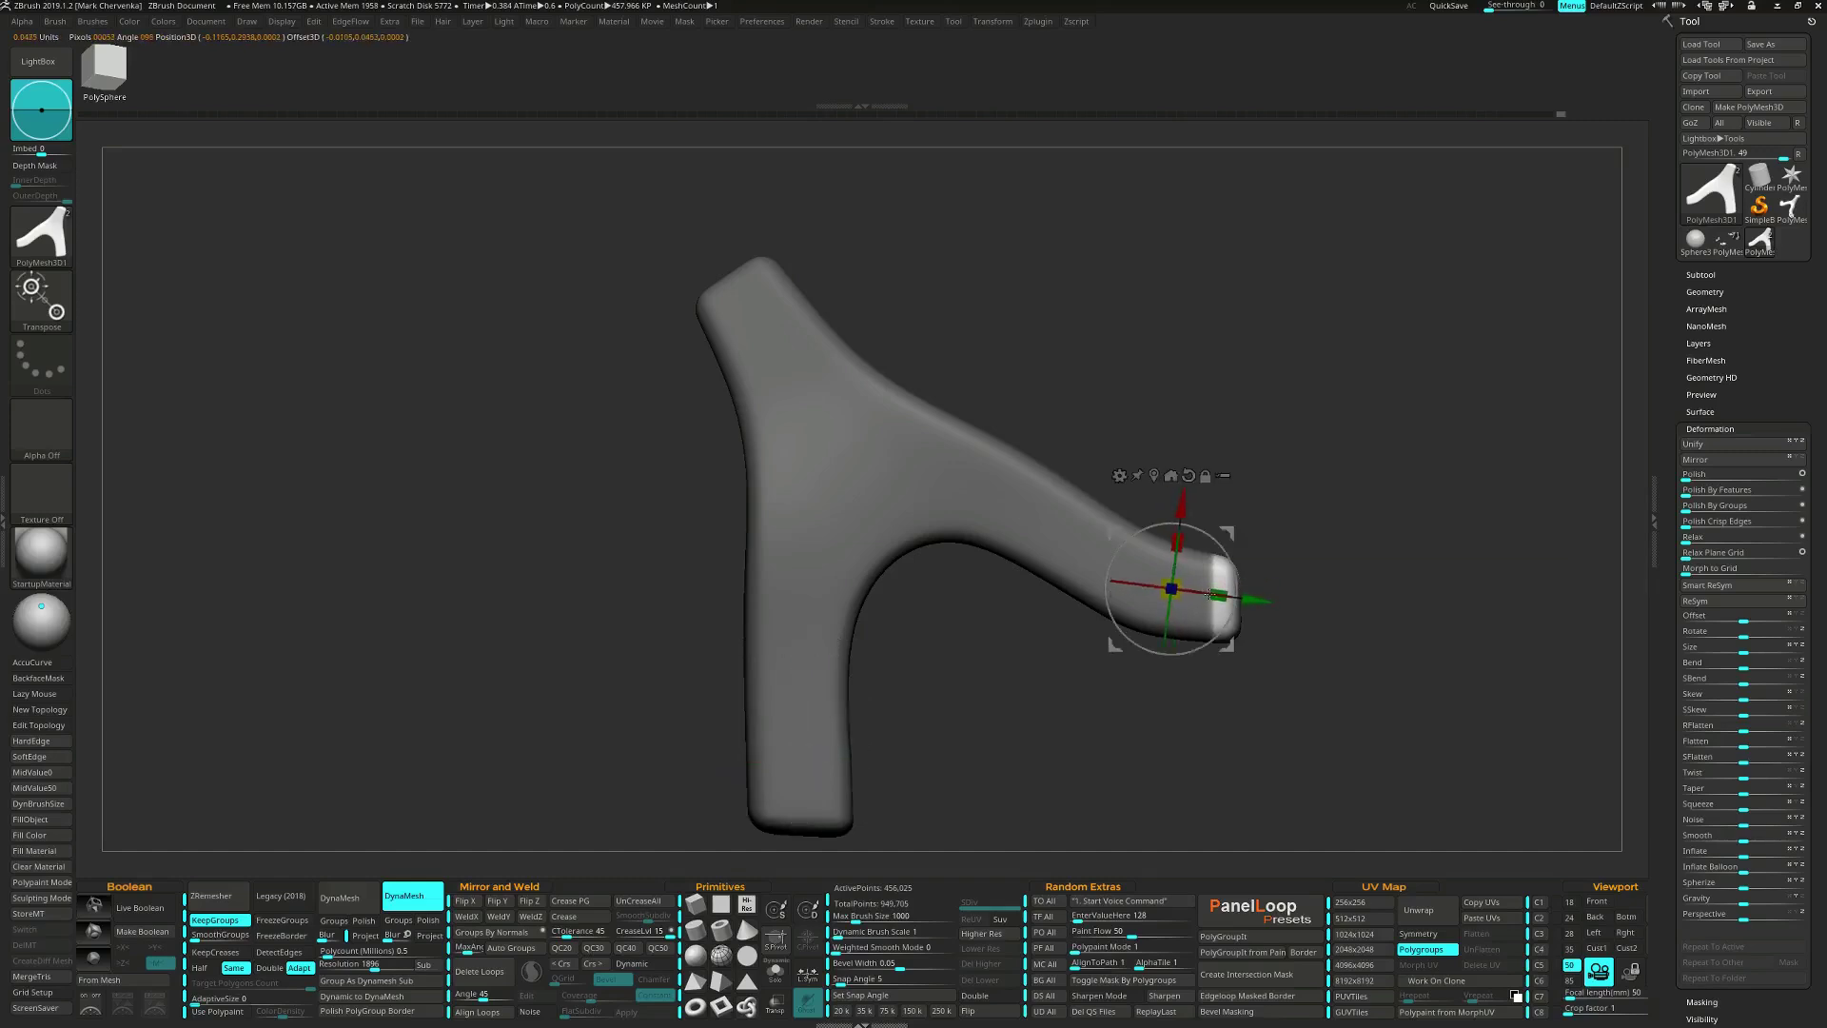
pyautogui.moveTo(1211, 593); pyautogui.dragTo(1260, 600)
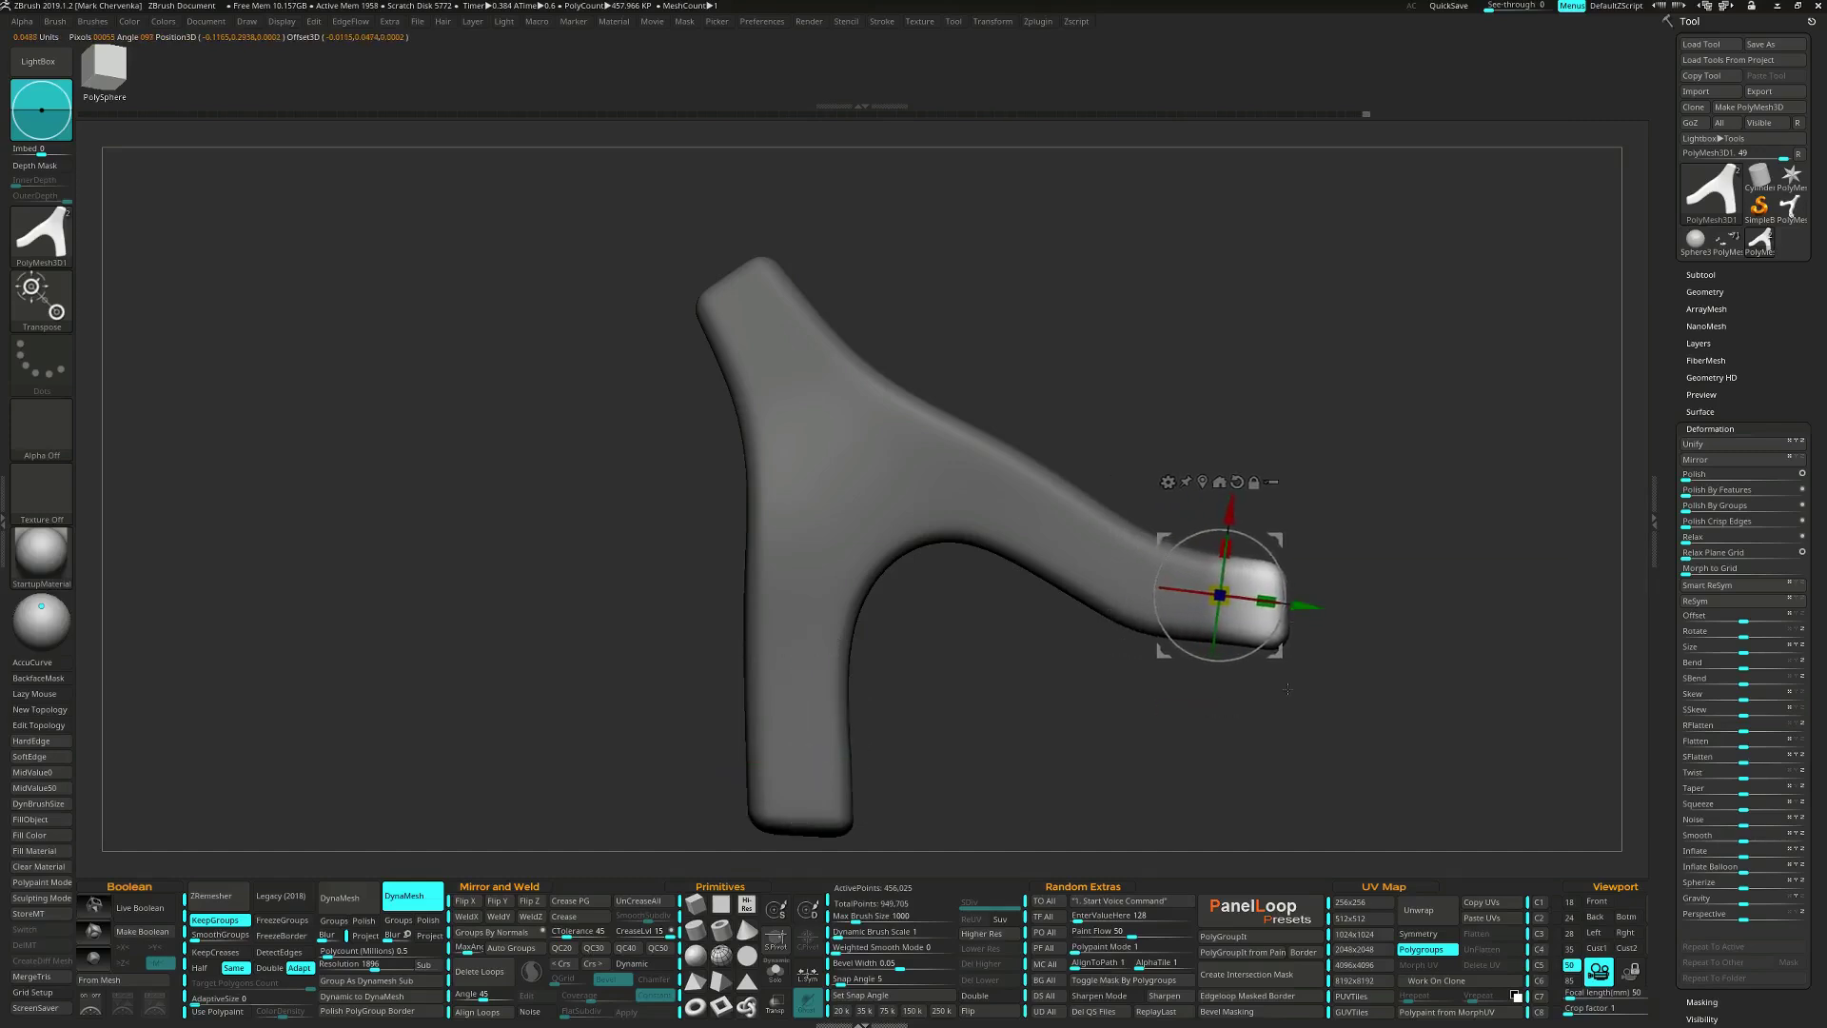
pyautogui.keyDown('ctrl'); pyautogui.click(993, 635); pyautogui.keyUp('ctrl')
# Isolate the upper arm's tip with a mask, move it outward to lengthen the arm, and clear the mask.
pyautogui.moveTo(992, 635); pyautogui.dragTo(1097, 411)
pyautogui.keyDown('ctrl'); pyautogui.moveTo(800, 172); pyautogui.dragTo(652, 368); pyautogui.keyUp('ctrl')
pyautogui.keyDown('alt'); pyautogui.moveTo(652, 368); pyautogui.dragTo(1093, 420); pyautogui.keyUp('alt')
pyautogui.moveTo(984, 464); pyautogui.dragTo(952, 386)
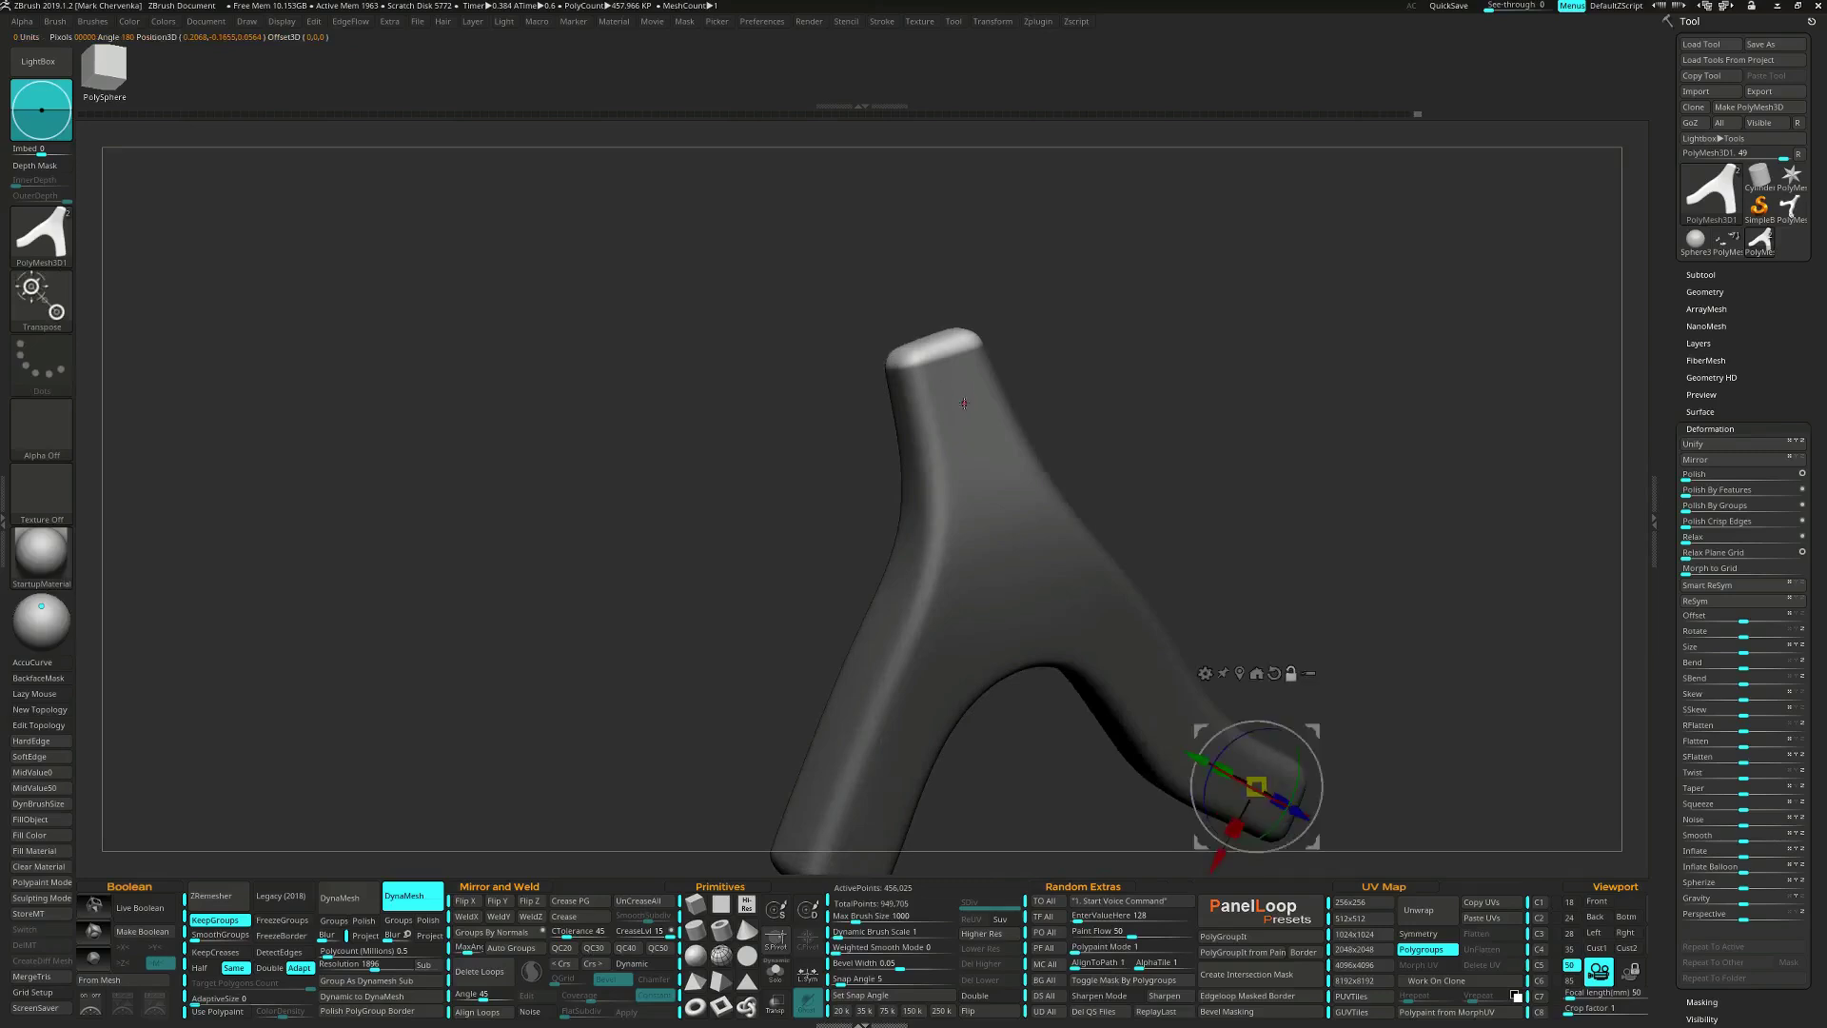
pyautogui.click(951, 382)
pyautogui.moveTo(932, 316); pyautogui.dragTo(920, 276)
pyautogui.keyDown('ctrl'); pyautogui.moveTo(1149, 375); pyautogui.dragTo(1232, 449); pyautogui.keyUp('ctrl')
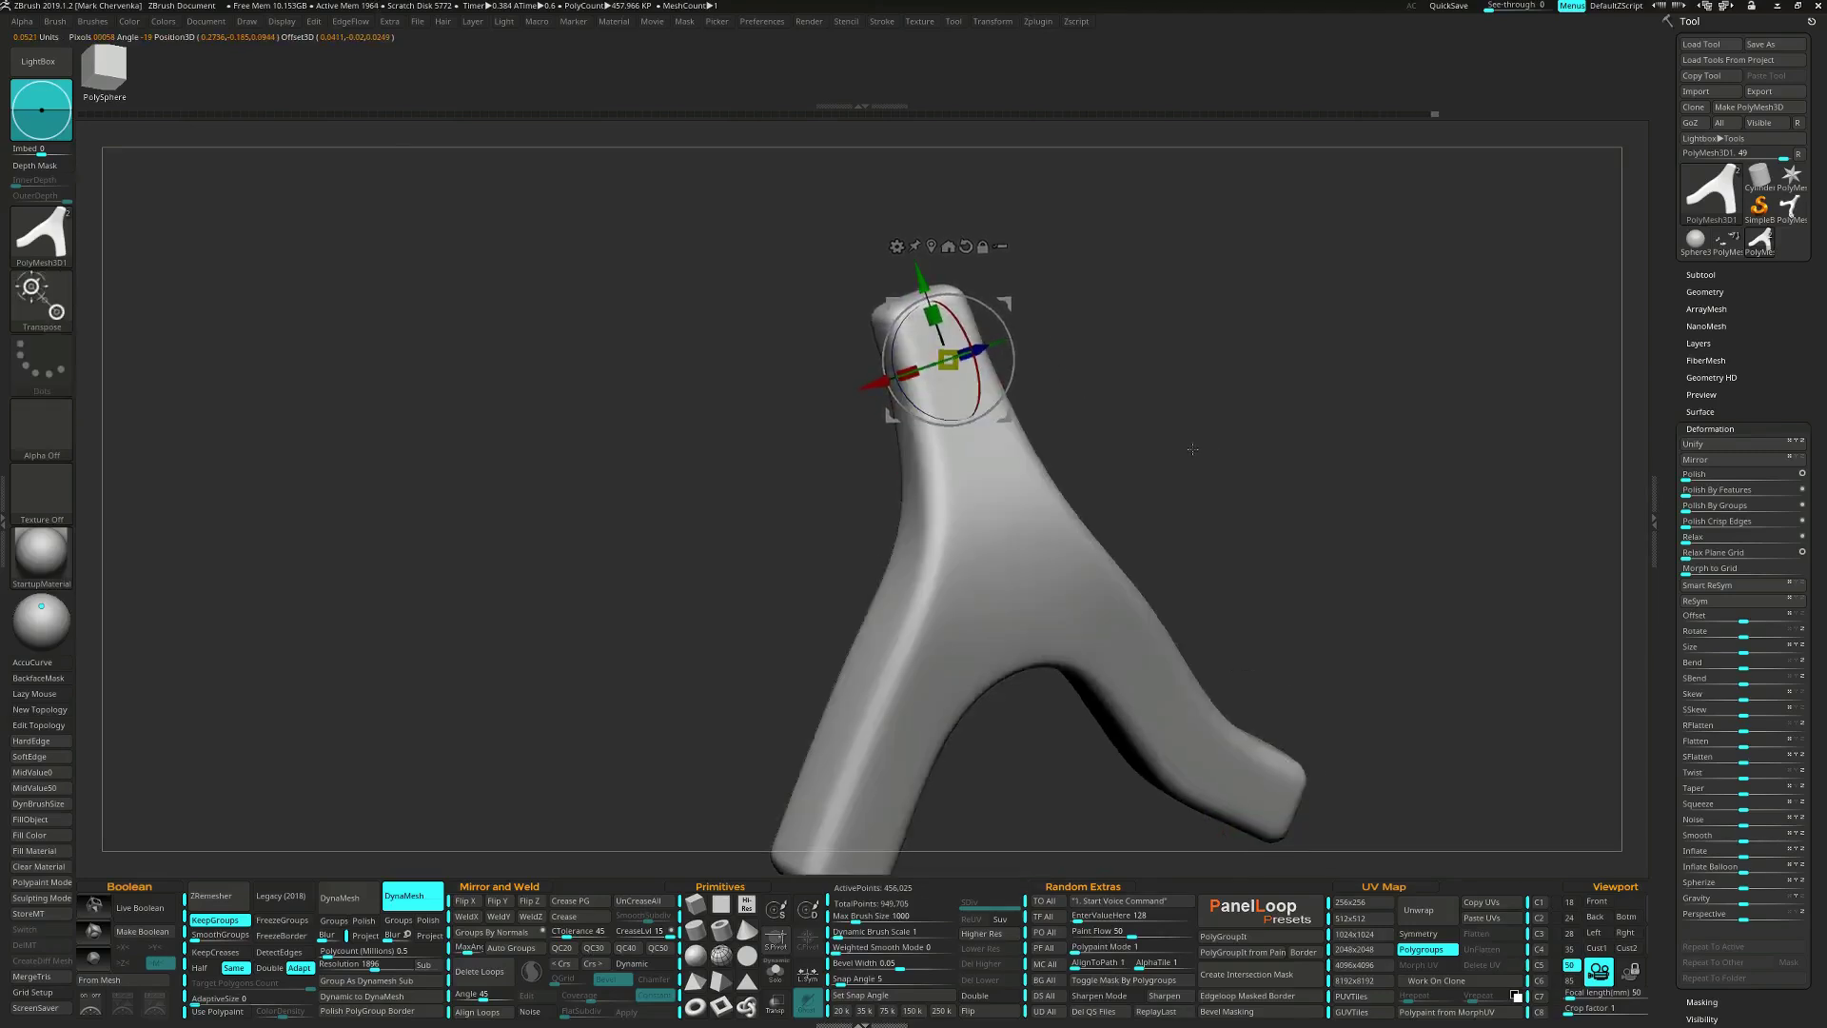
# Remesh the lengthened piece with DynaMesh and return to draw mode with the polyframe hidden.
pyautogui.moveTo(1075, 447); pyautogui.dragTo(1148, 426)
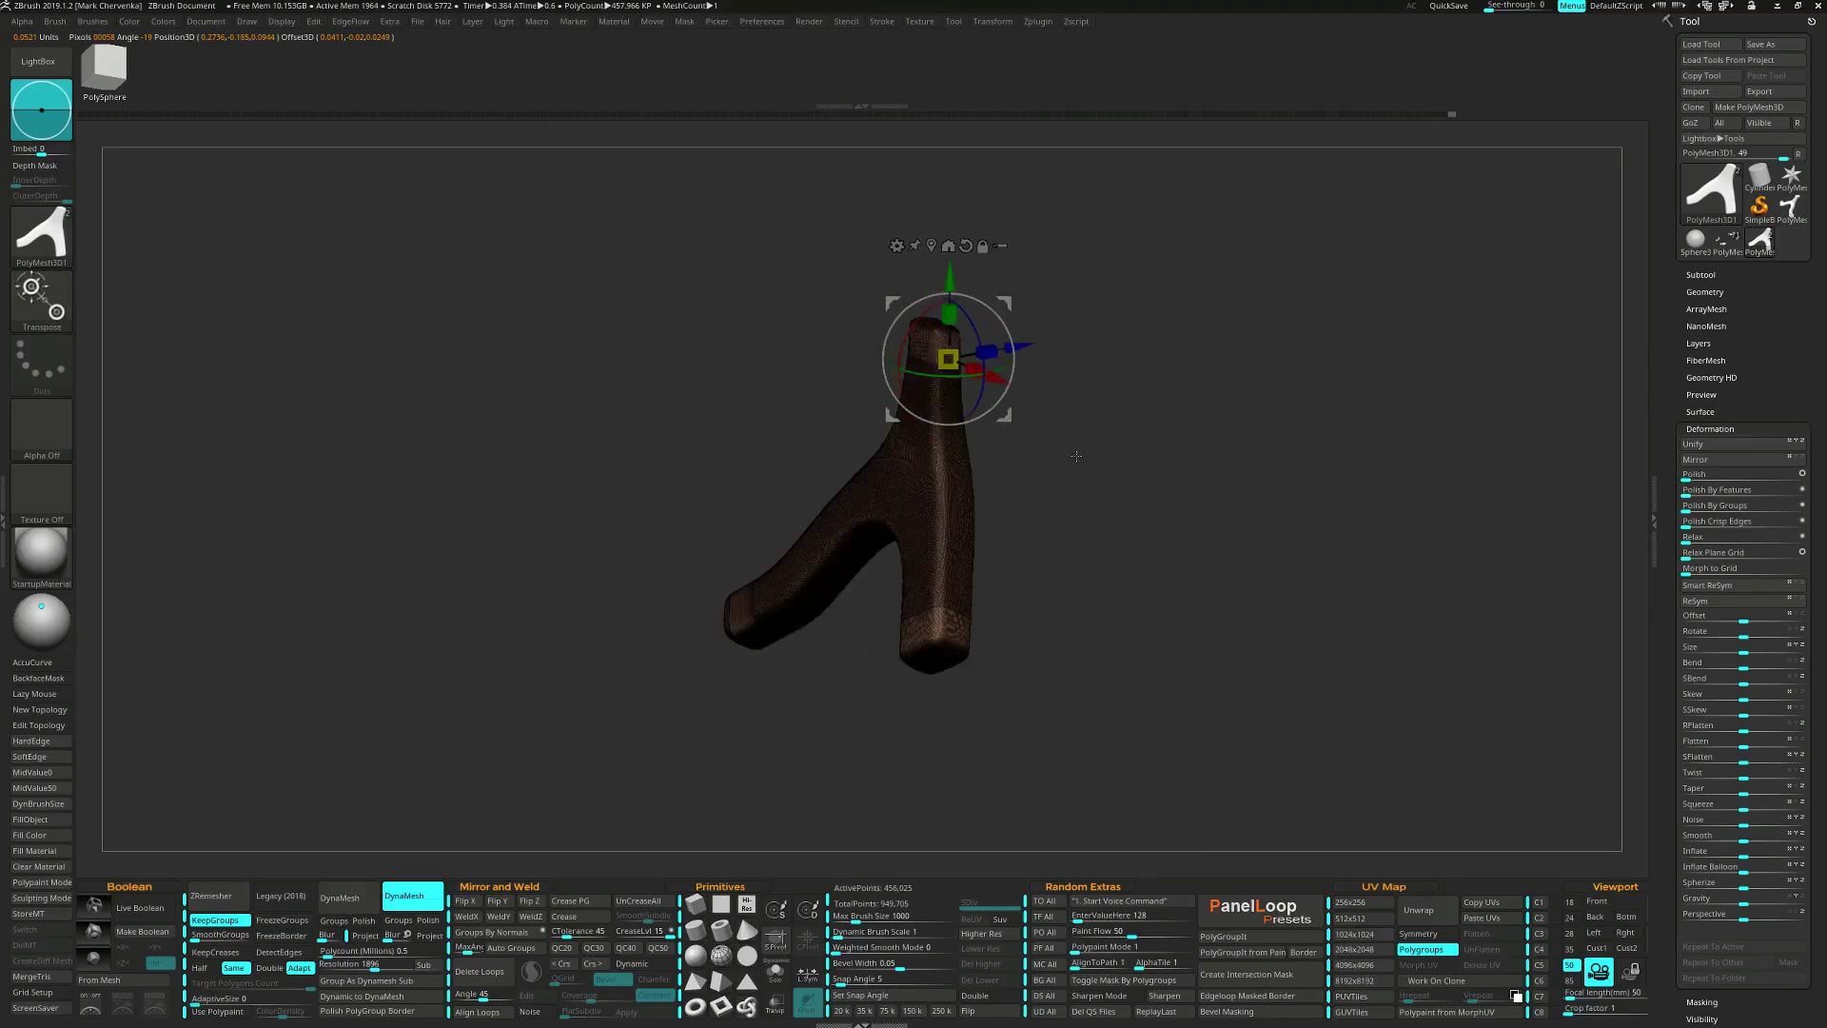
pyautogui.press('q')
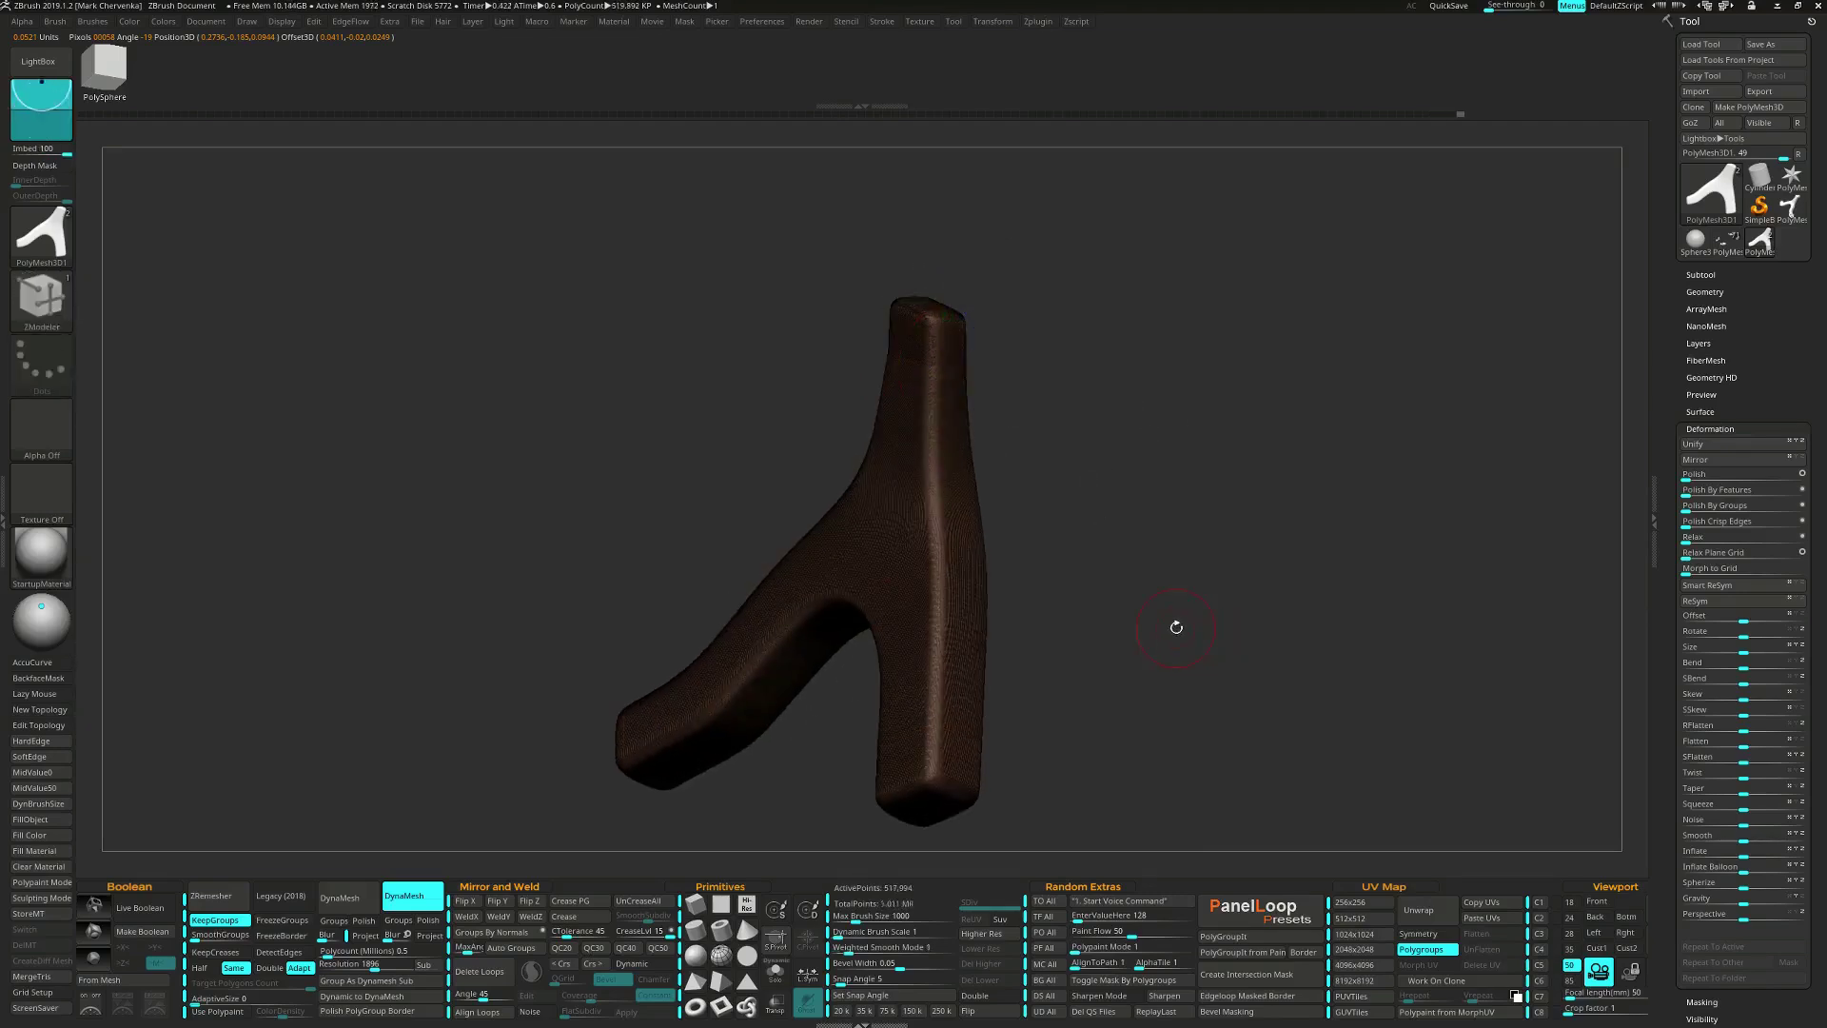
pyautogui.hotkey('shift', 'f')
pyautogui.moveTo(1136, 620)
pyautogui.mouseDown()
pyautogui.moveTo(1123, 571)
pyautogui.moveTo(1079, 556)
pyautogui.moveTo(1051, 427)
pyautogui.mouseUp()
pyautogui.press('space')
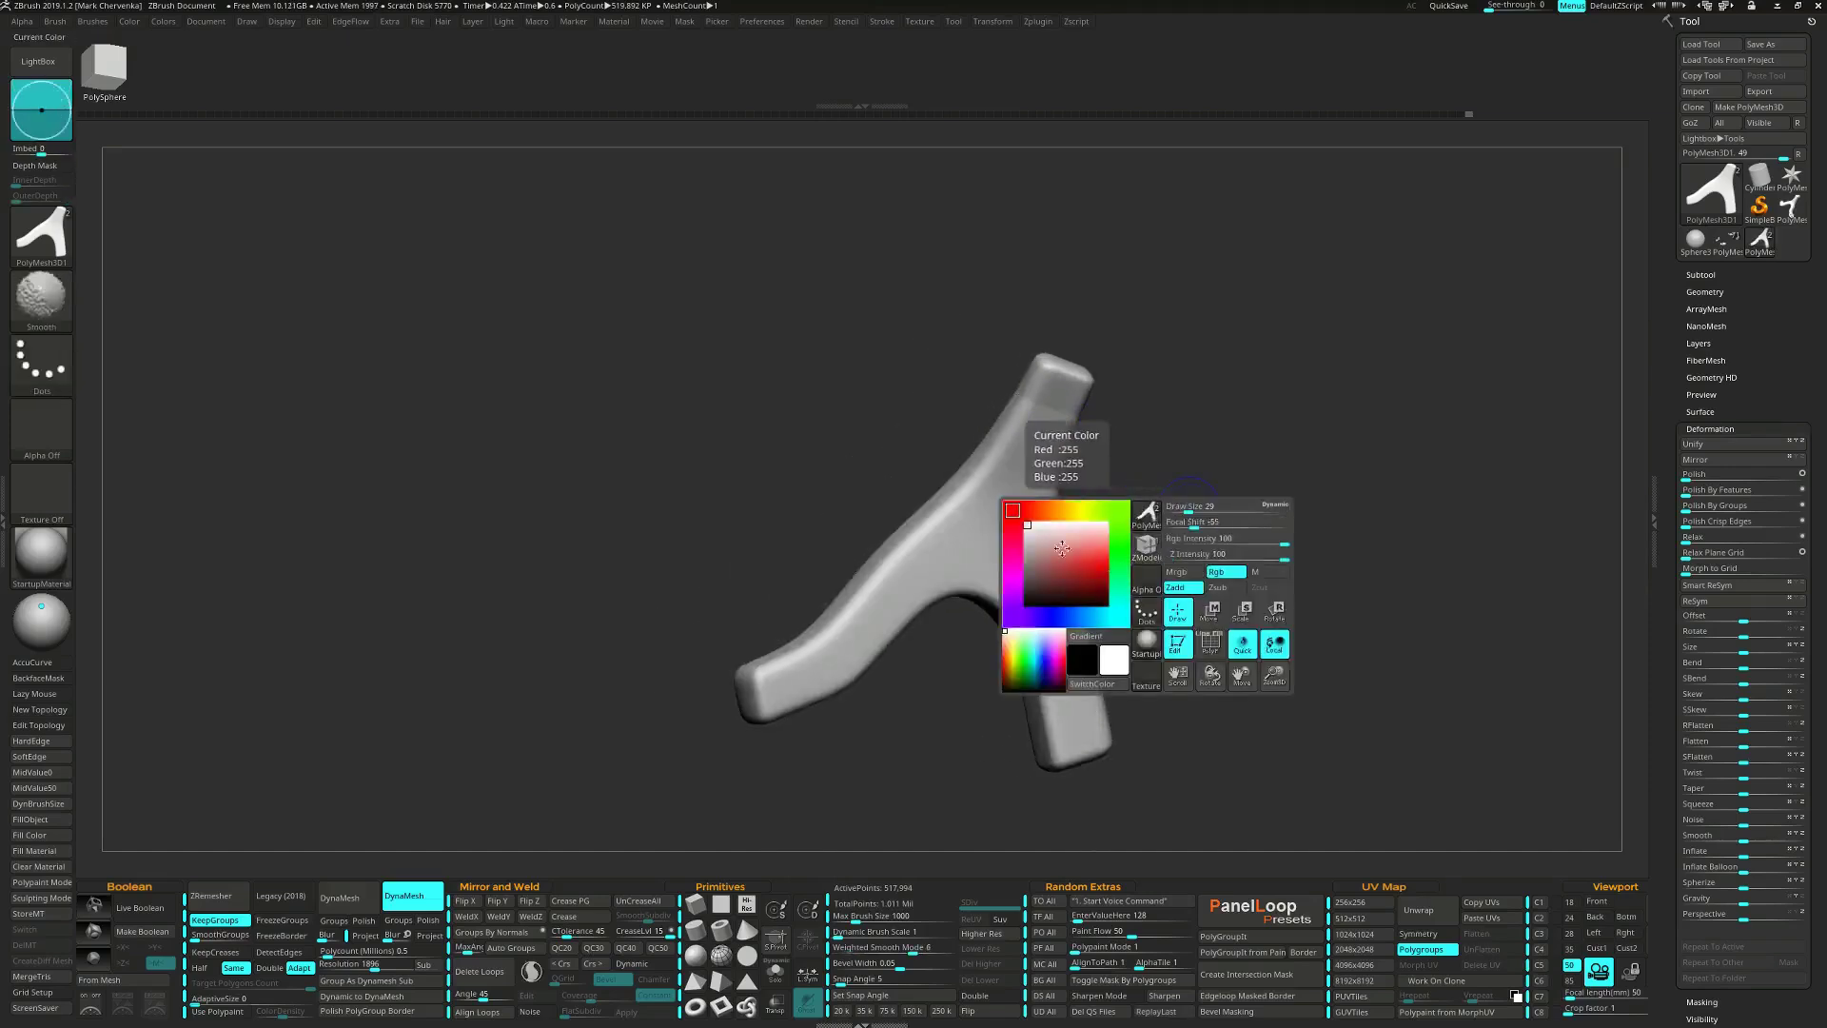
pyautogui.press('space')
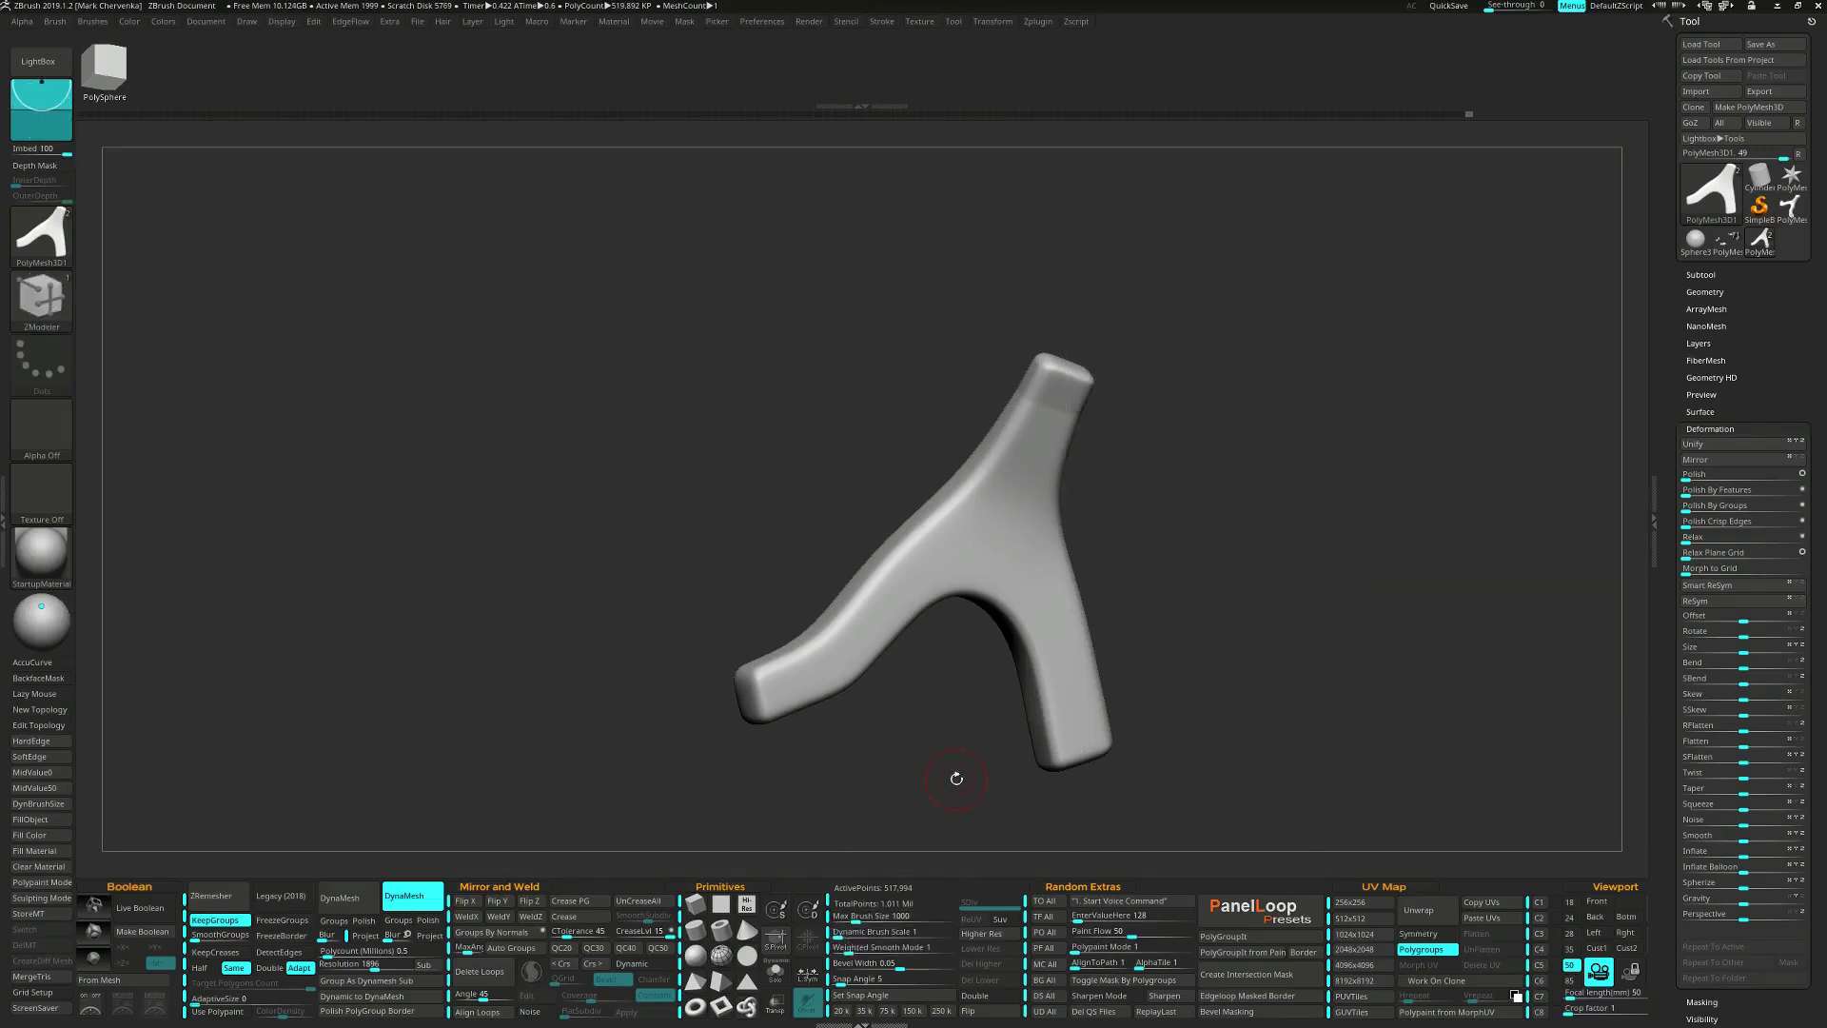
# Smooth the upper arm's tip from several sides with the Smooth brush and check the surfaces of the other arms.
pyautogui.press('shift')
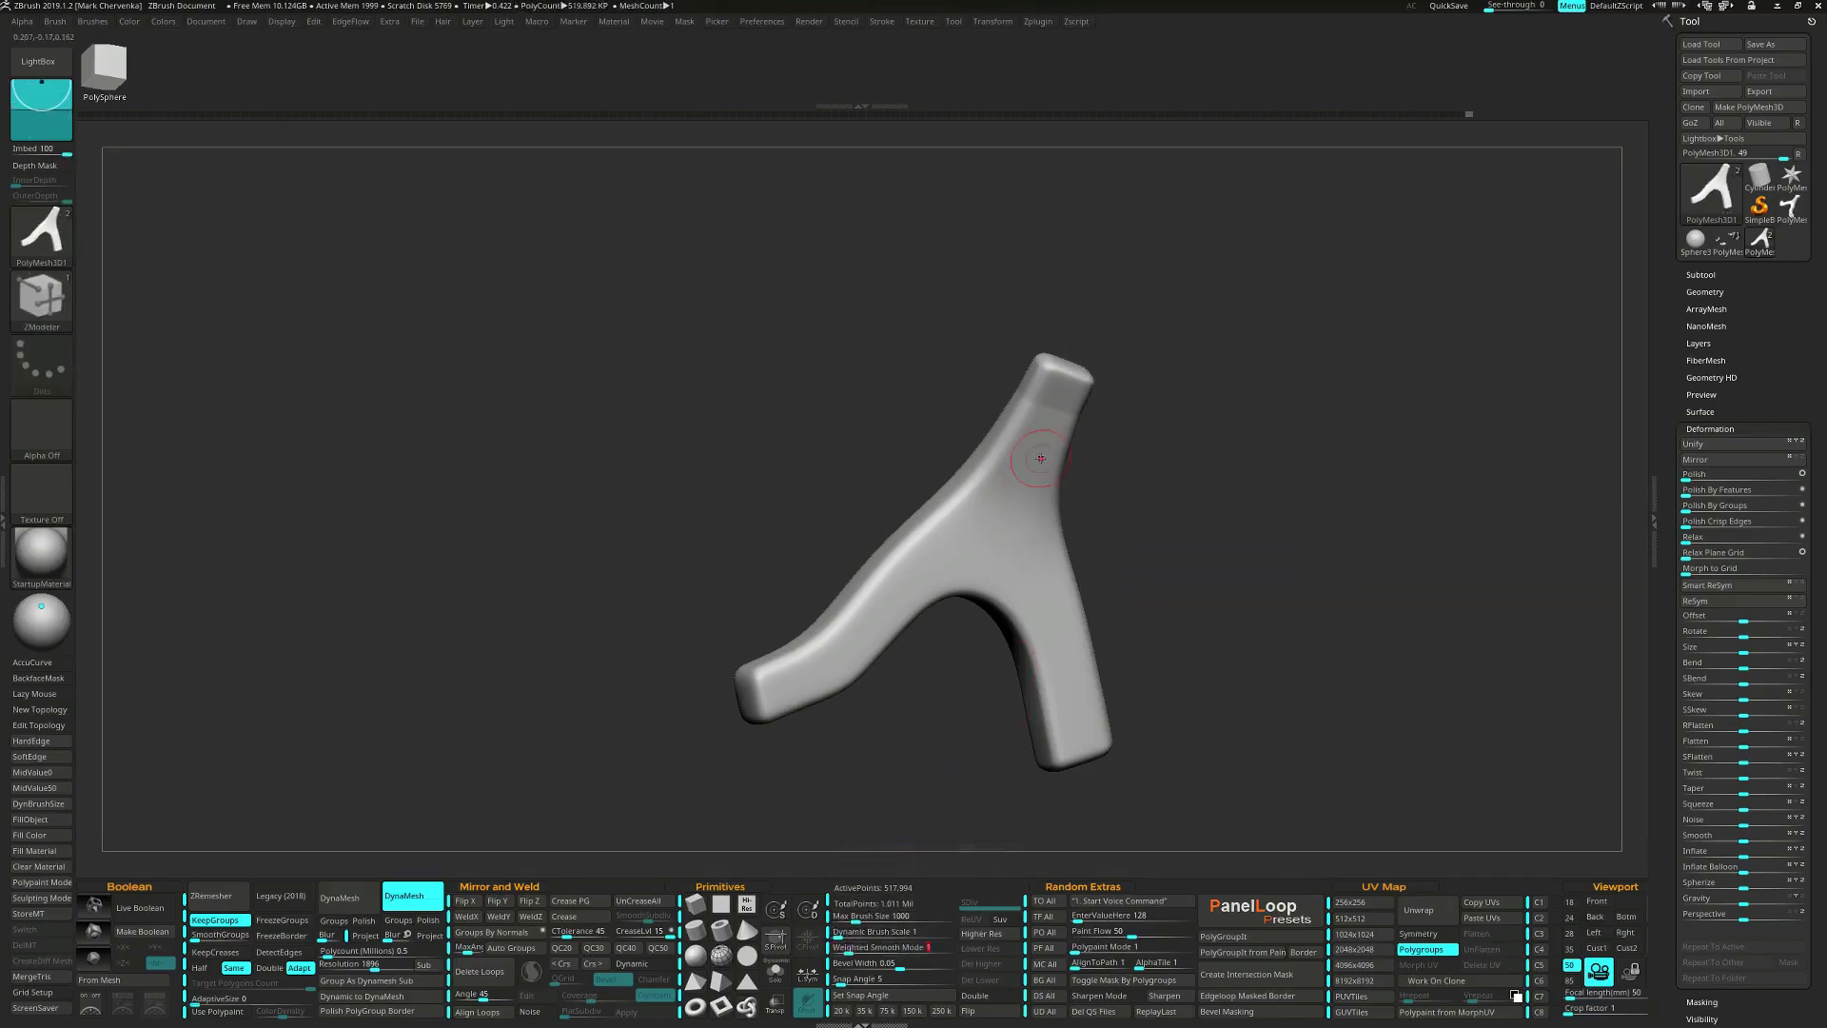
pyautogui.keyDown('alt'); pyautogui.moveTo(1049, 413); pyautogui.dragTo(1126, 590, button='right'); pyautogui.keyUp('alt')
pyautogui.press('space')
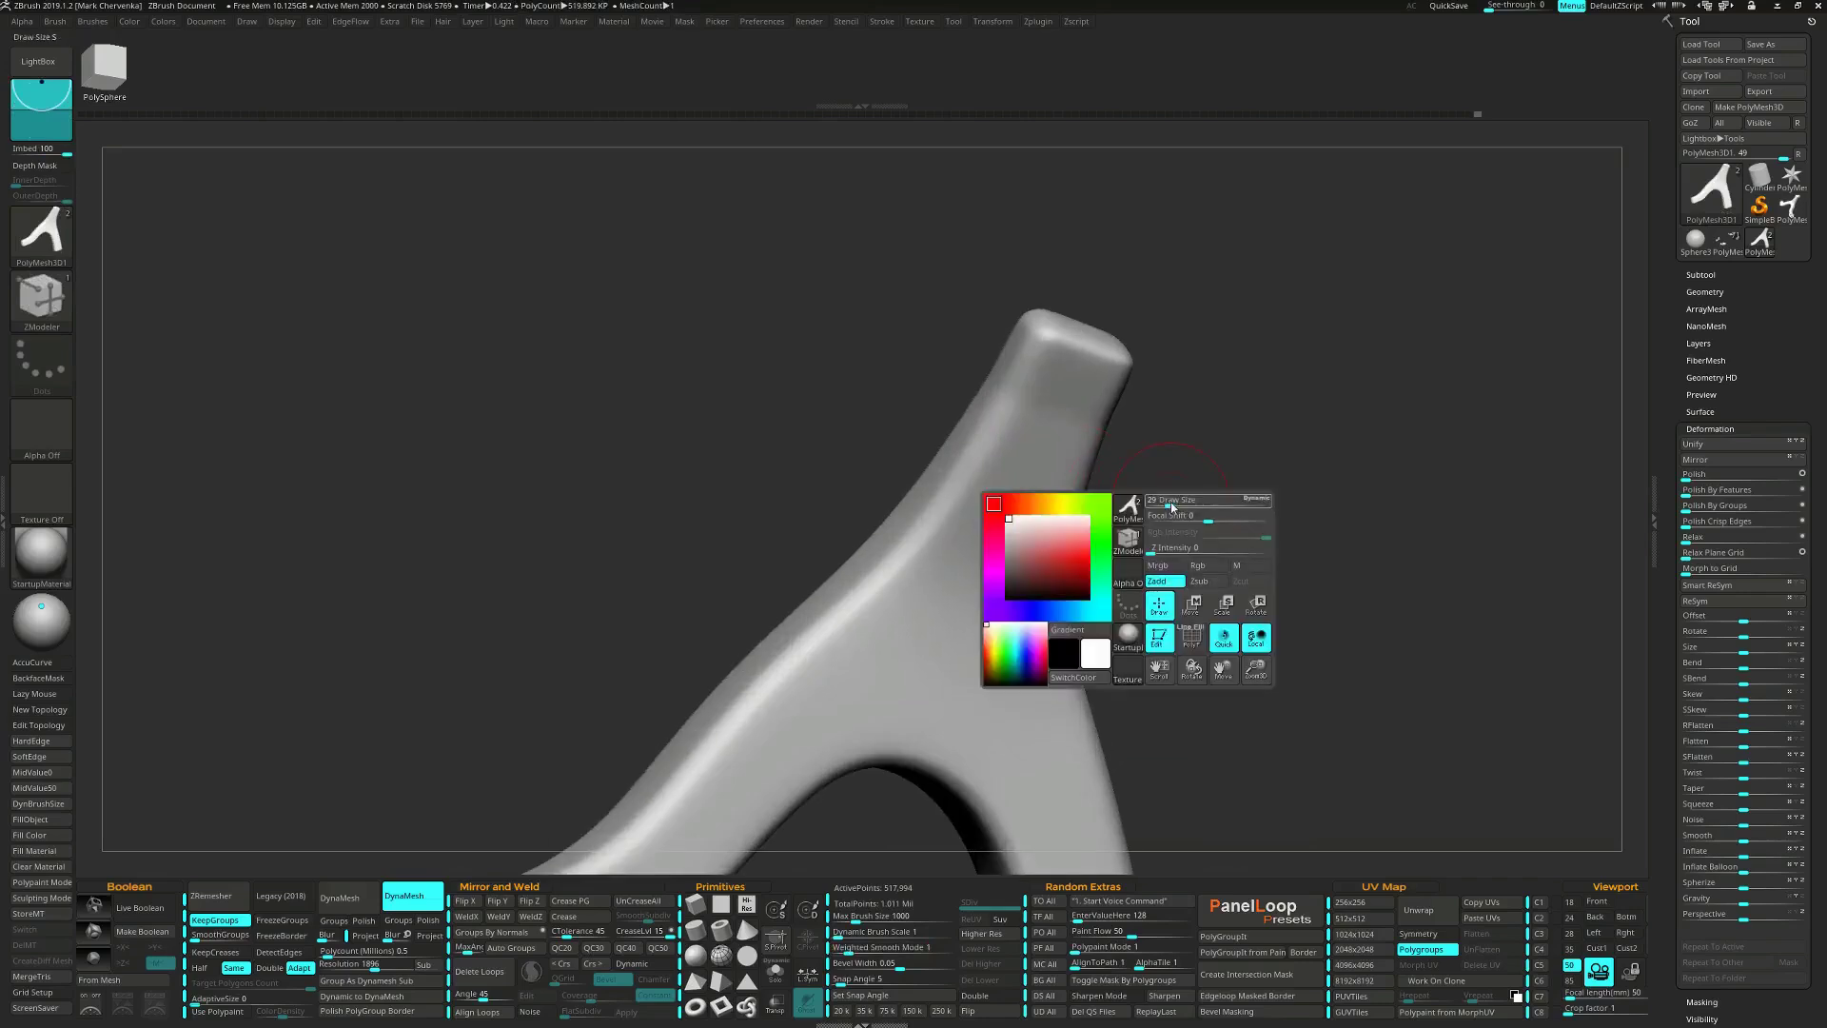
pyautogui.press('shift')
pyautogui.moveTo(1180, 409); pyautogui.dragTo(1030, 433, button='right')
pyautogui.keyDown('shift'); pyautogui.moveTo(1097, 407); pyautogui.dragTo(1100, 450); pyautogui.keyUp('shift')
pyautogui.moveTo(1156, 418); pyautogui.dragTo(1047, 405, button='right')
pyautogui.keyDown('shift'); pyautogui.moveTo(1163, 373); pyautogui.dragTo(1187, 418); pyautogui.keyUp('shift')
pyautogui.moveTo(1215, 467)
pyautogui.keyDown('ctrl'); pyautogui.mouseDown(button='right')
pyautogui.moveTo(1167, 445)
pyautogui.moveTo(1174, 494)
pyautogui.moveTo(1245, 481)
pyautogui.moveTo(1241, 512)
pyautogui.moveTo(1158, 512)
pyautogui.moveTo(1117, 535)
pyautogui.mouseUp(button='right'); pyautogui.keyUp('ctrl')
pyautogui.keyDown('ctrl'); pyautogui.moveTo(1117, 535); pyautogui.dragTo(1085, 536, button='right'); pyautogui.keyUp('ctrl')
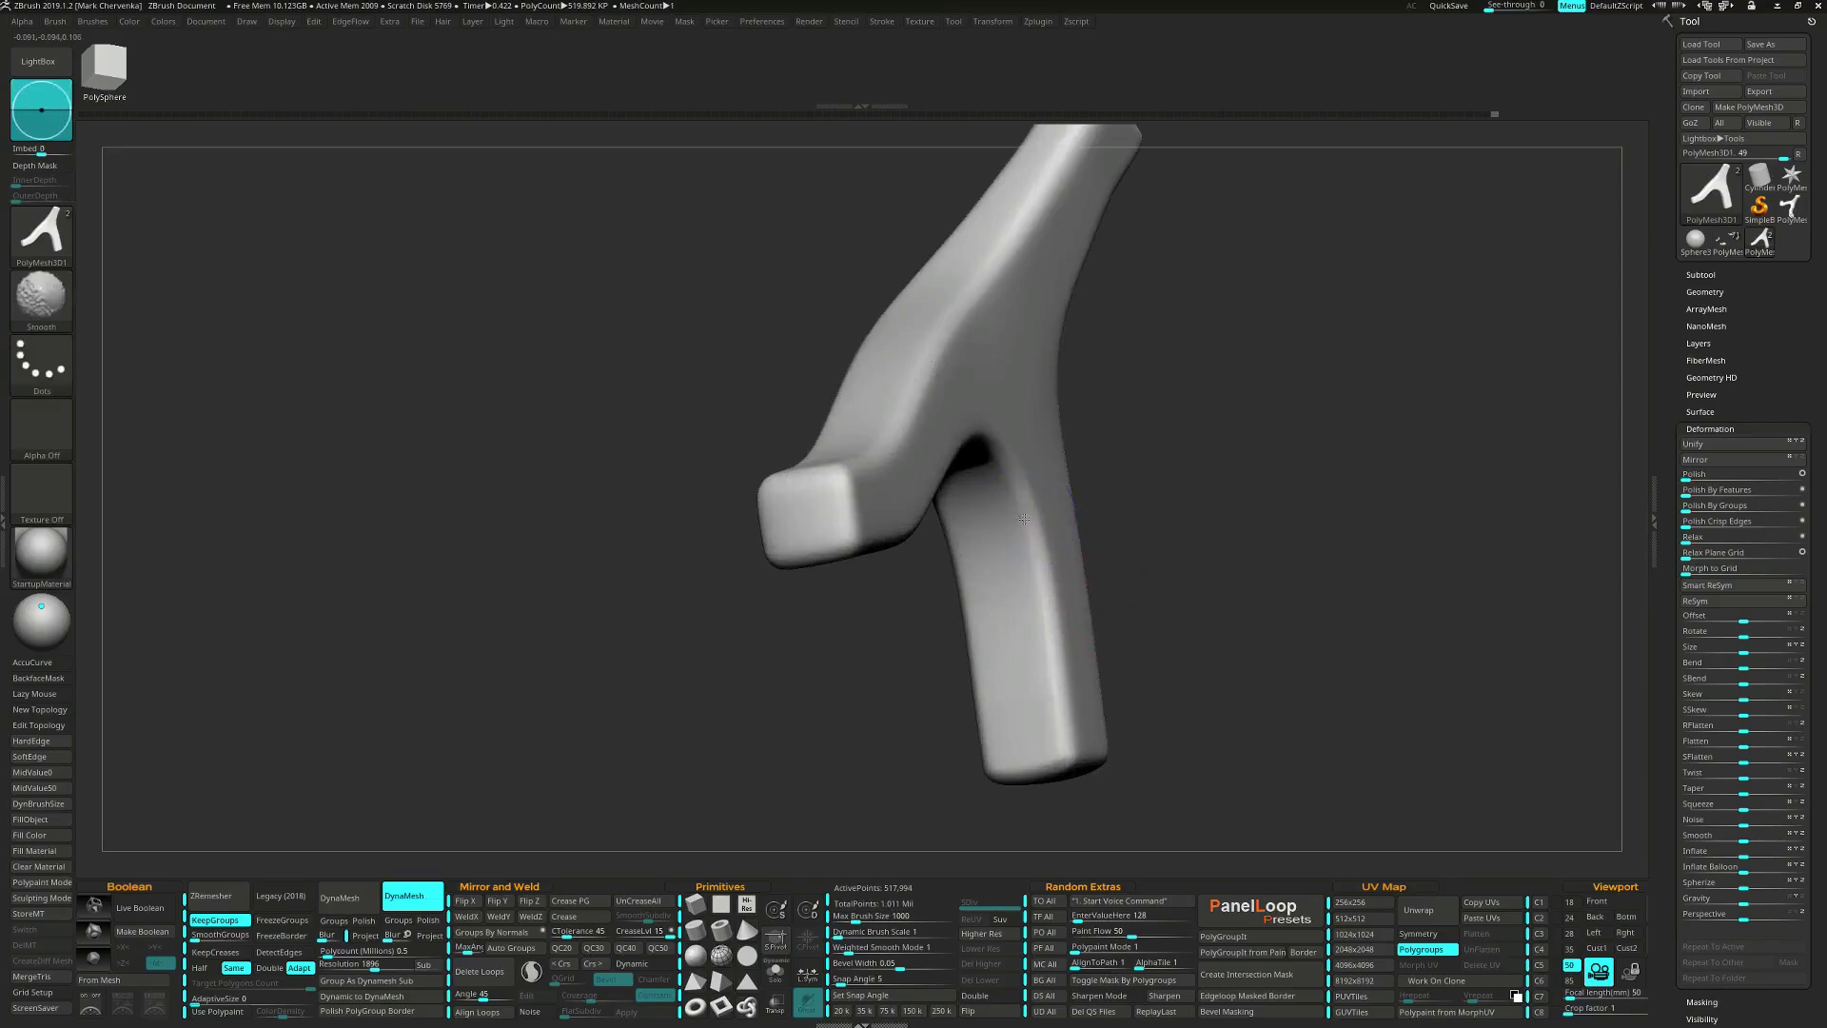
pyautogui.moveTo(1066, 725); pyautogui.dragTo(1101, 640, button='right')
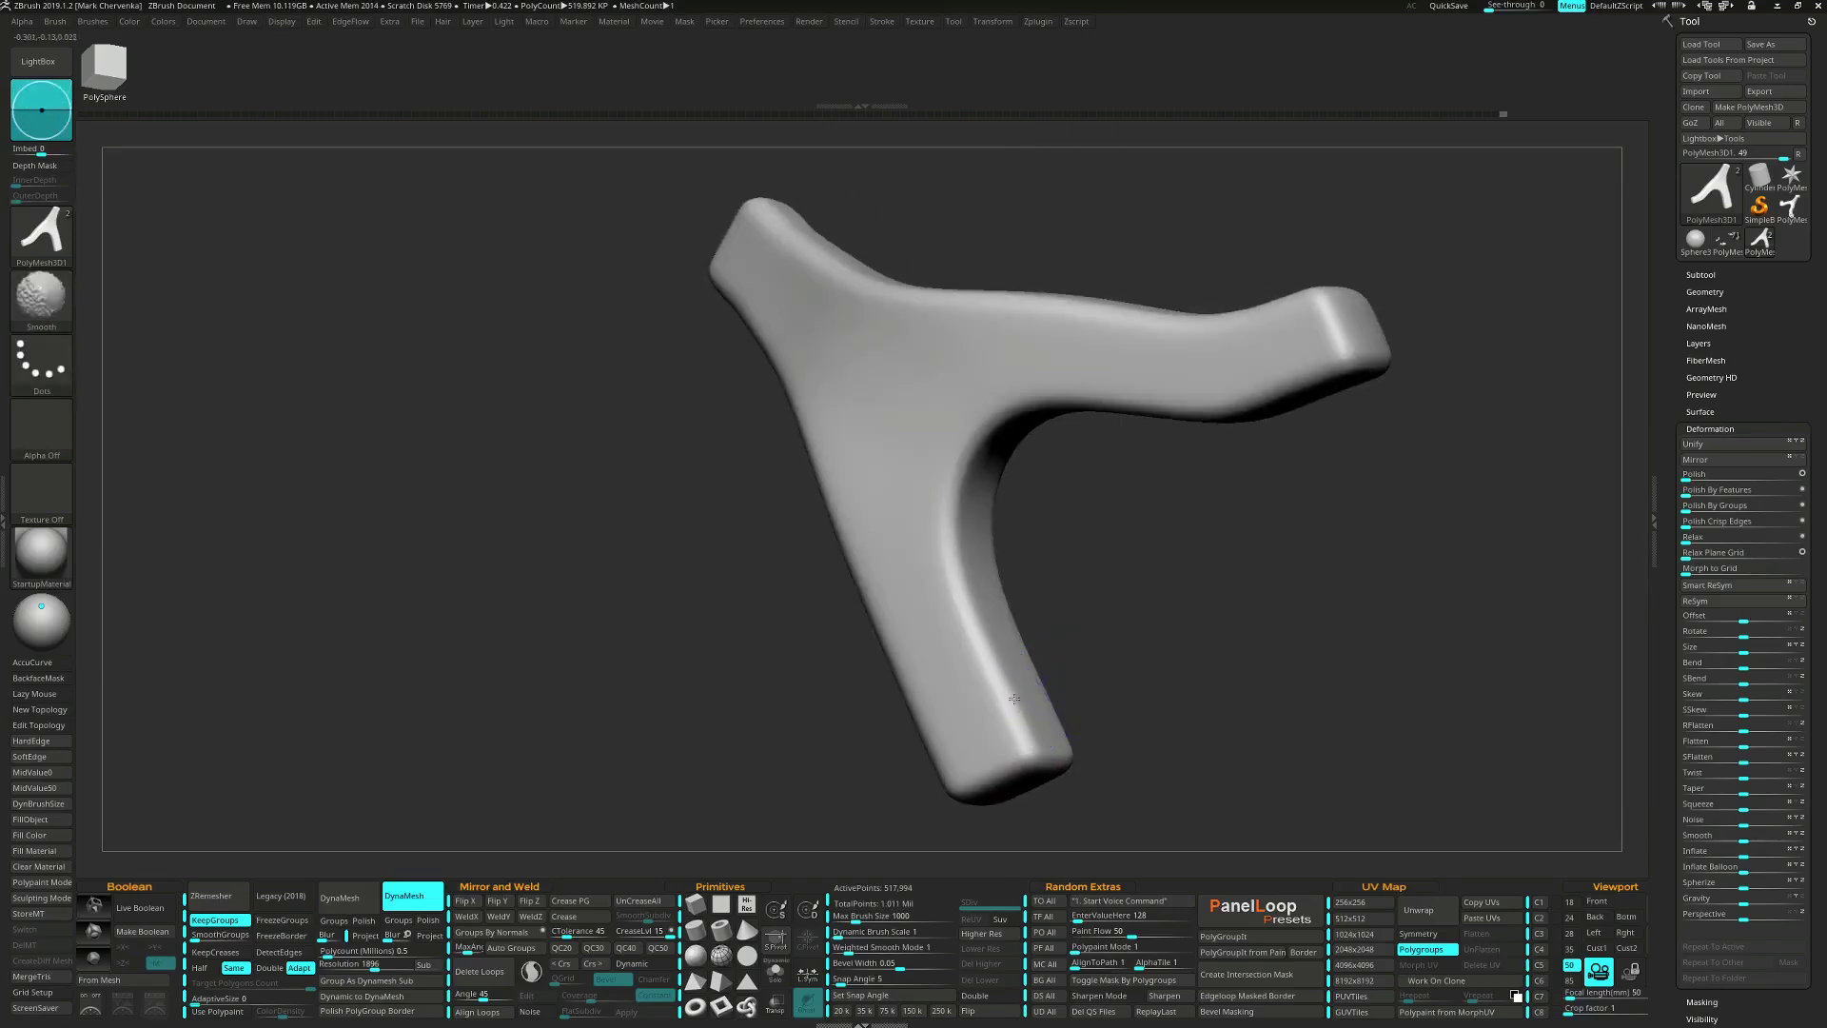
pyautogui.moveTo(1020, 571); pyautogui.dragTo(1245, 437, button='right')
pyautogui.moveTo(1014, 568); pyautogui.dragTo(1027, 640, button='right')
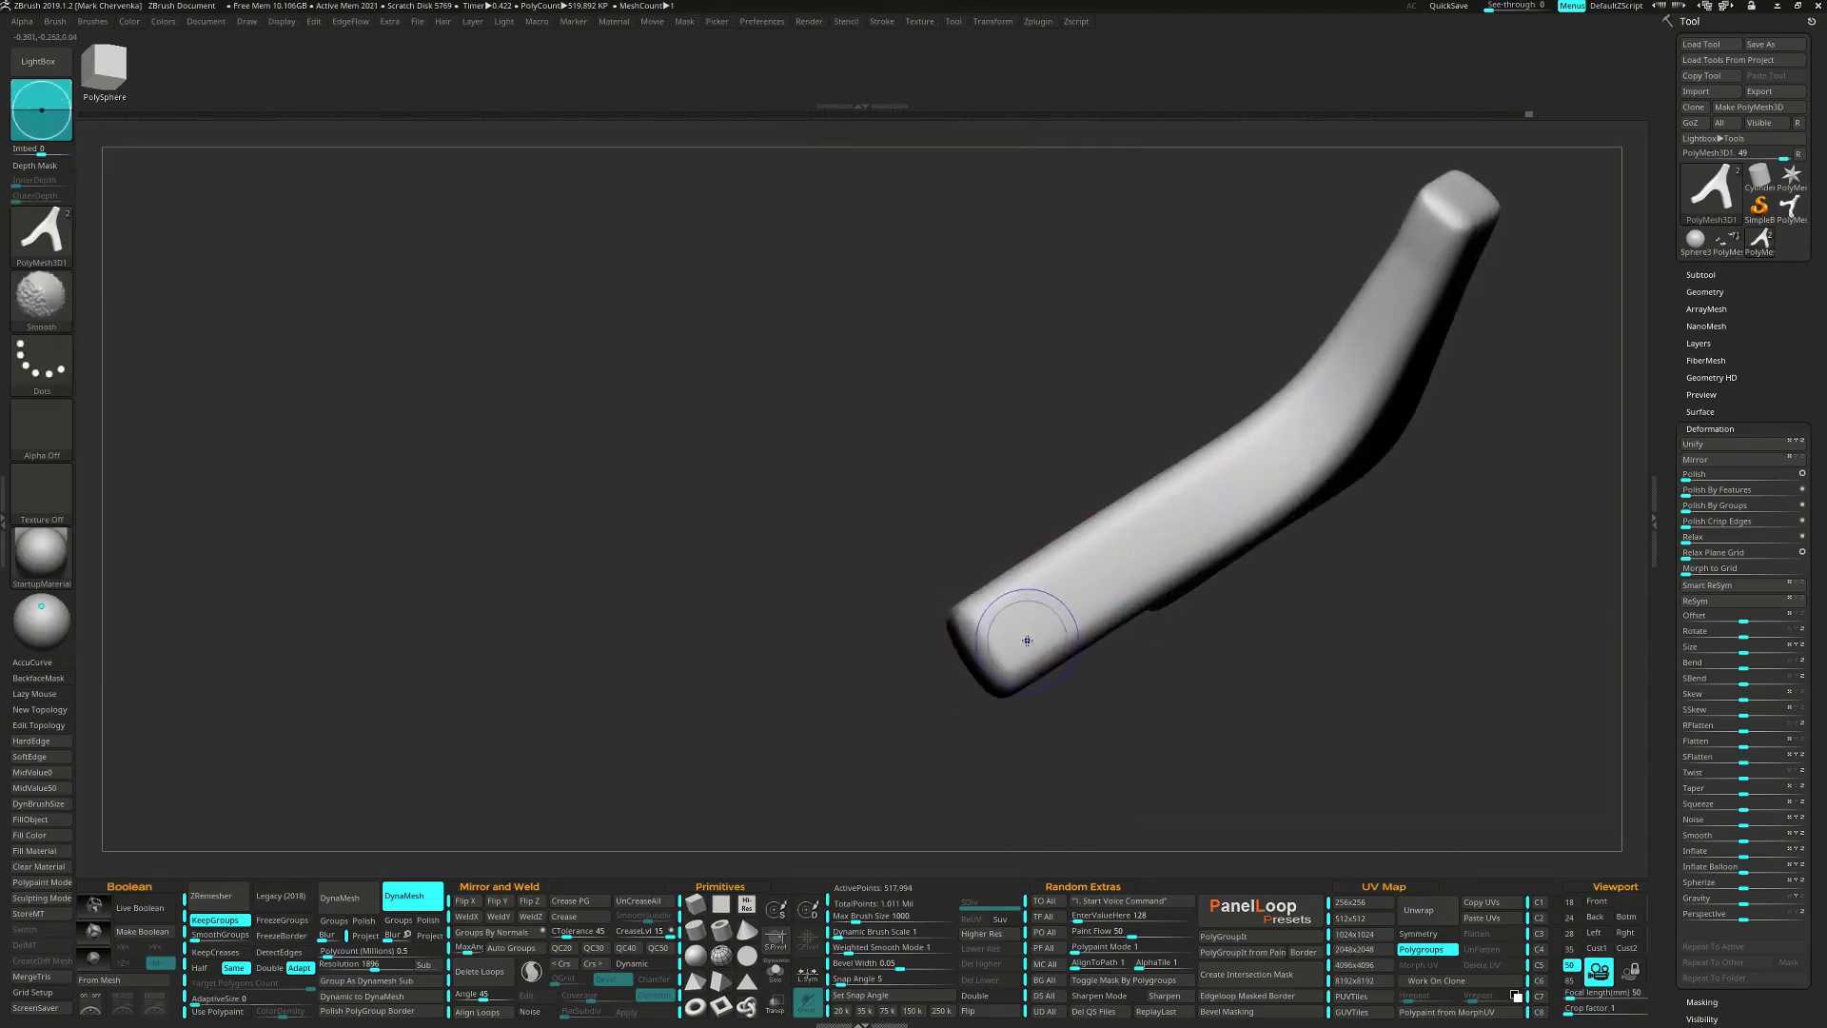
pyautogui.moveTo(1298, 411)
pyautogui.mouseDown(button='right')
pyautogui.moveTo(1330, 567)
pyautogui.moveTo(1291, 532)
pyautogui.mouseUp(button='right')
pyautogui.moveTo(1307, 615)
pyautogui.keyDown('ctrl'); pyautogui.mouseDown(button='right')
pyautogui.moveTo(1290, 581)
pyautogui.moveTo(1233, 757)
pyautogui.mouseUp(button='right'); pyautogui.keyUp('ctrl')
# Start the Project Primitive deformer on the piece and place its cylinder at the end of the straight lower arm.
pyautogui.press('w')
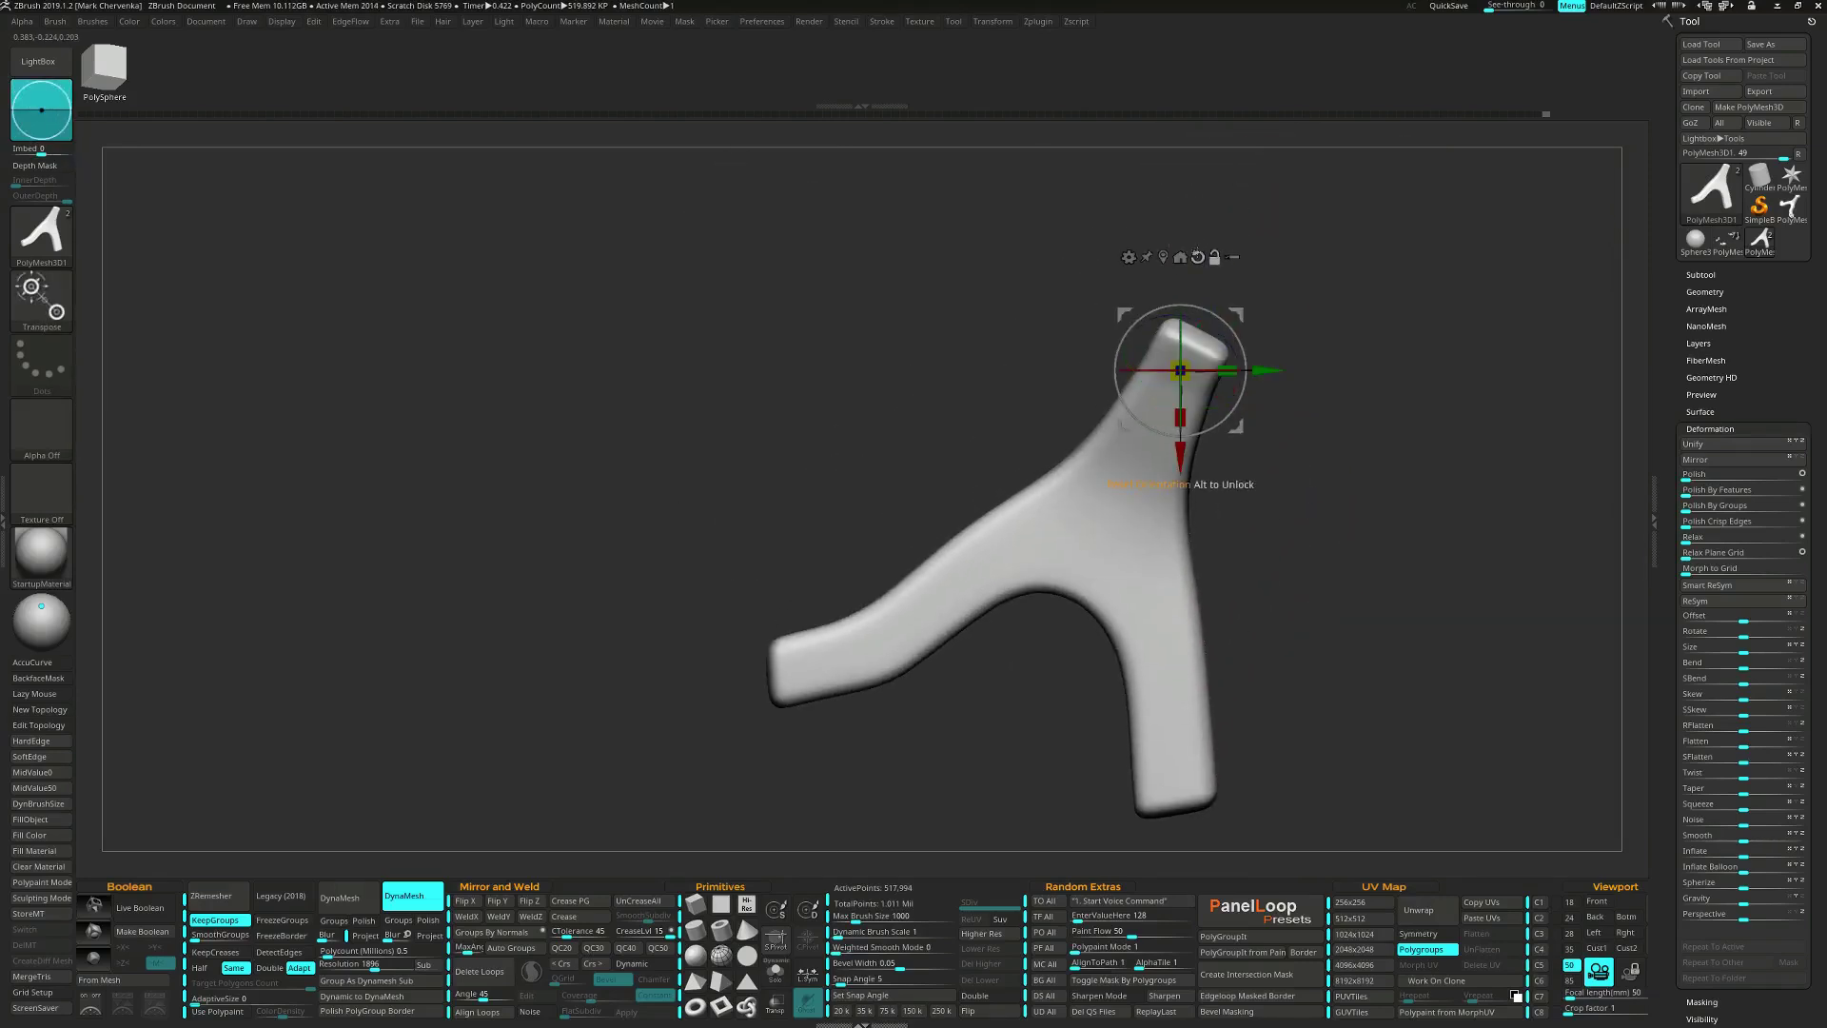
pyautogui.click(1163, 257)
pyautogui.click(943, 454)
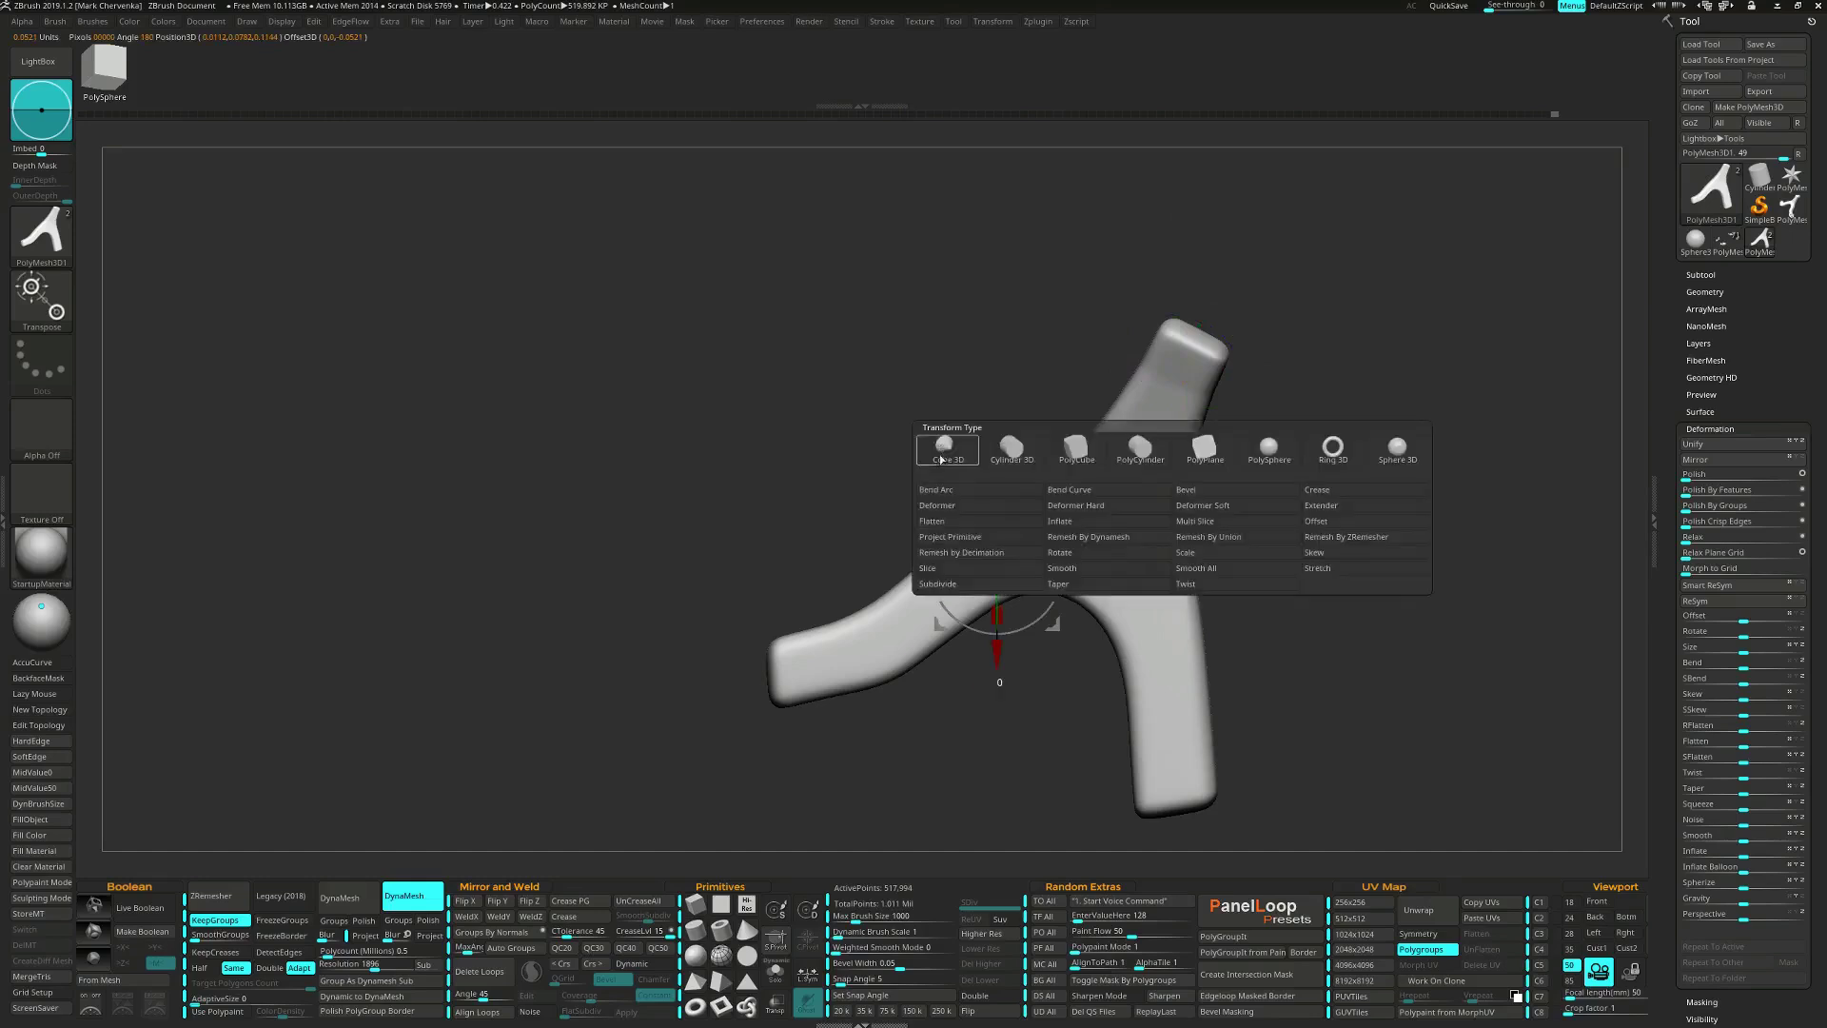
pyautogui.click(947, 536)
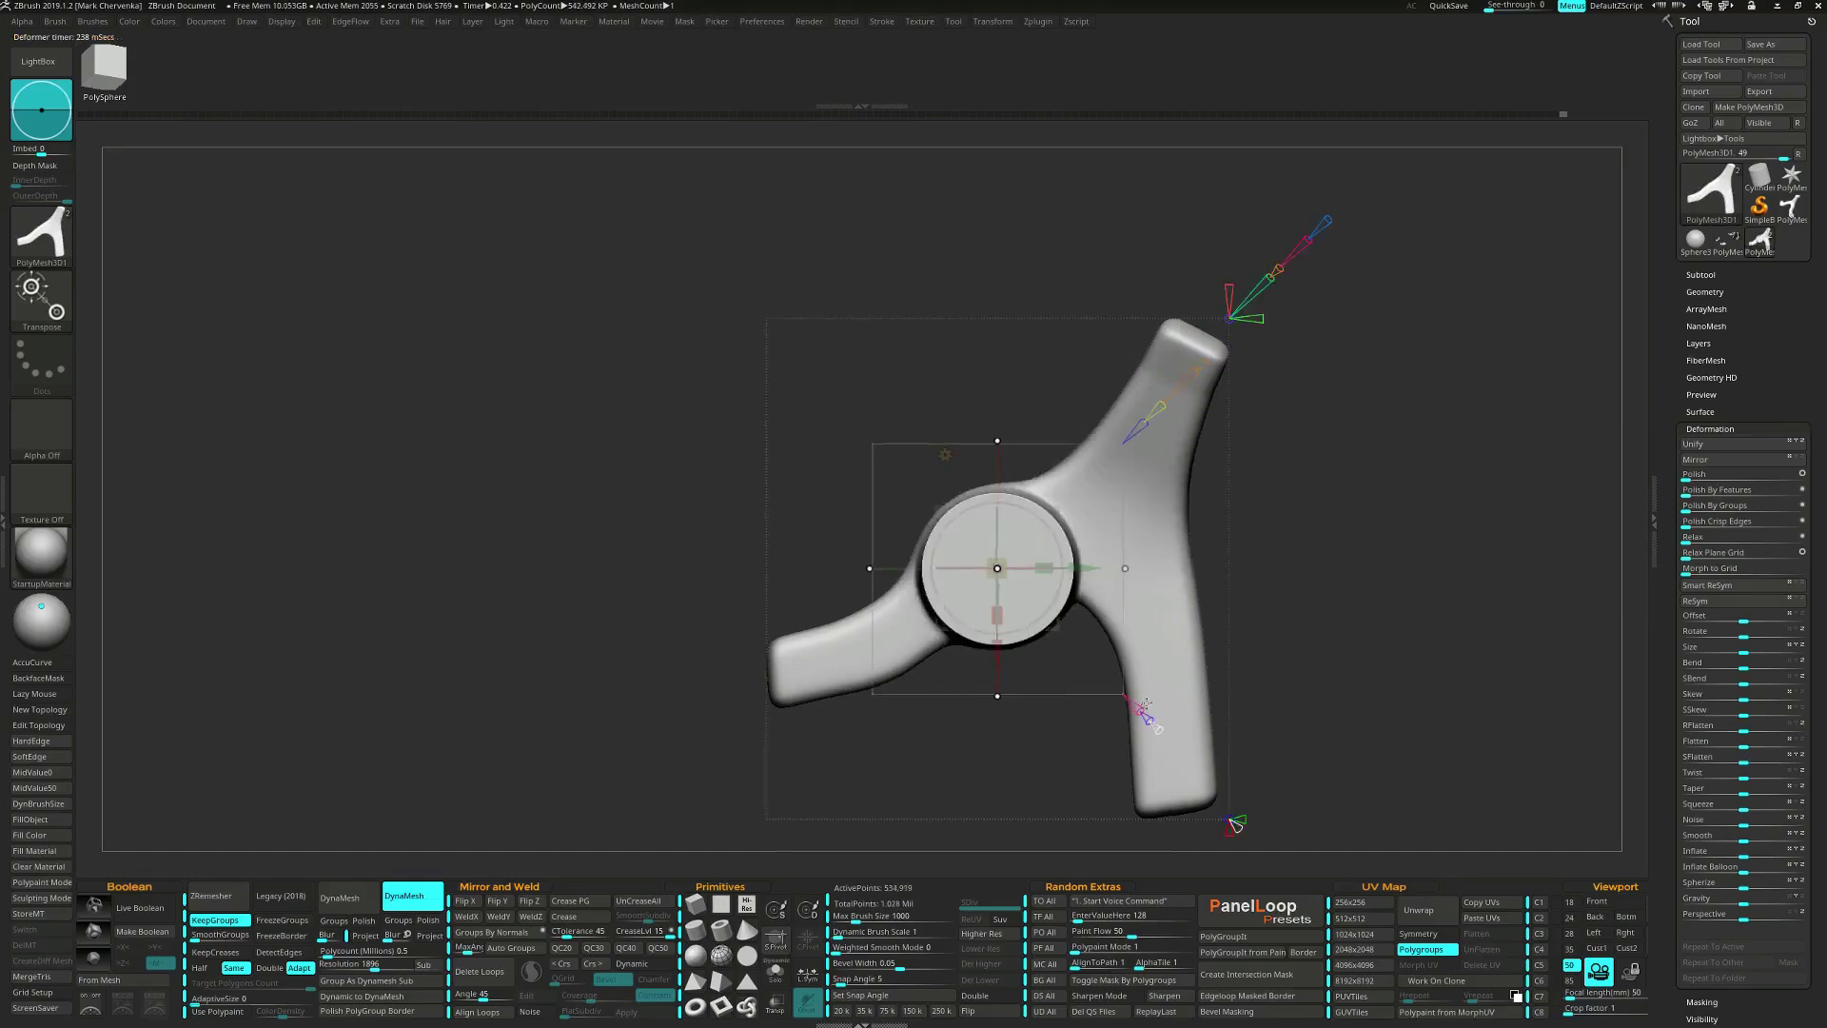
pyautogui.keyDown('alt'); pyautogui.moveTo(1234, 824); pyautogui.dragTo(1169, 705); pyautogui.keyUp('alt')
pyautogui.moveTo(1089, 607); pyautogui.dragTo(1242, 790)
pyautogui.moveTo(1152, 699); pyautogui.dragTo(1171, 713)
# Center the projected cylinder across the straight arm's thickness and scale it down.
pyautogui.keyDown('shift'); pyautogui.moveTo(1173, 713); pyautogui.dragTo(1091, 702, button='right'); pyautogui.keyUp('shift')
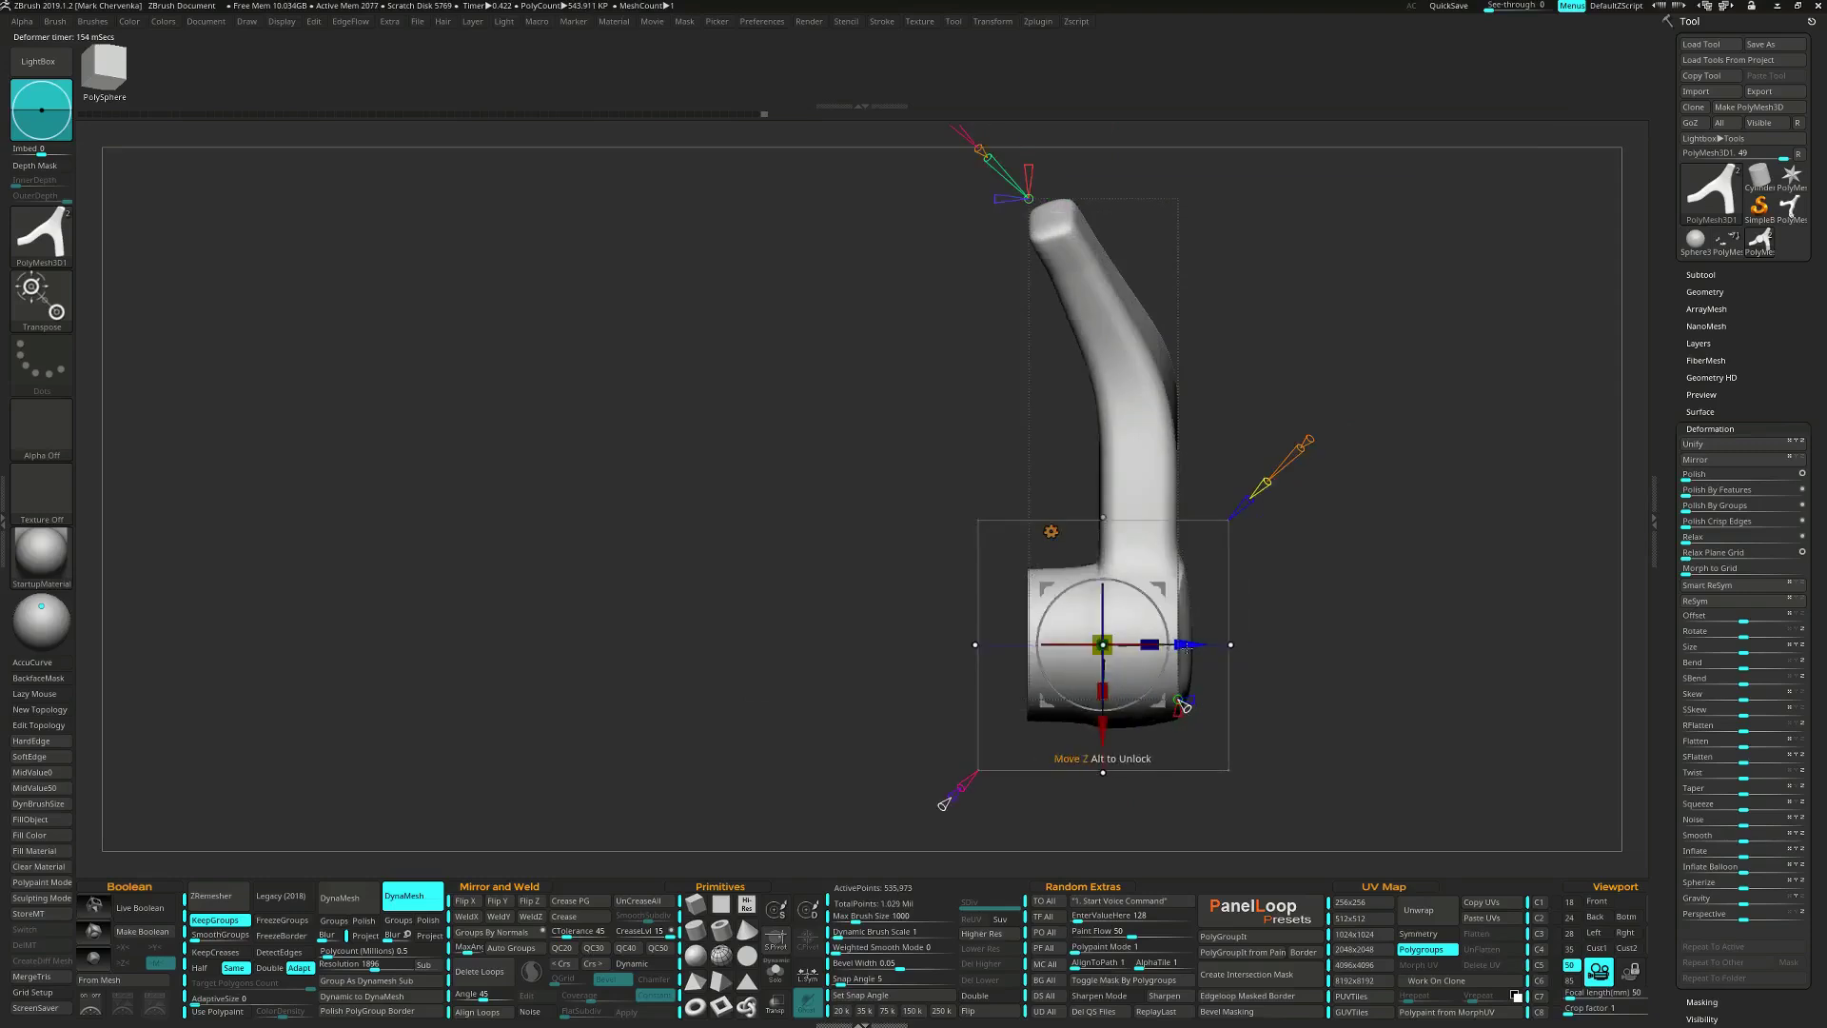
pyautogui.moveTo(1213, 663); pyautogui.dragTo(1226, 671)
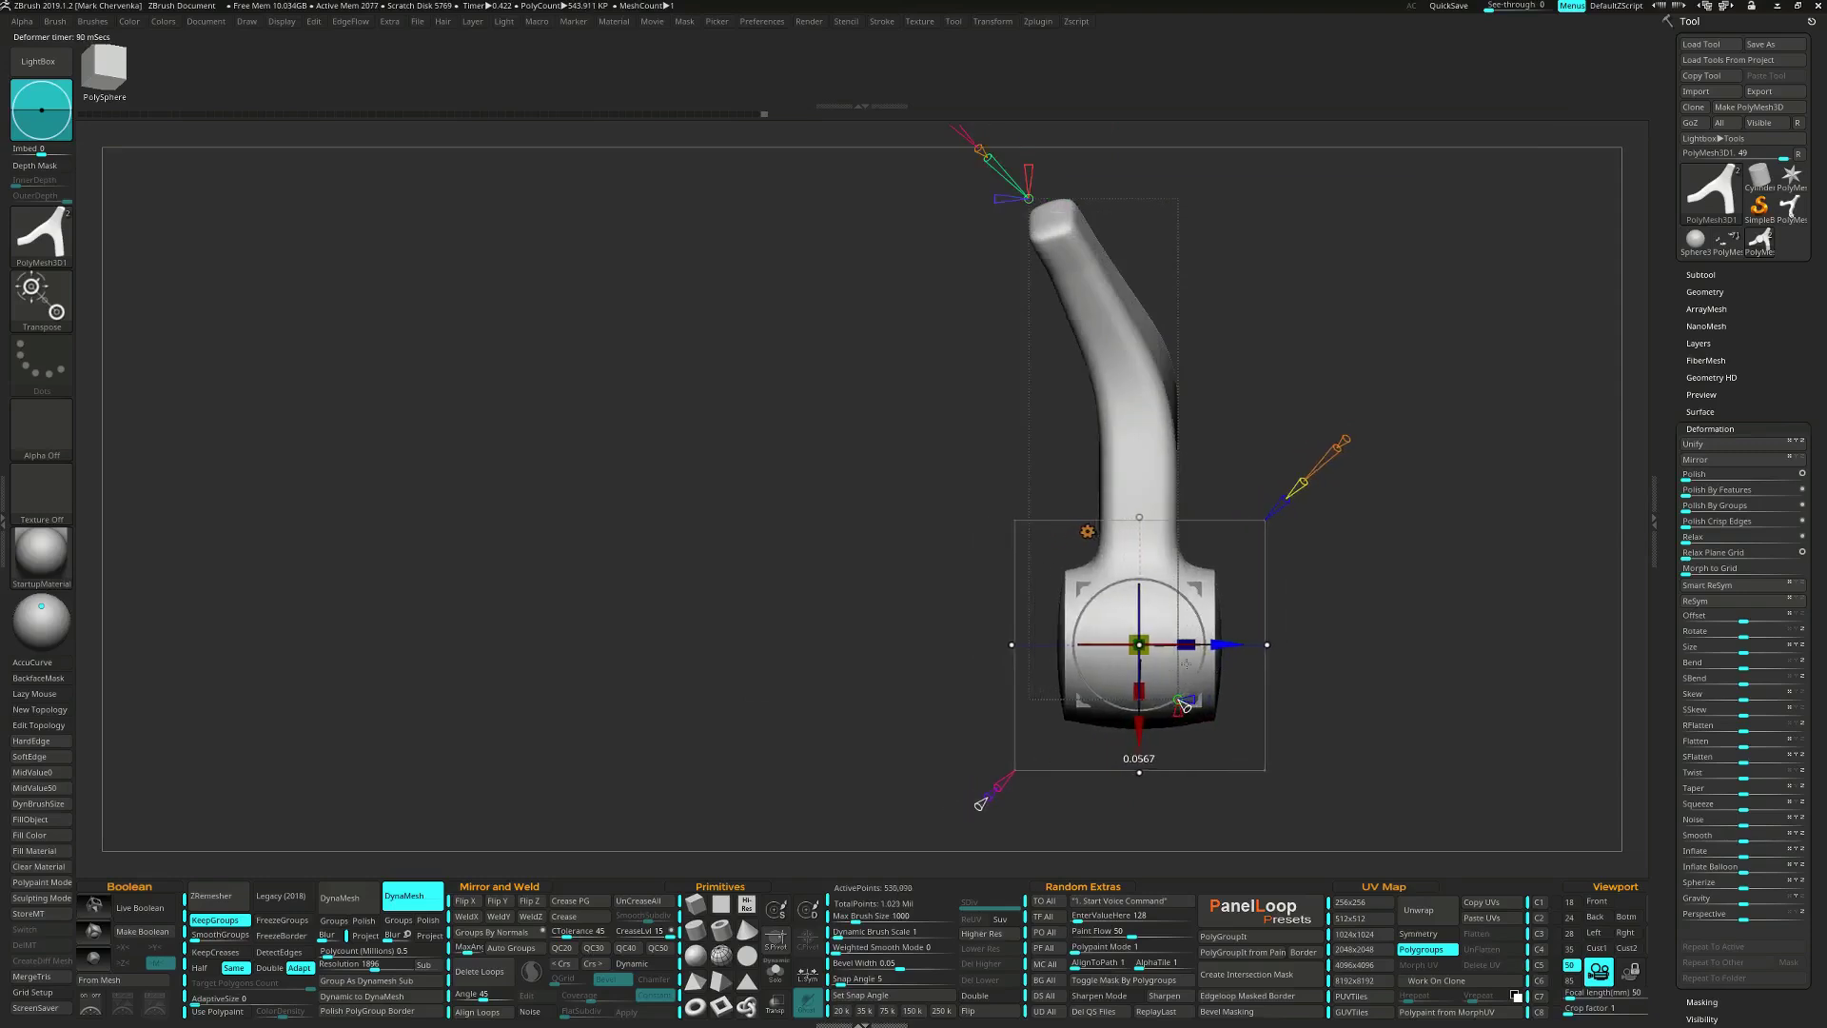
pyautogui.hotkey('shift', 'f')
pyautogui.moveTo(1183, 705); pyautogui.dragTo(1245, 868)
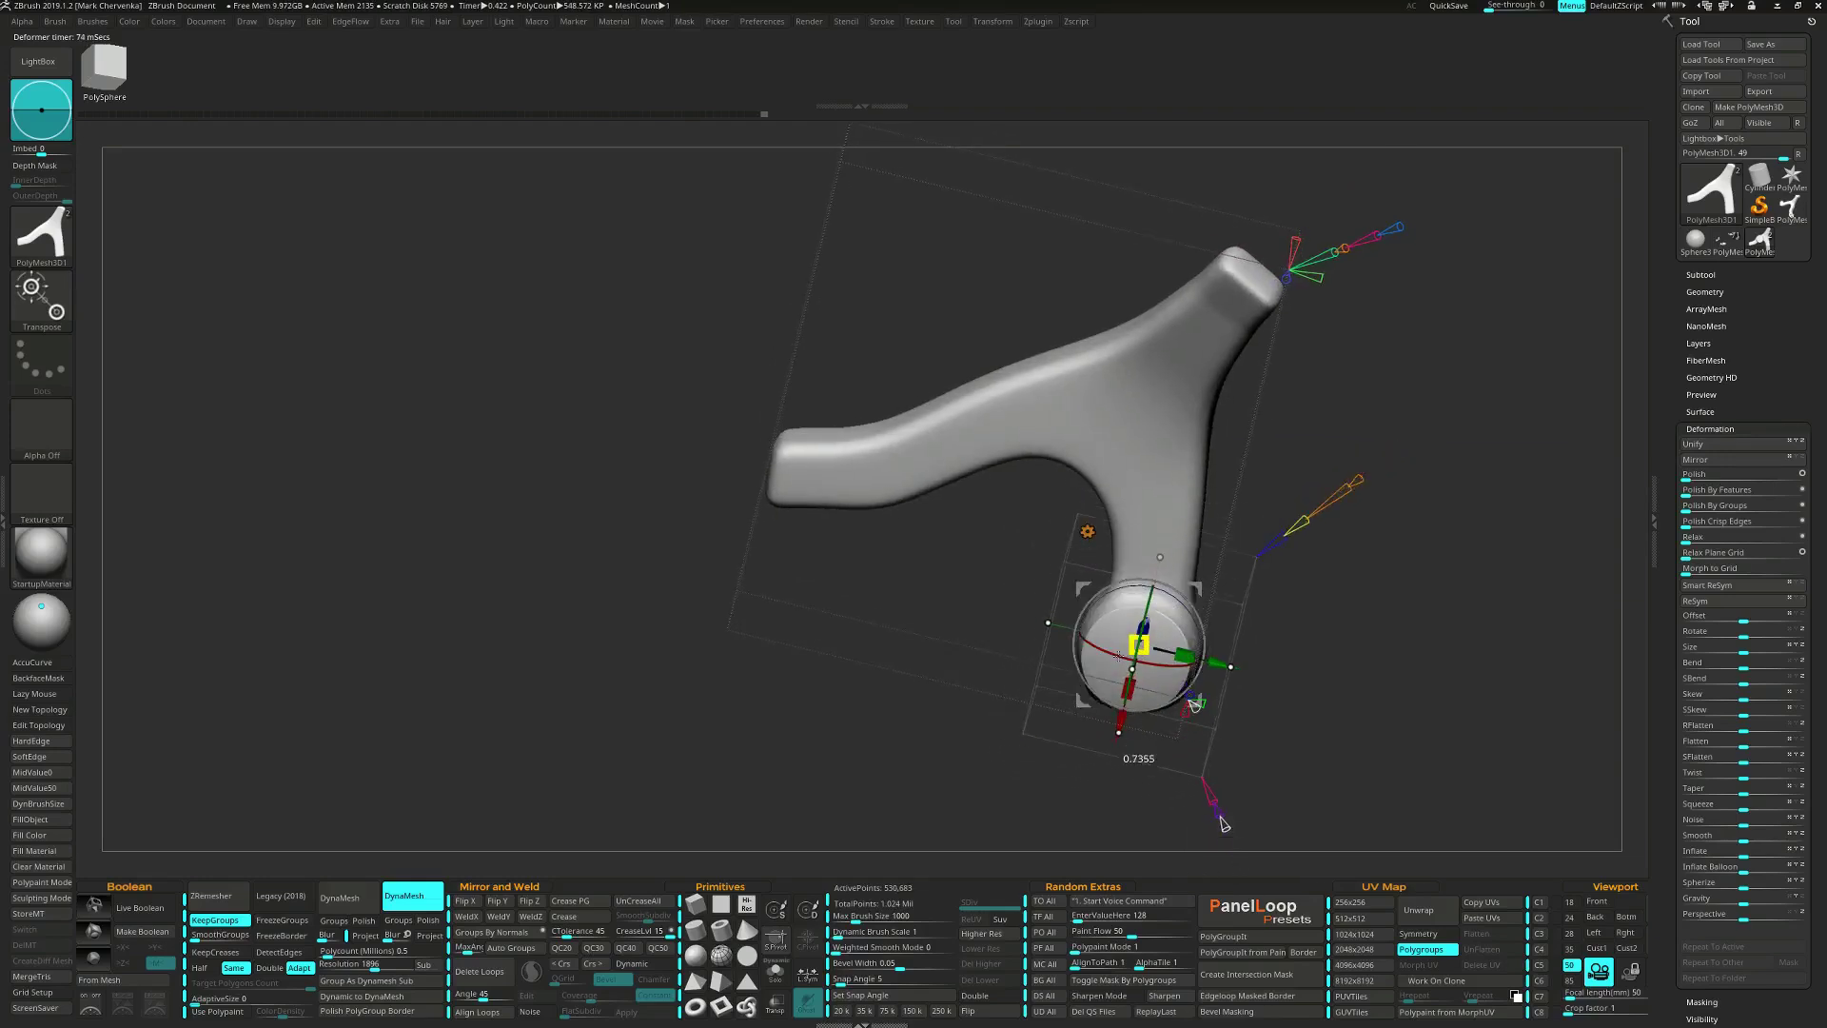
# Fine-tune the cylinder's size and position over the straight lower arm's tip and bake it into the piece.
pyautogui.keyDown('shift'); pyautogui.moveTo(1204, 679); pyautogui.dragTo(1249, 598); pyautogui.keyUp('shift')
pyautogui.moveTo(1273, 767); pyautogui.dragTo(1329, 822)
pyautogui.moveTo(1186, 603); pyautogui.dragTo(1184, 604)
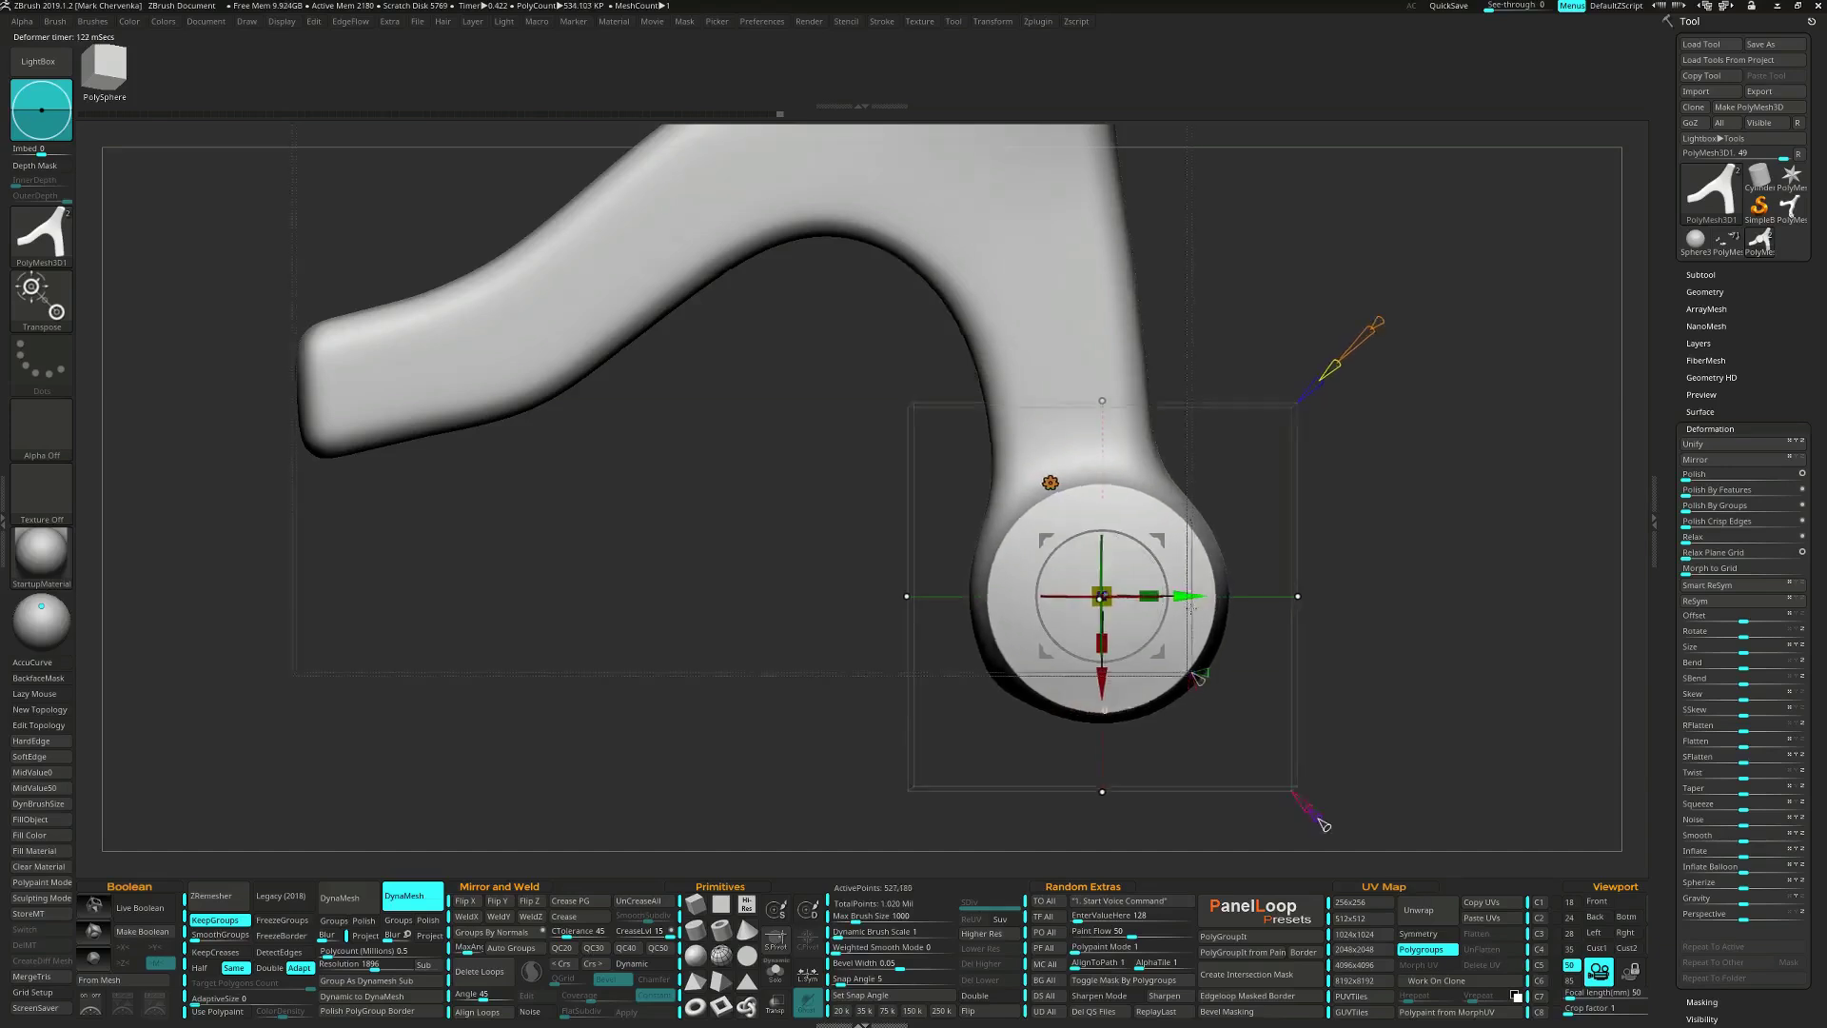
pyautogui.moveTo(1190, 602); pyautogui.dragTo(1168, 519, button='right')
pyautogui.moveTo(1168, 519); pyautogui.dragTo(1185, 596)
pyautogui.keyDown('ctrl'); pyautogui.moveTo(1201, 614); pyautogui.dragTo(1270, 606, button='right'); pyautogui.keyUp('ctrl')
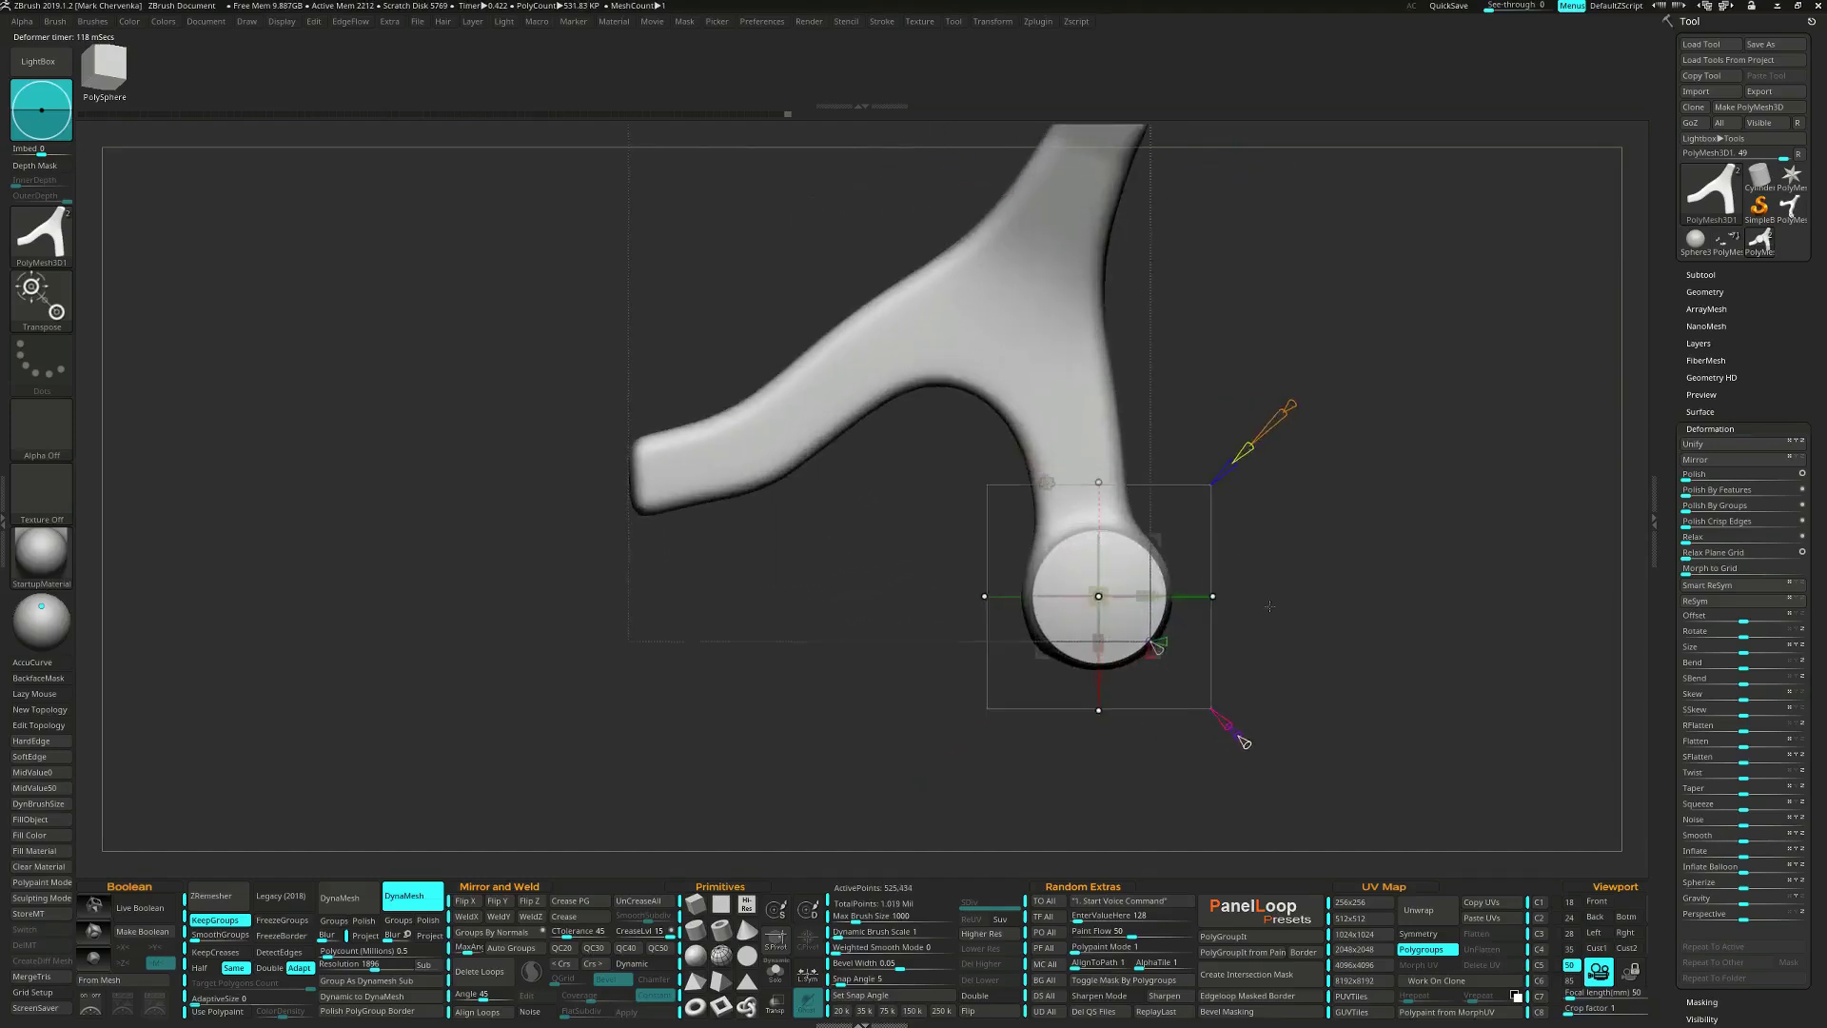
pyautogui.keyDown('alt'); pyautogui.moveTo(1269, 606); pyautogui.dragTo(1157, 575); pyautogui.keyUp('alt')
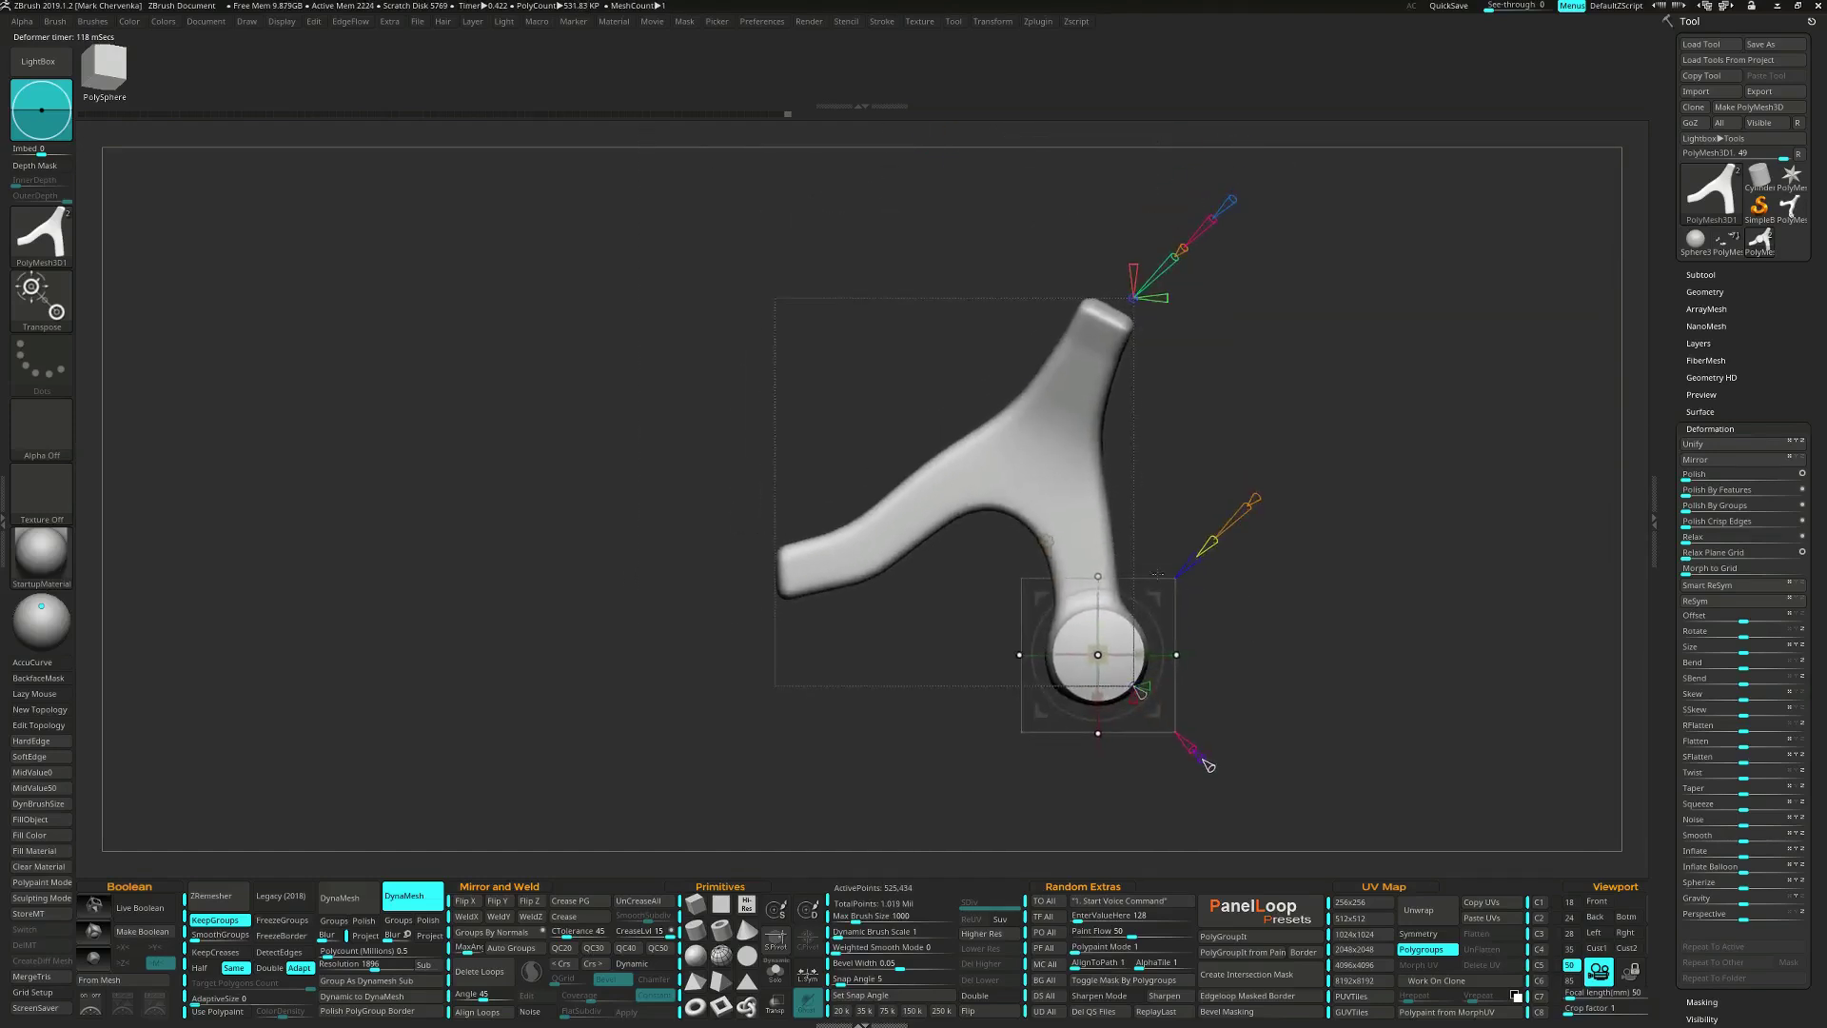
pyautogui.click(1210, 767)
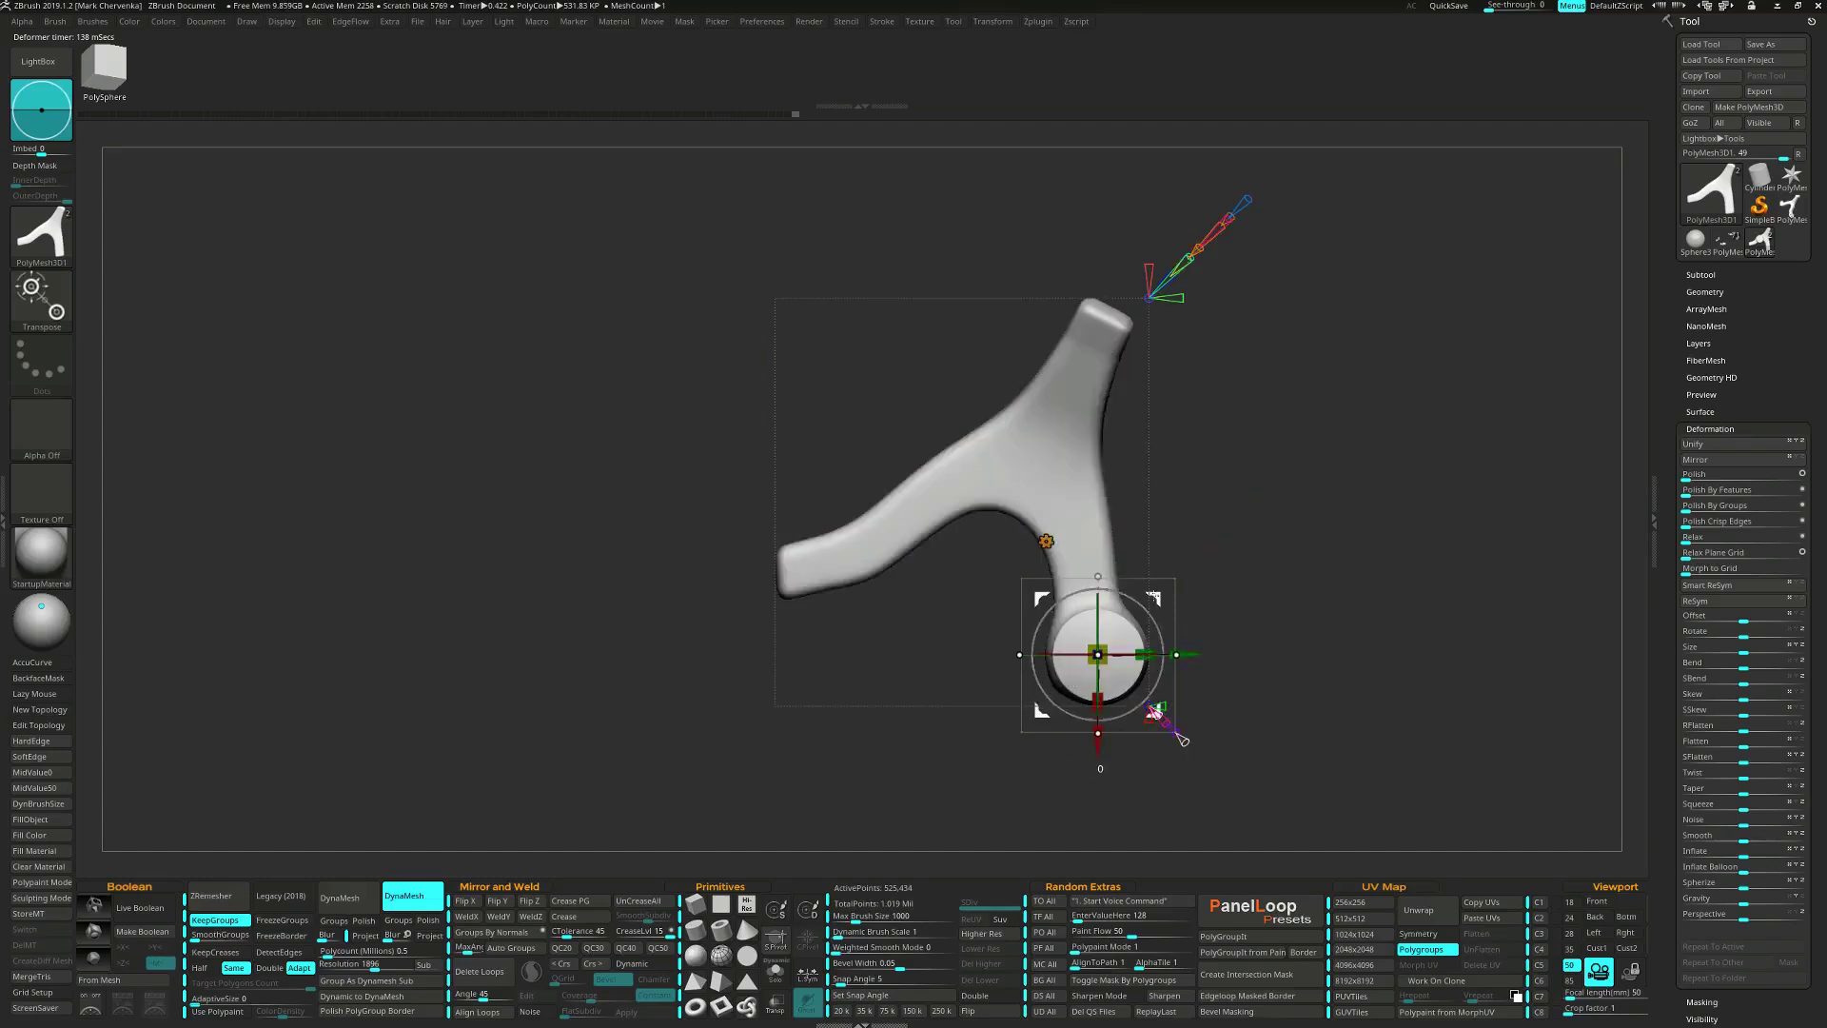
# Place a second projected cylinder on the angled lower arm's tip and adjust its depth across the arm.
pyautogui.keyDown('ctrl'); pyautogui.moveTo(1154, 597); pyautogui.dragTo(854, 516); pyautogui.keyUp('ctrl')
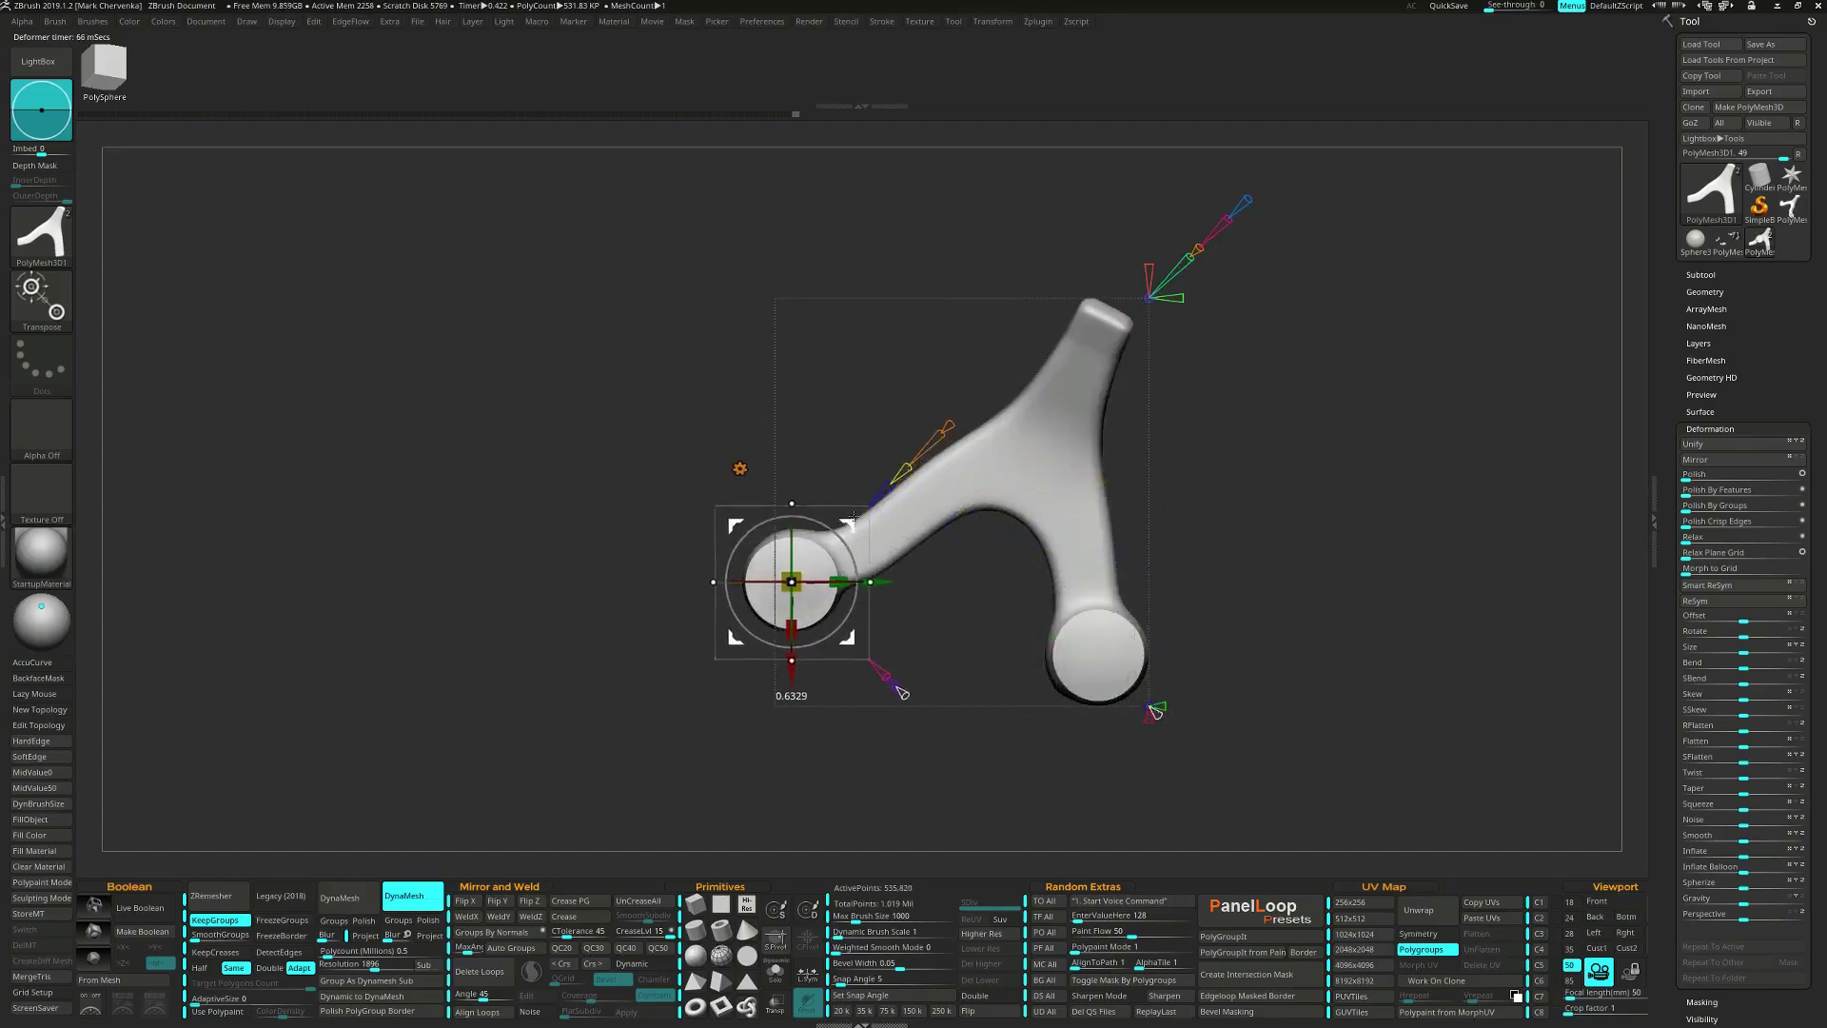
pyautogui.keyDown('ctrl'); pyautogui.moveTo(901, 693); pyautogui.dragTo(884, 678); pyautogui.keyUp('ctrl')
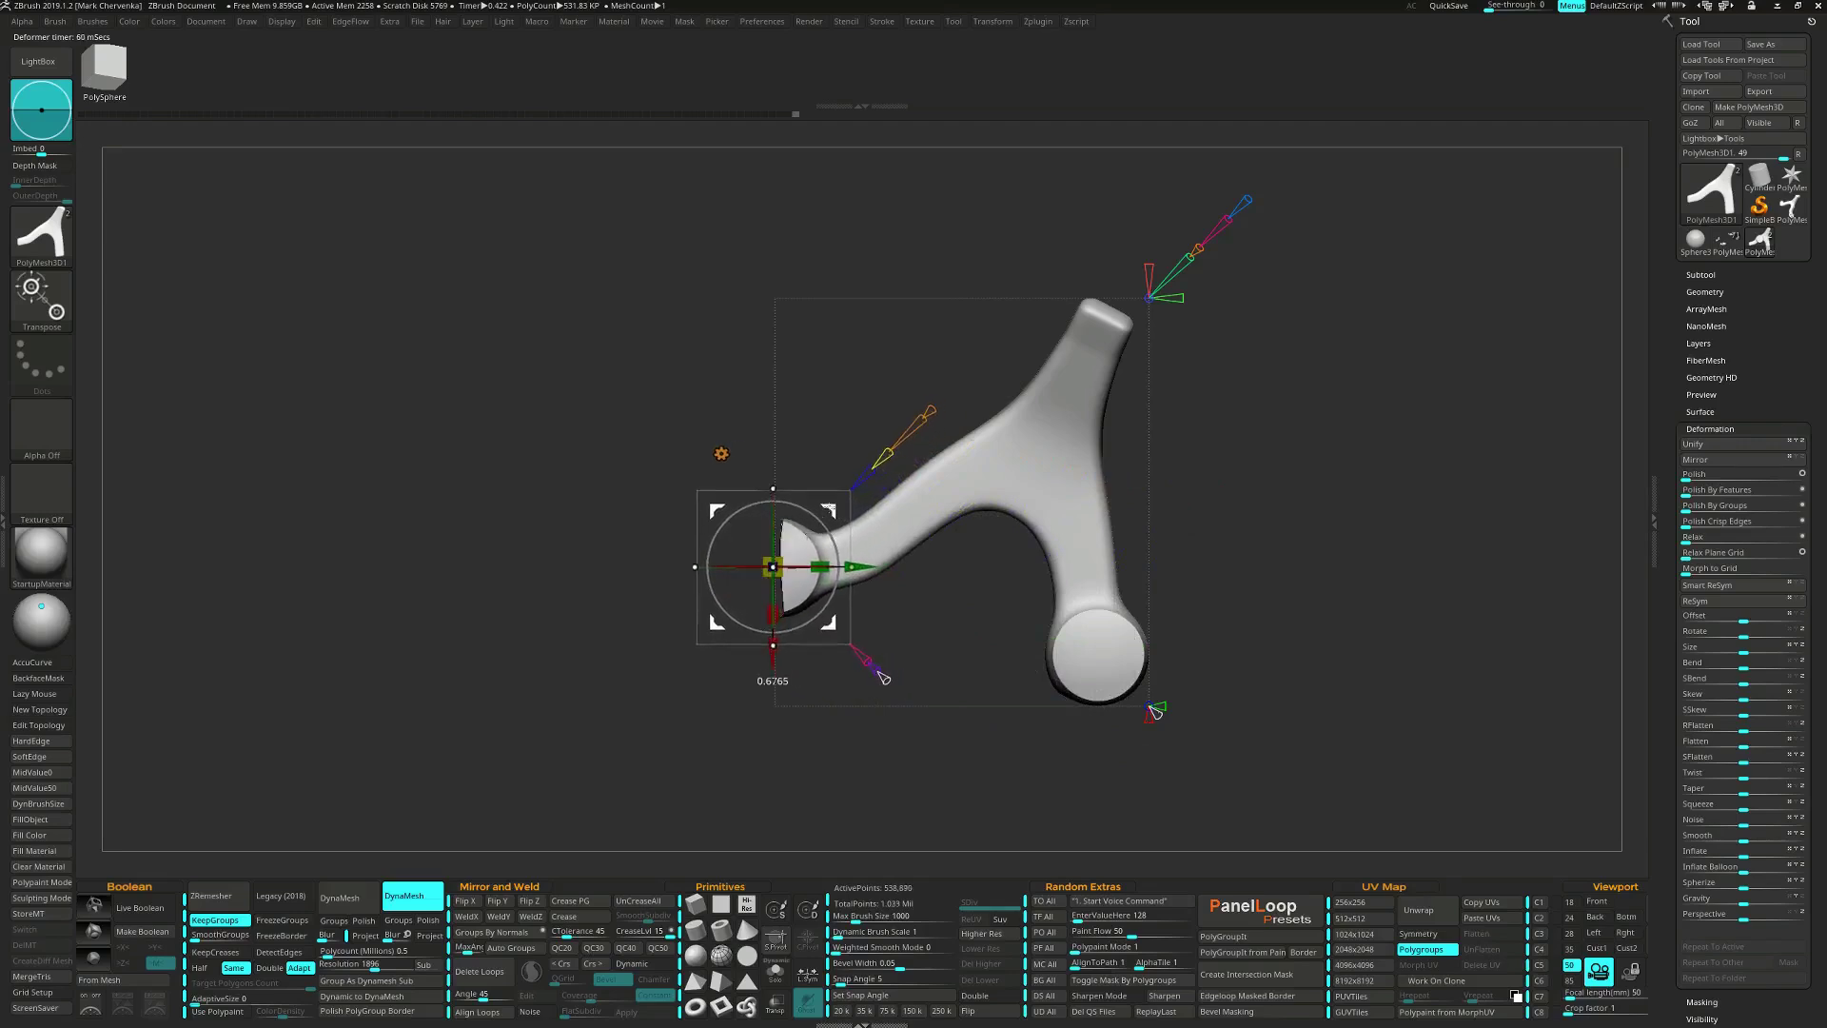
pyautogui.keyDown('ctrl'); pyautogui.moveTo(829, 511); pyautogui.dragTo(837, 511); pyautogui.keyUp('ctrl')
pyautogui.moveTo(845, 512); pyautogui.dragTo(967, 694, button='right')
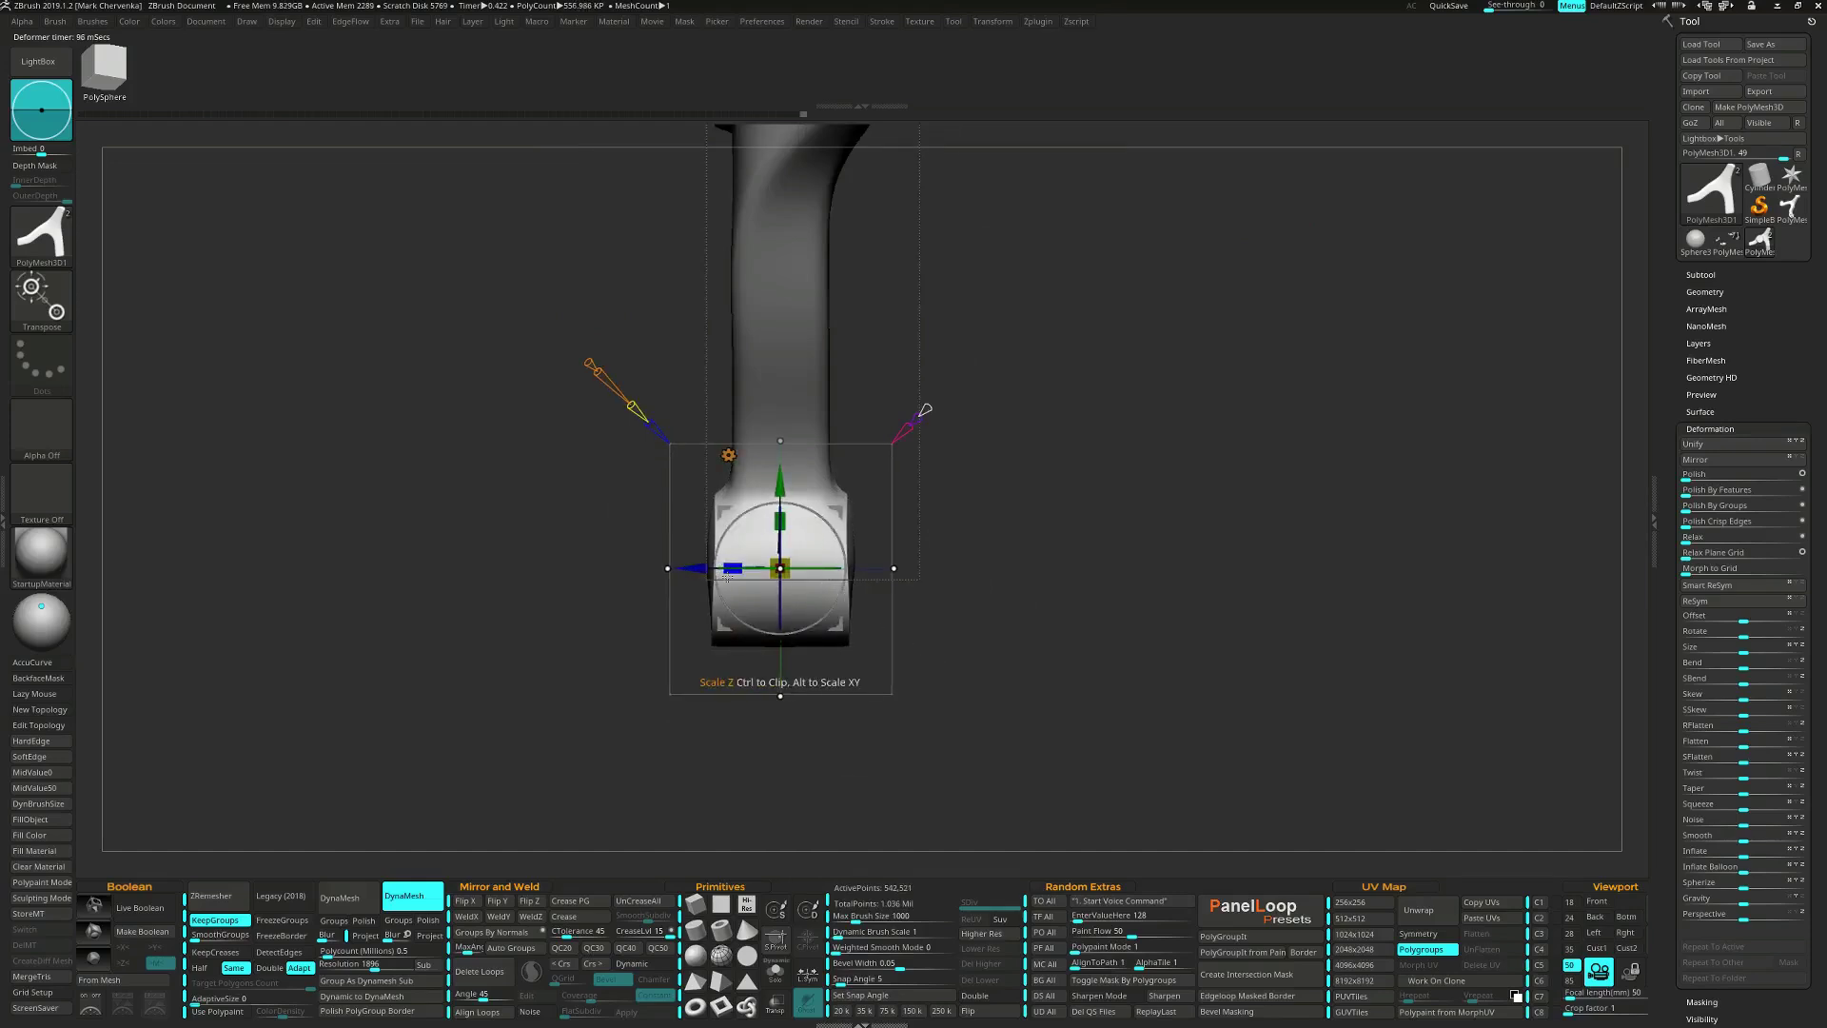
pyautogui.moveTo(730, 574); pyautogui.dragTo(731, 574)
# Scale the second cylinder down, widen it past the angled arm's thickness, and bake it into the piece.
pyautogui.moveTo(731, 574); pyautogui.dragTo(846, 560, button='right')
pyautogui.keyDown('alt'); pyautogui.moveTo(846, 560); pyautogui.dragTo(873, 585, button='right'); pyautogui.keyUp('alt')
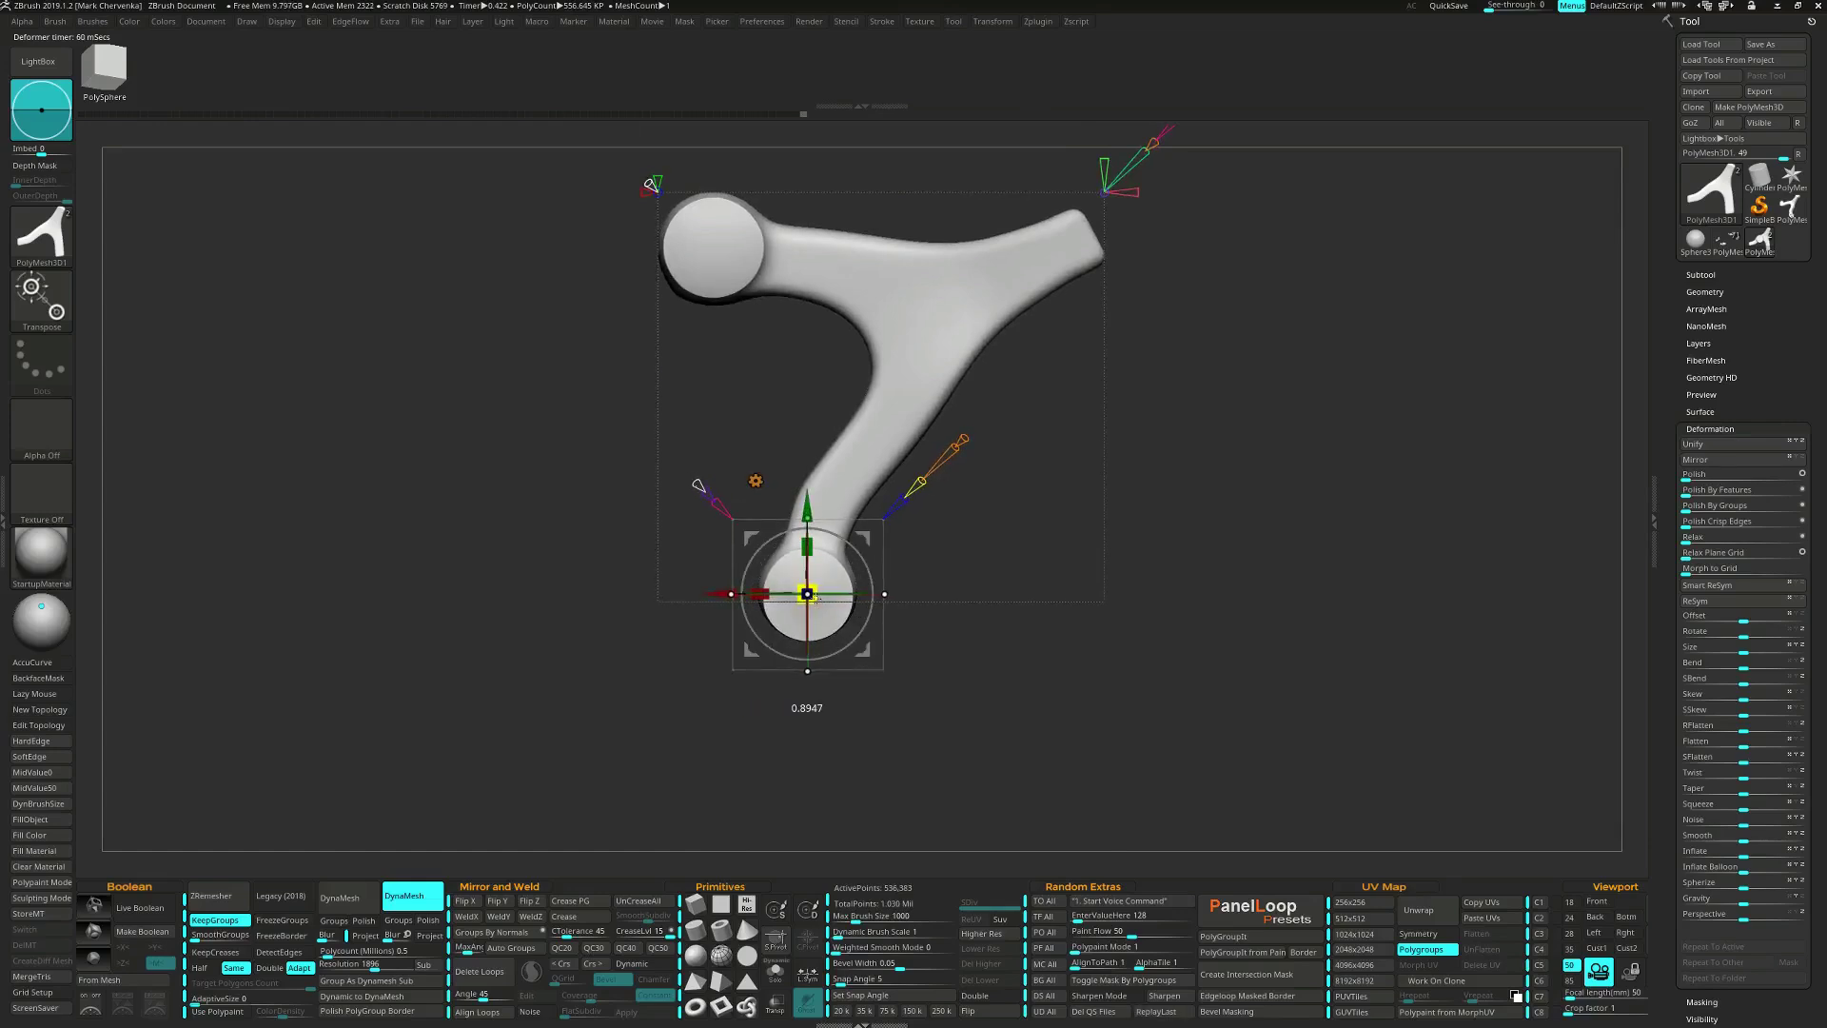
pyautogui.moveTo(814, 597); pyautogui.dragTo(832, 647)
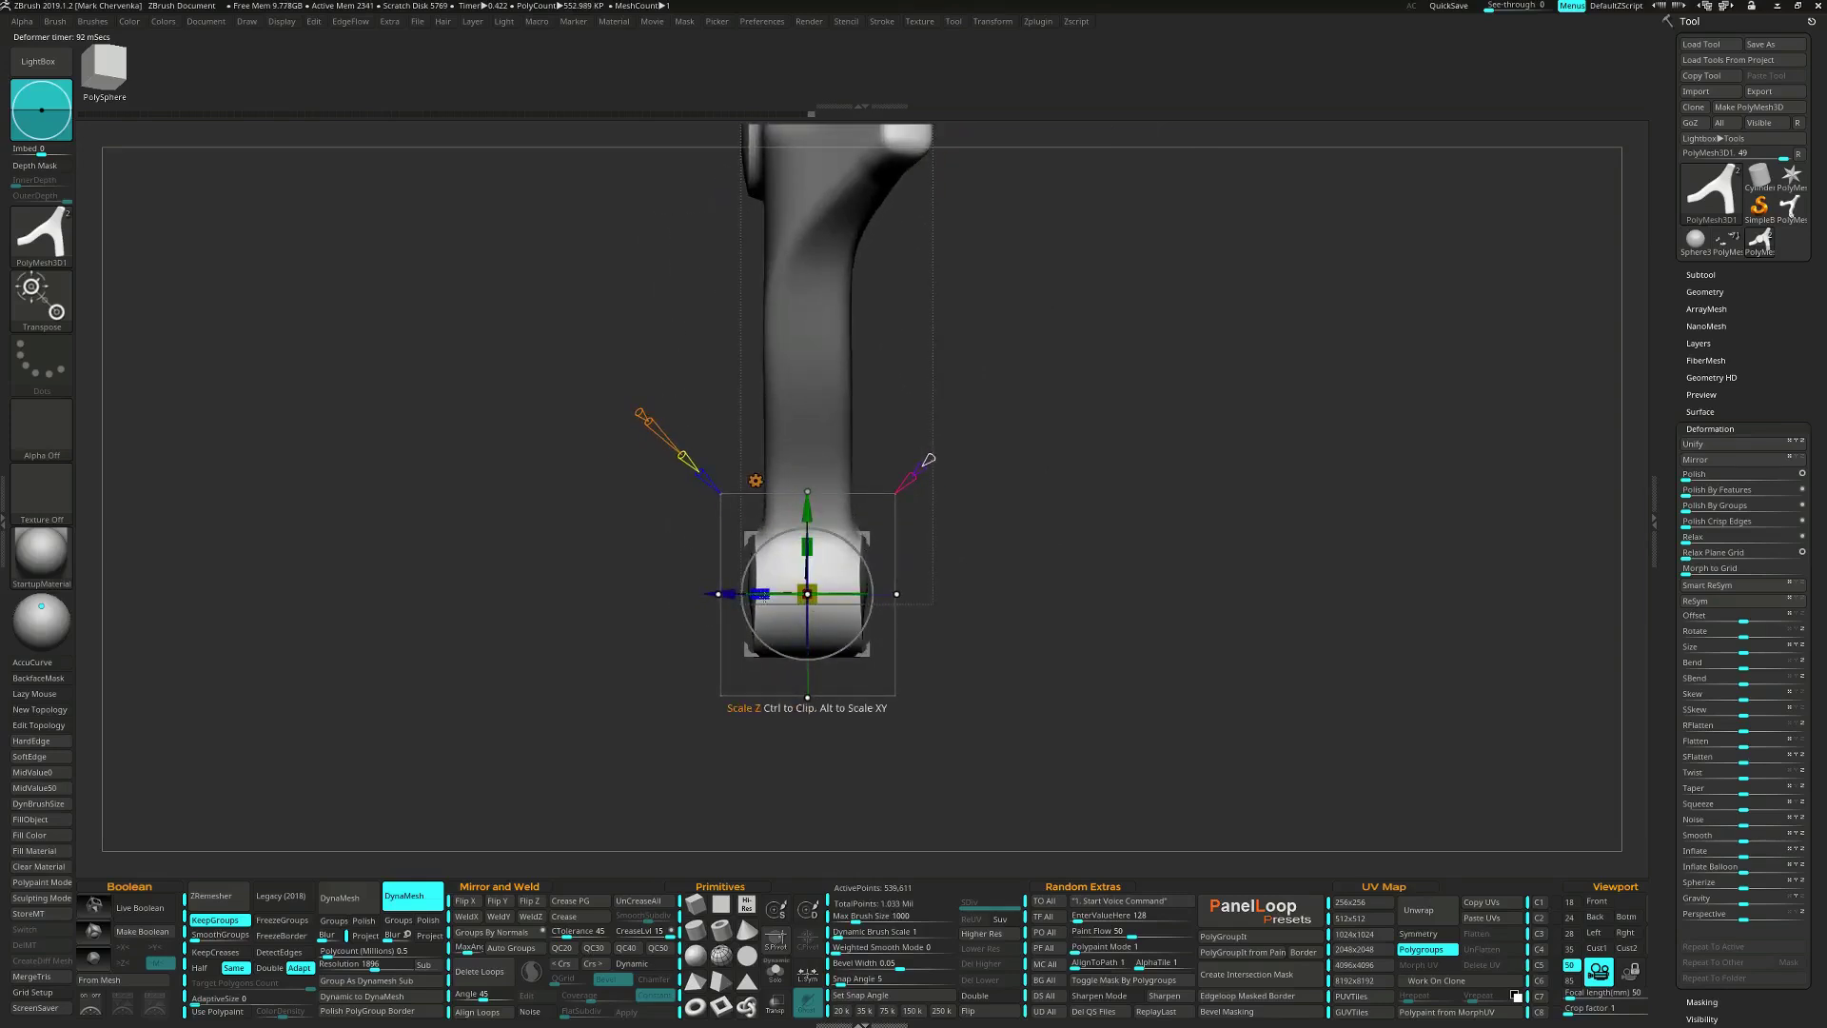
pyautogui.moveTo(758, 595); pyautogui.dragTo(758, 597)
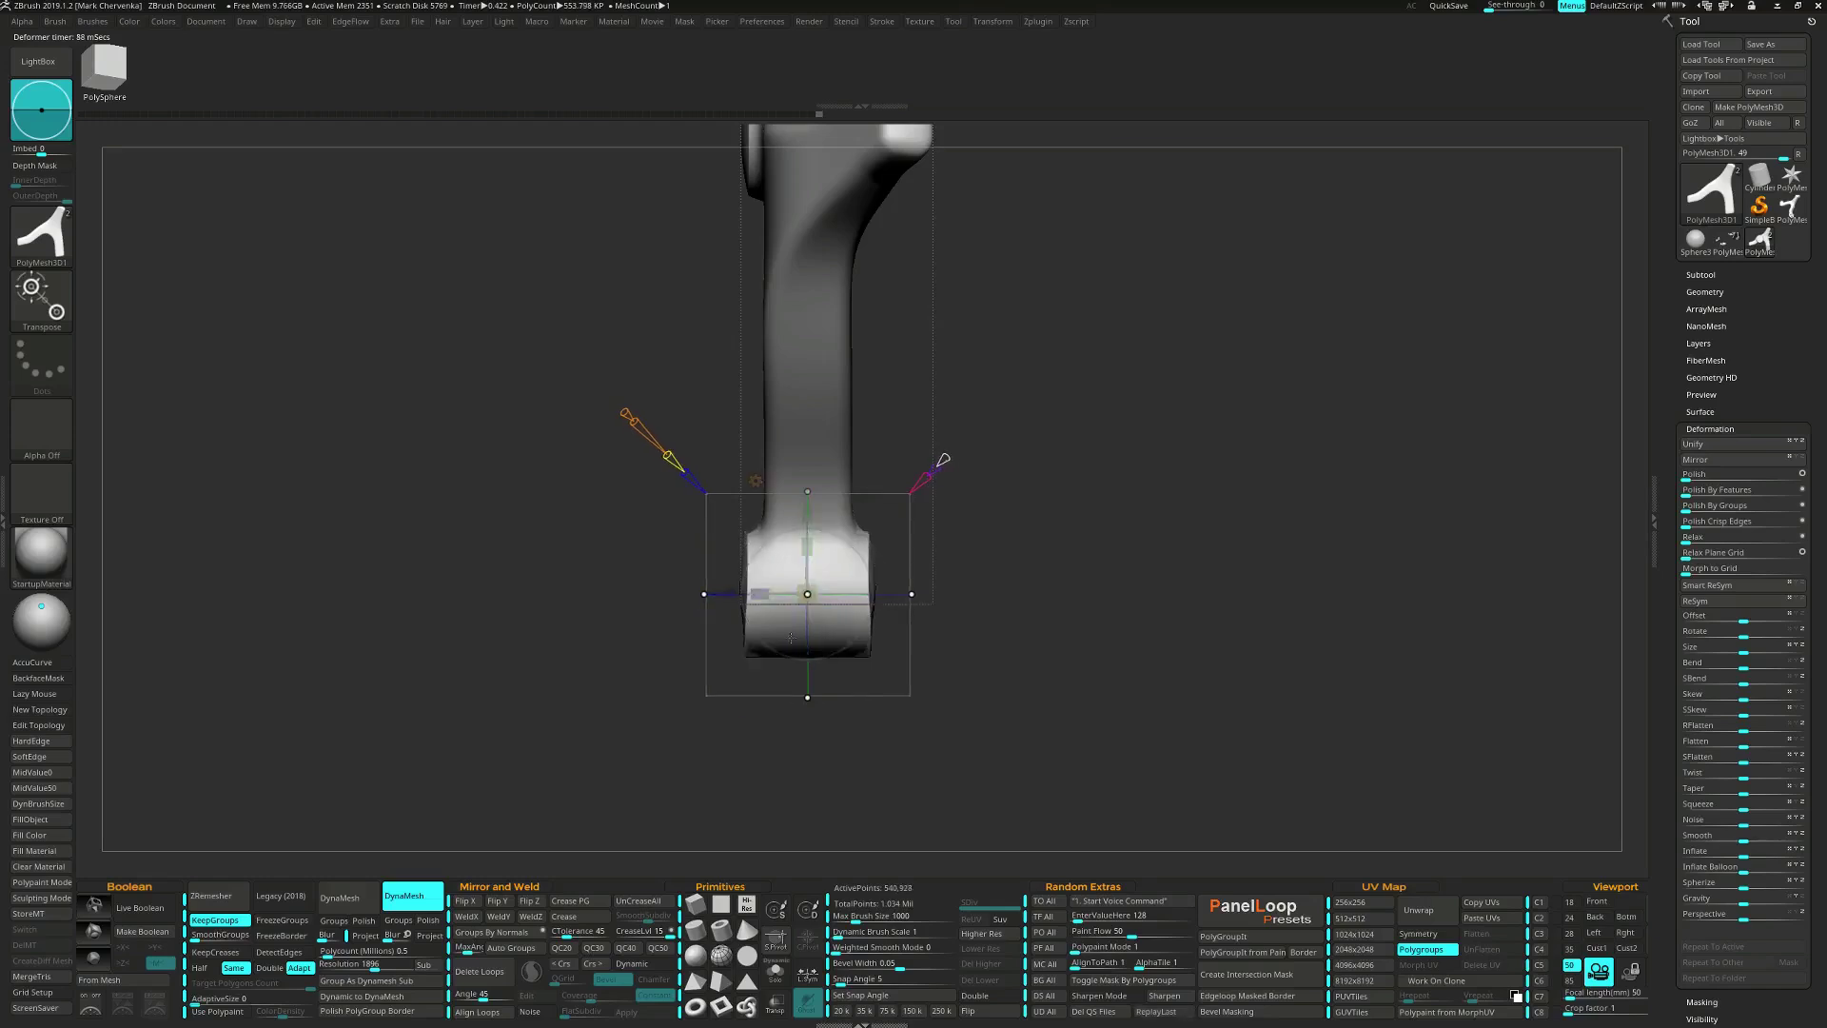
pyautogui.moveTo(885, 666); pyautogui.dragTo(994, 687)
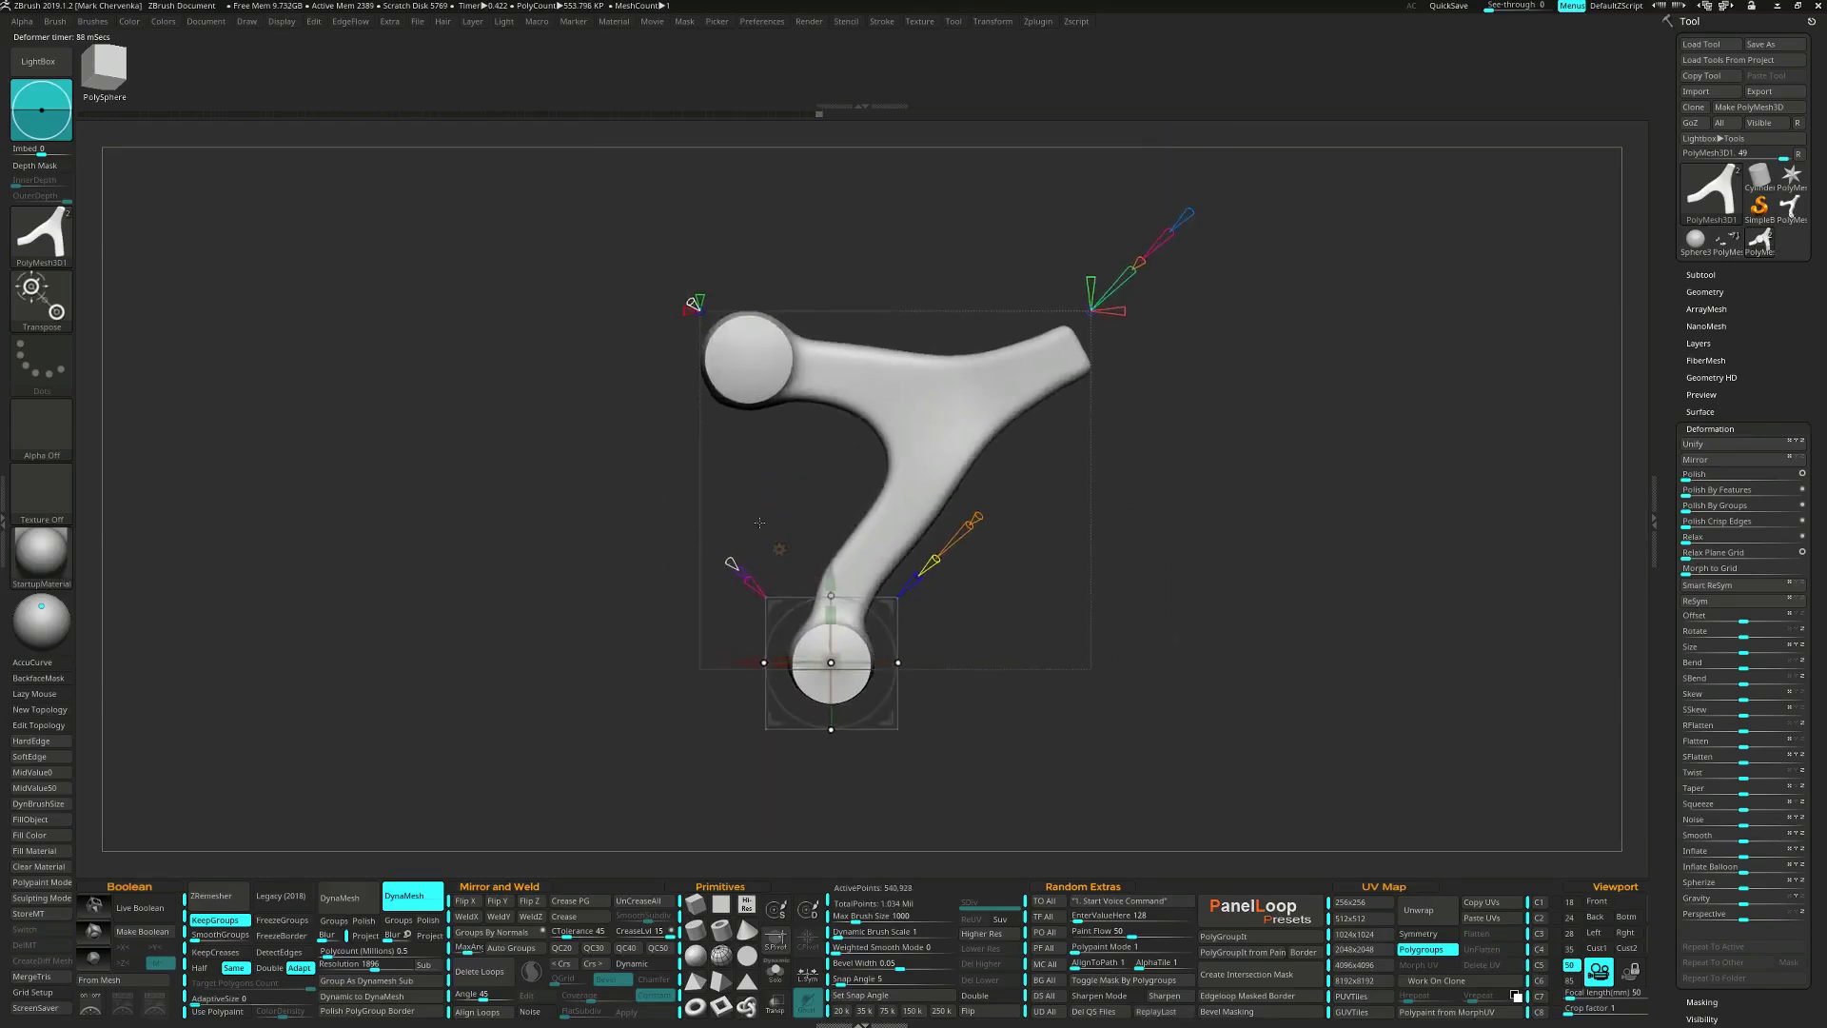
pyautogui.click(729, 561)
# Place a third projected cylinder over the upper arm's tip and rotate it to line up with the arm.
pyautogui.moveTo(890, 721); pyautogui.dragTo(965, 550)
pyautogui.moveTo(848, 562); pyautogui.dragTo(1066, 362)
pyautogui.moveTo(1132, 444); pyautogui.dragTo(1147, 533)
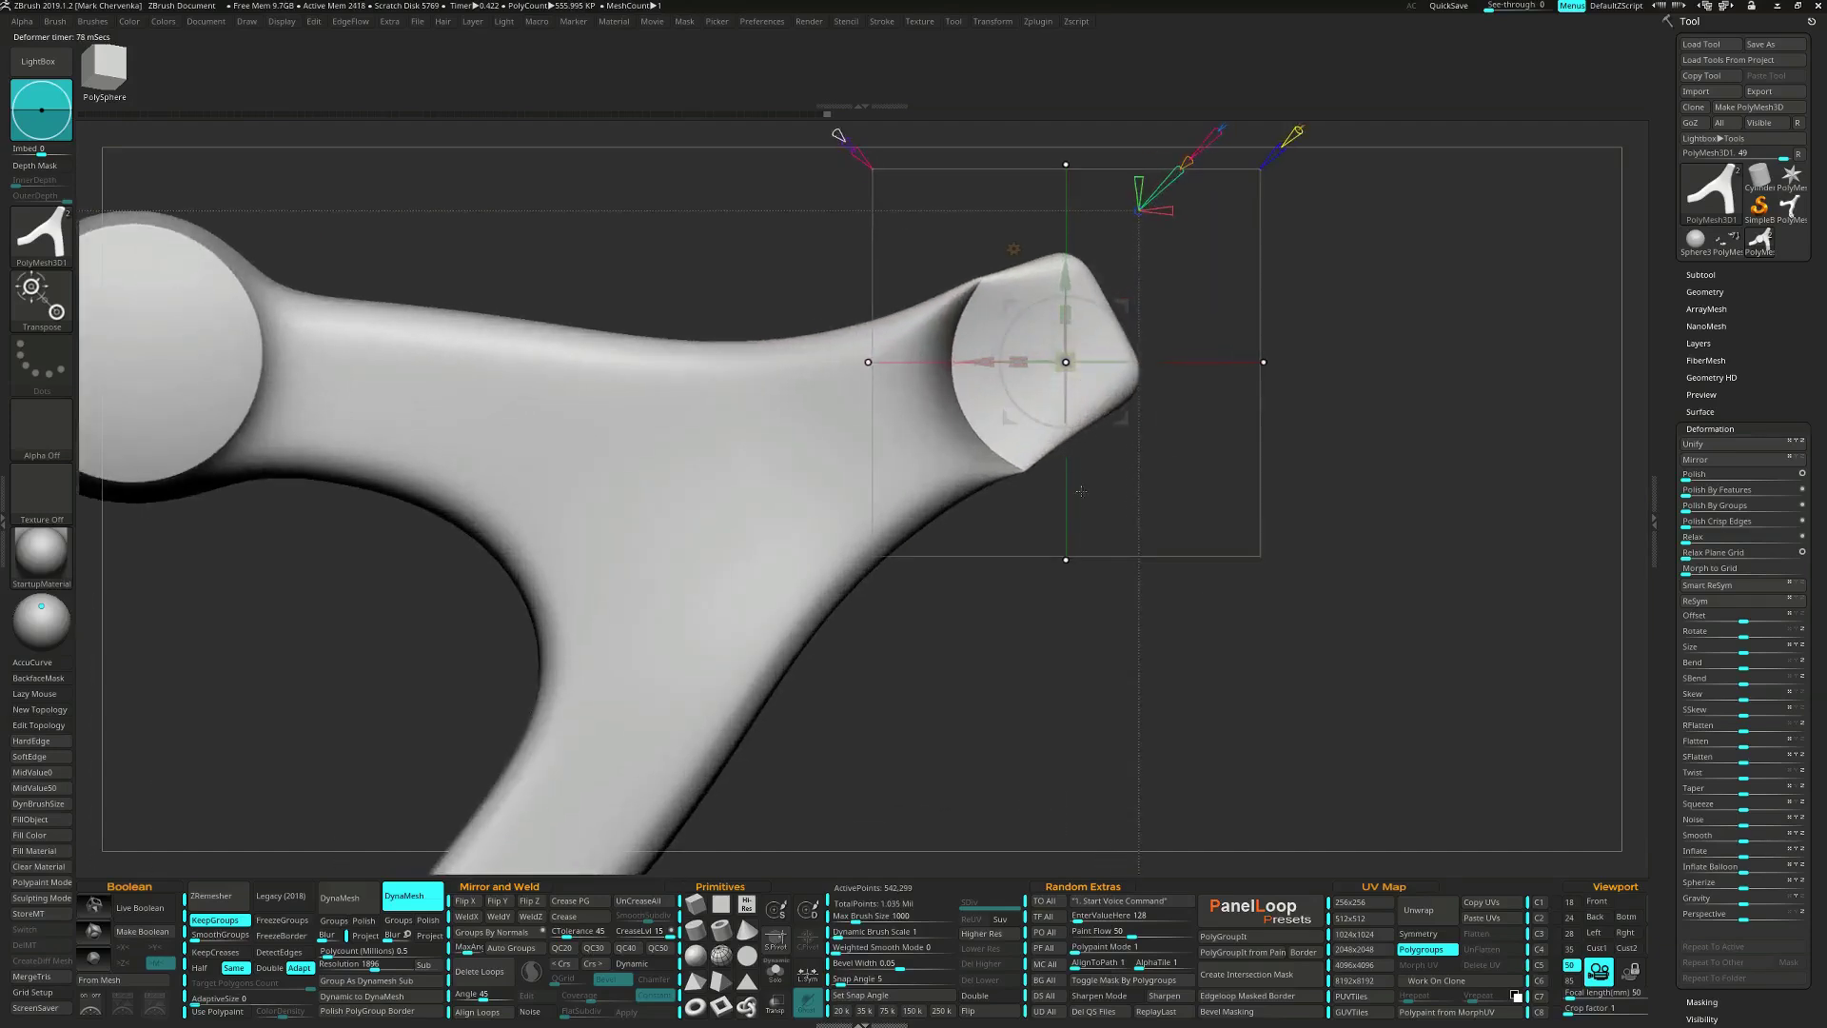
pyautogui.moveTo(1079, 429); pyautogui.dragTo(1102, 419)
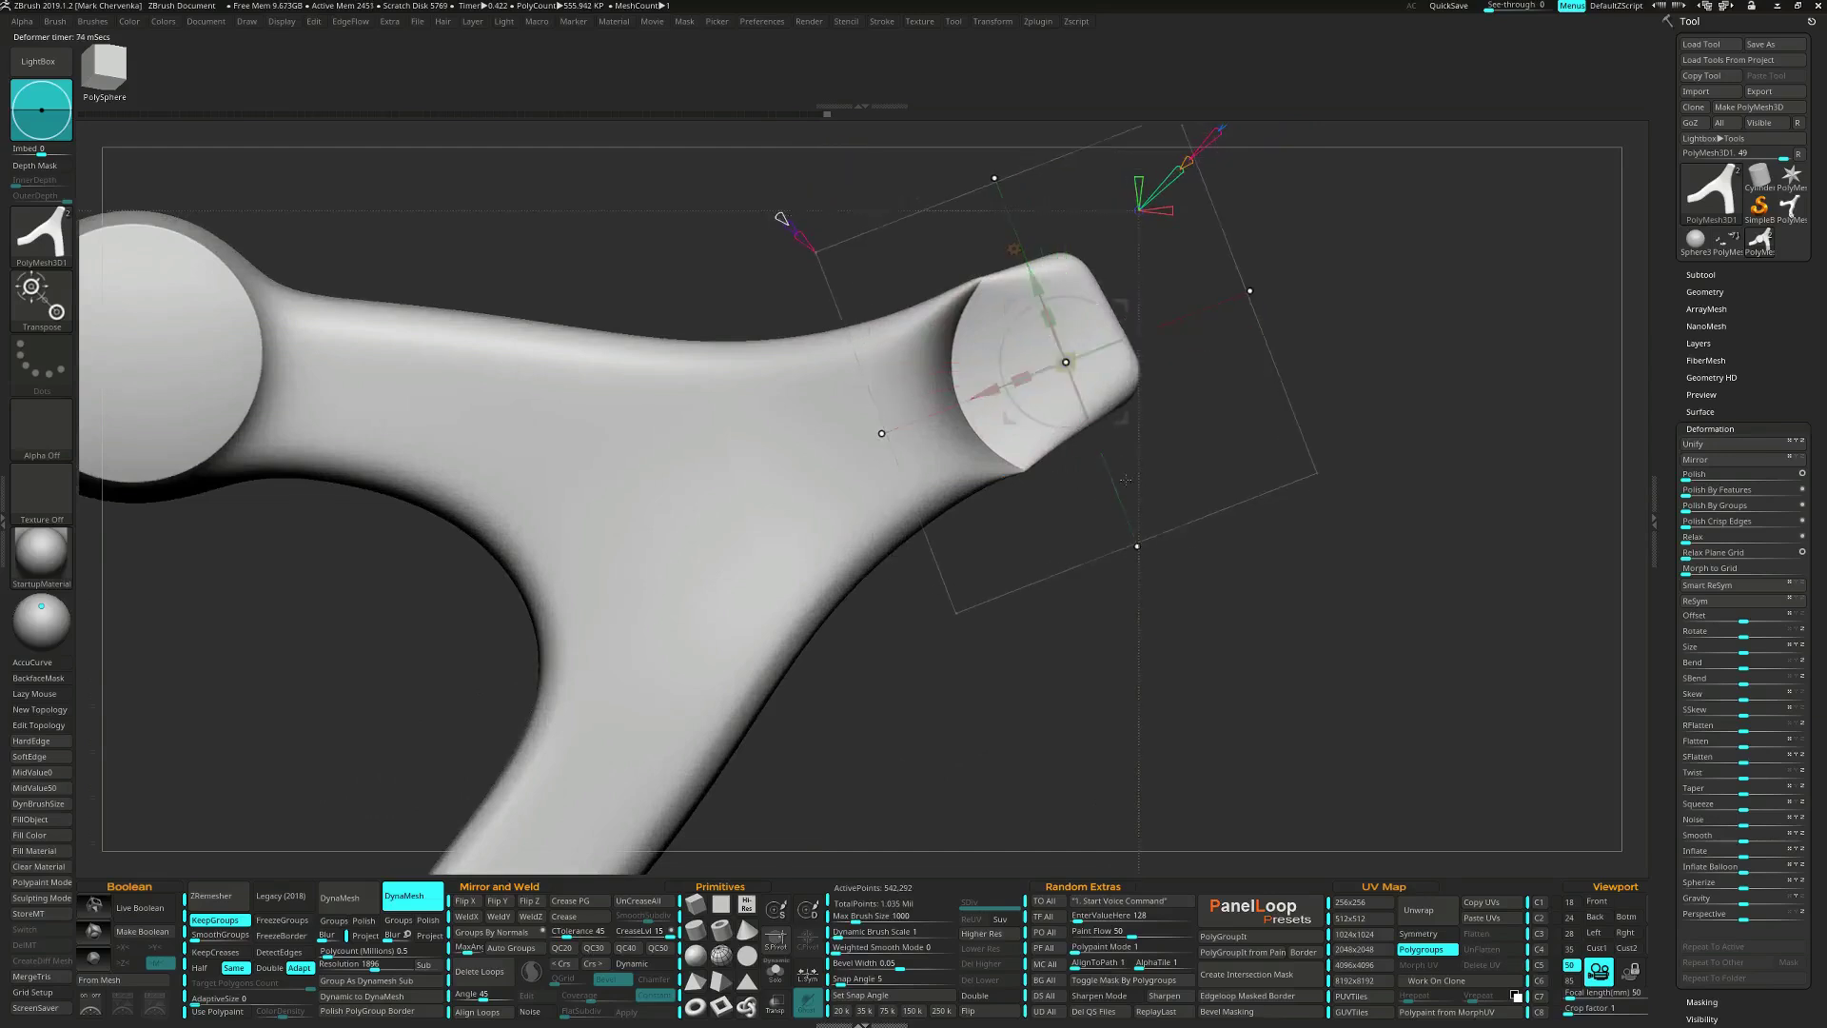
# Tilt the third cylinder about 20° in side view to follow the bend of the upper arm.
pyautogui.moveTo(1223, 466); pyautogui.dragTo(1096, 478)
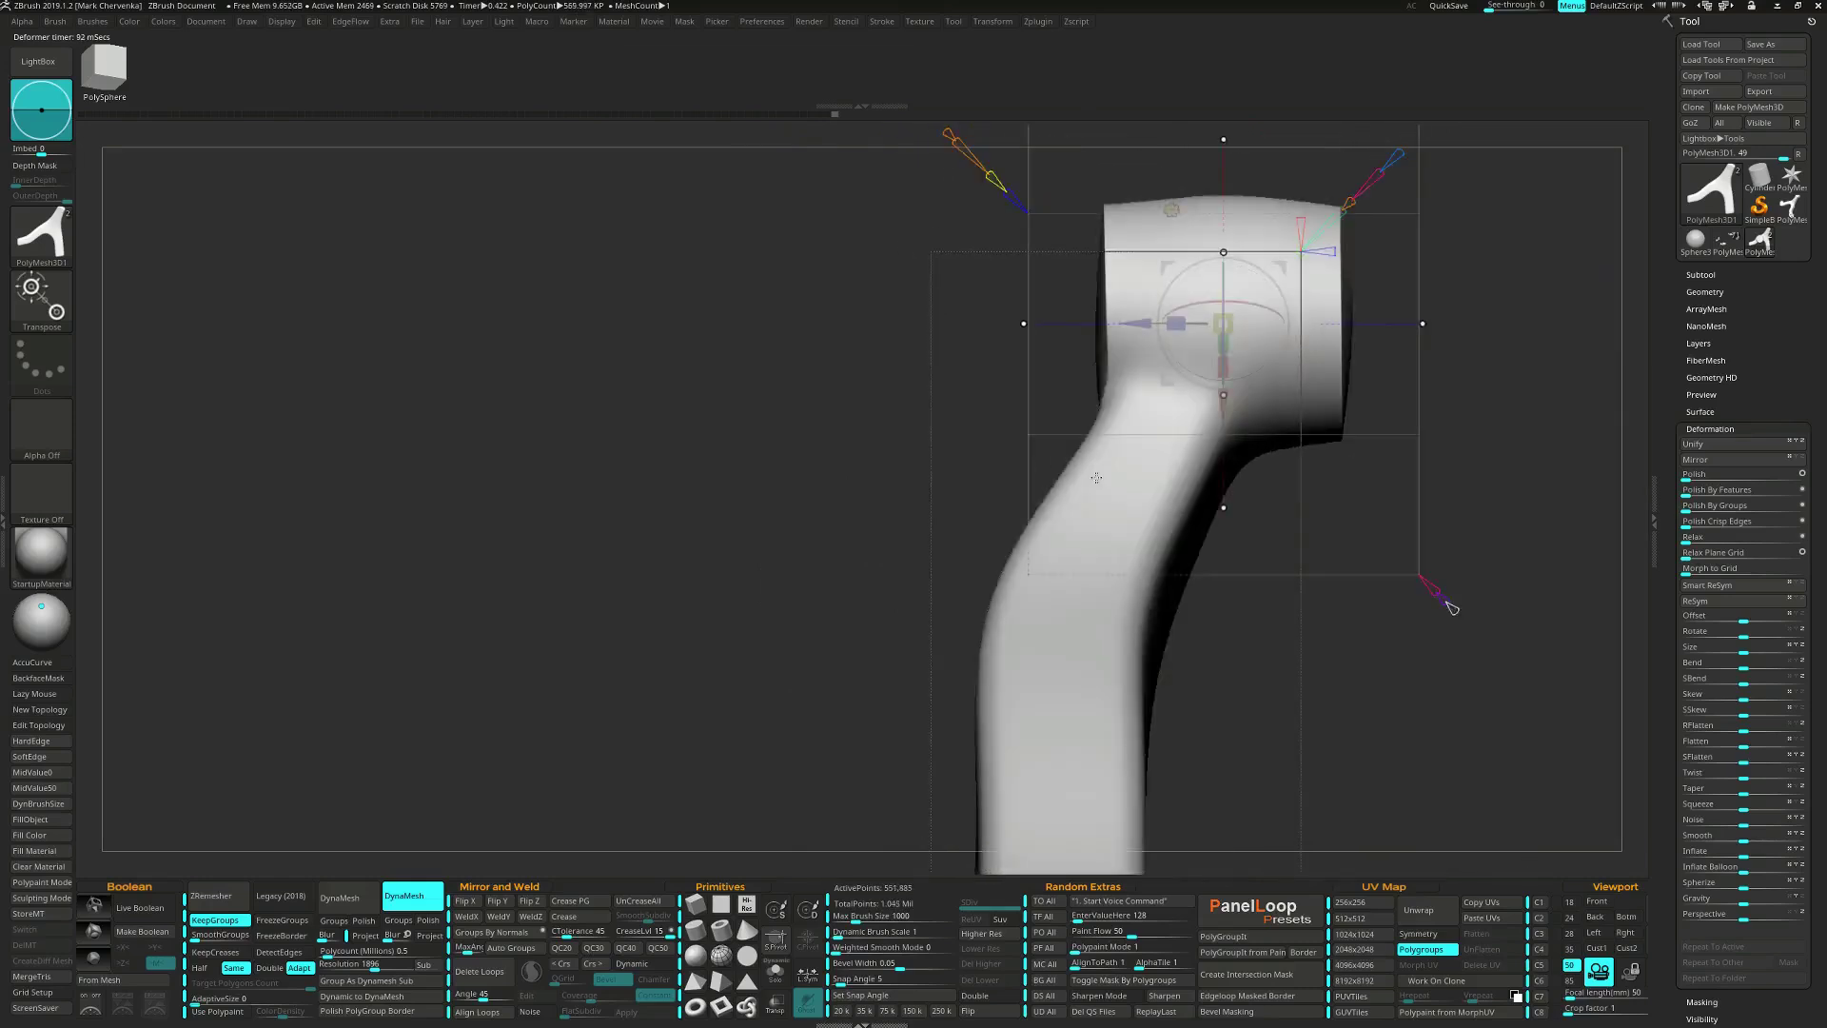
pyautogui.moveTo(1249, 373); pyautogui.dragTo(1229, 377)
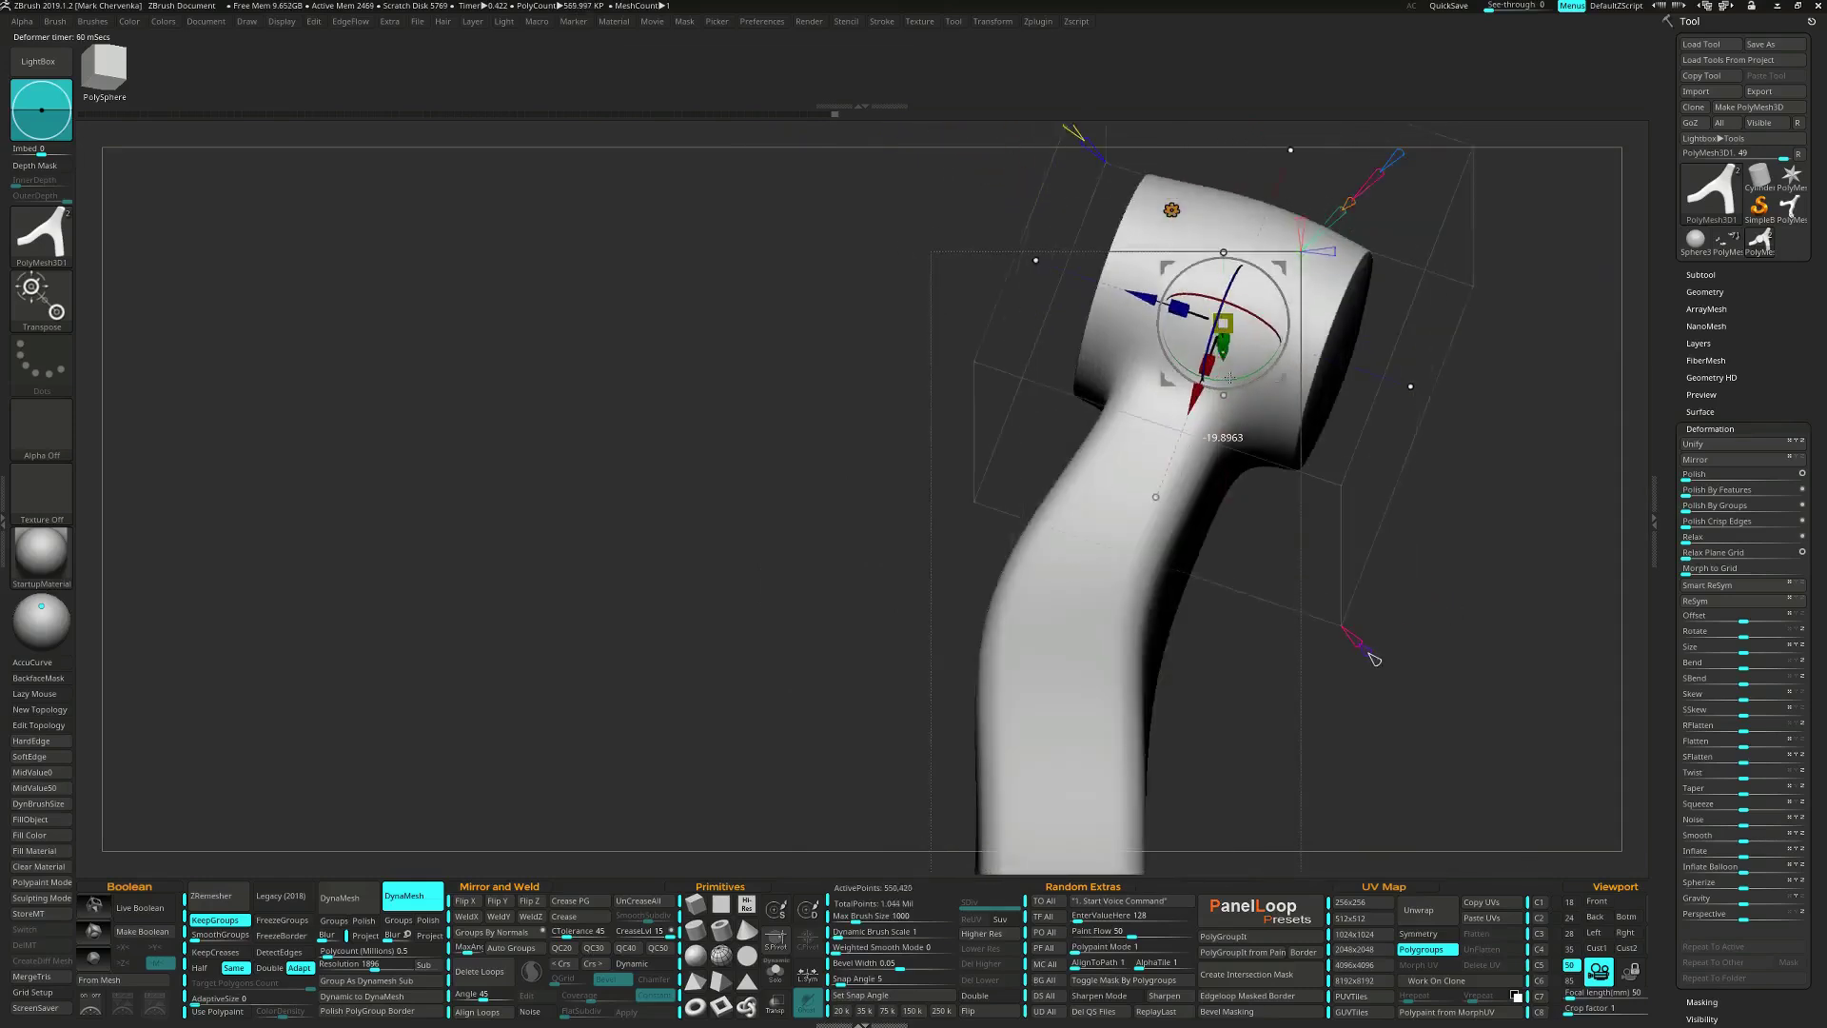
pyautogui.moveTo(1371, 656); pyautogui.dragTo(1102, 652)
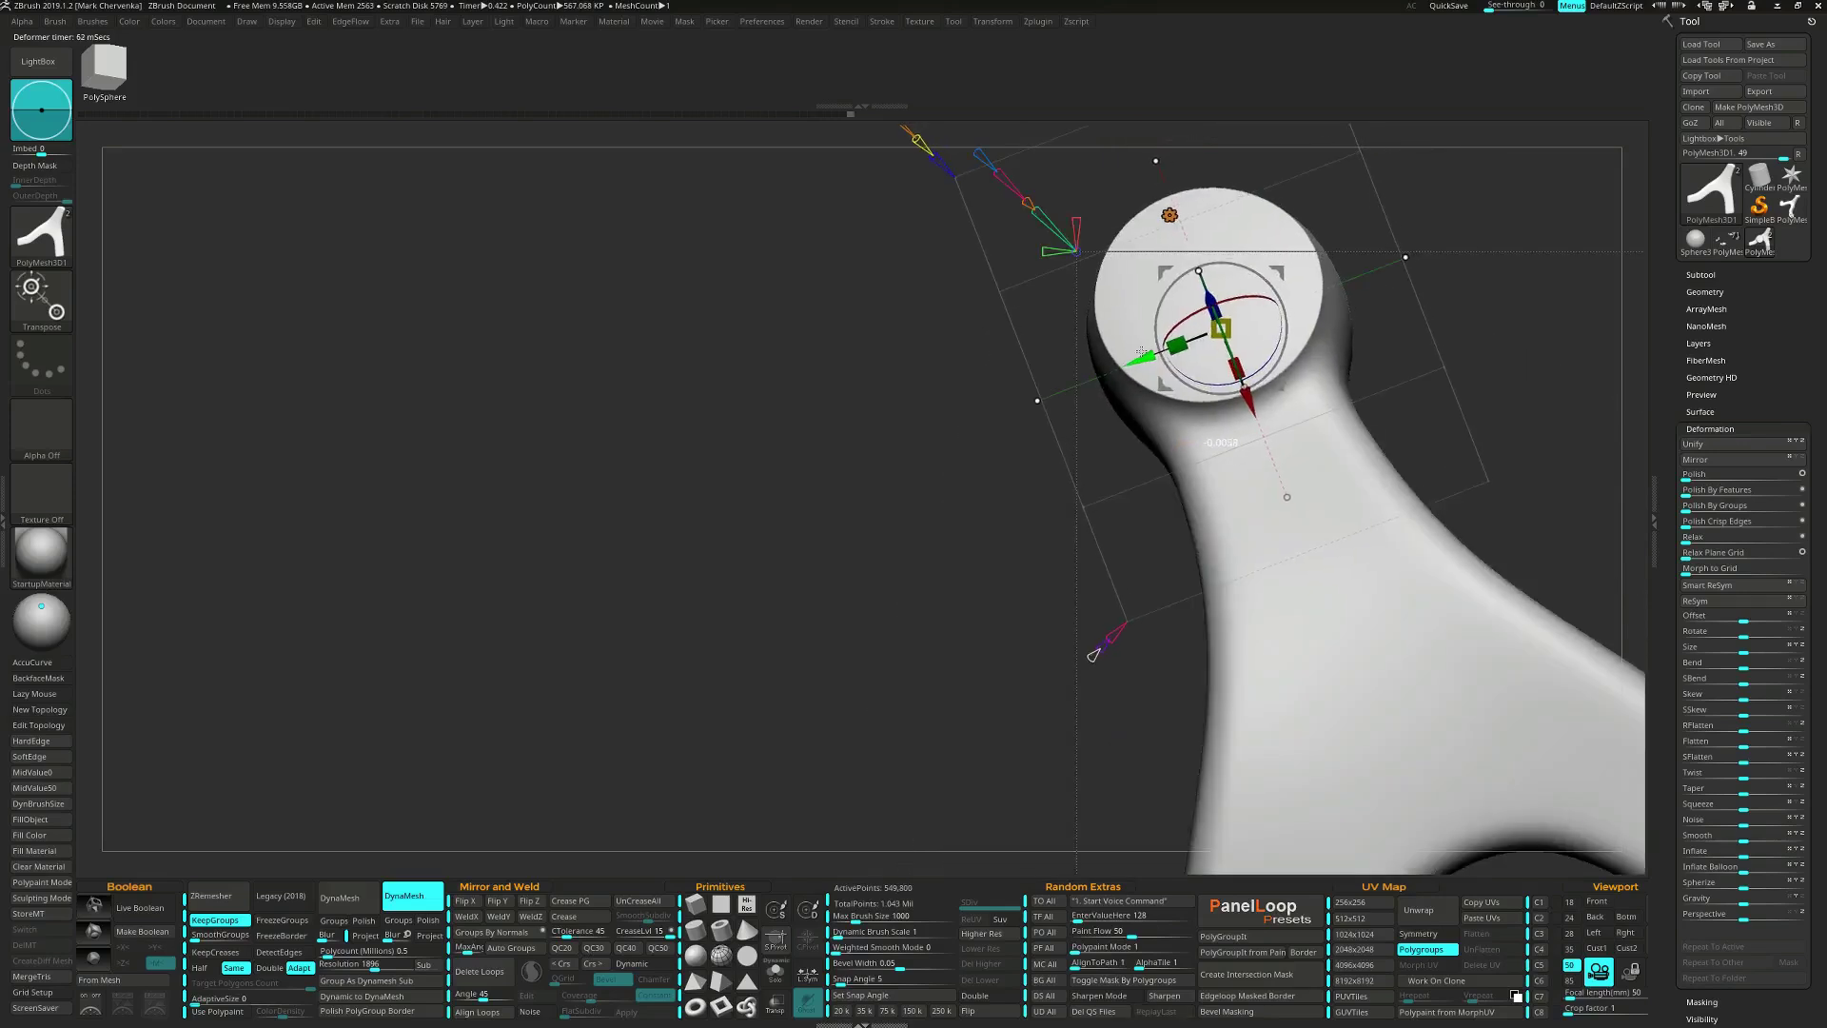
# Nudge the tilted cylinder along and across the upper arm until it is centered on the tip.
pyautogui.moveTo(1149, 353); pyautogui.dragTo(1201, 472, button='right')
pyautogui.moveTo(1202, 472); pyautogui.dragTo(1209, 423)
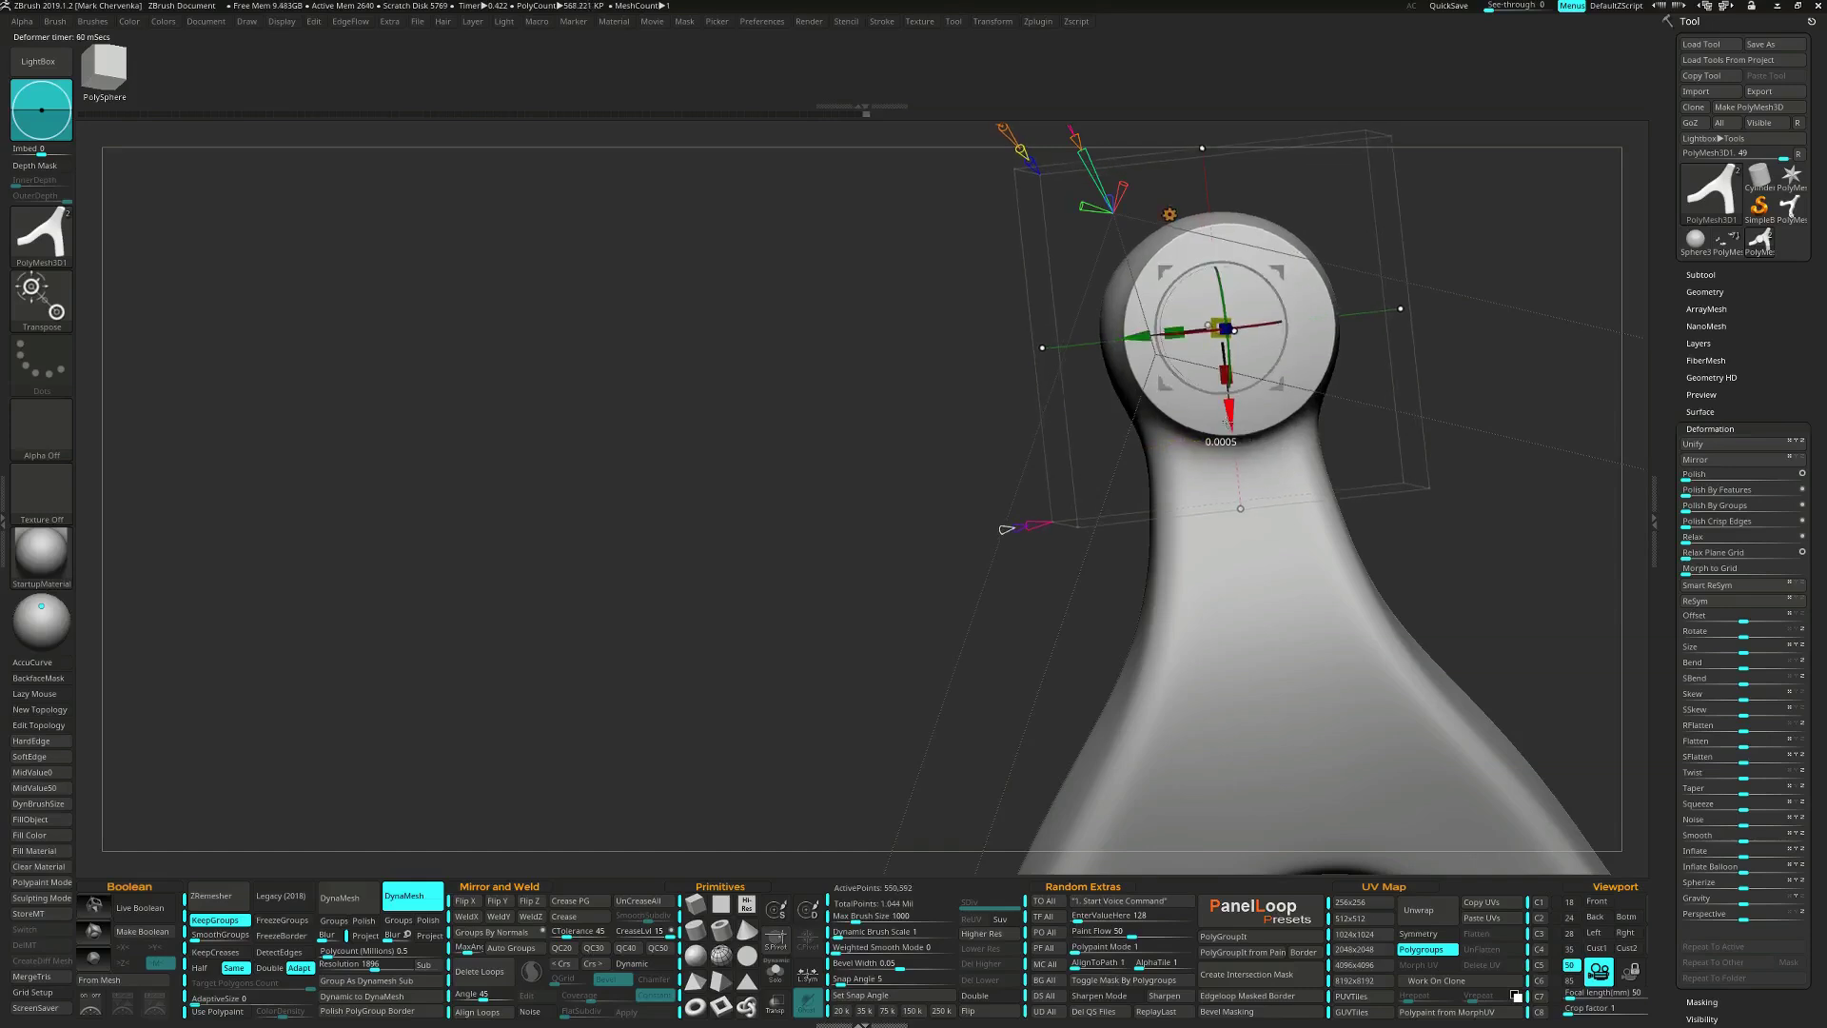
pyautogui.moveTo(1242, 439); pyautogui.dragTo(1235, 367)
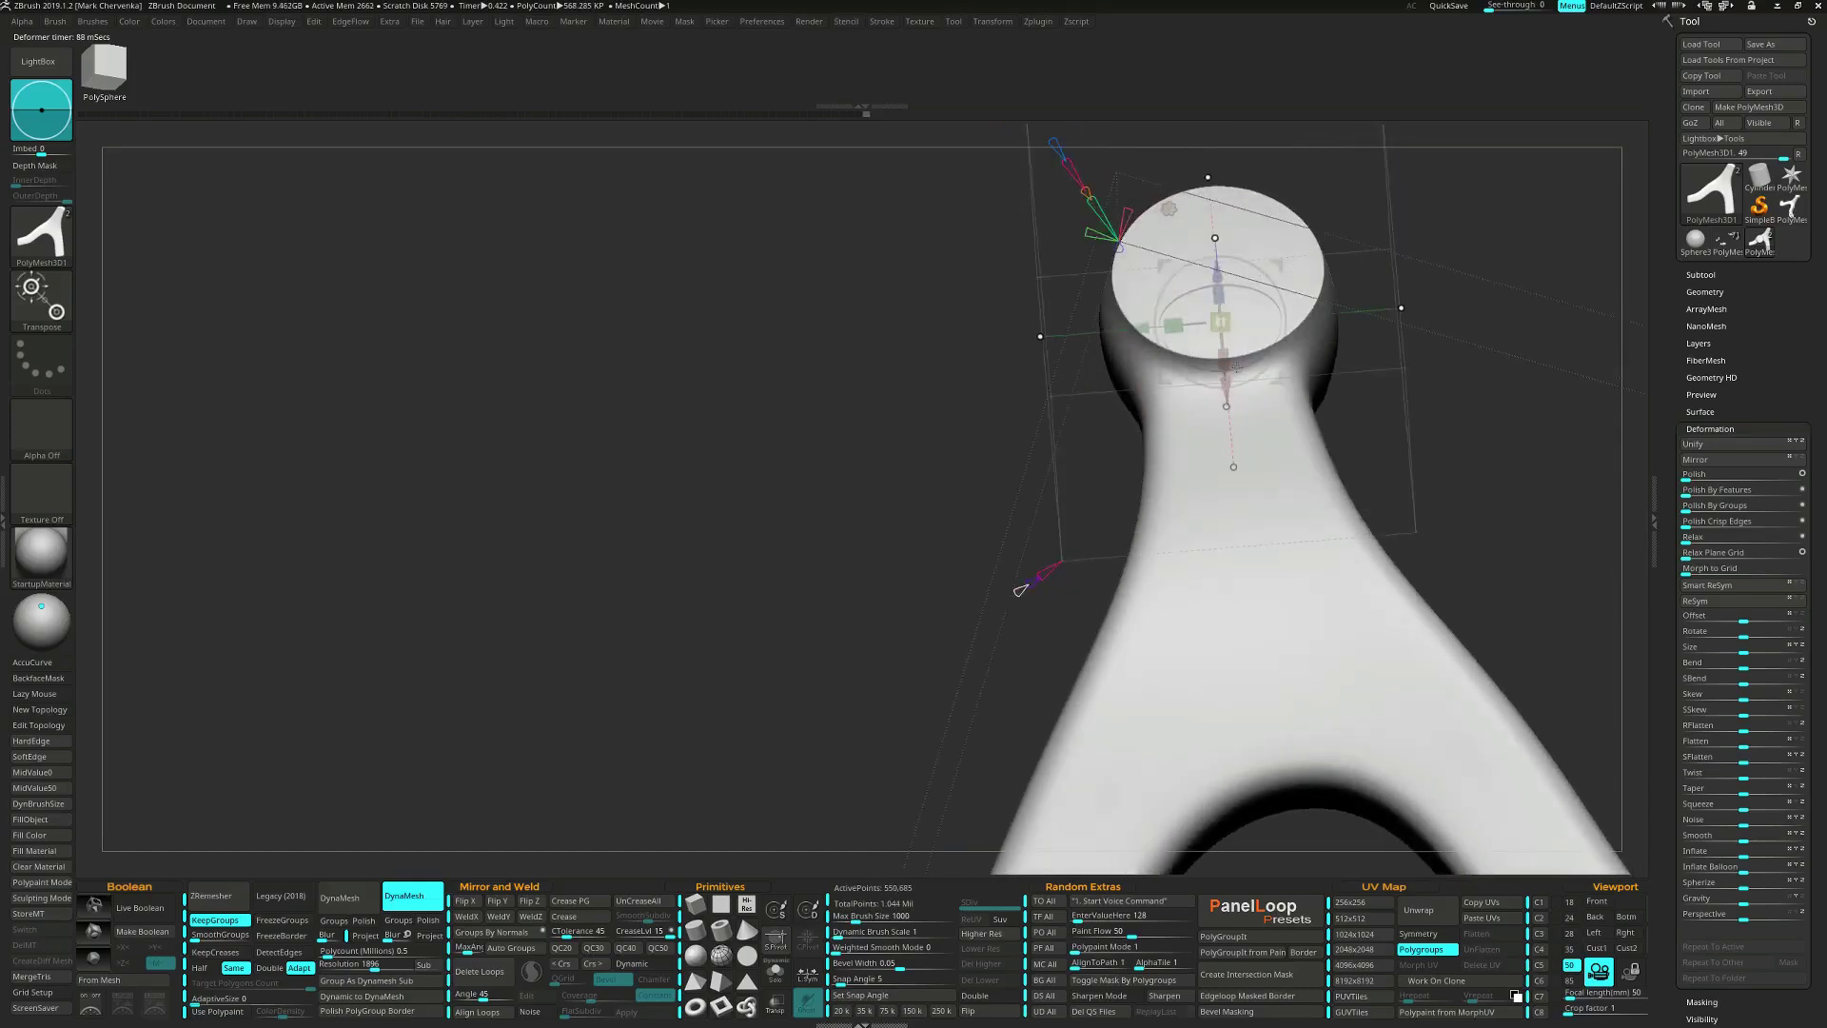
pyautogui.moveTo(1144, 331); pyautogui.dragTo(1140, 330)
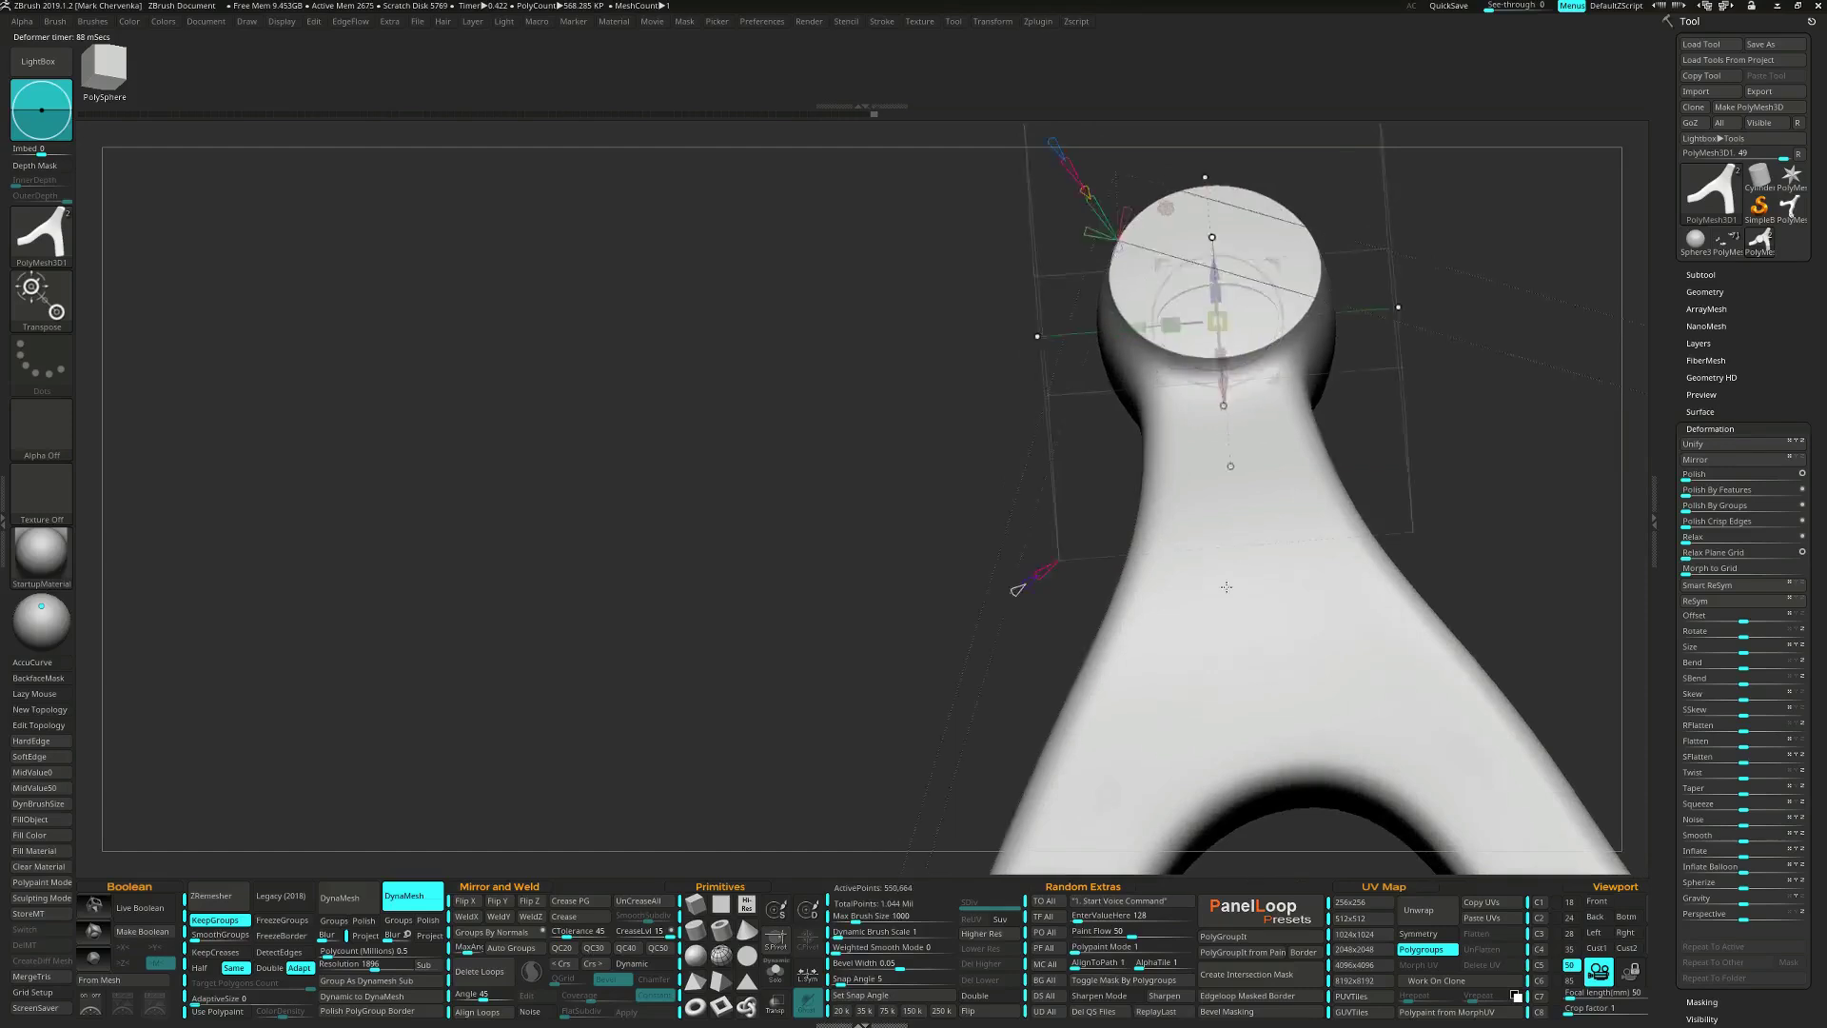
# Bake the upper arm's cylinder by moving off a duplicate, and restart the Project Primitive deformer with a fresh cylinder.
pyautogui.keyDown('alt'); pyautogui.moveTo(1057, 609); pyautogui.dragTo(1095, 549); pyautogui.keyUp('alt')
pyautogui.moveTo(1322, 538); pyautogui.dragTo(1380, 533)
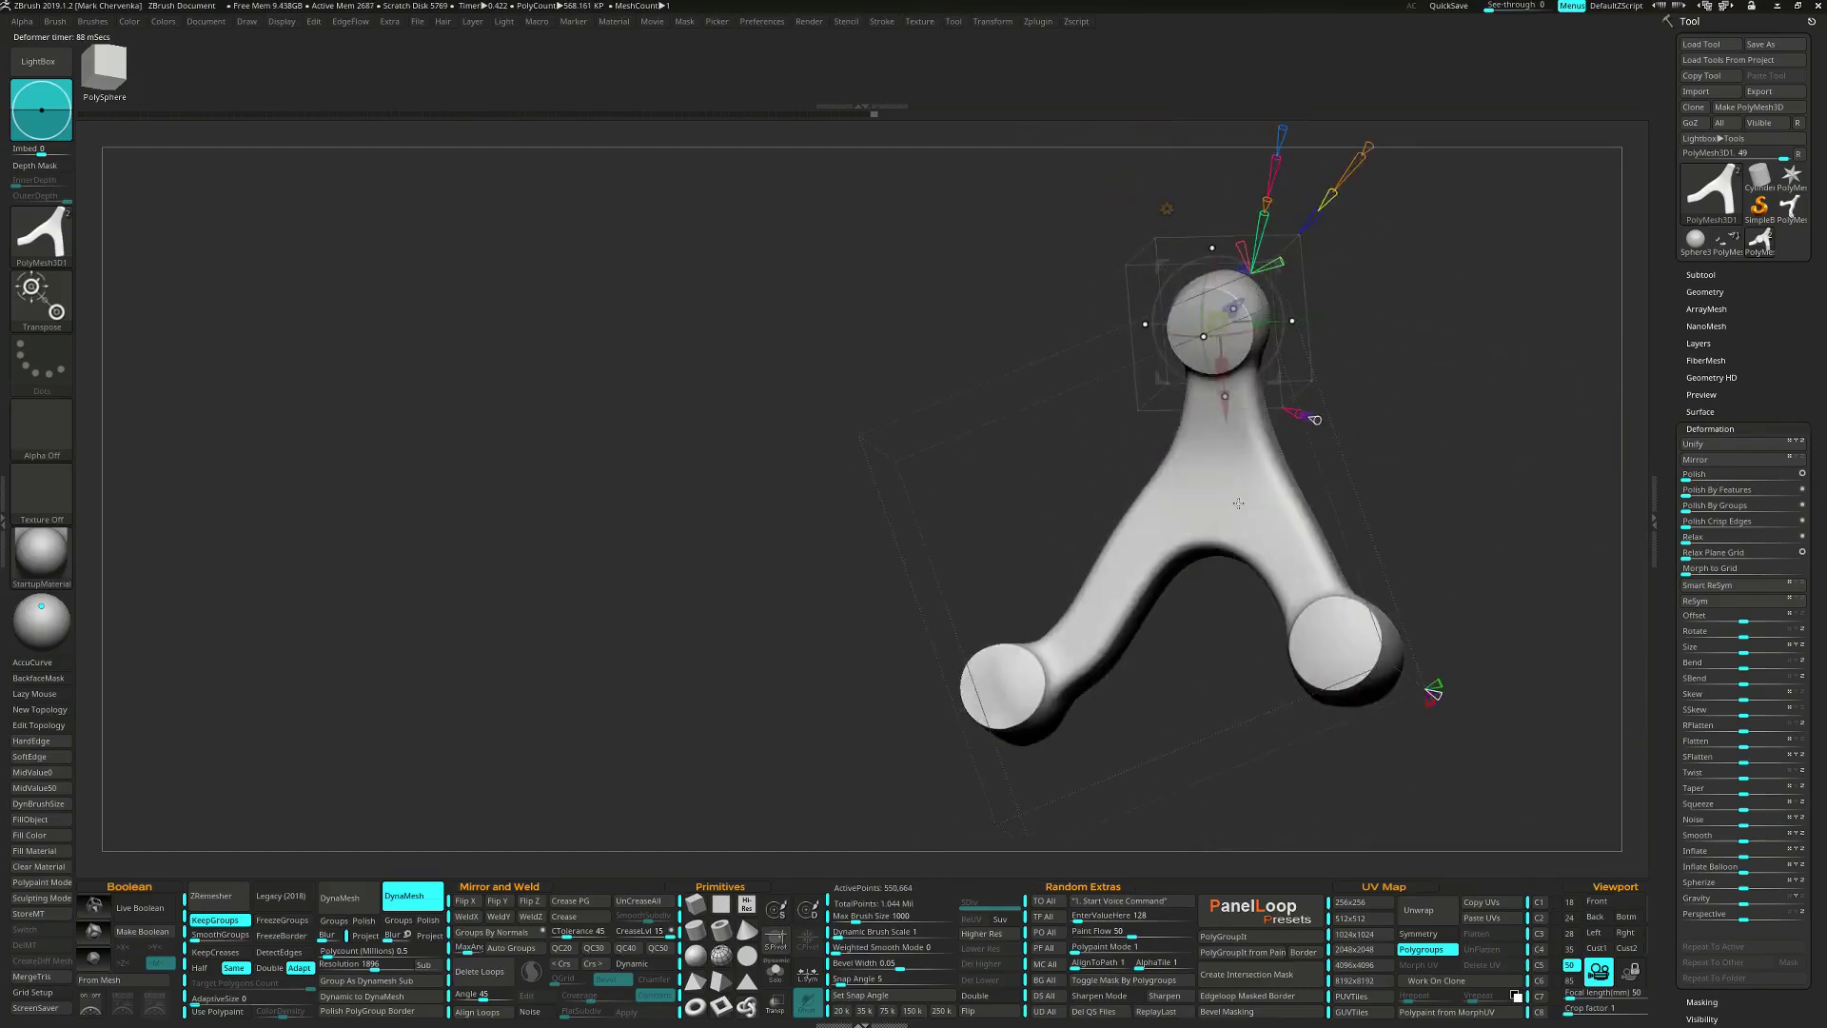
pyautogui.keyDown('alt'); pyautogui.moveTo(1366, 399); pyautogui.dragTo(1295, 644); pyautogui.keyUp('alt')
pyautogui.hotkey('shift', 'f')
pyautogui.hotkey('shift', 'f')
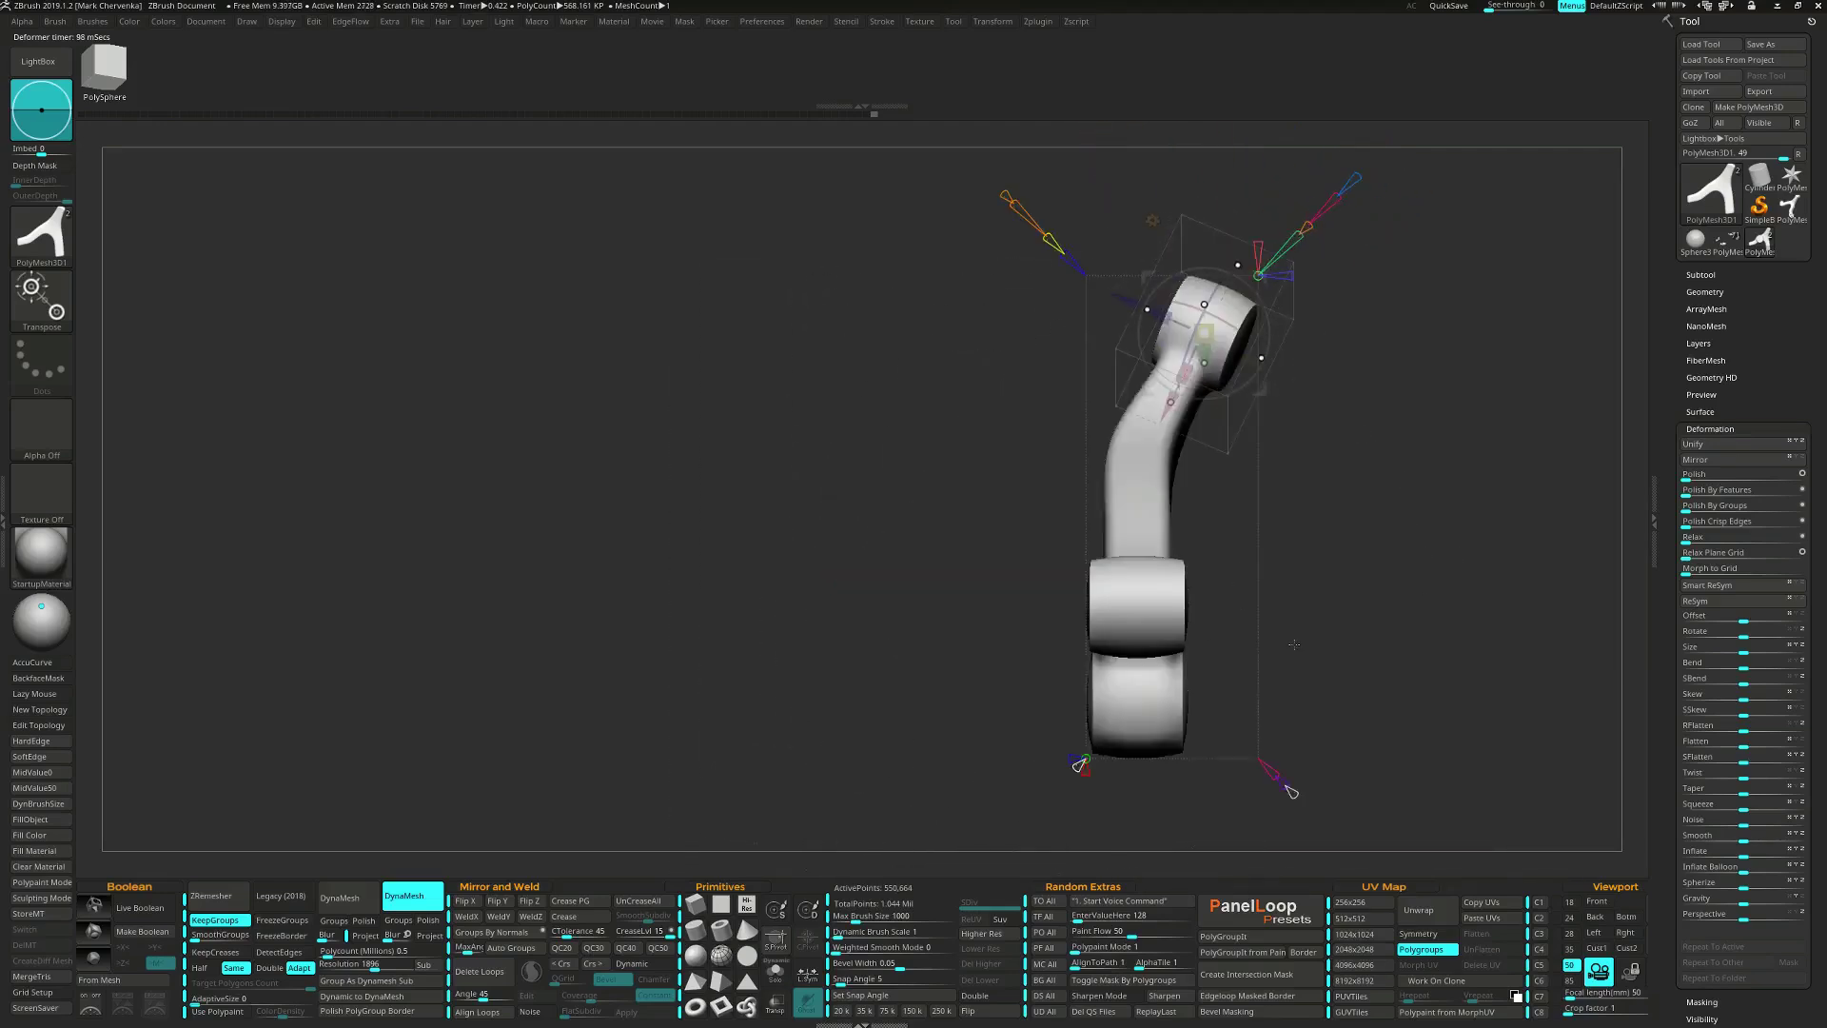
pyautogui.keyDown('ctrl'); pyautogui.moveTo(1170, 405); pyautogui.dragTo(1113, 478); pyautogui.keyUp('ctrl')
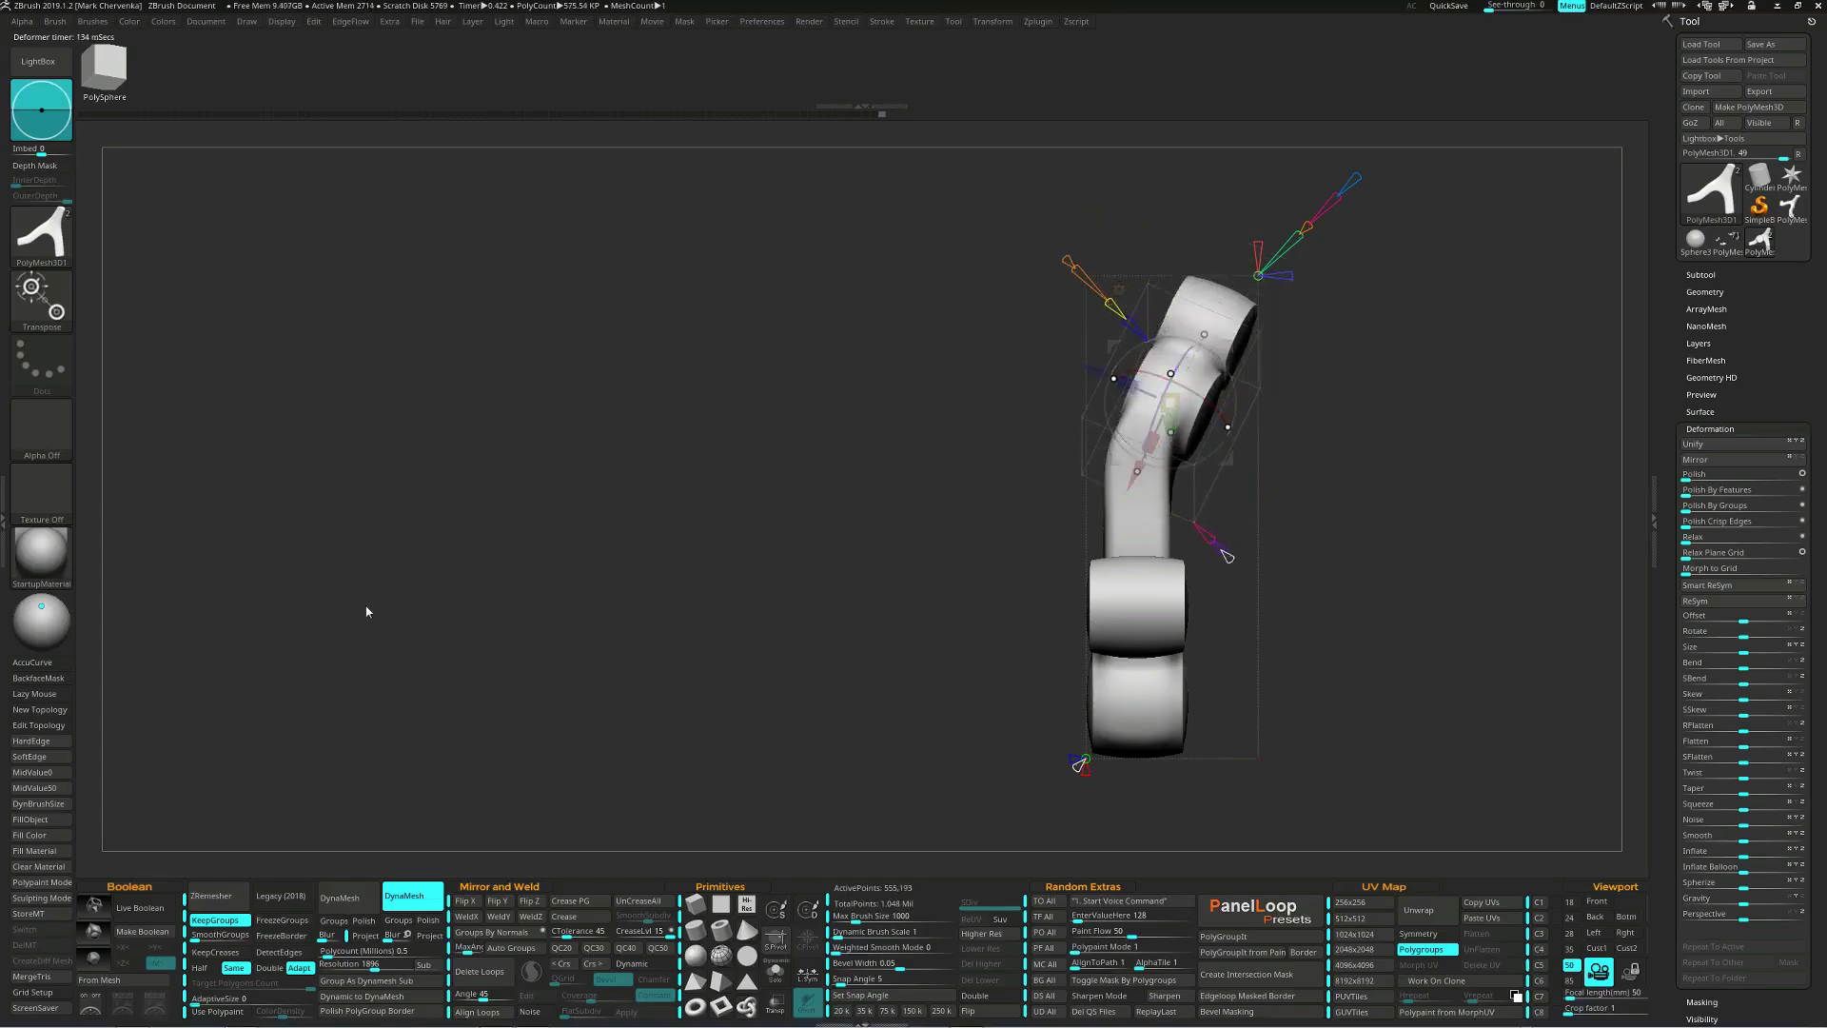
pyautogui.moveTo(557, 604); pyautogui.dragTo(1197, 575)
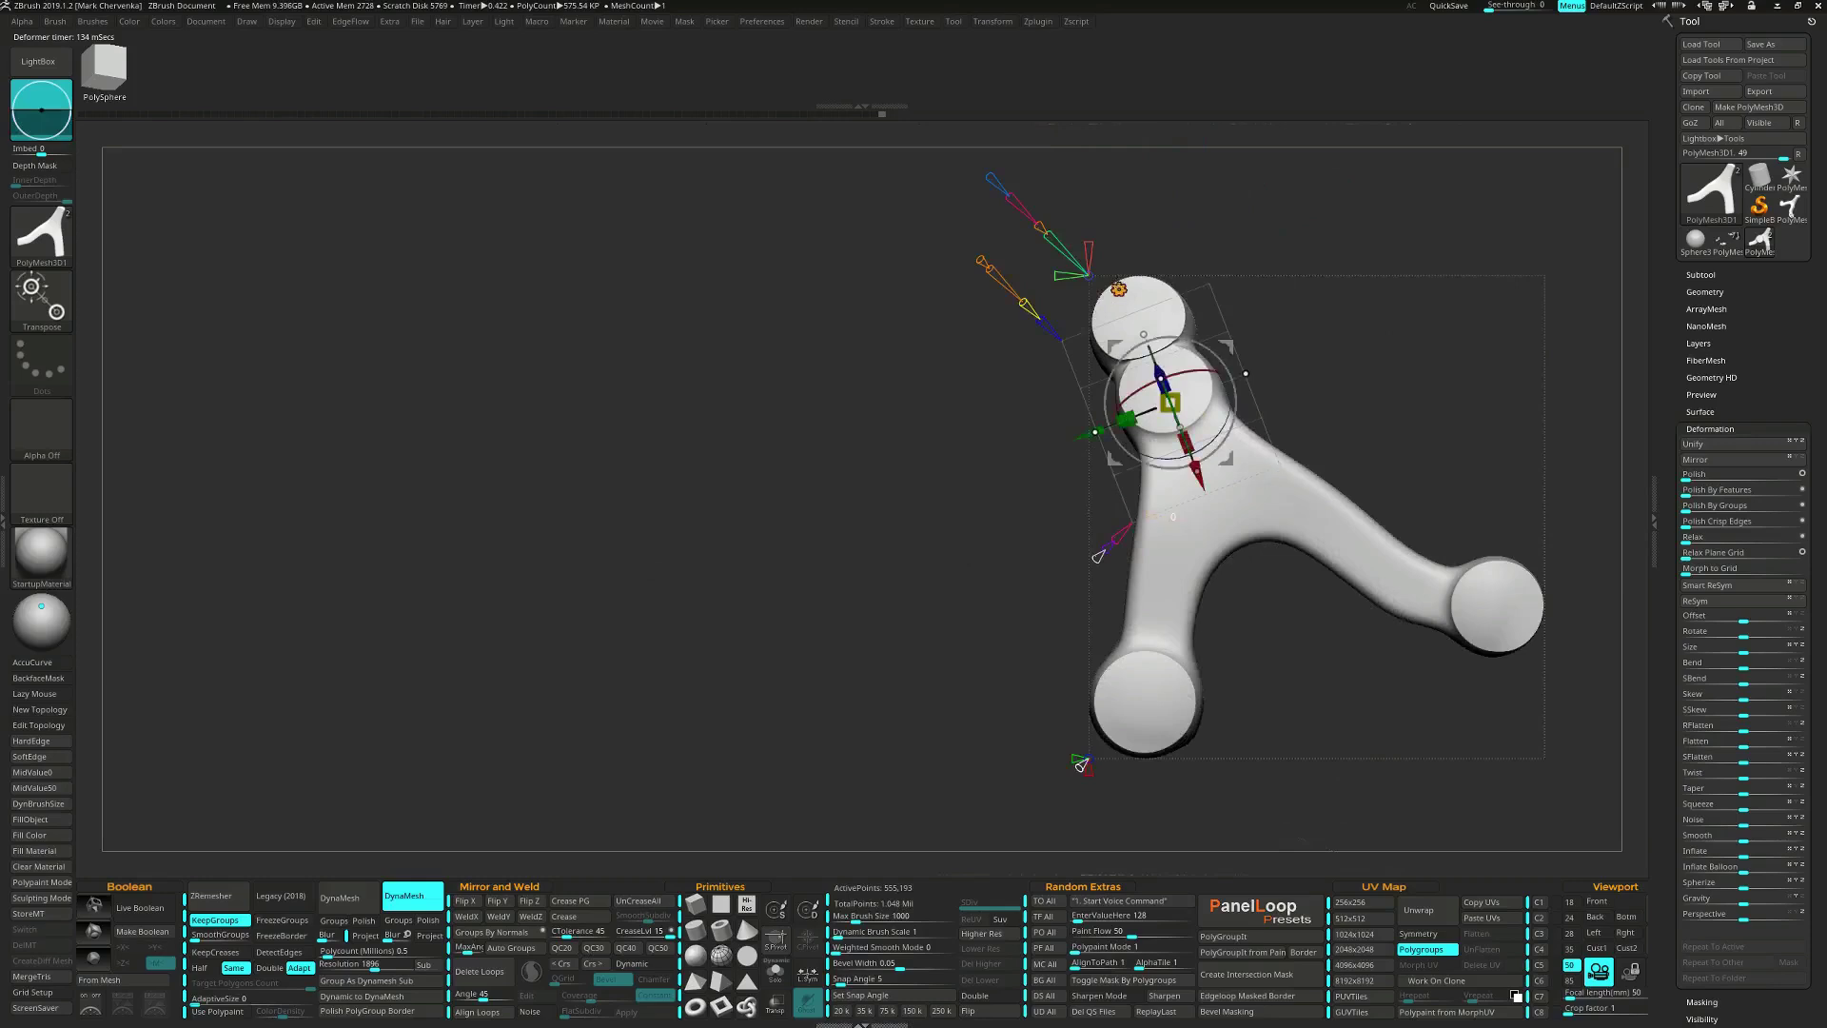
pyautogui.click(1119, 290)
pyautogui.click(1393, 287)
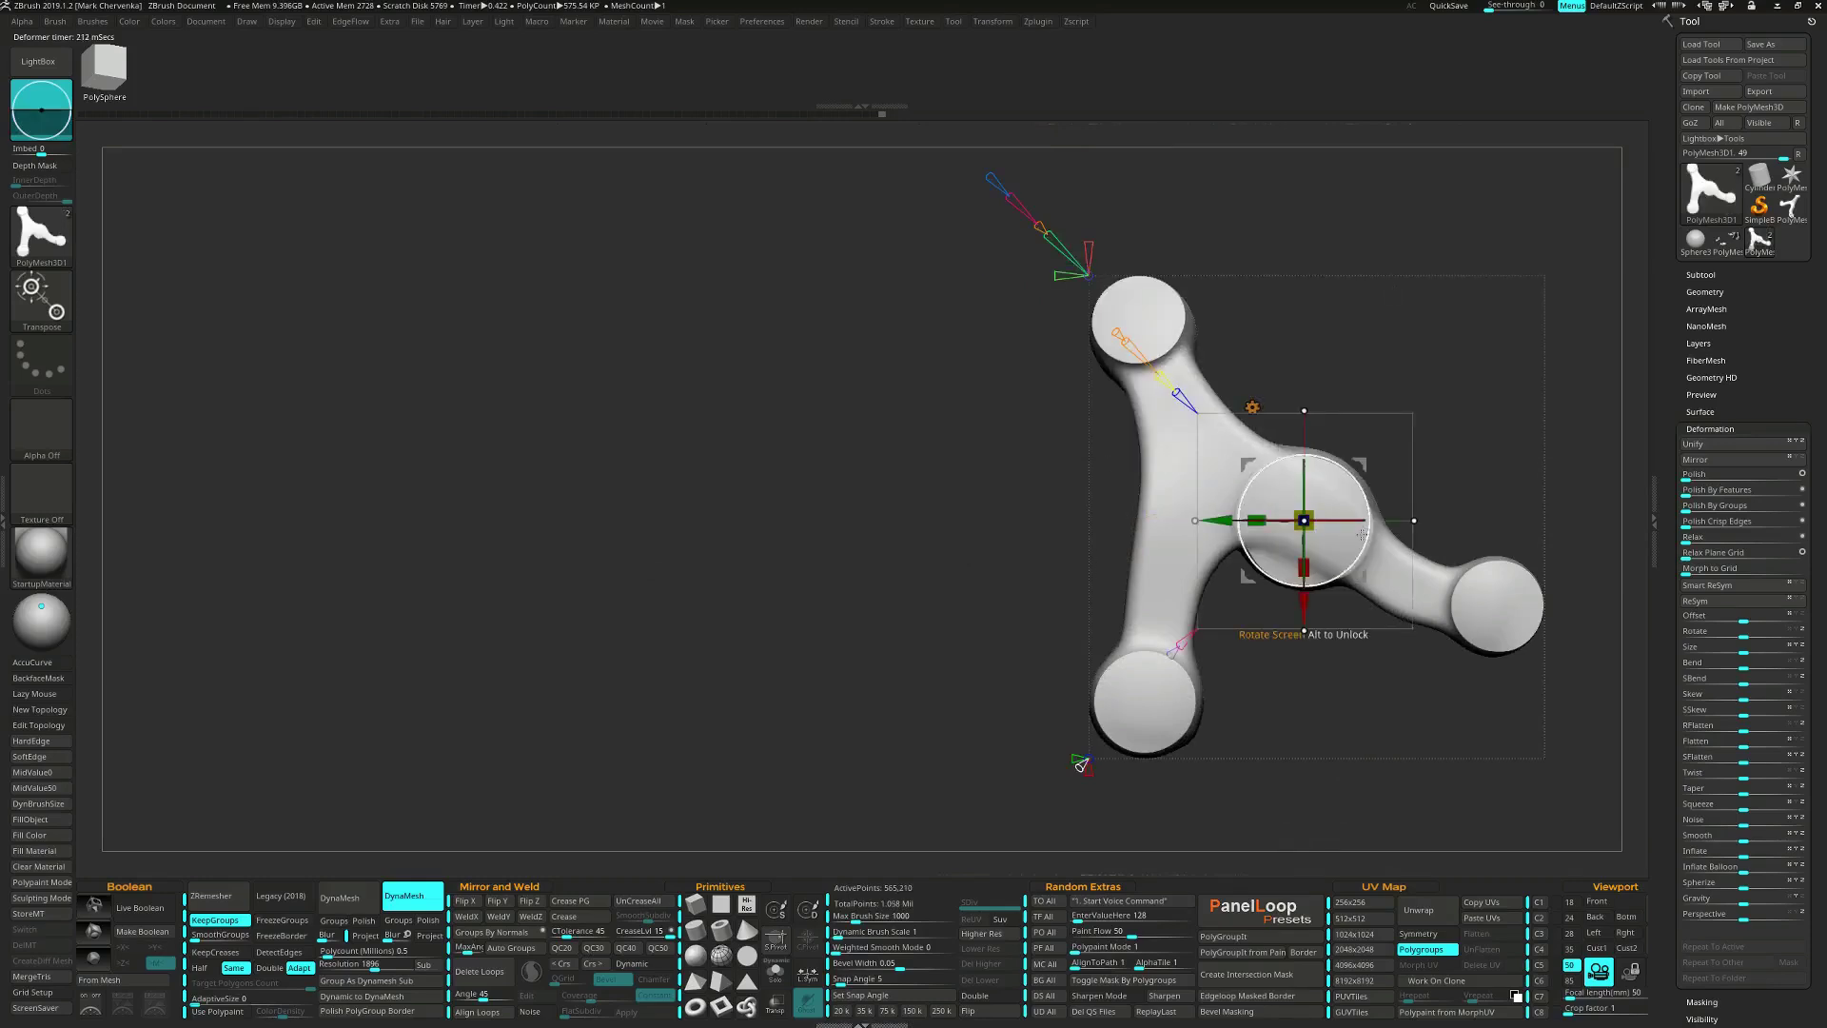
# Move the projected cylinder onto the lower-right arm, push it through the arm, and shrink it to a small round peg beside the joint.
pyautogui.moveTo(1303, 520); pyautogui.dragTo(1408, 568)
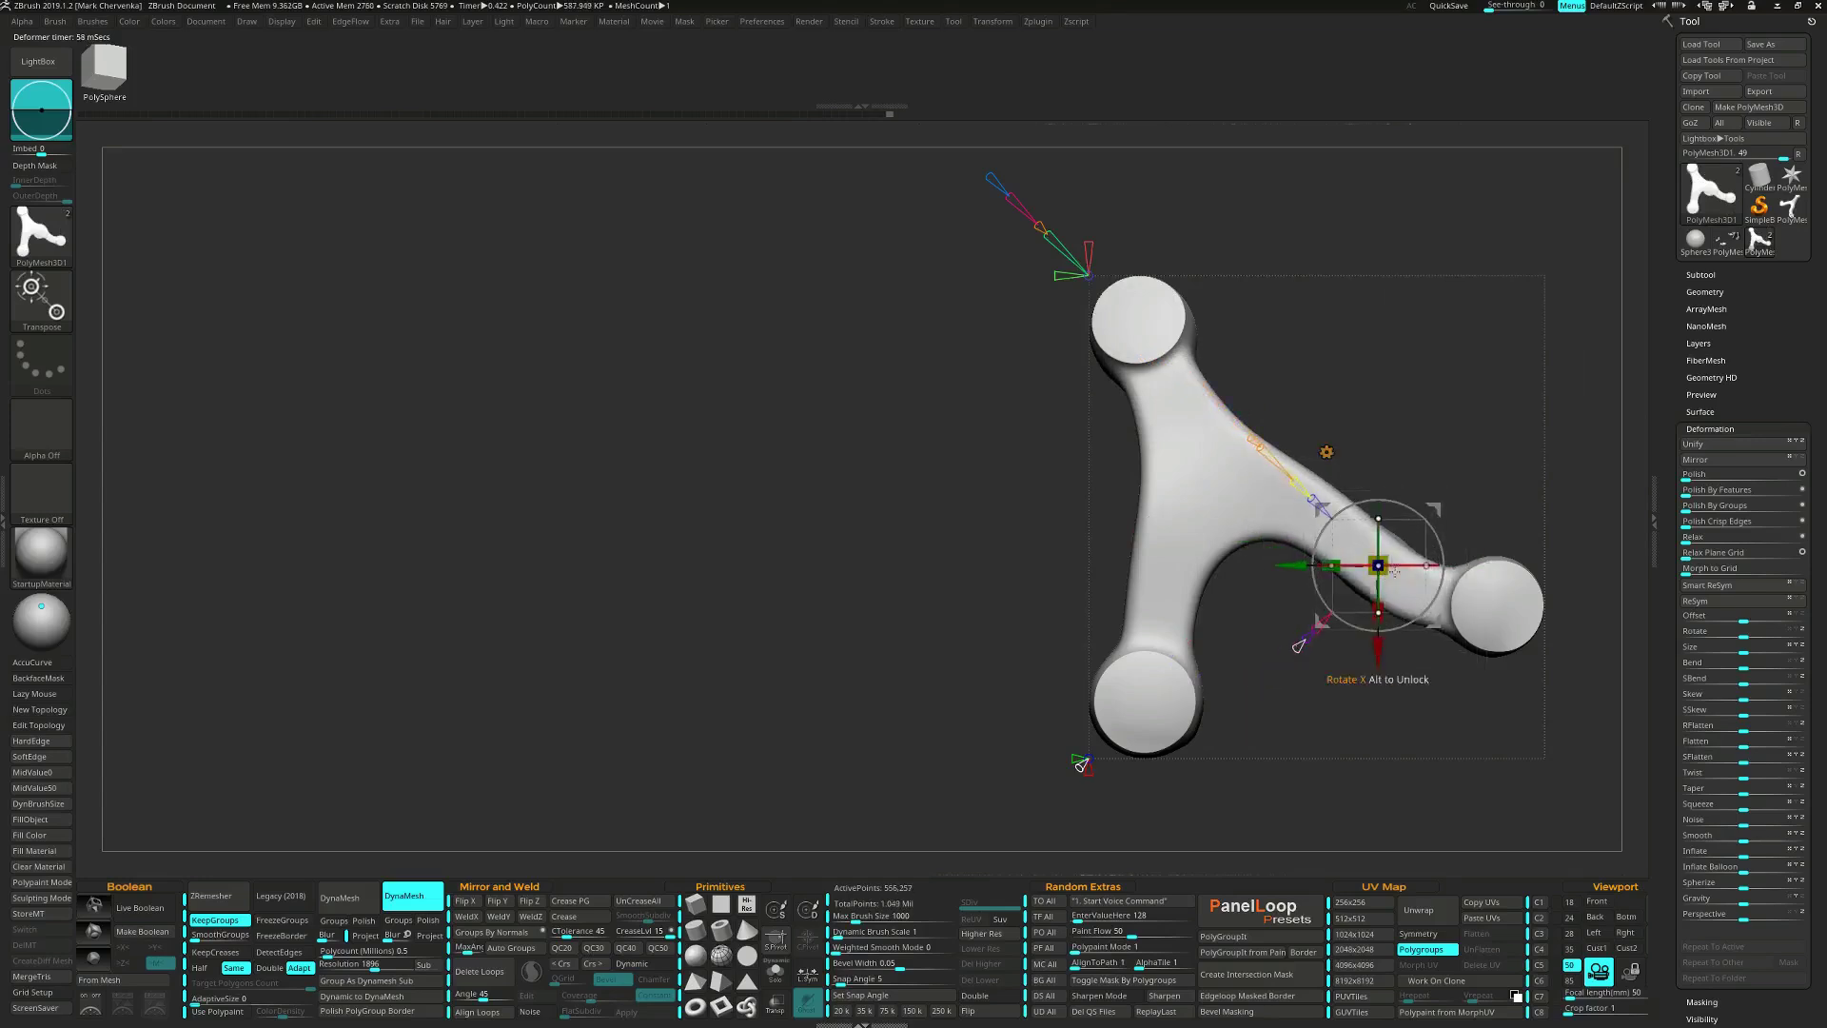
pyautogui.moveTo(1414, 569); pyautogui.dragTo(1342, 606, button='right')
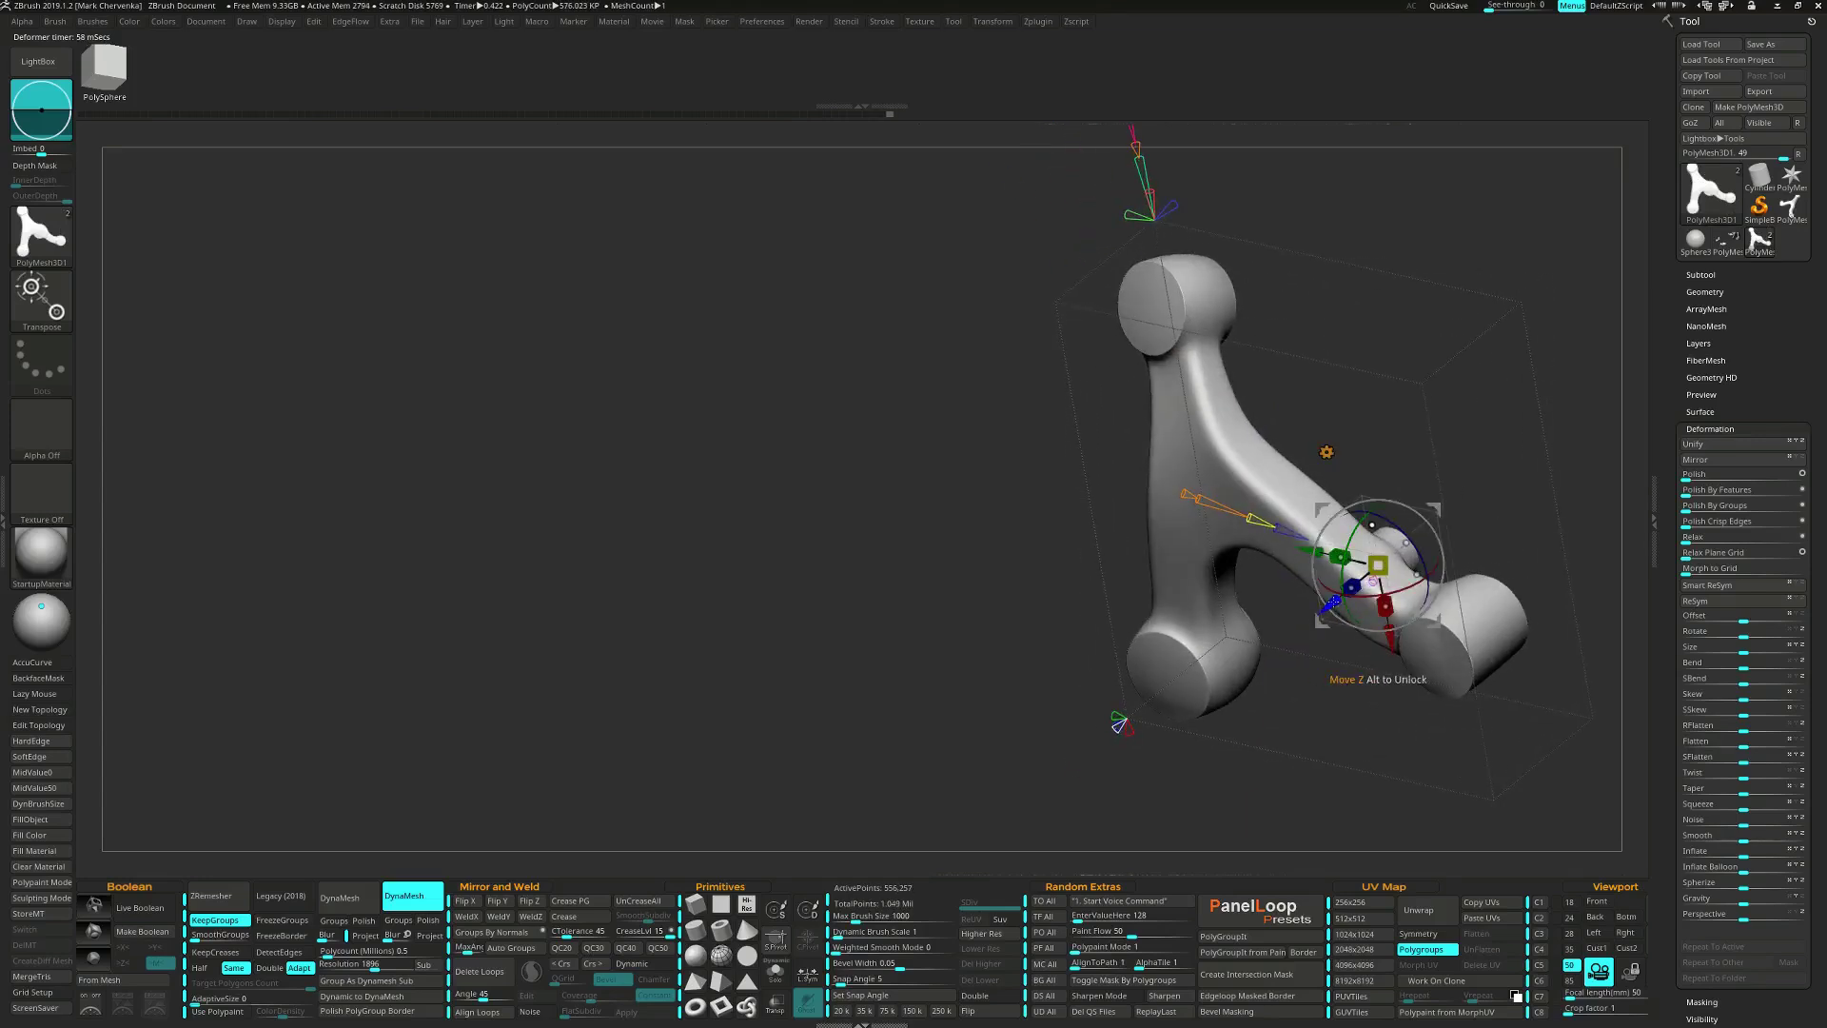
pyautogui.moveTo(1331, 603); pyautogui.dragTo(1297, 631)
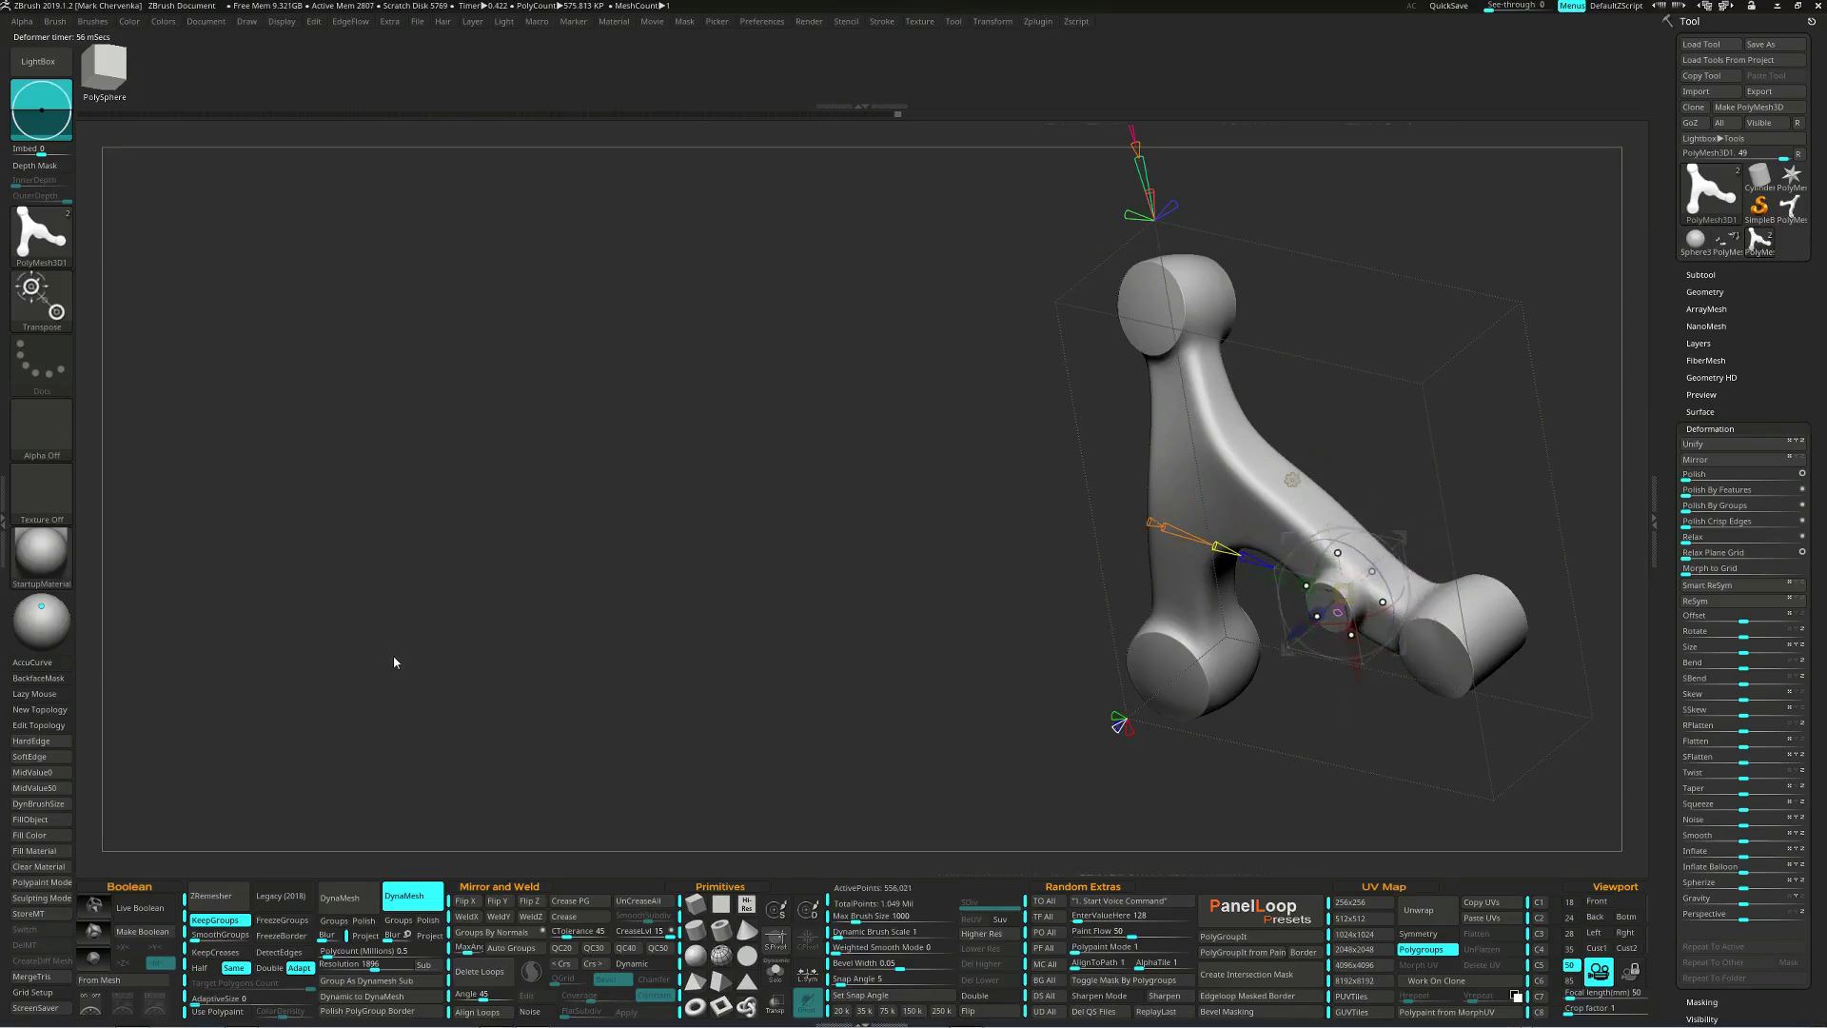
pyautogui.moveTo(1304, 709); pyautogui.dragTo(1353, 666)
pyautogui.keyDown('alt'); pyautogui.moveTo(1353, 666); pyautogui.dragTo(1314, 637); pyautogui.keyUp('alt')
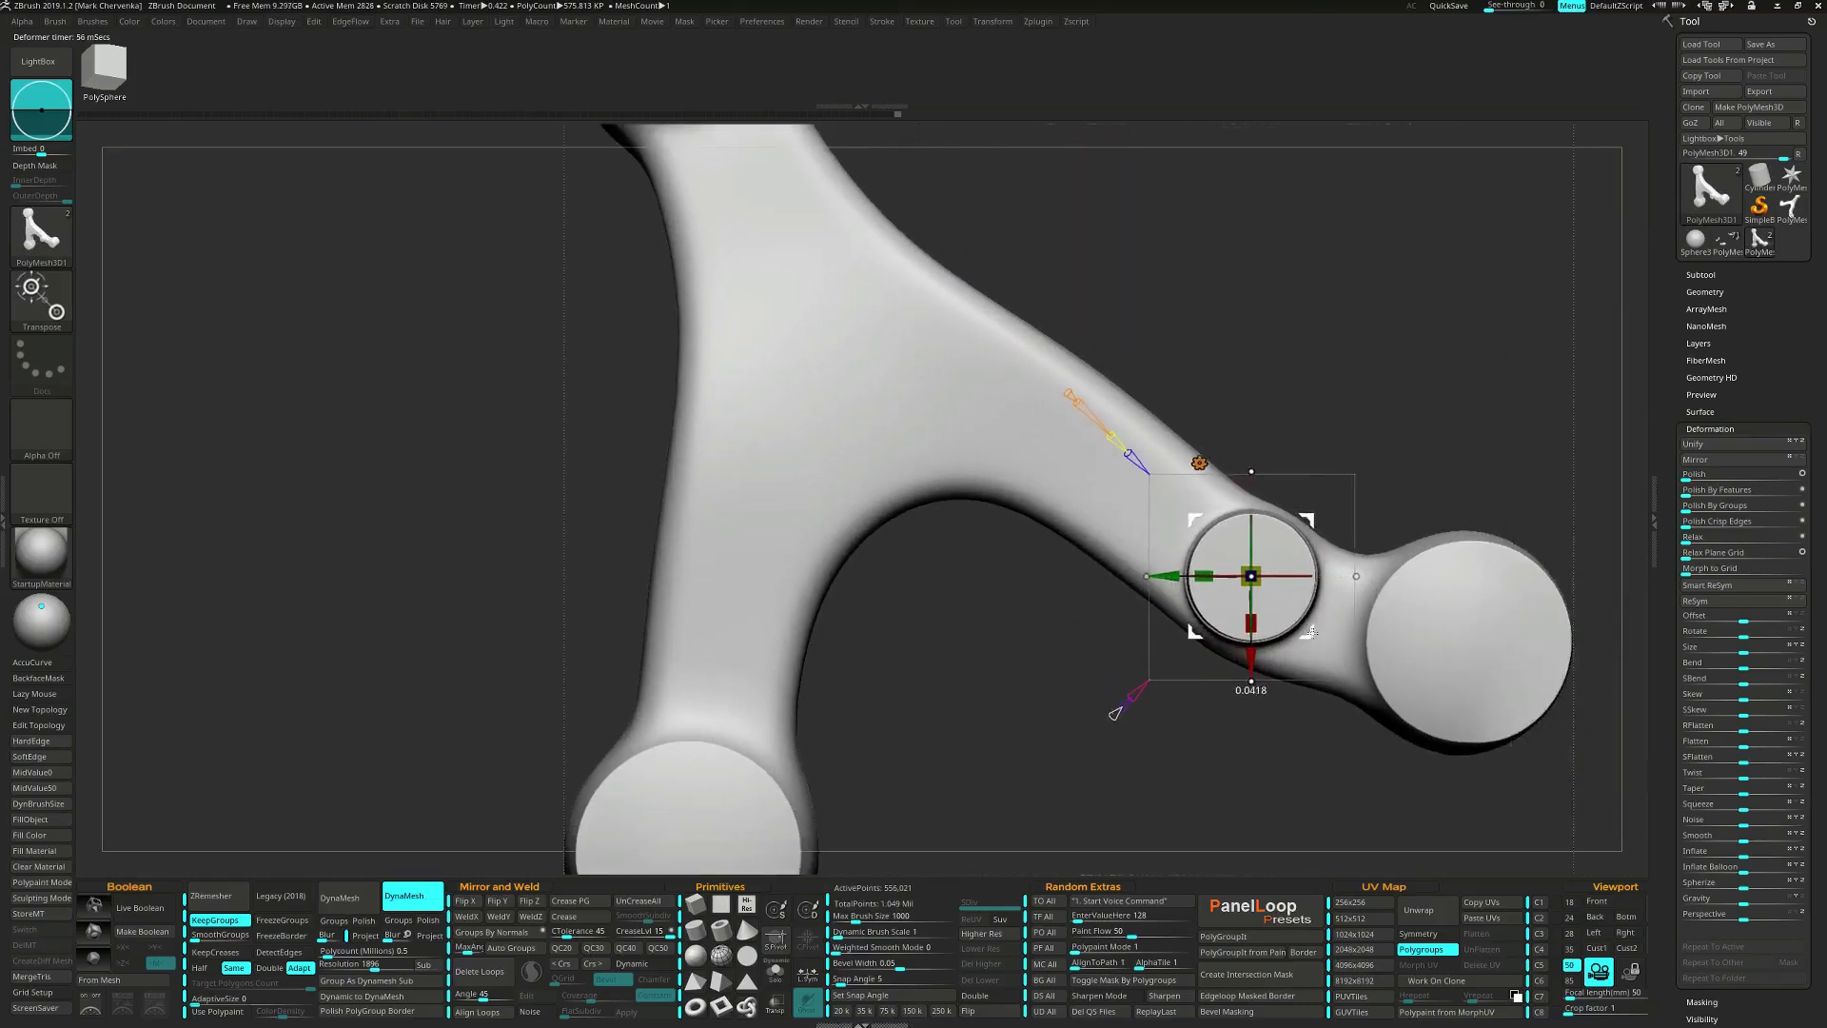
pyautogui.moveTo(1256, 579); pyautogui.dragTo(1198, 607)
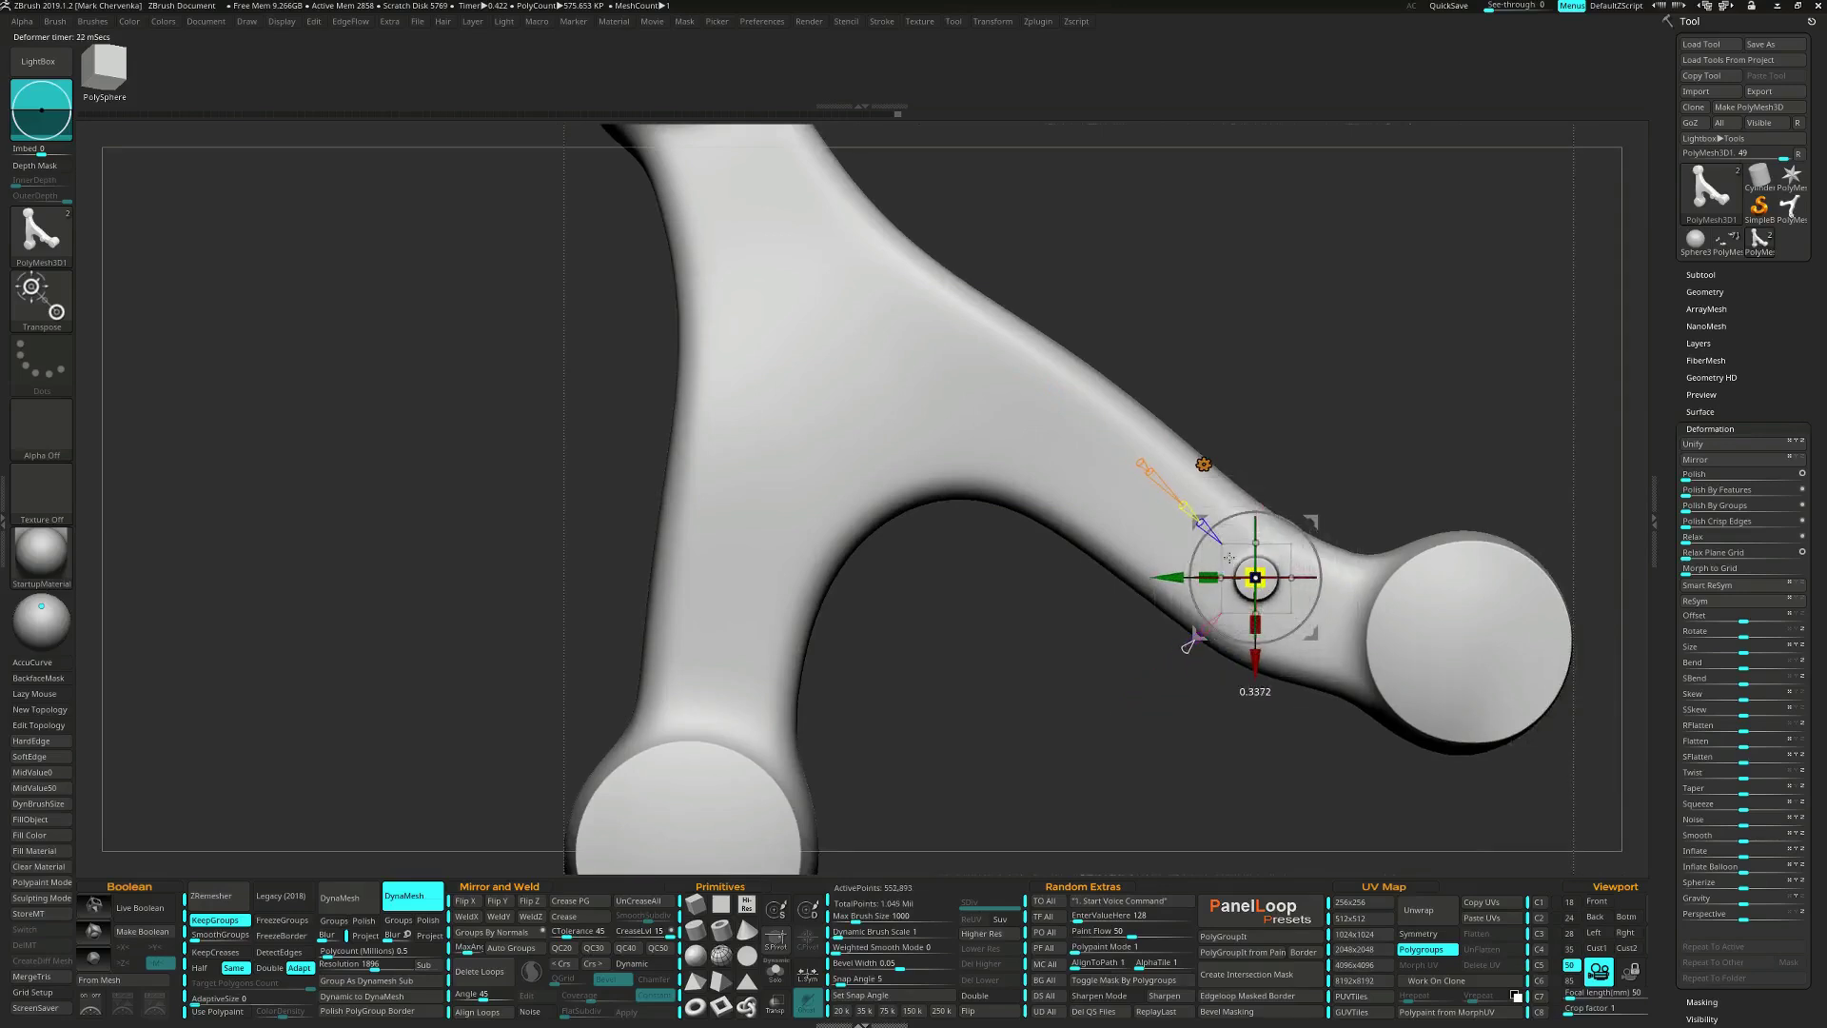
pyautogui.moveTo(1319, 640); pyautogui.dragTo(1345, 664)
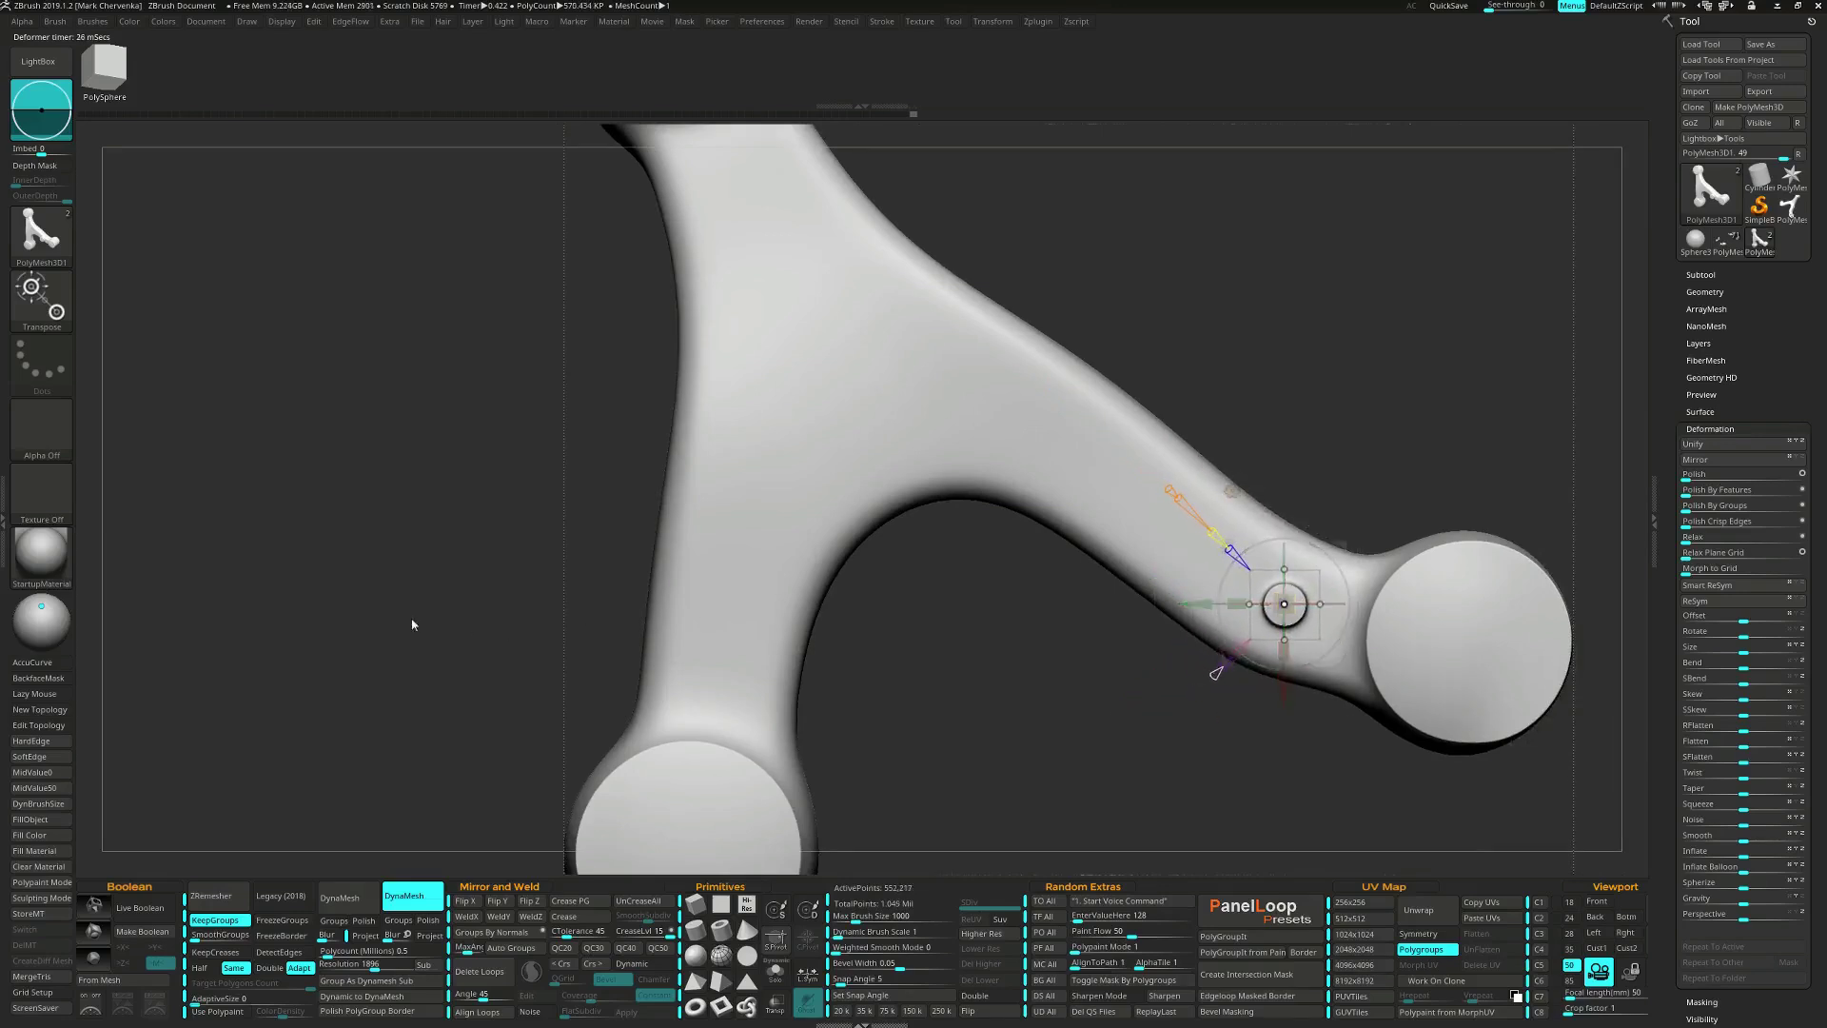
# Adjust how far the small peg protrudes from the lower-right arm and check its polygroup.
pyautogui.moveTo(350, 647); pyautogui.dragTo(1068, 705)
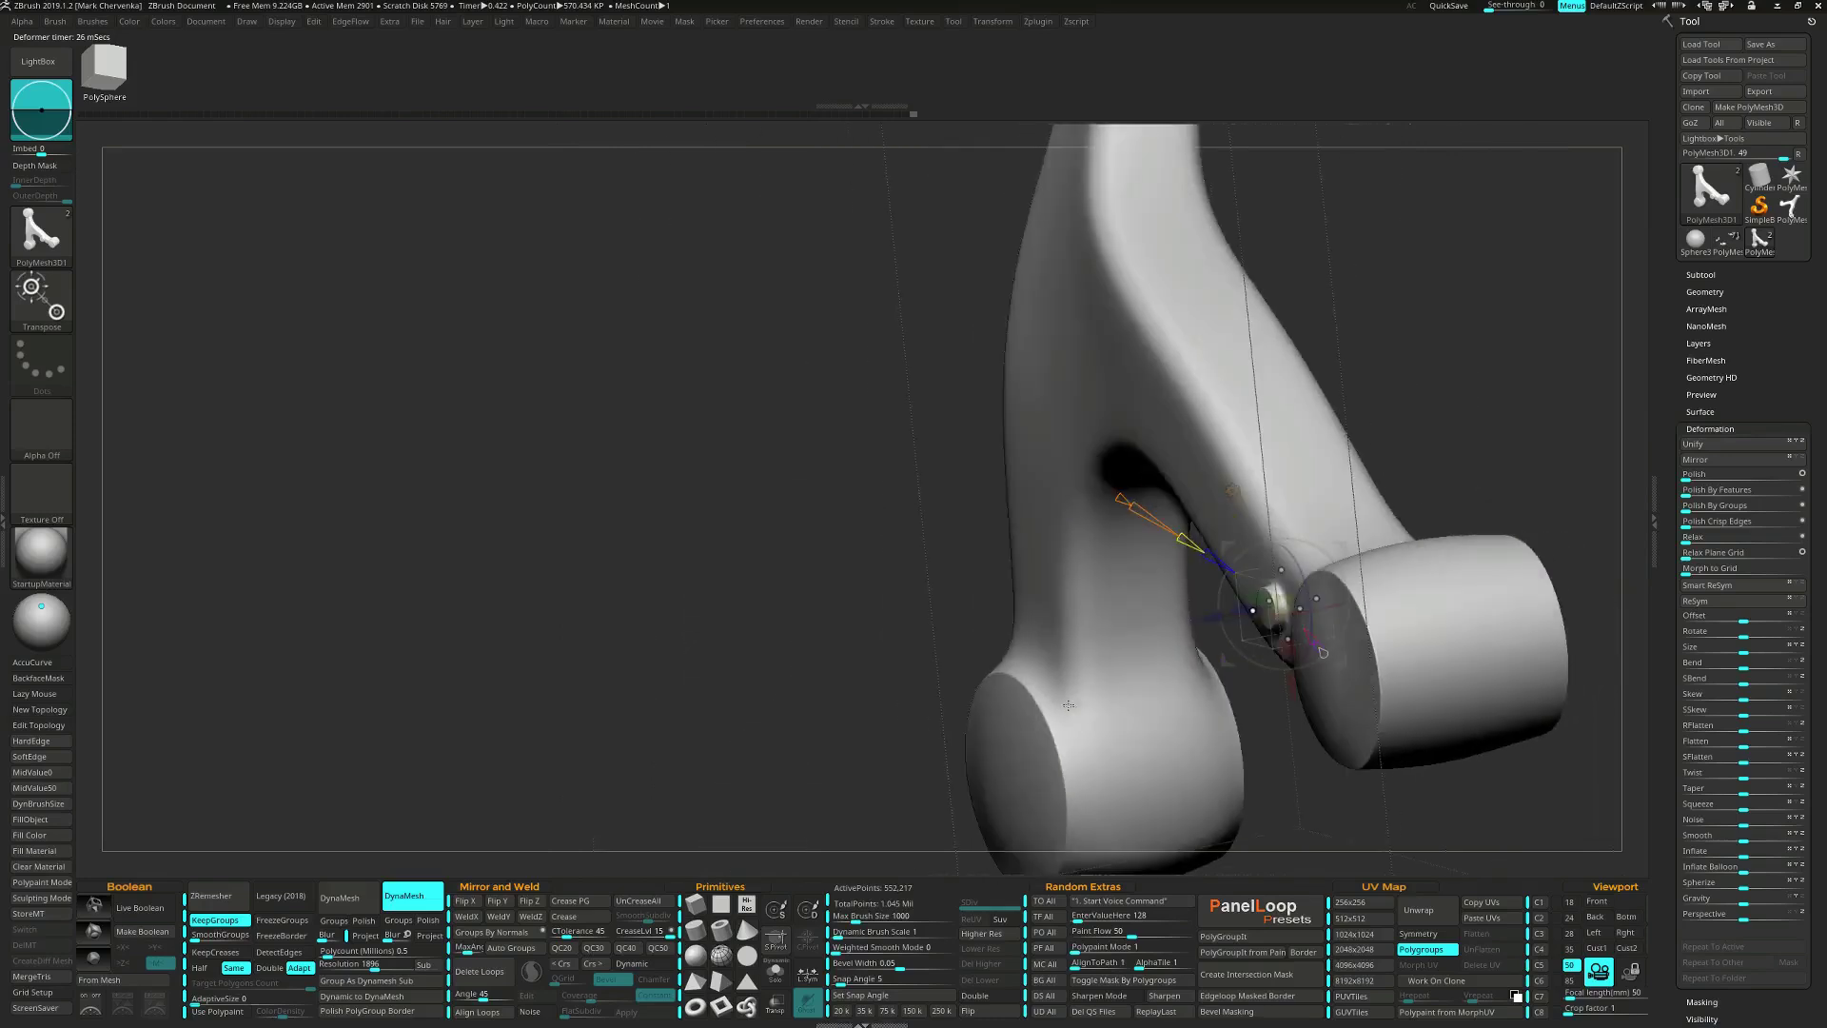
pyautogui.moveTo(1209, 618); pyautogui.dragTo(1210, 618)
pyautogui.moveTo(857, 657); pyautogui.dragTo(1226, 686)
pyautogui.click(1238, 698)
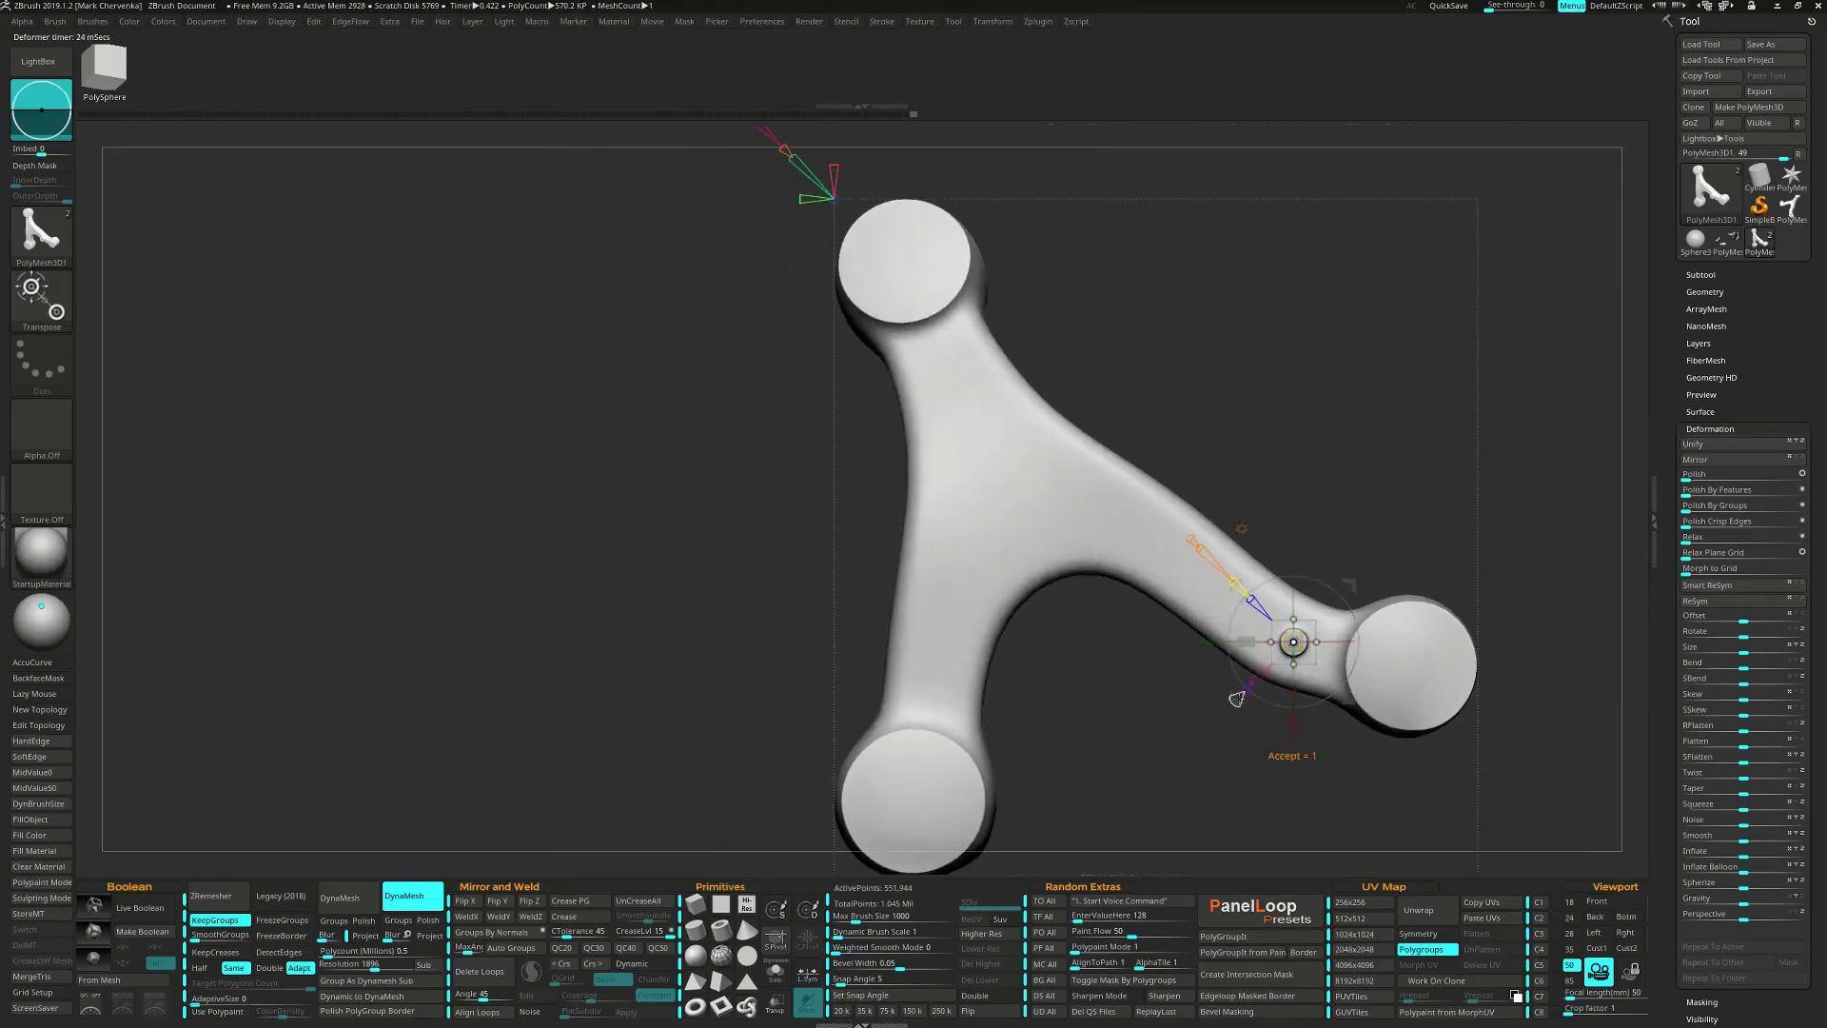
pyautogui.hotkey('shift', 'f')
pyautogui.hotkey('shift', 'f')
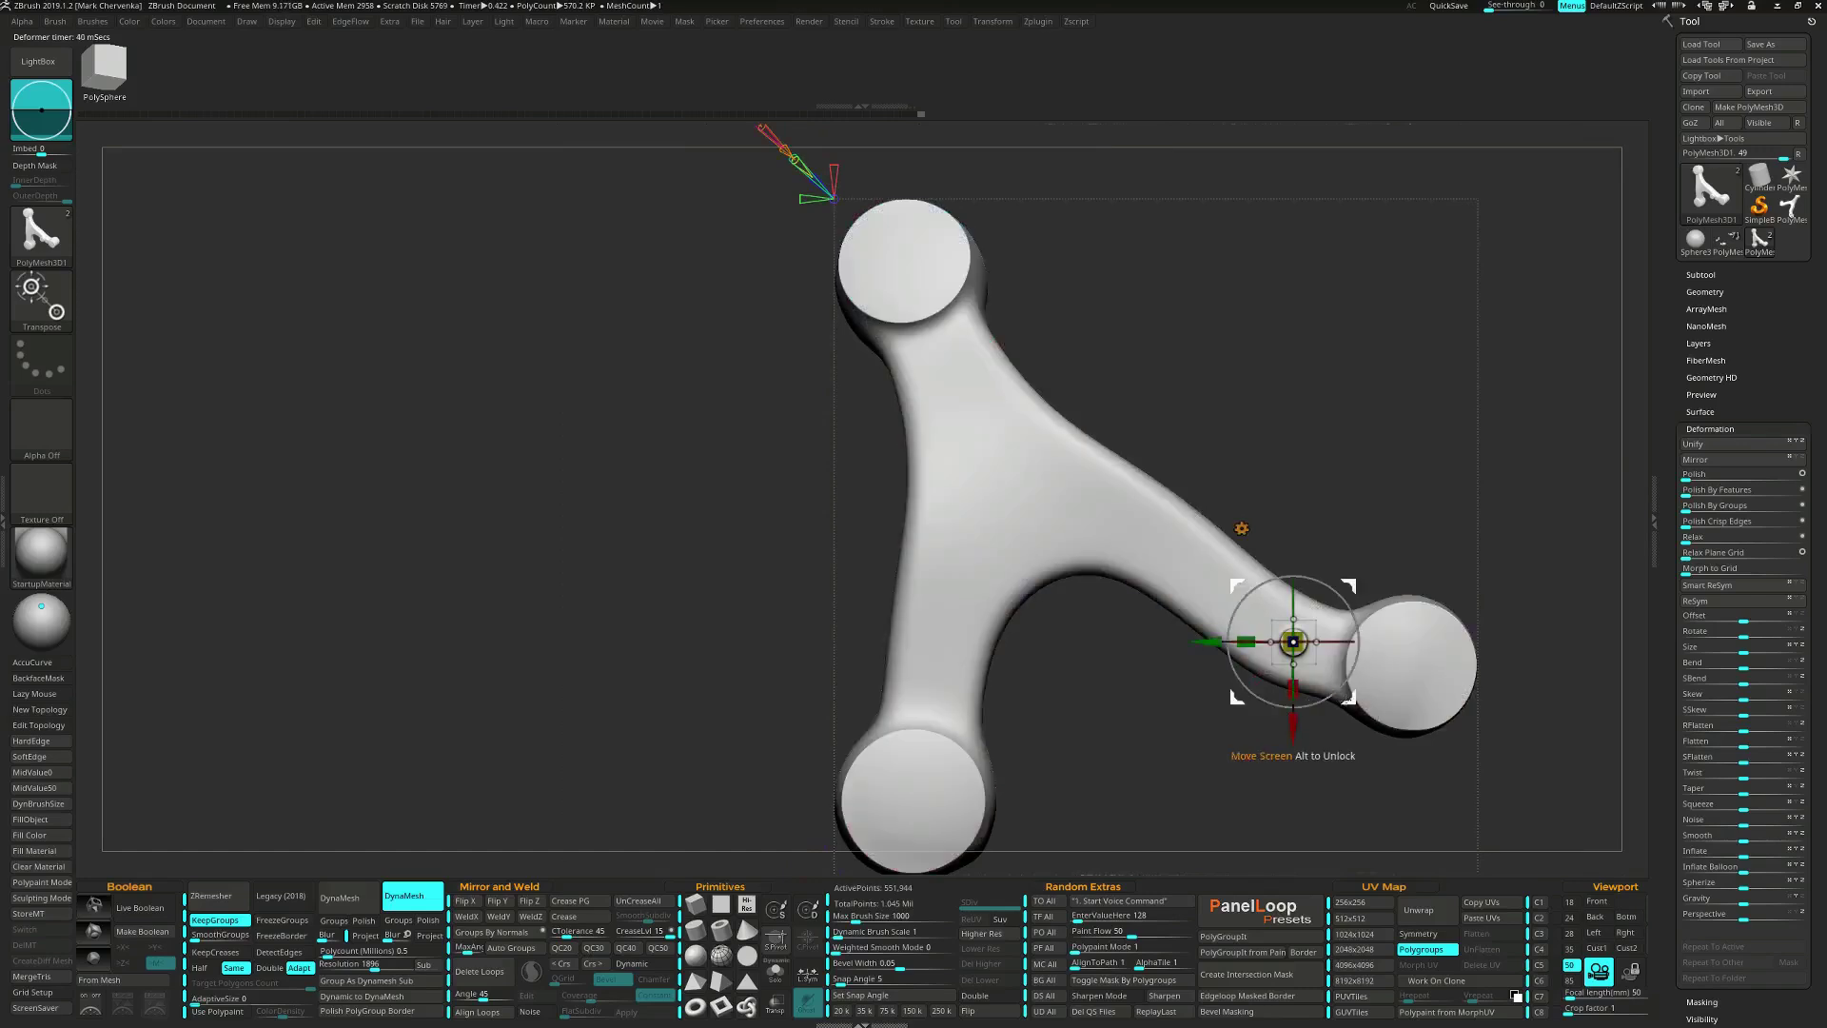
# Bake the peg by moving off a duplicate to the lower arm, and rotate the duplicate to line up with that arm.
pyautogui.keyDown('ctrl'); pyautogui.moveTo(1348, 697); pyautogui.dragTo(944, 736); pyautogui.keyUp('ctrl')
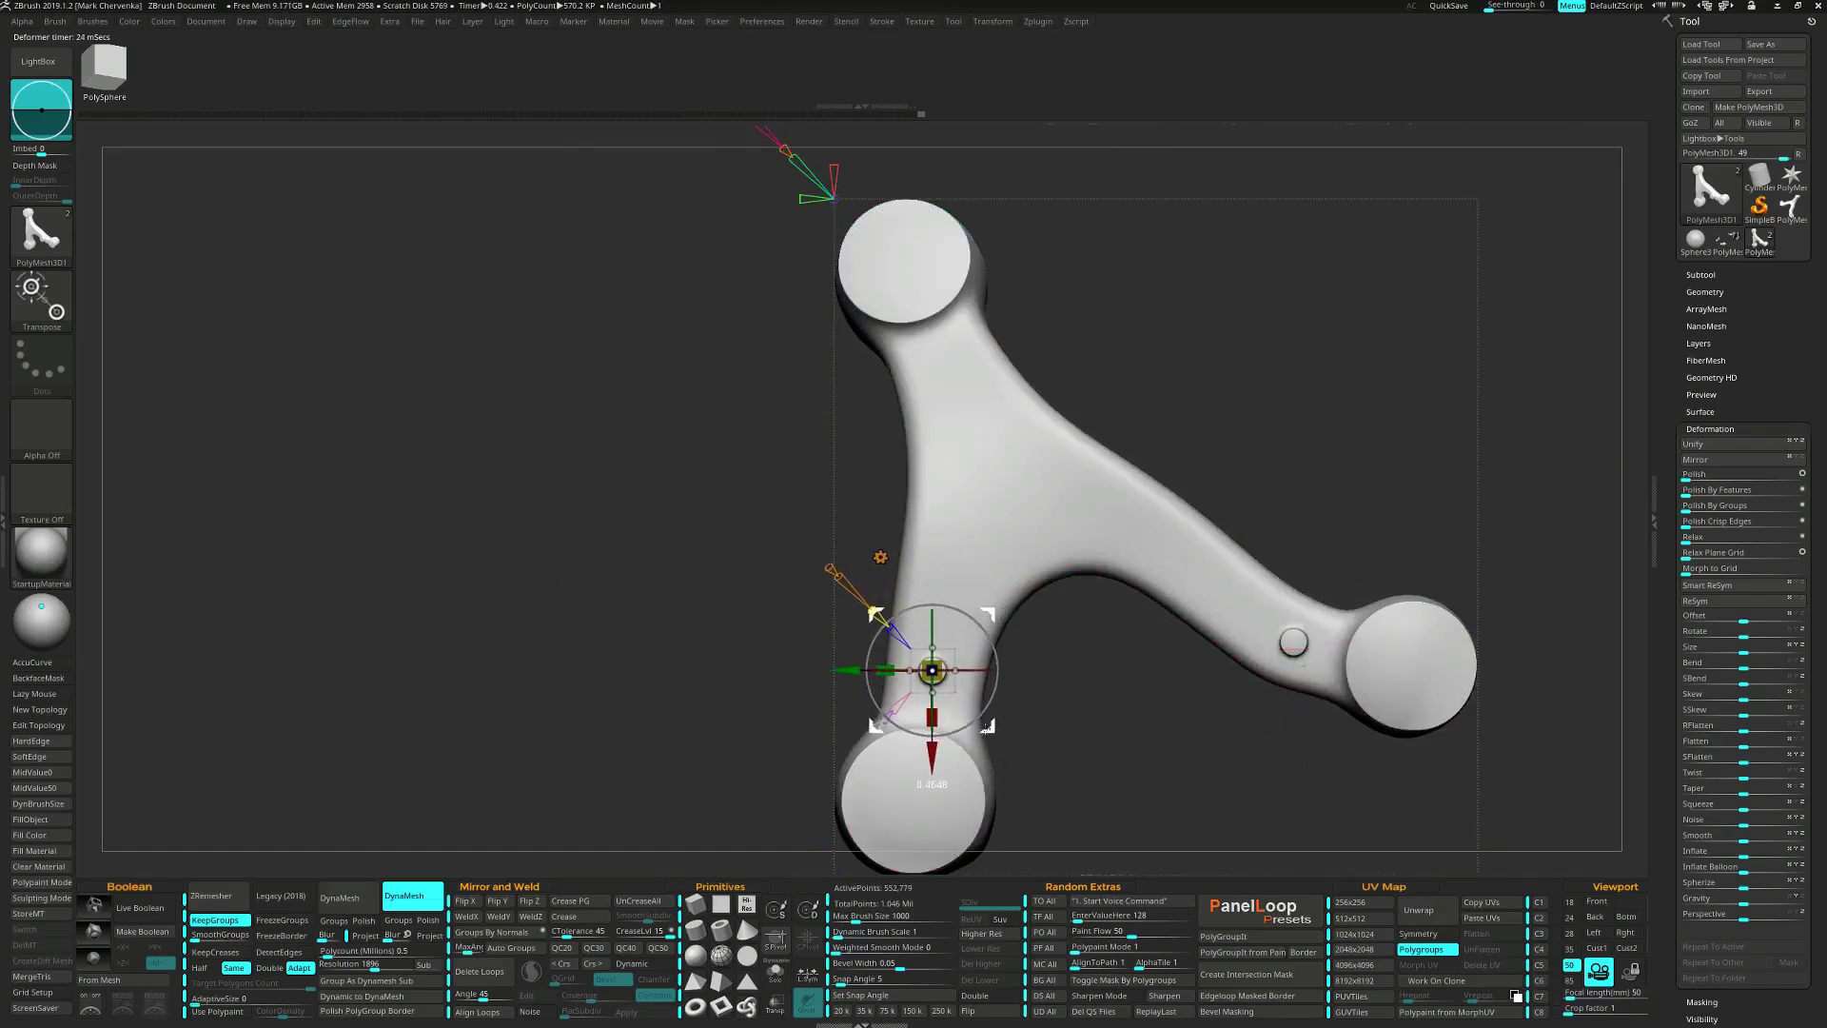
pyautogui.keyDown('ctrl'); pyautogui.moveTo(1010, 728); pyautogui.dragTo(1023, 775, button='right'); pyautogui.keyUp('ctrl')
pyautogui.keyDown('alt'); pyautogui.moveTo(1023, 775); pyautogui.dragTo(1076, 670, button='right'); pyautogui.keyUp('alt')
pyautogui.moveTo(995, 588); pyautogui.dragTo(1021, 648)
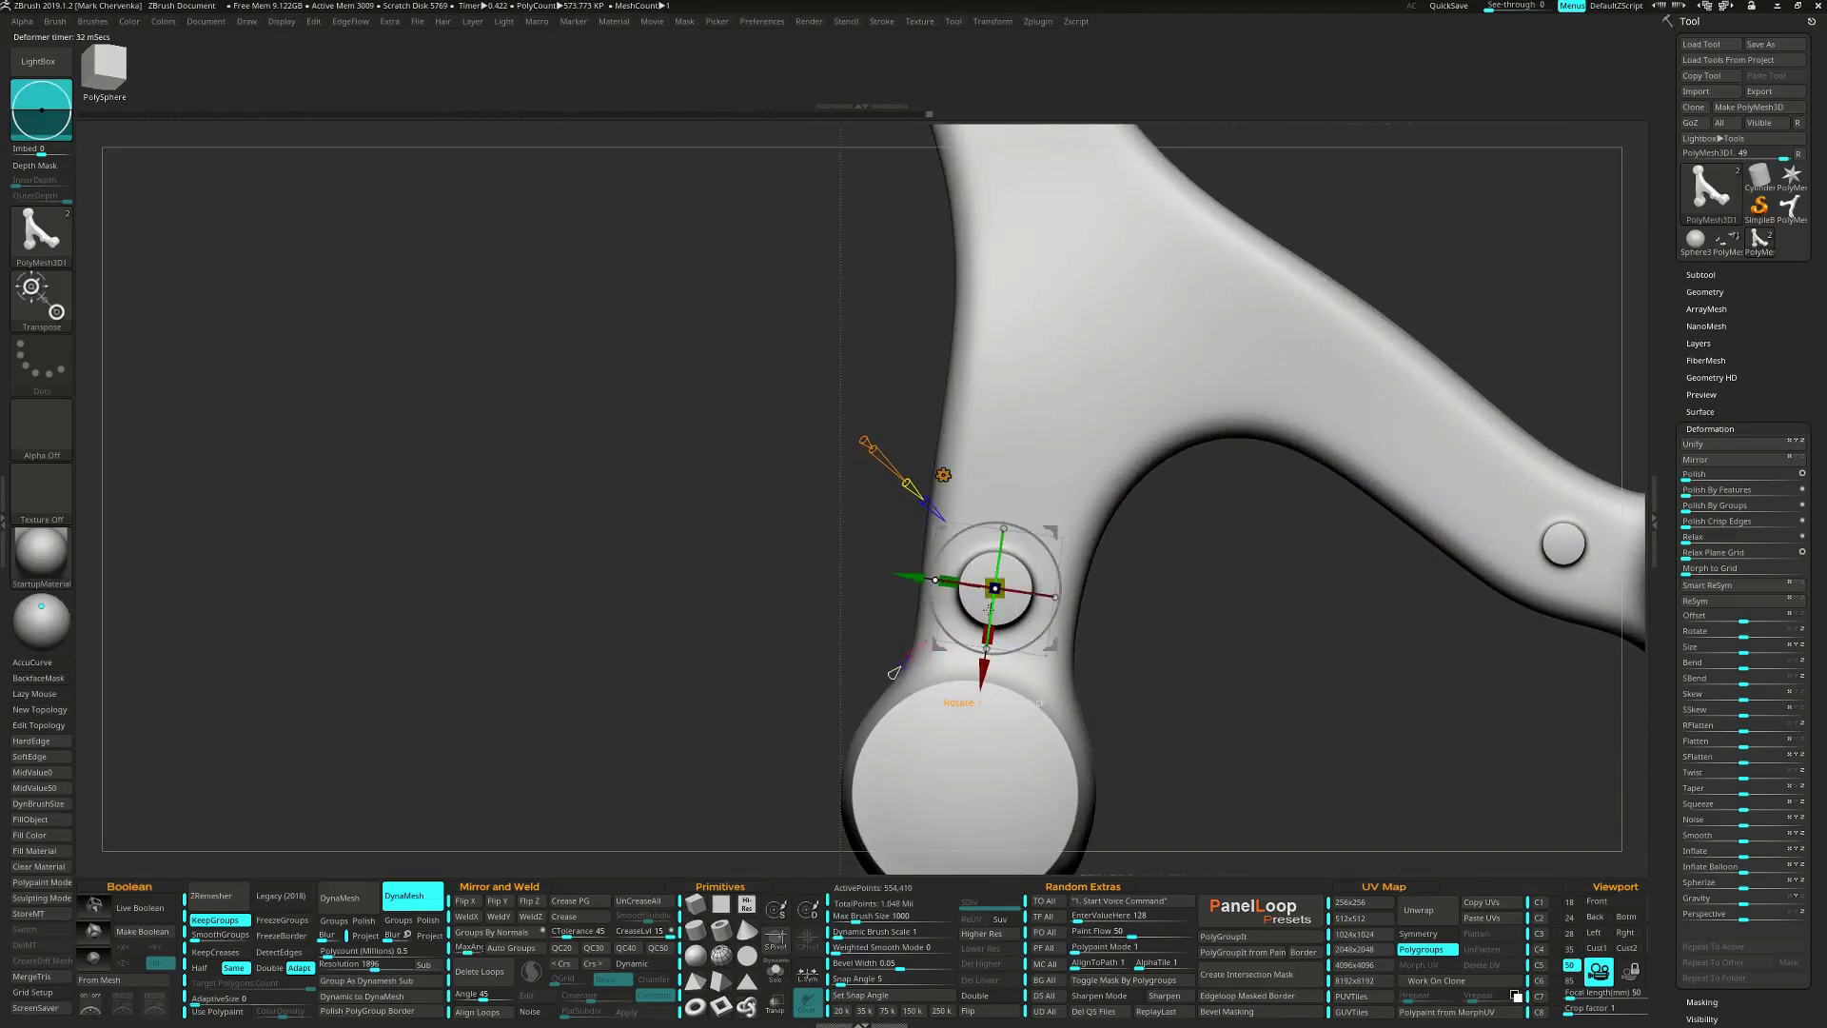
pyautogui.moveTo(1018, 630); pyautogui.dragTo(982, 613, button='right')
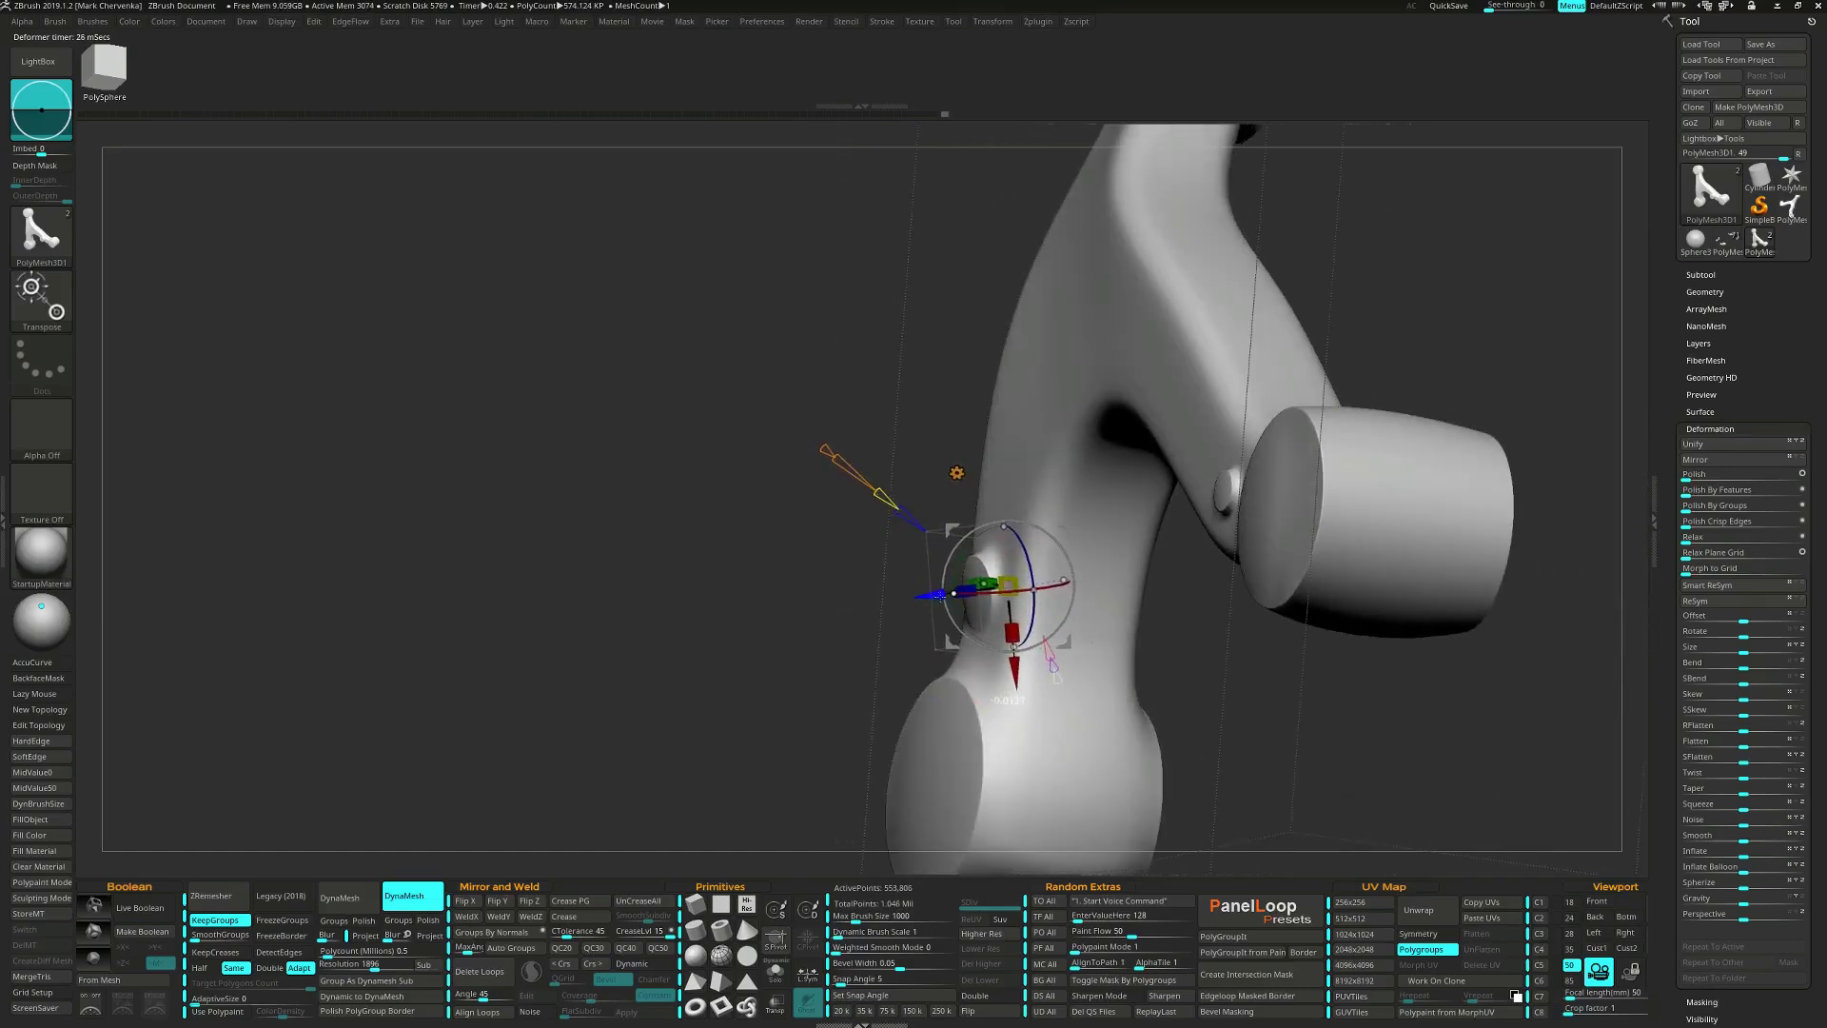
# Tilt the lower arm's peg in depth, enlarge it, and stretch it along the arm into an oblong boss.
pyautogui.moveTo(1055, 655); pyautogui.dragTo(913, 655)
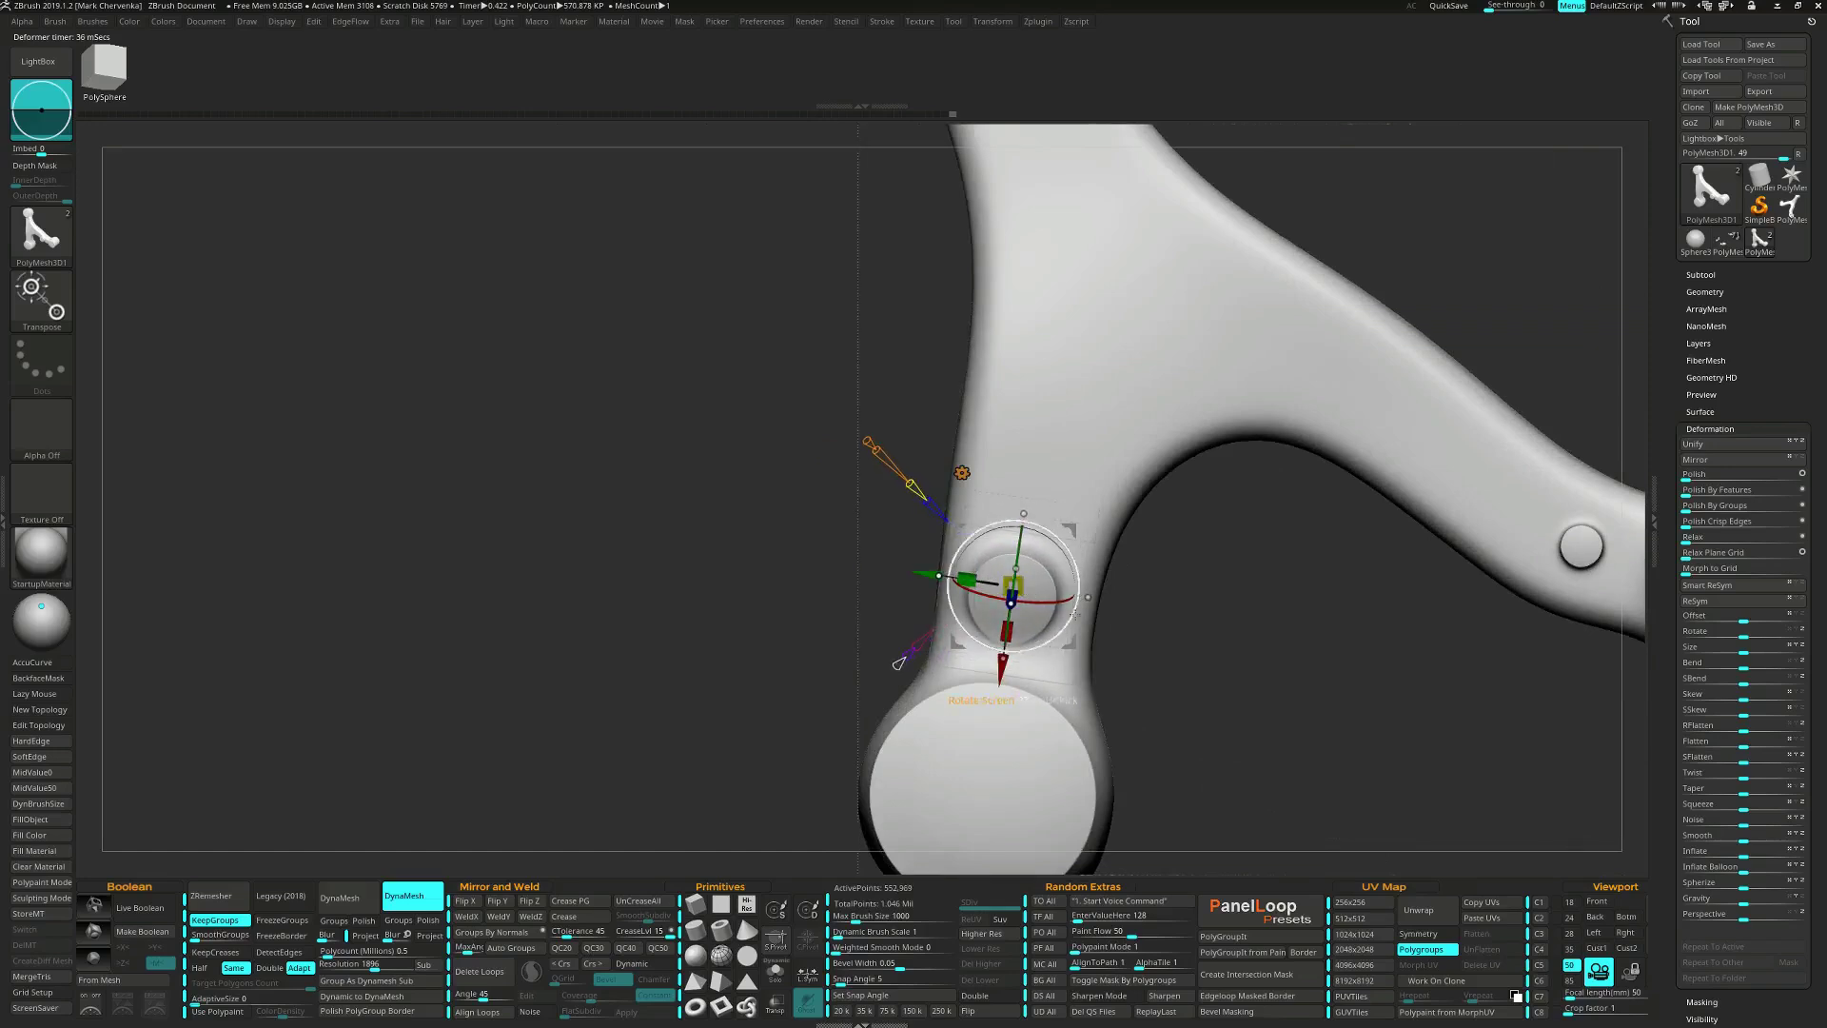
pyautogui.moveTo(1073, 613); pyautogui.dragTo(980, 614)
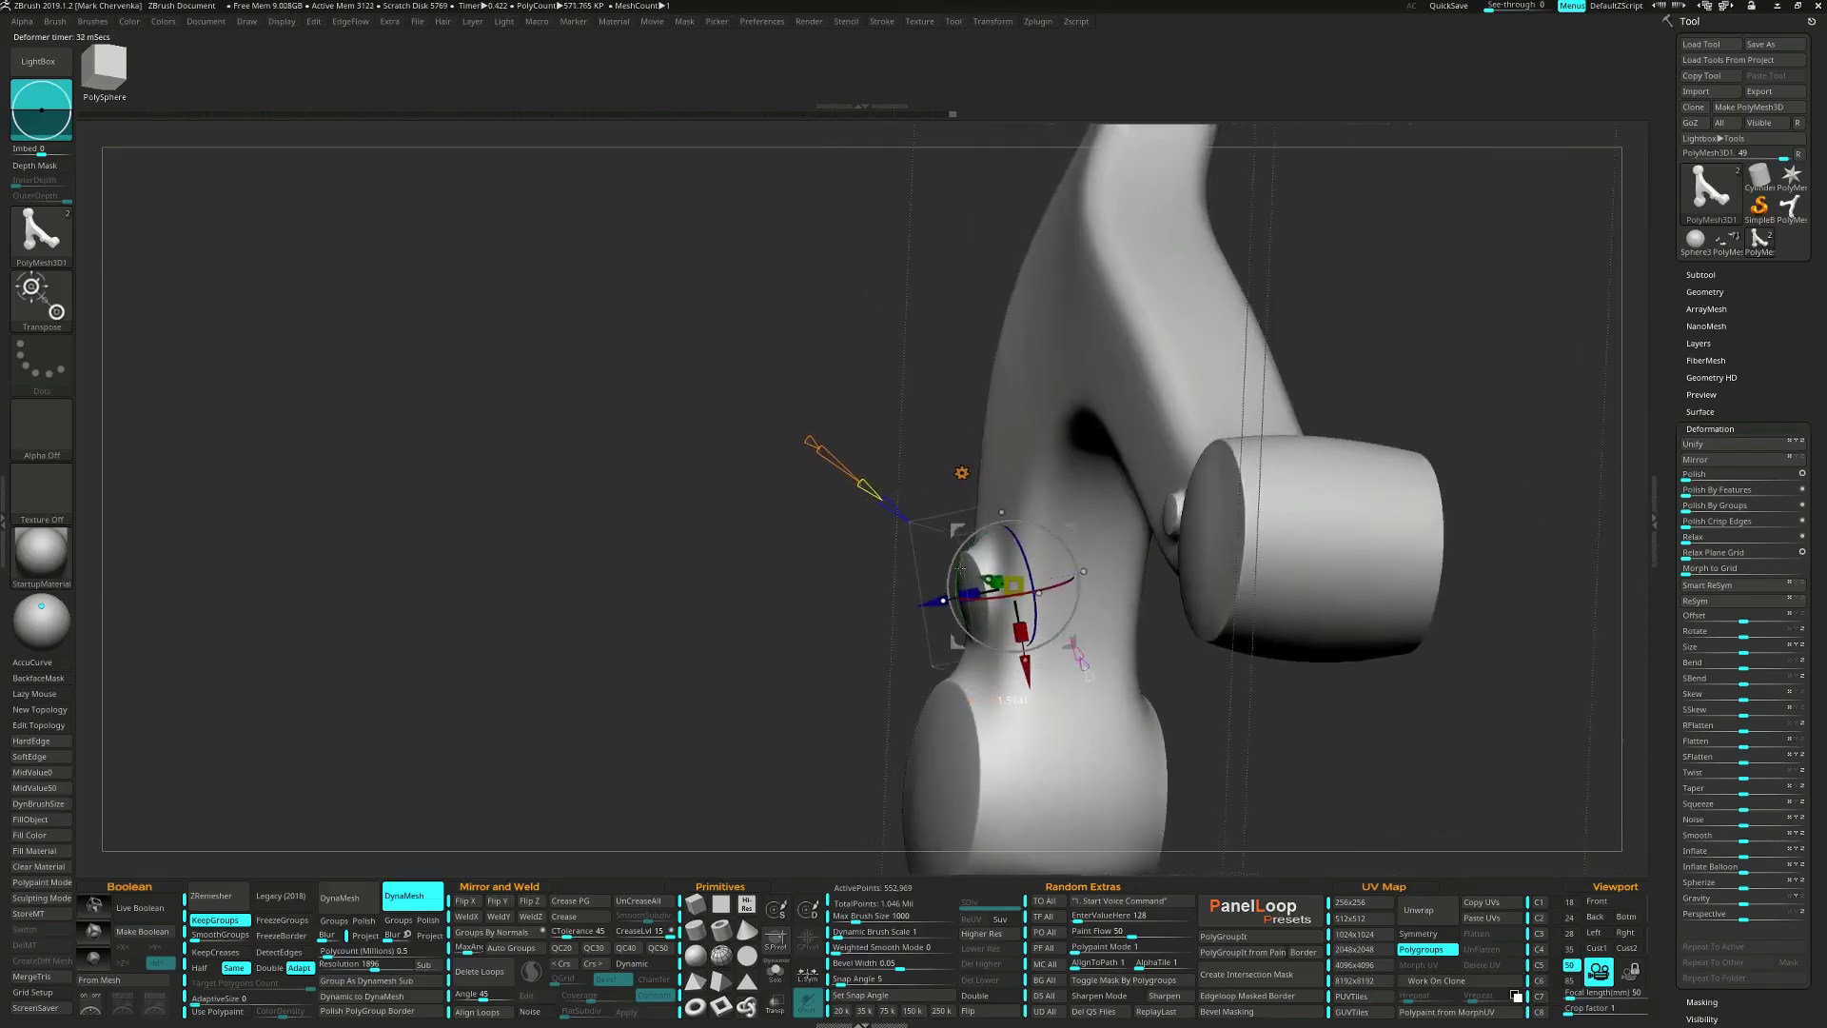
pyautogui.moveTo(1085, 656); pyautogui.dragTo(1021, 635)
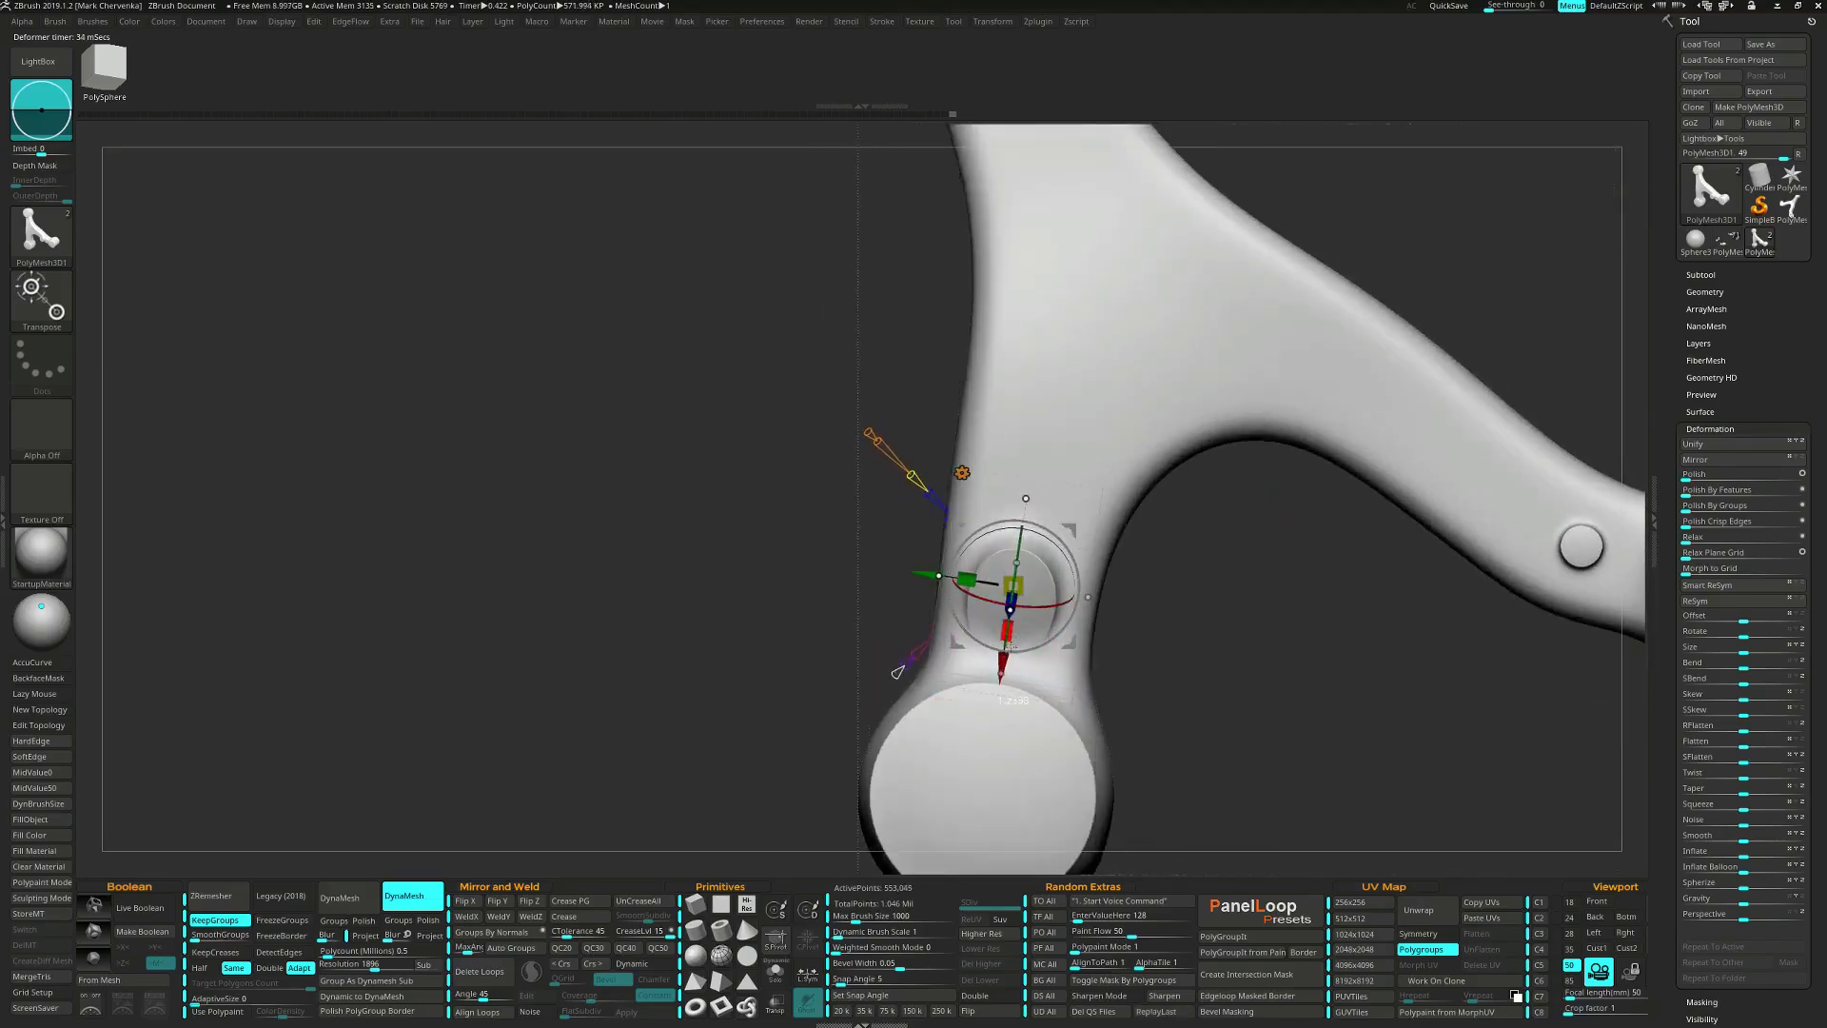
pyautogui.hotkey('shift', 'f')
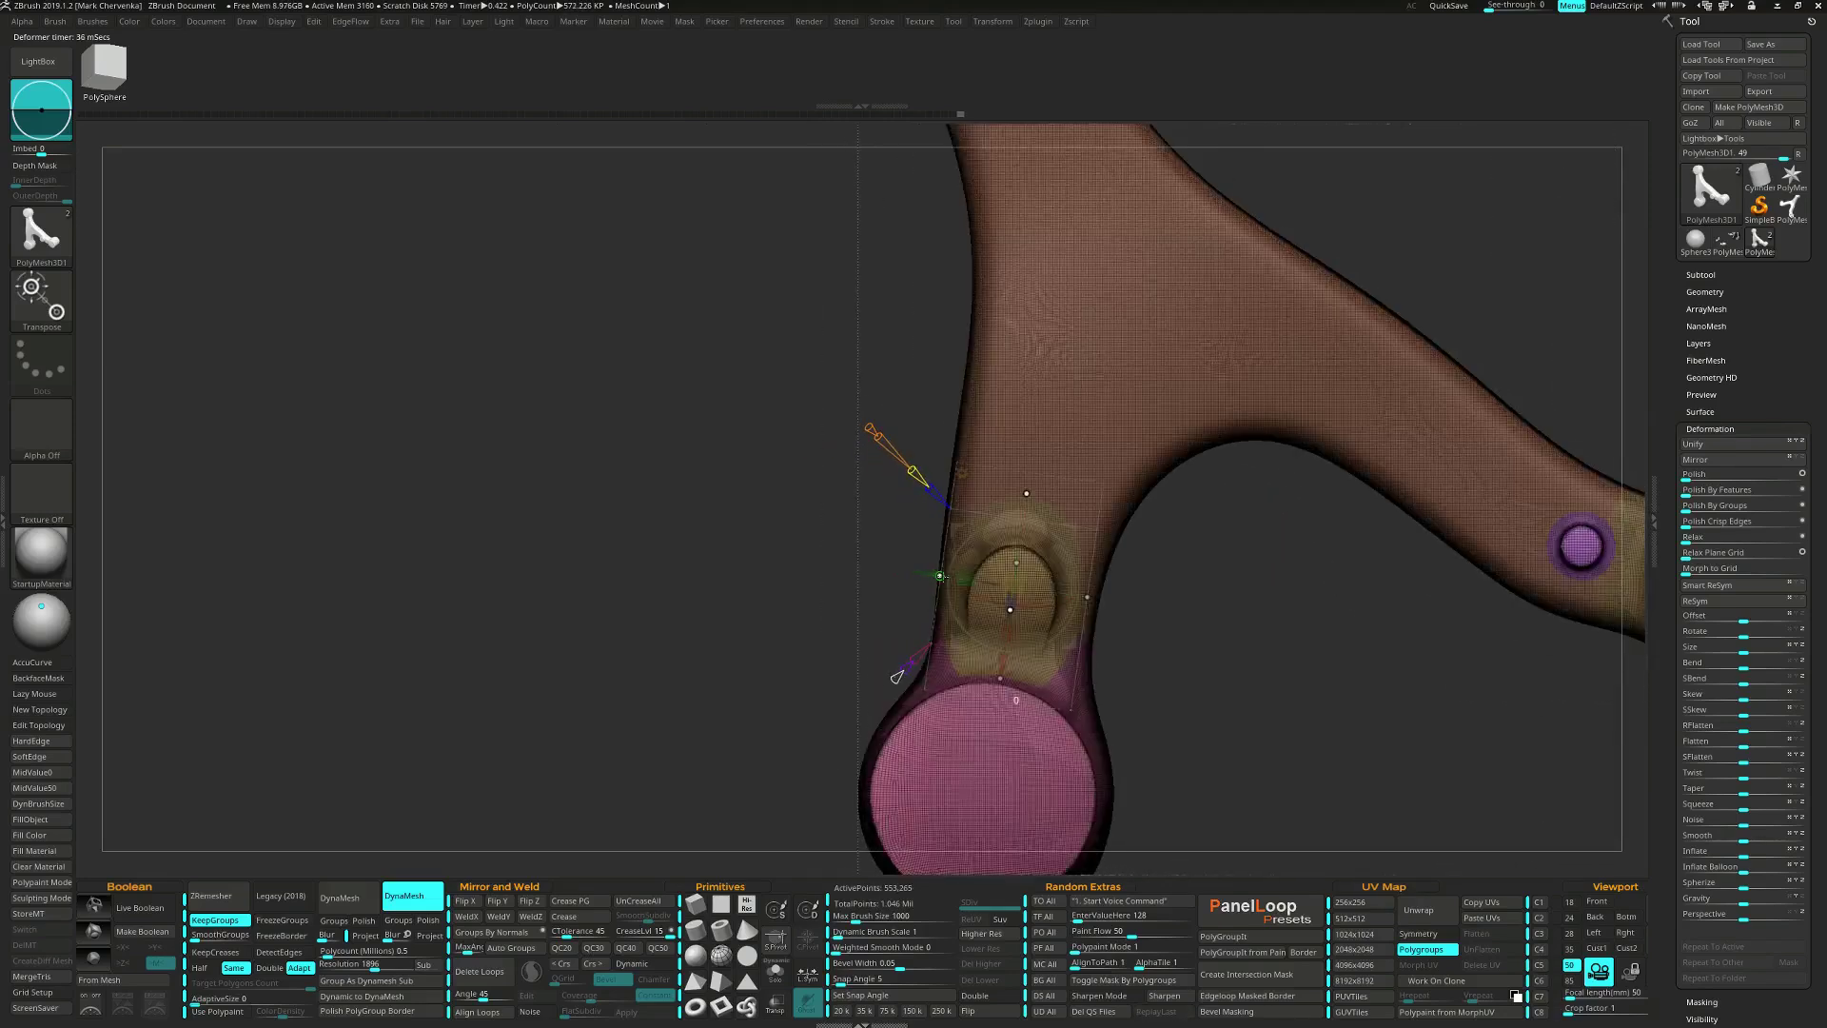
pyautogui.hotkey('shift', 'f')
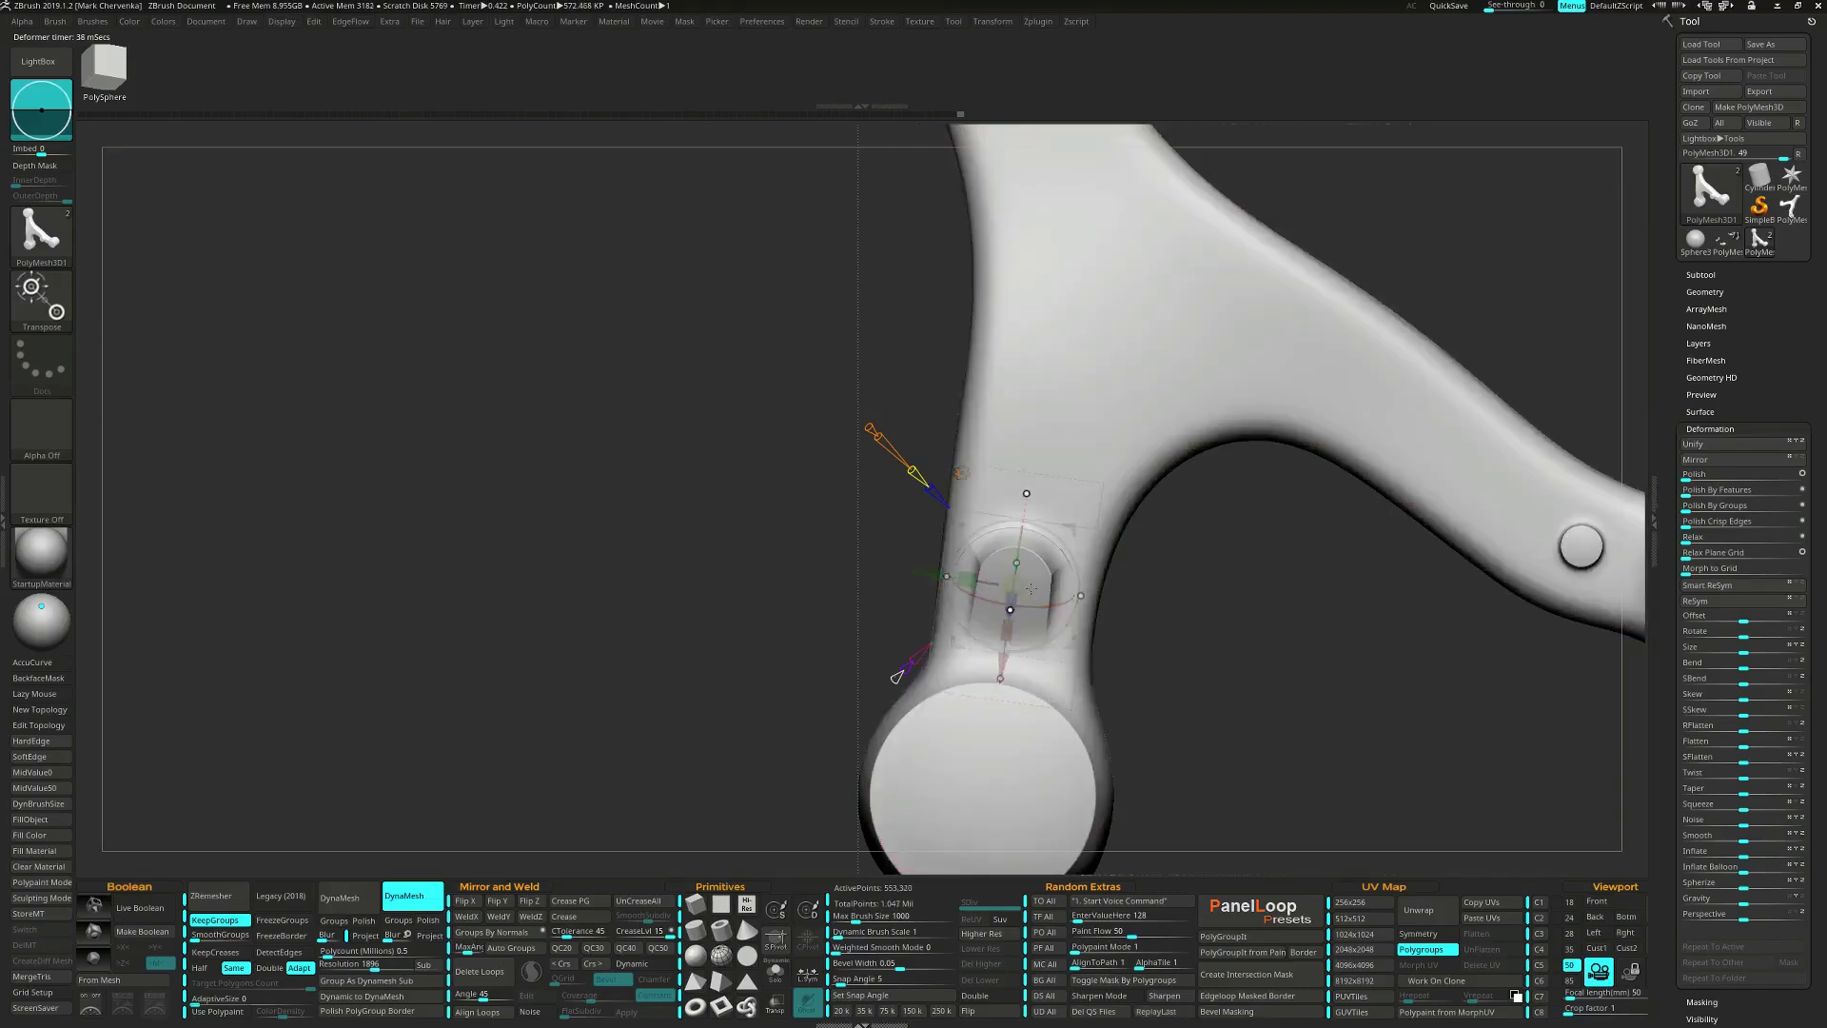
# Nudge the oblong boss along the lower arm and adjust its depth to blend with the surface.
pyautogui.moveTo(1026, 592); pyautogui.dragTo(1050, 636)
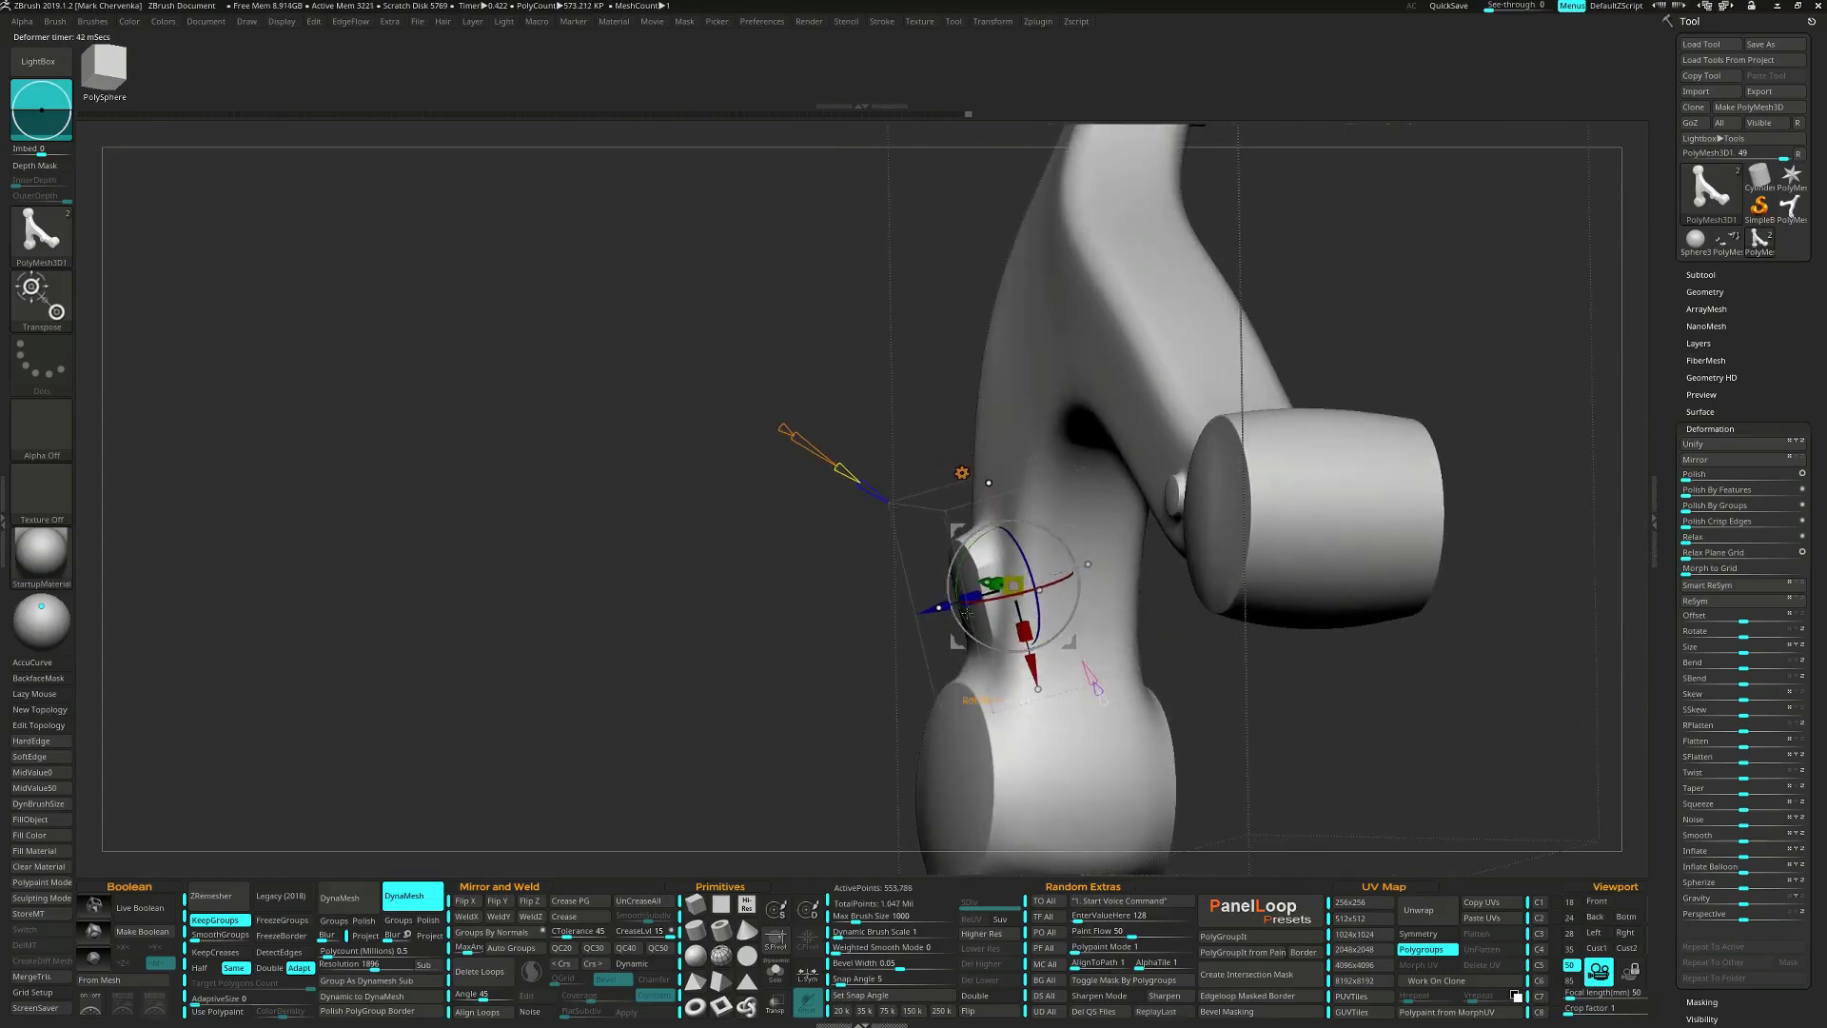
pyautogui.moveTo(1036, 660); pyautogui.dragTo(1035, 650)
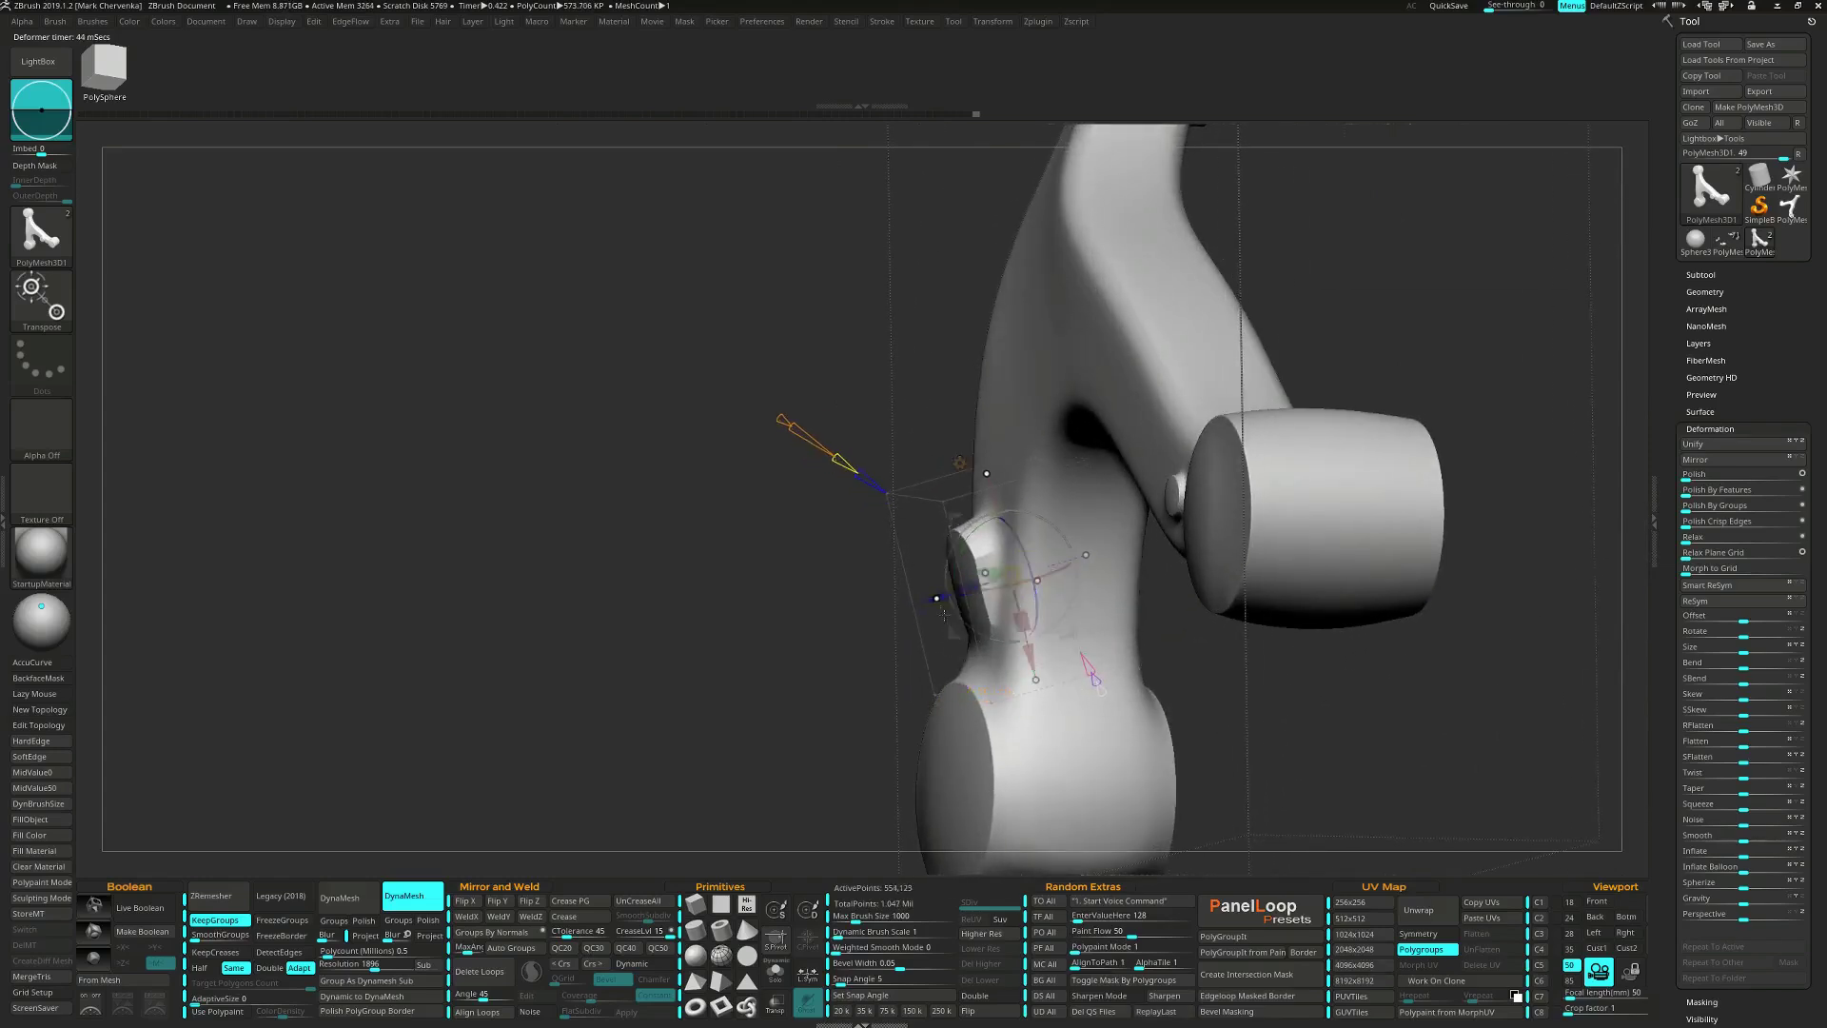
pyautogui.moveTo(1009, 575); pyautogui.dragTo(939, 599)
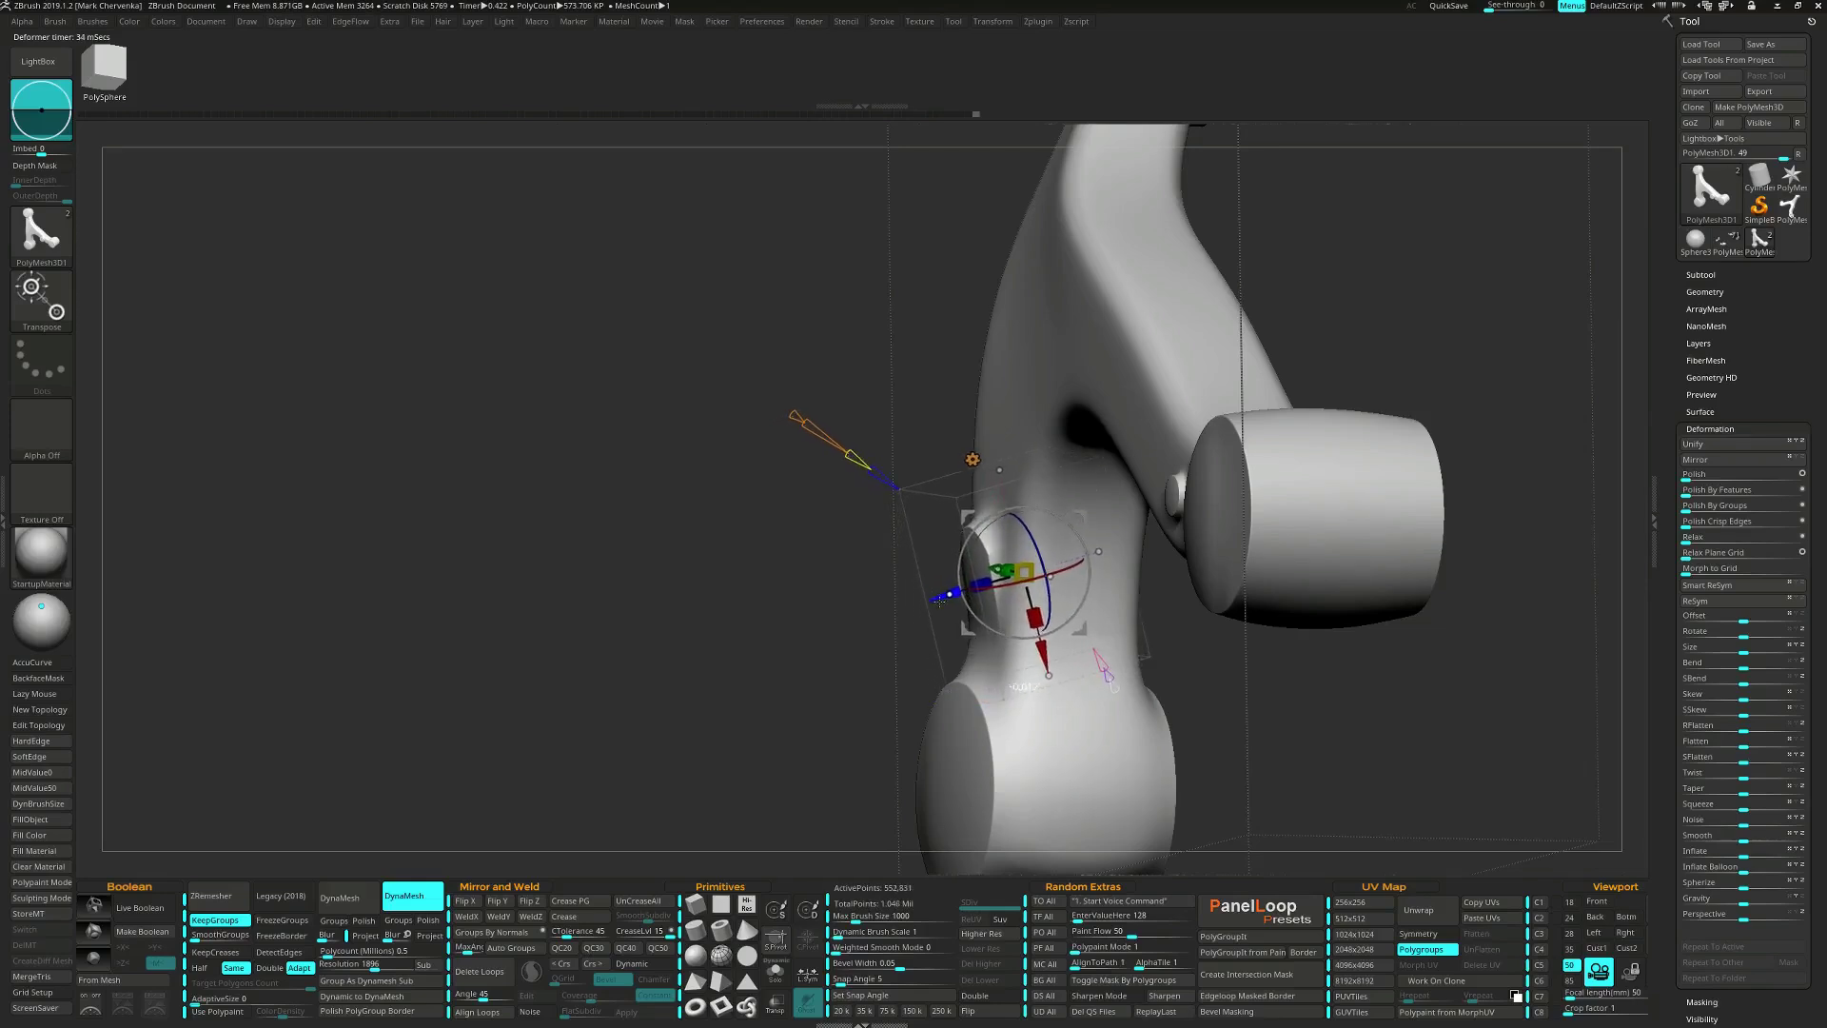
pyautogui.moveTo(939, 601); pyautogui.dragTo(1042, 635, button='right')
pyautogui.keyDown('alt'); pyautogui.moveTo(1042, 635); pyautogui.dragTo(1060, 569); pyautogui.keyUp('alt')
pyautogui.click(872, 695)
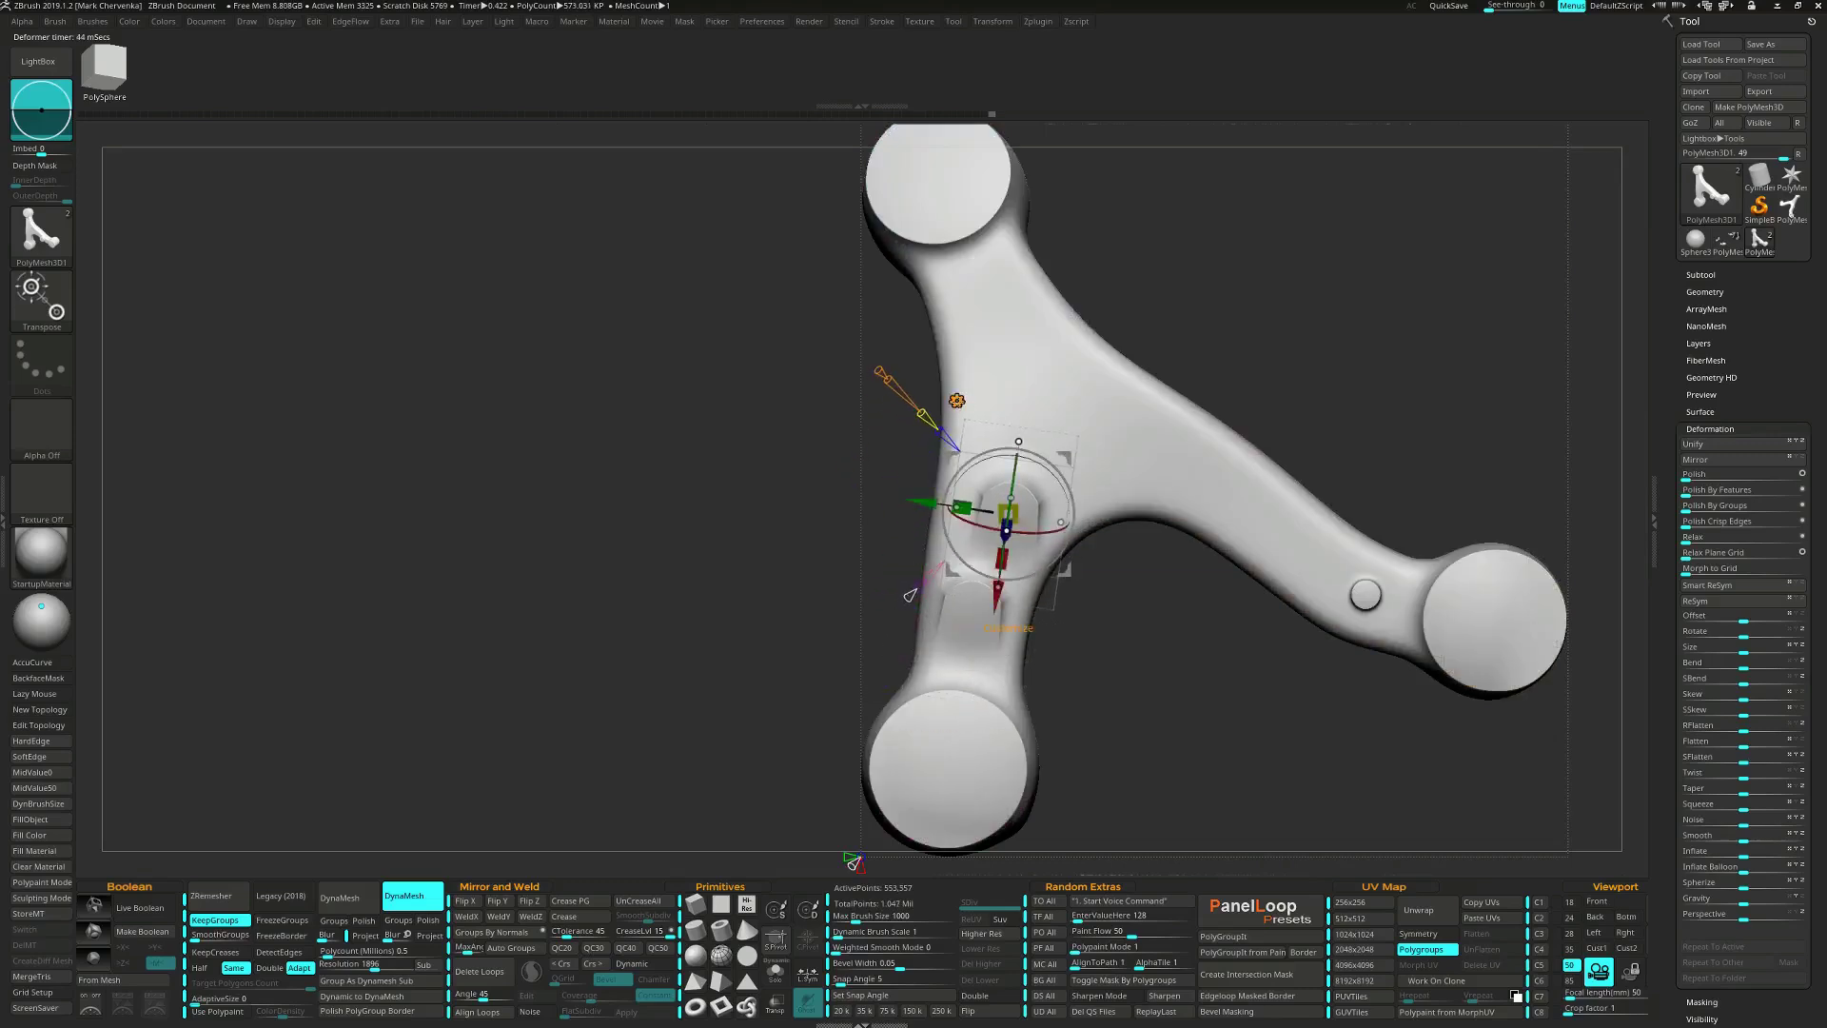
# Restart the Project Primitive deformer with a fresh cylinder, move it onto the upper arm below the joint, and shrink it.
pyautogui.click(956, 400)
pyautogui.click(1242, 408)
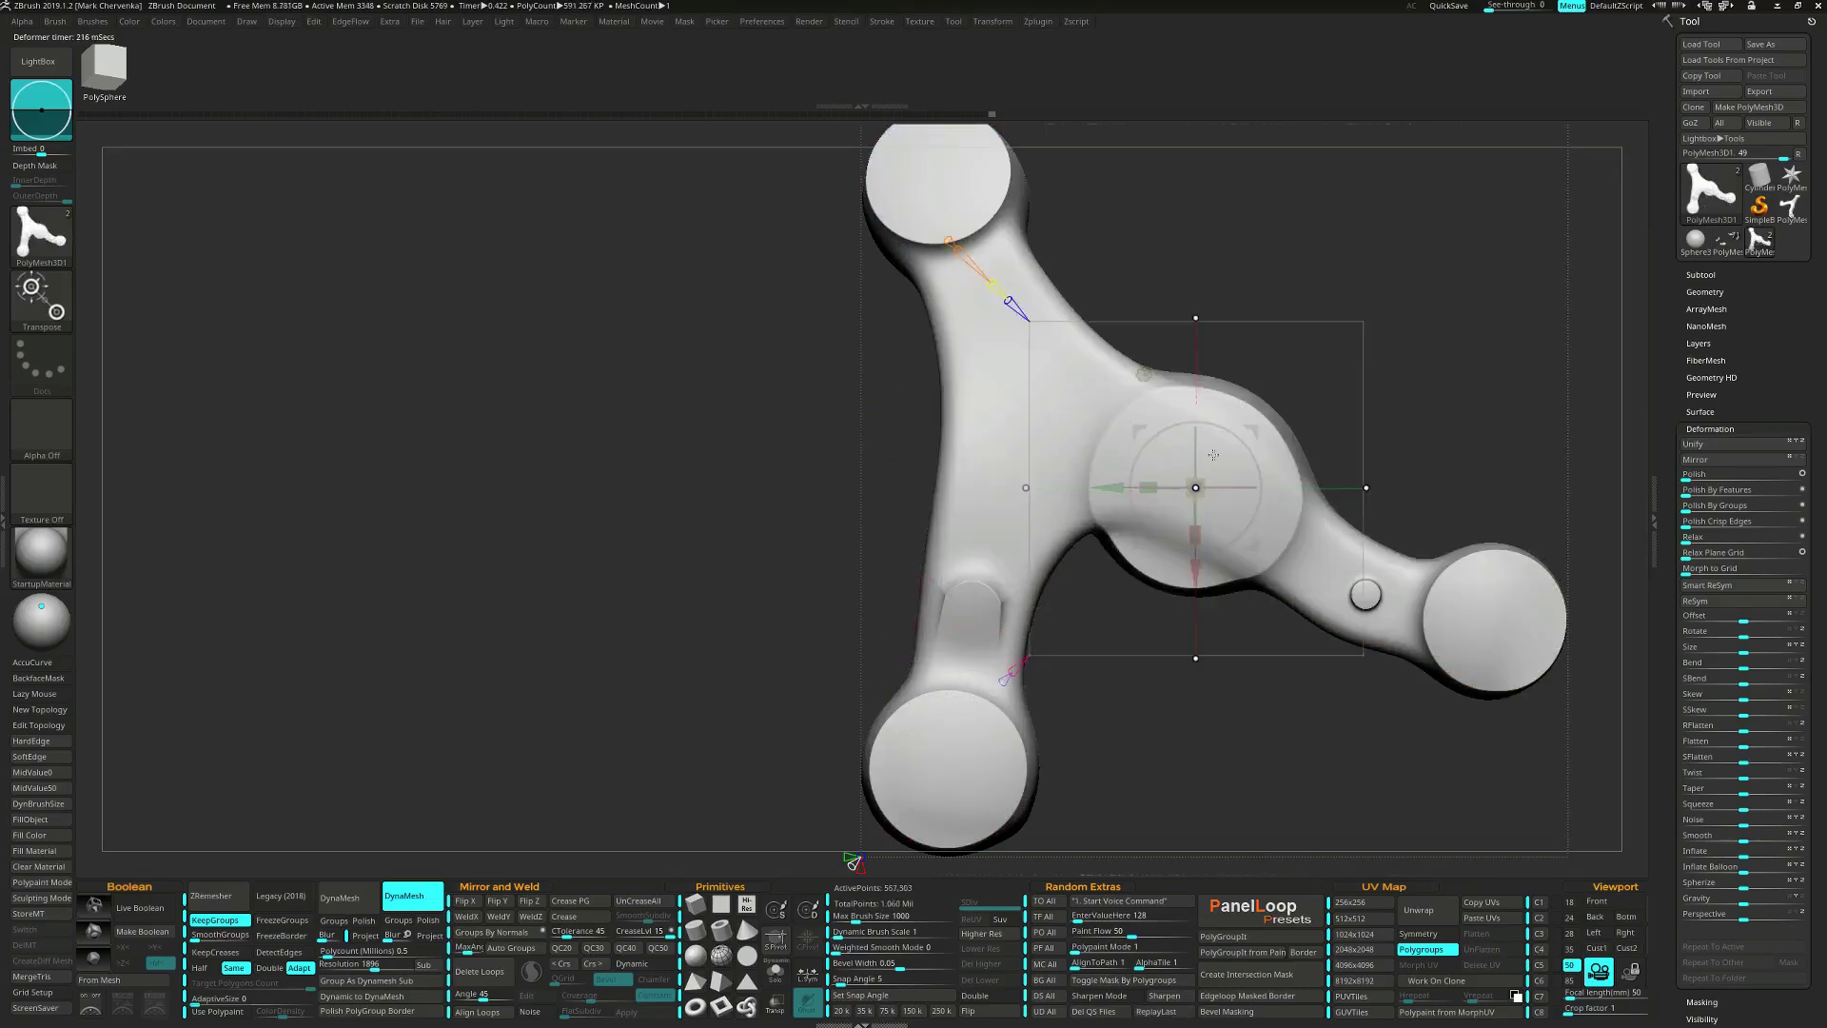
pyautogui.moveTo(1218, 535); pyautogui.dragTo(1062, 411)
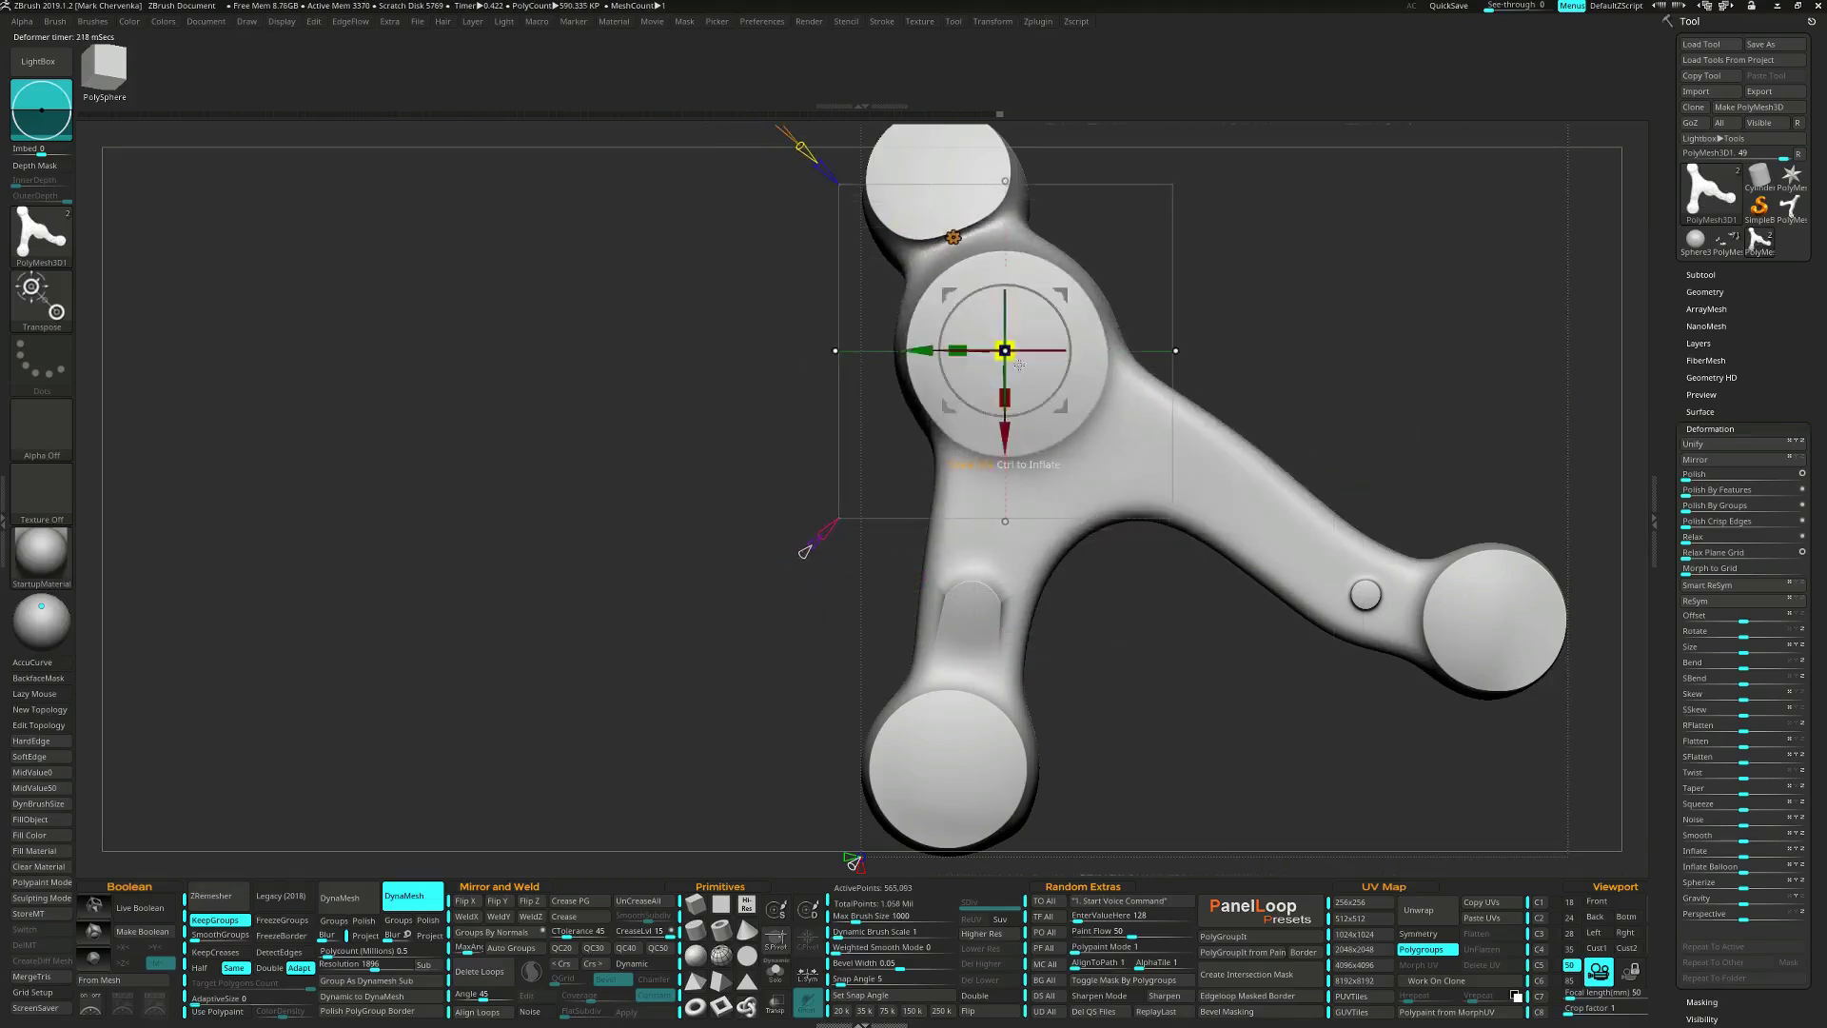
pyautogui.moveTo(991, 317); pyautogui.dragTo(982, 354)
pyautogui.moveTo(982, 354); pyautogui.dragTo(1054, 375, button='right')
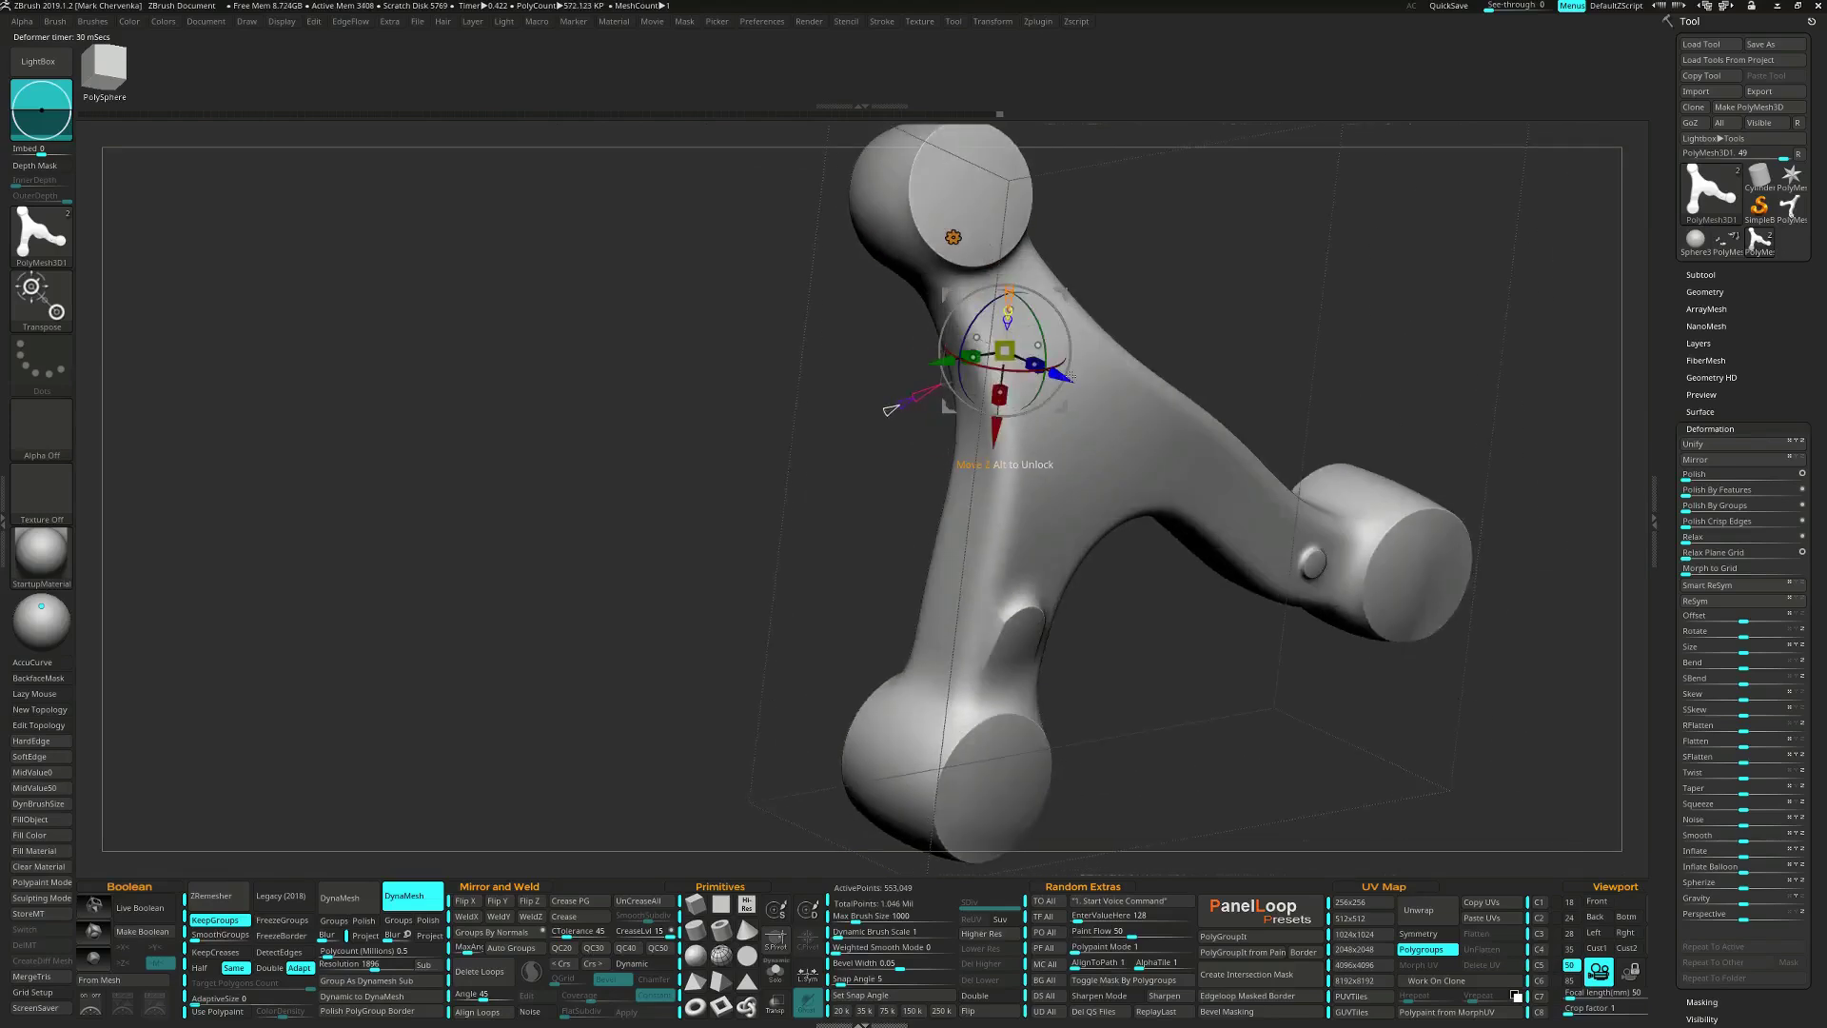
# Push the upper arm's small cylinder through to the front surface and position it below the joint.
pyautogui.moveTo(1070, 379); pyautogui.dragTo(1115, 399)
pyautogui.keyDown('shift'); pyautogui.moveTo(1147, 412); pyautogui.dragTo(1102, 416, button='right'); pyautogui.keyUp('shift')
pyautogui.moveTo(1099, 418); pyautogui.dragTo(1135, 372)
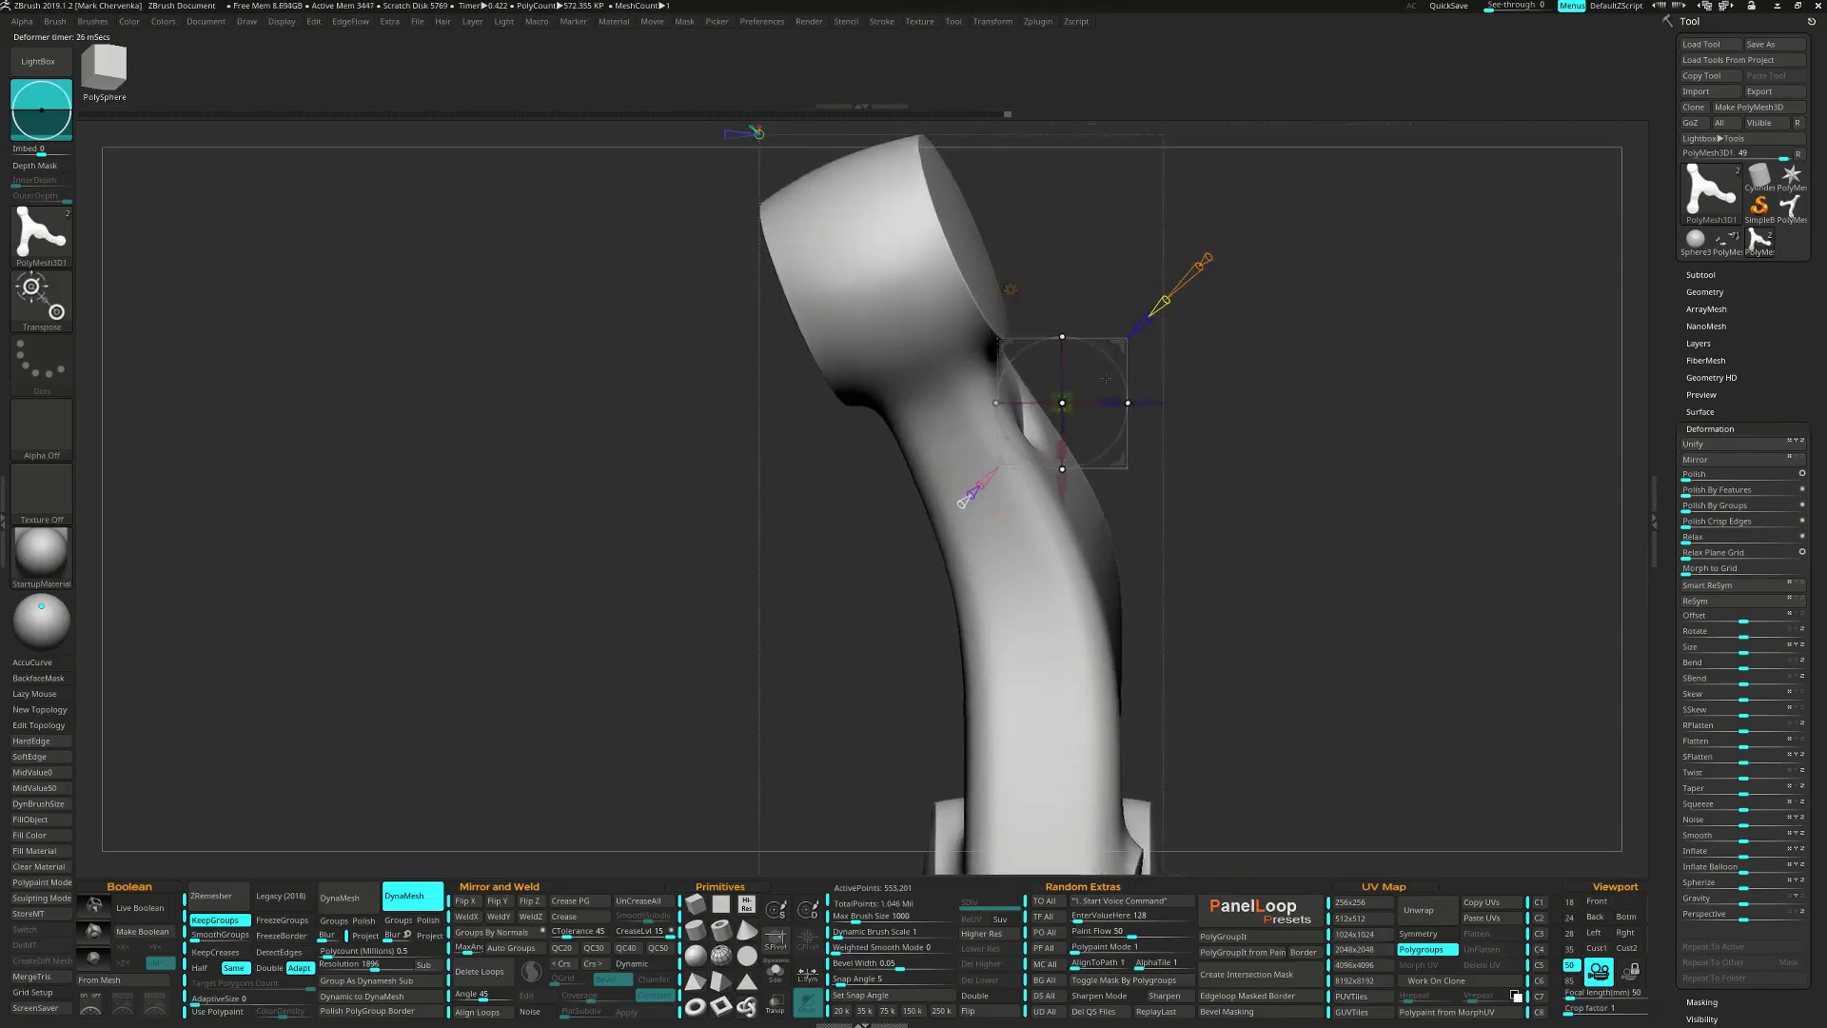
pyautogui.moveTo(1119, 359); pyautogui.dragTo(1049, 490)
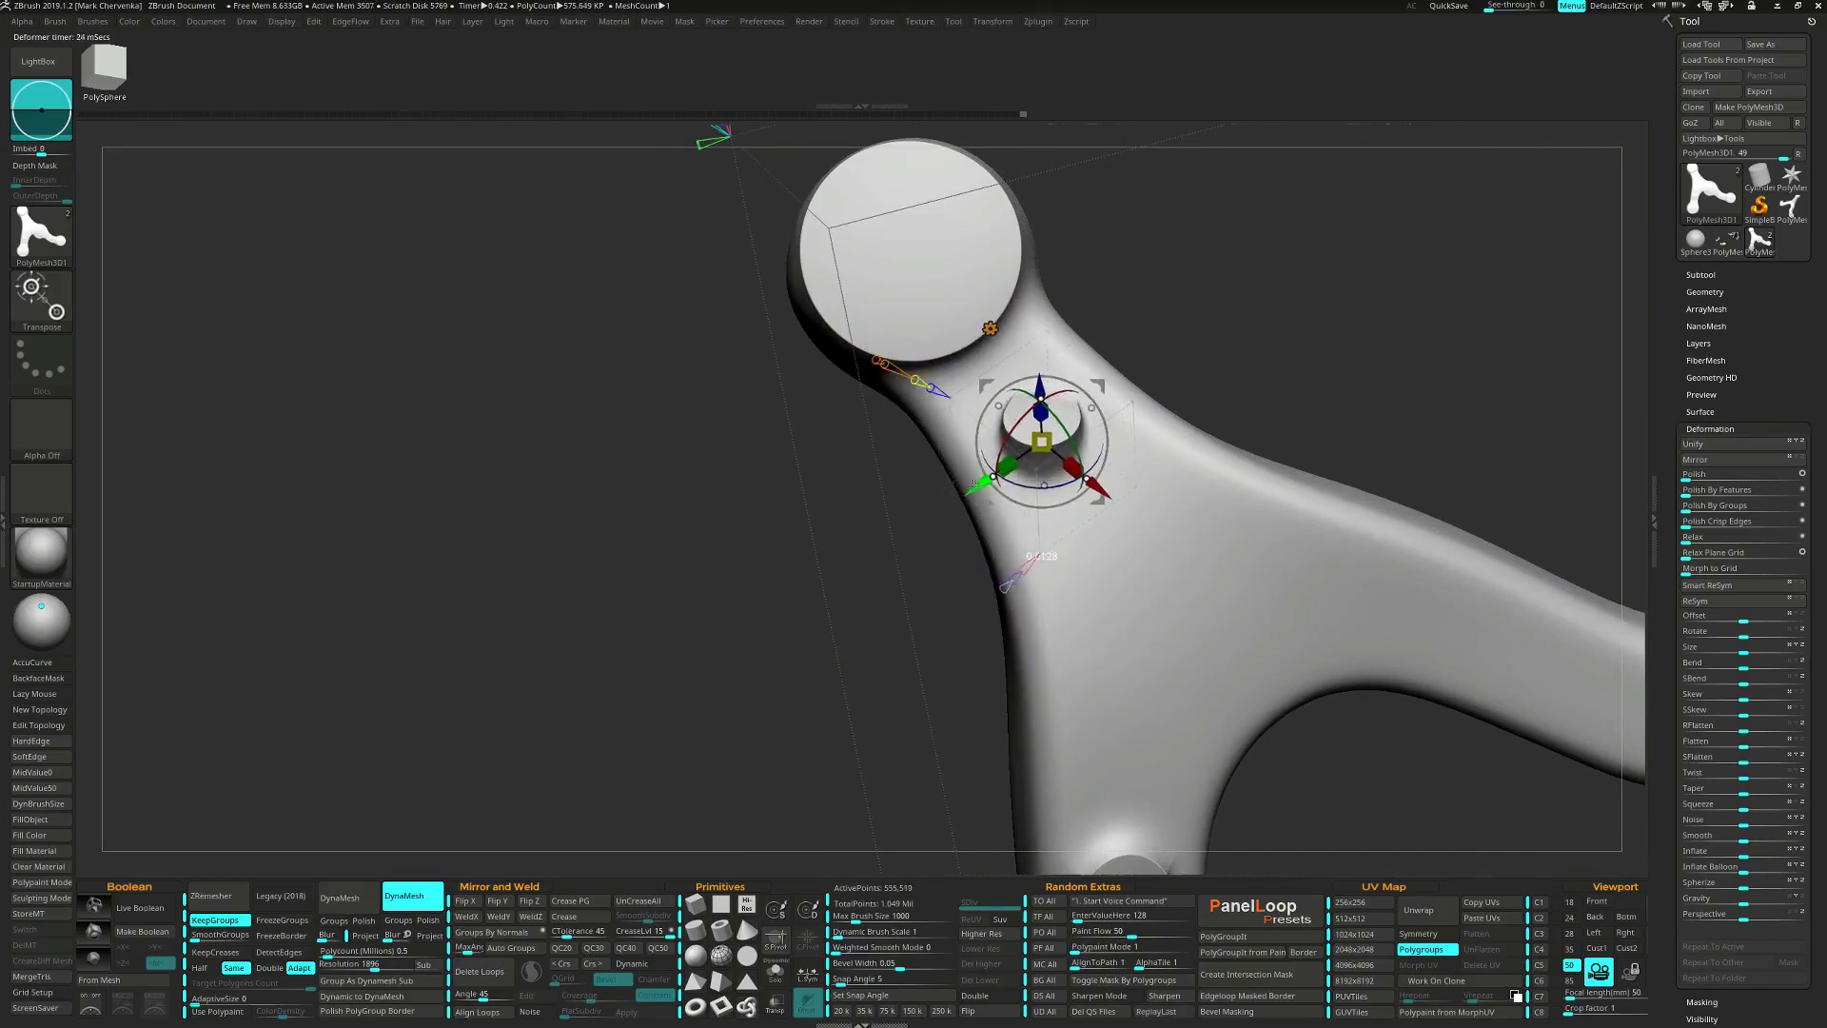
pyautogui.moveTo(971, 486); pyautogui.dragTo(970, 505)
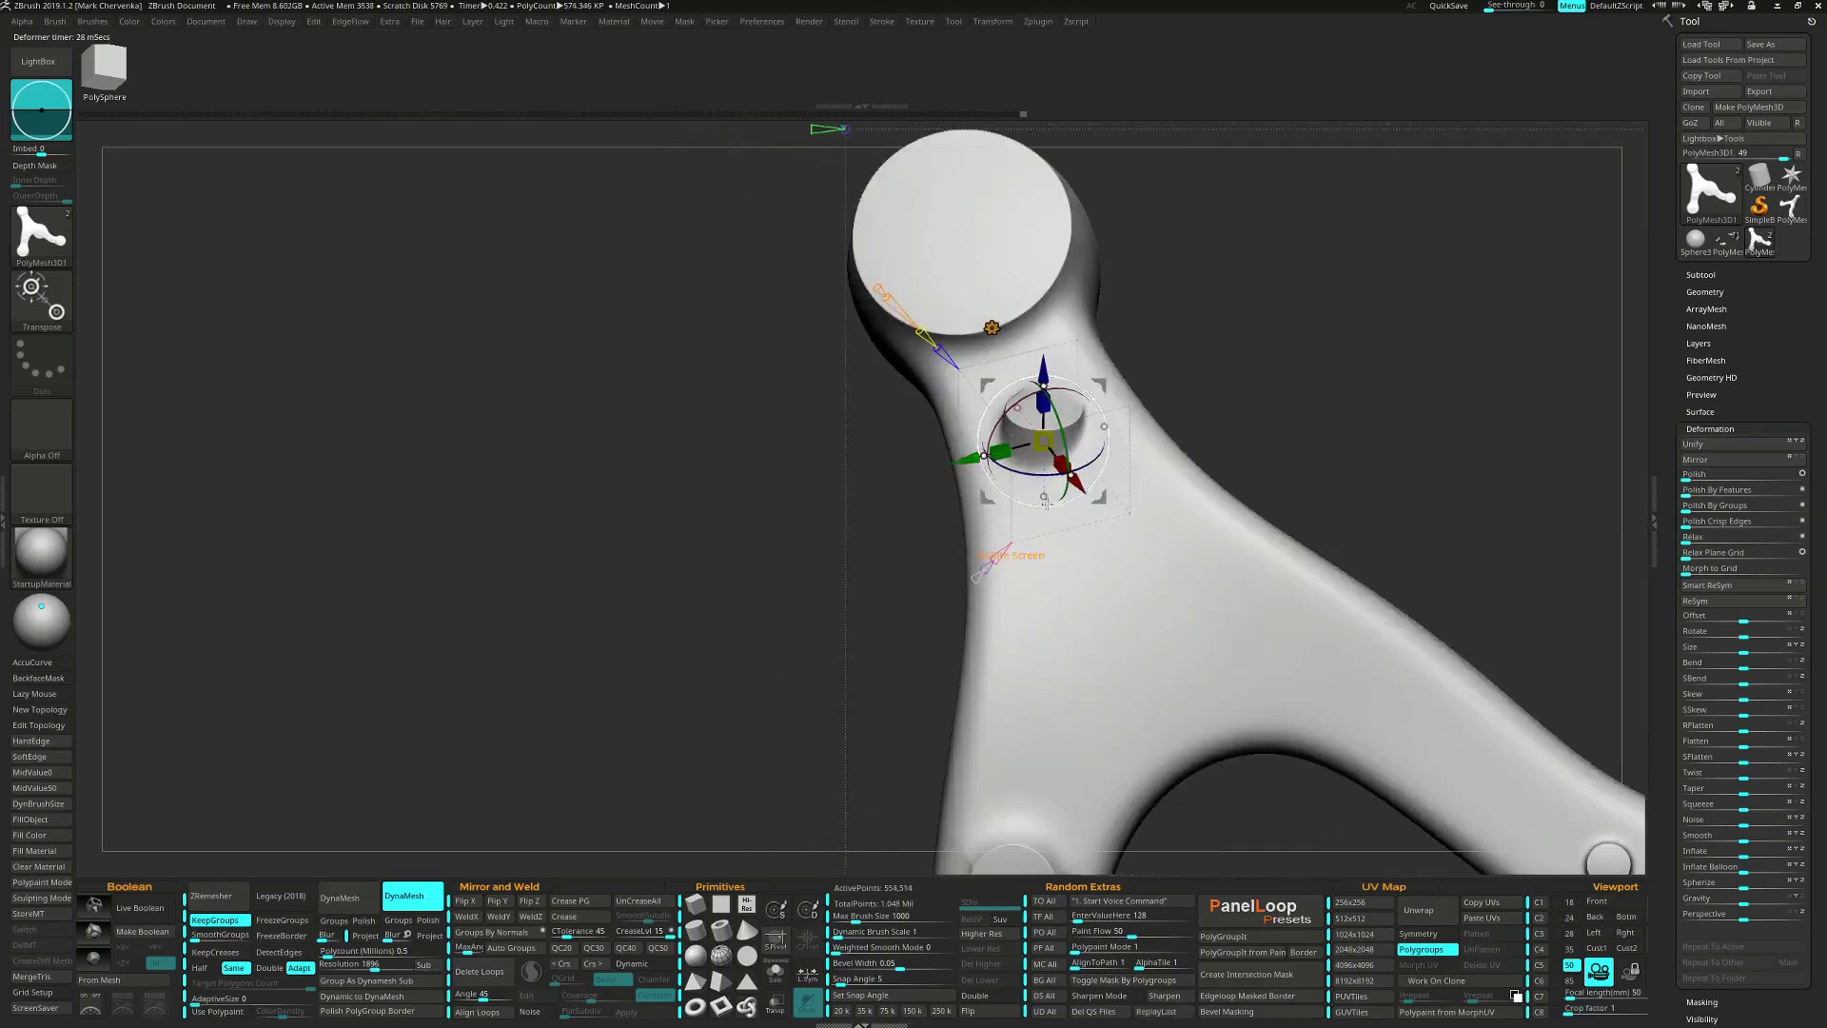
# Rotate the upper arm's small cylinder about several axes to align it with the arm's slope.
pyautogui.hotkey('shift', 'f')
pyautogui.hotkey('shift', 'f')
pyautogui.moveTo(1015, 415); pyautogui.dragTo(1024, 472, button='right')
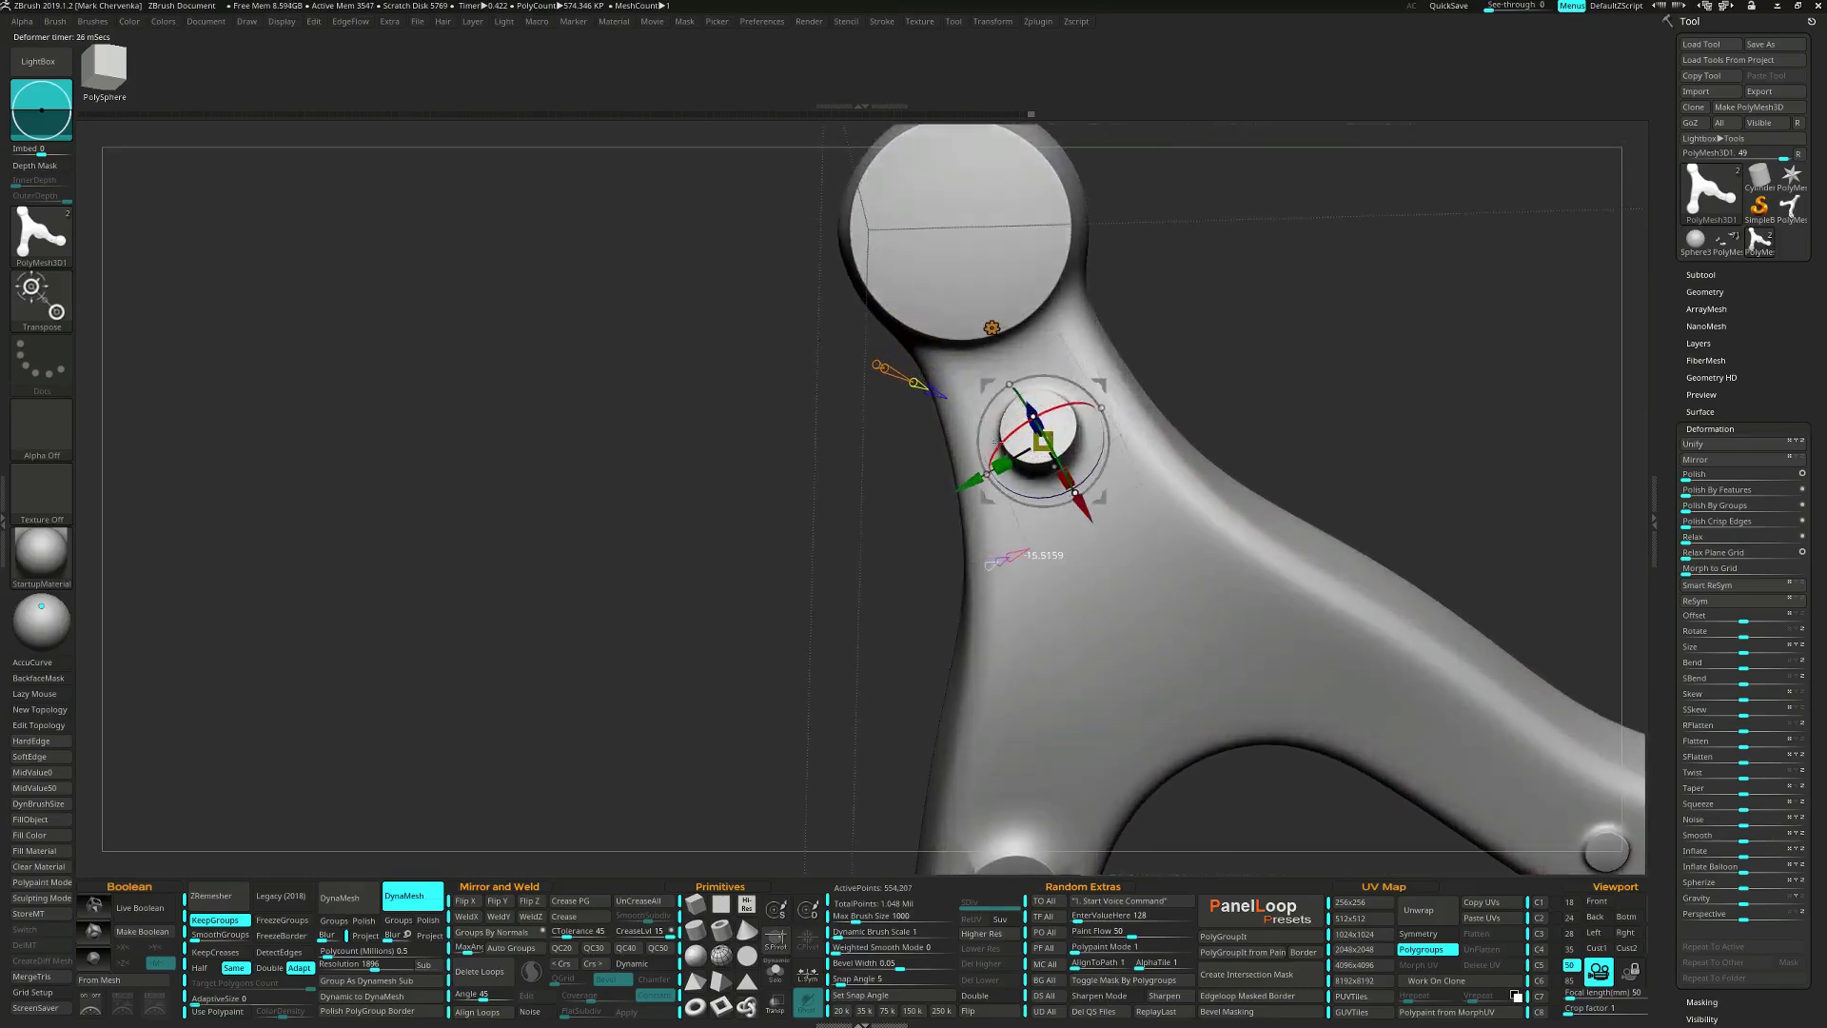
pyautogui.moveTo(995, 442); pyautogui.dragTo(1019, 483)
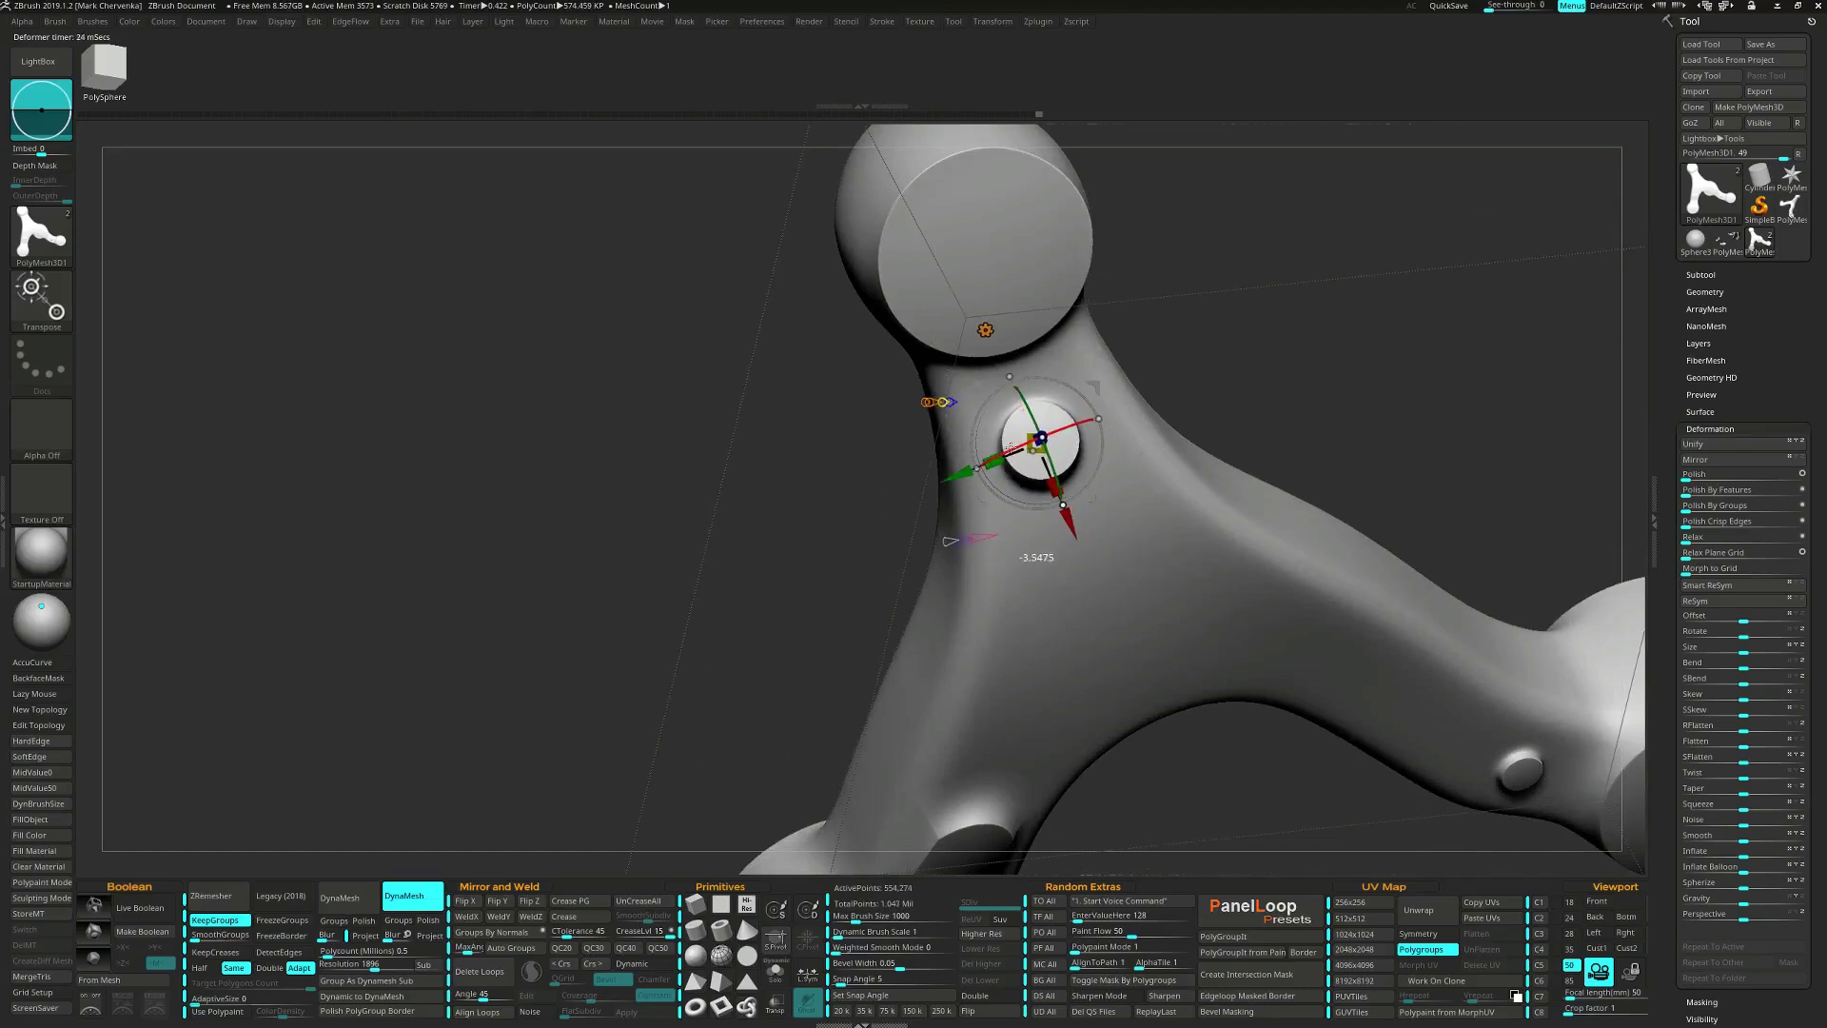
pyautogui.moveTo(1011, 449); pyautogui.dragTo(1061, 406)
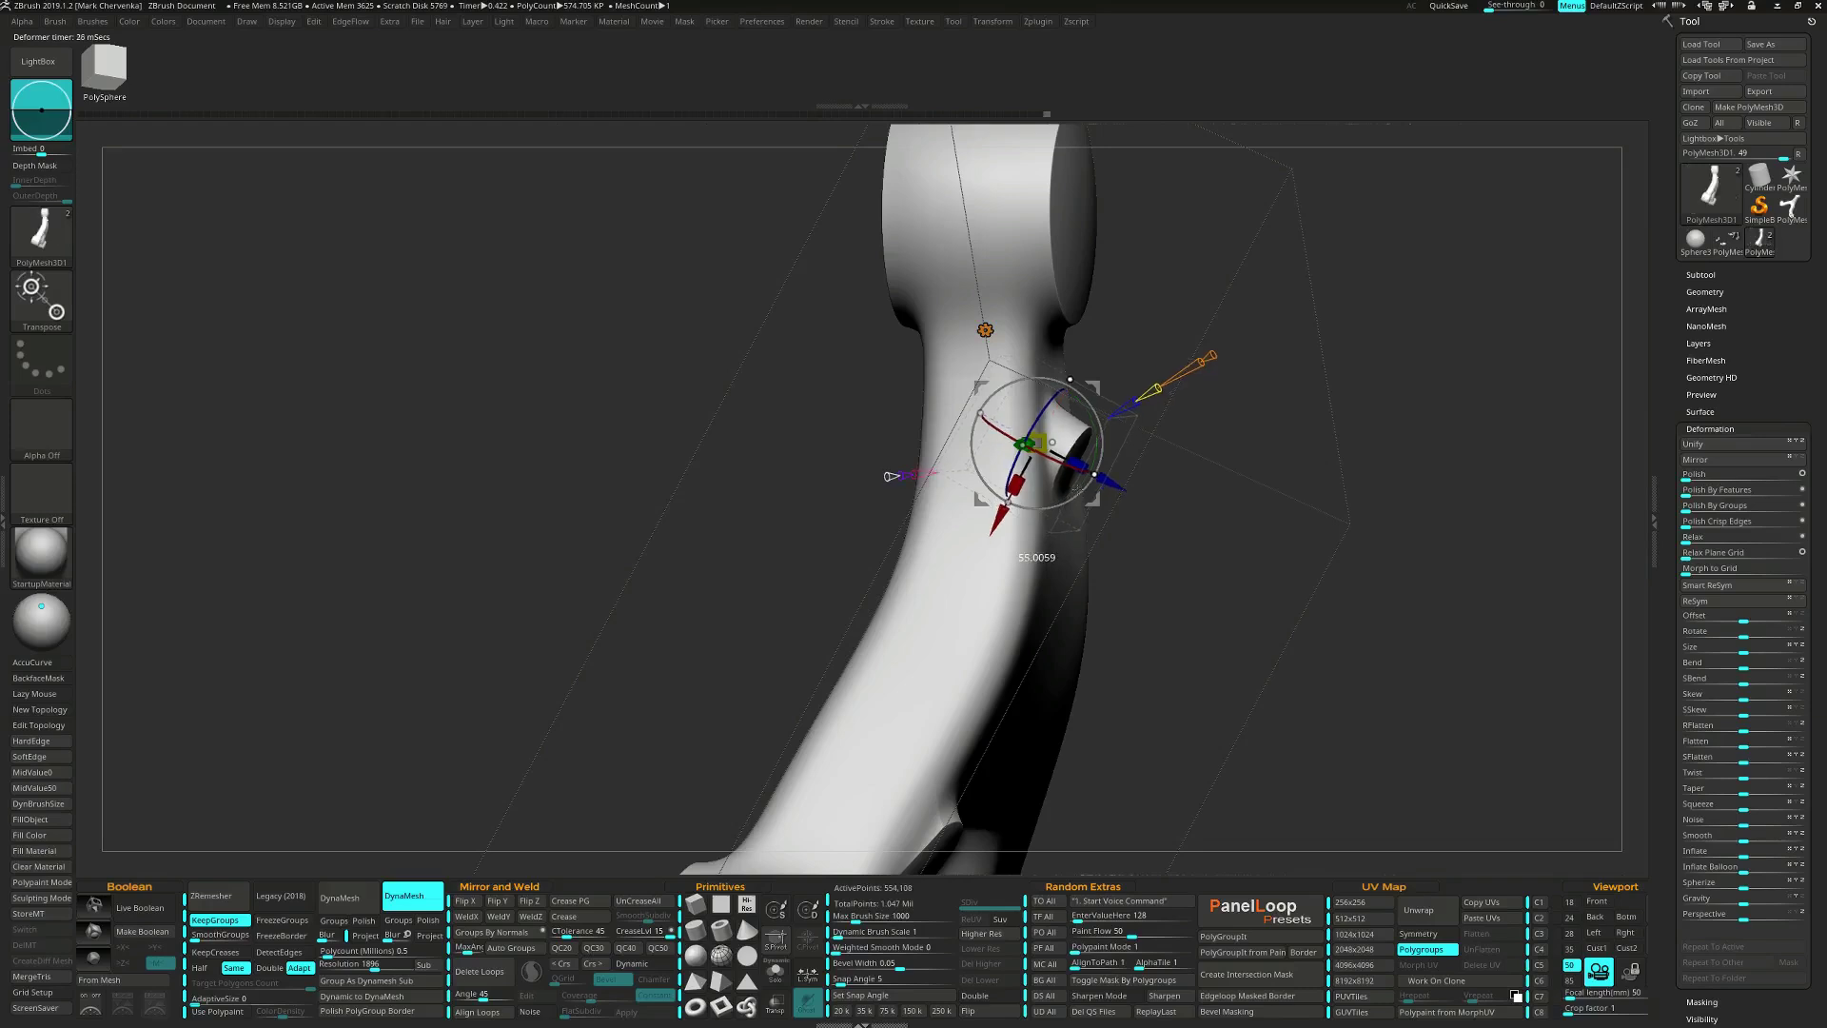
# Rescale the tilted cylinder and center it across the upper arm below the joint.
pyautogui.moveTo(1077, 488); pyautogui.dragTo(1020, 482, button='right')
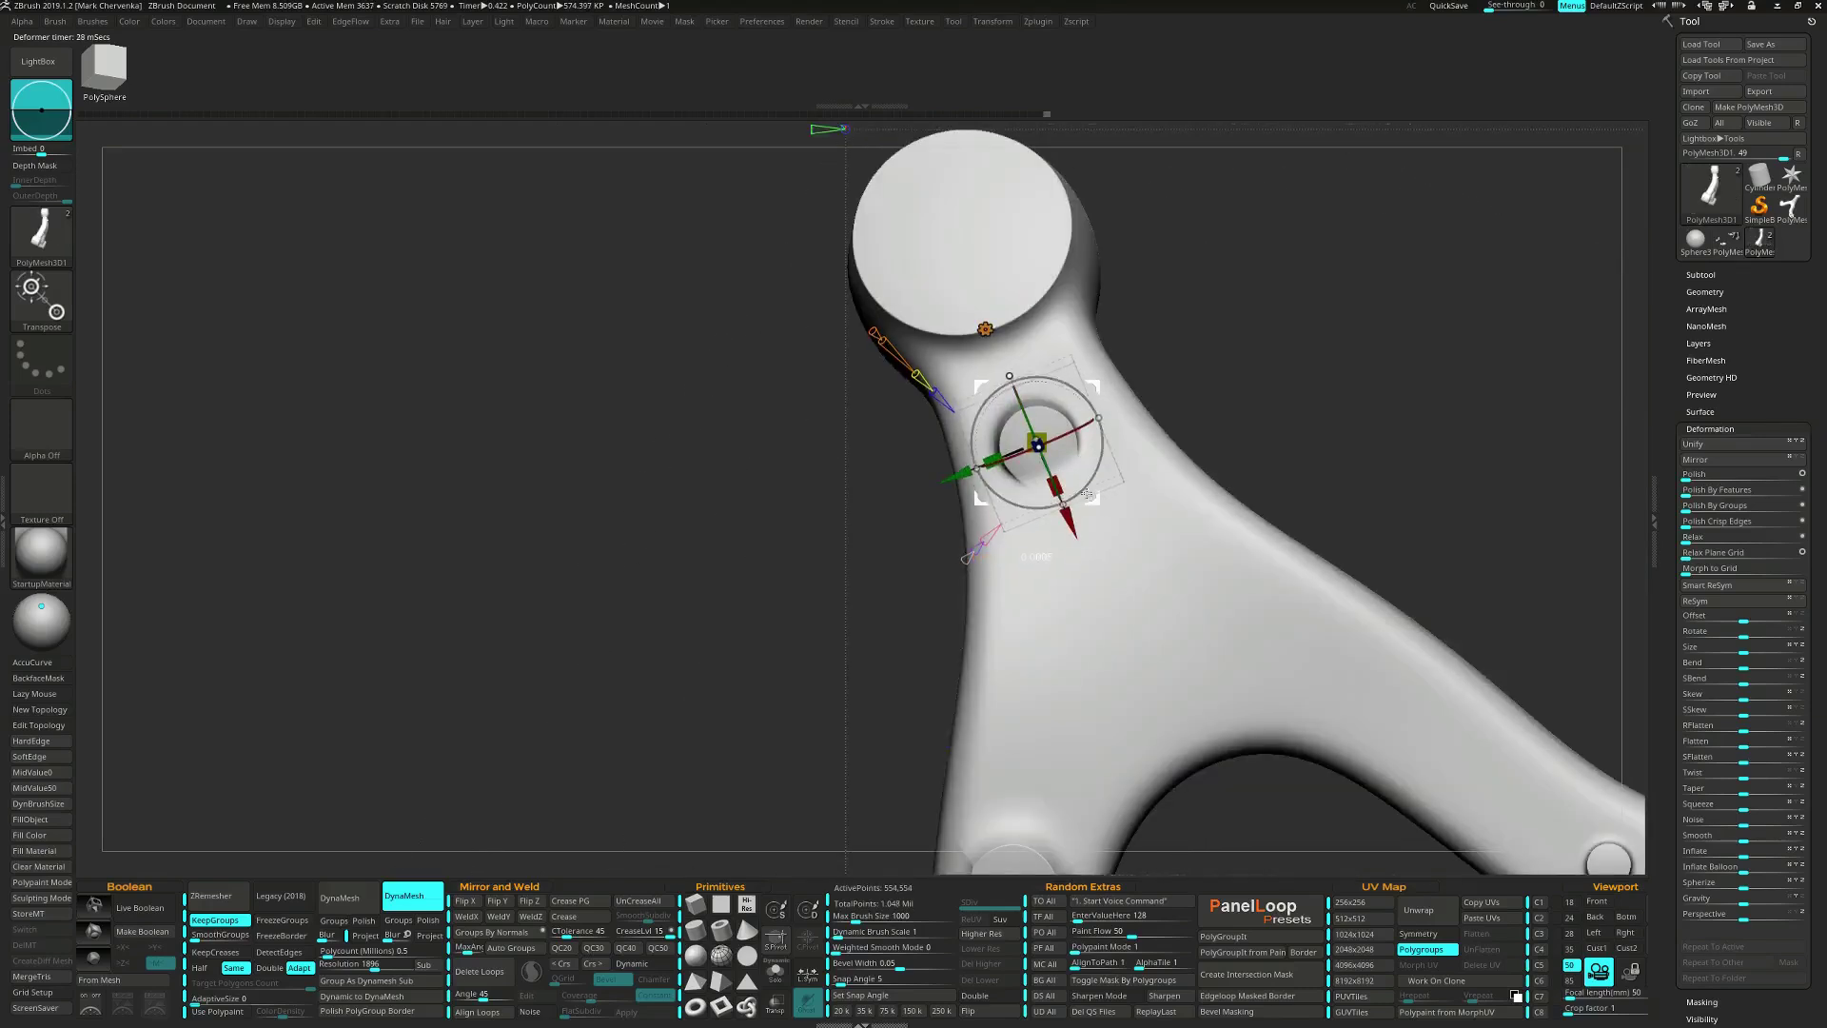
pyautogui.moveTo(1087, 493); pyautogui.dragTo(1112, 425)
pyautogui.moveTo(1115, 425); pyautogui.dragTo(1120, 592, button='right')
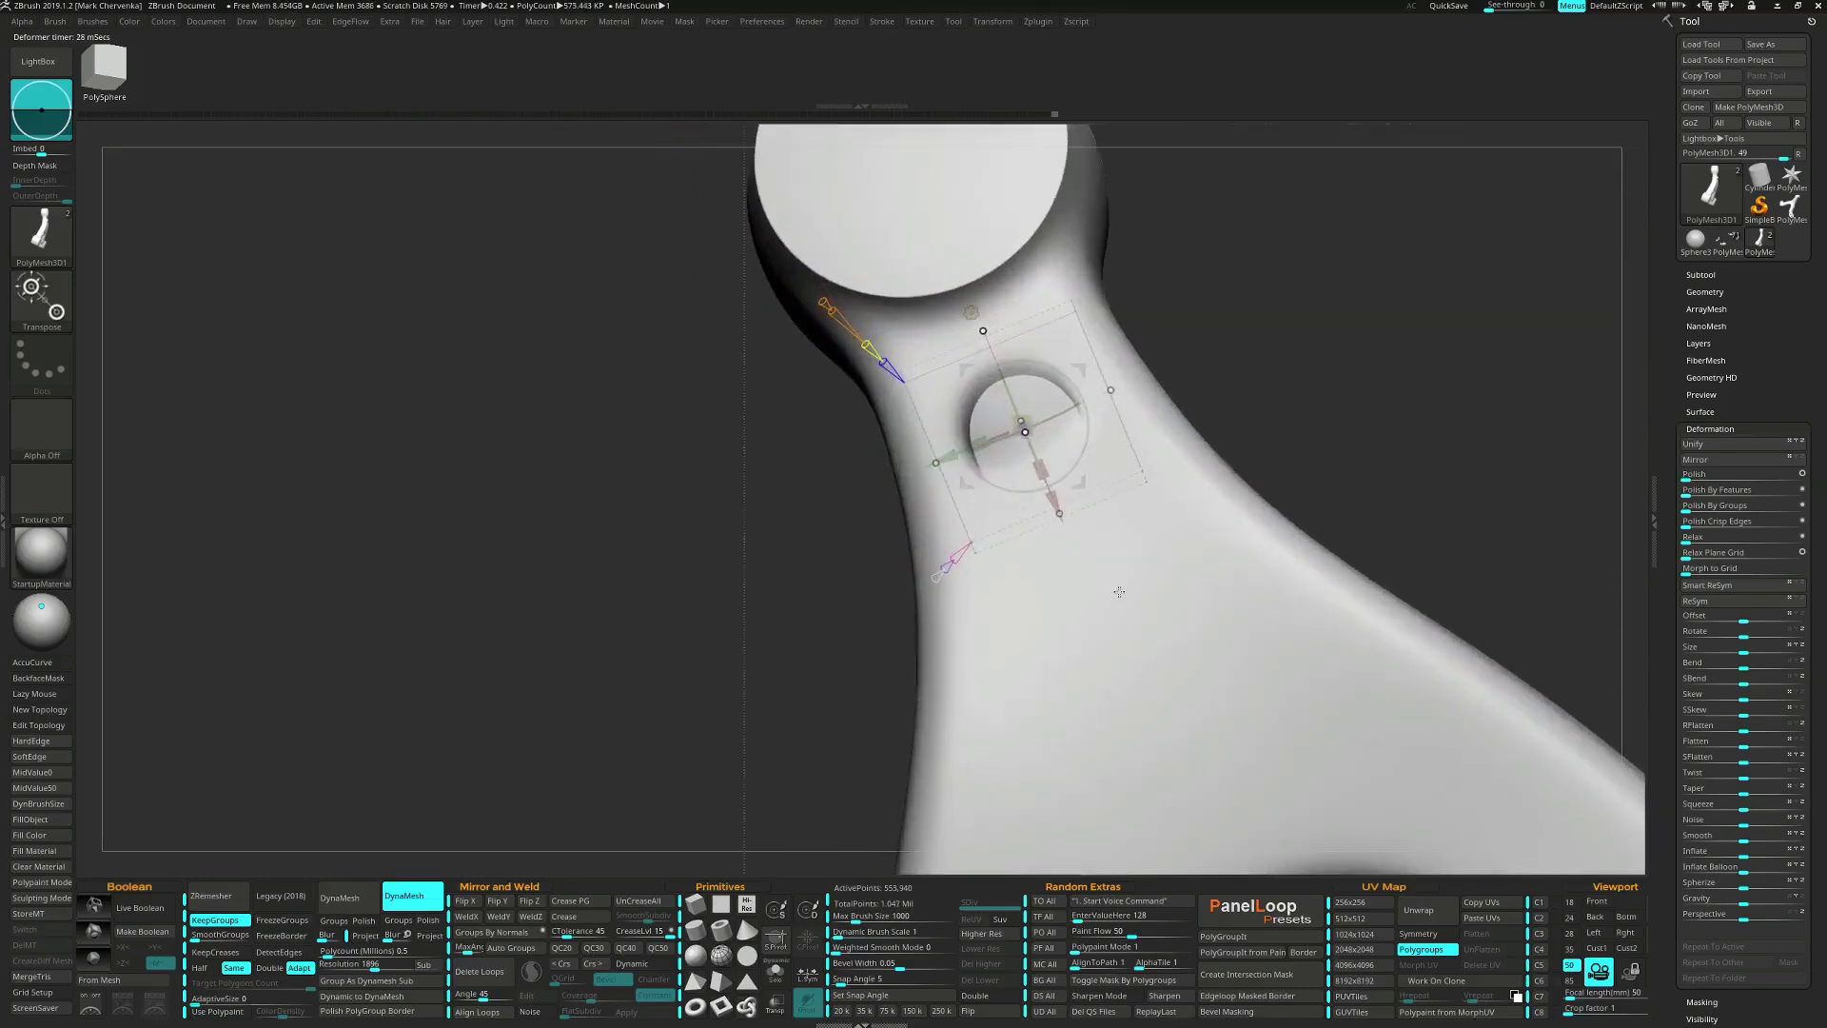
pyautogui.moveTo(1082, 447); pyautogui.dragTo(1081, 450)
# Fine-tune the upper peg's protrusion from the arm and display the polygroups over the whole bracket.
pyautogui.moveTo(956, 434); pyautogui.dragTo(1054, 381, button='right')
pyautogui.moveTo(1055, 380); pyautogui.dragTo(1091, 451, button='right')
pyautogui.hotkey('shift', 'f')
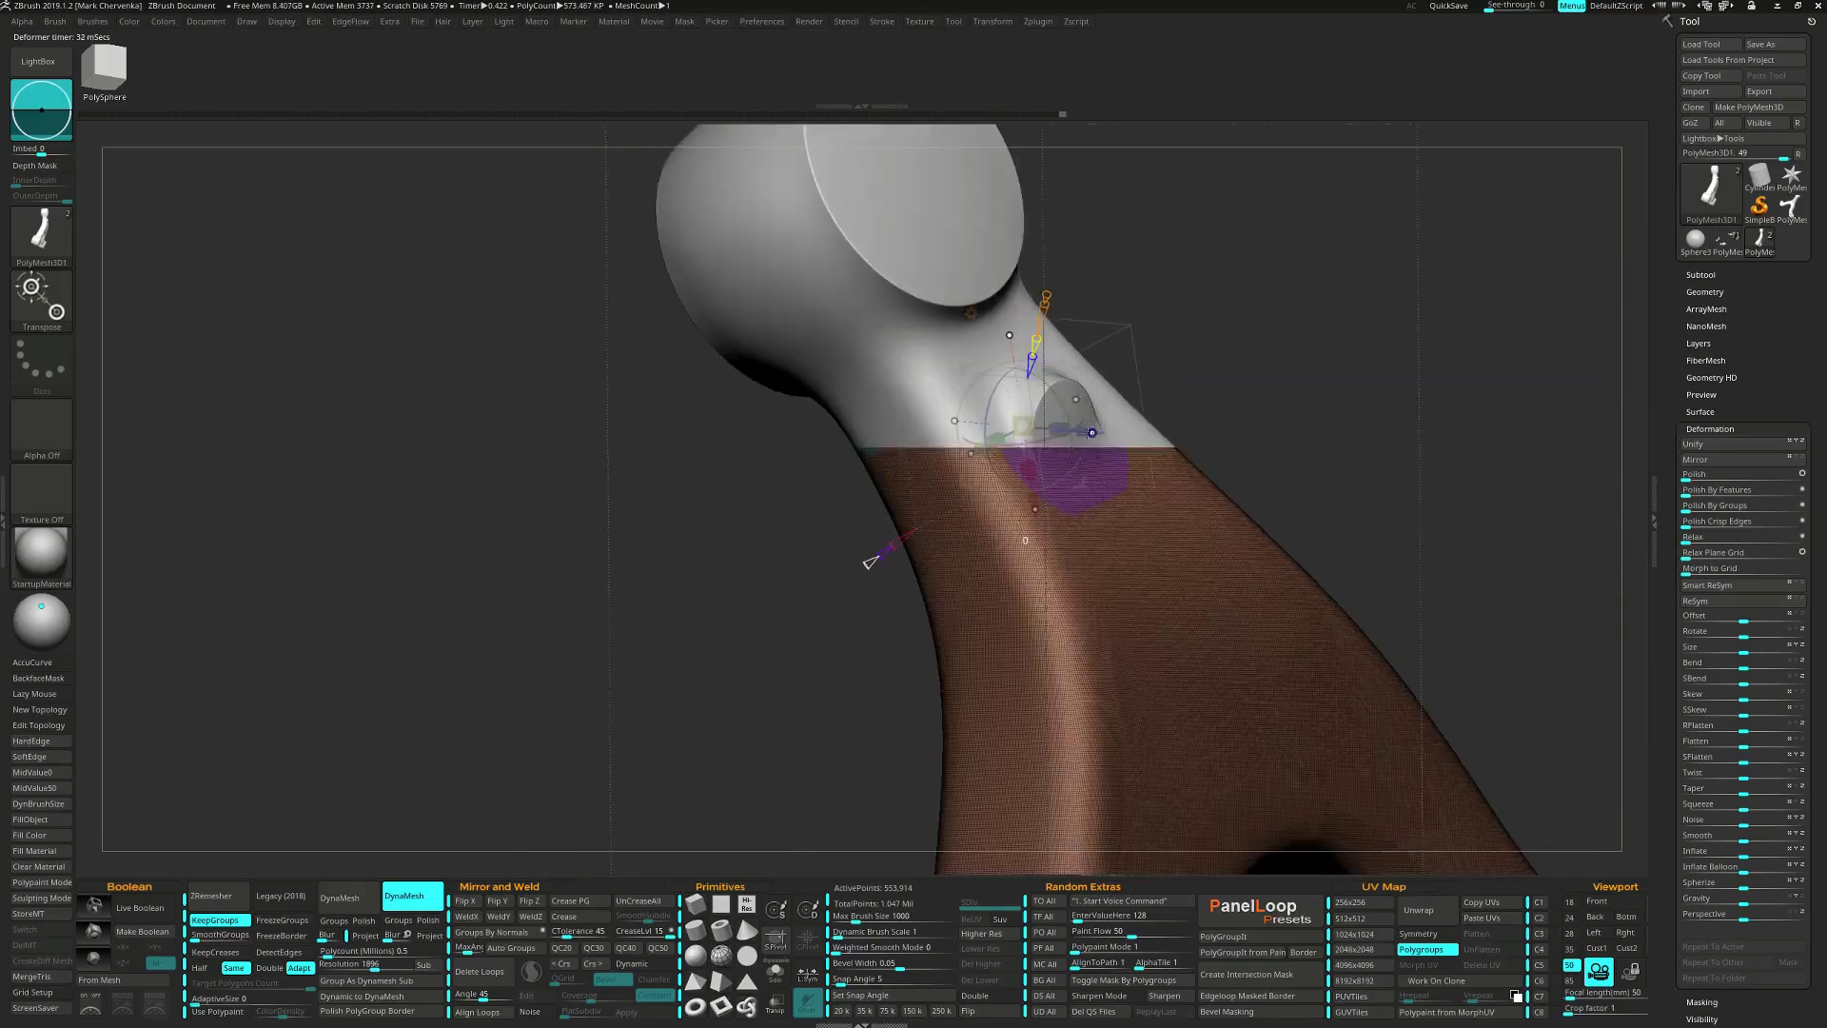
pyautogui.hotkey('shift', 'f')
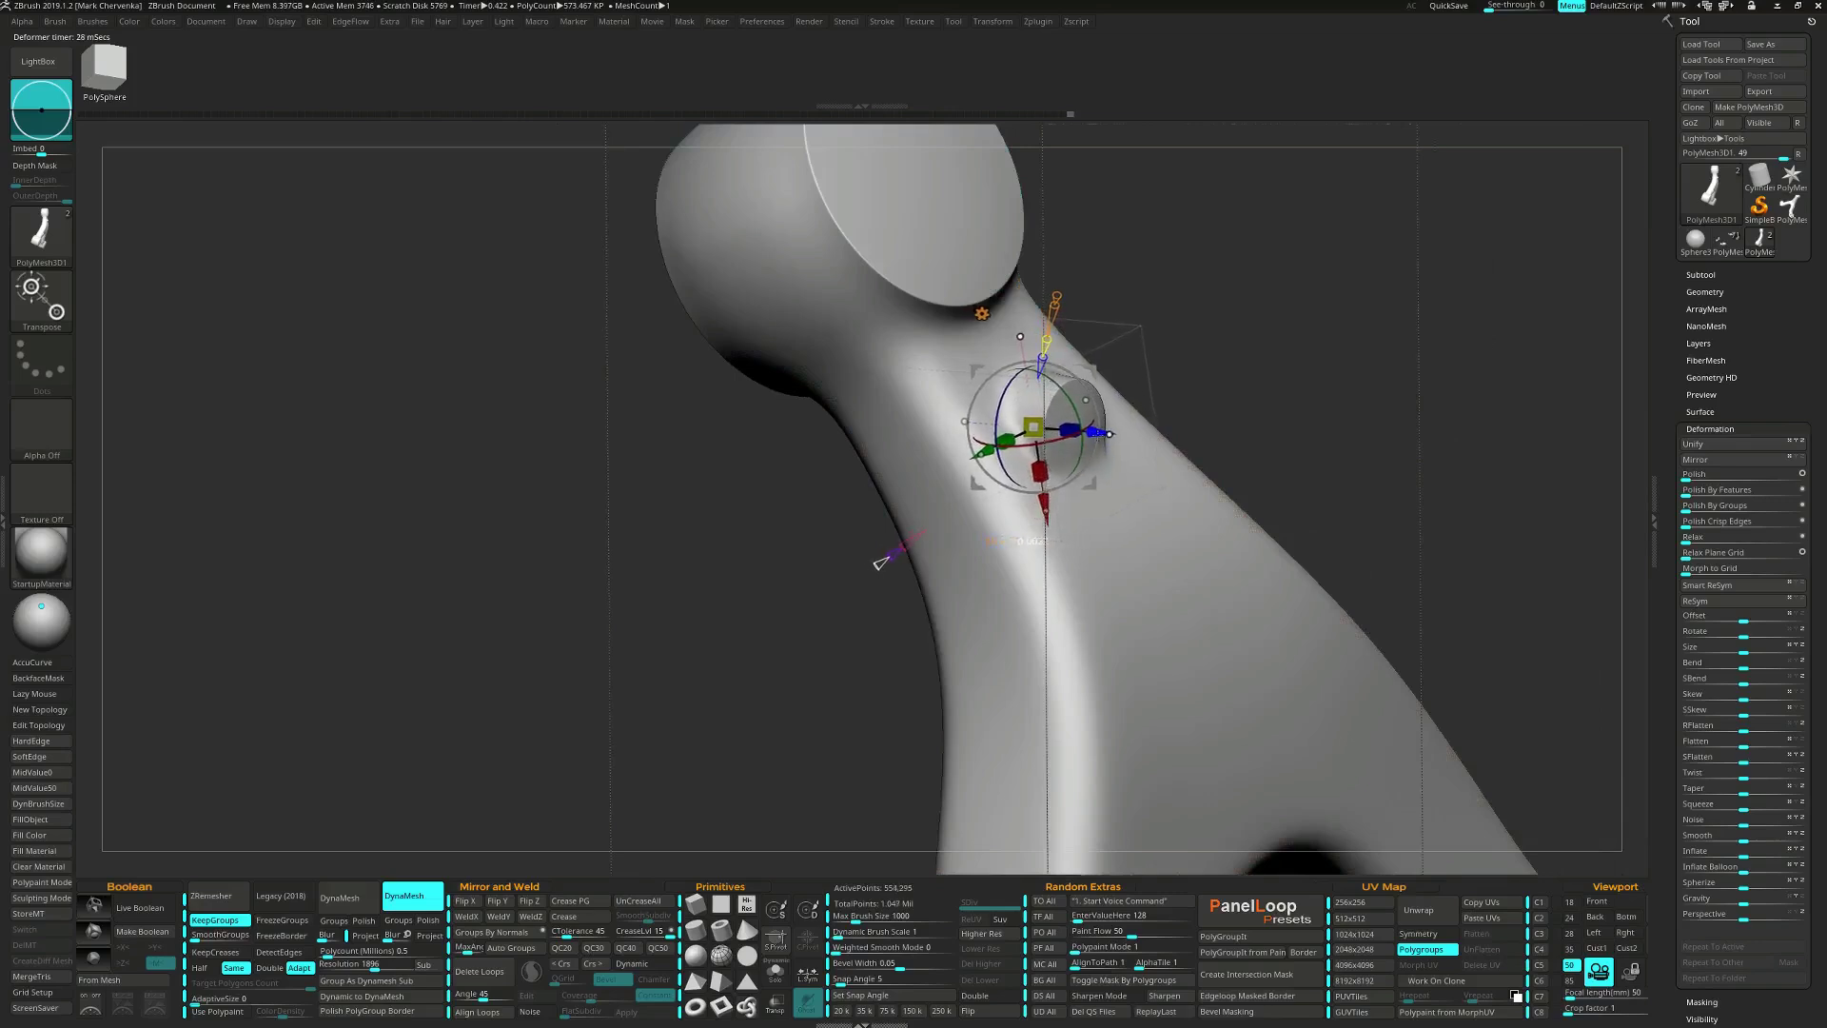
pyautogui.keyDown('ctrl'); pyautogui.moveTo(1139, 565); pyautogui.dragTo(1055, 505, button='right'); pyautogui.keyUp('ctrl')
pyautogui.hotkey('shift', 'f')
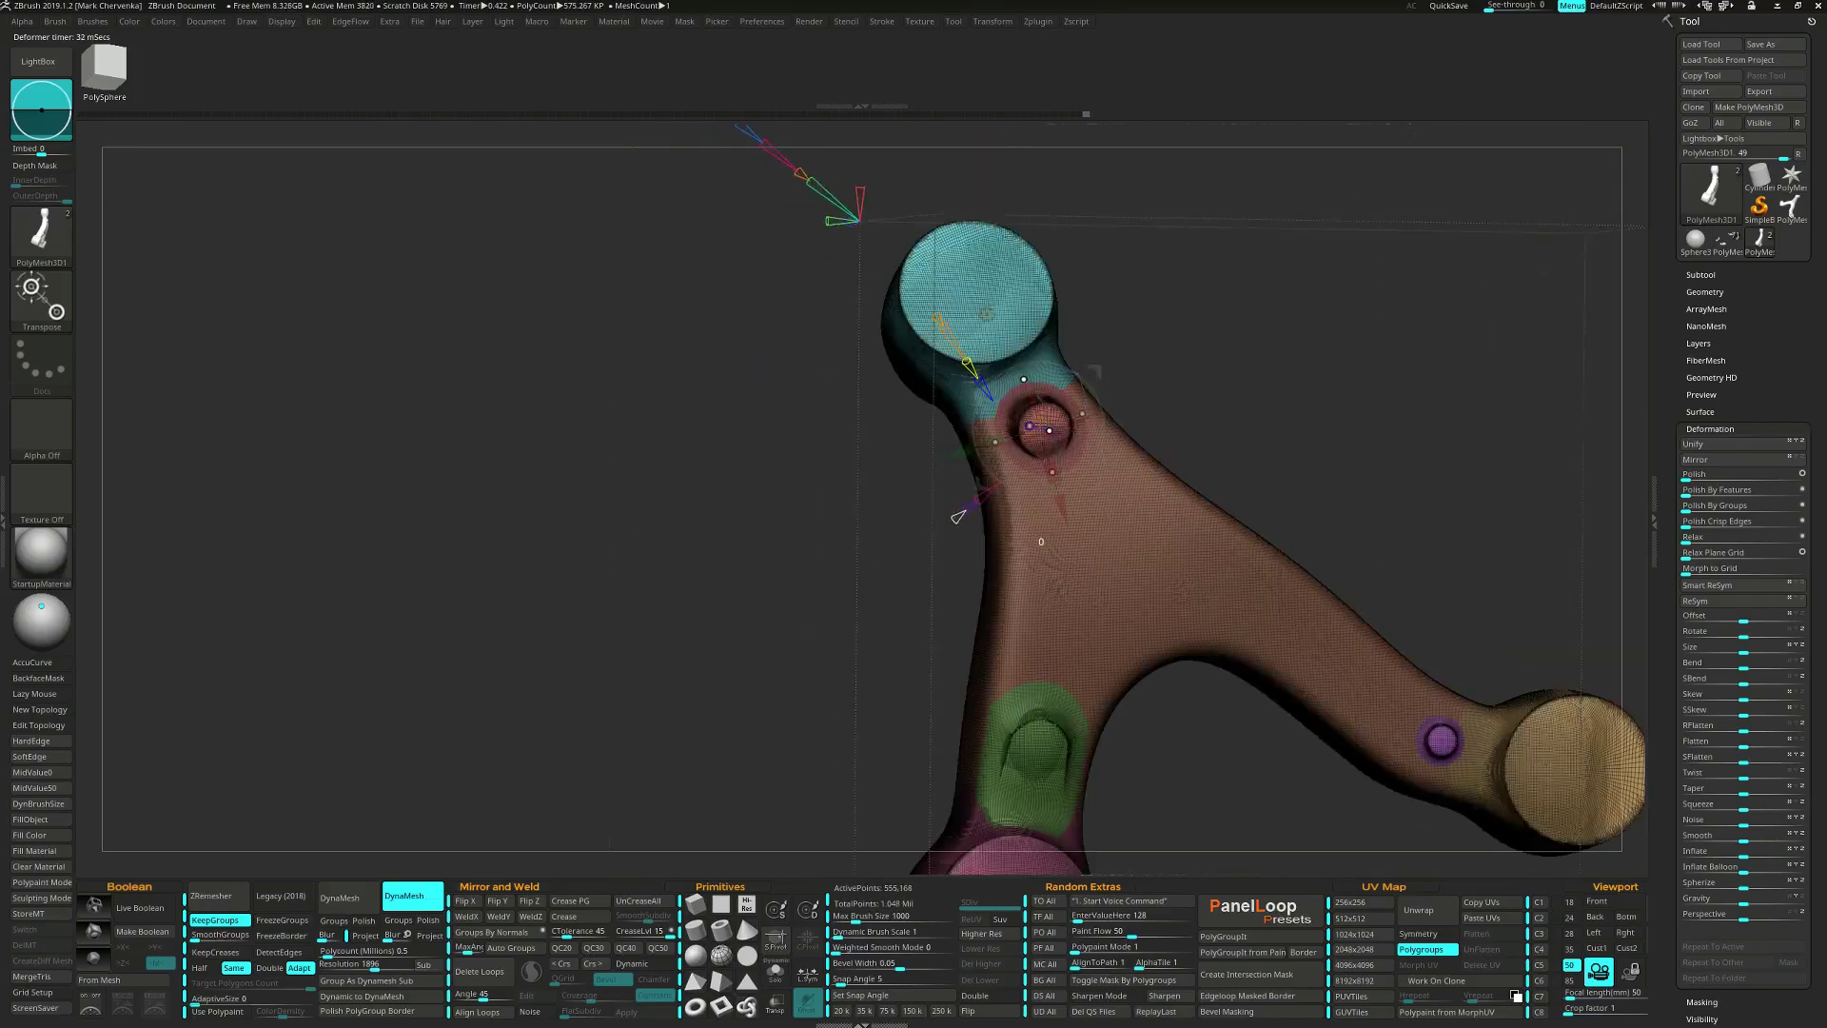
# Hide the polygroup display and finish the upper peg's Project Primitive deformation.
pyautogui.hotkey('shift', 'f')
pyautogui.keyDown('ctrl'); pyautogui.moveTo(1052, 433); pyautogui.dragTo(1072, 501, button='right'); pyautogui.keyUp('ctrl')
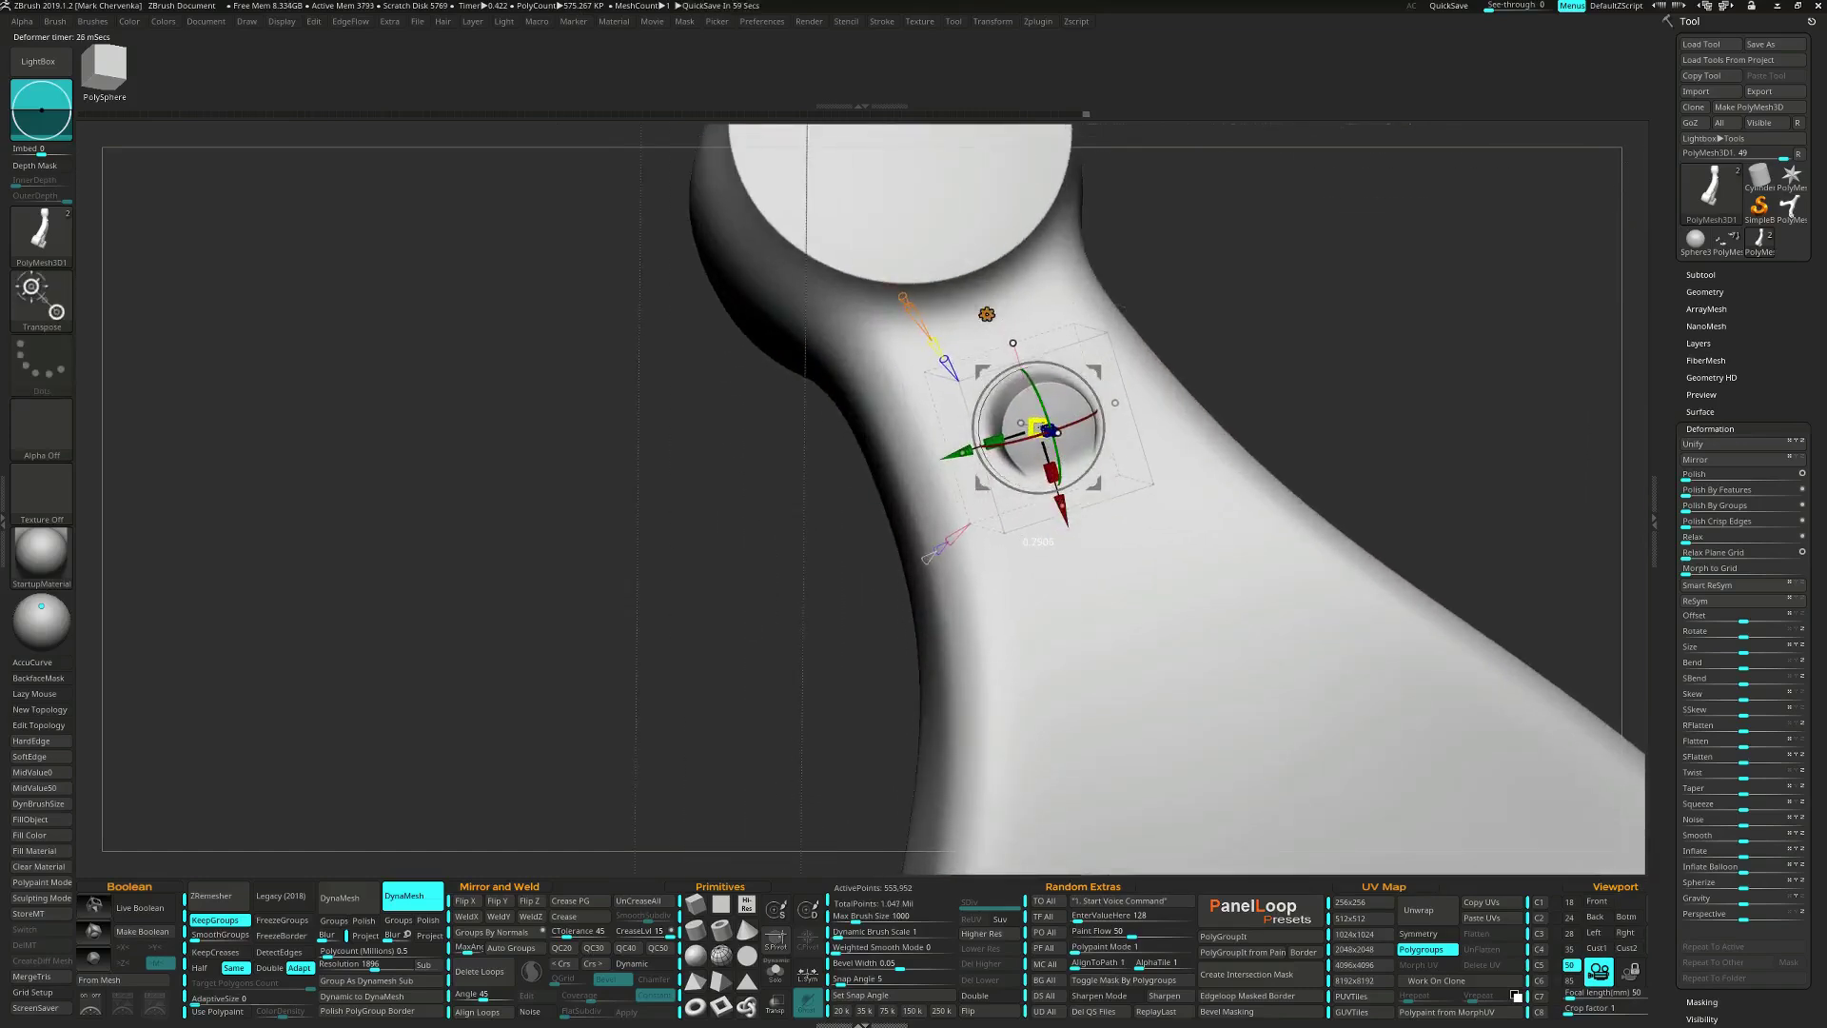
pyautogui.keyDown('ctrl'); pyautogui.moveTo(1104, 538); pyautogui.dragTo(1090, 481, button='right'); pyautogui.keyUp('ctrl')
pyautogui.moveTo(1090, 480); pyautogui.dragTo(1049, 518, button='right')
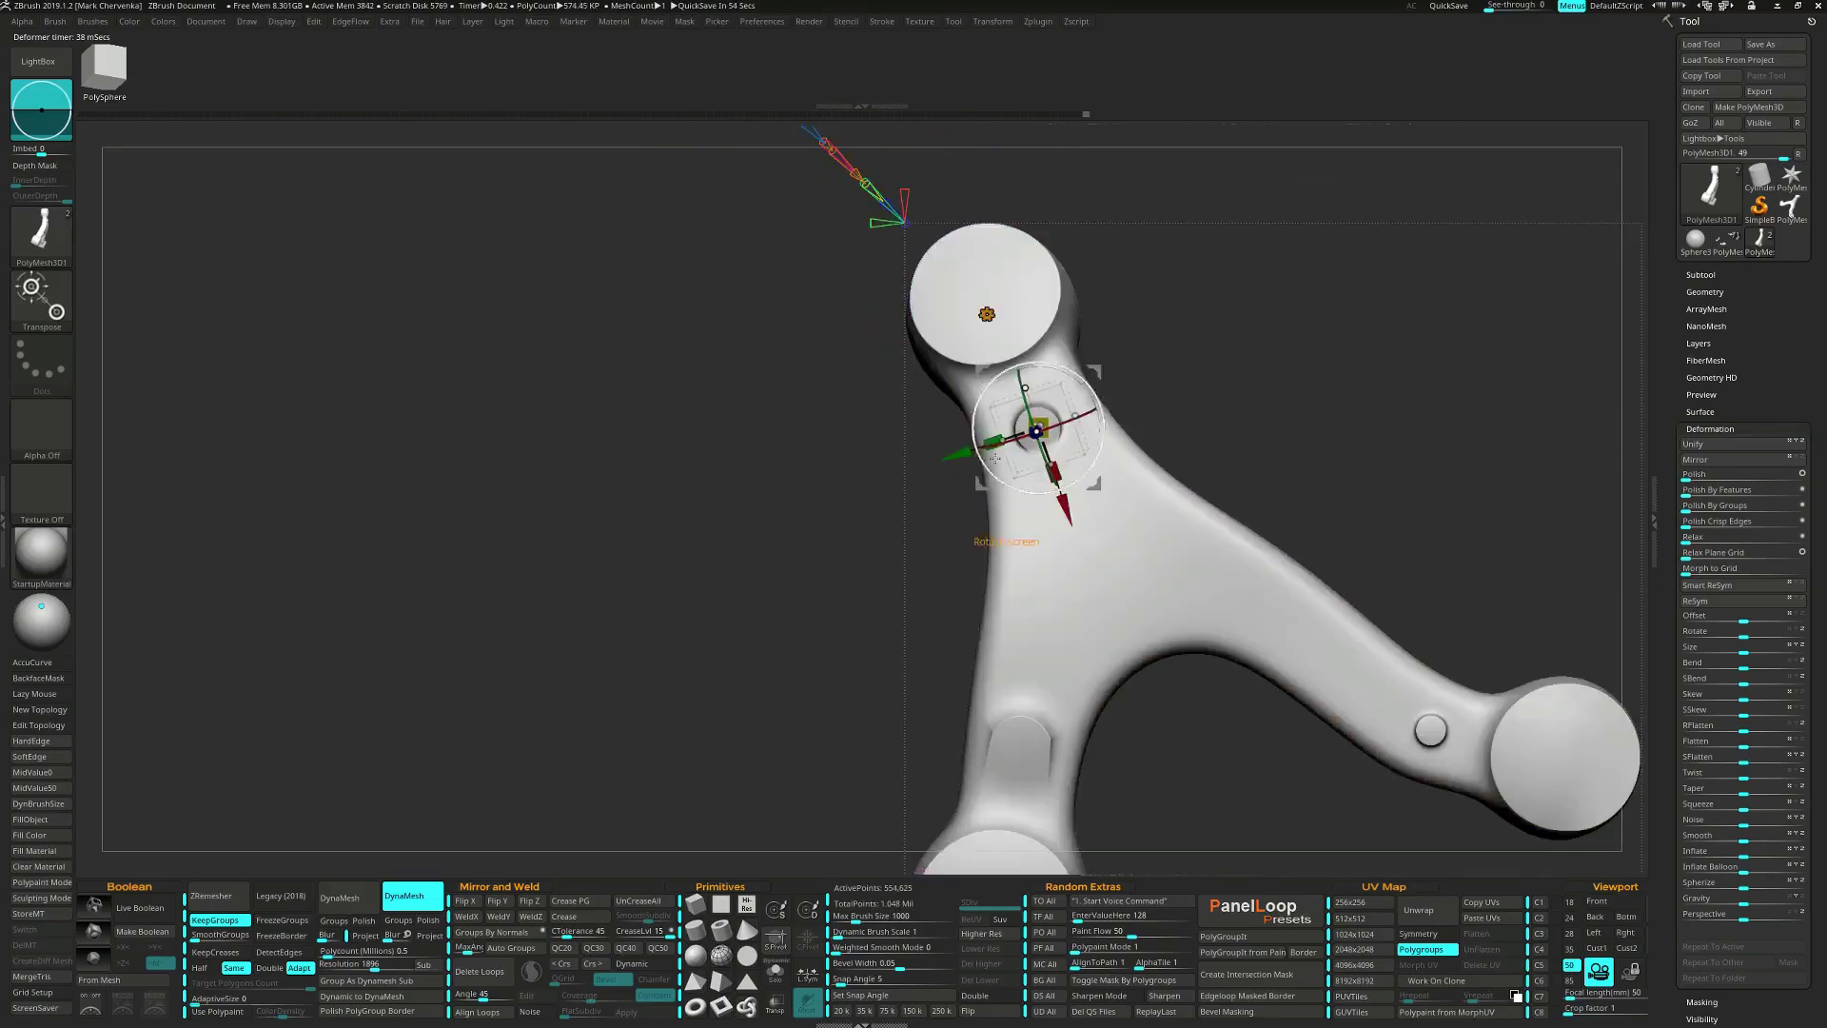
pyautogui.click(986, 314)
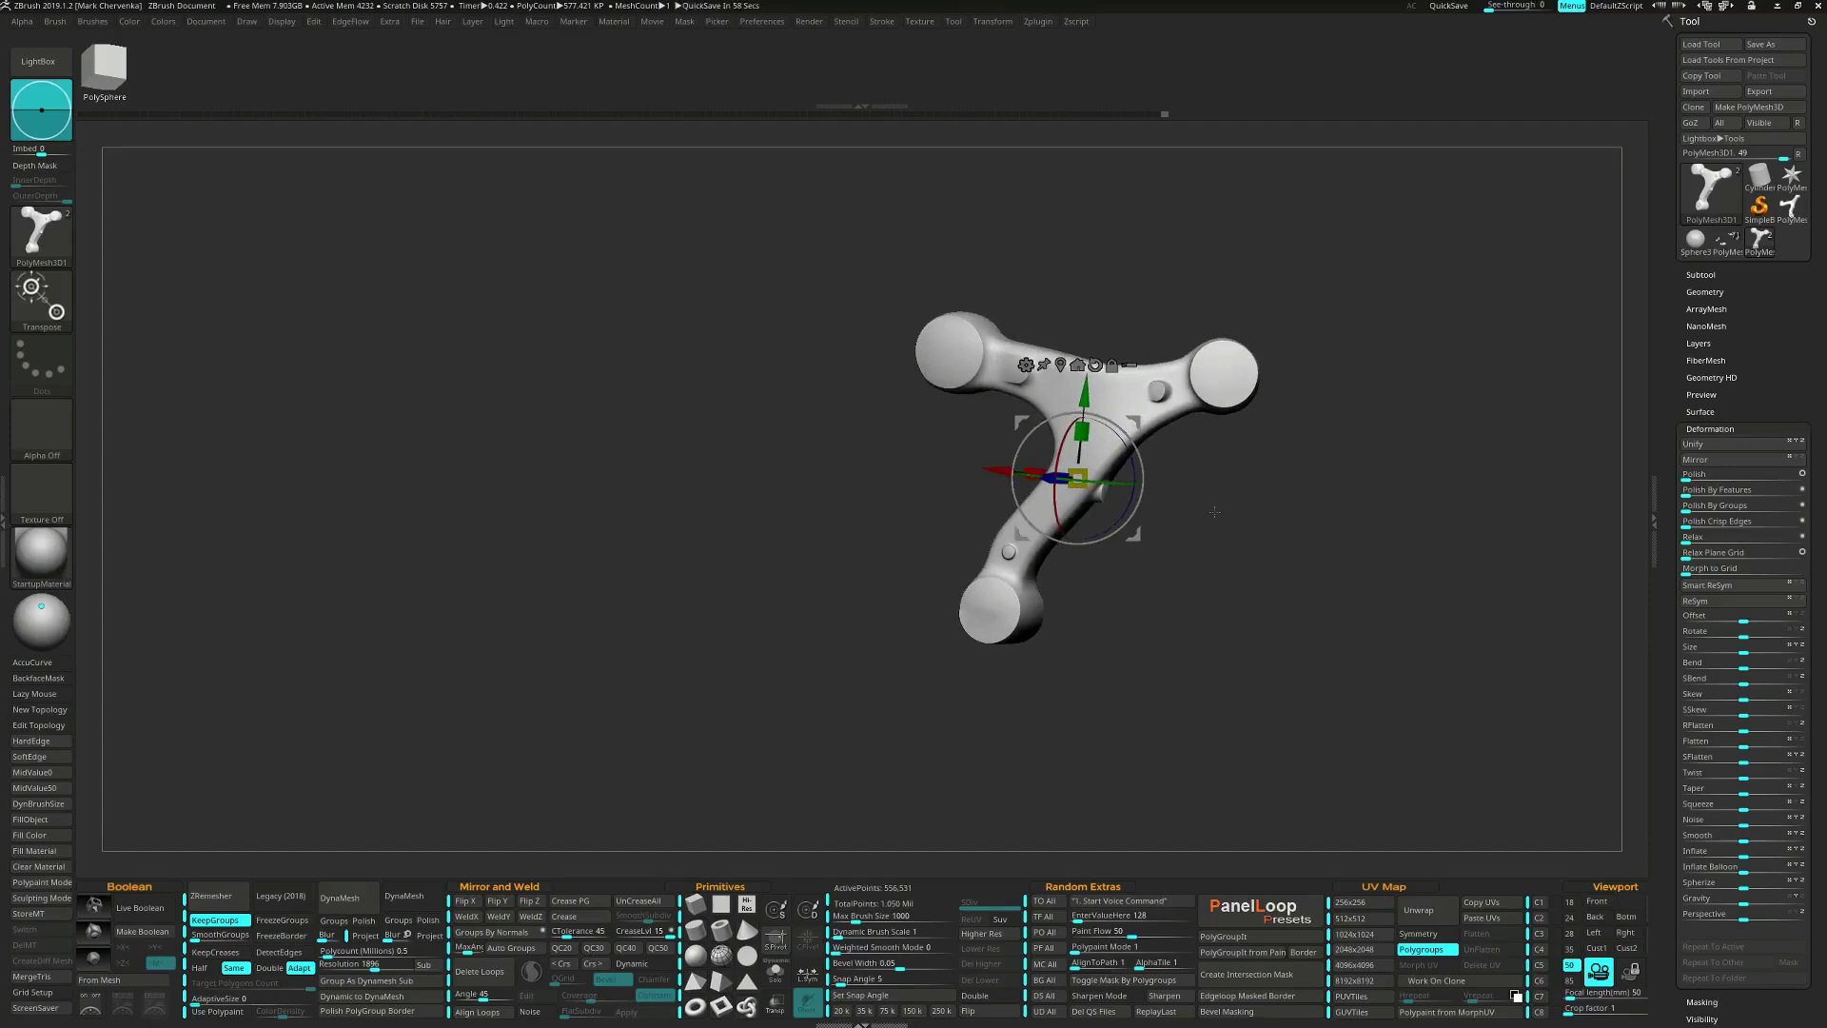
# Combine the whole bracket into a single polygroup and rebuild it with DynaMesh.
pyautogui.keyDown('shift'); pyautogui.moveTo(1237, 443); pyautogui.dragTo(1225, 590, button='right'); pyautogui.keyUp('shift')
pyautogui.hotkey('shift', 'f')
pyautogui.hotkey('ctrl', 'w')
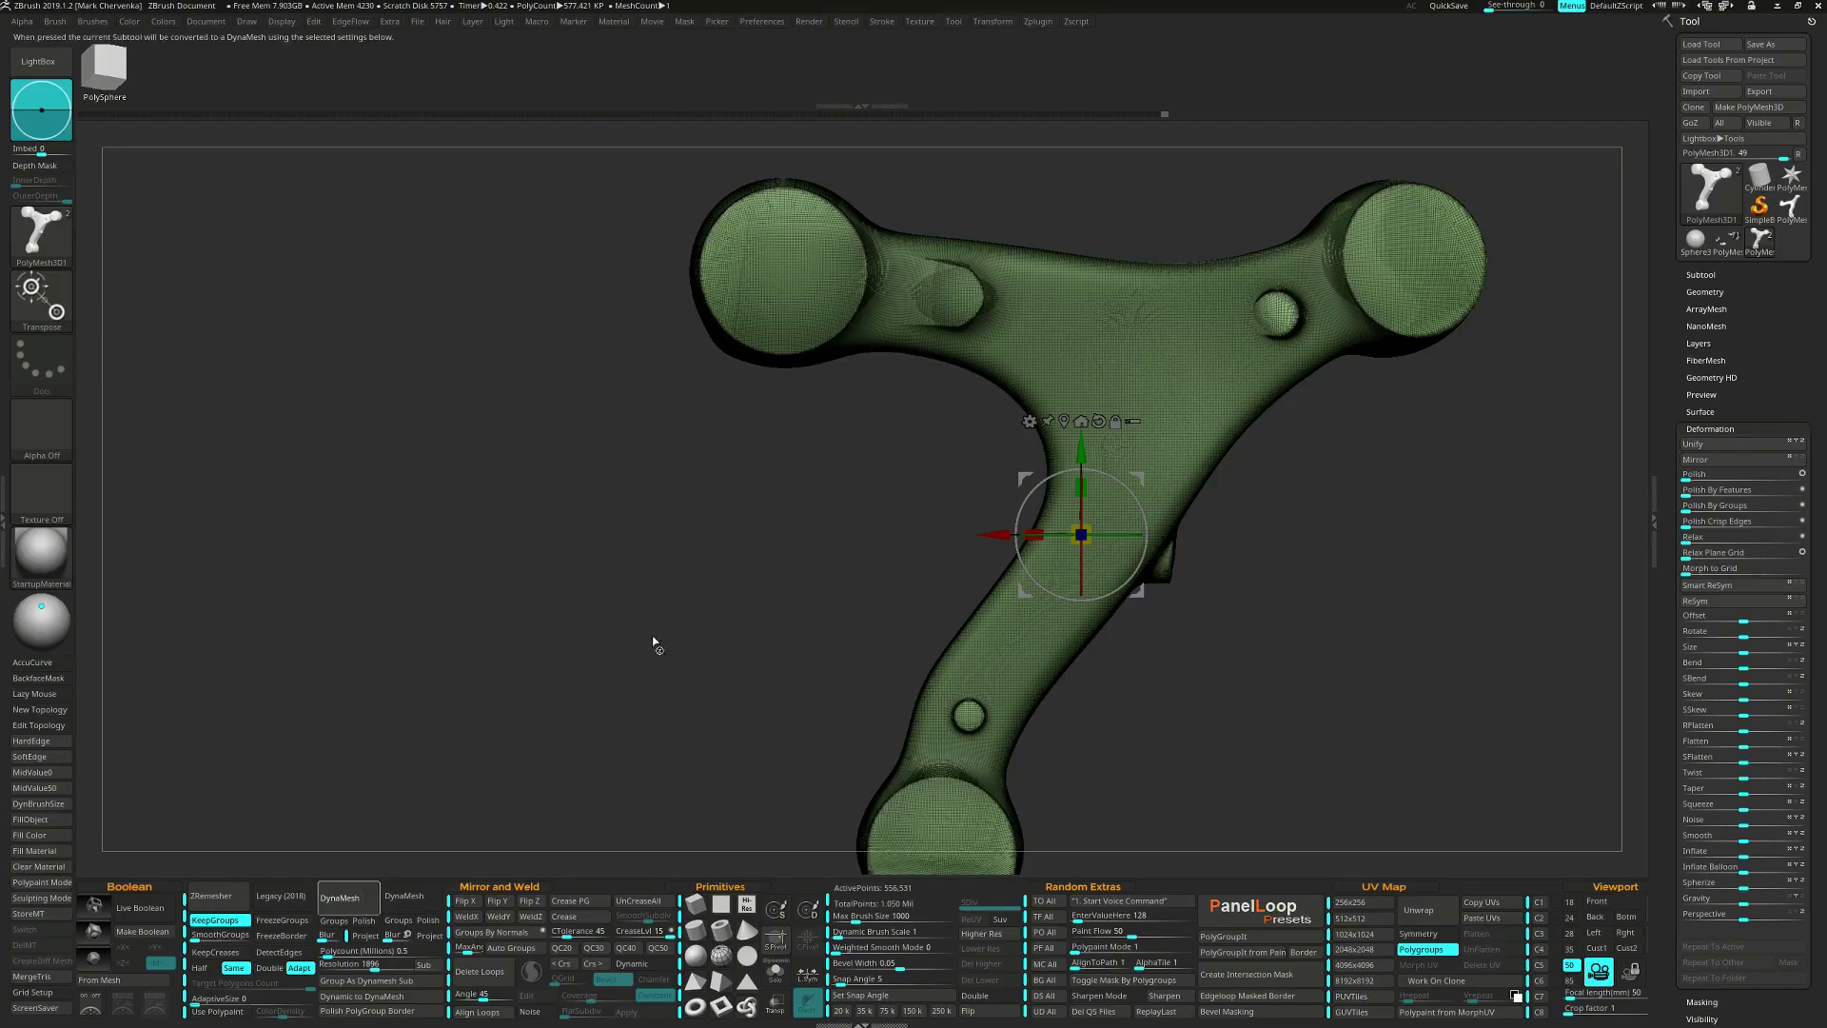
pyautogui.hotkey('shift', 'f')
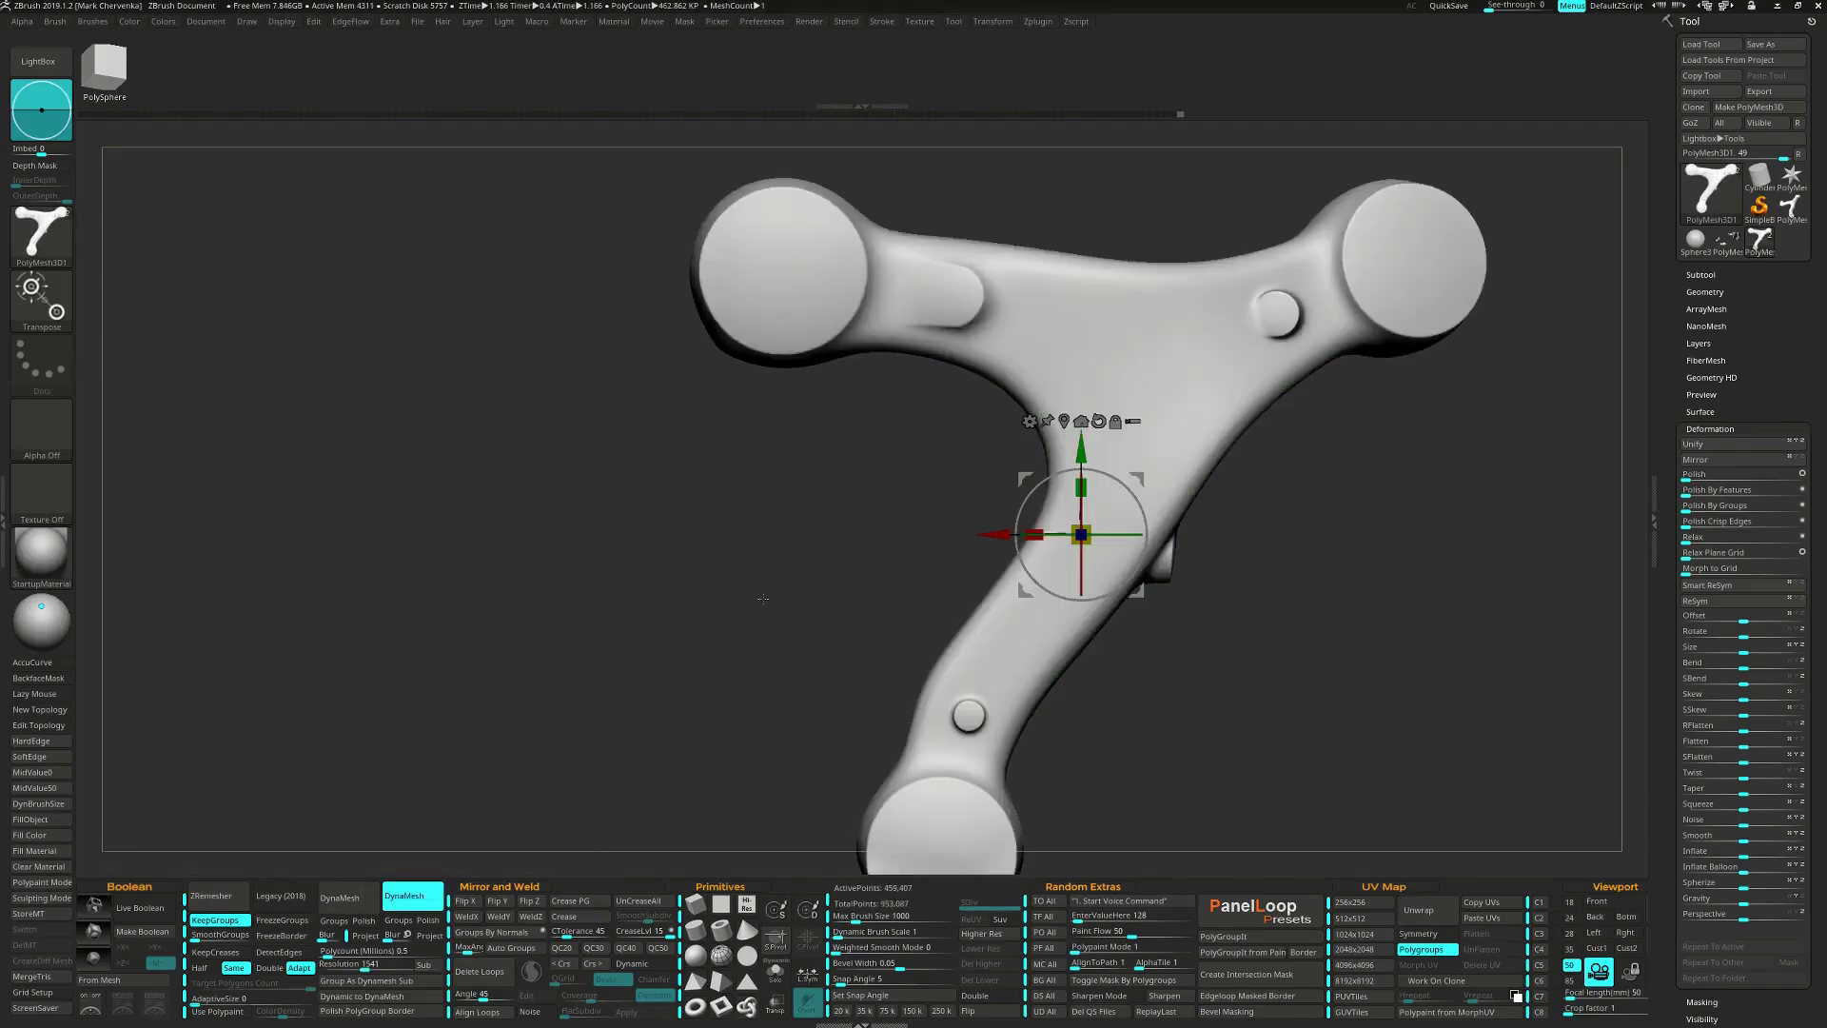
pyautogui.moveTo(762, 598); pyautogui.dragTo(848, 529)
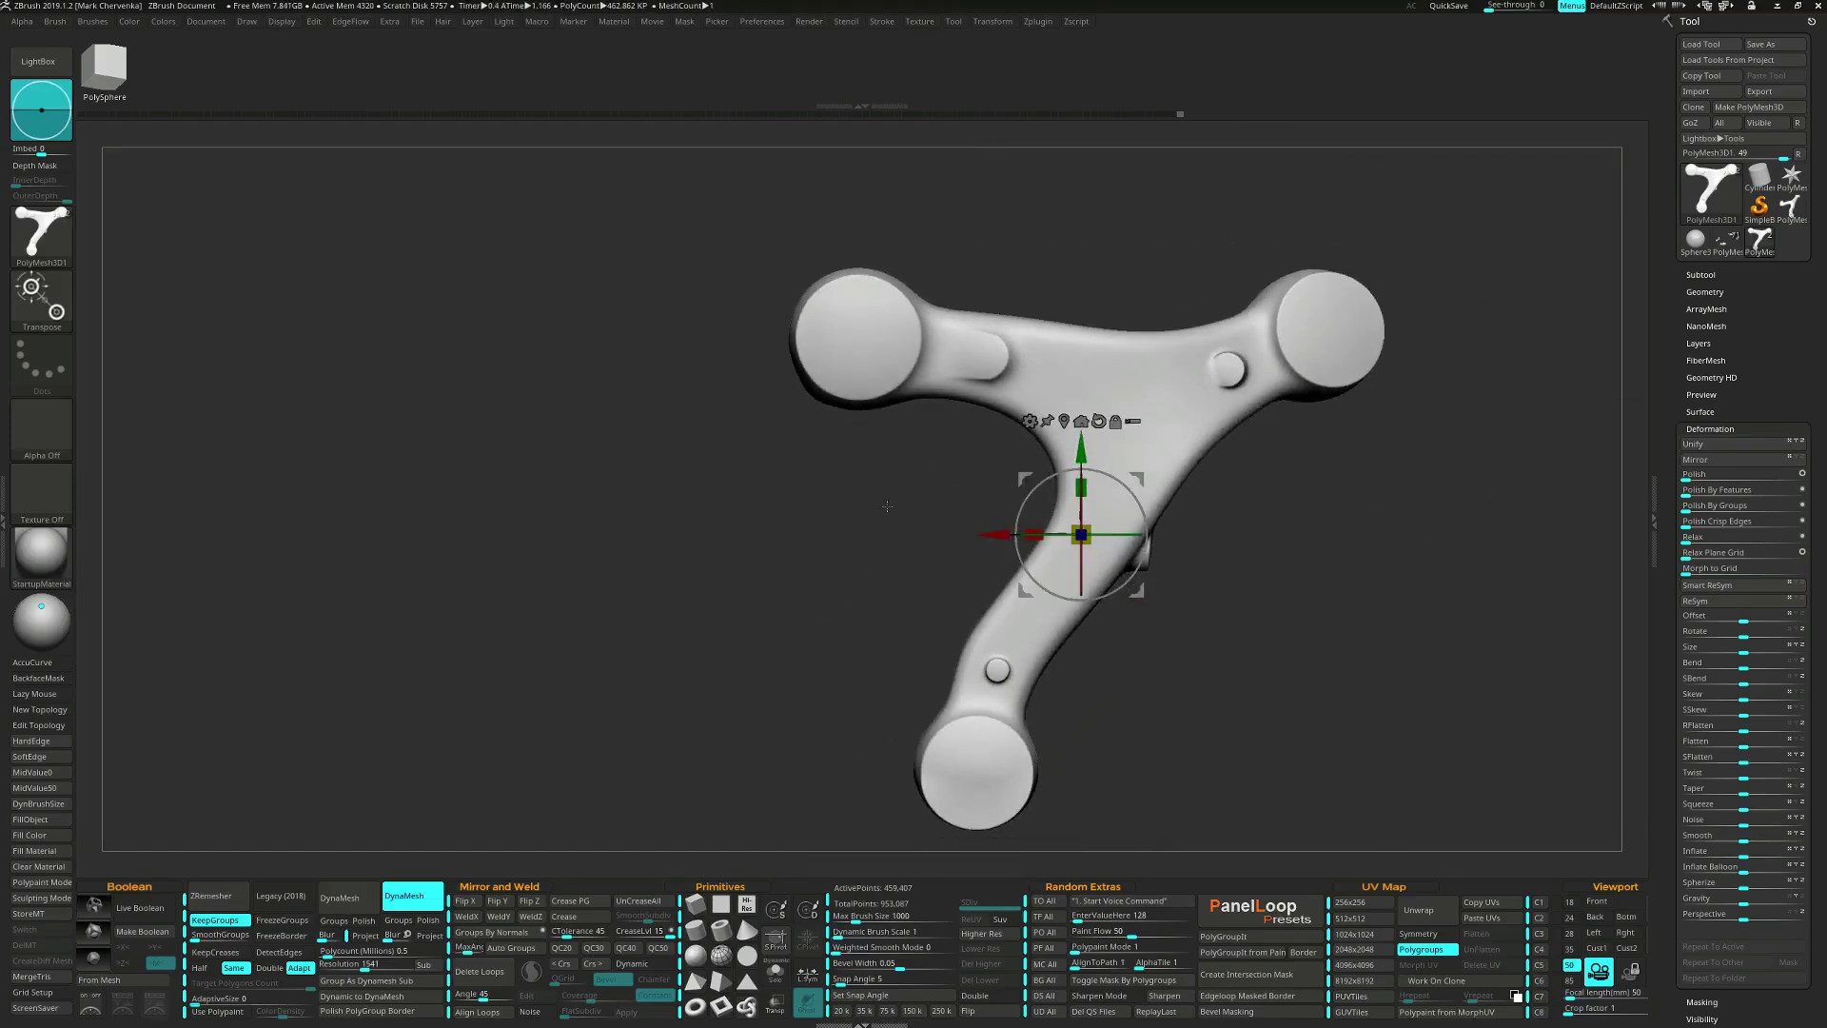
# Isolate the upper joint beside the elongated boss with a circular mask, inverted so only that cylinder stays editable.
pyautogui.press('q')
pyautogui.press('ctrl')
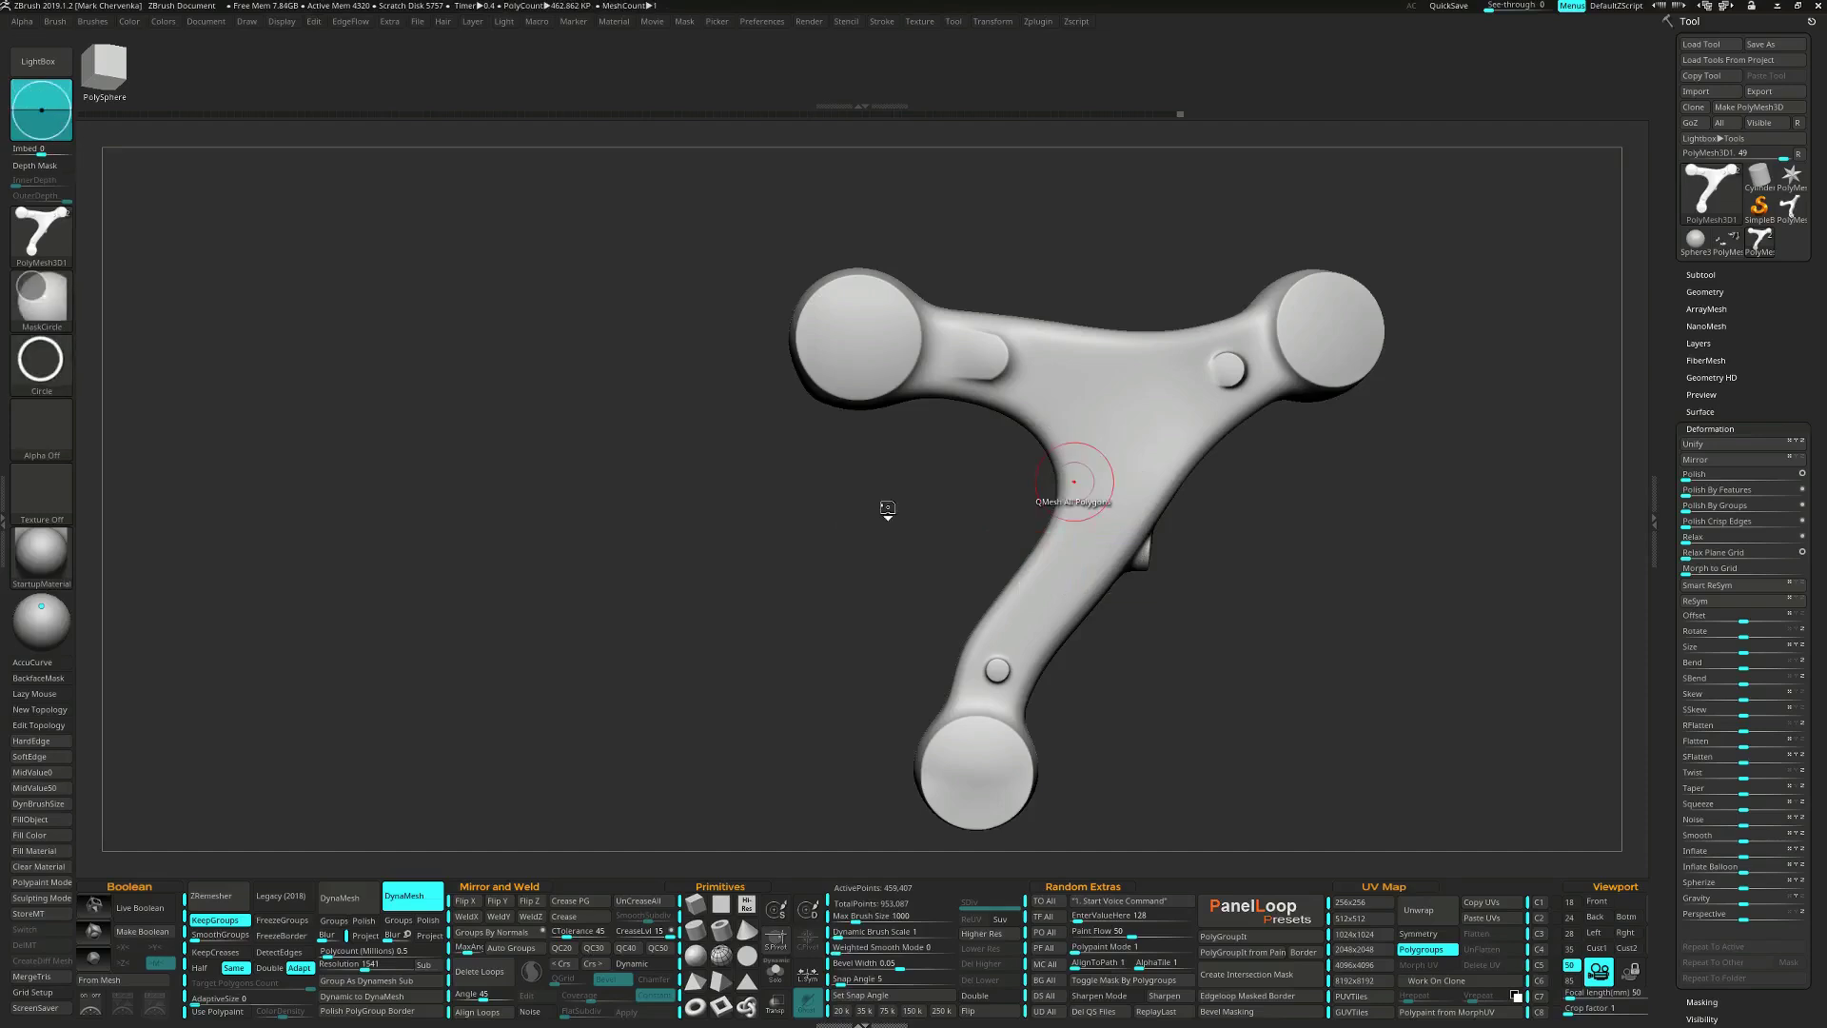
pyautogui.moveTo(887, 509)
pyautogui.keyDown('ctrl'); pyautogui.mouseDown()
pyautogui.moveTo(946, 571)
pyautogui.moveTo(917, 408)
pyautogui.mouseUp(); pyautogui.keyUp('ctrl')
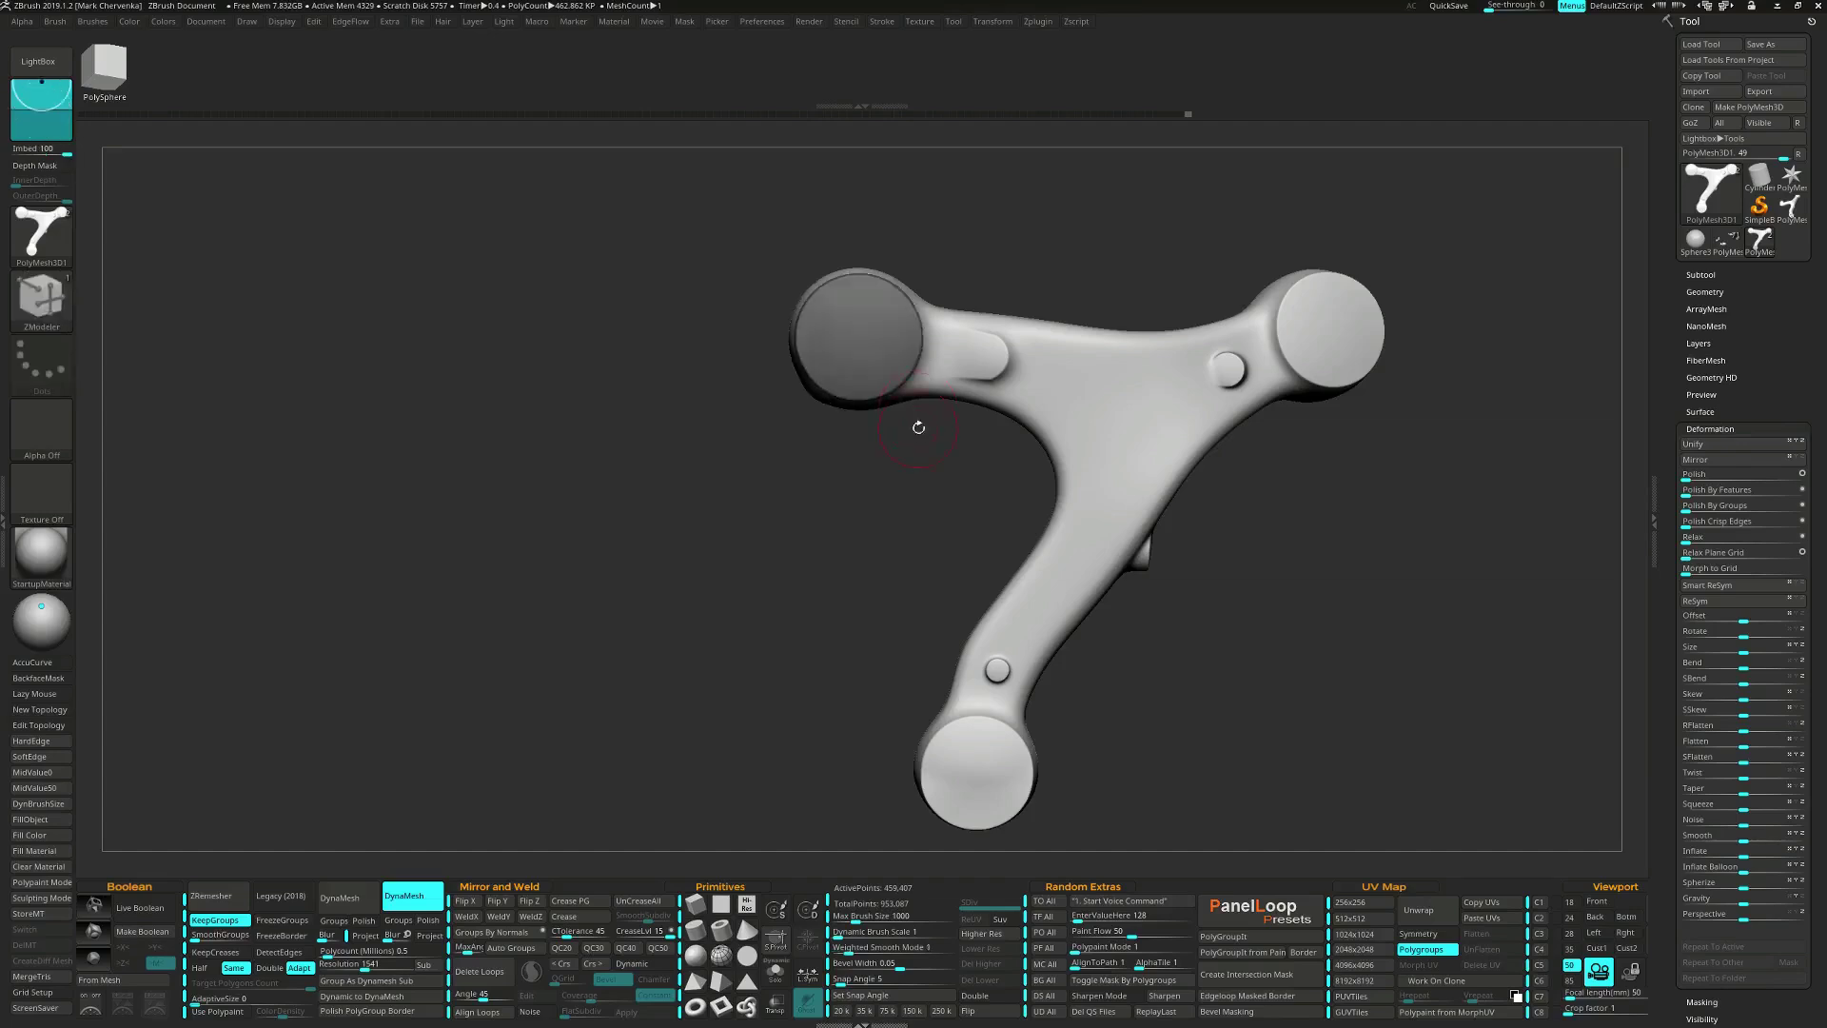
pyautogui.keyDown('ctrl'); pyautogui.click(904, 493); pyautogui.keyUp('ctrl')
pyautogui.moveTo(873, 481); pyautogui.dragTo(895, 497)
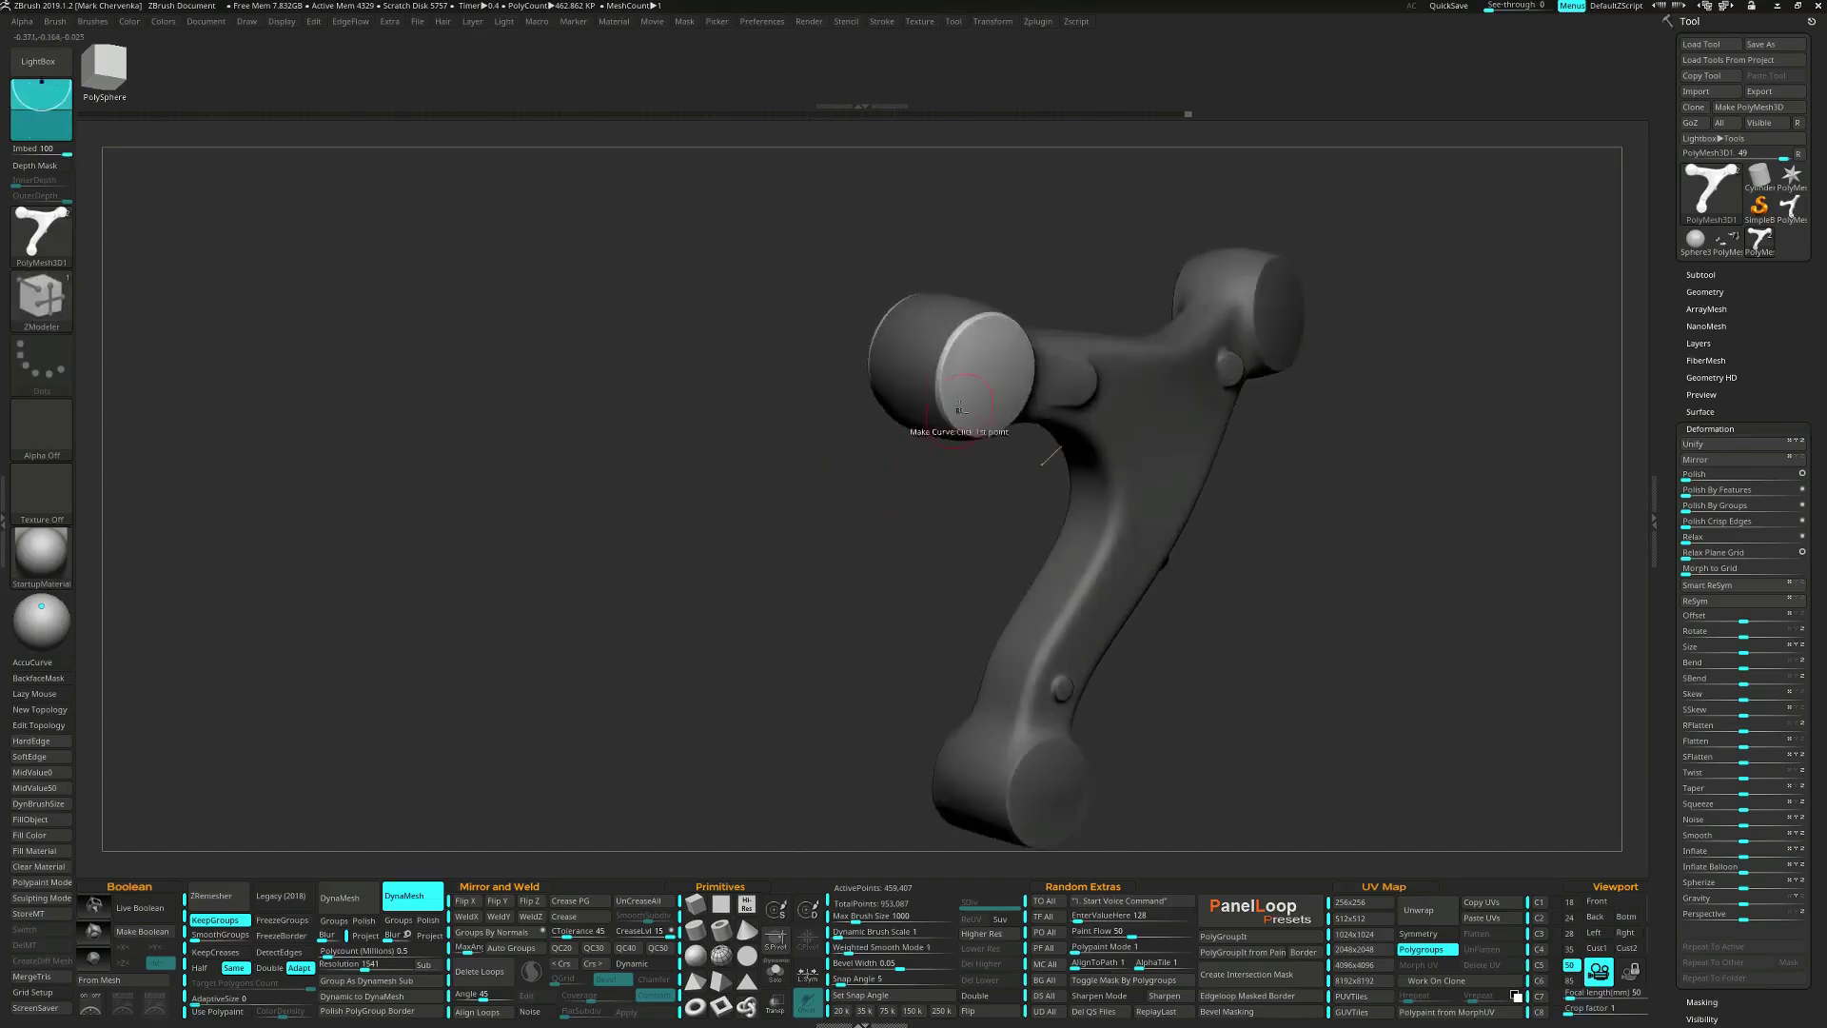
pyautogui.moveTo(971, 447); pyautogui.dragTo(980, 461)
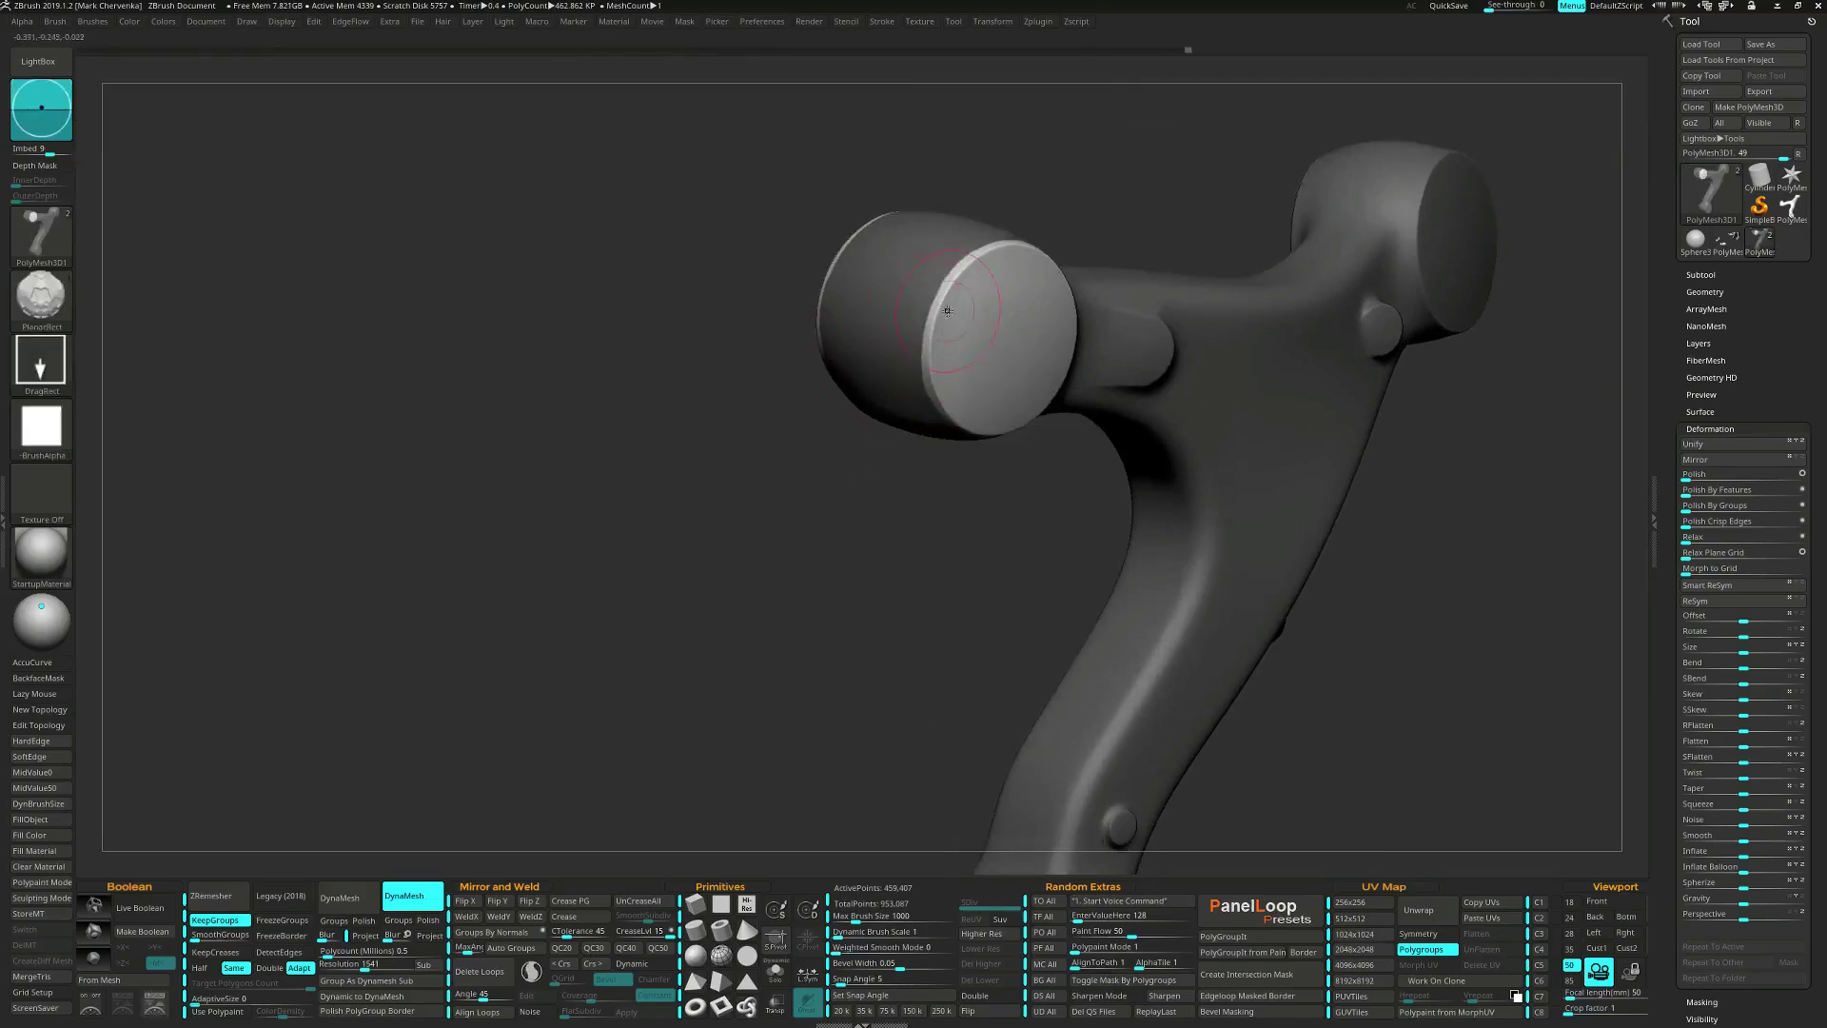
# Flatten the front and back faces of the isolated upper joint with the PlanarRect brush.
pyautogui.keyDown('shift'); pyautogui.moveTo(1011, 347); pyautogui.dragTo(996, 344, button='right'); pyautogui.keyUp('shift')
pyautogui.moveTo(1011, 344); pyautogui.dragTo(1107, 497)
pyautogui.moveTo(997, 339); pyautogui.dragTo(1030, 372)
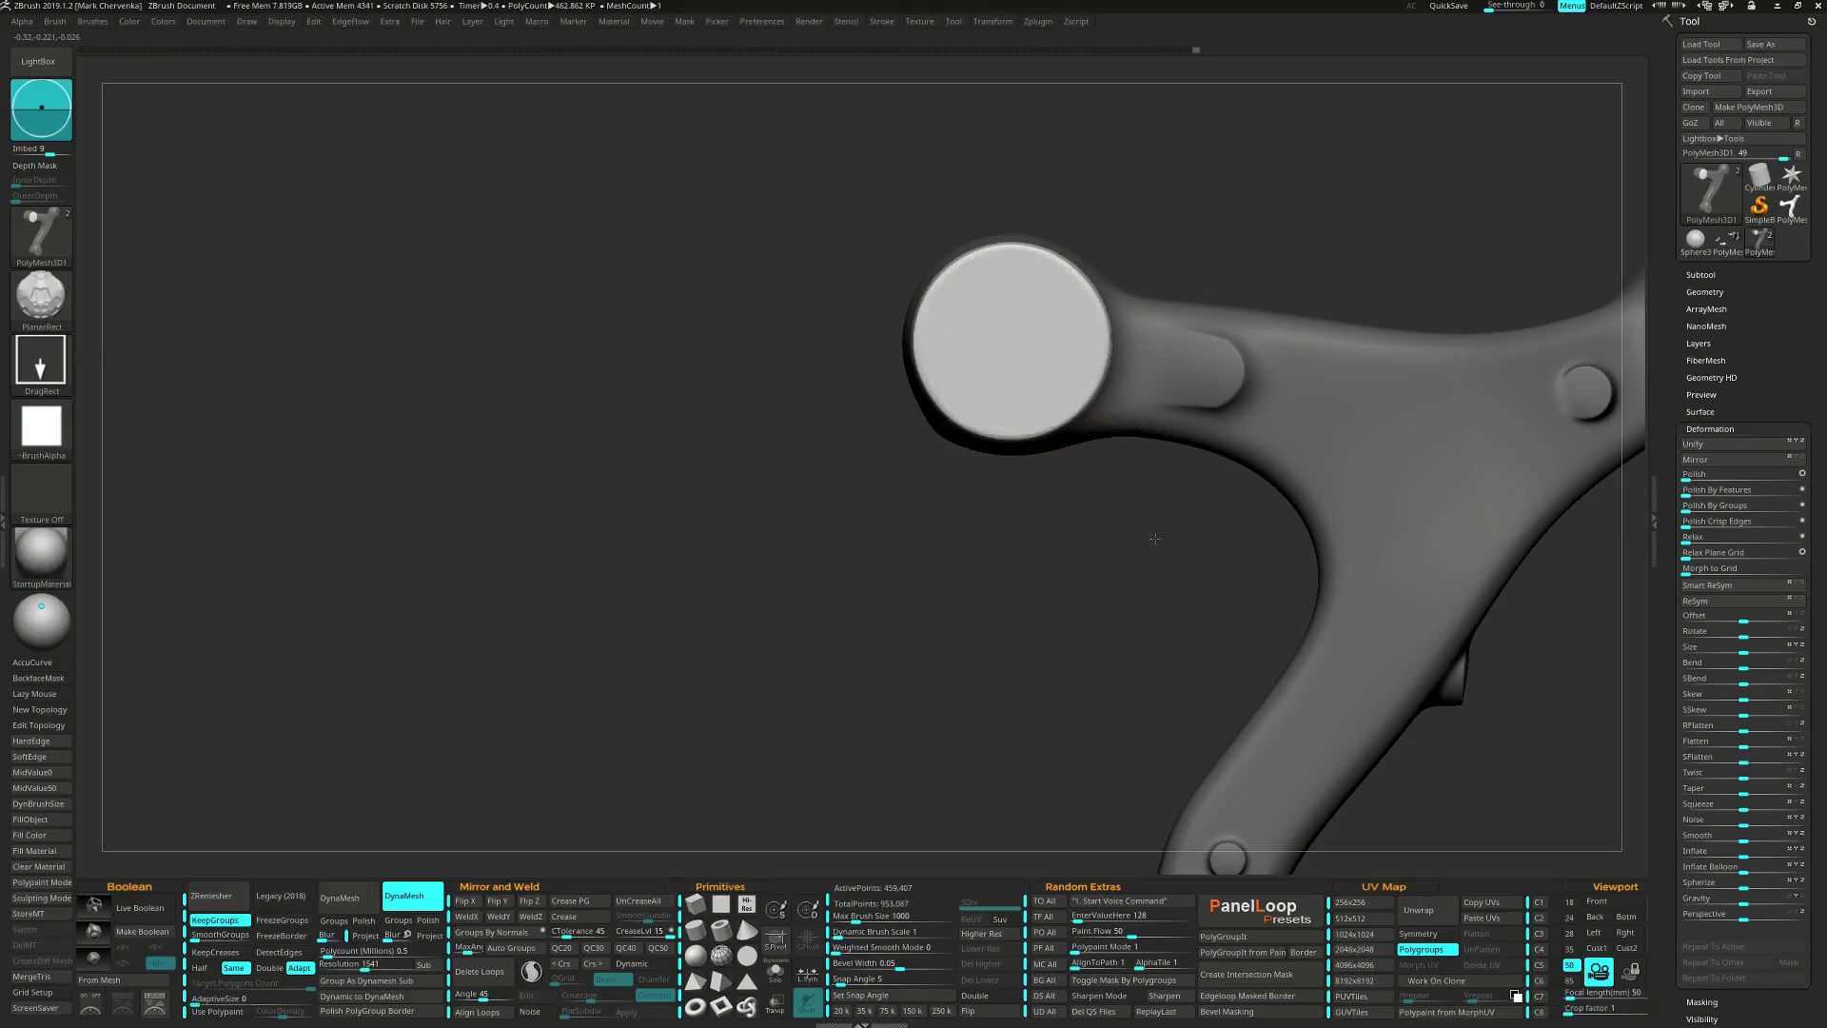
pyautogui.moveTo(996, 340); pyautogui.dragTo(1085, 390, button='right')
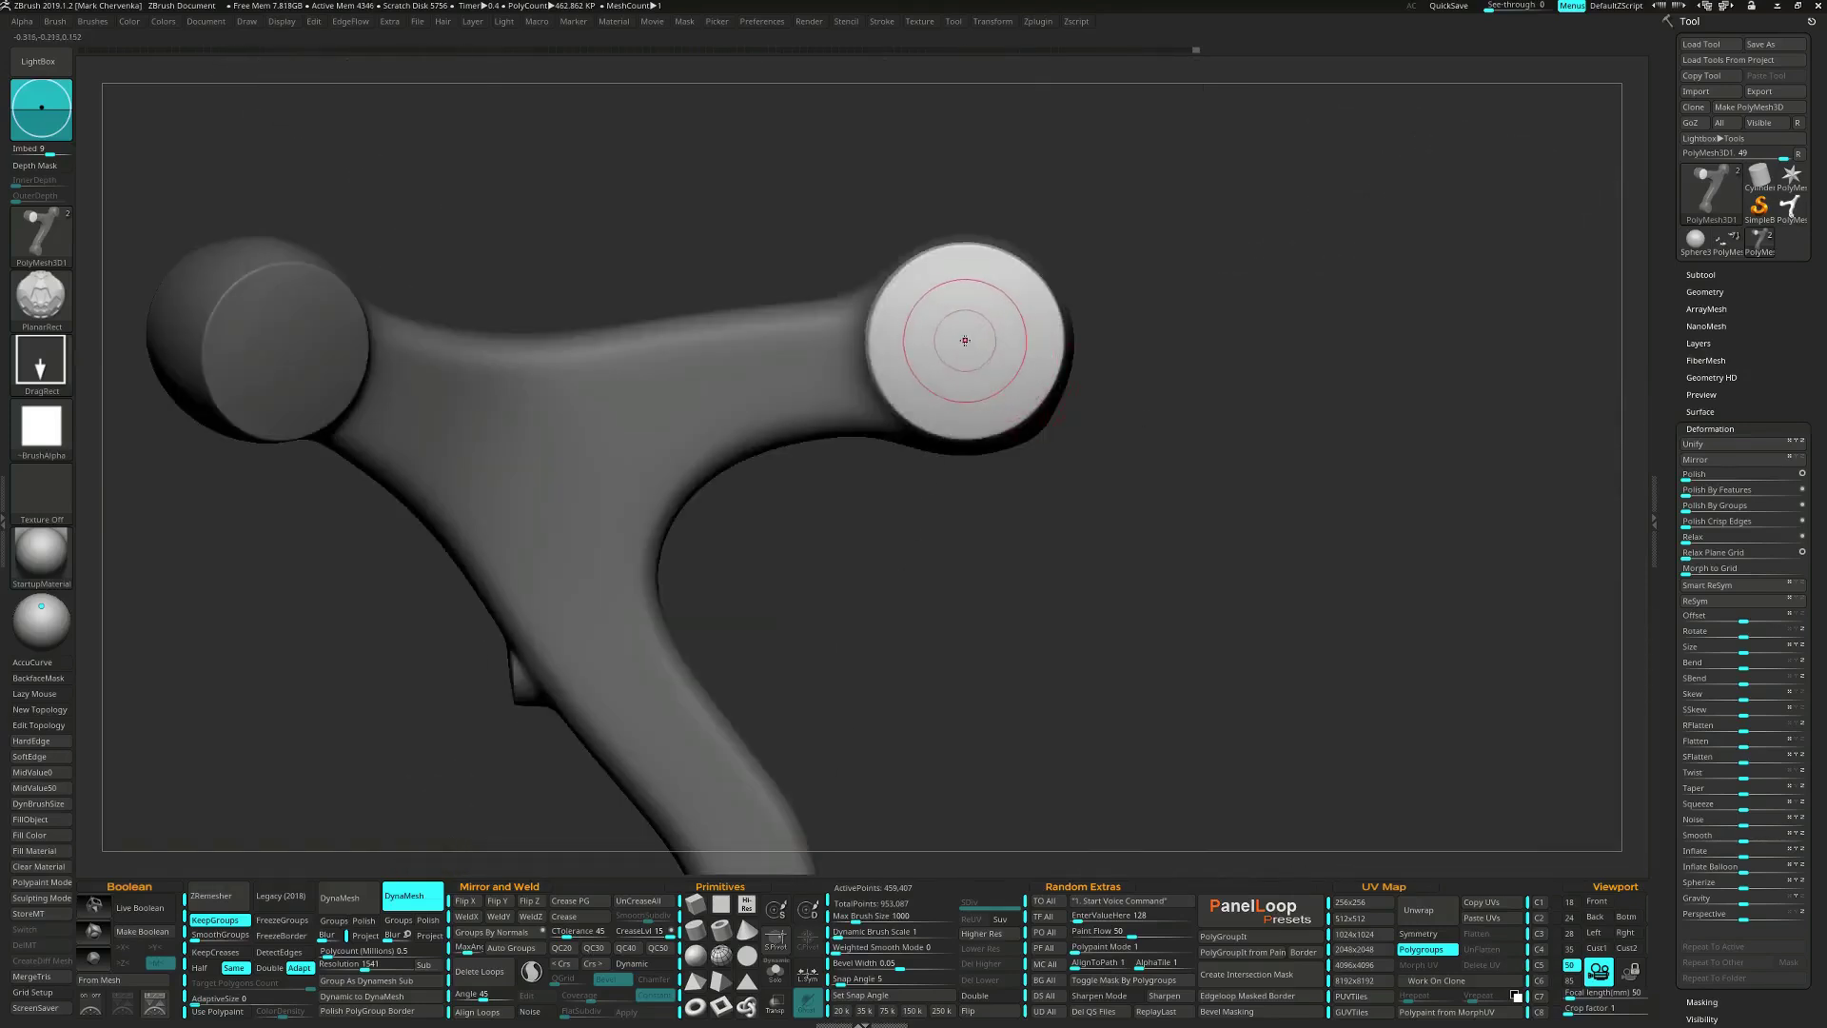
pyautogui.moveTo(938, 306); pyautogui.dragTo(1033, 385)
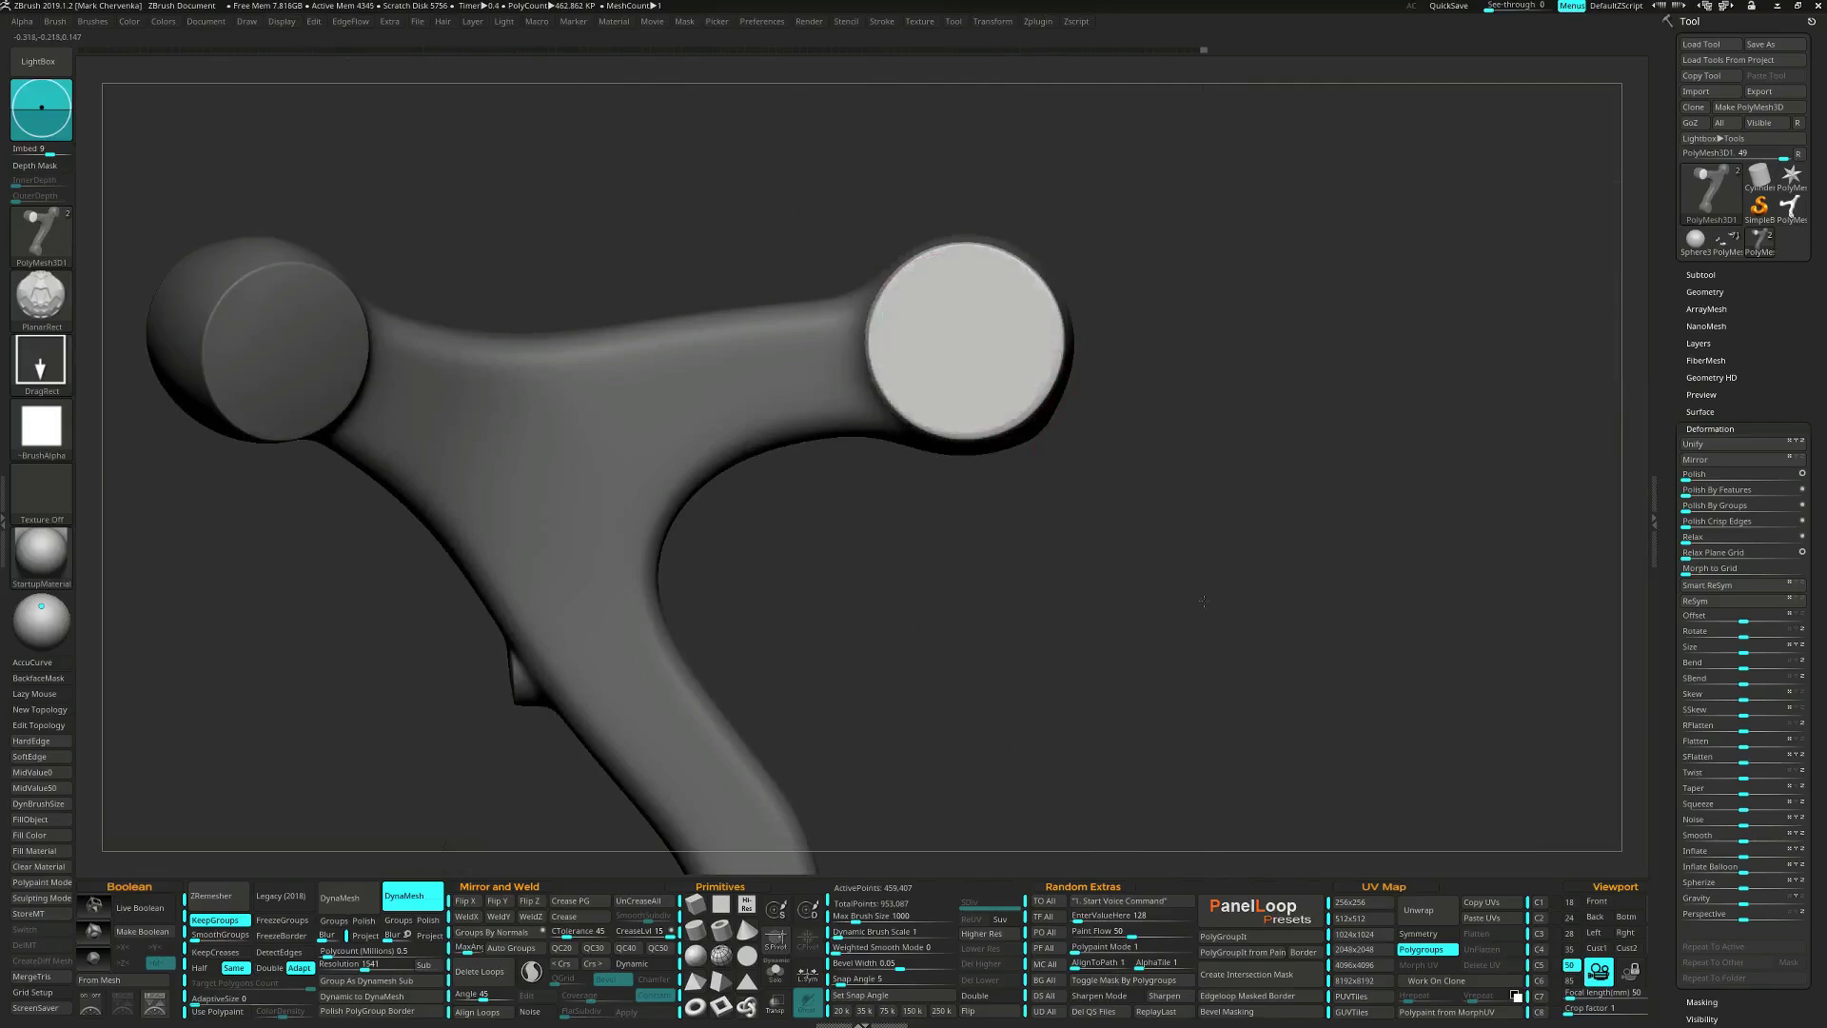
# Flatten the end faces of the bracket's lower cylindrical joint, working from a side view.
pyautogui.moveTo(1063, 429)
pyautogui.mouseDown(button='right')
pyautogui.moveTo(1158, 582)
pyautogui.moveTo(986, 562)
pyautogui.moveTo(1004, 533)
pyautogui.moveTo(980, 523)
pyautogui.moveTo(1025, 500)
pyautogui.mouseUp(button='right')
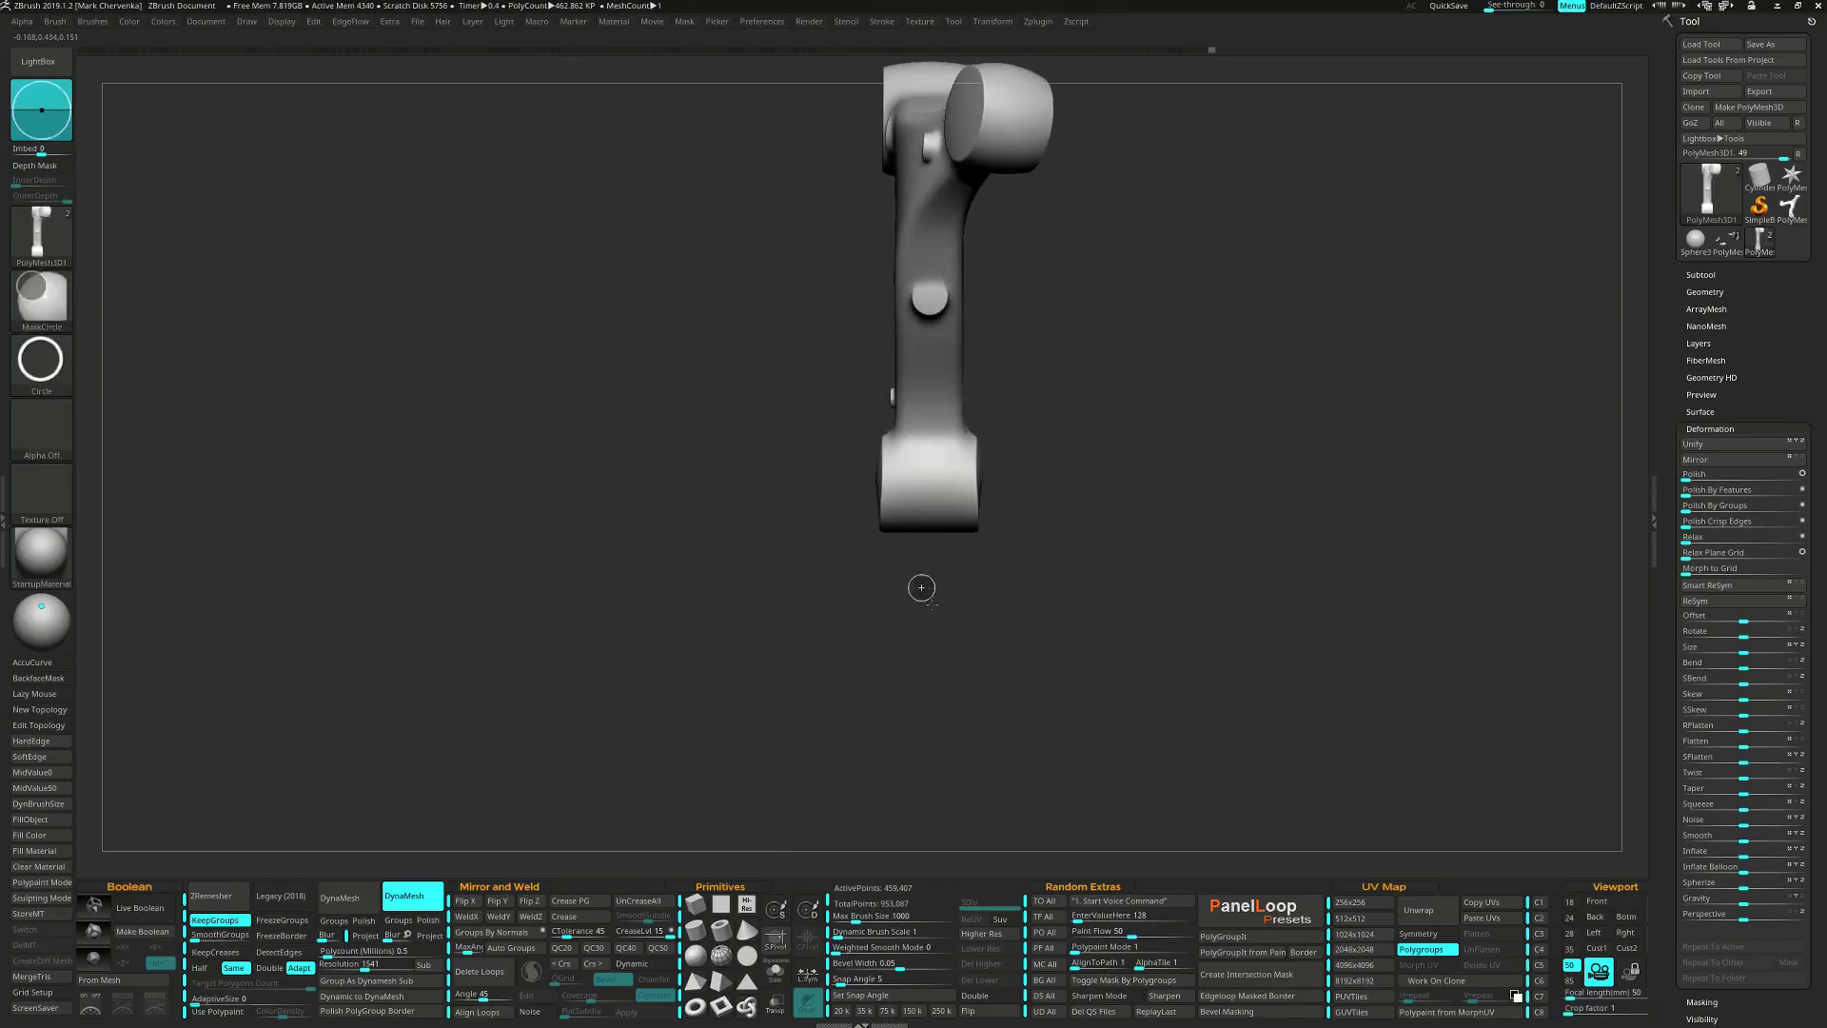
pyautogui.moveTo(922, 585)
pyautogui.keyDown('ctrl'); pyautogui.mouseDown()
pyautogui.moveTo(1049, 734)
pyautogui.moveTo(1051, 697)
pyautogui.mouseUp(); pyautogui.keyUp('ctrl')
pyautogui.moveTo(988, 382)
pyautogui.keyDown('ctrl'); pyautogui.keyDown('shift'); pyautogui.mouseDown()
pyautogui.moveTo(978, 661)
pyautogui.moveTo(882, 302)
pyautogui.mouseUp(); pyautogui.keyUp('shift'); pyautogui.keyUp('ctrl')
pyautogui.moveTo(790, 476); pyautogui.dragTo(1087, 575)
pyautogui.keyDown('alt'); pyautogui.moveTo(1041, 459); pyautogui.dragTo(1008, 637, button='right'); pyautogui.keyUp('alt')
pyautogui.moveTo(1126, 352)
pyautogui.mouseDown(button='right')
pyautogui.moveTo(1138, 418)
pyautogui.moveTo(980, 410)
pyautogui.mouseUp(button='right')
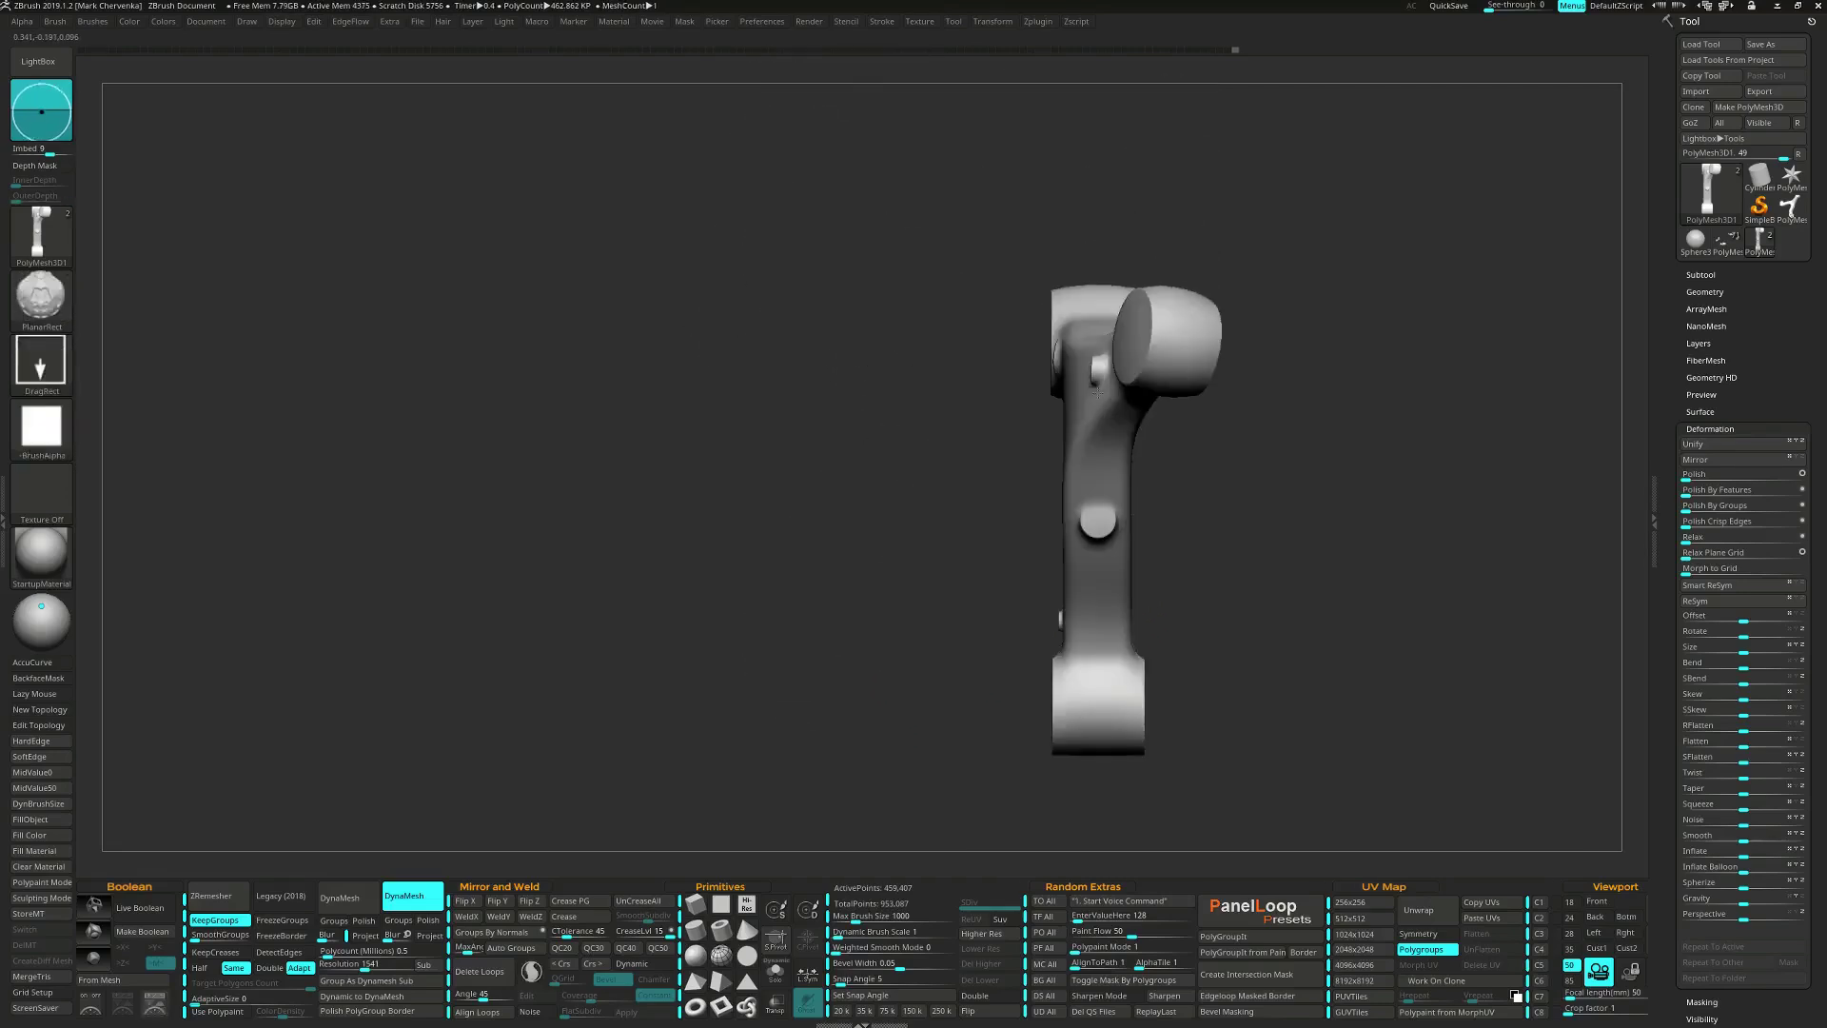
pyautogui.moveTo(1139, 366)
pyautogui.mouseDown(button='right')
pyautogui.moveTo(1118, 245)
pyautogui.moveTo(1129, 396)
pyautogui.moveTo(1121, 378)
pyautogui.mouseUp(button='right')
# Isolate the remaining upper joint with an inverted mask and flatten its end faces with the PlanarRect brush.
pyautogui.keyDown('ctrl'); pyautogui.moveTo(1236, 407); pyautogui.dragTo(1244, 414, button='right'); pyautogui.keyUp('ctrl')
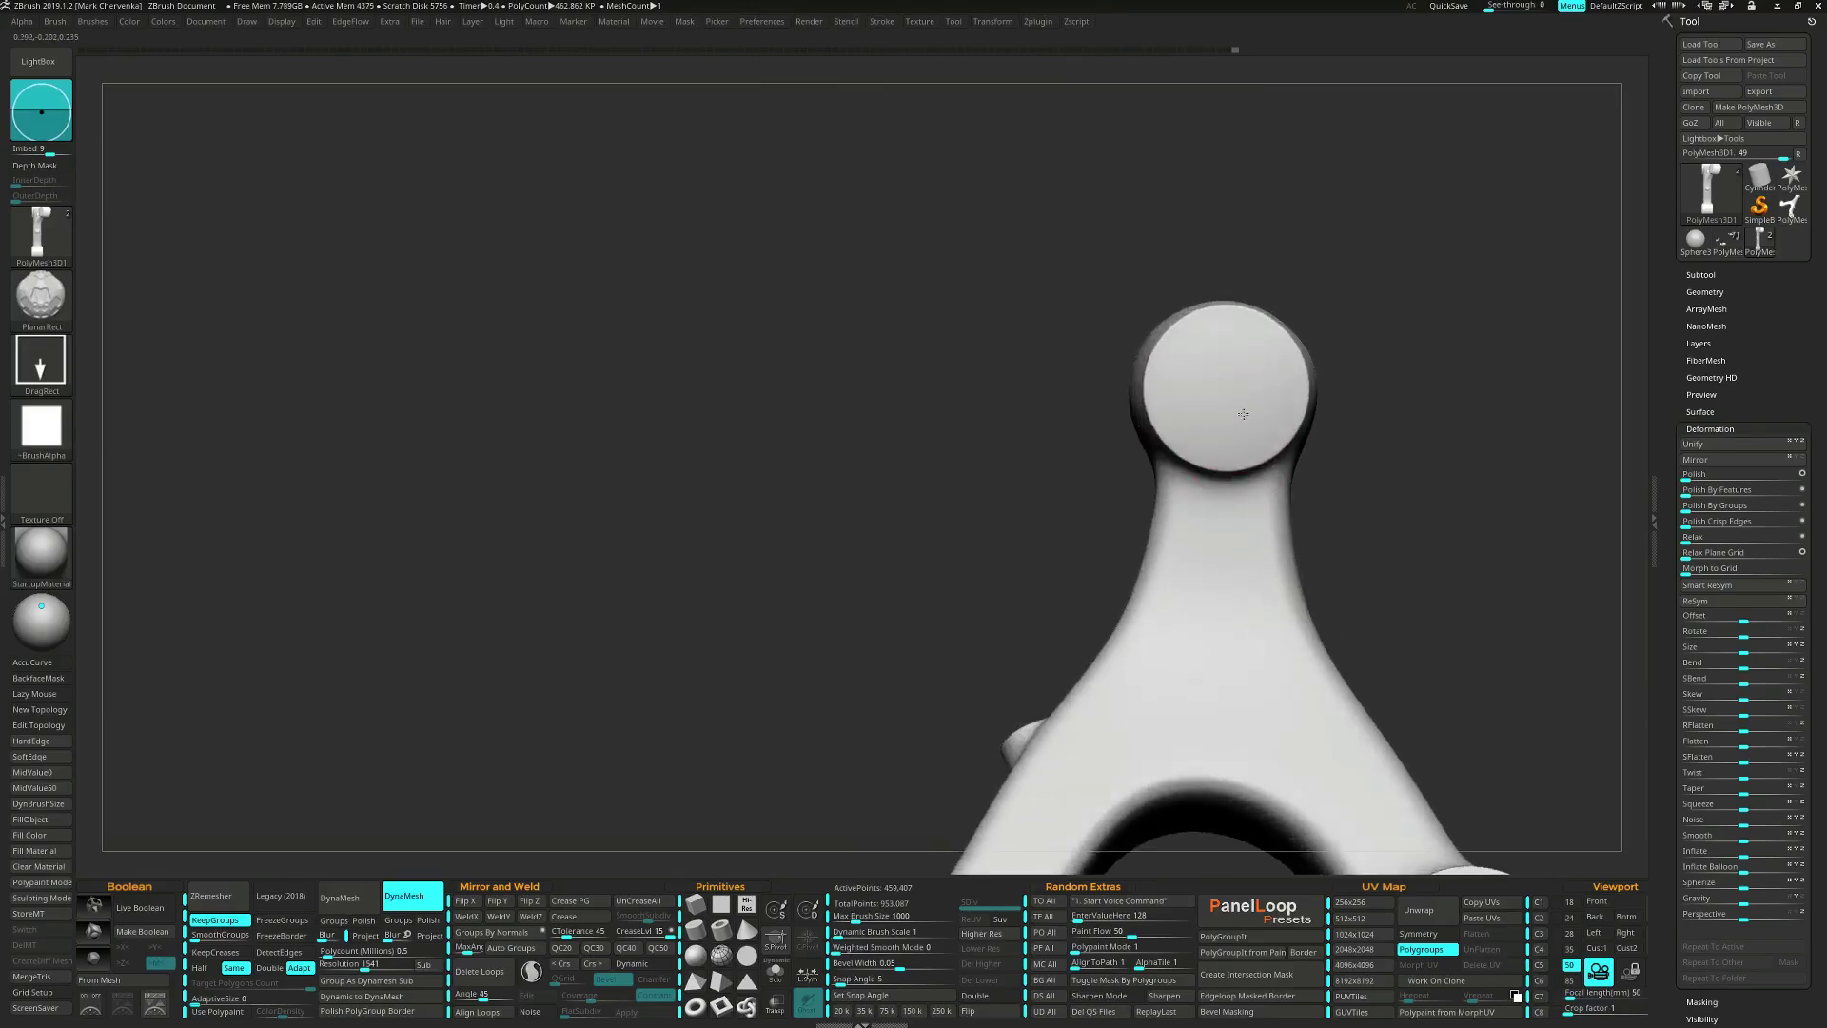
pyautogui.moveTo(1166, 336)
pyautogui.keyDown('ctrl'); pyautogui.mouseDown()
pyautogui.moveTo(1431, 501)
pyautogui.moveTo(1518, 470)
pyautogui.mouseUp(); pyautogui.keyUp('ctrl')
pyautogui.keyDown('ctrl'); pyautogui.click(1504, 541); pyautogui.keyUp('ctrl')
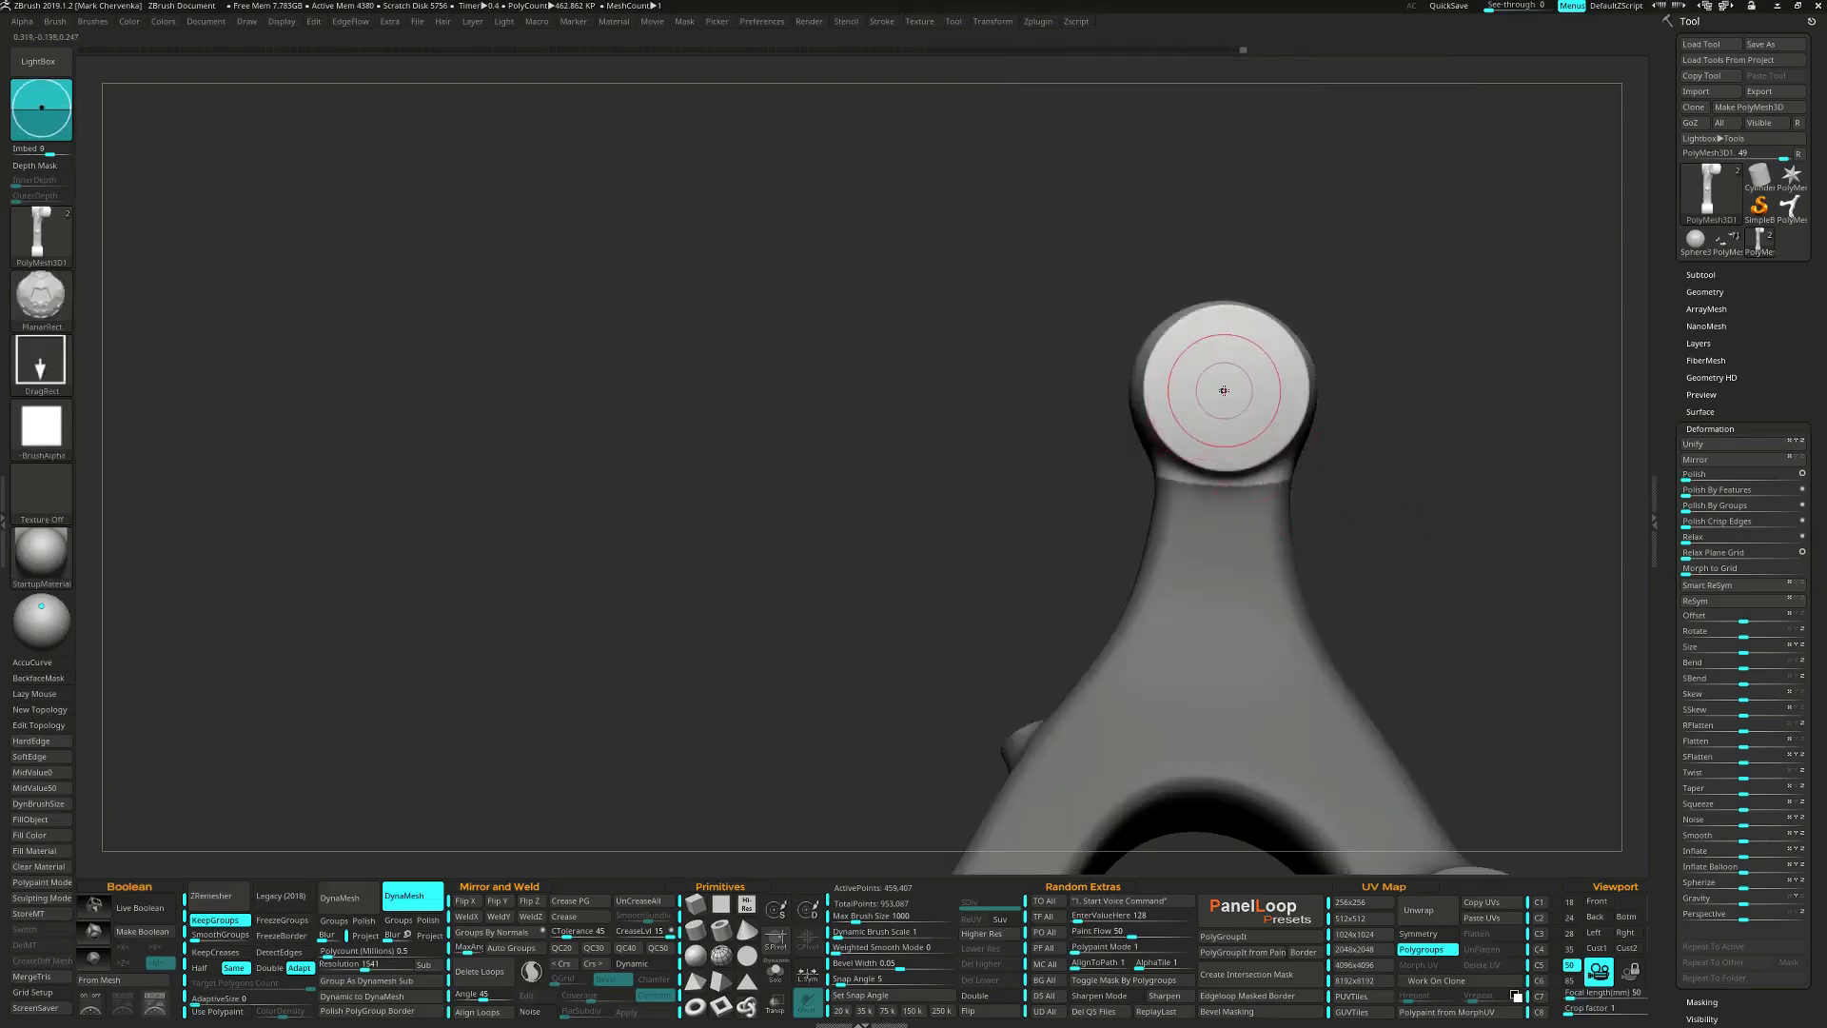
pyautogui.moveTo(1225, 388); pyautogui.dragTo(1280, 468)
pyautogui.hotkey('ctrl', 'z')
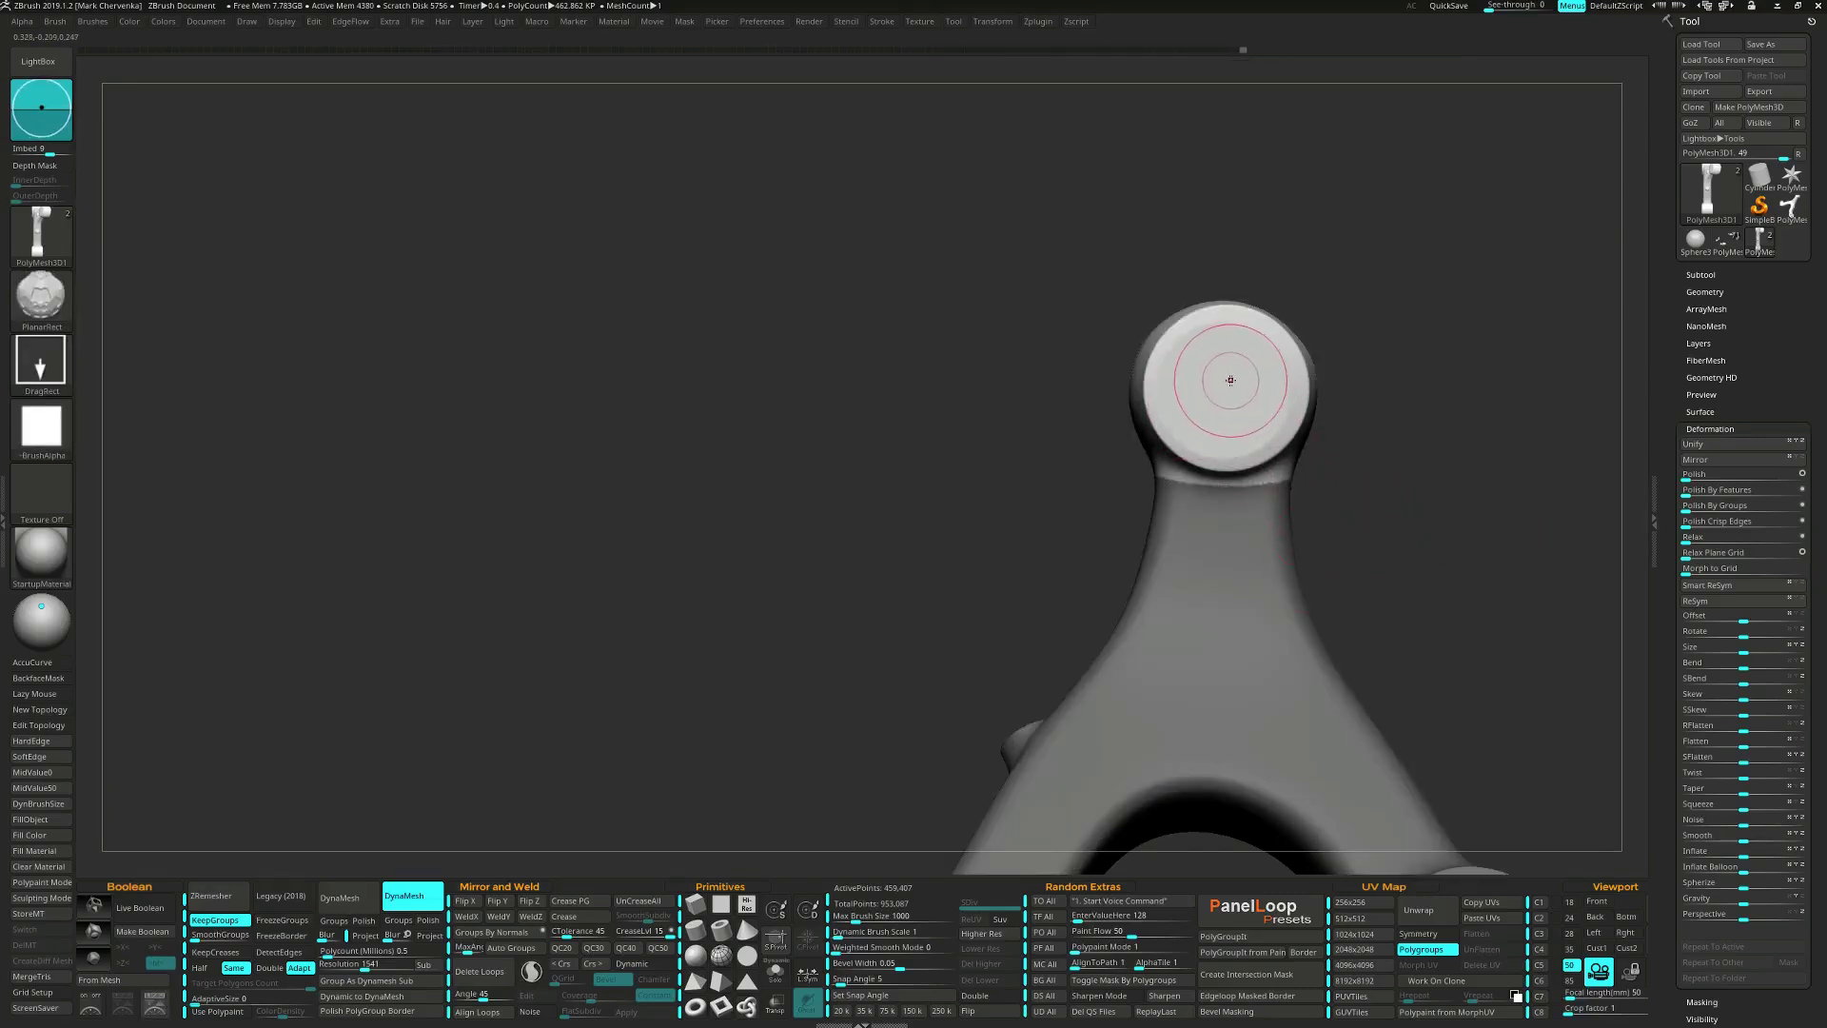
pyautogui.moveTo(1231, 381)
pyautogui.mouseDown()
pyautogui.moveTo(1287, 473)
pyautogui.moveTo(1352, 529)
pyautogui.moveTo(1494, 484)
pyautogui.mouseUp()
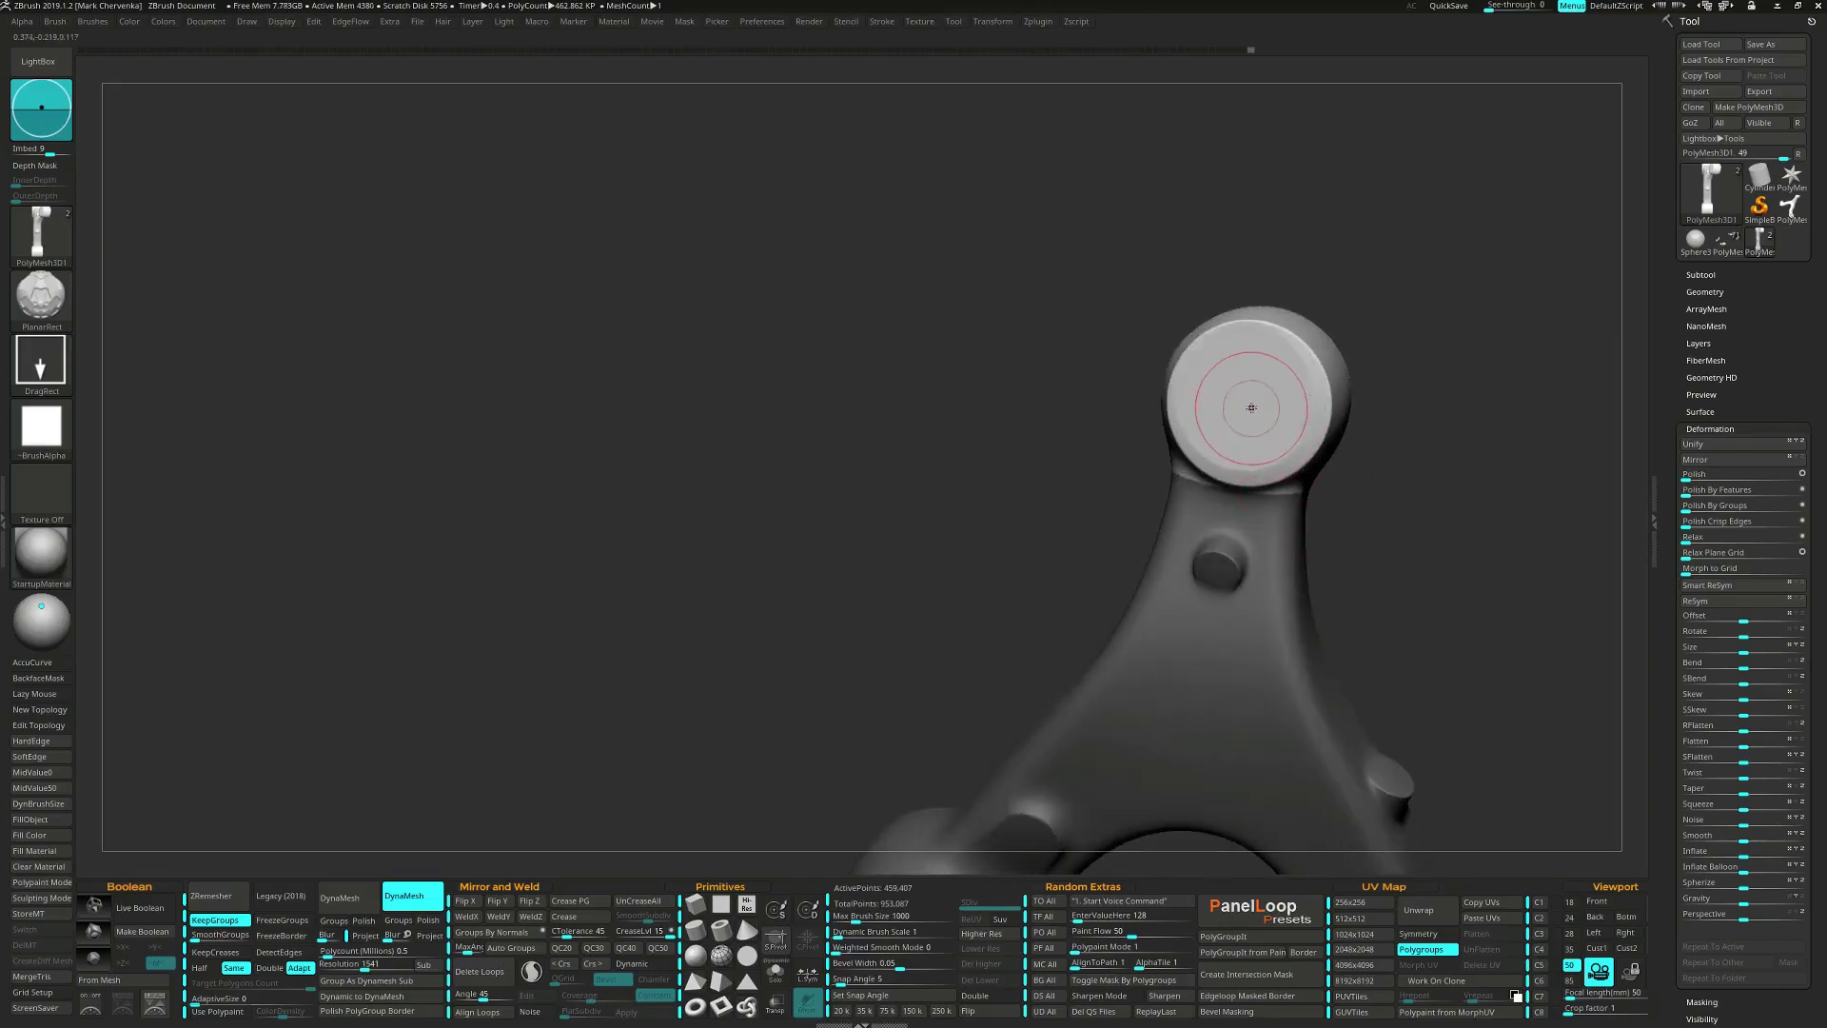
pyautogui.moveTo(1255, 401)
pyautogui.mouseDown()
pyautogui.moveTo(1300, 473)
pyautogui.moveTo(1254, 401)
pyautogui.mouseUp()
# Place the gizmo on the upper joint beside the elongated boss and insert a PolyCube there.
pyautogui.moveTo(1387, 469); pyautogui.dragTo(1076, 321)
pyautogui.moveTo(1070, 538); pyautogui.dragTo(1152, 590)
pyautogui.press('w')
pyautogui.keyDown('alt'); pyautogui.click(1097, 484); pyautogui.keyUp('alt')
pyautogui.click(1041, 370)
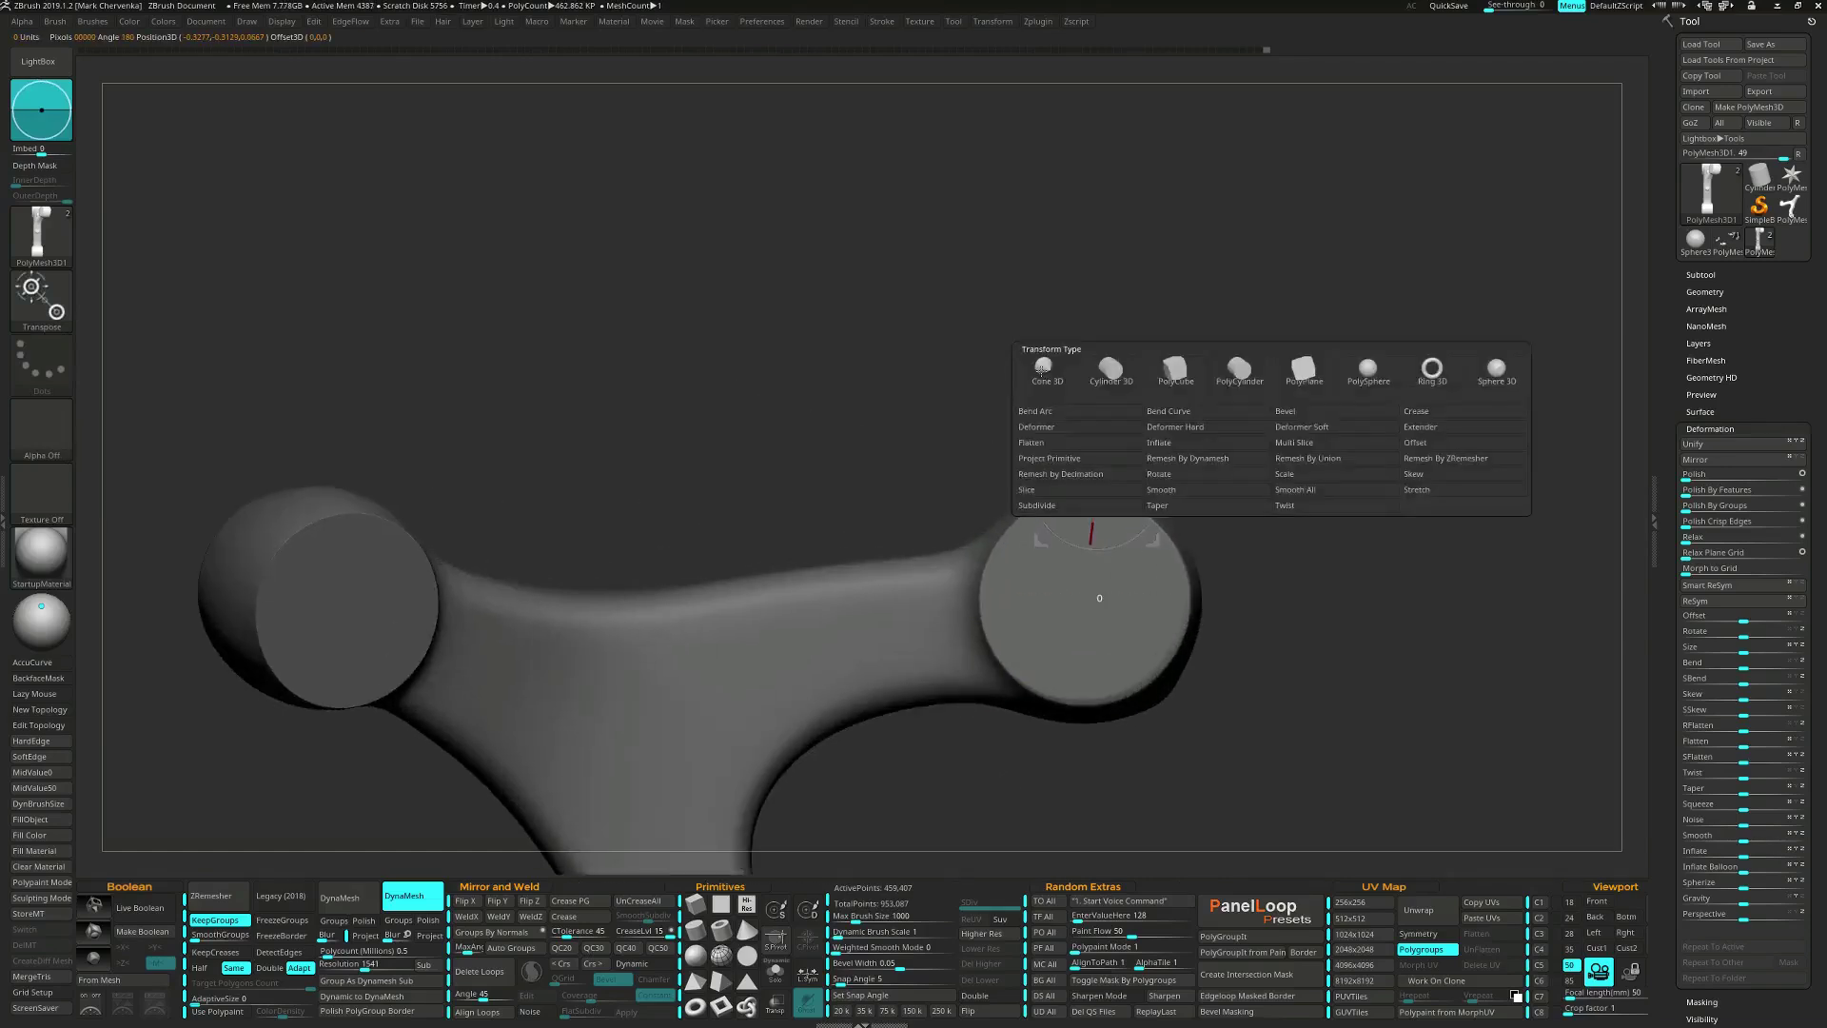
pyautogui.click(1173, 370)
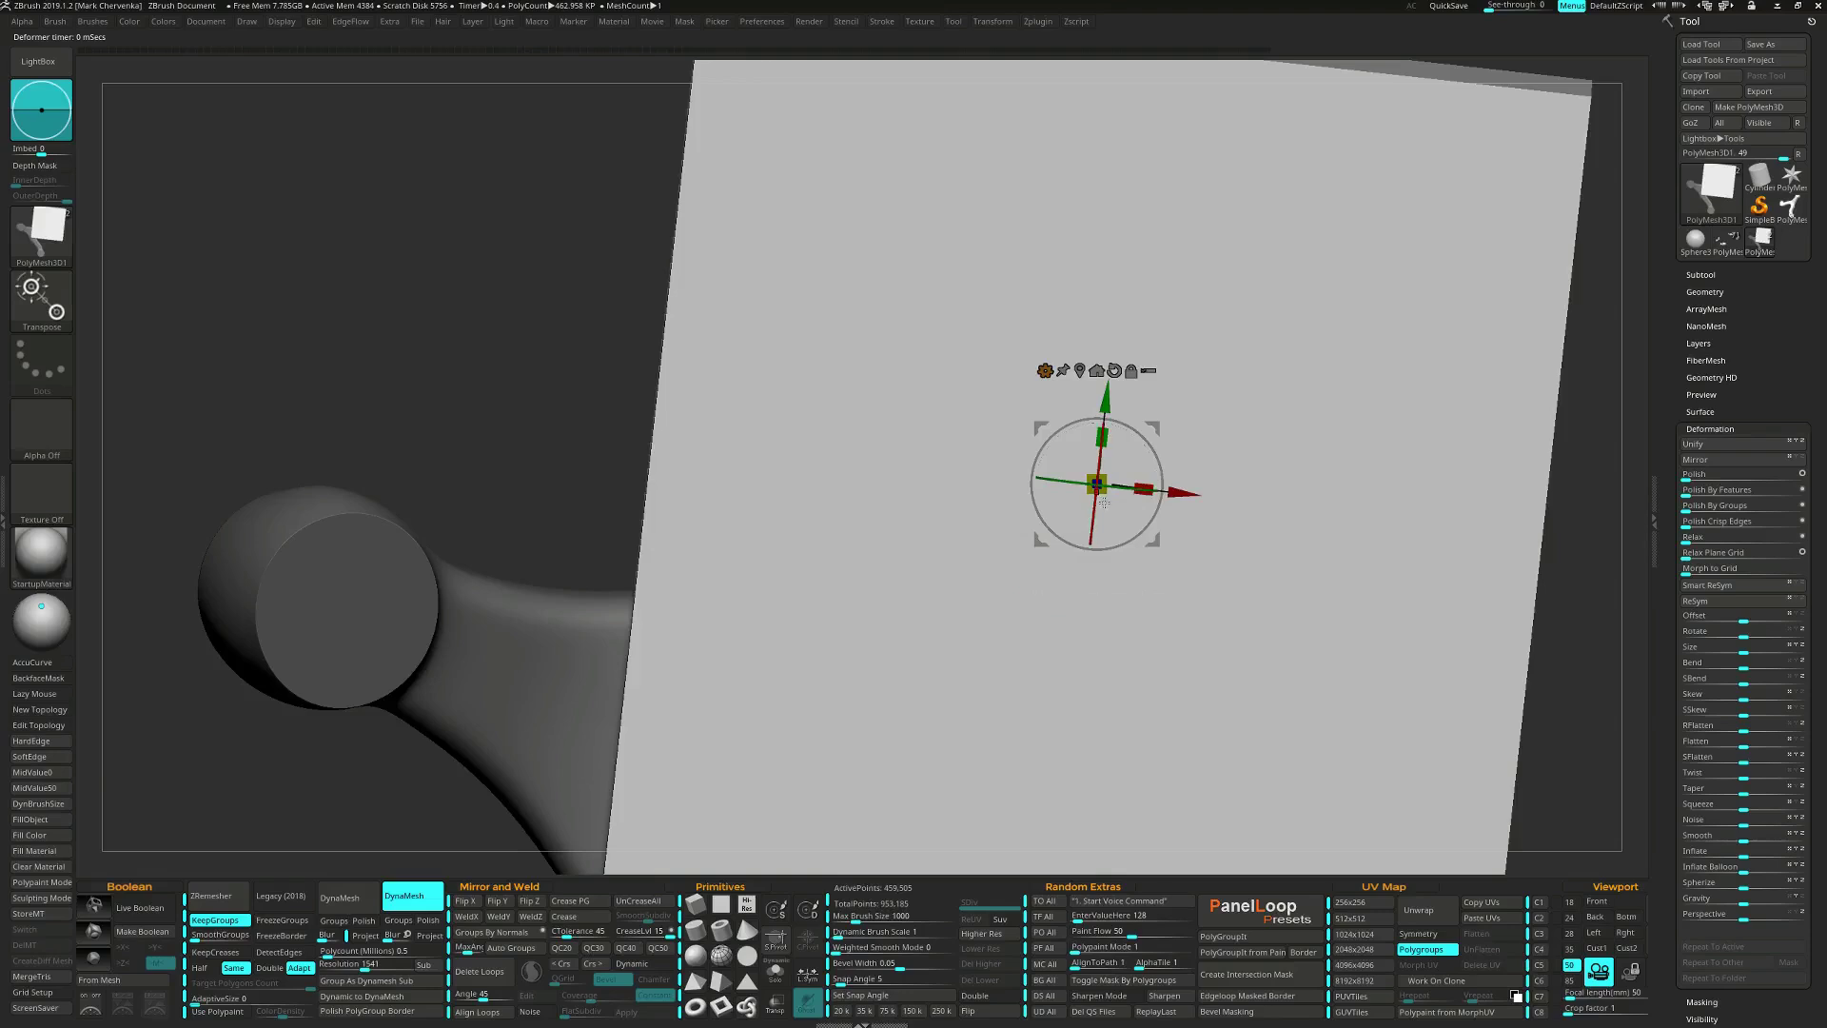
# Shrink the cube to a small block, reset the gizmo orientation and position the block on the joint's upper rim.
pyautogui.moveTo(1101, 493); pyautogui.dragTo(1008, 481)
pyautogui.moveTo(857, 485); pyautogui.dragTo(962, 541)
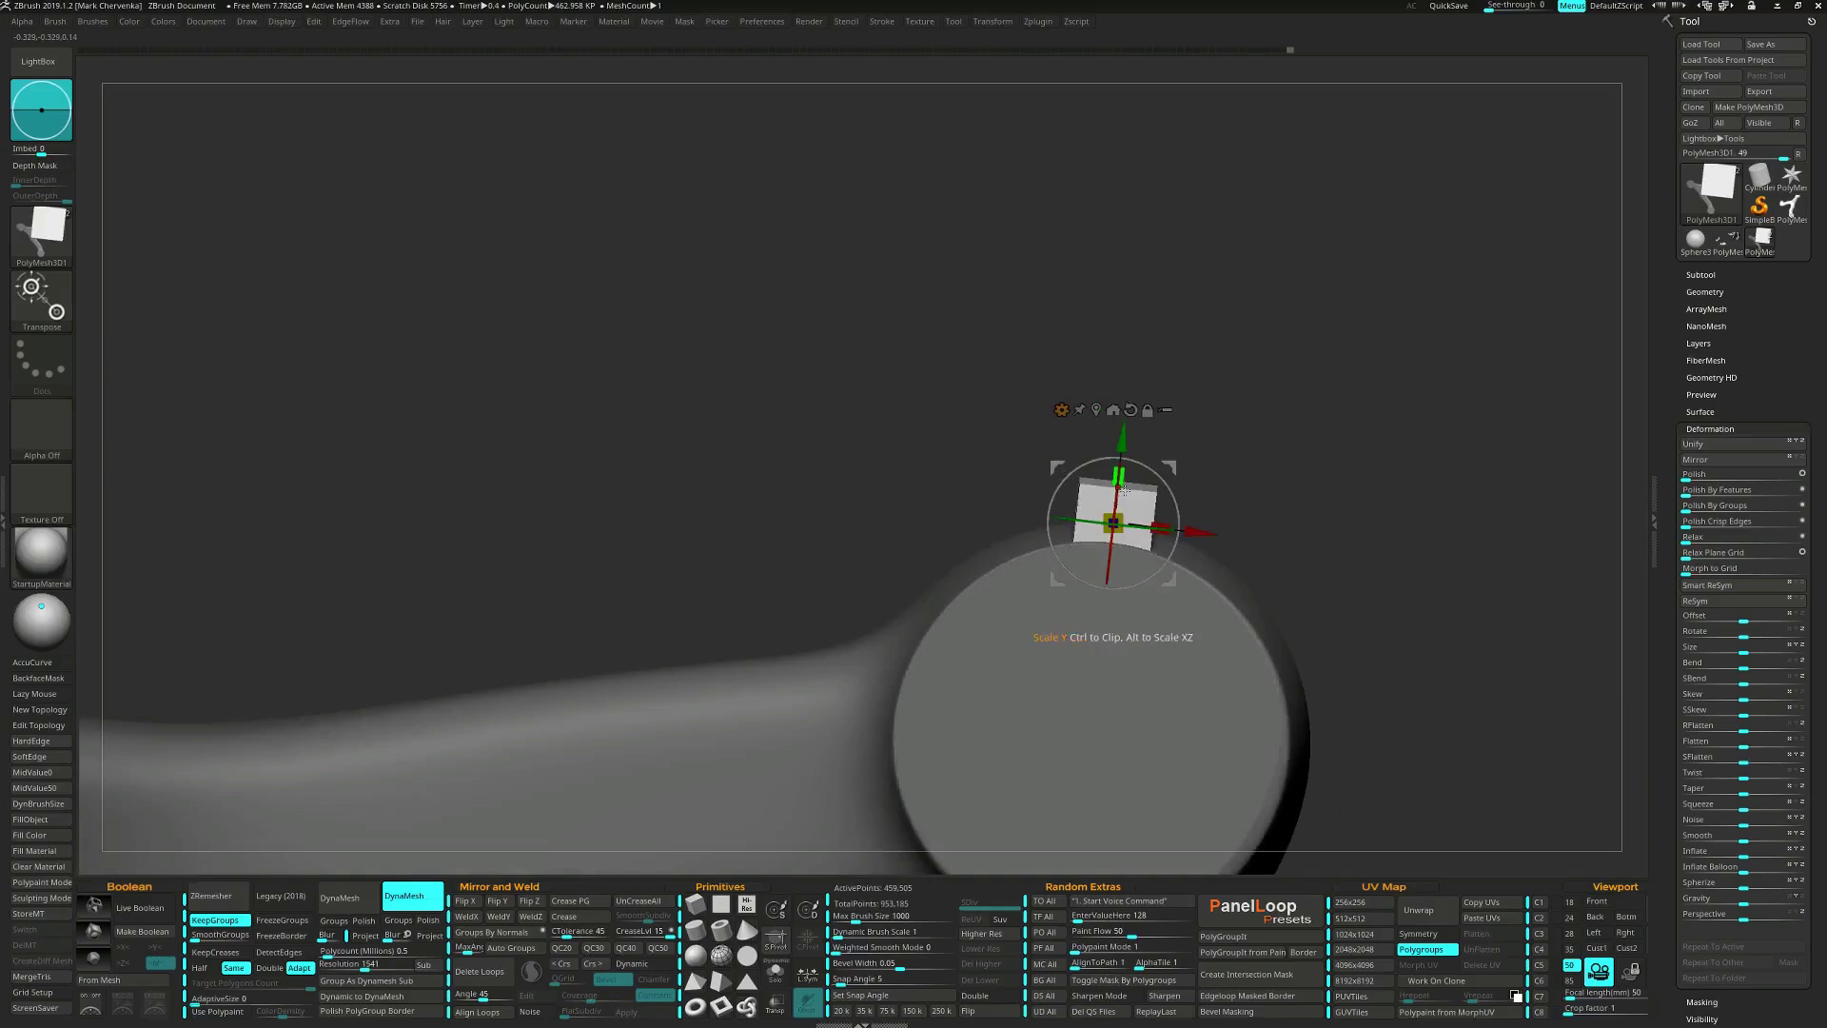
pyautogui.click(1131, 410)
pyautogui.moveTo(1196, 524); pyautogui.dragTo(1135, 524)
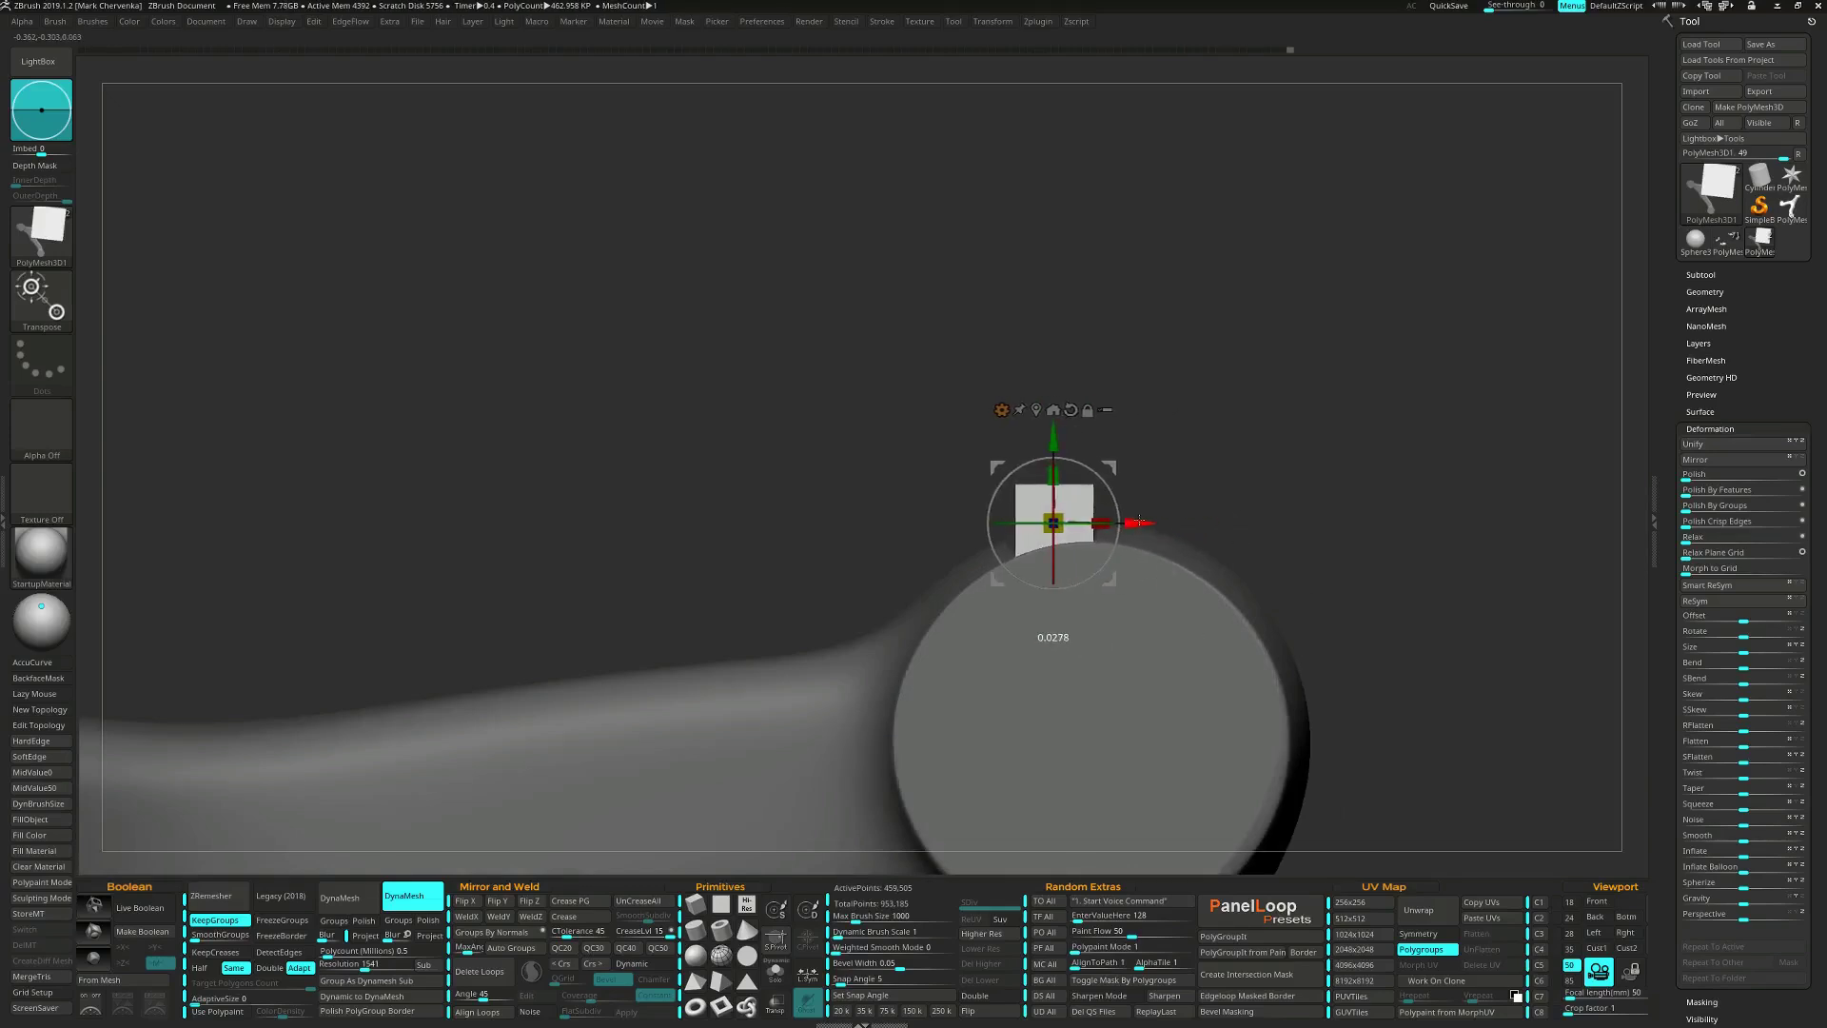
# Make the block taller and narrower, and duplicate it alongside to form two parallel tabs.
pyautogui.moveTo(1054, 460)
pyautogui.mouseDown()
pyautogui.moveTo(1046, 396)
pyautogui.moveTo(1053, 426)
pyautogui.mouseUp()
pyautogui.moveTo(1270, 476); pyautogui.dragTo(1210, 500)
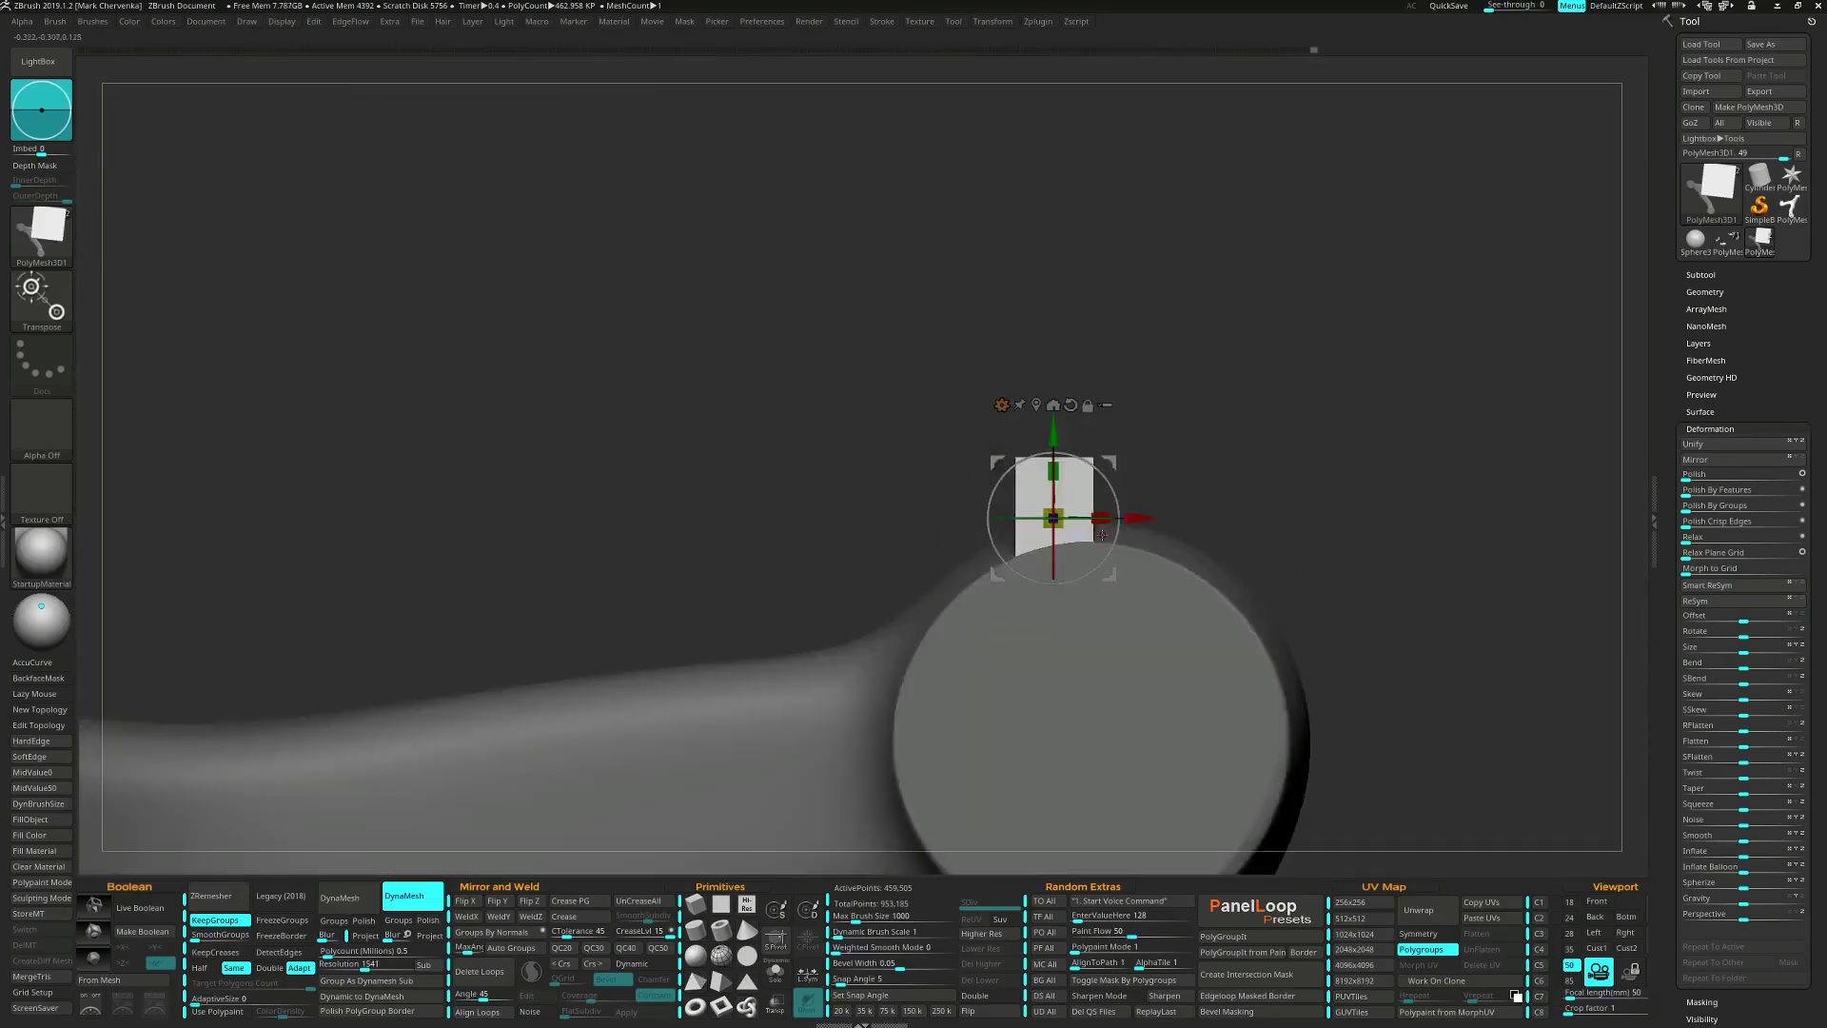
pyautogui.moveTo(1104, 521); pyautogui.dragTo(1083, 525)
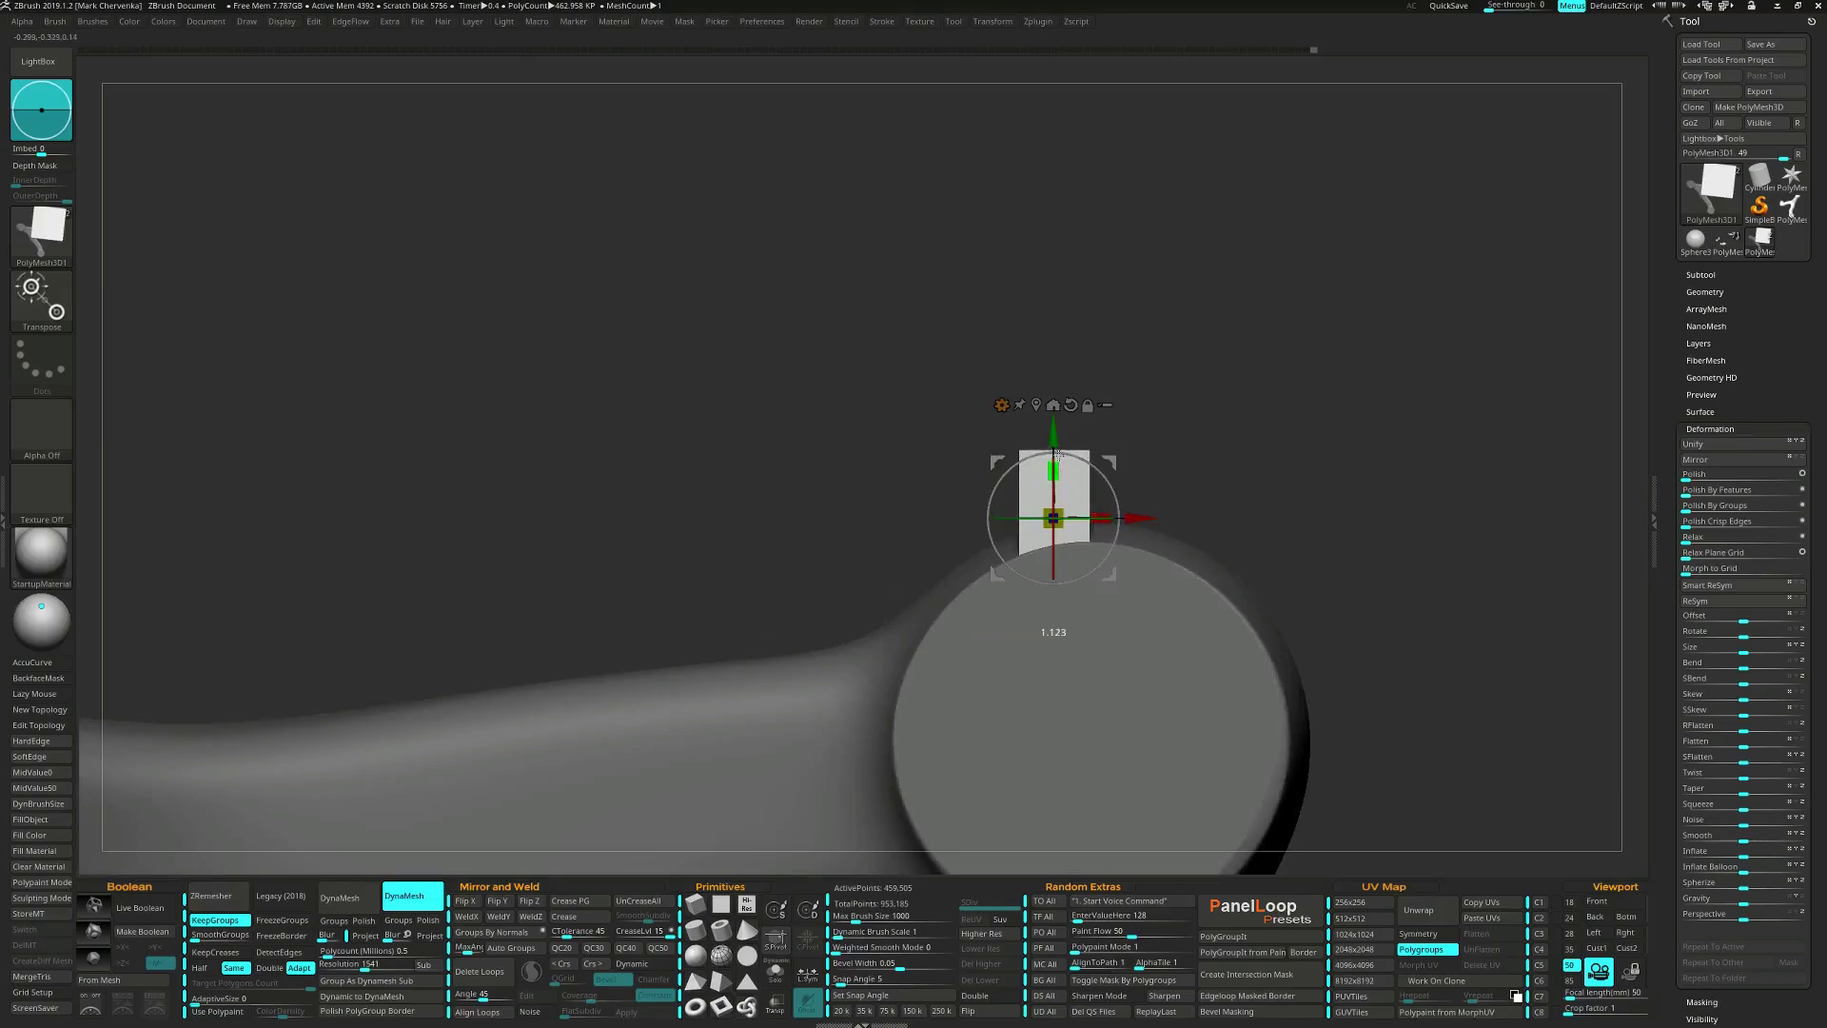
pyautogui.moveTo(1058, 455); pyautogui.dragTo(1232, 531)
# Clear the mask and fuse the two tabs into the bracket with DynaMesh.
pyautogui.keyDown('ctrl'); pyautogui.moveTo(1332, 455); pyautogui.dragTo(1399, 560); pyautogui.keyUp('ctrl')
pyautogui.keyDown('ctrl'); pyautogui.moveTo(1372, 504); pyautogui.dragTo(1439, 612); pyautogui.keyUp('ctrl')
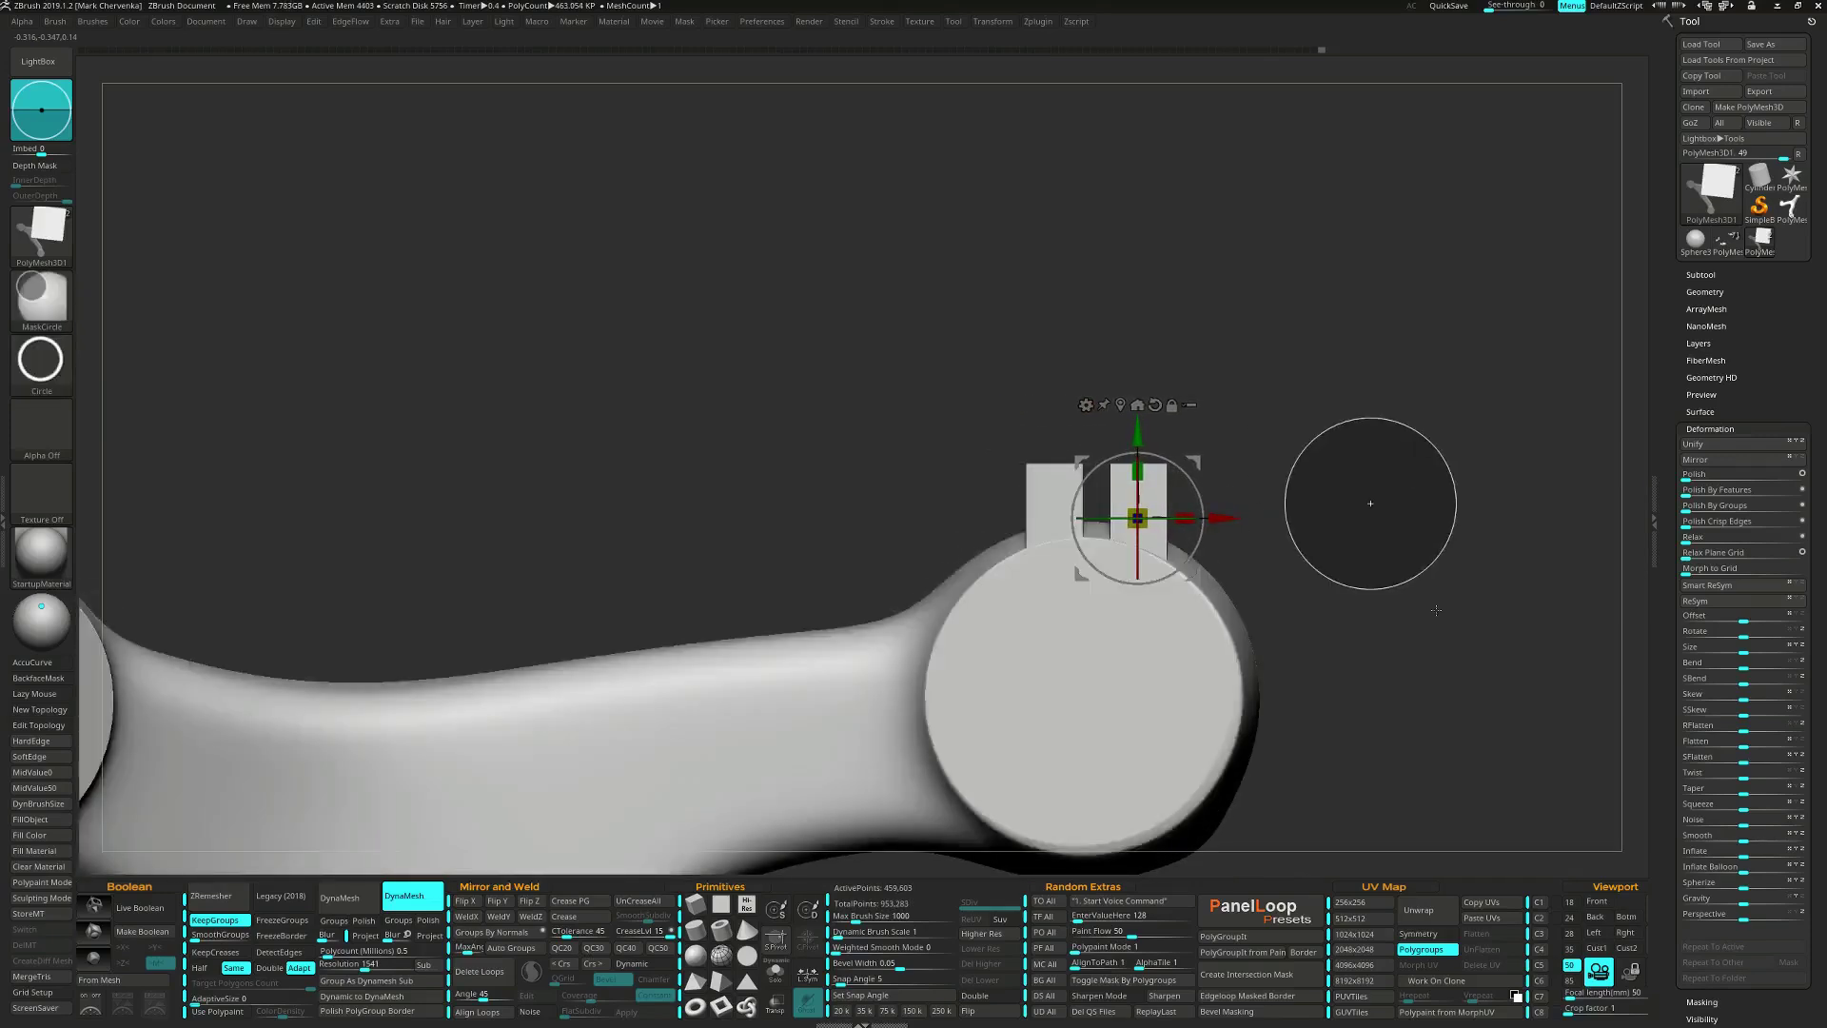
pyautogui.moveTo(1321, 545); pyautogui.dragTo(1363, 575)
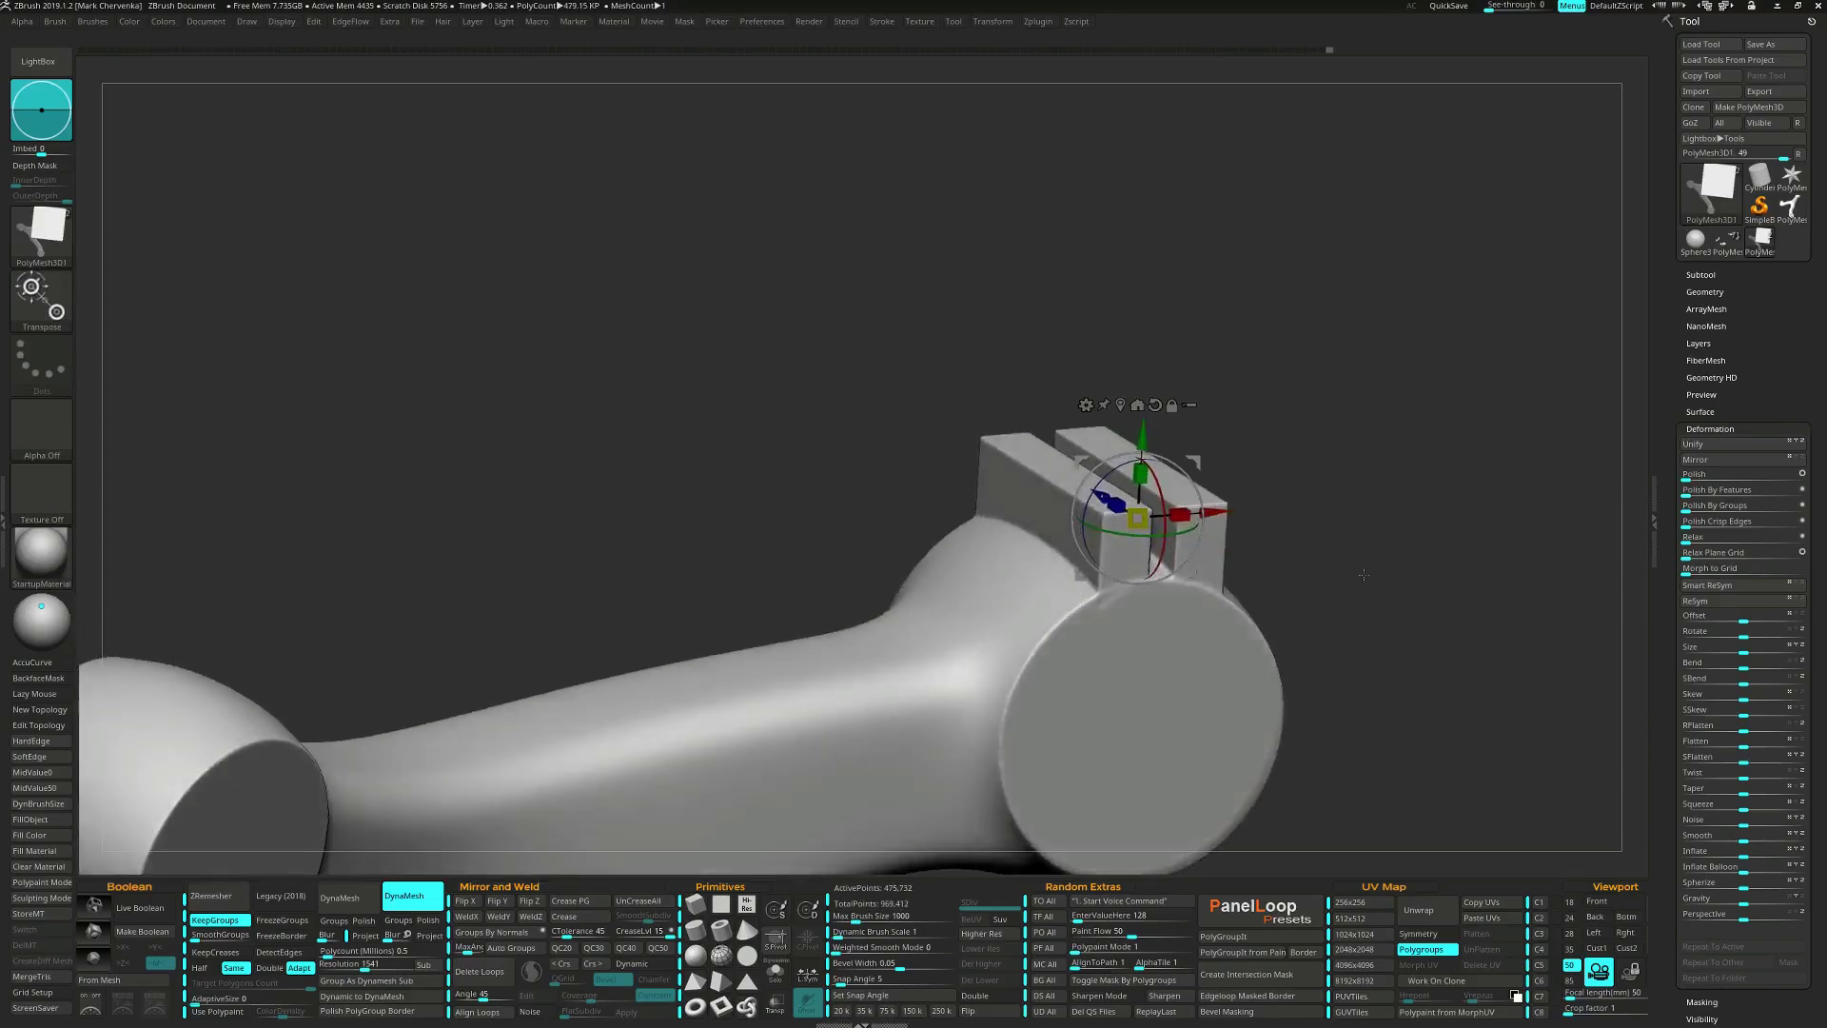
# Smooth the transitions where both sides of the two tabs meet the cylindrical joint.
pyautogui.press('q')
pyautogui.press('space')
pyautogui.moveTo(1057, 569); pyautogui.dragTo(1032, 569)
pyautogui.moveTo(885, 447); pyautogui.dragTo(1129, 588)
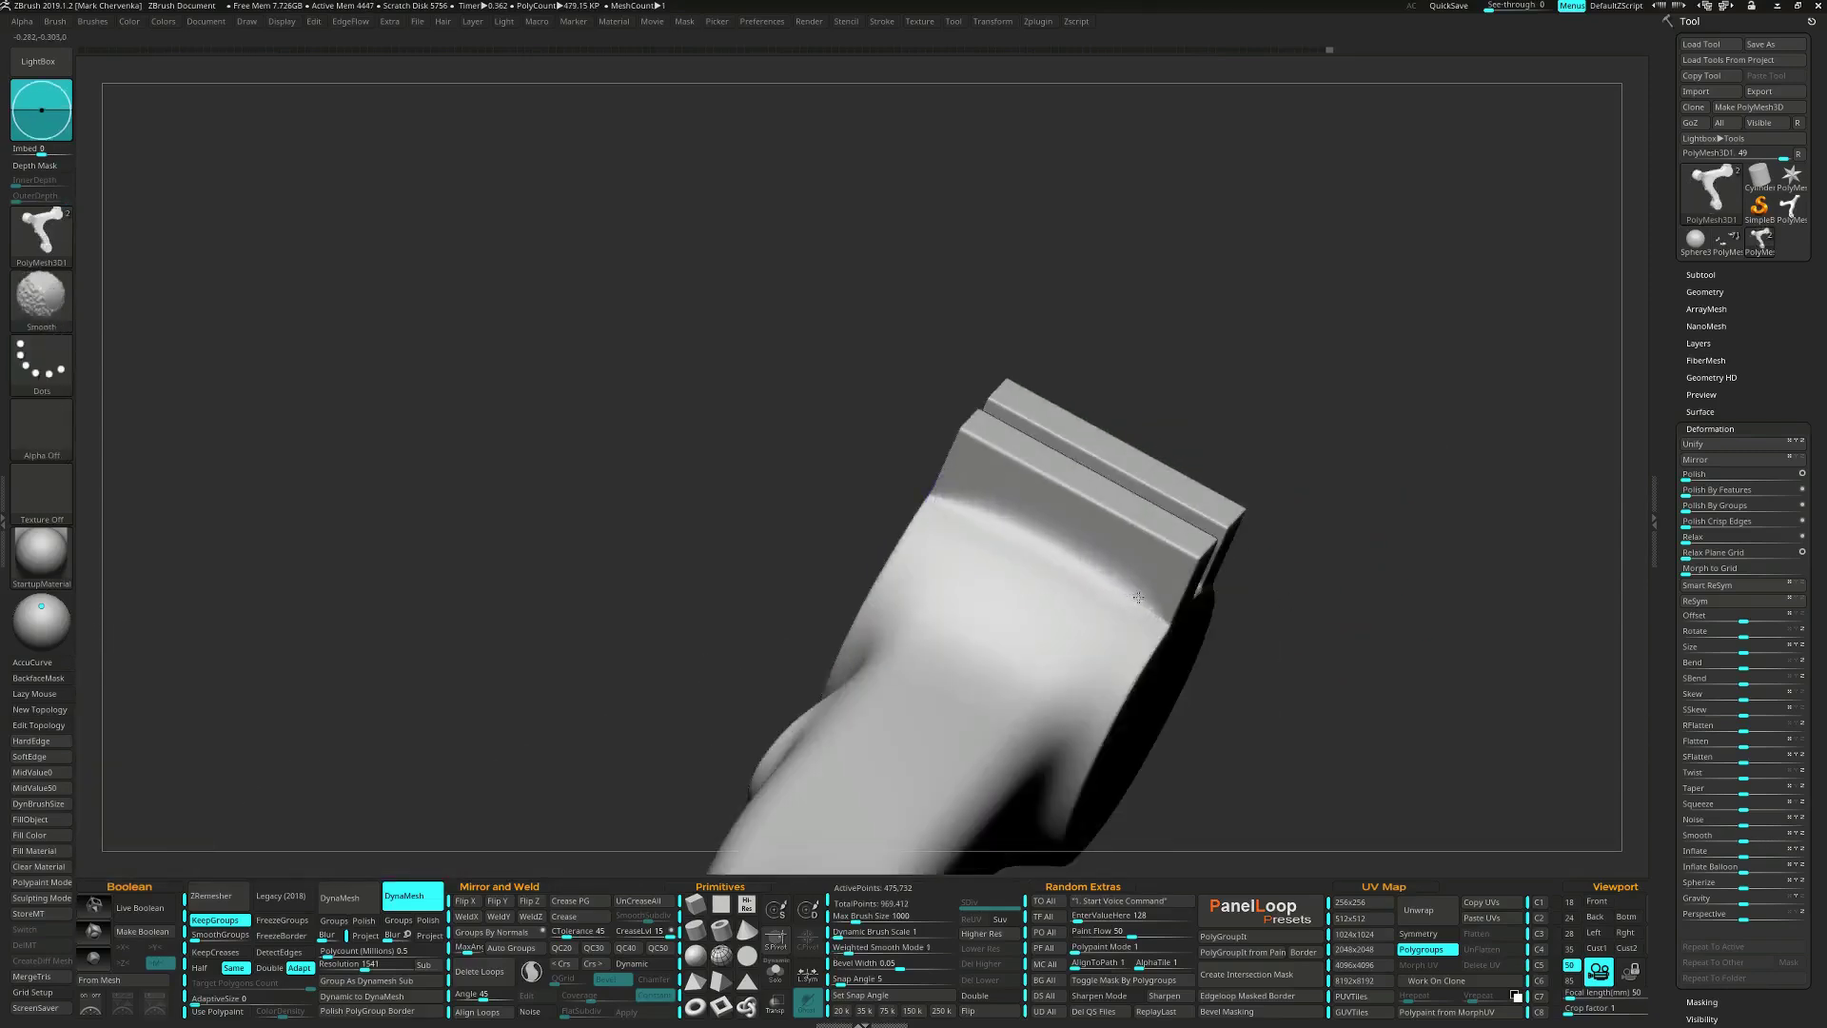
pyautogui.keyDown('shift'); pyautogui.moveTo(1013, 534); pyautogui.dragTo(1082, 562); pyautogui.keyUp('shift')
pyautogui.moveTo(1068, 580); pyautogui.dragTo(937, 569, button='right')
pyautogui.moveTo(1126, 568); pyautogui.dragTo(1247, 418, button='right')
pyautogui.keyDown('shift'); pyautogui.moveTo(1265, 385); pyautogui.dragTo(1211, 550); pyautogui.keyUp('shift')
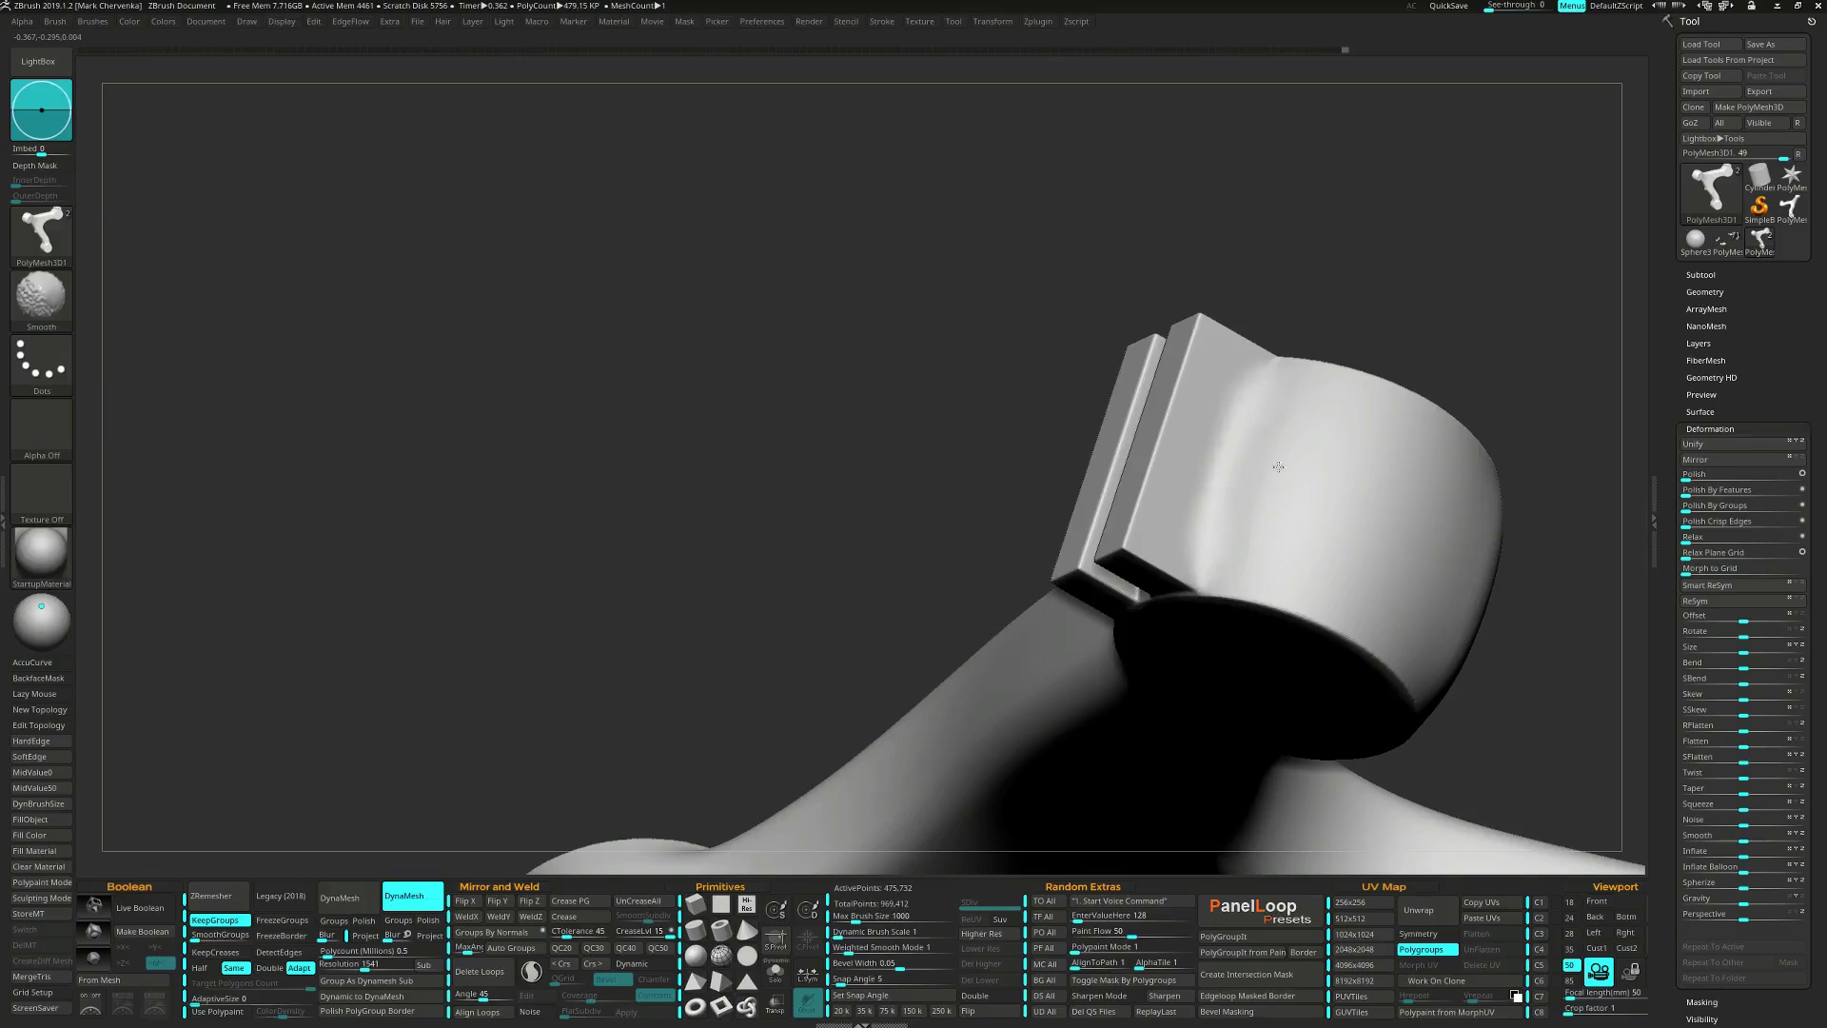
pyautogui.moveTo(1253, 554)
pyautogui.mouseDown(button='right')
pyautogui.moveTo(1247, 514)
pyautogui.moveTo(1228, 583)
pyautogui.moveTo(1128, 594)
pyautogui.moveTo(1180, 609)
pyautogui.moveTo(1211, 563)
pyautogui.moveTo(1173, 646)
pyautogui.moveTo(1242, 429)
pyautogui.mouseUp(button='right')
pyautogui.moveTo(1161, 589); pyautogui.dragTo(1037, 542, button='right')
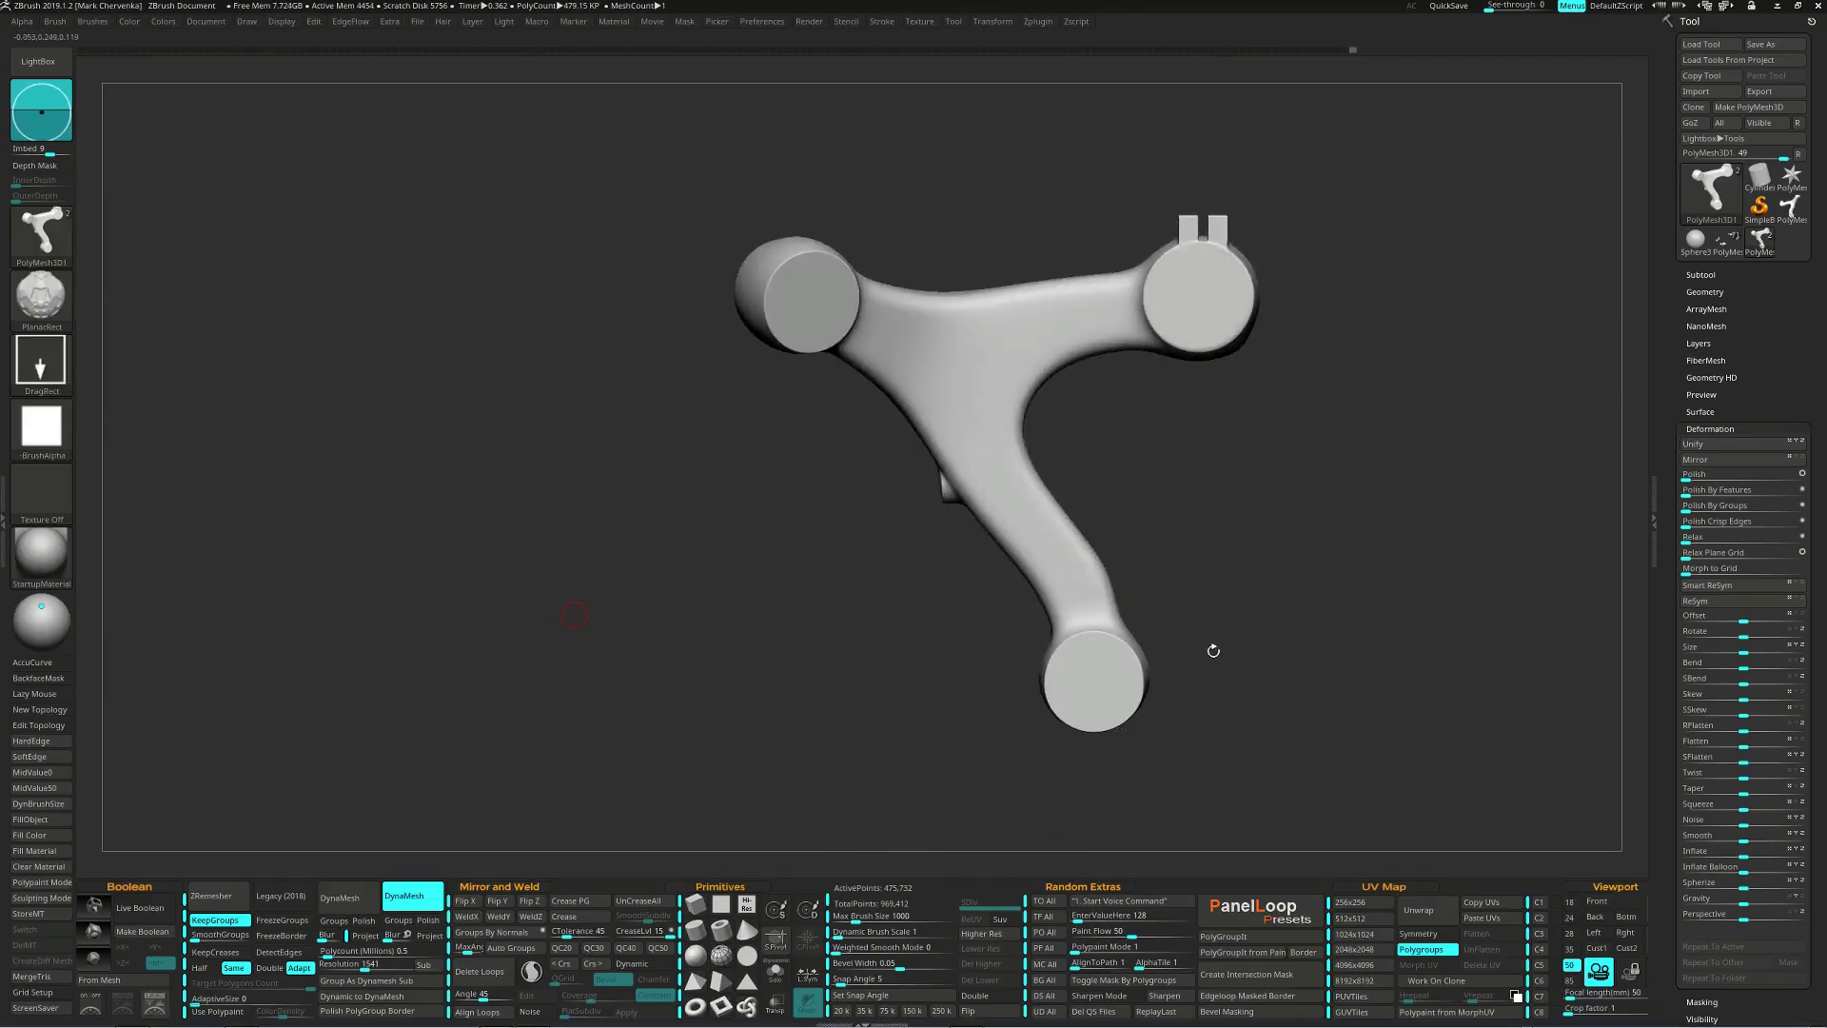
# Center the gizmo on the whole bracket and start a Project Primitive deformer.
pyautogui.moveTo(1103, 489); pyautogui.dragTo(1073, 653, button='right')
pyautogui.press('w')
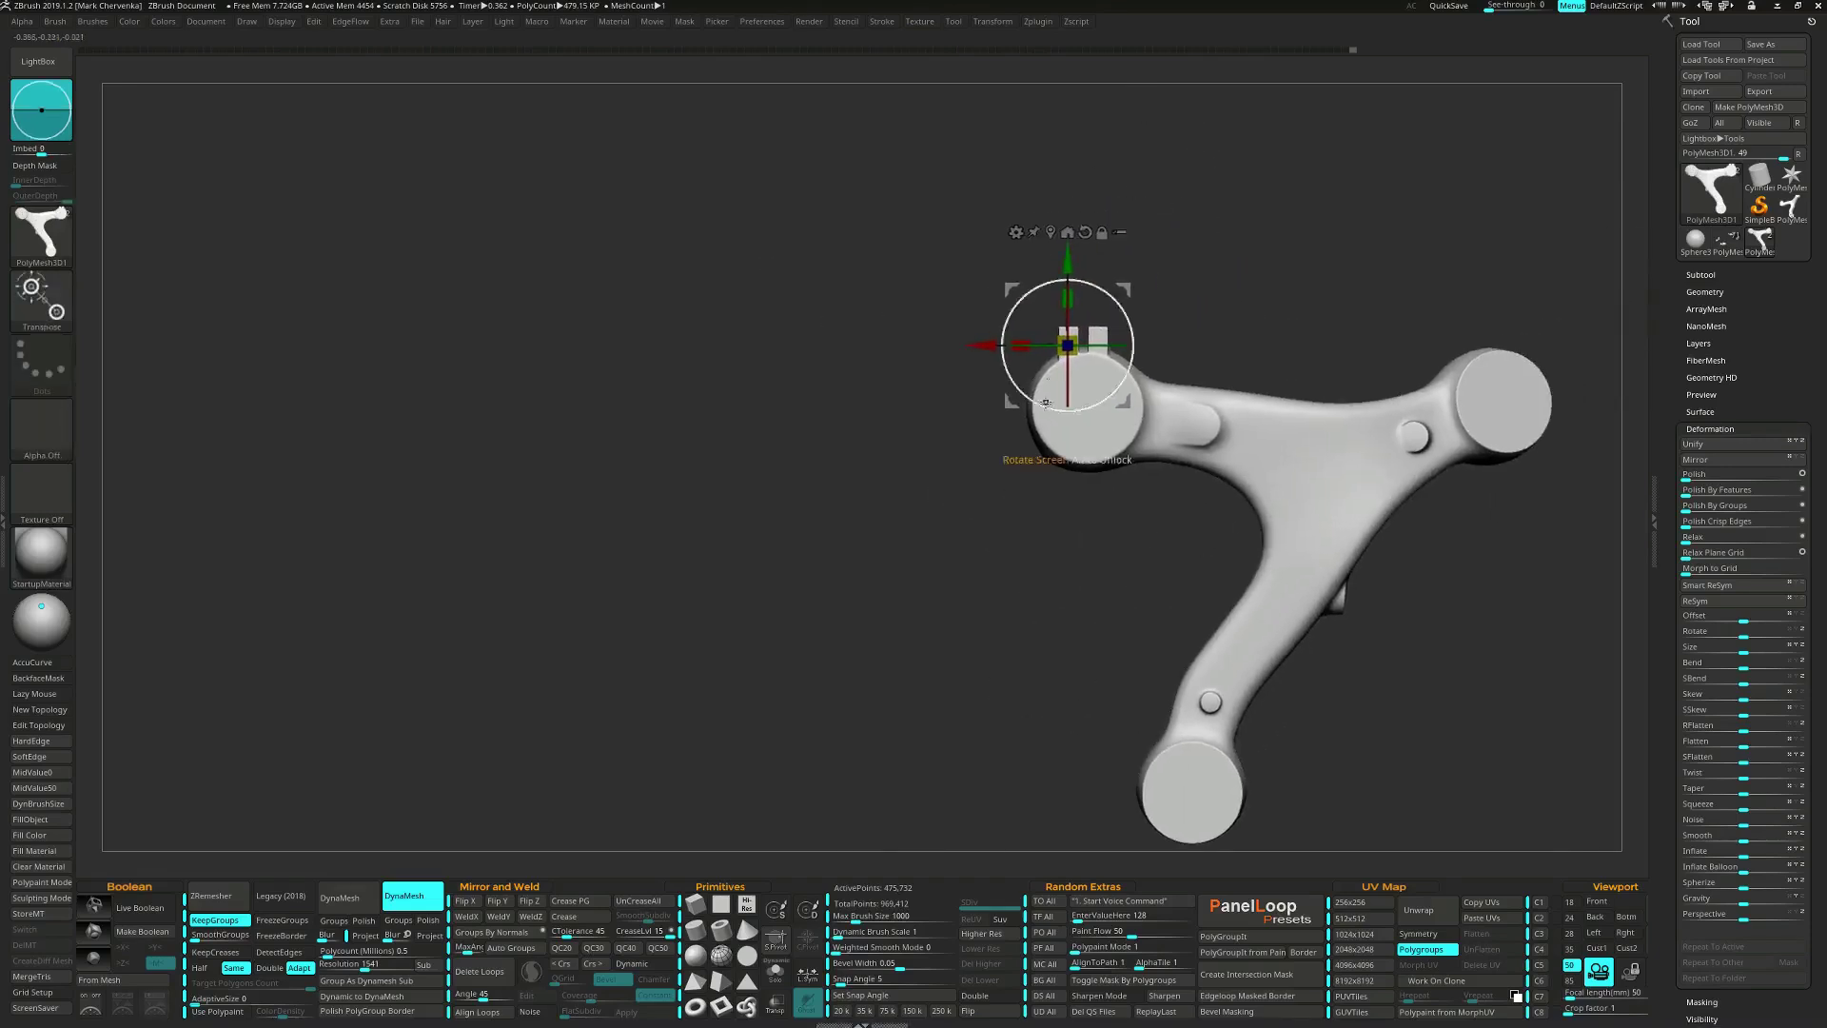
pyautogui.keyDown('alt'); pyautogui.click(1051, 233); pyautogui.keyUp('alt')
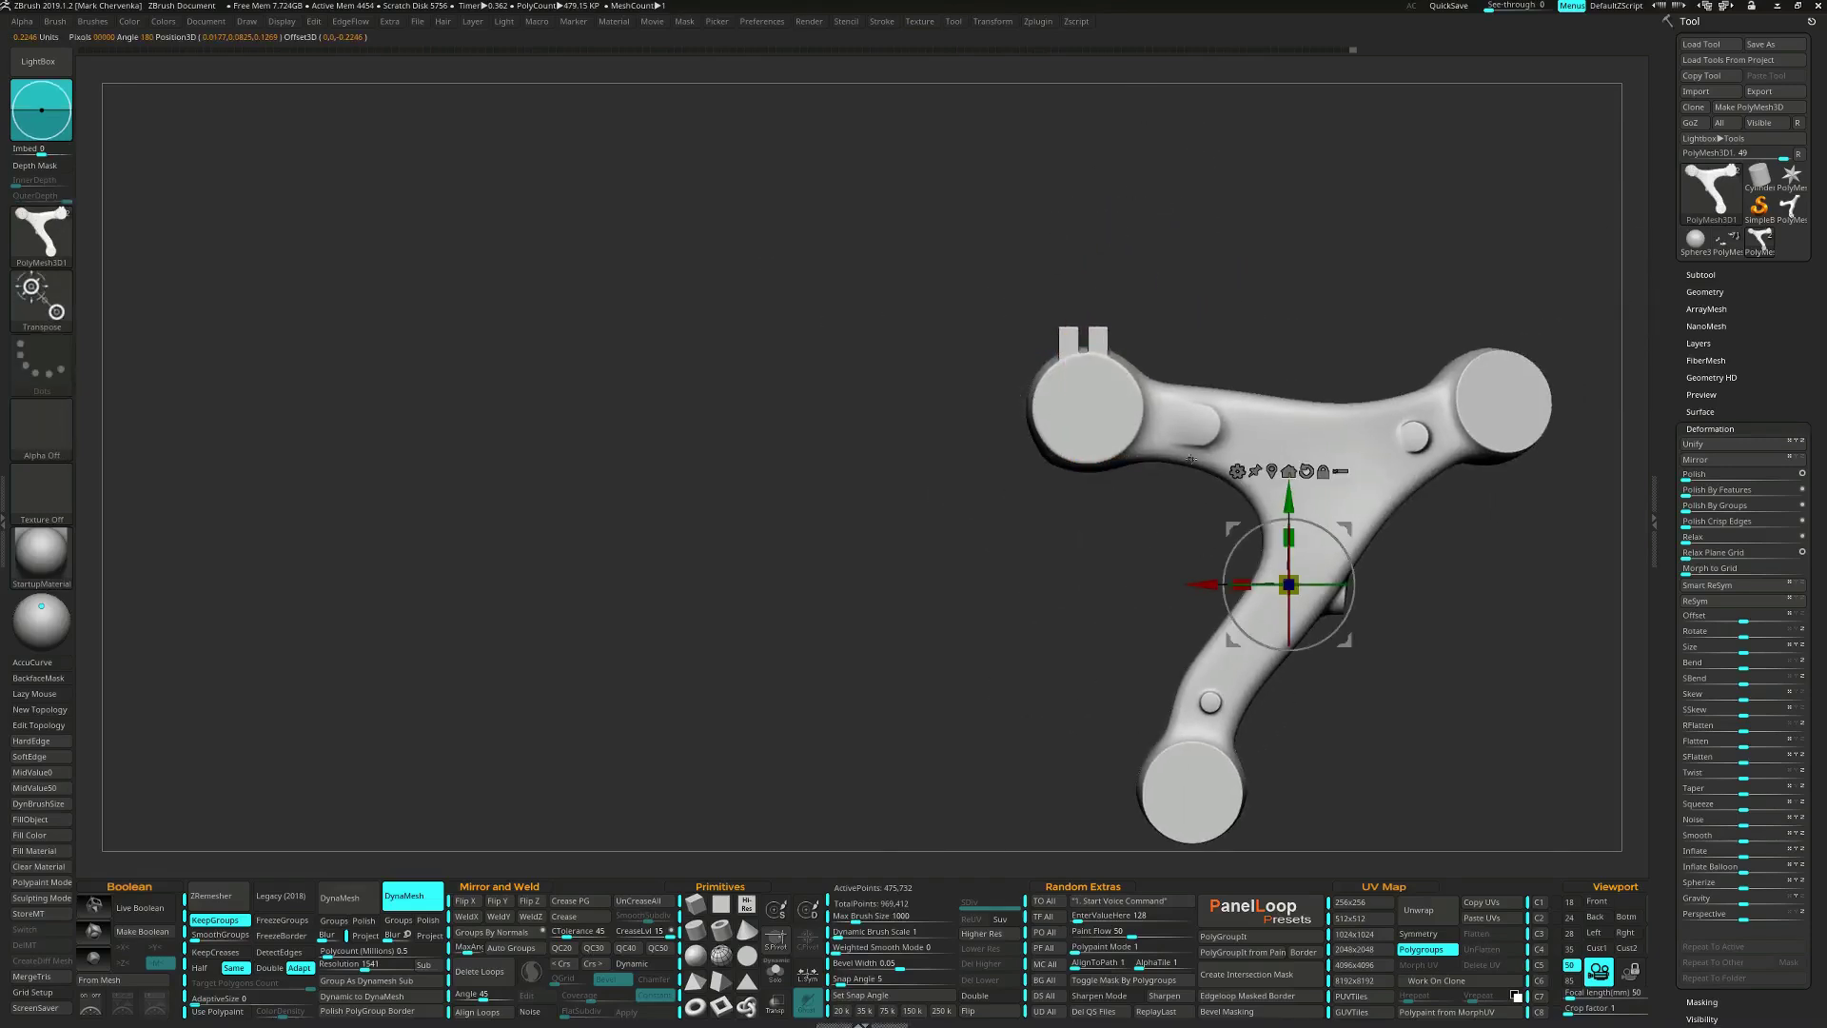
pyautogui.click(1236, 471)
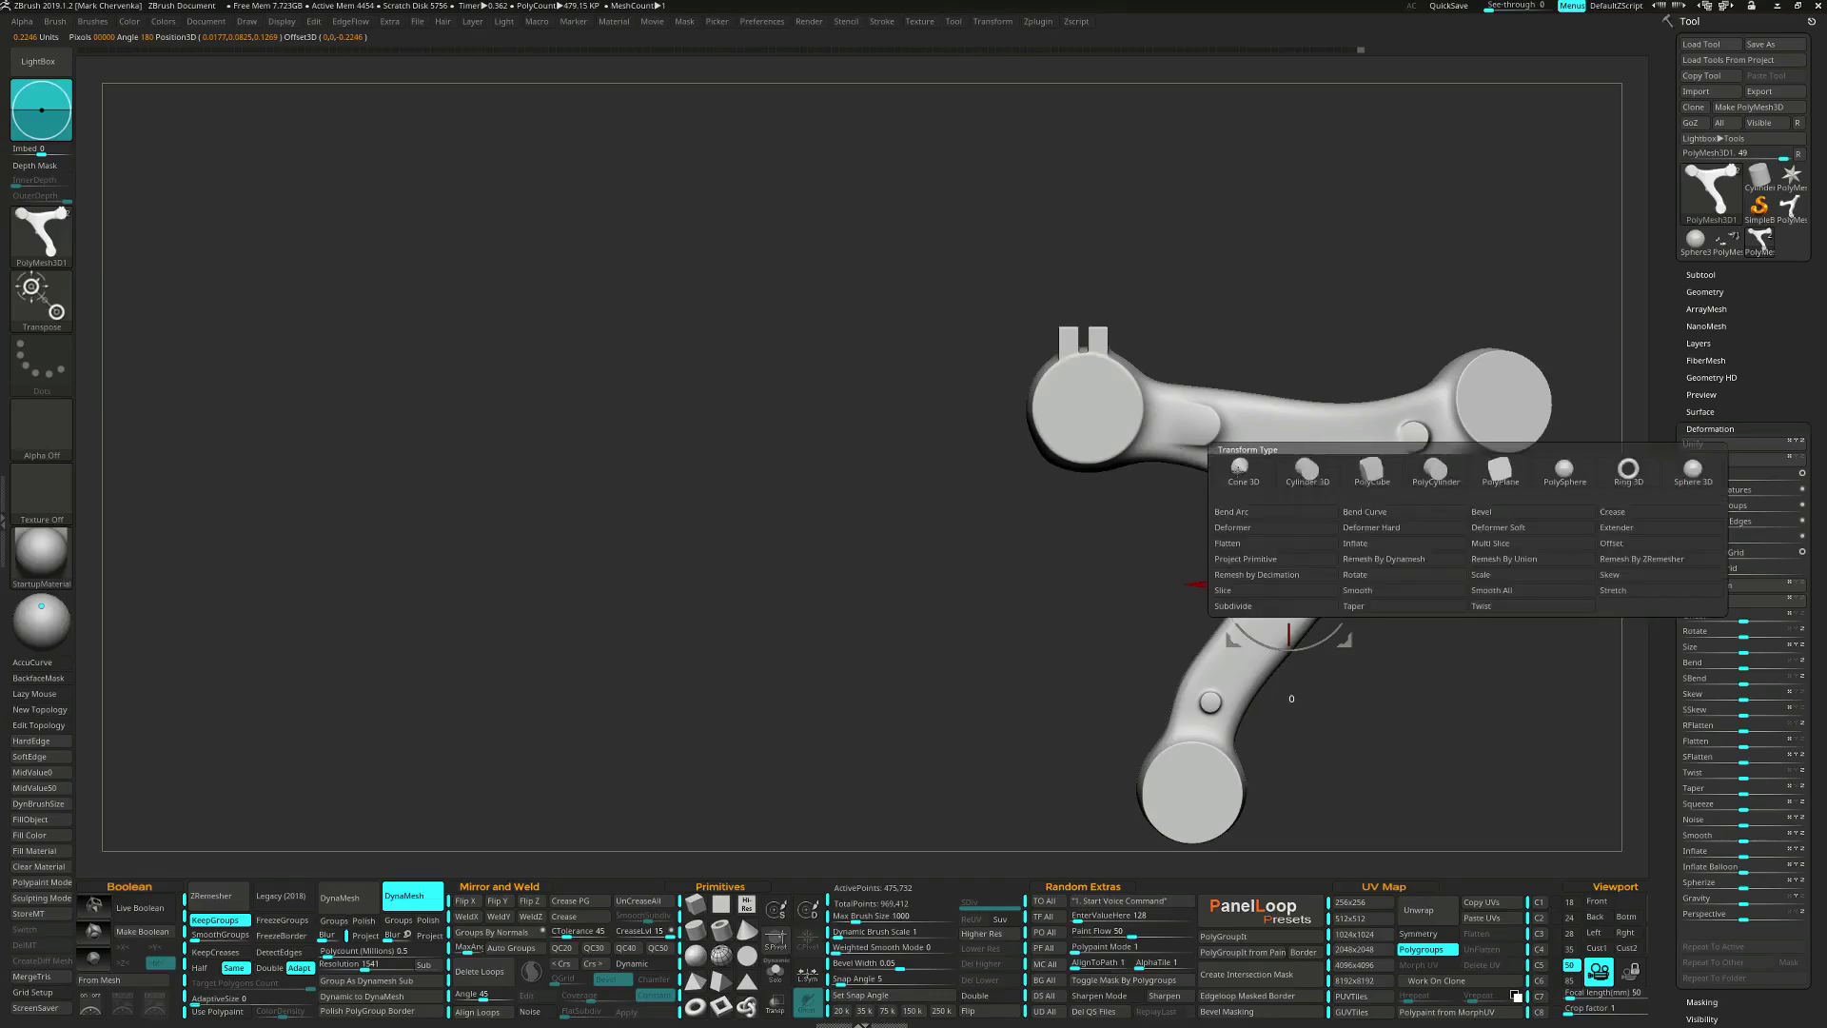
pyautogui.click(1254, 566)
pyautogui.keyDown('alt'); pyautogui.moveTo(1235, 726); pyautogui.dragTo(1093, 591, button='right'); pyautogui.keyUp('alt')
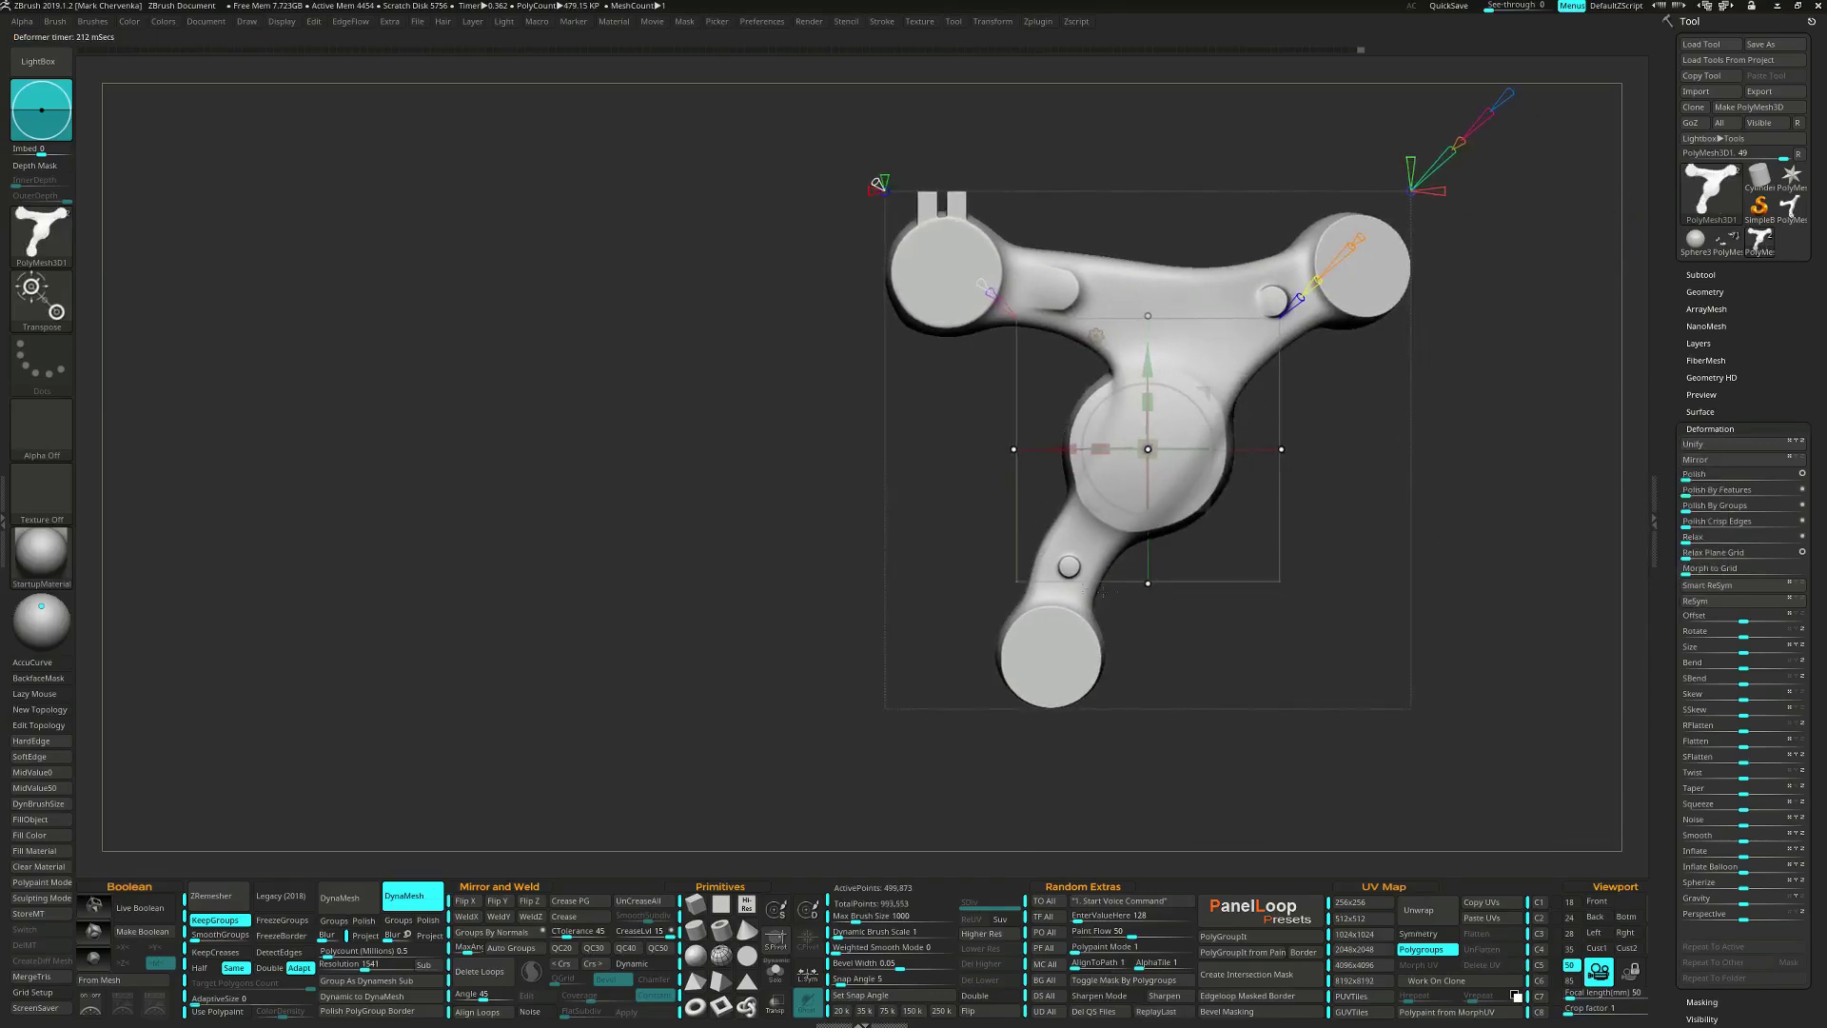
# Move the projected primitive from the bracket's center onto the cylindrical joint of the lower arm.
pyautogui.moveTo(1163, 495); pyautogui.dragTo(1235, 539, button='right')
pyautogui.moveTo(1148, 448); pyautogui.dragTo(1175, 668)
pyautogui.moveTo(1230, 722); pyautogui.dragTo(1240, 722)
pyautogui.moveTo(1241, 722); pyautogui.dragTo(1357, 728, button='right')
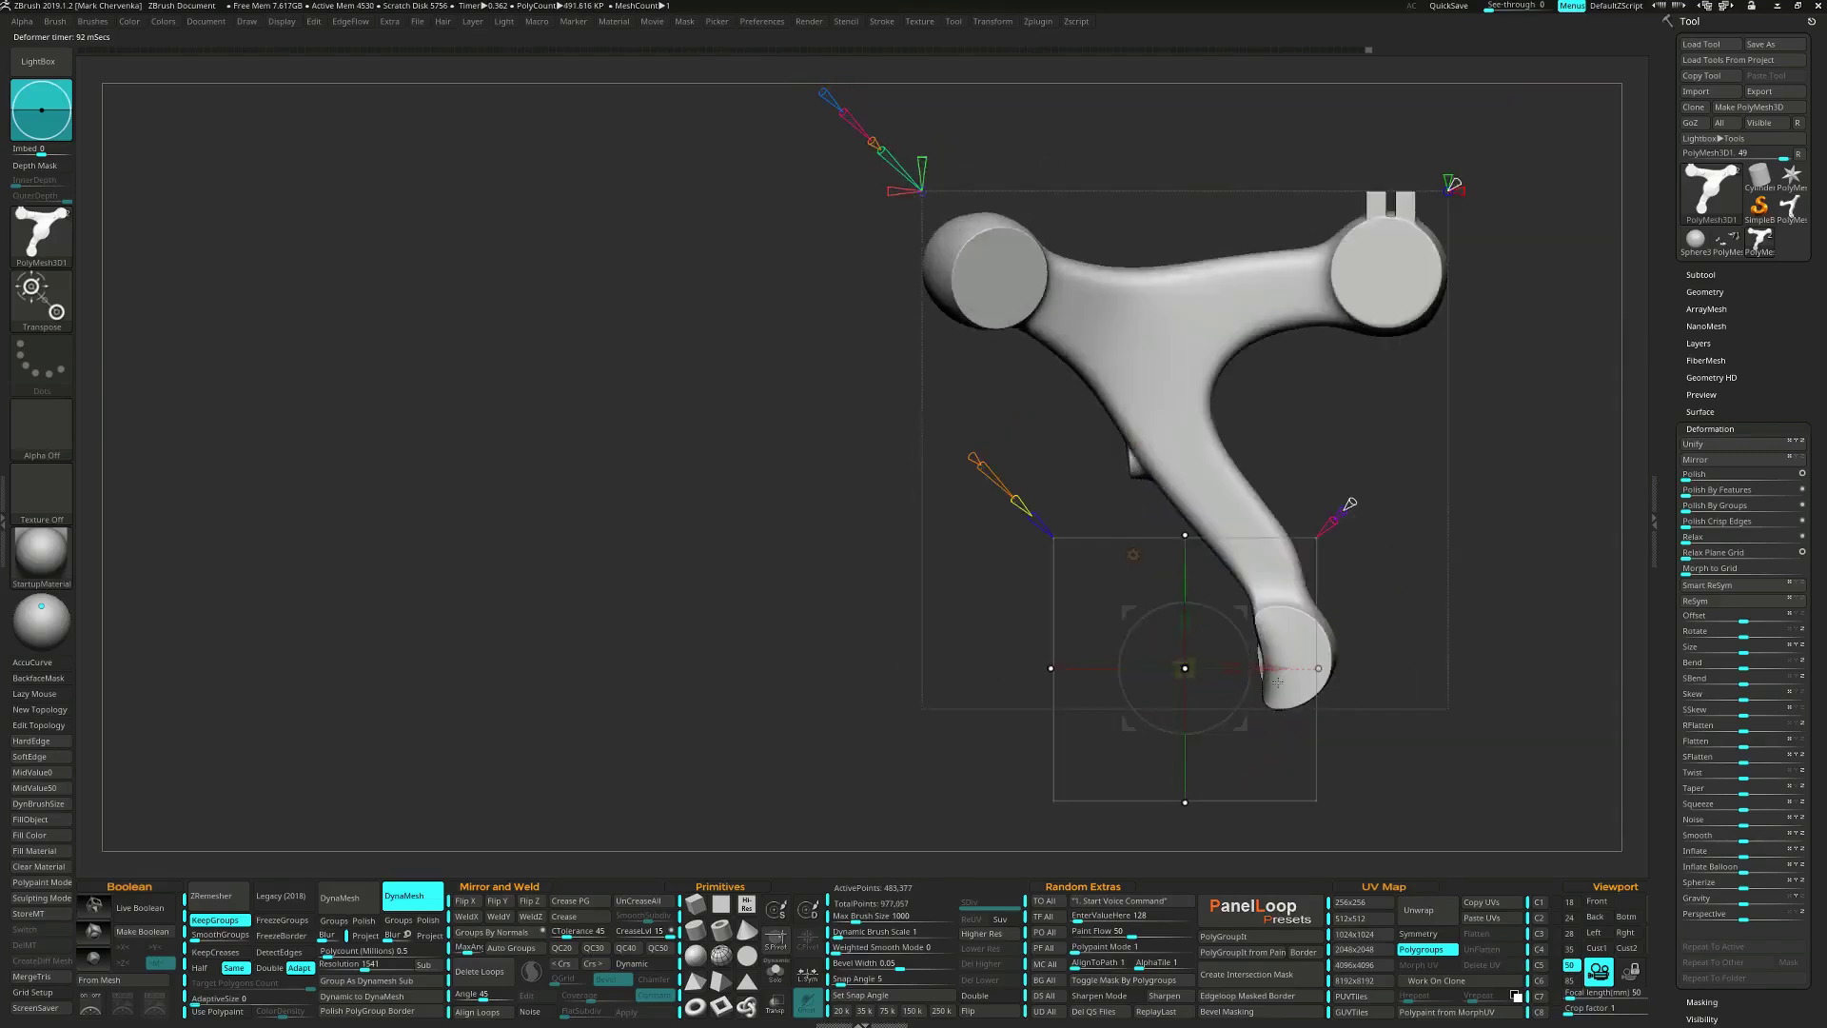
pyautogui.moveTo(1275, 673); pyautogui.dragTo(1397, 724)
pyautogui.keyDown('alt'); pyautogui.moveTo(1397, 723); pyautogui.dragTo(1291, 588, button='right'); pyautogui.keyUp('alt')
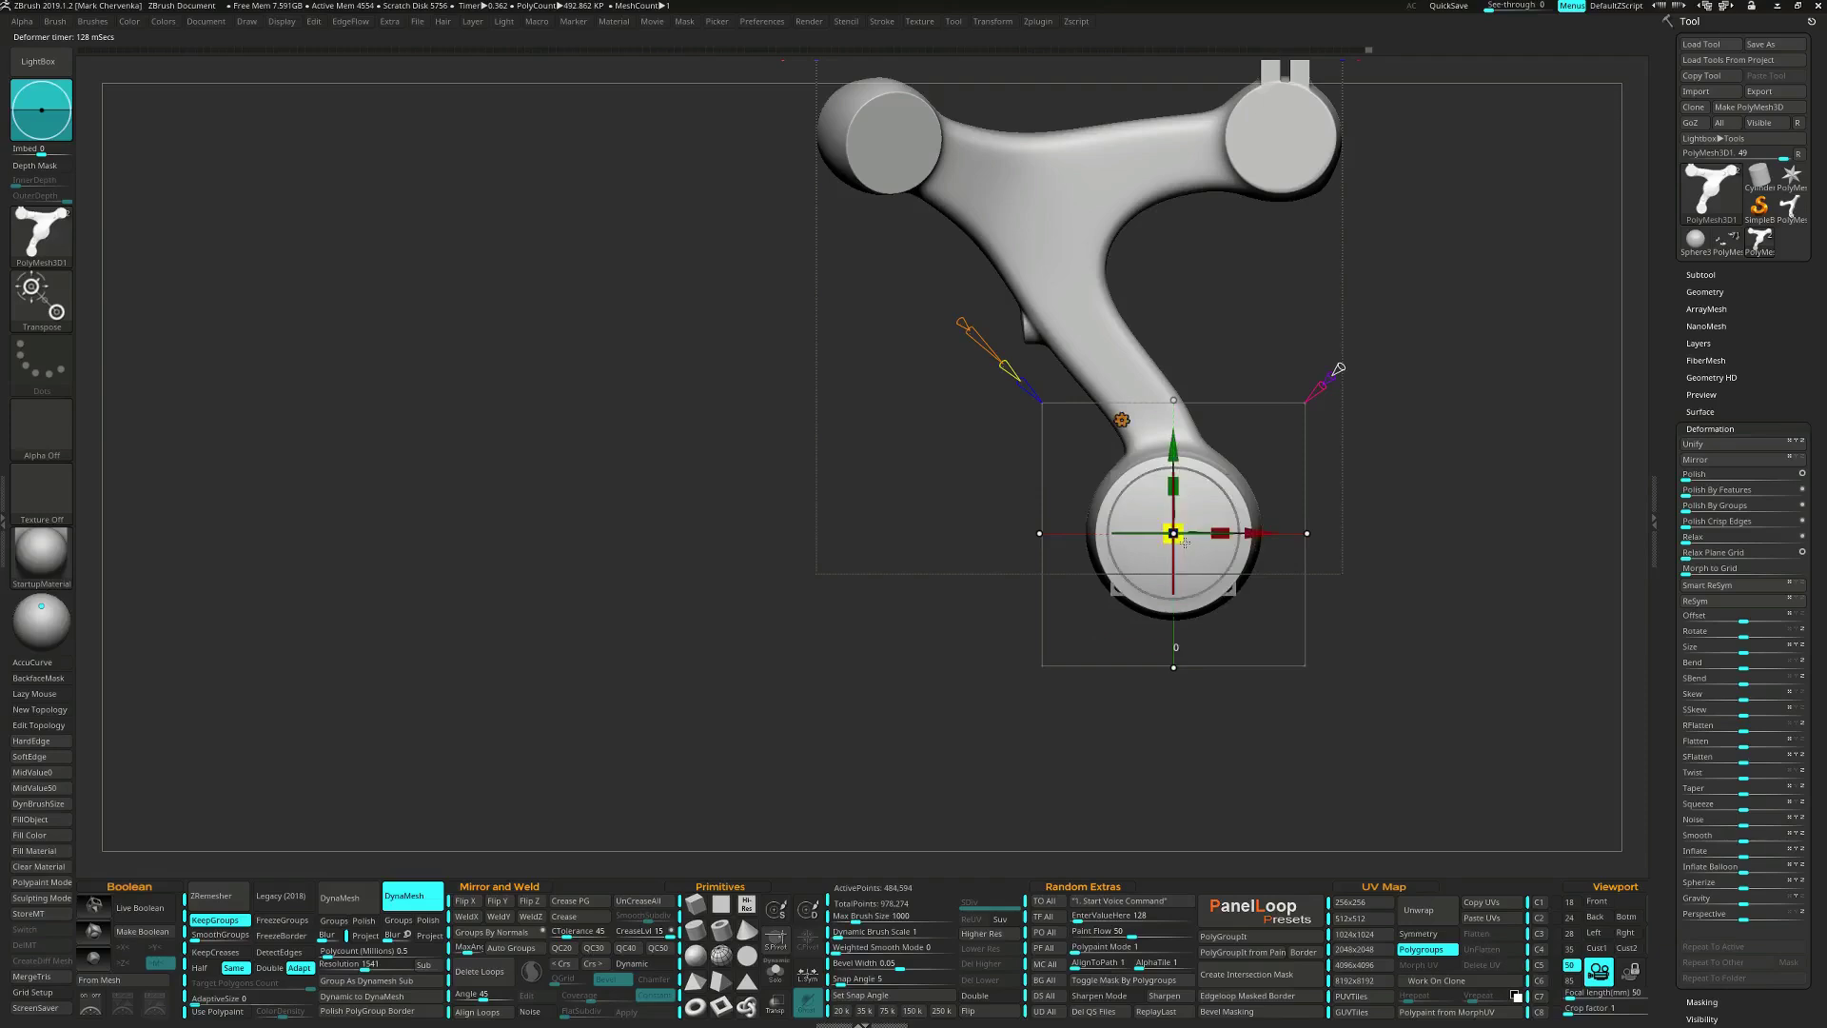
# Rotate and resize the primitive into a rounded tab beneath the lower joint, tilted slightly to follow the arm.
pyautogui.moveTo(1163, 521); pyautogui.dragTo(1145, 530)
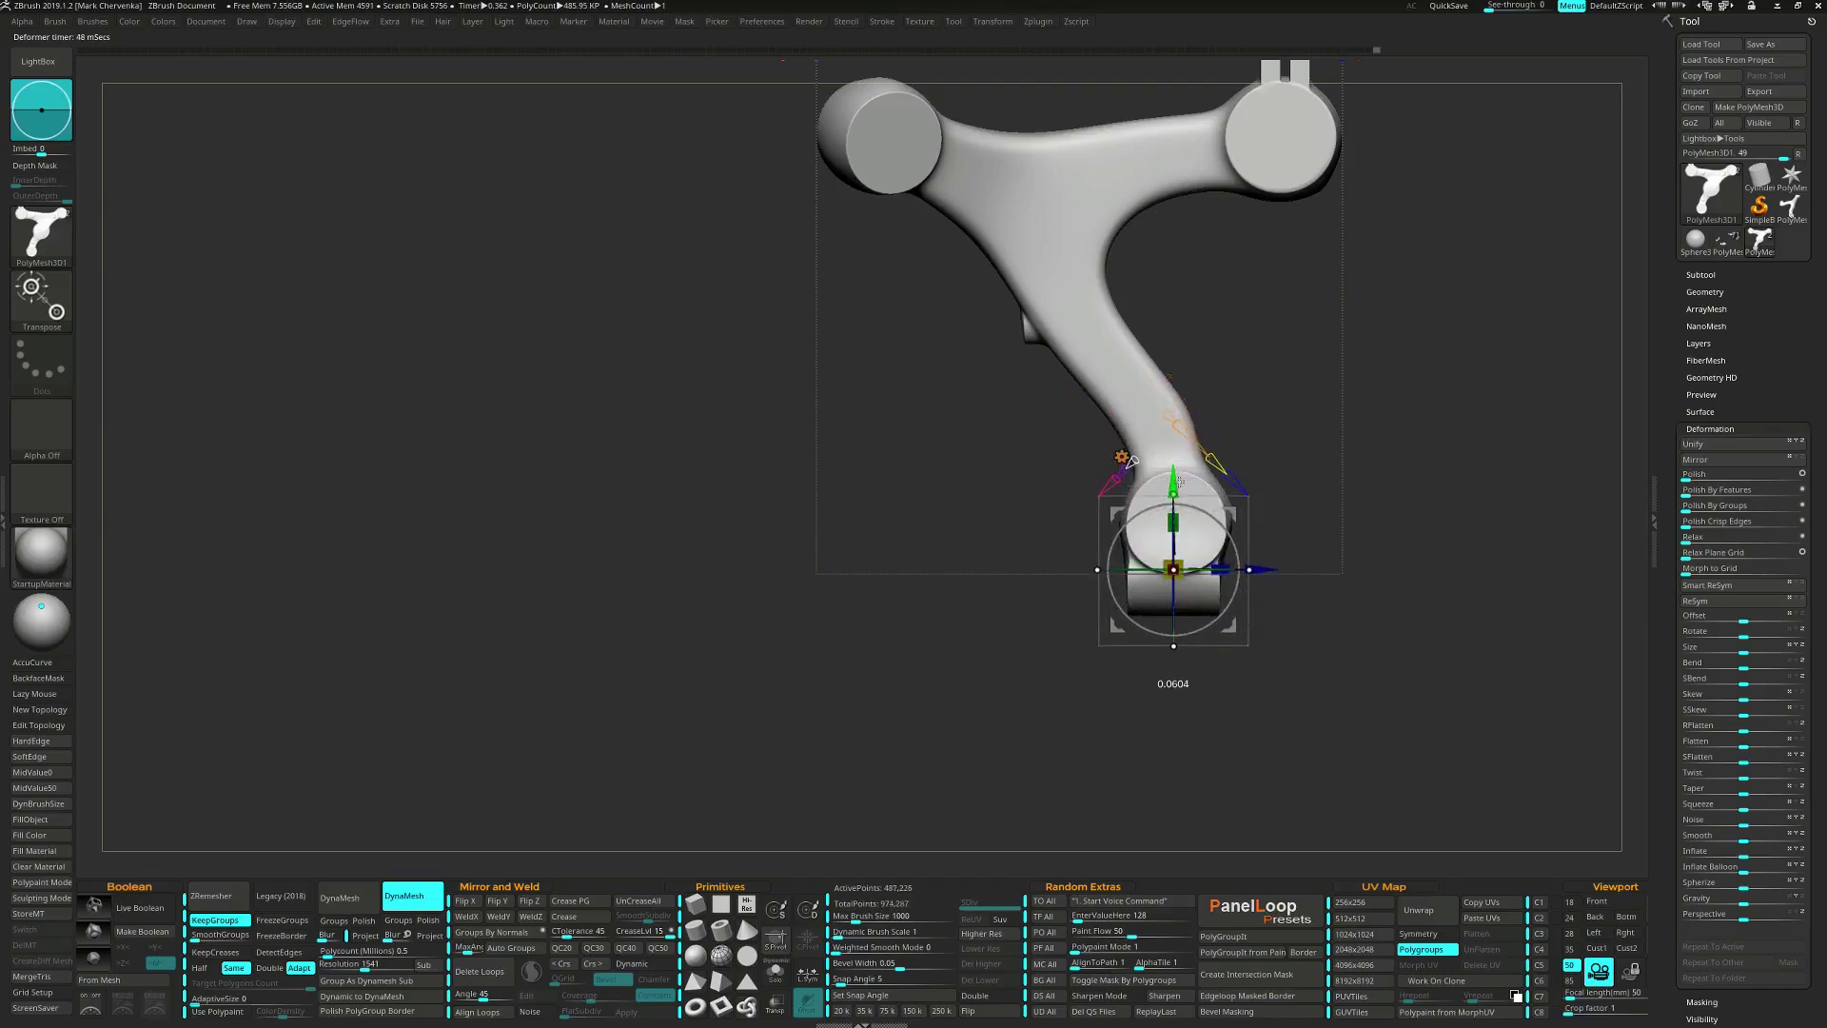
pyautogui.moveTo(1179, 481); pyautogui.dragTo(1179, 479)
pyautogui.keyDown('ctrl'); pyautogui.moveTo(1237, 538); pyautogui.dragTo(1257, 652, button='right'); pyautogui.keyUp('ctrl')
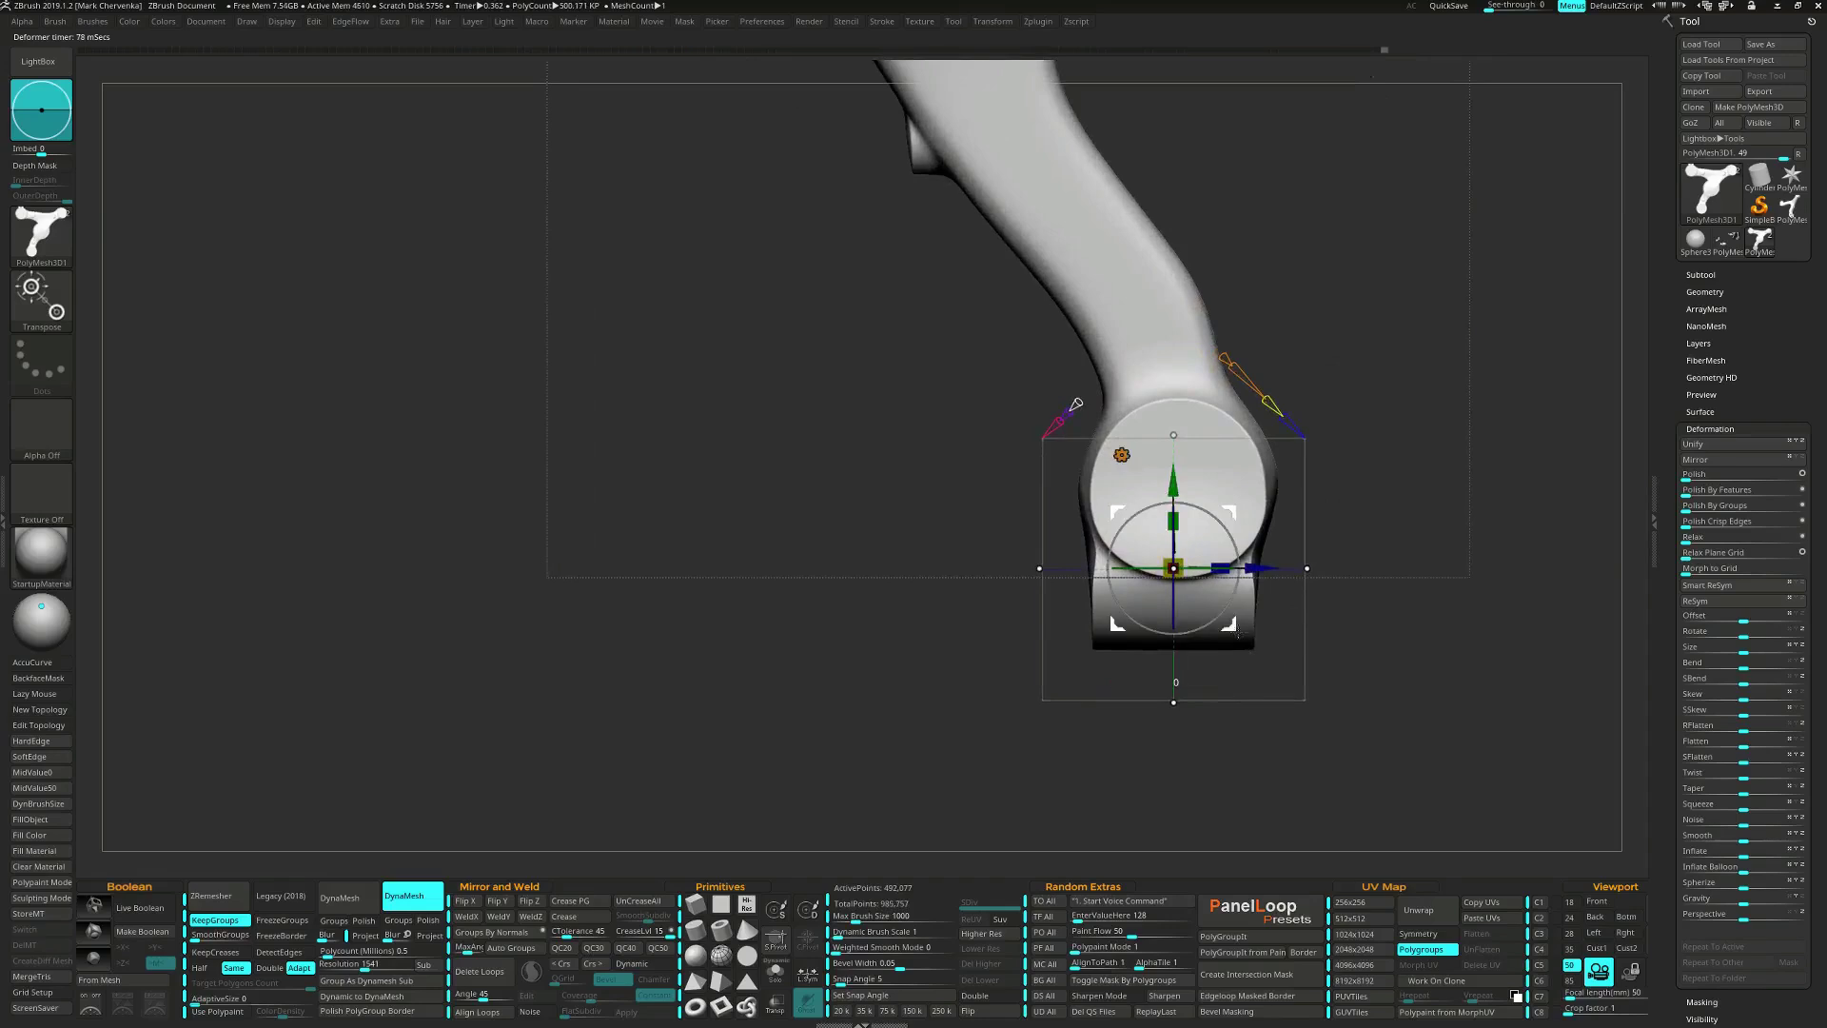
pyautogui.moveTo(1238, 632)
pyautogui.mouseDown()
pyautogui.moveTo(1252, 623)
pyautogui.moveTo(1236, 607)
pyautogui.moveTo(1259, 619)
pyautogui.mouseUp()
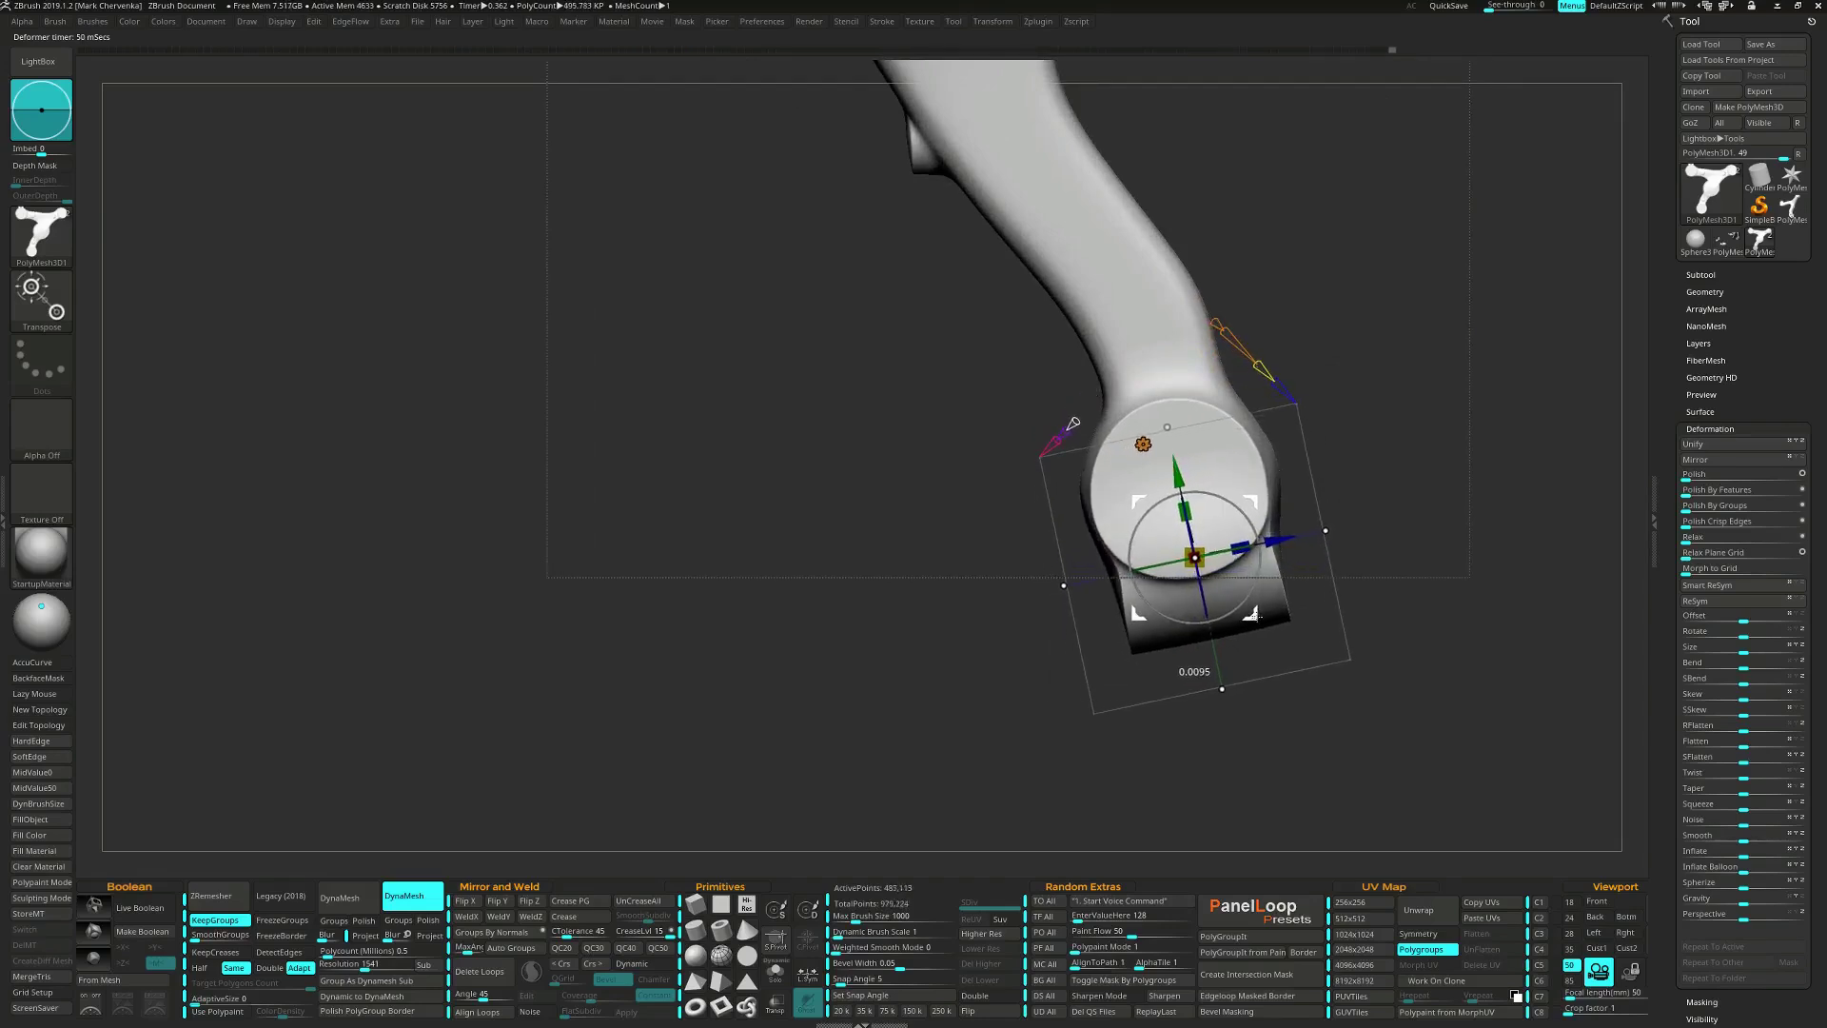
pyautogui.moveTo(1260, 615)
pyautogui.mouseDown(button='right')
pyautogui.moveTo(1209, 605)
pyautogui.moveTo(1262, 611)
pyautogui.mouseUp(button='right')
pyautogui.moveTo(1277, 620); pyautogui.dragTo(1254, 604)
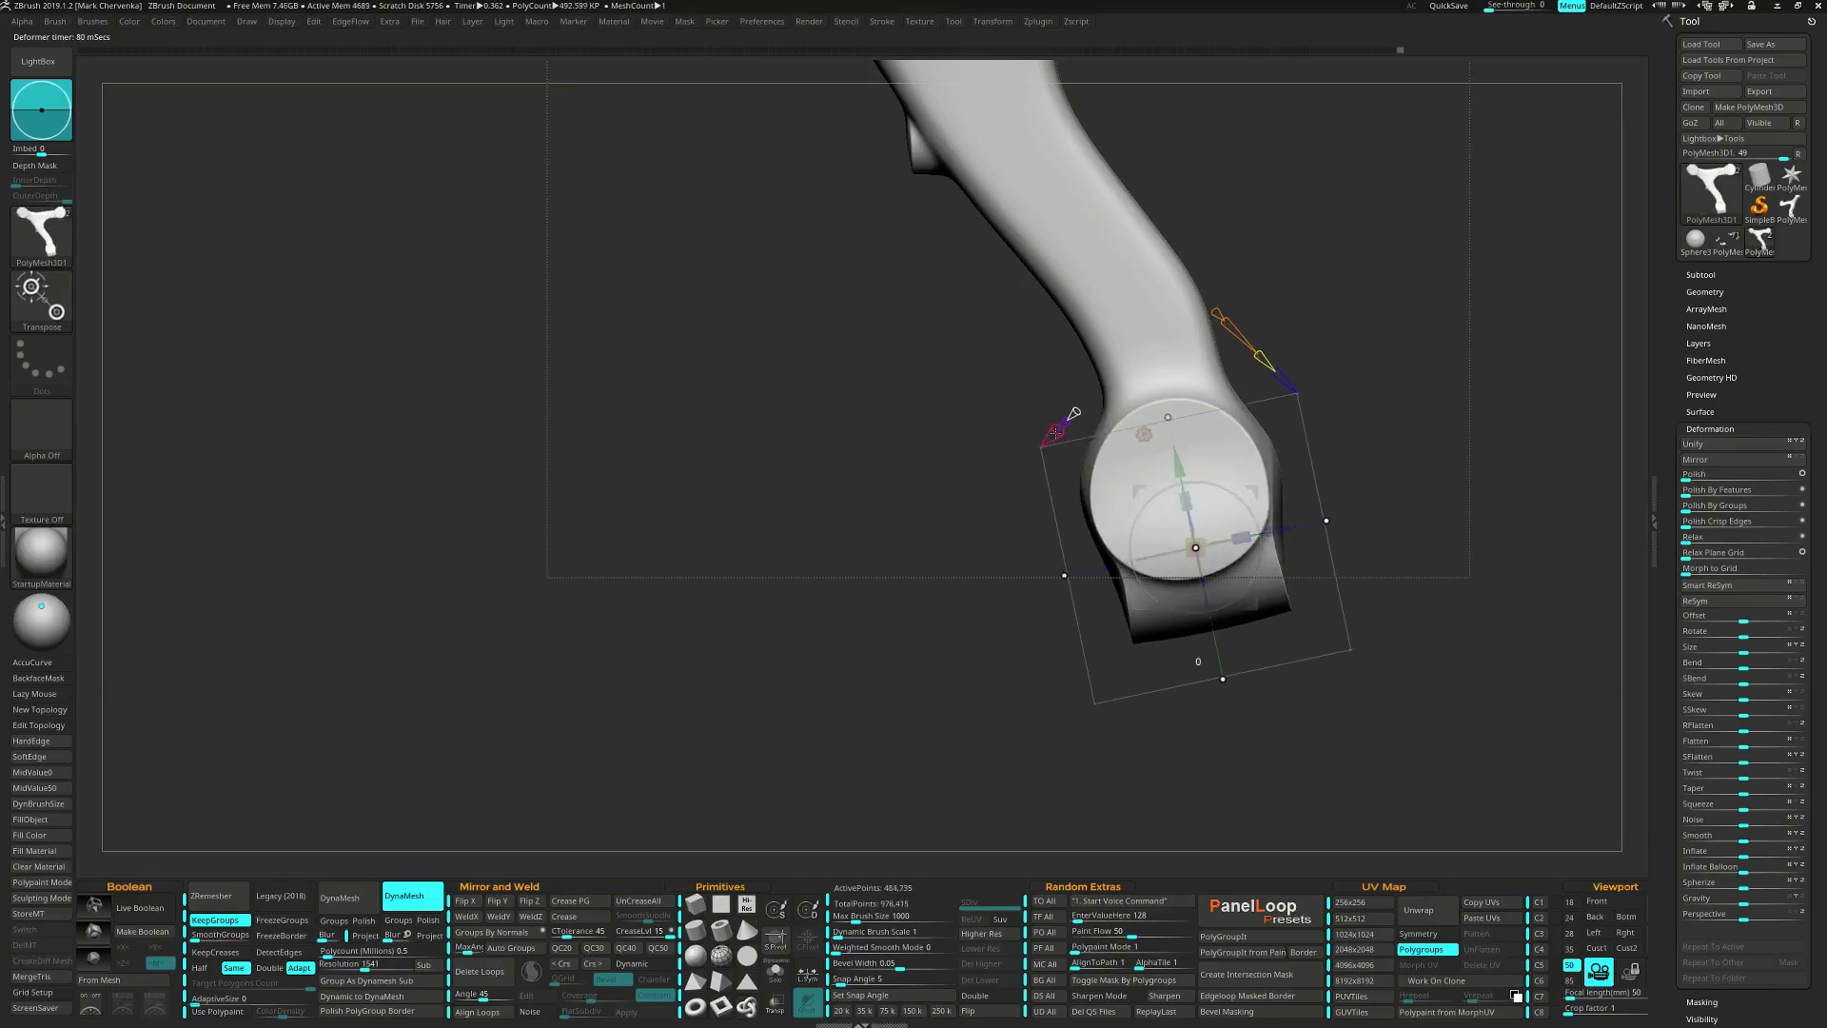
# Fine-tune the primitive's shape parameters at the lower joint and accept the Project Primitive result.
pyautogui.moveTo(1056, 433); pyautogui.dragTo(1056, 433)
pyautogui.moveTo(1058, 448); pyautogui.dragTo(1094, 476, button='right')
pyautogui.moveTo(1074, 412); pyautogui.dragTo(1076, 411)
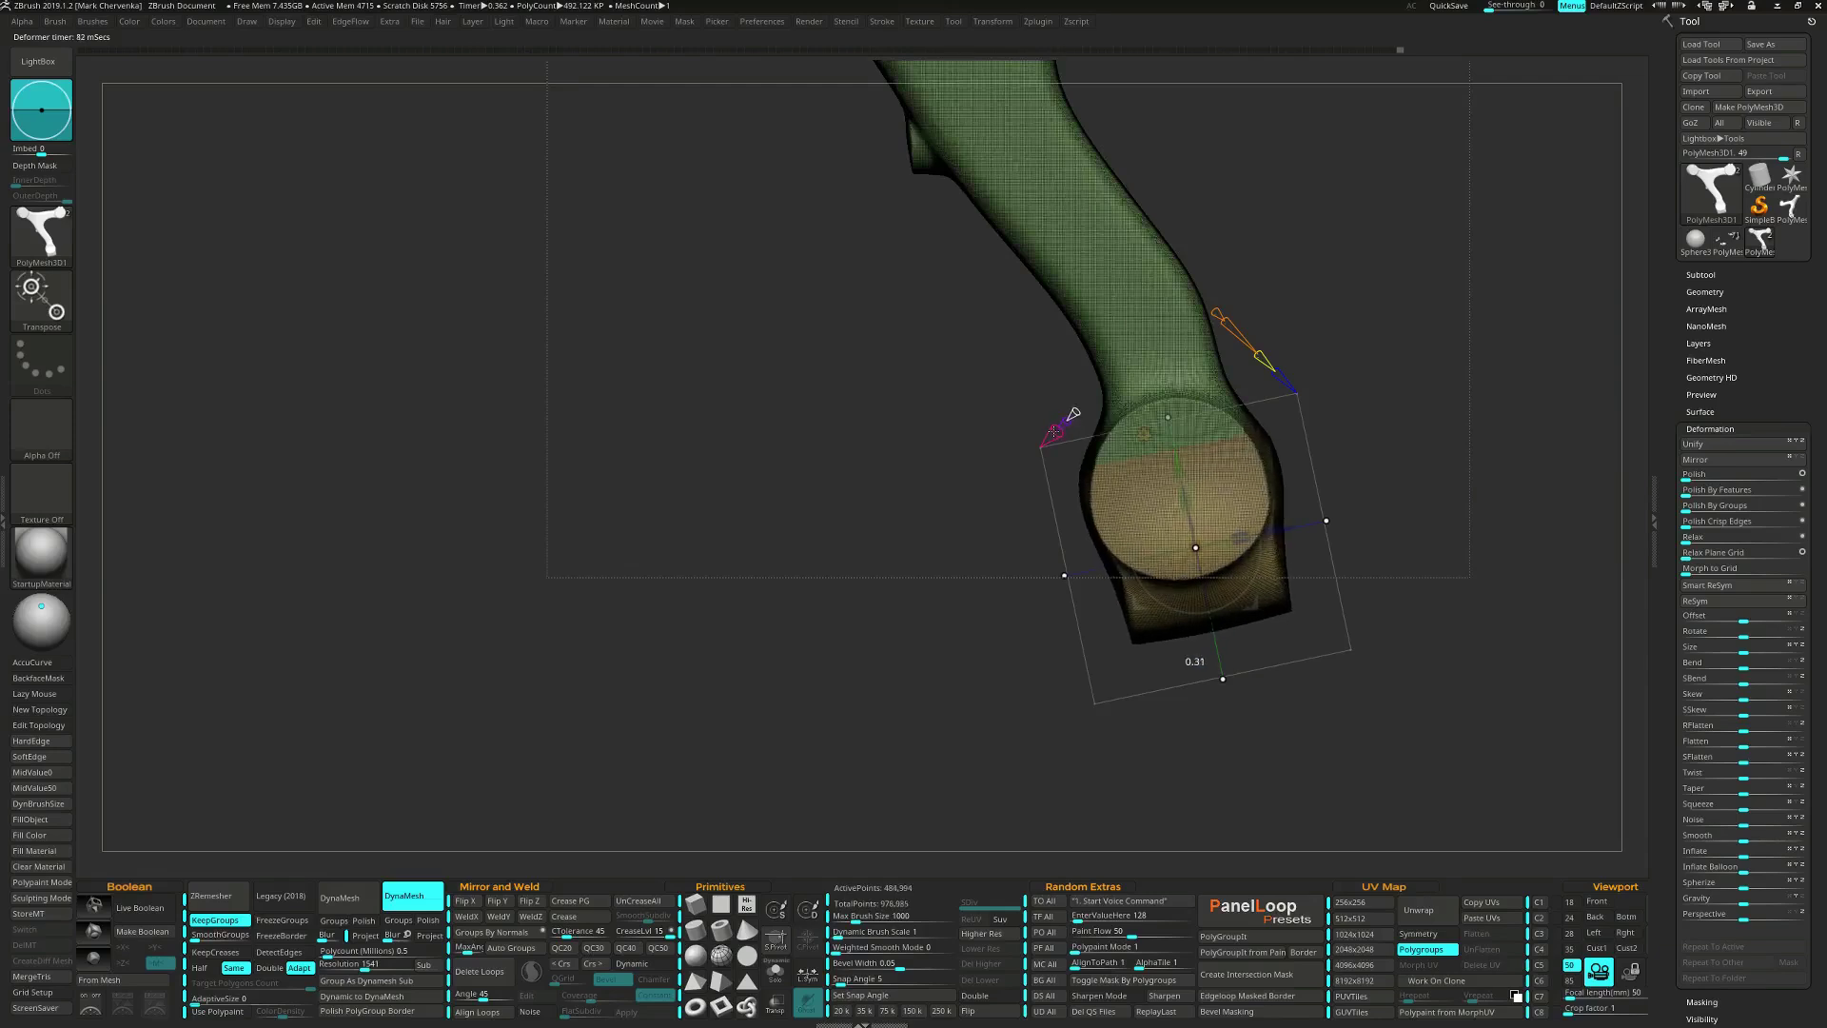
pyautogui.moveTo(1055, 432); pyautogui.dragTo(1056, 430)
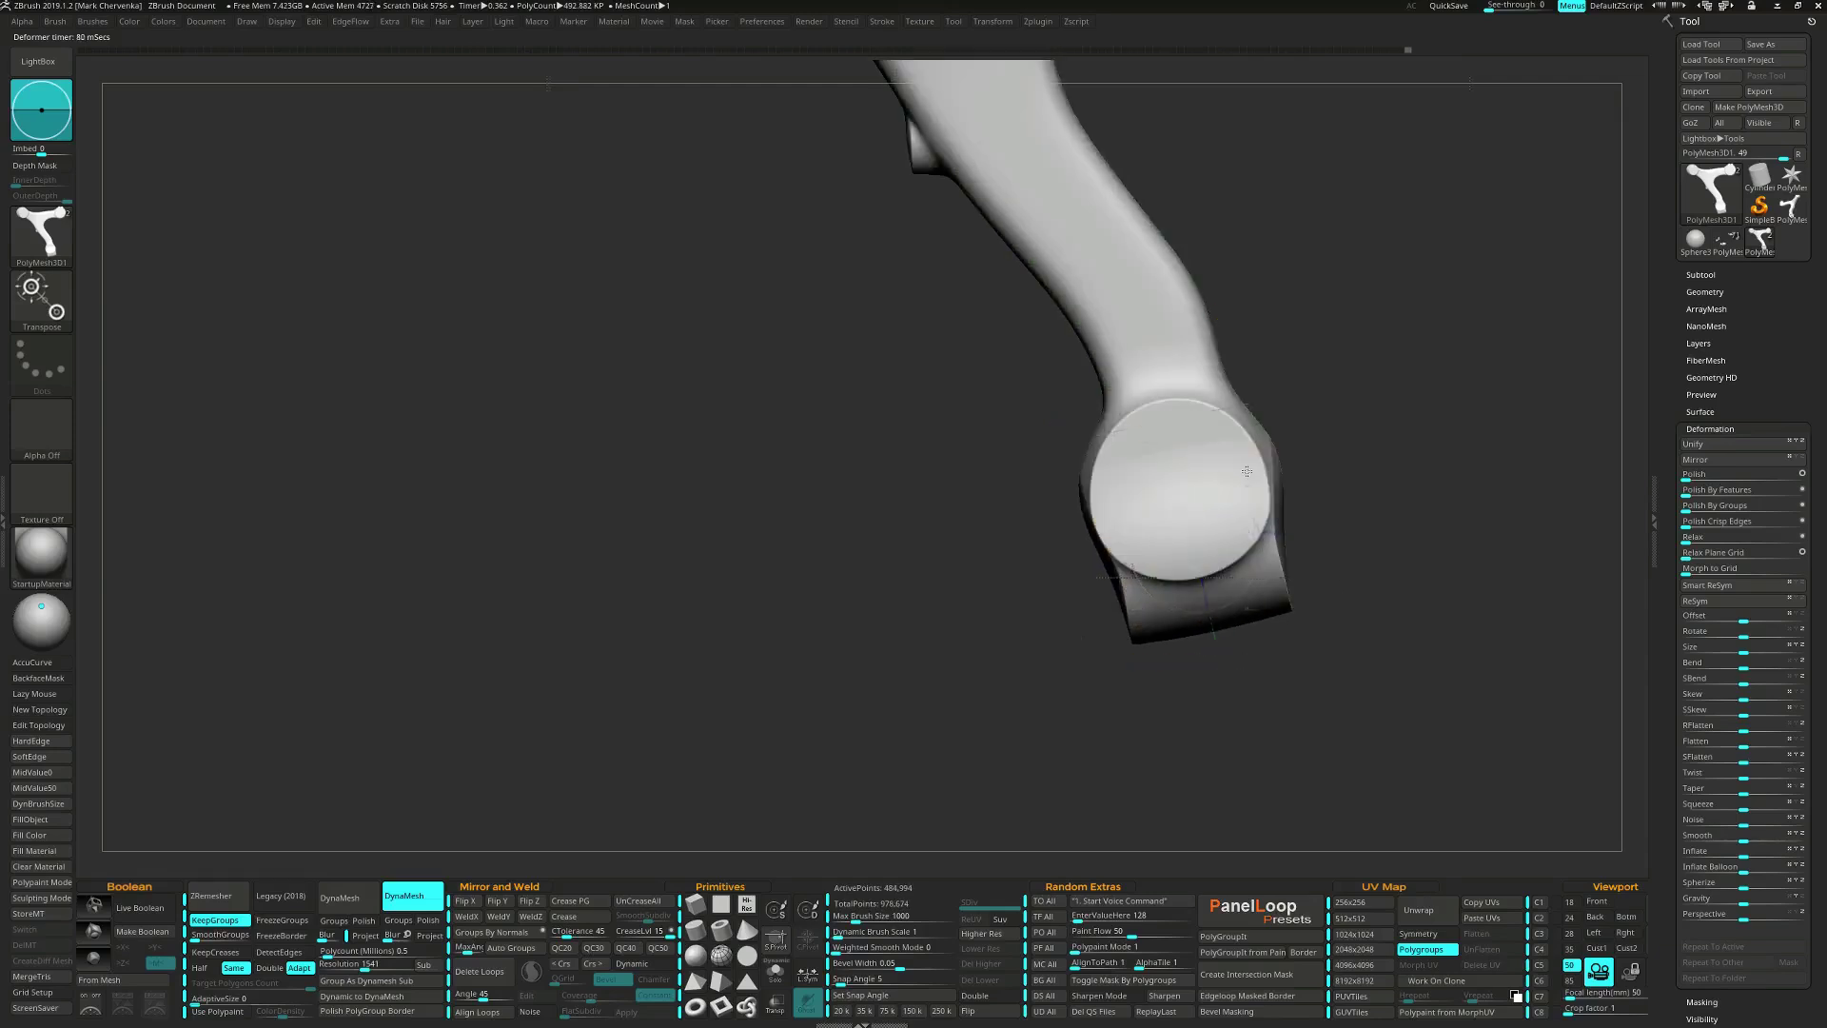
pyautogui.moveTo(1245, 472)
pyautogui.mouseDown(button='right')
pyautogui.moveTo(1167, 495)
pyautogui.moveTo(1255, 481)
pyautogui.moveTo(1259, 506)
pyautogui.mouseUp(button='right')
pyautogui.moveTo(1259, 507)
pyautogui.mouseDown(button='right')
pyautogui.moveTo(1267, 445)
pyautogui.moveTo(1279, 493)
pyautogui.mouseUp(button='right')
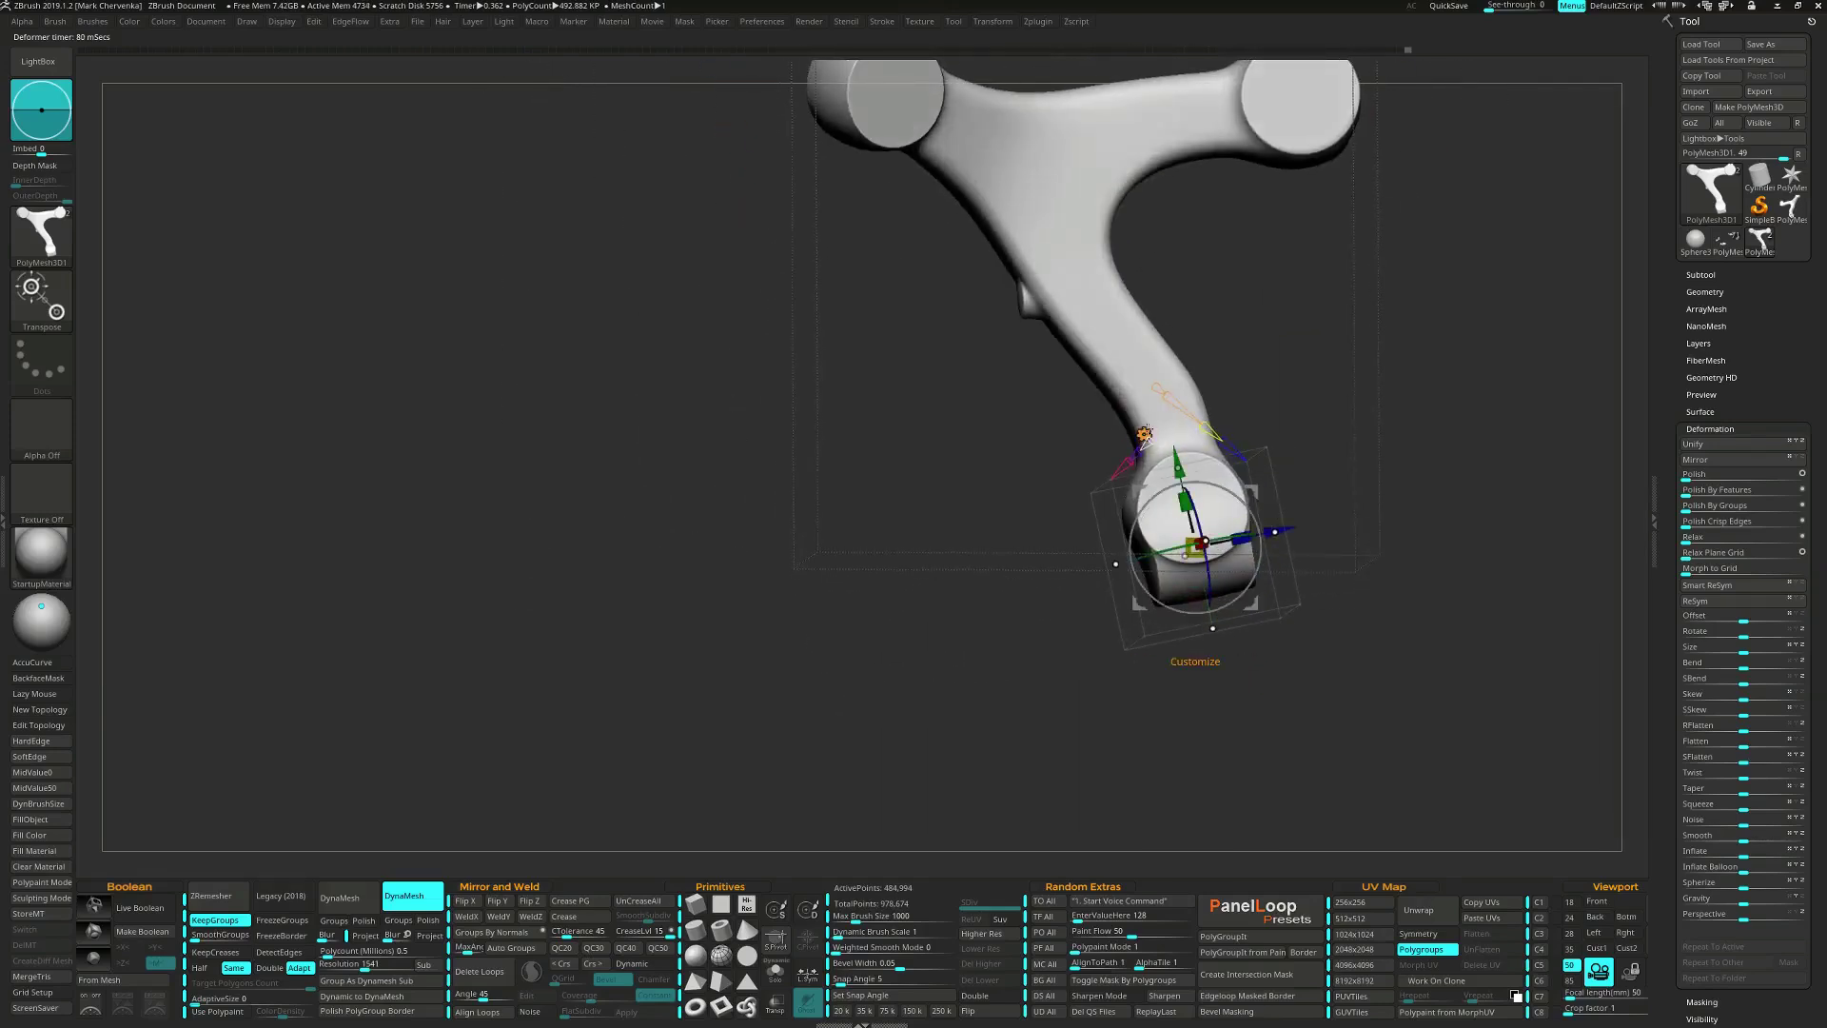
pyautogui.click(1146, 434)
pyautogui.click(1355, 431)
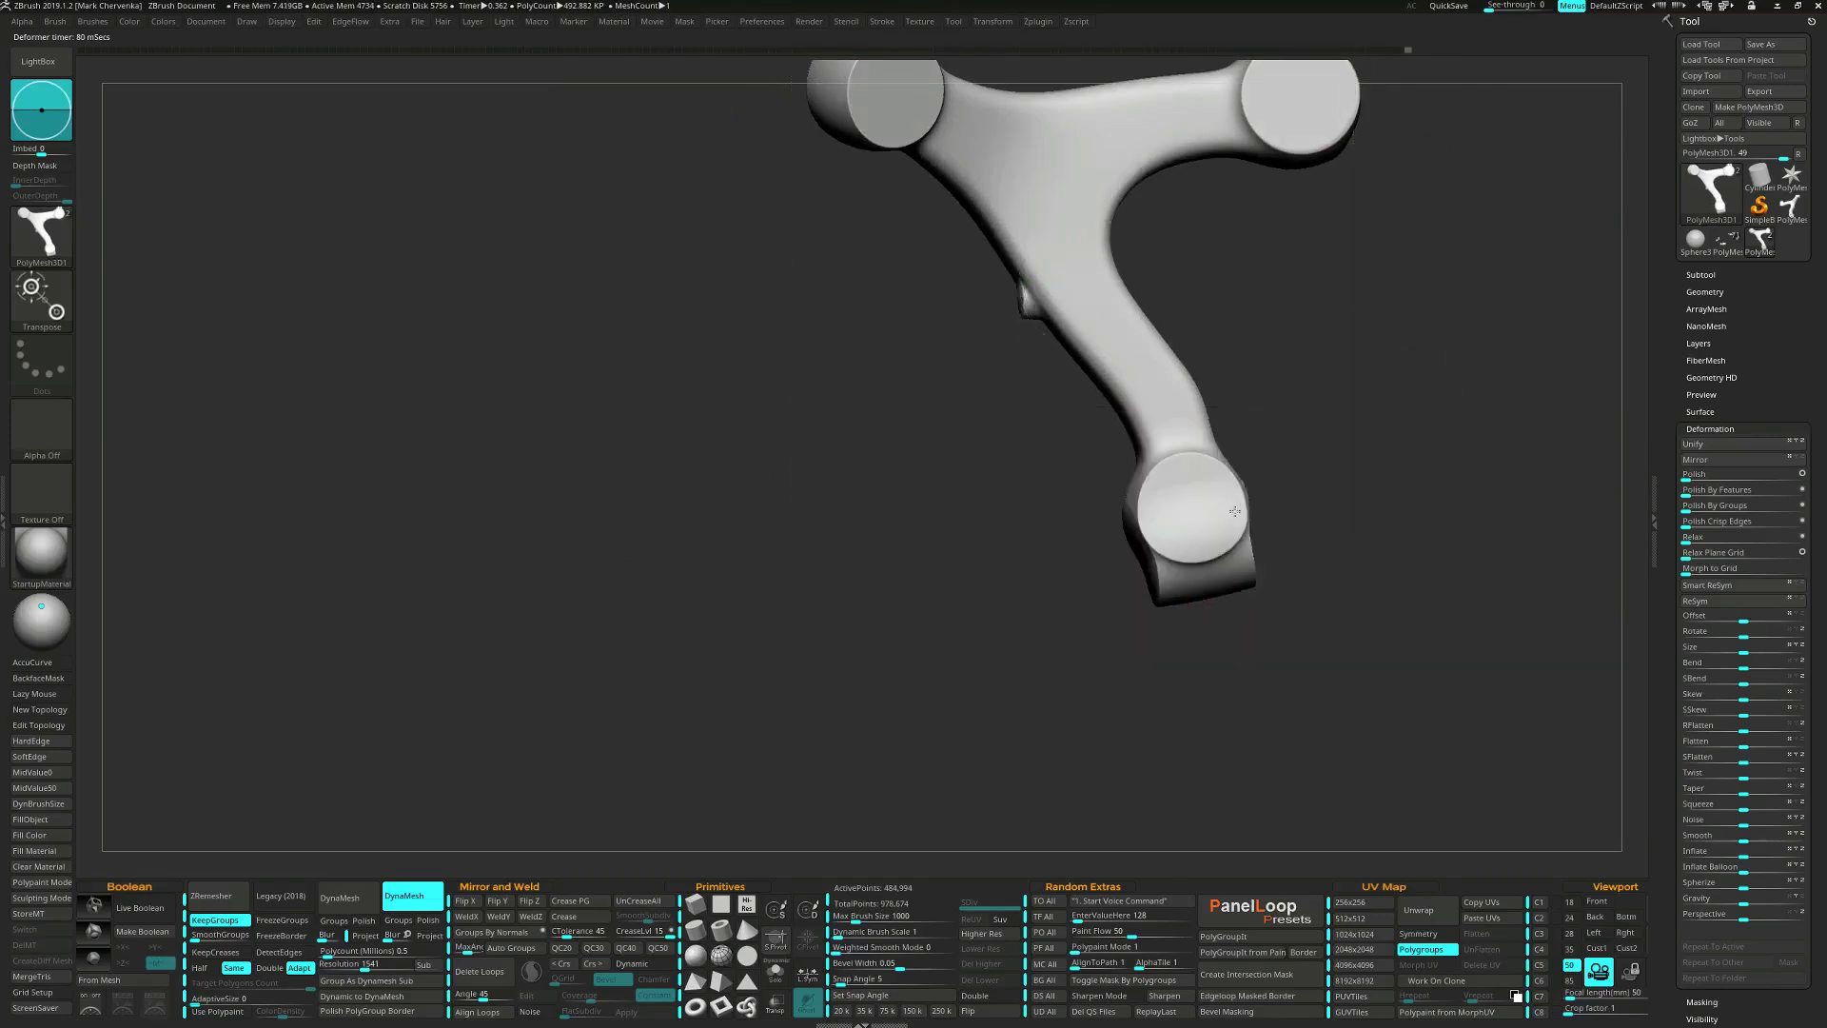
# Mask everything except the lower joint, trim both its side faces flat with ClipCurve, and clear the mask.
pyautogui.moveTo(1251, 505); pyautogui.dragTo(1298, 509, button='right')
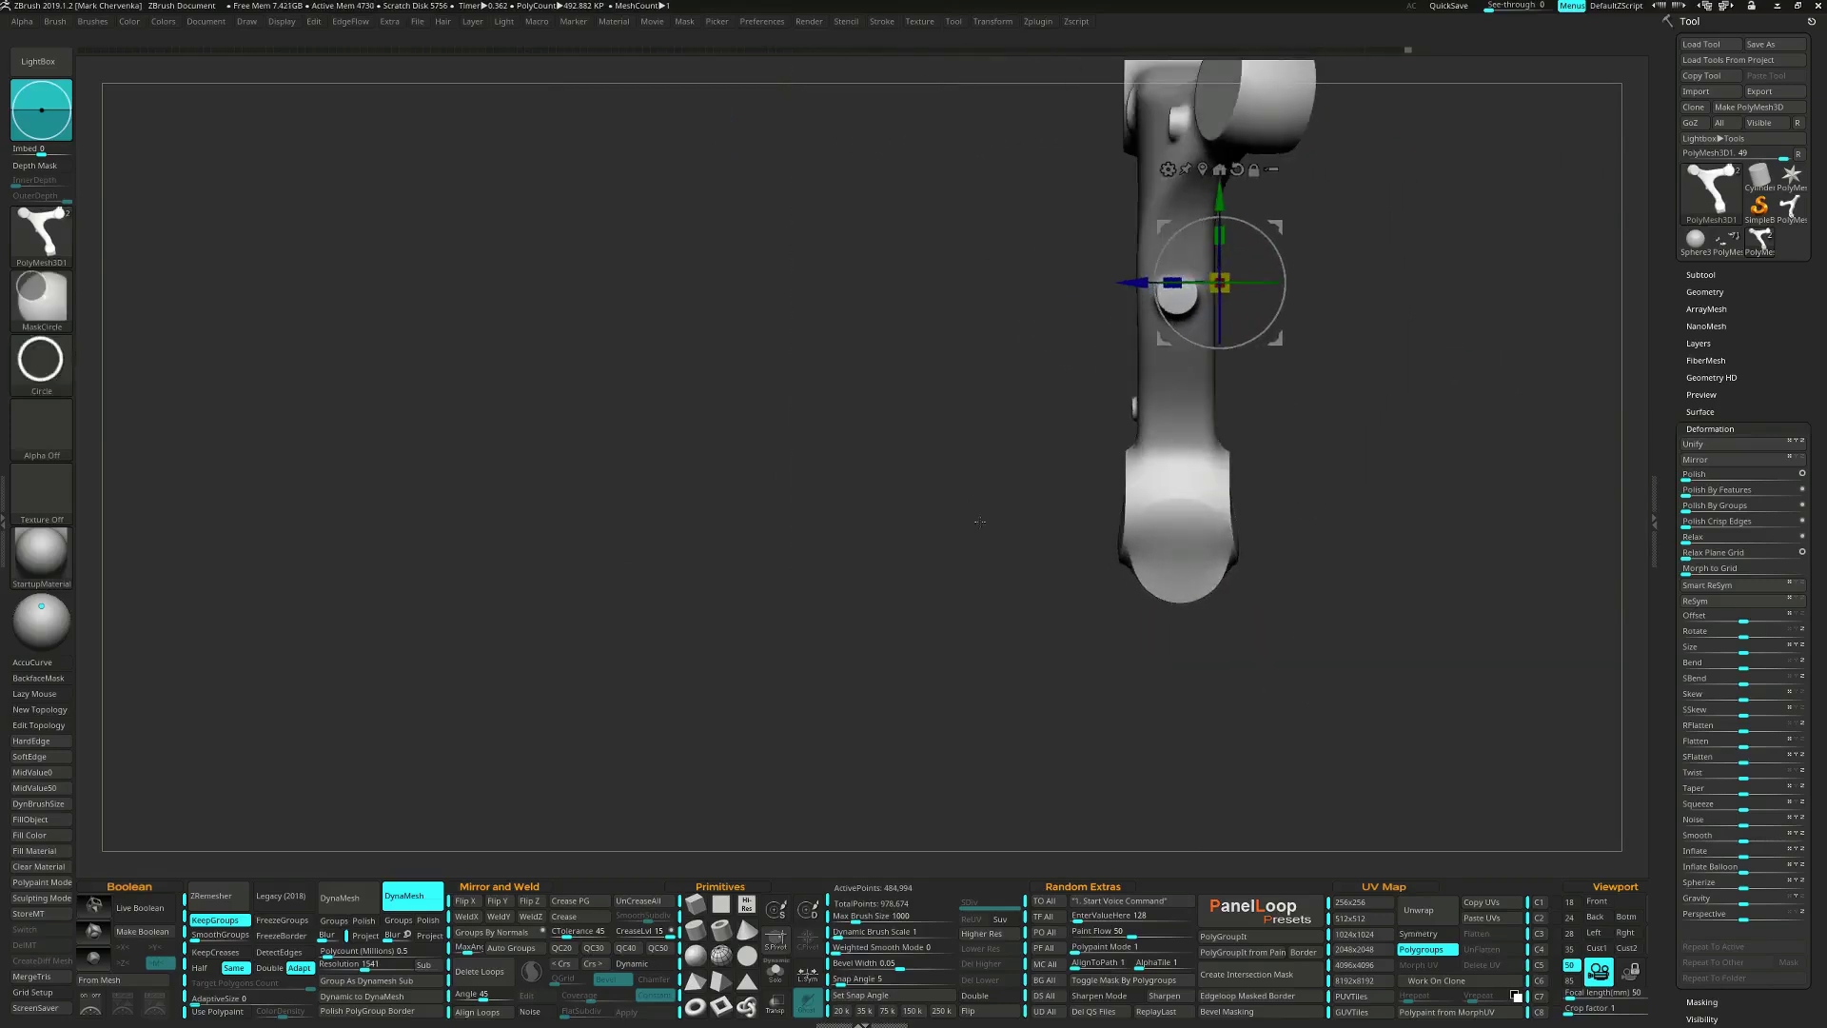
pyautogui.keyDown('ctrl'); pyautogui.moveTo(983, 522); pyautogui.dragTo(1297, 680); pyautogui.keyUp('ctrl')
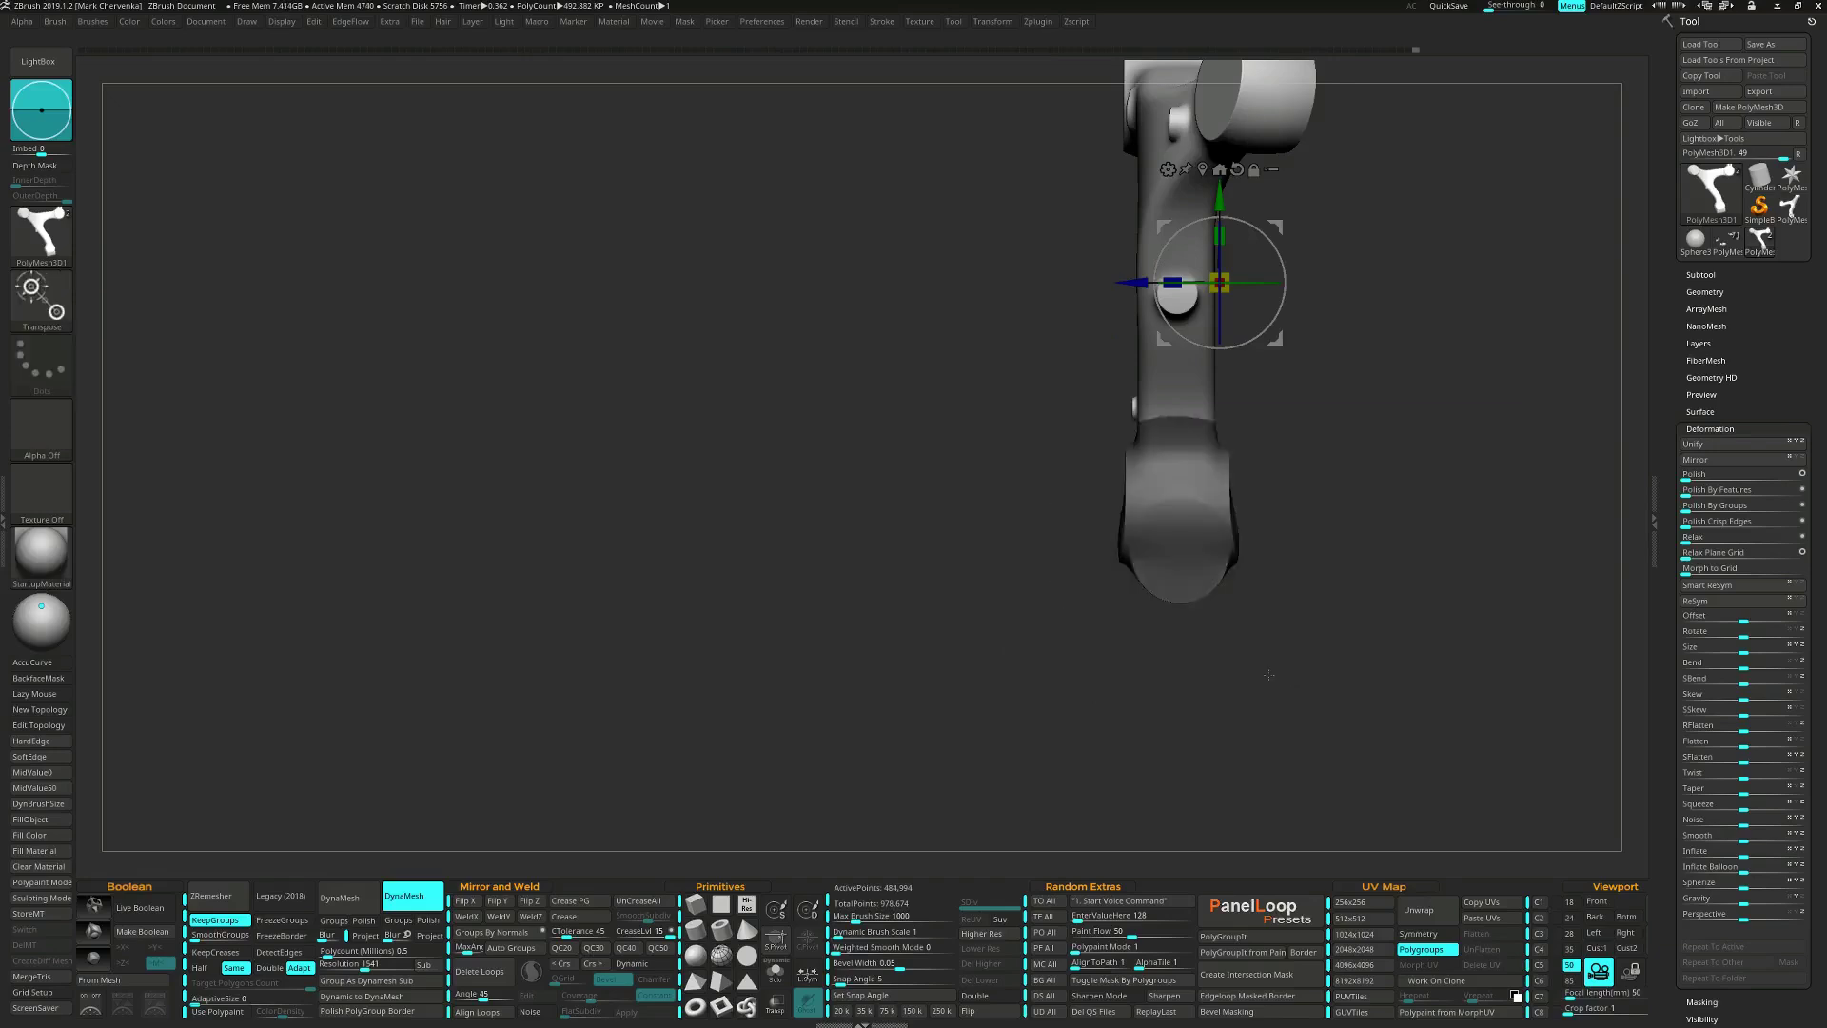
pyautogui.keyDown('ctrl'); pyautogui.click(1265, 649); pyautogui.keyUp('ctrl')
pyautogui.moveTo(1265, 646)
pyautogui.mouseDown(button='right')
pyautogui.moveTo(1208, 656)
pyautogui.moveTo(1246, 648)
pyautogui.mouseUp(button='right')
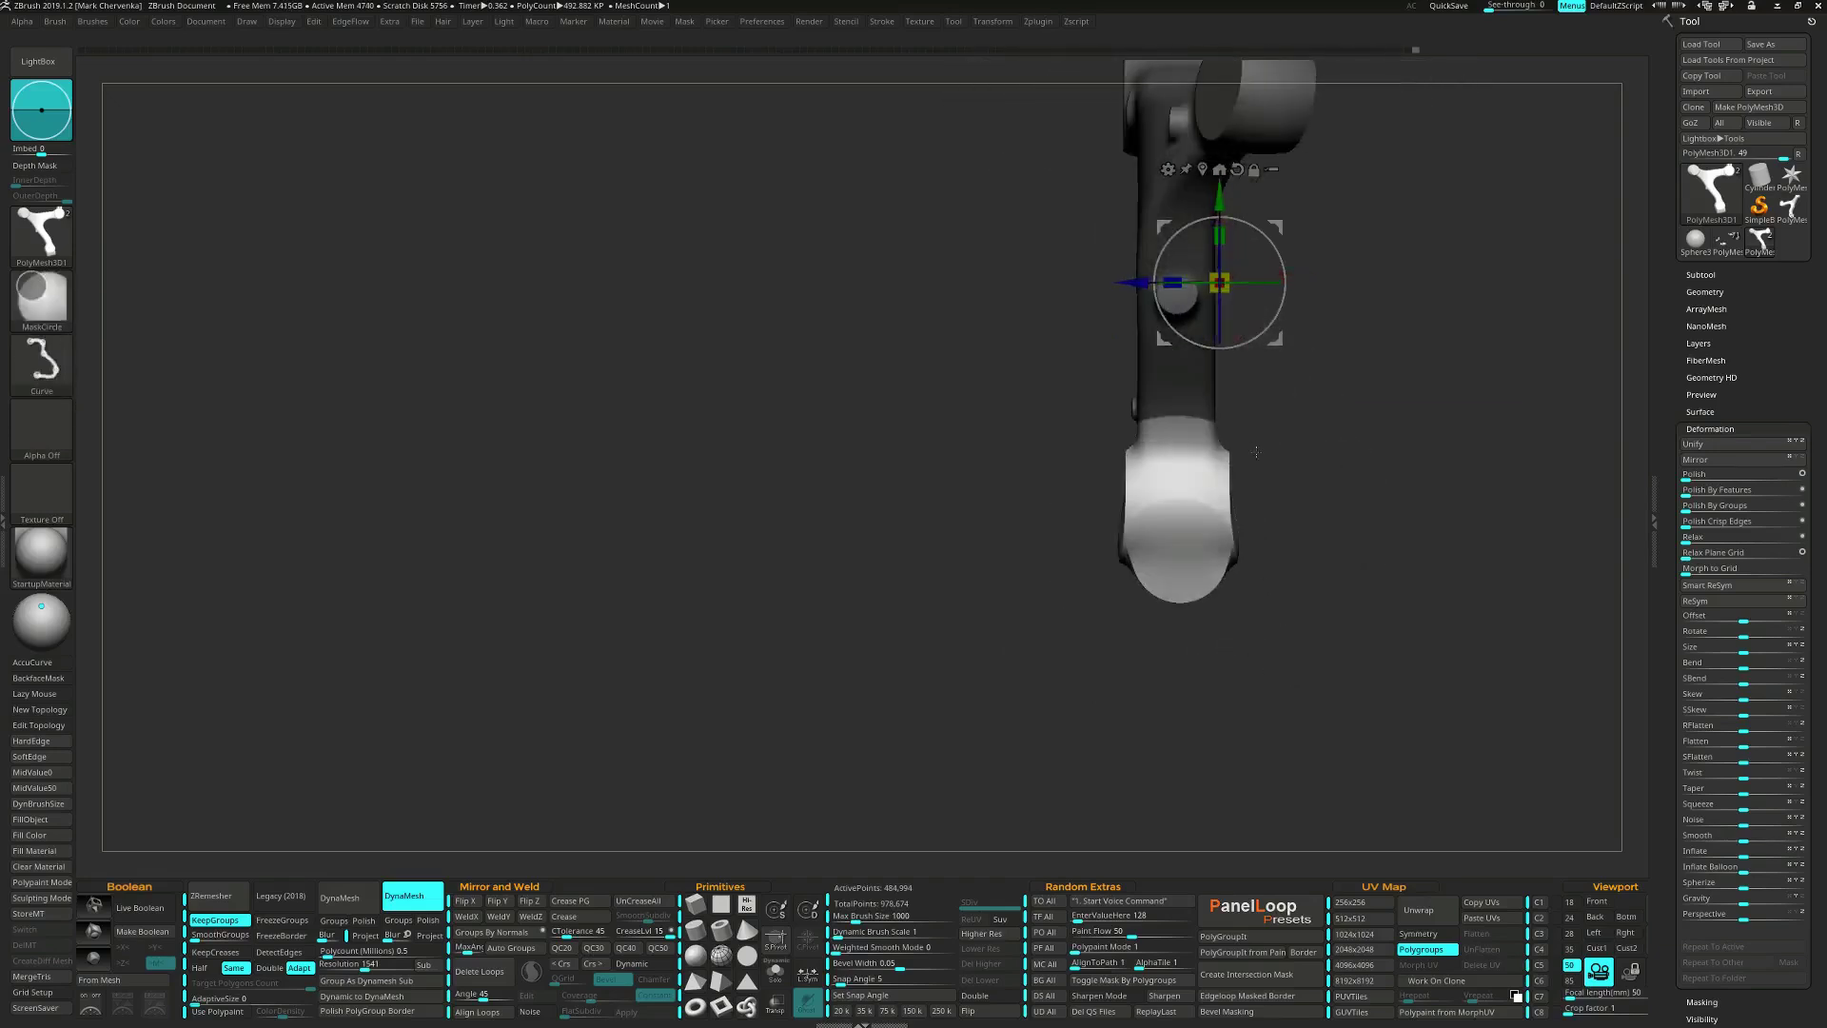
pyautogui.keyDown('ctrl'); pyautogui.keyDown('shift'); pyautogui.moveTo(1251, 411); pyautogui.dragTo(1115, 335); pyautogui.keyUp('shift'); pyautogui.keyUp('ctrl')
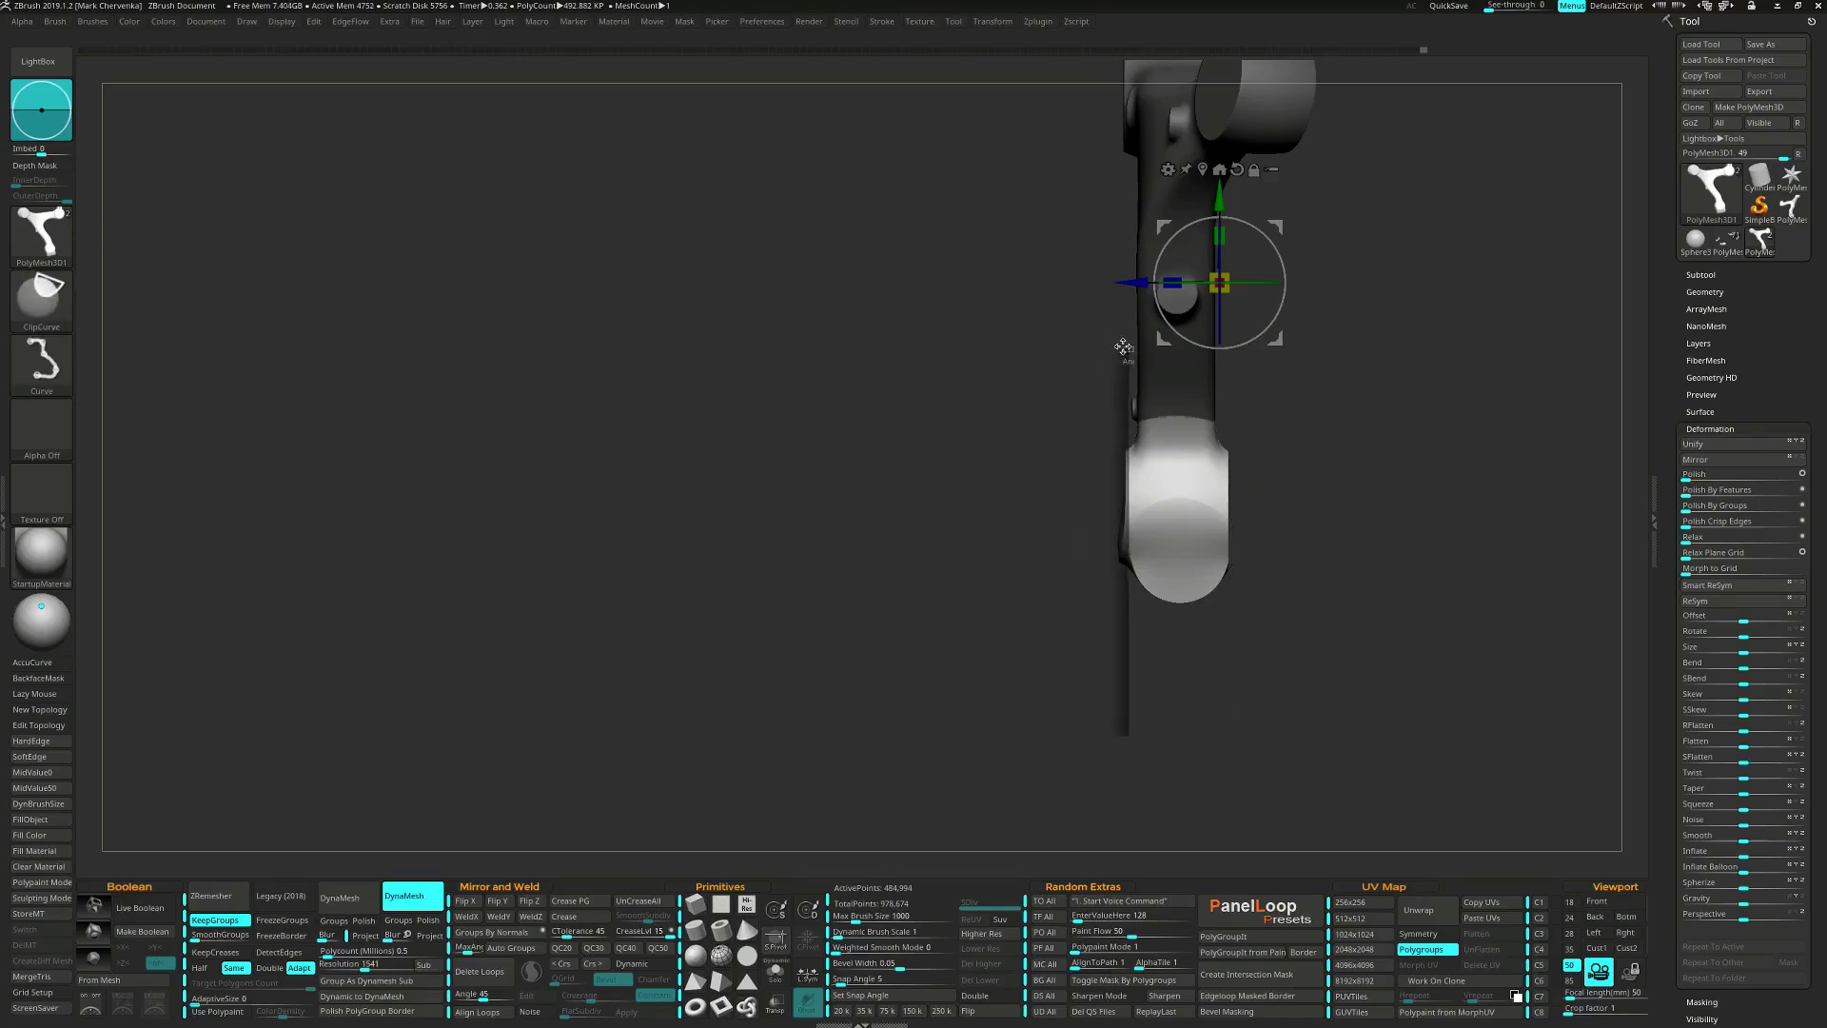
pyautogui.keyDown('ctrl'); pyautogui.keyDown('shift'); pyautogui.moveTo(1123, 346); pyautogui.dragTo(1123, 345); pyautogui.keyUp('shift'); pyautogui.keyUp('ctrl')
pyautogui.moveTo(1285, 618); pyautogui.dragTo(1222, 621, button='right')
pyautogui.keyDown('ctrl'); pyautogui.moveTo(1233, 628); pyautogui.dragTo(1254, 650); pyautogui.keyUp('ctrl')
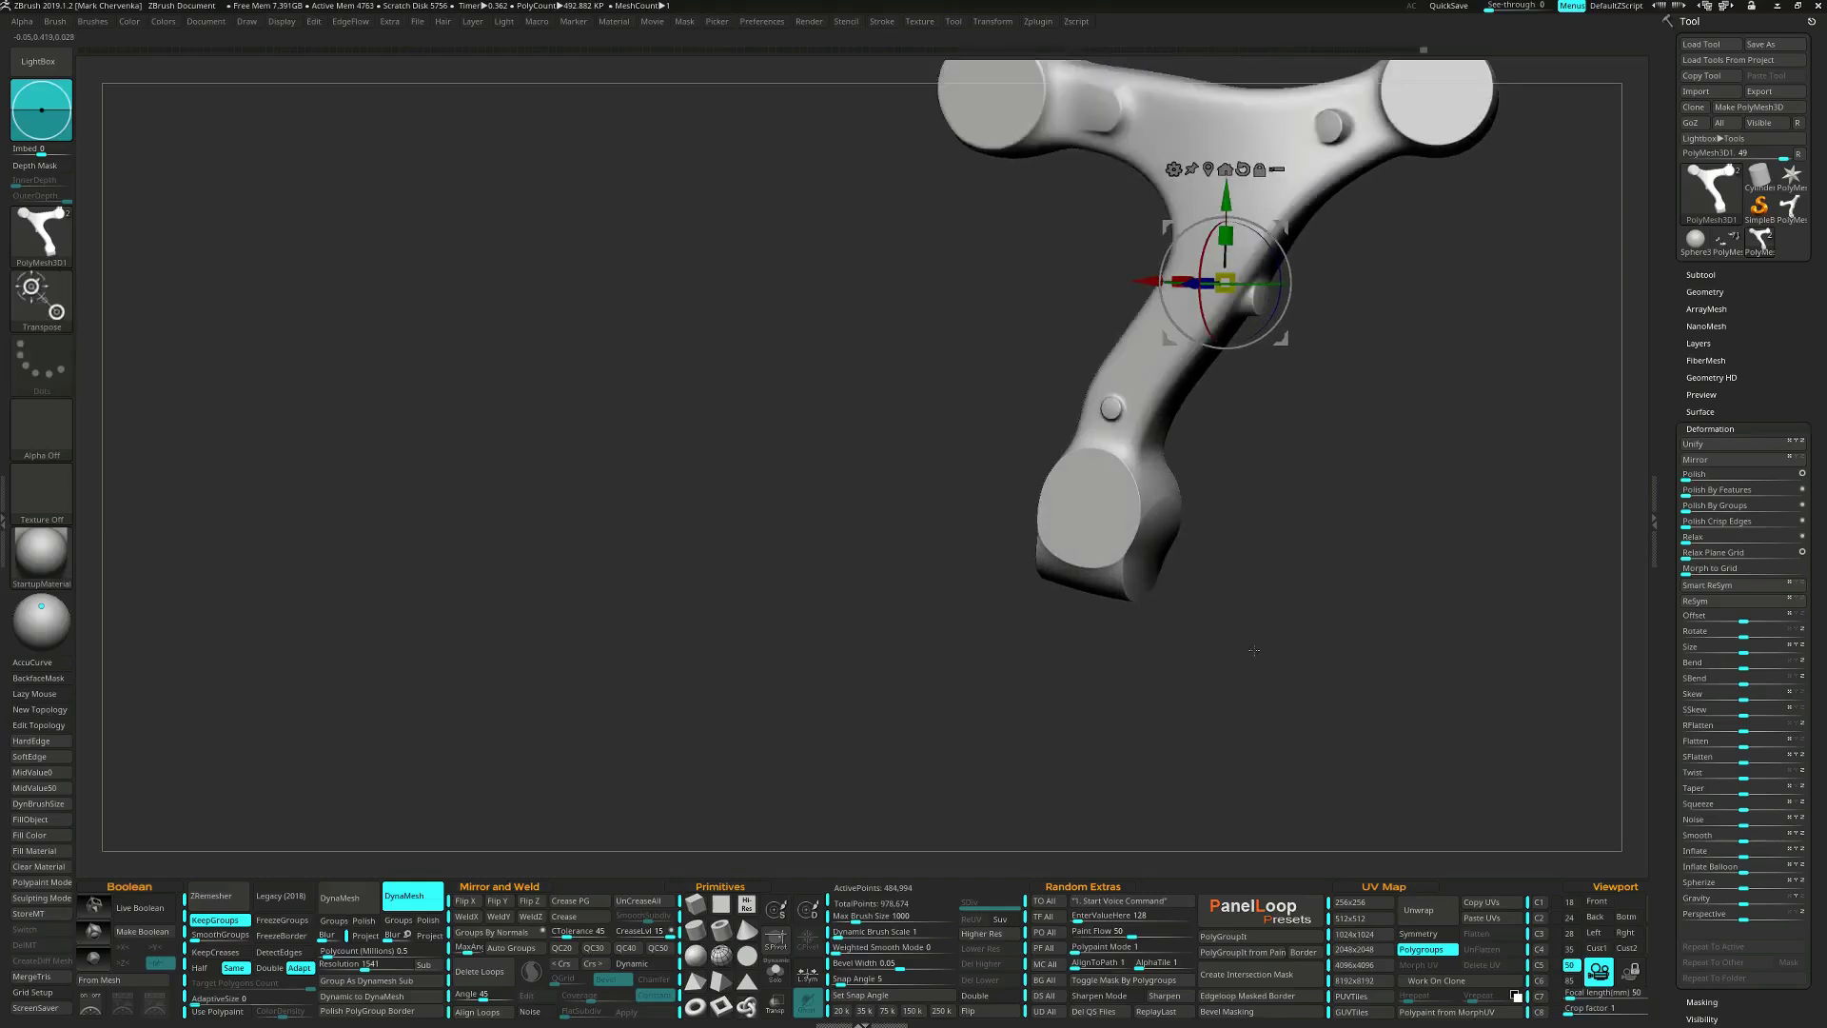
# Smooth the transitions where the new rounded tab meets both sides of the lower joint.
pyautogui.moveTo(1198, 545)
pyautogui.mouseDown(button='right')
pyautogui.moveTo(1155, 542)
pyautogui.moveTo(1191, 583)
pyautogui.mouseUp(button='right')
pyautogui.press('q')
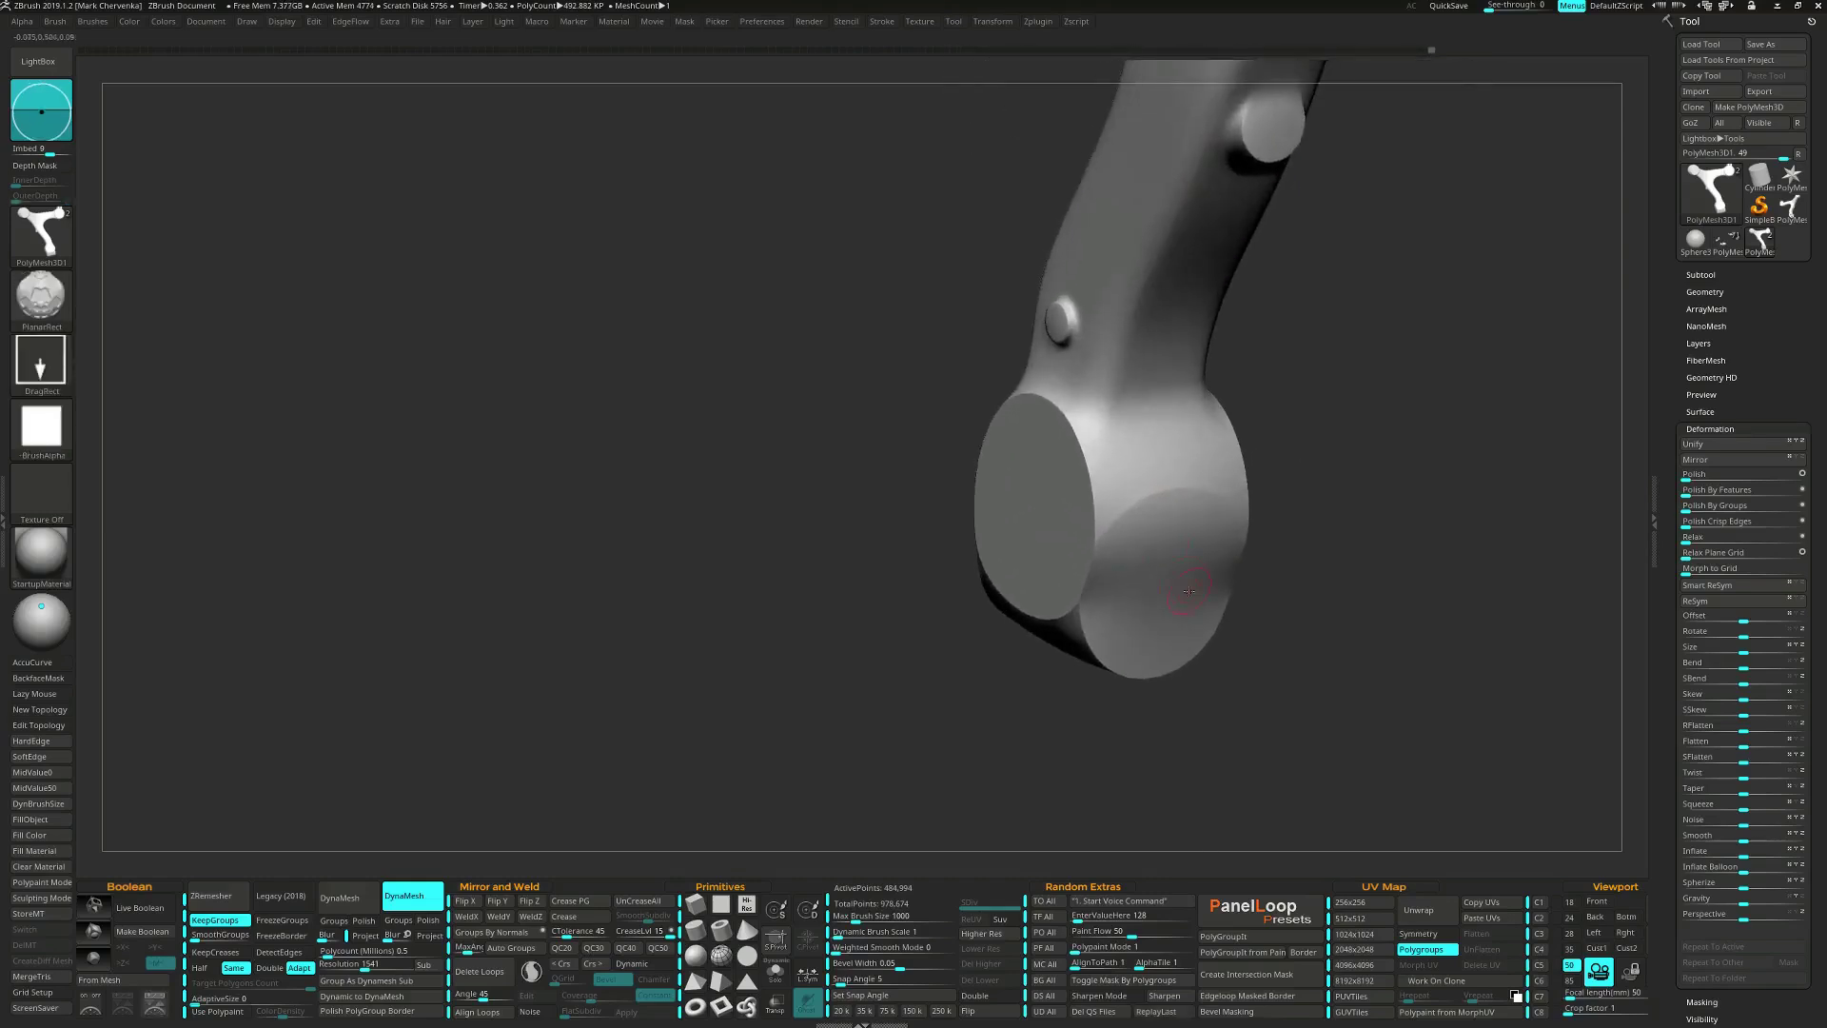
pyautogui.press('space')
pyautogui.moveTo(1141, 519); pyautogui.dragTo(1146, 521)
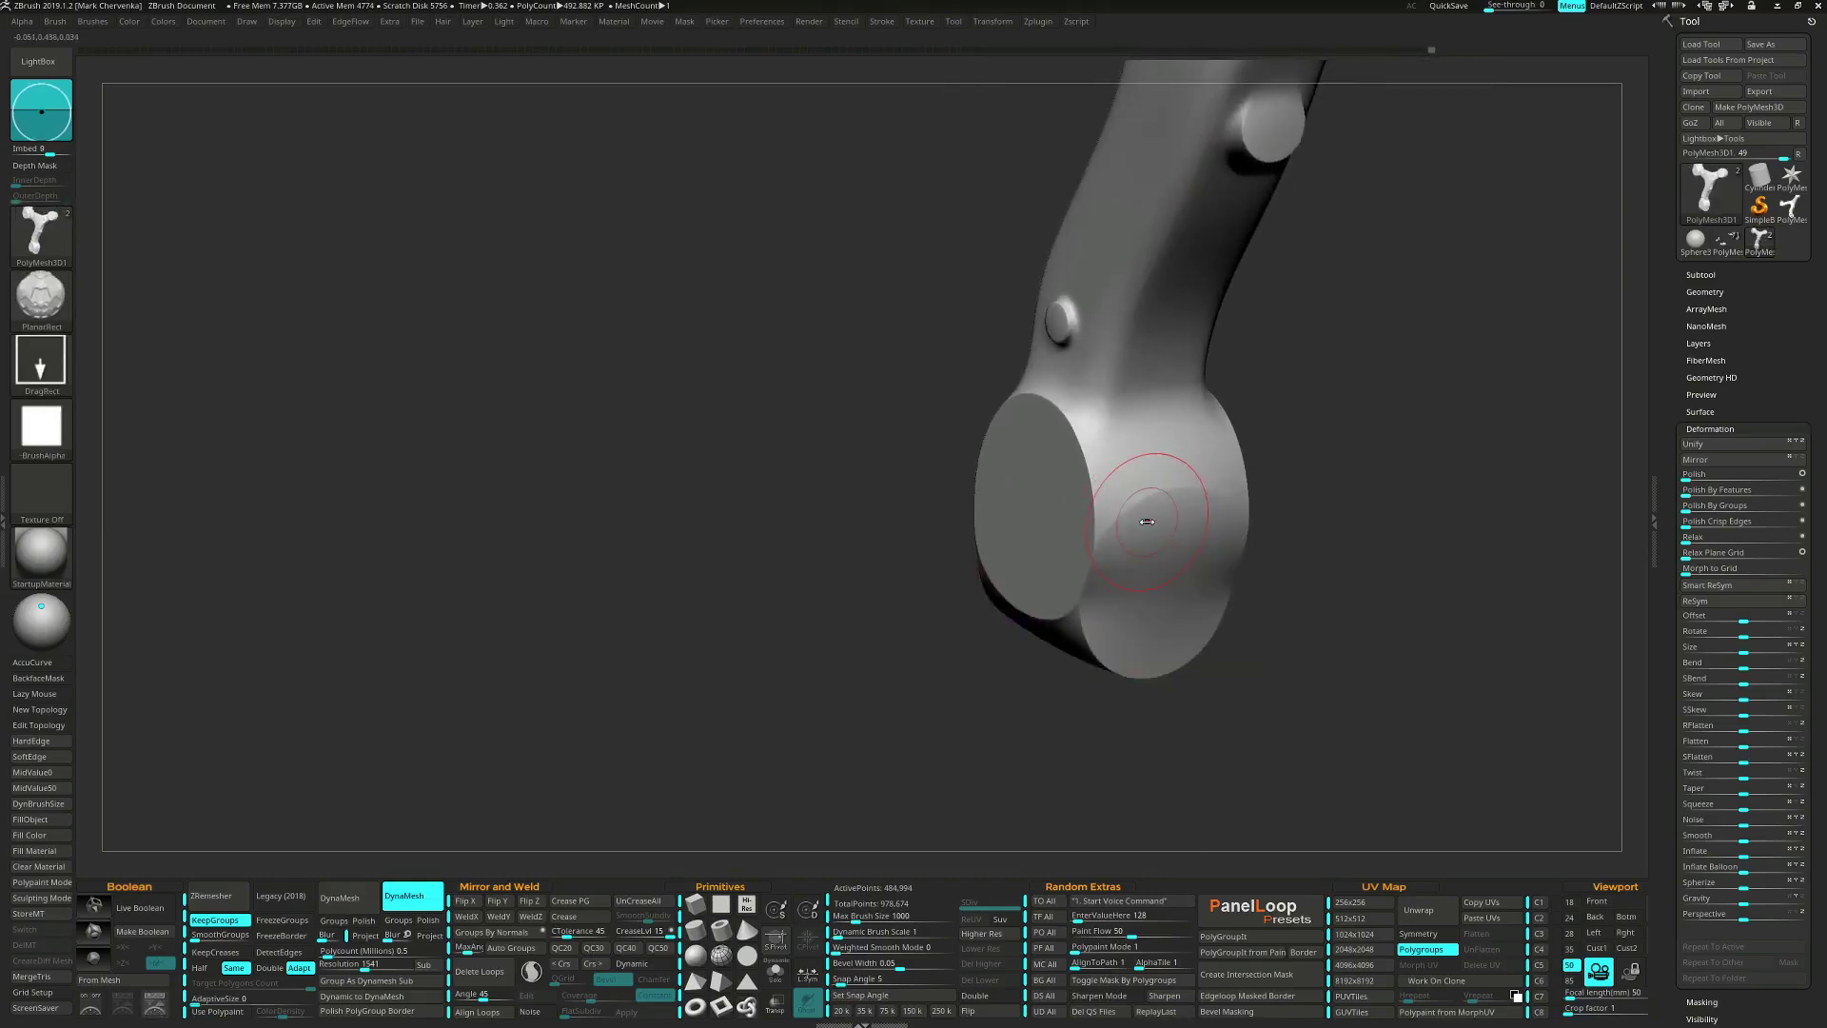
pyautogui.press('shift')
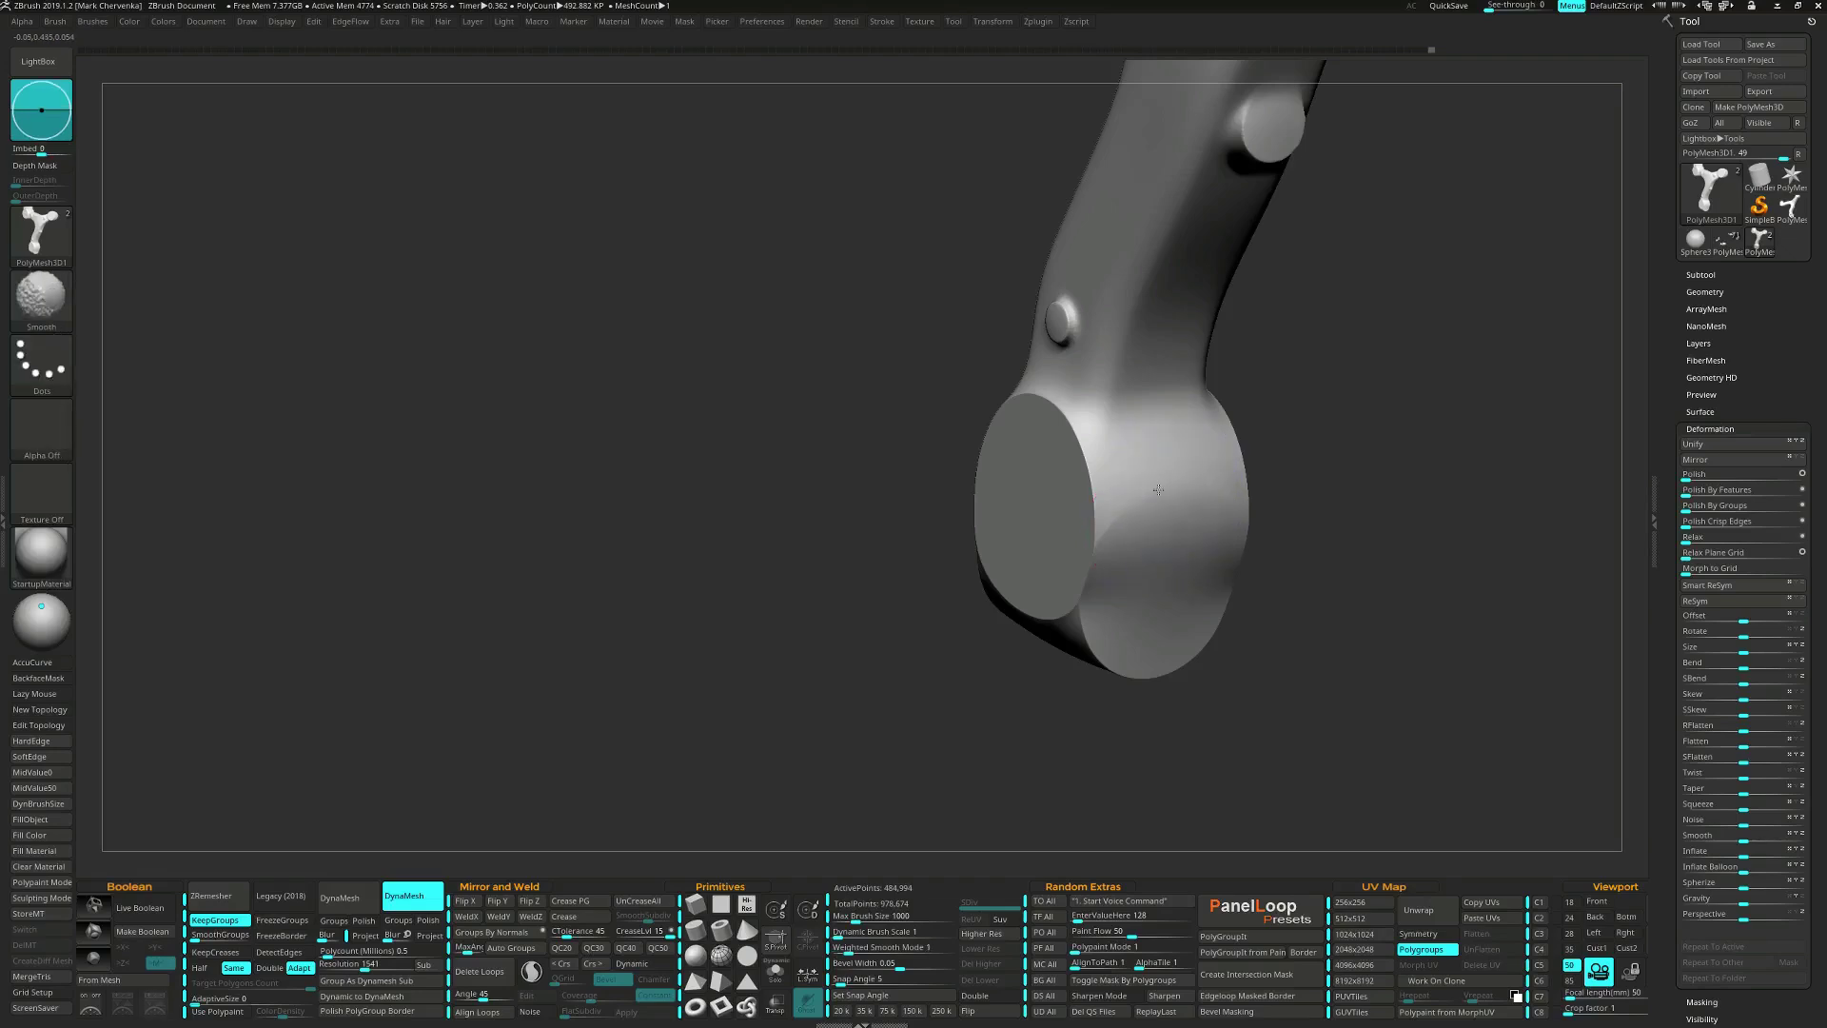
pyautogui.moveTo(1218, 543)
pyautogui.mouseDown(button='right')
pyautogui.moveTo(1152, 525)
pyautogui.moveTo(1060, 456)
pyautogui.moveTo(1069, 518)
pyautogui.mouseUp(button='right')
pyautogui.press('shift')
pyautogui.press('shift')
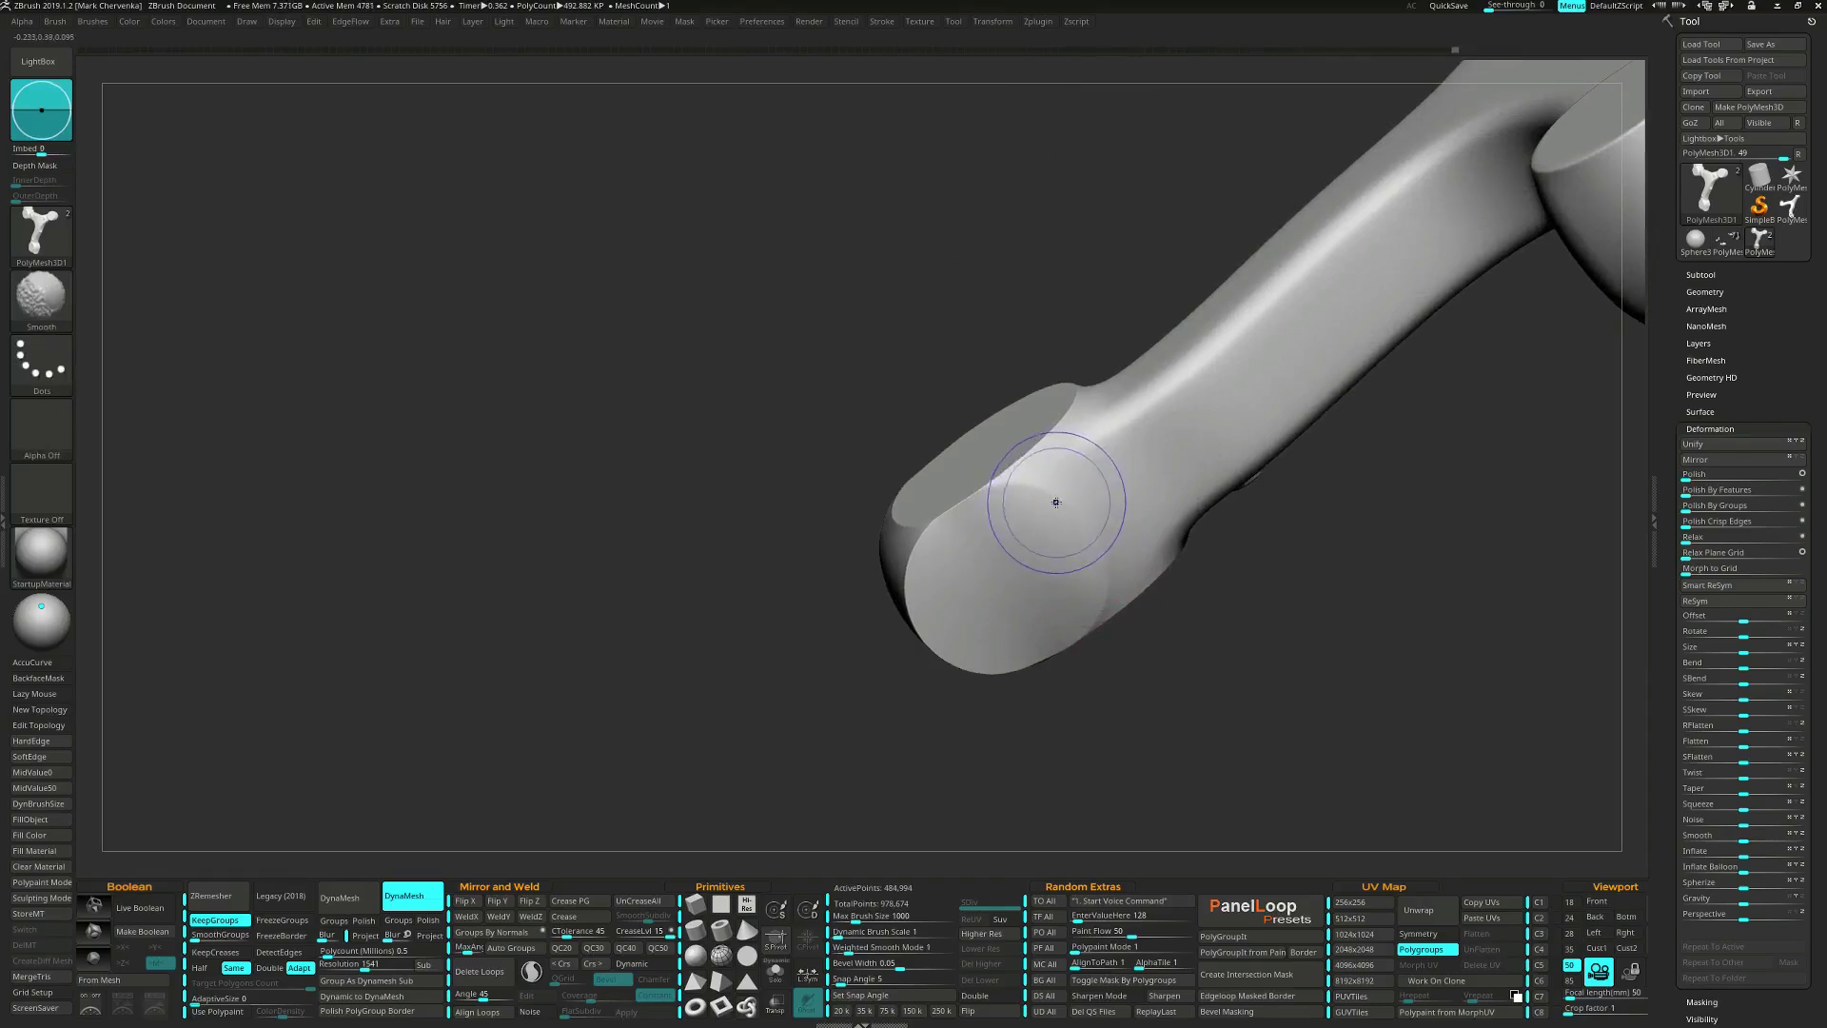
pyautogui.keyDown('shift'); pyautogui.moveTo(1092, 489); pyautogui.dragTo(1005, 555); pyautogui.keyUp('shift')
pyautogui.moveTo(1117, 641)
pyautogui.mouseDown(button='right')
pyautogui.moveTo(1150, 654)
pyautogui.moveTo(870, 514)
pyautogui.mouseUp(button='right')
pyautogui.press('shift')
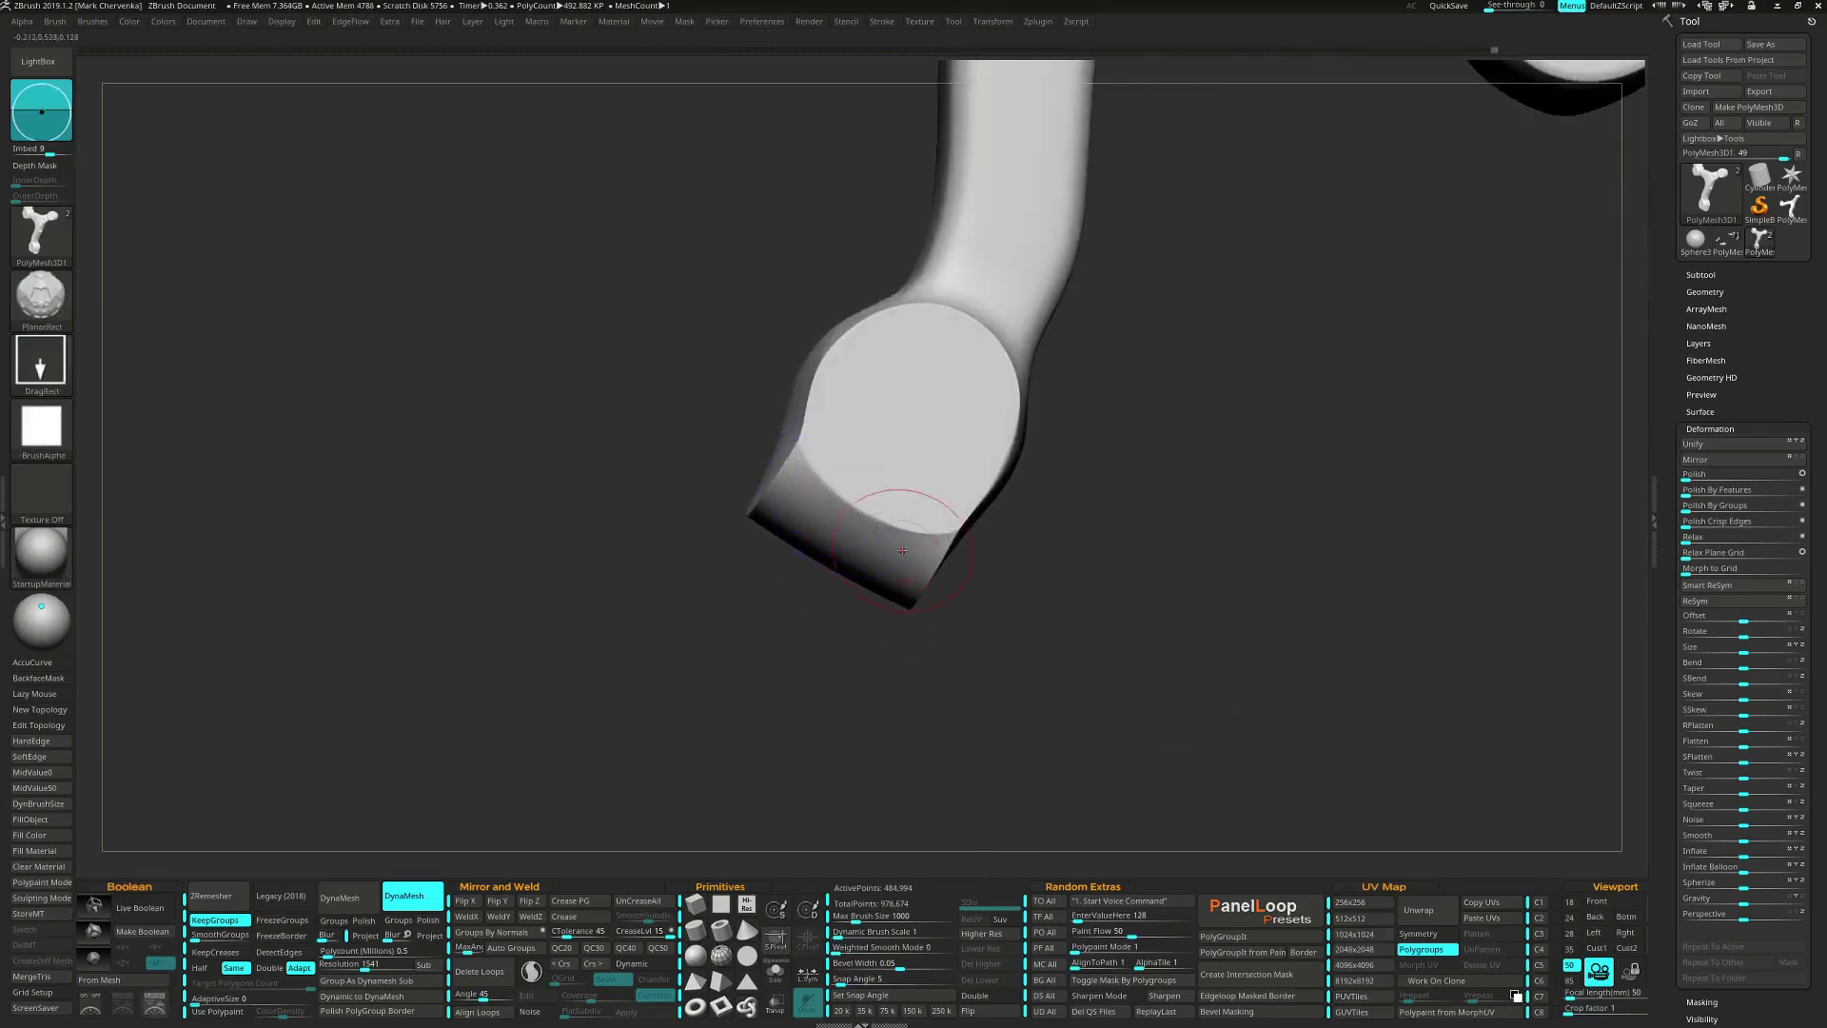
# Remesh the bracket with DynaMesh and smooth the tab's blend into both flat faces of the lower joint.
pyautogui.hotkey('shift', 'f')
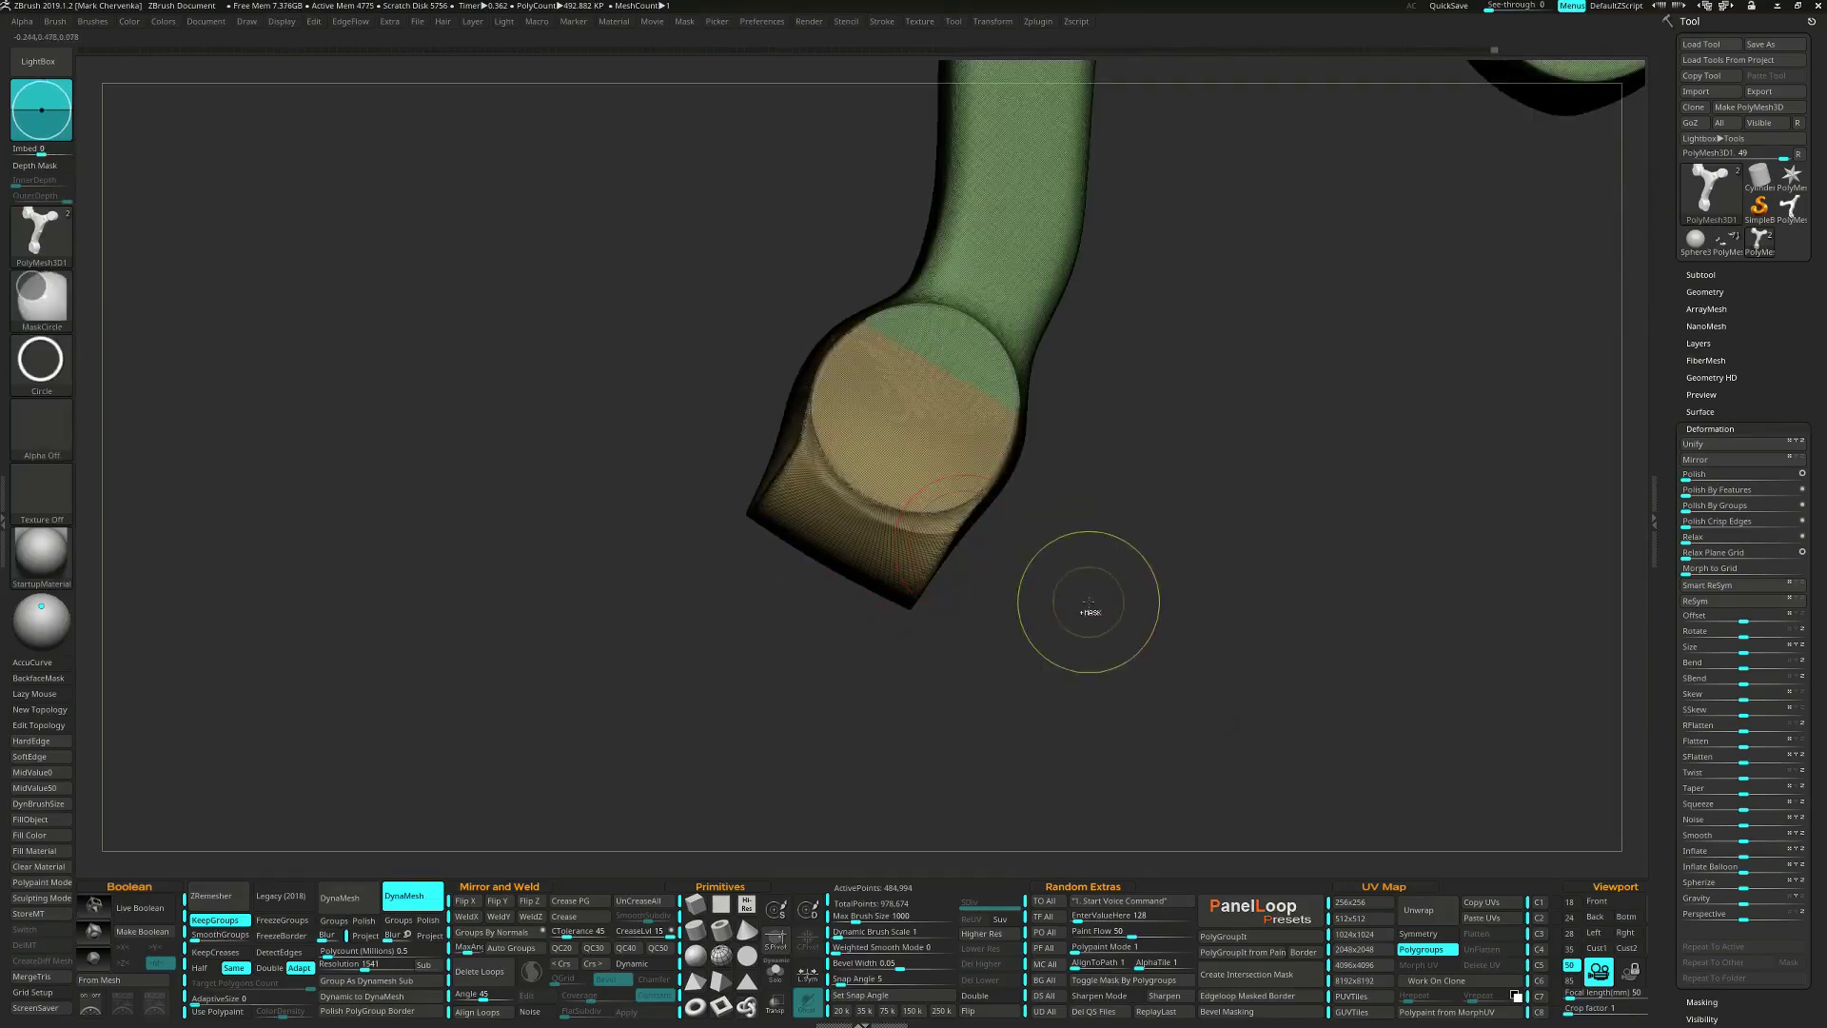
pyautogui.keyDown('ctrl'); pyautogui.moveTo(1097, 585); pyautogui.dragTo(1126, 661); pyautogui.keyUp('ctrl')
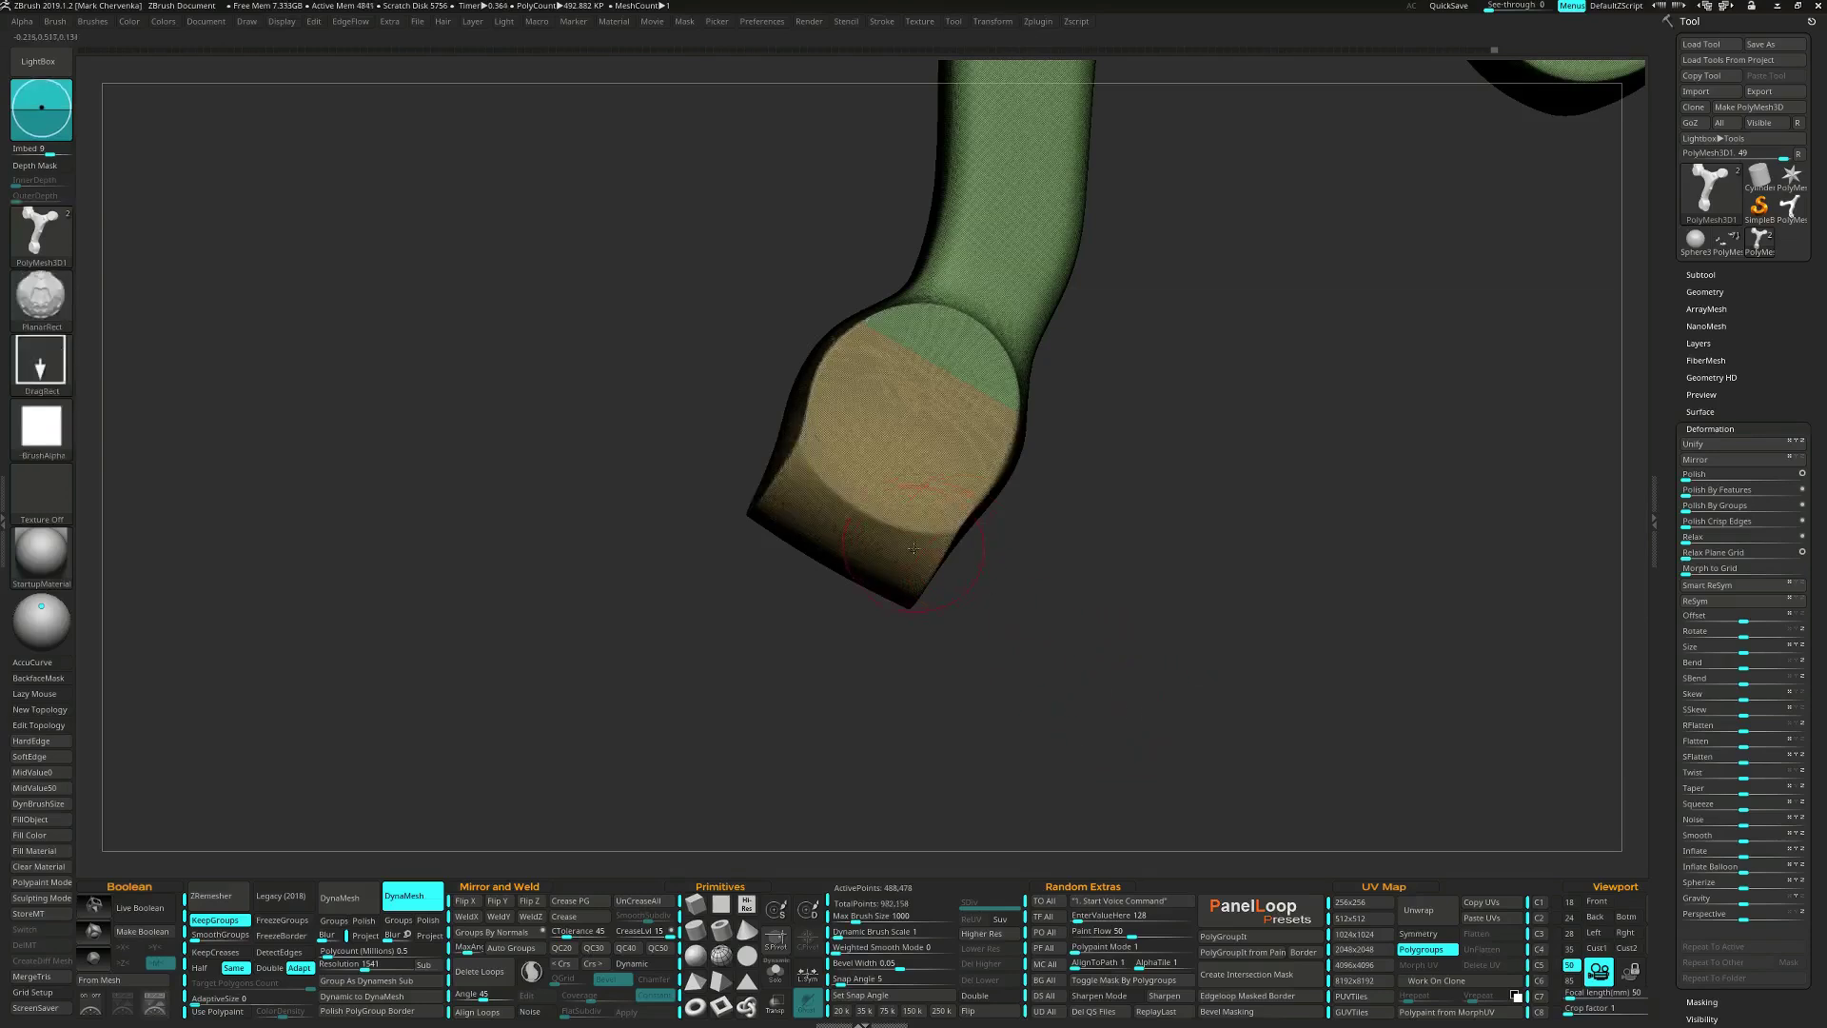
pyautogui.hotkey('shift', 'f')
pyautogui.press('shift')
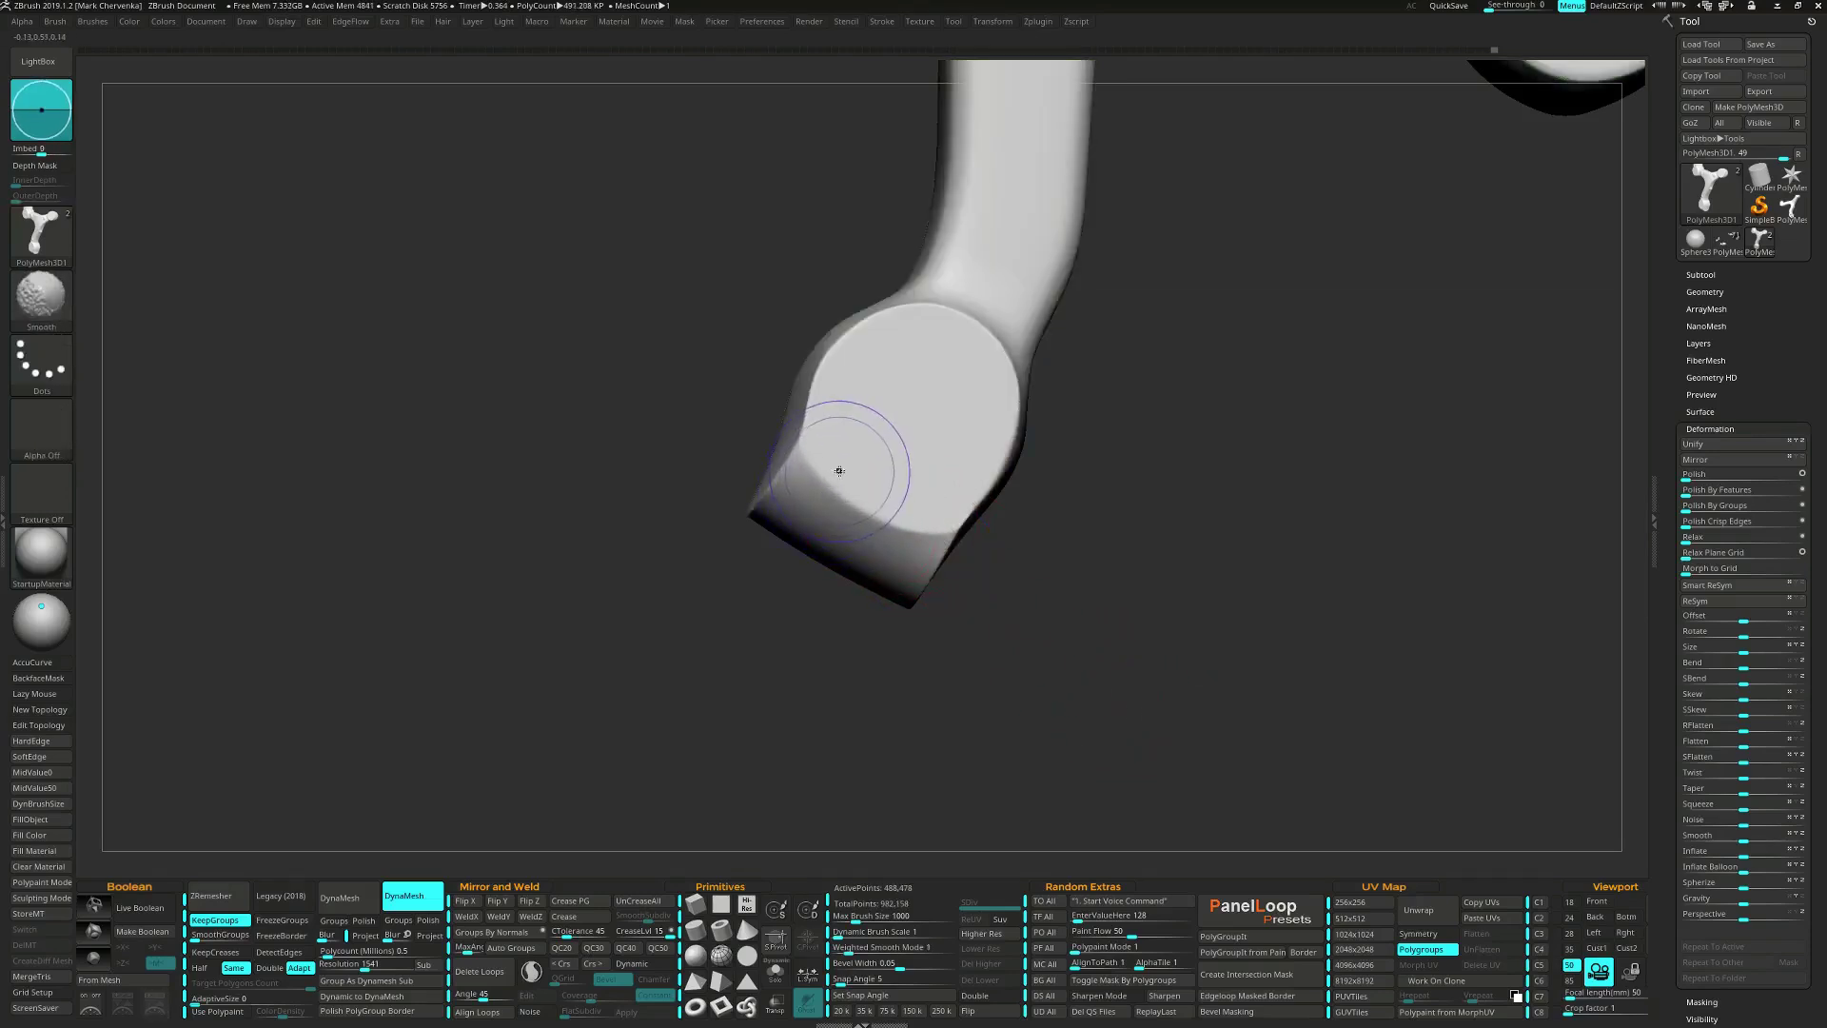
pyautogui.keyDown('shift'); pyautogui.moveTo(840, 471); pyautogui.dragTo(937, 535); pyautogui.keyUp('shift')
pyautogui.moveTo(952, 618); pyautogui.dragTo(1089, 603)
pyautogui.moveTo(900, 528)
pyautogui.mouseDown()
pyautogui.moveTo(873, 530)
pyautogui.moveTo(930, 514)
pyautogui.moveTo(885, 523)
pyautogui.moveTo(869, 489)
pyautogui.mouseUp()
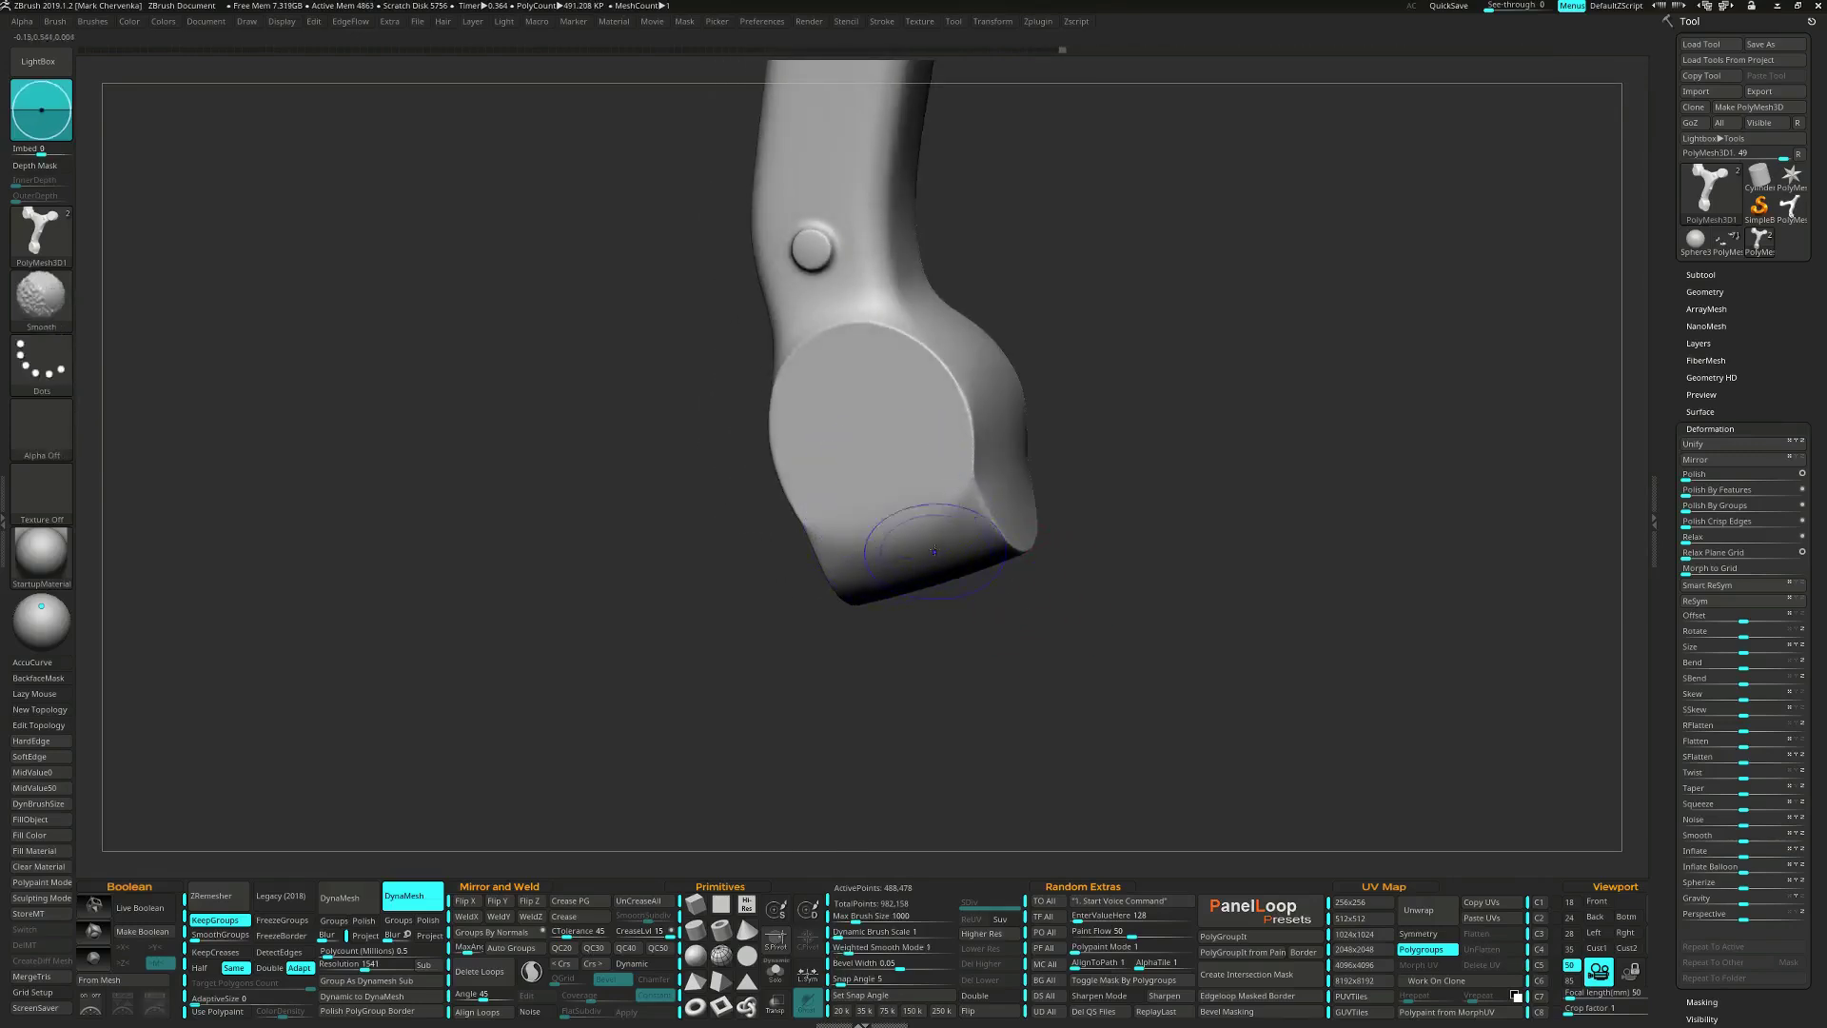
pyautogui.keyDown('shift'); pyautogui.moveTo(935, 551); pyautogui.dragTo(915, 560); pyautogui.keyUp('shift')
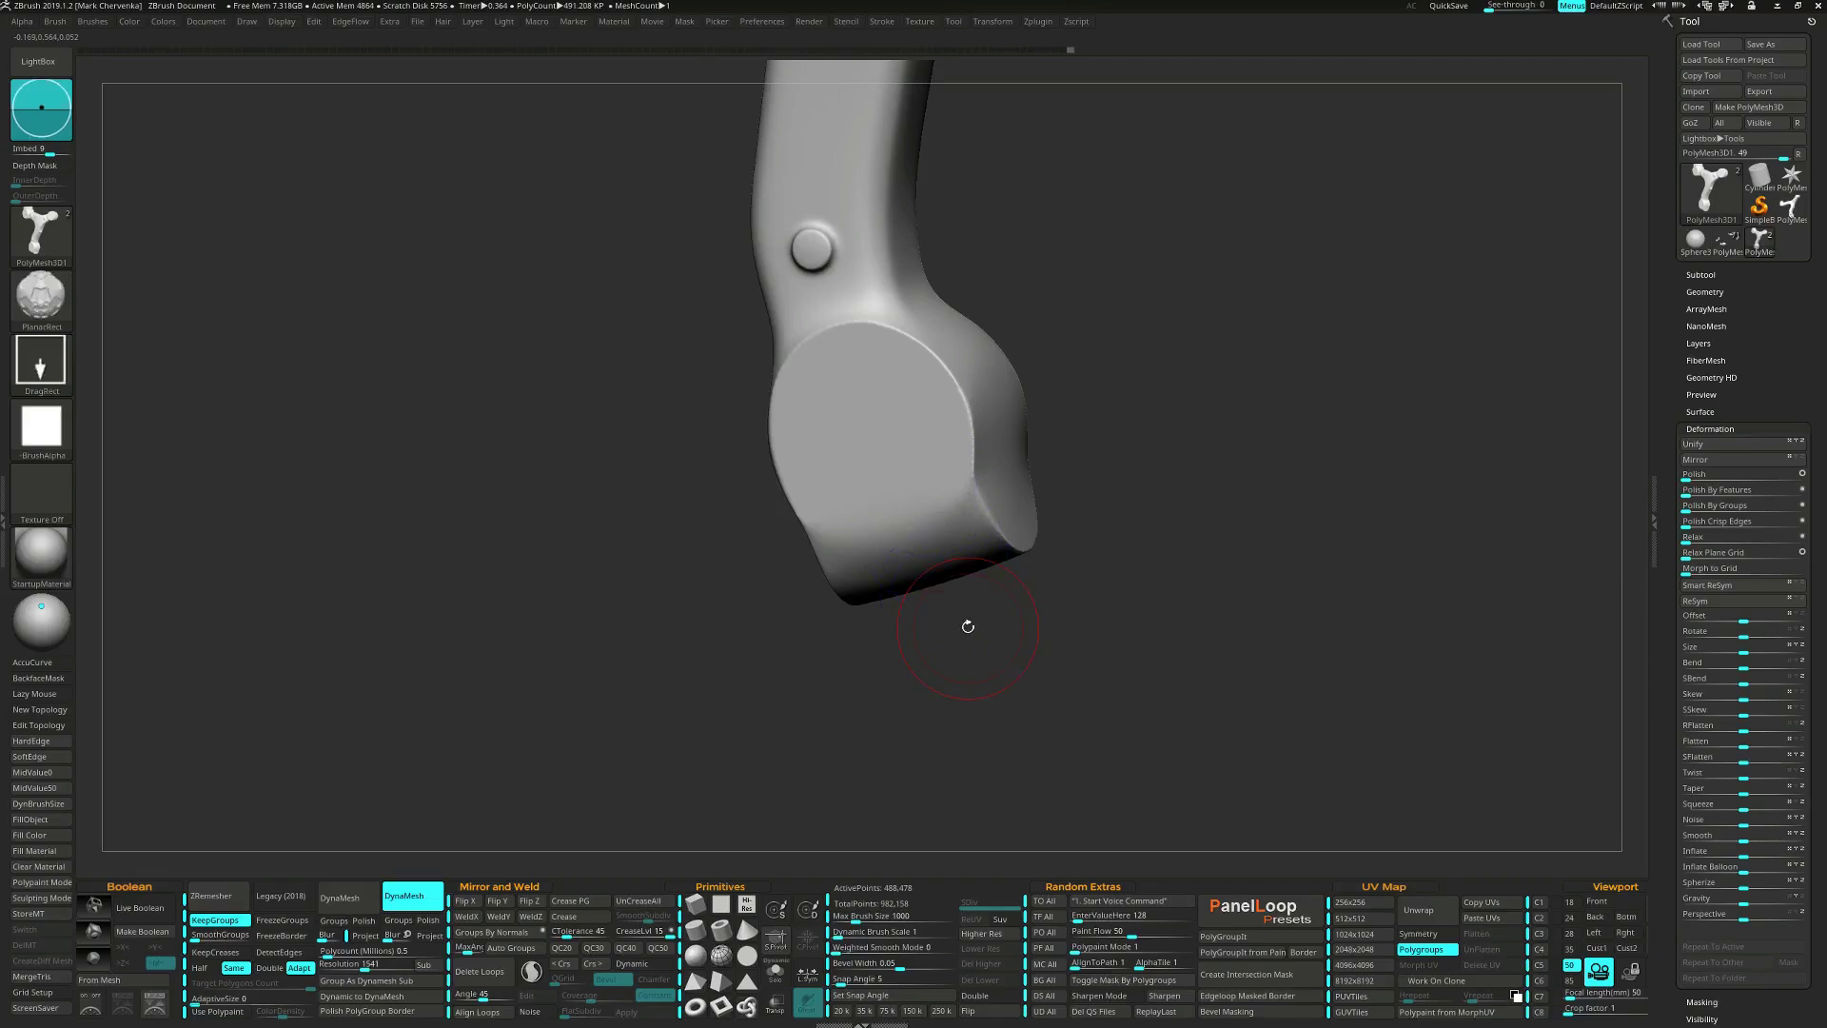
# Try to flatten the lower tab's rounded end face with the Planar brush and smooth the resulting ridge.
pyautogui.moveTo(1083, 453)
pyautogui.mouseDown()
pyautogui.moveTo(1064, 569)
pyautogui.moveTo(1031, 582)
pyautogui.moveTo(1044, 597)
pyautogui.mouseUp()
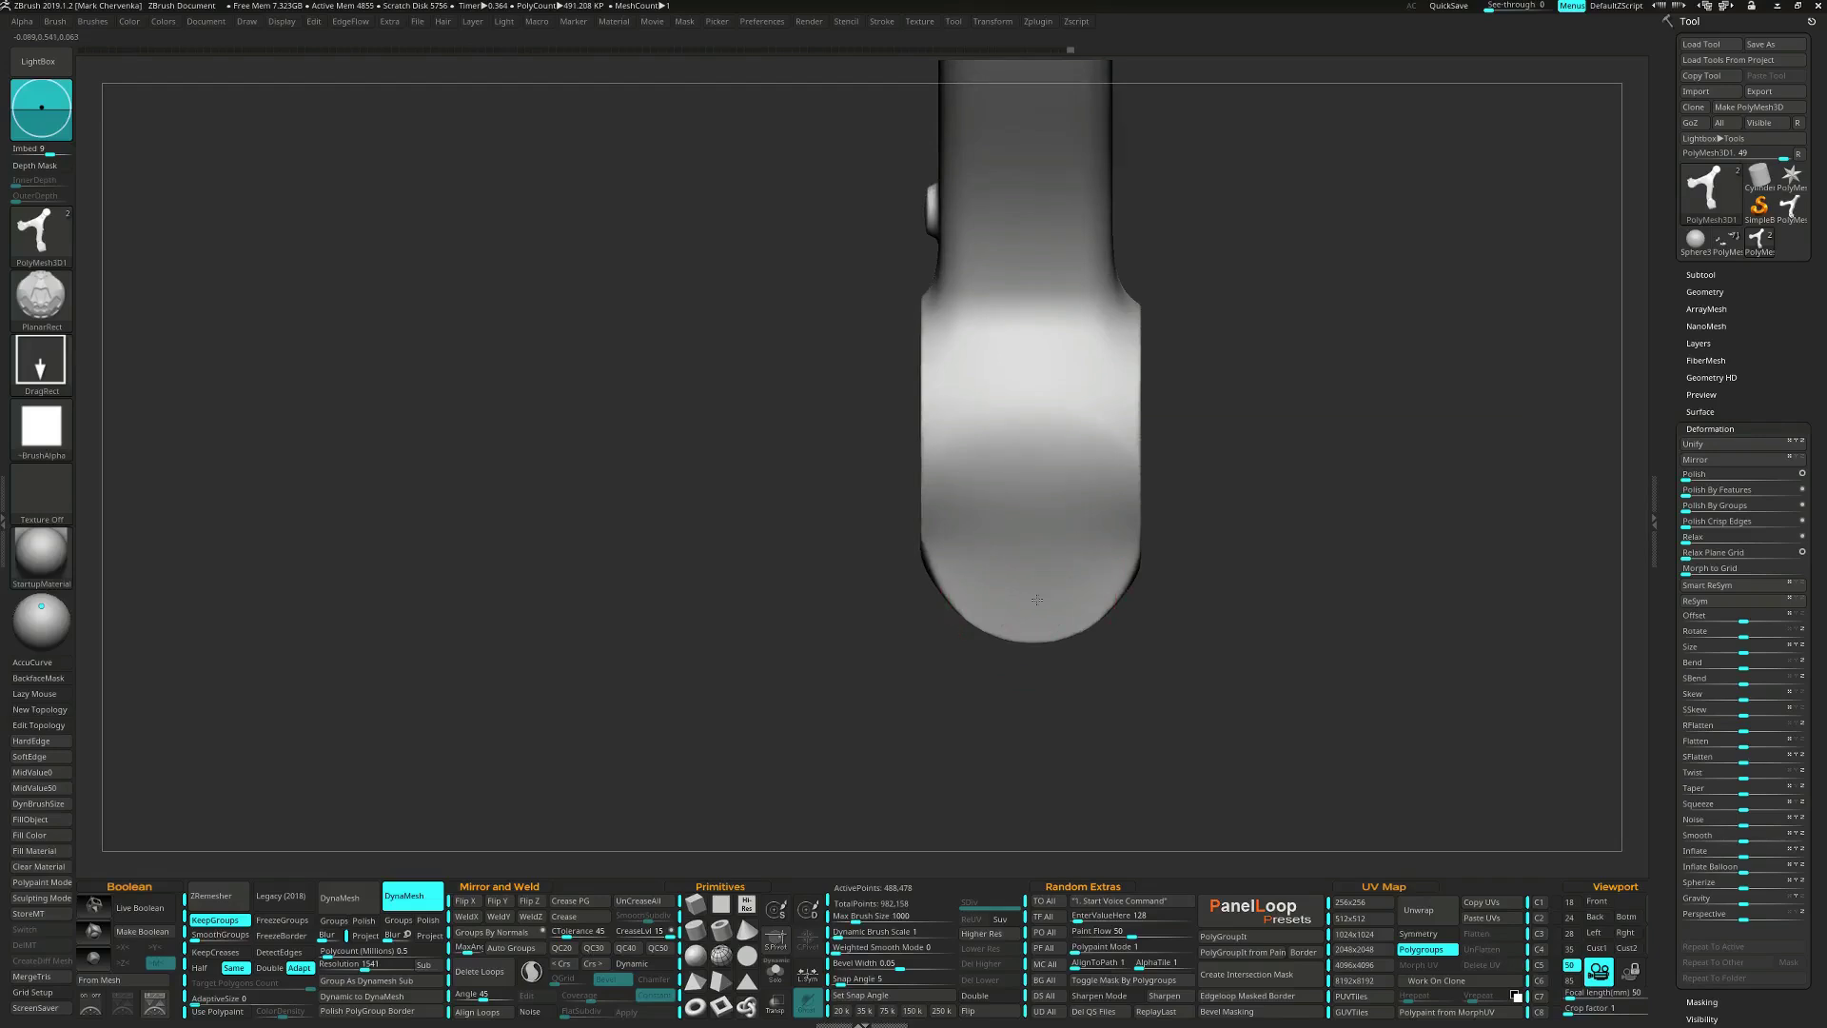
pyautogui.moveTo(1044, 609)
pyautogui.mouseDown()
pyautogui.moveTo(1032, 653)
pyautogui.moveTo(1049, 601)
pyautogui.moveTo(985, 607)
pyautogui.moveTo(1027, 607)
pyautogui.mouseUp()
pyautogui.press('b')
pyautogui.press('p')
pyautogui.press('l')
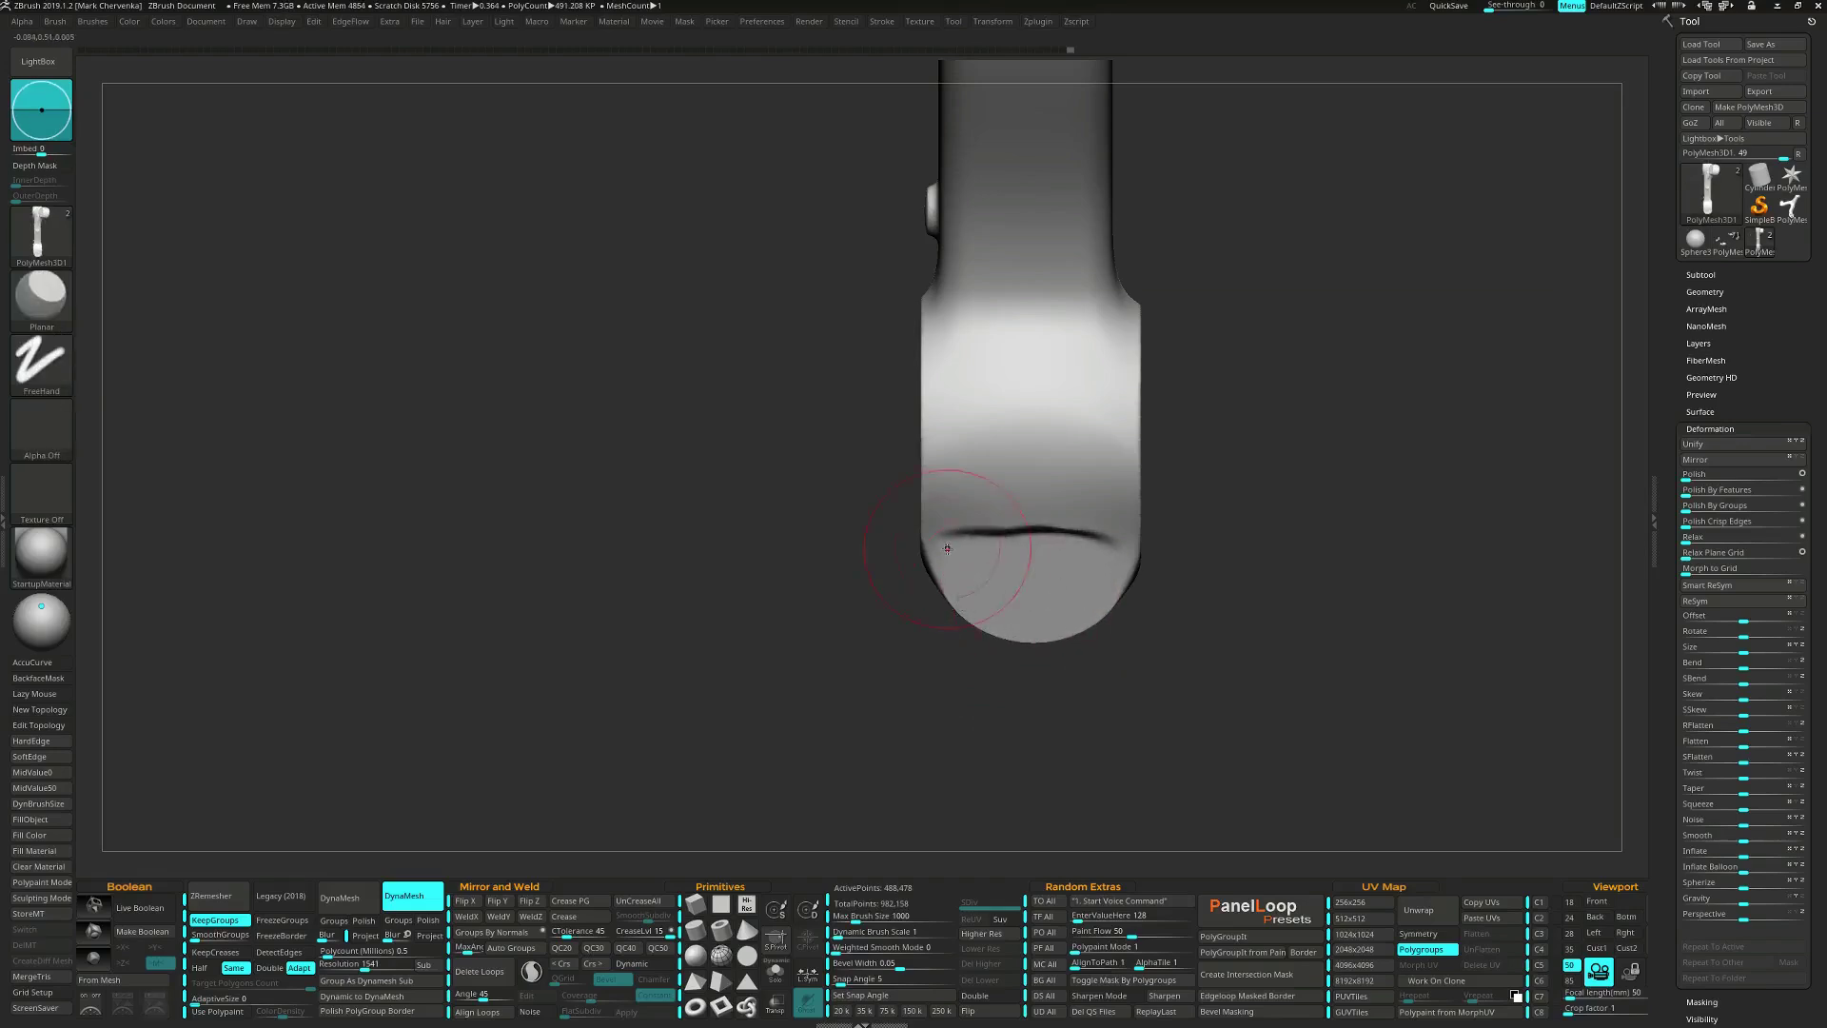
pyautogui.moveTo(962, 538)
pyautogui.keyDown('shift'); pyautogui.mouseDown()
pyautogui.moveTo(1058, 535)
pyautogui.moveTo(1056, 563)
pyautogui.mouseUp(); pyautogui.keyUp('shift')
pyautogui.moveTo(837, 552); pyautogui.dragTo(1072, 494)
pyautogui.moveTo(1072, 494); pyautogui.dragTo(1073, 487, button='right')
pyautogui.moveTo(963, 544); pyautogui.dragTo(981, 610, button='right')
pyautogui.moveTo(980, 609); pyautogui.dragTo(981, 642)
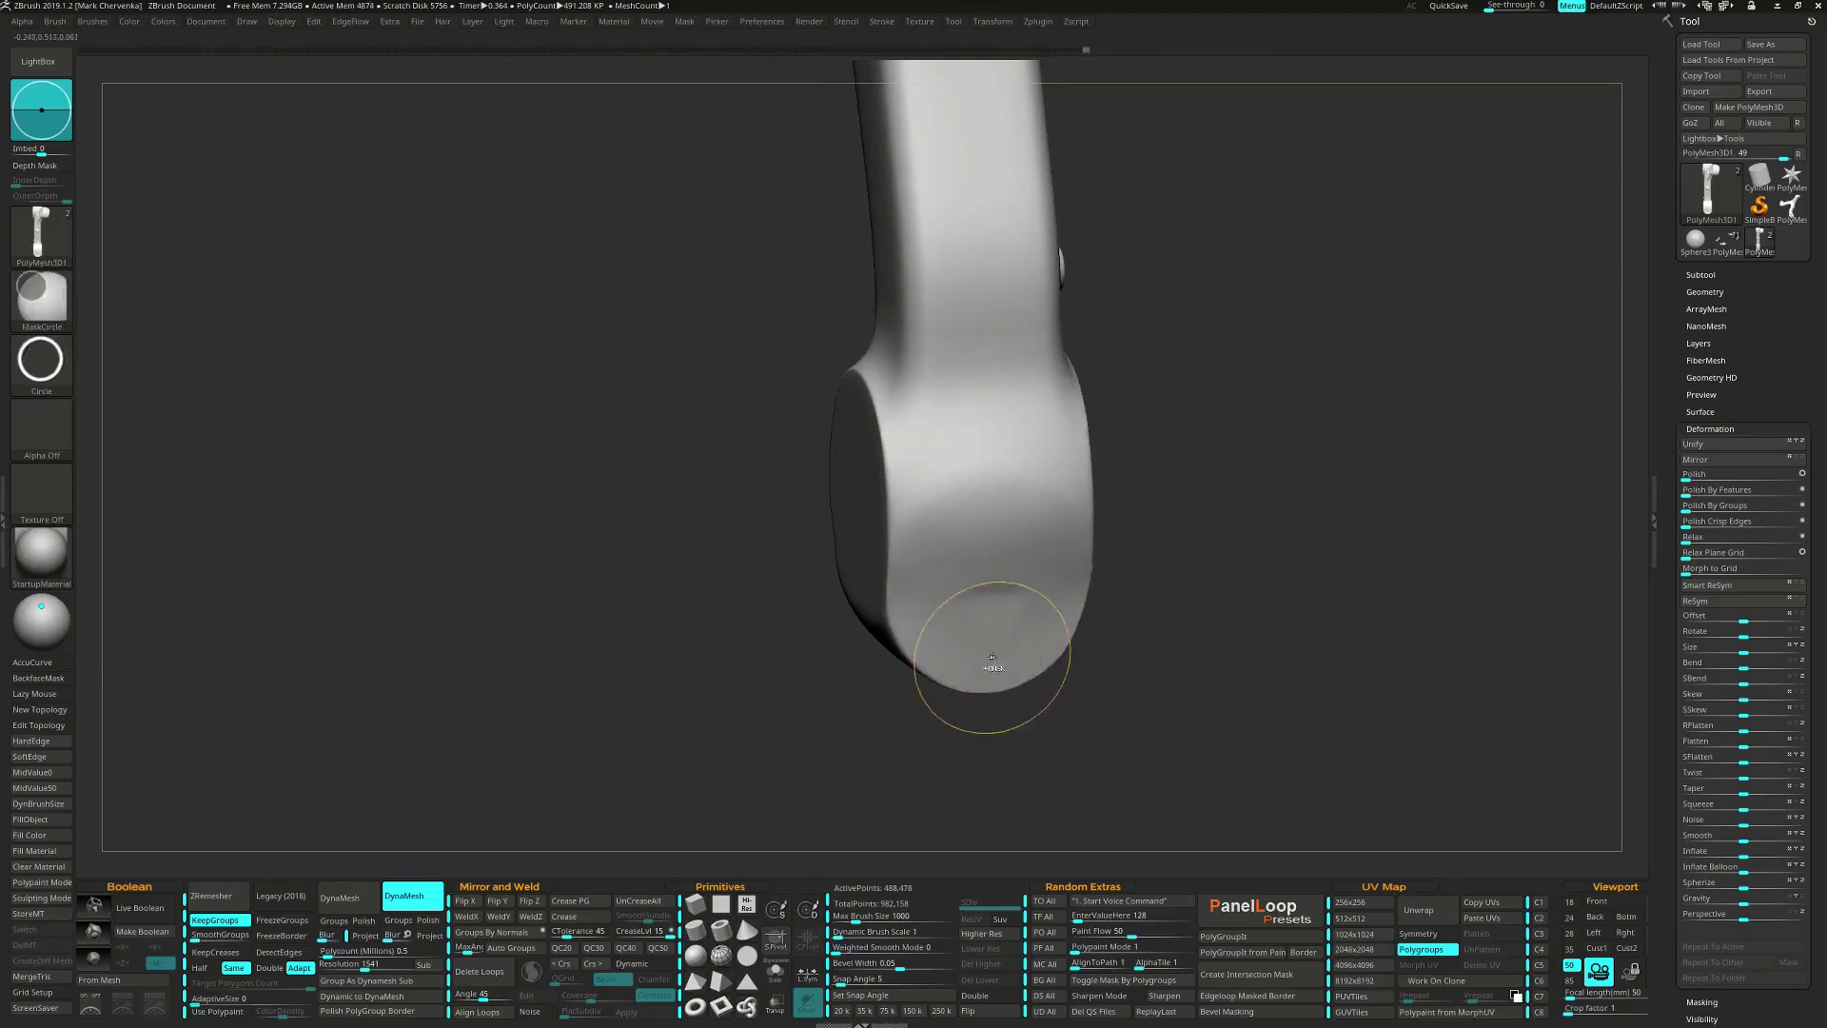
pyautogui.hotkey('ctrl', 'z')
# Flatten the tab's end face with the PlanarRect and Planar brushes and smooth the ridge above it.
pyautogui.press('p')
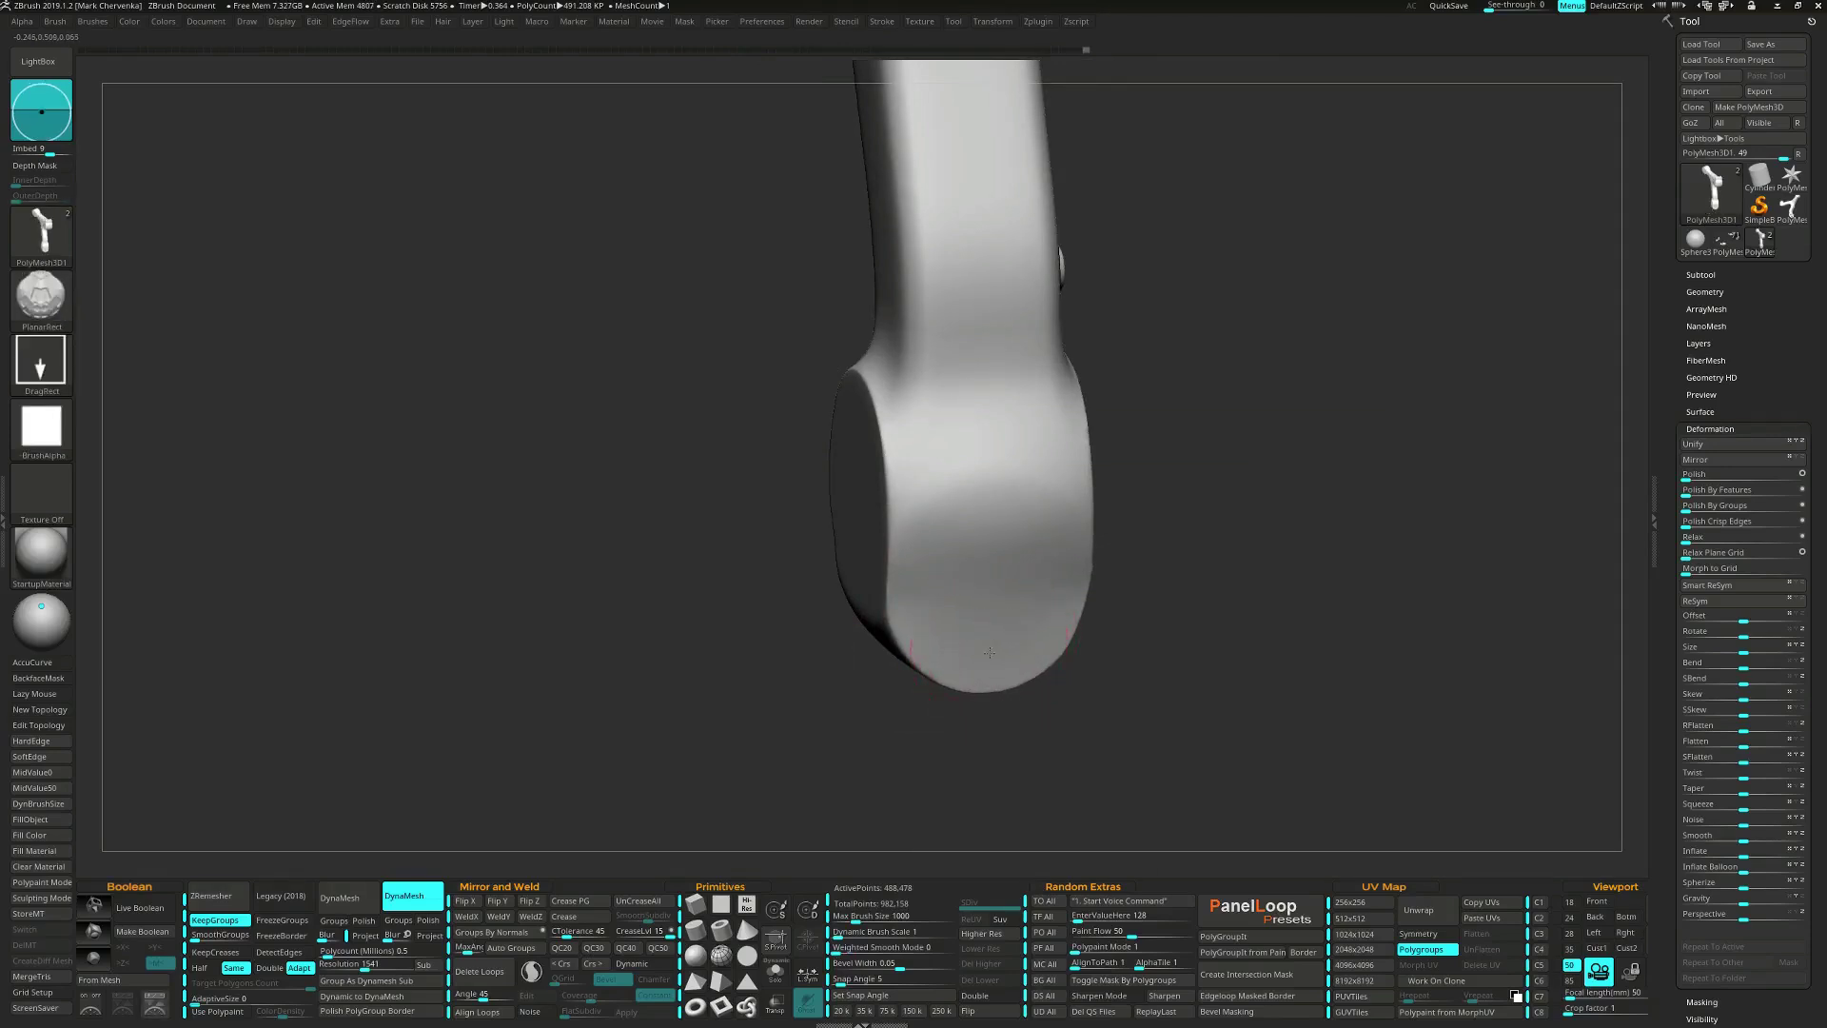
pyautogui.moveTo(989, 656); pyautogui.dragTo(992, 717)
pyautogui.press('2')
pyautogui.press('space')
pyautogui.moveTo(983, 654); pyautogui.dragTo(987, 654)
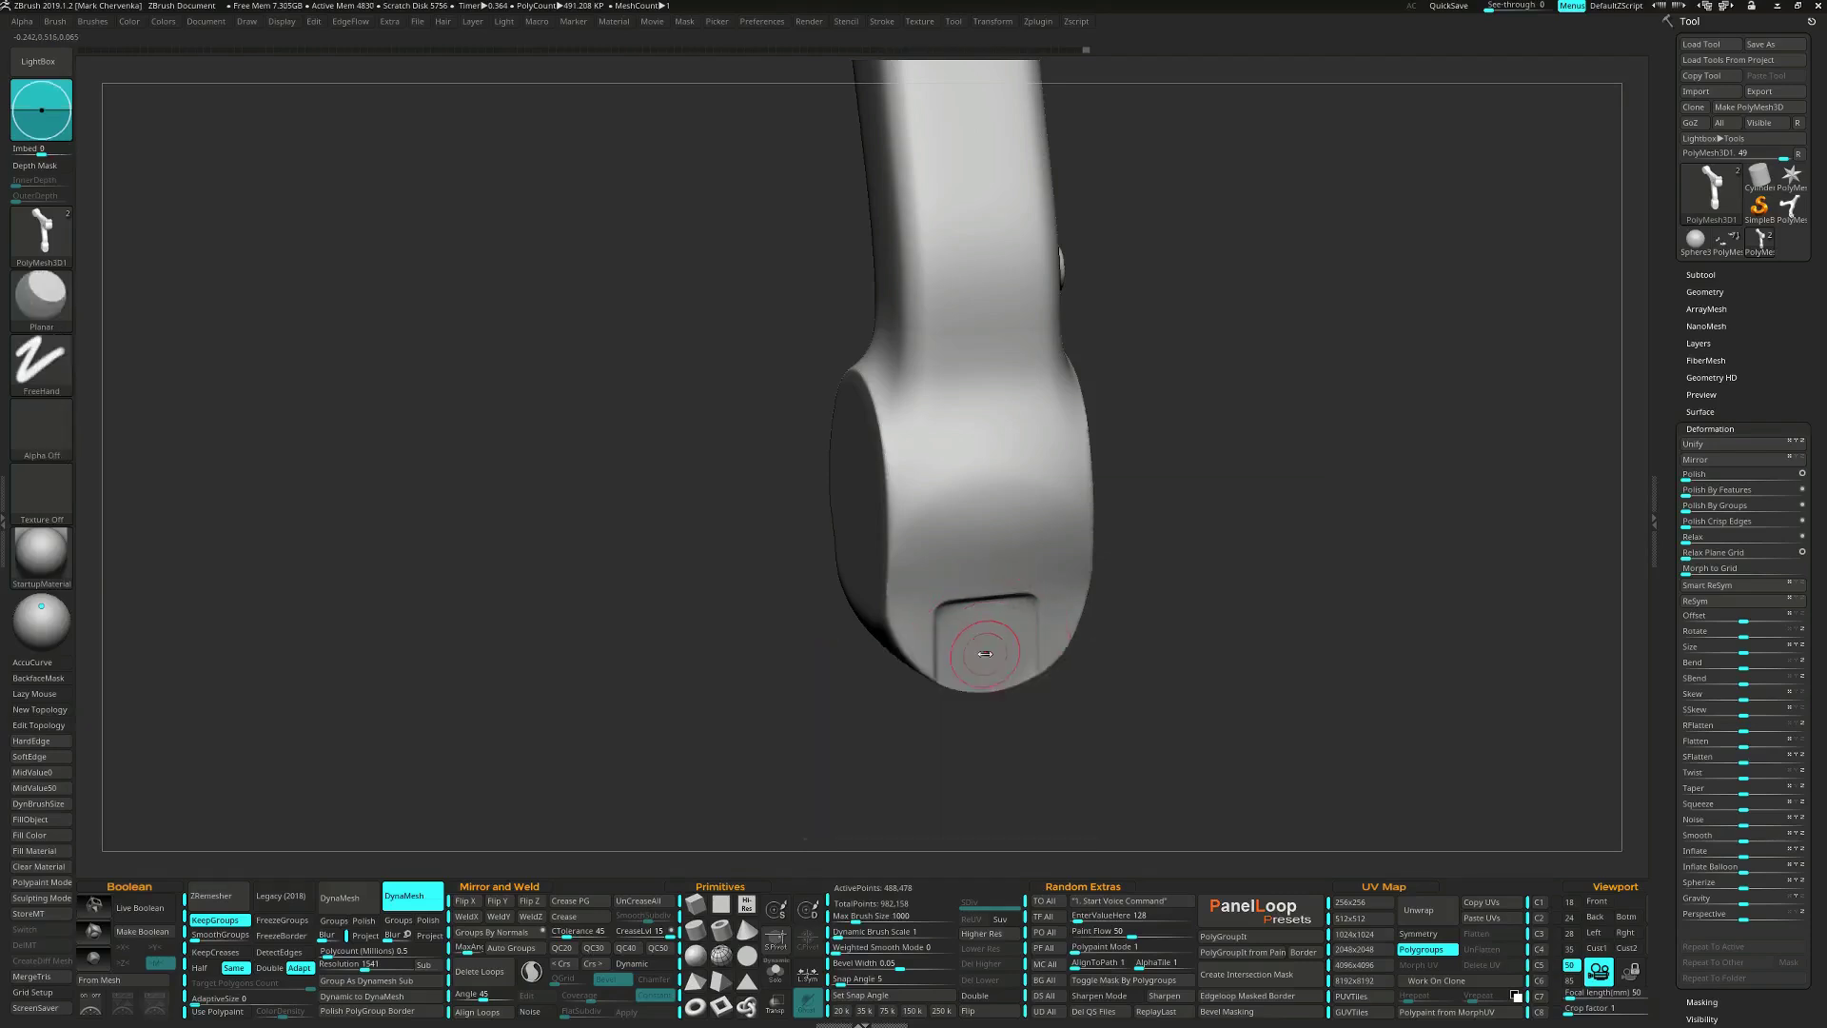
pyautogui.moveTo(989, 645); pyautogui.dragTo(987, 639, button='right')
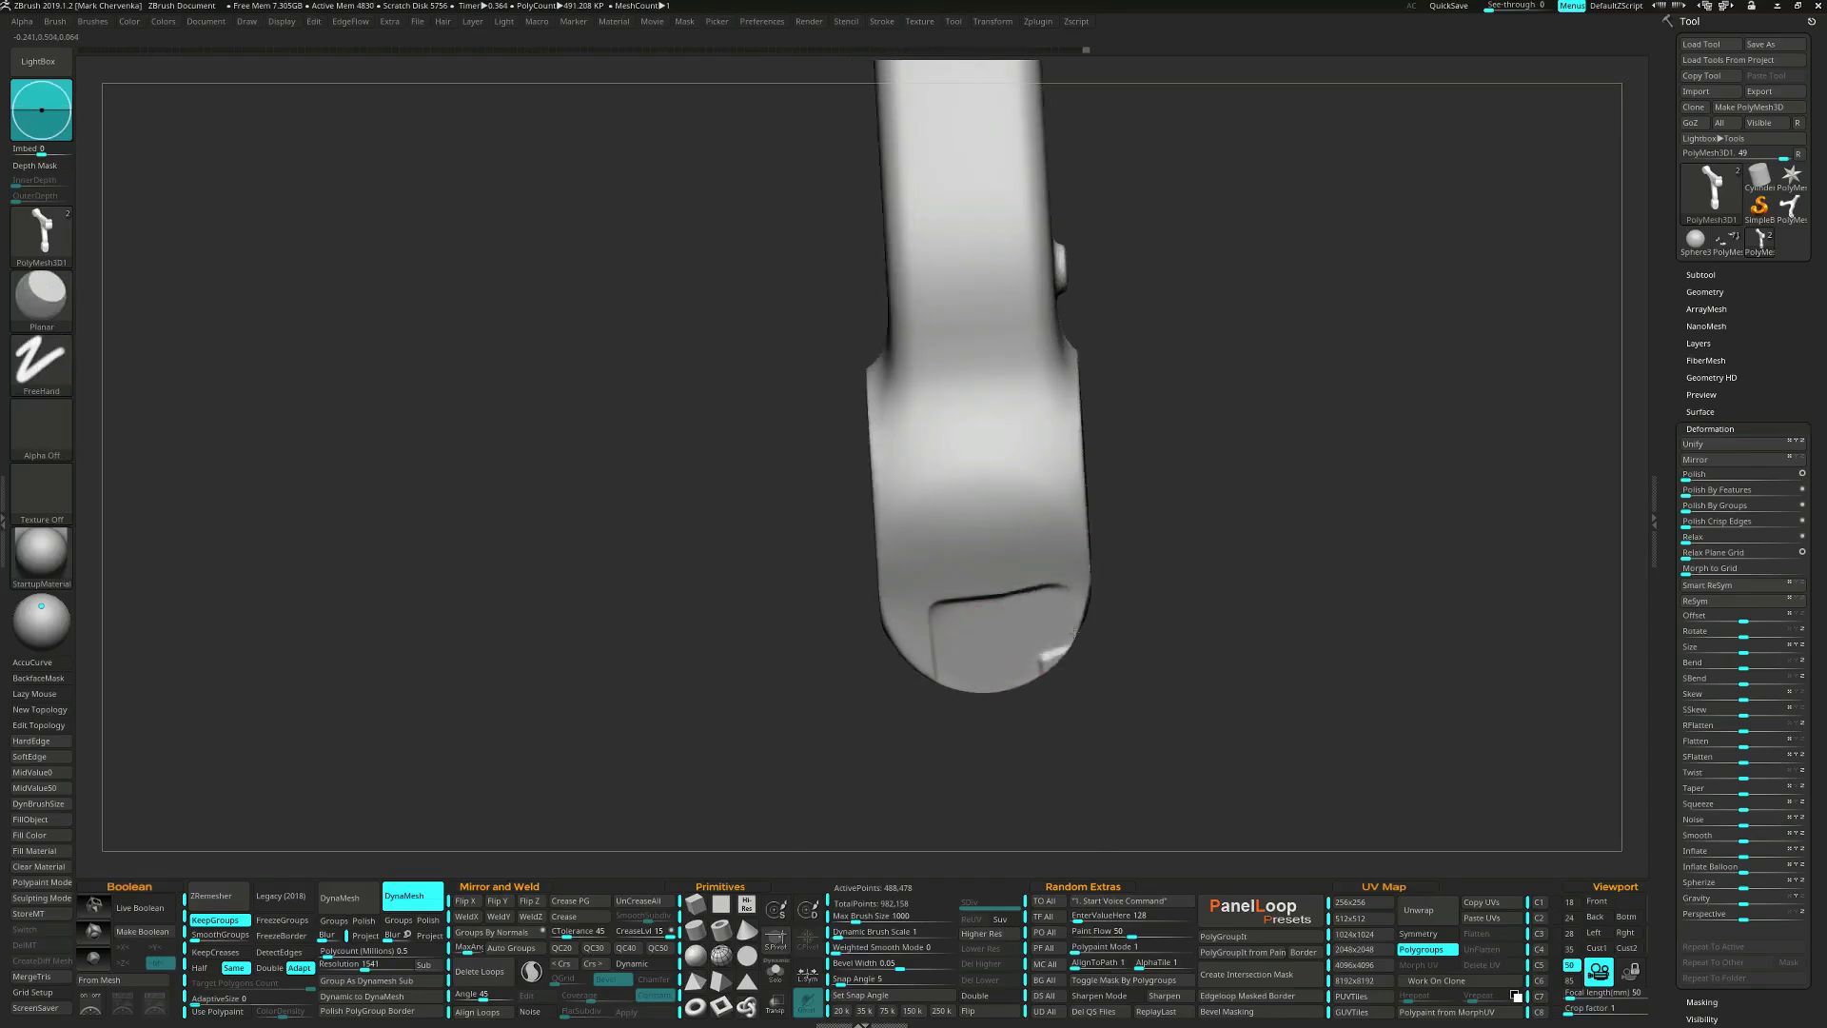
pyautogui.moveTo(1054, 608); pyautogui.dragTo(919, 639)
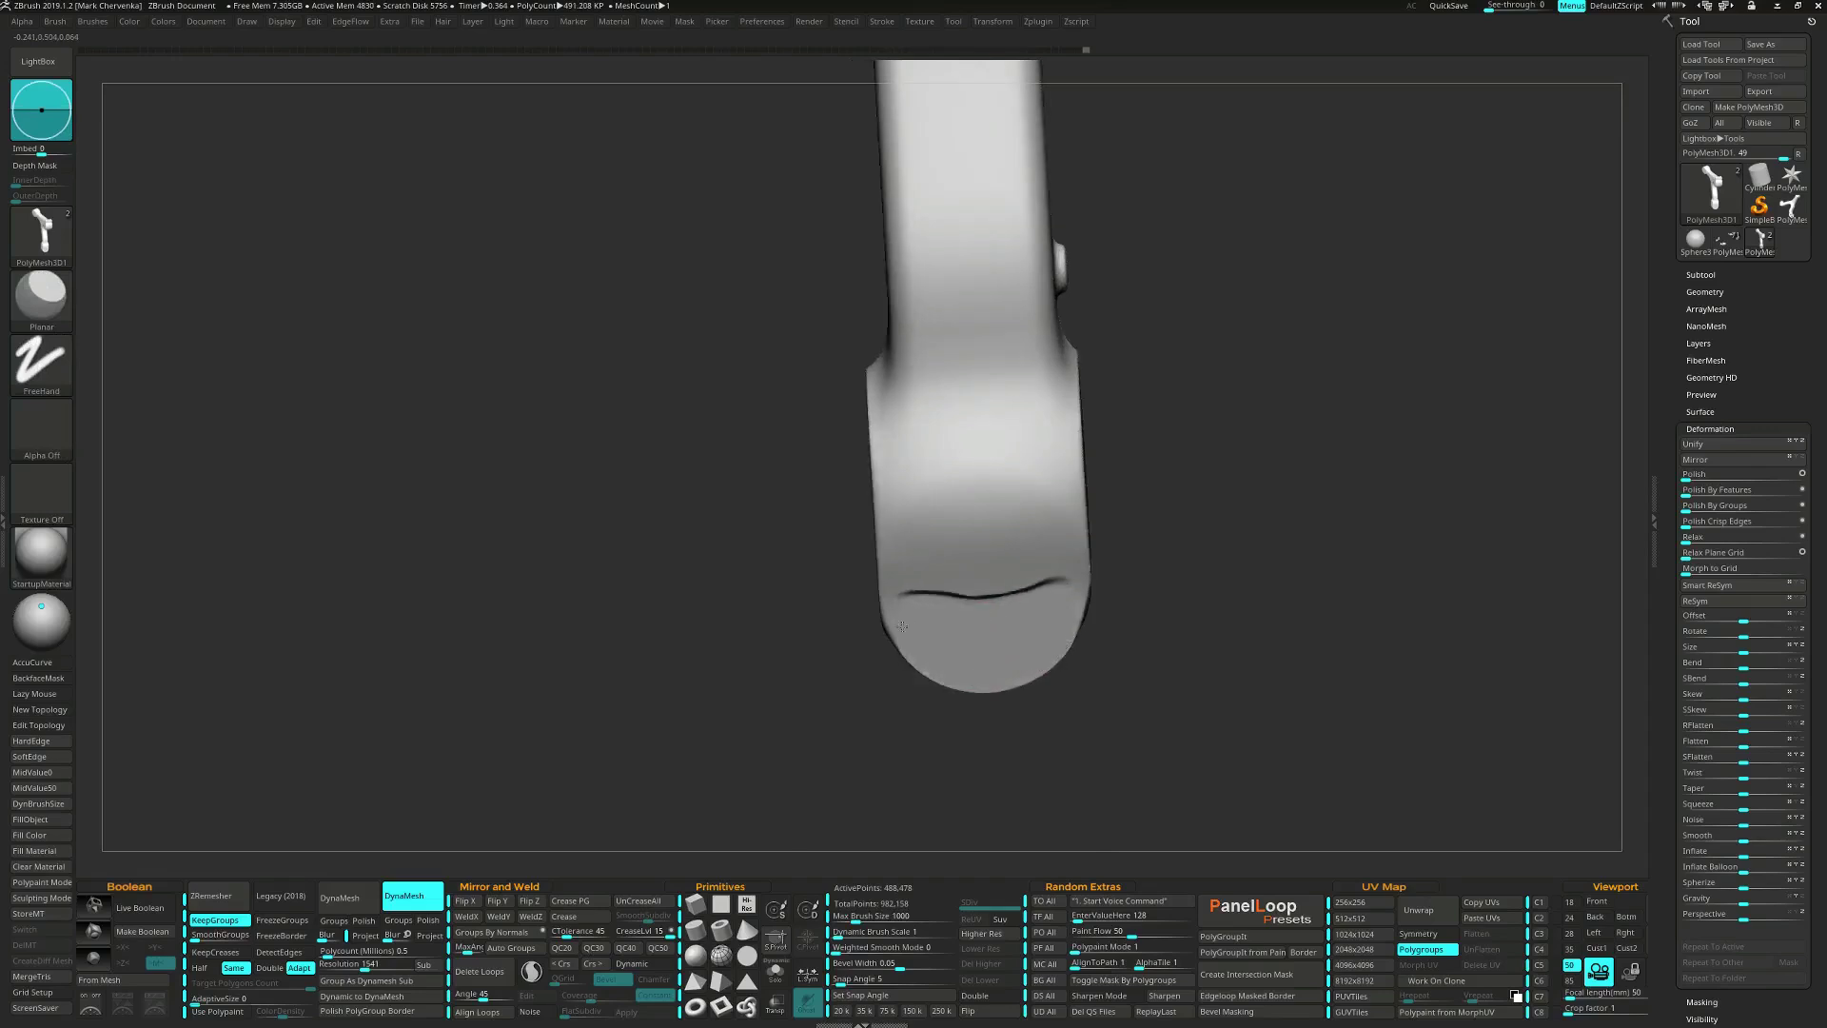
pyautogui.keyDown('shift'); pyautogui.moveTo(1047, 580); pyautogui.dragTo(935, 592); pyautogui.keyUp('shift')
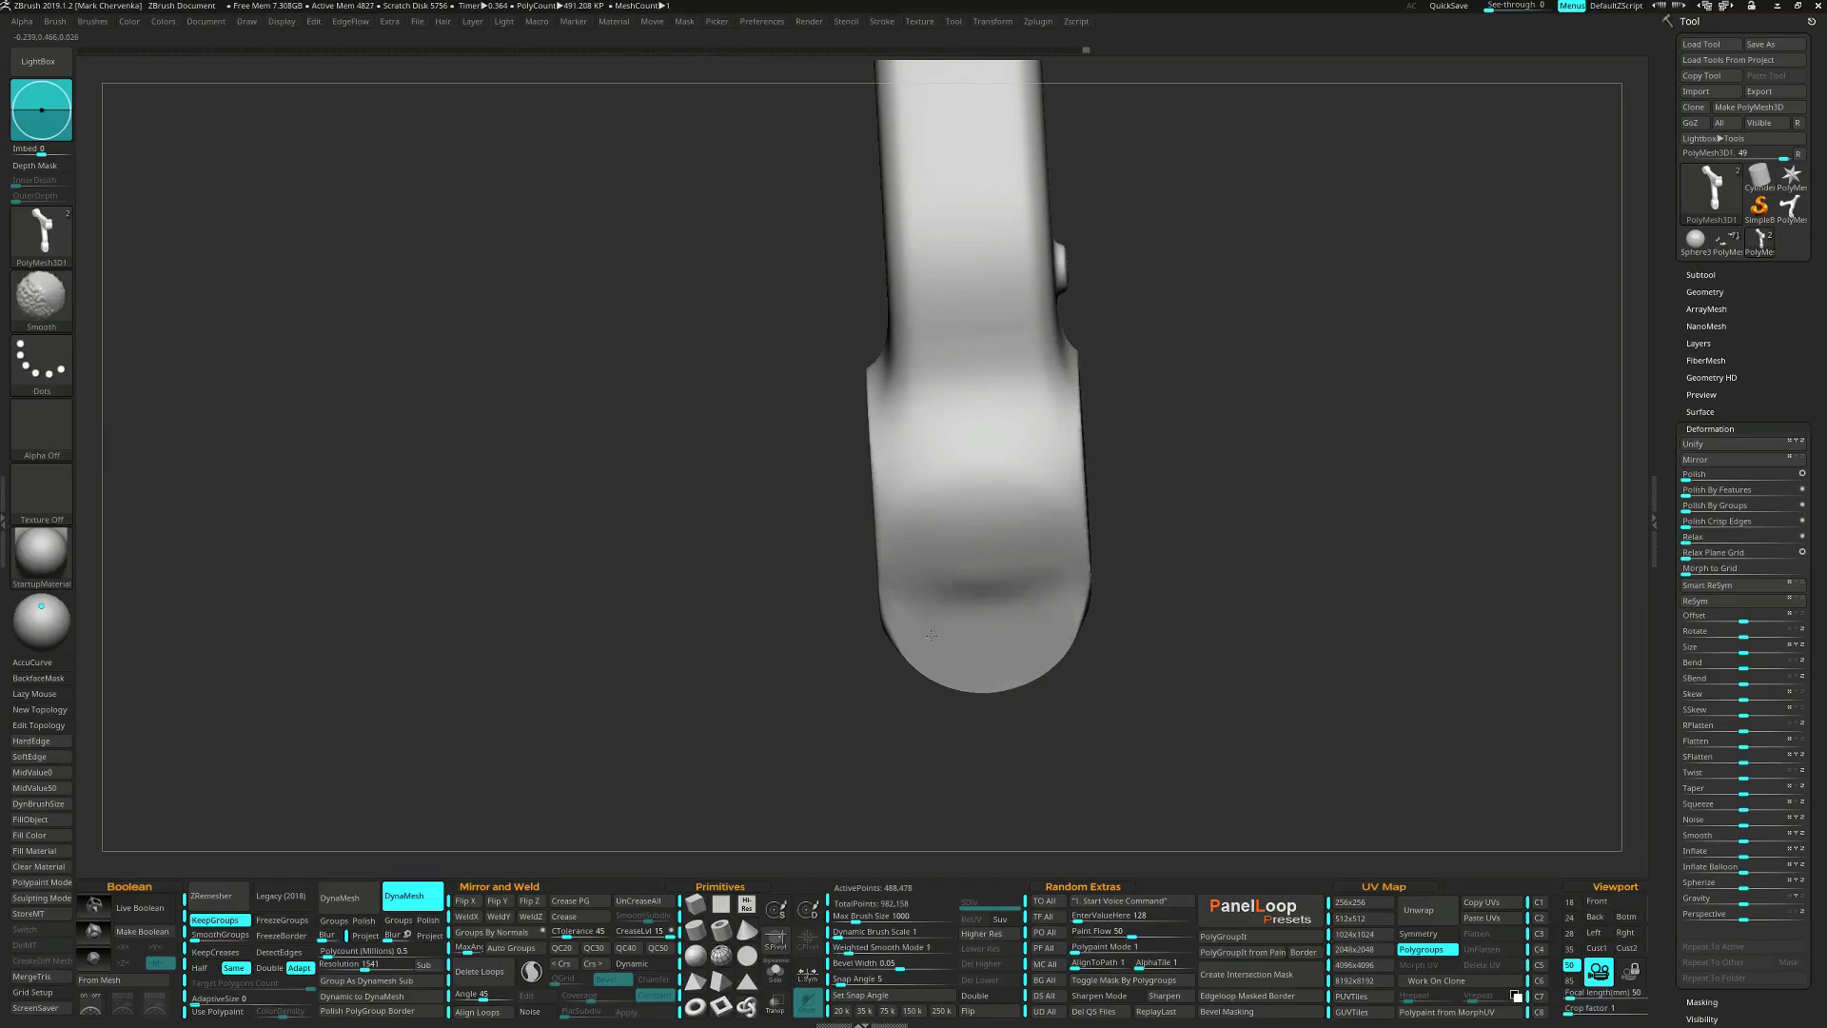
# Mask the whole bracket, align the gizmo to the centre of the lower joint's flat face and insert a cylinder primitive there.
pyautogui.moveTo(932, 634)
pyautogui.mouseDown(button='right')
pyautogui.moveTo(1015, 545)
pyautogui.moveTo(1025, 579)
pyautogui.moveTo(1069, 533)
pyautogui.mouseUp(button='right')
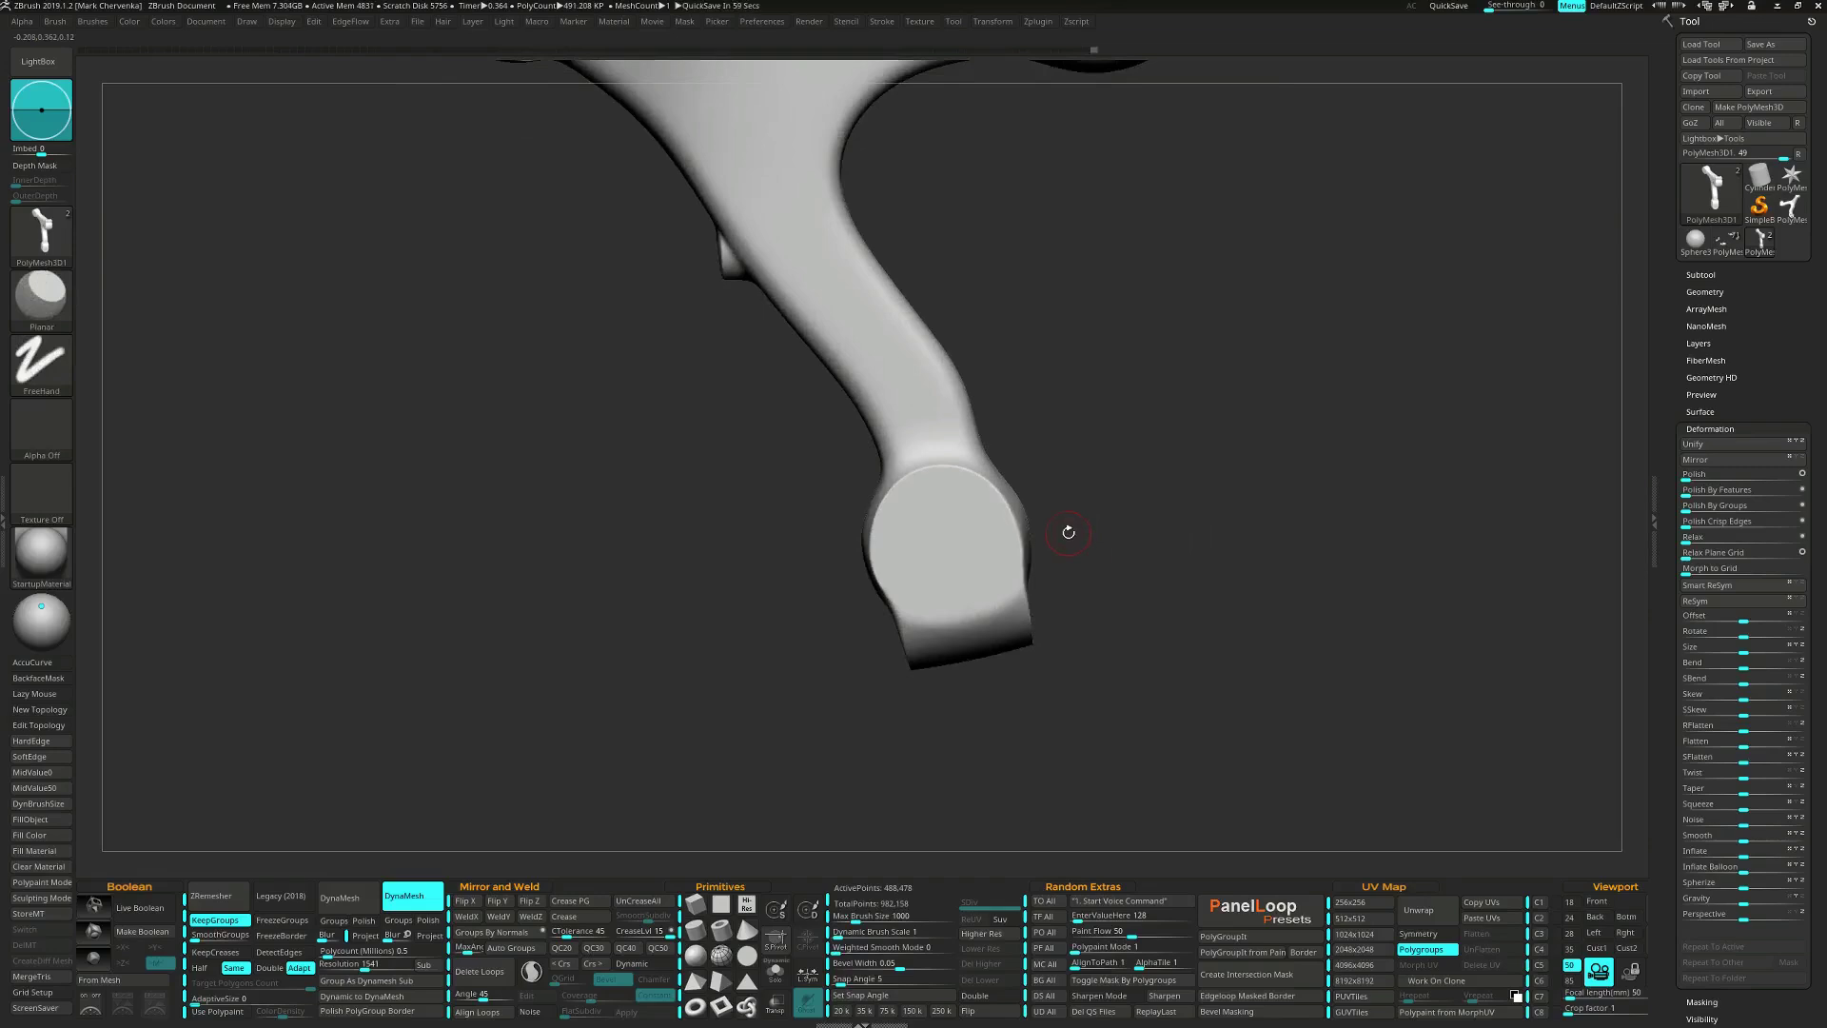
pyautogui.keyDown('ctrl'); pyautogui.click(1115, 535); pyautogui.keyUp('ctrl')
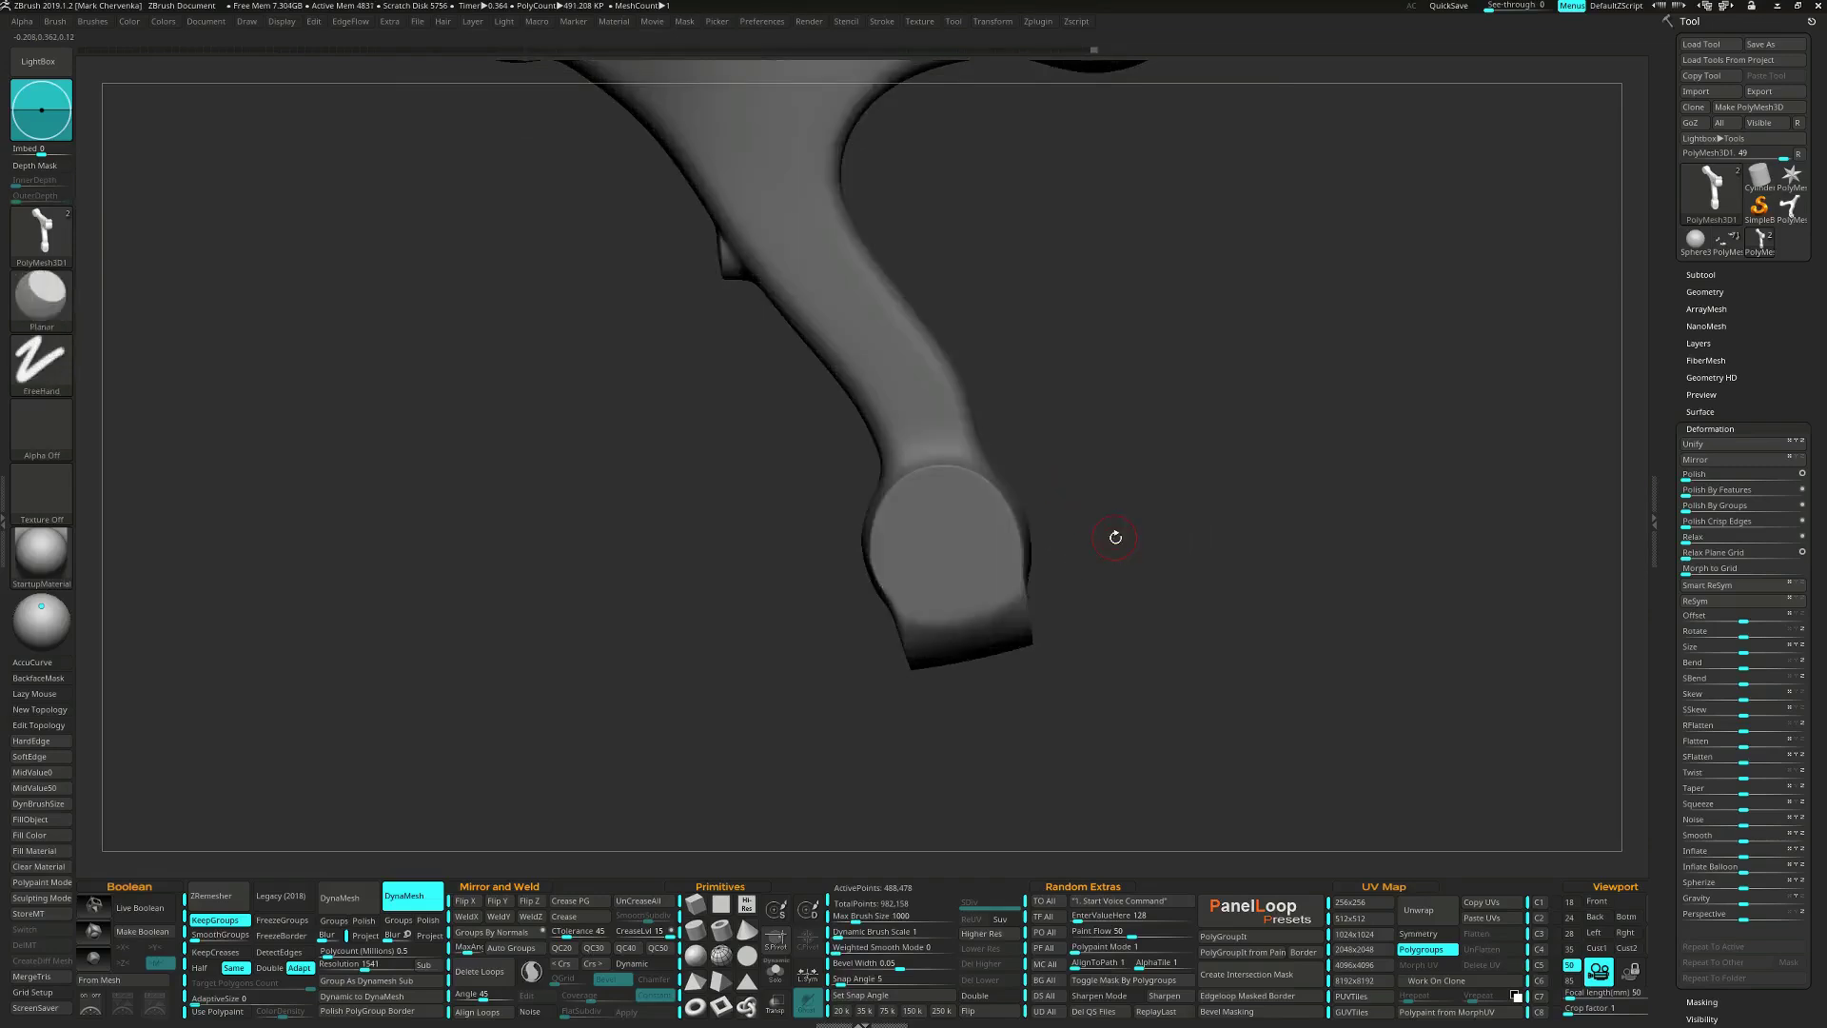
pyautogui.press('w')
pyautogui.keyDown('alt'); pyautogui.click(945, 538); pyautogui.keyUp('alt')
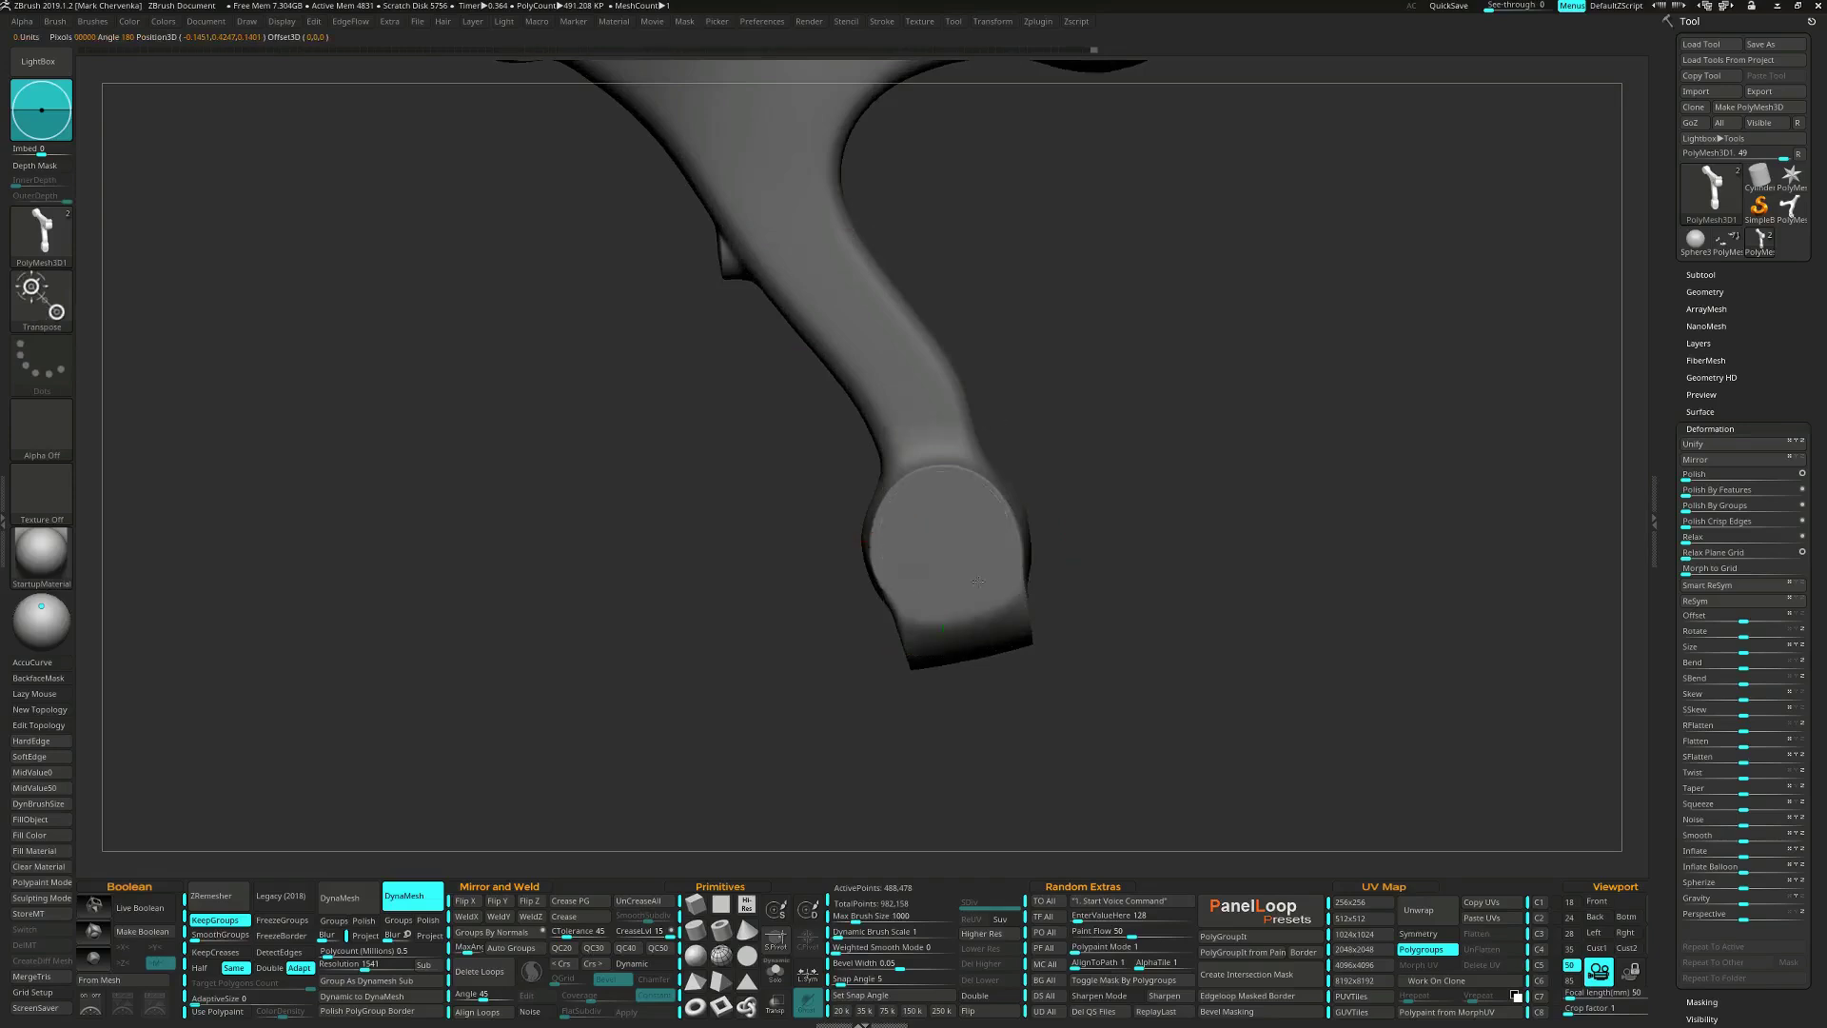
pyautogui.moveTo(945, 538); pyautogui.dragTo(1031, 554, button='right')
pyautogui.moveTo(1073, 533); pyautogui.dragTo(1143, 526)
pyautogui.moveTo(1145, 526); pyautogui.dragTo(1104, 518, button='right')
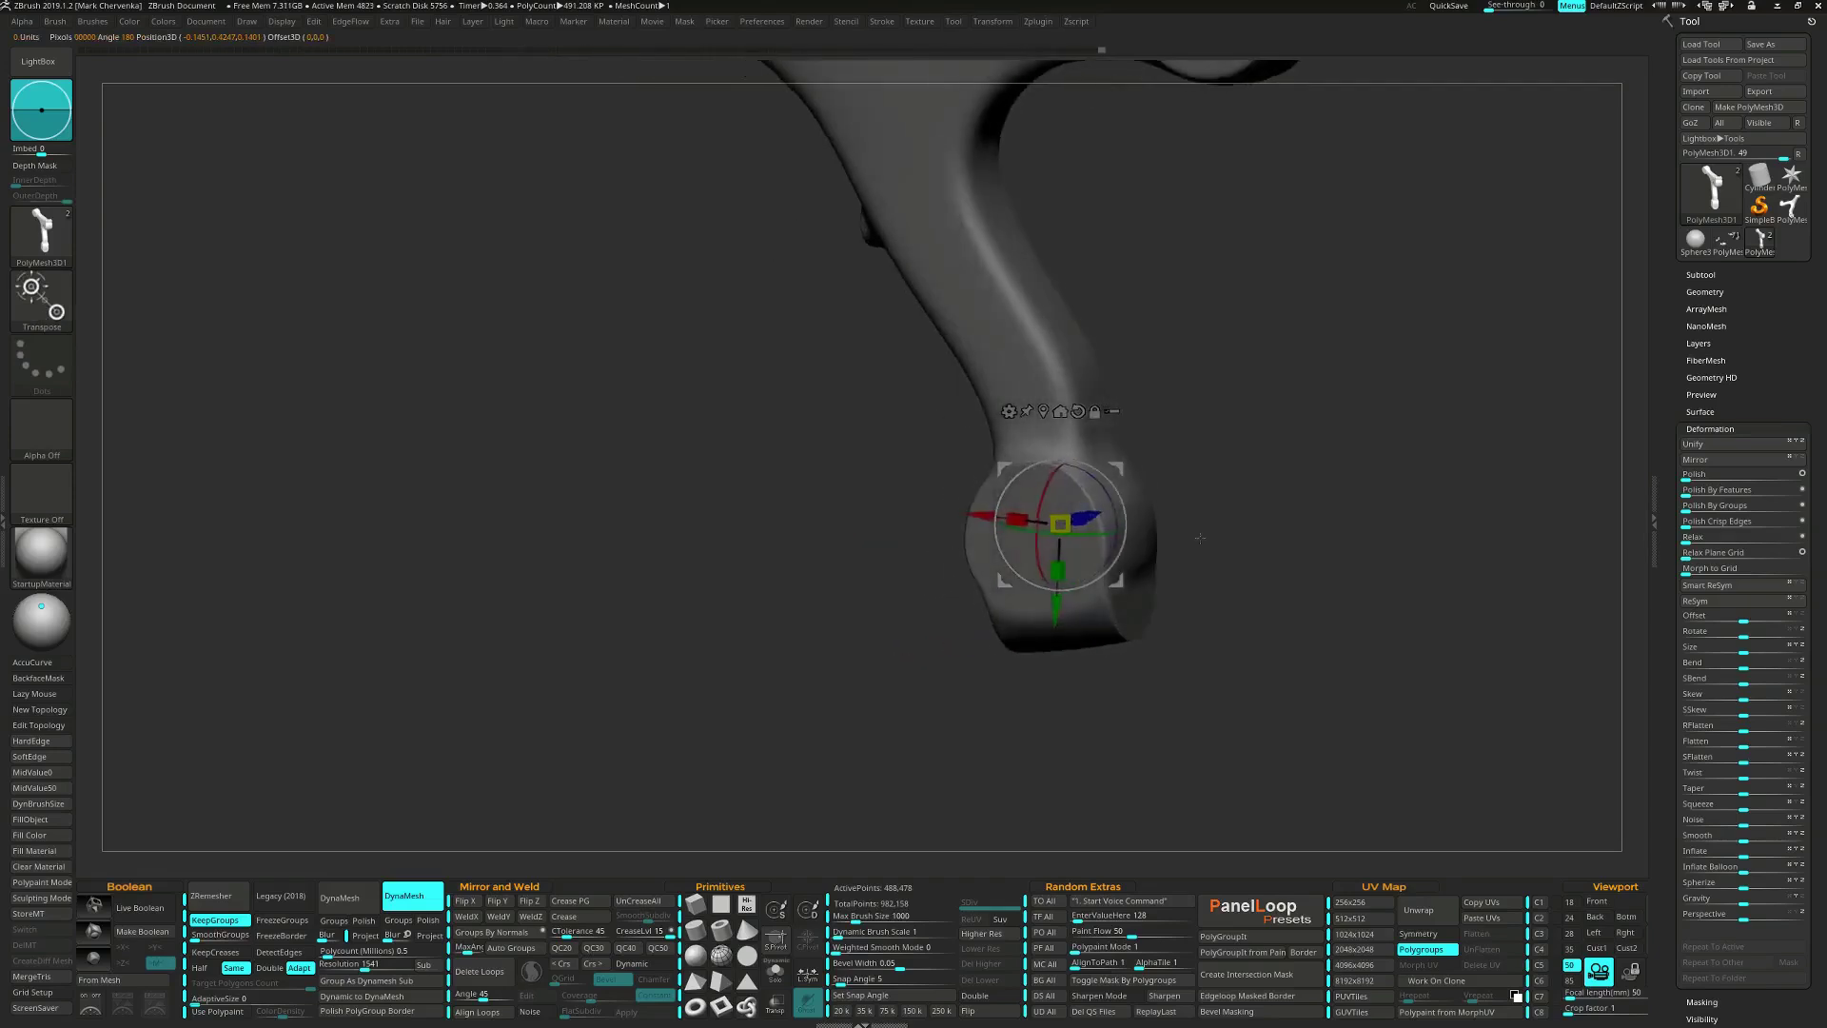
pyautogui.click(1008, 410)
pyautogui.click(1075, 411)
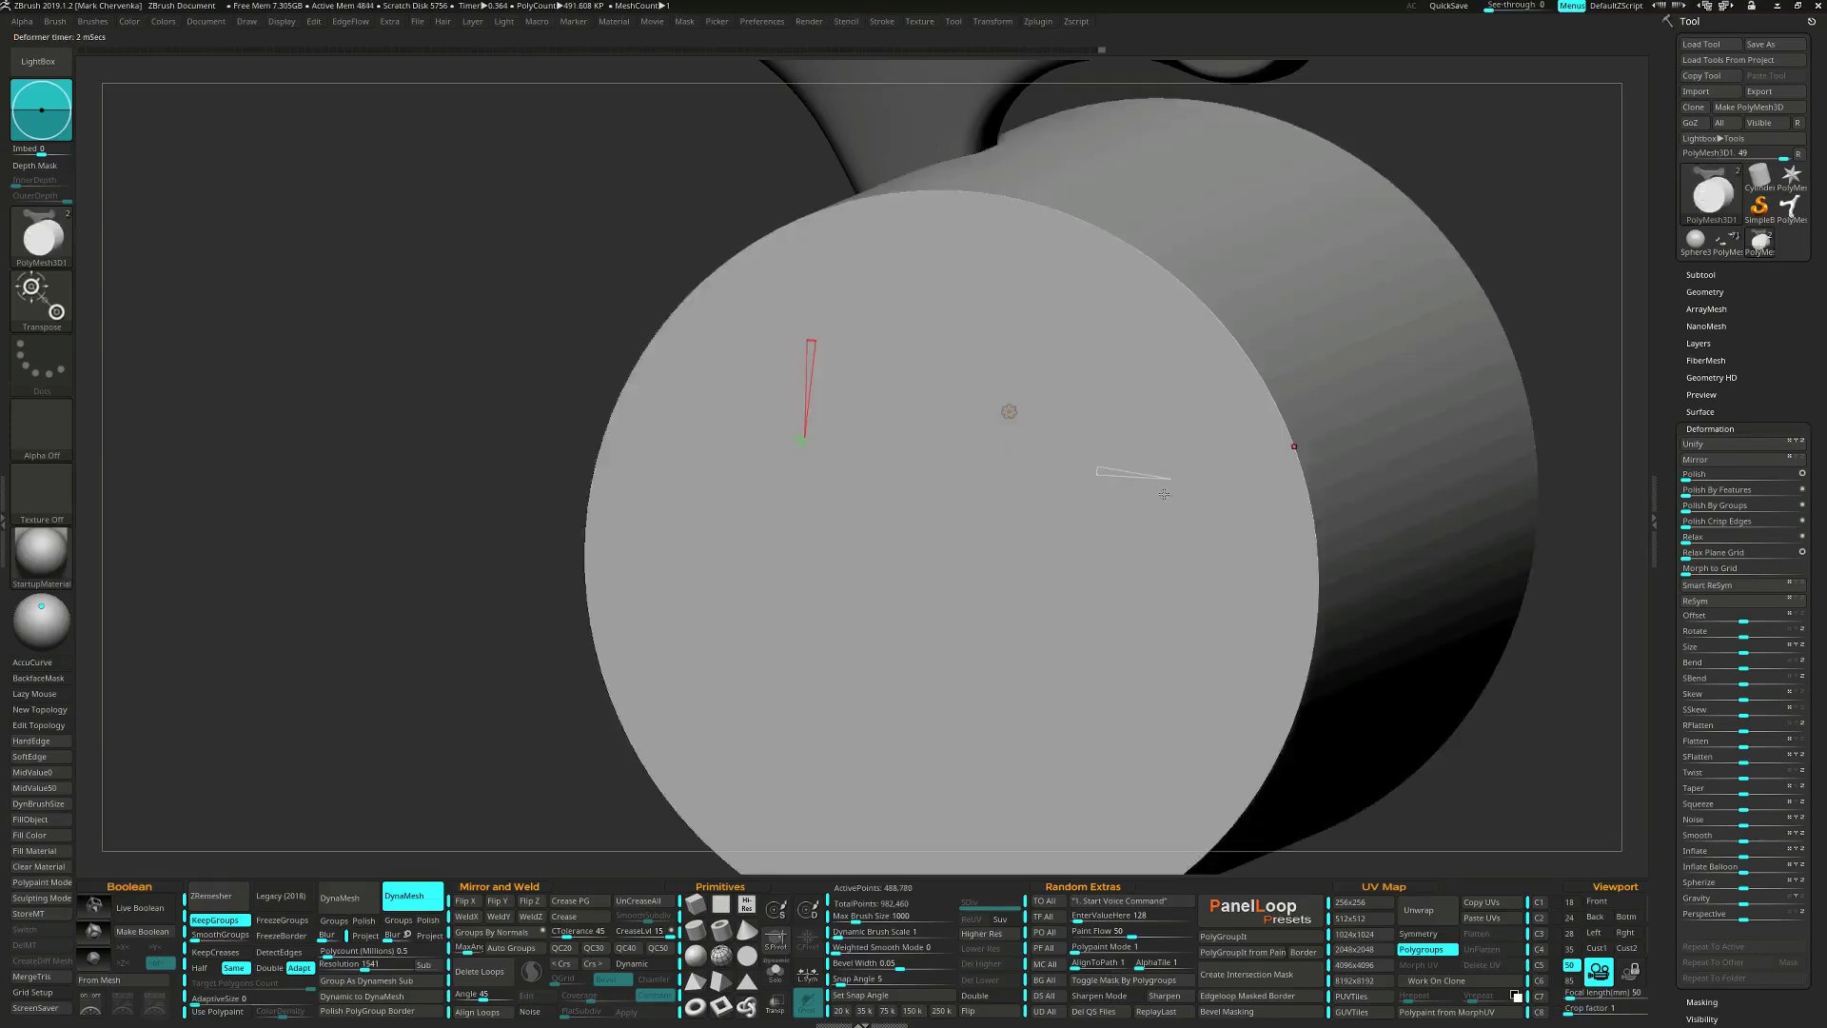
# Scale the cylinder down to a pin passing through the lower joint and centre it on the round face.
pyautogui.moveTo(1036, 515)
pyautogui.moveTo(1062, 524); pyautogui.dragTo(1290, 461)
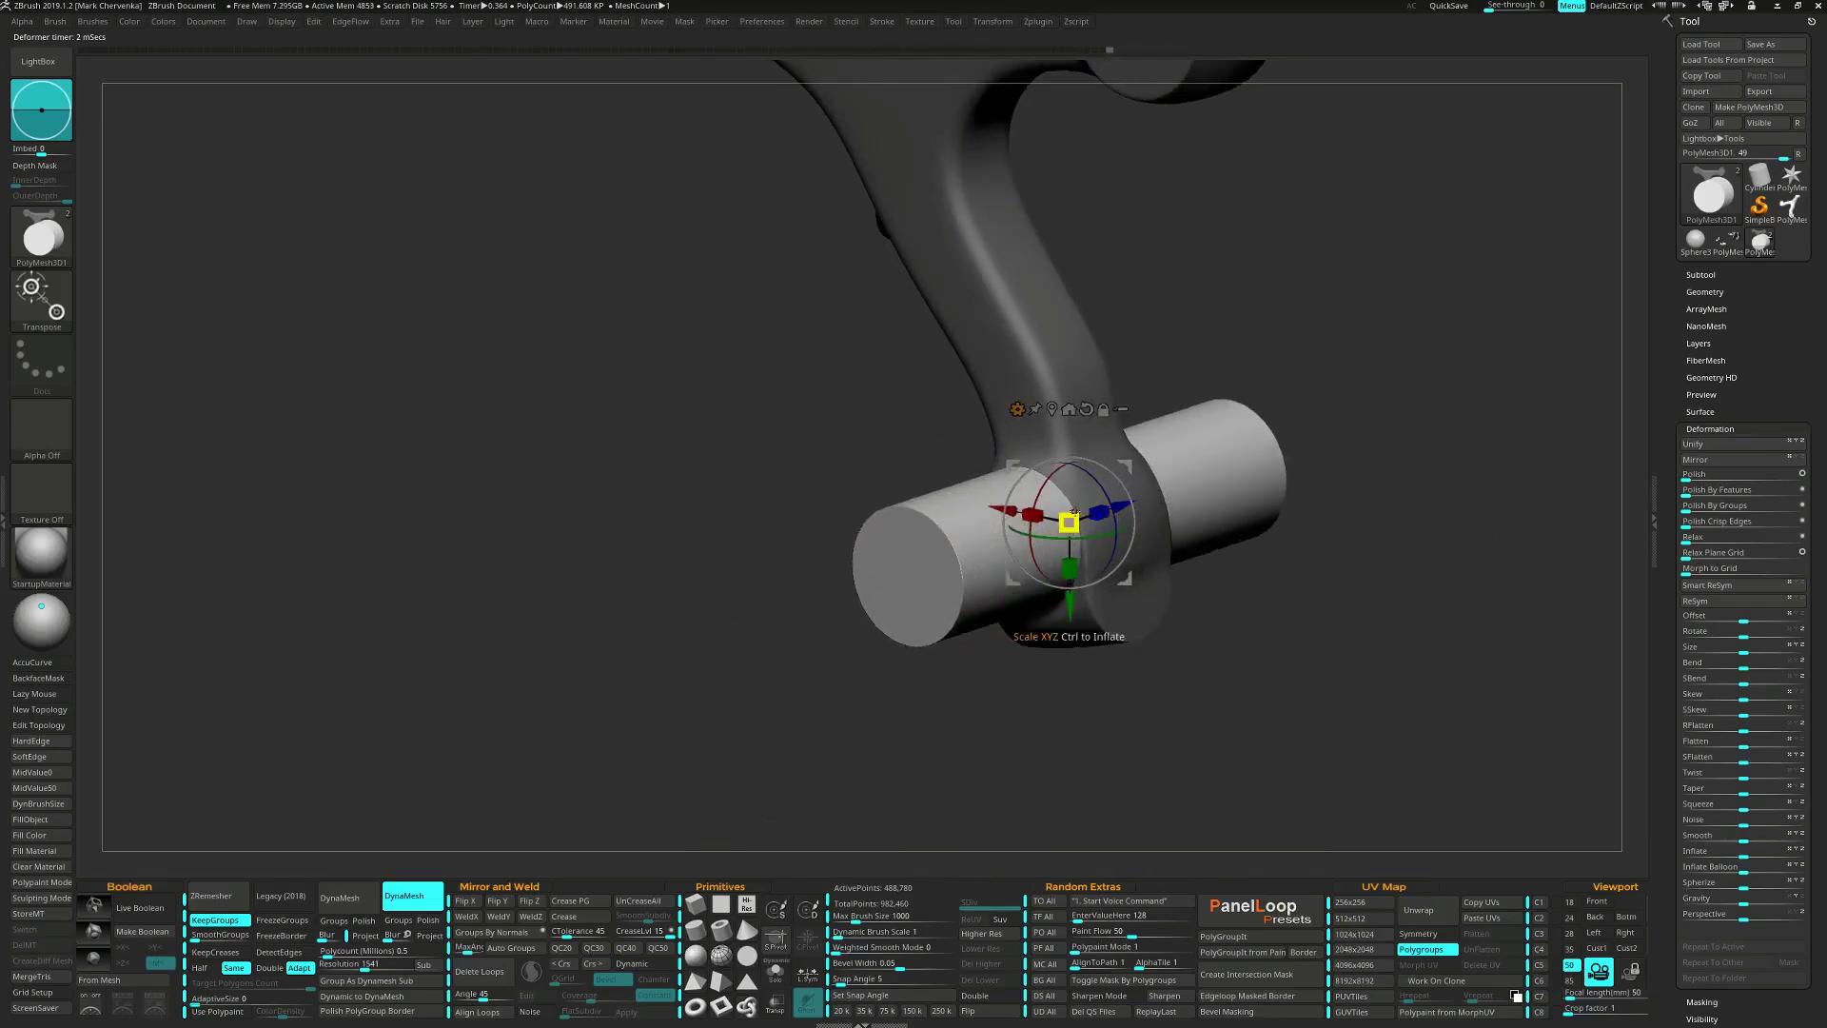
pyautogui.moveTo(1074, 512); pyautogui.dragTo(1221, 457)
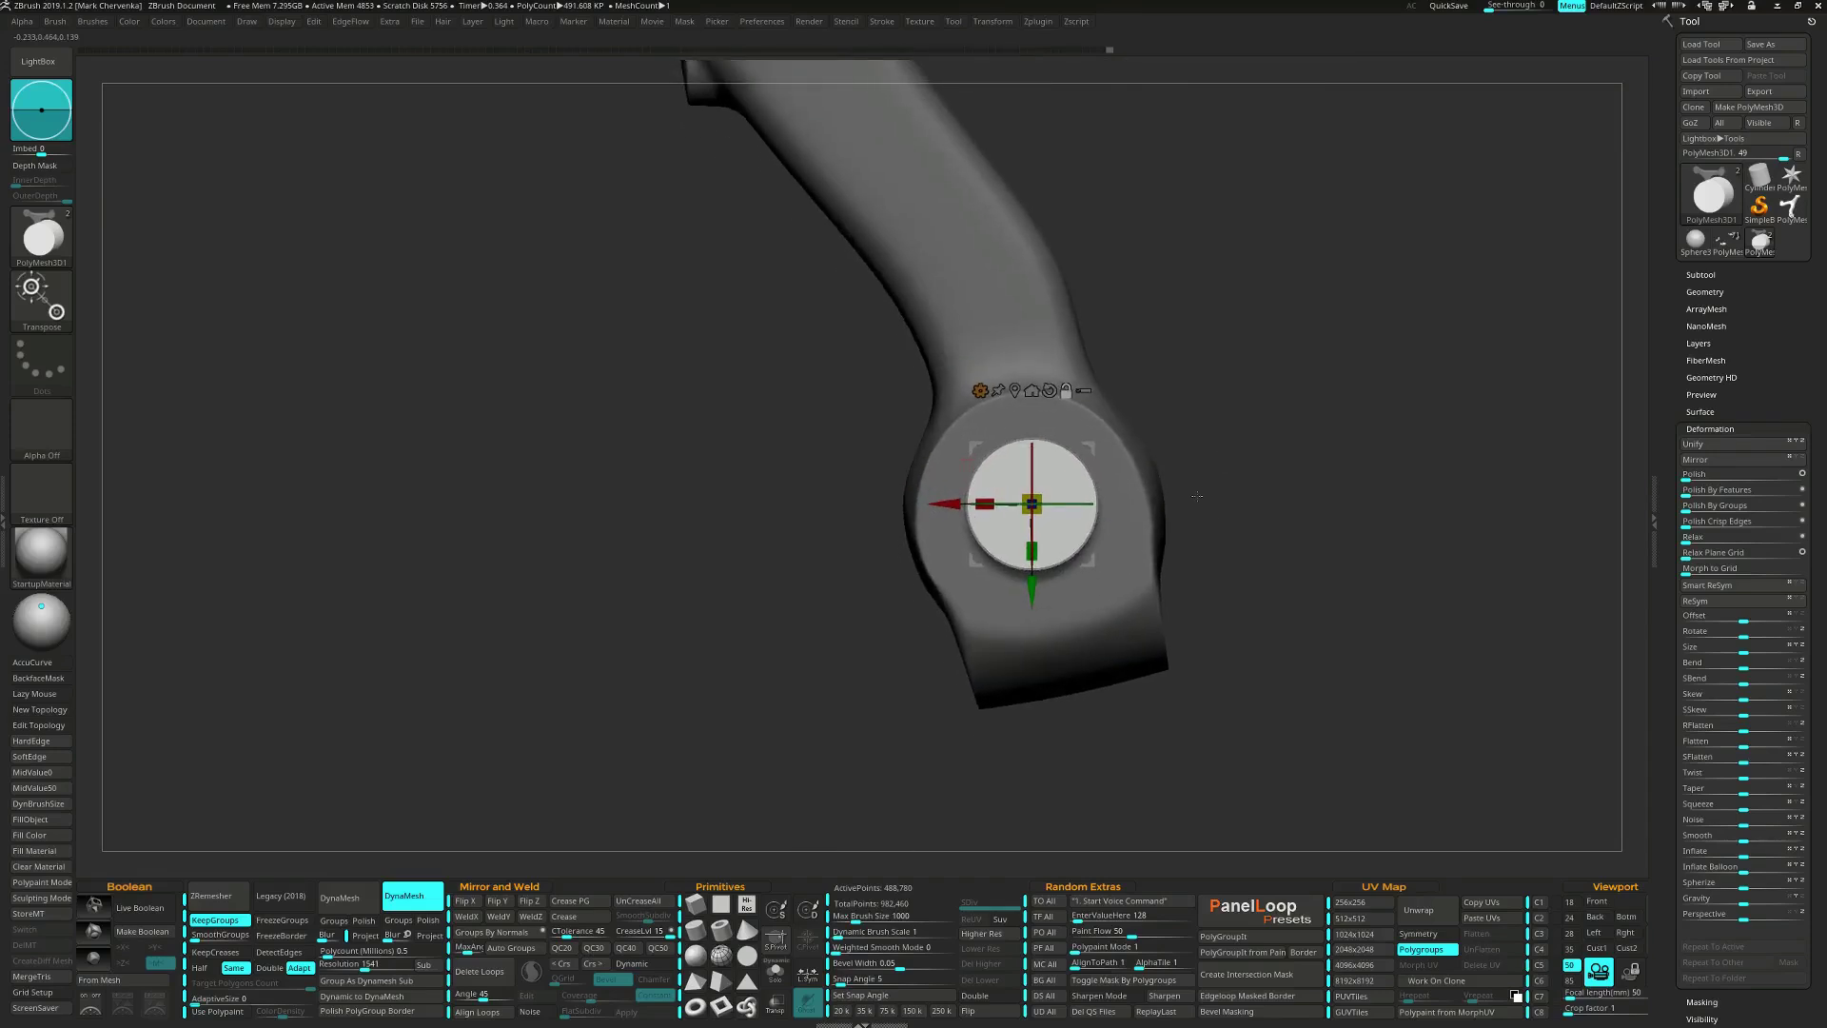
pyautogui.moveTo(1041, 512); pyautogui.dragTo(1091, 559)
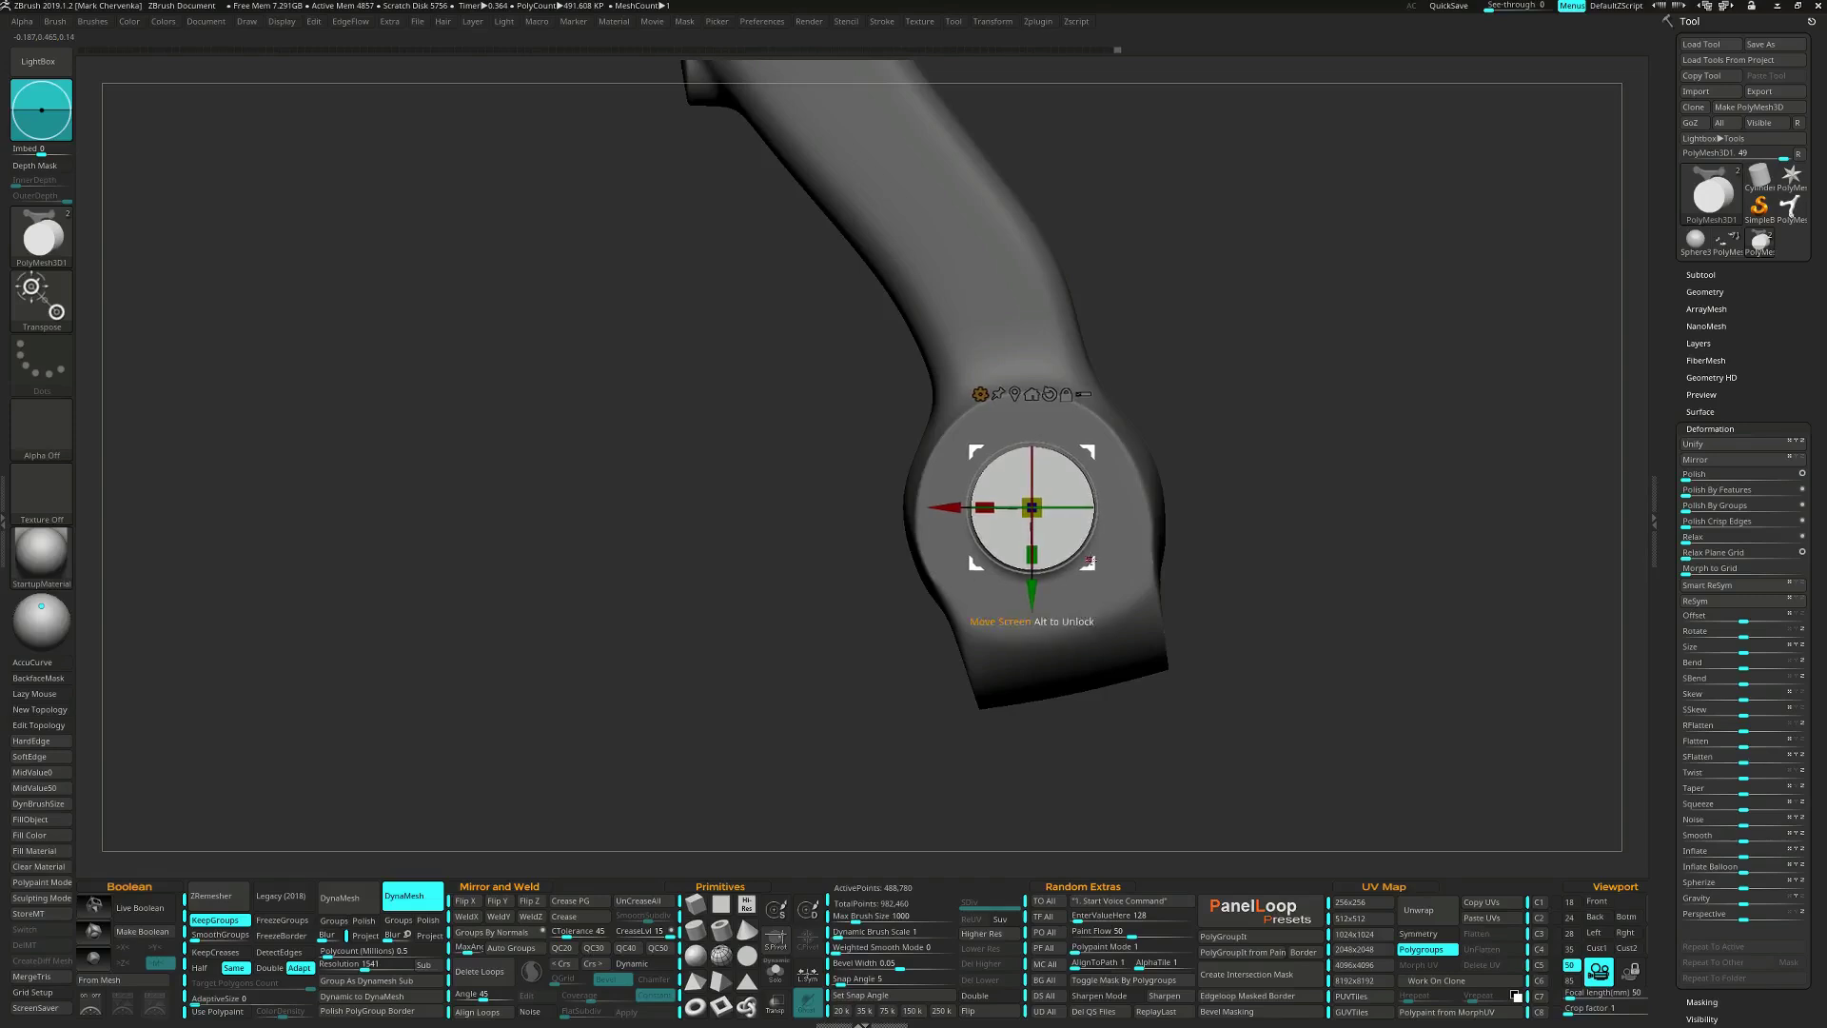
pyautogui.moveTo(1234, 554)
pyautogui.mouseDown()
pyautogui.moveTo(1133, 597)
pyautogui.moveTo(1215, 577)
pyautogui.mouseUp()
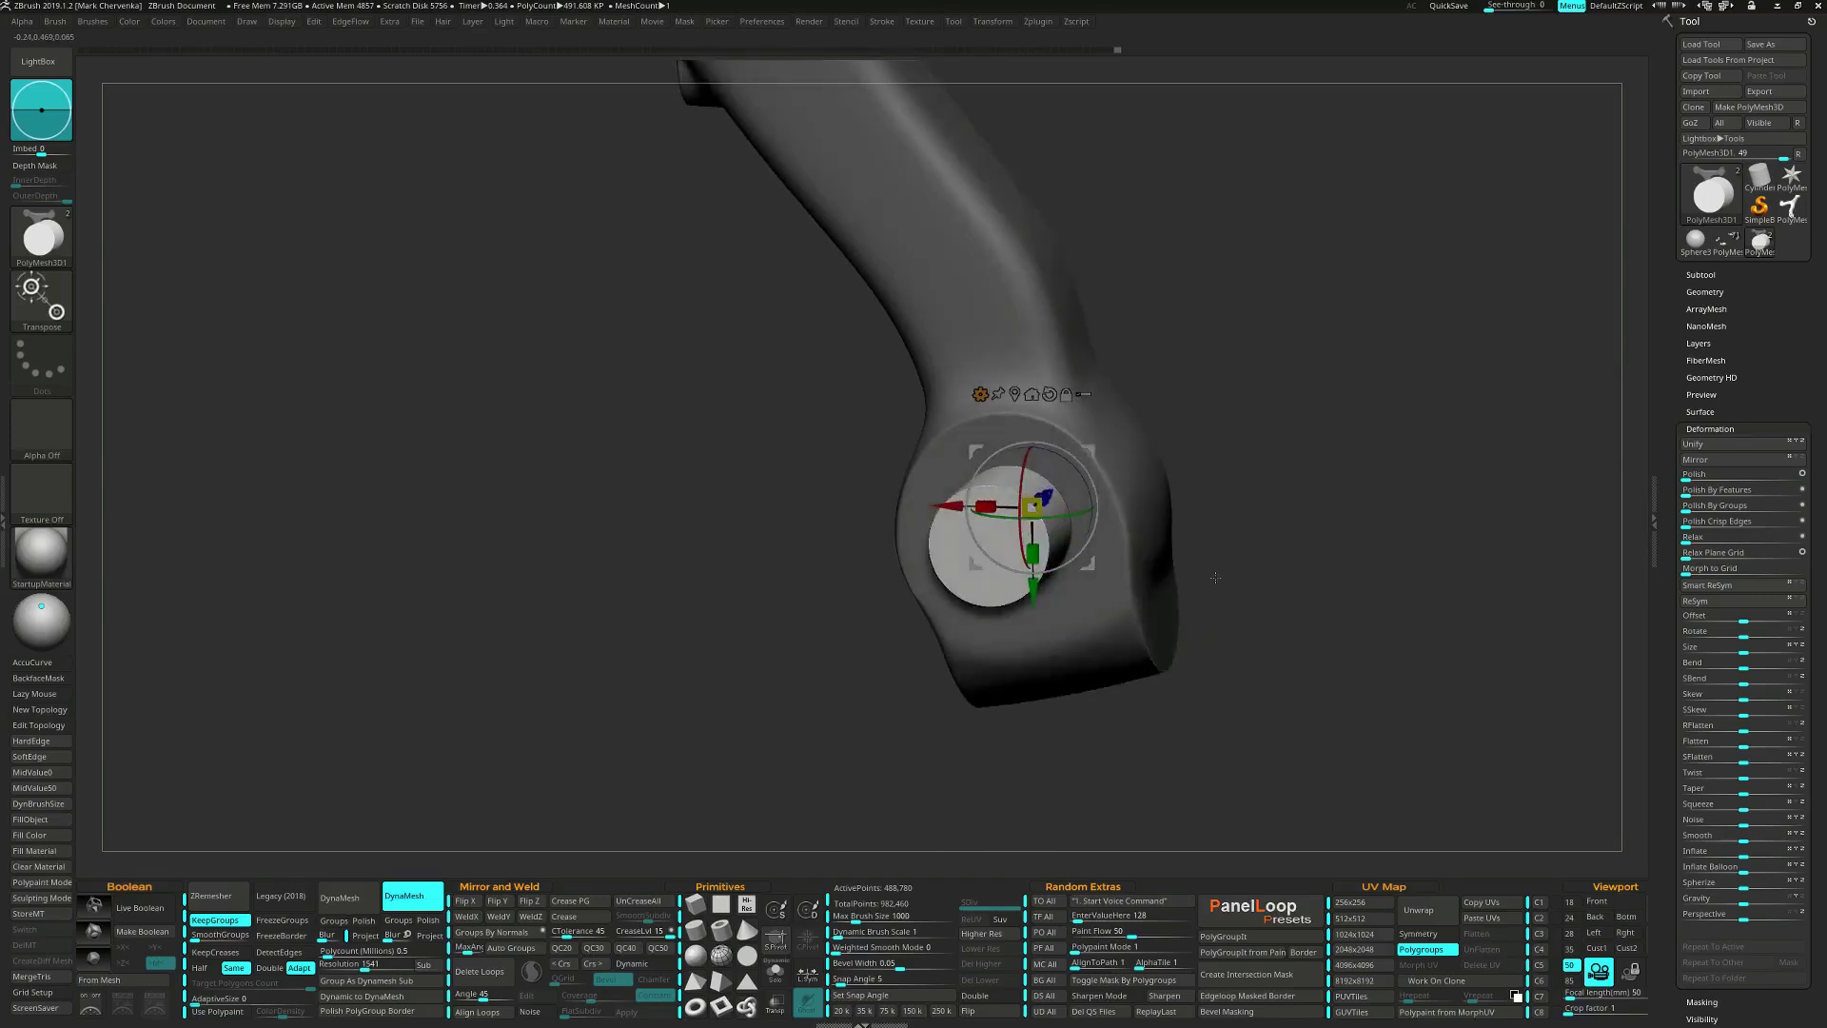
# Mask the bracket together with the cylinder, align the gizmo to the lower tab and insert a PolyCube there.
pyautogui.keyDown('ctrl'); pyautogui.click(1292, 577); pyautogui.keyUp('ctrl')
pyautogui.keyDown('ctrl'); pyautogui.moveTo(1292, 579); pyautogui.dragTo(1297, 603); pyautogui.keyUp('ctrl')
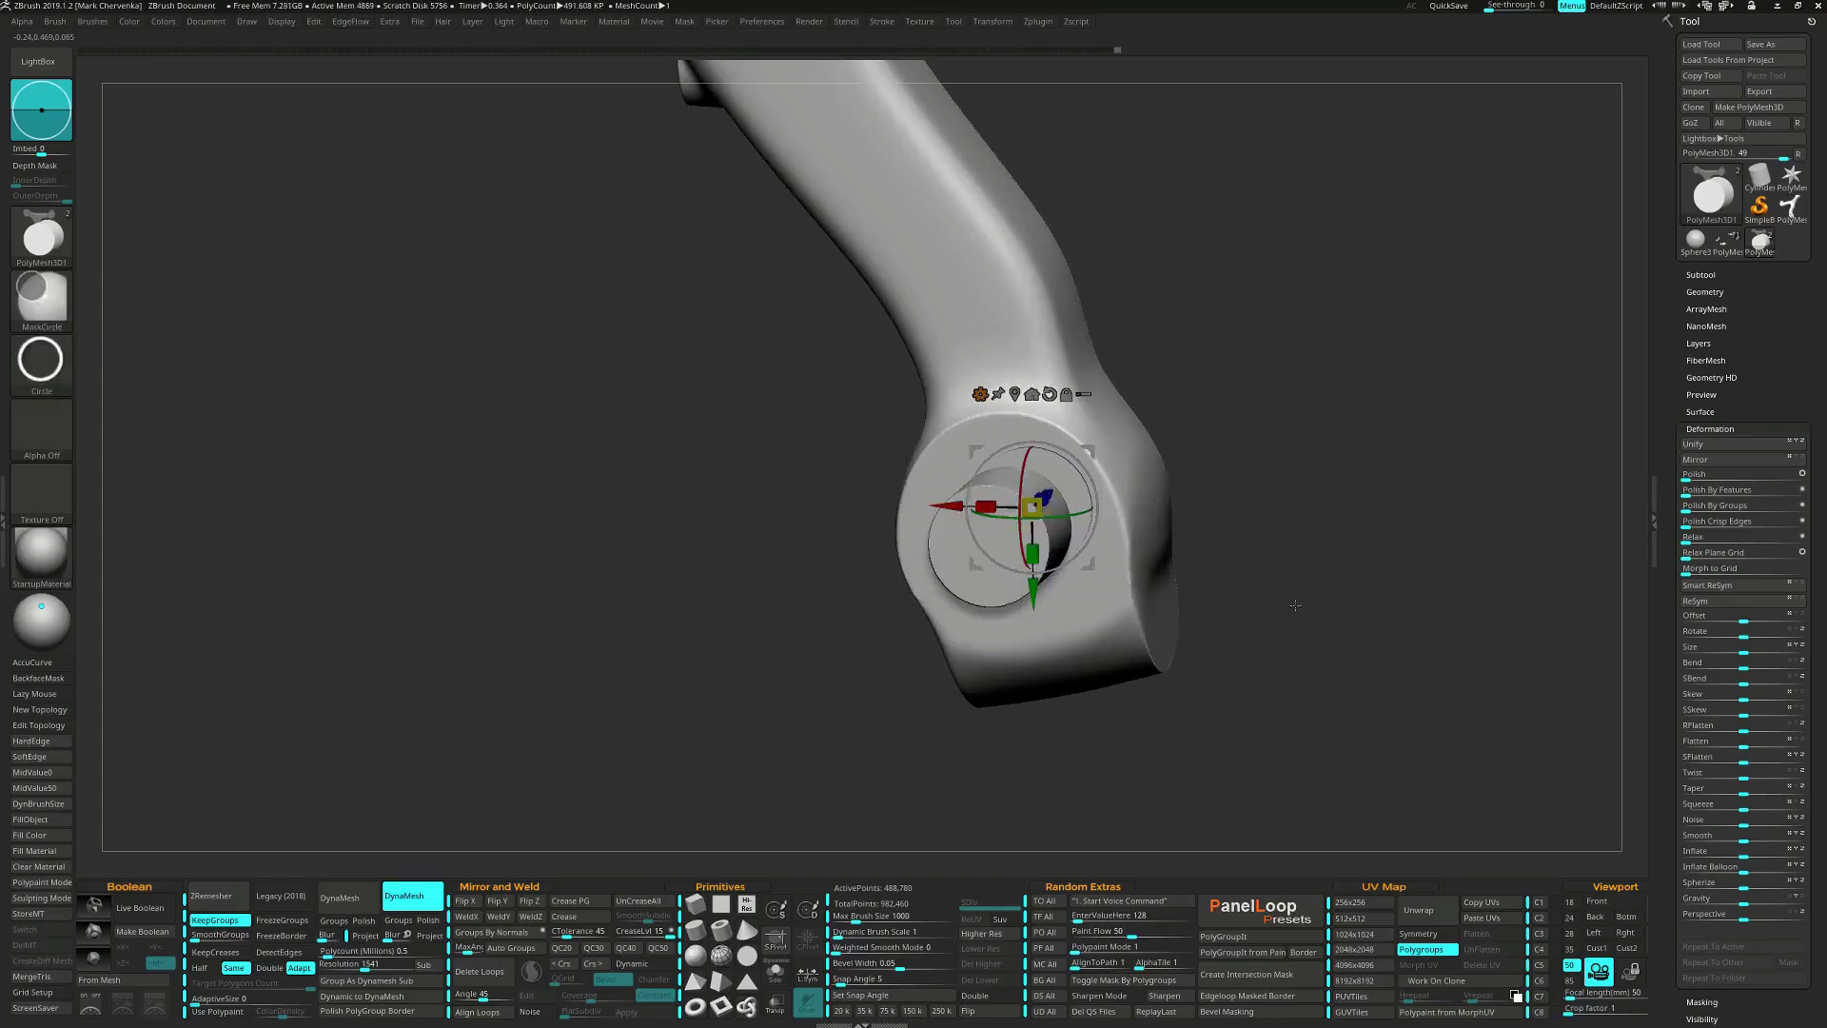
pyautogui.keyDown('ctrl'); pyautogui.click(1297, 605); pyautogui.keyUp('ctrl')
pyautogui.keyDown('shift'); pyautogui.moveTo(1119, 464); pyautogui.dragTo(1108, 466); pyautogui.keyUp('shift')
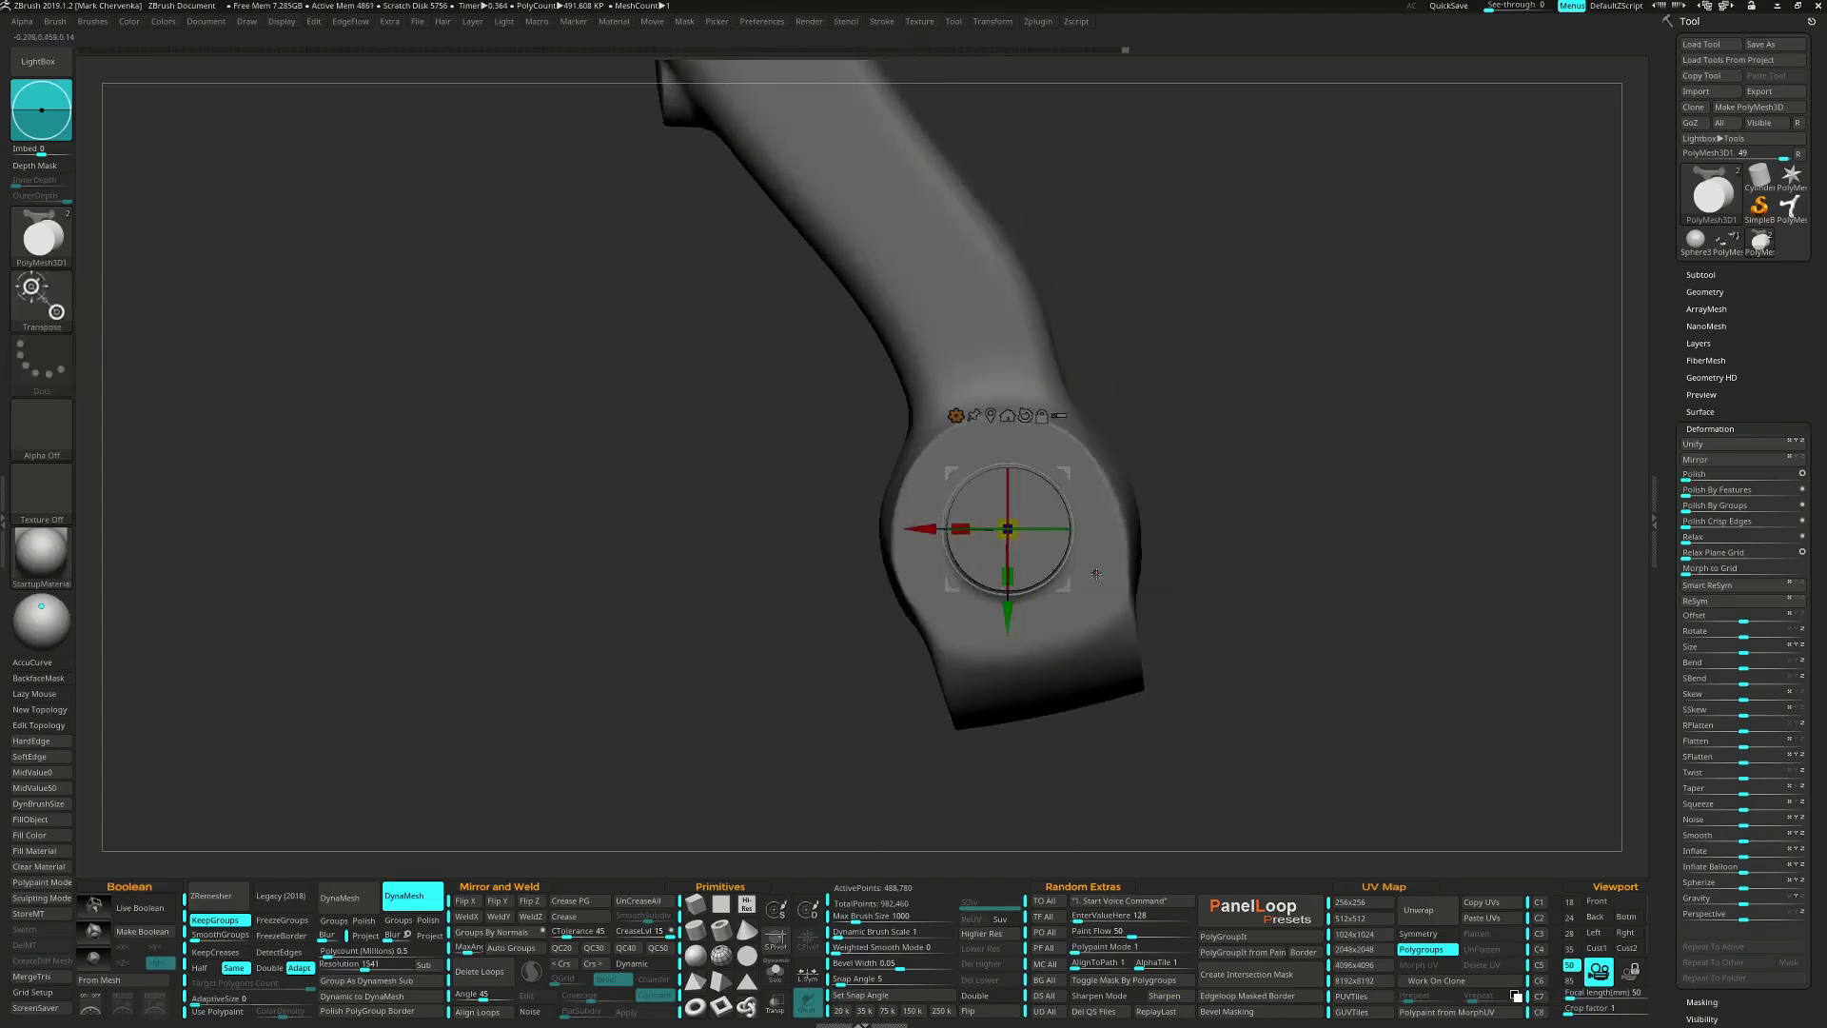
pyautogui.moveTo(1055, 575); pyautogui.dragTo(1042, 683)
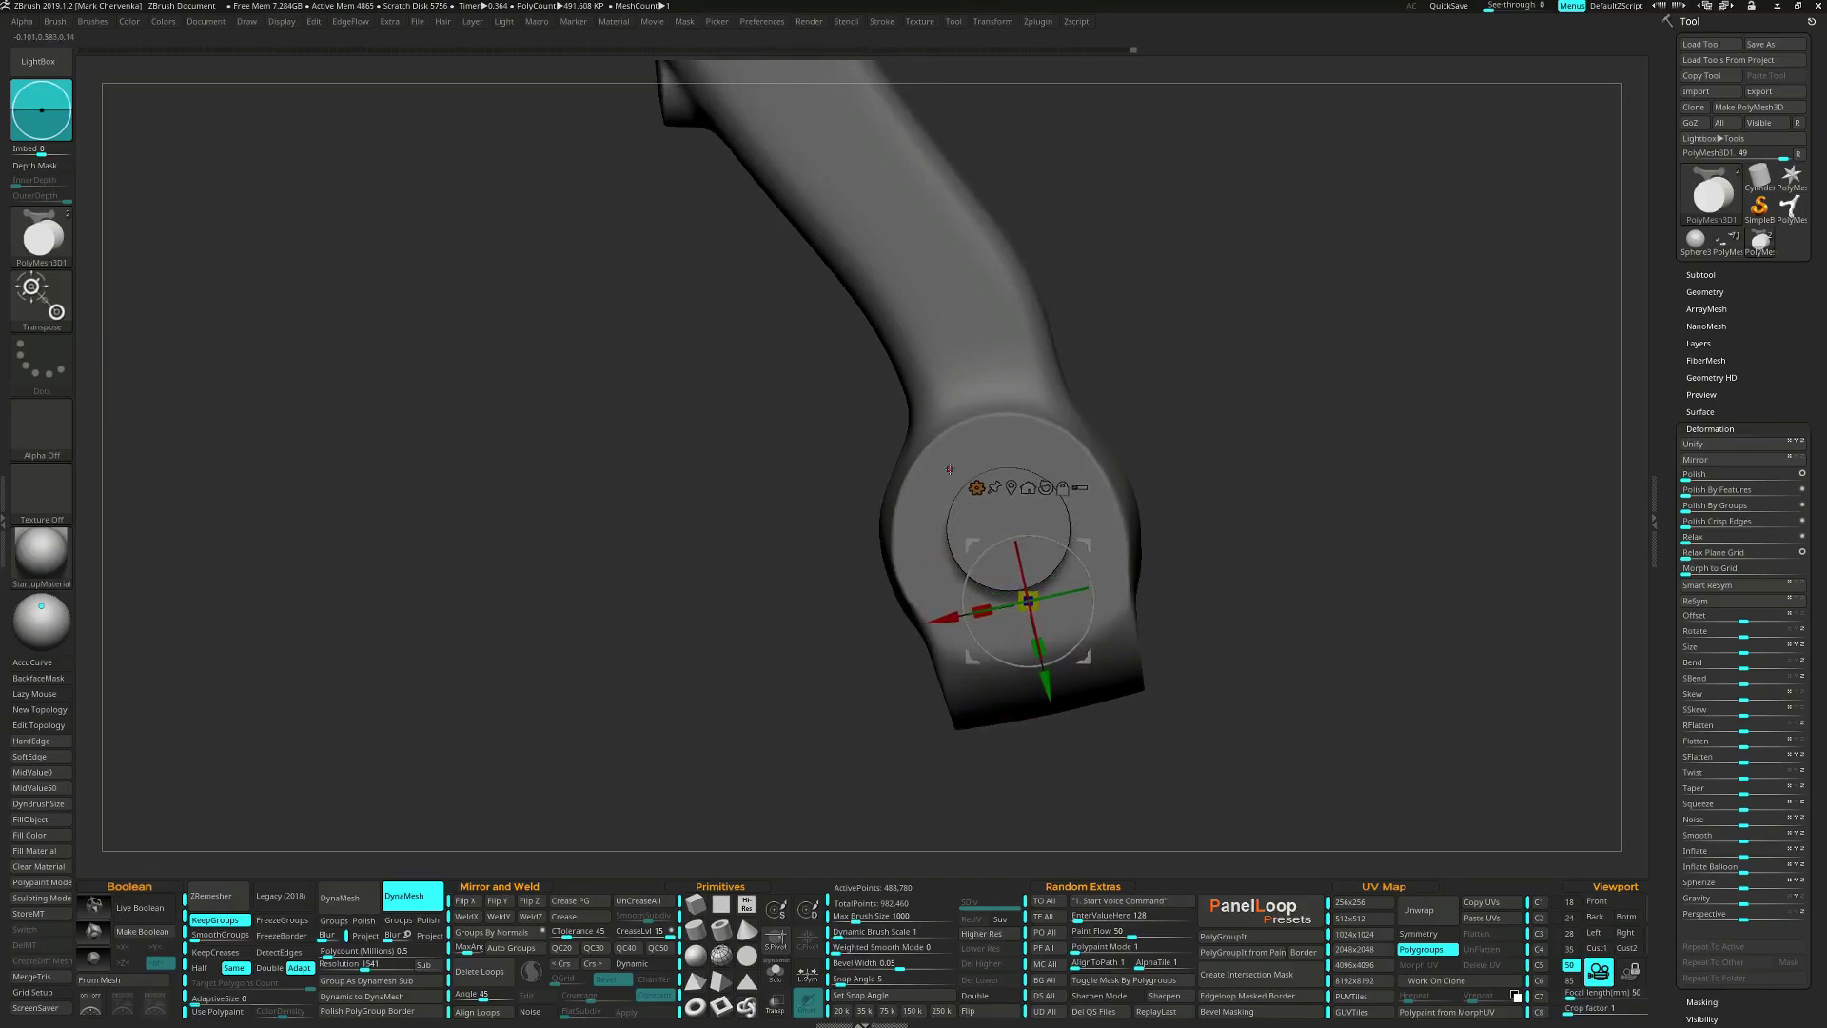
pyautogui.click(976, 487)
pyautogui.click(1085, 511)
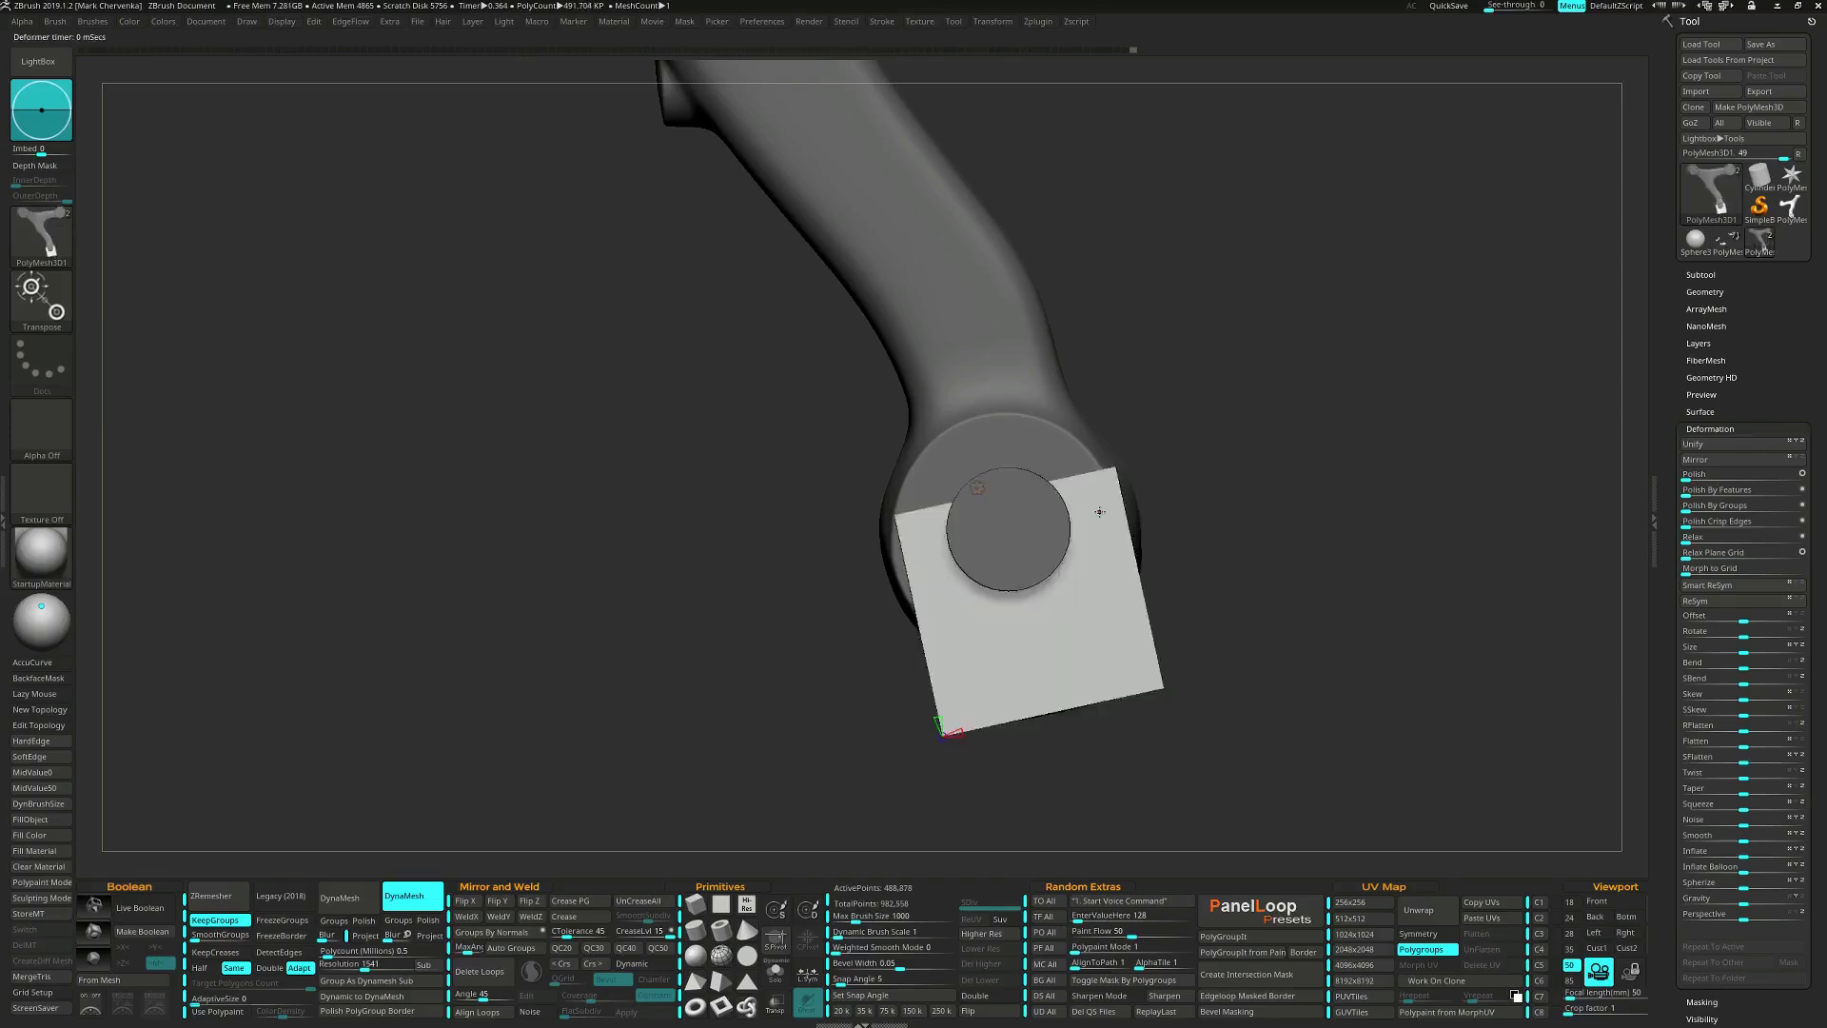
# Resize the cube into a narrow block running from the cylinder through the tab's end and across the joint's full thickness.
pyautogui.moveTo(1038, 608); pyautogui.dragTo(909, 597)
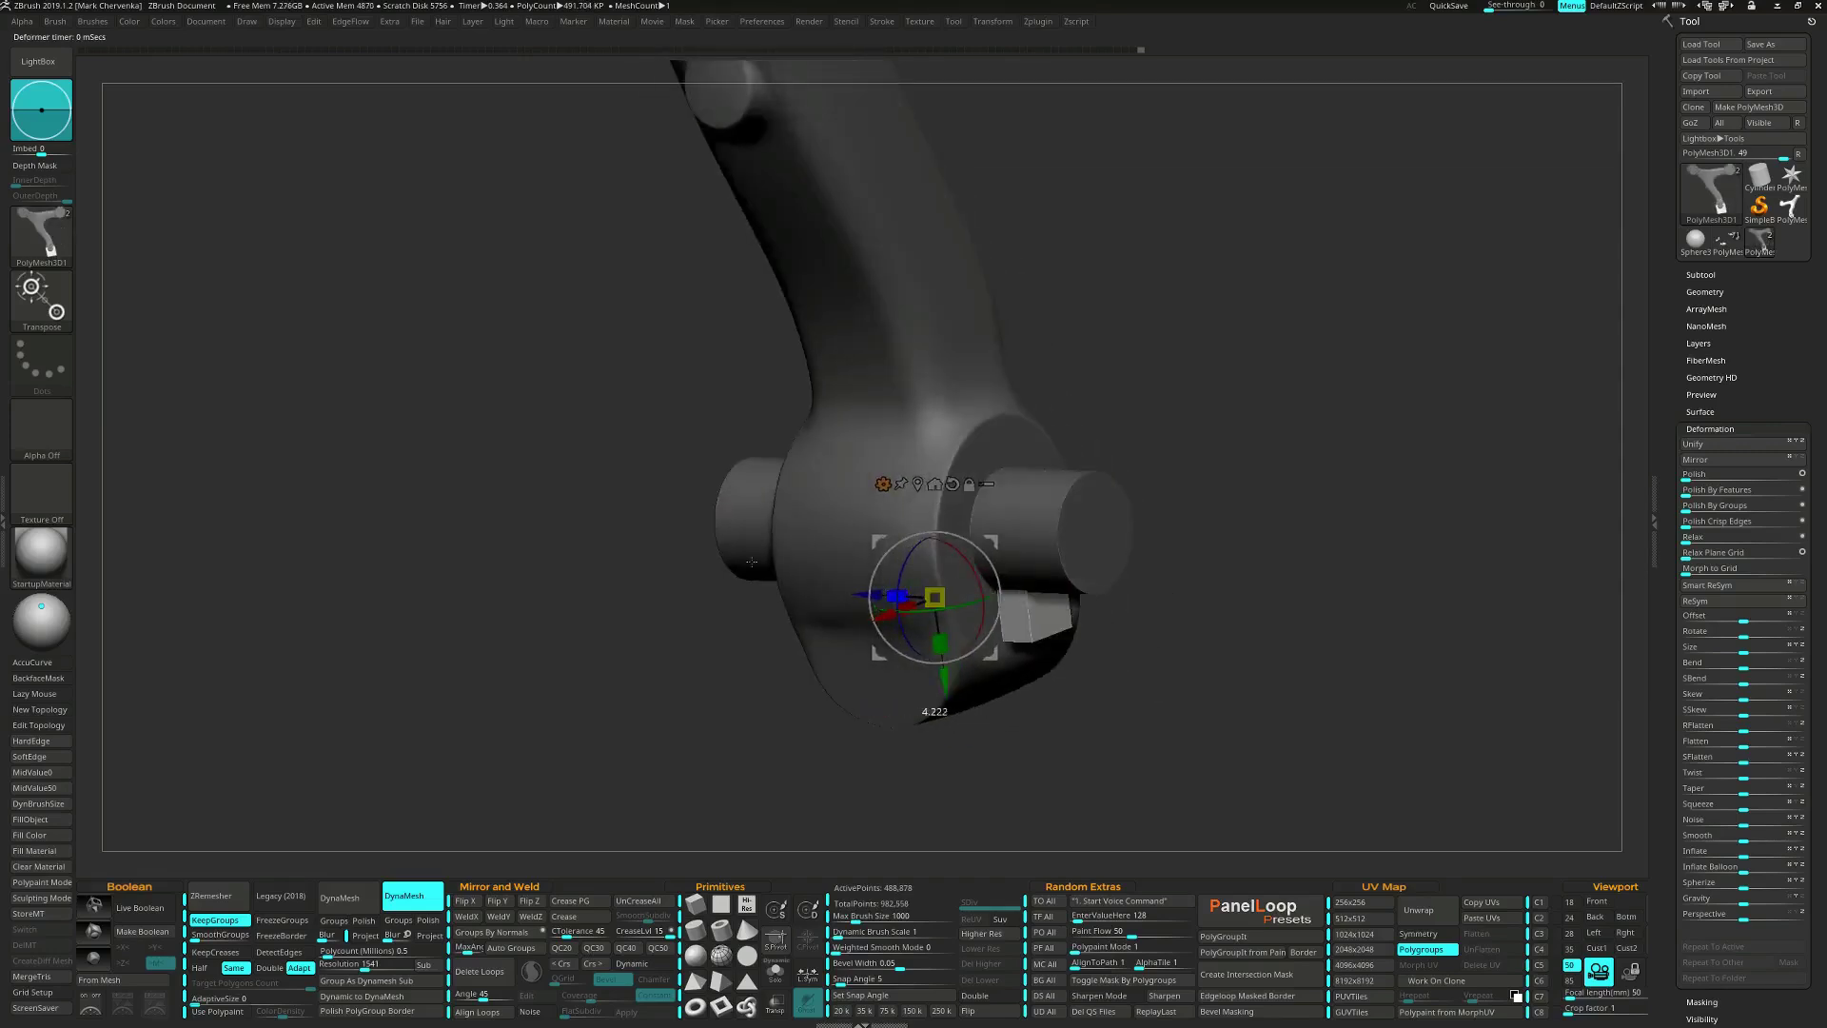
pyautogui.moveTo(752, 563); pyautogui.dragTo(571, 558)
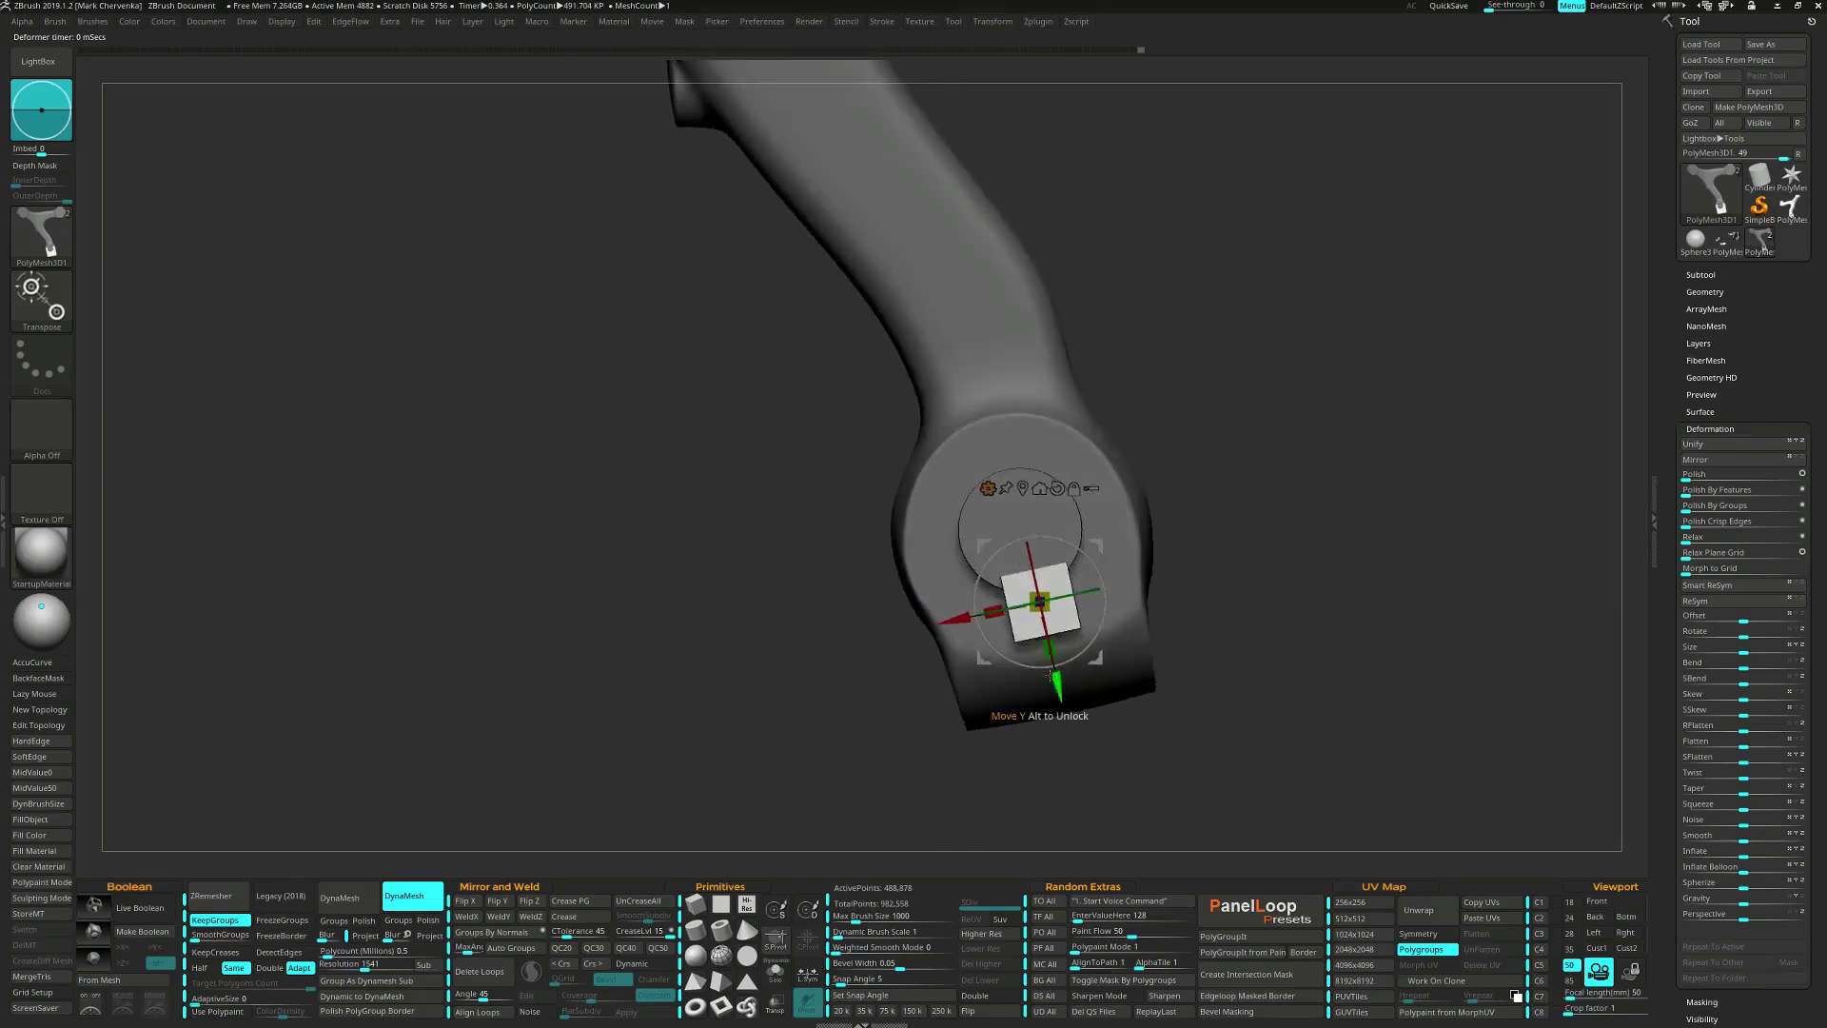
pyautogui.keyDown('alt'); pyautogui.moveTo(1173, 680); pyautogui.dragTo(1098, 632); pyautogui.keyUp('alt')
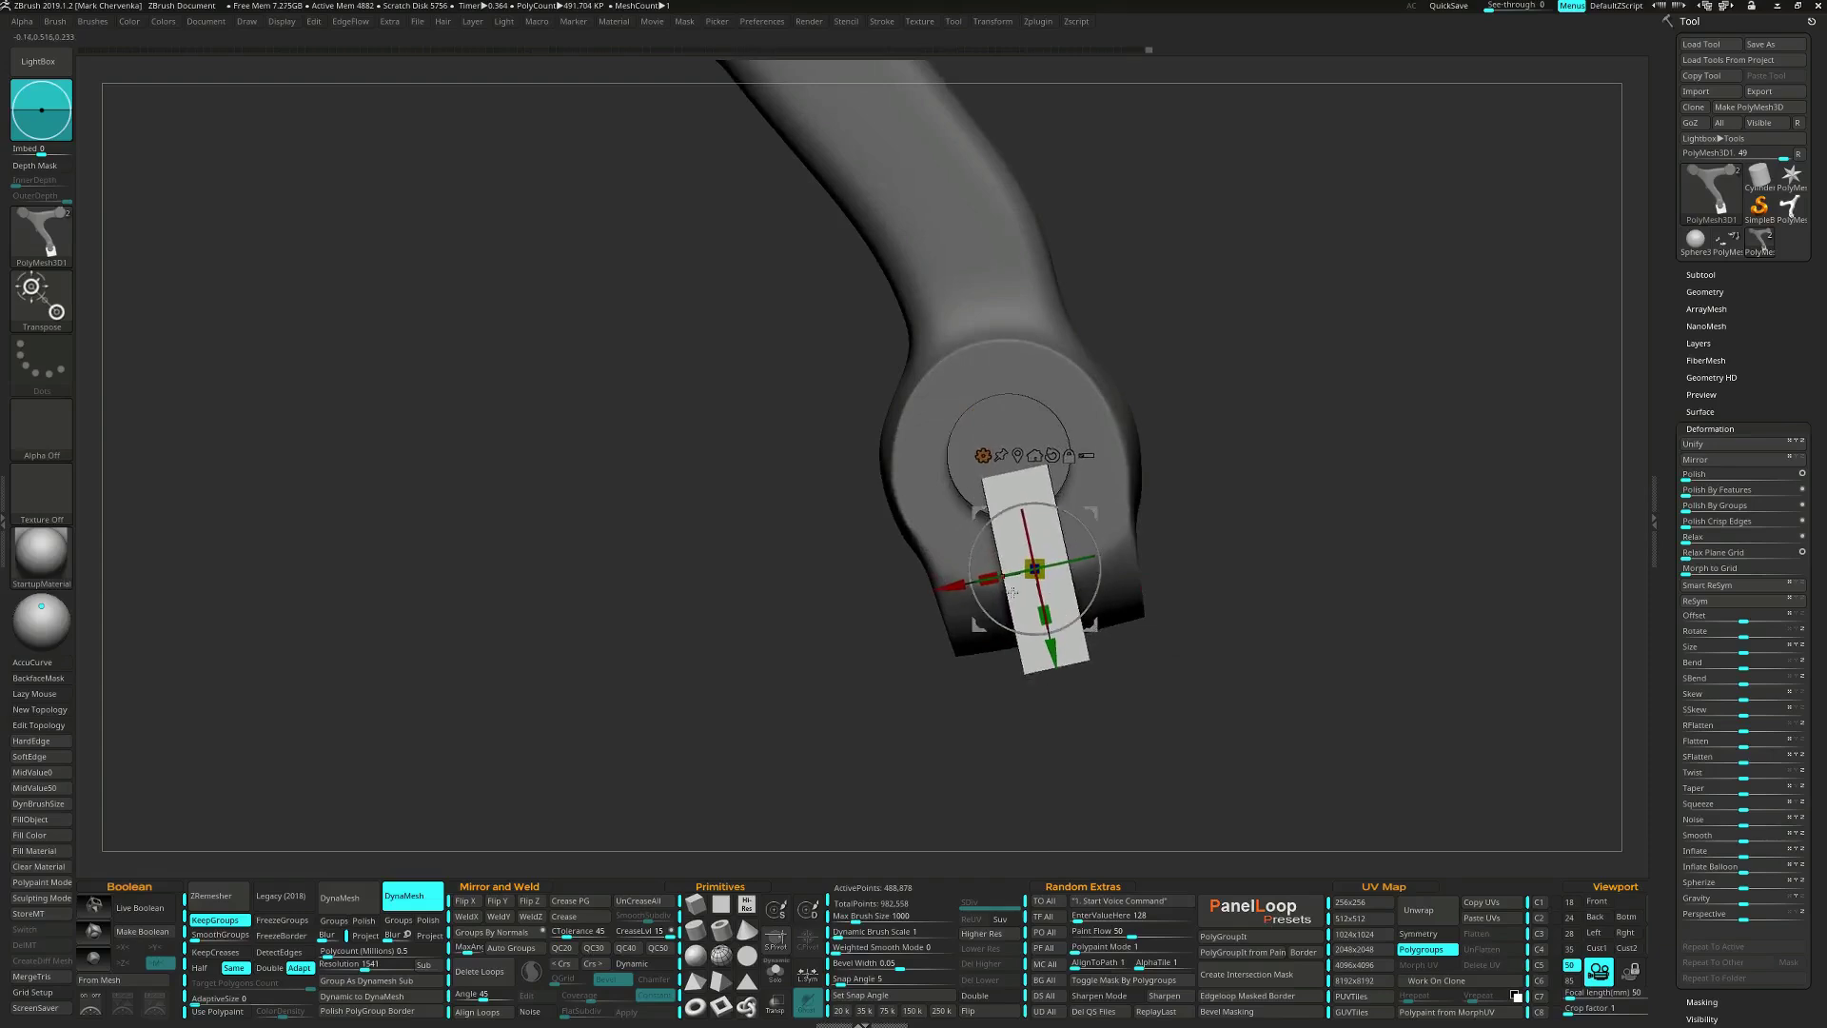
pyautogui.moveTo(989, 579)
pyautogui.mouseDown()
pyautogui.moveTo(1103, 587)
pyautogui.moveTo(1093, 634)
pyautogui.moveTo(1209, 627)
pyautogui.moveTo(1273, 582)
pyautogui.moveTo(1242, 580)
pyautogui.moveTo(1265, 635)
pyautogui.moveTo(1356, 649)
pyautogui.mouseUp()
# Isolate the cylinder and the block, mark them as a DynaMesh subtraction group and show the bracket again.
pyautogui.press('q')
pyautogui.hotkey('shift', 'f')
pyautogui.keyDown('ctrl'); pyautogui.keyDown('shift'); pyautogui.click(1130, 507); pyautogui.keyUp('shift'); pyautogui.keyUp('ctrl')
pyautogui.moveTo(1303, 534)
pyautogui.keyDown('ctrl'); pyautogui.keyDown('shift'); pyautogui.mouseDown()
pyautogui.moveTo(1385, 640)
pyautogui.moveTo(1308, 593)
pyautogui.moveTo(1408, 660)
pyautogui.mouseUp(); pyautogui.keyUp('shift'); pyautogui.keyUp('ctrl')
pyautogui.keyDown('ctrl'); pyautogui.keyDown('shift'); pyautogui.click(1191, 580); pyautogui.keyUp('shift'); pyautogui.keyUp('ctrl')
pyautogui.hotkey('shift', 'f')
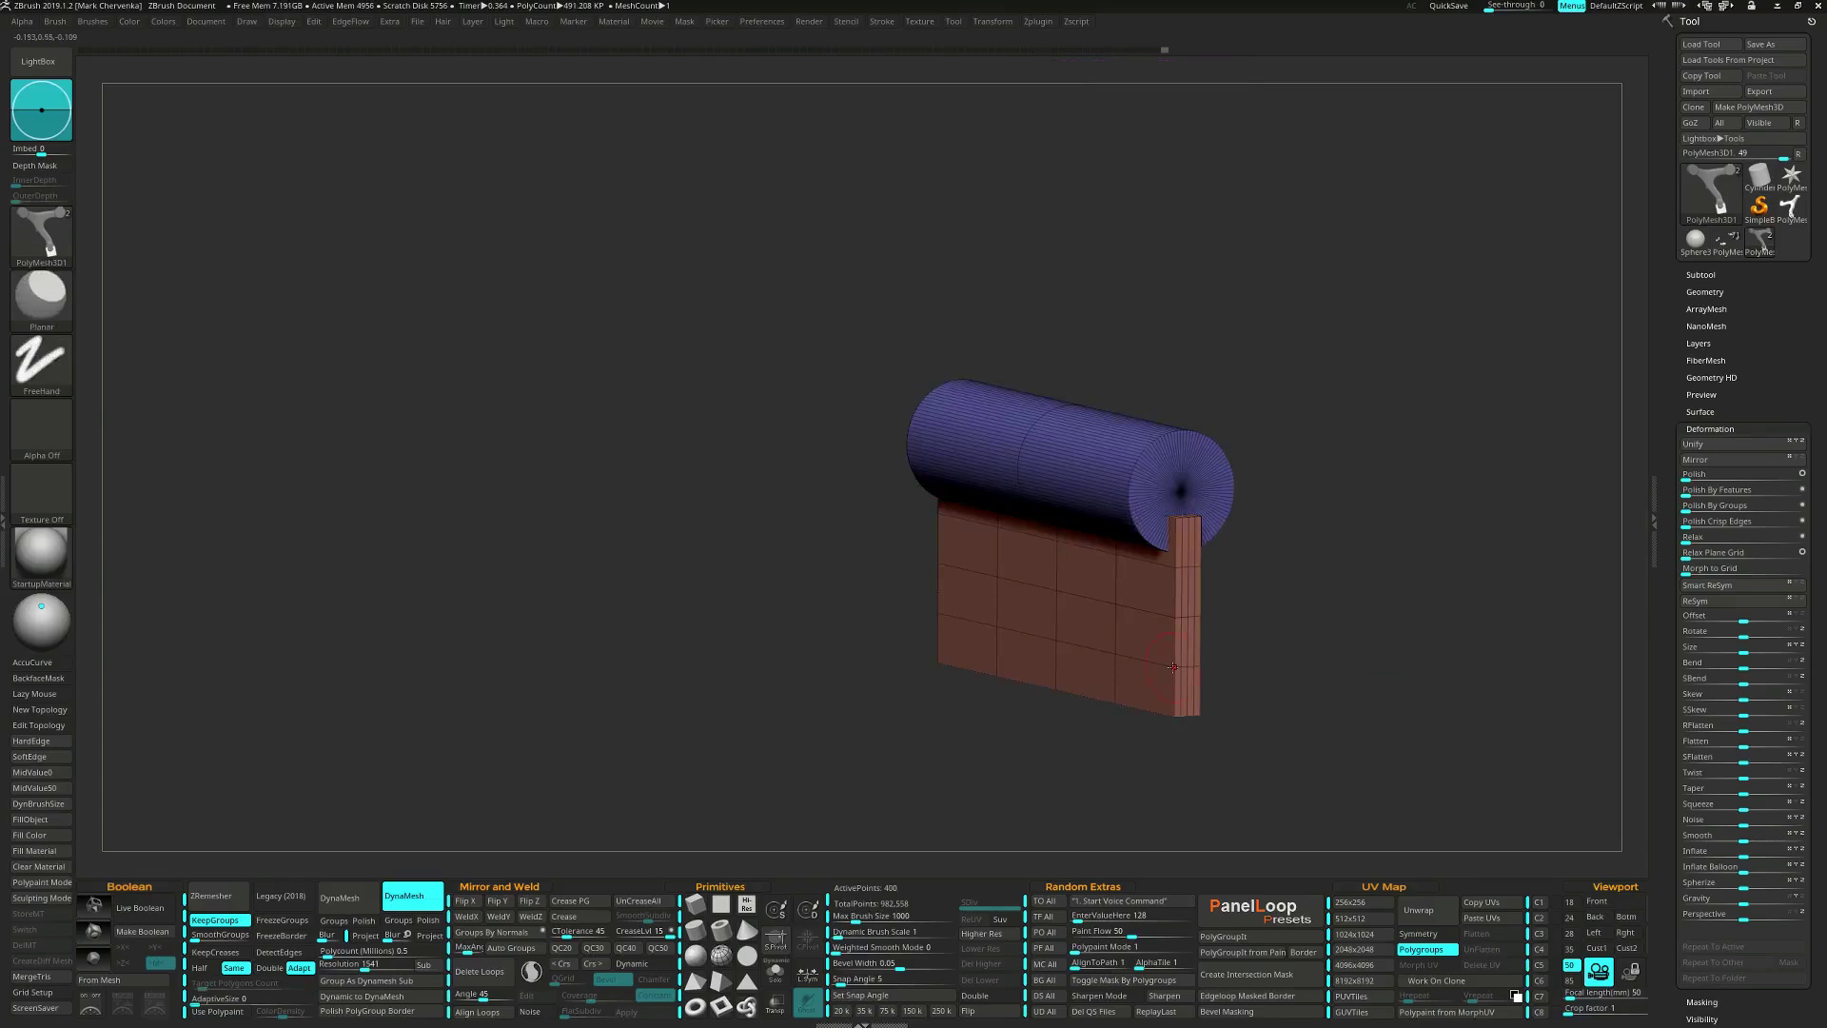
pyautogui.click(400, 981)
pyautogui.keyDown('ctrl'); pyautogui.keyDown('shift'); pyautogui.click(1370, 665); pyautogui.keyUp('shift'); pyautogui.keyUp('ctrl')
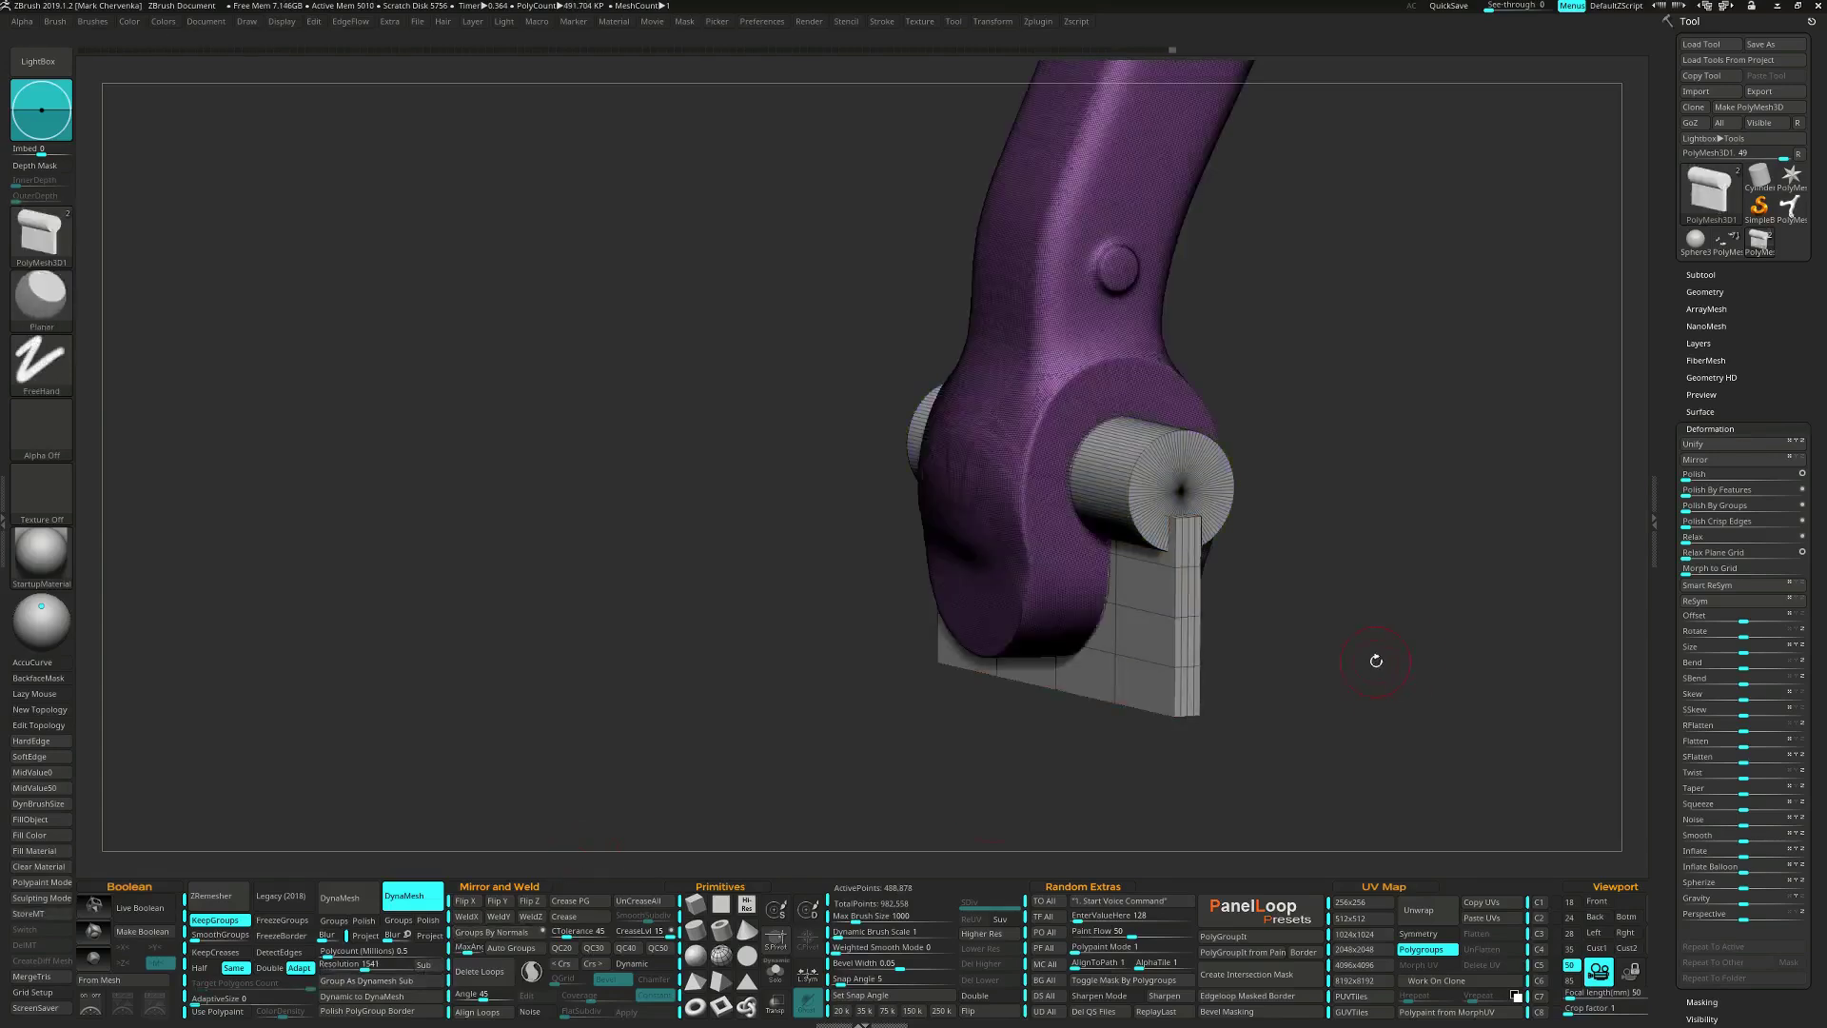
# Cut the pin hole and clamp slot out of the lower joint with Remesh By Union and accept the result.
pyautogui.moveTo(1375, 660)
pyautogui.keyDown('alt'); pyautogui.mouseDown()
pyautogui.moveTo(1296, 569)
pyautogui.moveTo(1232, 619)
pyautogui.mouseUp(); pyautogui.keyUp('alt')
pyautogui.press('w')
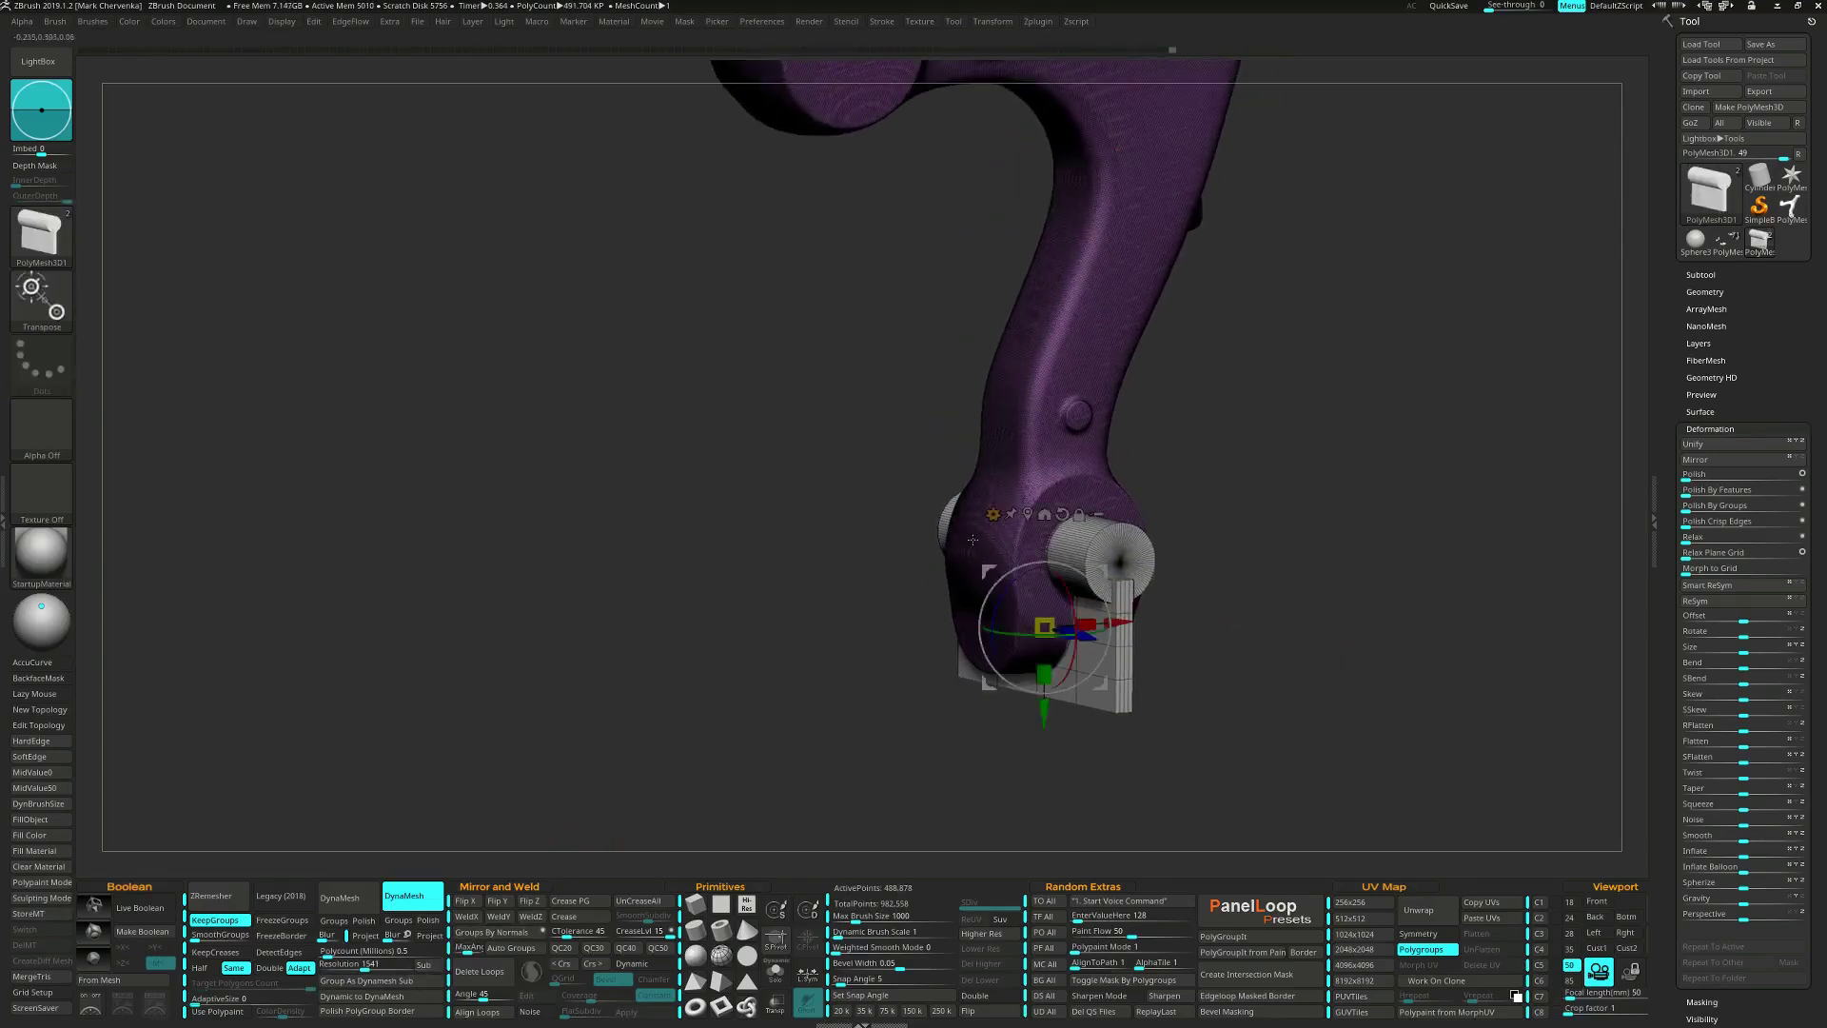
pyautogui.click(992, 514)
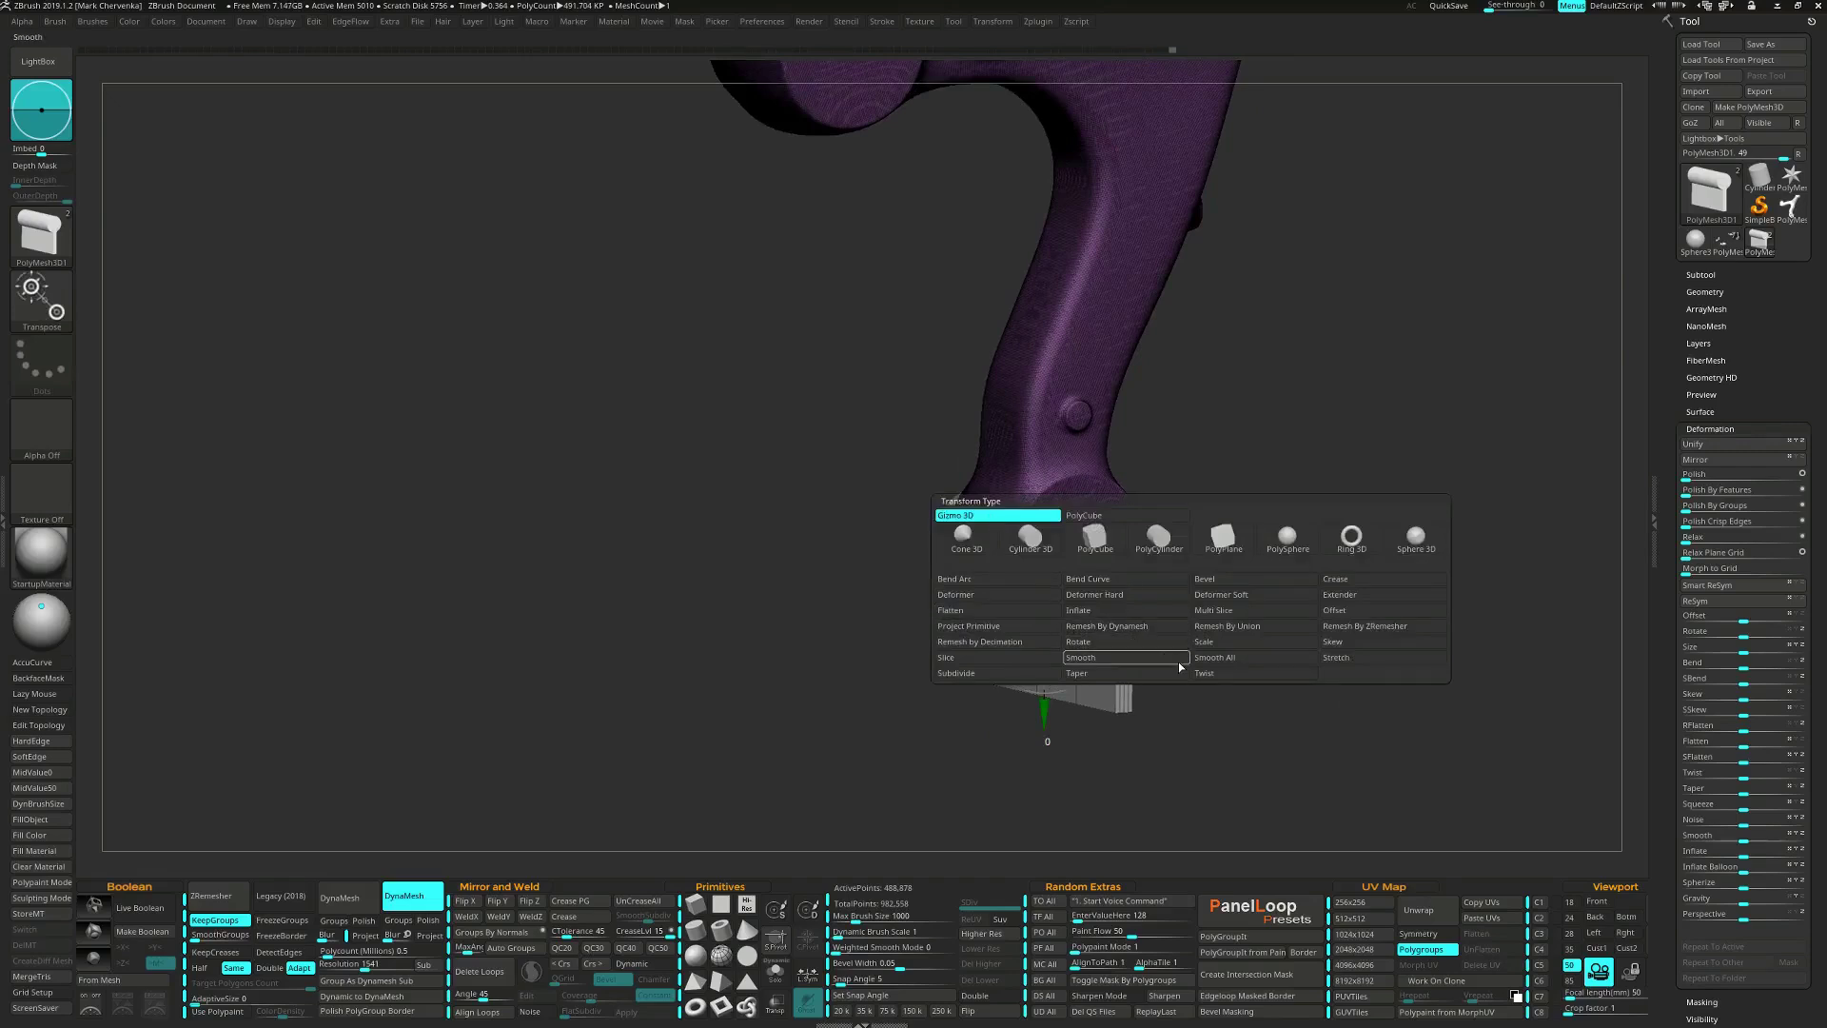
pyautogui.click(1227, 626)
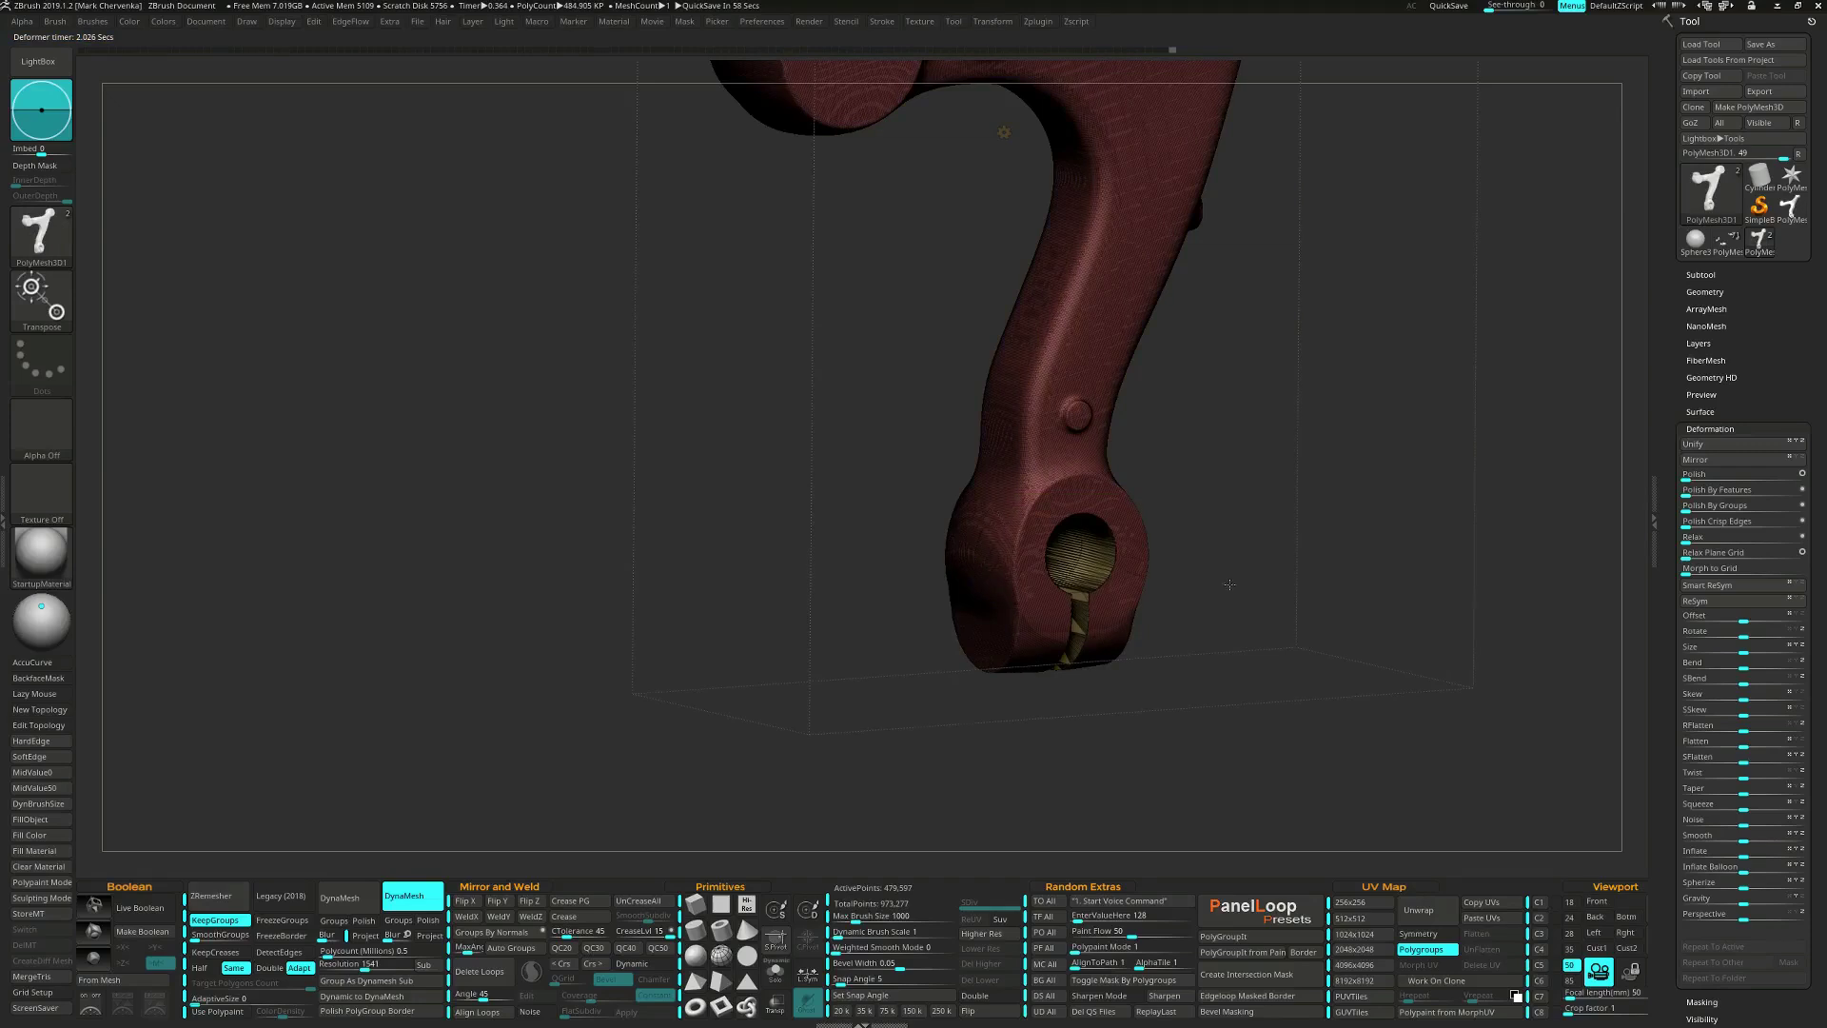
pyautogui.moveTo(1229, 585); pyautogui.dragTo(962, 392)
pyautogui.hotkey('shift', 'f')
pyautogui.hotkey('shift', 'f')
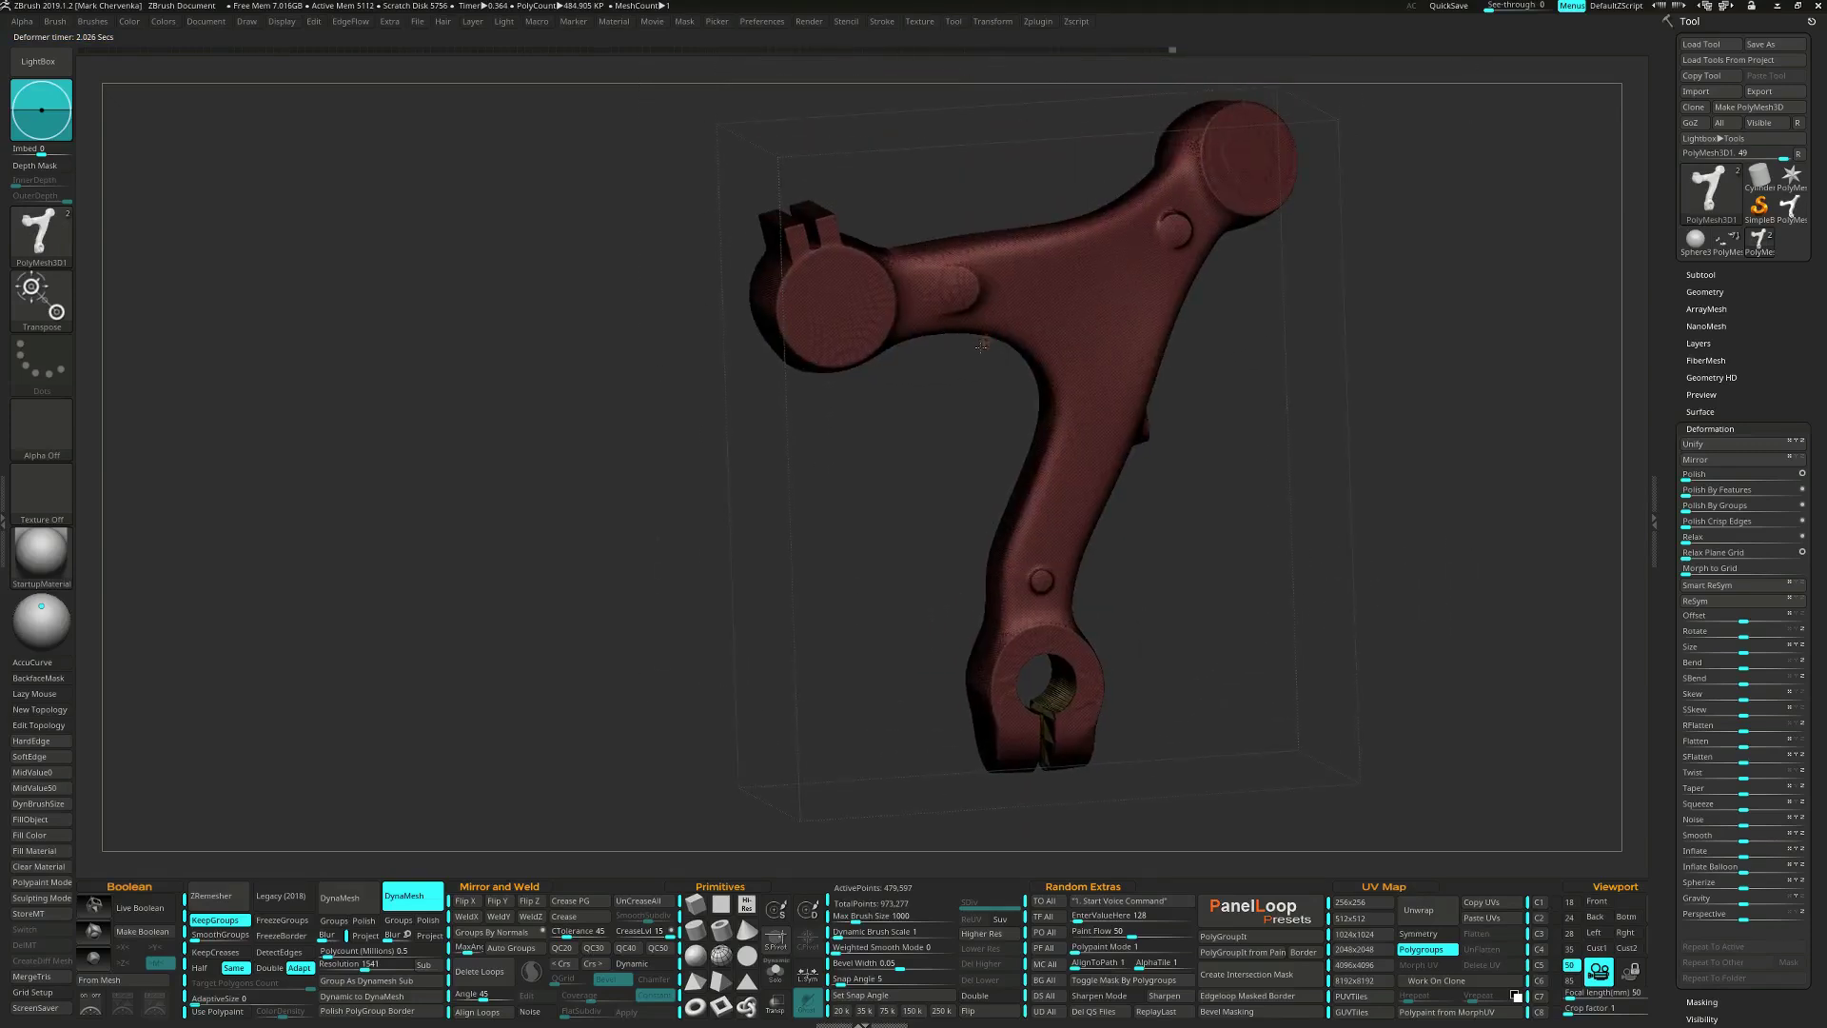
pyautogui.click(982, 343)
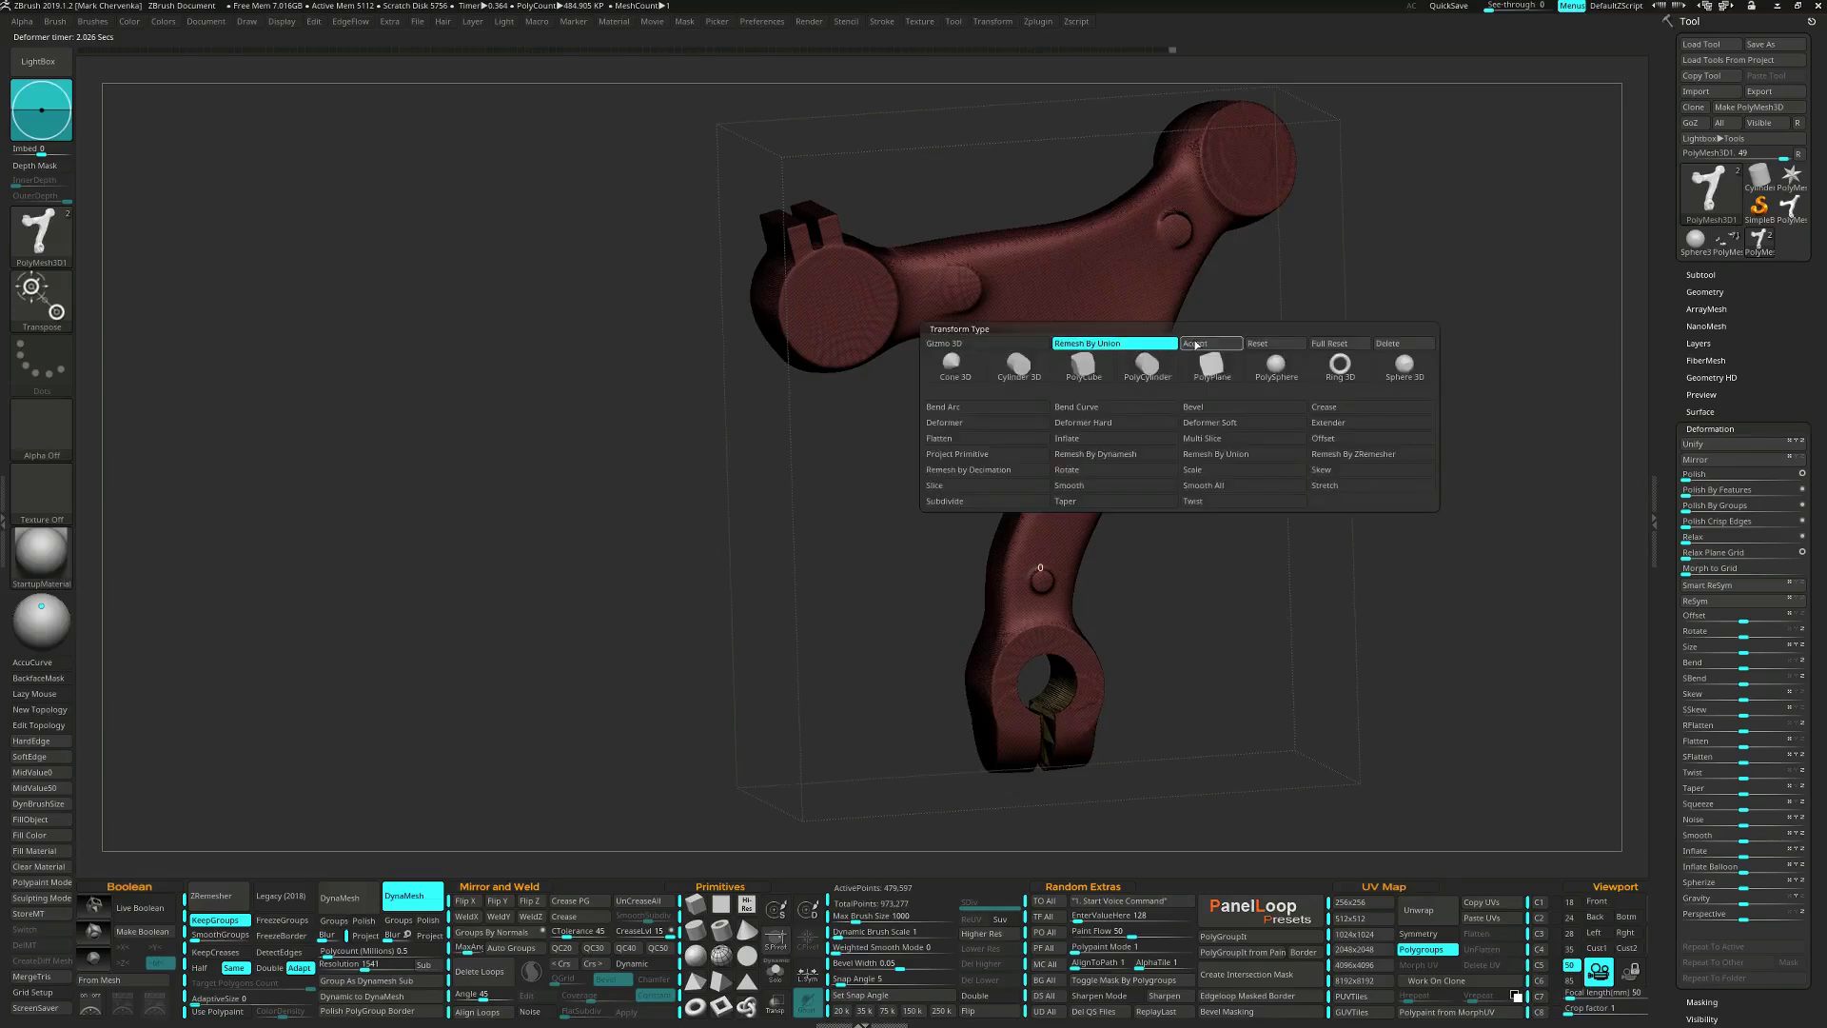
# Assign the whole cut bracket to a single polygroup.
pyautogui.press('q')
pyautogui.moveTo(1180, 645)
pyautogui.keyDown('alt'); pyautogui.mouseDown()
pyautogui.moveTo(1127, 536)
pyautogui.moveTo(1201, 554)
pyautogui.moveTo(1275, 646)
pyautogui.moveTo(1269, 545)
pyautogui.mouseUp(); pyautogui.keyUp('alt')
pyautogui.hotkey('ctrl', 'w')
pyautogui.moveTo(1201, 607); pyautogui.dragTo(1065, 611, button='right')
pyautogui.press('shift')
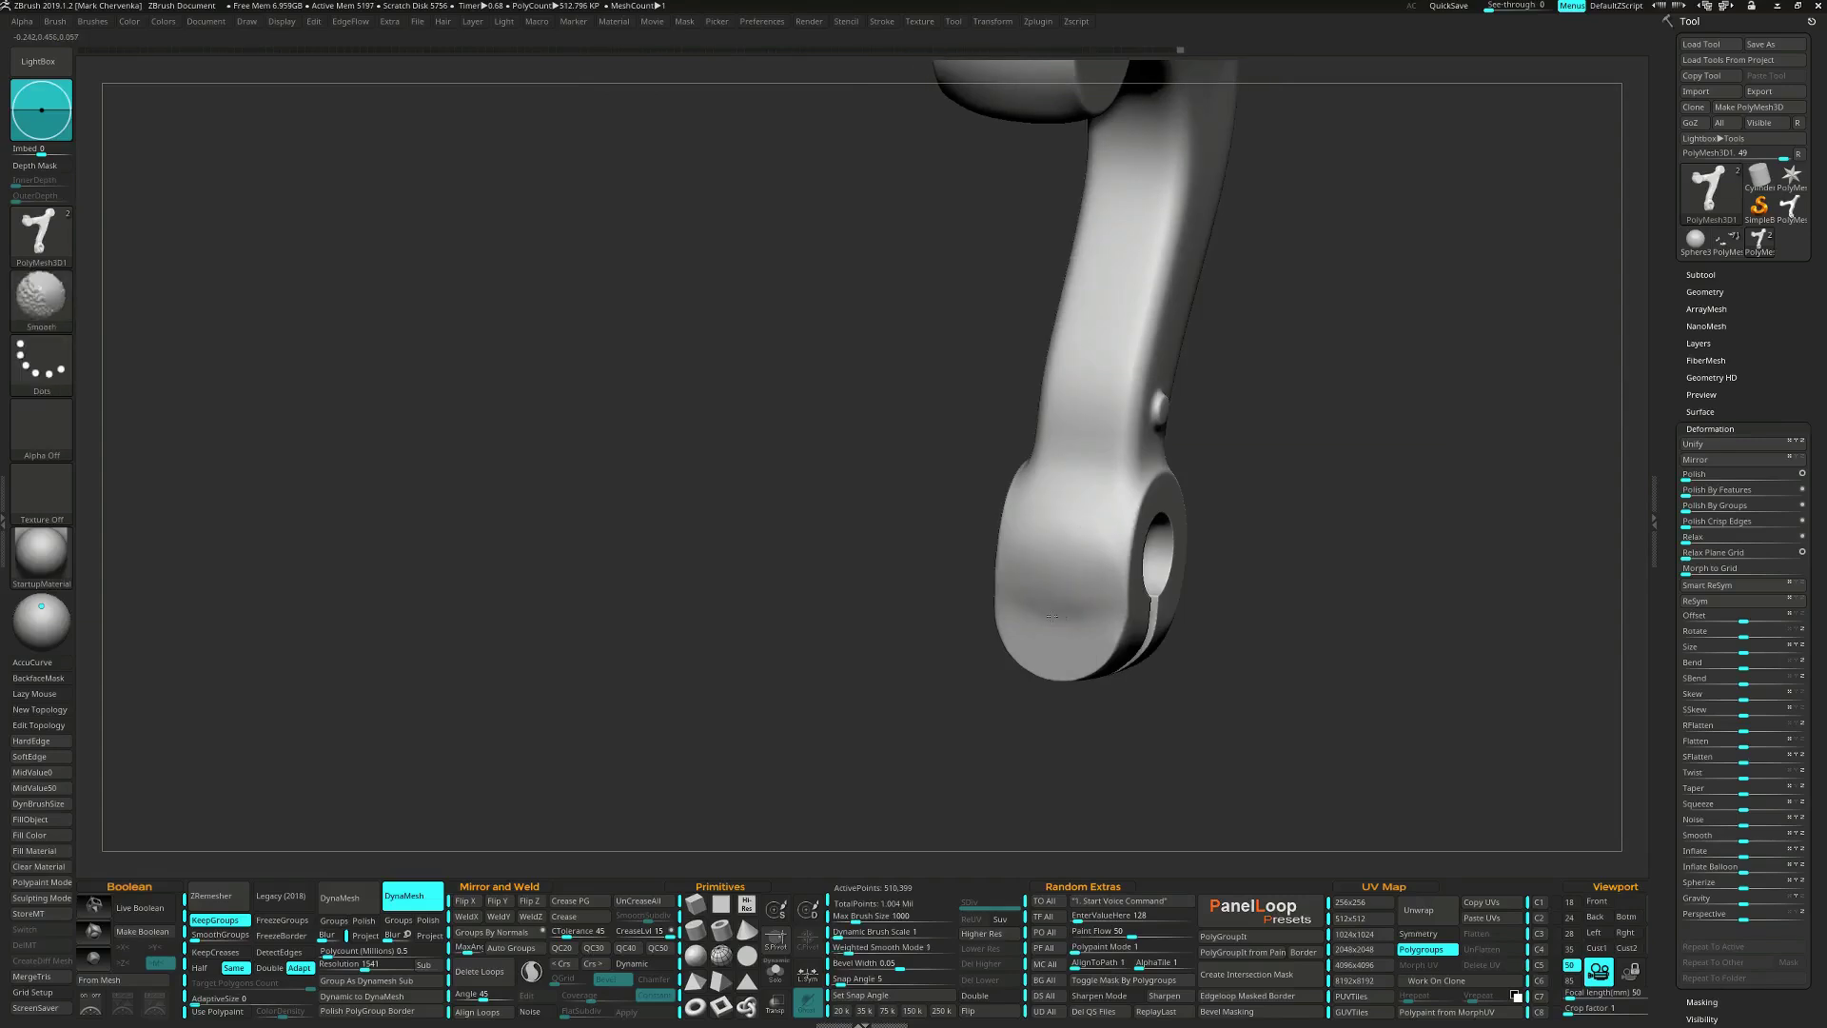
pyautogui.moveTo(1095, 609)
pyautogui.mouseDown(button='right')
pyautogui.moveTo(1056, 607)
pyautogui.moveTo(1154, 592)
pyautogui.moveTo(1162, 569)
pyautogui.mouseUp(button='right')
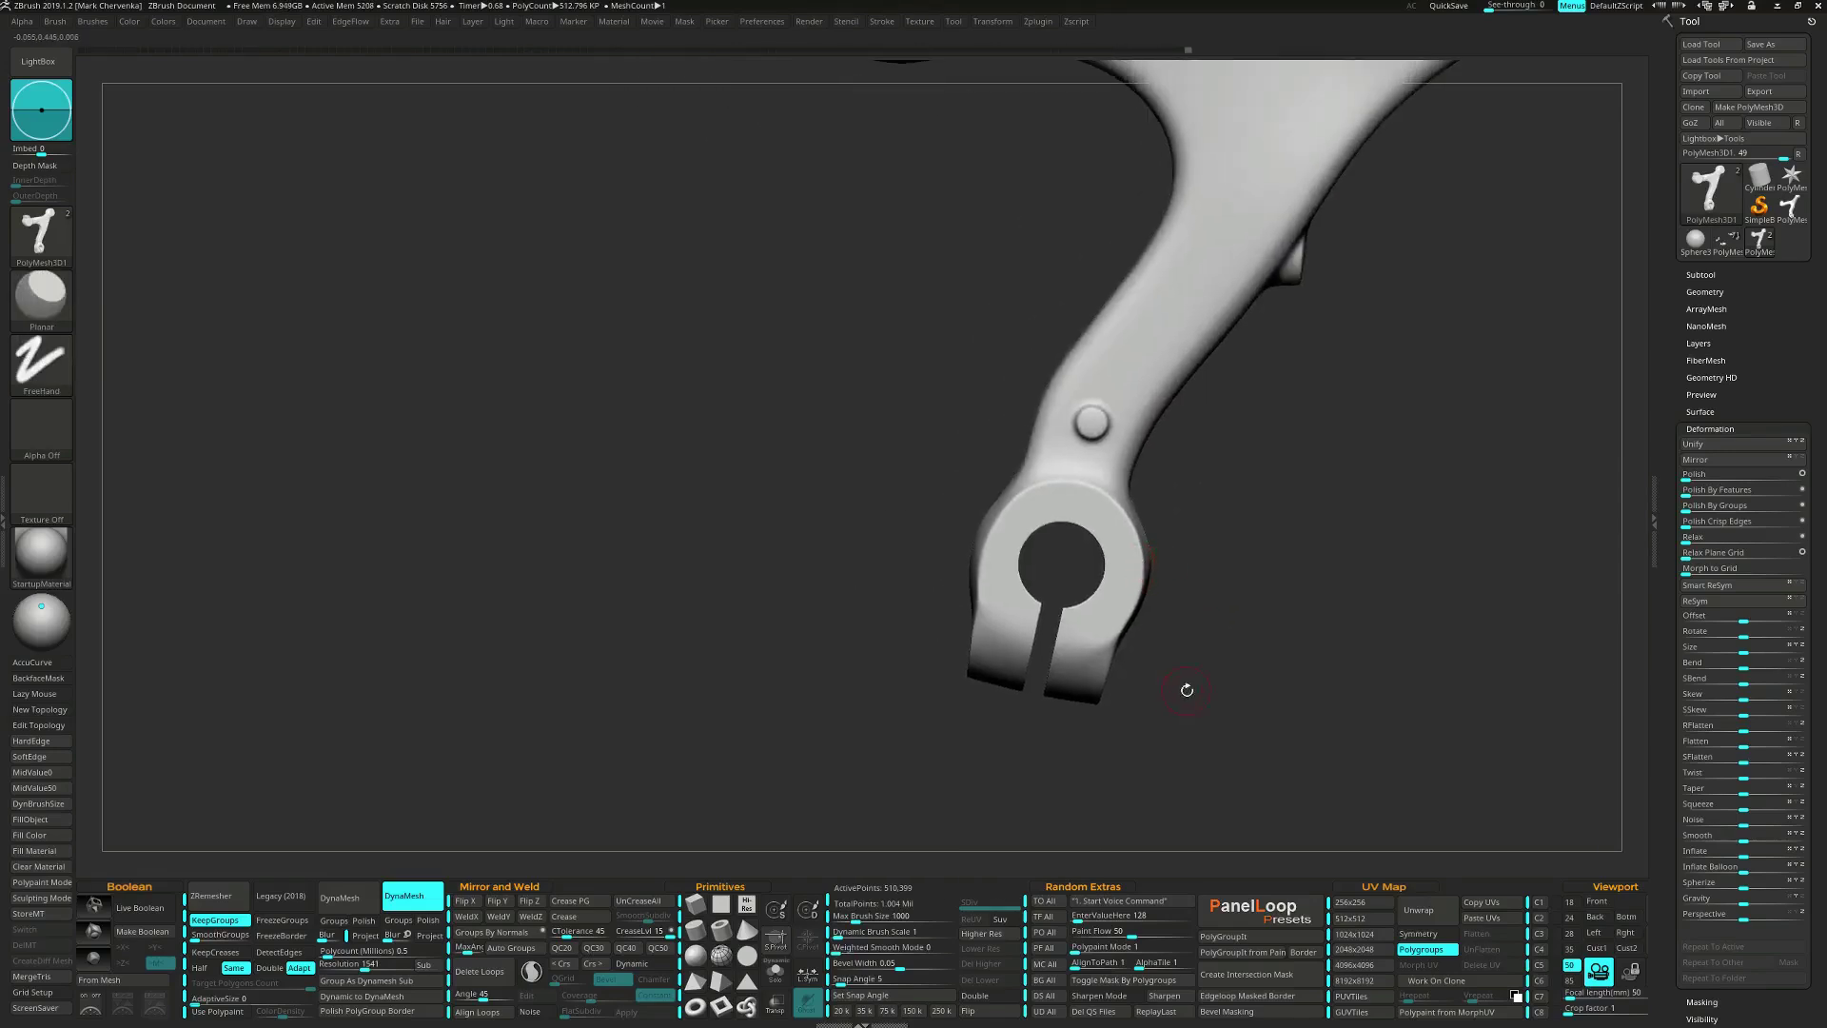
# Mask everything except the lower joint and flatten its faces around the hole with the PlanarRect brush.
pyautogui.keyDown('alt'); pyautogui.moveTo(1187, 690); pyautogui.dragTo(1171, 644, button='right'); pyautogui.keyUp('alt')
pyautogui.keyDown('ctrl'); pyautogui.moveTo(1025, 705); pyautogui.dragTo(1185, 774); pyautogui.keyUp('ctrl')
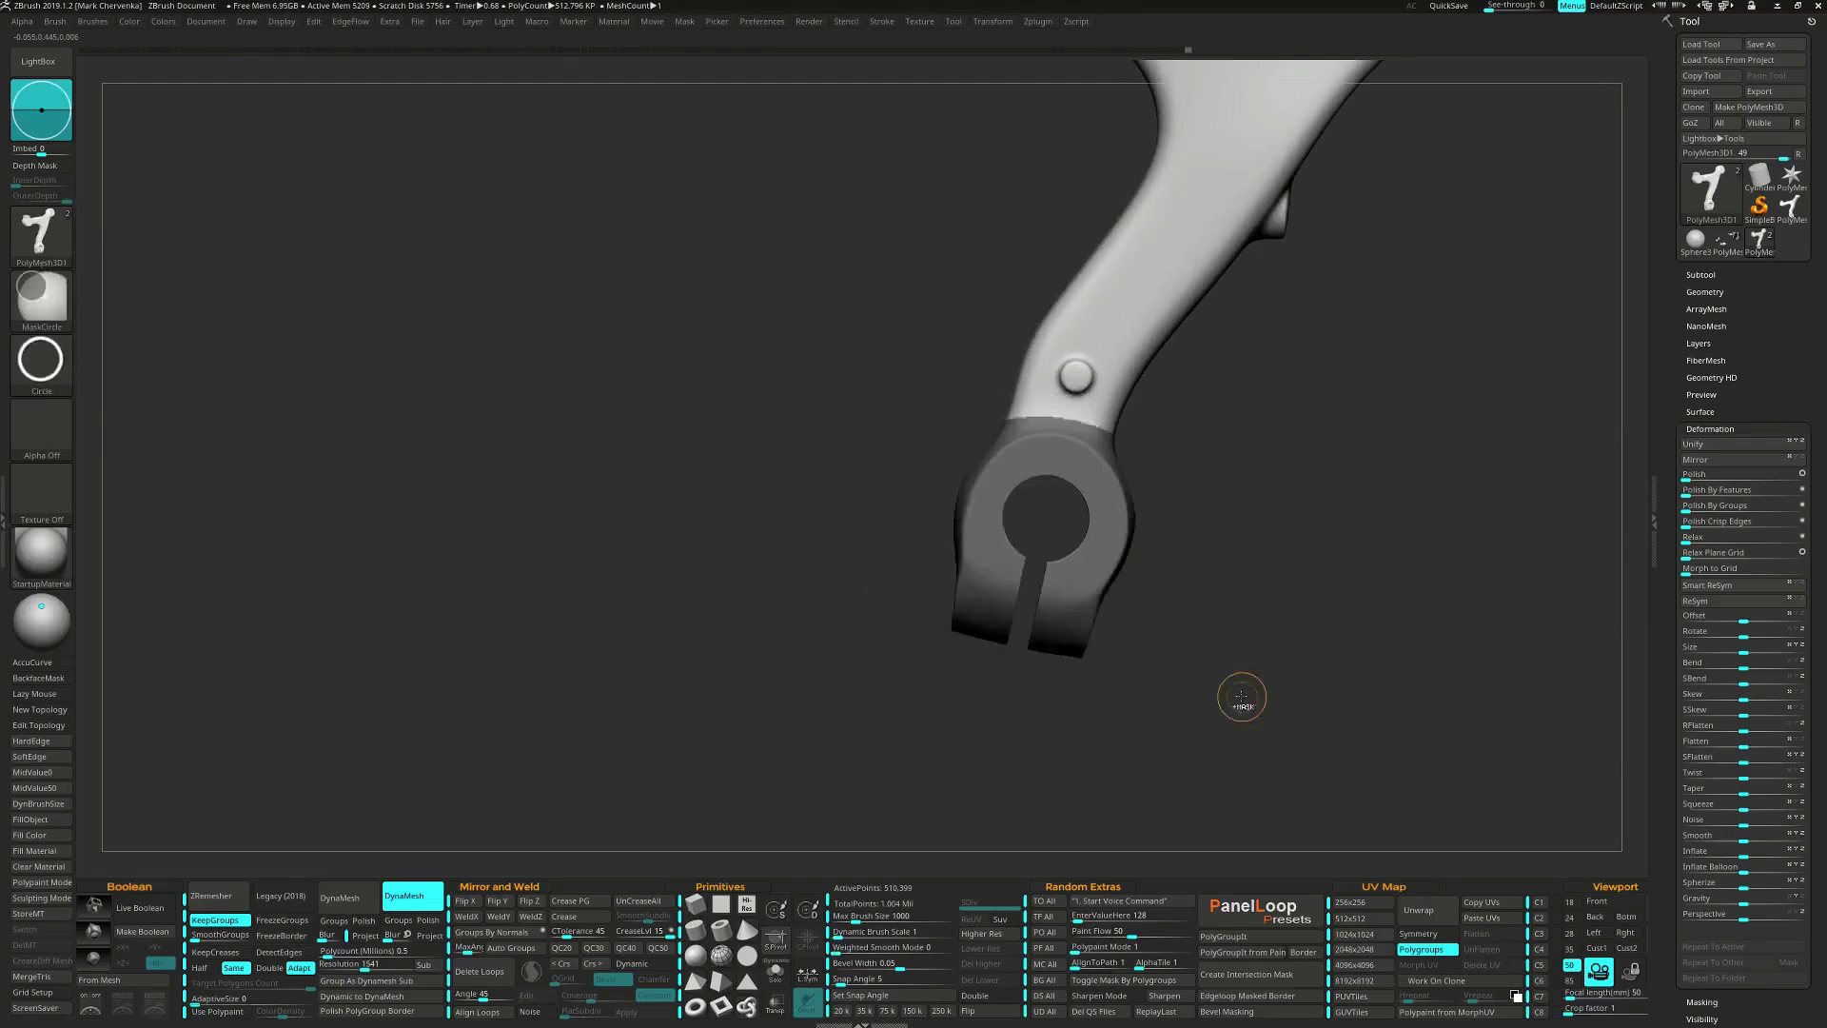
pyautogui.keyDown('ctrl'); pyautogui.click(1242, 698); pyautogui.keyUp('ctrl')
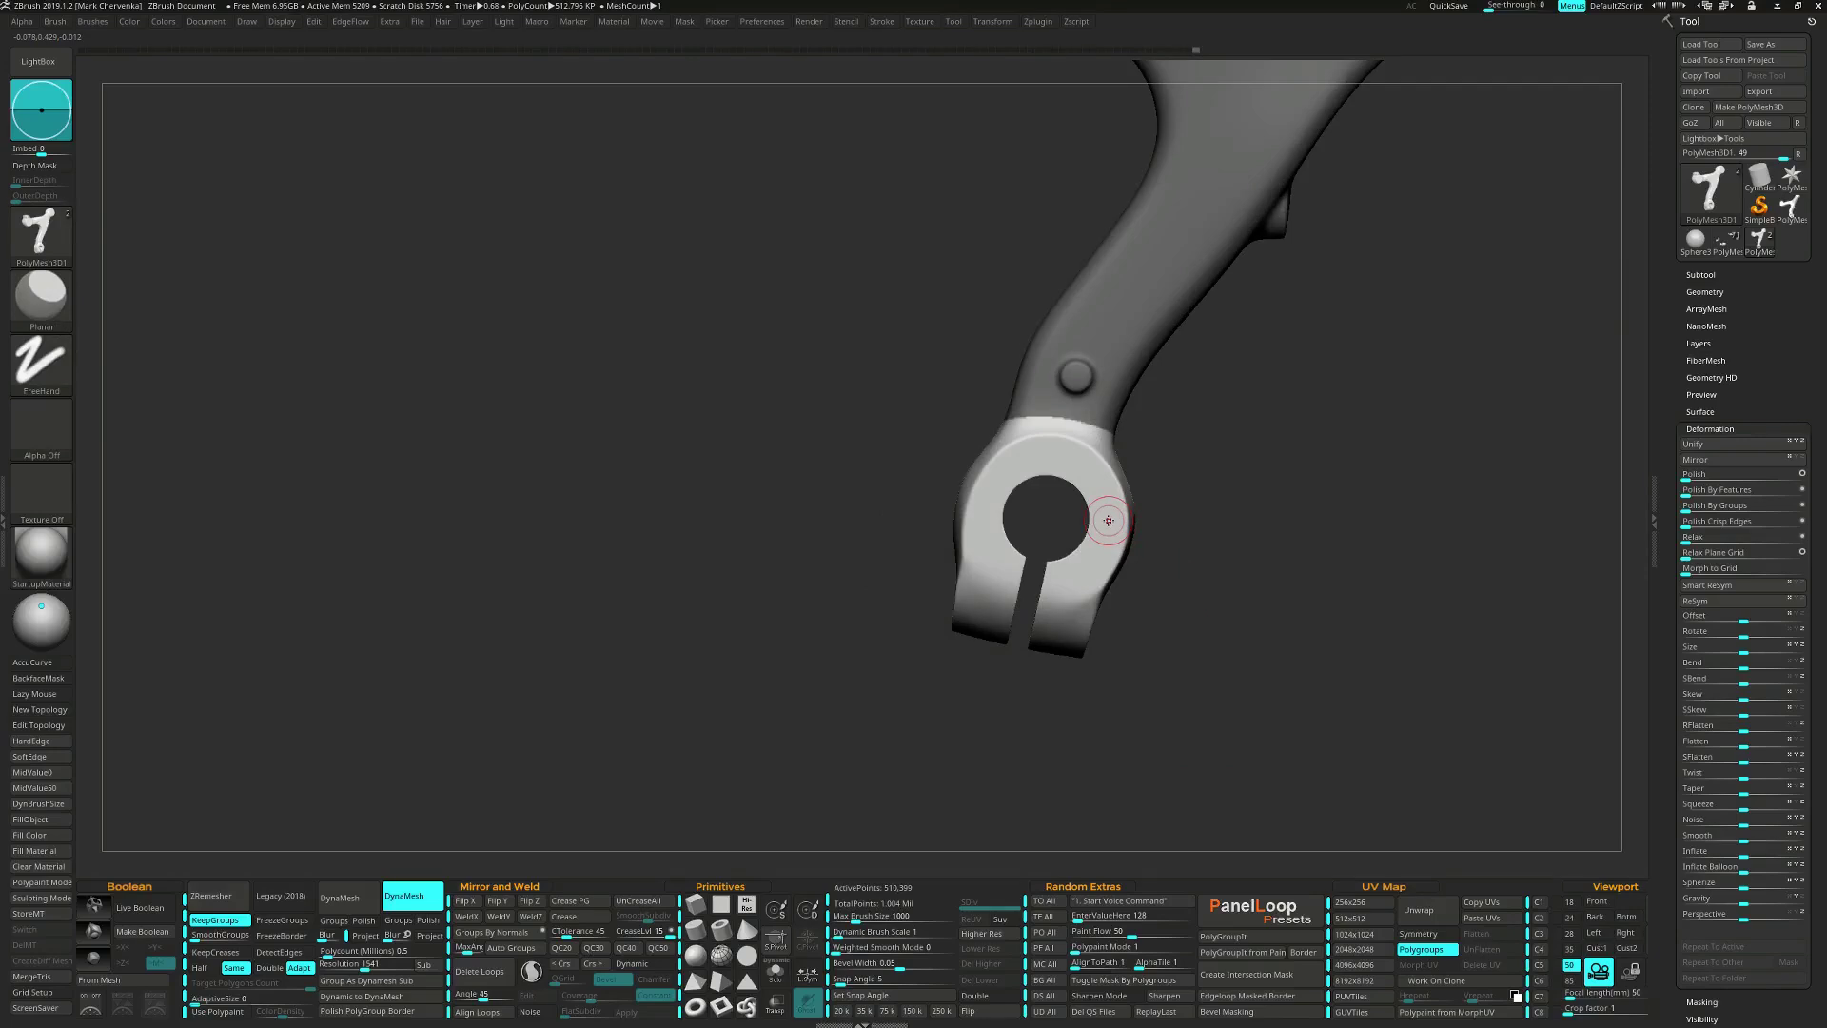
pyautogui.hotkey('ctrl', 'shift')
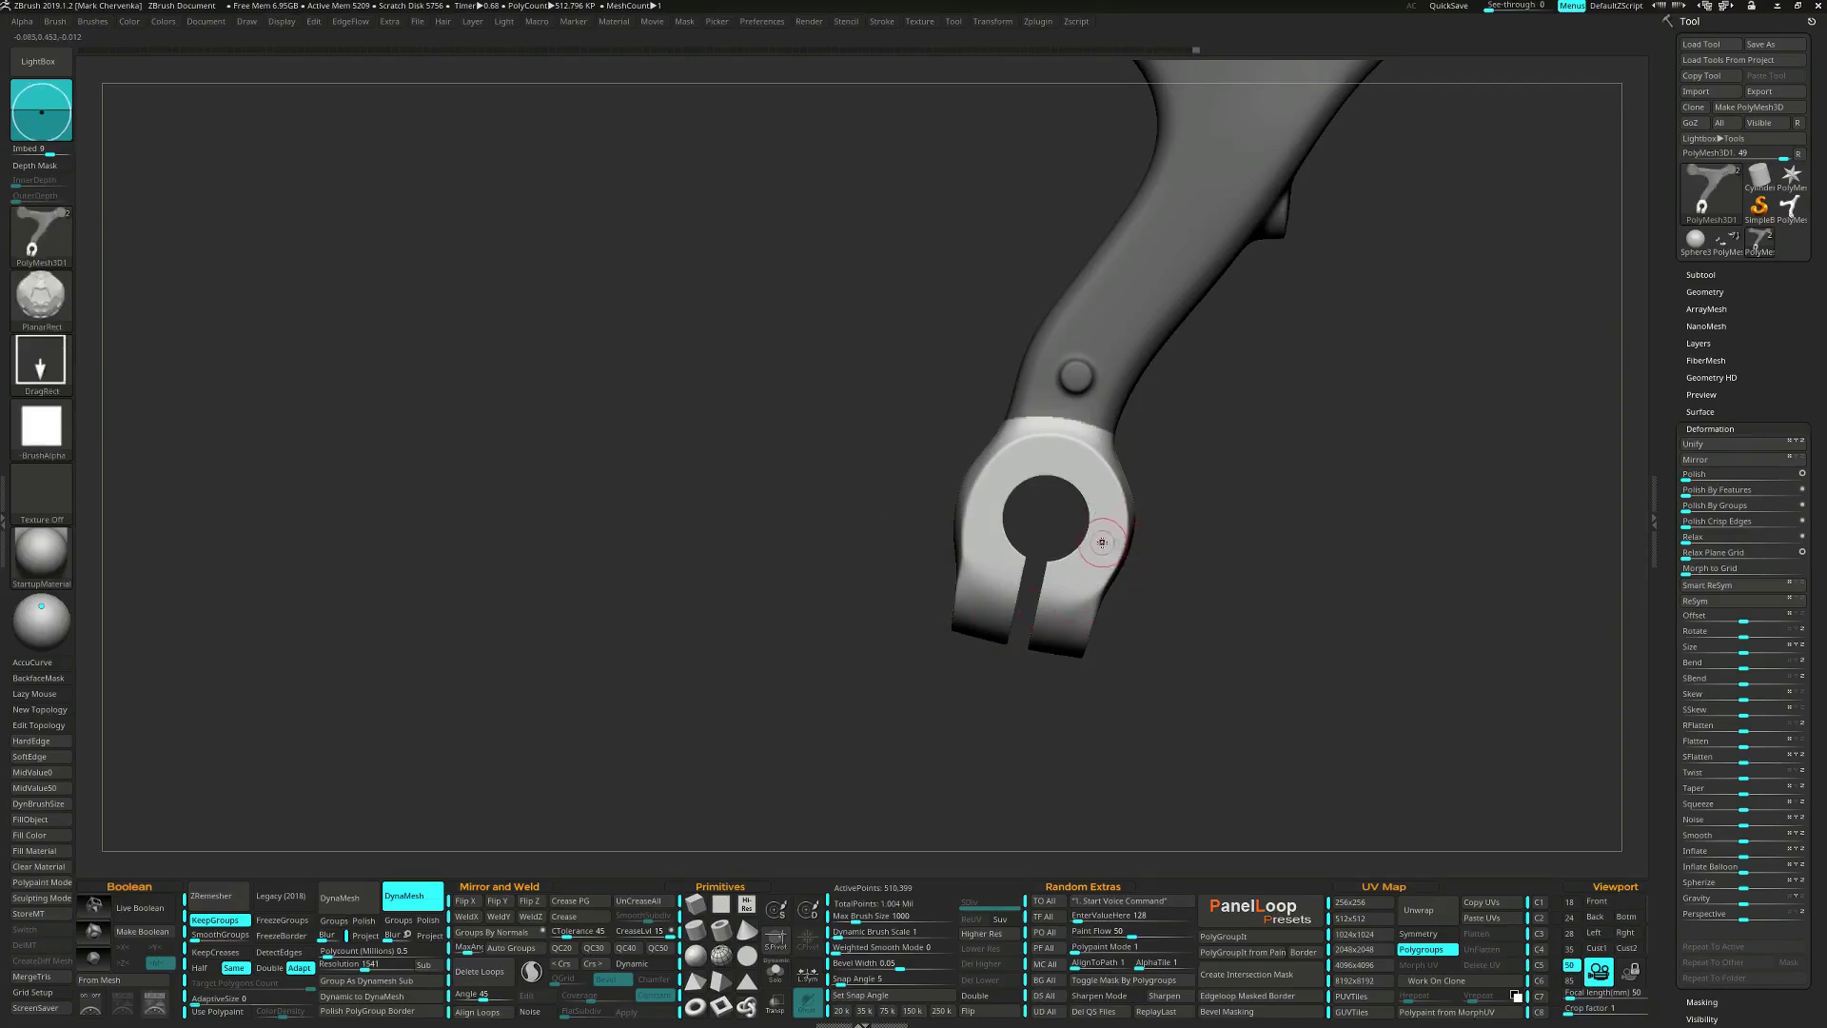
pyautogui.moveTo(1103, 542)
pyautogui.mouseDown()
pyautogui.moveTo(1288, 679)
pyautogui.moveTo(961, 628)
pyautogui.mouseUp()
pyautogui.moveTo(1105, 540); pyautogui.dragTo(1345, 505)
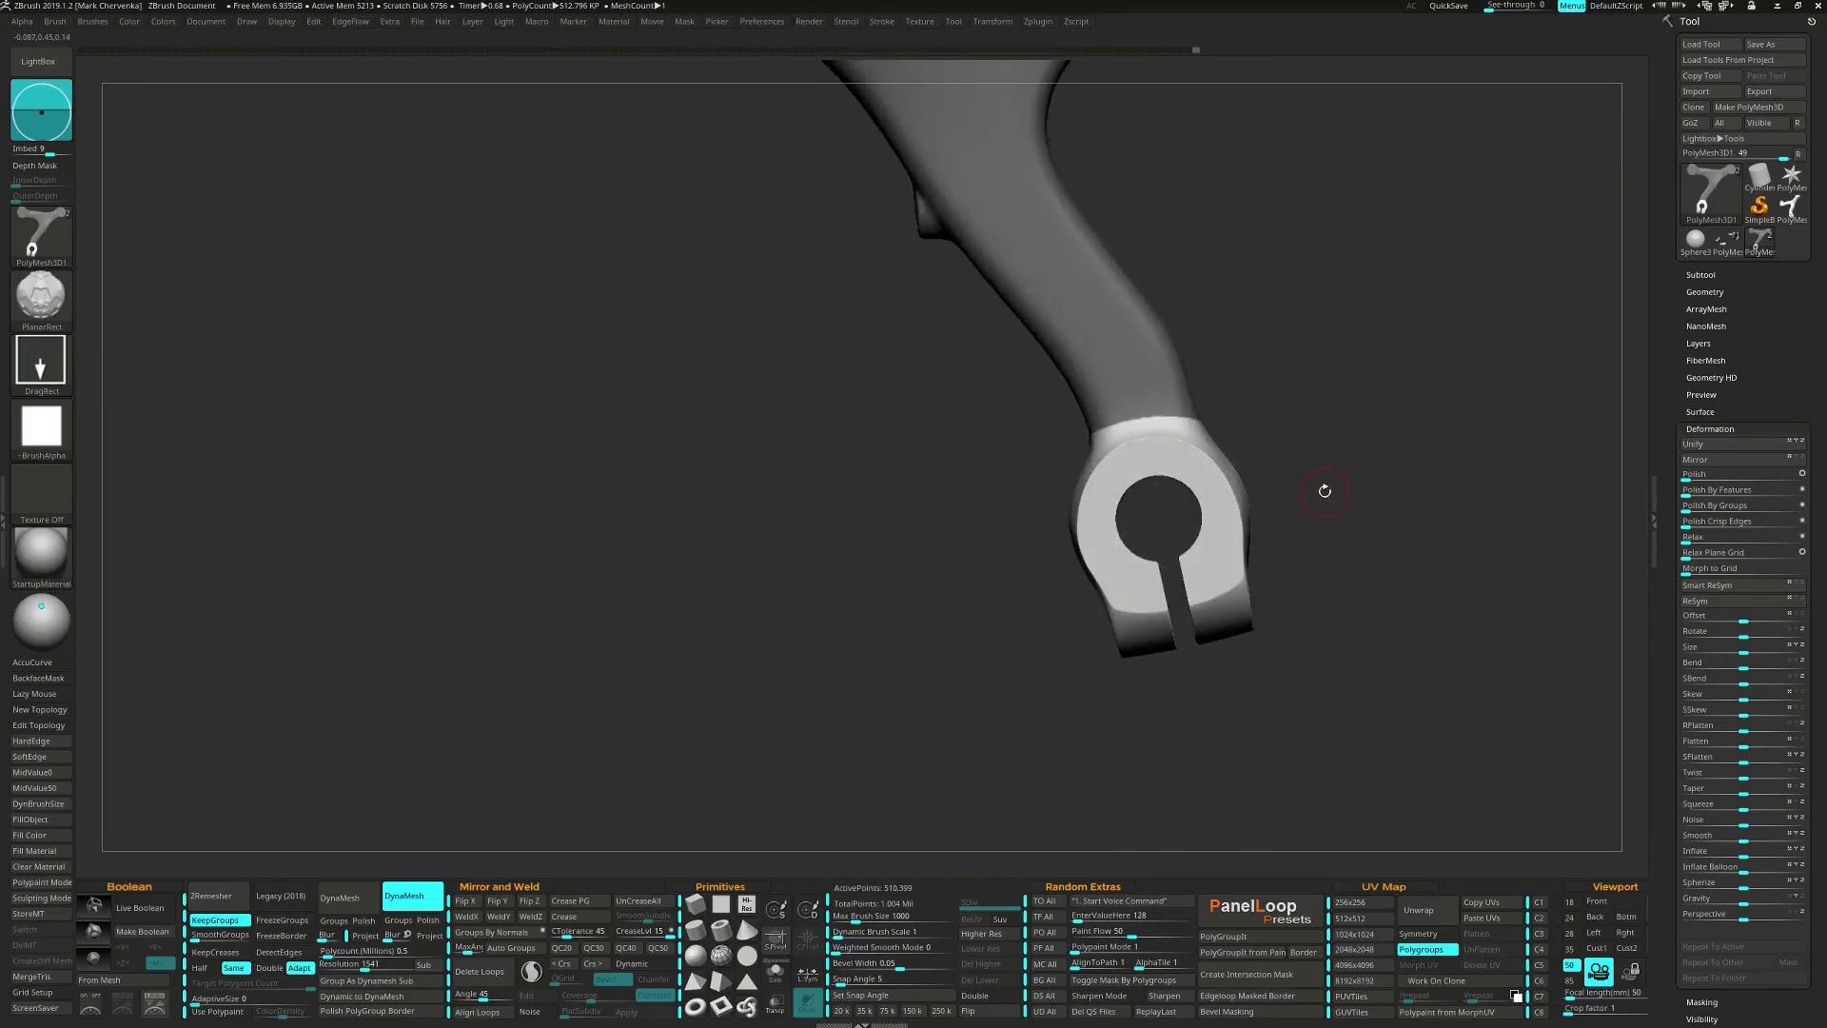
# Switch to the Move brush, adjust its draw size and turn AccuCurve off.
pyautogui.press('b')
pyautogui.press('m')
pyautogui.press('v')
pyautogui.press('space')
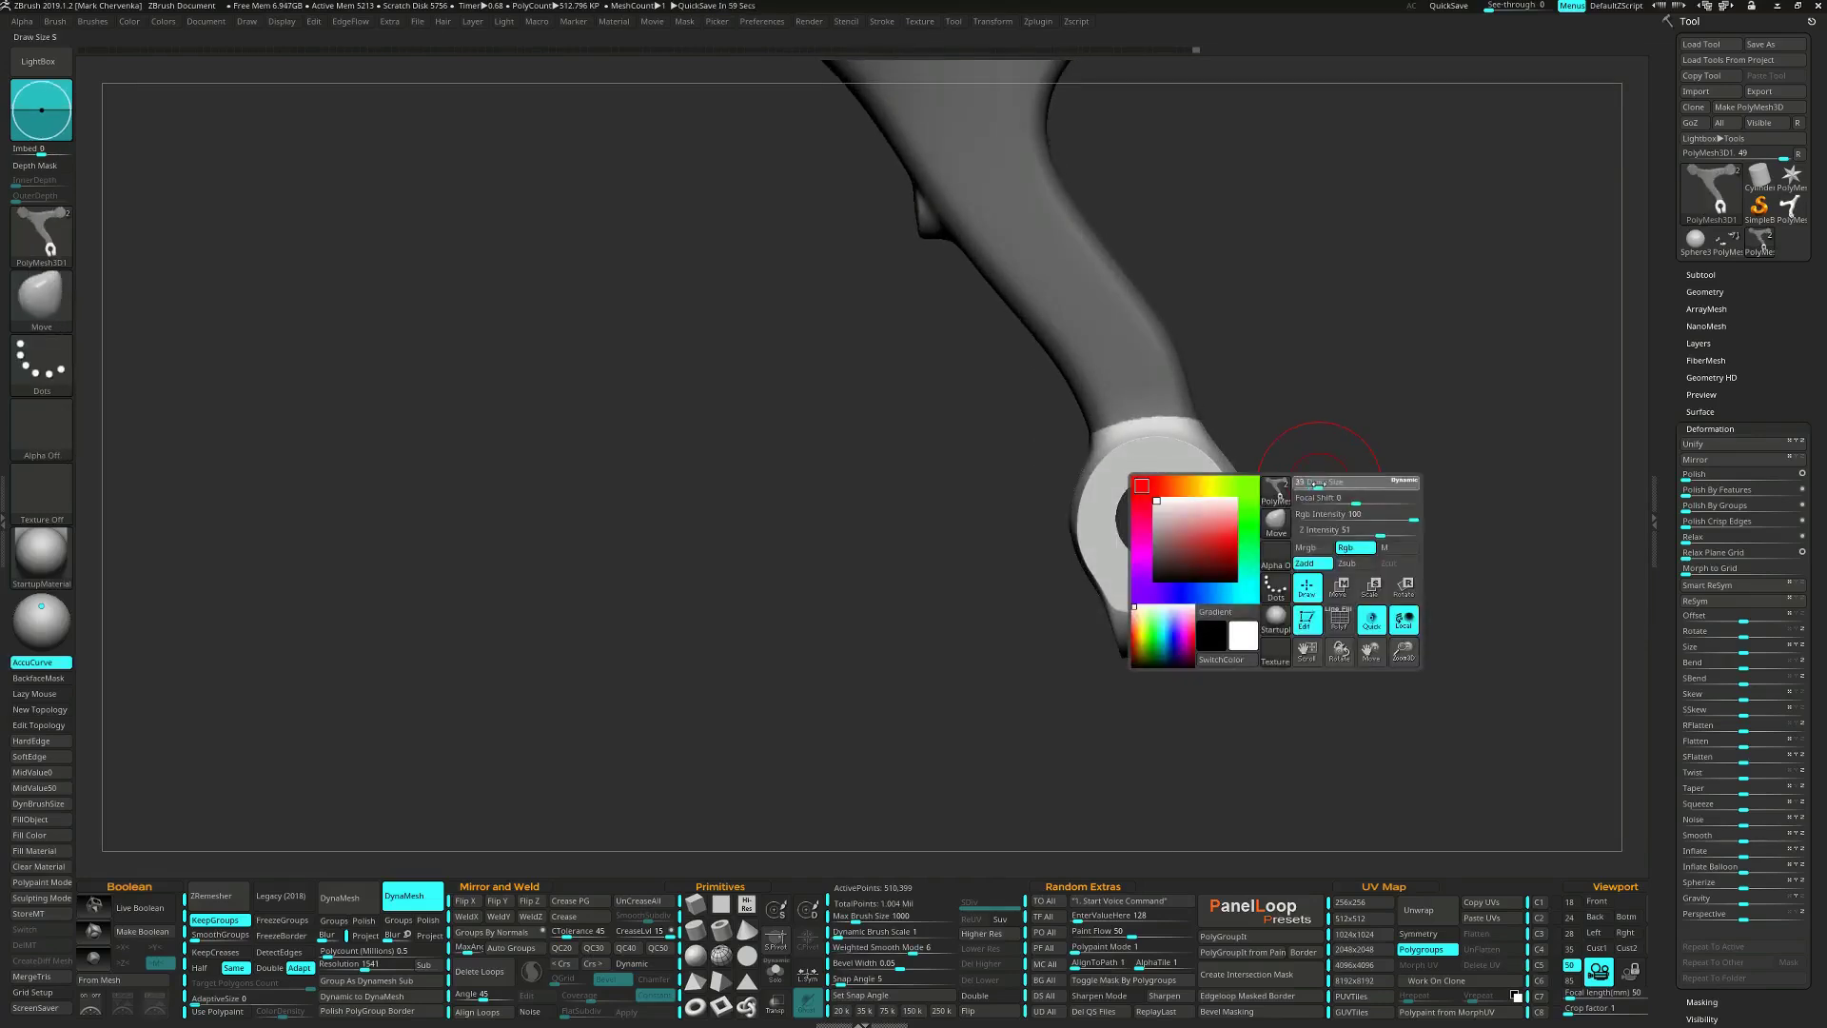
pyautogui.keyDown('alt'); pyautogui.moveTo(1260, 466); pyautogui.dragTo(1261, 479); pyautogui.keyUp('alt')
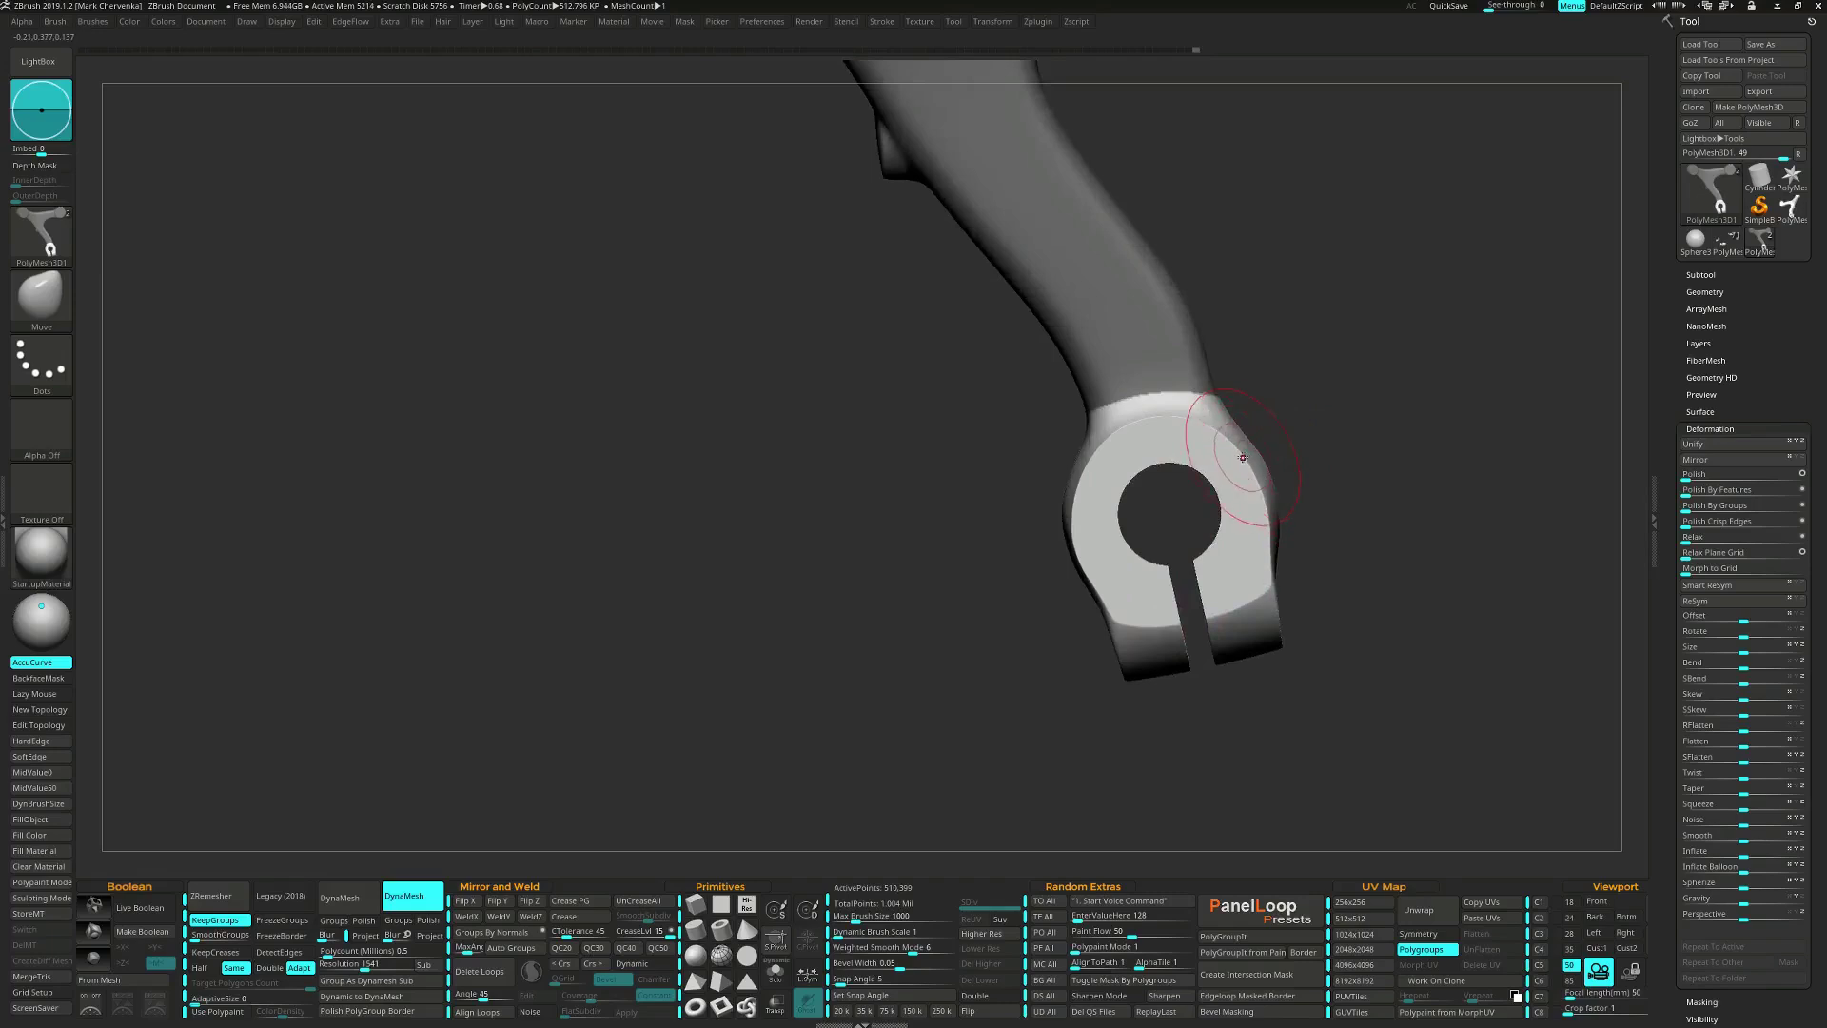
pyautogui.press('space')
pyautogui.click(41, 661)
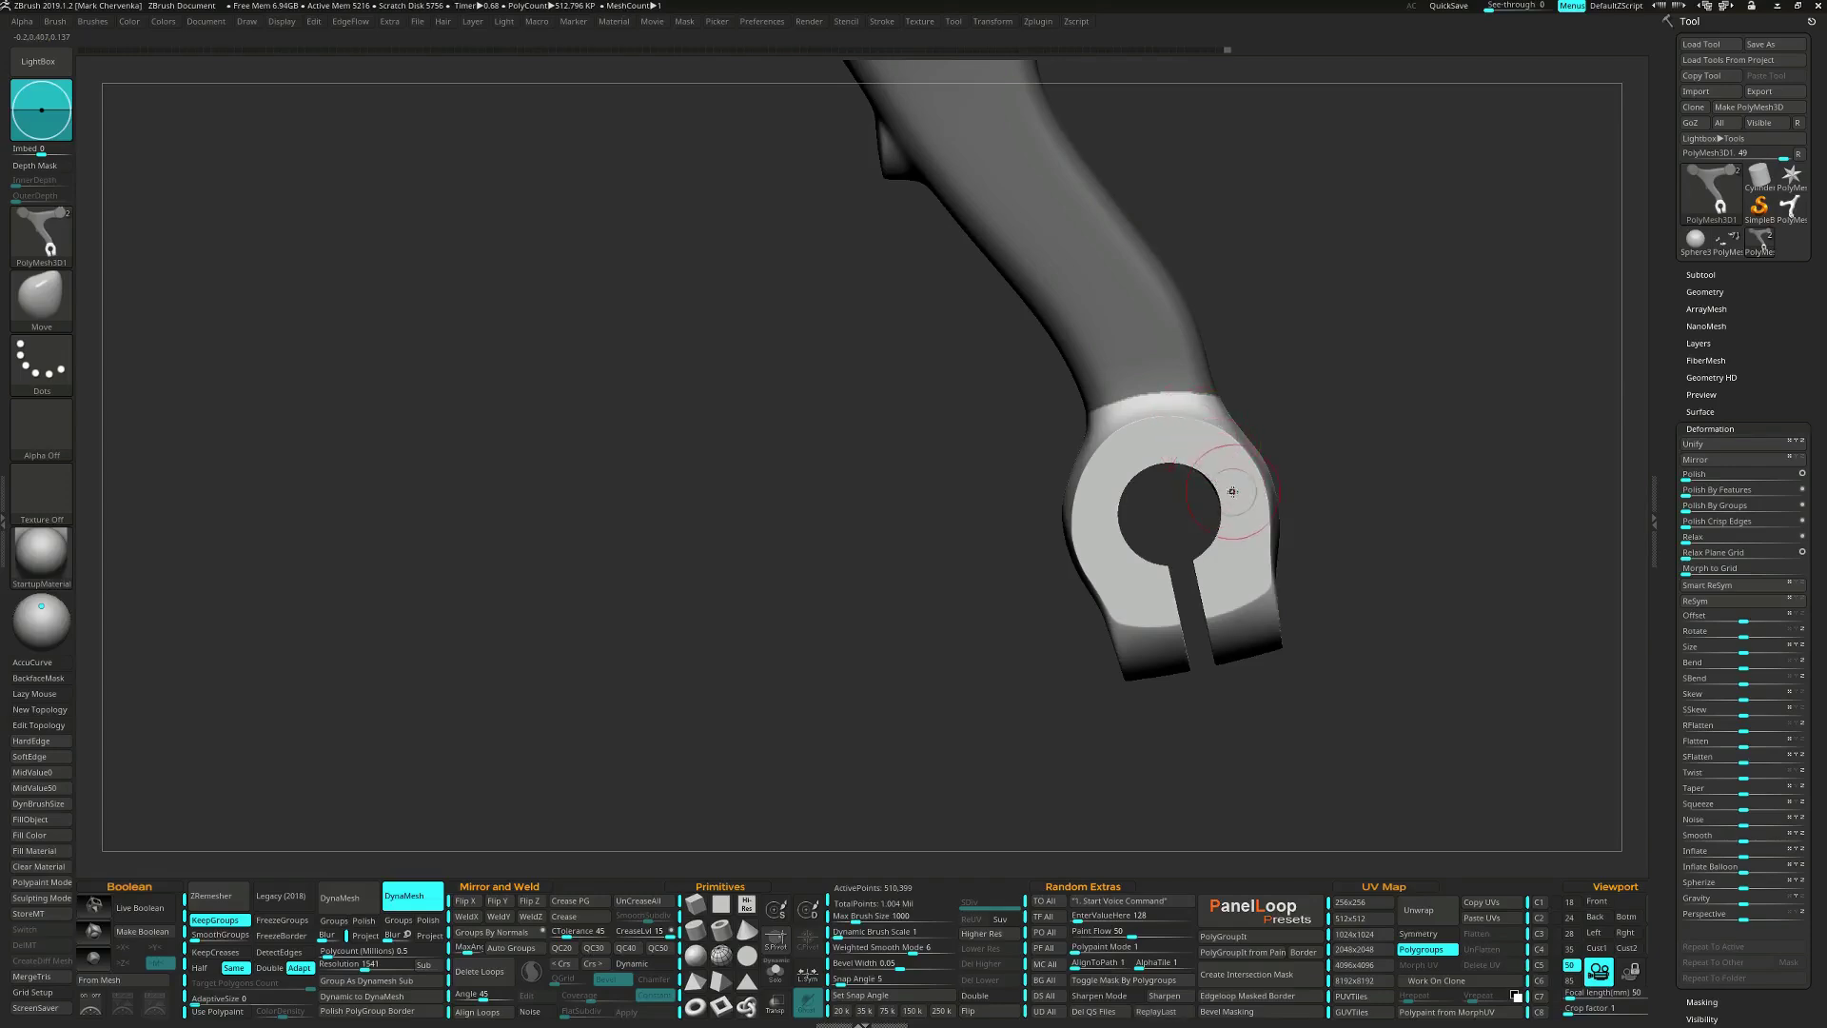
# Smooth the lower joint's curved outer side above the tab's rounded end face.
pyautogui.moveTo(1211, 502); pyautogui.dragTo(1009, 490, button='right')
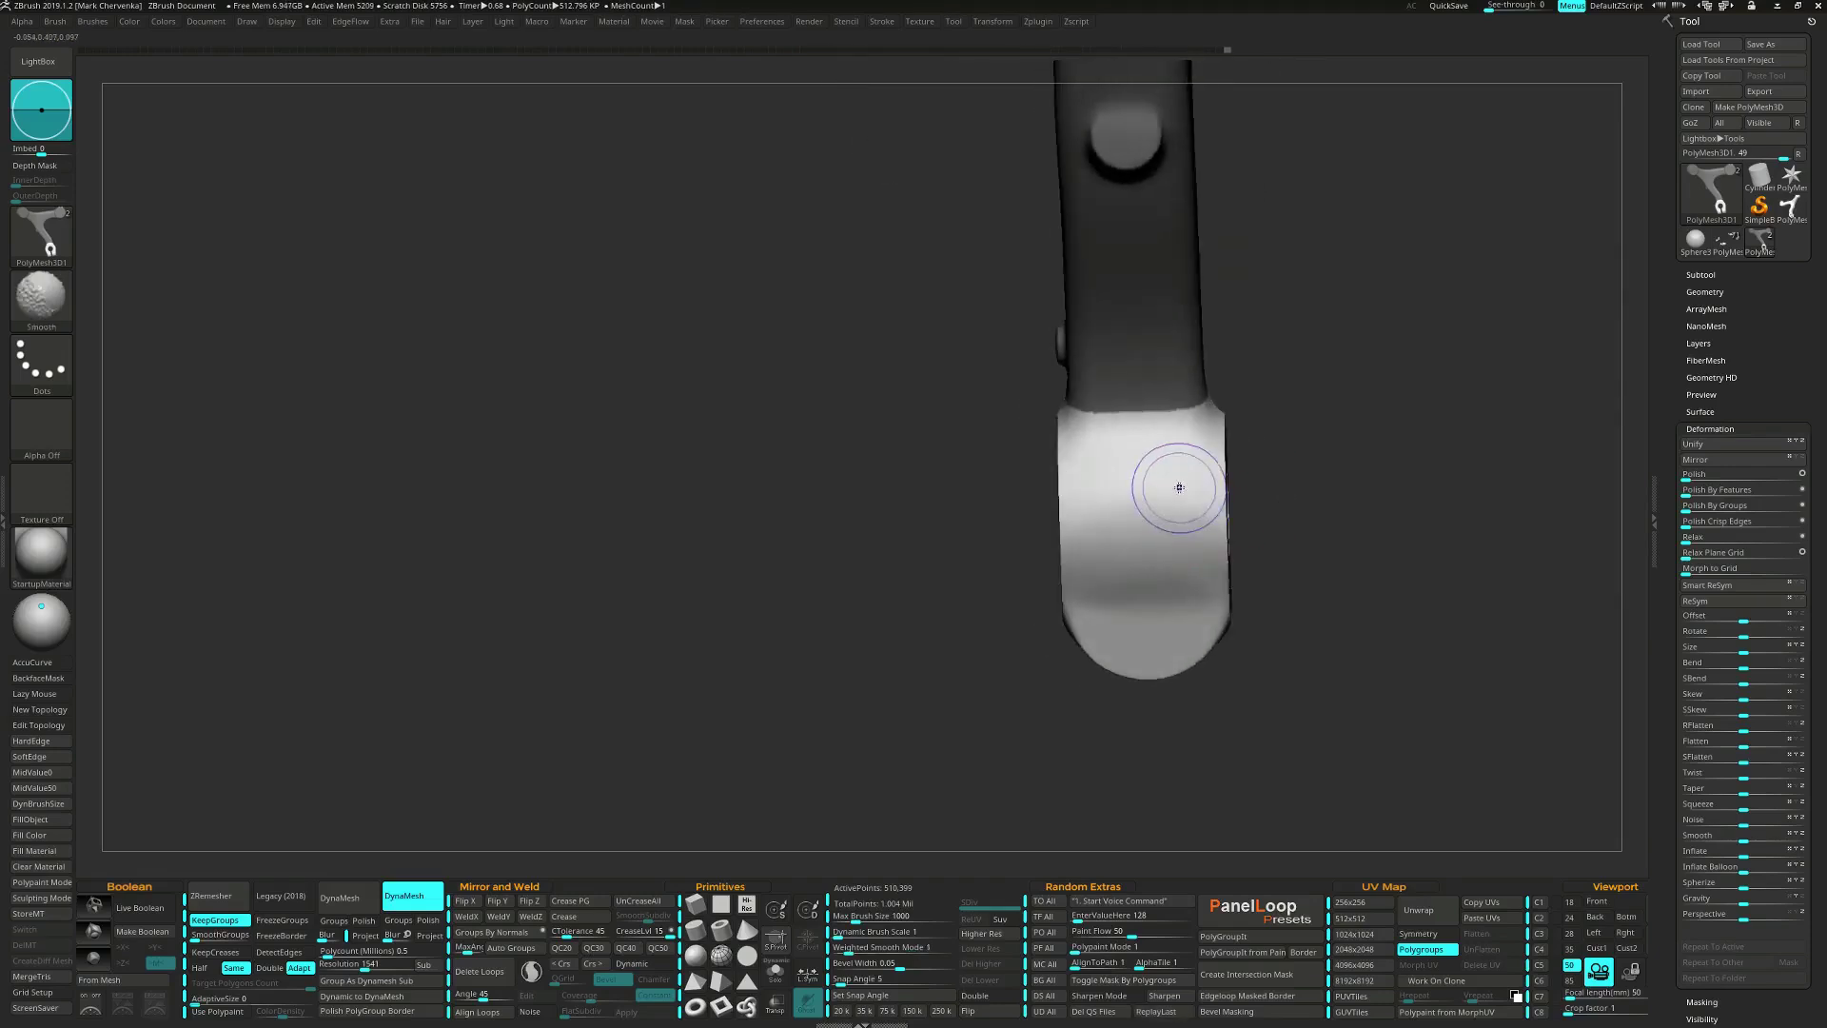
pyautogui.keyDown('shift'); pyautogui.moveTo(1179, 487); pyautogui.dragTo(1156, 587); pyautogui.keyUp('shift')
pyautogui.moveTo(1120, 584)
pyautogui.mouseDown(button='right')
pyautogui.moveTo(1146, 481)
pyautogui.moveTo(946, 448)
pyautogui.moveTo(962, 478)
pyautogui.mouseUp(button='right')
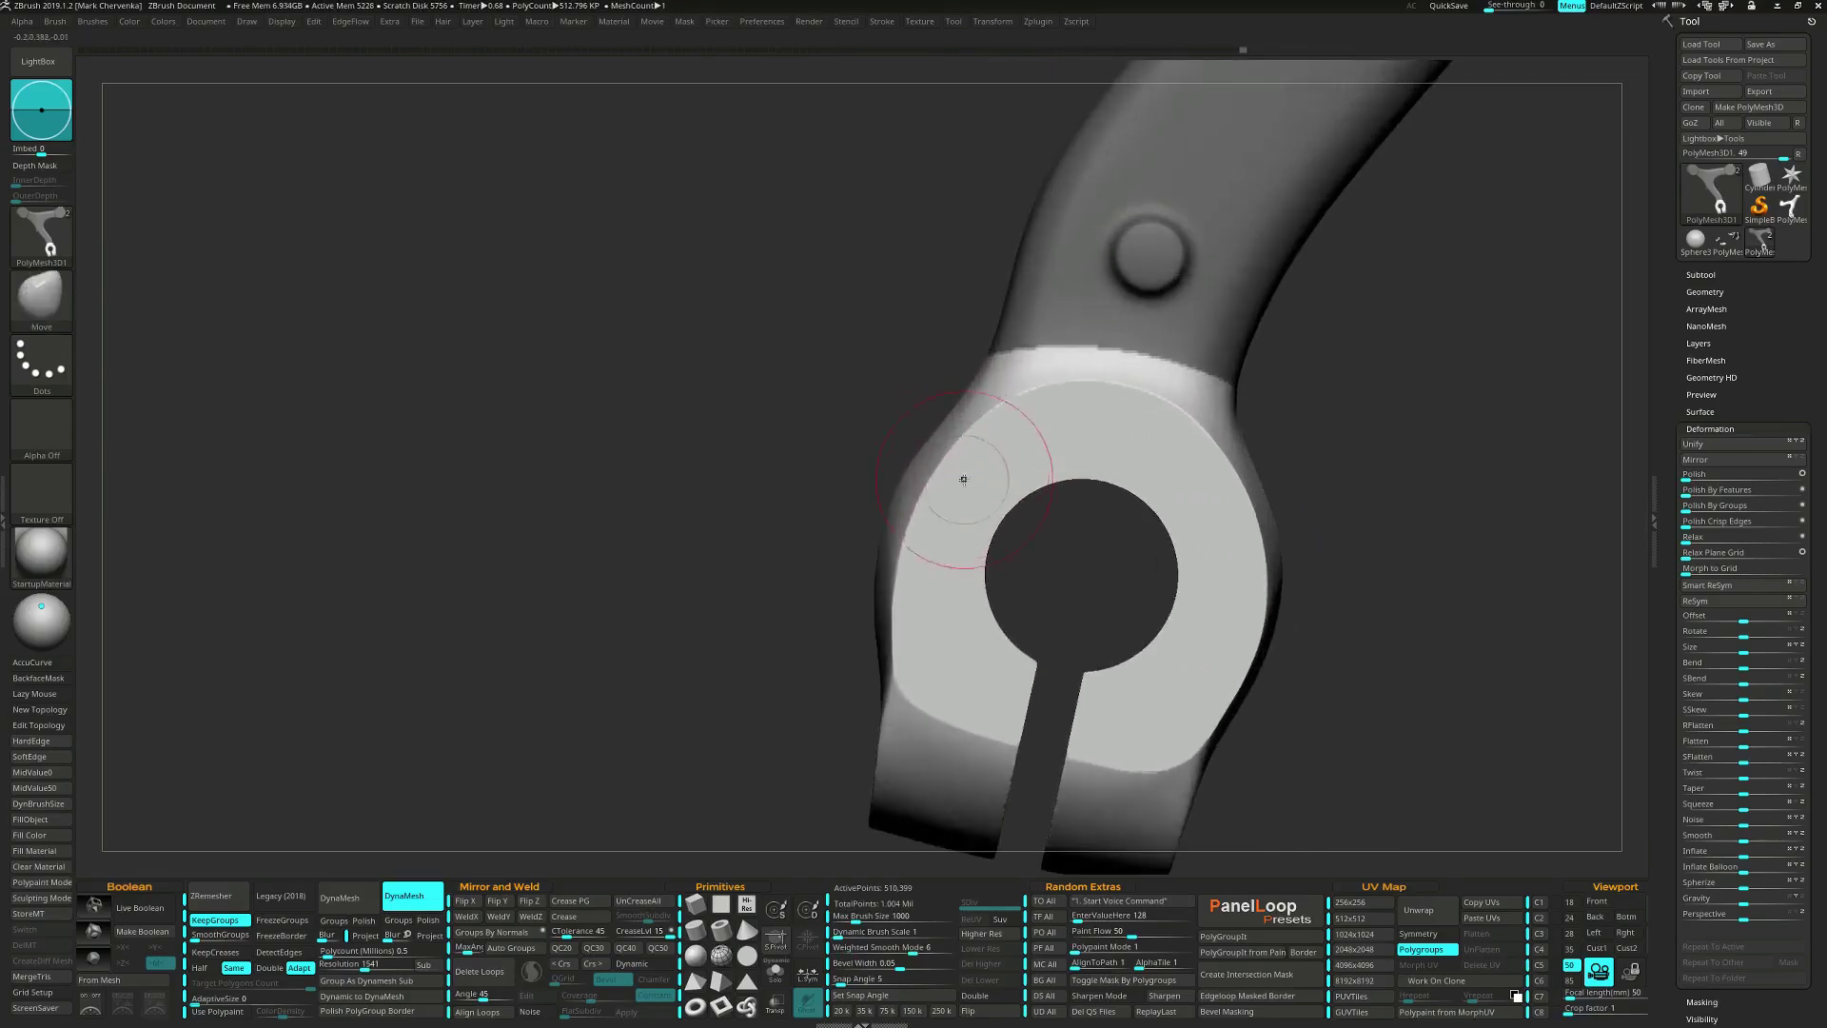
pyautogui.rightClick(963, 476)
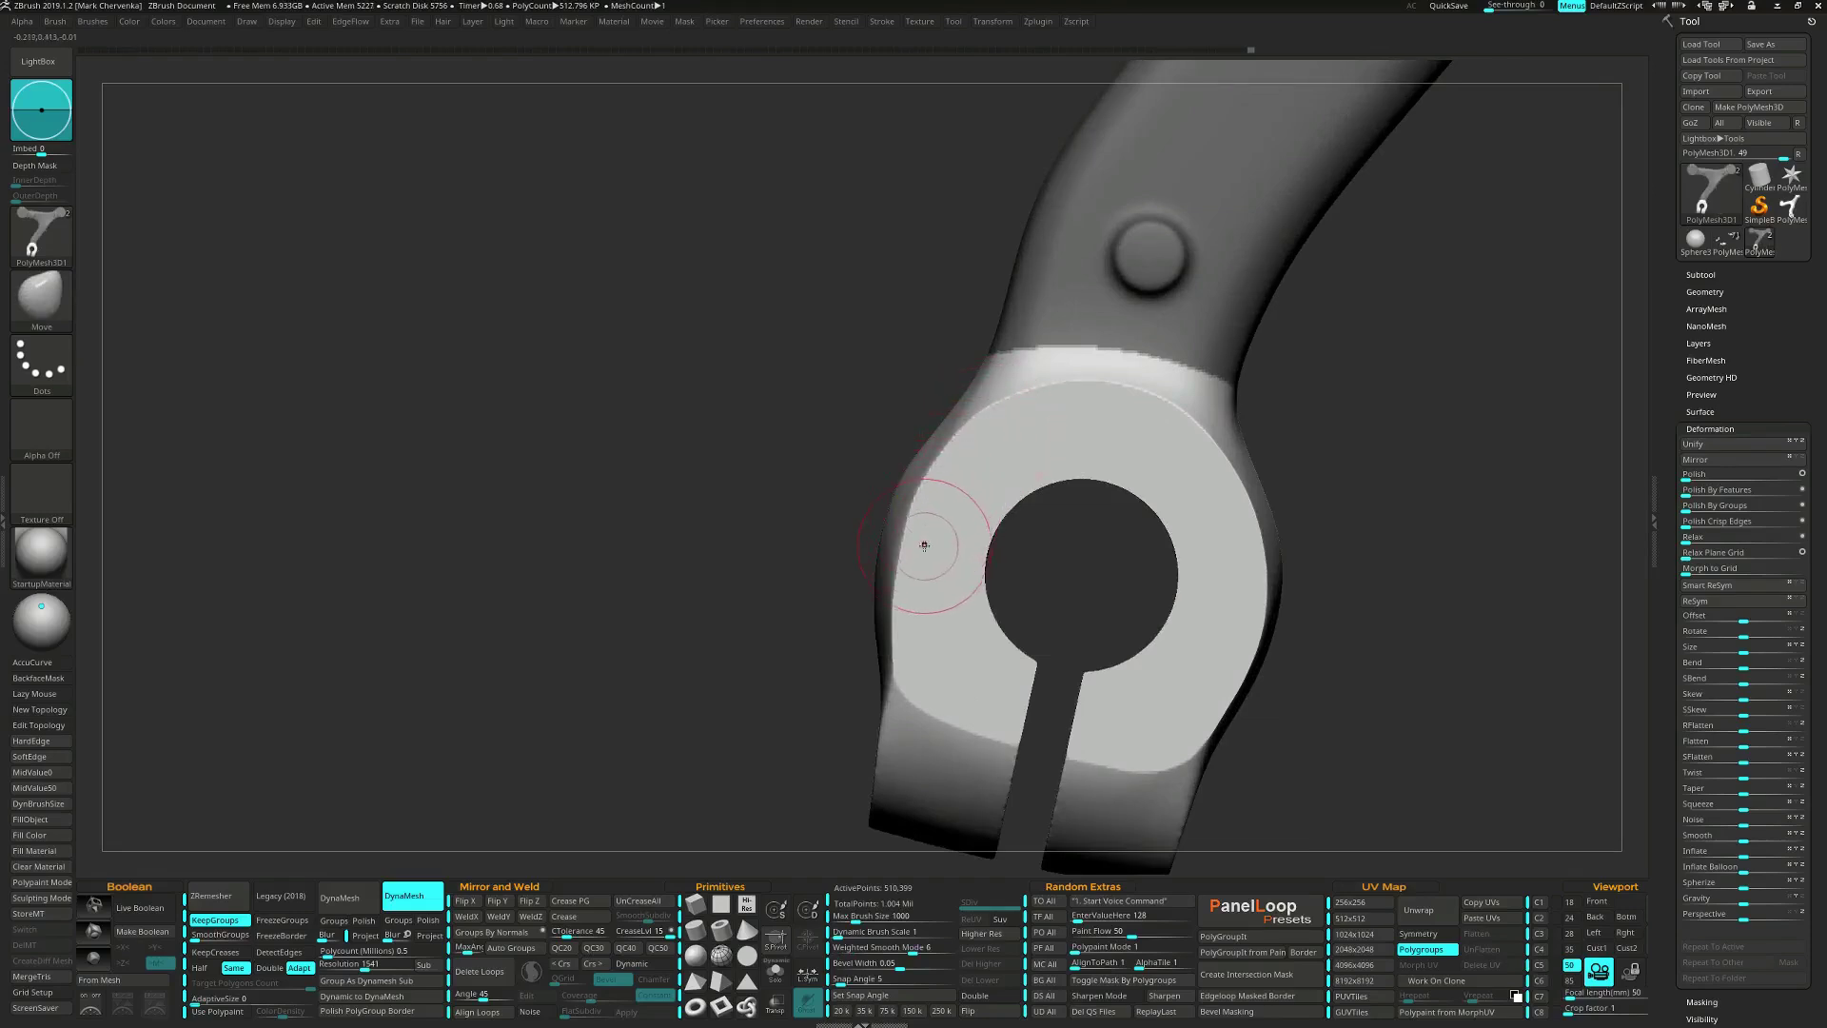
# Smooth the lower joint's outer edge beside the clamp hole and inspect the surrounding surface.
pyautogui.moveTo(942, 608)
pyautogui.keyDown('ctrl'); pyautogui.mouseDown(button='right')
pyautogui.moveTo(933, 515)
pyautogui.moveTo(1023, 519)
pyautogui.mouseUp(button='right'); pyautogui.keyUp('ctrl')
pyautogui.keyDown('shift'); pyautogui.moveTo(910, 518); pyautogui.dragTo(918, 522); pyautogui.keyUp('shift')
pyautogui.moveTo(918, 523); pyautogui.dragTo(985, 514, button='right')
pyautogui.moveTo(881, 495)
pyautogui.keyDown('shift'); pyautogui.mouseDown()
pyautogui.moveTo(857, 539)
pyautogui.moveTo(875, 546)
pyautogui.mouseUp(); pyautogui.keyUp('shift')
pyautogui.moveTo(1142, 630)
pyautogui.keyDown('ctrl'); pyautogui.mouseDown(button='right')
pyautogui.moveTo(1133, 543)
pyautogui.moveTo(1095, 562)
pyautogui.moveTo(1132, 590)
pyautogui.mouseUp(button='right'); pyautogui.keyUp('ctrl')
# Switch to the low-poly version of the bracket and examine its topology with the polyframe display.
pyautogui.click(1793, 210)
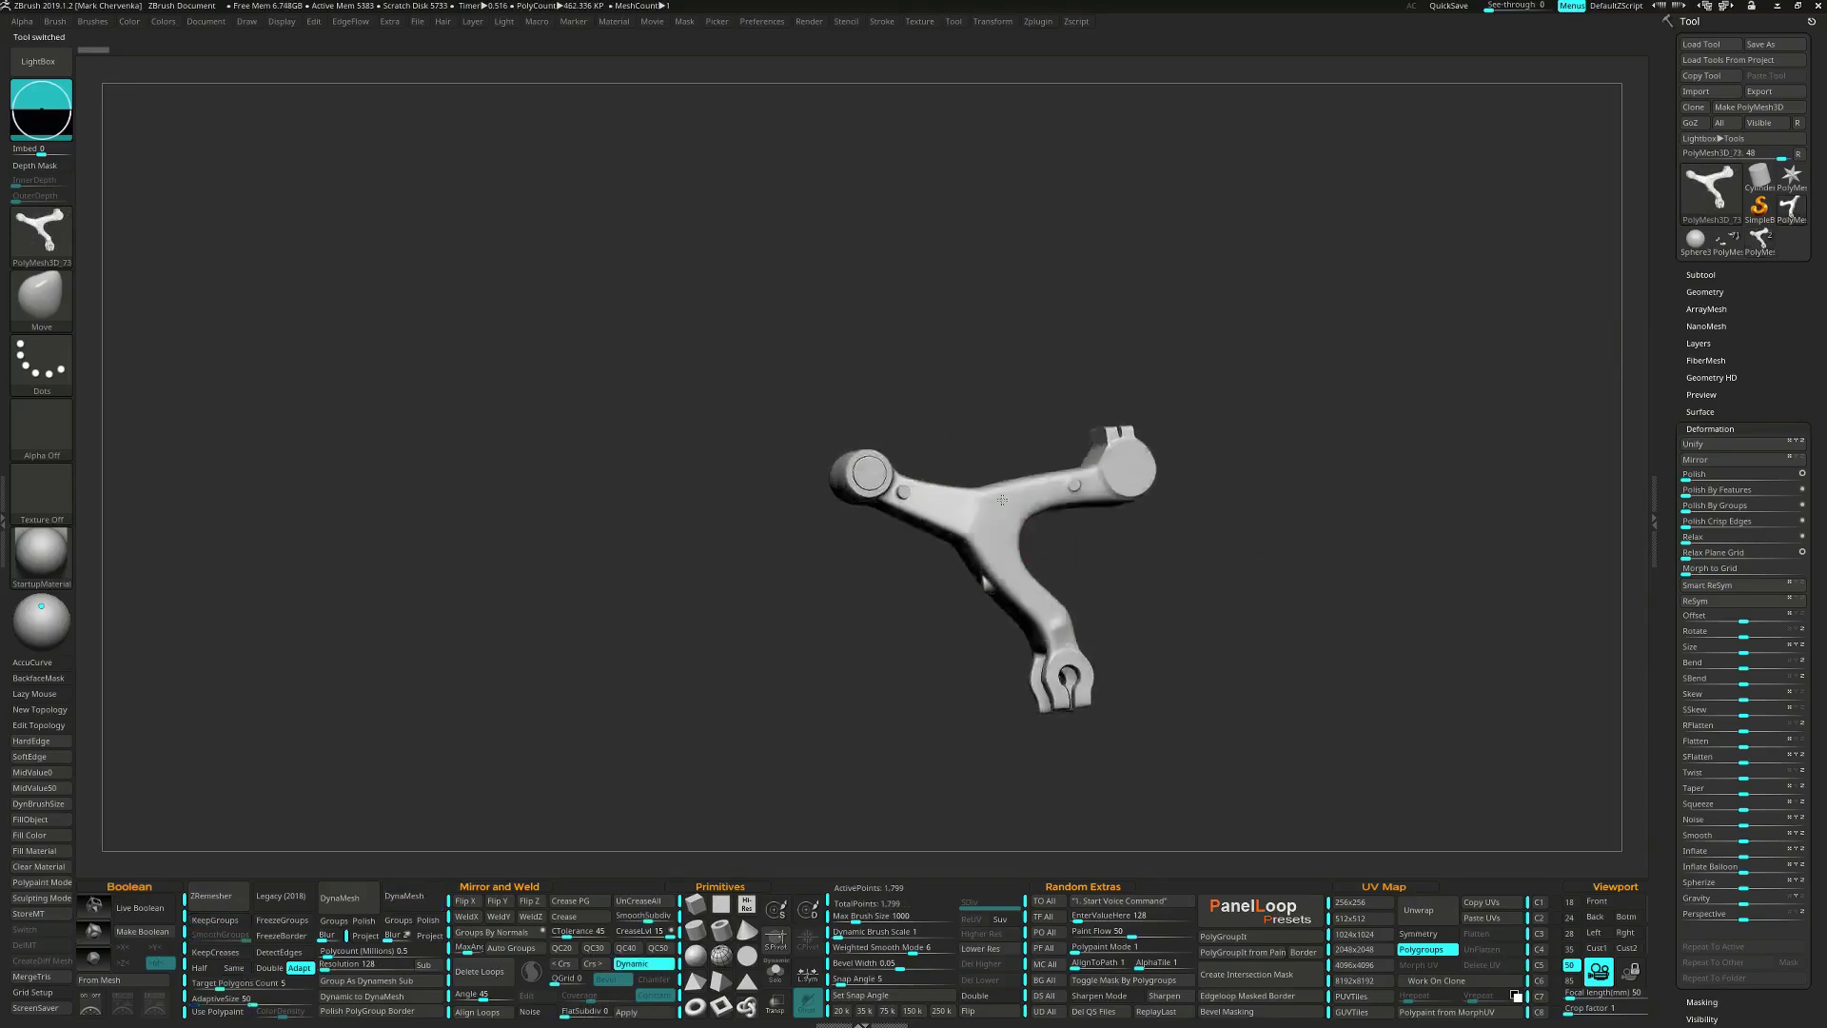
pyautogui.moveTo(1130, 478)
pyautogui.mouseDown(button='right')
pyautogui.moveTo(1162, 571)
pyautogui.moveTo(1162, 510)
pyautogui.moveTo(1093, 543)
pyautogui.moveTo(1102, 562)
pyautogui.moveTo(1123, 540)
pyautogui.moveTo(1136, 569)
pyautogui.moveTo(1176, 555)
pyautogui.mouseUp(button='right')
pyautogui.hotkey('shift', 'f')
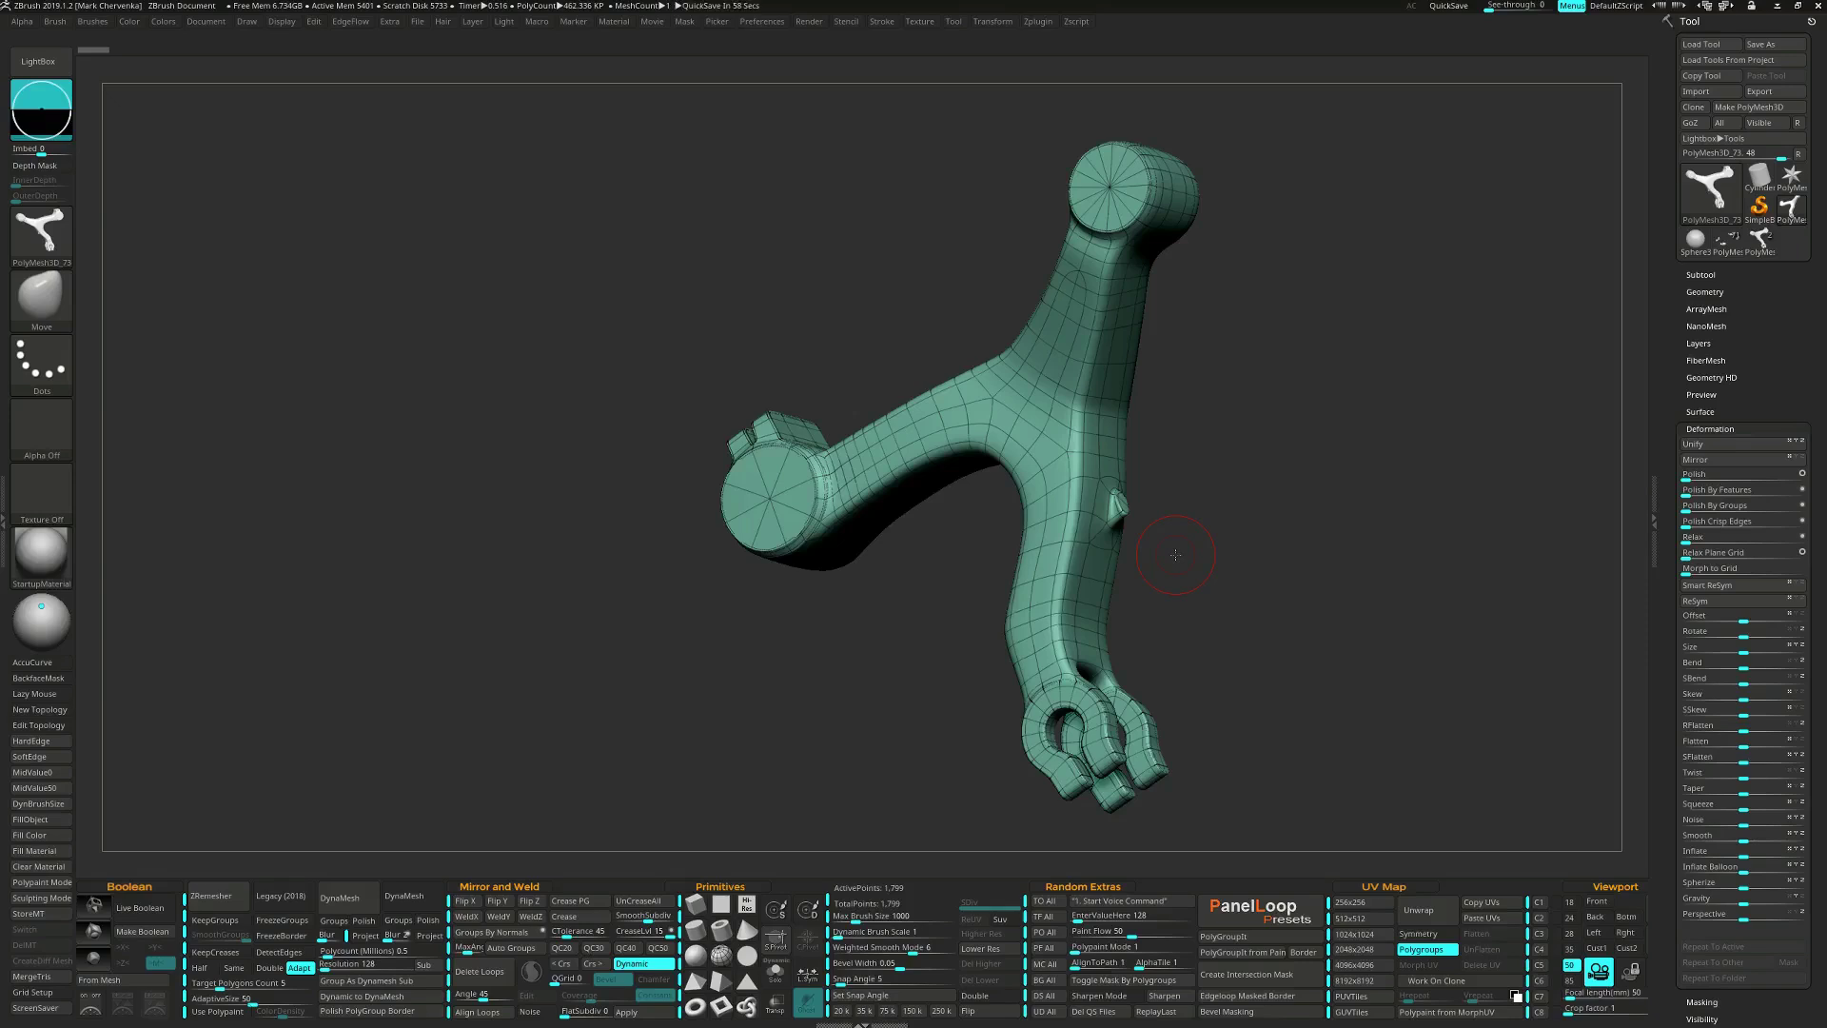
pyautogui.moveTo(1188, 558); pyautogui.dragTo(1260, 579, button='right')
pyautogui.hotkey('shift', 'f')
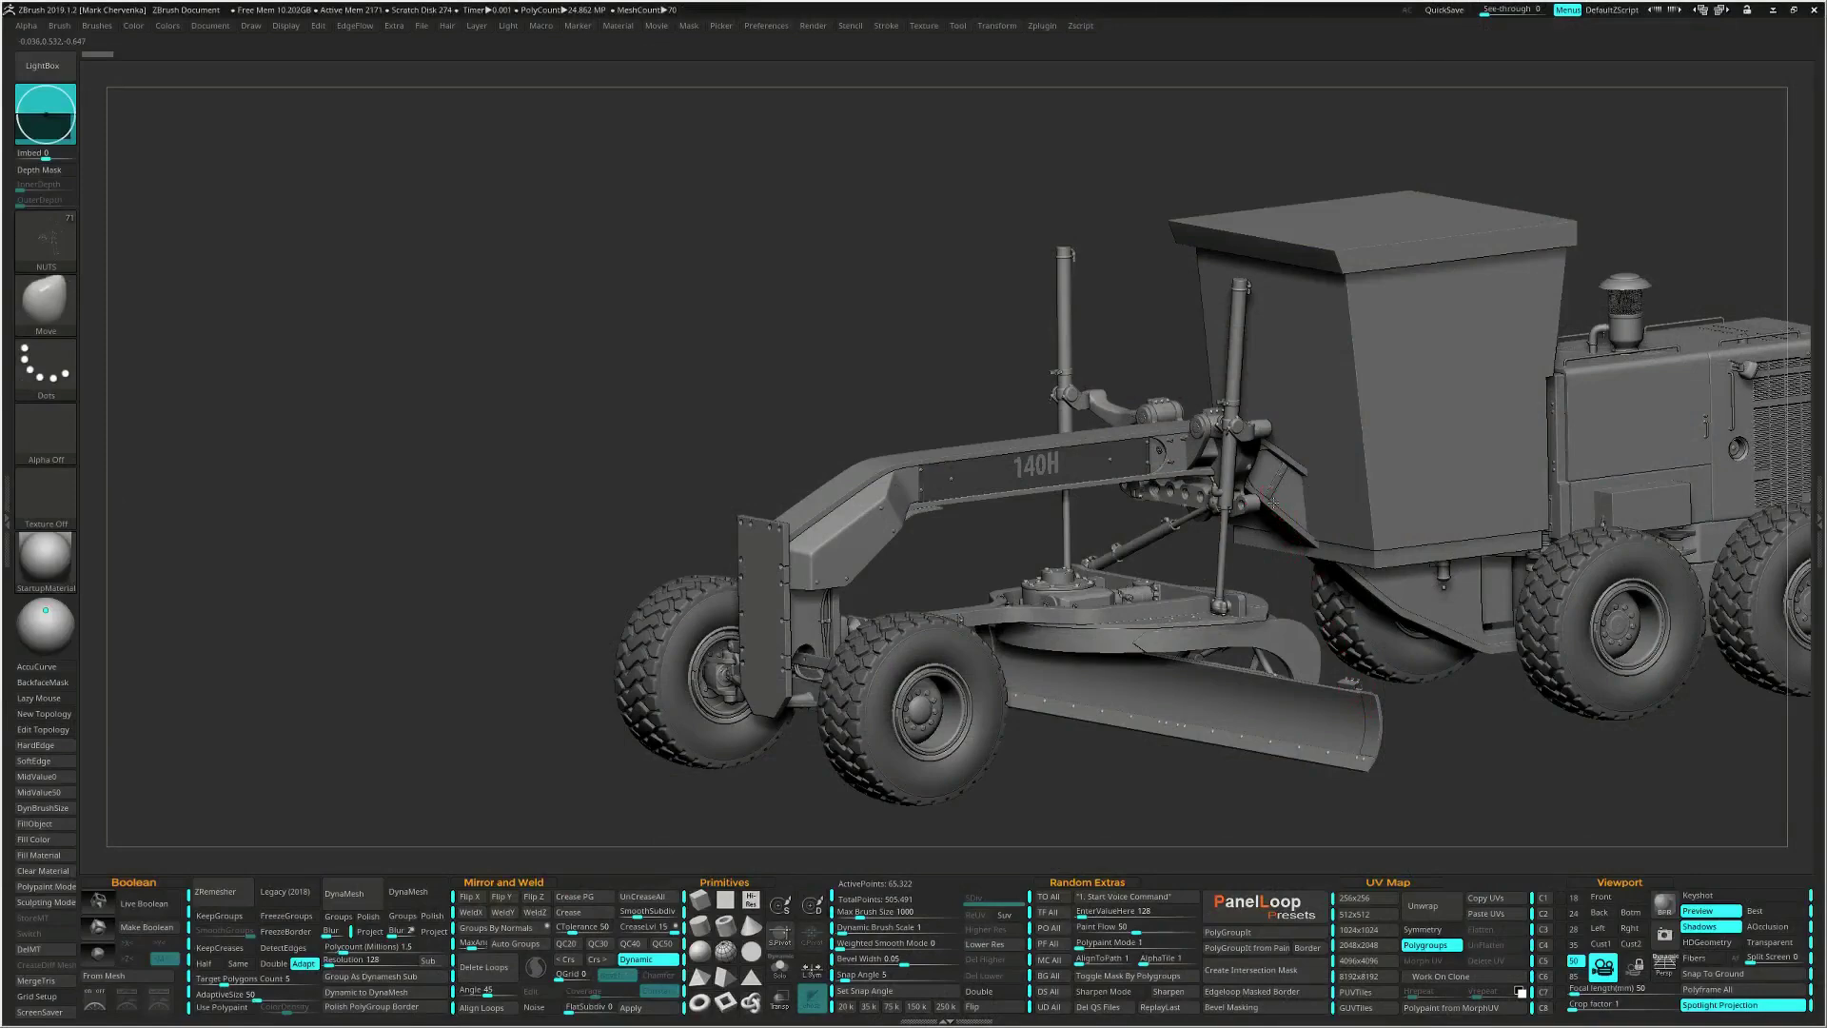
# Turn on dynamic subdivision for the grader's CLAMPS subtool and hide the TIRES folder to expose the drawbar.
pyautogui.keyDown('ctrl'); pyautogui.moveTo(1274, 502); pyautogui.dragTo(1234, 509, button='right'); pyautogui.keyUp('ctrl')
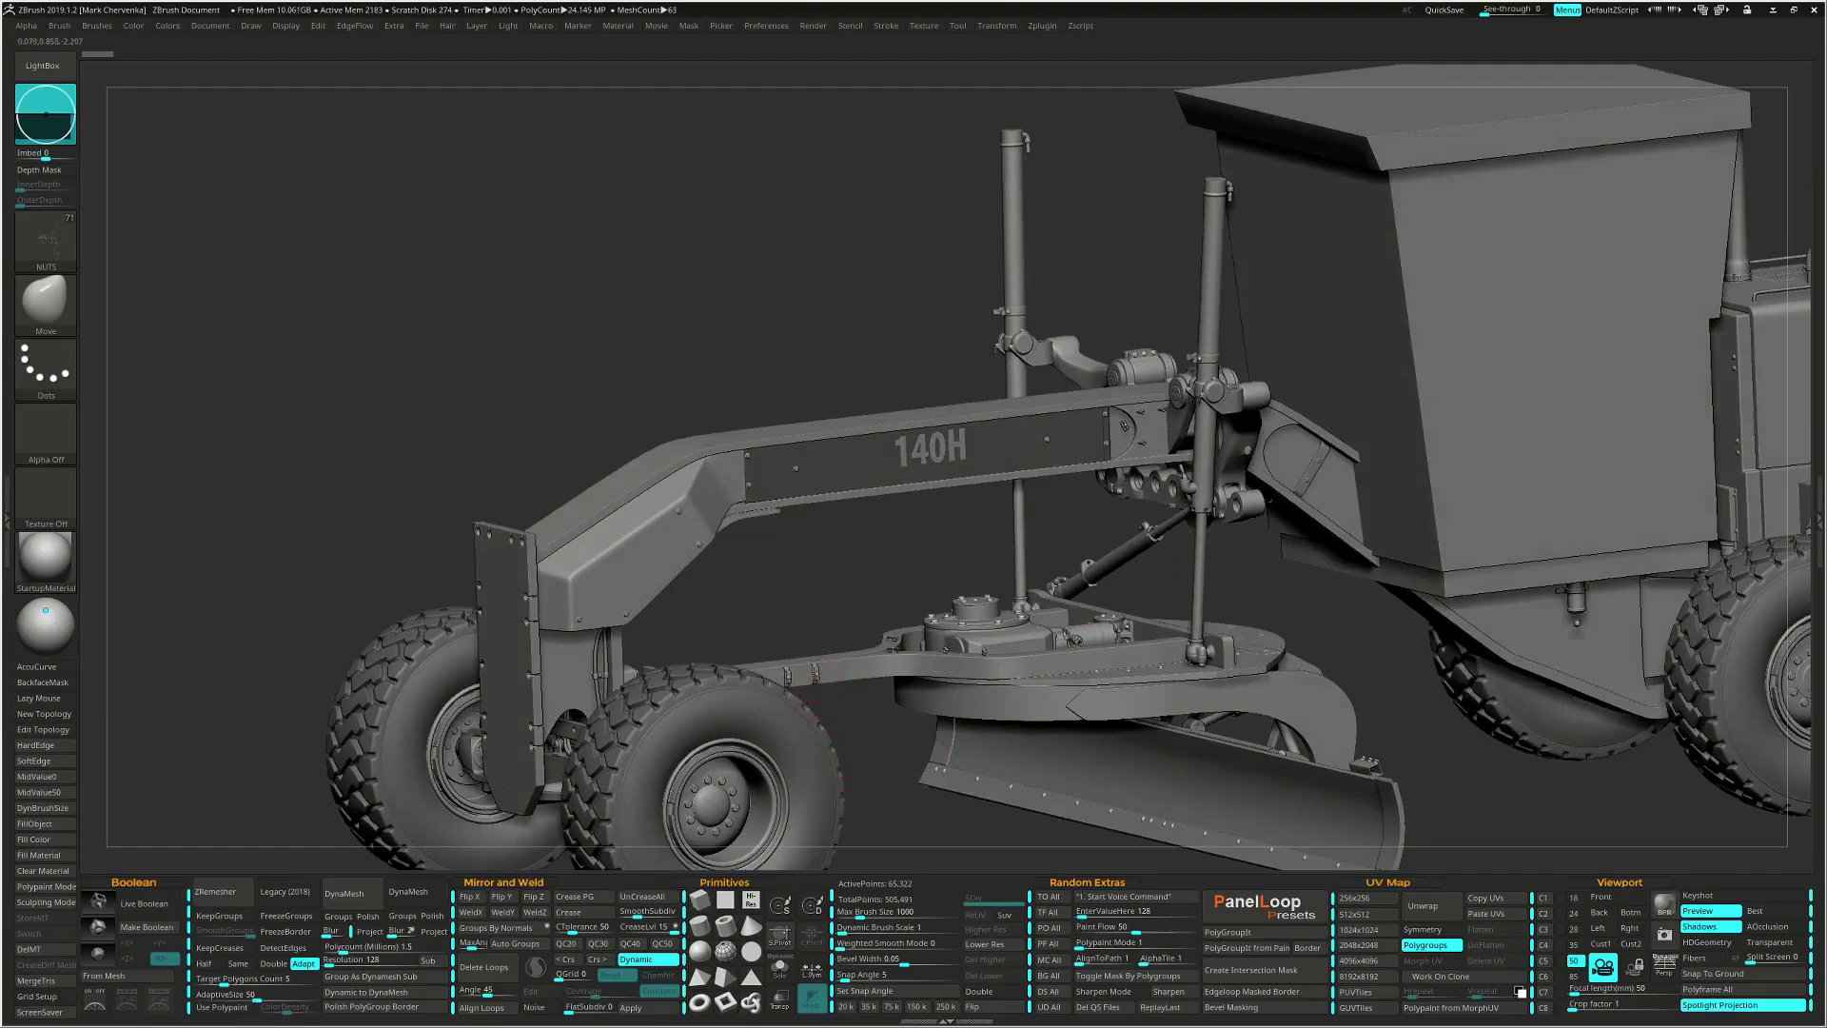
pyautogui.keyDown('ctrl'); pyautogui.moveTo(817, 675); pyautogui.dragTo(819, 677, button='right'); pyautogui.keyUp('ctrl')
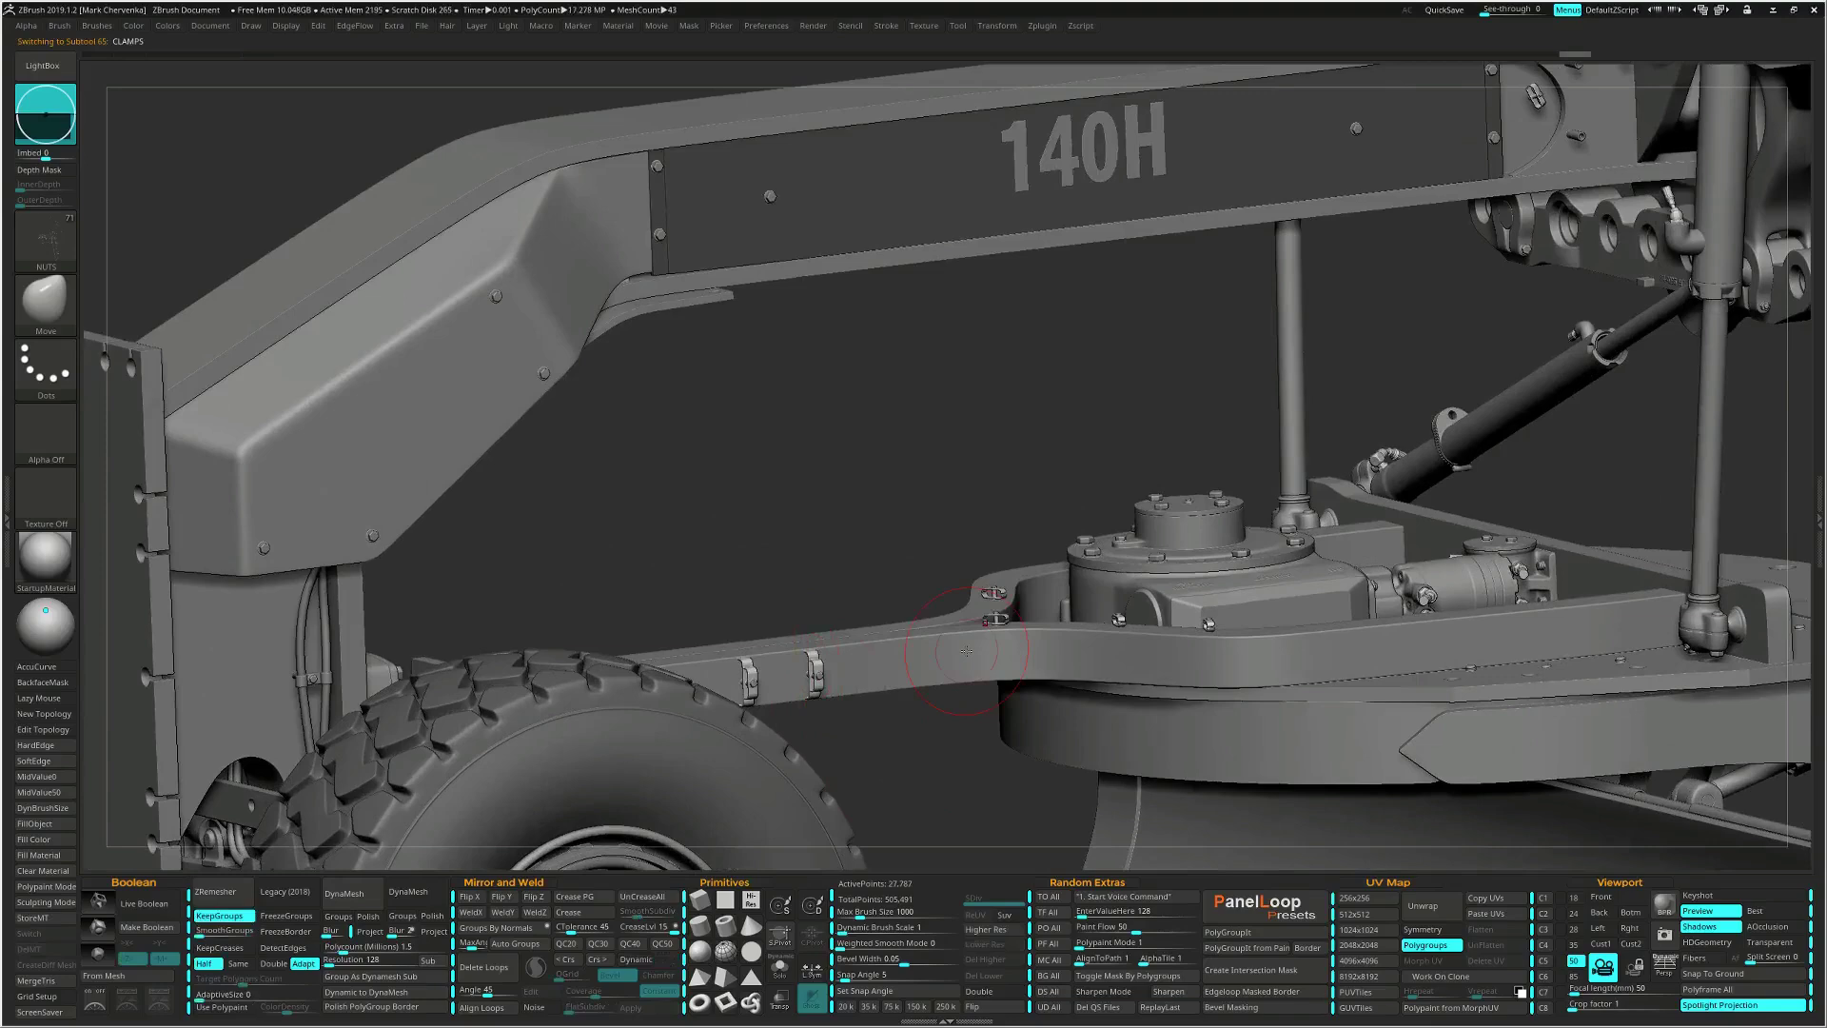
pyautogui.press('d')
pyautogui.keyDown('ctrl'); pyautogui.moveTo(972, 672); pyautogui.dragTo(929, 624, button='right'); pyautogui.keyUp('ctrl')
pyautogui.moveTo(955, 700); pyautogui.dragTo(1017, 664, button='right')
pyautogui.moveTo(1243, 645); pyautogui.dragTo(1257, 629, button='right')
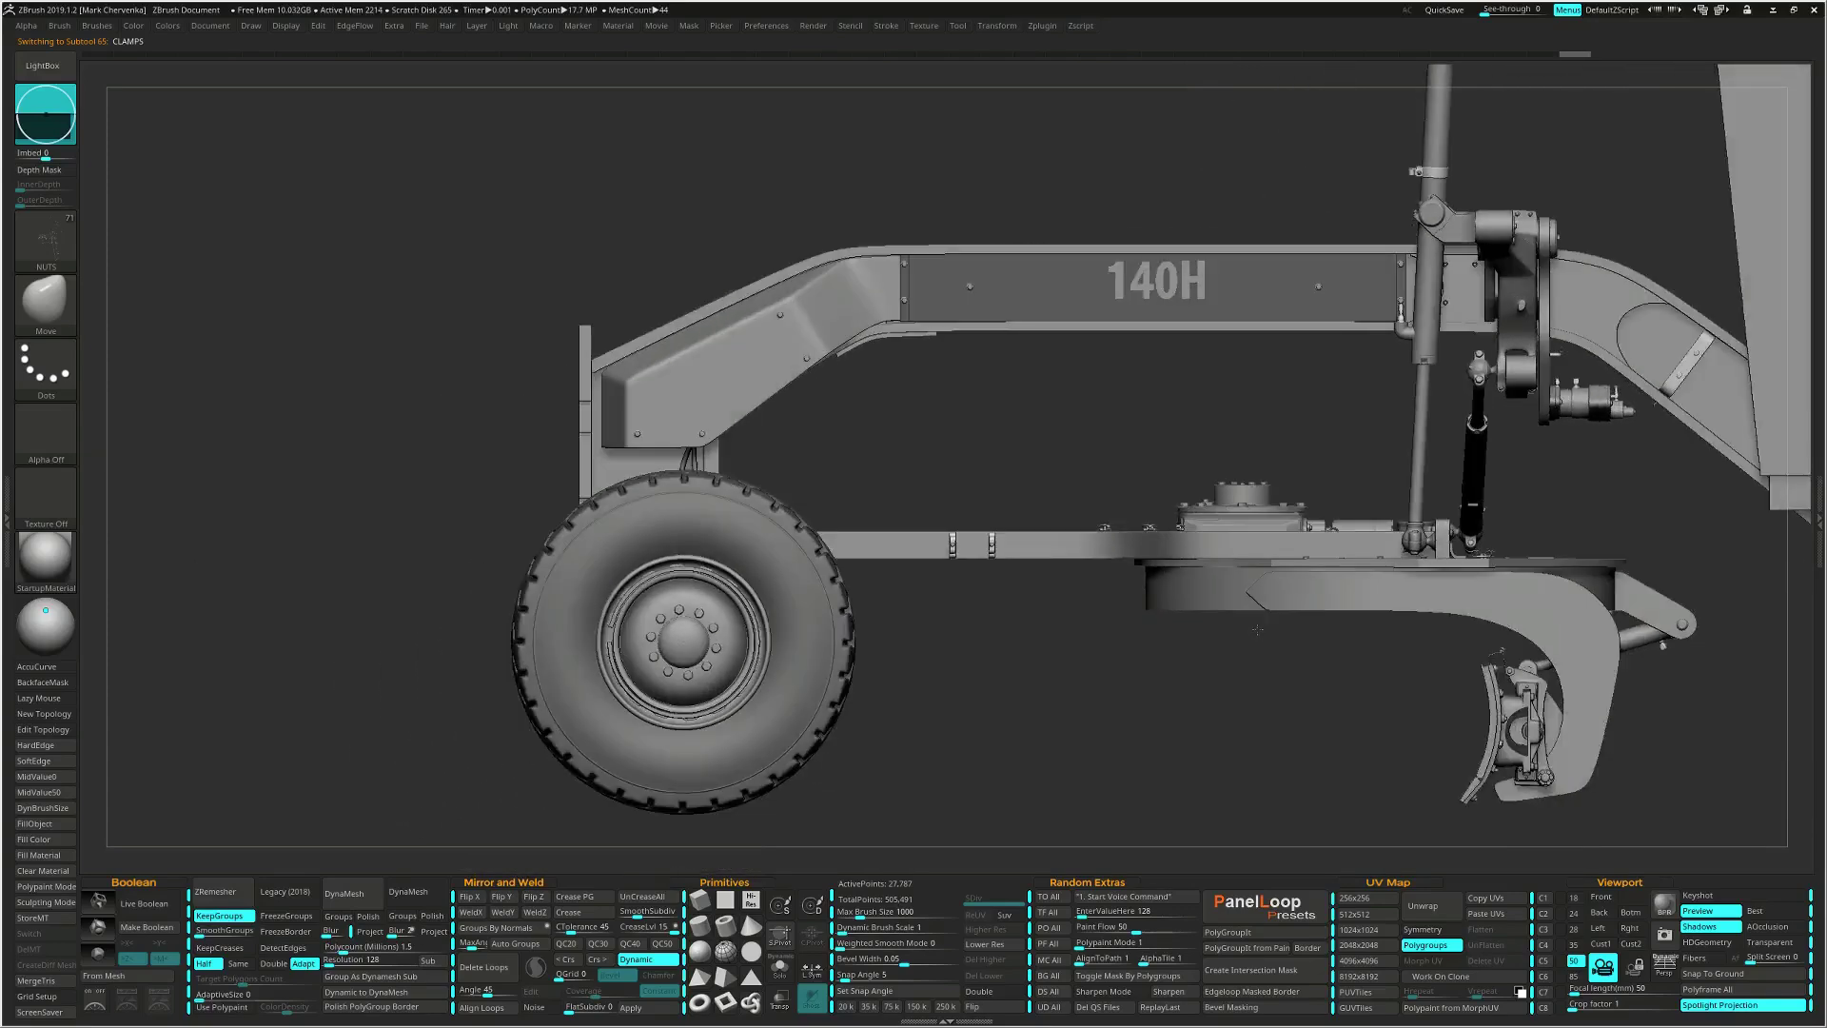
pyautogui.click(1818, 488)
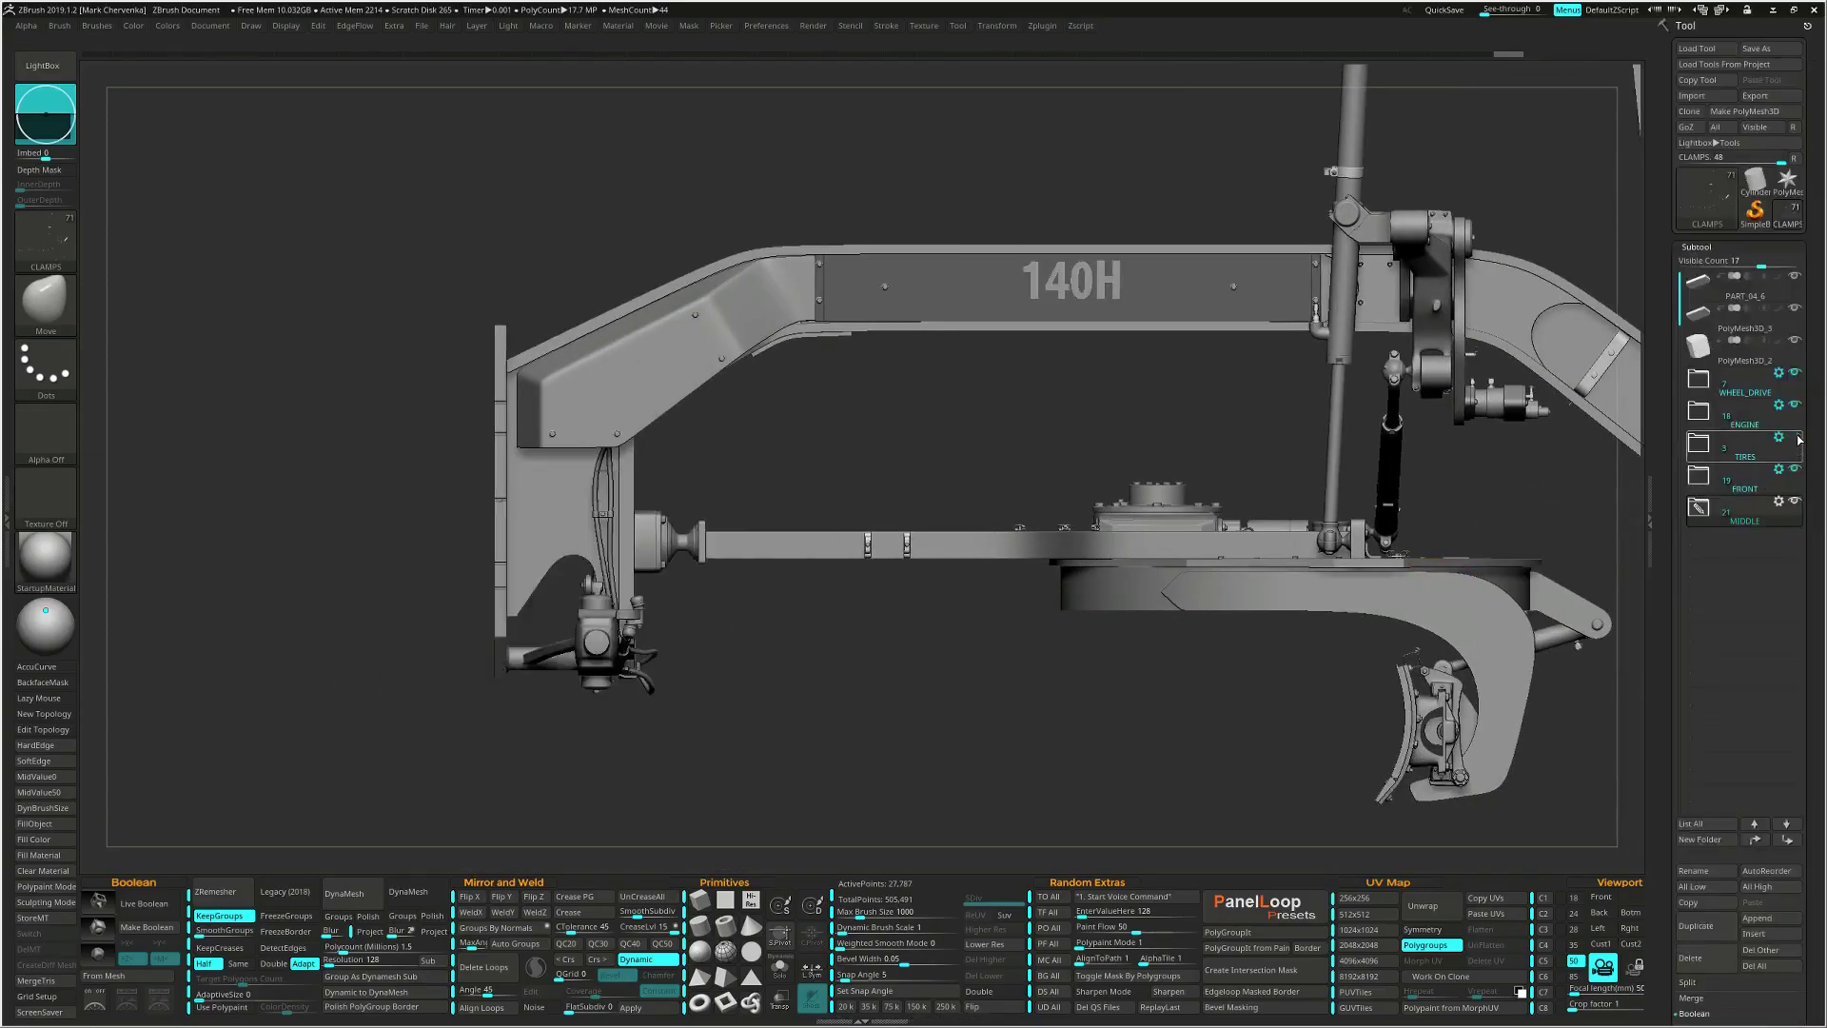
pyautogui.click(1656, 496)
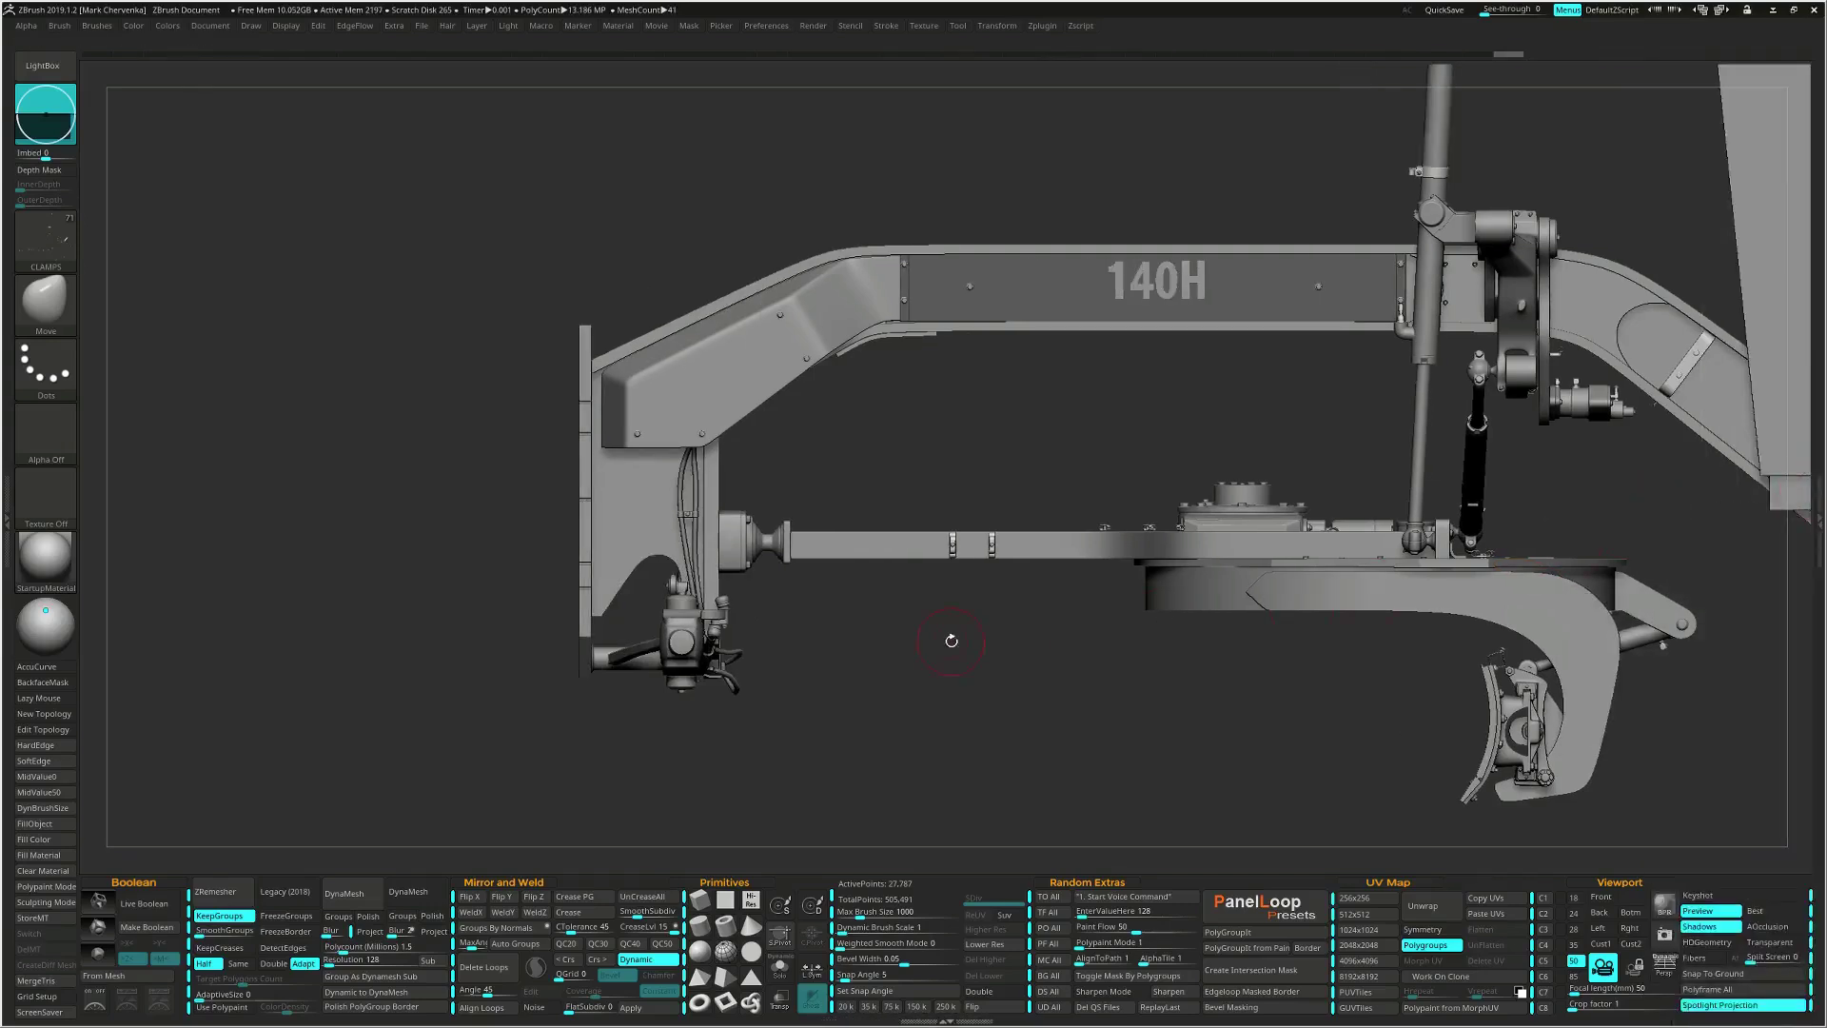
pyautogui.keyDown('alt'); pyautogui.moveTo(951, 640); pyautogui.dragTo(1084, 677, button='right'); pyautogui.keyUp('alt')
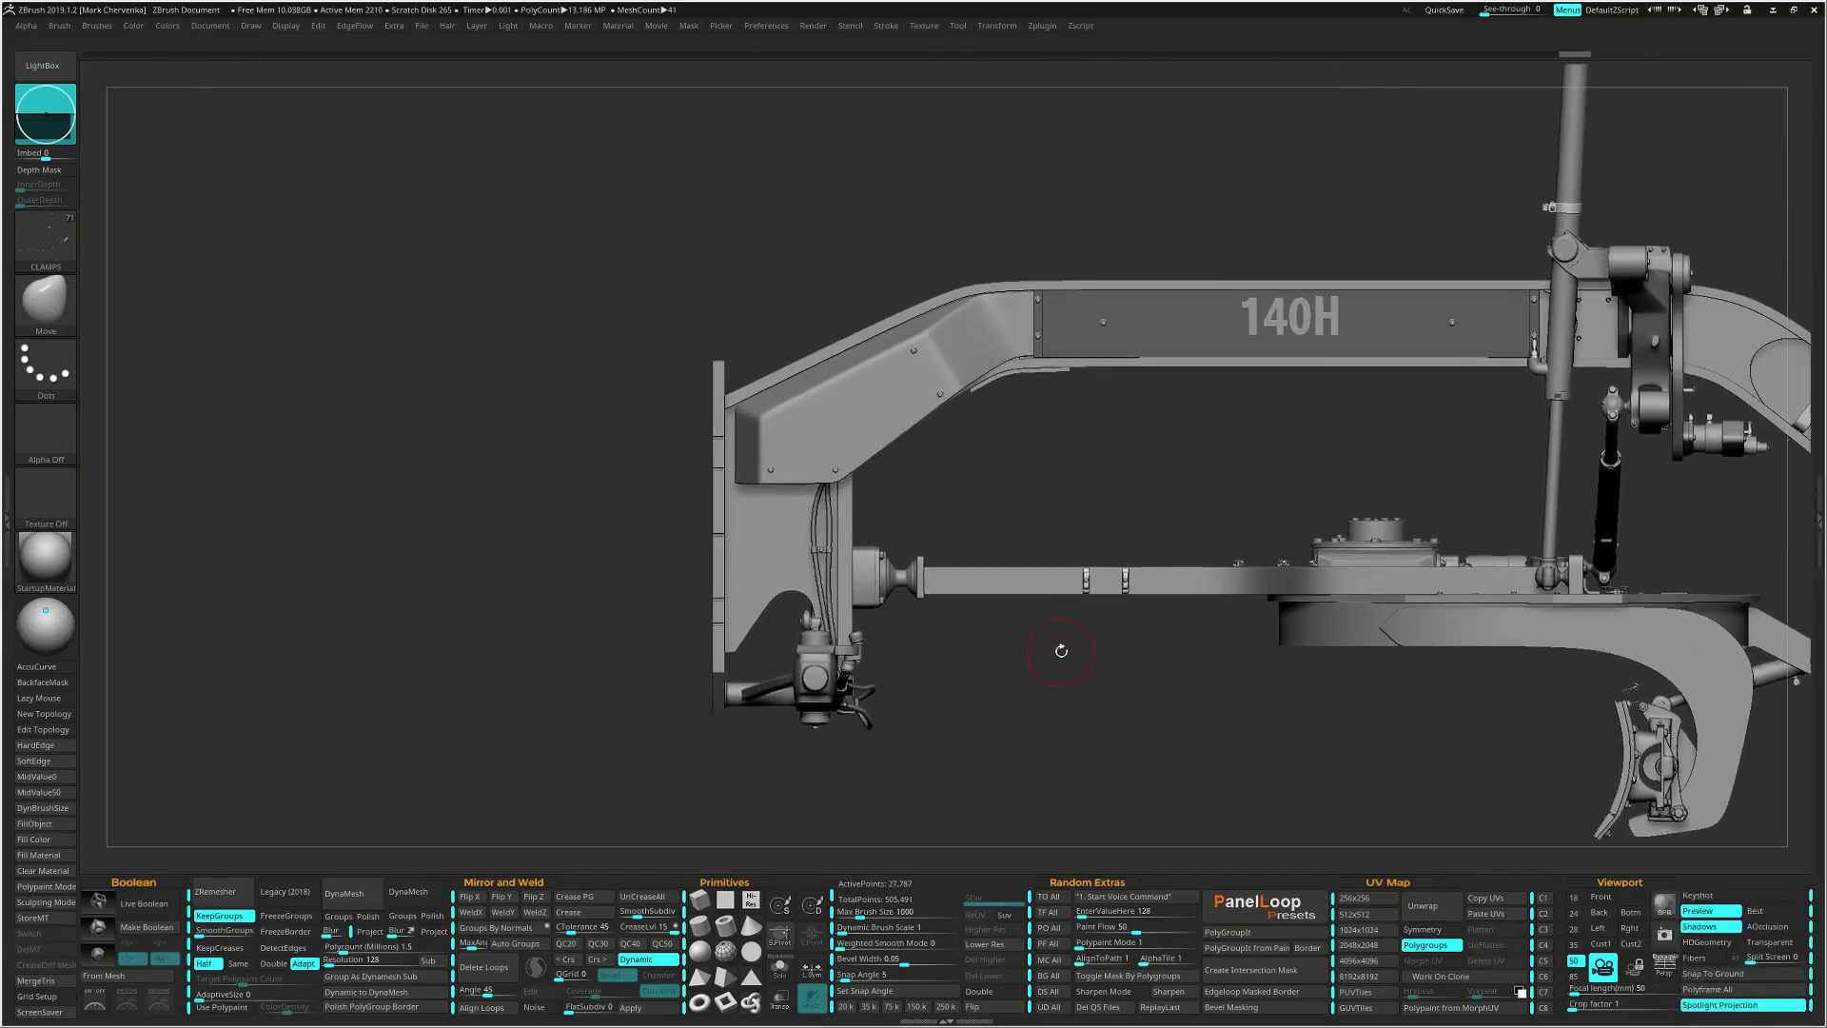
# Choose the CurveTube brush, adjust its draw size and draw a short tube along the drawbar in front of the two clamps.
pyautogui.press('4')
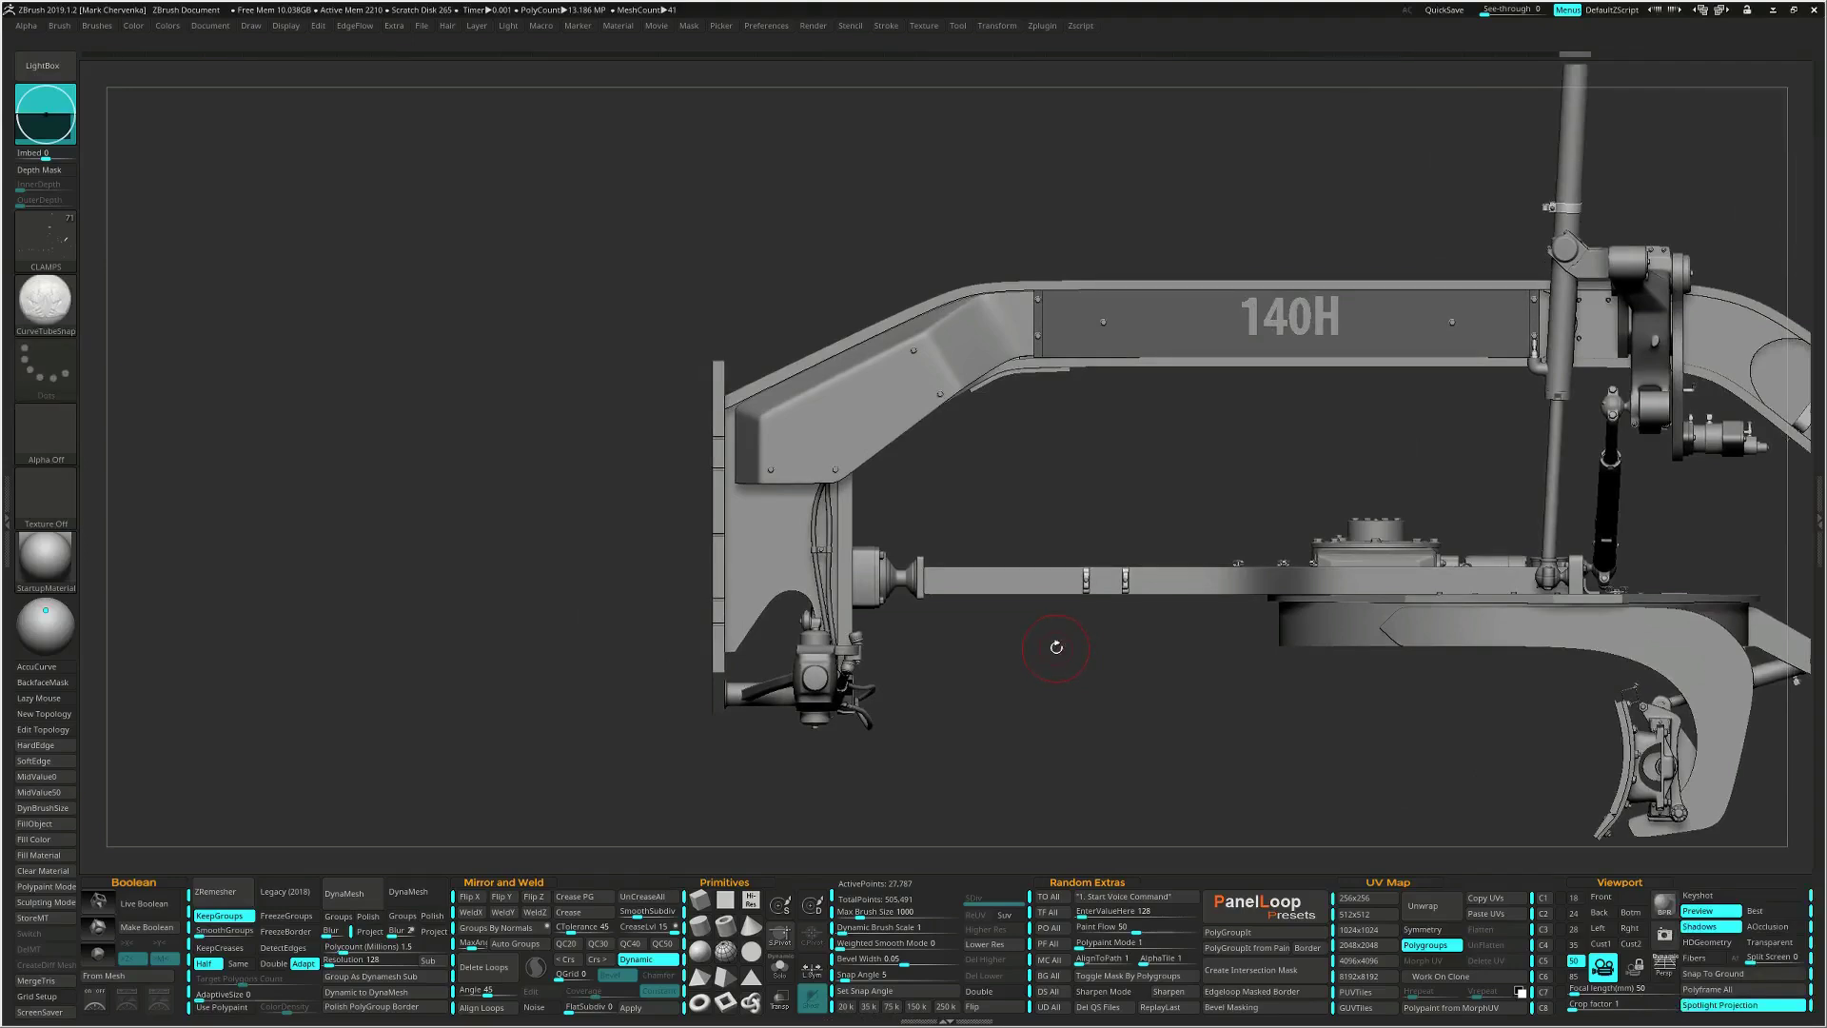
pyautogui.press('5')
pyautogui.moveTo(1008, 601)
pyautogui.keyDown('ctrl'); pyautogui.mouseDown(button='right')
pyautogui.moveTo(997, 659)
pyautogui.moveTo(1328, 657)
pyautogui.mouseUp(button='right'); pyautogui.keyUp('ctrl')
pyautogui.press('space')
pyautogui.moveTo(1106, 615); pyautogui.dragTo(1094, 615)
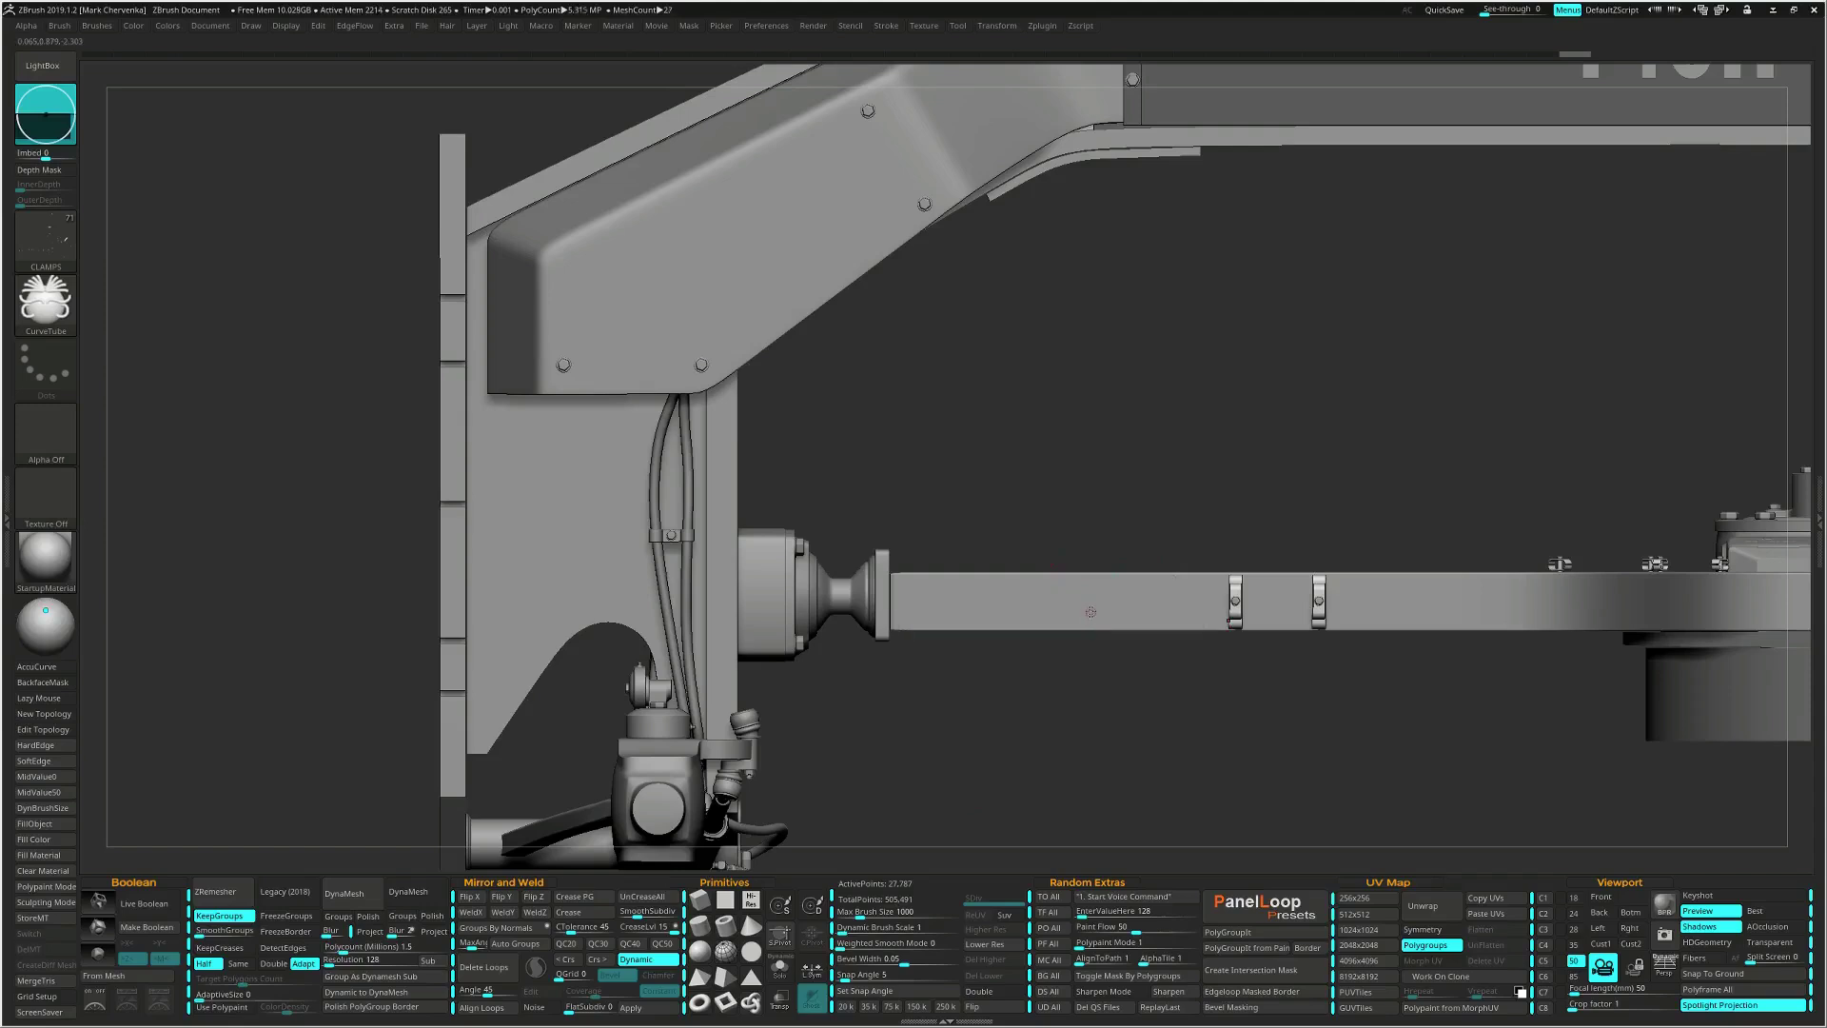
pyautogui.moveTo(1077, 607); pyautogui.dragTo(1058, 611)
pyautogui.rightClick(1088, 614)
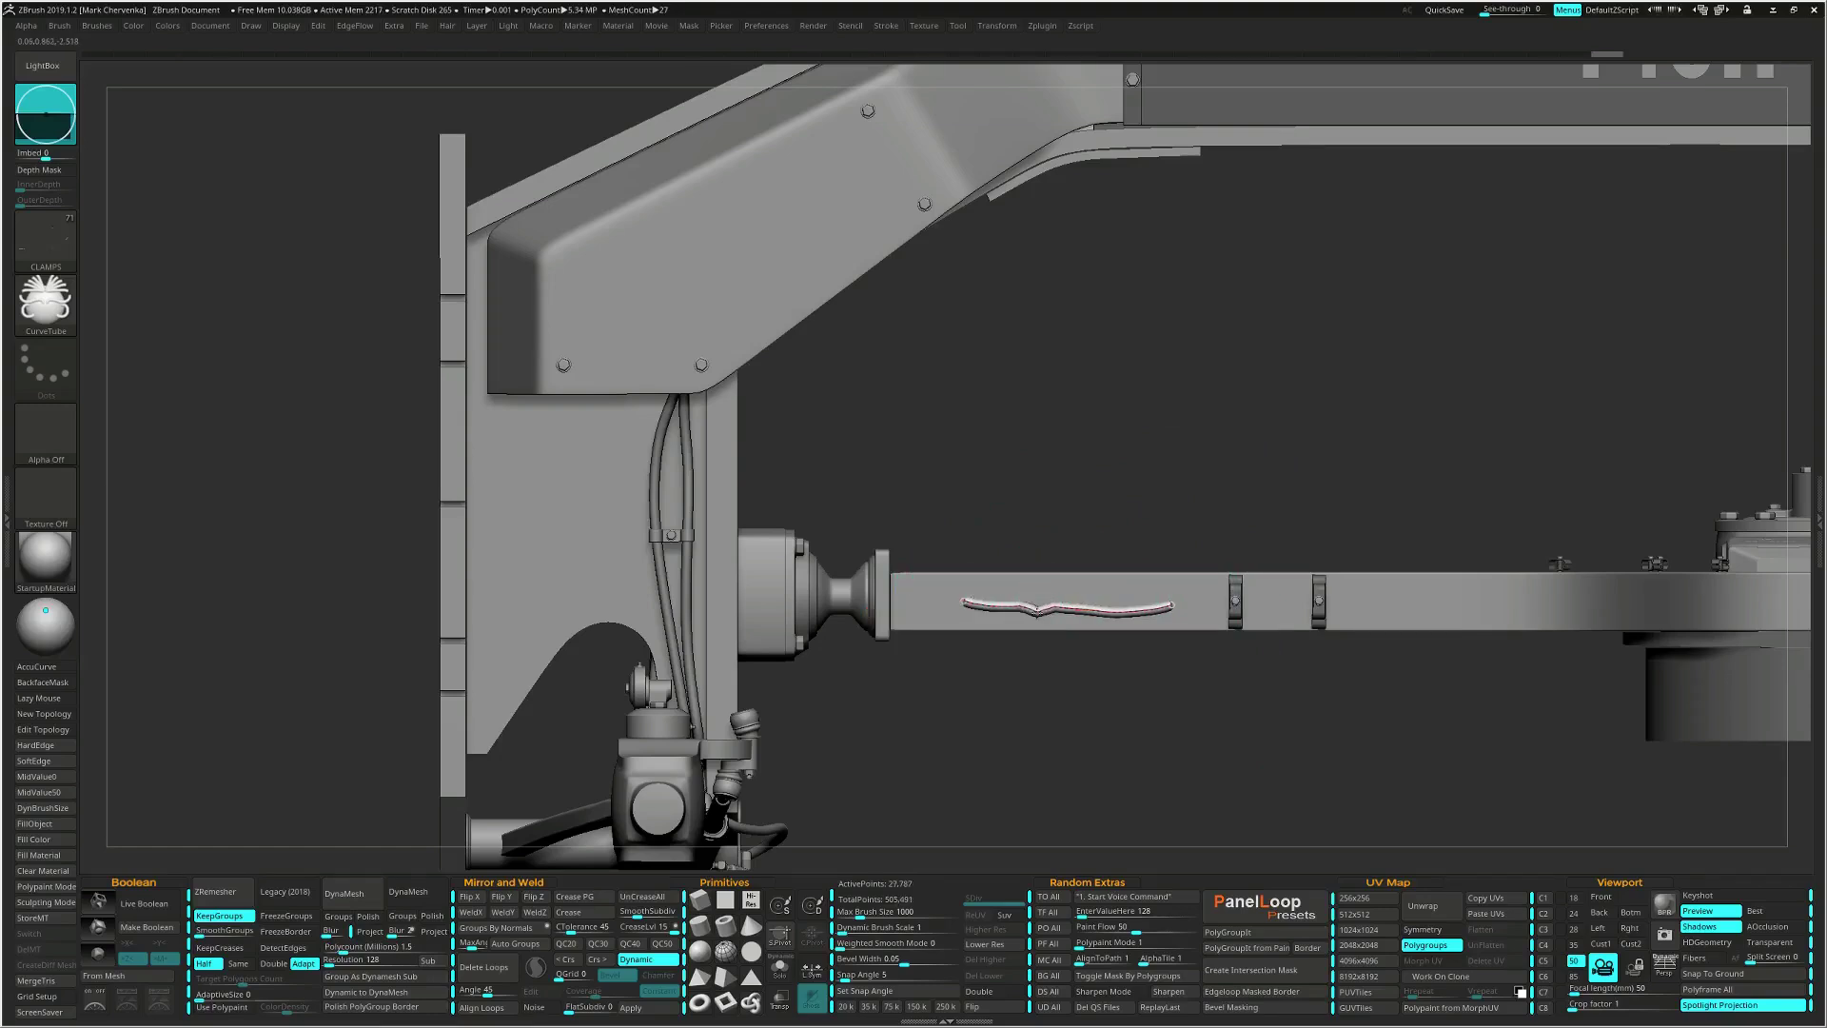
# Adjust the draw size and update the tube on the drawbar until its thickness suits a hose.
pyautogui.click(1039, 606)
pyautogui.rightClick(1039, 606)
pyautogui.moveTo(1040, 607)
pyautogui.mouseDown()
pyautogui.moveTo(1067, 604)
pyautogui.moveTo(1043, 602)
pyautogui.mouseUp()
pyautogui.rightClick(1081, 496)
pyautogui.moveTo(1081, 497); pyautogui.dragTo(1089, 496)
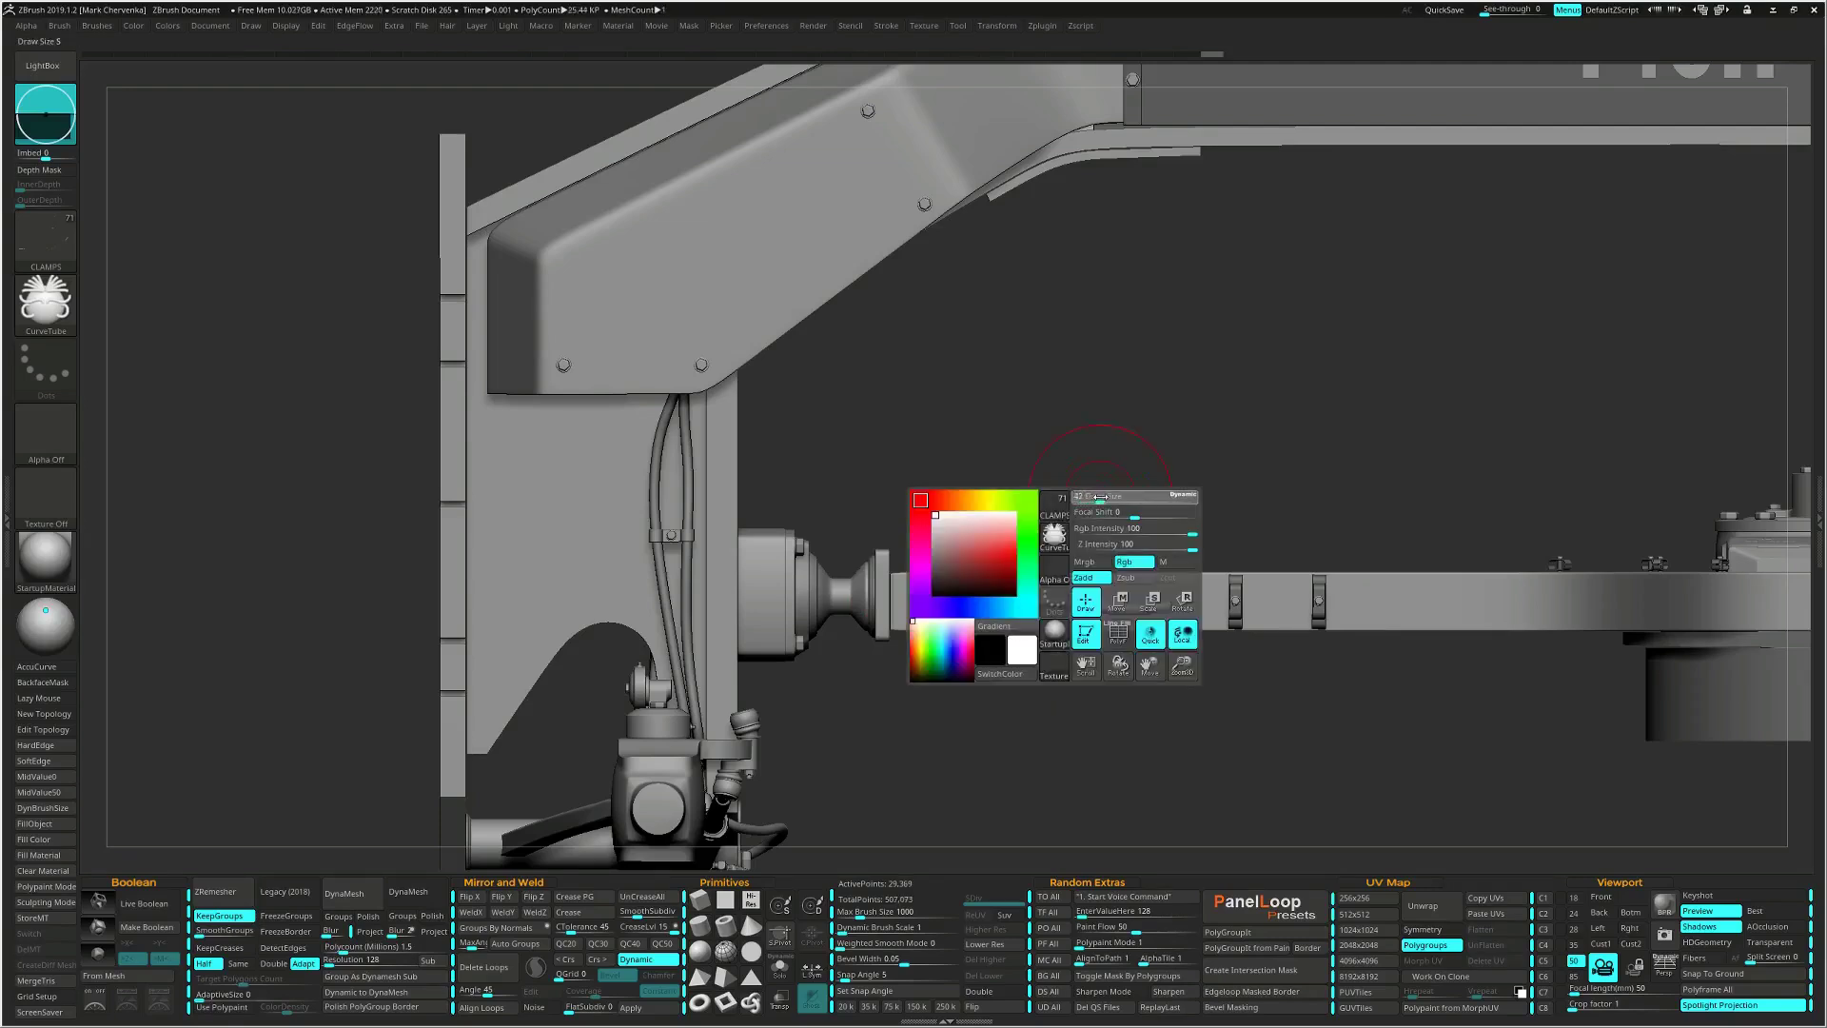
pyautogui.rightClick(1012, 592)
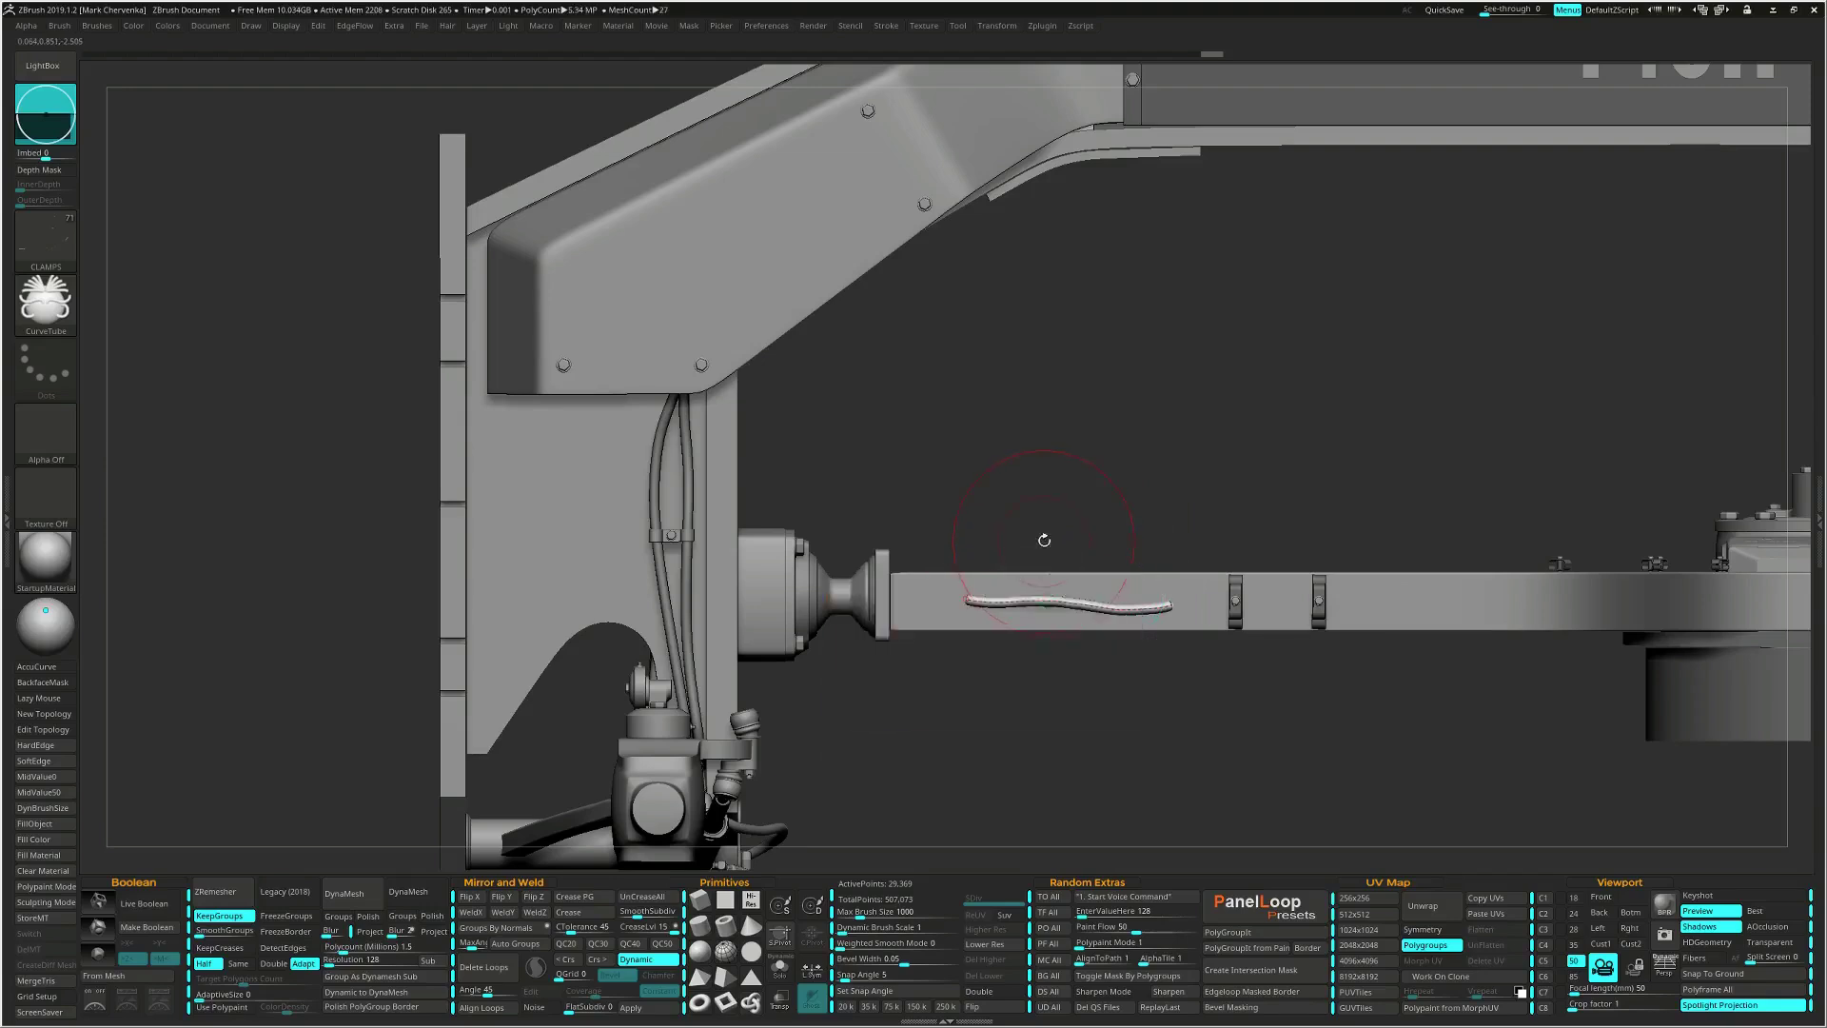
pyautogui.rightClick(1032, 542)
pyautogui.click(1051, 598)
pyautogui.press('space')
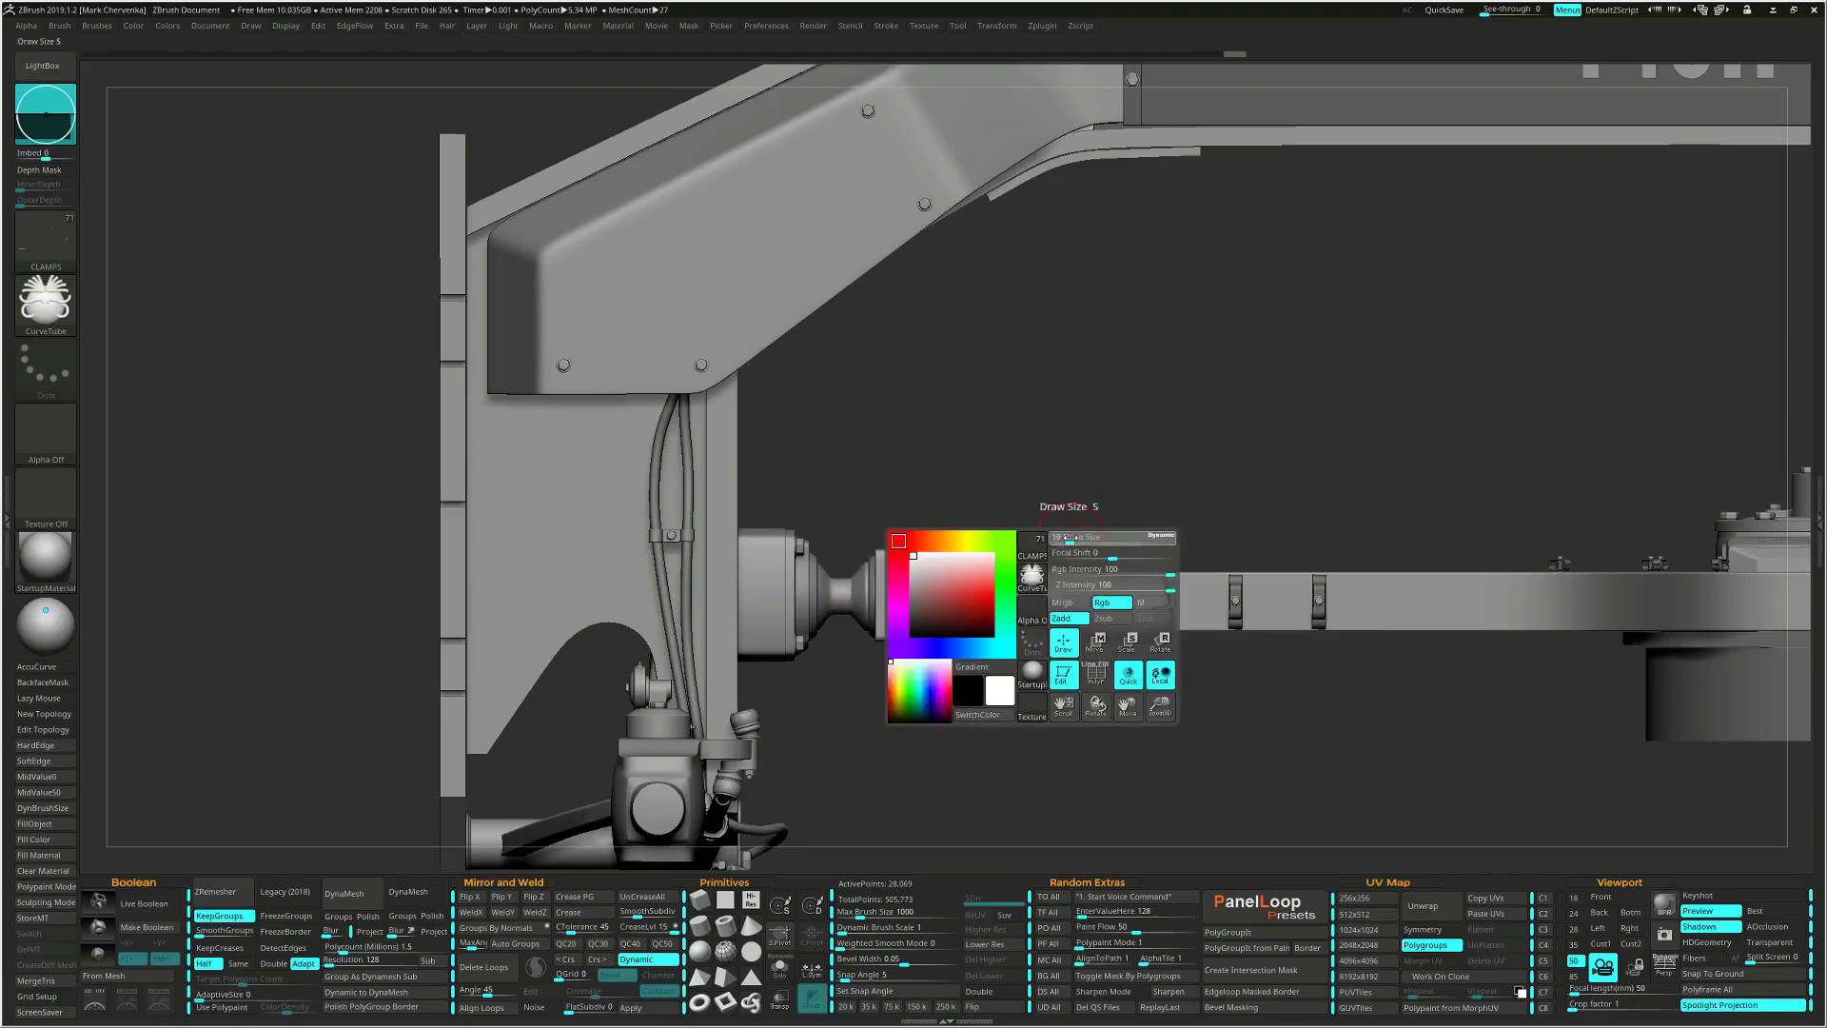
pyautogui.moveTo(1062, 540); pyautogui.dragTo(1060, 542)
pyautogui.click(1062, 601)
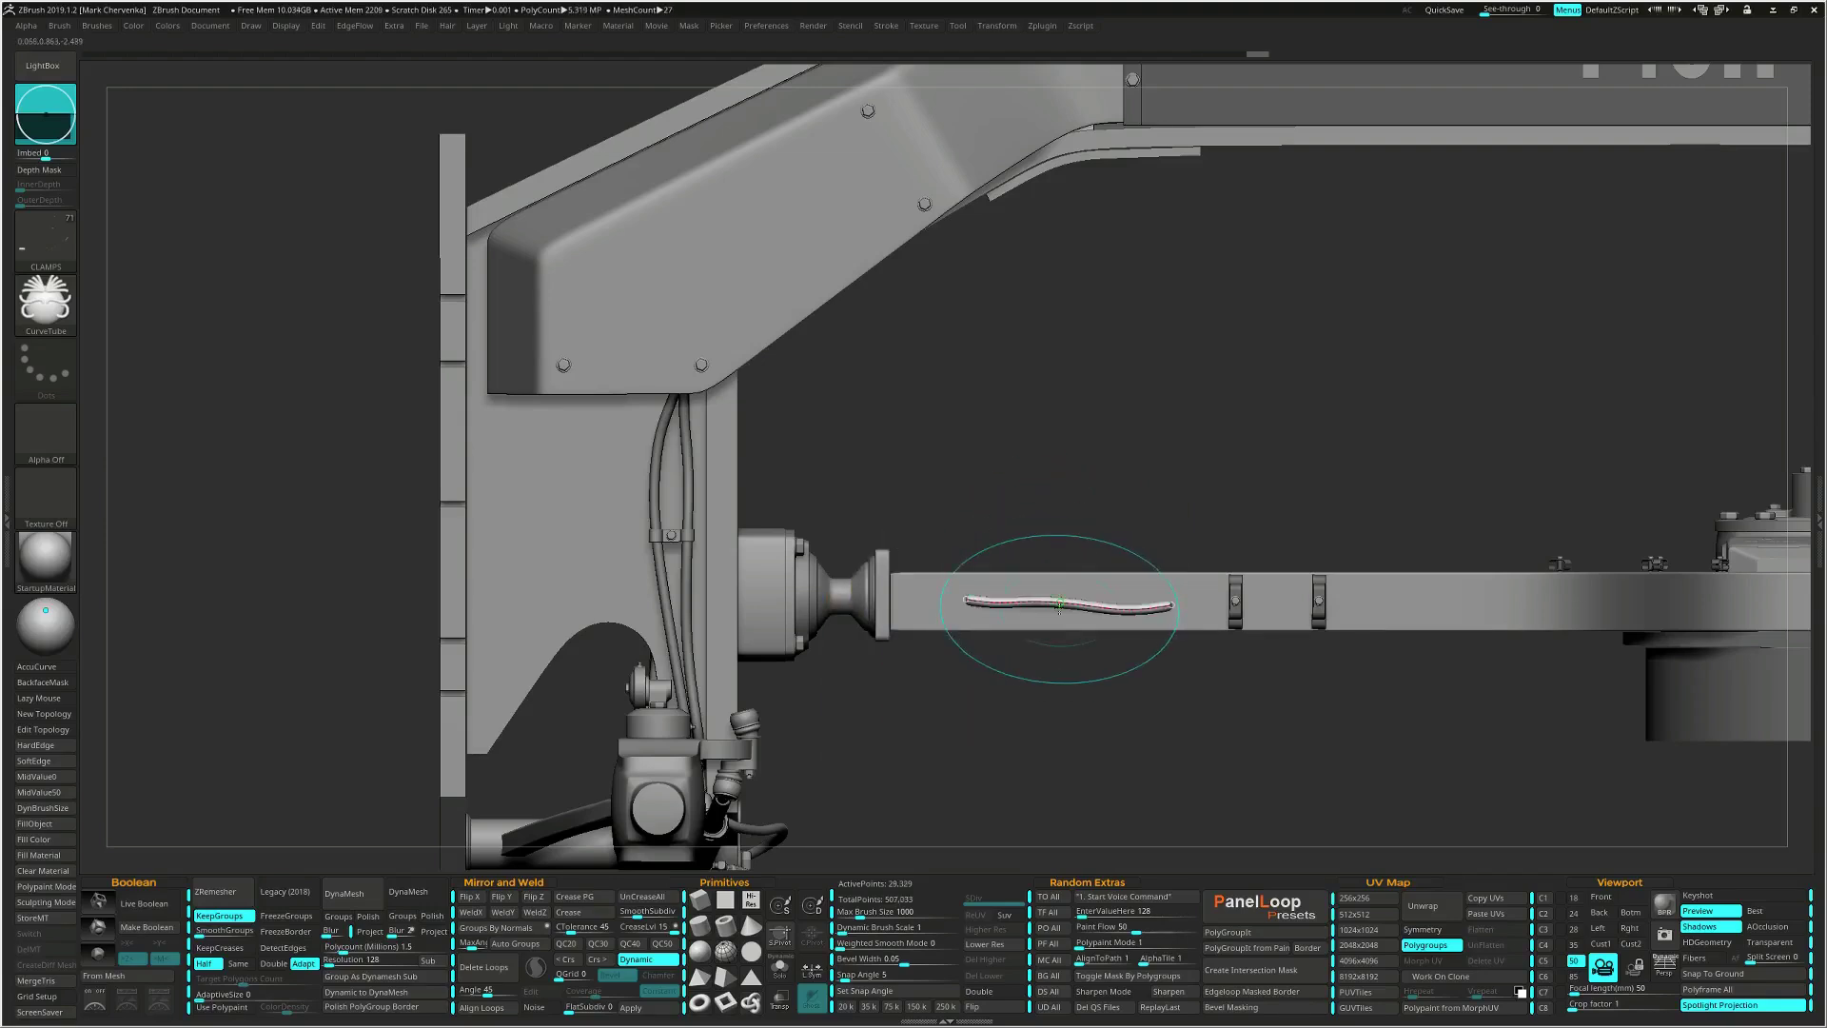
# Bend the short tube into a shallow sag and review the stroke's curve settings.
pyautogui.moveTo(1042, 607); pyautogui.dragTo(1052, 607)
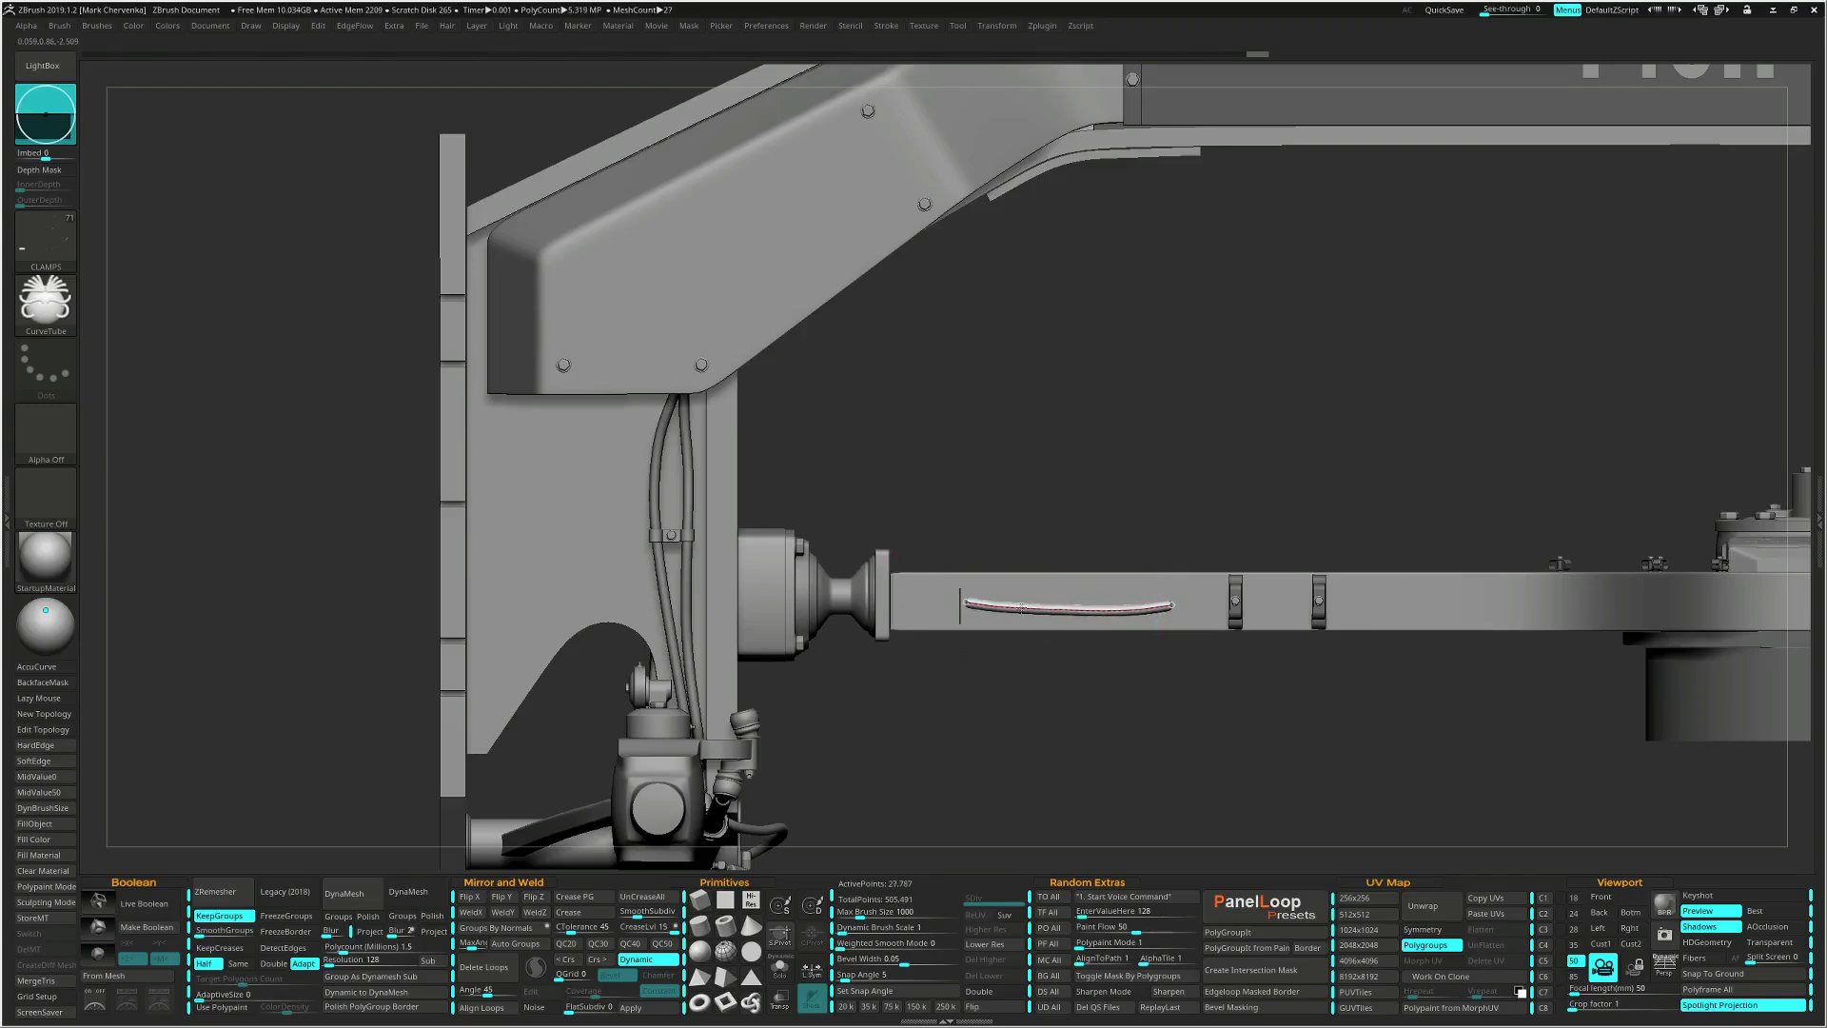
pyautogui.moveTo(1151, 608)
pyautogui.mouseDown(button='right')
pyautogui.moveTo(1128, 609)
pyautogui.moveTo(1143, 607)
pyautogui.mouseUp(button='right')
pyautogui.click(1143, 607)
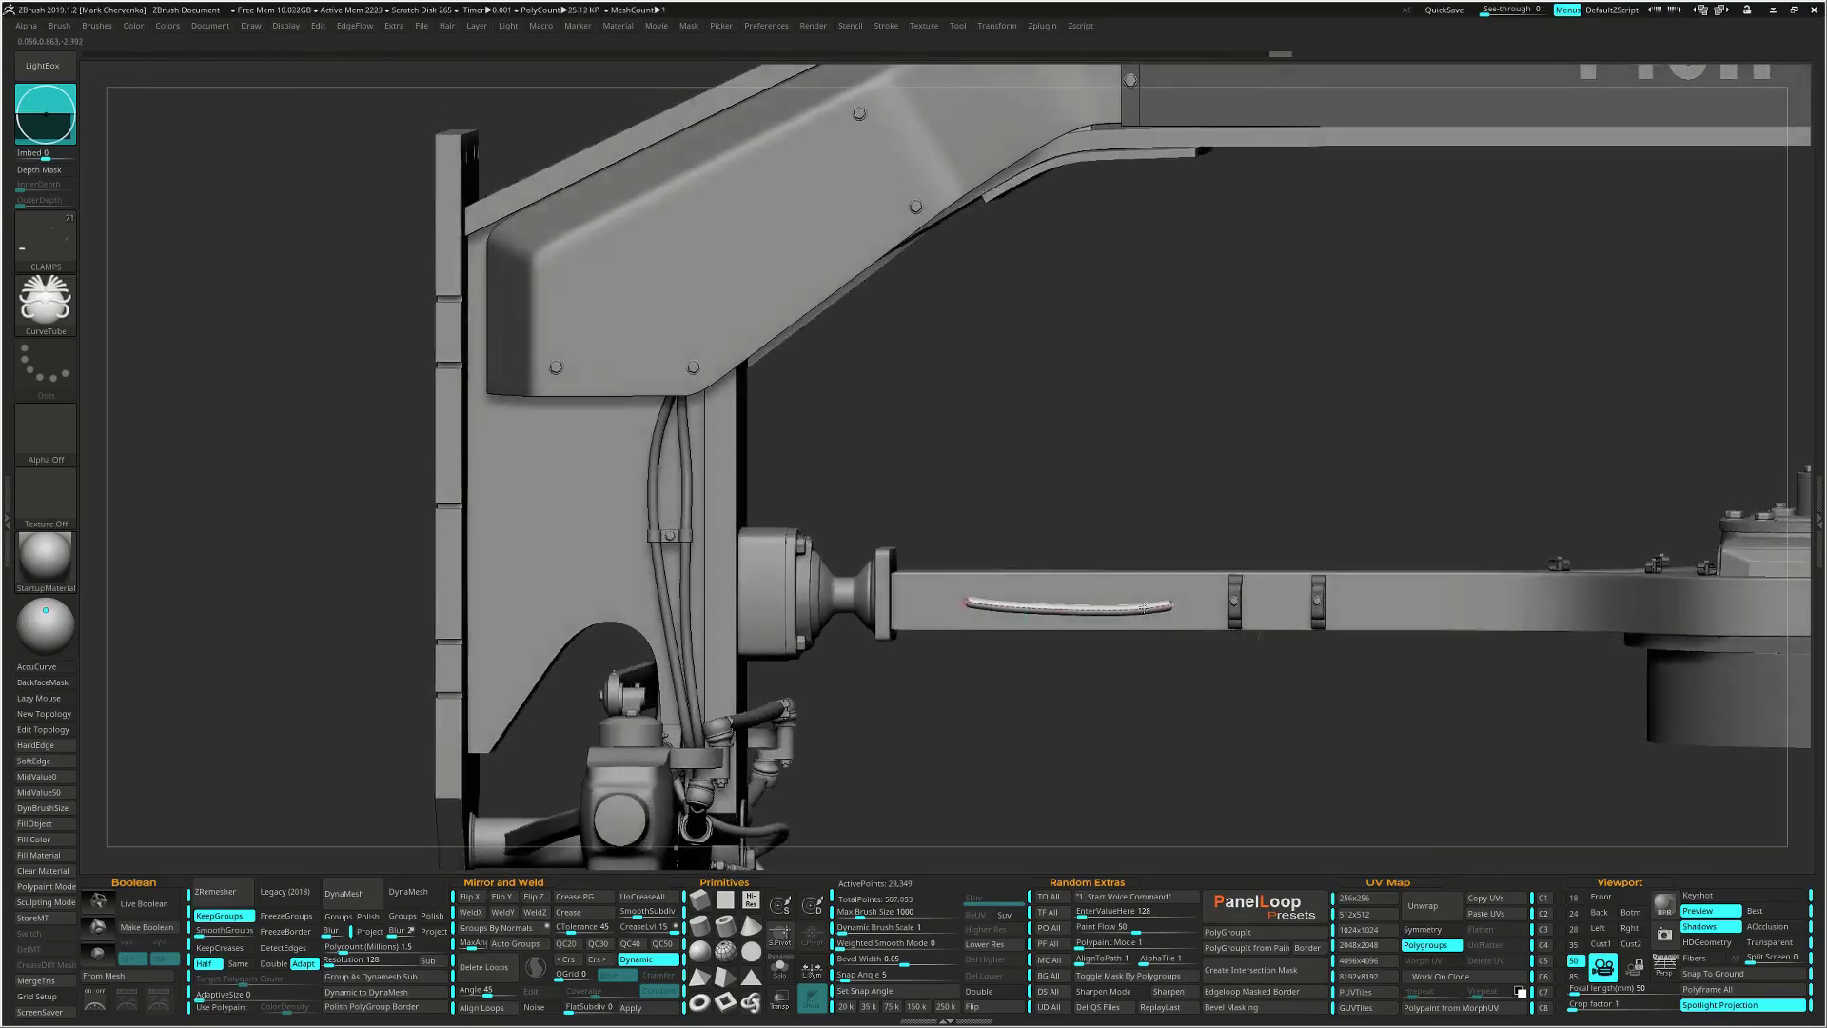
pyautogui.click(887, 26)
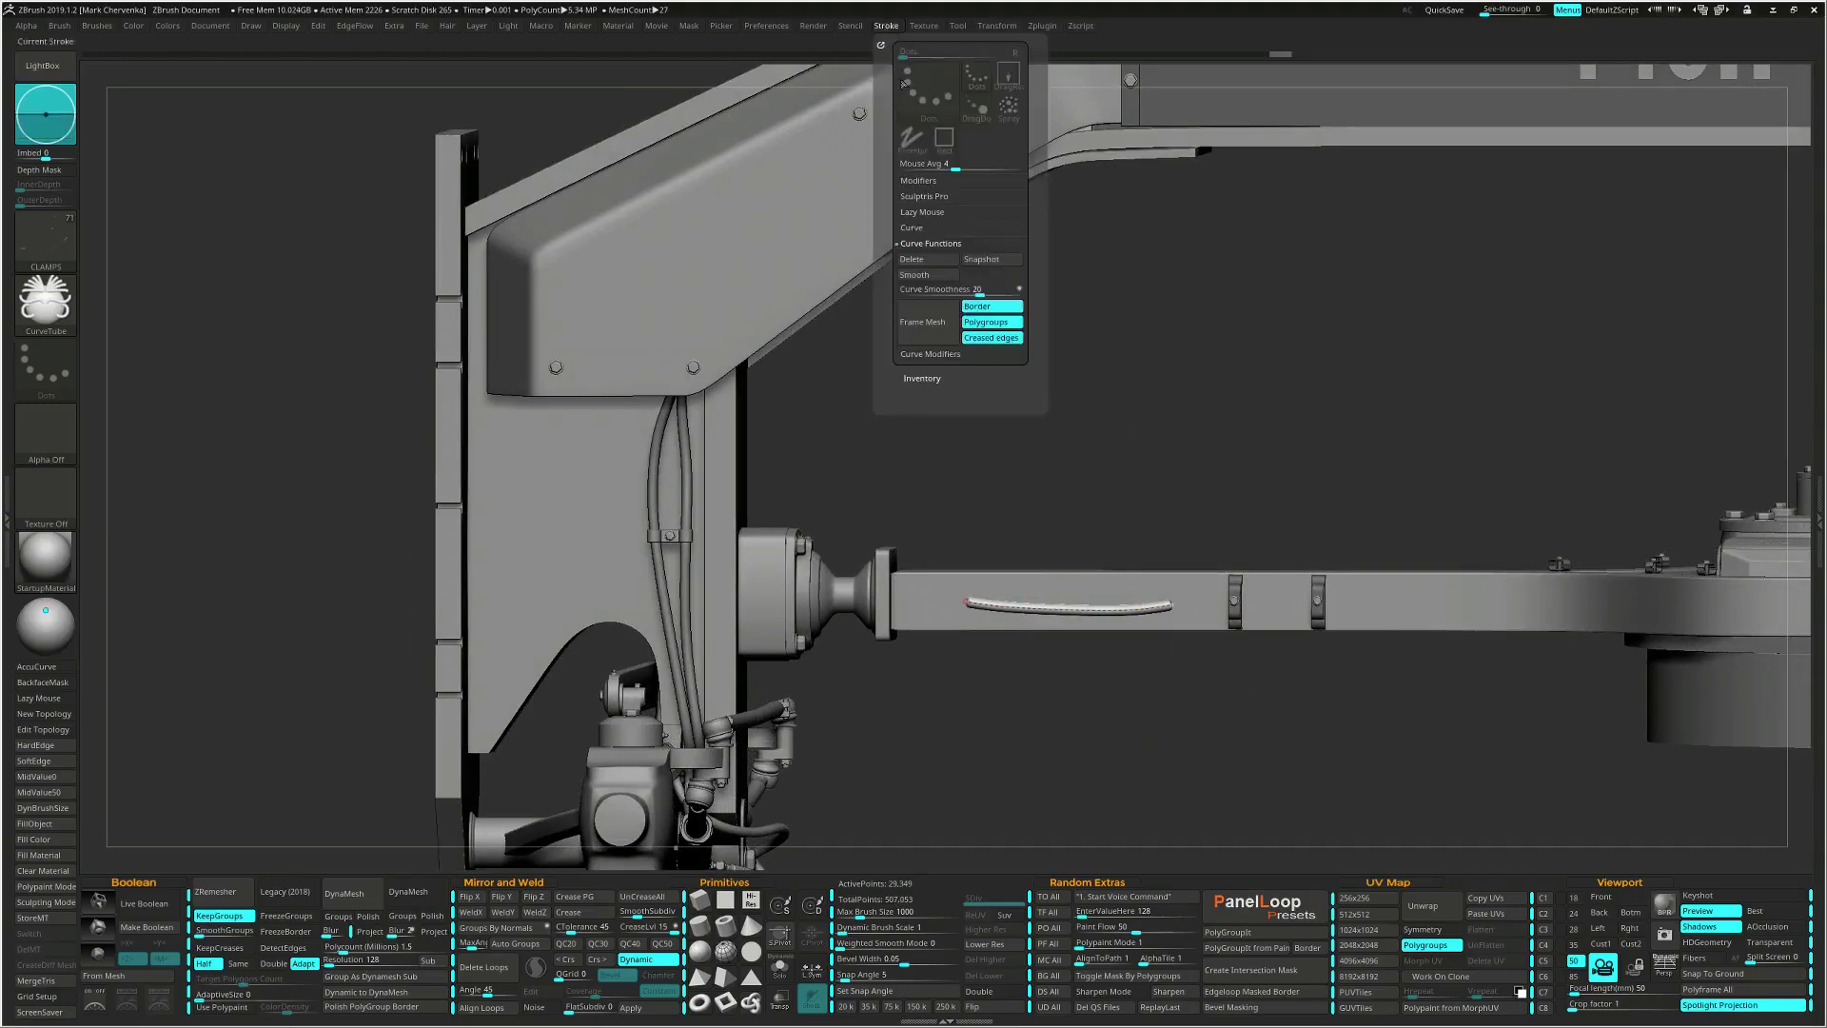
pyautogui.click(950, 228)
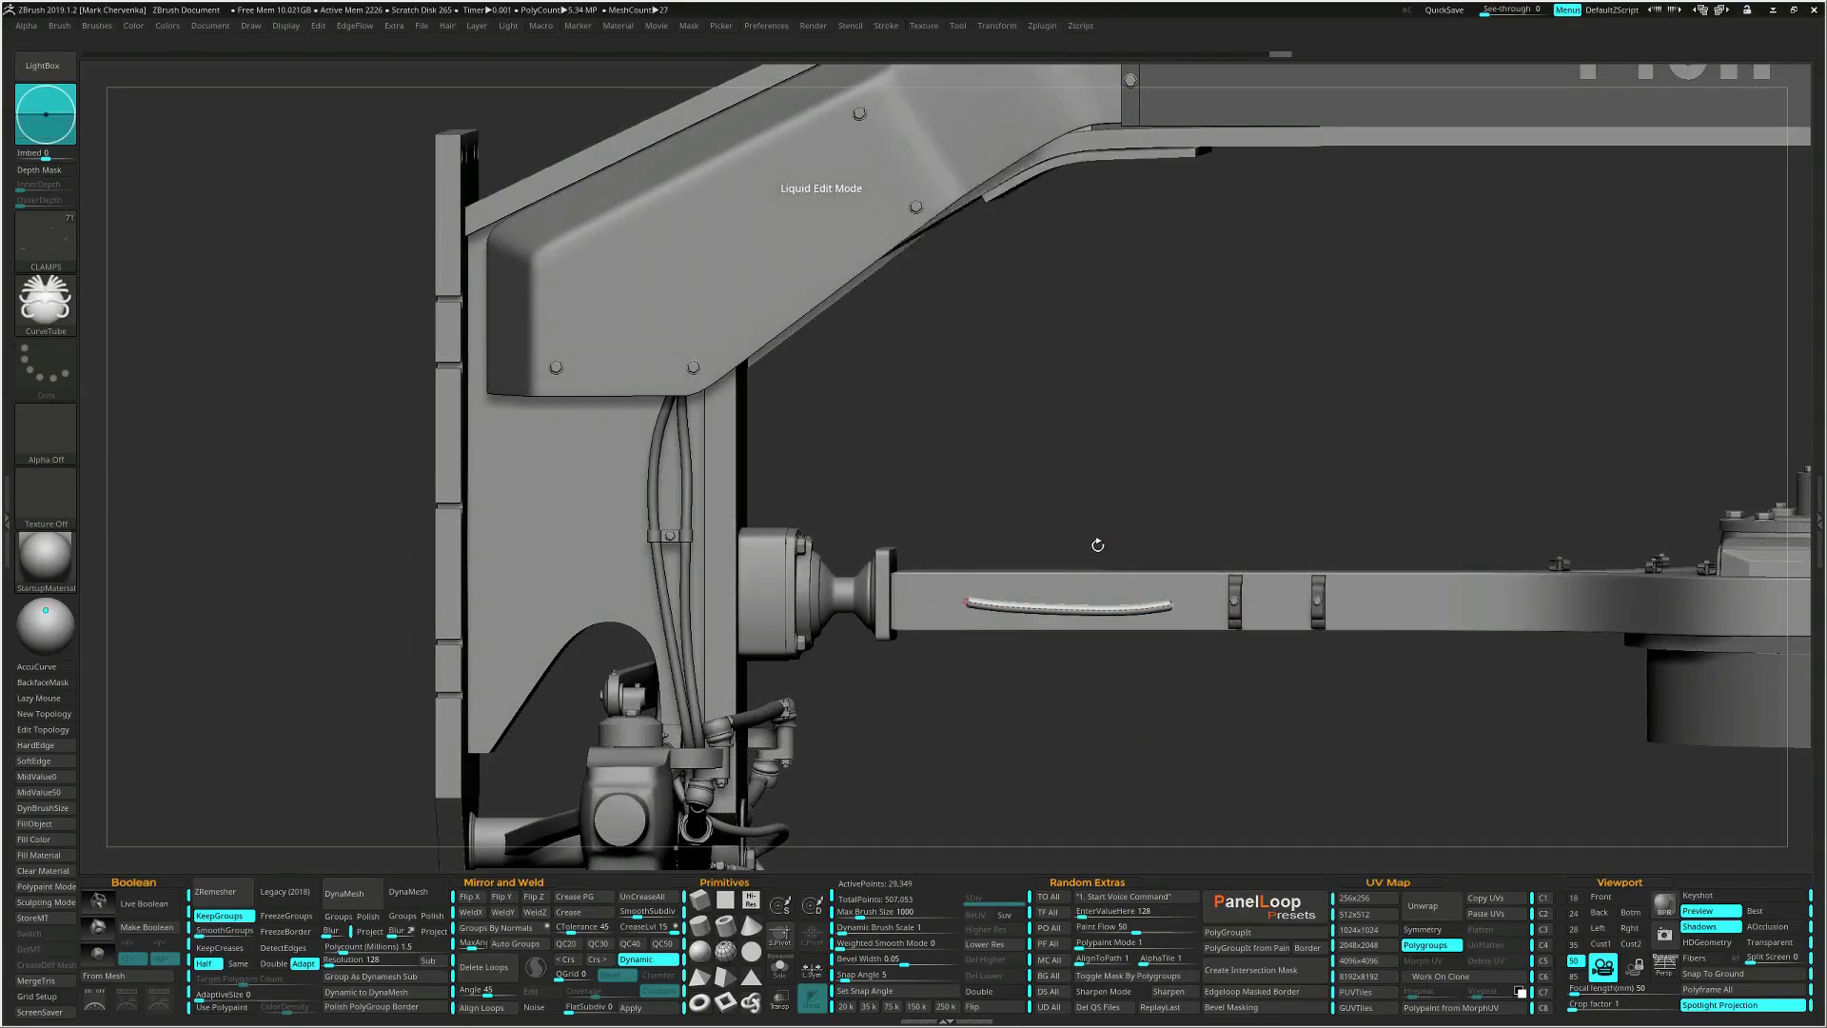
# Extend the tube back through the drawbar clamps toward the gearbox, and its front end down and up along the gooseneck frame.
pyautogui.moveTo(1138, 601)
pyautogui.keyDown('alt'); pyautogui.mouseDown(button='right')
pyautogui.moveTo(1024, 561)
pyautogui.moveTo(1064, 563)
pyautogui.mouseUp(button='right'); pyautogui.keyUp('alt')
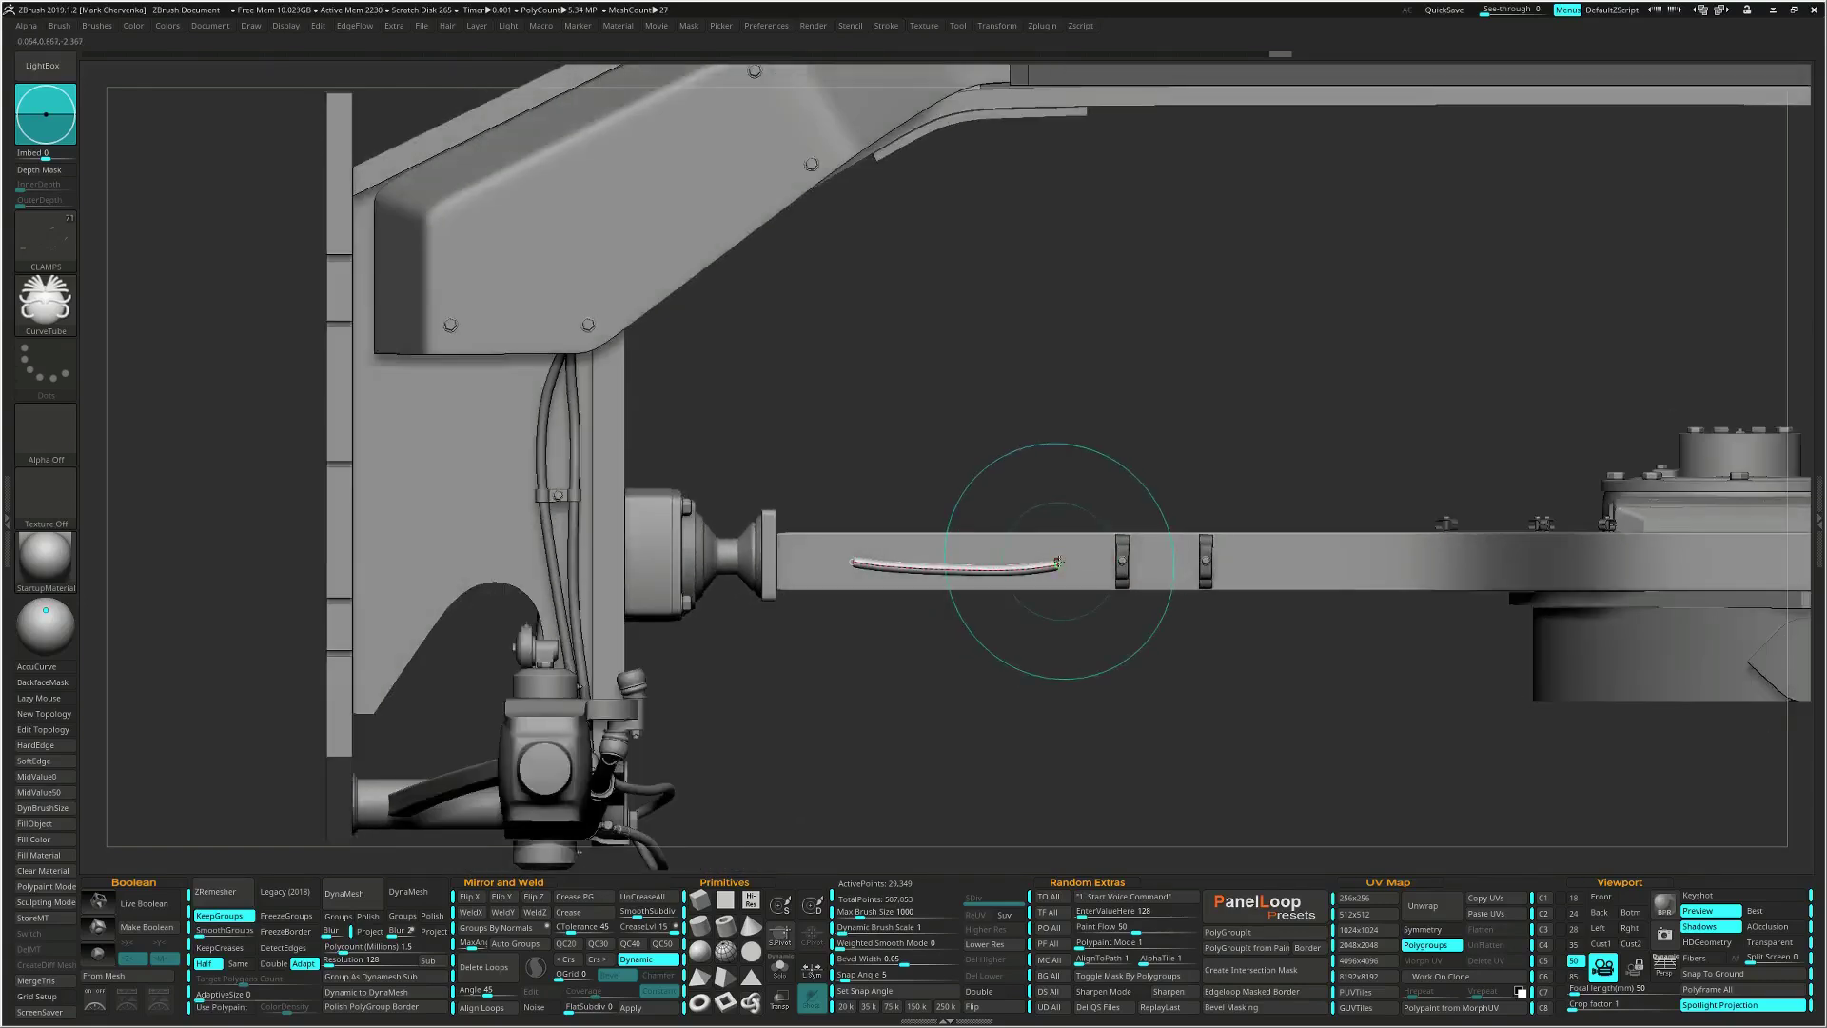
pyautogui.moveTo(1059, 563); pyautogui.dragTo(1132, 541)
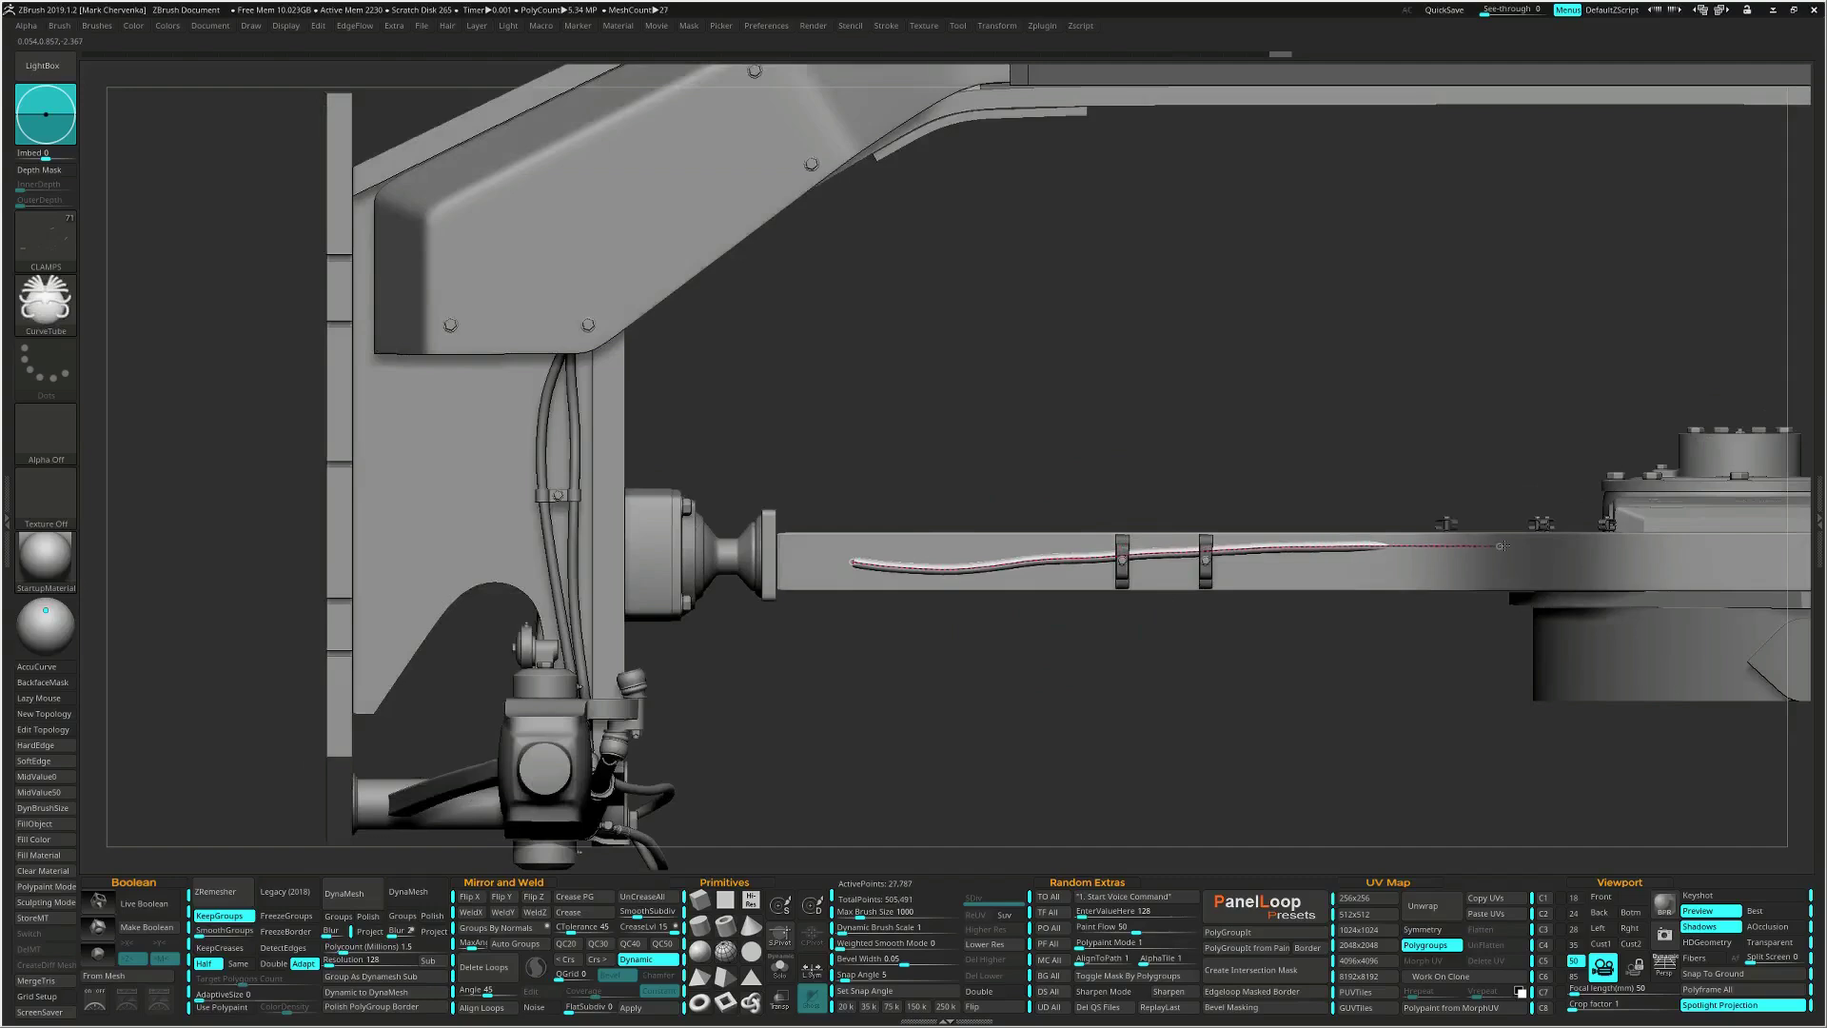
pyautogui.moveTo(1582, 527); pyautogui.dragTo(1583, 527)
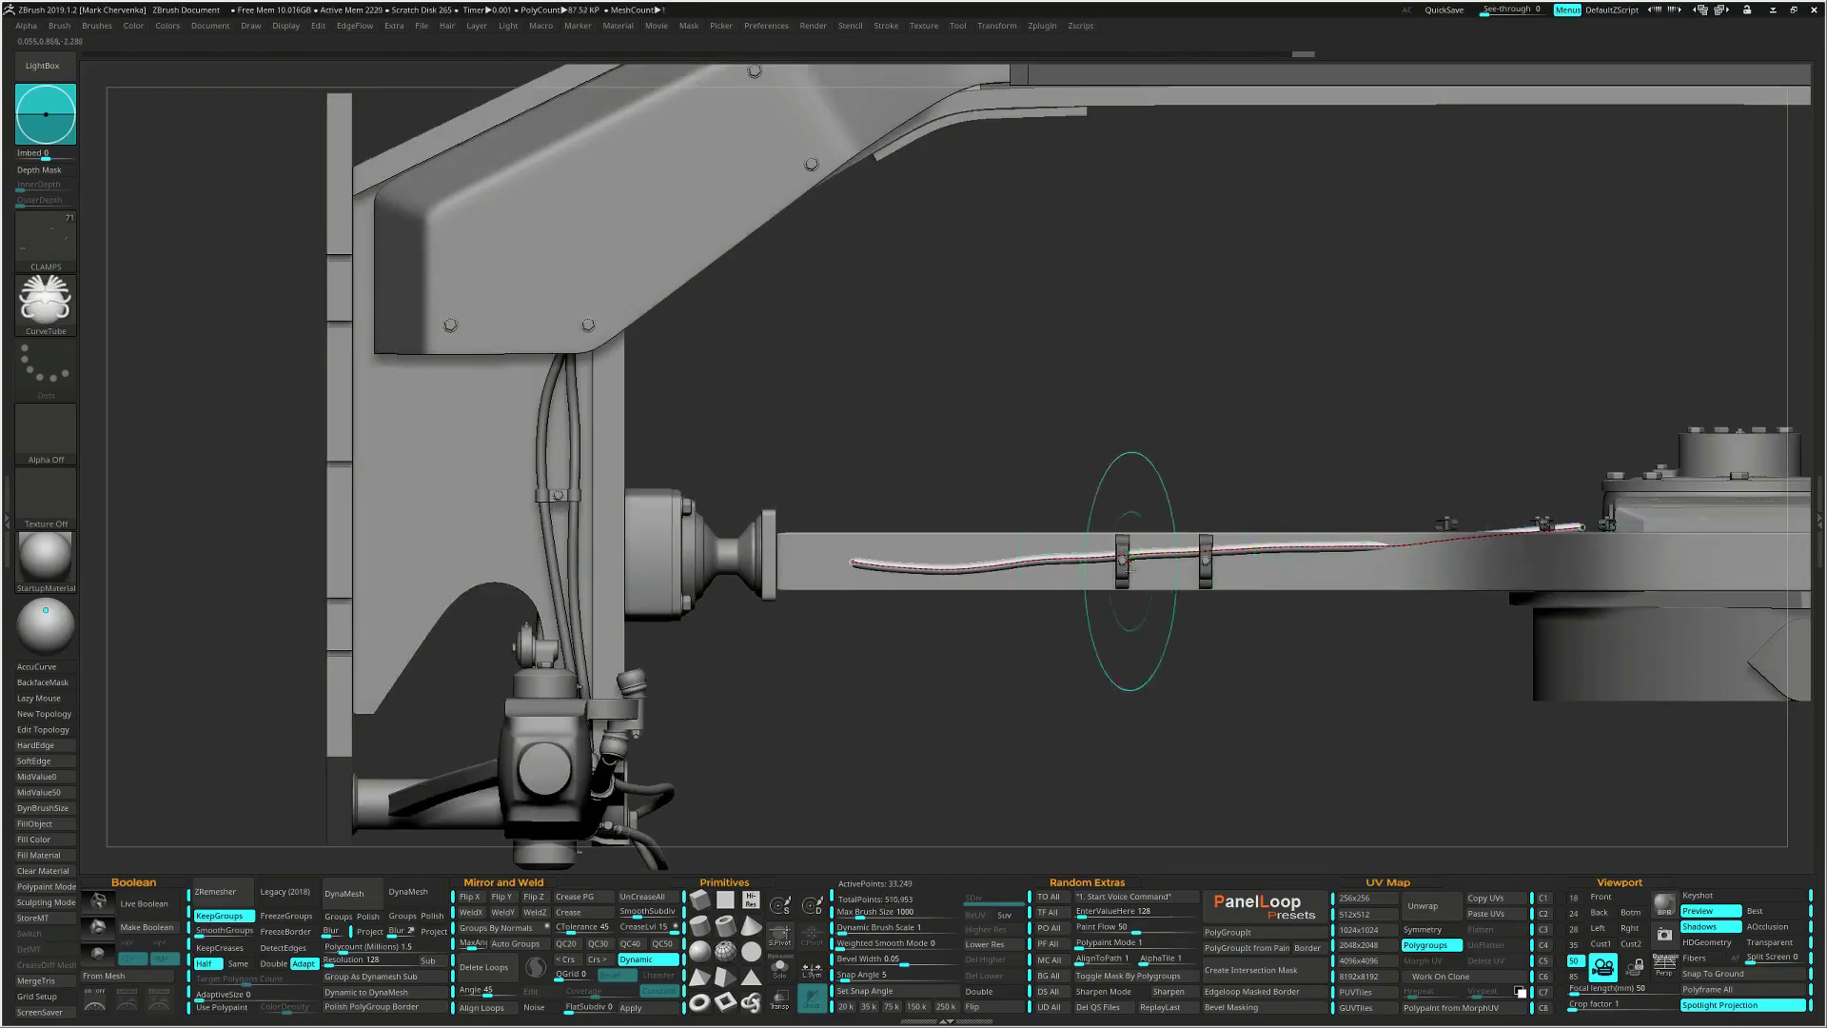
pyautogui.moveTo(1088, 560); pyautogui.dragTo(1061, 546)
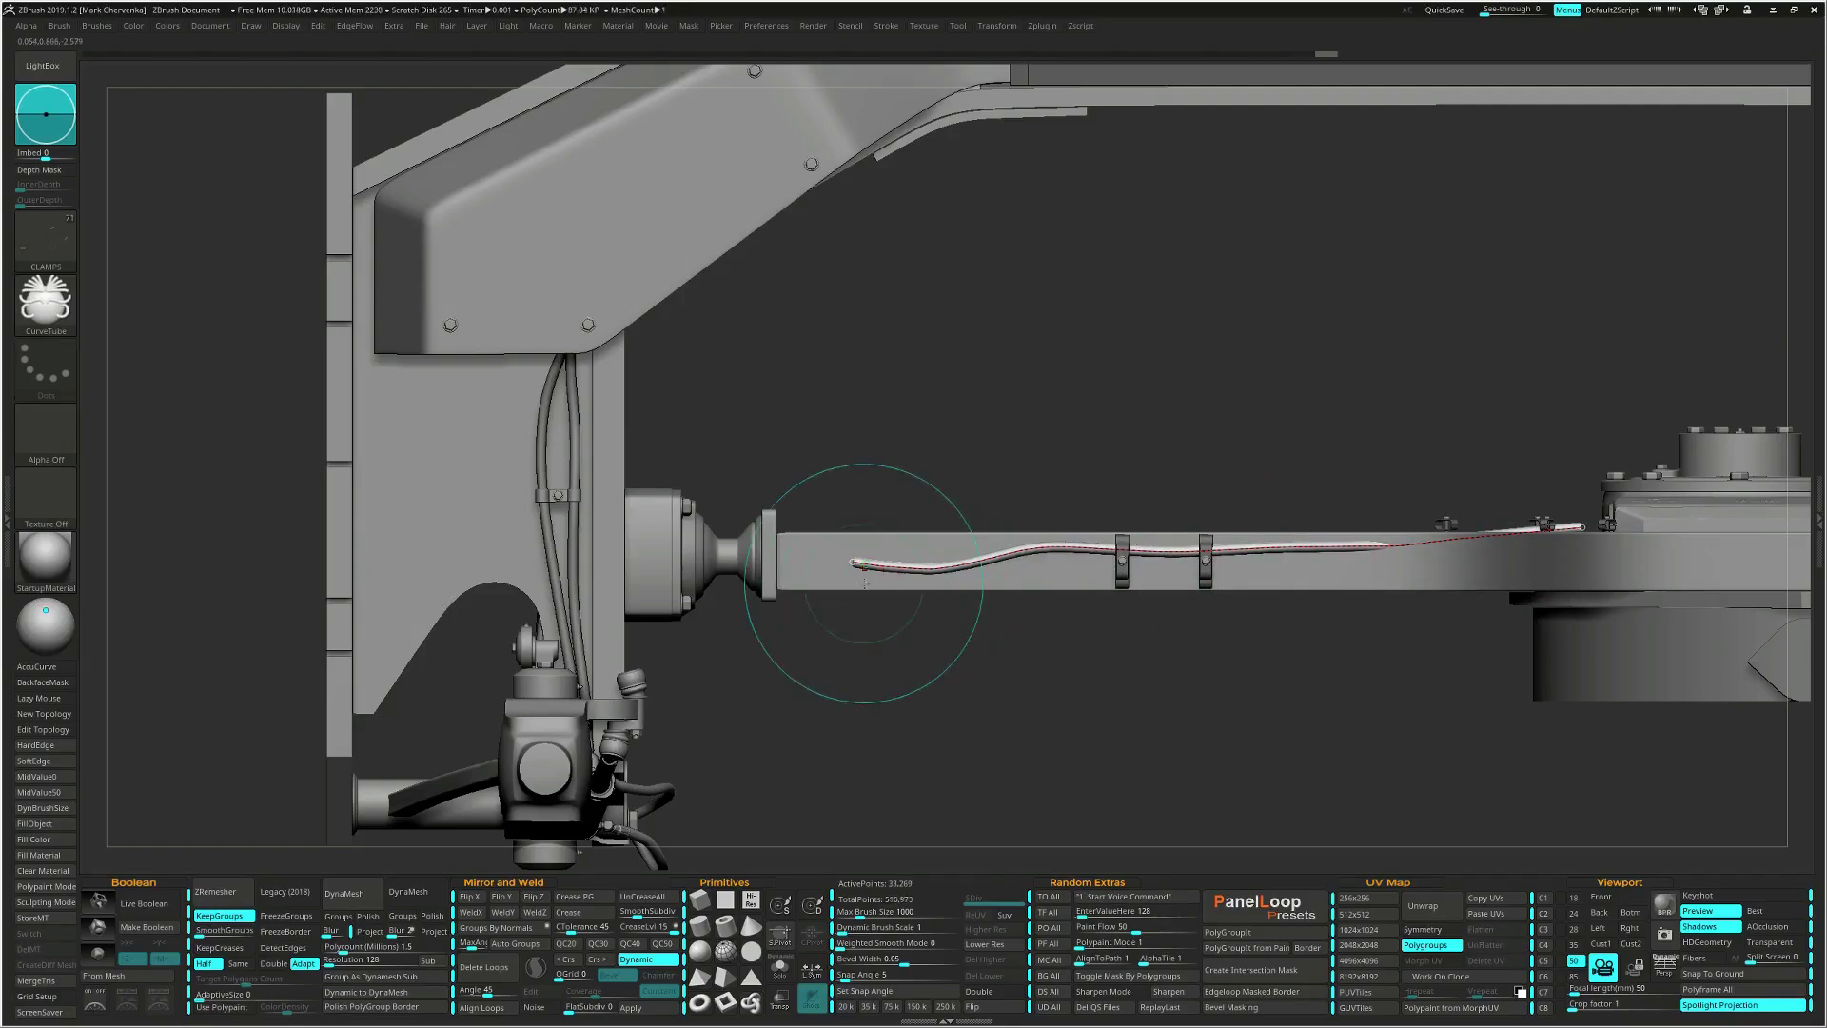
pyautogui.moveTo(913, 605)
pyautogui.keyDown('alt'); pyautogui.mouseDown()
pyautogui.moveTo(925, 579)
pyautogui.moveTo(1204, 548)
pyautogui.mouseUp(); pyautogui.keyUp('alt')
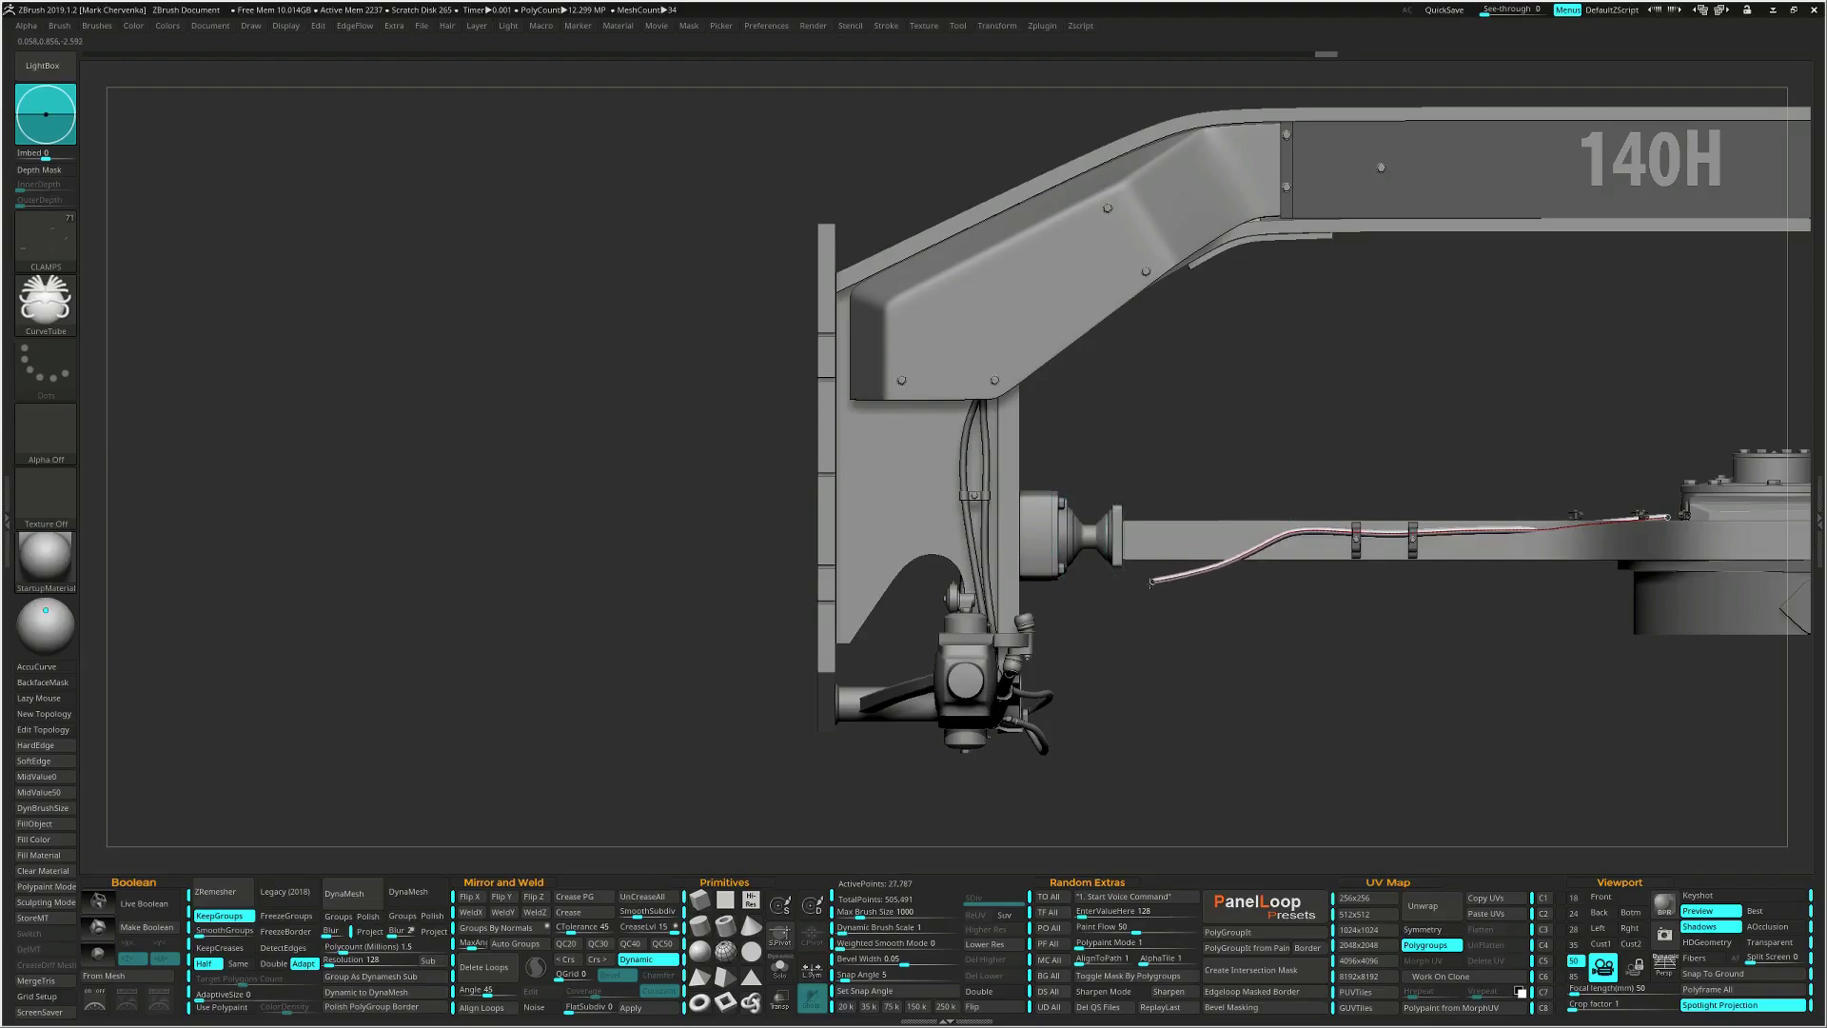
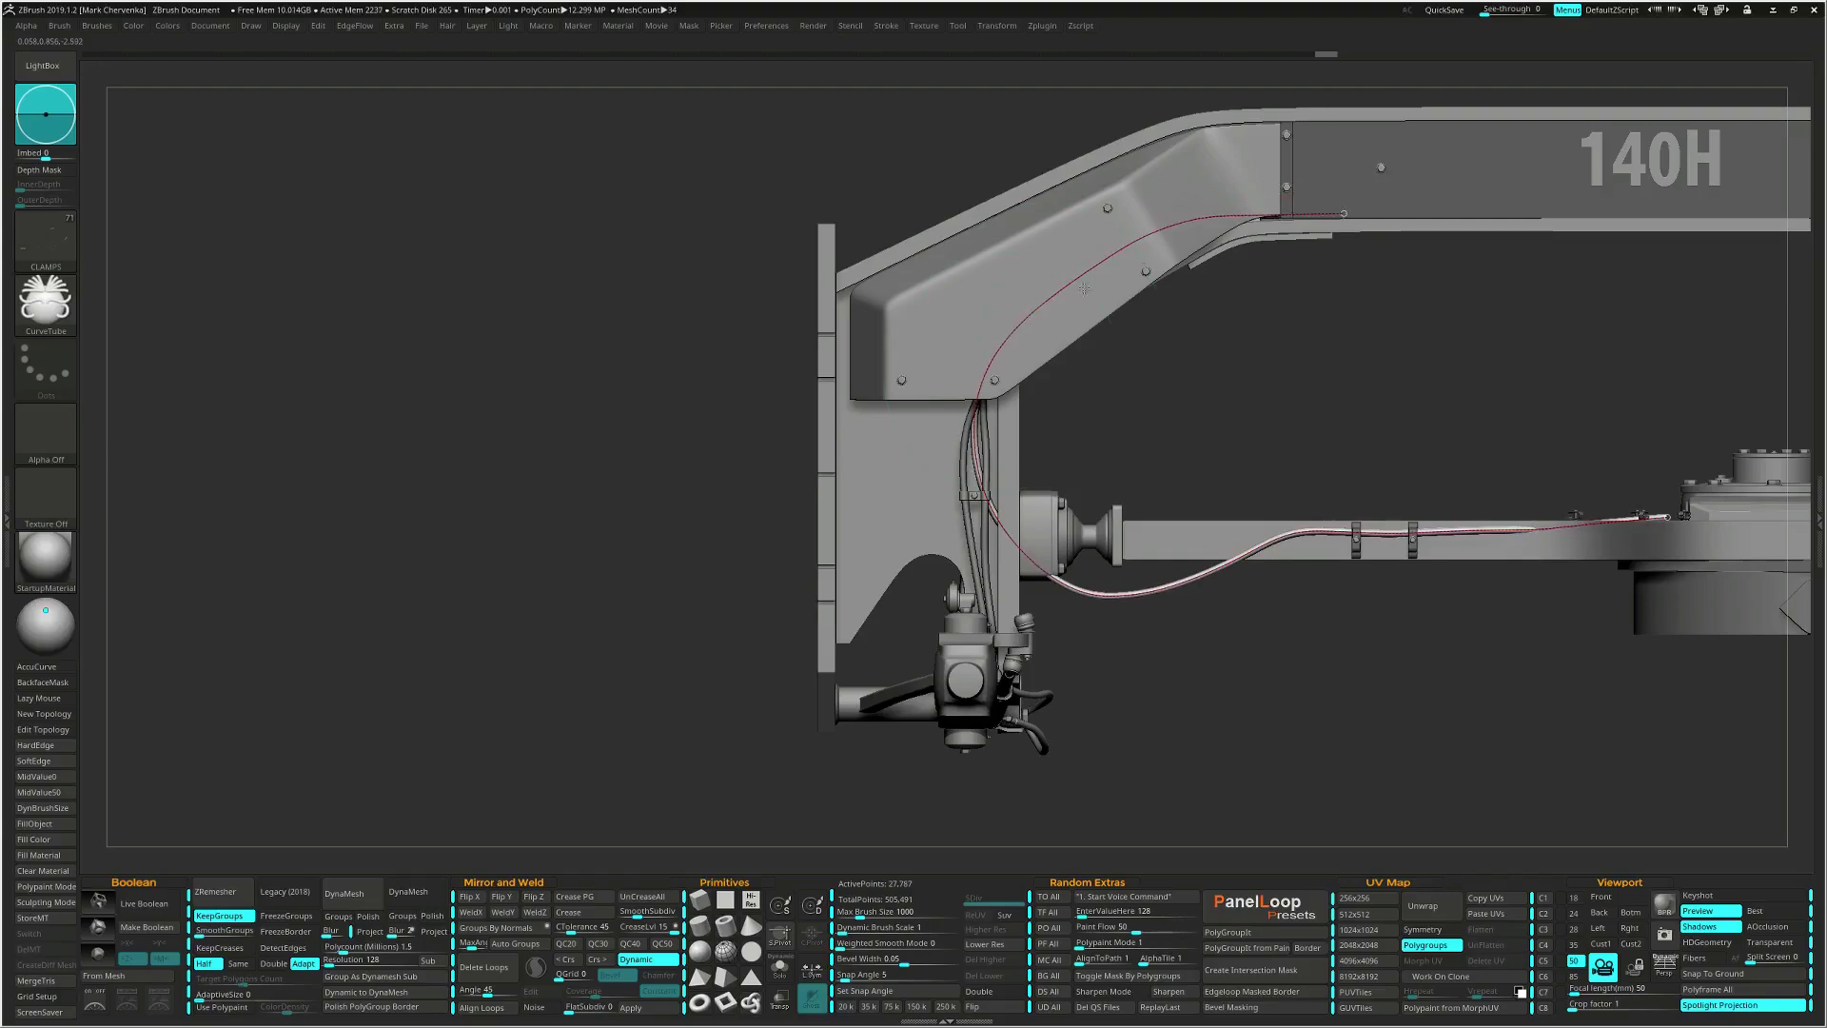
pyautogui.moveTo(1270, 598)
pyautogui.mouseDown()
pyautogui.moveTo(1293, 649)
pyautogui.moveTo(1026, 706)
pyautogui.mouseUp()
# Pull the hose against the drawbar and route its rear end through the clamp on the diverging arm beside the gearbox.
pyautogui.keyDown('alt'); pyautogui.moveTo(1228, 687); pyautogui.dragTo(1229, 759); pyautogui.keyUp('alt')
pyautogui.moveTo(1301, 591); pyautogui.dragTo(1326, 580)
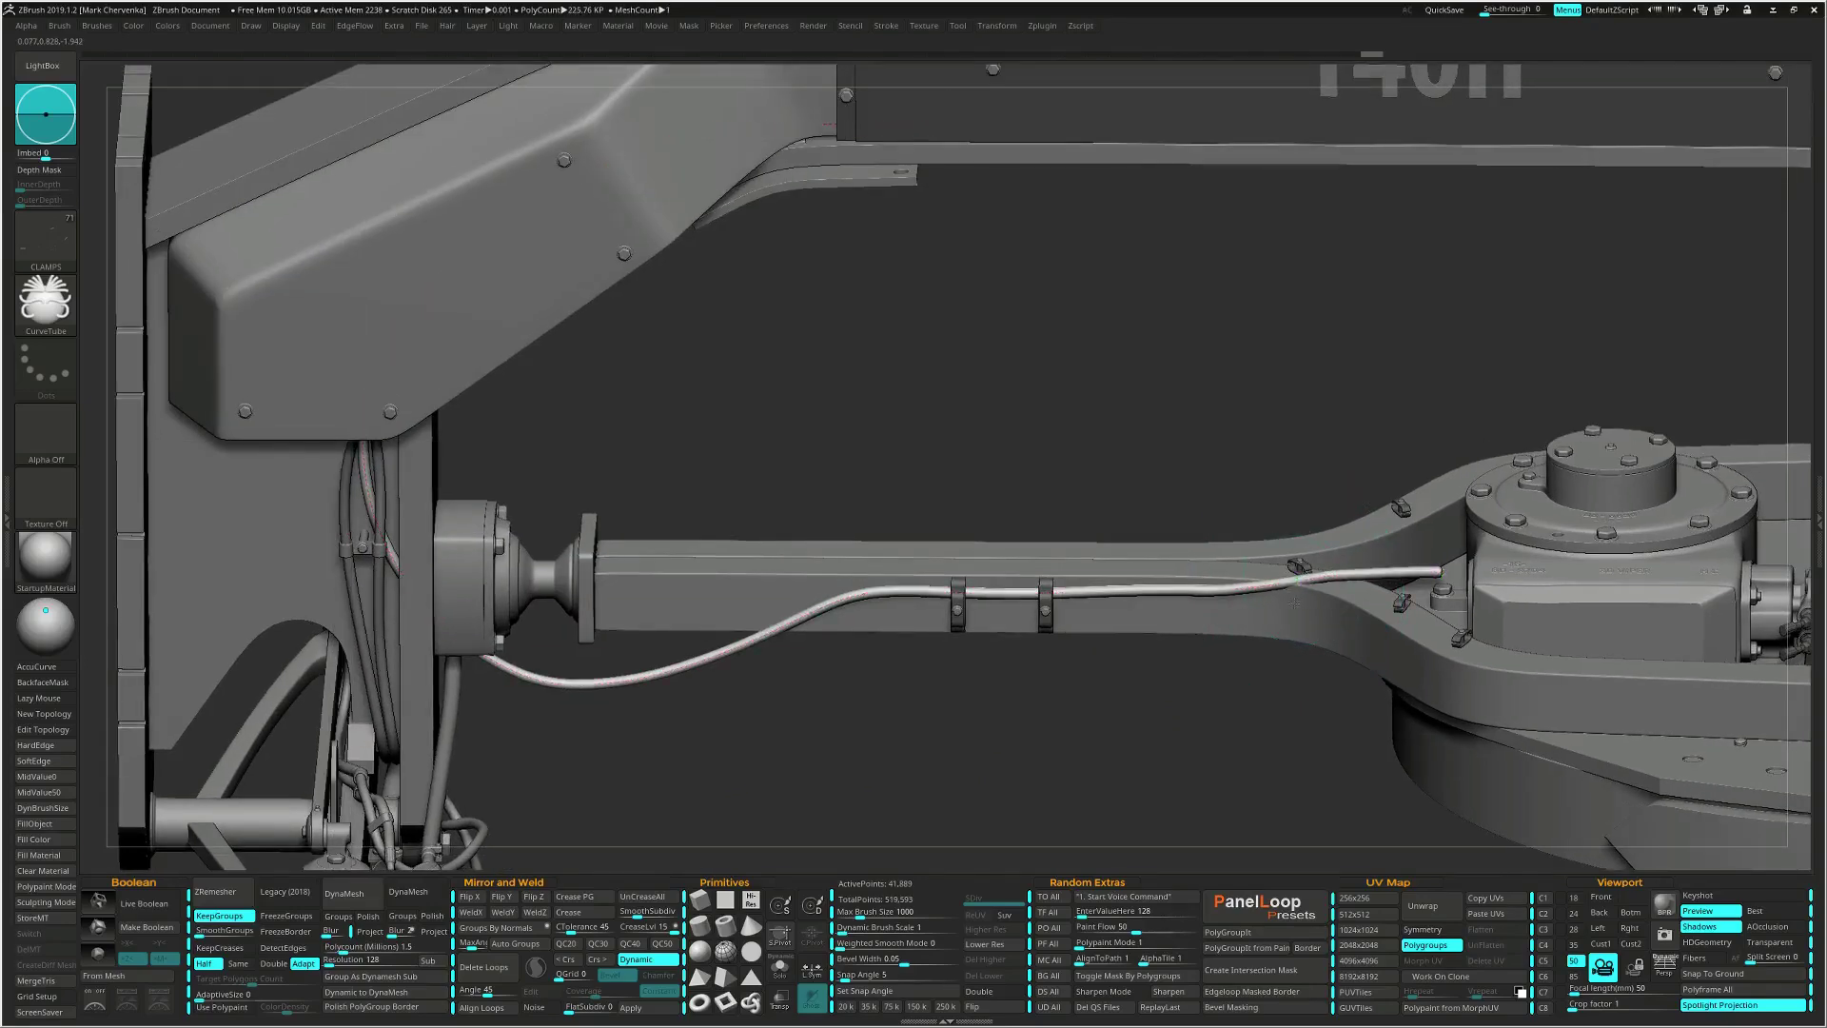
pyautogui.moveTo(1296, 666); pyautogui.dragTo(1313, 731)
pyautogui.moveTo(1295, 580); pyautogui.dragTo(1190, 598)
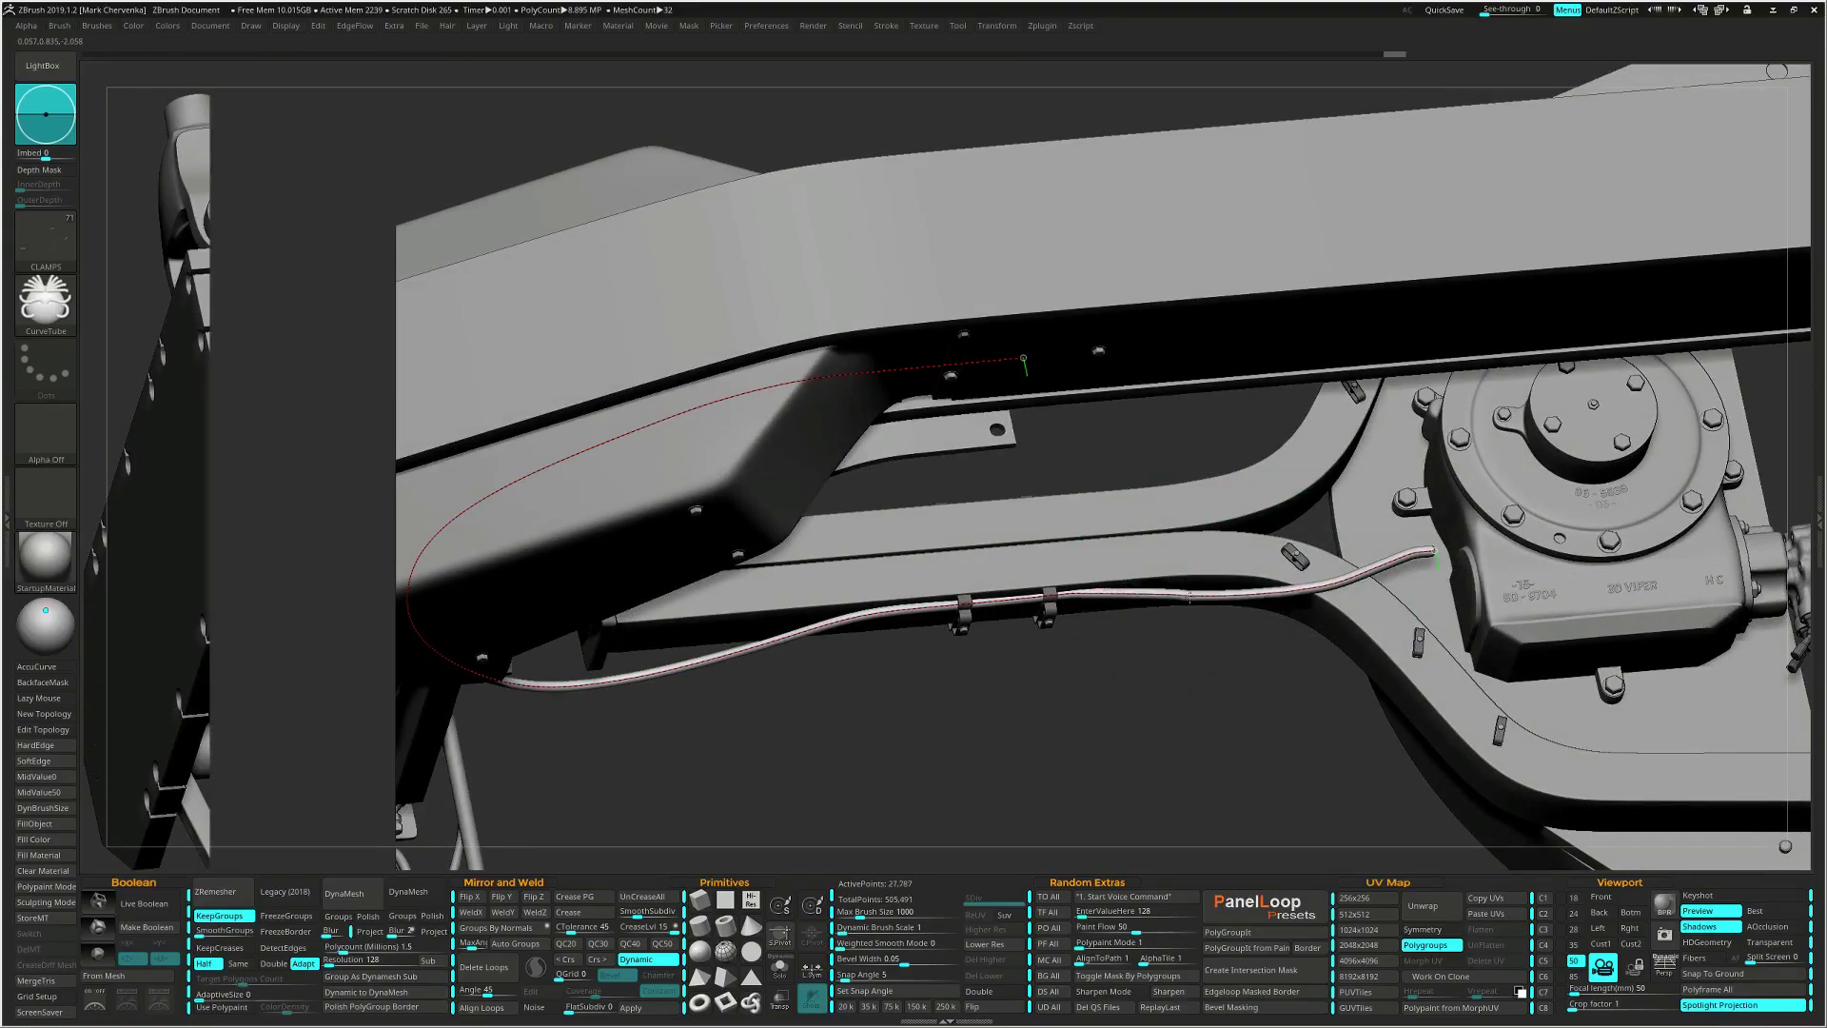
pyautogui.moveTo(1426, 563); pyautogui.dragTo(1419, 635)
pyautogui.moveTo(1527, 702); pyautogui.dragTo(1542, 705)
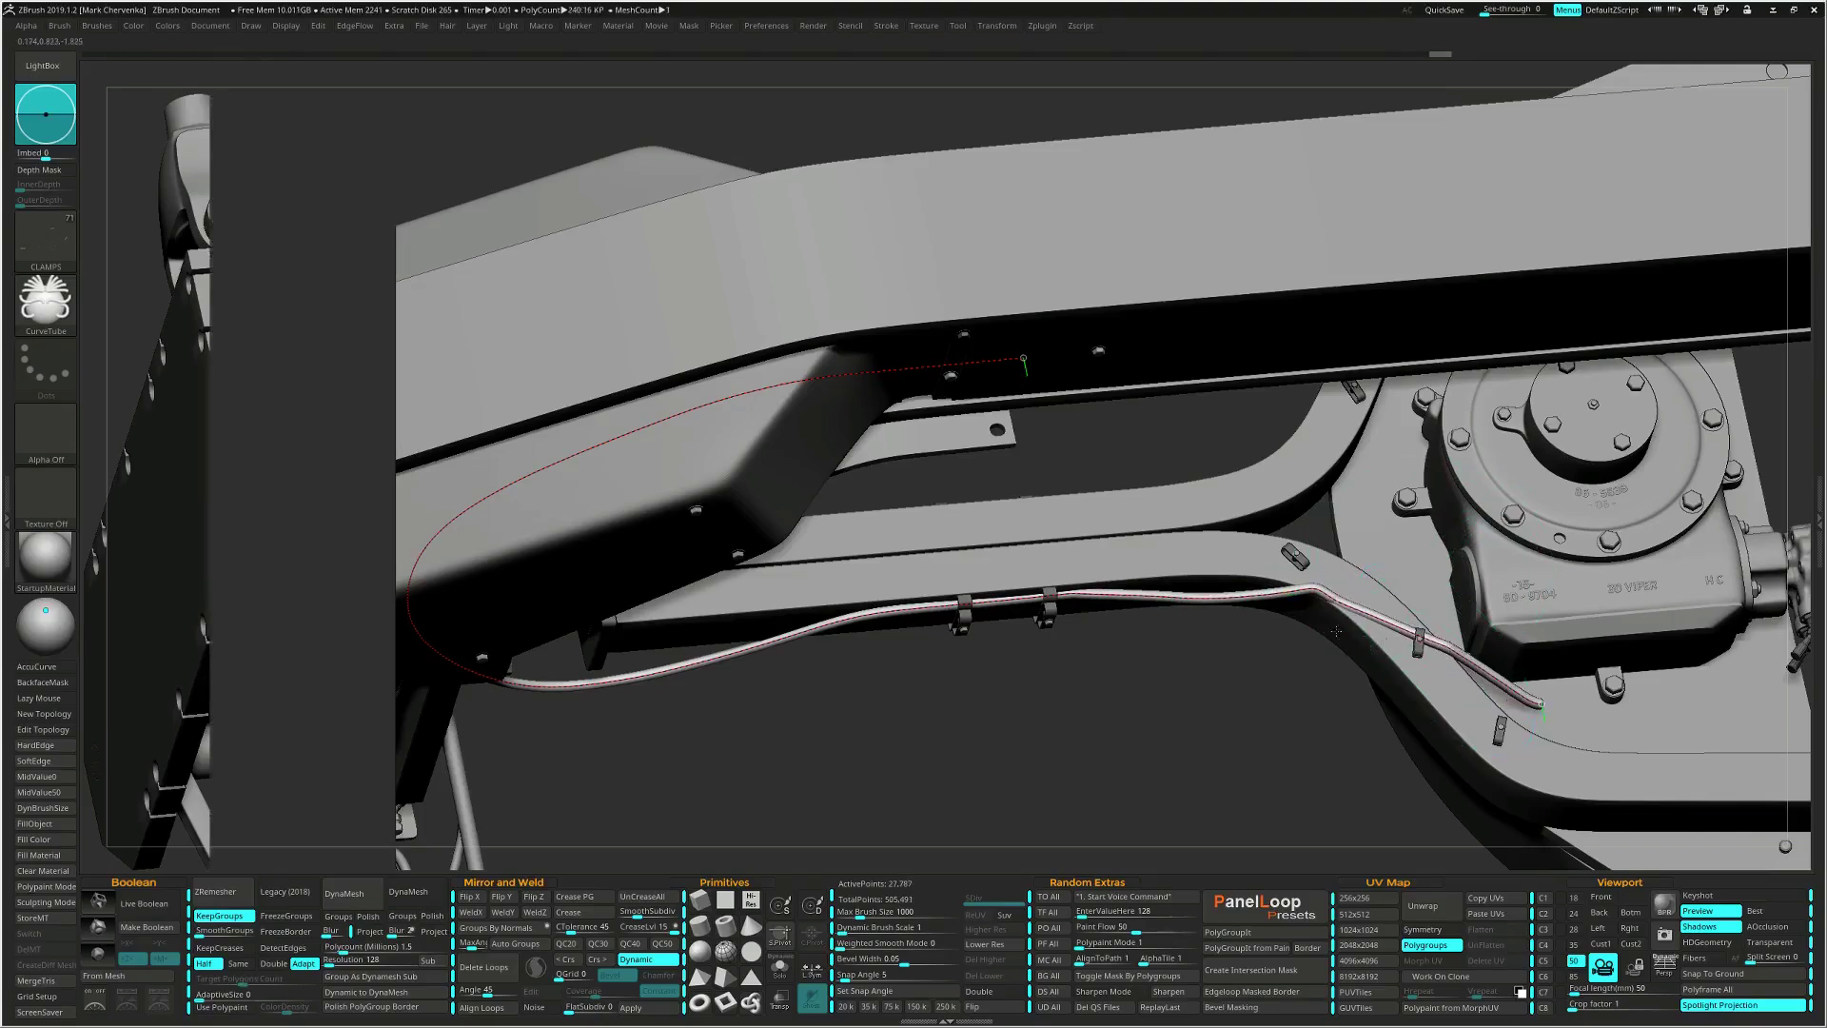
pyautogui.moveTo(1337, 631)
pyautogui.mouseDown()
pyautogui.moveTo(1334, 604)
pyautogui.moveTo(1364, 620)
pyautogui.mouseUp()
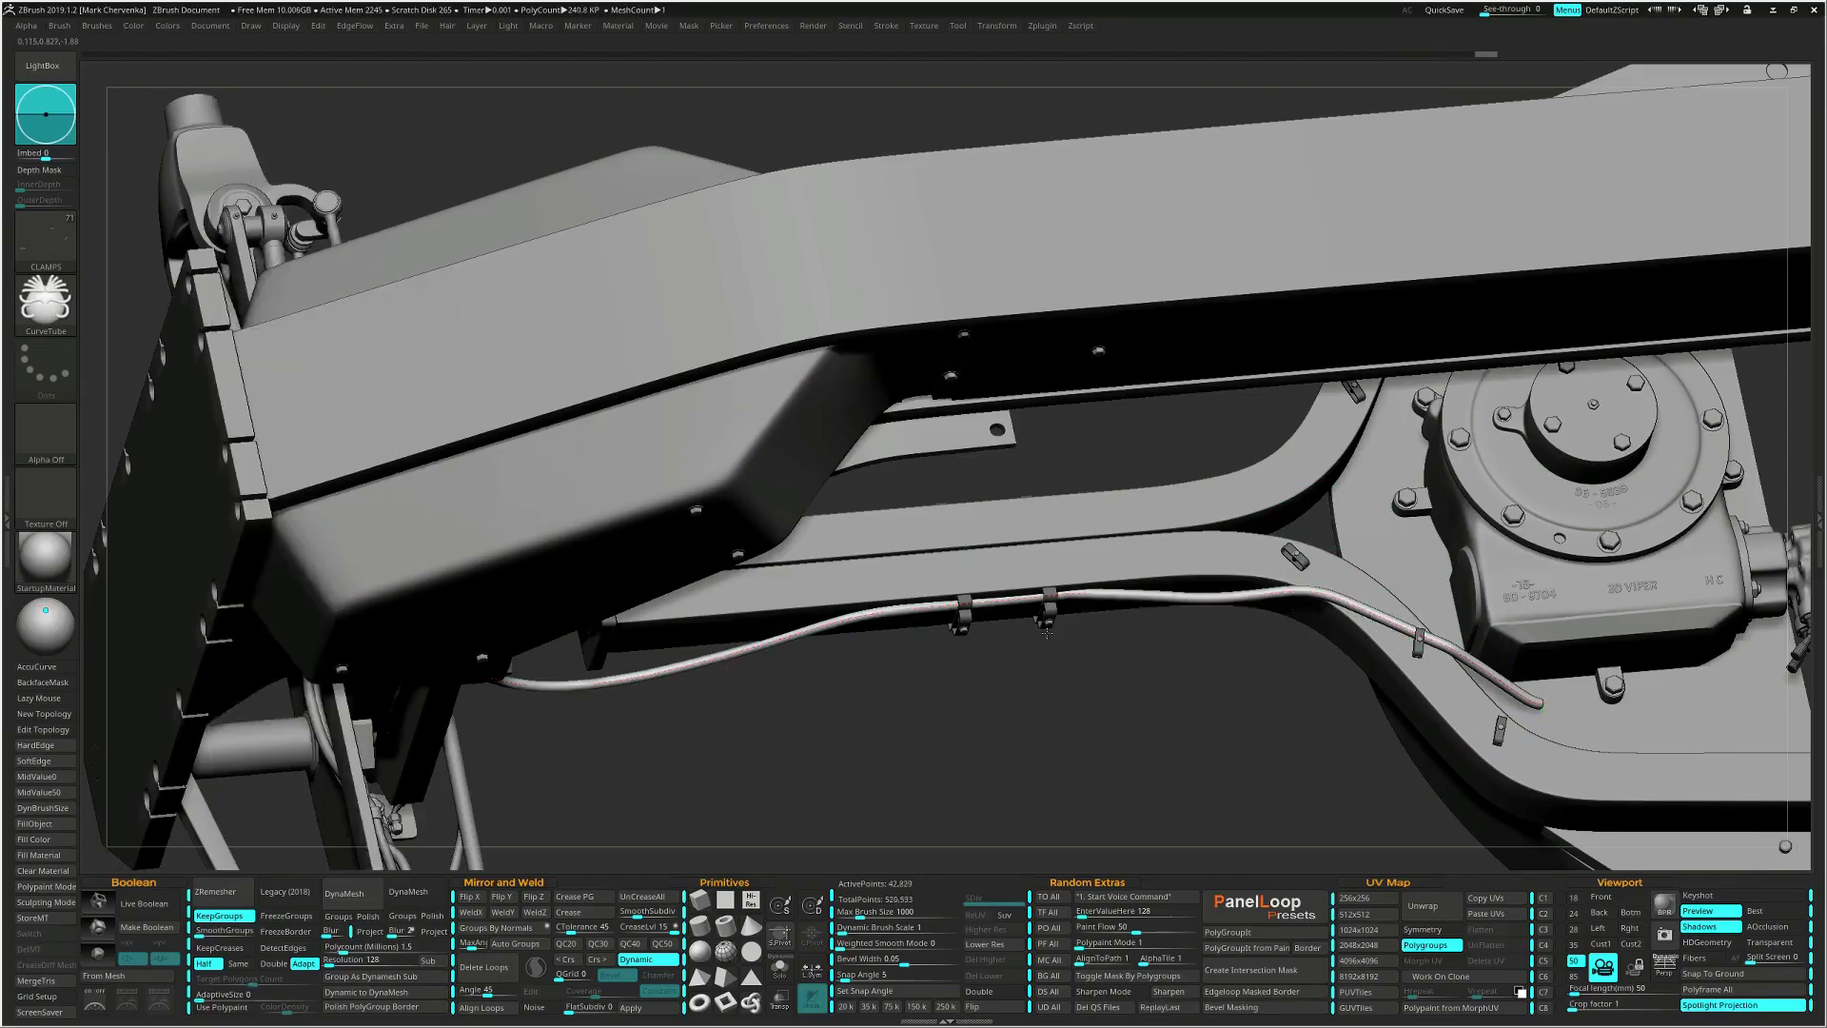
# Isolate the hose, reshape its curve along the gooseneck section into a smooth bend, and show the other parts again.
pyautogui.moveTo(1083, 643)
pyautogui.keyDown('ctrl'); pyautogui.mouseDown(button='right')
pyautogui.moveTo(994, 428)
pyautogui.moveTo(978, 572)
pyautogui.moveTo(949, 528)
pyautogui.moveTo(969, 476)
pyautogui.moveTo(991, 517)
pyautogui.moveTo(959, 518)
pyautogui.mouseUp(button='right'); pyautogui.keyUp('ctrl')
pyautogui.hotkey('ctrl', 's')
pyautogui.press('space')
pyautogui.keyDown('ctrl'); pyautogui.keyDown('shift'); pyautogui.click(953, 524); pyautogui.keyUp('shift'); pyautogui.keyUp('ctrl')
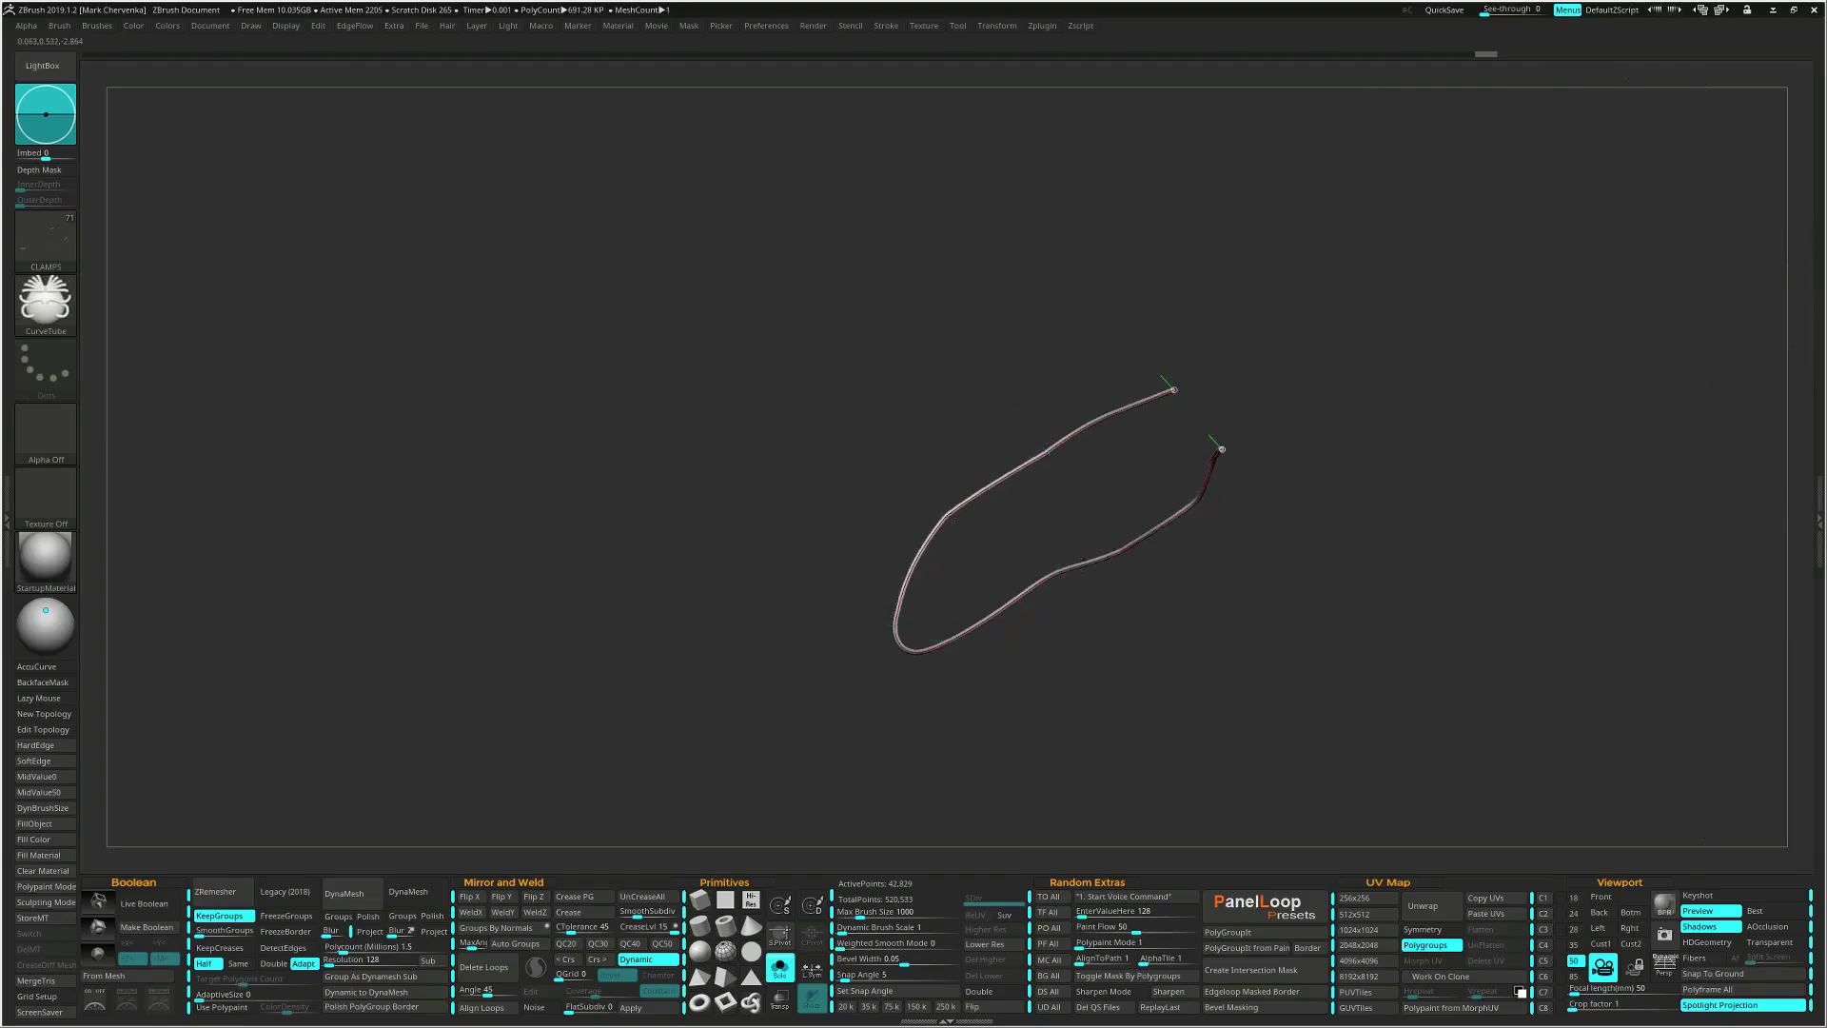
pyautogui.click(1019, 461)
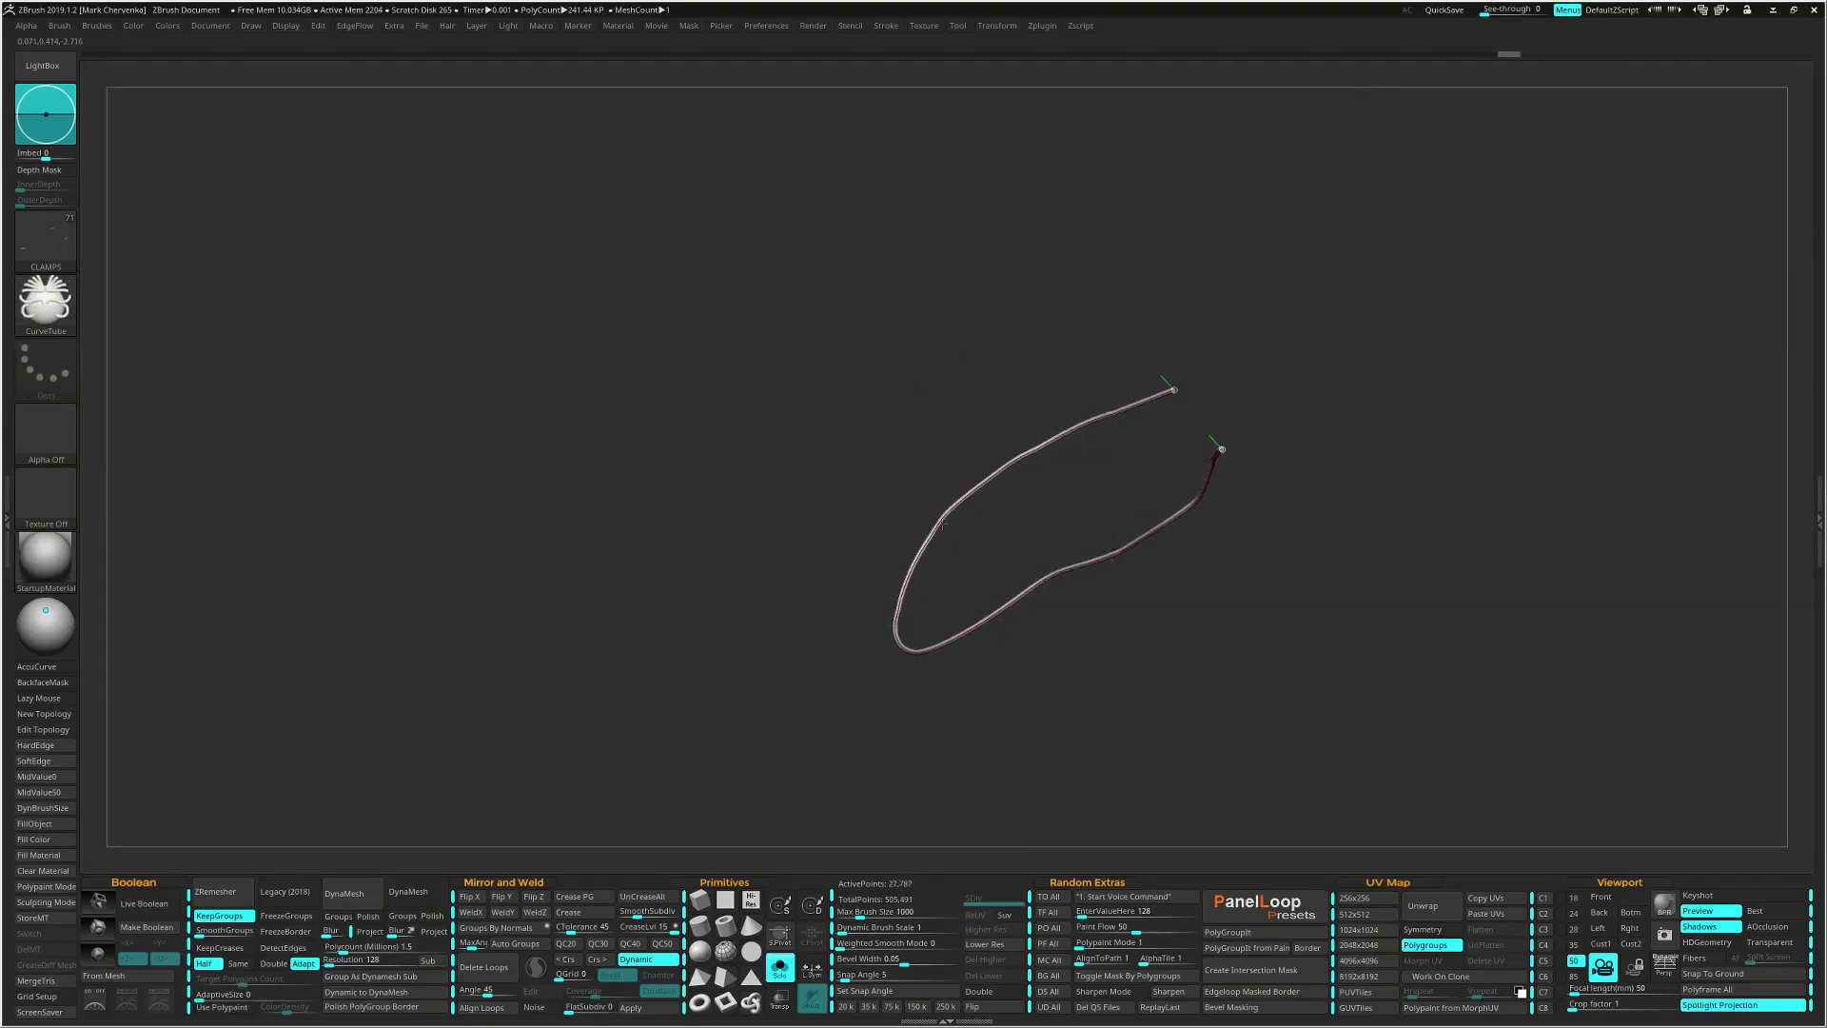
pyautogui.click(1090, 417)
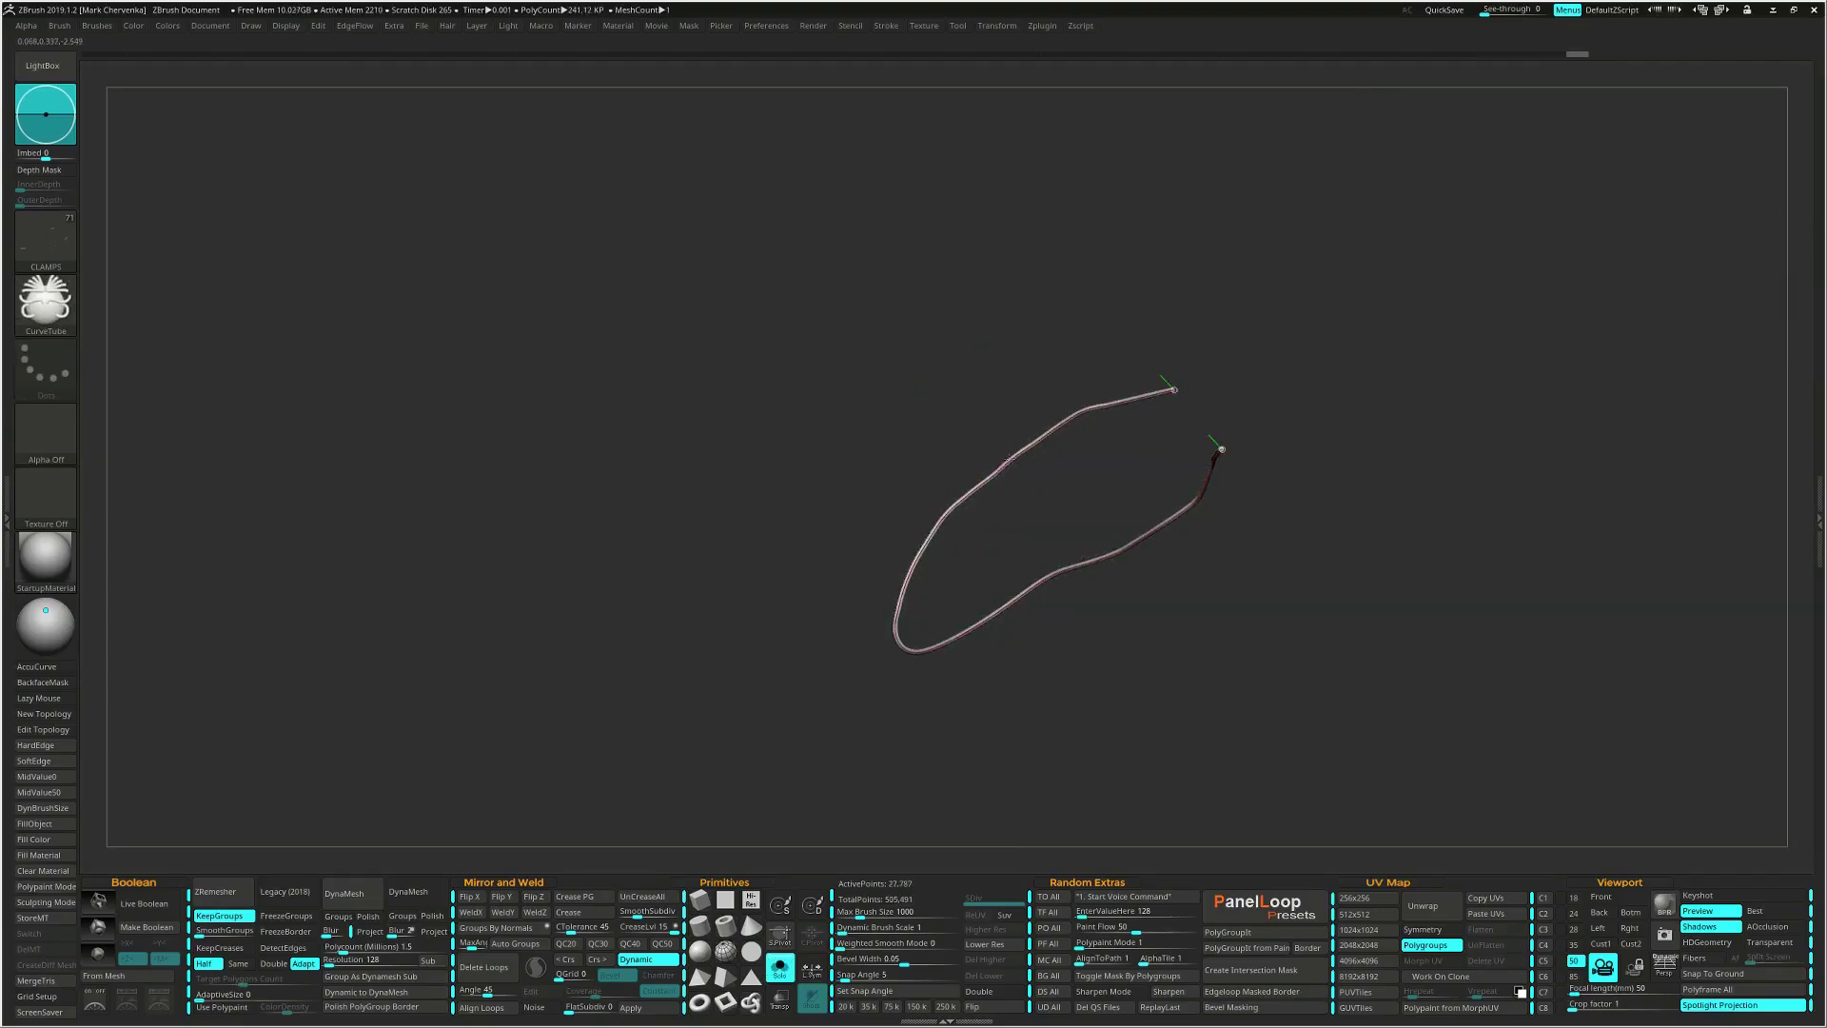
pyautogui.moveTo(1010, 460); pyautogui.dragTo(1142, 429, button='right')
pyautogui.click(1146, 407)
pyautogui.click(1140, 406)
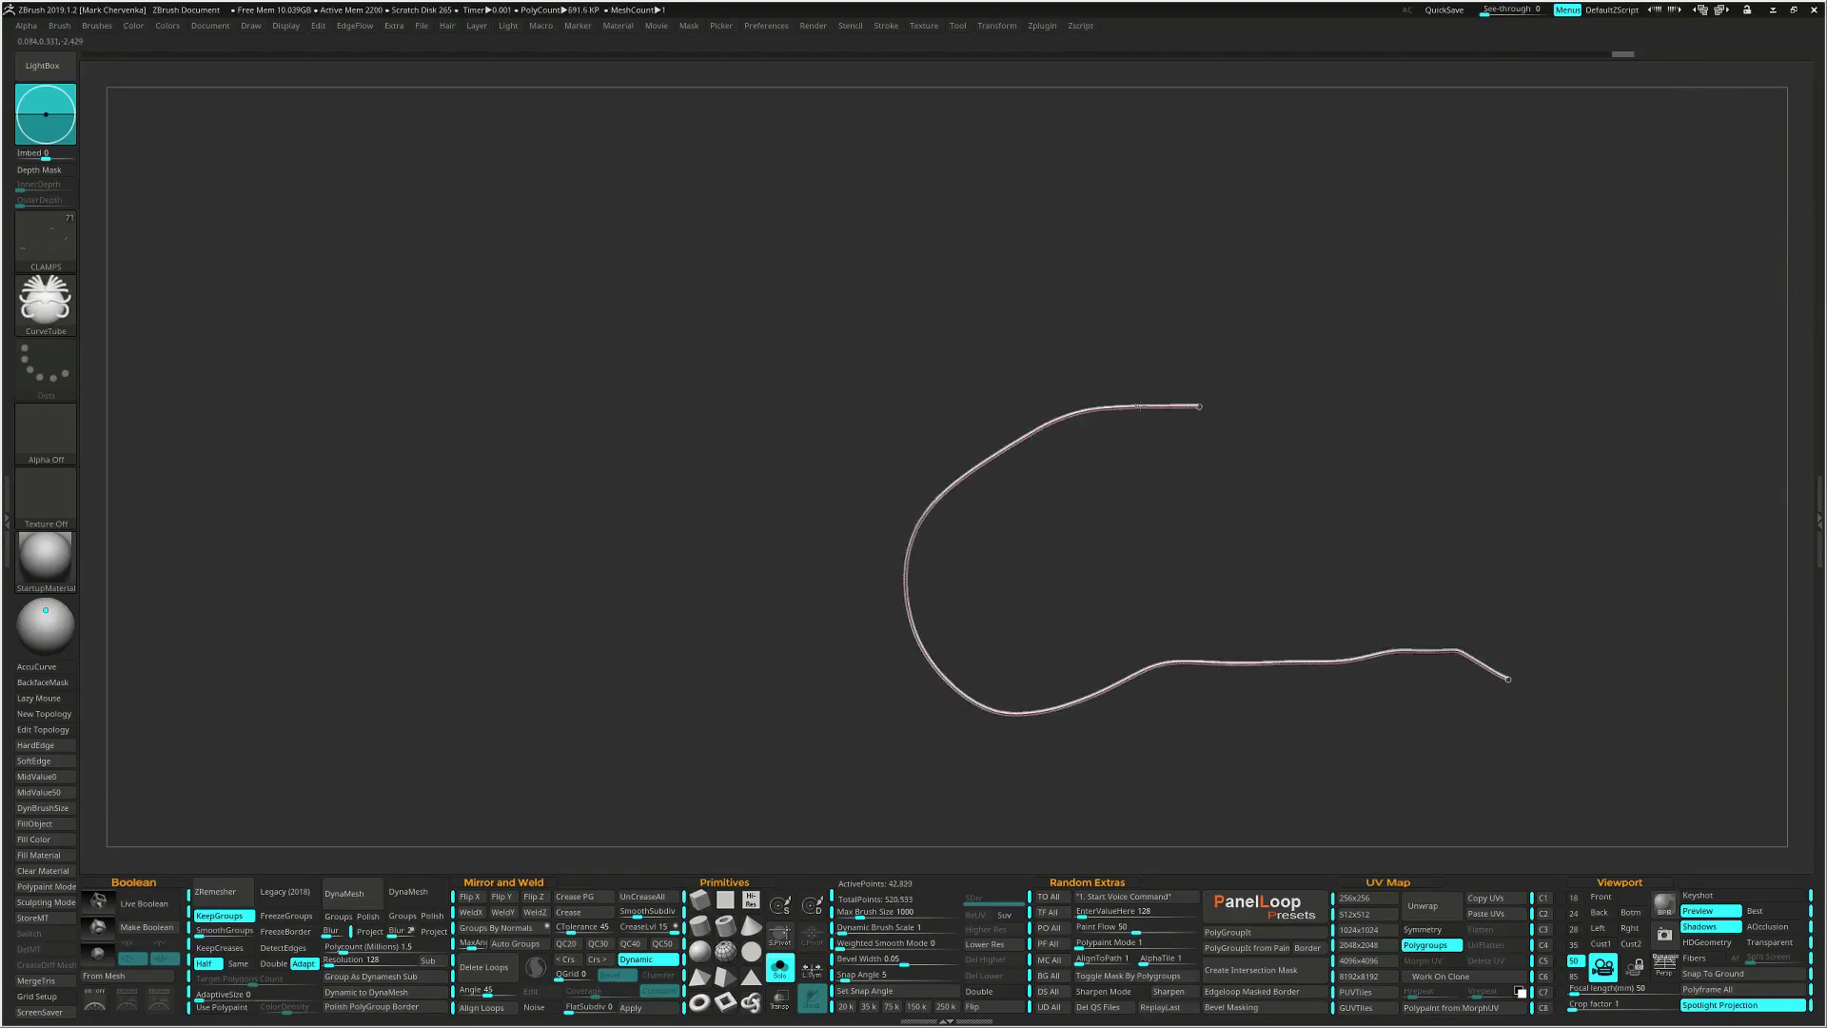
pyautogui.hotkey('ctrl', 'shift', 's')
pyautogui.moveTo(1081, 428)
pyautogui.keyDown('ctrl'); pyautogui.mouseDown(button='right')
pyautogui.moveTo(1089, 478)
pyautogui.moveTo(1032, 381)
pyautogui.mouseUp(button='right'); pyautogui.keyUp('ctrl')
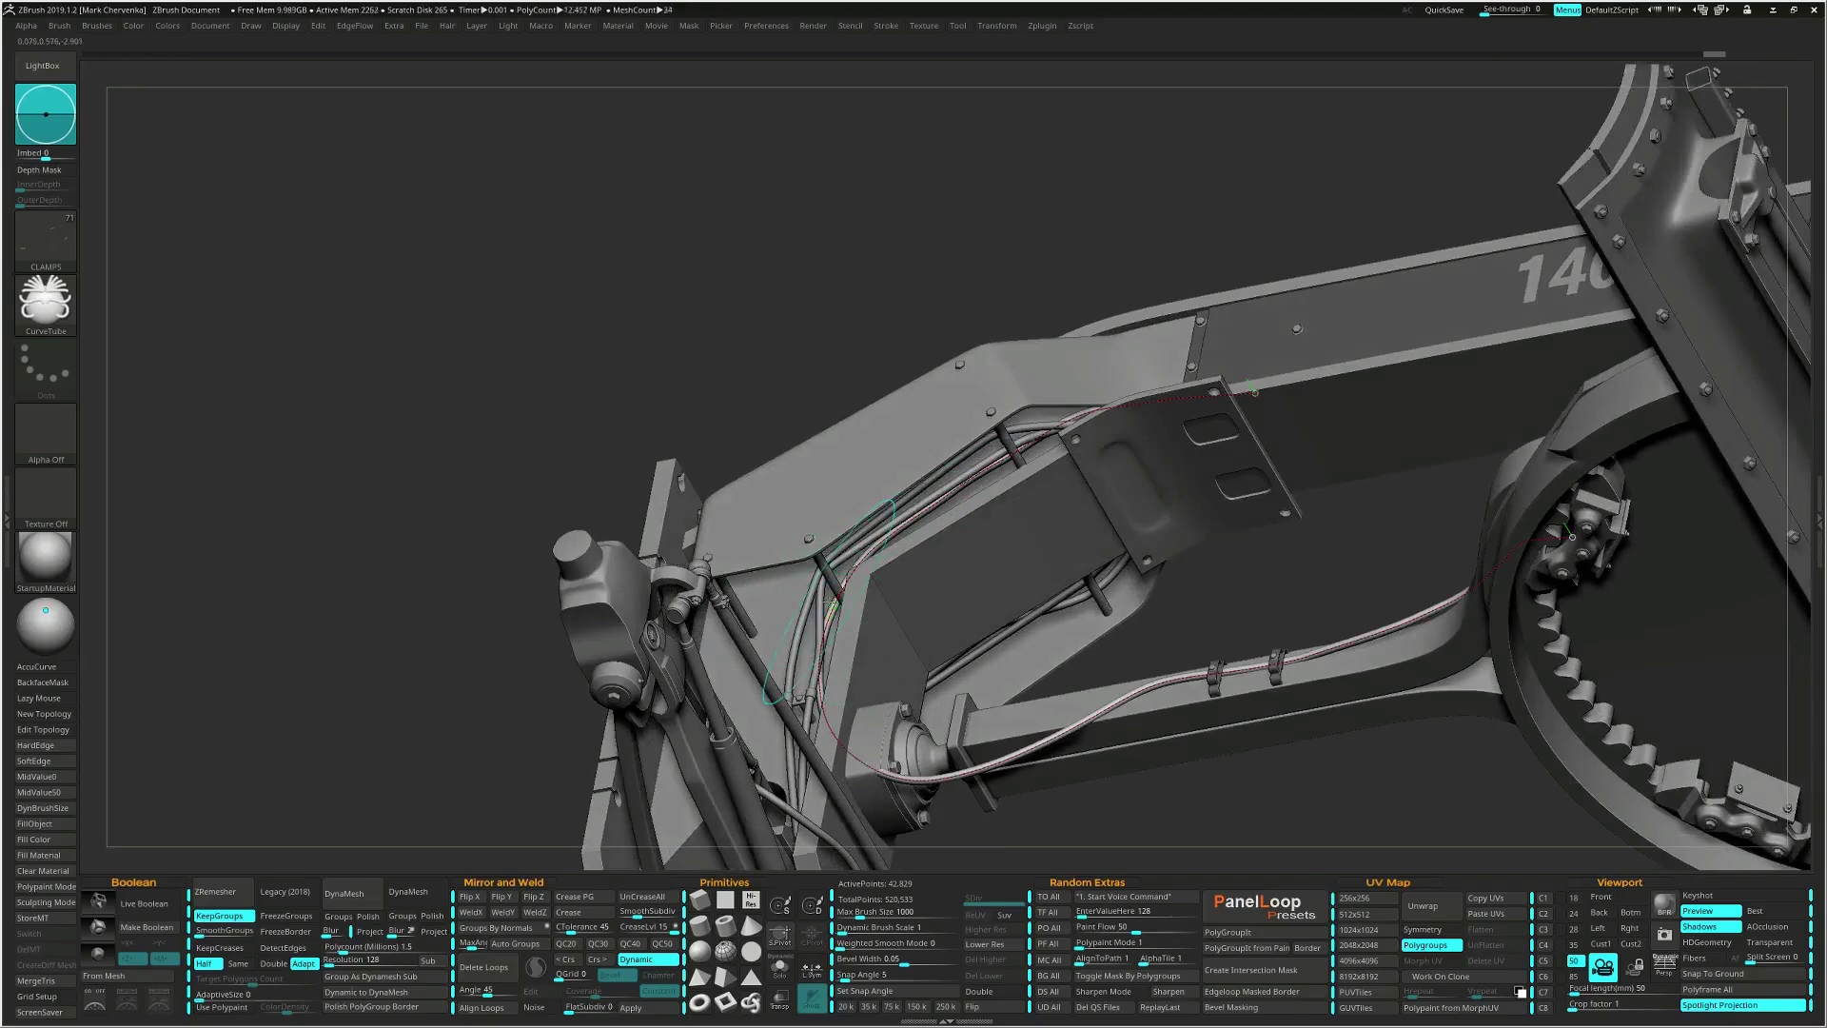
# Pull the hose toward the existing lines and clamps along the underside of the gooseneck frame.
pyautogui.moveTo(831, 603); pyautogui.dragTo(829, 574)
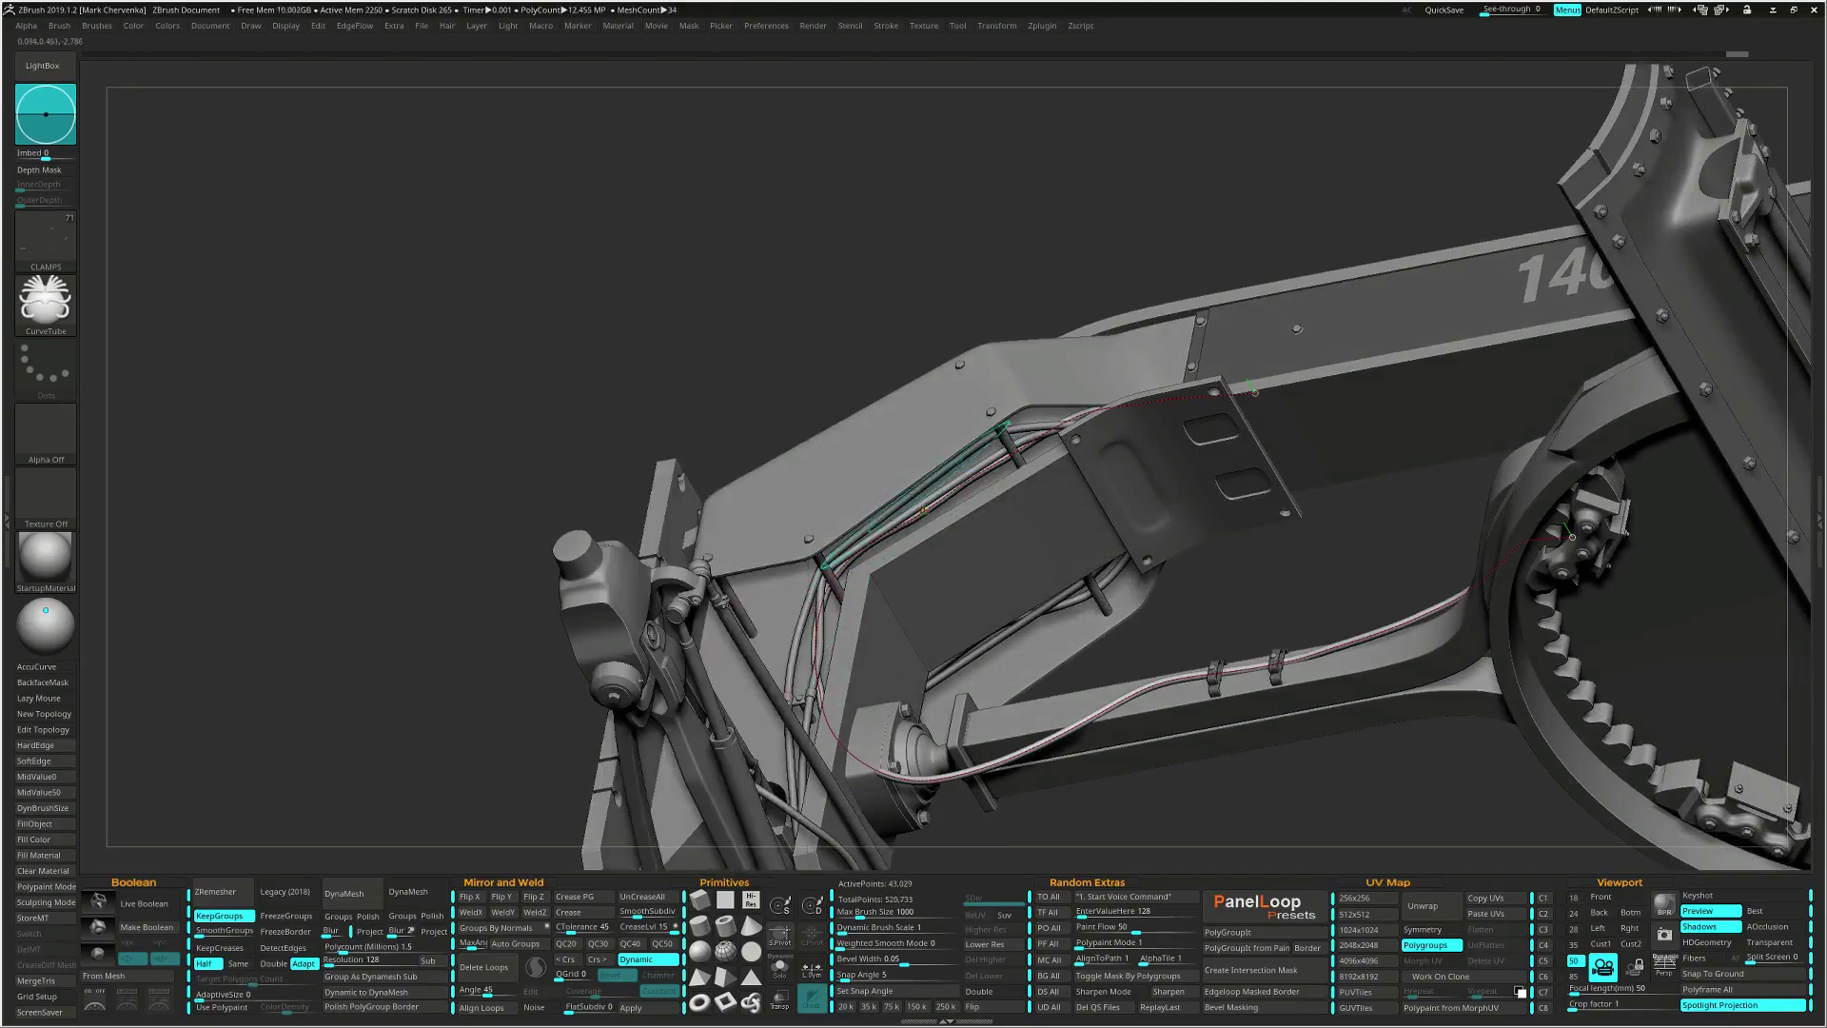
pyautogui.moveTo(976, 462); pyautogui.dragTo(1042, 433, button='right')
pyautogui.moveTo(1015, 447); pyautogui.dragTo(950, 496)
pyautogui.moveTo(966, 509); pyautogui.dragTo(1012, 523, button='right')
pyautogui.moveTo(1013, 523); pyautogui.dragTo(913, 583)
pyautogui.moveTo(914, 583); pyautogui.dragTo(915, 597, button='right')
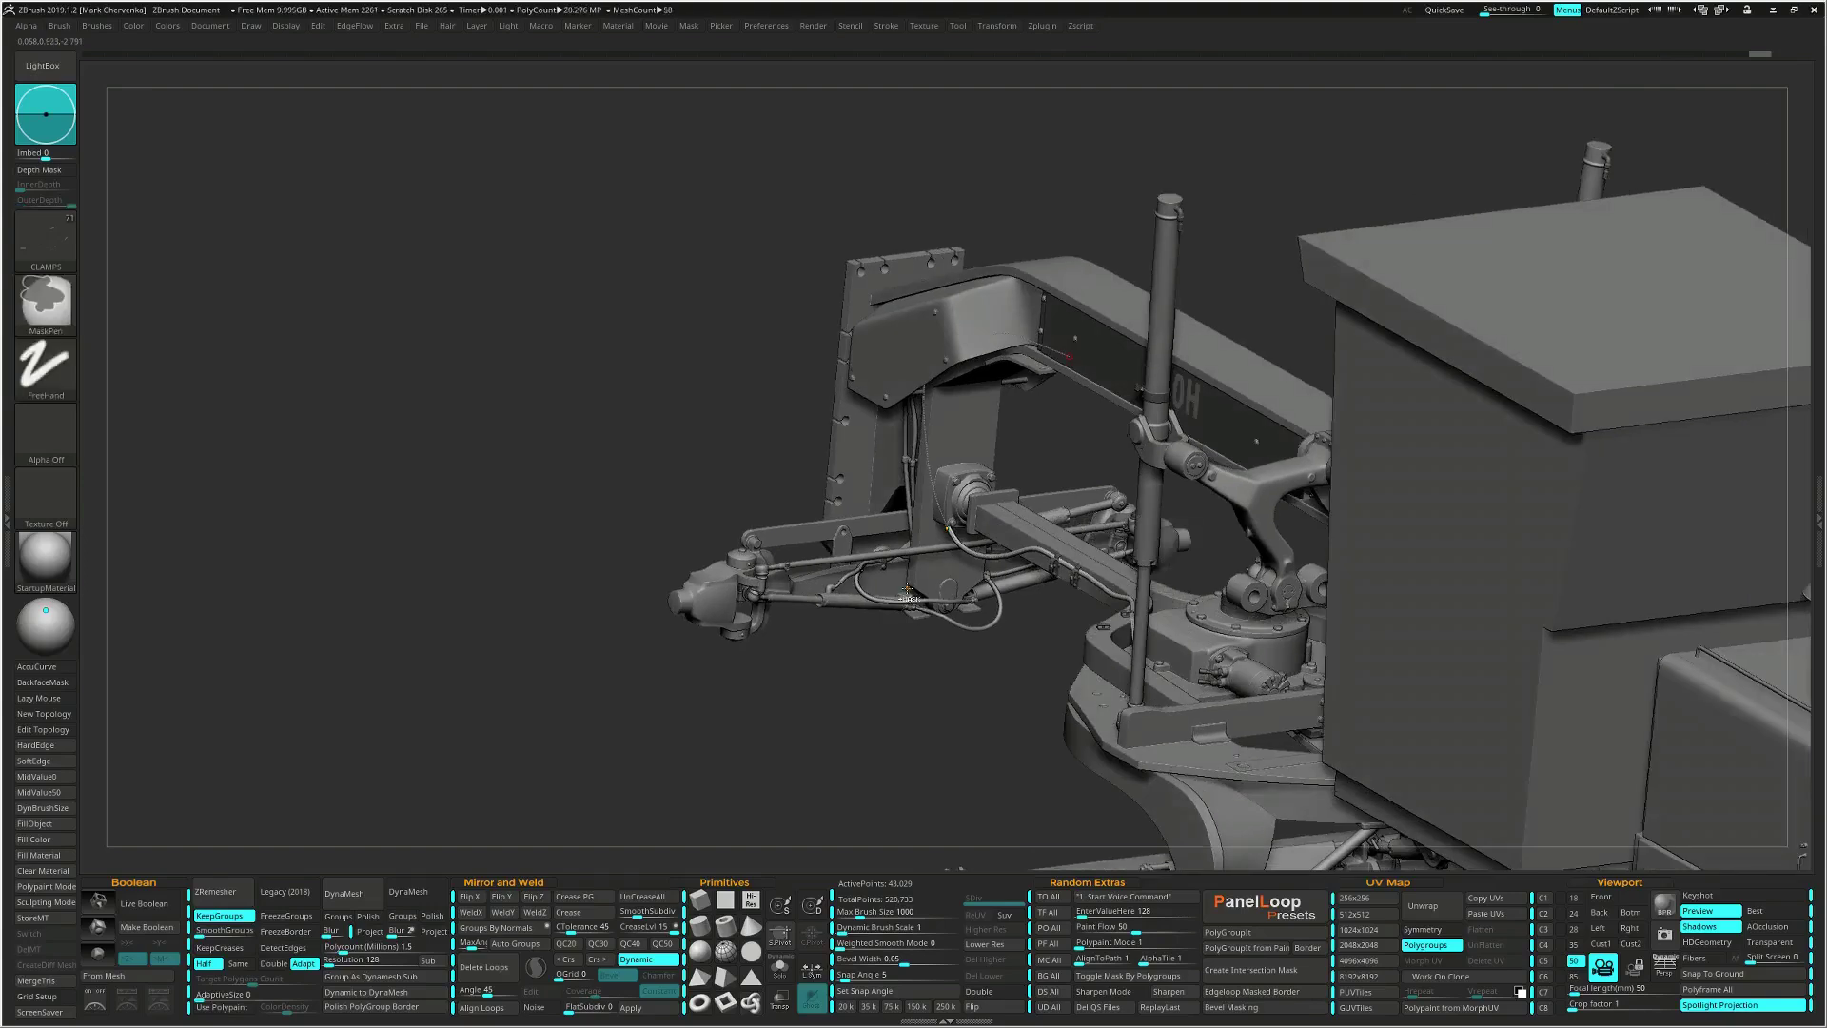
# Isolate the hose and round its sharp bend where it drops from the gooseneck toward the drawbar, checking against the surrounding parts.
pyautogui.moveTo(959, 467); pyautogui.dragTo(936, 493)
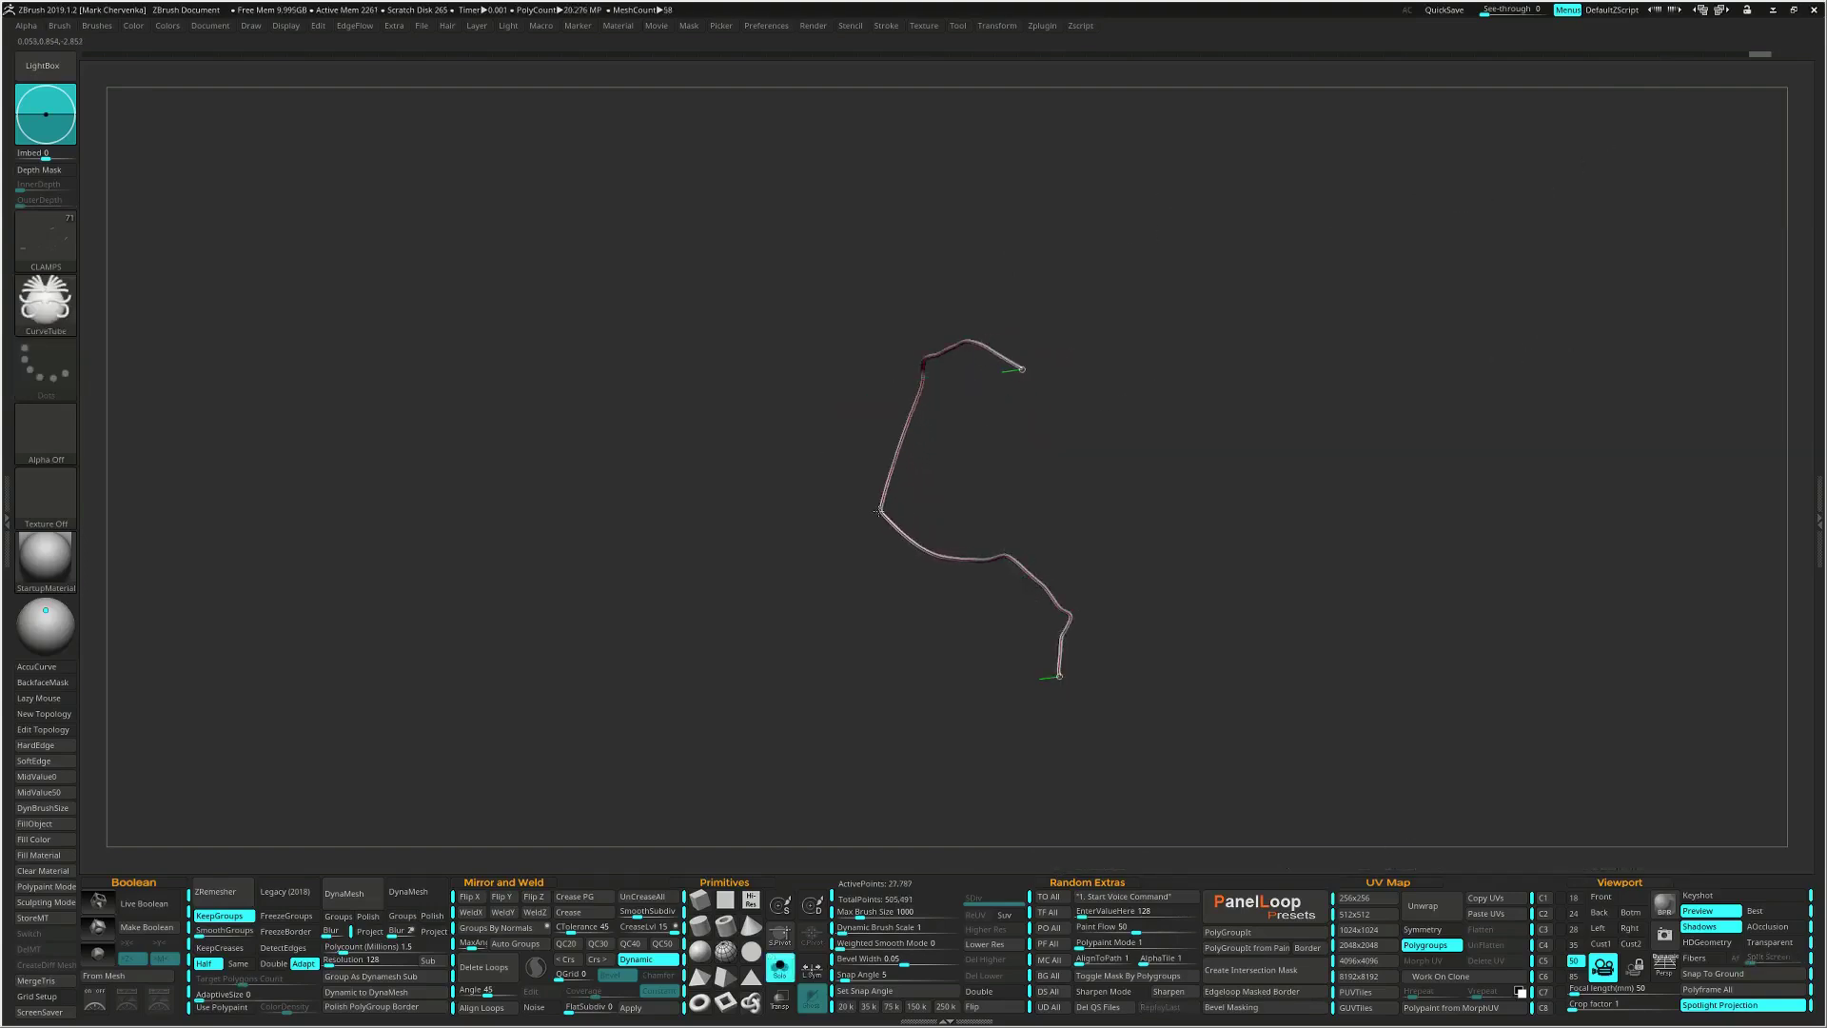
pyautogui.moveTo(931, 549); pyautogui.dragTo(930, 551)
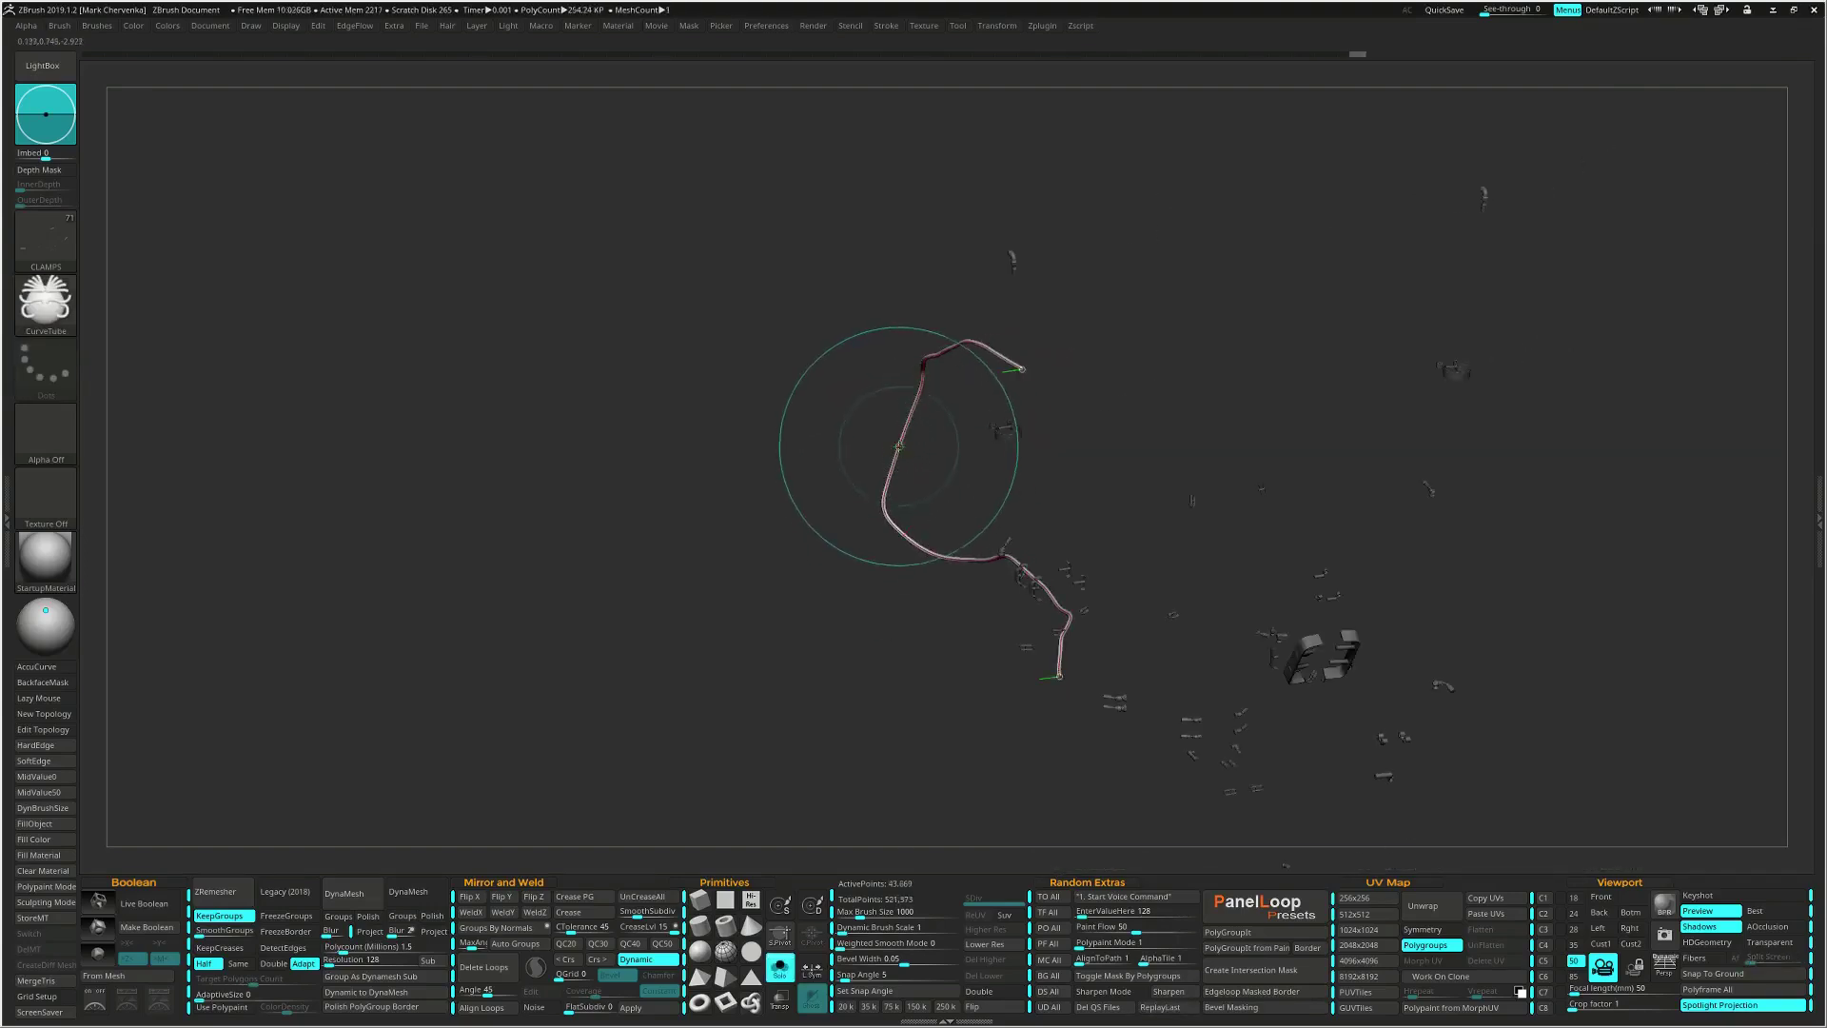
pyautogui.moveTo(899, 441); pyautogui.dragTo(896, 440)
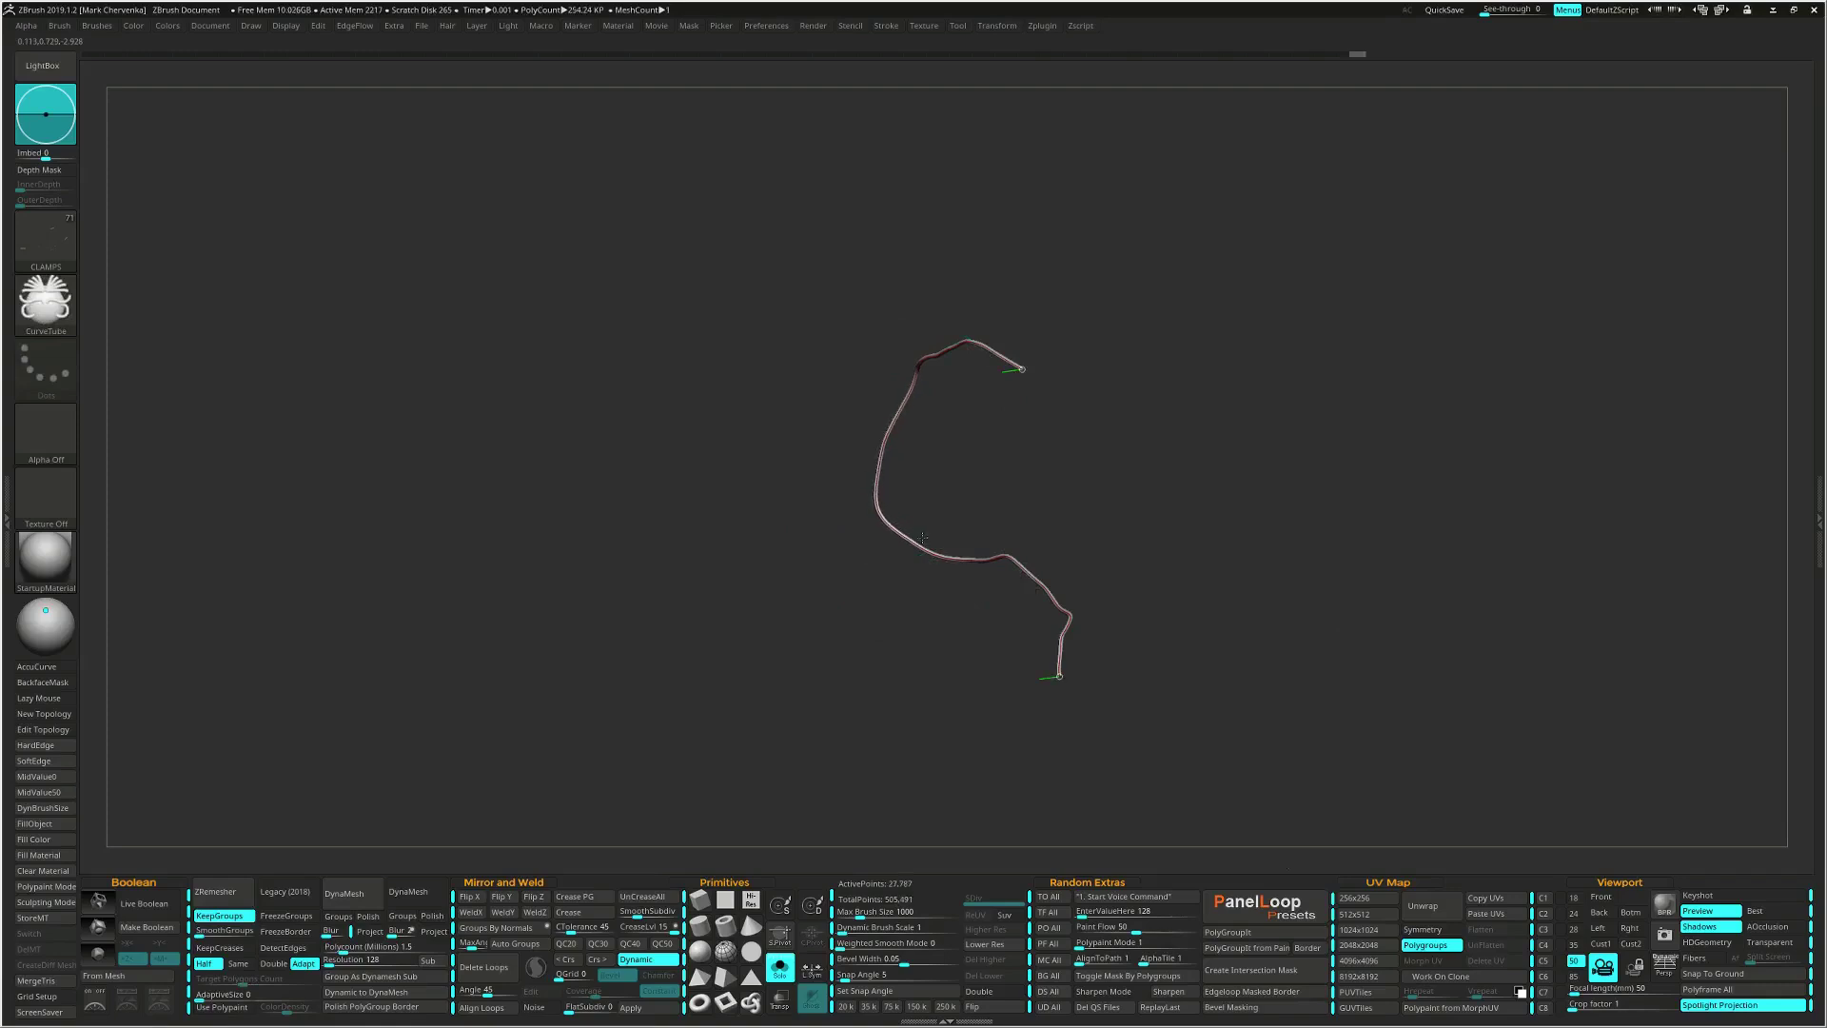
pyautogui.moveTo(923, 539); pyautogui.dragTo(920, 531)
pyautogui.moveTo(914, 518)
pyautogui.mouseDown(button='right')
pyautogui.moveTo(933, 473)
pyautogui.moveTo(1009, 523)
pyautogui.moveTo(910, 487)
pyautogui.mouseUp(button='right')
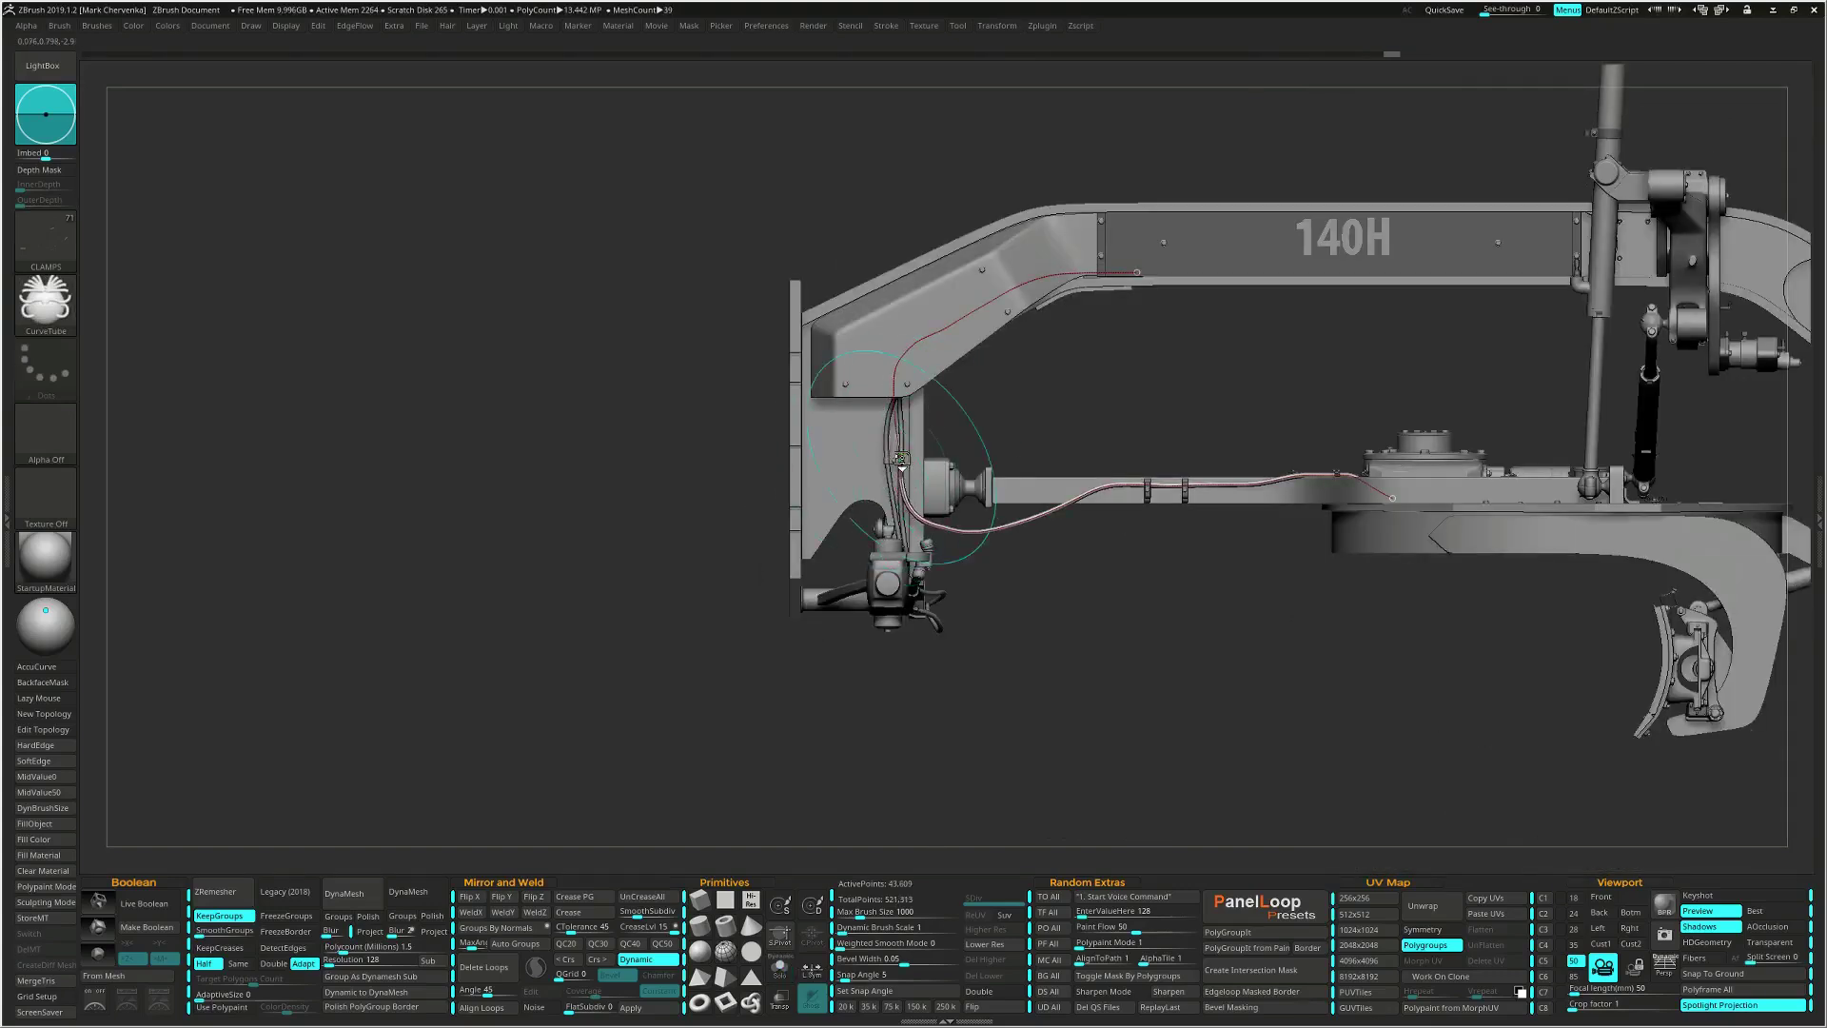
# Smooth the hose's hanging loop between the gooseneck and the drawbar into an even, relaxed sag.
pyautogui.hotkey('ctrl', 'shift', 's')
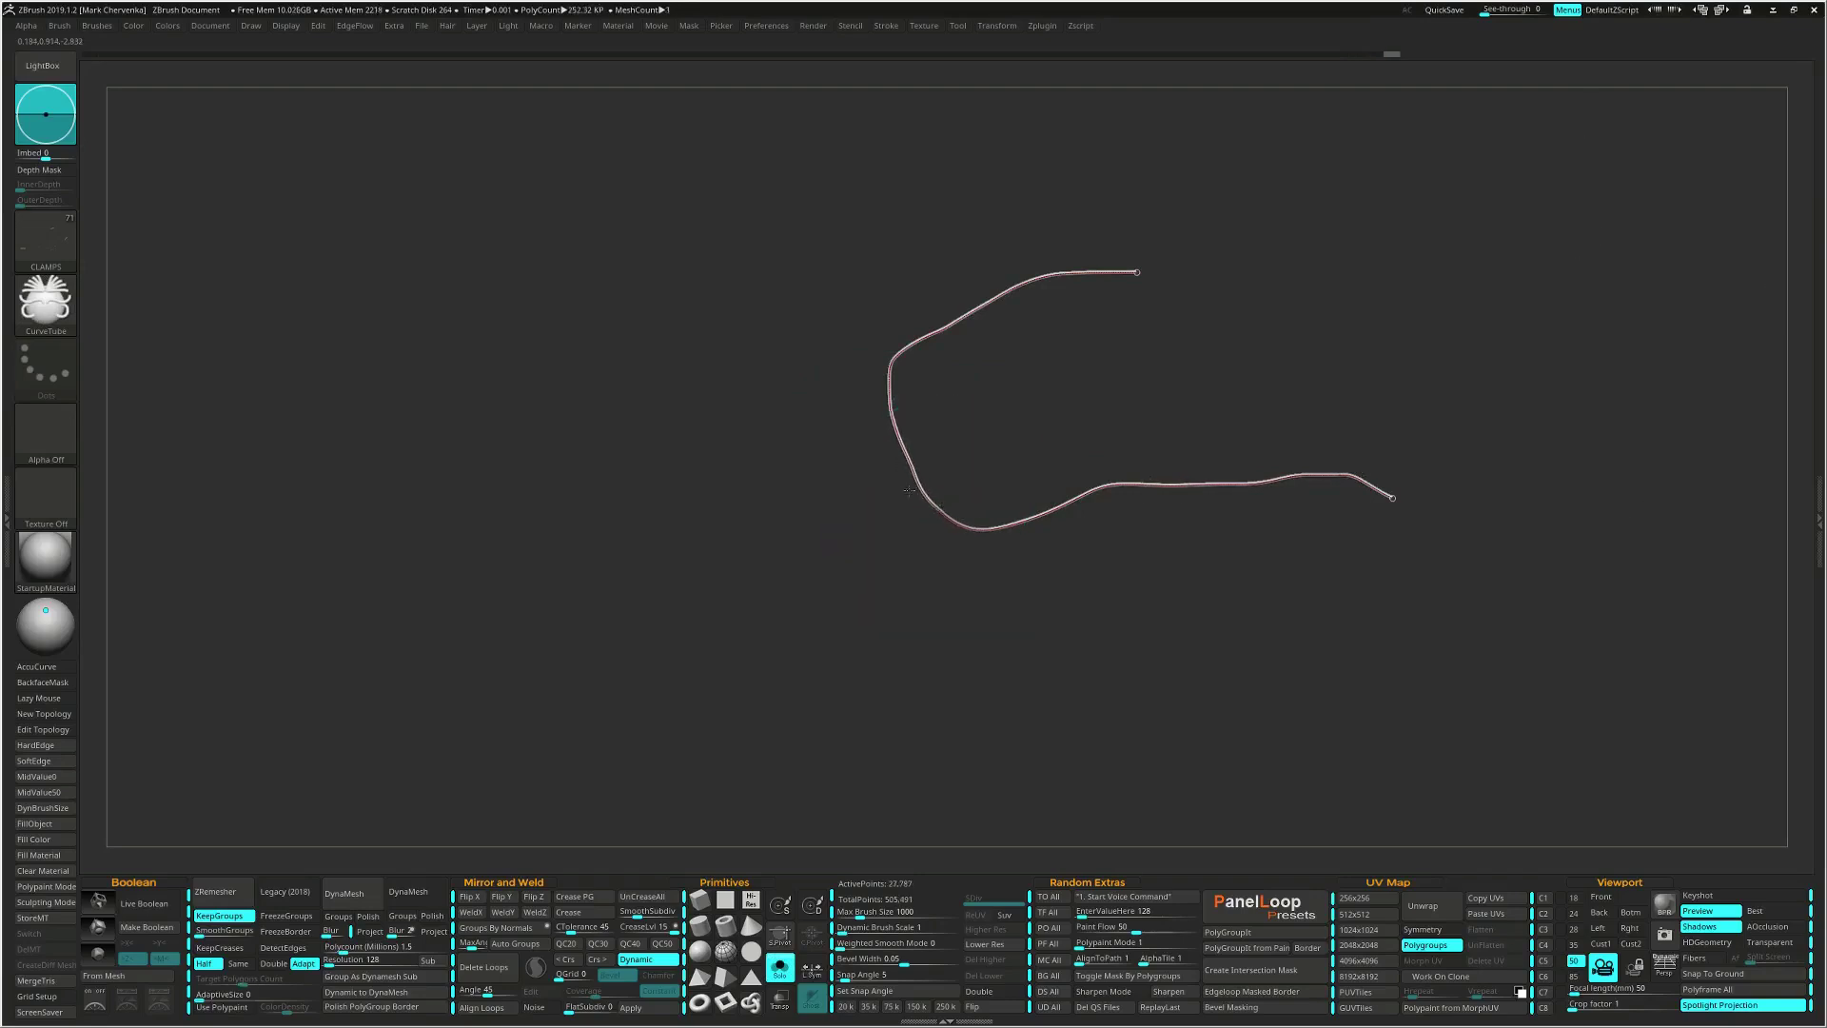
pyautogui.keyDown('ctrl'); pyautogui.keyDown('shift'); pyautogui.click(891, 455); pyautogui.keyUp('shift'); pyautogui.keyUp('ctrl')
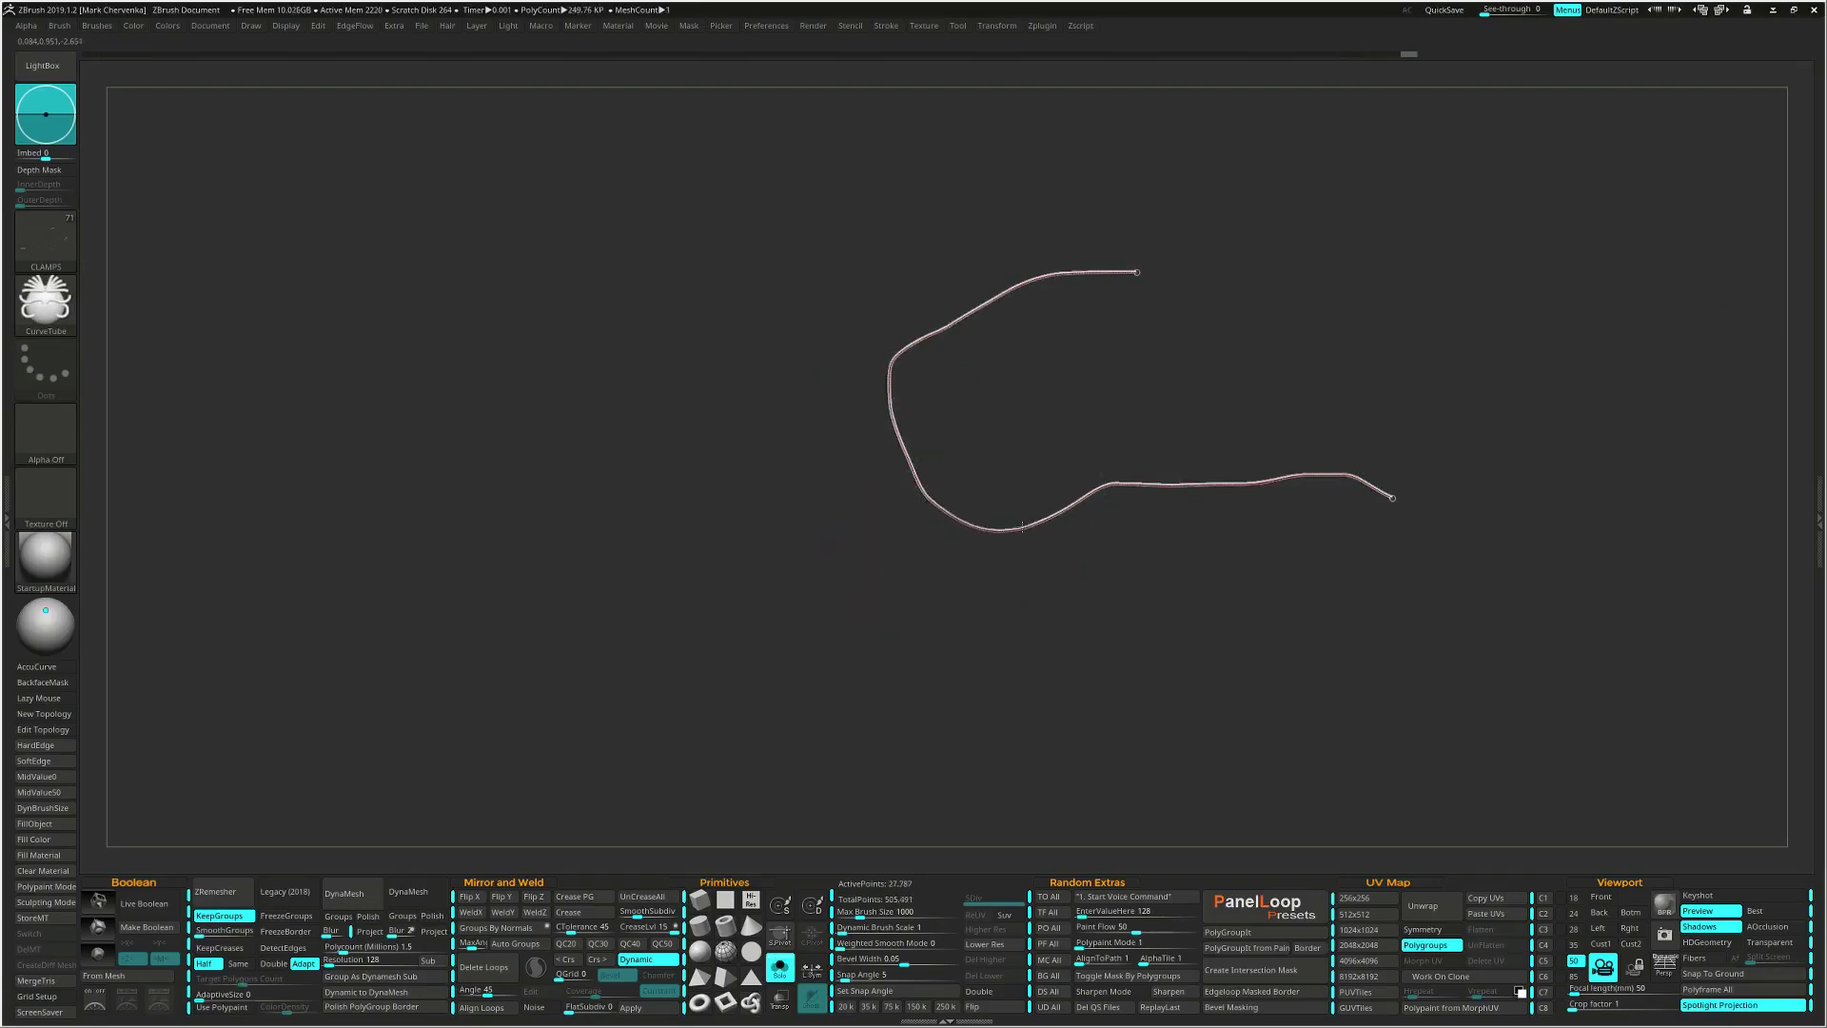
pyautogui.hotkey('ctrl', 'shift', 's')
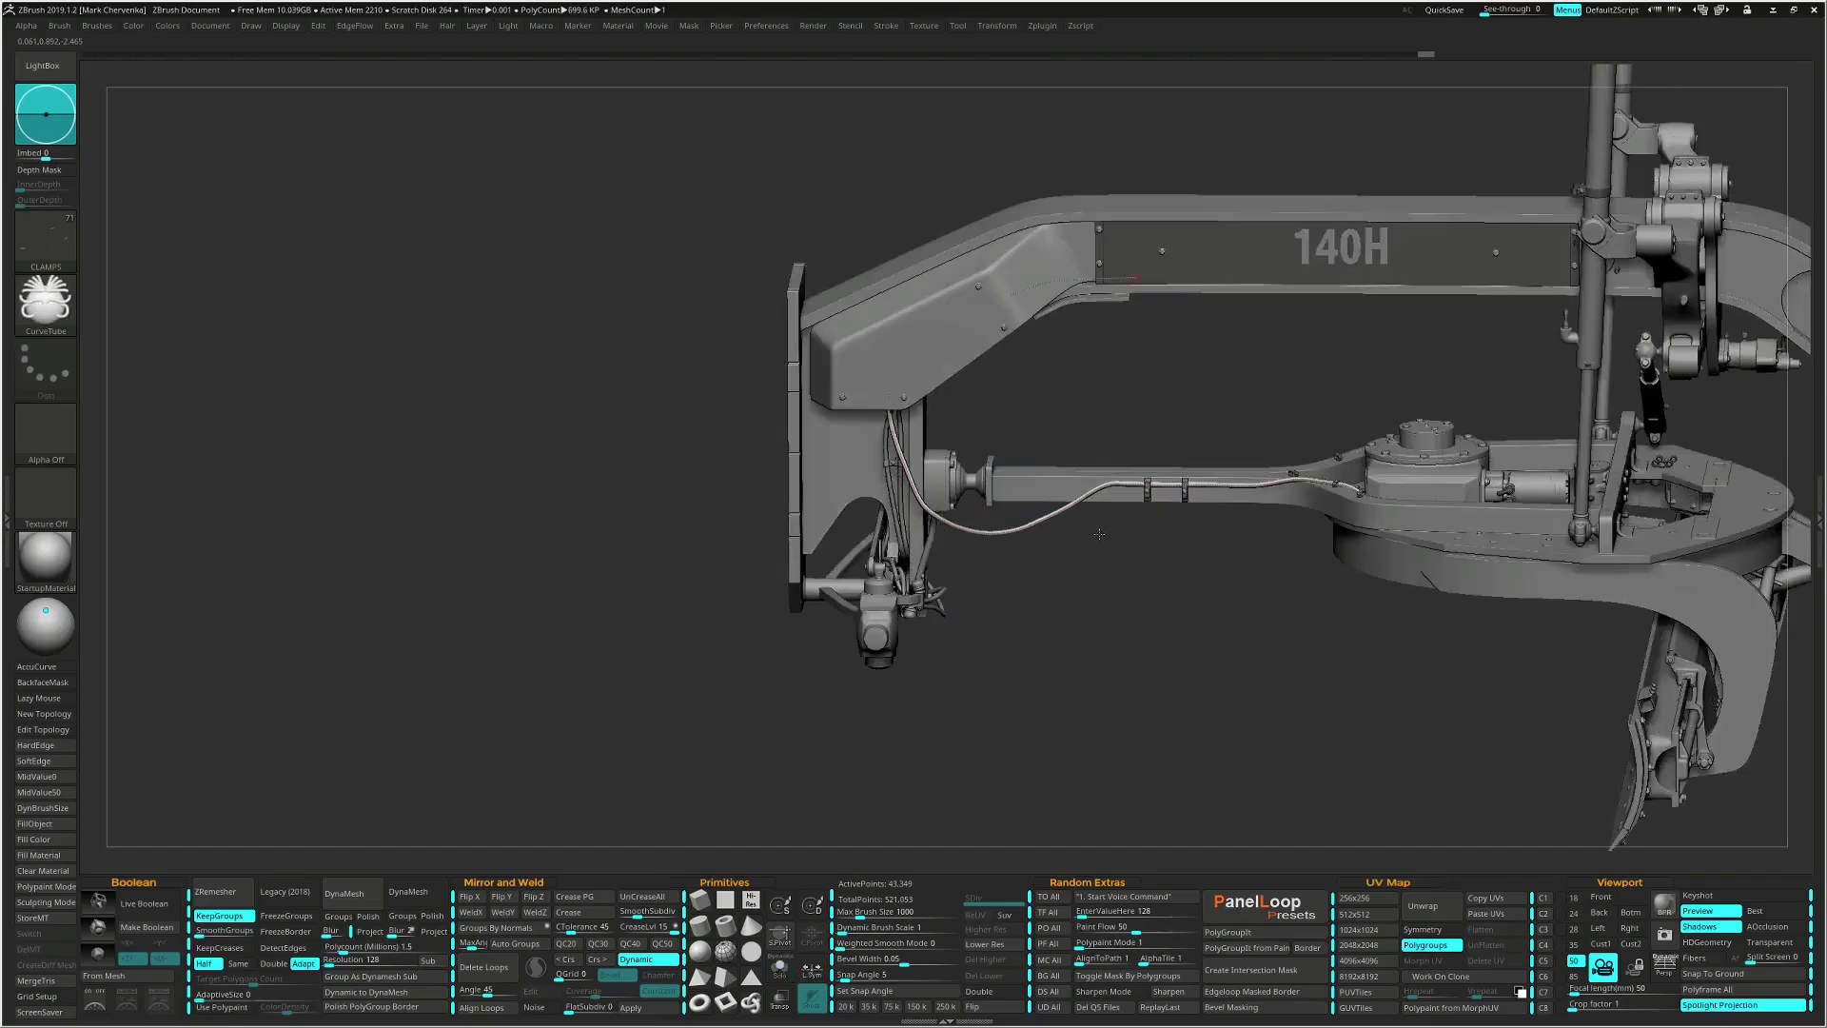
pyautogui.moveTo(1089, 491); pyautogui.dragTo(1073, 548, button='right')
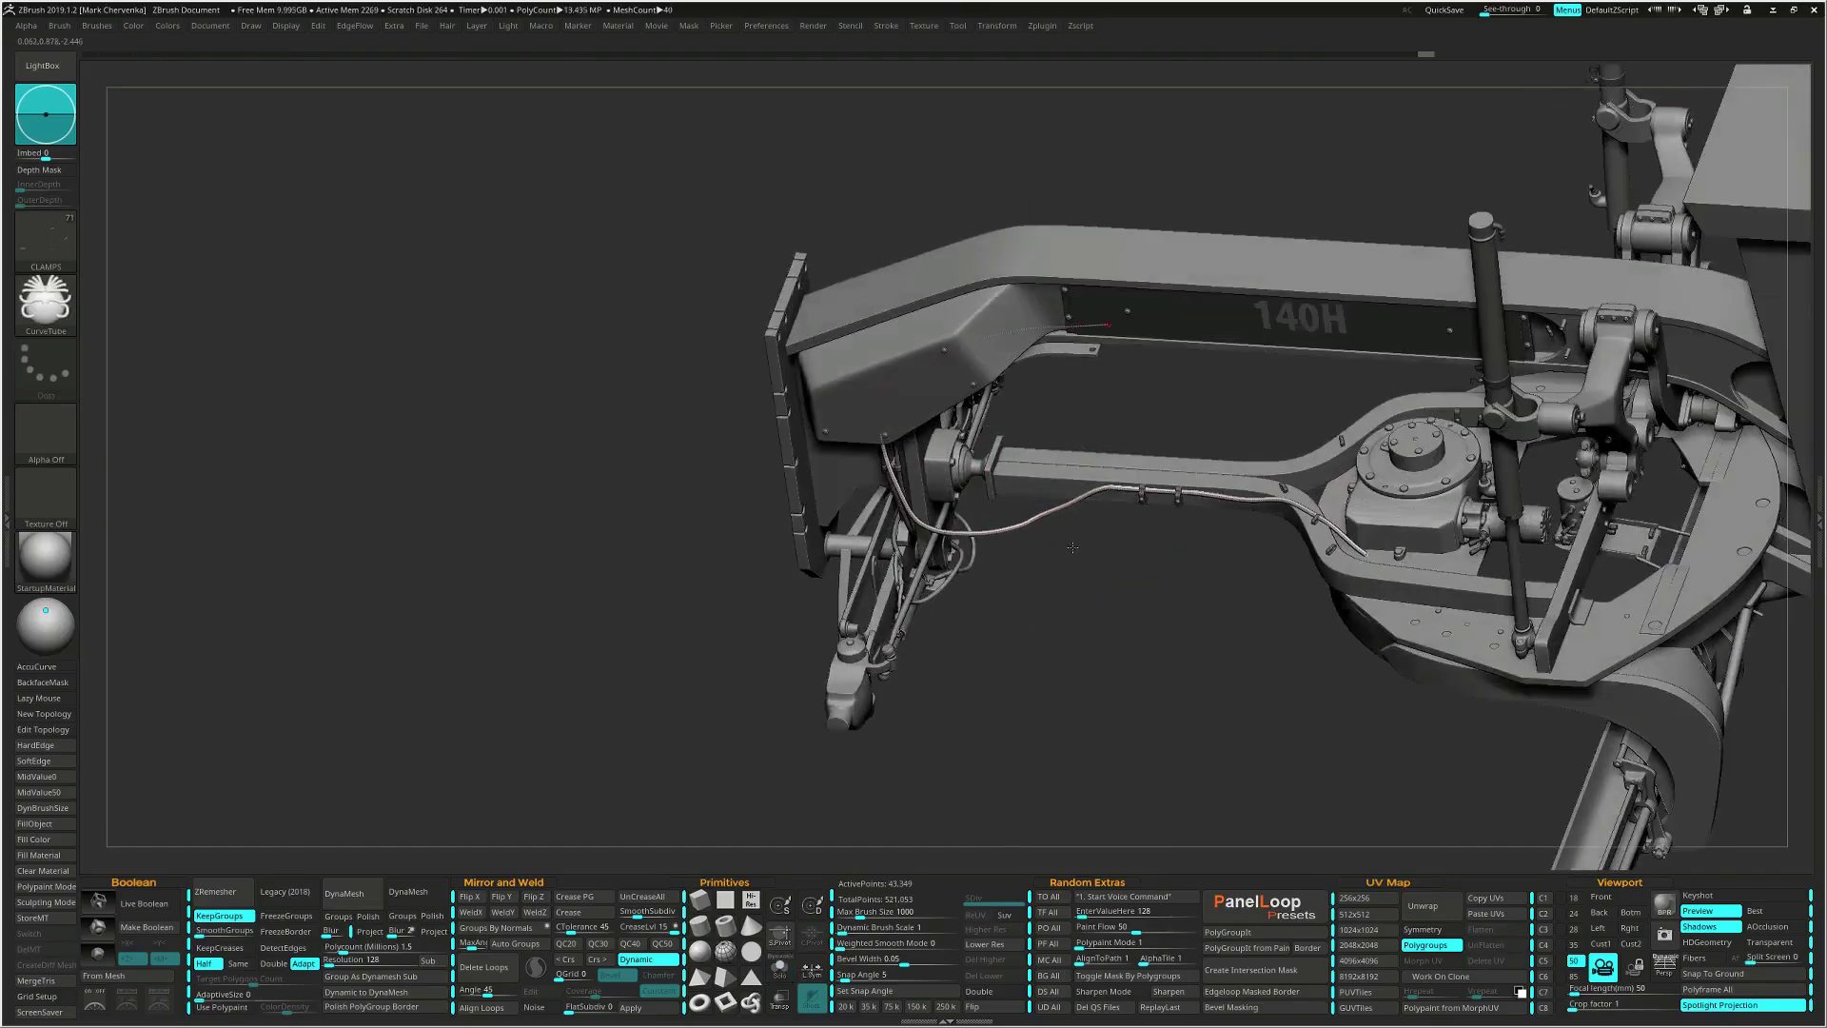
pyautogui.click(994, 533)
pyautogui.moveTo(998, 531); pyautogui.dragTo(1023, 517)
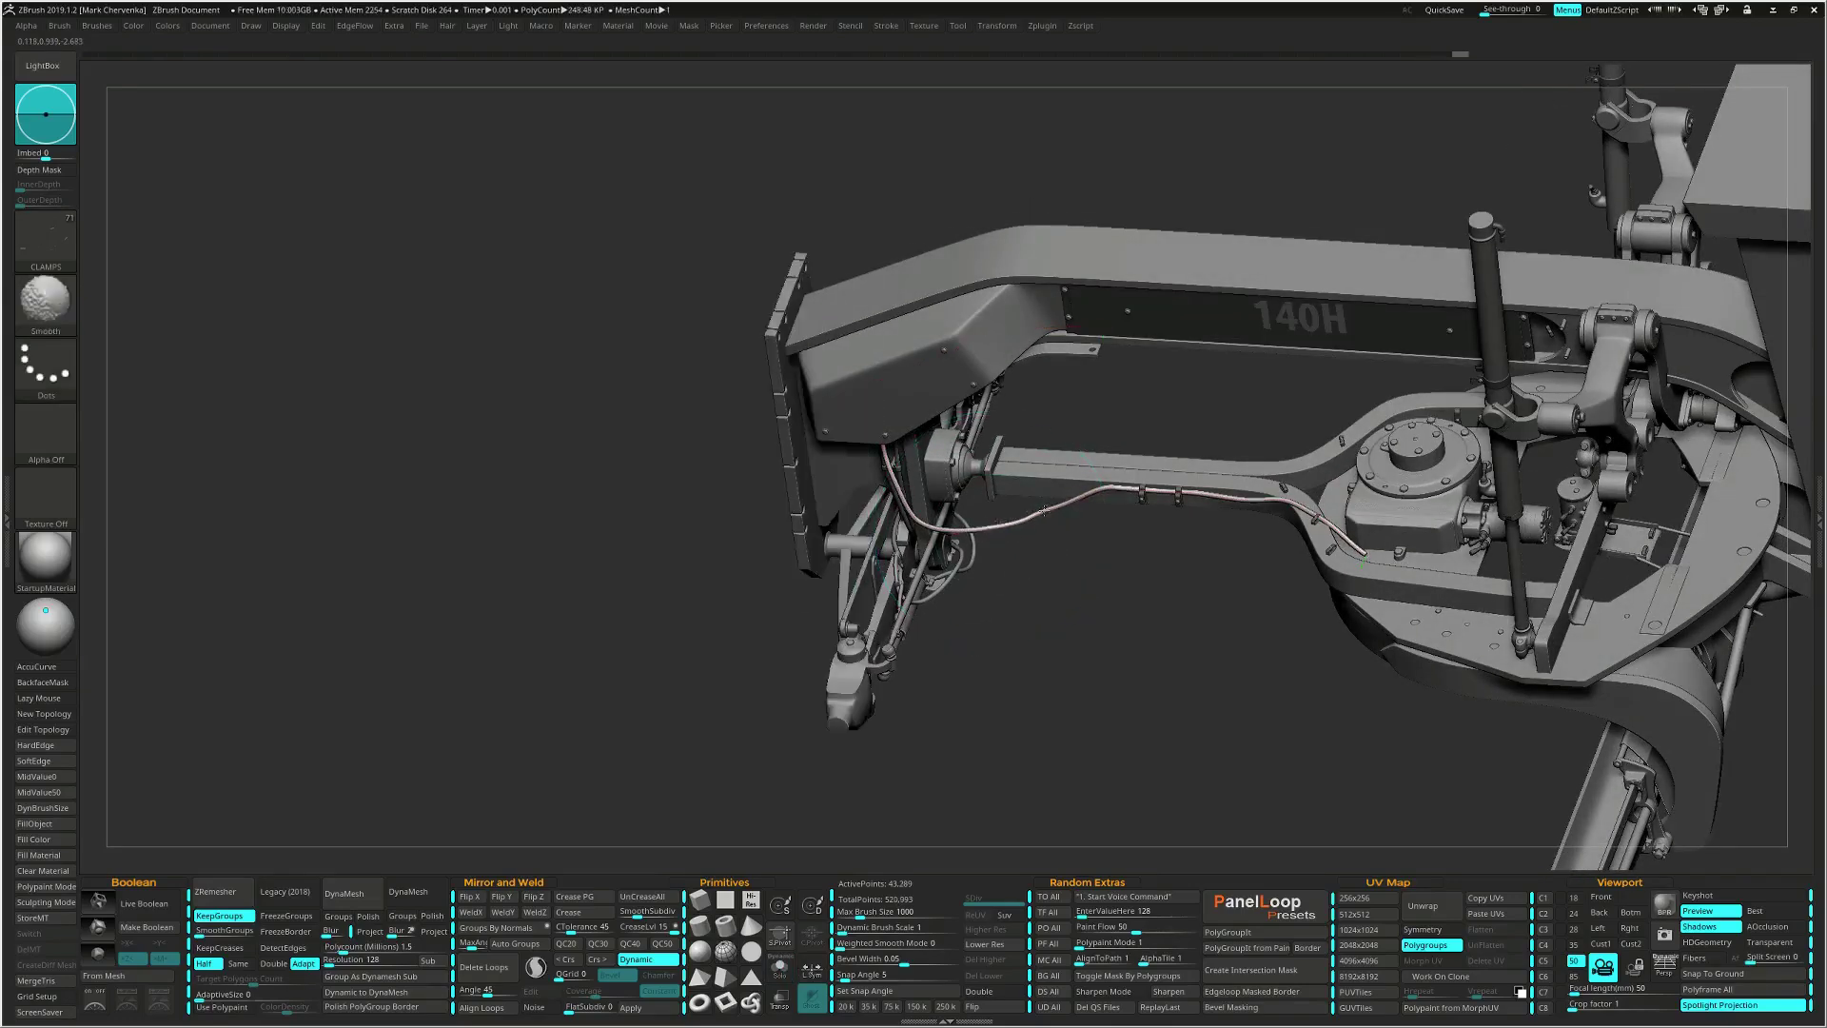
pyautogui.click(1044, 511)
pyautogui.keyDown('shift'); pyautogui.moveTo(1039, 554); pyautogui.dragTo(1027, 505, button='right'); pyautogui.keyUp('shift')
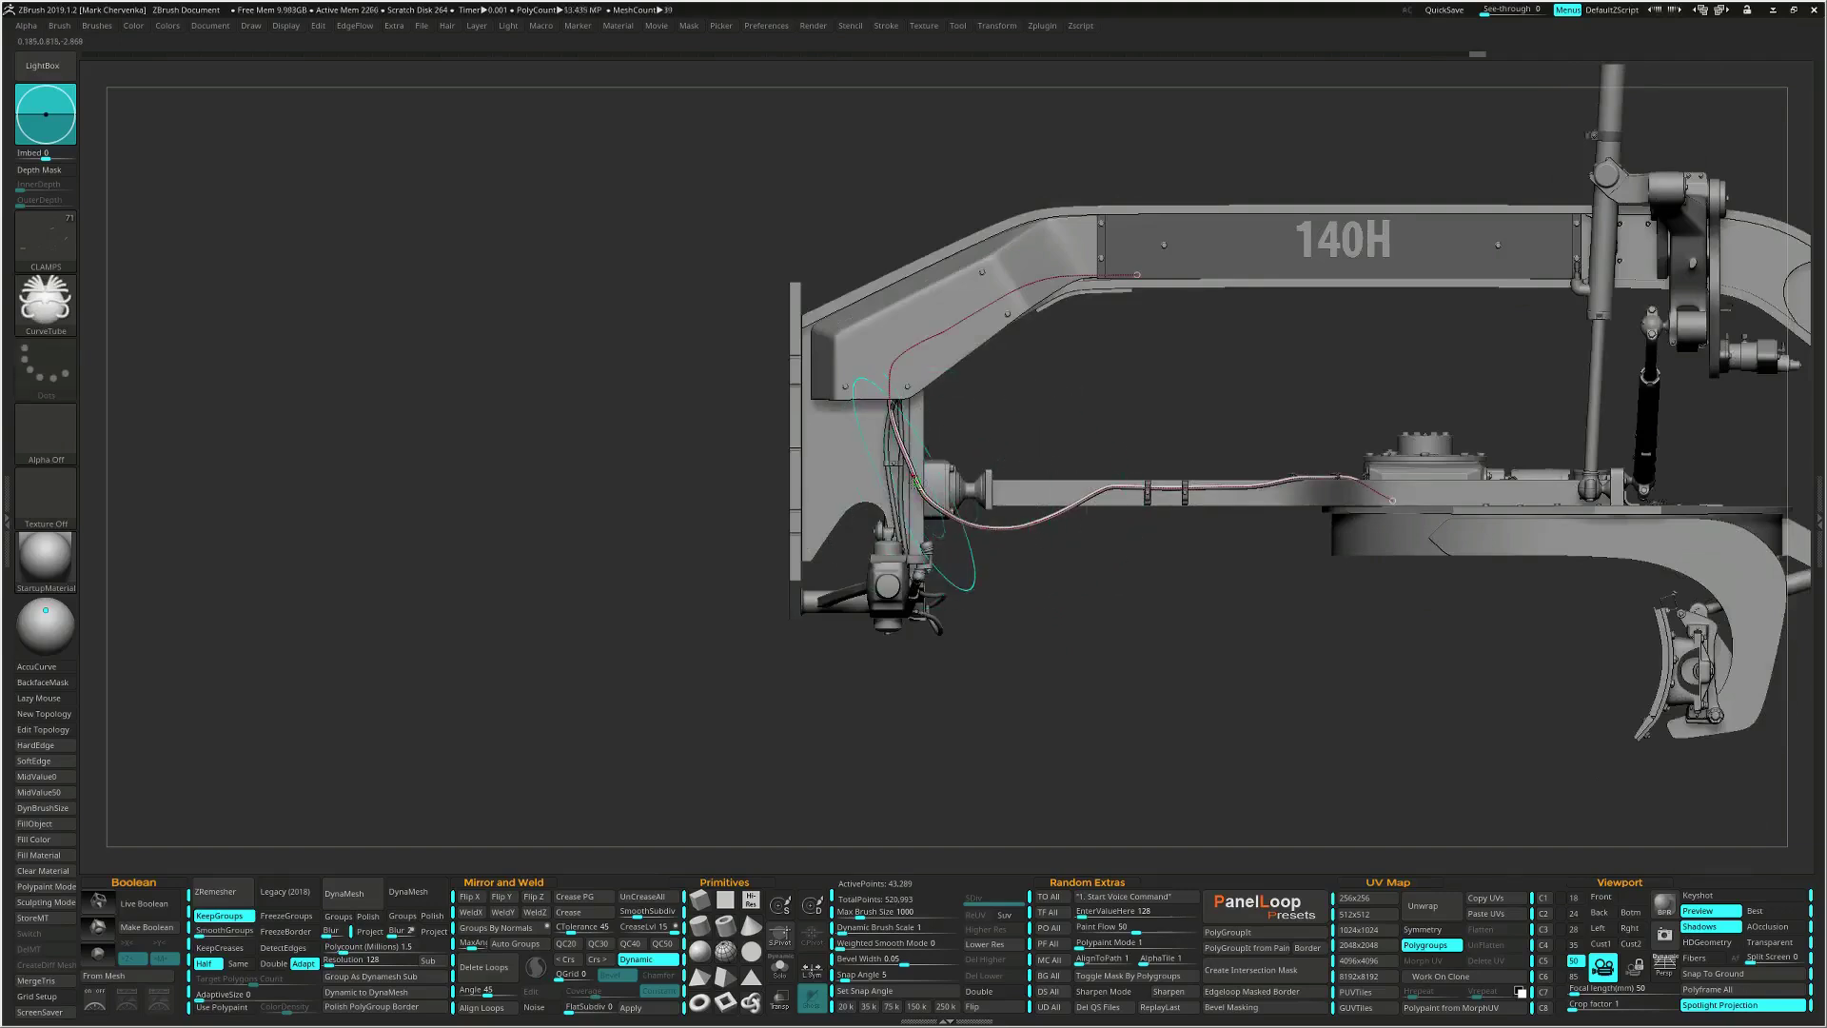
# Adjust the brush size and refine the hose's drop below the gooseneck cover so it flows smoothly into the hanging loop.
pyautogui.keyDown('ctrl'); pyautogui.moveTo(917, 484); pyautogui.dragTo(933, 498, button='right'); pyautogui.keyUp('ctrl')
pyautogui.press('space')
pyautogui.moveTo(934, 501); pyautogui.dragTo(936, 499)
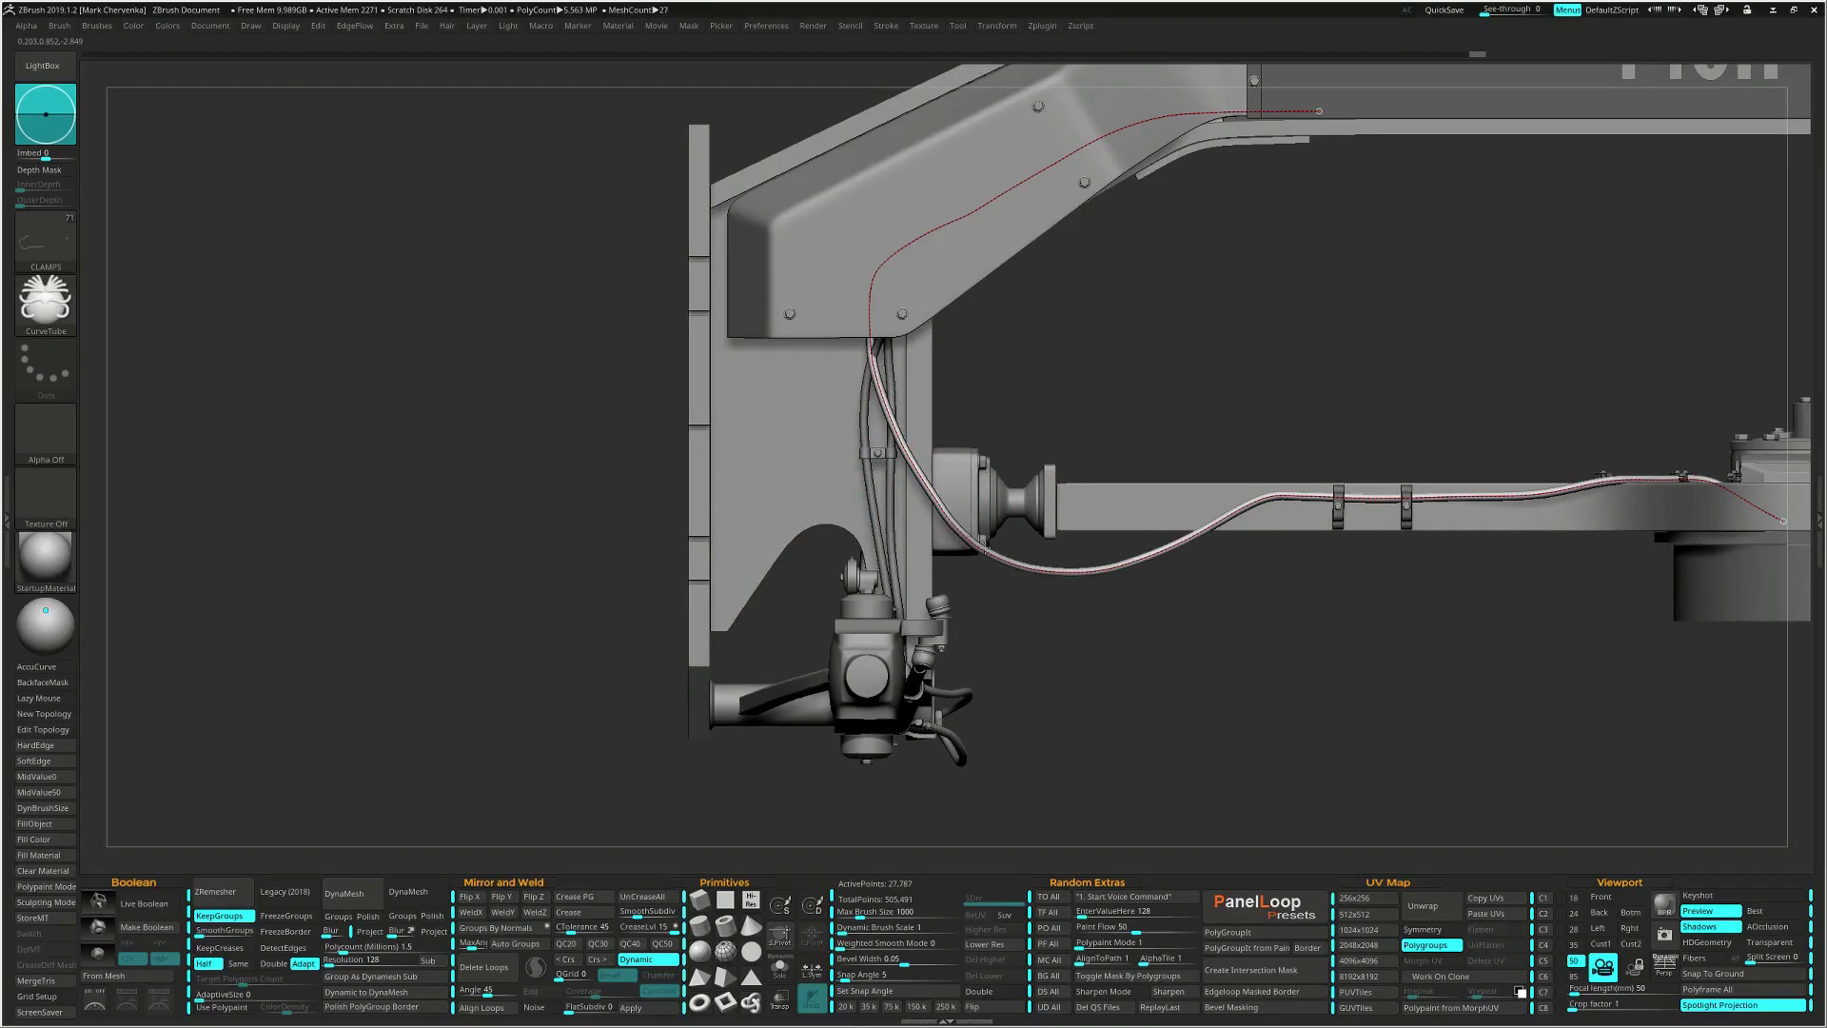
pyautogui.click(1264, 500)
pyautogui.keyDown('ctrl'); pyautogui.moveTo(1195, 551); pyautogui.dragTo(1183, 567, button='right'); pyautogui.keyUp('ctrl')
pyautogui.press('space')
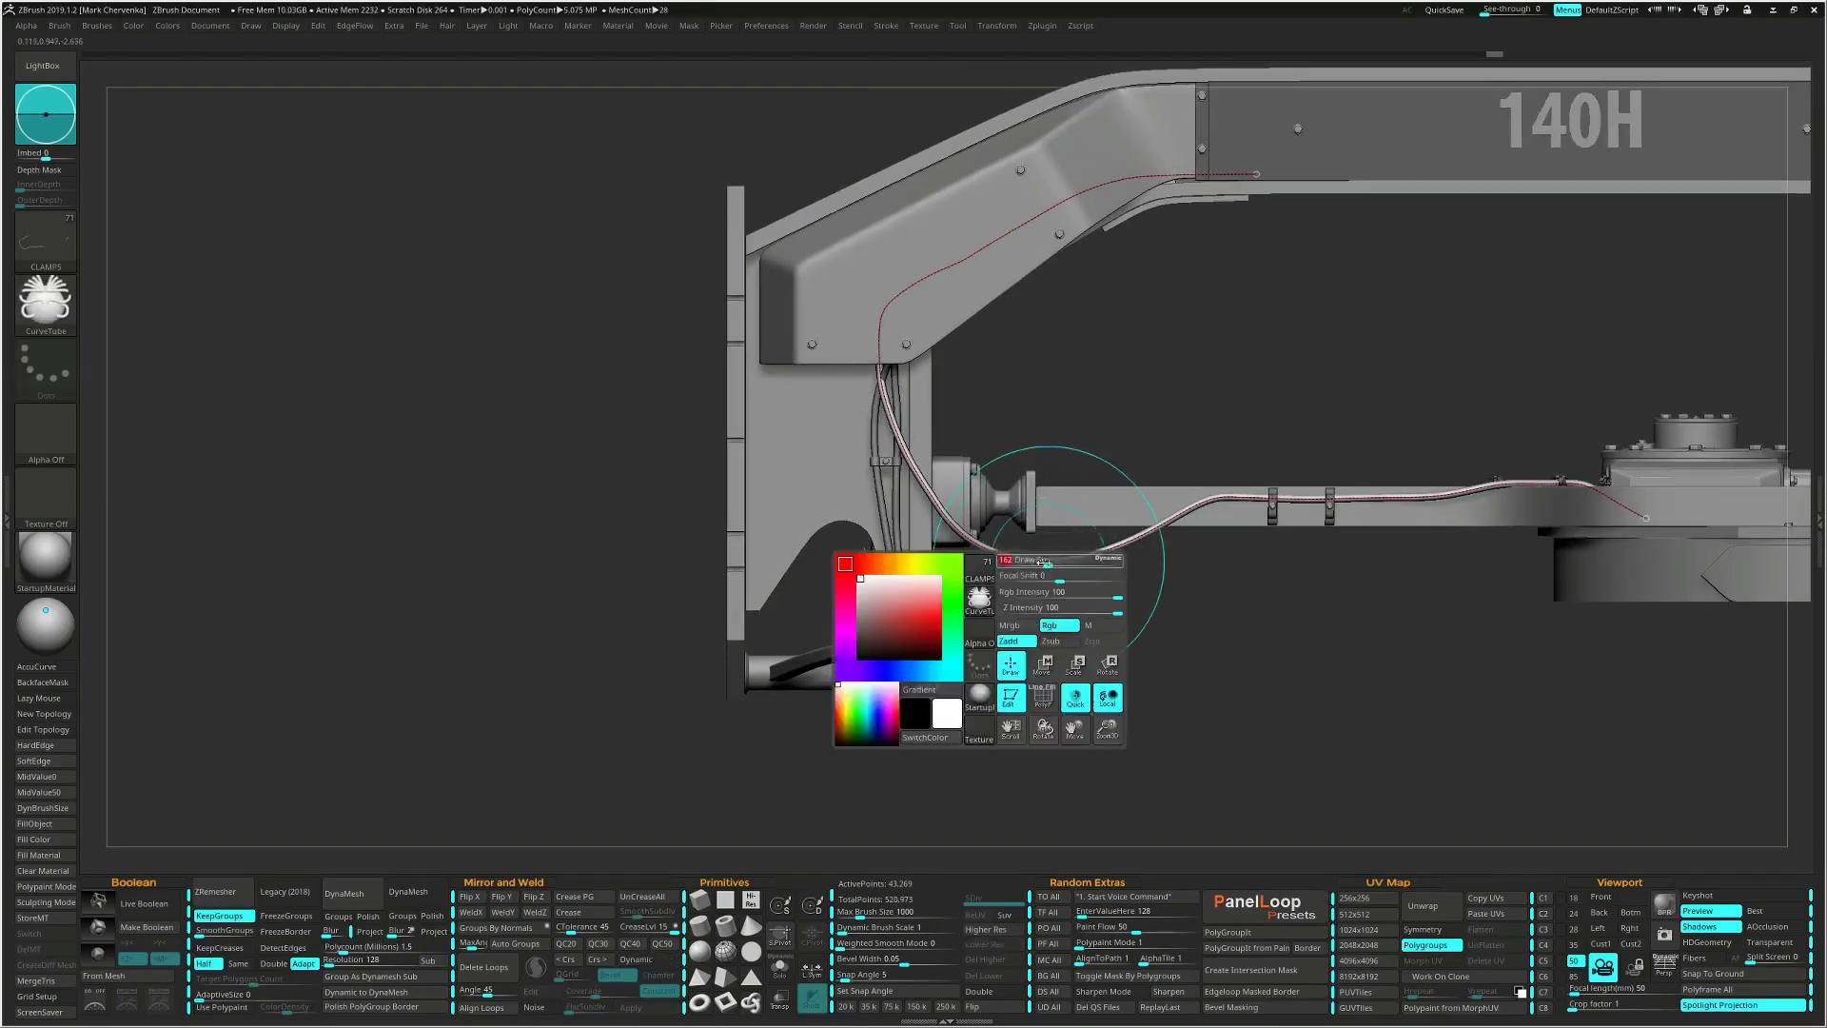
pyautogui.click(1075, 559)
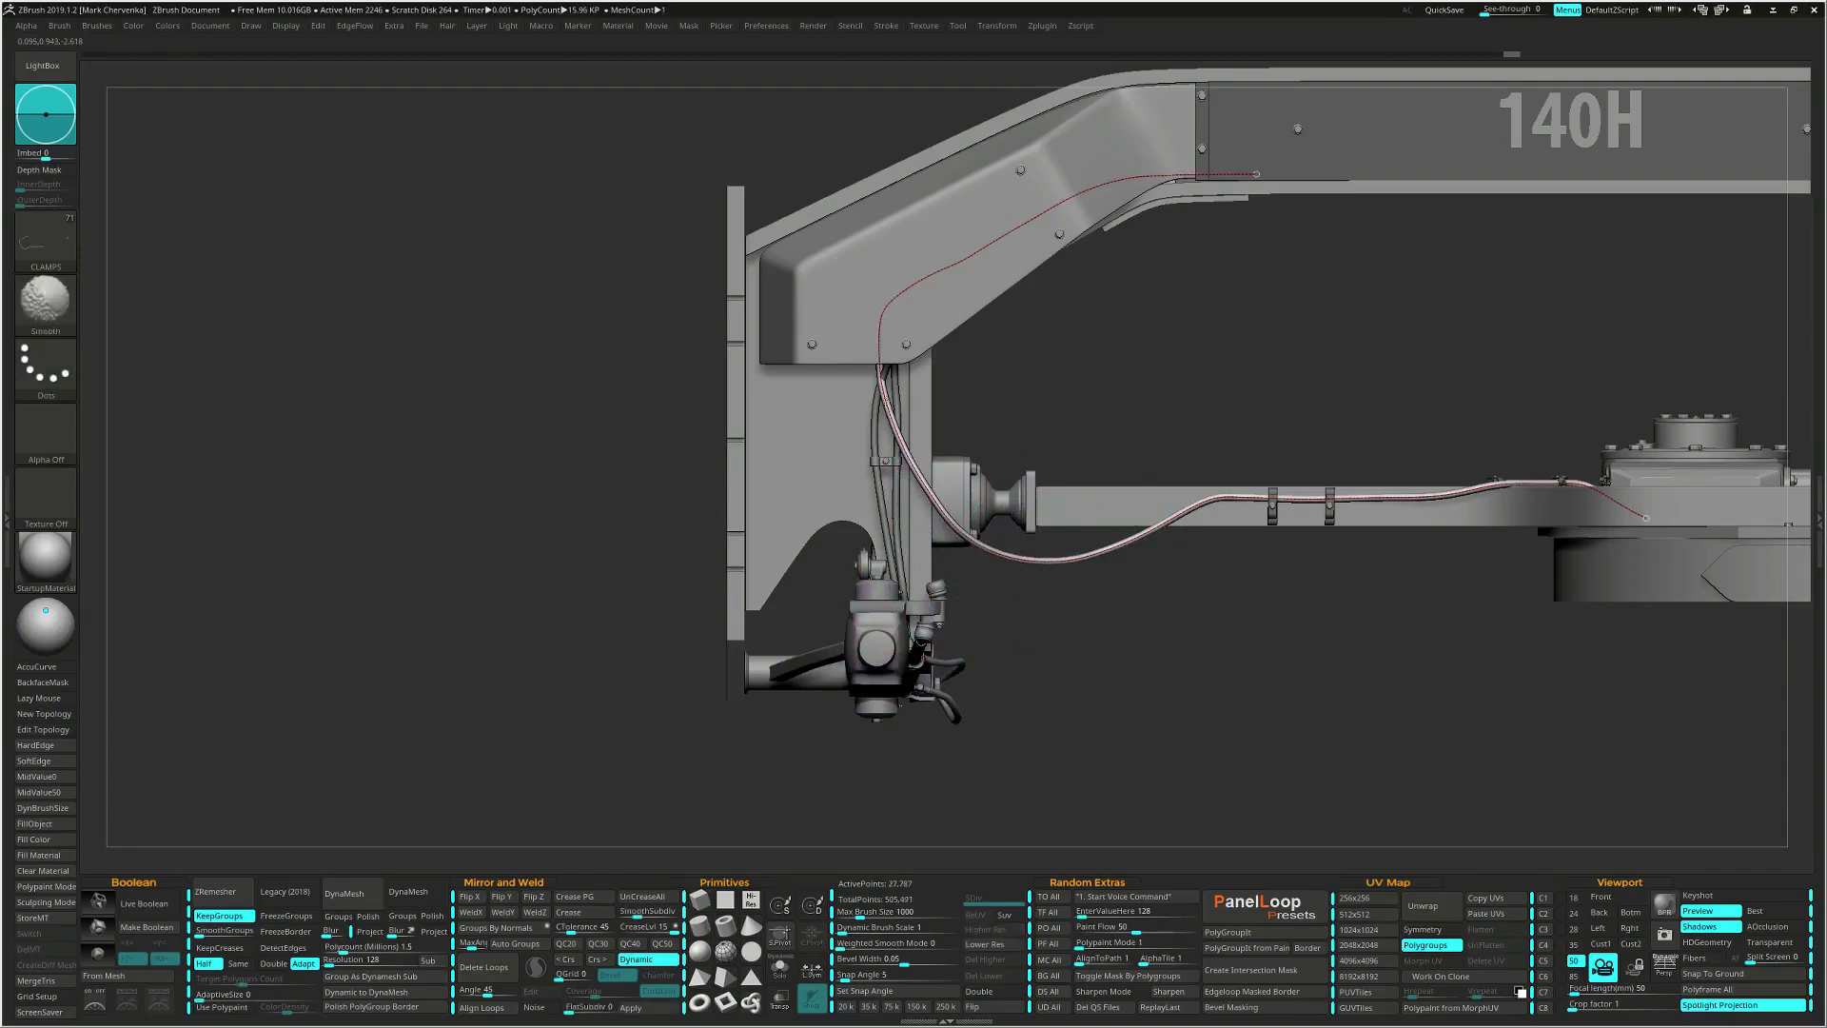
pyautogui.keyDown('shift'); pyautogui.moveTo(881, 370); pyautogui.dragTo(873, 386); pyautogui.keyUp('shift')
pyautogui.click(882, 391)
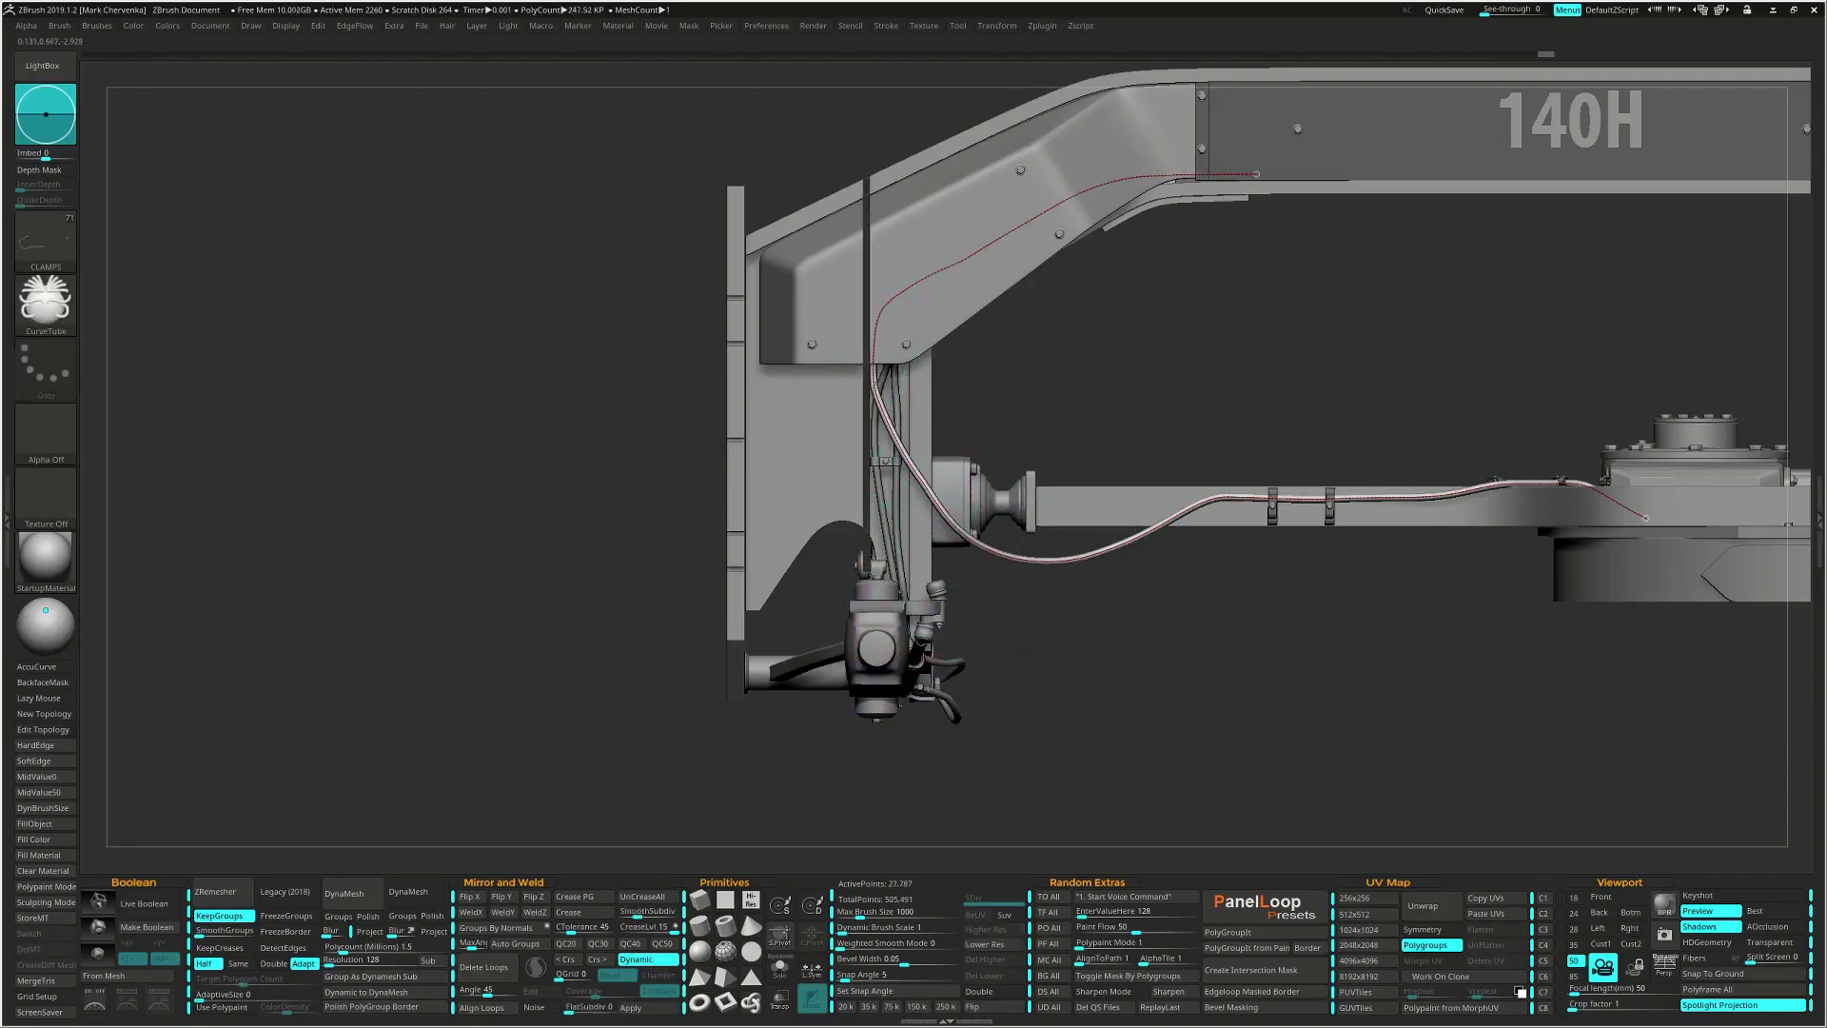
pyautogui.click(992, 550)
# Extend the hose's rear end past the clamp and along the gearbox to the fitting on the hydraulic motor.
pyautogui.keyDown('ctrl'); pyautogui.moveTo(992, 550); pyautogui.dragTo(1237, 571, button='right'); pyautogui.keyUp('ctrl')
pyautogui.keyDown('alt'); pyautogui.moveTo(1408, 581); pyautogui.dragTo(1042, 595, button='right'); pyautogui.keyUp('alt')
pyautogui.moveTo(1042, 595); pyautogui.dragTo(999, 571, button='right')
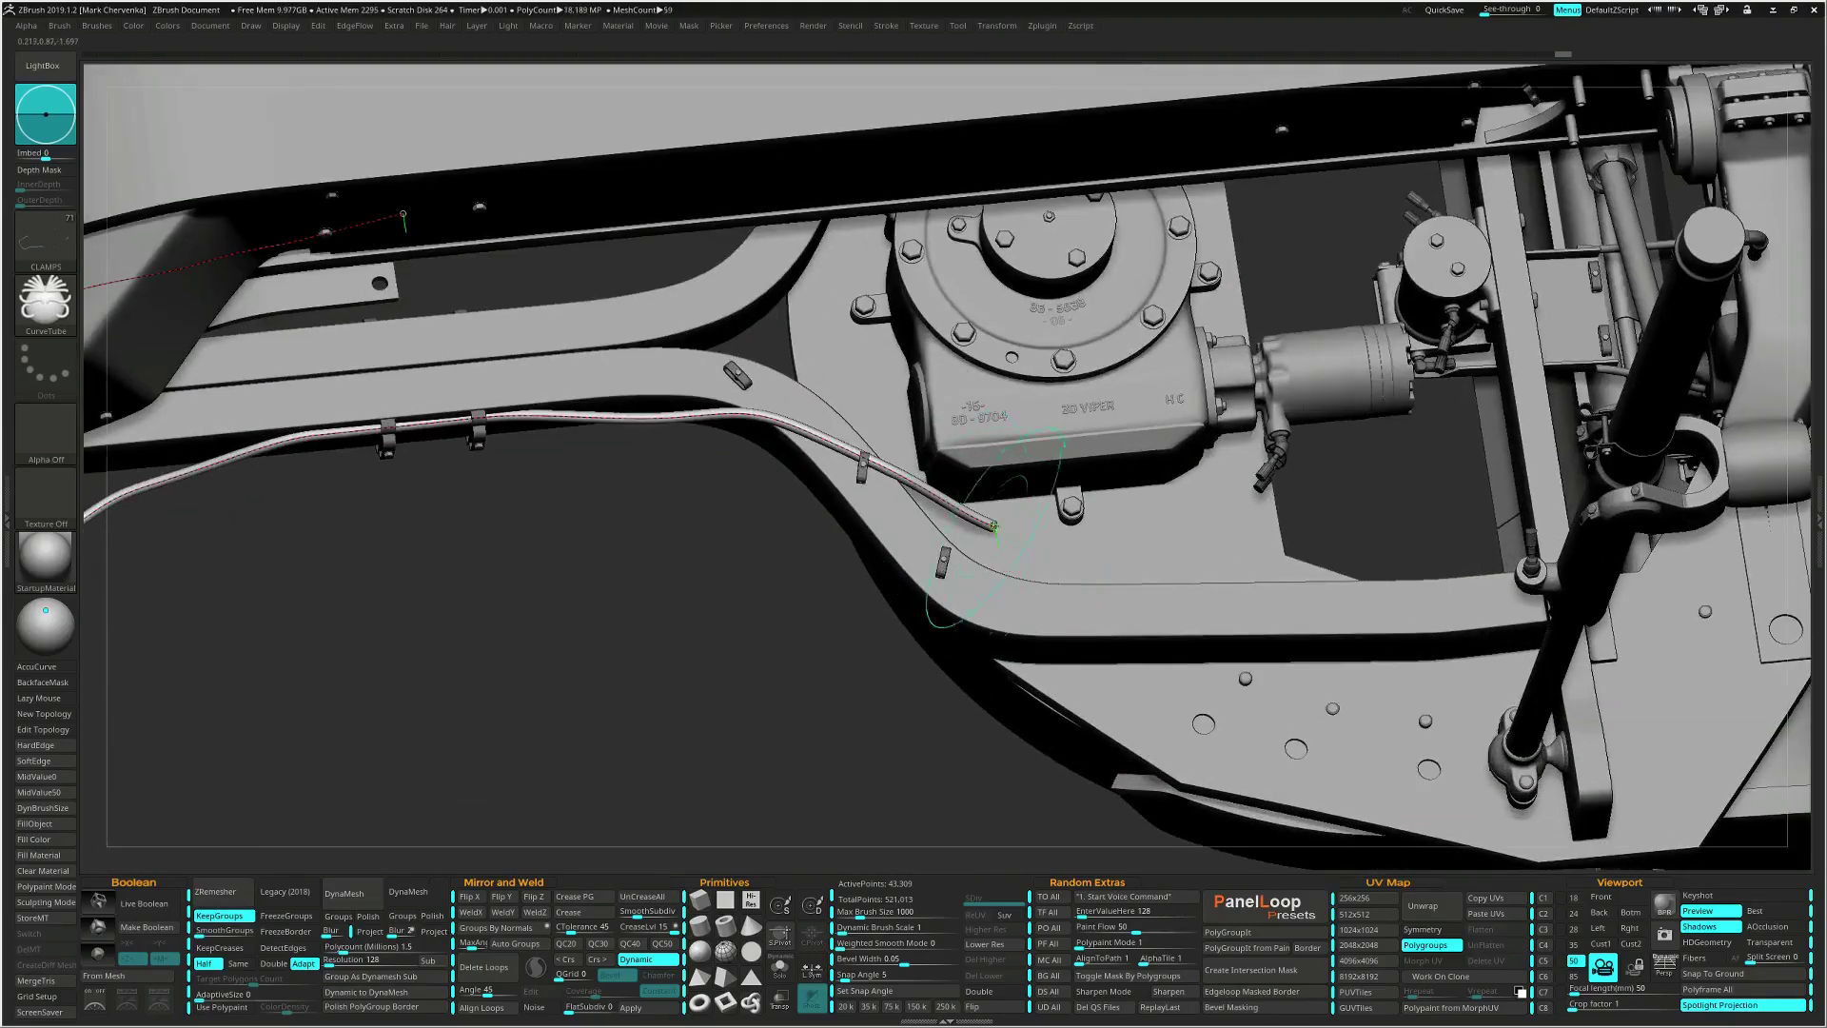
pyautogui.moveTo(1046, 547); pyautogui.dragTo(1246, 502)
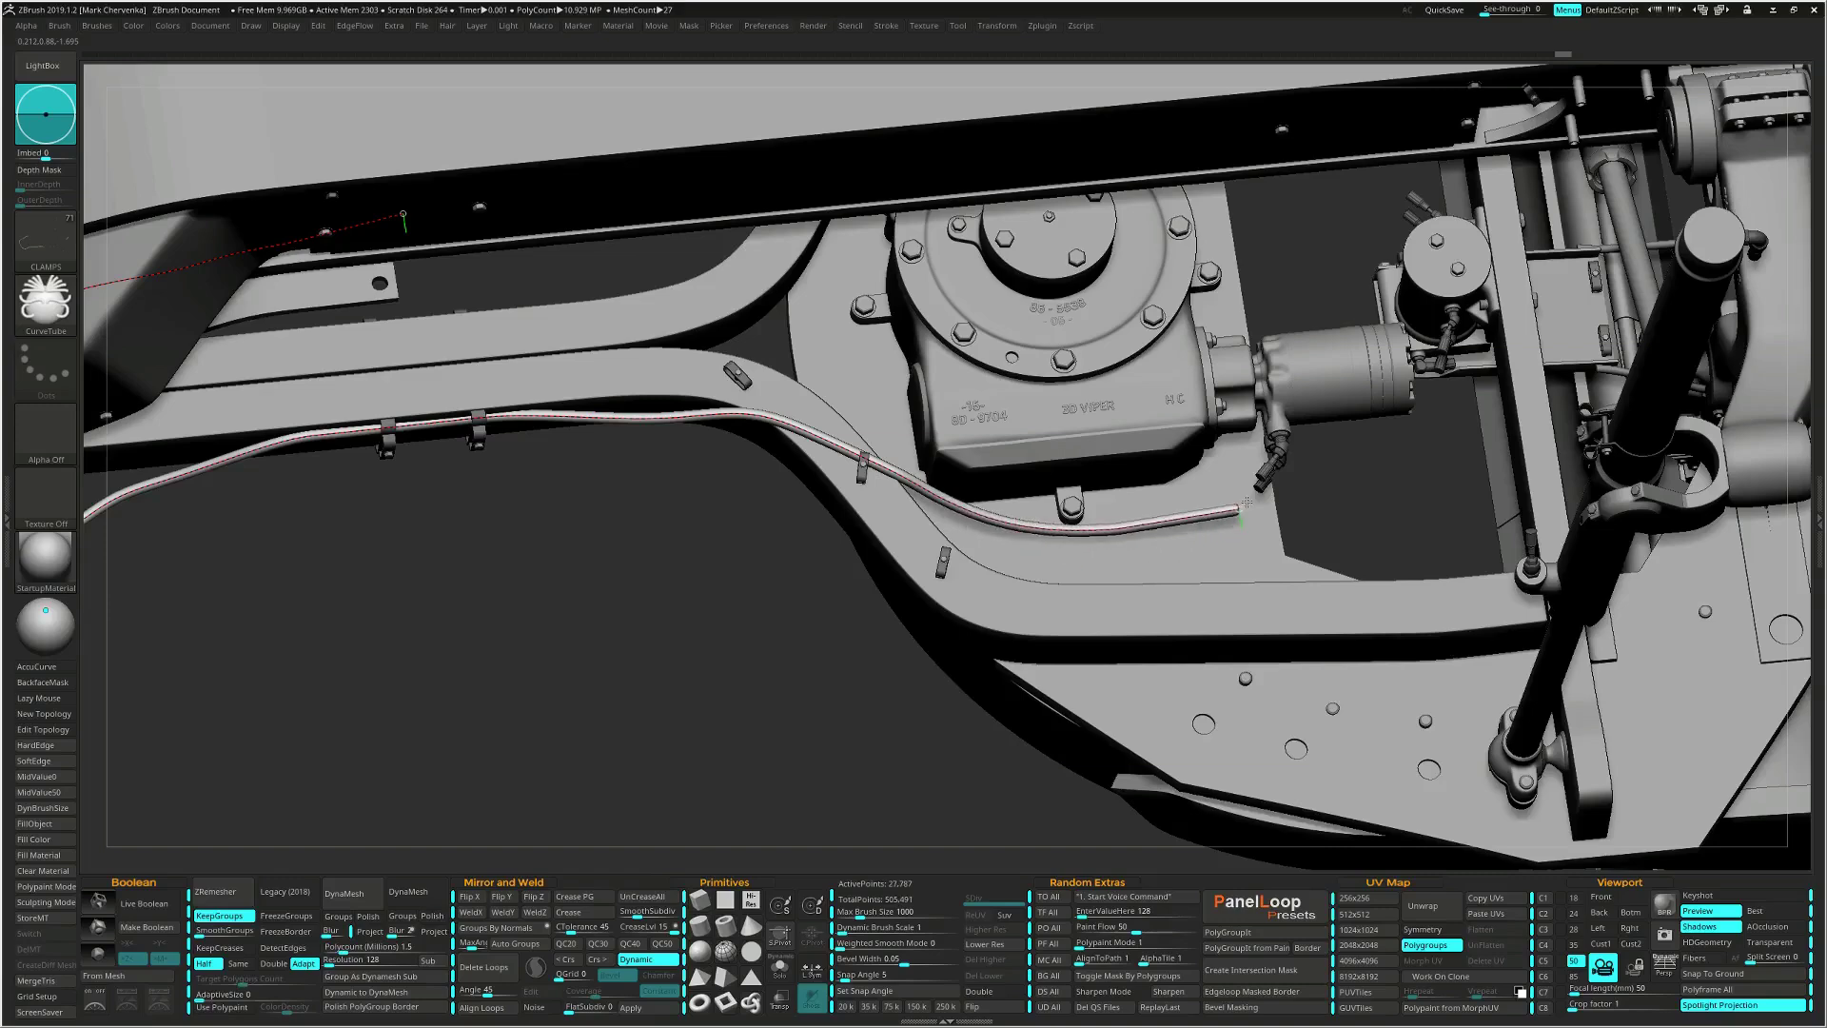
pyautogui.moveTo(1245, 525); pyautogui.dragTo(1248, 459, button='right')
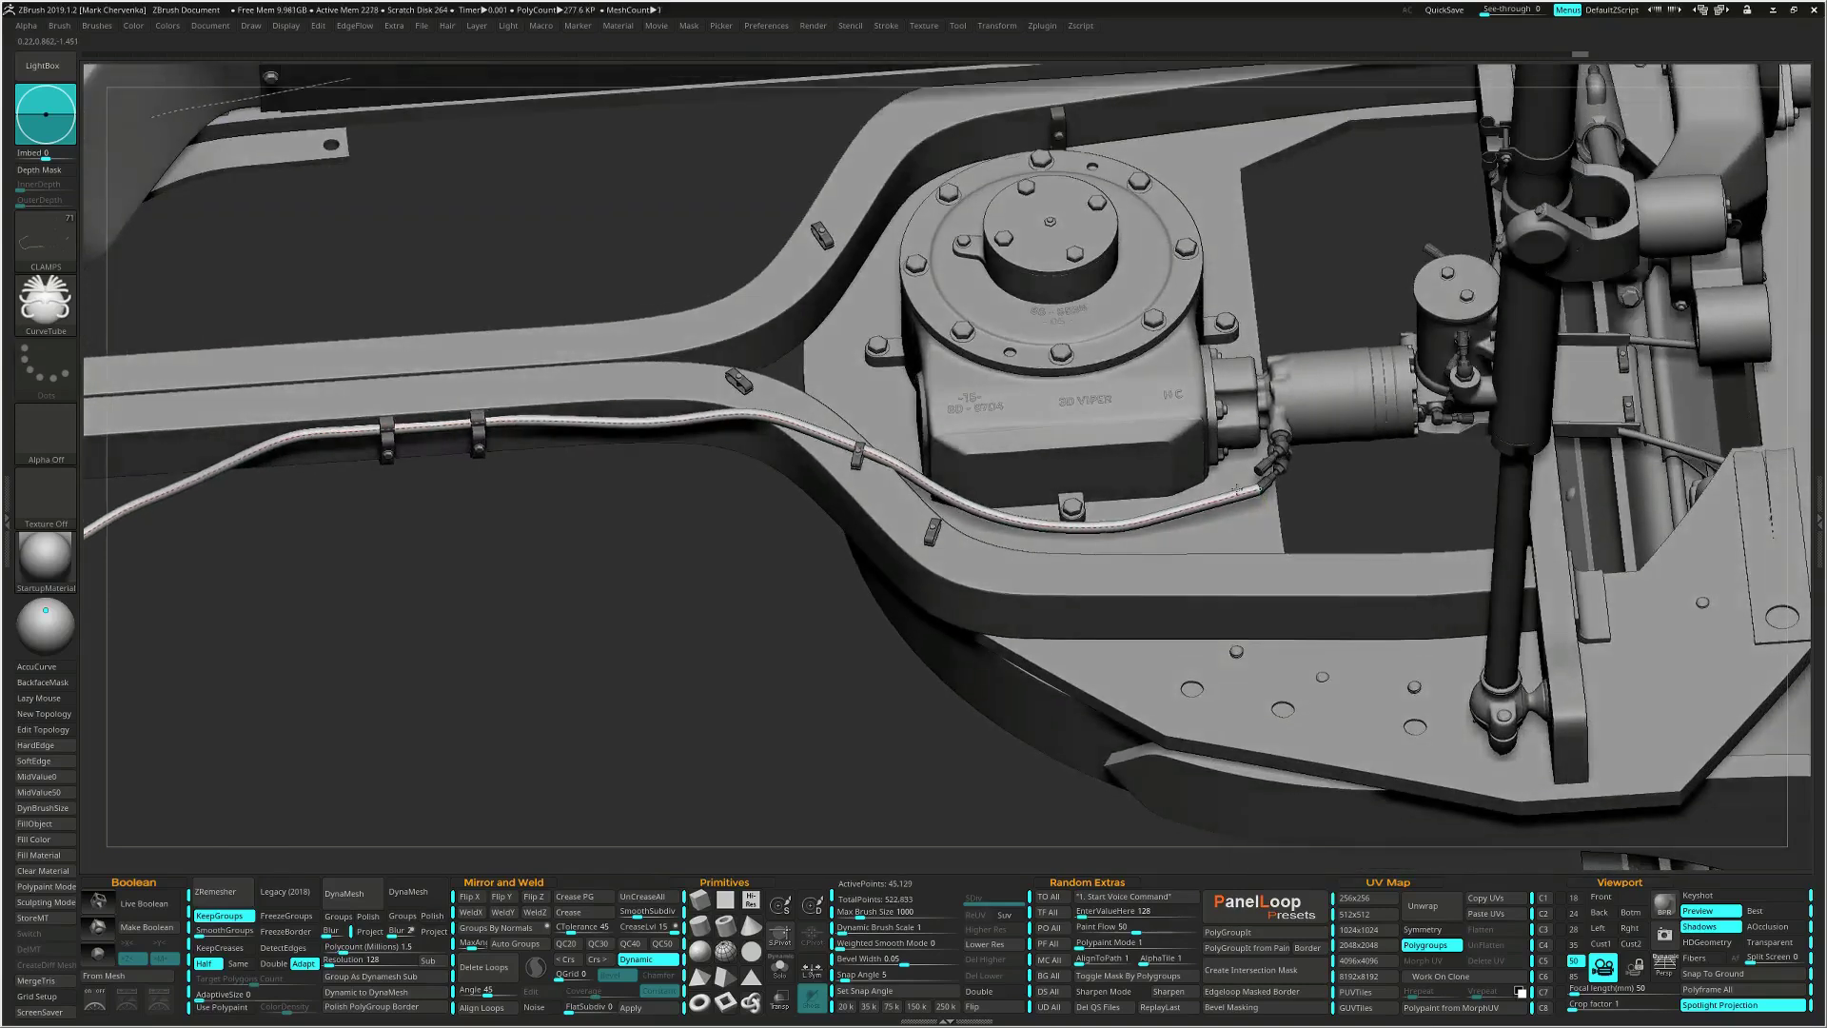
pyautogui.click(1254, 493)
# Isolate the hose with its clamps and fittings, raise its rear end to the upper fitting, and smooth the curve leading there.
pyautogui.hotkey('alt', 's')
pyautogui.moveTo(1252, 523); pyautogui.dragTo(1252, 489, button='right')
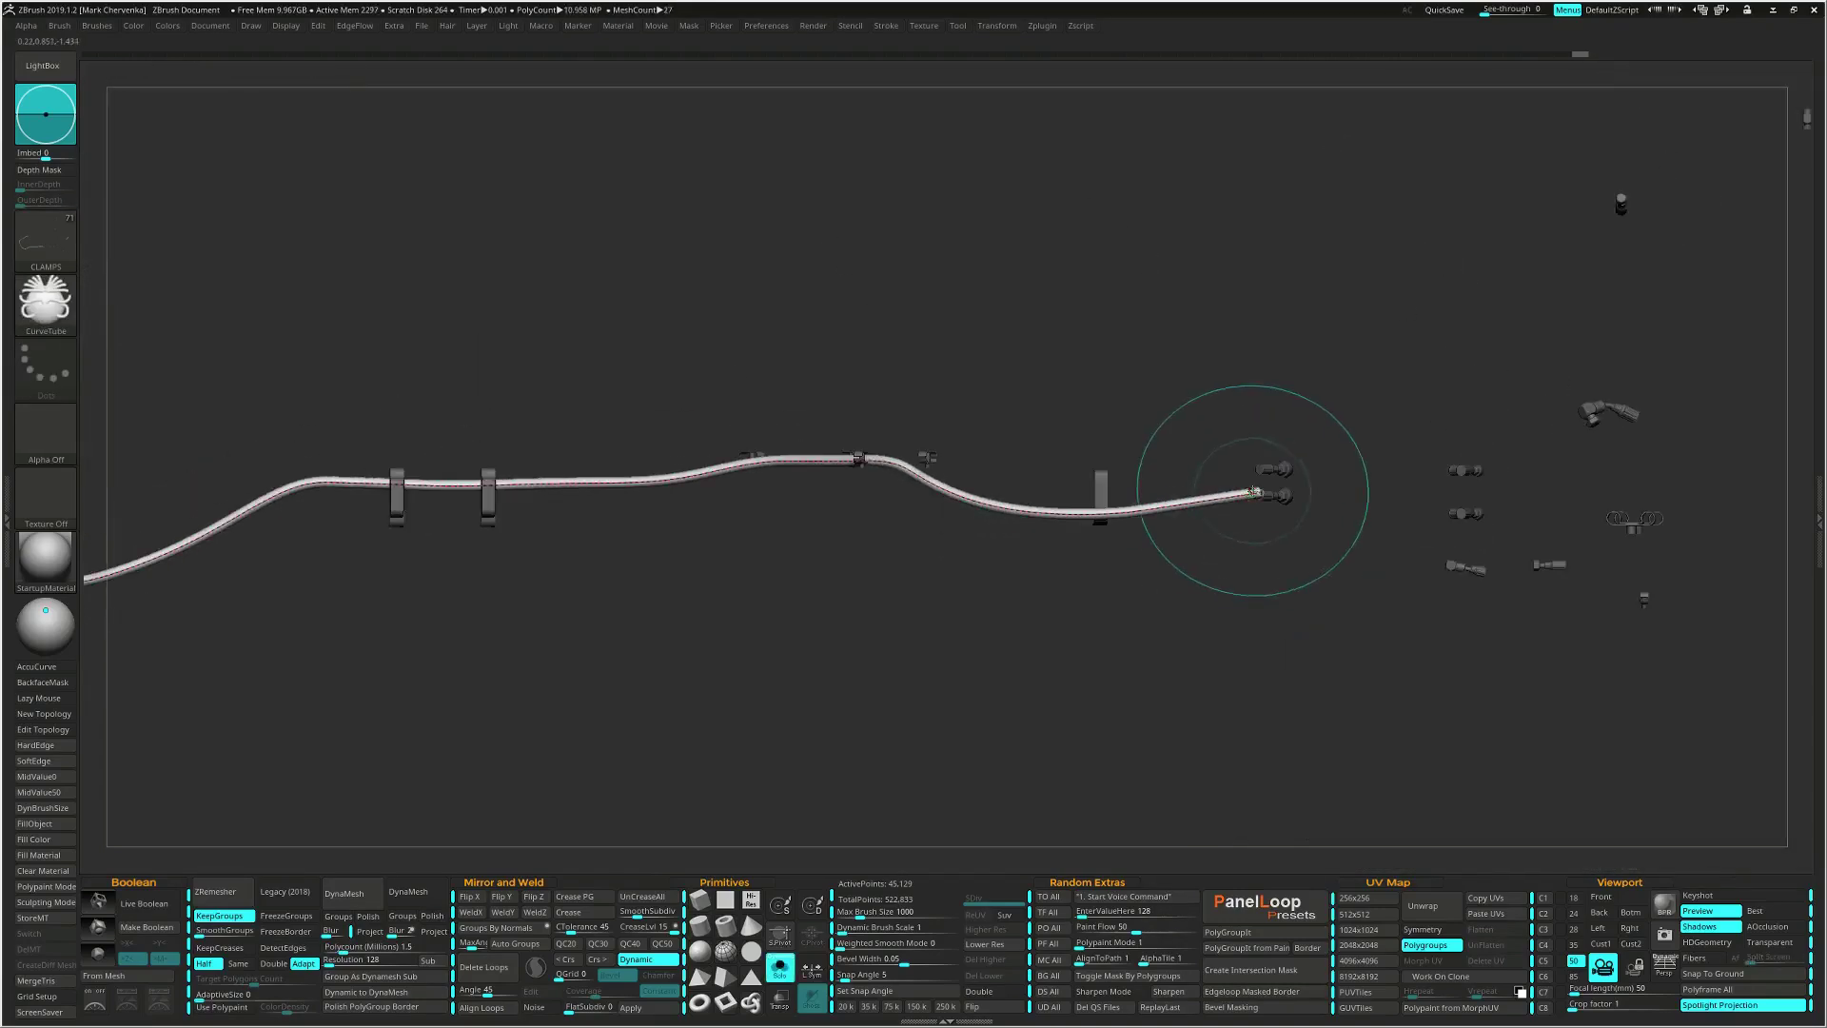
pyautogui.click(1257, 491)
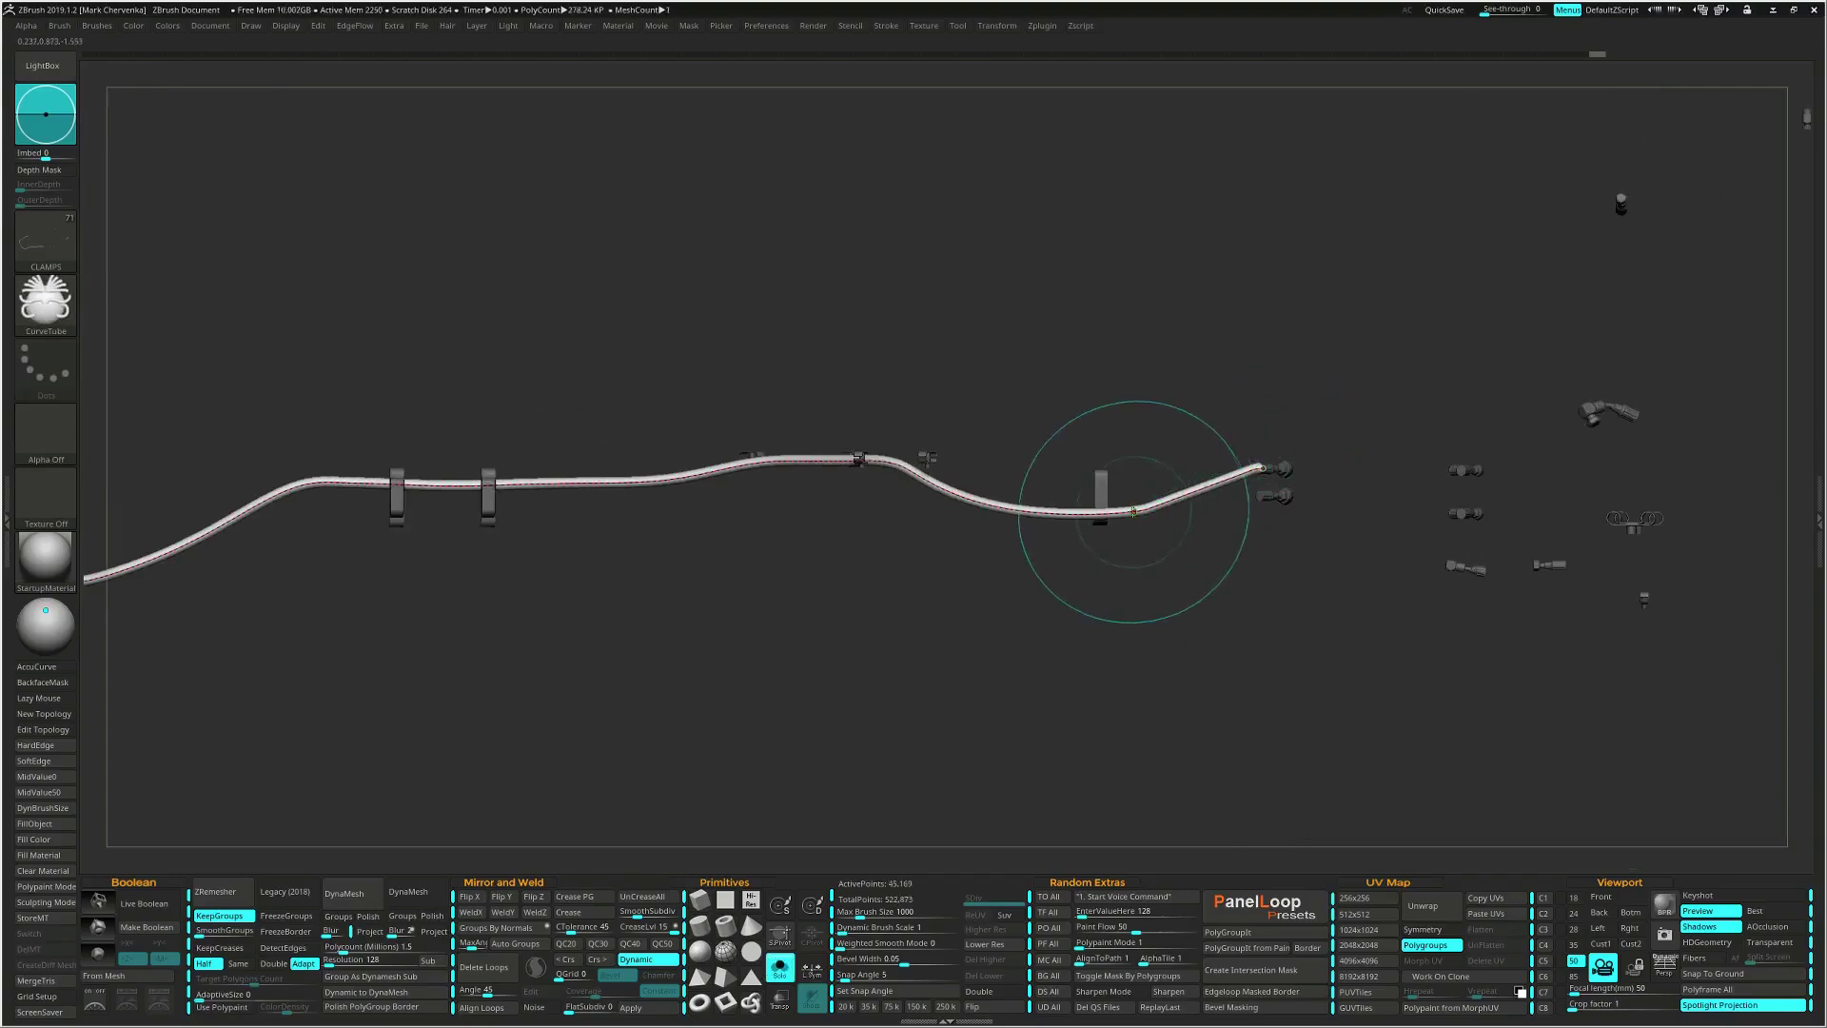
pyautogui.moveTo(1121, 515); pyautogui.dragTo(1116, 504)
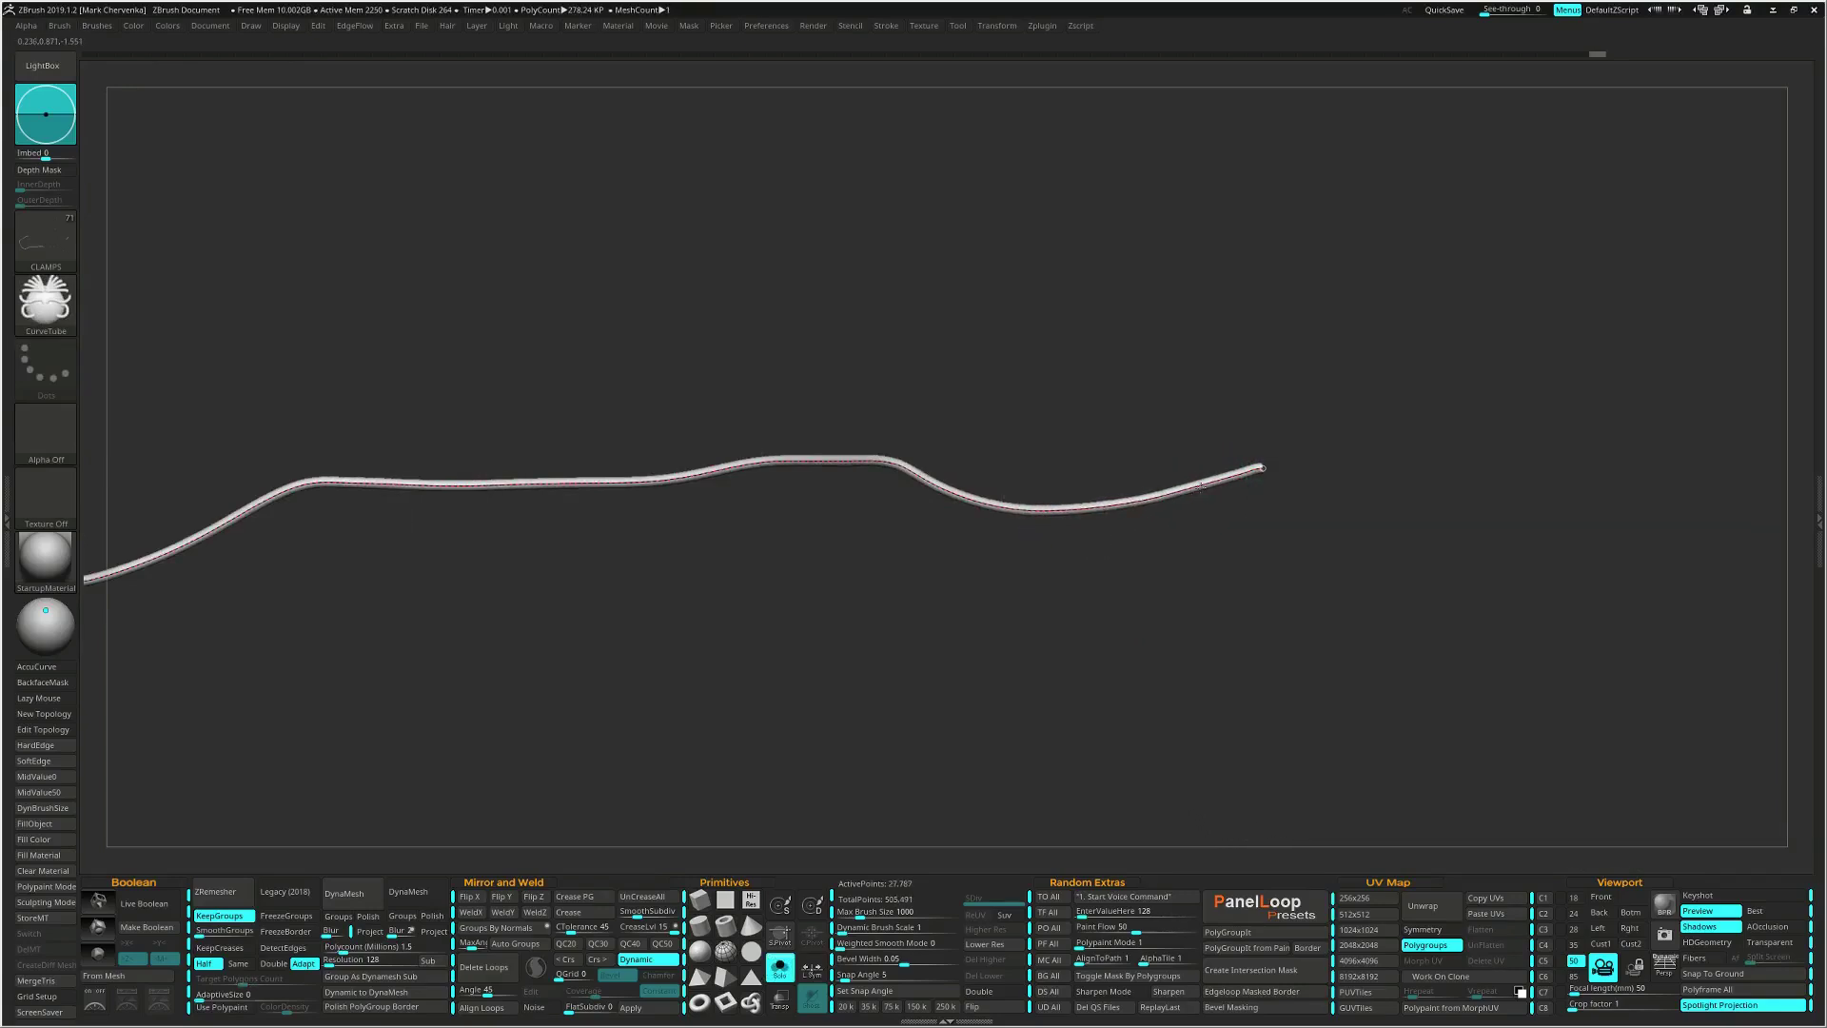
pyautogui.moveTo(1201, 487)
pyautogui.mouseDown(button='right')
pyautogui.moveTo(1205, 619)
pyautogui.moveTo(1213, 473)
pyautogui.mouseUp(button='right')
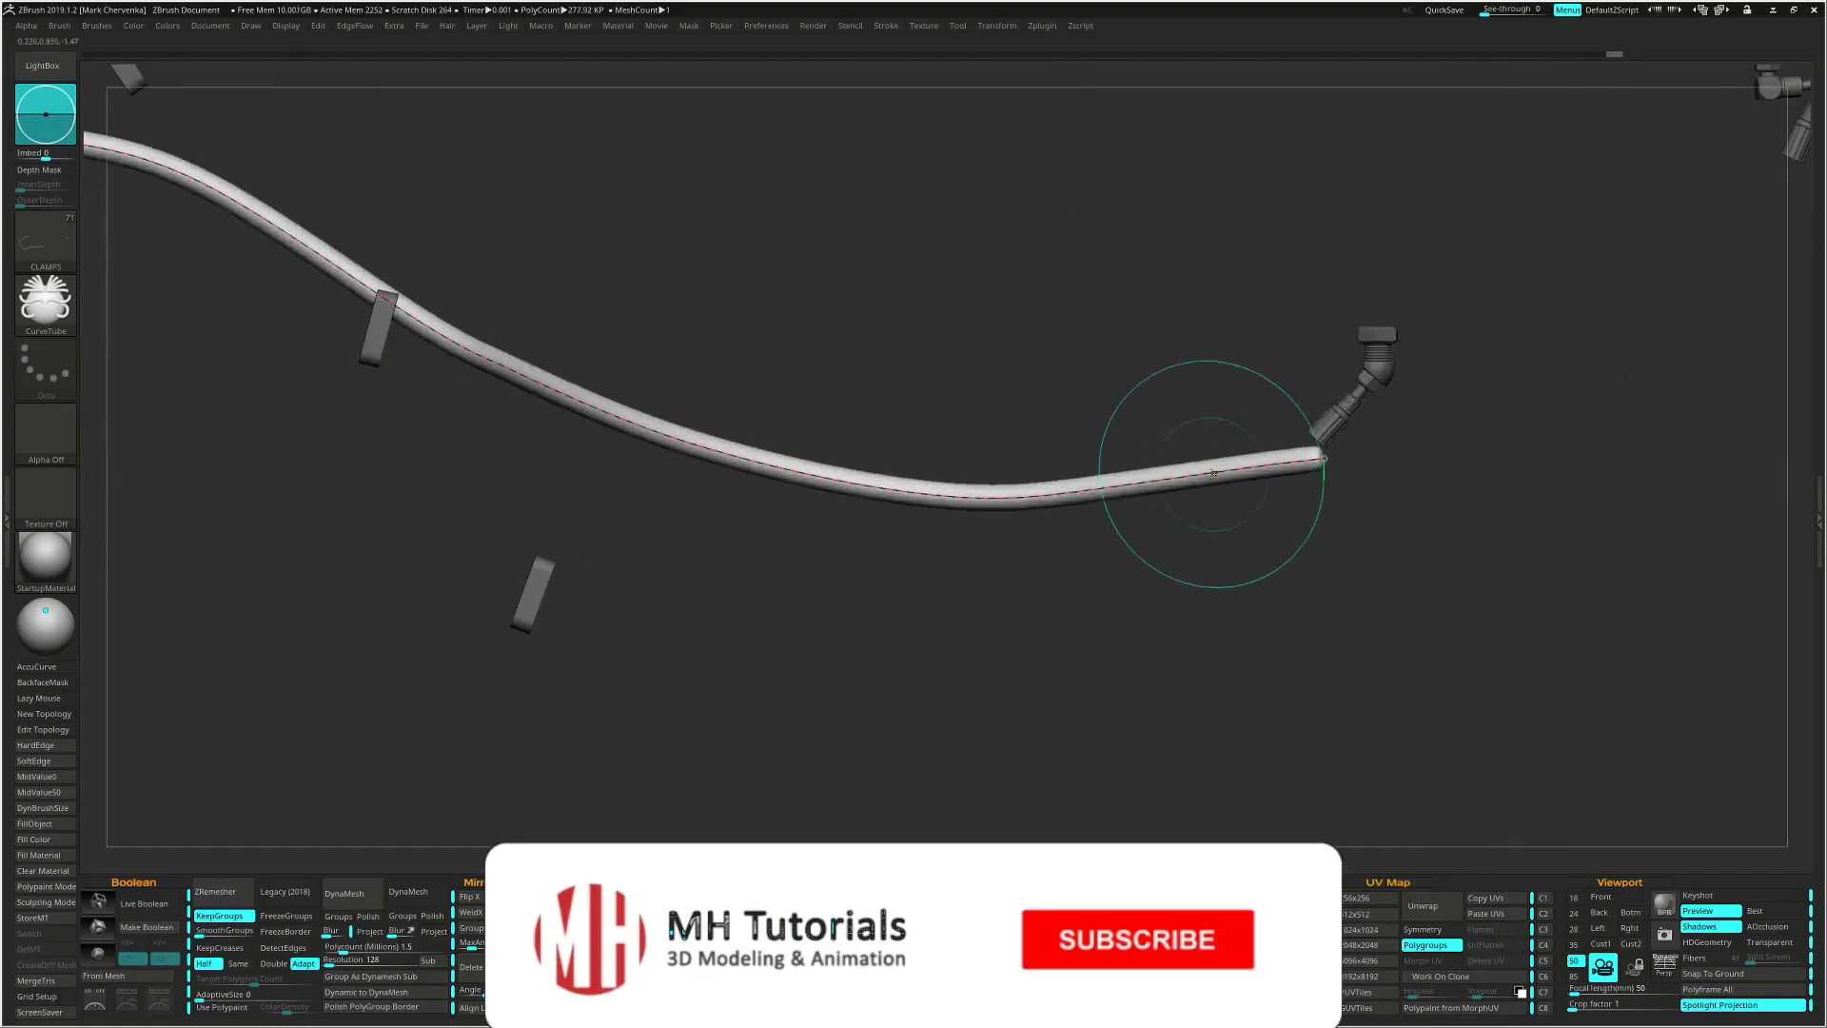
# Pull the hose down just before the motor fitting and smooth the kinks into a gentle upward bend.
pyautogui.press('space')
pyautogui.moveTo(1213, 473); pyautogui.dragTo(1224, 533)
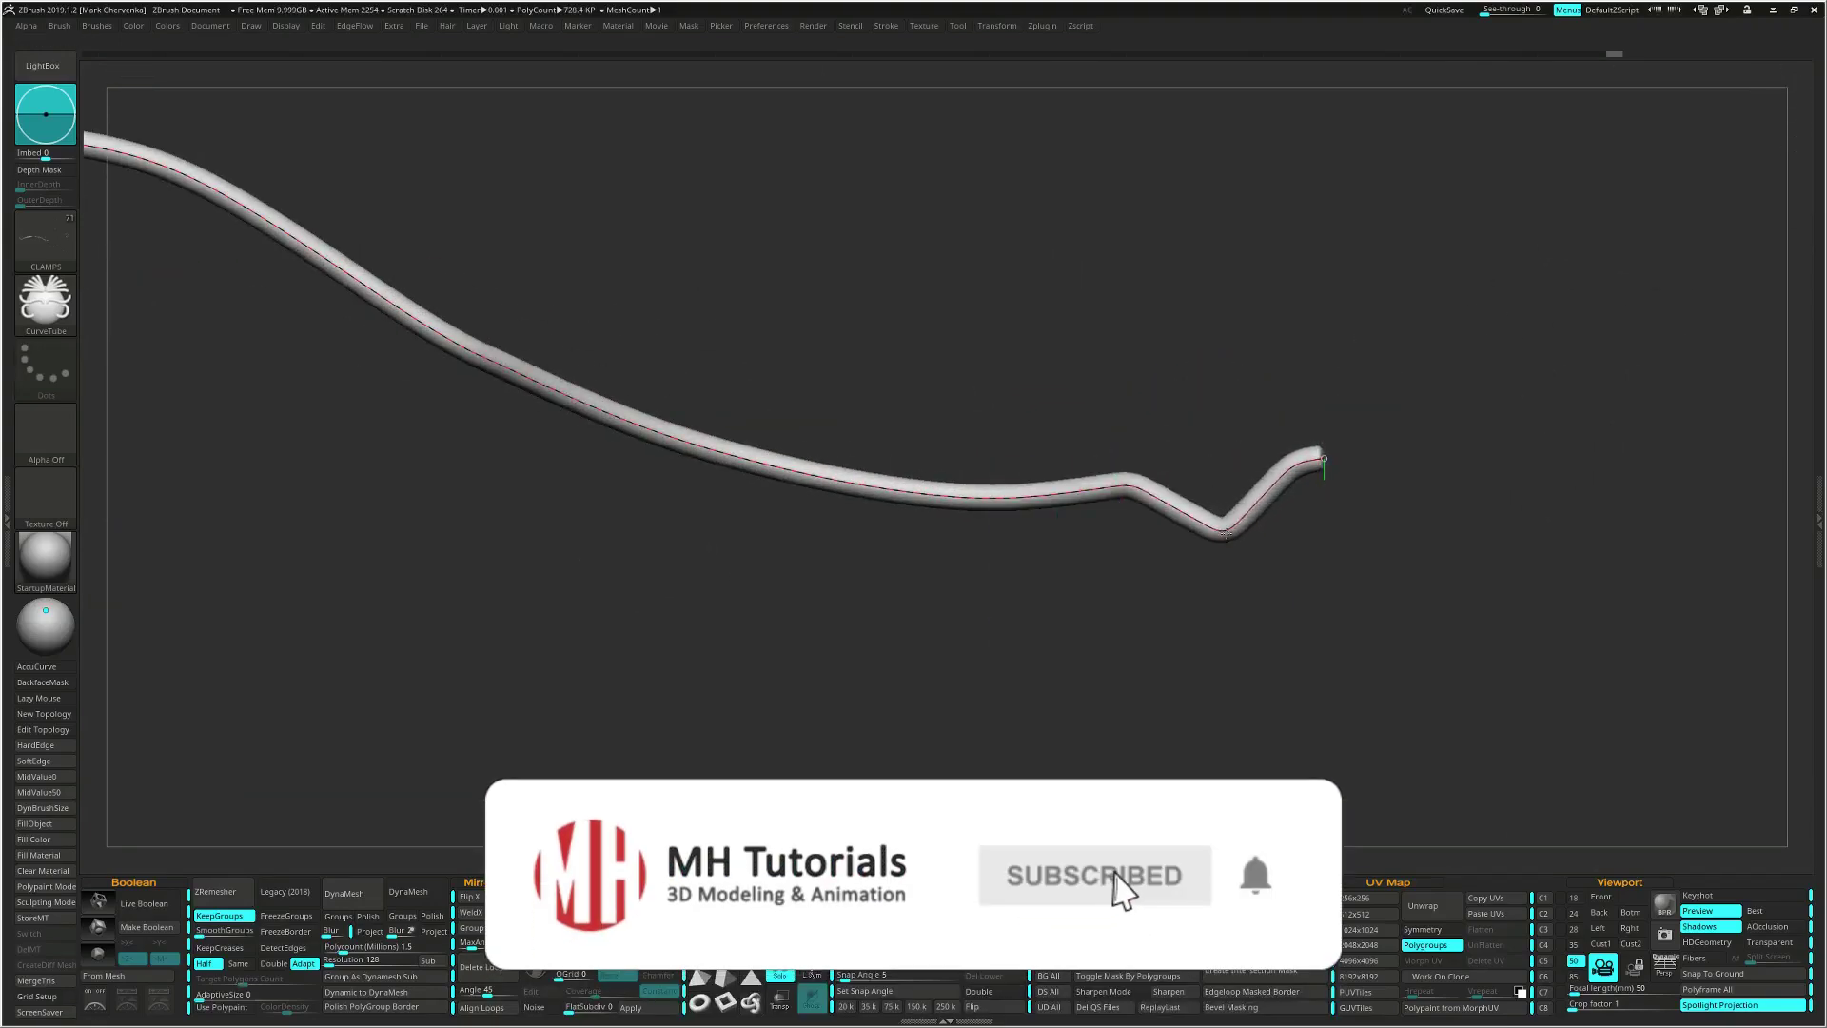
pyautogui.moveTo(1313, 464)
pyautogui.keyDown('shift'); pyautogui.mouseDown()
pyautogui.moveTo(1223, 514)
pyautogui.moveTo(1115, 486)
pyautogui.moveTo(1193, 517)
pyautogui.mouseUp(); pyautogui.keyUp('shift')
pyautogui.press('space')
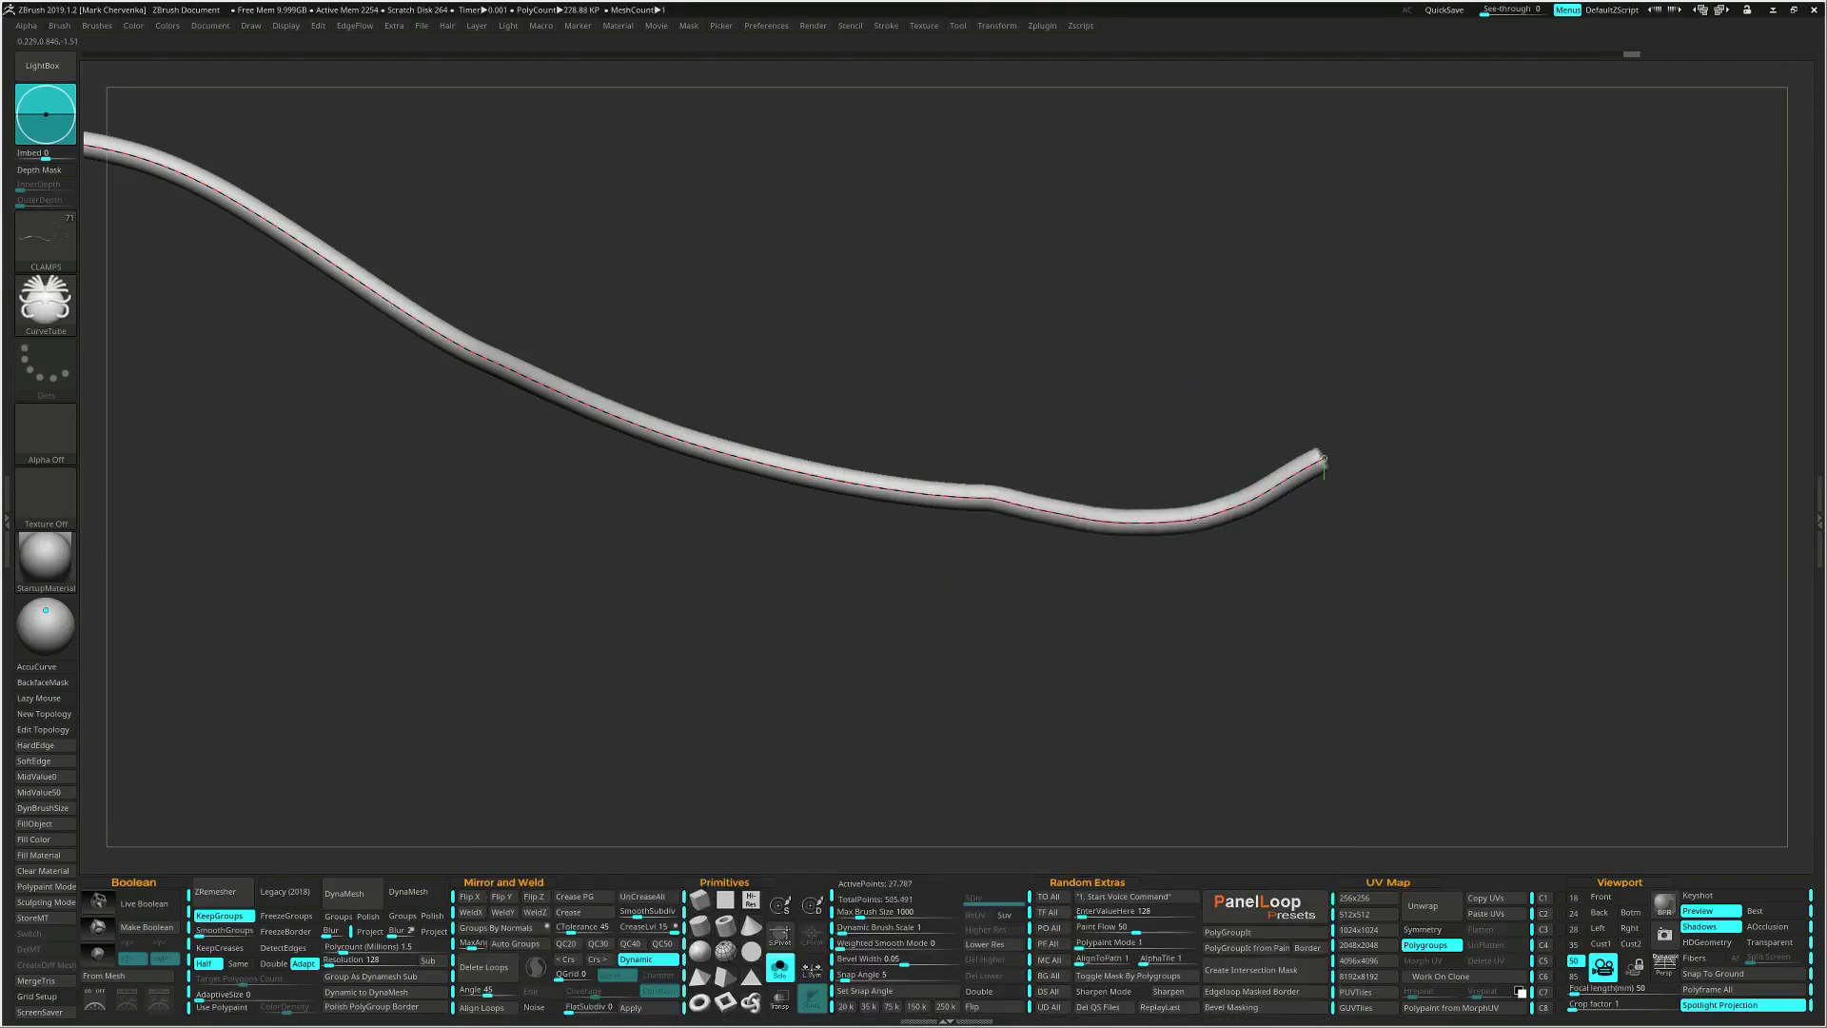
pyautogui.keyDown('shift'); pyautogui.moveTo(935, 498); pyautogui.dragTo(983, 497); pyautogui.keyUp('shift')
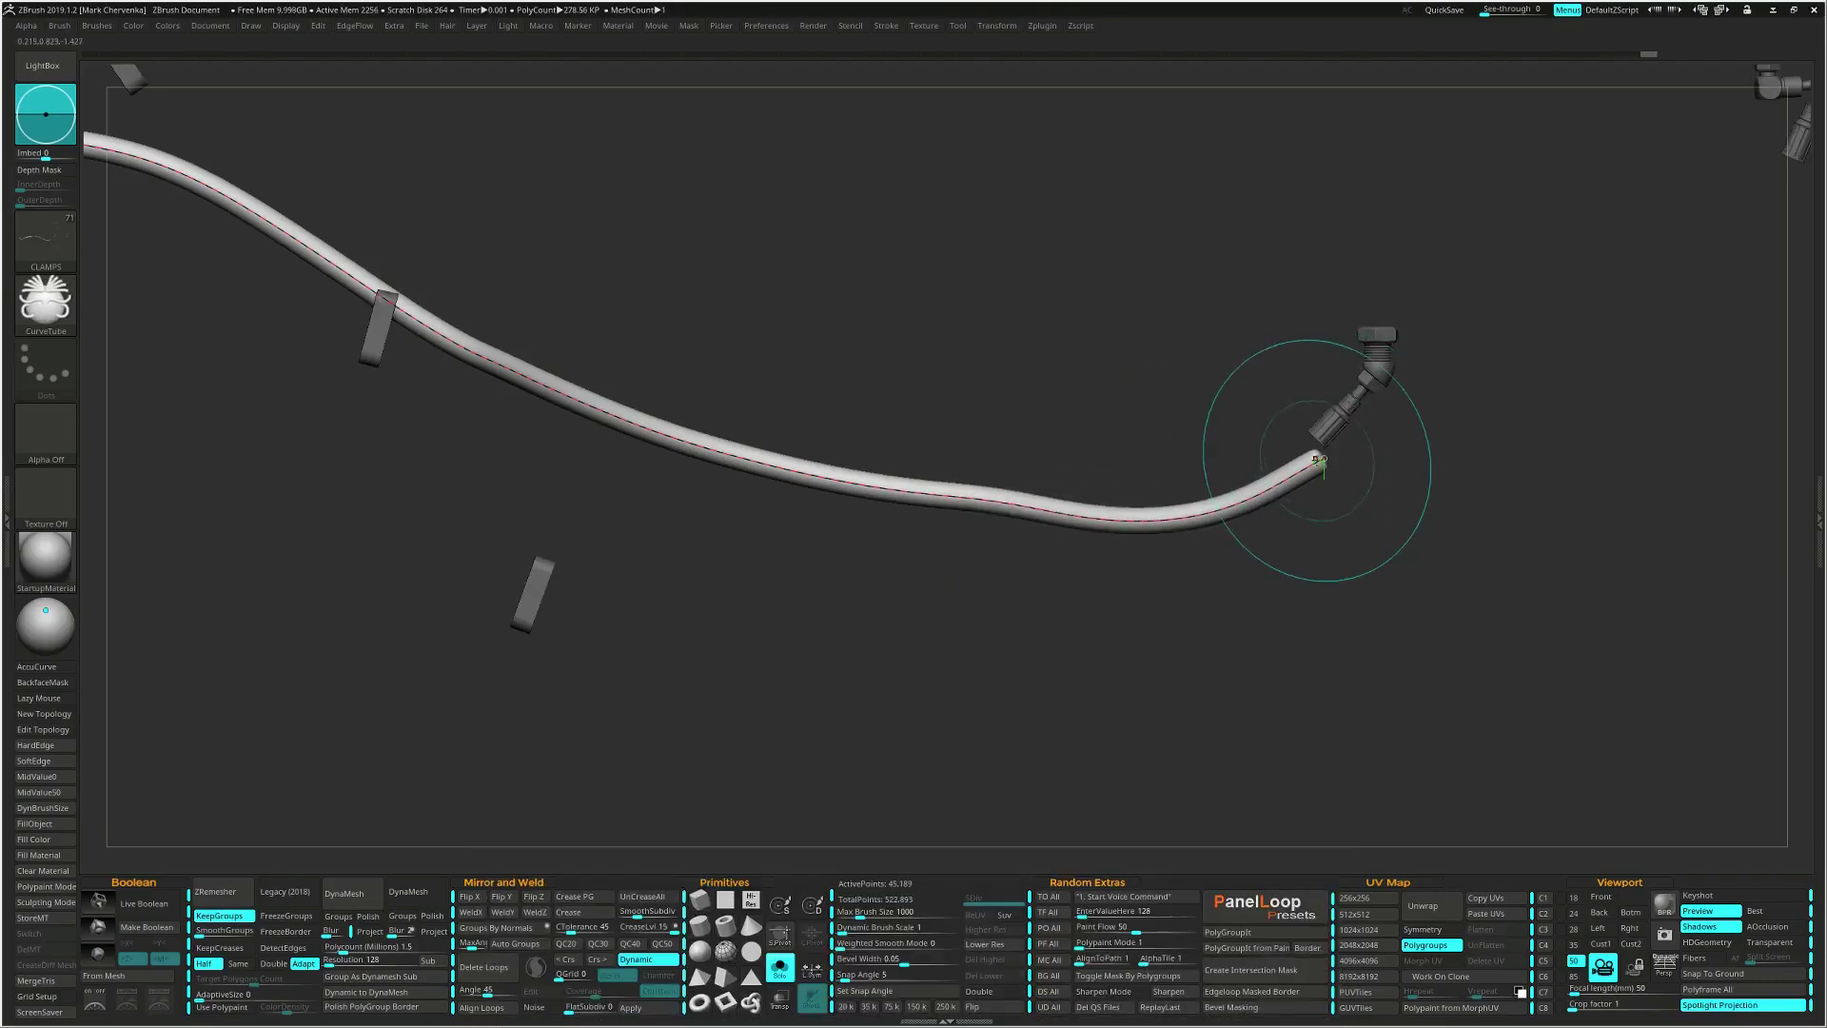
# Seat the hose's rear end in the motor fitting and smooth the section between the arm clamp and the fitting.
pyautogui.moveTo(1318, 458); pyautogui.dragTo(1323, 433)
pyautogui.moveTo(1300, 512); pyautogui.dragTo(1325, 452, button='right')
pyautogui.moveTo(1325, 449); pyautogui.dragTo(1338, 448)
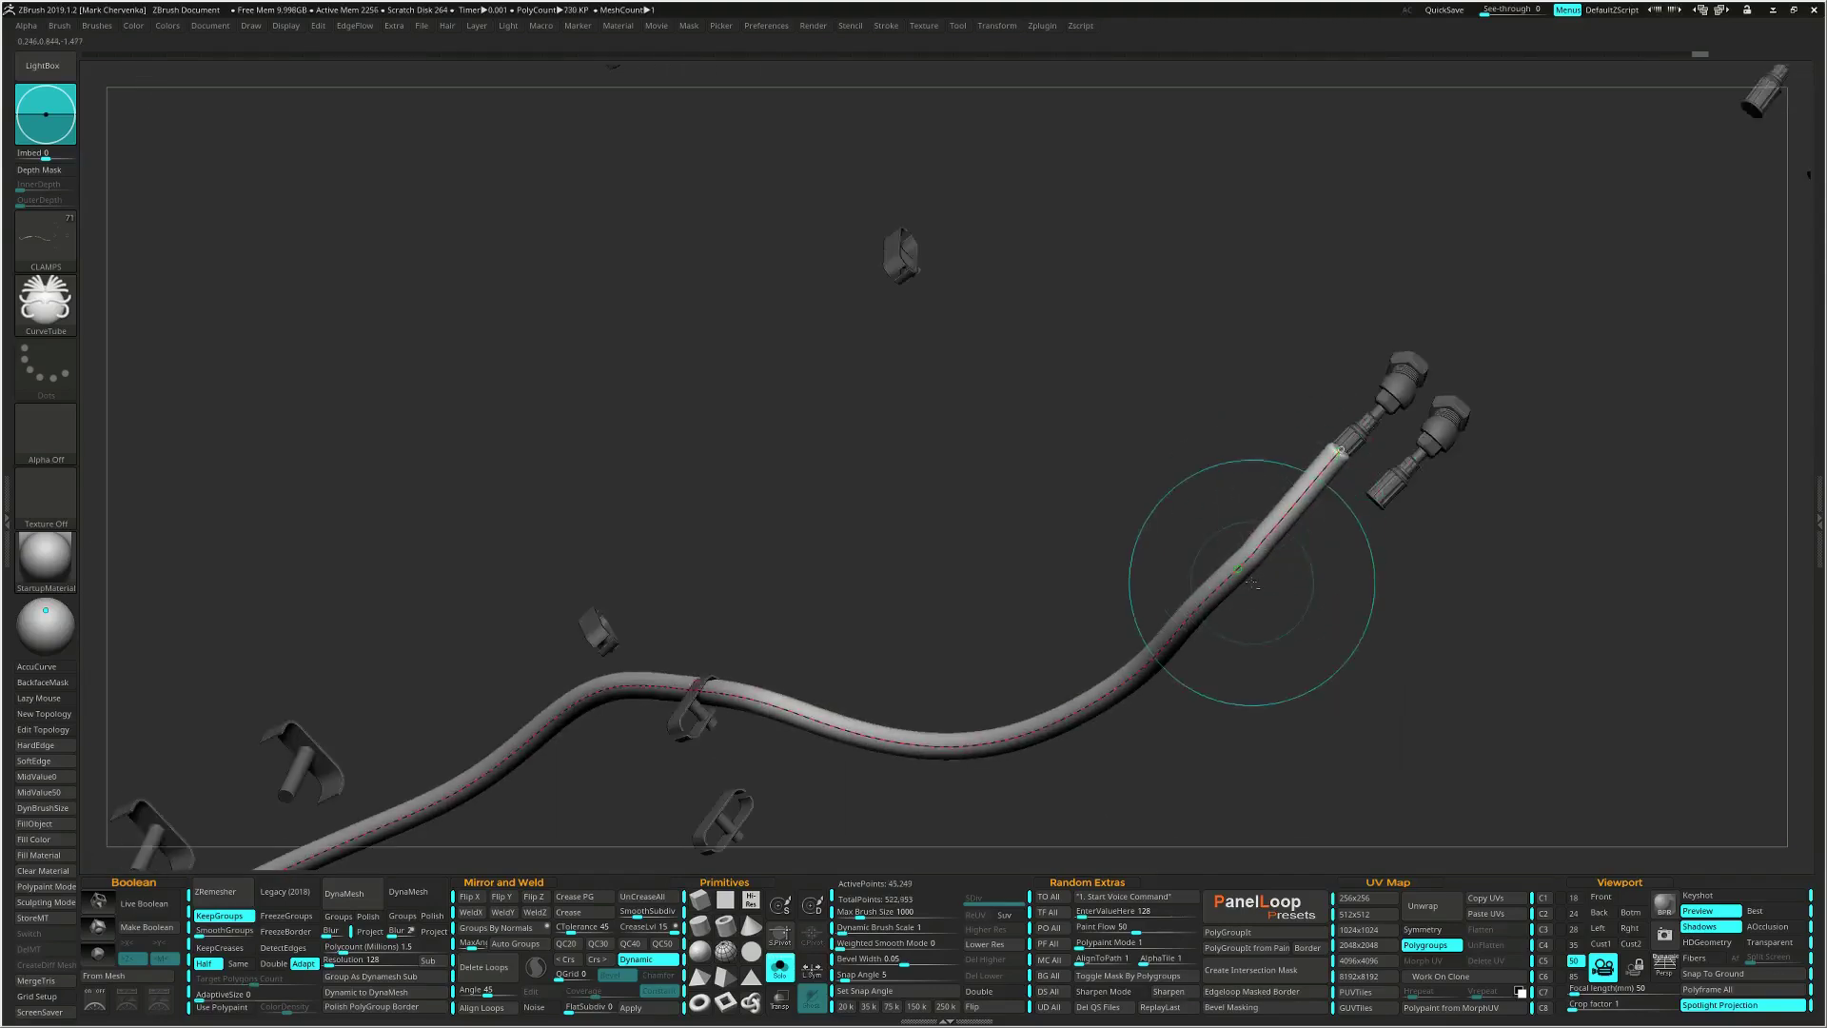
pyautogui.moveTo(1252, 583)
pyautogui.keyDown('ctrl'); pyautogui.mouseDown(button='right')
pyautogui.moveTo(1237, 533)
pyautogui.moveTo(1216, 625)
pyautogui.moveTo(1235, 665)
pyautogui.mouseUp(button='right'); pyautogui.keyUp('ctrl')
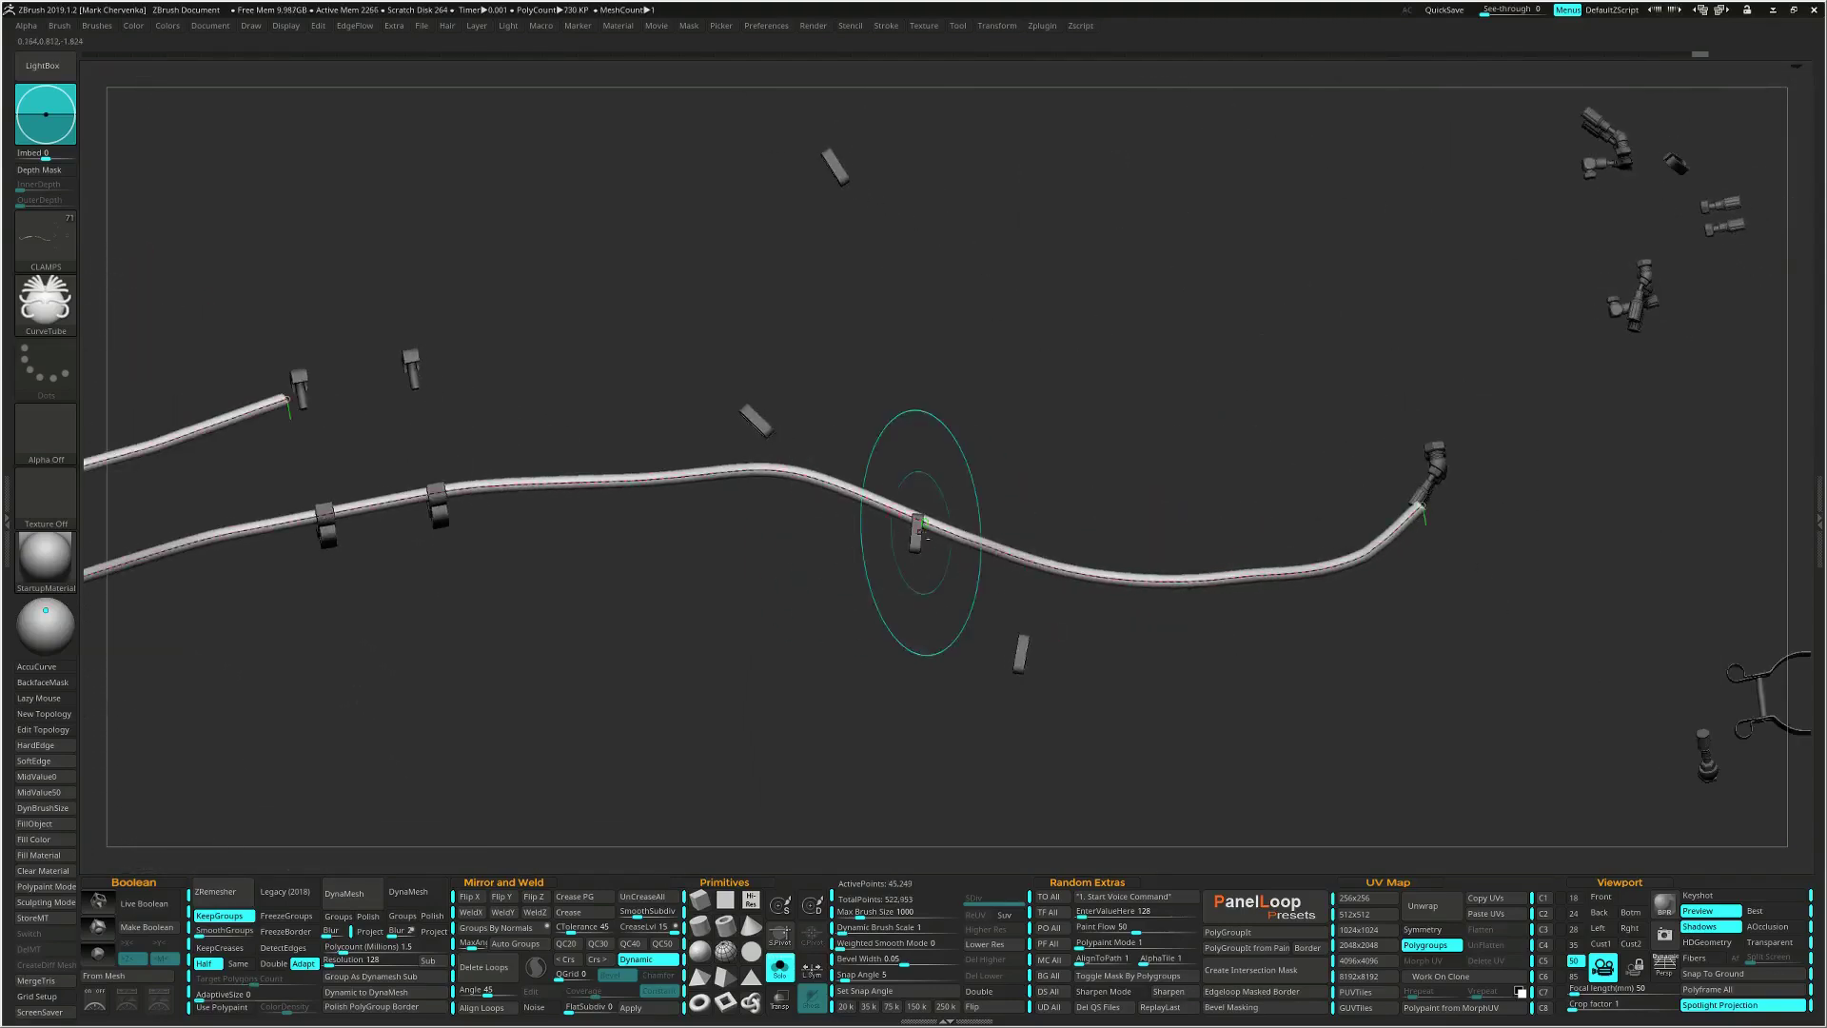
pyautogui.keyDown('ctrl'); pyautogui.moveTo(920, 532); pyautogui.dragTo(974, 747, button='right'); pyautogui.keyUp('ctrl')
pyautogui.keyDown('ctrl'); pyautogui.moveTo(971, 558); pyautogui.dragTo(1020, 514, button='right'); pyautogui.keyUp('ctrl')
pyautogui.keyDown('ctrl'); pyautogui.keyDown('shift'); pyautogui.click(1218, 557); pyautogui.keyUp('shift'); pyautogui.keyUp('ctrl')
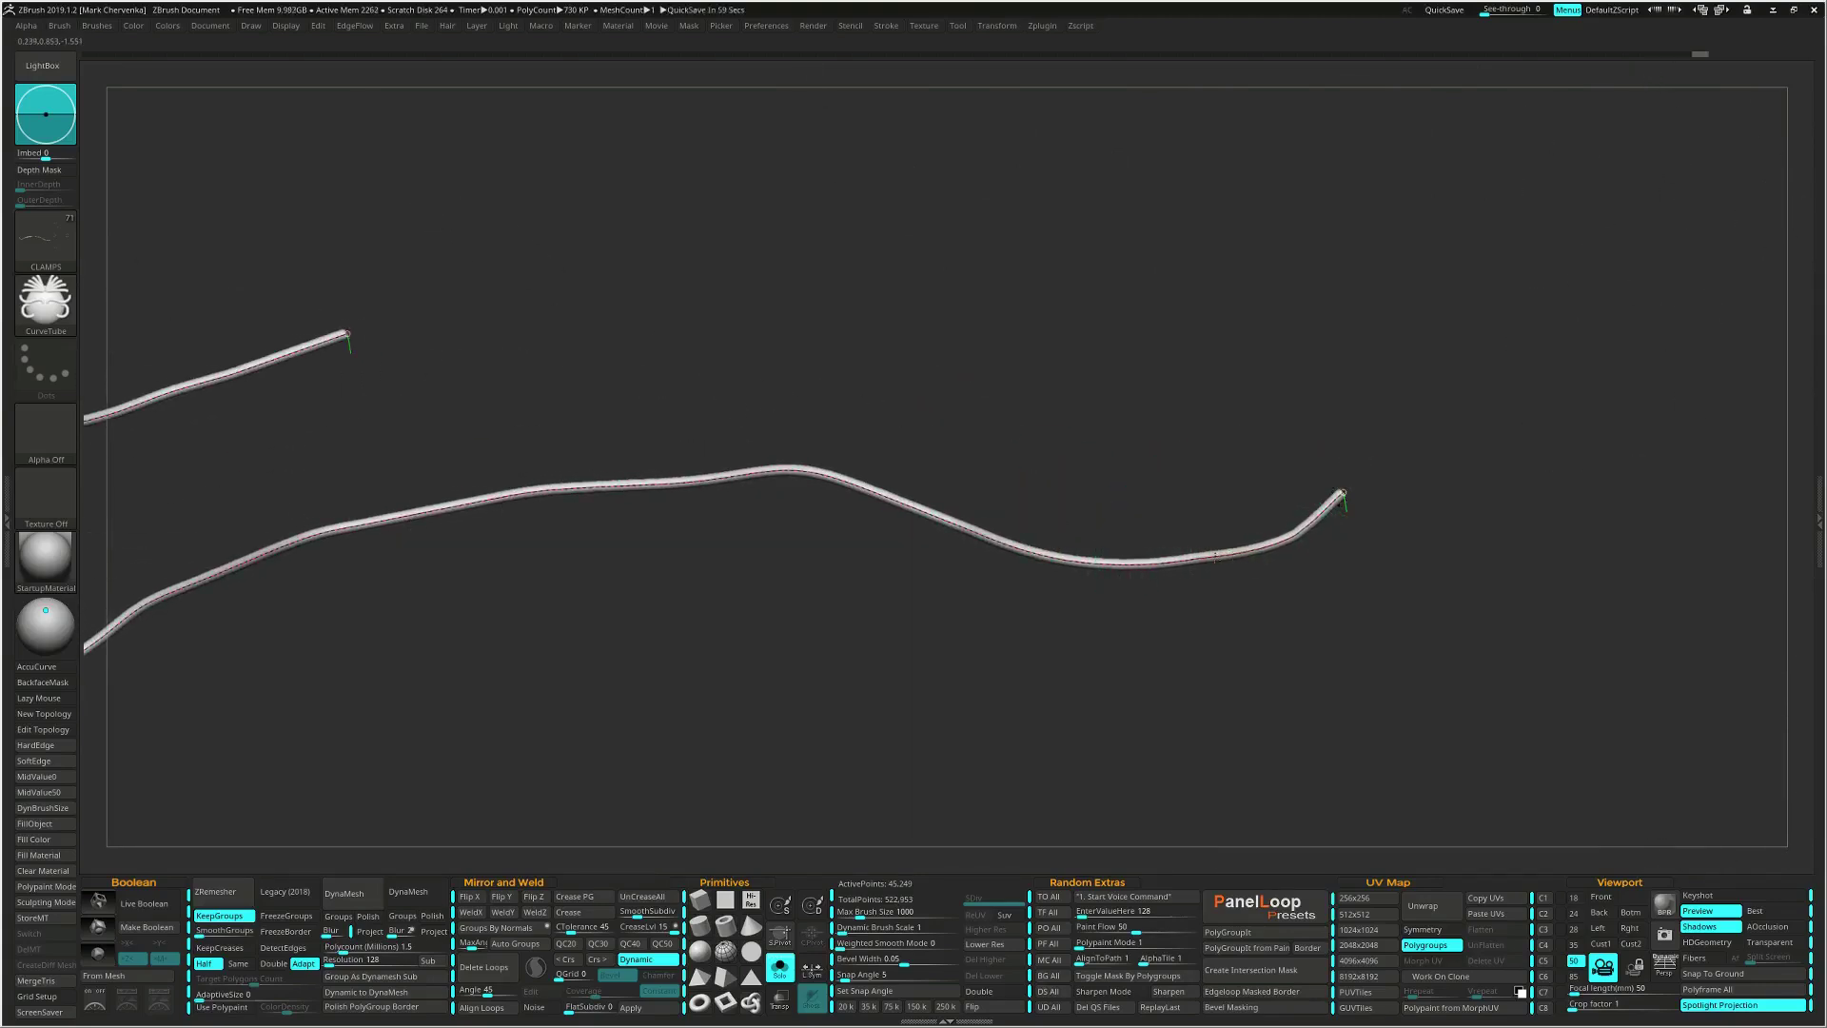
pyautogui.keyDown('ctrl'); pyautogui.keyDown('shift'); pyautogui.click(1162, 614); pyautogui.keyUp('shift'); pyautogui.keyUp('ctrl')
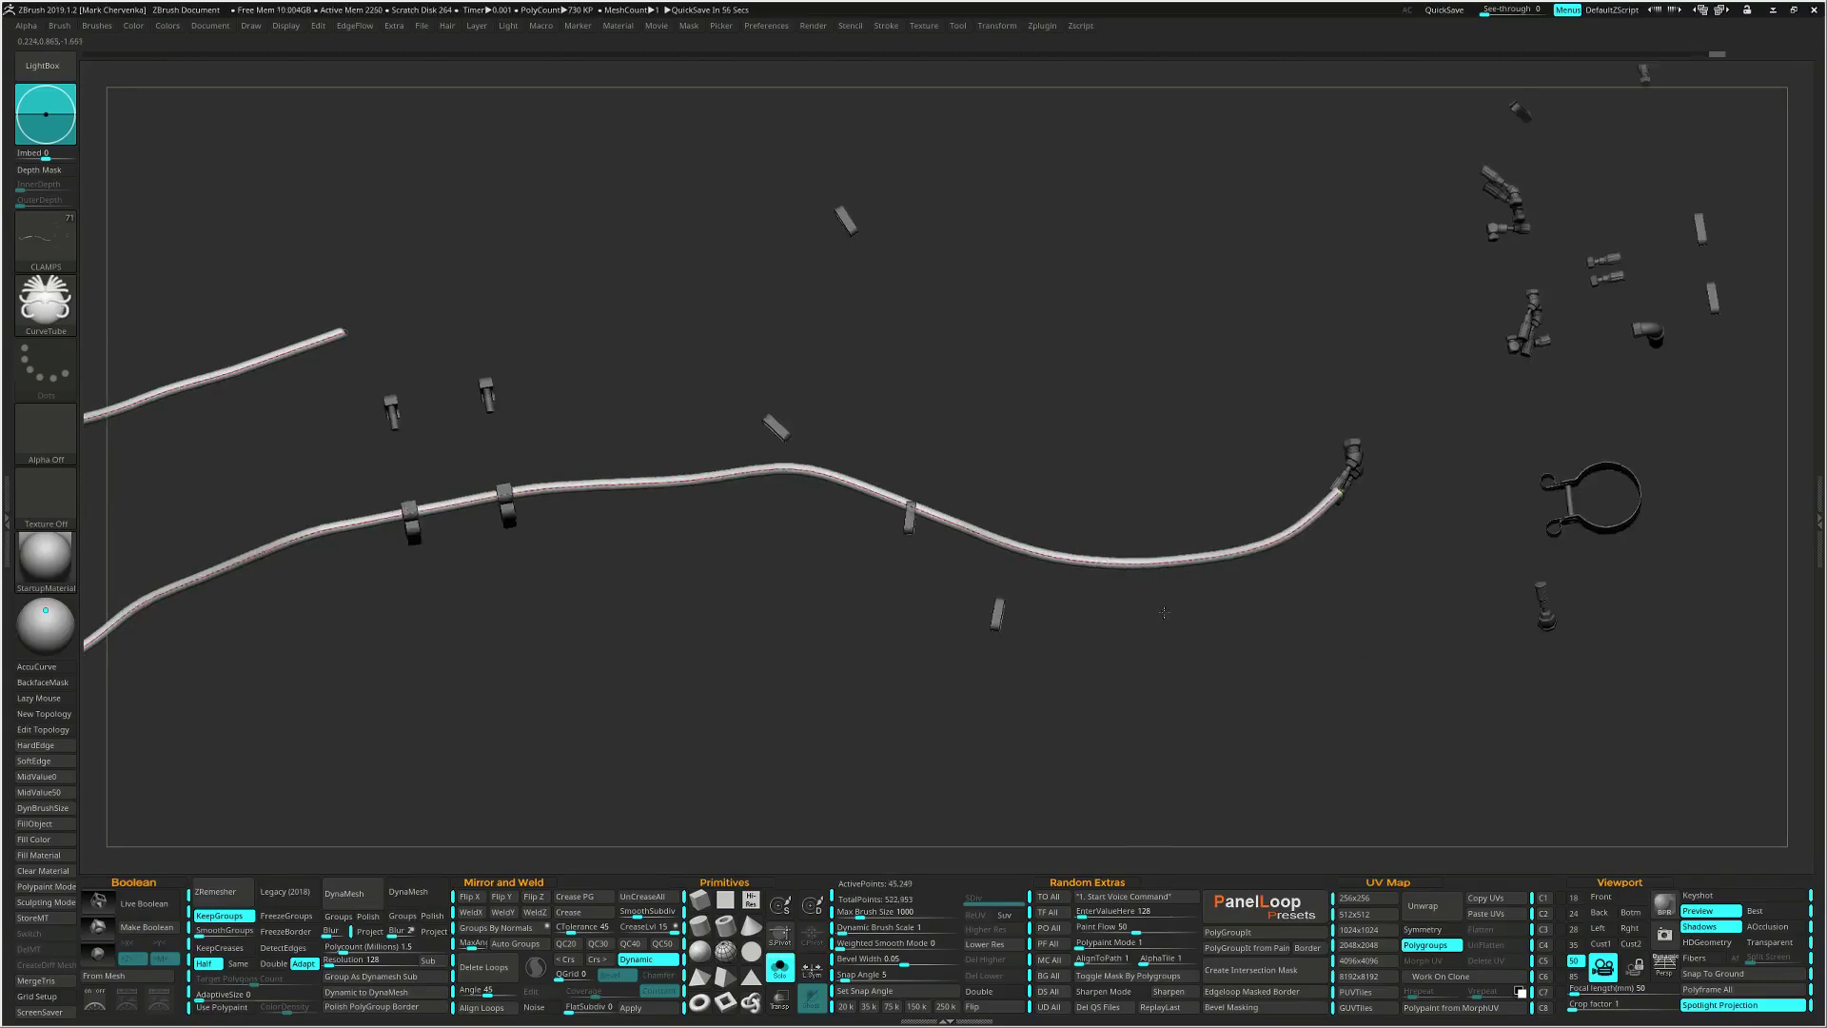
# Smooth the front of the hose from the gooseneck drop through the hanging loop, in side view.
pyautogui.keyDown('ctrl'); pyautogui.moveTo(1162, 614); pyautogui.dragTo(1153, 508, button='right'); pyautogui.keyUp('ctrl')
pyautogui.moveTo(1152, 506)
pyautogui.mouseDown()
pyautogui.moveTo(1007, 497)
pyautogui.moveTo(1041, 473)
pyautogui.mouseUp()
pyautogui.keyDown('ctrl'); pyautogui.keyDown('shift'); pyautogui.click(876, 498); pyautogui.keyUp('shift'); pyautogui.keyUp('ctrl')
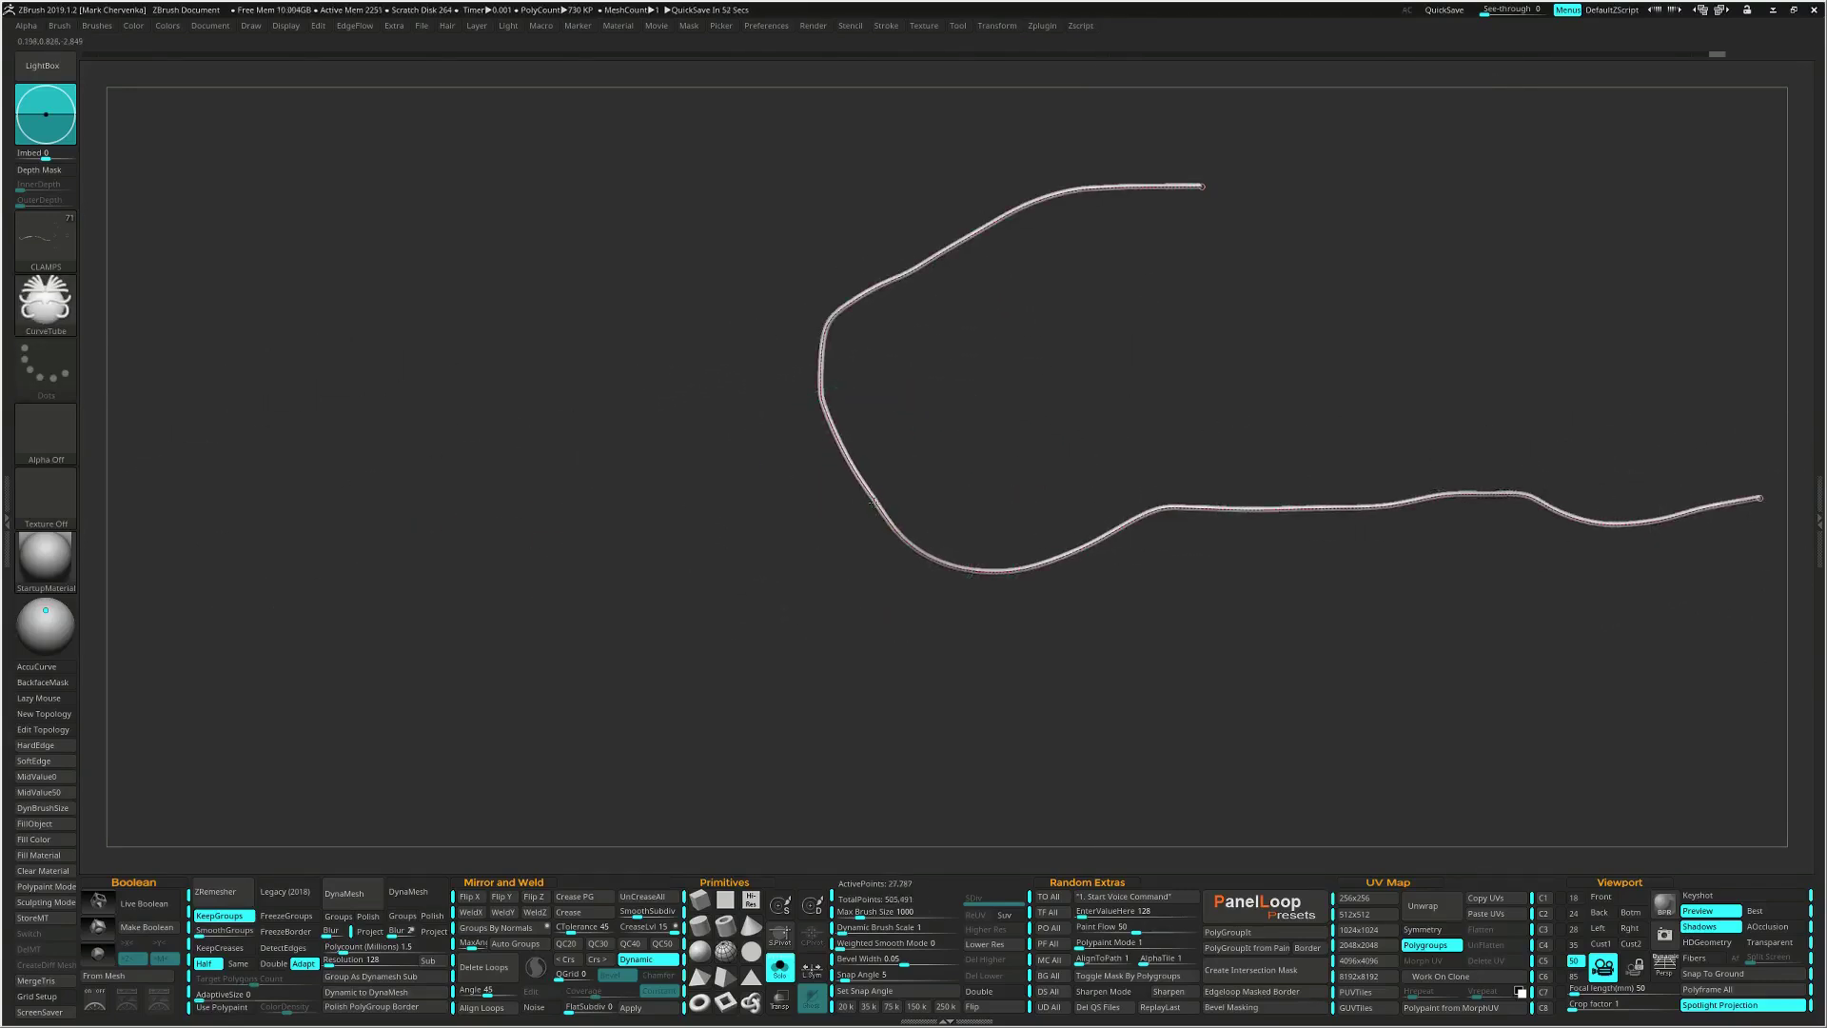
pyautogui.keyDown('ctrl'); pyautogui.keyDown('shift'); pyautogui.click(1203, 612); pyautogui.keyUp('shift'); pyautogui.keyUp('ctrl')
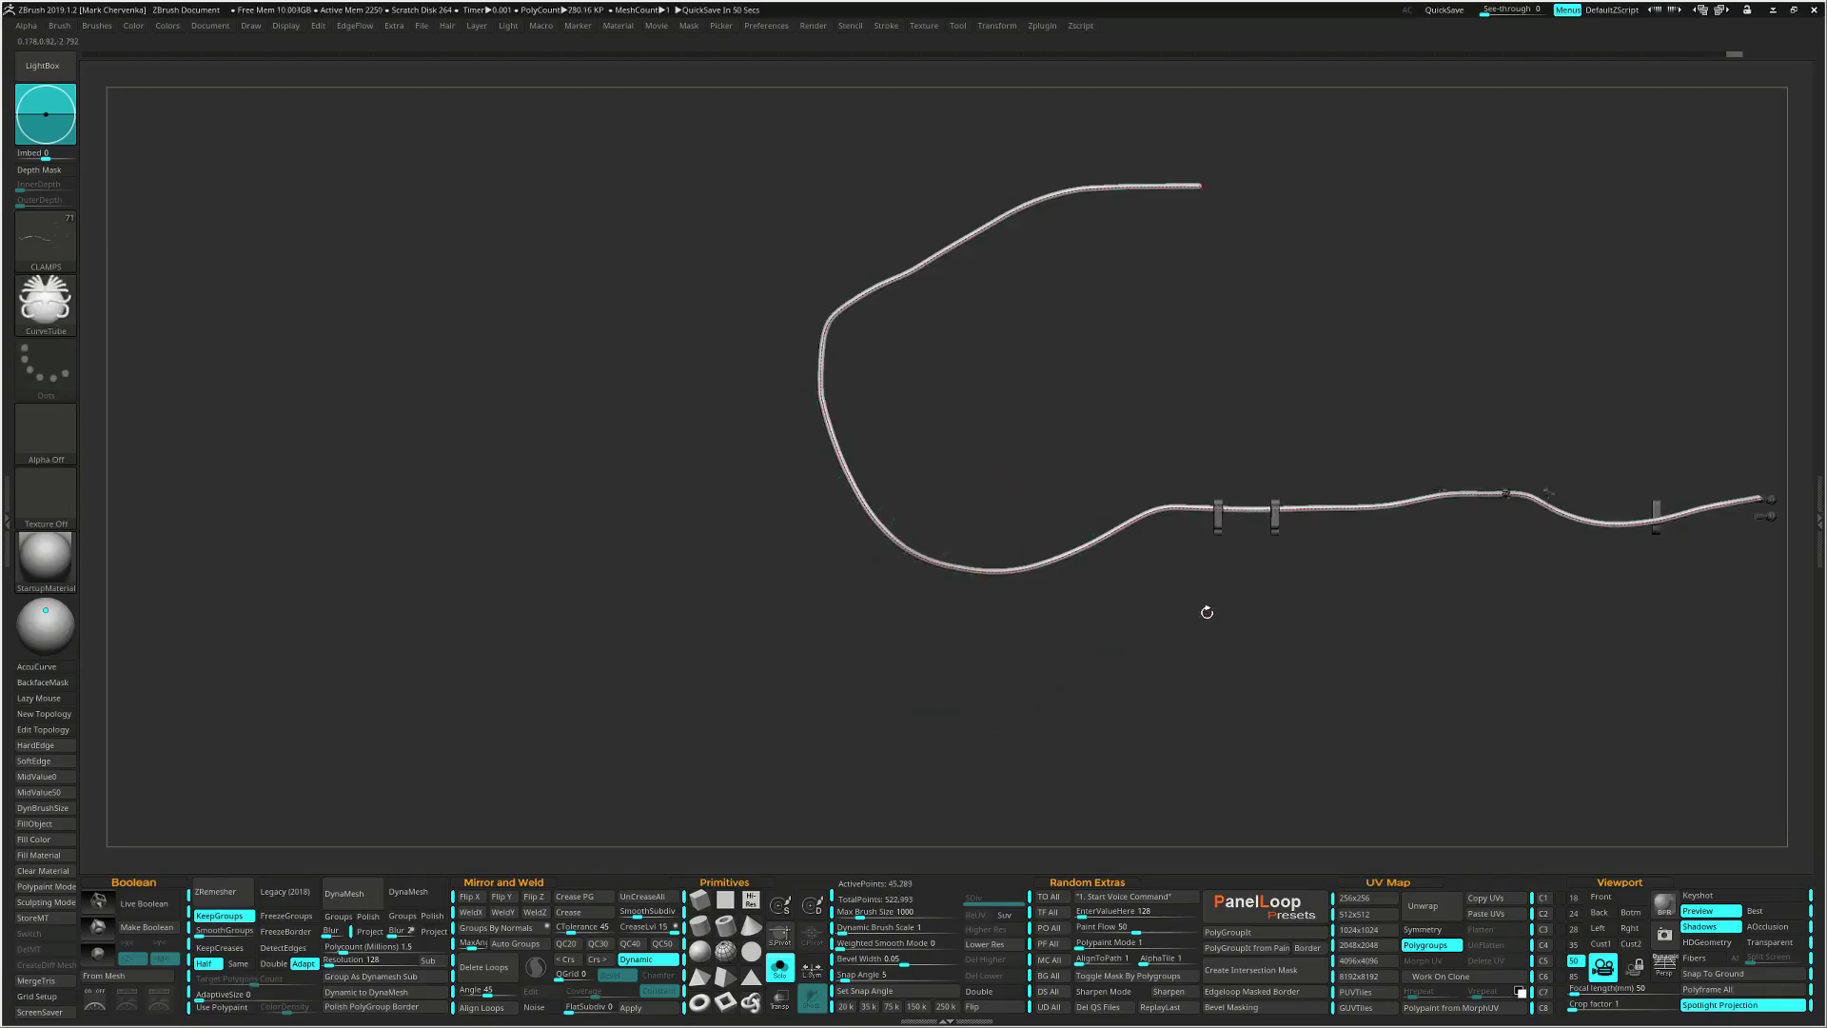
# Try to add a second hose by taking a snapshot of the hose curve and raising the copy around the two arm clamps.
pyautogui.keyDown('alt'); pyautogui.moveTo(1203, 612); pyautogui.dragTo(913, 639); pyautogui.keyUp('alt')
pyautogui.hotkey('shift', 's')
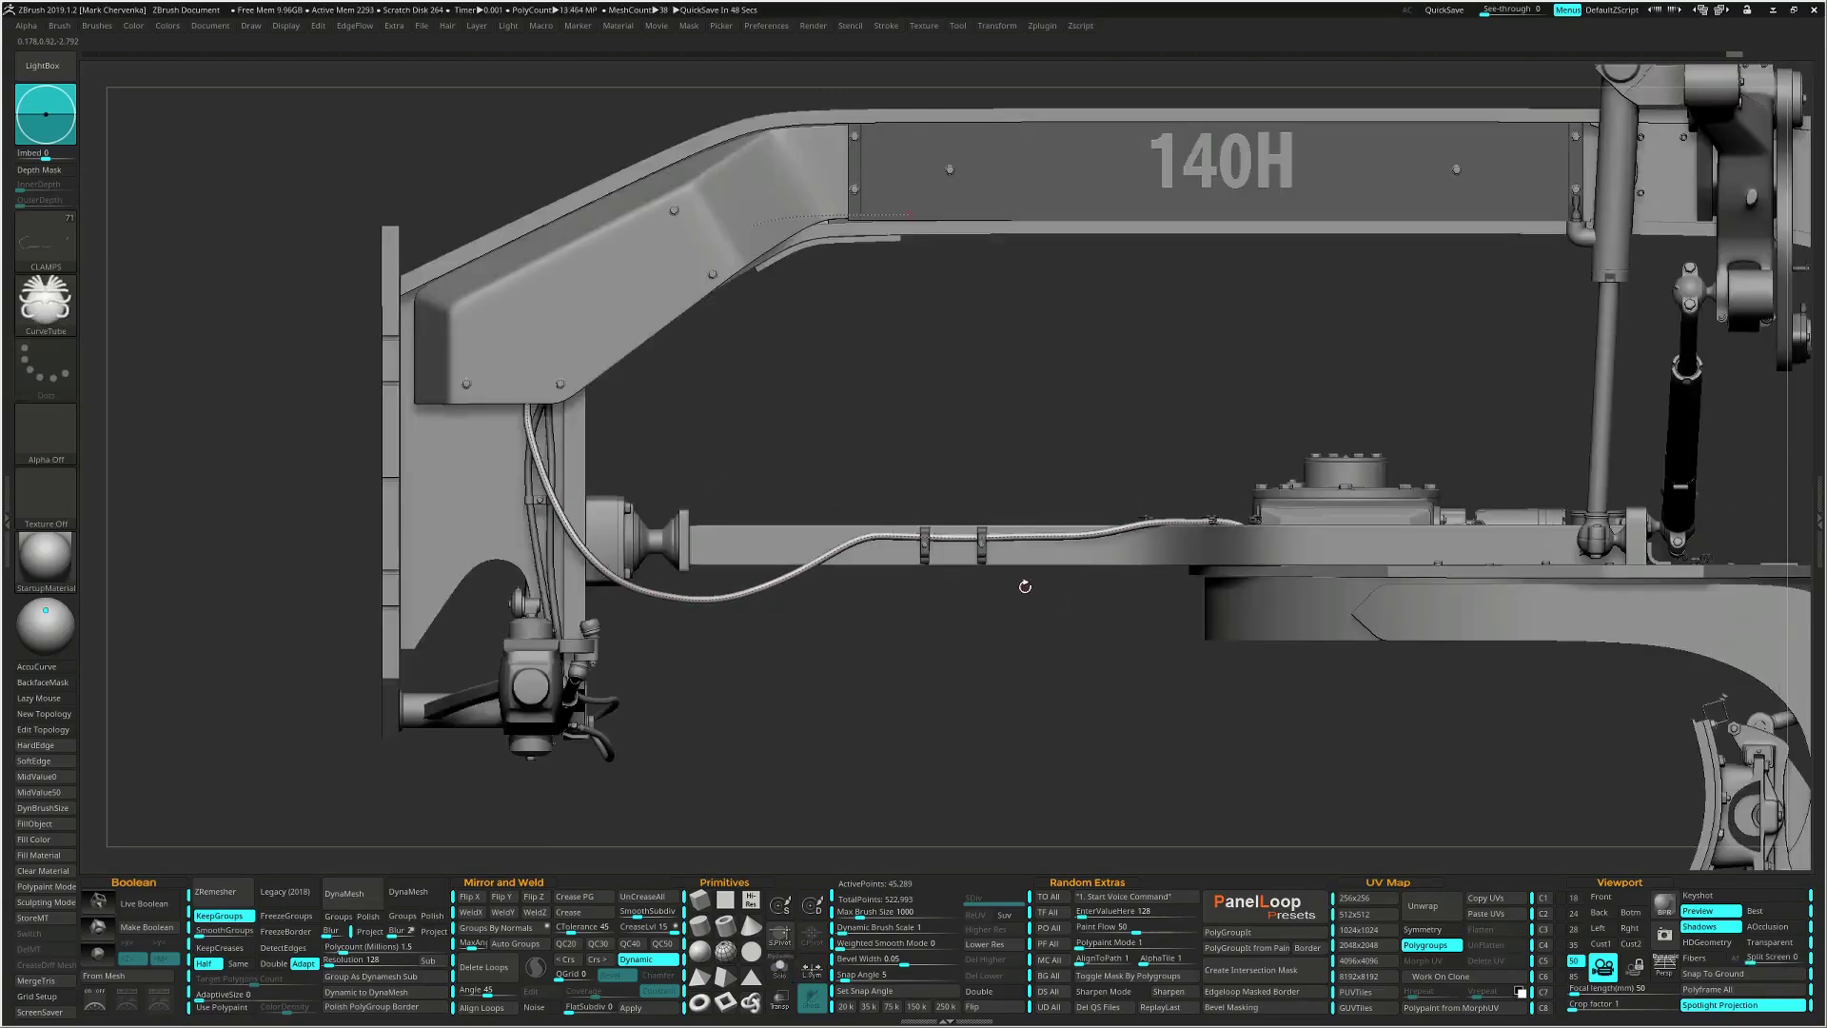
pyautogui.keyDown('alt'); pyautogui.moveTo(1026, 588); pyautogui.dragTo(1177, 626); pyautogui.keyUp('alt')
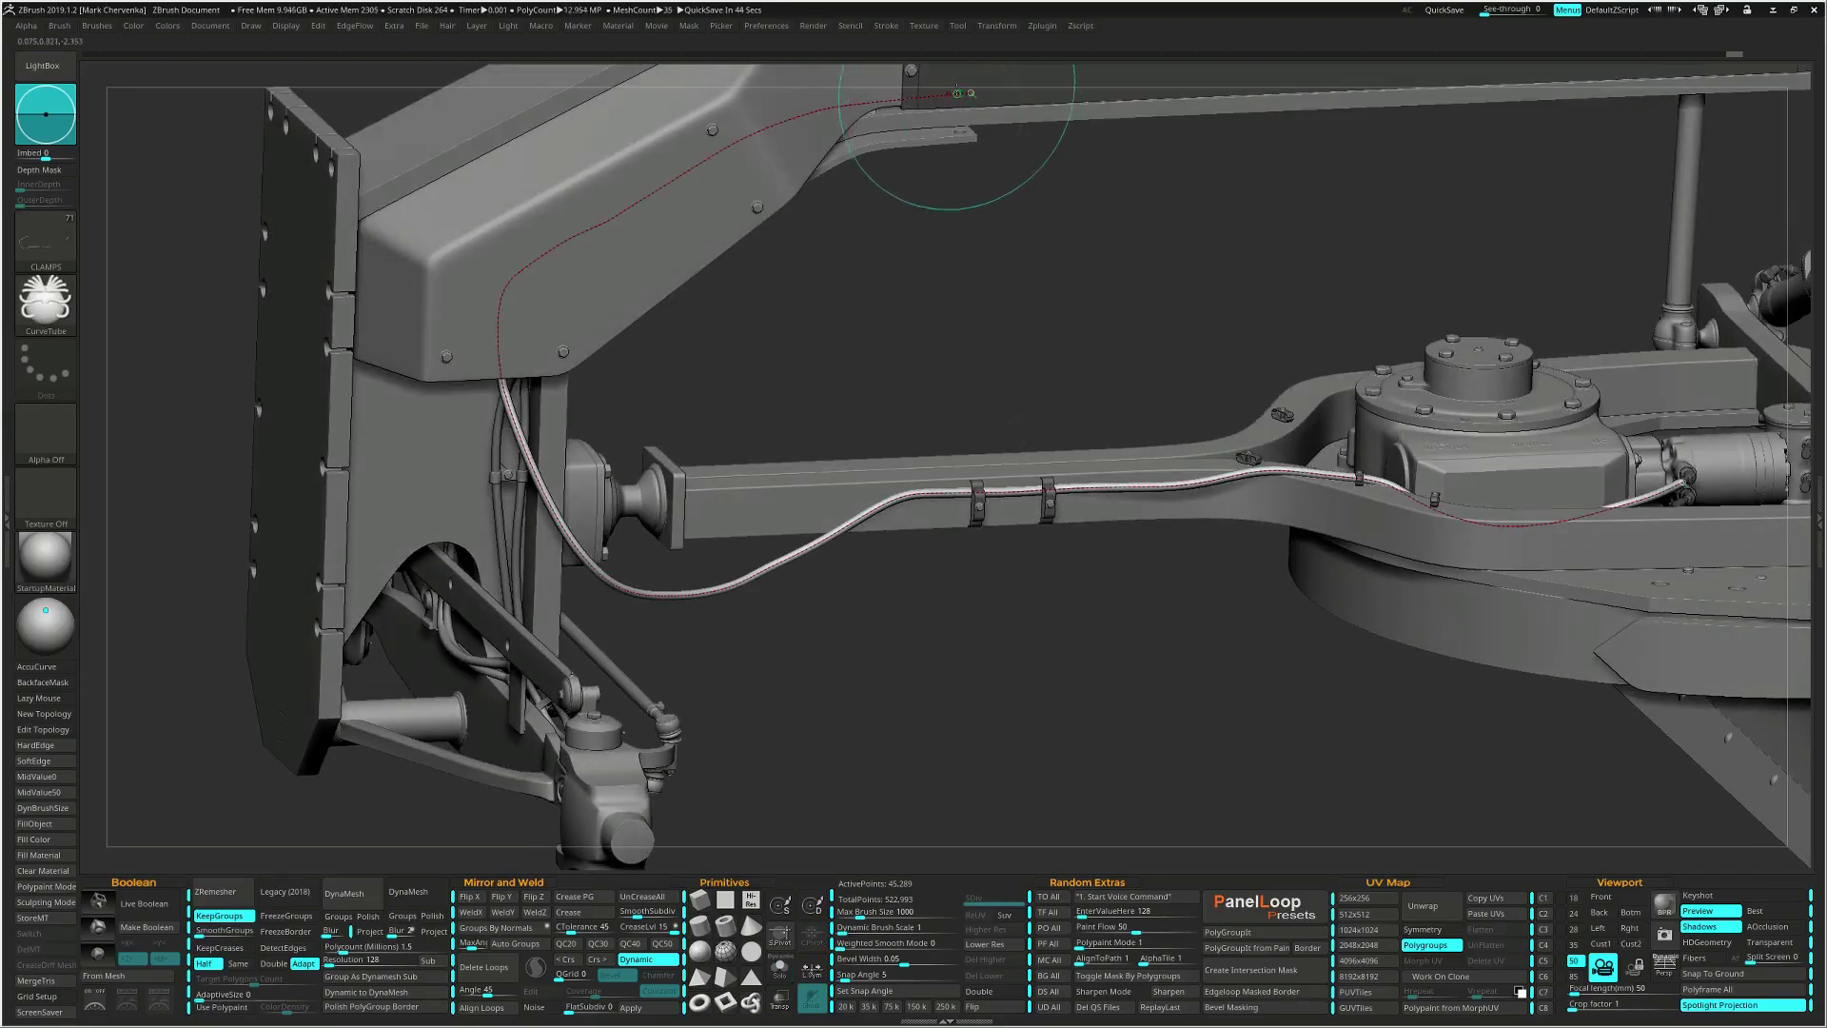
pyautogui.click(888, 27)
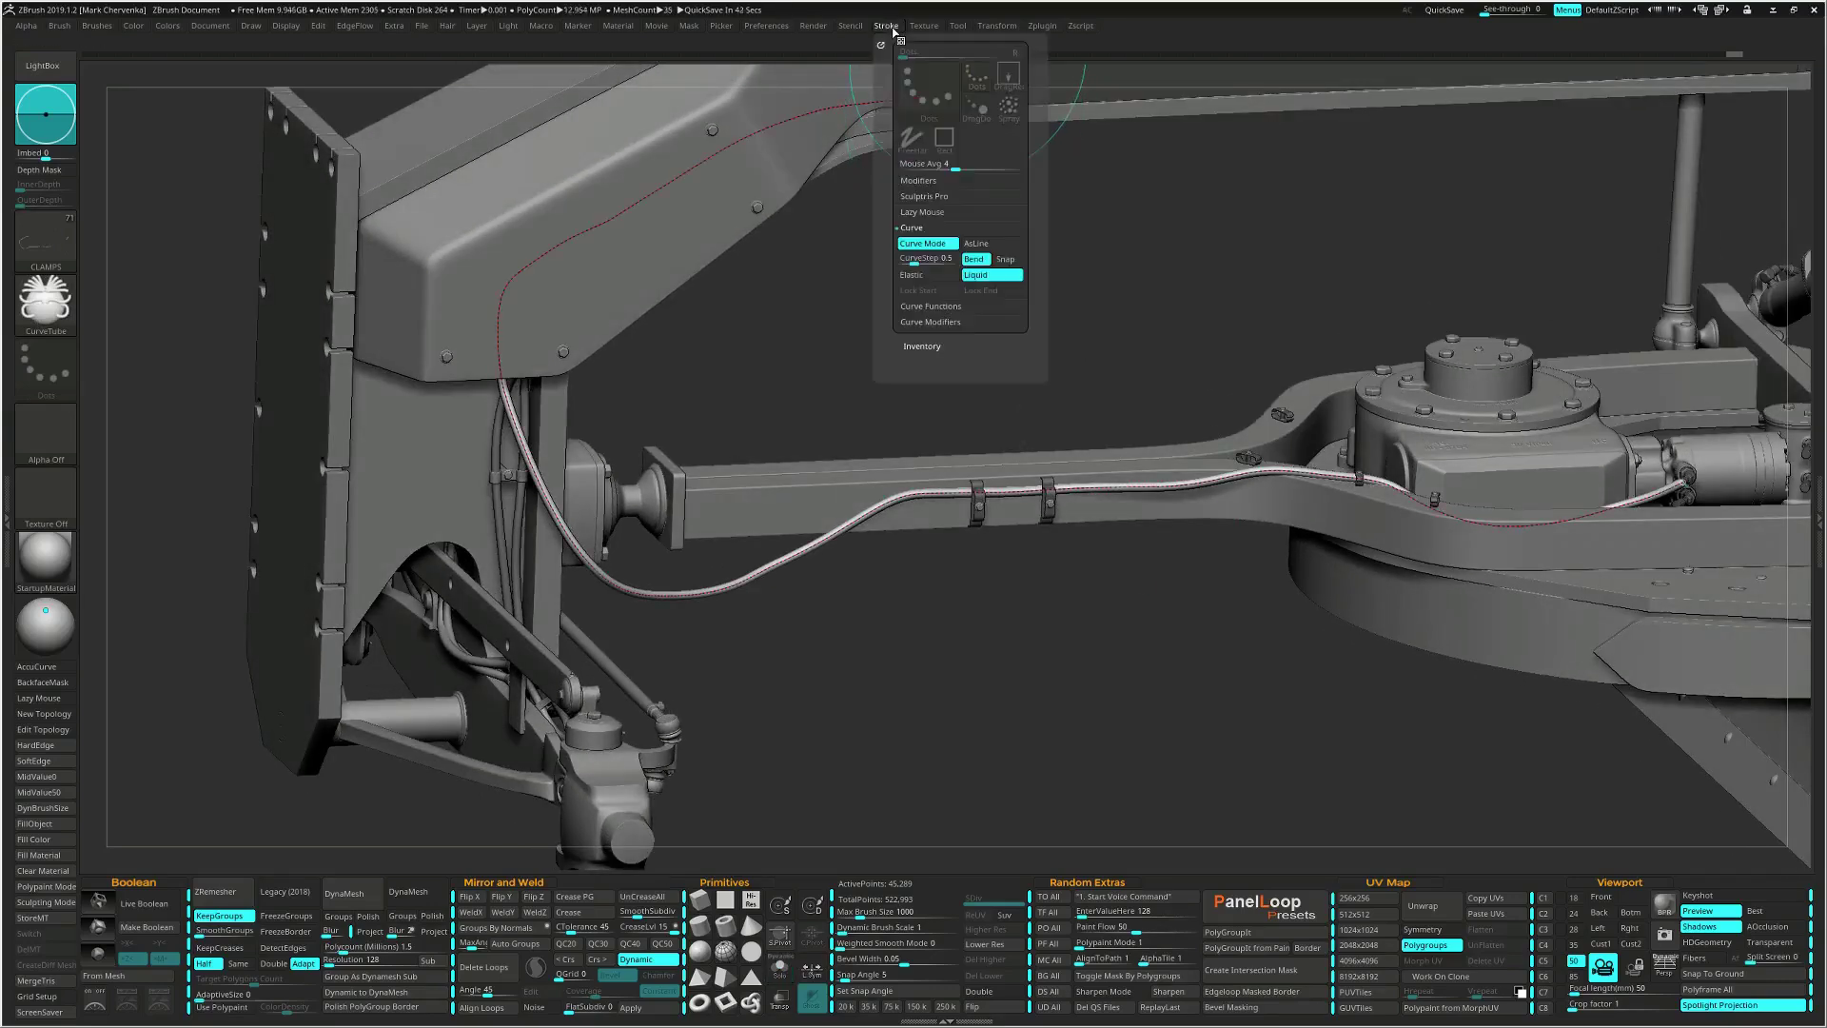
pyautogui.click(929, 307)
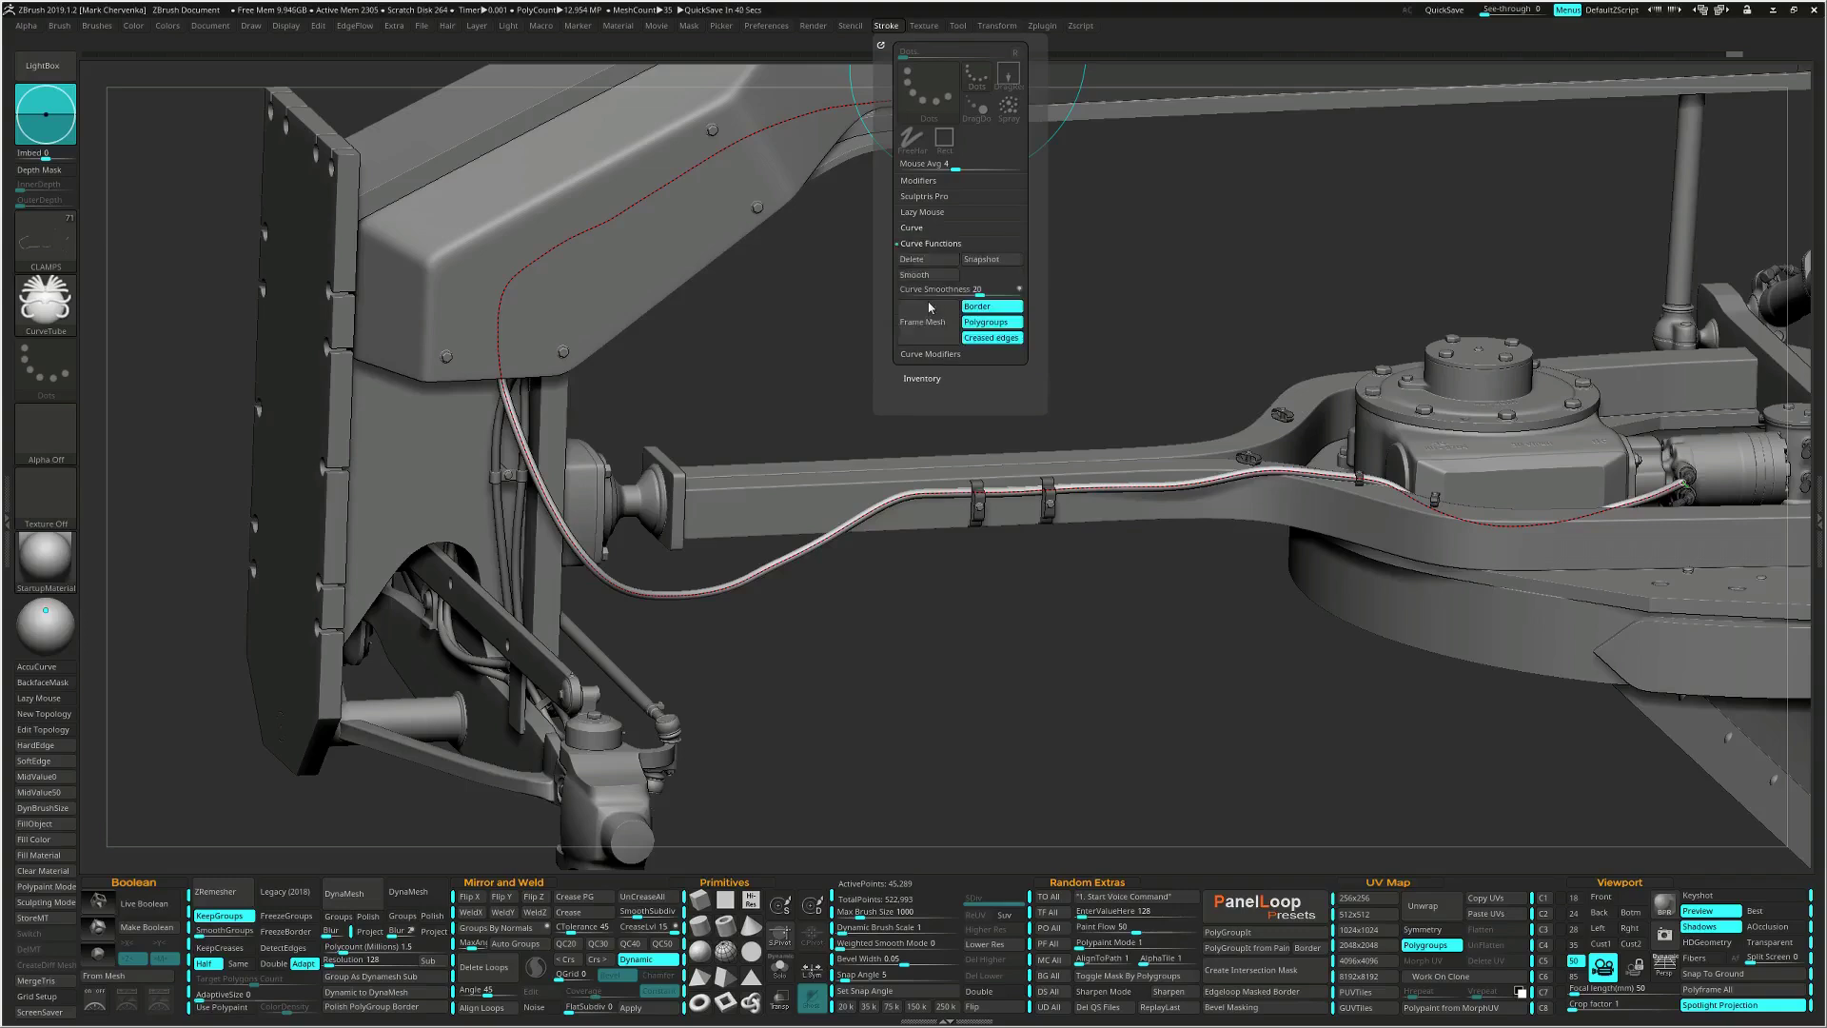
pyautogui.click(993, 263)
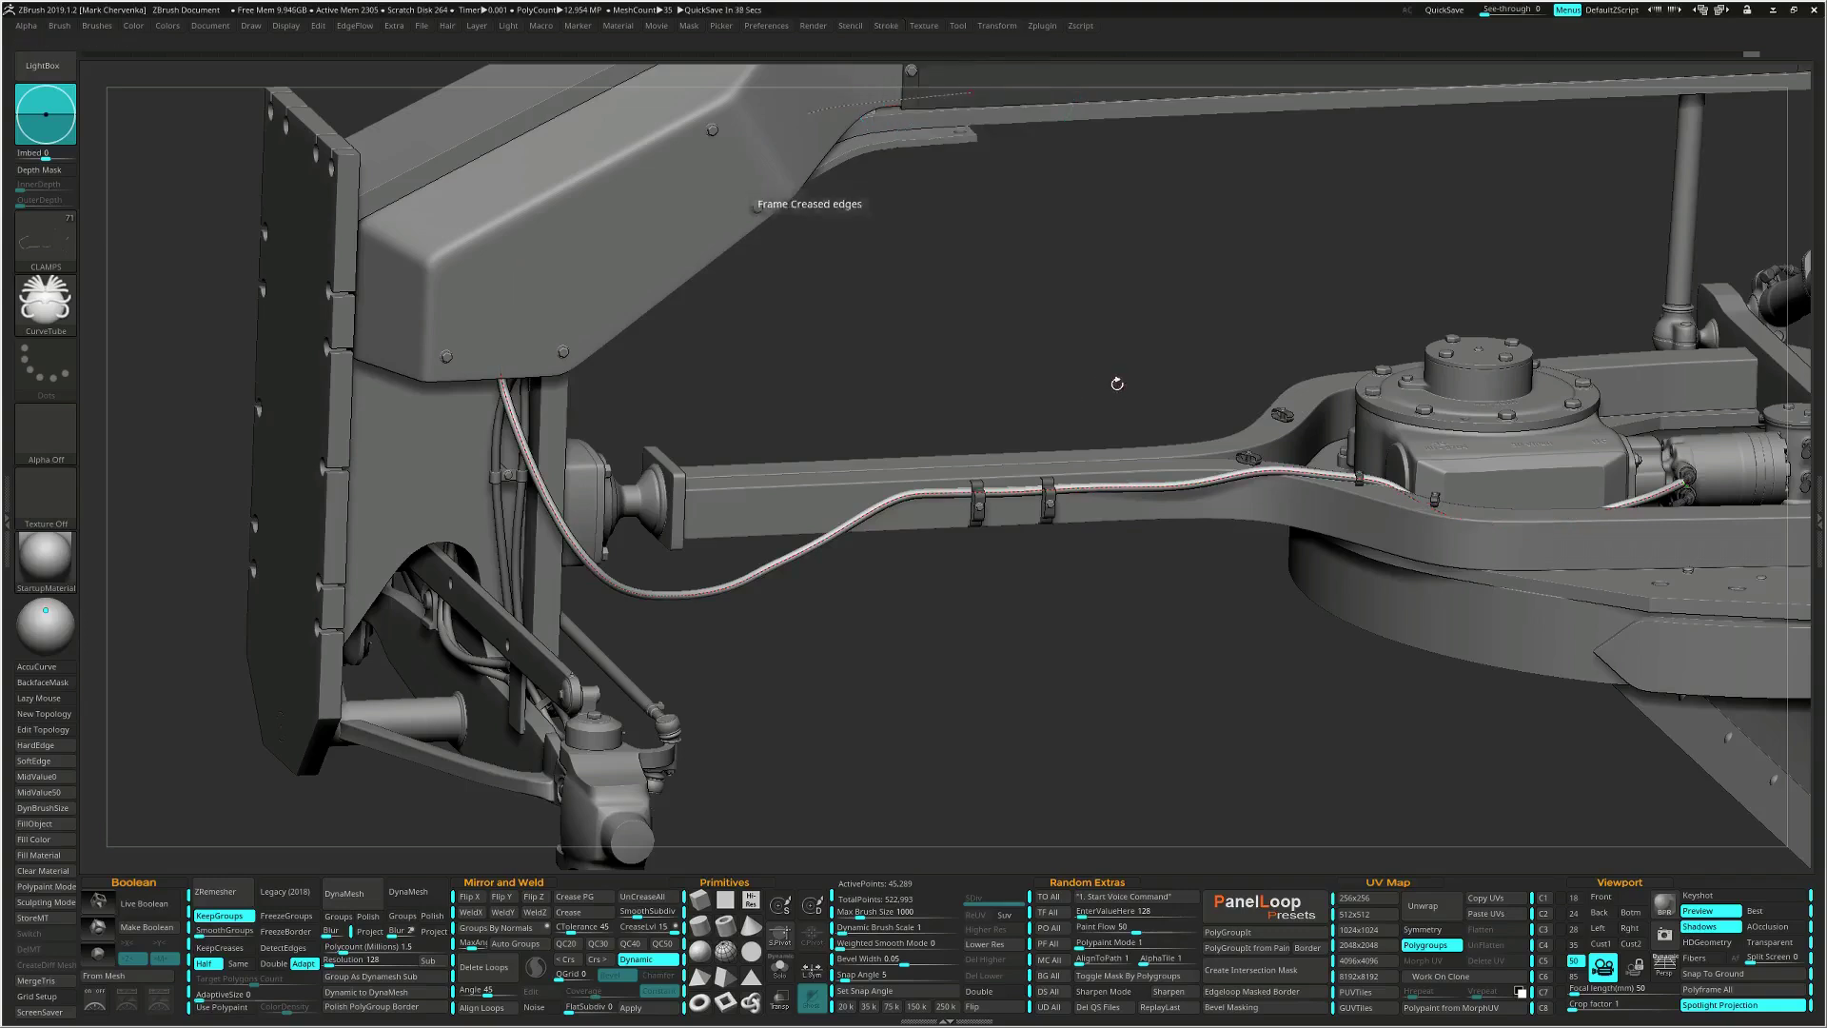
pyautogui.keyDown('shift'); pyautogui.moveTo(1117, 383); pyautogui.dragTo(1058, 354); pyautogui.keyUp('shift')
pyautogui.keyDown('ctrl'); pyautogui.moveTo(1024, 465); pyautogui.dragTo(1021, 473, button='right'); pyautogui.keyUp('ctrl')
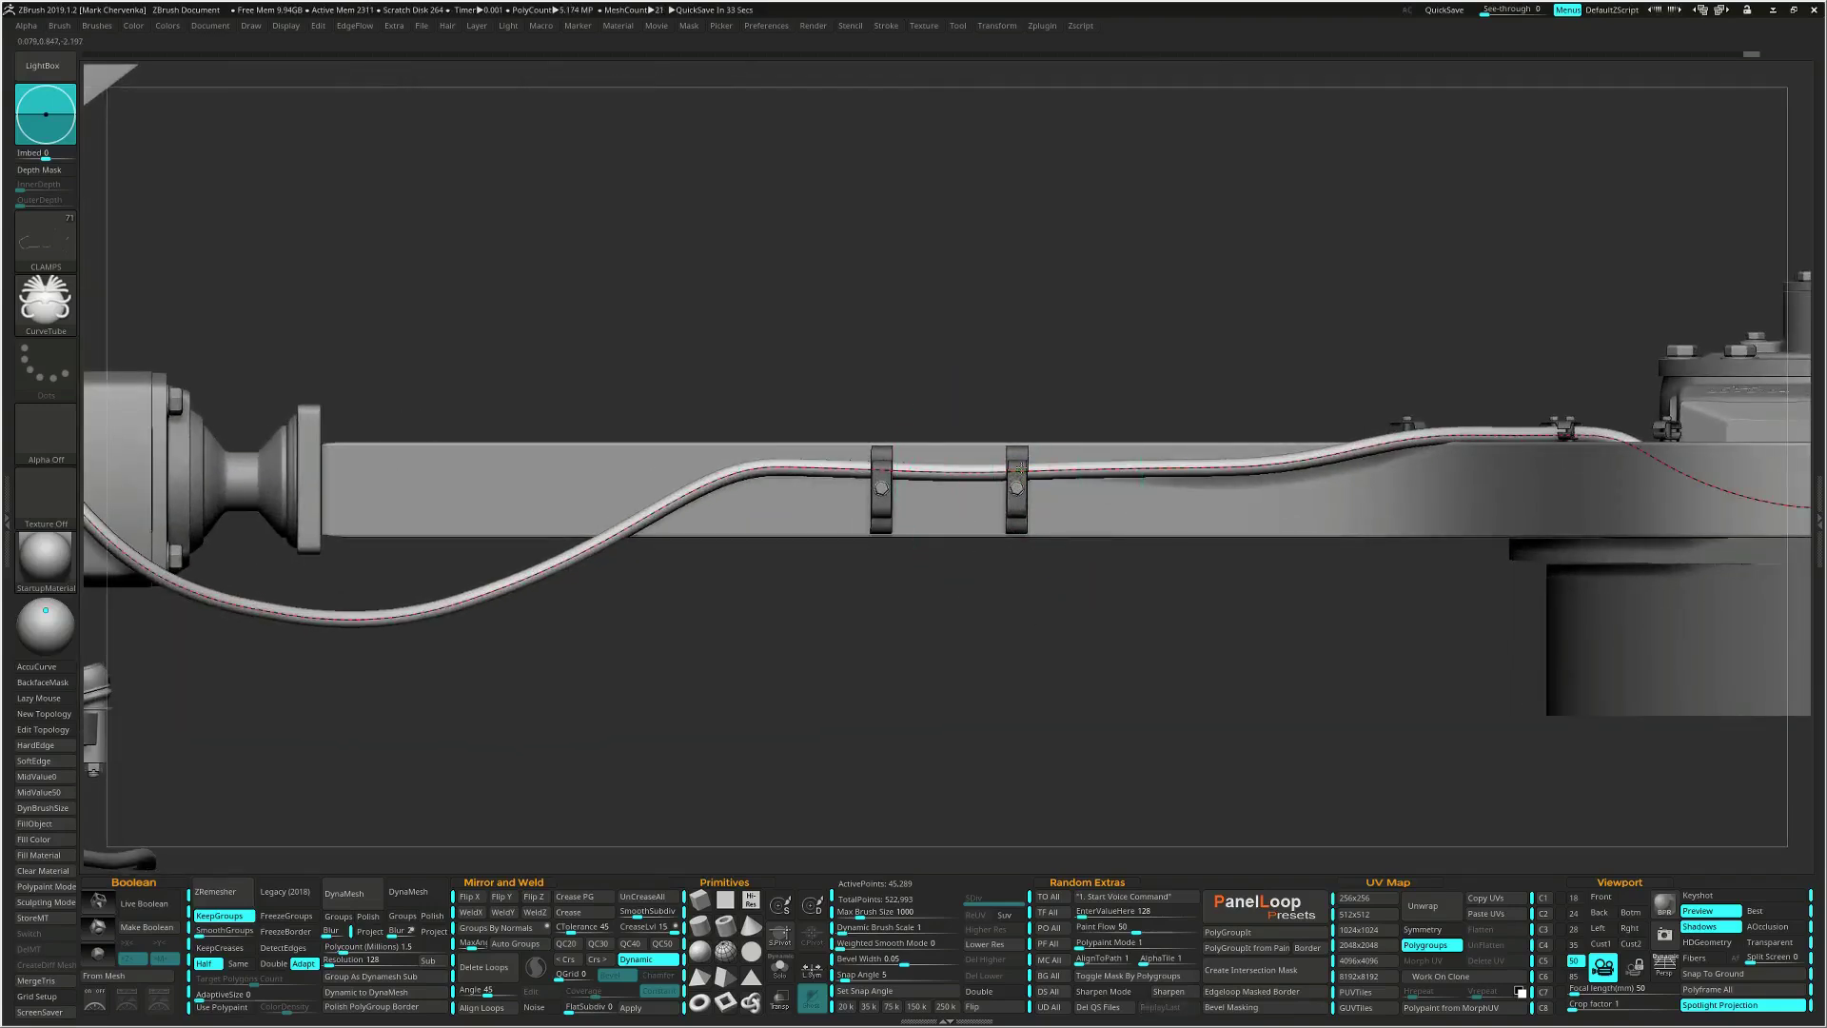
pyautogui.moveTo(1021, 468); pyautogui.dragTo(1021, 439)
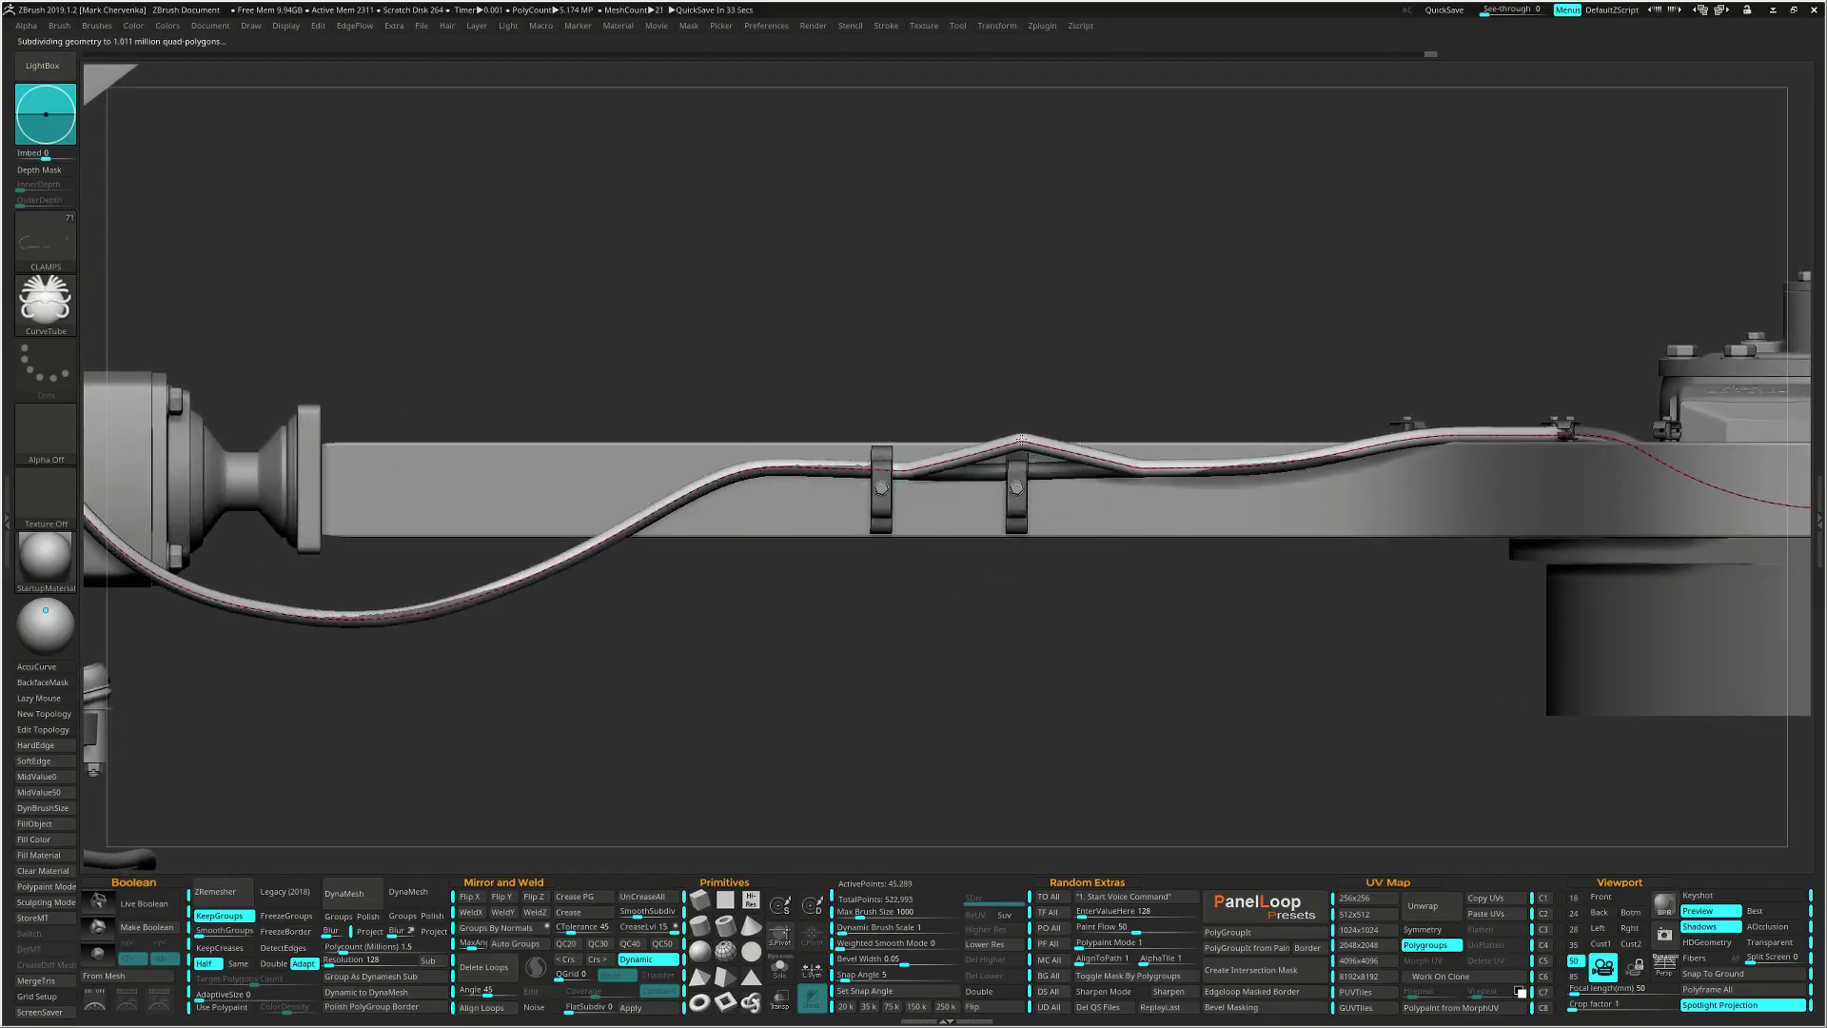
pyautogui.moveTo(1156, 468); pyautogui.dragTo(1137, 445)
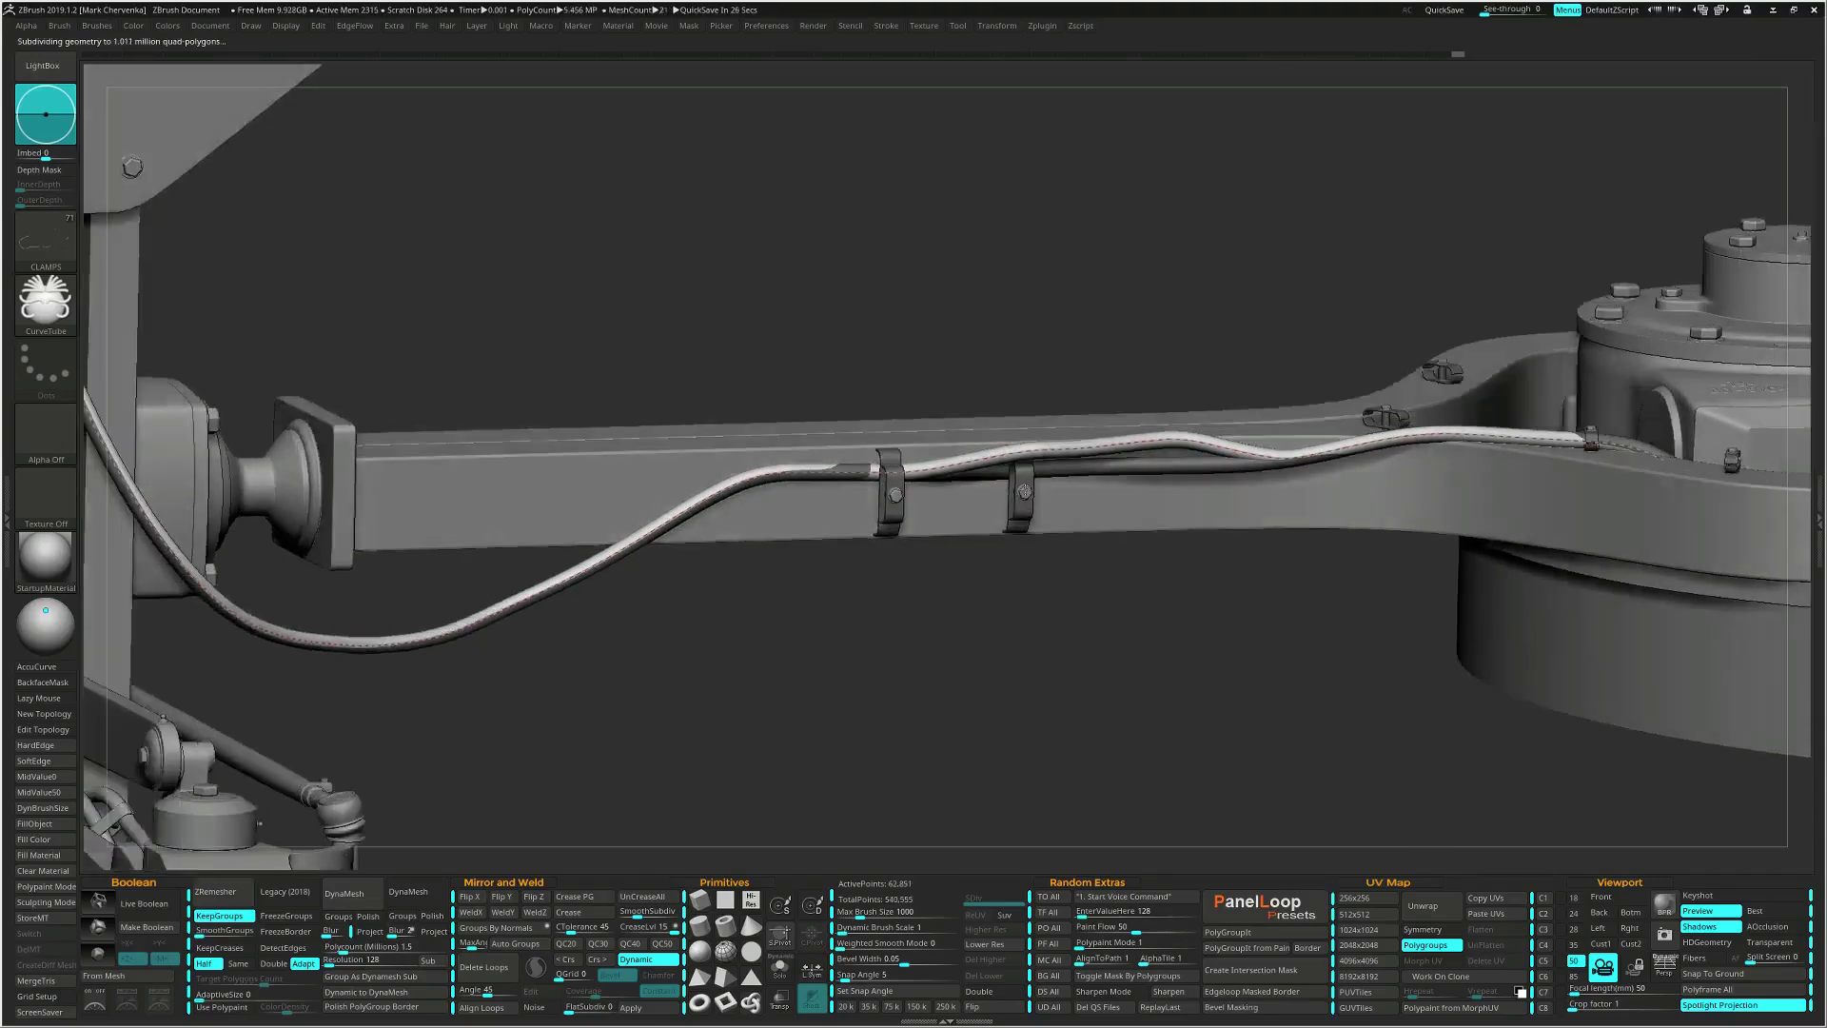
# Discard the duplicate hose, separate the original from its clamps, and isolate it with the polyframe shown.
pyautogui.press('space')
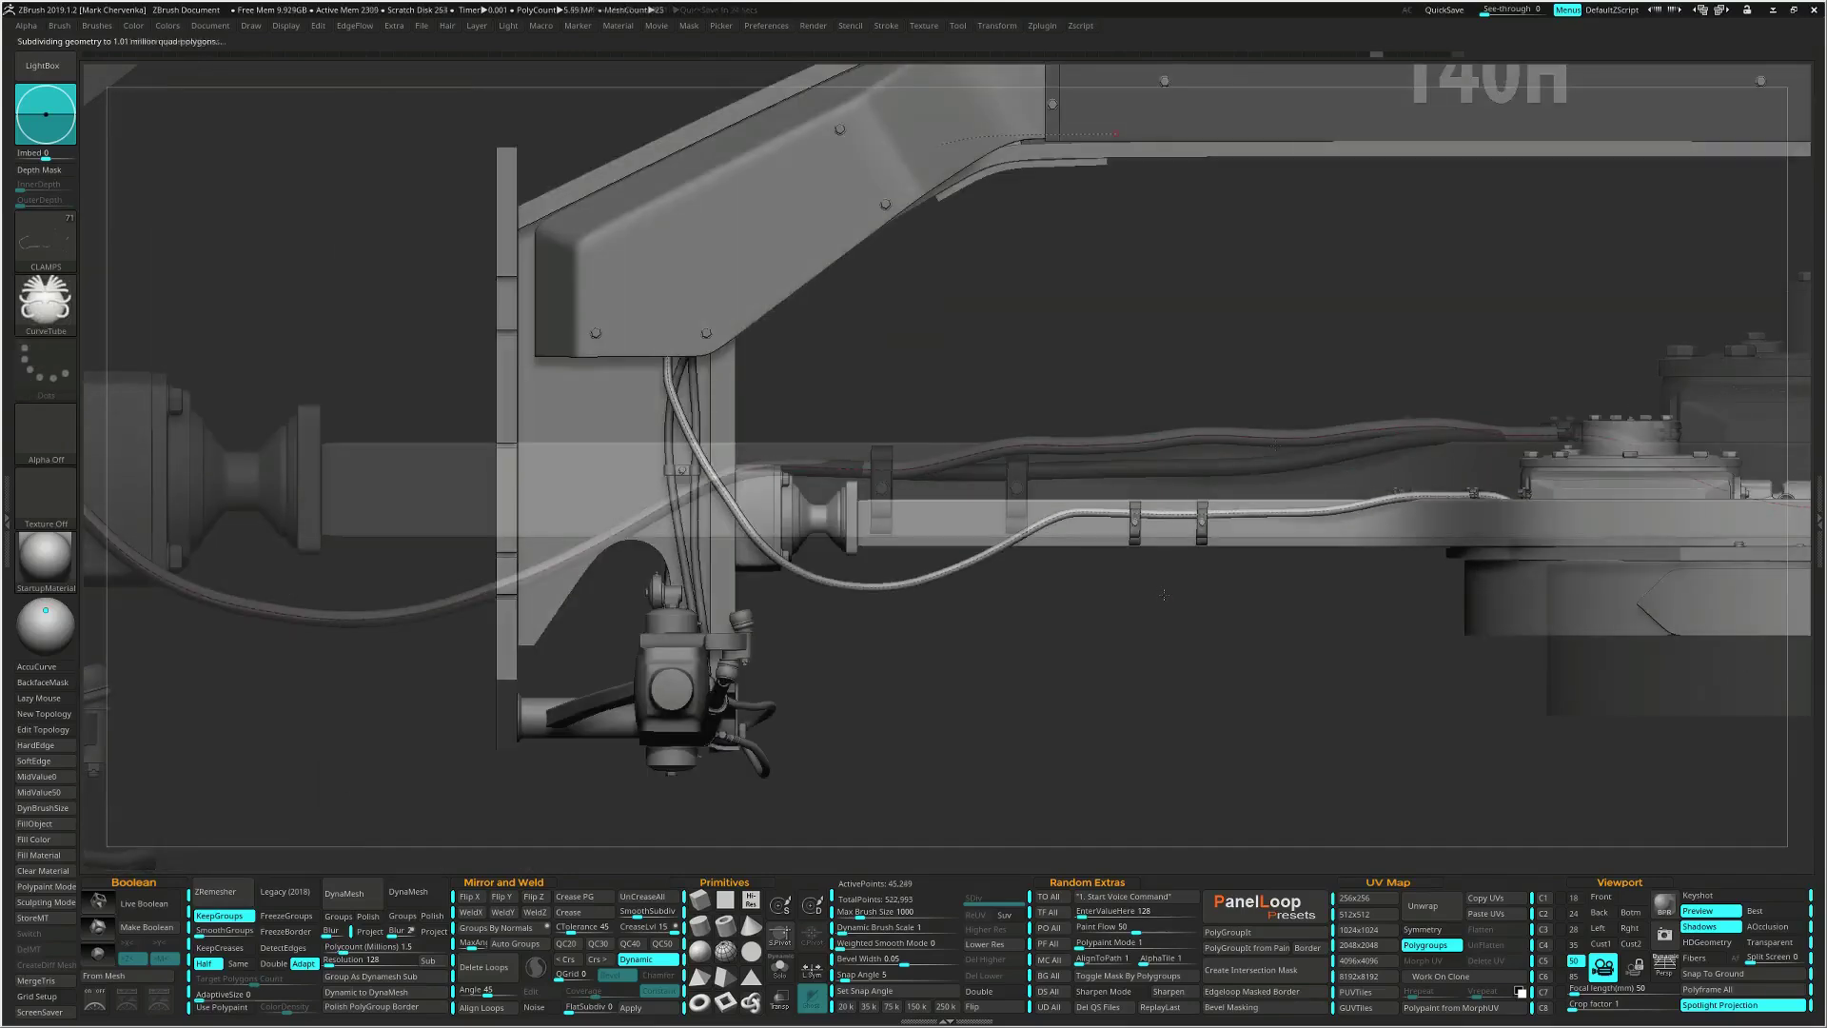
pyautogui.moveTo(1076, 612); pyautogui.dragTo(1158, 629)
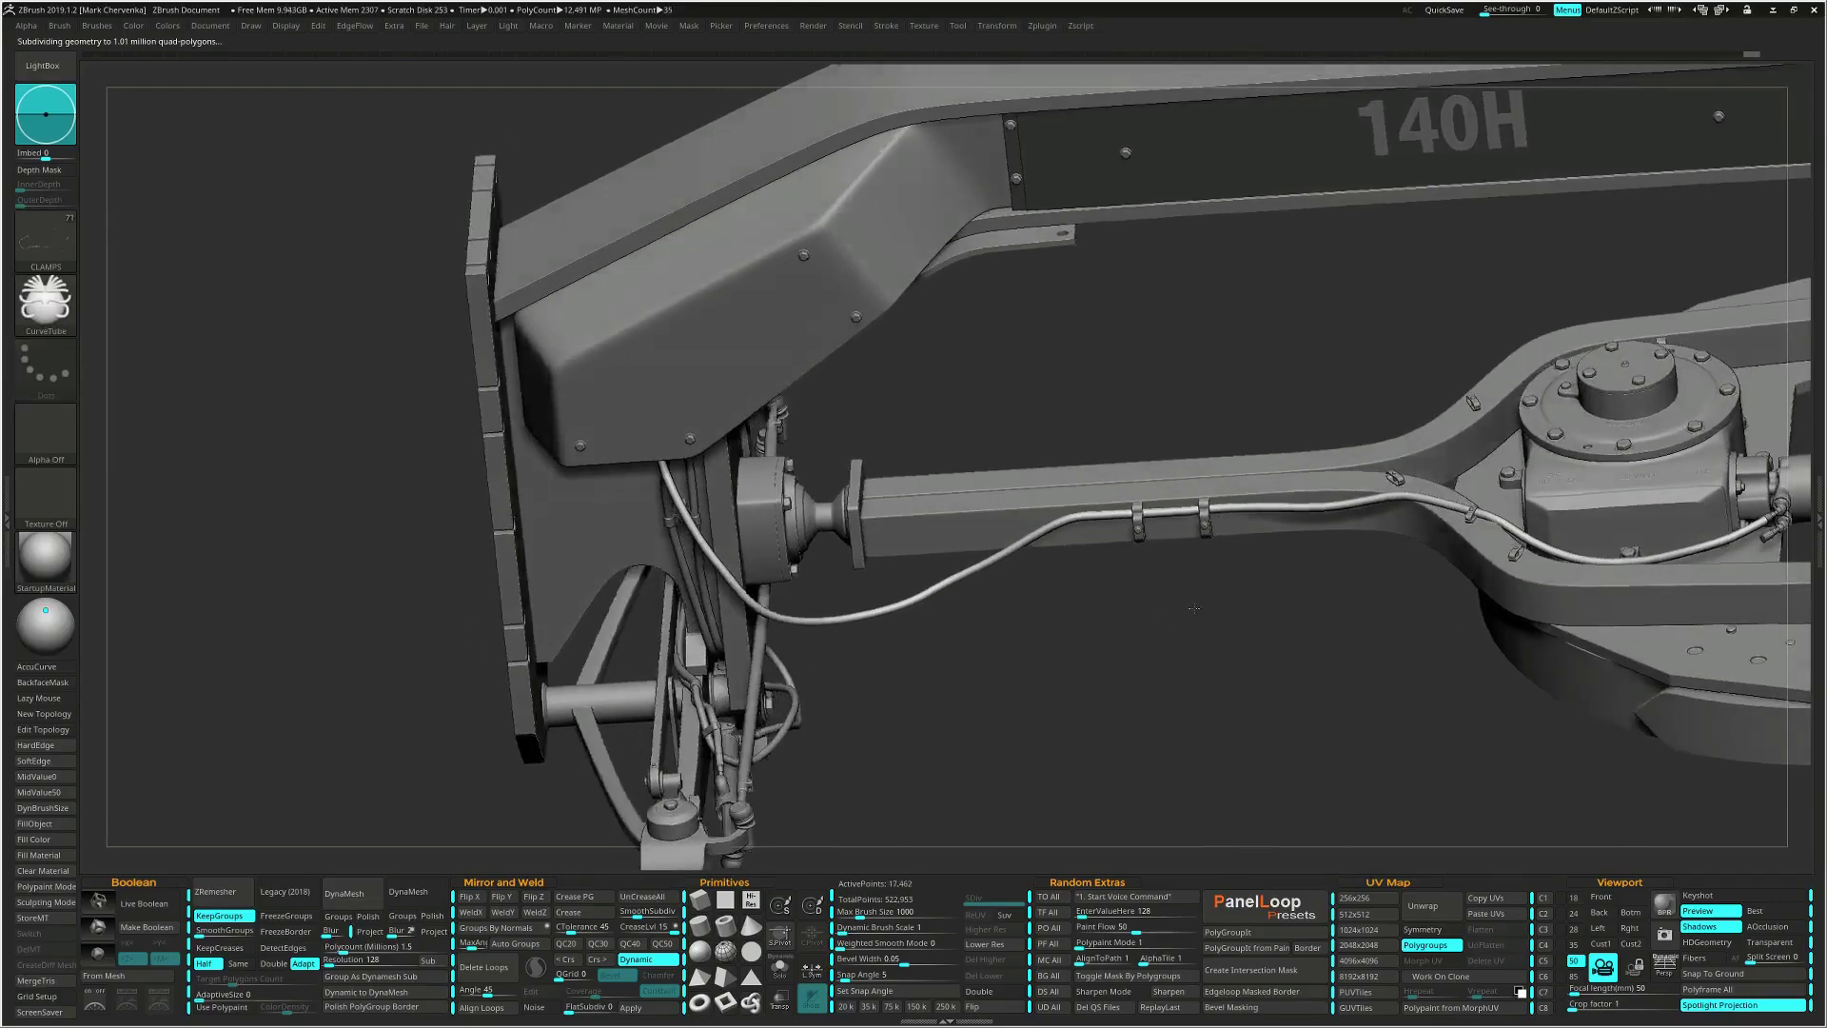
pyautogui.keyDown('shift'); pyautogui.moveTo(1193, 607); pyautogui.dragTo(1193, 598); pyautogui.keyUp('shift')
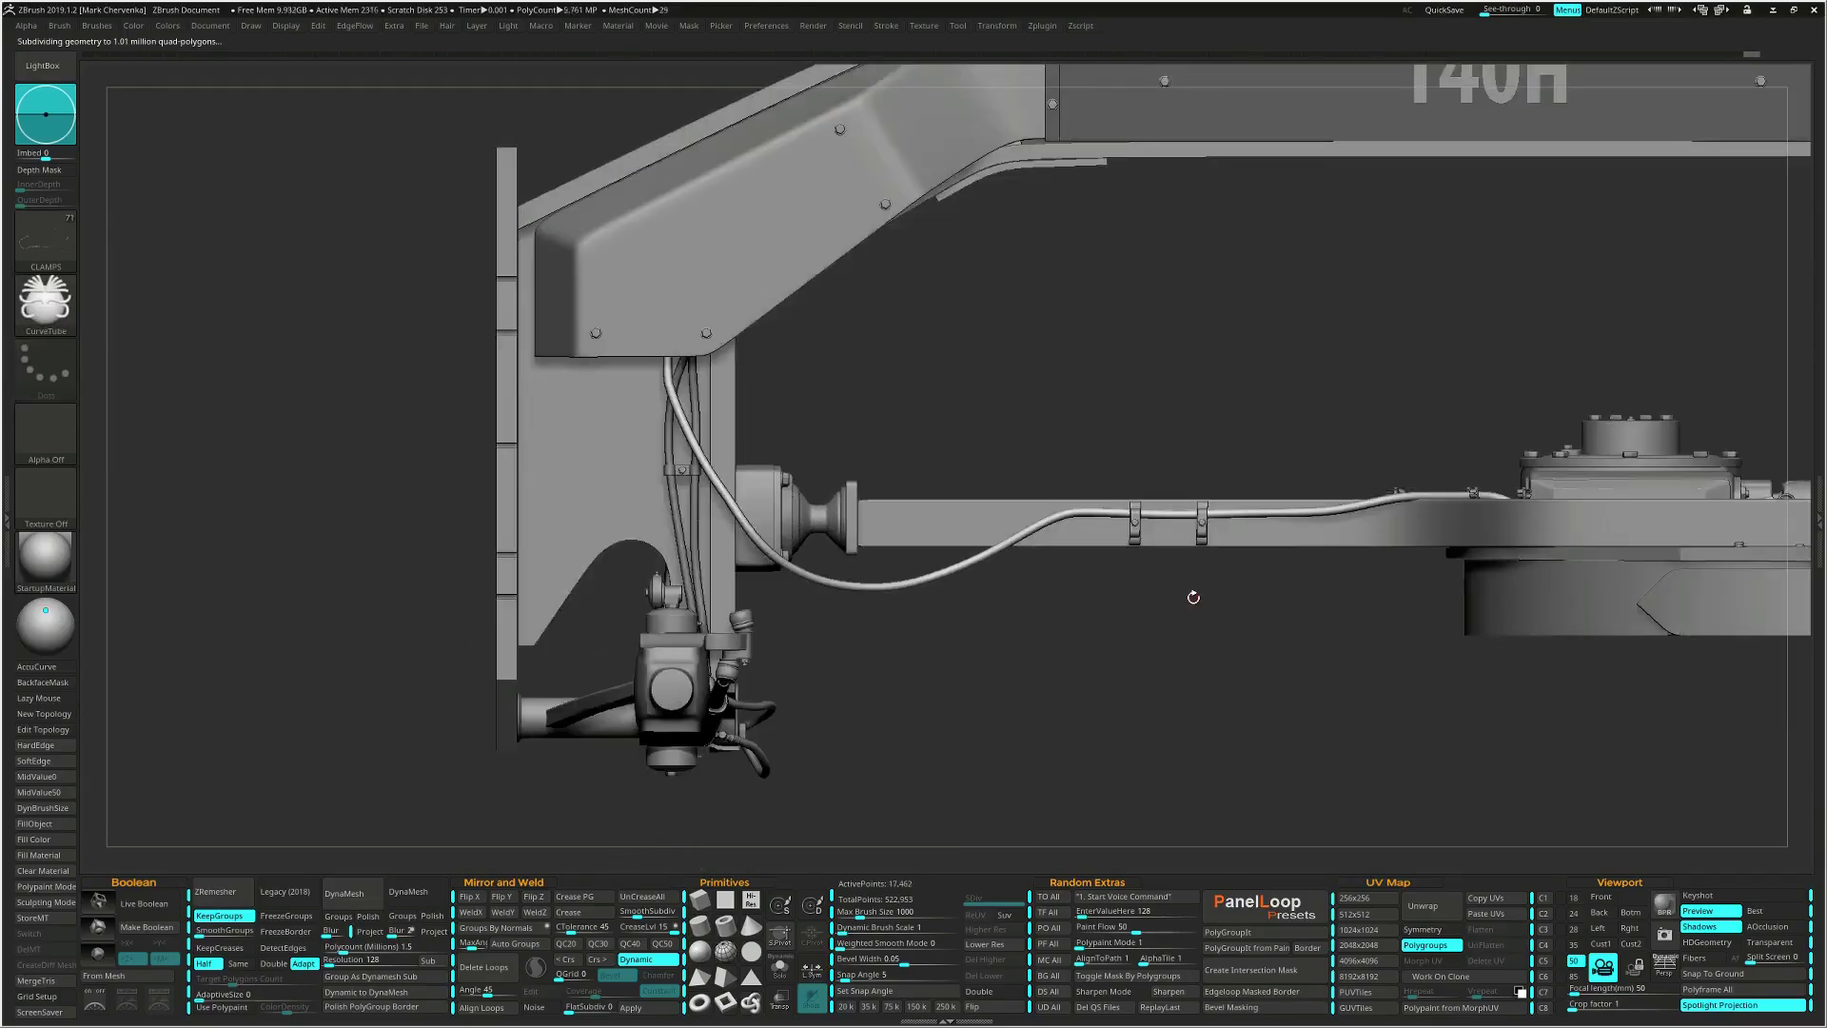
pyautogui.hotkey('shift', 's')
pyautogui.keyDown('alt'); pyautogui.moveTo(1058, 329); pyautogui.dragTo(952, 669); pyautogui.keyUp('alt')
pyautogui.keyDown('alt'); pyautogui.moveTo(1002, 483); pyautogui.dragTo(1035, 579); pyautogui.keyUp('alt')
pyautogui.hotkey('shift', 'f')
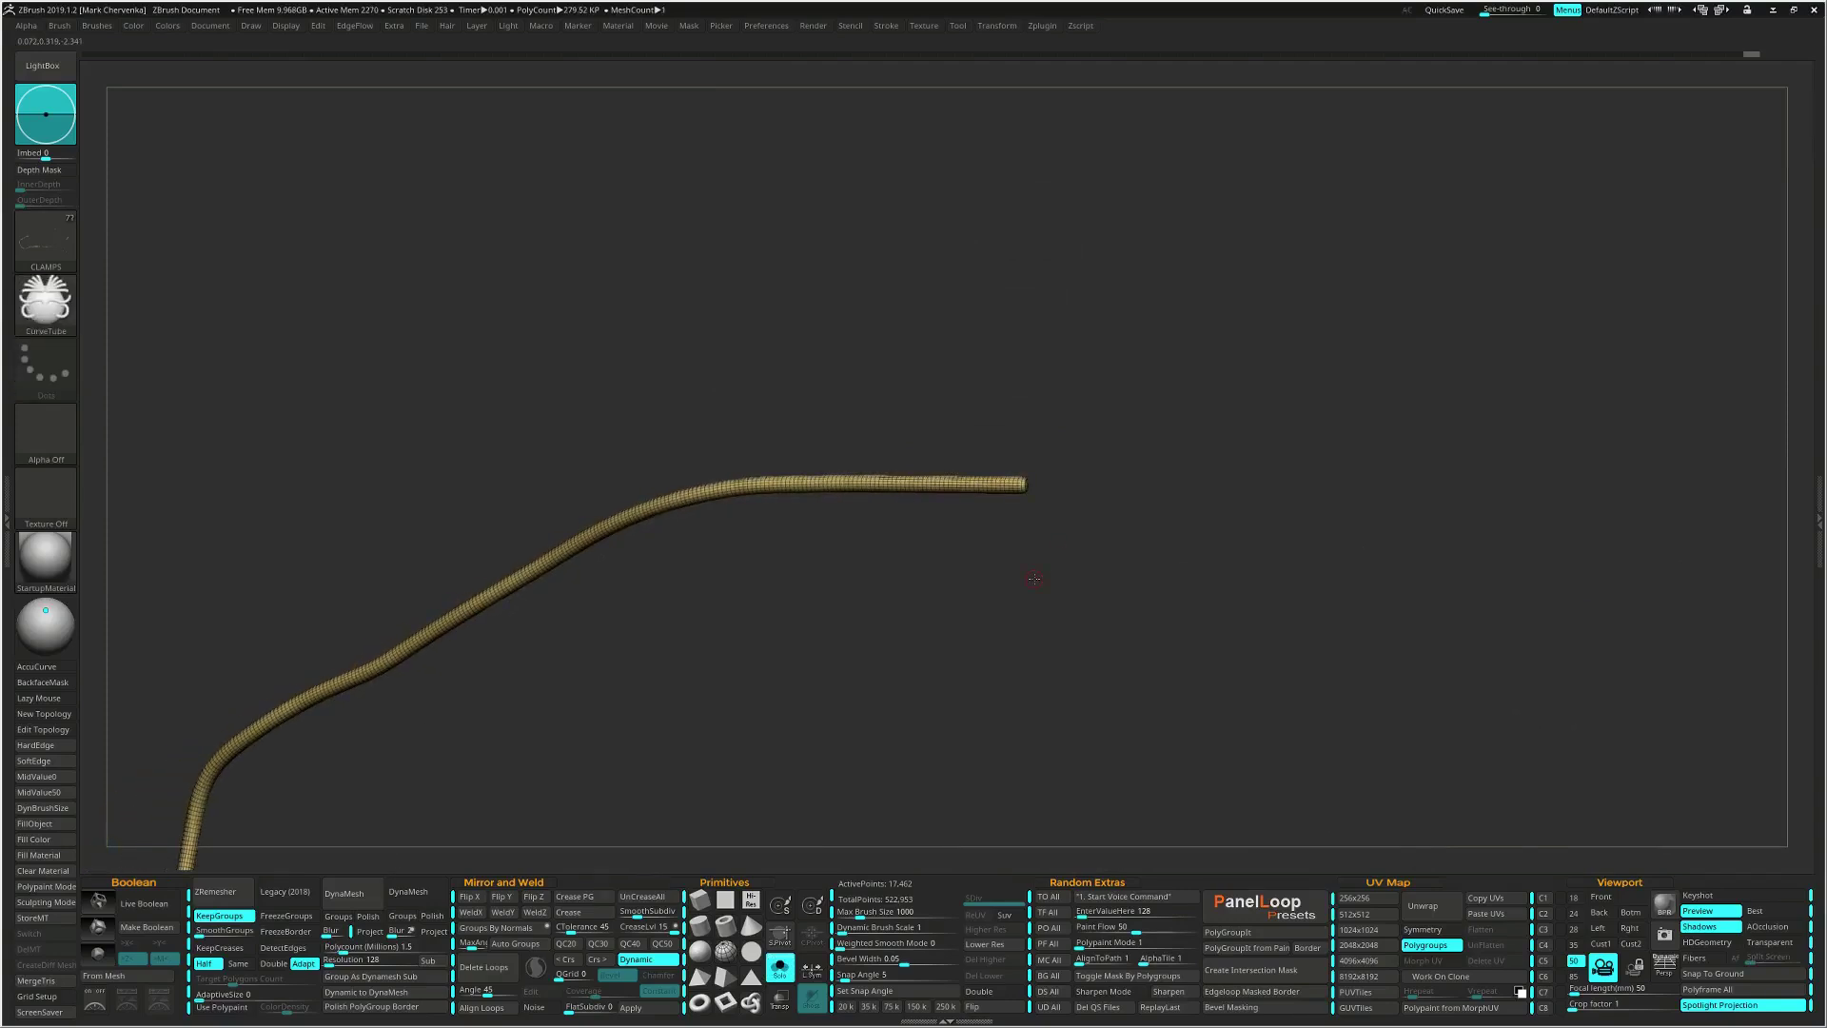
# Turn off dynamic subdivision on the hose and delete the cap polygons at both of its ends.
pyautogui.hotkey('shift', 'd')
pyautogui.moveTo(1022, 475)
pyautogui.keyDown('alt'); pyautogui.mouseDown()
pyautogui.moveTo(1044, 604)
pyautogui.moveTo(1035, 565)
pyautogui.mouseUp(); pyautogui.keyUp('alt')
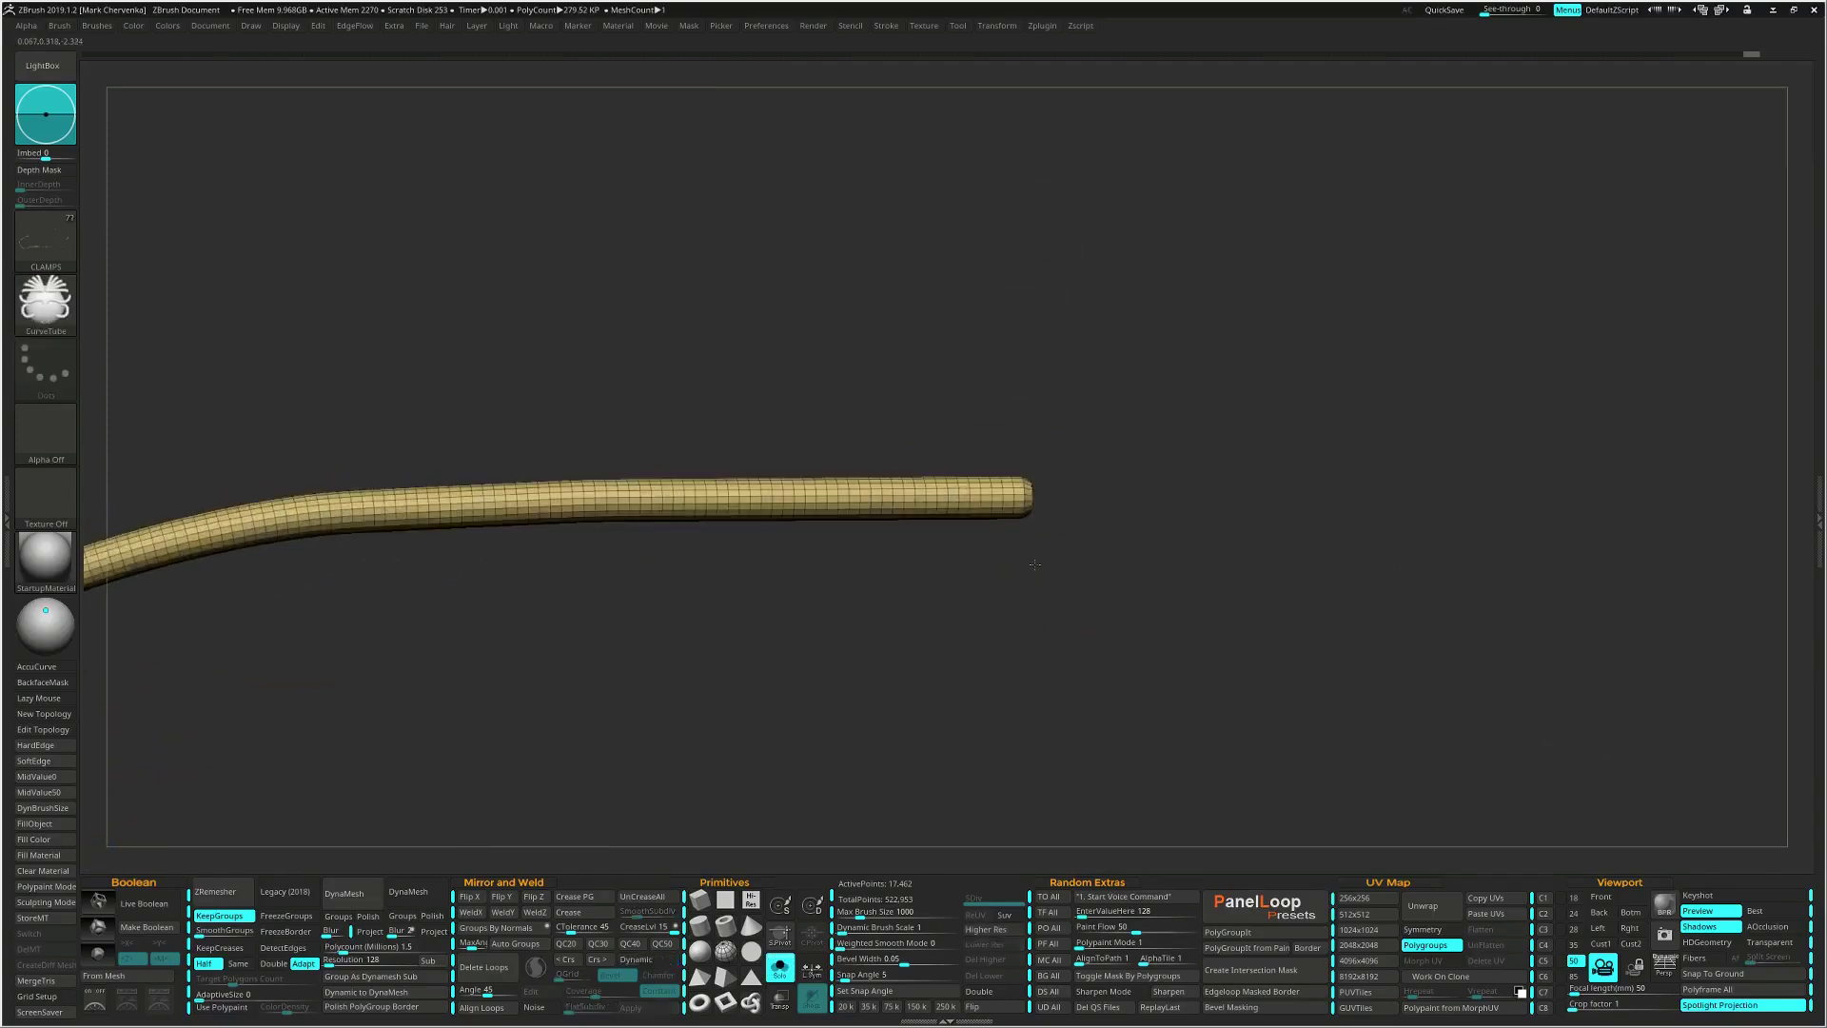
pyautogui.moveTo(1088, 445)
pyautogui.keyDown('ctrl'); pyautogui.keyDown('shift'); pyautogui.mouseDown()
pyautogui.moveTo(1014, 567)
pyautogui.moveTo(864, 535)
pyautogui.moveTo(896, 542)
pyautogui.mouseUp(); pyautogui.keyUp('shift'); pyautogui.keyUp('ctrl')
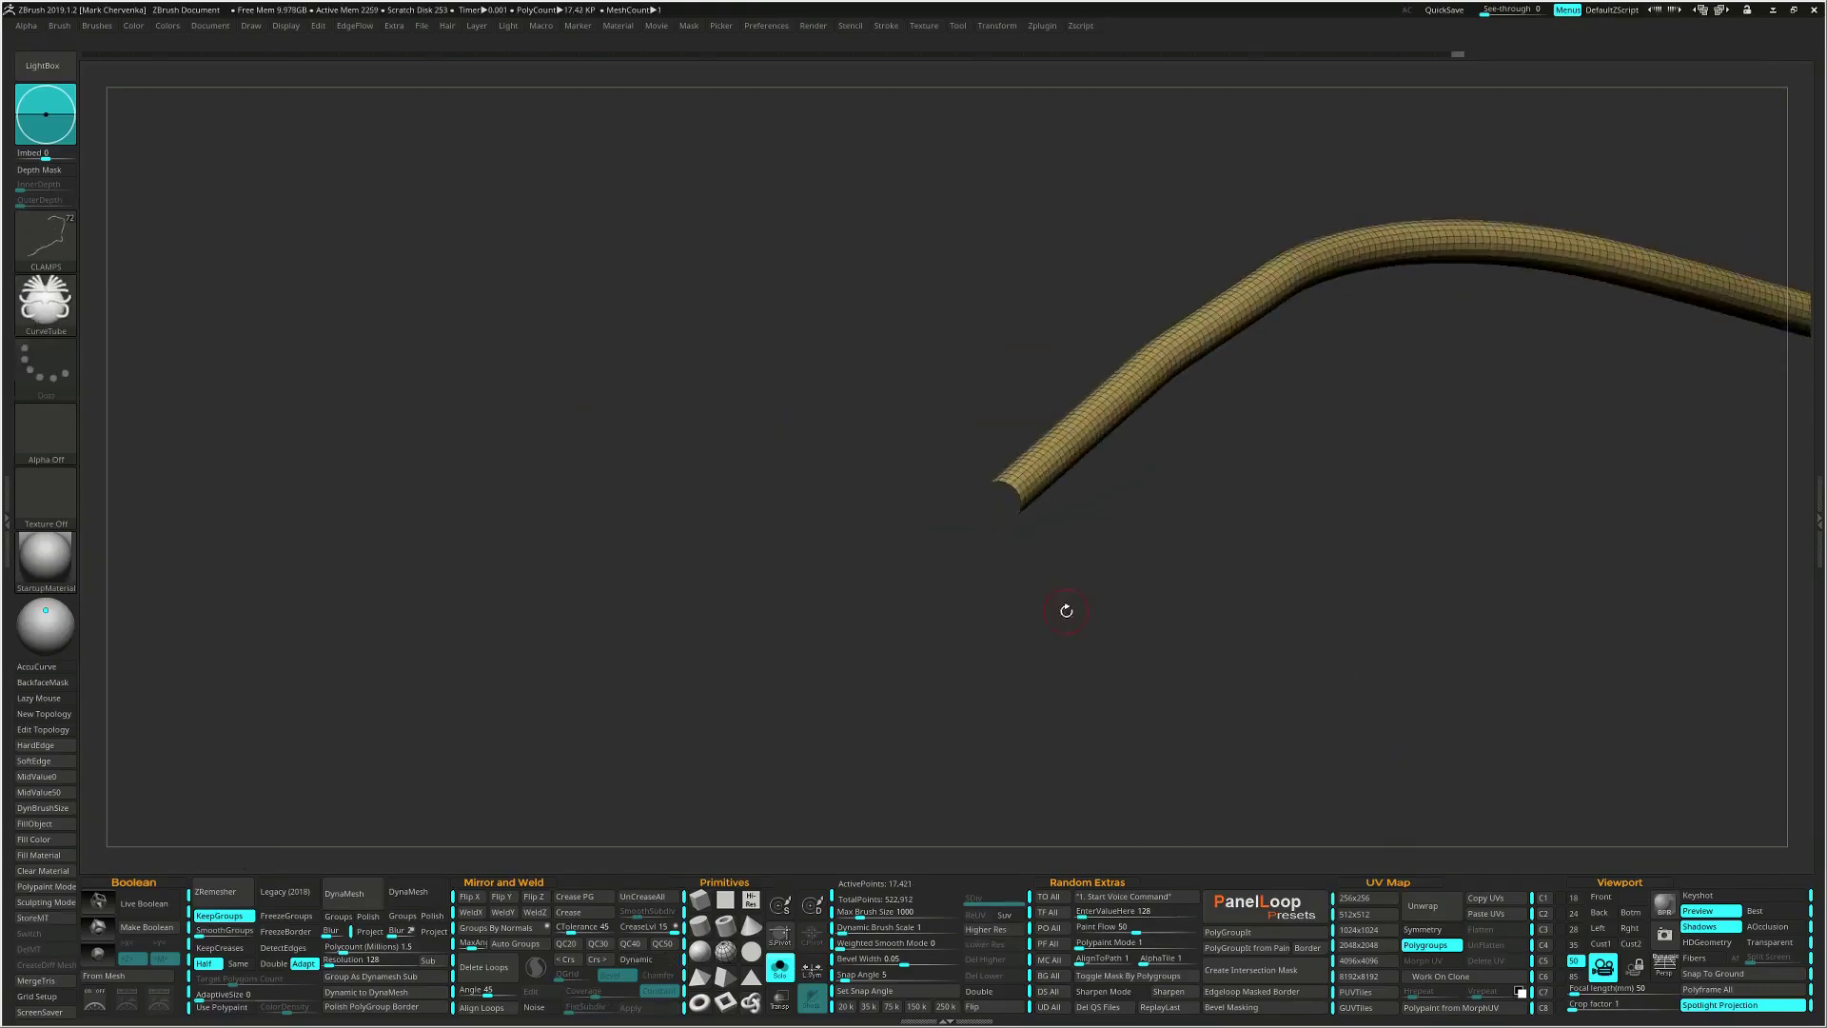
pyautogui.keyDown('alt'); pyautogui.moveTo(1065, 609); pyautogui.dragTo(1270, 536); pyautogui.keyUp('alt')
pyautogui.moveTo(1367, 458)
pyautogui.mouseDown()
pyautogui.moveTo(1359, 367)
pyautogui.moveTo(1363, 447)
pyautogui.moveTo(1415, 463)
pyautogui.moveTo(1436, 424)
pyautogui.moveTo(1355, 534)
pyautogui.mouseUp()
pyautogui.moveTo(1344, 521)
pyautogui.mouseDown()
pyautogui.moveTo(1273, 483)
pyautogui.moveTo(1329, 498)
pyautogui.moveTo(1072, 382)
pyautogui.moveTo(1076, 290)
pyautogui.moveTo(1061, 439)
pyautogui.moveTo(1266, 449)
pyautogui.moveTo(1223, 412)
pyautogui.moveTo(1035, 488)
pyautogui.mouseUp()
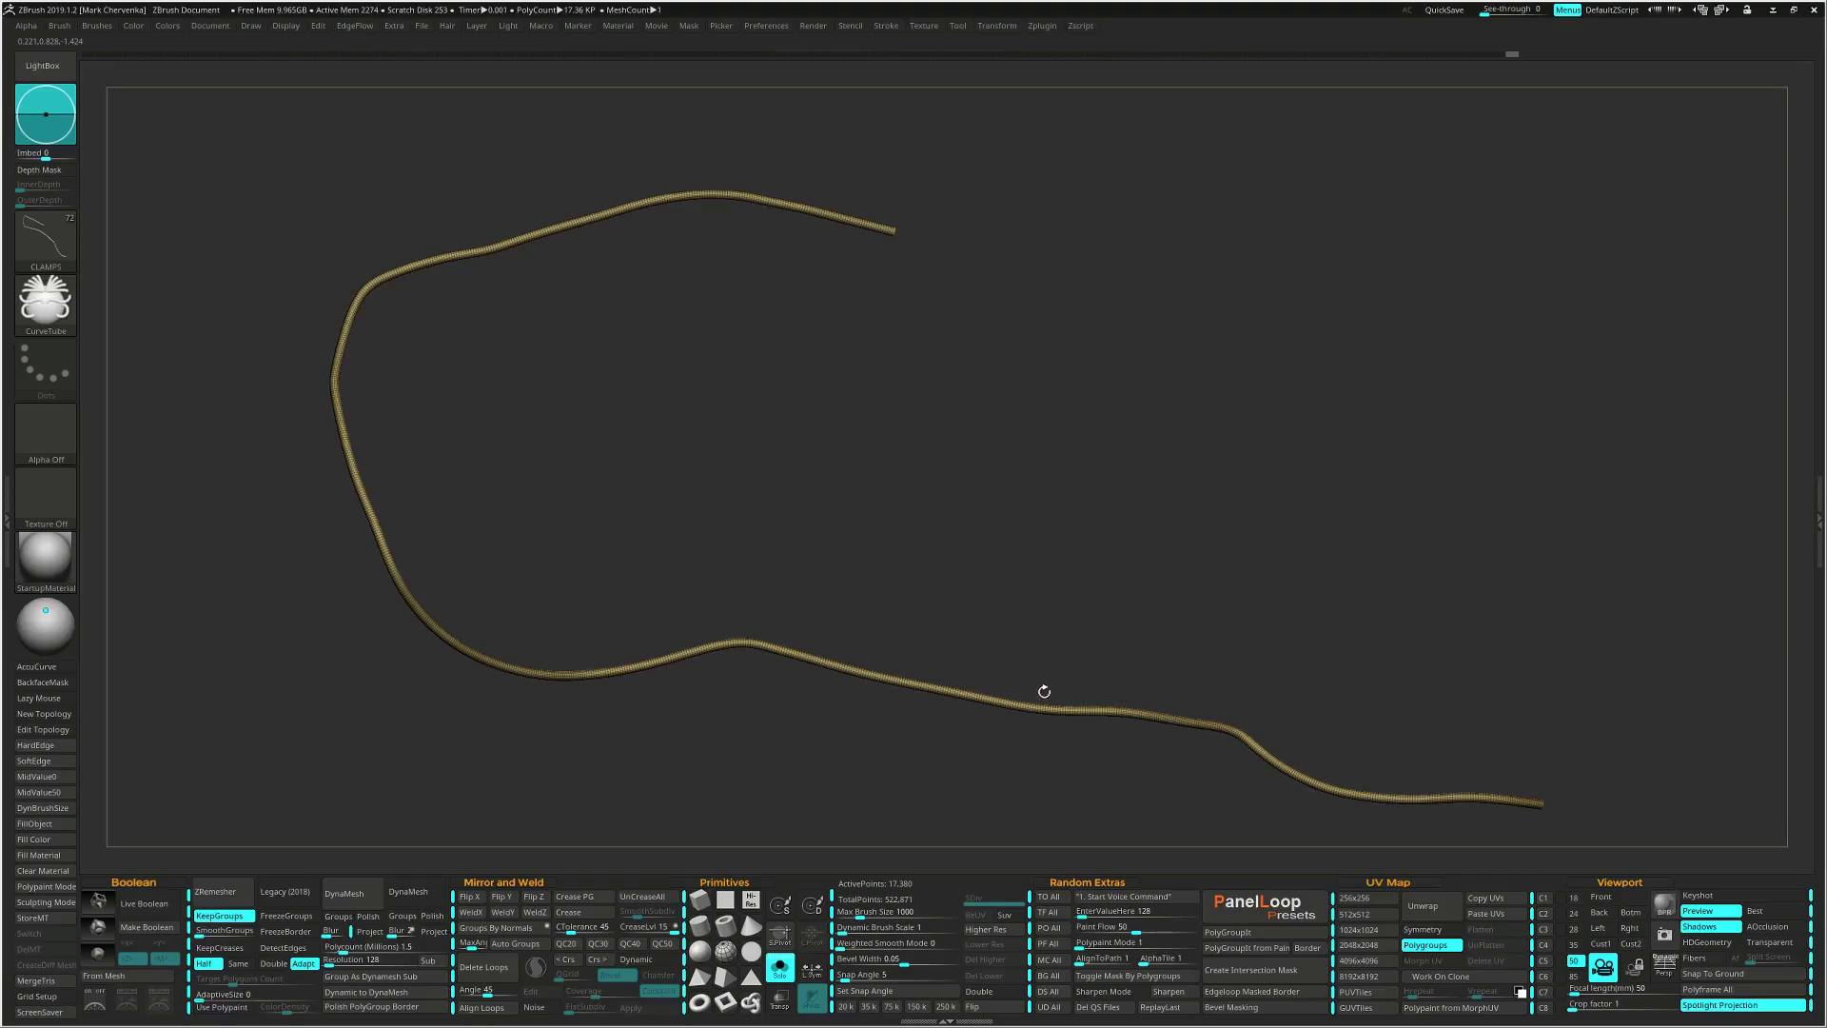
# Reduce the hose mesh with two Half ZRemesher passes without KeepGroups, and delete its redundant edge loops using an angle tolerance of 5.
pyautogui.keyDown('ctrl'); pyautogui.moveTo(1039, 704); pyautogui.dragTo(1237, 751, button='right'); pyautogui.keyUp('ctrl')
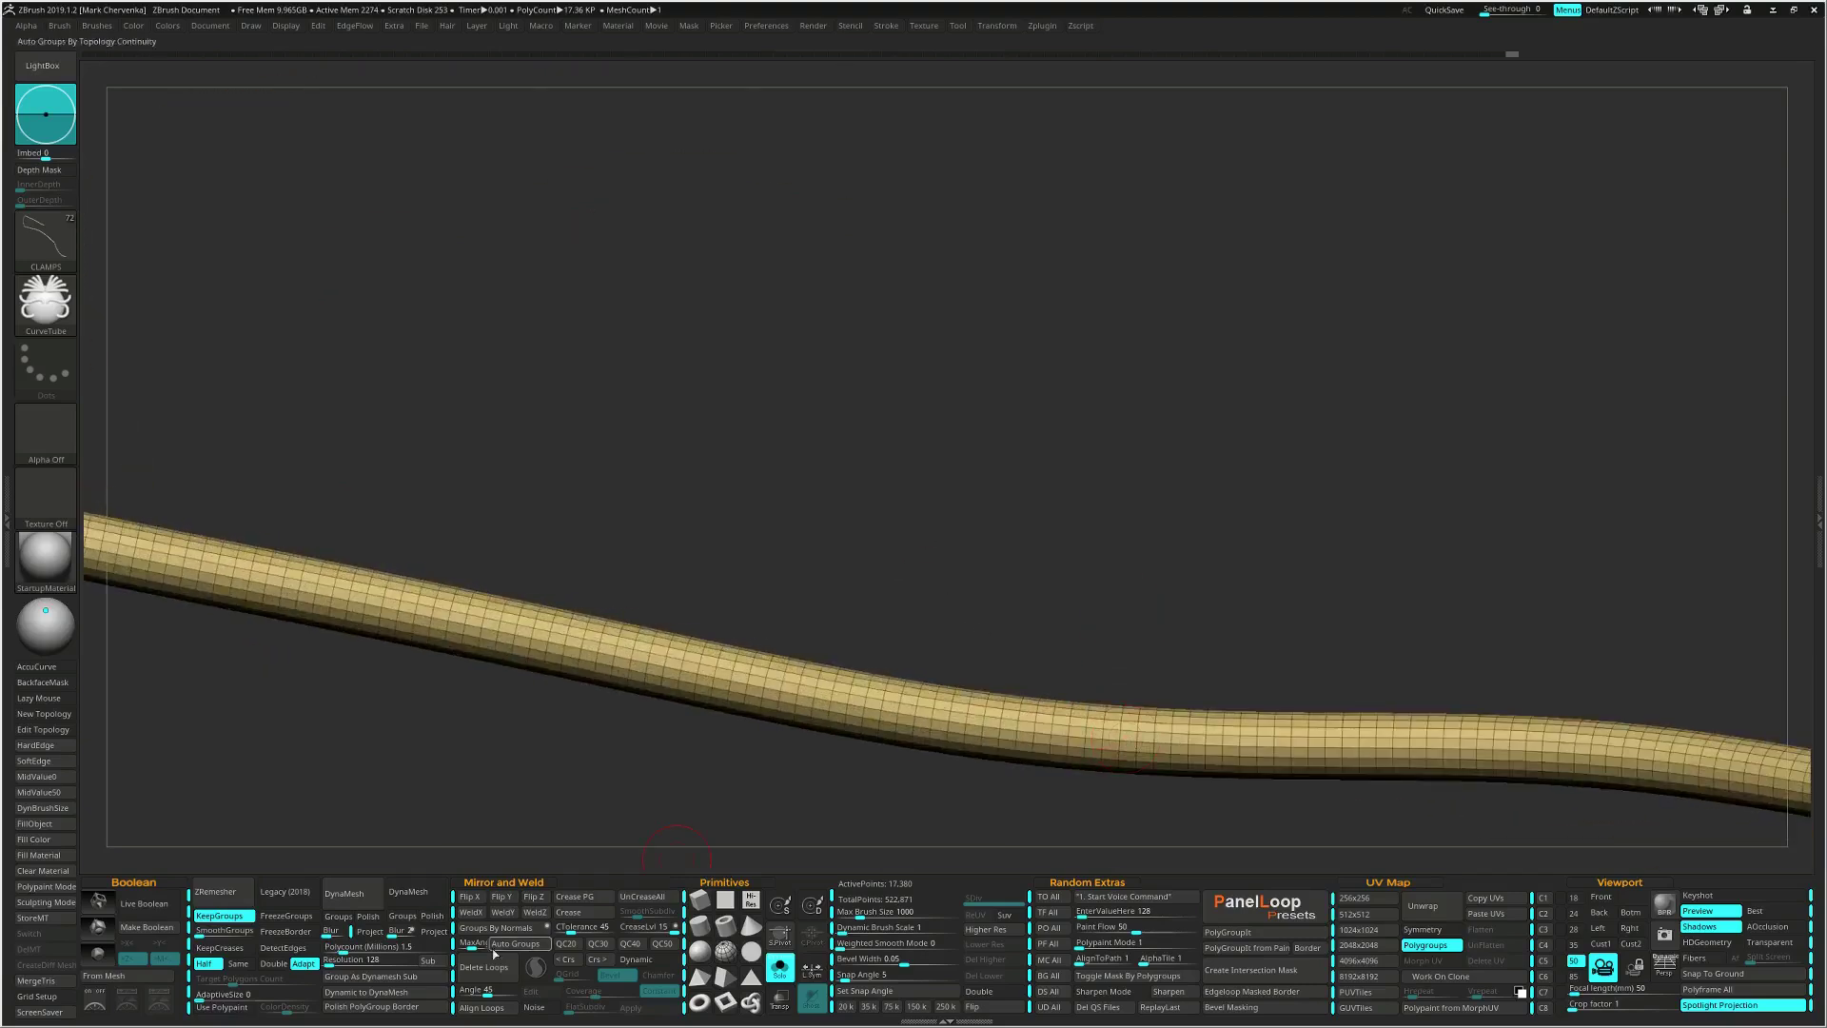
pyautogui.click(234, 895)
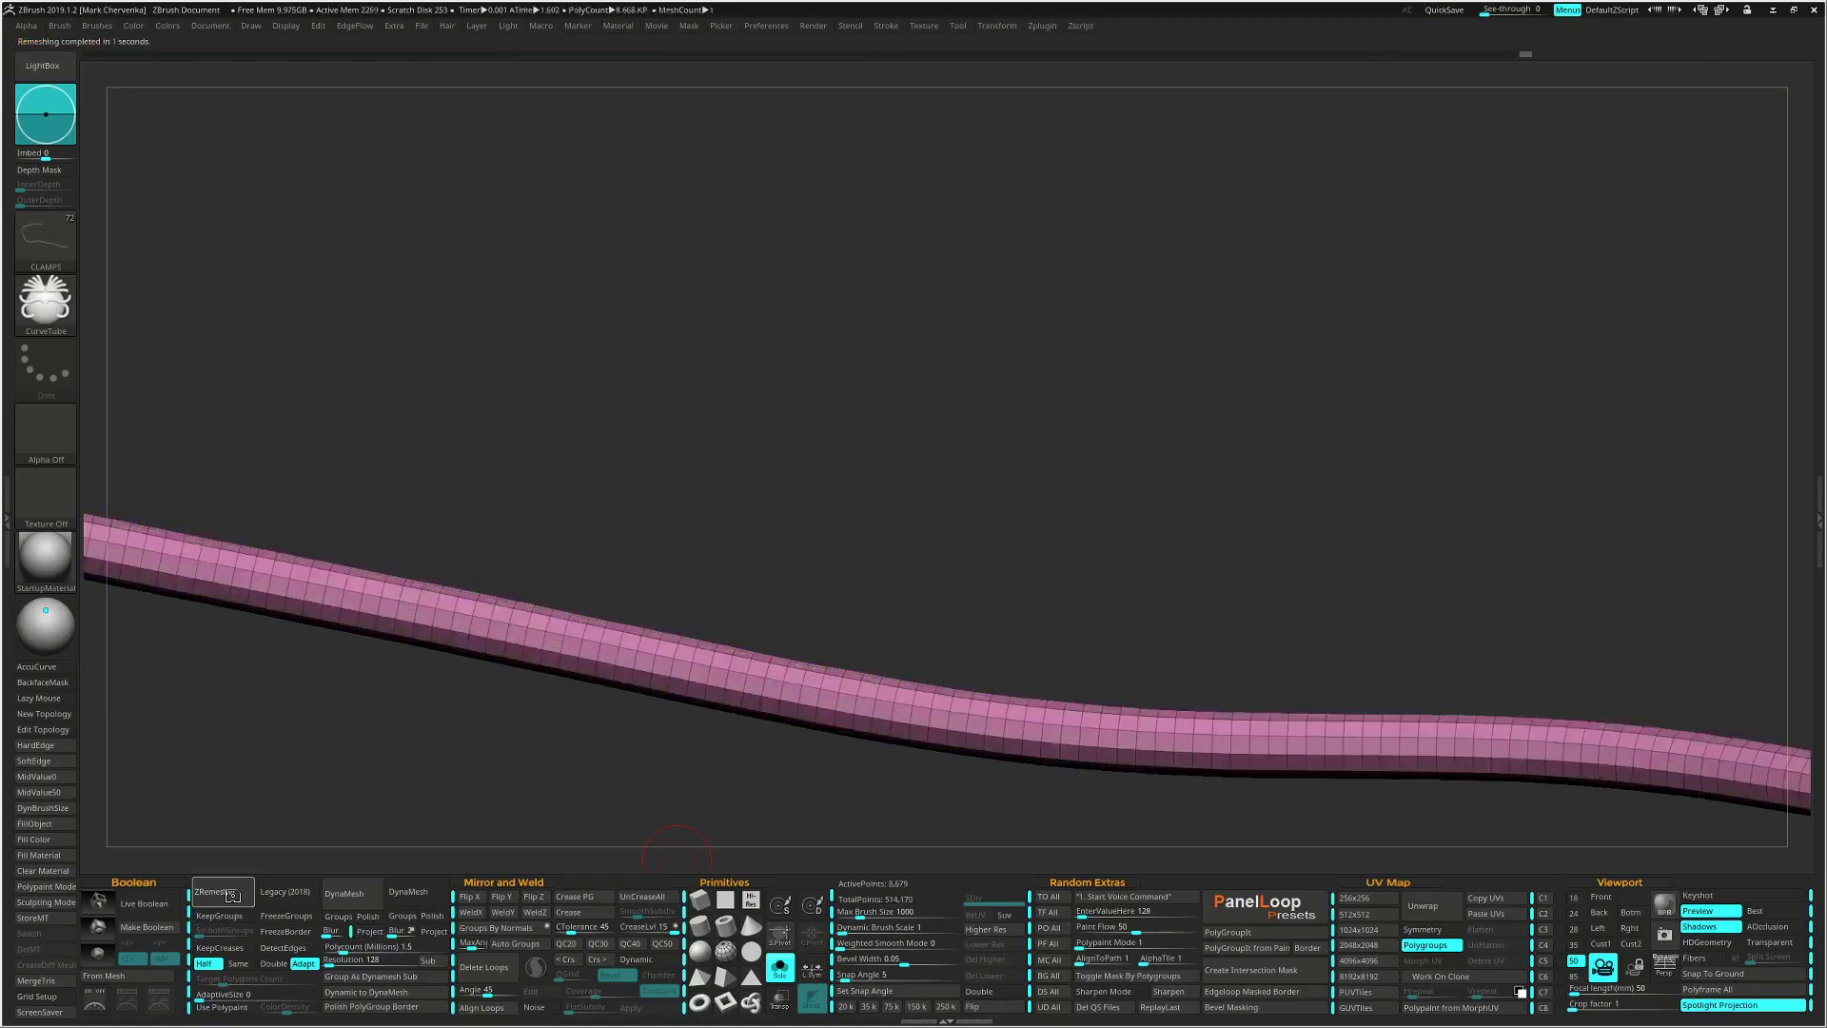
pyautogui.click(233, 895)
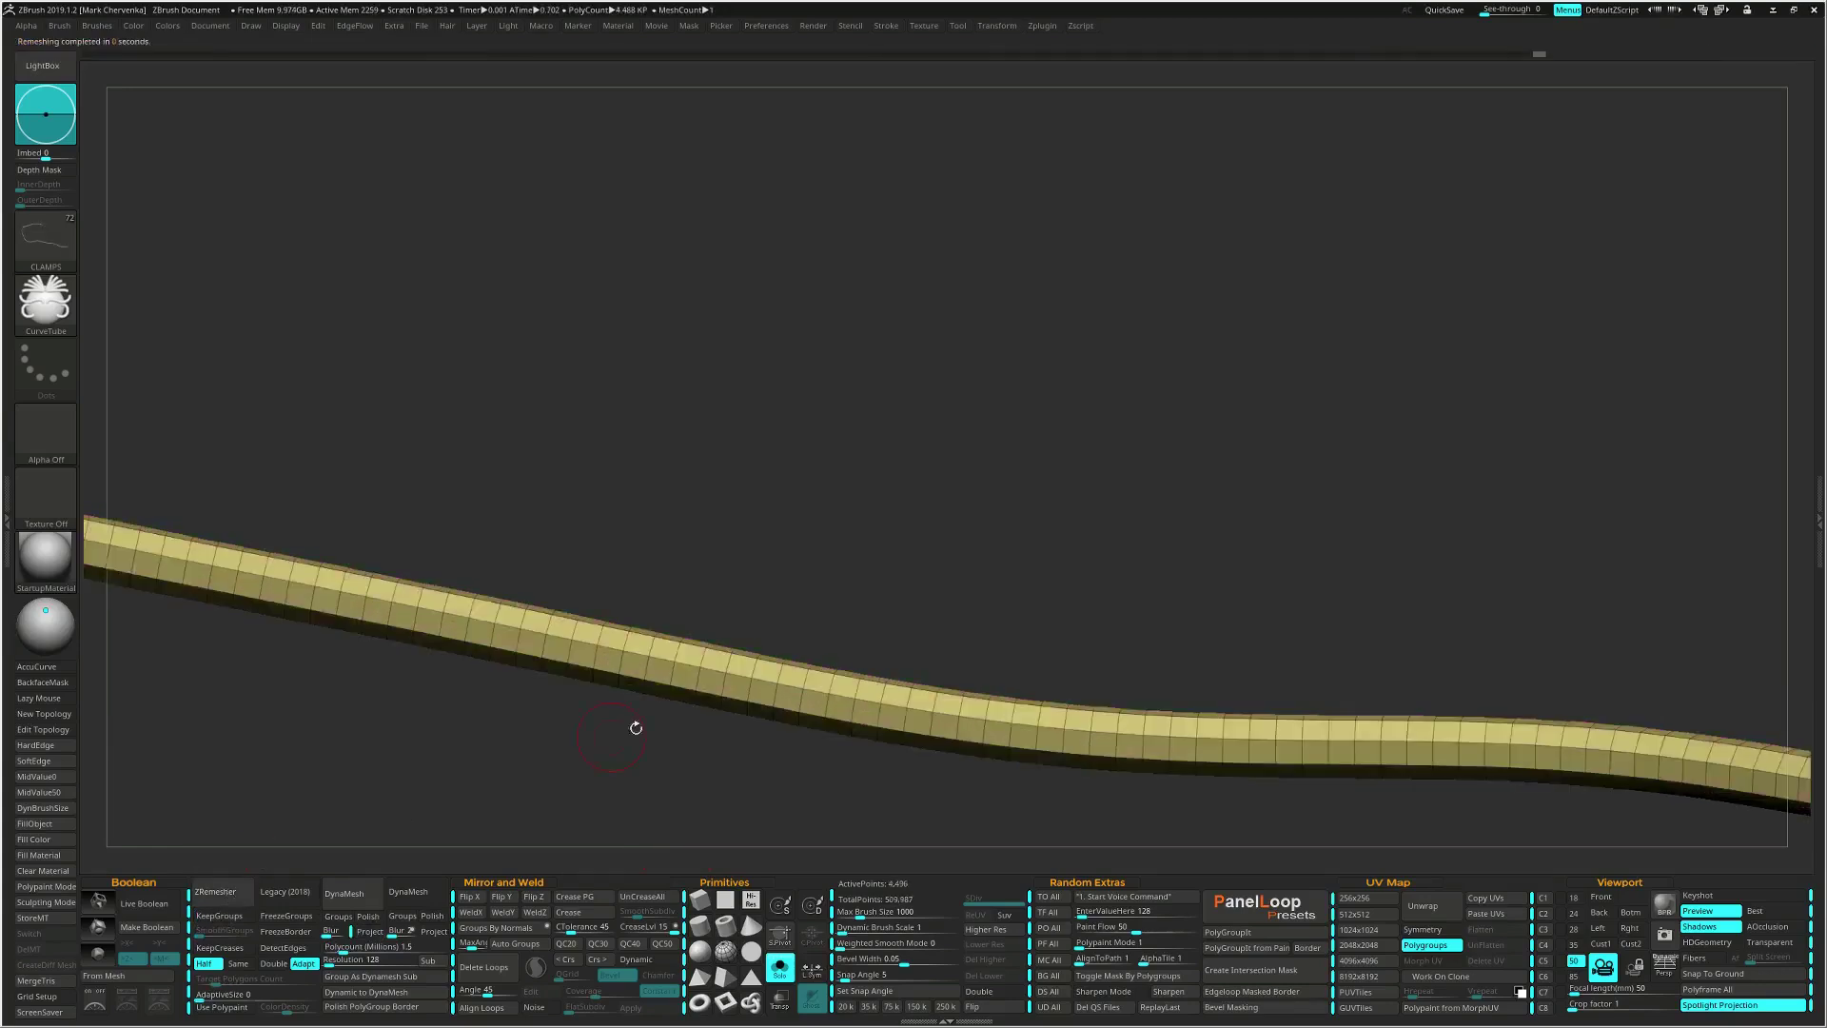
pyautogui.moveTo(938, 706); pyautogui.dragTo(932, 725, button='right')
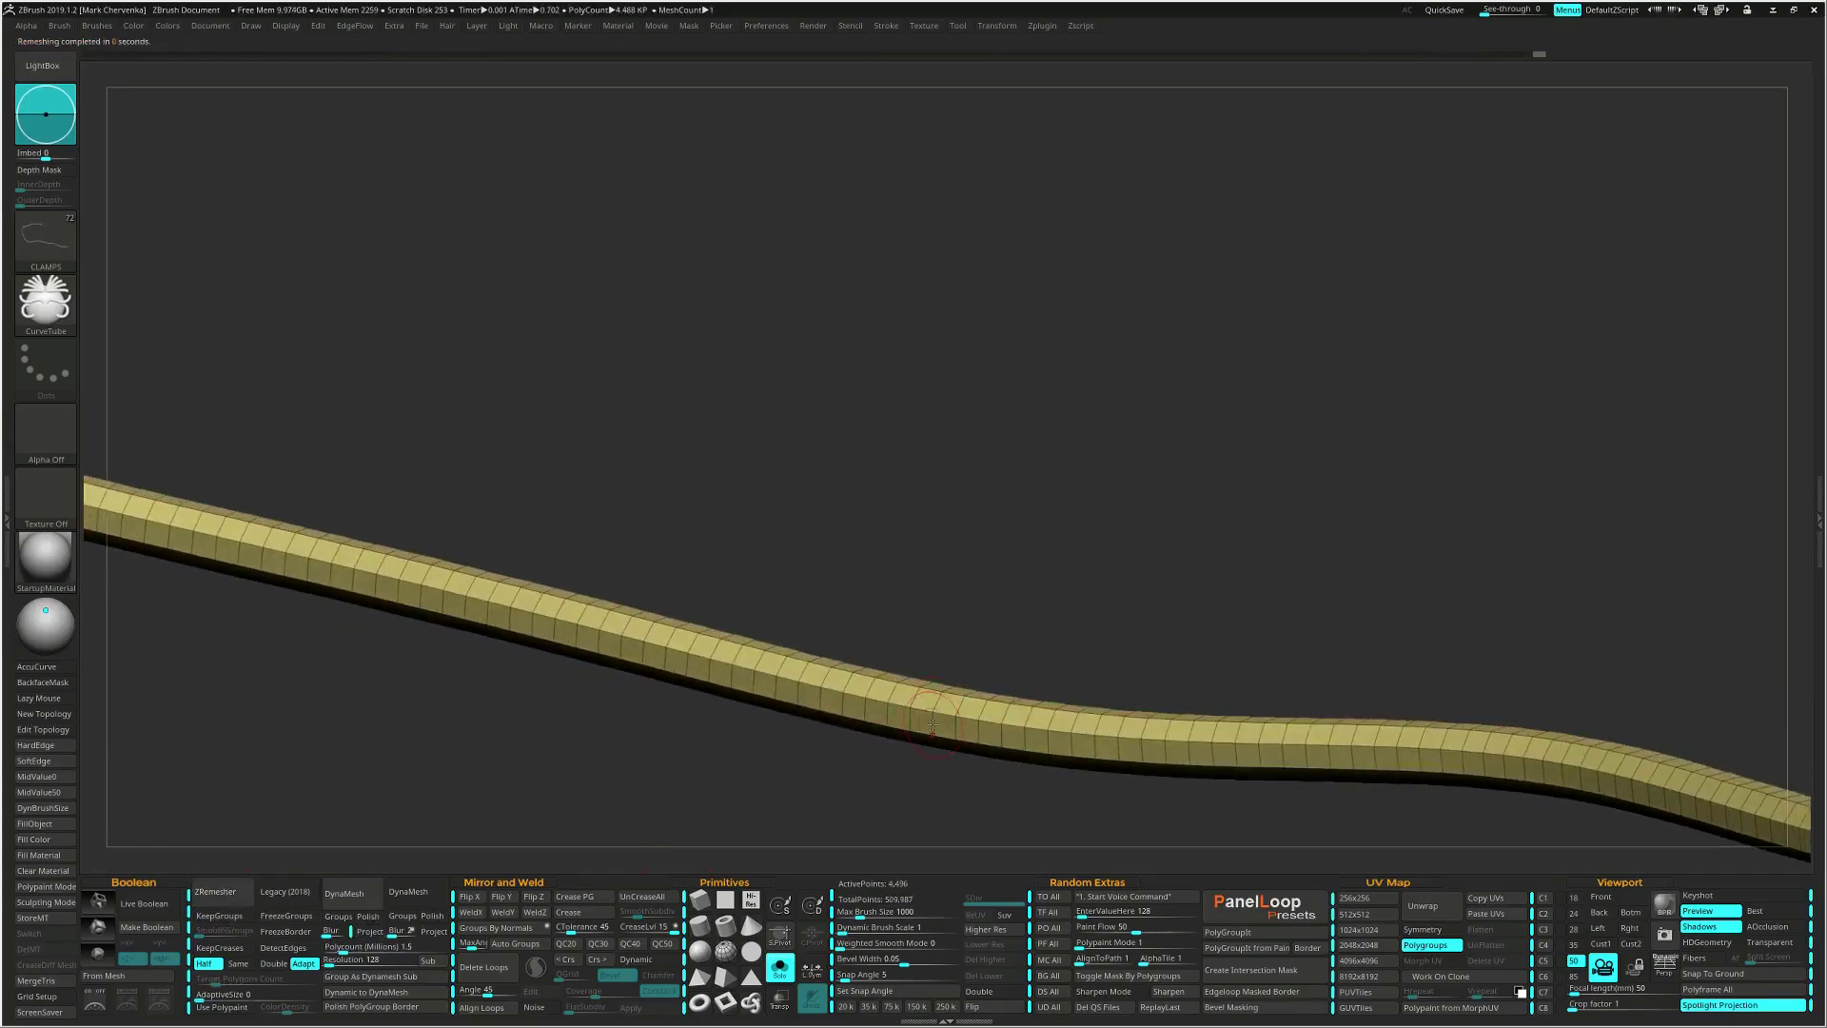
pyautogui.click(481, 989)
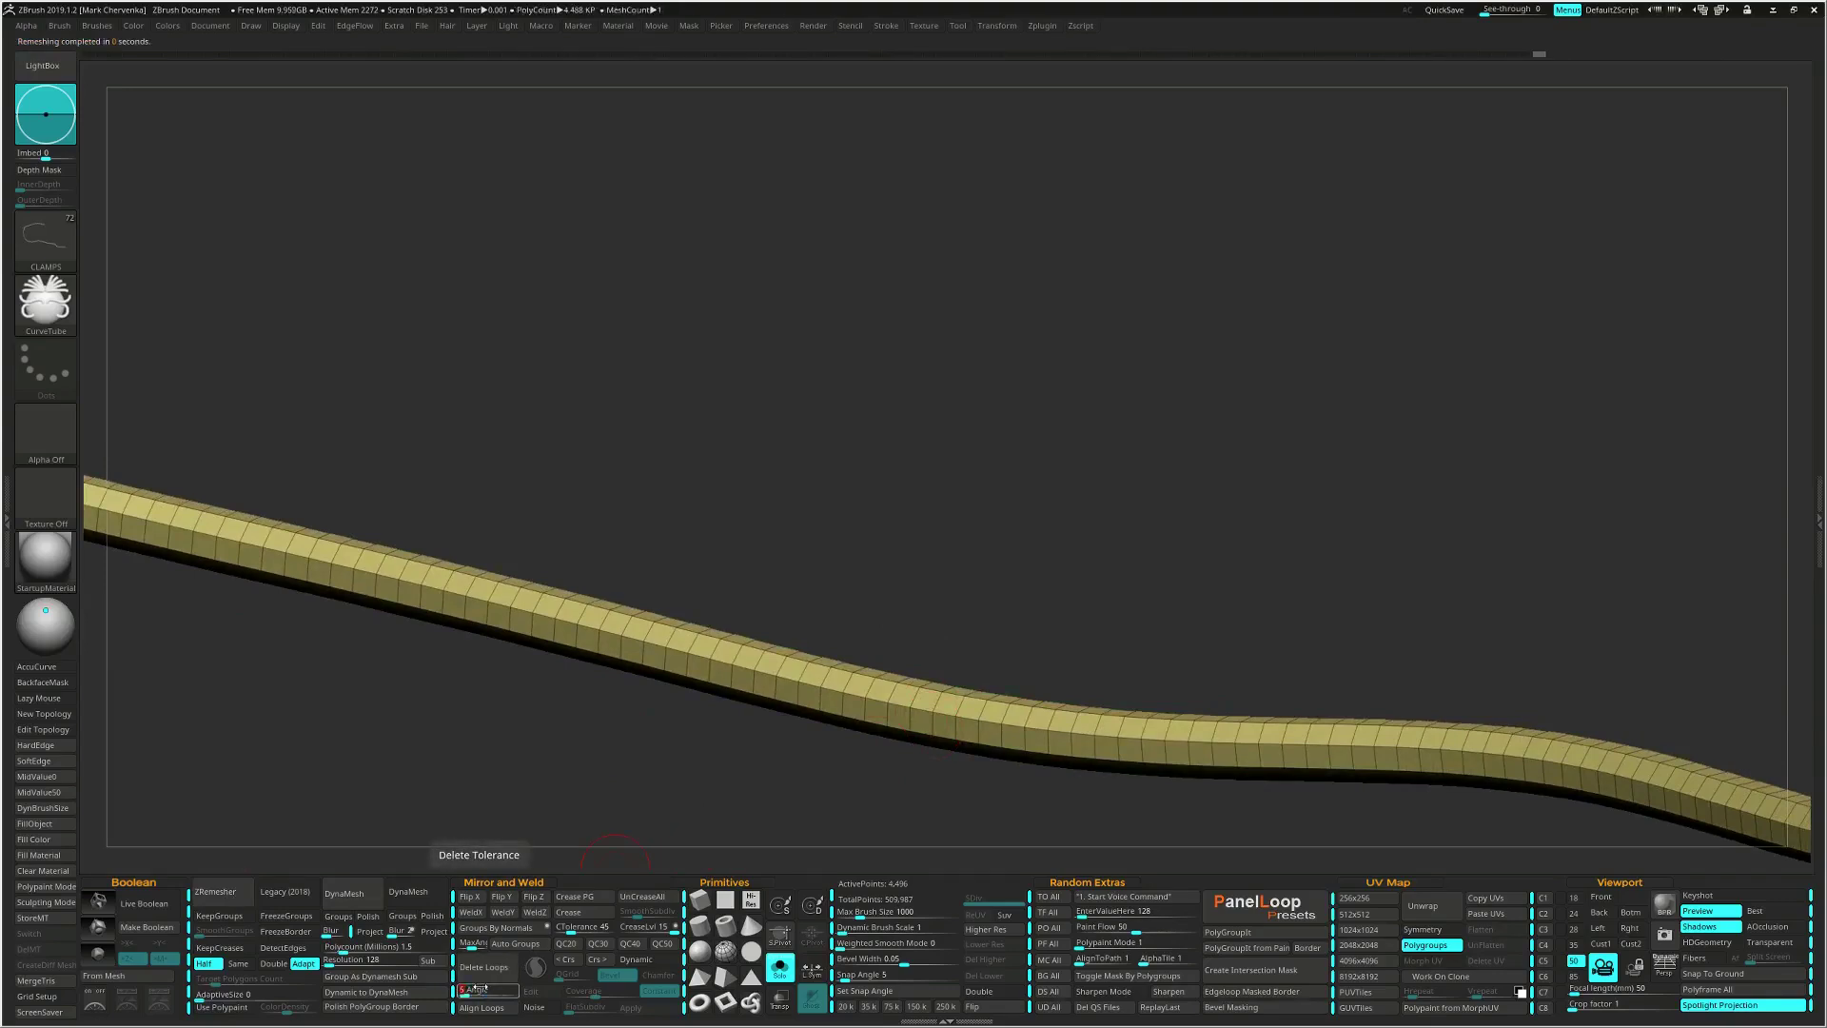
pyautogui.click(483, 969)
pyautogui.keyDown('ctrl'); pyautogui.moveTo(1161, 688); pyautogui.dragTo(1029, 538, button='right'); pyautogui.keyUp('ctrl')
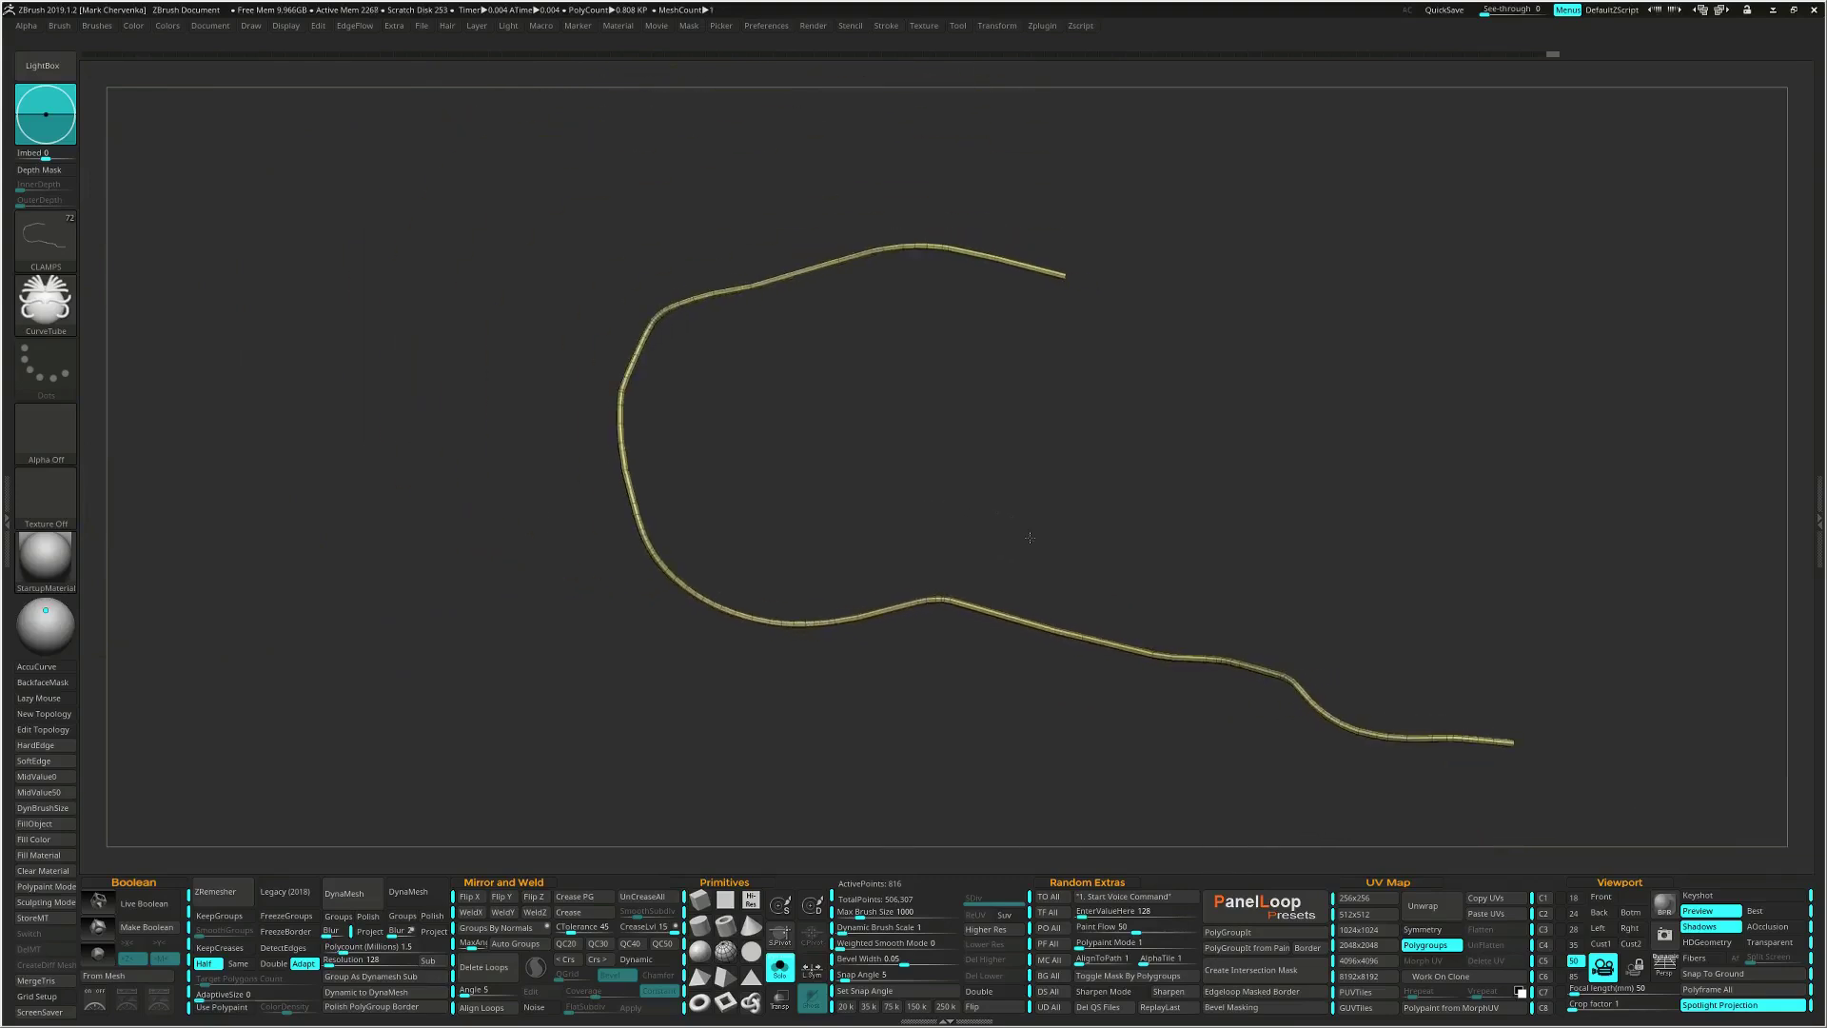
# Crease the hose by polygroup and turn its dynamic subdivision back on, with the full grader shown.
pyautogui.click(587, 898)
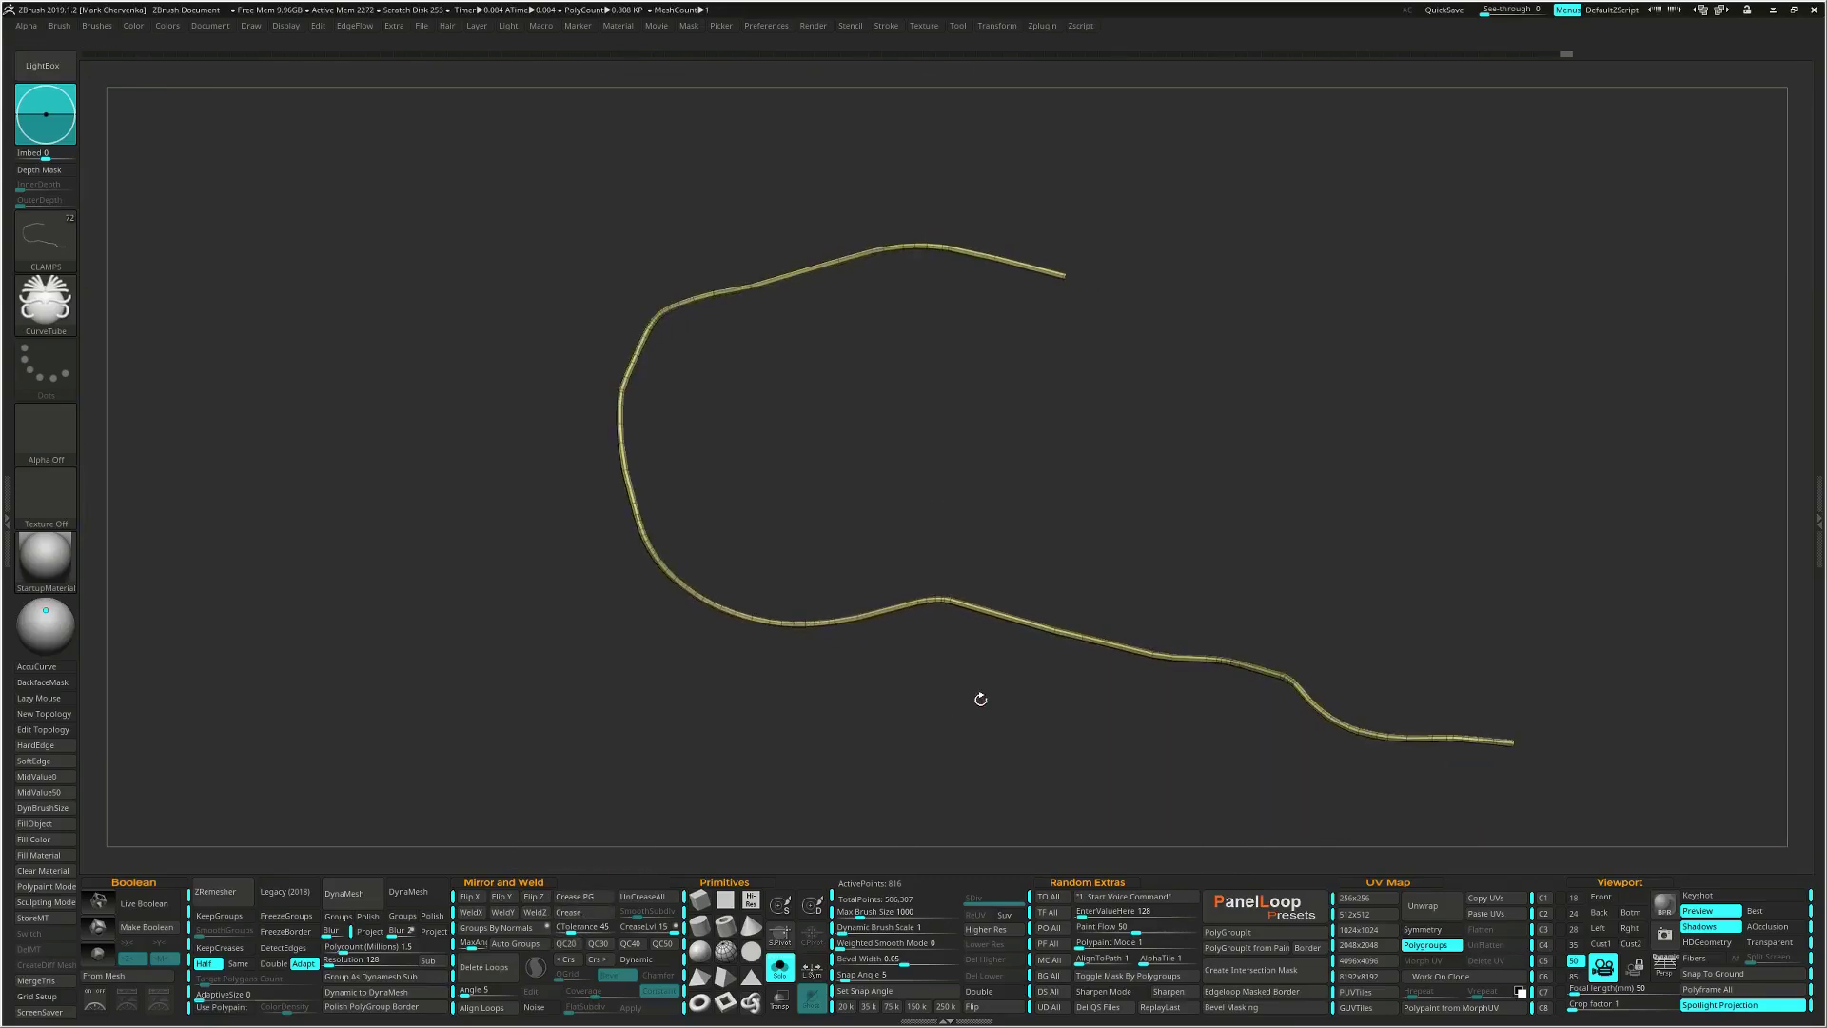
pyautogui.press('d')
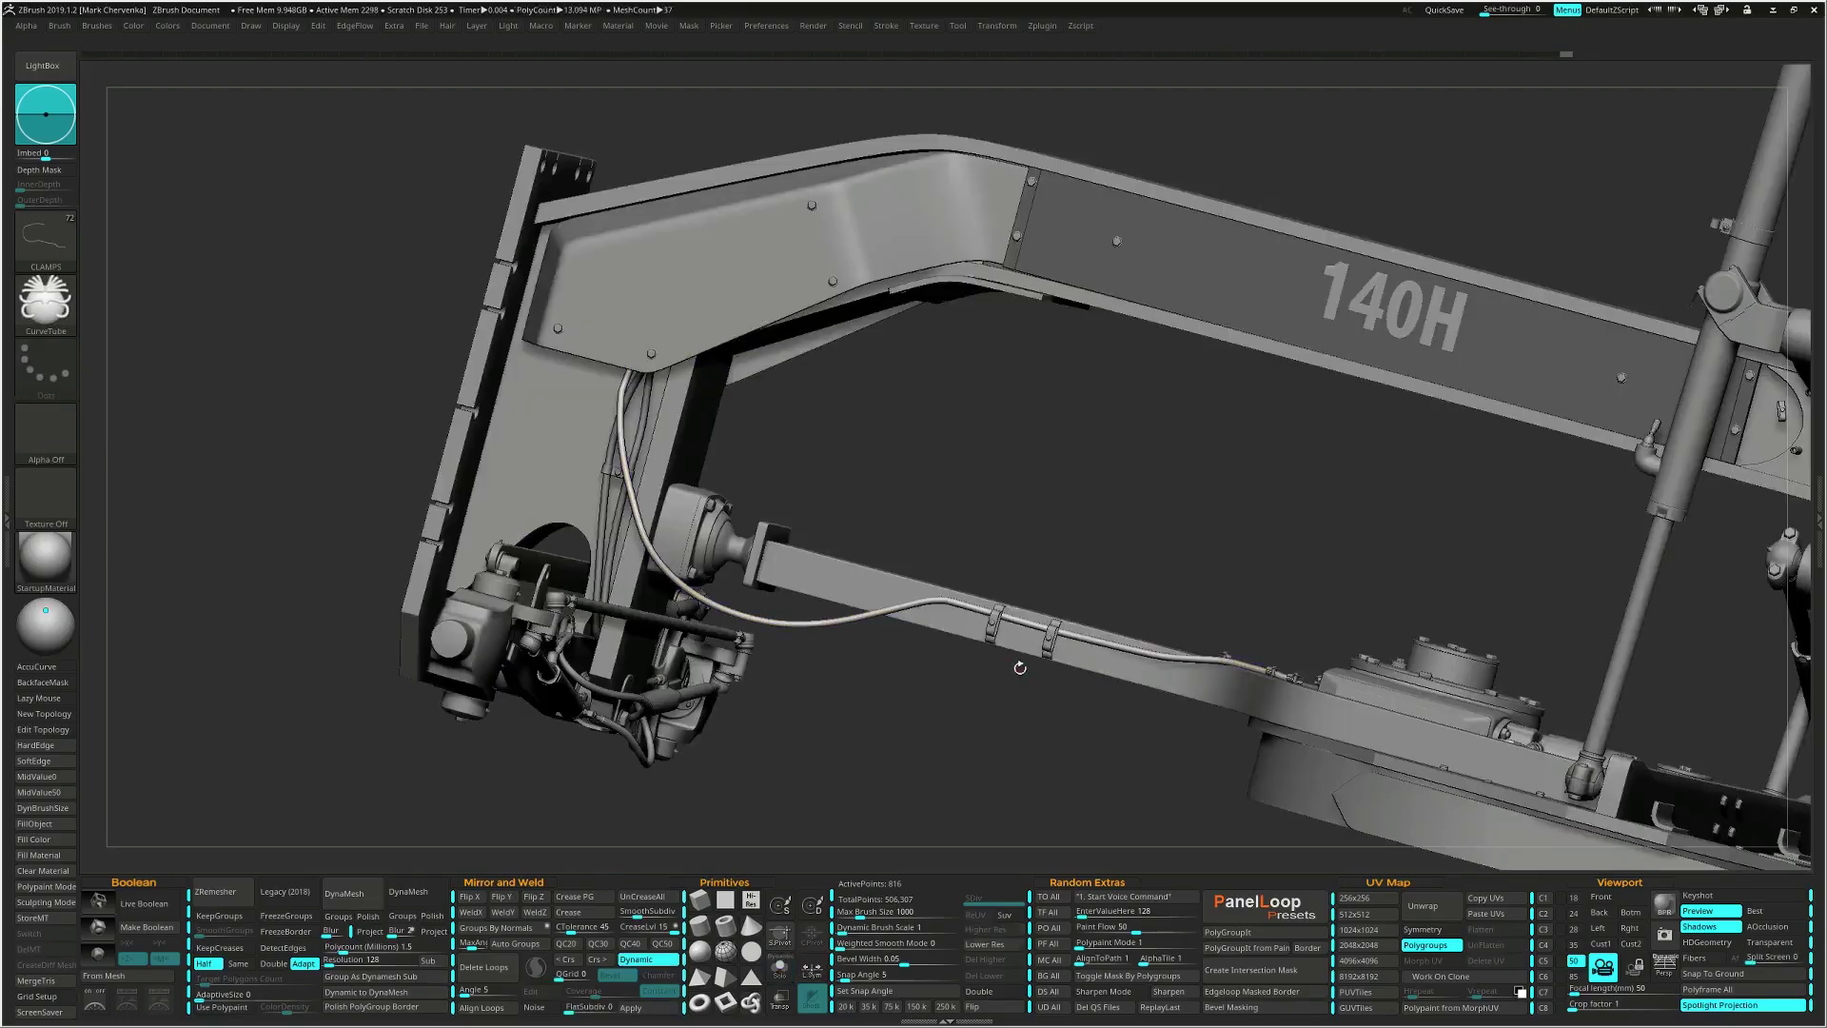
pyautogui.keyDown('alt'); pyautogui.moveTo(1020, 666); pyautogui.dragTo(1048, 709); pyautogui.keyUp('alt')
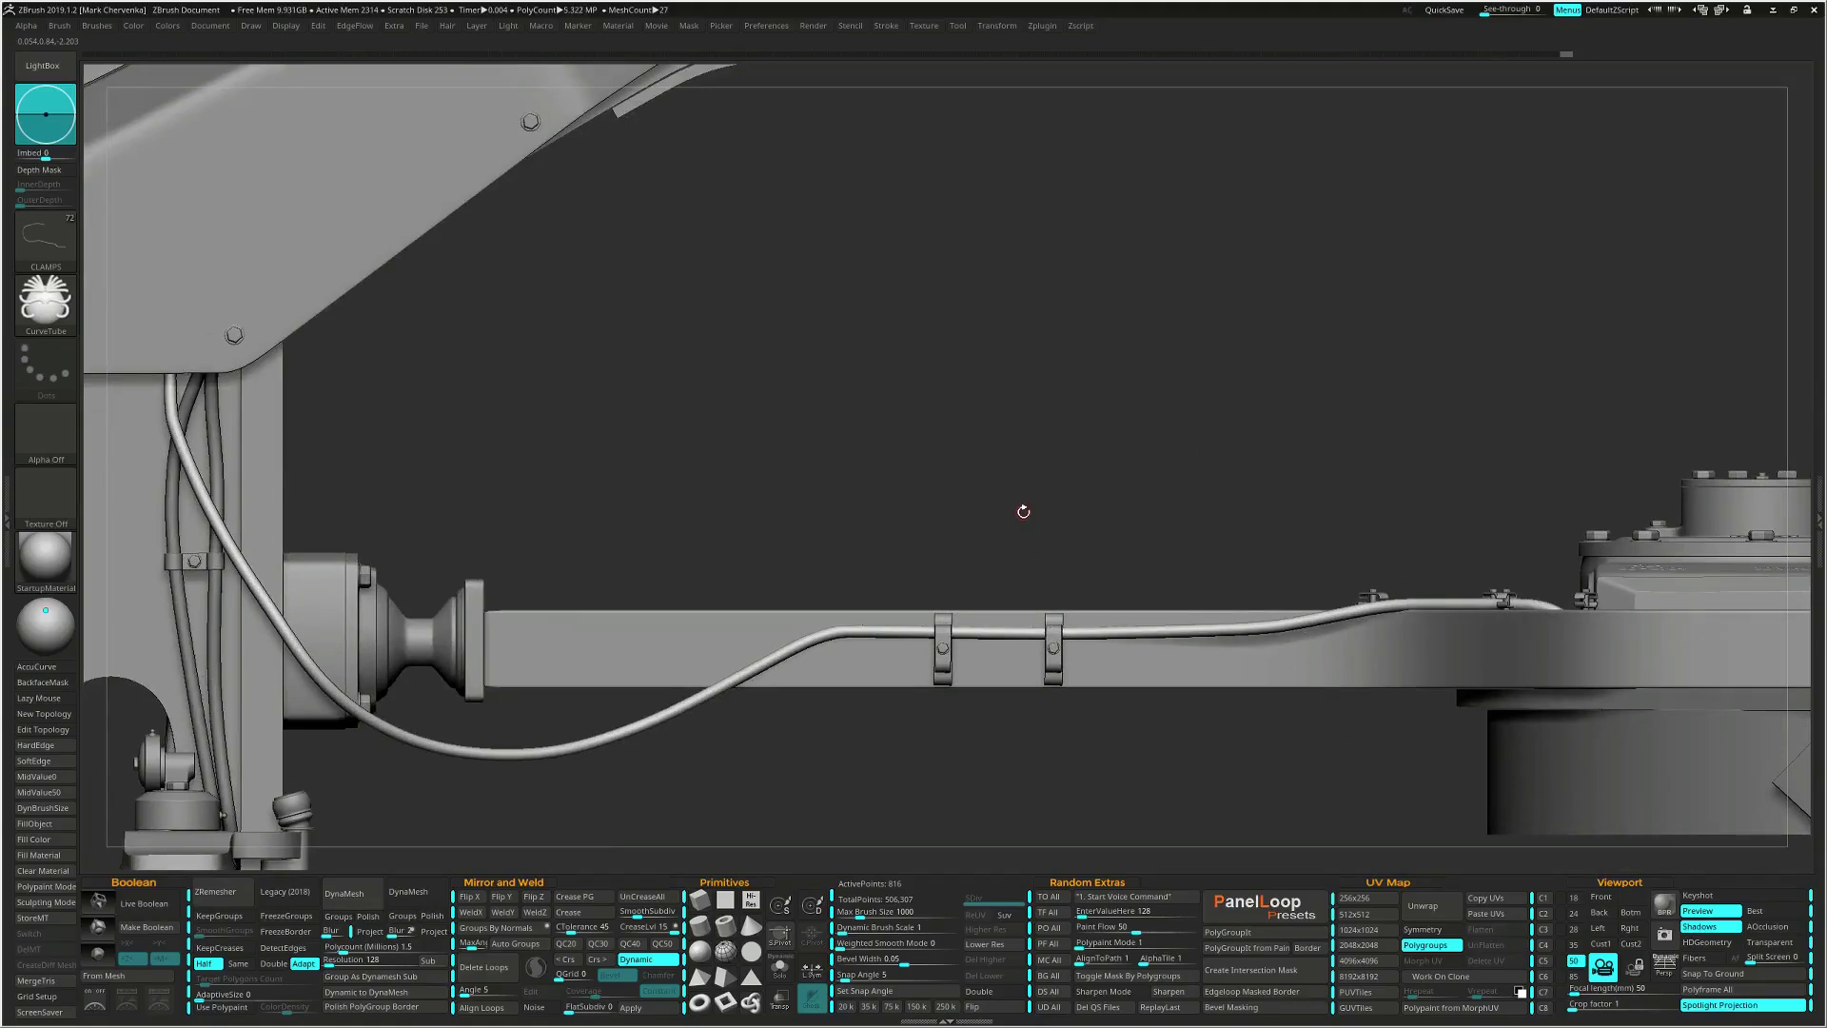
# Use the Move brush to adjust the low-poly hose where it passes through the two drawbar arm clamps.
pyautogui.press('b')
pyautogui.press('m')
pyautogui.press('v')
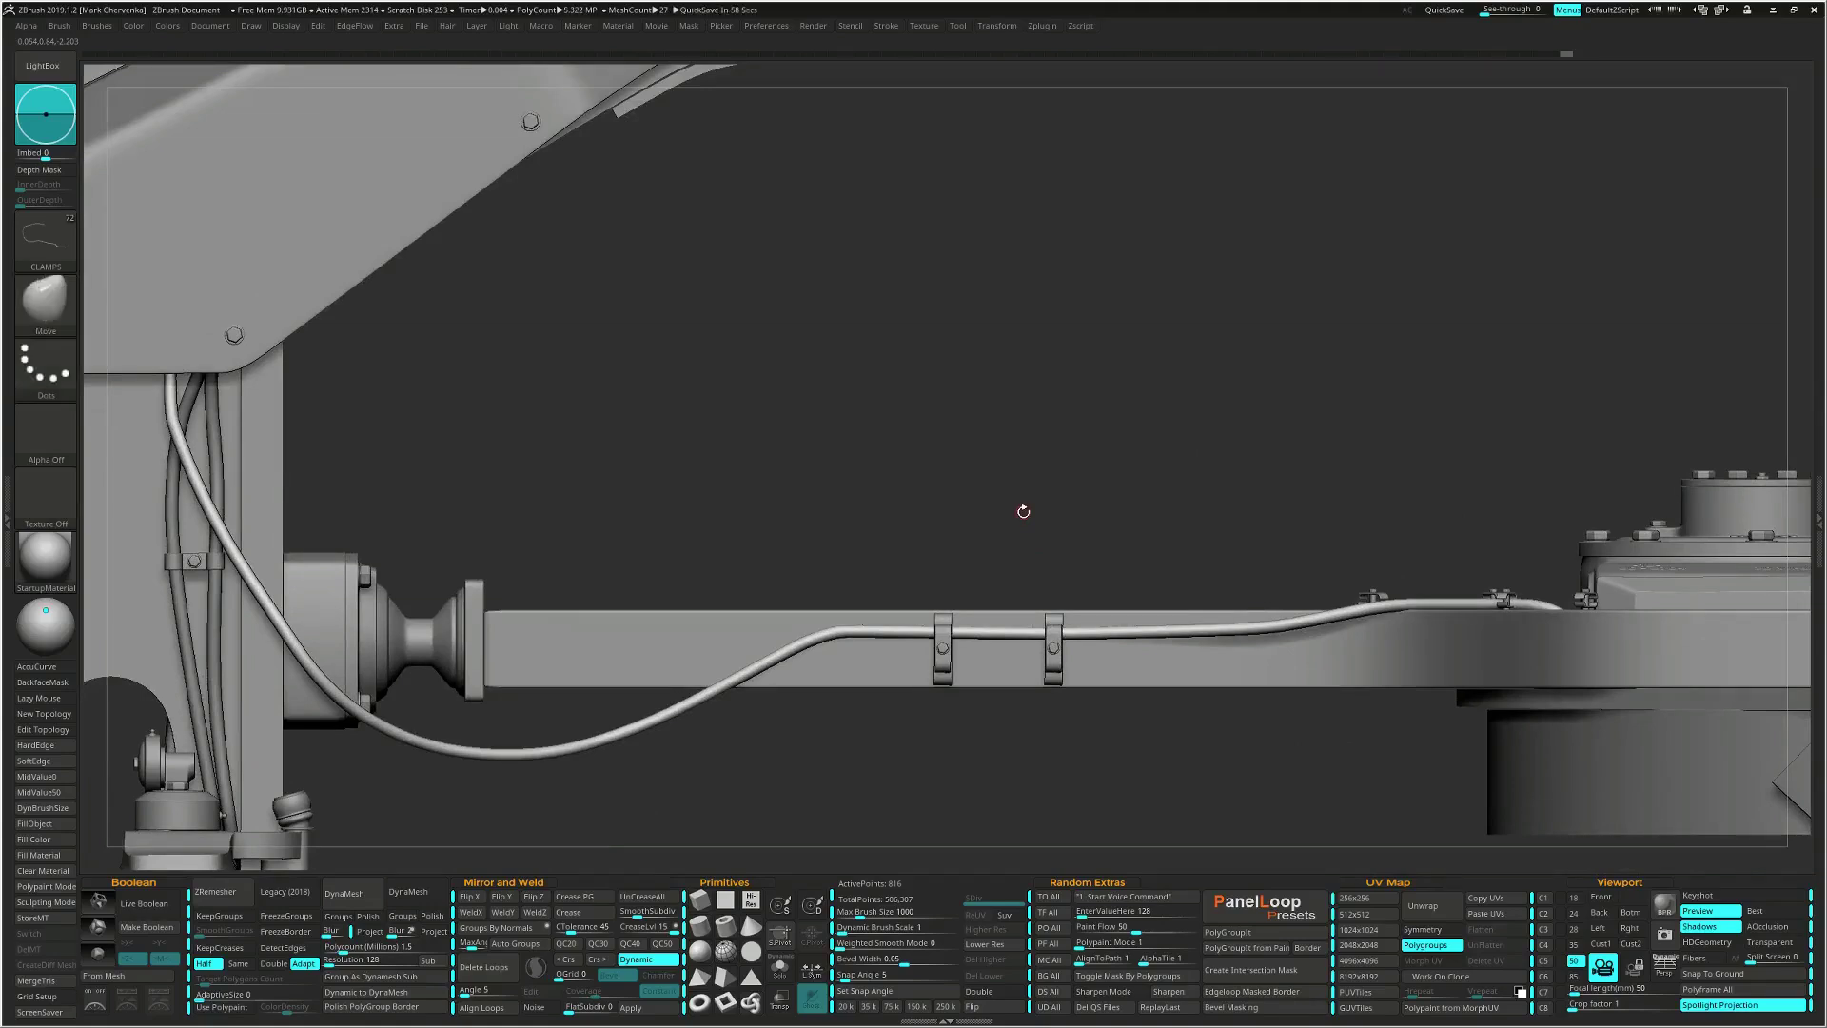
pyautogui.press('space')
pyautogui.moveTo(1023, 519); pyautogui.dragTo(1049, 520)
pyautogui.moveTo(1055, 595); pyautogui.dragTo(1056, 608)
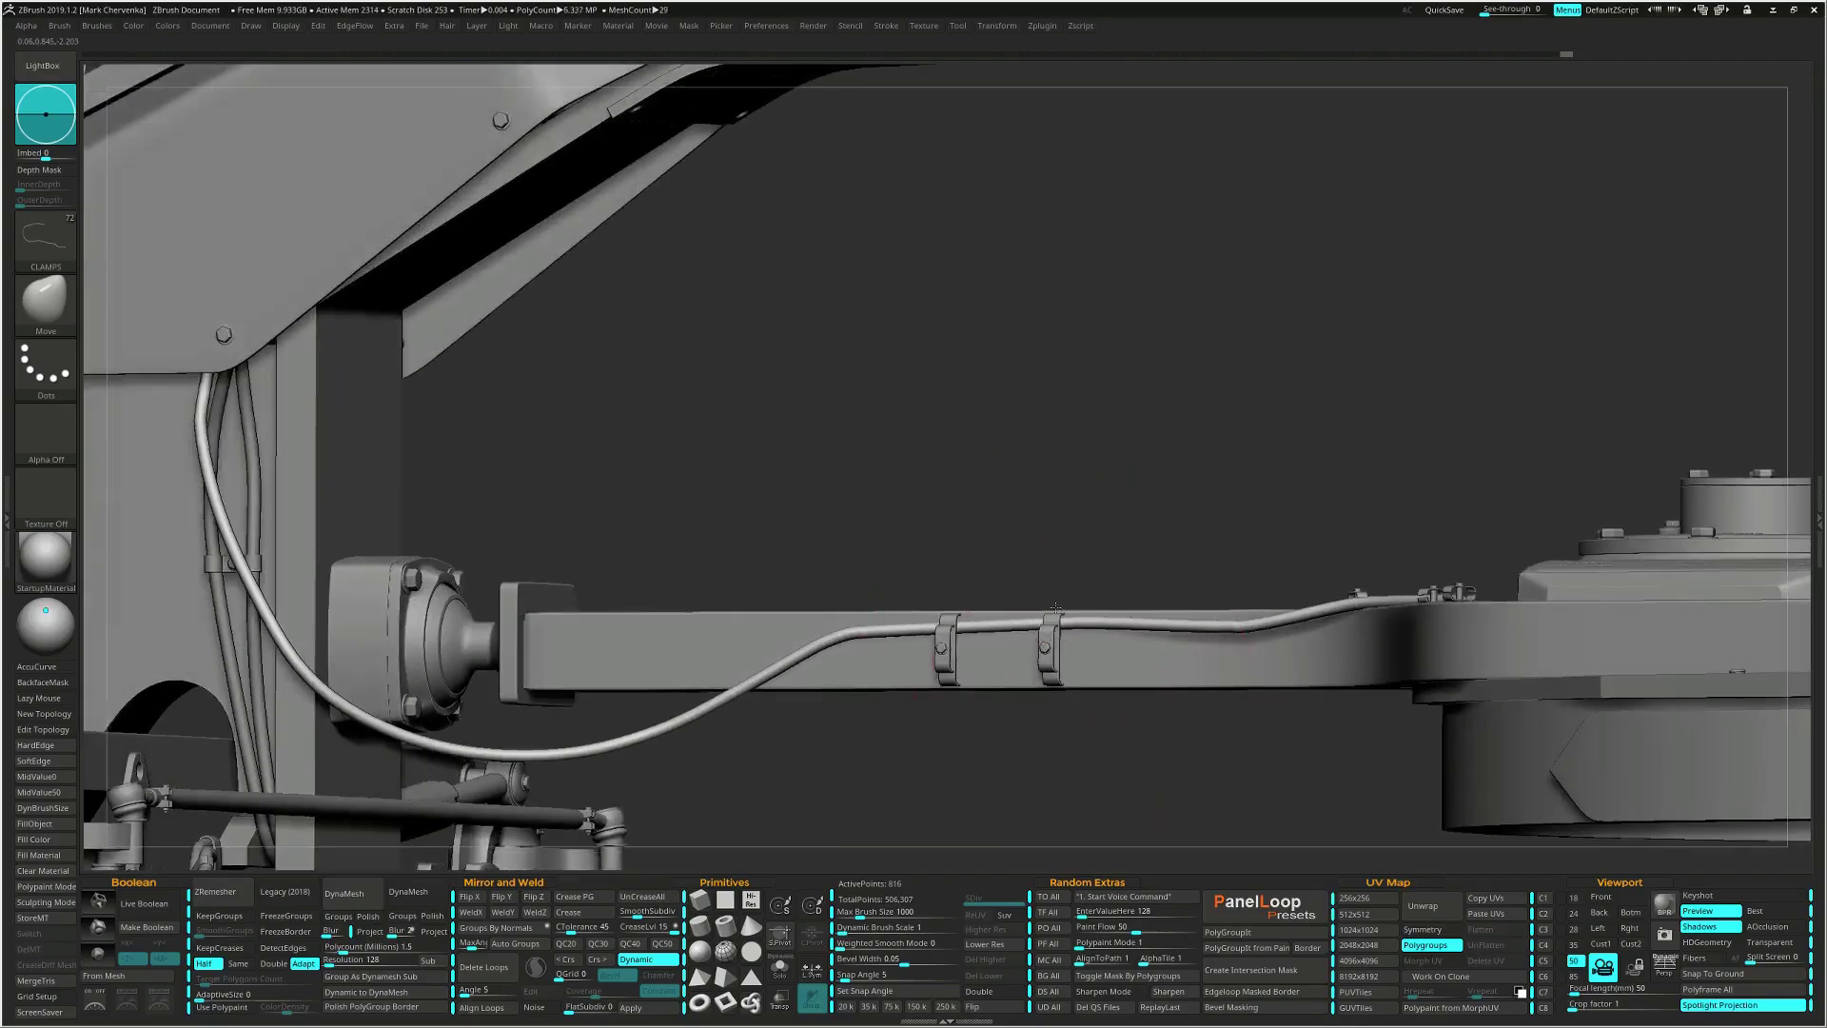
pyautogui.moveTo(924, 650)
pyautogui.mouseDown()
pyautogui.moveTo(963, 650)
pyautogui.moveTo(935, 611)
pyautogui.mouseUp()
pyautogui.keyDown('alt'); pyautogui.moveTo(1097, 615); pyautogui.dragTo(1148, 740); pyautogui.keyUp('alt')
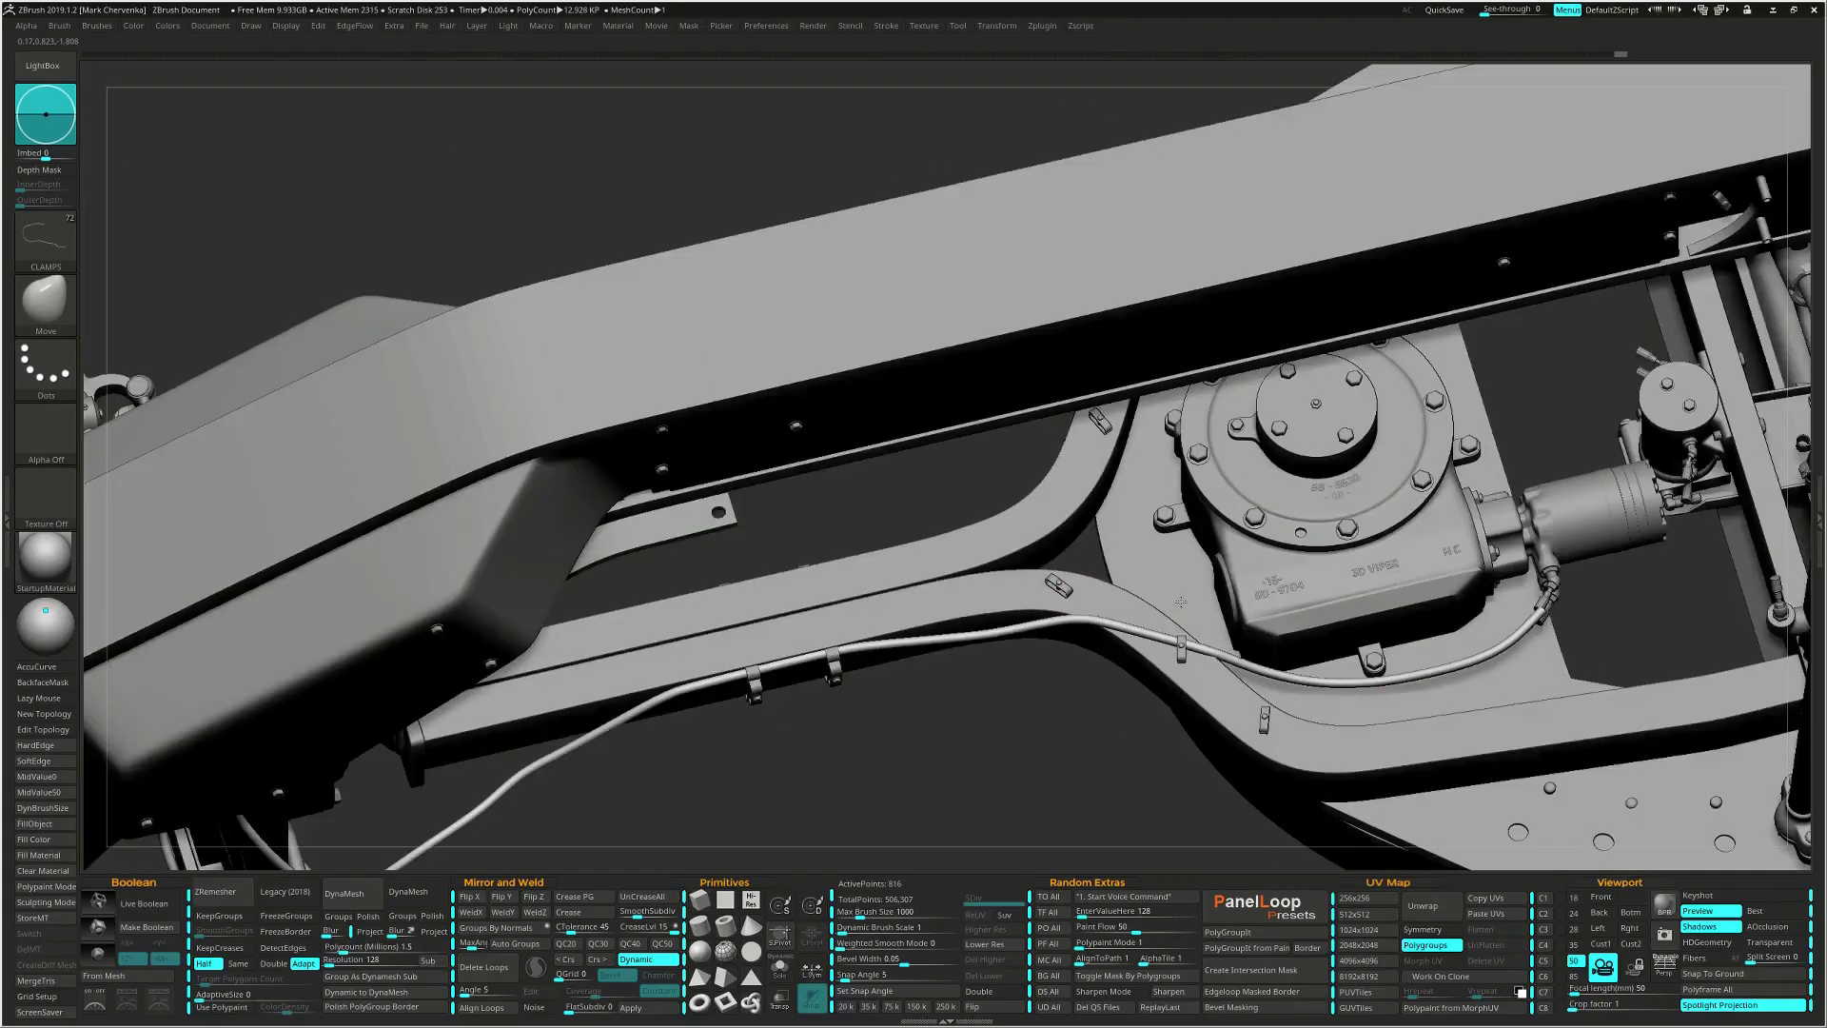
# Align the hose's rear end with the motor fitting and refine the bend leading into it using the Move brush.
pyautogui.press('space')
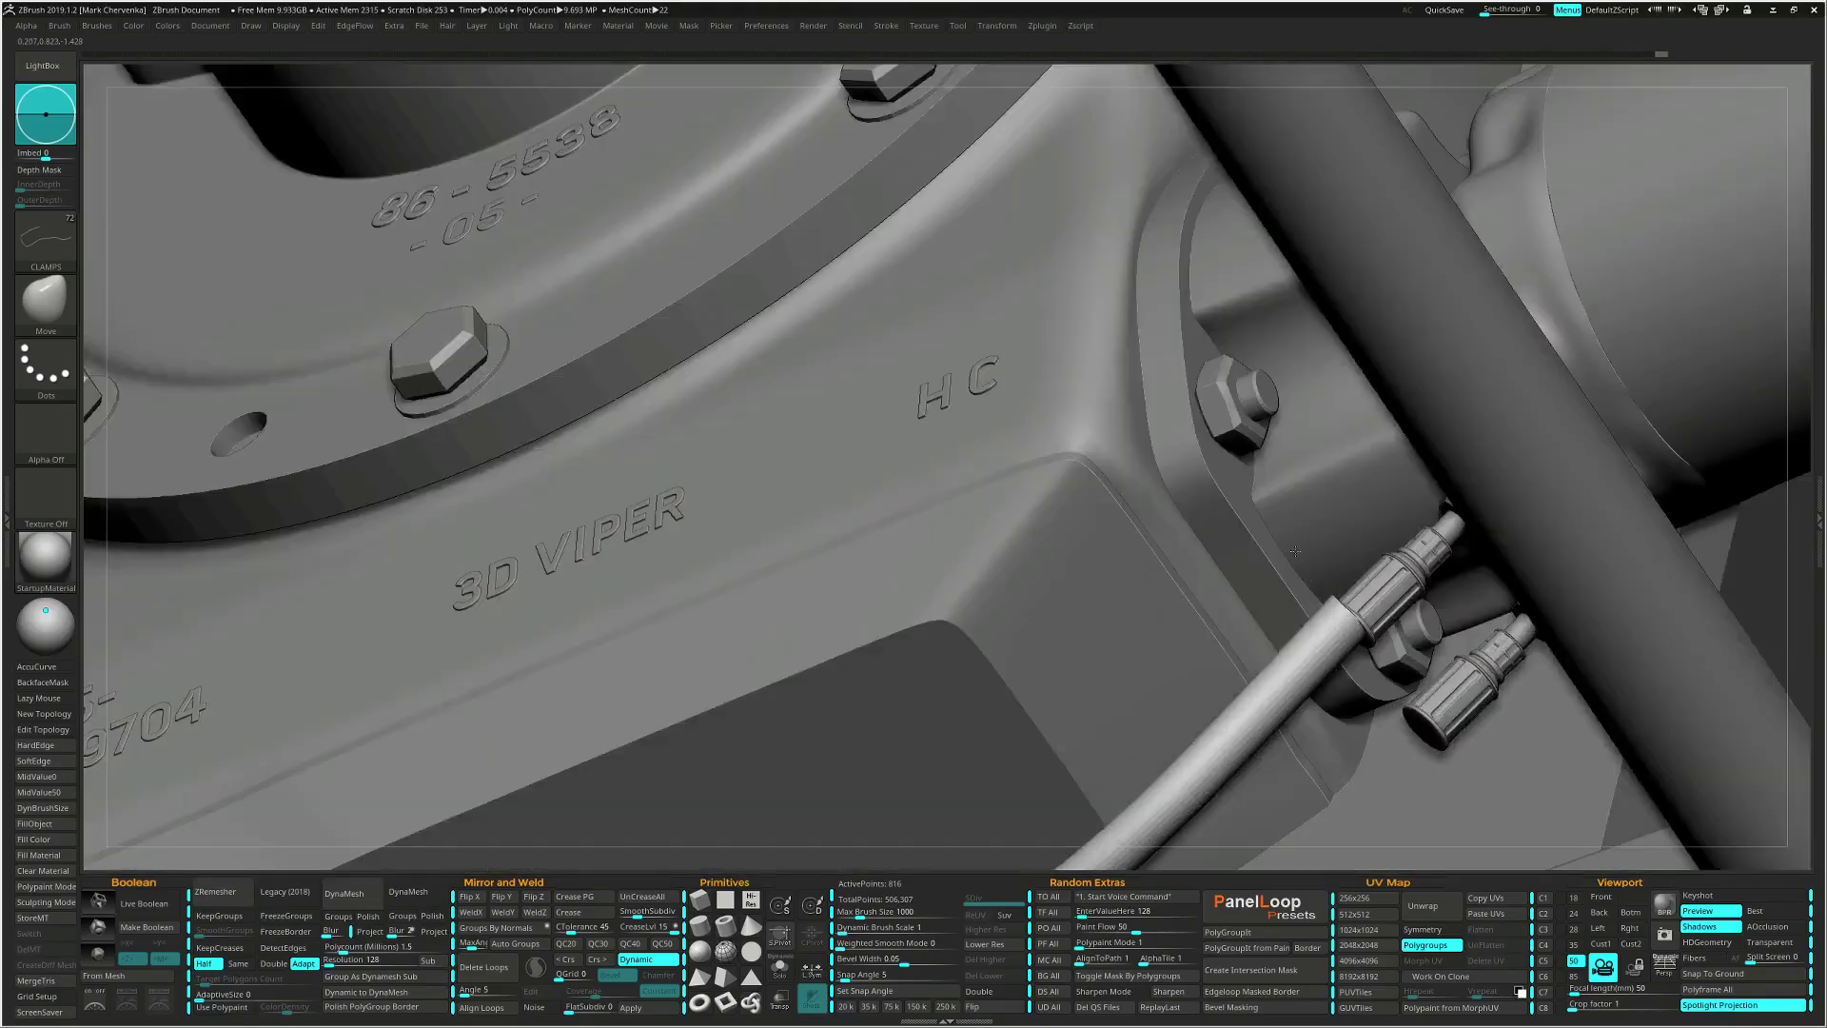
pyautogui.moveTo(1329, 606); pyautogui.dragTo(1347, 618)
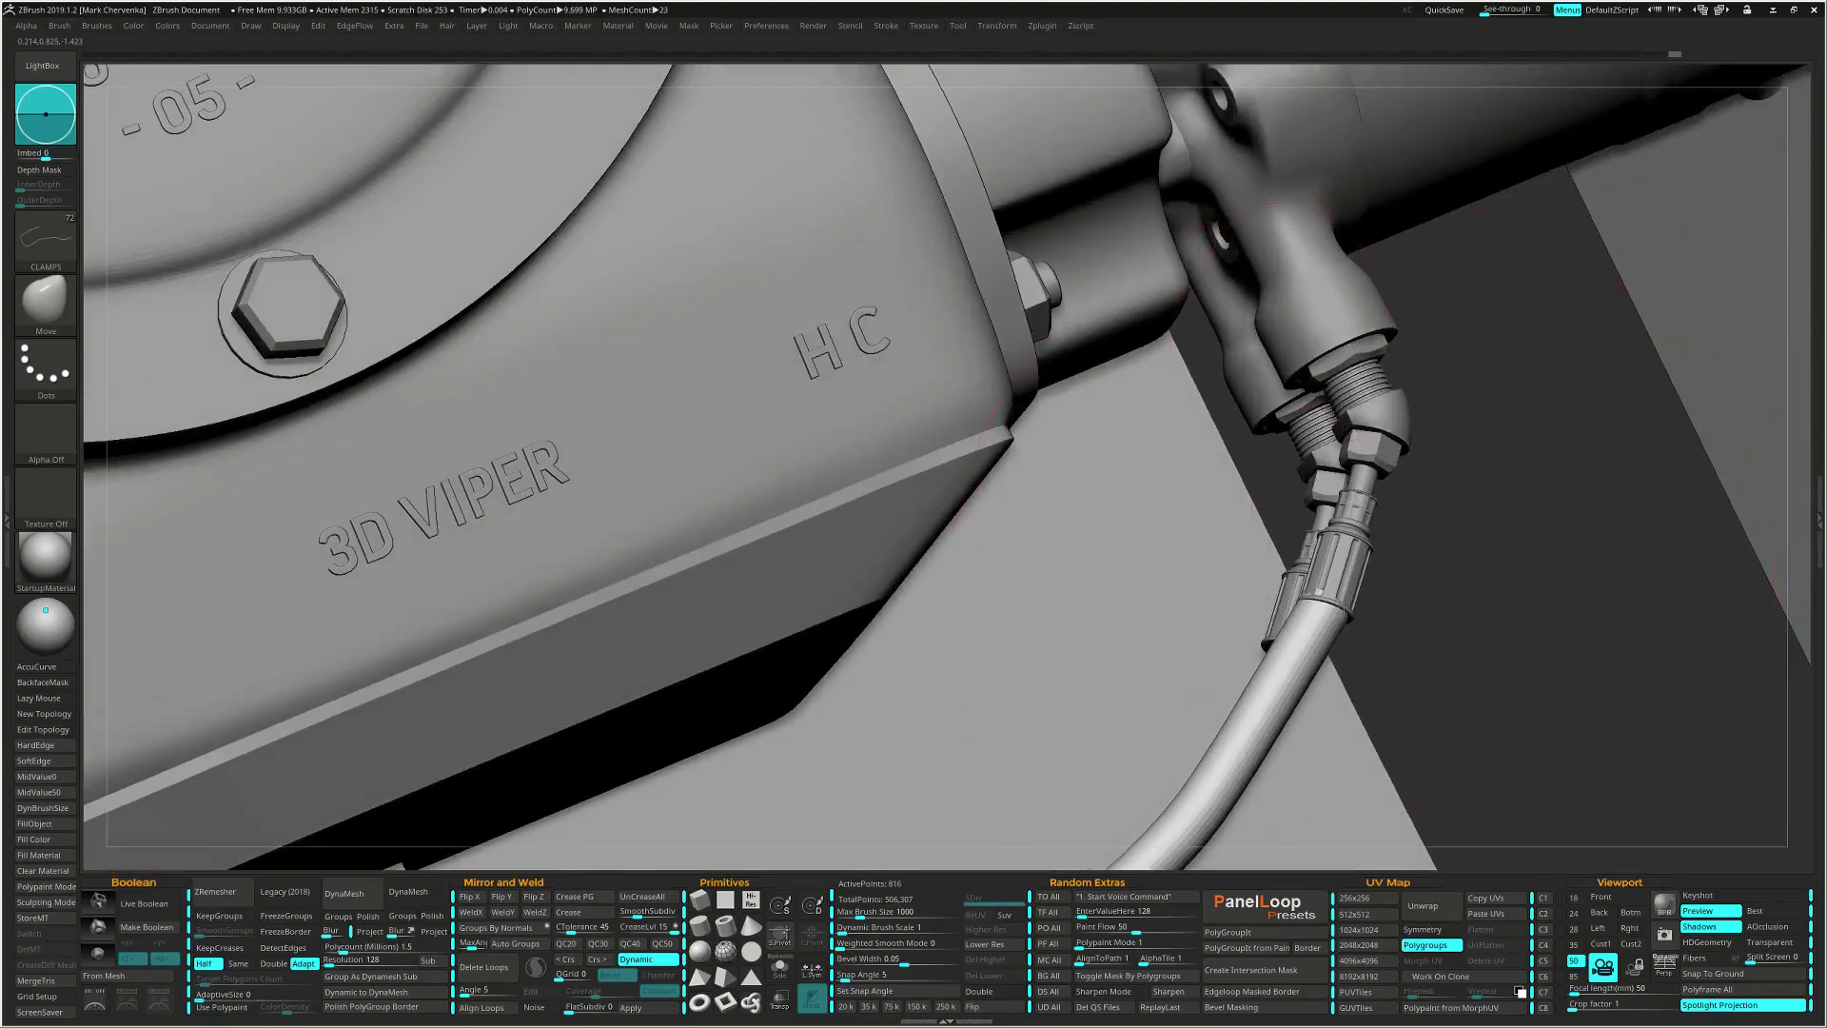
pyautogui.moveTo(1263, 746); pyautogui.dragTo(1298, 731)
pyautogui.moveTo(1334, 643); pyautogui.dragTo(1321, 609)
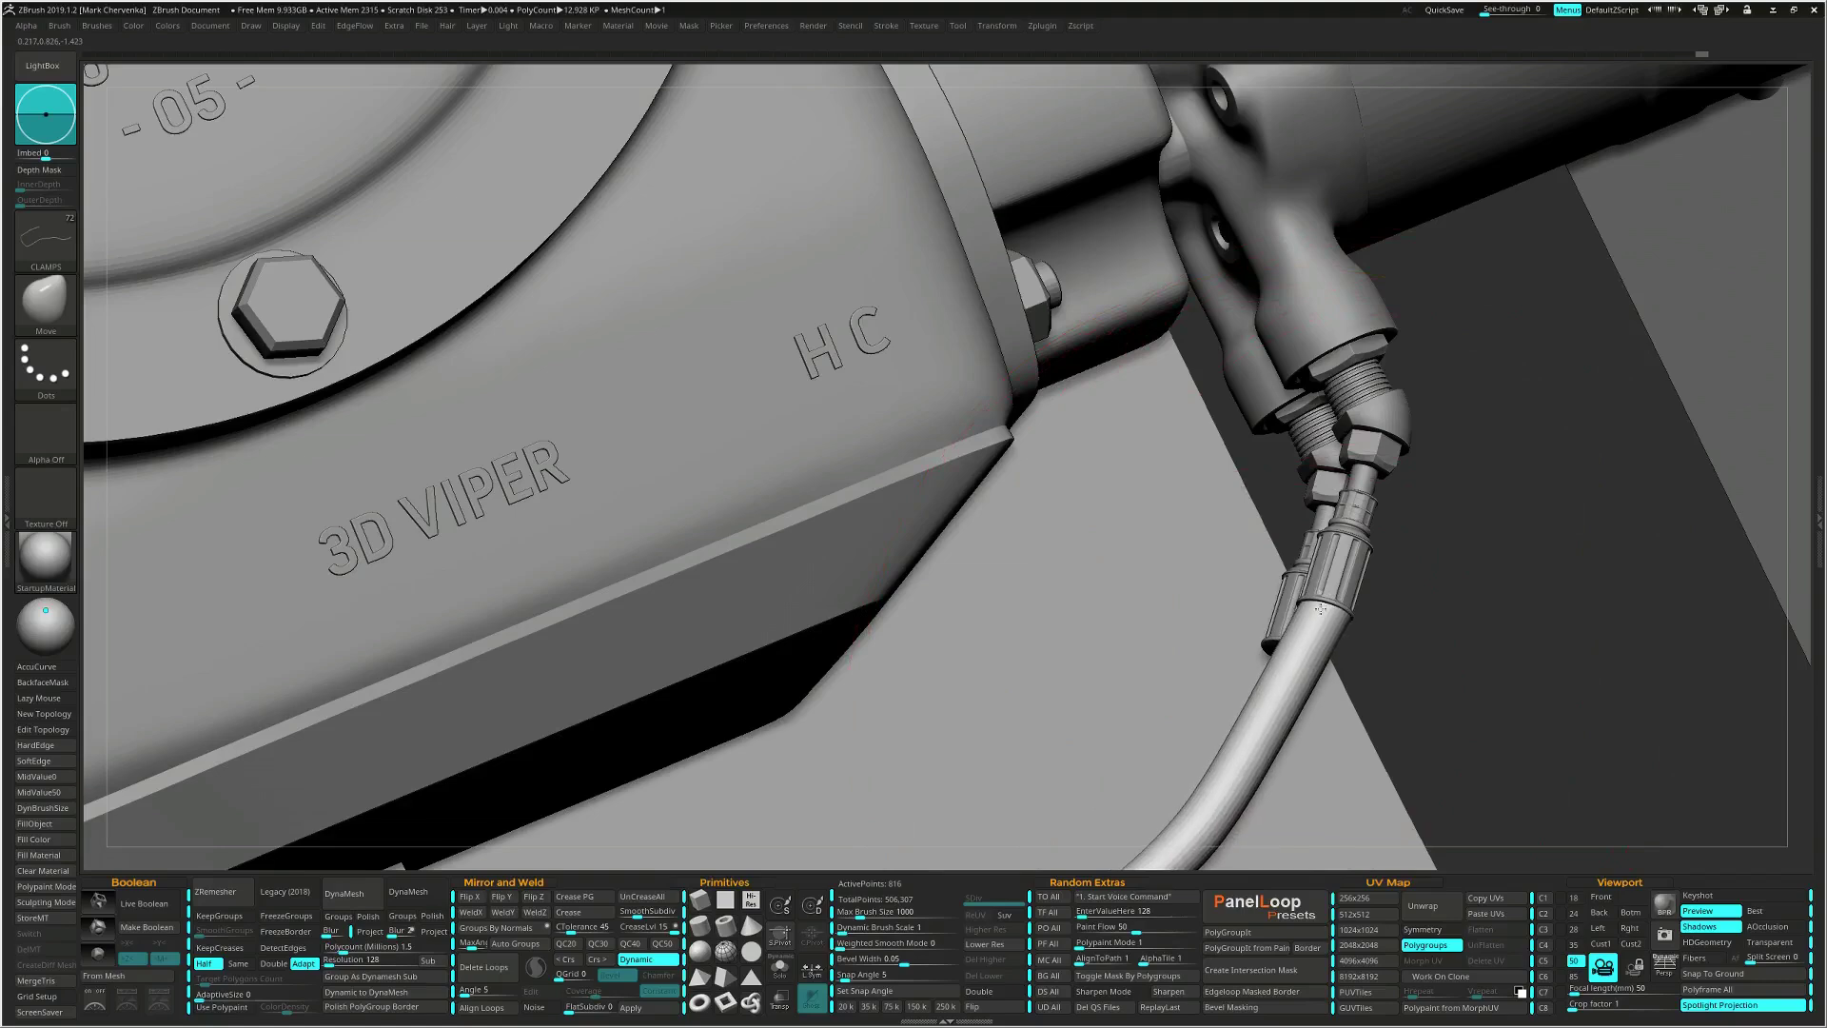
pyautogui.keyDown('ctrl'); pyautogui.moveTo(1334, 614); pyautogui.dragTo(1489, 423, button='right'); pyautogui.keyUp('ctrl')
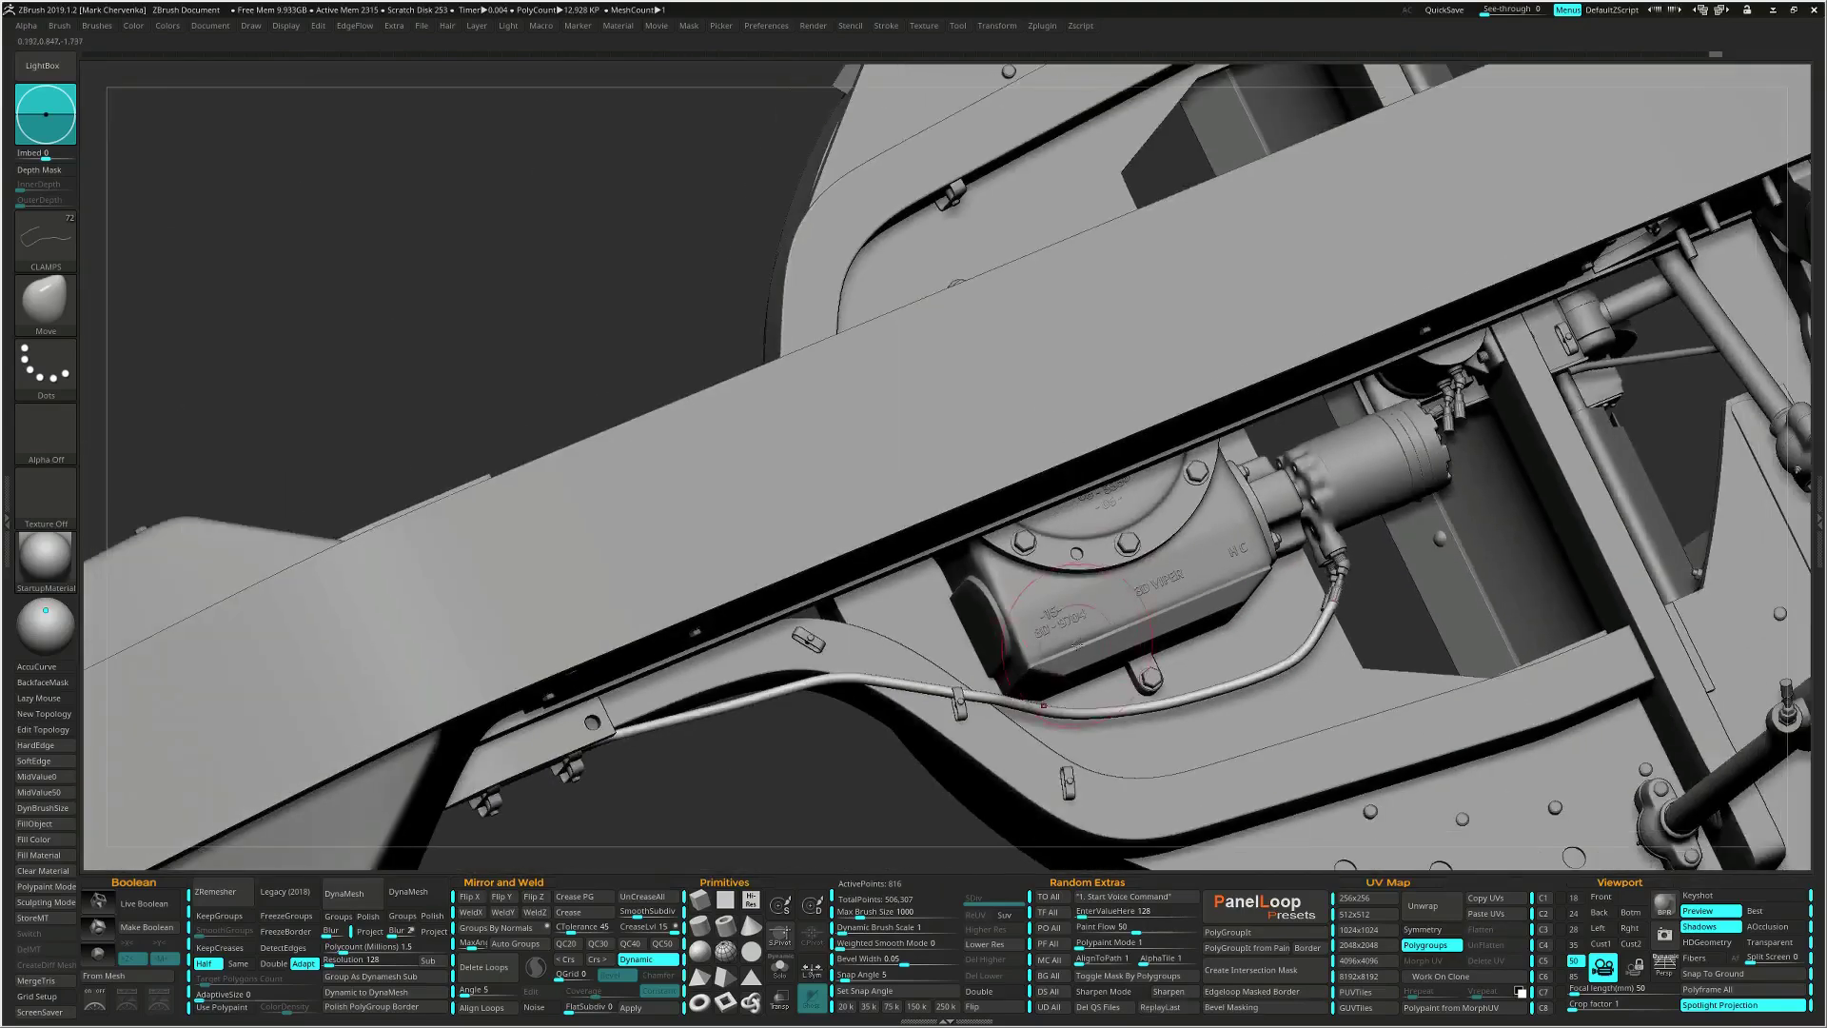
# Round out the front drop of the hose below the gooseneck cover with the Move brush, in side view.
pyautogui.keyDown('alt'); pyautogui.moveTo(712, 731); pyautogui.dragTo(1030, 613, button='right'); pyautogui.keyUp('alt')
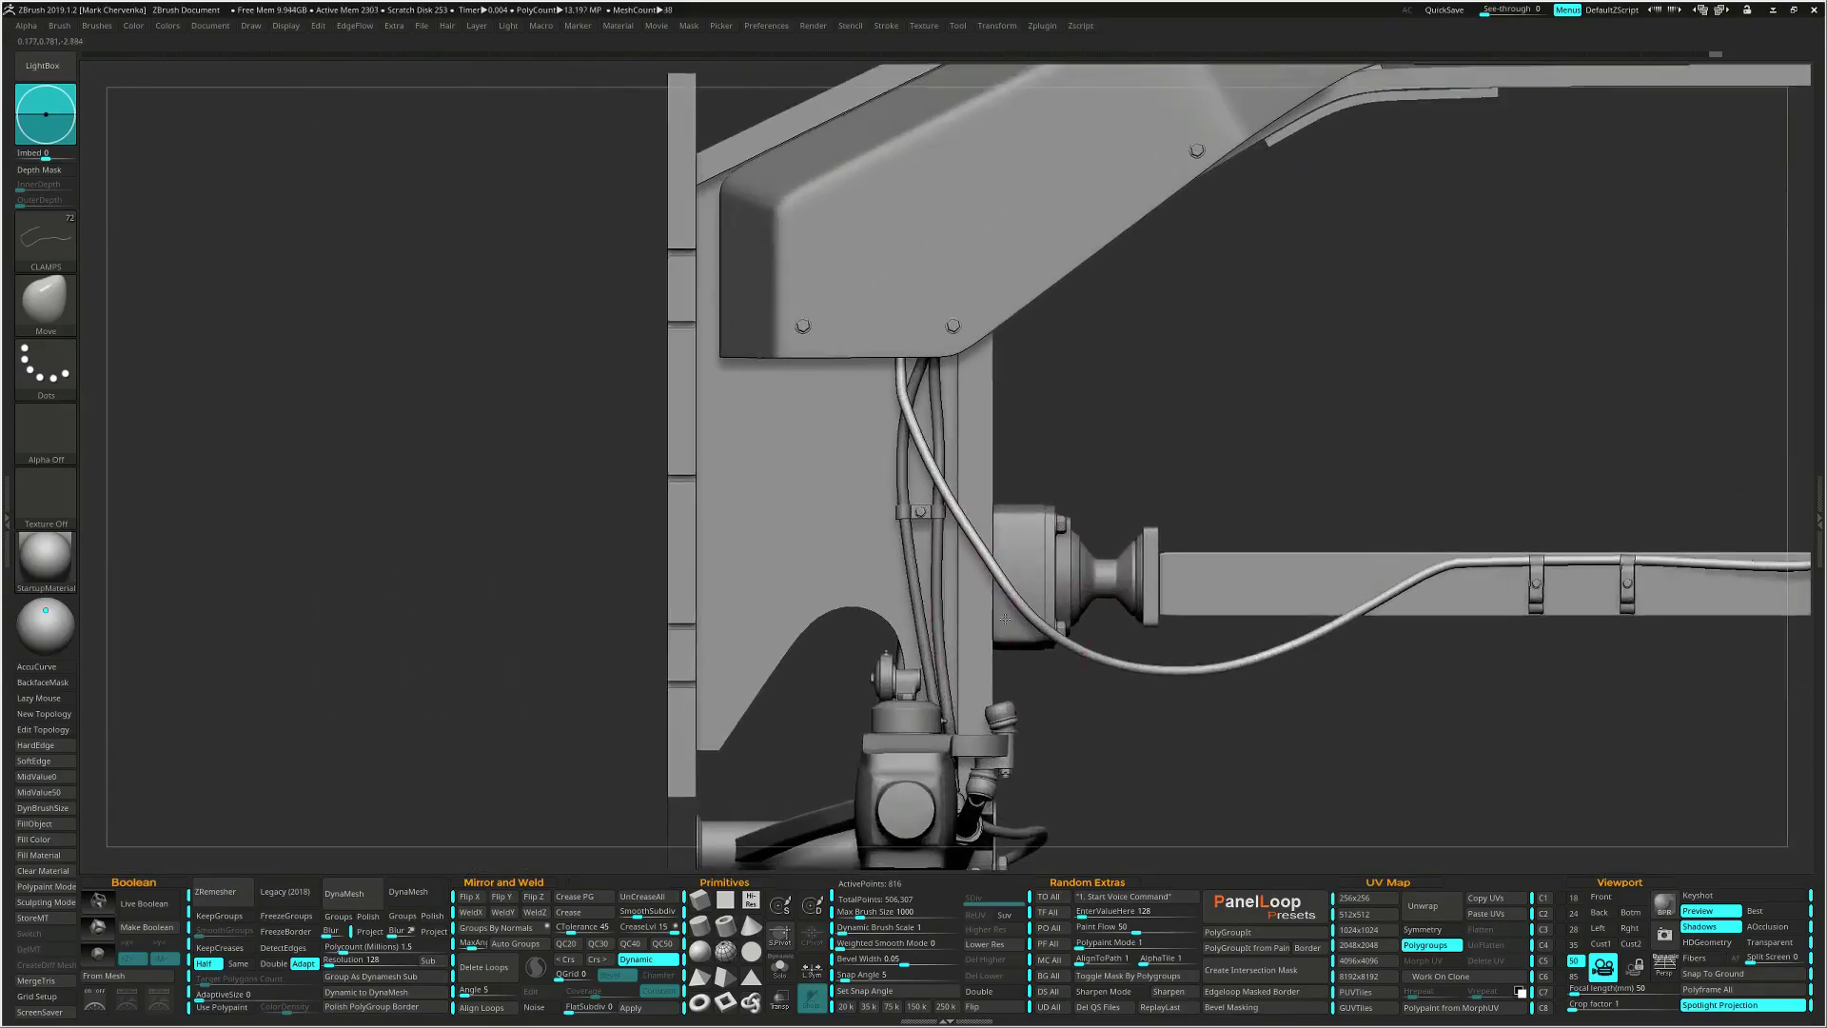
pyautogui.press('space')
pyautogui.moveTo(995, 591); pyautogui.dragTo(974, 564)
pyautogui.moveTo(940, 490)
pyautogui.mouseDown()
pyautogui.moveTo(1000, 609)
pyautogui.moveTo(1064, 646)
pyautogui.mouseUp()
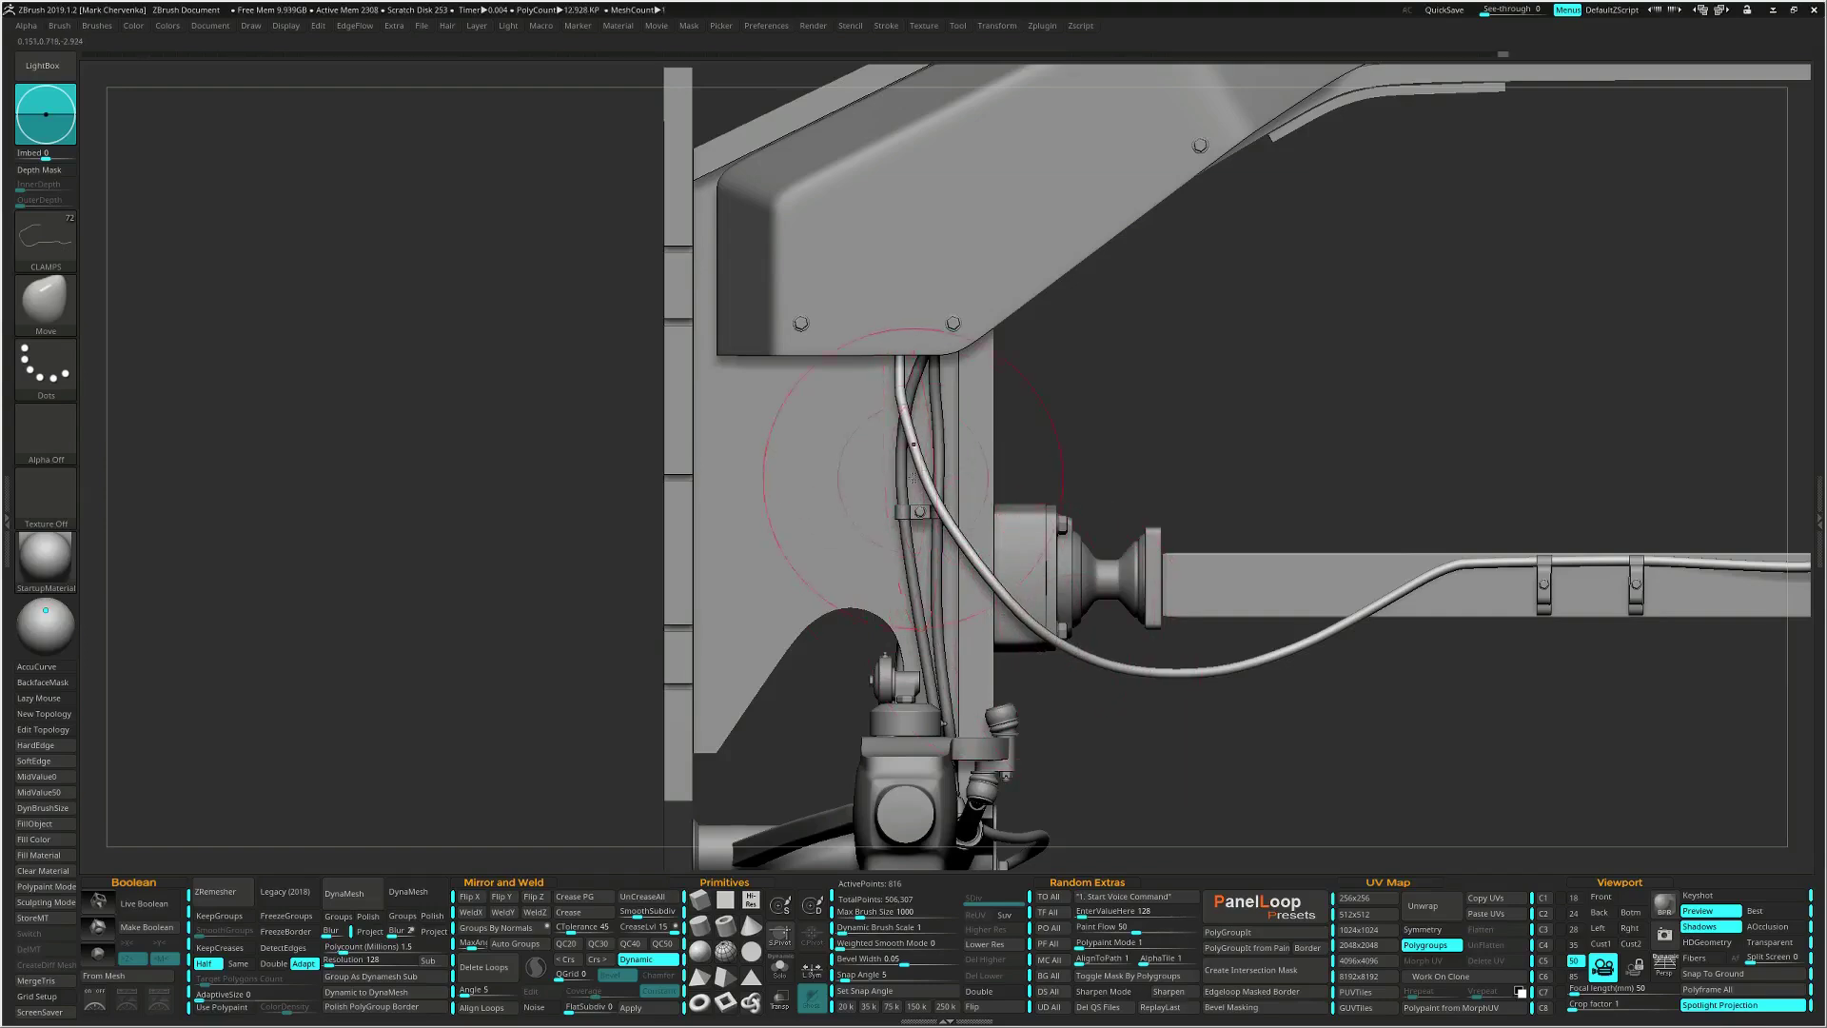
pyautogui.moveTo(919, 459); pyautogui.dragTo(915, 461)
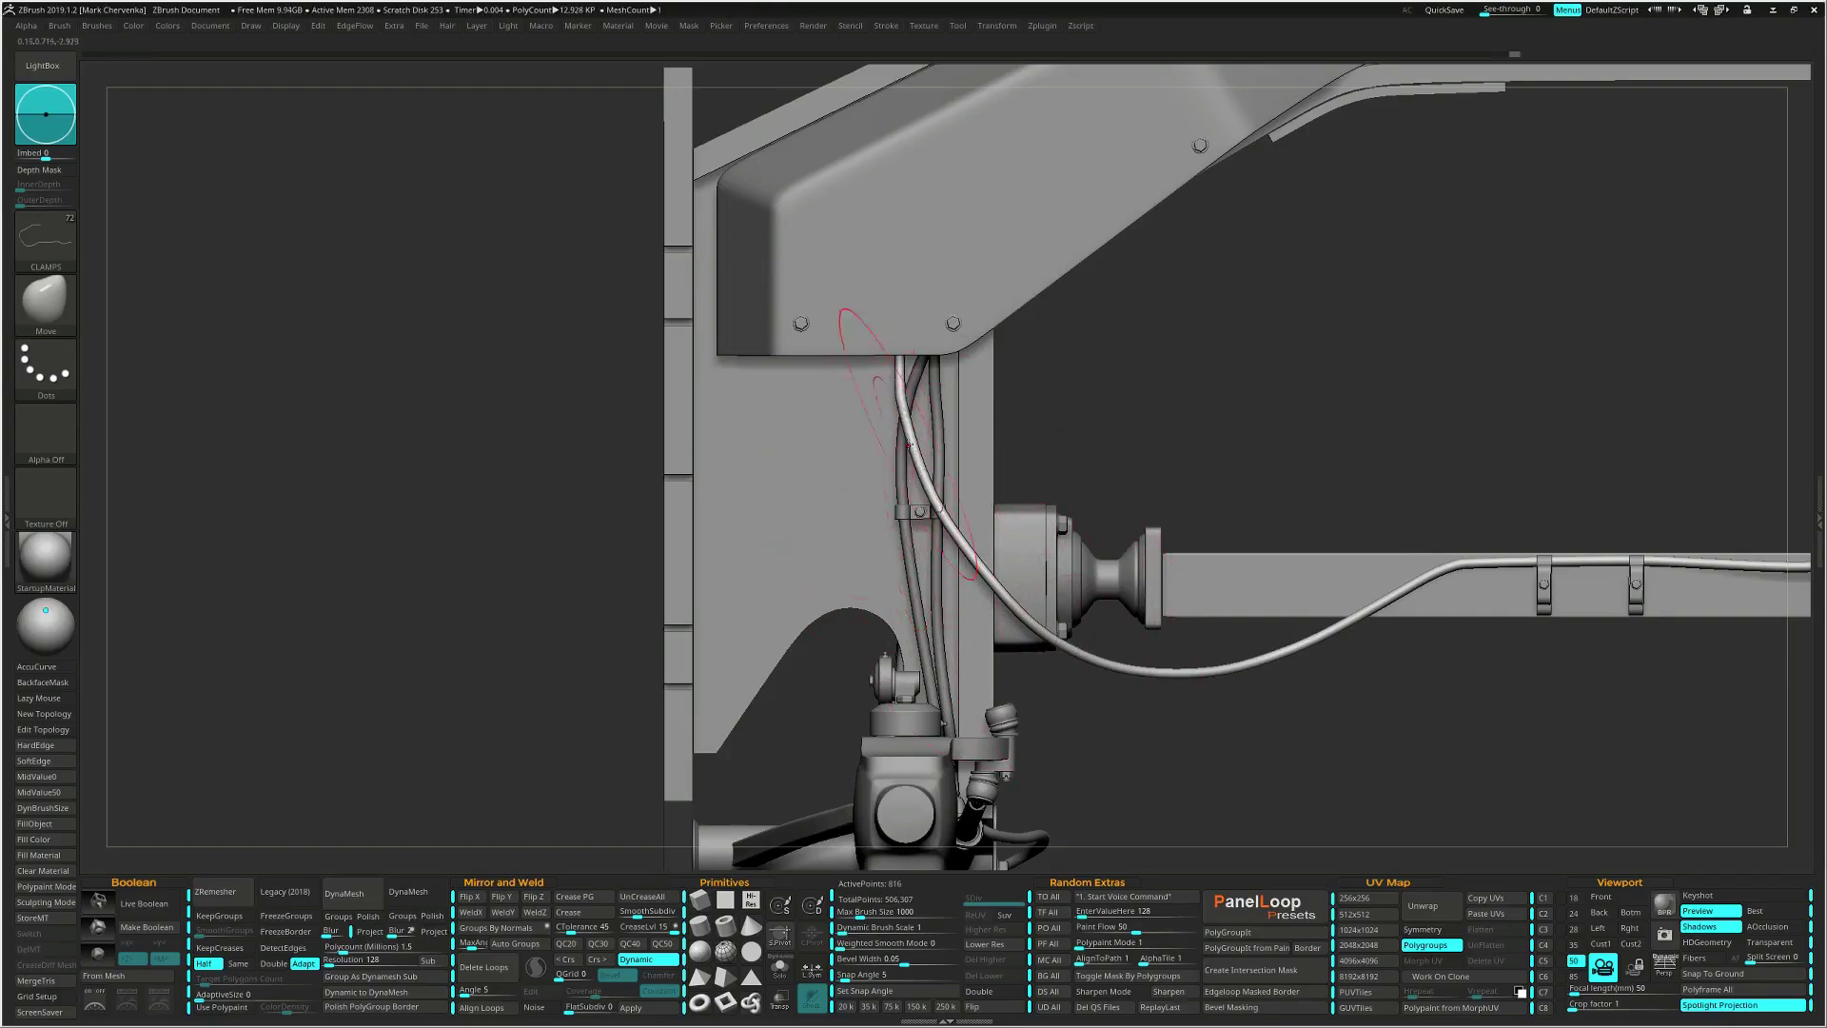
pyautogui.moveTo(899, 397); pyautogui.dragTo(904, 398)
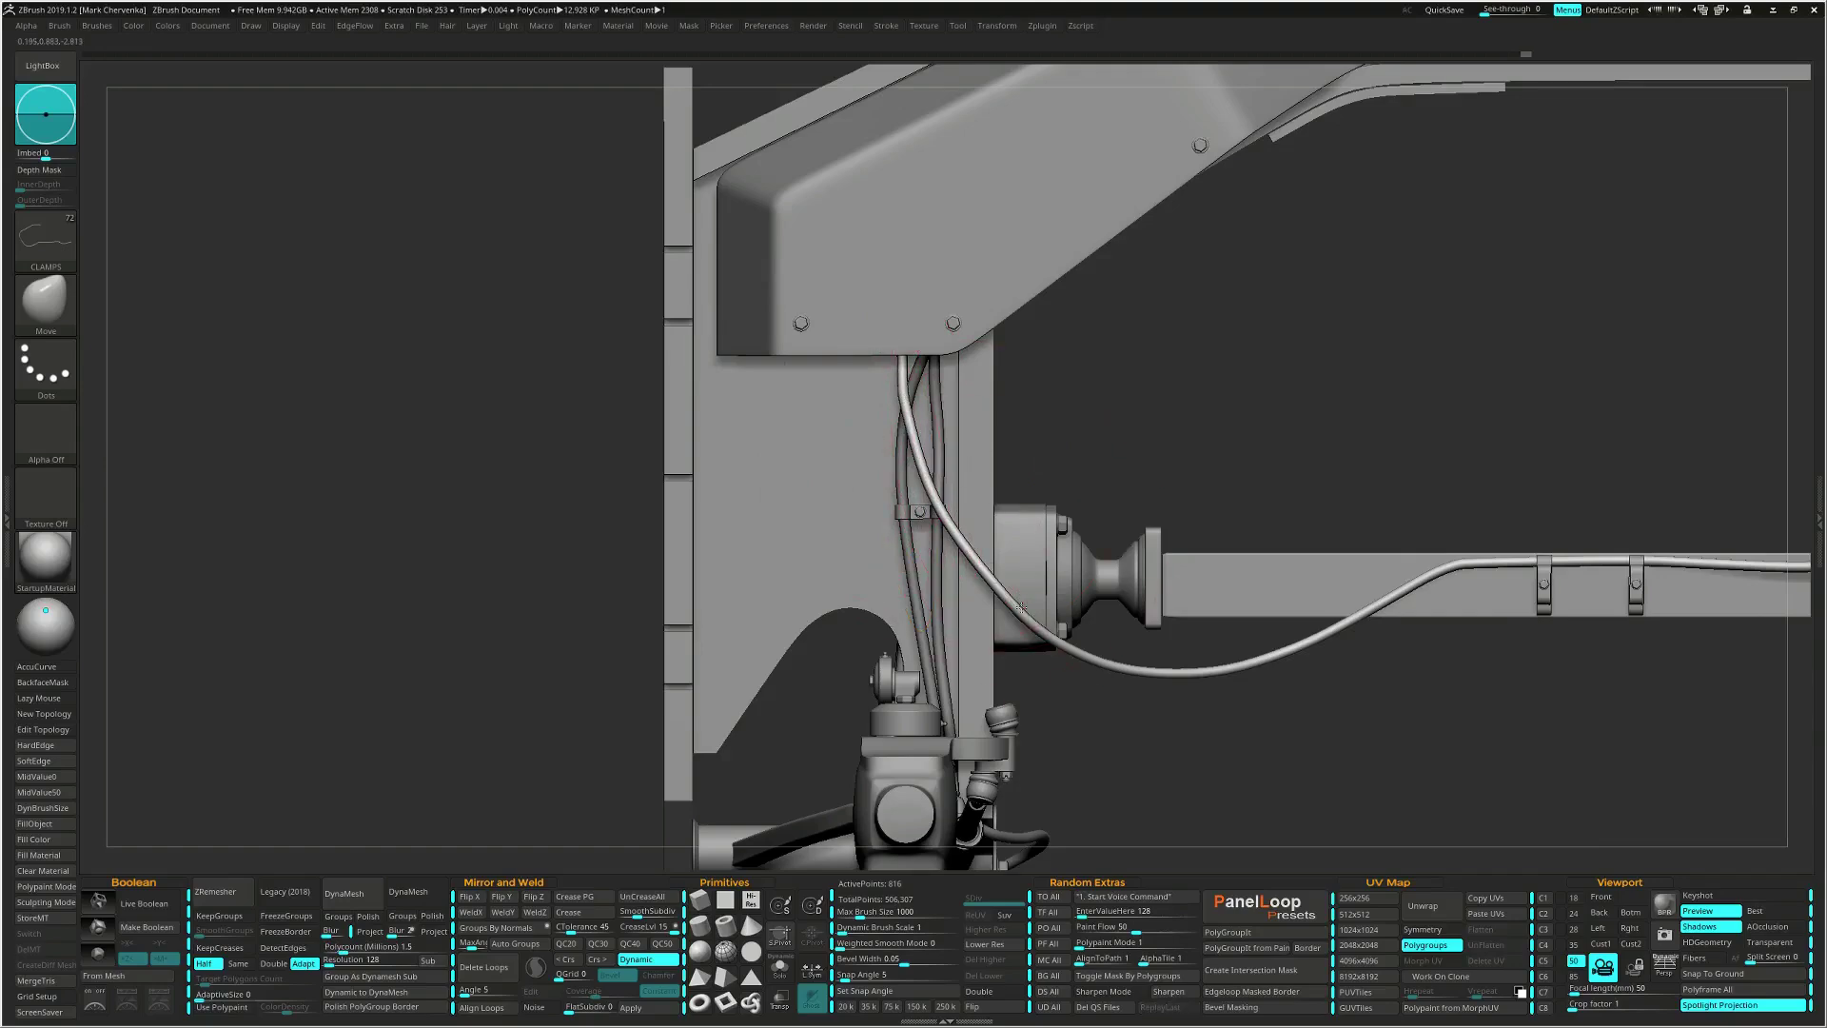
# Nudge the hose slightly downward at both drawbar arm clamps, and check its full route on the grader.
pyautogui.keyDown('ctrl'); pyautogui.moveTo(1021, 607); pyautogui.dragTo(1013, 526, button='right'); pyautogui.keyUp('ctrl')
pyautogui.moveTo(1012, 526)
pyautogui.keyDown('alt'); pyautogui.mouseDown(button='right')
pyautogui.moveTo(854, 535)
pyautogui.moveTo(1083, 639)
pyautogui.moveTo(1153, 640)
pyautogui.mouseUp(button='right'); pyautogui.keyUp('alt')
pyautogui.keyDown('ctrl'); pyautogui.moveTo(919, 592); pyautogui.dragTo(942, 737, button='right'); pyautogui.keyUp('ctrl')
pyautogui.moveTo(1156, 614); pyautogui.dragTo(1196, 602, button='right')
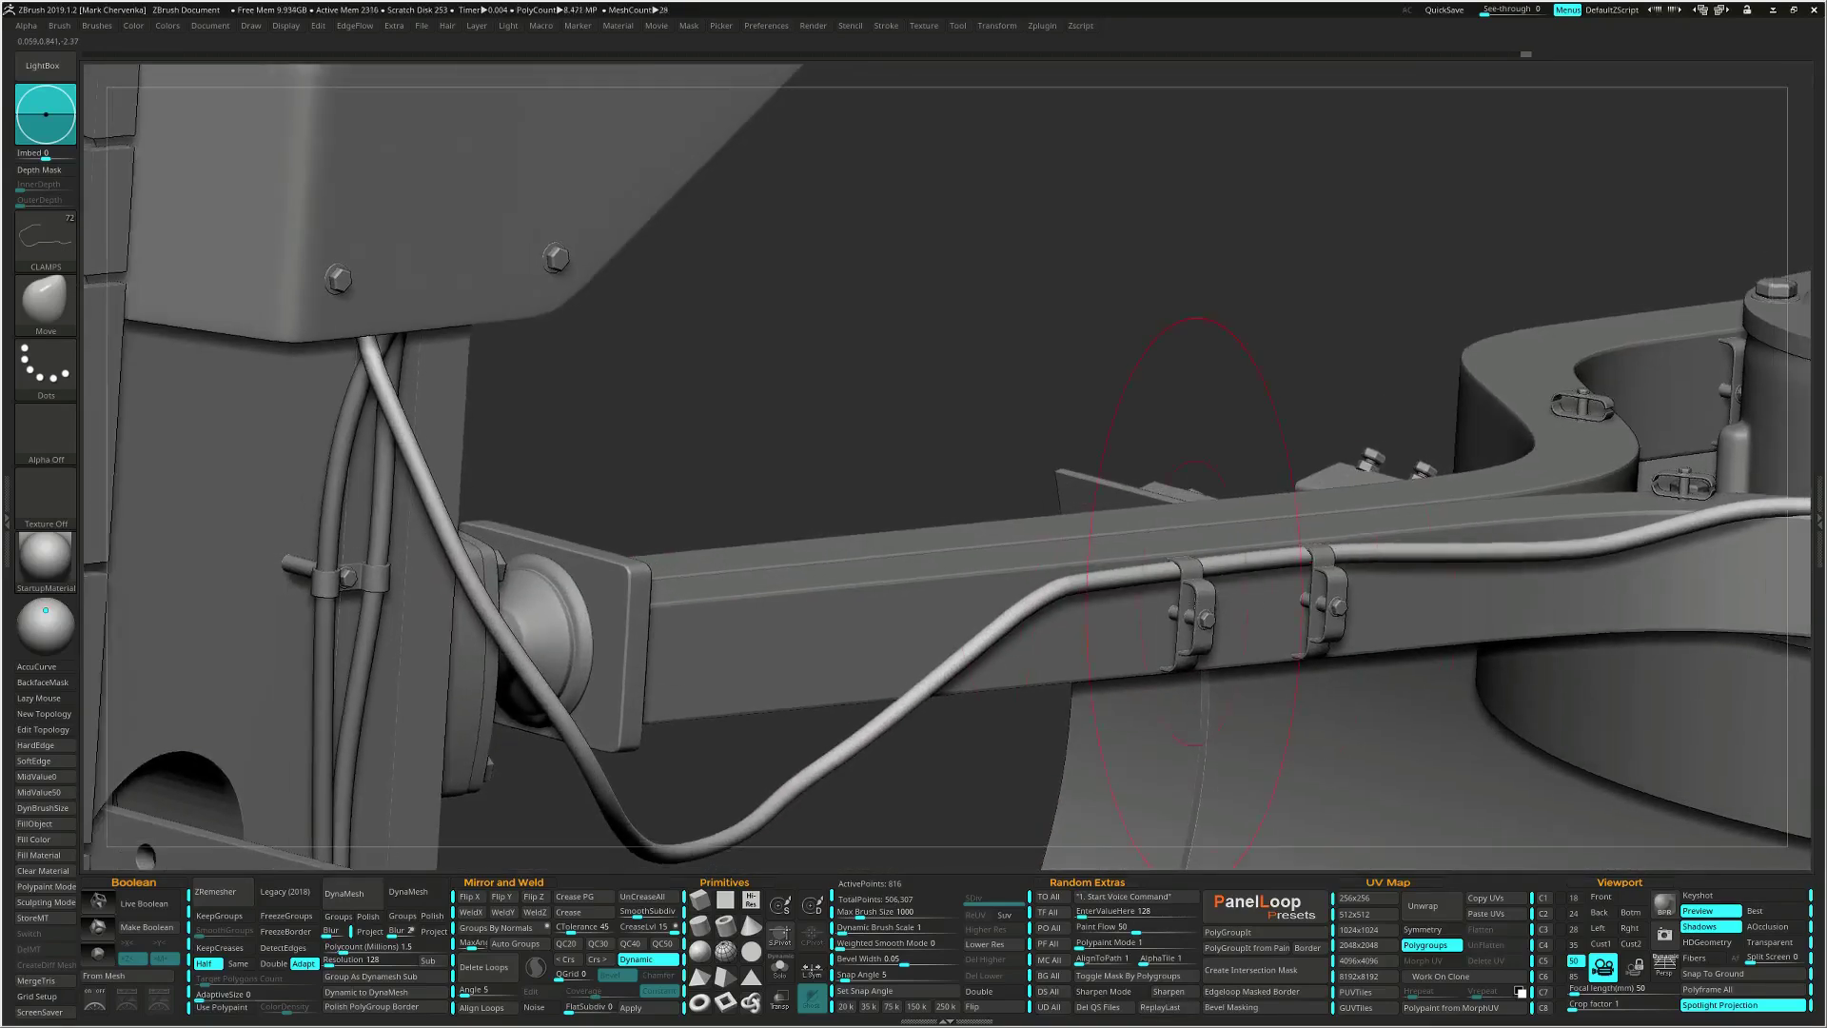
pyautogui.moveTo(1168, 568); pyautogui.dragTo(1168, 571)
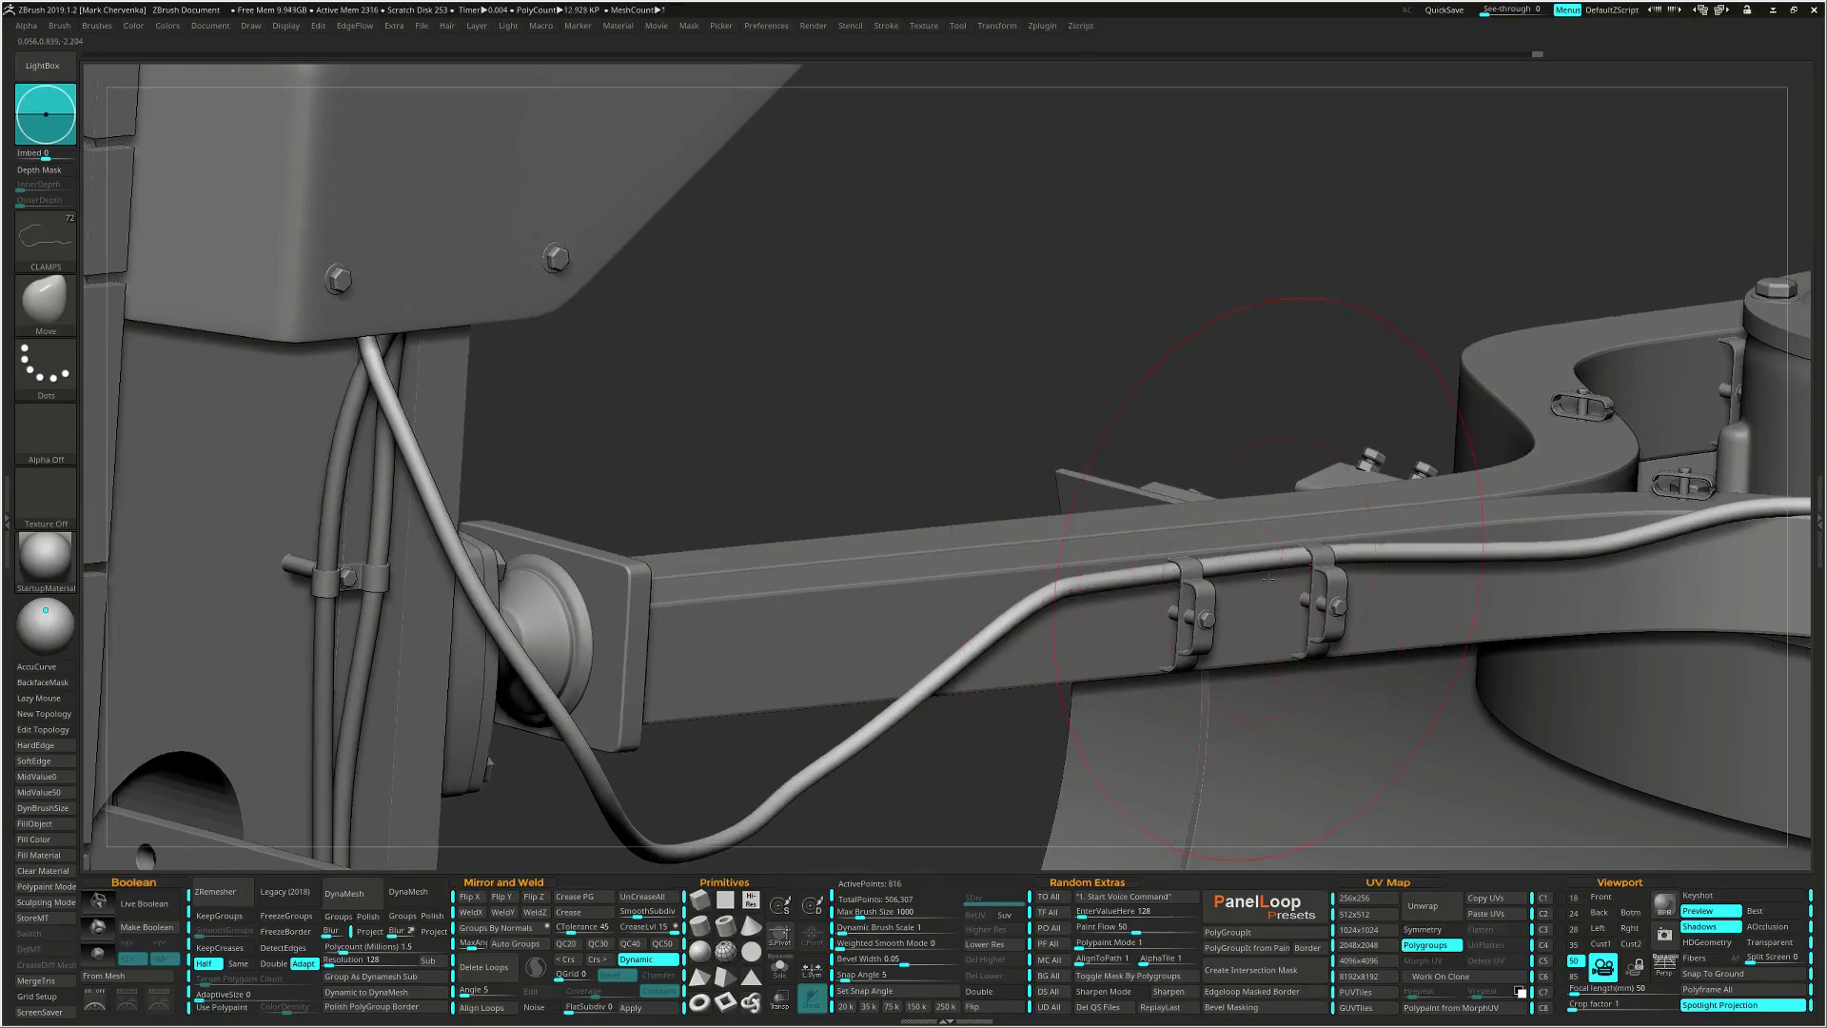
pyautogui.moveTo(1297, 553); pyautogui.dragTo(1299, 559)
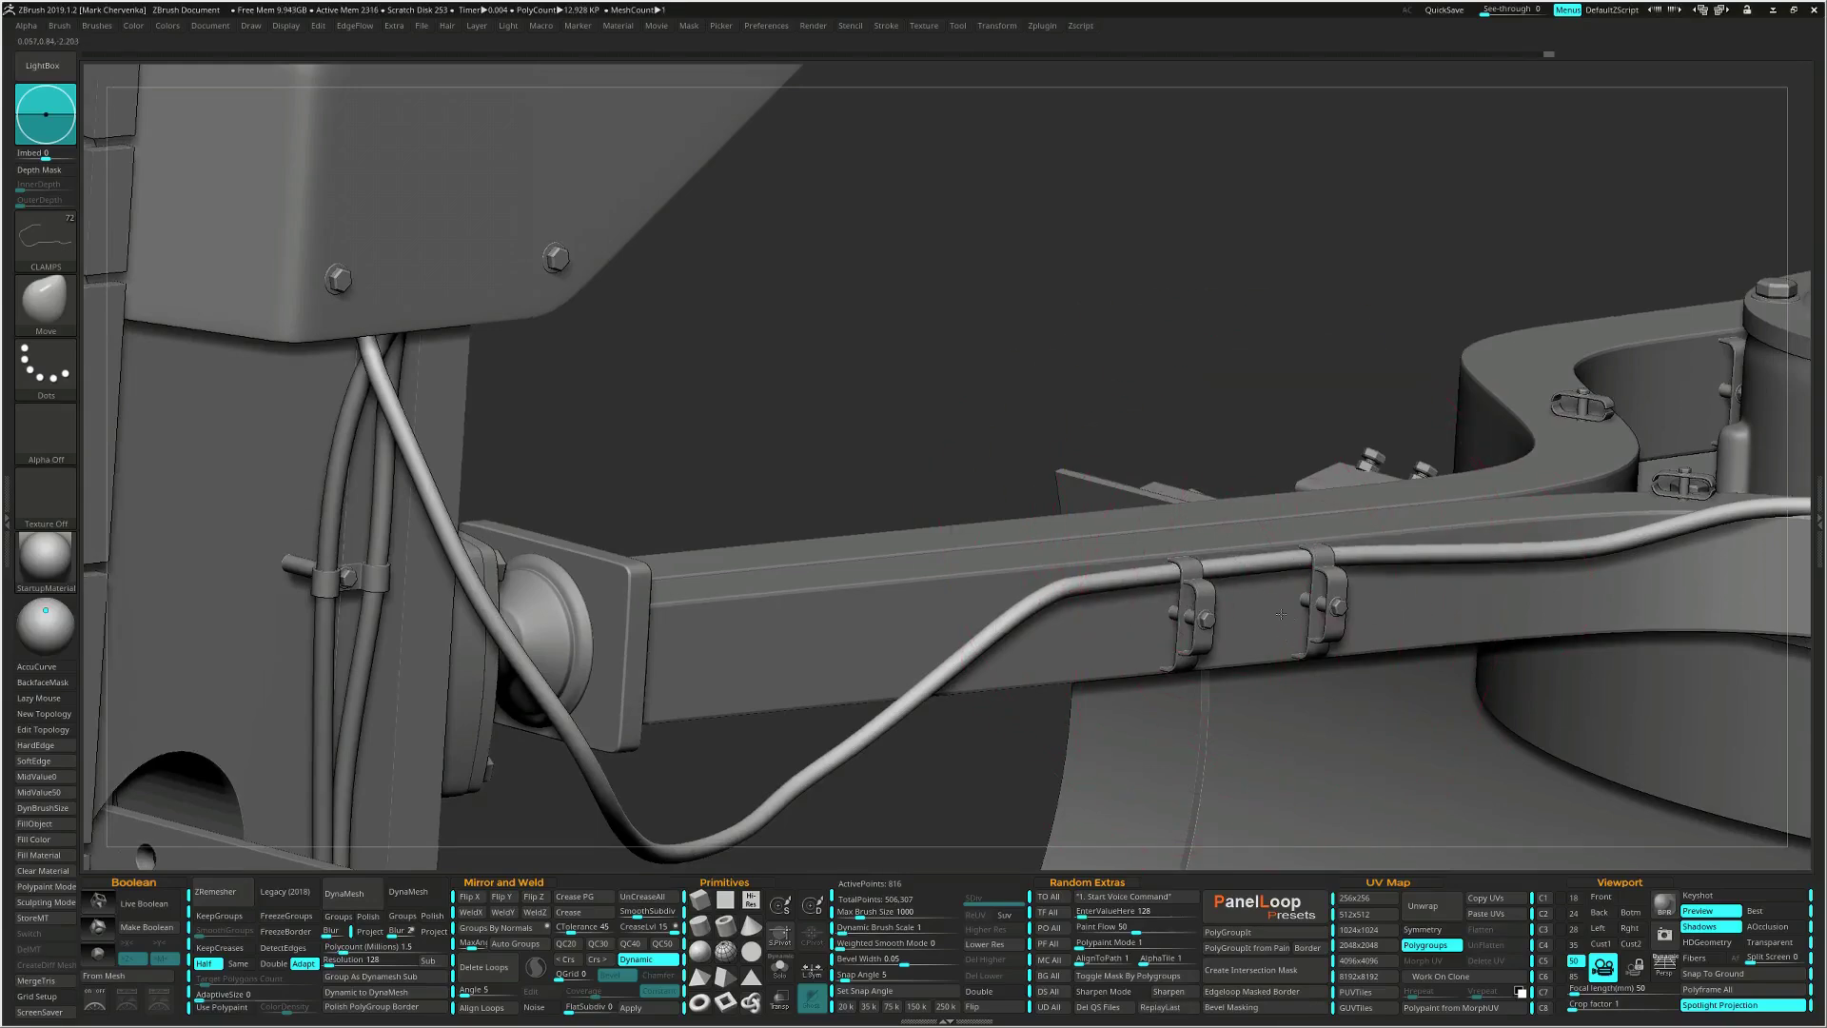
pyautogui.keyDown('ctrl'); pyautogui.moveTo(1180, 610); pyautogui.dragTo(961, 447, button='right'); pyautogui.keyUp('ctrl')
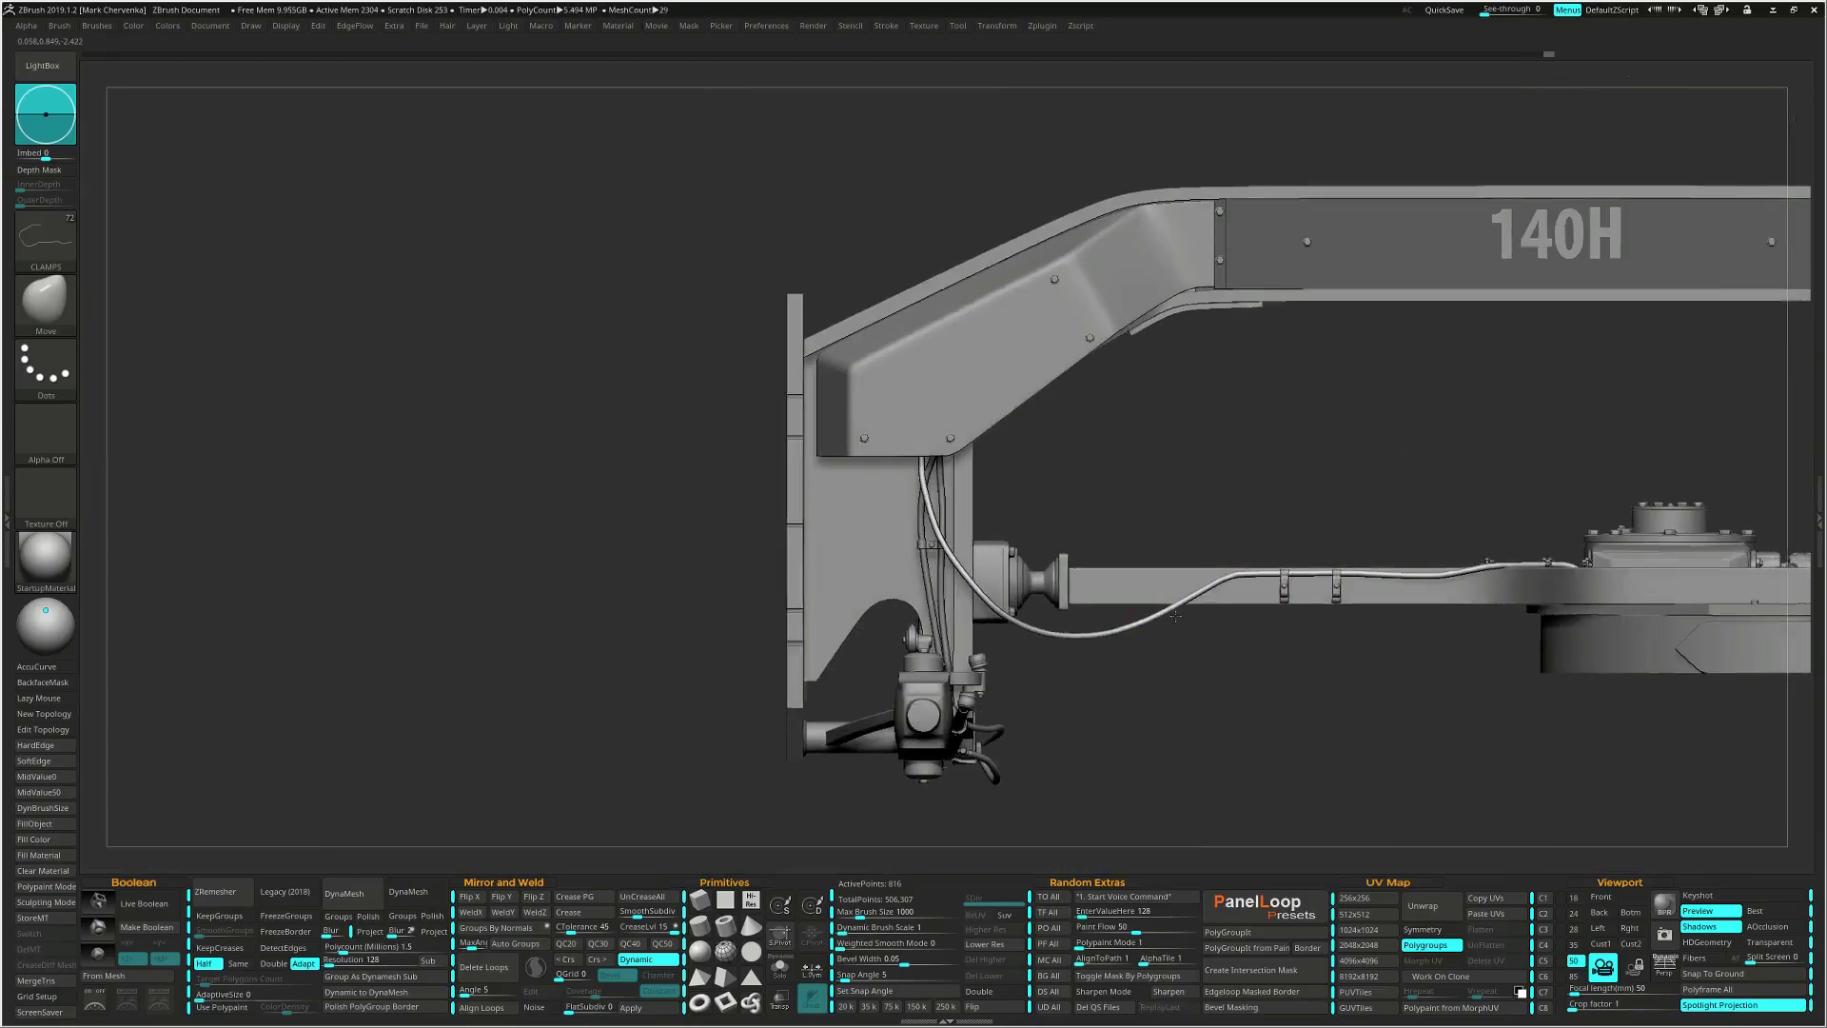
pyautogui.moveTo(1176, 615); pyautogui.dragTo(1117, 687, button='right')
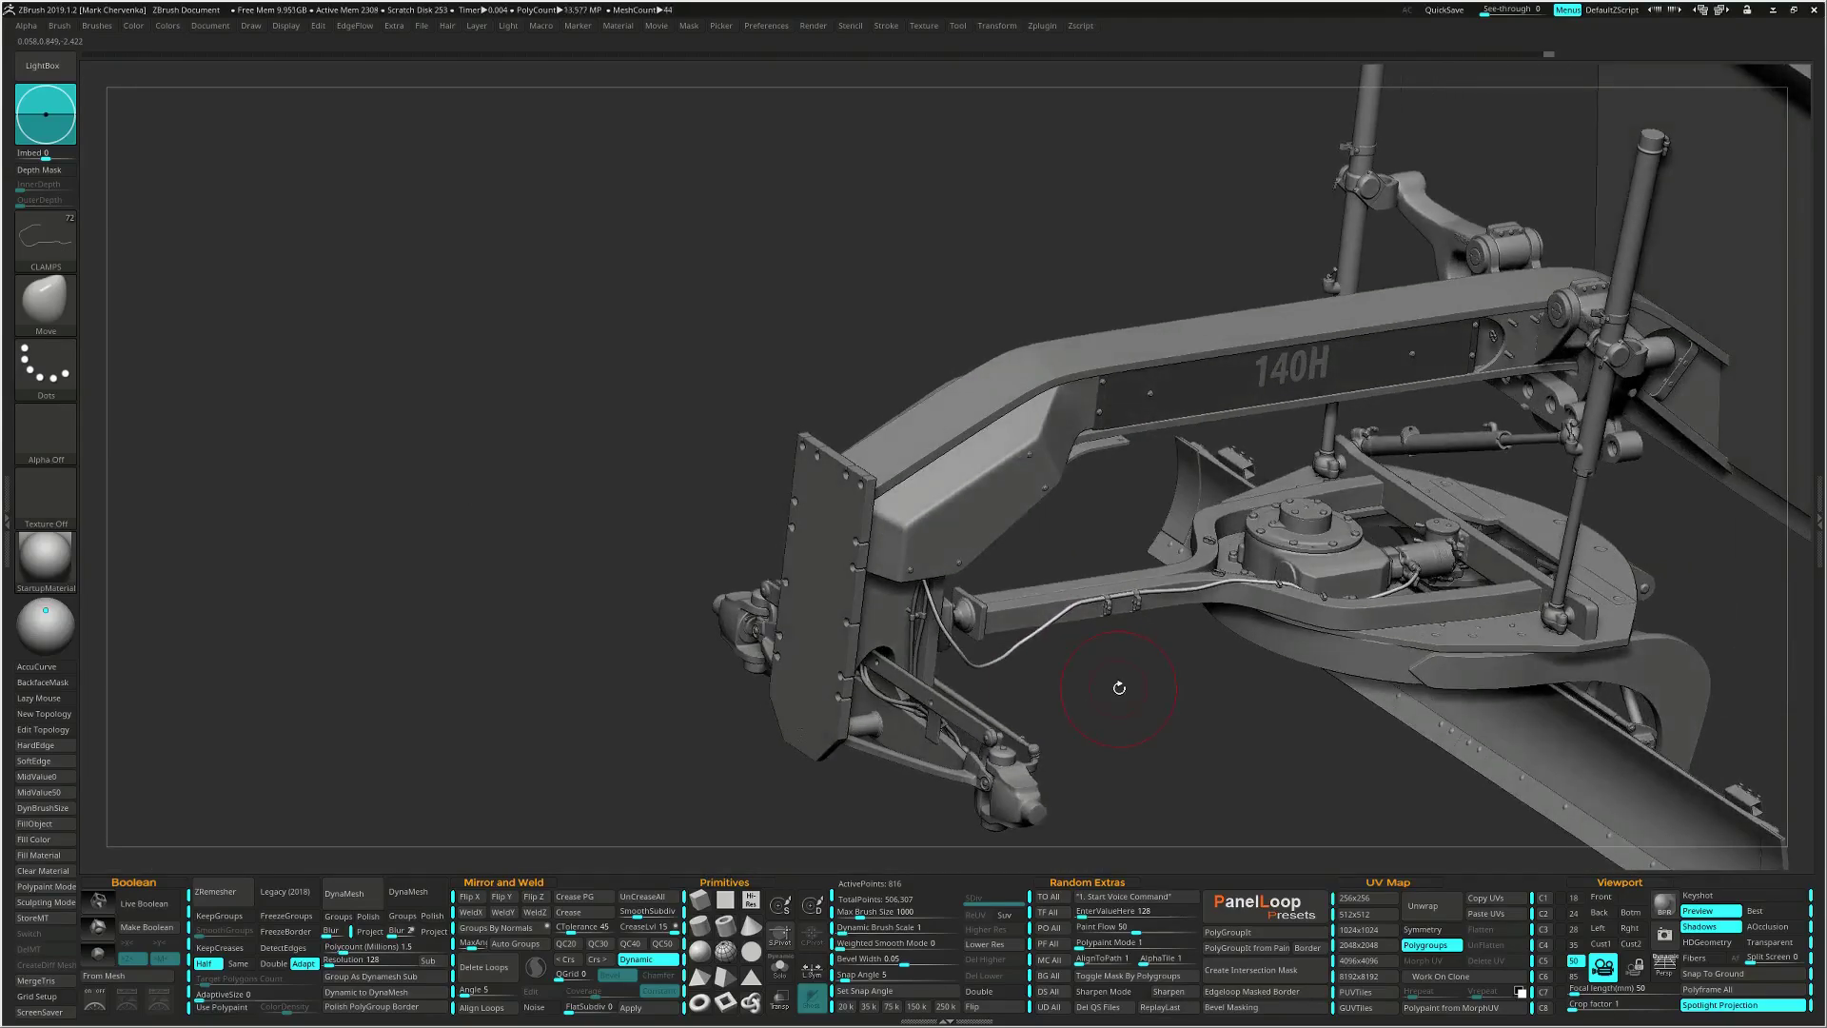